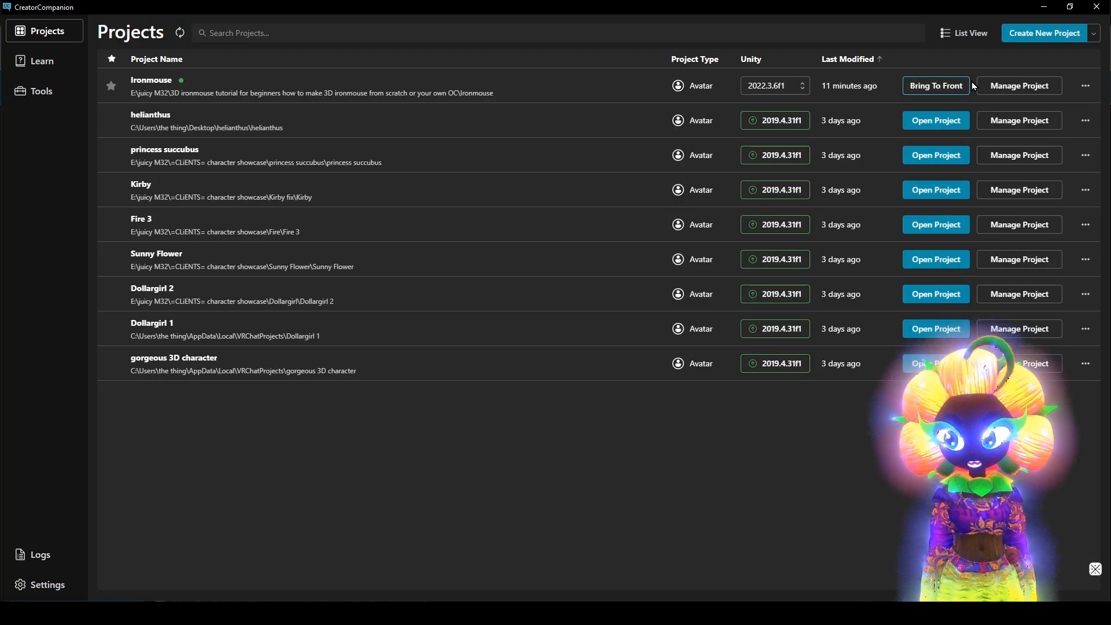
- Look over the VRChat download page and the UniVRM v0.115.0 release page on GitHub in the browser
left_click(1045, 8)
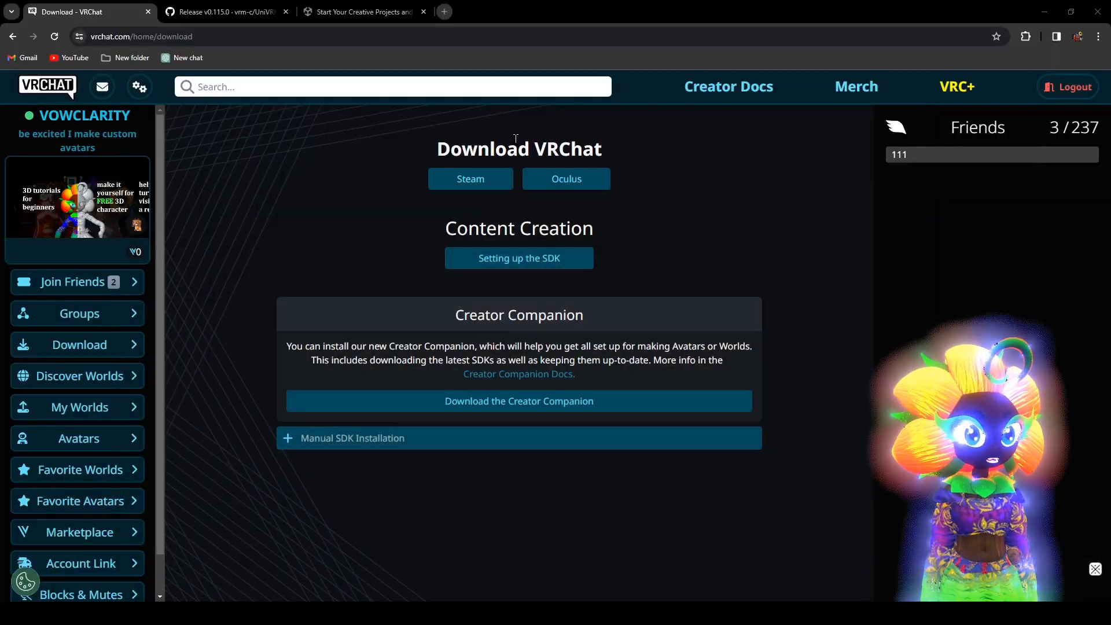
left_click(214, 12)
scroll(285, 359, "down", 1)
scroll(290, 359, "up", 1)
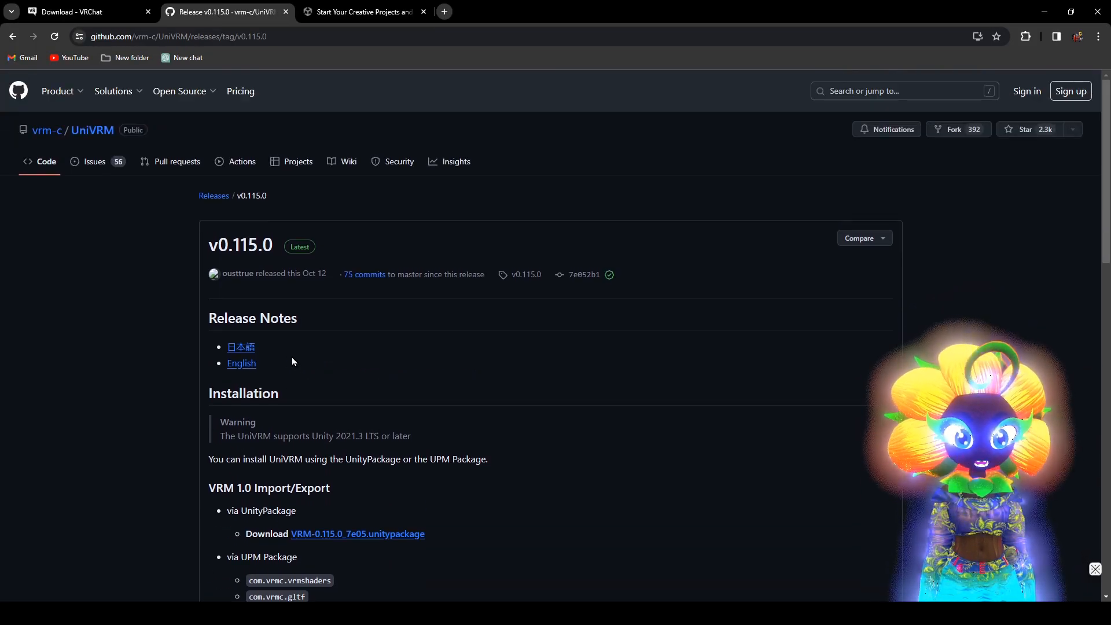
- Switch to Unity and inspect the finished 3D ironmouse avatar in the scene up close and from another angle
mouse_move(409, 613)
left_click(408, 559)
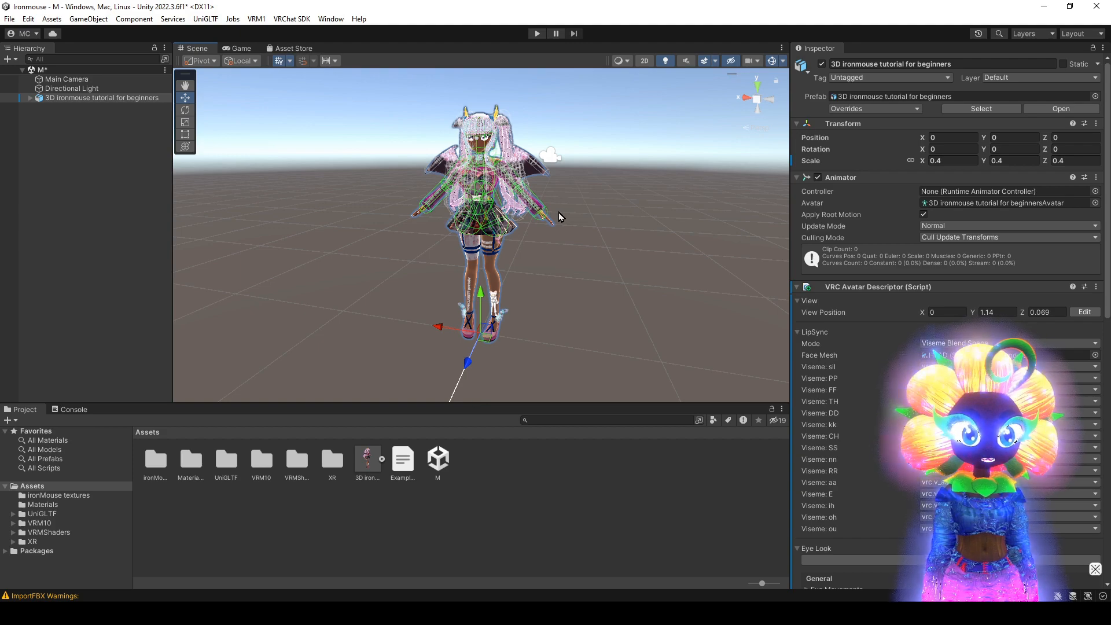
scroll(560, 217, "up", 5)
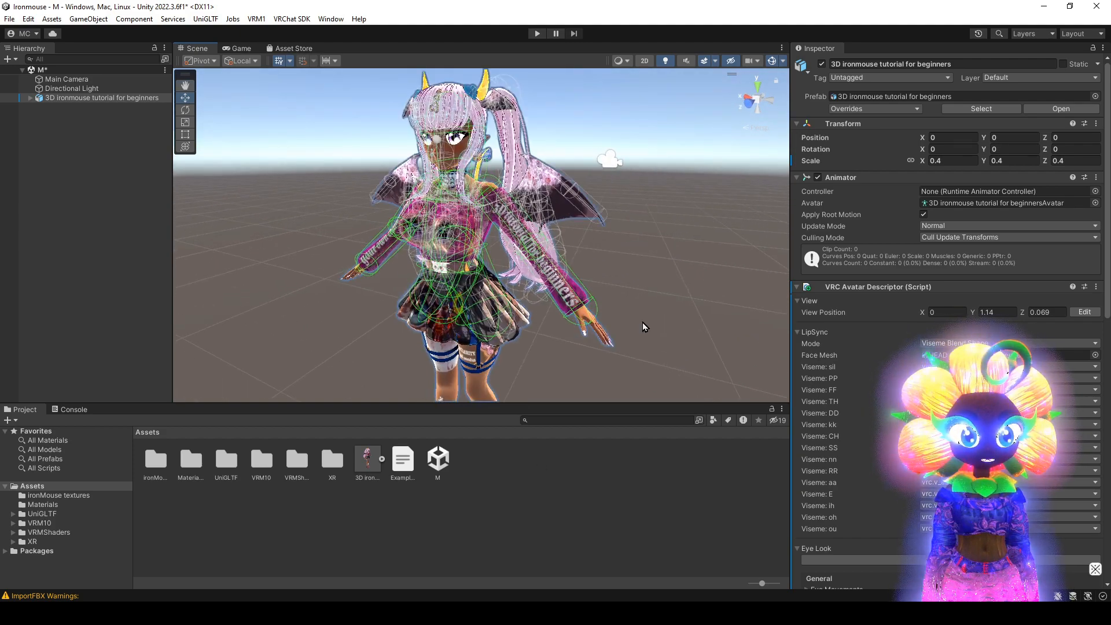
left_click(678, 294)
left_click_drag(678, 293, 618, 278, "alt")
scroll(580, 279, "down", 4)
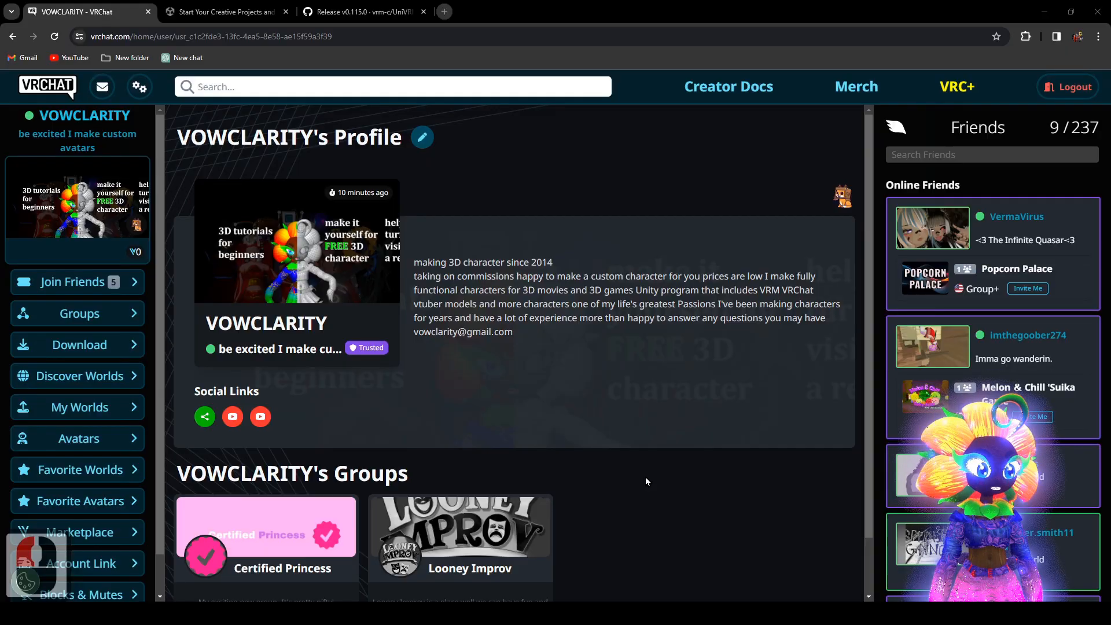
scroll(647, 480, "down", 2)
scroll(669, 471, "up", 2)
scroll(662, 467, "down", 5)
scroll(666, 462, "up", 3)
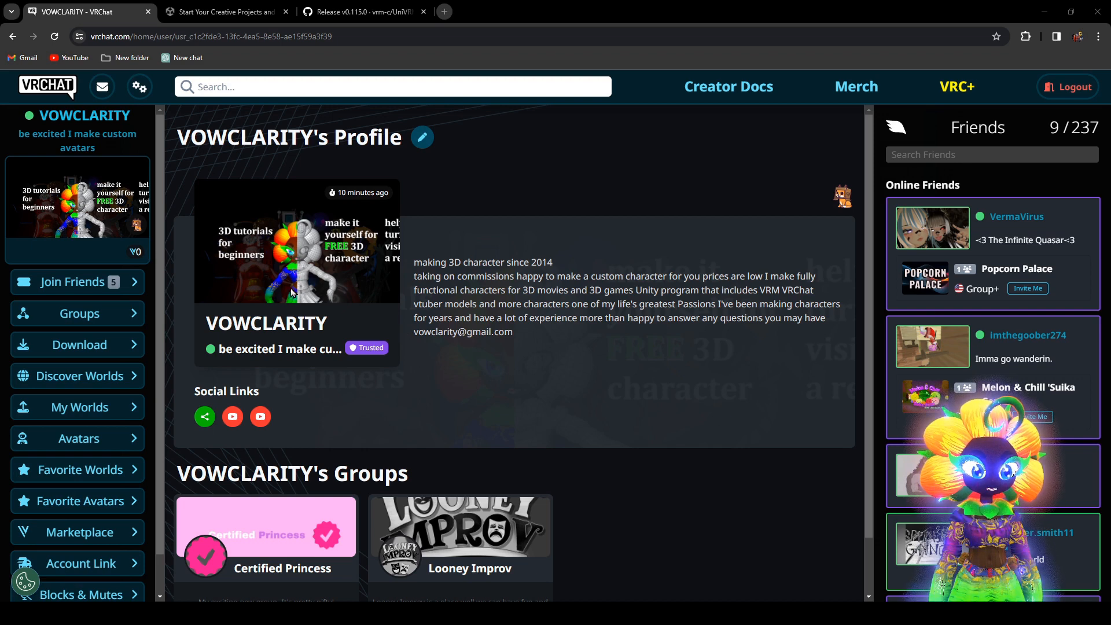
- Request the Creator Companion installer from VRChat's download page, cancel saving it, and return to the browser
left_click(70, 346)
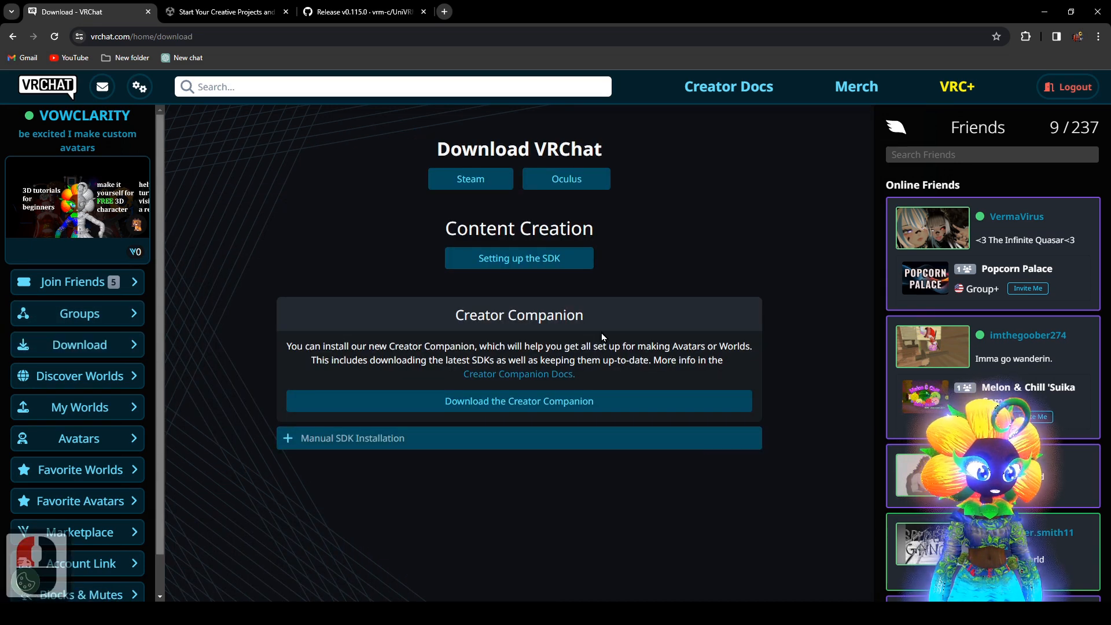
left_click(544, 408)
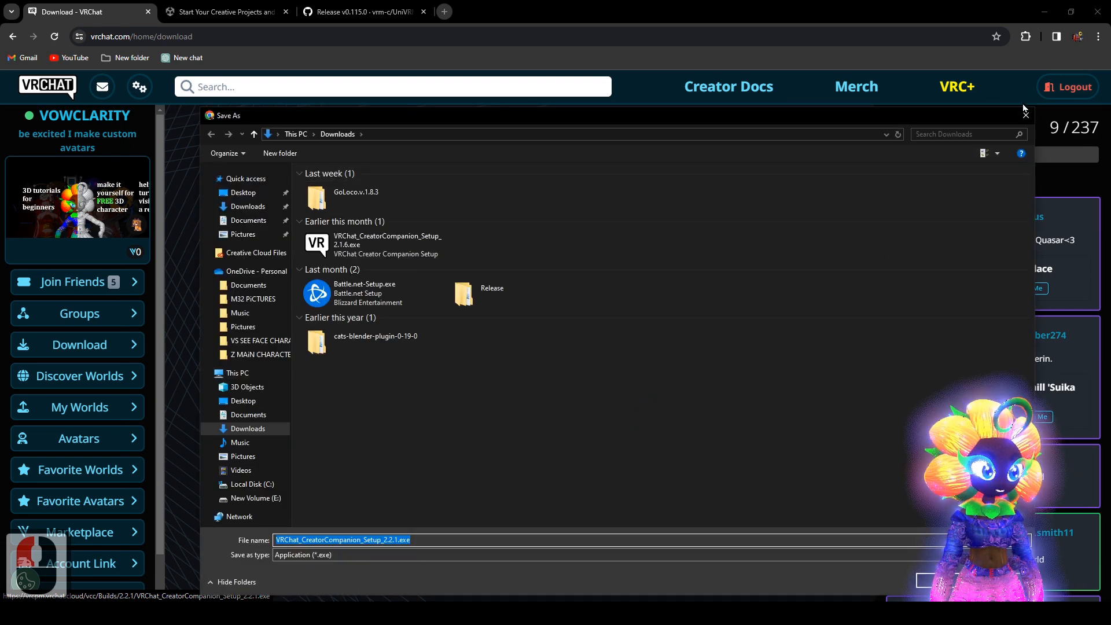
left_click(1026, 117)
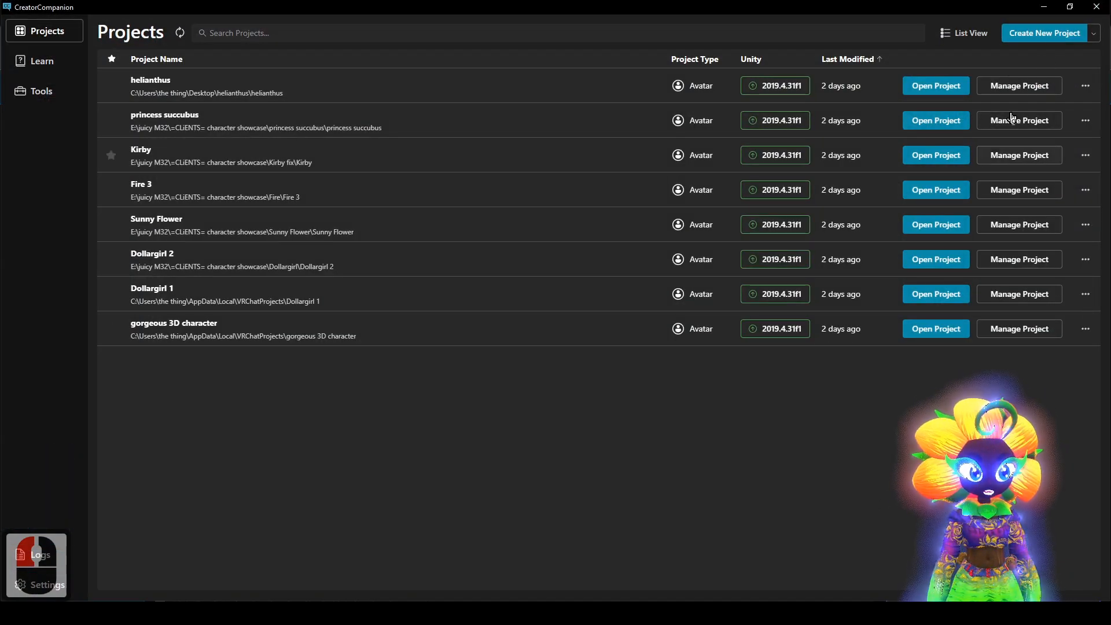
left_click(1045, 7)
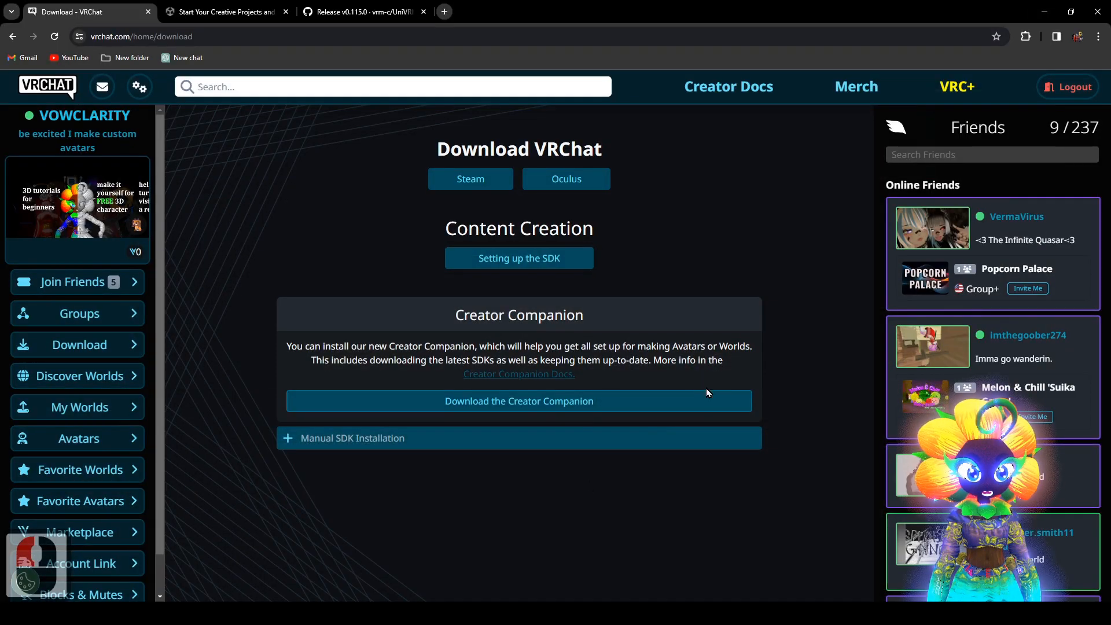
- Request the Unity Hub installer for Windows on Unity's download page and cancel saving it
left_click(208, 8)
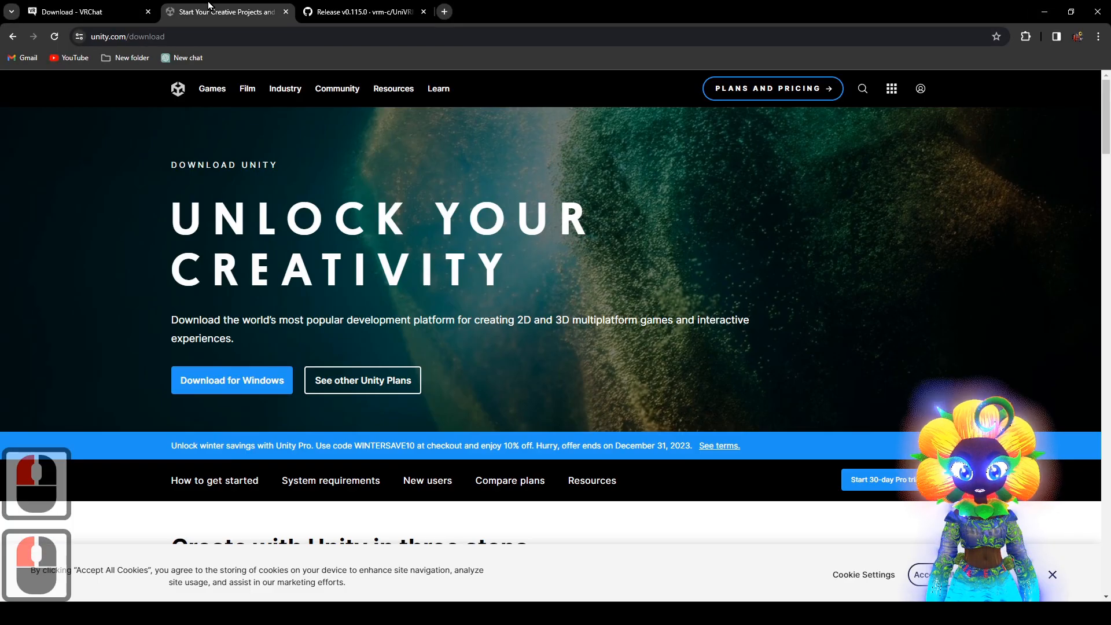
left_click(246, 386)
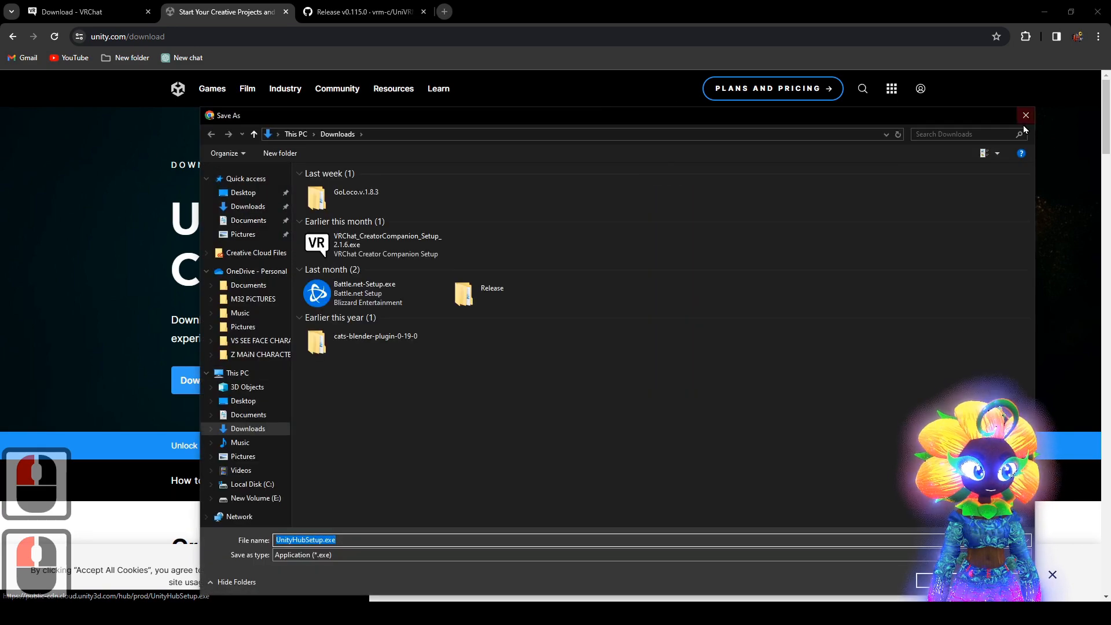
key("Return")
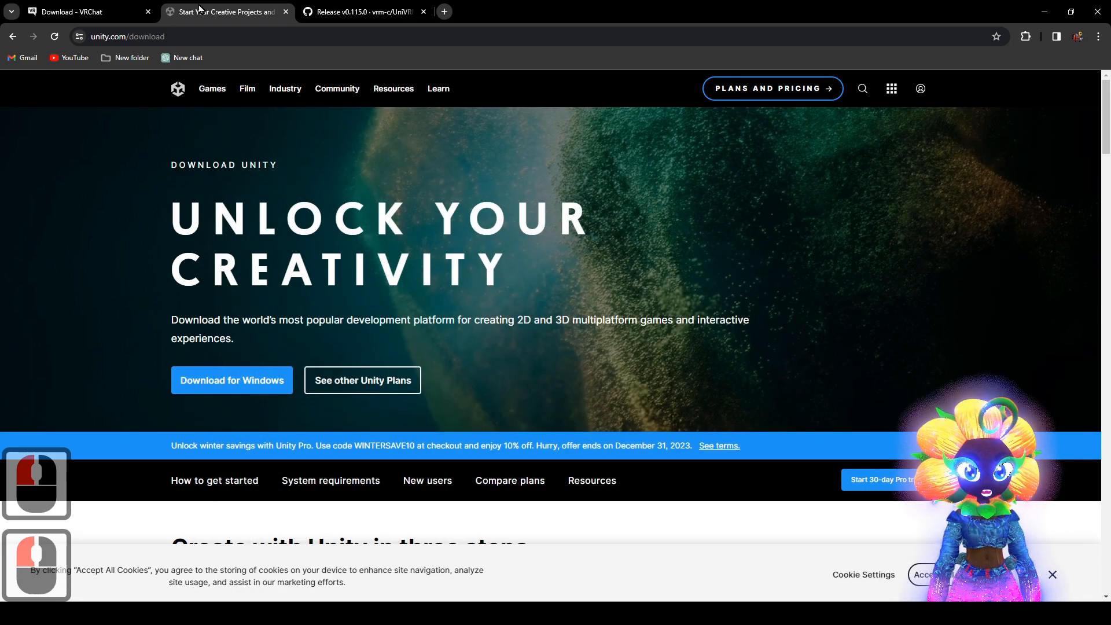
- Bring up the UniVRM v0.115.0 release page on GitHub and translate it into English
left_click(87, 12)
left_click(357, 8)
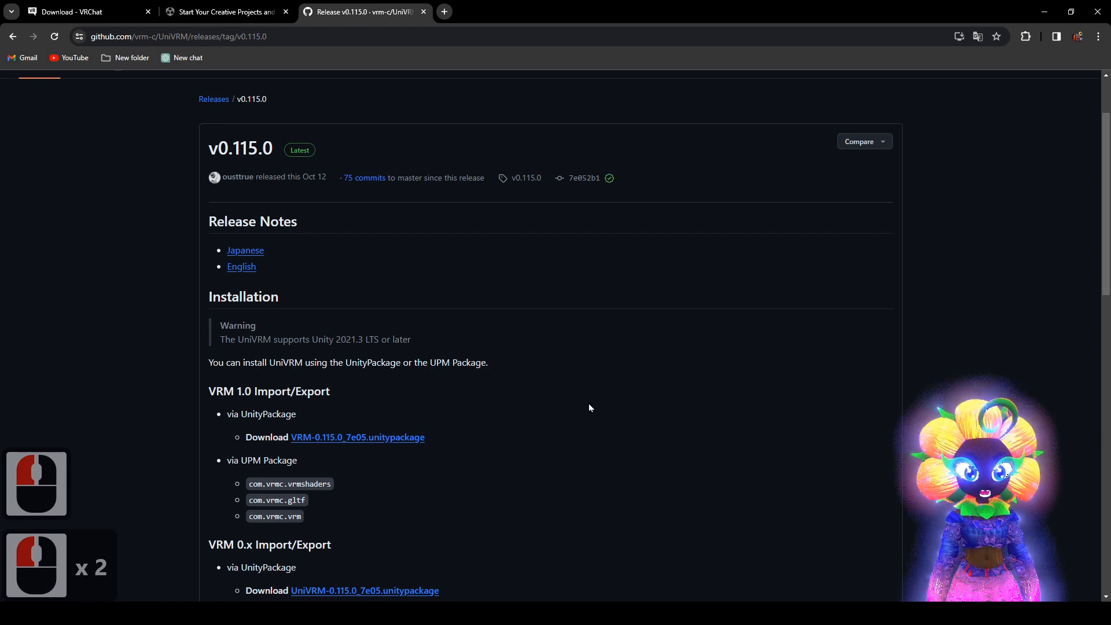
scroll(588, 404, "down", 1)
scroll(429, 297, "up", 2)
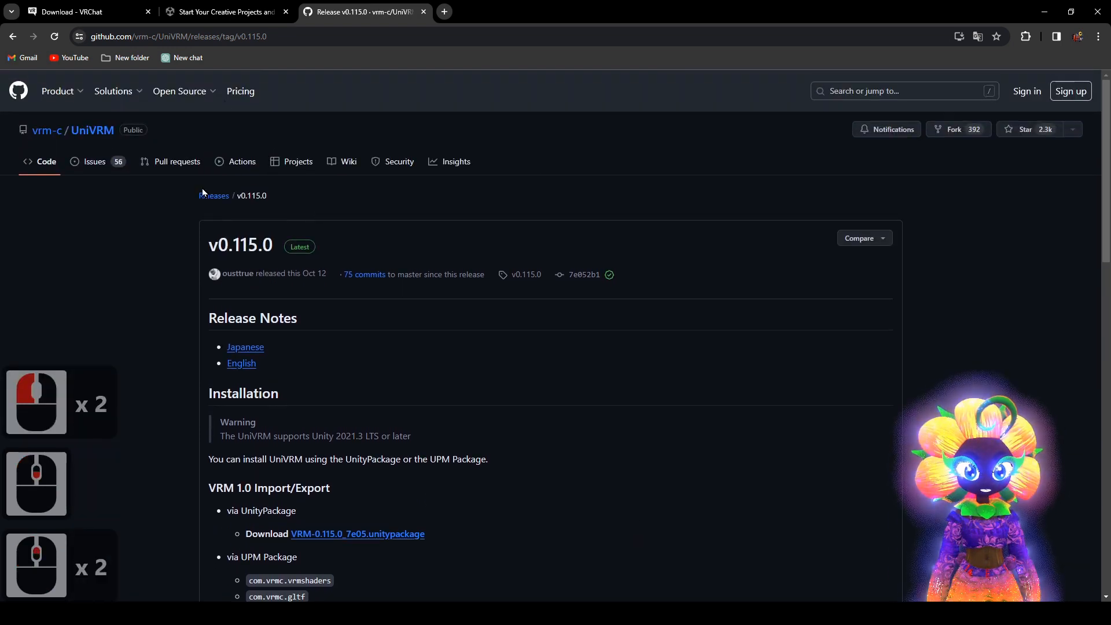
scroll(356, 310, "down", 1)
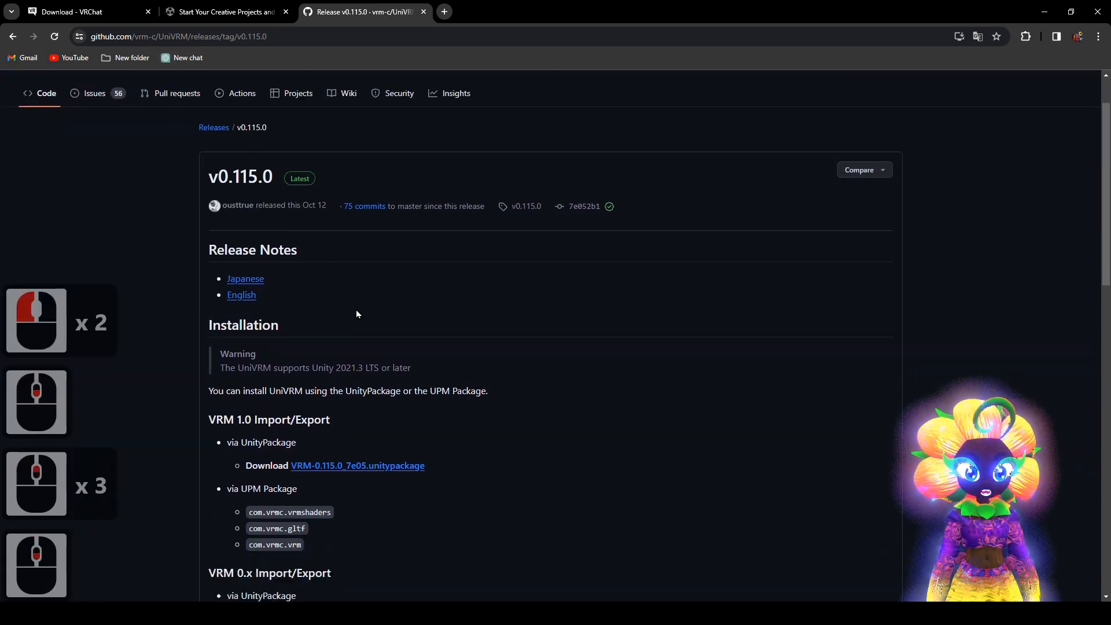
right_click(951, 276)
left_click(861, 458)
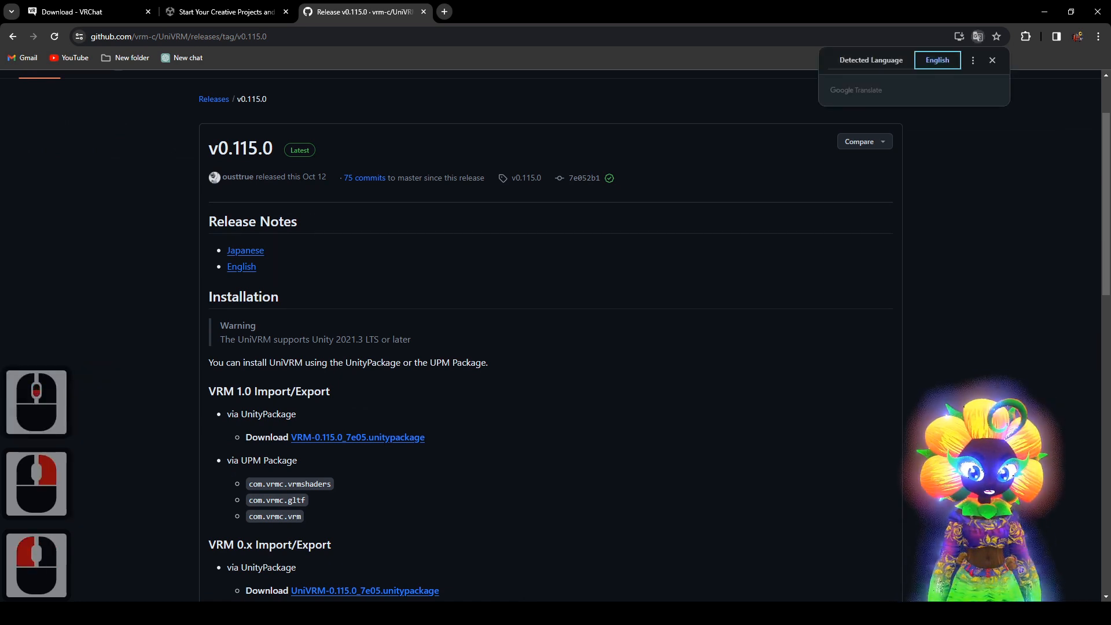
left_click(993, 60)
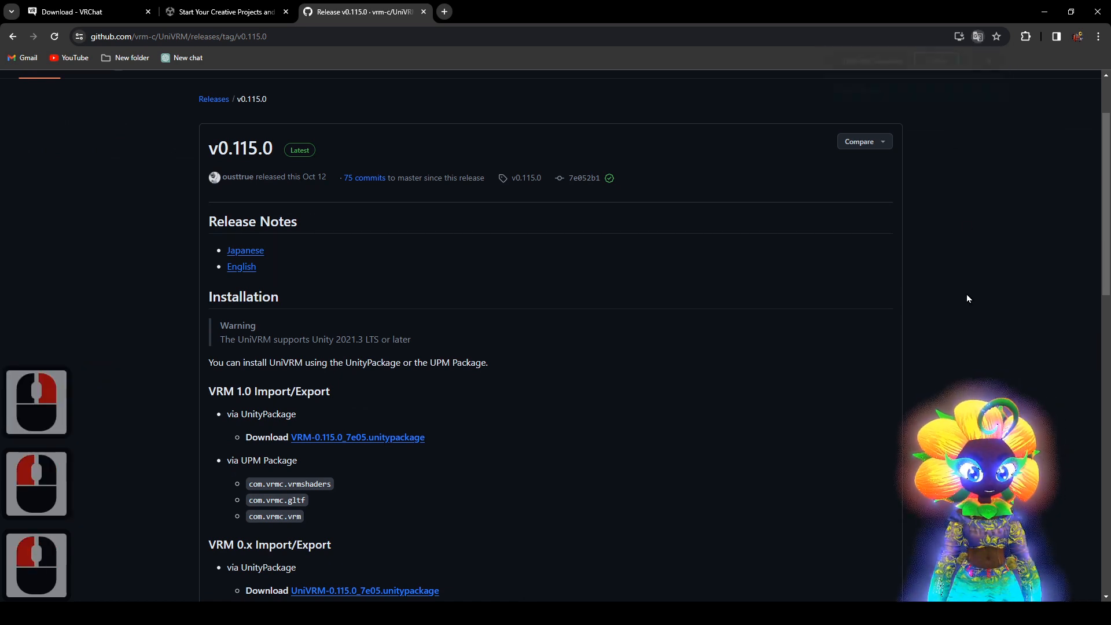
- Request the VRM 1.0 package VRM-0.115.0_7e05.unitypackage from the release page and cancel saving it
scroll(565, 402, "down", 2)
left_click(352, 343)
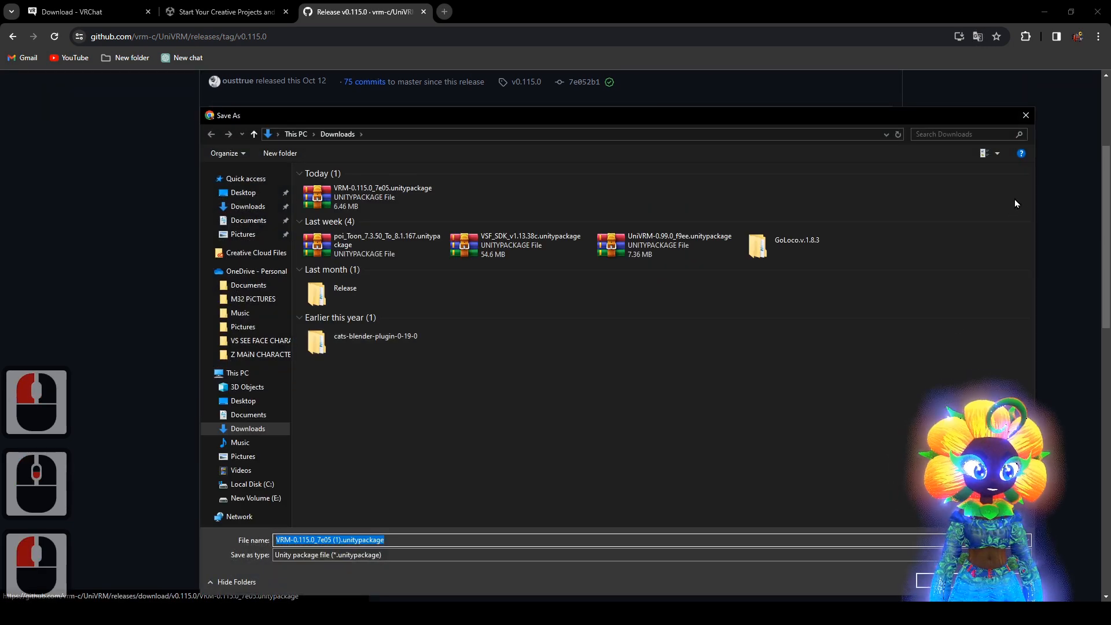
left_click(1026, 116)
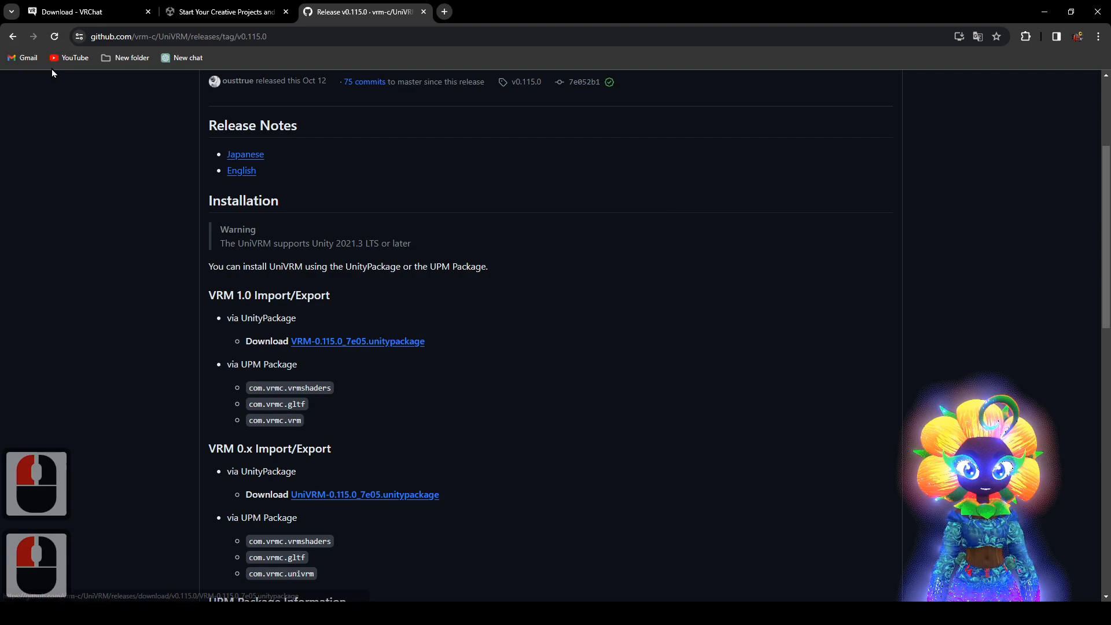
- Switch to Creator Companion and create a project named Ironmouse from the Unity 2022 Avatar Project template in the preset location
left_click(64, 12)
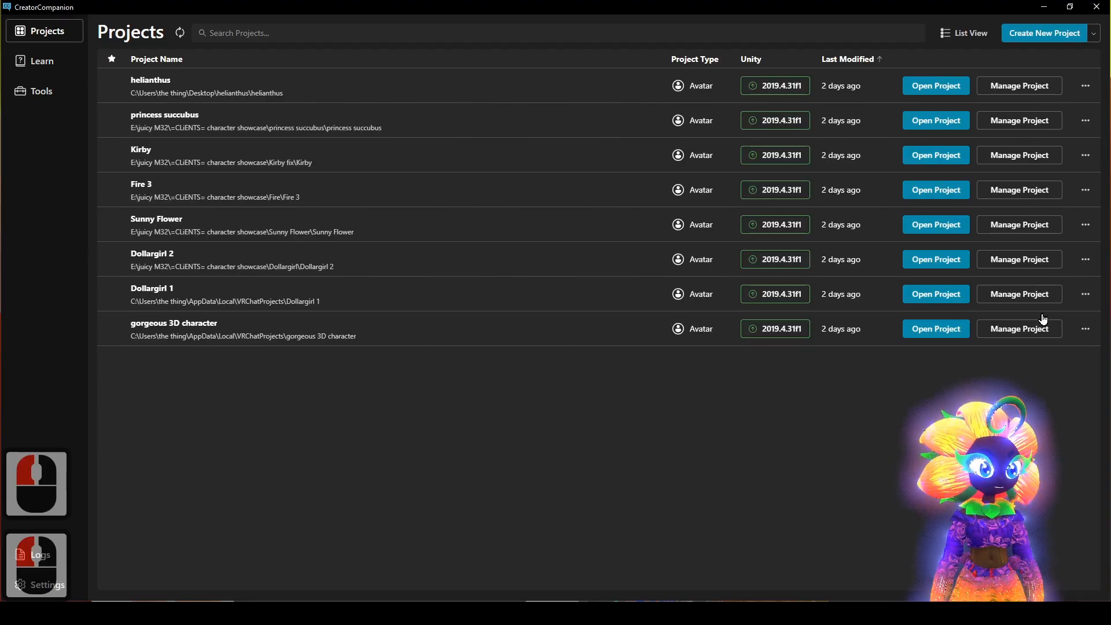
left_click(1045, 33)
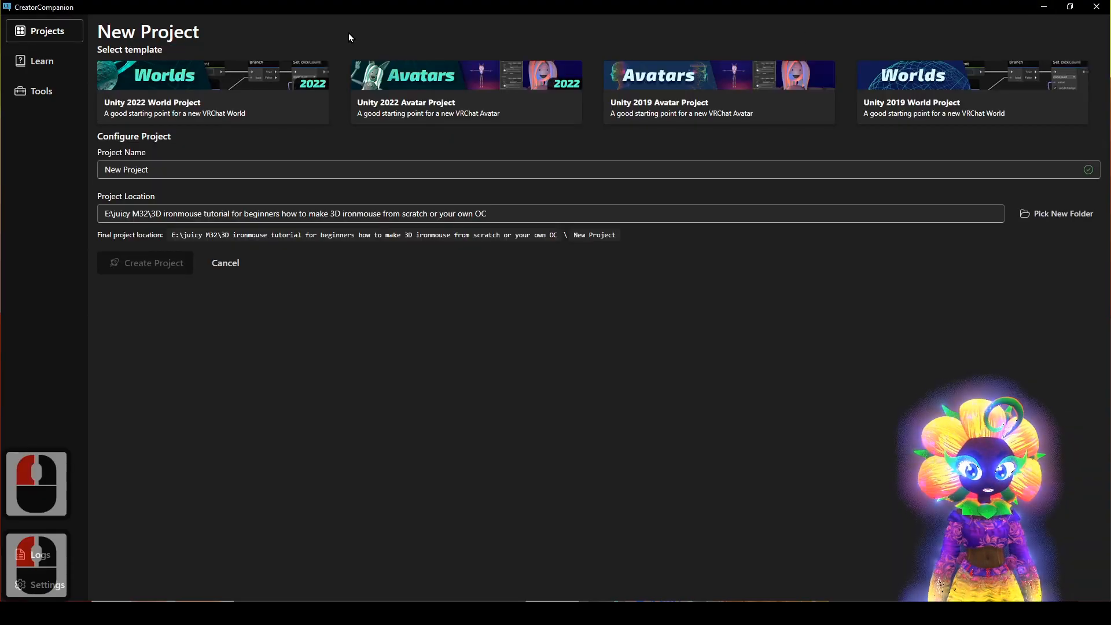
triple_click(170, 168)
type("ironMouse")
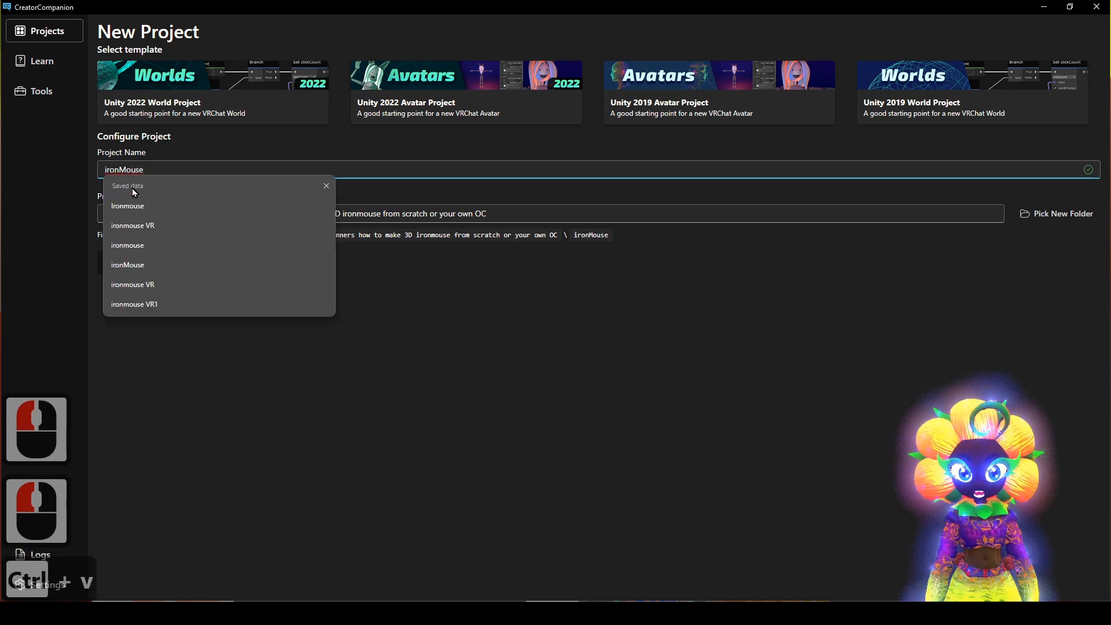
left_click(140, 212)
left_click(404, 371)
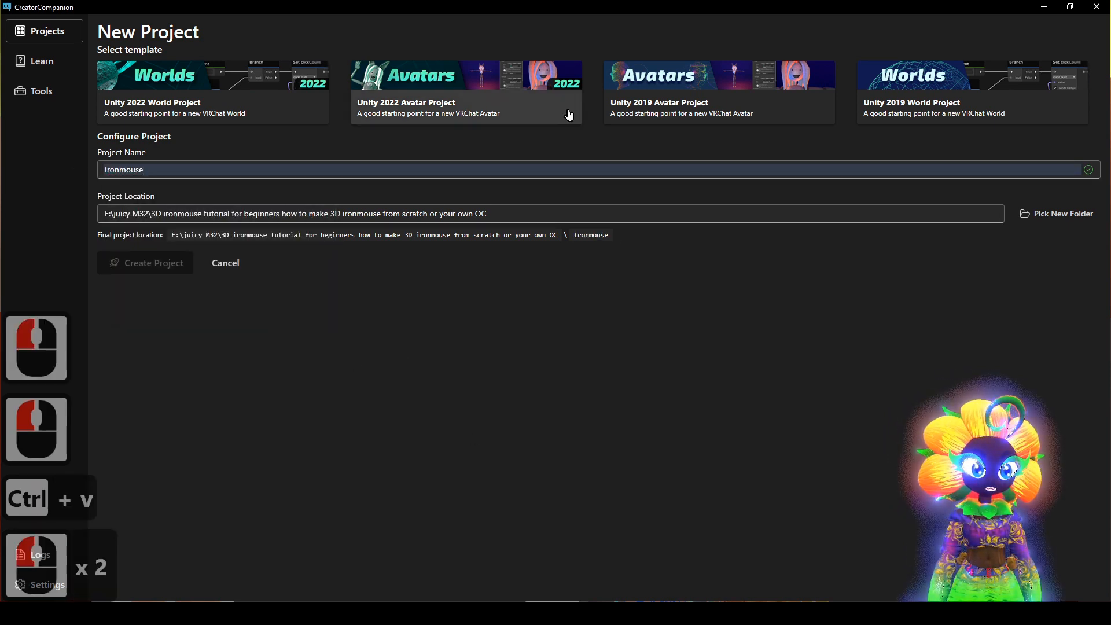
left_click(463, 105)
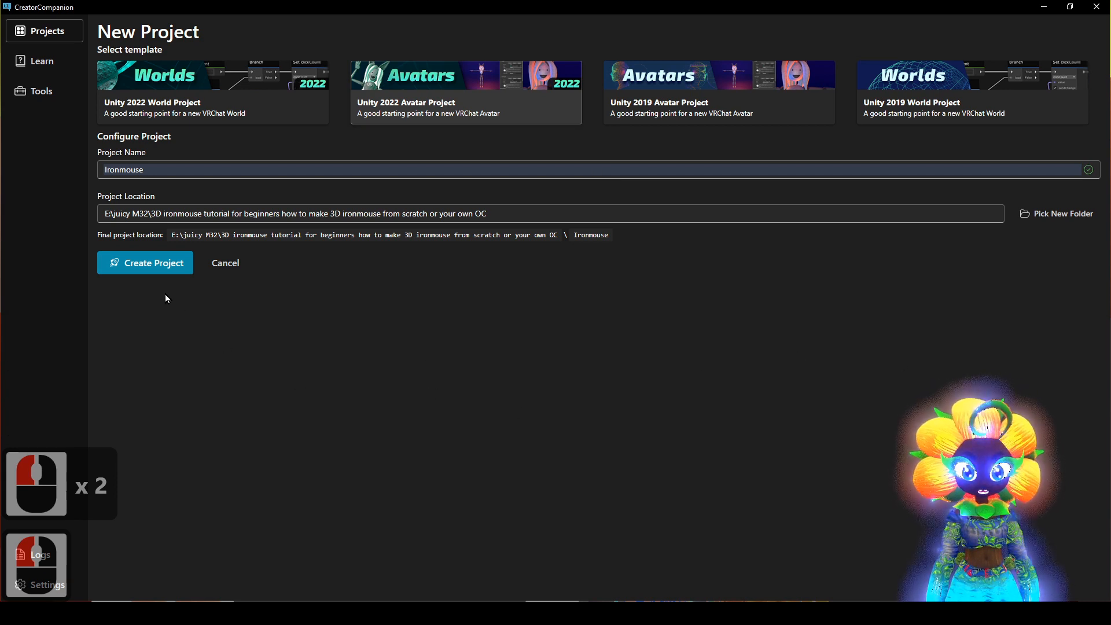
left_click(138, 271)
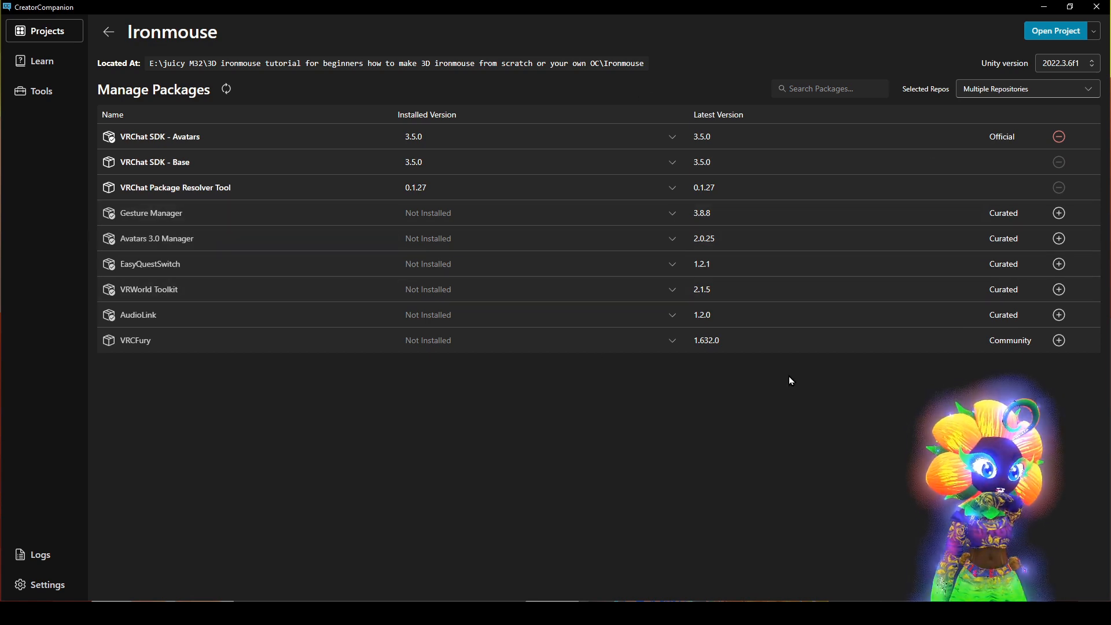
- Check the supported Unity versions, keep 2022.3.6f1, and open the Ironmouse project in Unity
left_click(1085, 63)
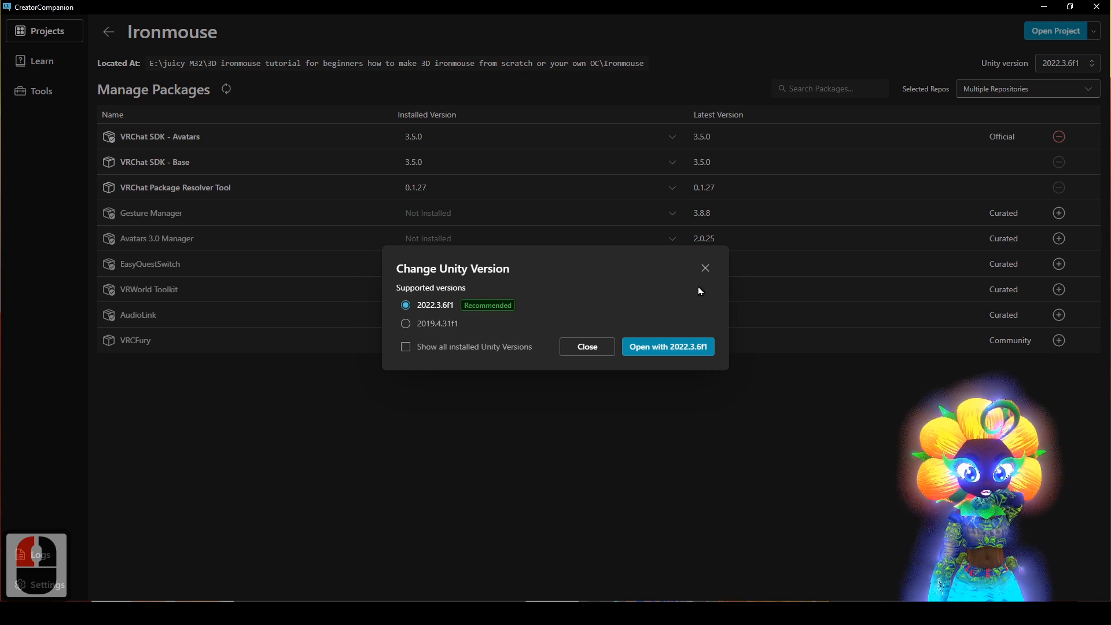
left_click(705, 268)
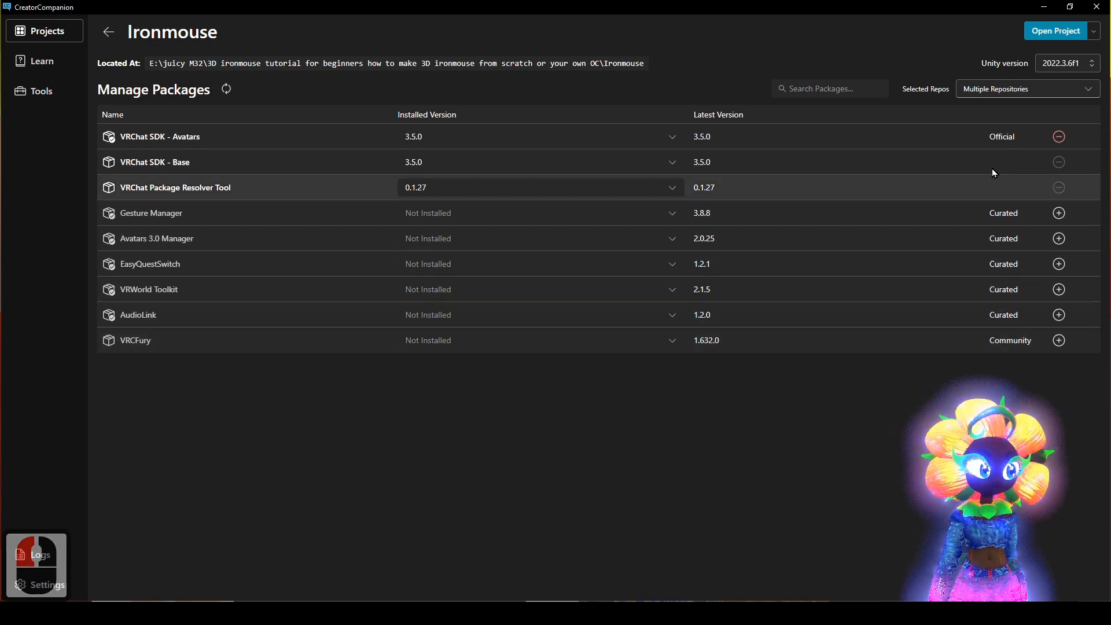
left_click(1039, 33)
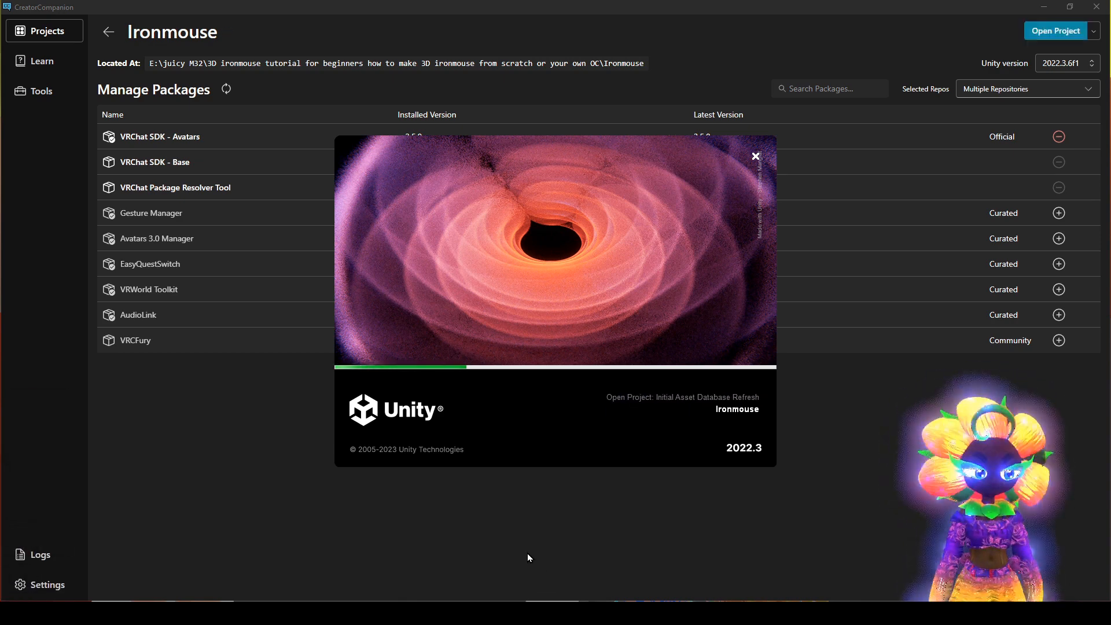
left_click(294, 612)
left_click(267, 585)
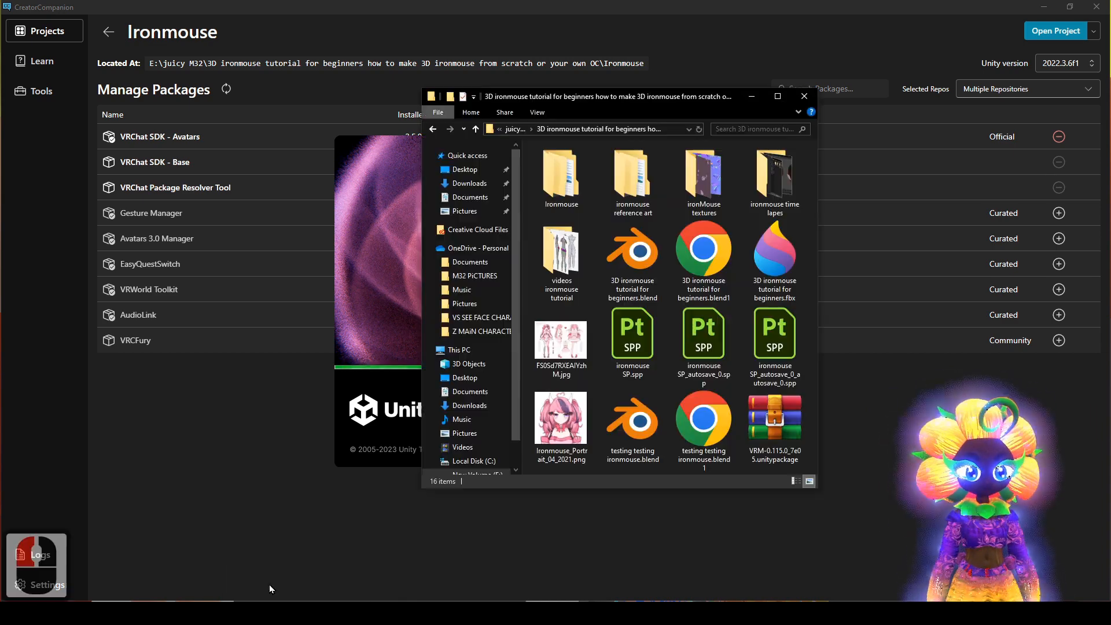
left_click(268, 587)
left_click(294, 612)
left_click(264, 567)
left_click(888, 516)
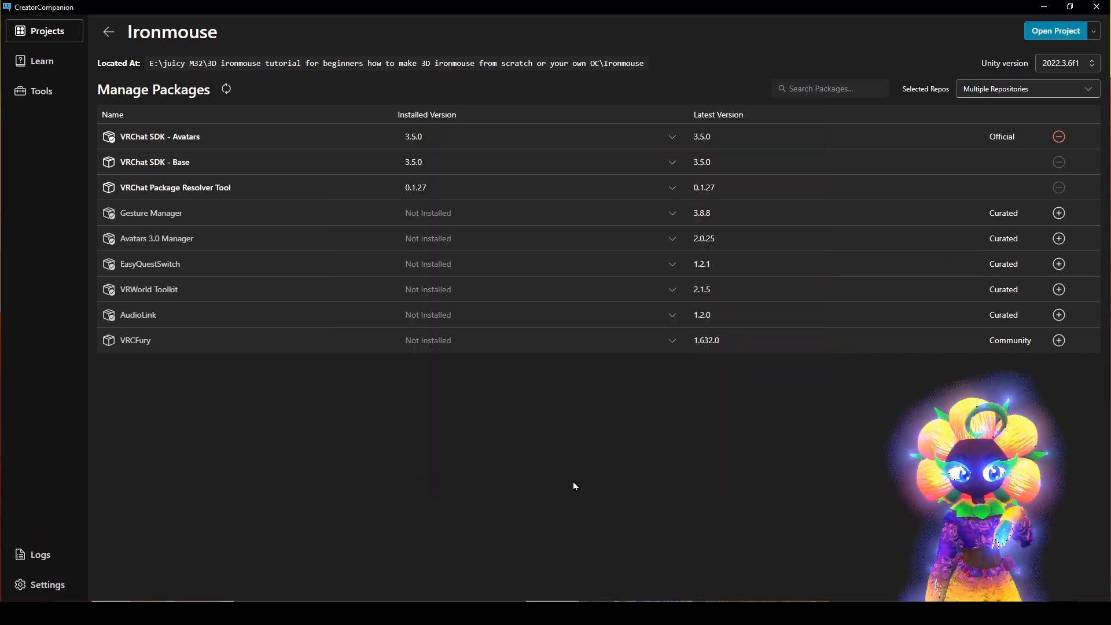
- Import all contents of the VRM-0.115.0_7e05.unitypackage file from the tutorial folder into the Ironmouse project
mouse_move(437, 612)
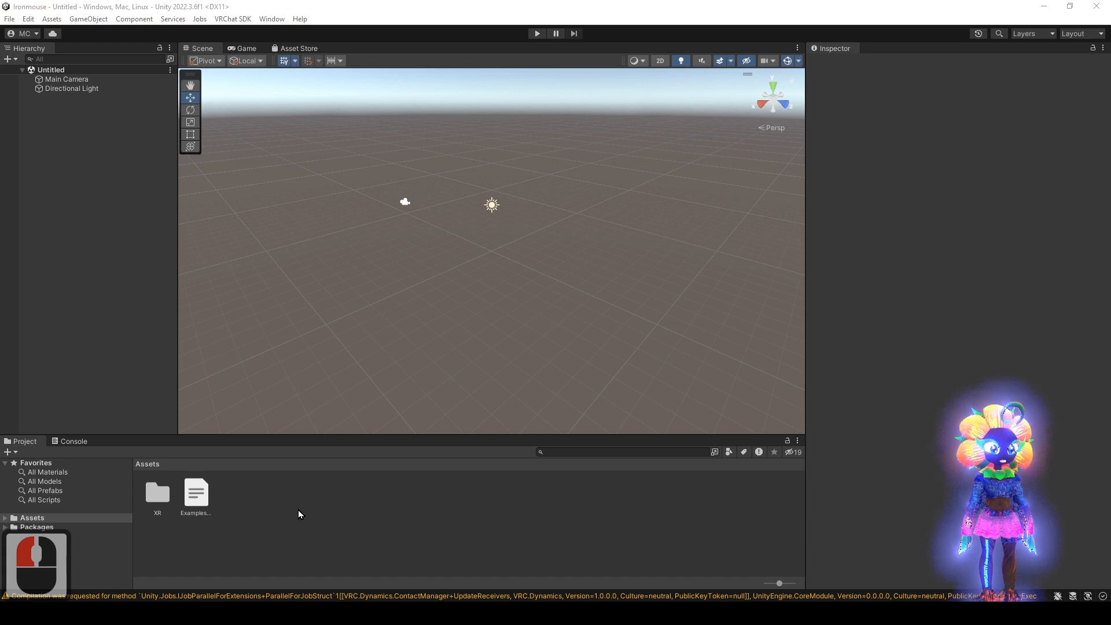
mouse_move(295, 614)
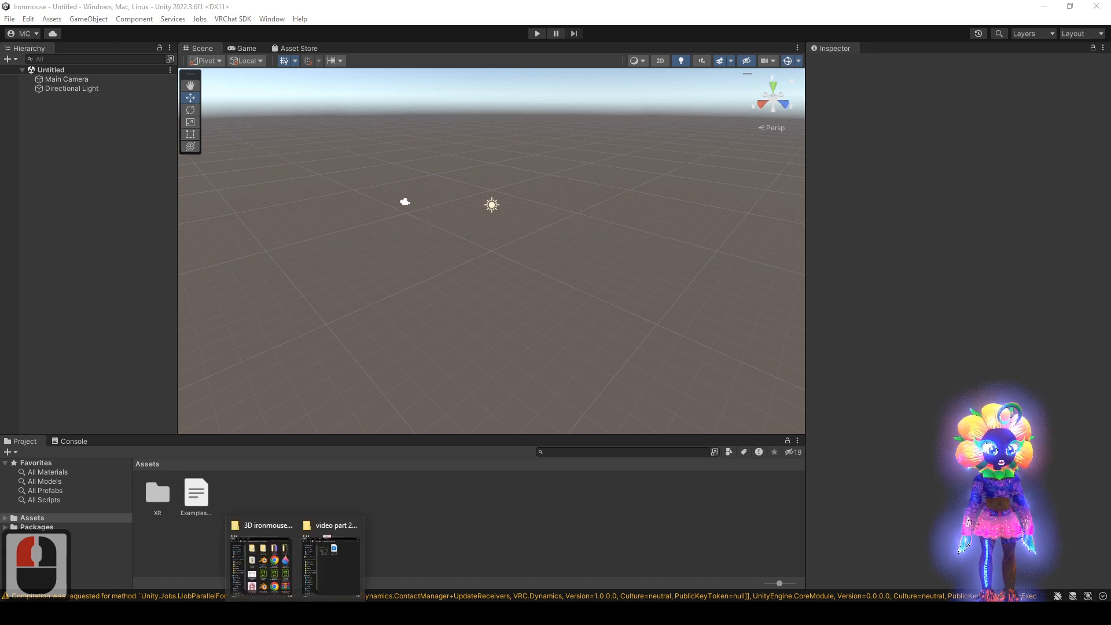
left_click(262, 589)
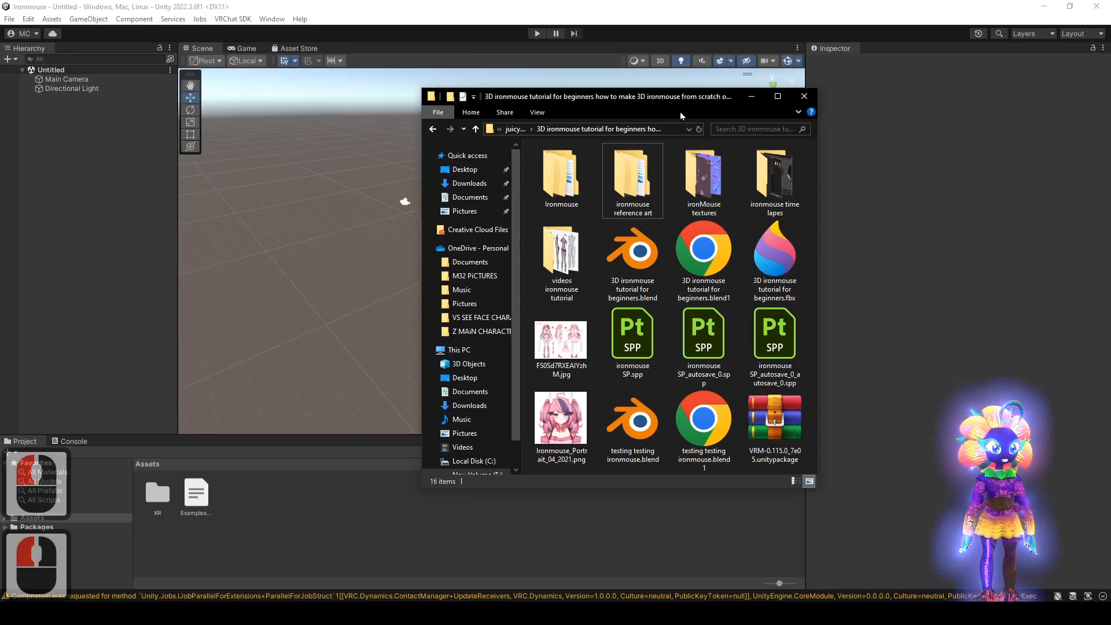
left_click_drag(724, 86, 823, 68)
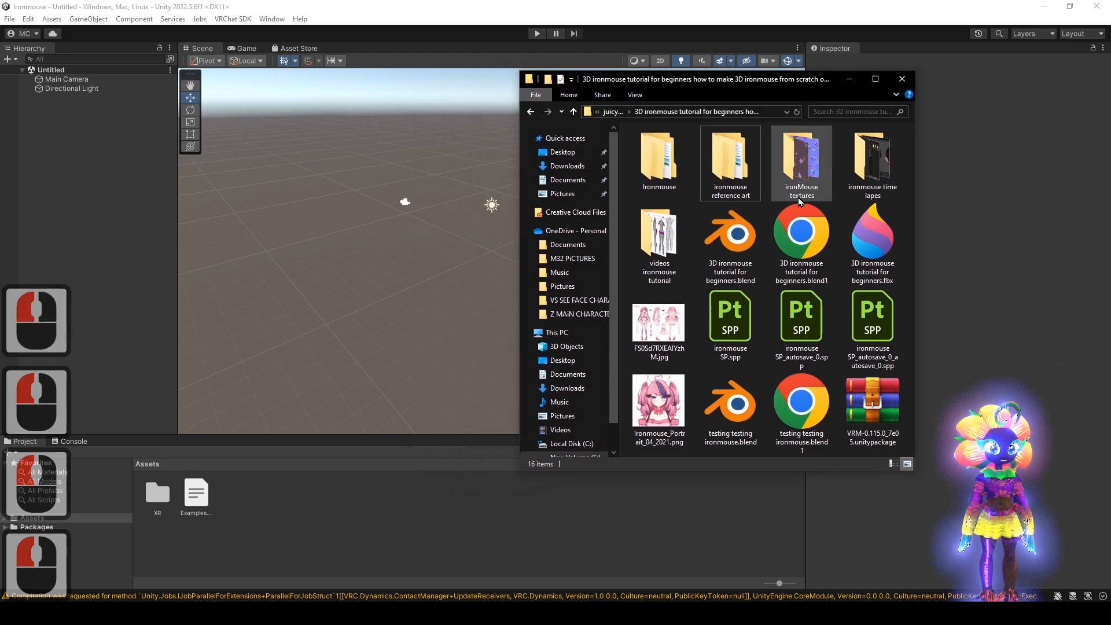
scroll(769, 338, "down", 5)
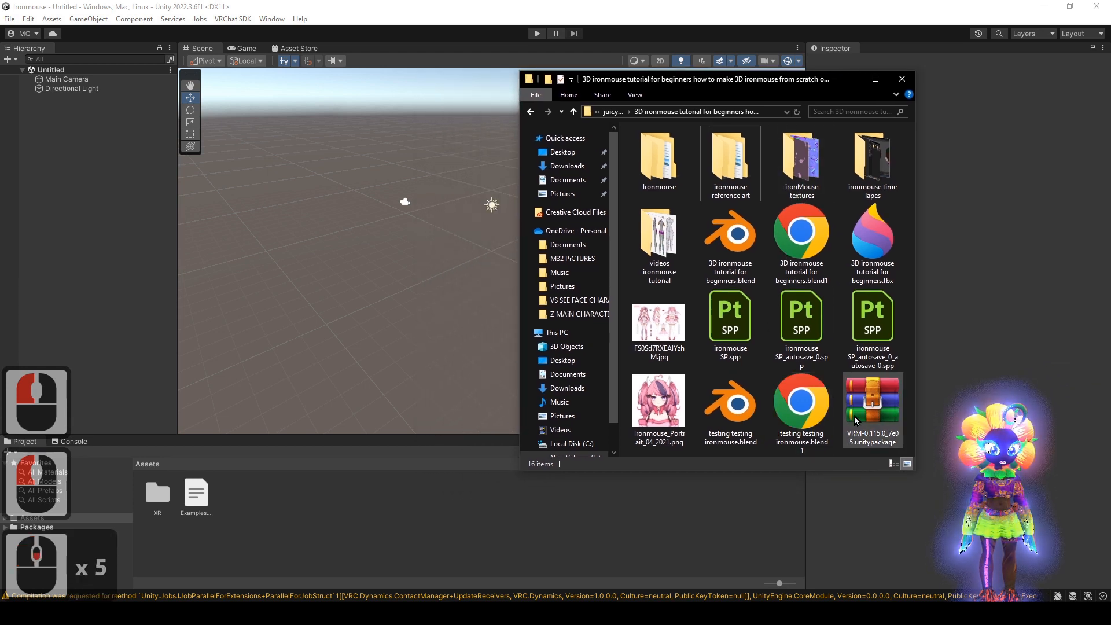
left_click_drag(894, 412, 417, 531)
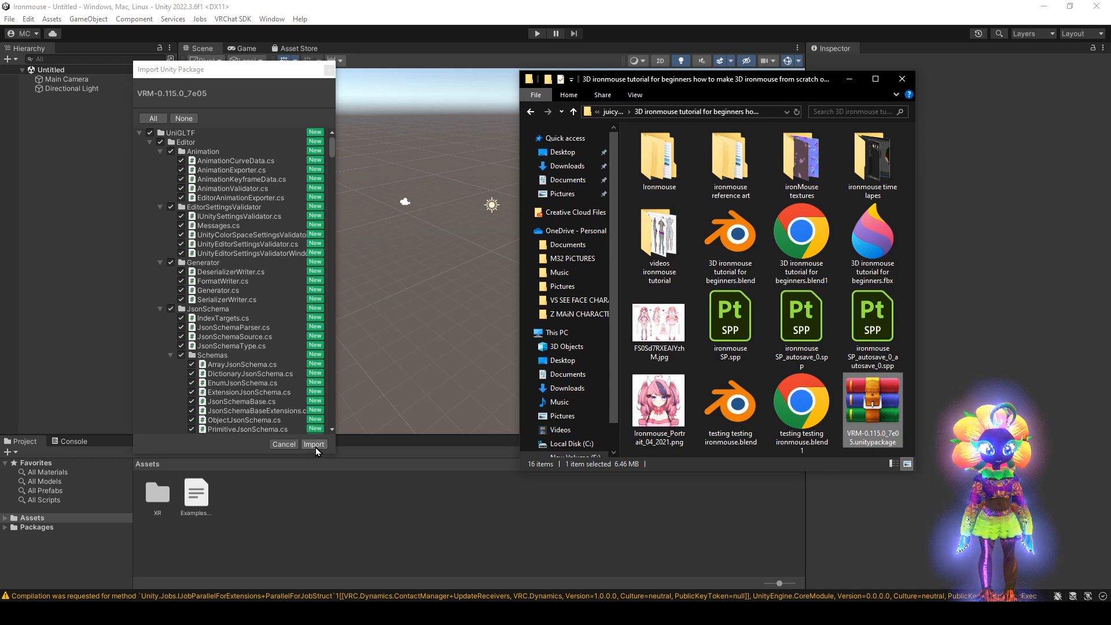
left_click(314, 444)
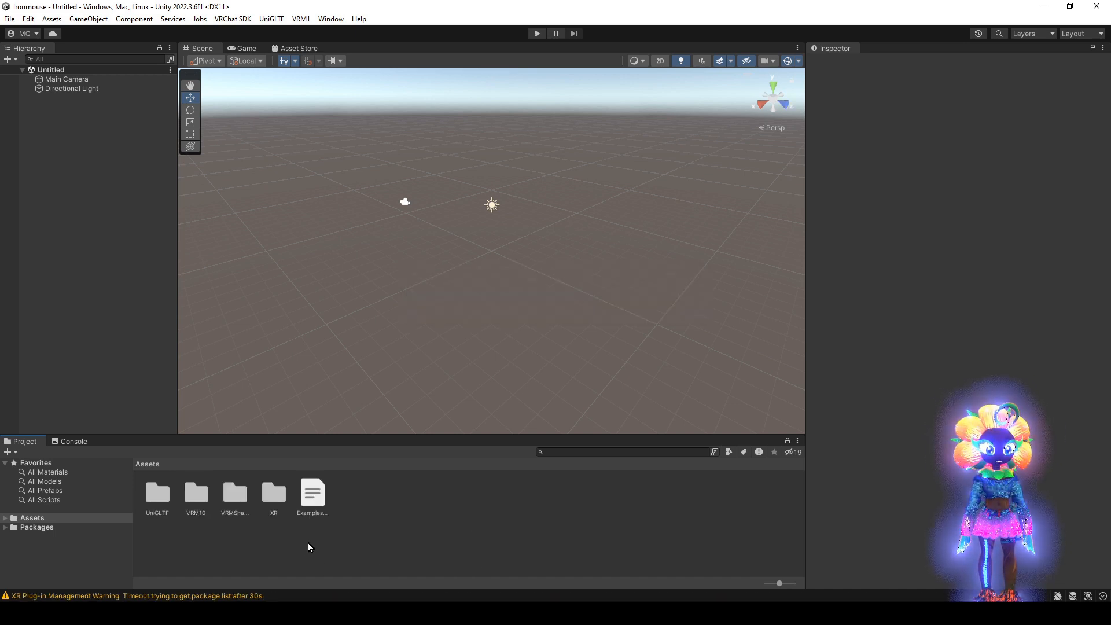
- Add the ironMouse textures folder from the tutorial folder to the project's Assets
left_click(295, 613)
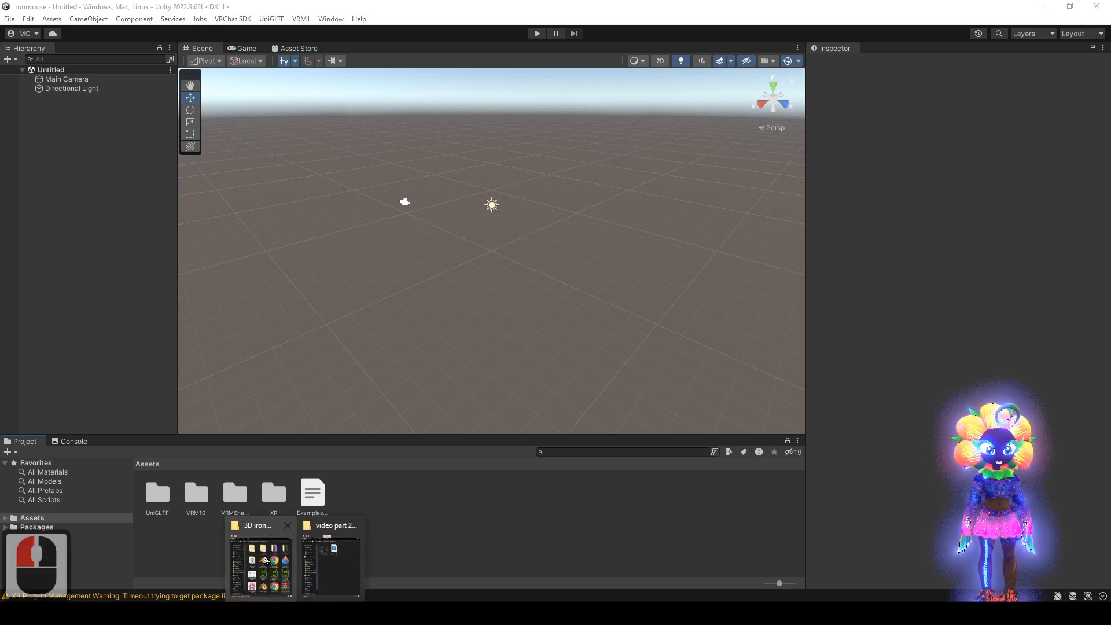
left_click(265, 556)
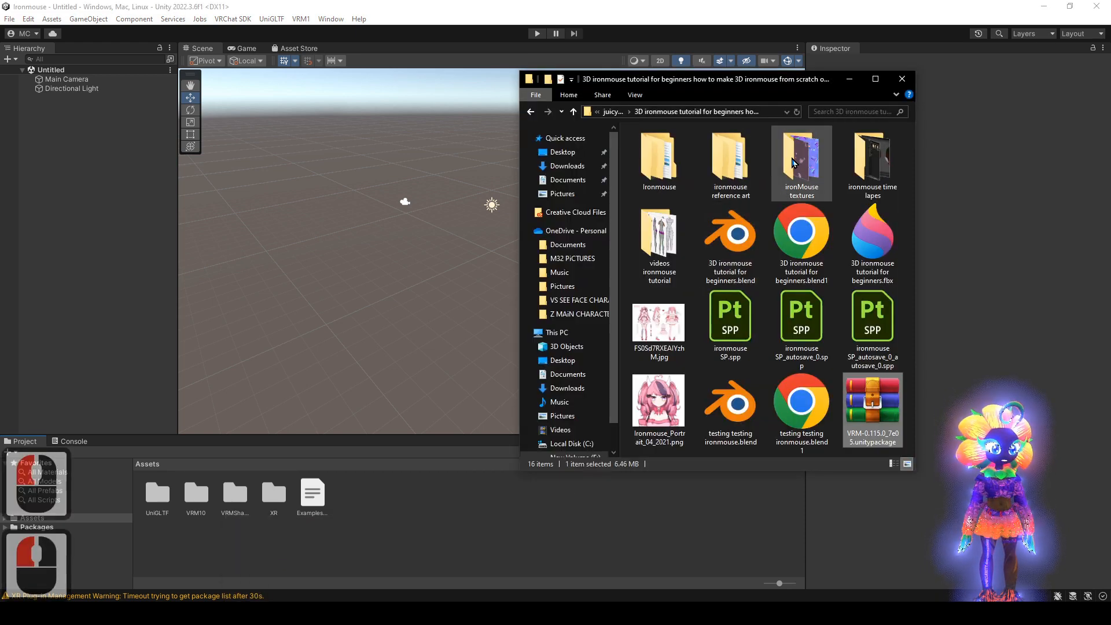
left_click_drag(793, 162, 459, 507)
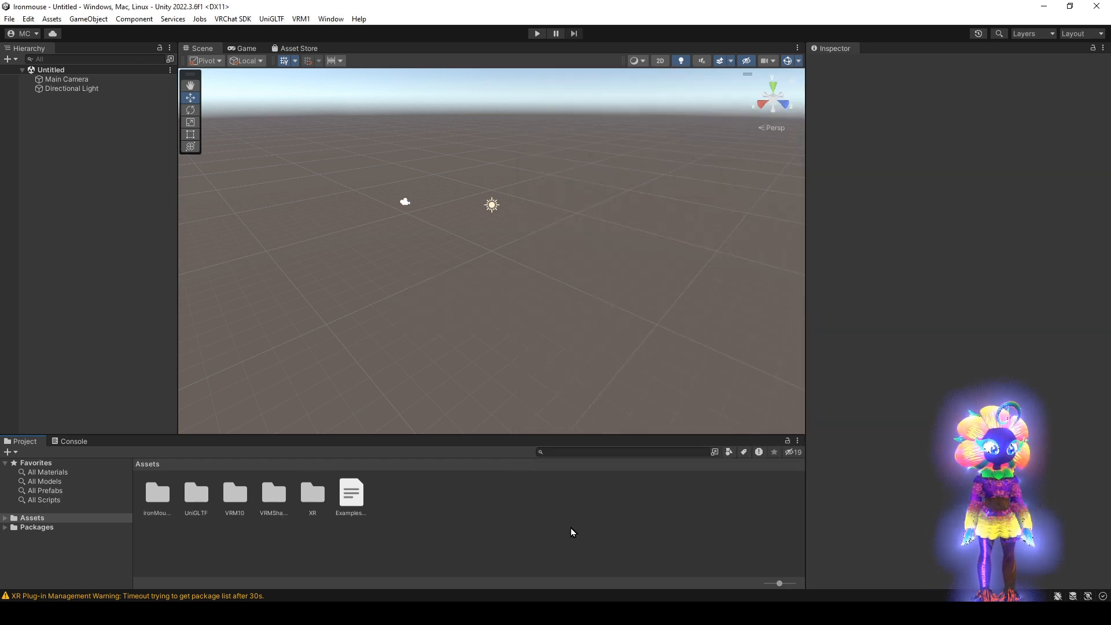
scroll(553, 363, "down", 2)
scroll(553, 363, "up", 2)
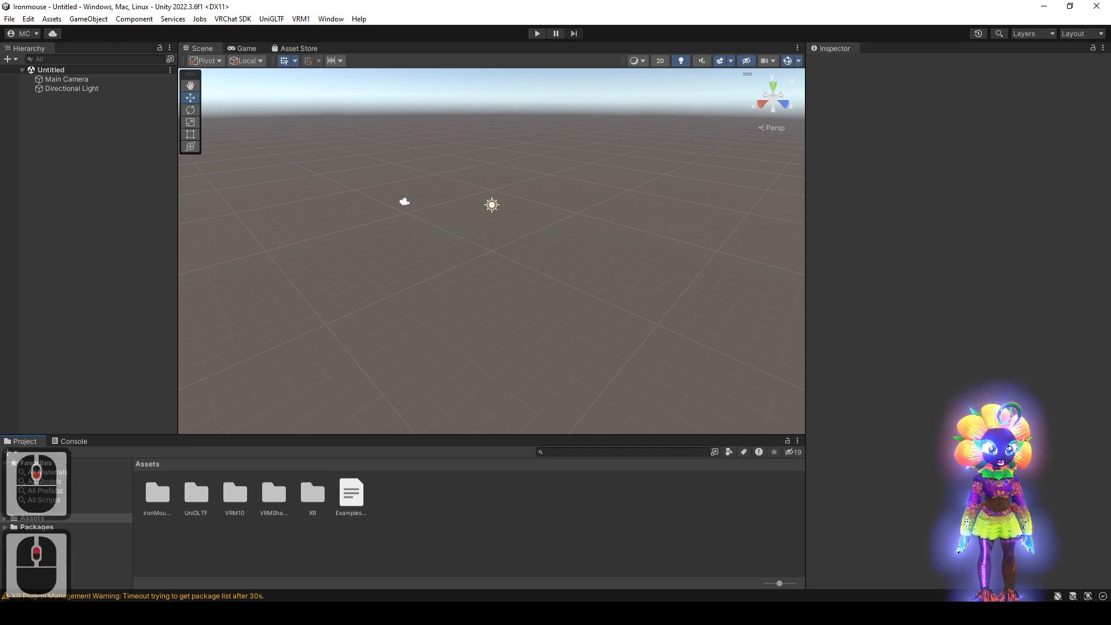
- Add the model file 3D ironmouse tutorial for beginners.fbx from the tutorial folder to the project's Assets
left_click(295, 614)
left_click(262, 567)
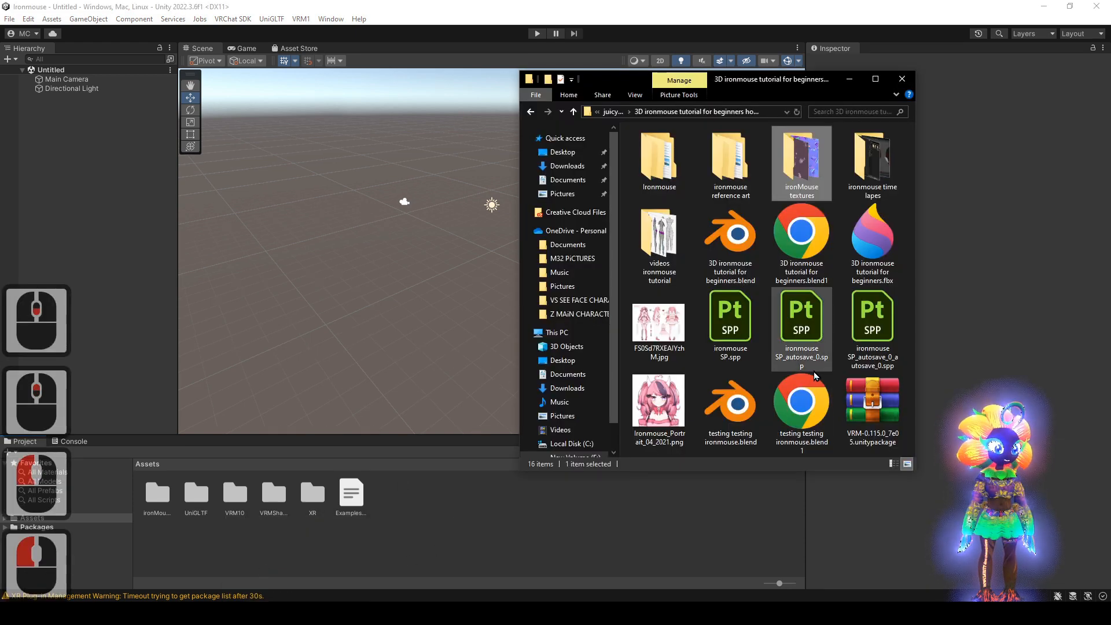
scroll(814, 376, "down", 2)
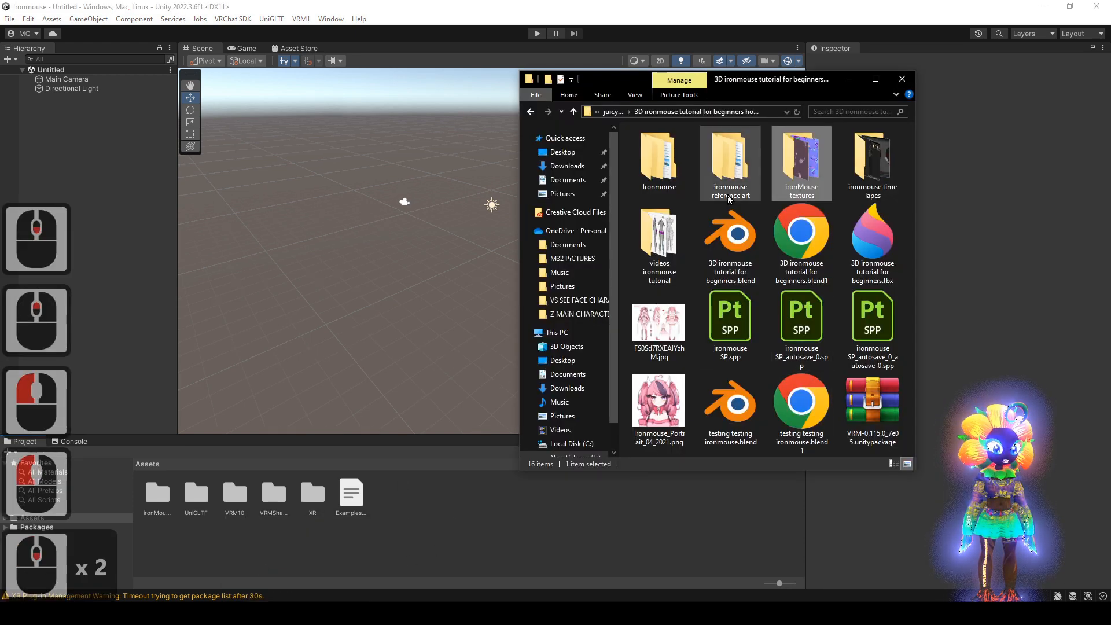
left_click(869, 243)
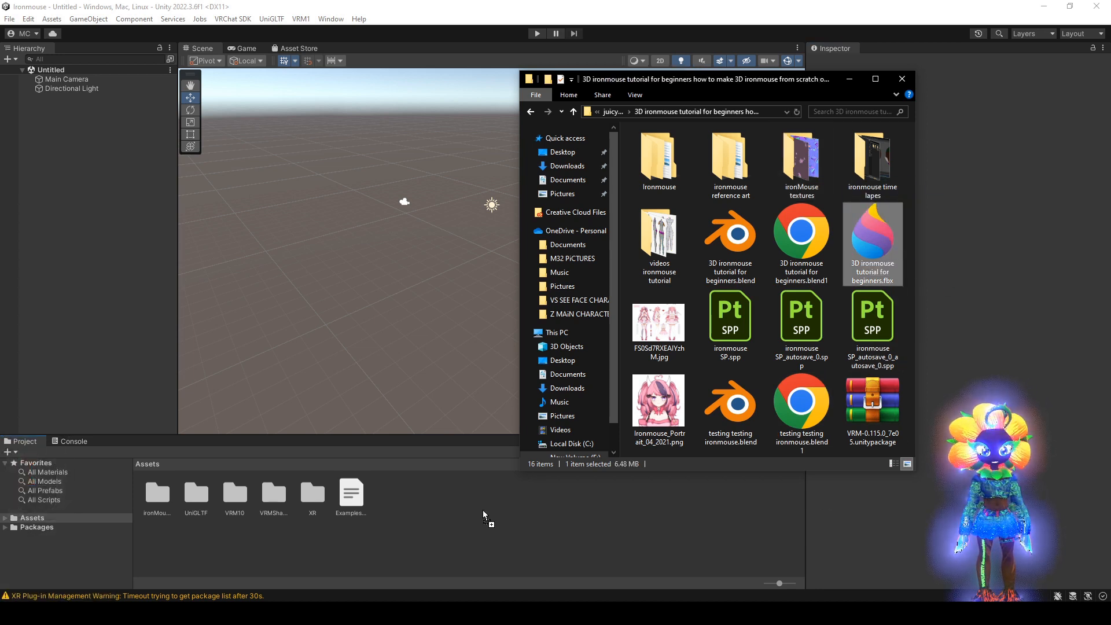
left_click_drag(481, 510, 480, 510)
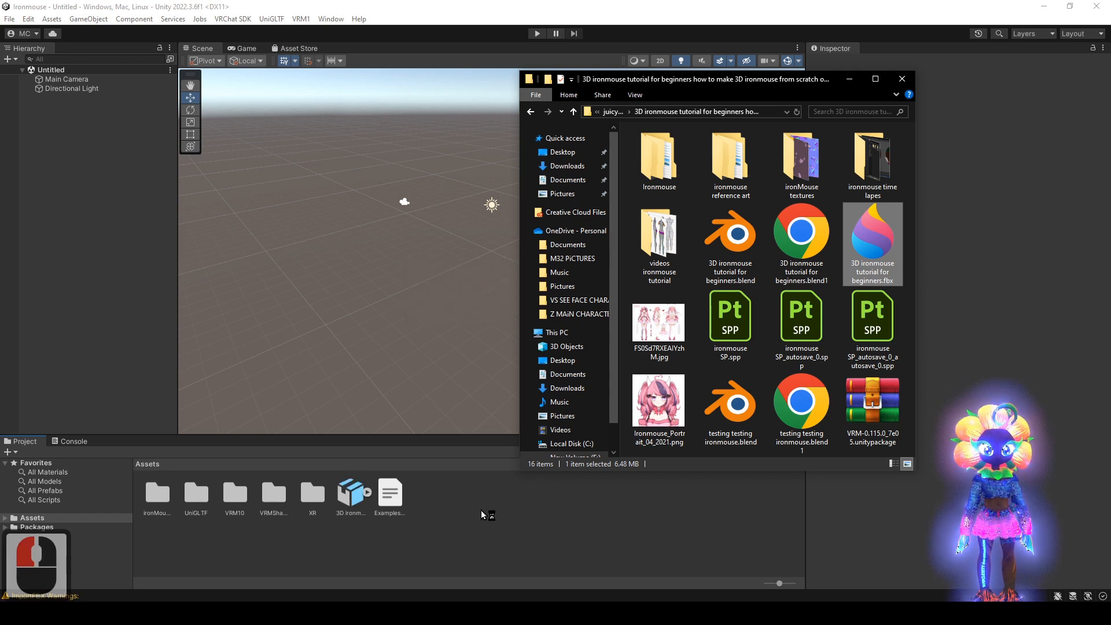
left_click(481, 509)
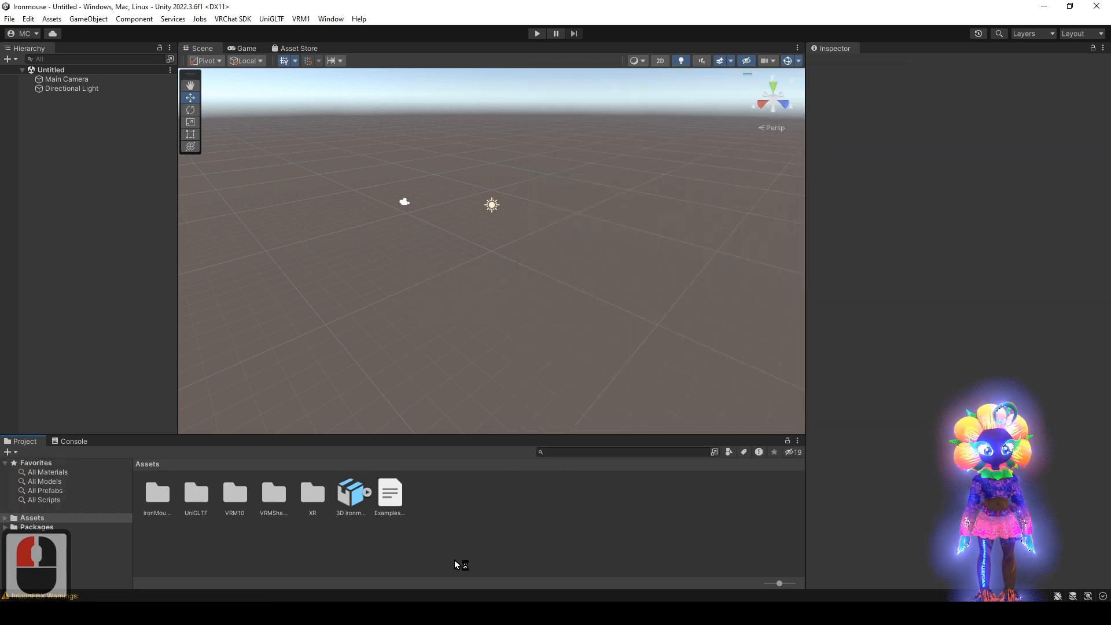
- Check the parts inside the imported ironmouse model and set its rig animation type to Humanoid
left_click(354, 493)
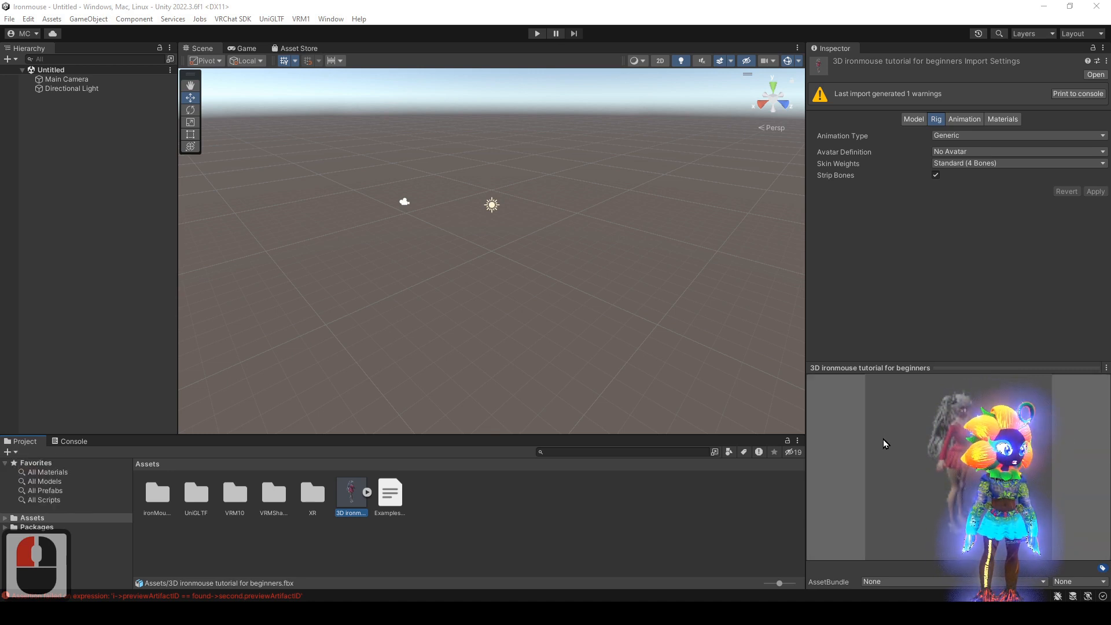
left_click(367, 492)
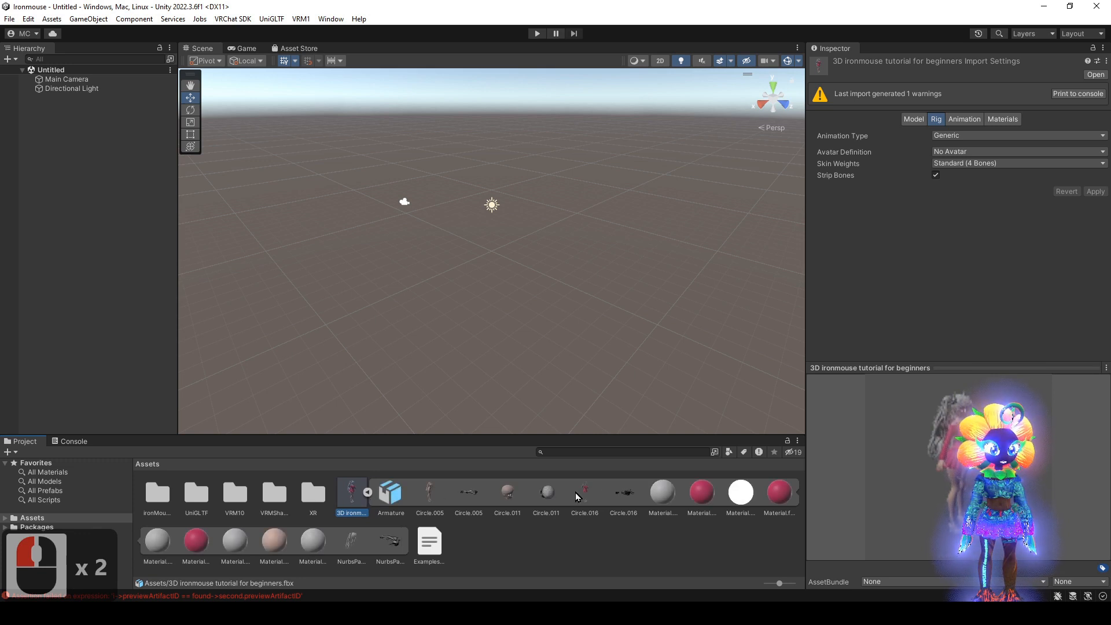
left_click(366, 493)
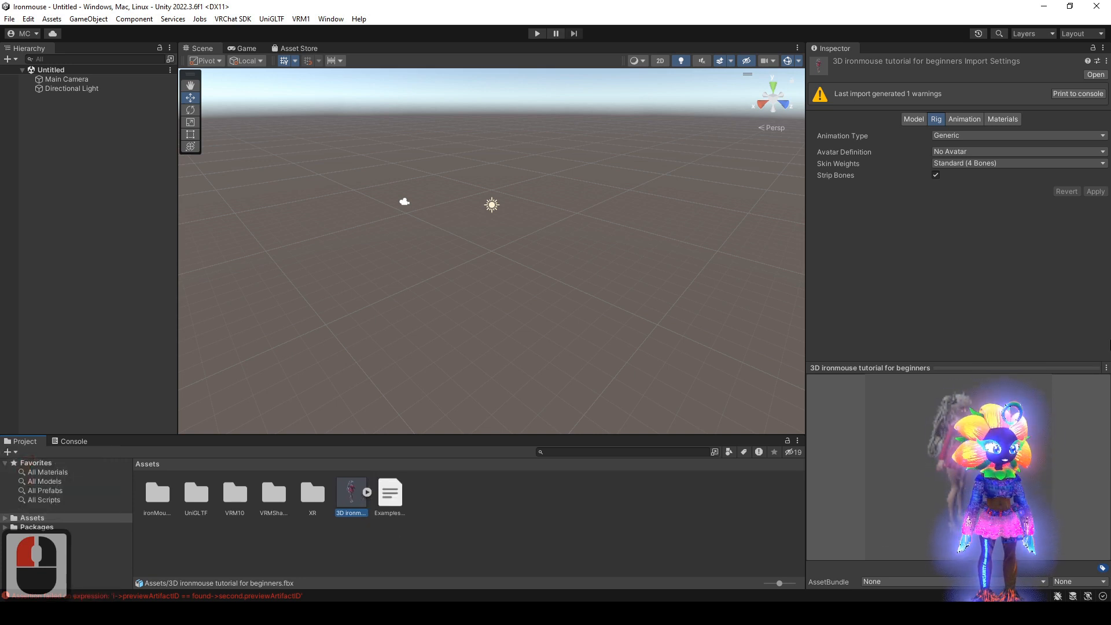
left_click(963, 138)
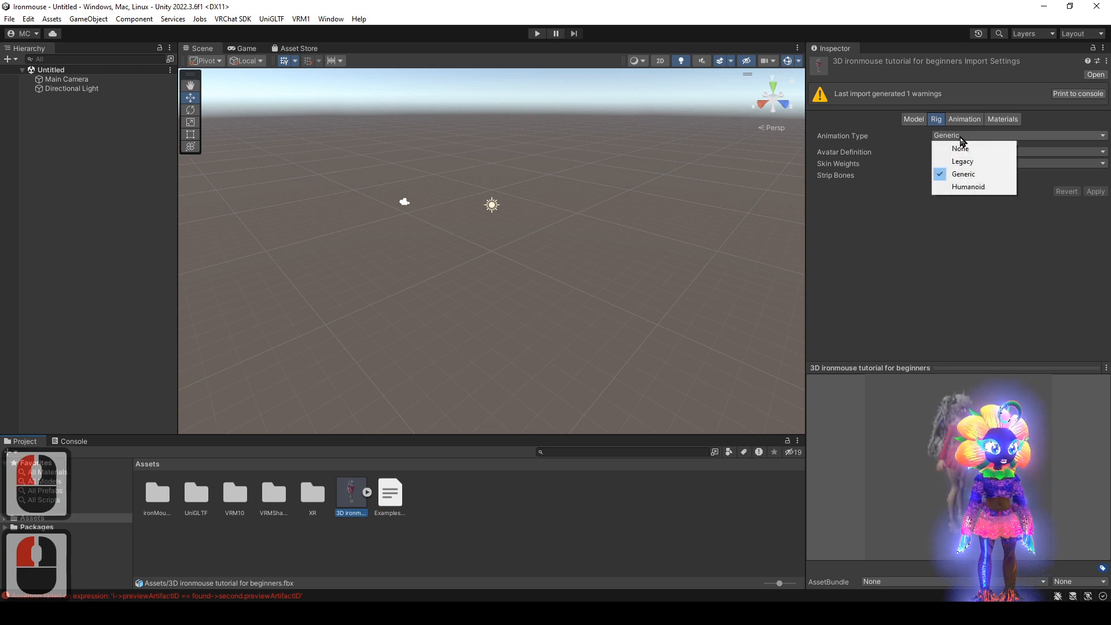
left_click(965, 186)
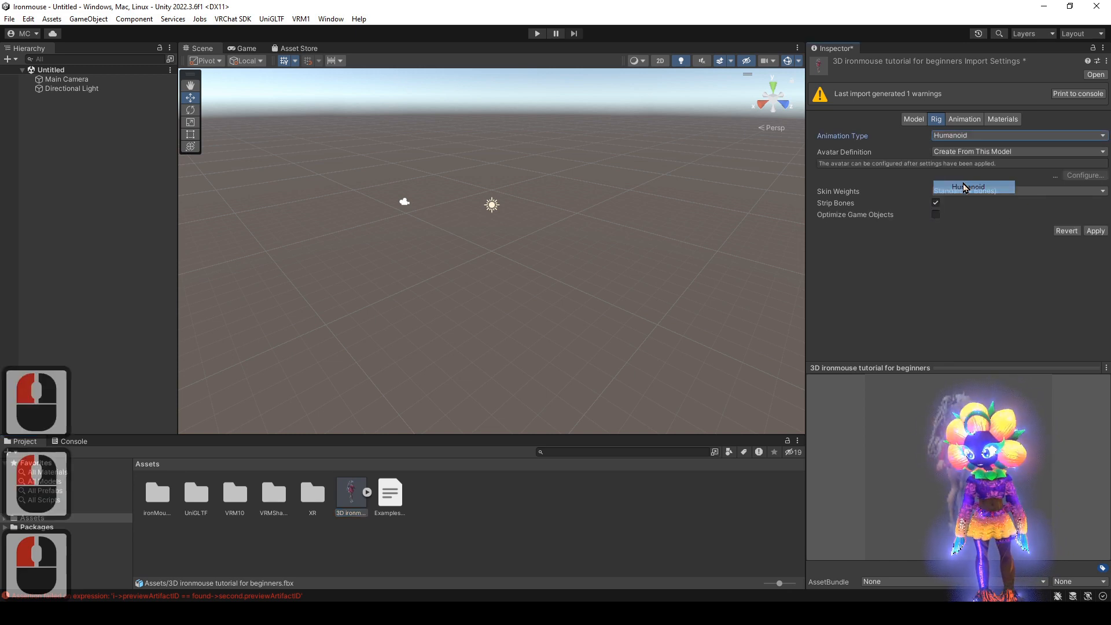
- Set the model's material location to Use External Materials (Legacy) and apply the import settings
left_click(1005, 117)
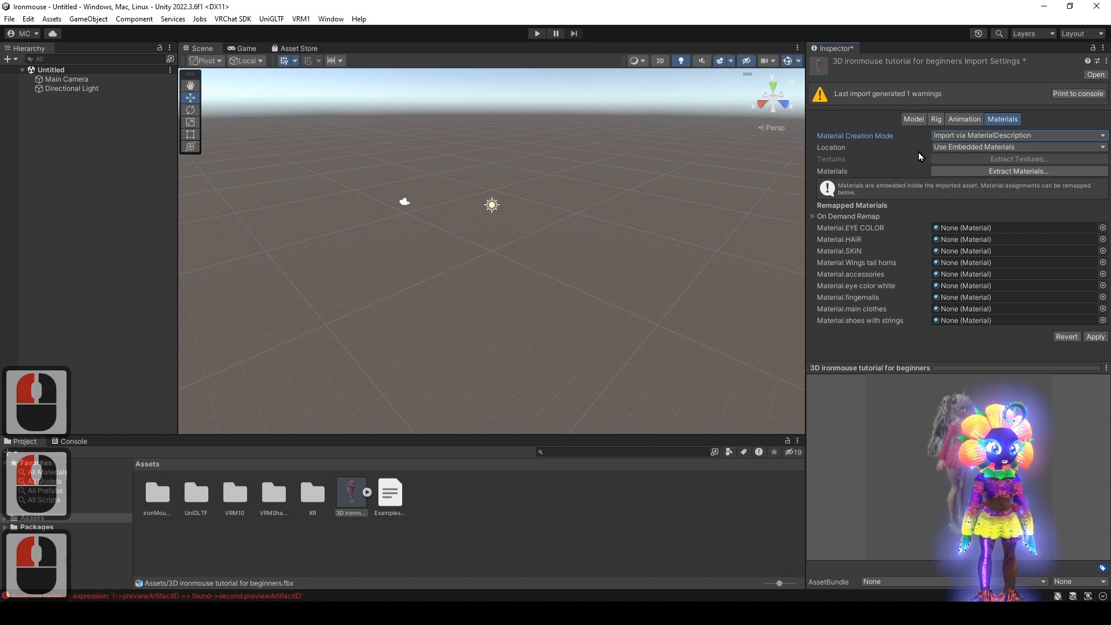
left_click(955, 147)
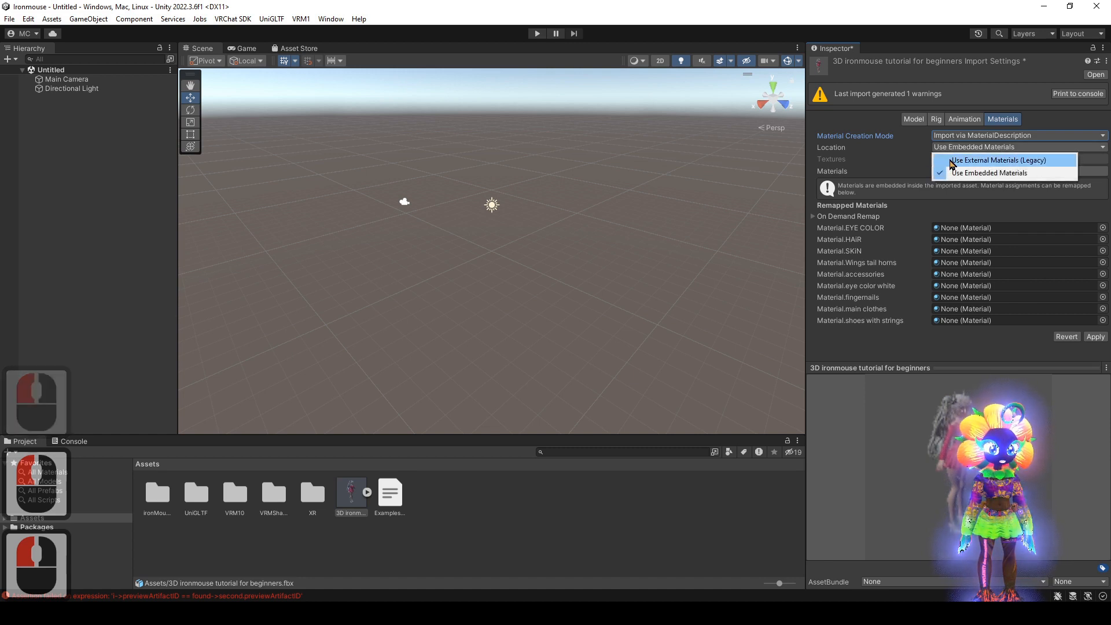
left_click(955, 161)
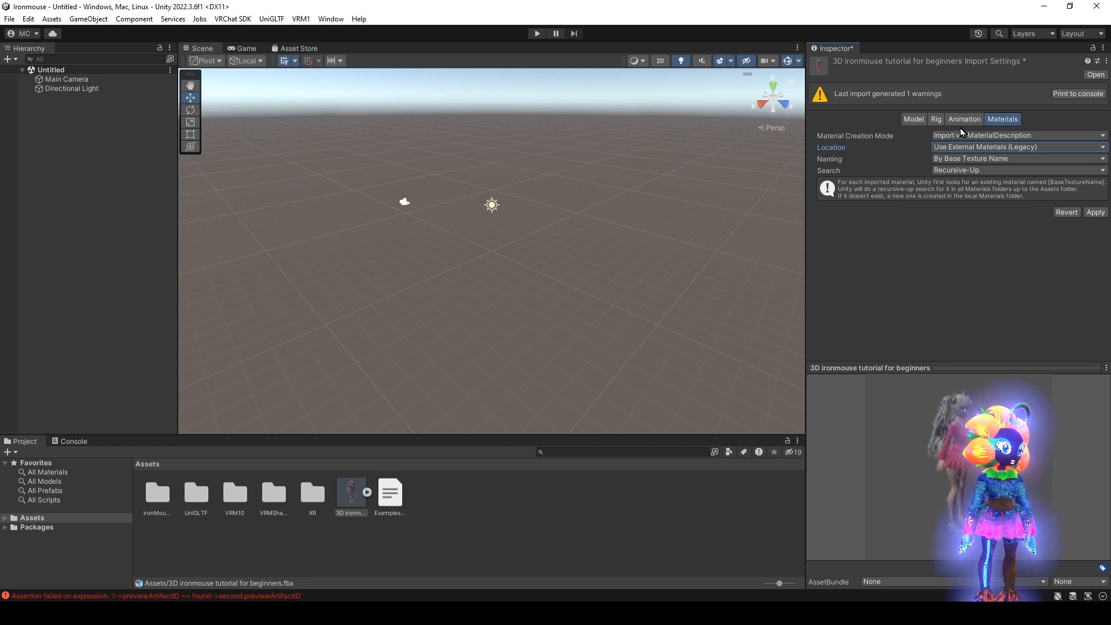
left_click(936, 119)
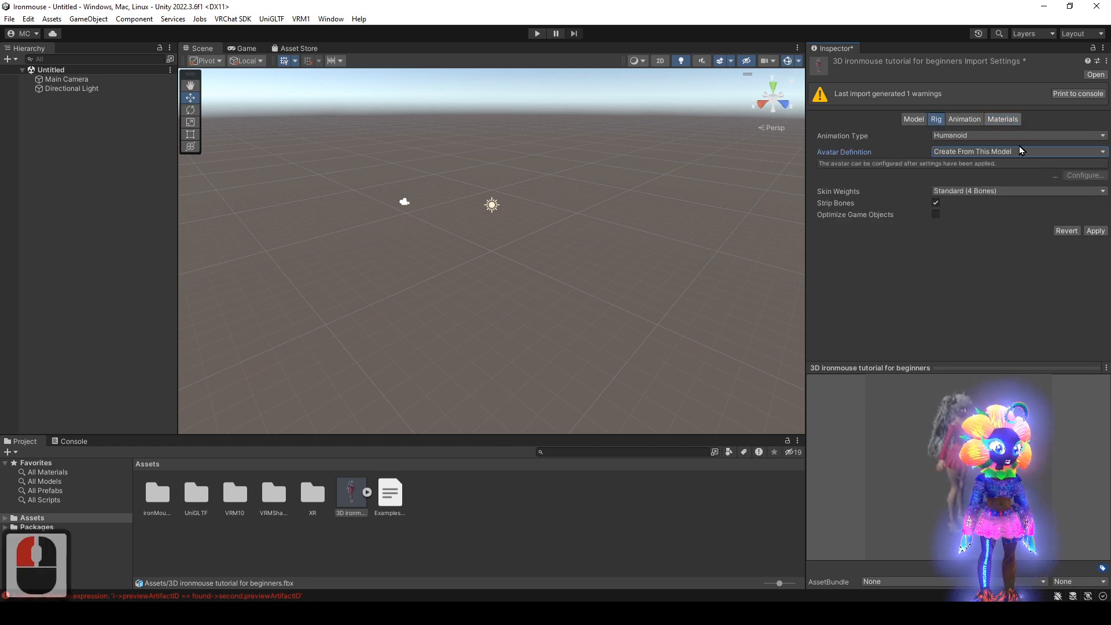
left_click(1096, 232)
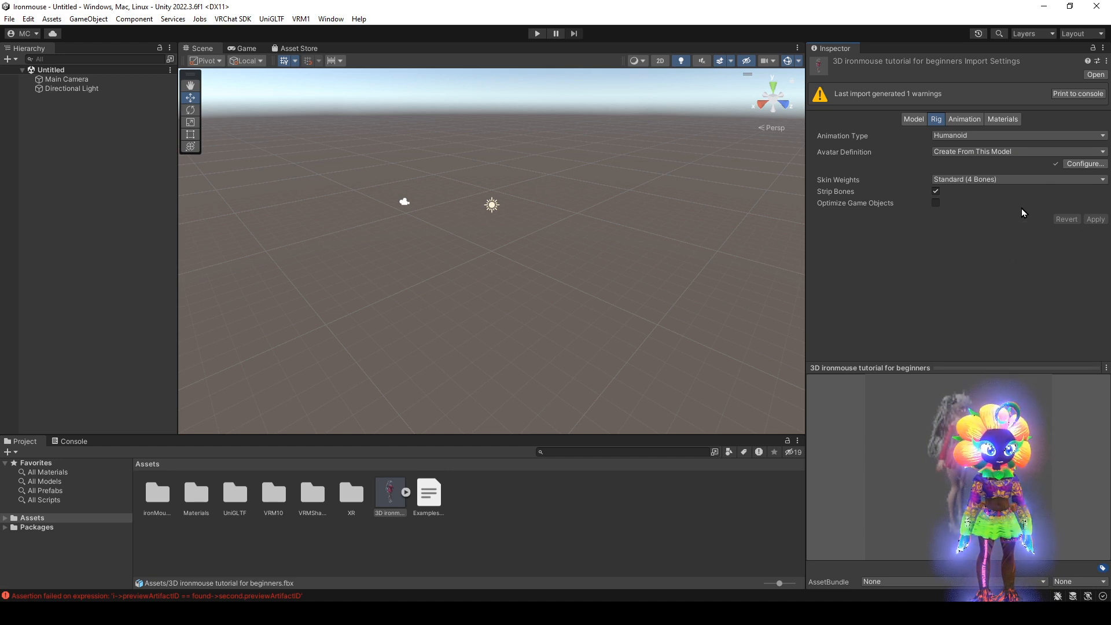
- Open the humanoid avatar configuration of the ironmouse model and check its body bone mapping and pose options
left_click(1071, 164)
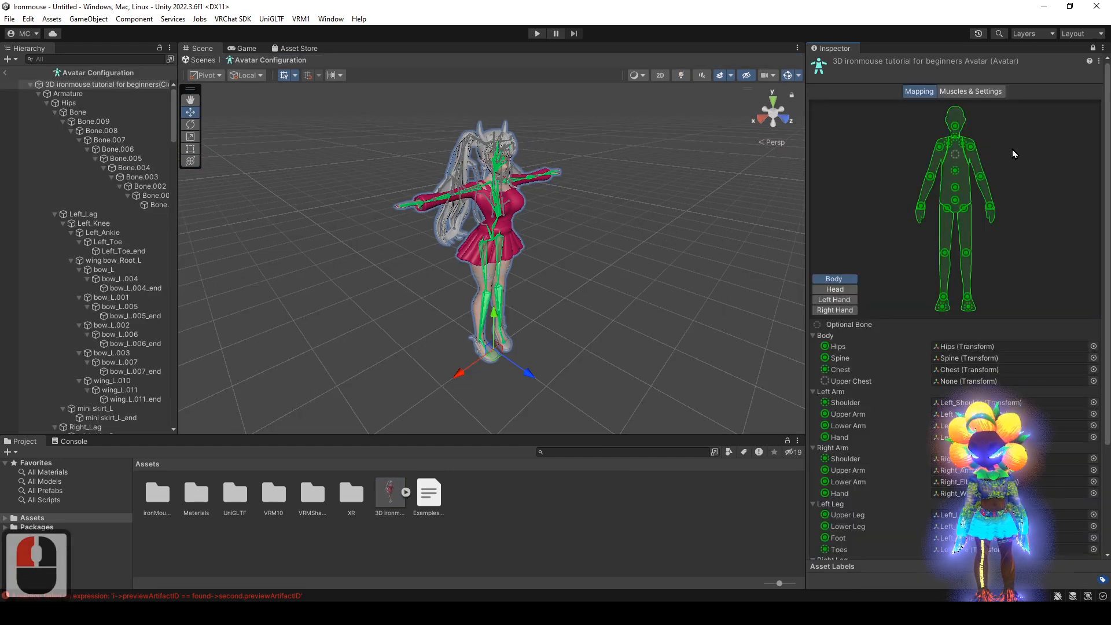
left_click_drag(610, 227, 738, 186, "alt")
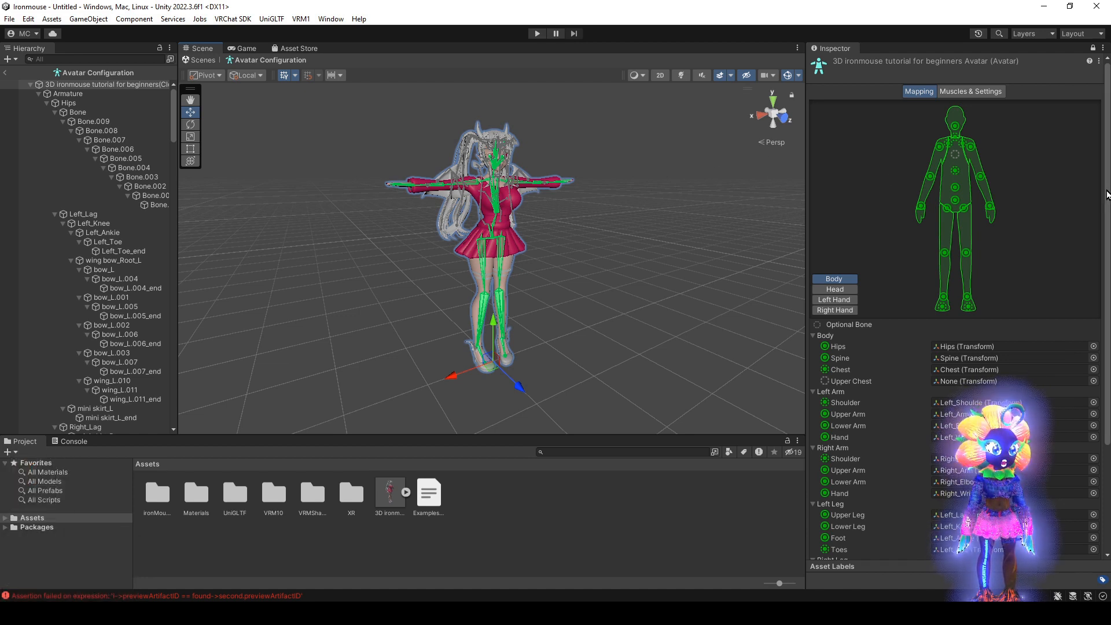
left_click_drag(1108, 195, 1094, 329)
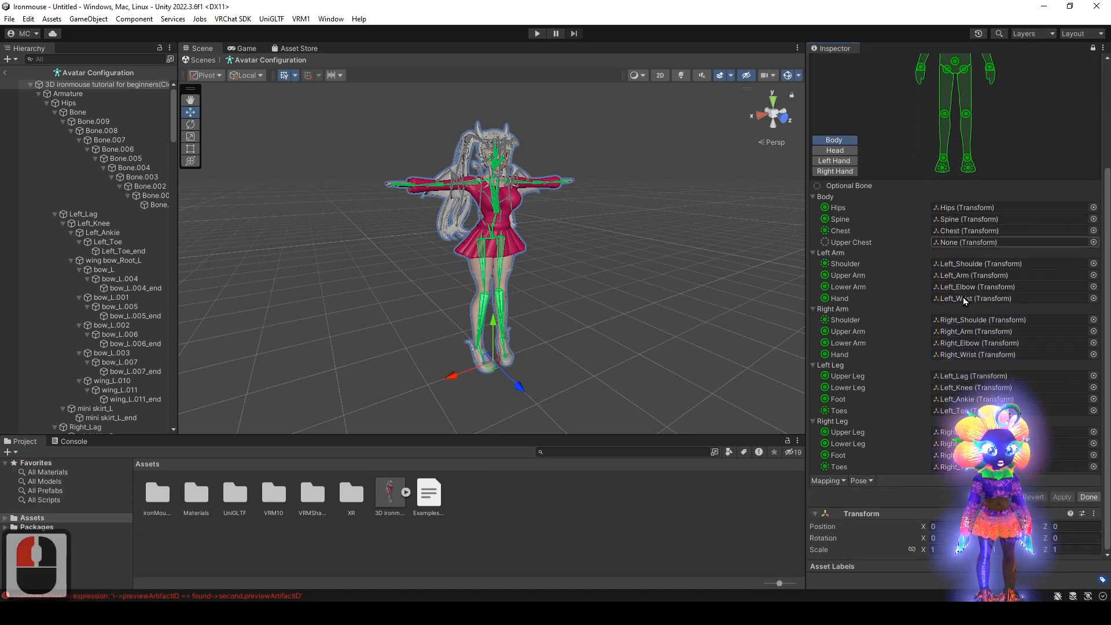
left_click(868, 481)
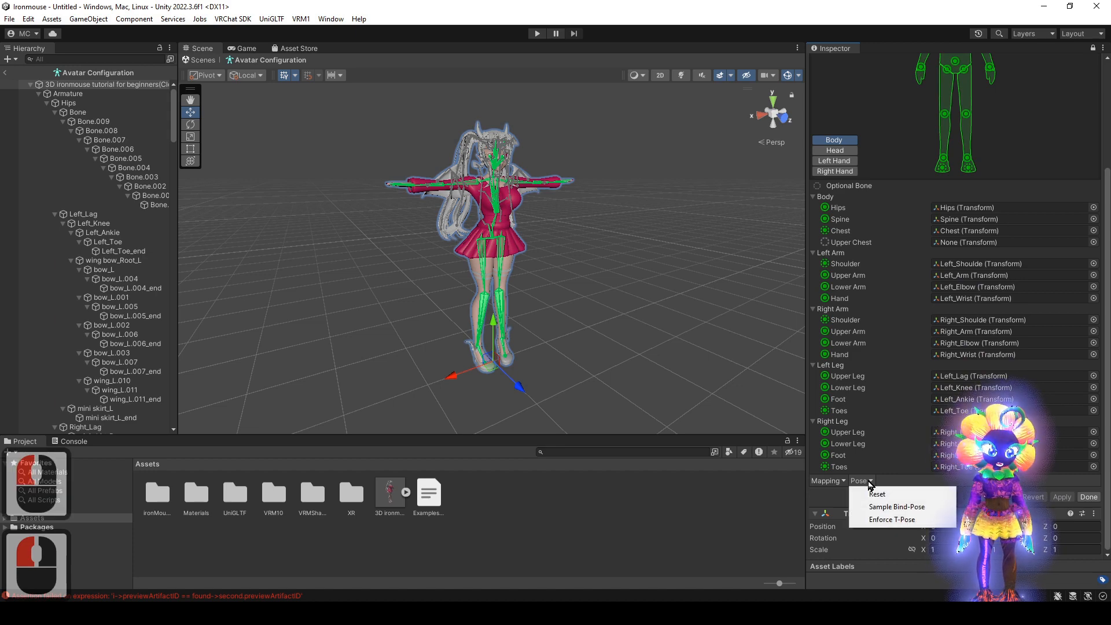
left_click(873, 478)
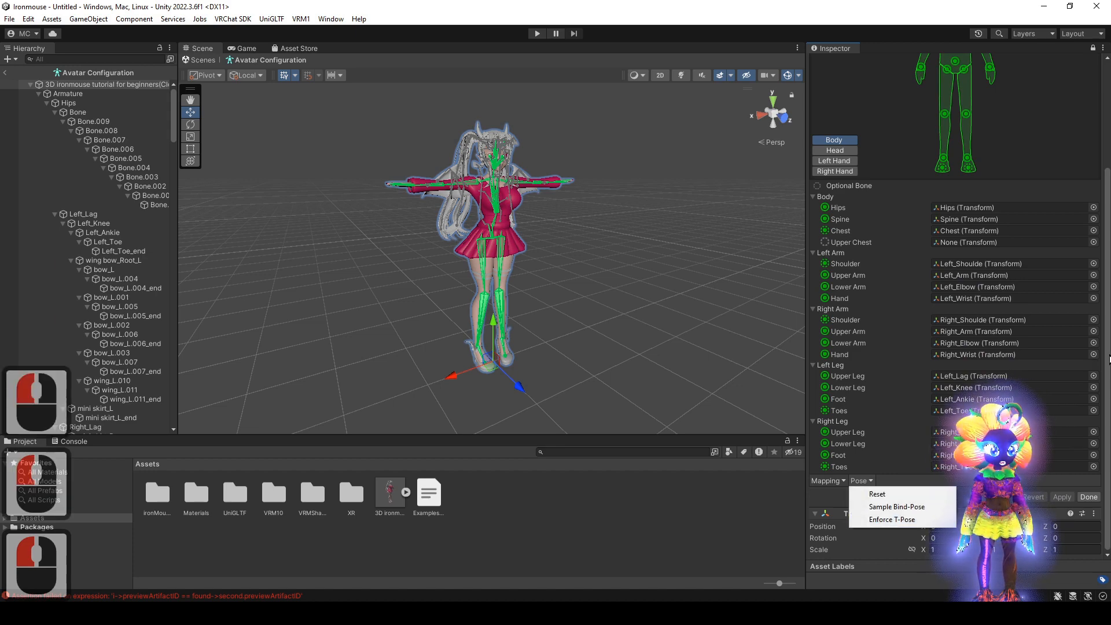
left_click_drag(1109, 359, 1104, 282)
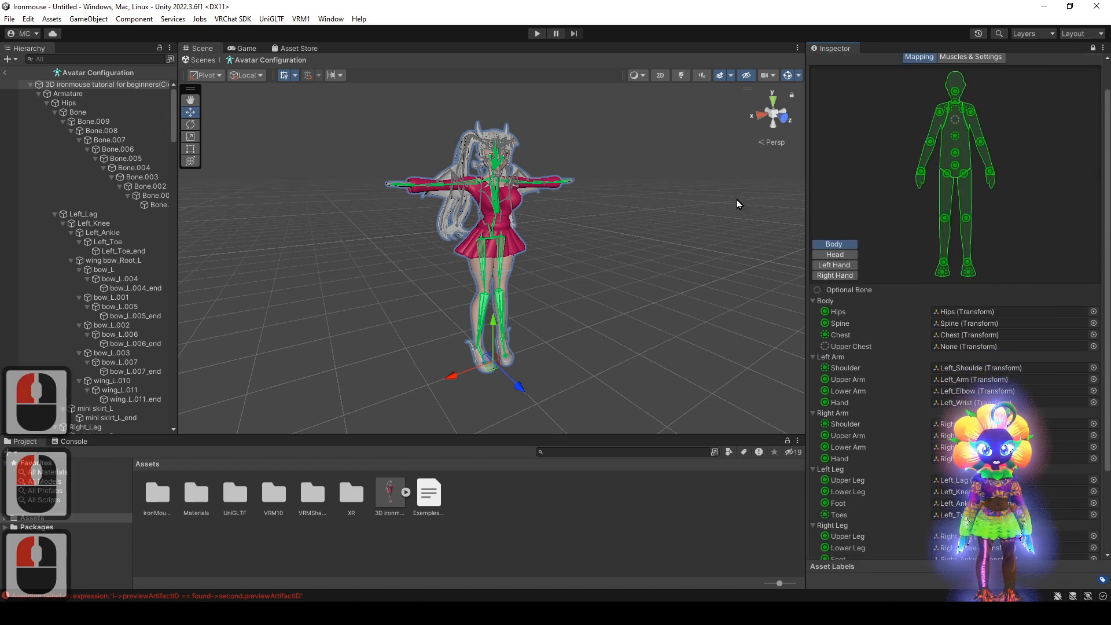
- In the avatar's head mapping, clear the Jaw bone by assigning None instead of hair bangs
left_click(956, 92)
left_click(822, 256)
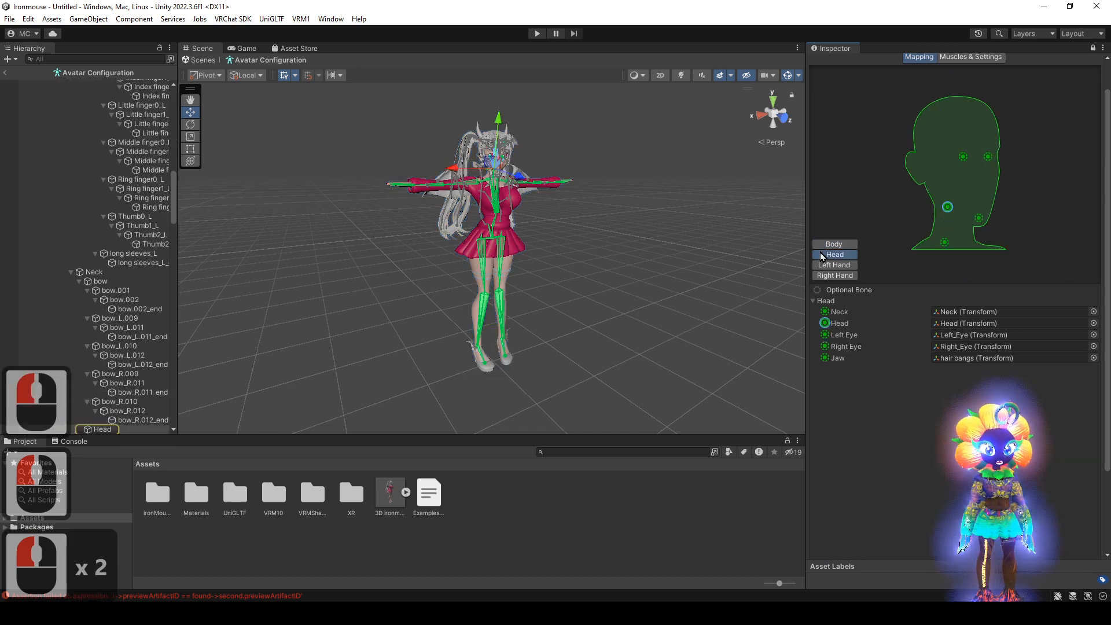
left_click(979, 218)
left_click(1093, 358)
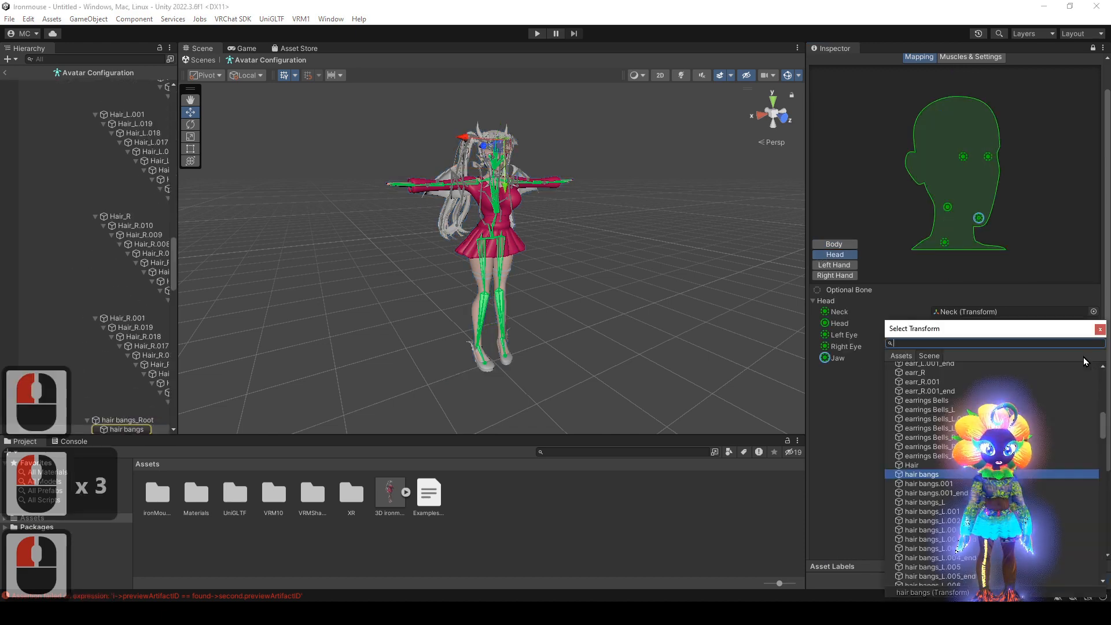
scroll(908, 443, "up", 20)
left_click(919, 368)
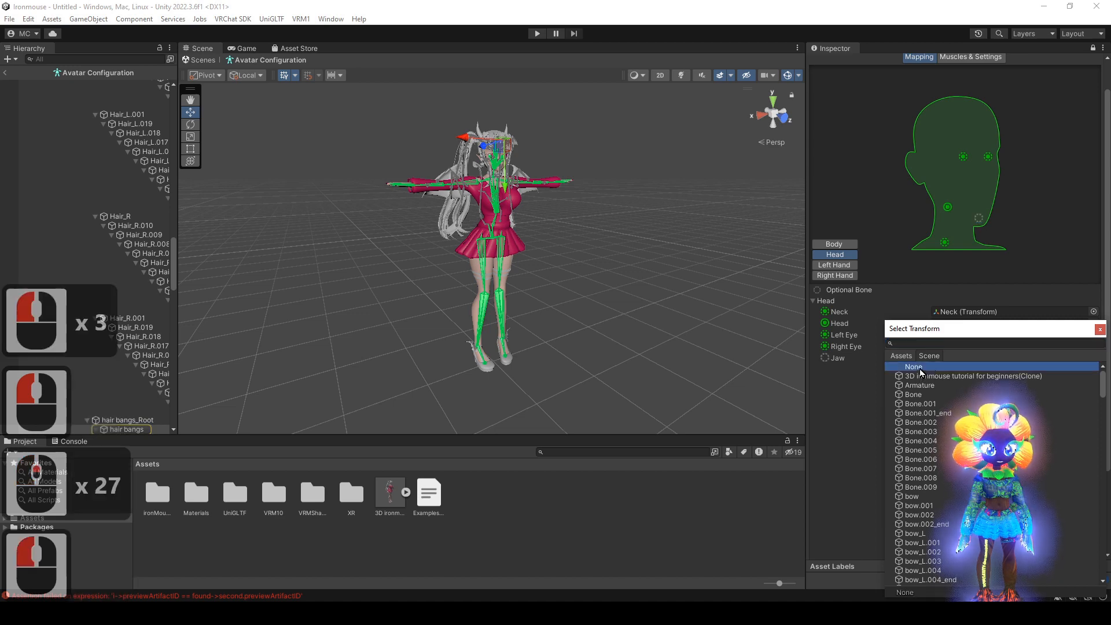
- Review the avatar's body bone mapping, checking the transforms assigned to Hips, Spine and Chest in the skeleton
left_click(1099, 328)
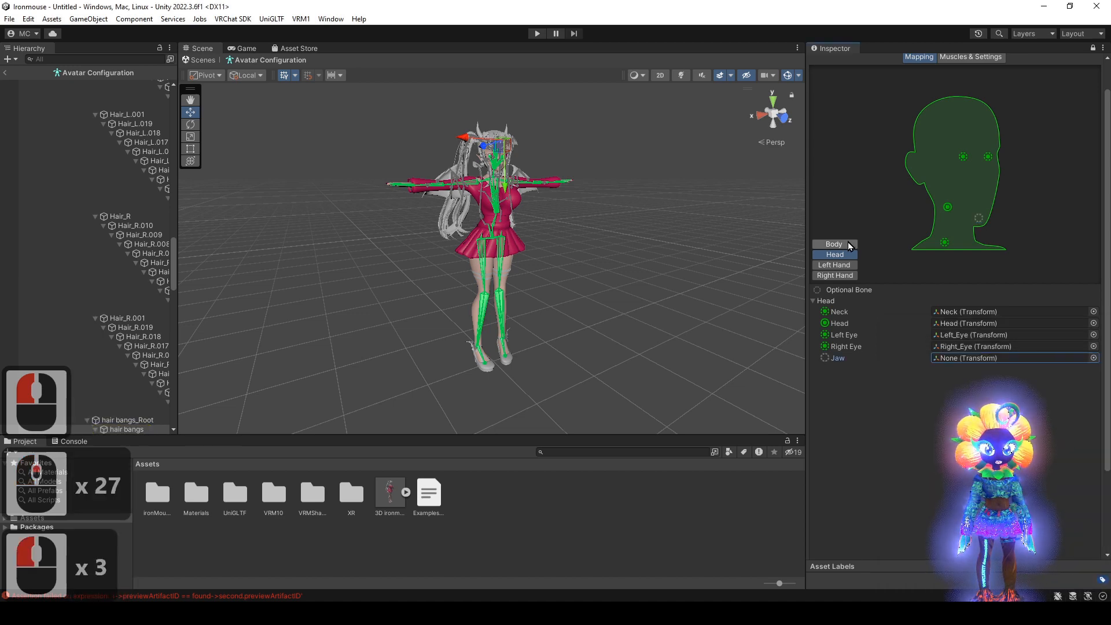
left_click(848, 242)
left_click(978, 311)
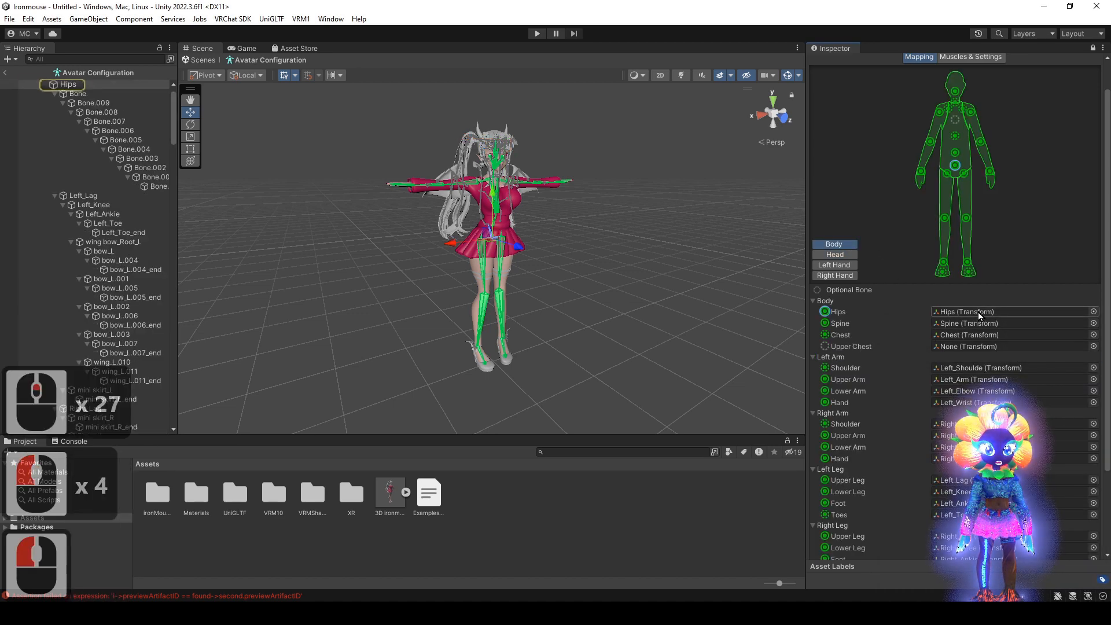
left_click(978, 324)
left_click(978, 334)
left_click(978, 311)
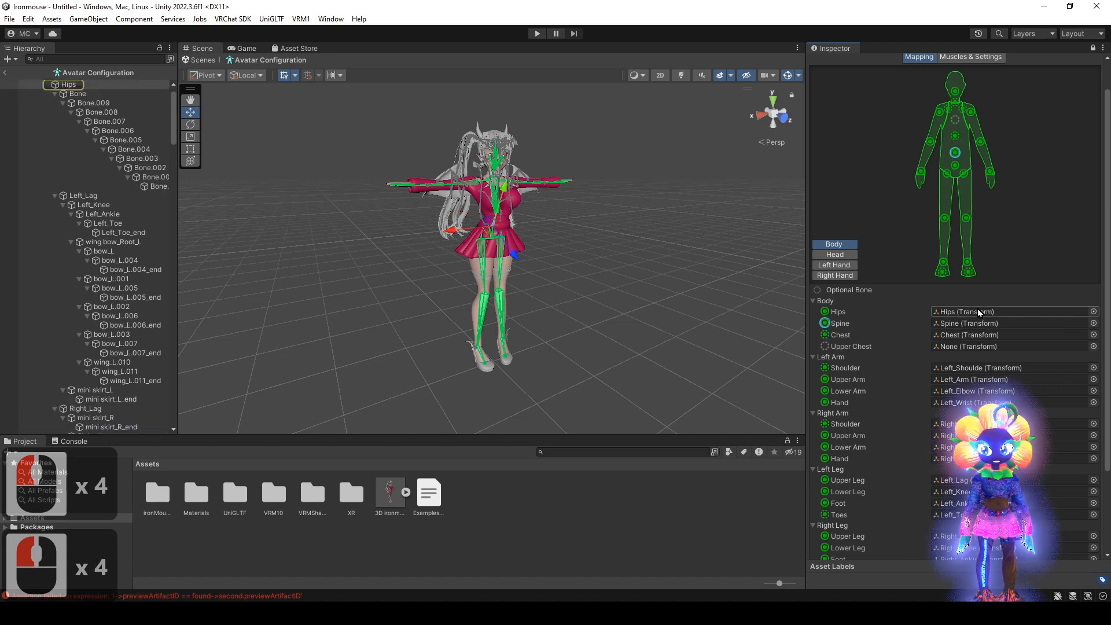
left_click(977, 311)
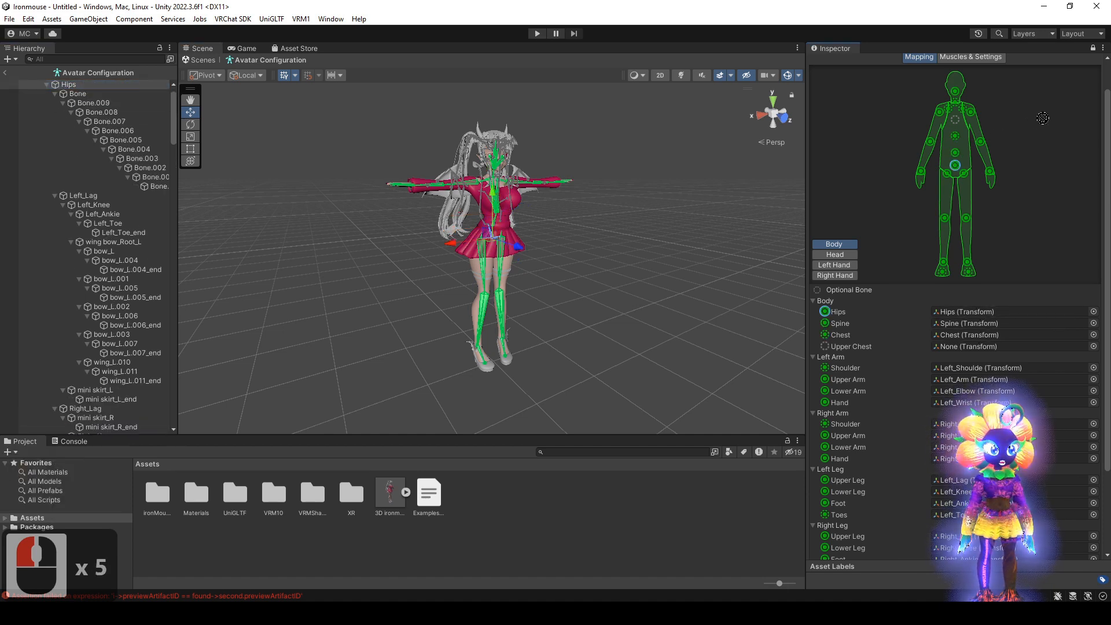
scroll(945, 538, "down", 3)
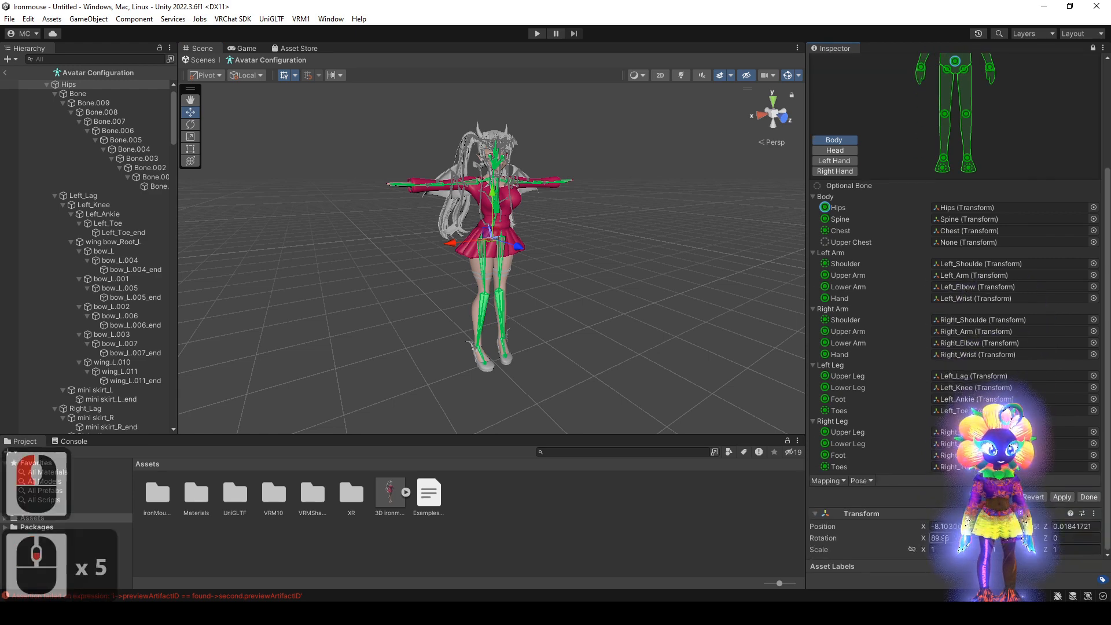
scroll(924, 491, "up", 6)
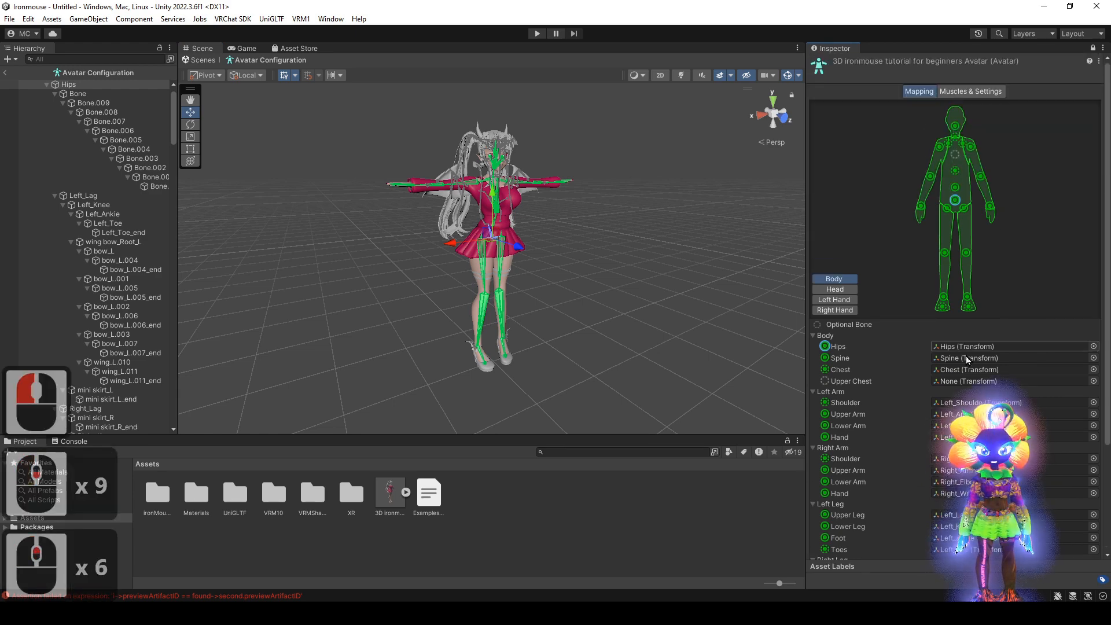
left_click_drag(646, 333, 588, 338, "alt")
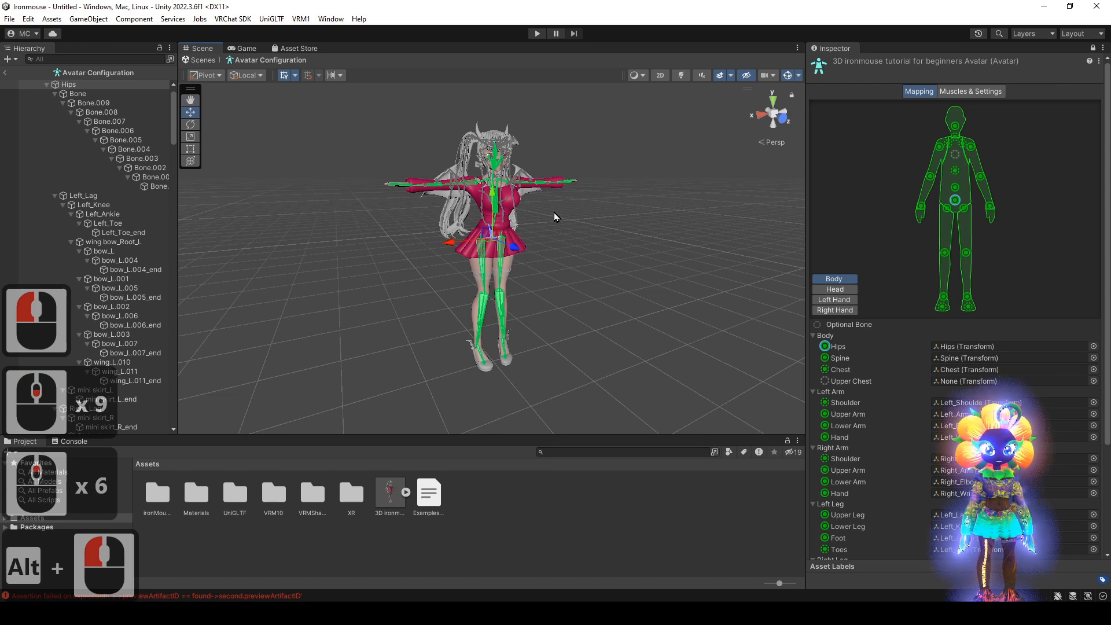
- Open the avatar's Muscles & Settings page, applying the pending import settings, and get a side view of the model
left_click(957, 92)
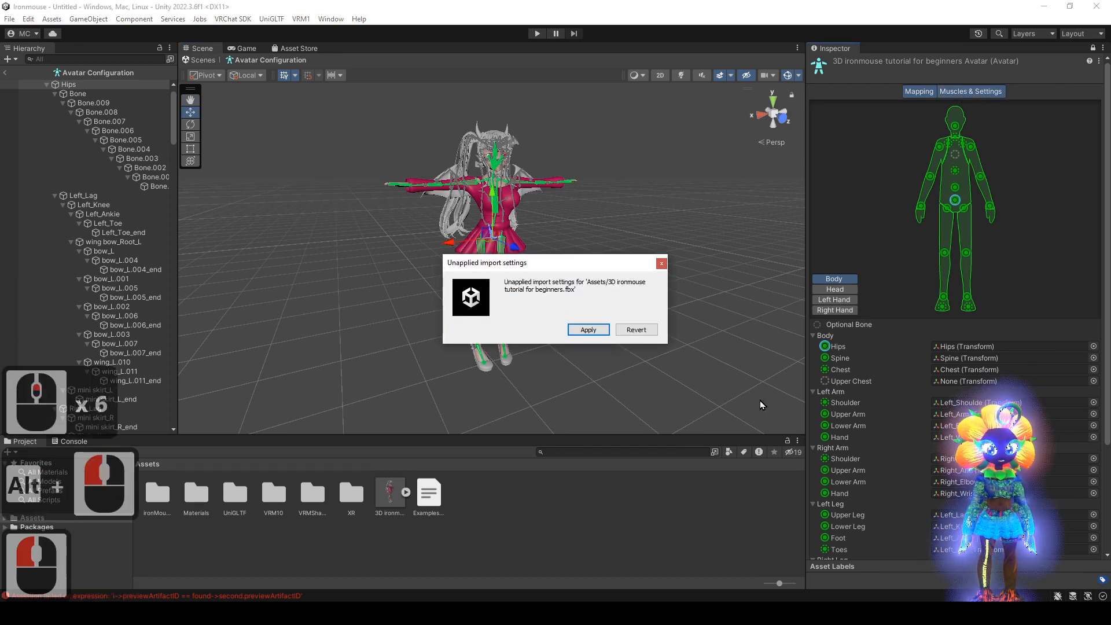
left_click(588, 329)
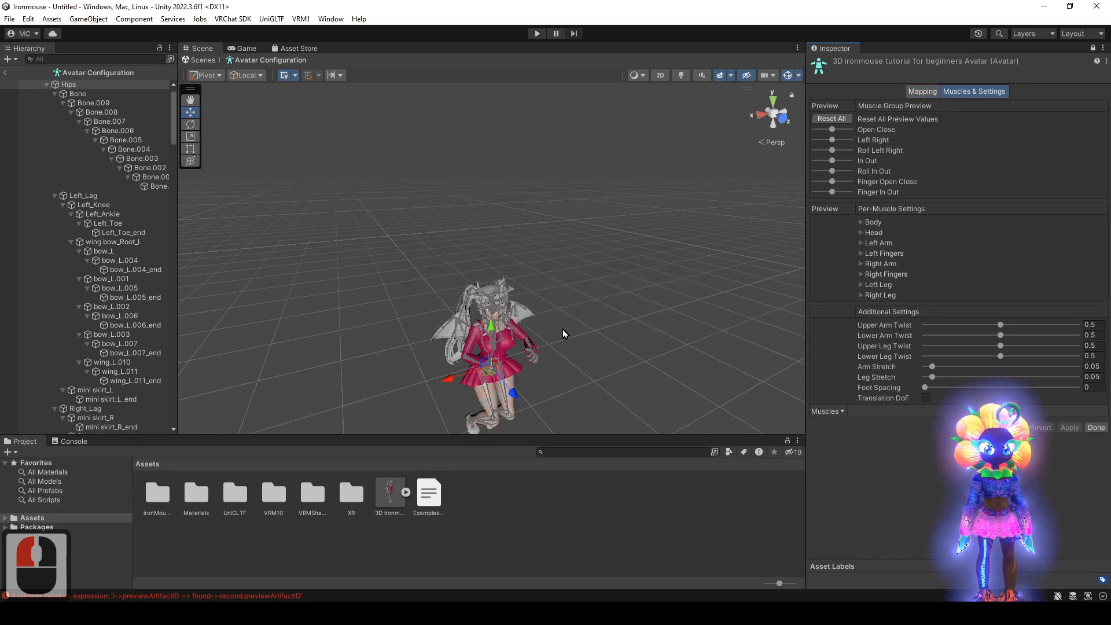
left_click_drag(578, 224, 650, 305, "alt")
middle_click_drag(650, 305, 654, 297, "alt")
right_click_drag(654, 296, 644, 328, "alt")
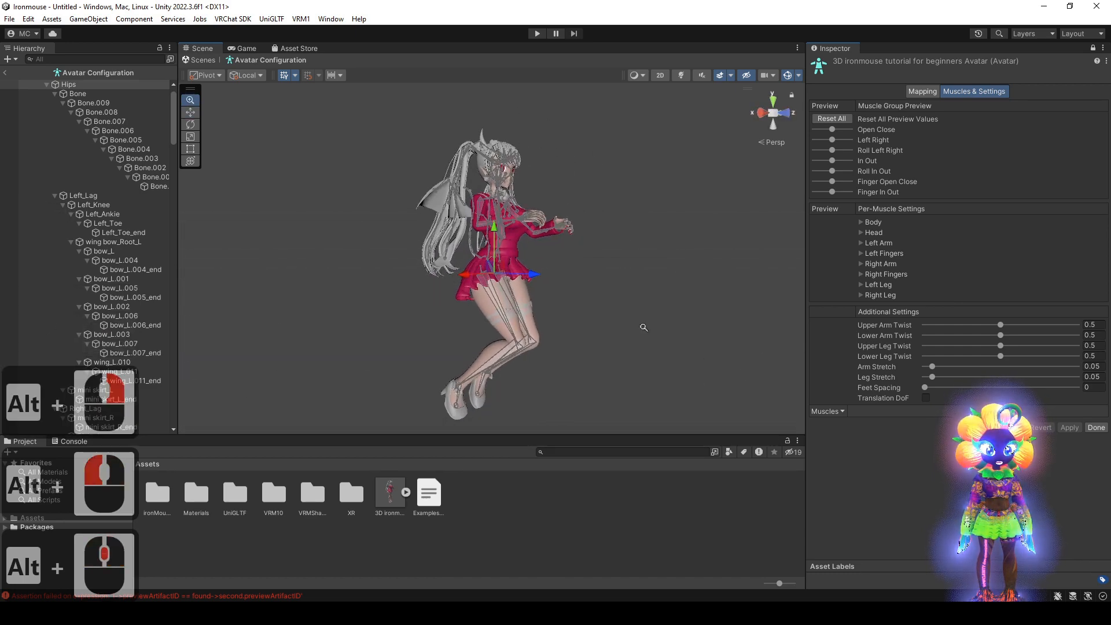
left_click_drag(644, 328, 613, 353, "alt")
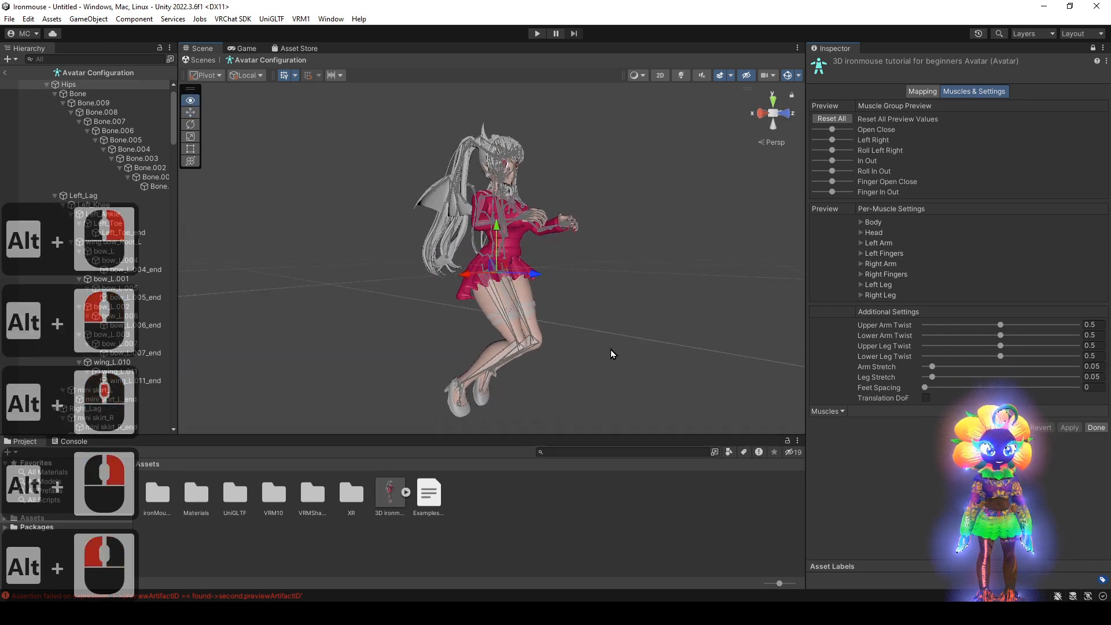
- Preview the Open Close muscle group on the avatar from several angles and reset all preview values
mouse_move(833, 133)
left_mouse_down()
mouse_move(846, 130)
mouse_move(816, 129)
mouse_move(849, 129)
mouse_move(828, 136)
left_mouse_up()
left_click(842, 119)
left_click_drag(412, 216, 903, 216, "alt")
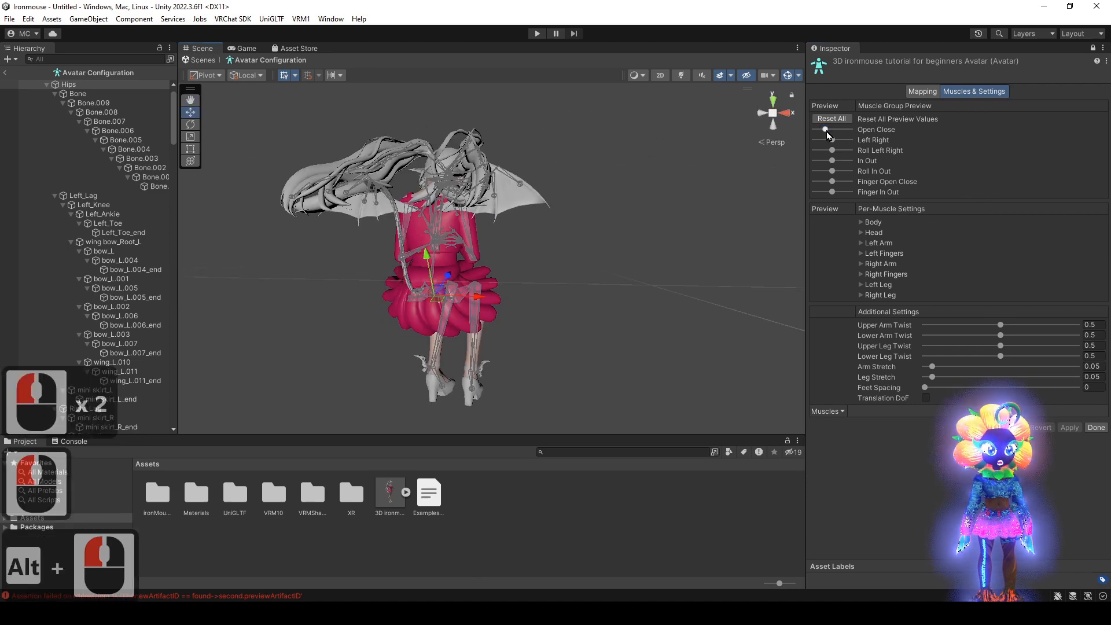
mouse_move(826, 135)
left_mouse_down()
mouse_move(846, 131)
mouse_move(818, 132)
left_mouse_up()
left_click_drag(688, 242, 389, 289, "alt")
left_click(861, 118)
left_click(826, 122)
left_click_drag(711, 225, 568, 234, "alt")
- Preview the avatar's Left Right, Roll Left Right, In Out and Roll In Out muscle groups to check how the body deforms
left_click_drag(833, 140, 850, 160)
left_click_drag(591, 287, 503, 267, "alt")
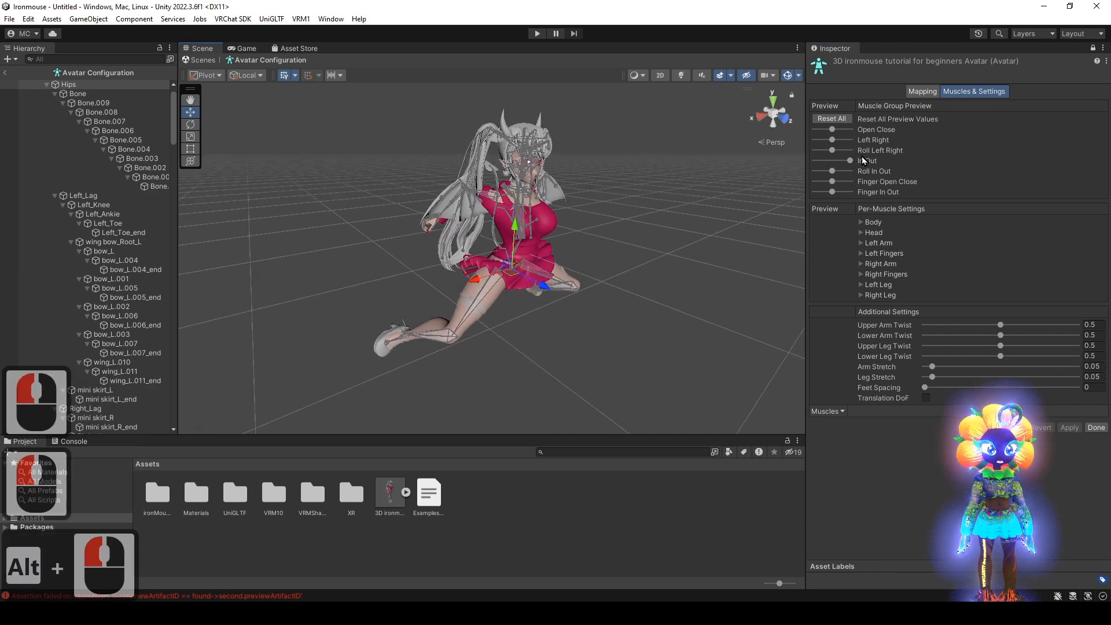
left_click_drag(850, 163, 809, 187)
- Preview the Finger Open Close and Finger In Out muscle groups while examining the avatar's hands up close
left_click(831, 182)
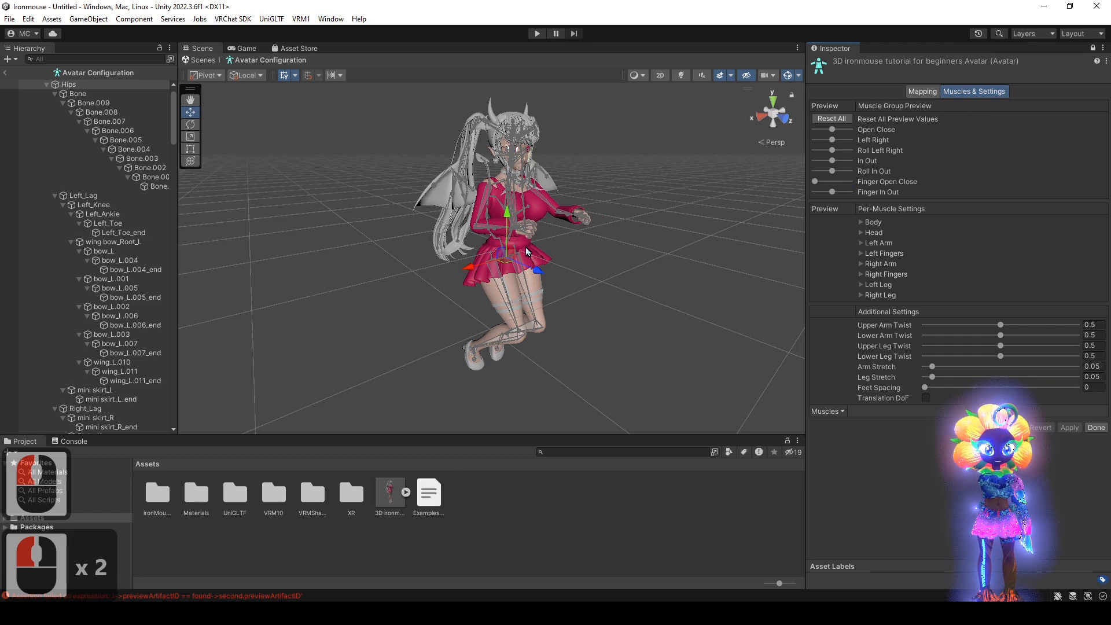
right_click_drag(528, 249, 665, 56, "alt")
middle_click_drag(682, 151, 622, 206)
left_click_drag(622, 206, 567, 209, "alt")
mouse_move(825, 184)
left_mouse_down()
mouse_move(850, 181)
mouse_move(831, 181)
mouse_move(845, 192)
mouse_move(831, 192)
left_mouse_up()
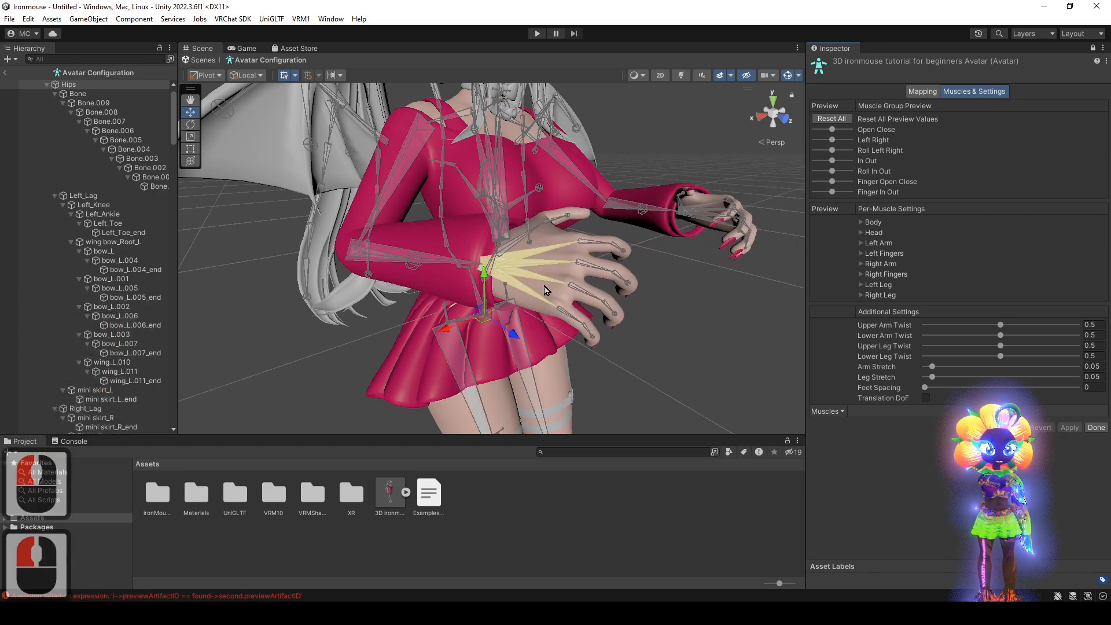
right_click_drag(546, 291, 538, 31, "alt")
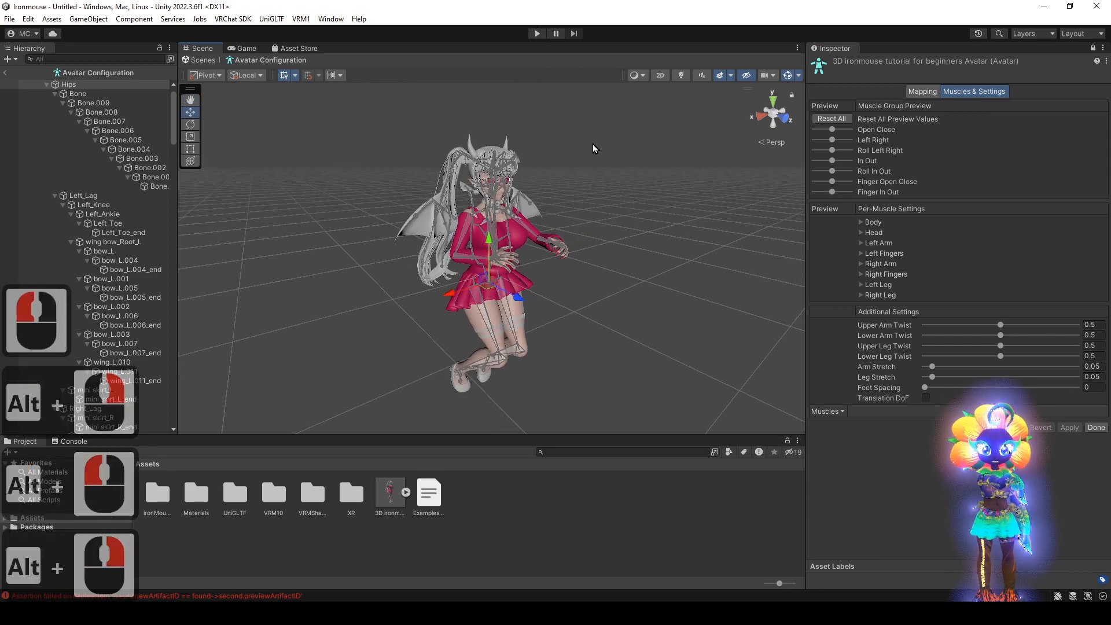
- Check the whole posed avatar once more and finish the avatar configuration, returning to the untitled scene
right_click_drag(594, 158, 581, 196, "alt")
scroll(581, 196, "down", 20)
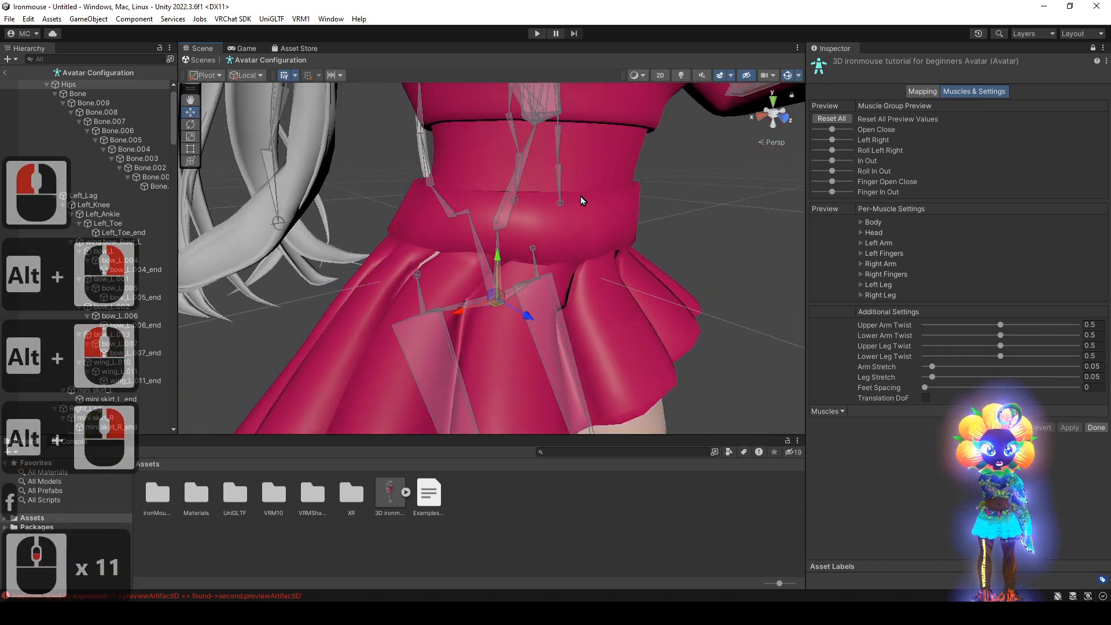
scroll(578, 205, "down", 6)
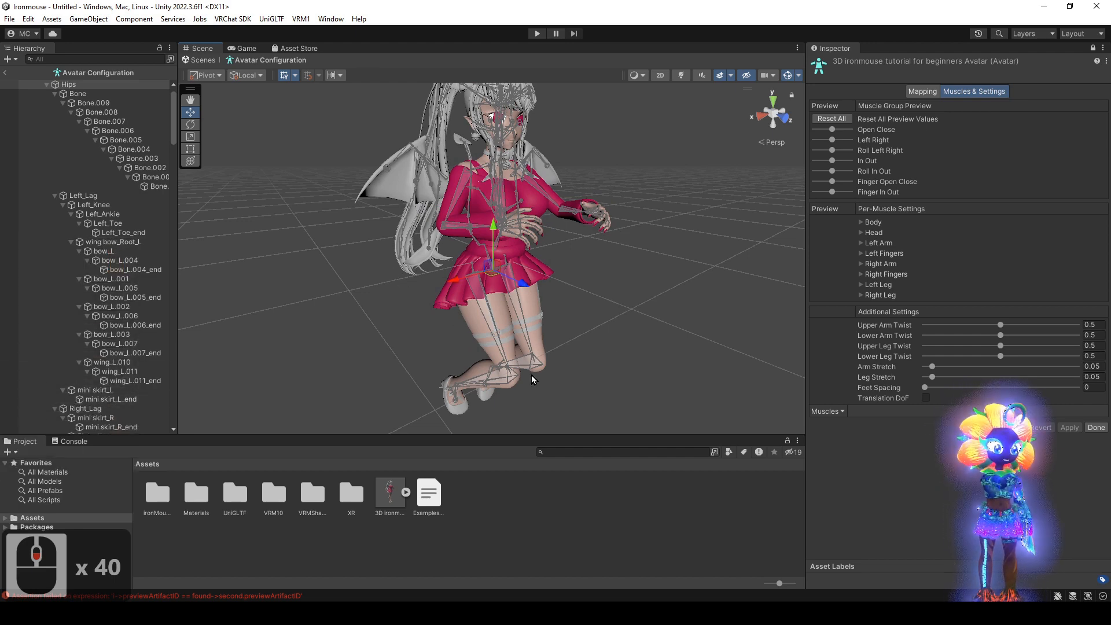
left_click(1095, 429)
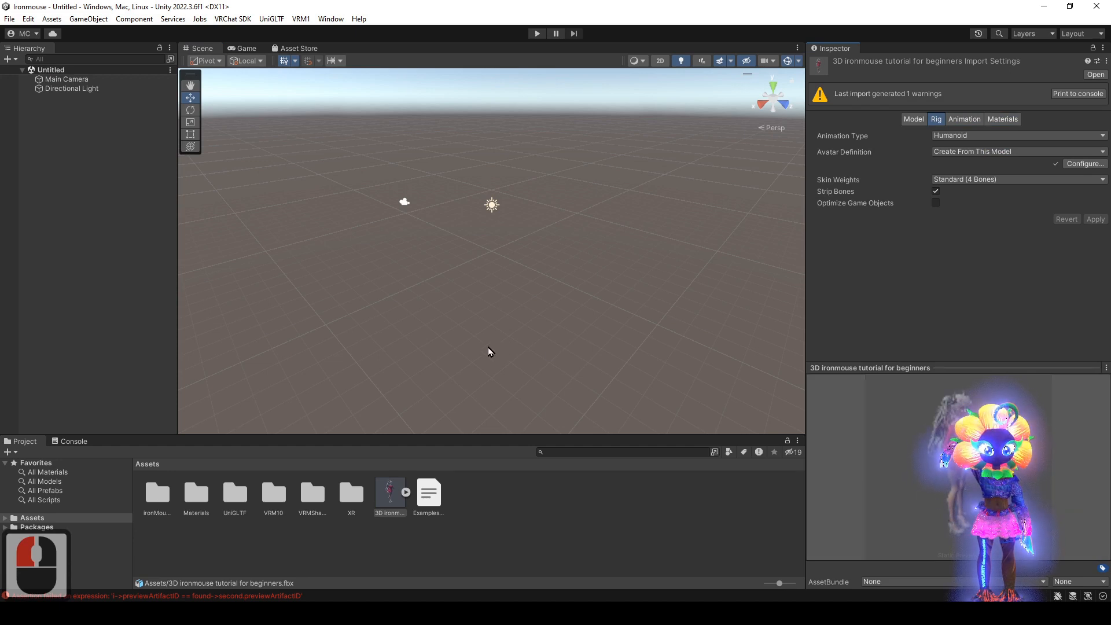
- Add the 3D ironmouse tutorial for beginners model from the project assets to the scene hierarchy
left_click(390, 489)
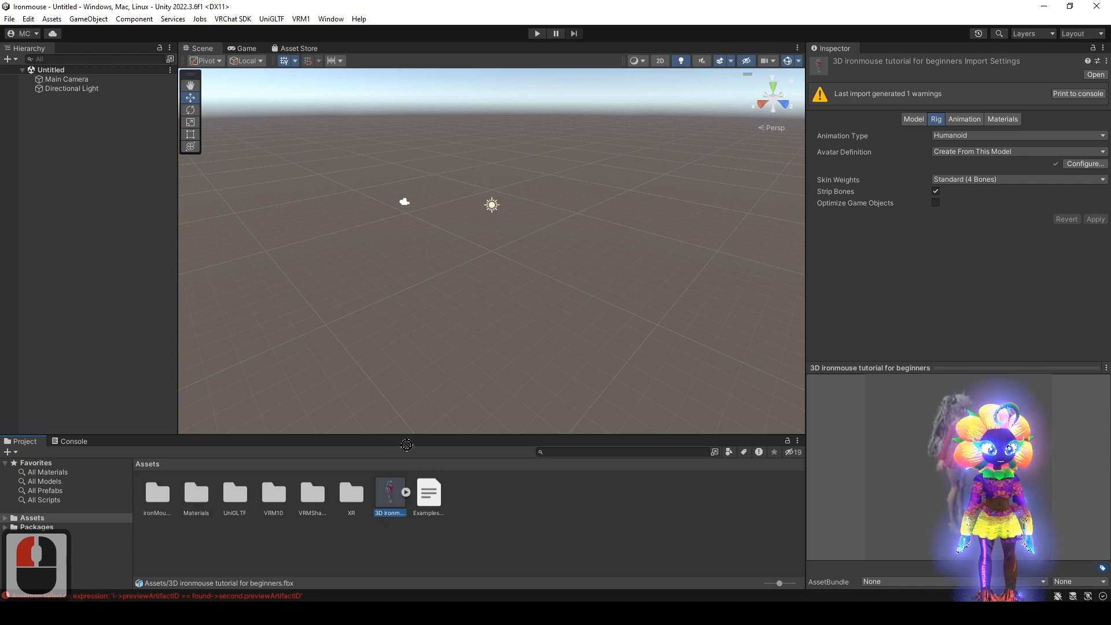
left_click_drag(407, 444, 115, 269)
left_click_drag(72, 151, 72, 143)
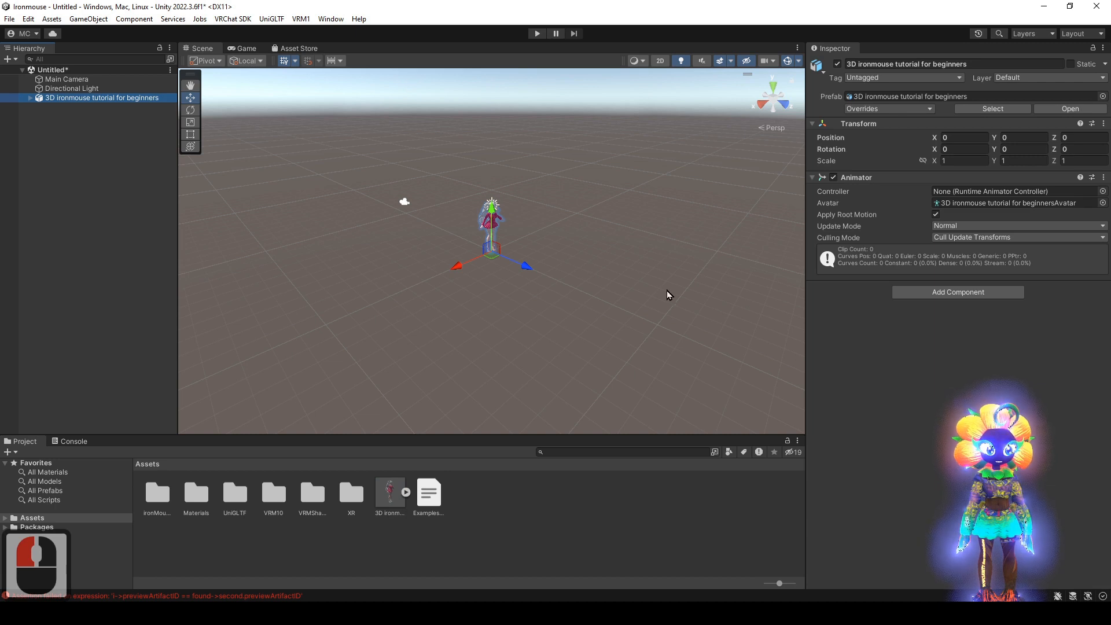
scroll(585, 287, "up", 5)
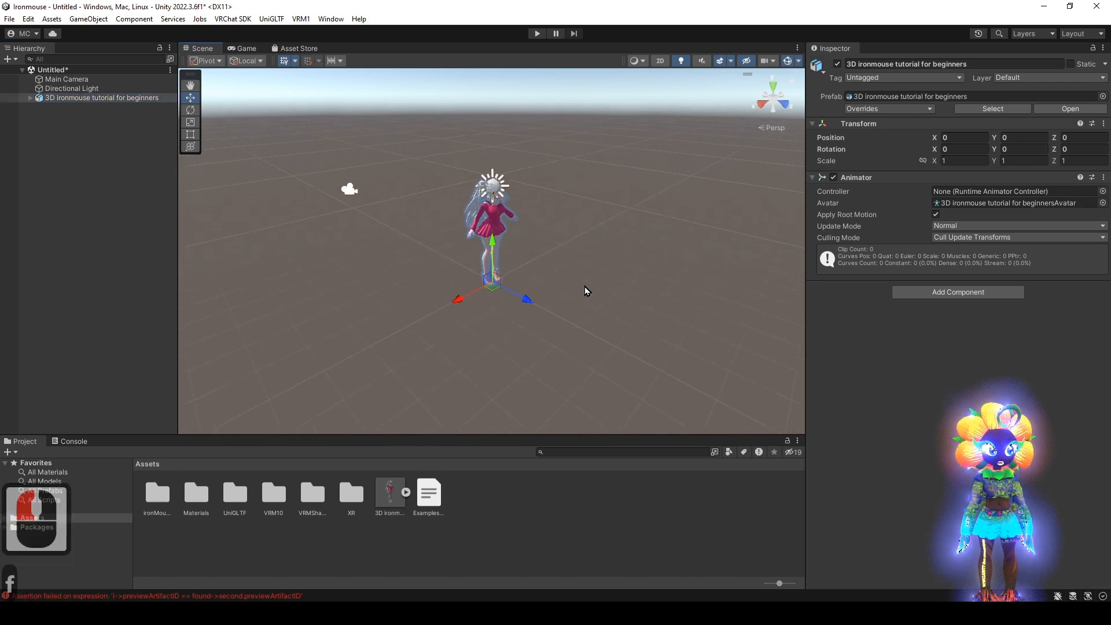
- Try panning the scene with the Hand tool and shifting the avatar with the Move tool, and undo the shift
left_click(189, 86)
left_click_drag(479, 200, 489, 215)
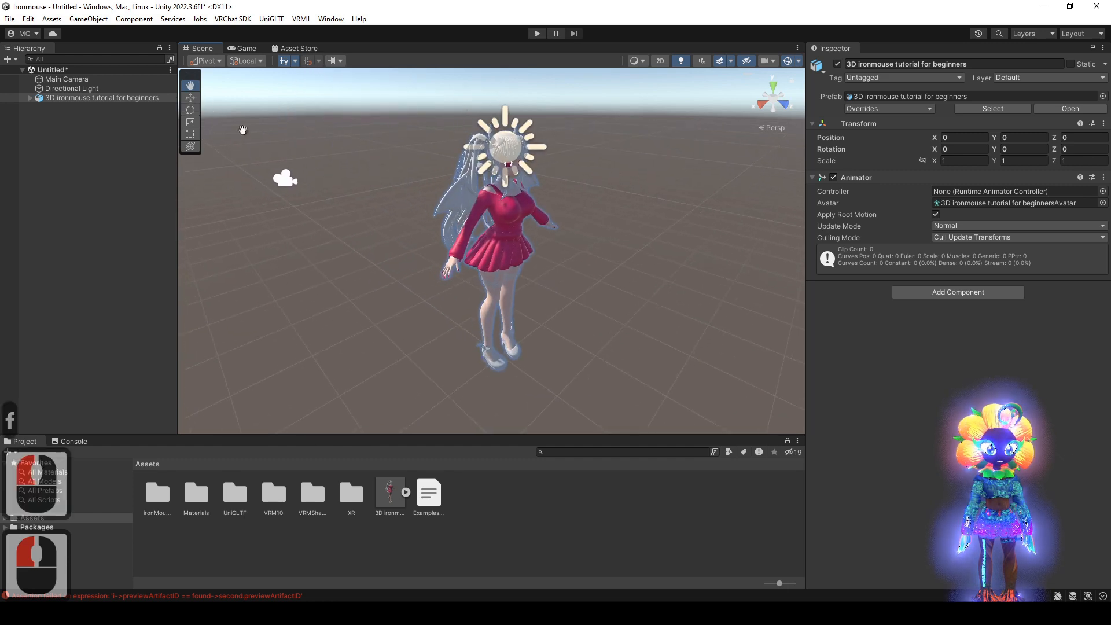
left_click(191, 98)
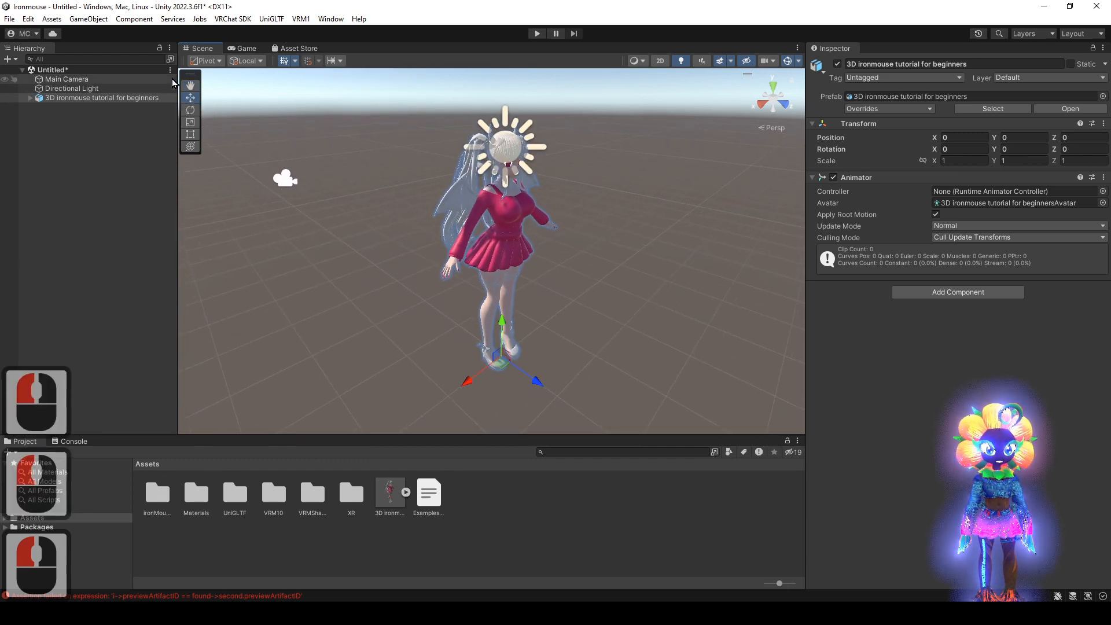
left_click_drag(470, 387, 594, 316)
key("ctrl+z")
- Try turning the avatar with the Rotate tool and undo the rotation
left_click(190, 110)
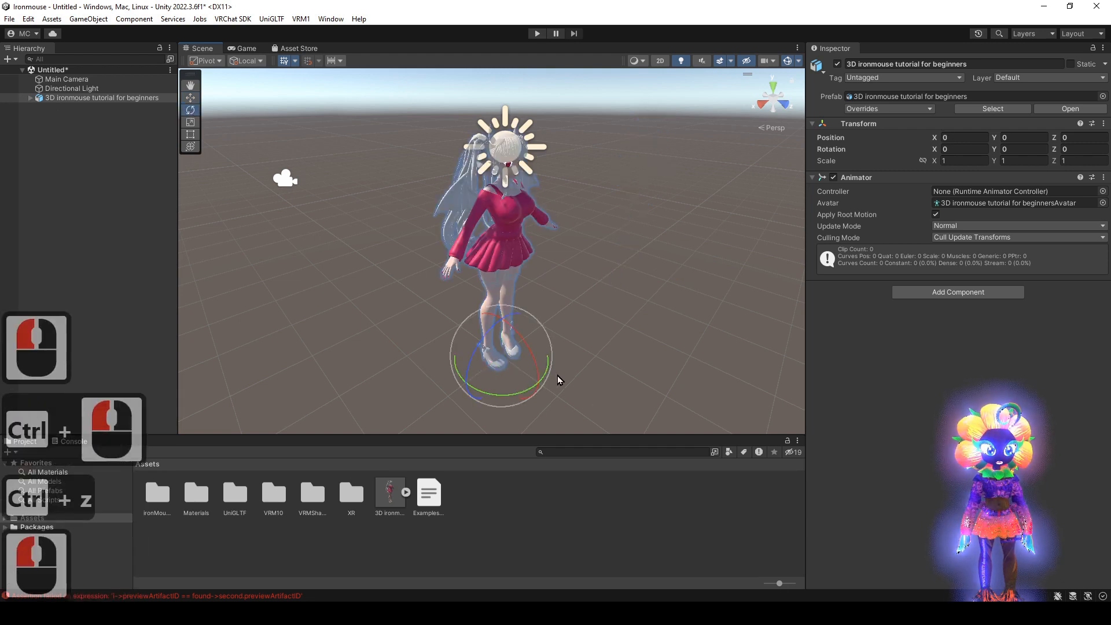
left_click_drag(550, 374, 520, 280)
key("ctrl+z")
- Try scaling the avatar uniformly to about 0.47 with the Scale tool and undo it
left_click(190, 122)
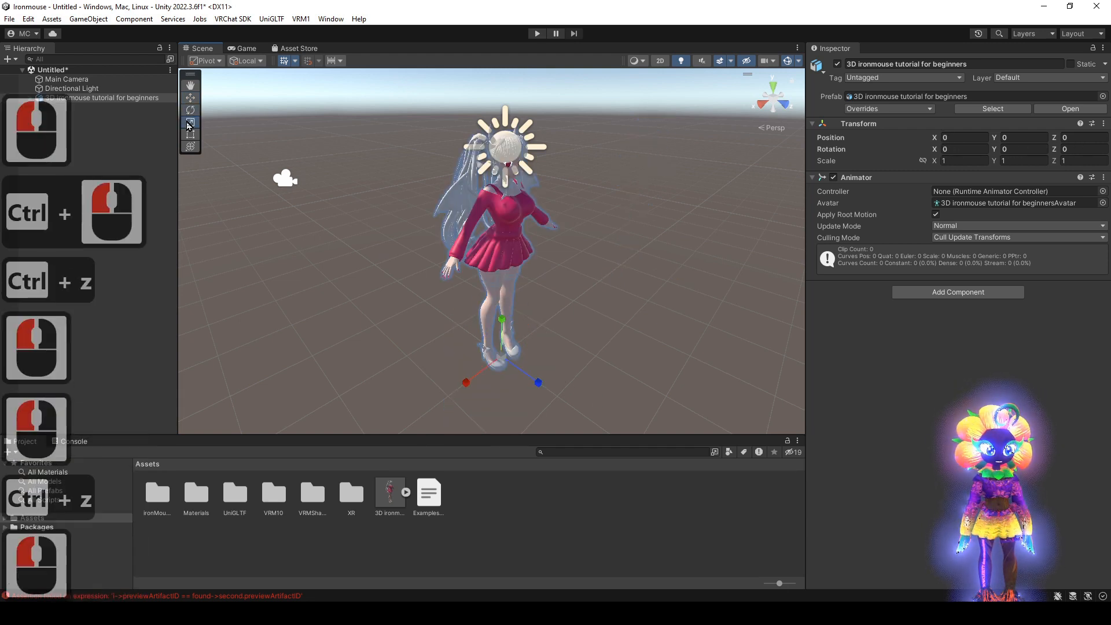
left_click_drag(503, 359, 615, 358)
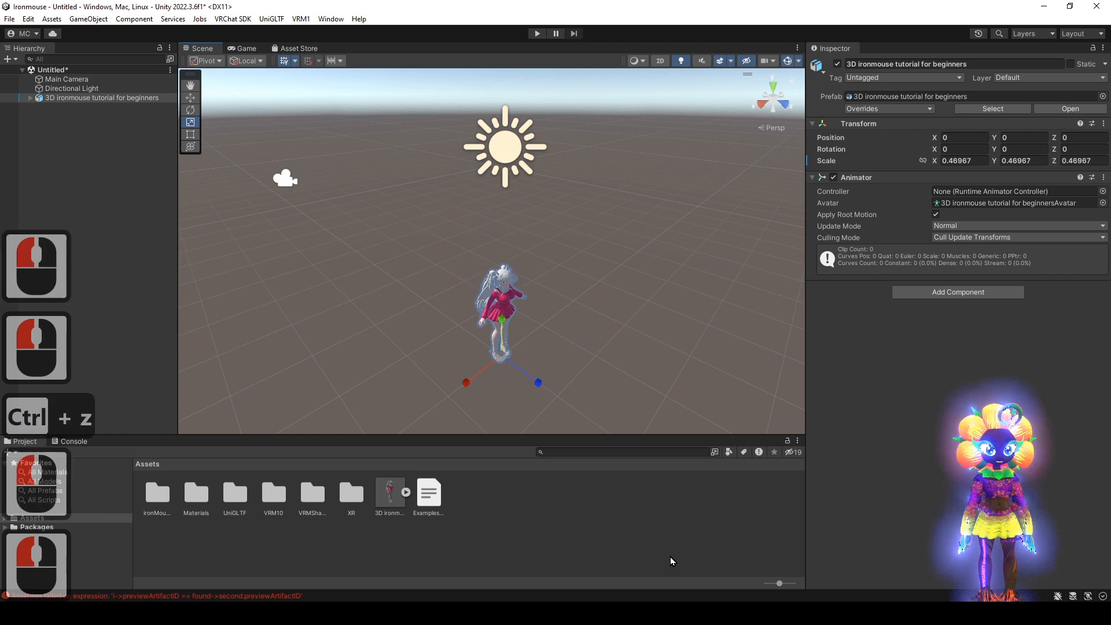
key("ctrl+z")
- Activate the Rect Tool and view the avatar from the front in both orthographic and perspective projection
left_click(189, 136)
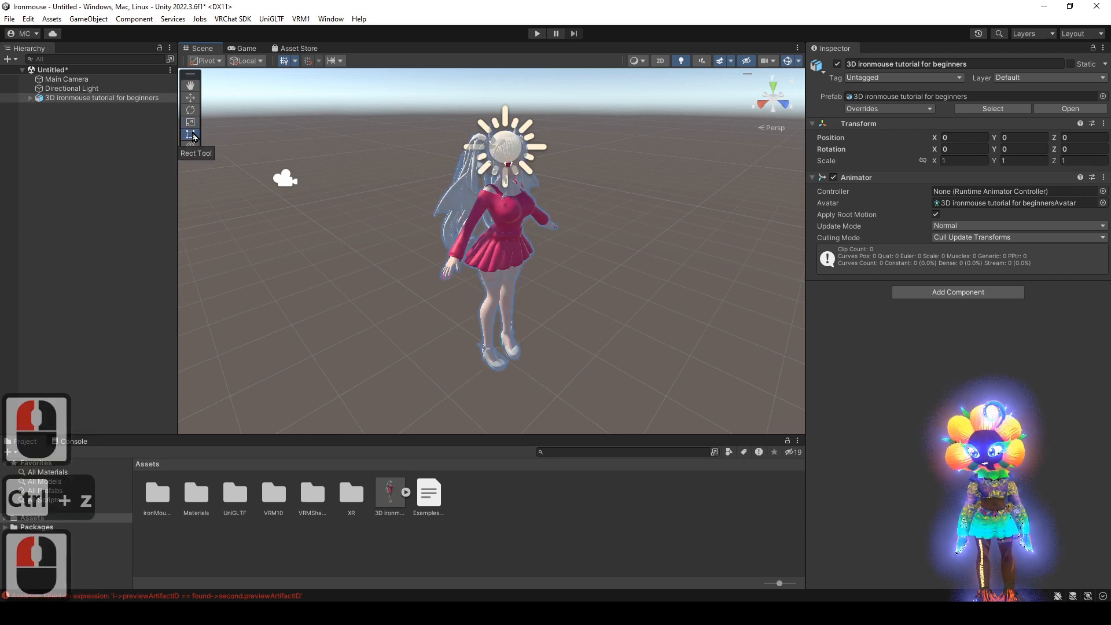
left_click(781, 104)
left_click(772, 100)
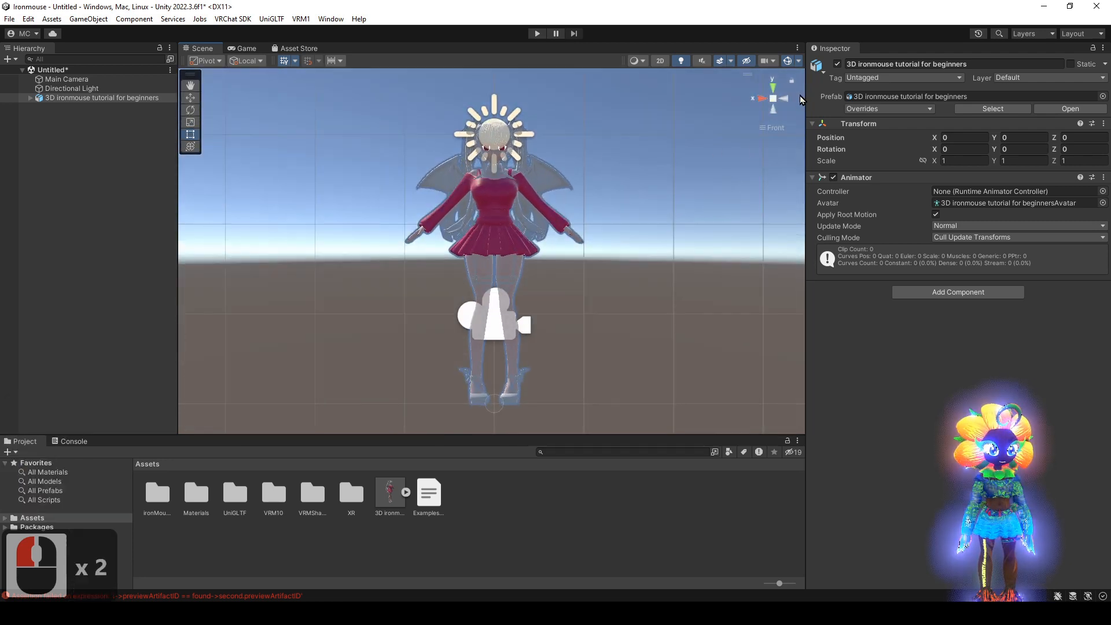
left_click(775, 101)
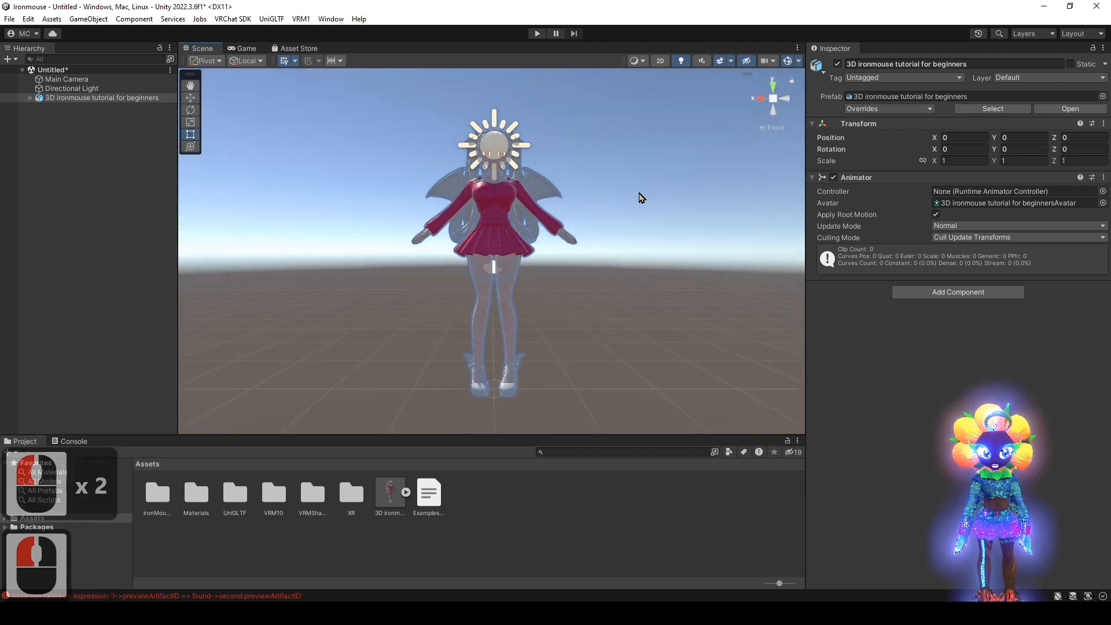
left_click_drag(615, 270, 405, 260, "alt")
- Select the ironmouse model in the scene hierarchy, frame it in the scene view and inspect it from different angles
left_click(115, 98)
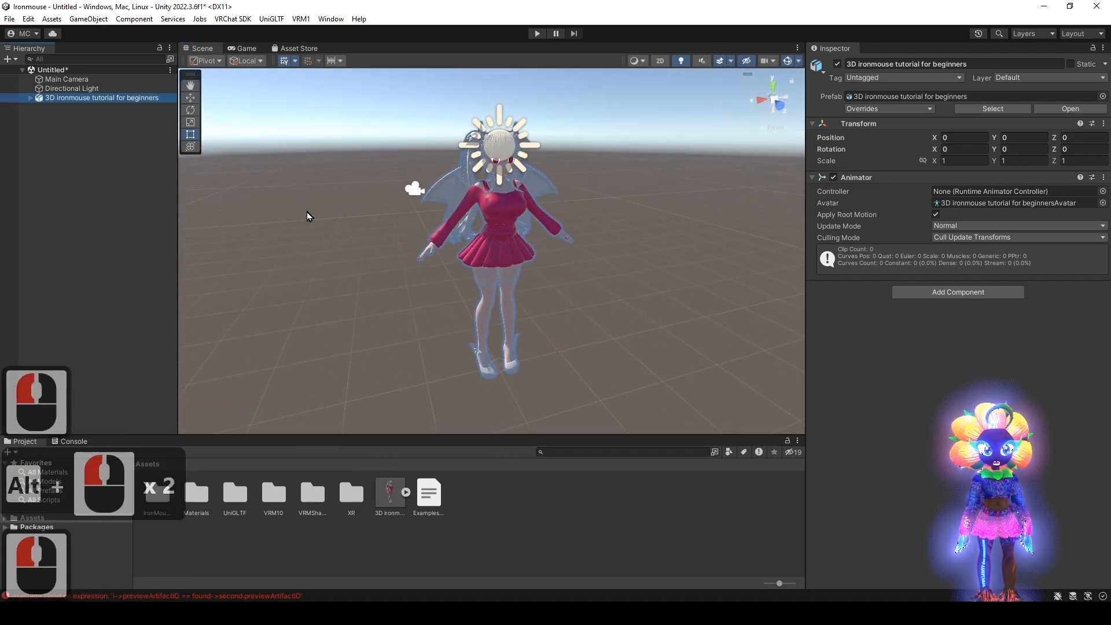
scroll(370, 235, "up", 5)
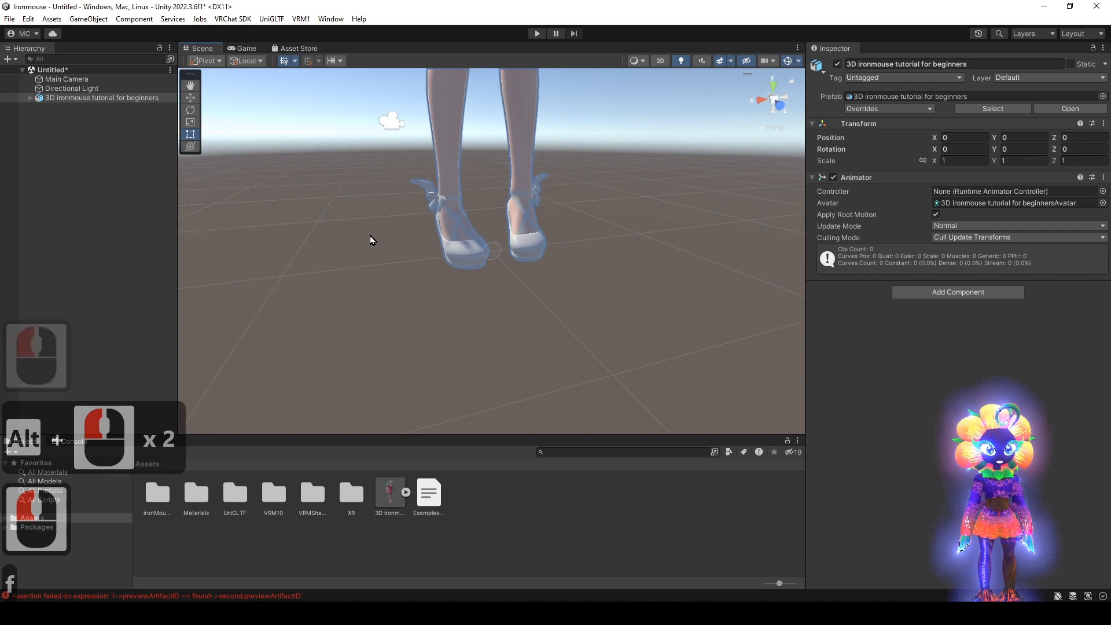
key("f")
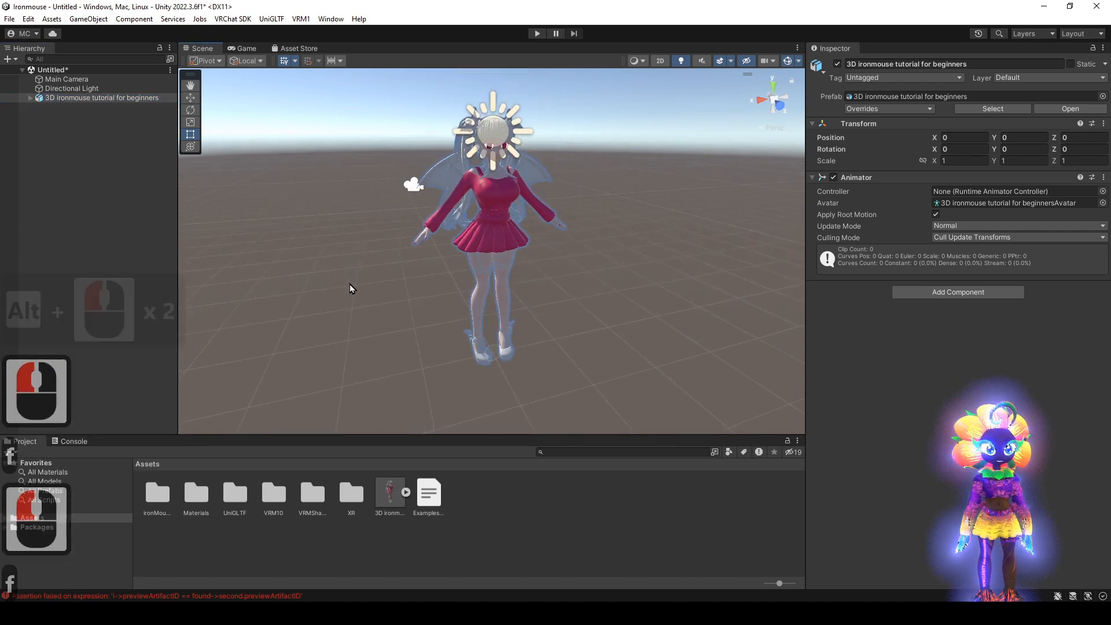
left_click_drag(496, 178, 476, 139, "alt")
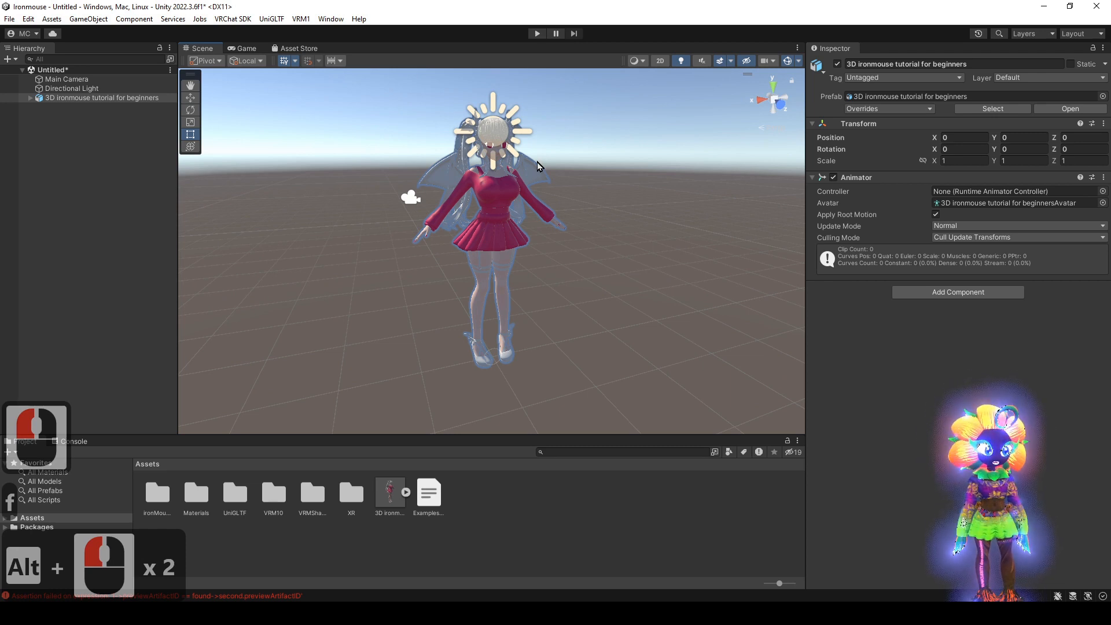
mouse_move(570, 203)
left_mouse_down("alt")
mouse_move(550, 205)
mouse_move(567, 209)
left_mouse_up("alt")
right_click_drag(567, 208, 562, 206, "alt")
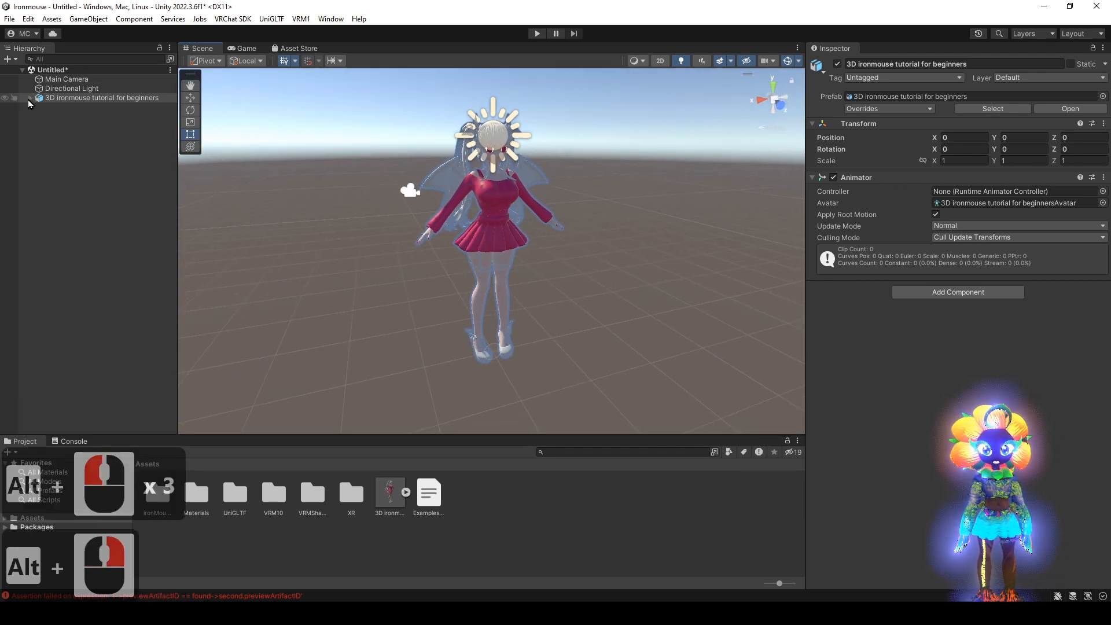
- Inspect the avatar in the scene by orbiting, panning and zooming around its front and body
left_click_drag(392, 269, 315, 271, "alt")
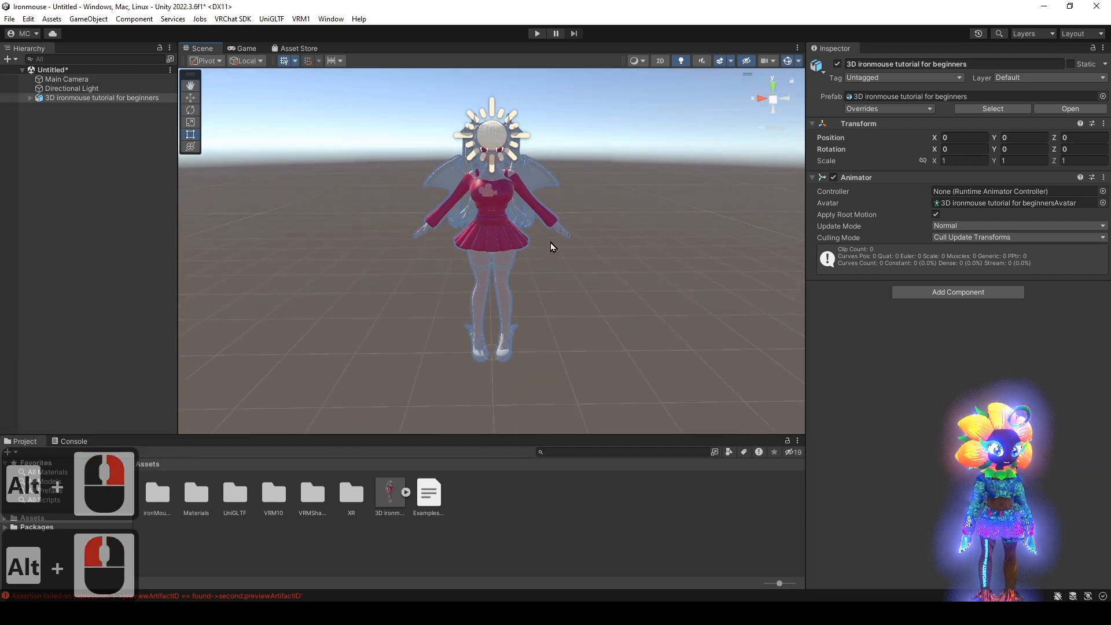
mouse_move(552, 246)
middle_mouse_down()
mouse_move(486, 305)
mouse_move(528, 166)
mouse_move(591, 278)
mouse_move(551, 252)
middle_mouse_up()
scroll(543, 255, "up", 4)
scroll(540, 255, "down", 6)
scroll(530, 254, "up", 5)
scroll(528, 256, "down", 7)
scroll(529, 256, "up", 4)
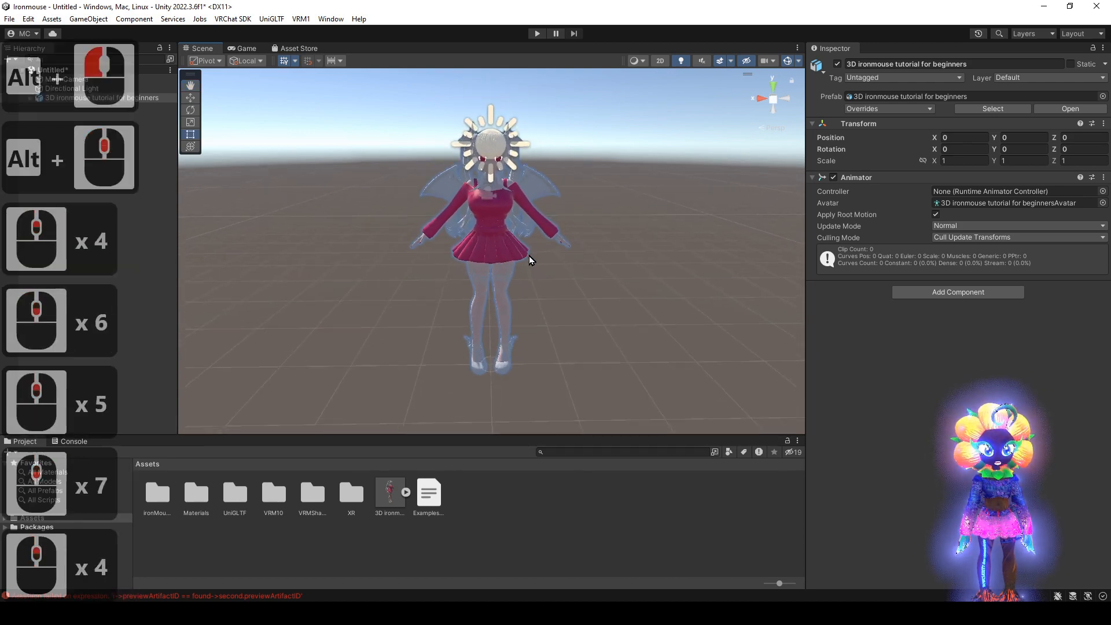
scroll(529, 258, "down", 3)
mouse_move(550, 293)
left_mouse_down("alt")
mouse_move(533, 272)
mouse_move(558, 281)
mouse_move(550, 273)
left_mouse_up("alt")
scroll(550, 272, "up", 1, "alt")
scroll(550, 272, "up", 5)
scroll(550, 272, "down", 4)
scroll(551, 273, "up", 10)
scroll(550, 272, "down", 7)
scroll(550, 273, "up", 6)
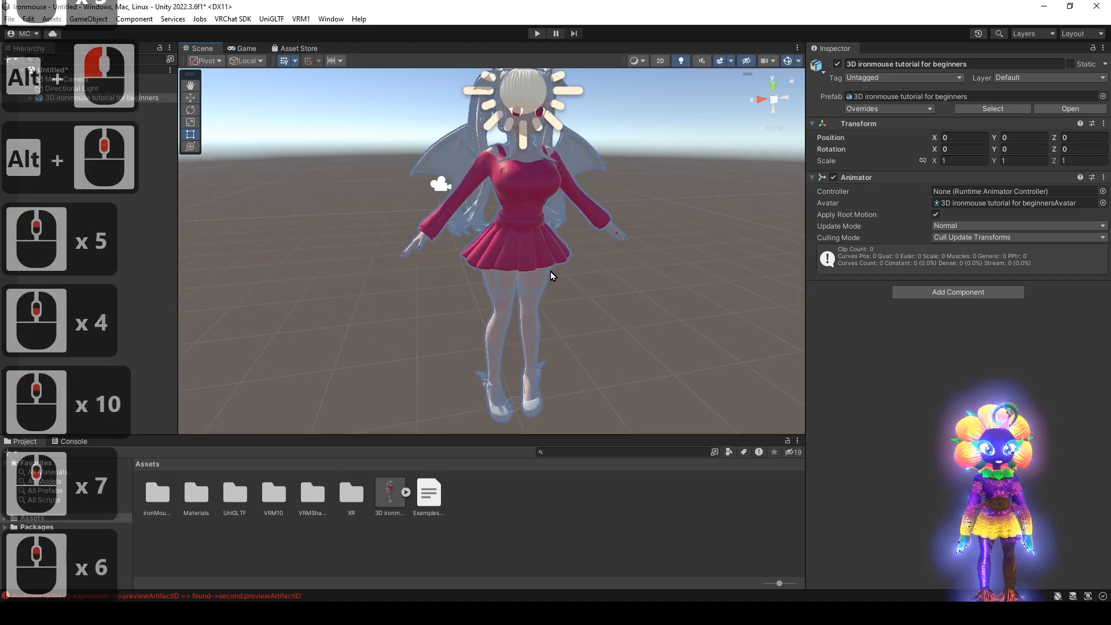
middle_click_drag(550, 272, 542, 272, "alt")
scroll(542, 272, "down", 7)
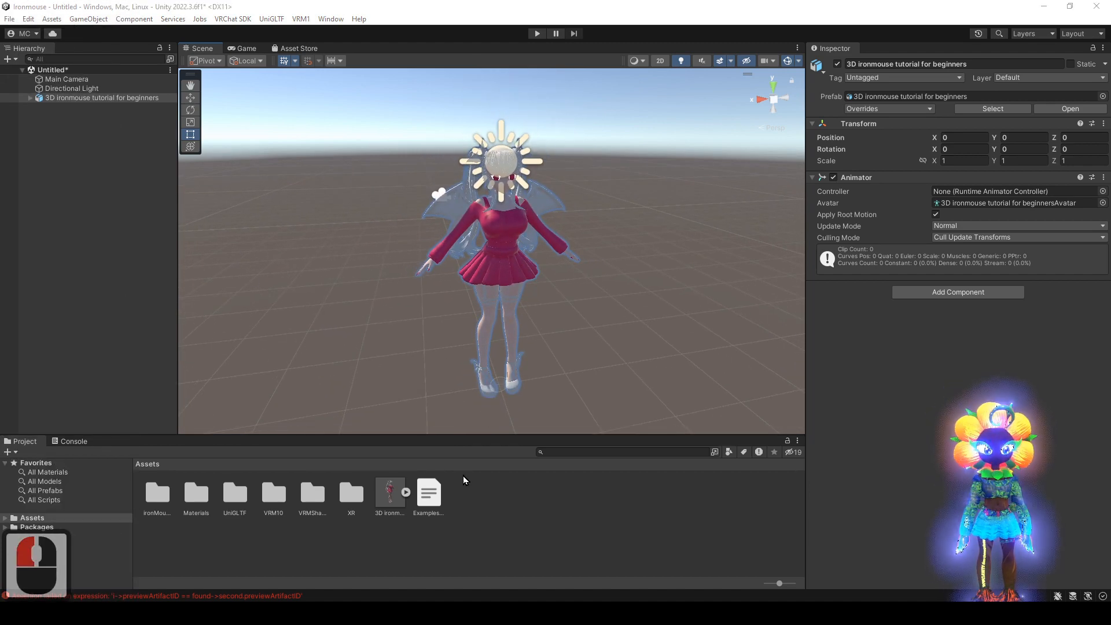
- Save the scene as M in the project's Assets folder
left_click(12, 20)
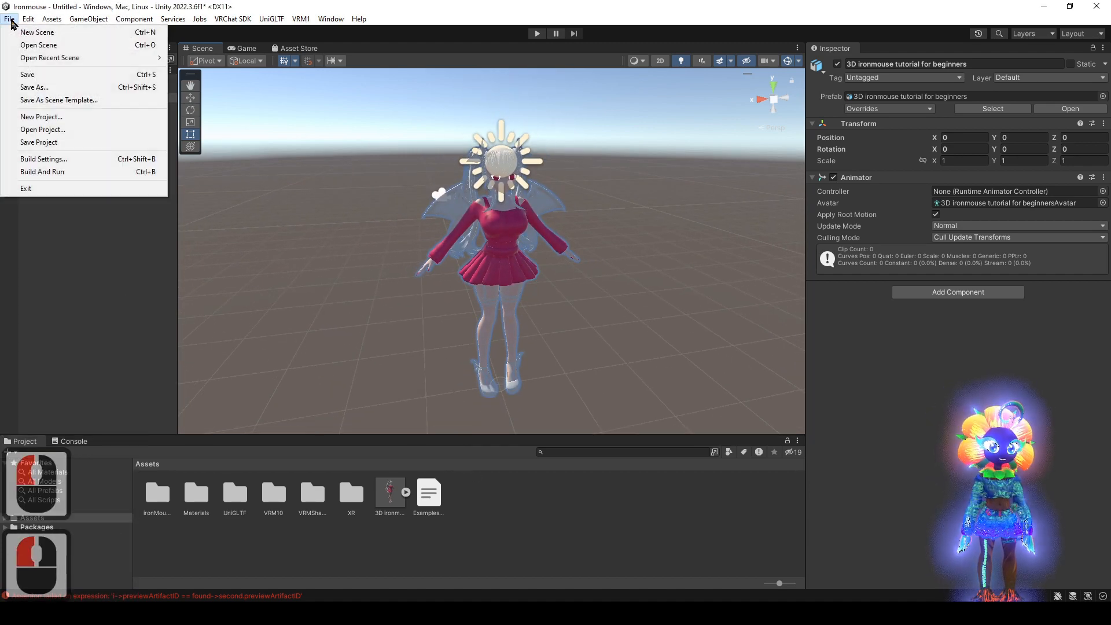
left_click(43, 75)
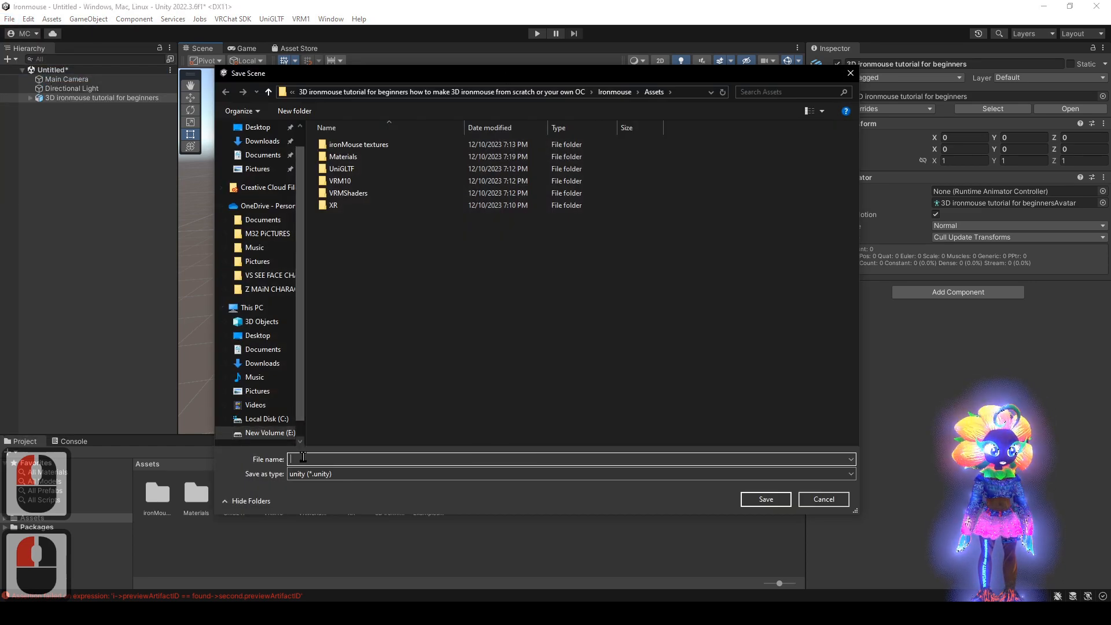
key("Caps_Lock")
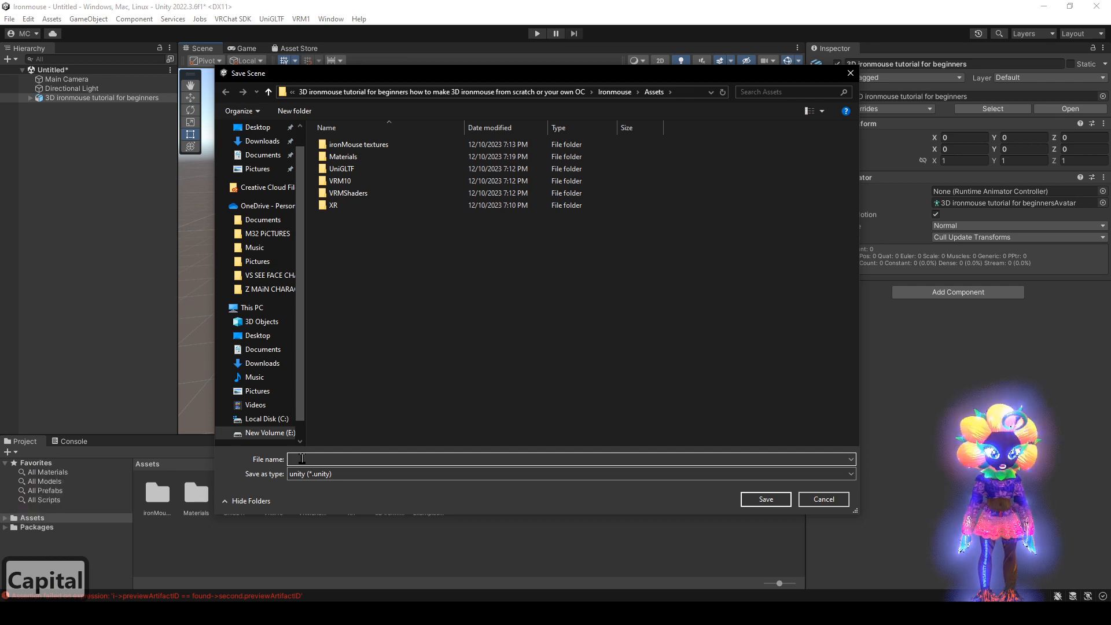
type("M")
left_click(651, 235)
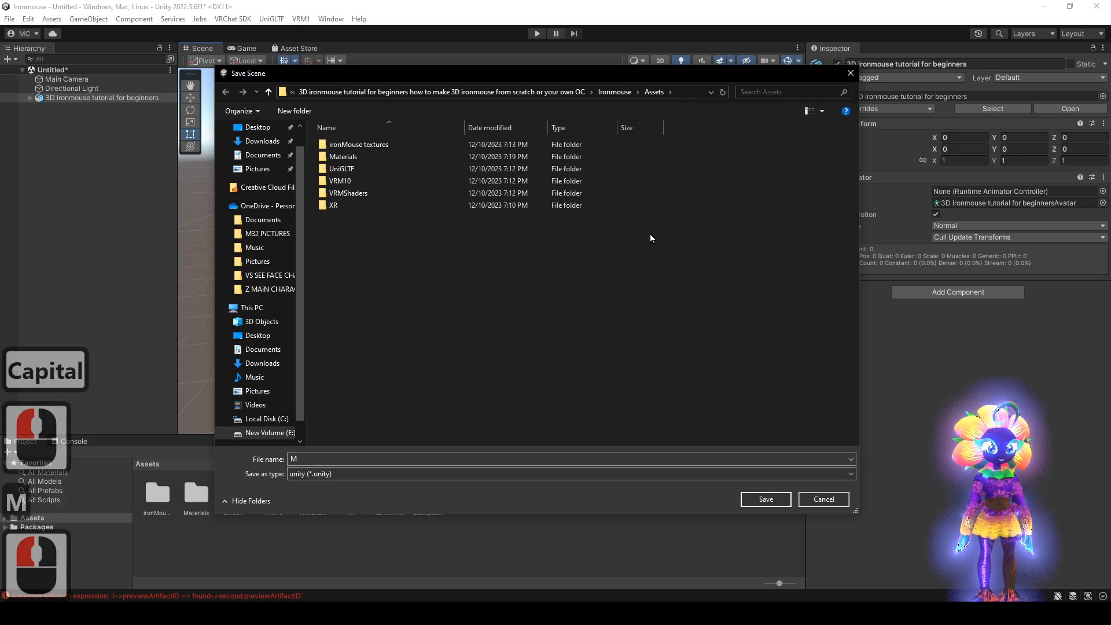
left_click(766, 499)
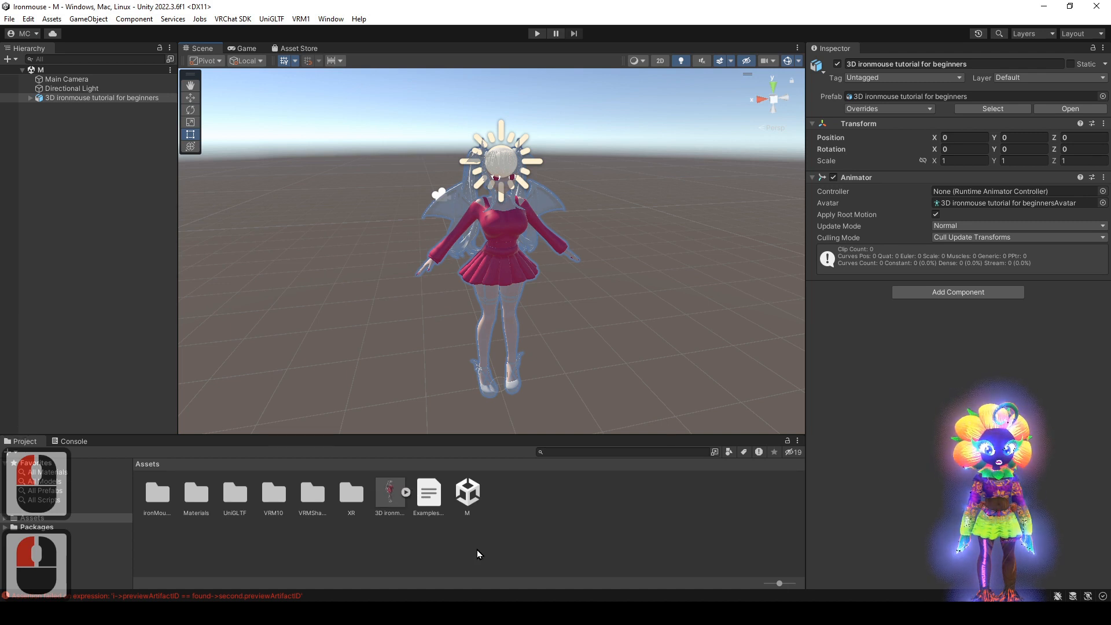
- Expand the ironmouse model's hierarchy and add a VRC Avatar Descriptor component to it
left_click_drag(485, 306, 516, 317, "alt")
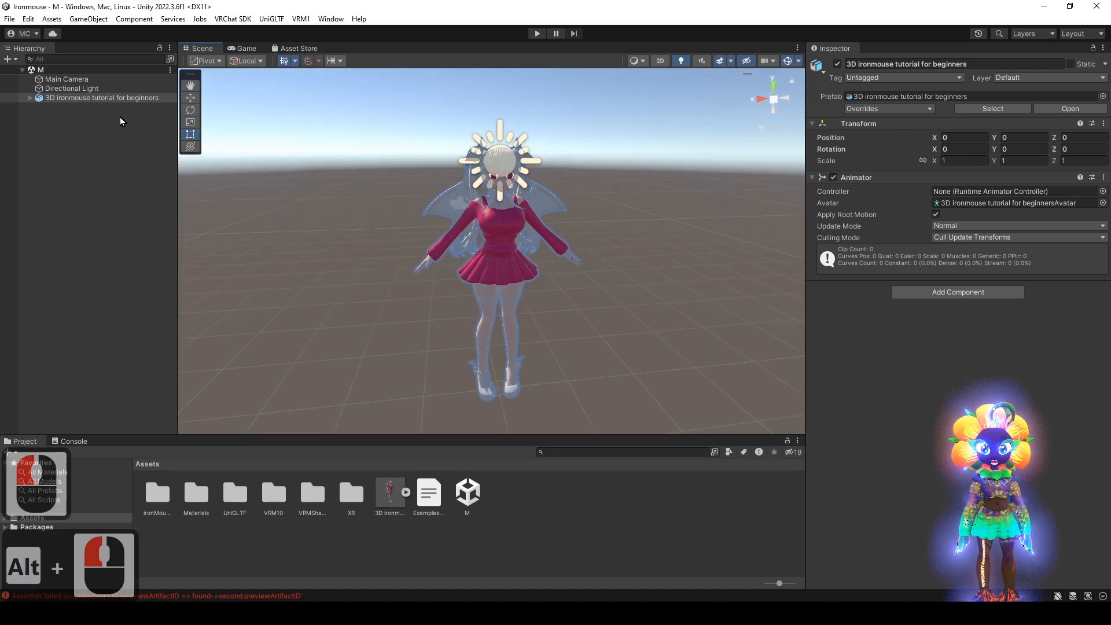
left_click(31, 98)
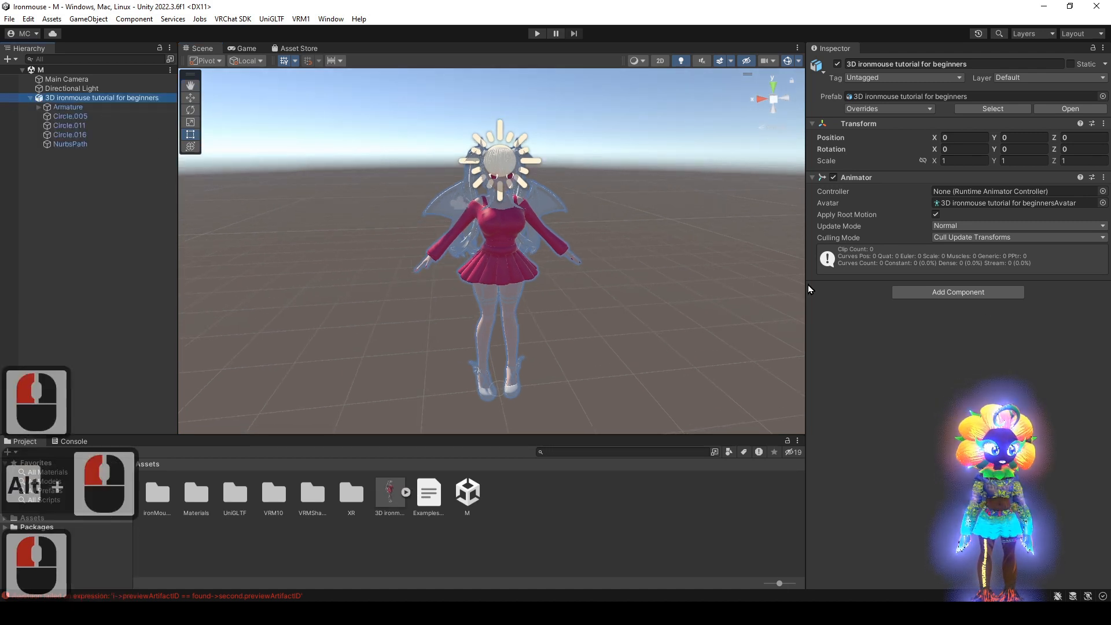
left_click(984, 293)
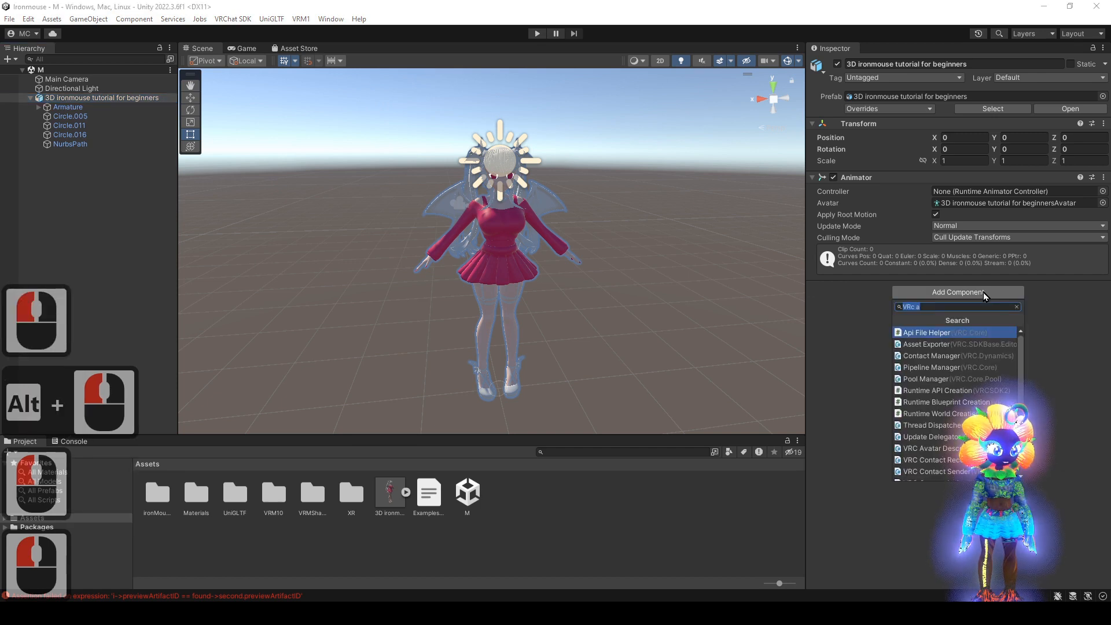
type("VR")
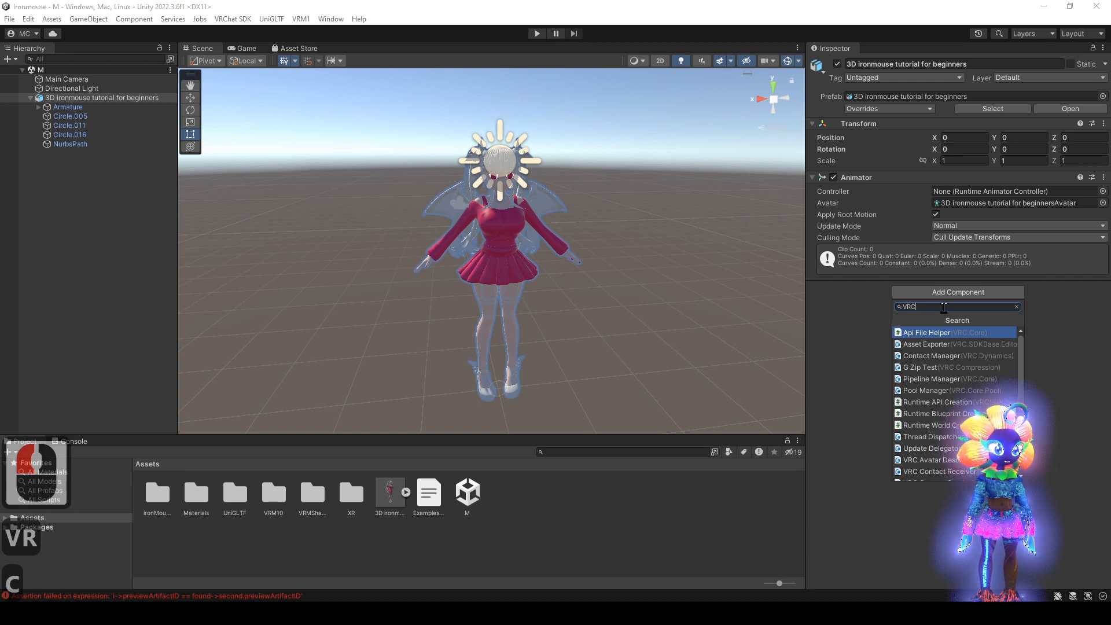
type("C")
scroll(1022, 350, "down", 1)
mouse_move(1022, 350)
left_mouse_down()
mouse_move(1022, 376)
mouse_move(1018, 368)
left_mouse_up()
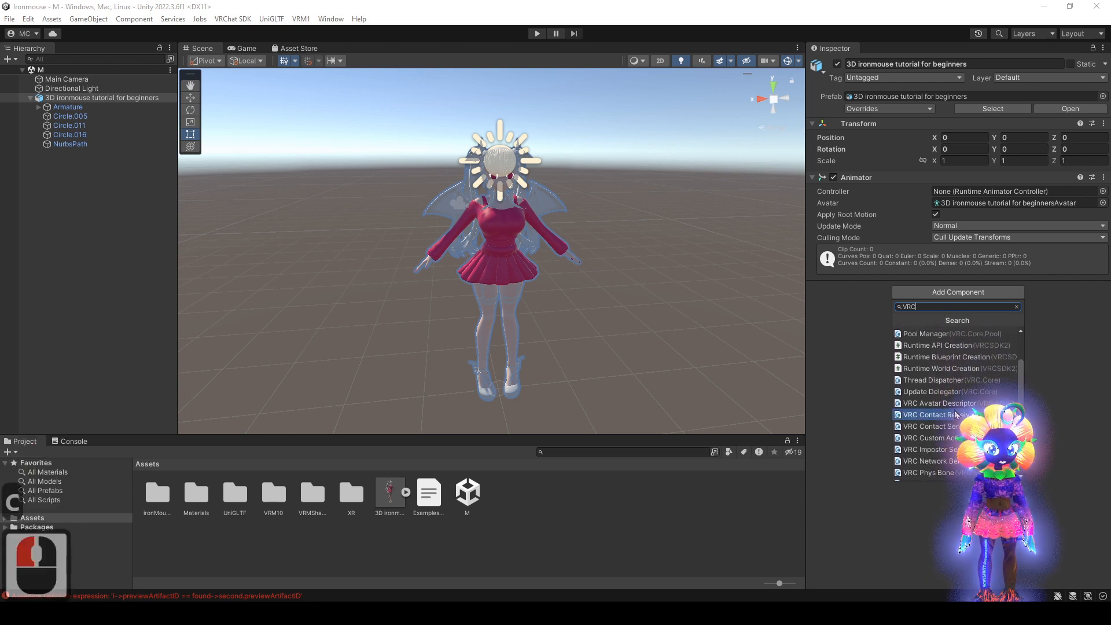
left_click(937, 403)
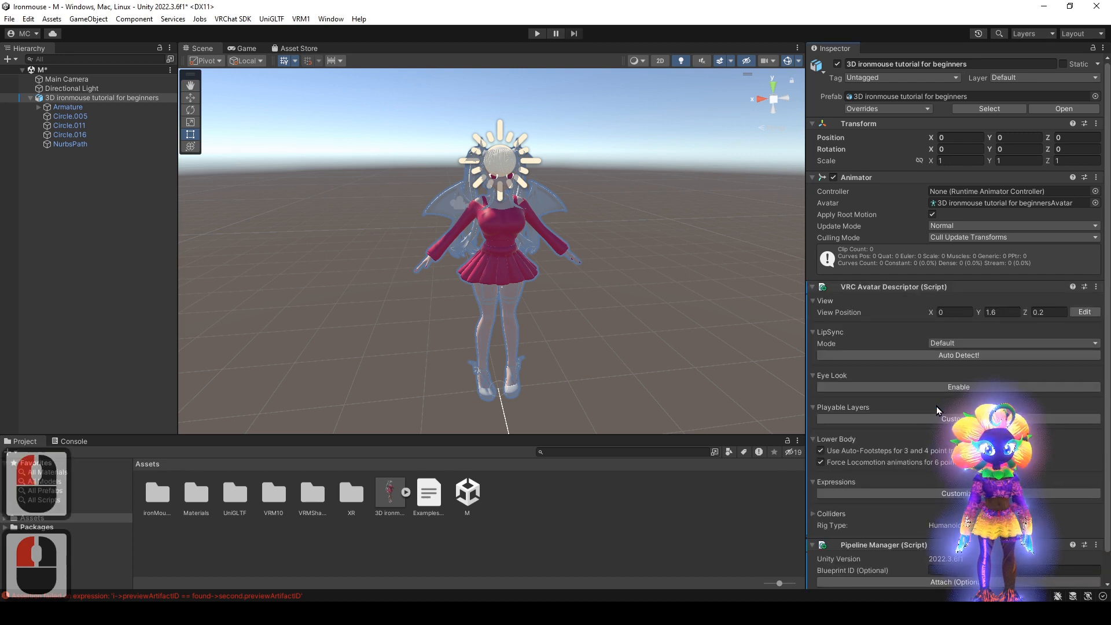
- Auto-detect the avatar's LipSync visemes in the VRC Avatar Descriptor and review the assigned blend shapes
left_click(615, 325, "alt")
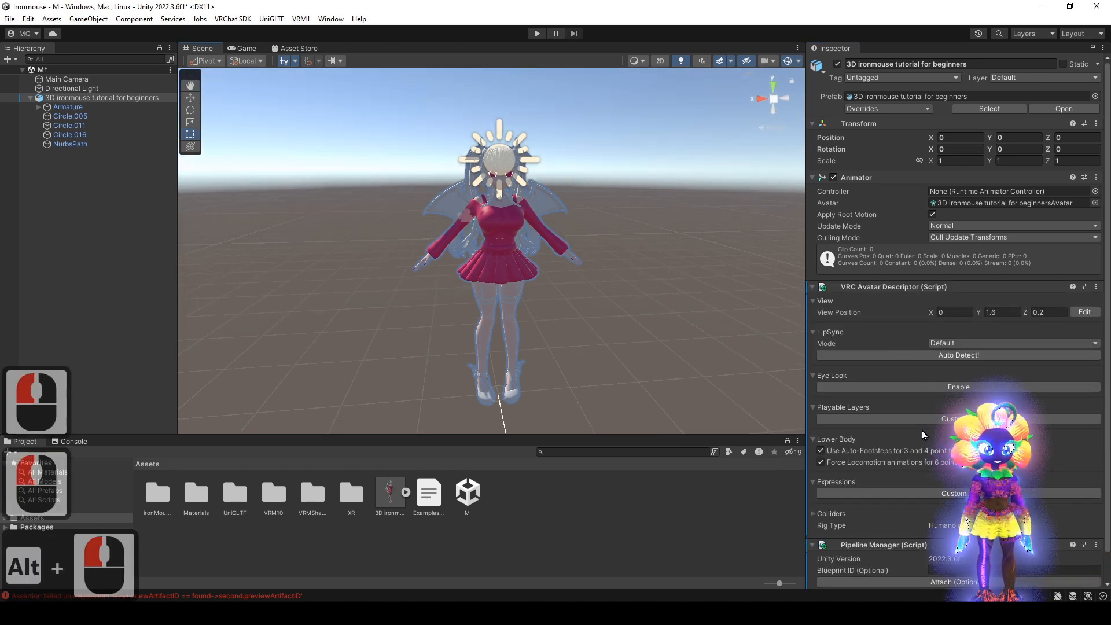
scroll(905, 477, "down", 2)
scroll(905, 477, "up", 1)
left_click(894, 358)
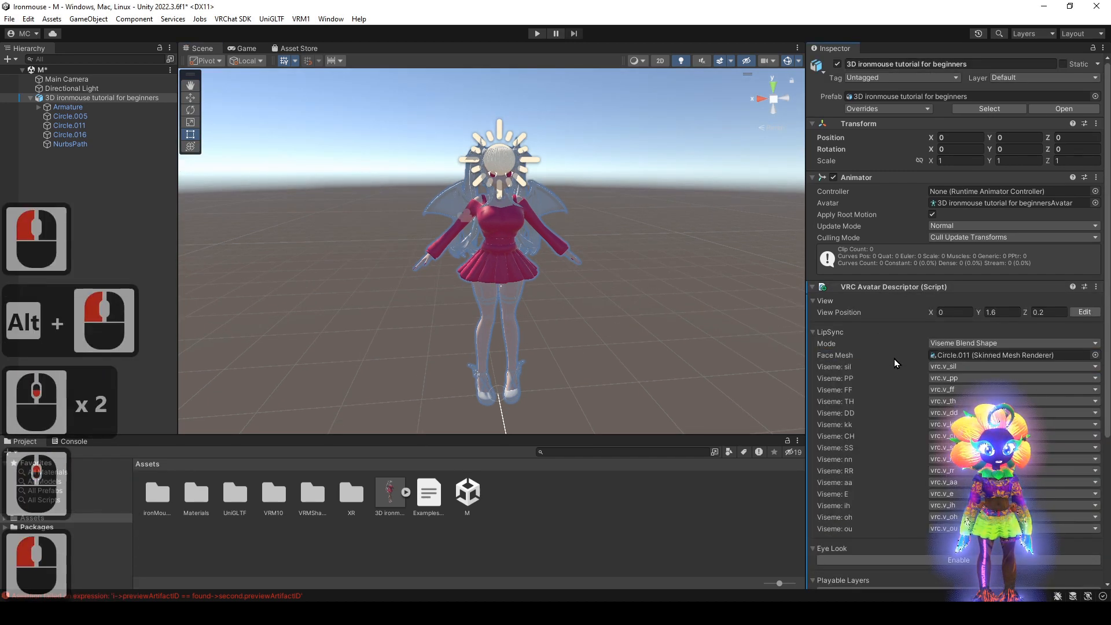
scroll(905, 387, "down", 1)
scroll(963, 472, "down", 4)
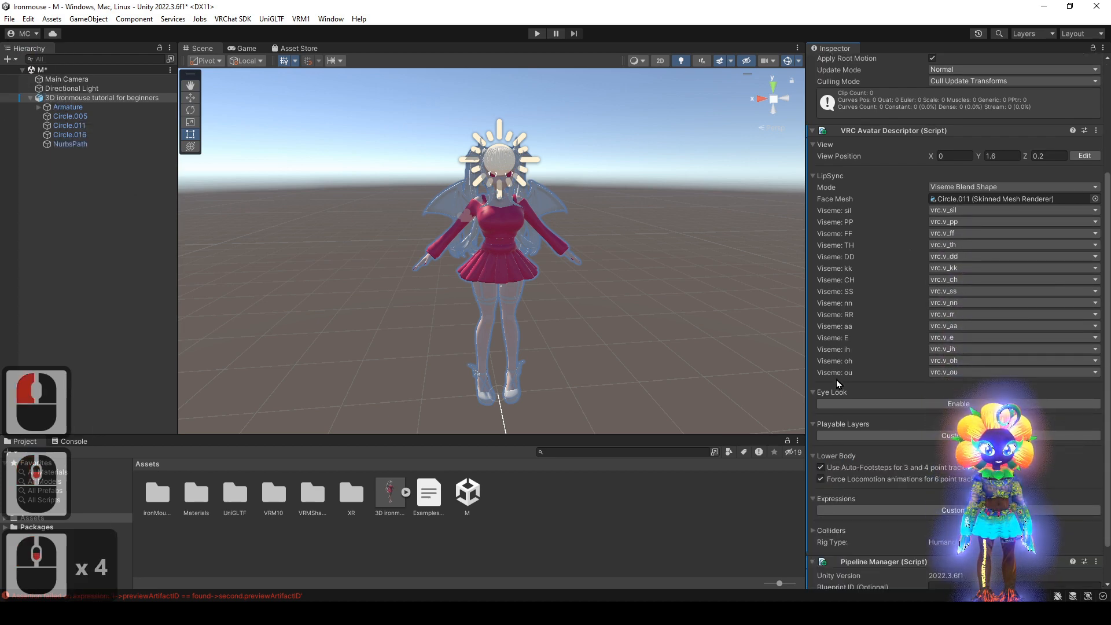
- Enable Eye Look and assign the Left_Eye and Right_Eye transforms as the avatar's left and right eye bones
left_click(920, 403)
left_click_drag(571, 263, 578, 272, "alt")
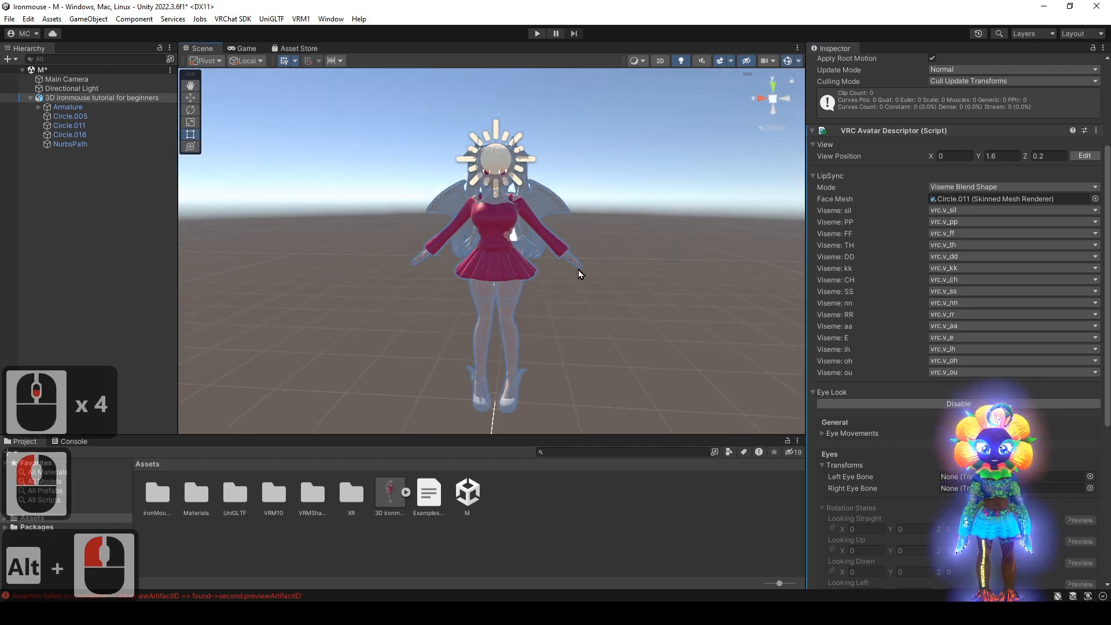
scroll(1060, 309, "down", 5)
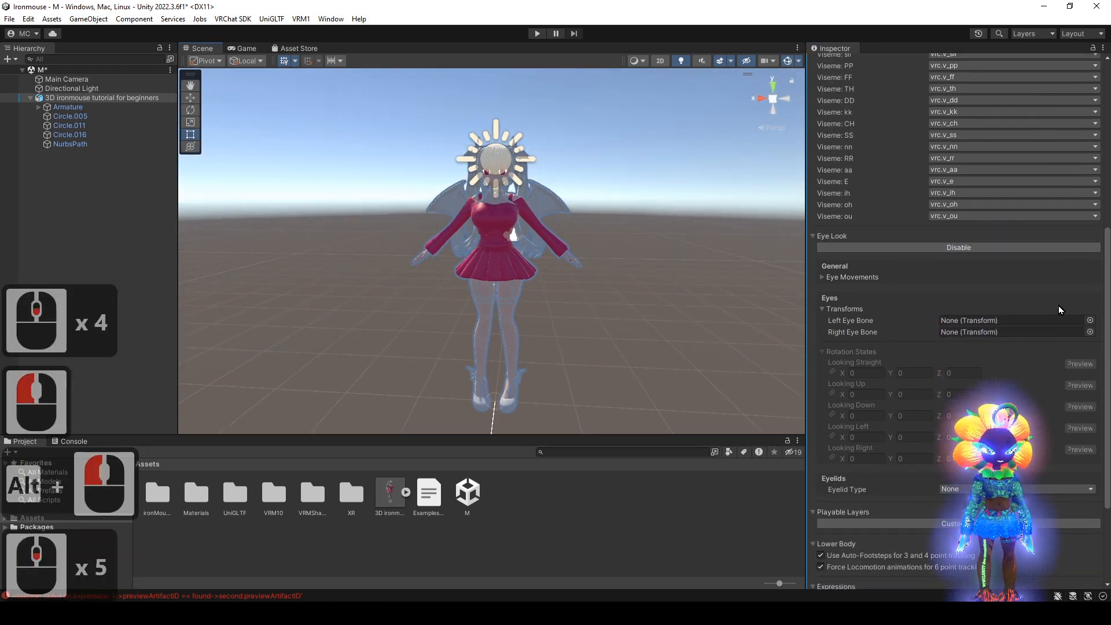
left_click(1090, 320)
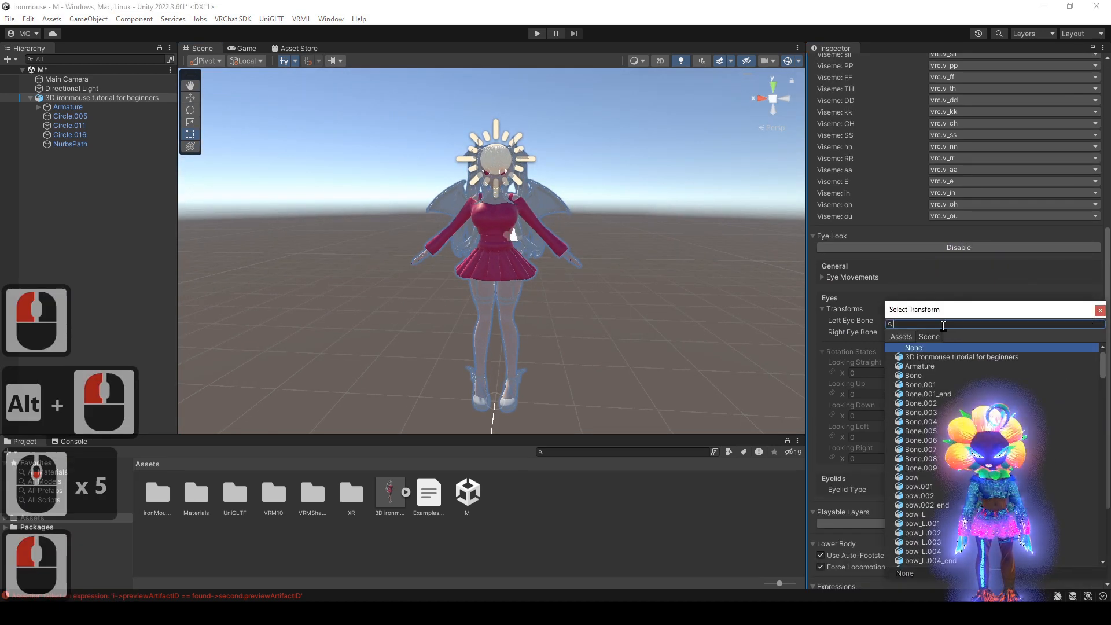
type("EYE")
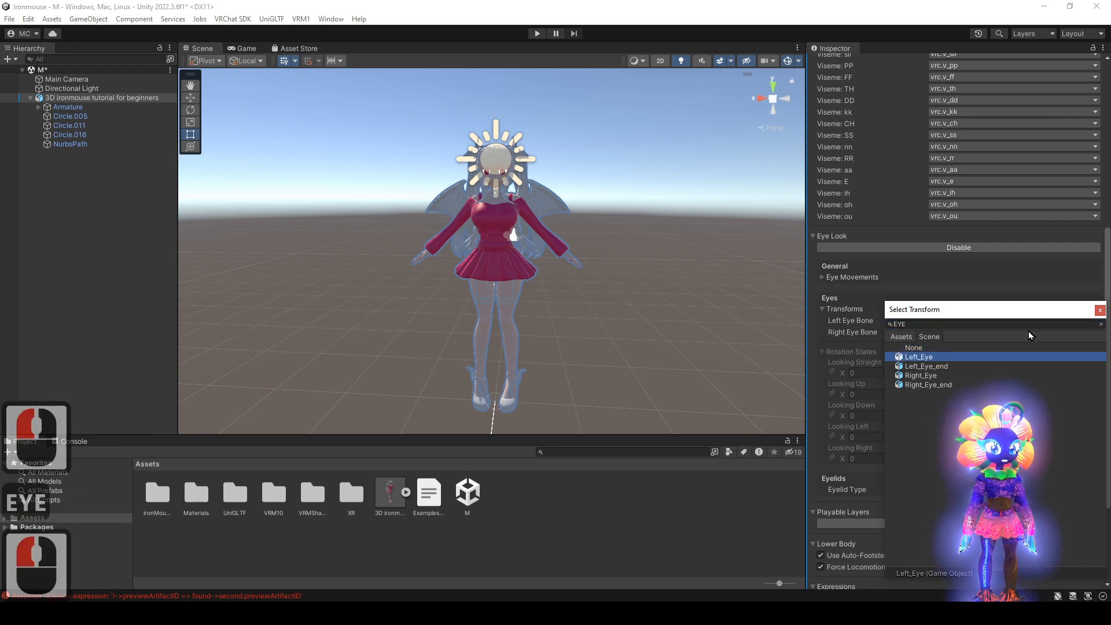
double_click(939, 358)
left_click(1090, 333)
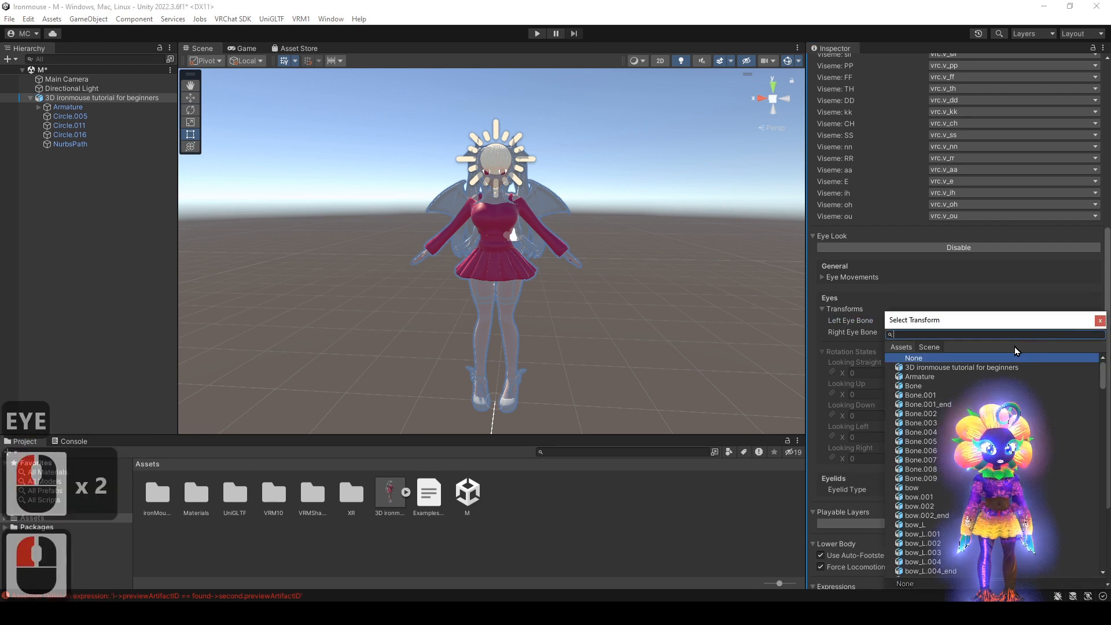
type("EYE")
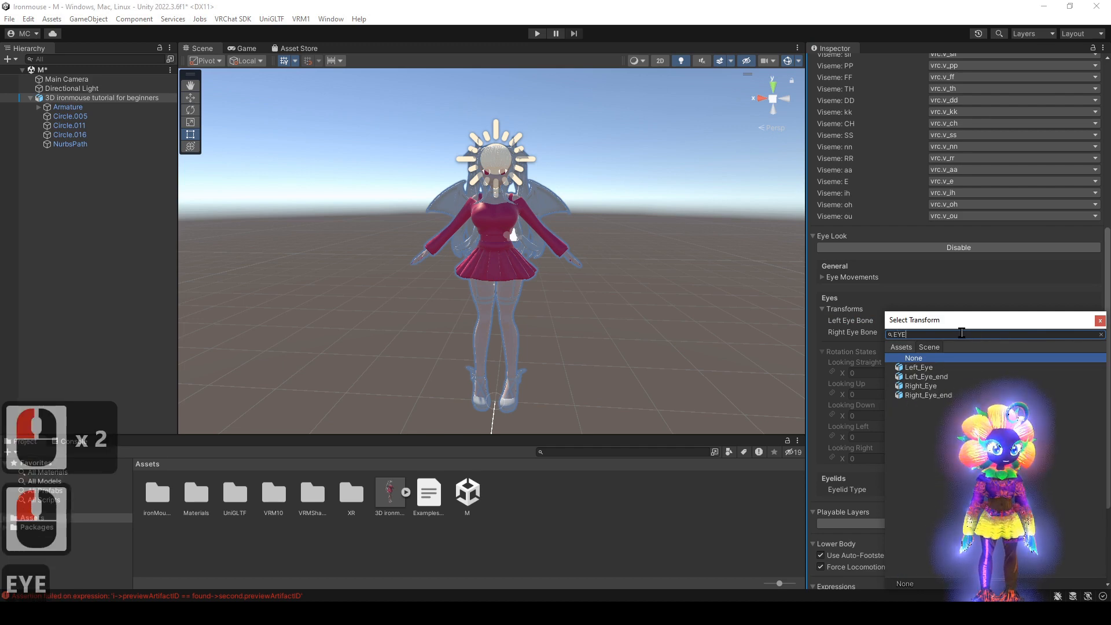
double_click(938, 386)
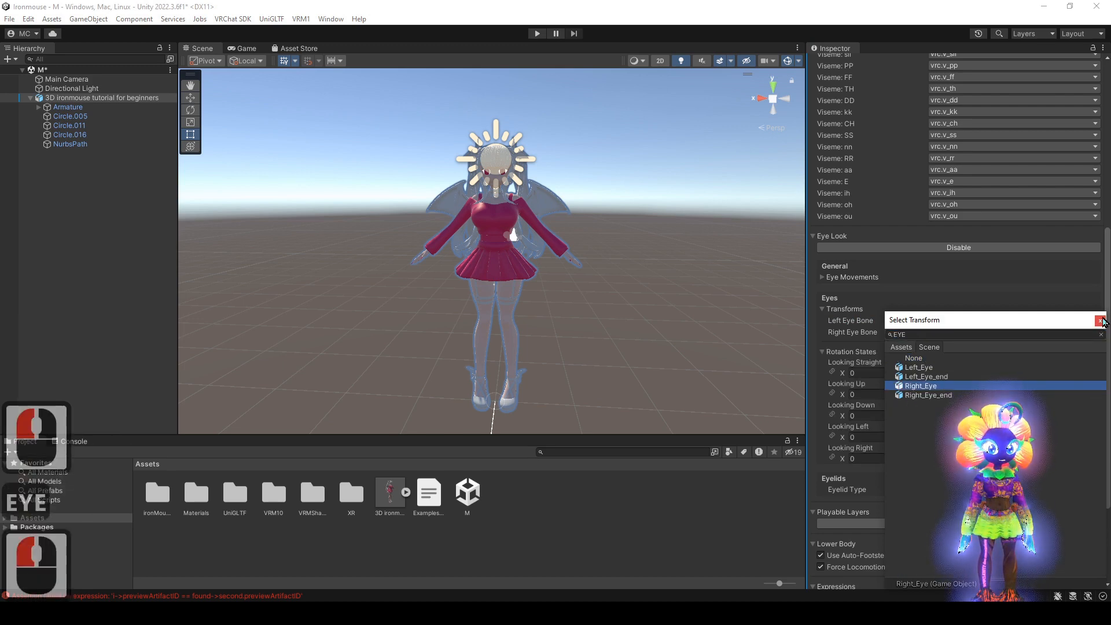
- Start the preview of the Looking Straight eye rotation state with the avatar's face seen up close
left_click_drag(509, 185, 527, 186, "alt")
right_click_drag(527, 185, 551, 320, "alt")
middle_click_drag(551, 320, 552, 379, "alt")
right_click_drag(551, 315, 564, 326, "alt")
left_click_drag(564, 325, 566, 328, "alt")
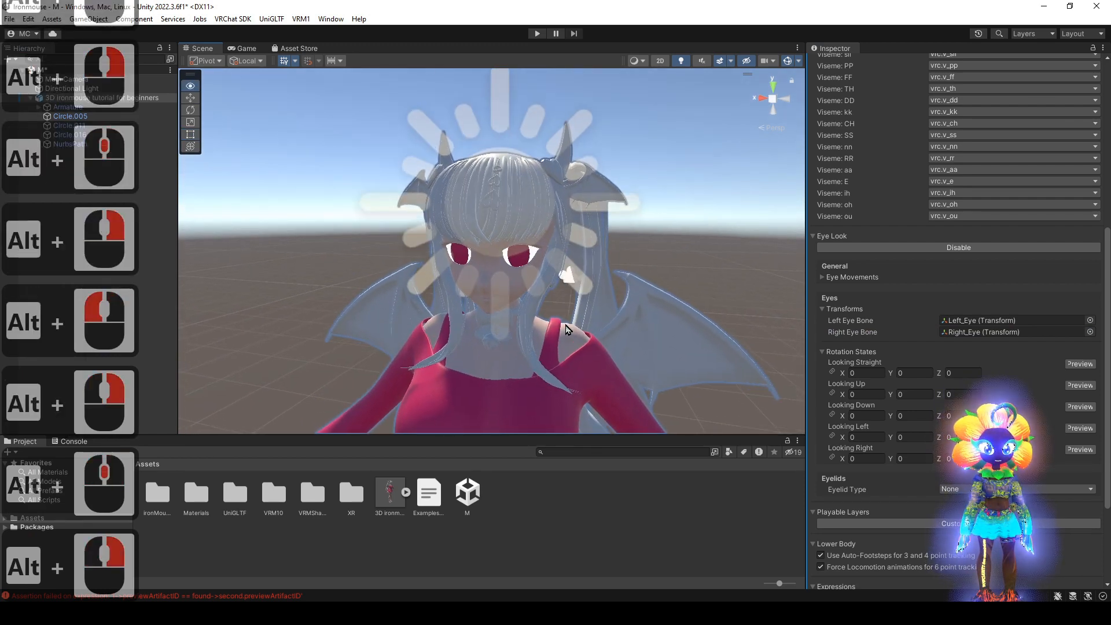
left_click(1077, 364)
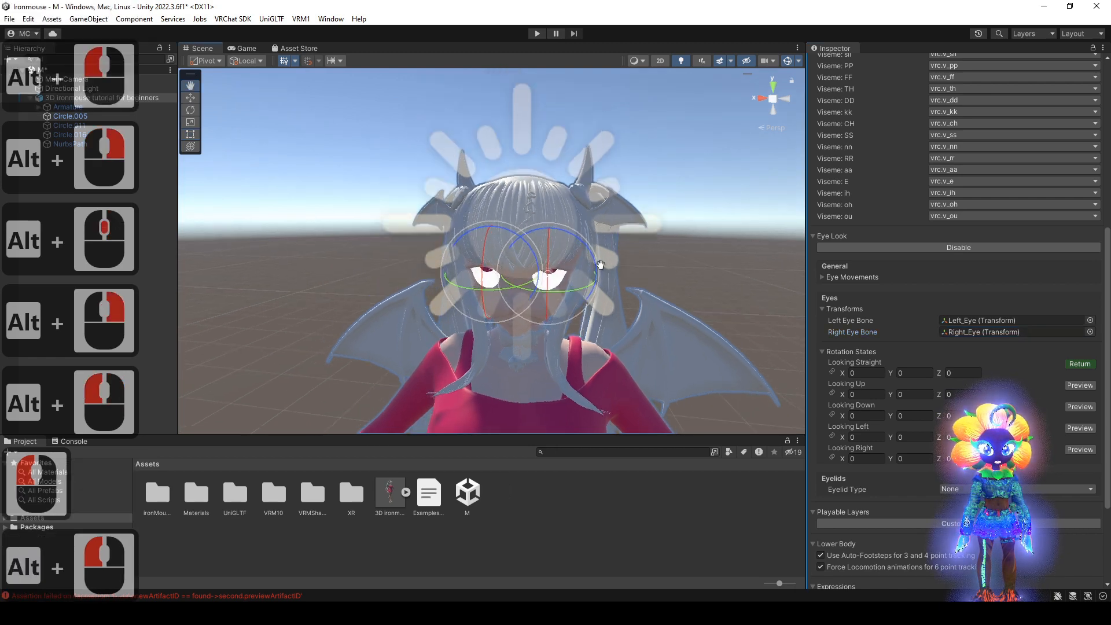
- Rotate the eyes forward from the left side view to 75 degrees on X for Looking Straight and end the preview
left_click(781, 103)
left_click(781, 103)
left_click(775, 101)
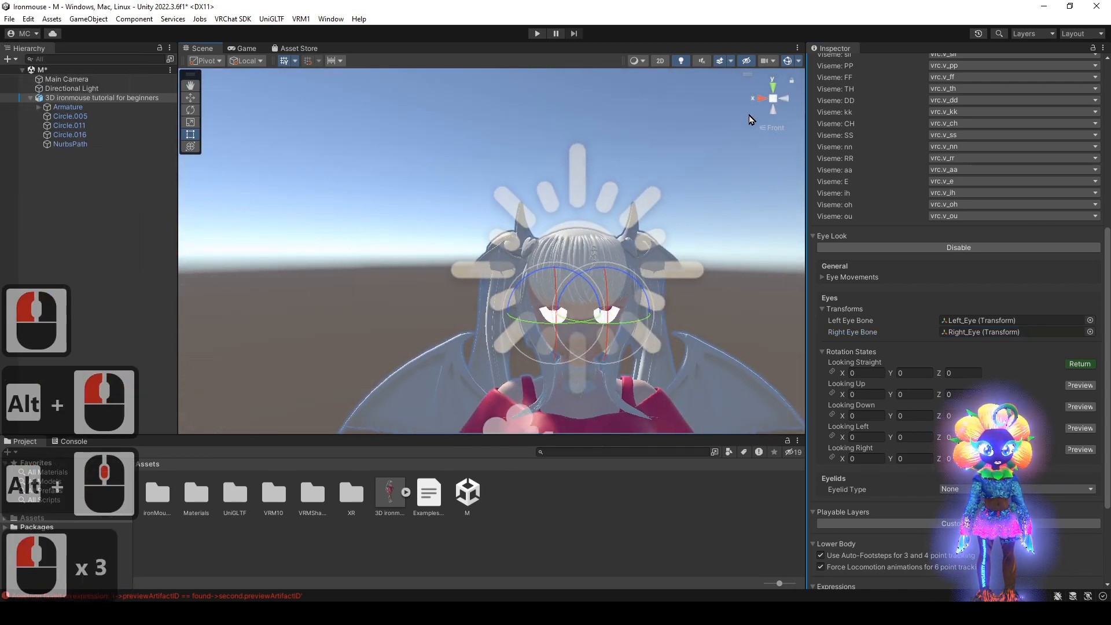
scroll(645, 281, "up", 13)
middle_click_drag(608, 321, 672, 250, "alt")
left_click(776, 103)
left_click(785, 100)
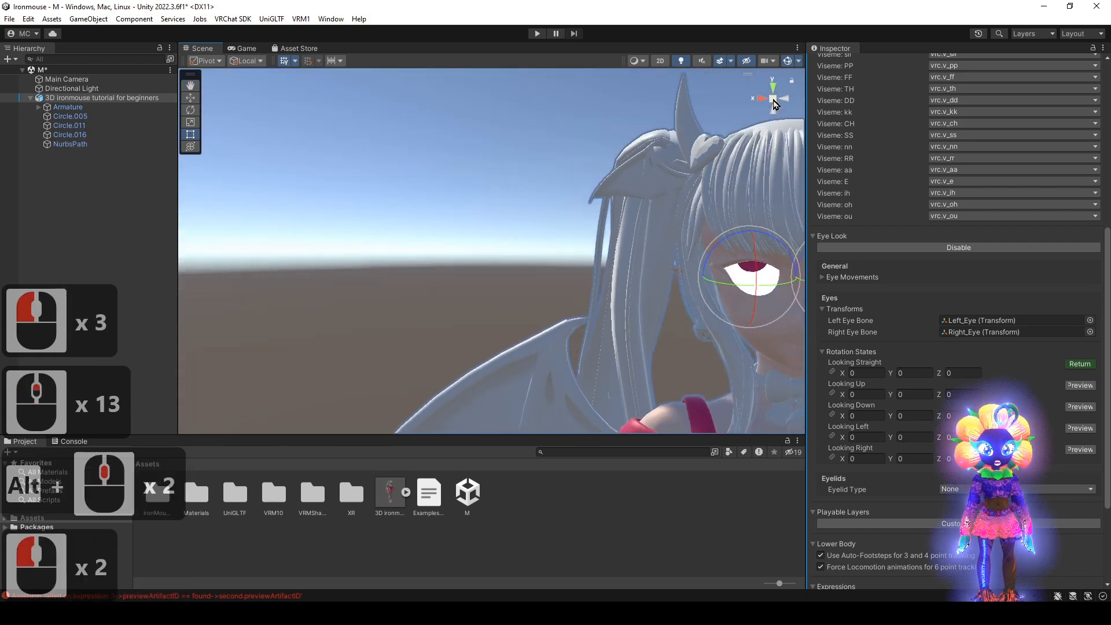
left_click(786, 100)
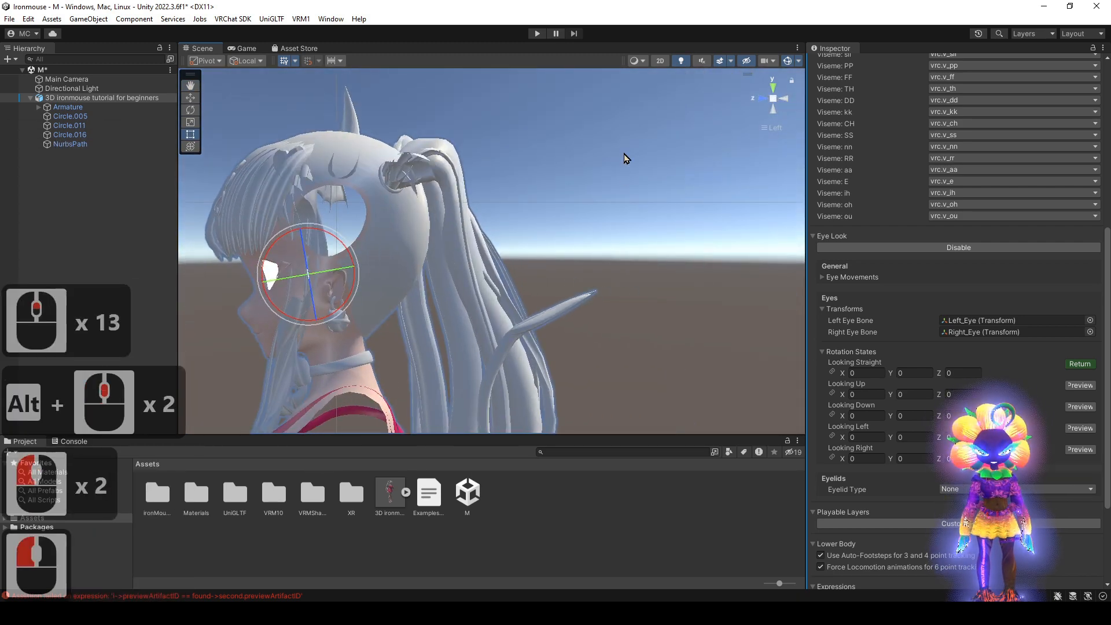
middle_click_drag(431, 202, 595, 229, "alt")
scroll(594, 228, "up", 3)
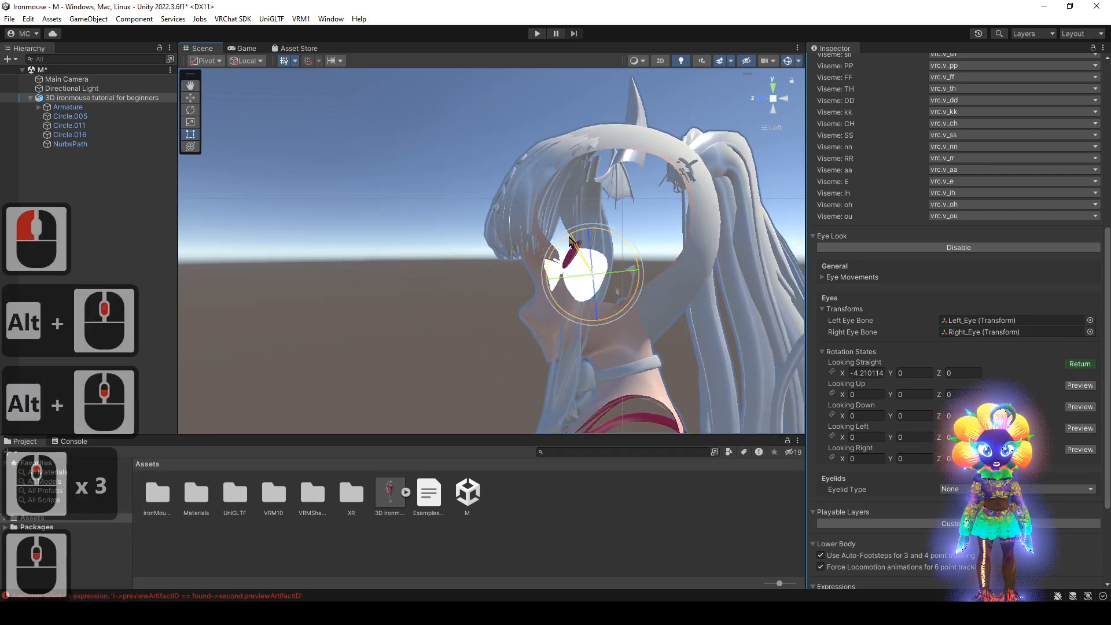
left_click_drag(567, 242, 570, 242)
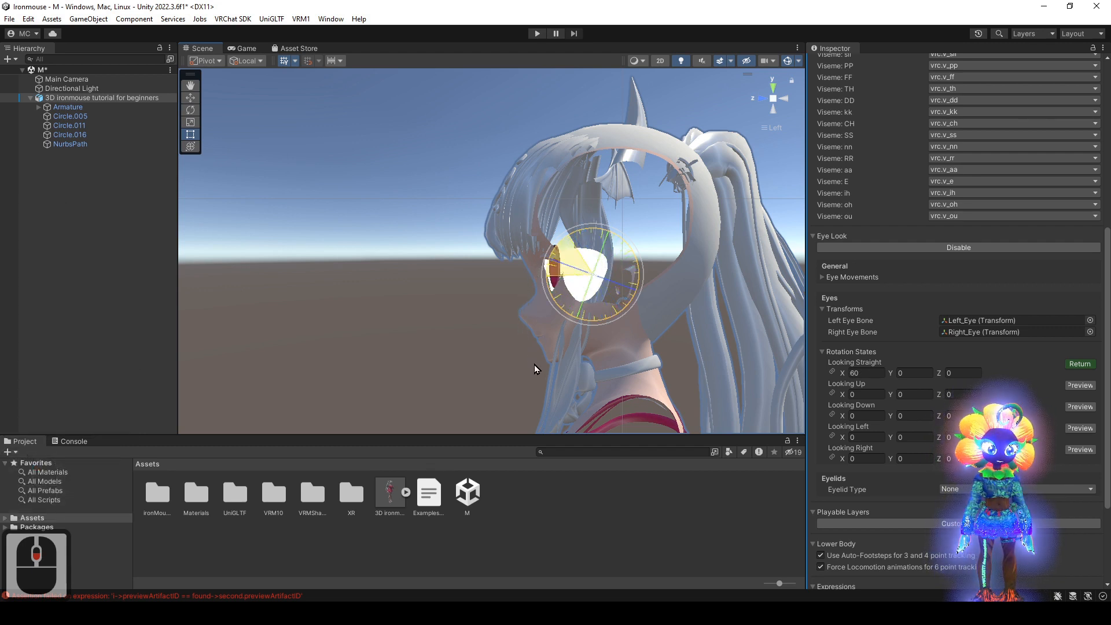
left_click_drag(557, 466, 566, 459, "ctrl")
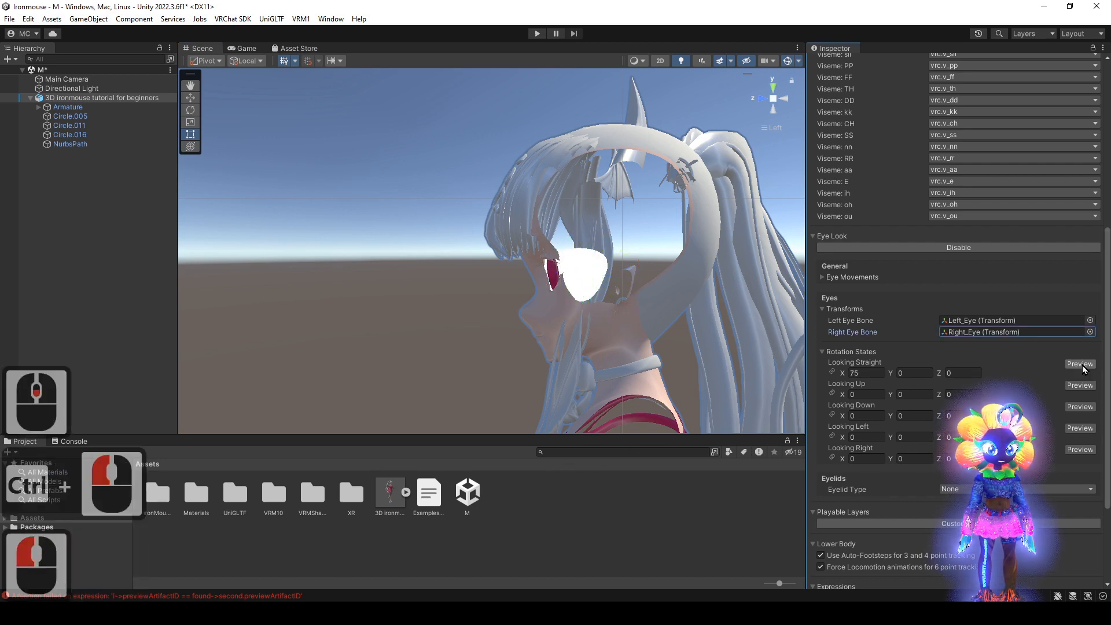
double_click(1080, 364)
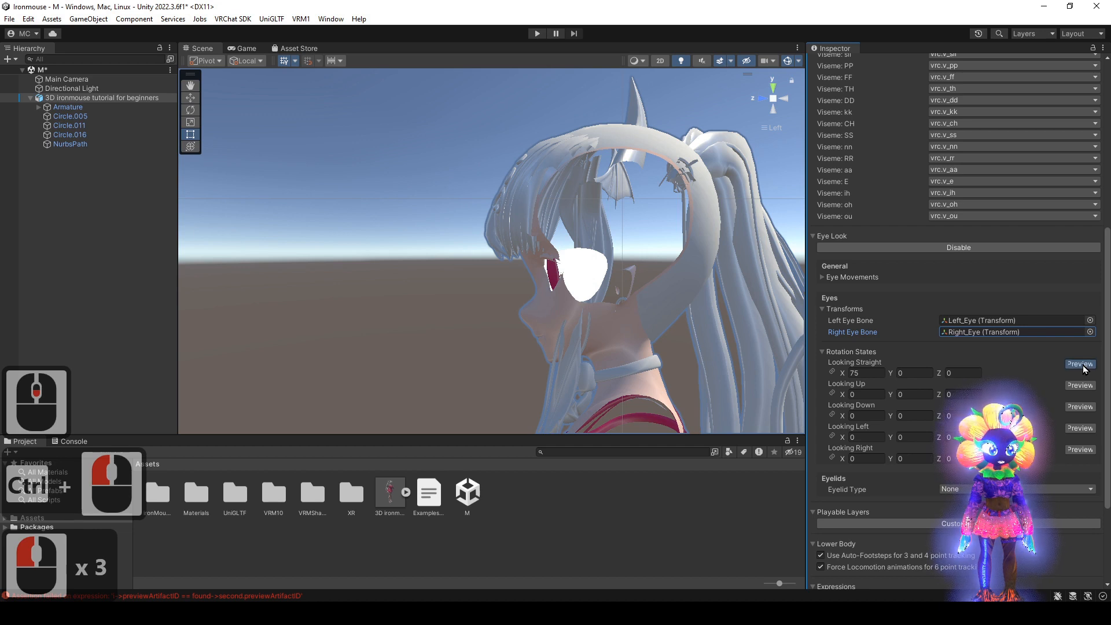
- Copy the Looking Straight X rotation of 75 to the Looking Up and Looking Down eye rotation states
left_click(874, 372)
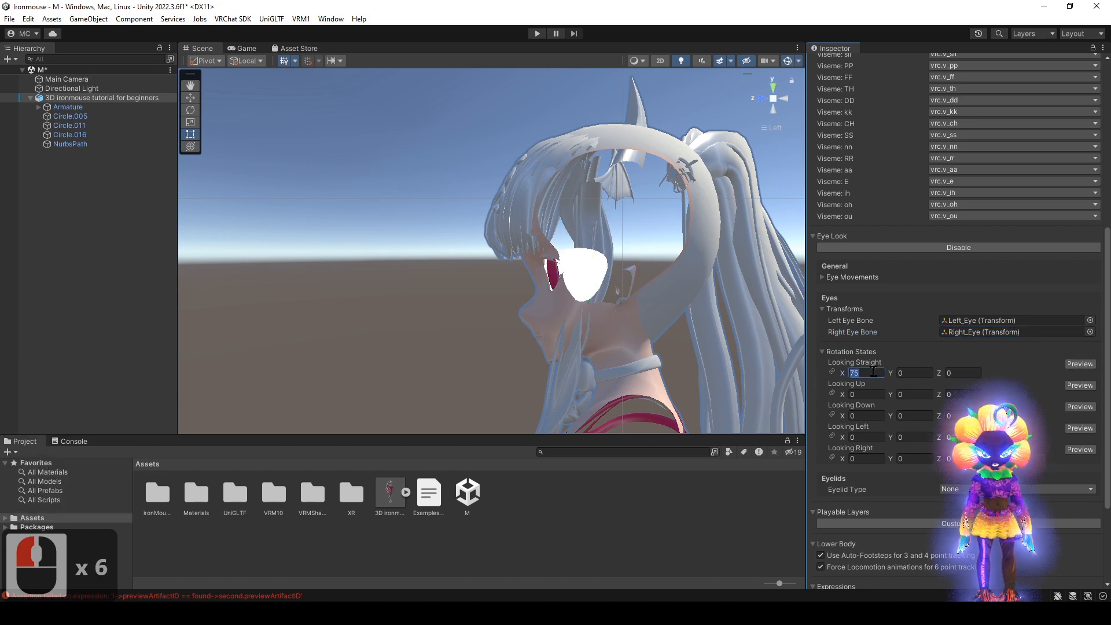
key("ctrl+c")
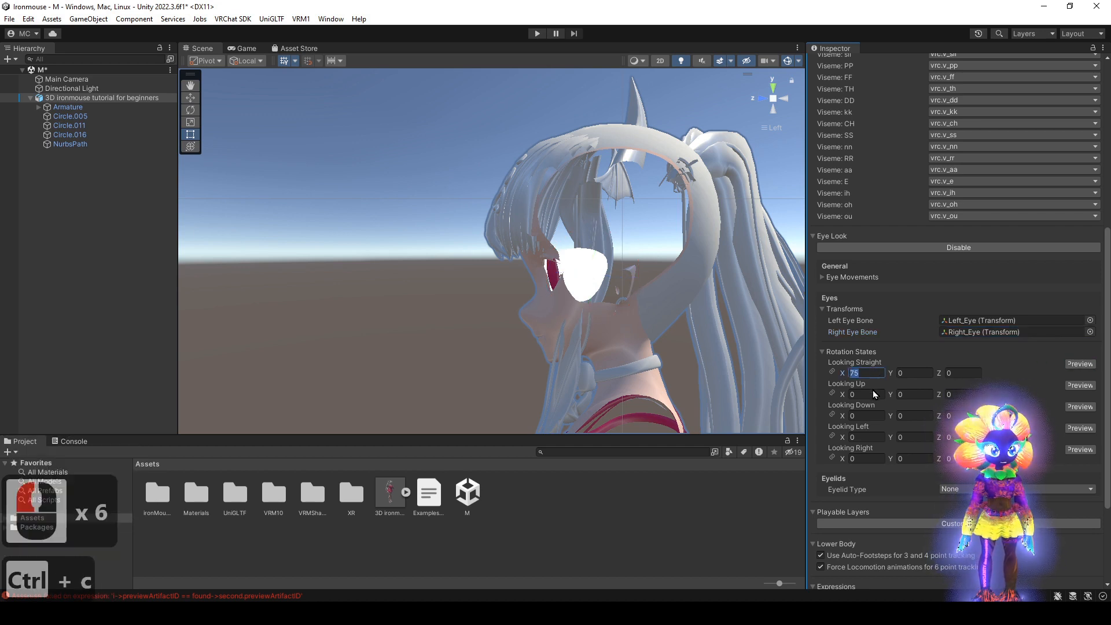
left_click(874, 394)
key("ctrl+v")
left_click(868, 416)
key("ctrl+v")
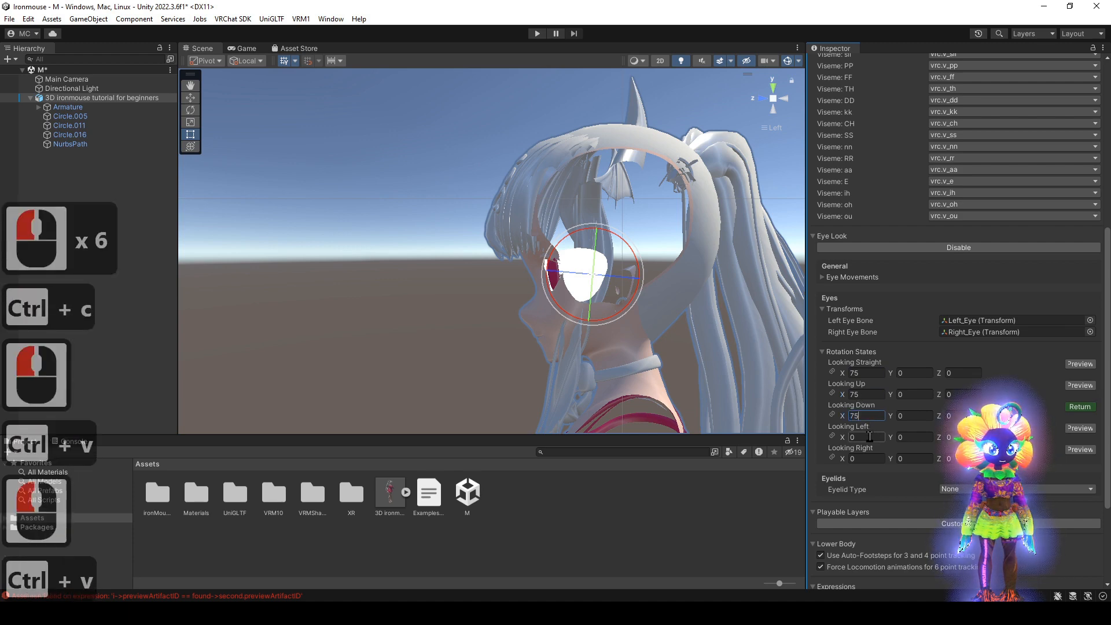
- Apply the copied X rotation of 75 to the Looking Left and Looking Right eye rotation states
left_click(869, 437)
key("ctrl+v")
left_click(866, 455)
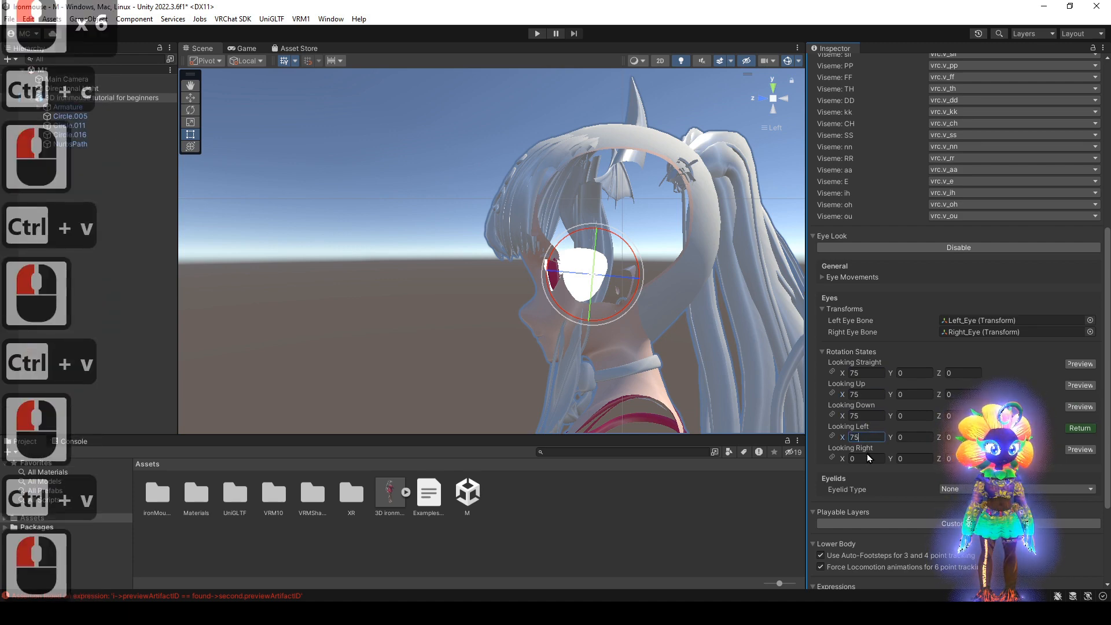
left_click(866, 455)
left_click(866, 456)
key("ctrl+v")
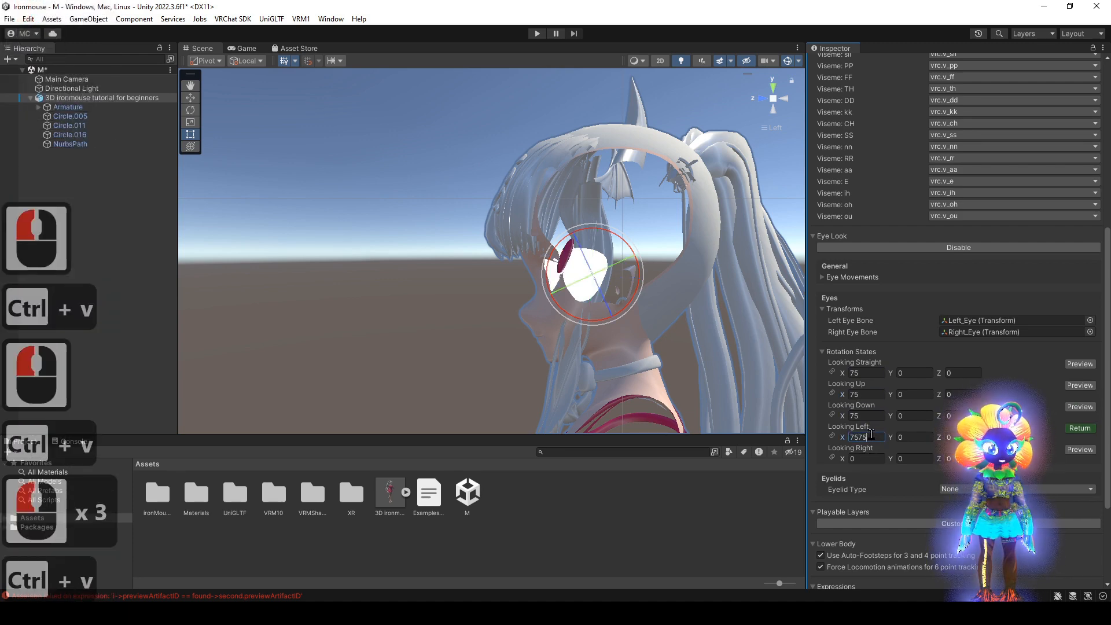
left_click_drag(869, 437, 847, 446, "ctrl")
key("ctrl+v")
left_click(875, 460)
key("ctrl+v")
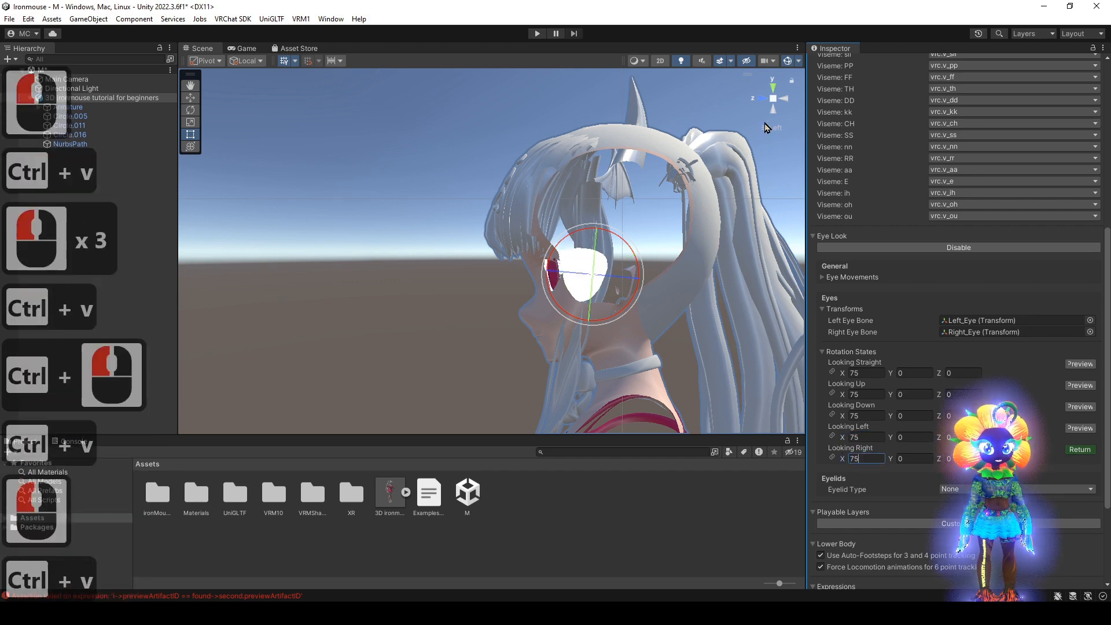
- Preview the Looking Straight eye rotation from the front with both of the avatar's eyes in view
left_click(835, 280)
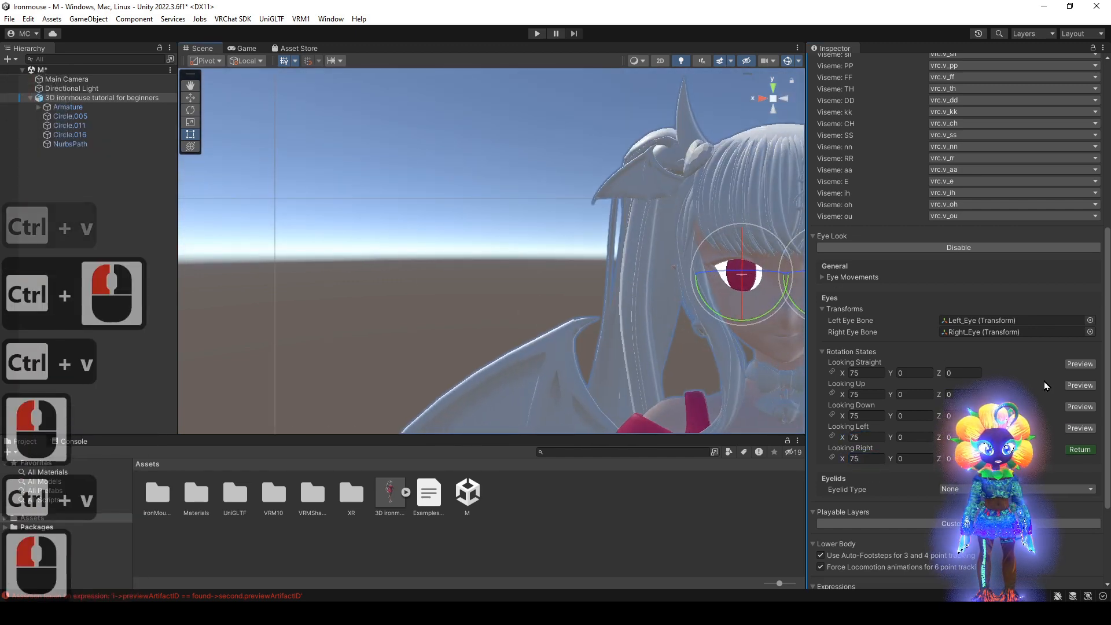
left_click(1086, 367)
left_click(1085, 366)
left_click(1080, 364)
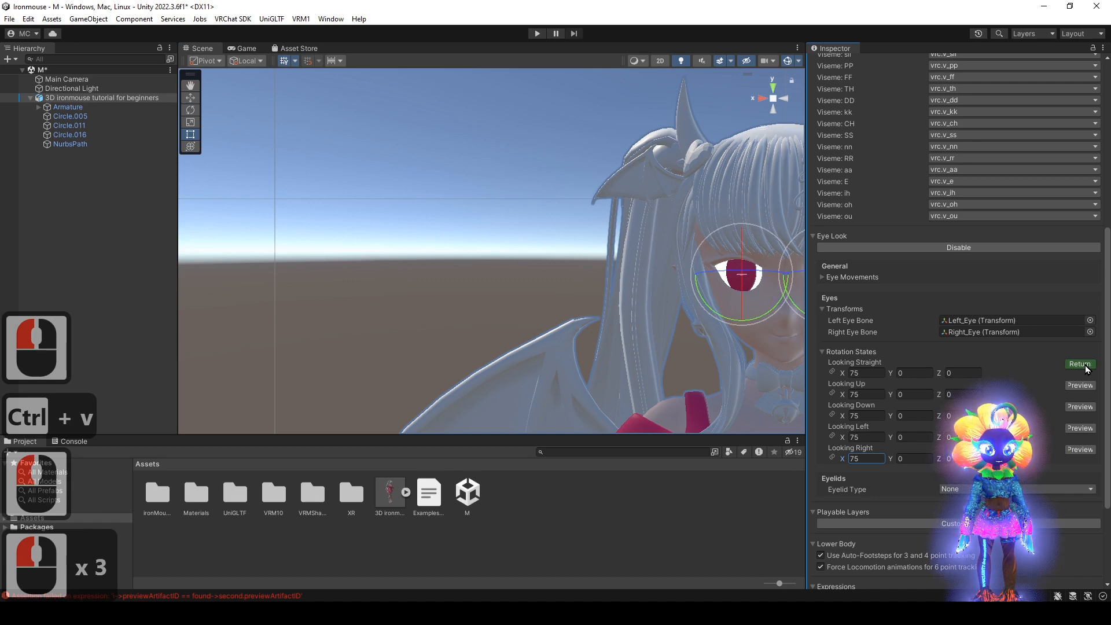
left_click(1080, 364)
middle_click_drag(653, 268, 385, 241, "alt")
scroll(440, 239, "up", 5)
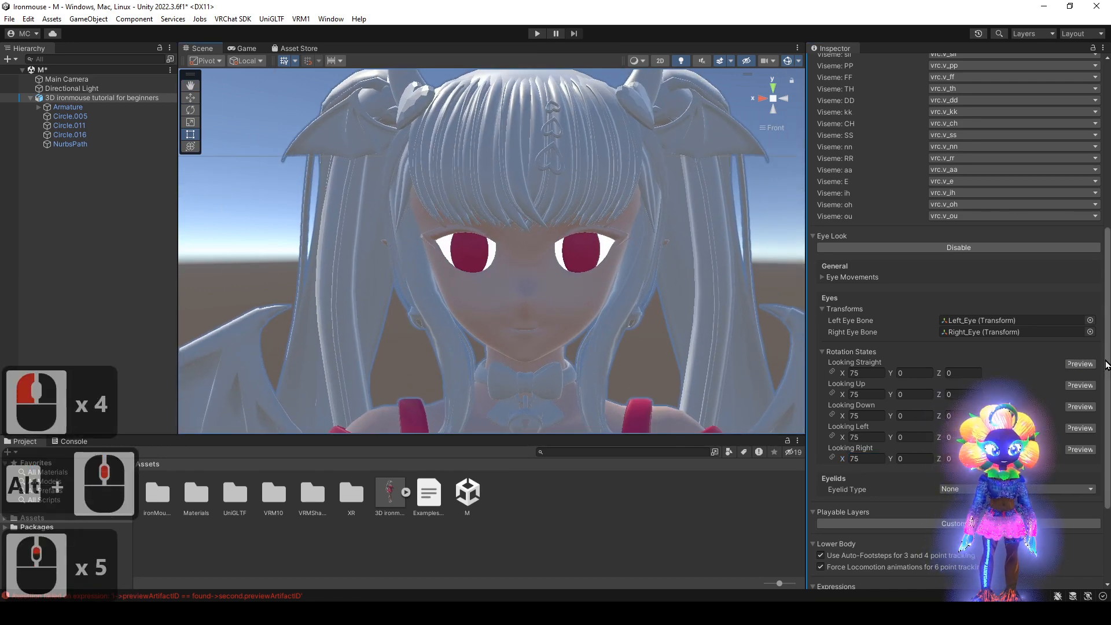
left_click(1088, 365)
left_click(1081, 364)
left_click(1081, 364)
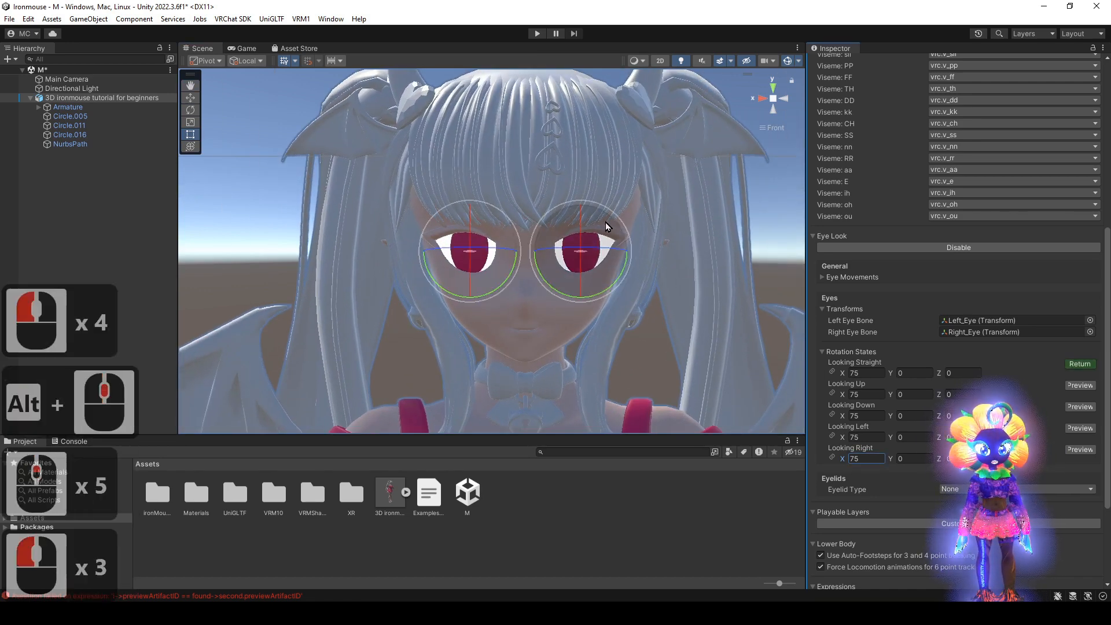
- Rotate the previewed eyes slightly downward and set the Looking Straight X rotation to 79.20
left_click_drag(581, 222, 581, 224)
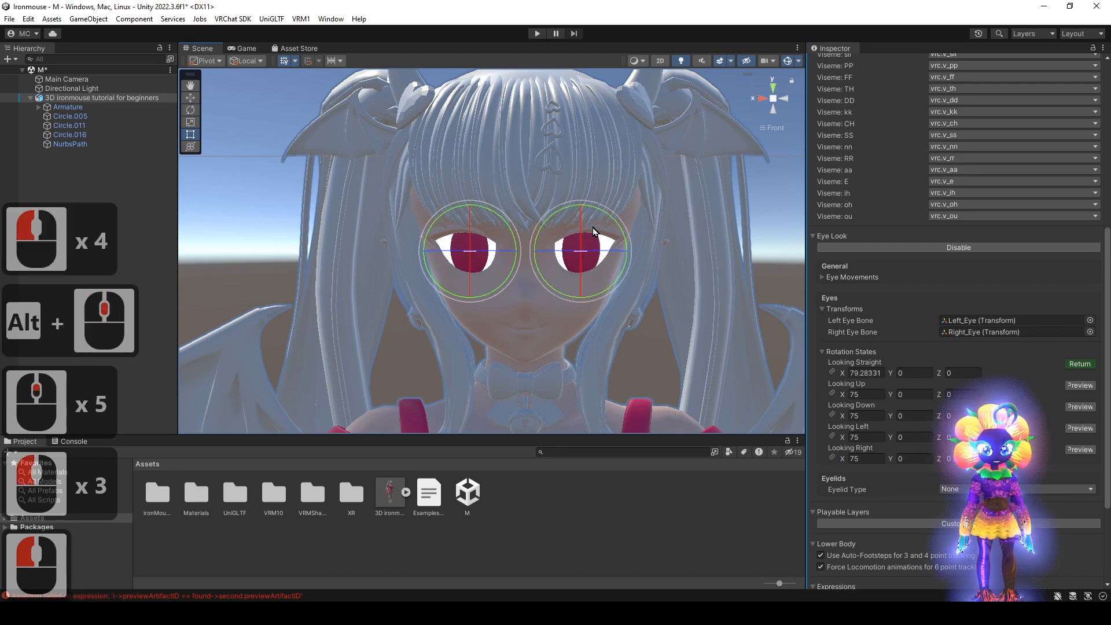
left_click(1077, 363)
left_click(1077, 364)
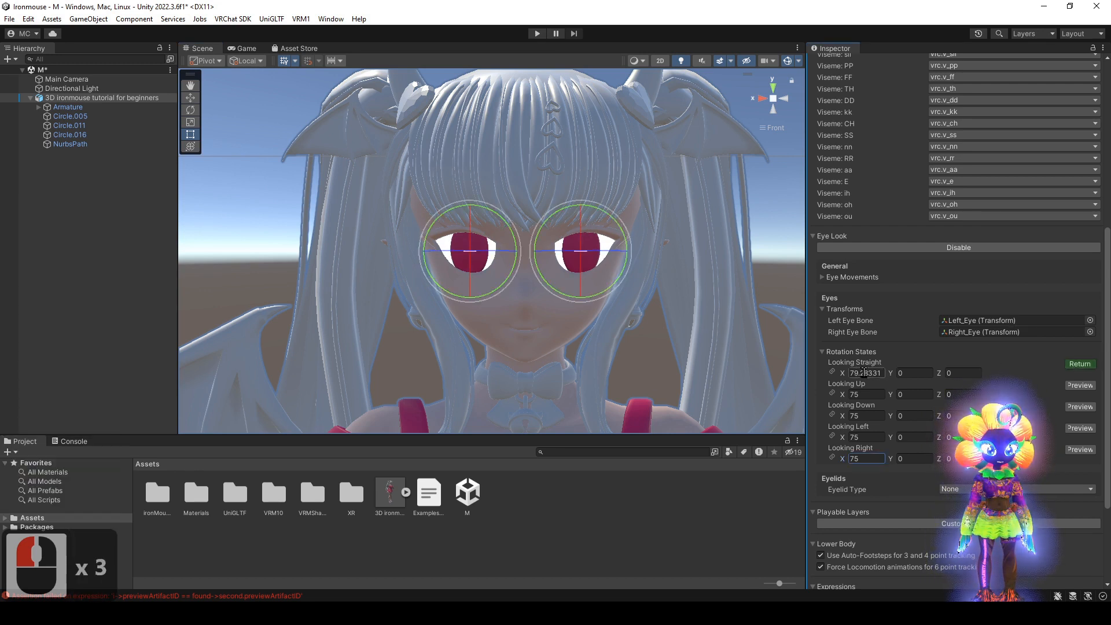
type("0")
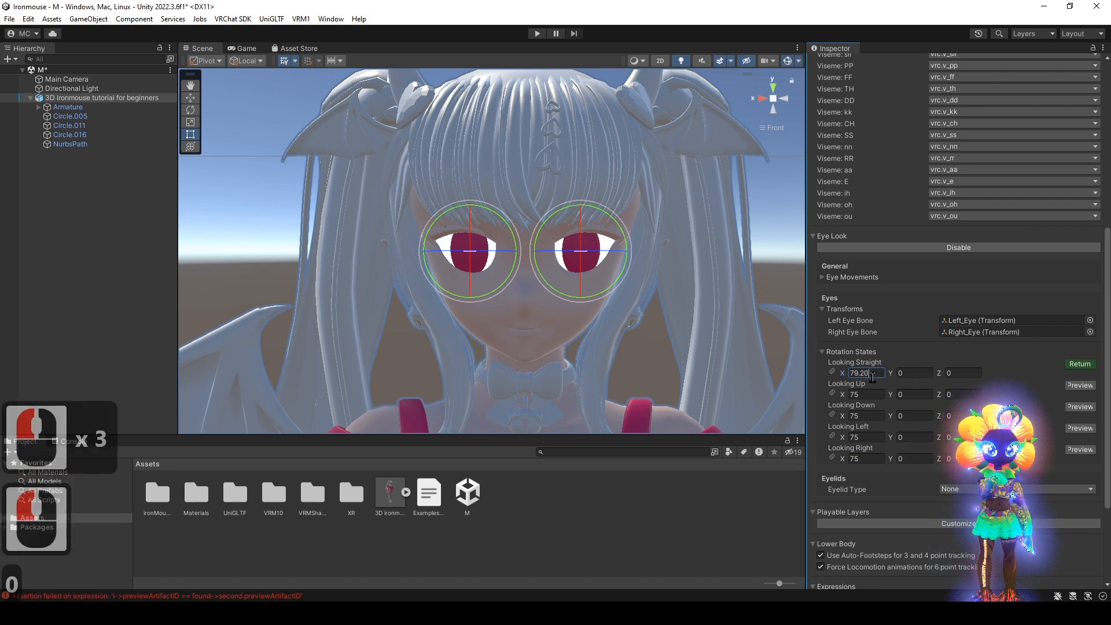
left_click(883, 386)
- Copy the Looking Straight X rotation of 79.20 to the Looking Up, Looking Down, Looking Left and Looking Right states
left_click(876, 373)
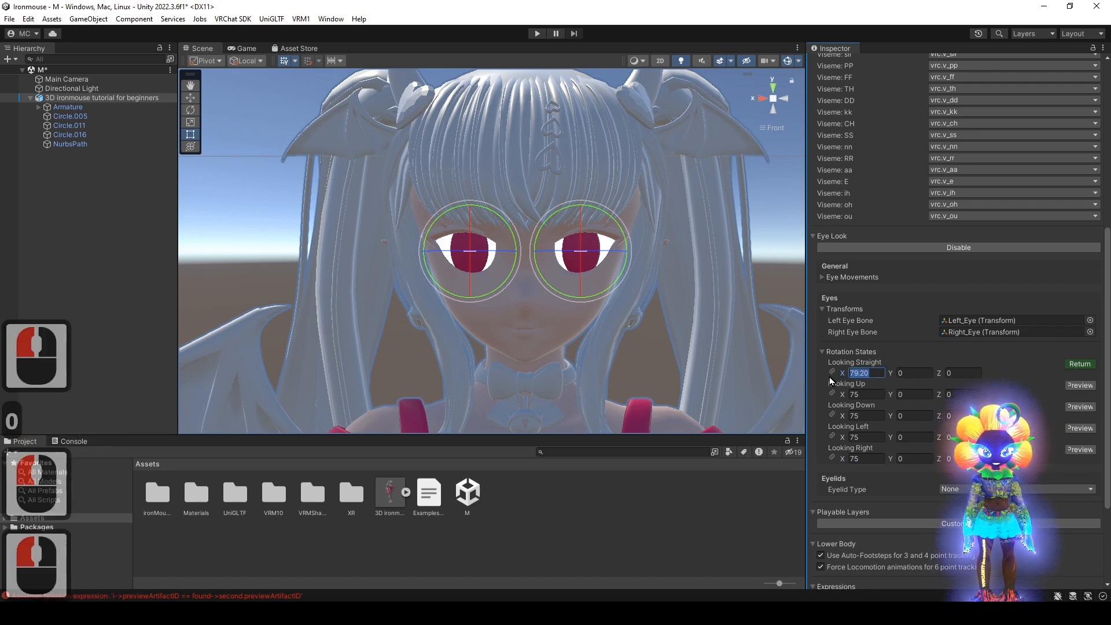
key("ctrl+c")
left_click(875, 394)
key("ctrl+v")
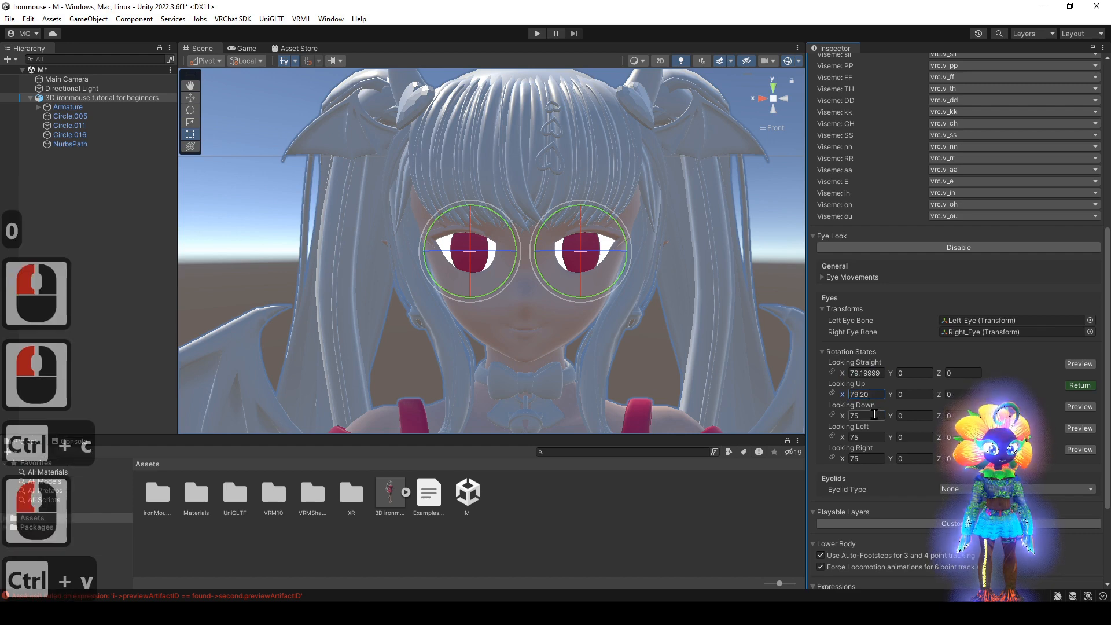
left_click(876, 415)
key("ctrl+v")
left_click(877, 437)
key("ctrl+v")
left_click(879, 458)
key("ctrl+v")
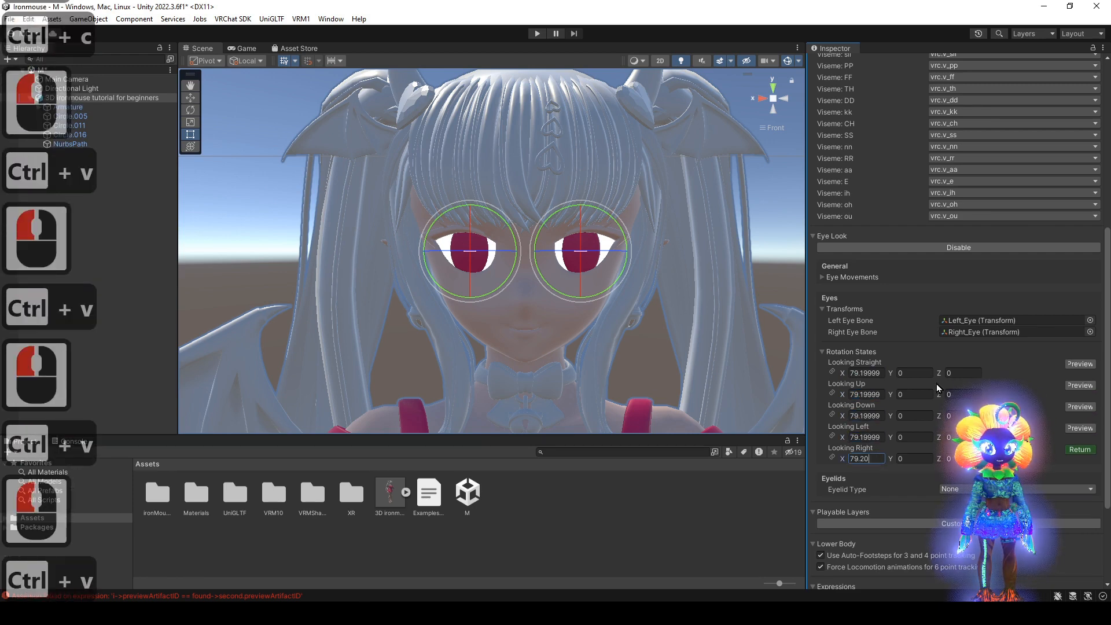
- Rotate the eyes upward to about 34.2 on X for Looking Up and downward to 124.2 on X for Looking Down
left_click(1091, 386)
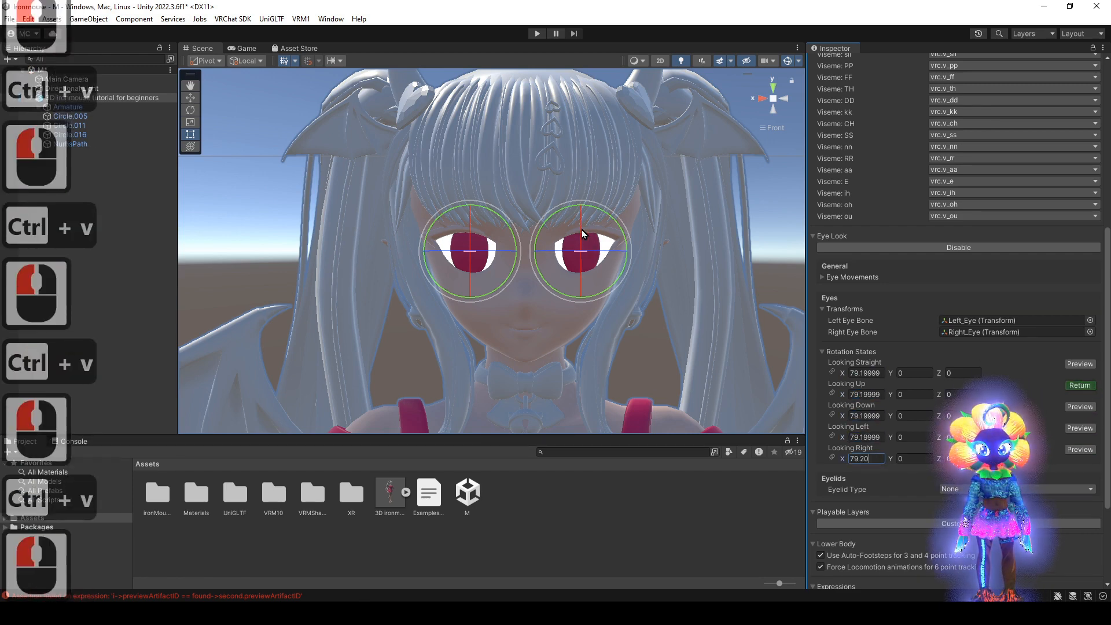
left_click_drag(582, 227, 578, 178)
left_click(1088, 408)
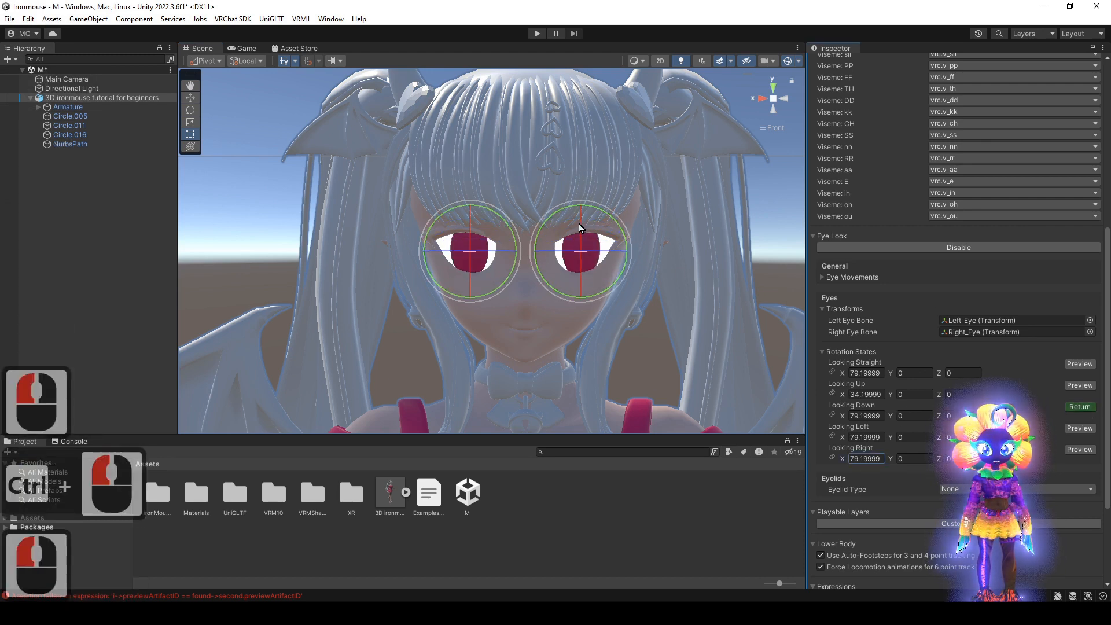
left_click_drag(581, 227, 577, 278, "ctrl")
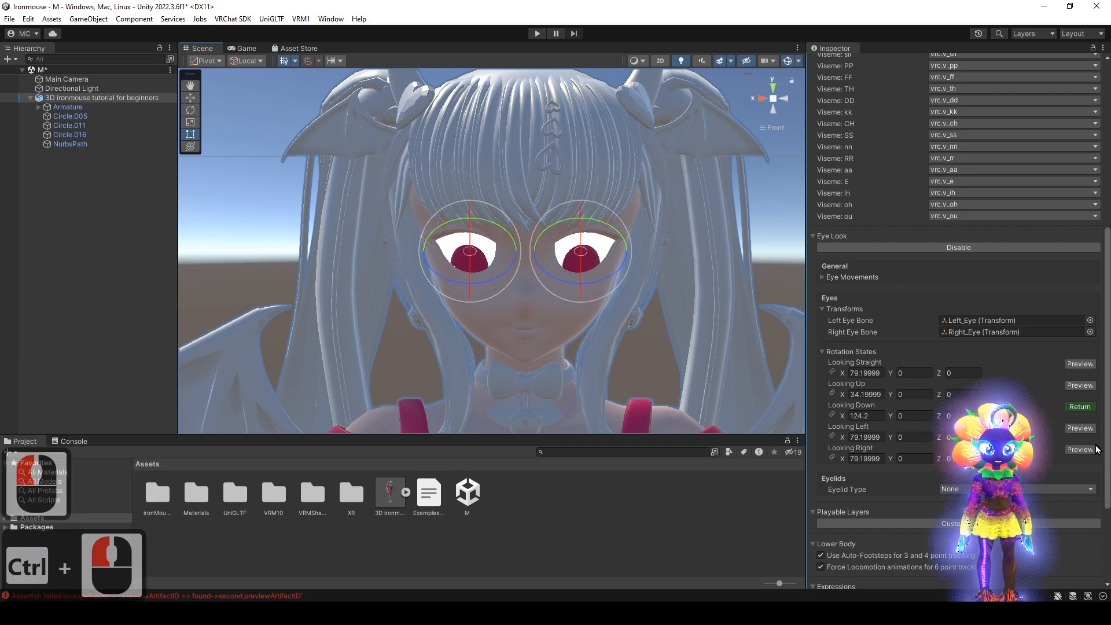
left_click(1079, 386)
left_click(1080, 407)
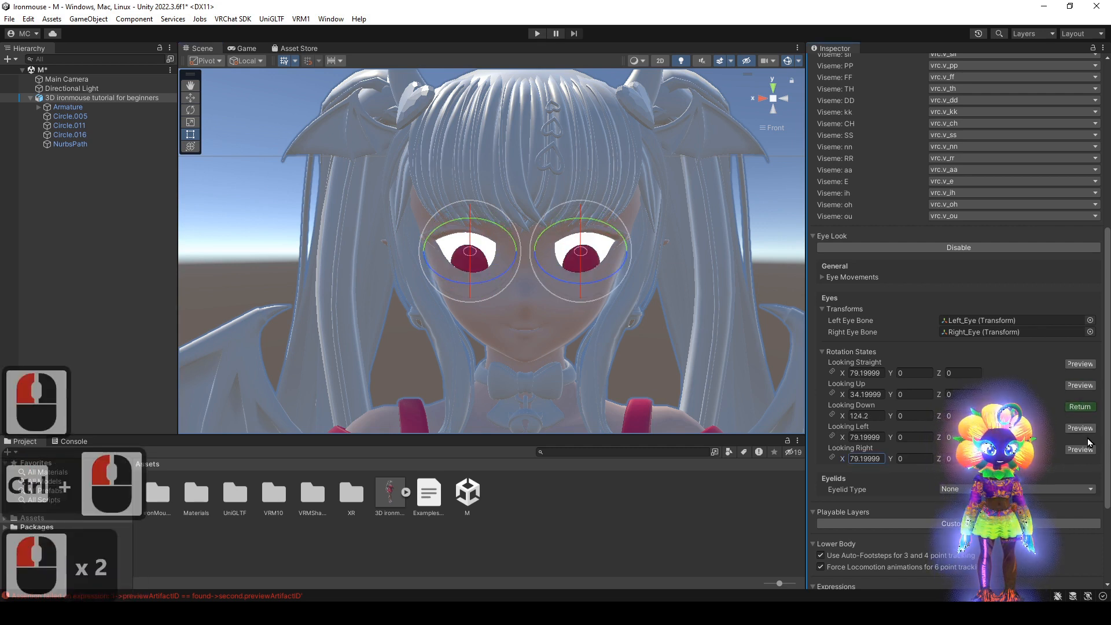
- Rotate the eyes sideways to about 30 on Z for Looking Left and -30 on Z for Looking Right, and preview both states
left_click(1080, 428)
left_click_drag(609, 251, 558, 249, "ctrl")
left_click(1080, 450)
left_click(1082, 429)
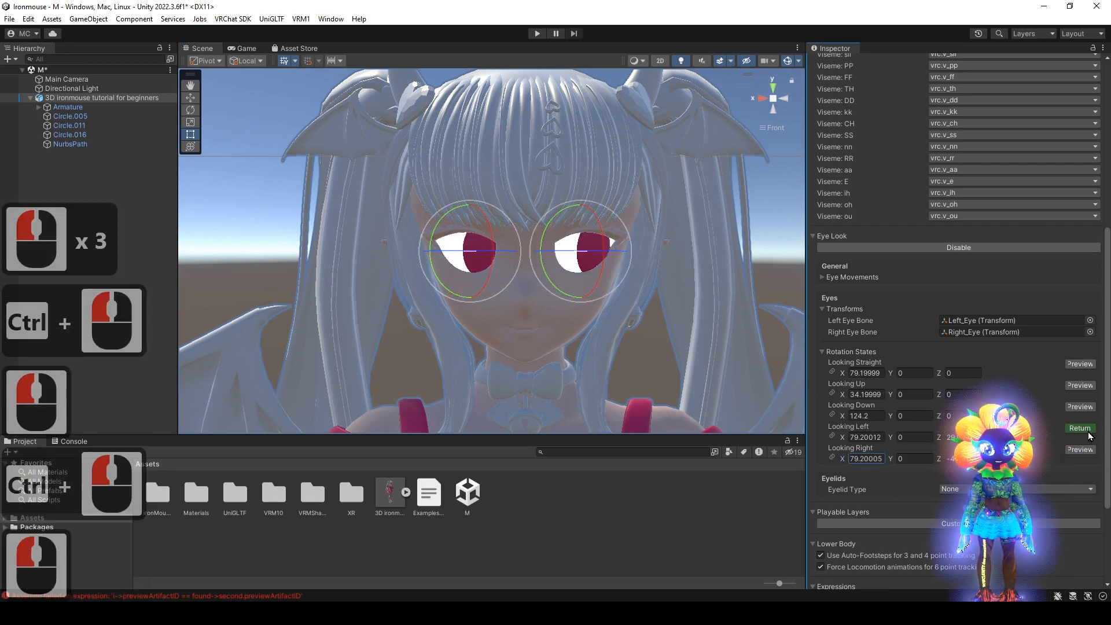
left_click(1080, 449)
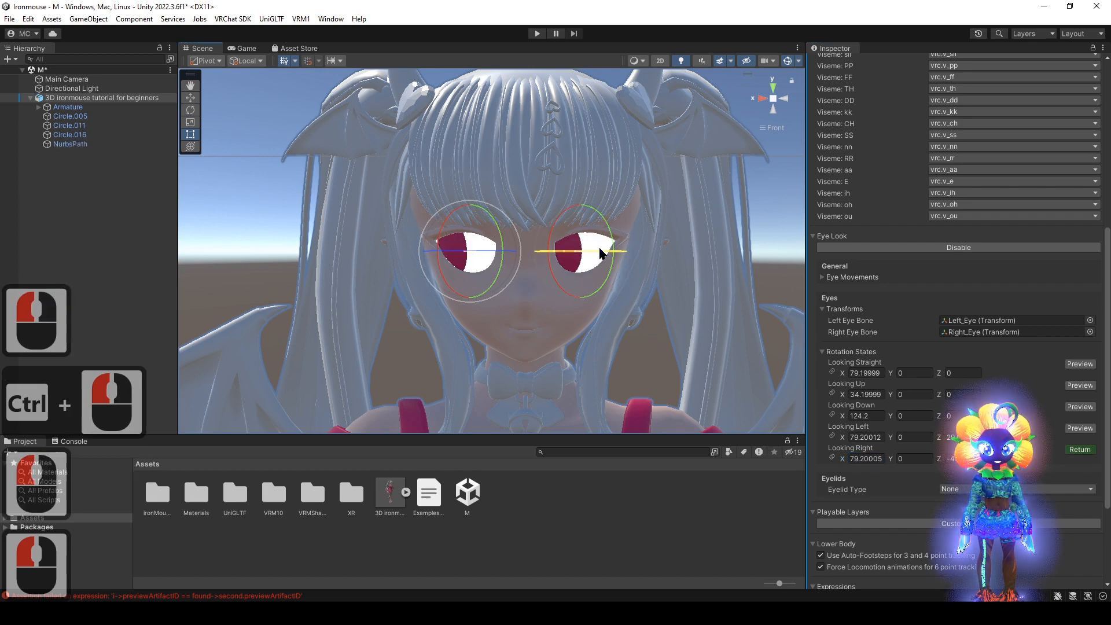
- Set the Eyelid Type to Blendshapes and assign Circle.011 as the Eyelids Mesh
scroll(1079, 431, "down", 5)
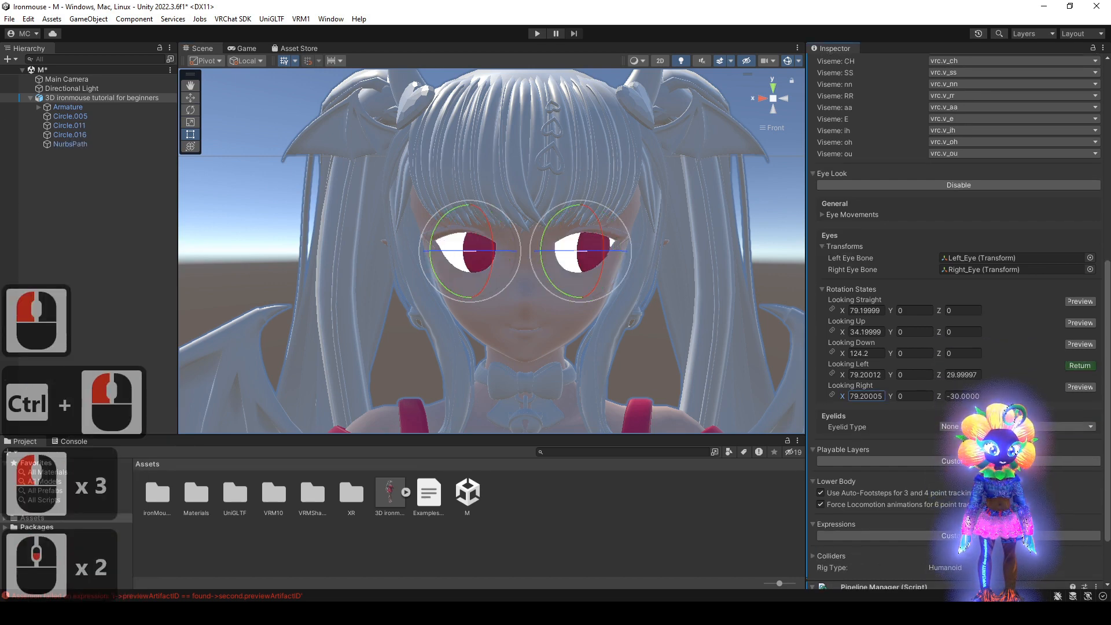
left_click(984, 427)
left_click(965, 465)
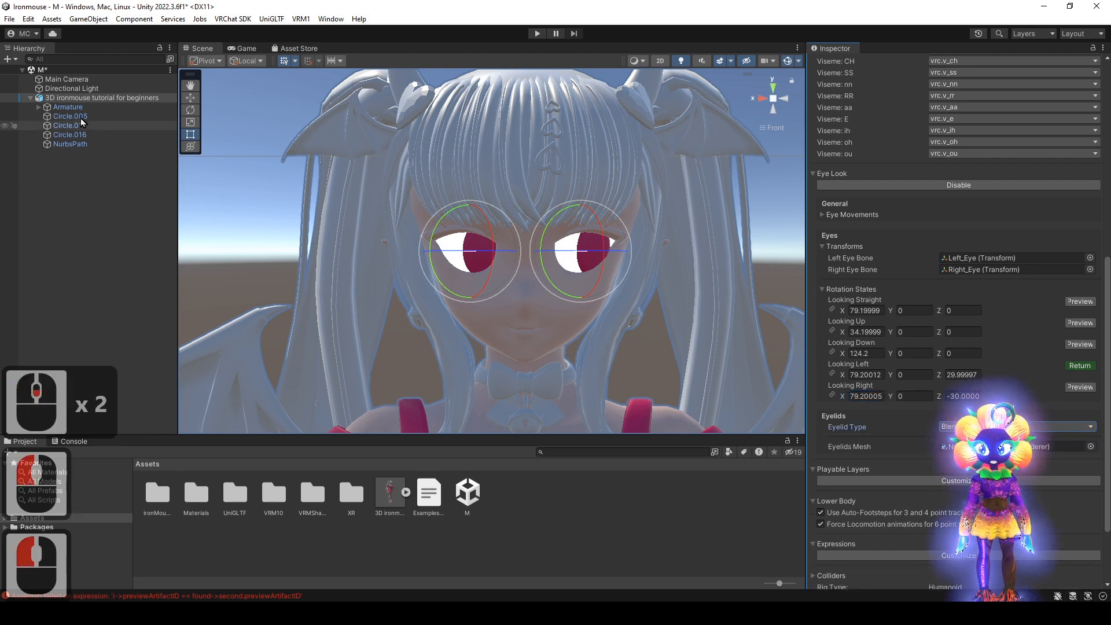
left_click(1091, 447)
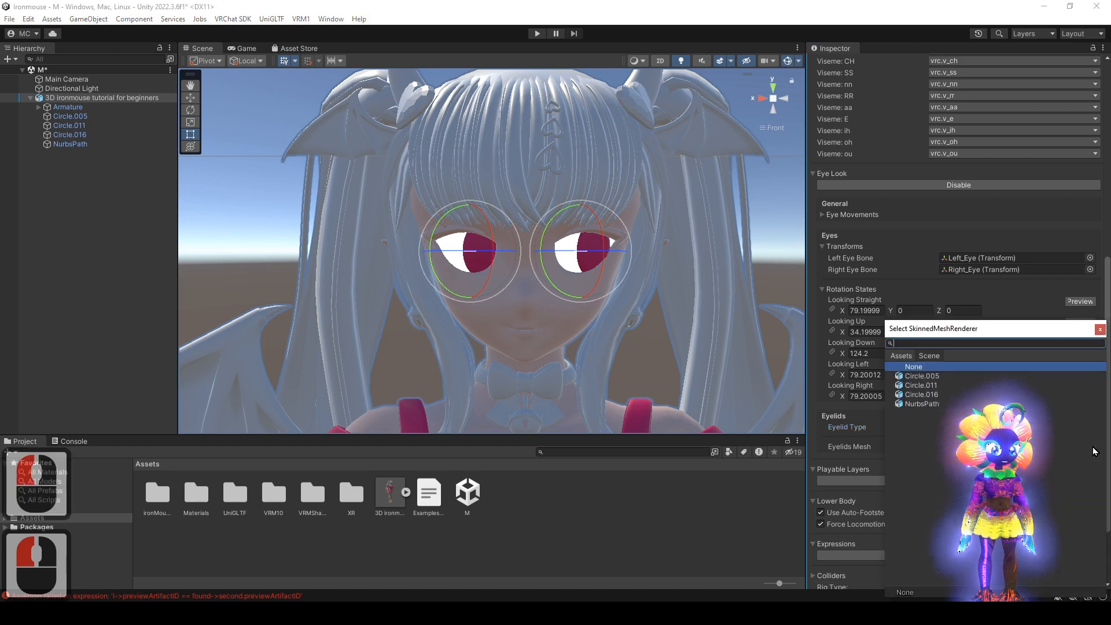
left_click(926, 386)
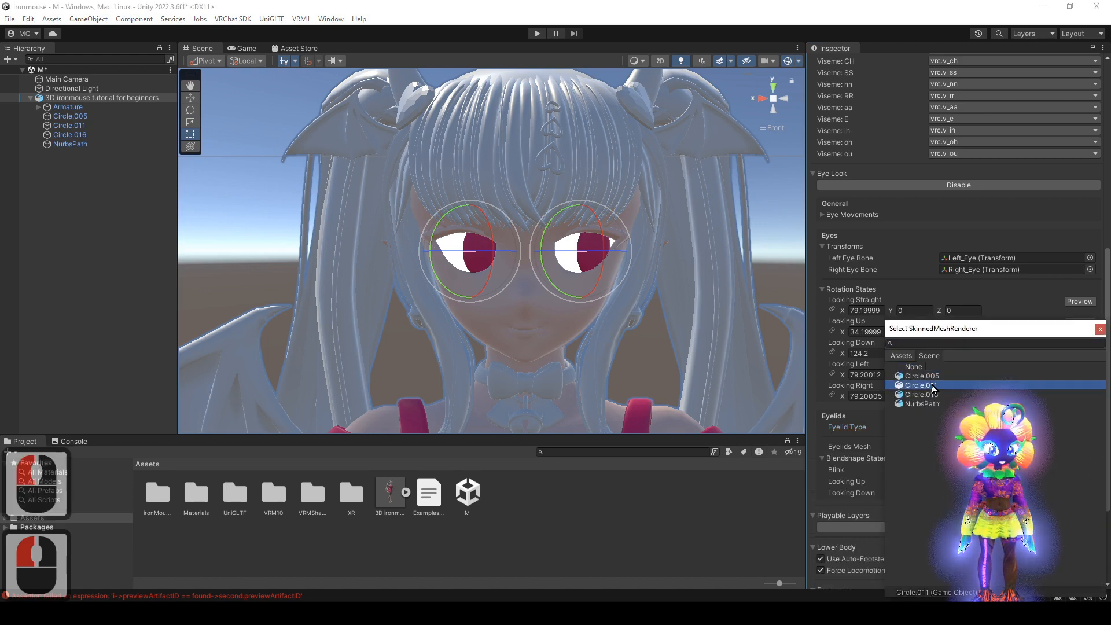
left_click(1100, 329)
- Assign the Blink shape to the eyelids' Blink state, set Looking Up and Looking Down to none, and preview the blink
scroll(1035, 421, "down", 2)
left_click(1035, 419)
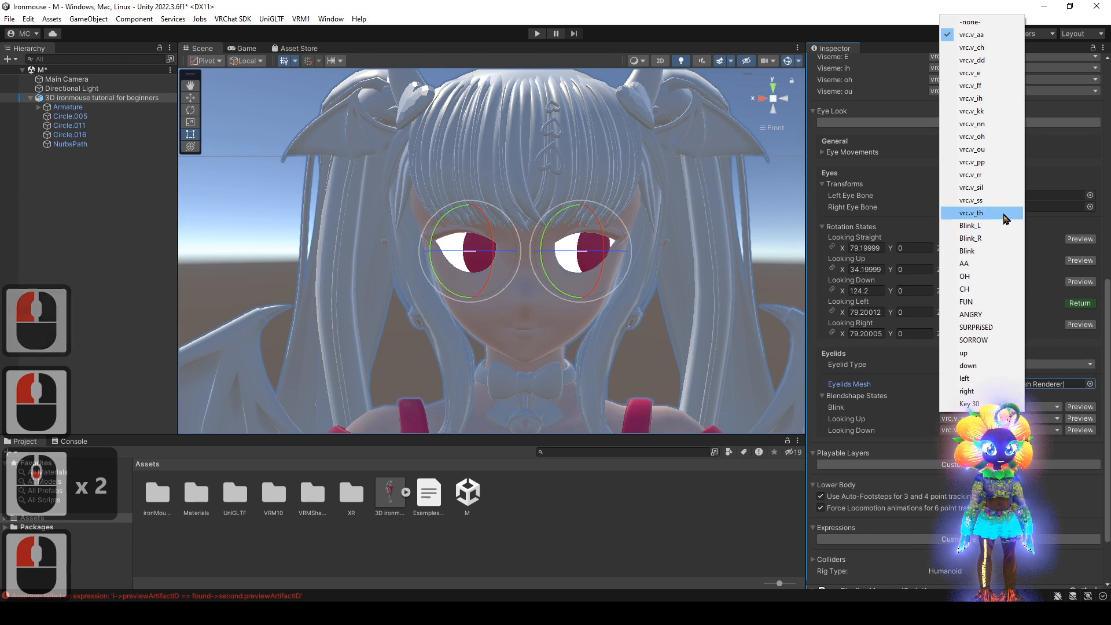
left_click(987, 251)
left_click(1057, 419)
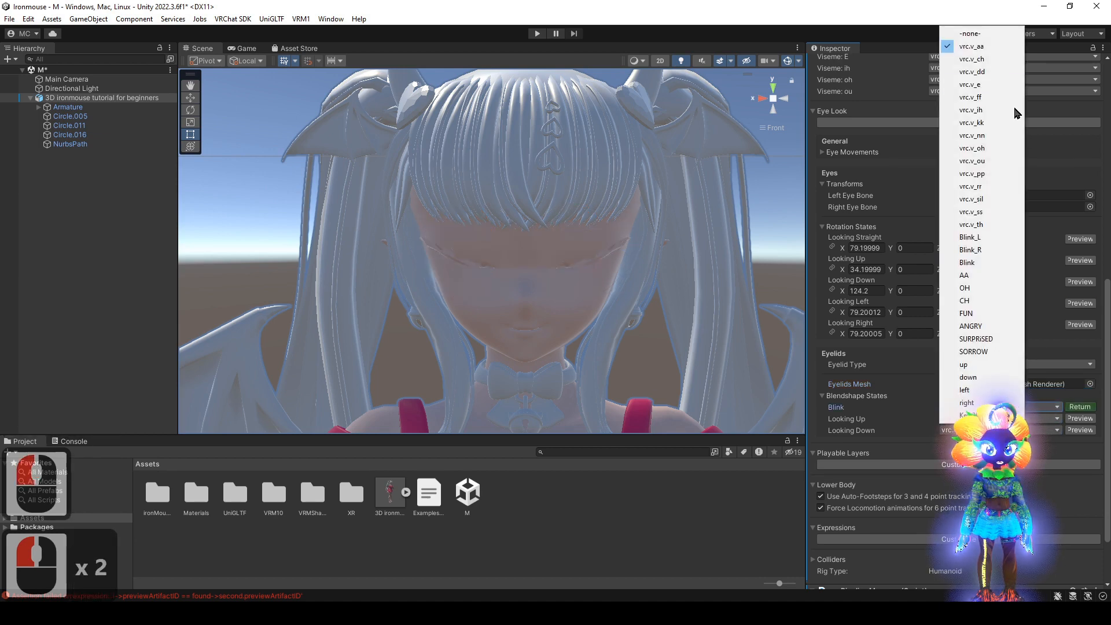
left_click(987, 35)
left_click(1057, 431)
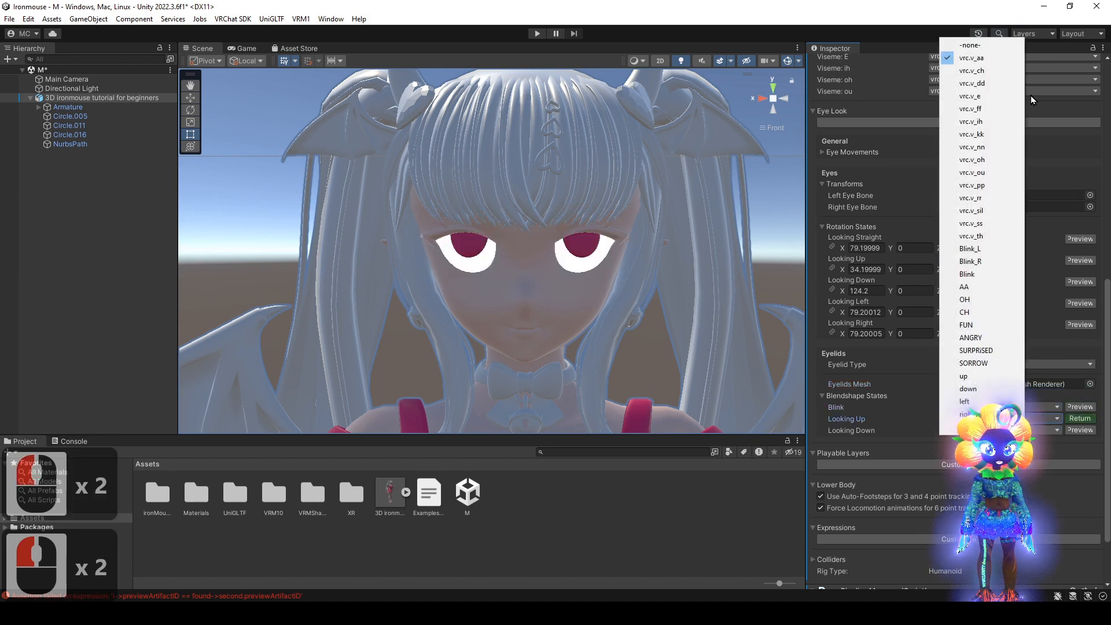
left_click(993, 46)
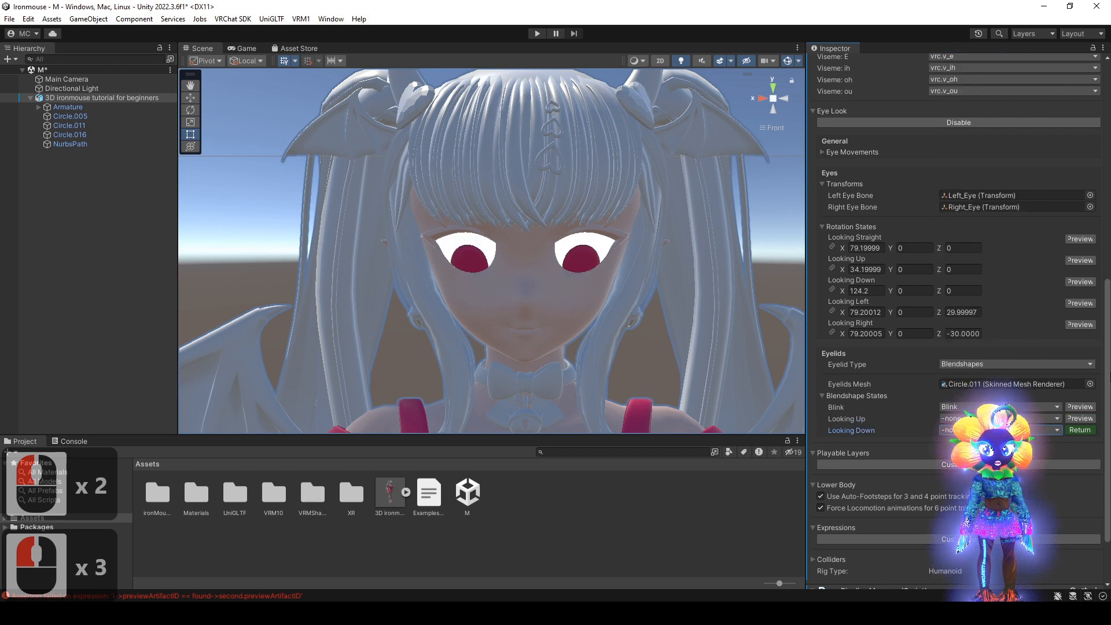
left_click(1078, 408)
left_click(1077, 408)
- Review the VRC Avatar Descriptor settings and inspect the avatar and its view position marker in the scene
scroll(947, 338, "up", 10)
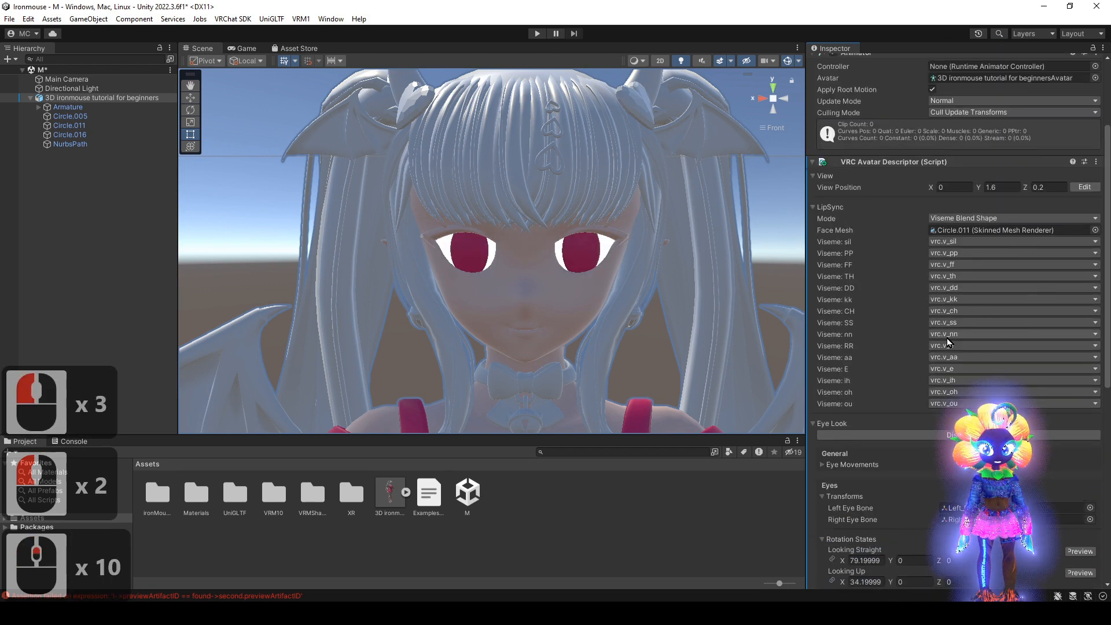
scroll(932, 333, "down", 6)
scroll(930, 339, "up", 12)
scroll(569, 310, "down", 20)
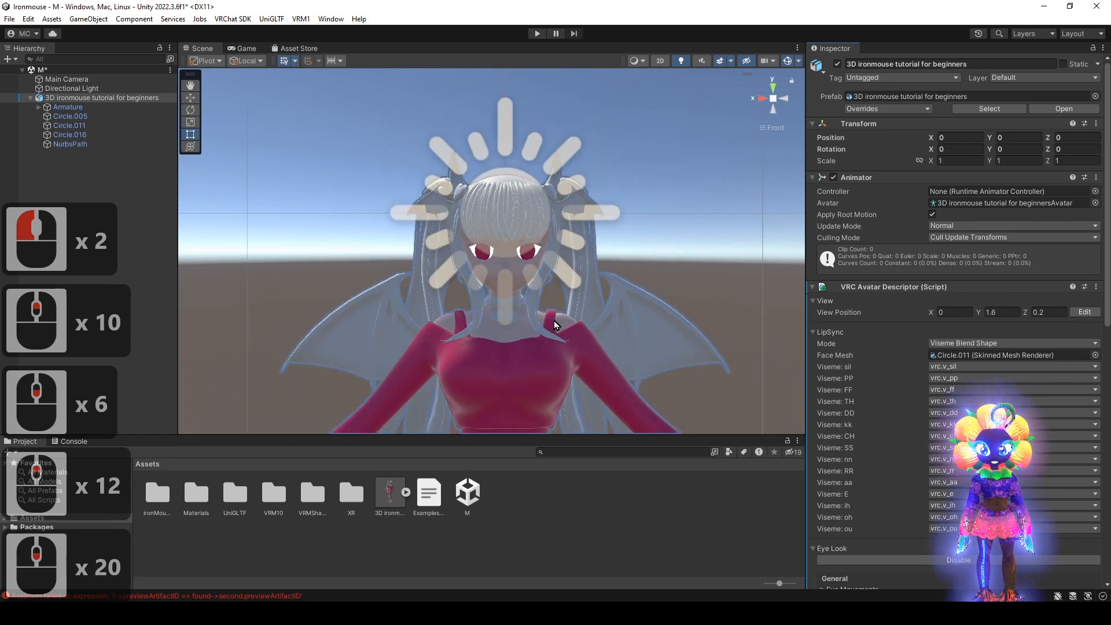
left_click_drag(625, 320, 606, 318, "alt")
right_click_drag(607, 319, 596, 144, "alt")
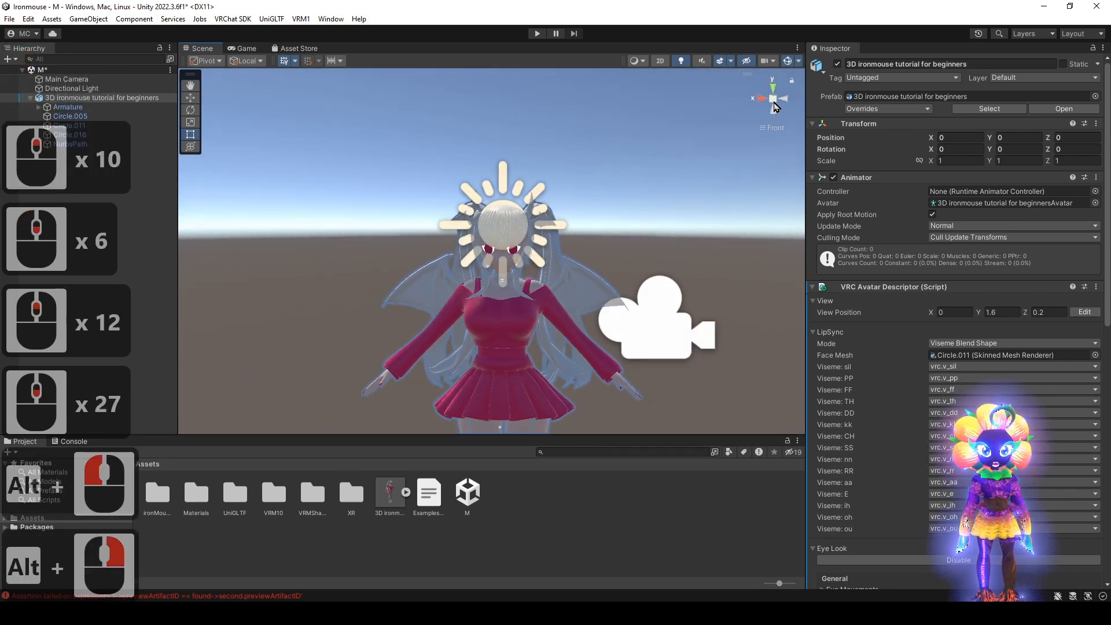
left_click(773, 99)
right_click_drag(642, 283, 639, 241, "alt")
left_click_drag(640, 241, 637, 223, "alt")
middle_click_drag(641, 196, 649, 140, "alt")
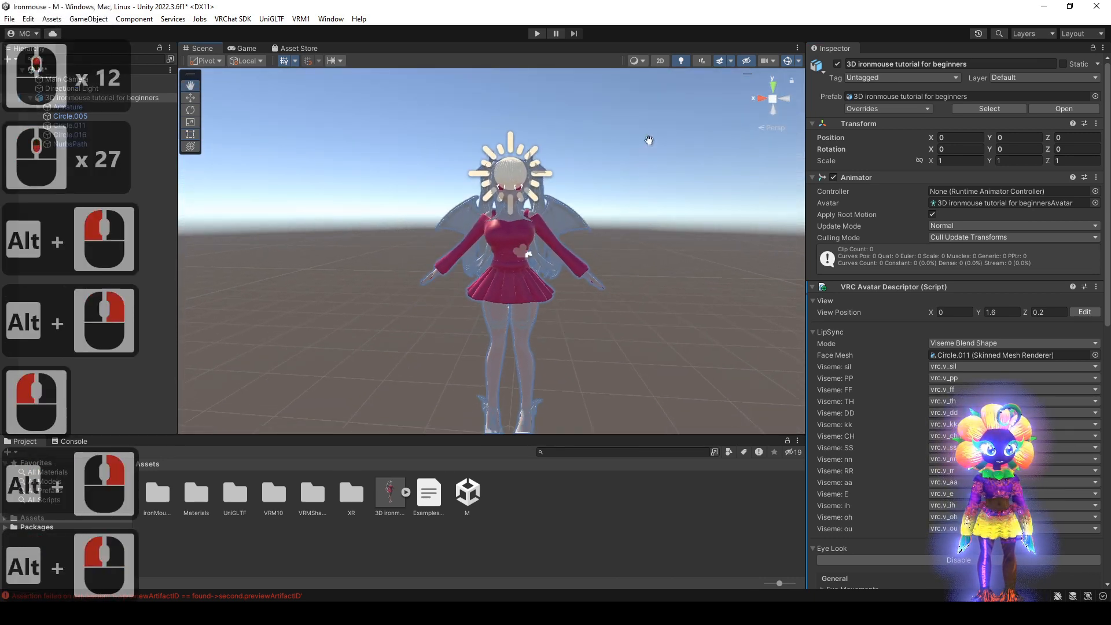
left_click(1088, 315)
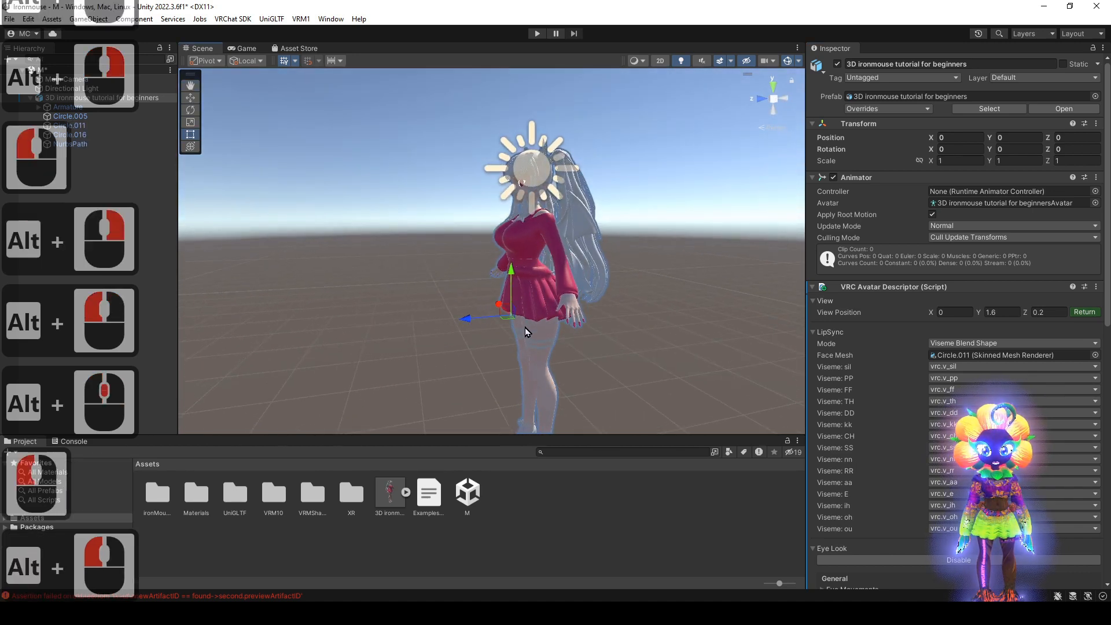
left_click(1085, 312)
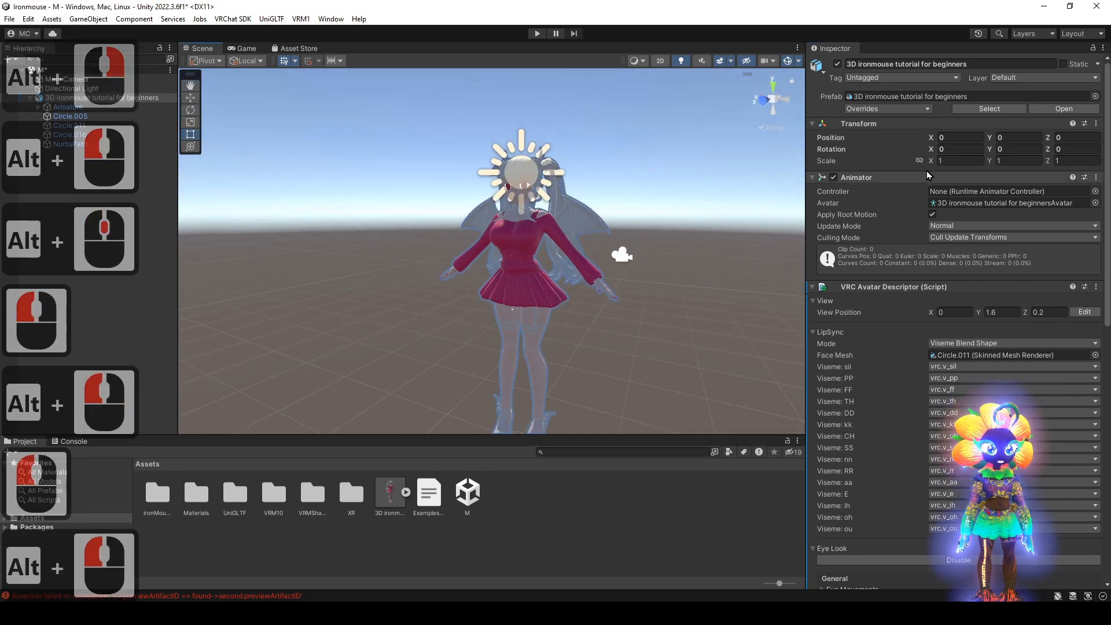
- Link the scale axes of the avatar and reduce its uniform scale to 0.4
left_click(919, 160)
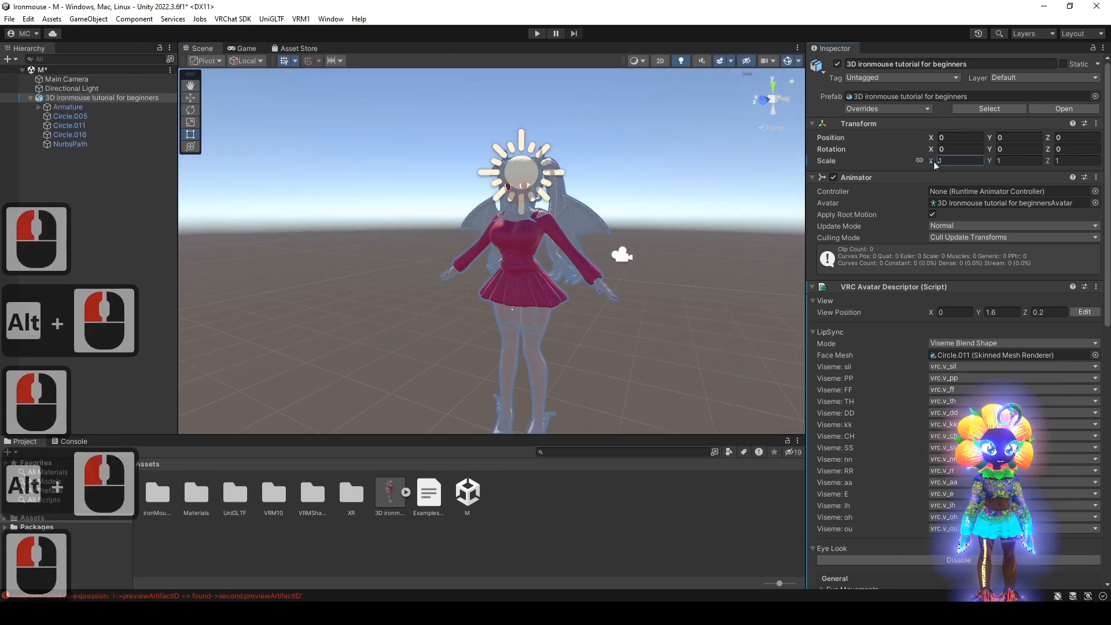
left_click_drag(936, 164, 927, 164)
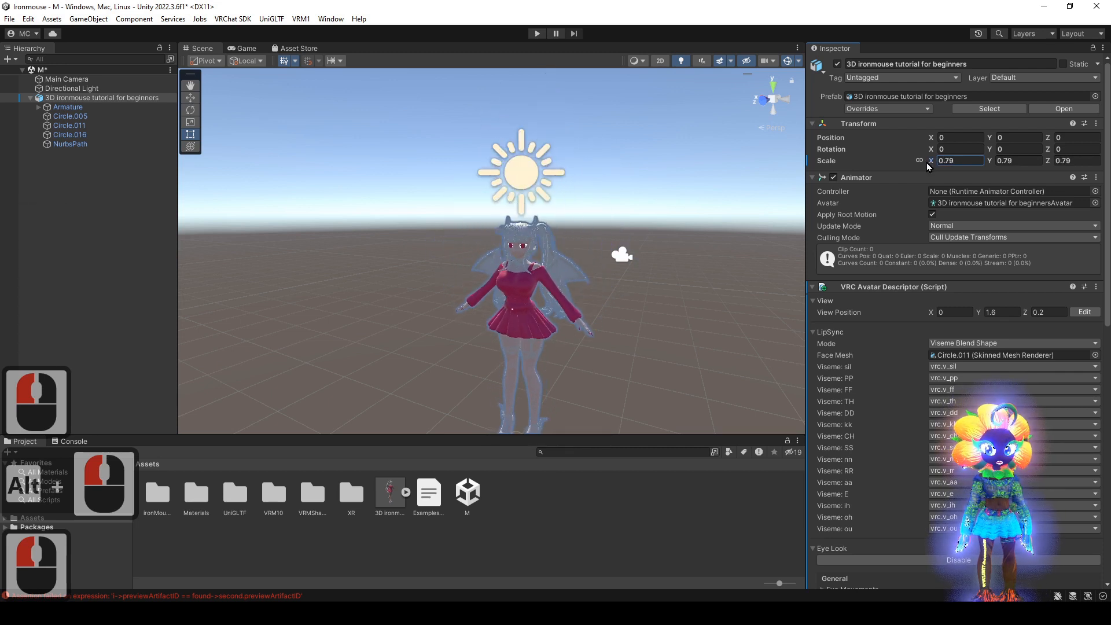
key("BackSpace")
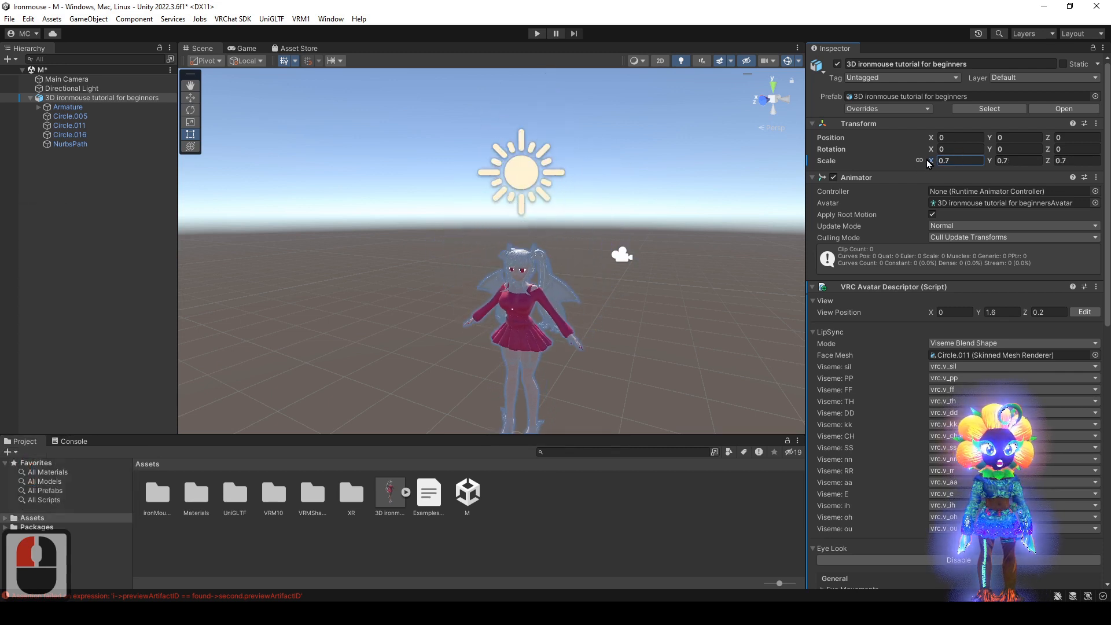
left_click(920, 162)
left_click(920, 161)
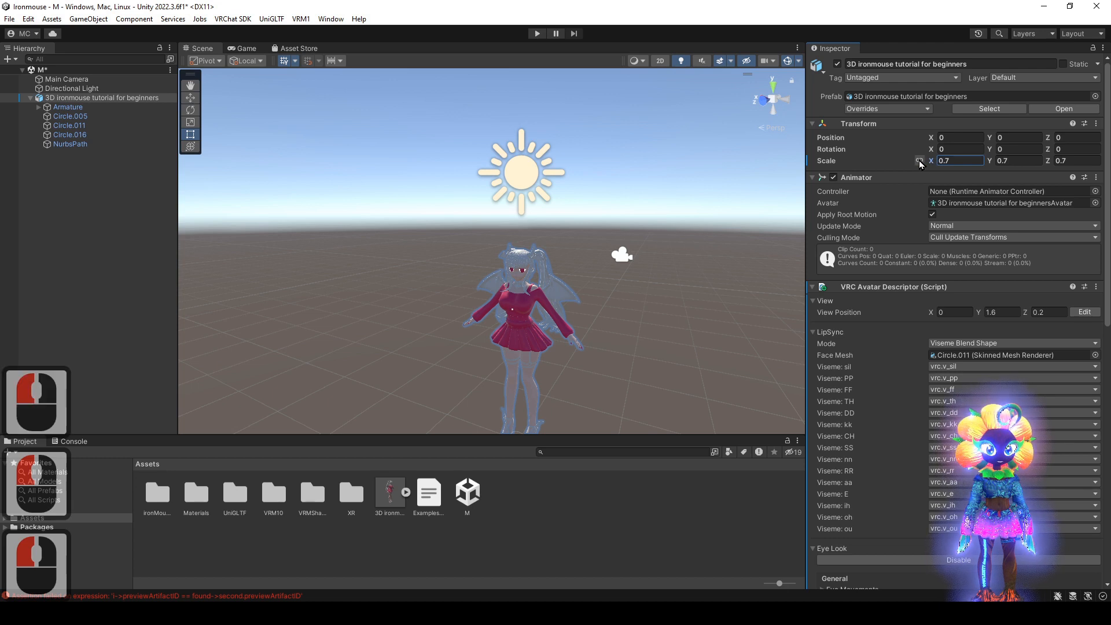
left_click_drag(938, 162, 928, 161)
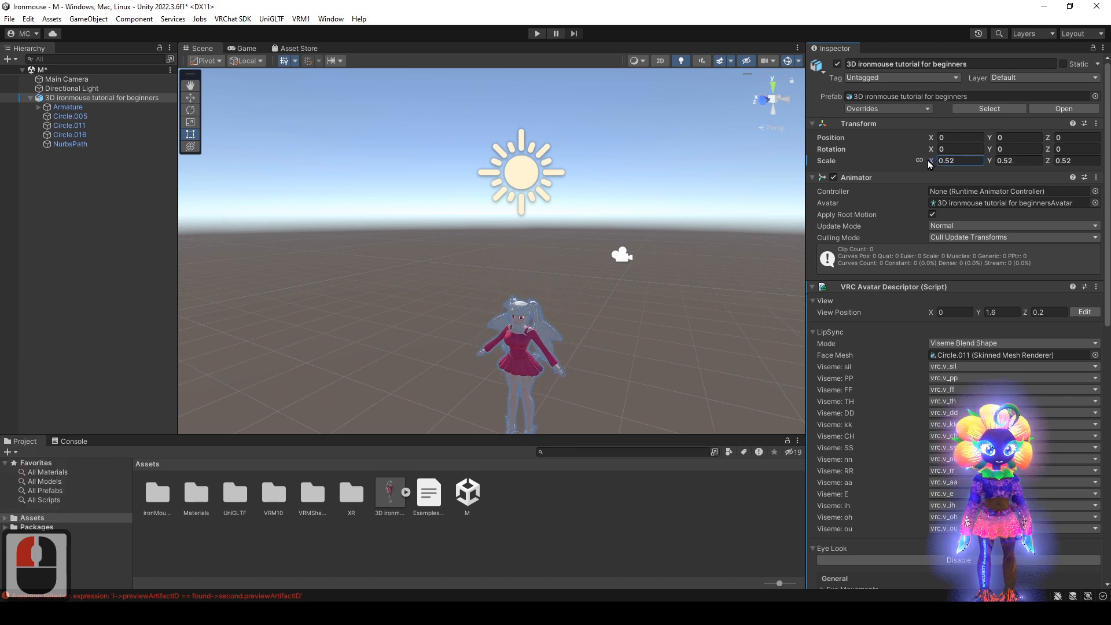
left_click(948, 163)
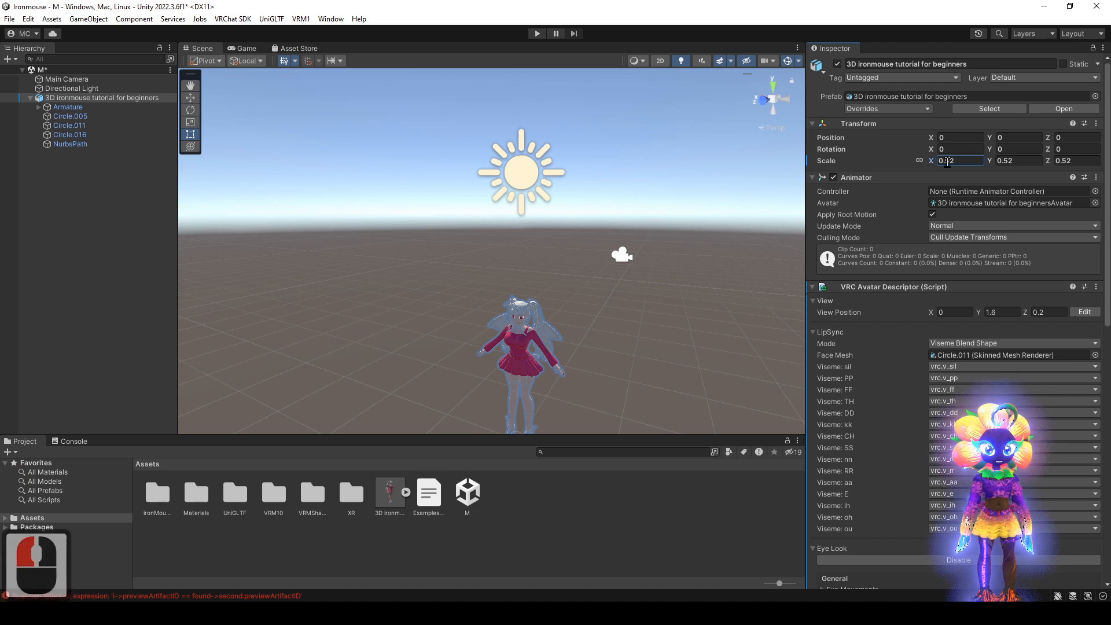
type("4")
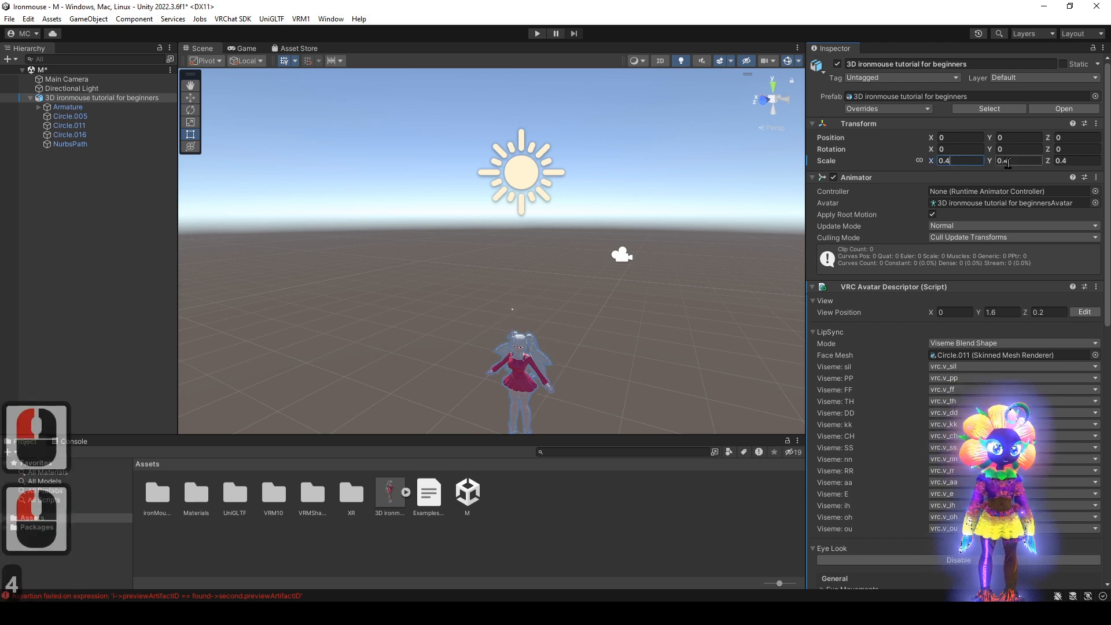
- Inspect the scaled avatar's full body from several angles in the scene
left_click_drag(517, 332, 543, 335, "alt")
middle_click_drag(550, 297, 570, 174)
right_click_drag(570, 173, 585, 289, "alt")
left_click_drag(585, 289, 573, 324, "alt")
middle_click_drag(573, 325, 539, 311, "alt")
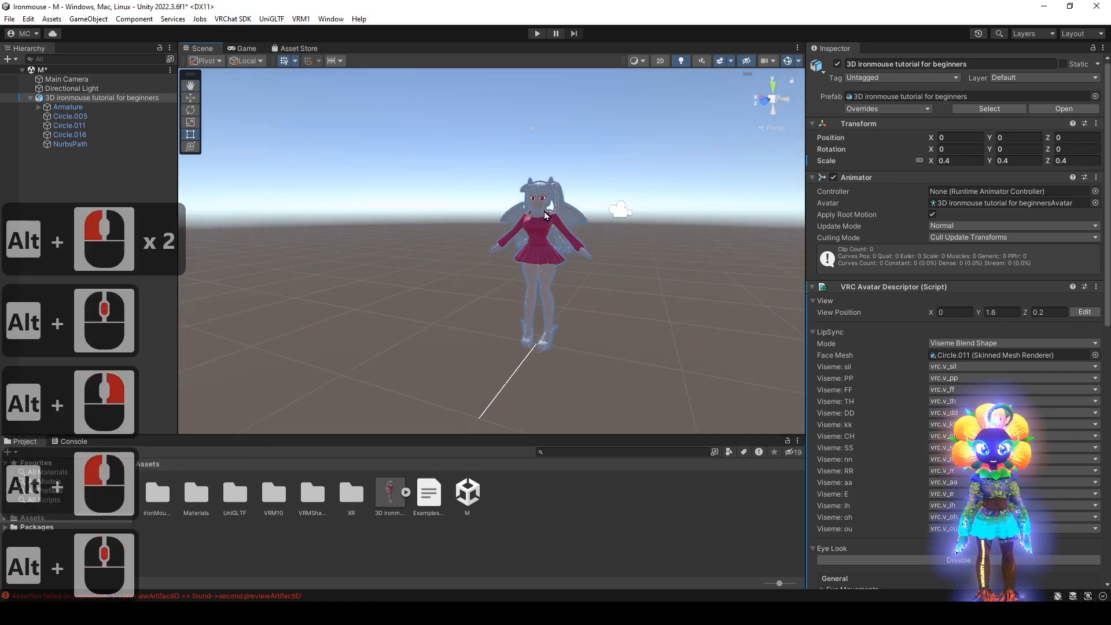
left_click_drag(544, 210, 545, 232, "alt")
middle_click_drag(546, 232, 538, 249, "alt")
right_click_drag(538, 249, 558, 241, "alt")
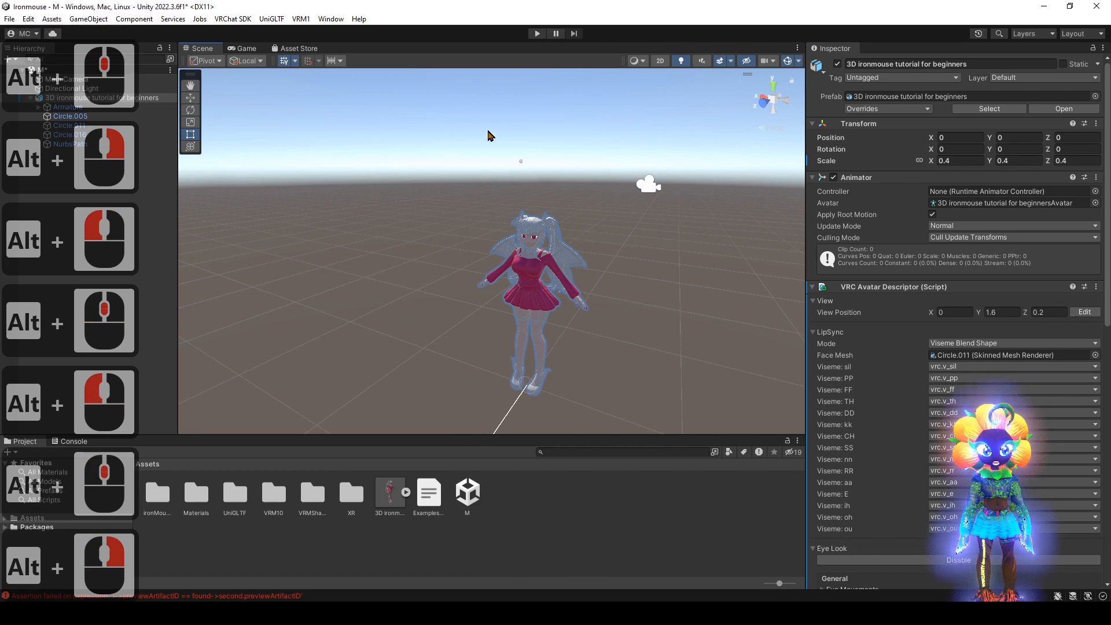
mouse_move(524, 162)
left_mouse_down("alt")
mouse_move(516, 158)
mouse_move(529, 157)
left_mouse_up("alt")
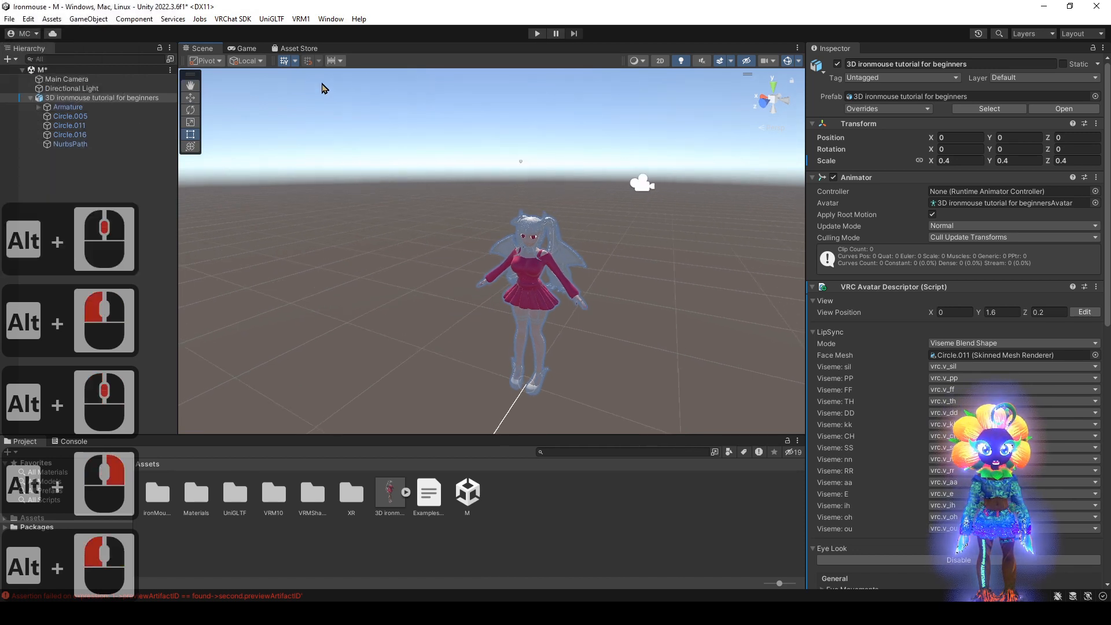
- Open the VRChat SDK control panel's builder and auto-fix the Read/Write and Blendshape Normals mesh import errors
left_click(234, 20)
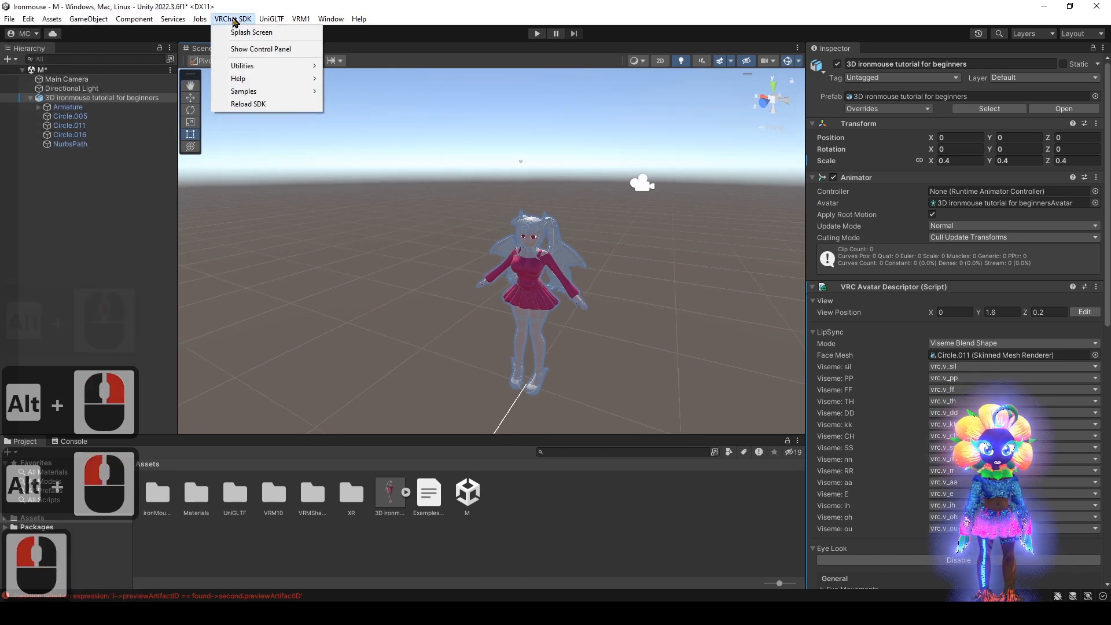
left_click(244, 51)
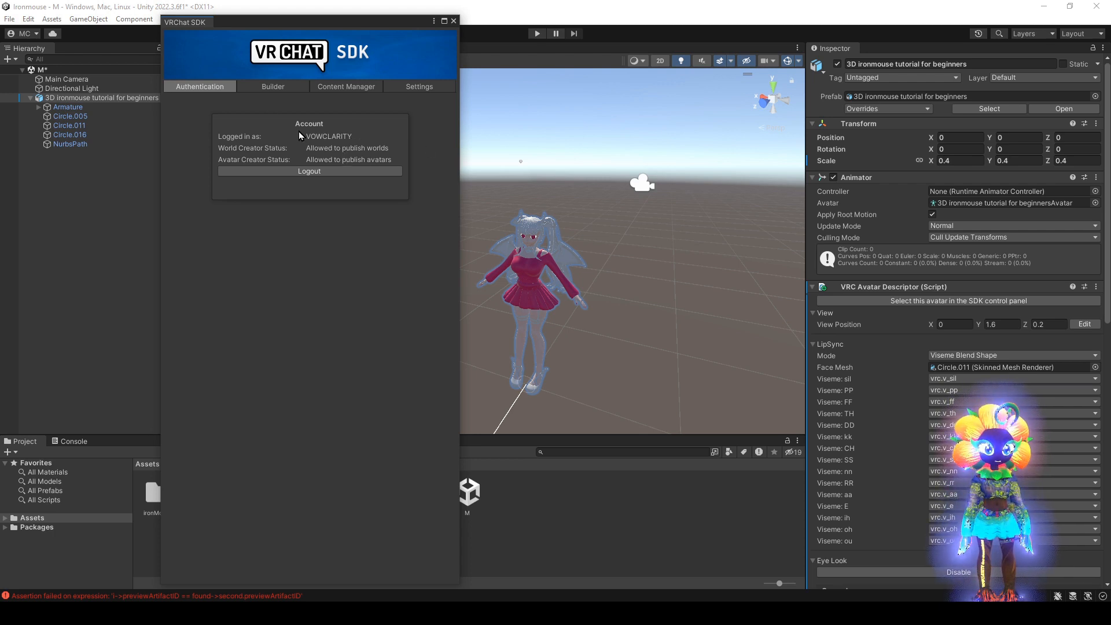
left_click(276, 85)
scroll(282, 109, "down", 4)
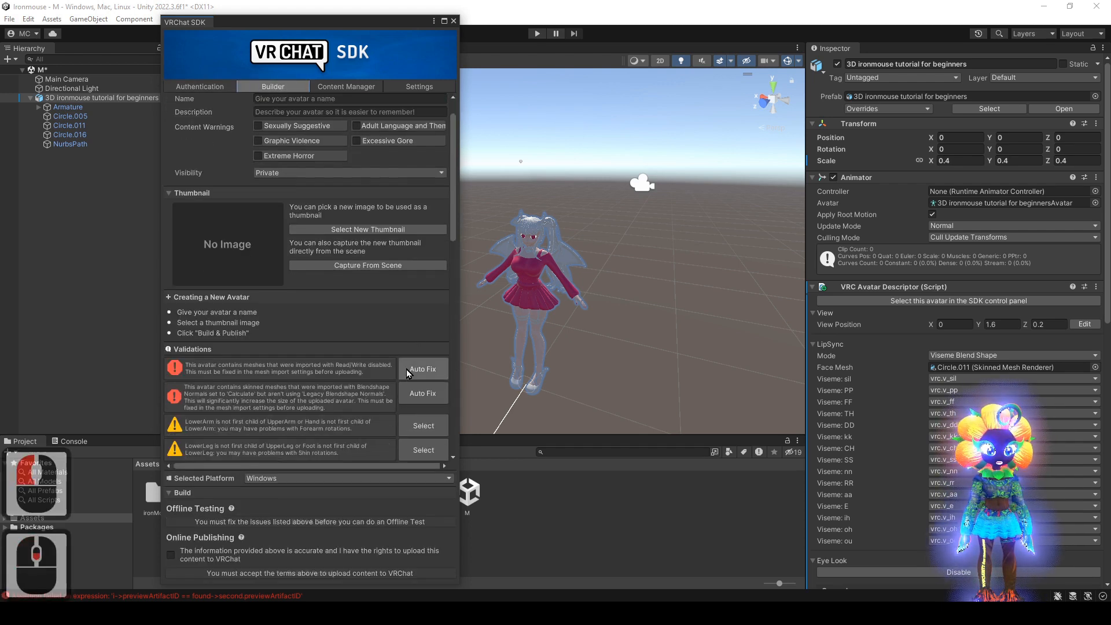
scroll(205, 335, "down", 2)
scroll(373, 314, "up", 1)
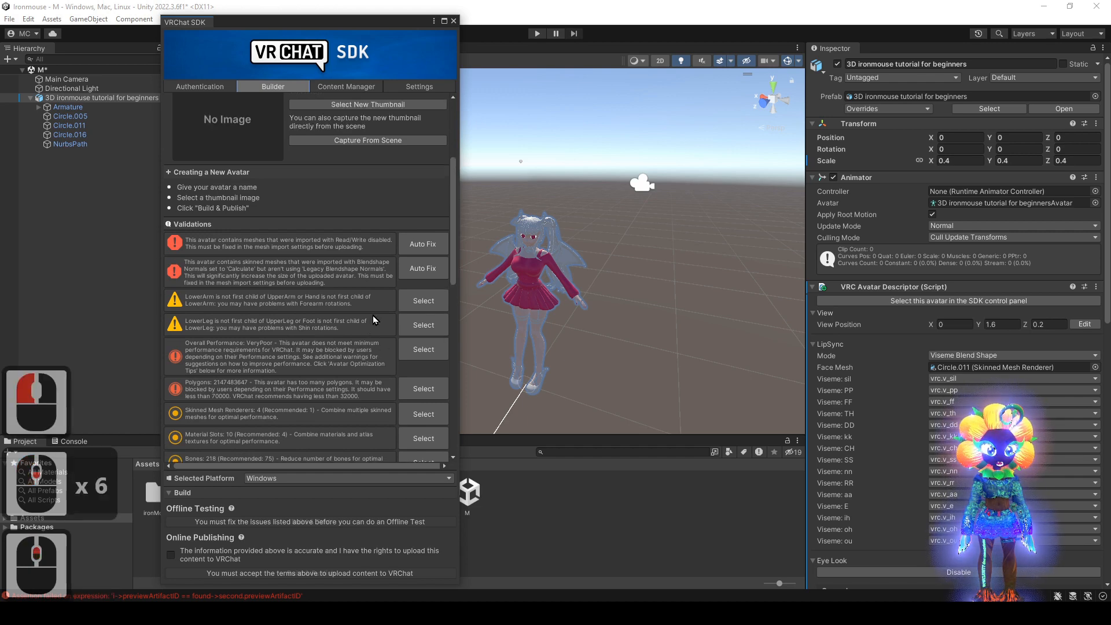
left_click(435, 244)
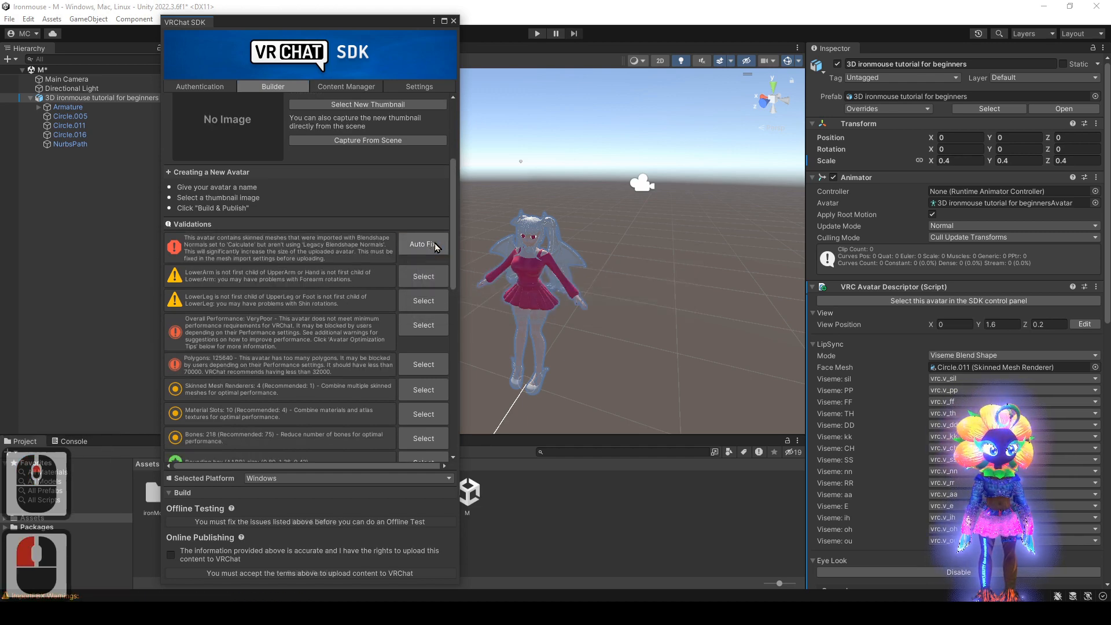
left_click(435, 243)
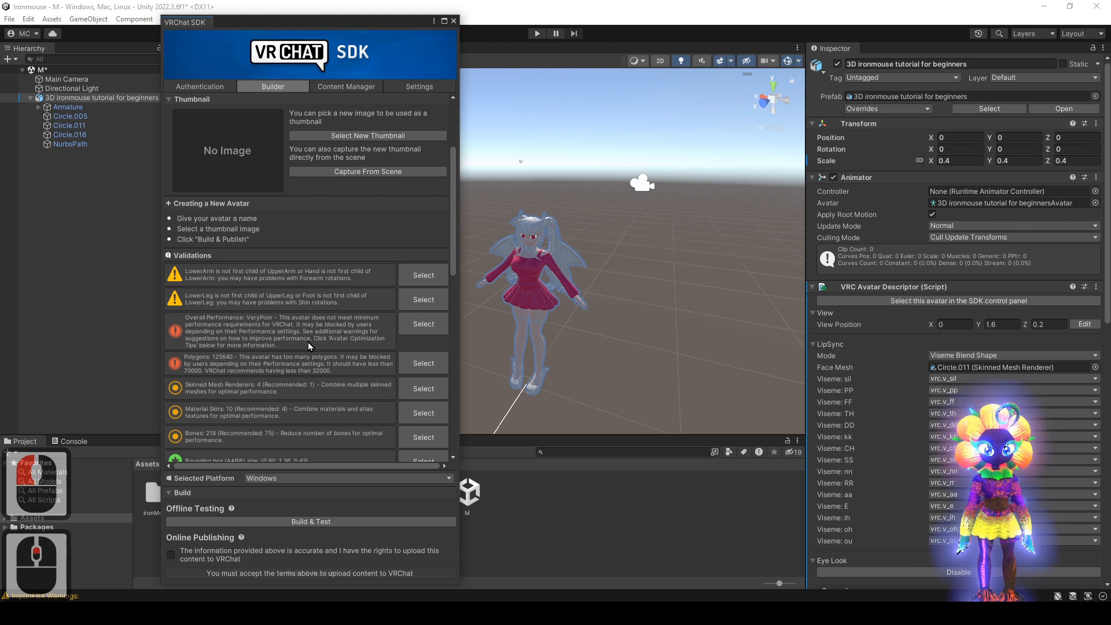
- Review the remaining avatar validations in the SDK builder, including the performance entries, and close the control panel
scroll(308, 342, "down", 7)
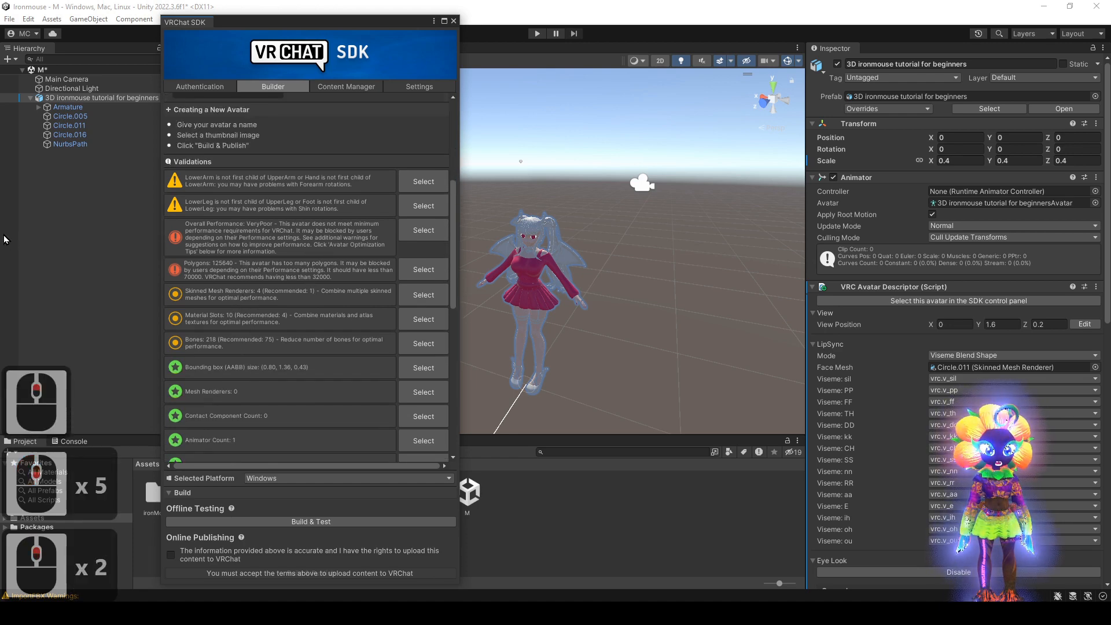
scroll(217, 342, "down", 9)
scroll(223, 345, "up", 12)
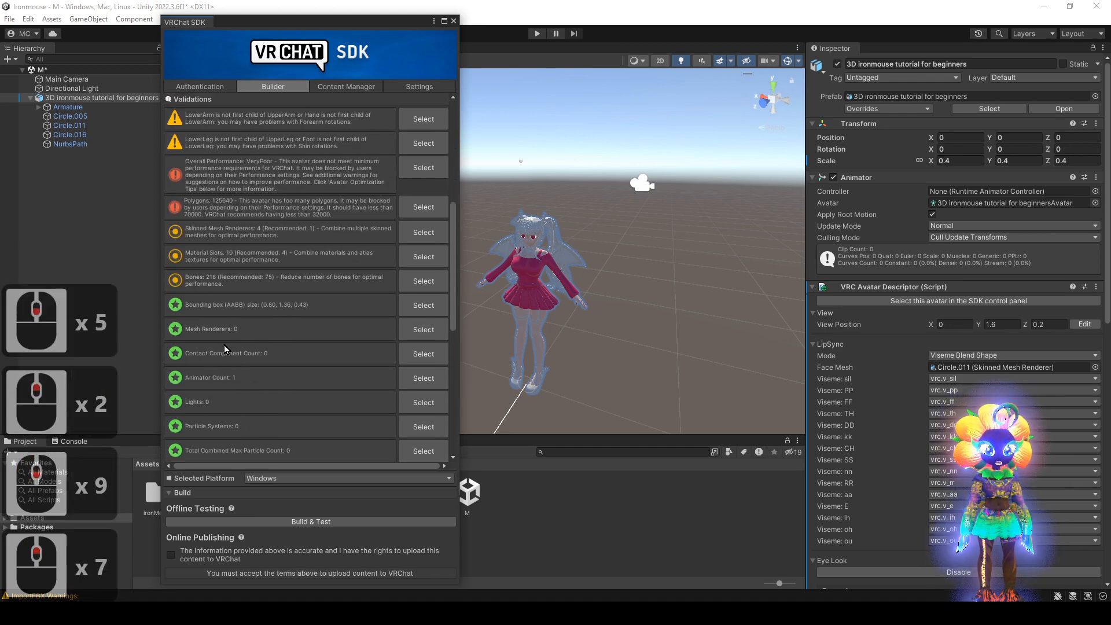
scroll(320, 366, "up", 2)
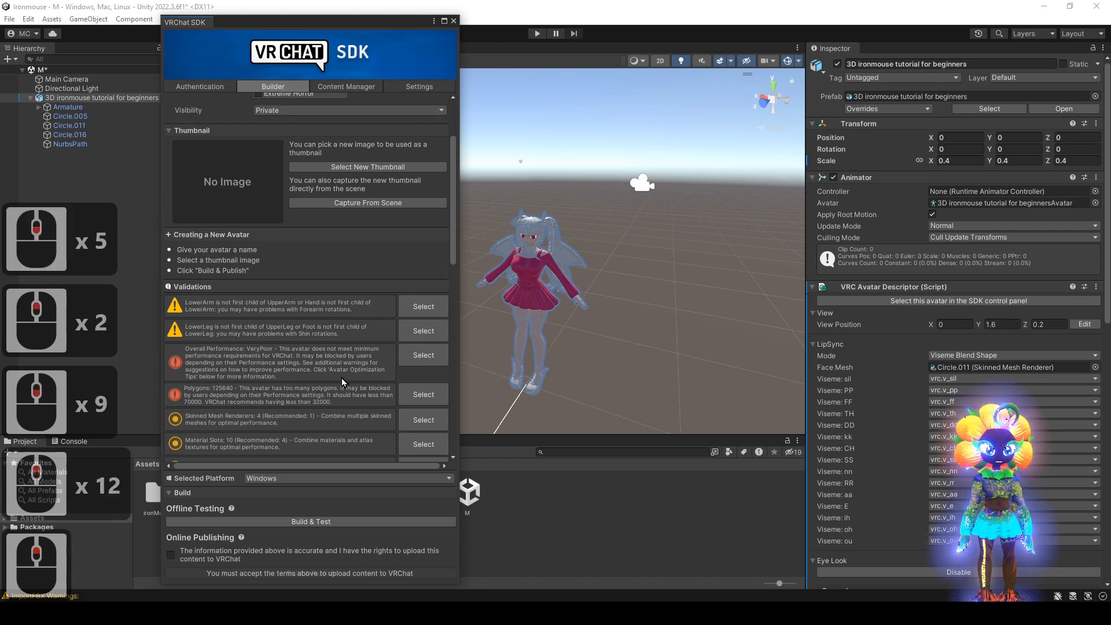
left_click(455, 21)
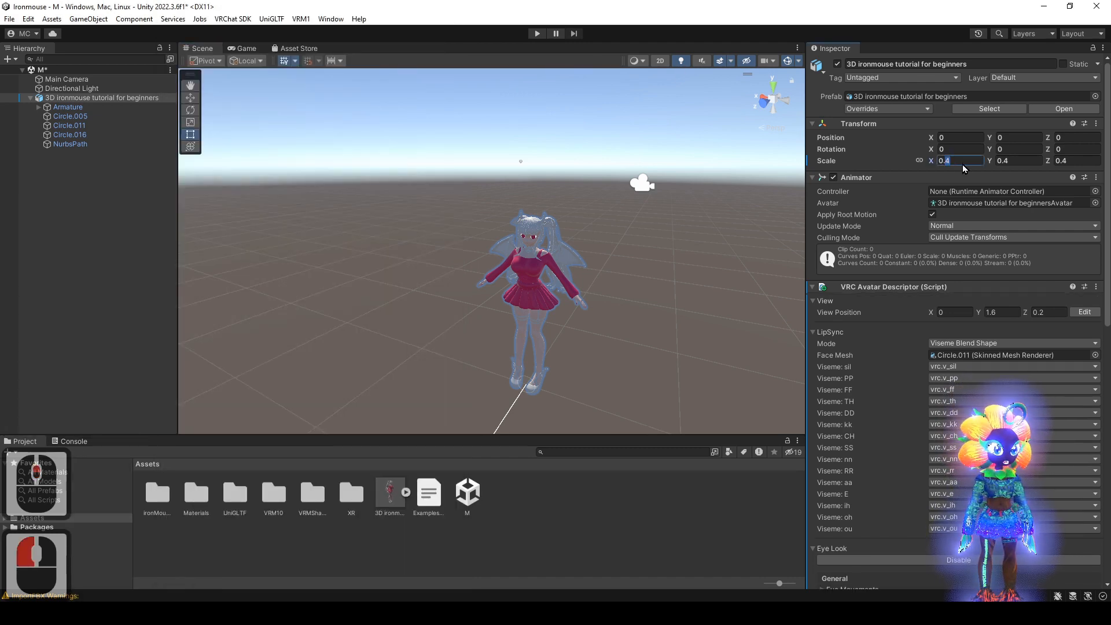
- Try a uniform avatar scale of 0.3 and check the SDK builder's validations for it
type("0.3")
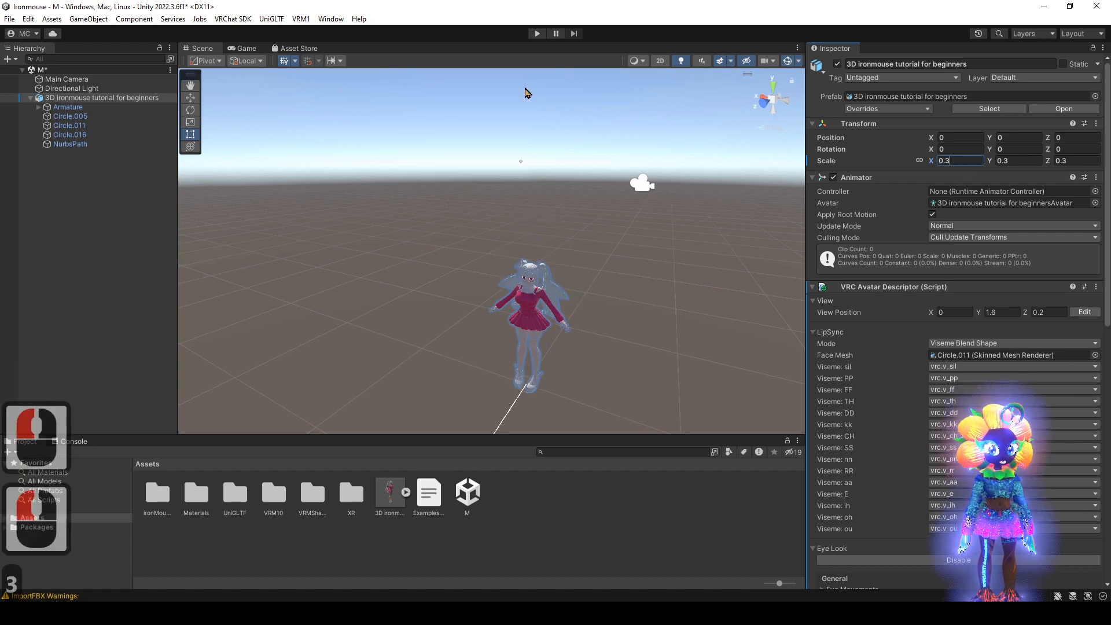
left_click(233, 19)
left_click(249, 46)
scroll(329, 408, "down", 5)
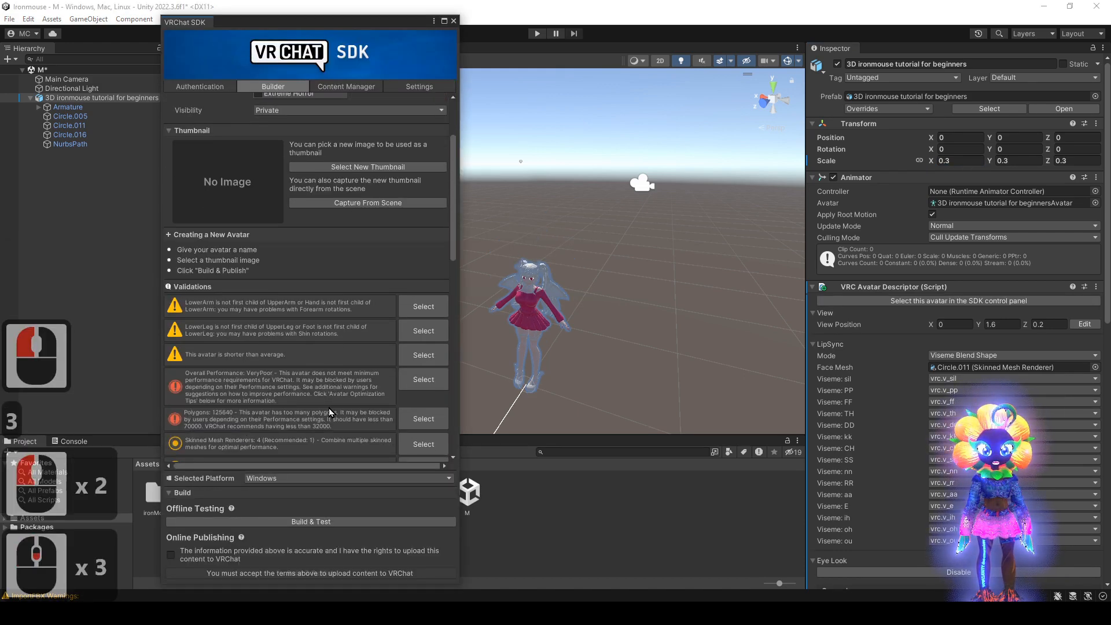
- Close the SDK control panel and undo the last scale change of the avatar
left_click(453, 21)
key("ctrl+z")
key("ctrl+z")
key("ctrl+z")
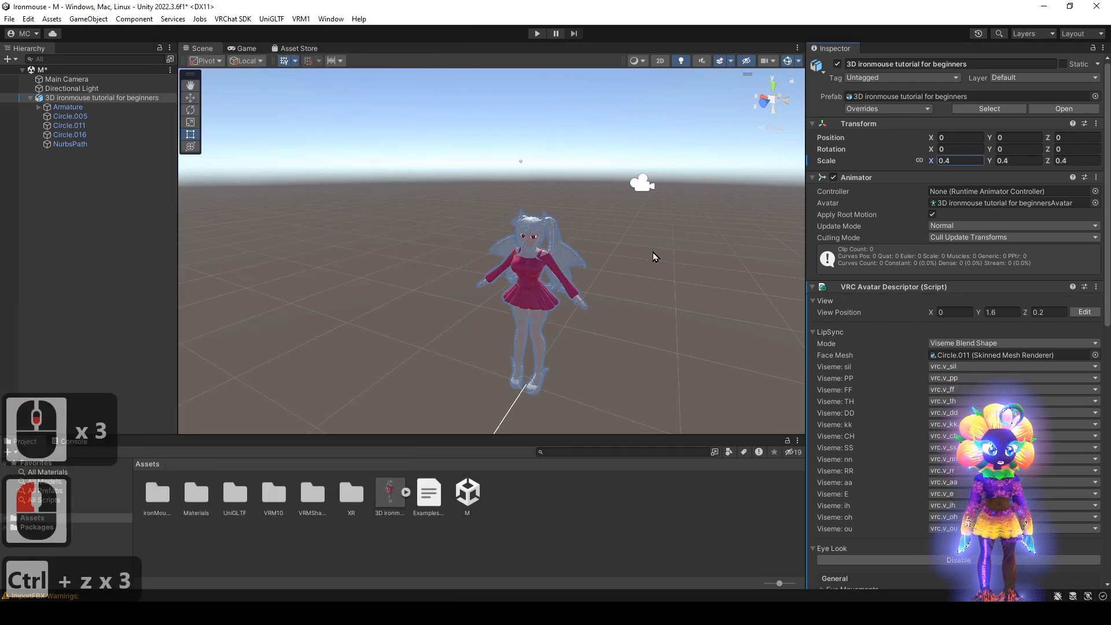
- Edit the view position from the side view, moving its marker just in front of the eyes at about Y 1.14, Z 0.069
left_click_drag(652, 252, 683, 261, "alt")
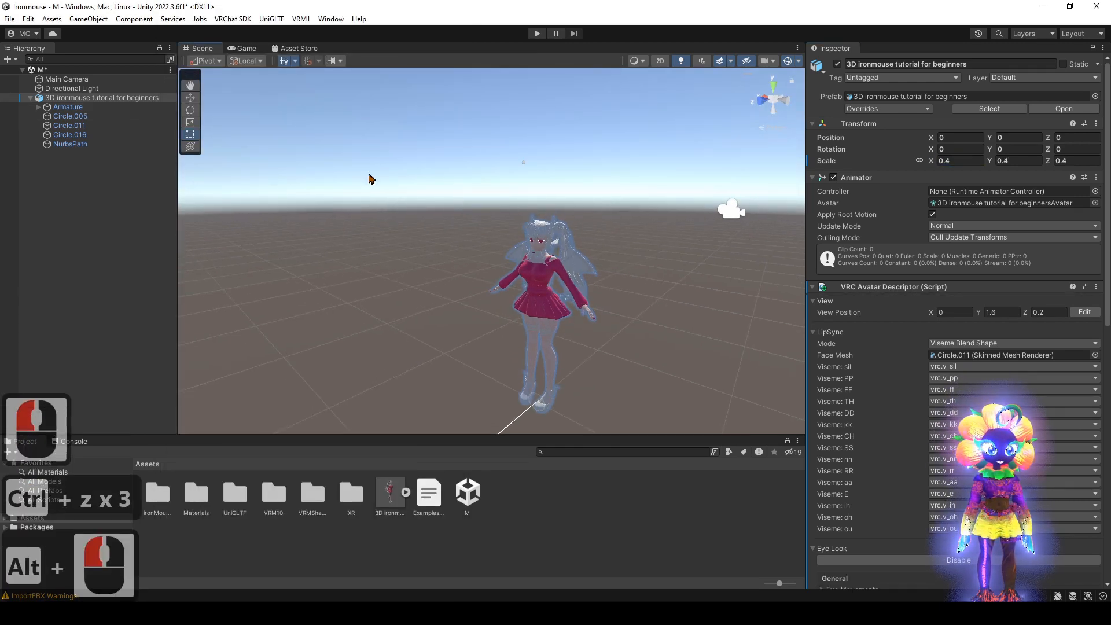
left_click(1075, 312)
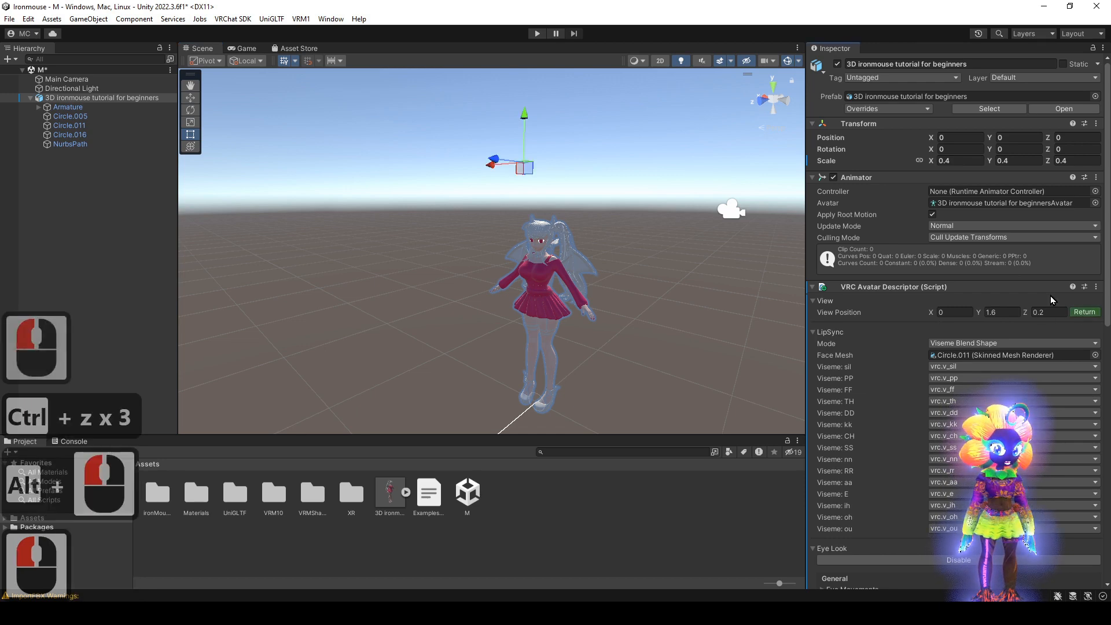
left_click(775, 101)
scroll(585, 223, "up", 20)
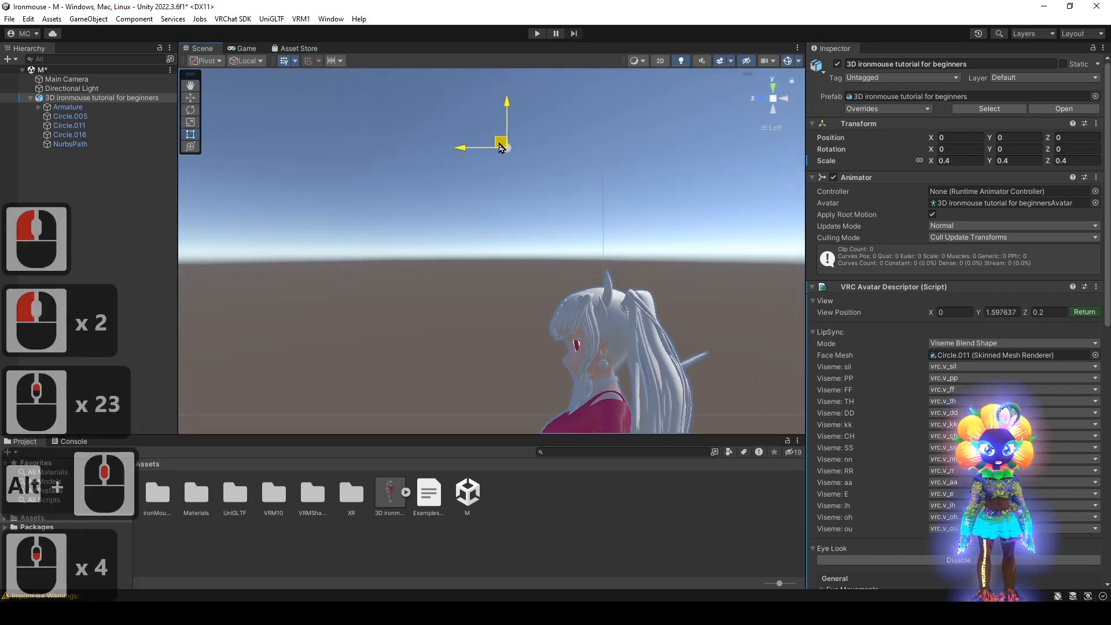
left_click_drag(499, 144, 560, 337)
scroll(557, 322, "up", 8)
middle_click_drag(556, 321, 529, 212, "alt")
scroll(529, 211, "up", 7)
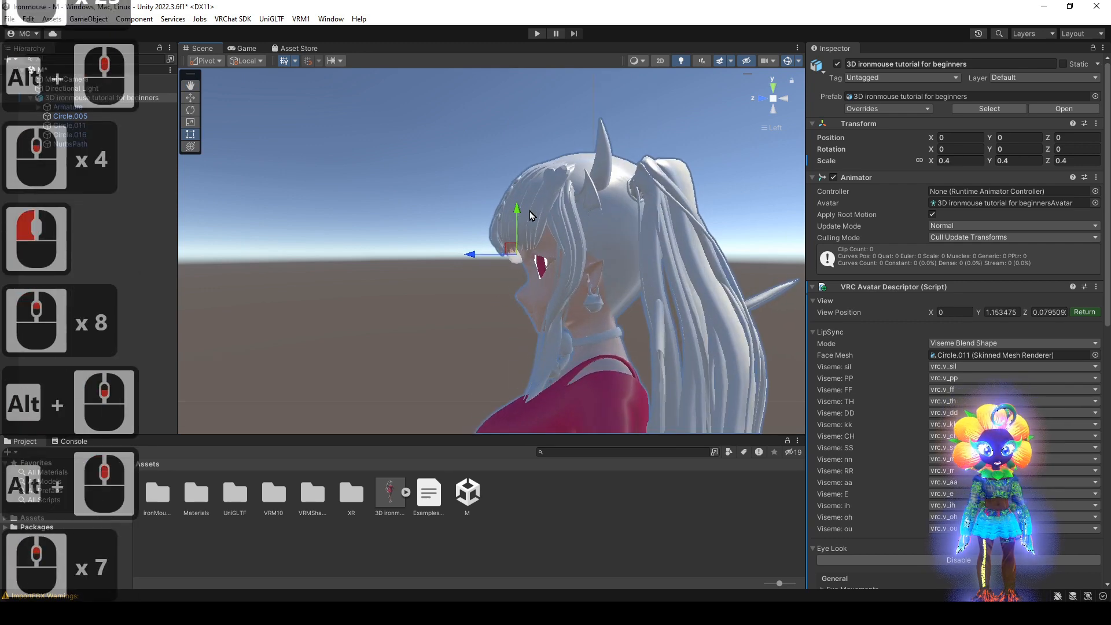
scroll(530, 212, "up", 15)
left_click_drag(531, 252, 553, 278)
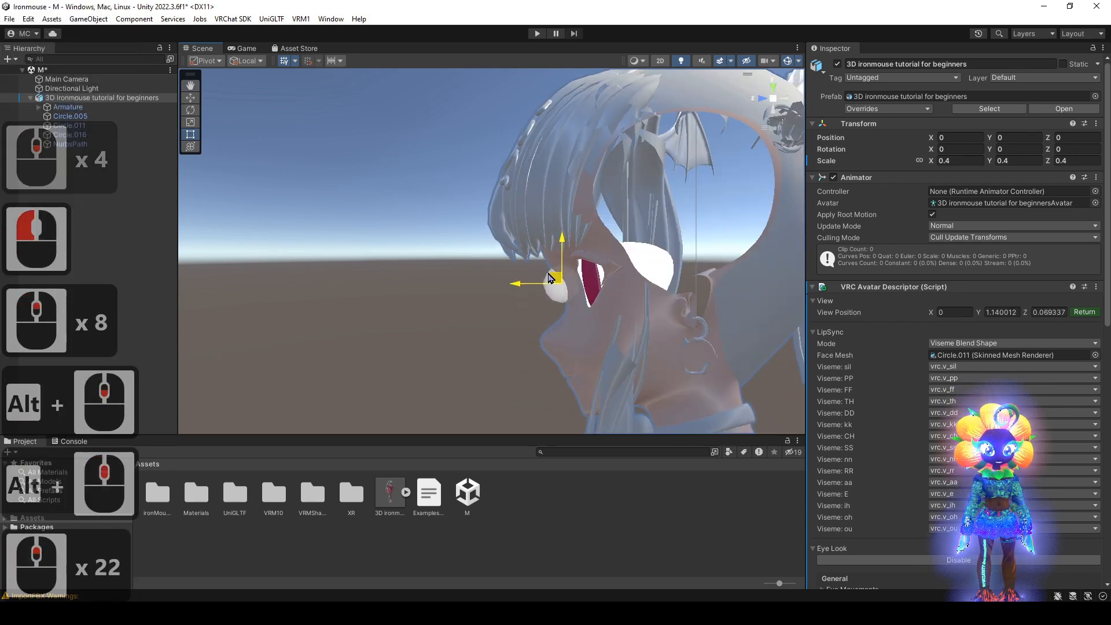
- Round the View Position values to Y 1.14 and Z 0.069
left_click_drag(1009, 313, 1065, 314)
type("0.0")
key("BackSpace")
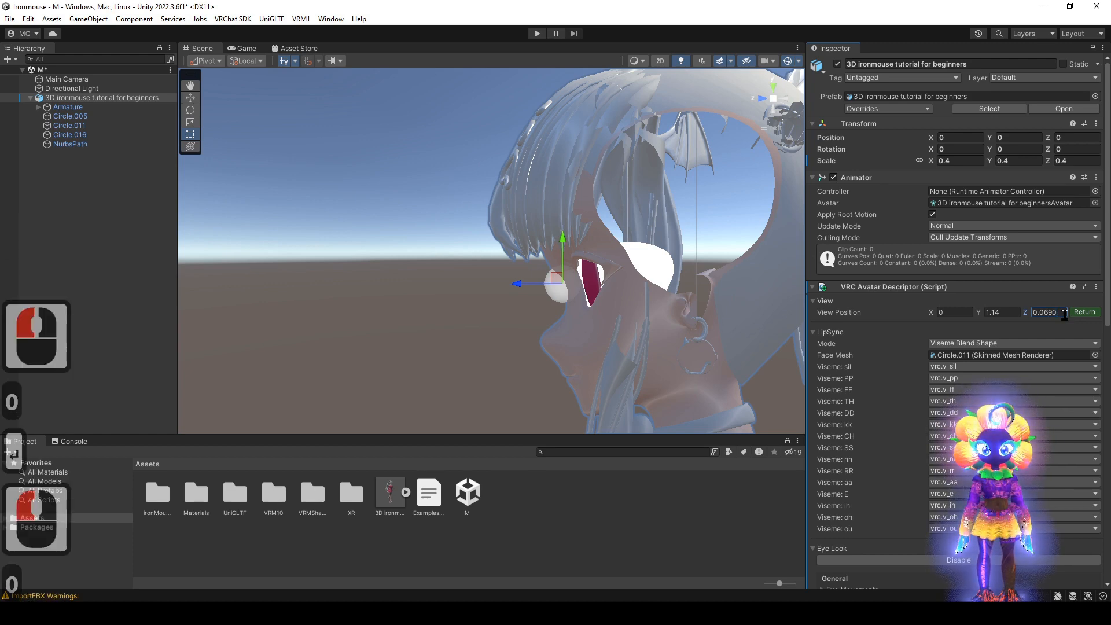
- Finish the View Position Z value as 0.069 and bring the whole avatar into view from the front
key("BackSpace")
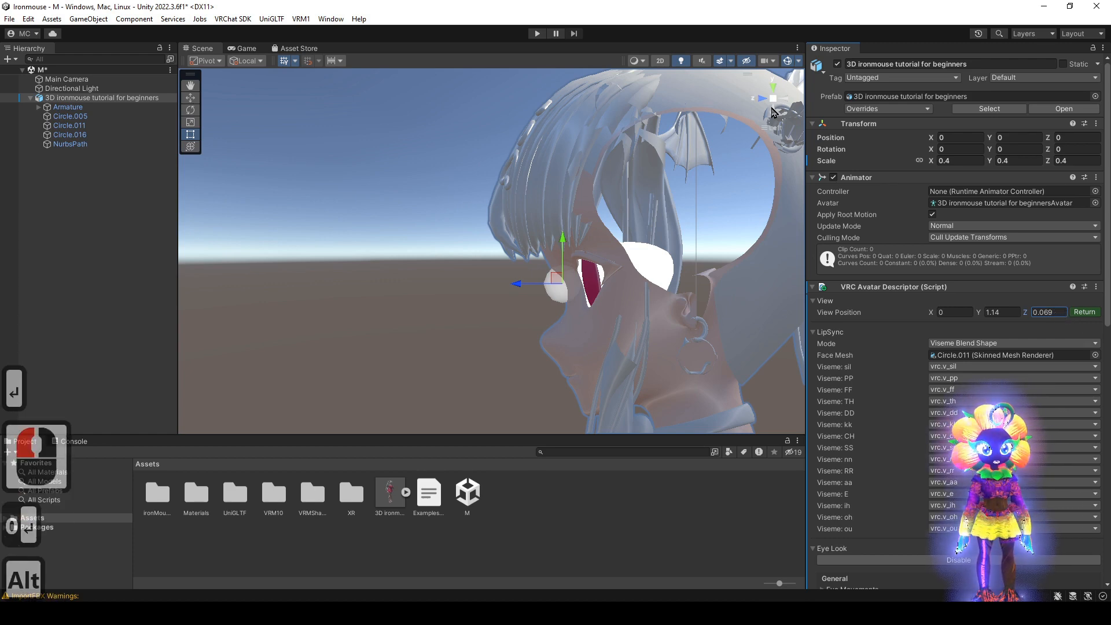
right_click_drag(569, 313, 520, 81, "alt")
left_click_drag(510, 278, 654, 338, "alt")
right_click_drag(654, 339, 630, 230, "alt")
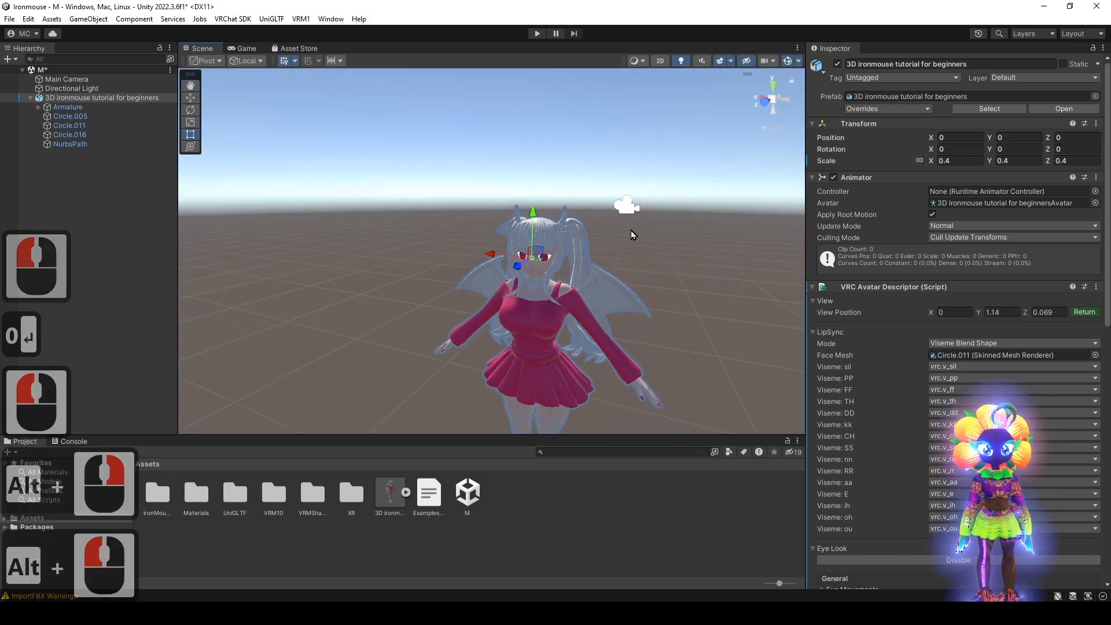
left_click_drag(631, 231, 620, 304, "alt")
middle_click_drag(620, 303, 618, 228, "alt")
right_click_drag(618, 229, 612, 40, "alt")
middle_click_drag(614, 263, 600, 226, "alt")
left_click_drag(600, 225, 639, 242, "alt")
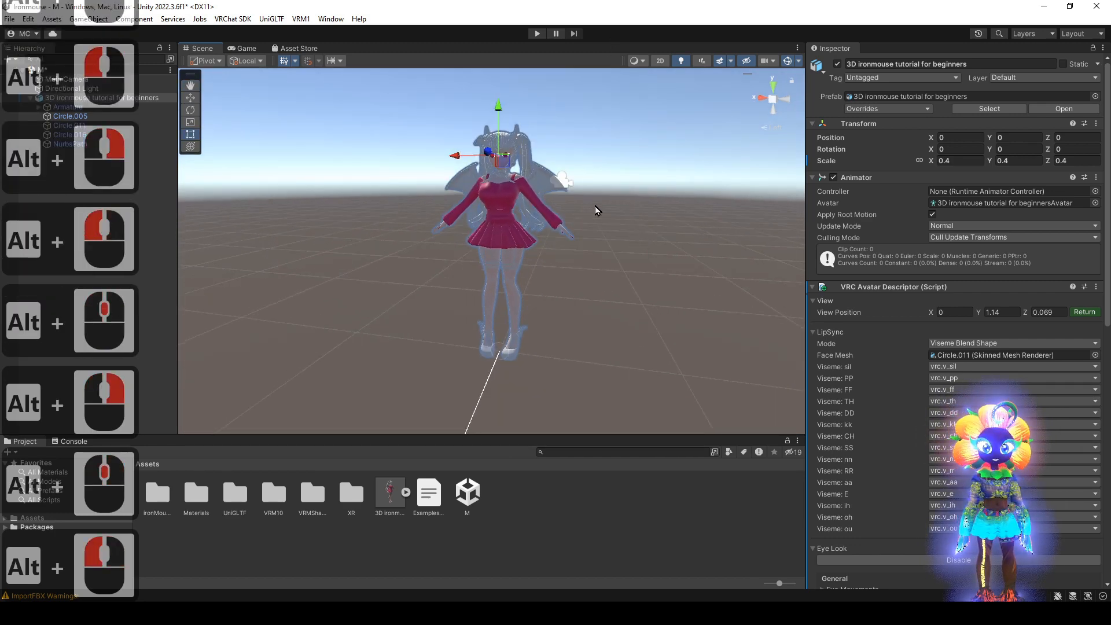
- Open the VRChat SDK control panel and start a thumbnail capture from the scene with Fill Background enabled
left_click(31, 97)
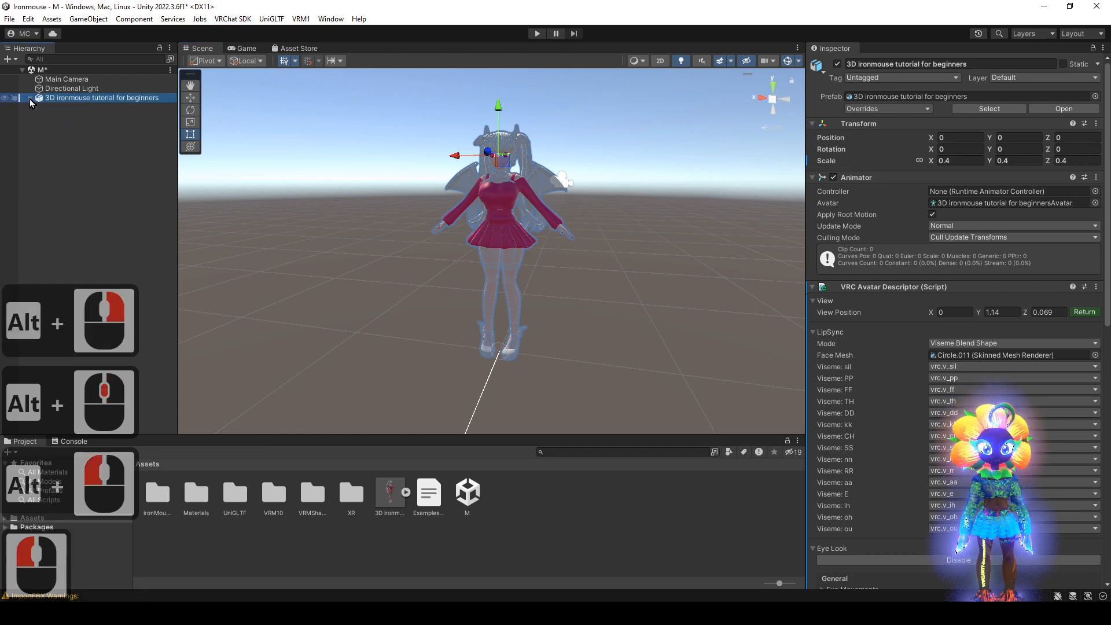
left_click(233, 19)
left_click(249, 47)
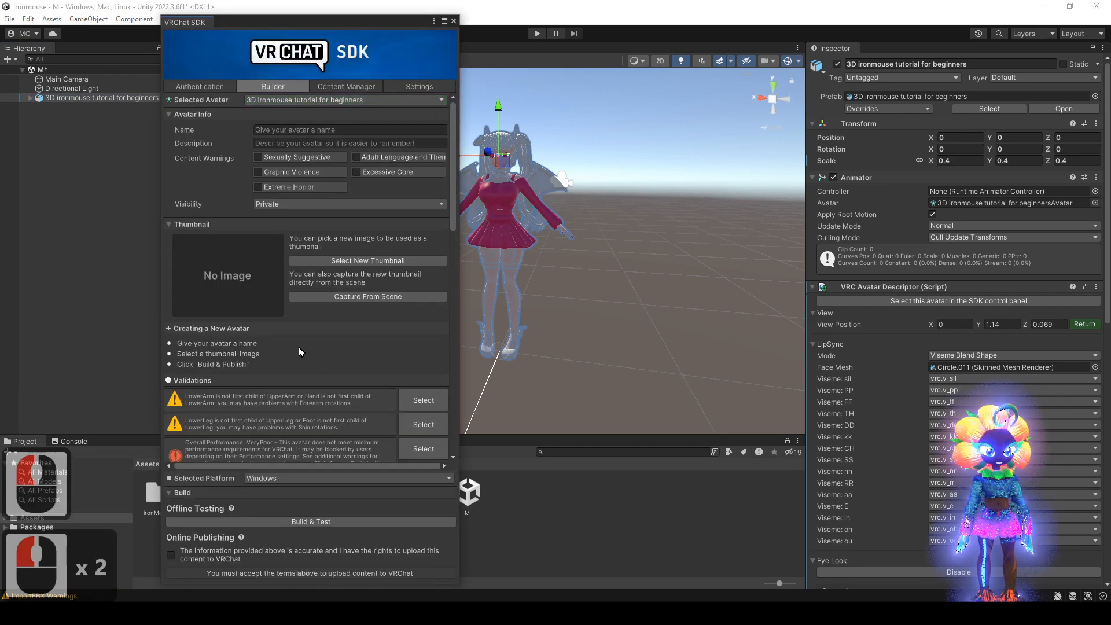
left_click(349, 297)
left_click(372, 261)
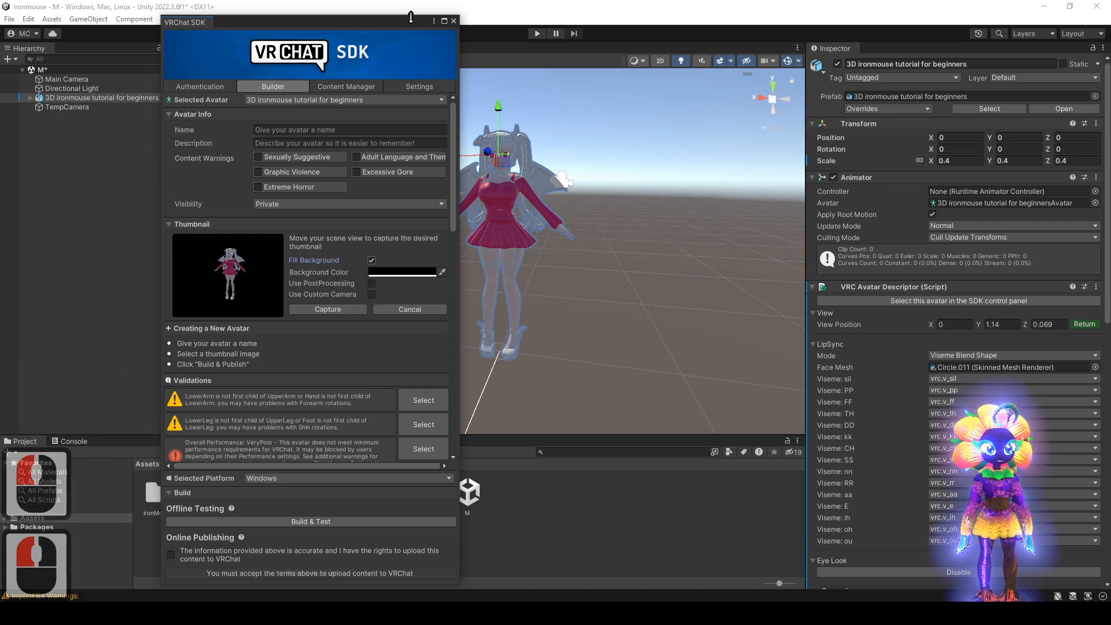
- Clear the SDK panel off the avatar and frame the scene view on the head mesh Circle.011 for the thumbnail
left_click_drag(411, 17, 904, 64)
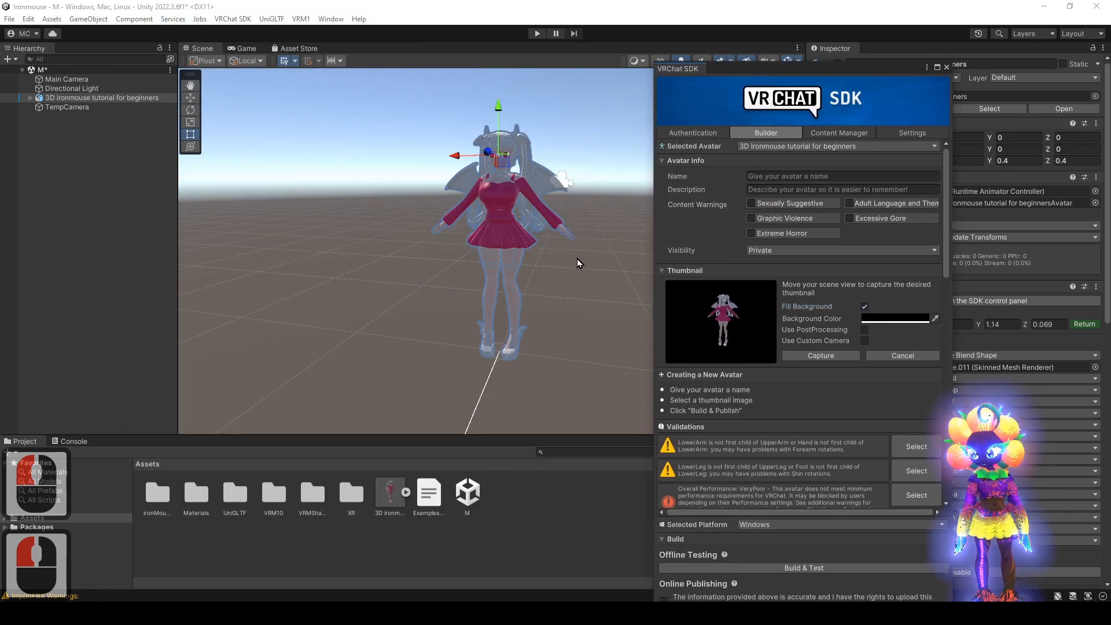
left_click_drag(578, 263, 447, 224, "alt")
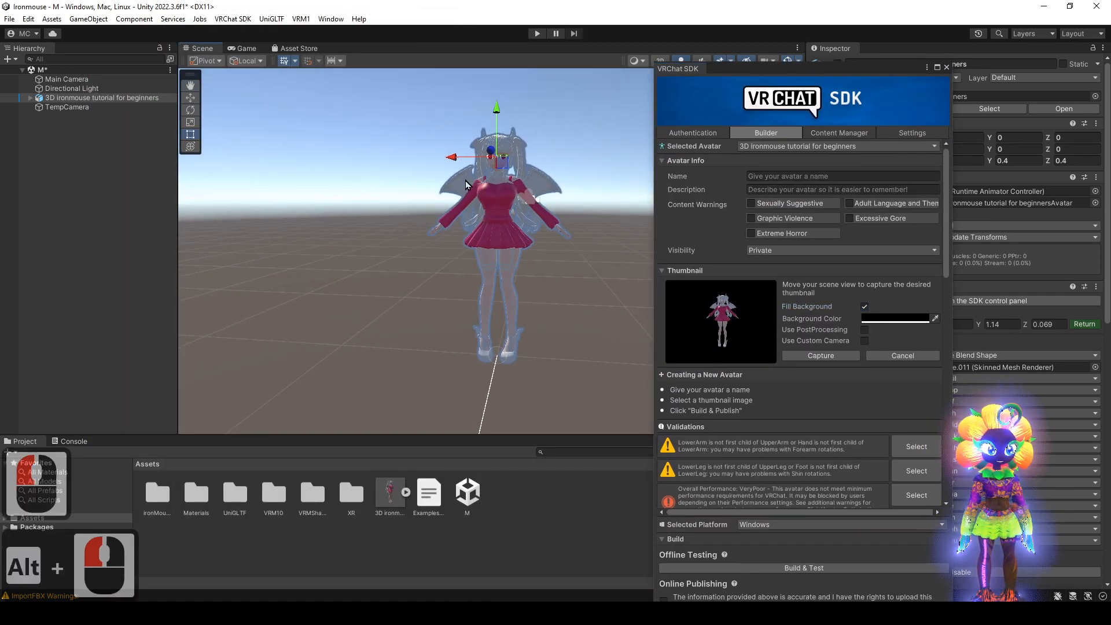
left_click(32, 98)
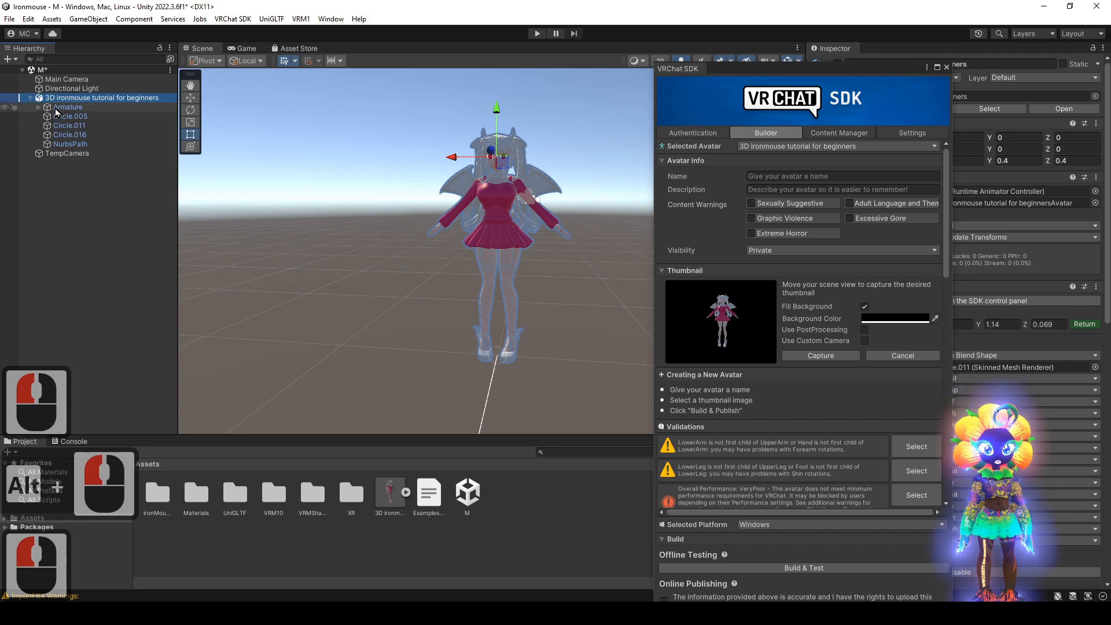
left_click(73, 126)
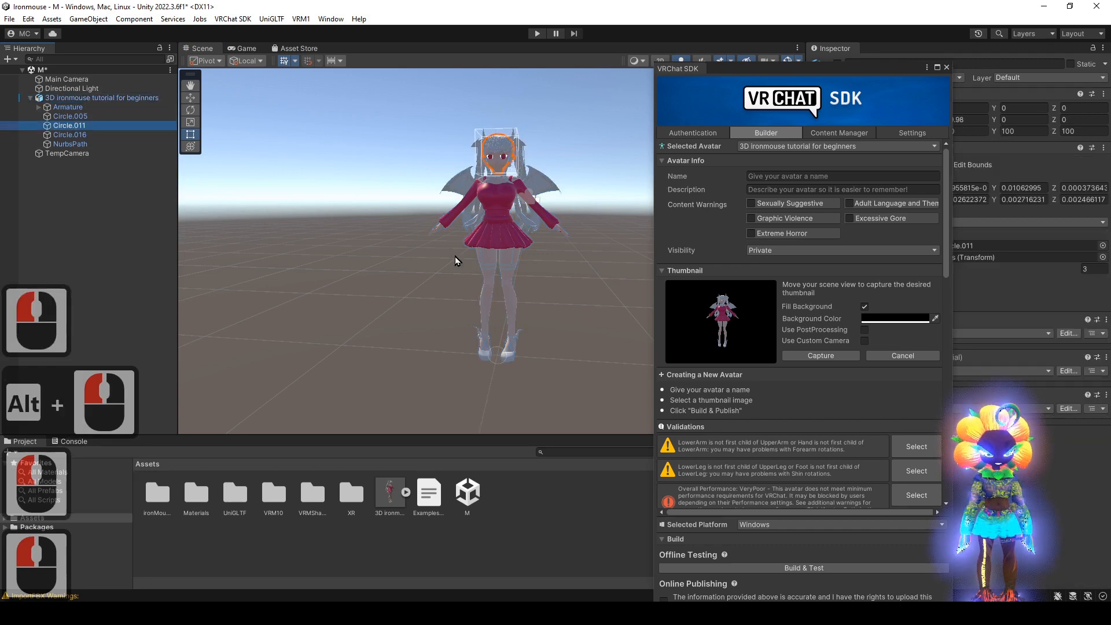
key("f")
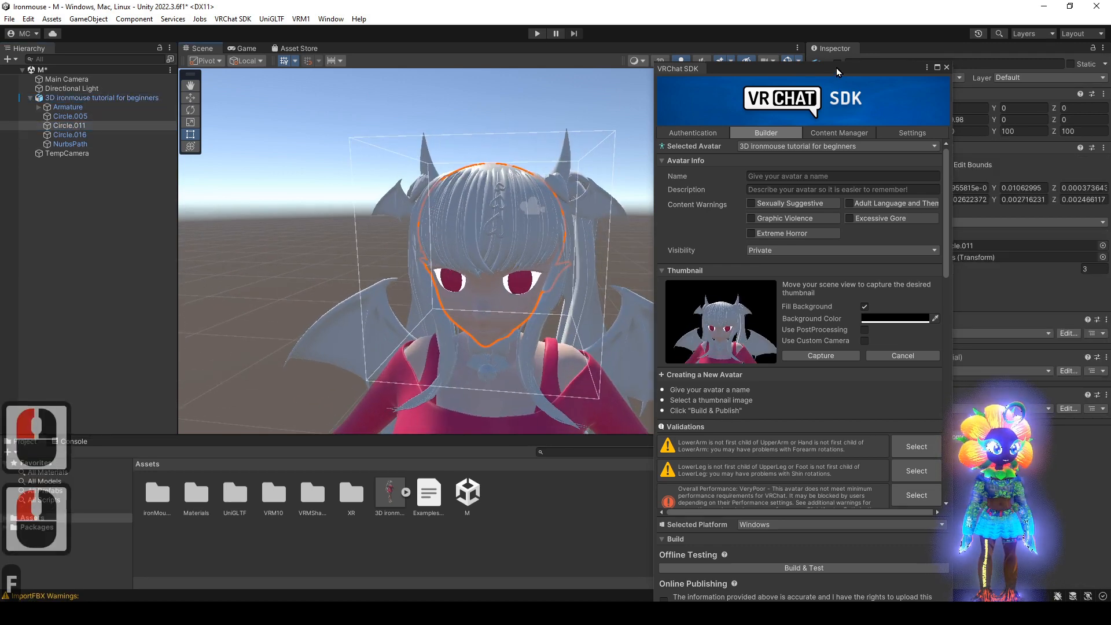
- Compose a close-up of the avatar's face in the straight front view and capture it as the thumbnail
left_click_drag(836, 68, 1007, 171)
left_click(774, 99)
left_click(774, 99)
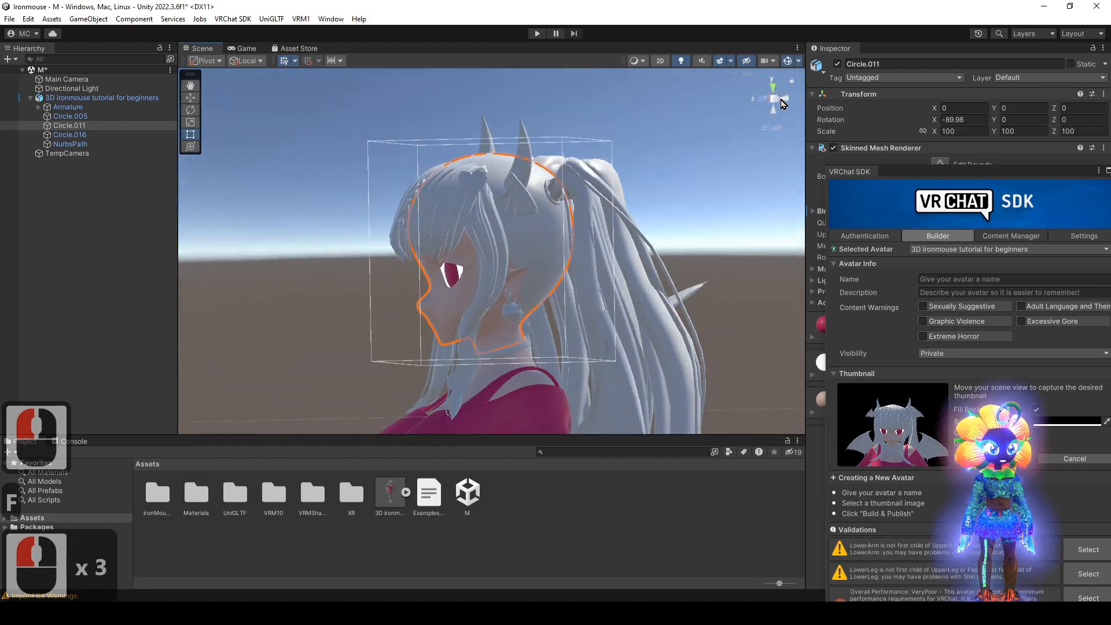
left_click(774, 100)
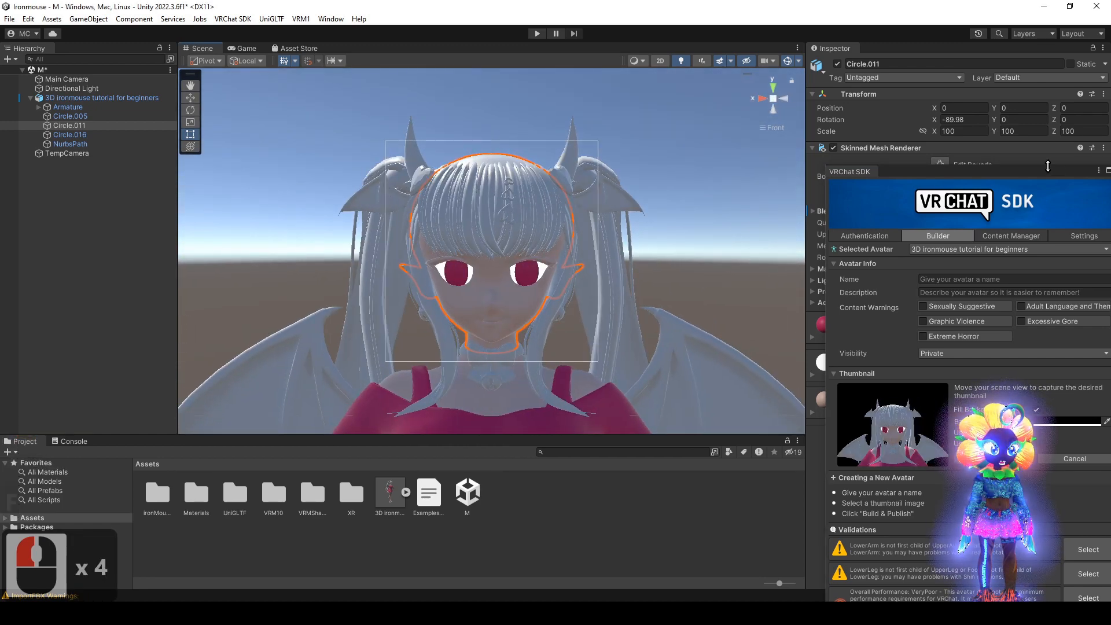
left_click_drag(1037, 171, 938, 112)
scroll(609, 237, "up", 5)
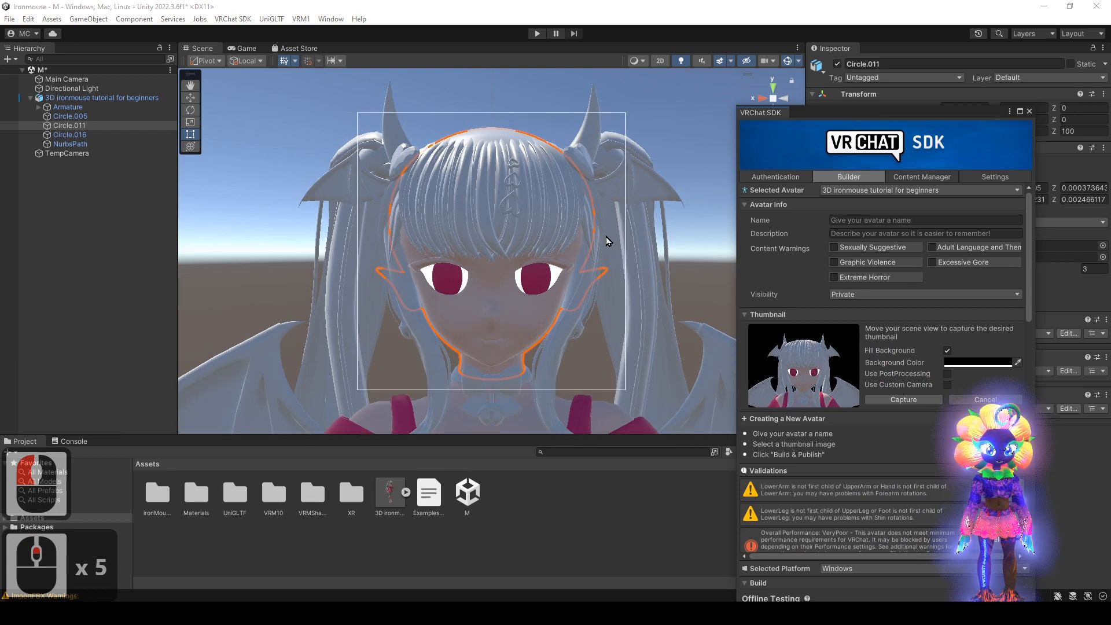
scroll(606, 237, "up", 1)
left_click_drag(943, 114, 937, 63)
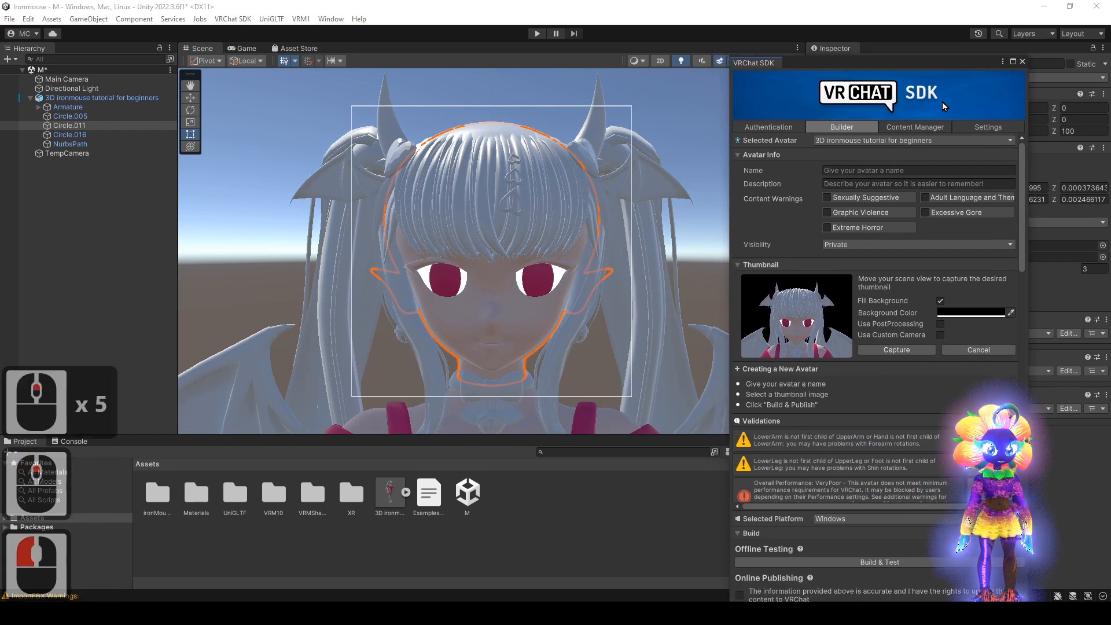
left_click(904, 352)
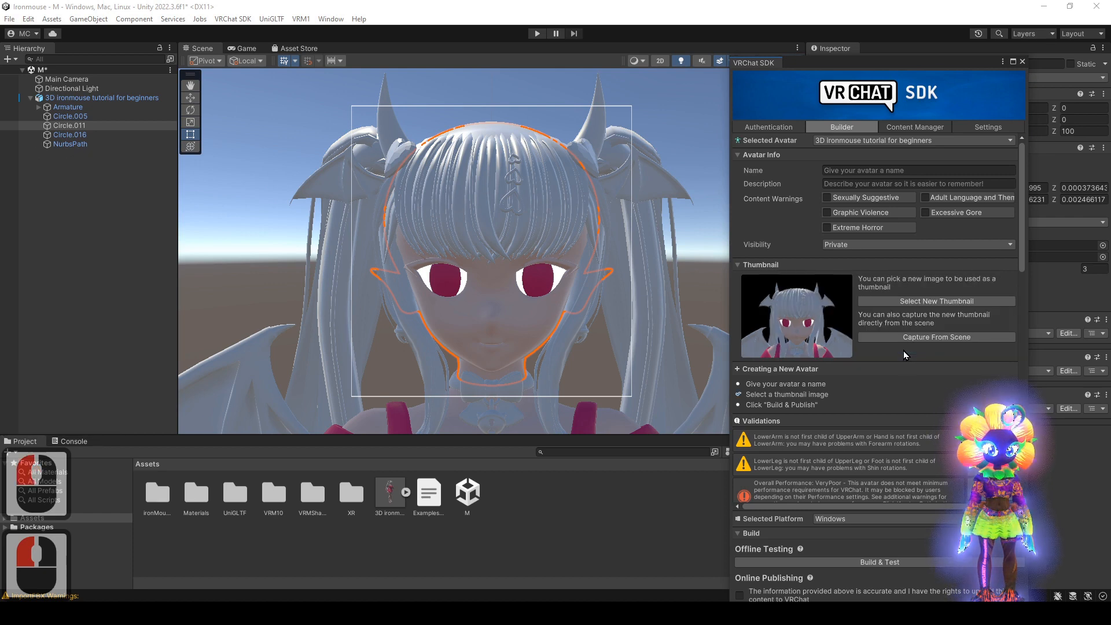
- Accept the Online Publishing statement that the information is accurate and the upload rights are held
scroll(884, 394, "down", 5)
scroll(886, 398, "up", 7)
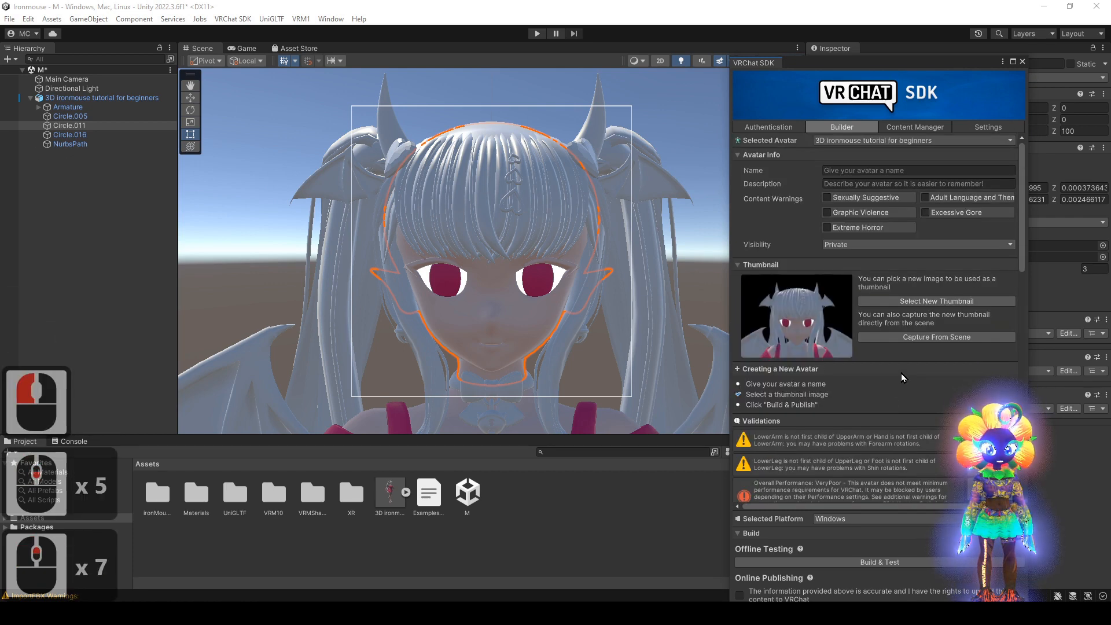
left_click_drag(858, 65, 755, 25)
scroll(634, 347, "down", 6)
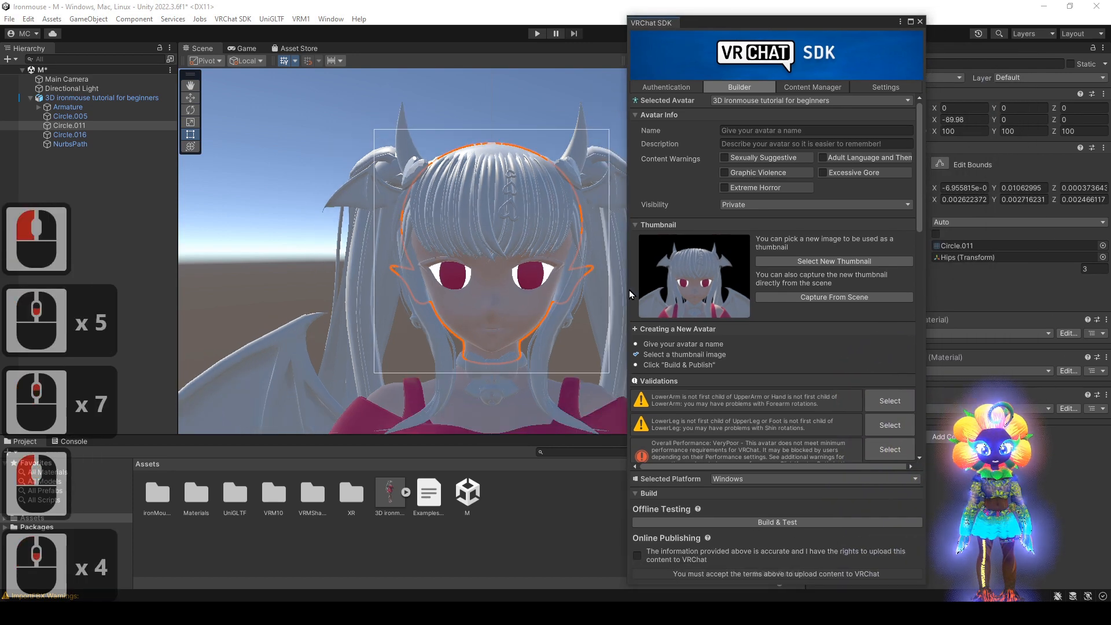
left_click(637, 555)
scroll(752, 290, "up", 6)
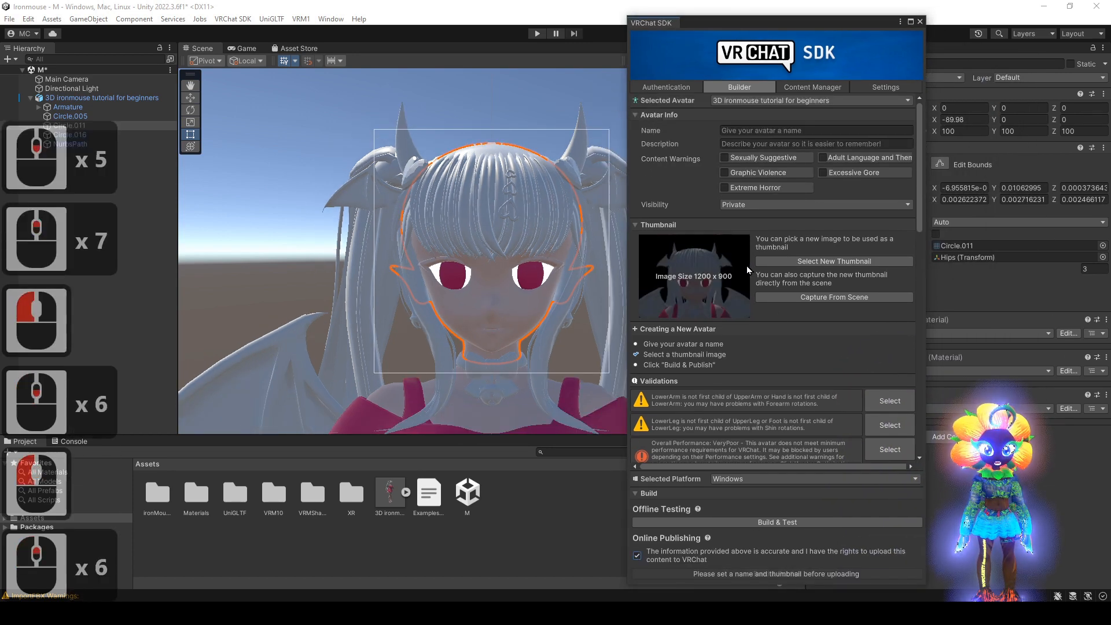
- Name the avatar ironMouse and enter T as its description
left_click(792, 132)
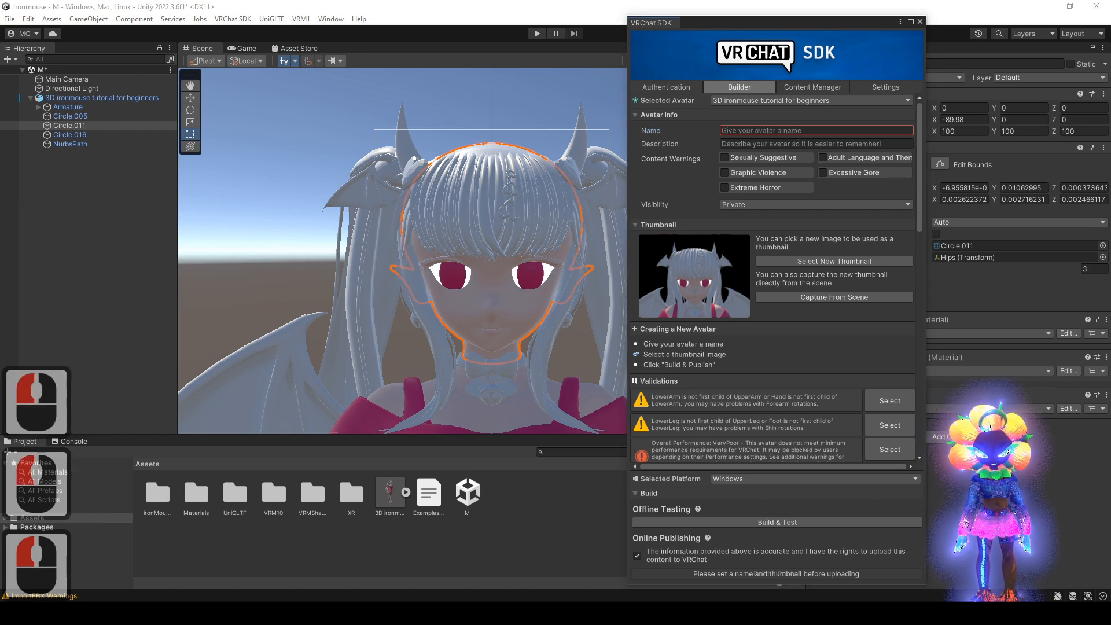
key("ctrl+c")
left_click(789, 131)
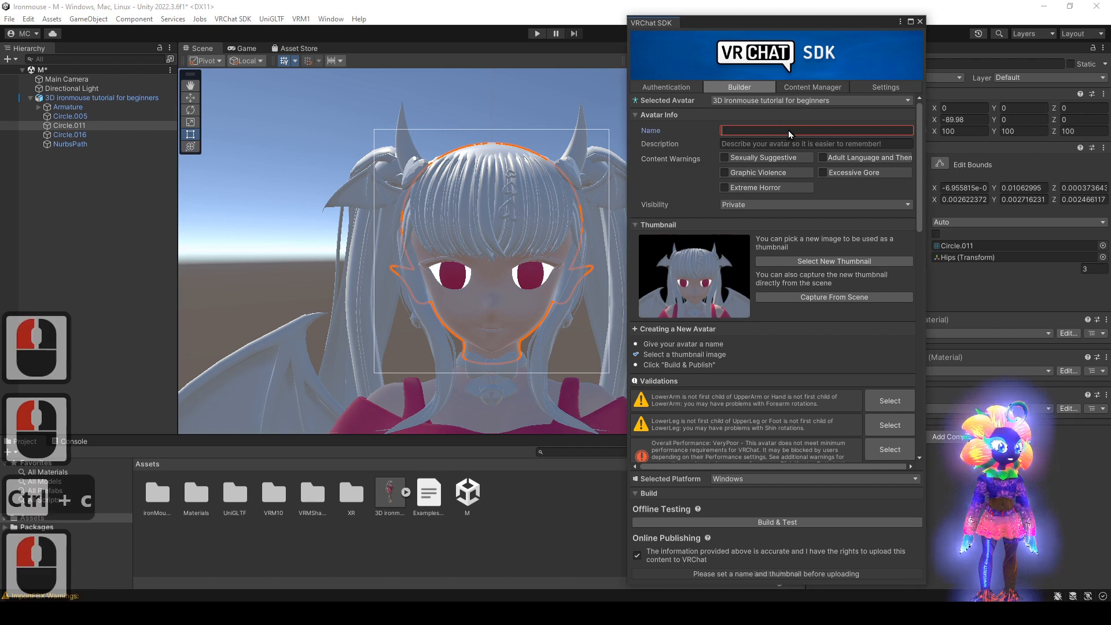
key("ctrl+v")
left_click(790, 144)
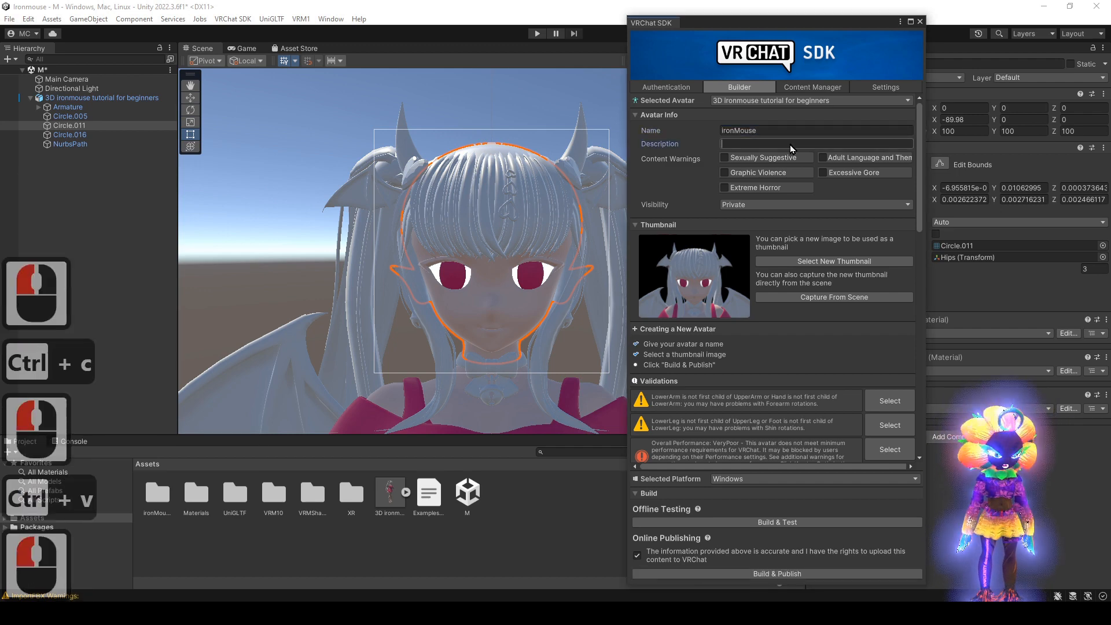
key("Caps_Lock")
key("Caps_Lock")
type("T")
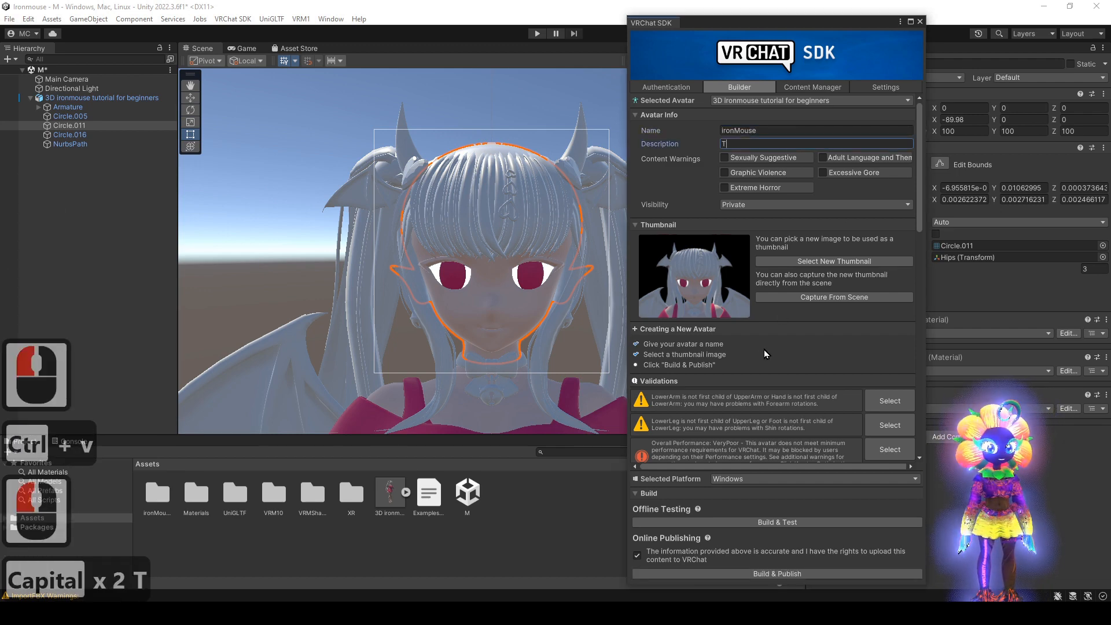
- Keep the avatar's visibility Private, then build and publish it to VRChat for Windows
scroll(764, 349, "down", 1)
scroll(775, 150, "up", 3)
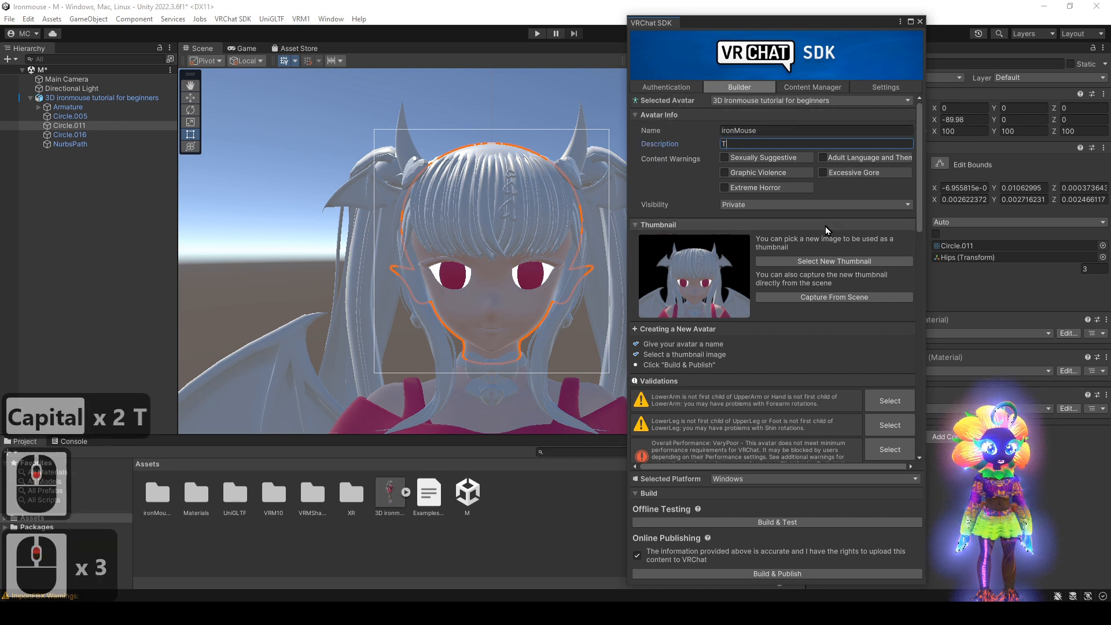
left_click(824, 206)
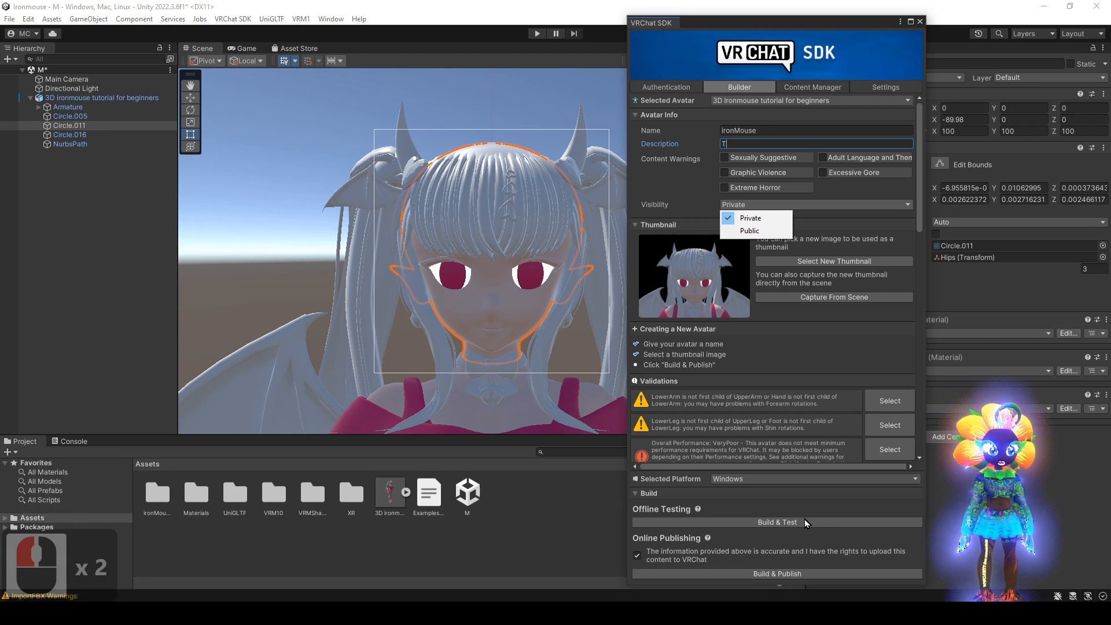
left_click(793, 574)
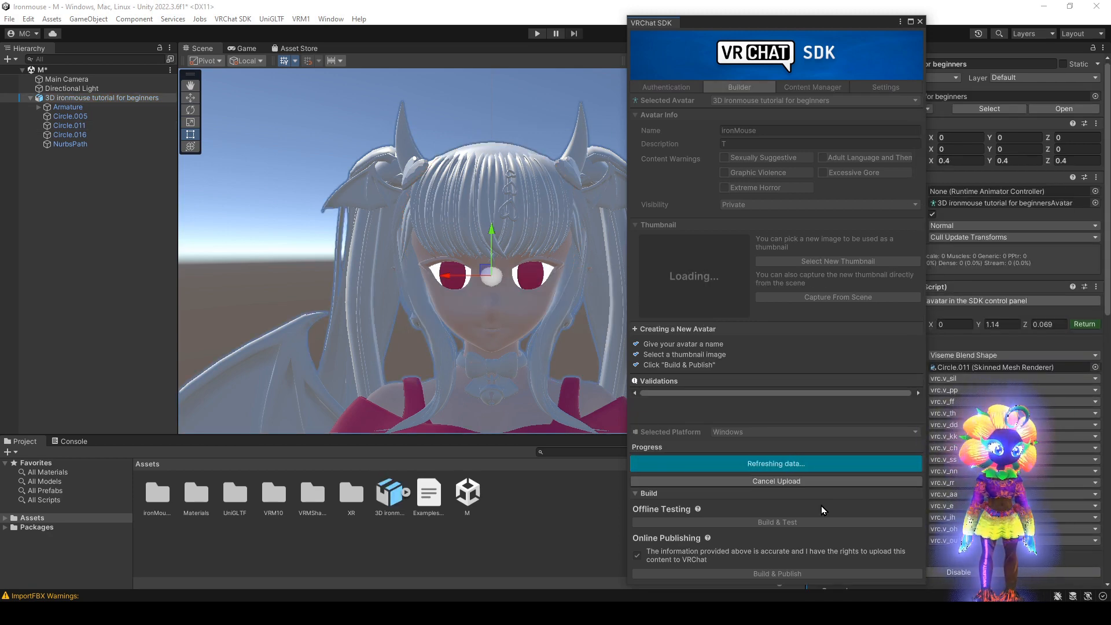
left_click(748, 505)
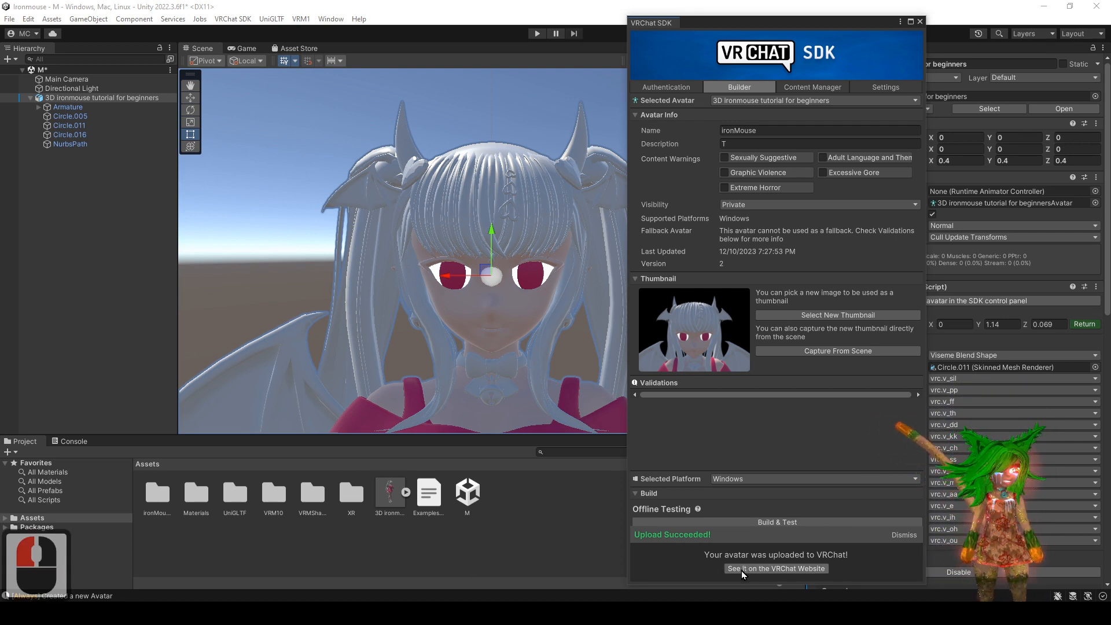
- Close the SDK control panel, frame the whole avatar in the scene view and save the scene
left_click(920, 22)
left_click(99, 98)
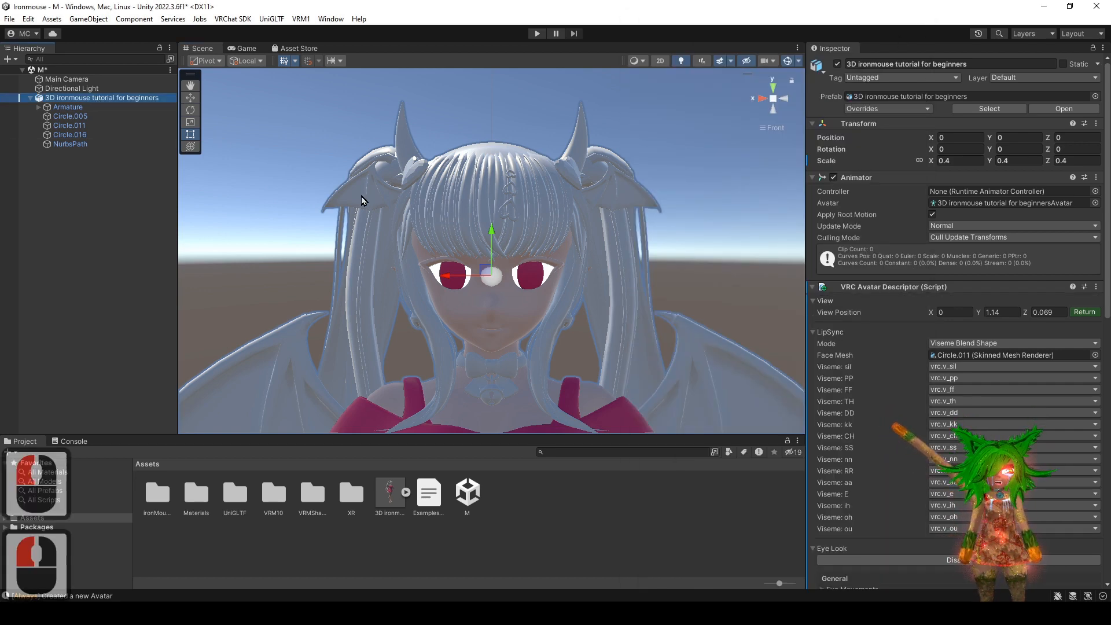
key("f")
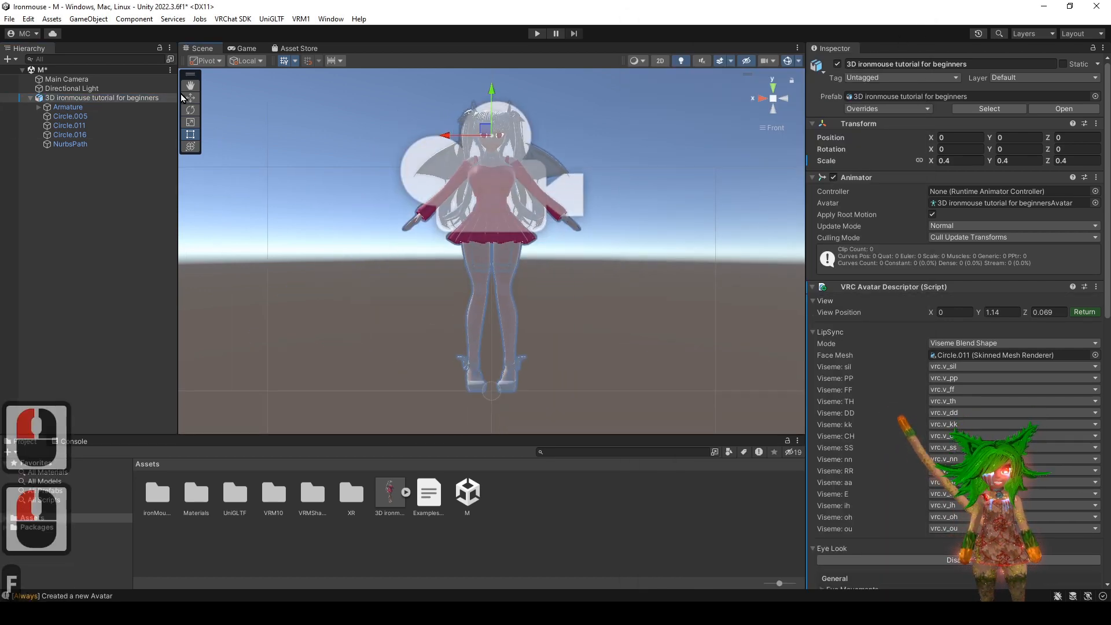
left_click(10, 20)
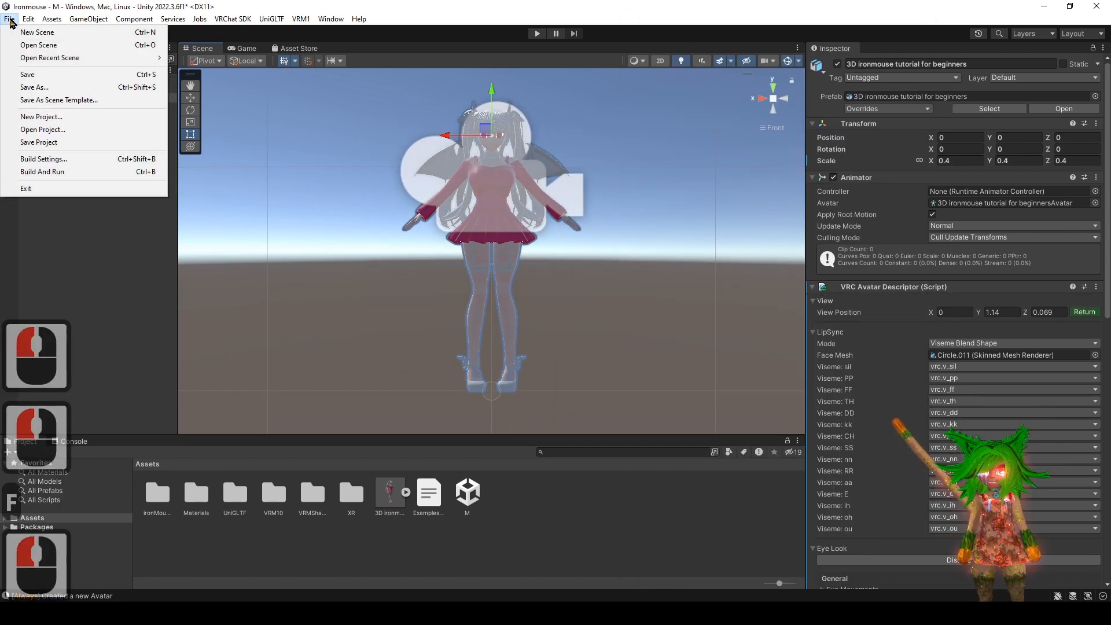
left_click(39, 82)
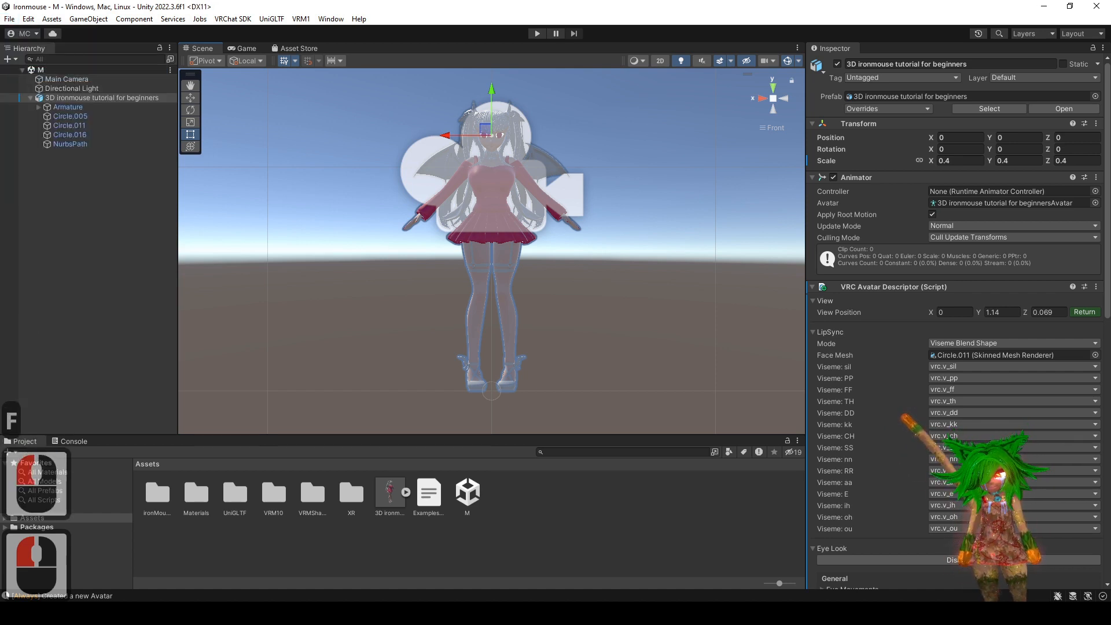
- Rename the avatar's Circle.011 mesh object as HEAD
key("ctrl+c")
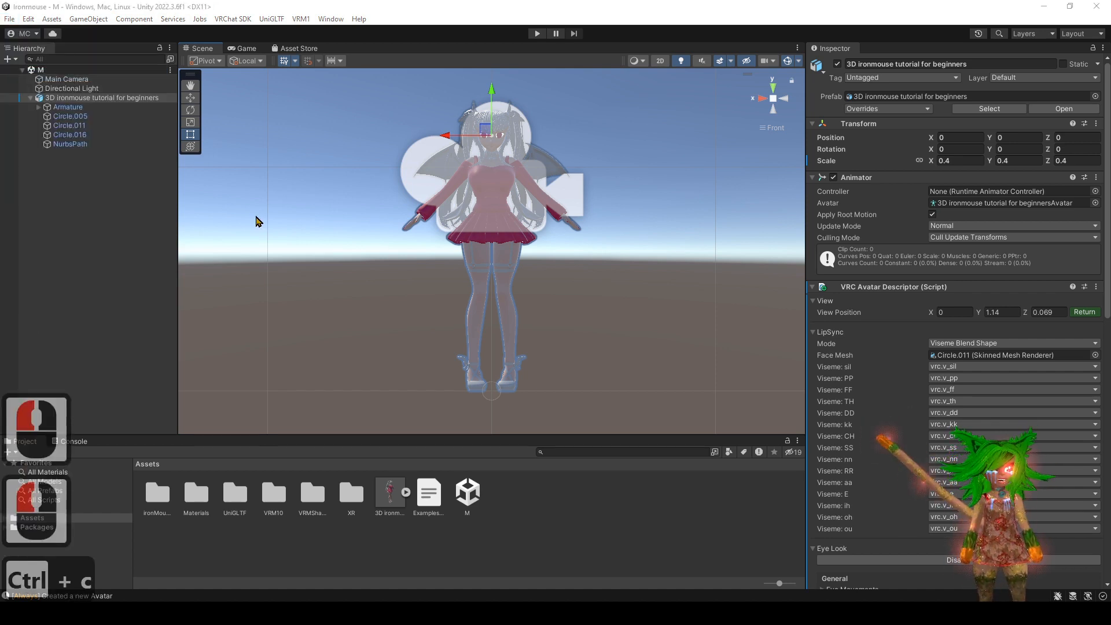
left_click(90, 127)
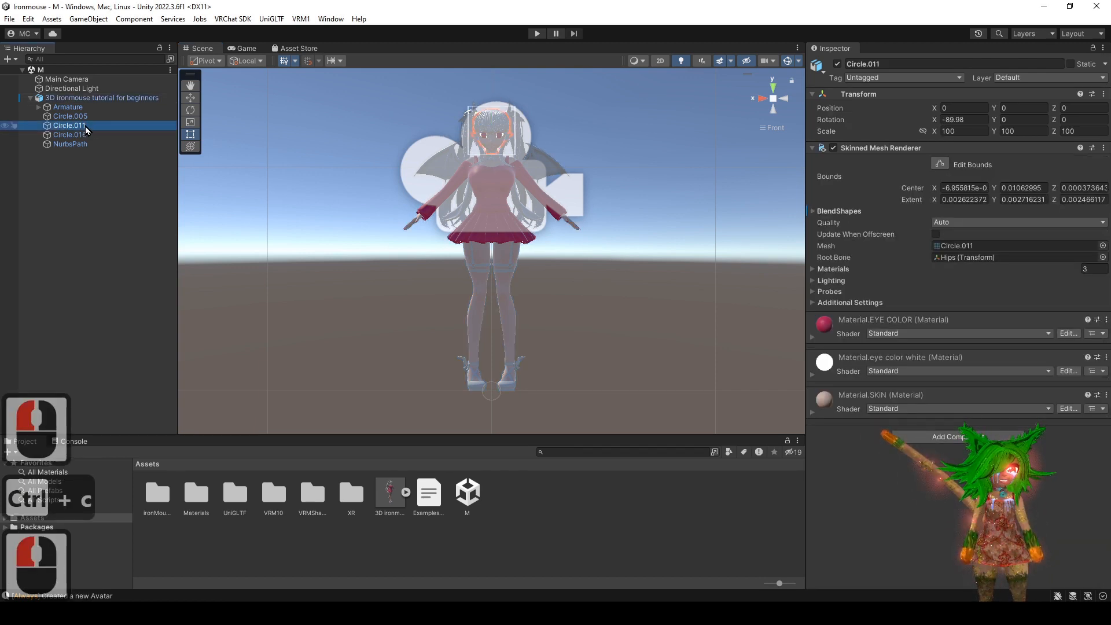
double_click(85, 126)
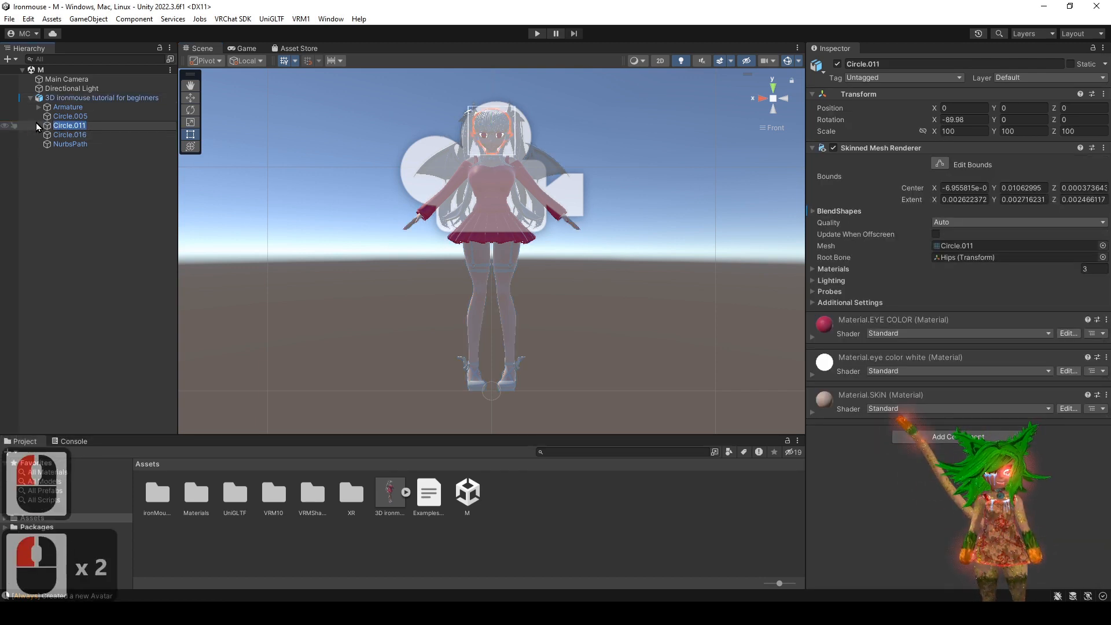
key("ctrl+v")
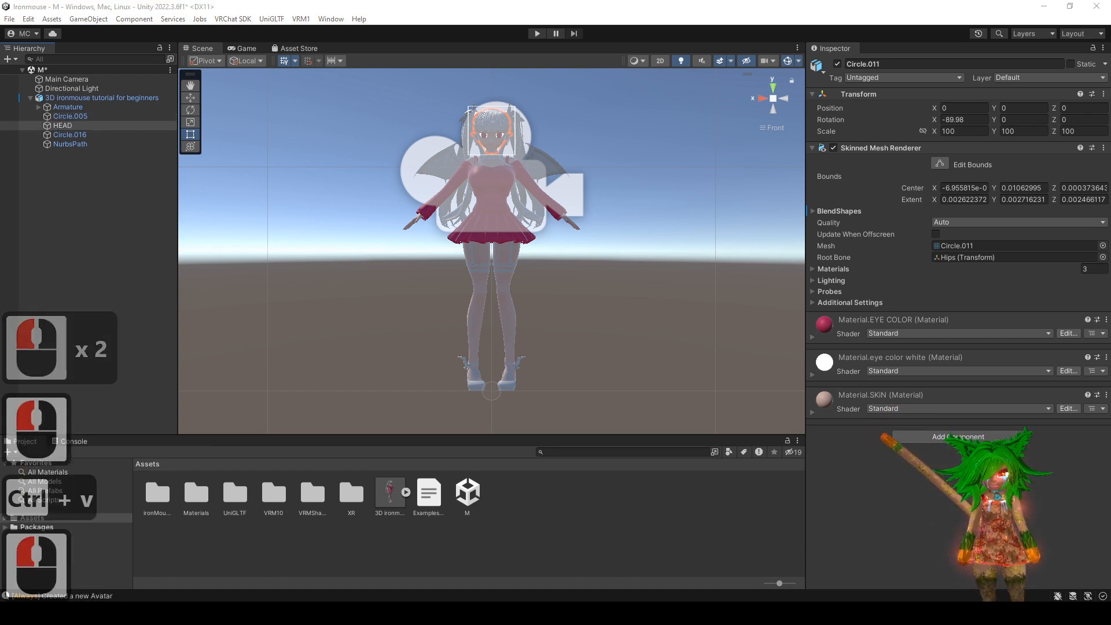
- Rename the avatar's Circle.005 mesh object as BODY
key("ctrl+c")
left_click(78, 135)
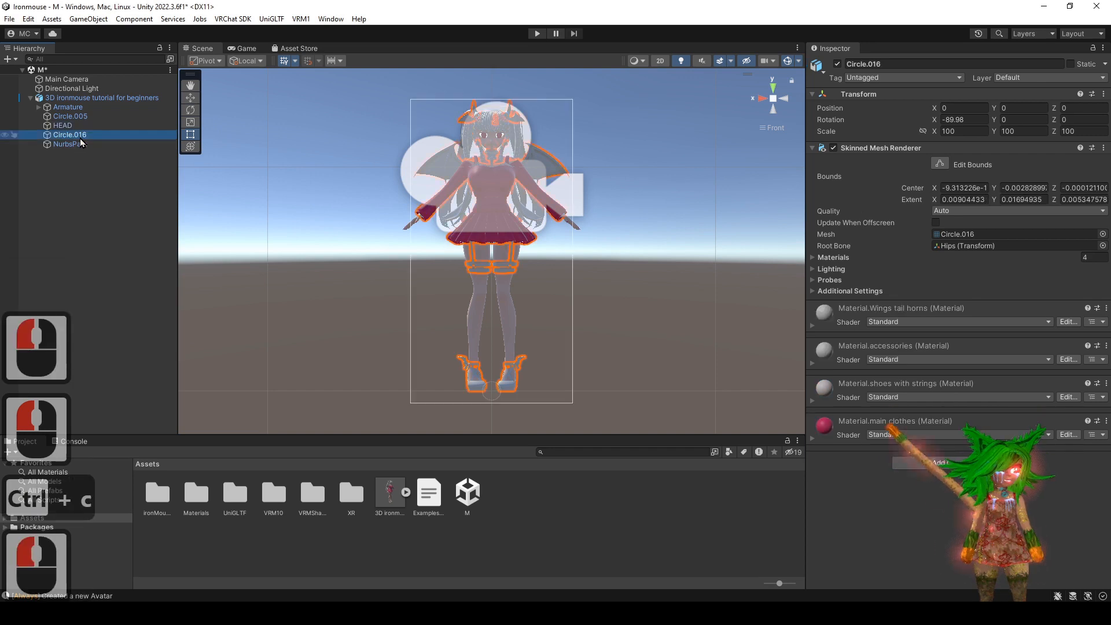
left_click(88, 117)
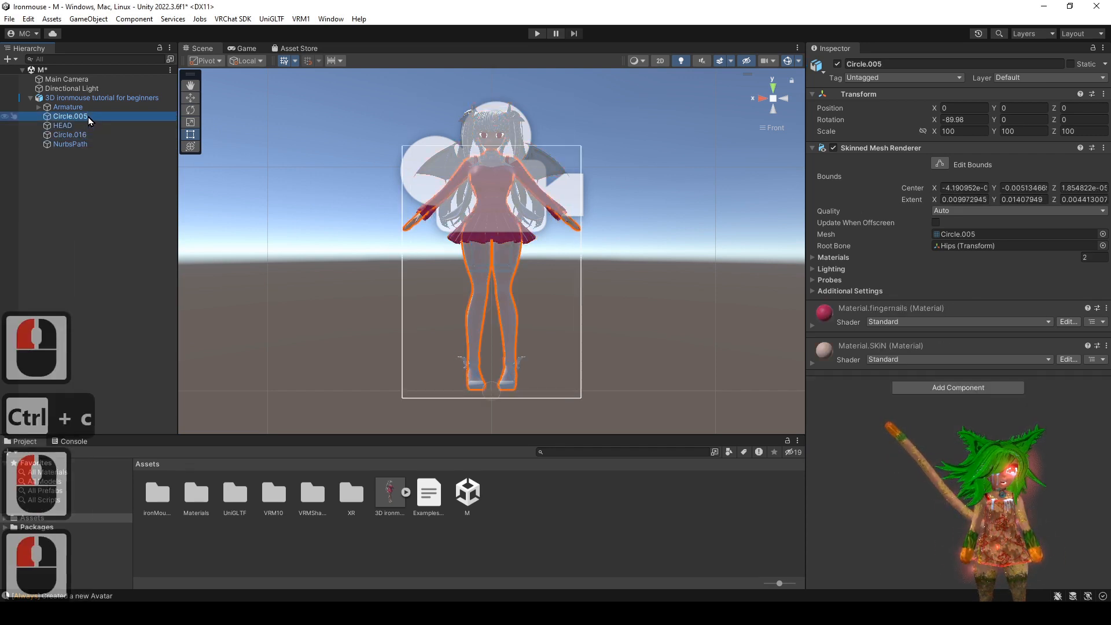
left_click(88, 117)
key("ctrl+v")
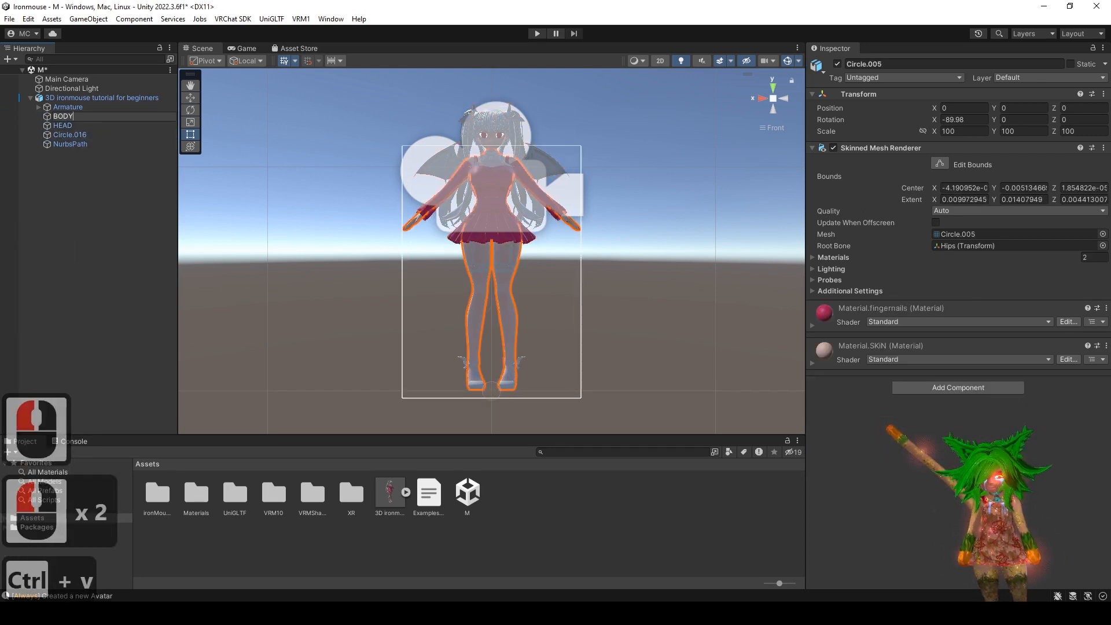
key("alt+Tab")
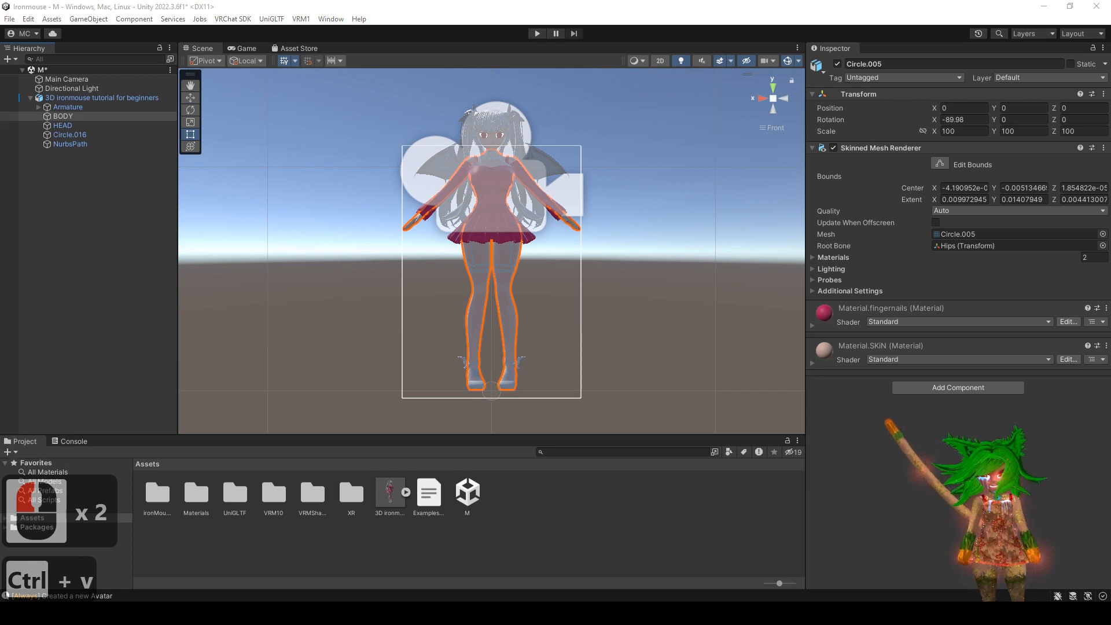
- Rename the avatar's NurbsPath mesh object as HAIR
key("ctrl+c")
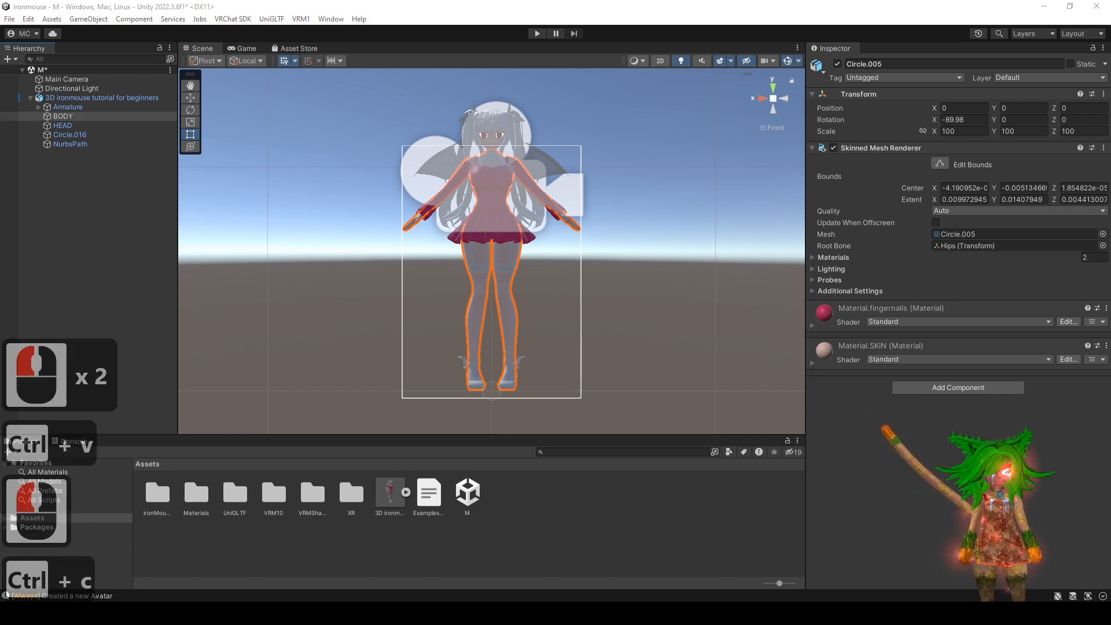
left_click(82, 144)
left_click(82, 144)
key("ctrl+v")
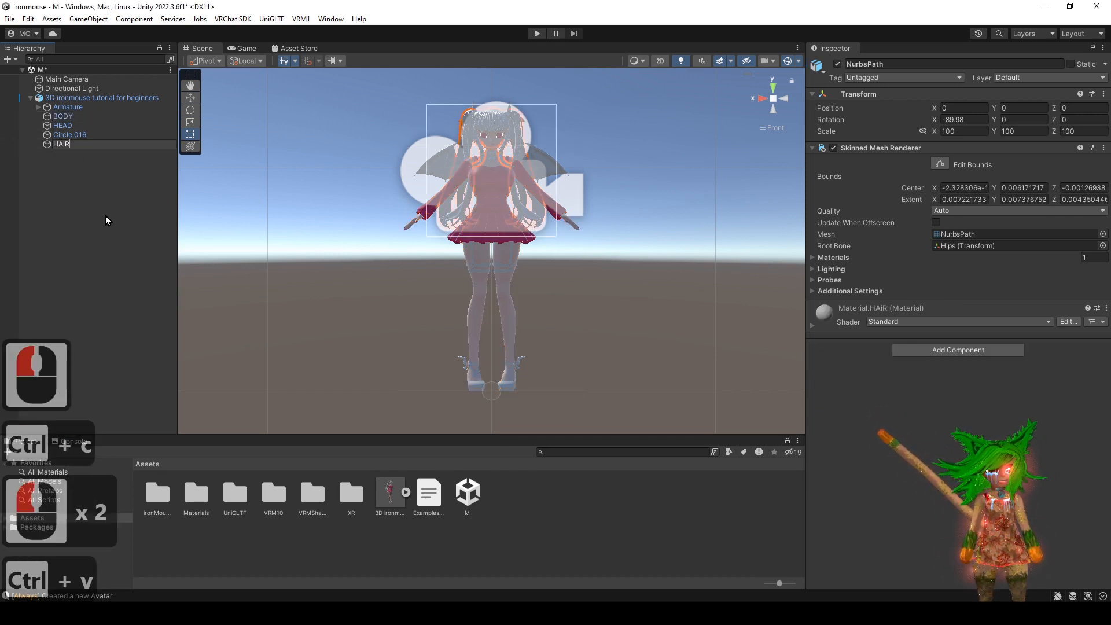
left_click(105, 217)
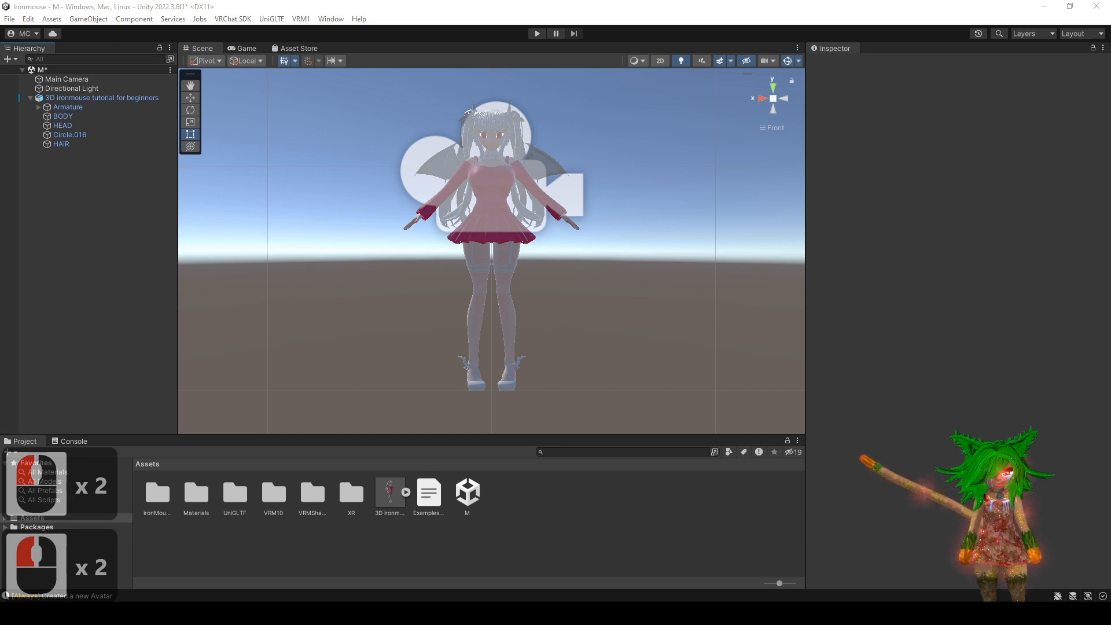
- Rename the avatar's Circle.016 mesh object as dress
key("ctrl+c")
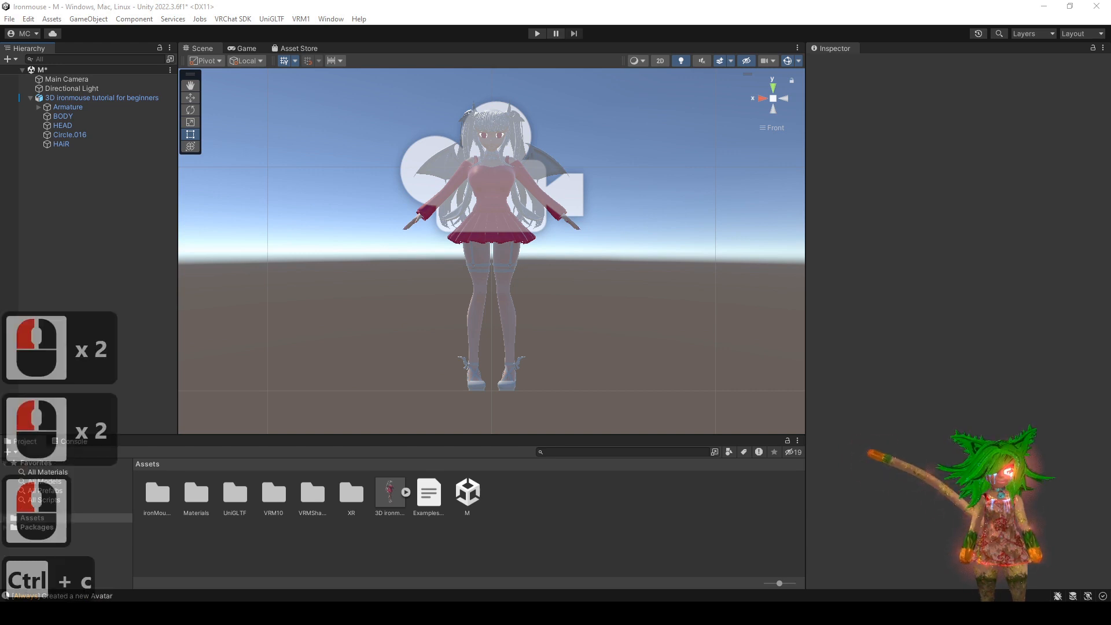
left_click(91, 134)
left_click(91, 135)
key("ctrl+v")
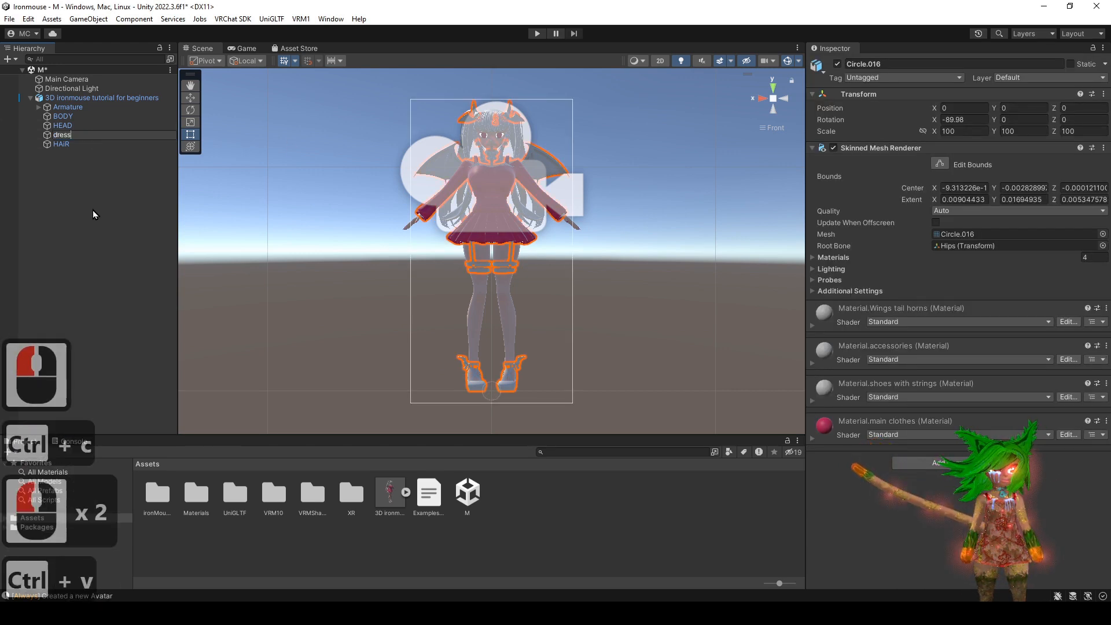
left_click(93, 214)
- Switch the scene view to perspective and examine the whole avatar from slightly above
left_click(775, 100)
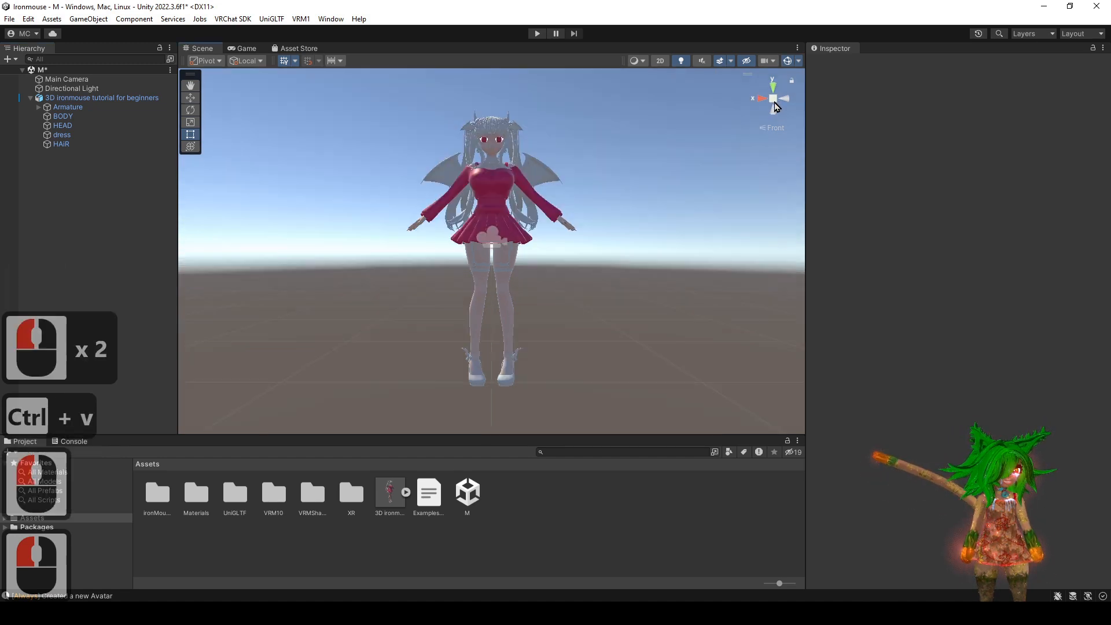
left_click_drag(628, 147, 557, 211, "alt")
middle_click_drag(556, 212, 558, 219, "alt")
right_click_drag(558, 219, 570, 293, "alt")
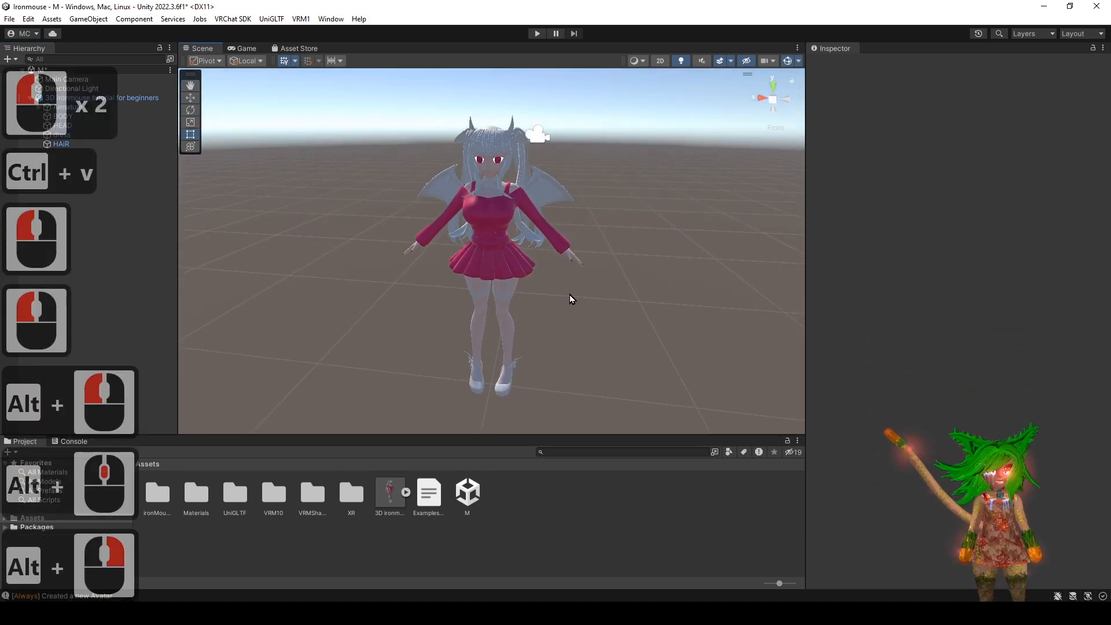
left_click_drag(569, 294, 577, 224, "alt")
right_click_drag(577, 224, 578, 267, "alt")
middle_click_drag(578, 267, 582, 271, "alt")
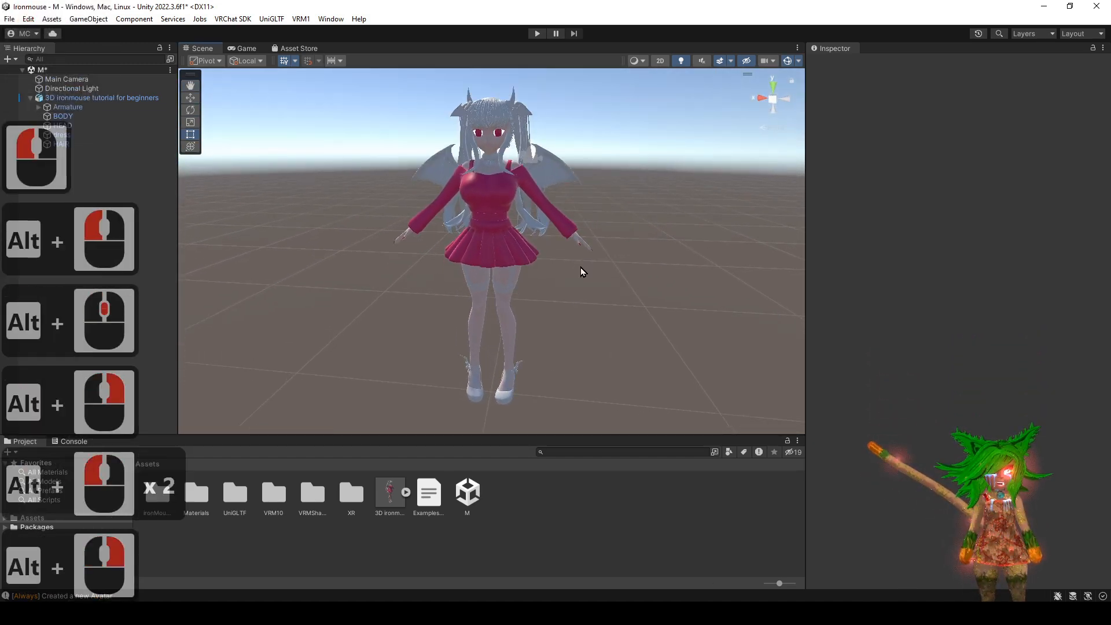
right_click_drag(583, 271, 586, 285, "alt")
left_click_drag(585, 286, 593, 264, "alt")
middle_click_drag(593, 264, 587, 274, "alt")
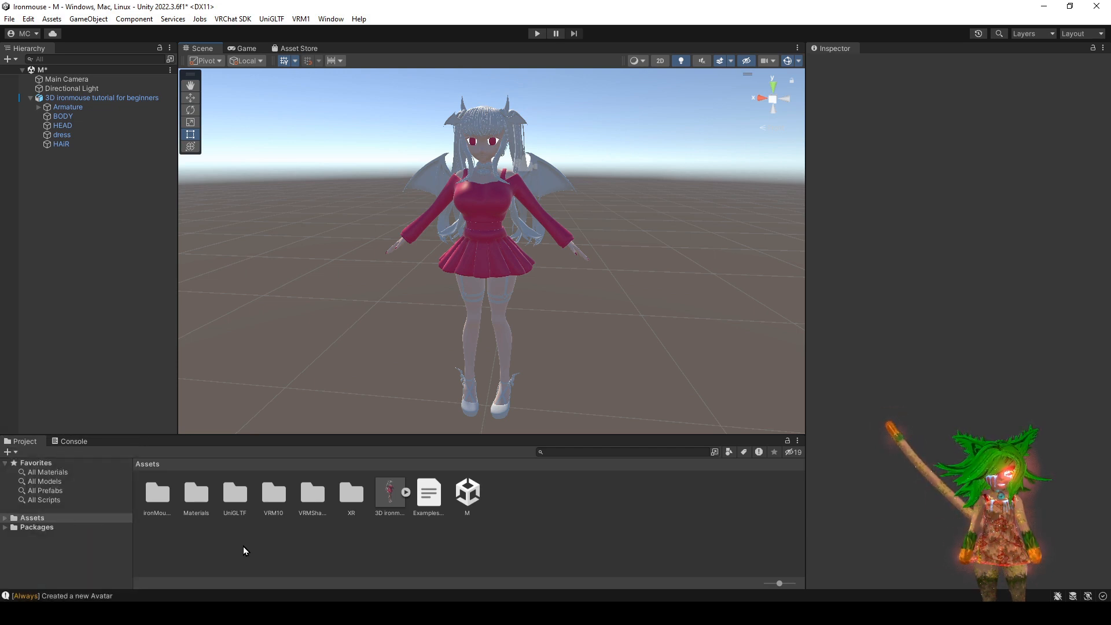
- Open the ironMouse textures folder in the project assets and close the stray image viewer window
left_click(159, 494)
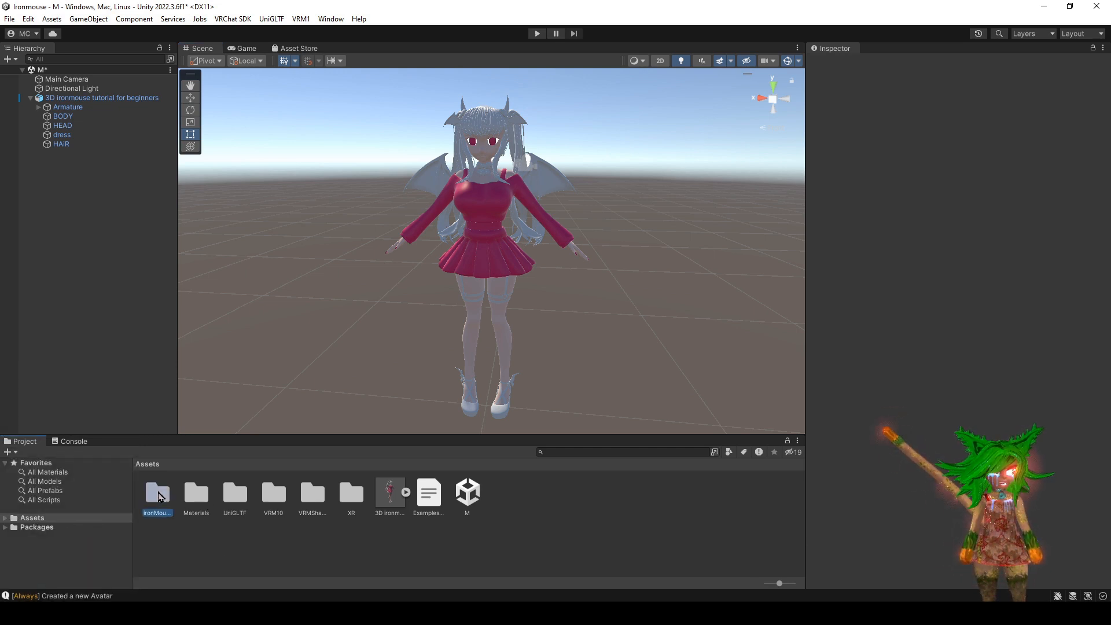
left_click(161, 497)
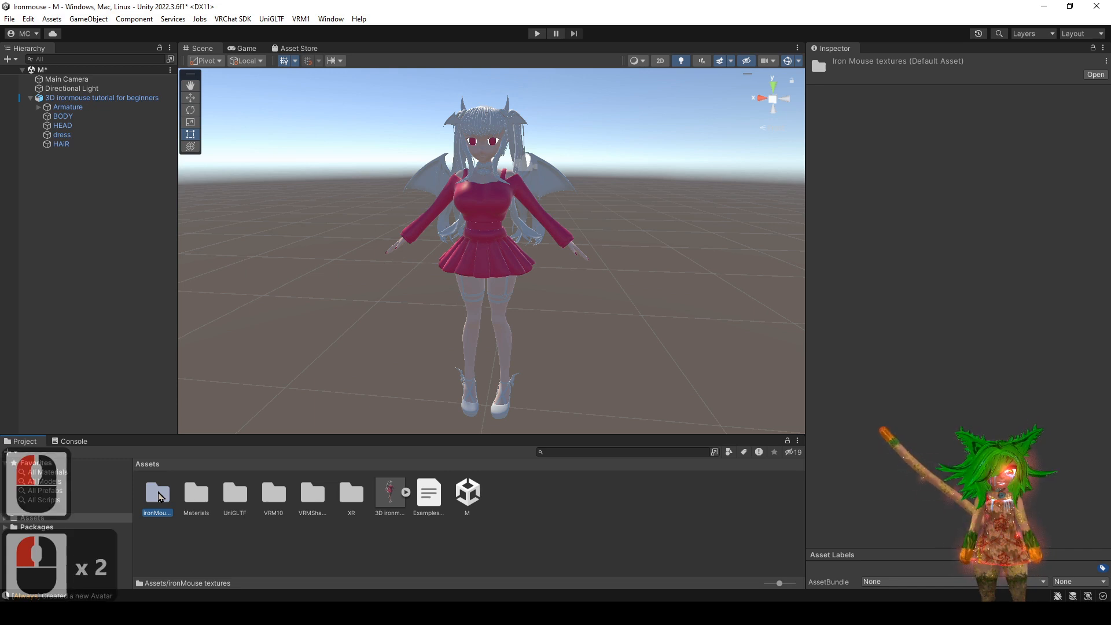
double_click(168, 500)
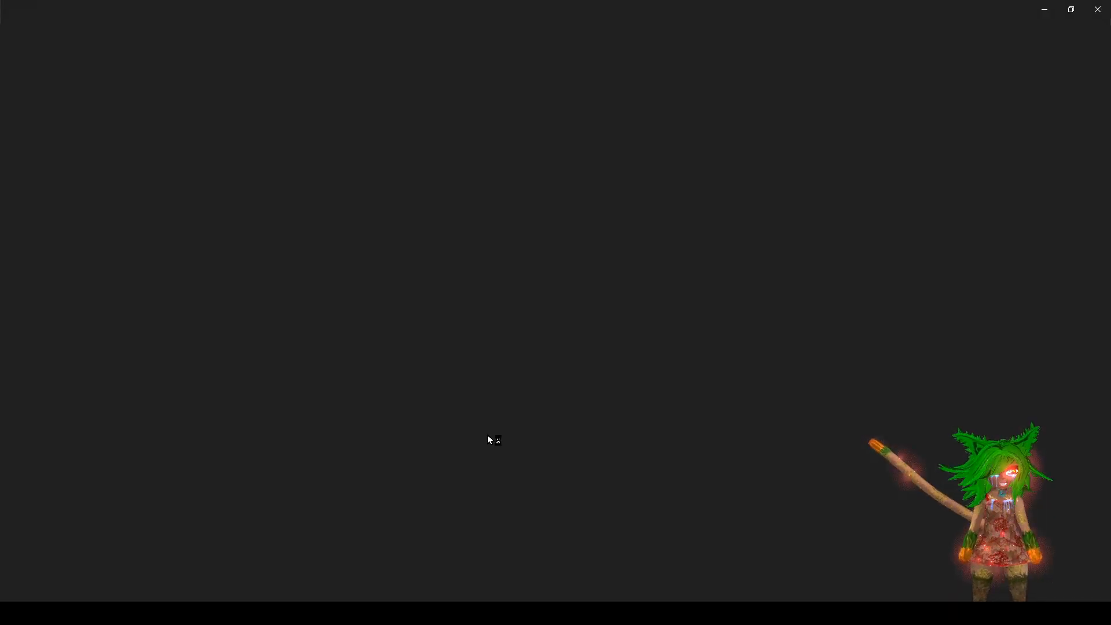
left_click(1098, 9)
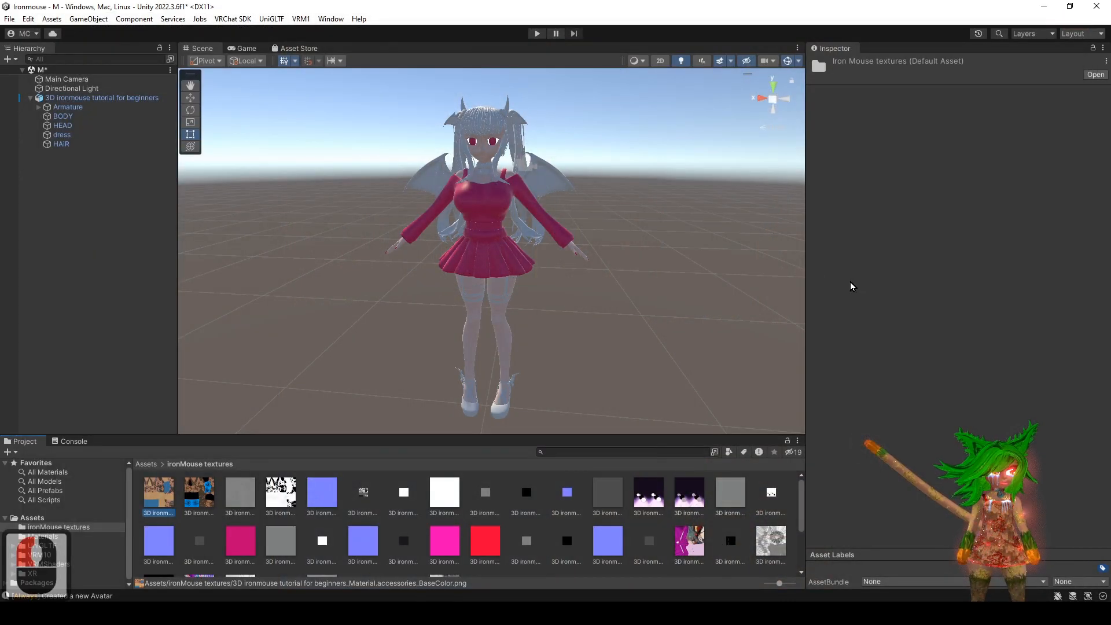
- Make the asset thumbnails slightly smaller and look through the textures in the ironMouse textures folder
scroll(646, 512, "down", 6)
scroll(676, 503, "up", 2)
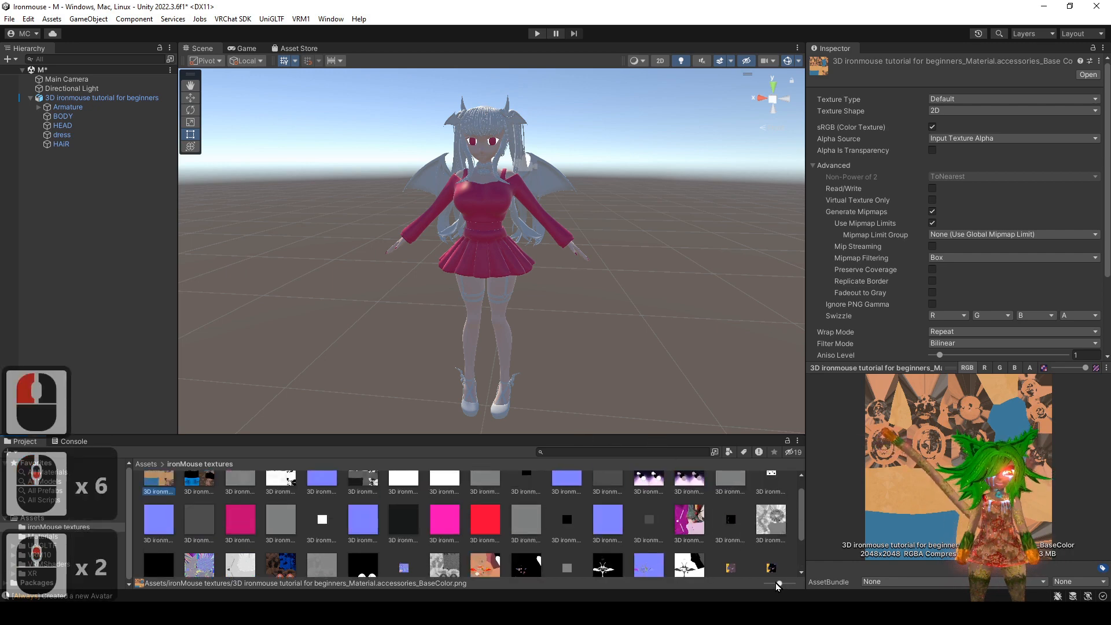
left_click_drag(779, 584, 774, 587)
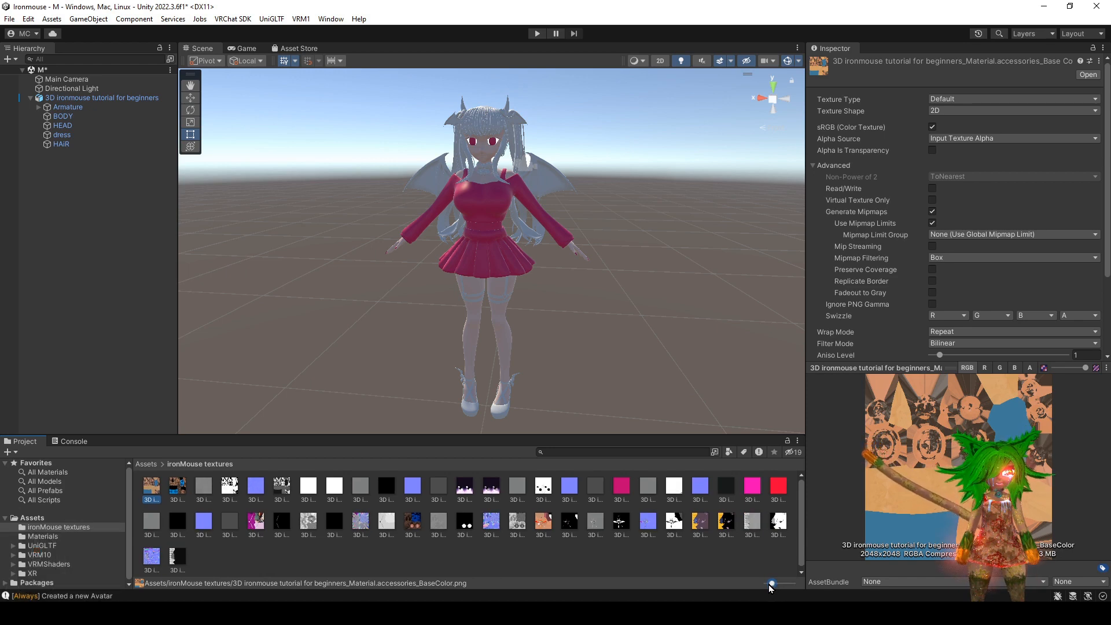
left_click_drag(770, 585, 776, 586)
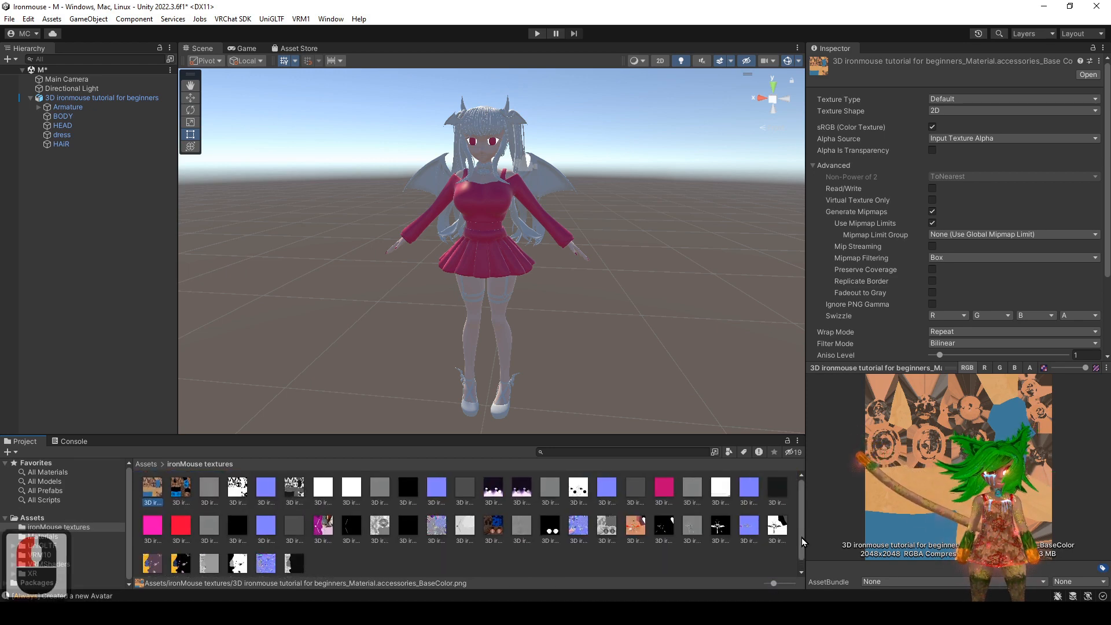
left_click_drag(773, 586, 777, 586)
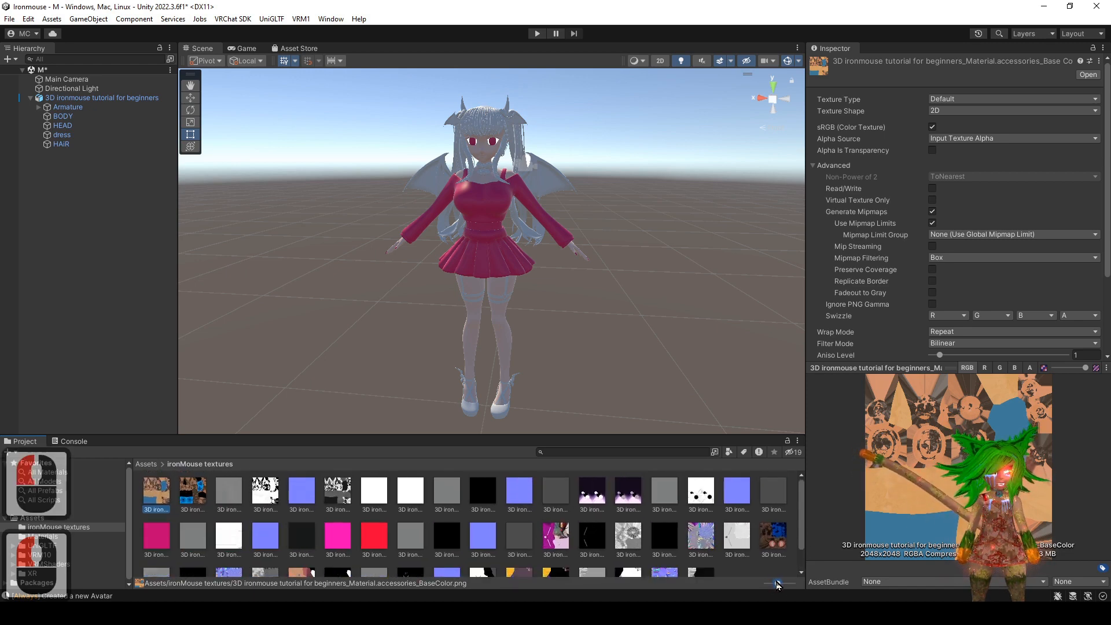
scroll(712, 568, "down", 2)
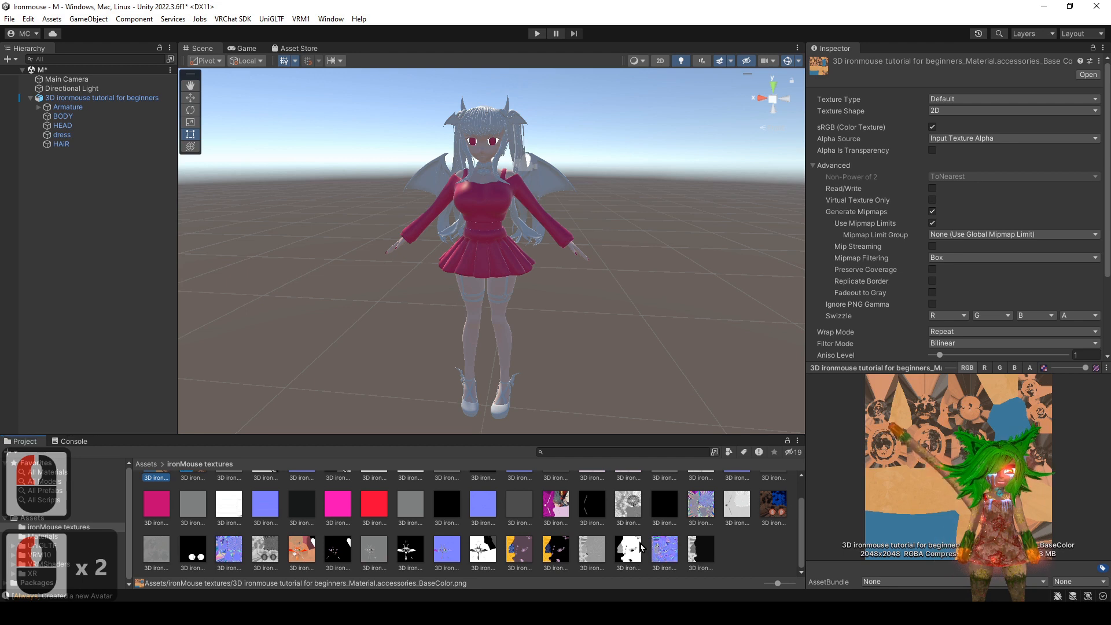
- Examine the compression and max size options of the Wings tail horns Metallic texture
left_click(629, 548)
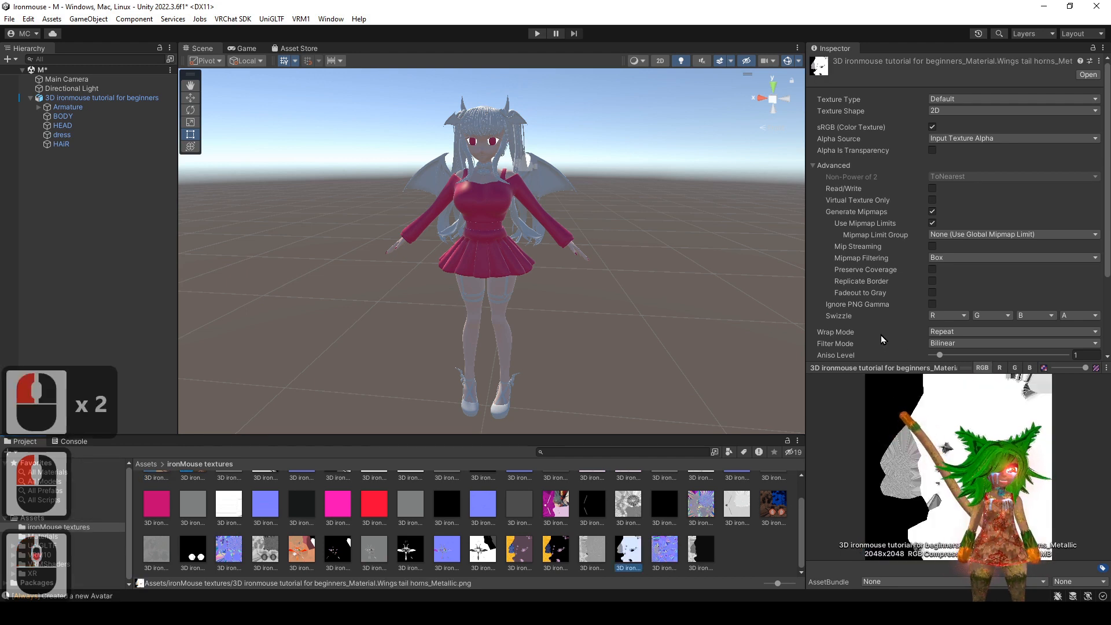
scroll(873, 332, "down", 9)
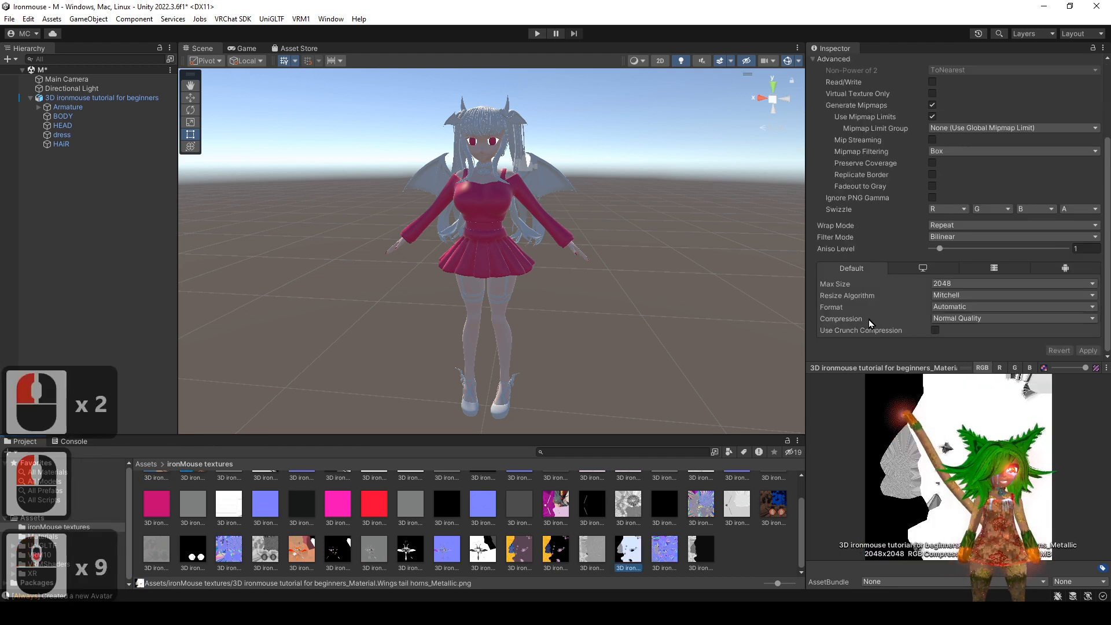
left_click(966, 320)
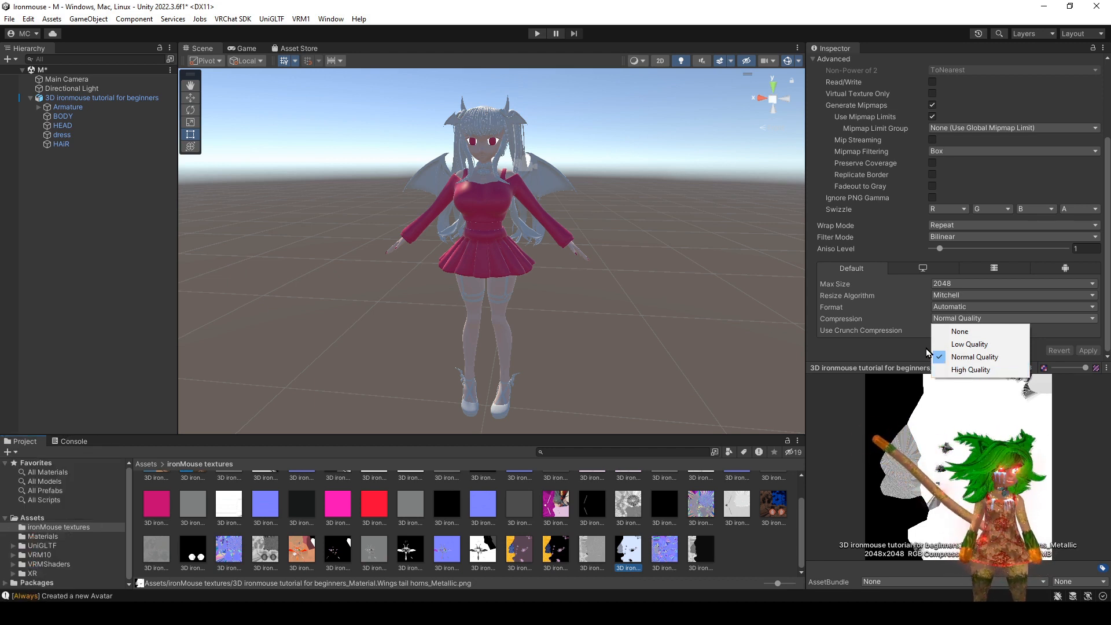
left_click(907, 354)
left_click(978, 285)
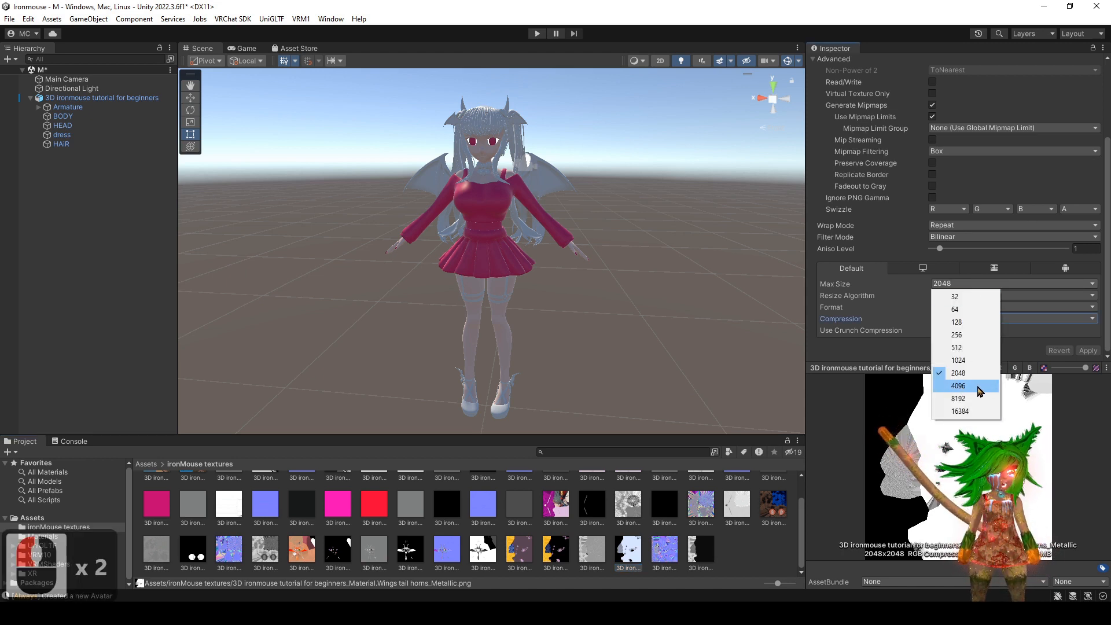
left_click(901, 354)
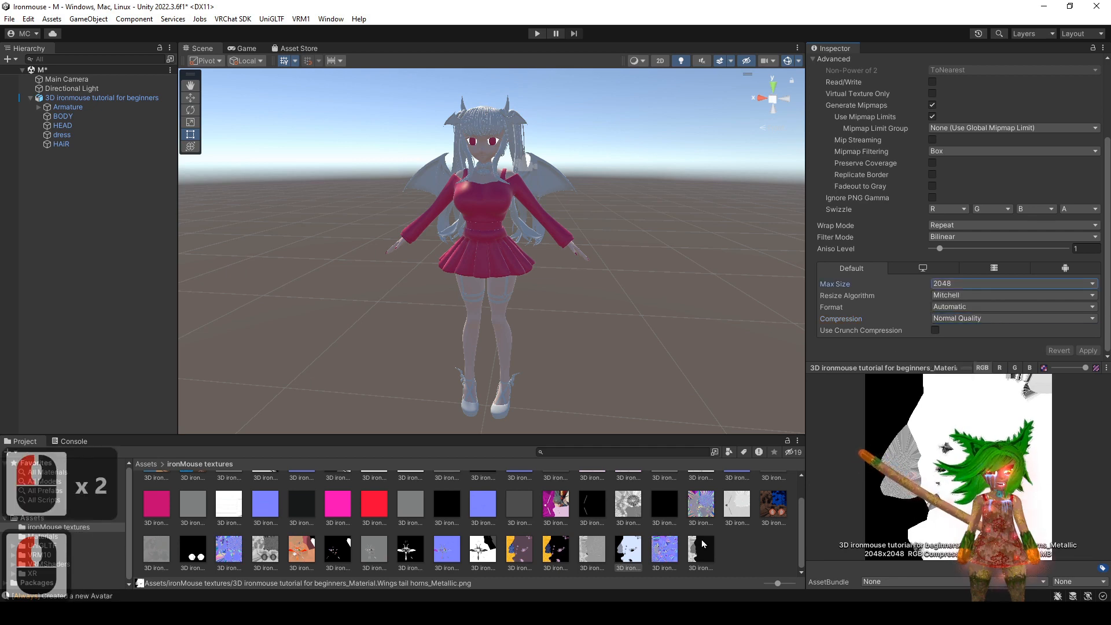
- Enlarge the asset browser area and select every texture in the ironMouse textures folder
left_click_drag(685, 435, 672, 403)
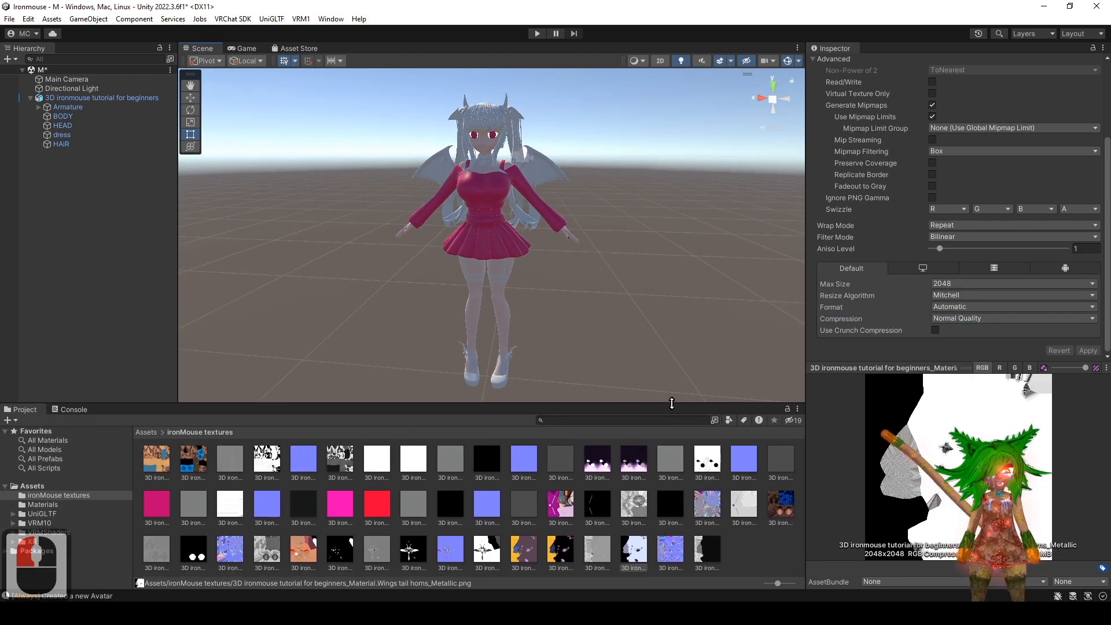
left_click(712, 551)
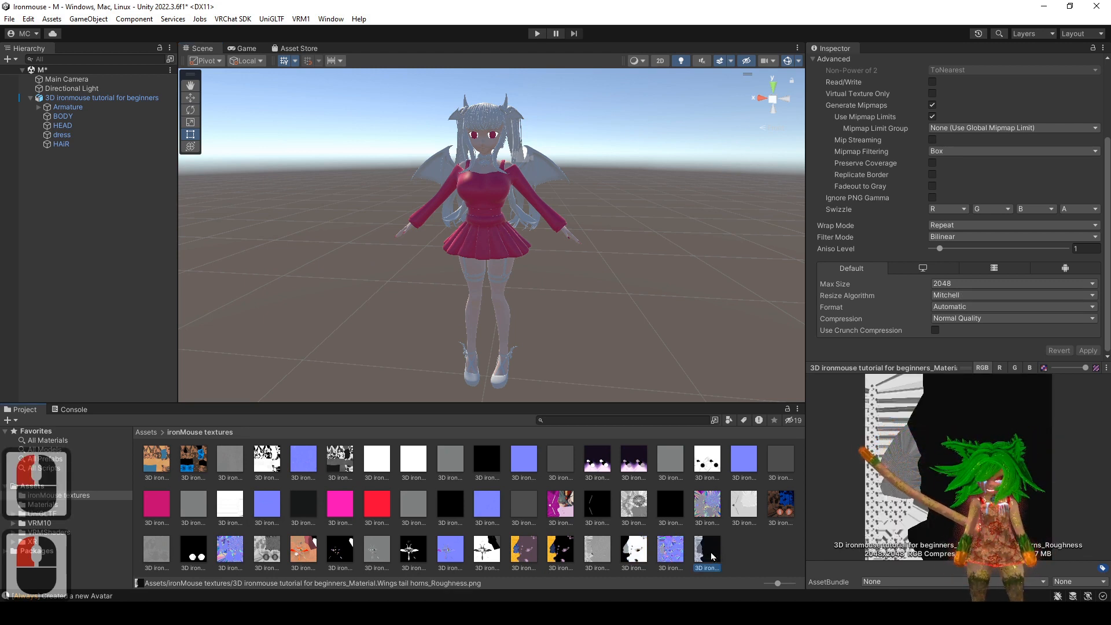
left_click(163, 466, "shift")
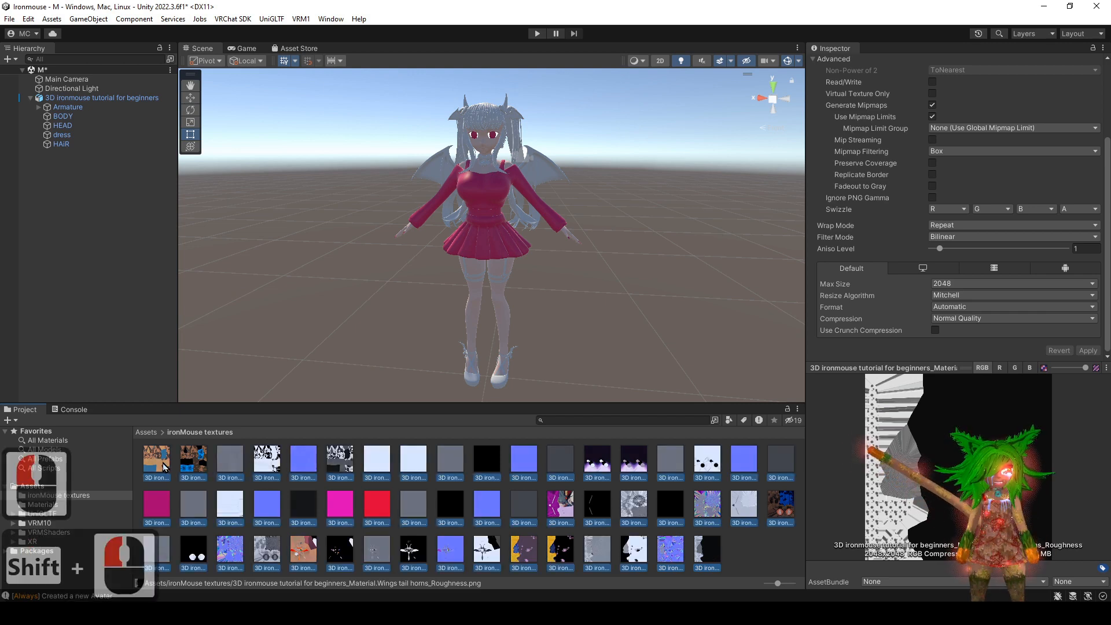
scroll(890, 168, "up", 2)
scroll(890, 168, "down", 2)
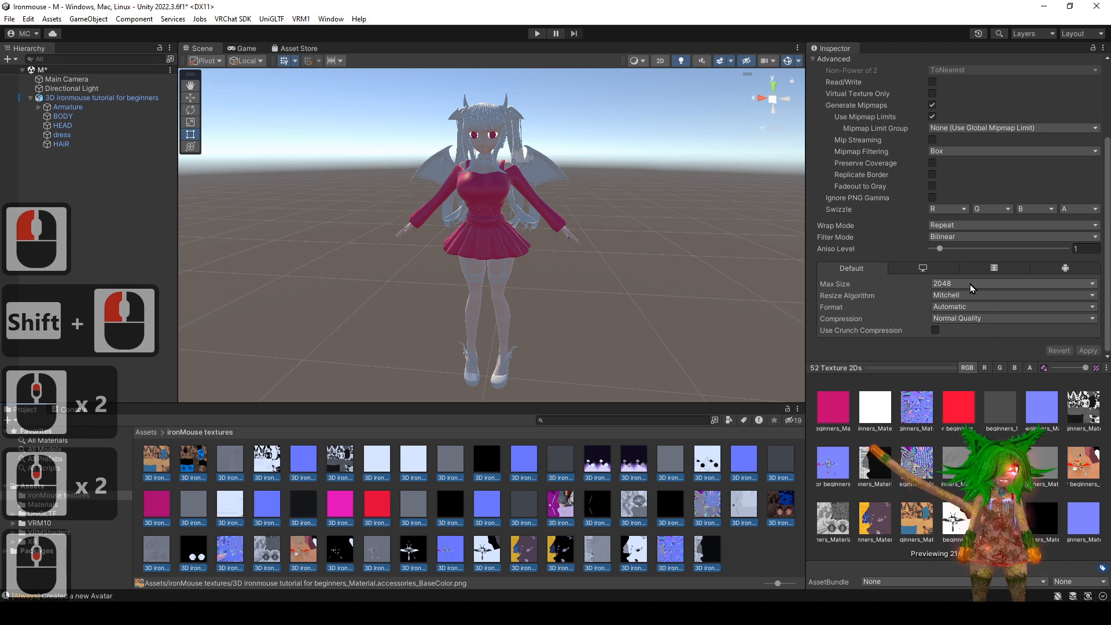
- Set the selected textures' max size to 4096 and compression to High Quality, and apply the import settings
left_click(972, 284)
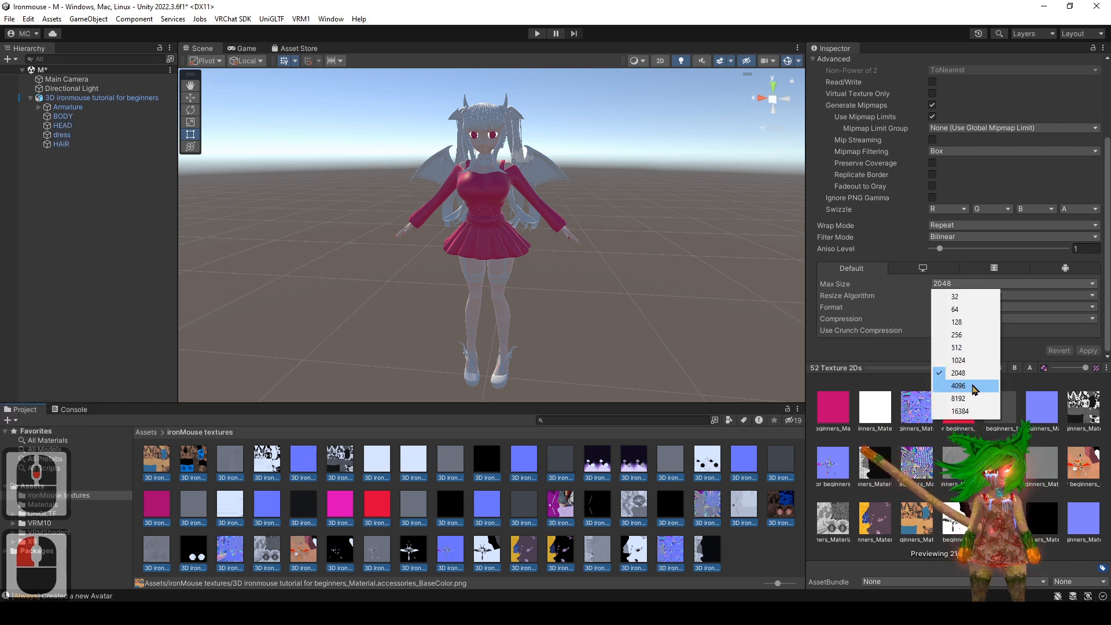
left_click(974, 386)
left_click(964, 319)
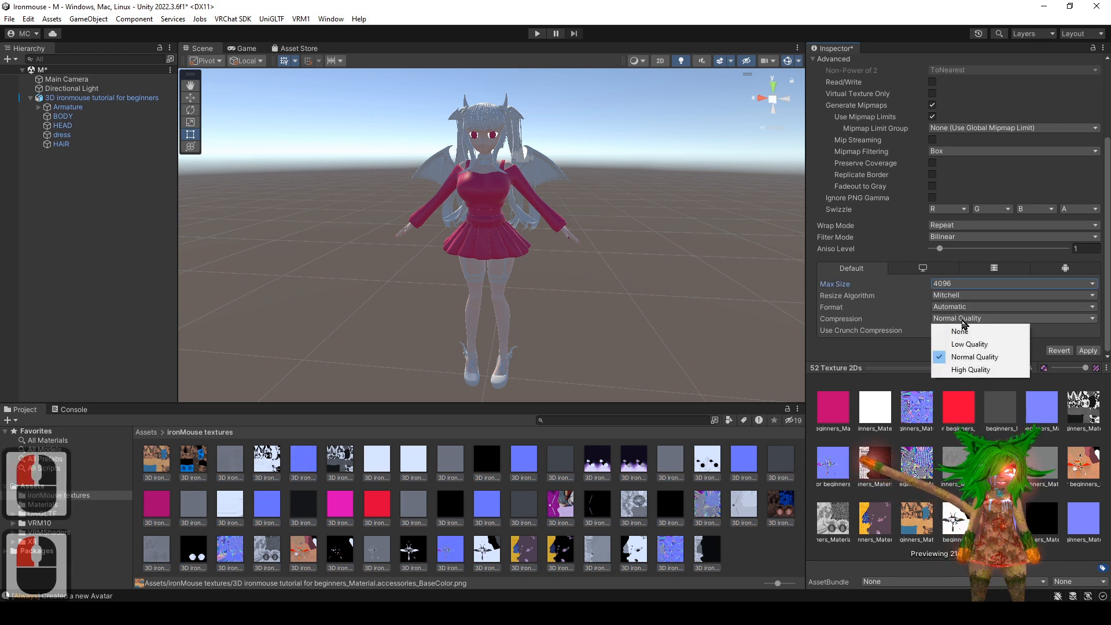
left_click(970, 370)
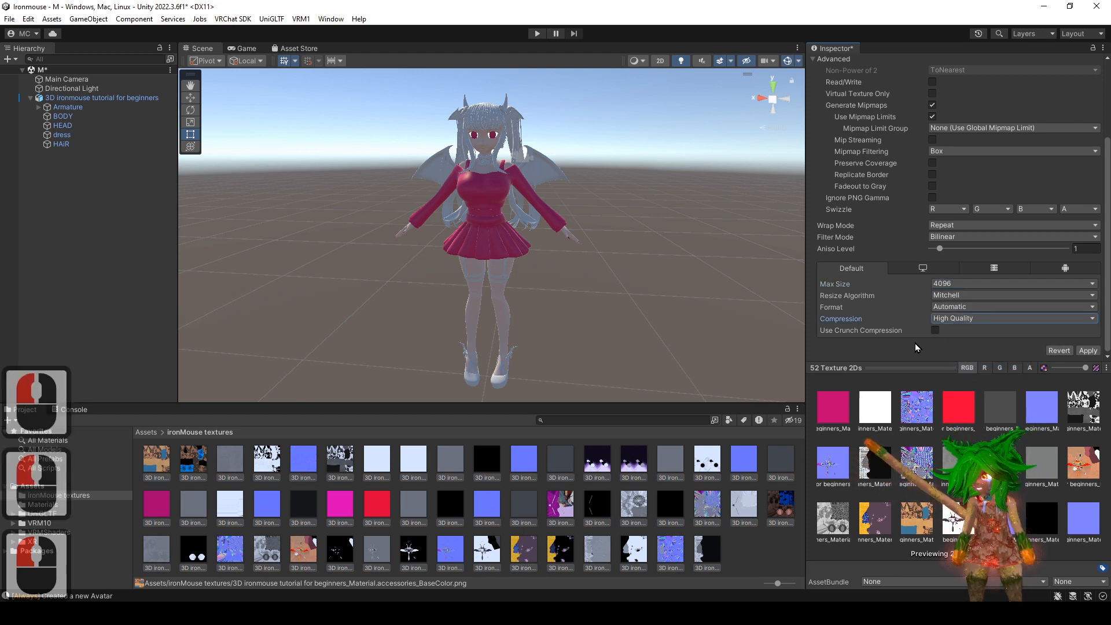
scroll(915, 344, "down", 7)
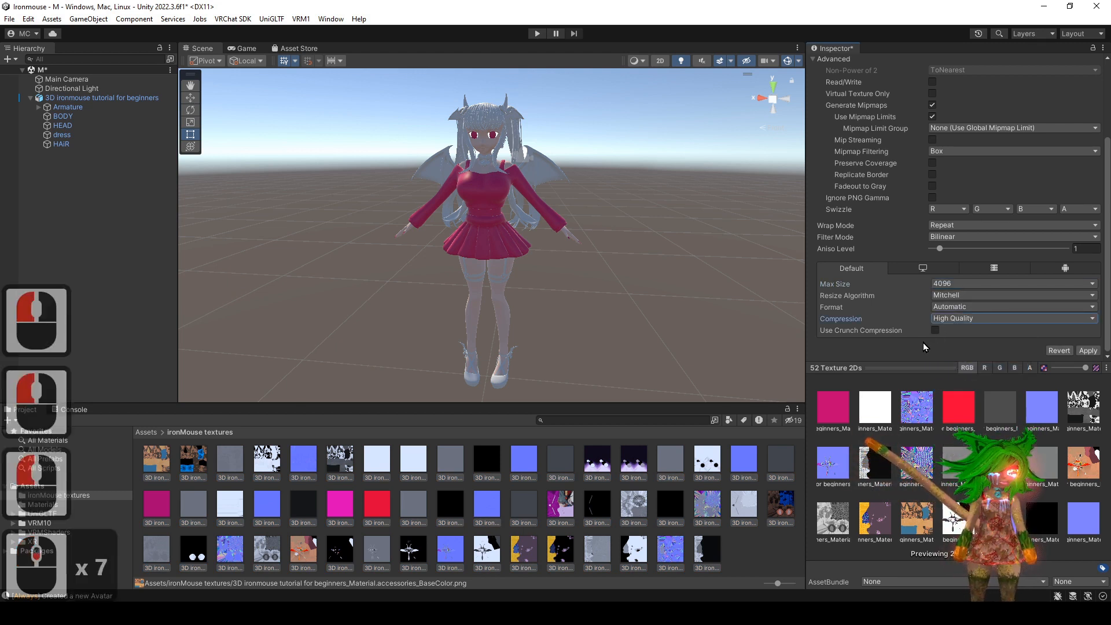
left_click(1089, 351)
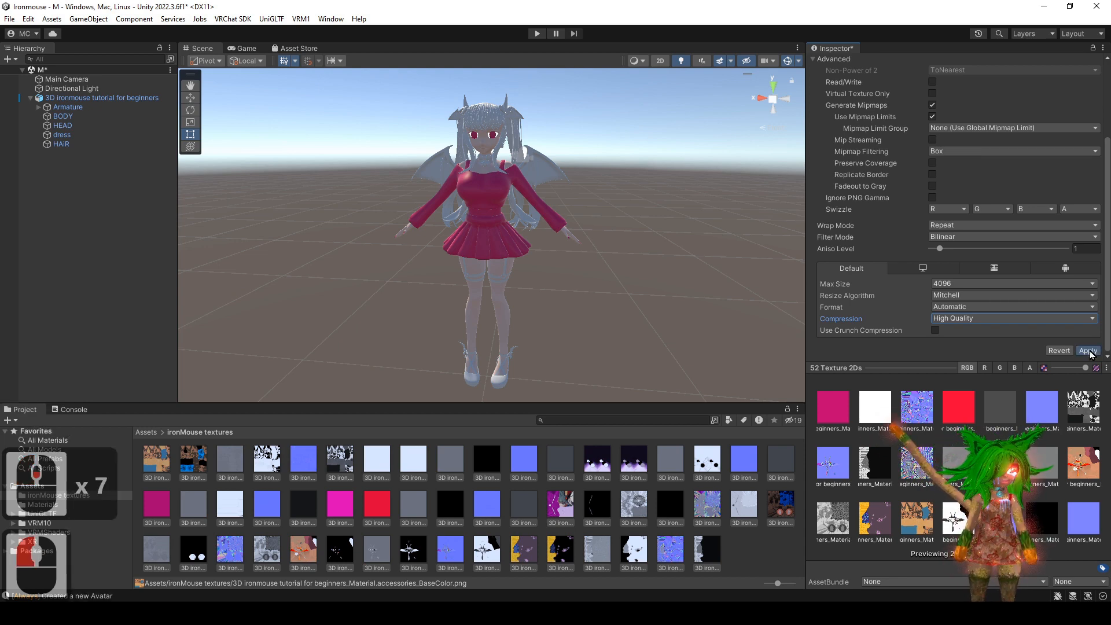
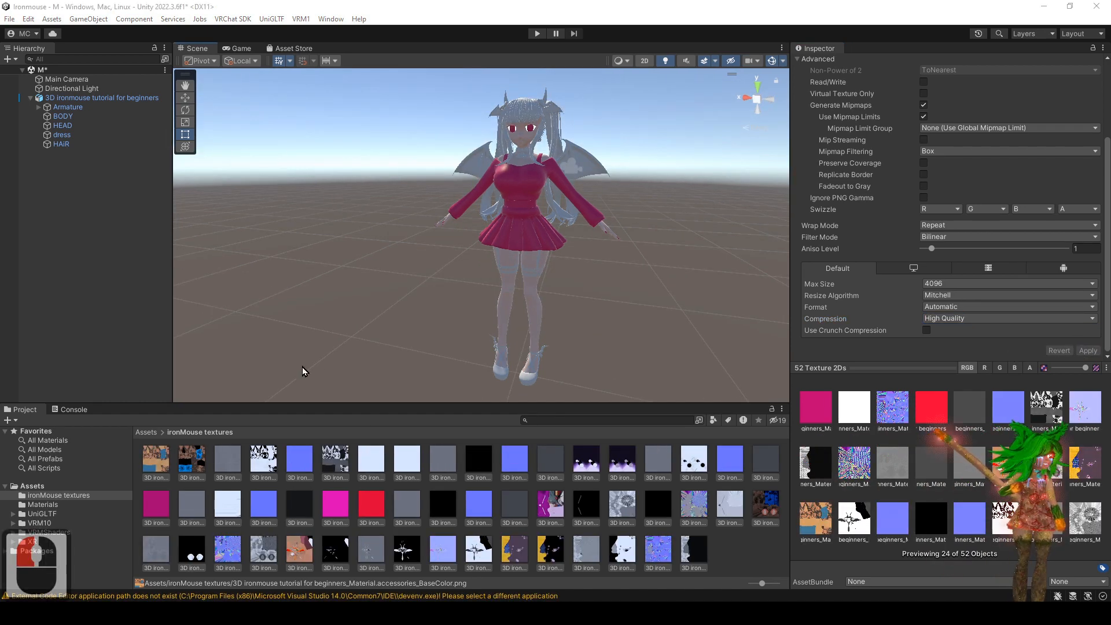
left_click(880, 362)
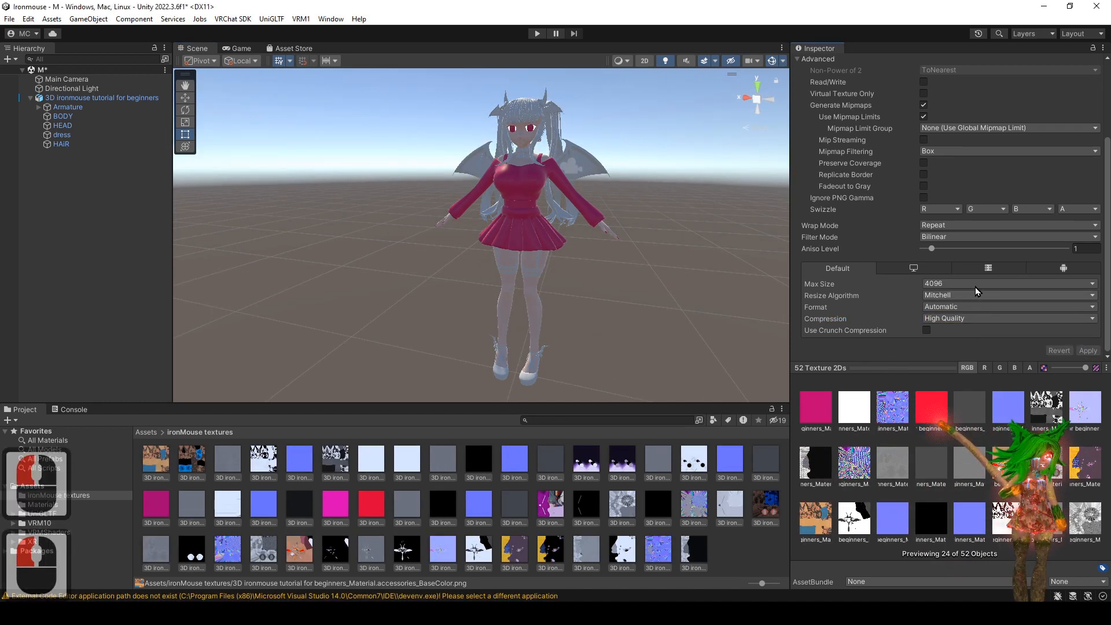
- Select the dress object and expand the settings of its main clothes material
left_click(117, 136)
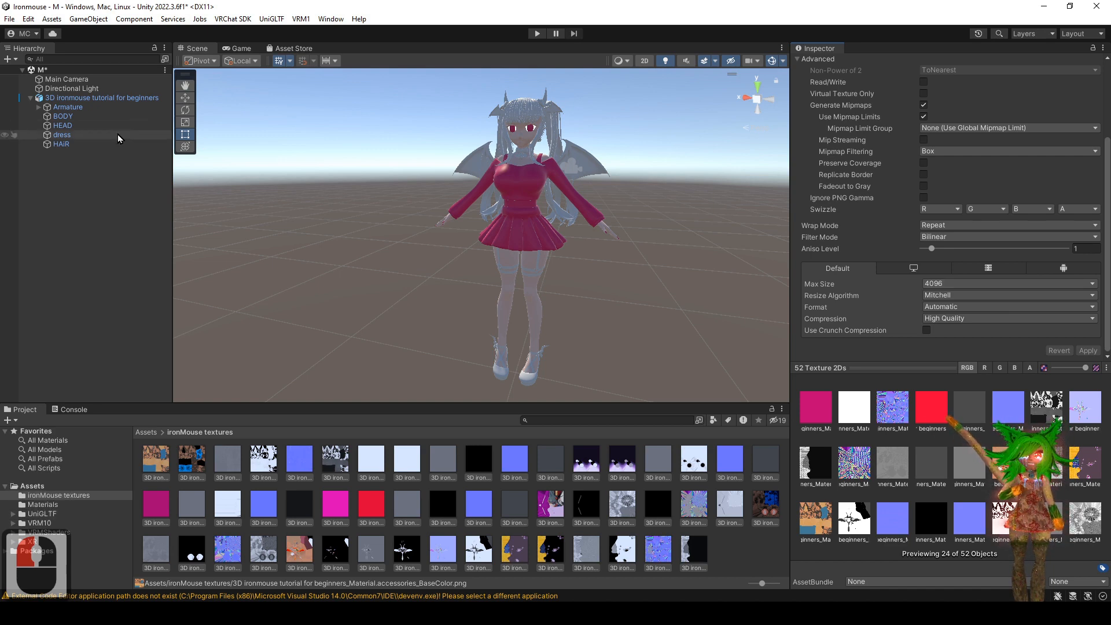
right_click_drag(717, 204, 571, 566, "alt")
left_click_drag(625, 376, 492, 278, "alt")
middle_click_drag(492, 278, 432, 340)
right_click_drag(431, 339, 452, 298, "alt")
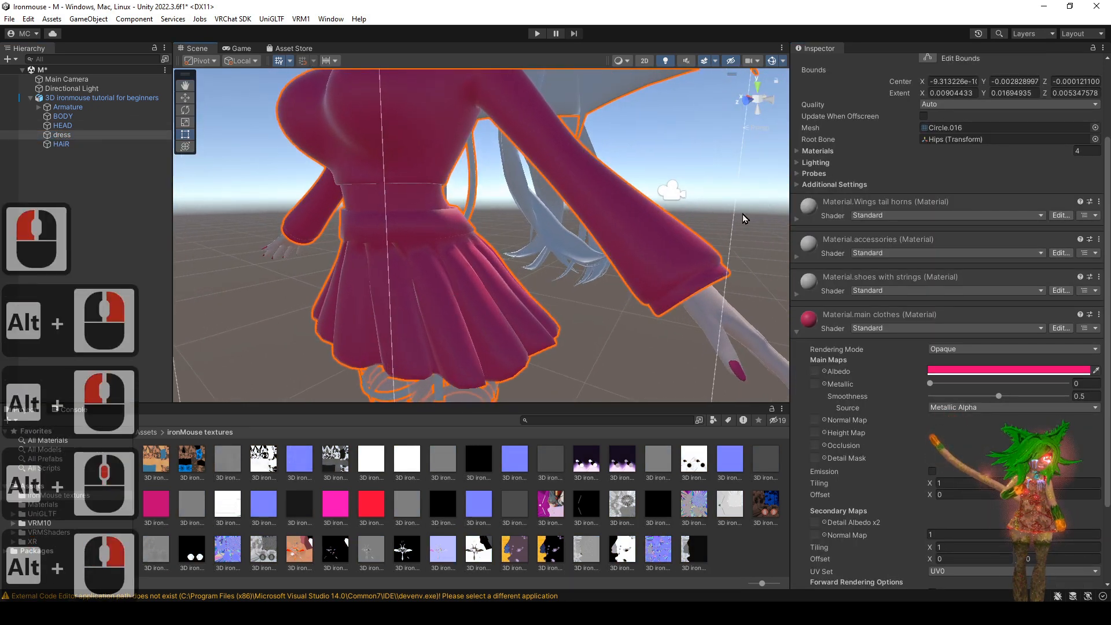
left_click(797, 334)
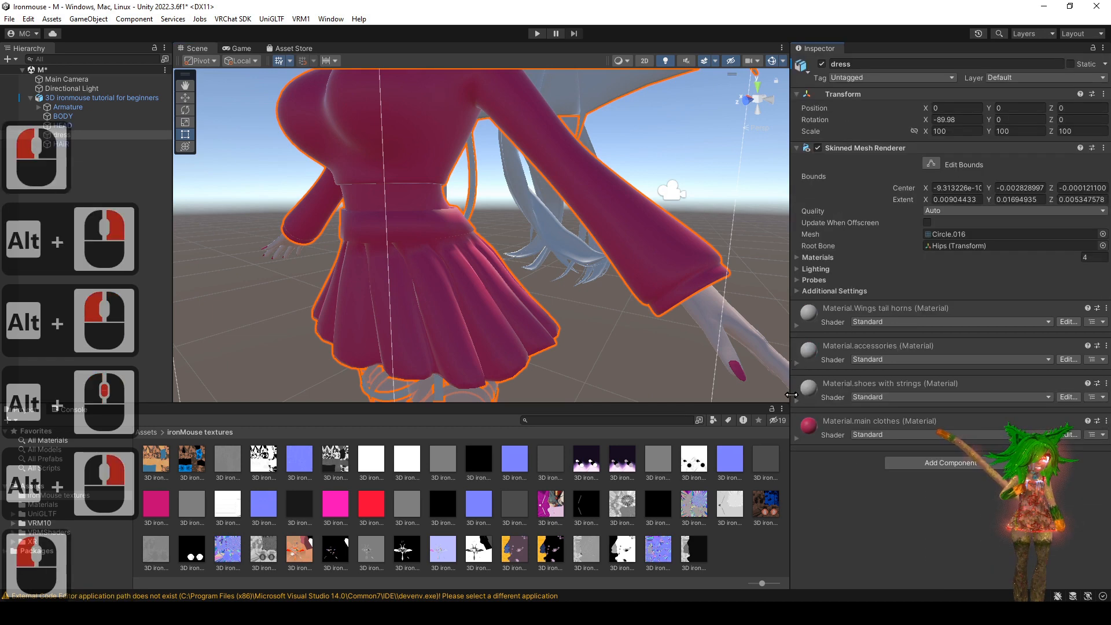
left_click(801, 441)
scroll(907, 311, "down", 4)
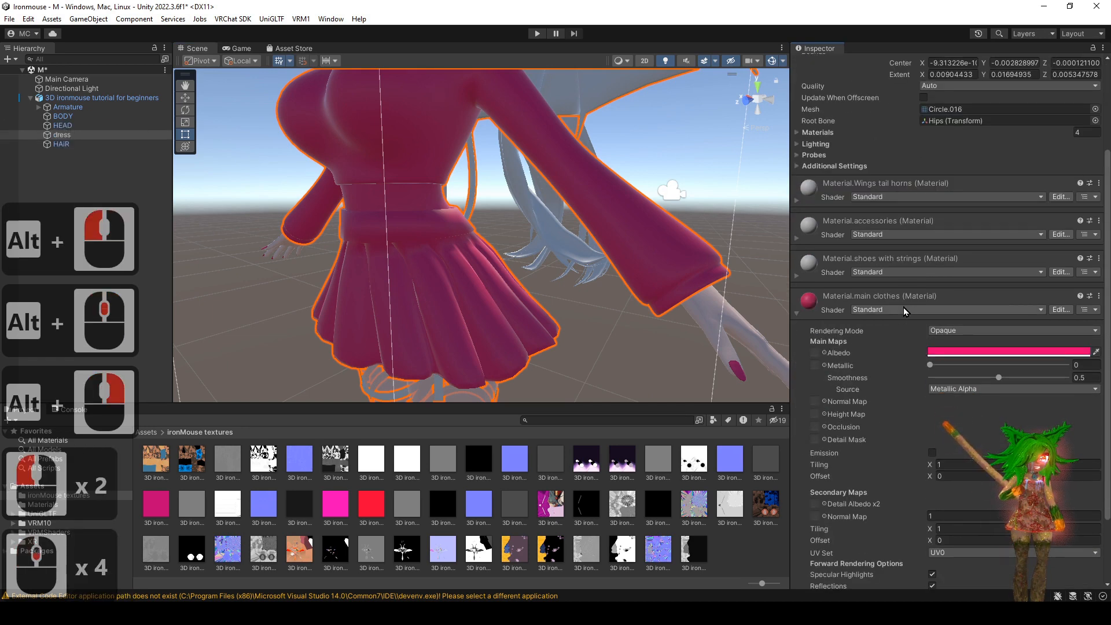
- Switch the main clothes material's shader to VRM10/MToon10
left_click(872, 312)
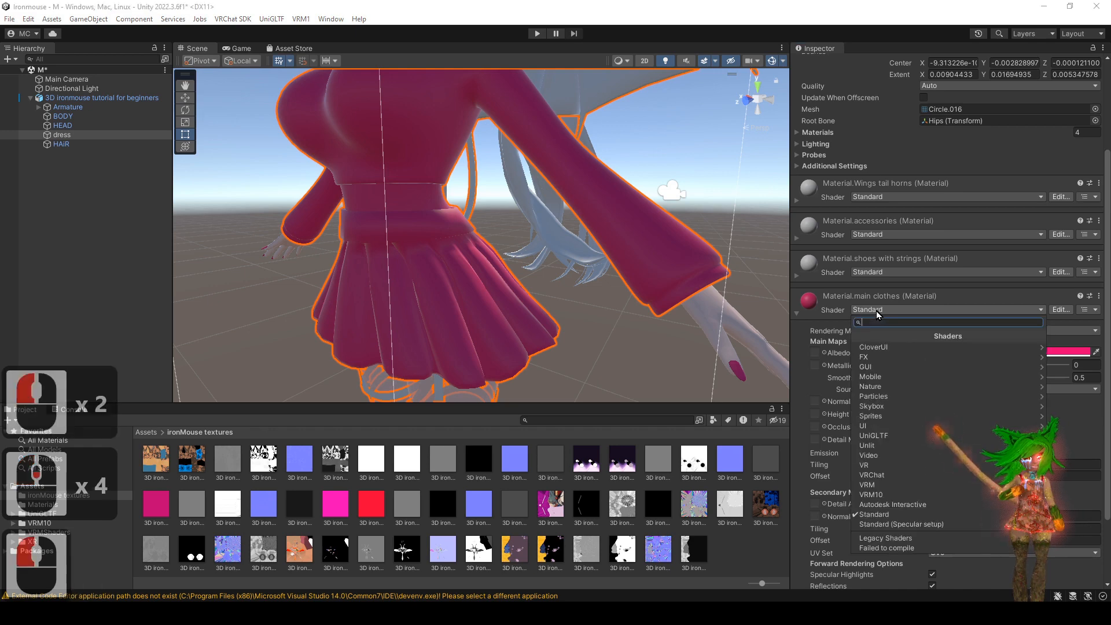
left_click(891, 495)
left_click(901, 349)
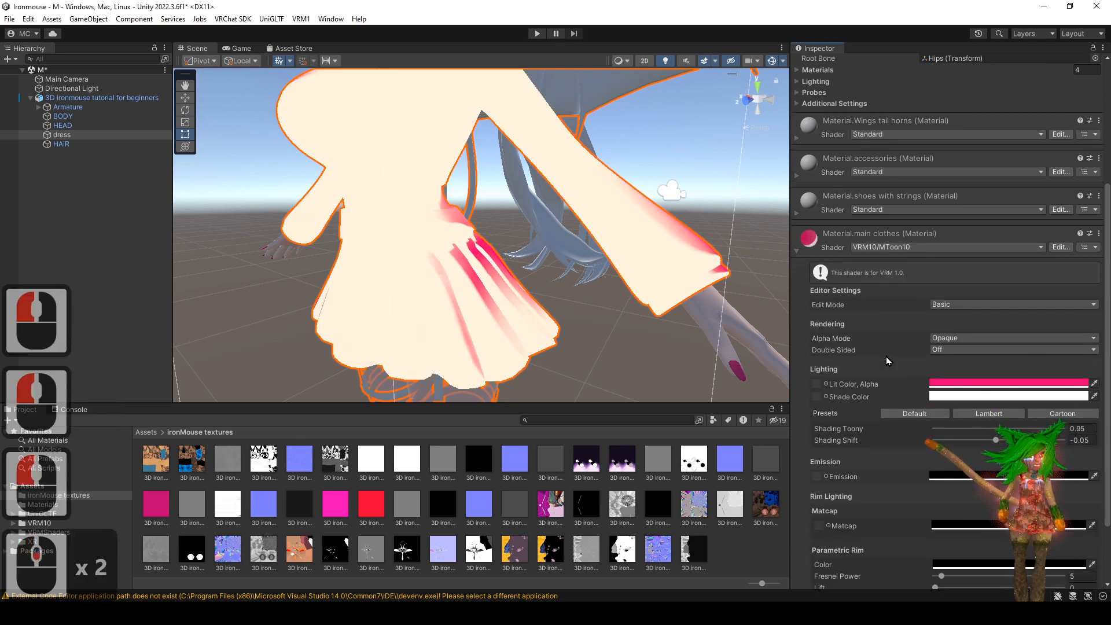
- Set the main clothes material to Advanced edit mode and Transparent alpha mode, with transparent ZWrite and Double Sided on
left_click(961, 305)
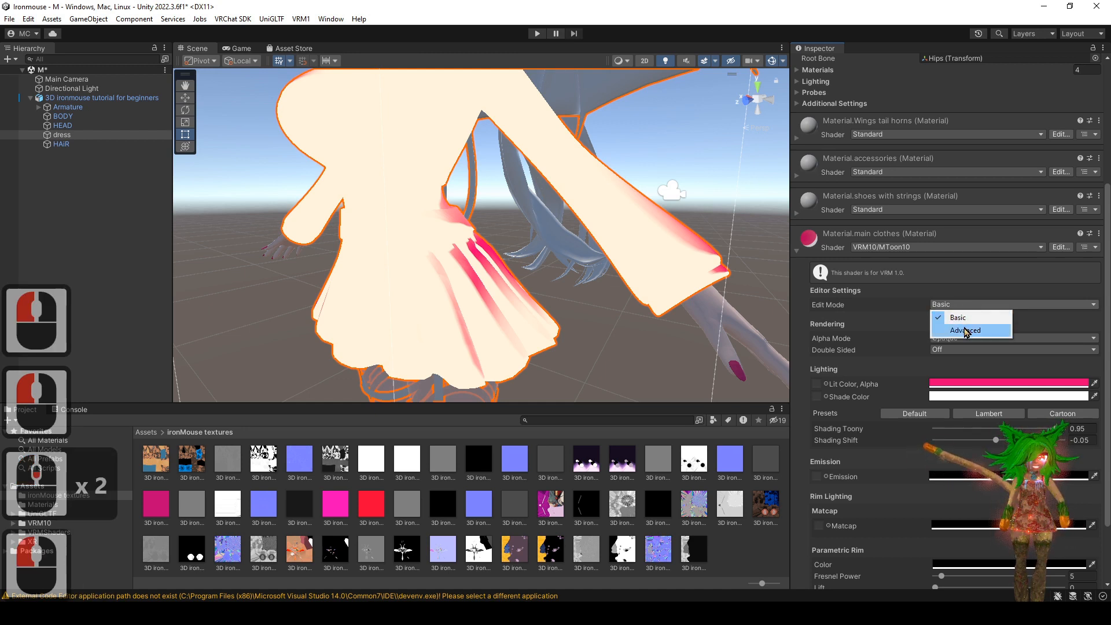
left_click(960, 331)
left_click(958, 340)
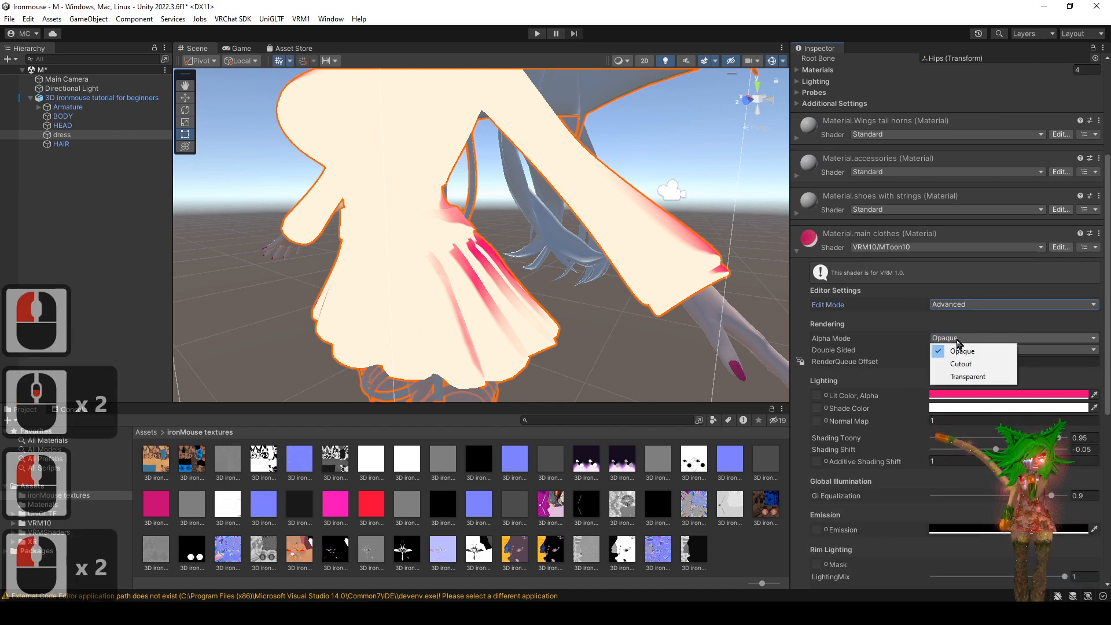
left_click(968, 376)
left_click(966, 350)
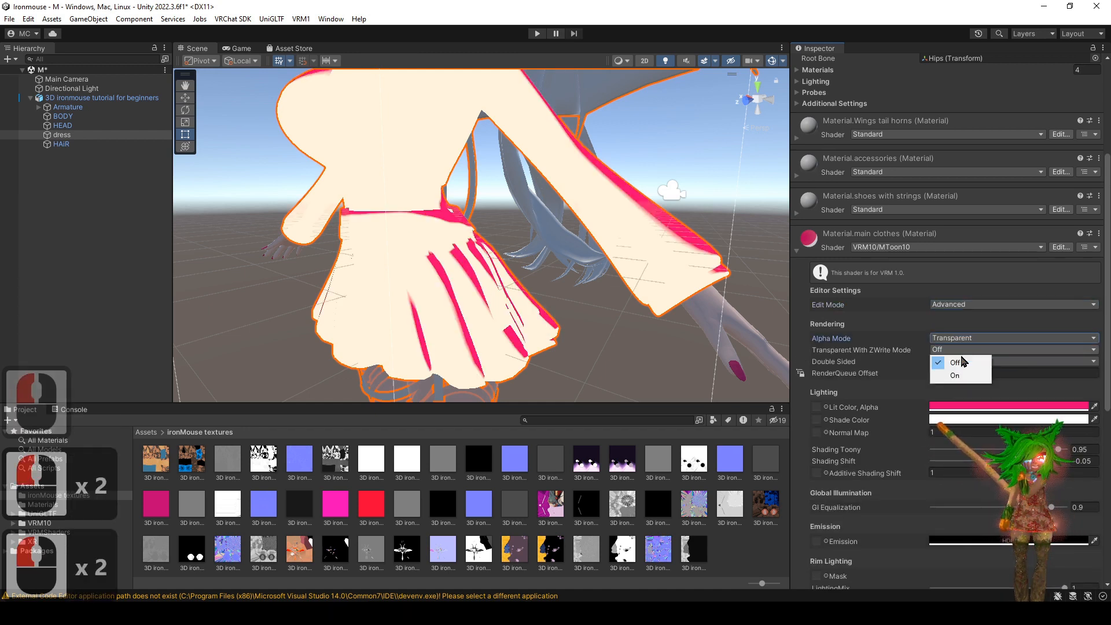
left_click(958, 377)
left_click(960, 387)
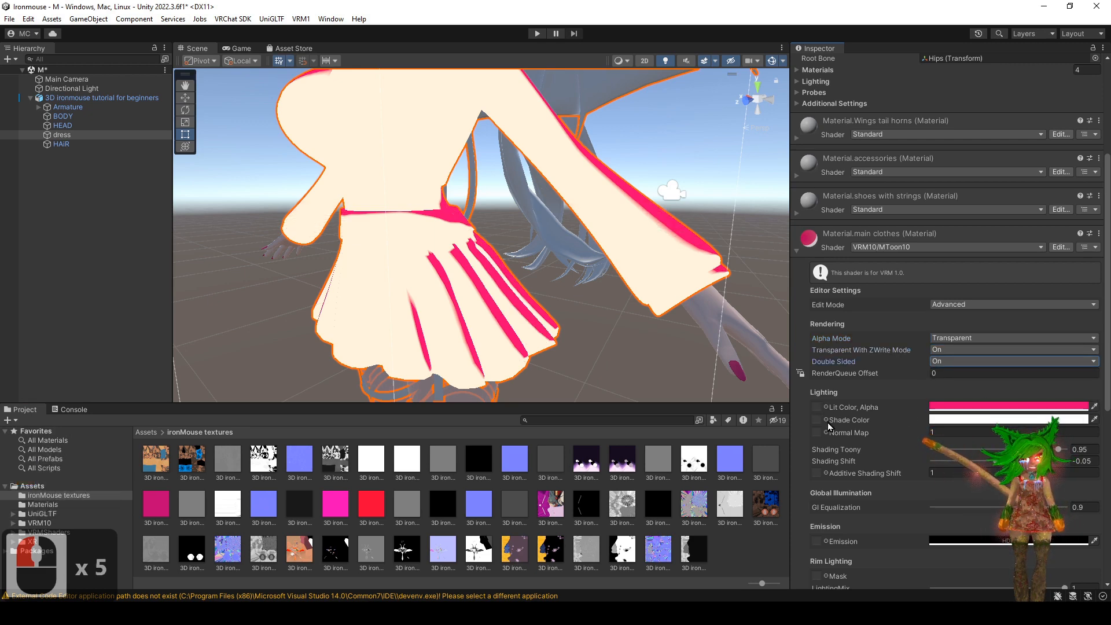
- Assign the main clothes BaseColor texture to both the Lit Color and Shade Color slots of the main clothes material
left_click(548, 509)
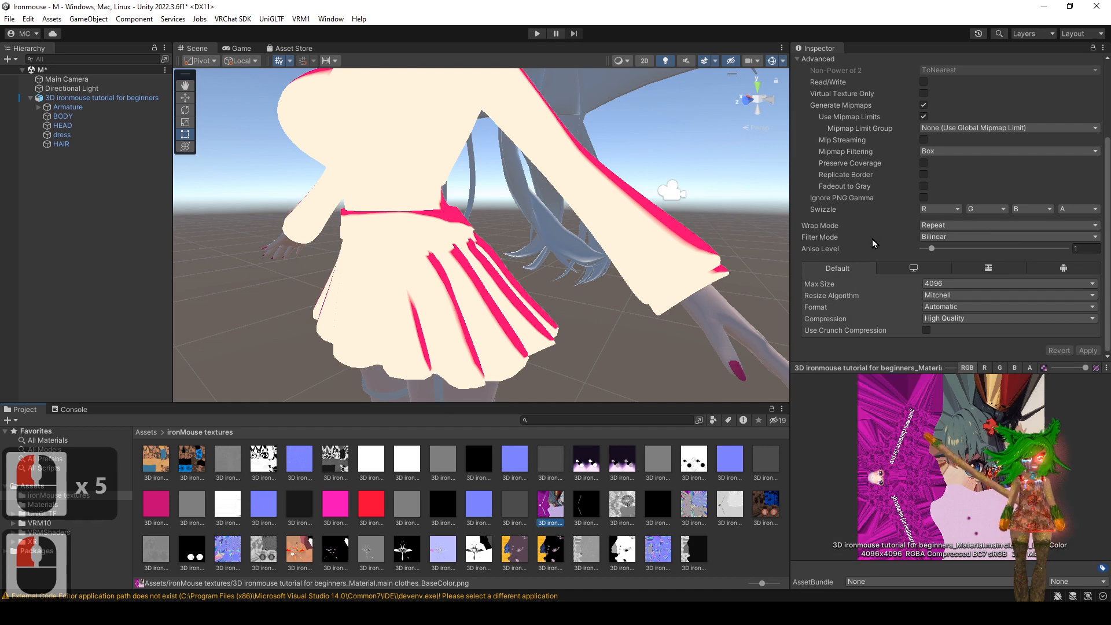
scroll(873, 239, "up", 5)
key("ctrl+z")
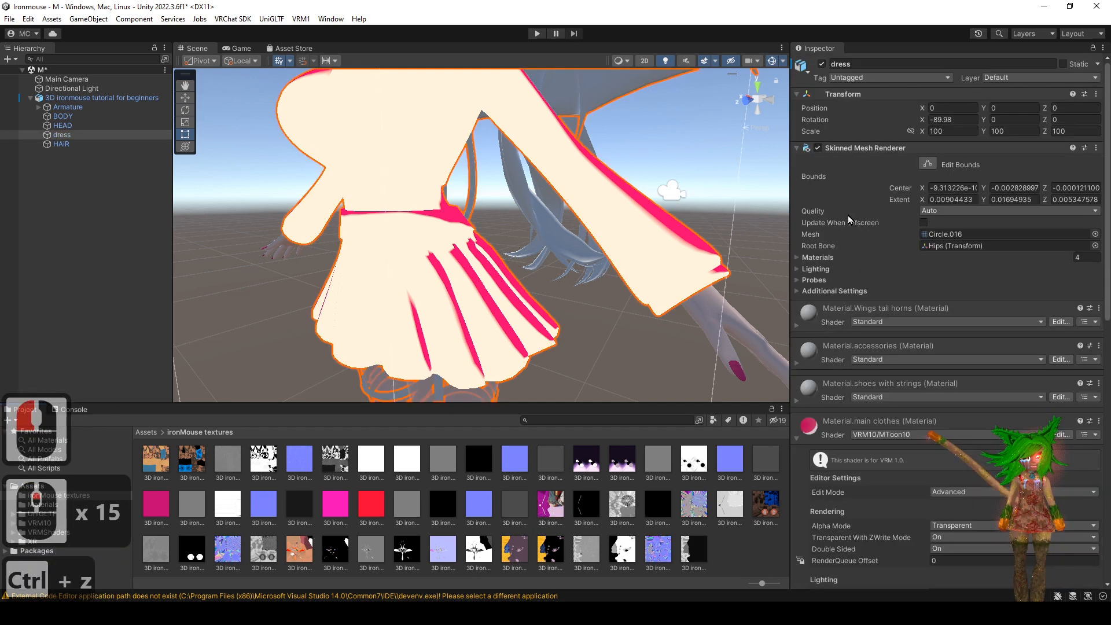
scroll(849, 220, "down", 10)
left_click(550, 512)
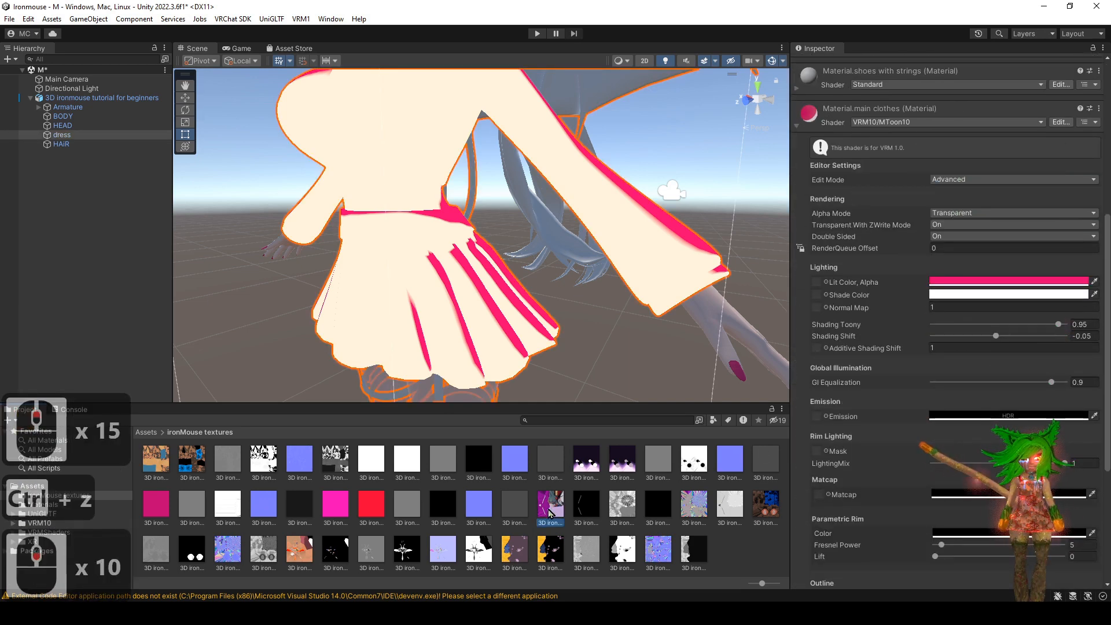
left_click_drag(816, 282, 818, 282)
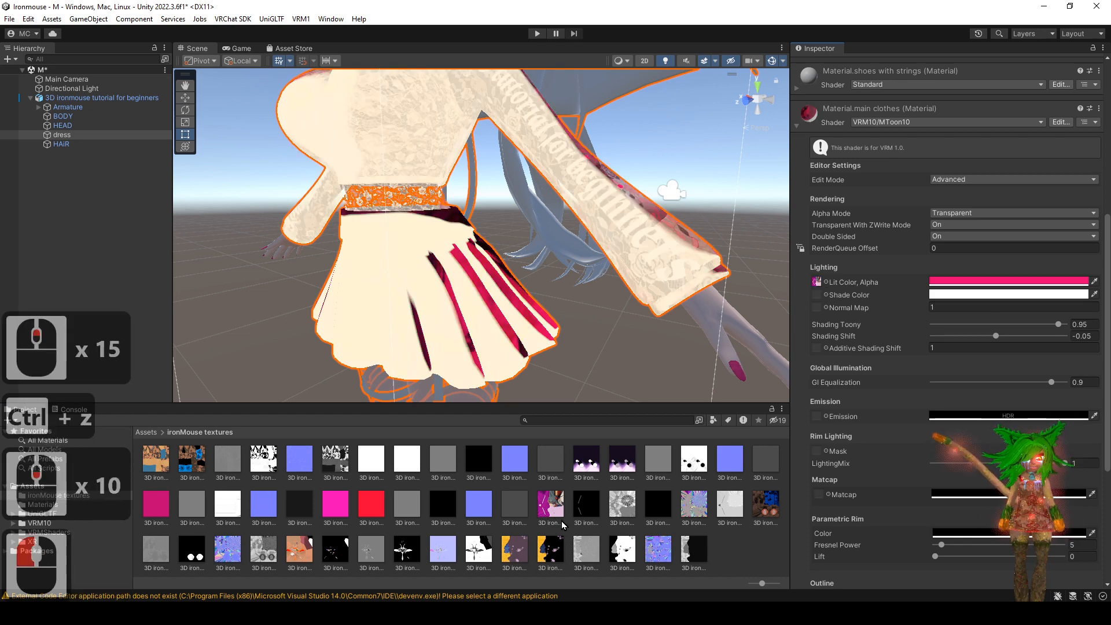
left_click_drag(741, 524, 817, 295)
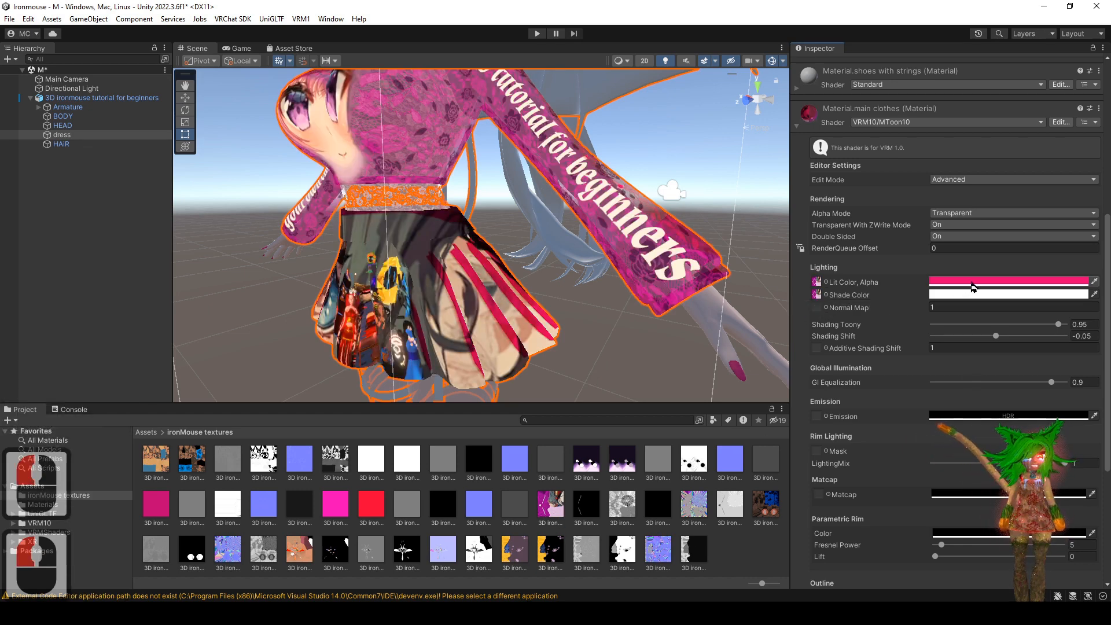
- Set the main clothes material's shade color to dark gray 443E3E
left_click_drag(735, 255, 630, 255, "alt")
right_click_drag(631, 254, 663, 258, "alt")
left_click_drag(663, 258, 608, 239, "alt")
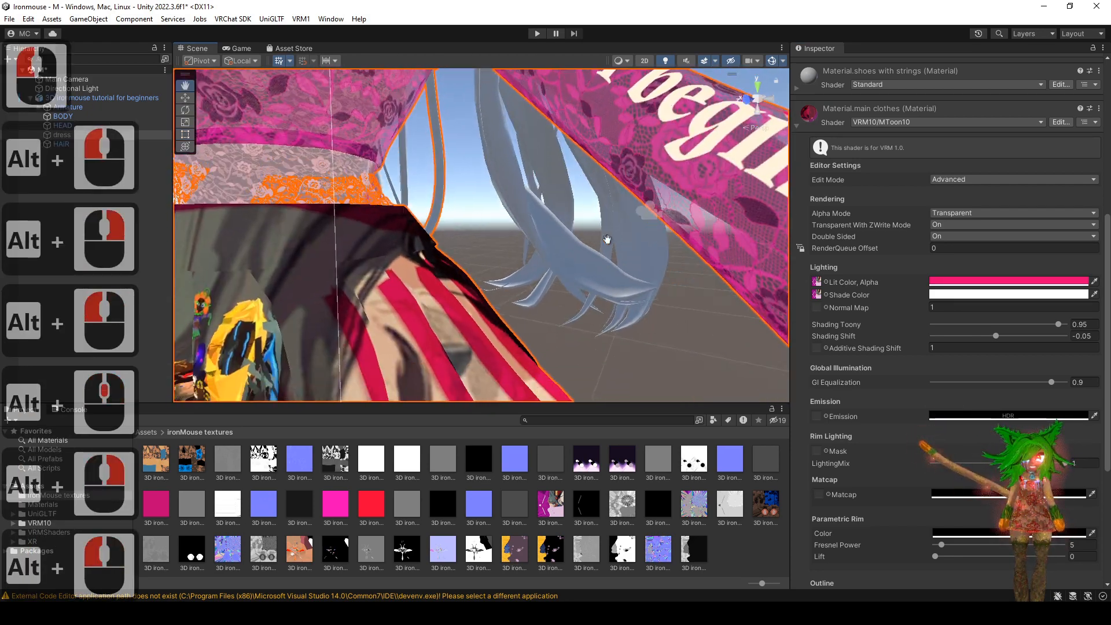
right_click_drag(607, 239, 567, 239, "alt")
left_click(994, 295)
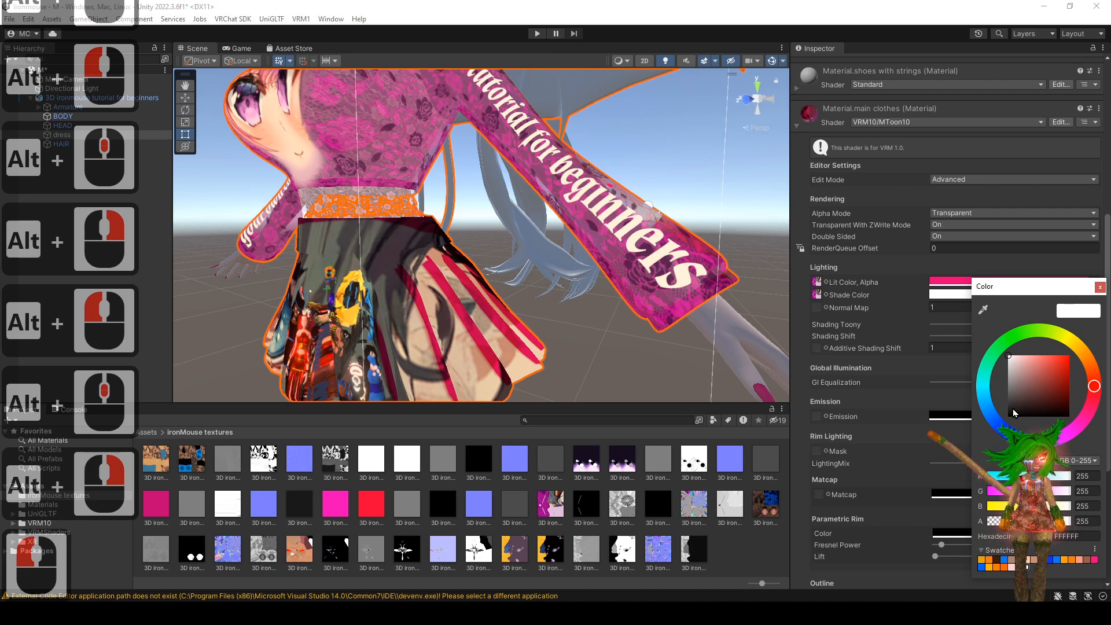
mouse_move(1014, 412)
left_mouse_down()
mouse_move(1012, 386)
mouse_move(998, 405)
mouse_move(1012, 389)
mouse_move(1014, 404)
mouse_move(1012, 389)
mouse_move(1016, 407)
left_mouse_up()
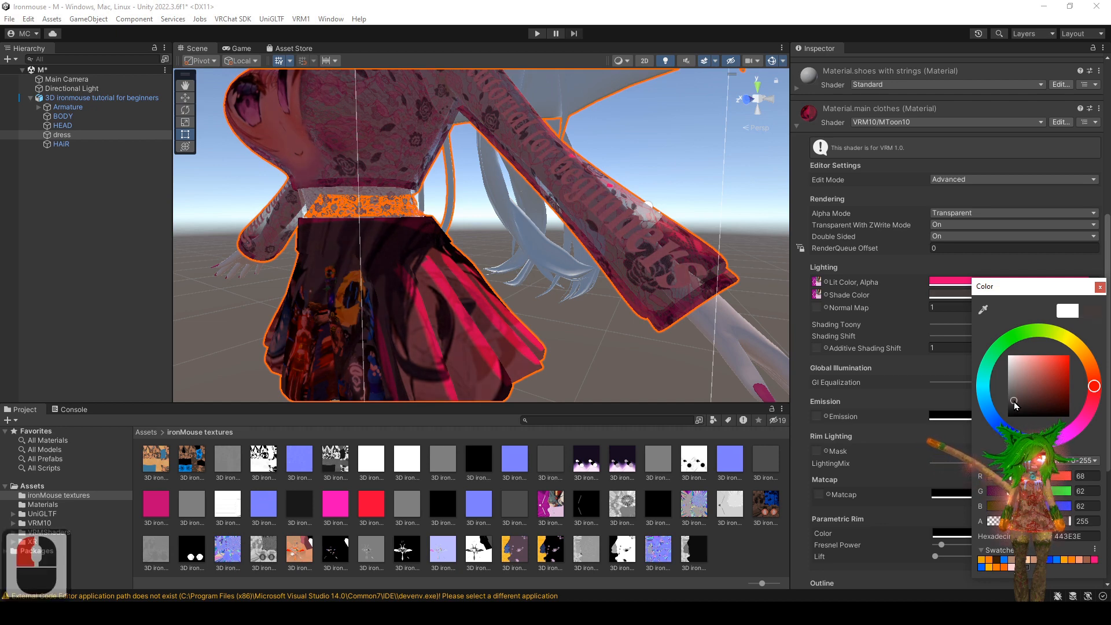
left_click(1100, 287)
- Change the main clothes material's lit color to a very pale pink
left_click(949, 282)
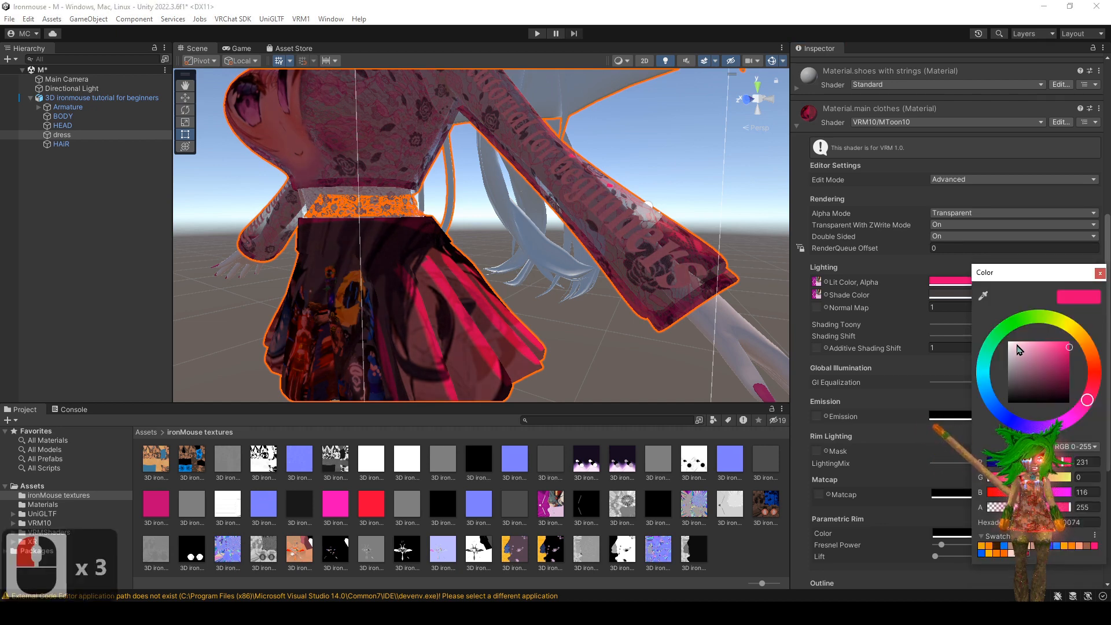
left_click(1017, 346)
left_click(1100, 273)
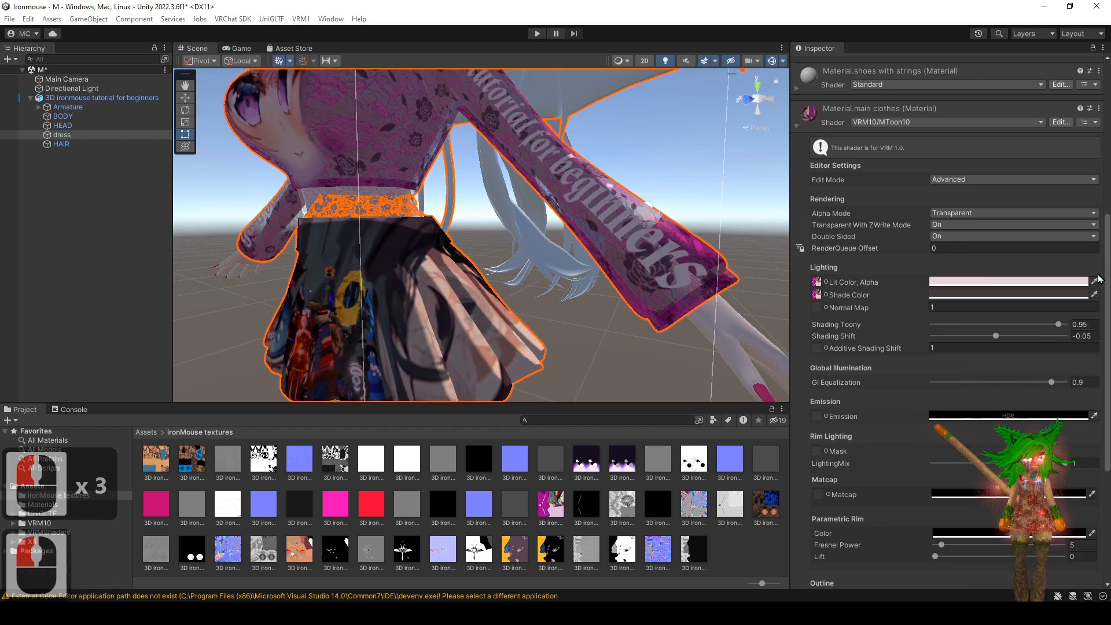
- Examine the lace texture and shading on the dress's chest, shoulder and sleeve up close
left_click_drag(694, 183, 651, 180, "alt")
right_click_drag(651, 180, 614, 179, "alt")
left_click_drag(614, 180, 608, 188, "alt")
middle_click_drag(608, 189, 606, 277, "alt")
left_click_drag(605, 278, 595, 272, "alt")
middle_click_drag(595, 272, 593, 263, "alt")
right_click_drag(594, 263, 573, 341, "alt")
middle_click_drag(426, 157, 469, 218, "alt")
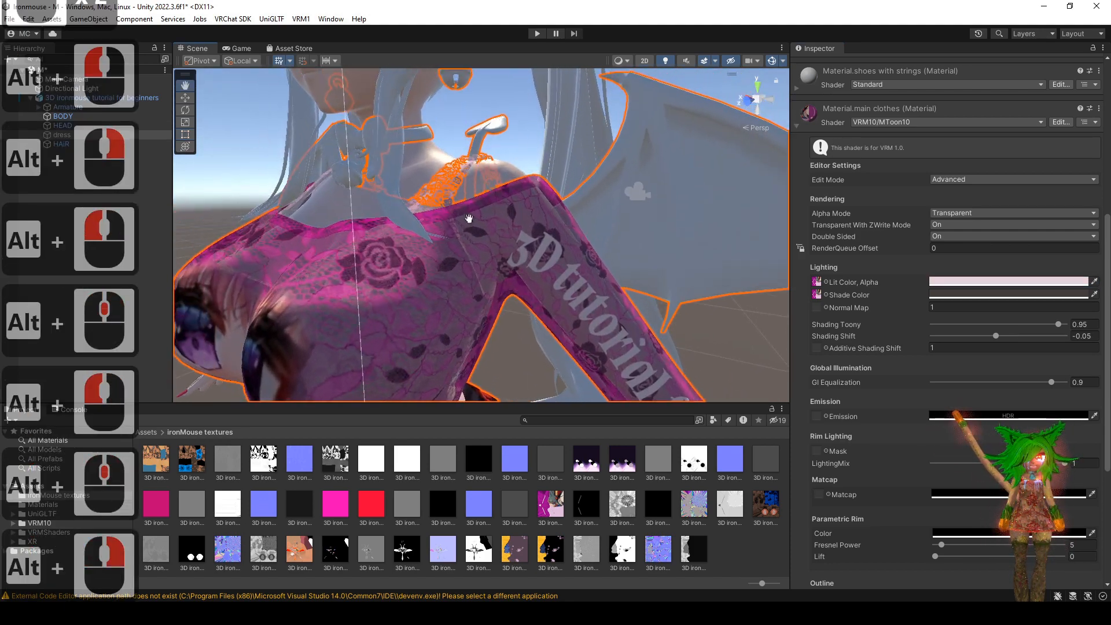
right_click_drag(469, 219, 408, 341, "alt")
middle_click_drag(346, 200, 494, 181, "alt")
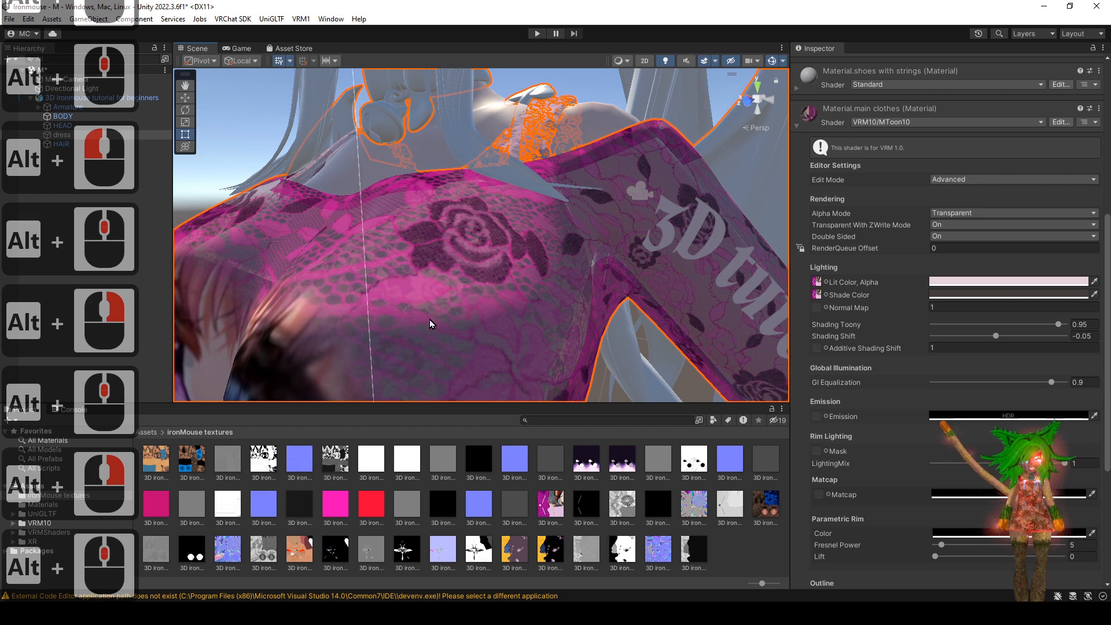
- Try Shading Toony at 0.7 and Shading Shift at 0.543 on the main clothes material, undoing each trial
mouse_move(1058, 326)
left_mouse_down()
mouse_move(1080, 329)
mouse_move(1038, 330)
mouse_move(1090, 337)
left_mouse_up()
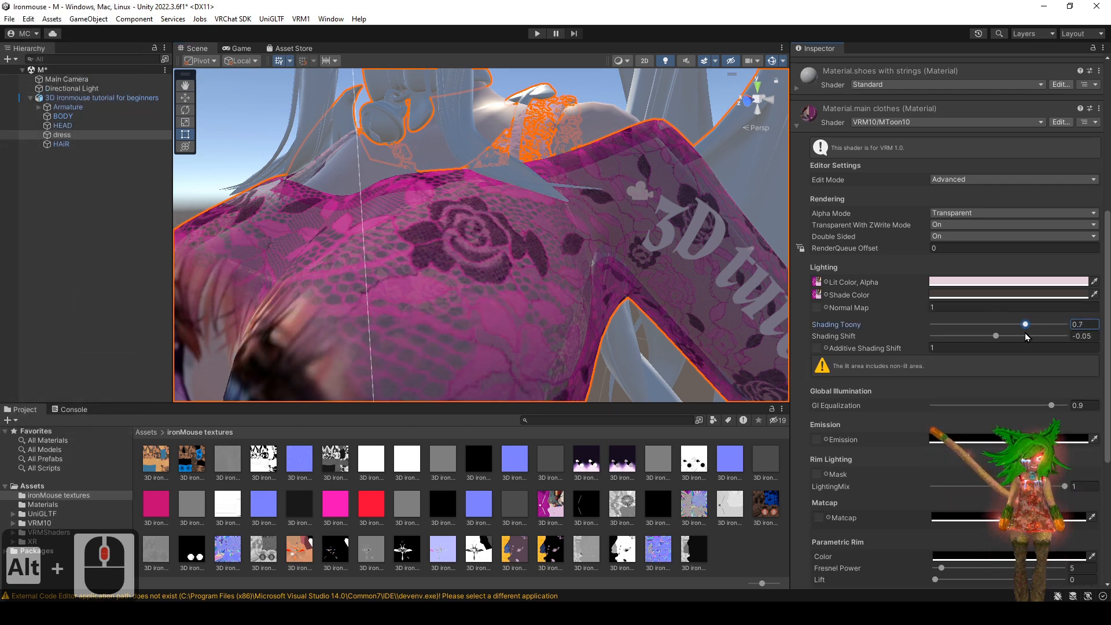
key("ctrl+z")
left_click_drag(1005, 335, 1037, 334)
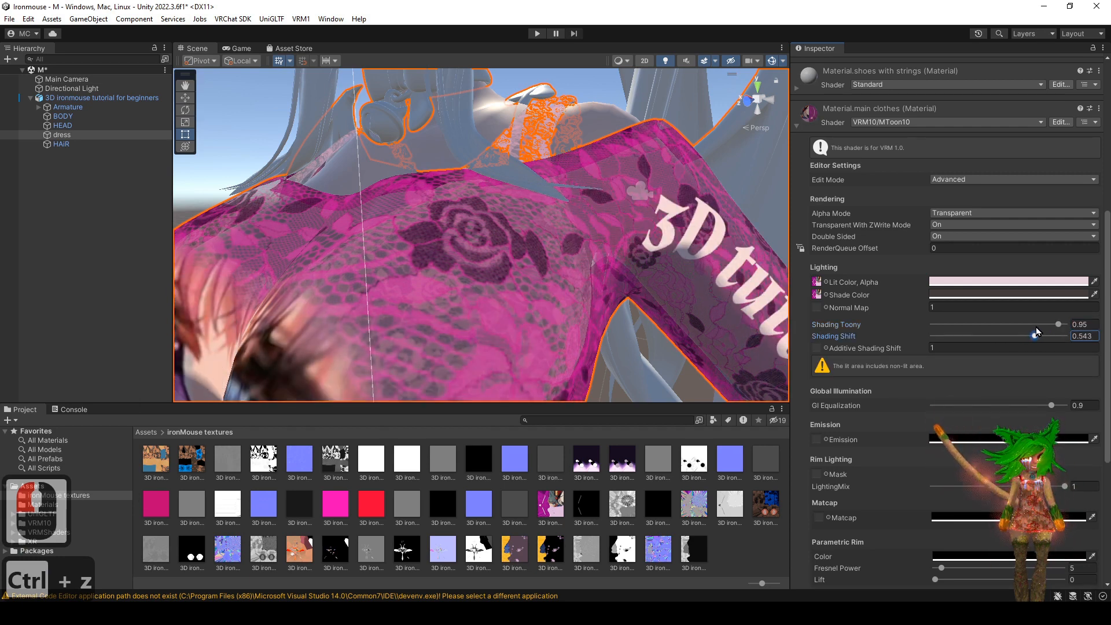
key("ctrl+z")
- Examine the texture and shading on the dress's skirt, waist and lower sleeve
left_click_drag(726, 289, 664, 292, "alt")
right_click_drag(664, 293, 657, 243, "alt")
middle_click_drag(657, 243, 650, 136, "alt")
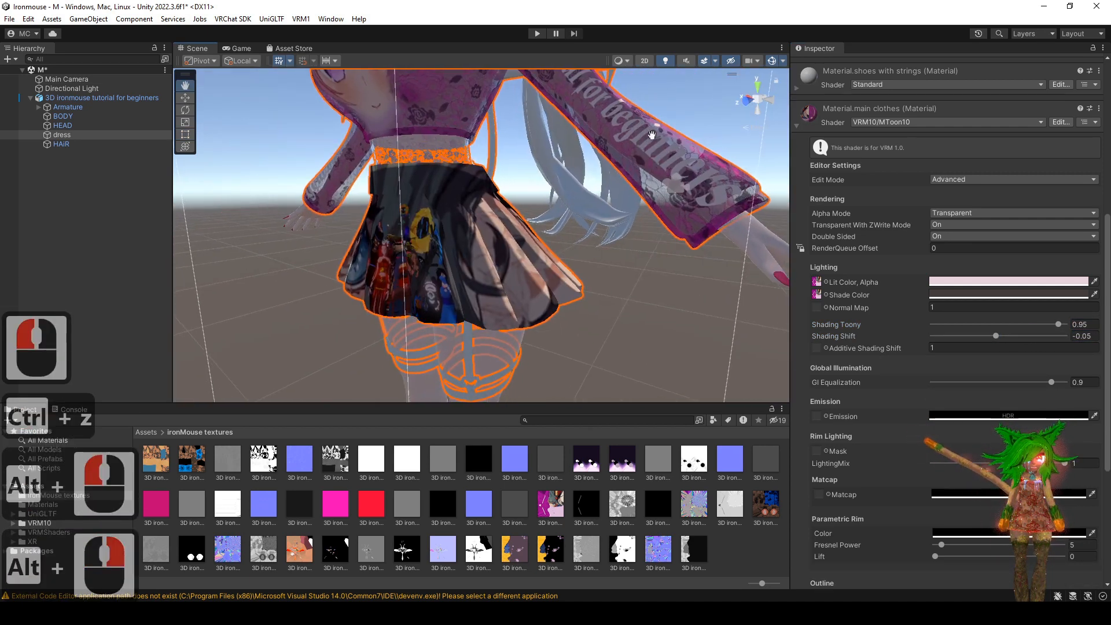
right_click_drag(650, 136, 626, 301, "alt")
left_click_drag(625, 301, 618, 242, "alt")
middle_click_drag(618, 242, 628, 301, "alt")
right_click_drag(628, 301, 732, 352, "alt")
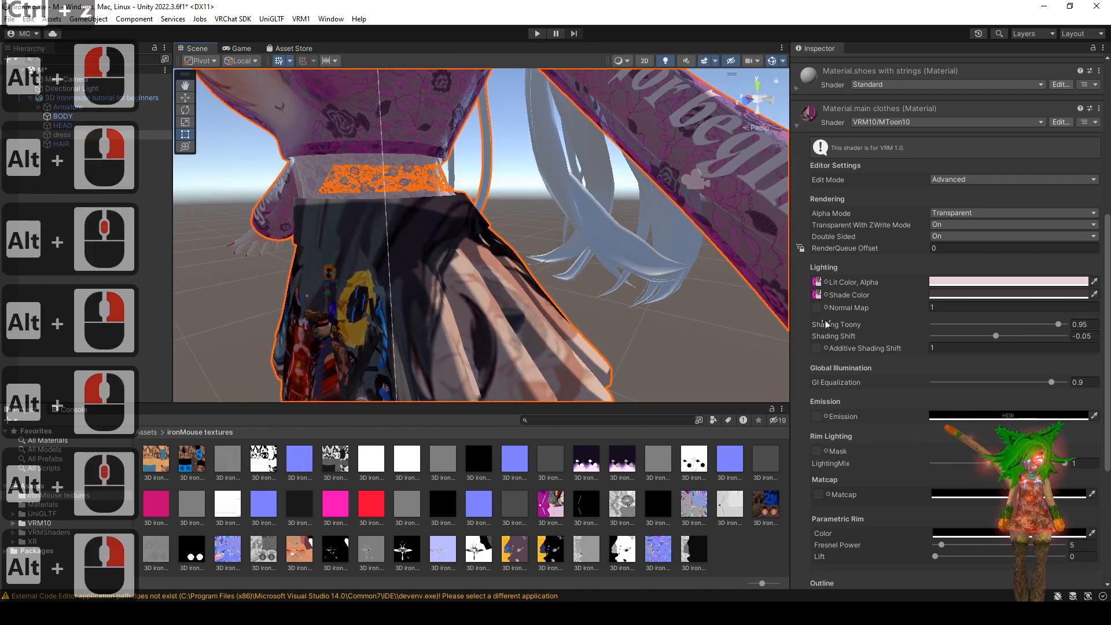
- Assign the main clothes Normal texture to the main clothes material's Normal Map and fix its import type as a normal map
left_click(704, 501)
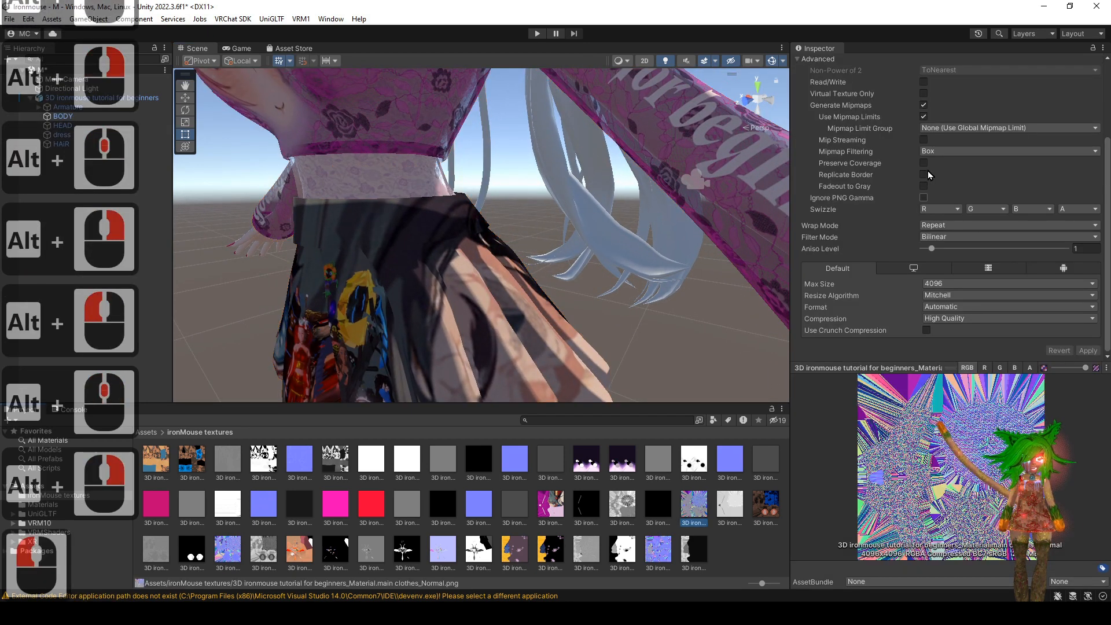
key("ctrl+z")
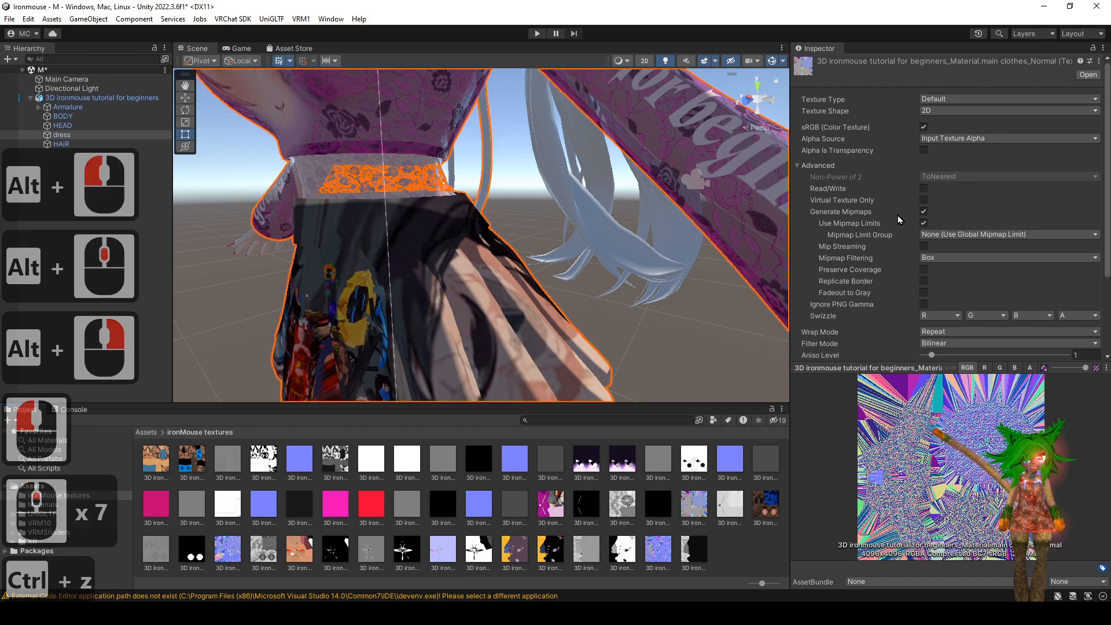
scroll(911, 215, "down", 9)
scroll(910, 220, "down", 1)
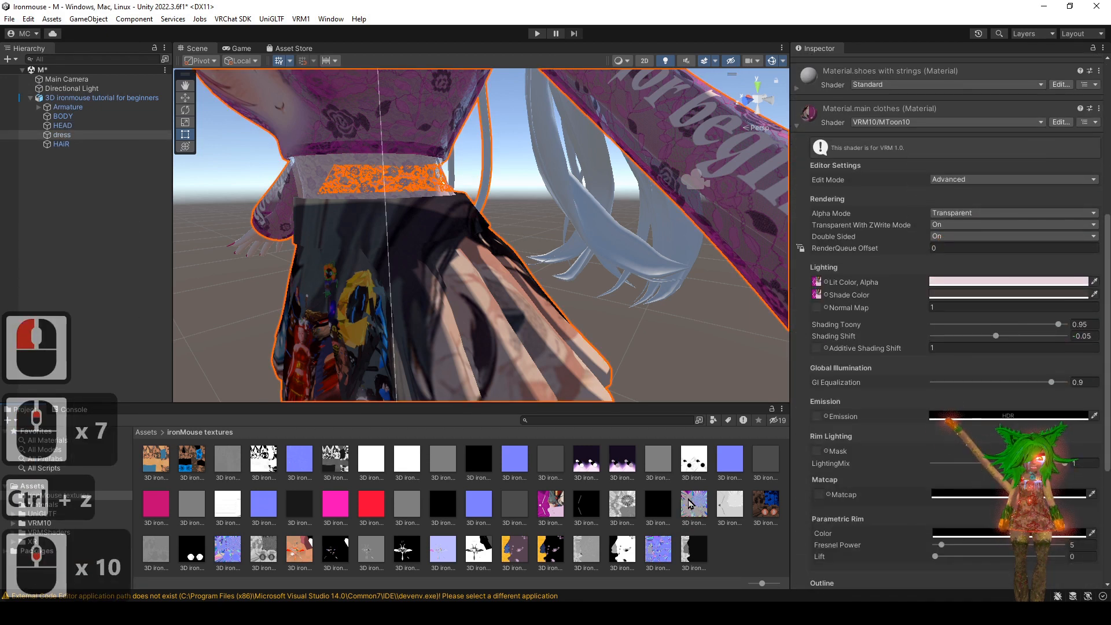
left_click_drag(819, 312, 818, 311)
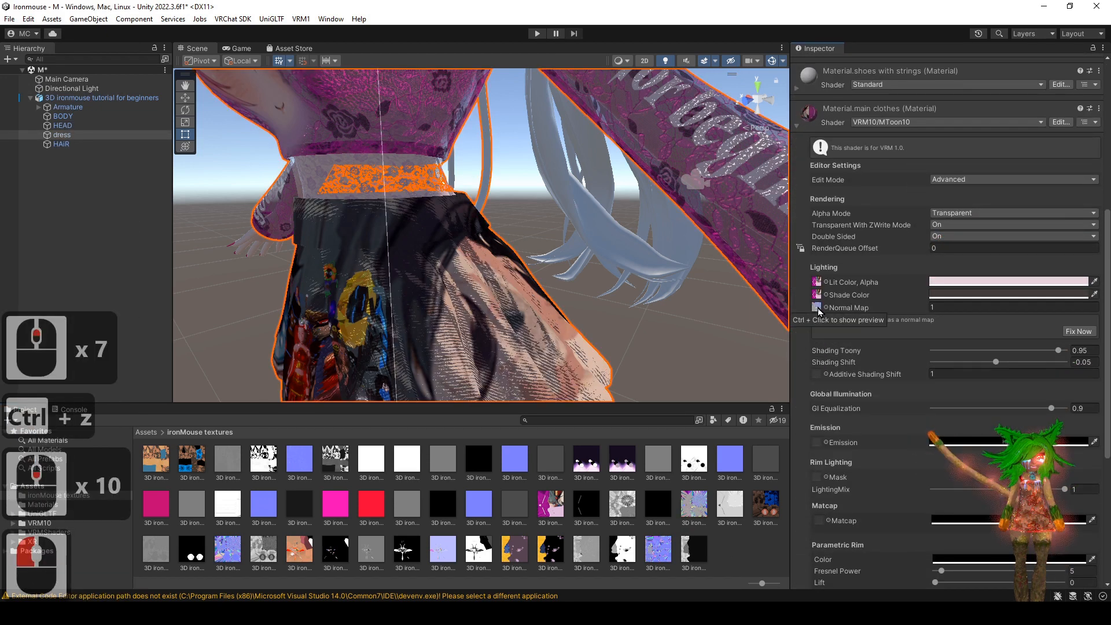
left_click(1080, 331)
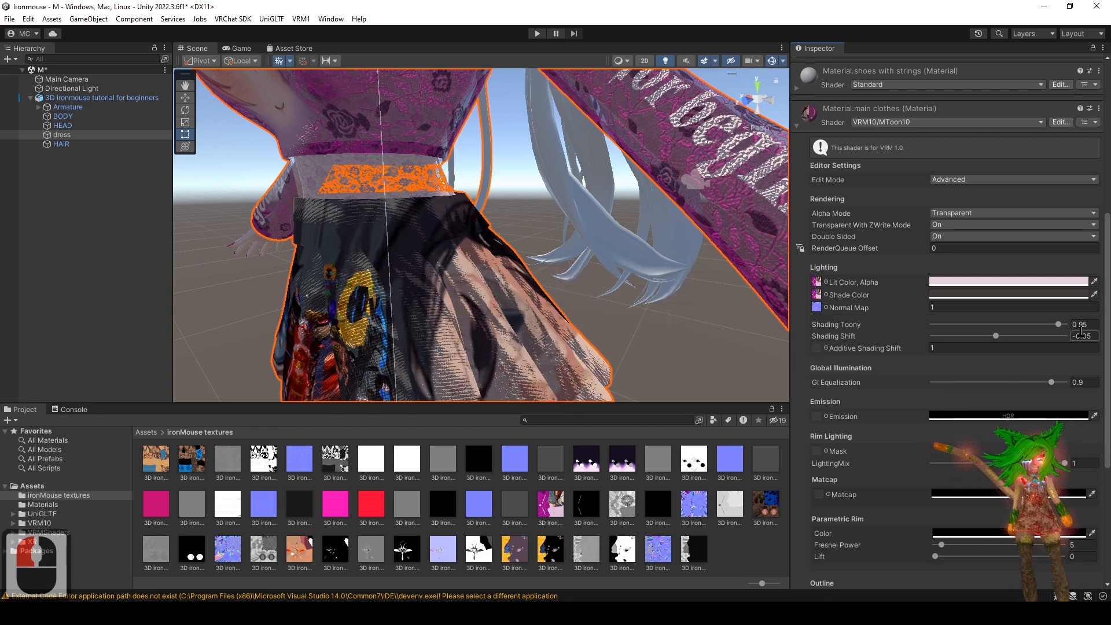
mouse_move(443, 259)
left_mouse_down("alt")
mouse_move(467, 265)
mouse_move(440, 269)
left_mouse_up("alt")
- Check the Compression setting of the main clothes Normal texture and return to the dress's main clothes material
left_click(694, 504)
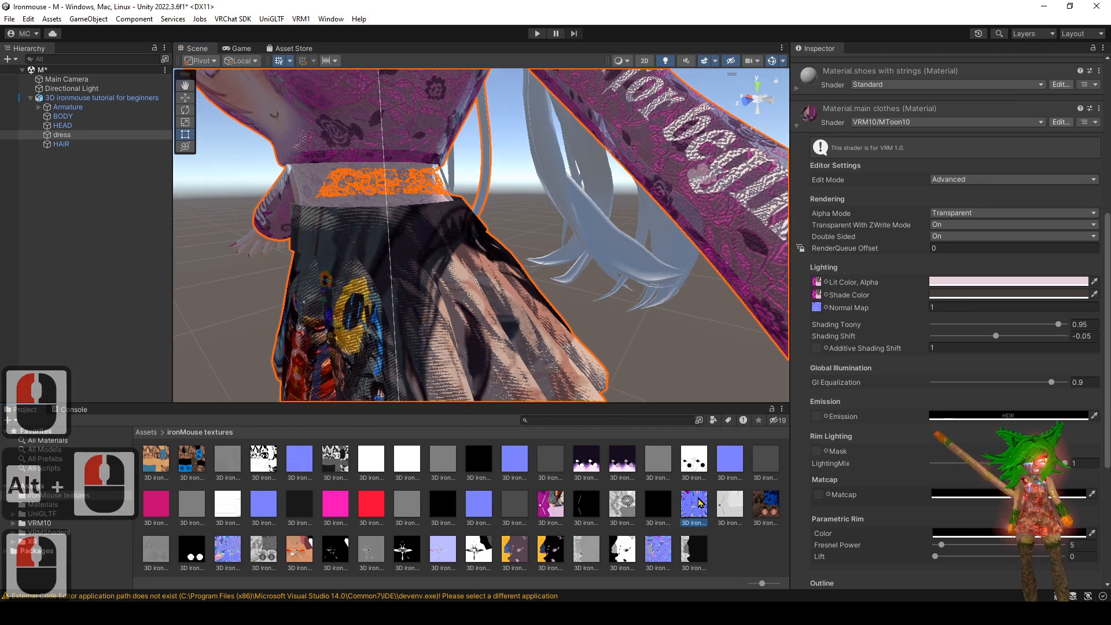
scroll(949, 307, "down", 4)
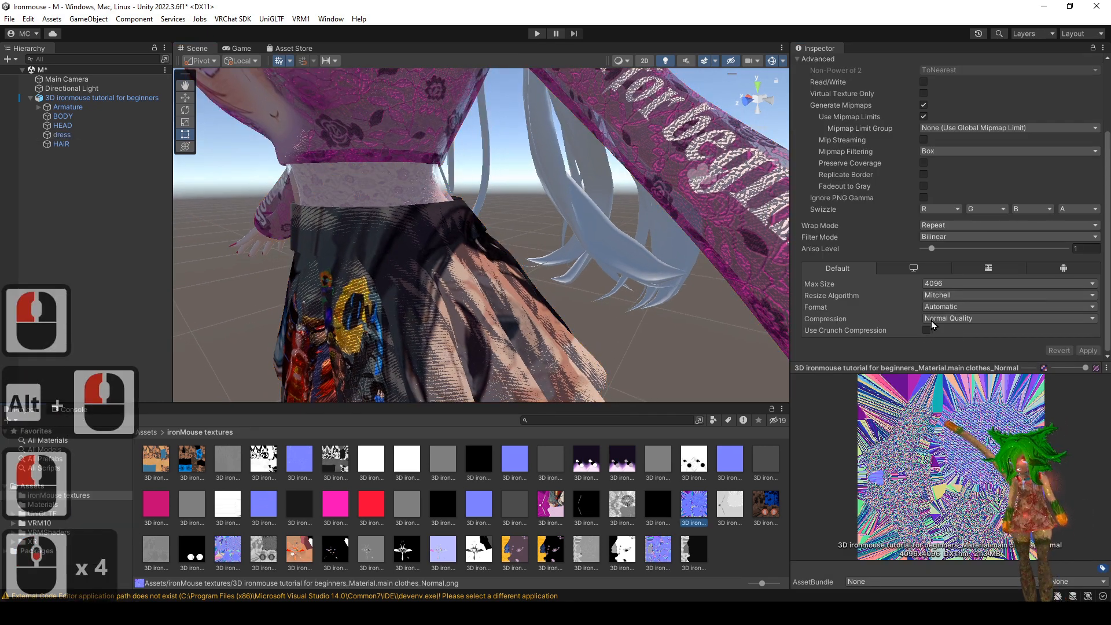
left_click(1000, 319)
left_click(1047, 329)
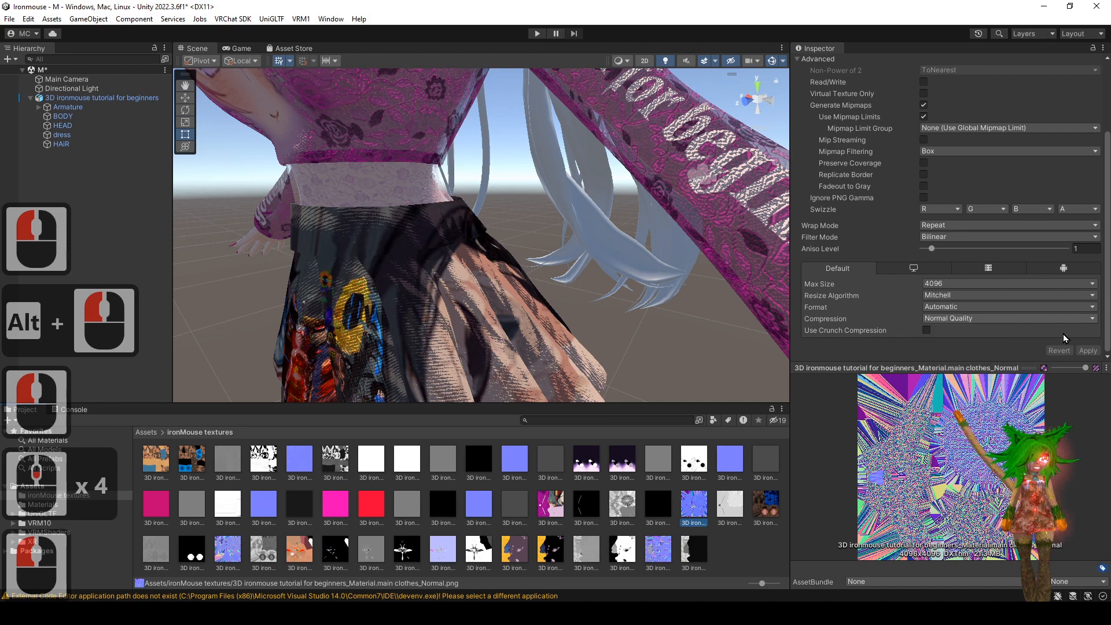
key("ctrl+z")
scroll(936, 326, "down", 12)
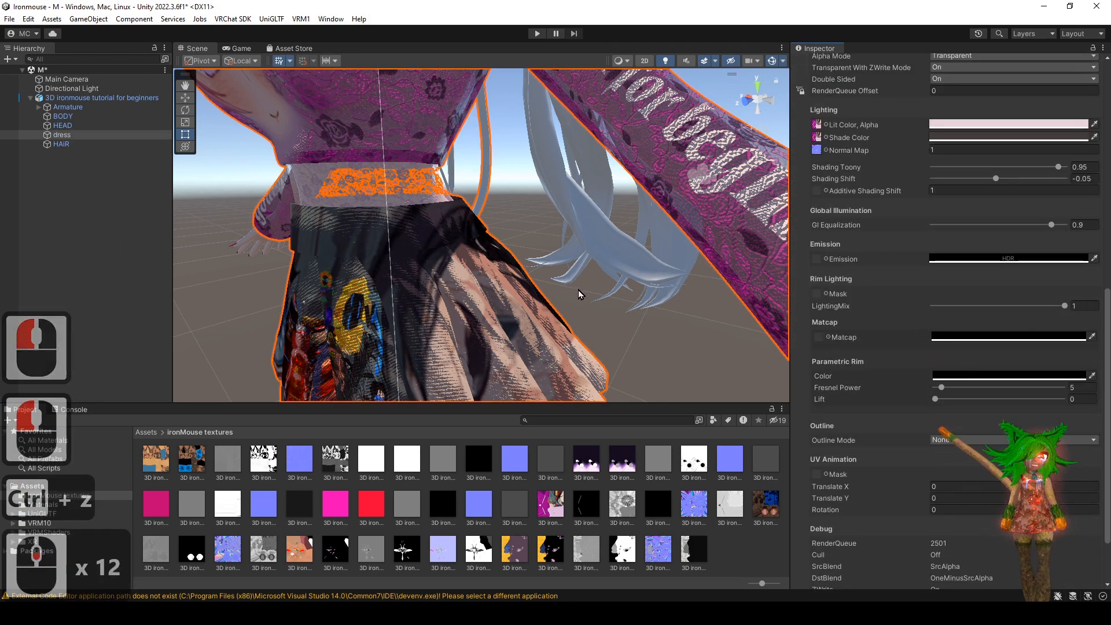
- Assign the main clothes Emissive texture to the main clothes material's Emission map
left_click_drag(581, 295, 598, 278, "alt")
right_click_drag(598, 278, 606, 257, "alt")
middle_click_drag(606, 256, 742, 262, "alt")
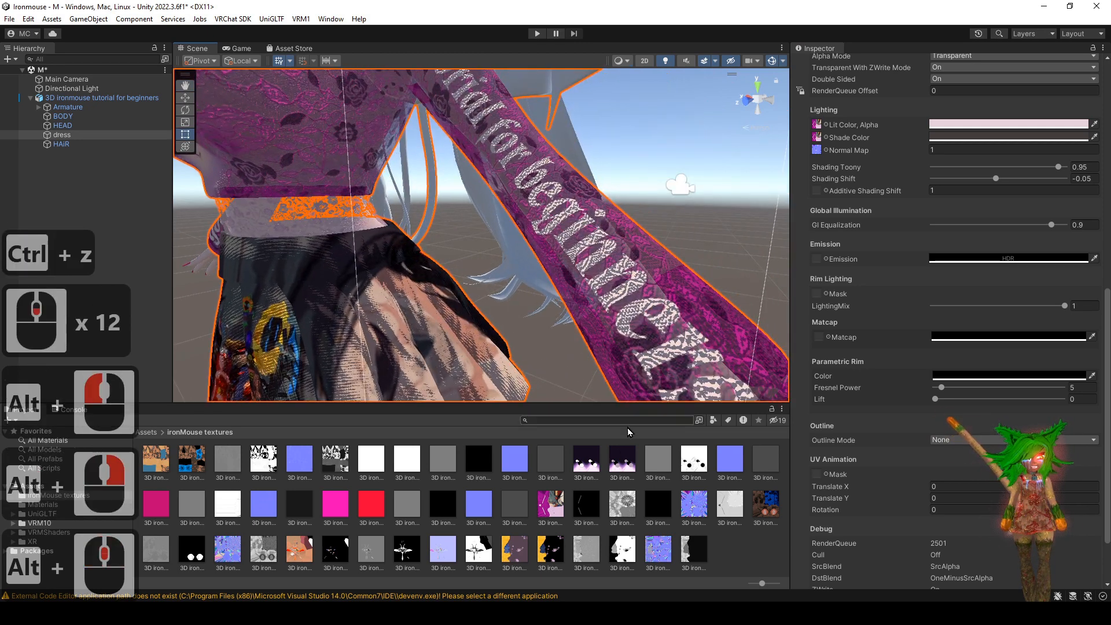
left_click(586, 503)
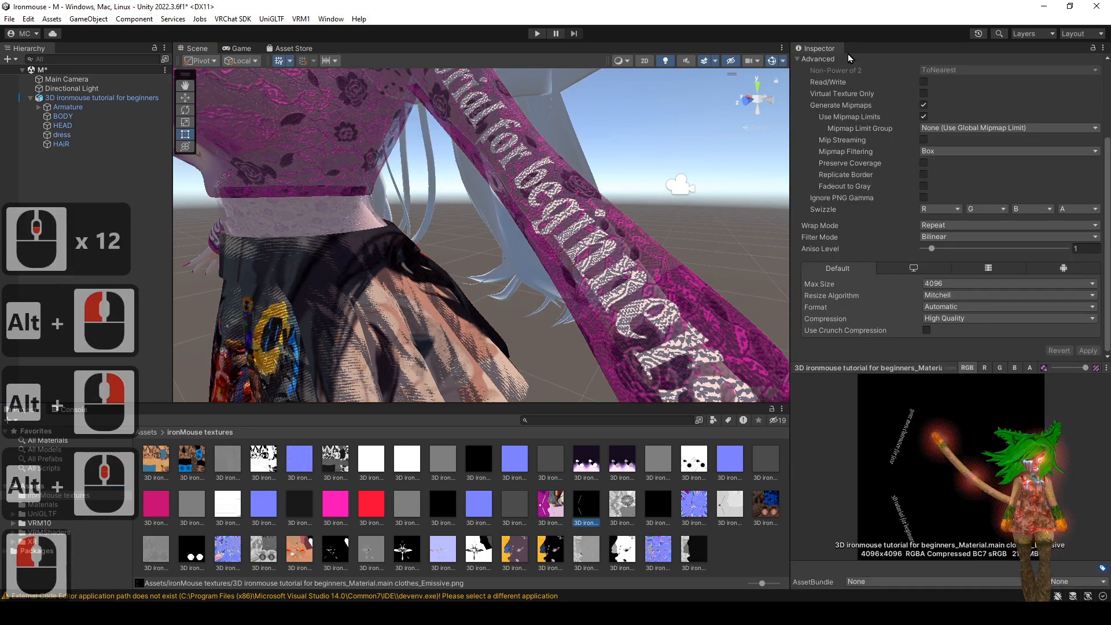
scroll(862, 231, "up", 8)
key("ctrl+z")
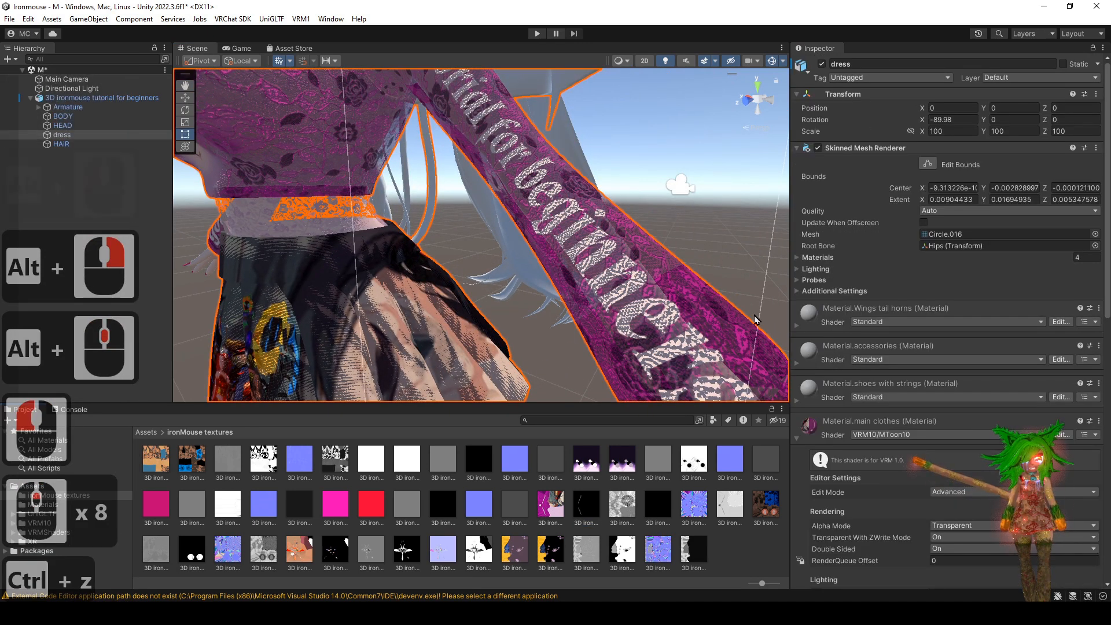
scroll(913, 366, "down", 11)
scroll(866, 398, "down", 1)
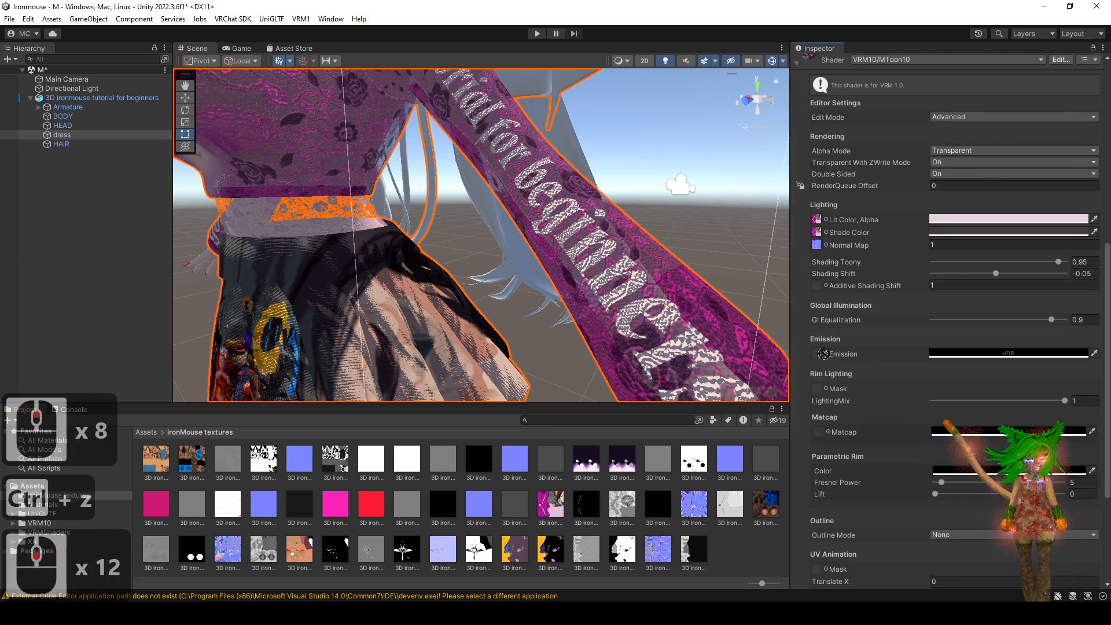
left_click_drag(824, 354, 823, 354)
- Set the main clothes material's emission color to white and check the lettering on the sleeve
left_click(1034, 355)
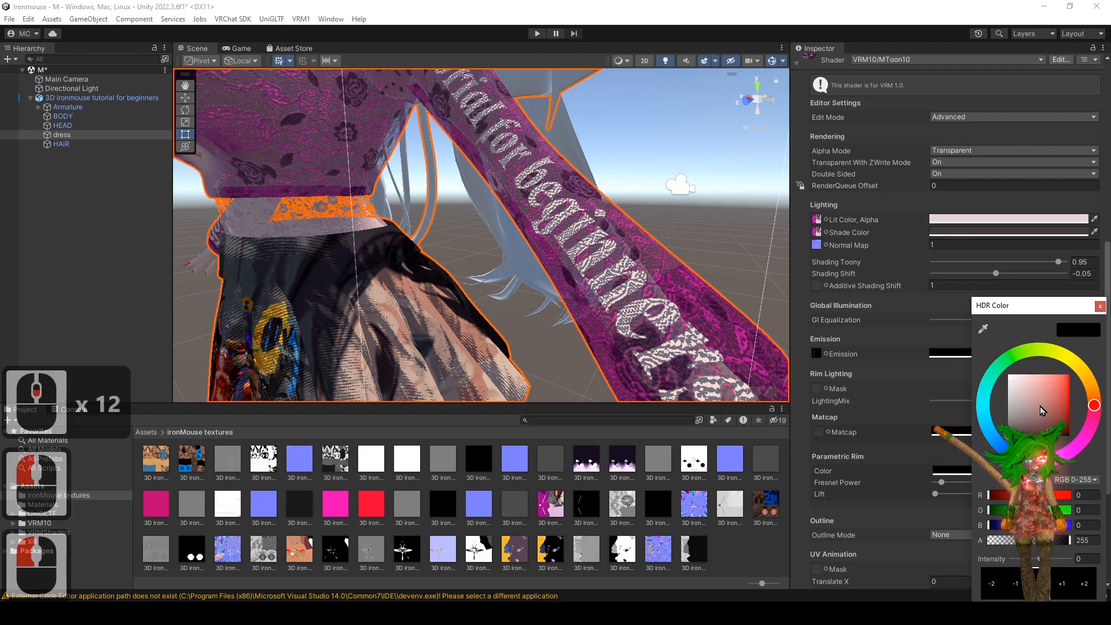
left_click(1100, 306)
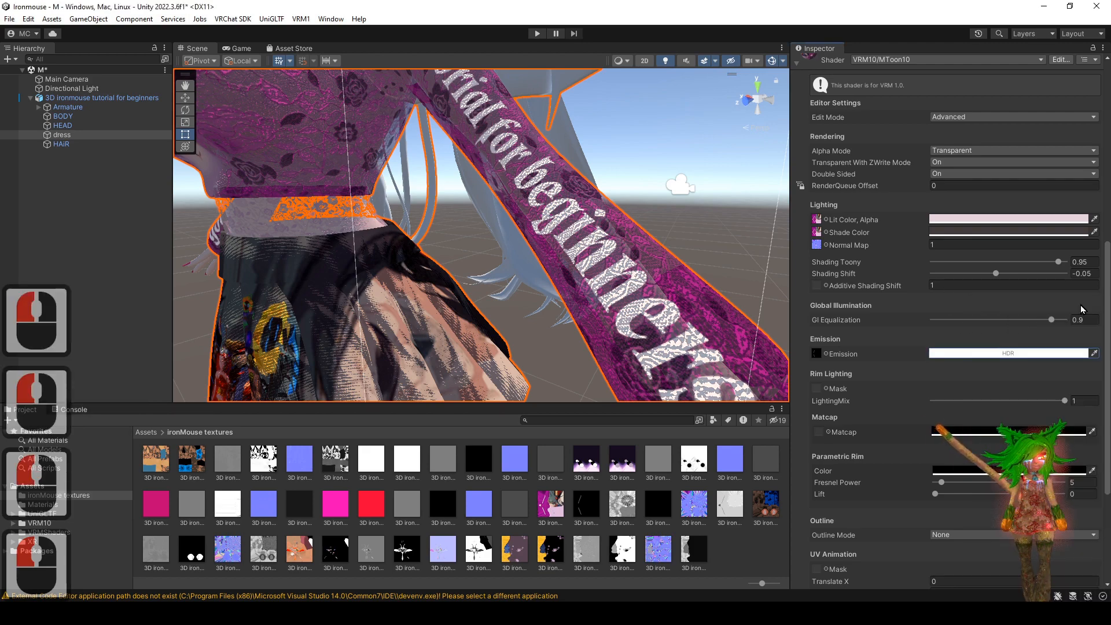
left_click_drag(613, 272, 584, 264, "alt")
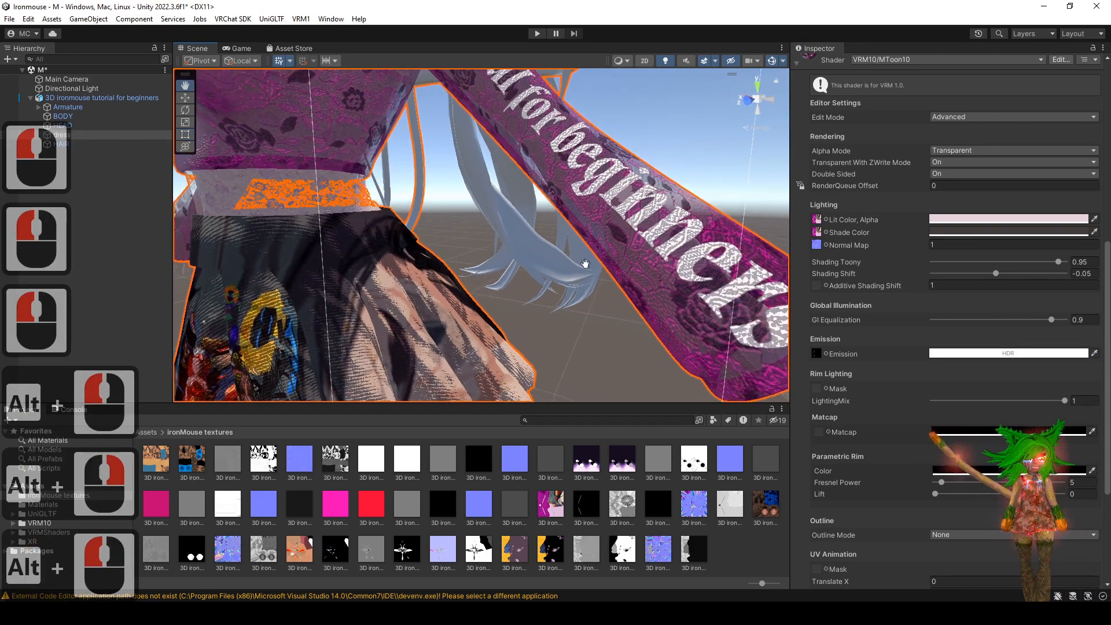
middle_click_drag(584, 264, 596, 272, "alt")
right_click_drag(596, 272, 694, 313, "alt")
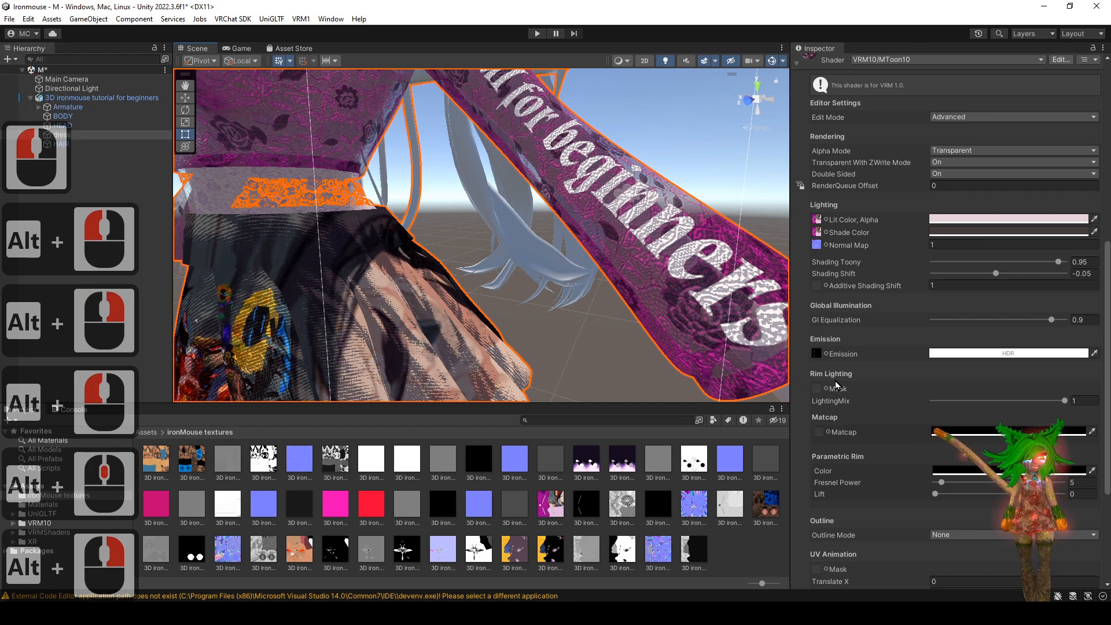
- Assign the main clothes base color texture as the Rim Lighting mask of the main clothes material
scroll(875, 358, "down", 2)
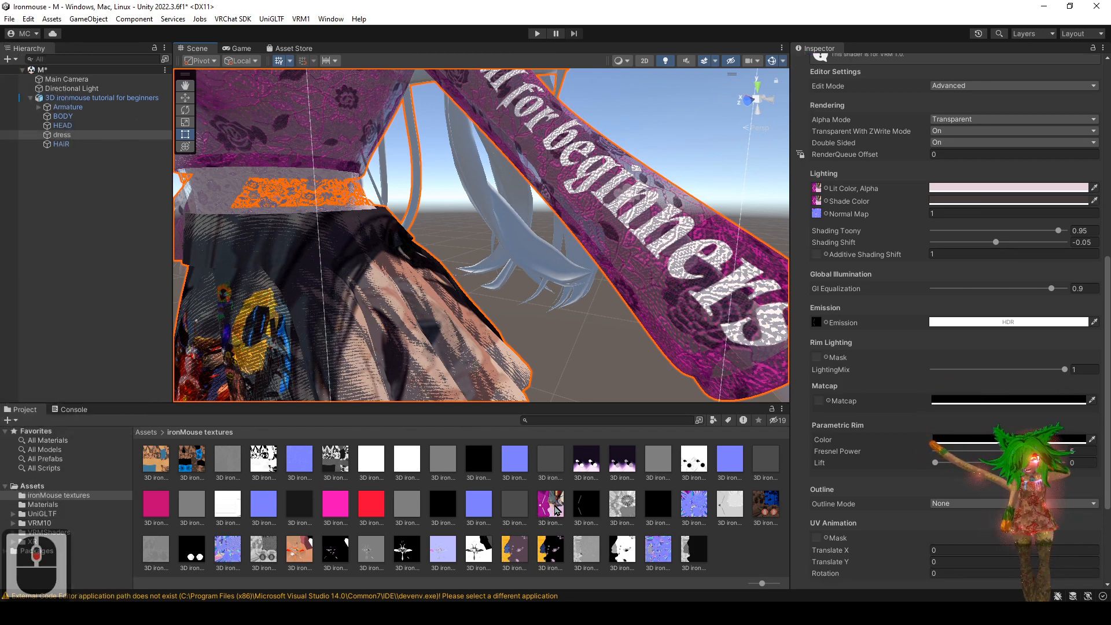
left_click_drag(549, 522, 833, 397)
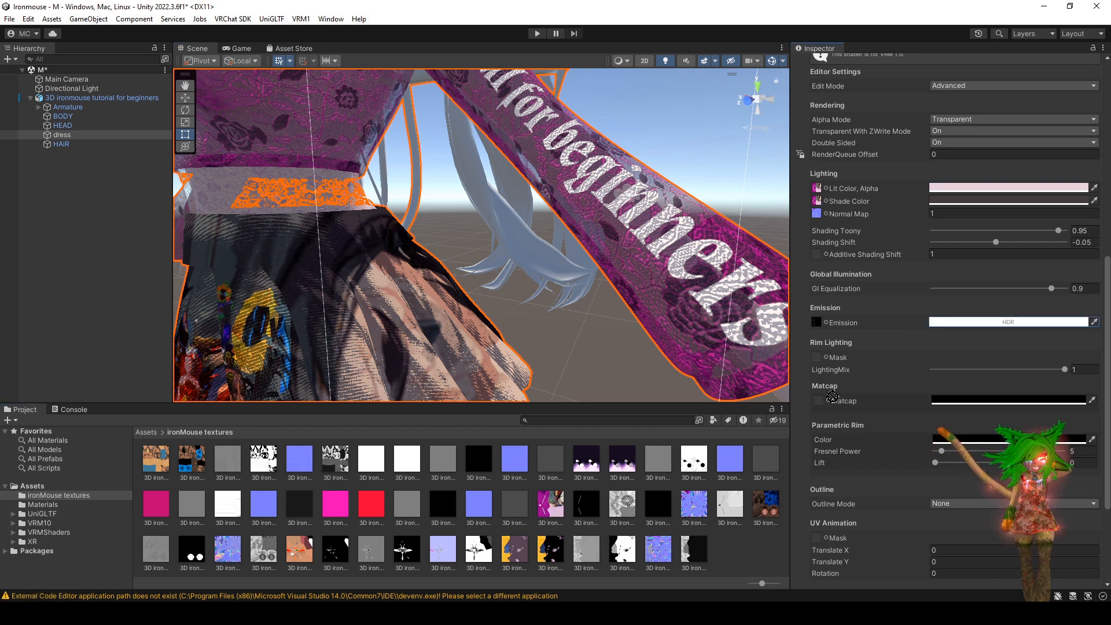
left_click_drag(818, 360, 819, 361)
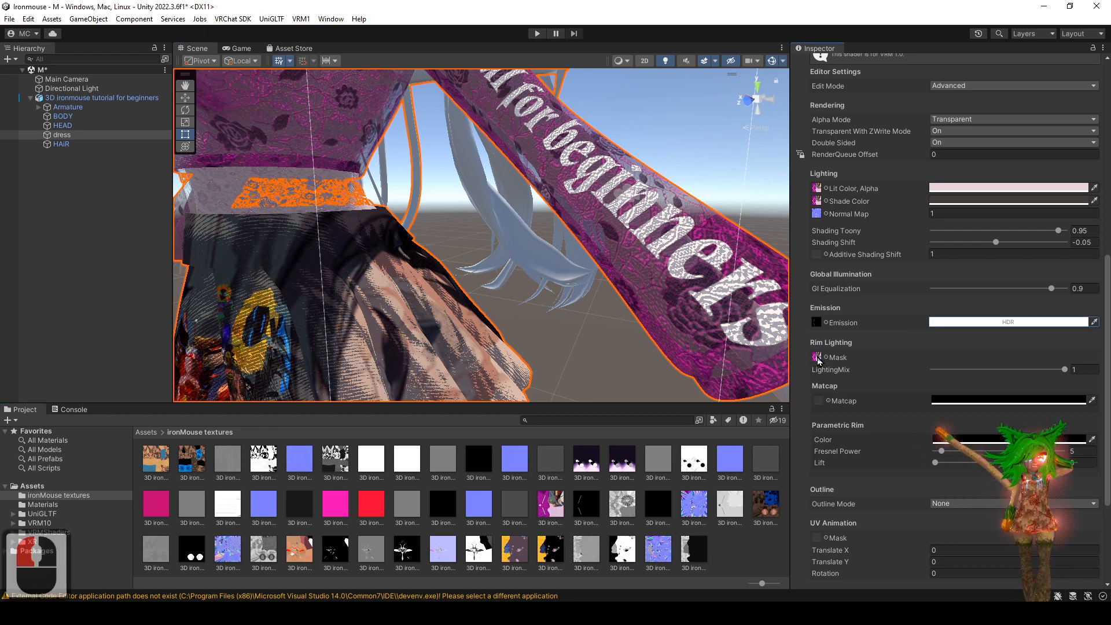
- Try a lighter matcap color on the main clothes material, and set its parametric rim color to white (FFFFFF)
left_click(1031, 402)
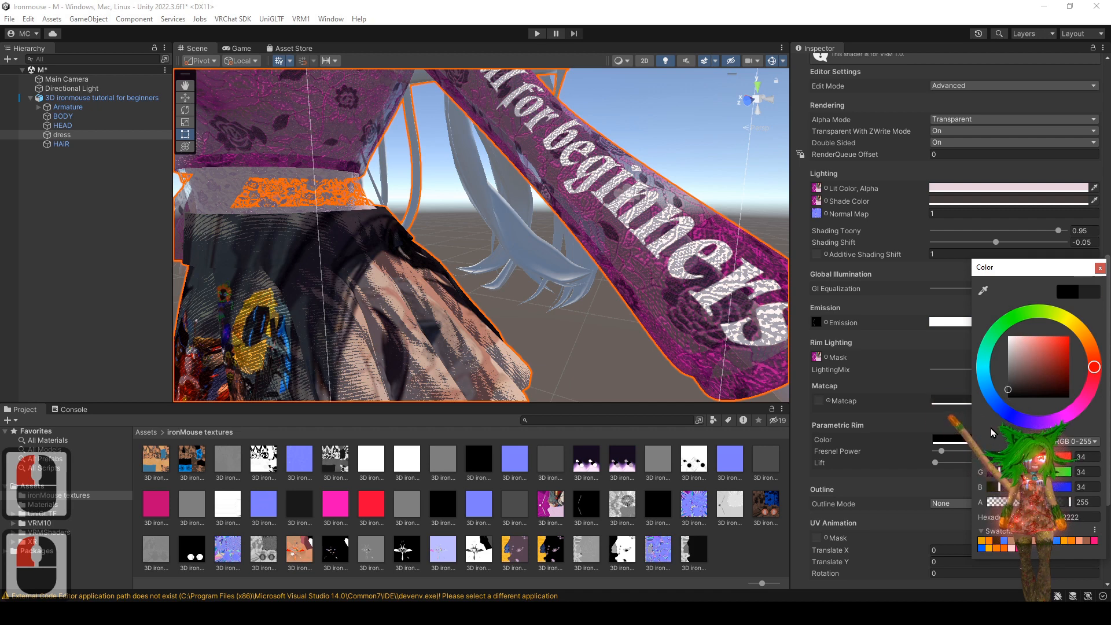
left_click(1027, 346)
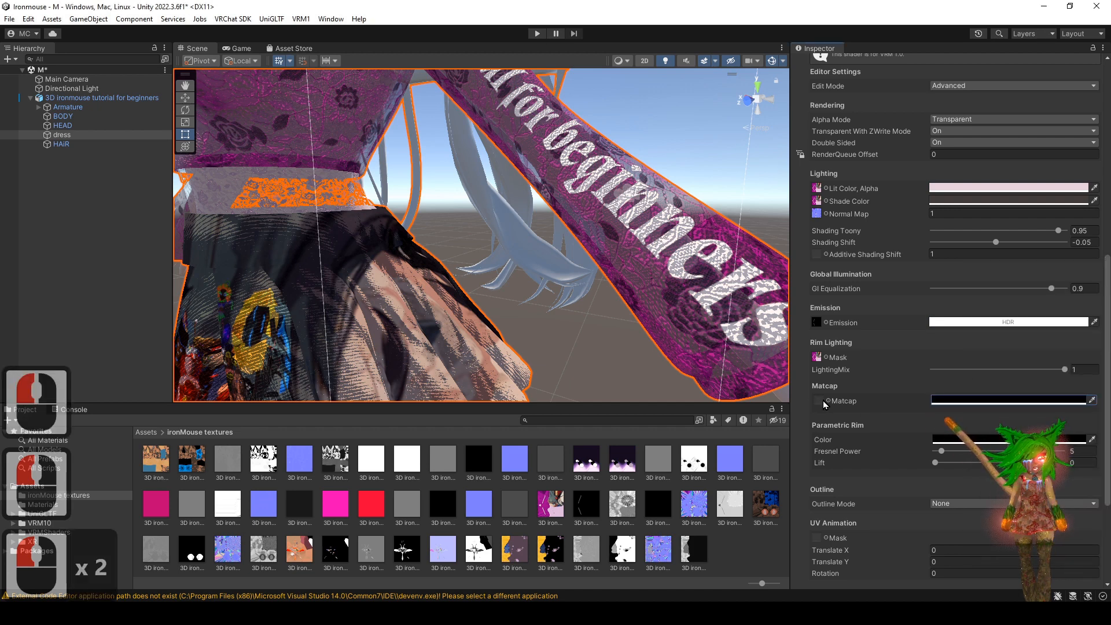
left_click(979, 444)
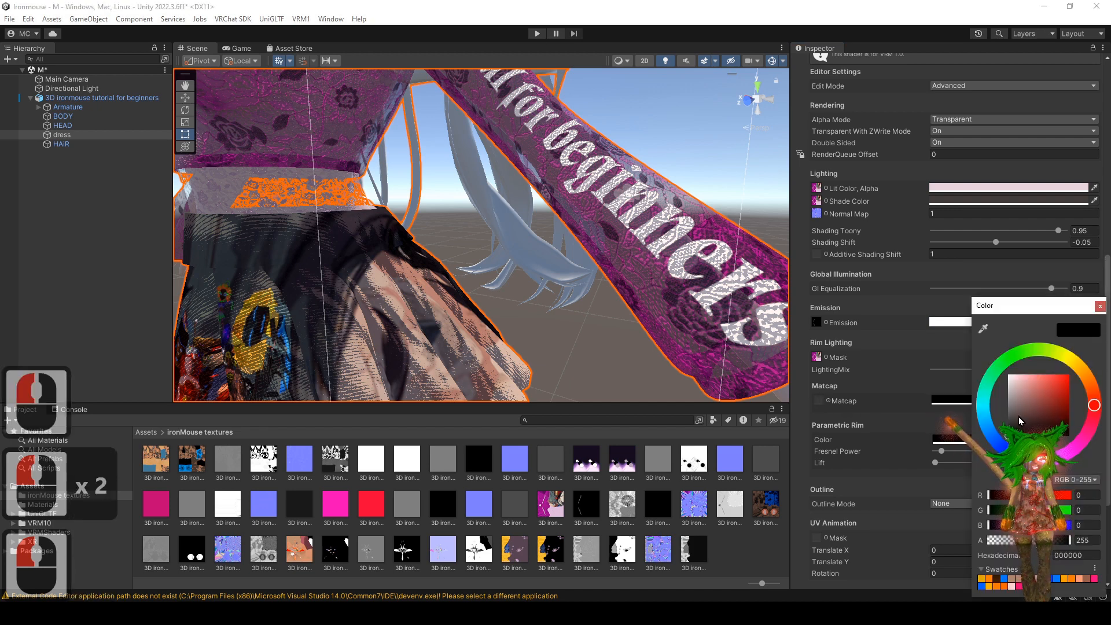
left_click(957, 262)
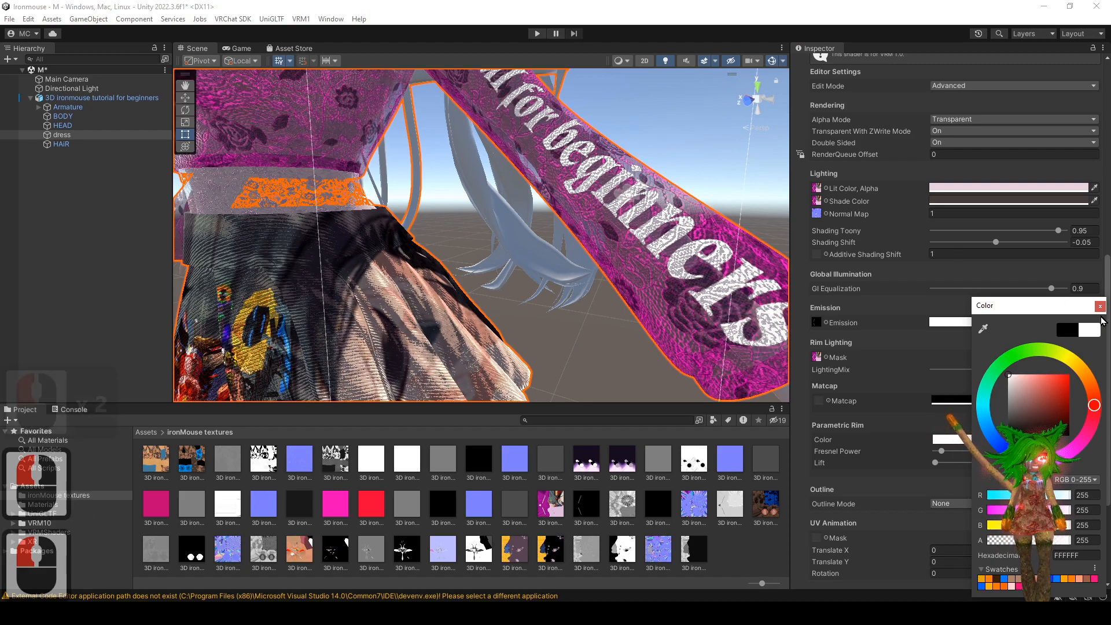
left_click(957, 262)
scroll(579, 266, "down", 3)
scroll(579, 266, "up", 3)
mouse_move(558, 266)
left_mouse_down("alt")
mouse_move(596, 271)
mouse_move(573, 273)
left_mouse_up("alt")
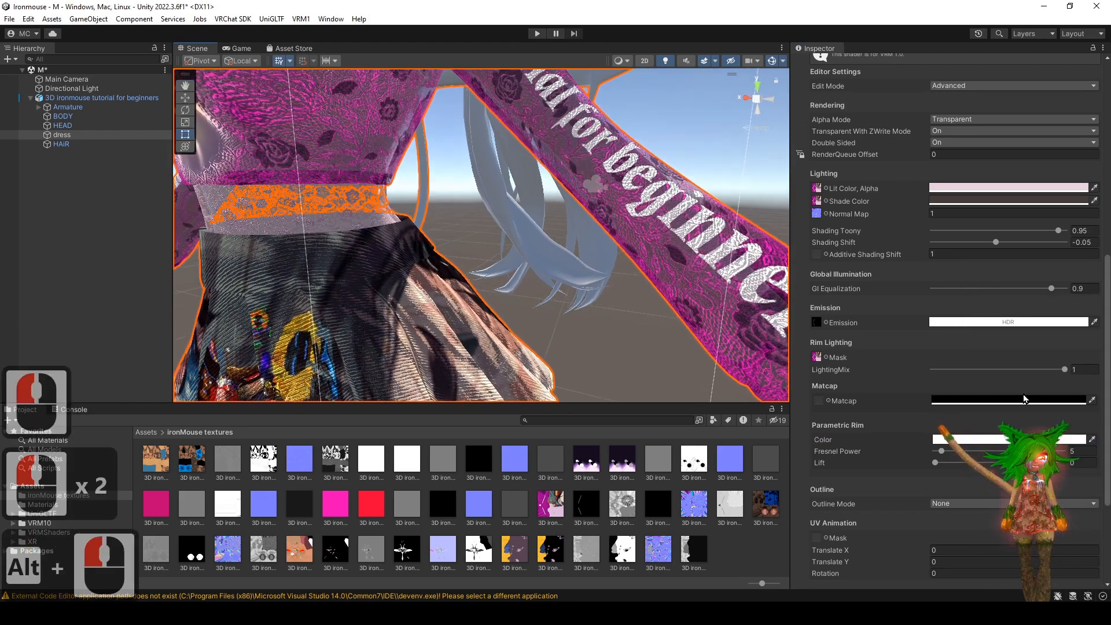
- Try the rim lighting without its mask texture and undo the removal
left_click(819, 357)
key("Delete")
key("ctrl+z")
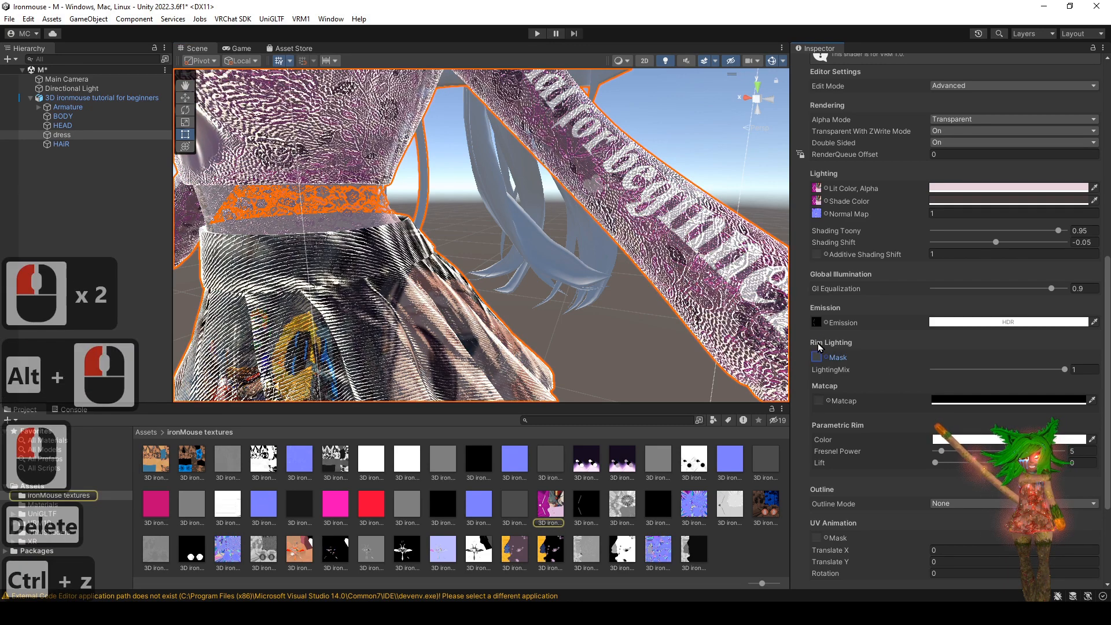
left_click_drag(463, 263, 450, 257, "alt")
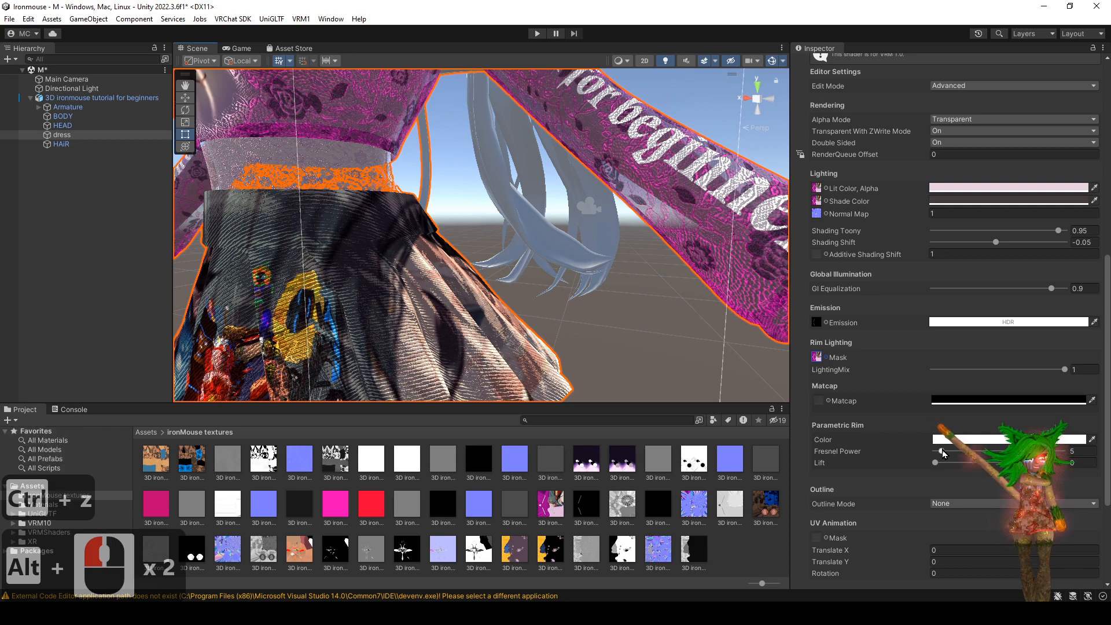
- Try a different Fresnel Power and a Lift of 0.463 for the parametric rim, undoing each trial
mouse_move(942, 451)
left_mouse_down()
mouse_move(897, 463)
mouse_move(1059, 463)
mouse_move(995, 463)
left_mouse_up()
key("ctrl+z")
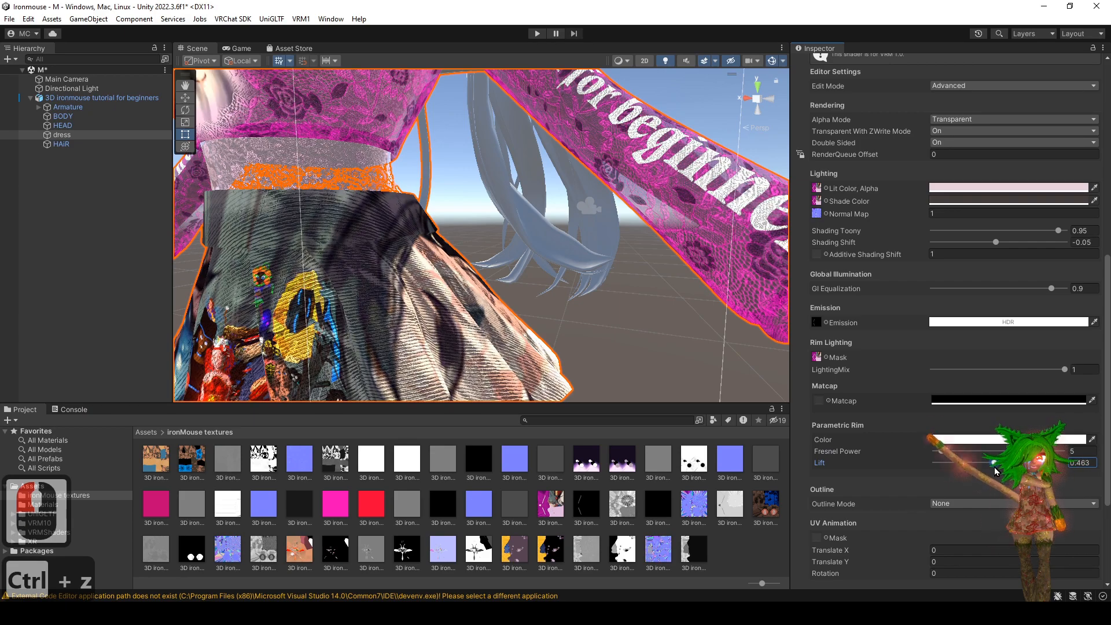
left_click_drag(692, 345, 661, 341, "alt")
key("ctrl+z")
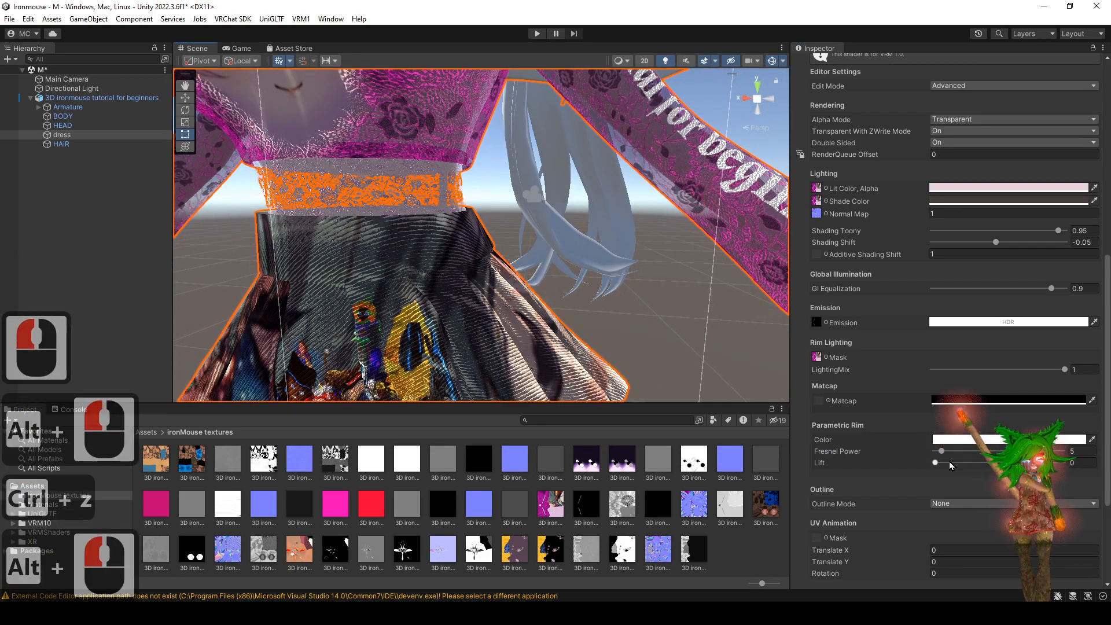
- Try a parametric rim Lift of 0.267 on the main clothes material, and set it to 0.144 instead
left_click_drag(949, 463, 975, 461)
right_click_drag(654, 283, 562, 235, "alt")
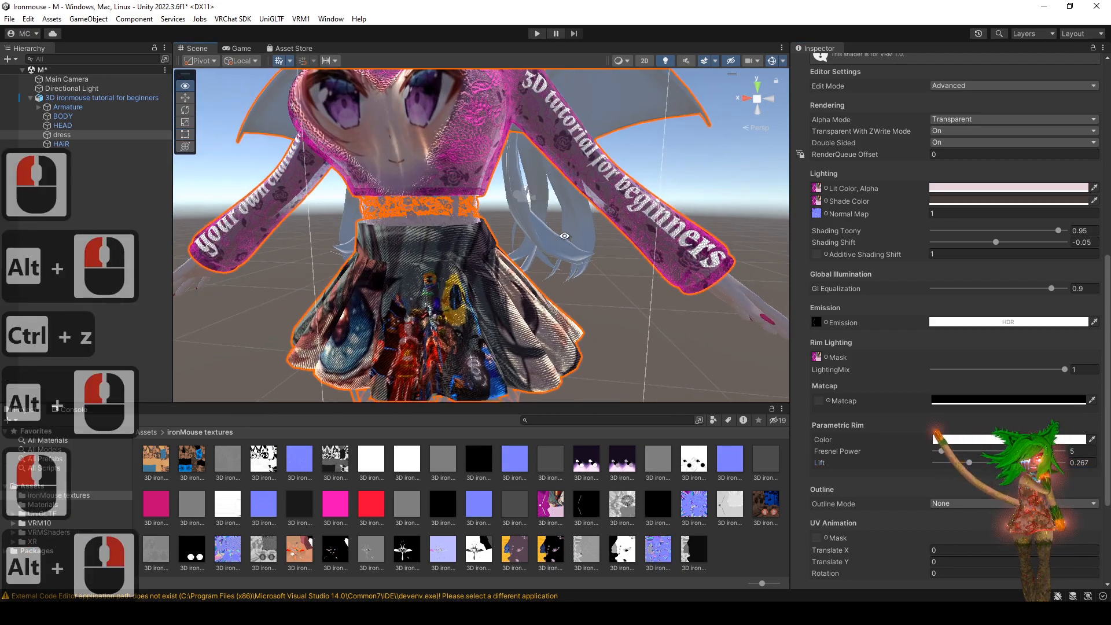
left_click_drag(563, 236, 490, 231, "alt")
middle_click_drag(490, 231, 470, 249, "alt")
left_click_drag(470, 249, 509, 258, "alt")
mouse_move(945, 462)
left_mouse_down()
mouse_move(935, 462)
mouse_move(954, 464)
left_mouse_up()
key("ctrl+z")
- Examine the rim lighting on the dress's skirt, waist and sleeves from the front and side
left_click_drag(648, 359, 631, 362, "alt")
middle_click_drag(630, 361, 596, 203, "alt")
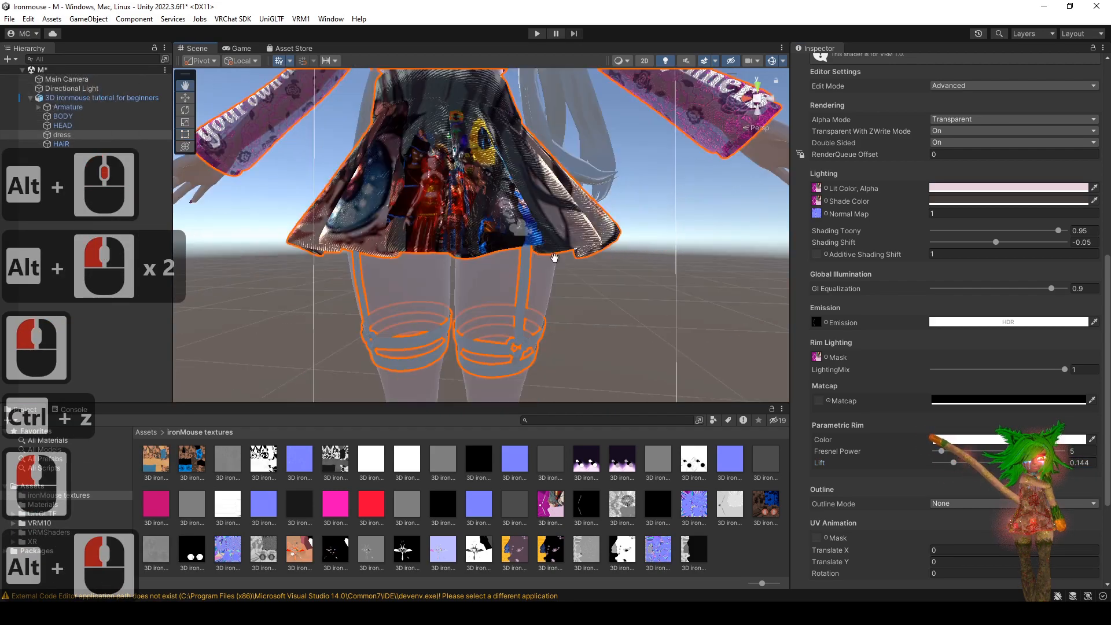
left_click_drag(597, 203, 472, 245, "alt")
mouse_move(471, 249)
middle_mouse_down("alt")
mouse_move(496, 399)
mouse_move(478, 230)
middle_mouse_up("alt")
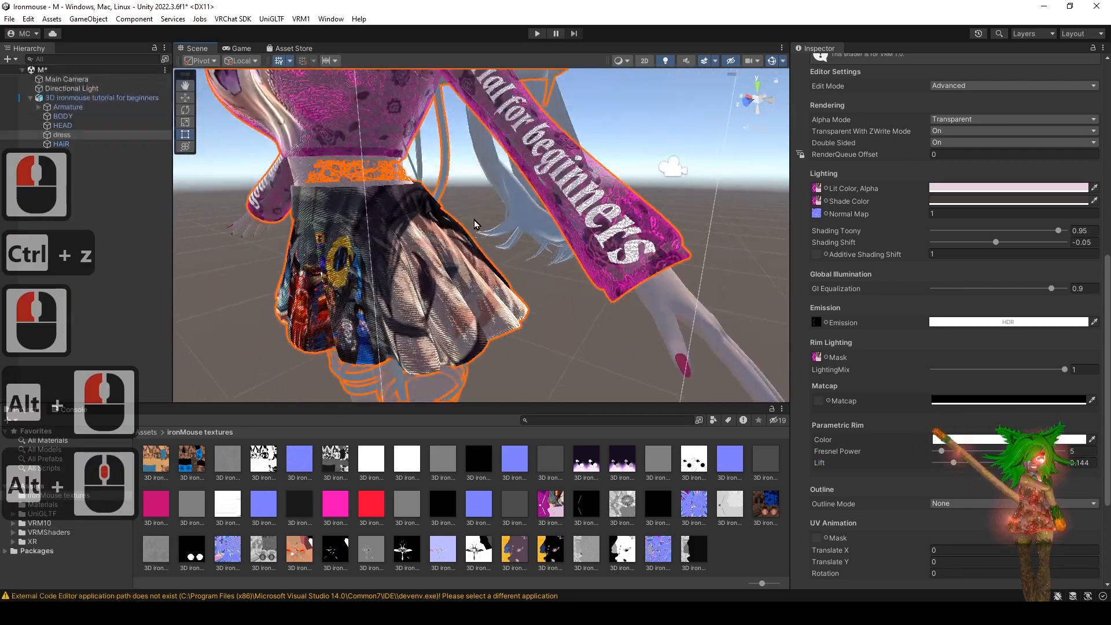
right_click_drag(478, 230, 463, 240, "alt")
left_click_drag(463, 240, 512, 263, "alt")
middle_click_drag(512, 263, 481, 334, "alt")
right_click_drag(482, 334, 501, 332, "alt")
- Set the main clothes material's outline mode to World with an outline width of 0.0069
scroll(863, 386, "down", 6)
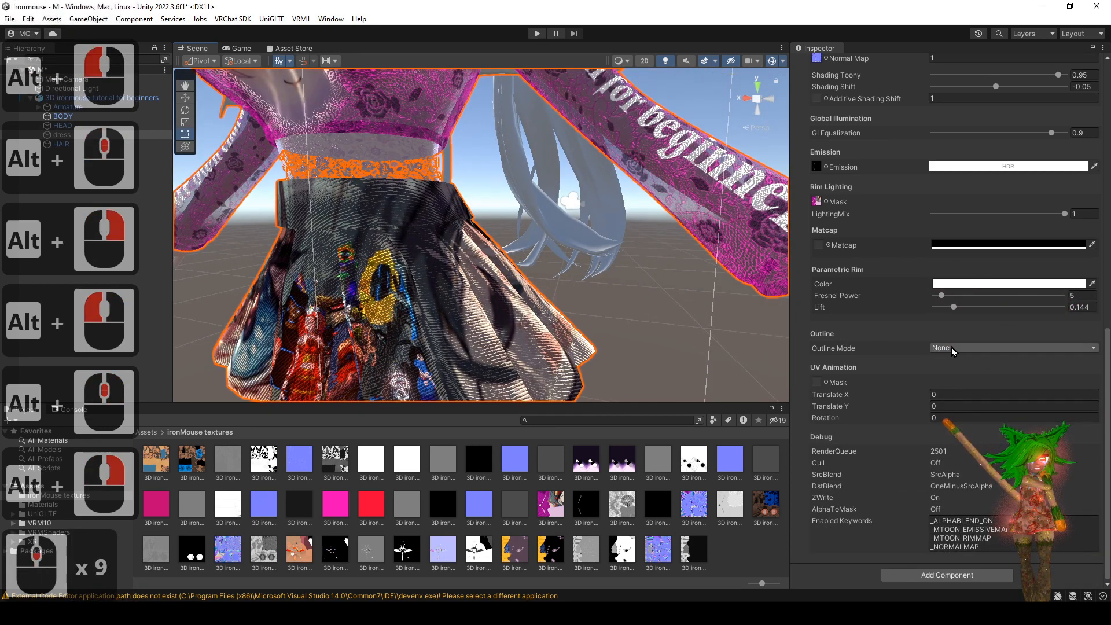
left_click(951, 348)
left_click(941, 372)
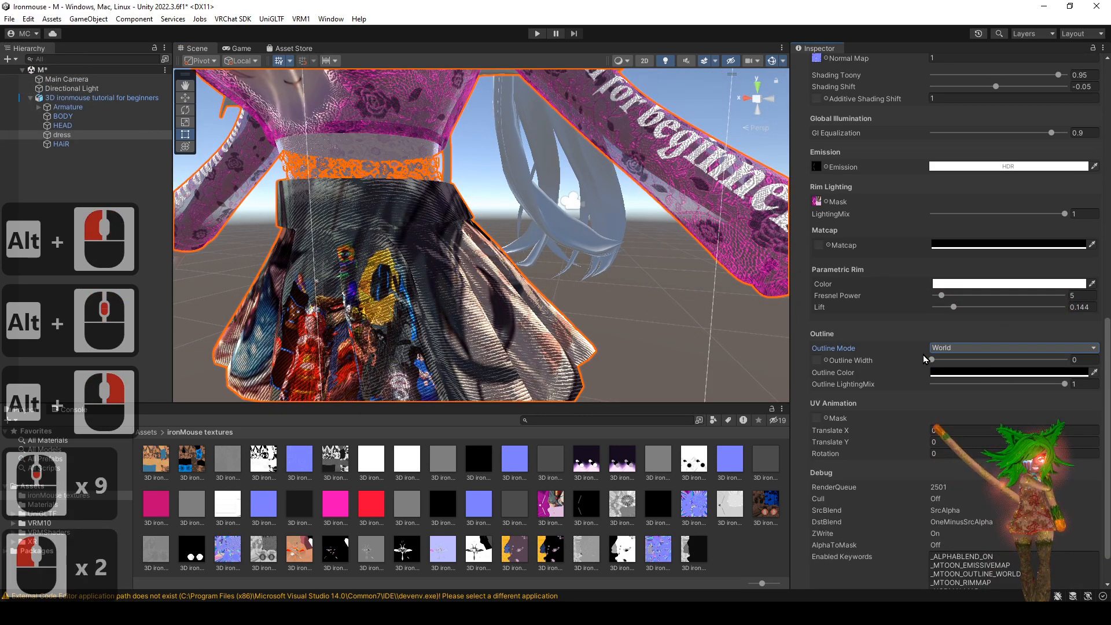
left_click_drag(932, 359, 985, 368)
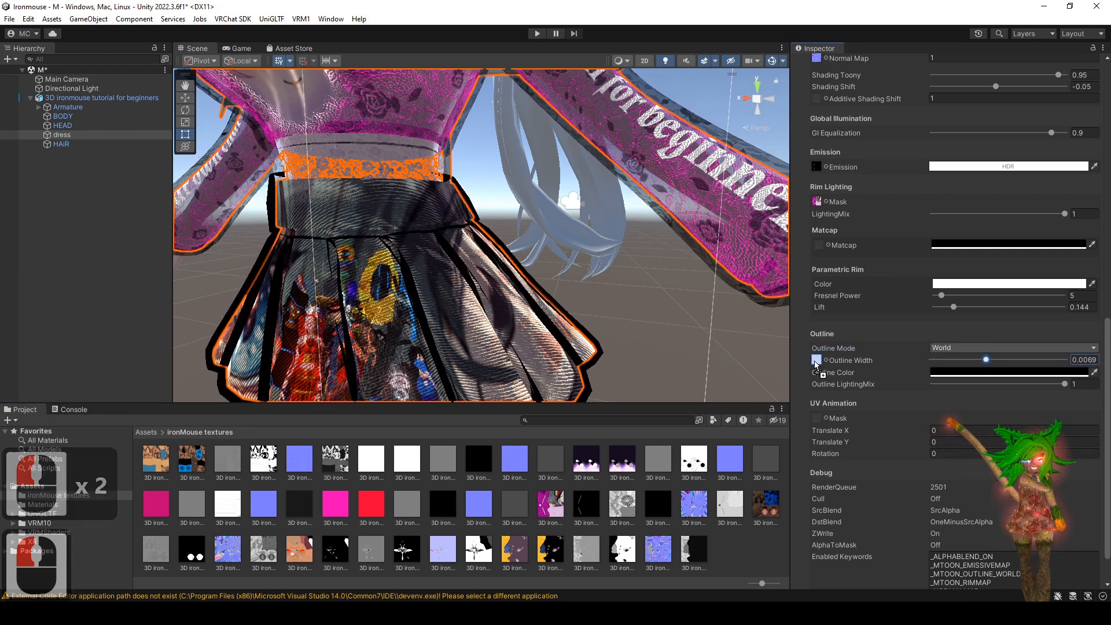
- Try textures as the outline width map on the main clothes material, undoing them together with the World outline
left_click_drag(815, 362, 815, 363)
left_click_drag(667, 349, 651, 391, "alt")
key("ctrl+z")
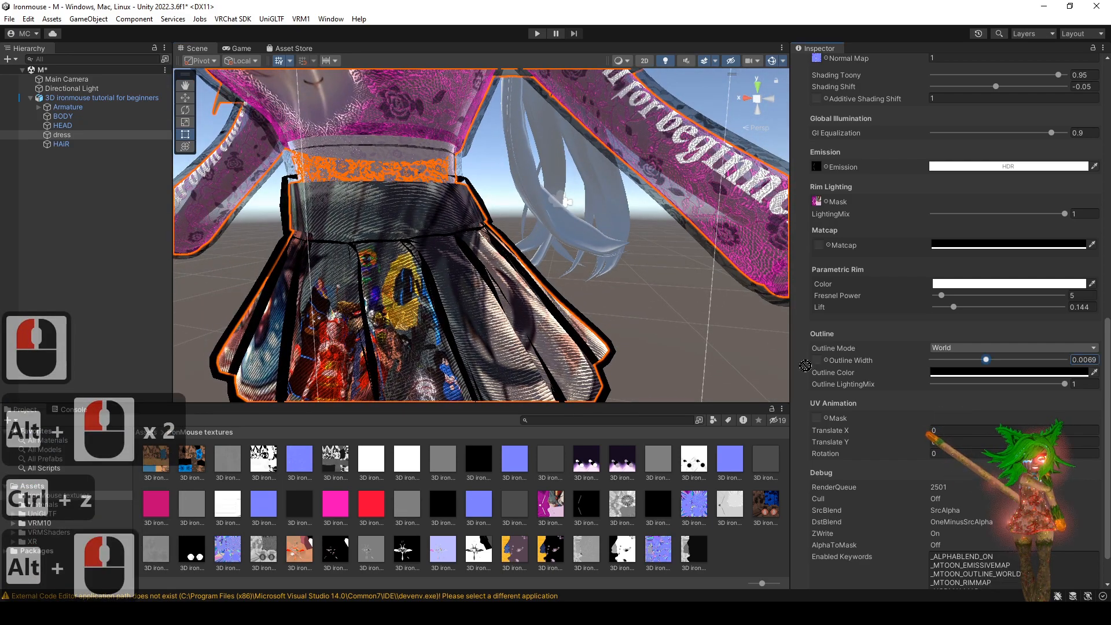
left_click_drag(816, 363, 812, 363)
mouse_move(636, 325)
left_mouse_down("alt")
mouse_move(613, 330)
mouse_move(625, 320)
left_mouse_up("alt")
key("ctrl+z")
mouse_move(625, 320)
right_mouse_down("alt")
mouse_move(614, 265)
mouse_move(616, 320)
right_mouse_up("alt")
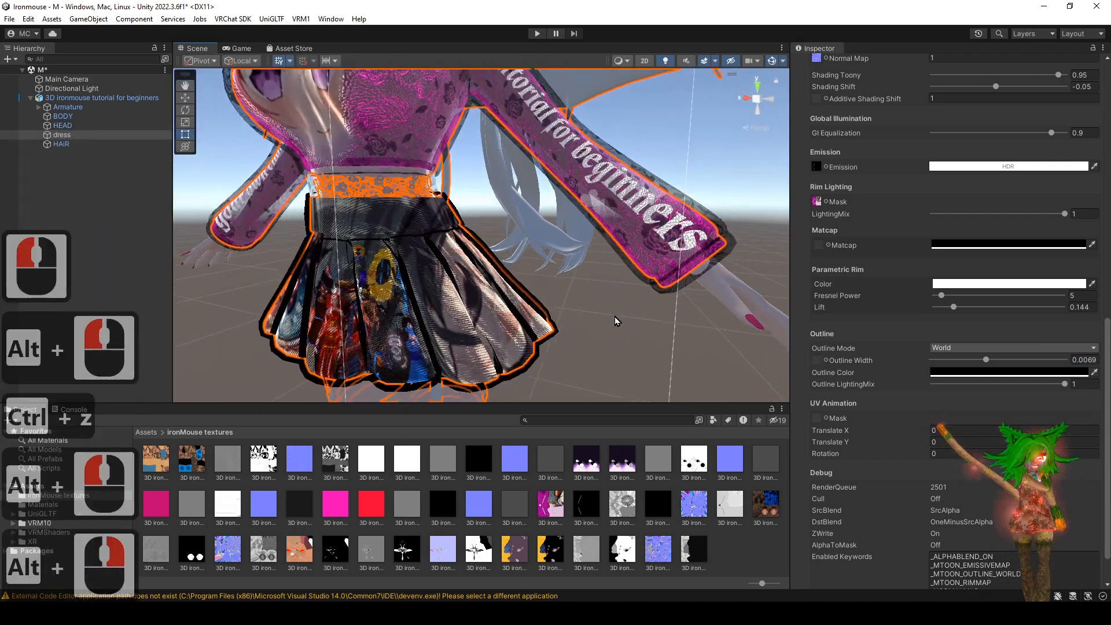
key("ctrl+z")
key("ctrl+z")
- Try the Screen outline mode on the main clothes material with an outline width of 0.0267
left_click(970, 348)
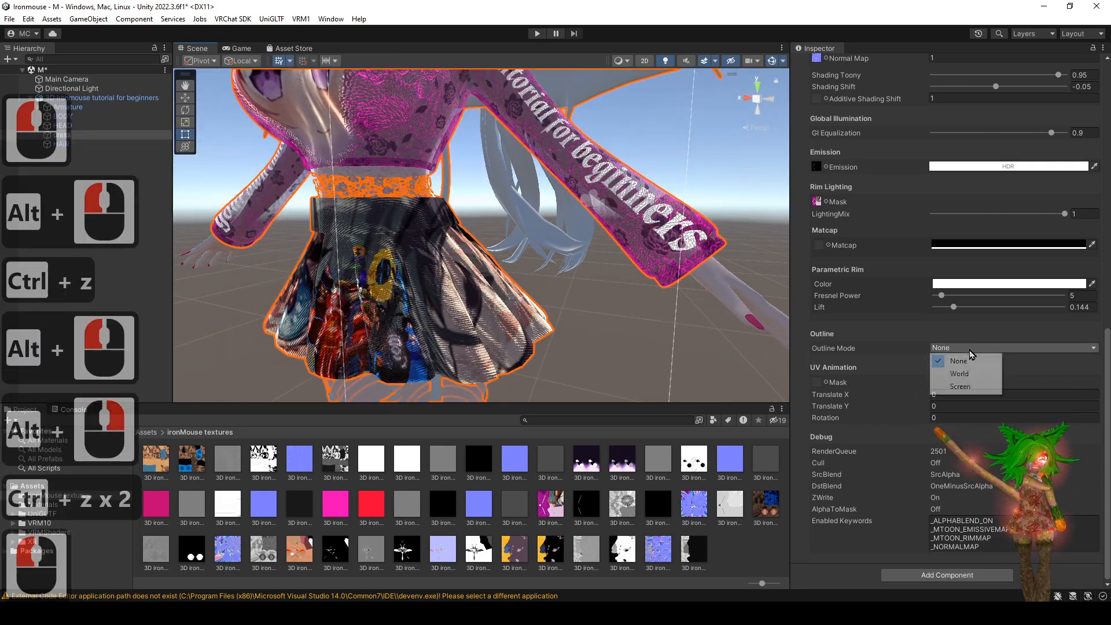
left_click(965, 388)
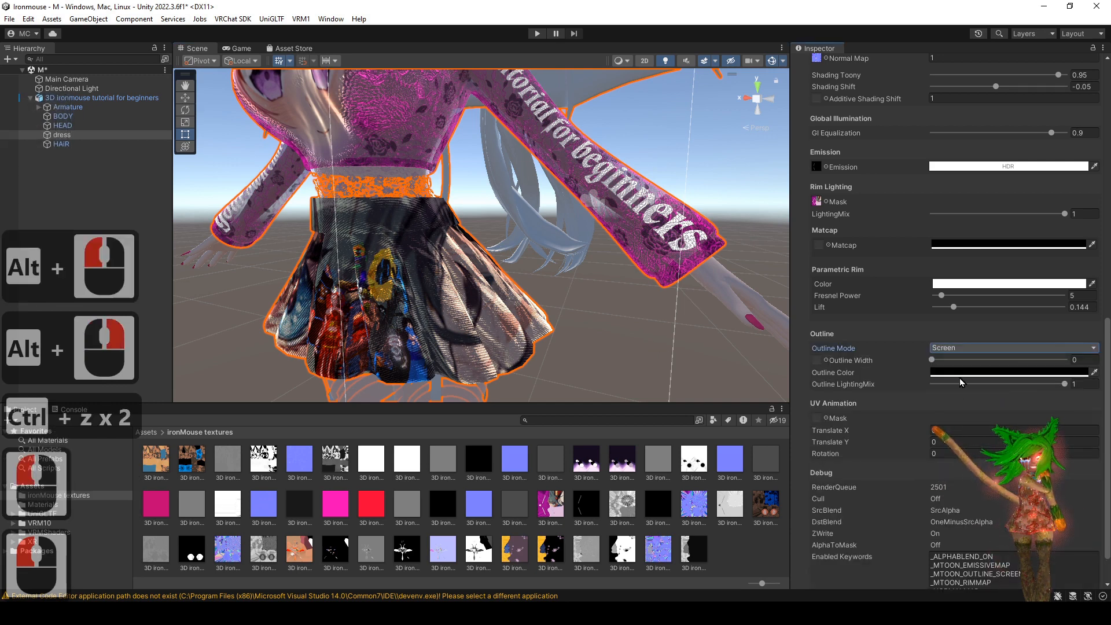
left_click_drag(932, 360, 1032, 360)
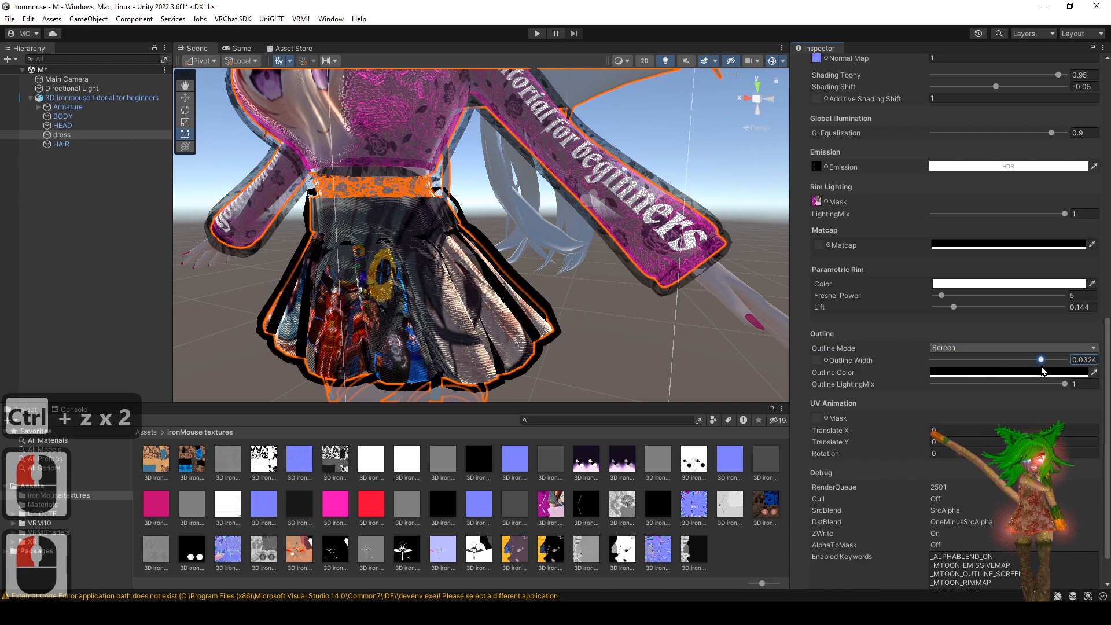
right_click_drag(564, 351, 278, 124, "alt")
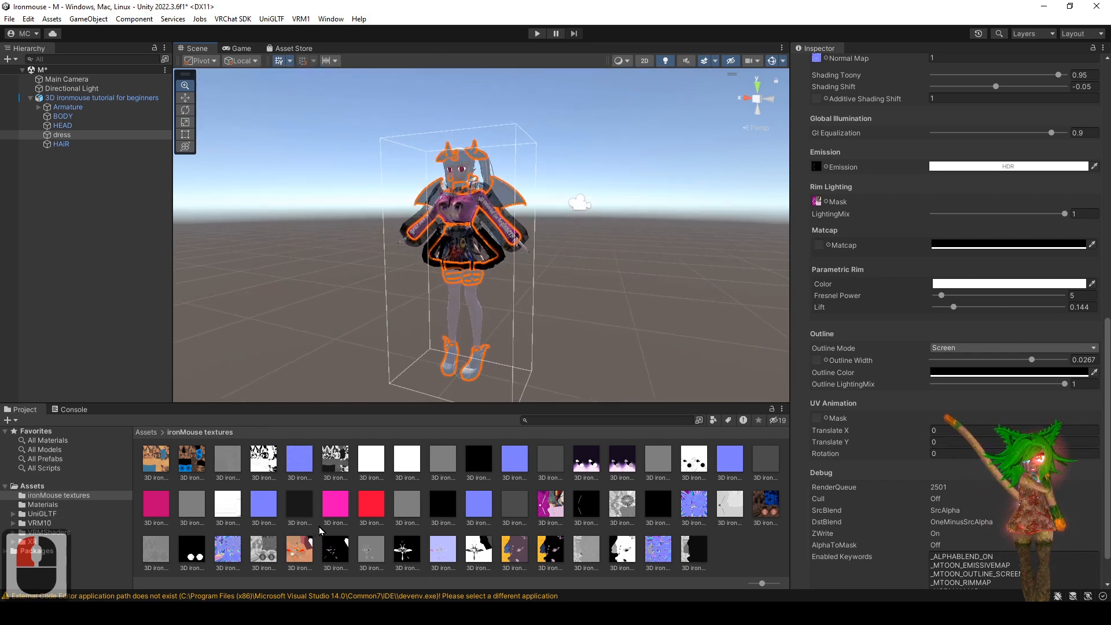
- Compare the World outline mode at the same width up close, and undo all outline changes back to None
left_click(992, 350)
left_click(990, 375)
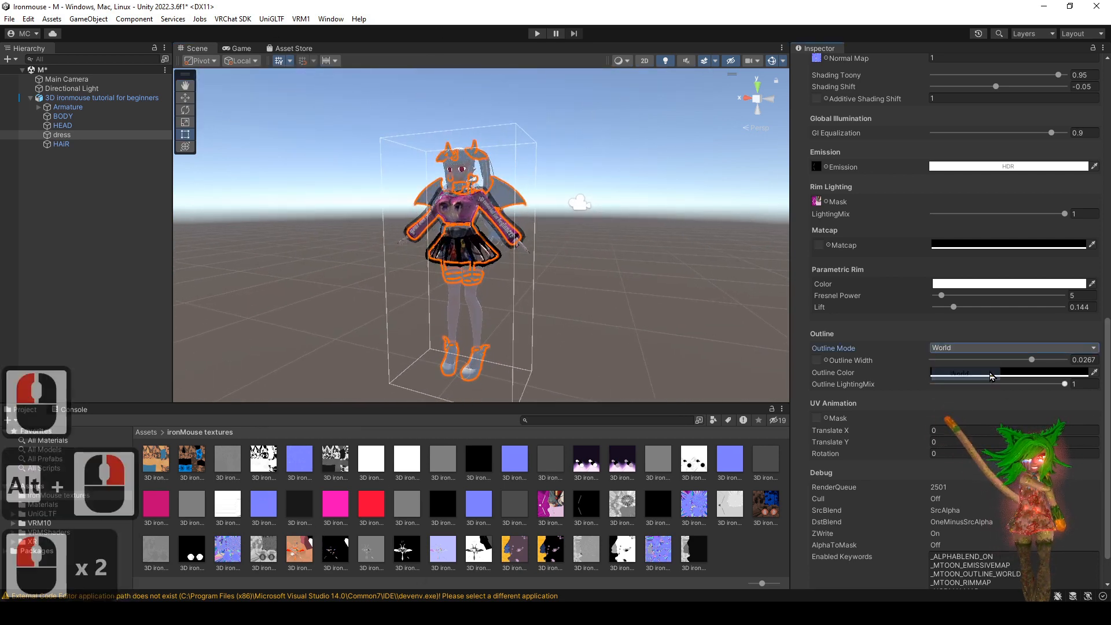
right_click_drag(570, 249, 664, 183, "alt")
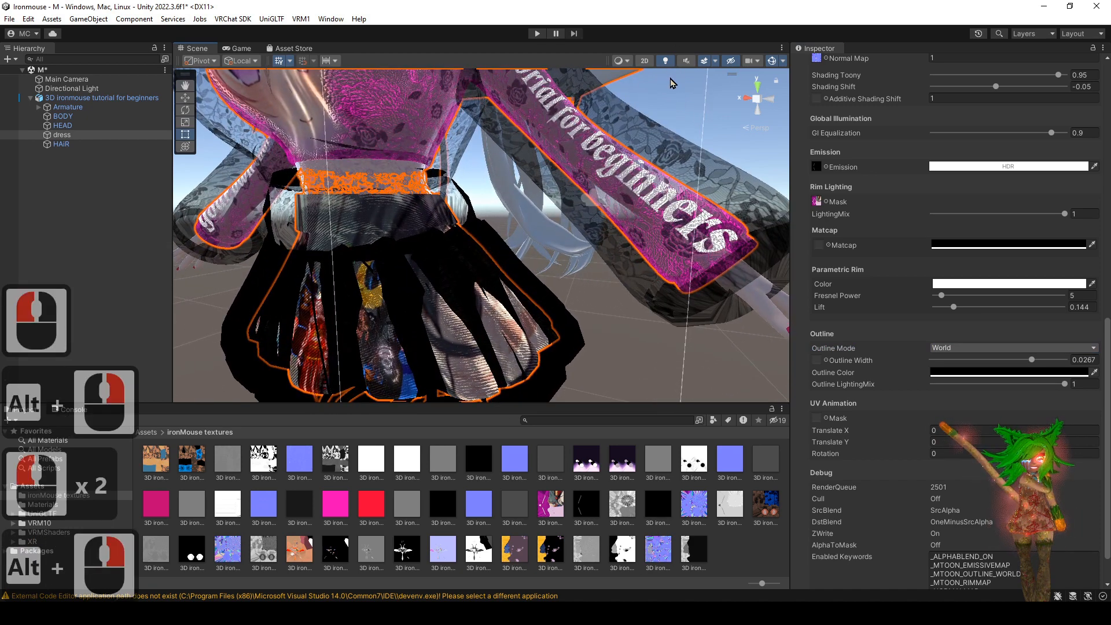
key("ctrl+z")
key("ctrl+z")
key("ctrl+z")
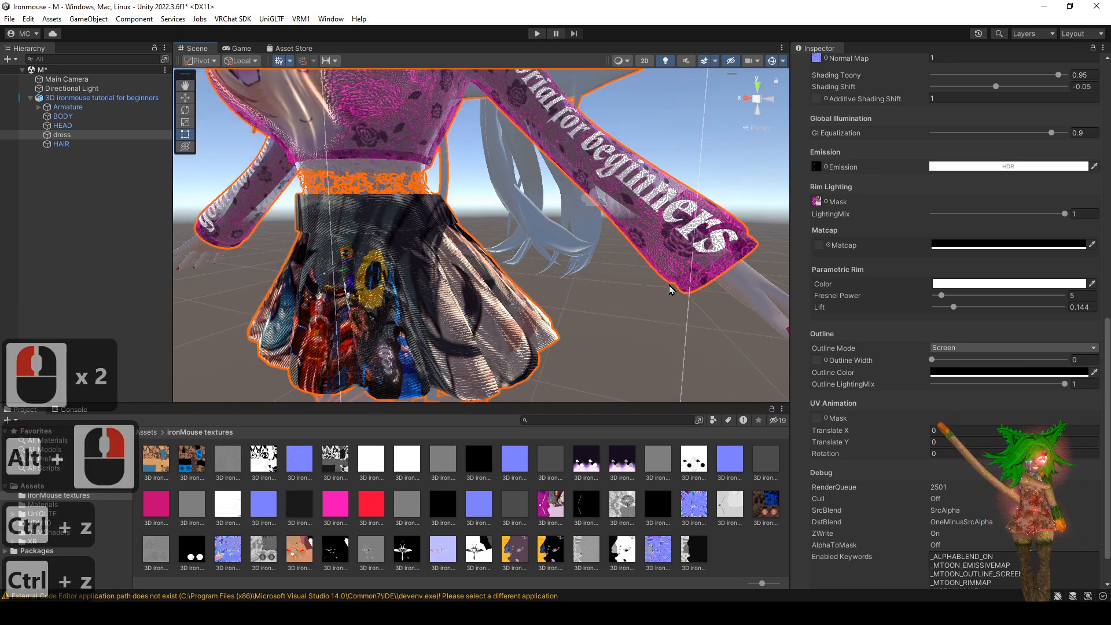
right_click_drag(608, 366, 590, 359, "alt")
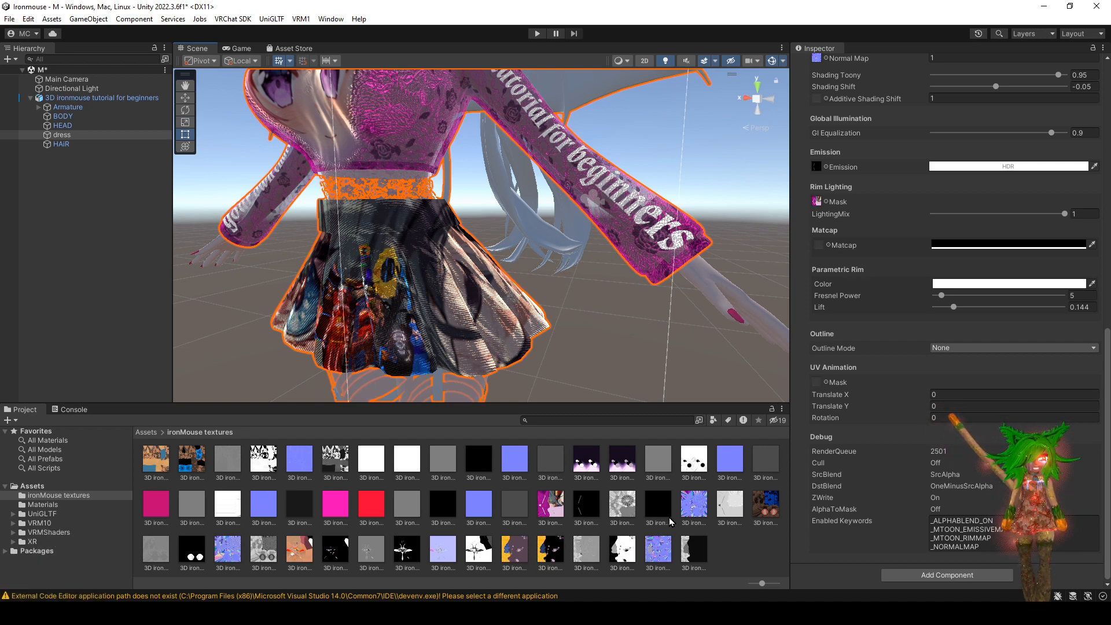
- Try a UV animation Translate X of 1 on the main clothes material and examine the motion on the dress
left_click(956, 395)
type("1")
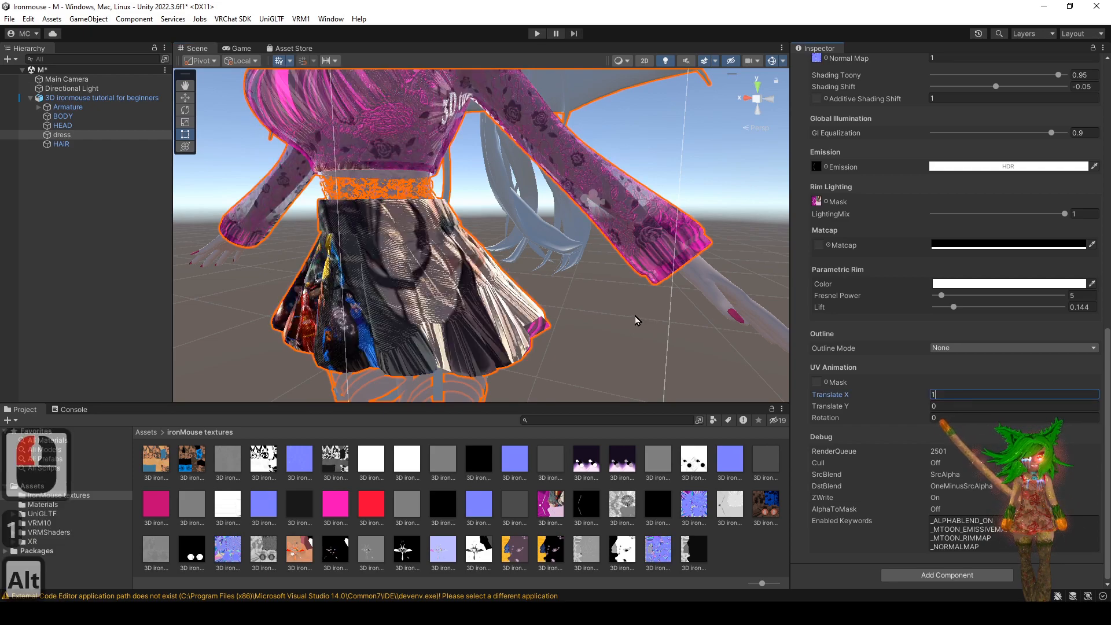
left_click_drag(636, 318, 610, 321, "alt")
scroll(531, 266, "up", 2)
scroll(532, 265, "down", 2)
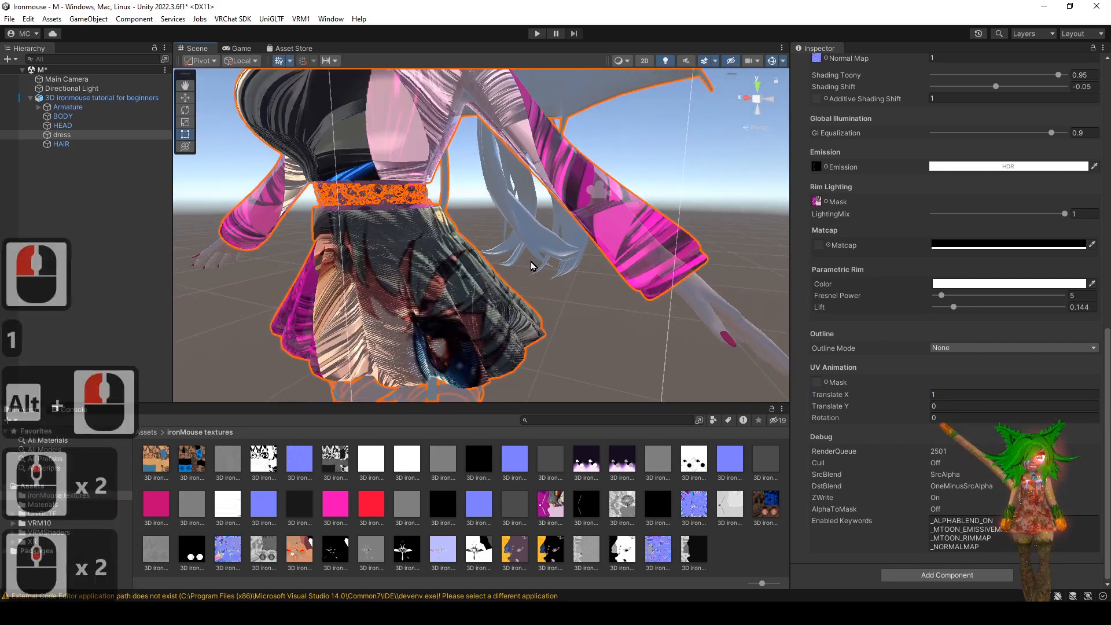
scroll(531, 266, "up", 1)
scroll(531, 266, "down", 2)
scroll(531, 266, "up", 1)
scroll(531, 266, "down", 2)
scroll(531, 265, "up", 1)
scroll(511, 177, "up", 3)
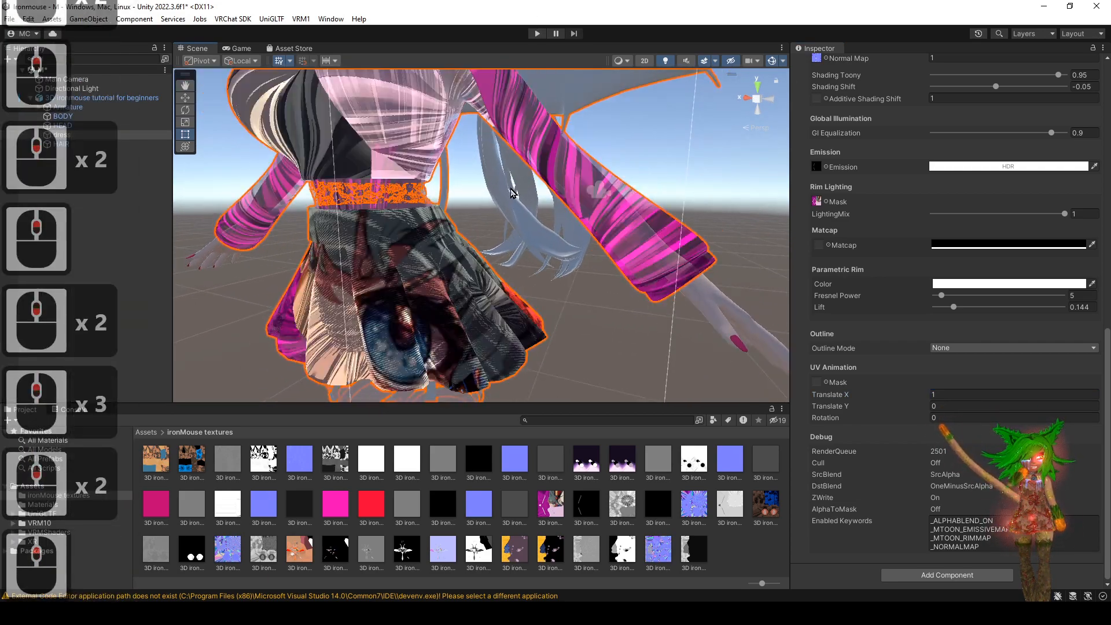
- Try a black texture as the UV animation mask, then reset Translate X to 0 and clear the mask
left_click(597, 520)
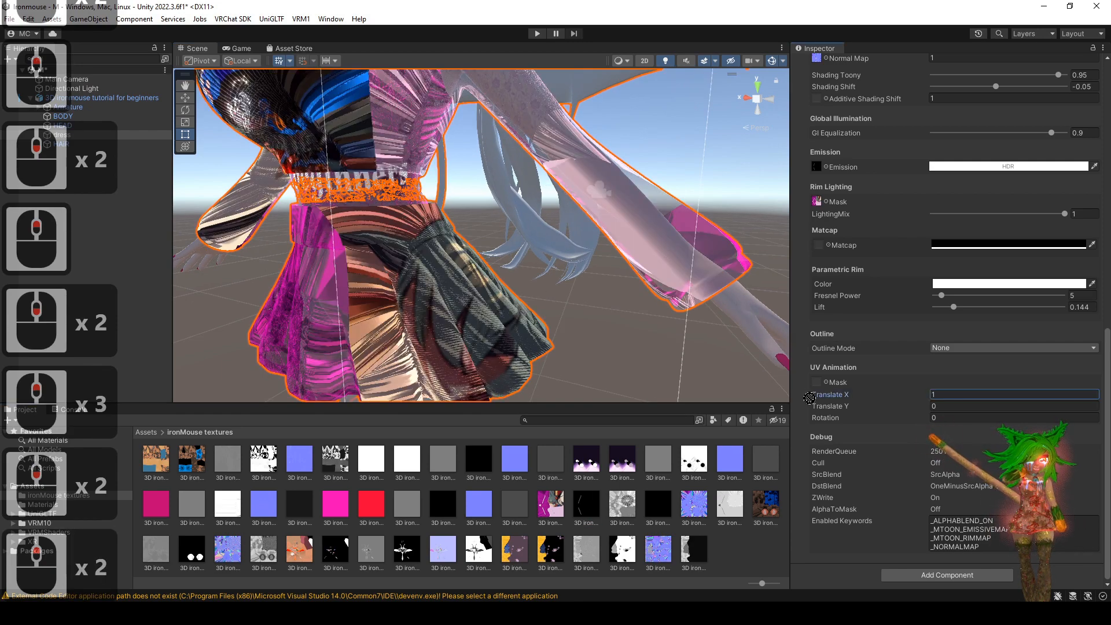
left_click_drag(817, 389, 818, 389)
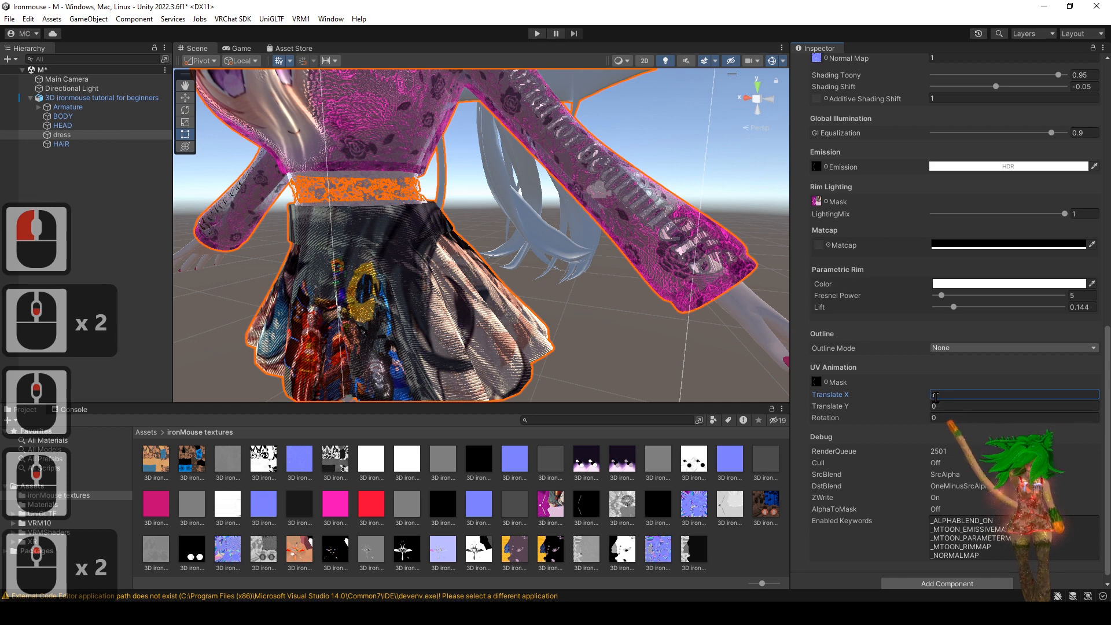
type("0")
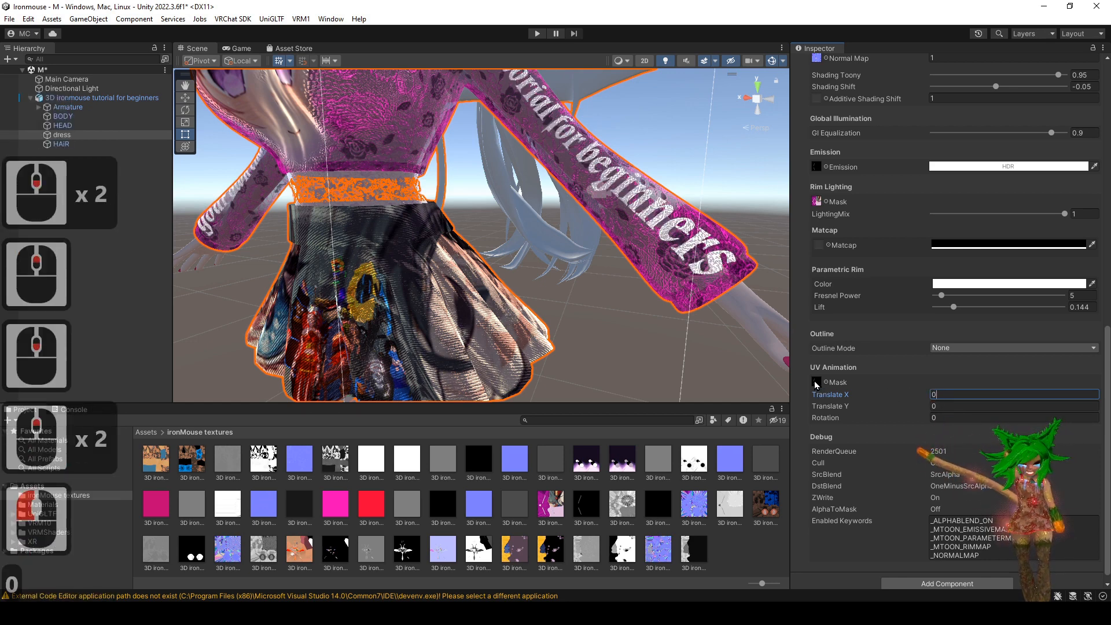
left_click(815, 382)
key("Delete")
- Examine the main clothes material on the avatar's torso, sleeves and skirt from several angles
scroll(820, 398, "up", 11)
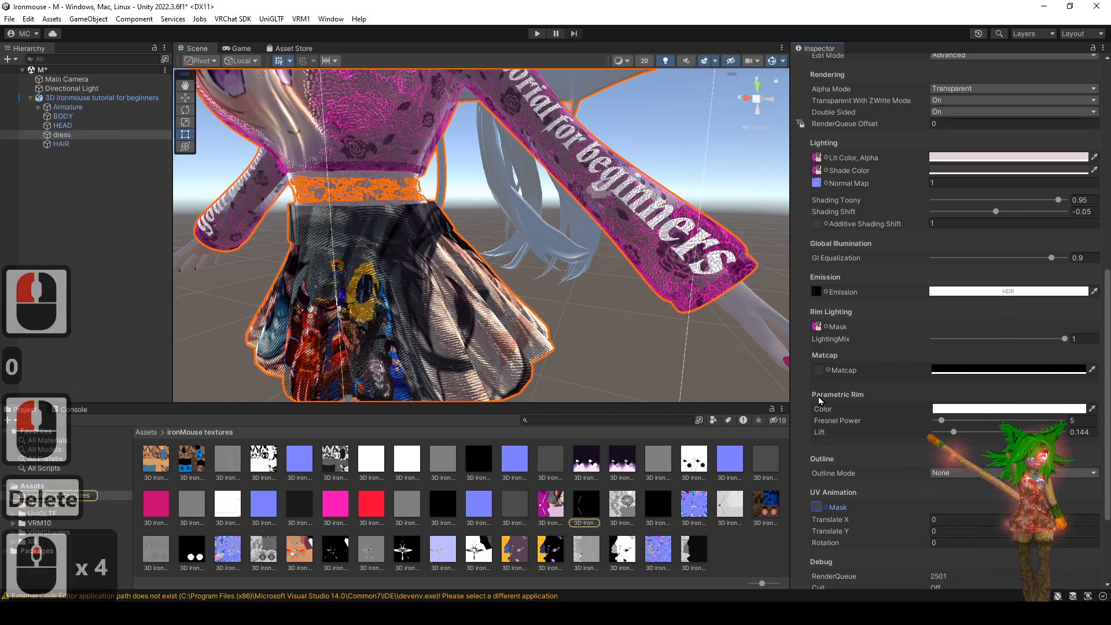
right_click_drag(521, 208, 538, 195, "alt")
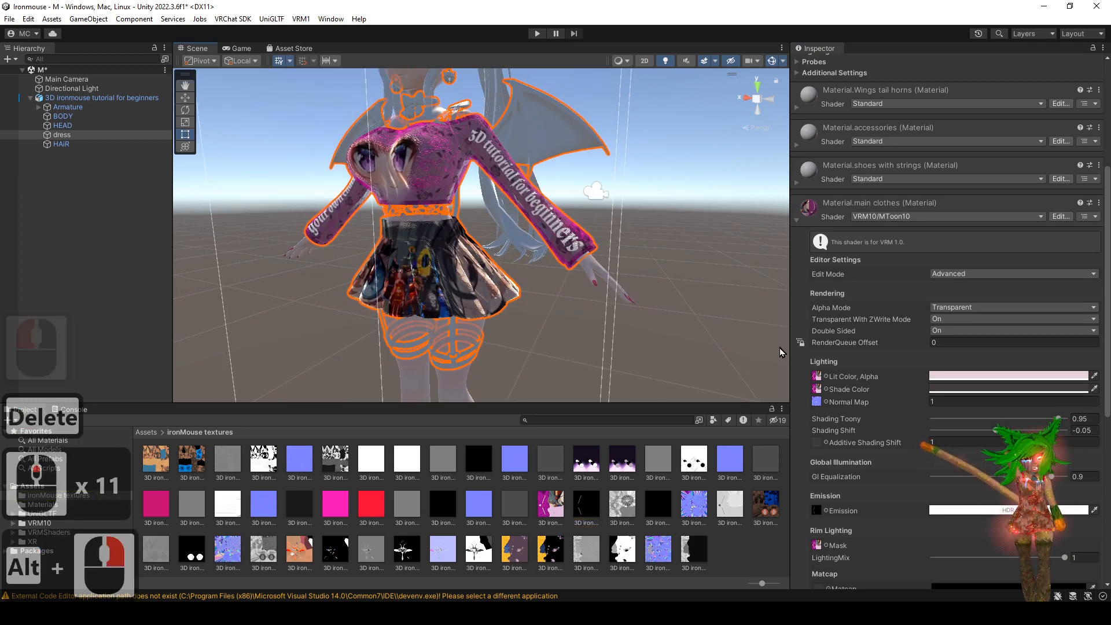
left_click(806, 449)
scroll(876, 419, "down", 1)
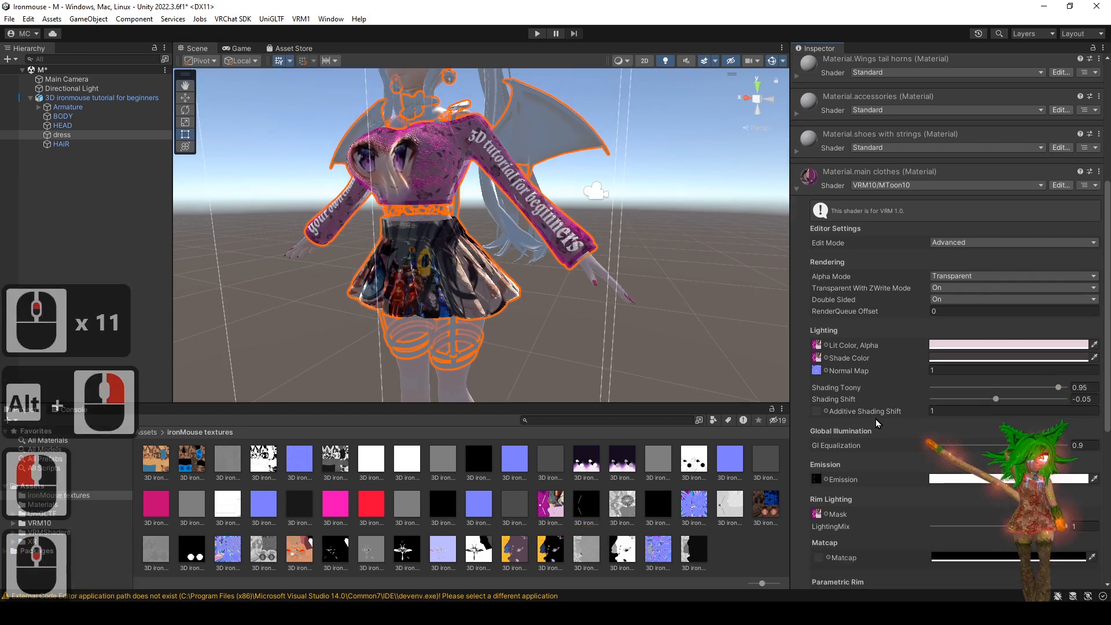
scroll(876, 418, "up", 1)
left_click_drag(510, 244, 596, 260, "alt")
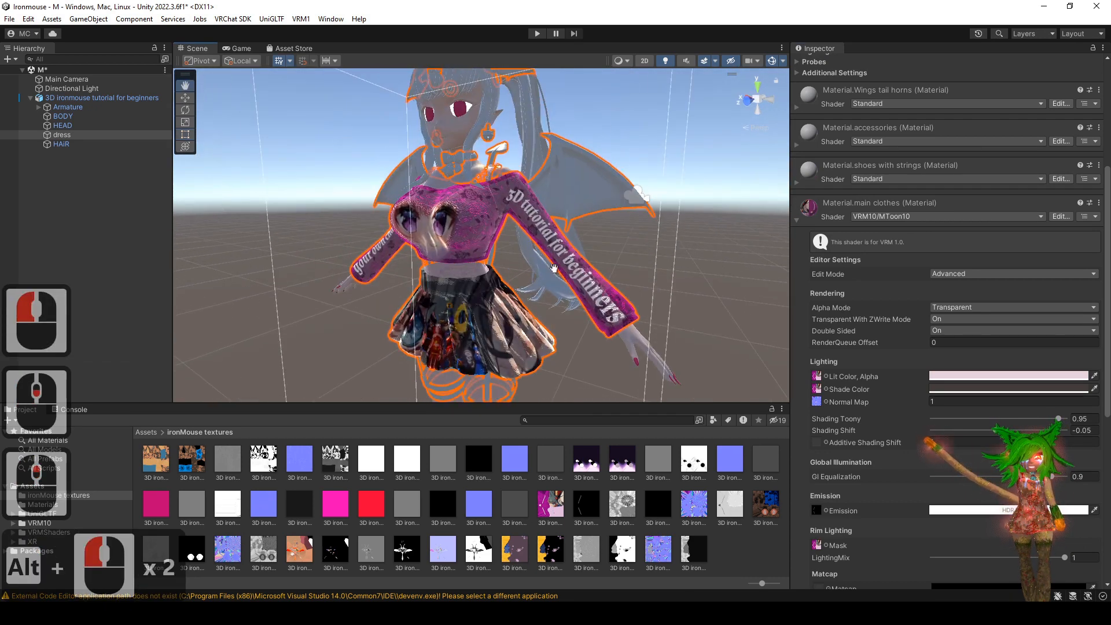
middle_click_drag(596, 260, 648, 272, "alt")
right_click_drag(648, 272, 825, 263, "alt")
- Collapse the main clothes material and assign the VRM10/MToon10 shader to the shoes with strings material
left_click(794, 221)
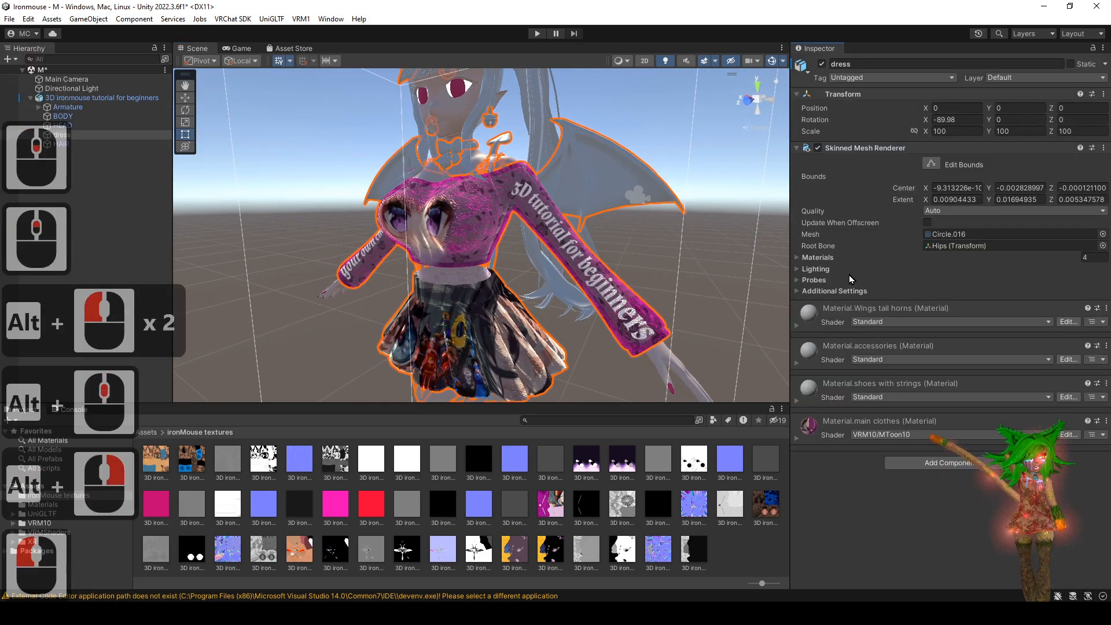
left_click(797, 400)
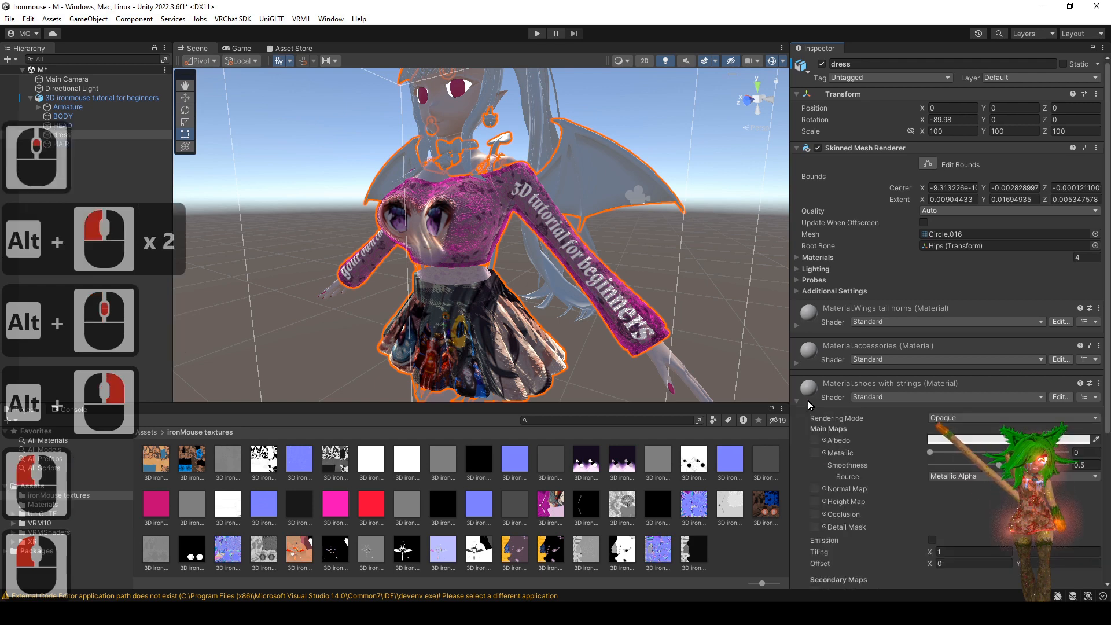
scroll(806, 394, "down", 4)
left_click(894, 210)
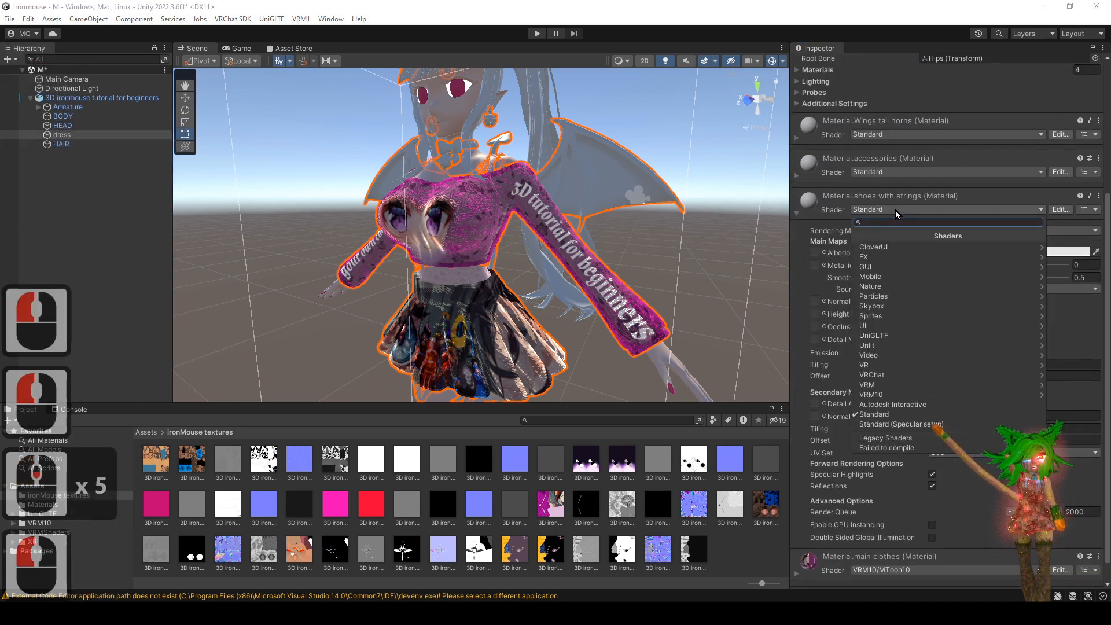
left_click(902, 396)
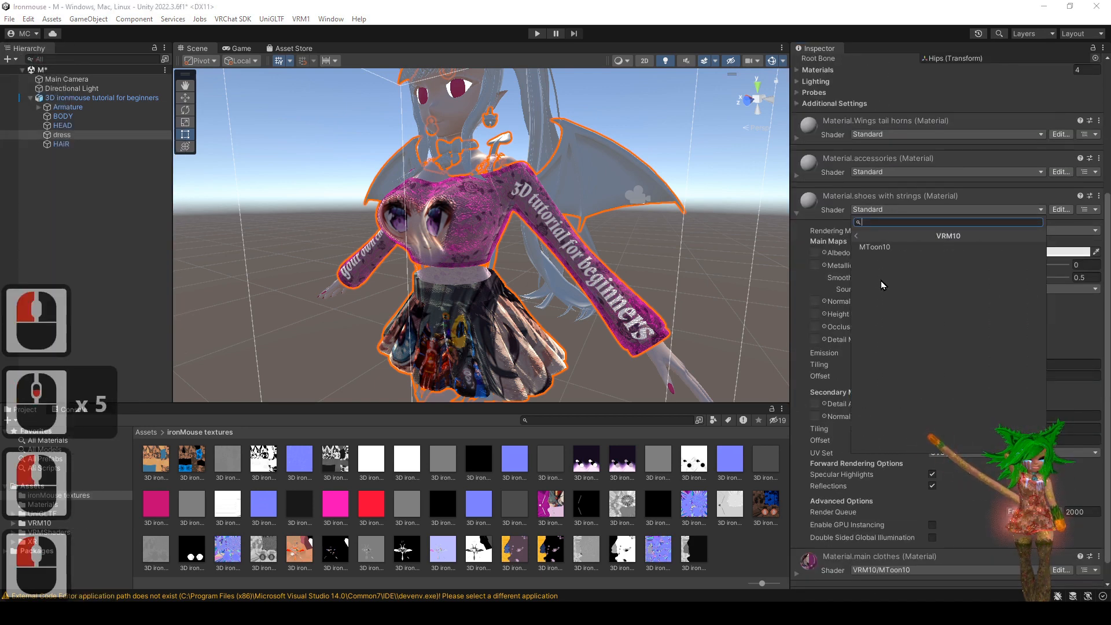
left_click(881, 249)
- Set the shoes with strings material's edit mode to Advanced
middle_click_drag(572, 334, 569, 95, "alt")
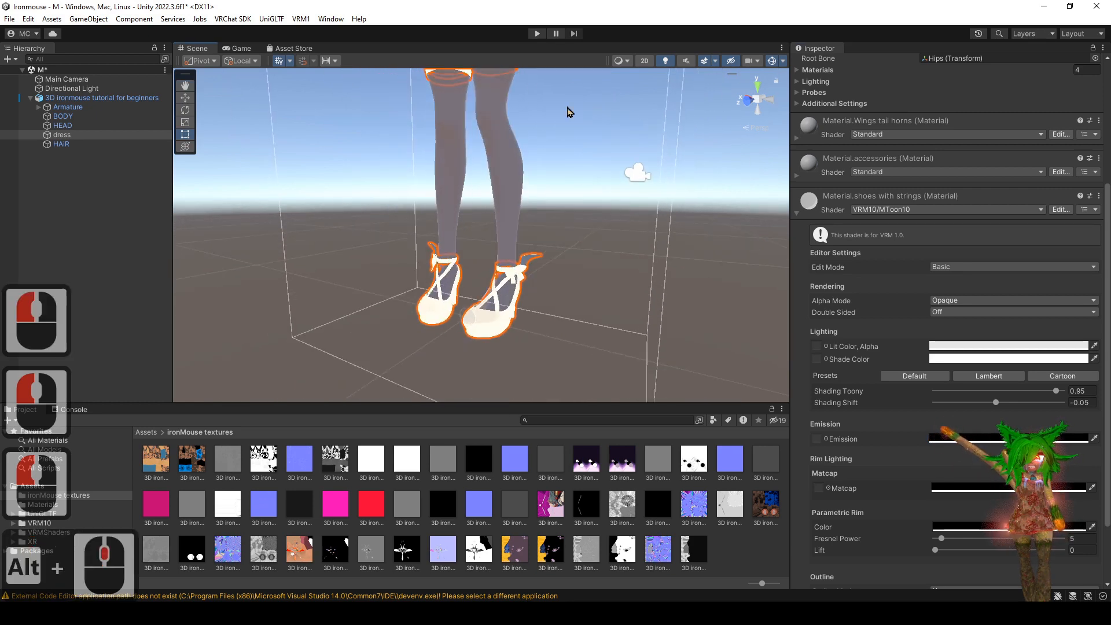
right_click_drag(568, 112, 583, 339, "alt")
middle_click_drag(582, 340, 580, 261, "alt")
right_click_drag(580, 262, 602, 350, "alt")
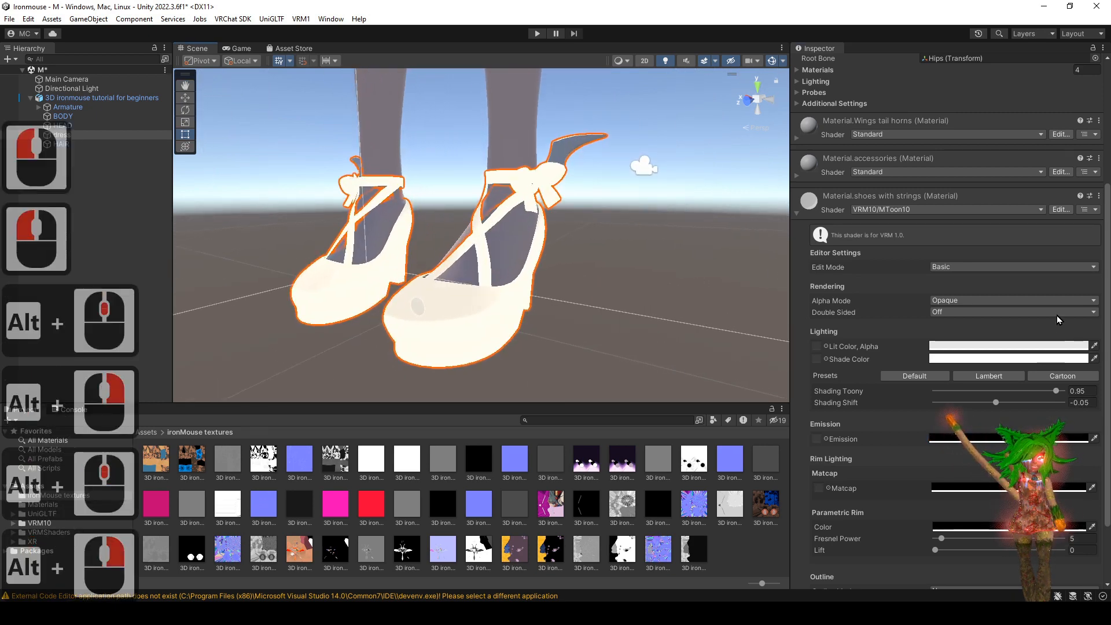
left_click(1024, 266)
left_click(987, 293)
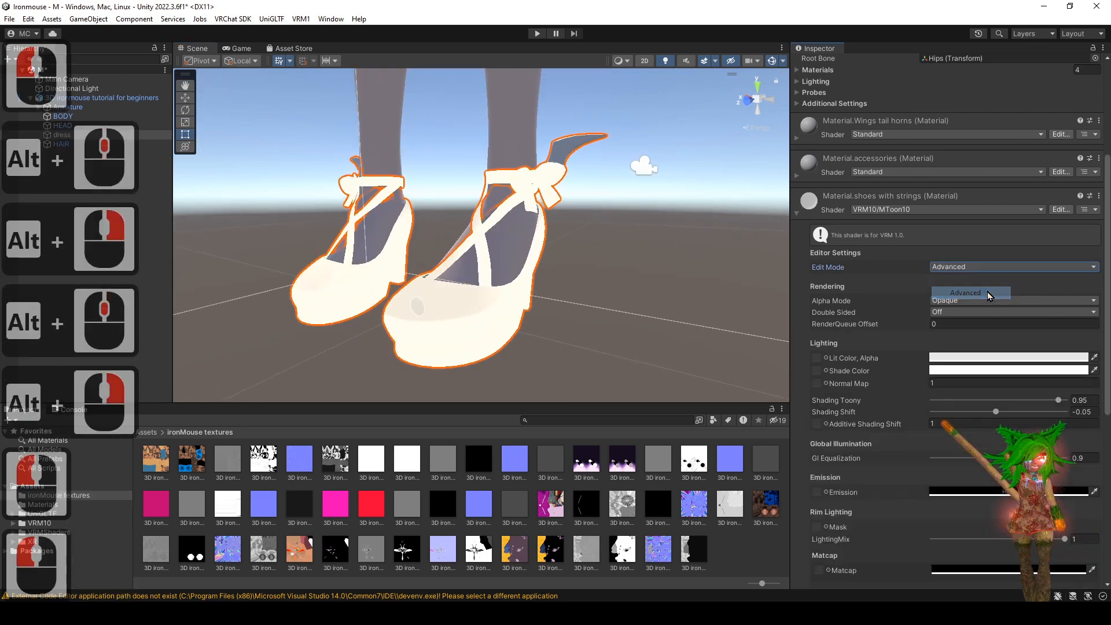
left_click(989, 301)
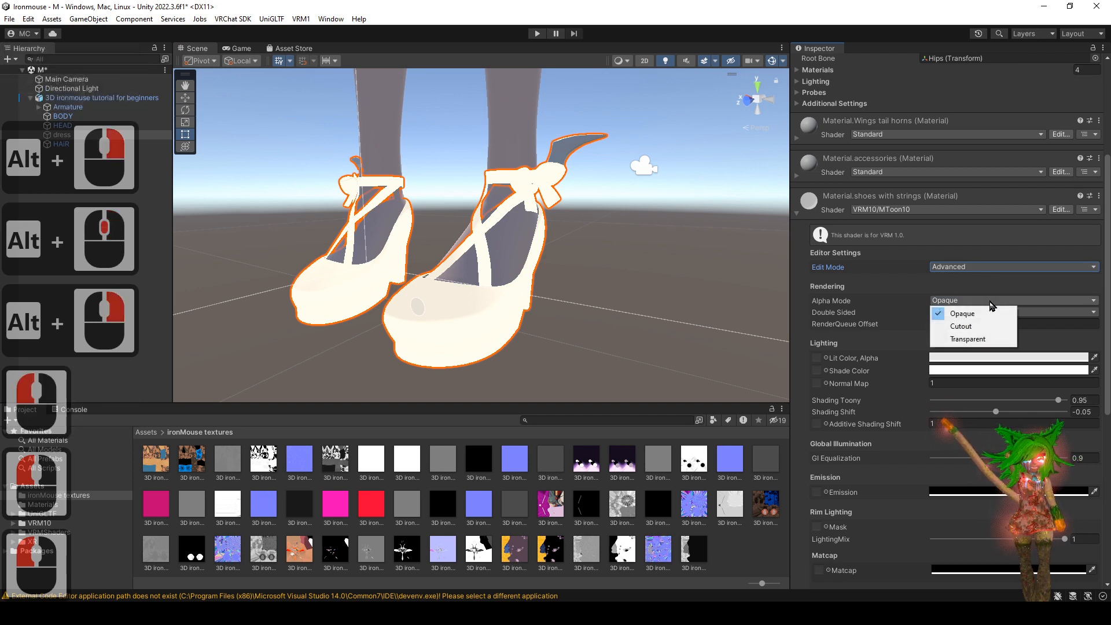
left_click(910, 301)
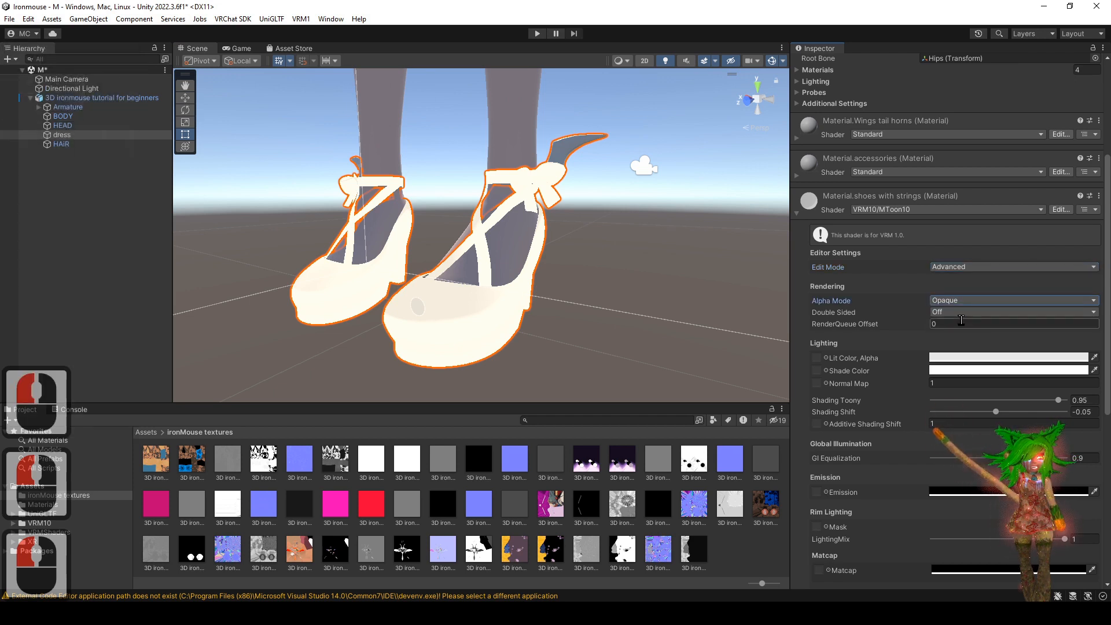
- Keep Double Sided set to Off for the shoes material and examine the straps close up from behind
left_click(963, 315)
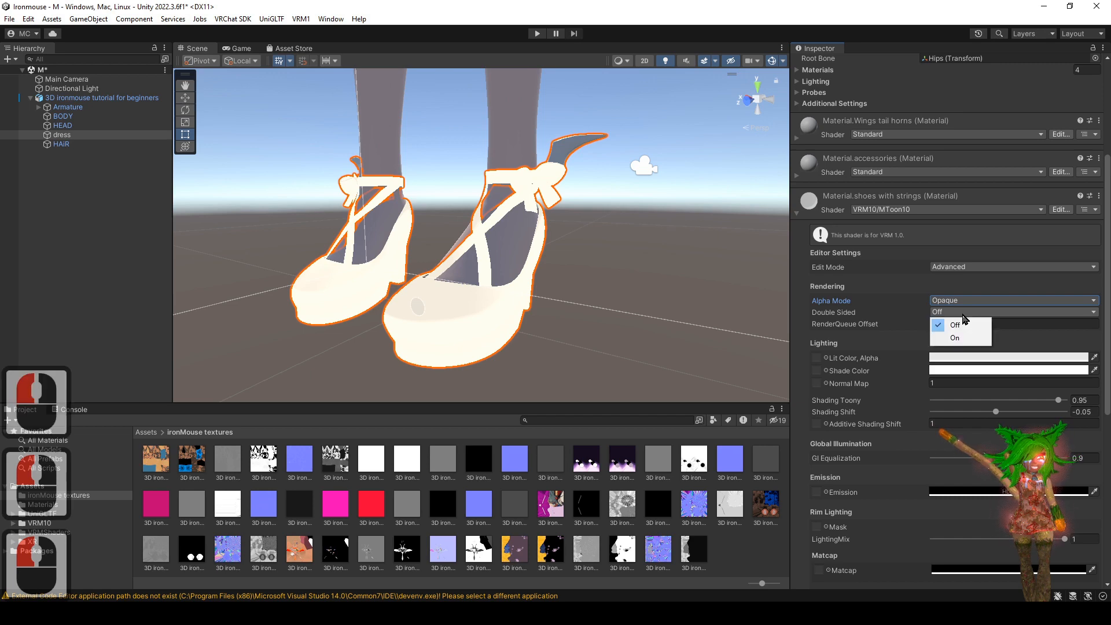
left_click(962, 323)
scroll(516, 383, "up", 5)
right_click_drag(516, 383, 517, 387, "alt")
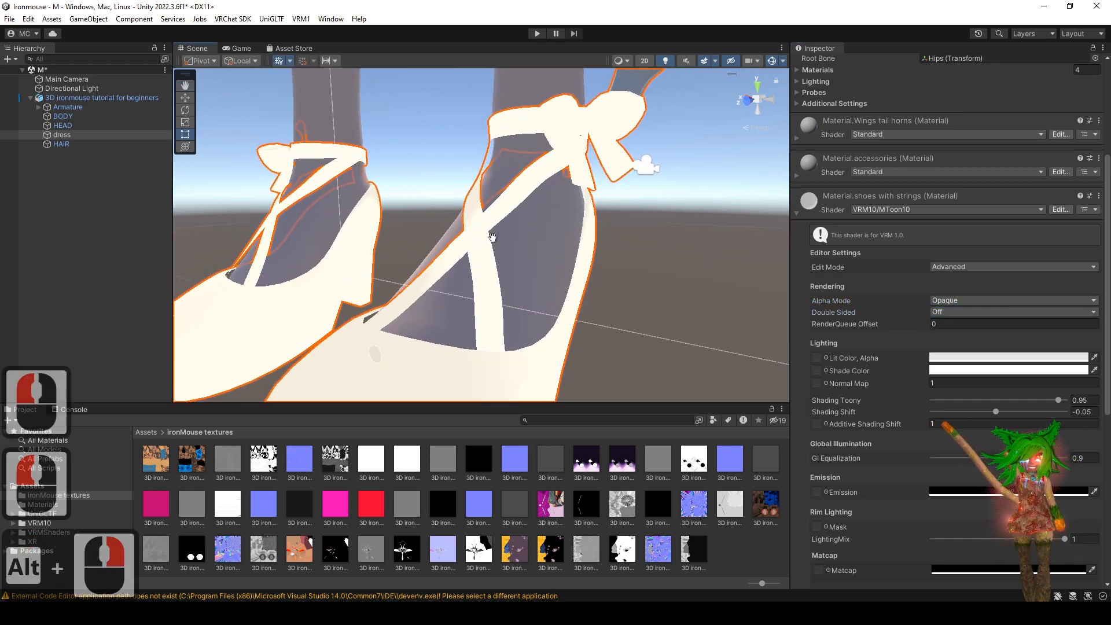
middle_click_drag(489, 231, 488, 271, "alt")
right_click_drag(488, 271, 525, 386, "alt")
left_click_drag(525, 386, 518, 184, "alt")
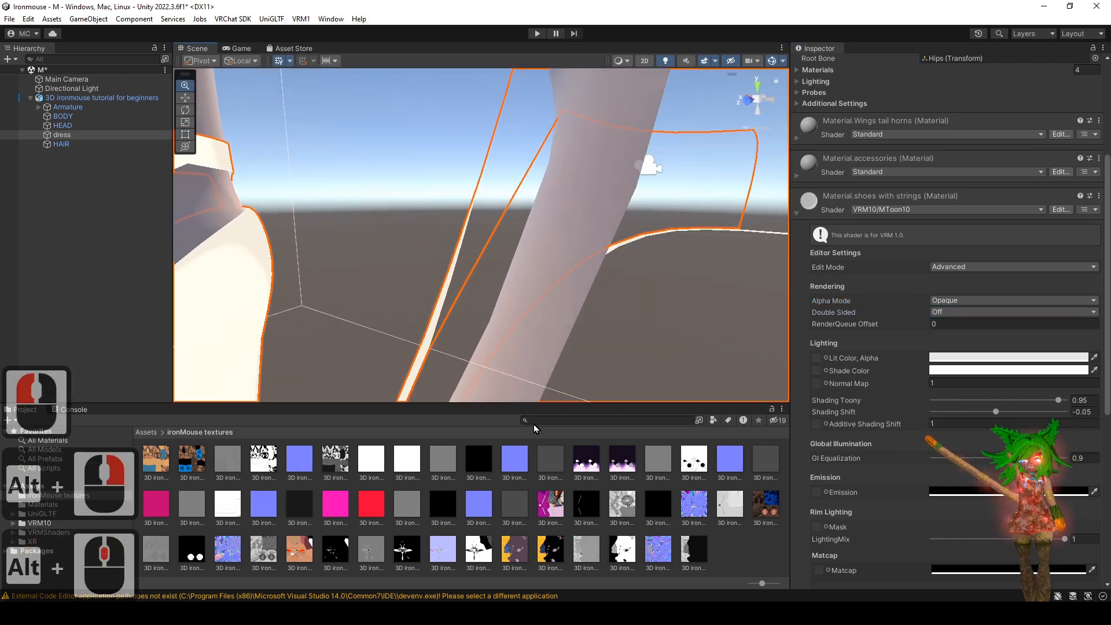
- Set Double Sided to On for the shoes with strings material and check the straps
left_click(952, 314)
left_click(955, 338)
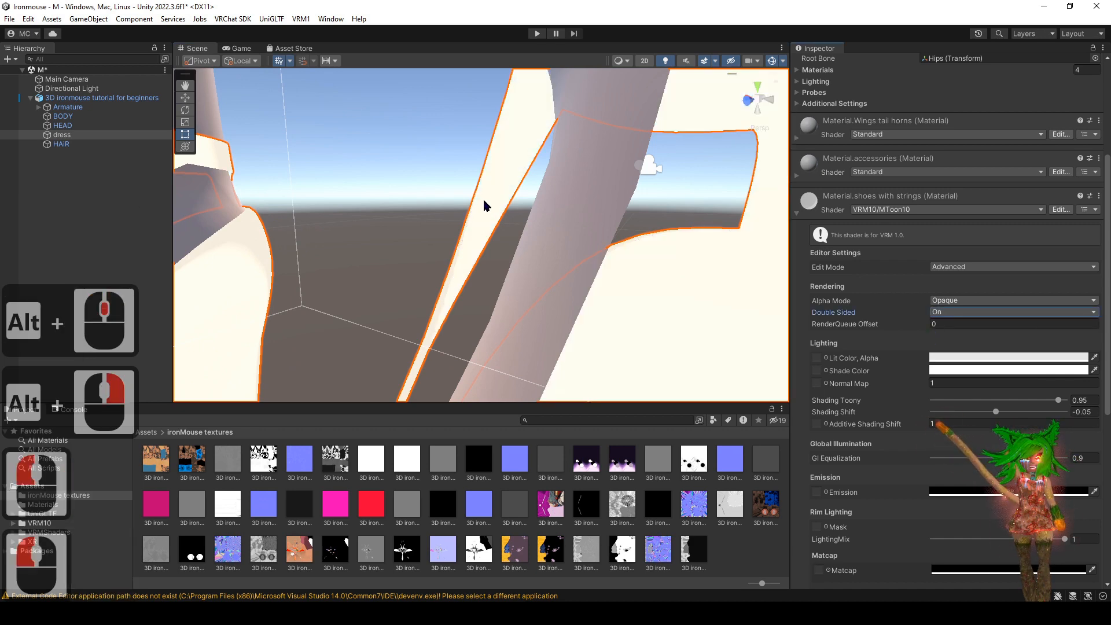
right_click_drag(625, 400, 611, 257, "alt")
middle_click_drag(561, 156, 567, 143, "alt")
right_click_drag(567, 144, 581, 276, "alt")
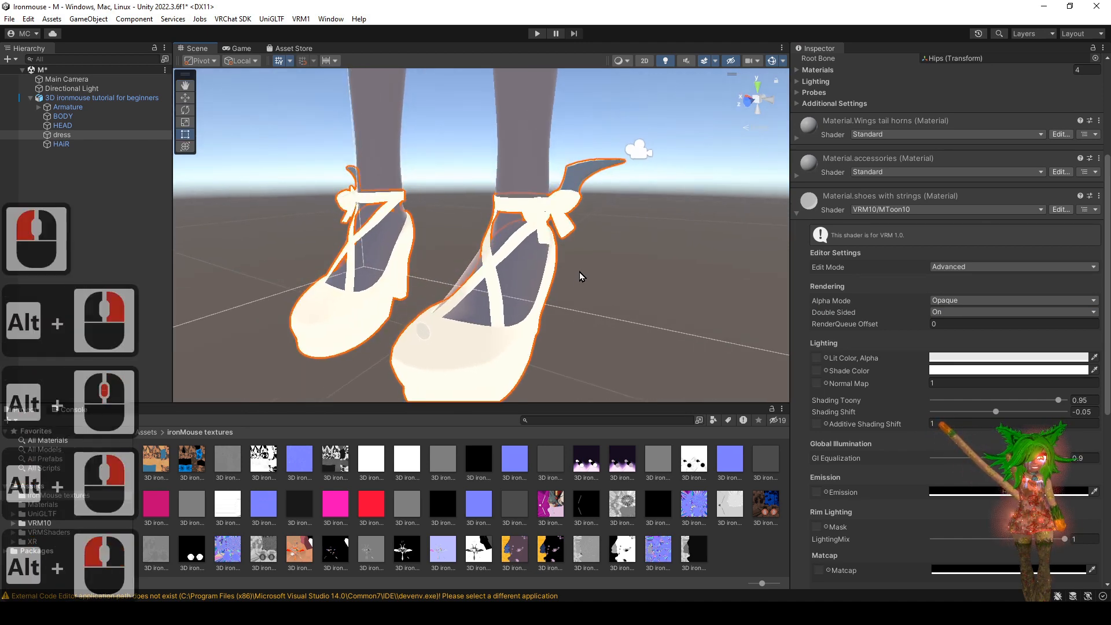
right_click_drag(613, 240, 625, 190, "alt")
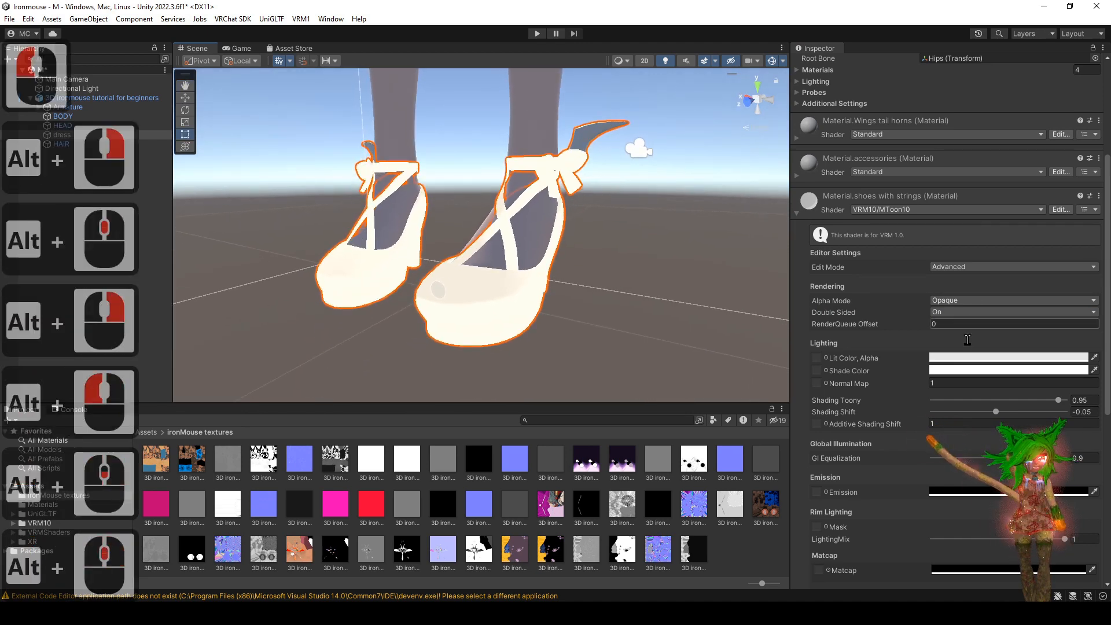
- Assign the shoes with strings BaseColor texture to both Lit Color and Shade Color of the shoes material
scroll(961, 353, "down", 2)
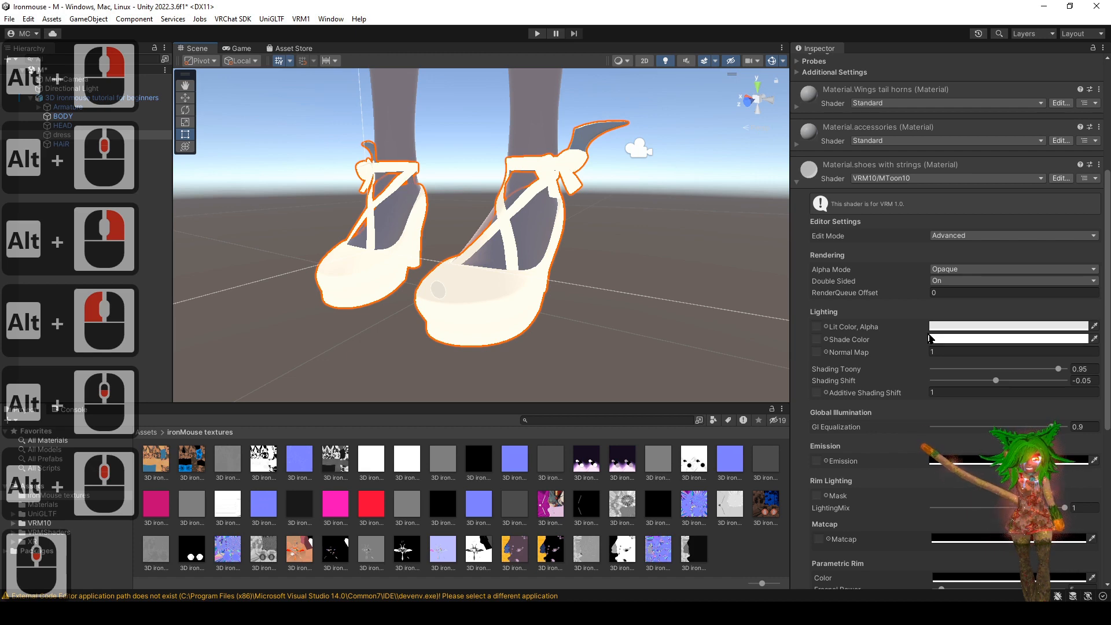
left_click(765, 503)
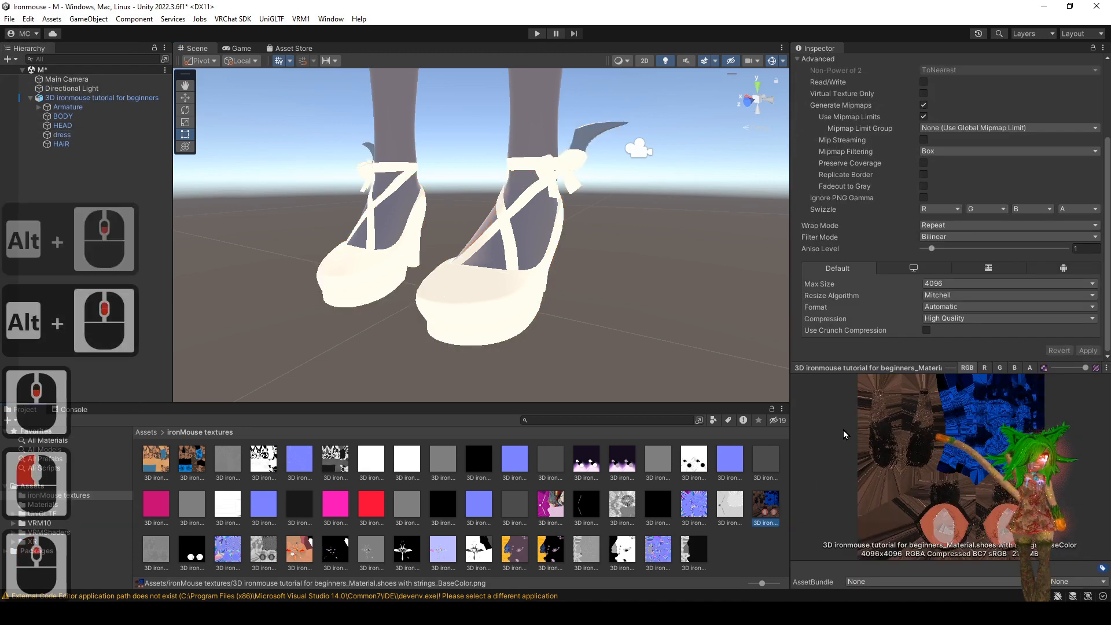
scroll(855, 265, "up", 5)
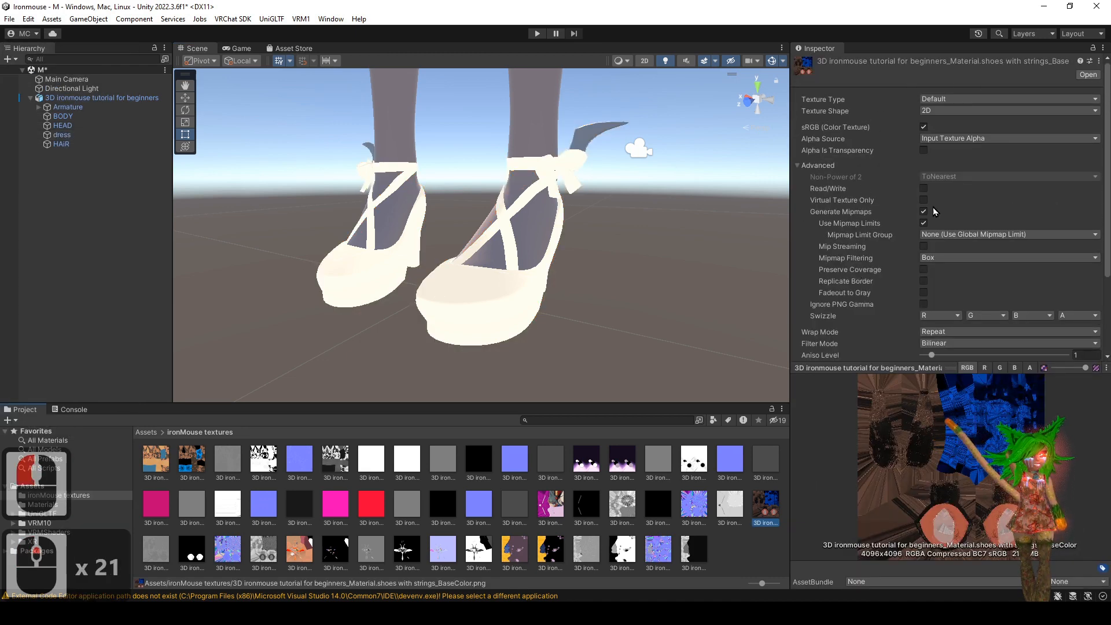
key("ctrl+z")
scroll(880, 311, "down", 8)
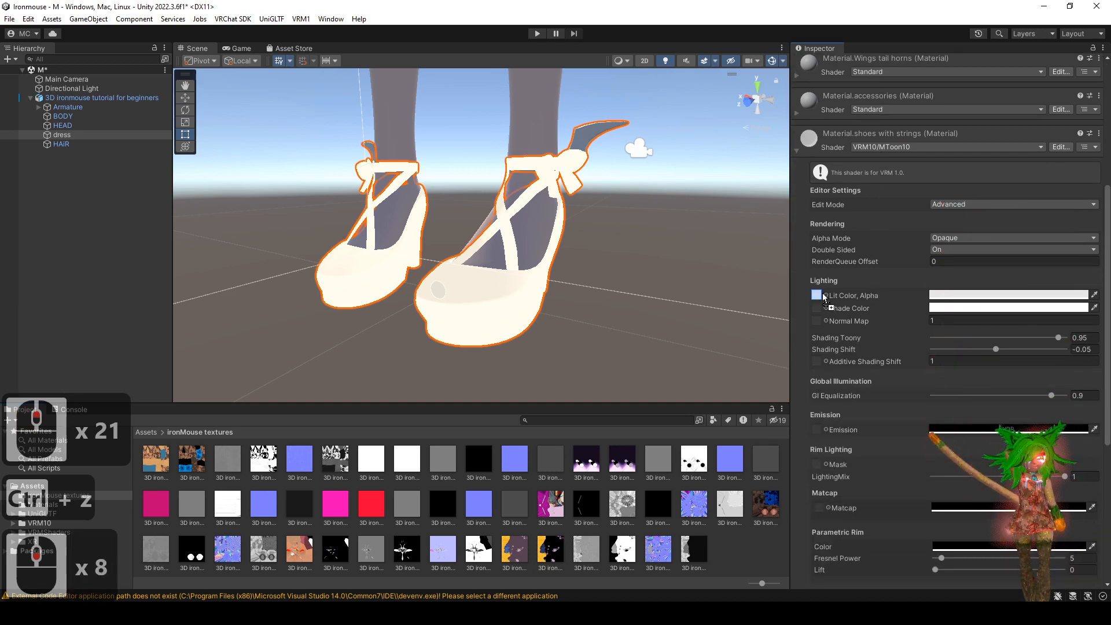
left_click_drag(825, 299, 817, 310)
- Tint the shoes material's Lit Color a very pale pink
left_click(1008, 307)
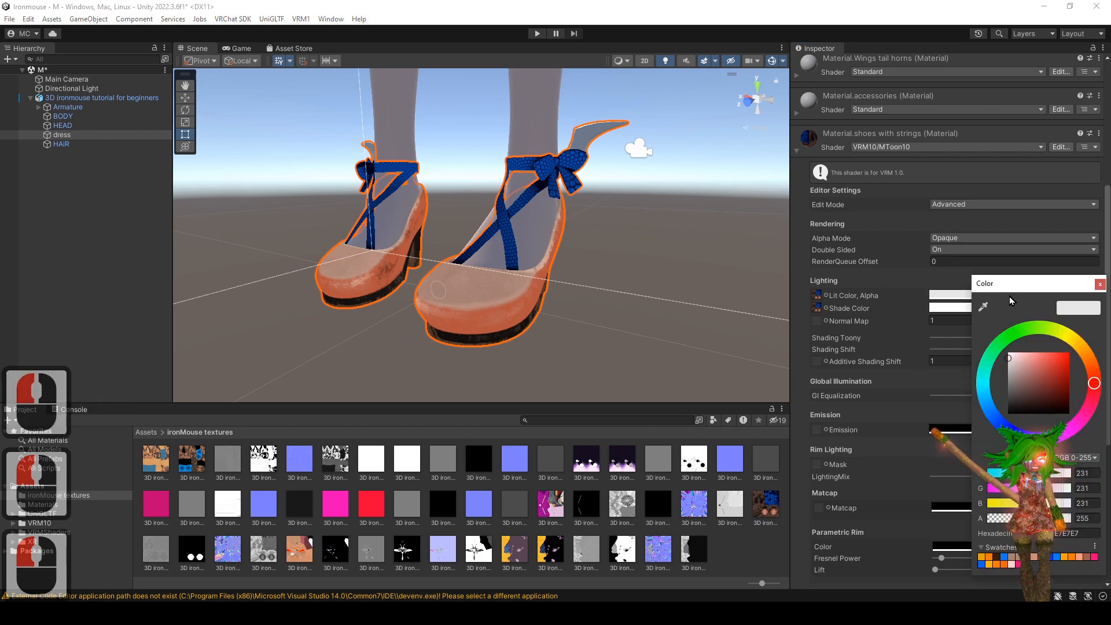
left_click(1012, 356)
left_click(1100, 284)
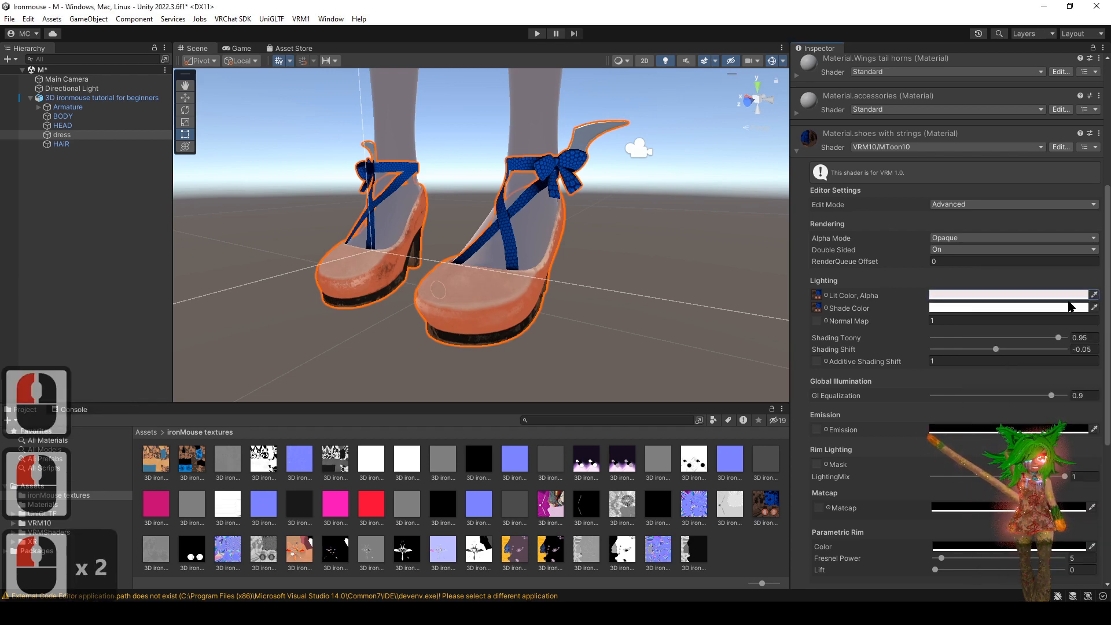
- Darken the shoes material's Shade Color to a greyish brown of about 463D3D
left_click(1068, 310)
left_click(1012, 417)
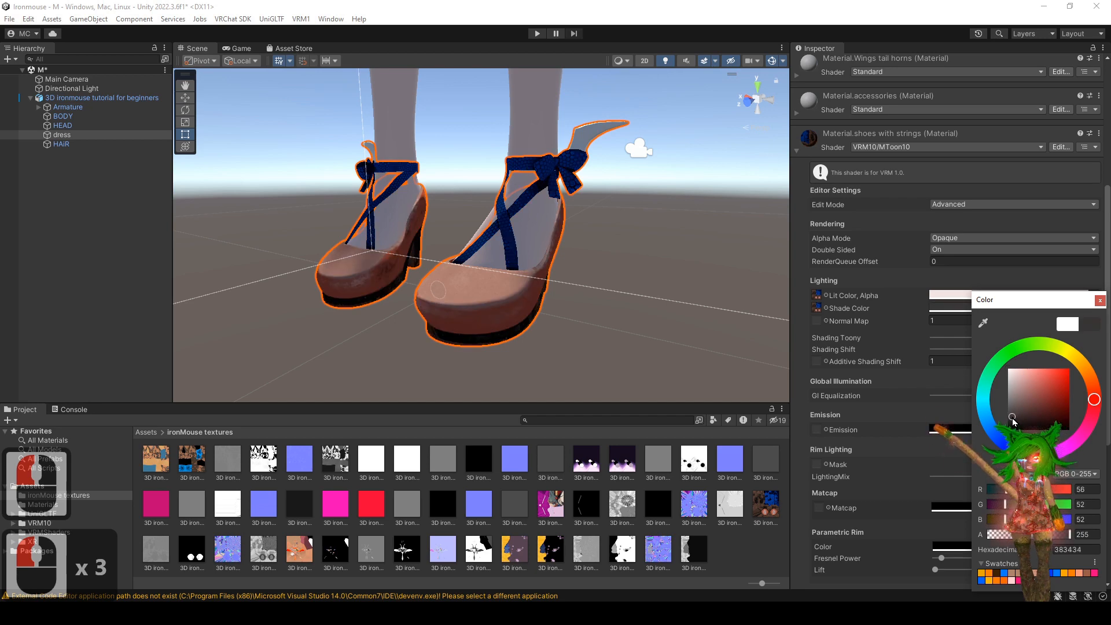
left_click_drag(1016, 430, 1017, 409)
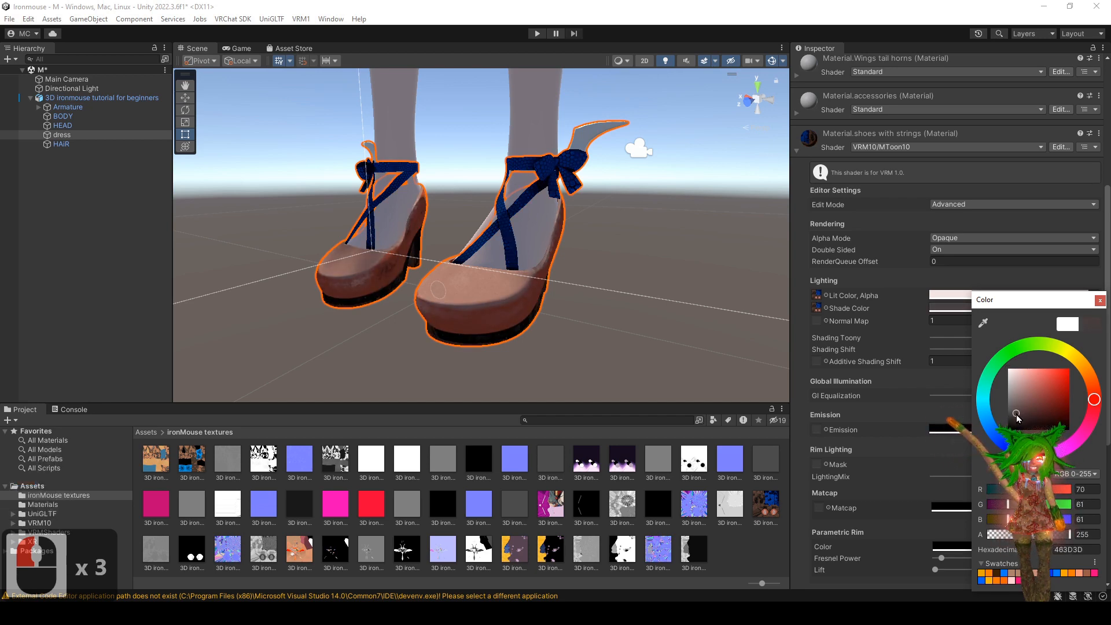
left_click(1100, 301)
- Examine the bow, straps and toe of the textured shoes up close from several angles
left_click_drag(613, 272, 767, 306, "alt")
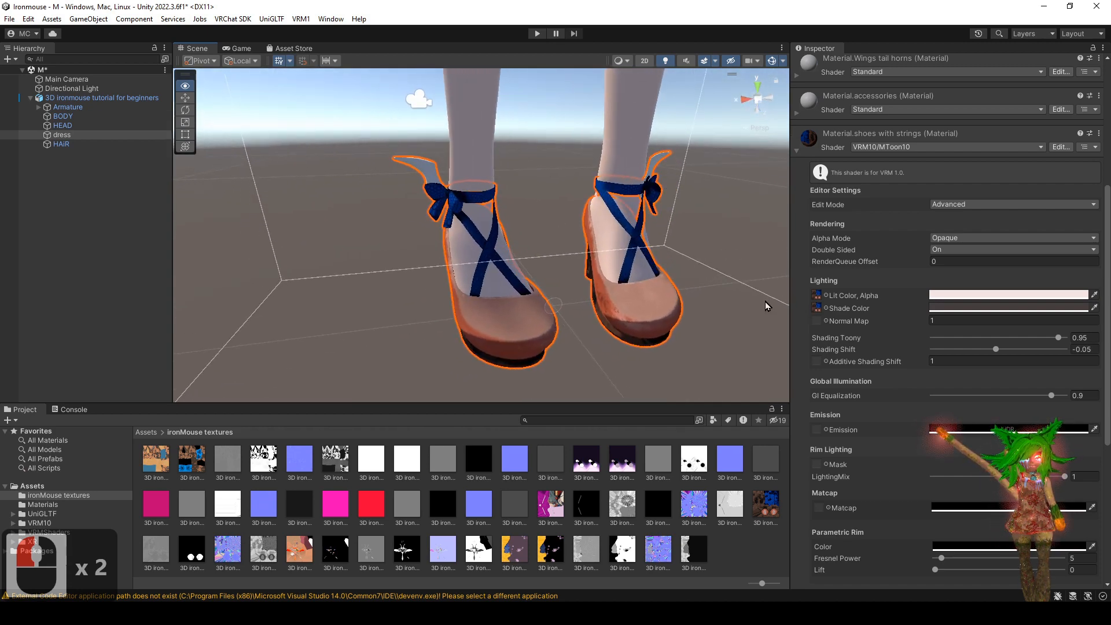
right_click_drag(509, 283, 544, 307, "alt")
left_click_drag(510, 312, 584, 312, "alt")
middle_click_drag(547, 156, 515, 174, "alt")
right_click_drag(515, 232, 646, 376, "alt")
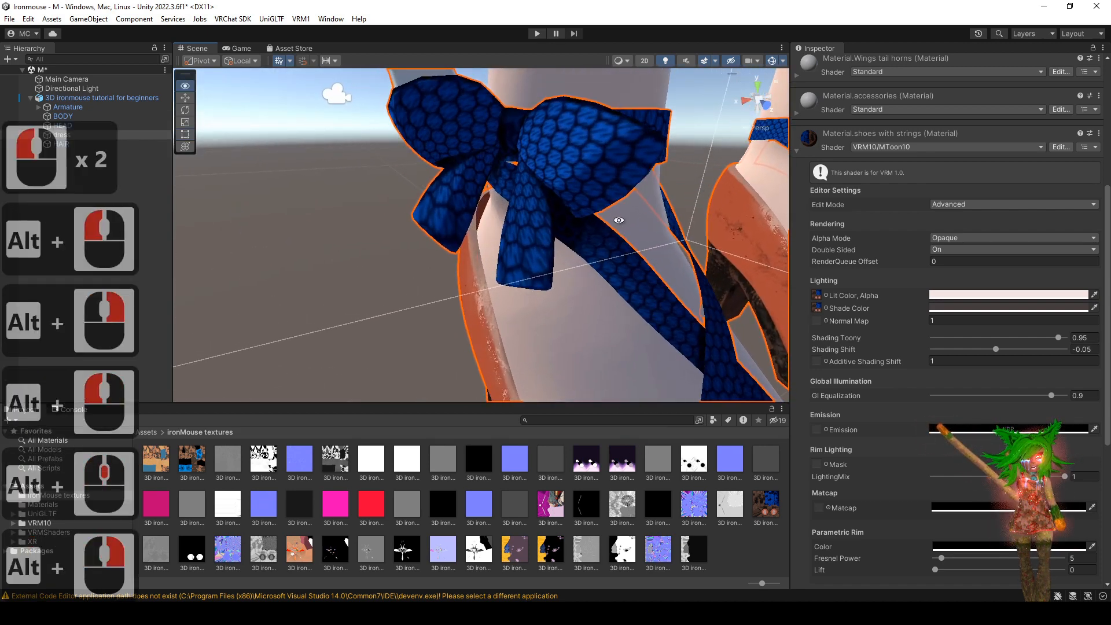
left_click_drag(619, 221, 642, 231, "alt")
right_click_drag(642, 231, 596, 254, "alt")
left_click_drag(604, 258, 608, 264, "alt")
middle_click_drag(607, 263, 598, 200, "alt")
right_click_drag(598, 199, 609, 296, "alt")
left_click_drag(608, 295, 620, 288, "alt")
right_click_drag(619, 287, 764, 291, "alt")
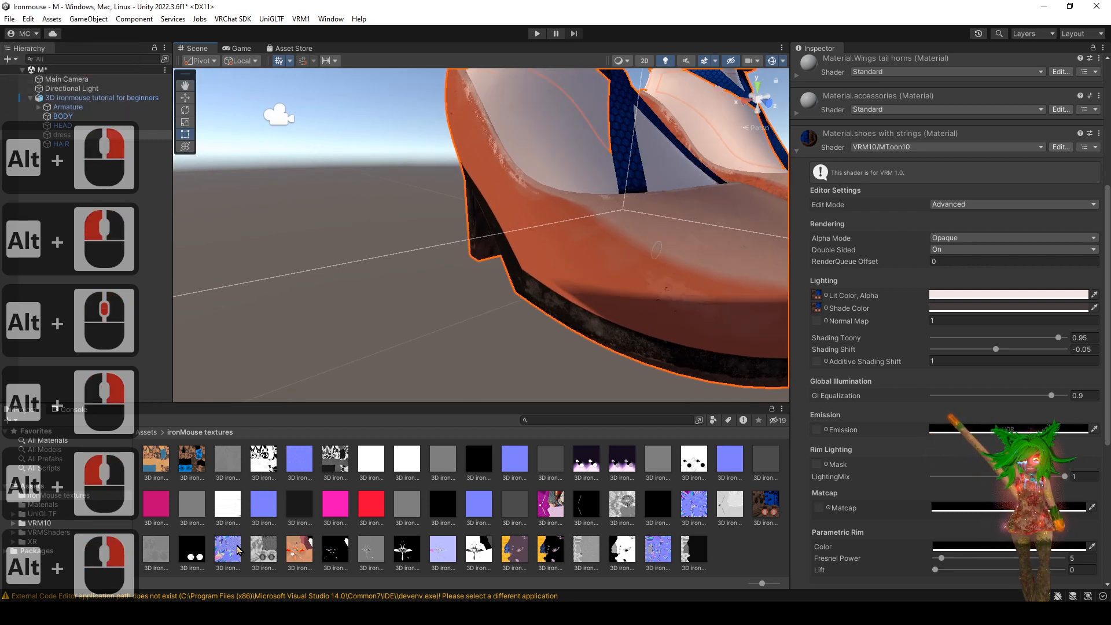
- Assign the shoes' blue-purple normal texture to Normal Map, mark it as a normal map, and inspect the shoe surface
mouse_move(231, 545)
left_mouse_down()
mouse_move(783, 396)
mouse_move(817, 321)
left_mouse_up()
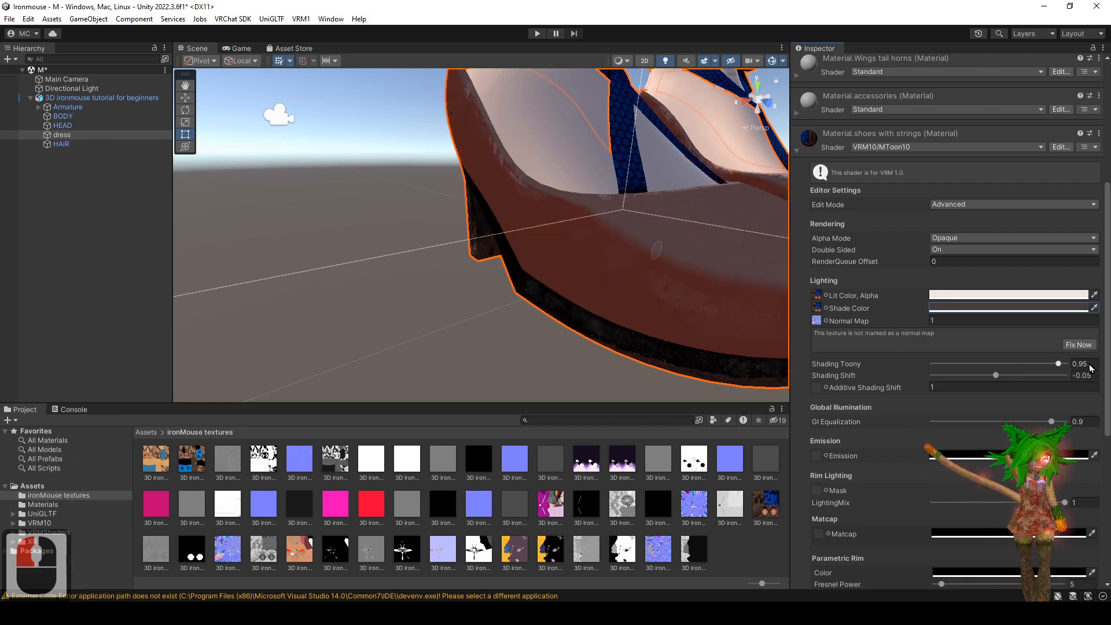
left_click(1083, 346)
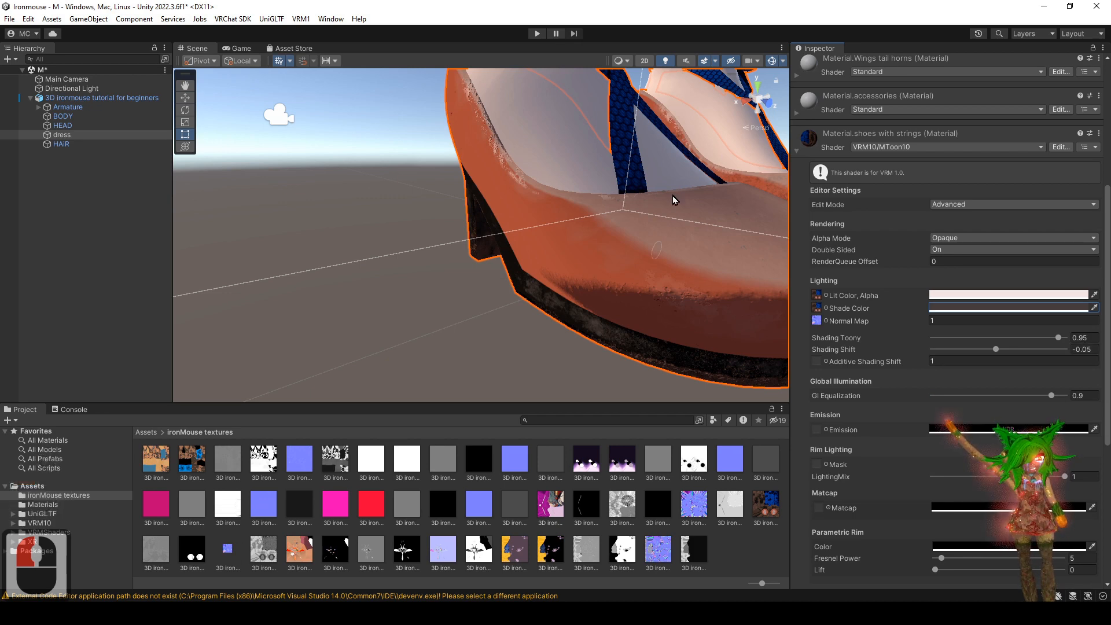
left_click_drag(673, 199, 664, 256, "alt")
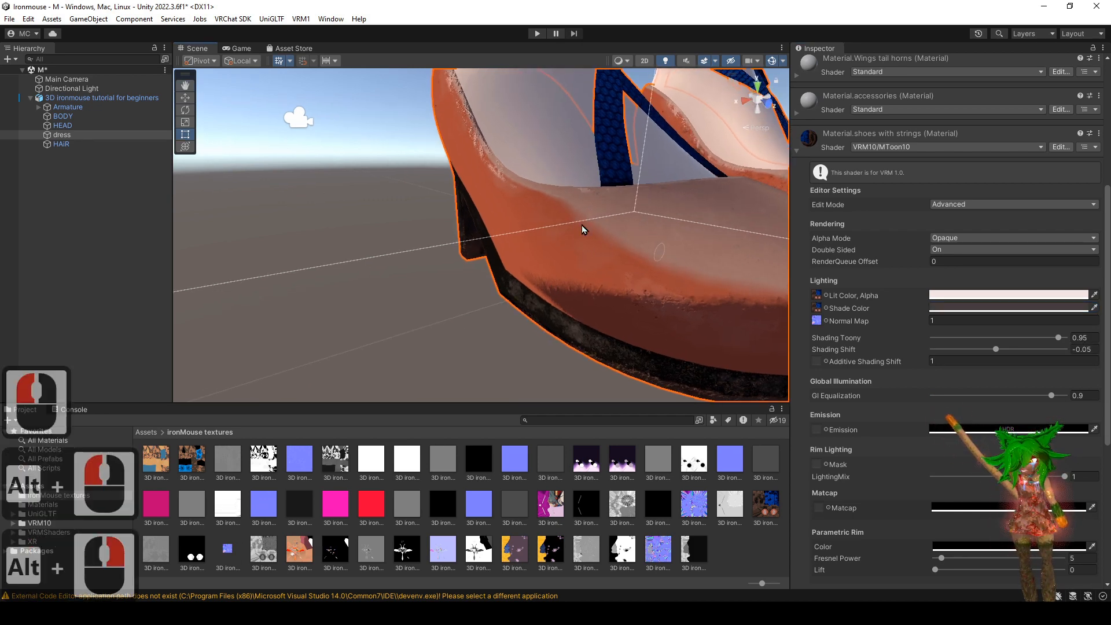
right_click_drag(585, 241, 600, 292, "alt")
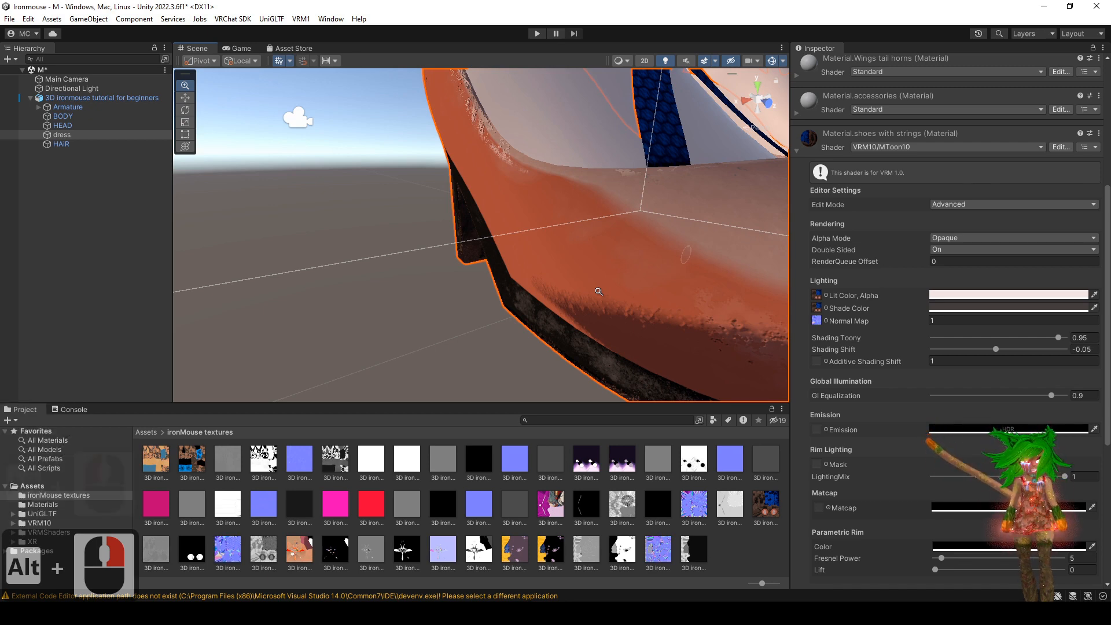
right_click_drag(599, 291, 621, 299, "alt")
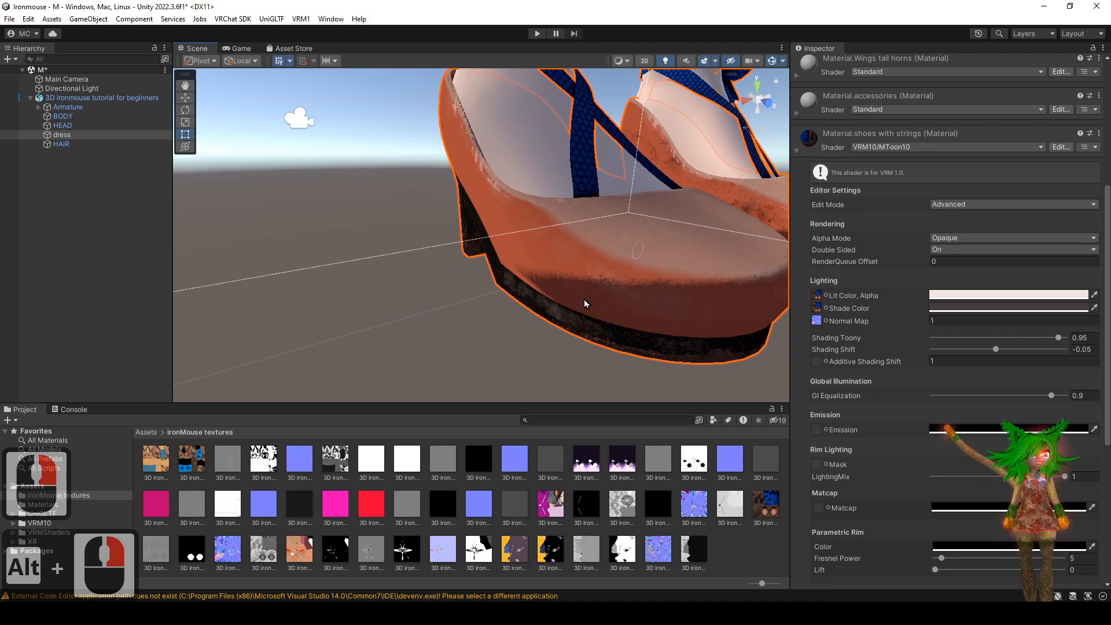
right_click_drag(585, 300, 617, 332, "alt")
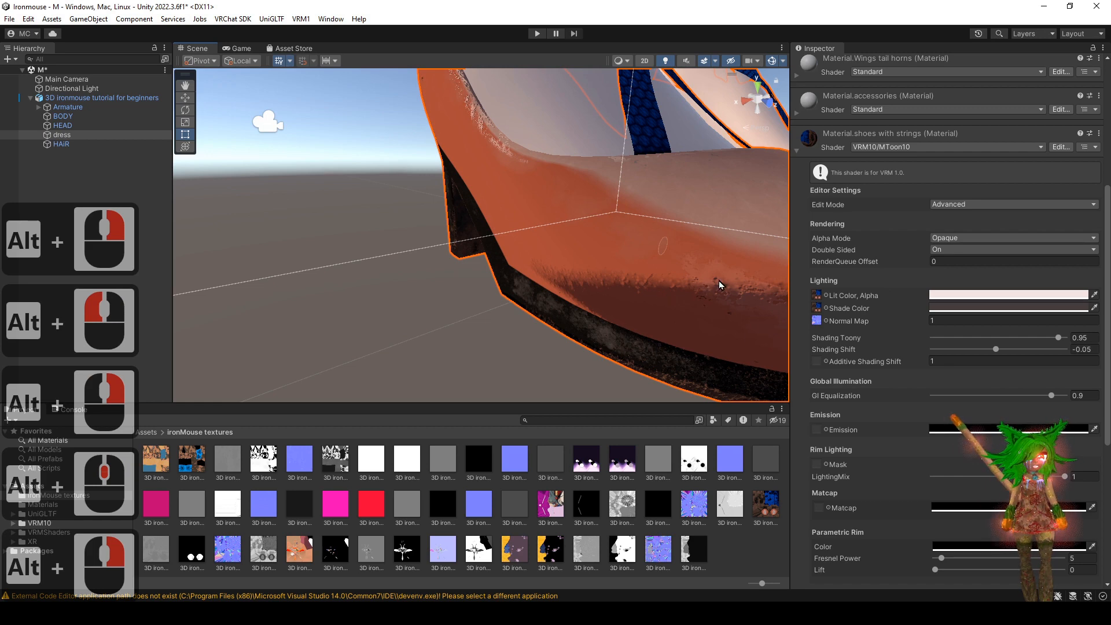
right_click_drag(694, 293, 783, 314, "alt")
left_click_drag(653, 276, 630, 287, "alt")
right_click_drag(630, 287, 647, 306, "alt")
- Try a lower Shading Toony of about 0.64 on the shoes material, and undo the changes
mouse_move(1016, 338)
left_mouse_down()
mouse_move(1003, 338)
mouse_move(1068, 338)
left_mouse_up()
key("ctrl+z")
right_click_drag(595, 243, 702, 290, "alt")
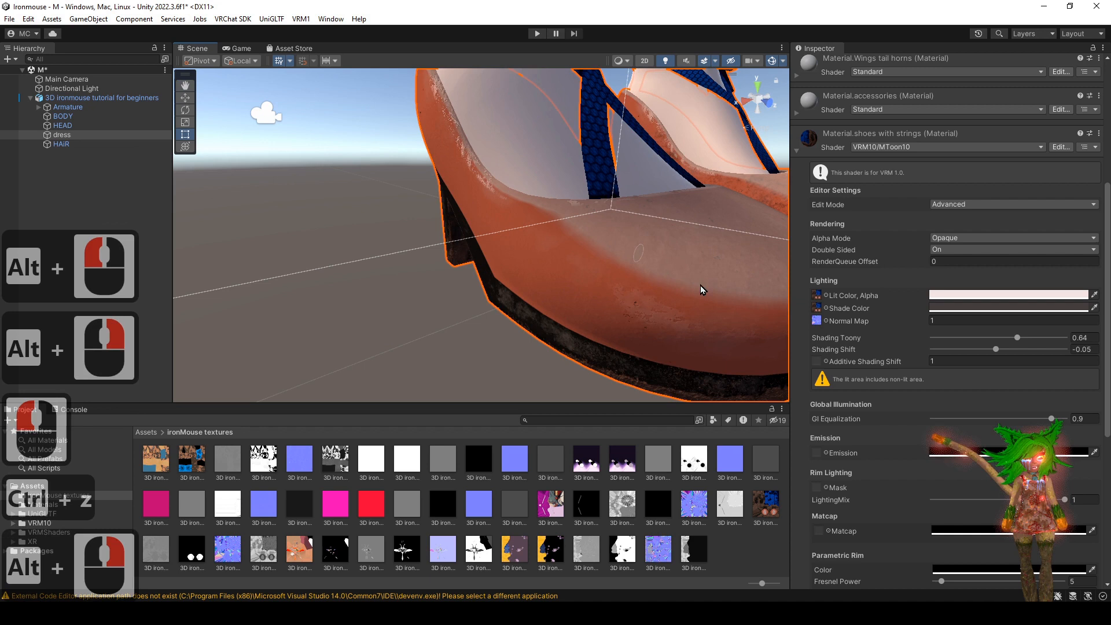
left_click(1042, 338)
key("ctrl+z")
key("ctrl+z")
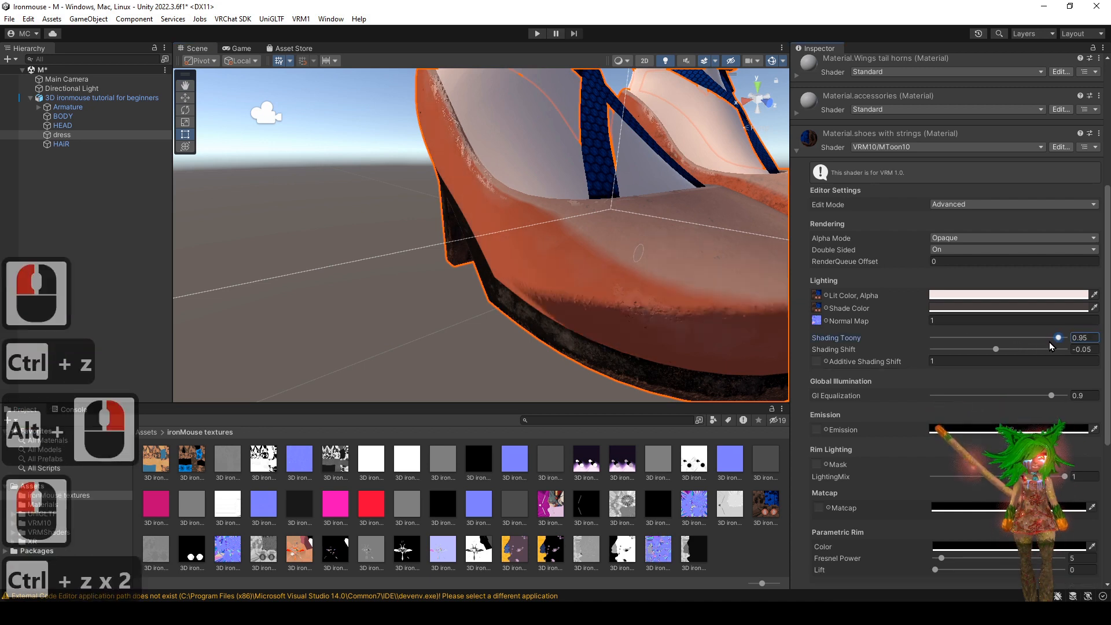
- Try raising the shoes material's Shading Shift to about 0.455, and undo the changes
mouse_move(1000, 349)
left_mouse_down()
mouse_move(1030, 350)
mouse_move(1010, 353)
mouse_move(1024, 362)
mouse_move(1029, 349)
left_mouse_up()
key("ctrl+z")
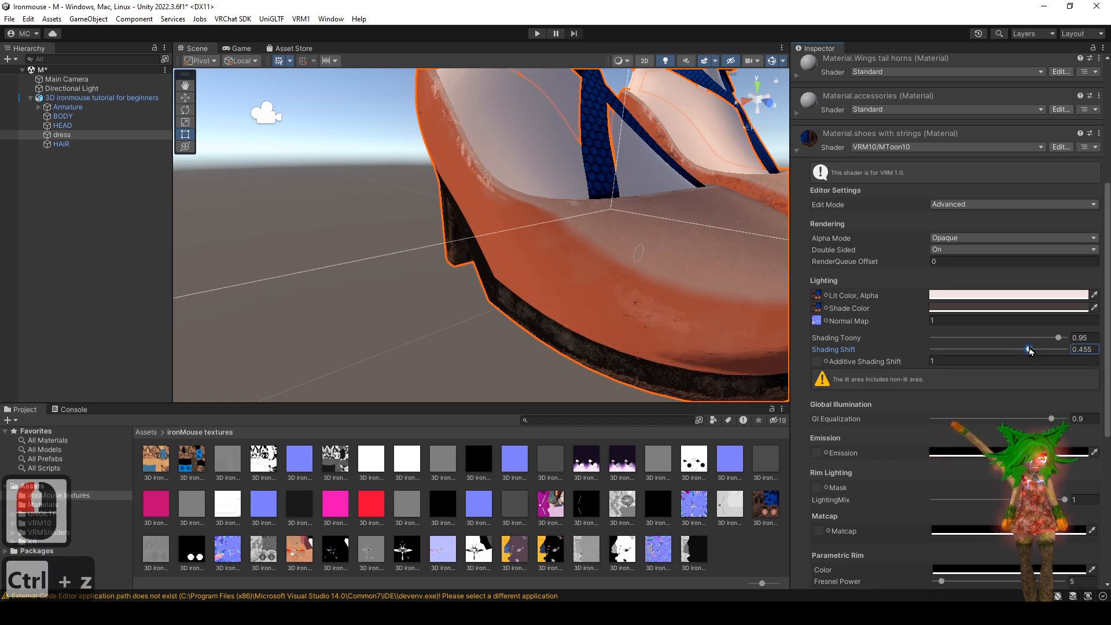
left_click(1030, 350)
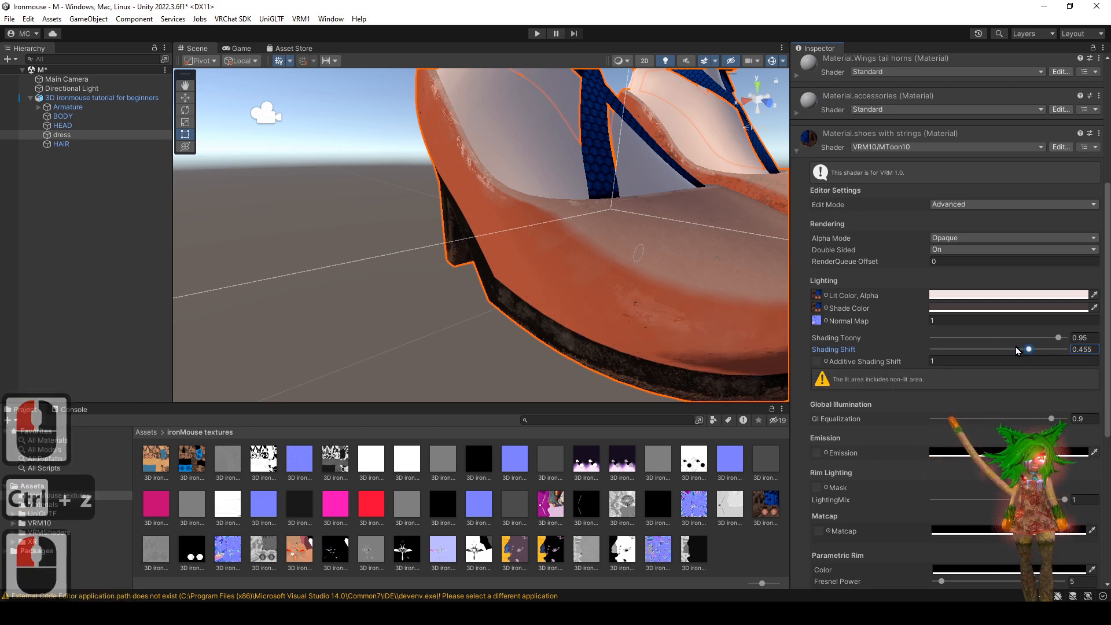
mouse_move(1019, 350)
left_mouse_down()
mouse_move(1003, 354)
mouse_move(1031, 351)
mouse_move(1031, 339)
left_mouse_up()
key("ctrl+z")
key("ctrl+z")
- Examine the shading on both shoes from the front and sides
mouse_move(637, 278)
right_mouse_down("alt")
mouse_move(571, 281)
mouse_move(560, 315)
right_mouse_up("alt")
left_click_drag(560, 316, 472, 322, "alt")
middle_click_drag(602, 262, 468, 249, "alt")
right_click_drag(487, 246, 582, 252, "alt")
left_click_drag(585, 253, 565, 260, "alt")
right_click_drag(564, 260, 614, 269, "alt")
right_click_drag(682, 228, 605, 173, "alt")
left_click_drag(605, 173, 570, 172, "alt")
right_click_drag(469, 182, 500, 188, "alt")
middle_click_drag(501, 188, 542, 226, "alt")
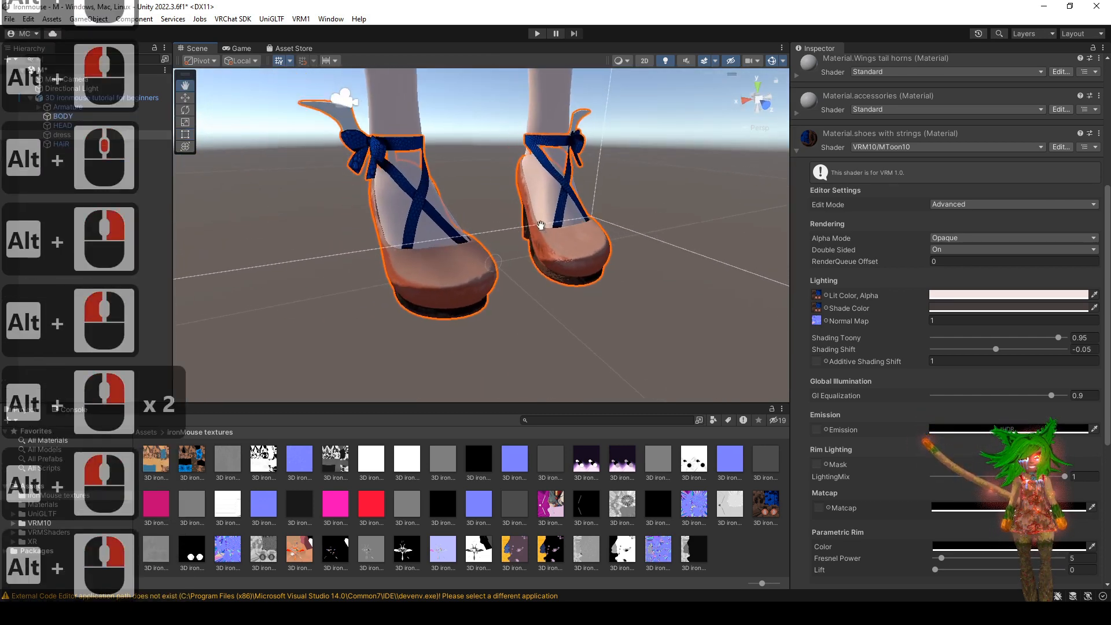
- Set the shoes material's Emission color to white and assign the black texture with white shoe shapes to Emission
scroll(590, 235, "up", 2)
scroll(911, 339, "down", 2)
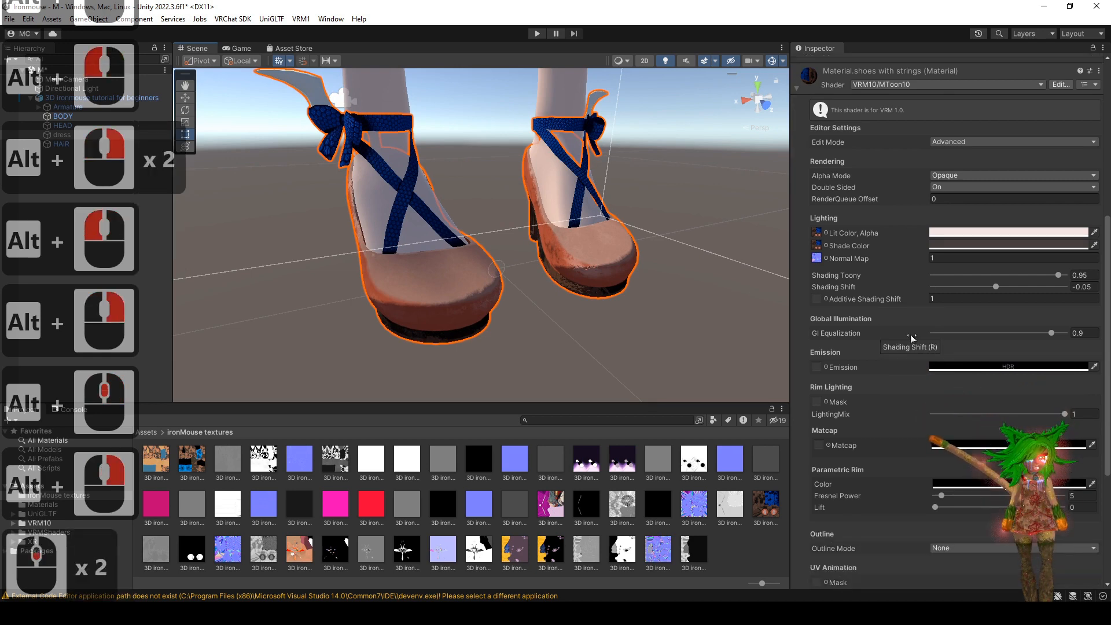
left_click(947, 369)
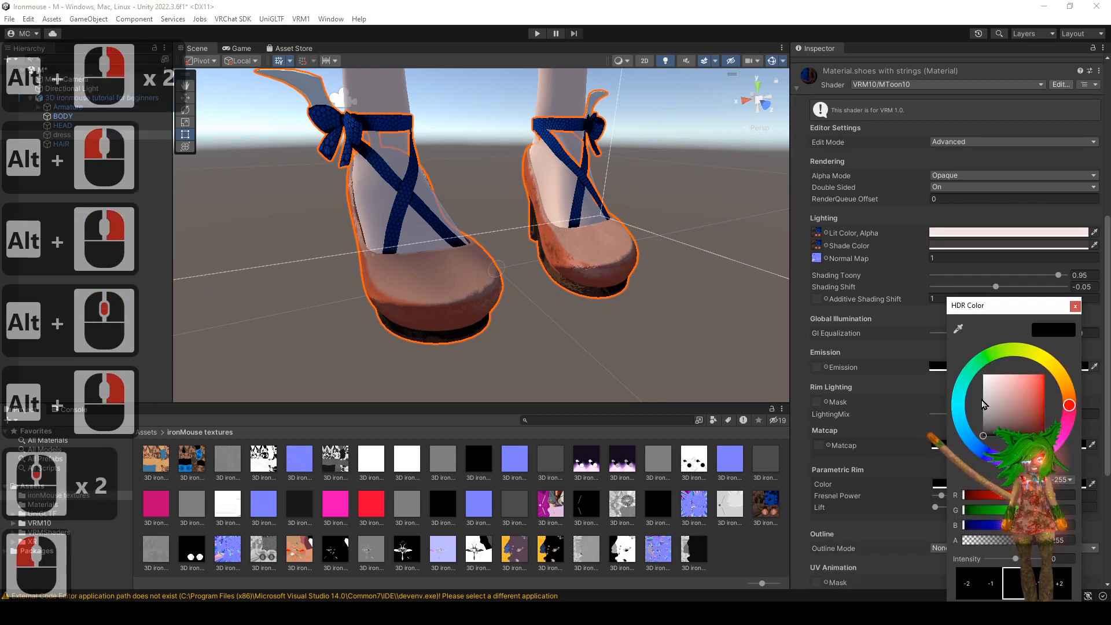
left_click_drag(989, 404, 984, 375)
left_click(1075, 307)
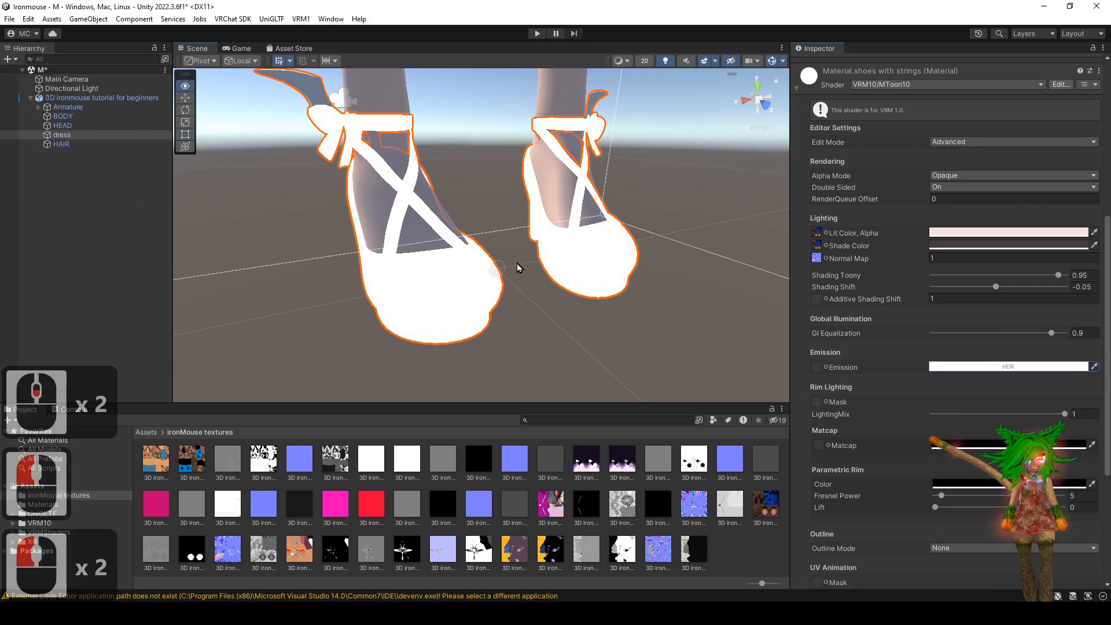
left_click_drag(517, 266, 486, 322, "alt")
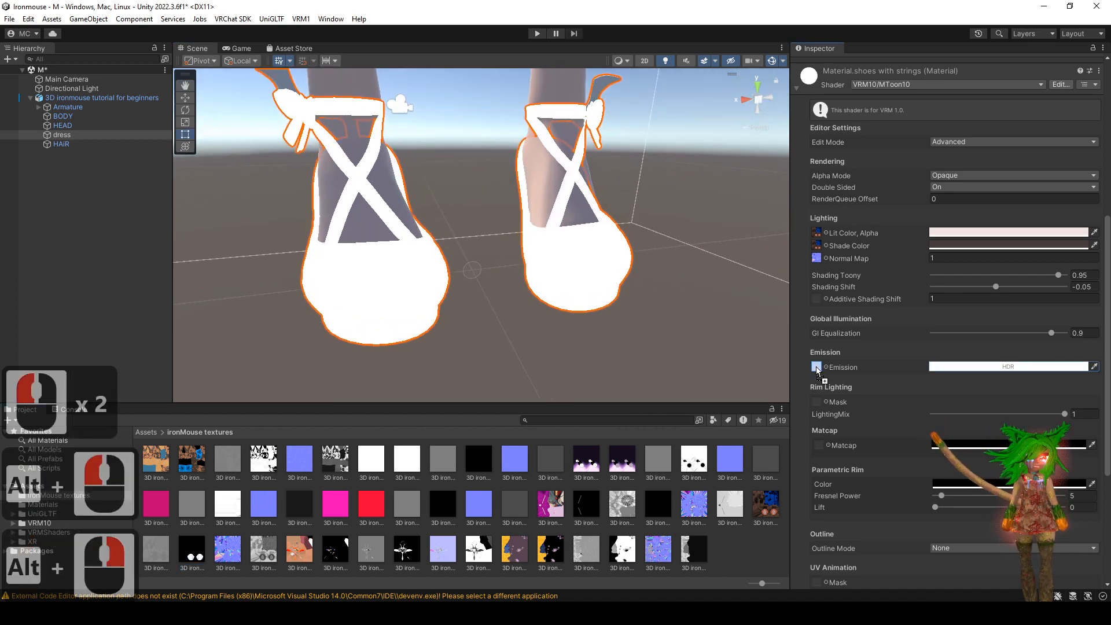
left_click_drag(817, 370, 816, 368)
- Examine how the masked emission looks on the shoes and straps, both from afar and up close
mouse_move(609, 317)
left_mouse_down("alt")
mouse_move(375, 258)
mouse_move(724, 283)
mouse_move(600, 311)
left_mouse_up("alt")
right_click_drag(601, 310, 577, 168, "alt")
left_click_drag(577, 168, 576, 257)
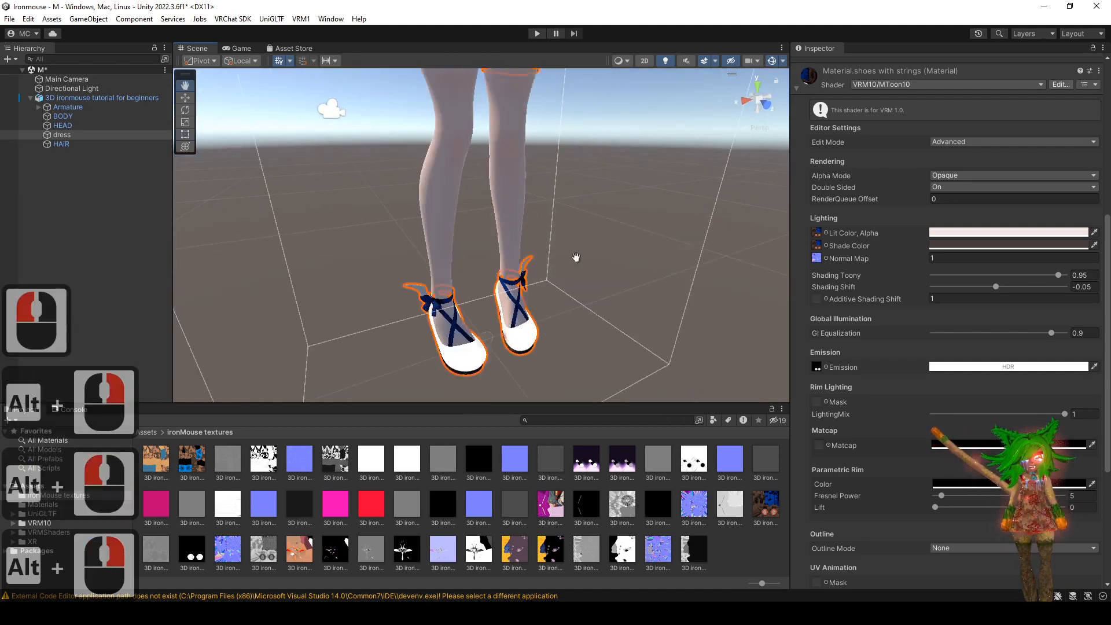
middle_click_drag(576, 257, 578, 173, "alt")
right_click_drag(578, 173, 547, 579, "alt")
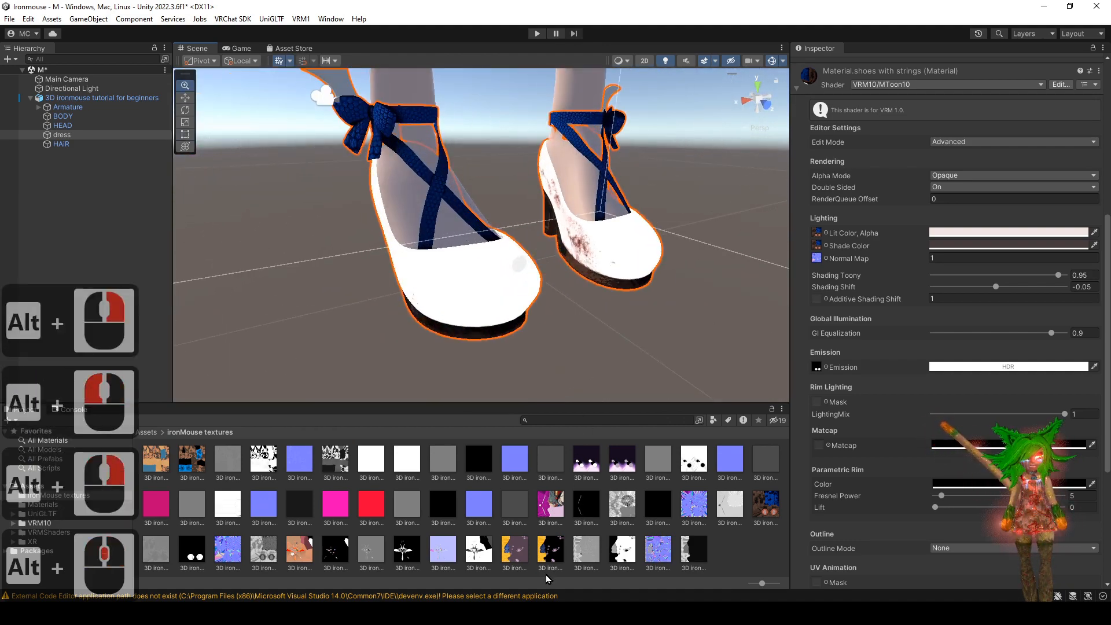
left_click_drag(539, 338, 573, 321, "alt")
right_click_drag(573, 321, 598, 330, "alt")
middle_click_drag(598, 331, 582, 348, "alt")
right_click_drag(583, 347, 707, 360, "alt")
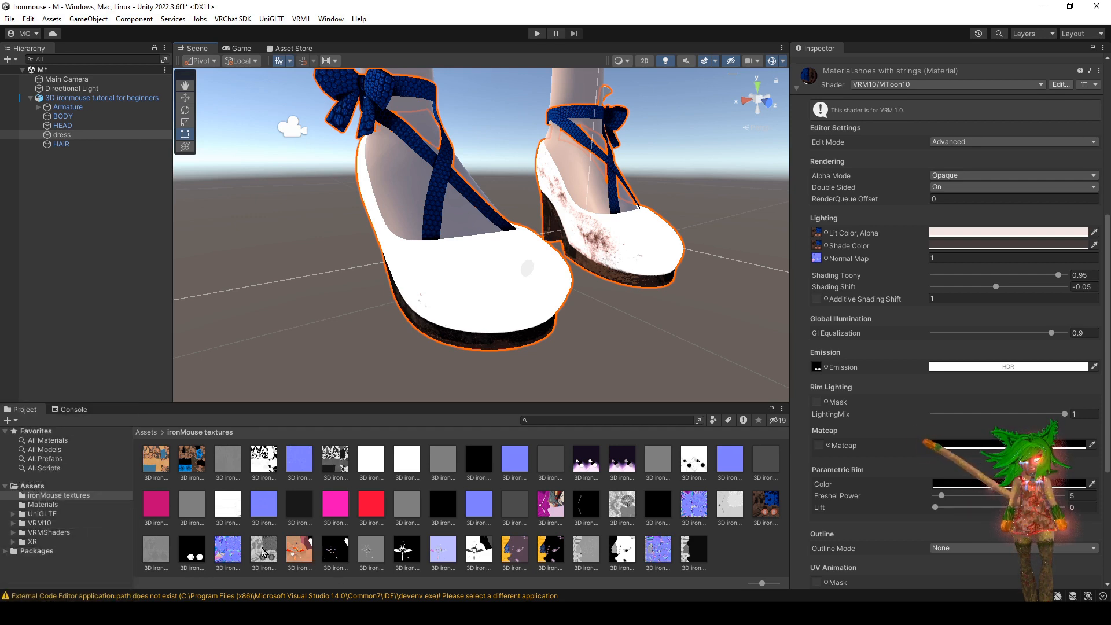
- Try the gray-toned texture as the shoes material's Emission texture, and undo the assignment
left_click_drag(818, 371, 820, 371)
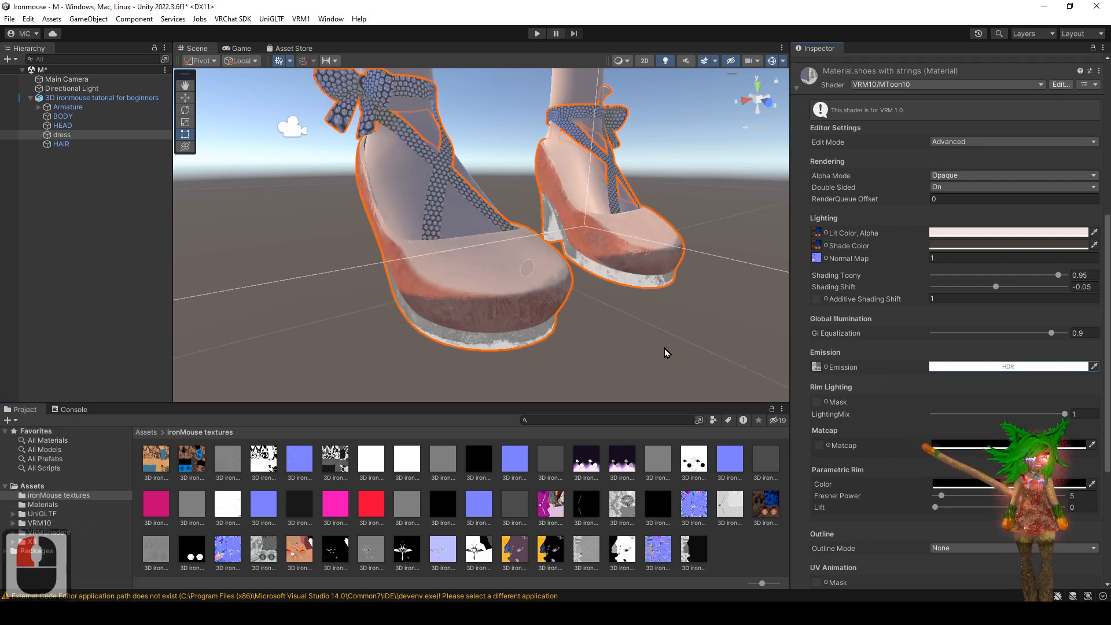
right_click_drag(665, 352, 640, 341, "alt")
left_click(643, 340, "alt")
key("ctrl+z")
- Change the shoes material's Emission color to a dark magenta of about R 37, G 0, B 32
left_click(985, 367)
left_click_drag(1011, 342, 1075, 416)
left_click_drag(1048, 368, 1080, 390)
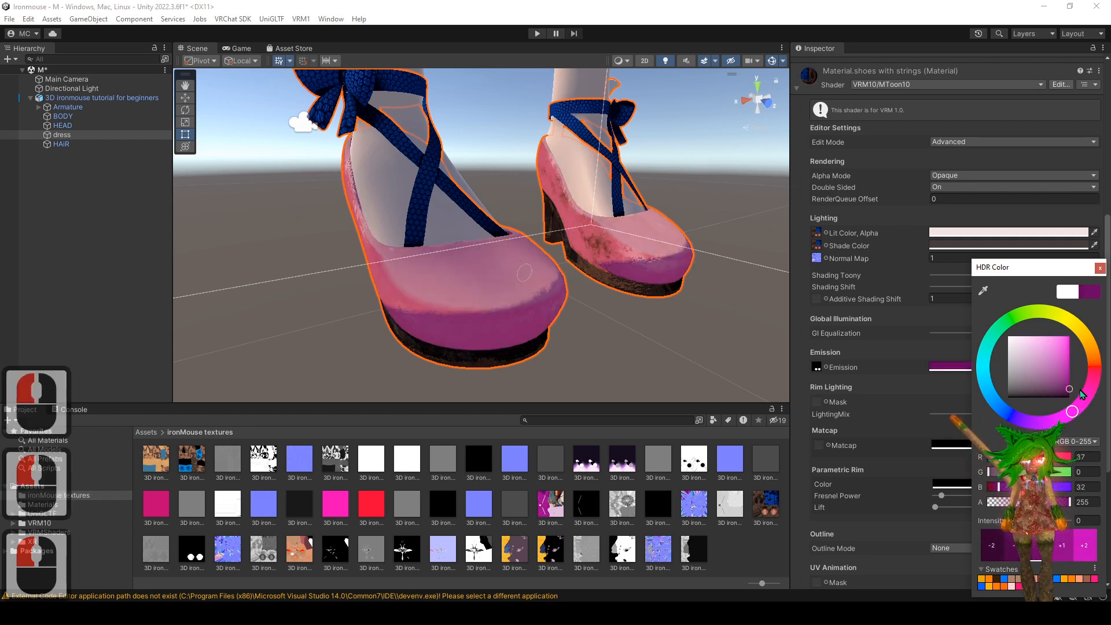
left_click(1100, 268)
scroll(677, 249, "down", 4)
mouse_move(677, 249)
left_mouse_down("alt")
mouse_move(471, 291)
mouse_move(916, 258)
mouse_move(775, 251)
mouse_move(679, 262)
left_mouse_up("alt")
right_click_drag(679, 263, 752, 281, "alt")
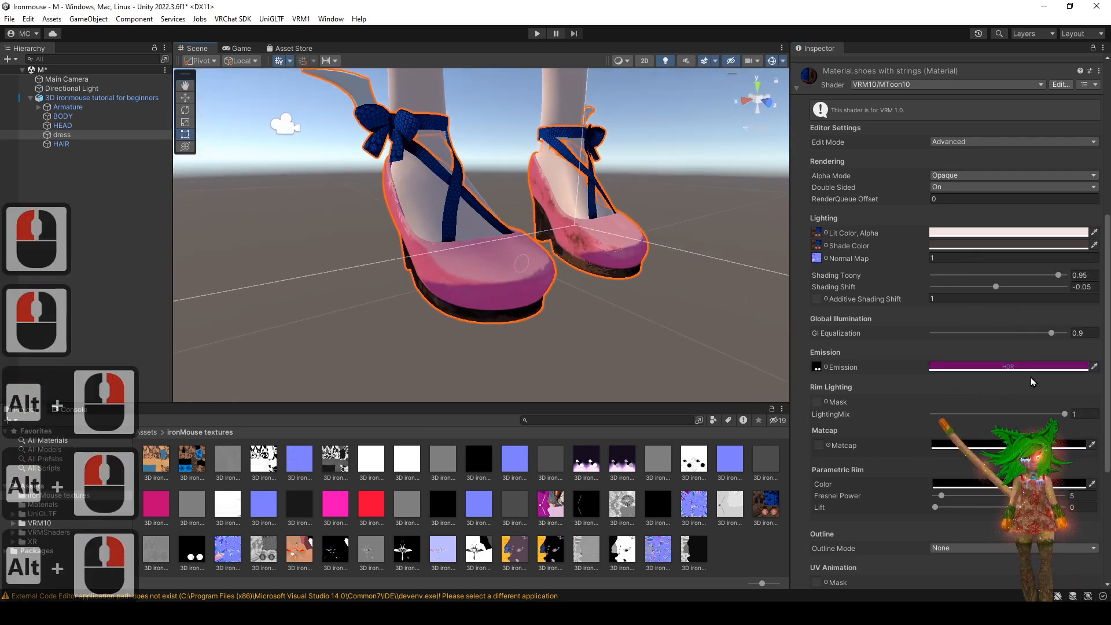
- Darken the shoes material's Emission color to about R 27, G 0, B 24
left_click(1032, 367)
left_click(1069, 397)
left_click(1068, 296)
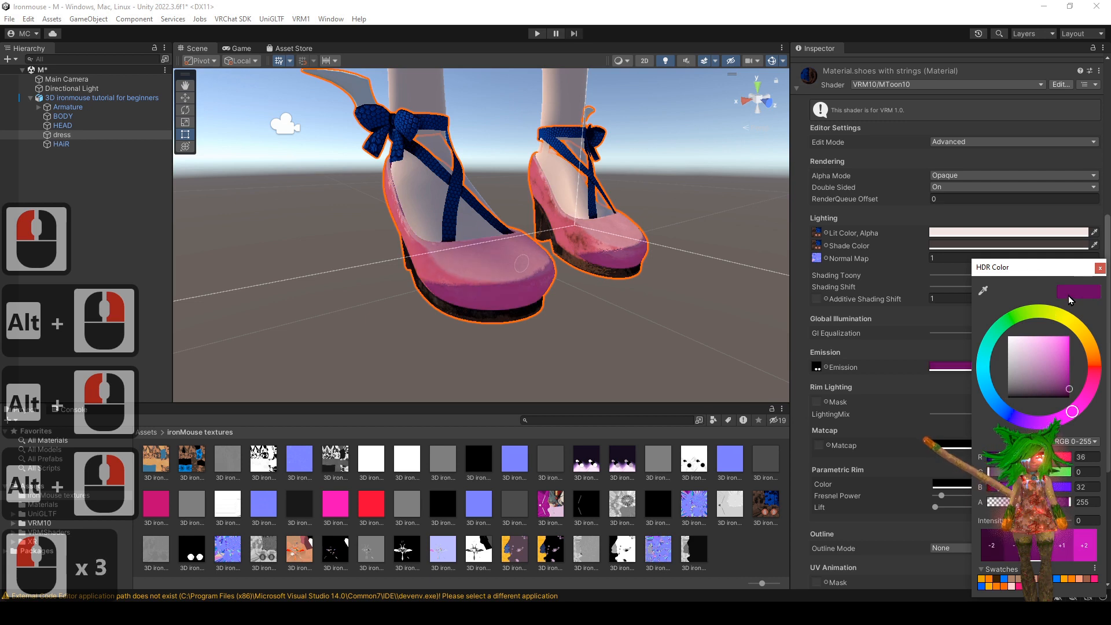
left_click_drag(1066, 395, 1073, 399)
left_click(1072, 393)
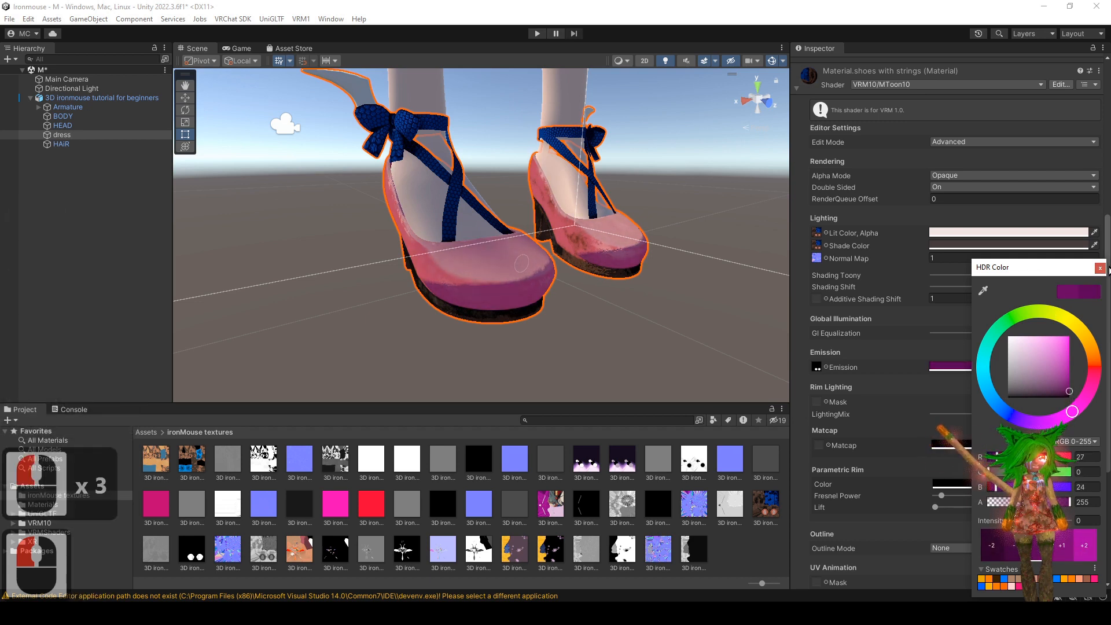
left_click(1097, 270)
- Examine the magenta emission on both shoes from several angles and review the material's remaining settings
left_click_drag(697, 255, 627, 266, "alt")
right_click_drag(627, 265, 595, 281, "alt")
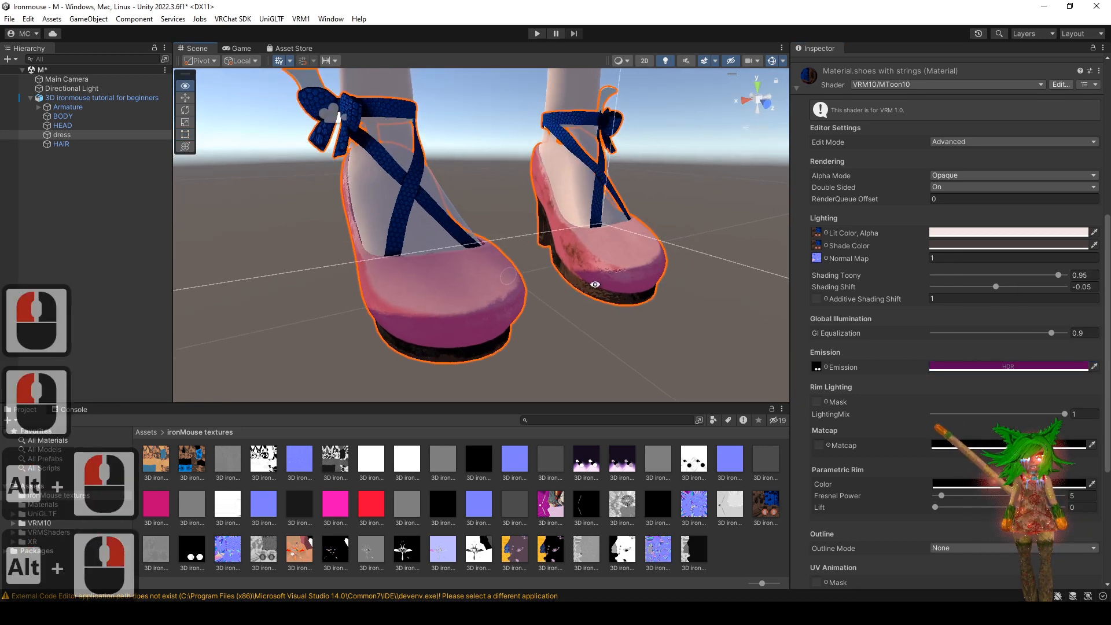
left_click_drag(595, 282, 588, 279, "alt")
middle_click_drag(588, 278, 562, 310, "alt")
mouse_move(563, 310)
right_mouse_down("alt")
mouse_move(568, 322)
mouse_move(553, 324)
right_mouse_up("alt")
left_click_drag(554, 325, 549, 325, "alt")
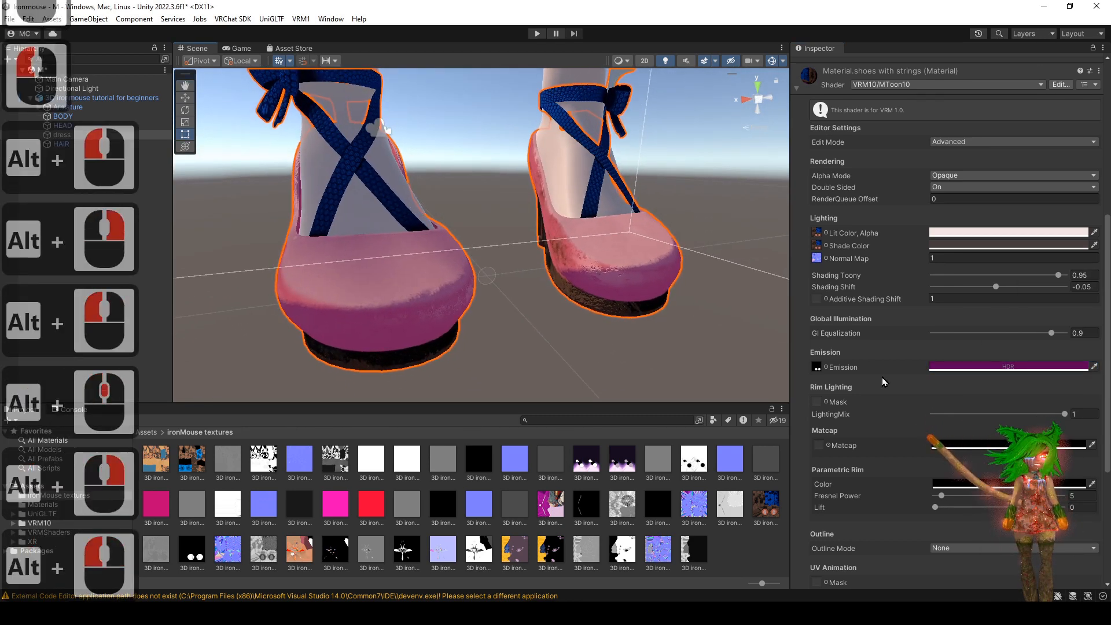
scroll(868, 373, "down", 2)
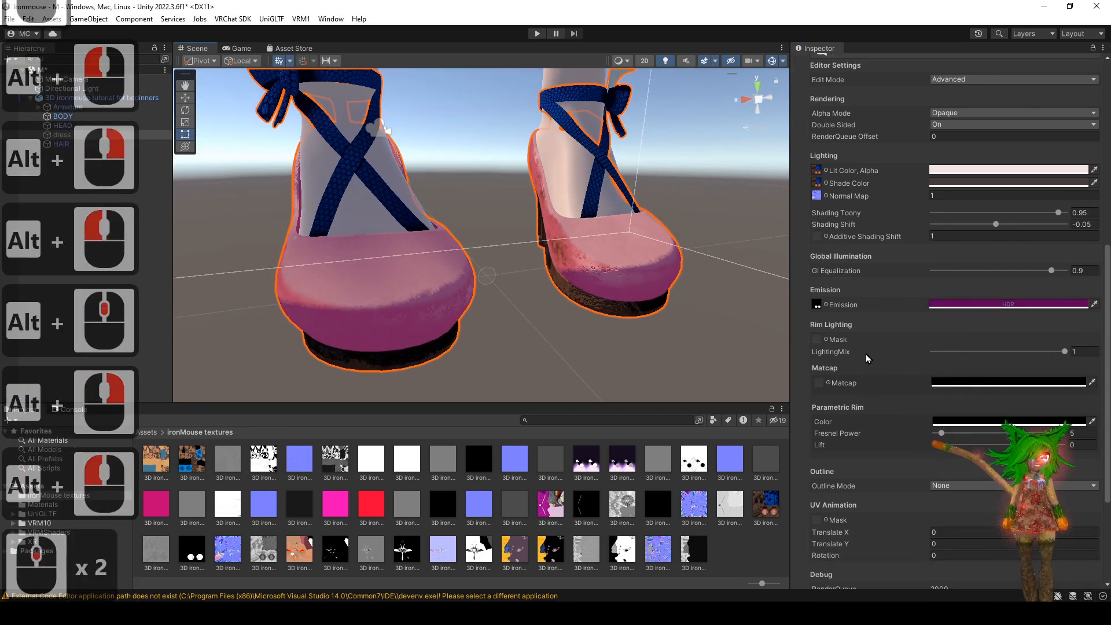
scroll(832, 355, "down", 1)
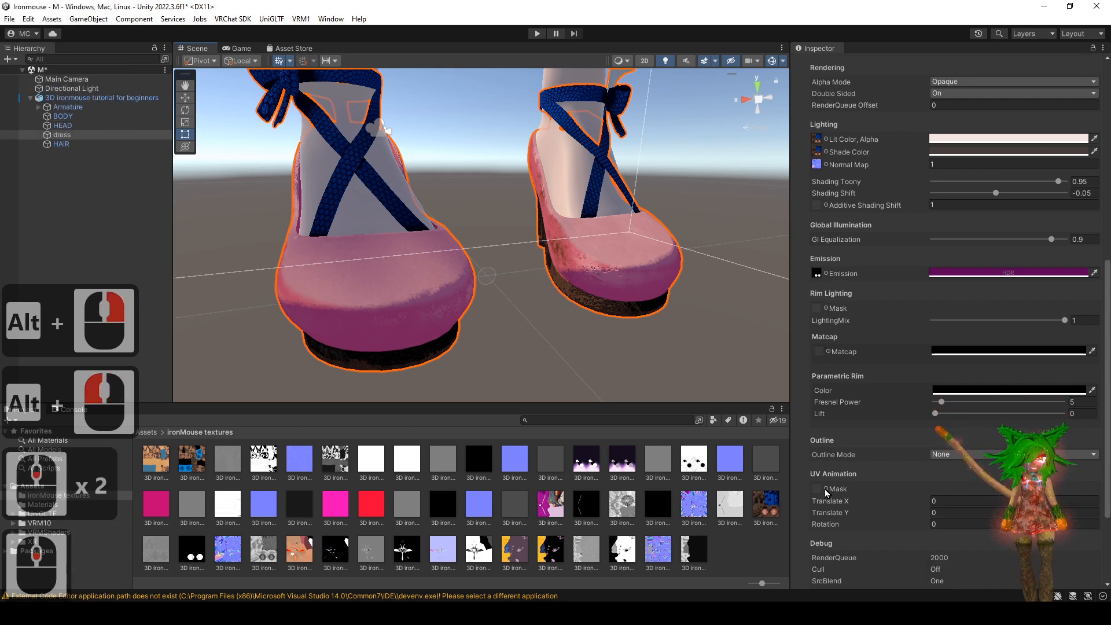
left_click_drag(526, 379, 499, 375, "alt")
right_click_drag(499, 375, 490, 365, "alt")
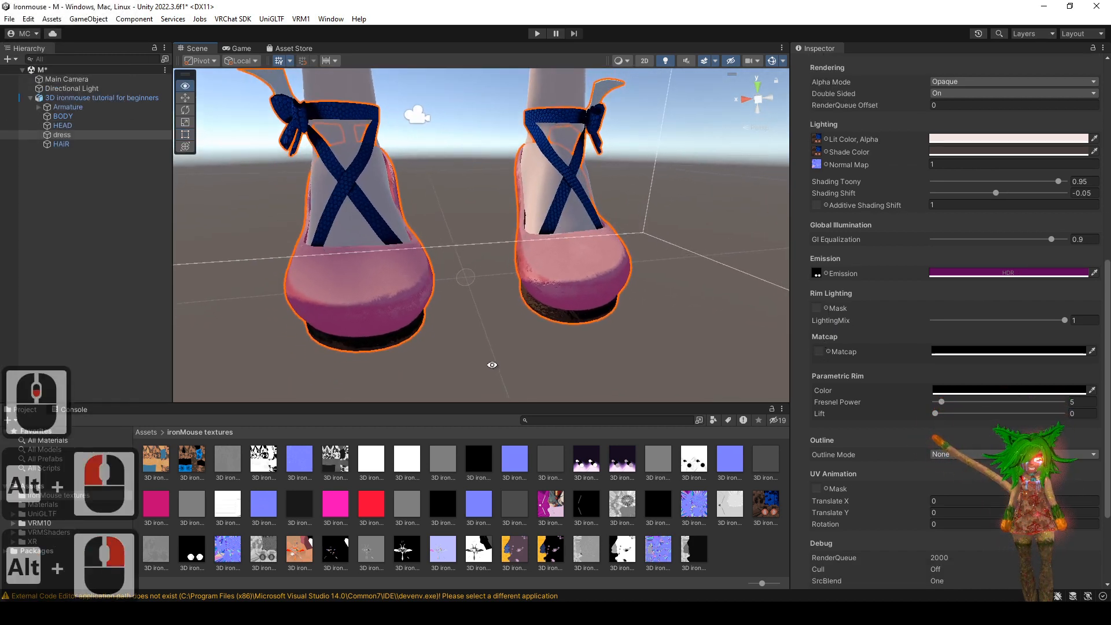
left_click_drag(491, 365, 493, 354, "alt")
middle_click(492, 350, "alt")
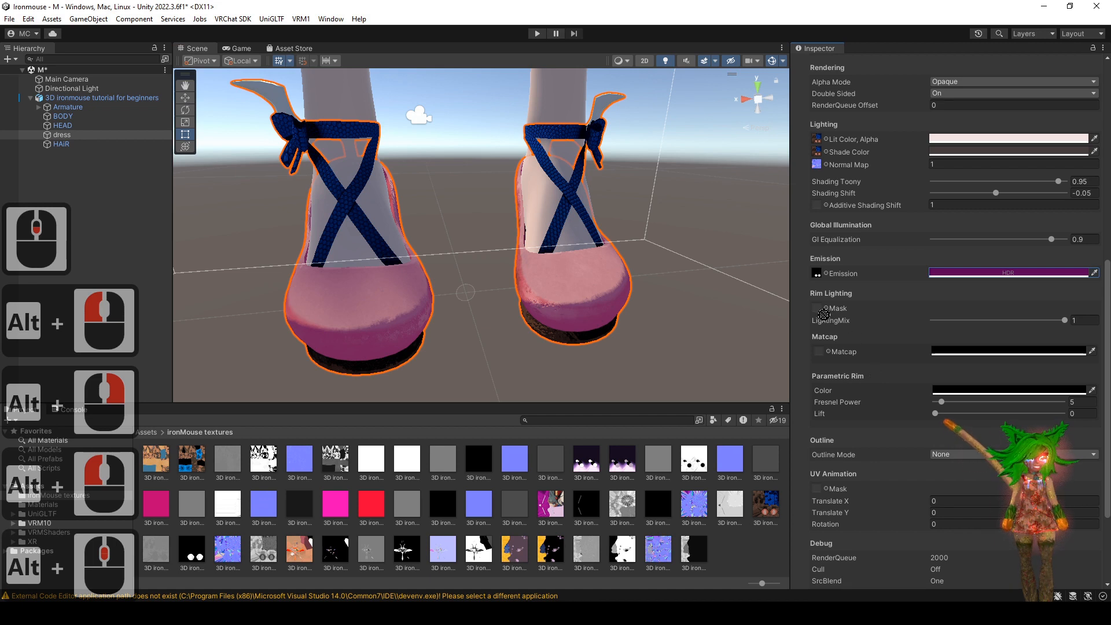
- Assign the shoes' base color texture to the Rim Lighting Mask and leave LightingMix at 1
left_click_drag(816, 309, 817, 309)
left_click_drag(667, 322, 649, 323, "alt")
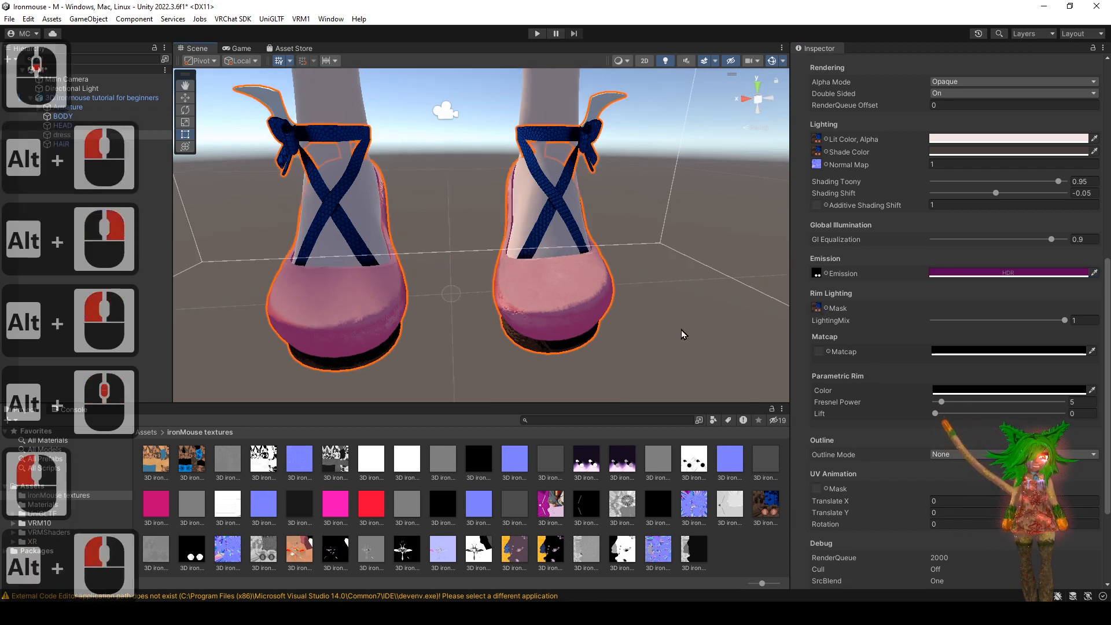
left_click_drag(948, 319, 1088, 328)
- Set the shoes material's Parametric Rim color to white
left_click_drag(758, 265, 745, 267, "alt")
right_click_drag(745, 267, 979, 344, "alt")
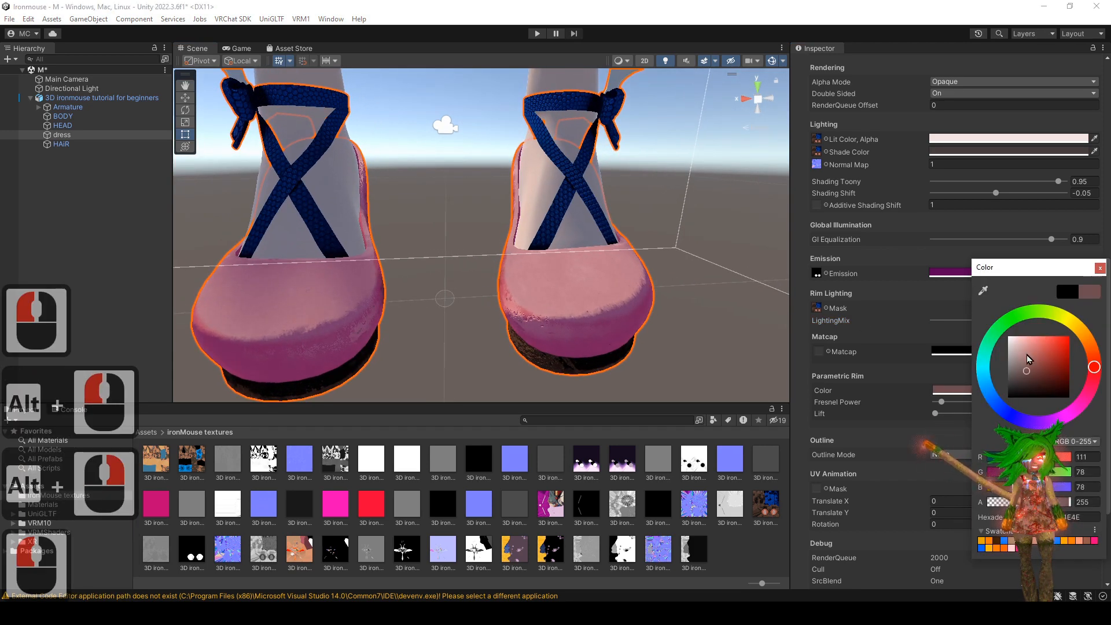
left_click_drag(1027, 355, 964, 282)
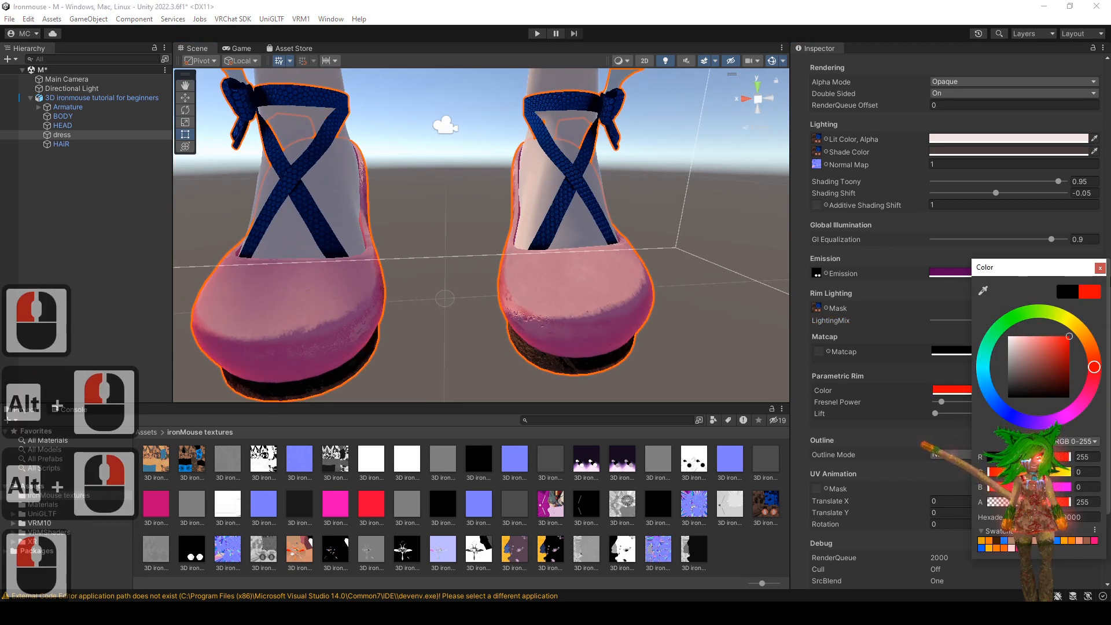
left_click(1102, 270)
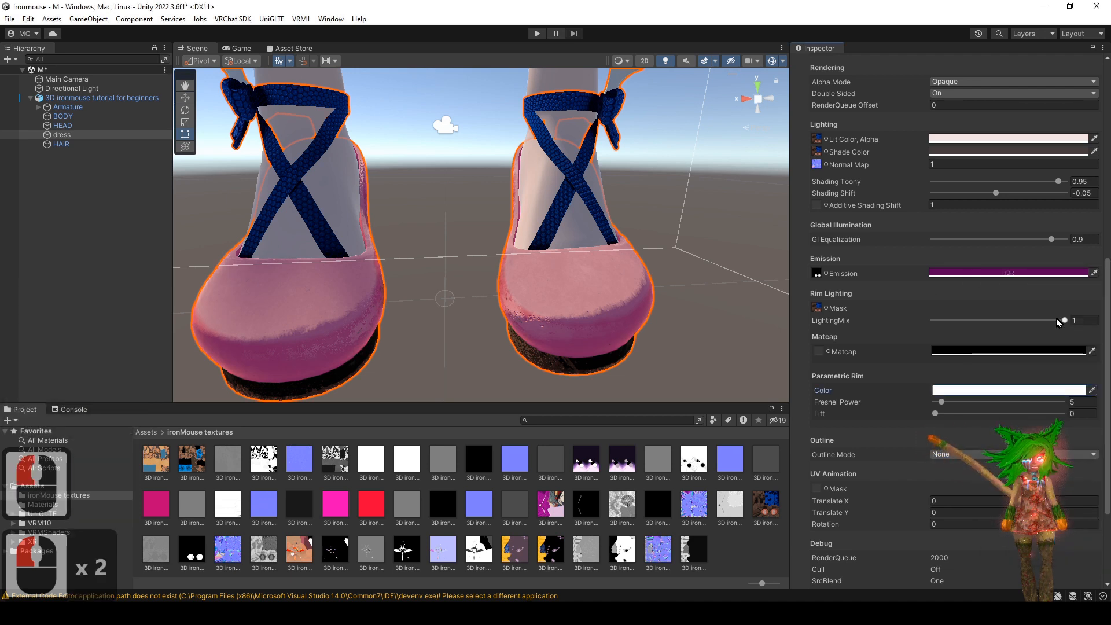
- Try lowering LightingMix and raising the rim's Fresnel Power to 100, and restore both values
left_click_drag(1062, 320, 927, 329)
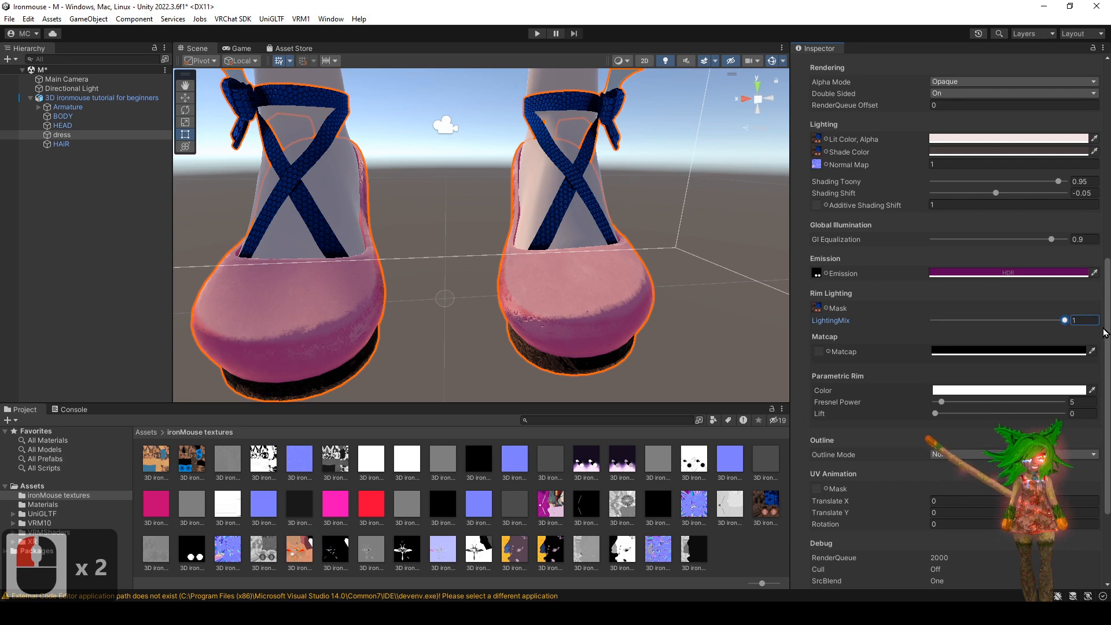
left_click_drag(906, 327, 1032, 340)
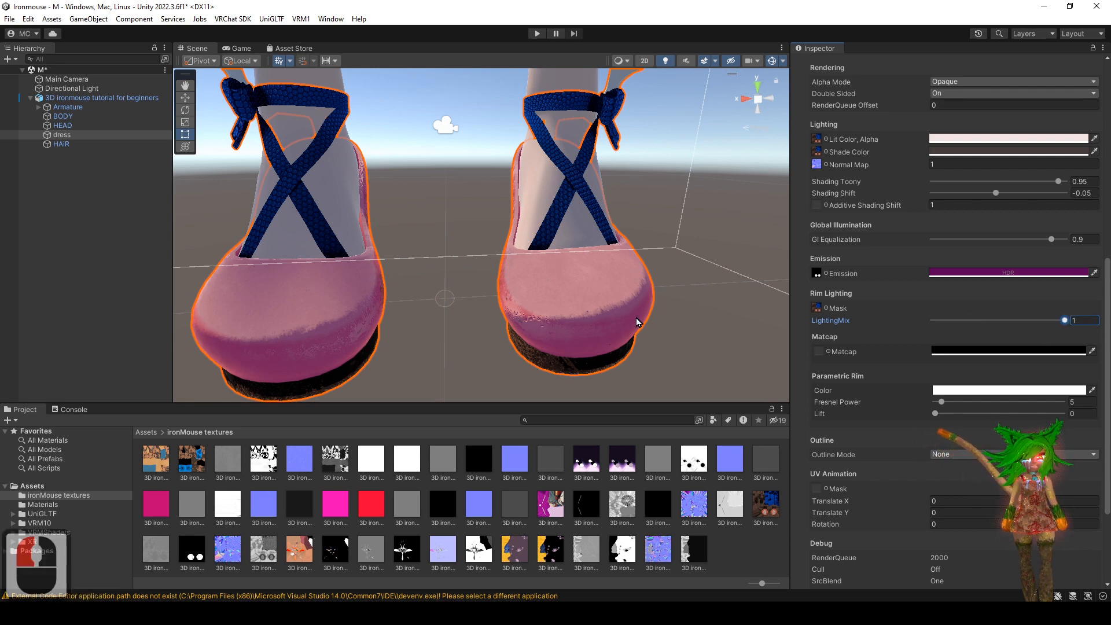
right_click_drag(638, 322, 688, 331, "alt")
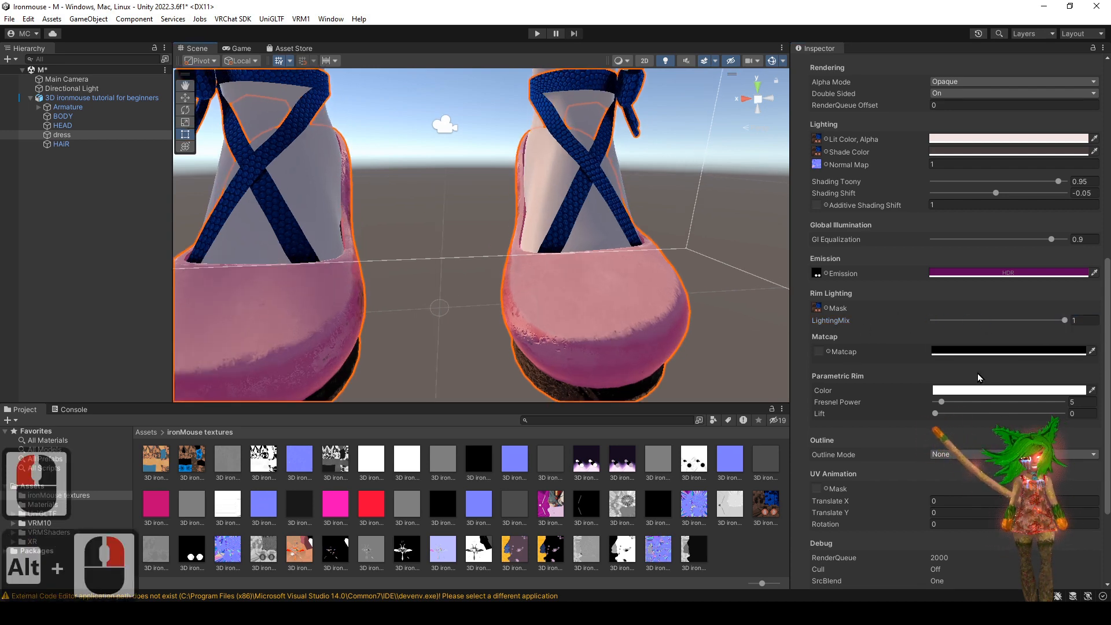
left_click(950, 403)
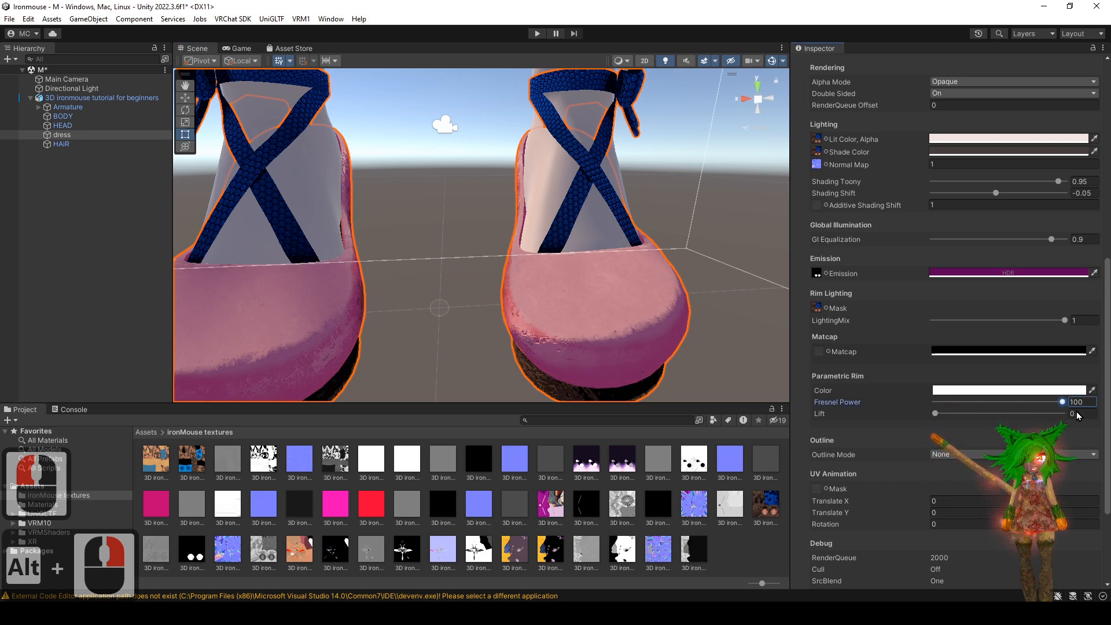
key("ctrl+z")
- Set the Parametric Rim's Lift to about 0.212, comparing a stronger setting of 0.285 on the ankle strap
left_click_drag(946, 413, 972, 419)
middle_click_drag(593, 136, 550, 263, "alt")
right_click_drag(549, 264, 680, 206, "alt")
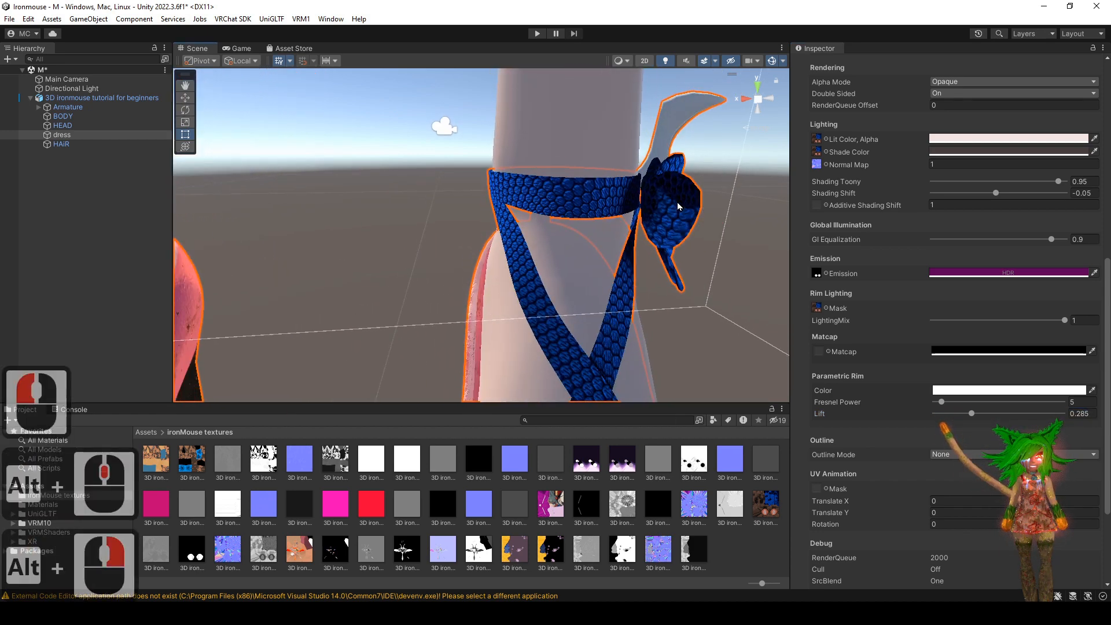
mouse_move(972, 413)
left_mouse_down()
mouse_move(985, 413)
mouse_move(963, 413)
left_mouse_up()
- Examine the rim effect on the ankle straps, the neck bow and the leg straps
right_click_drag(701, 243, 617, 263, "alt")
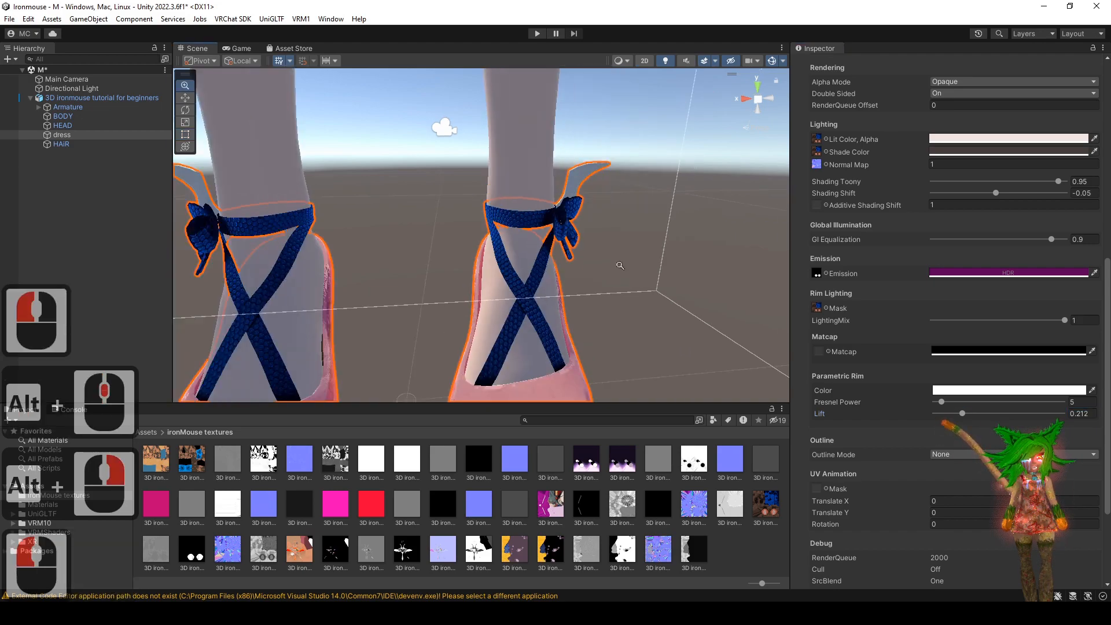
left_click_drag(617, 263, 633, 238, "alt")
right_click_drag(633, 238, 637, 188, "alt")
left_click_drag(638, 188, 692, 200, "alt")
right_click_drag(691, 199, 646, 122, "alt")
middle_click_drag(647, 122, 665, 590, "alt")
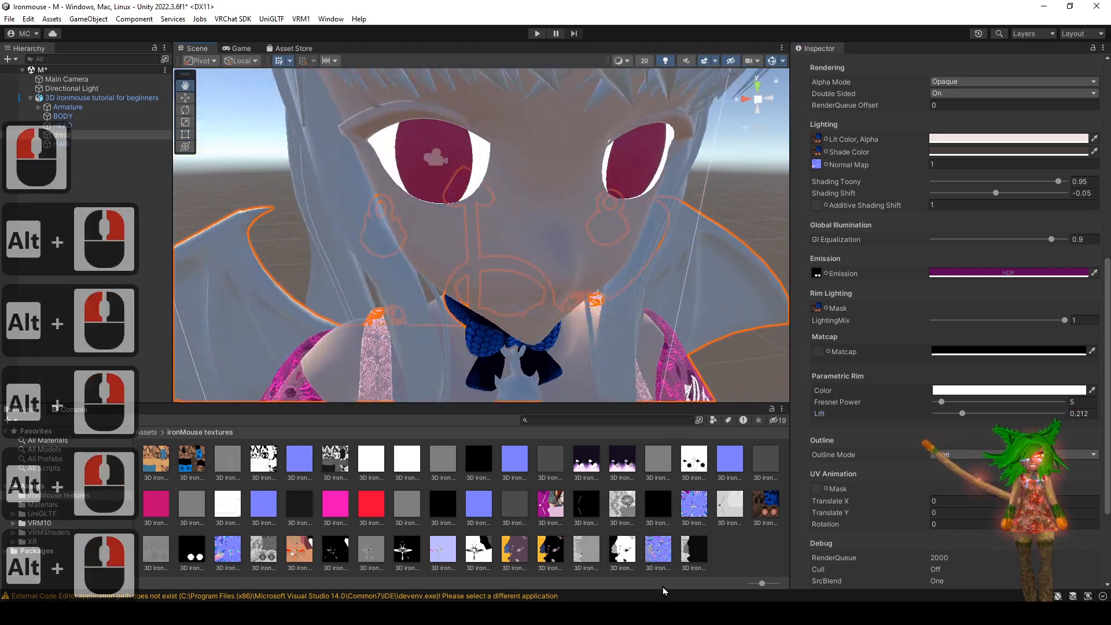
left_click_drag(509, 256, 527, 299, "alt")
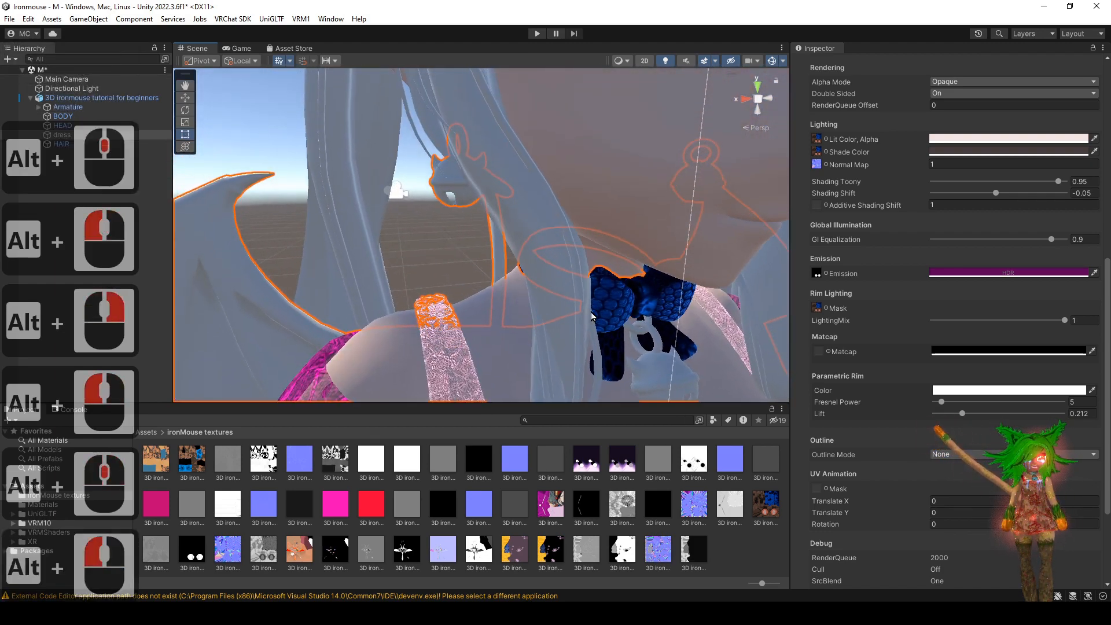
left_click_drag(590, 337, 509, 318, "alt")
mouse_move(509, 318)
right_mouse_down("alt")
mouse_move(519, 238)
mouse_move(519, 348)
mouse_move(521, 318)
right_mouse_up("alt")
middle_click_drag(521, 317, 491, 172, "alt")
right_click_drag(491, 171, 514, 335, "alt")
left_click_drag(514, 335, 447, 316, "alt")
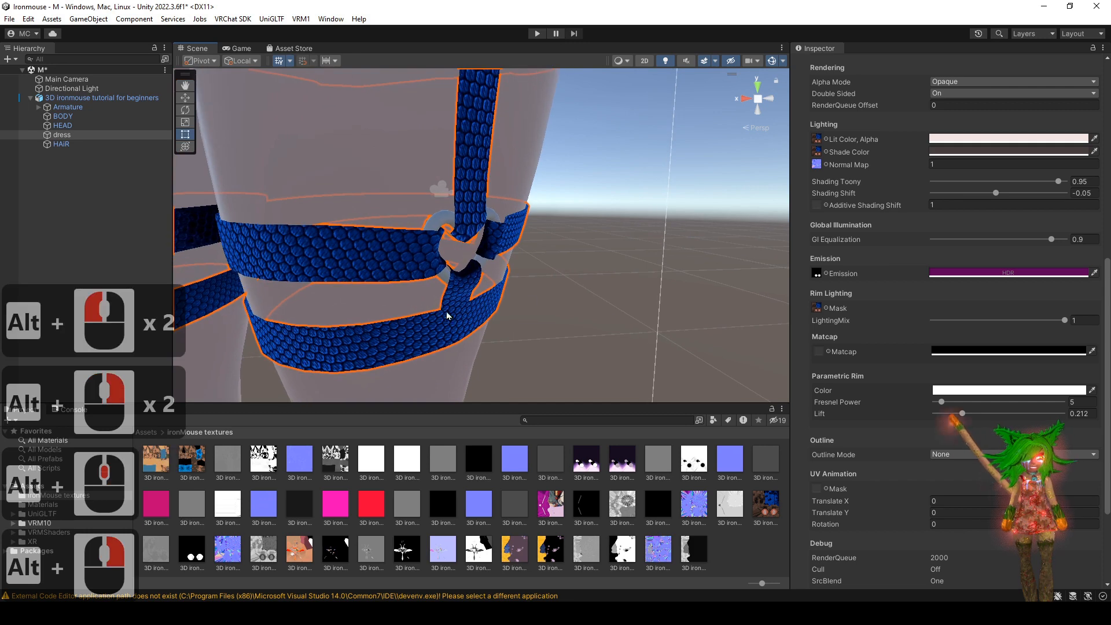
right_click_drag(421, 271, 416, 209, "alt")
left_click_drag(416, 209, 442, 202, "alt")
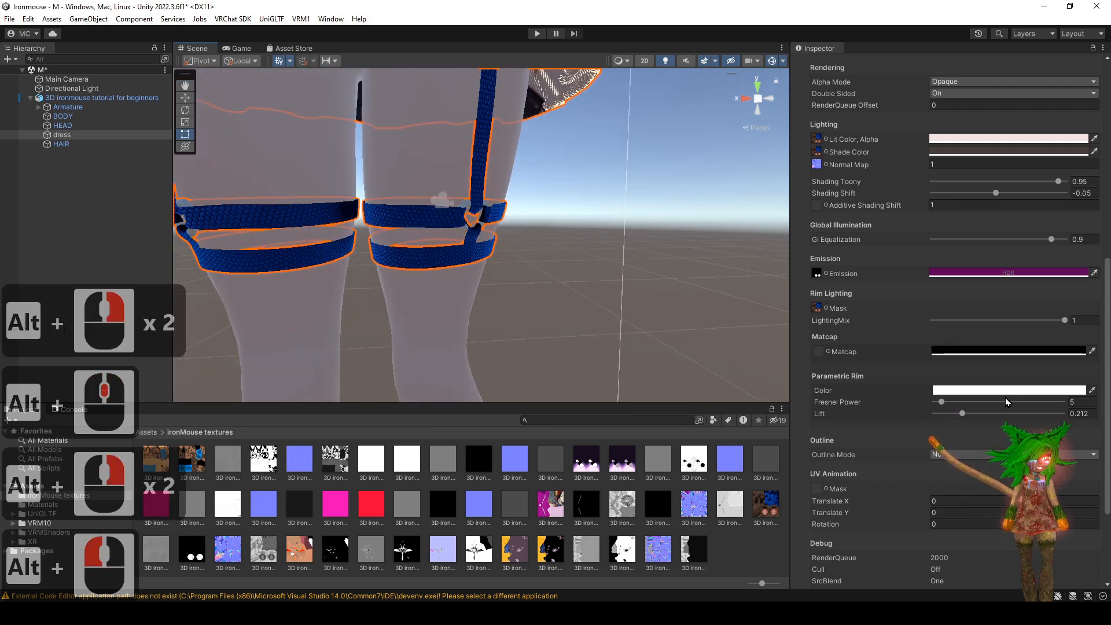
- Try raising the Parametric Rim's Fresnel Power, and undo the change
left_click_drag(975, 404, 1044, 405)
key("ctrl+z")
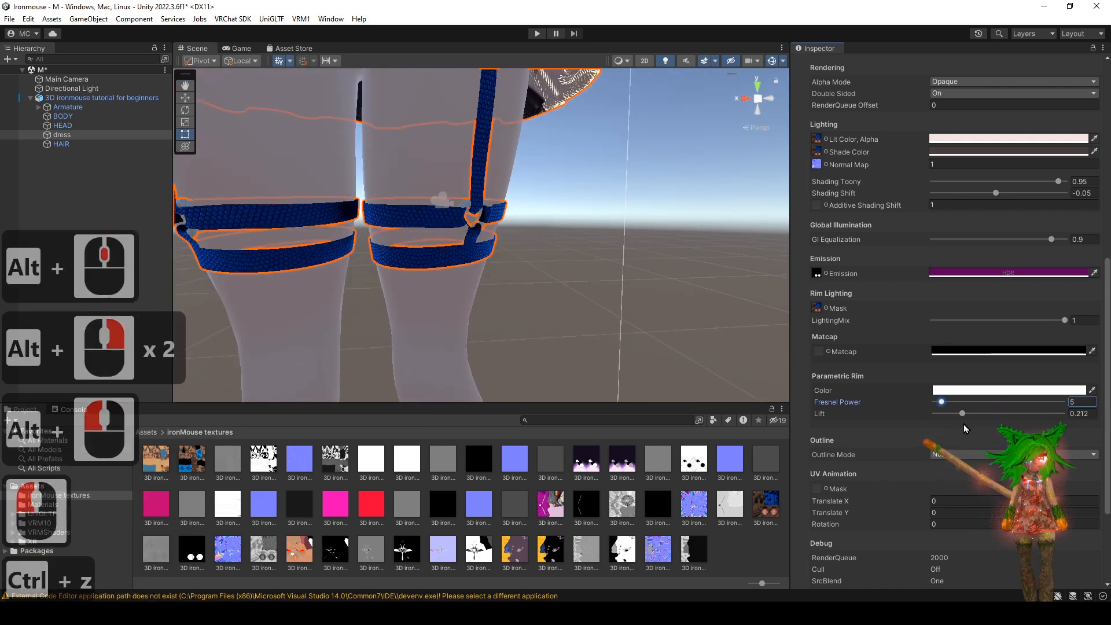
- Review the shoes material's Outline Mode, Double Sided and Alpha Mode options, keeping the outline at None
scroll(959, 430, "down", 4)
left_click(951, 330)
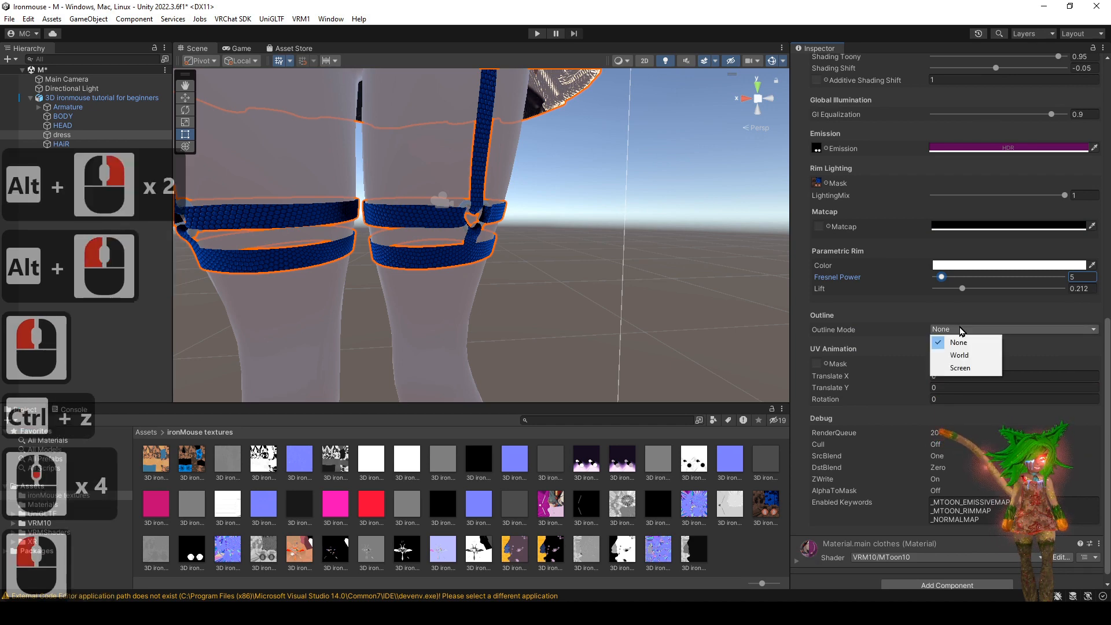
left_click(952, 343)
scroll(815, 315, "up", 4)
scroll(813, 314, "up", 7)
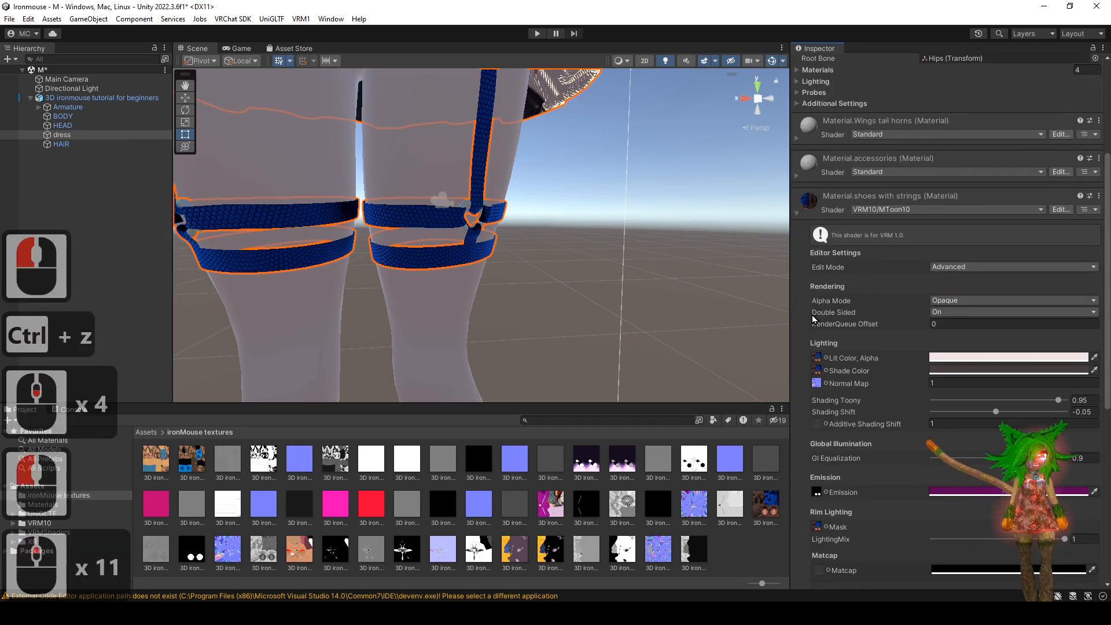
left_click(960, 312)
left_click(967, 302)
left_click(969, 301)
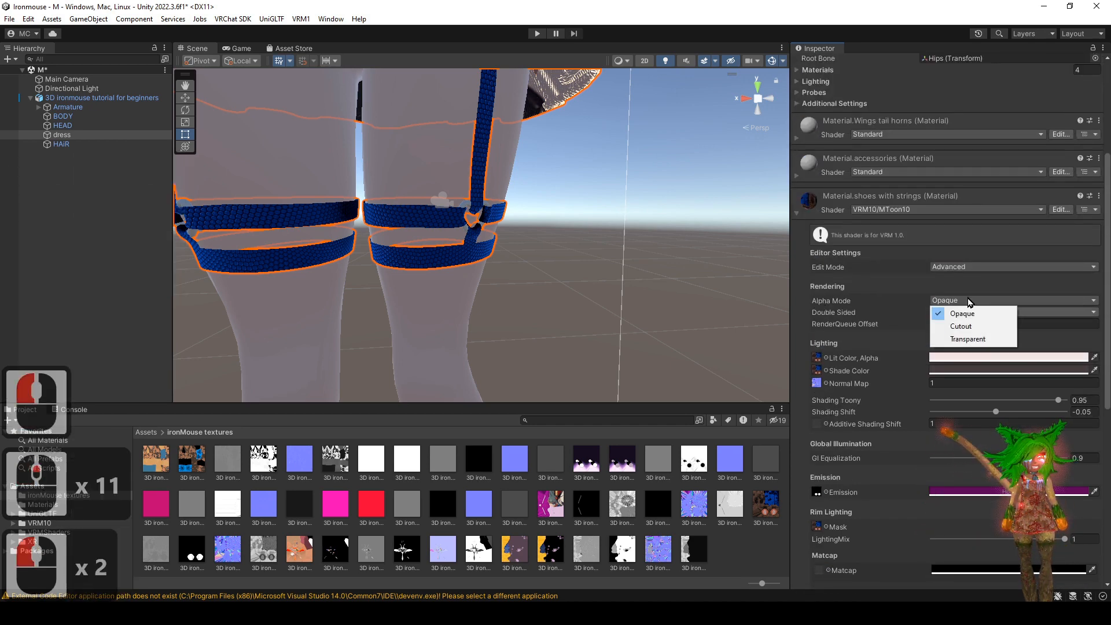
- Collapse the shoes with strings material and expand the accessories material's settings on the dress
left_click(797, 215)
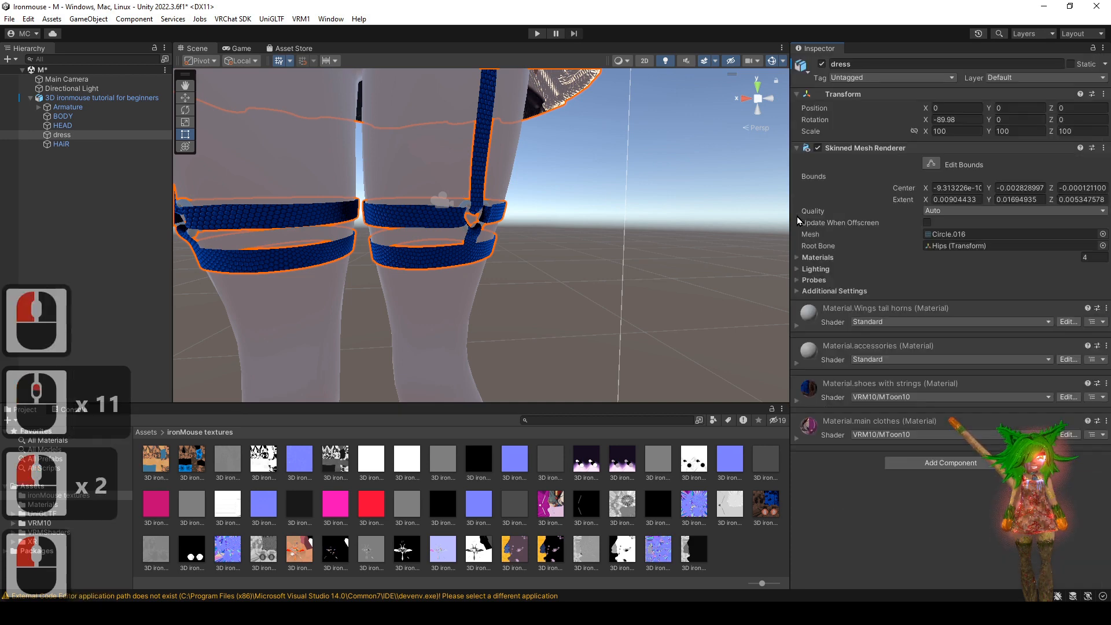
left_click(797, 364)
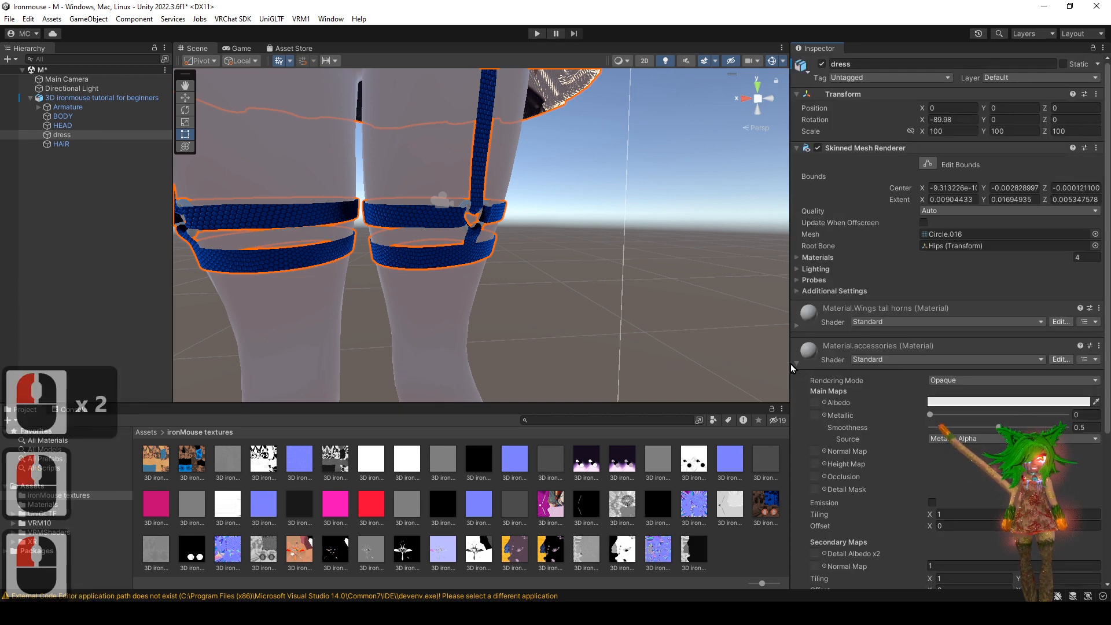
scroll(616, 274, "down", 3)
middle_click_drag(616, 272, 539, 261, "alt")
right_click_drag(539, 260, 575, 328, "alt")
middle_click_drag(575, 327, 538, 400, "alt")
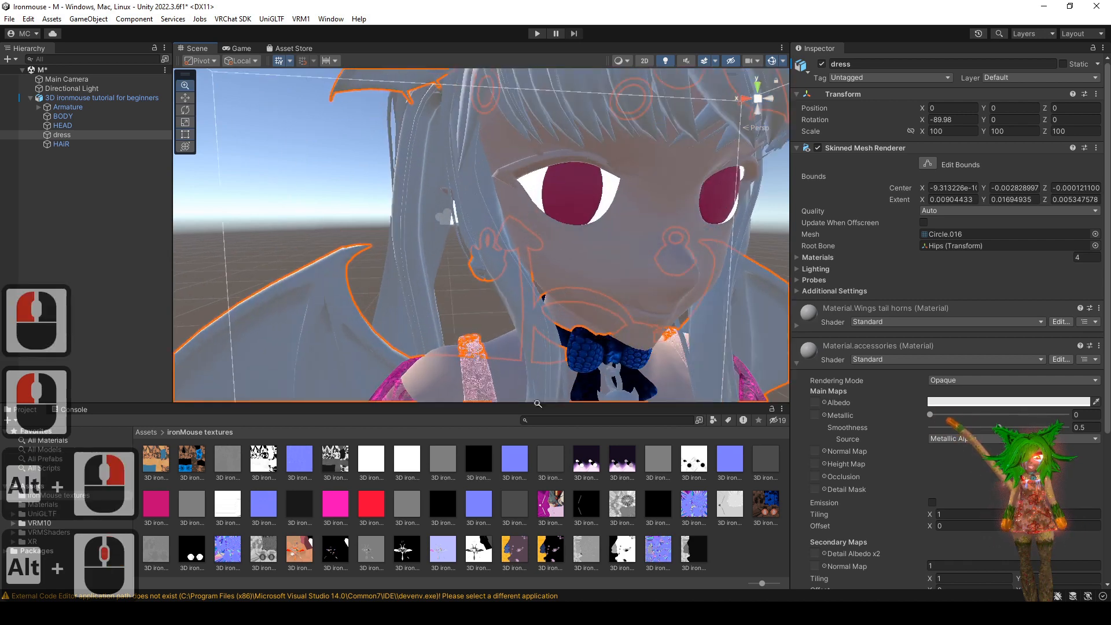
right_click_drag(538, 399, 577, 276, "alt")
left_click_drag(578, 276, 580, 249, "alt")
right_click_drag(581, 249, 571, 250, "alt")
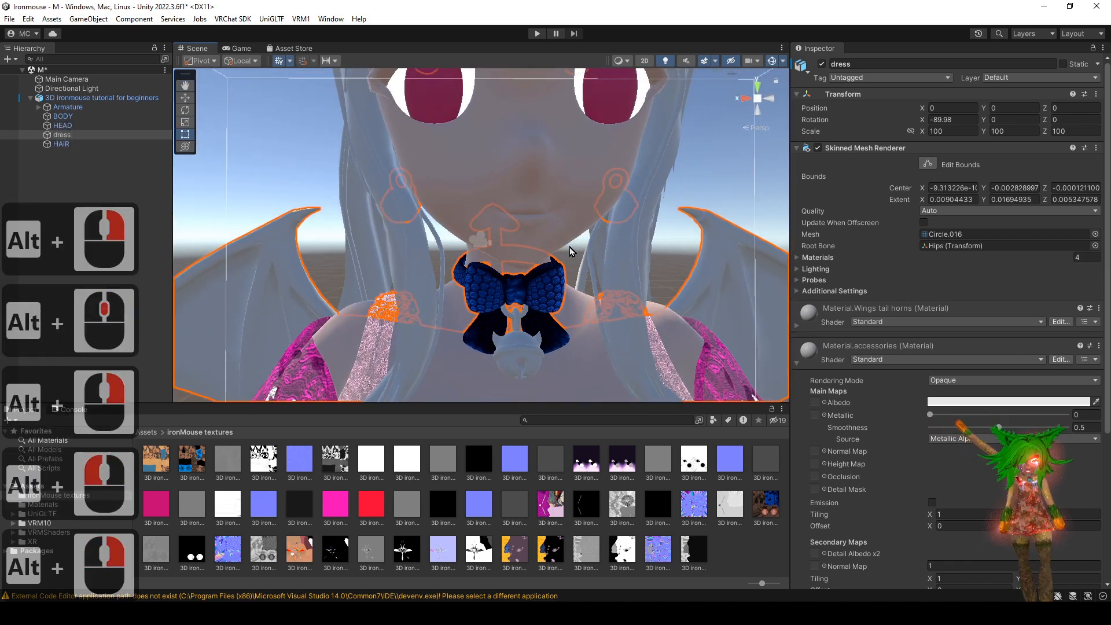
- Select the Wings tail horns BaseColor texture, and undo the selection
left_click(514, 550)
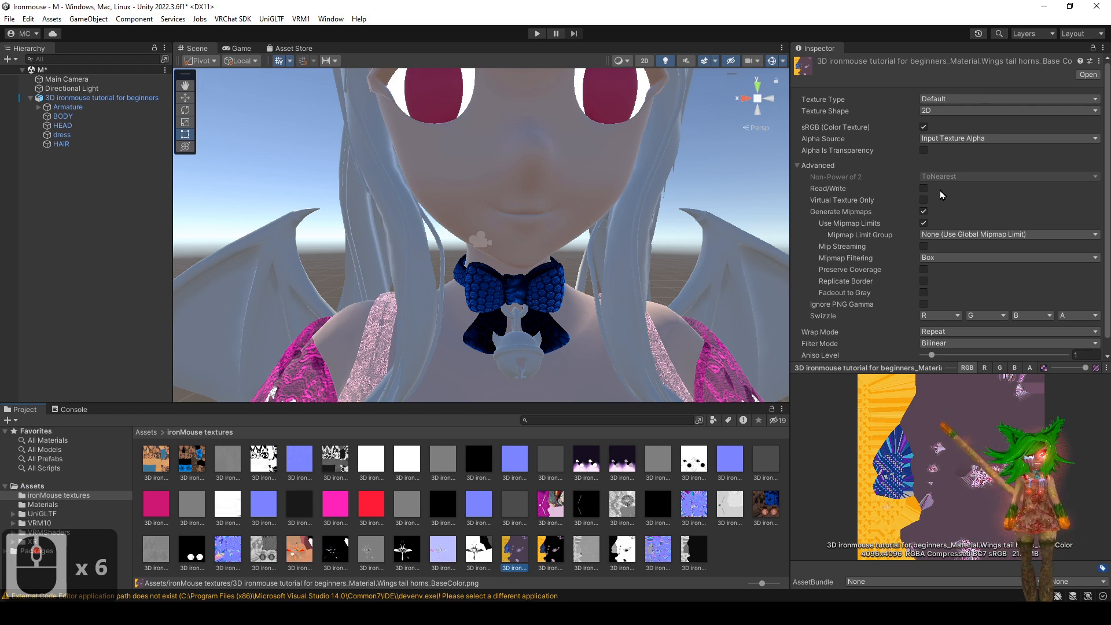
key("ctrl+z")
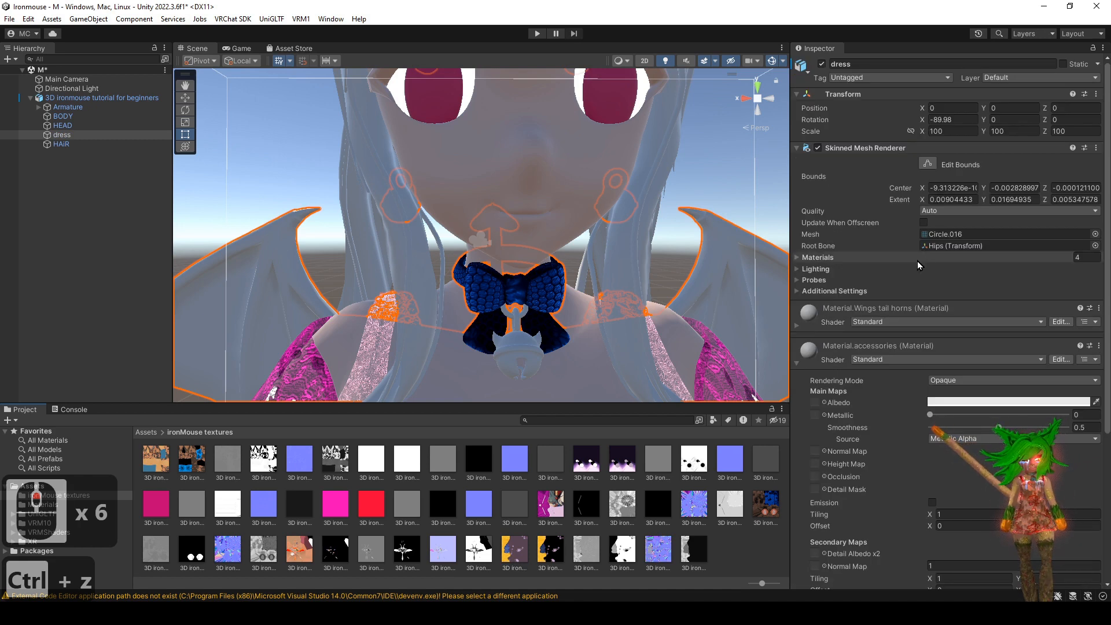
- Switch the shader of the dress's accessories material from Standard to VRM10/MToon10
scroll(884, 294, "down", 12)
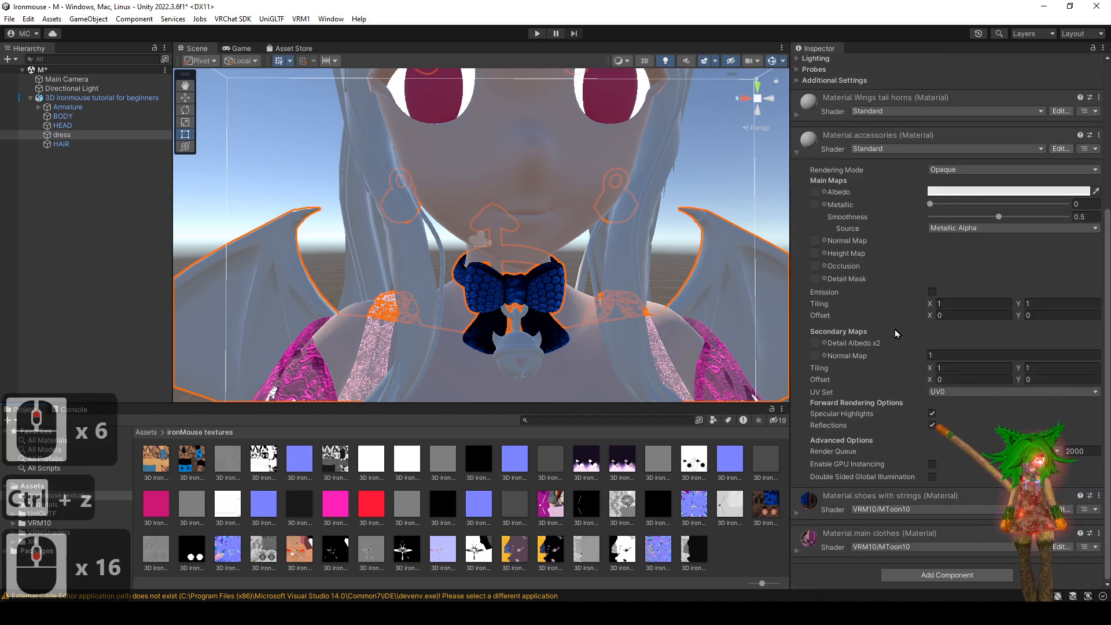
left_click(894, 148)
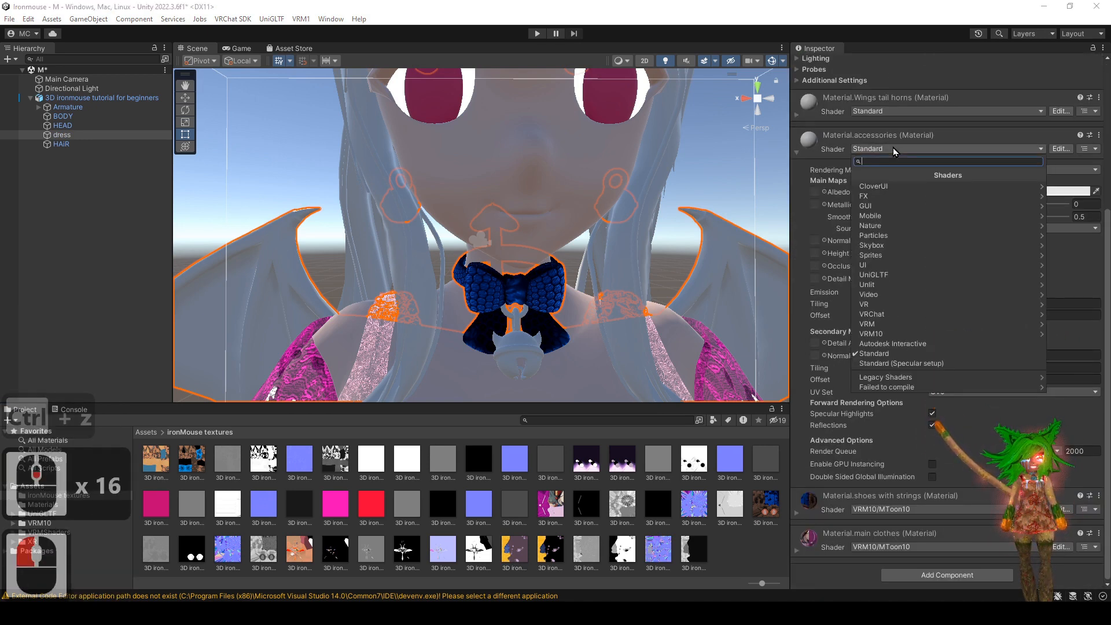
left_click(891, 335)
left_click(878, 190)
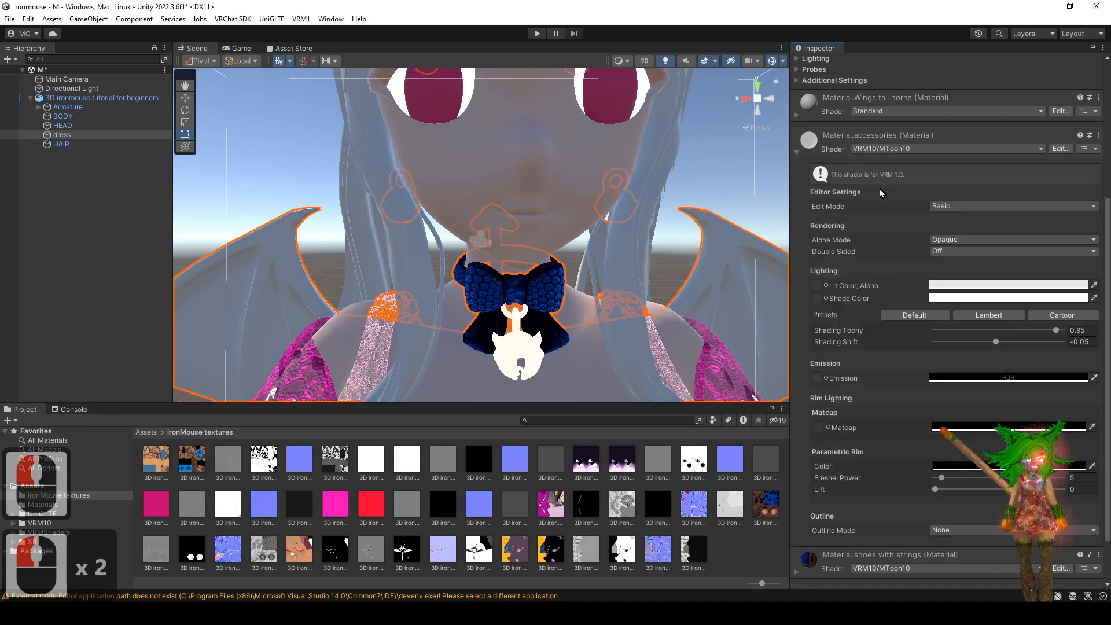
- Set the accessories material to Advanced edit mode with Alpha Mode Opaque and Double Sided On
left_click(949, 206)
left_click(956, 232)
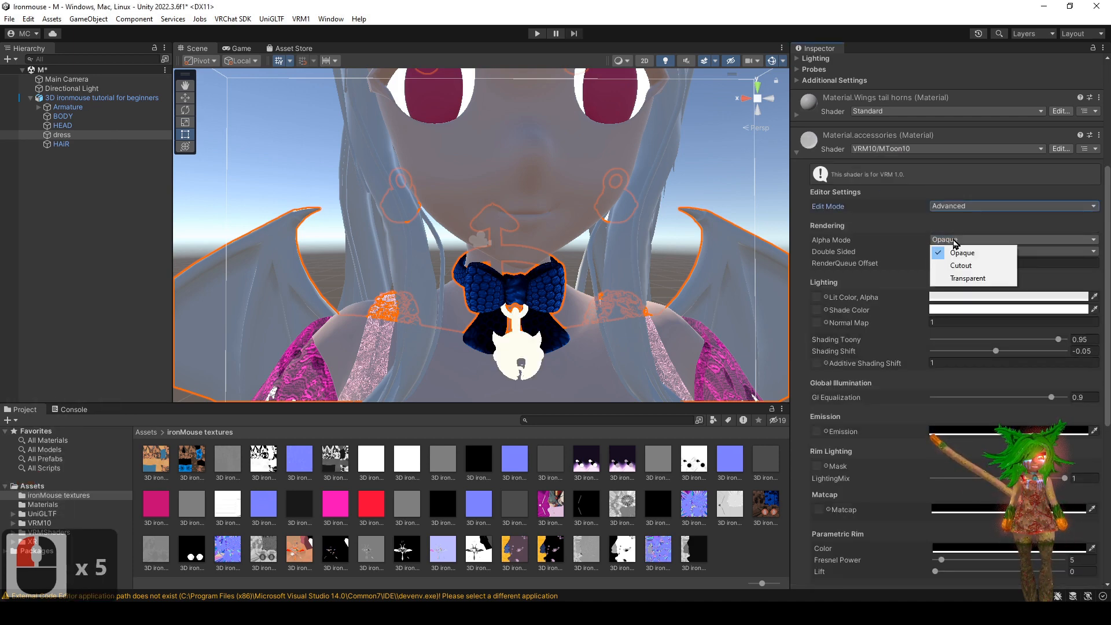
left_click(953, 252)
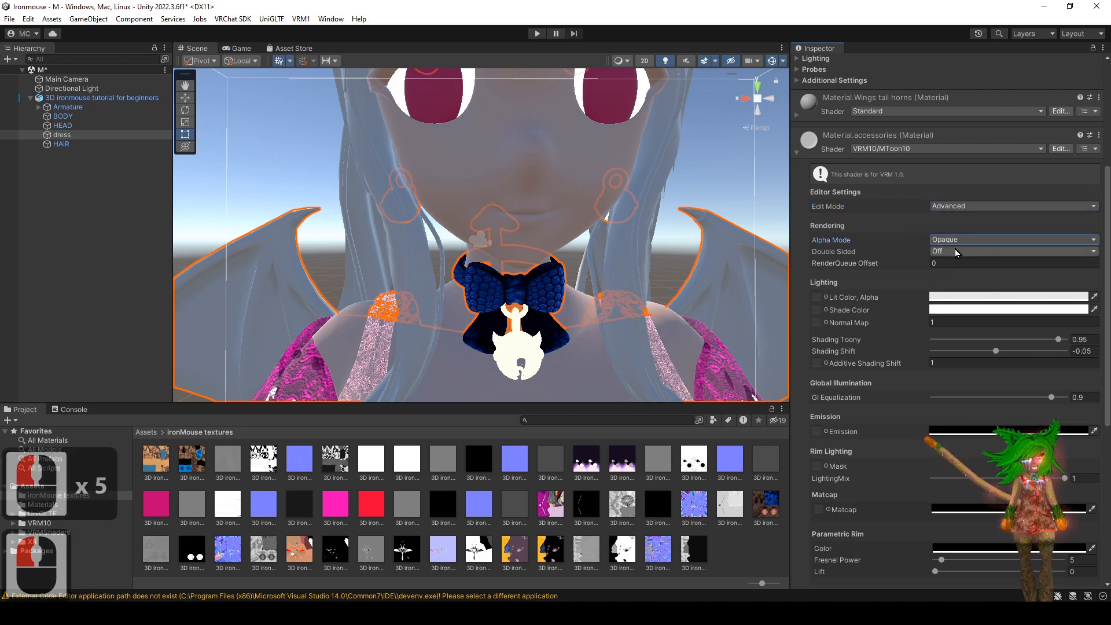
left_click(955, 251)
- Inspect the accessories Base Color texture's import settings, and undo the selection to return to the dress
scroll(559, 272, "up", 3)
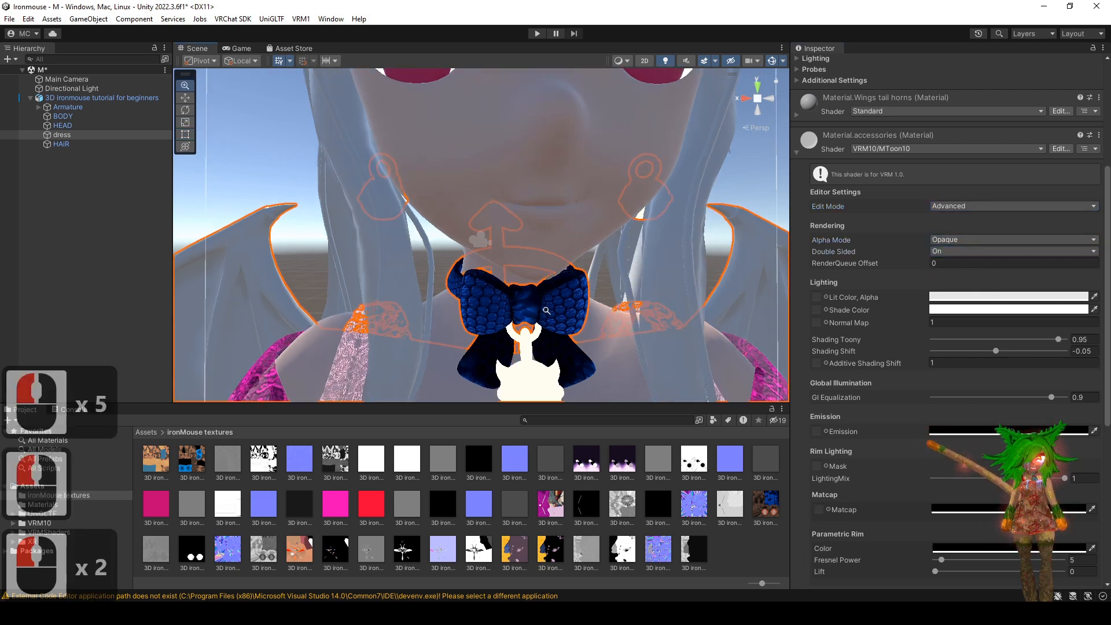
right_click_drag(555, 272, 554, 301, "alt")
left_click_drag(554, 301, 537, 297, "alt")
left_click(162, 460)
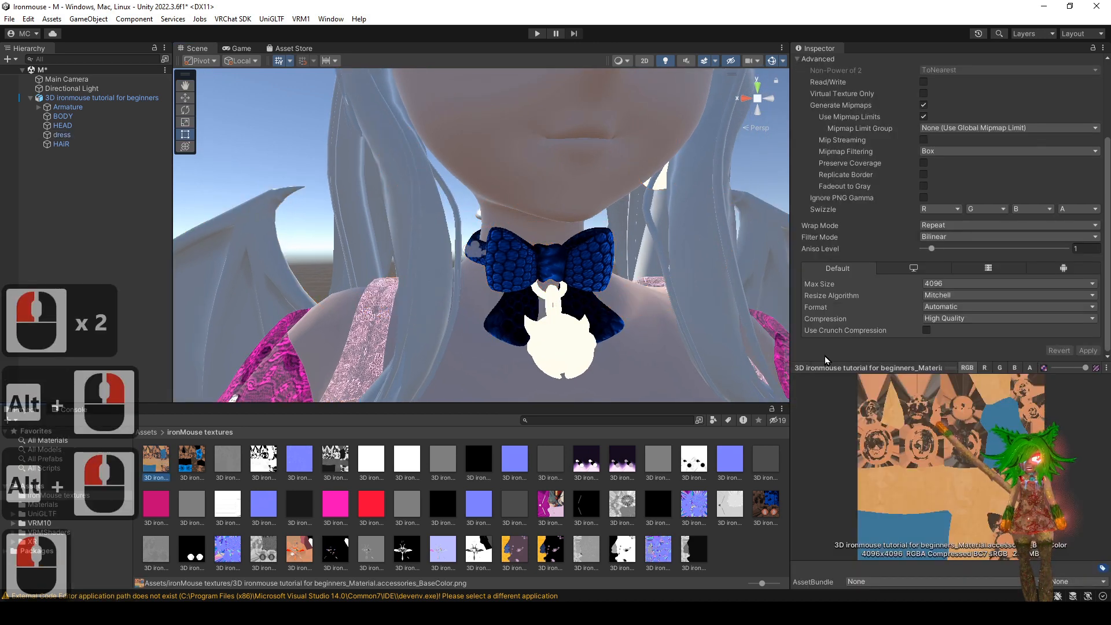
scroll(827, 247, "up", 11)
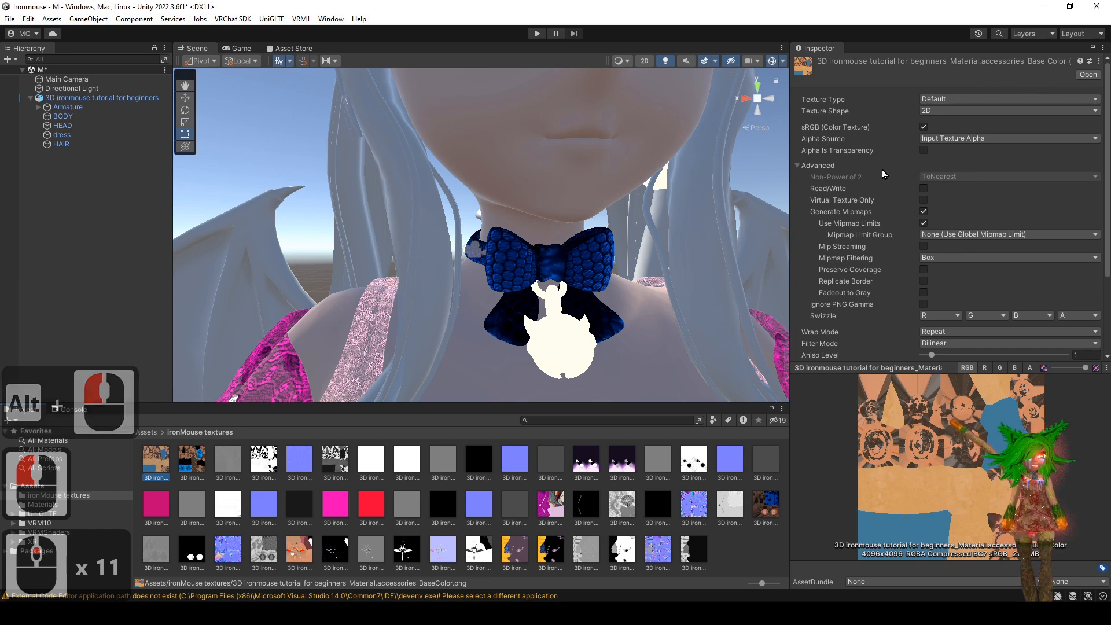
key("ctrl+z")
- Assign the accessories Base Color texture to both the Lit Color and Shade Color slots of the accessories material
scroll(848, 317, "down", 4)
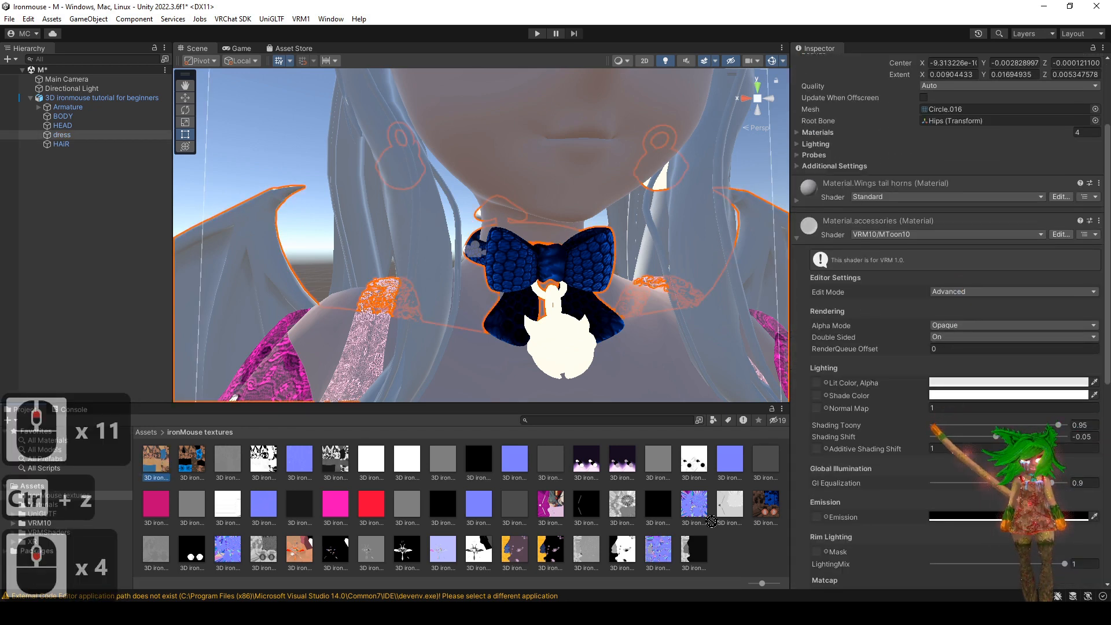
left_click_drag(819, 390, 817, 389)
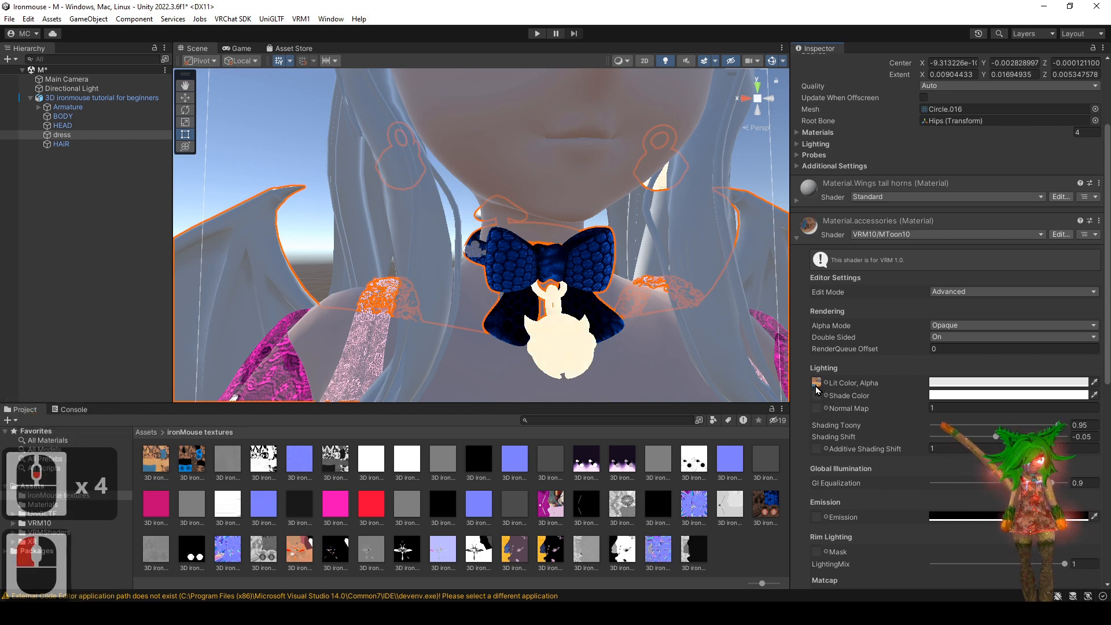
left_click_drag(806, 466, 818, 397)
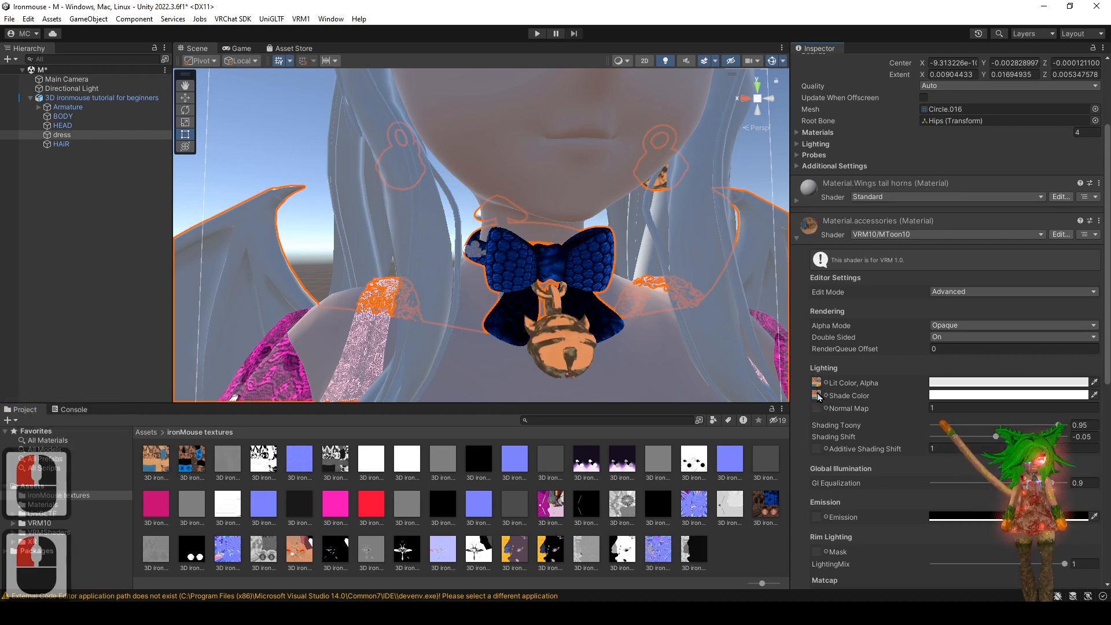
- Tint the accessories material's Lit Color very pale pink and set its Shade Color to grey-brown 796565
mouse_move(498, 335)
left_mouse_down("alt")
mouse_move(584, 313)
mouse_move(500, 315)
left_mouse_up("alt")
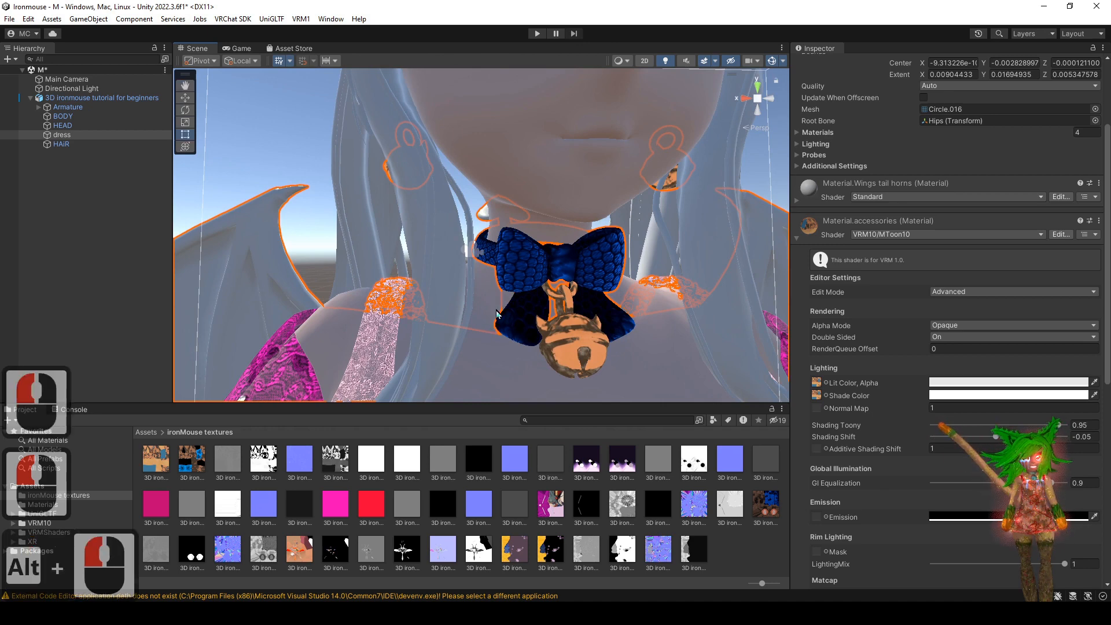
left_click_drag(399, 292, 451, 279, "alt")
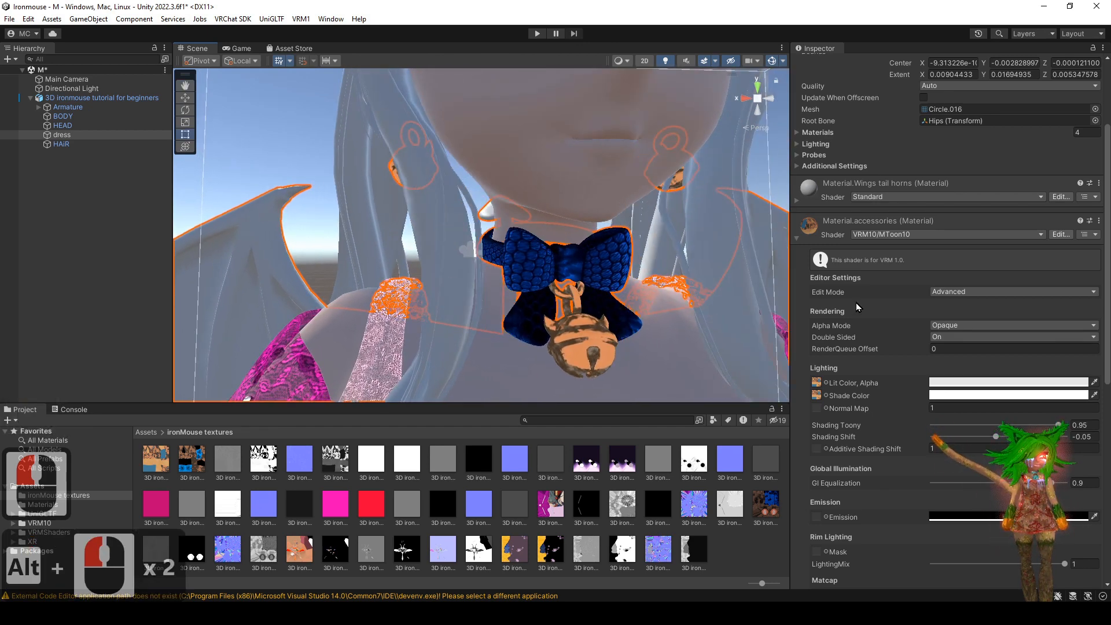
left_click(941, 382)
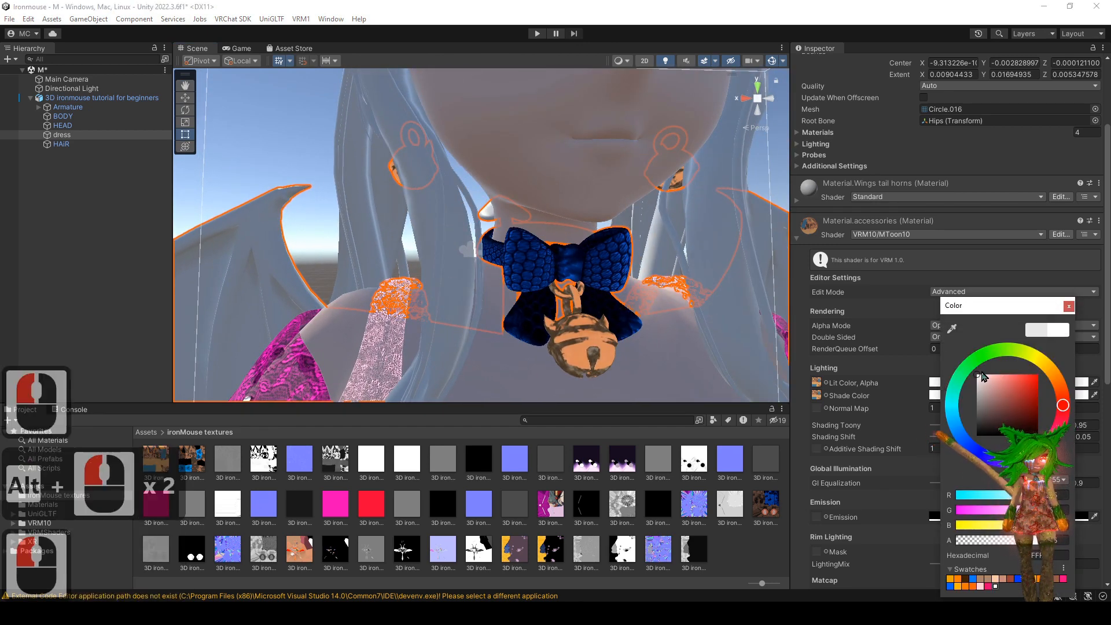
left_click(1069, 307)
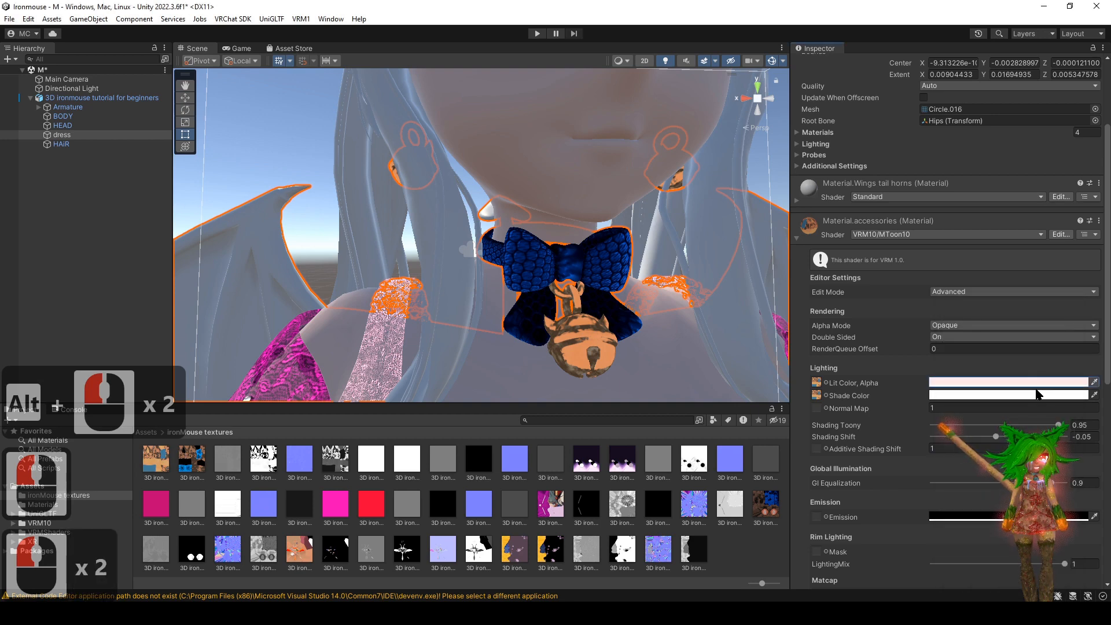
left_click(1037, 395)
mouse_move(1033, 409)
left_mouse_down()
mouse_move(1004, 441)
mouse_move(1017, 397)
mouse_move(1019, 409)
left_mouse_up()
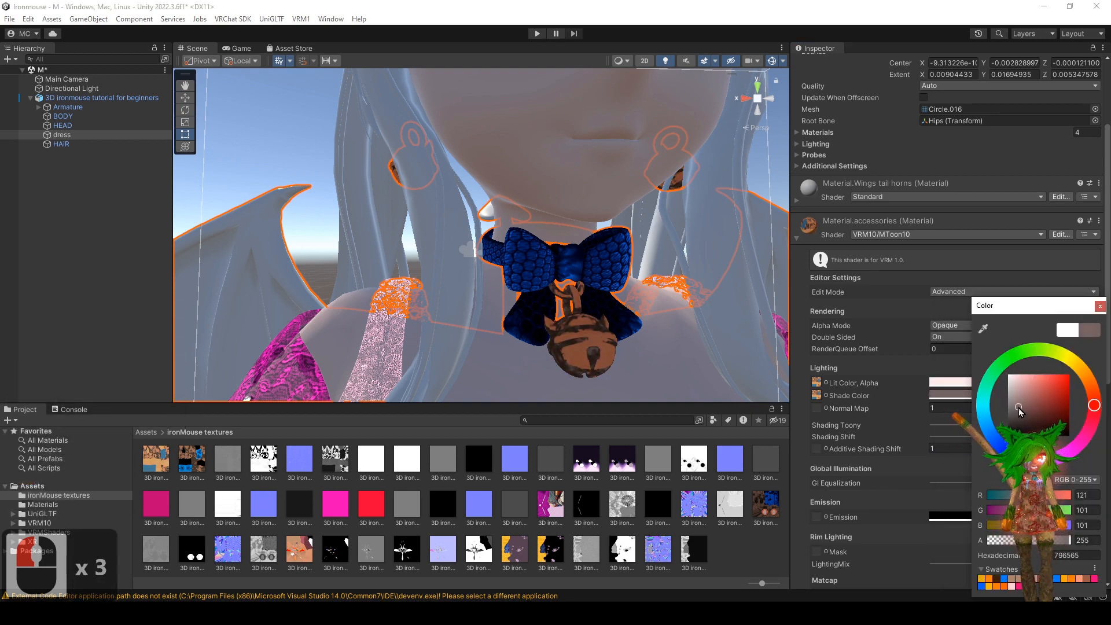
left_click(853, 359)
- Try the Transparent Alpha Mode on the accessories material using the heart hair clip, and restore Opaque
left_click_drag(509, 254, 628, 256, "alt")
middle_click_drag(608, 139, 545, 266, "alt")
right_click_drag(544, 267, 592, 294, "alt")
mouse_move(592, 294)
left_mouse_down("alt")
mouse_move(608, 305)
mouse_move(577, 290)
left_mouse_up("alt")
right_click_drag(577, 289, 598, 296, "alt")
left_click_drag(599, 296, 591, 293, "alt")
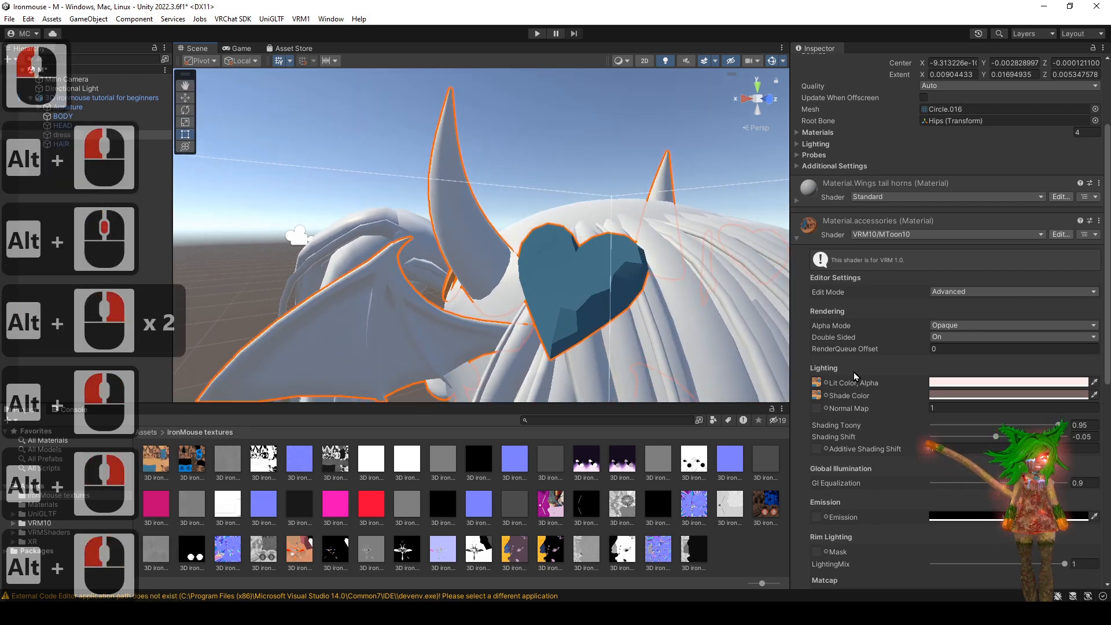
left_click(951, 325)
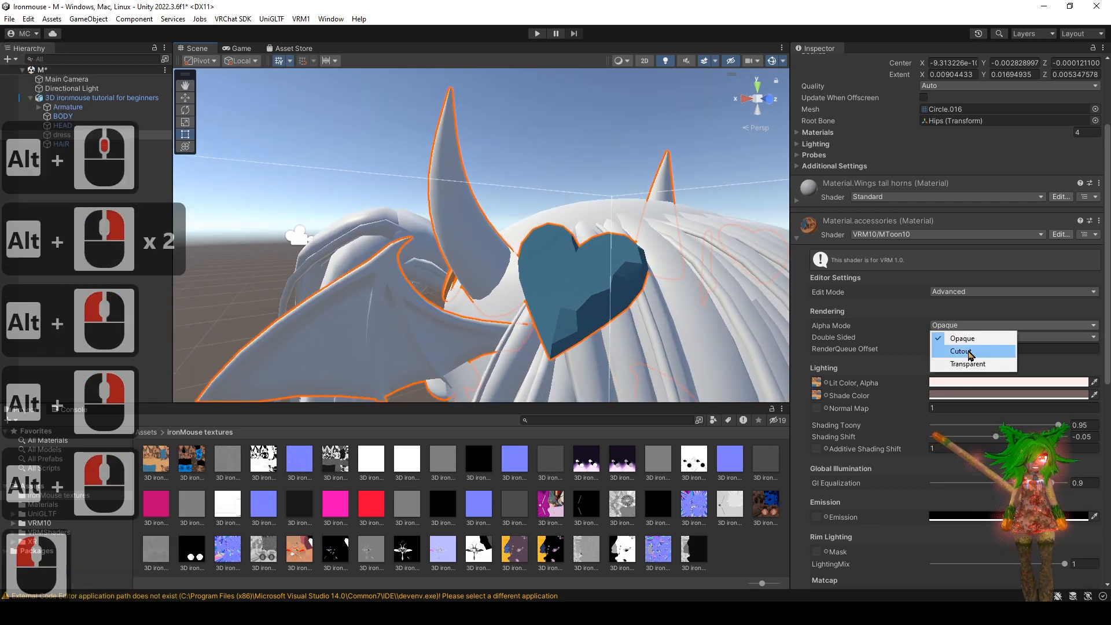
left_click(968, 364)
left_click(947, 326)
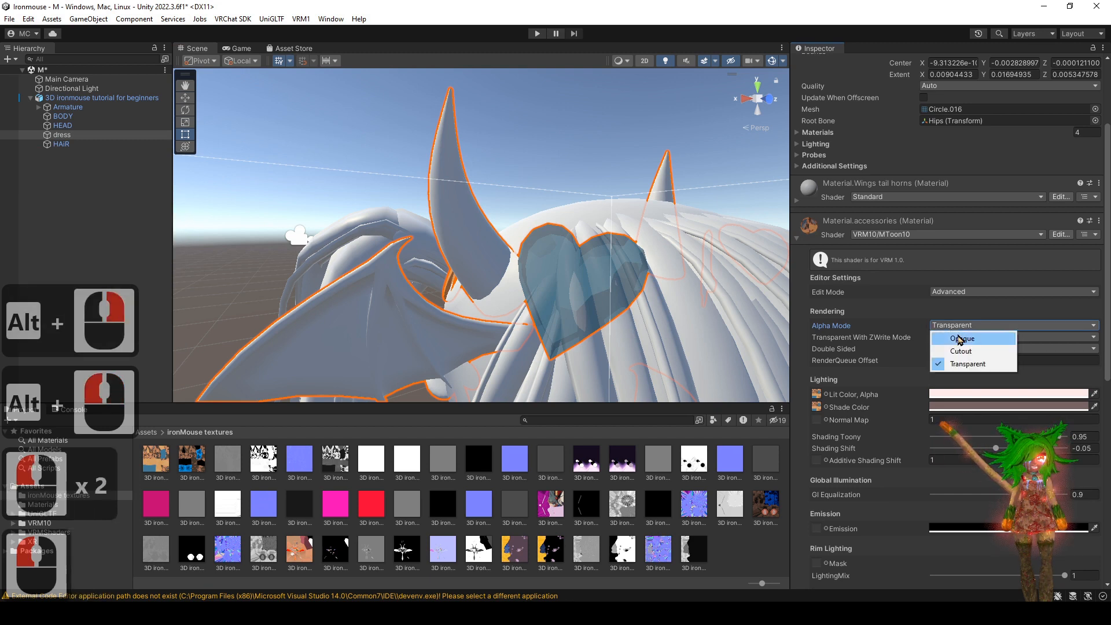
left_click(952, 338)
- Assign the accessories normal texture to the material's Normal Map slot and fix its import type as a normal map
scroll(949, 363, "down", 3)
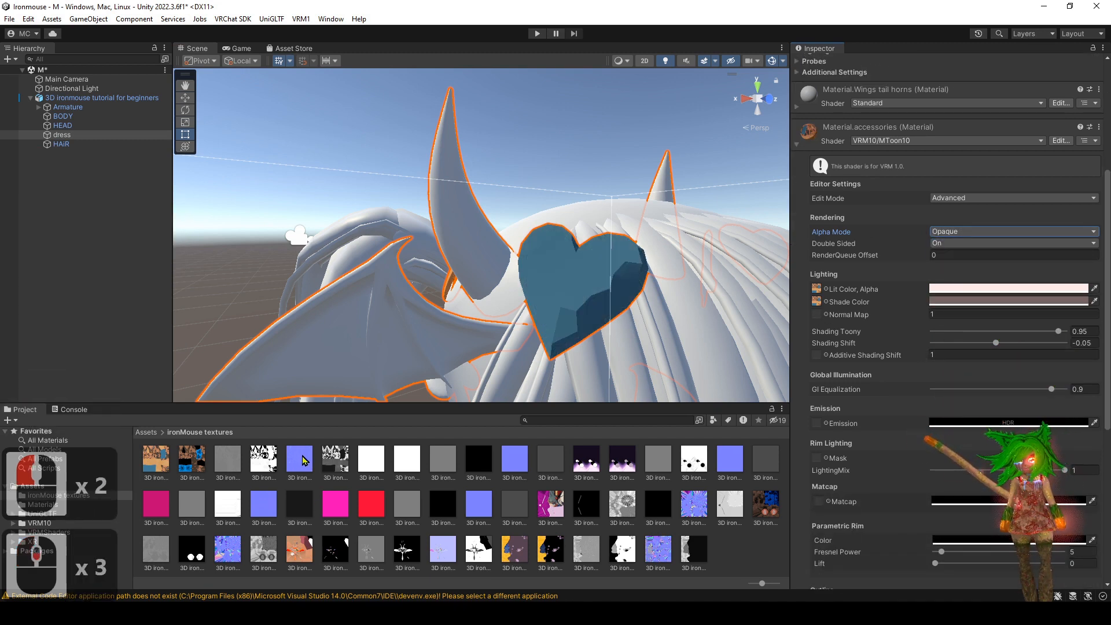
left_click_drag(843, 363, 816, 315)
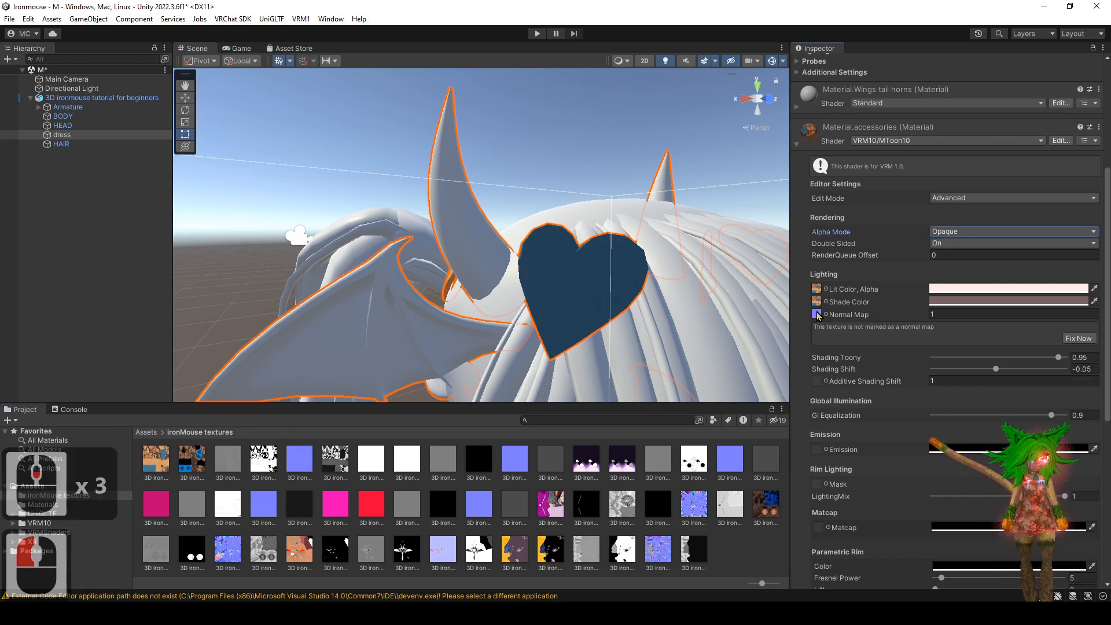
left_click(1081, 339)
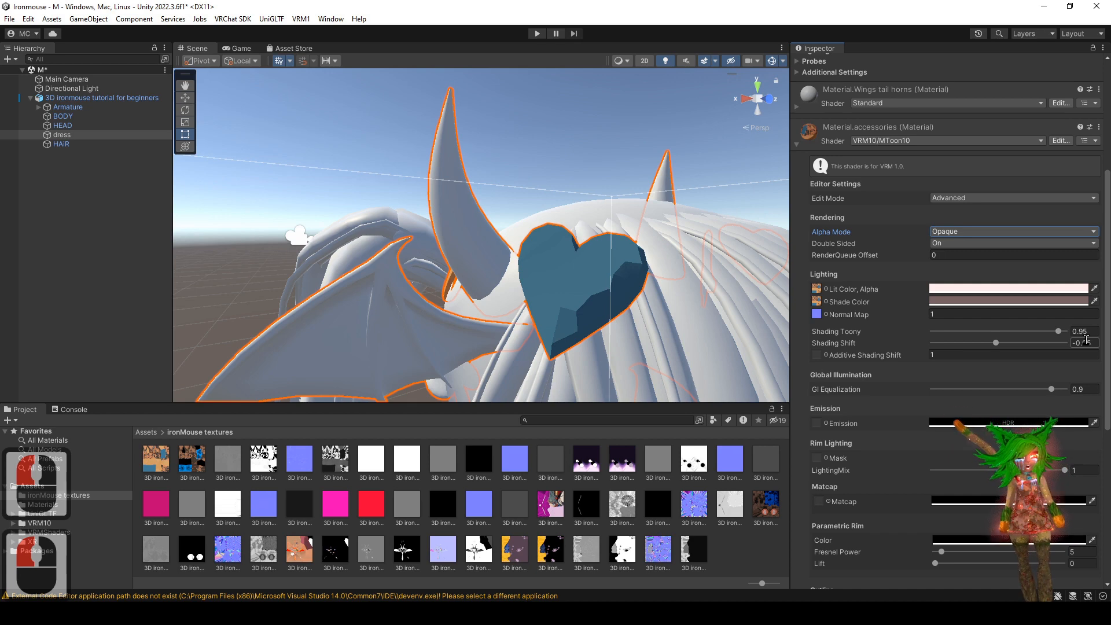
- Examine the accessories material's shading on the bell earrings and the bell under the neck bow
left_click_drag(669, 280, 655, 273, "alt")
middle_click_drag(655, 273, 633, 207, "alt")
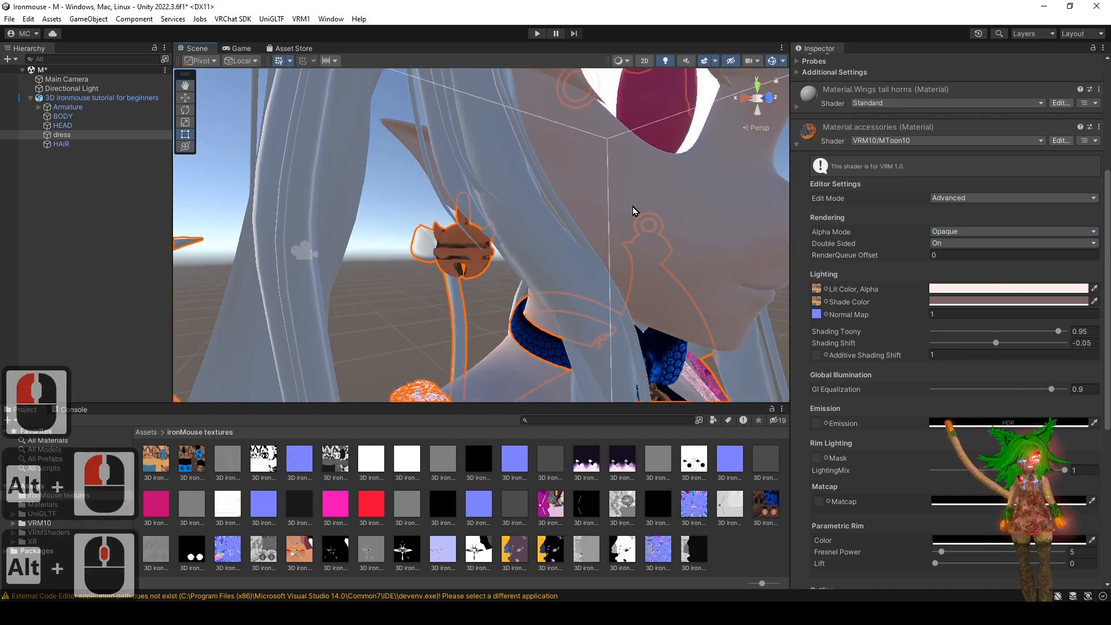
right_click_drag(633, 207, 544, 234, "alt")
mouse_move(544, 234)
middle_mouse_down("alt")
mouse_move(552, 278)
mouse_move(541, 255)
middle_mouse_up("alt")
right_click_drag(541, 255, 557, 371, "alt")
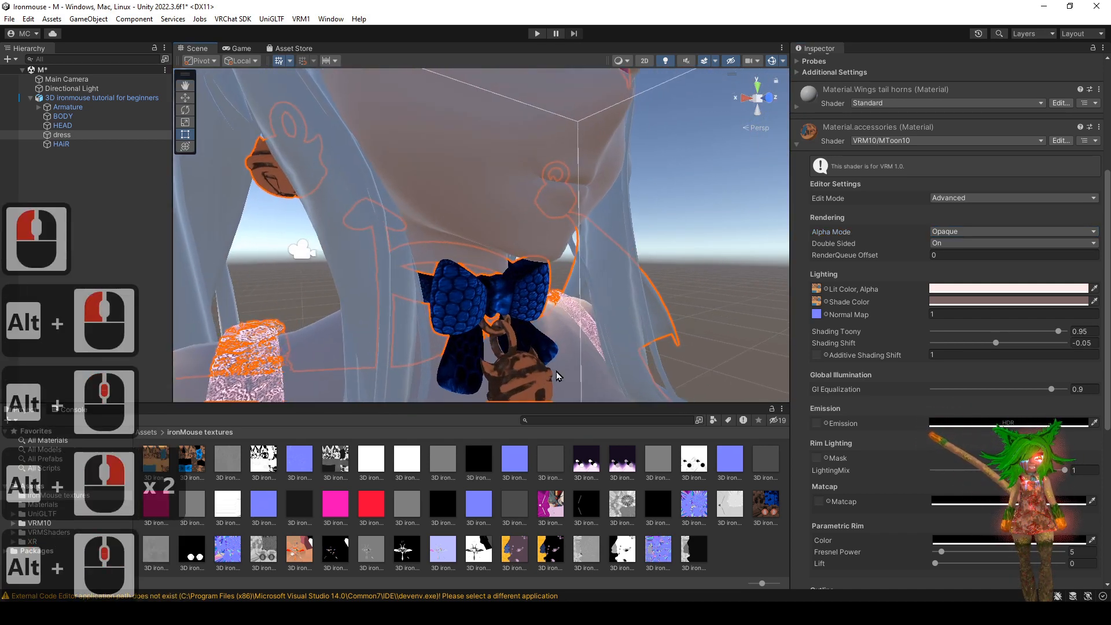
left_click_drag(556, 372, 514, 352, "alt")
middle_click_drag(514, 353, 505, 347, "alt")
left_click_drag(505, 347, 525, 261, "alt")
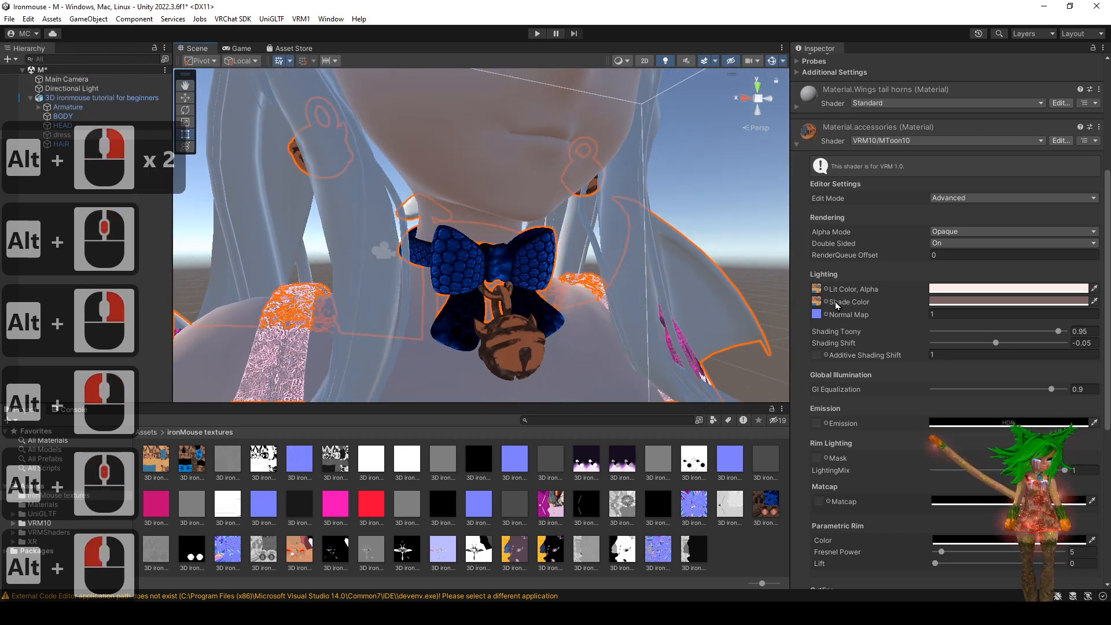
- Set the accessories material's Emission color to white and assign the accessories emission texture to its slot
scroll(854, 295, "down", 4)
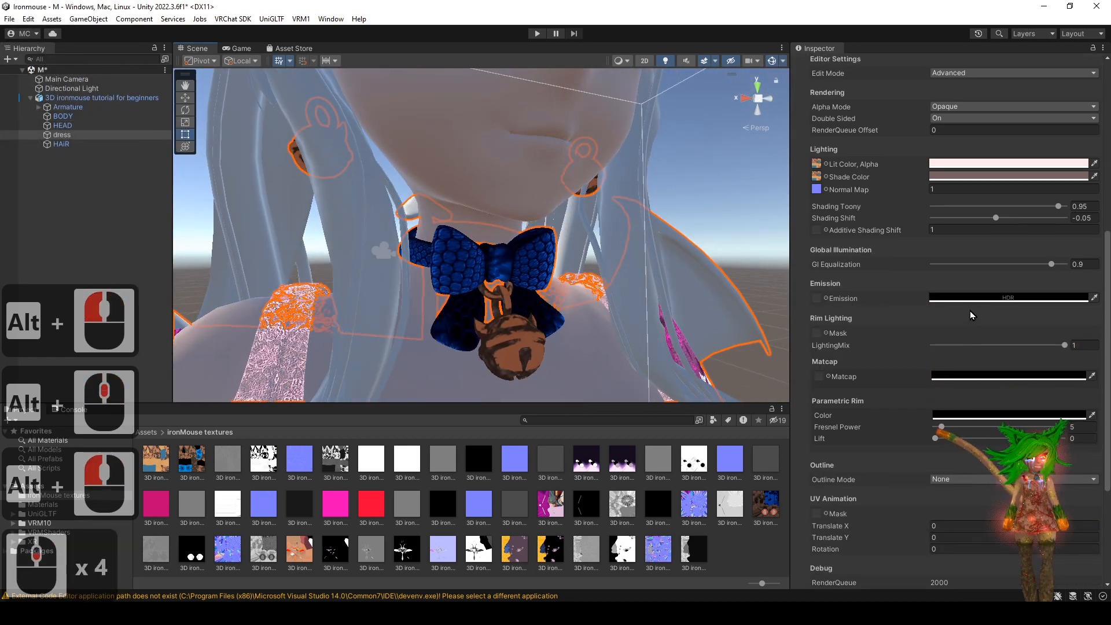
left_click(970, 299)
left_click(1009, 358)
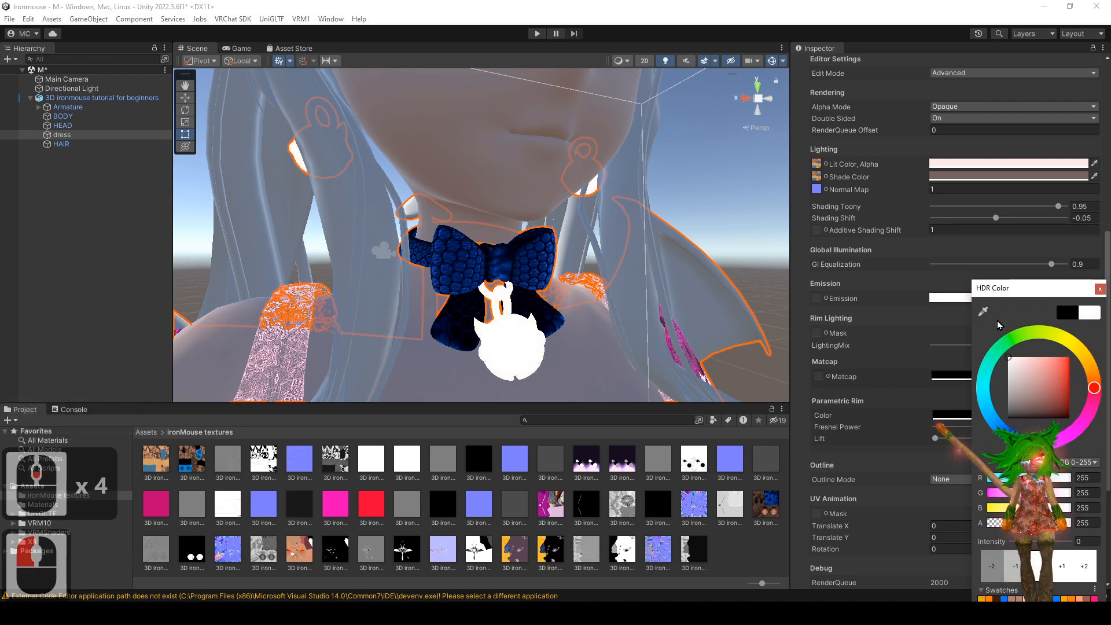
left_click(1099, 288)
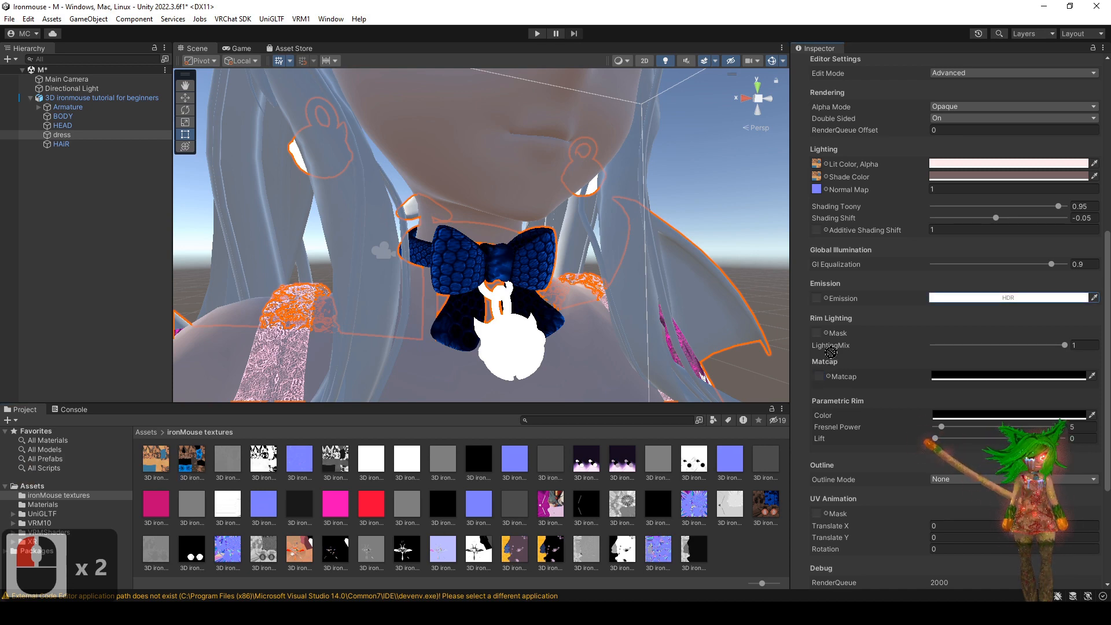
left_click_drag(831, 352, 821, 299)
- Dim the accessories material's Emission color to neutral grey, RGB 128, while viewing the bell
right_click_drag(677, 347, 709, 353, "alt")
left_click_drag(709, 353, 656, 360, "alt")
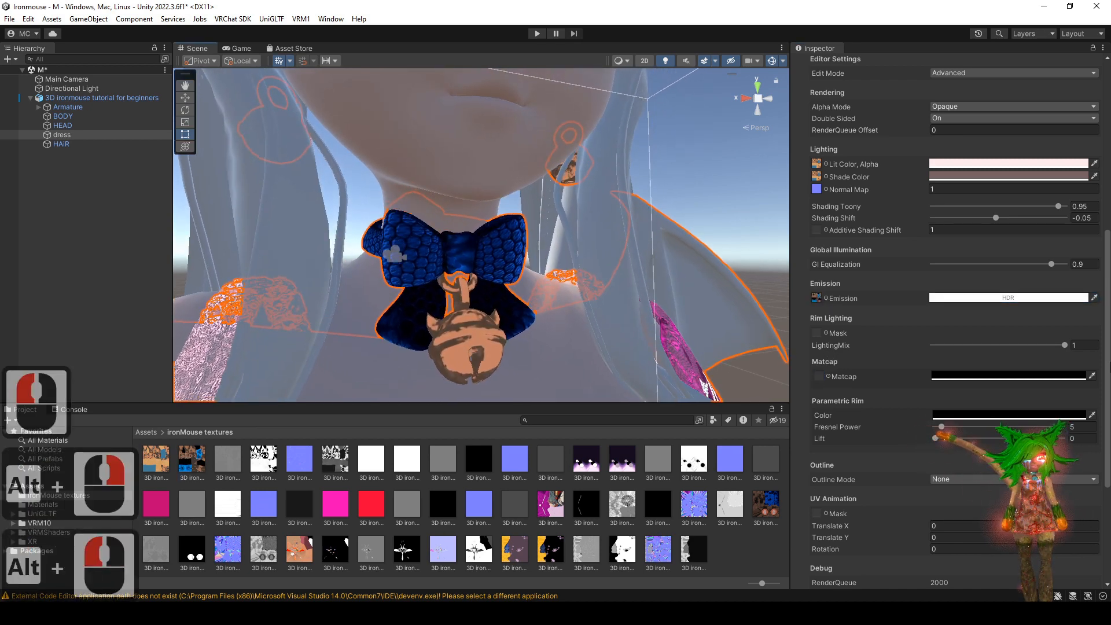
left_click(1056, 299)
mouse_move(1014, 349)
left_mouse_down()
mouse_move(1006, 370)
mouse_move(988, 369)
mouse_move(981, 397)
mouse_move(985, 372)
left_mouse_up()
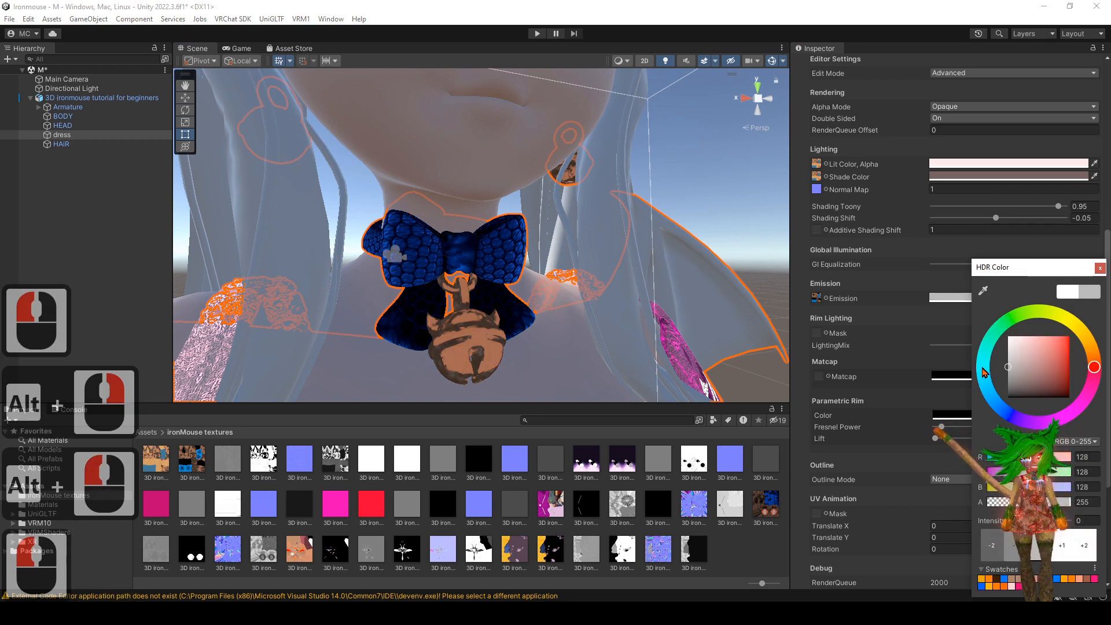
- Readjust the accessories material's Emission color to a light grey, judging the glow on the heart hair clip
left_click_drag(523, 151, 584, 324, "alt")
middle_click_drag(584, 347, 571, 252, "alt")
right_click_drag(570, 253, 581, 295, "alt")
left_click_drag(580, 296, 605, 312, "alt")
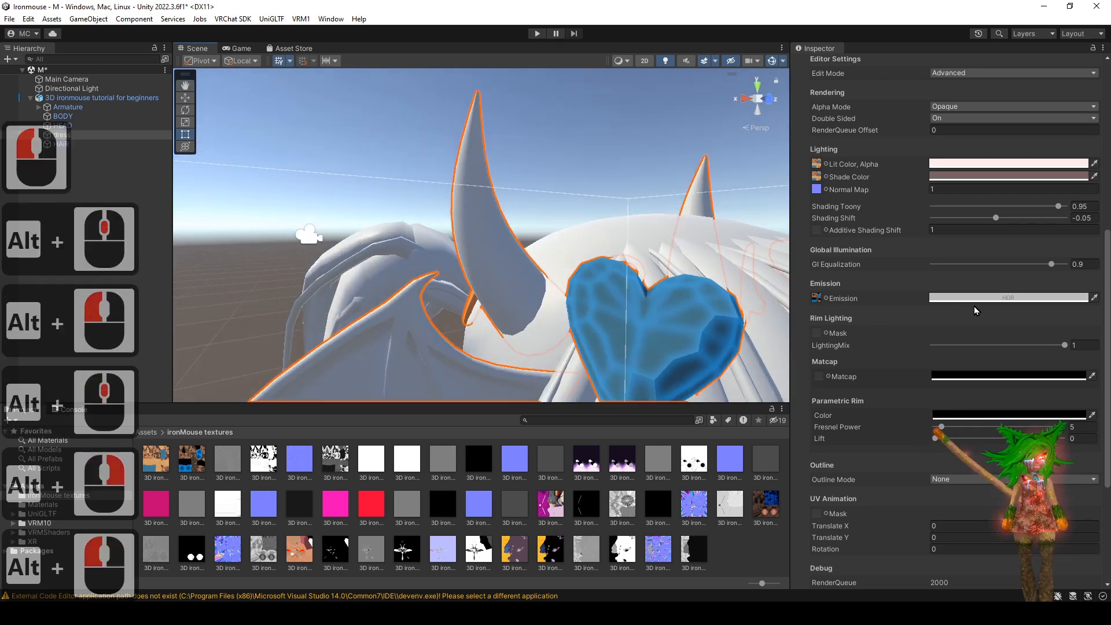
left_click(975, 298)
mouse_move(1010, 363)
left_mouse_down()
mouse_move(1008, 382)
mouse_move(993, 360)
left_mouse_up()
left_click(1100, 268)
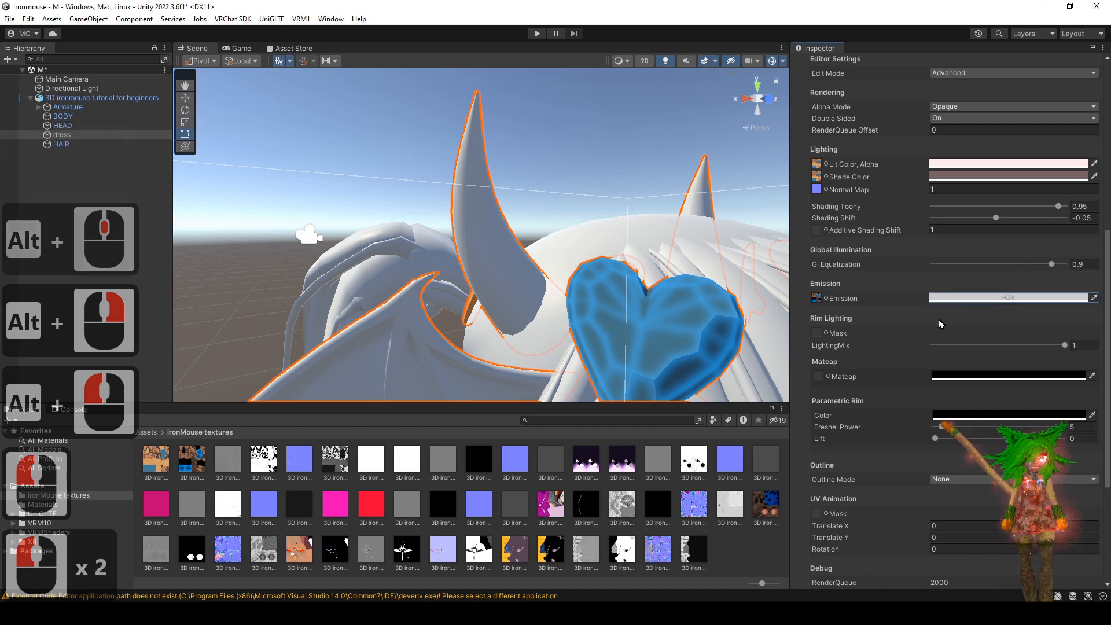
- Set the accessories material's Matcap color to bright red, RGB 255, 21, 21, with the heart hair clip in view
left_click_drag(670, 323, 645, 318, "alt")
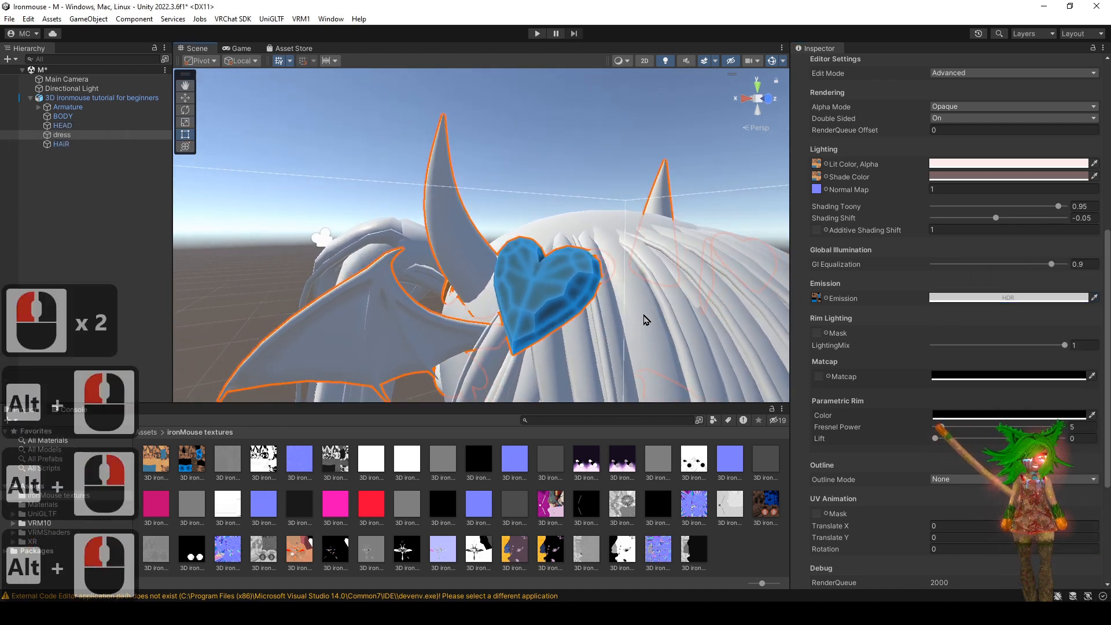
left_click(968, 377)
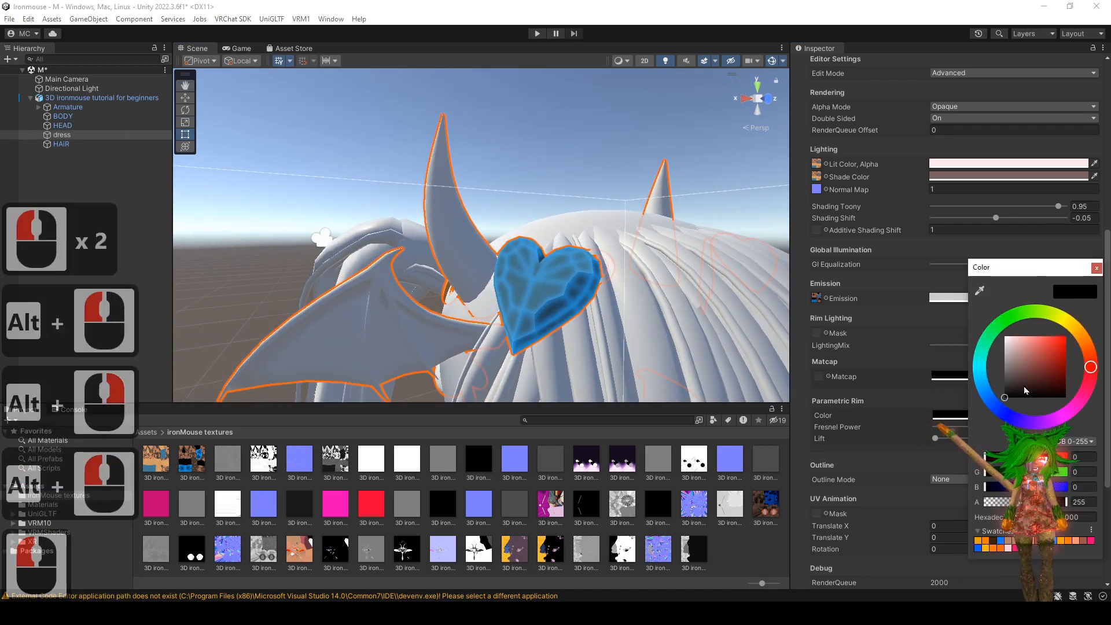
mouse_move(993, 386)
left_mouse_down()
mouse_move(994, 362)
mouse_move(967, 426)
left_mouse_up()
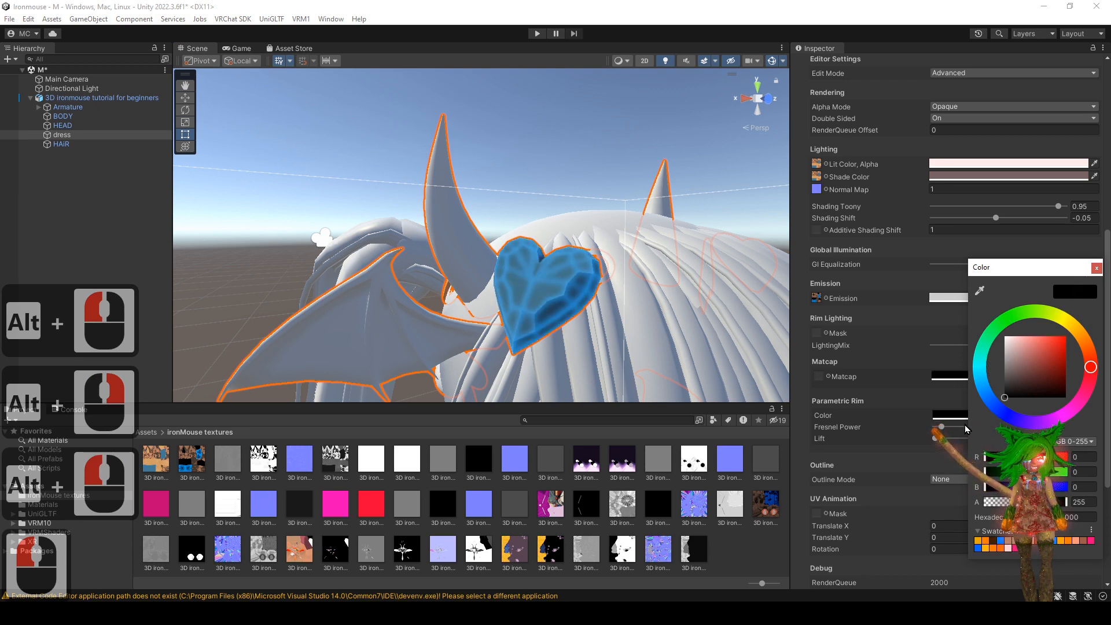
left_click(1053, 336)
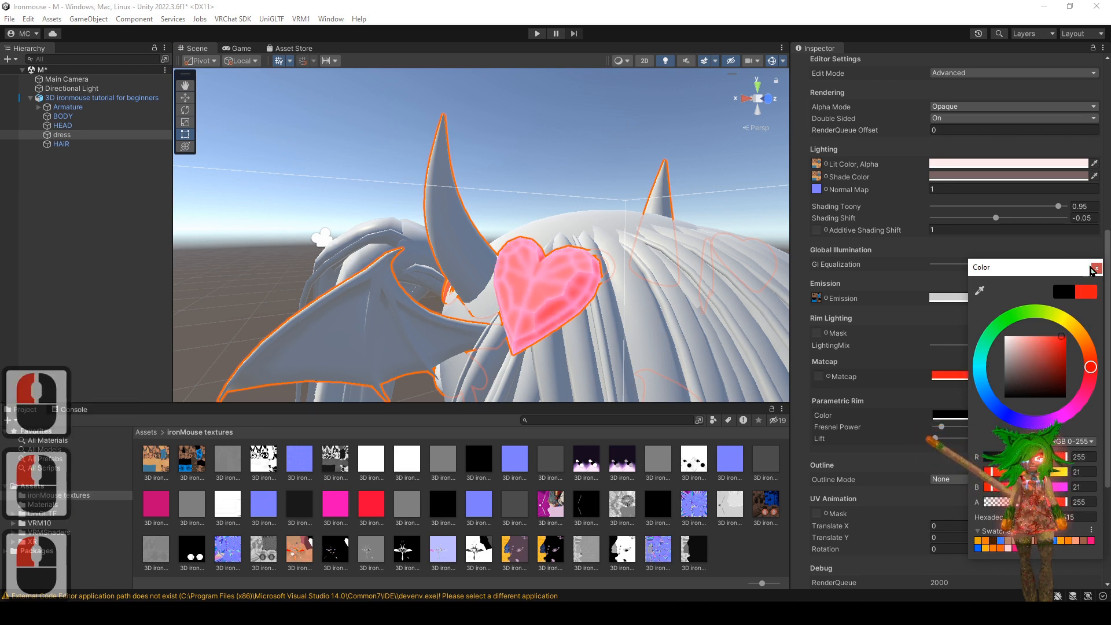
left_click(1097, 268)
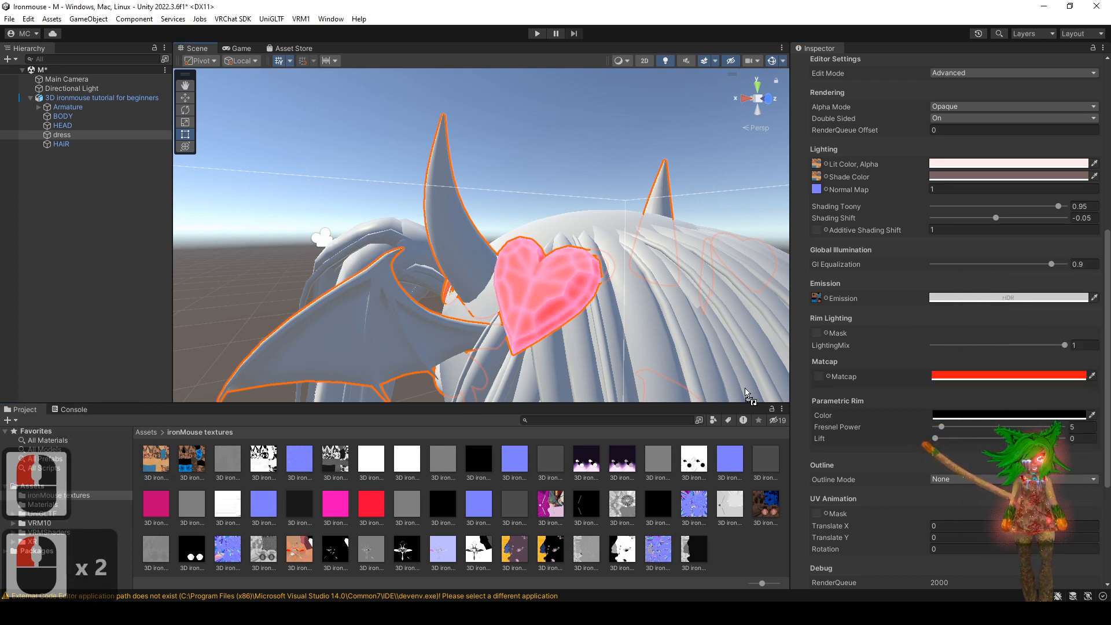
- Assign the accessories base color texture to the Matcap slot and check its effect on the heart hair clip
left_click_drag(810, 373, 818, 376)
right_click_drag(502, 330, 624, 354, "alt")
middle_click_drag(626, 355, 550, 295, "alt")
mouse_move(538, 307)
right_mouse_down("alt")
mouse_move(607, 367)
mouse_move(524, 301)
mouse_move(544, 318)
right_mouse_up("alt")
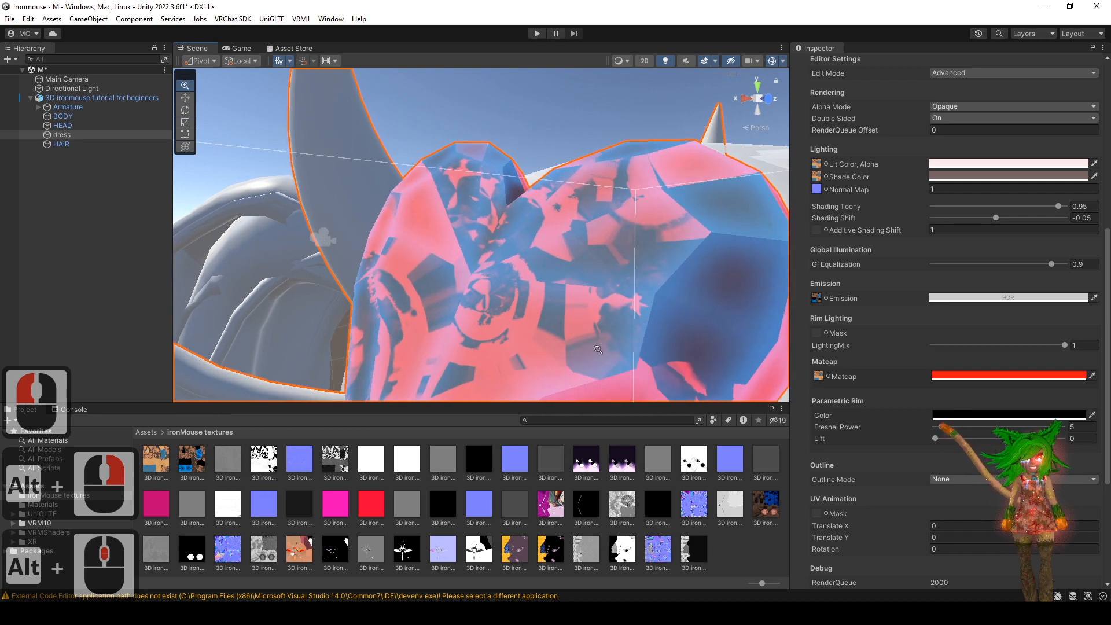
- Replace the Matcap texture with the skin-toned texture and check it on the heart hair clip and the neck bell
left_click_drag(306, 554, 859, 420)
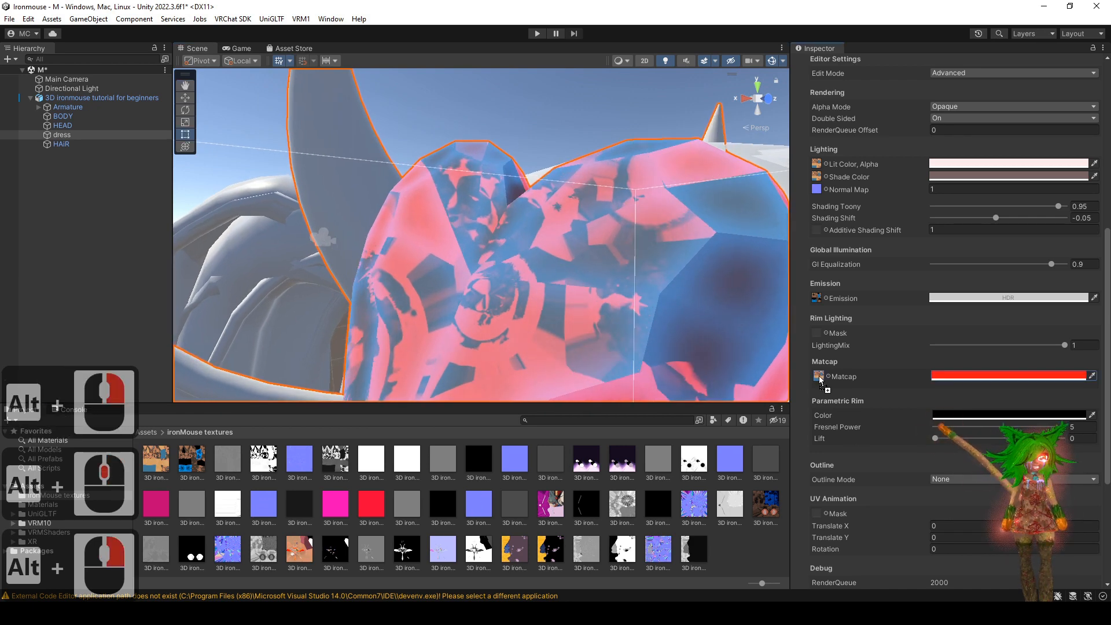
left_click_drag(820, 379, 820, 379)
right_click_drag(559, 280, 492, 244, "alt")
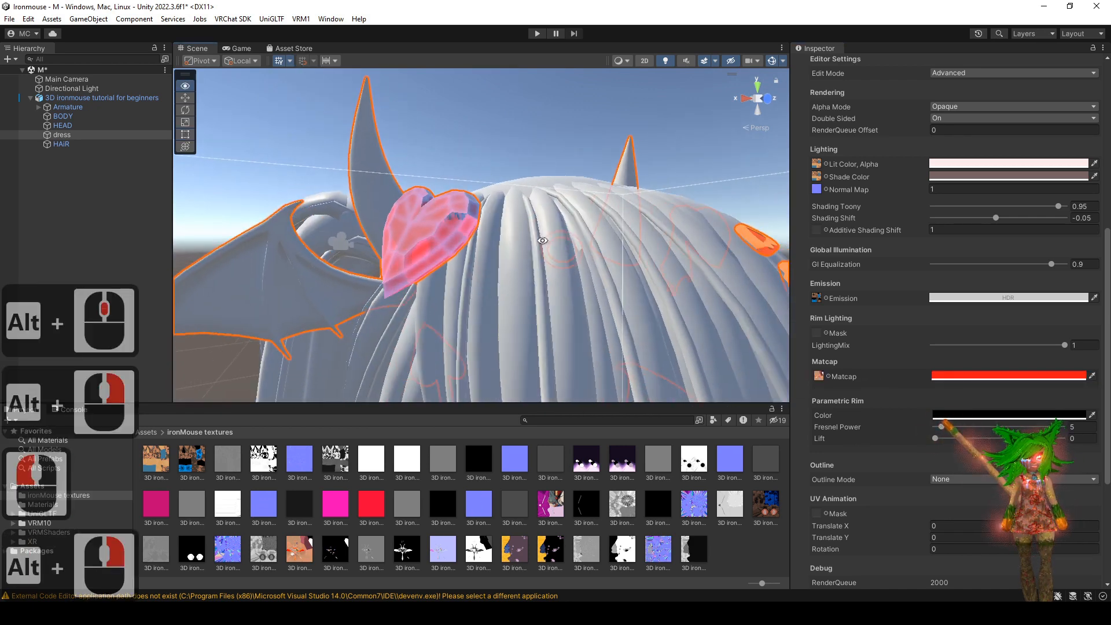
middle_click_drag(556, 304, 434, 130, "alt")
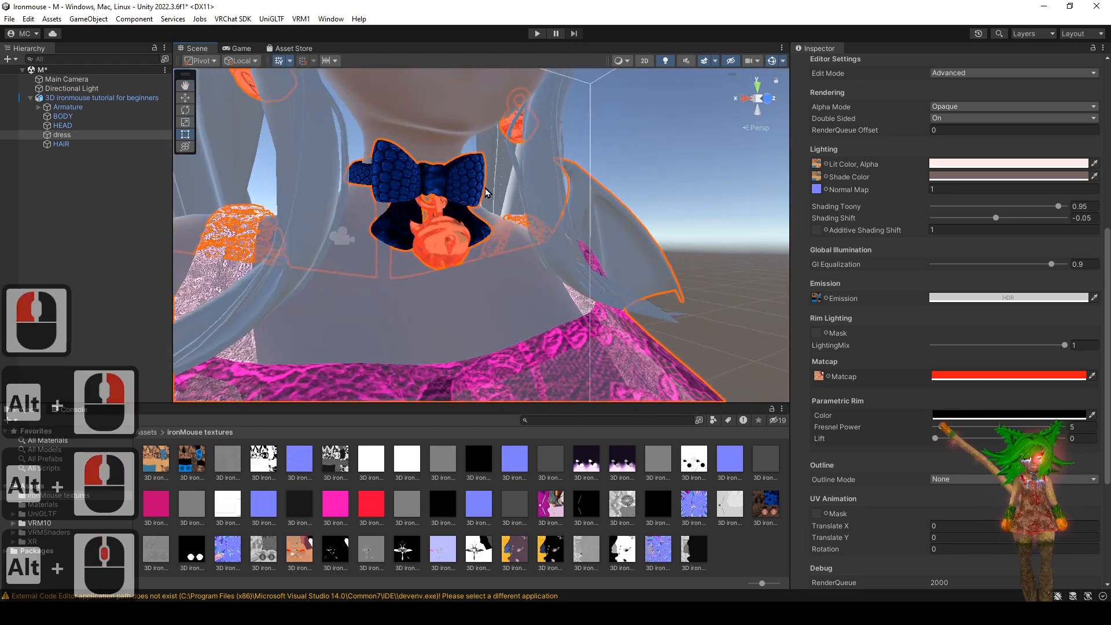
right_click_drag(486, 191, 541, 217, "alt")
left_click_drag(520, 266, 454, 296, "alt")
middle_click_drag(454, 295, 521, 249, "alt")
right_click_drag(521, 248, 579, 278, "alt")
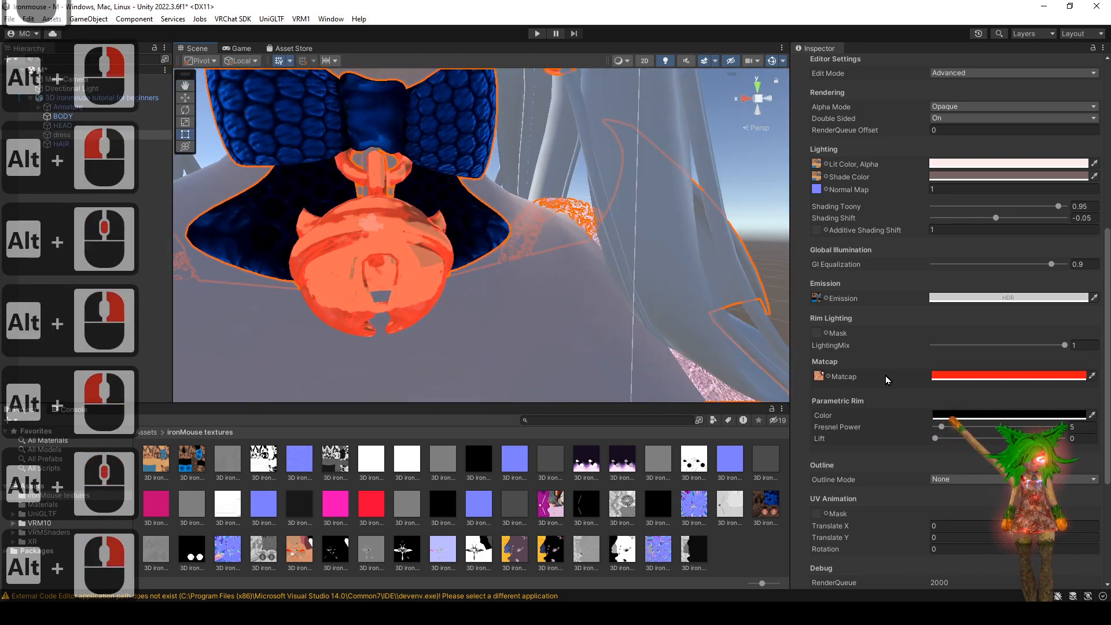
- Set the accessories material's Matcap color to white while viewing the bell under the neck bow
left_click(960, 377)
left_click(998, 375)
left_click_drag(1036, 412, 971, 460)
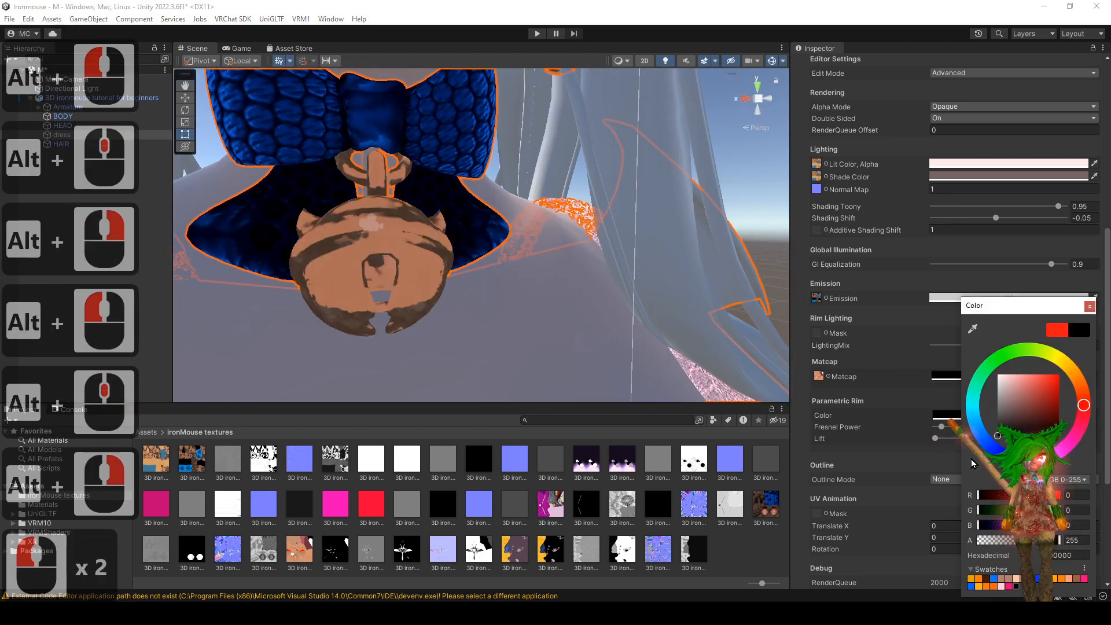
left_click_drag(965, 401, 983, 364)
left_click(1089, 306)
right_click_drag(544, 348, 598, 440, "alt")
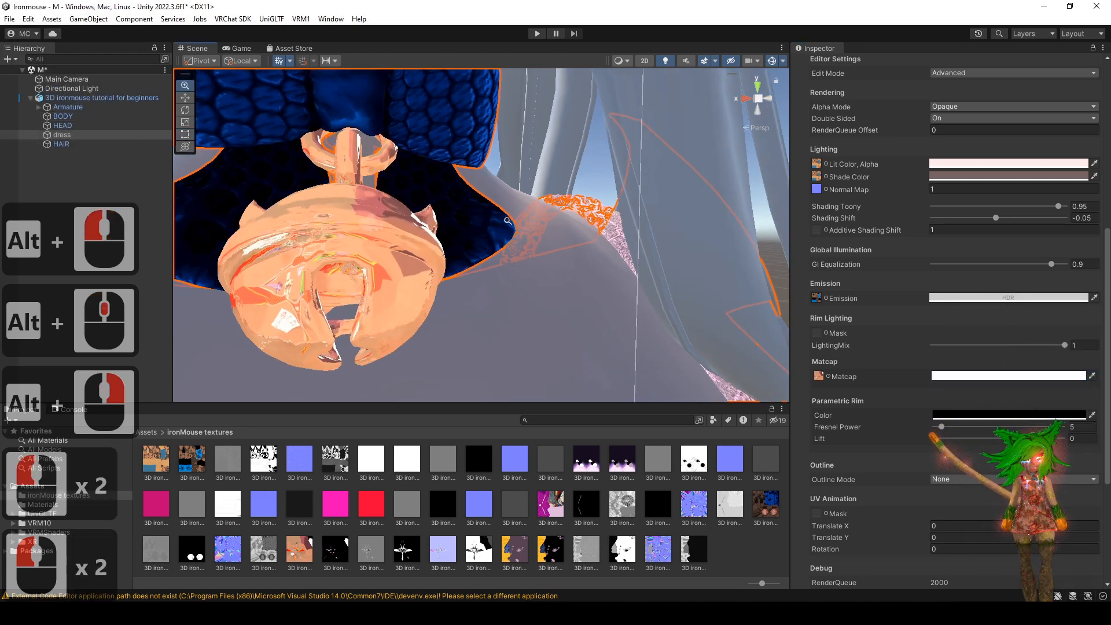
- Swap the Matcap texture for the dark purple texture with white highlights and check the reflections on the neck bell
left_click_drag(818, 377, 818, 377)
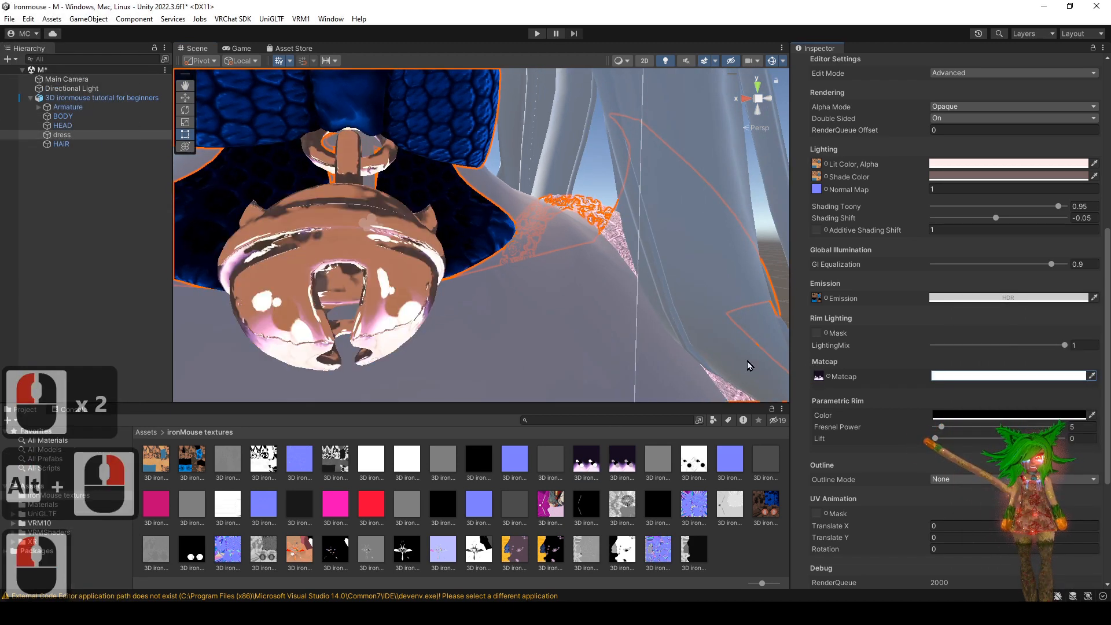
left_click_drag(376, 306, 468, 304, "alt")
right_click_drag(471, 313, 385, 249, "alt")
left_click_drag(385, 249, 392, 256, "alt")
middle_click_drag(391, 255, 459, 312, "alt")
right_click_drag(459, 312, 494, 323, "alt")
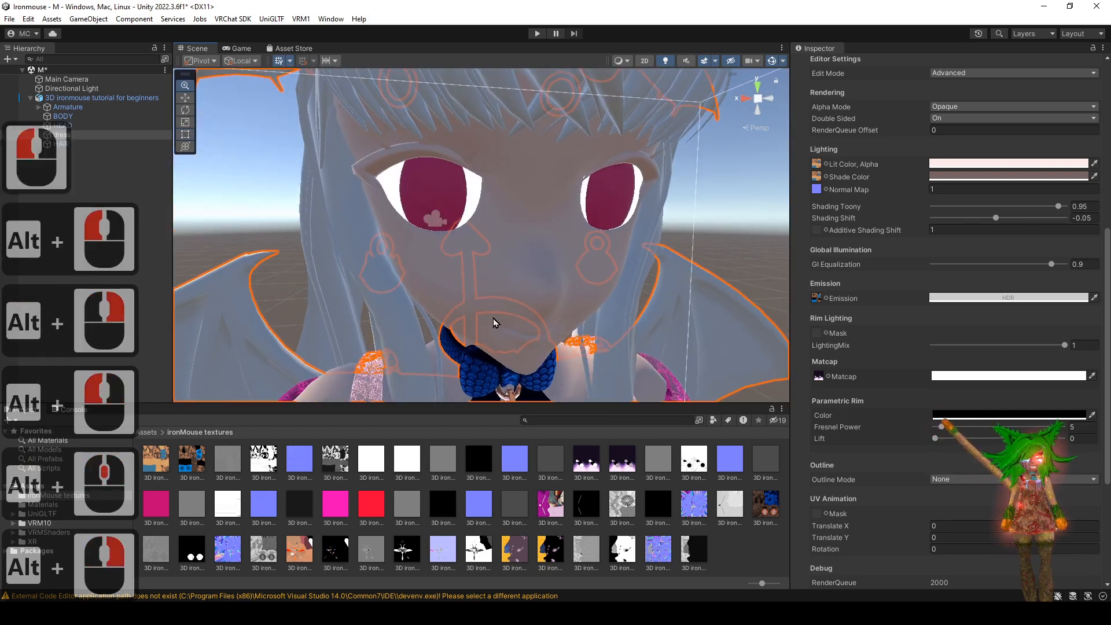
- Examine the matcap reflections on the accessories around the head and on the heart hair clip
left_click_drag(493, 322, 556, 324, "alt")
right_click_drag(556, 324, 556, 439, "alt")
left_click_drag(628, 282, 570, 276, "alt")
right_click_drag(571, 276, 556, 144, "alt")
middle_click_drag(555, 145, 554, 252, "alt")
left_click_drag(554, 252, 546, 292, "alt")
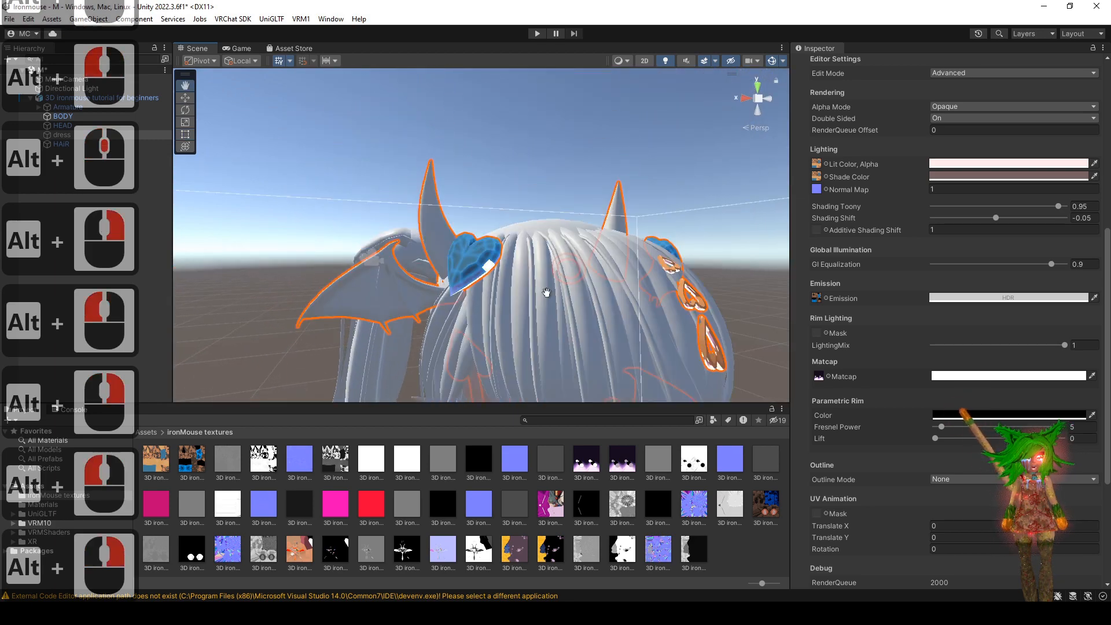
right_click_drag(523, 302, 524, 289, "alt")
left_click_drag(524, 289, 578, 357, "alt")
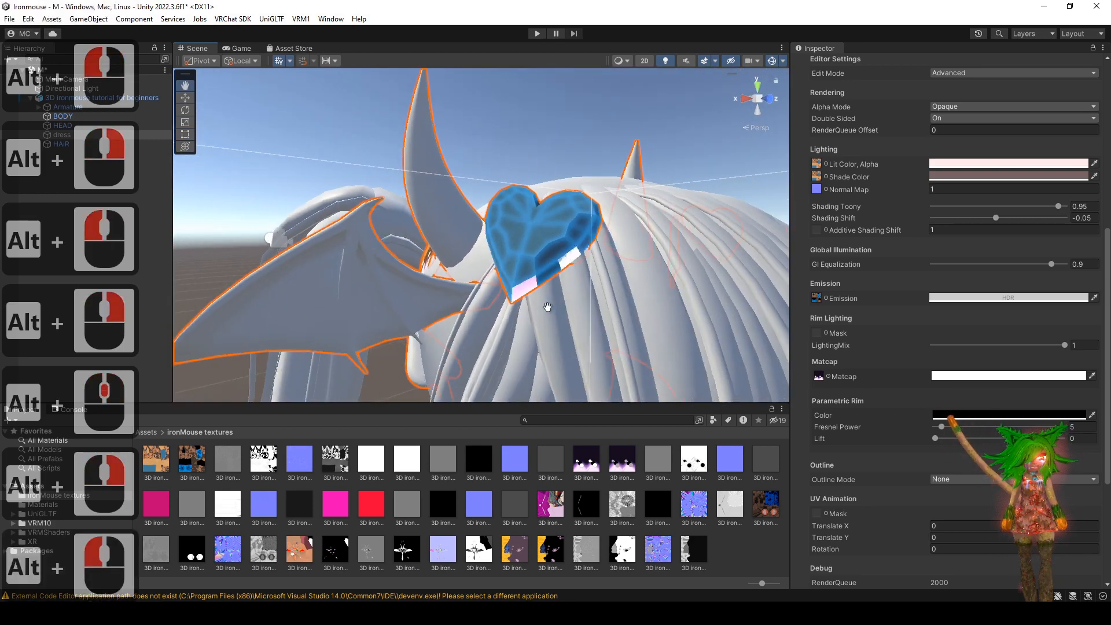
right_click_drag(554, 328, 559, 346, "alt")
left_click_drag(559, 346, 557, 349, "alt")
right_click_drag(560, 347, 547, 339, "alt")
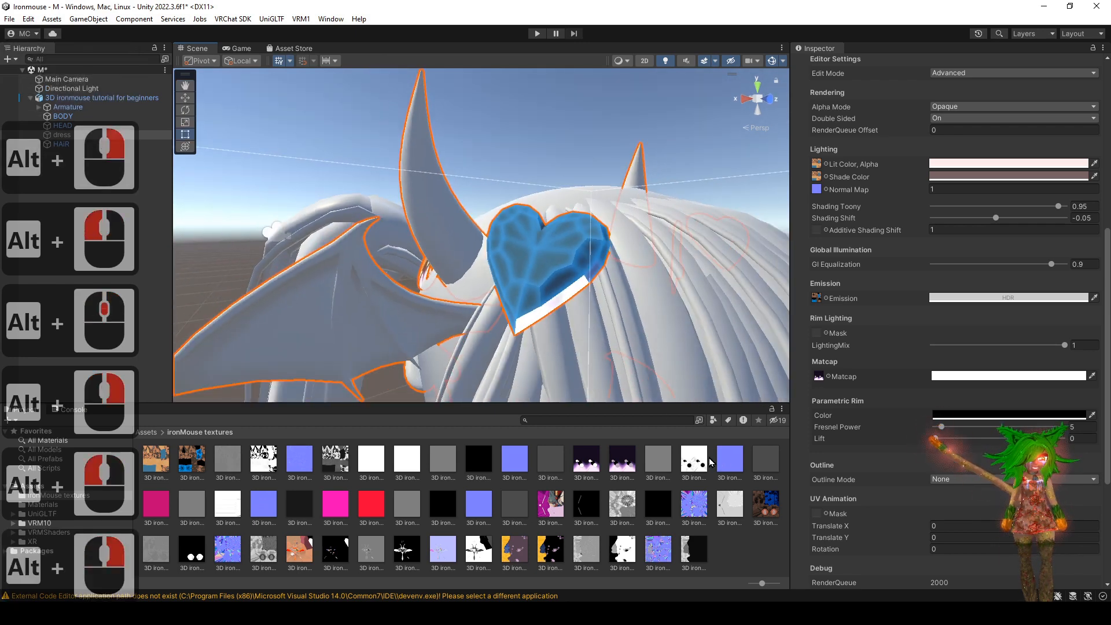
- Assign the white texture with black spots to the Matcap slot and darken the Matcap color to grey, RGB 49
left_click(1092, 376)
left_click_drag(819, 379, 818, 377)
left_click_drag(752, 371, 637, 334, "alt")
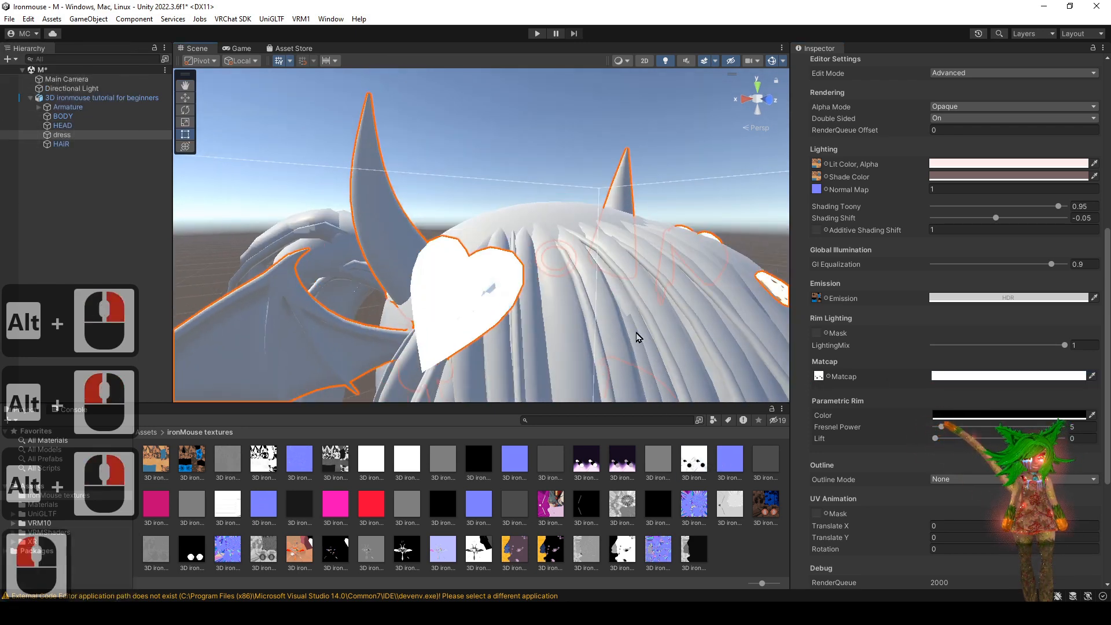
left_click(949, 379)
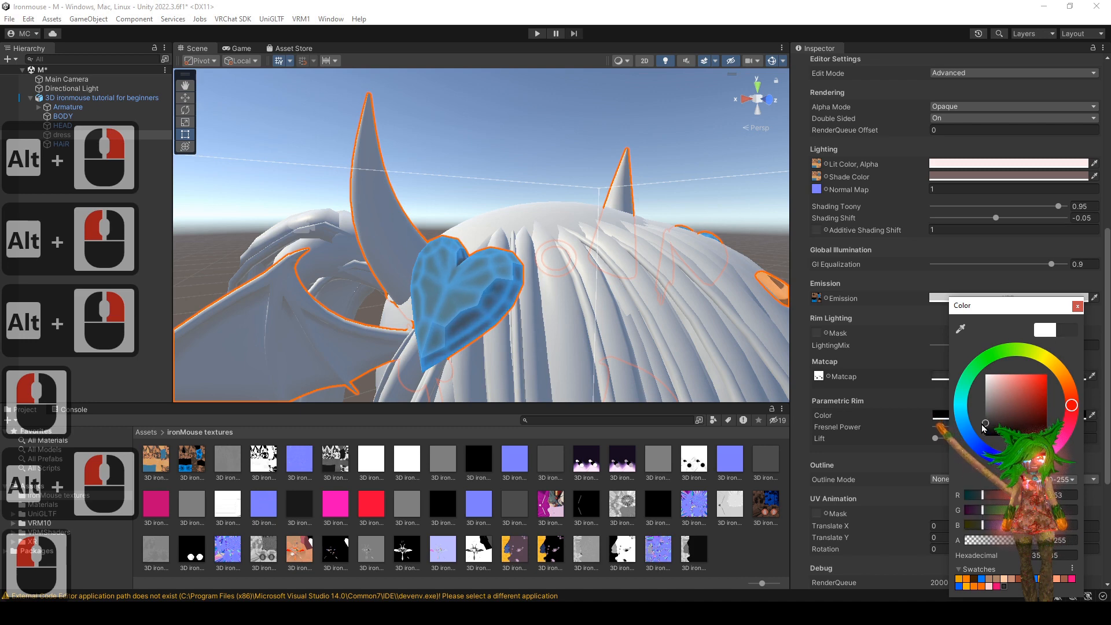
left_click_drag(1049, 418, 968, 421)
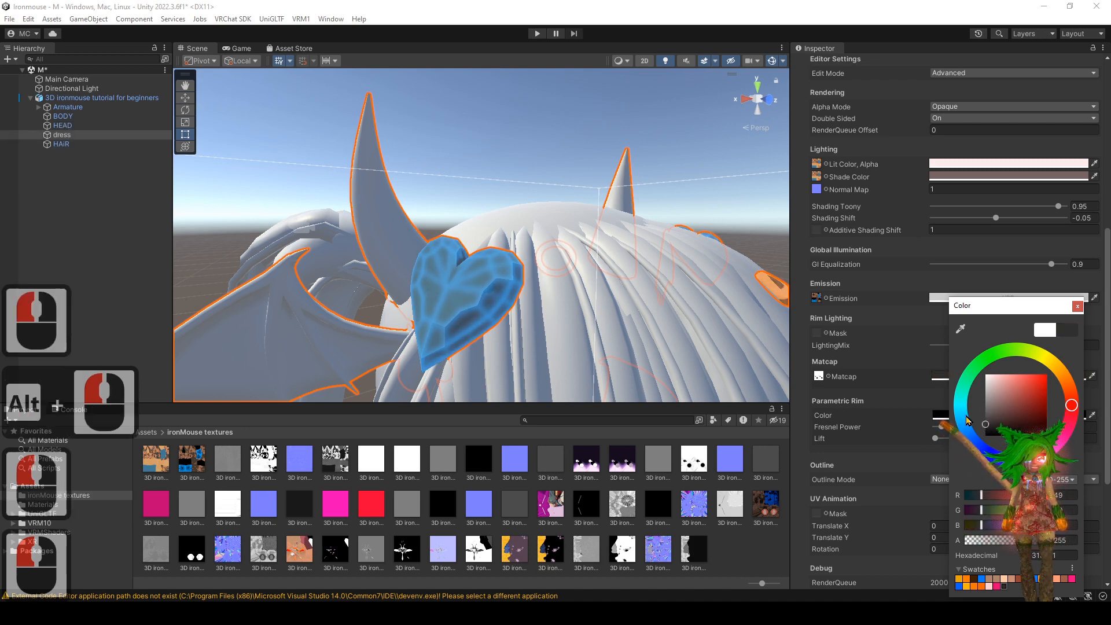
left_click(1078, 307)
- Examine the dimmed matcap effect on the neck bow and its bell
left_click_drag(689, 283, 619, 283, "alt")
middle_click_drag(620, 284, 633, 173, "alt")
left_click_drag(633, 177, 461, 228, "alt")
middle_click_drag(461, 228, 558, 226, "alt")
right_click_drag(559, 225, 463, 226, "alt")
left_click_drag(463, 225, 559, 269, "alt")
middle_click_drag(559, 269, 548, 309, "alt")
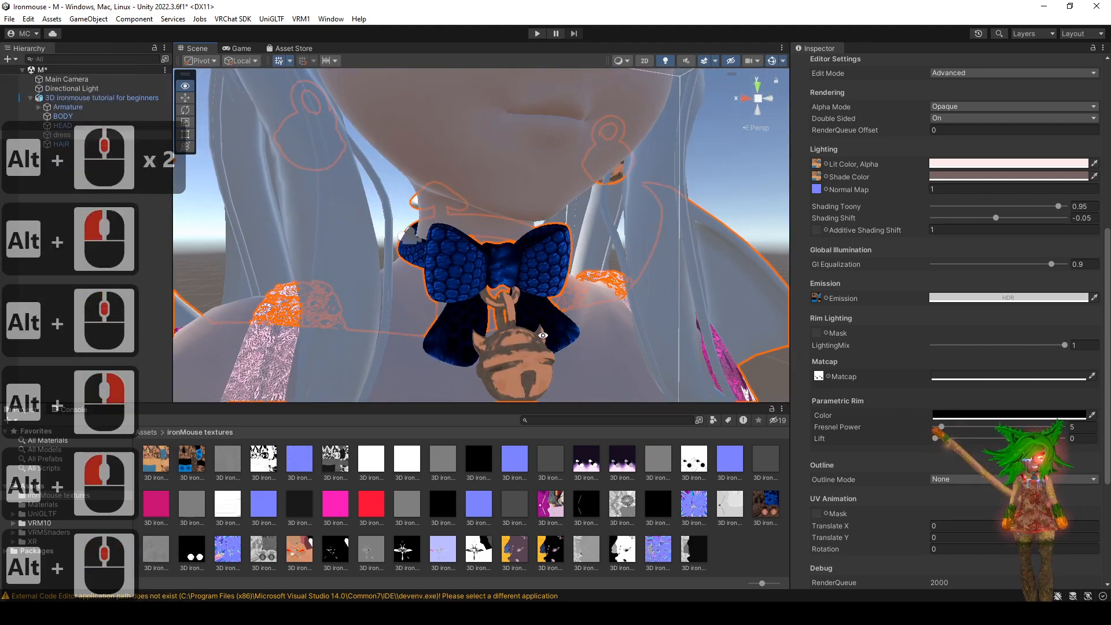
right_click_drag(547, 351, 573, 378, "alt")
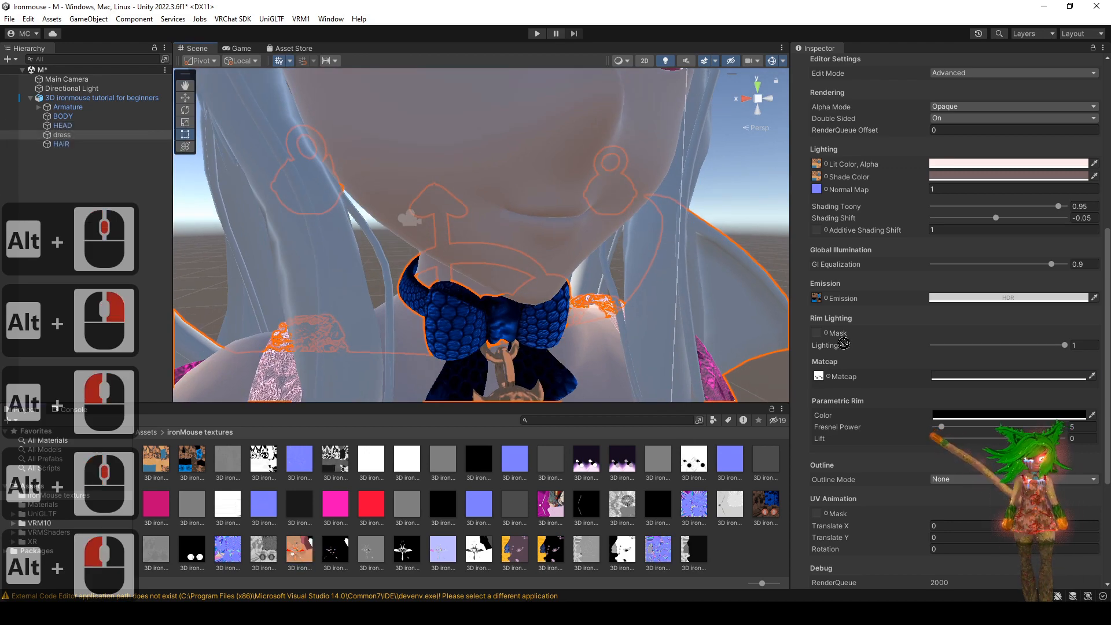
- Assign the skin-toned texture to the accessories material's Emission slot and check it up close on the neck bell
left_click_drag(844, 344, 814, 300)
right_click_drag(671, 328, 608, 299, "alt")
middle_click_drag(608, 299, 561, 182, "alt")
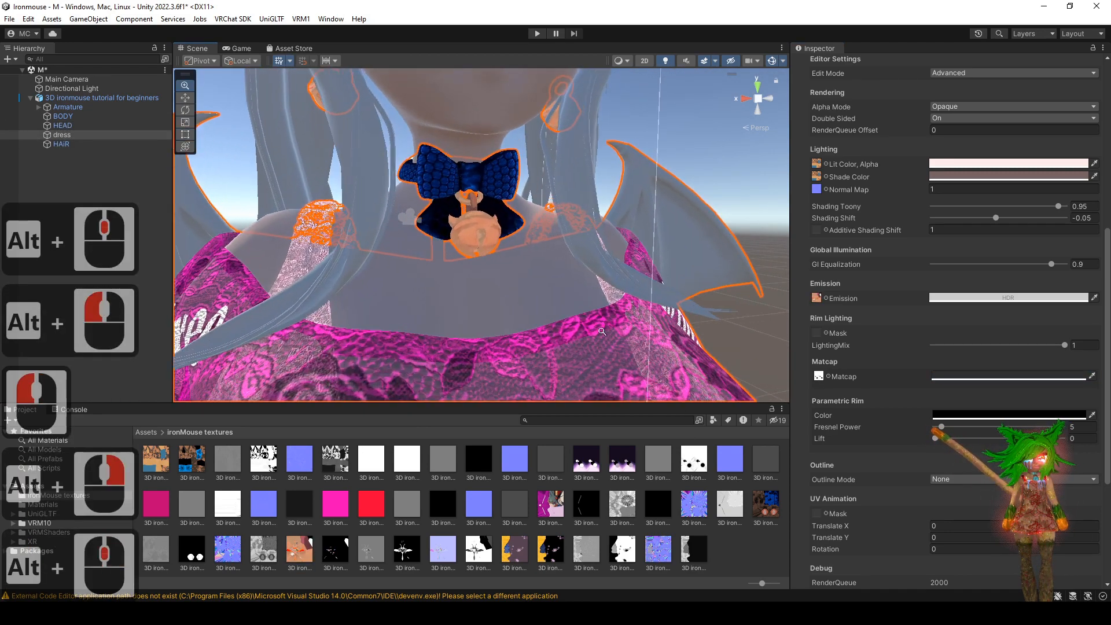
right_click_drag(562, 182, 638, 342, "alt")
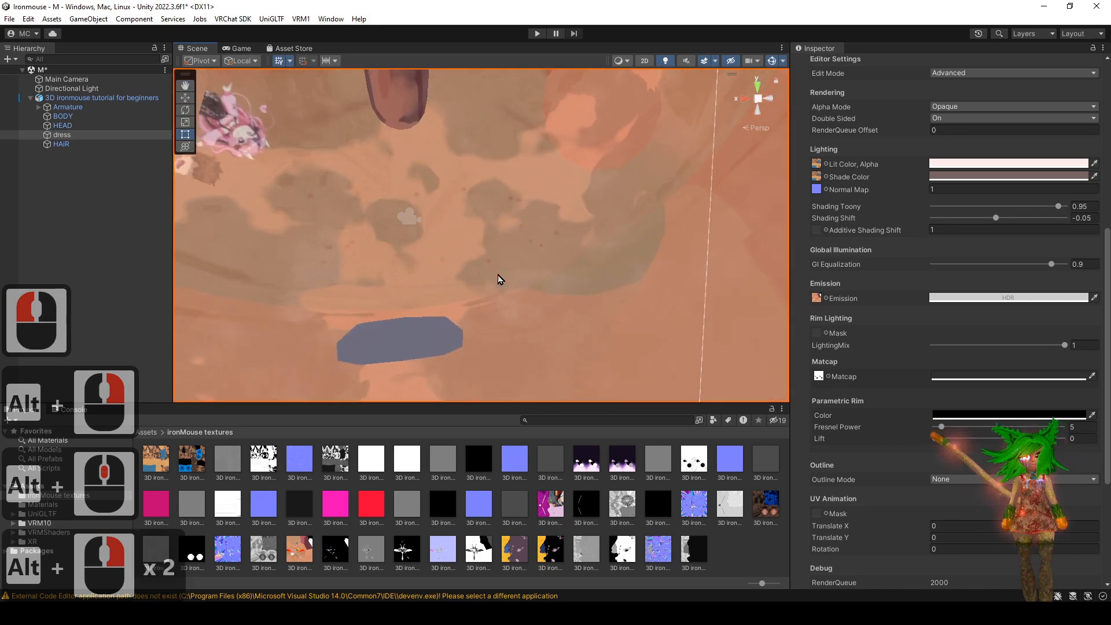
middle_click_drag(478, 263, 463, 260, "alt")
left_click_drag(464, 261, 476, 249, "alt")
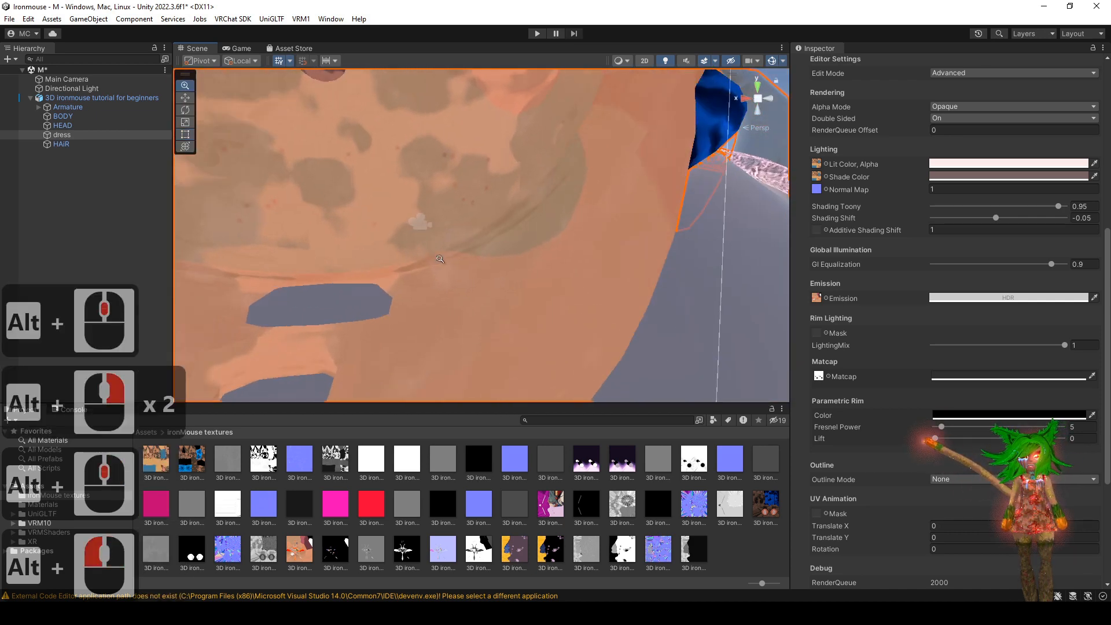
right_click_drag(476, 249, 463, 260, "alt")
middle_click_drag(463, 260, 455, 273, "alt")
- Set the Matcap color to black and remove the texture from the Matcap slot
right_click_drag(455, 272, 454, 224, "alt")
middle_click_drag(454, 224, 498, 314, "alt")
left_click_drag(499, 315, 528, 322, "alt")
right_click_drag(527, 322, 521, 314, "alt")
middle_click_drag(520, 314, 563, 350, "alt")
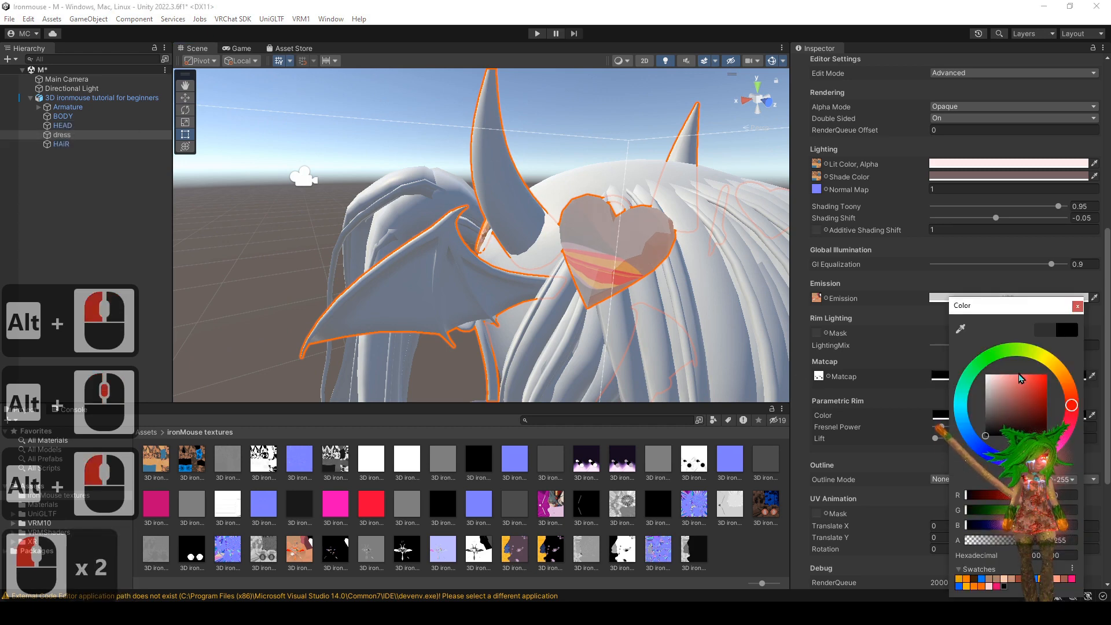
left_click(1076, 307)
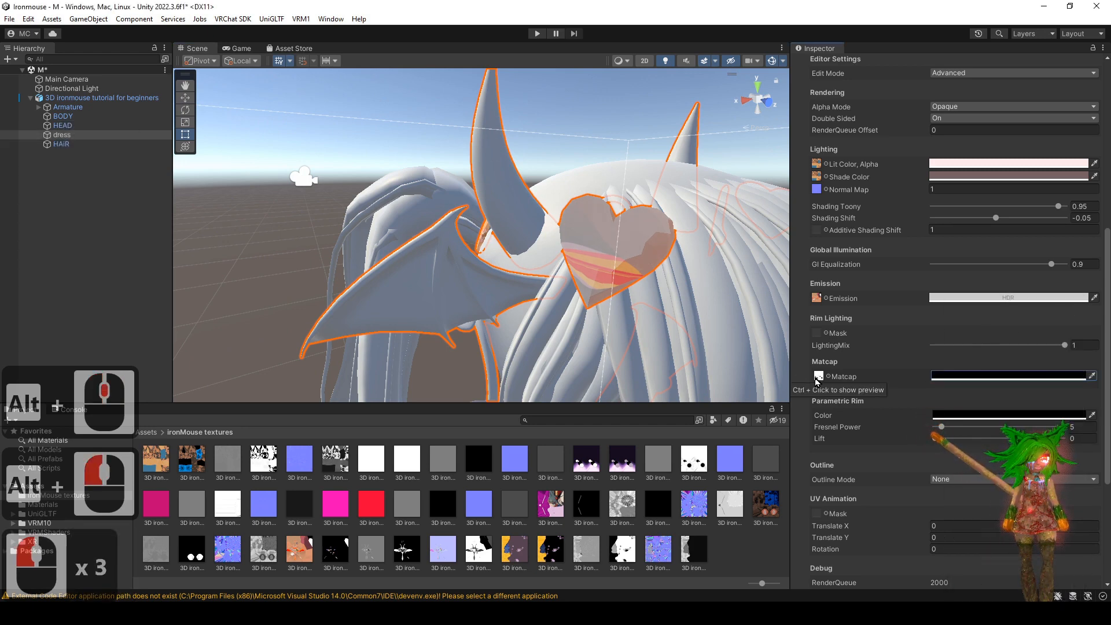
left_click(818, 377)
key("Delete")
- Reassign the accessories emission texture to the Emission slot and check the hair clips and bell earring
left_click_drag(624, 346, 199, 484, "alt")
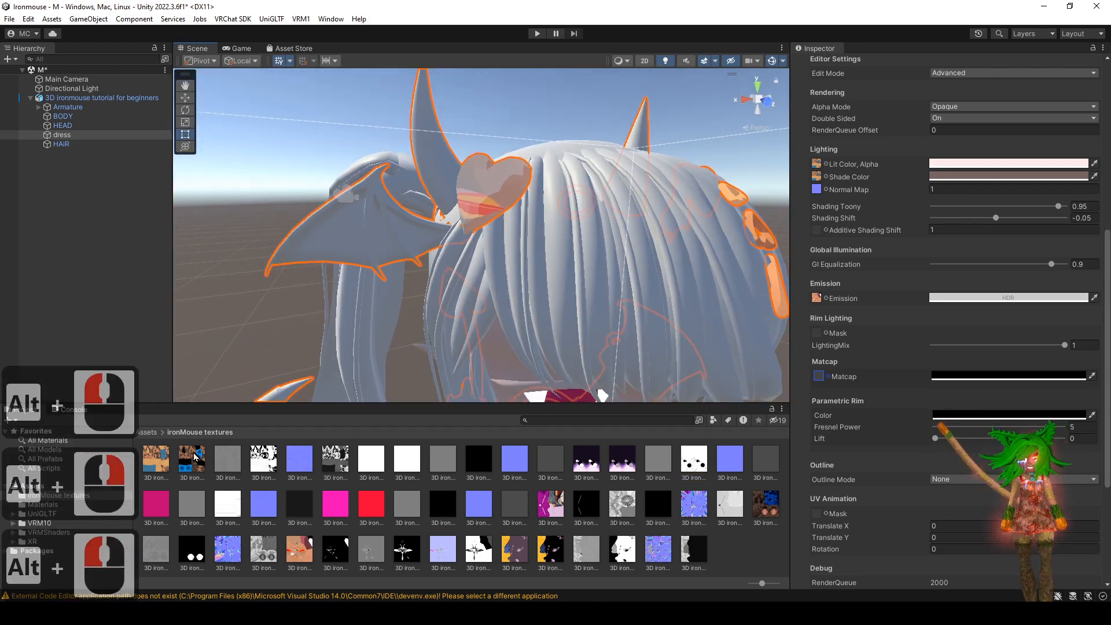
left_click_drag(819, 301, 820, 302)
left_click_drag(624, 334, 611, 285, "alt")
middle_click_drag(615, 313, 612, 279, "alt")
right_click_drag(612, 279, 639, 271, "alt")
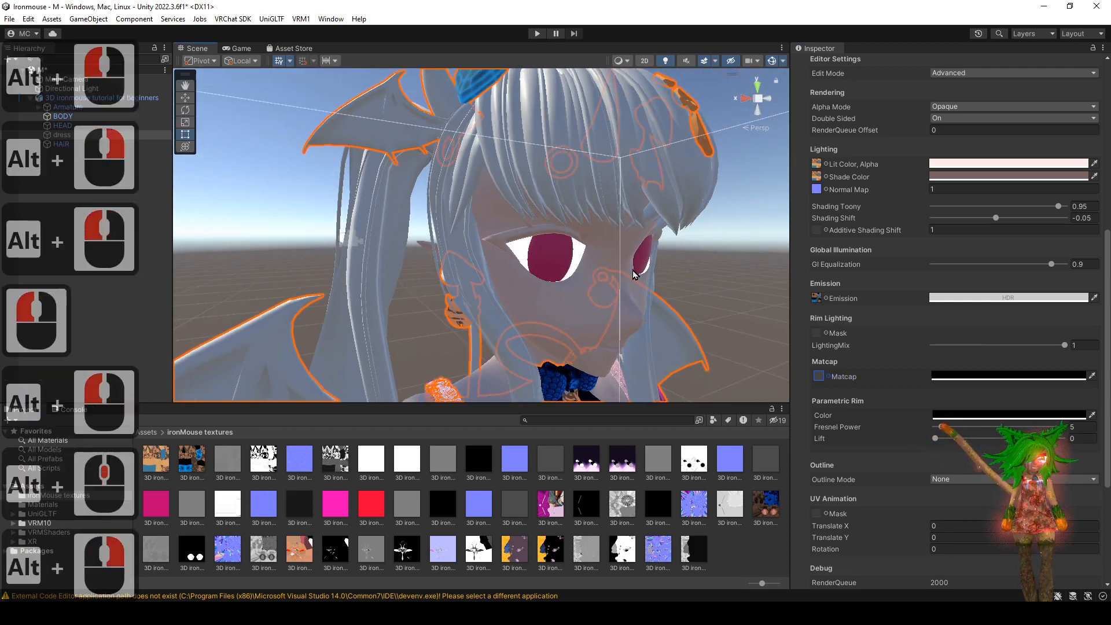
middle_click_drag(641, 341, 643, 282, "alt")
right_click_drag(642, 282, 695, 271, "alt")
- Try black as the accessories material's Emission color and revert to the original light grey
left_click(943, 298)
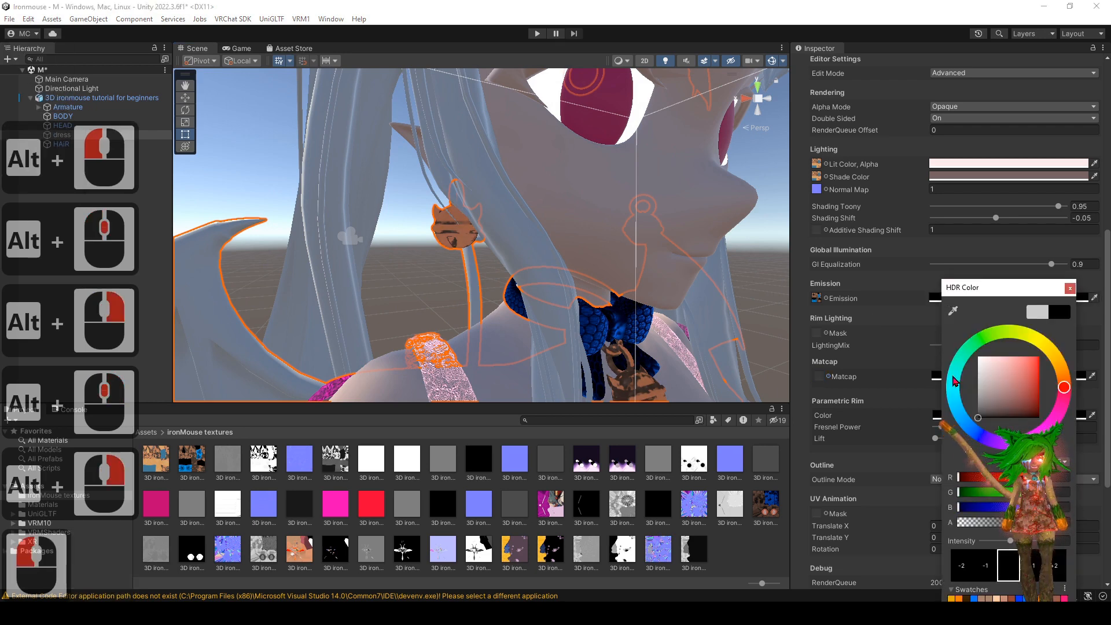
left_click_drag(953, 377, 961, 359)
left_click(1037, 312)
left_click(1070, 288)
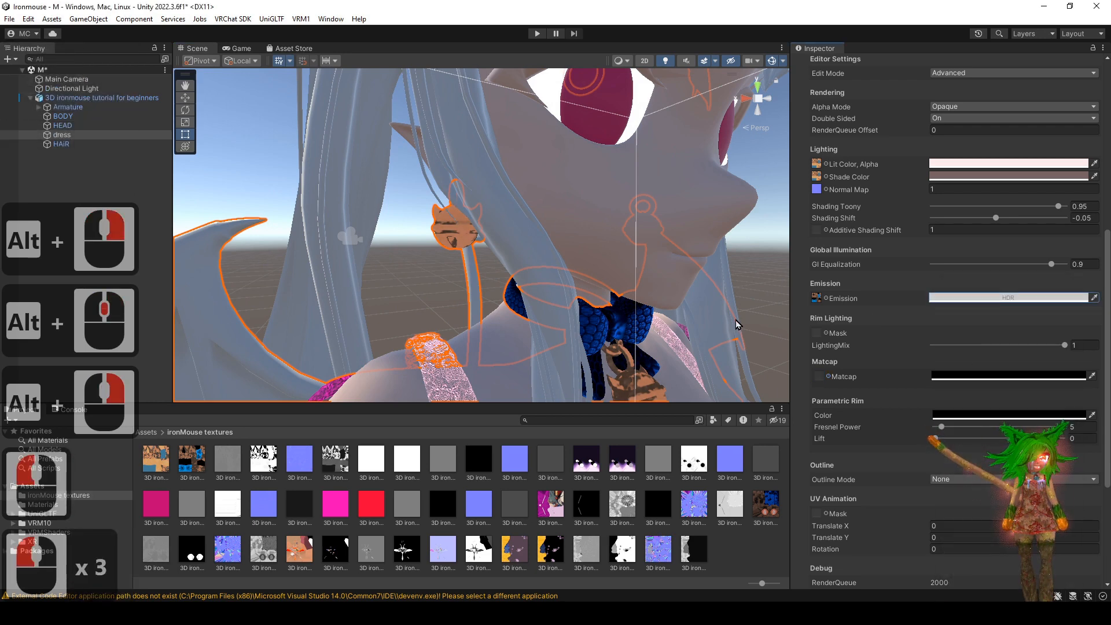
- Assign the accessories base color texture to the Rim Lighting Mask slot, with the bell earring and neck bell in view
left_click_drag(738, 326, 680, 331, "alt")
middle_click_drag(680, 331, 654, 298, "alt")
right_click_drag(653, 298, 663, 316, "alt")
left_click_drag(662, 316, 707, 359, "alt")
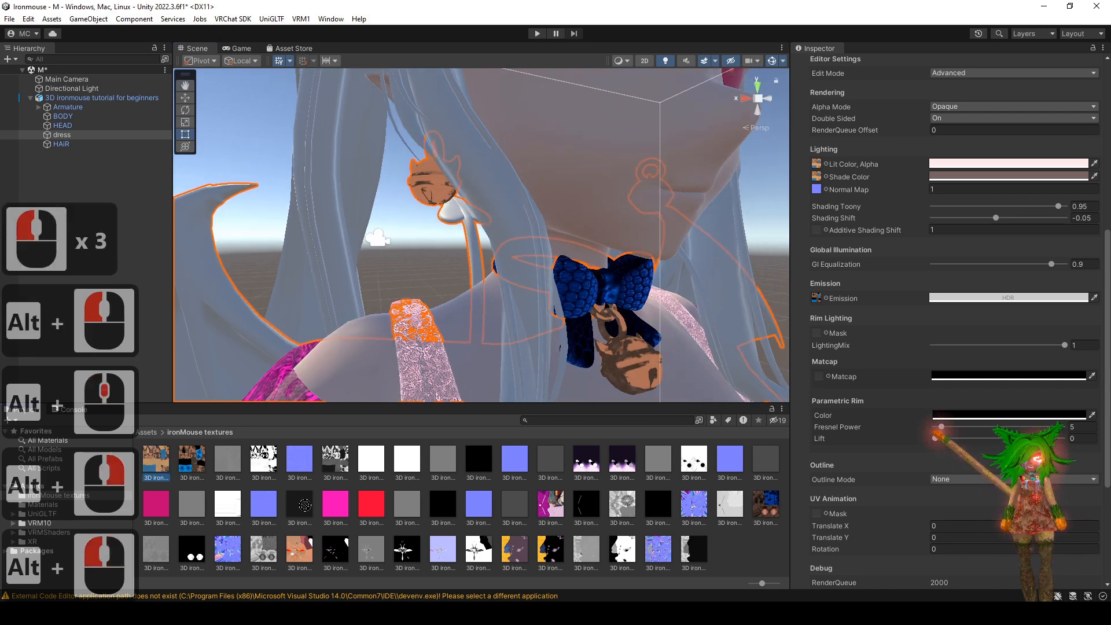
left_click_drag(816, 334, 817, 333)
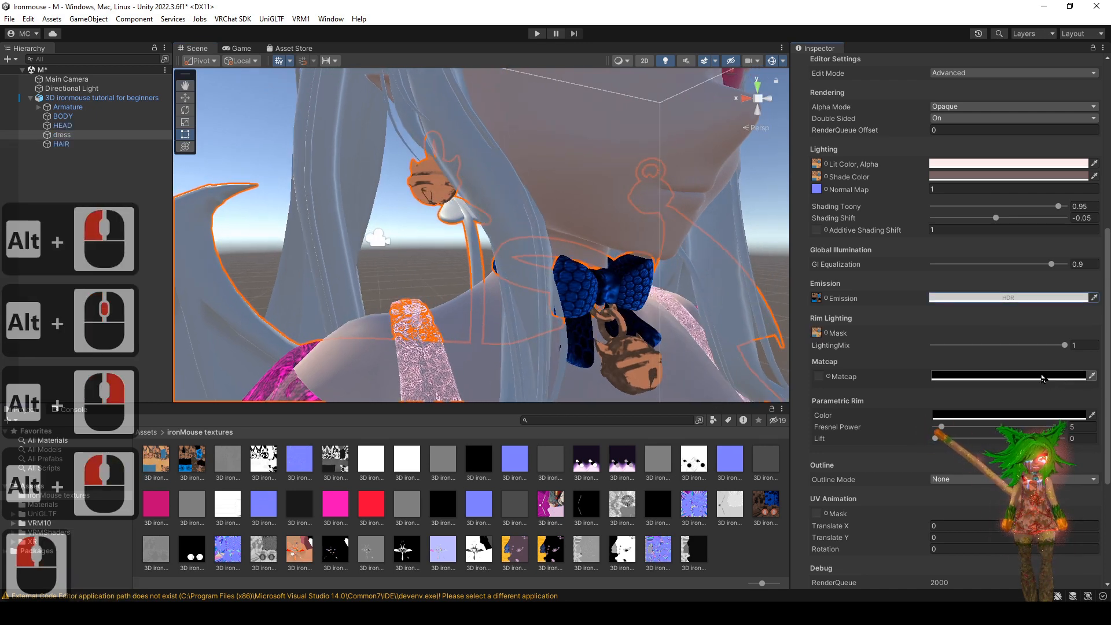
- Set the accessories material's Parametric Rim color to white and check the rim light on the neck bell
left_click(1005, 415)
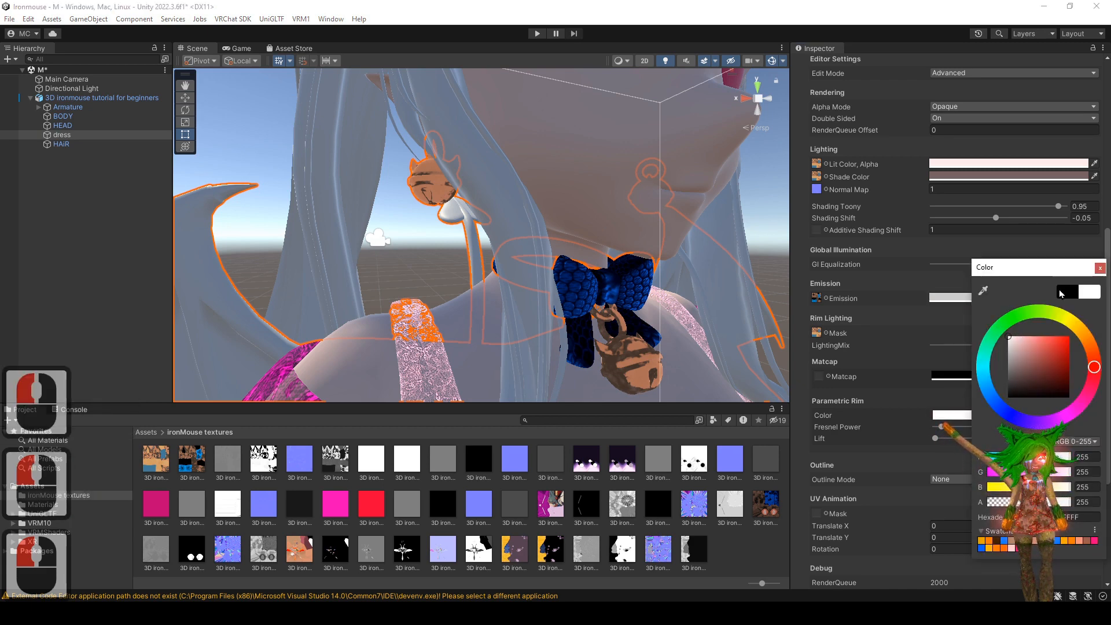
left_click(1099, 271)
left_click_drag(718, 316, 639, 328, "alt")
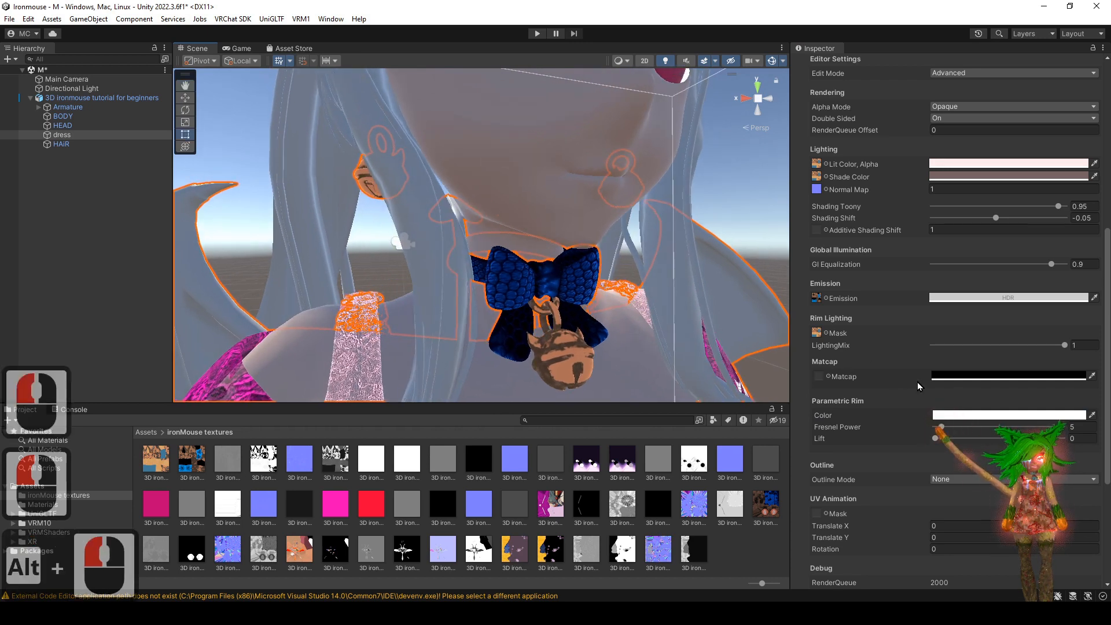
- Try Fresnel Power values of 22.6 and 3 for the accessories material's Parametric Rim, with the neck bell in view
left_click_drag(966, 427, 1041, 427)
key("ctrl+z")
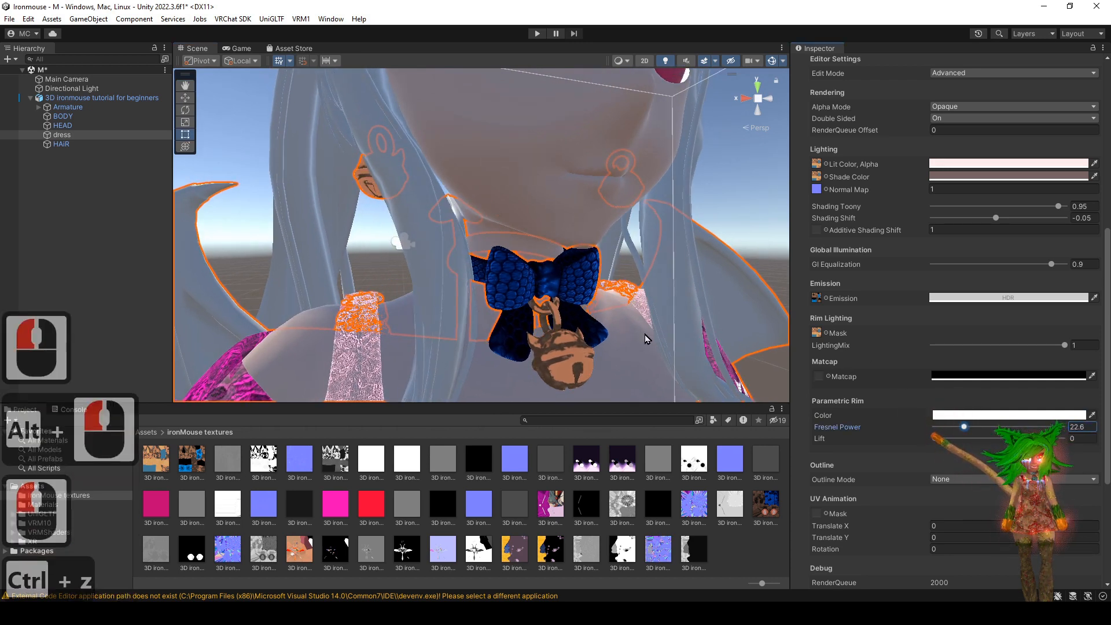
left_click_drag(647, 337, 620, 358, "alt")
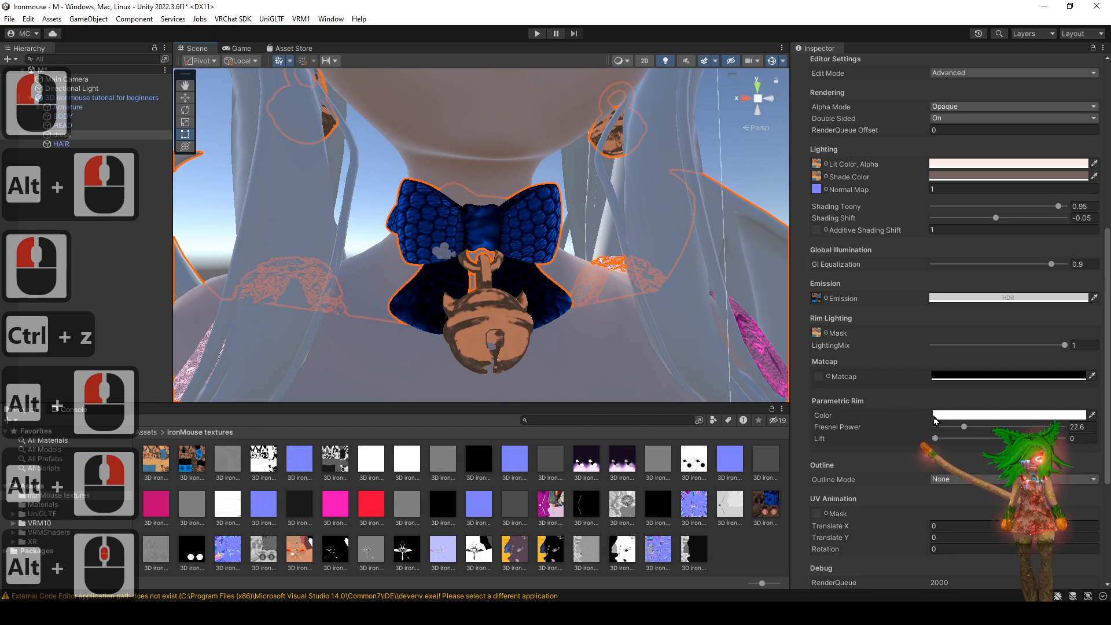
mouse_move(936, 426)
left_mouse_down()
mouse_move(922, 428)
mouse_move(938, 428)
left_mouse_up()
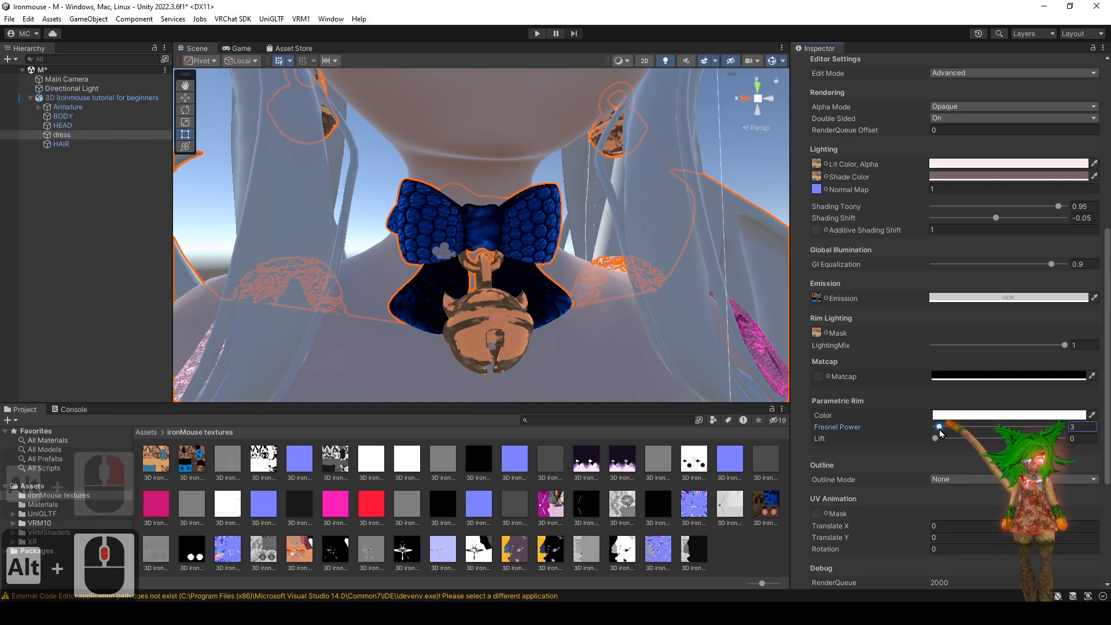
- Try clearing the accessories material's Rim Lighting Mask, restore it, and test the rim LightingMix, ending at 1
left_click(817, 334)
key("Delete")
key("ctrl+z")
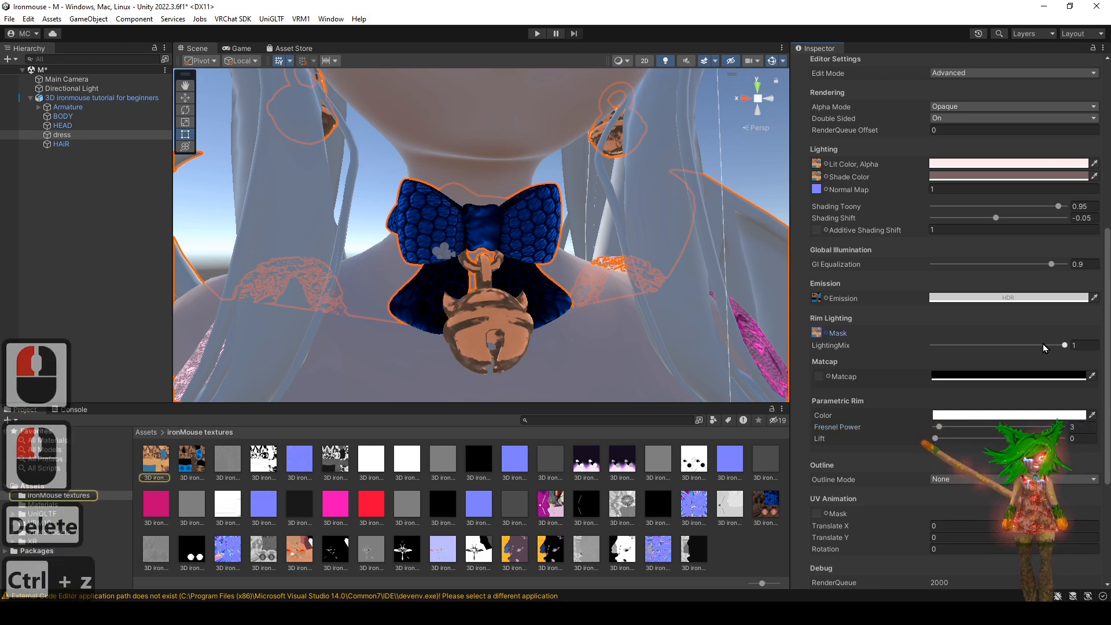
left_click_drag(1046, 345, 1068, 354)
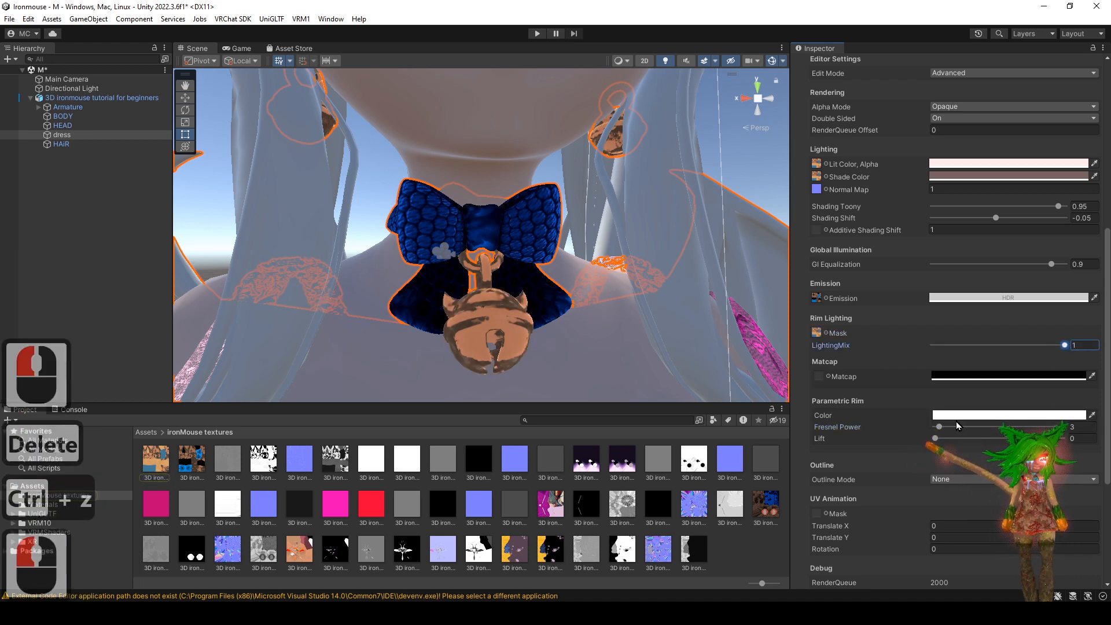
- Set the accessories material's Fresnel Power to 1.2 and test the Lift amount, returning it to 0
left_click_drag(942, 434, 948, 433)
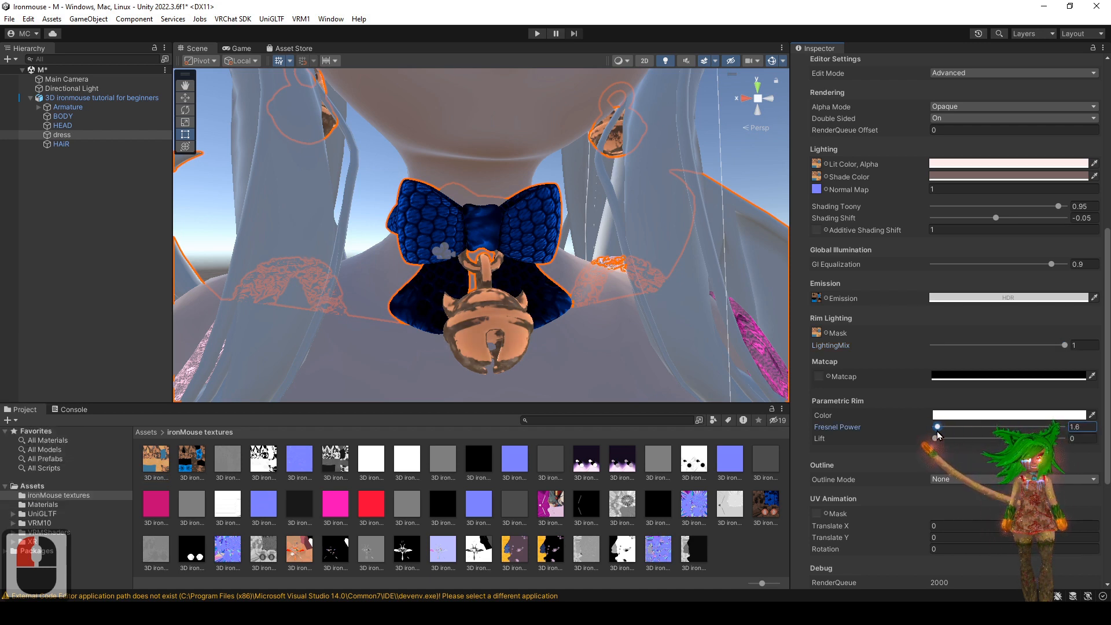
mouse_move(629, 325)
left_mouse_down("alt")
mouse_move(467, 293)
mouse_move(610, 360)
mouse_move(593, 315)
mouse_move(620, 322)
left_mouse_up("alt")
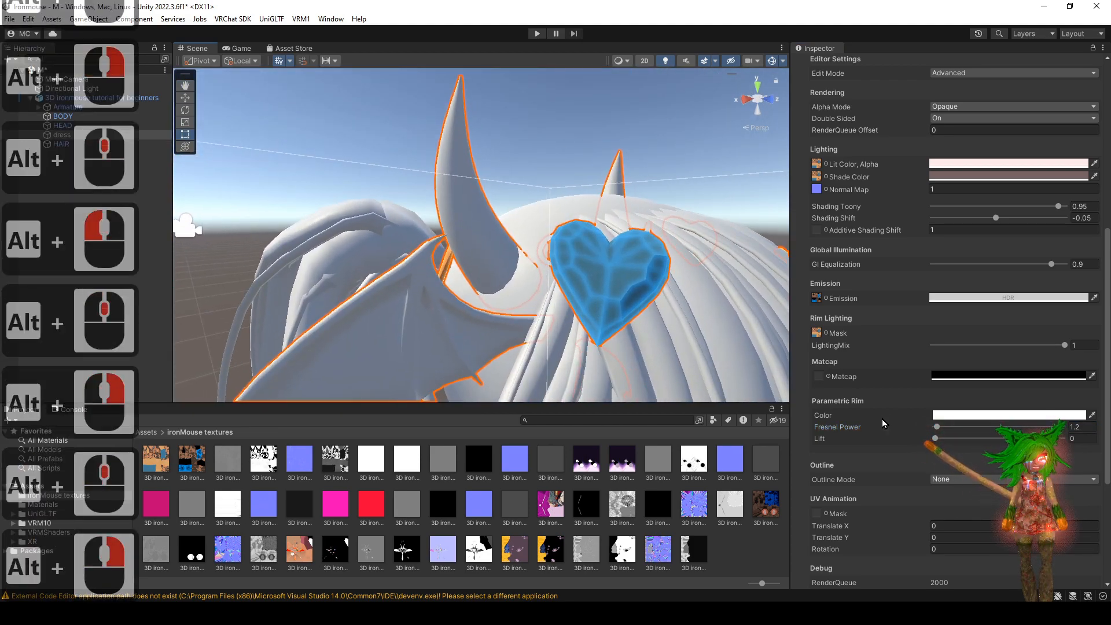
left_click_drag(1062, 438, 936, 438)
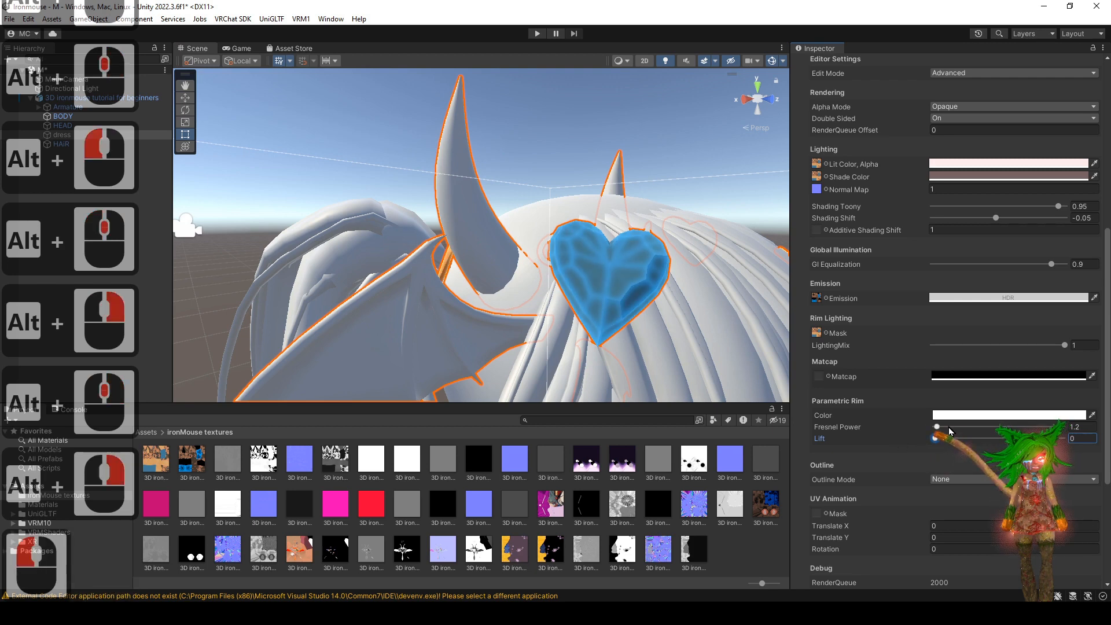
key("ctrl+z")
- Examine the rim lighting on the heart hair clips and leg straps, and review the accessories material's settings
mouse_move(439, 312)
left_mouse_down("alt")
mouse_move(529, 322)
mouse_move(452, 307)
left_mouse_up("alt")
left_click(647, 263)
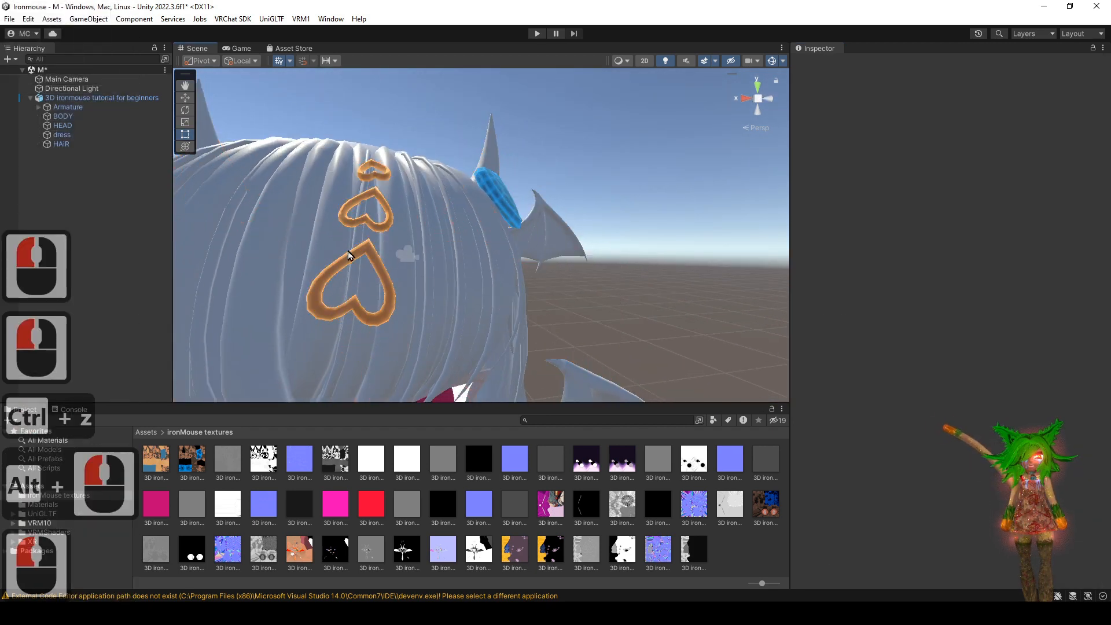
key("ctrl+z")
right_click_drag(461, 338, 495, 302, "alt")
left_click_drag(496, 302, 504, 307, "alt")
middle_click_drag(503, 307, 544, 496, "alt")
left_click_drag(533, 502, 536, 500, "alt")
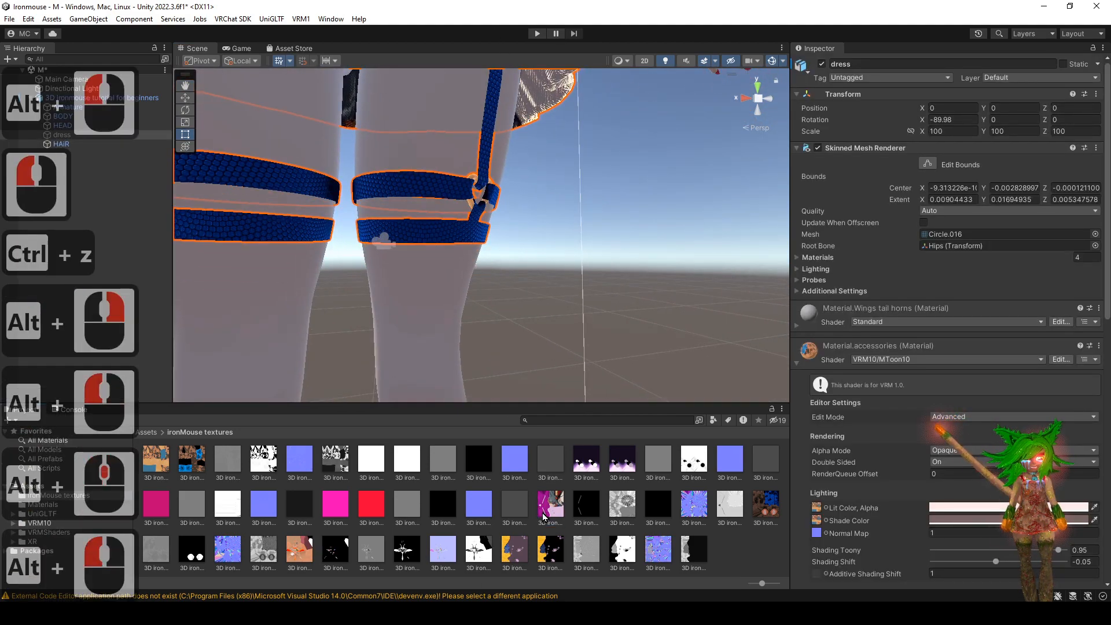
left_click_drag(560, 326, 529, 345, "alt")
middle_click_drag(528, 345, 601, 212, "alt")
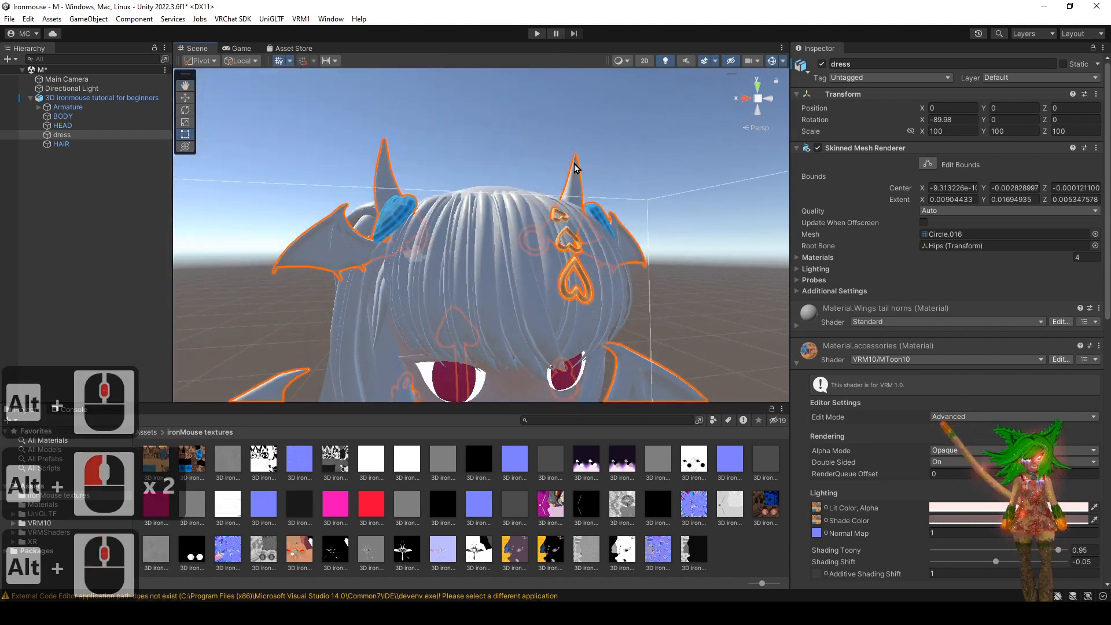
left_click_drag(601, 212, 628, 203, "alt")
middle_click_drag(627, 202, 607, 140, "alt")
right_click_drag(607, 141, 604, 142, "alt")
scroll(871, 490, "down", 17)
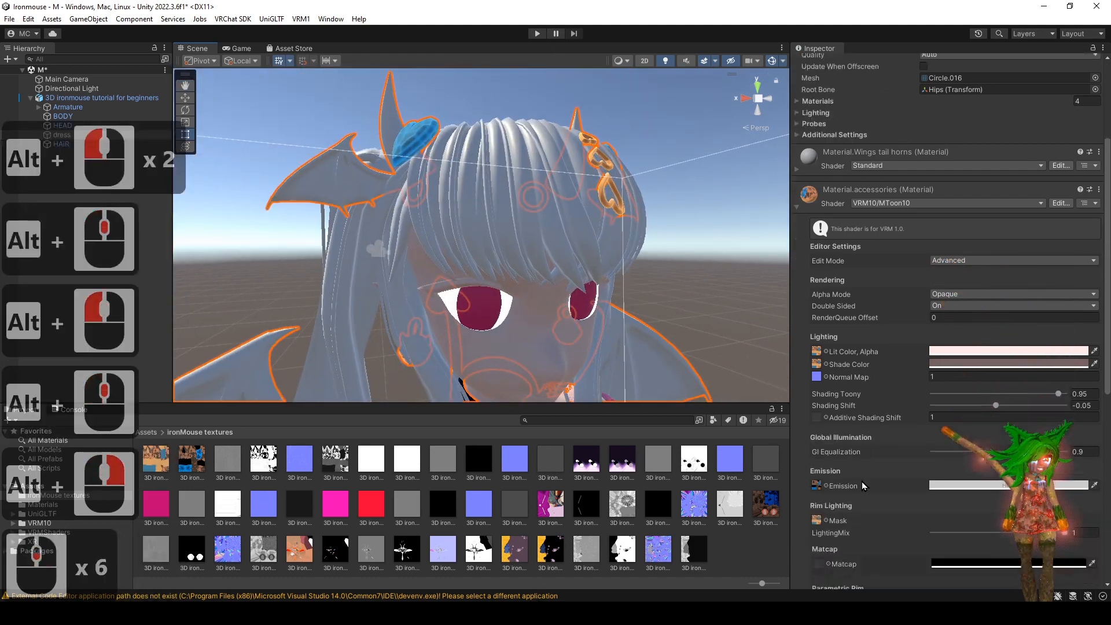
scroll(865, 475, "up", 4)
scroll(865, 475, "up", 3)
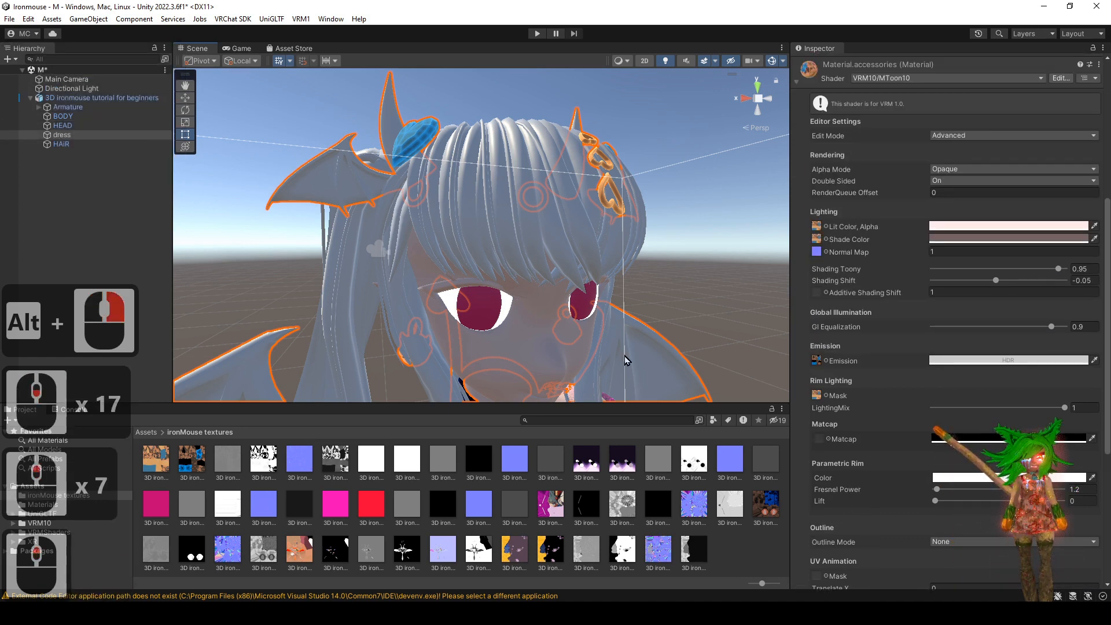
- Set the accessories material's Outline Mode to World
left_click_drag(624, 356, 566, 346, "alt")
middle_click_drag(566, 346, 587, 278, "alt")
right_click_drag(586, 277, 608, 272, "alt")
scroll(942, 455, "down", 10)
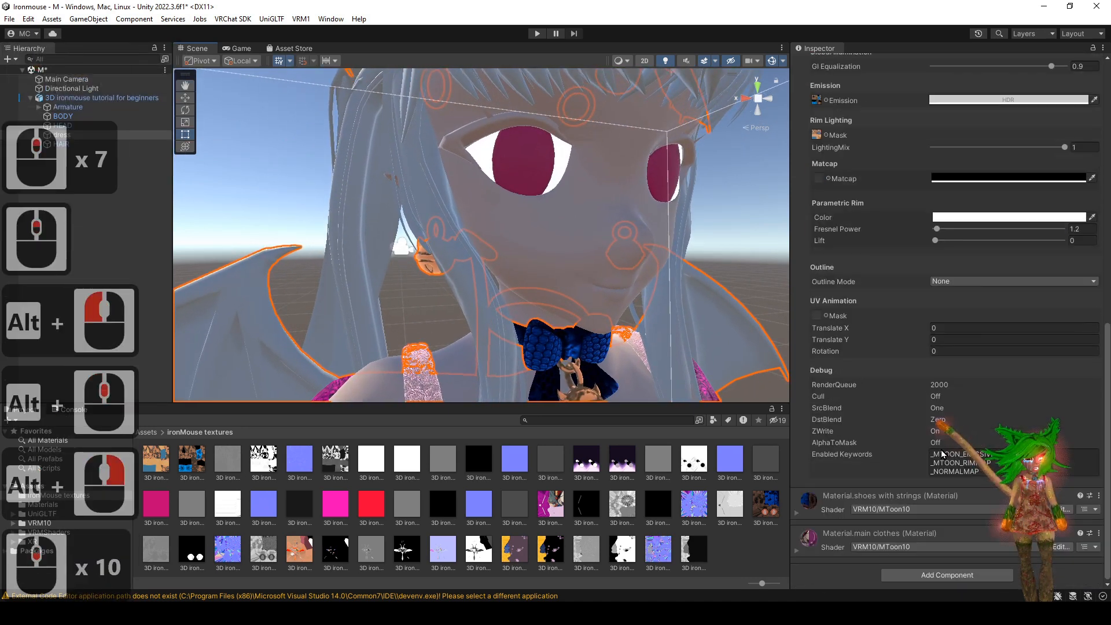
scroll(941, 450, "up", 3)
left_click(949, 377)
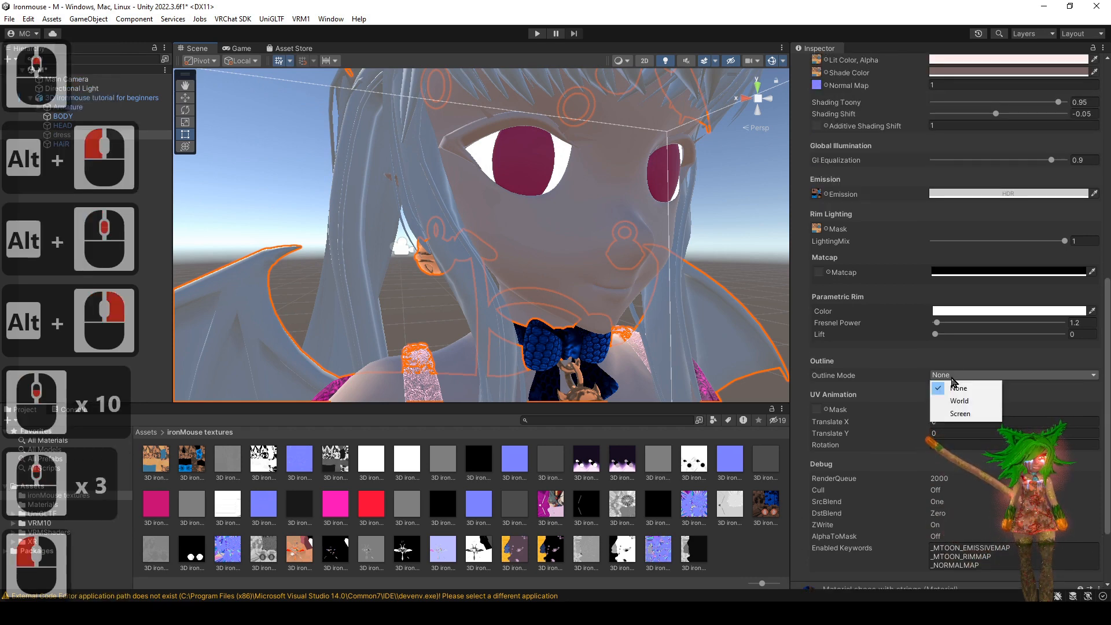
left_click(960, 400)
- Try an Outline Width of 0.0035 on the accessories material with the bell earring in close view
right_click_drag(382, 277, 397, 266, "alt")
left_click_drag(397, 266, 446, 261, "alt")
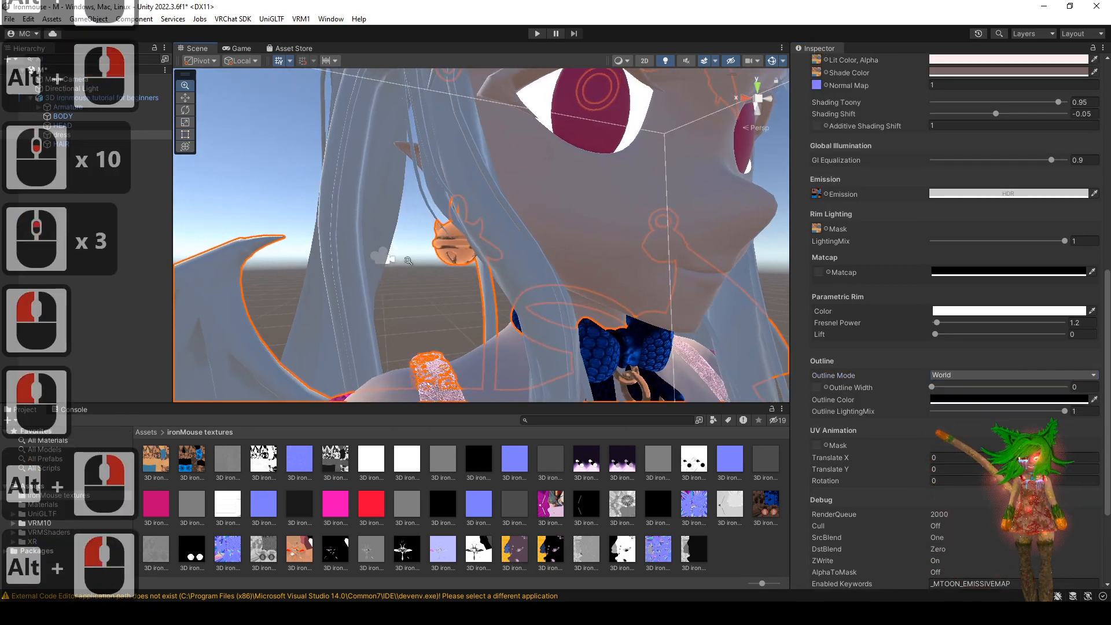
right_click_drag(446, 260, 495, 297, "alt")
left_click_drag(495, 297, 284, 428, "alt")
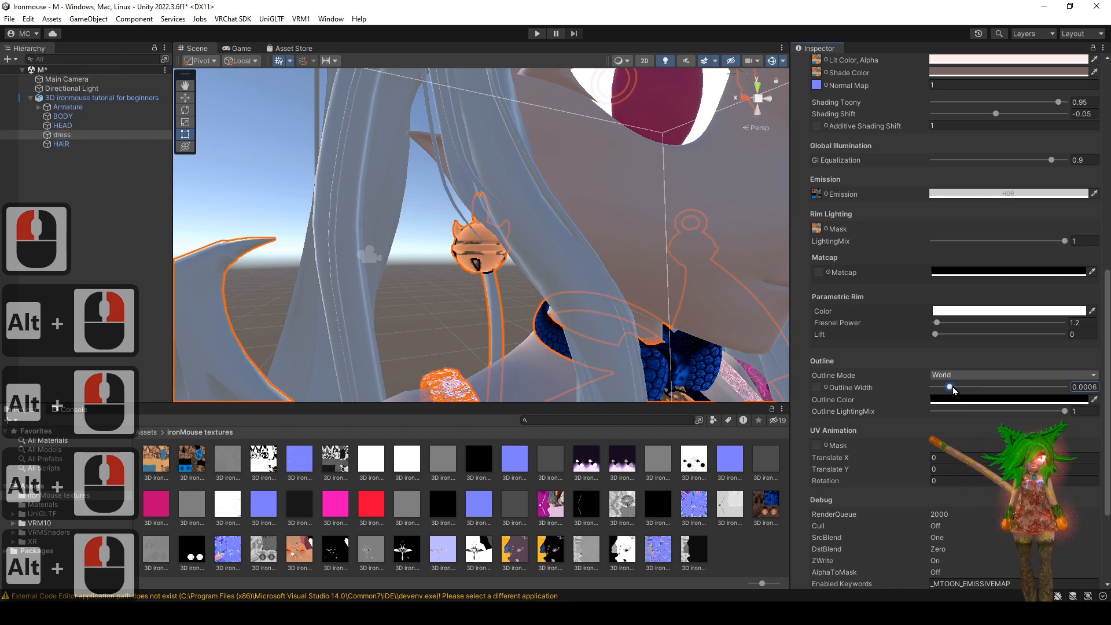
left_click_drag(953, 386, 971, 387)
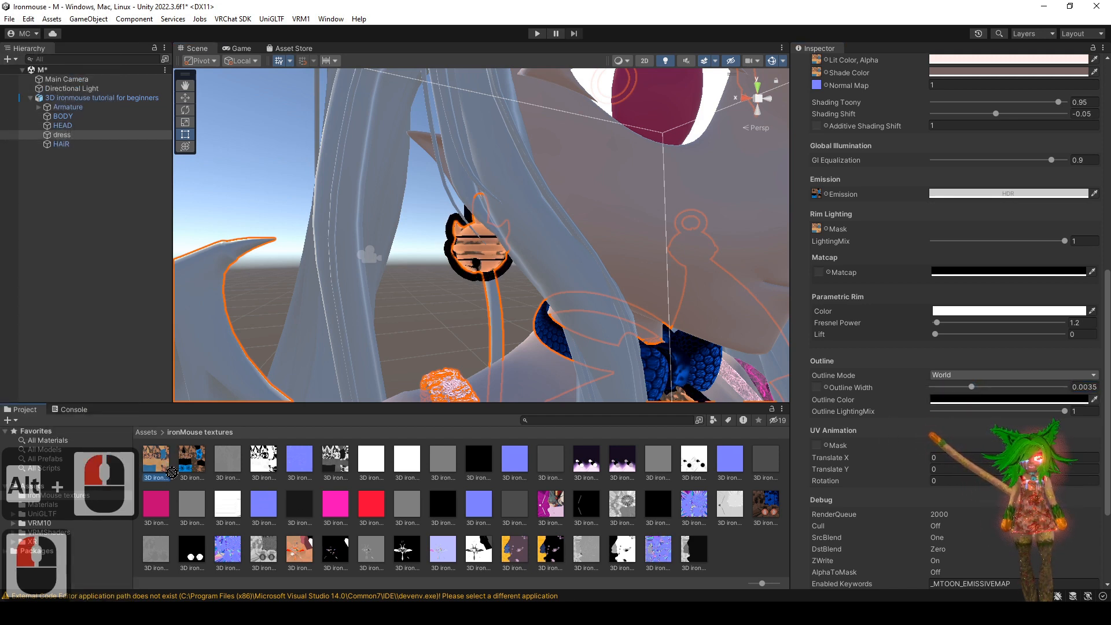
- Examine the black outline on the neck bell and other accessories from the front and nearby angles with nothing selected
left_click_drag(485, 289, 412, 284, "alt")
right_click_drag(412, 285, 381, 269, "alt")
left_click(657, 180)
left_click_drag(658, 179, 653, 229, "alt")
right_click_drag(653, 229, 640, 220, "alt")
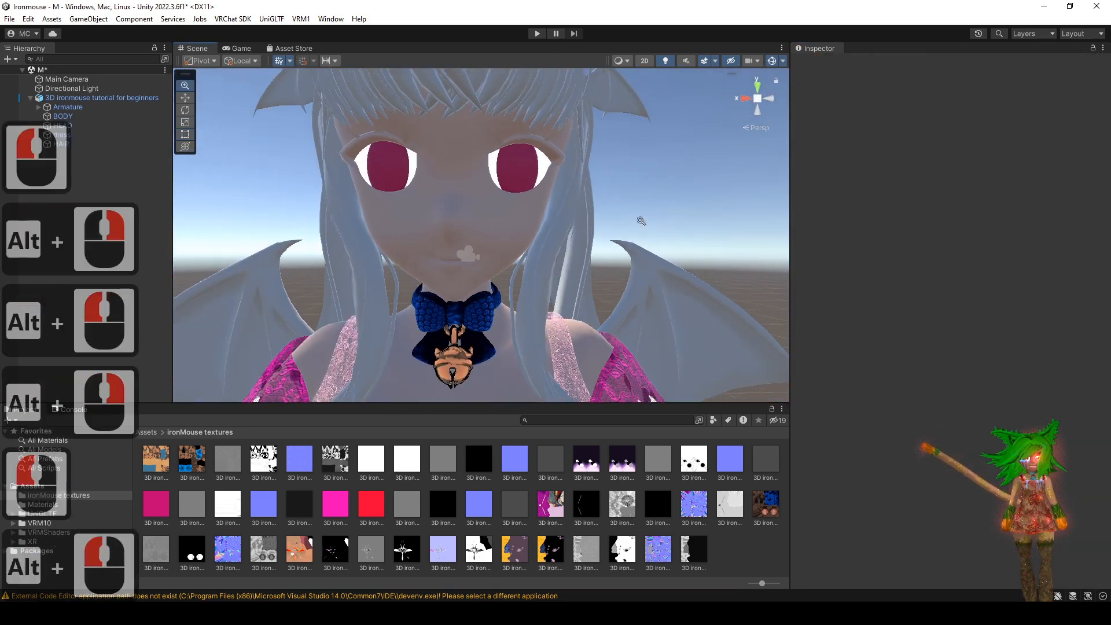
mouse_move(640, 220)
left_mouse_down("alt")
mouse_move(665, 216)
mouse_move(610, 226)
mouse_move(603, 241)
mouse_move(616, 266)
mouse_move(631, 231)
left_mouse_up("alt")
right_click_drag(631, 232, 621, 240, "alt")
left_click_drag(621, 240, 625, 231, "alt")
right_click_drag(625, 231, 621, 243, "alt")
left_click_drag(621, 243, 630, 270, "alt")
key("ctrl+z")
key("ctrl+z")
left_click(606, 258)
right_click_drag(630, 270, 635, 240, "alt")
left_click_drag(634, 240, 638, 231, "alt")
middle_click_drag(637, 231, 634, 181)
right_click_drag(634, 181, 608, 347, "alt")
middle_click_drag(608, 347, 595, 246, "alt")
right_click_drag(596, 246, 619, 367, "alt")
- Reselect the dress mesh and set the accessories material's Outline LightingMix to 1 and Outline Width to 0.001
key("ctrl+z")
key("ctrl+z")
key("ctrl+z")
key("ctrl+z")
key("ctrl+z")
key("ctrl+z")
key("ctrl+z")
key("ctrl+z")
key("ctrl+z")
key("ctrl+z")
key("ctrl+z")
key("ctrl+z")
key("ctrl+z")
key("ctrl+z")
key("ctrl+z")
key("ctrl+z")
key("ctrl+z")
key("ctrl+z")
key("ctrl+z")
key("ctrl+z")
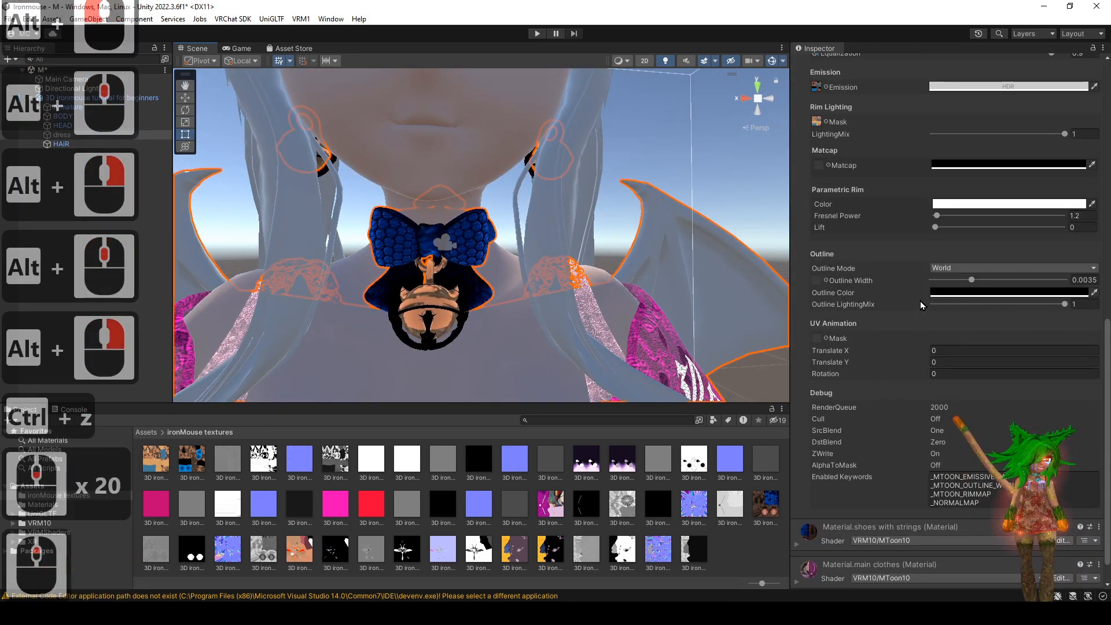
left_click_drag(1000, 304, 1069, 303)
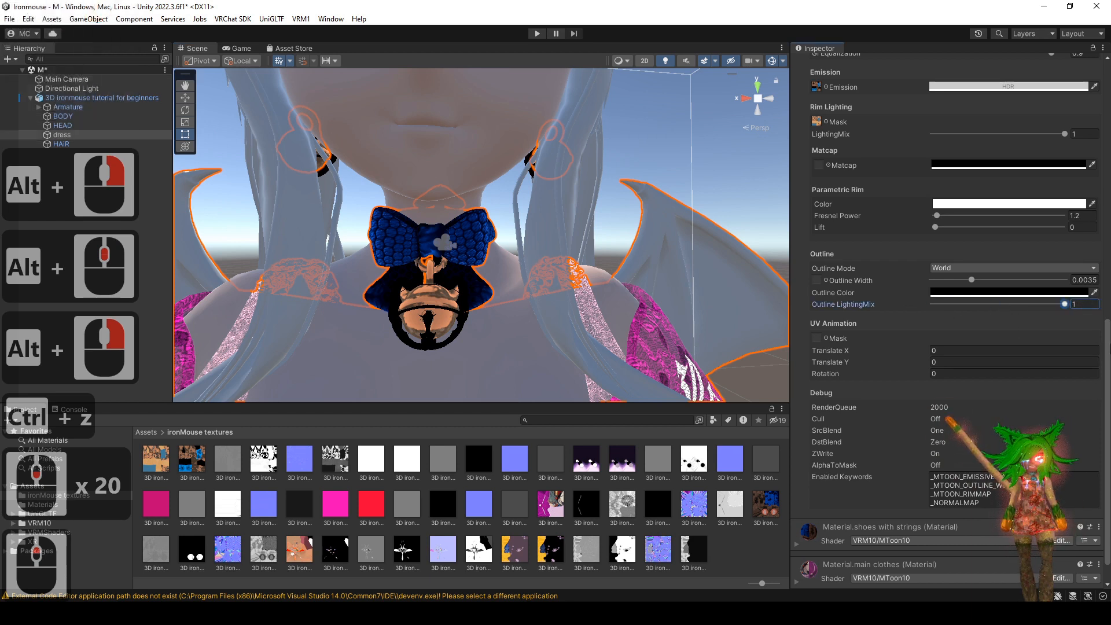
left_click_drag(970, 280, 914, 277)
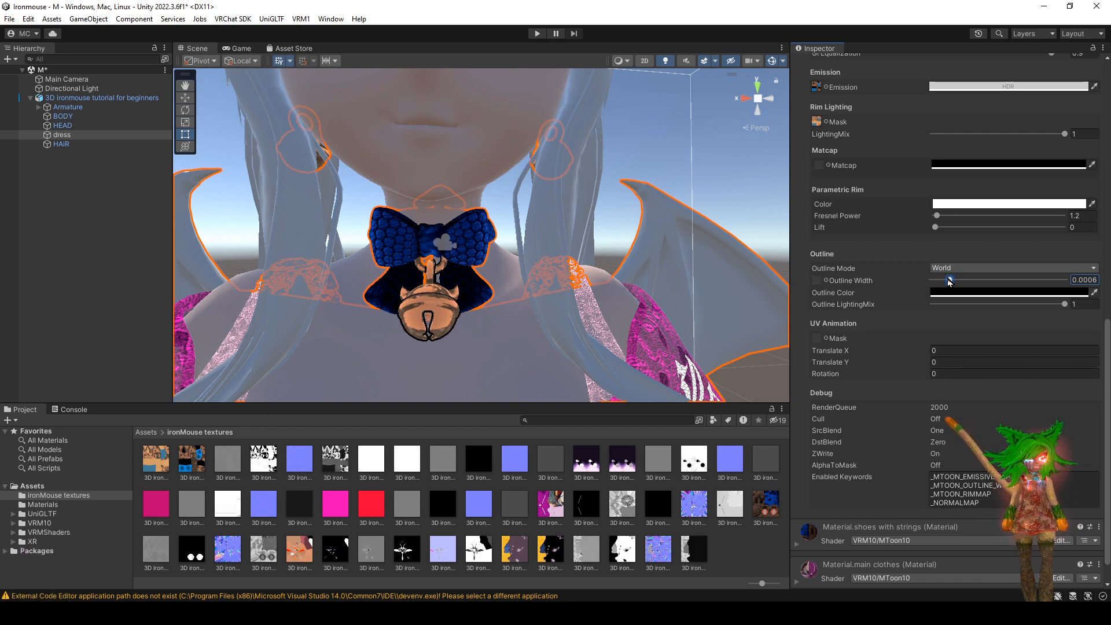
type("1")
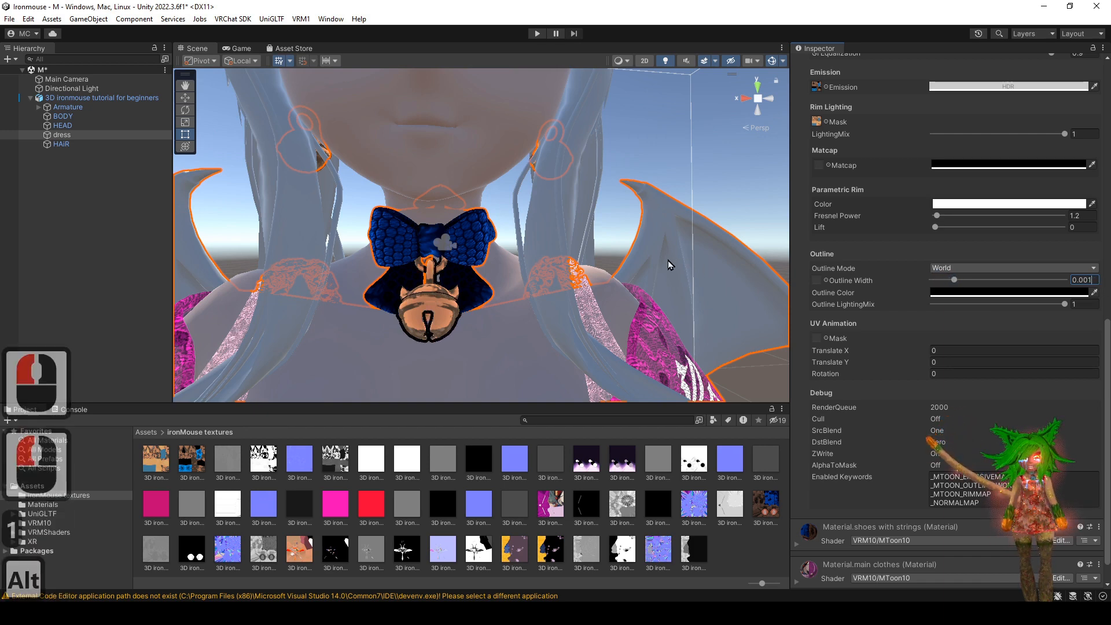
- Deselect the dress and examine the thinner accessories outline on the model from several angles and distances
left_click_drag(667, 263, 625, 246, "alt")
left_click(754, 221)
right_click_drag(625, 245, 538, 179, "alt")
middle_click_drag(538, 180, 561, 281, "alt")
left_click_drag(560, 281, 636, 264, "alt")
right_click_drag(635, 264, 614, 213, "alt")
left_click_drag(615, 213, 600, 216, "alt")
middle_click_drag(600, 216, 620, 148, "alt")
right_click_drag(620, 147, 634, 266, "alt")
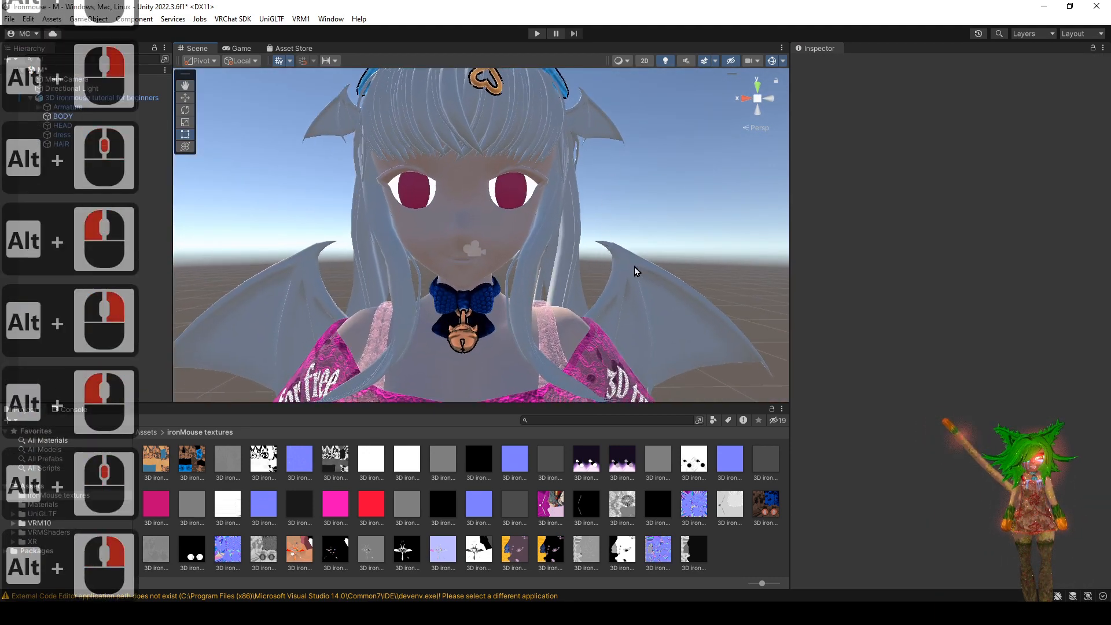
- Reselect the dress mesh and collapse the accessories material's settings
key("ctrl+z")
scroll(978, 300, "down", 8)
scroll(977, 301, "down", 12)
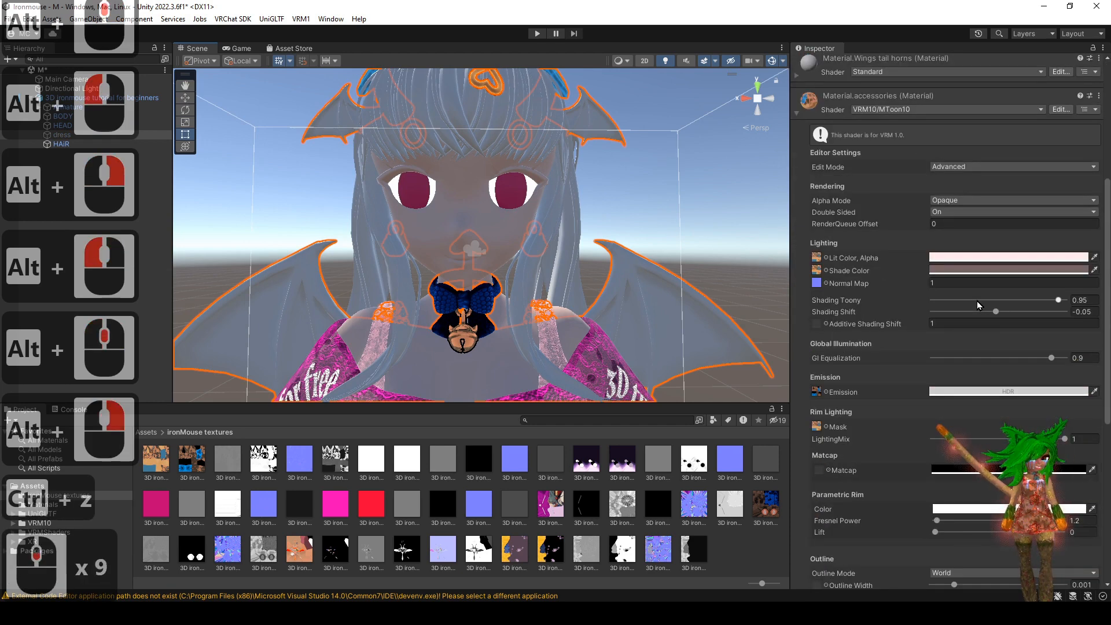
scroll(977, 301, "up", 13)
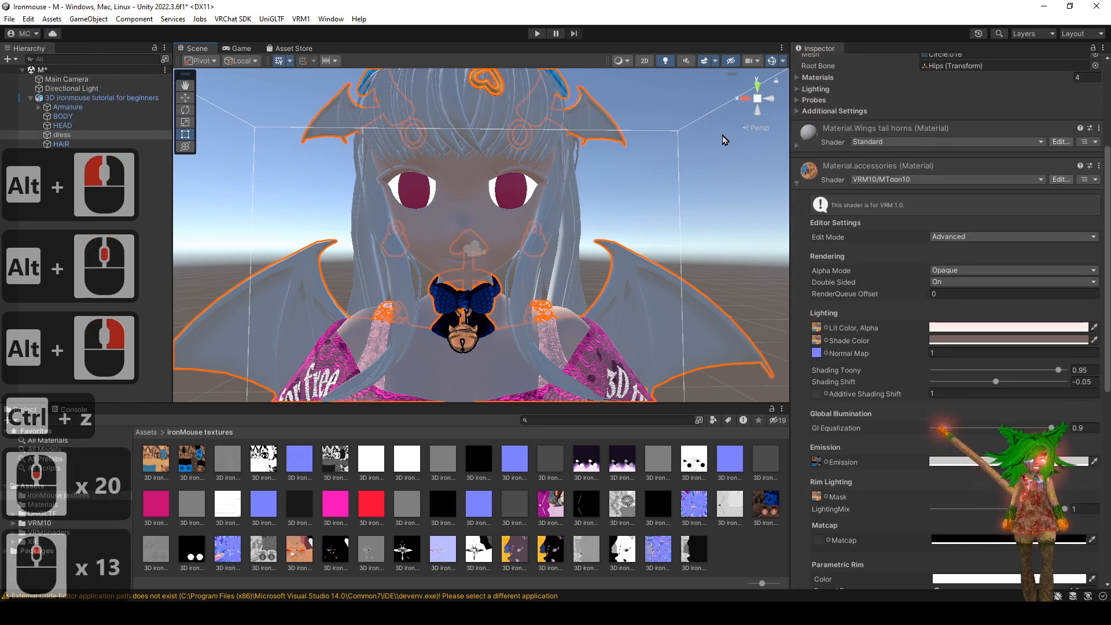
left_click(797, 184)
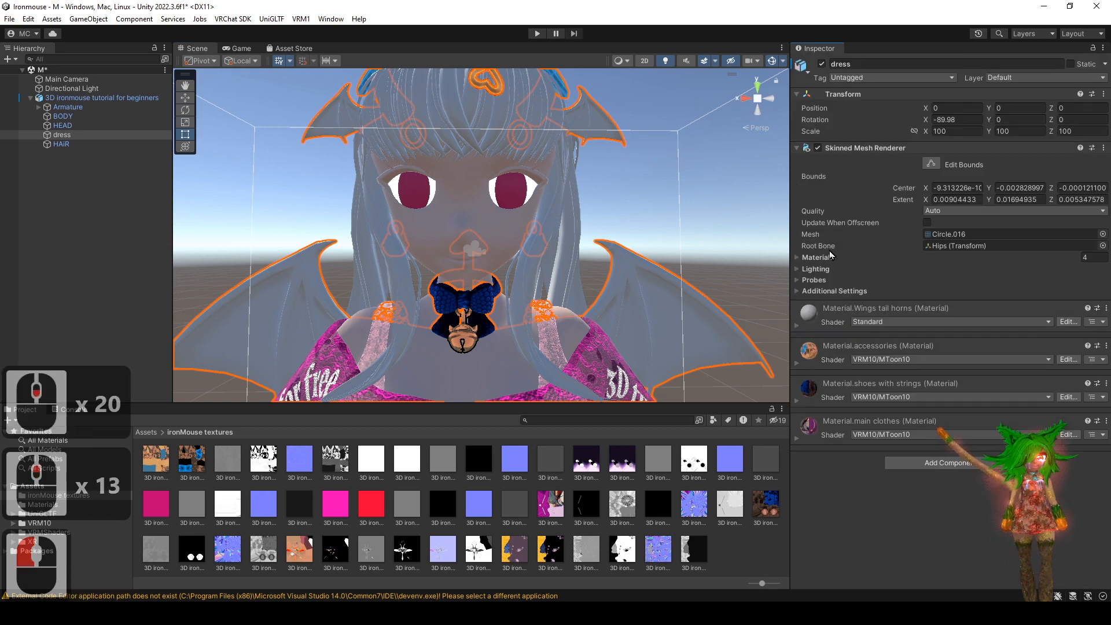
- Expand the Wings tail horns material and change its shader to VRM10/MToon10, with the wing and tail in view
left_click(795, 325)
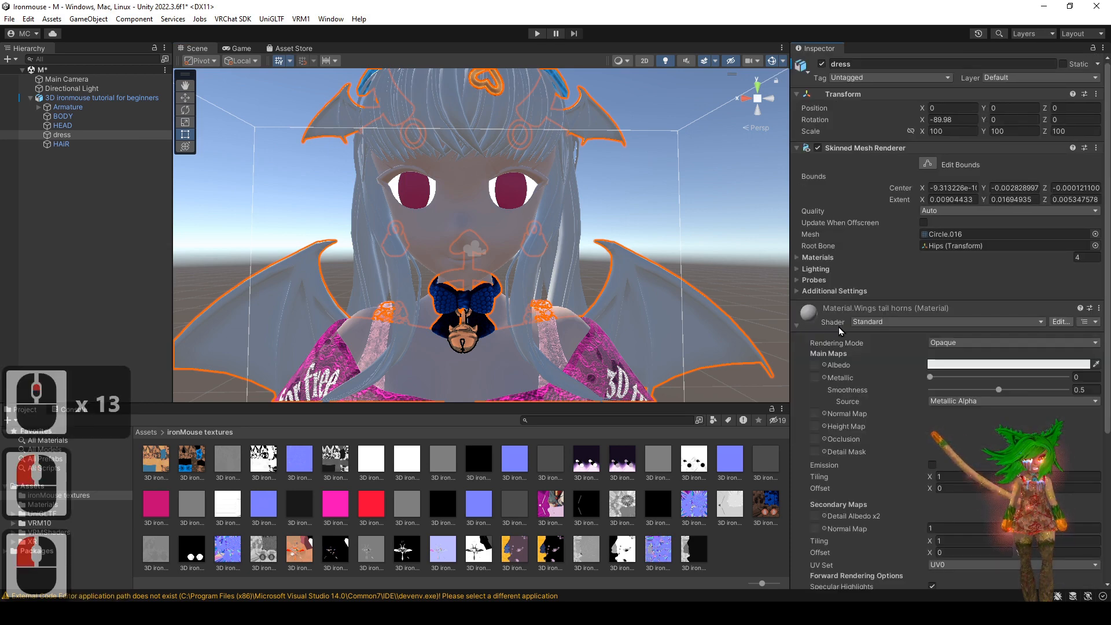
left_click(898, 321)
left_click(895, 506)
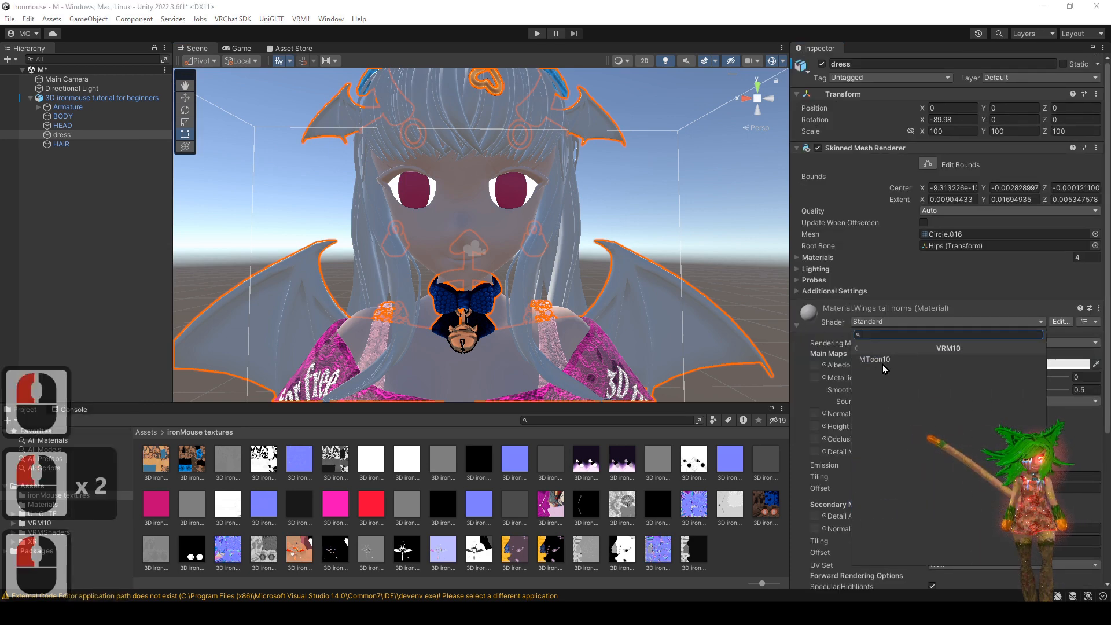
left_click(880, 359)
mouse_move(602, 240)
left_mouse_down("alt")
mouse_move(644, 239)
mouse_move(548, 307)
mouse_move(587, 245)
left_mouse_up("alt")
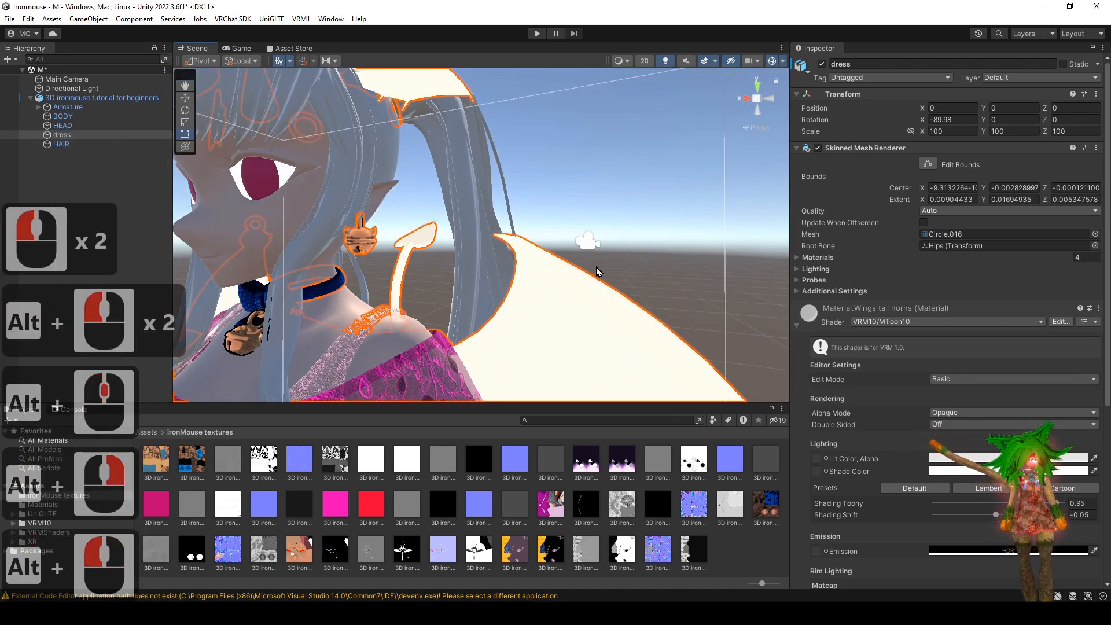
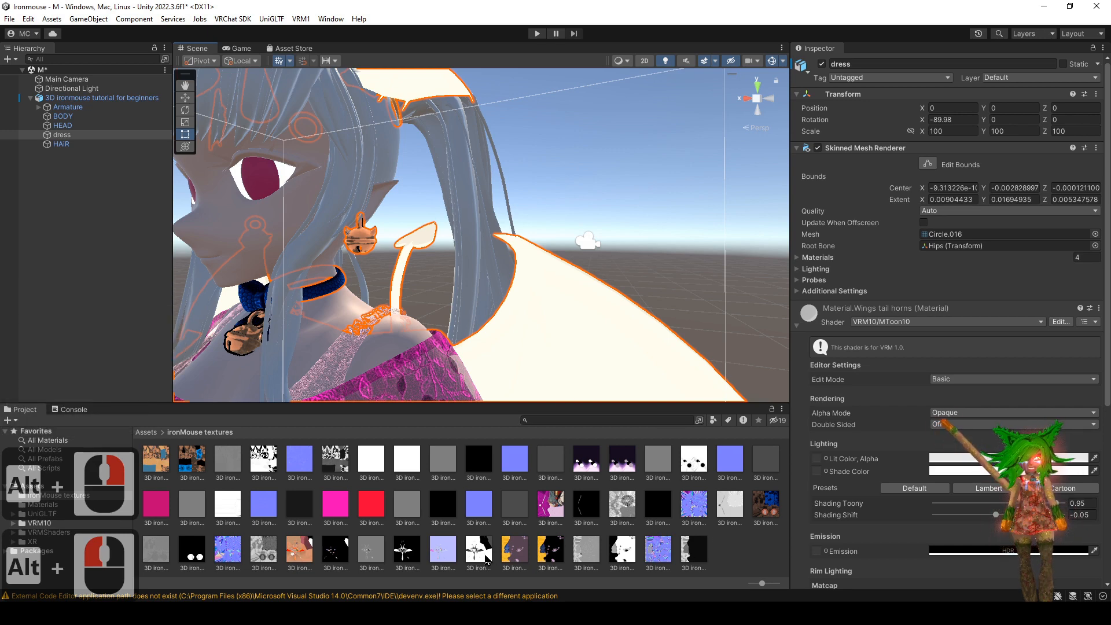
- Assign the wings, tail and horns base color texture to the material's Lit Color and Shade Color slots
left_click(526, 552)
key("ctrl+z")
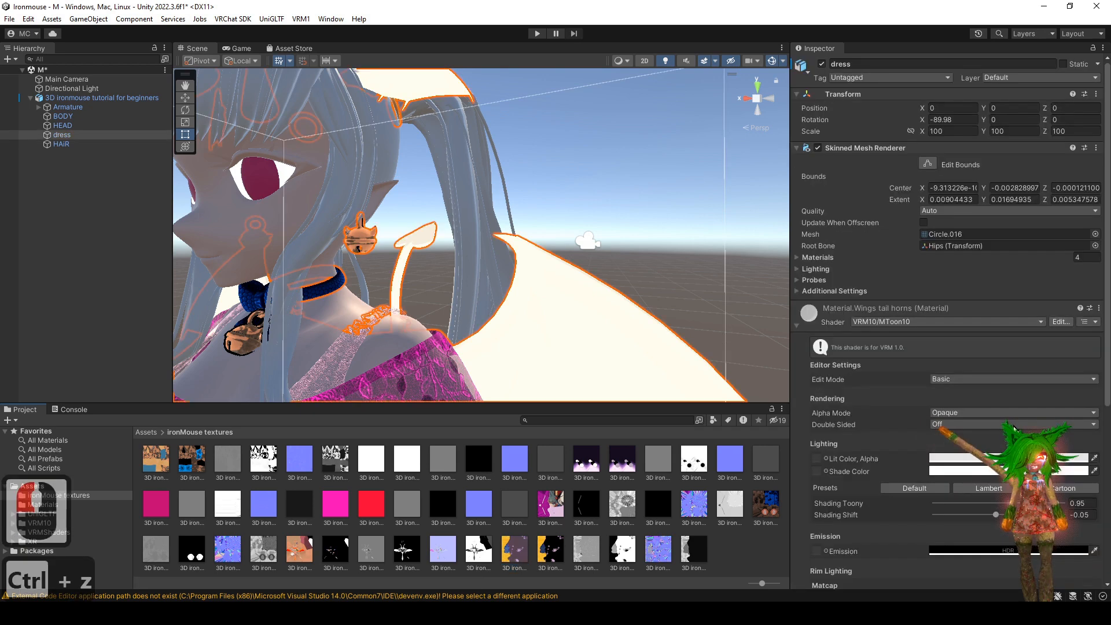
scroll(913, 415, "down", 3)
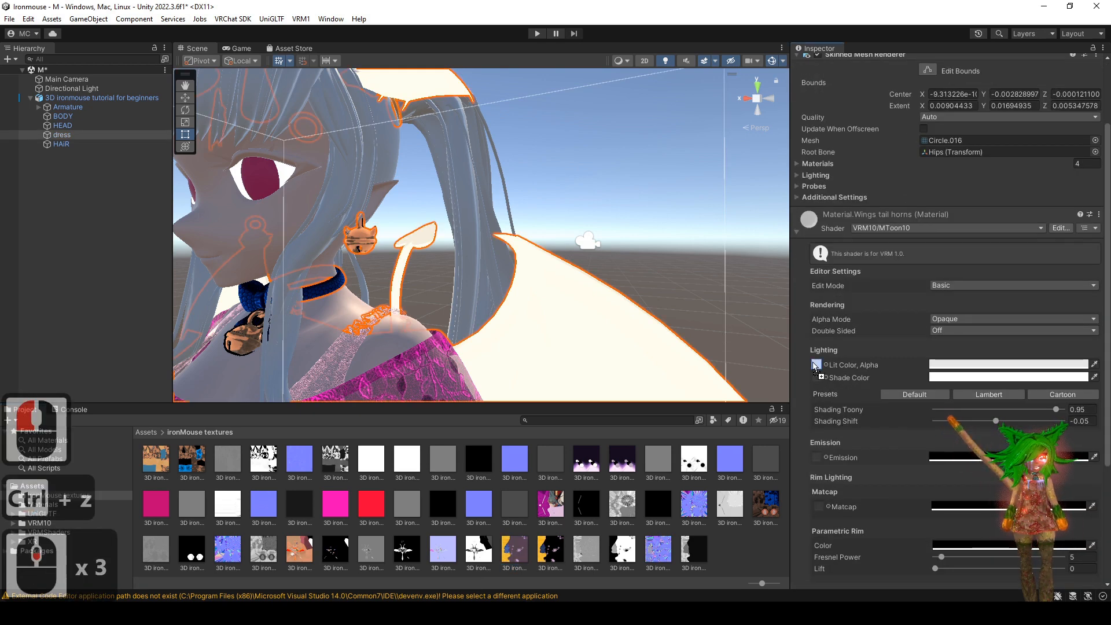
left_click_drag(814, 363, 819, 379)
left_click_drag(504, 307, 626, 316, "alt")
middle_click_drag(633, 317, 559, 244, "alt")
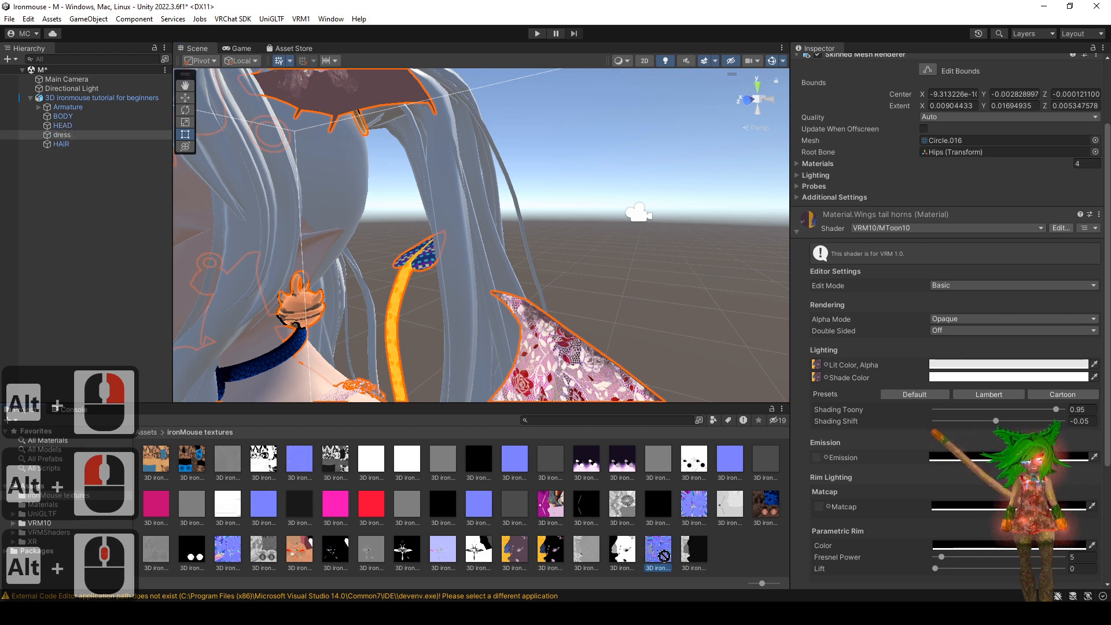
- Switch the Wings tail horns material to Advanced edit mode and assign its normal texture to the Normal Map slot
left_click_drag(665, 556, 858, 445)
left_click_drag(835, 399, 839, 394)
left_click(998, 285)
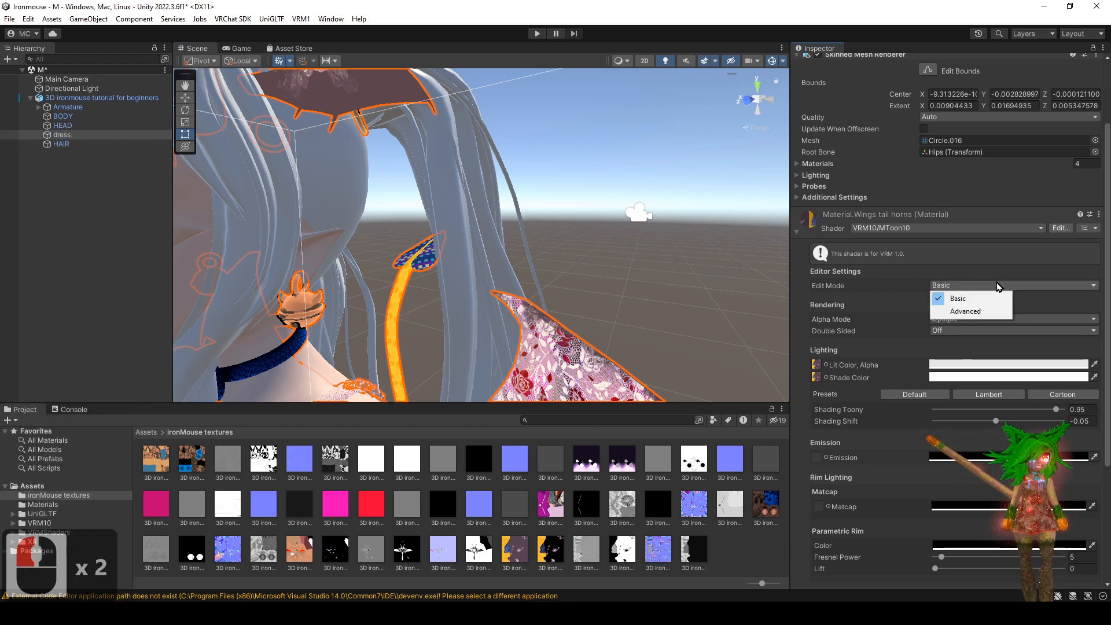
left_click(984, 311)
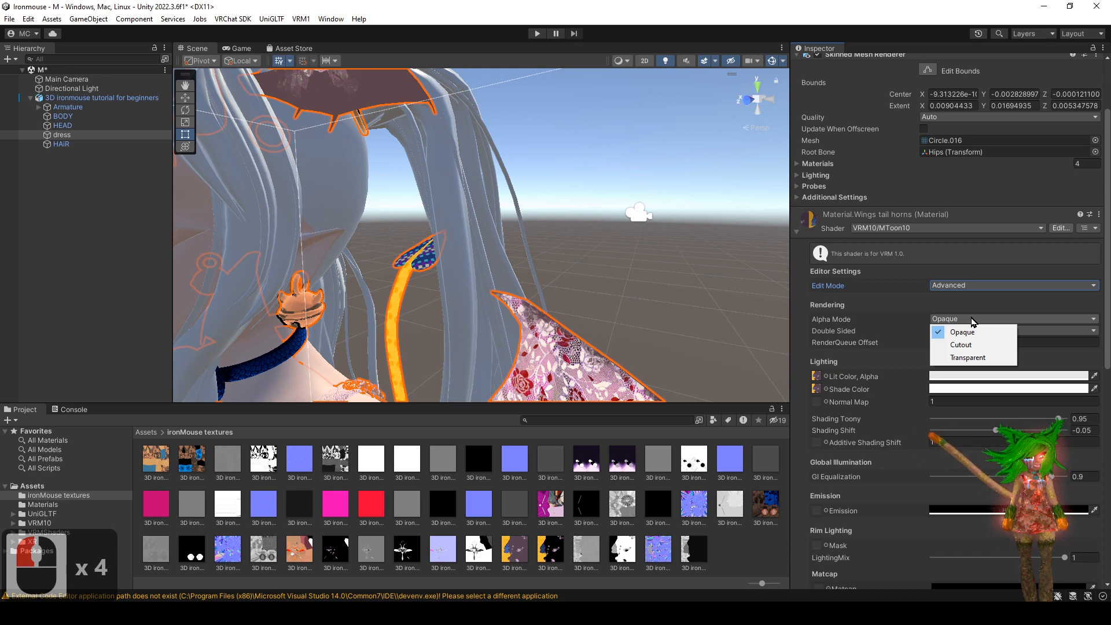
left_click_drag(515, 253, 541, 276, "alt")
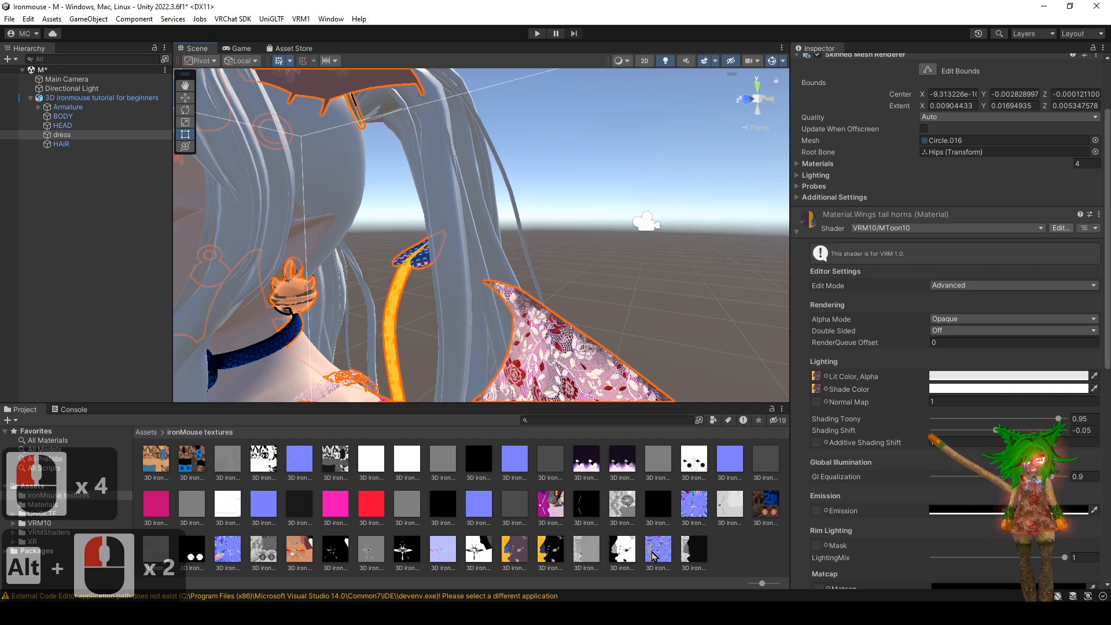
left_click_drag(816, 404, 816, 404)
scroll(641, 327, "down", 3)
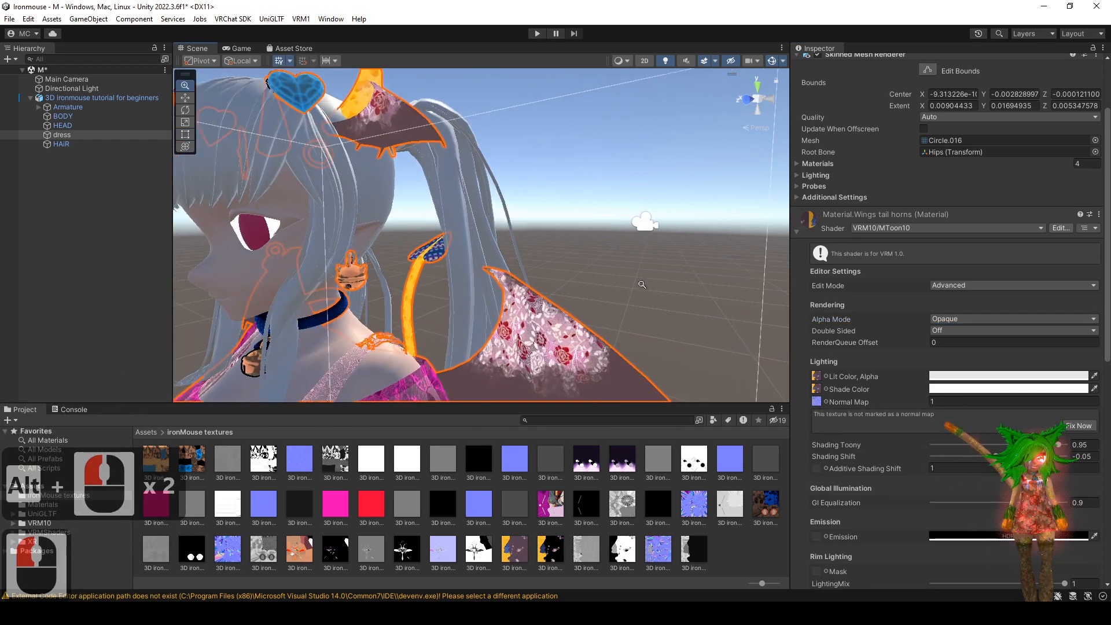
left_click_drag(641, 327, 579, 277, "alt")
- Tint the material's Lit Color pale pink (FFEBEB) and its Shade Color dark reddish brown (4D3A3A)
left_click(1043, 377)
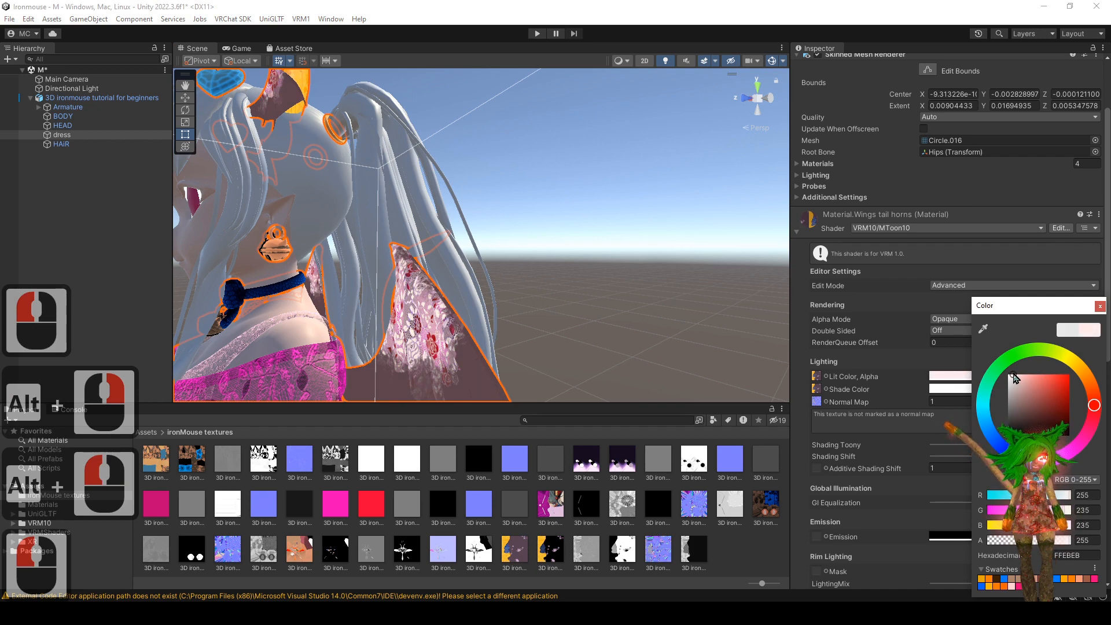
left_click(967, 390)
left_click(973, 389)
left_click(1013, 419)
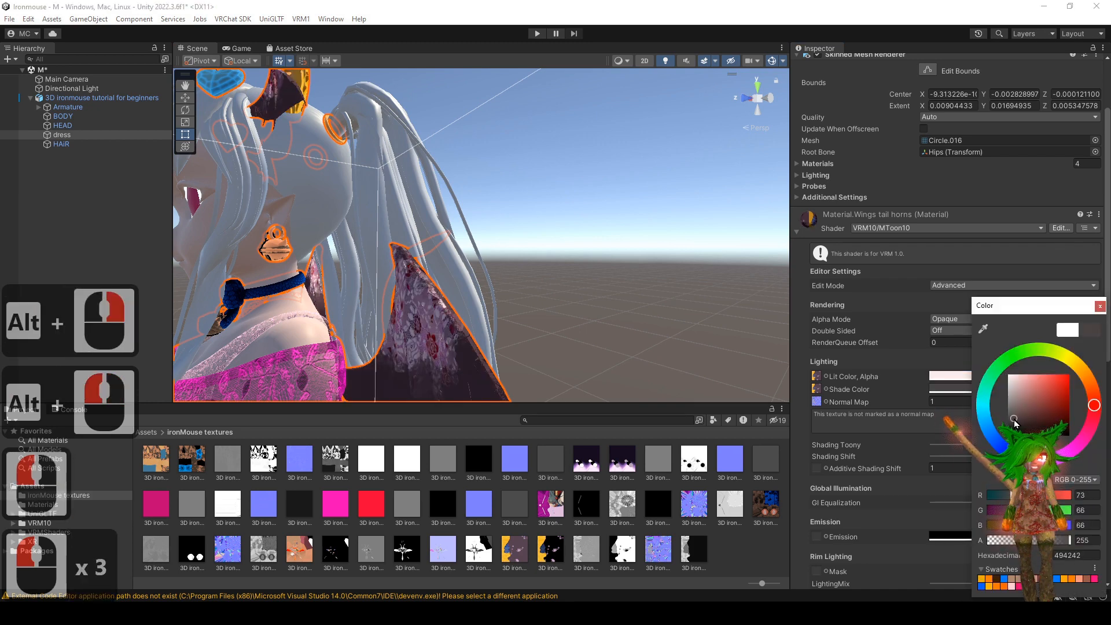
left_click_drag(1016, 415, 1023, 419)
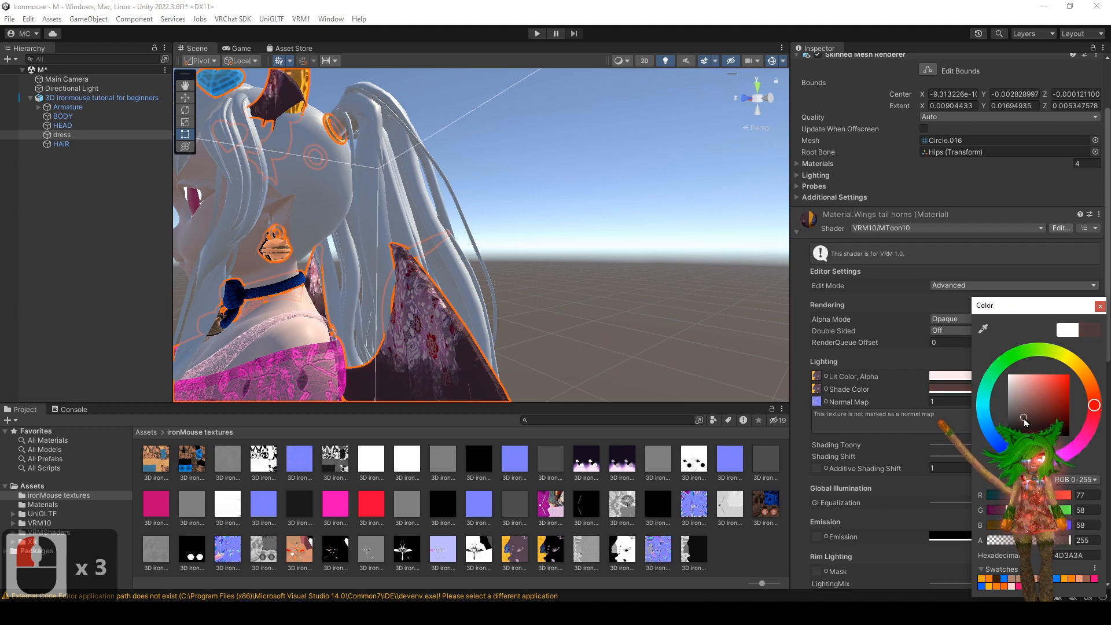
left_click(1023, 419)
- Apply the normal map fix to the wings, tail and horns normal texture and check the wing up close
left_click(469, 276)
left_click_drag(469, 280, 689, 340, "alt")
middle_click_drag(689, 341, 648, 387, "alt")
mouse_move(648, 388)
right_mouse_down("alt")
mouse_move(604, 423)
mouse_move(654, 399)
right_mouse_up("alt")
left_click_drag(654, 399, 614, 312, "alt")
middle_click_drag(614, 313, 567, 284, "alt")
middle_click_drag(475, 208, 607, 291, "alt")
left_click(1075, 425)
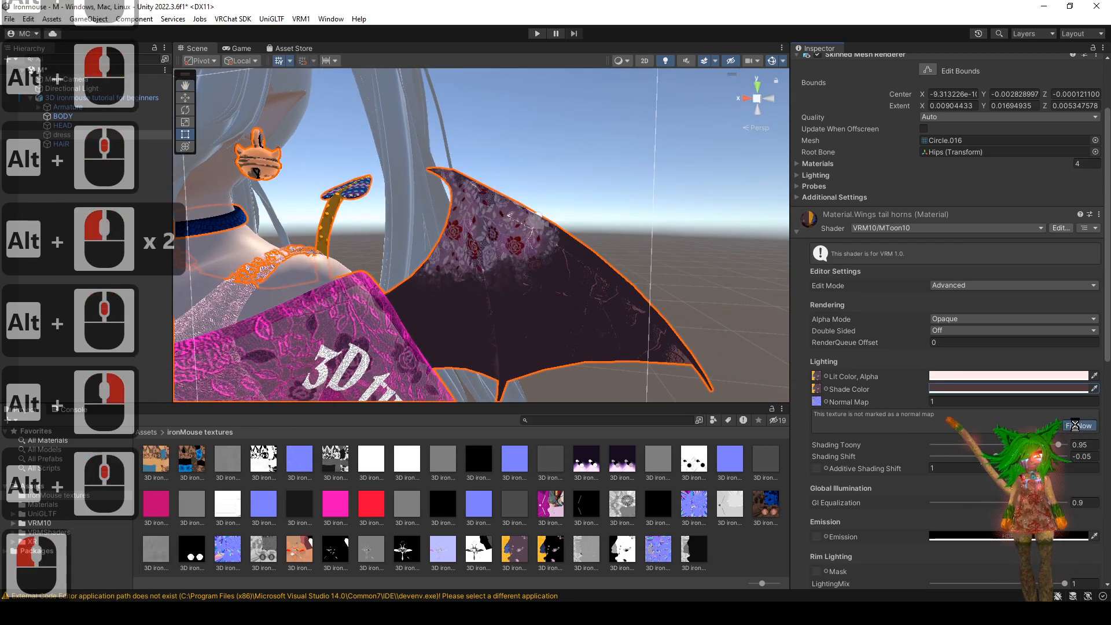
left_click_drag(564, 276, 599, 295, "alt")
right_click_drag(599, 295, 582, 331, "alt")
left_click_drag(583, 334, 579, 306, "alt")
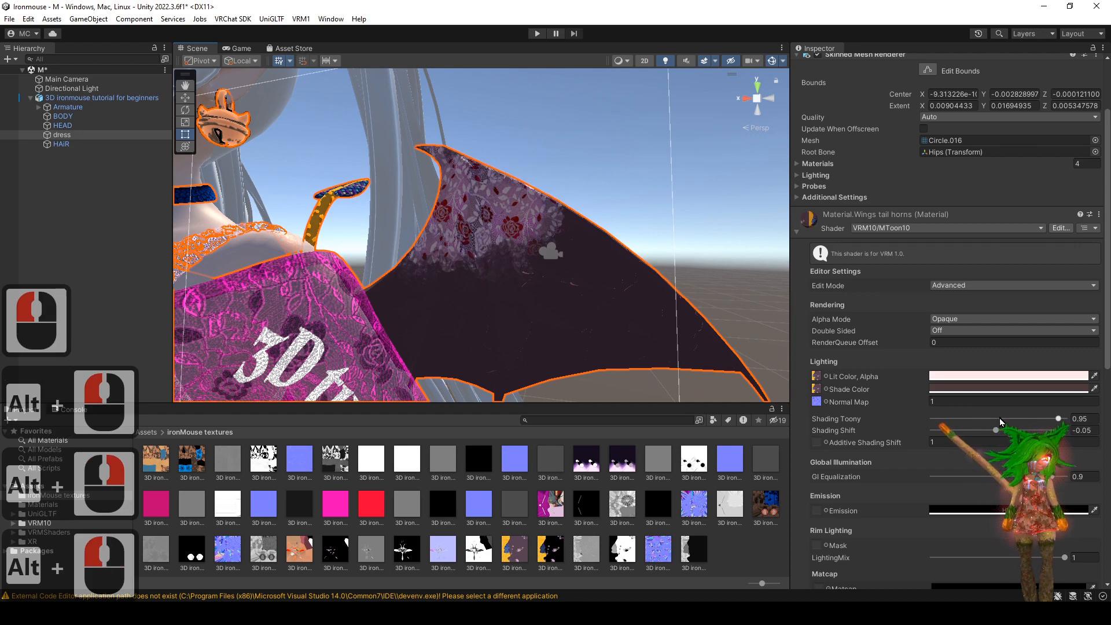
- Try a Shading Toony value of 0.134 on the wings, tail and horns material and undo the changes
left_click_drag(1015, 421, 959, 420)
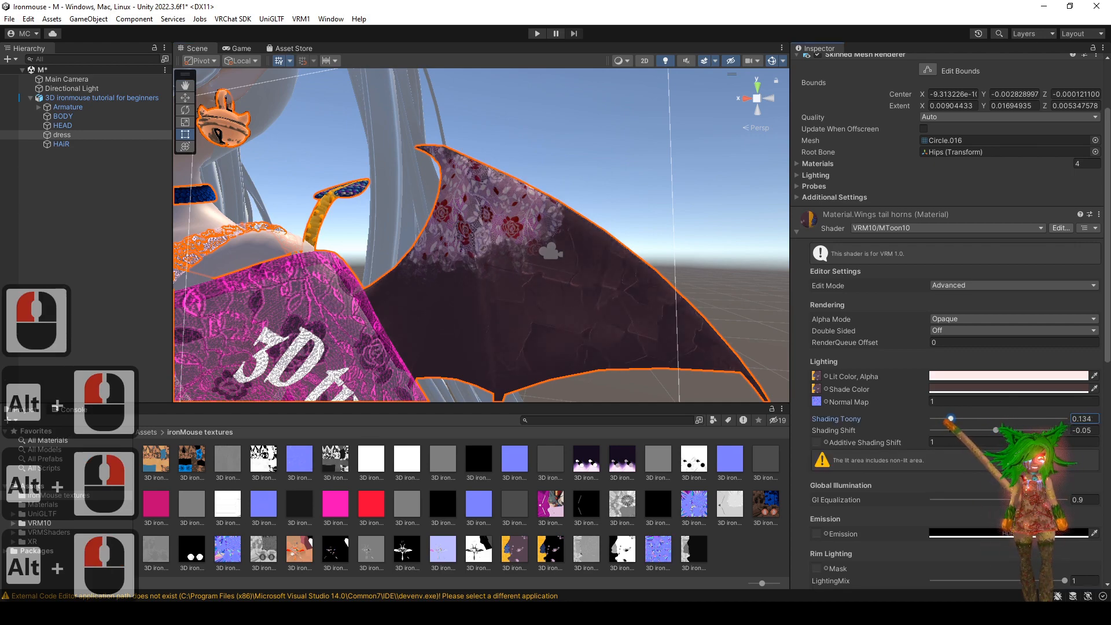
mouse_move(579, 290)
left_mouse_down("alt")
mouse_move(254, 275)
mouse_move(598, 299)
mouse_move(637, 312)
left_mouse_up("alt")
key("ctrl+z")
scroll(880, 406, "down", 4)
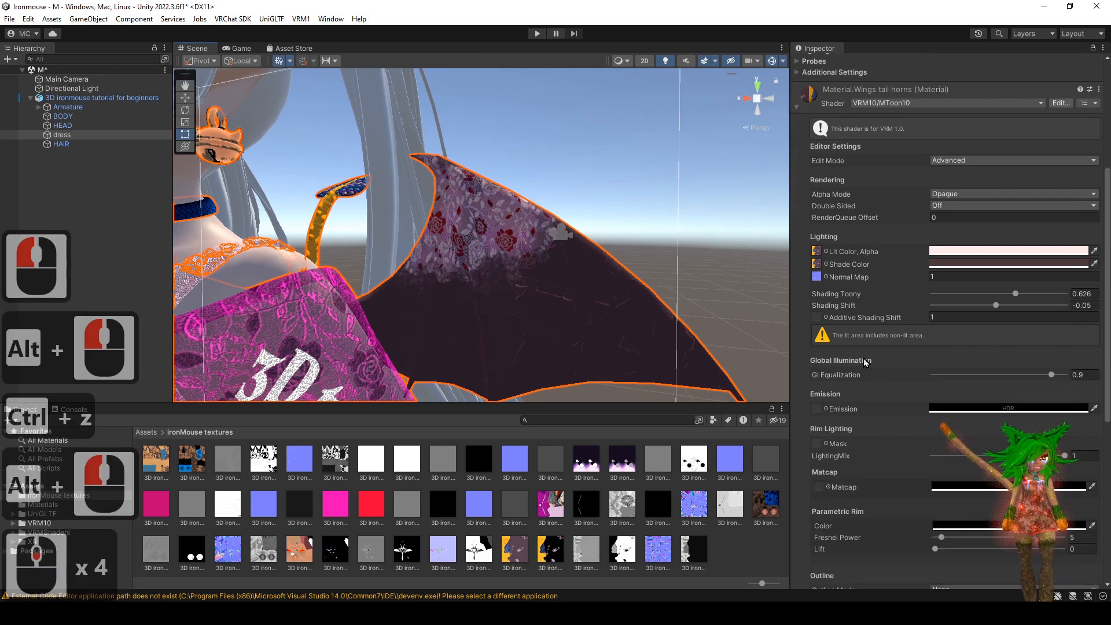
key("ctrl+z")
- Assign the wings, tail and horns emission texture to the Emission slot and set the emission color to white
scroll(850, 355, "down", 3)
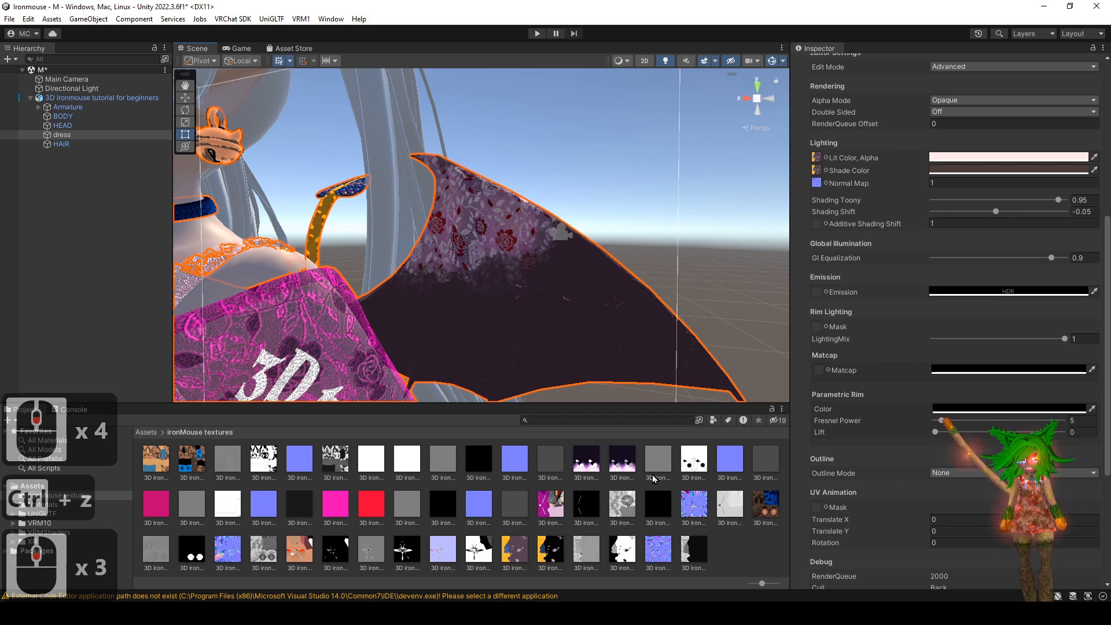
left_click_drag(547, 554, 816, 292)
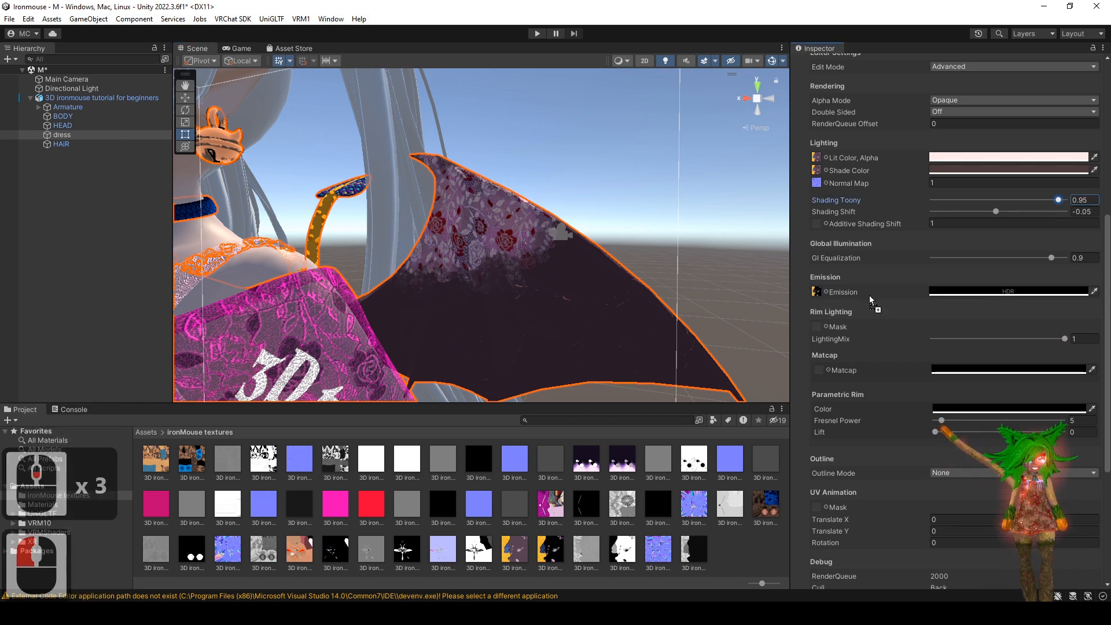
left_click(991, 291)
left_click_drag(1028, 364, 987, 328)
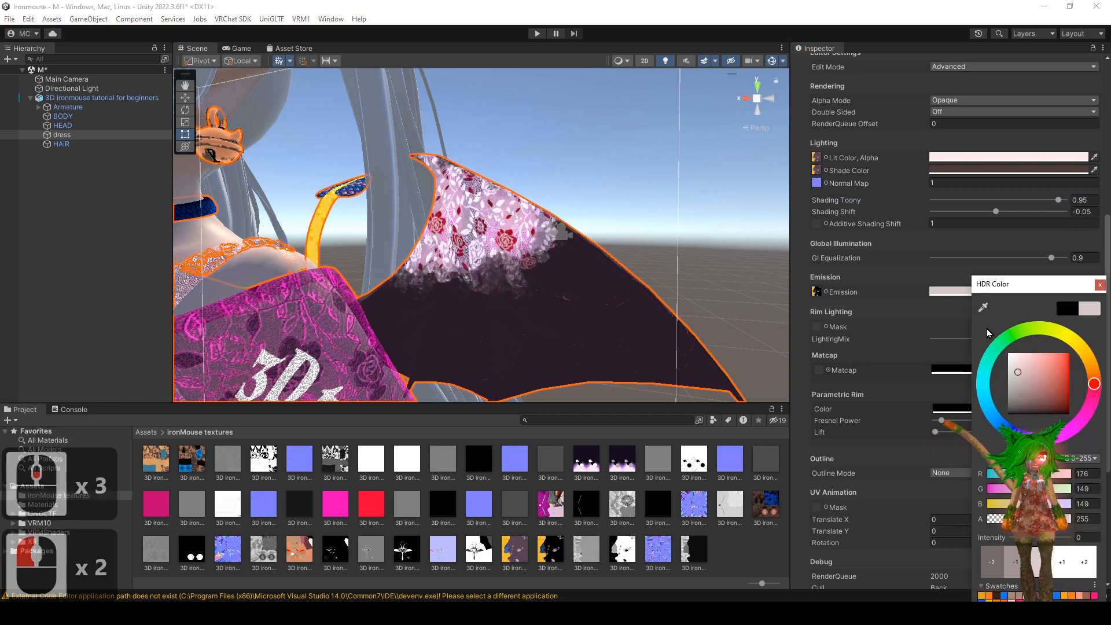
left_click(1098, 286)
mouse_move(537, 282)
left_mouse_down("alt")
mouse_move(307, 293)
mouse_move(556, 292)
left_mouse_up("alt")
- Set the parametric rim color to white and assign the wings, tail and horns base color texture as the Rim Lighting mask
scroll(884, 359, "down", 2)
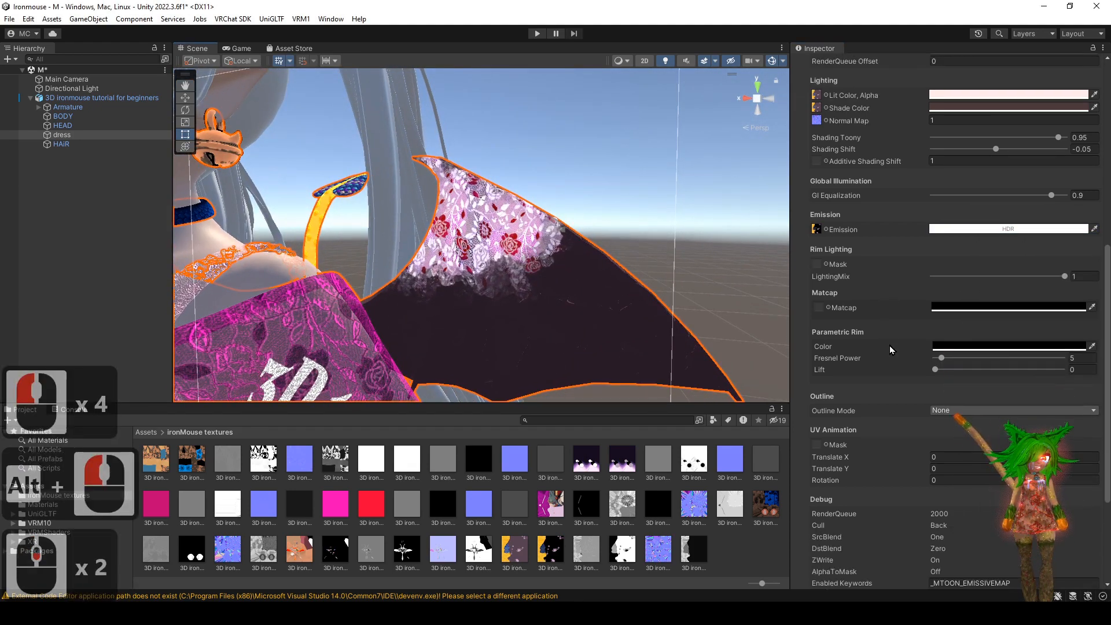
left_click(970, 348)
left_click_drag(1010, 341, 962, 304)
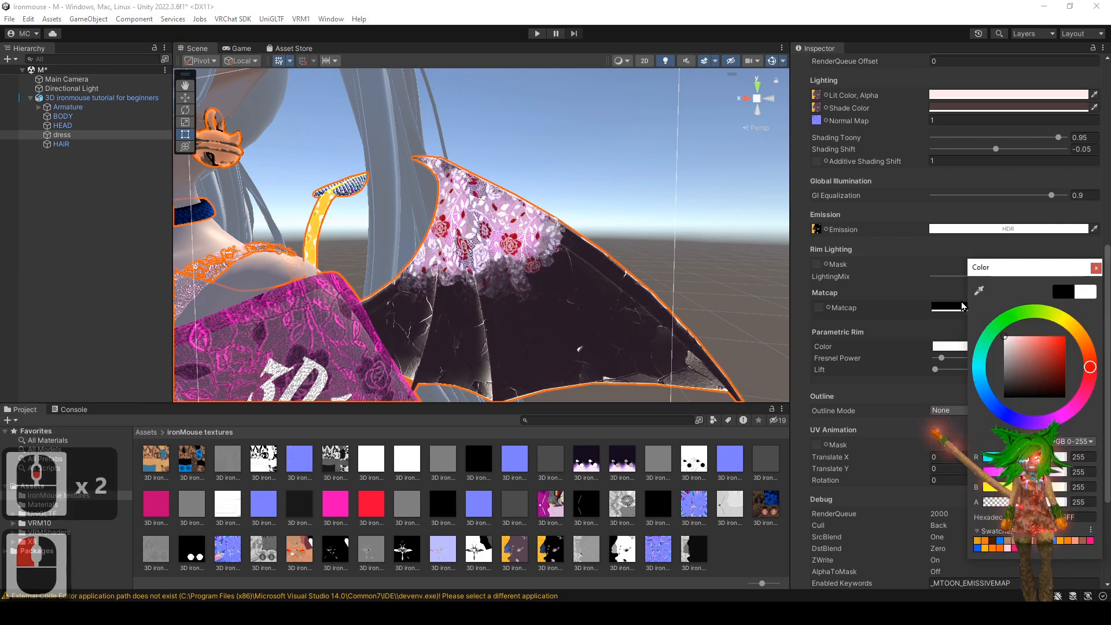
mouse_move(605, 275)
left_mouse_down("alt")
mouse_move(179, 248)
mouse_move(210, 265)
mouse_move(602, 276)
left_mouse_up("alt")
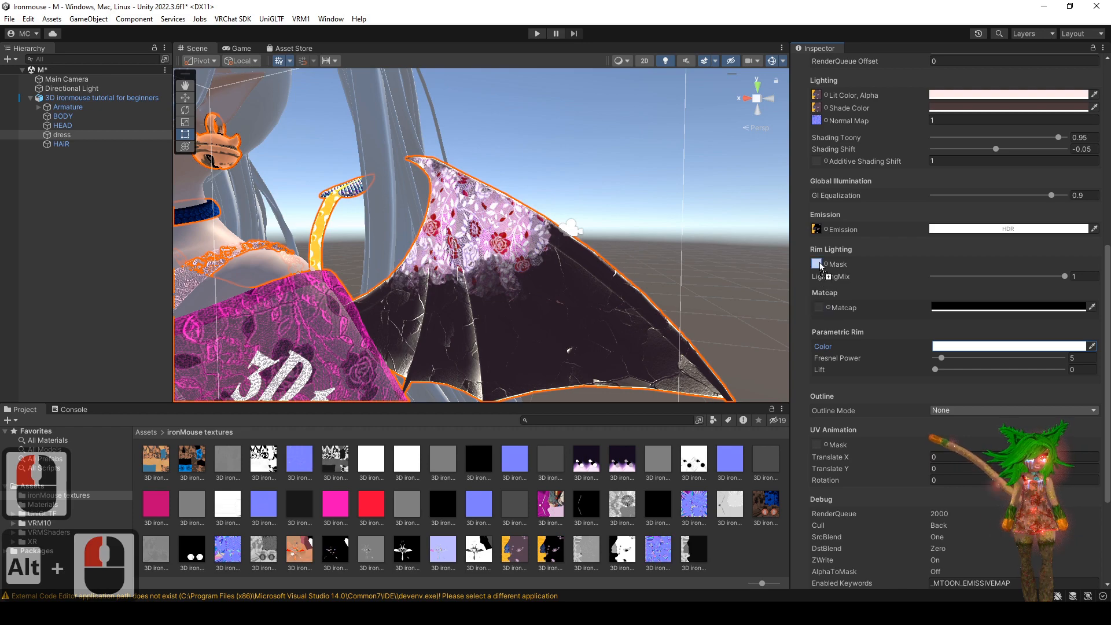
left_click_drag(820, 267, 818, 266)
- Set the parametric rim's Fresnel Power to 18.9 and Lift to 0.668, checking the rim effect on the wing
left_click_drag(719, 278, 461, 258, "alt")
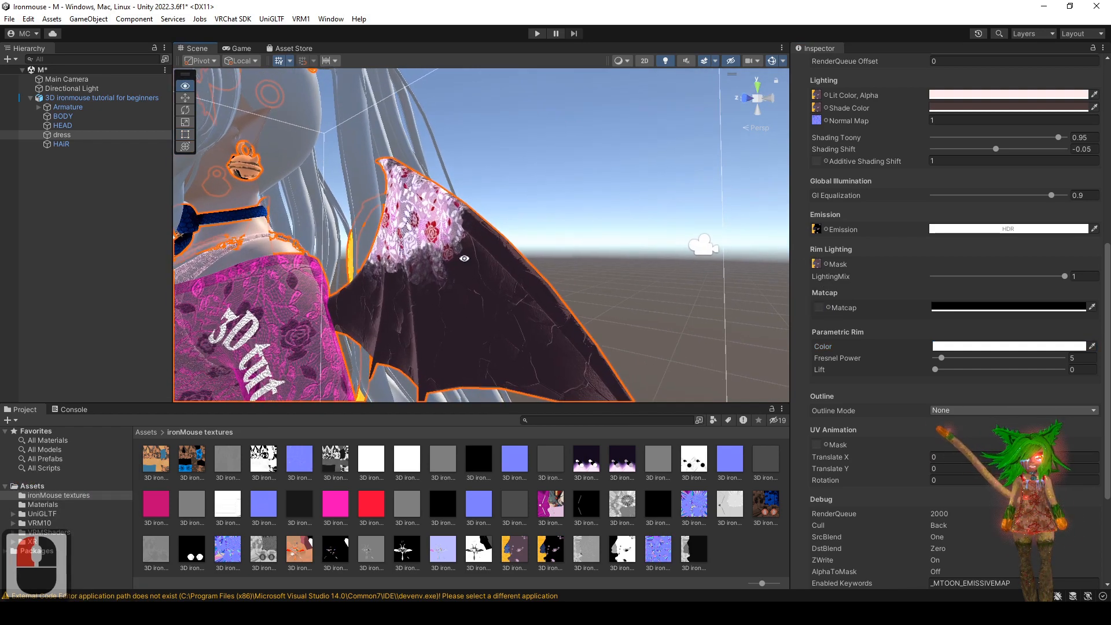
left_click_drag(547, 317, 649, 301, "alt")
right_click_drag(649, 301, 603, 247, "alt")
left_click_drag(602, 247, 606, 272, "alt")
right_click_drag(605, 273, 612, 308, "alt")
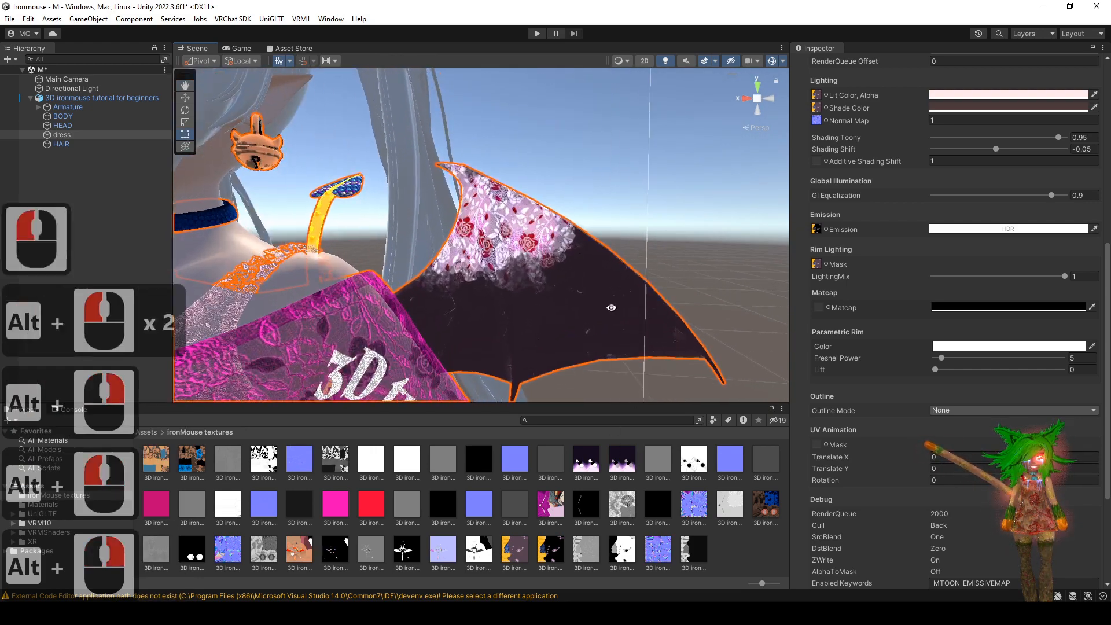
left_click_drag(611, 307, 592, 292, "alt")
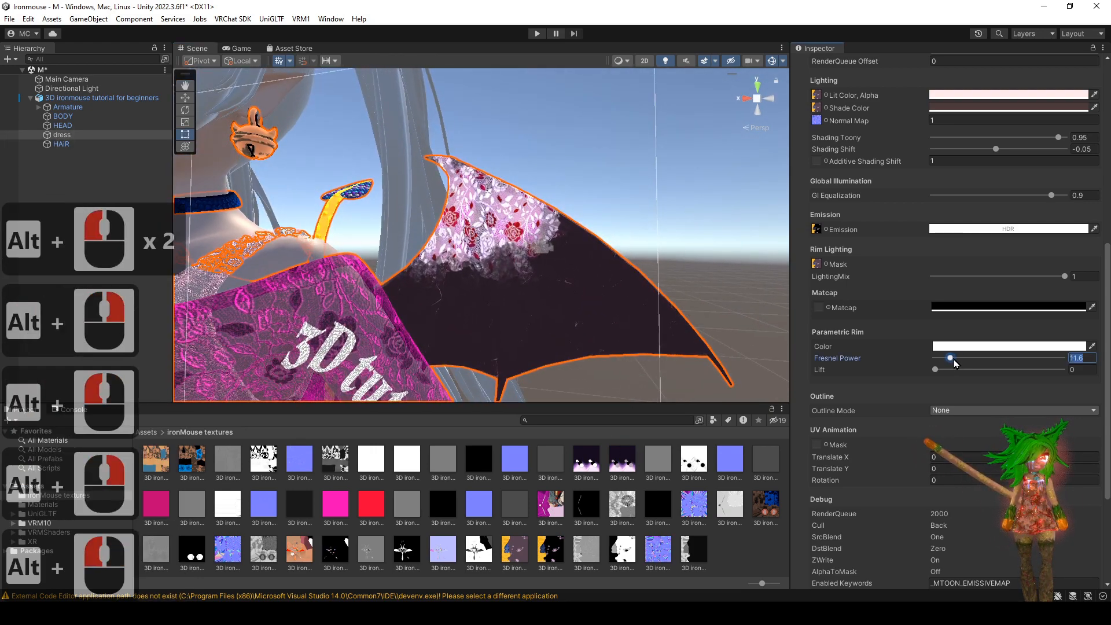
left_click_drag(947, 360, 1021, 371)
left_click_drag(760, 324, 626, 262, "alt")
middle_click_drag(626, 263, 584, 209, "alt")
right_click_drag(585, 208, 623, 370, "alt")
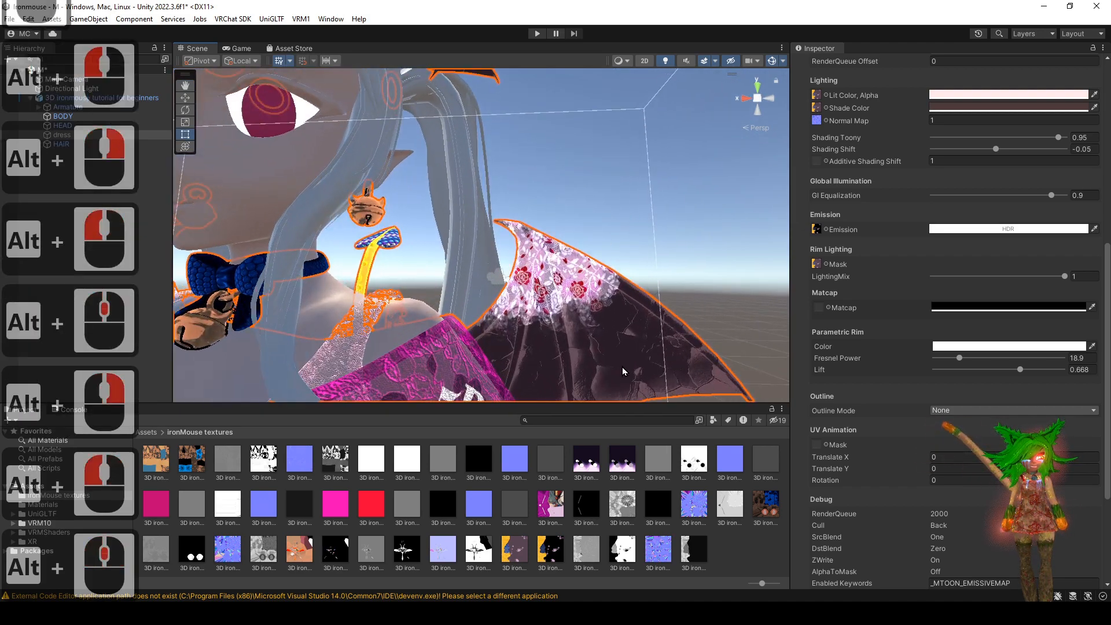
left_click_drag(623, 370, 641, 333, "alt")
- Set the wings, tail and horns material's Outline Mode to World with an Outline Width of 0.0022
scroll(899, 336, "down", 5)
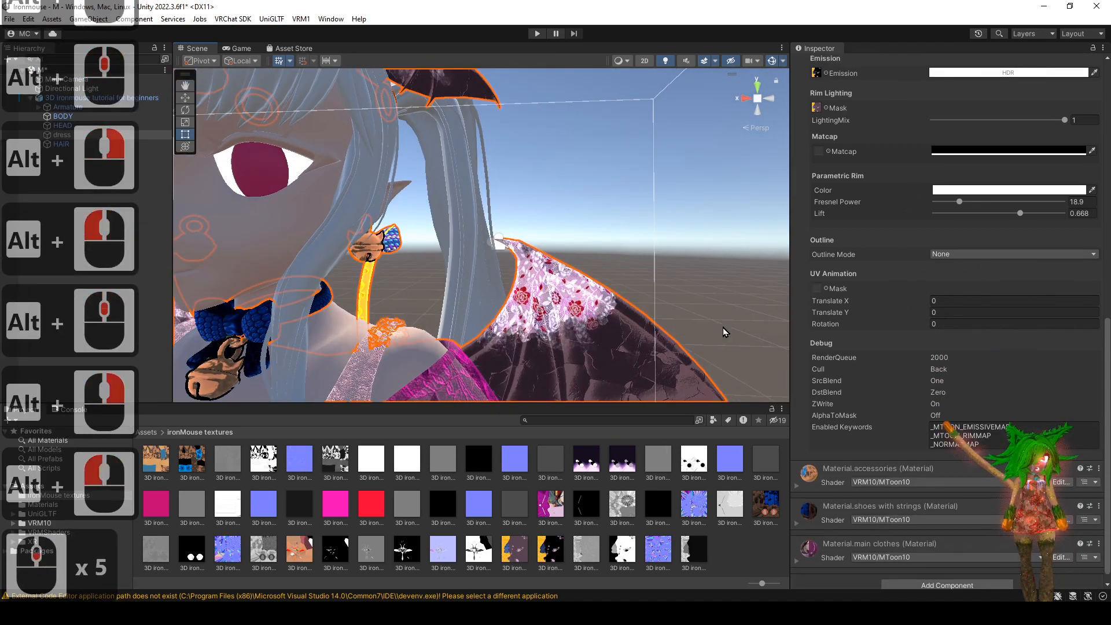
left_click_drag(718, 332, 631, 254, "alt")
middle_click_drag(631, 253, 633, 256, "alt")
right_click_drag(633, 255, 663, 265, "alt")
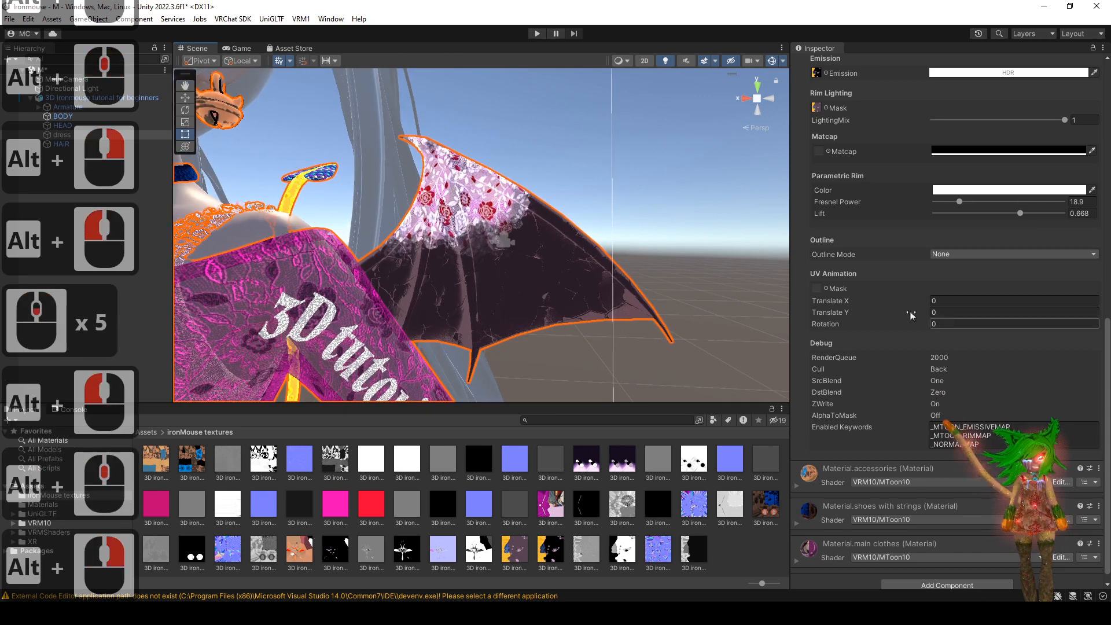
left_click(967, 253)
left_click(961, 280)
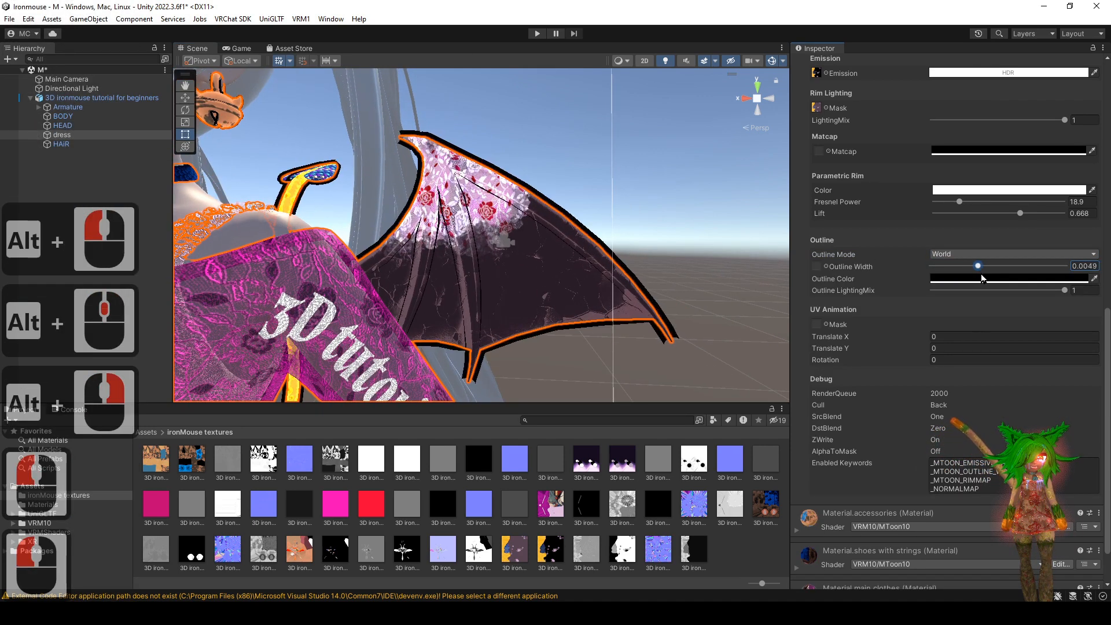
left_click_drag(982, 278, 965, 278)
- Deselect the dress and examine the outline on the wings, tail and horns from several angles and distances
left_click(702, 283)
right_click_drag(701, 283, 643, 278, "alt")
left_click_drag(642, 278, 620, 273, "alt")
right_click_drag(620, 273, 620, 203, "alt")
left_click_drag(620, 203, 521, 194, "alt")
middle_click_drag(521, 194, 663, 217)
right_click_drag(663, 218, 649, 267, "alt")
left_click_drag(649, 267, 558, 229, "alt")
middle_click_drag(559, 229, 463, 186, "alt")
right_click_drag(463, 186, 624, 252, "alt")
left_click_drag(624, 252, 633, 235, "alt")
middle_click_drag(633, 235, 609, 248, "alt")
left_click_drag(609, 248, 626, 318, "alt")
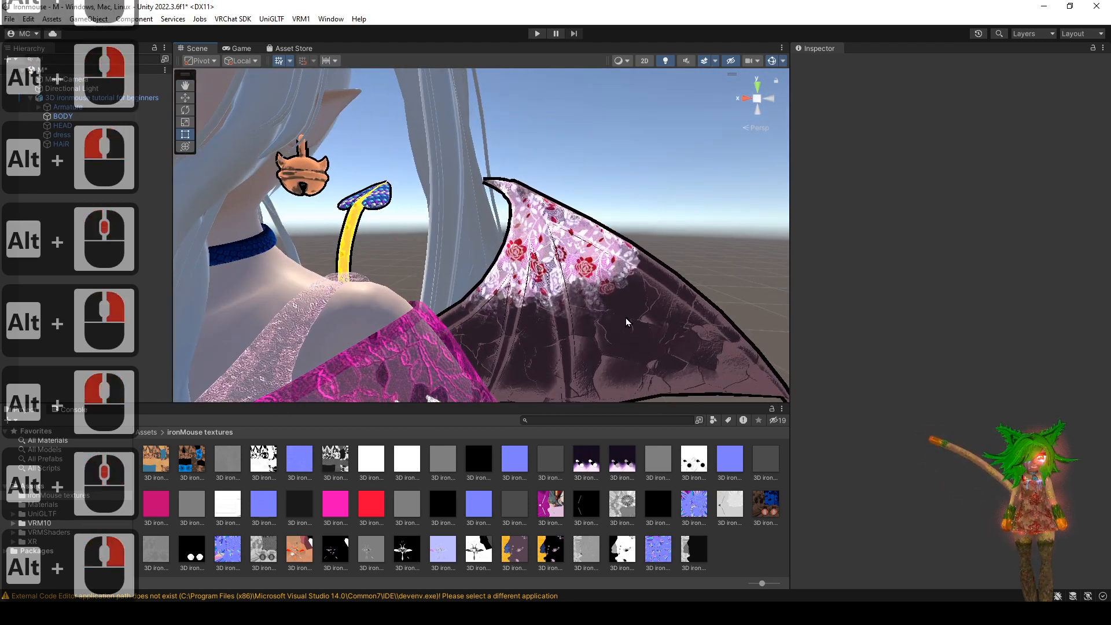
- Try a wings texture as the UV Animation mask, check the head and wings on the model, and undo the assignment
key("ctrl+z")
scroll(879, 371, "down", 19)
scroll(880, 388, "up", 4)
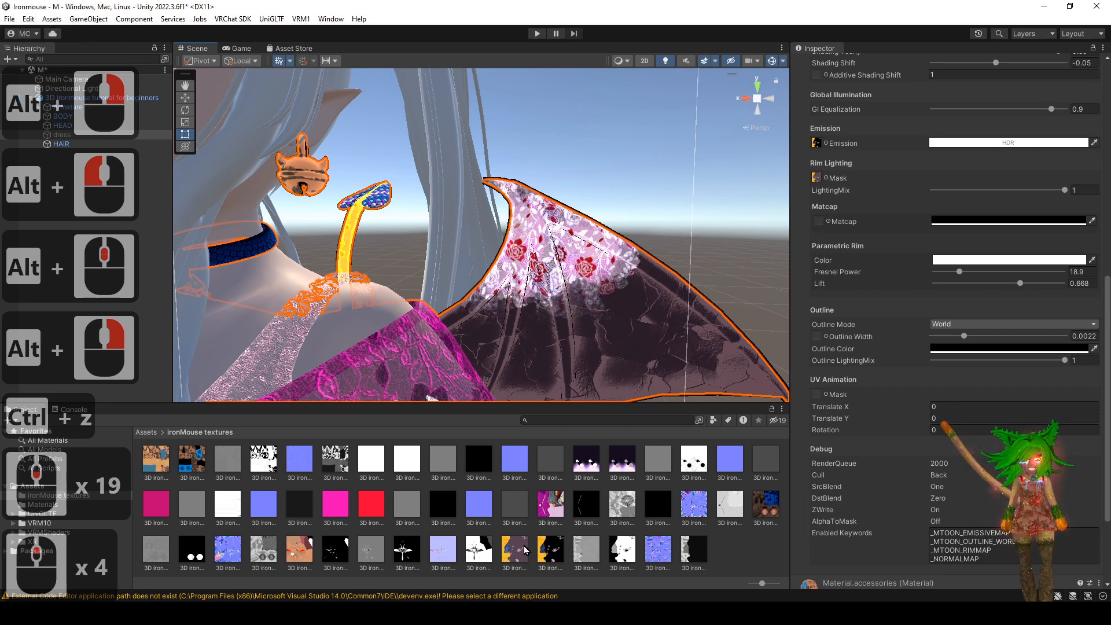
left_click_drag(825, 344, 824, 397)
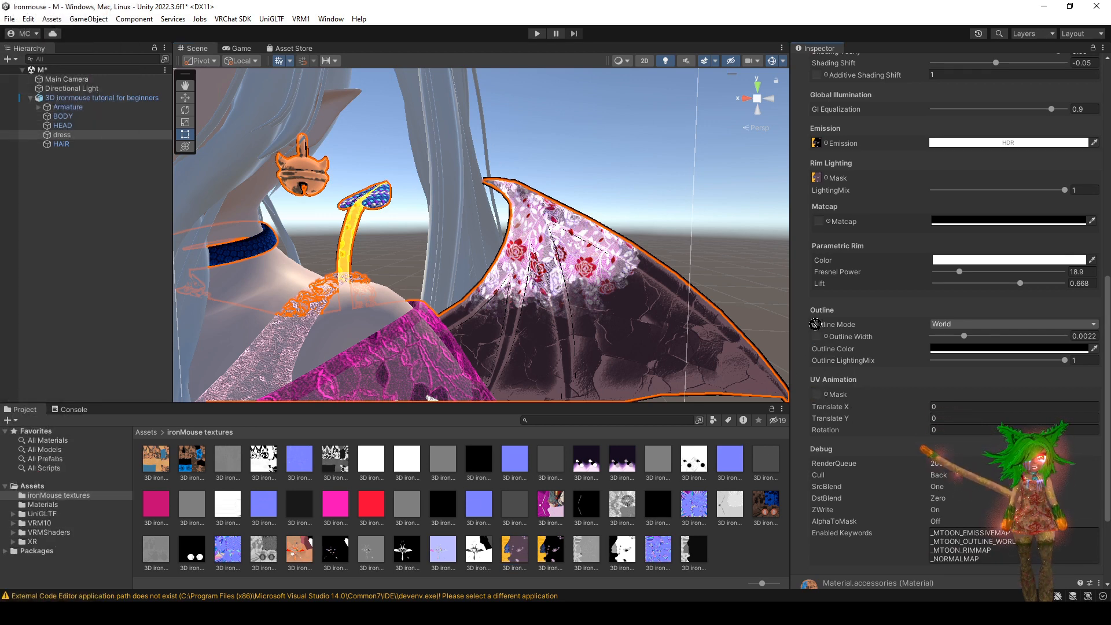
double_click(654, 174)
left_click_drag(654, 174, 620, 216, "alt")
middle_click_drag(619, 216, 638, 273, "alt")
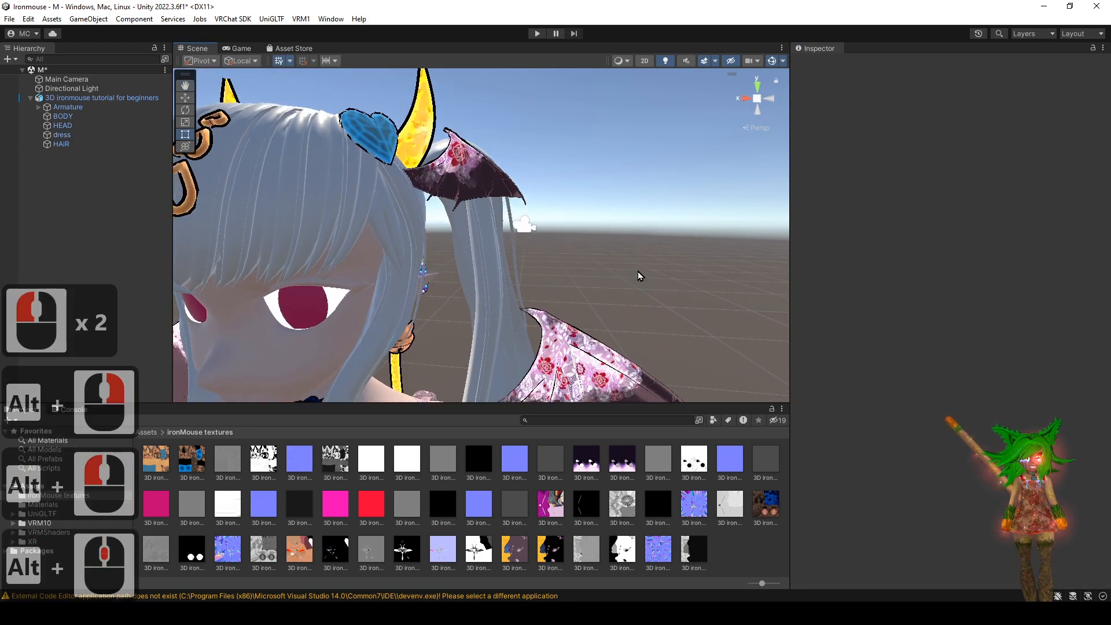
mouse_move(639, 273)
right_mouse_down("alt")
mouse_move(621, 207)
mouse_move(636, 272)
right_mouse_up("alt")
key("ctrl+z")
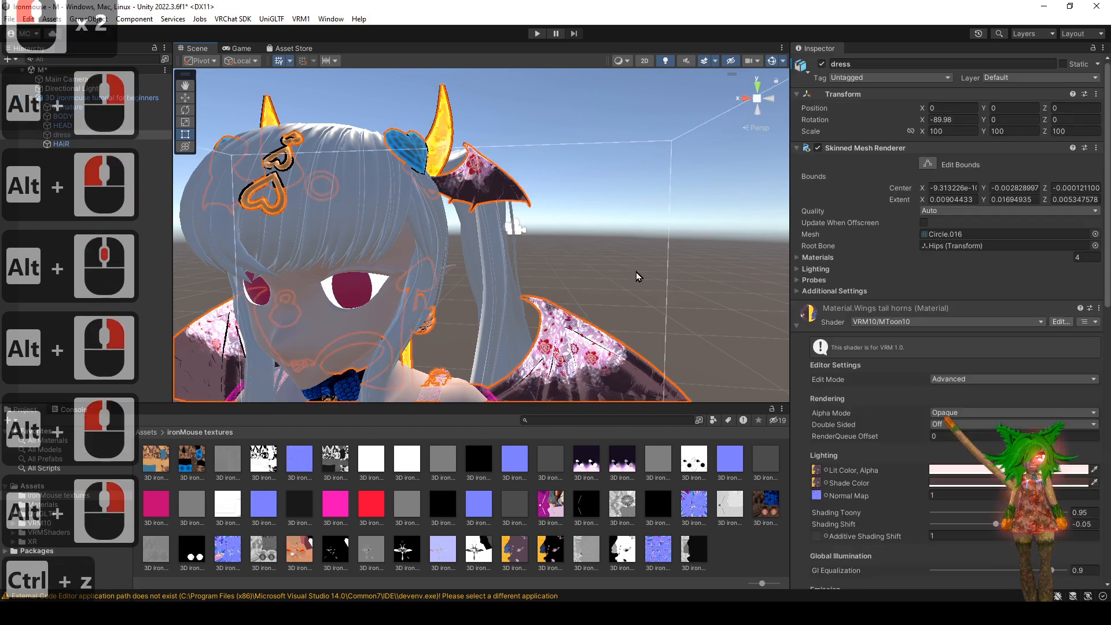
key("ctrl+z")
- Try an Outline Width of 0.001 on the wings, tail and horns material
scroll(892, 453, "down", 19)
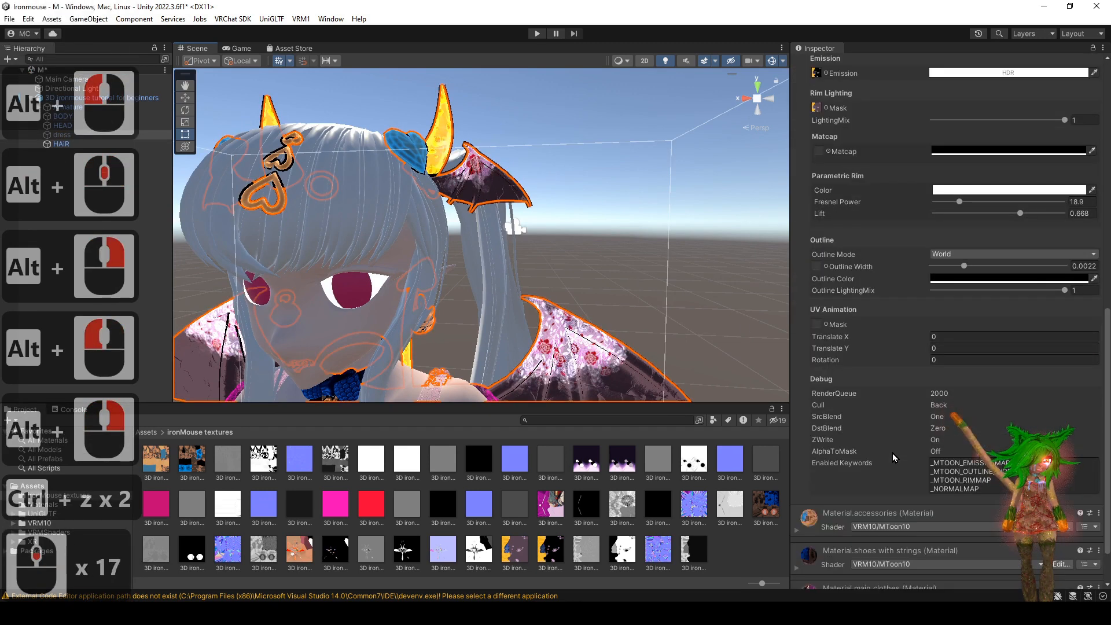
scroll(914, 443, "up", 2)
scroll(914, 443, "up", 2)
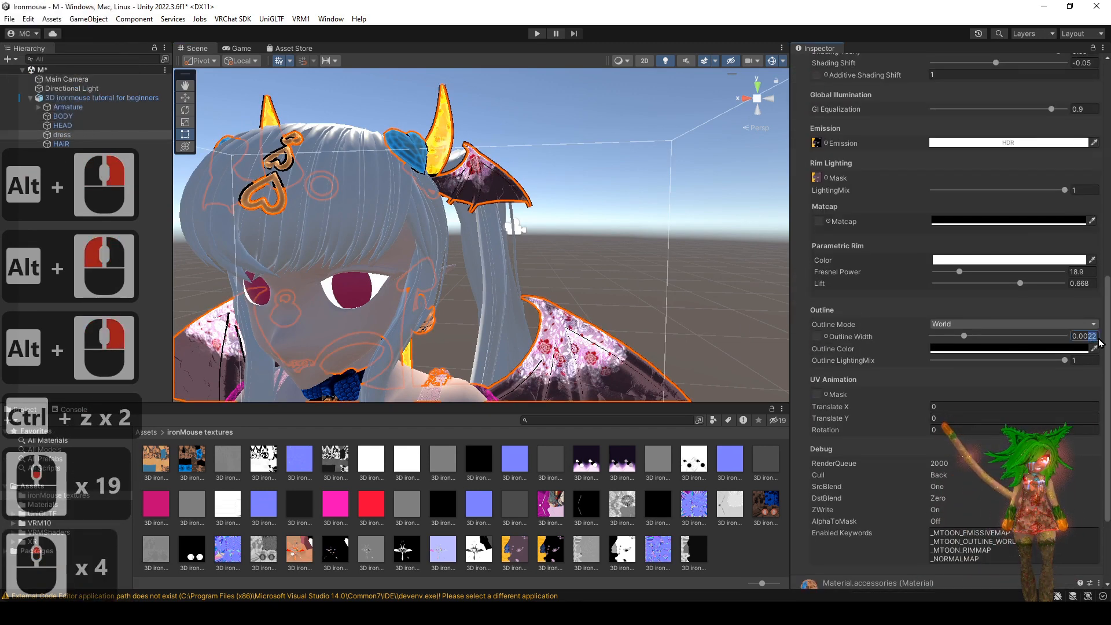
type("1")
- Examine the thinner outline on the deselected model's horns and wings, and undo back to the selected dress and previous outline width
left_click(711, 281)
mouse_move(711, 281)
left_mouse_down("alt")
mouse_move(689, 275)
mouse_move(713, 266)
left_mouse_up("alt")
right_click_drag(713, 266, 668, 219, "alt")
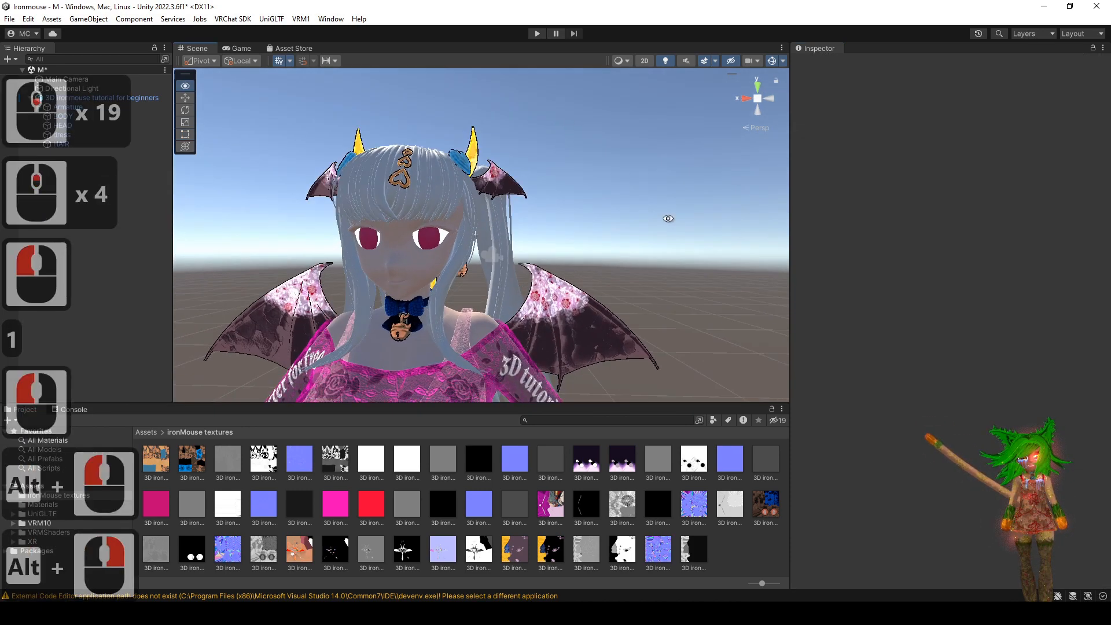
left_click_drag(668, 218, 547, 217, "alt")
right_click_drag(546, 217, 512, 272, "alt")
left_click_drag(512, 272, 615, 299, "alt")
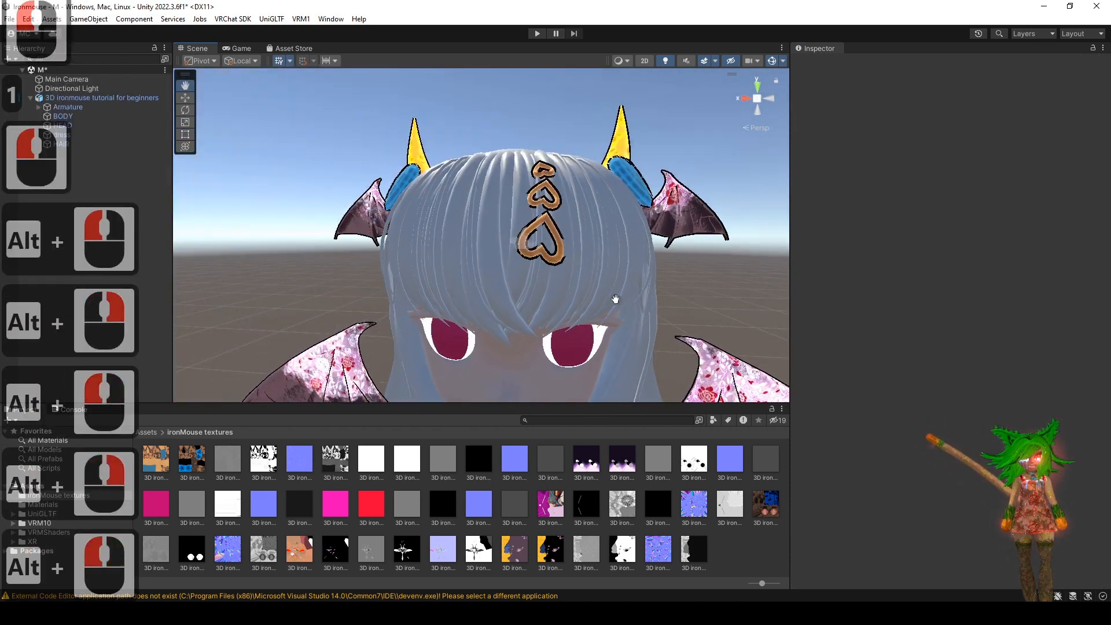
middle_click_drag(616, 300, 448, 240, "alt")
key("ctrl+z")
key("ctrl+z")
- Try an Outline Width of 0.002 on the wings, tail and horns material and check it on the deselected model
scroll(931, 401, "down", 5)
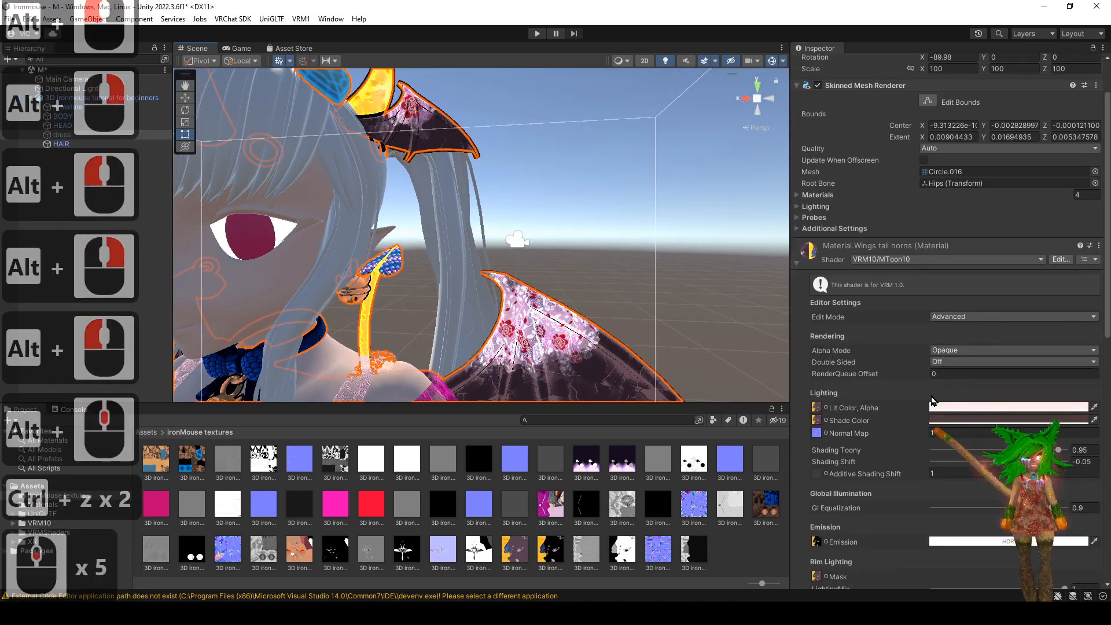
scroll(931, 400, "down", 13)
scroll(1088, 329, "up", 3)
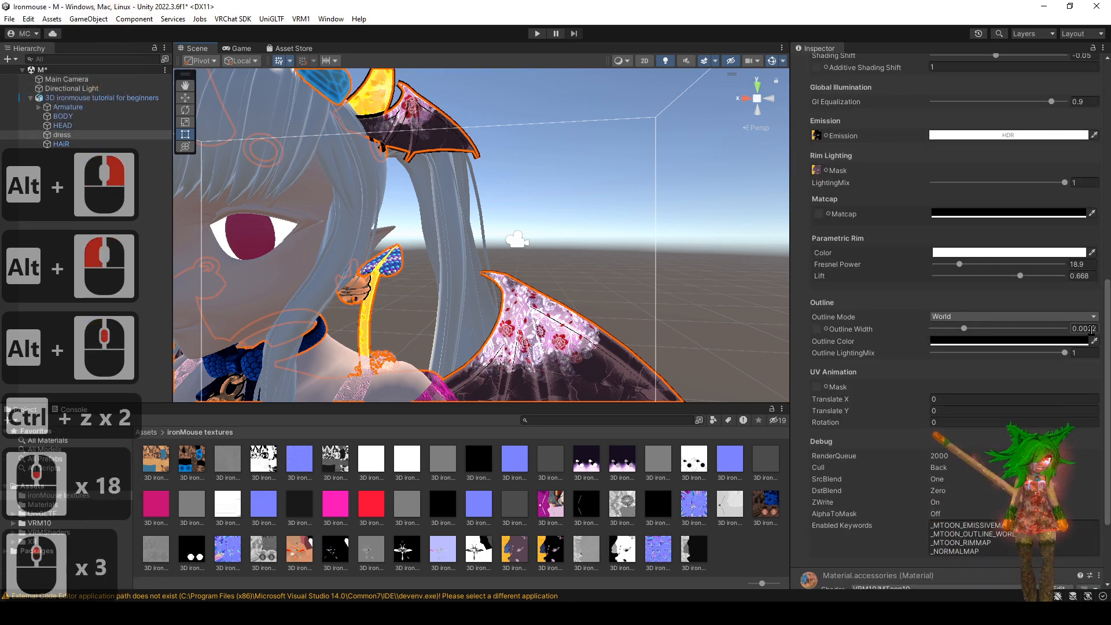
left_click(1083, 329)
left_click(711, 246)
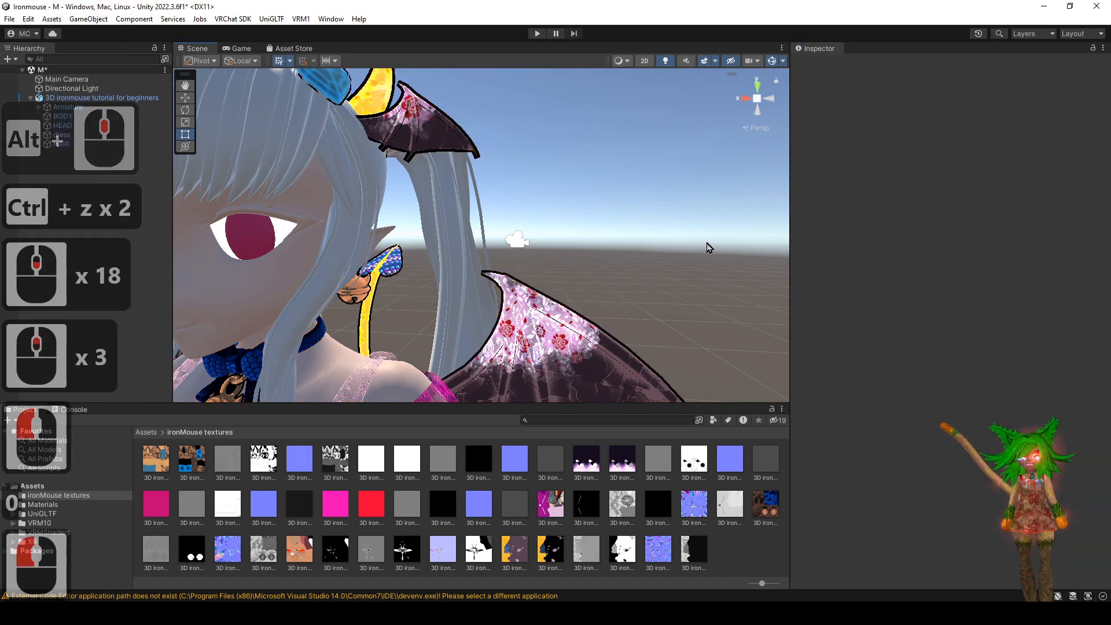
right_click_drag(710, 246, 683, 243, "alt")
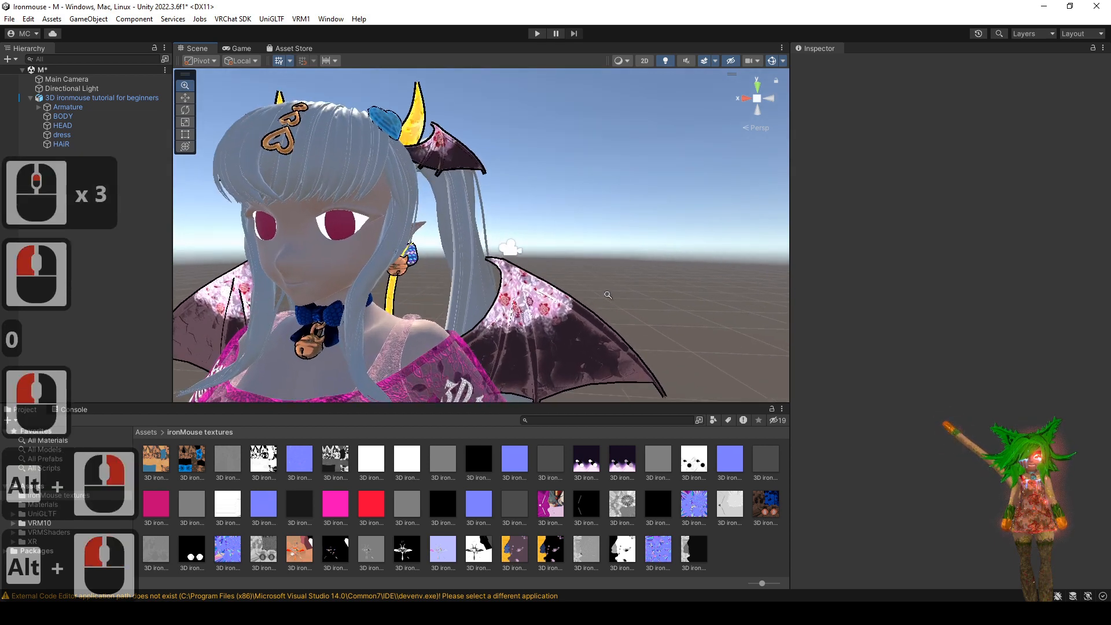
- Restore the dress selection and set the wings, tail and horns material's Outline Width to 0.001
key("ctrl+z")
scroll(968, 380, "down", 17)
scroll(1019, 347, "up", 2)
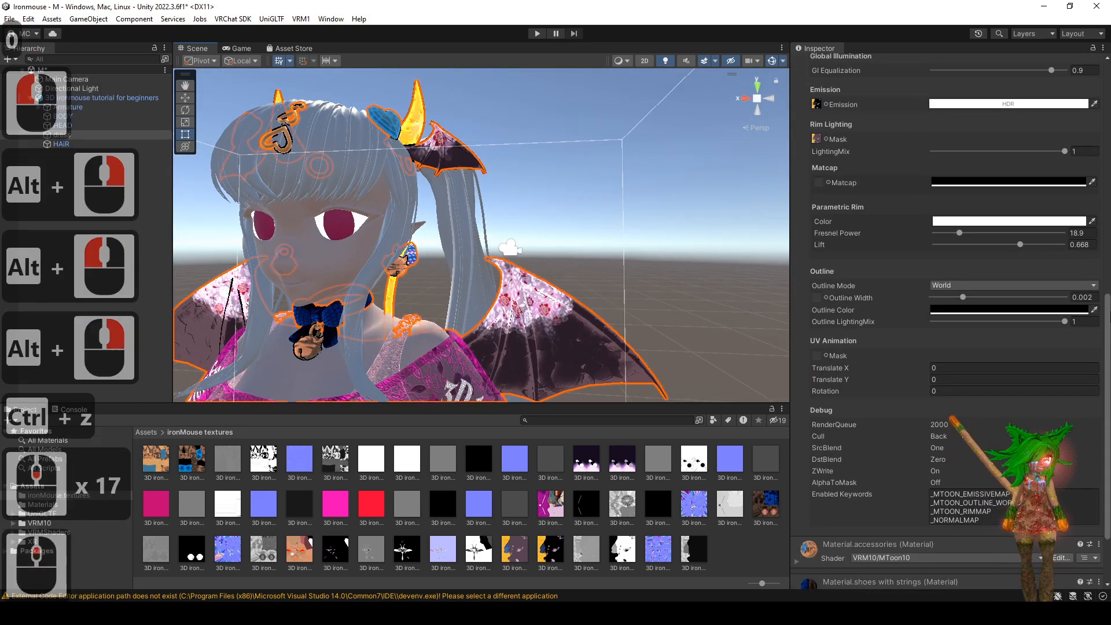
type("1")
- Try red and white as the wings, tail and horns material's Outline Color, and deselect the dress
left_click_drag(734, 312, 669, 301, "alt")
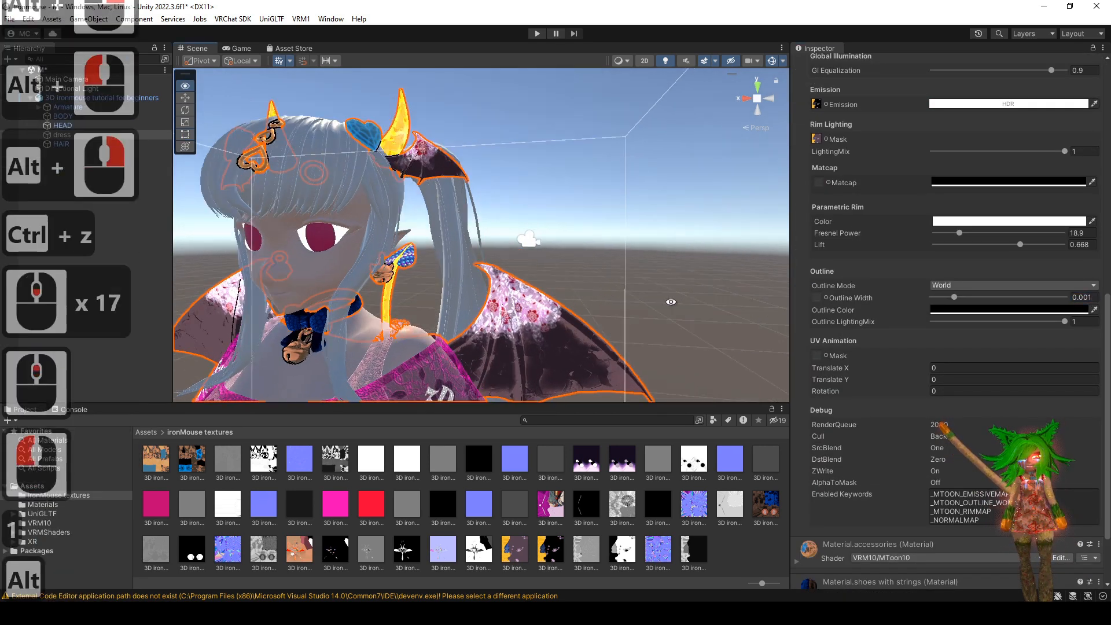
right_click_drag(670, 300, 675, 374, "alt")
middle_click_drag(649, 289, 715, 258)
right_click_drag(715, 258, 721, 304, "alt")
left_click_drag(720, 304, 604, 296, "alt")
middle_click_drag(605, 295, 591, 310, "alt")
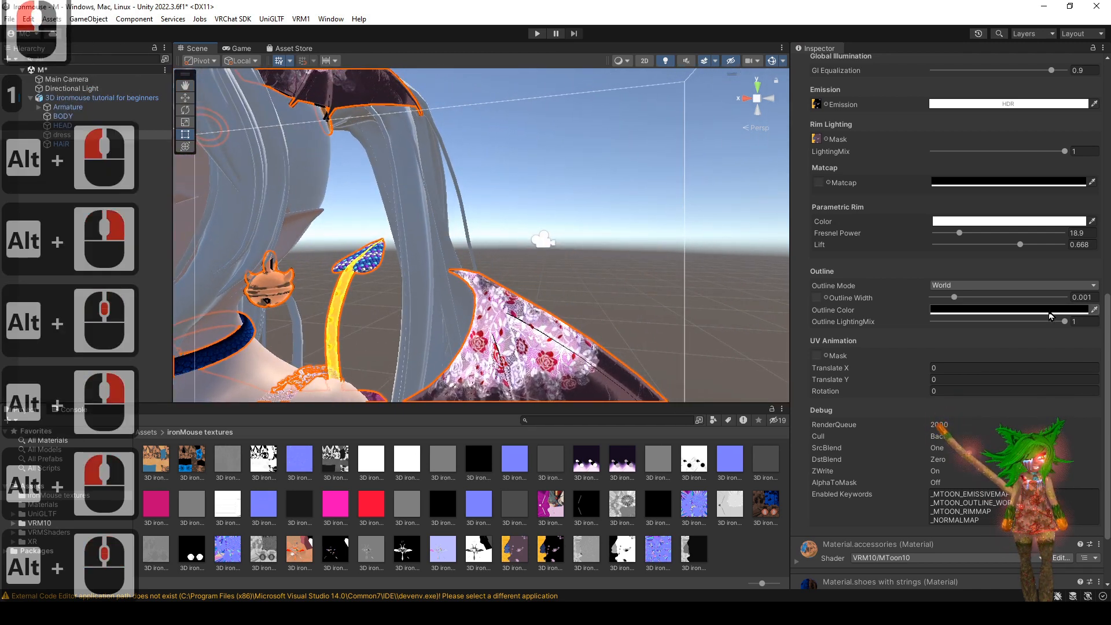
left_click(1051, 315)
left_click_drag(1040, 391, 1069, 370)
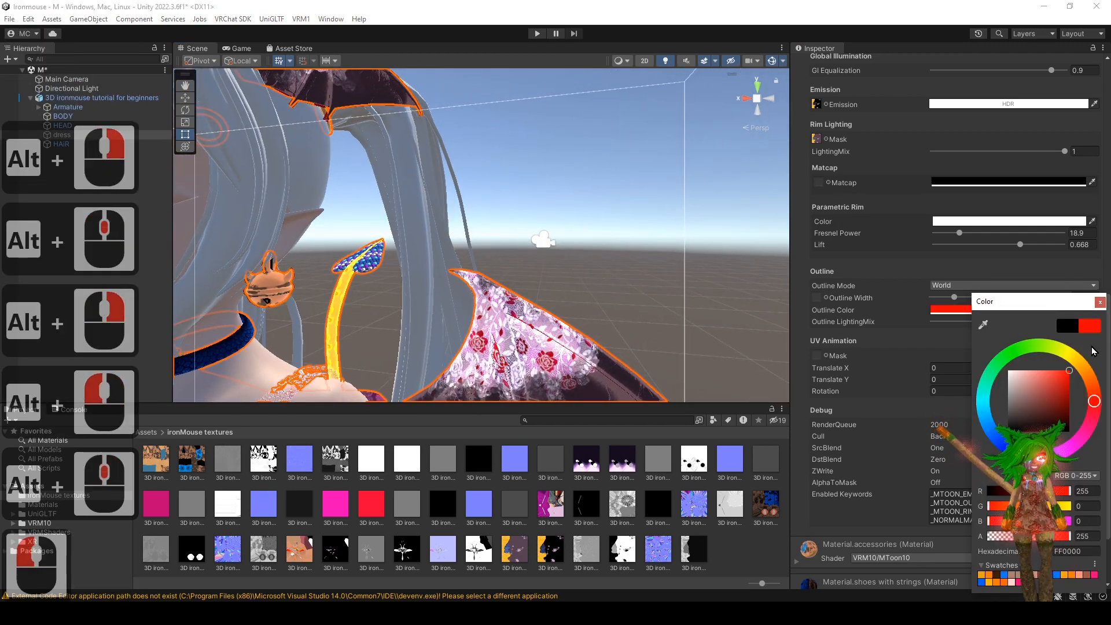
left_click(1008, 372)
left_click(729, 283)
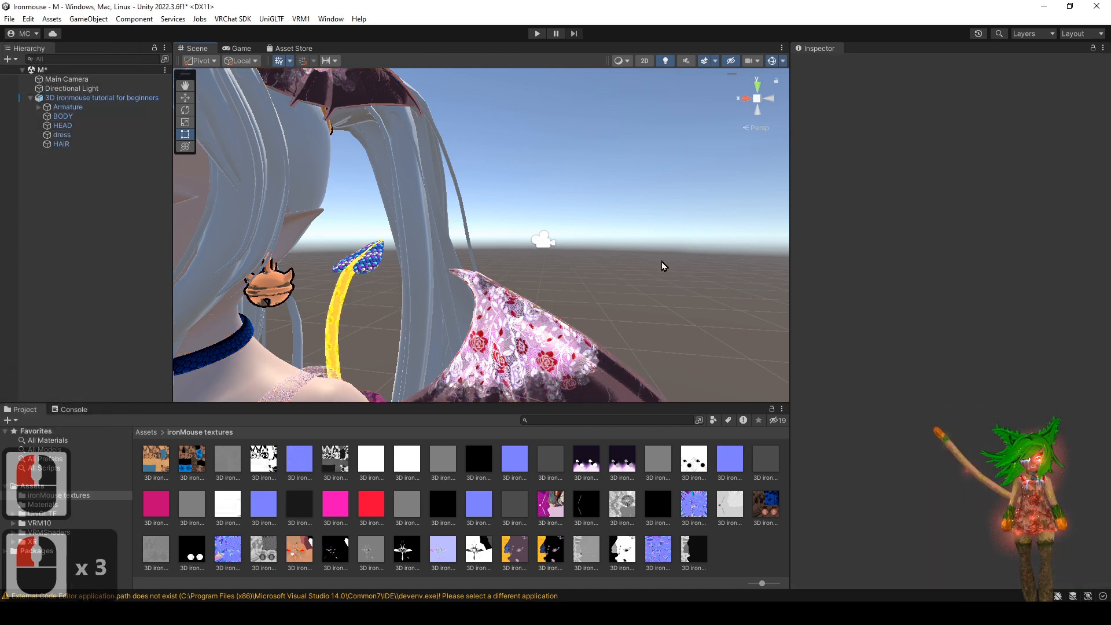
- Examine the white outline on the wings and horns, undo the outline colour change, and deselect the dress
right_click_drag(663, 263, 673, 236, "alt")
left_click_drag(674, 237, 715, 224, "alt")
right_click_drag(715, 224, 705, 222, "alt")
left_click_drag(705, 222, 692, 243, "alt")
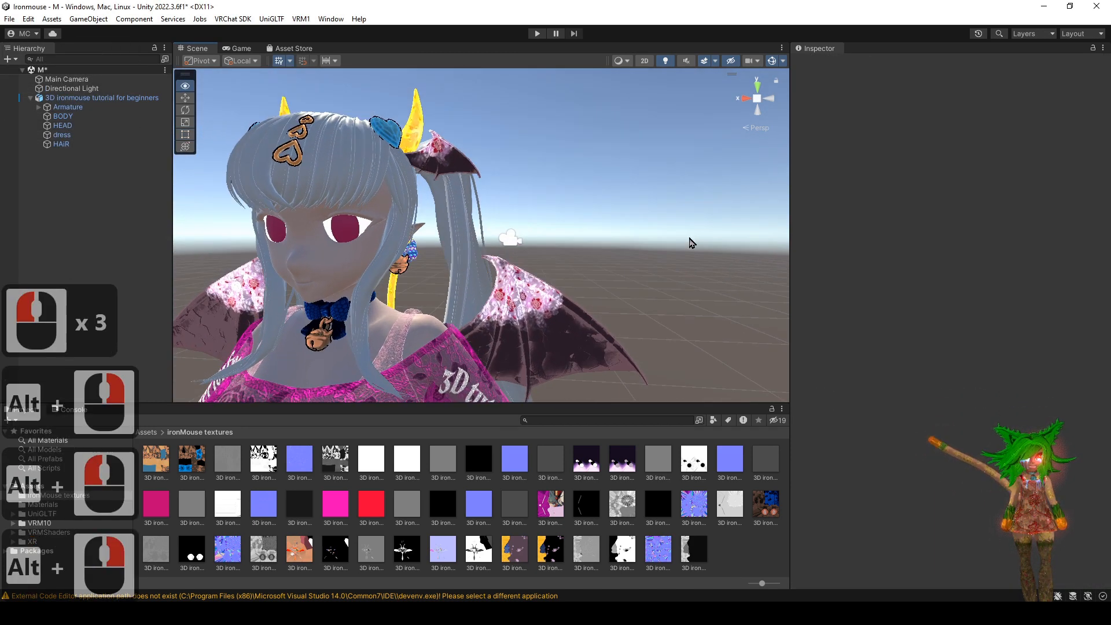
right_click_drag(692, 243, 665, 313, "alt")
left_click_drag(665, 313, 663, 303, "alt")
key("ctrl+z")
key("ctrl+z")
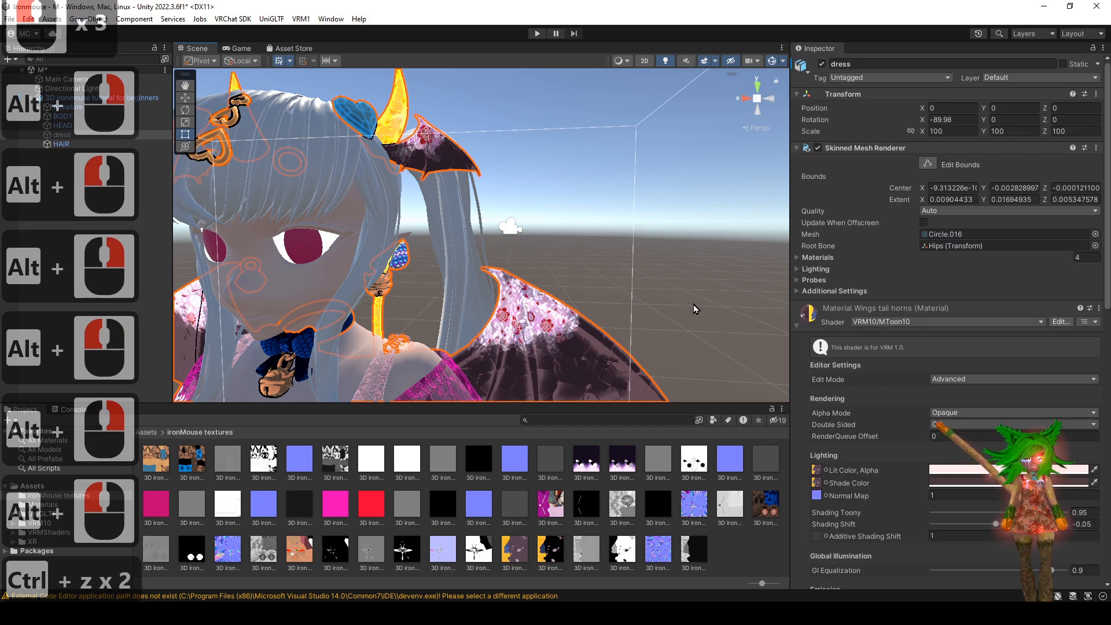
left_click(693, 304)
right_click_drag(664, 316, 655, 287, "alt")
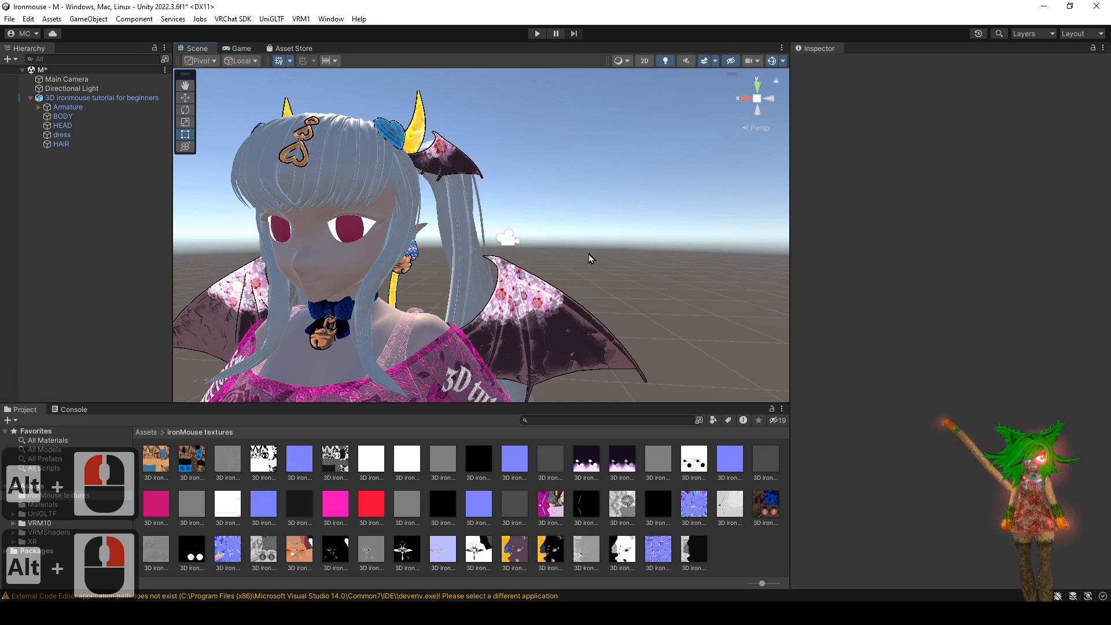
left_click_drag(762, 207, 763, 206, "alt")
- Select the dress, bring the skirt and sleeve into view, and expand only its main clothes material settings
left_click(97, 136)
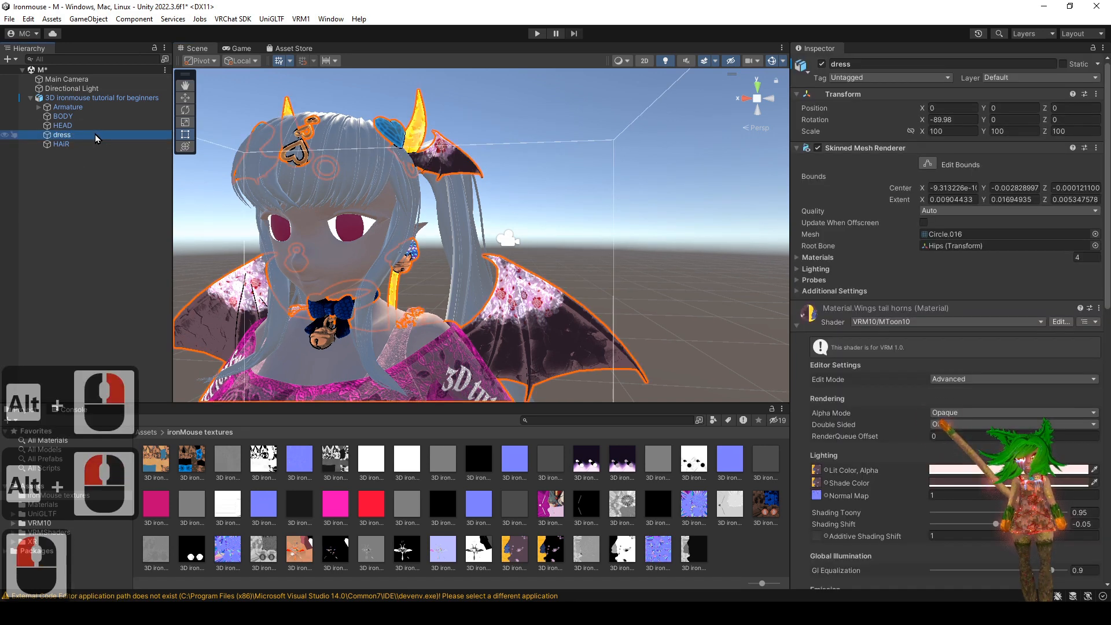
scroll(866, 432, "down", 6)
left_click_drag(524, 394, 512, 105, "alt")
middle_click_drag(512, 105, 483, 126, "alt")
right_click_drag(483, 126, 512, 142, "alt")
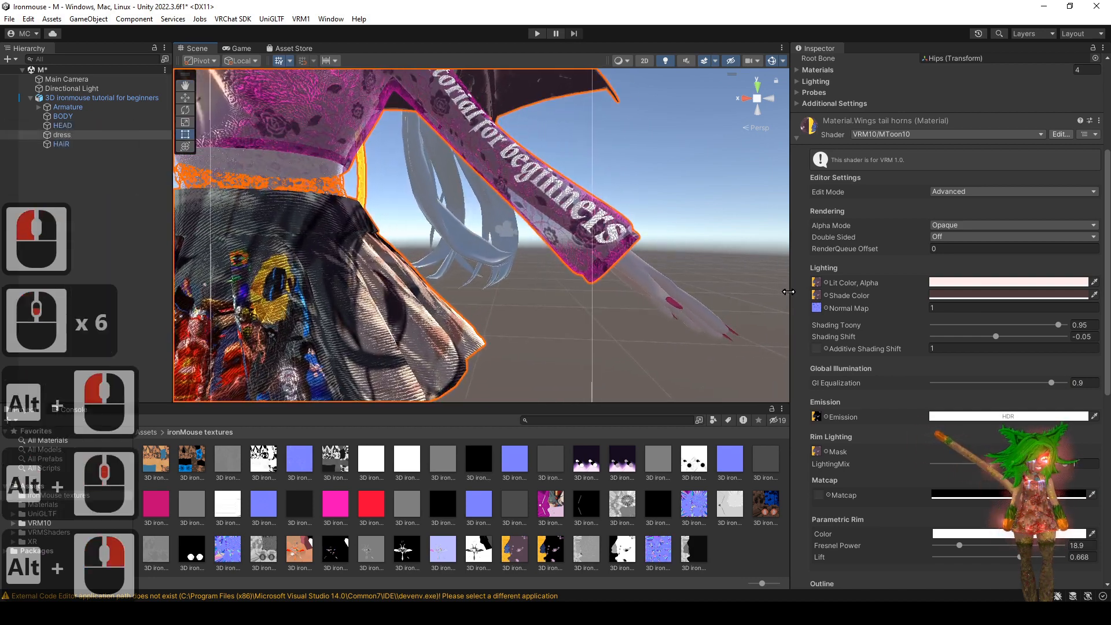
left_click(797, 140)
left_click(797, 438)
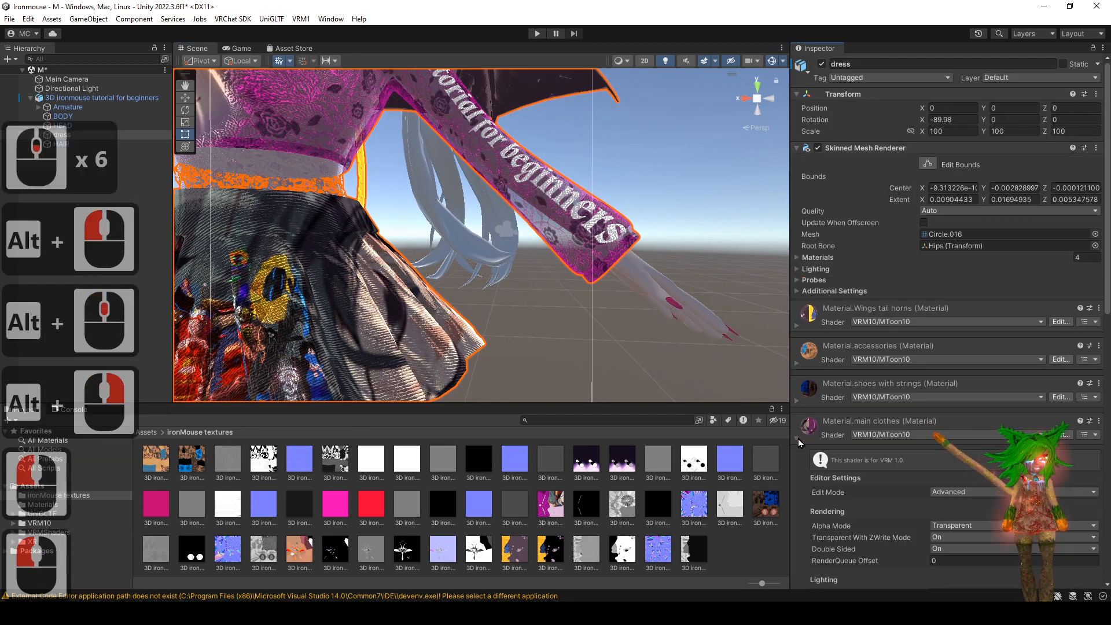
- Set the main clothes material's Outline Mode to World and Outline Width to 0.001, and copy that width value
scroll(833, 418, "down", 15)
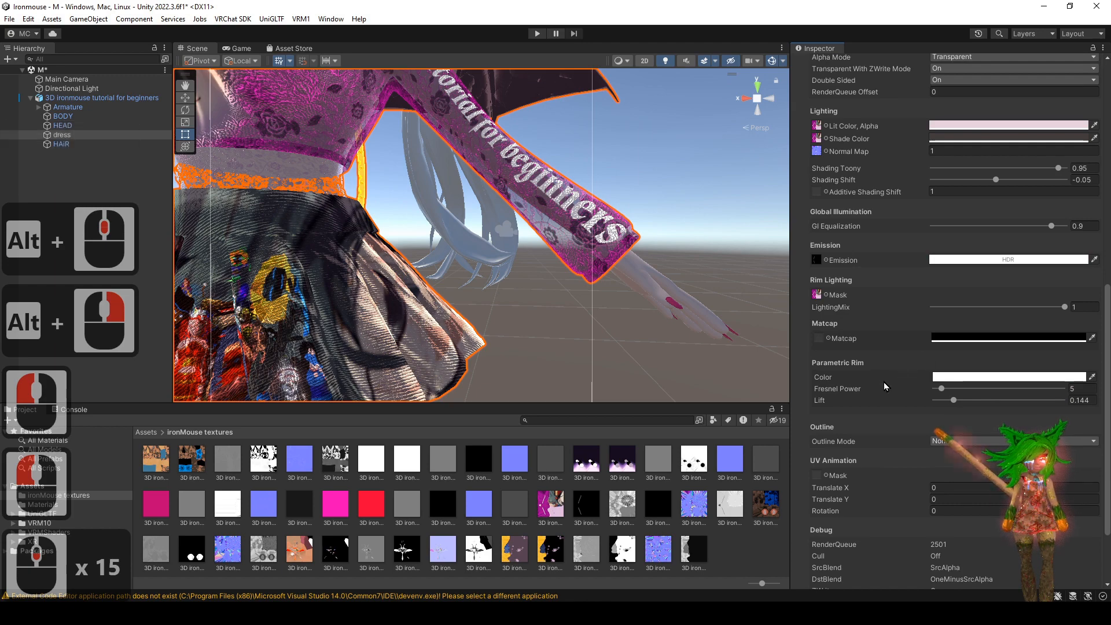
scroll(903, 393, "down", 2)
left_click(947, 411)
left_click(961, 436)
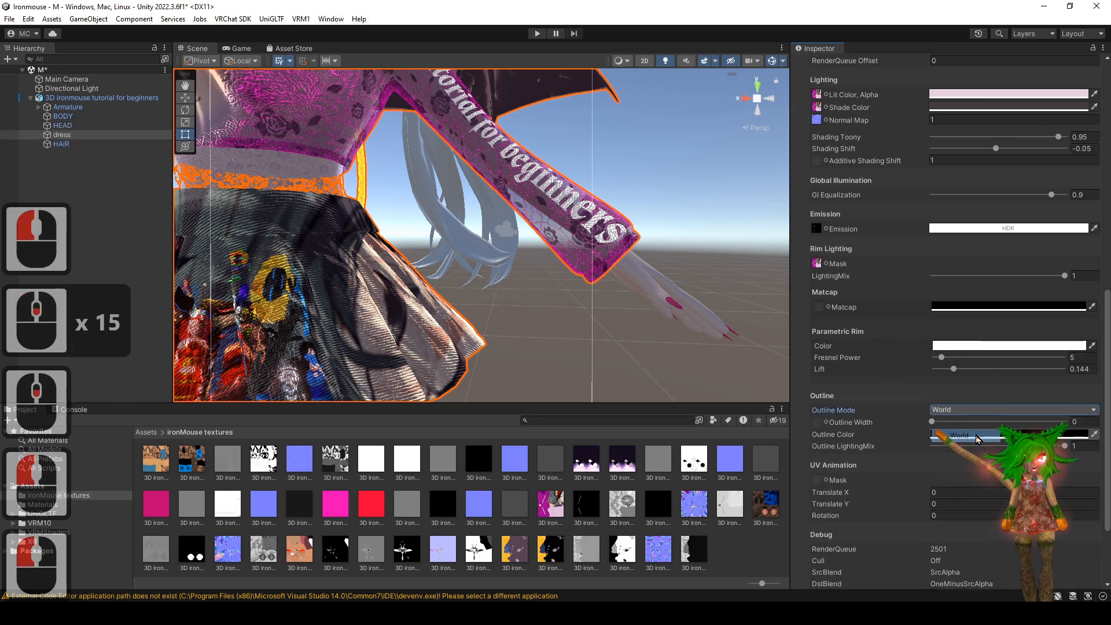
left_click_drag(483, 206, 464, 212, "alt")
right_click_drag(464, 212, 499, 221, "alt")
left_click_drag(498, 221, 516, 218, "alt")
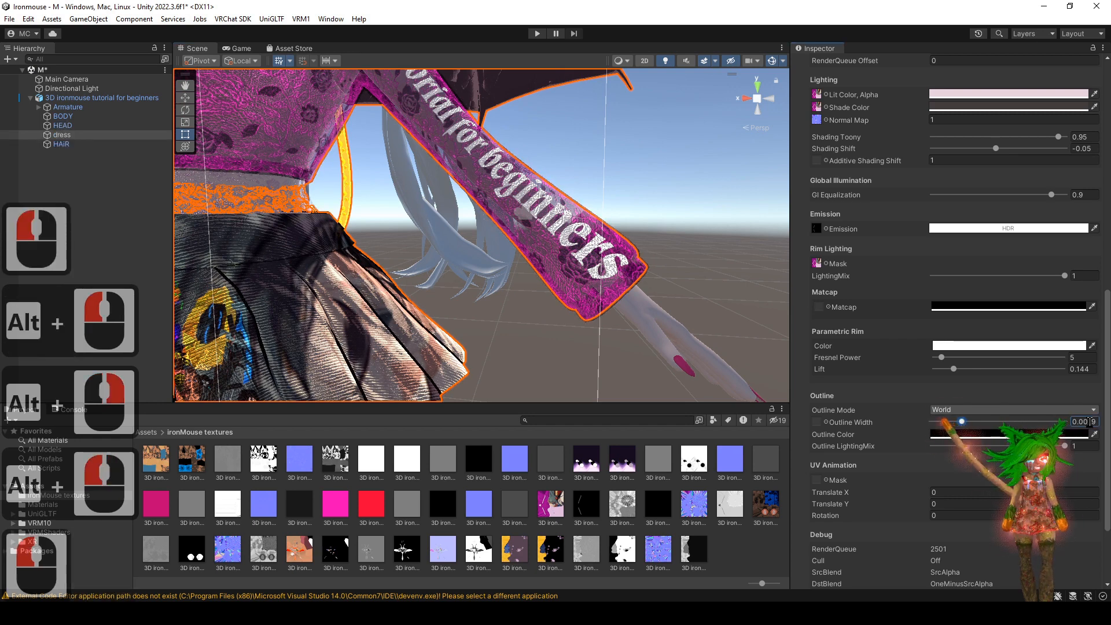
type("1")
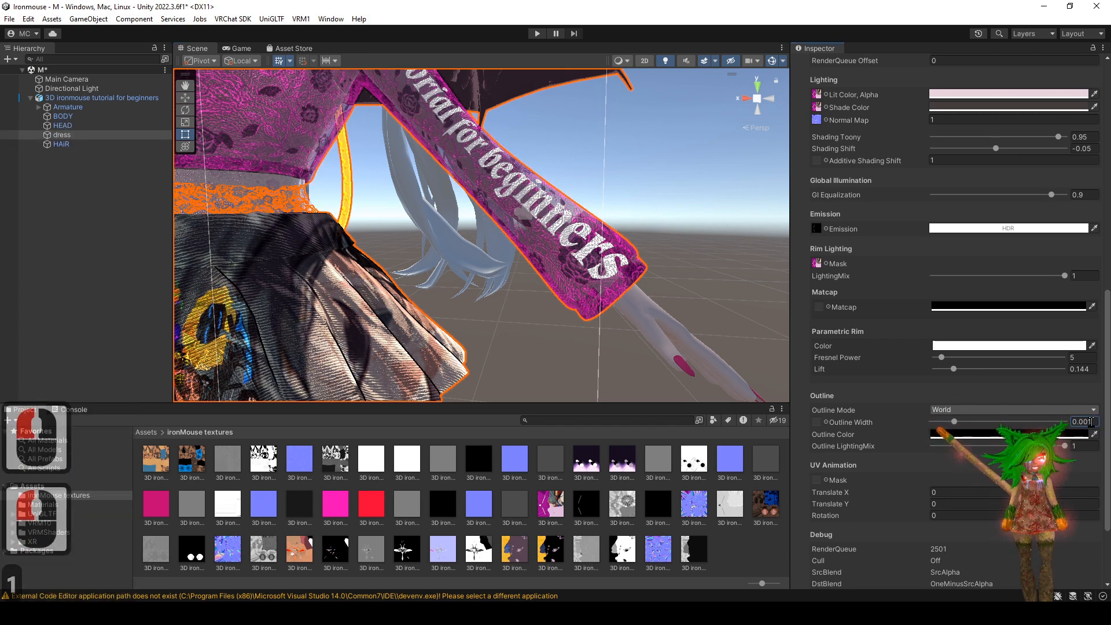
left_click_drag(1091, 422, 1037, 418)
key("ctrl+c")
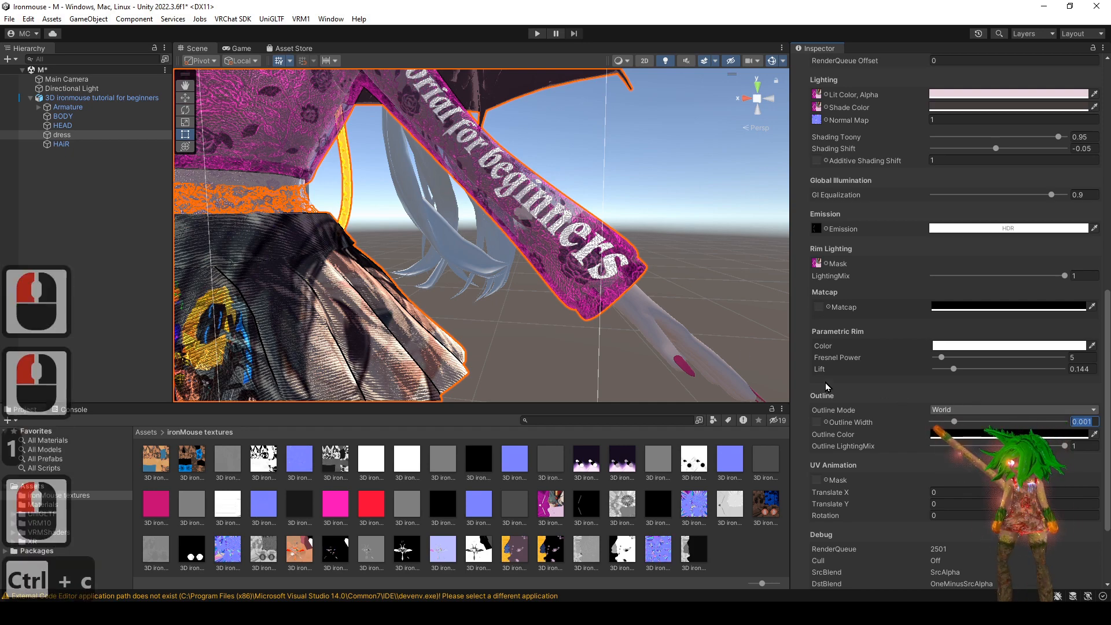
- Deselect the dress and examine the outline on the sleeves, top and skirt from several angles and distances
left_click(717, 242)
right_click_drag(717, 242, 647, 234, "alt")
left_click_drag(647, 234, 636, 239, "alt")
right_click_drag(635, 239, 583, 287, "alt")
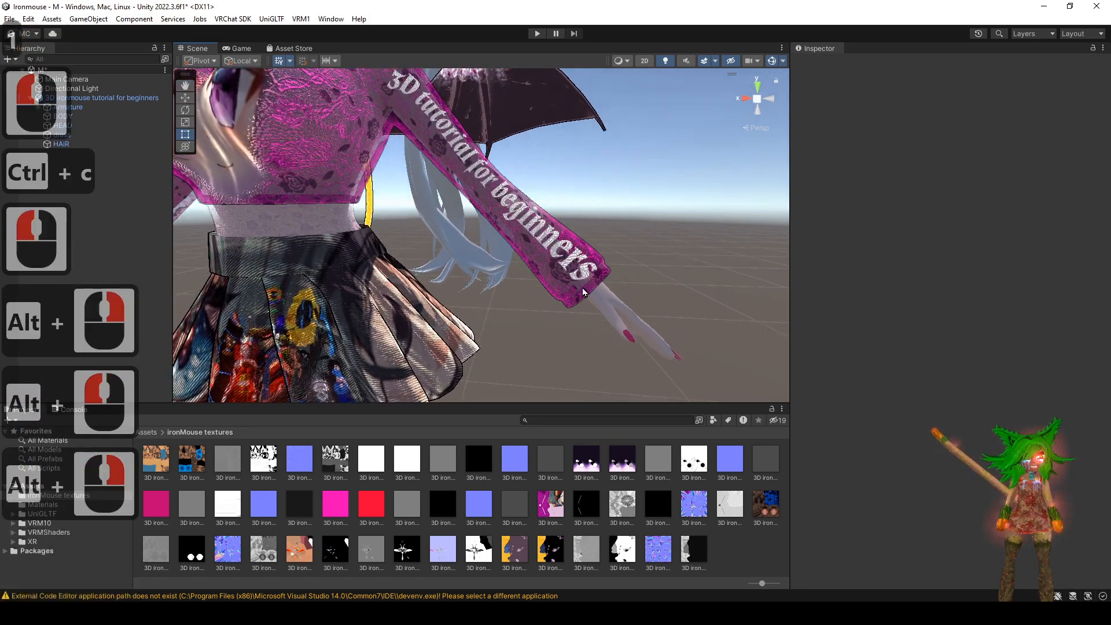
left_click_drag(583, 287, 533, 218, "alt")
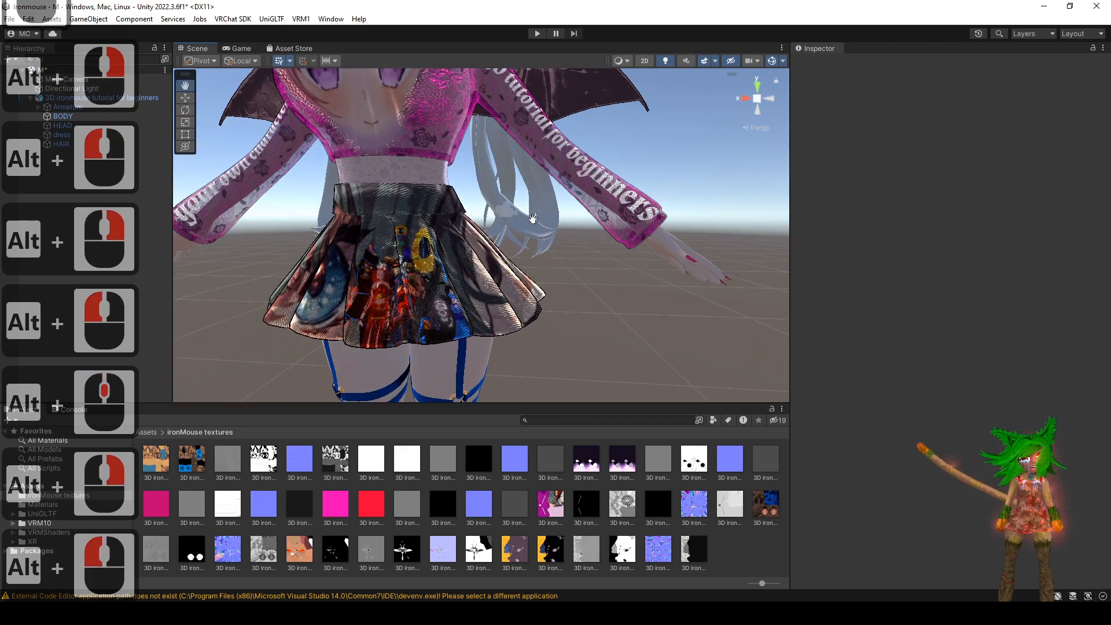
middle_click_drag(533, 218, 527, 213, "alt")
right_click_drag(528, 213, 523, 315, "alt")
left_click_drag(523, 315, 499, 307, "alt")
middle_click_drag(505, 203, 472, 268, "alt")
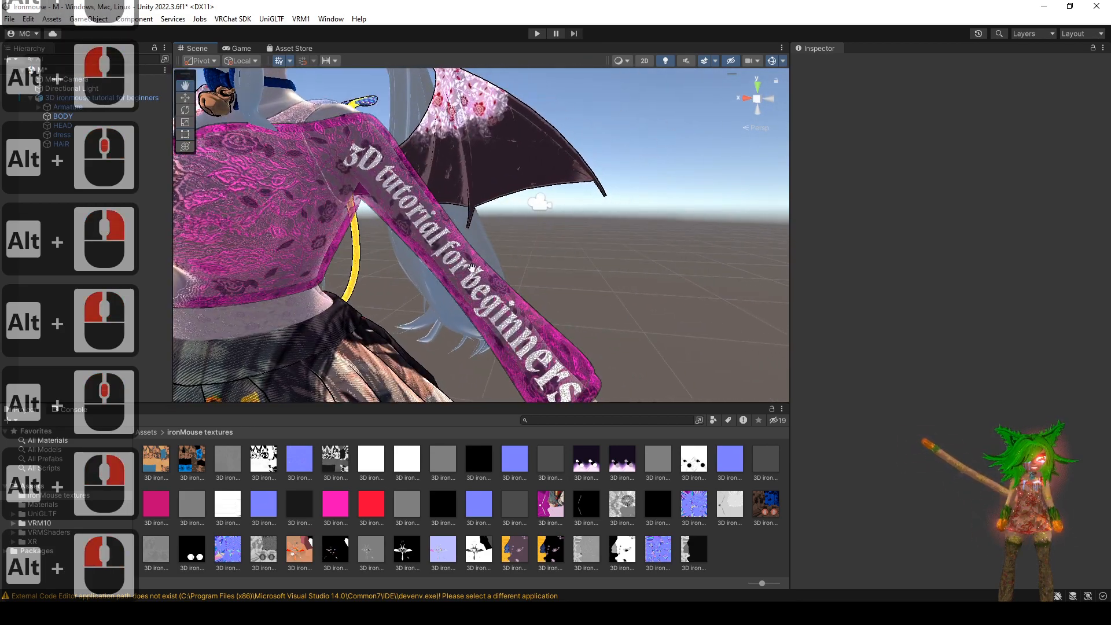
- Select the dress, expand its shoes with strings material settings, and bring the shoes into close view
left_click(72, 136)
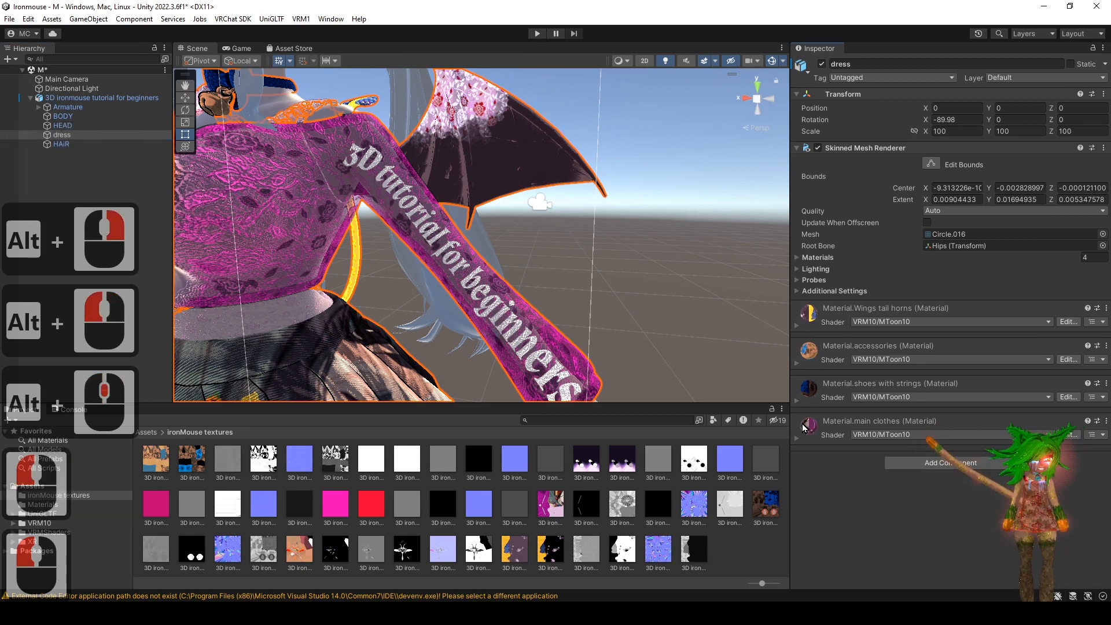
left_click(797, 402)
scroll(821, 372, "down", 4)
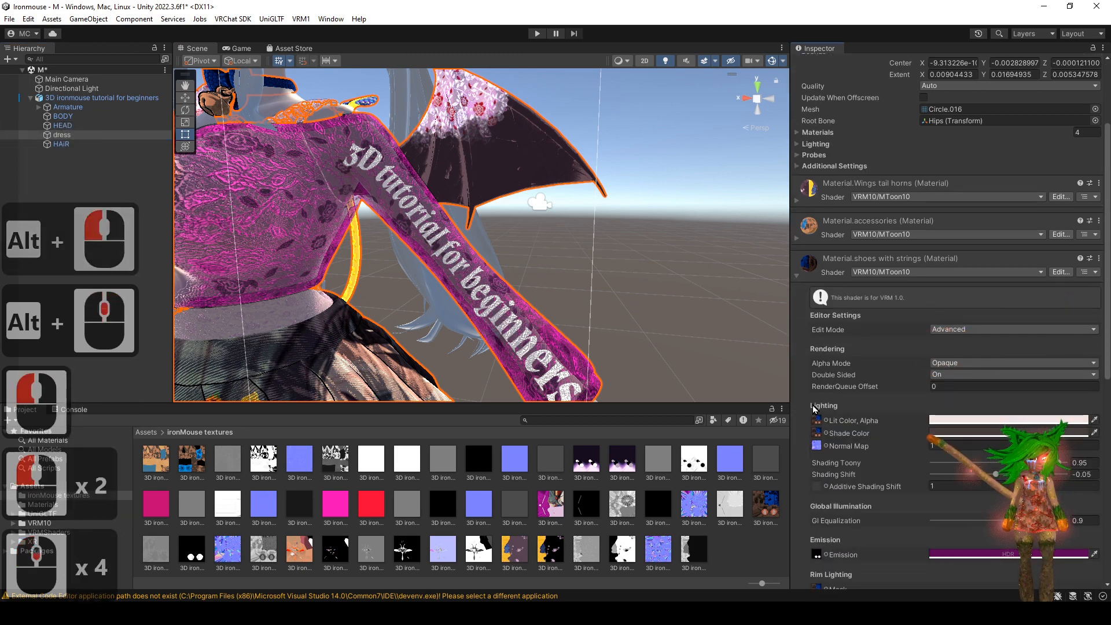
scroll(821, 372, "down", 2)
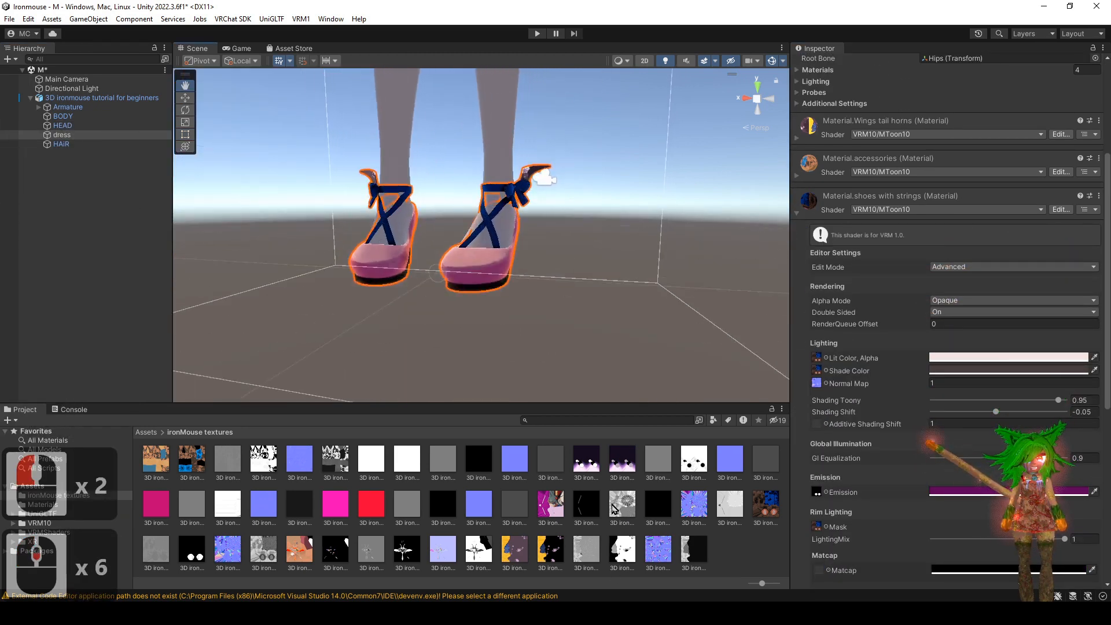
scroll(499, 378, "down", 2, "alt")
right_click_drag(498, 378, 543, 337, "alt")
left_click_drag(543, 338, 549, 371, "alt")
middle_click_drag(550, 370, 566, 317, "alt")
- Set the shoes with strings material's Outline Mode to World and Outline Width to 0.001, and deselect the dress
scroll(1067, 532, "down", 7)
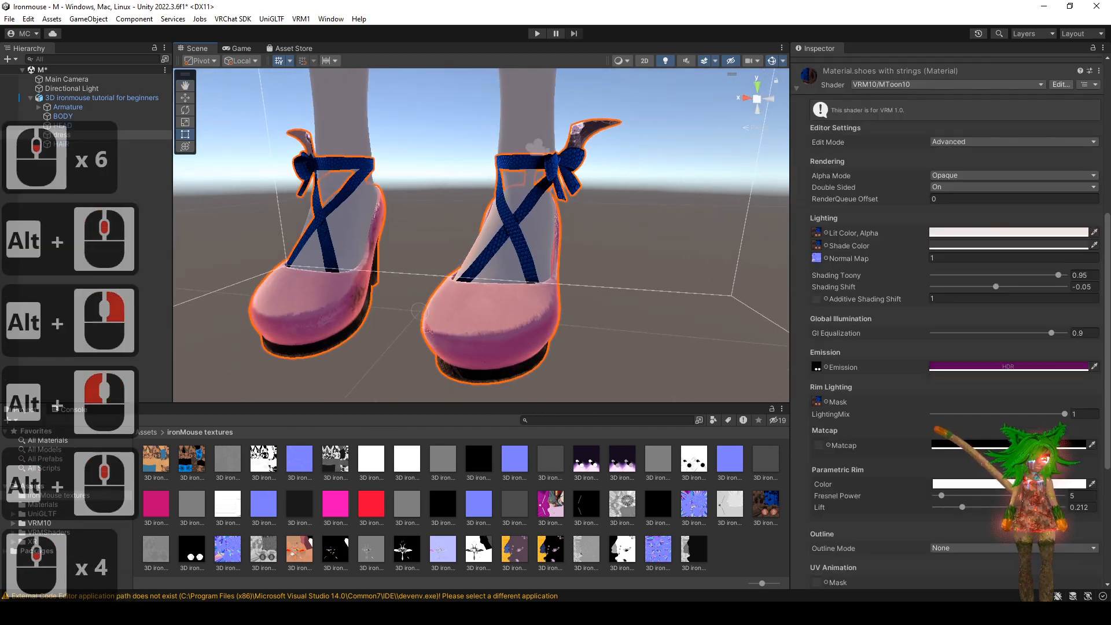
scroll(960, 407, "down", 1)
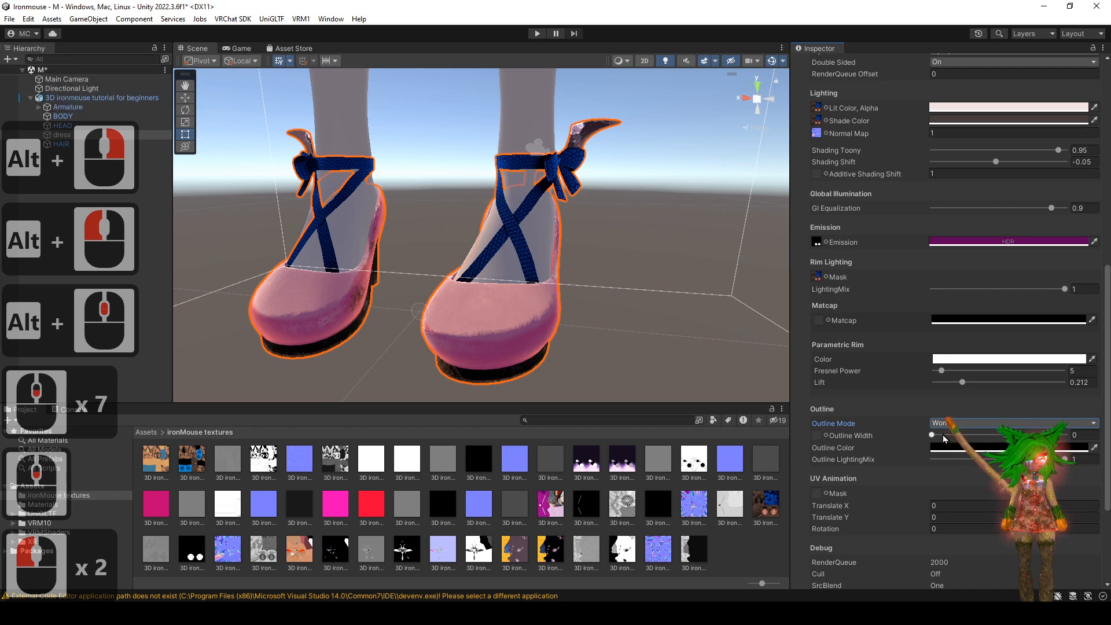
left_click_drag(932, 435, 950, 435)
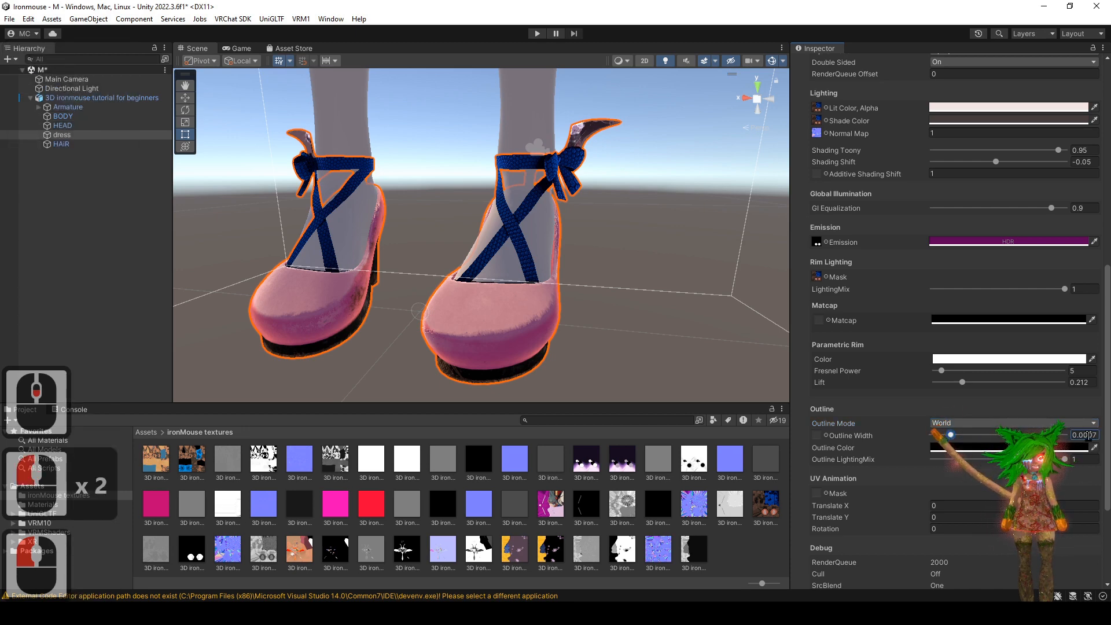
type("0.001")
left_click(650, 345)
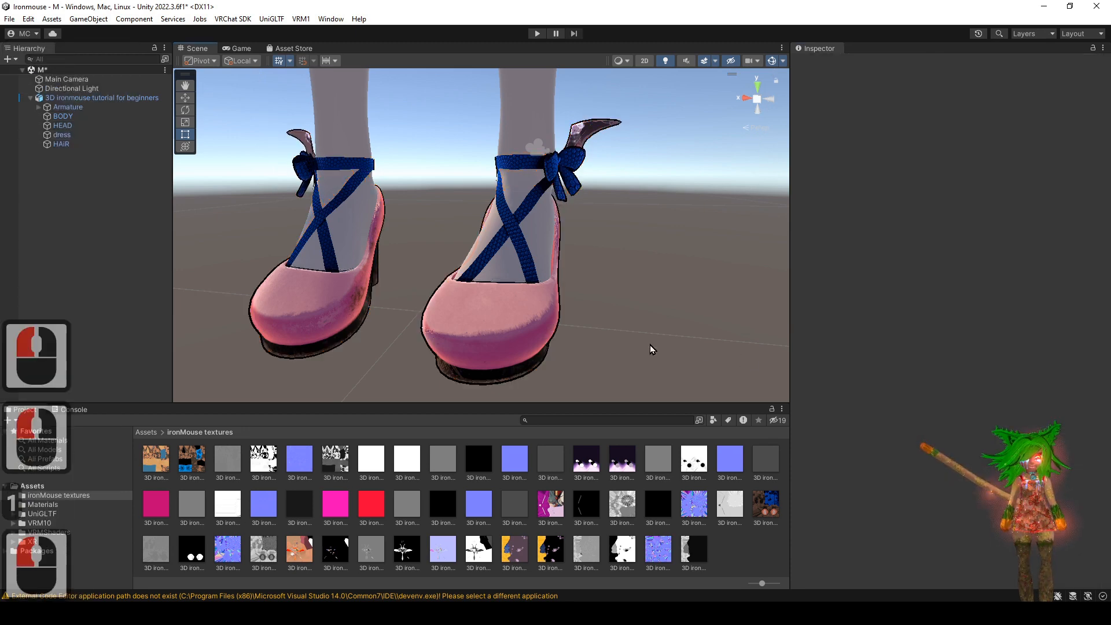
- Check the shoes' outline from farther away, reselect the dress, and expand its accessories material settings
left_click_drag(650, 344, 588, 258, "alt")
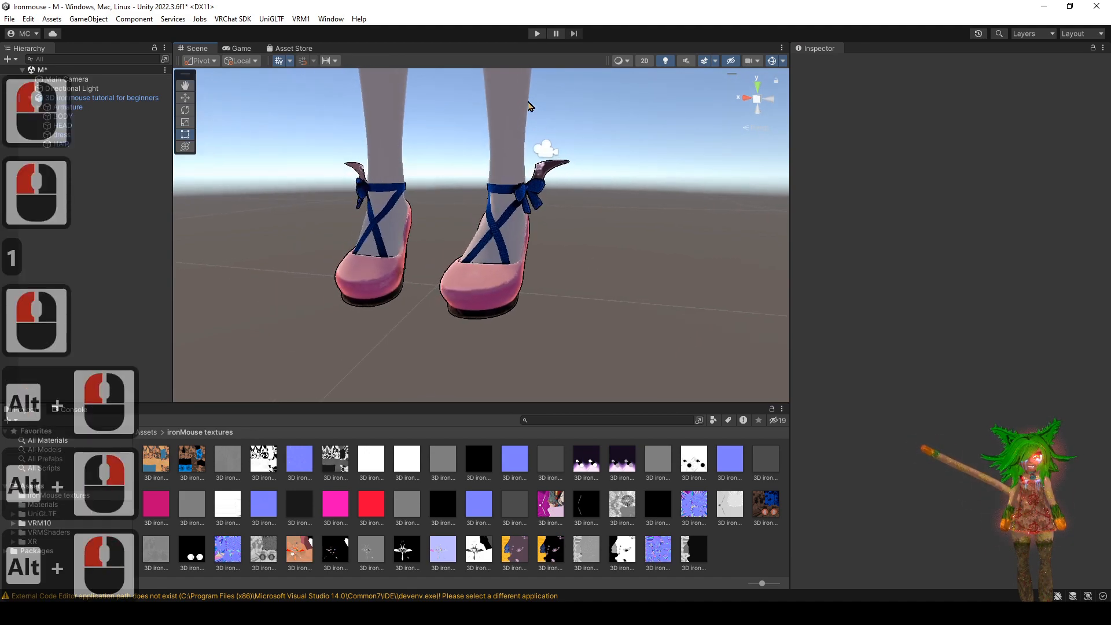
left_click_drag(629, 340, 627, 318, "alt")
middle_click_drag(584, 167, 593, 208, "alt")
right_click_drag(592, 208, 584, 153, "alt")
left_click(88, 136)
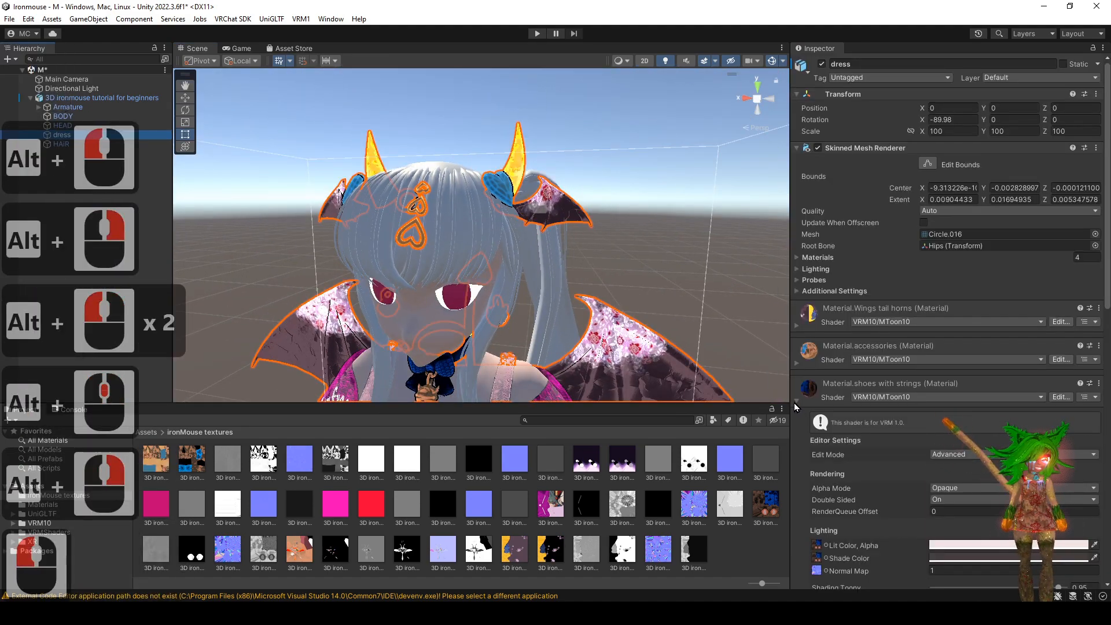
left_click(798, 363)
scroll(831, 413, "down", 10)
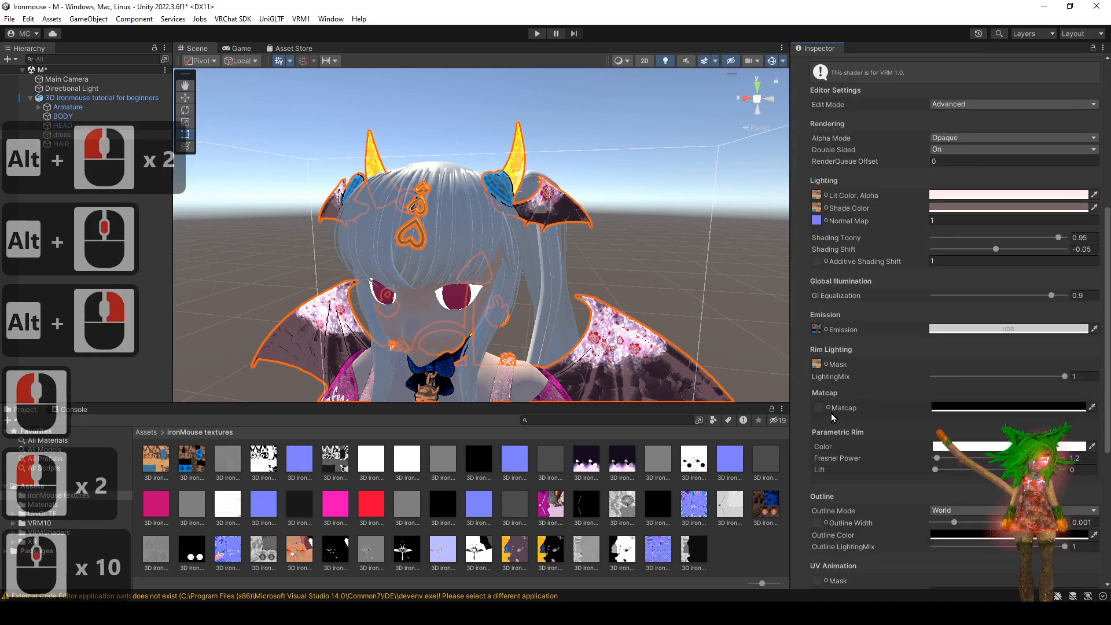
- Examine the accessories material's rim and outline settings together with the head ornaments, bow and bell on the model
scroll(831, 413, "up", 1)
scroll(831, 413, "down", 1)
left_click_drag(533, 303, 570, 301, "alt")
right_click_drag(570, 301, 593, 318, "alt")
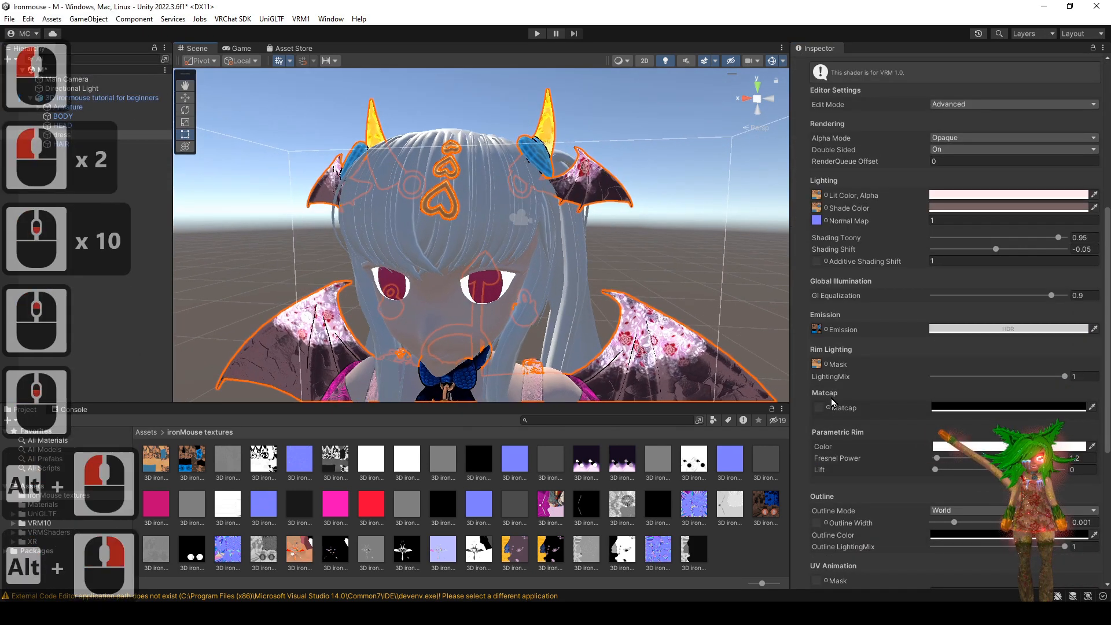
left_click_drag(582, 359, 620, 330, "alt")
middle_click_drag(619, 330, 642, 276, "alt")
right_click_drag(642, 277, 645, 328, "alt")
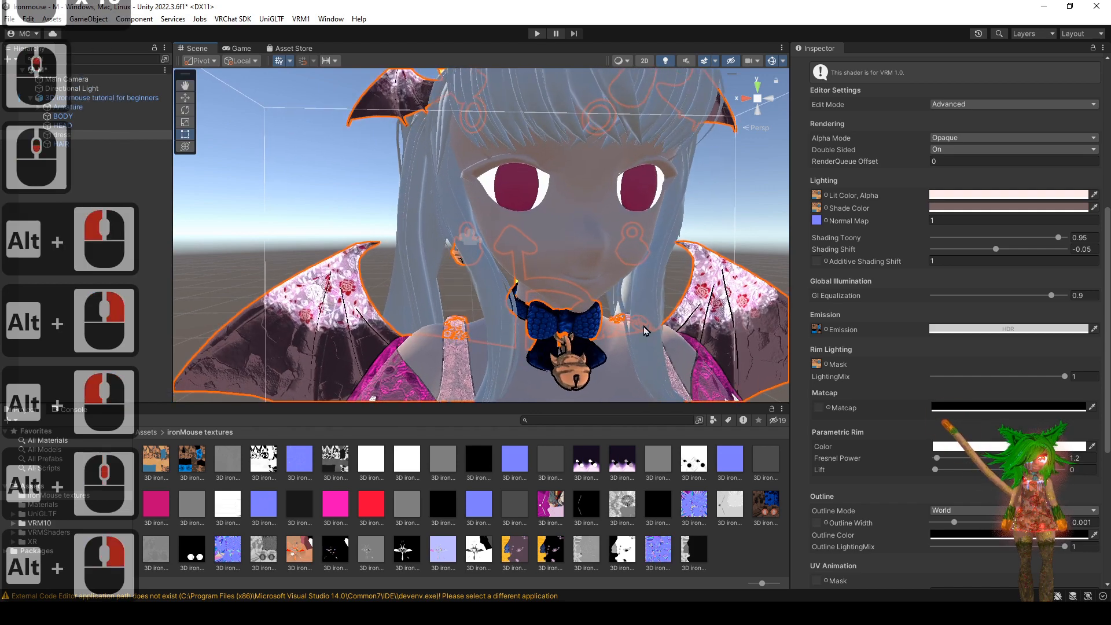
- Finish checking the bow and bell from another angle and collapse the dress's accessories material settings
left_click_drag(644, 327, 583, 335, "alt")
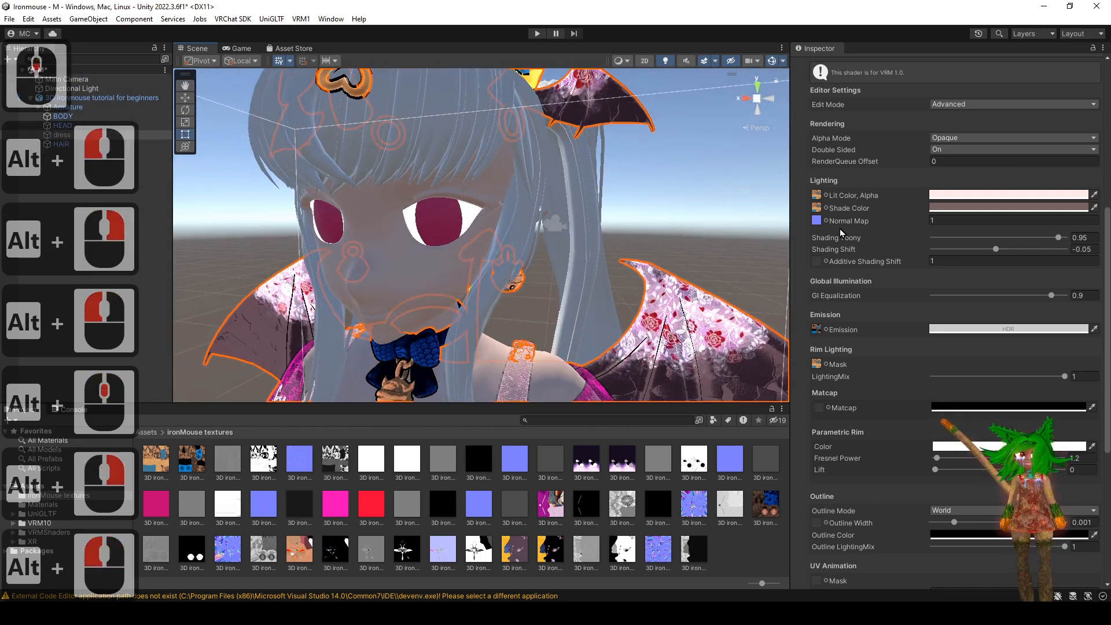
scroll(798, 217, "up", 12)
left_click(796, 363)
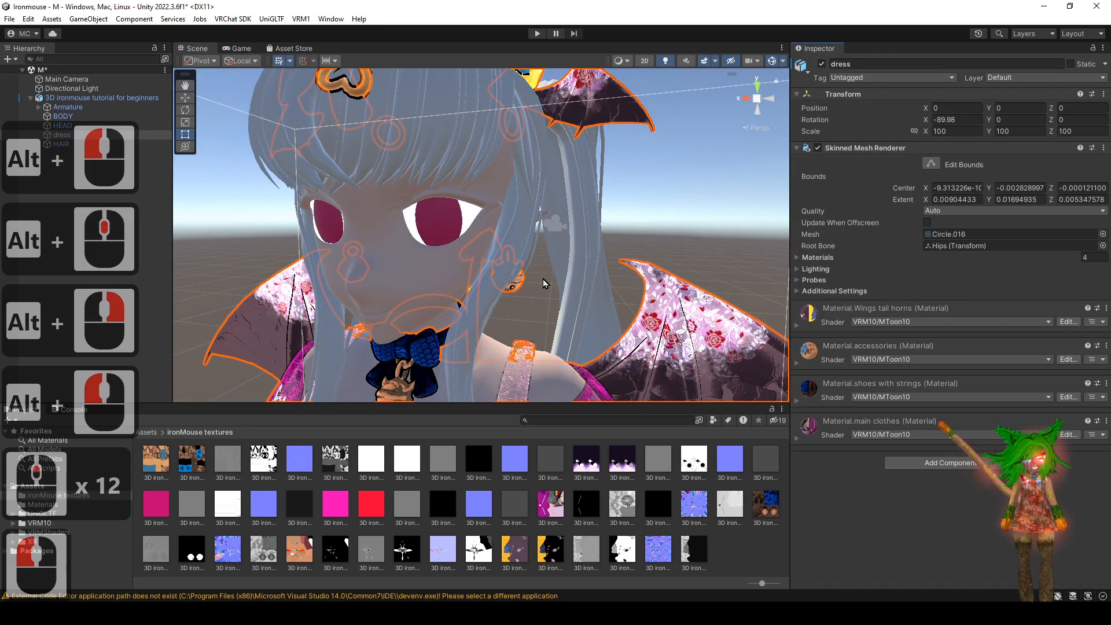
- Select the whole 3D ironmouse model, frame it in an orthographic front view, and save the scene
left_click(105, 98)
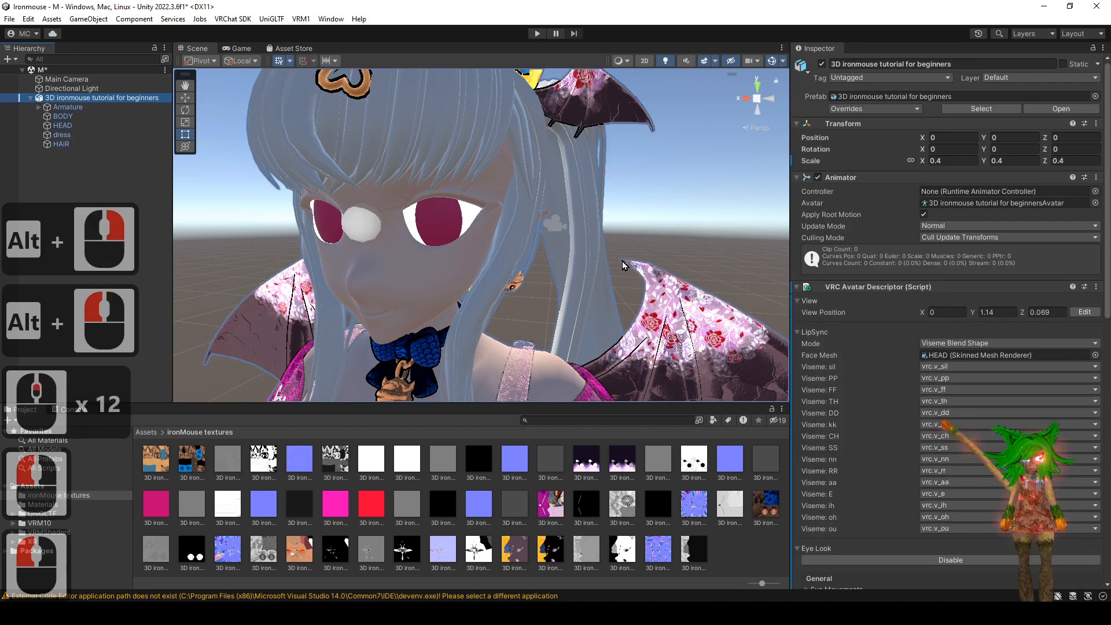
key("f")
left_click(757, 103)
left_click(757, 104)
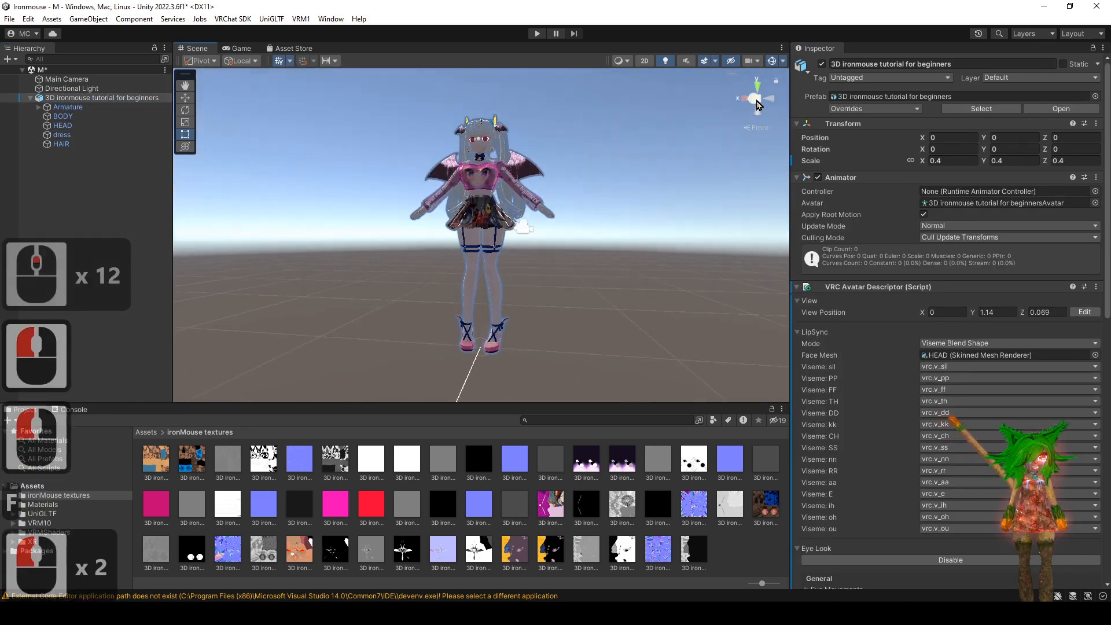
left_click(757, 100)
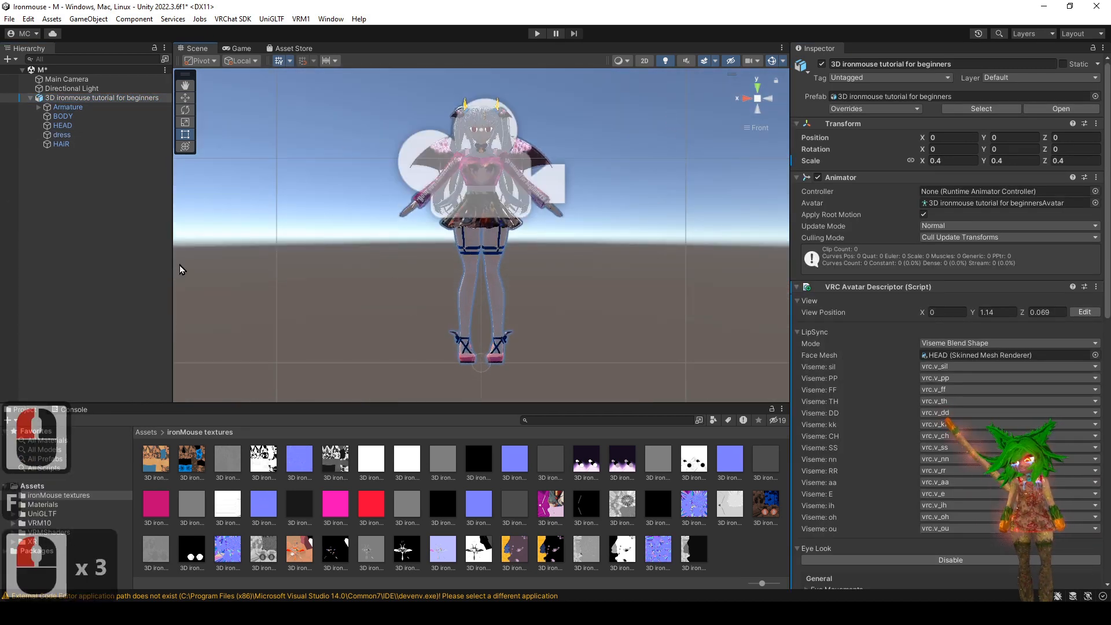
left_click(11, 19)
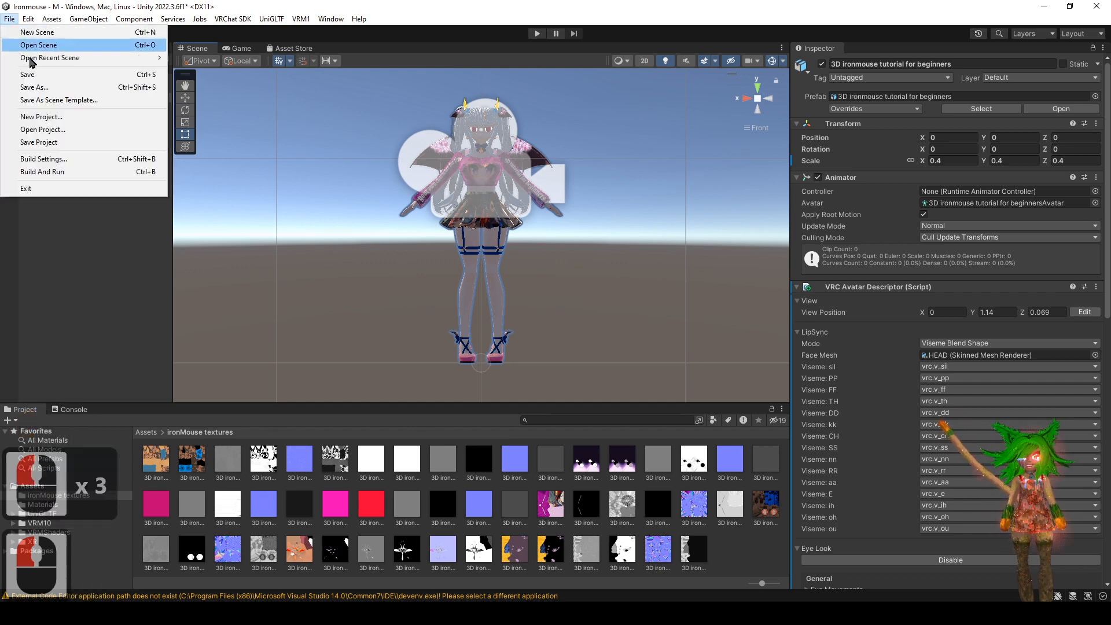
left_click(44, 75)
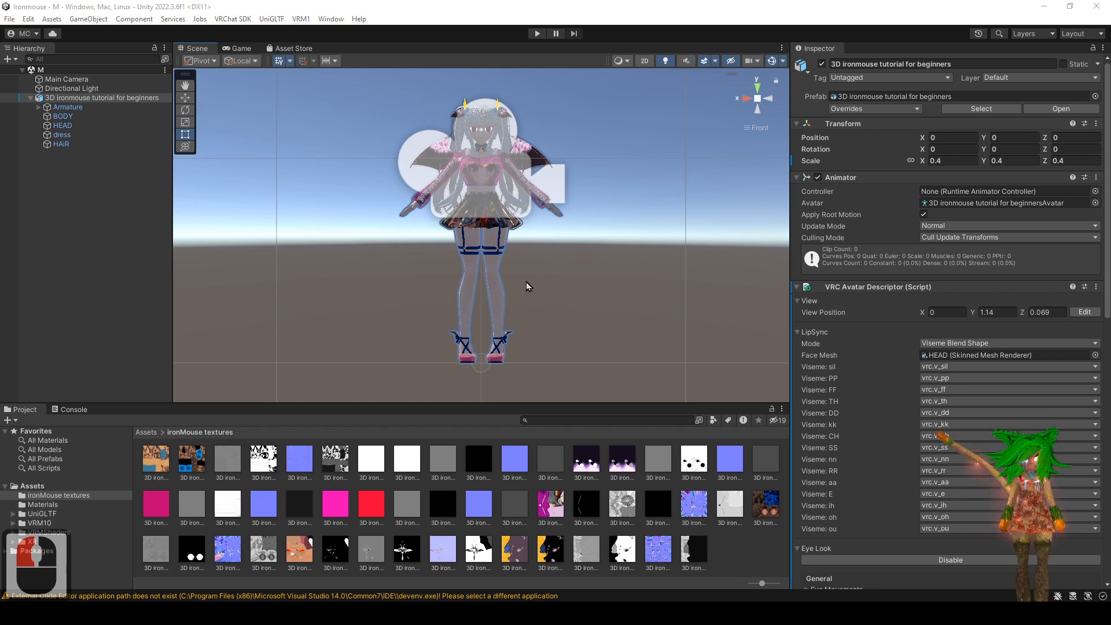
- Select the HAIR object and change its material's shader from Standard to VRM10/MToon10
left_click(85, 145)
left_click_drag(602, 152, 629, 160, "alt")
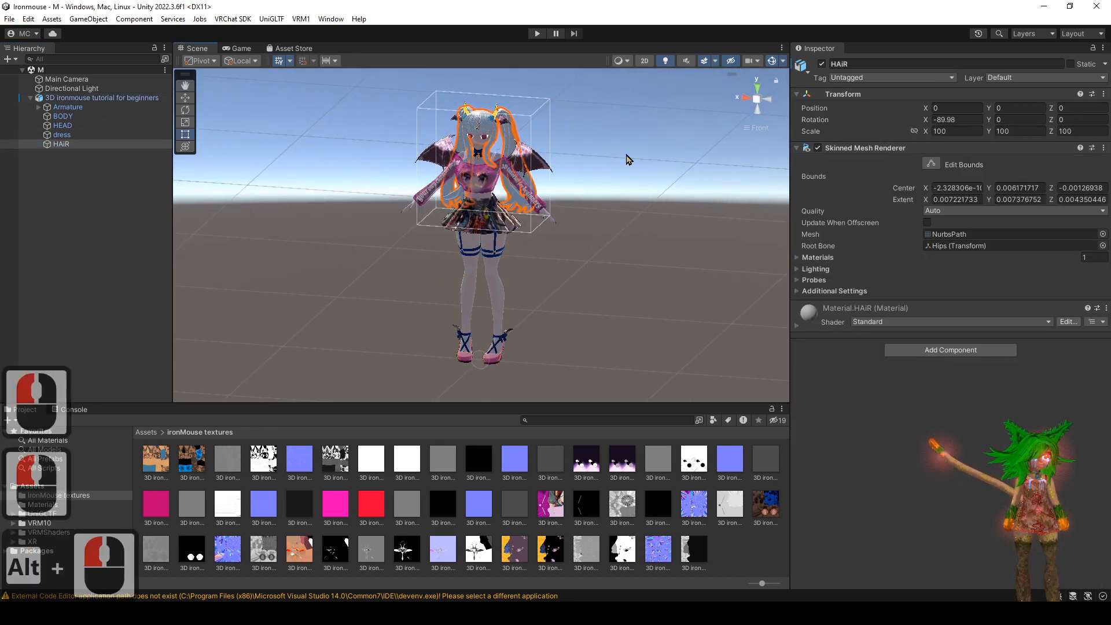
left_click(758, 103)
right_click_drag(595, 112, 570, 220, "alt")
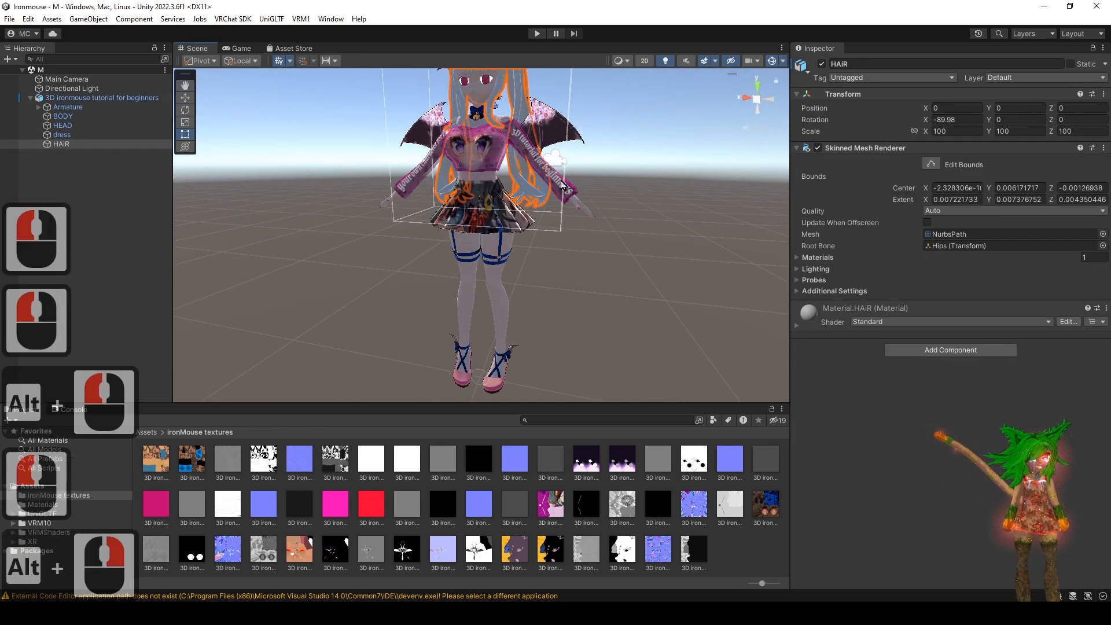
middle_click_drag(570, 220, 553, 292, "alt")
right_click_drag(552, 292, 531, 408, "alt")
middle_click_drag(531, 408, 521, 457, "alt")
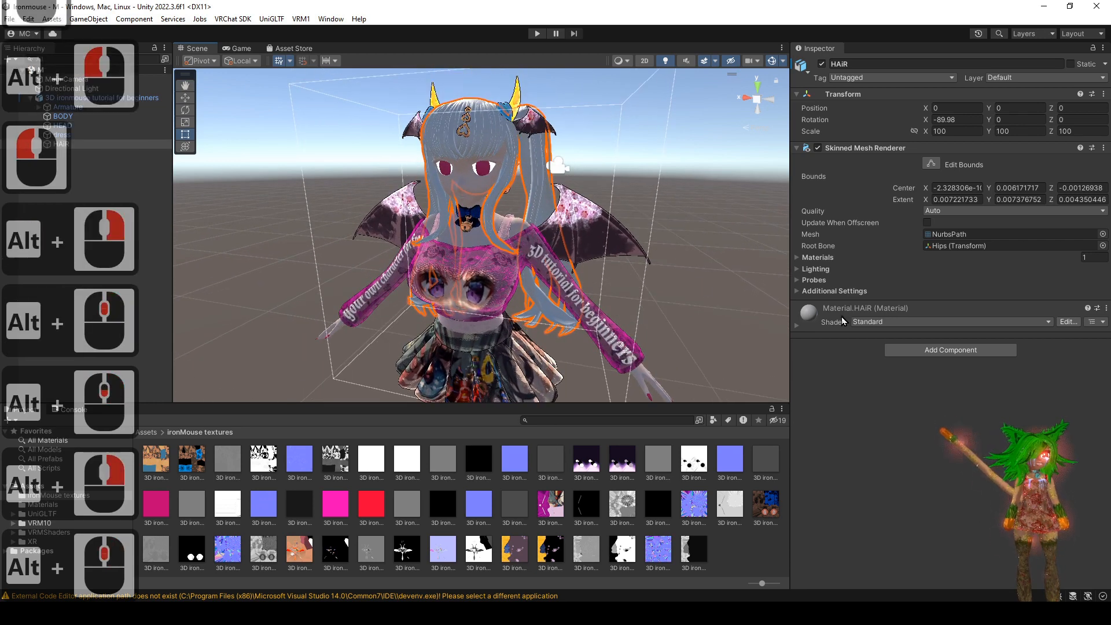
left_click(867, 322)
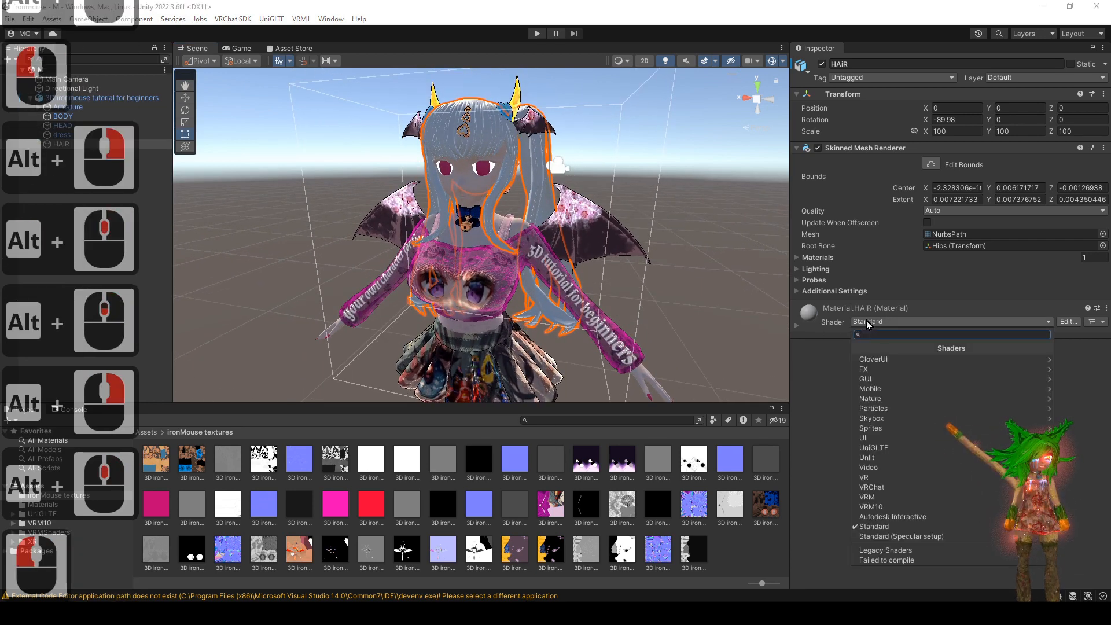
left_click(885, 508)
left_click(901, 360)
- Bring the hair into close view, expand the hair material's settings, and set its Edit Mode to Advanced
left_click_drag(590, 243, 570, 179, "alt")
middle_click_drag(569, 179, 567, 243, "alt")
right_click_drag(568, 243, 566, 275, "alt")
left_click(566, 267, "alt")
middle_click_drag(562, 203, 561, 218, "alt")
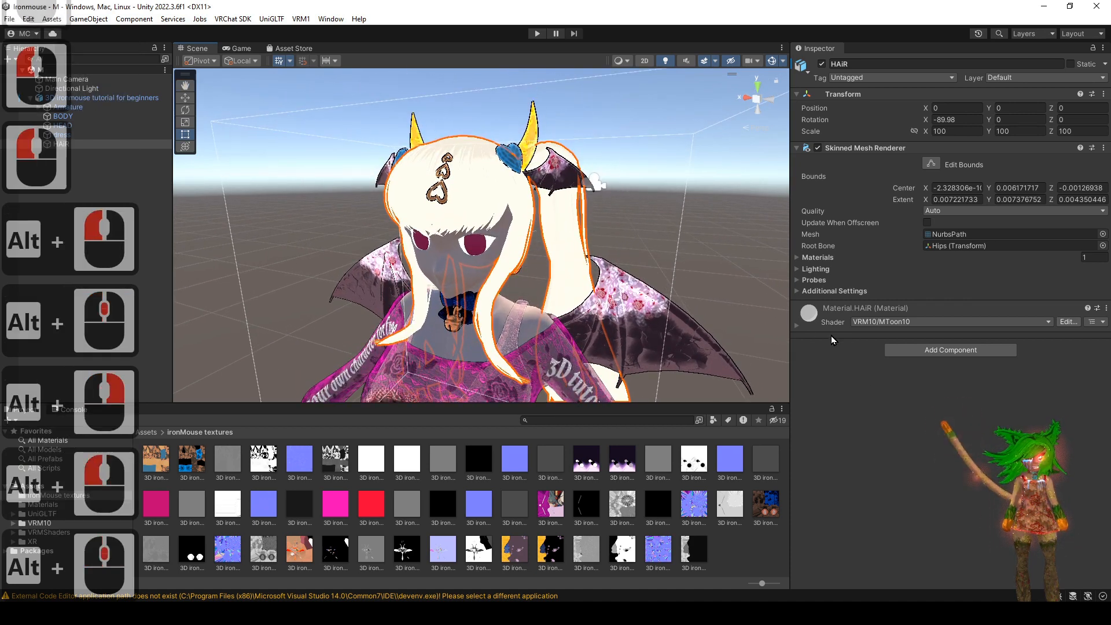
left_click(795, 325)
left_click(950, 380)
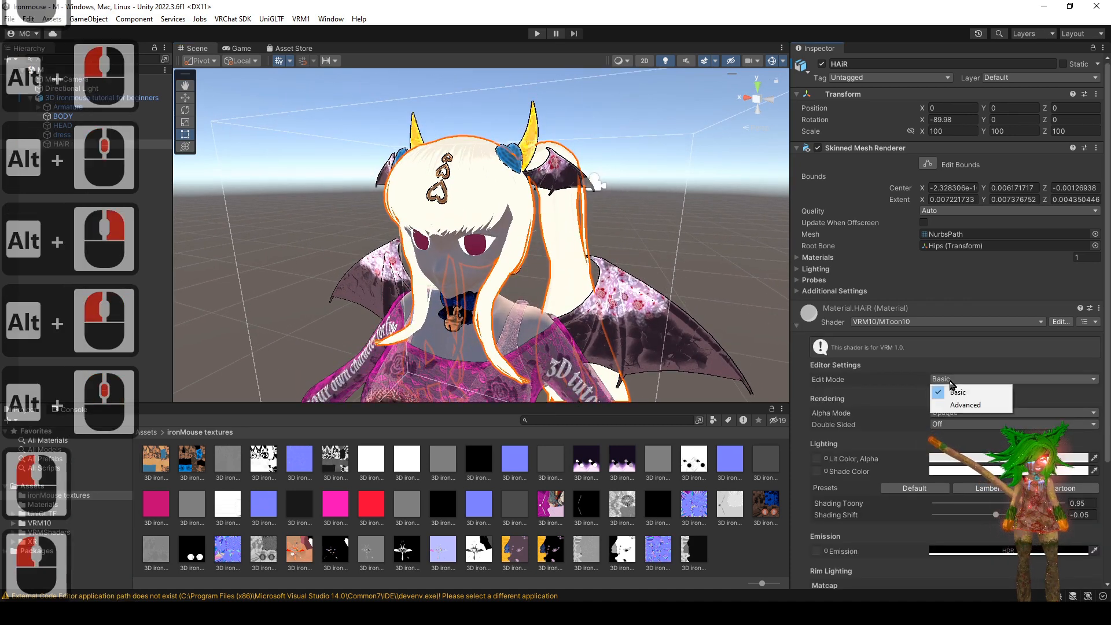
left_click(966, 405)
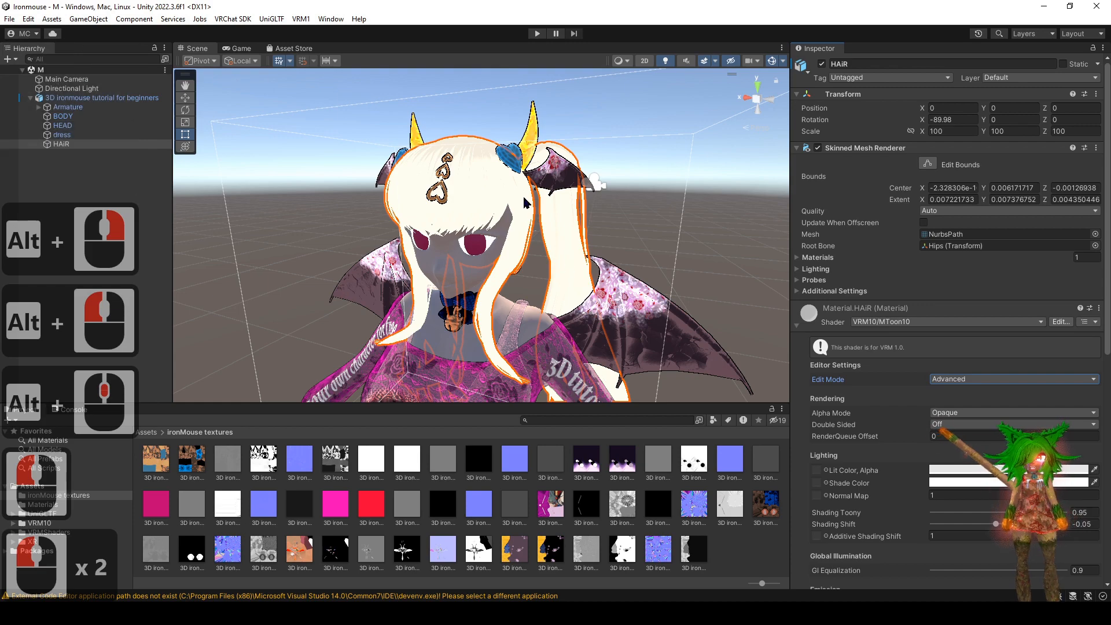
- Examine the hair up close and the fingernails base color texture, and return to the HAIR selection
right_click_drag(515, 201, 580, 335, "alt")
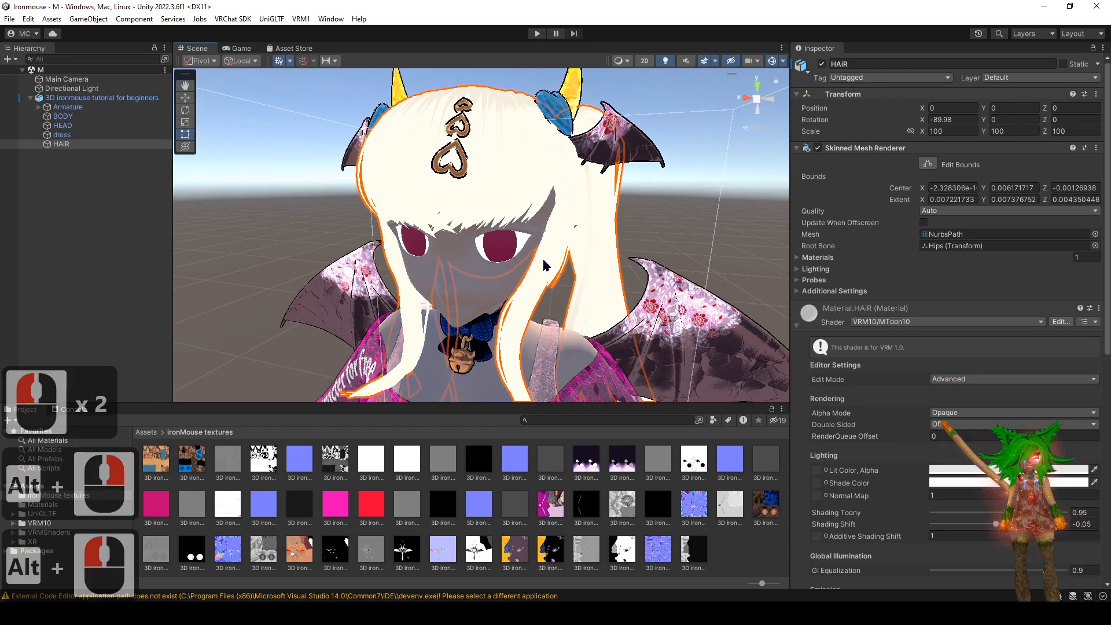
left_click_drag(544, 261, 539, 231, "alt")
middle_click_drag(539, 232, 527, 273, "alt")
right_click_drag(527, 273, 518, 276, "alt")
left_click_drag(518, 276, 504, 252, "alt")
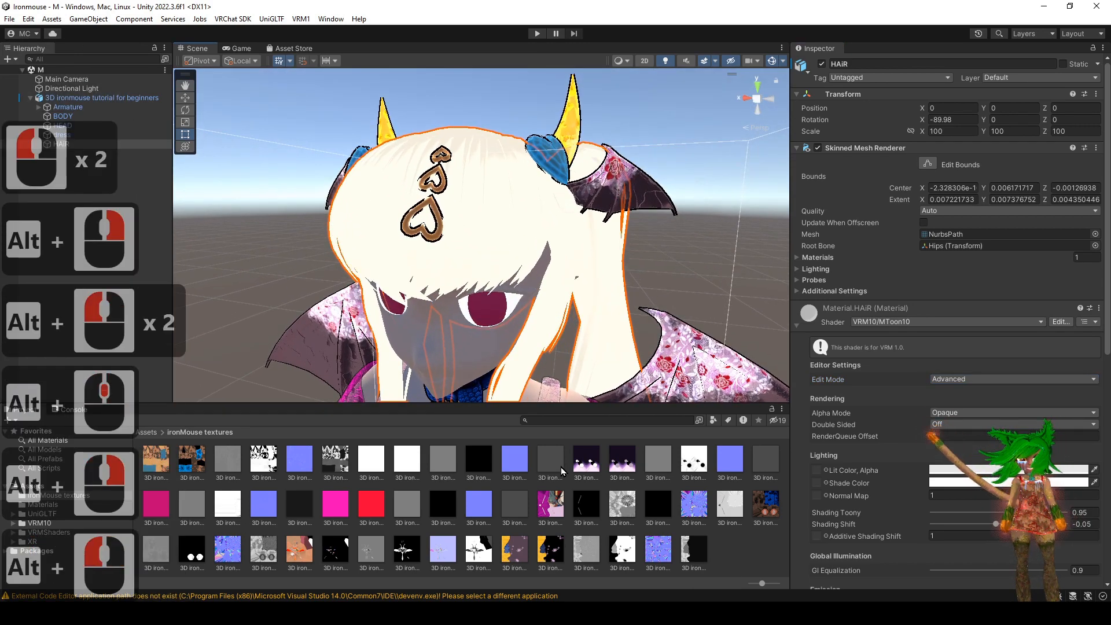
scroll(583, 500, "down", 2)
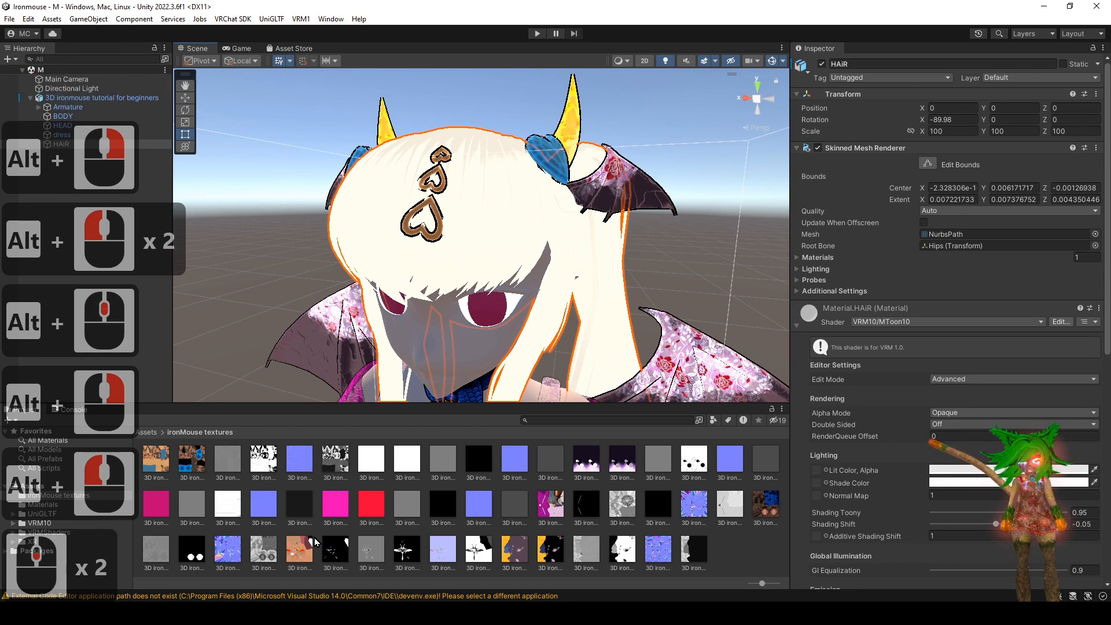
left_click(156, 503)
scroll(888, 311, "up", 11)
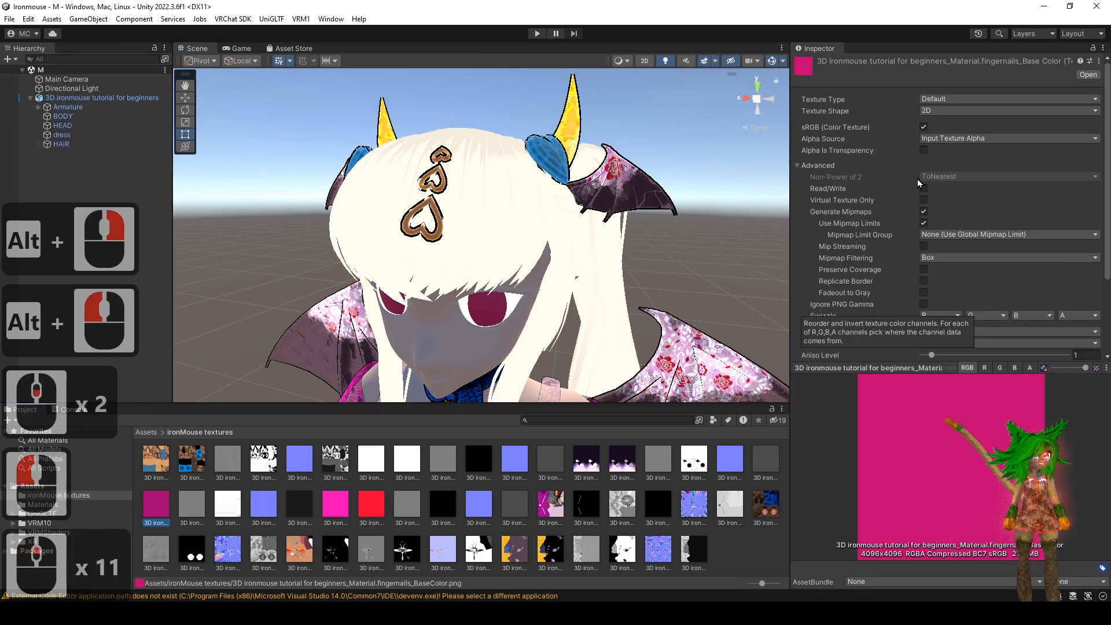
key("ctrl+z")
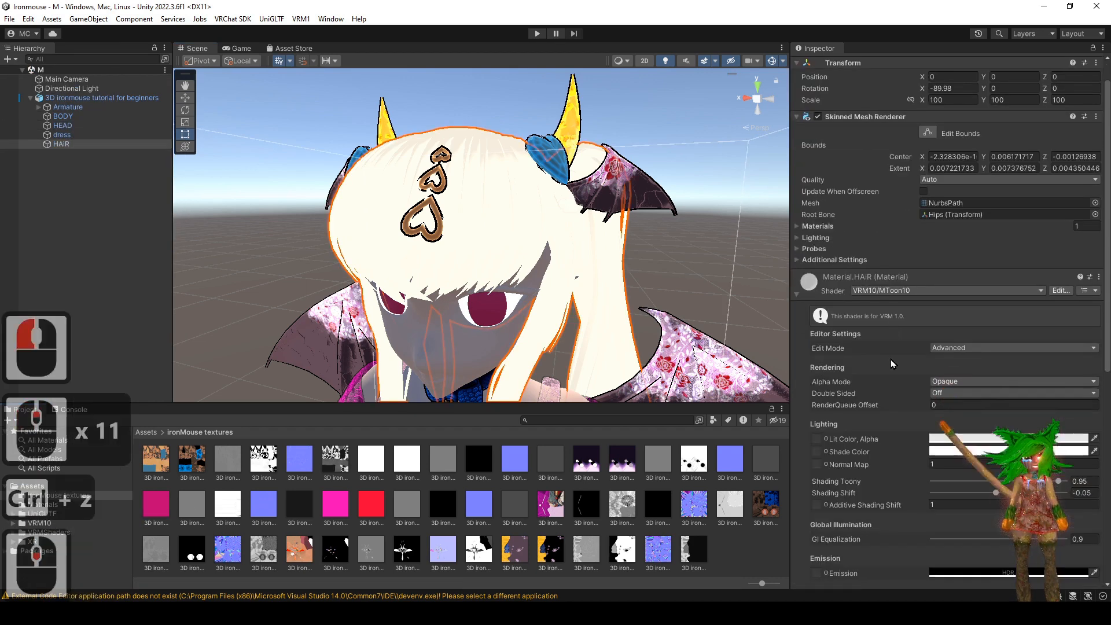
- Set the hair material's Double Sided option to On, keeping Alpha Mode at Opaque
scroll(891, 360, "down", 4)
left_click(952, 299)
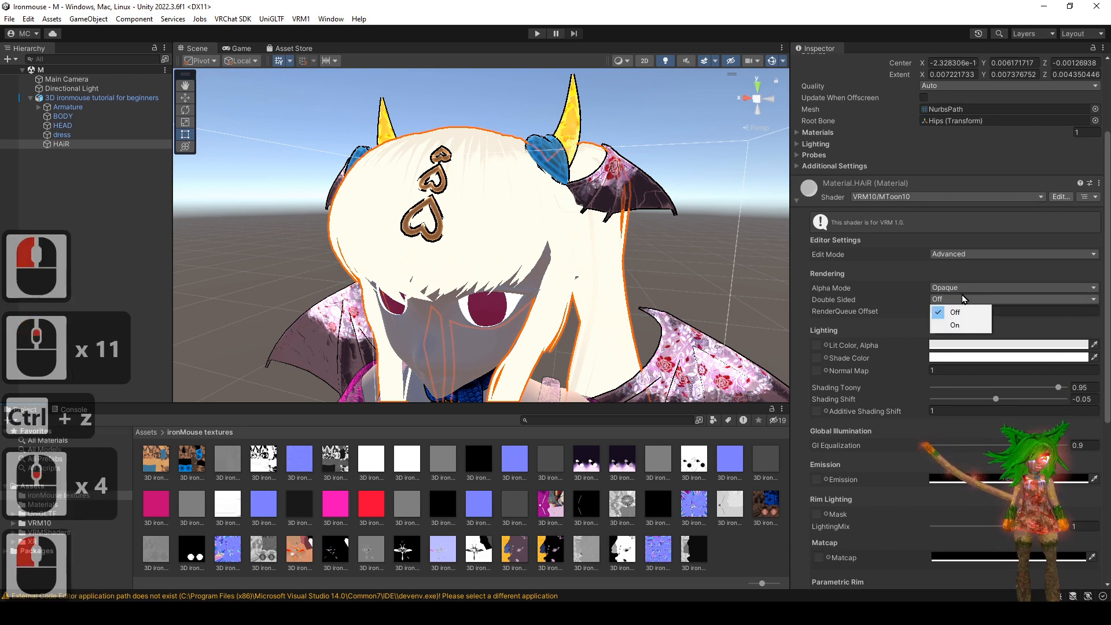
left_click(970, 326)
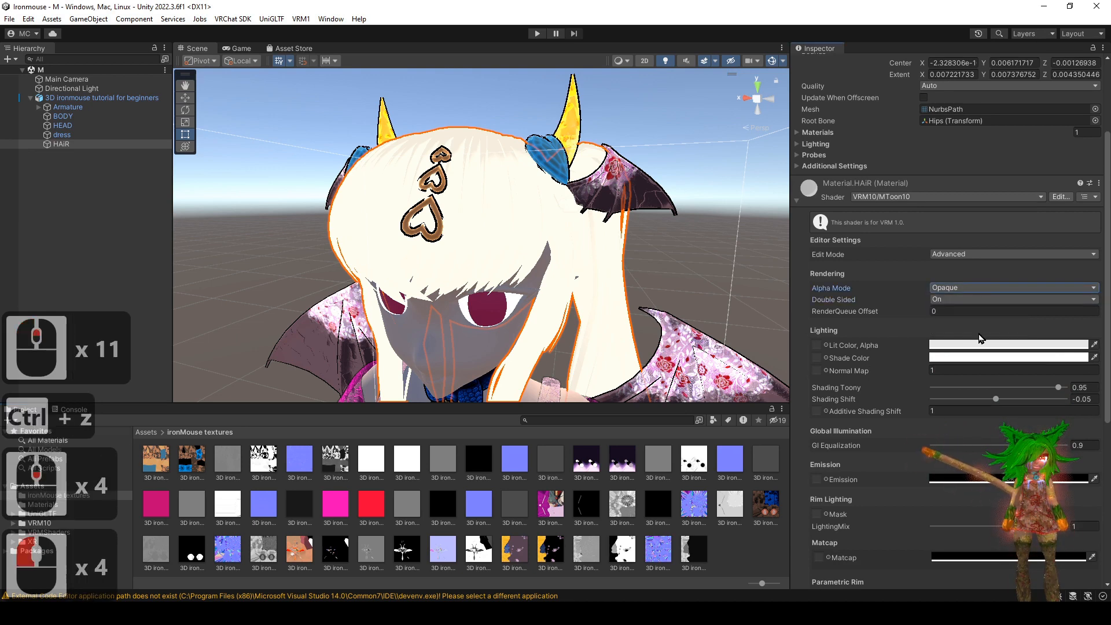
- Set the hair material's Lit Color to a soft pink with RGB 222, 169, 210
scroll(961, 283, "down", 3)
left_click(972, 283)
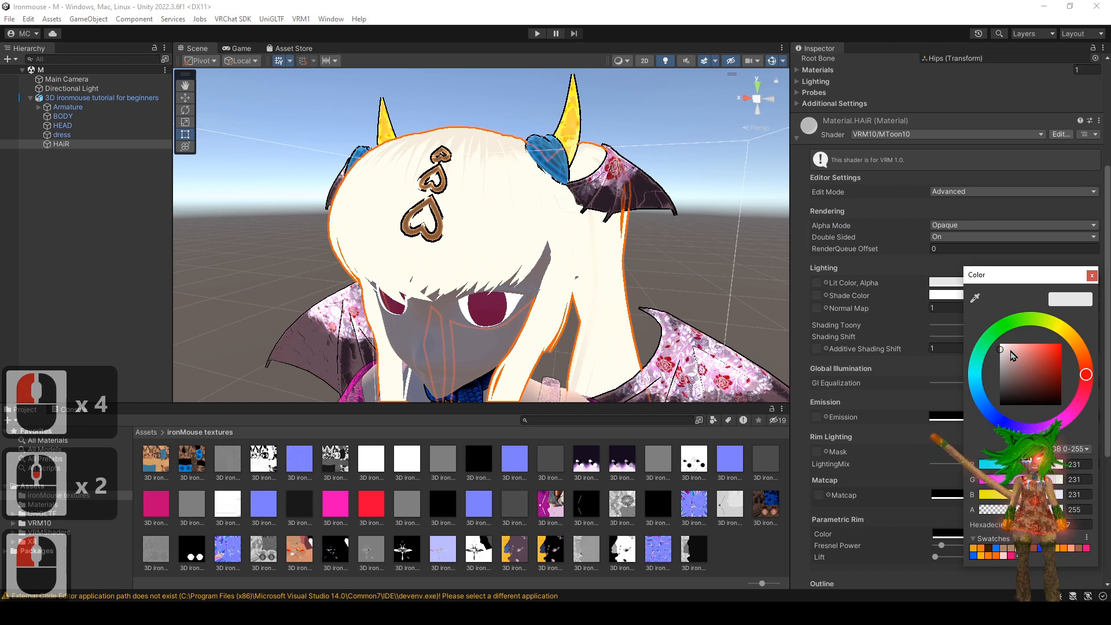
left_click(1015, 353)
left_click(1069, 415)
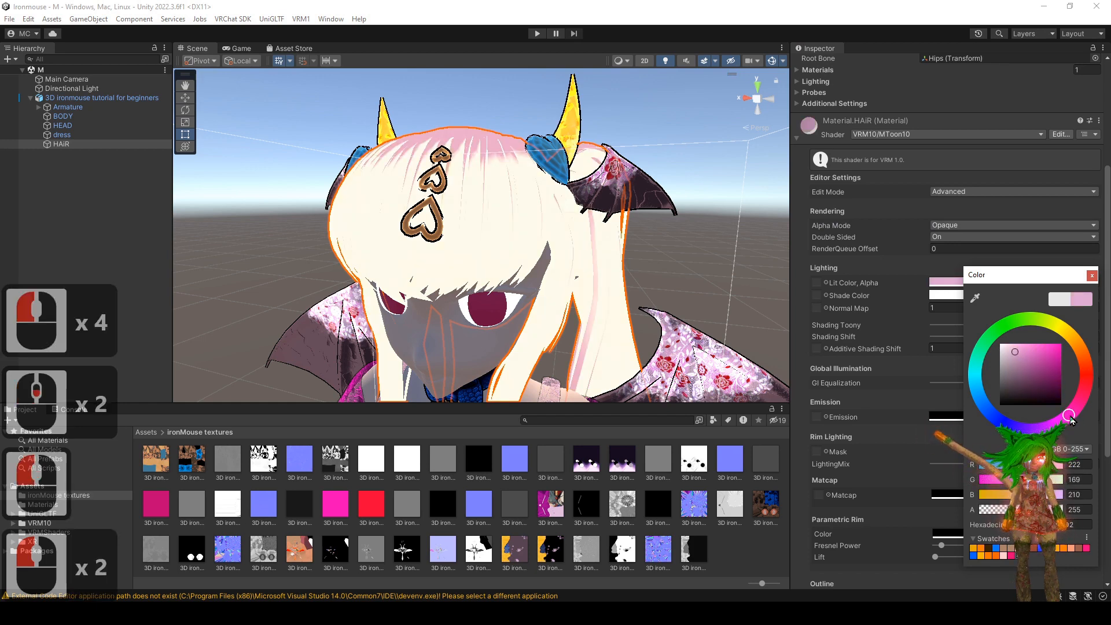
left_click(1091, 275)
- Sample the pink Lit Color for the hair's Shade Color and darken it to RGB 65, 53, 63
left_click(980, 295)
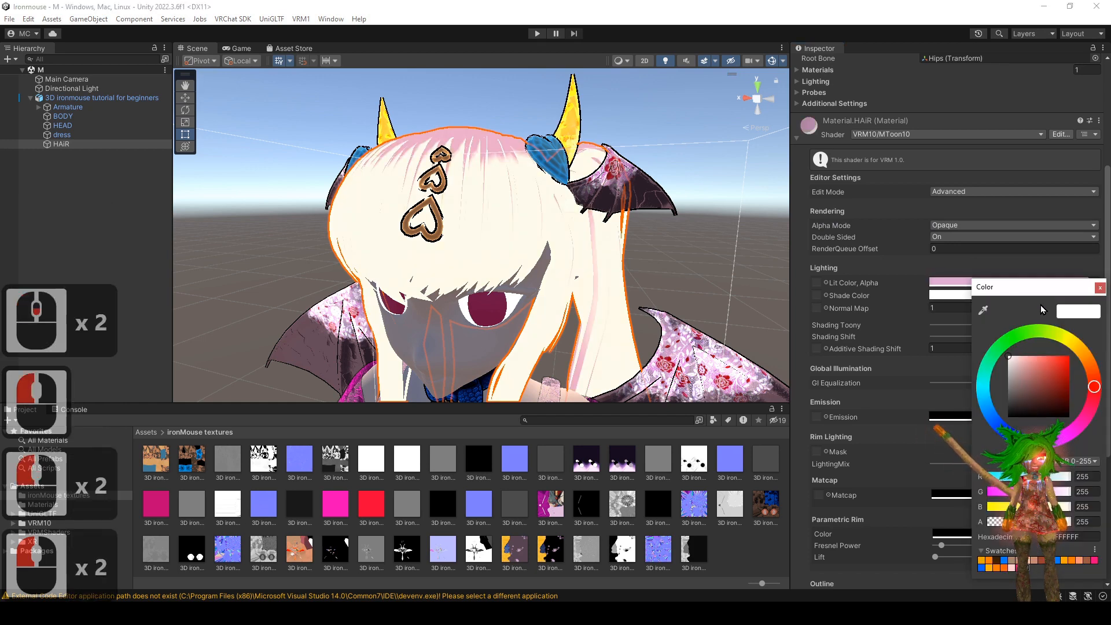
left_click(984, 314)
left_click(949, 283)
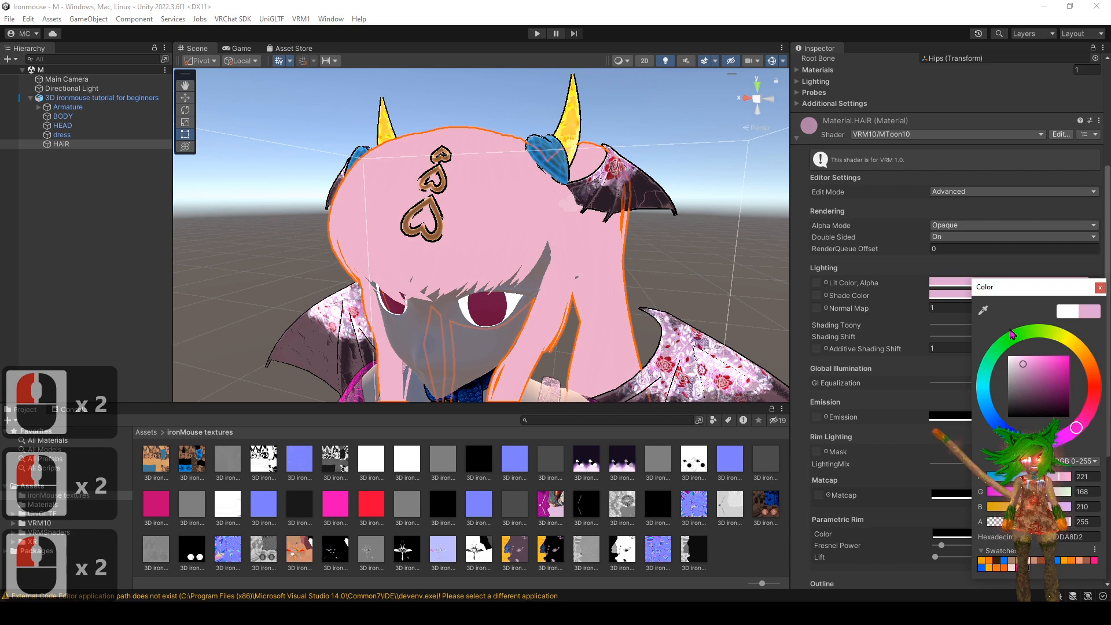
left_click(1018, 407)
left_click_drag(1022, 402, 1020, 403)
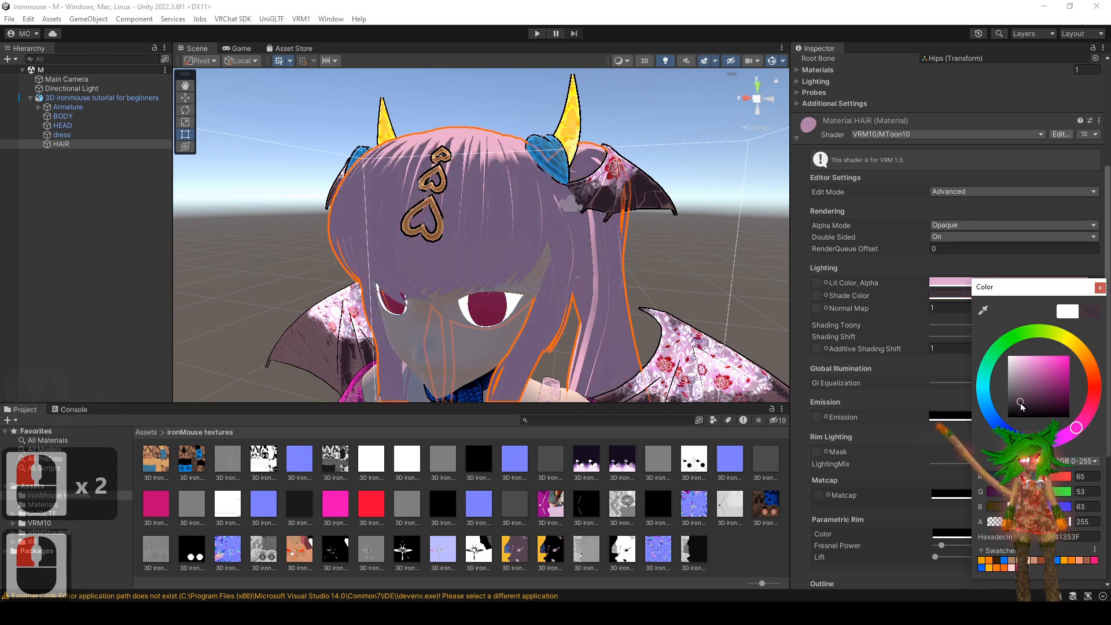
left_click(1100, 288)
- Bring the front of the hair into close view and set the hair material's Shading Toony to 0.969
scroll(901, 329, "down", 2)
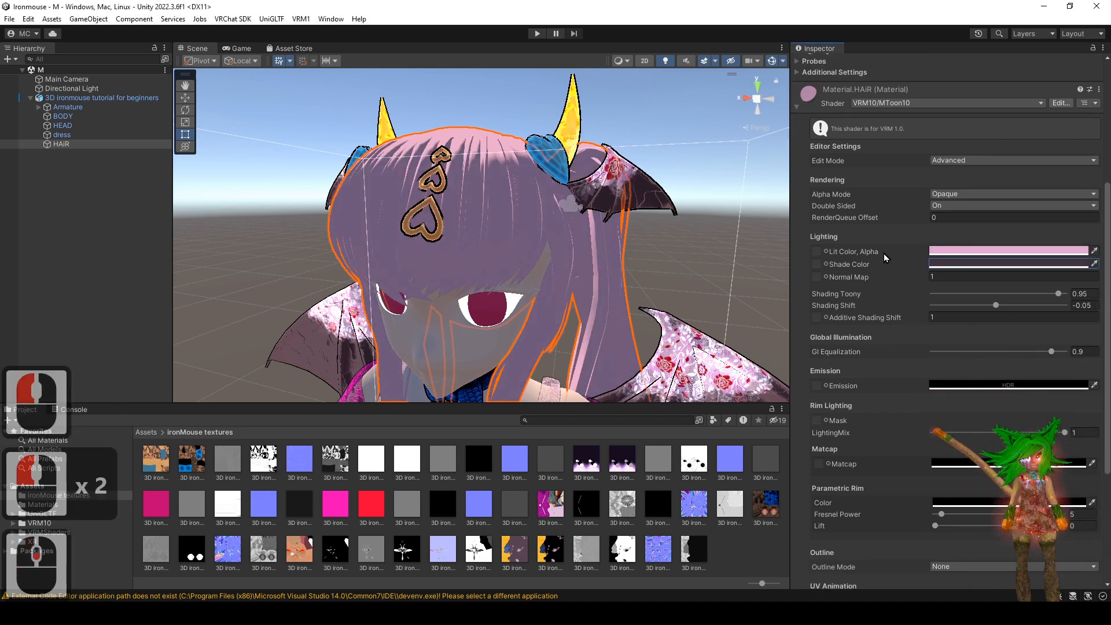
right_click_drag(642, 243, 656, 243)
left_click_drag(656, 243, 596, 317, "alt")
right_click_drag(597, 318, 614, 317, "alt")
left_click_drag(613, 317, 689, 314, "alt")
right_click_drag(689, 315, 723, 313, "alt")
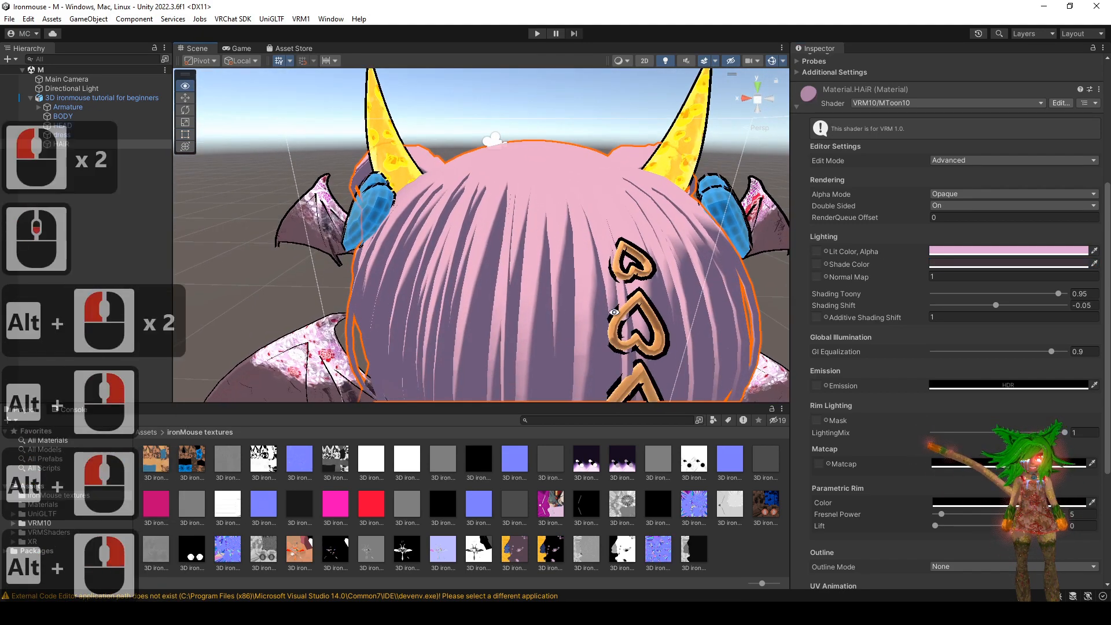
left_click(723, 313, "alt")
left_click(1059, 293)
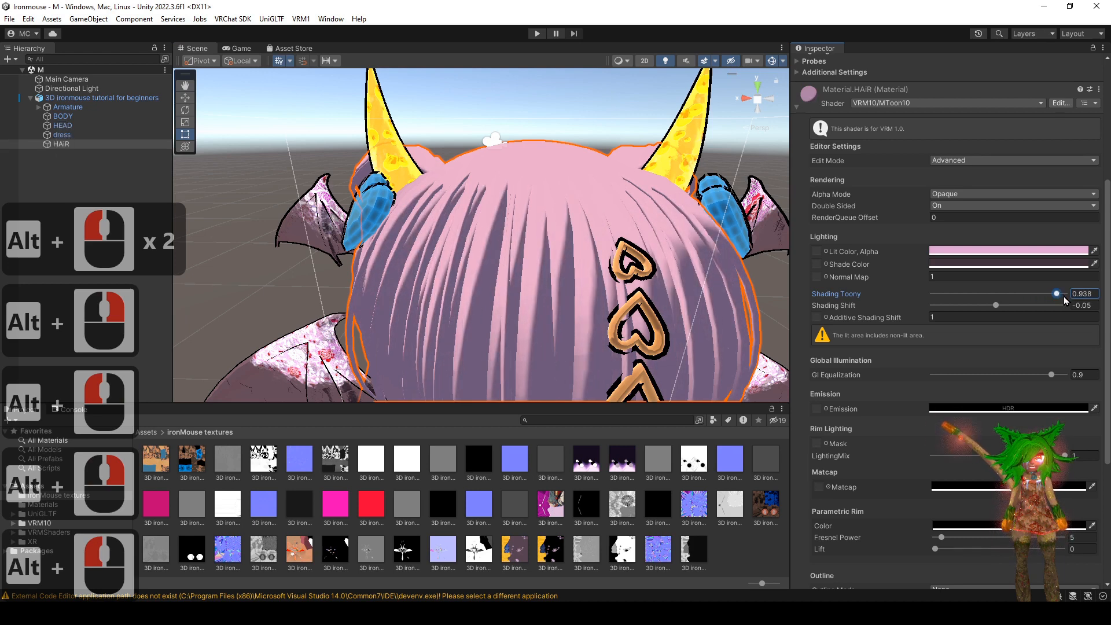
left_click_drag(1059, 300, 1061, 300)
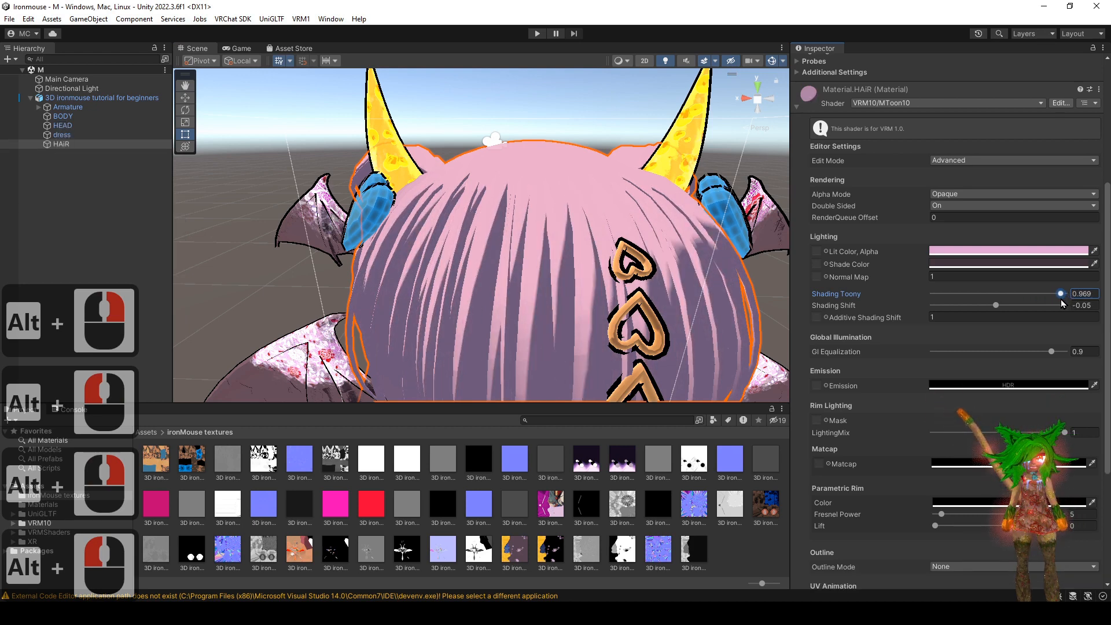
- Try a higher Shading Shift on the hair material and undo the change
left_click_drag(608, 256, 586, 227, "alt")
left_click_drag(996, 306, 1004, 305)
key("ctrl+z")
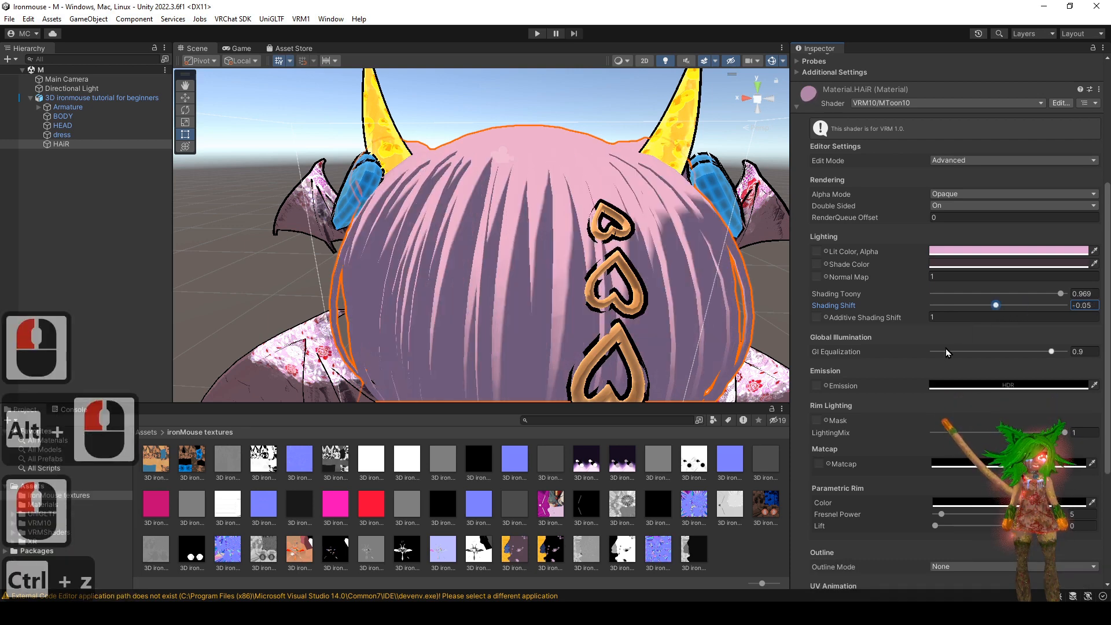
- Compare the hair material's GI Equalization at 1 and 0 on the model, and set it to 0.389
scroll(946, 348, "down", 3)
left_click_drag(713, 266, 730, 262, "alt")
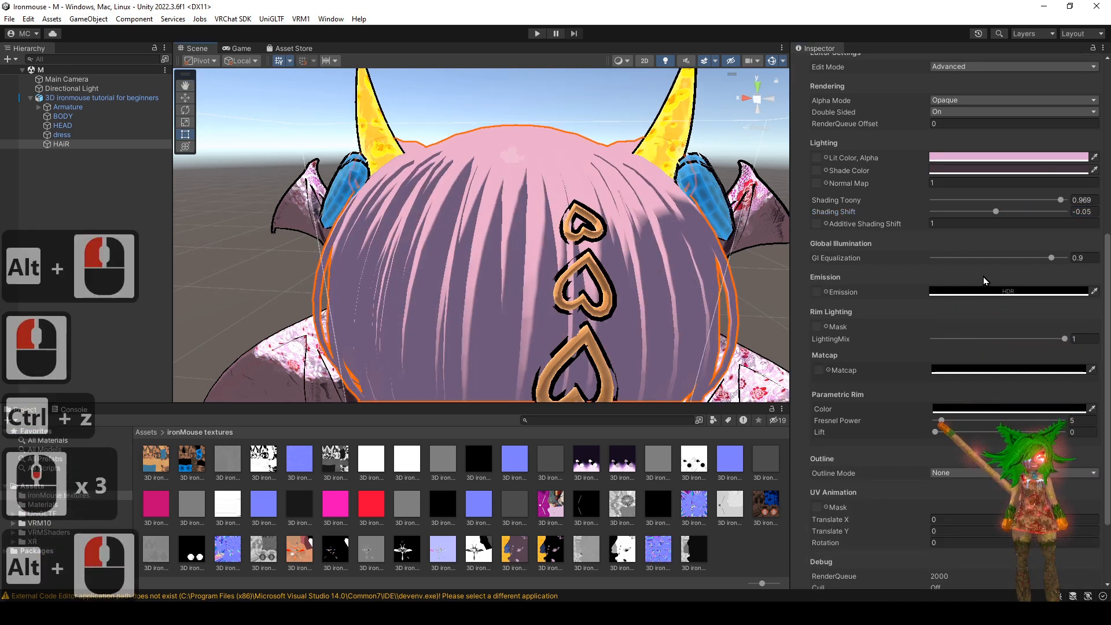
left_click_drag(1044, 259, 1027, 257)
left_click_drag(1110, 265, 1078, 252)
left_click_drag(687, 246, 541, 216, "alt")
right_click_drag(541, 216, 524, 206, "alt")
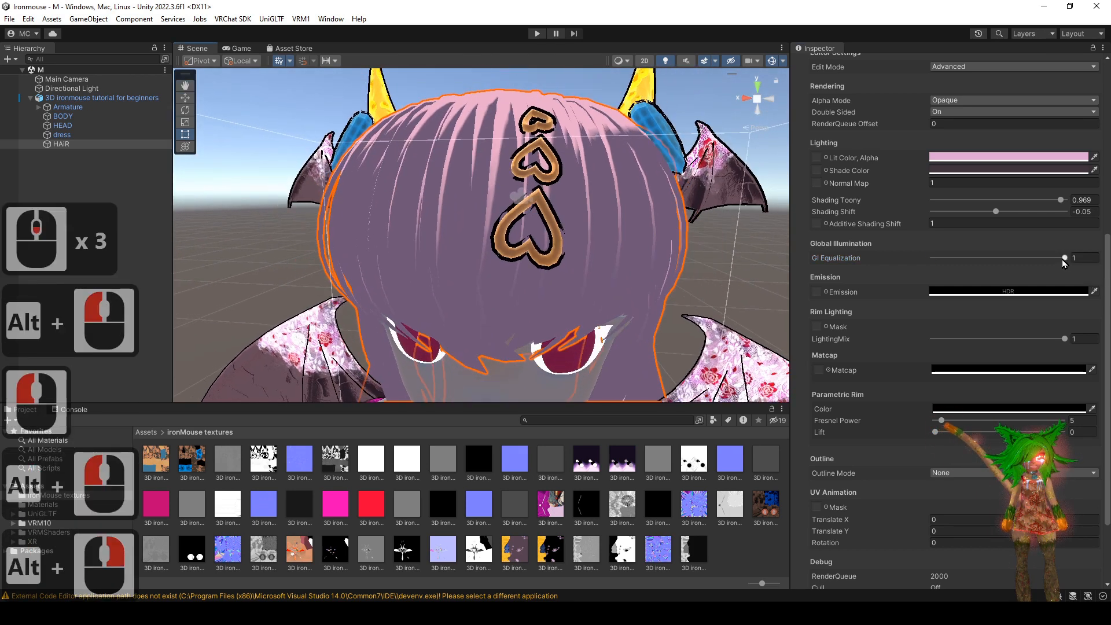
mouse_move(1062, 260)
left_mouse_down()
mouse_move(940, 242)
mouse_move(940, 258)
mouse_move(1079, 263)
mouse_move(930, 255)
mouse_move(978, 257)
left_mouse_up()
left_click_drag(712, 278, 710, 240, "alt")
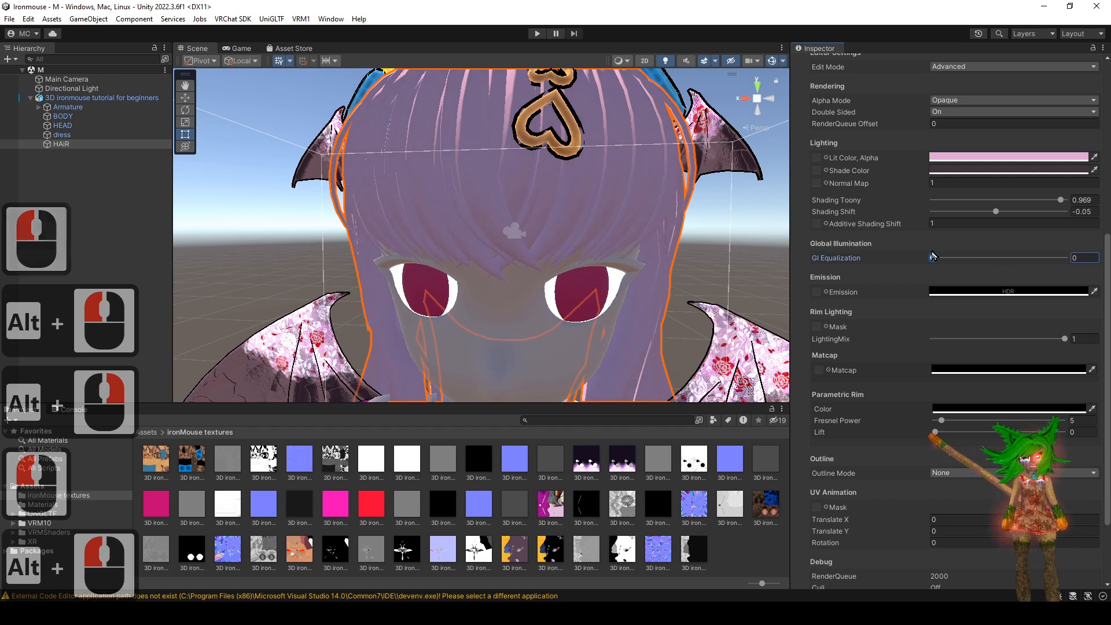
mouse_move(933, 257)
left_mouse_down()
mouse_move(1009, 263)
mouse_move(985, 258)
left_mouse_up()
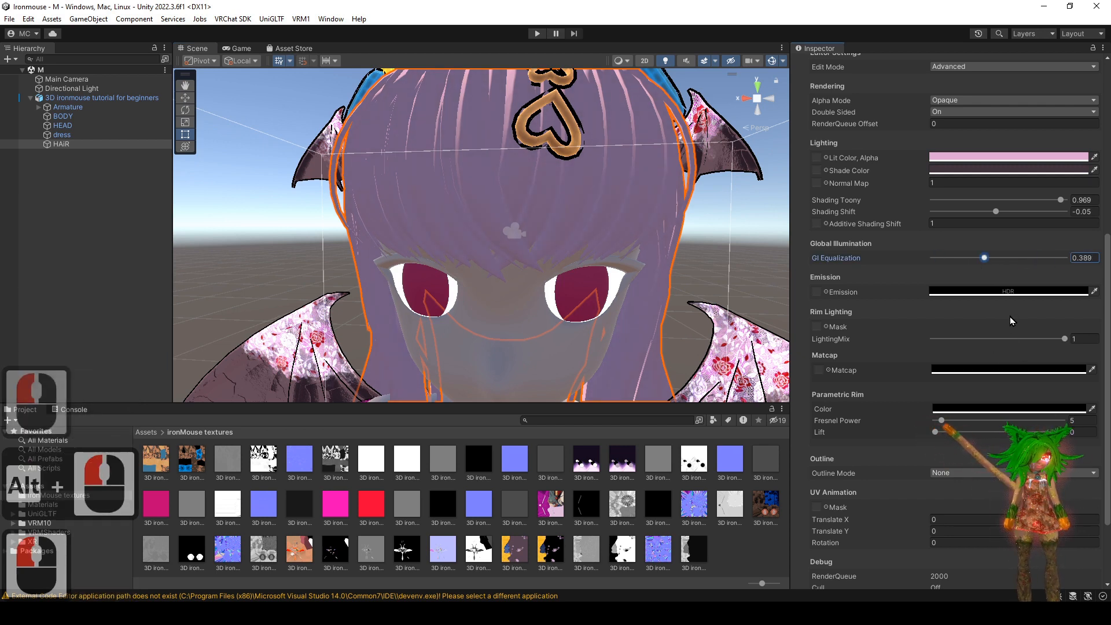
- Sample the pink Lit Color for the hair material's Emission and darken it to about RGB 90, 56, 82
left_click(1001, 292)
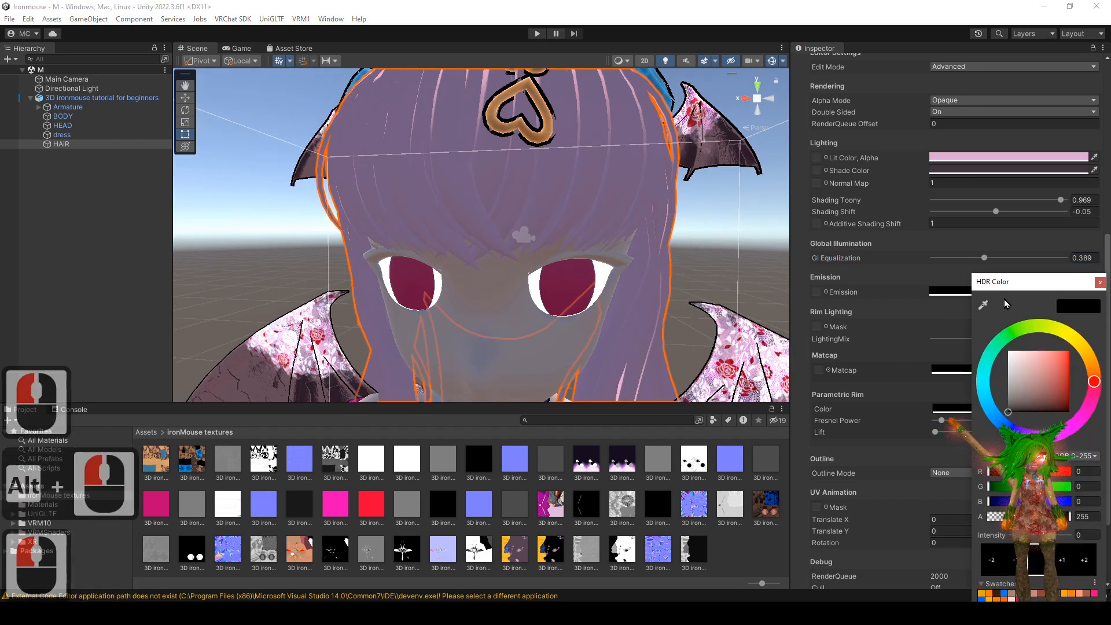
left_click(1023, 370)
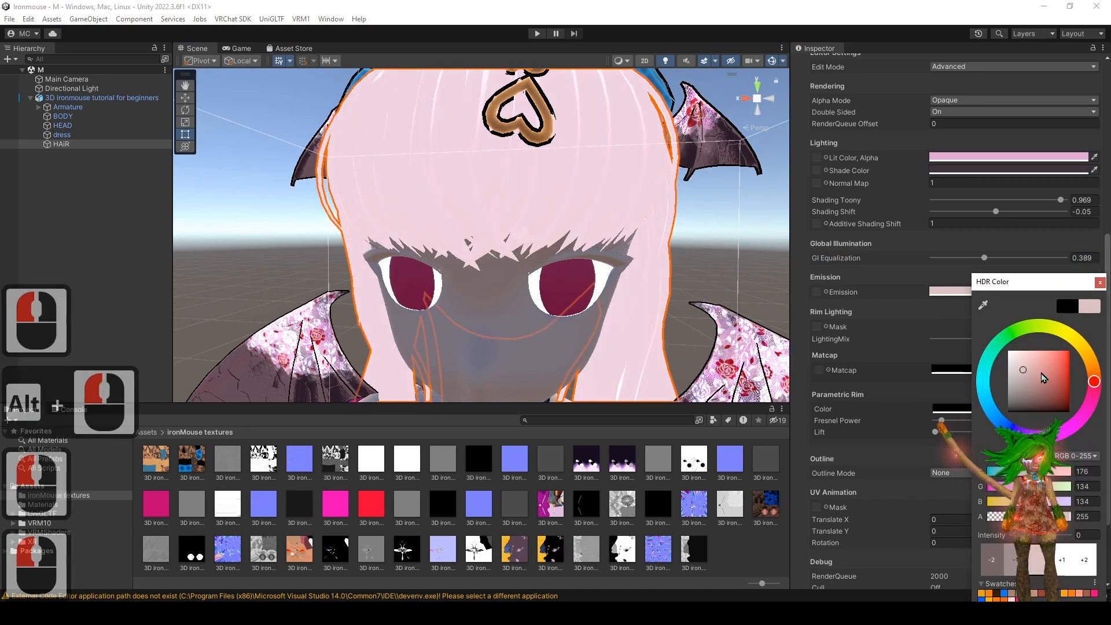
left_click(983, 305)
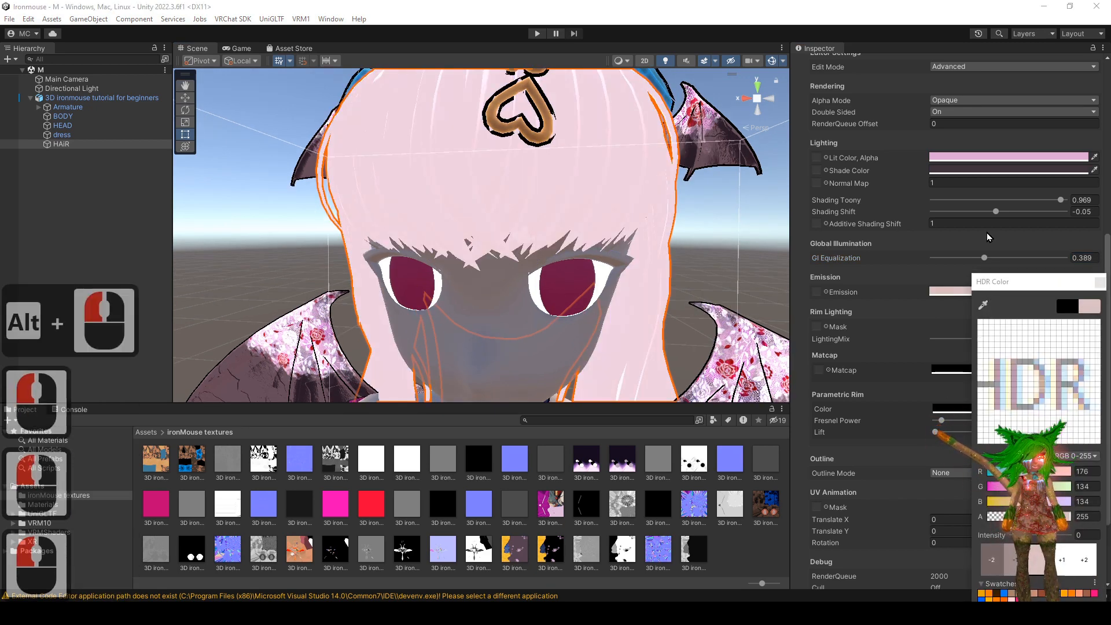
left_click(986, 160)
mouse_move(1039, 382)
left_mouse_down()
mouse_move(1035, 404)
mouse_move(1031, 390)
left_mouse_up()
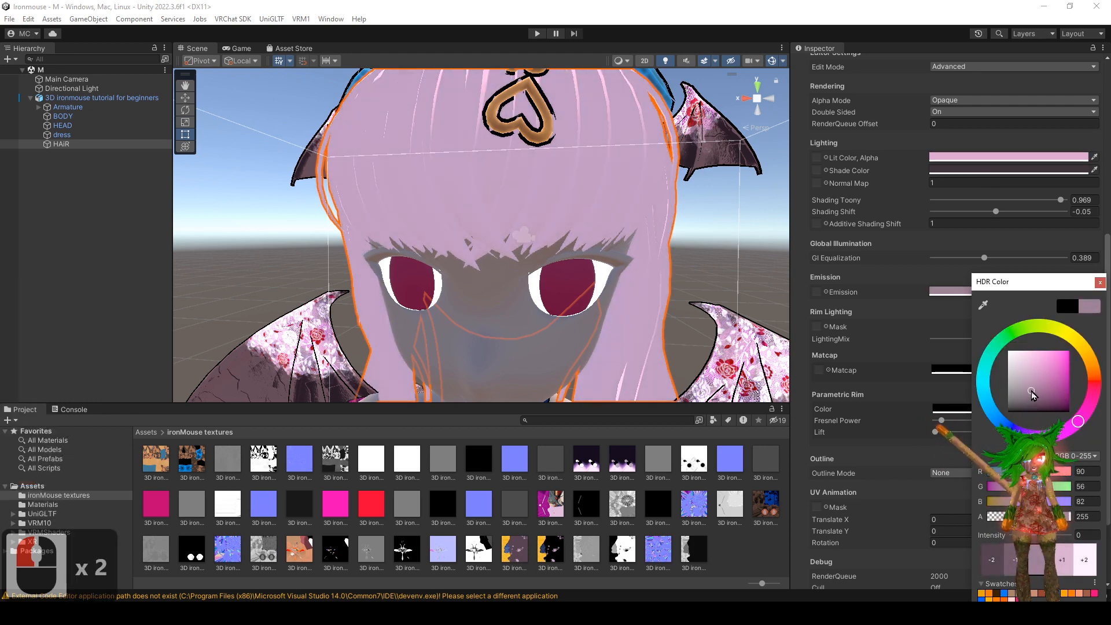
left_click(1101, 284)
- Try white as the hair material's Parametric Rim Color, judging it on the side of the hair
left_click_drag(735, 238, 556, 225, "alt")
right_click_drag(556, 226, 521, 217, "alt")
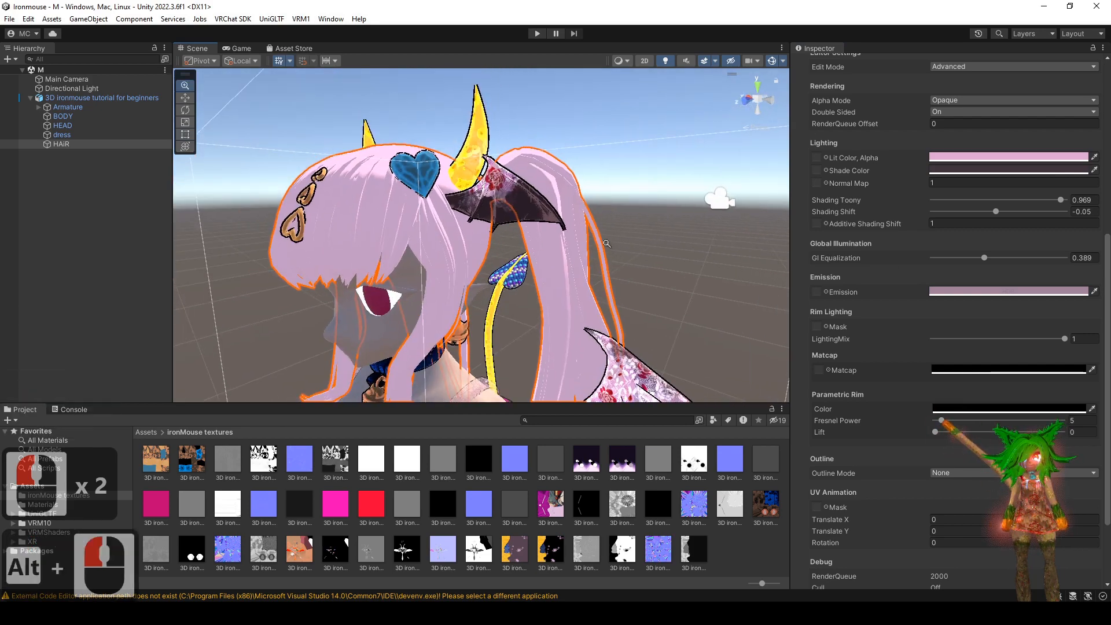
left_click_drag(521, 217, 564, 245, "alt")
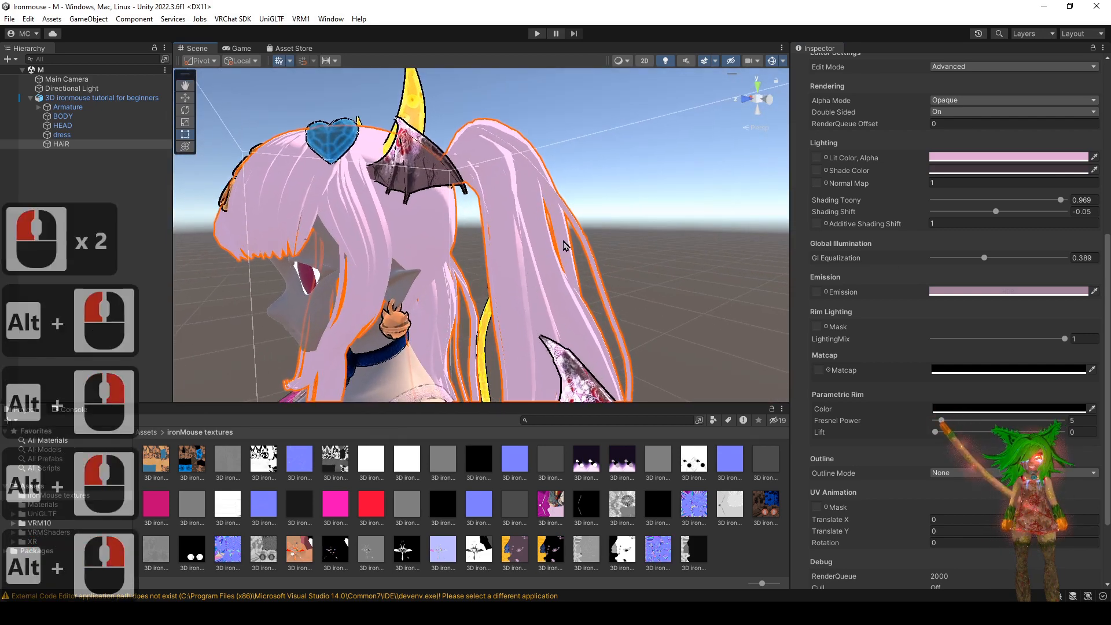
scroll(847, 309, "down", 1)
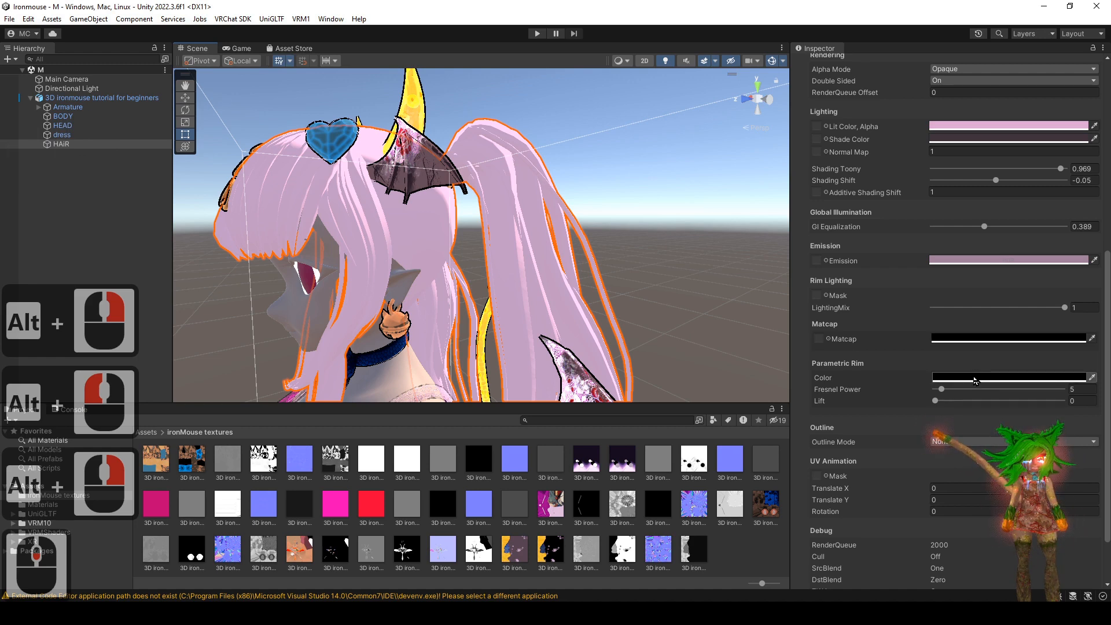
scroll(854, 289, "down", 1)
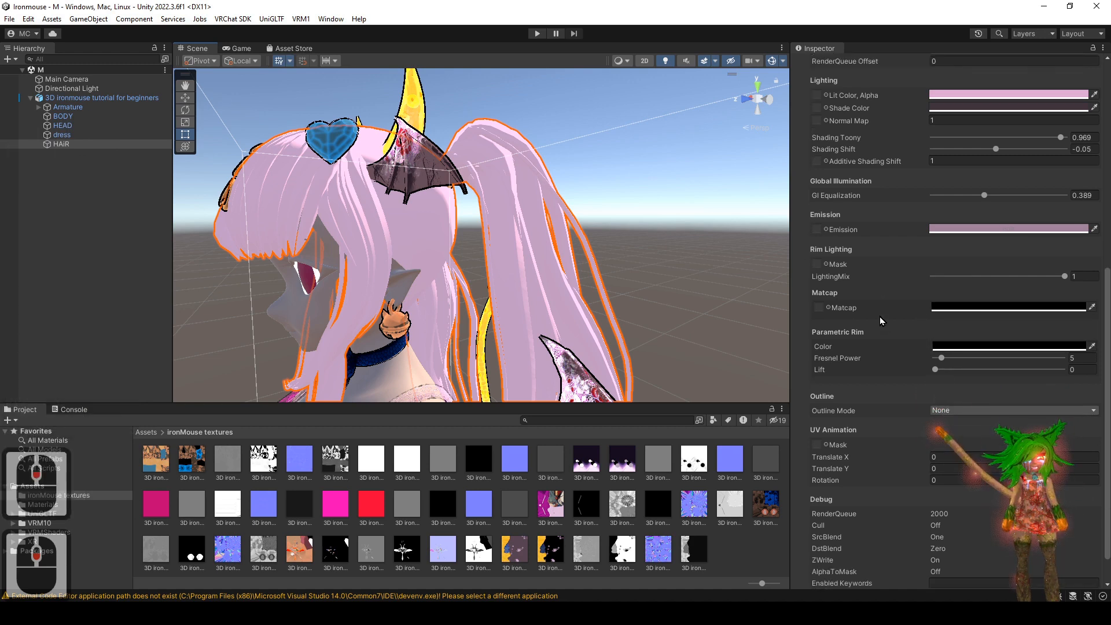
left_click(953, 346)
left_click_drag(1014, 360, 960, 299)
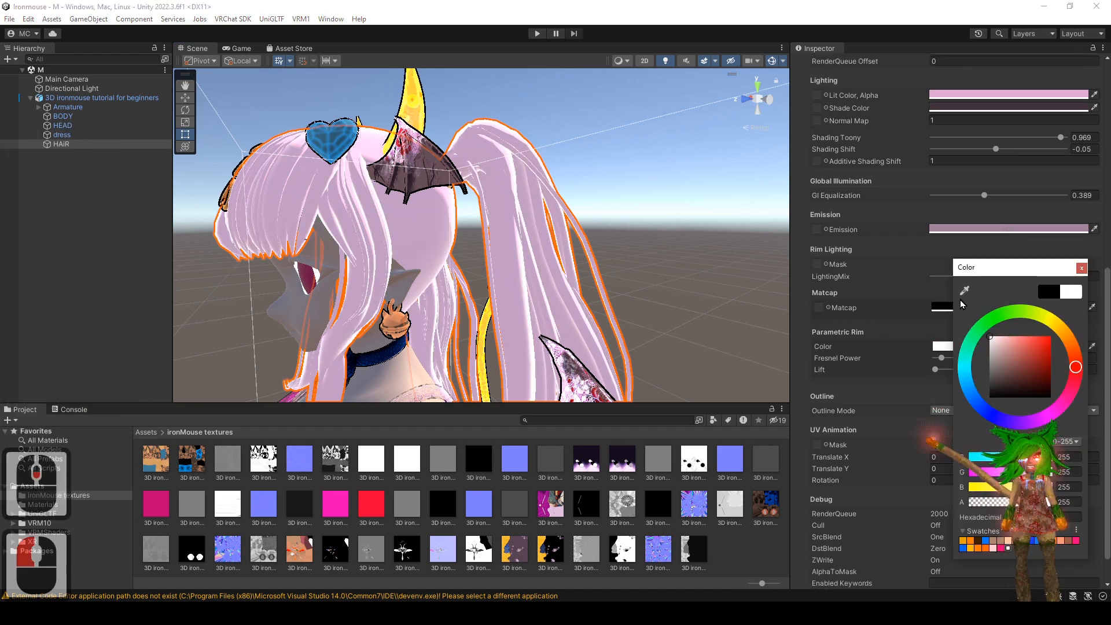
left_click(1082, 268)
- Match the hair material's Parametric Rim Color to its pink Lit Color
left_click_drag(654, 226, 964, 266, "alt")
right_click_drag(964, 267, 989, 347, "alt")
left_click(1053, 347)
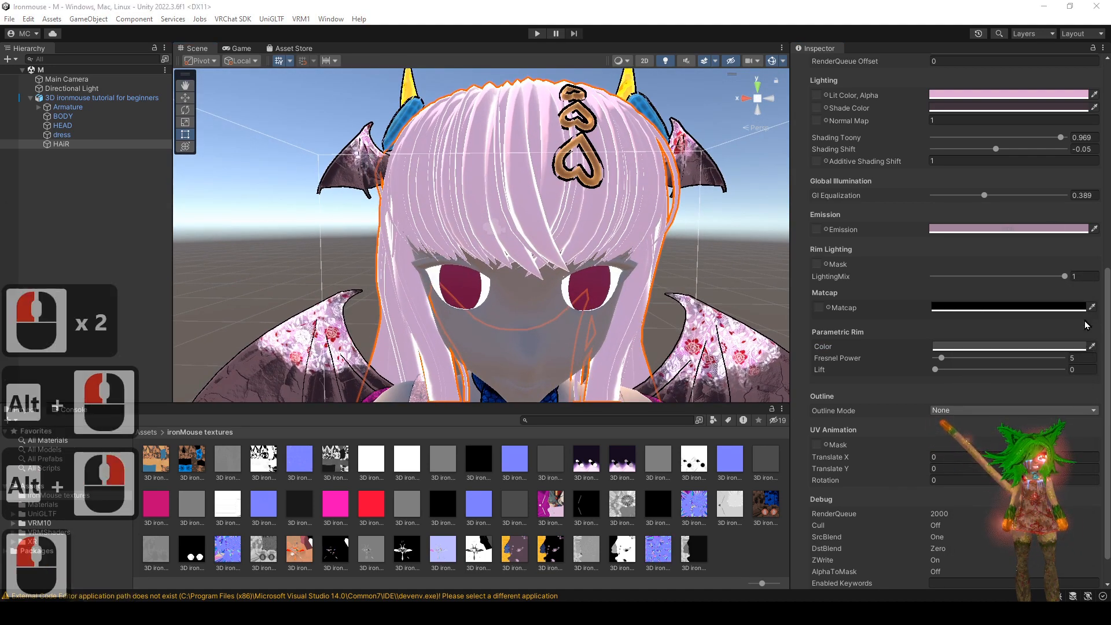
double_click(1039, 99)
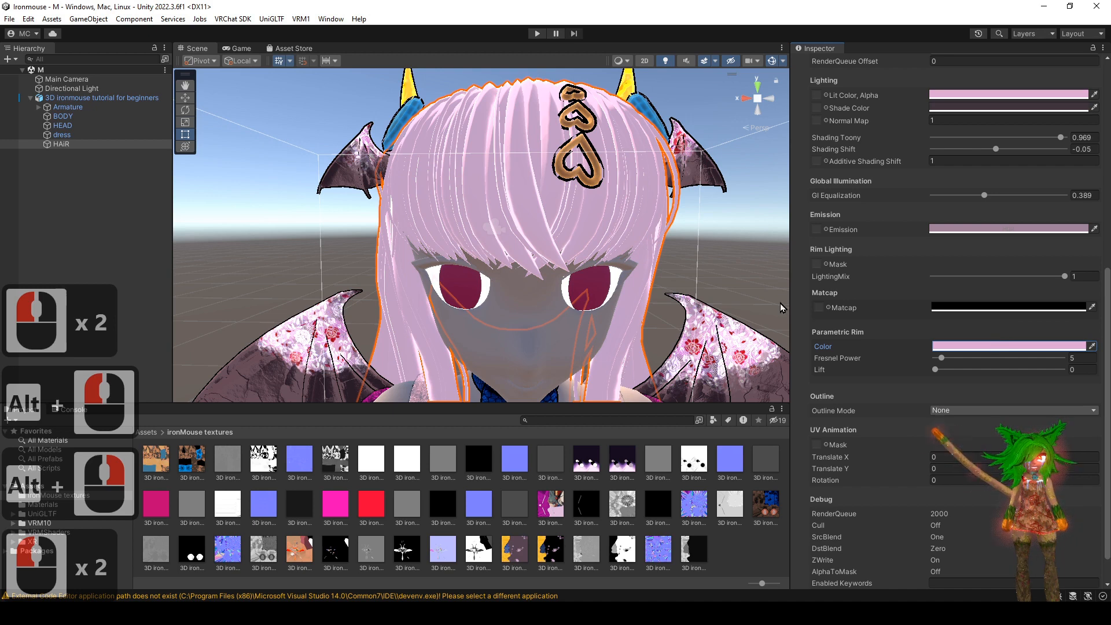
- Set the hair's Parametric Rim Lift to 0.262 and check the rim on the deselected model
left_click_drag(642, 295, 775, 249, "alt")
left_click(943, 359)
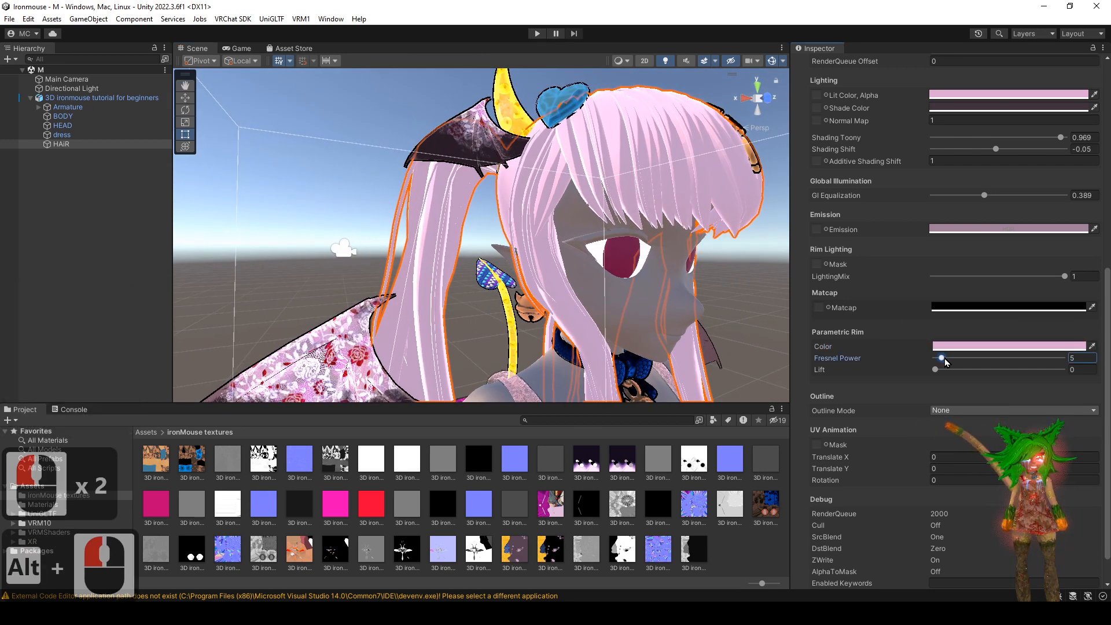
key("ctrl+z")
left_click_drag(944, 371, 966, 371)
left_click_drag(630, 283, 489, 290, "alt")
left_click(759, 272)
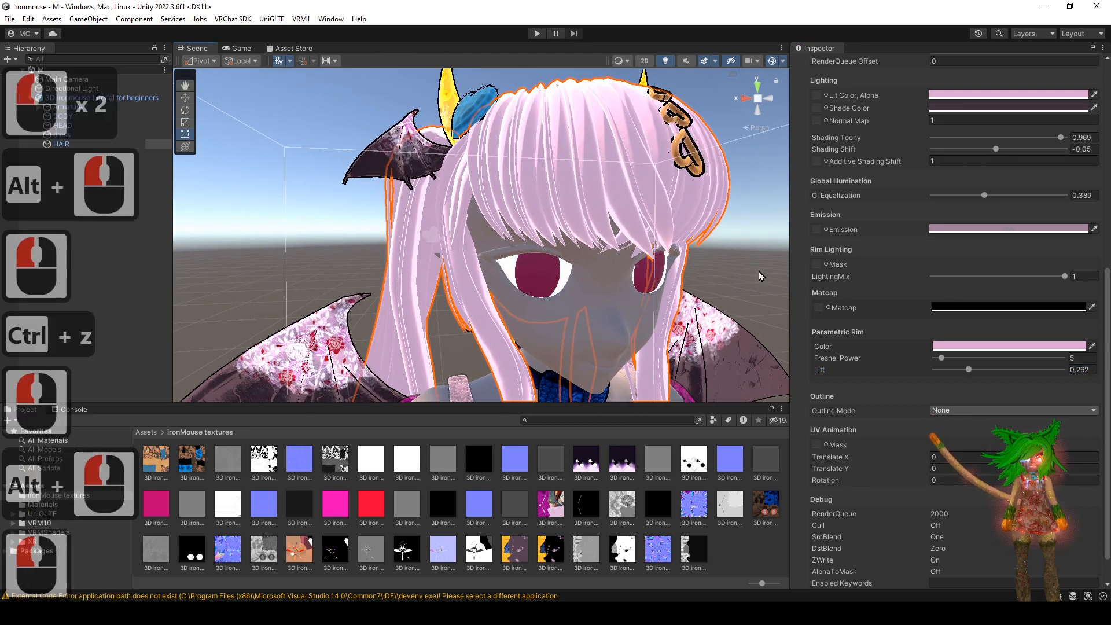
right_click_drag(757, 266, 699, 200, "alt")
left_click_drag(698, 196, 570, 249, "alt")
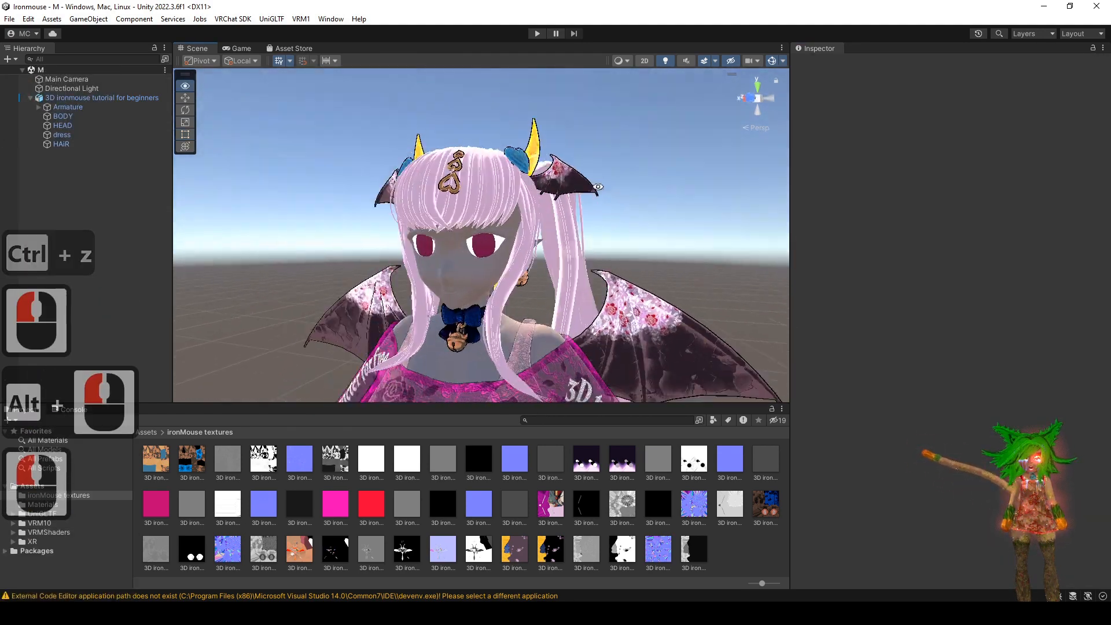
right_click_drag(565, 248, 633, 296, "alt")
- Reselect the hair, set its Outline Mode to World and try out small Outline Widths, including 0.001
key("ctrl+z")
scroll(890, 334, "down", 11)
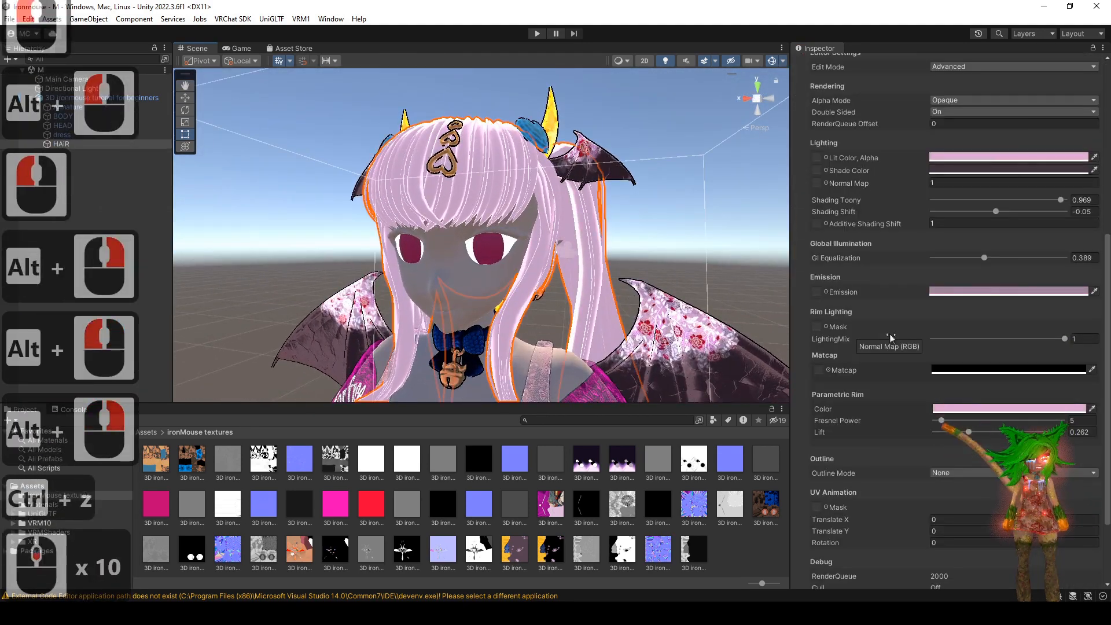
right_click_drag(587, 242, 631, 267, "alt")
left_click_drag(631, 266, 738, 277, "alt")
right_click_drag(738, 277, 769, 301, "alt")
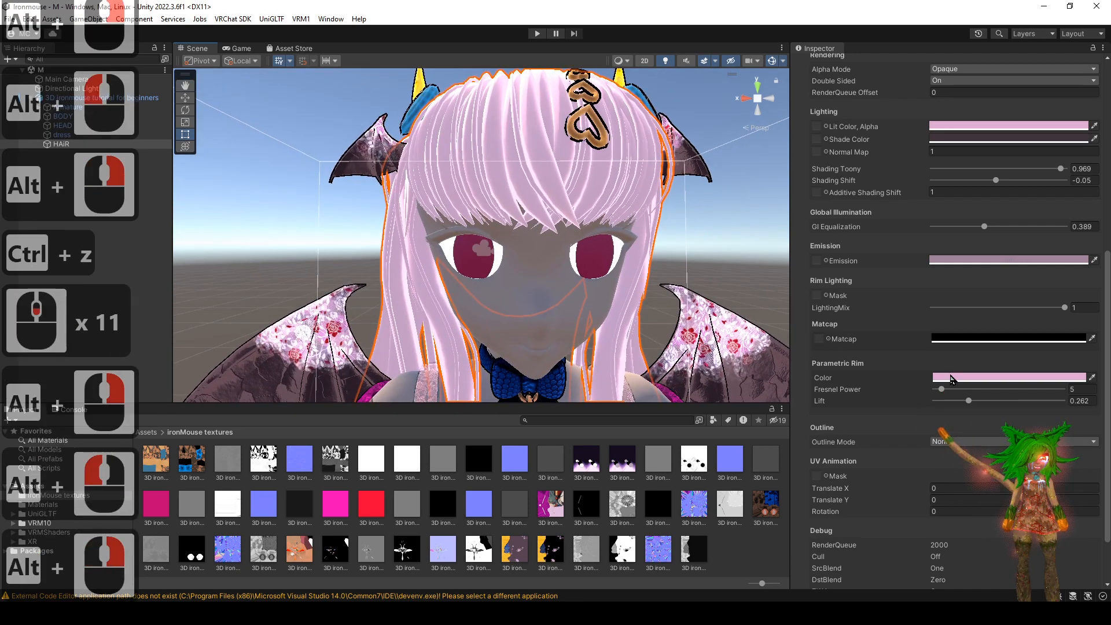
left_click(996, 442)
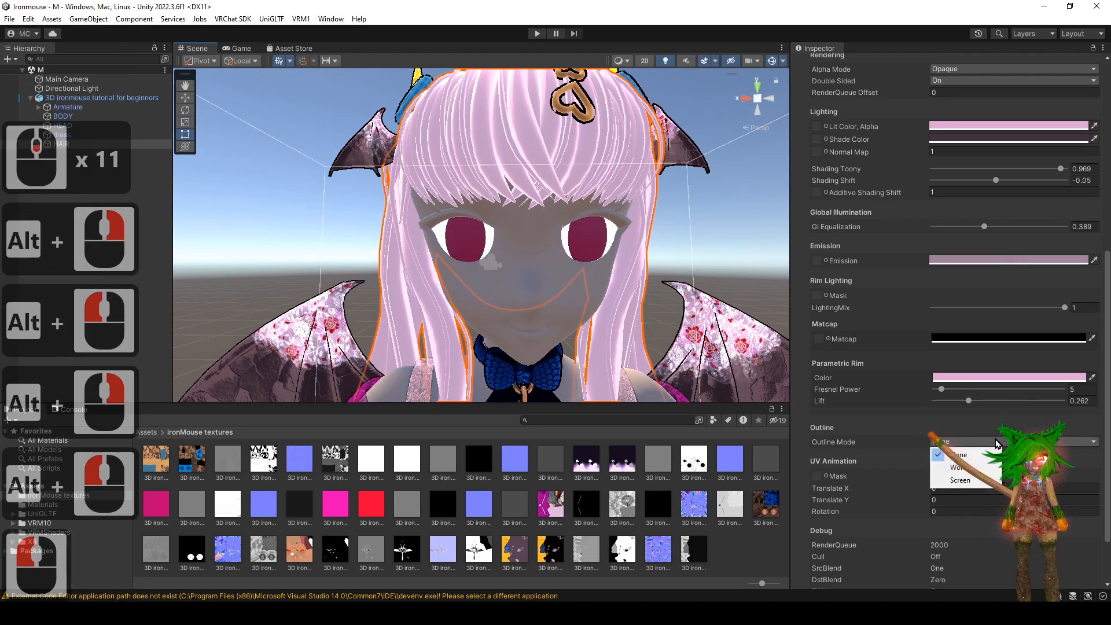
left_click(984, 467)
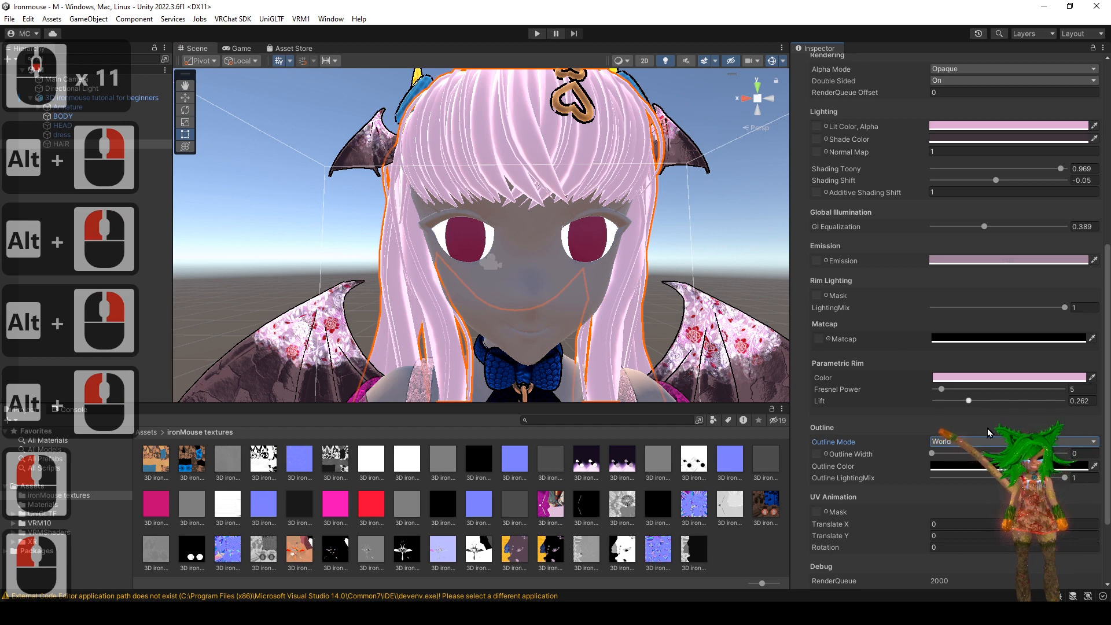
left_click_drag(933, 454, 948, 455)
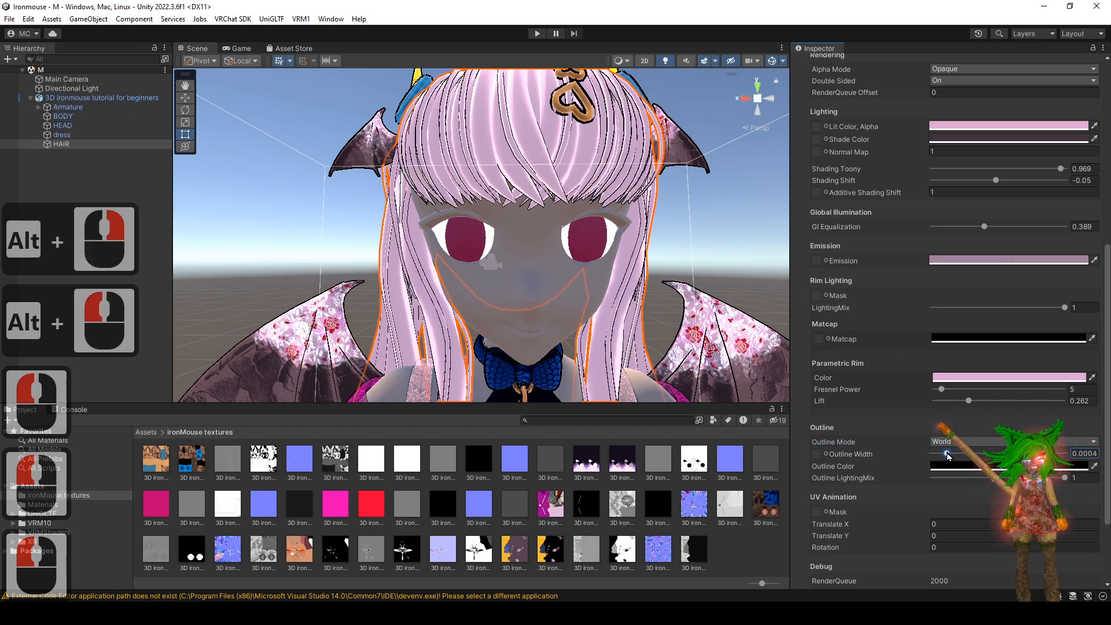
type("1")
left_click(1088, 453)
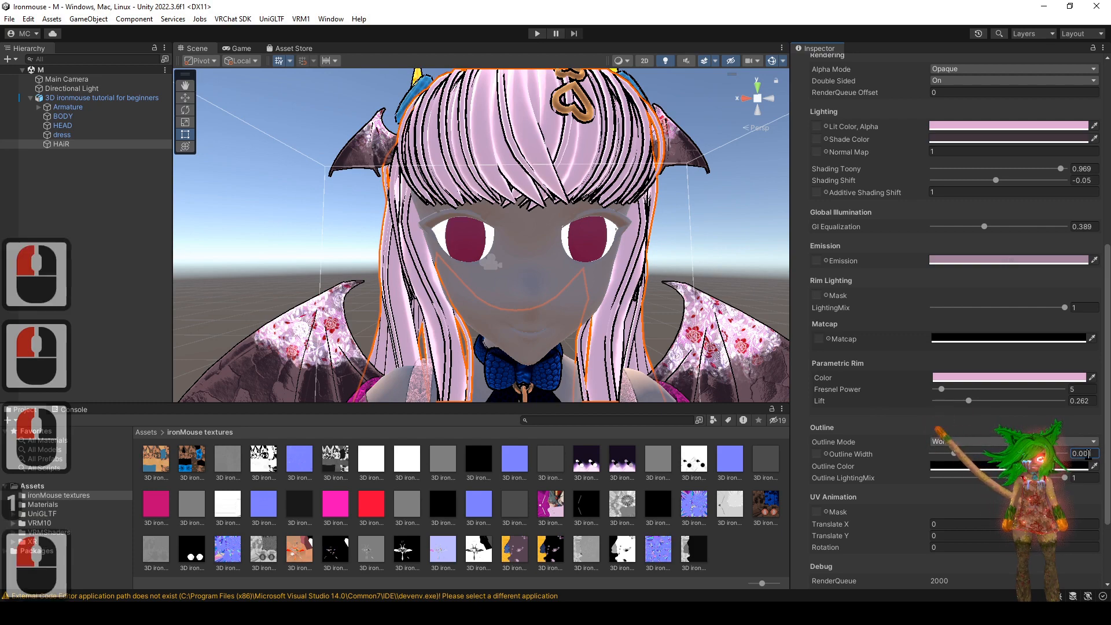
- Check the thin outline on the deselected hair, and set the Outline Width to 0.001
left_click(722, 275)
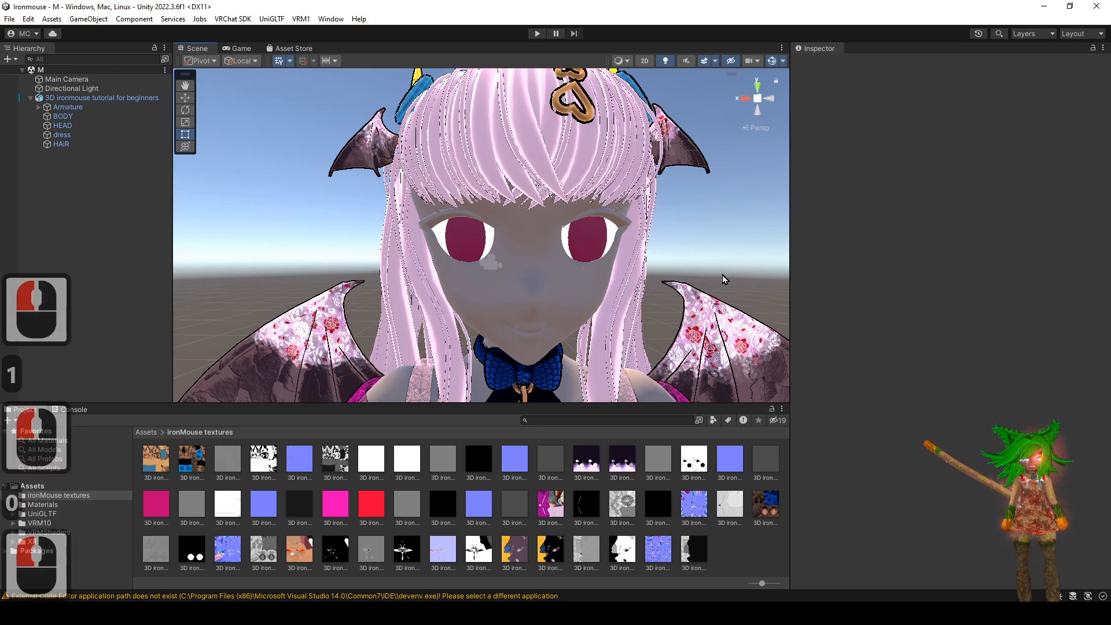
left_click_drag(722, 276, 504, 227, "alt")
right_click_drag(504, 228, 541, 227, "alt")
left_click_drag(541, 227, 524, 229, "alt")
right_click_drag(524, 229, 536, 229, "alt")
left_click_drag(535, 229, 550, 231, "alt")
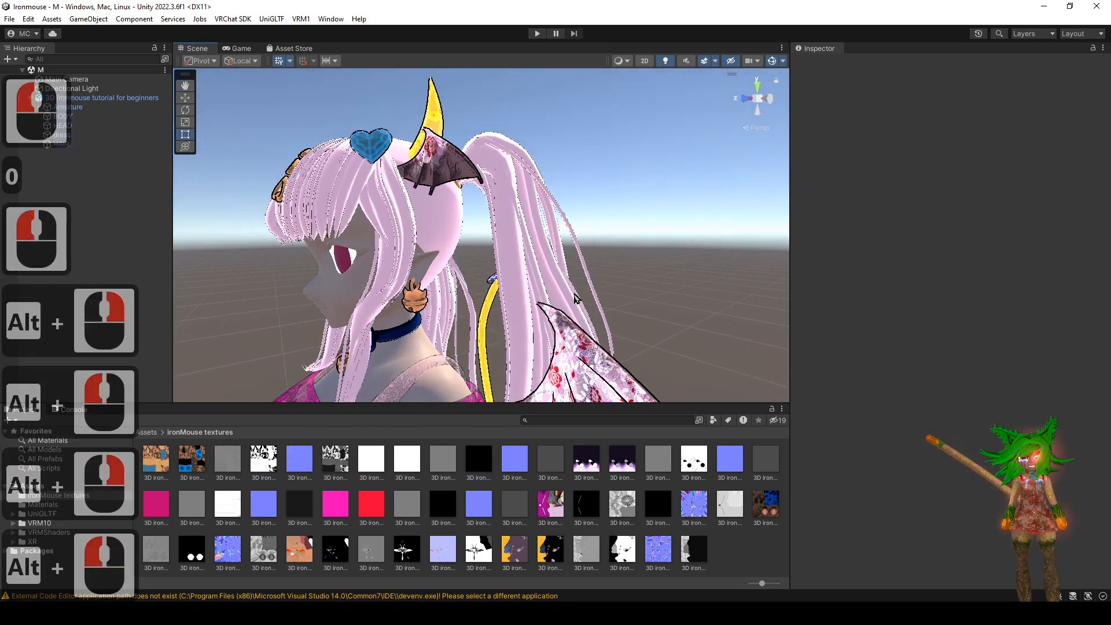
key("ctrl+z")
scroll(949, 324, "down", 11)
scroll(1109, 452, "down", 1)
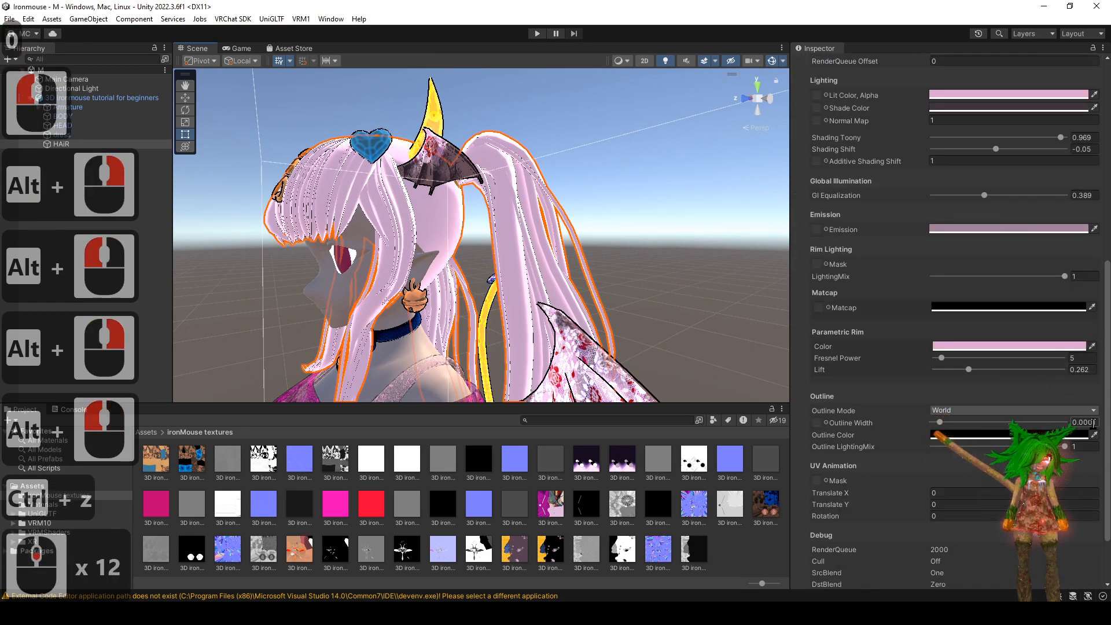
left_click(1094, 422)
type("1")
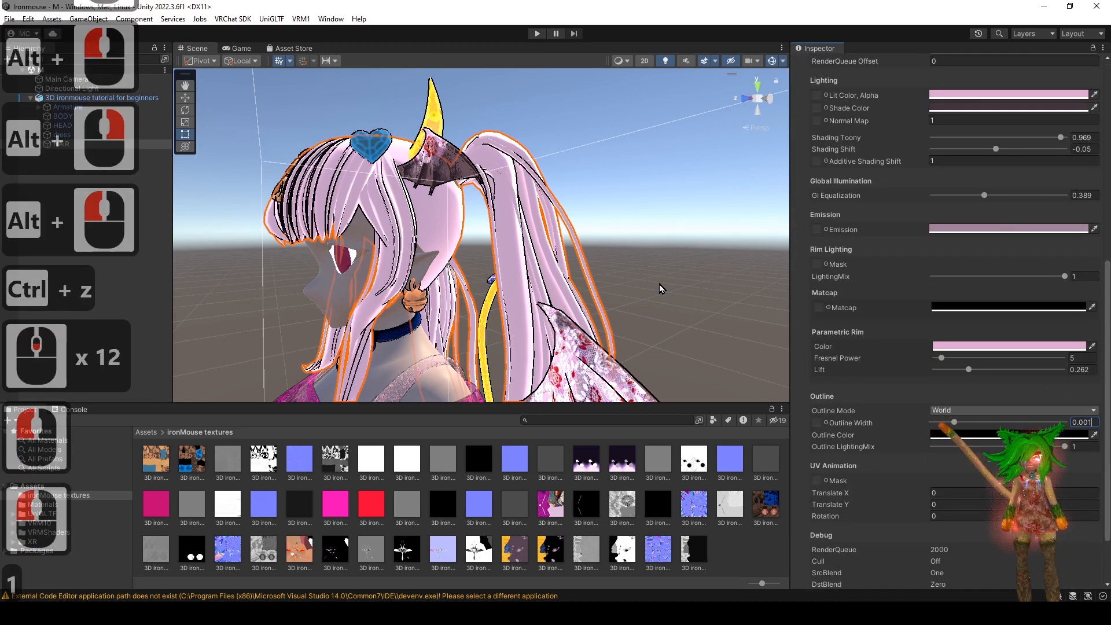
- Examine the outlined hair from the front and side without the selection highlight
left_click(659, 282)
right_click_drag(659, 281, 561, 275, "alt")
left_click_drag(561, 275, 689, 236, "alt")
right_click_drag(492, 246, 535, 252, "alt")
left_click_drag(535, 252, 437, 285, "alt")
right_click_drag(483, 290, 497, 294, "alt")
left_click_drag(498, 294, 483, 297, "alt")
- Reselect the hair and change its material's Outline Color to a dark magenta
key("ctrl+z")
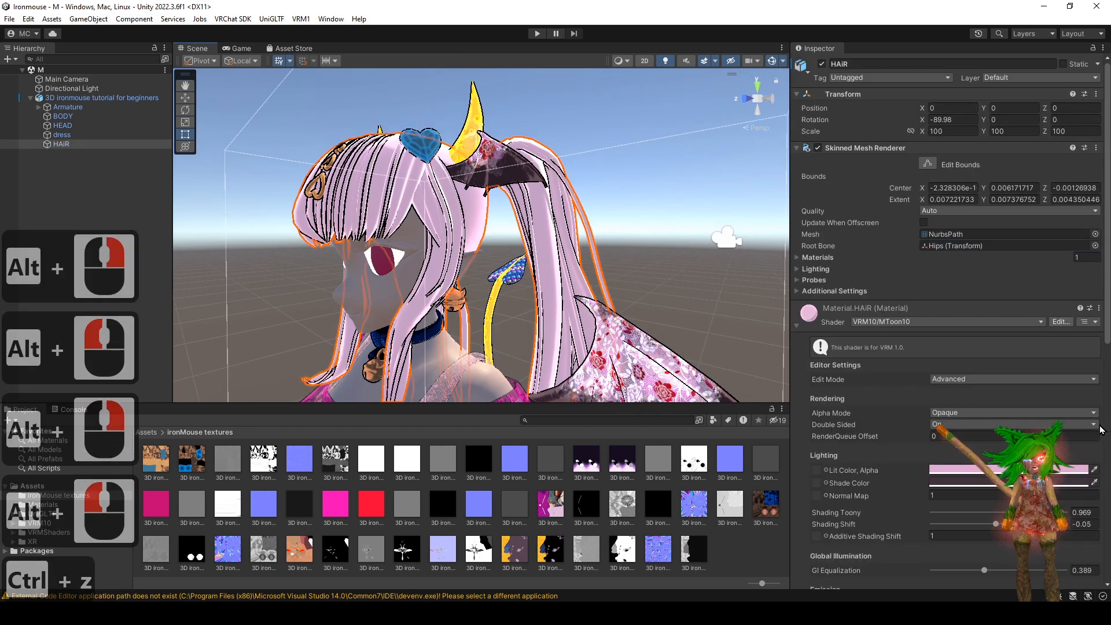
scroll(1092, 430, "down", 17)
right_click_drag(654, 260, 738, 278, "alt")
left_click(1053, 364)
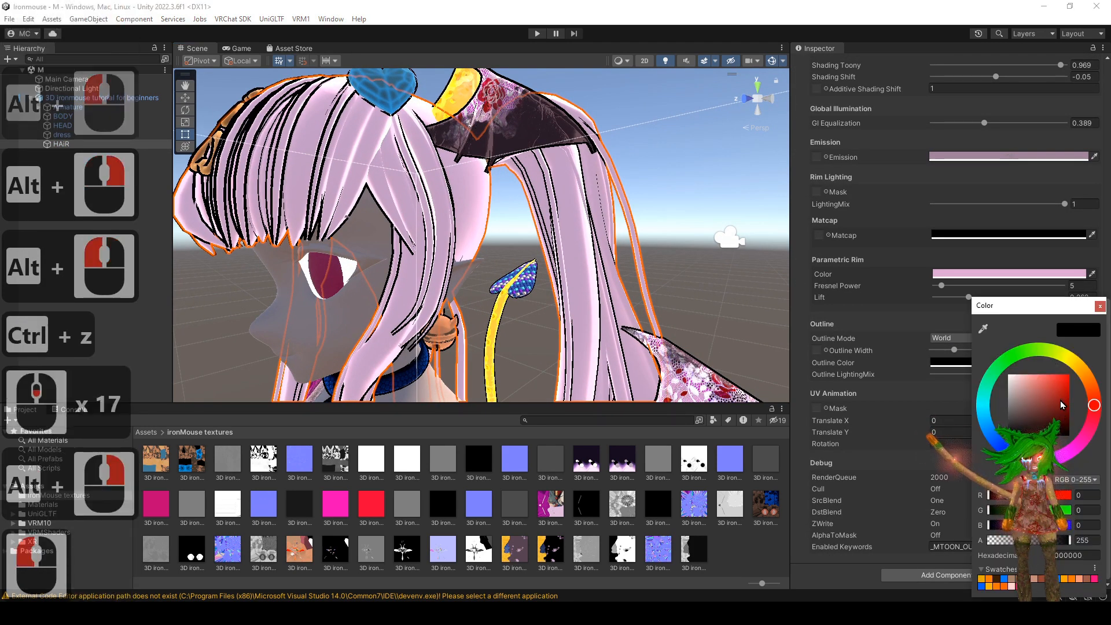
left_click(1064, 417)
mouse_move(1075, 417)
left_mouse_down()
mouse_move(1069, 403)
mouse_move(1075, 413)
left_mouse_up()
left_click(1072, 449)
left_click(860, 322)
- Compare the magenta hair outline with the previous outline color by undoing and redoing the change
left_click(718, 303)
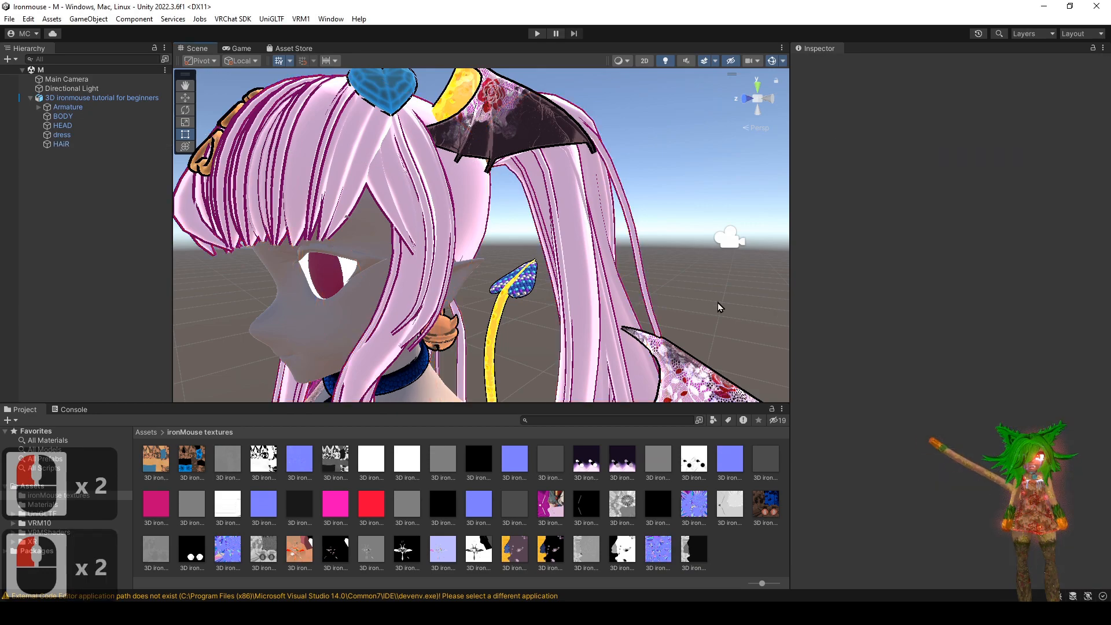
left_click_drag(718, 303, 771, 301, "alt")
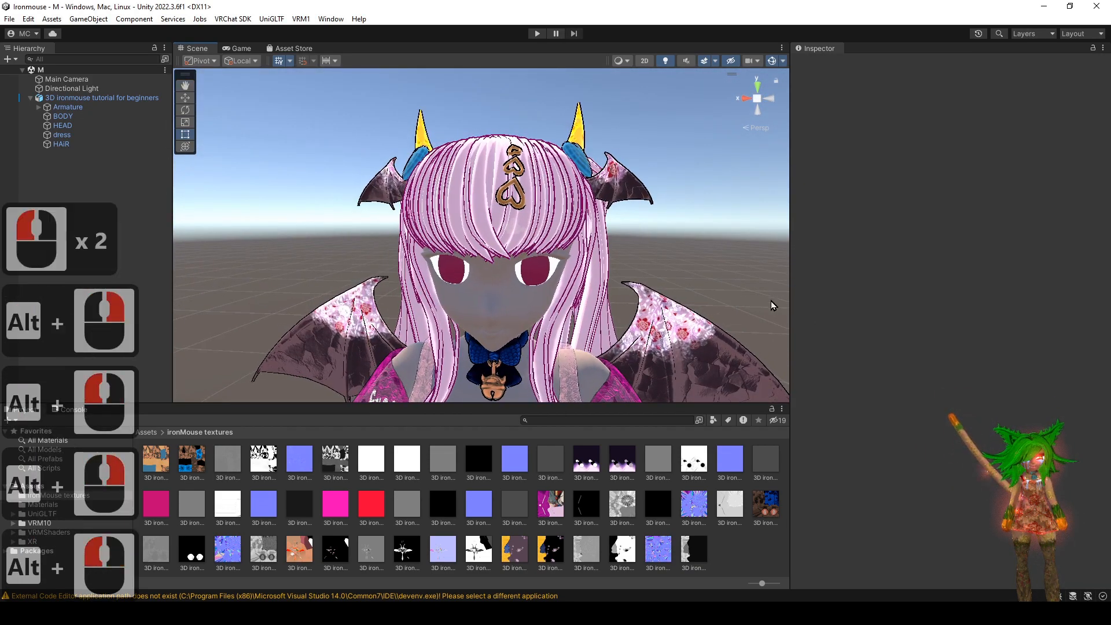
key("ctrl+z")
key("ctrl+z")
key("ctrl+y")
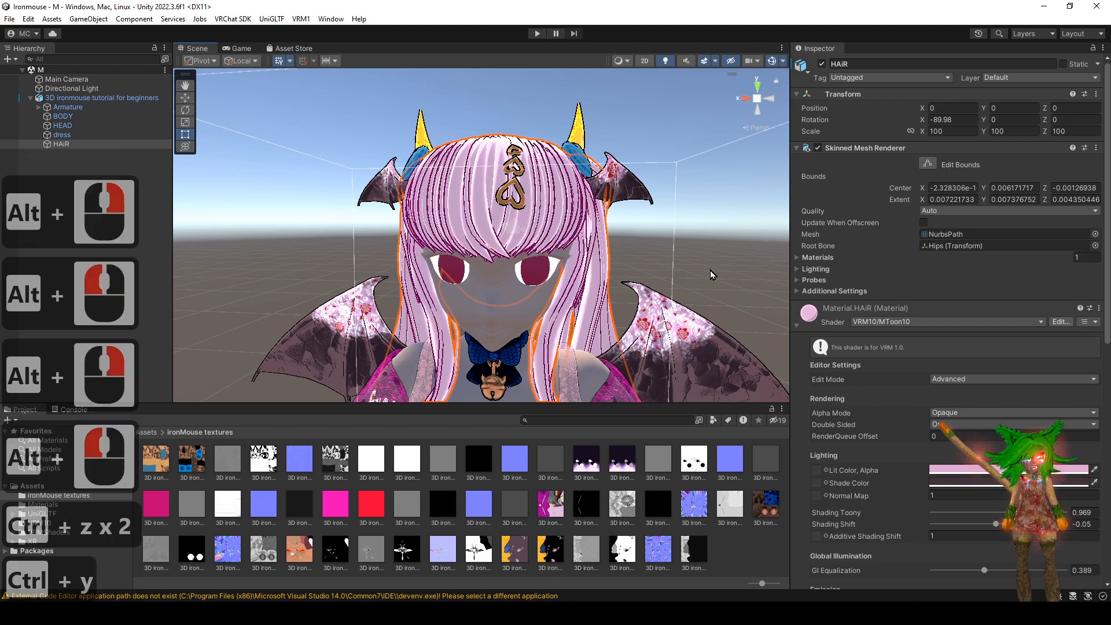
key("ctrl+y")
left_click_drag(714, 258, 627, 309, "alt")
- Reselect the hair, go over its MToon10 settings and collapse the material
key("ctrl+z")
scroll(877, 319, "down", 20)
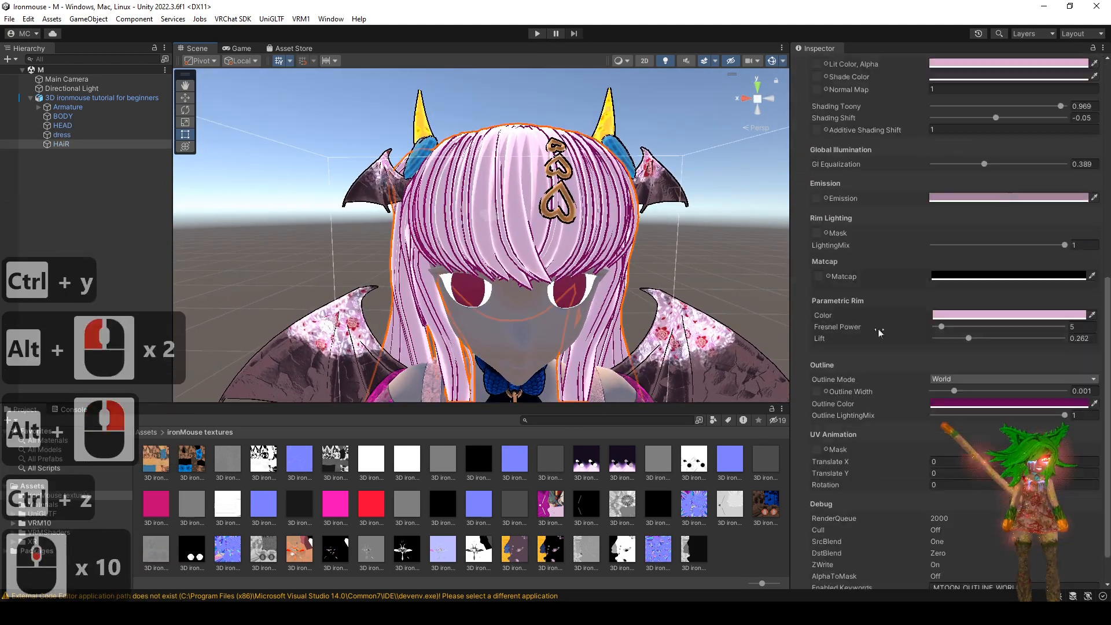
scroll(884, 346, "up", 3)
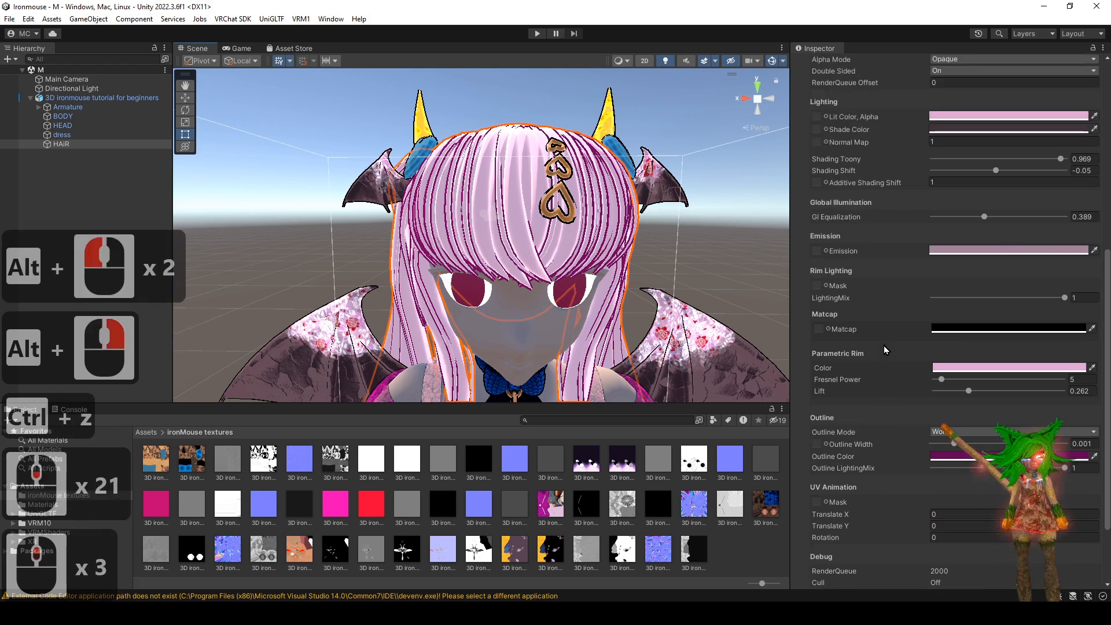
scroll(884, 345, "up", 8)
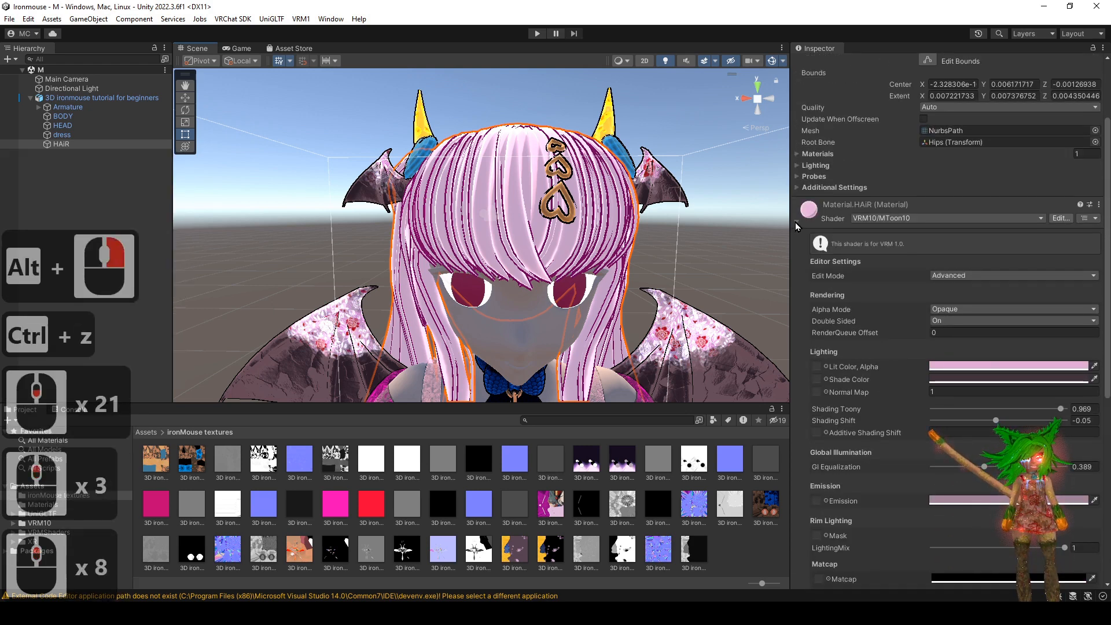
left_click(796, 221)
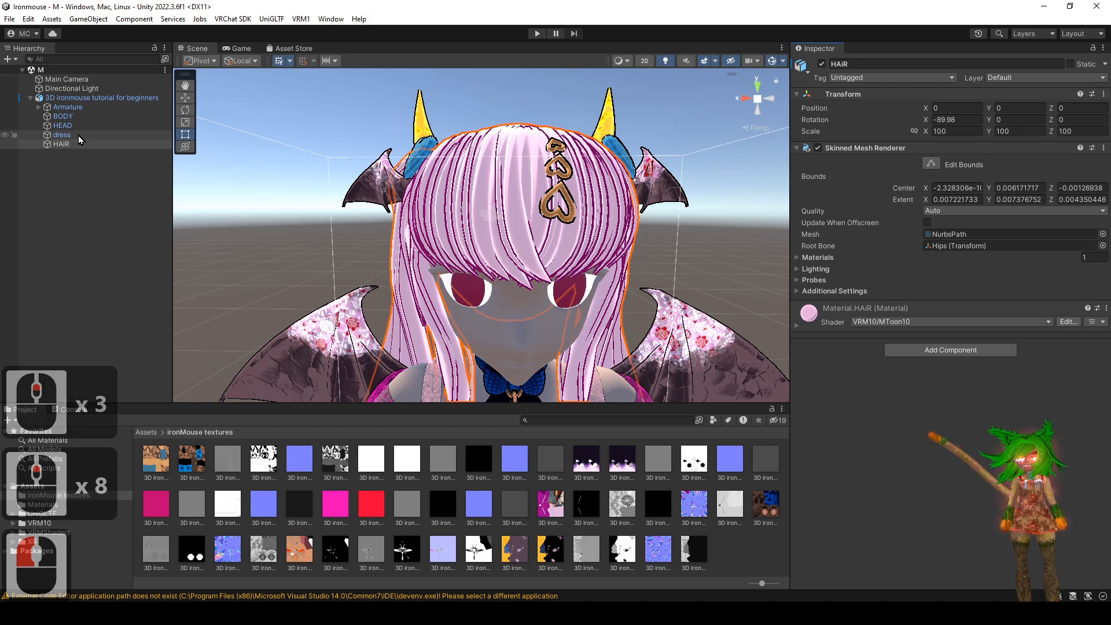
- Select the whole 3D ironmouse tutorial for beginners object and frame the full model in the scene view
left_click(627, 180)
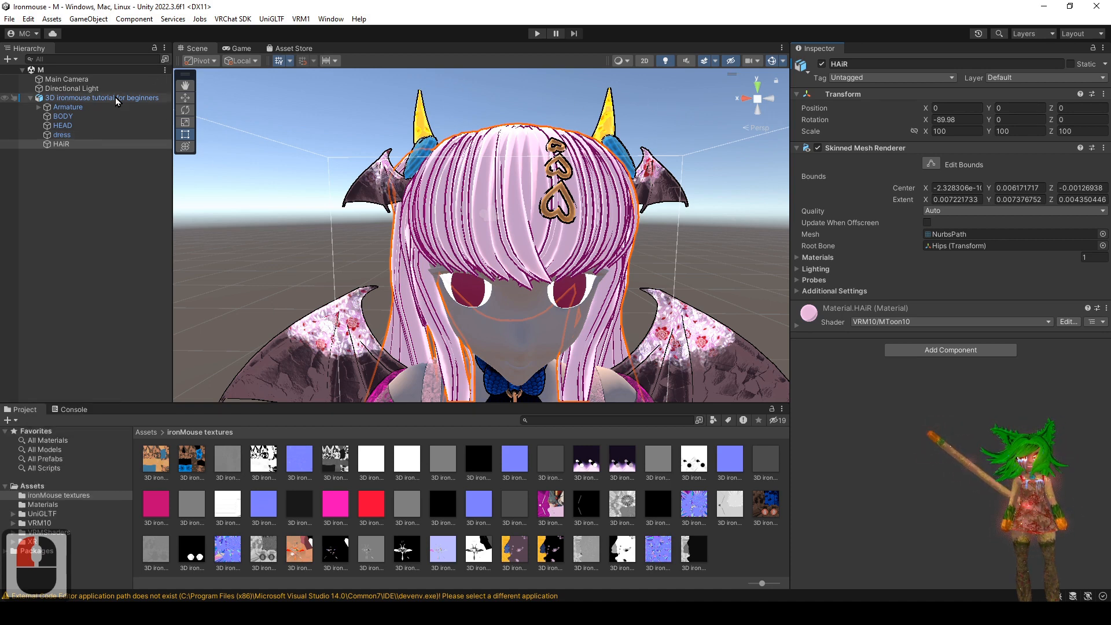
key("f")
left_click(761, 103)
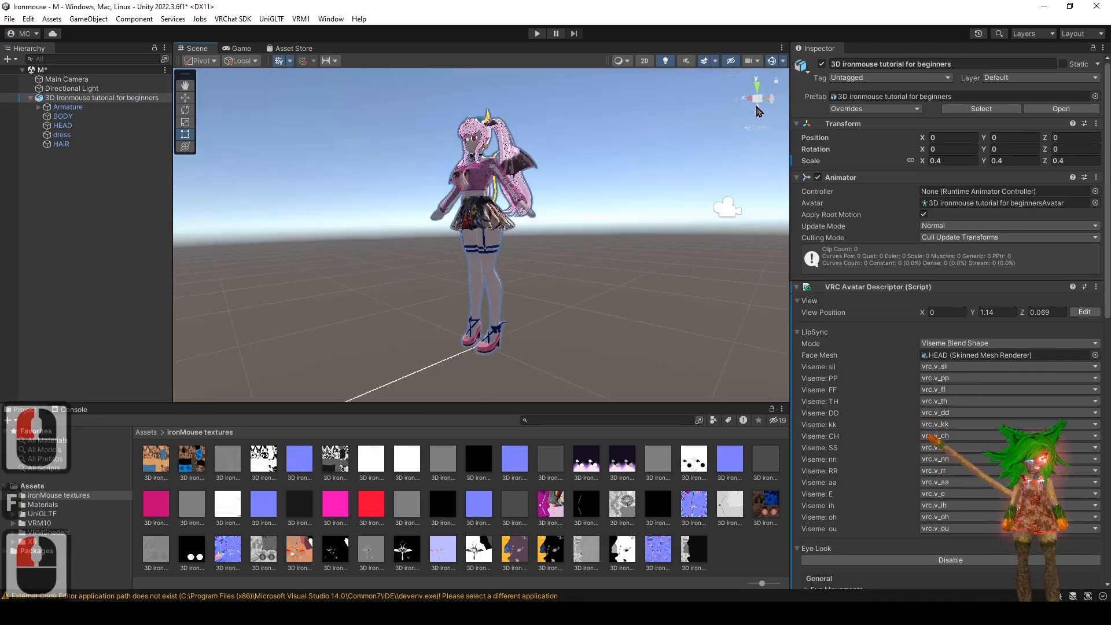
- View the model from the front and check which shaders the dress and HEAD materials use
left_click(761, 103)
left_click(761, 103)
left_click(760, 101)
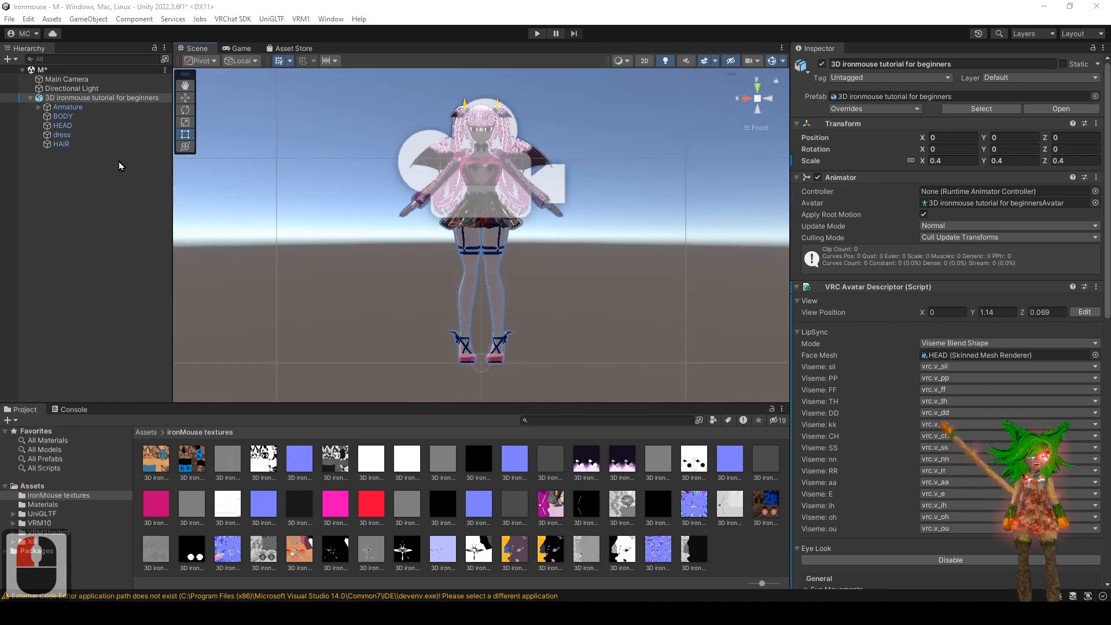
left_click(82, 134)
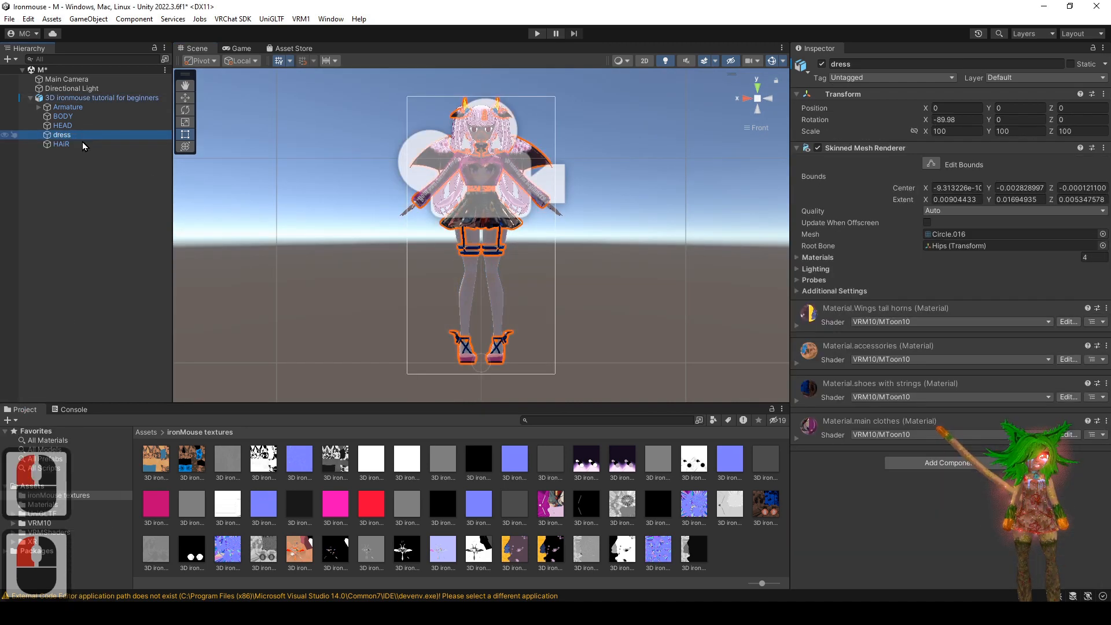
left_click(86, 127)
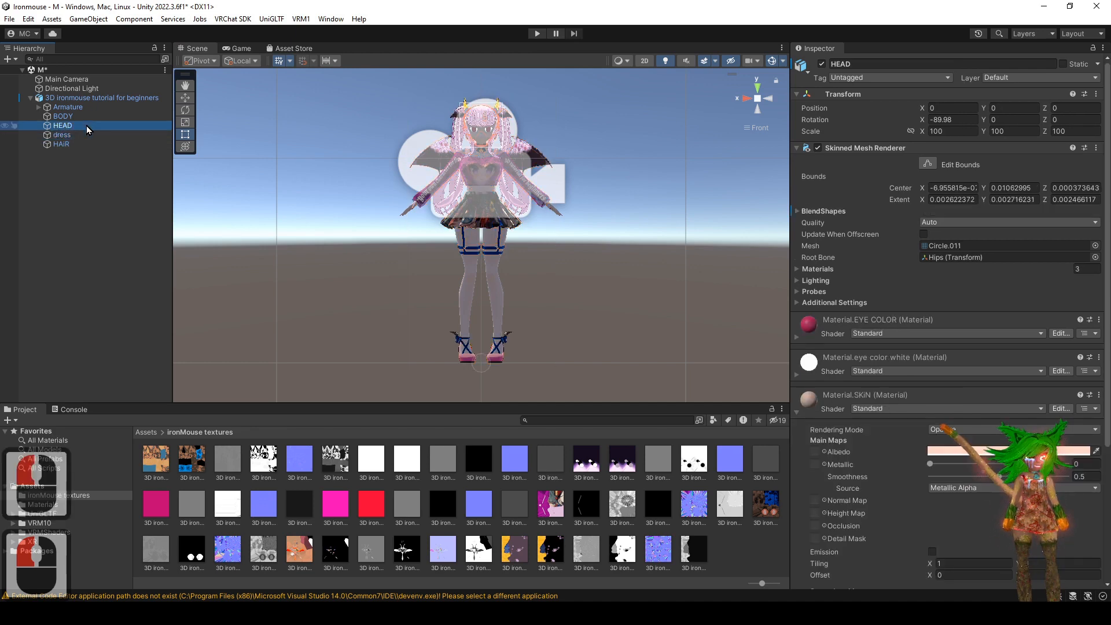
- Select the BODY mesh and inspect the fingernails of one hand up close
left_click(86, 119)
left_click_drag(605, 232, 573, 256, "alt")
right_click_drag(573, 256, 593, 330, "alt")
left_click(759, 101)
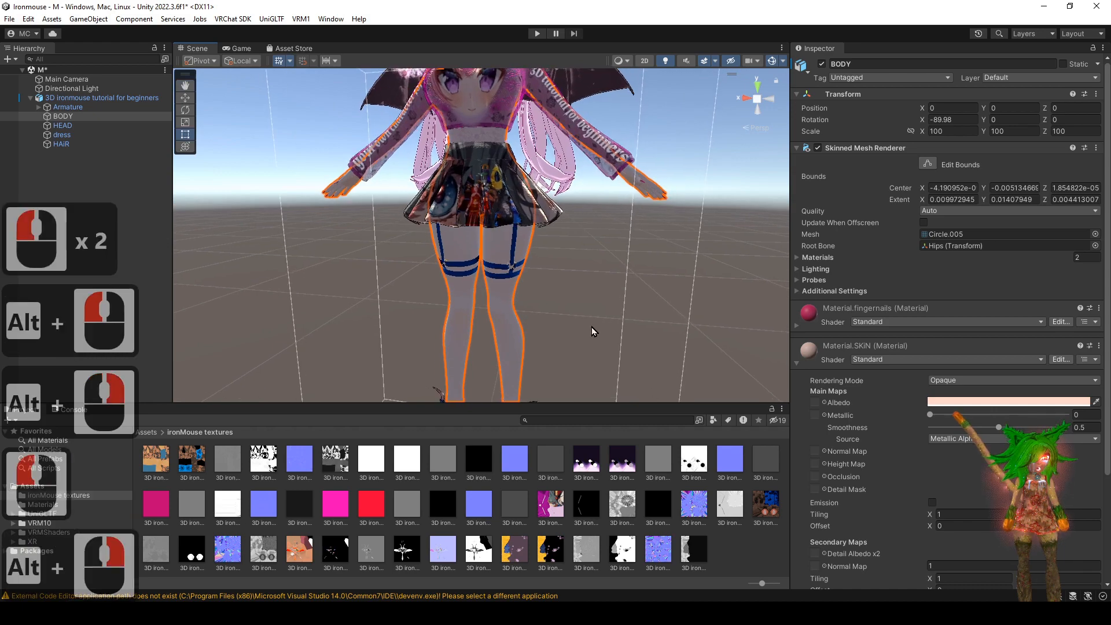
middle_click_drag(592, 331, 556, 284, "alt")
right_click_drag(557, 284, 565, 351, "alt")
left_click_drag(631, 298, 582, 298, "alt")
middle_click_drag(556, 254, 492, 310, "alt")
right_click_drag(491, 310, 535, 369, "alt")
left_click_drag(512, 246, 488, 265, "alt")
middle_click_drag(486, 265, 495, 289, "alt")
right_click_drag(501, 307, 531, 398, "alt")
left_click_drag(527, 323, 518, 325, "alt")
middle_click_drag(518, 325, 548, 321, "alt")
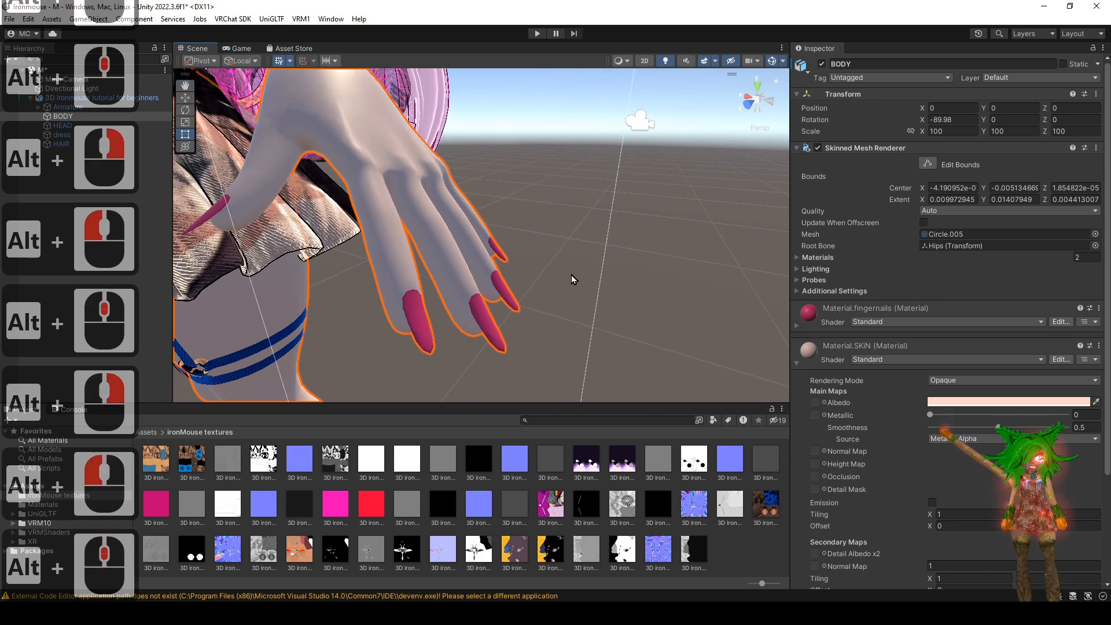
- Switch the fingernails material to the VRM10/MToon10 shader, collapse the SKIN material and expand the fingernails settings
left_click(923, 322)
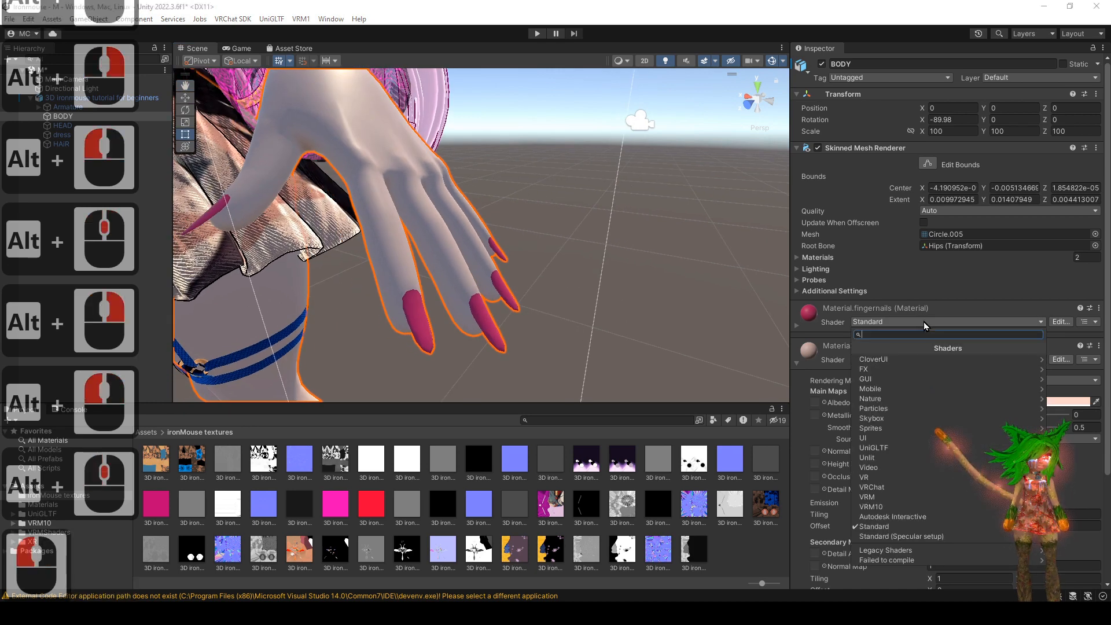
left_click(889, 503)
left_click(887, 360)
left_click(799, 361)
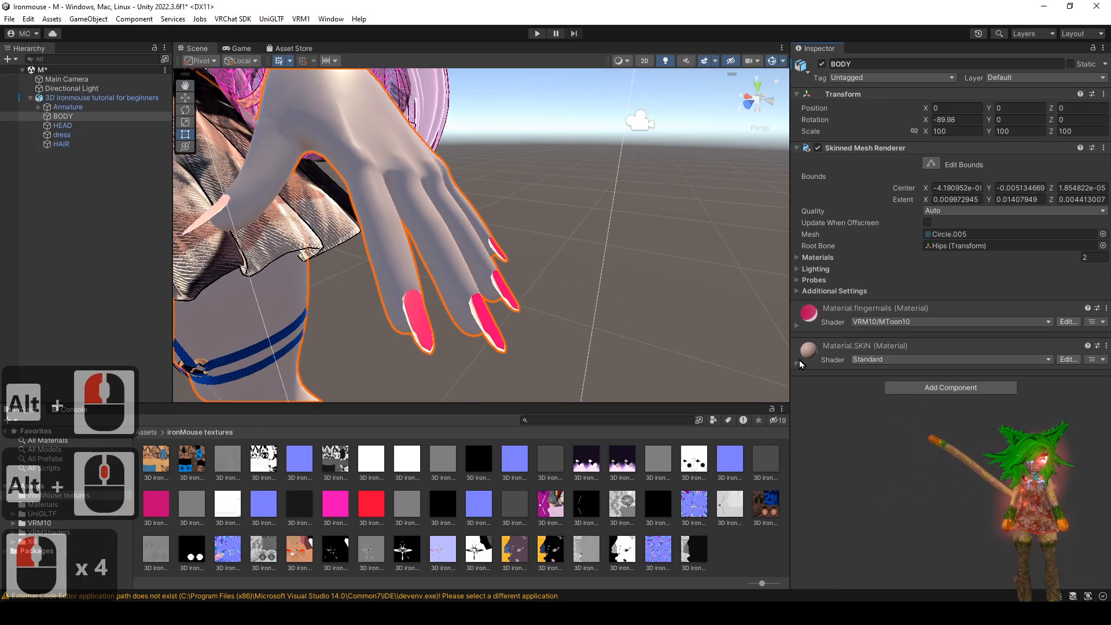
left_click(797, 327)
- Set the fingernails material's Edit Mode to Advanced and turn Double Sided on
left_click(955, 380)
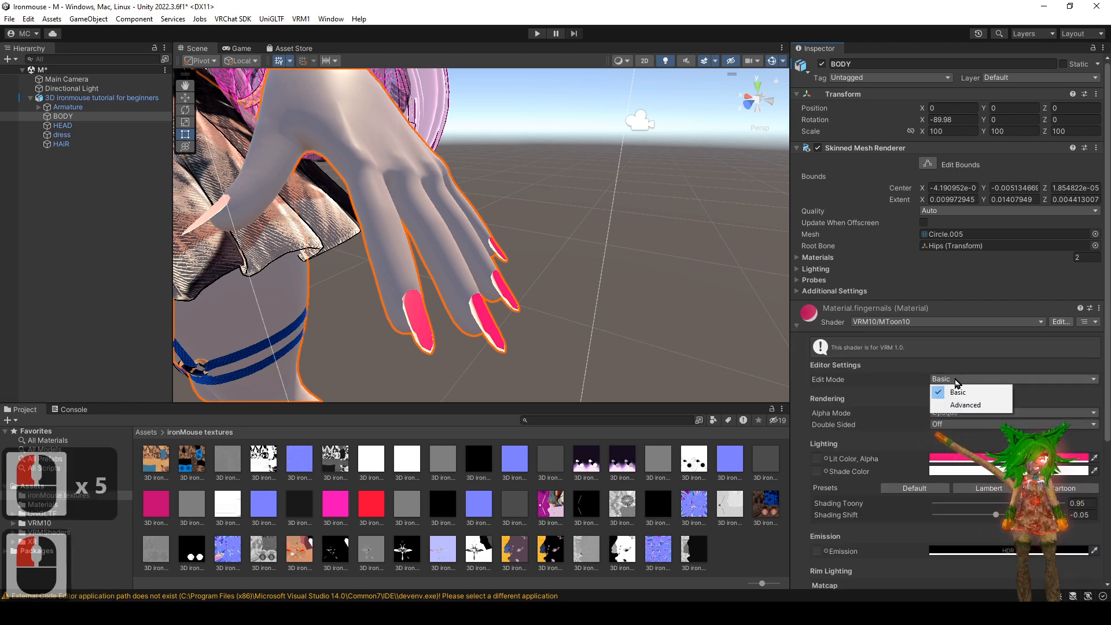
left_click(964, 405)
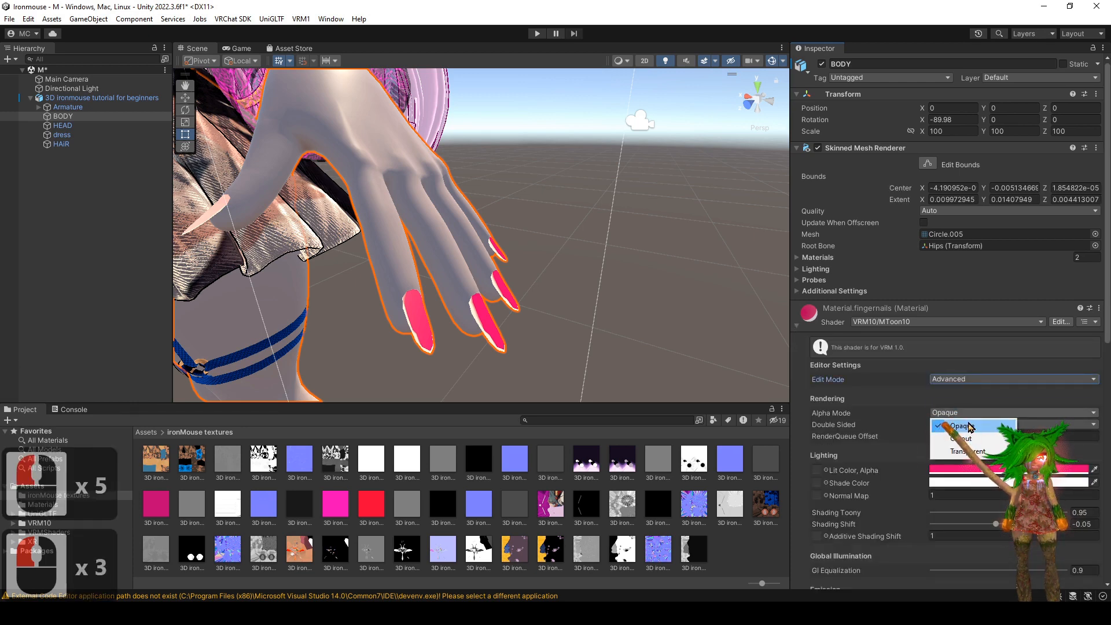
left_click(967, 427)
left_click(955, 448)
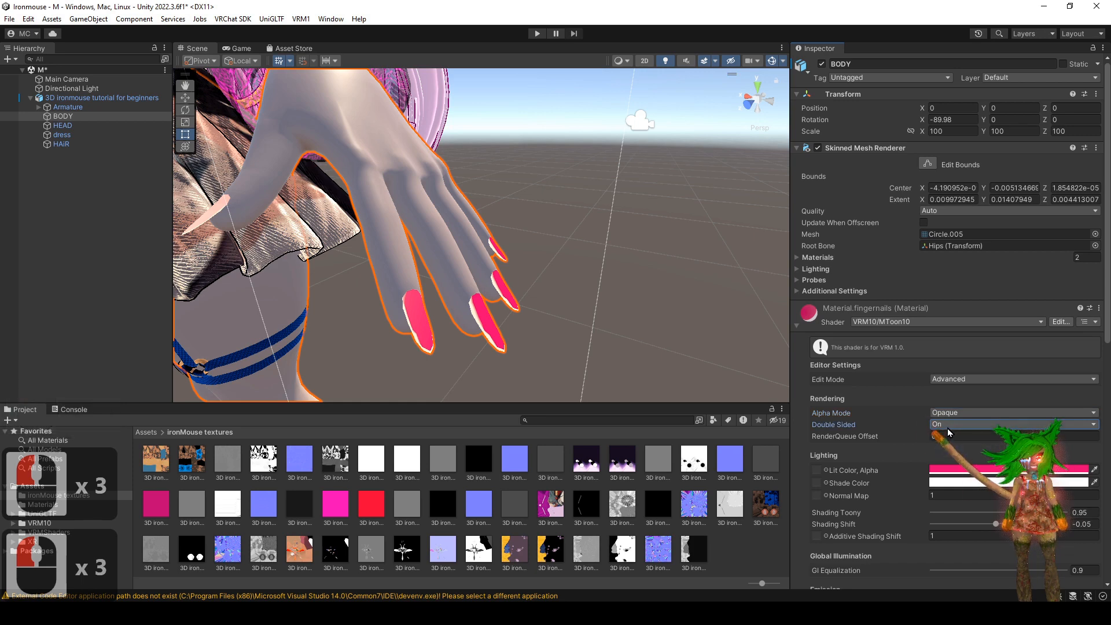
scroll(946, 419, "down", 5)
- Give the fingernails a muted pink Emission color of RGB 114, 69, 101
left_click_drag(642, 279, 627, 282, "alt")
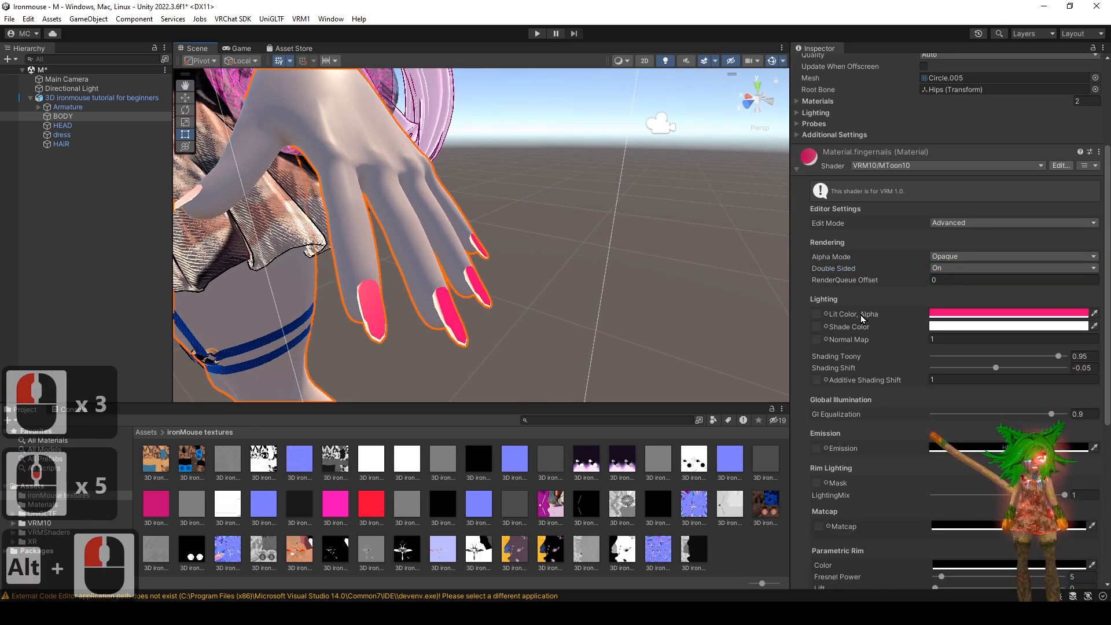
scroll(862, 317, "down", 4)
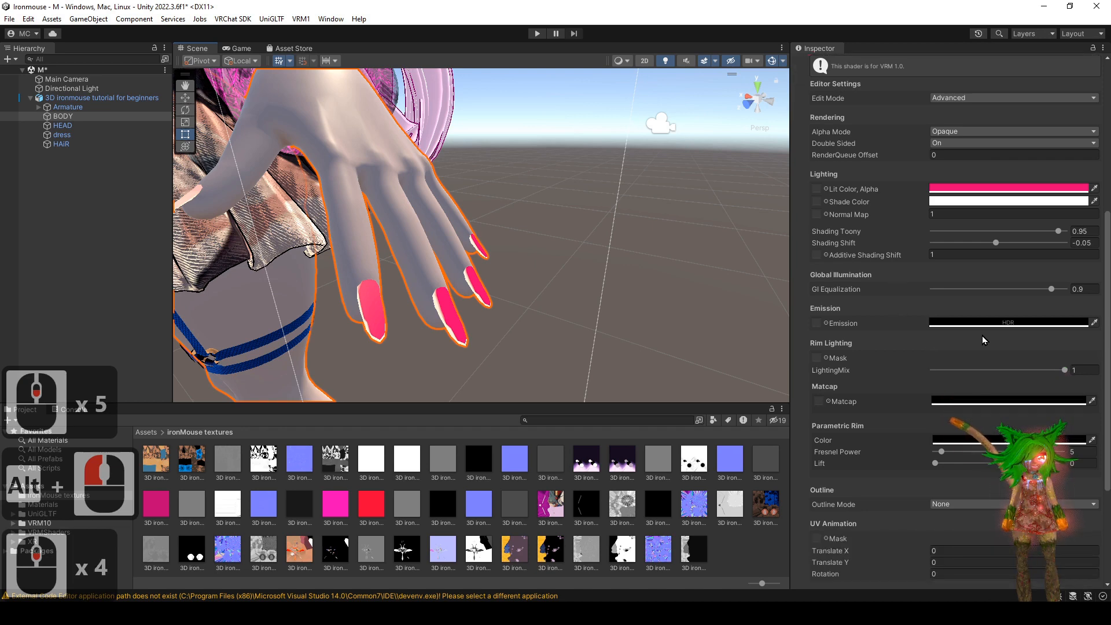
left_click(1009, 322)
left_click(1020, 398)
left_click_drag(1023, 400, 1035, 405)
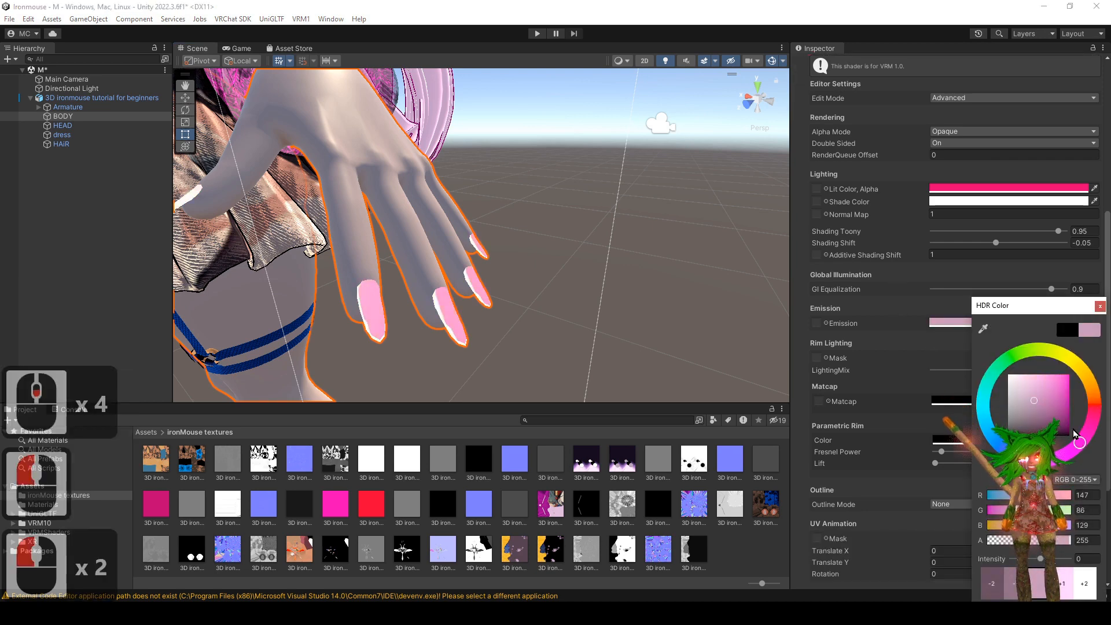
left_click(1100, 307)
left_click(1019, 323)
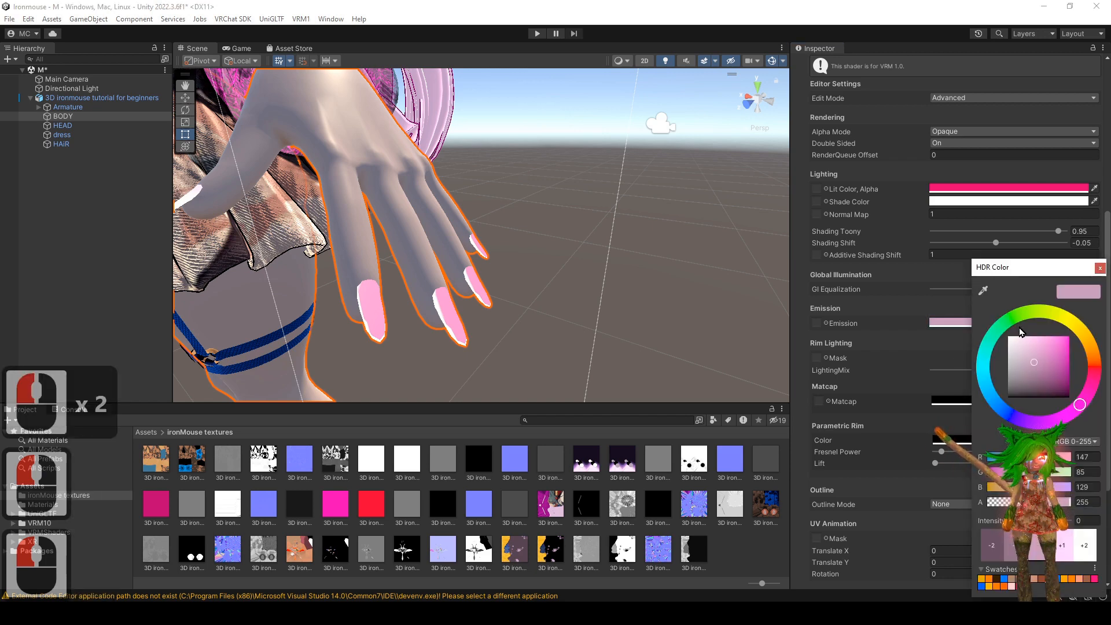
left_click(1033, 371)
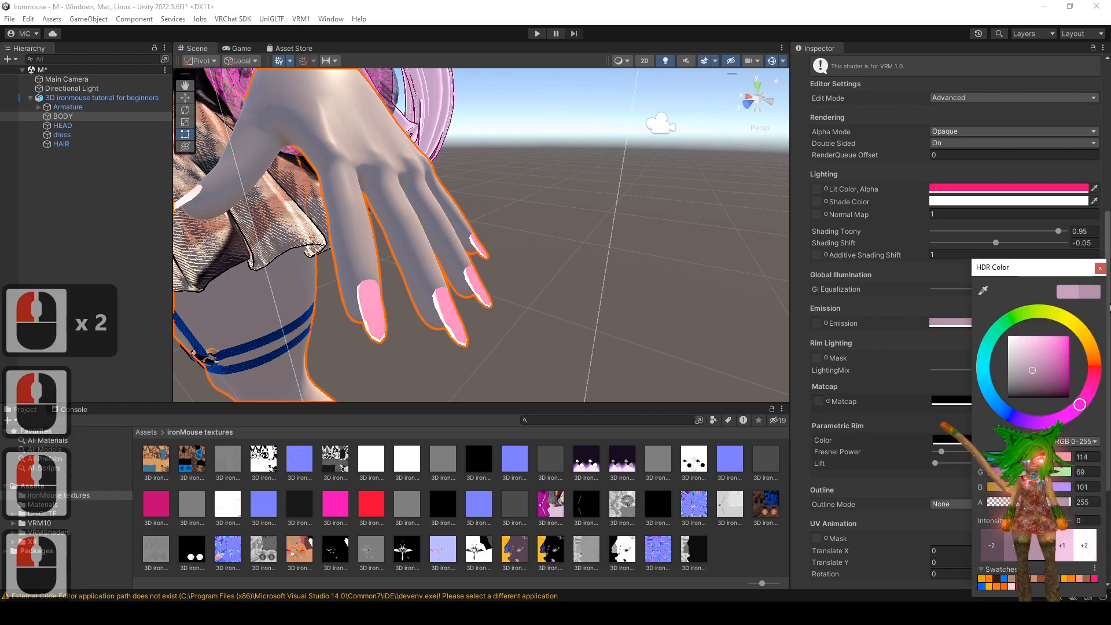
left_click(1100, 269)
- Set the fingernails' Parametric Rim to white with Lift 0.649 and Fresnel Power 41.7
scroll(983, 344, "down", 3)
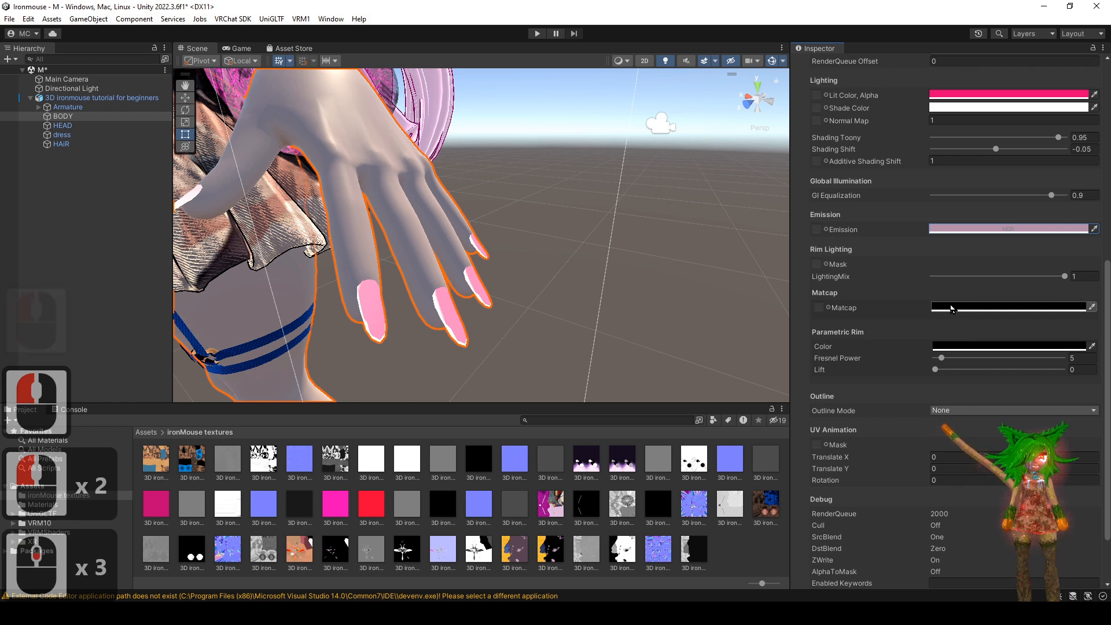
left_click(955, 349)
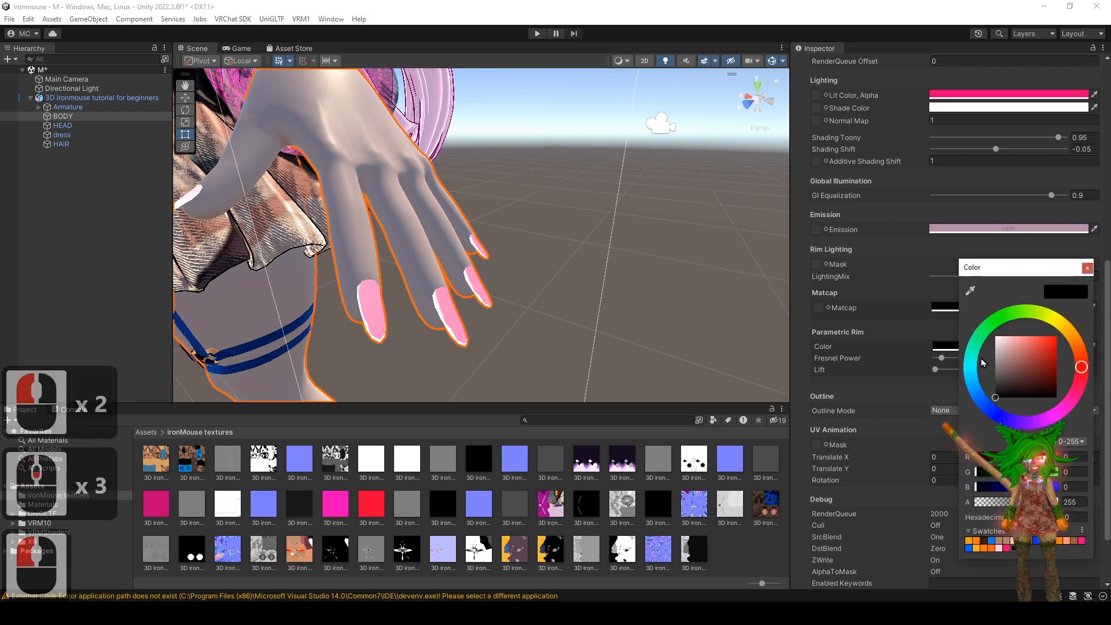
left_click_drag(1039, 321, 959, 257)
left_click(1087, 269)
left_click(1087, 269)
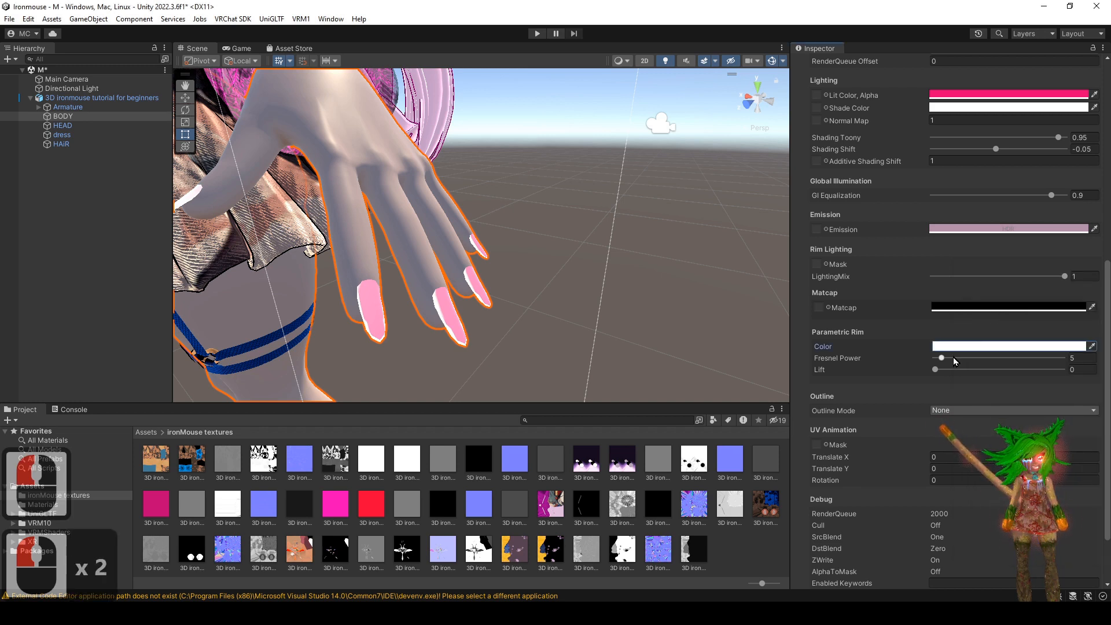
left_click_drag(945, 369, 1020, 376)
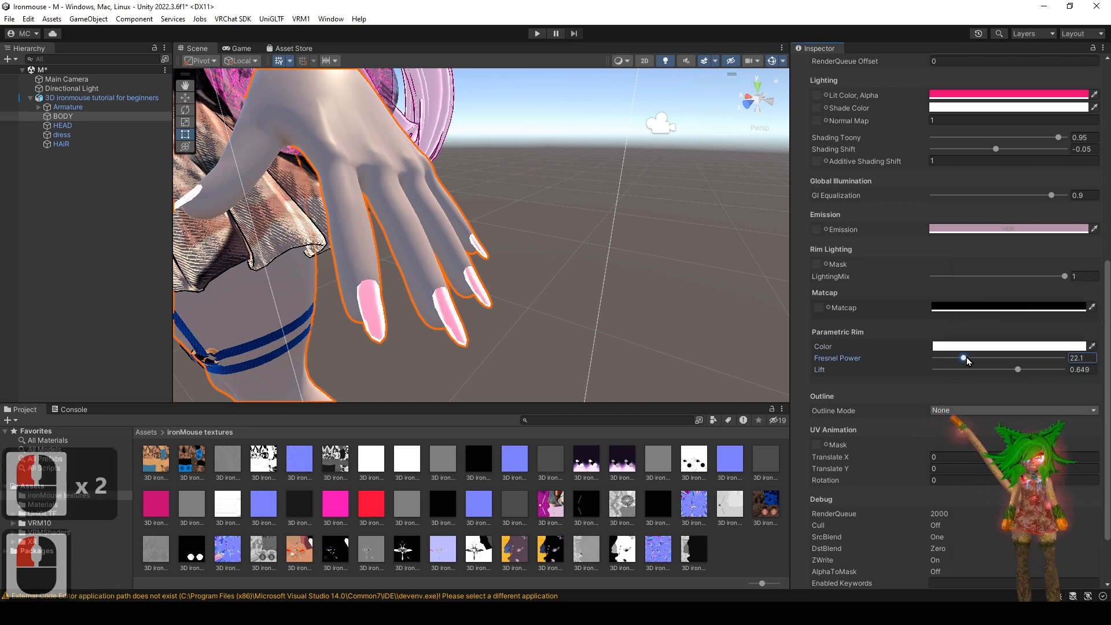
left_click_drag(457, 298, 536, 305, "alt")
- Change the fingernails' Parametric Rim color to light pink and check the nails from another angle
left_click(950, 348)
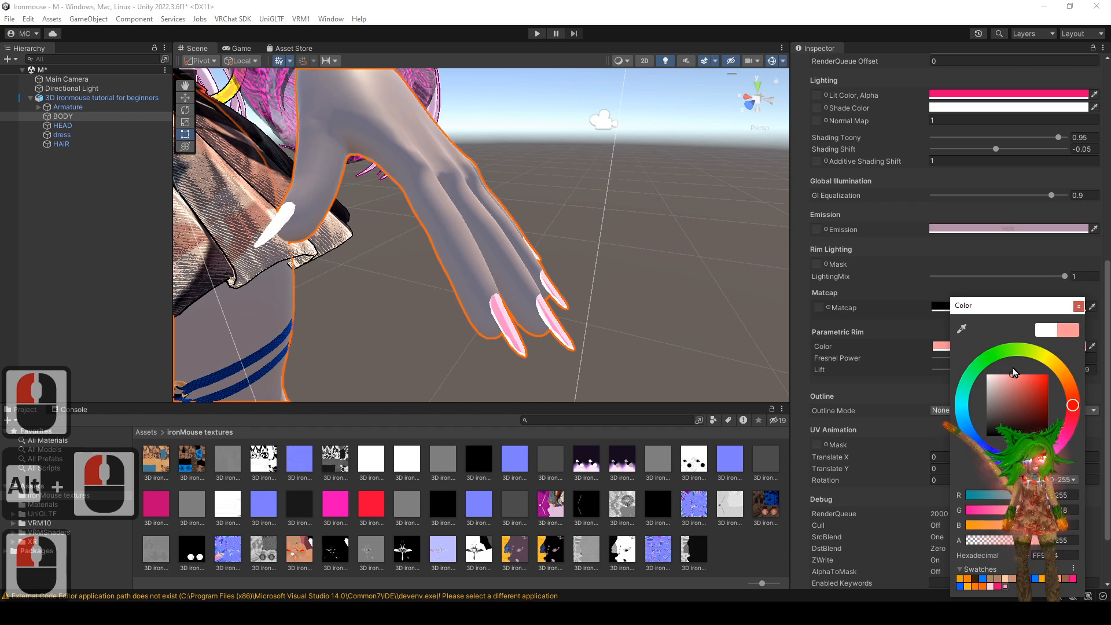
left_click(1012, 373)
left_click(1061, 440)
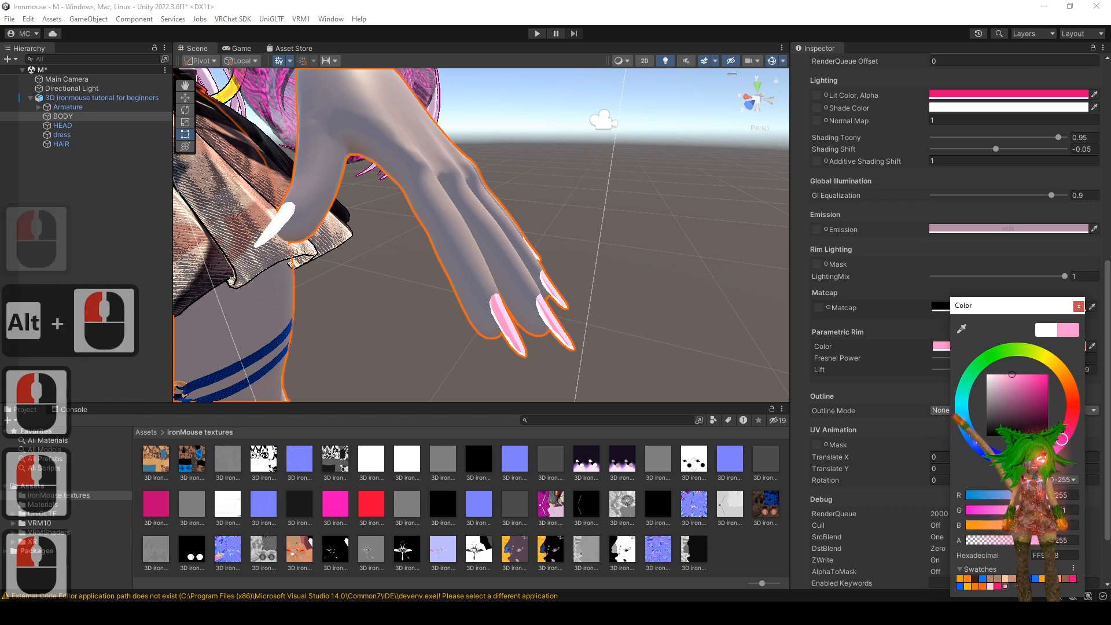
left_click_drag(1062, 440, 1071, 422)
left_click_drag(618, 285, 592, 250, "alt")
right_click_drag(592, 250, 678, 395, "alt")
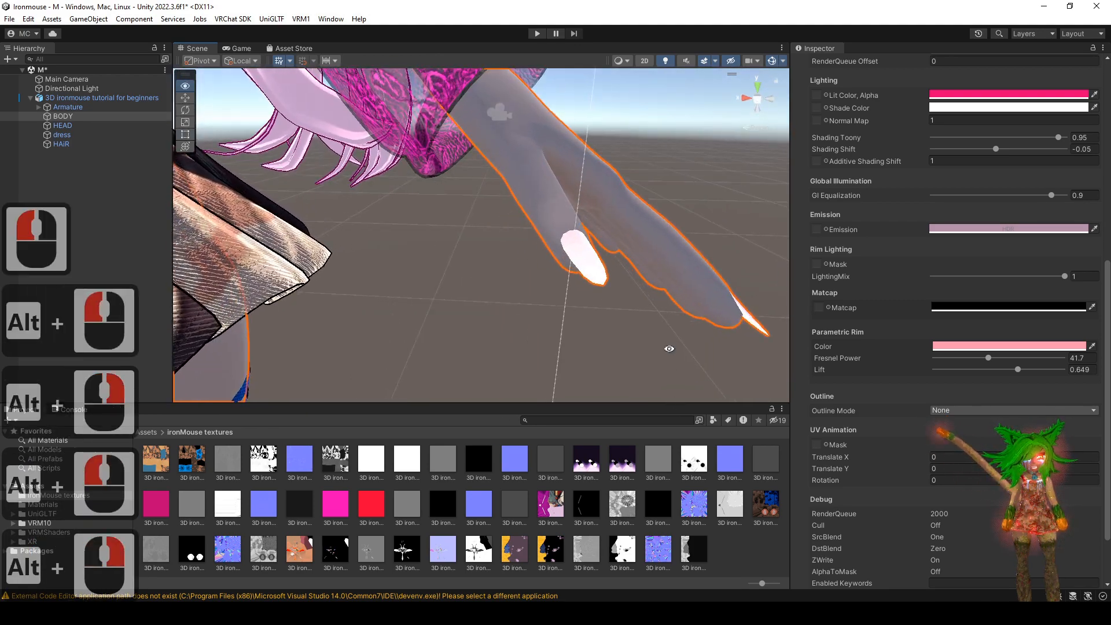
left_click_drag(670, 347, 672, 355, "alt")
- Set the fingernails' Outline Mode to World with an Outline Width of 0.0001 and view the nails deselected
left_click(937, 410)
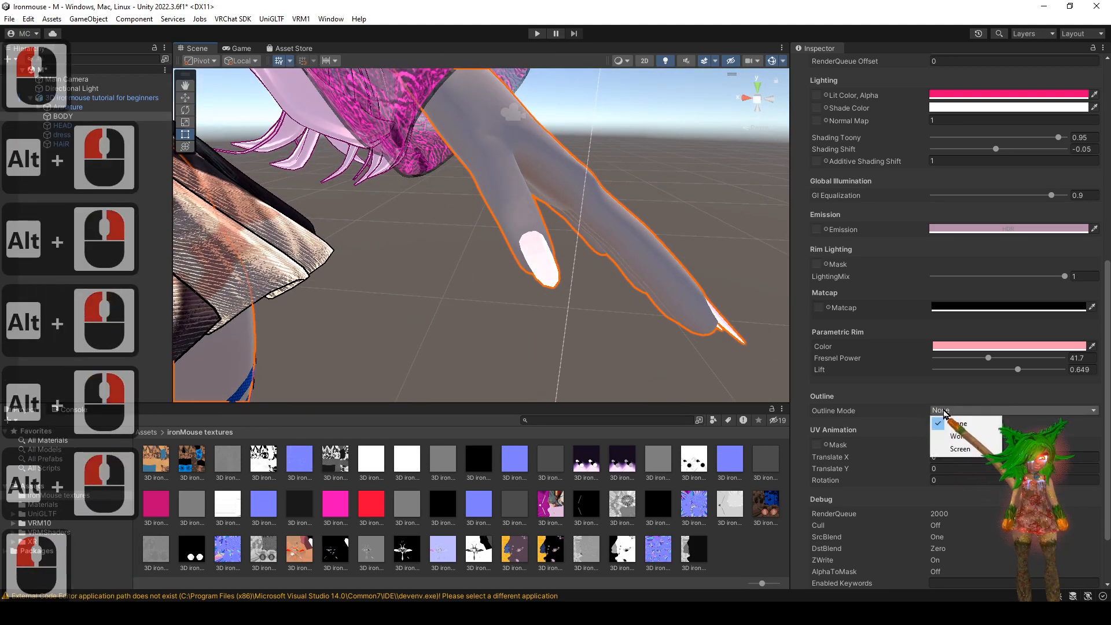
left_click(949, 433)
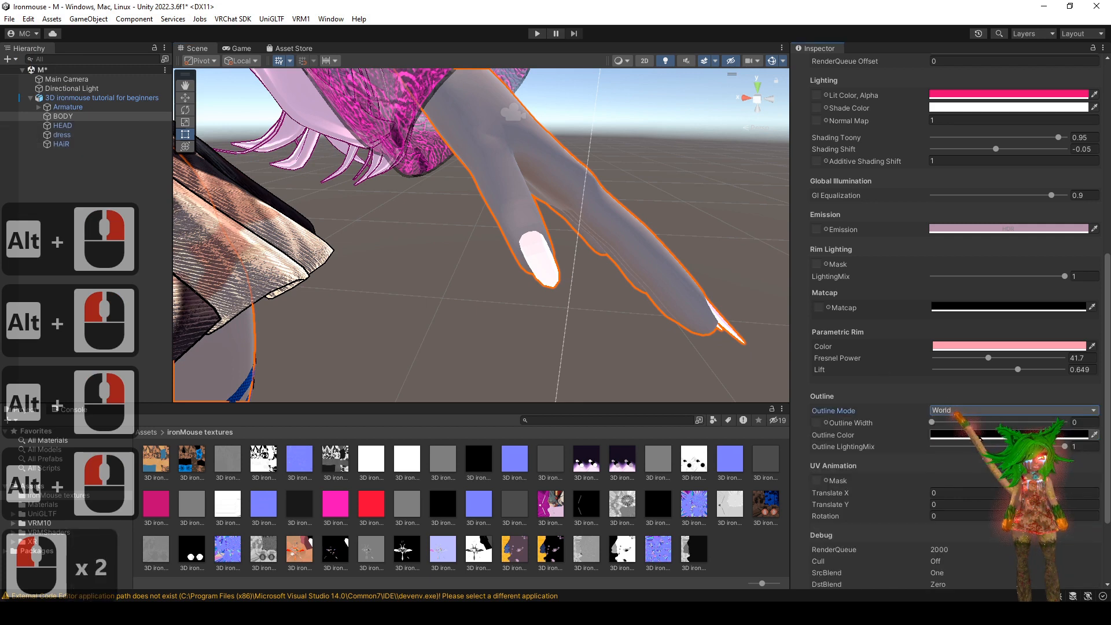
left_click(945, 422)
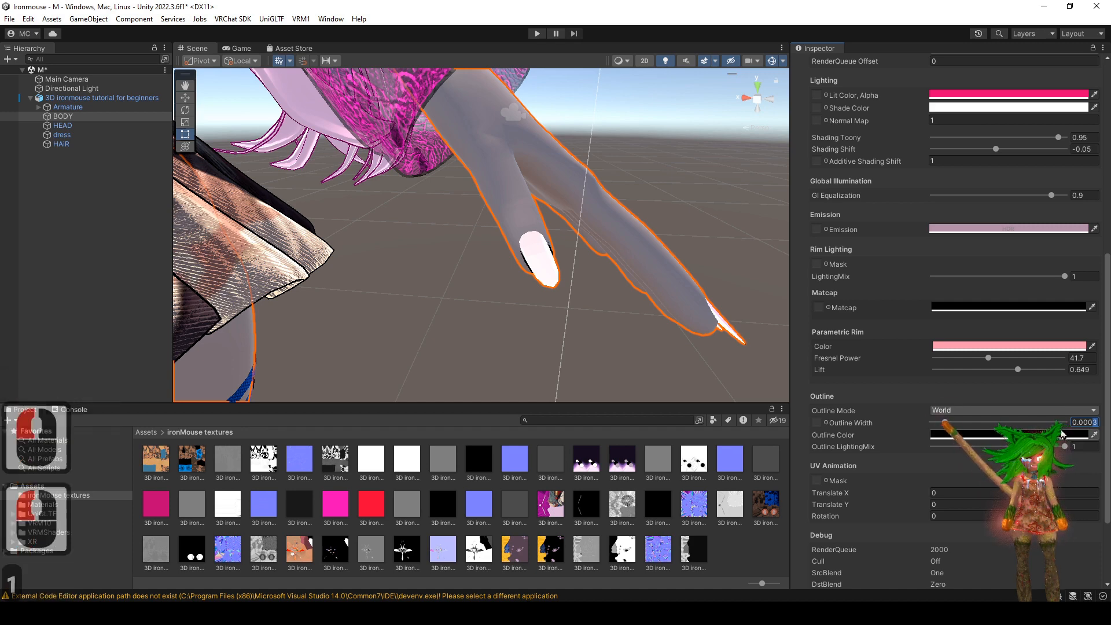
left_click(593, 341, "alt")
left_click(595, 340)
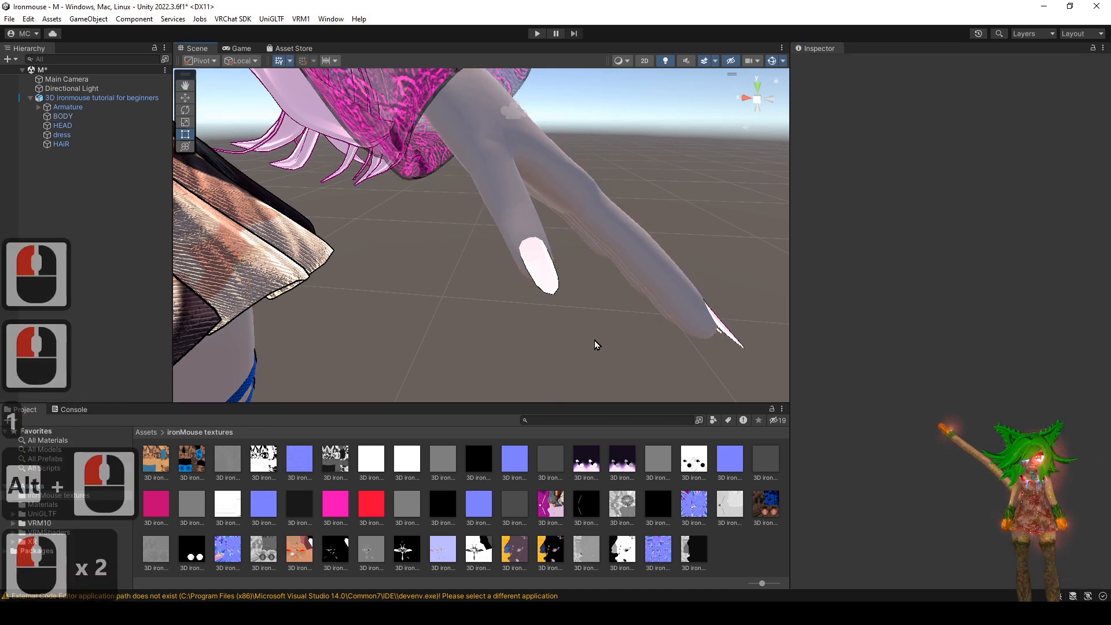
left_click_drag(595, 340, 530, 336, "alt")
- Reselect the body, try a fingernail Outline Width of 0.001 and view the nails without the selection highlight
key("ctrl+z")
scroll(921, 408, "down", 13)
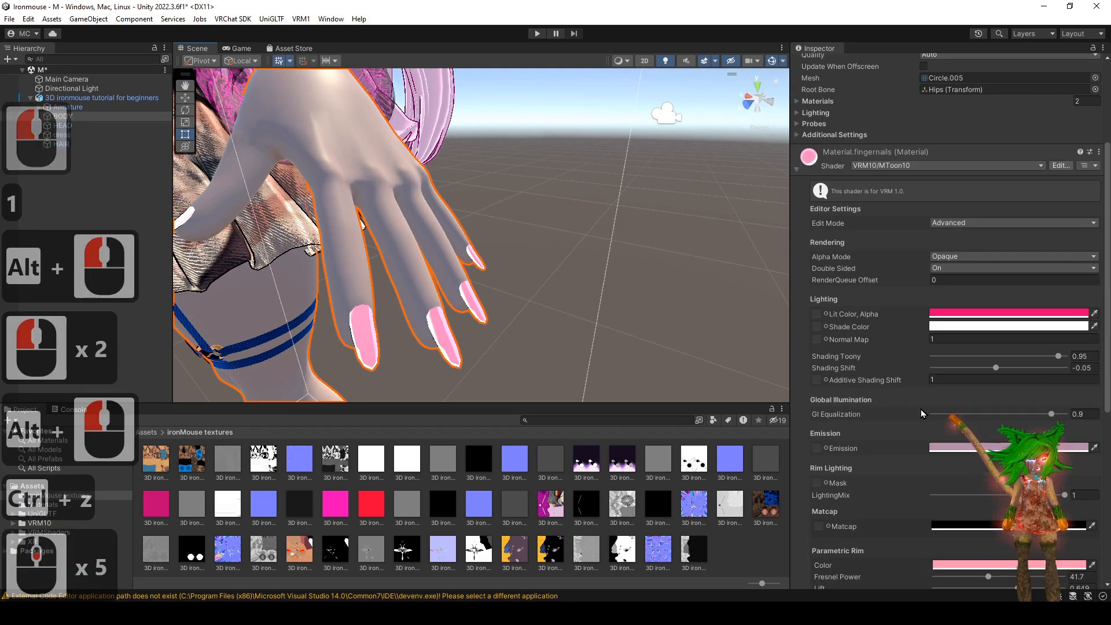
scroll(921, 409, "down", 1)
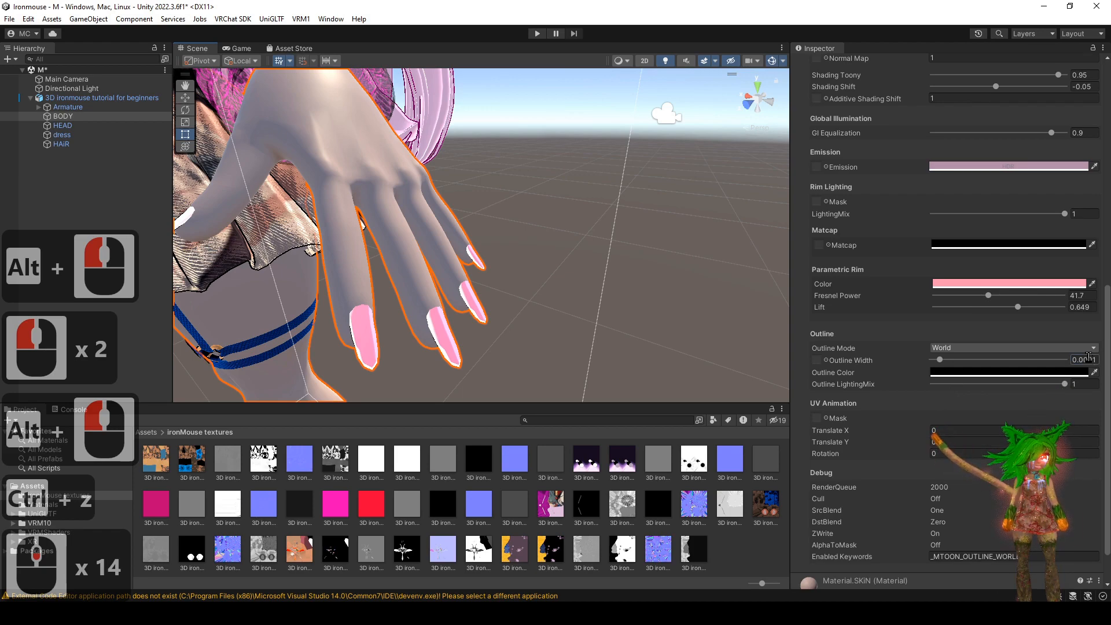
left_click(627, 345)
left_click_drag(627, 345, 674, 244, "alt")
right_click_drag(674, 244, 578, 333, "alt")
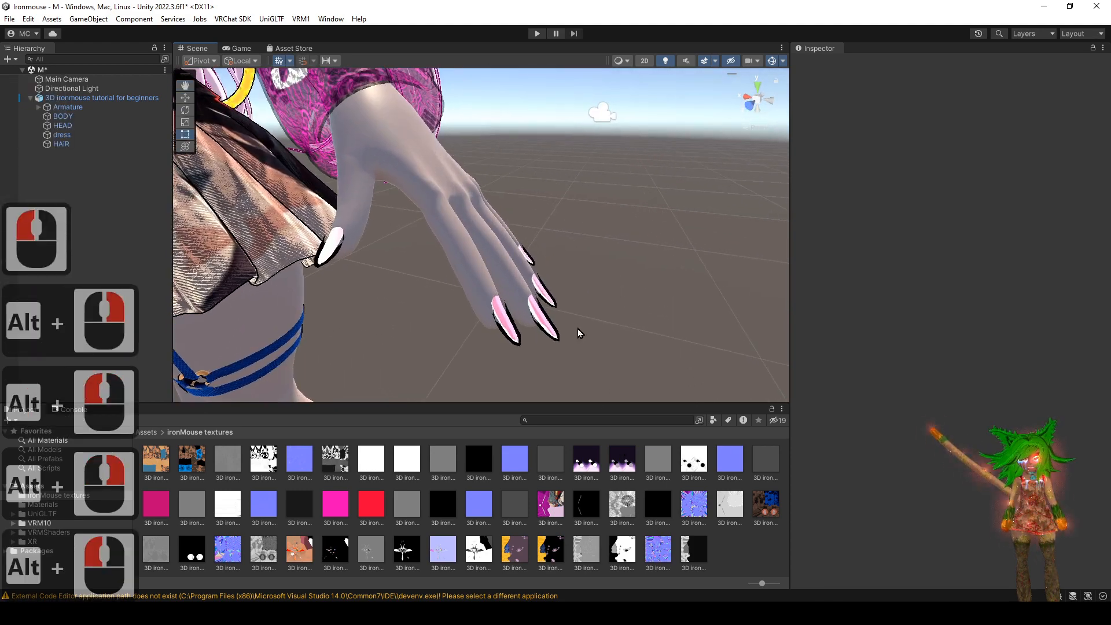
- Reselect the body and set the fingernails' Outline Width to 0.0005
key("ctrl+z")
scroll(866, 380, "down", 19)
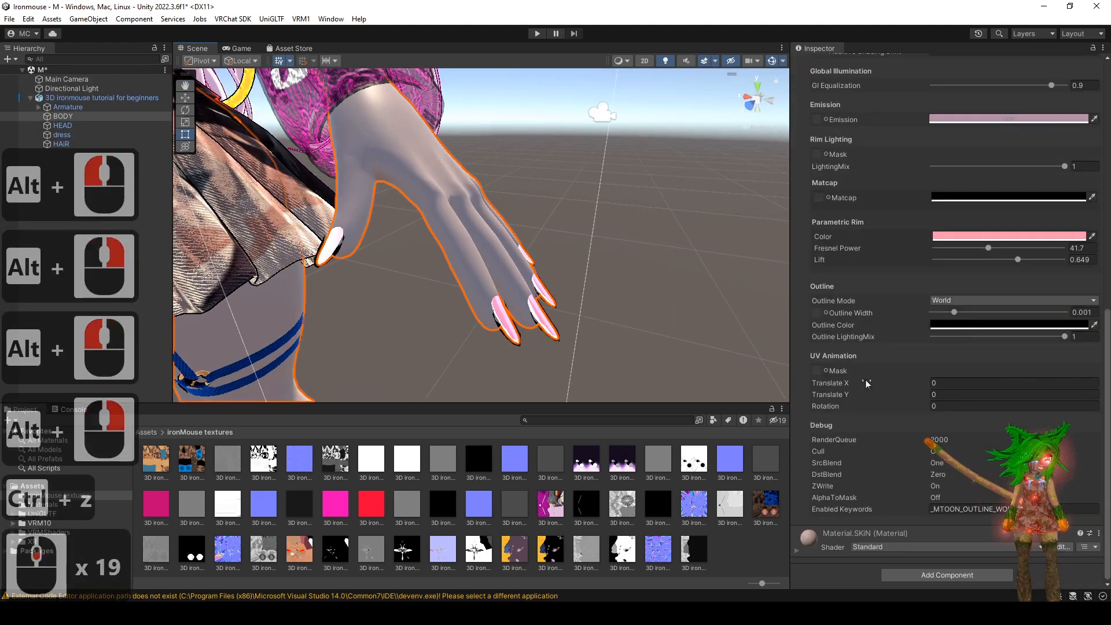
double_click(1089, 312)
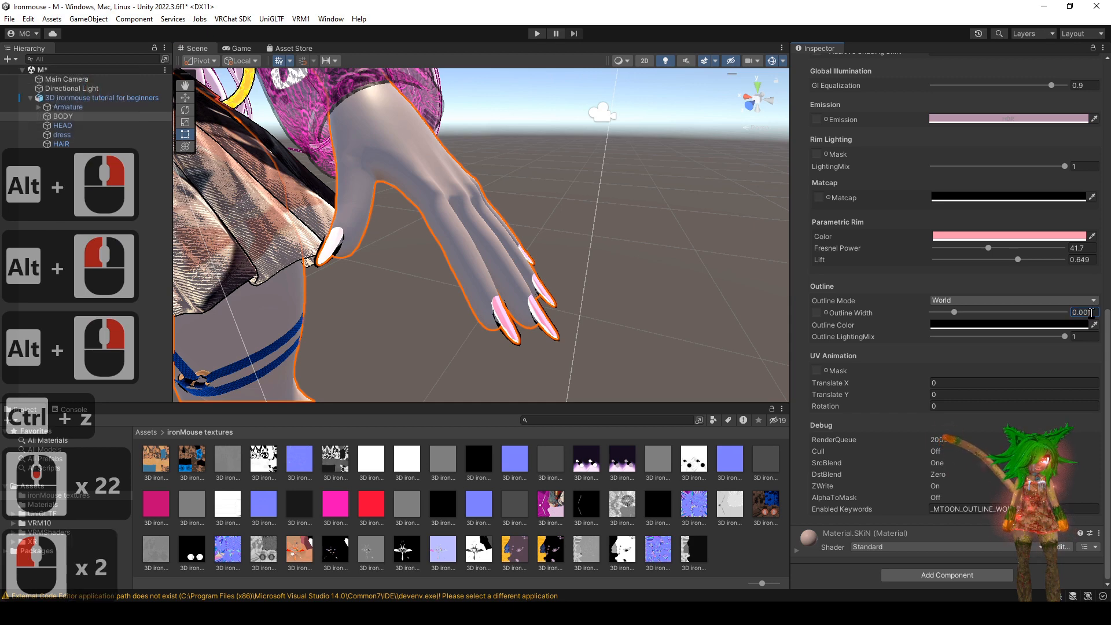
type("0")
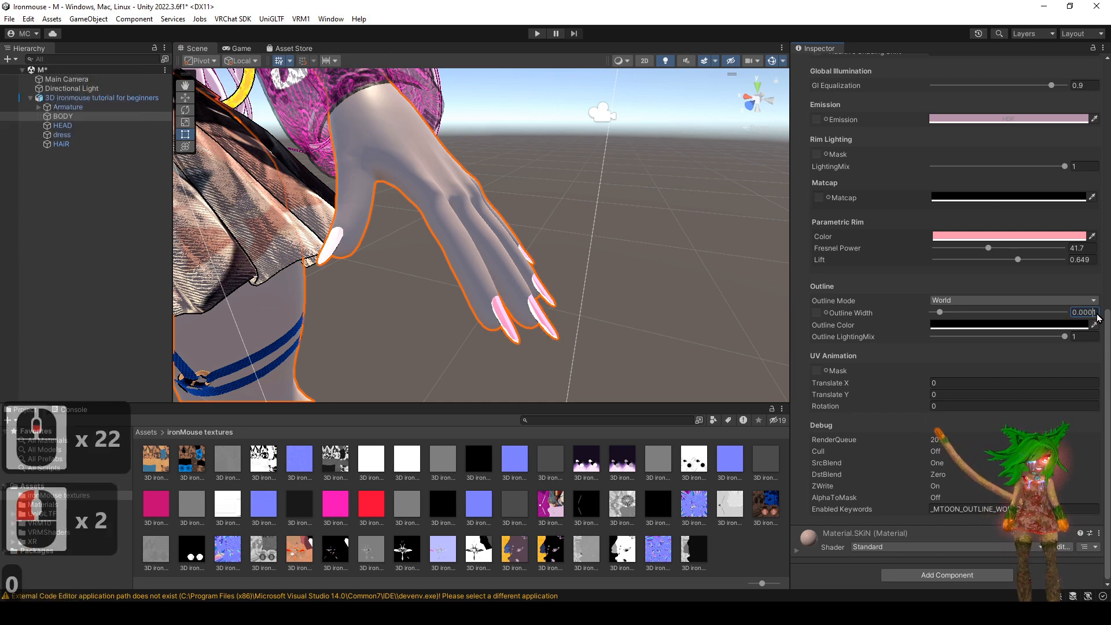
type("5")
left_click(679, 265)
mouse_move(634, 275)
left_mouse_down("alt")
mouse_move(579, 283)
mouse_move(651, 279)
left_mouse_up("alt")
- Examine the fingernails' outline up close from several angles with the body deselected, and return to the material settings
key("ctrl+z")
key("ctrl+z")
key("ctrl+z")
key("ctrl+z")
key("ctrl+z")
key("ctrl+z")
key("ctrl+z")
key("ctrl+z")
key("ctrl+z")
key("ctrl+z")
key("ctrl+z")
key("ctrl+z")
key("ctrl+z")
key("ctrl+z")
key("ctrl+z")
key("ctrl+z")
key("ctrl+z")
key("ctrl+z")
key("ctrl+z")
key("ctrl+z")
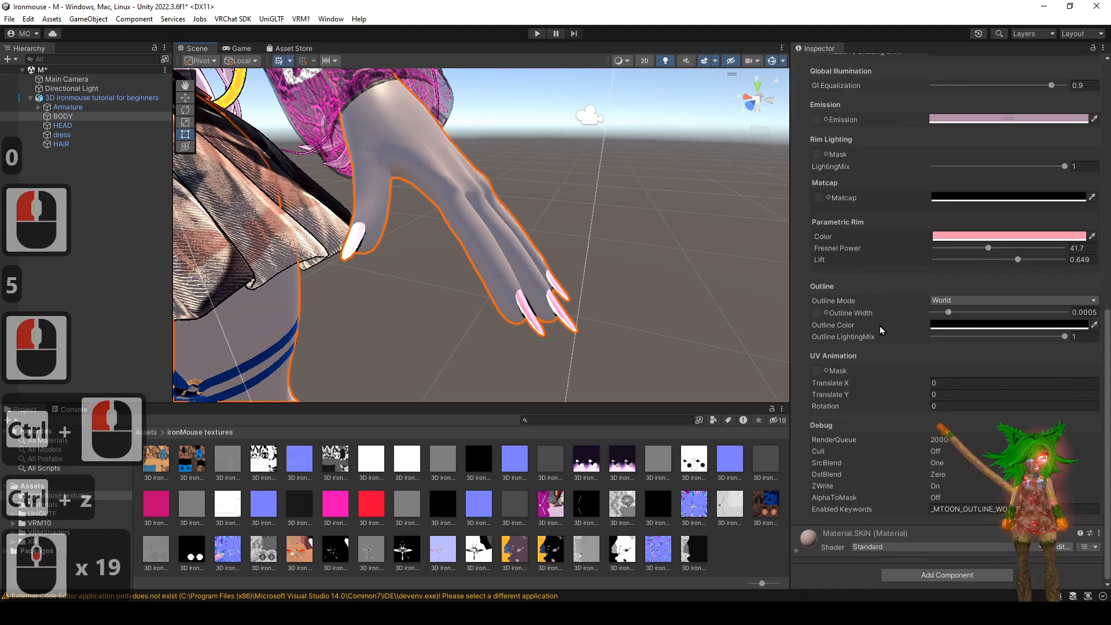
left_click(699, 311)
right_click_drag(699, 311, 652, 258, "alt")
left_click_drag(652, 258, 587, 259, "alt")
right_click_drag(587, 259, 588, 427, "alt")
left_click_drag(585, 400, 563, 283, "alt")
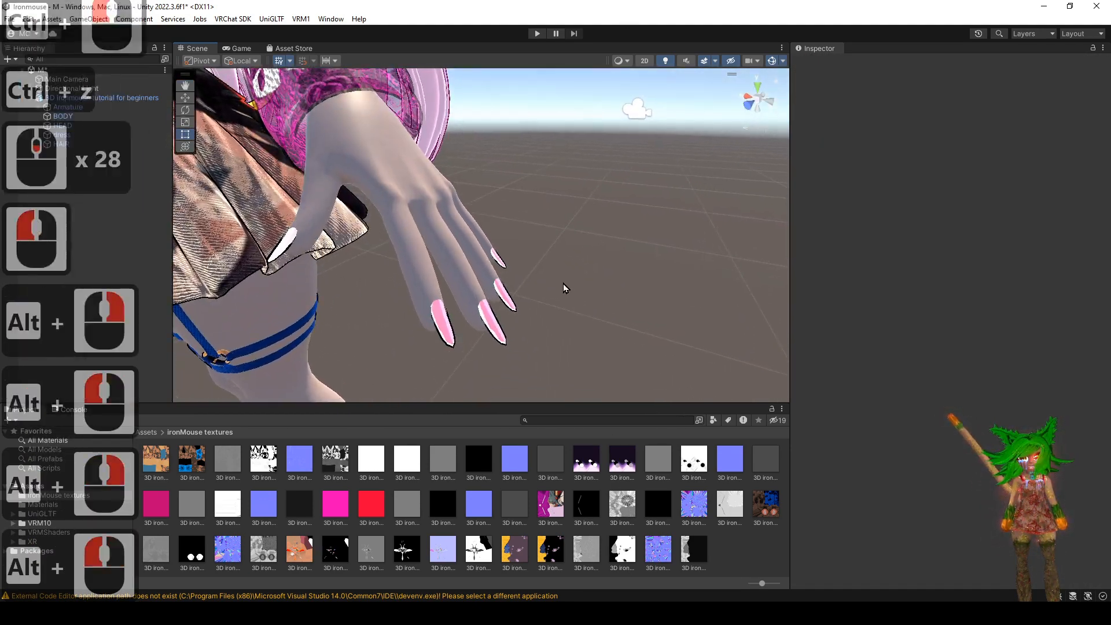
key("ctrl+z")
scroll(914, 277, "down", 11)
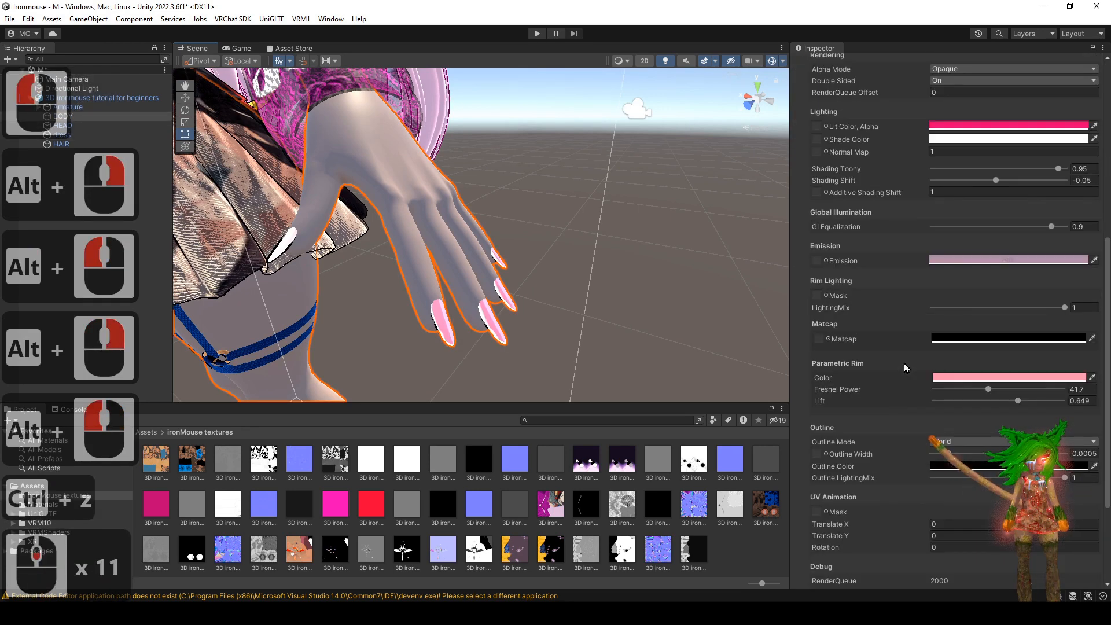
- Change the shader of the body's skin material to VRM10/MToon10
scroll(859, 373, "up", 8)
left_click(796, 234)
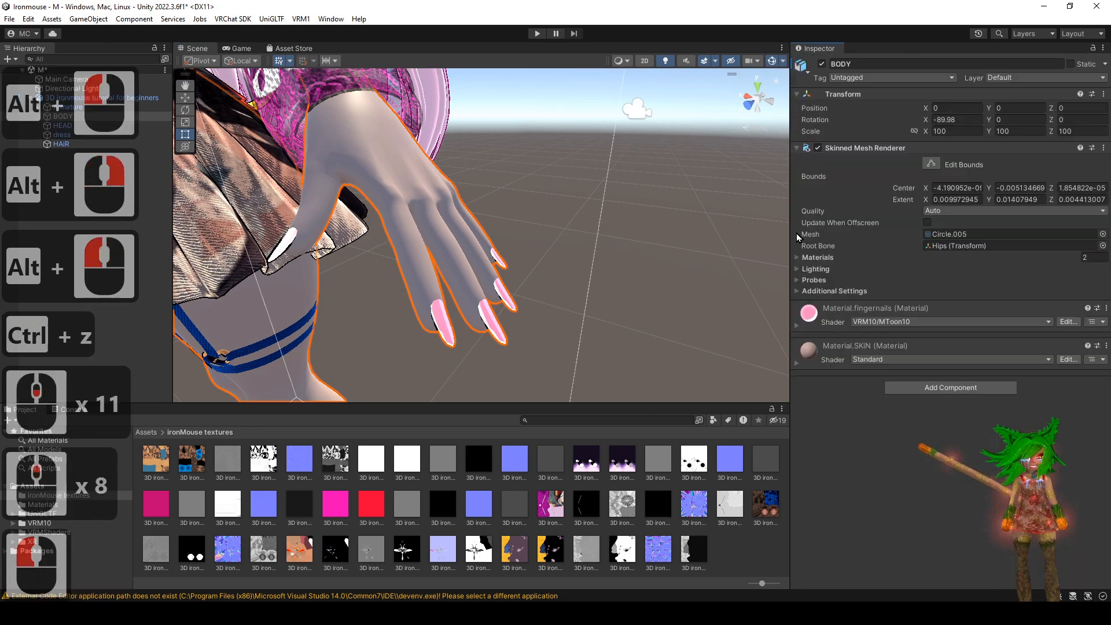
left_click(797, 364)
left_click(902, 359)
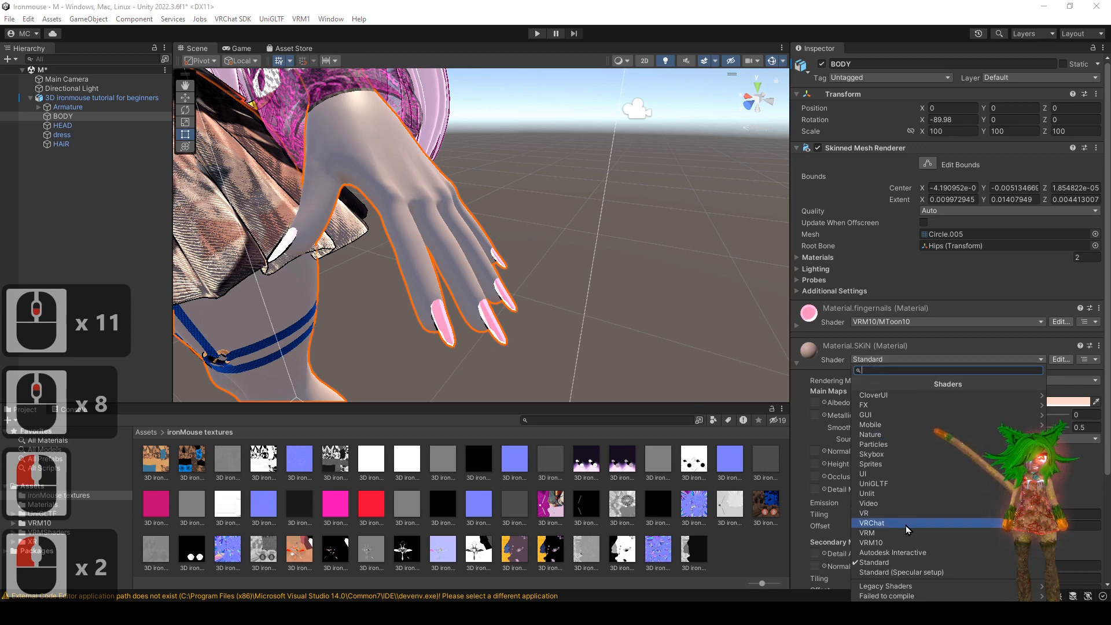
left_click(904, 543)
left_click(890, 399)
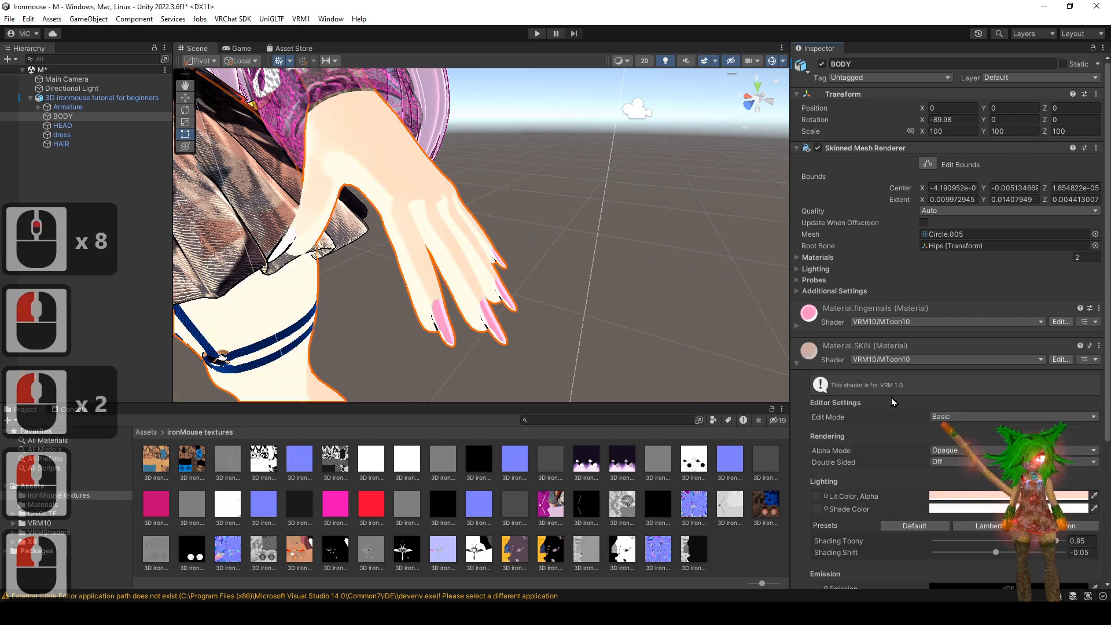
- Set the skin material's Edit Mode to Advanced
left_click_drag(633, 315, 636, 317, "alt")
scroll(941, 446, "down", 5)
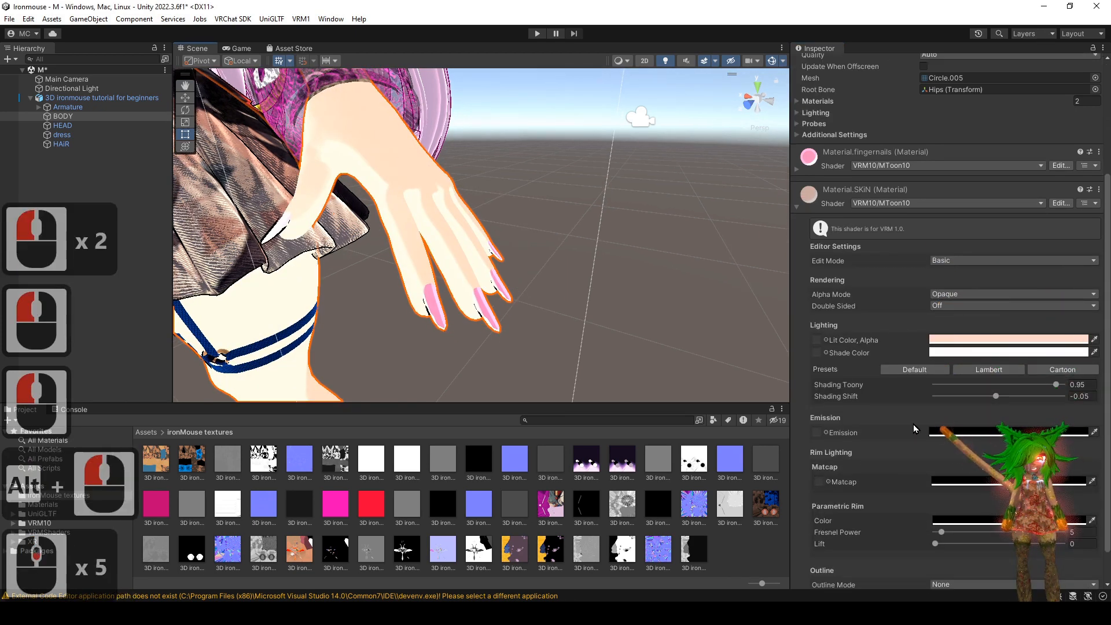
left_click(299, 550)
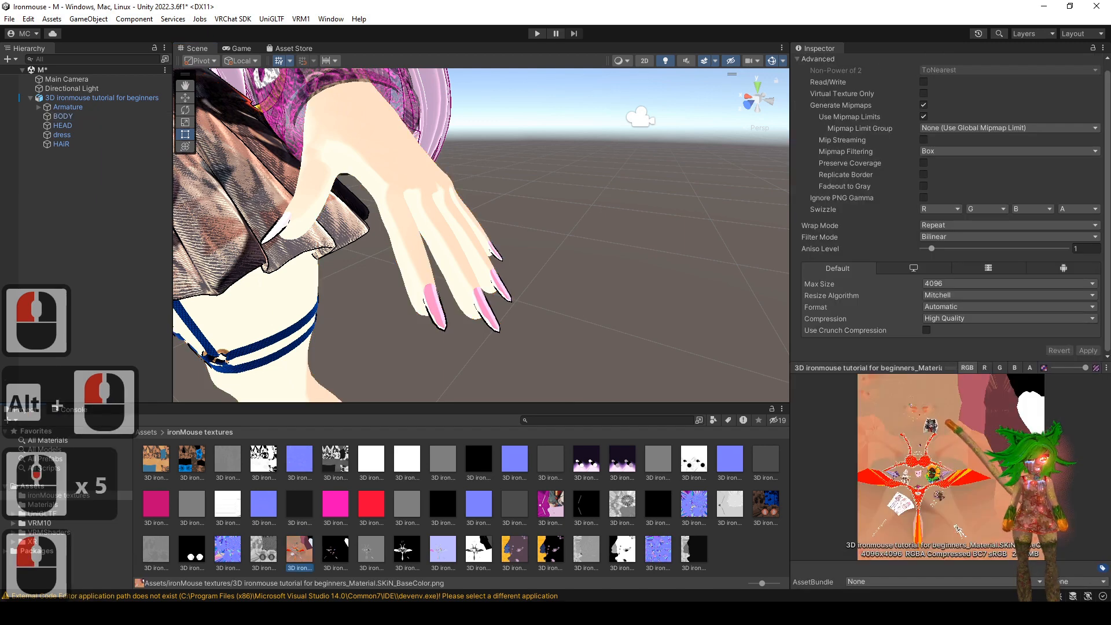
key("ctrl+z")
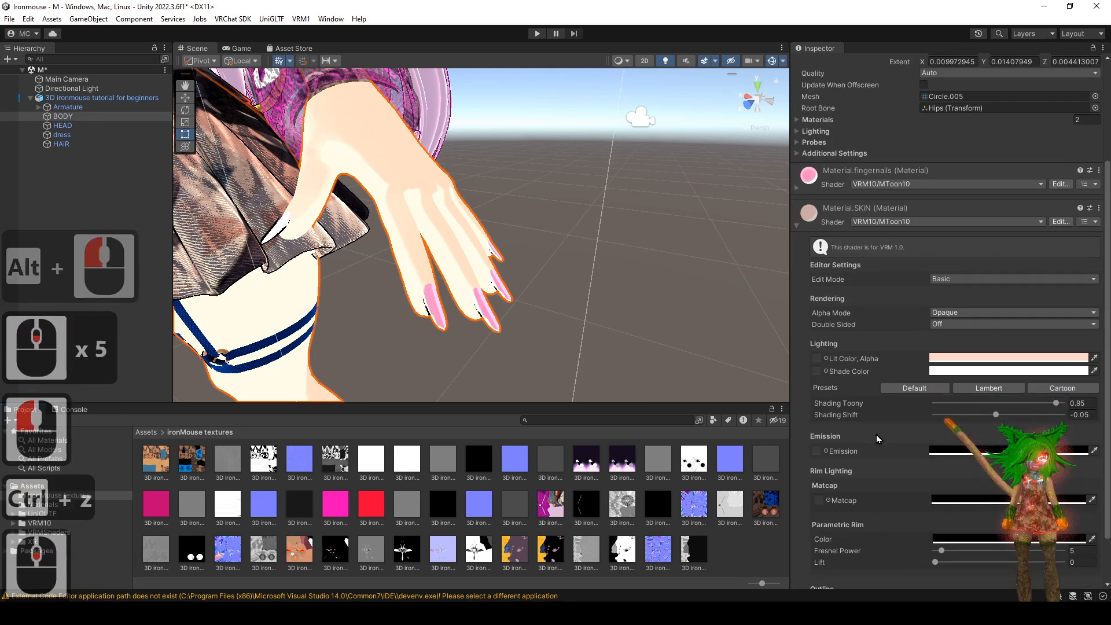
left_click(978, 280)
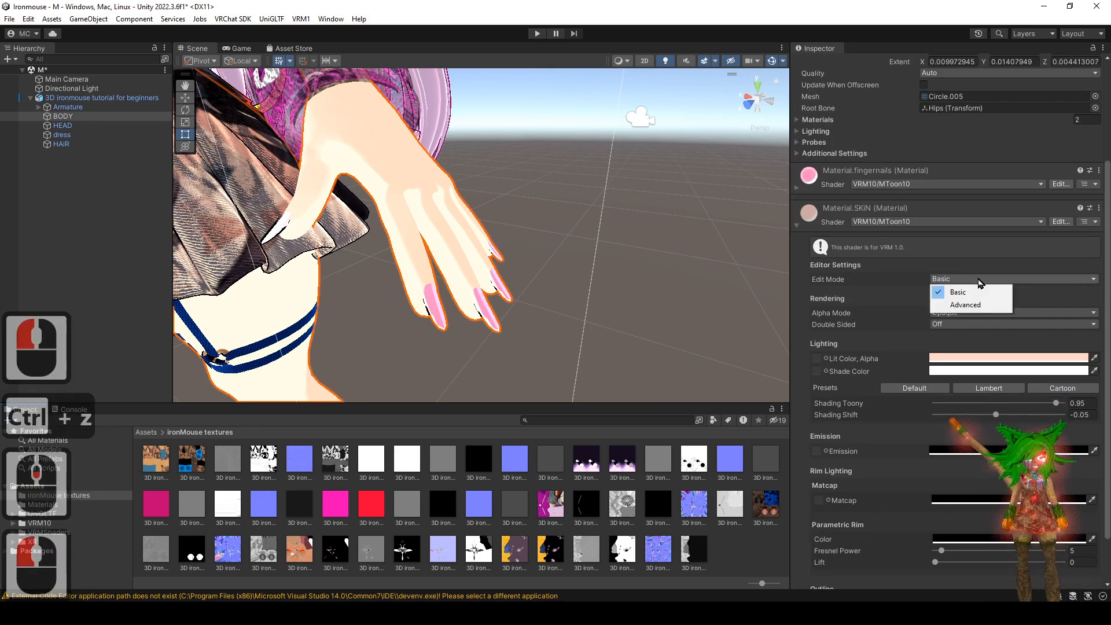
left_click(966, 305)
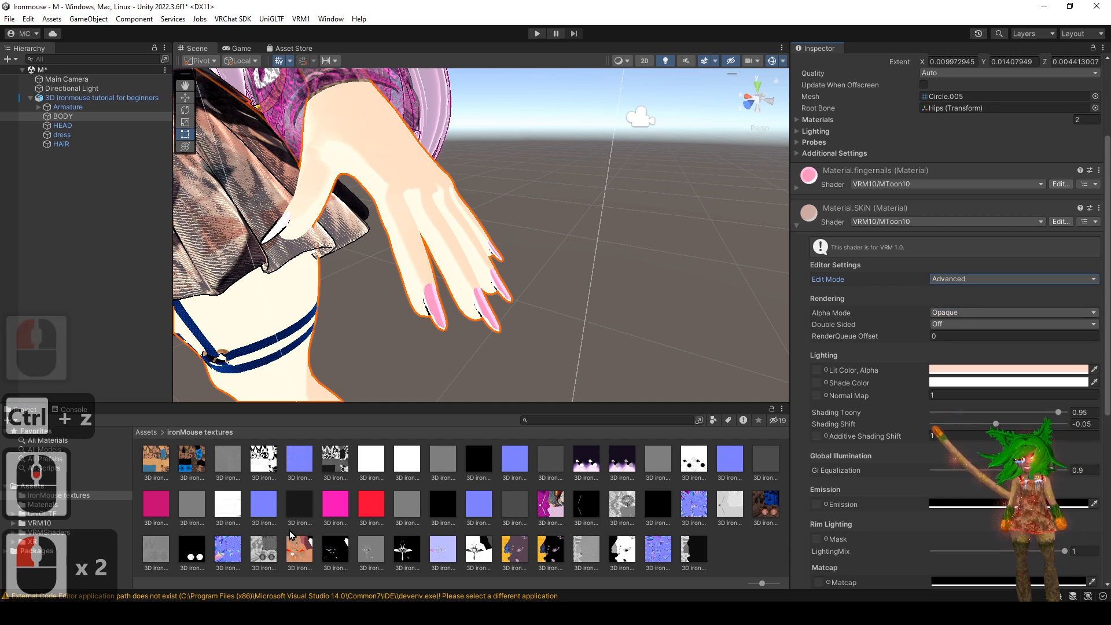
- Assign the SKIN base color texture to Lit Color and Shade Color, and the skin's normal texture, fixed as a normal map, to Normal Map
left_click_drag(818, 376, 816, 371)
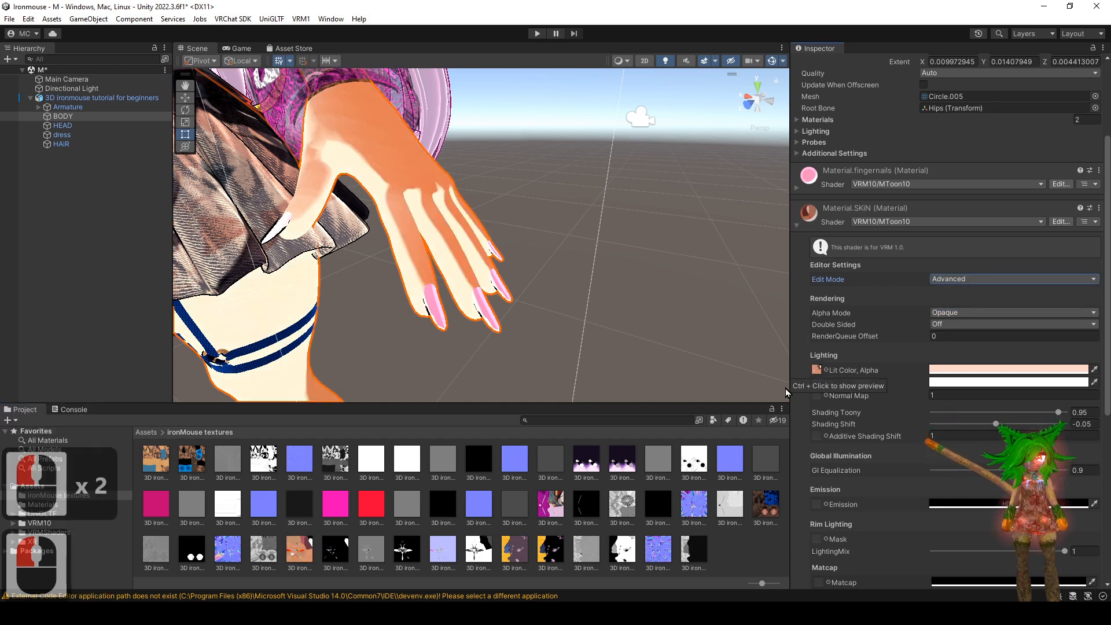
mouse_move(666, 525)
left_mouse_down()
mouse_move(807, 376)
mouse_move(814, 389)
left_mouse_up()
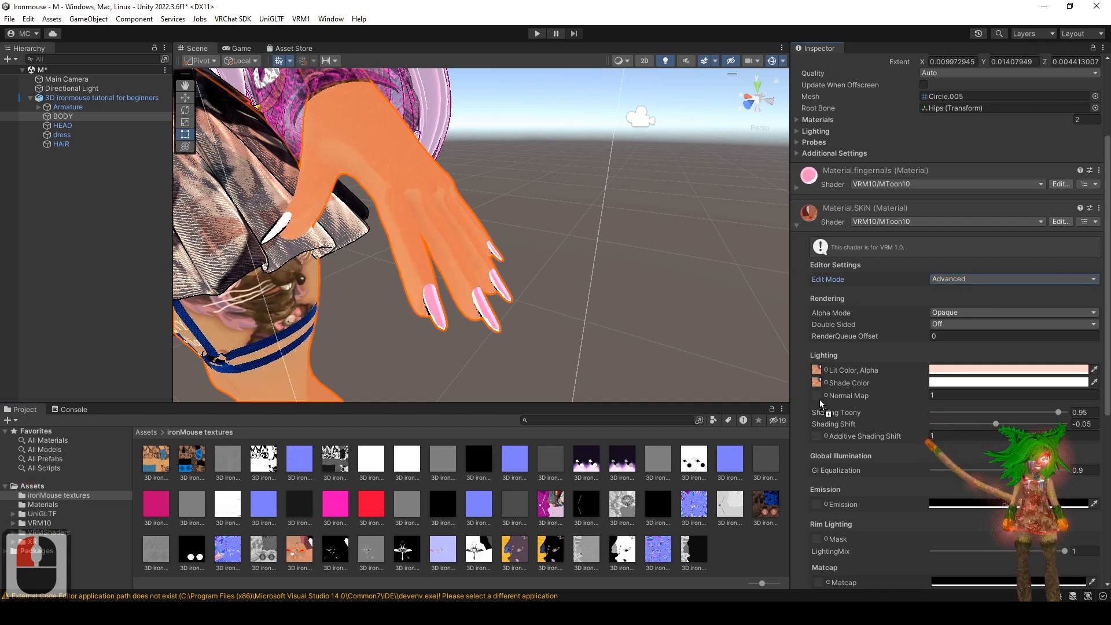
left_click_drag(821, 403, 818, 399)
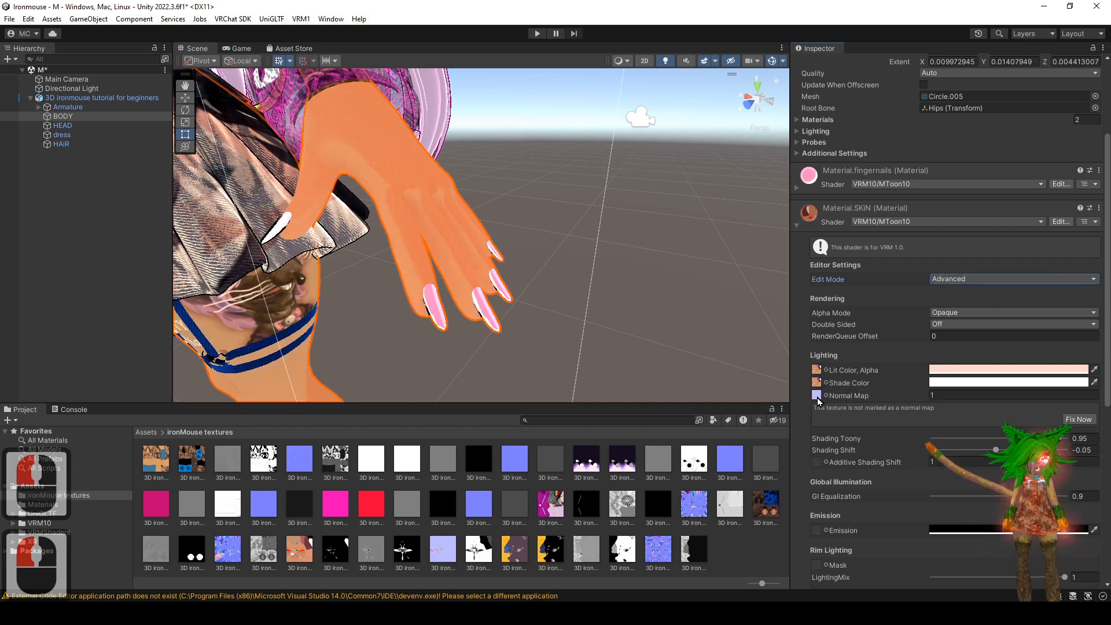
left_click(1080, 420)
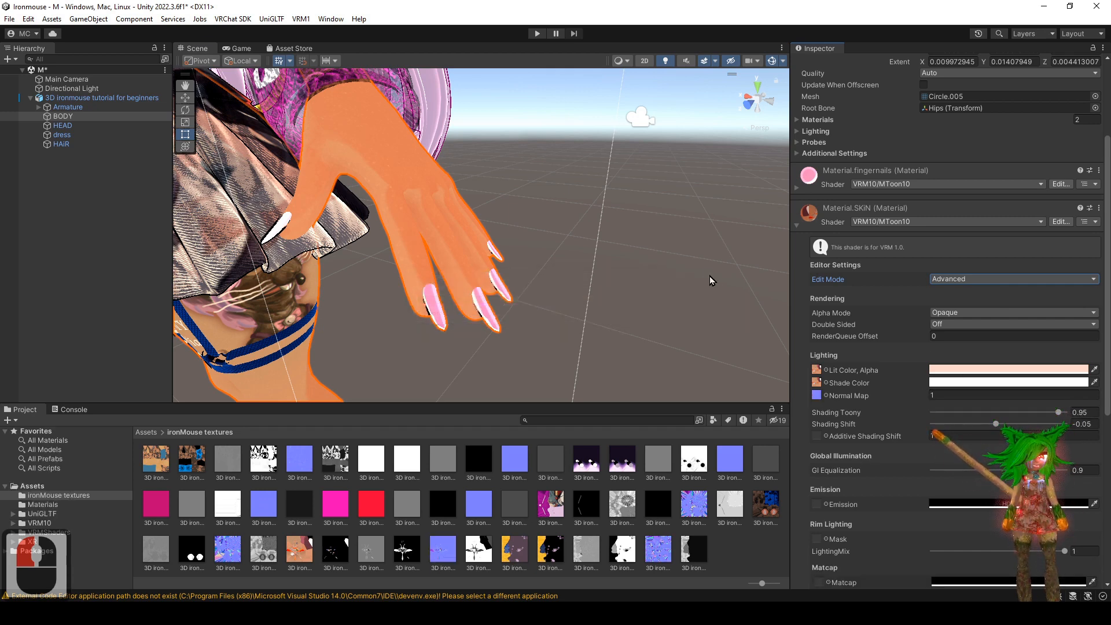
- Darken the skin material's Shade Color to a medium muted grey
left_click(926, 349, "alt")
left_click(982, 383)
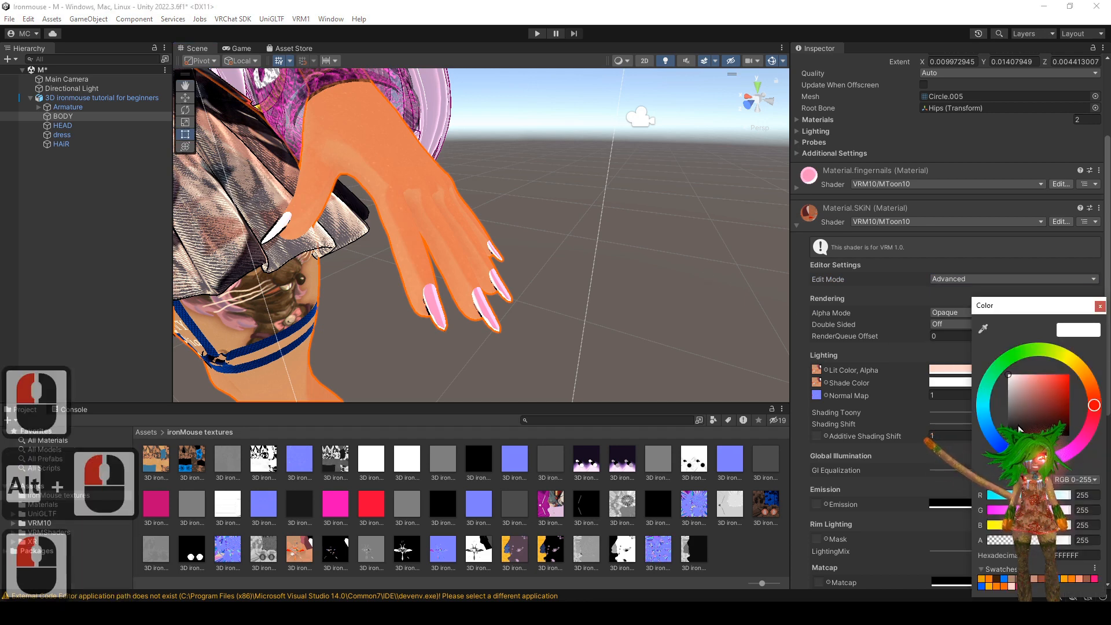
left_click(1018, 426)
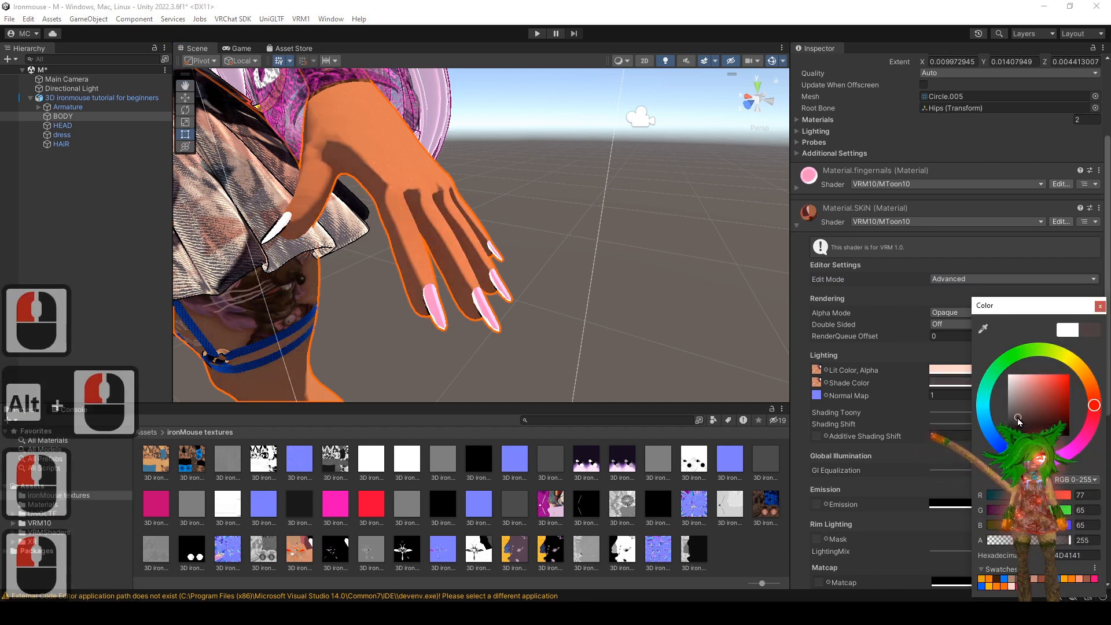
left_click_drag(1018, 420, 1014, 407)
left_click(1101, 307)
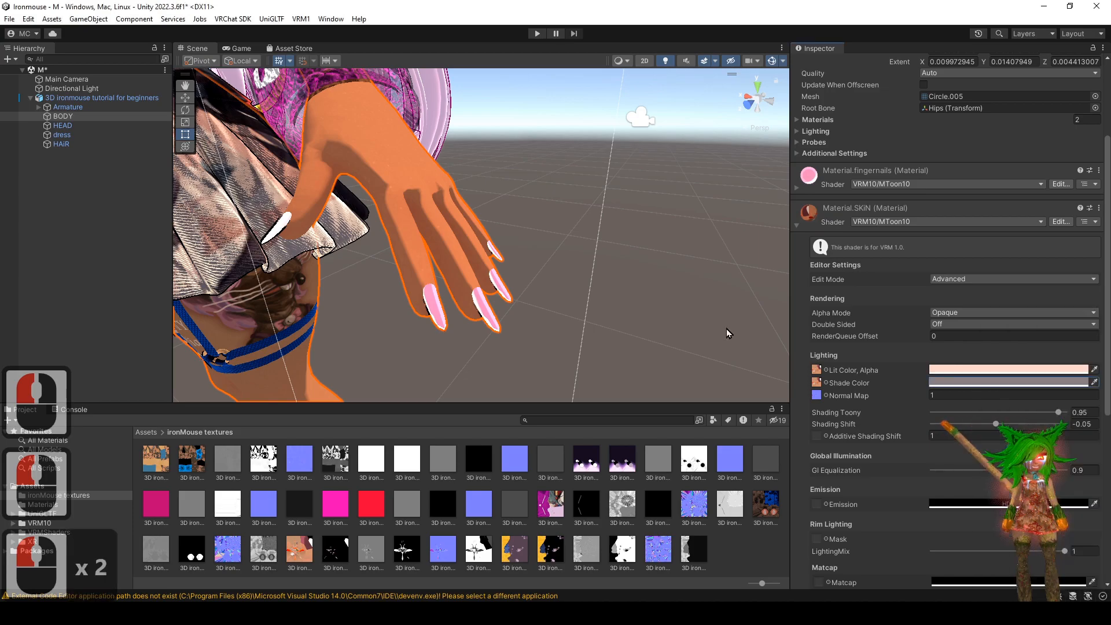
- Examine the skin's shading on the hand, legs, neck and midriff, comparing it with the face
left_click_drag(727, 332, 523, 264, "alt")
right_click_drag(523, 264, 435, 227, "alt")
left_click_drag(436, 227, 496, 280, "alt")
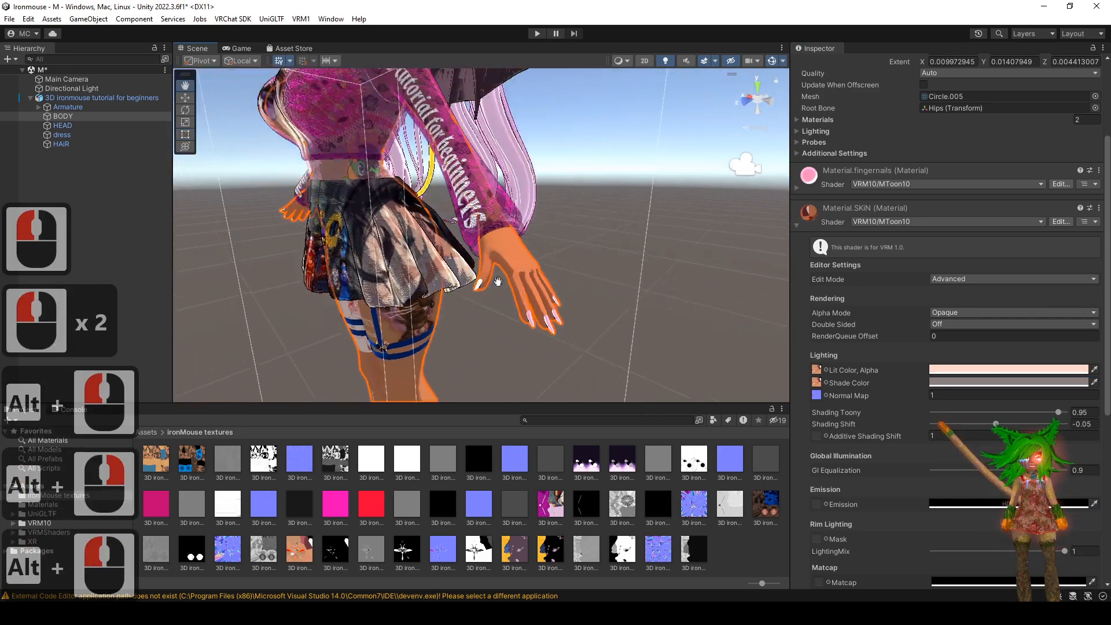
middle_click_drag(496, 280, 515, 322, "alt")
right_click_drag(516, 323, 544, 277, "alt")
left_click_drag(544, 278, 486, 163, "alt")
middle_click_drag(485, 163, 544, 370, "alt")
right_click_drag(544, 370, 486, 266, "alt")
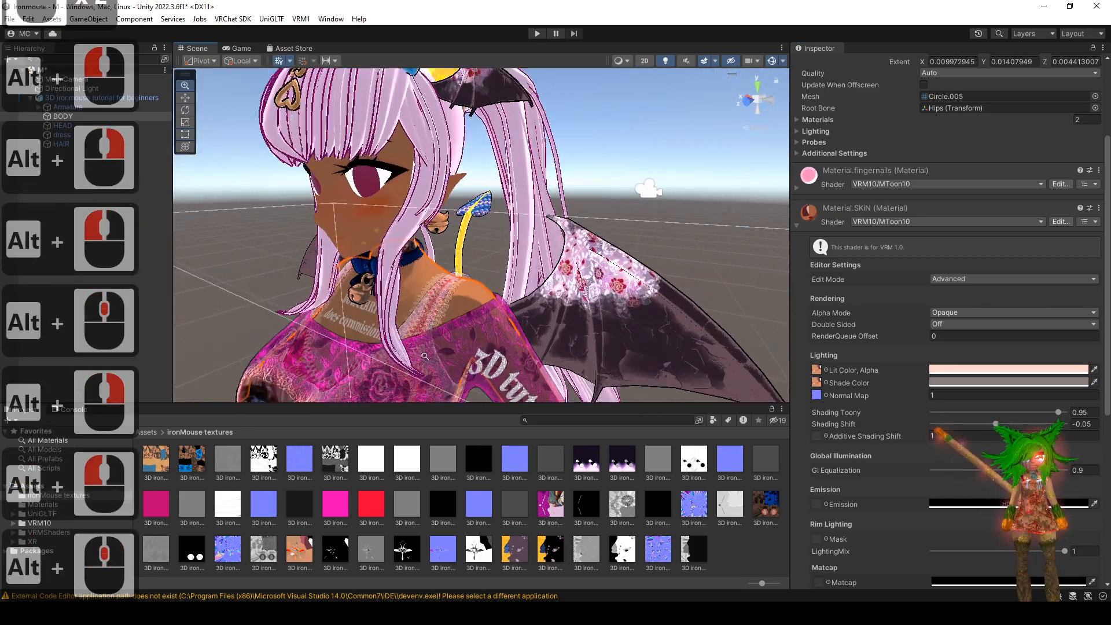
left_click_drag(486, 266, 417, 264, "alt")
middle_click_drag(417, 265, 383, 69)
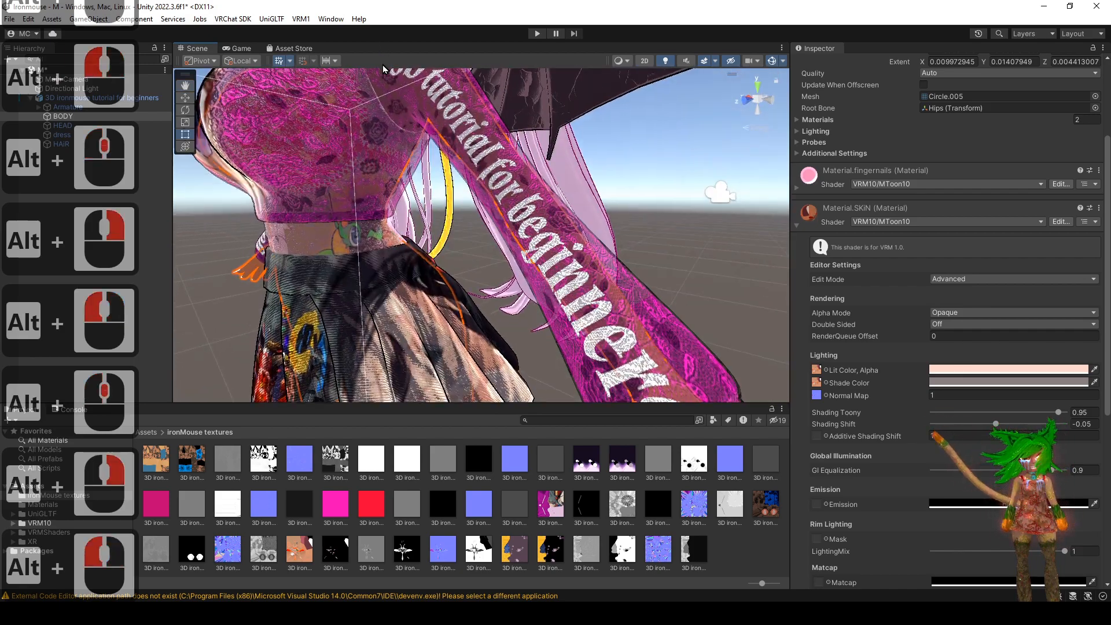
- Deactivate the dress object, toggling it with undo and redo to compare the avatar with and without it
left_click_drag(424, 227, 422, 216, "alt")
middle_click_drag(397, 174, 409, 183, "alt")
left_click_drag(409, 183, 463, 173, "alt")
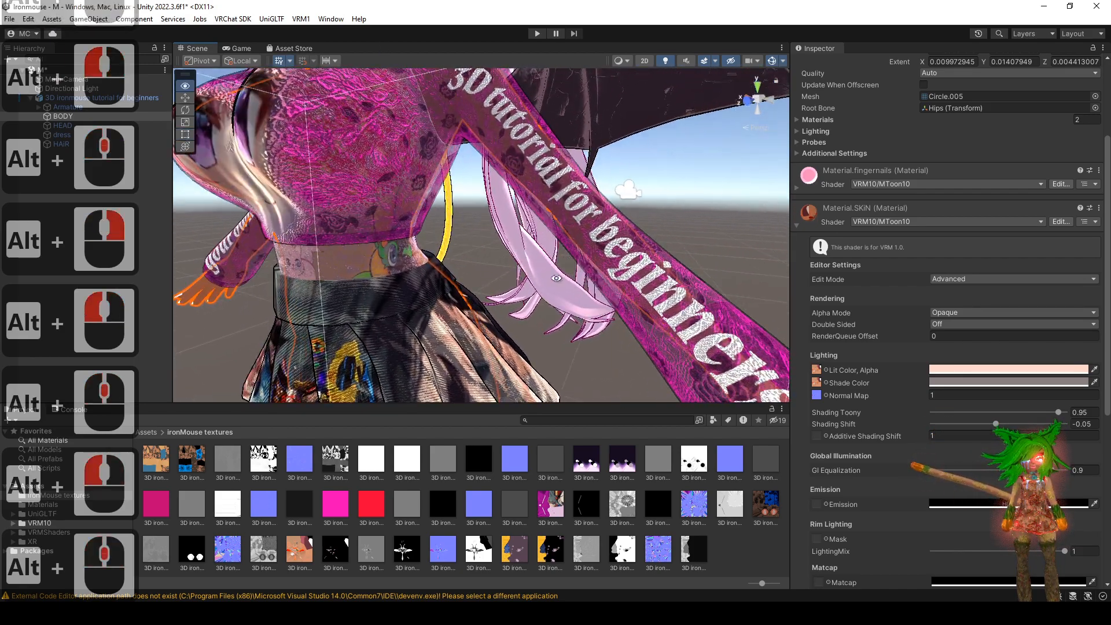
middle_click_drag(463, 174, 504, 354, "alt")
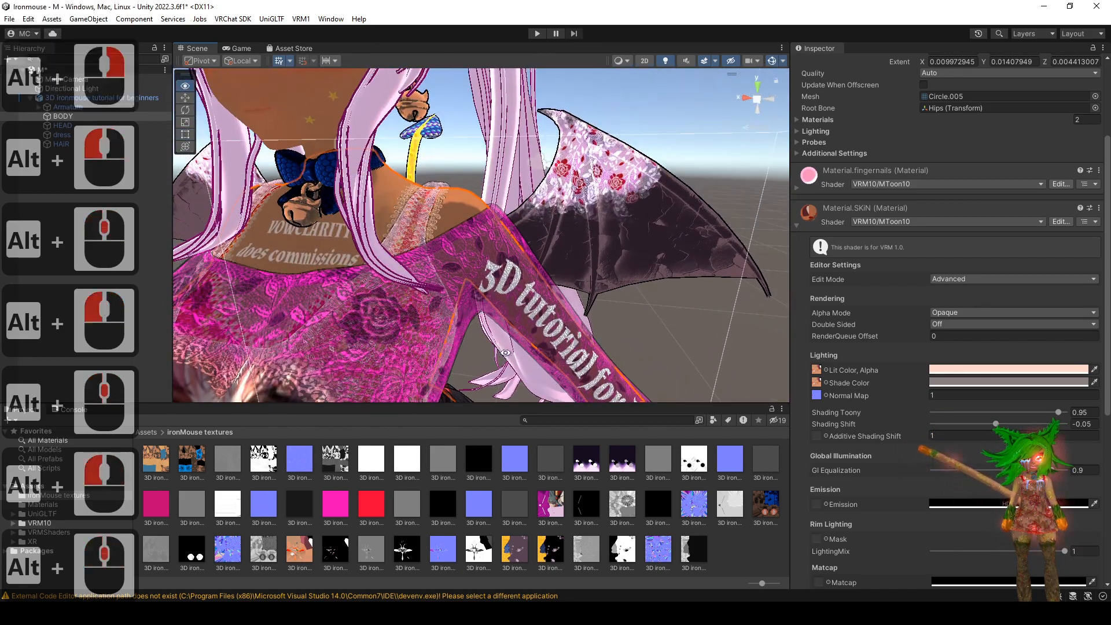
left_click_drag(505, 355, 407, 335, "alt")
middle_click_drag(407, 336, 433, 147, "alt")
left_click_drag(433, 148, 505, 301, "alt")
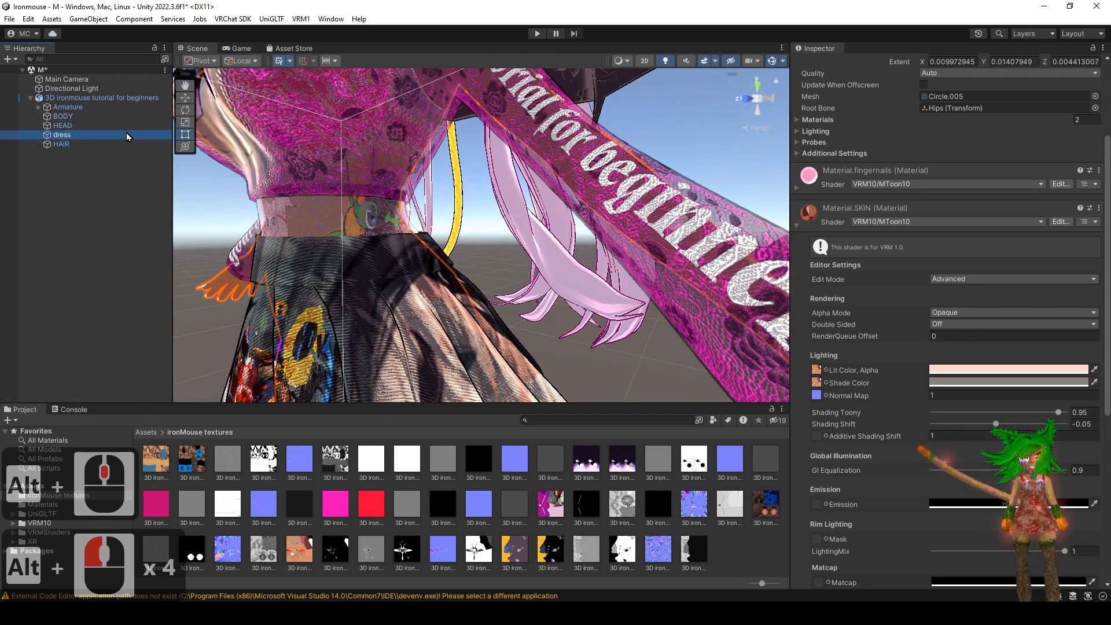
left_click(126, 135)
left_click(822, 64)
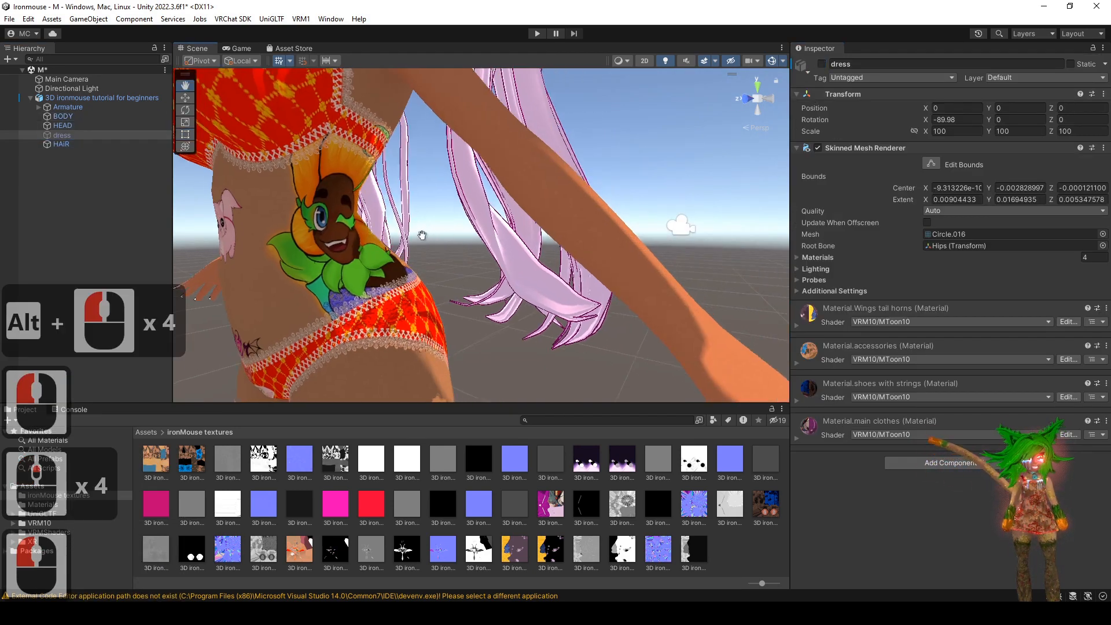
key("ctrl+z")
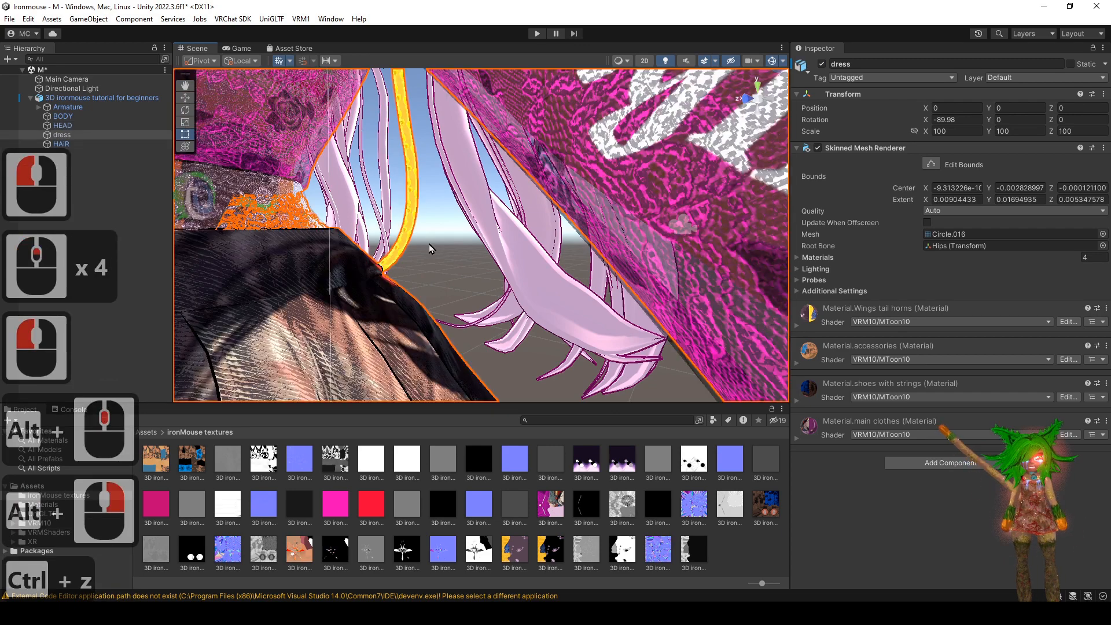
key("ctrl+y")
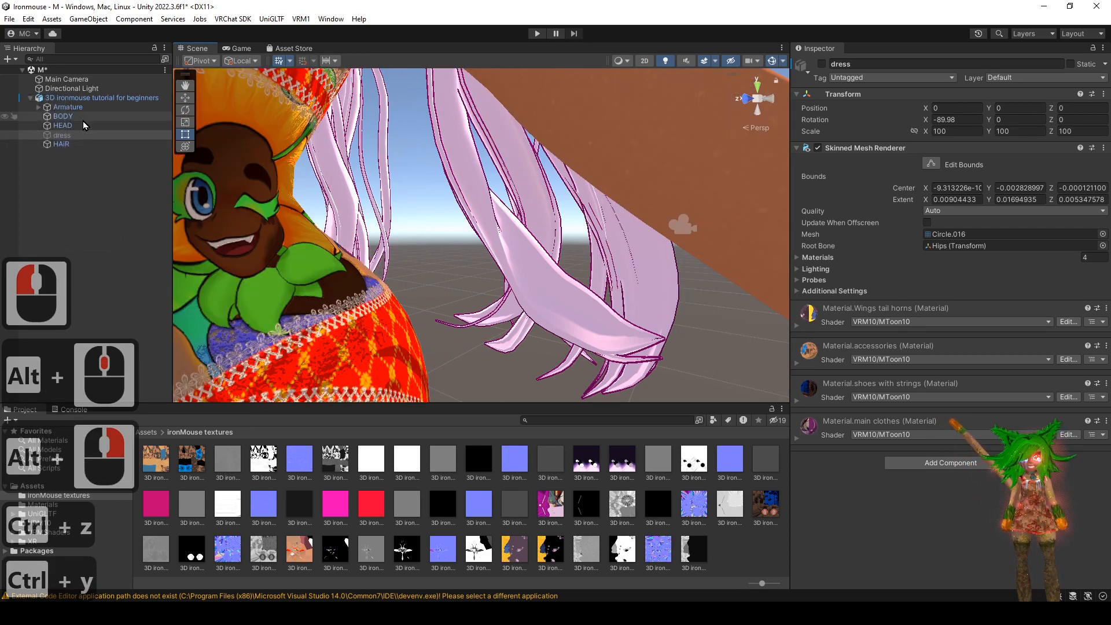
- Select the BODY mesh and examine its hip tattoo alongside the lighting settings of its SKIN material
left_click(63, 116)
middle_click_drag(460, 234, 480, 254, "alt")
right_click_drag(480, 255, 565, 345, "alt")
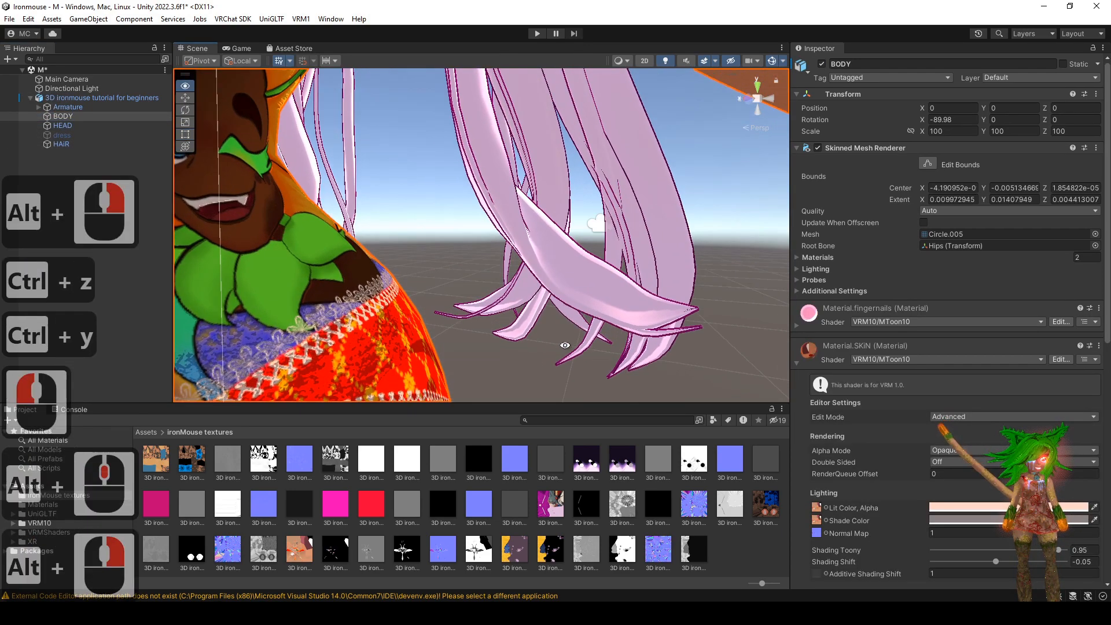
left_click_drag(566, 344, 579, 336, "alt")
middle_click_drag(579, 336, 583, 323, "alt")
scroll(883, 432, "down", 5)
scroll(881, 428, "down", 4)
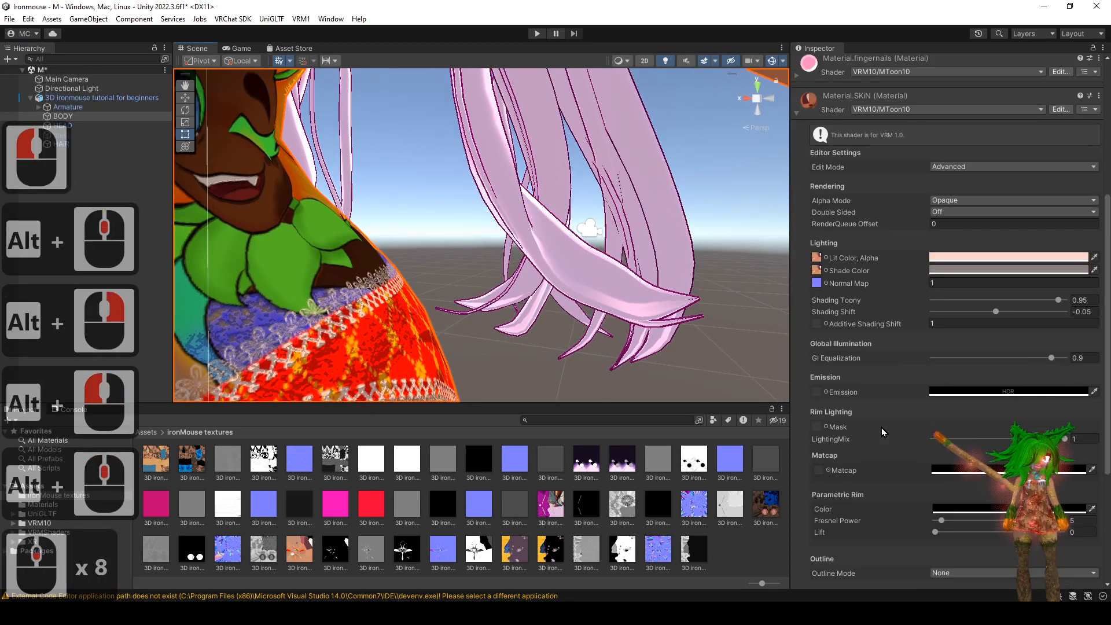
key("f")
left_click_drag(161, 270, 479, 280, "alt")
middle_click_drag(479, 280, 471, 295, "alt")
right_click_drag(472, 295, 479, 320, "alt")
left_click_drag(478, 320, 498, 315, "alt")
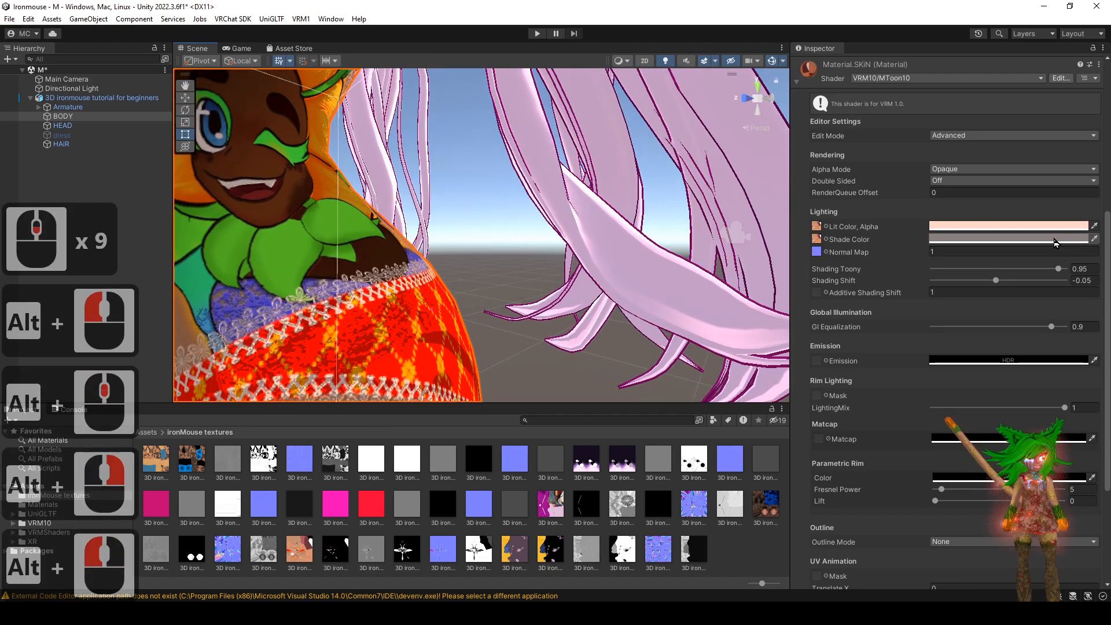
- Try black as the SKIN material's Shade Color, check it on the torso, and undo the change
left_click(1054, 240)
left_click_drag(1030, 353, 1024, 378)
left_click_drag(666, 335, 572, 312, "alt")
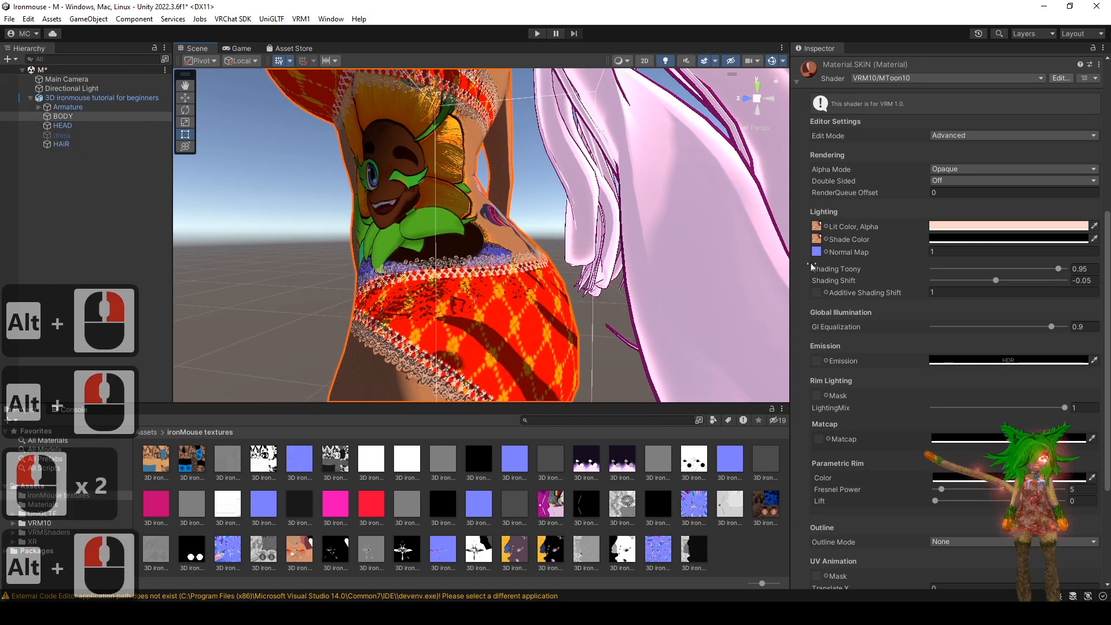
key("ctrl+z")
- Lighten the SKIN material's Lit Color to RGB 255, 235, 228
left_click(962, 226)
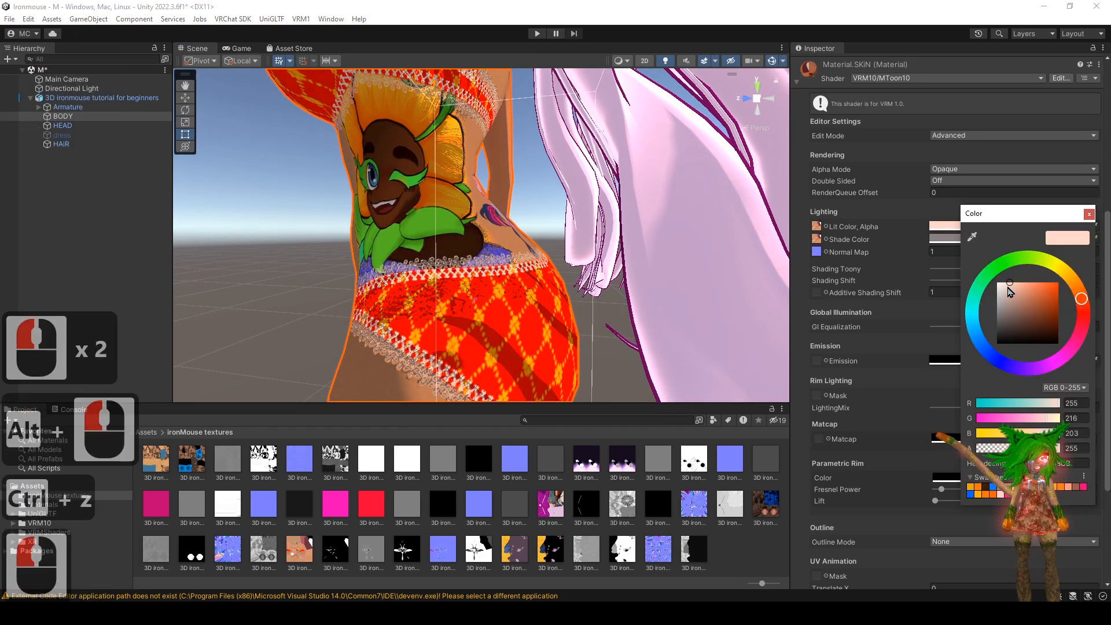
left_click(1005, 282)
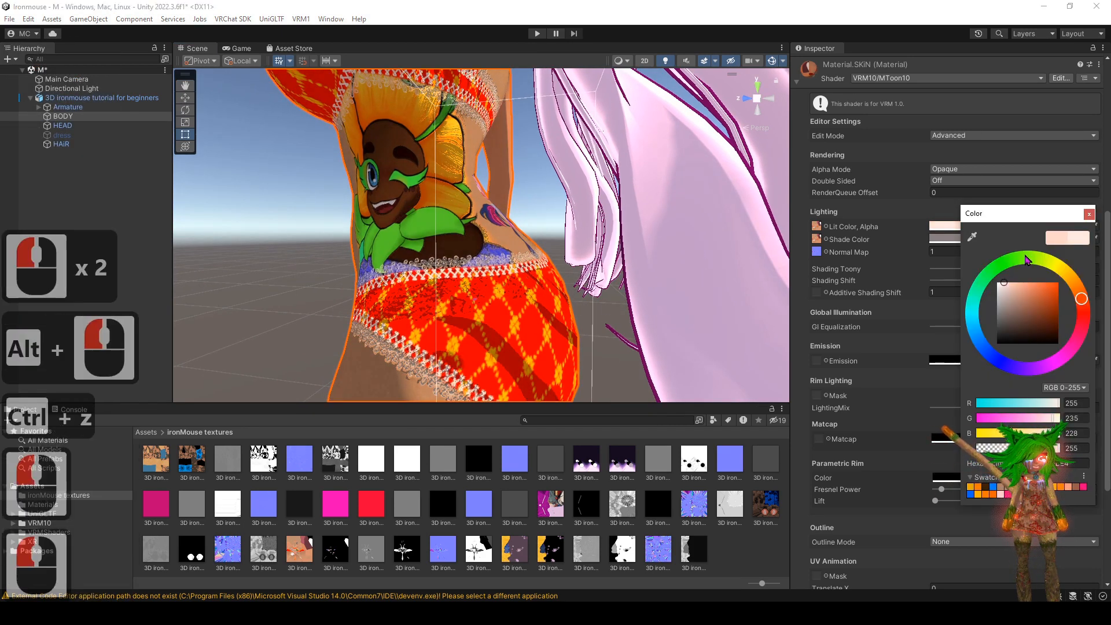
left_click(1089, 214)
- Darken the SKIN material's Shade Color to a dark grey-brown, comparing the body with undo and redo
left_click(1011, 239)
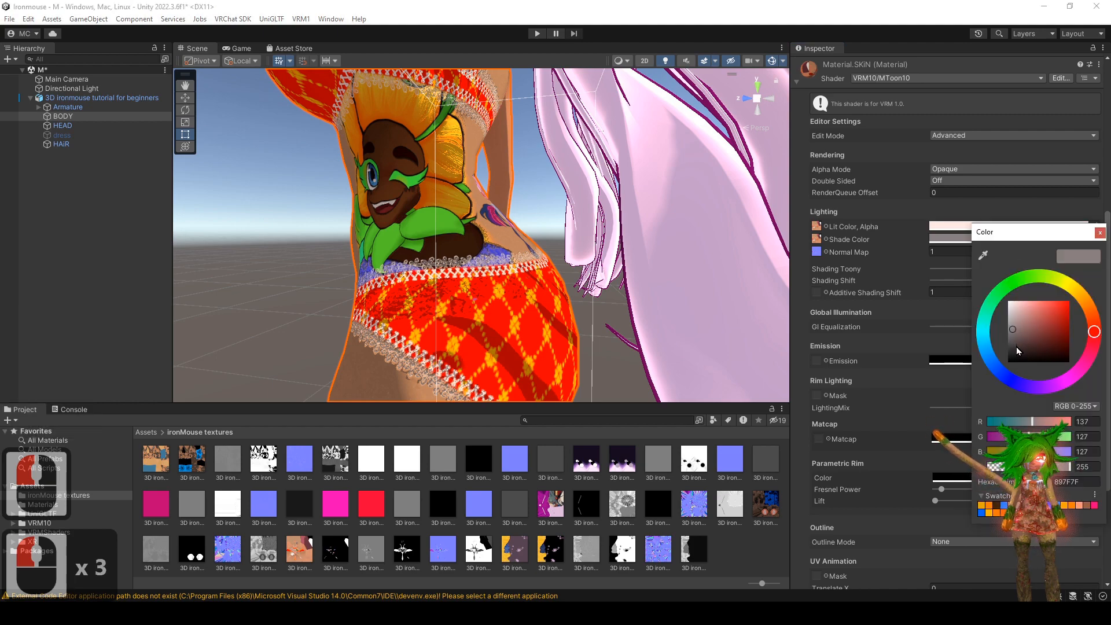
left_click(1017, 347)
left_click_drag(515, 231, 694, 223, "alt")
right_click_drag(695, 223, 544, 130, "alt")
left_click_drag(544, 130, 524, 138, "alt")
right_click_drag(524, 139, 560, 330, "alt")
key("ctrl+z")
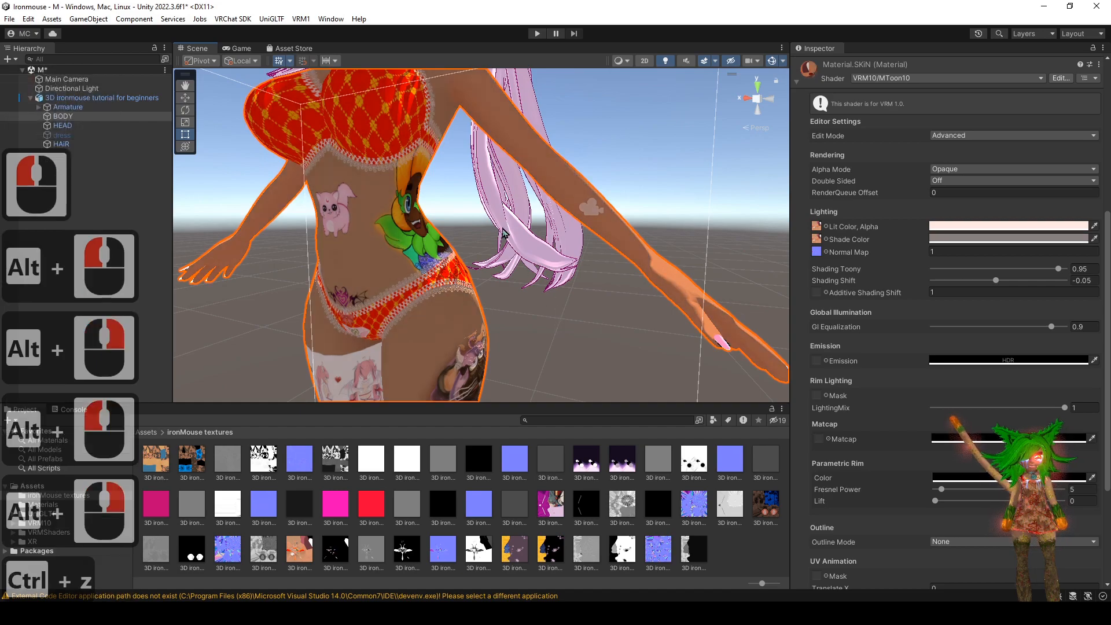
right_click_drag(503, 229, 585, 366, "alt")
key("ctrl+y")
- Inspect the shading on the body and set the SKIN material's Emission color to white, RGB 255, 255, 255
left_click_drag(568, 331, 478, 317, "alt")
middle_click_drag(479, 317, 440, 230, "alt")
left_click_drag(440, 230, 515, 217, "alt")
middle_click_drag(515, 217, 521, 290, "alt")
left_click_drag(521, 289, 688, 295, "alt")
right_click_drag(633, 290, 501, 222, "alt")
left_click_drag(501, 222, 518, 225, "alt")
scroll(972, 359, "down", 1)
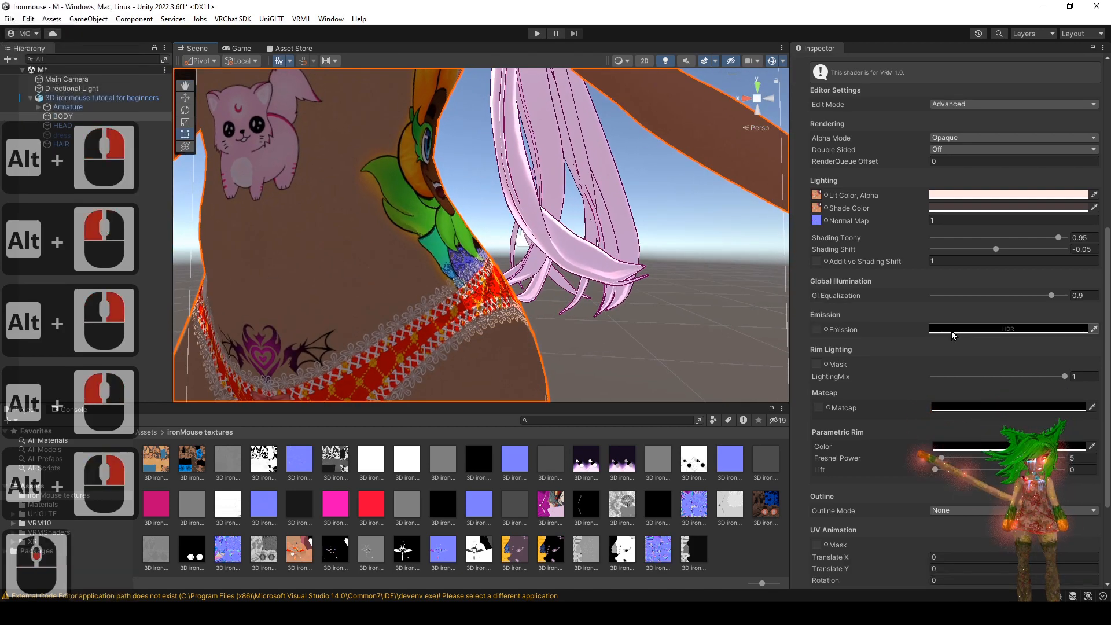
left_click(964, 332)
left_click_drag(1023, 391, 974, 335)
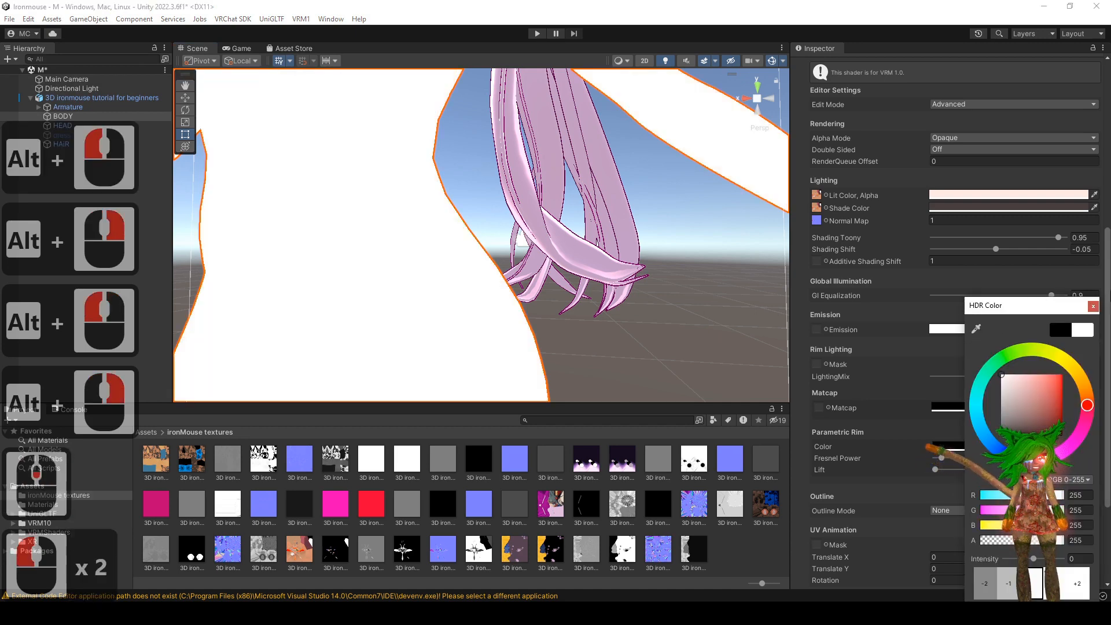
left_click(1094, 307)
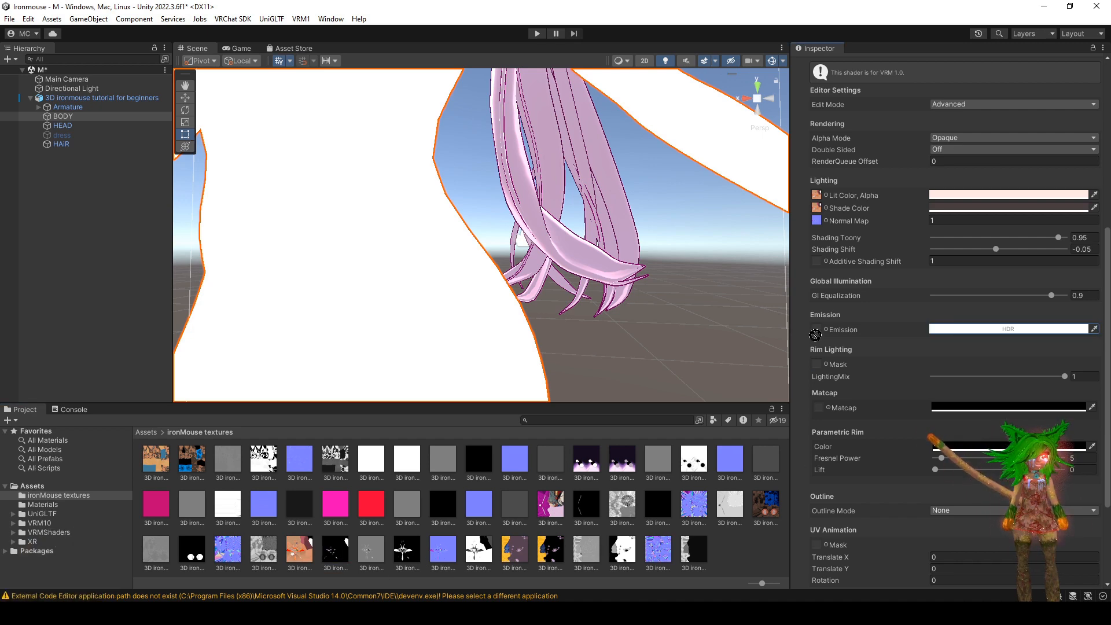
- Assign the mostly black skin mask texture to the SKIN material's Emission and check the torso tattoos
left_click_drag(815, 335, 816, 333)
middle_click_drag(368, 213, 377, 233, "alt")
right_click_drag(377, 233, 1108, 331, "alt")
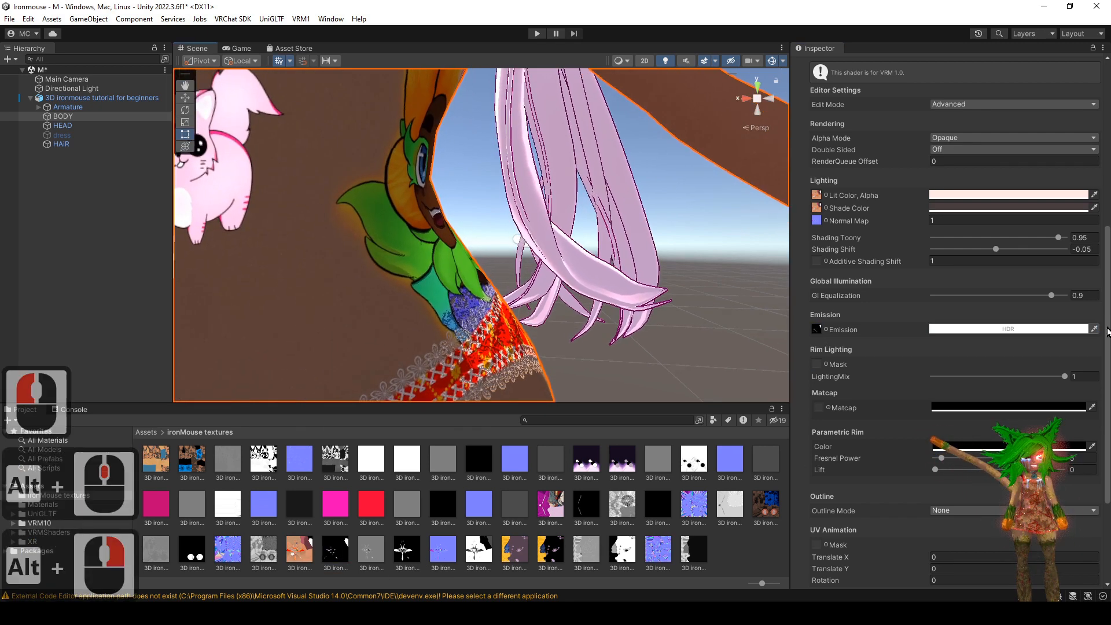
- Try dimming the Emission color to grey, such as RGB 111, and compare the tattoo glow with full white
left_click(1060, 329)
left_click_drag(970, 247, 920, 210)
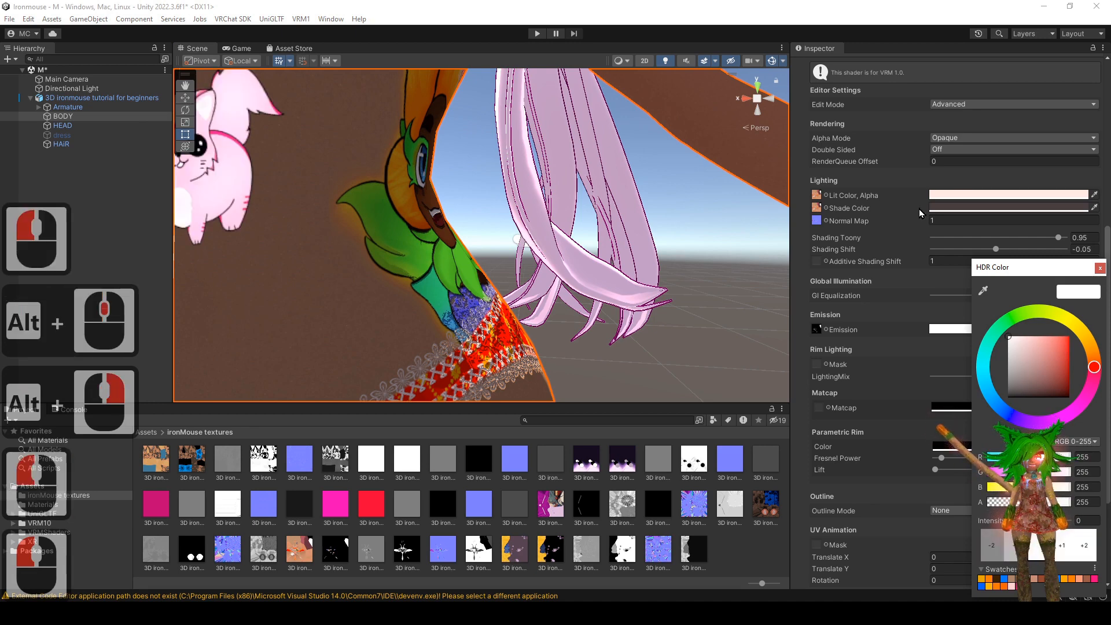
scroll(625, 196, "down", 10)
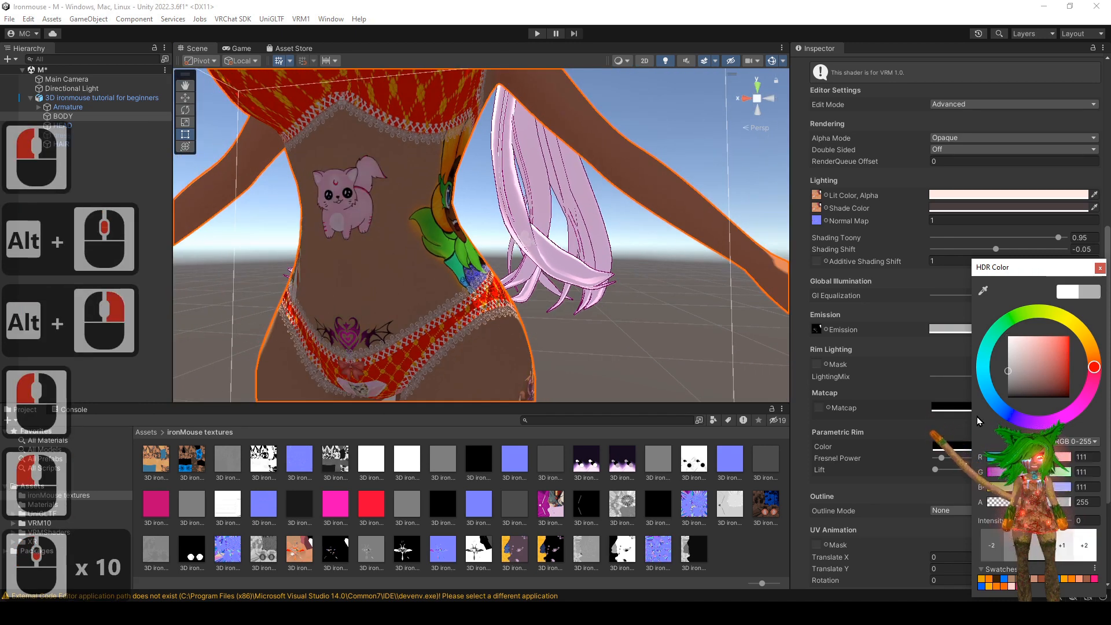
left_click_drag(921, 239, 914, 236)
scroll(583, 258, "up", 10)
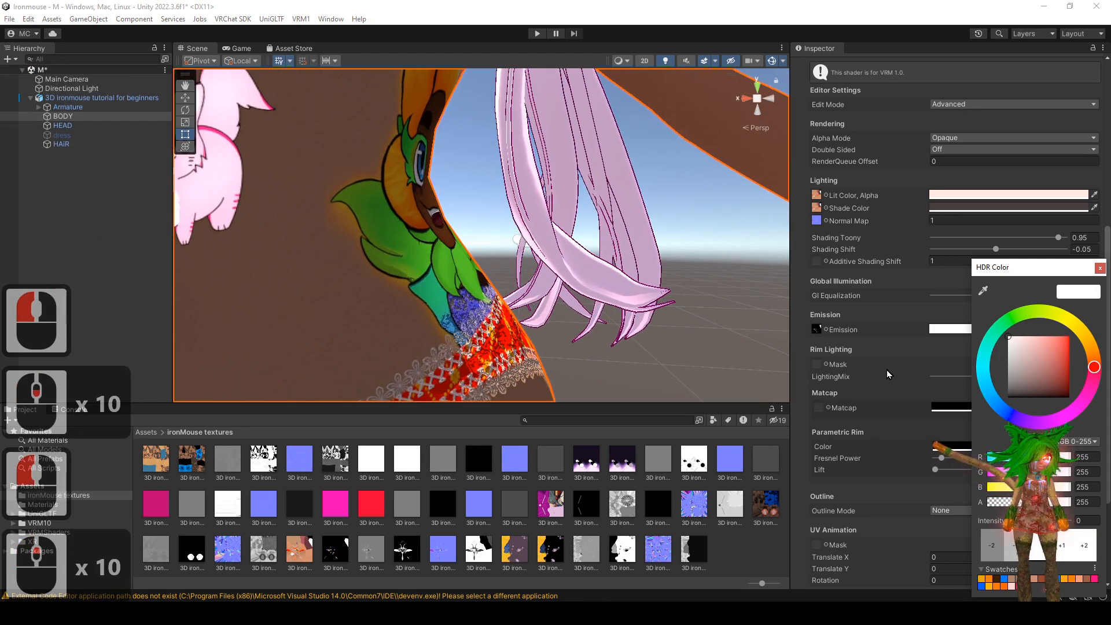
left_click(798, 384)
- Assign the skin color texture as the SKIN material's Rim Lighting mask
scroll(839, 358, "down", 2)
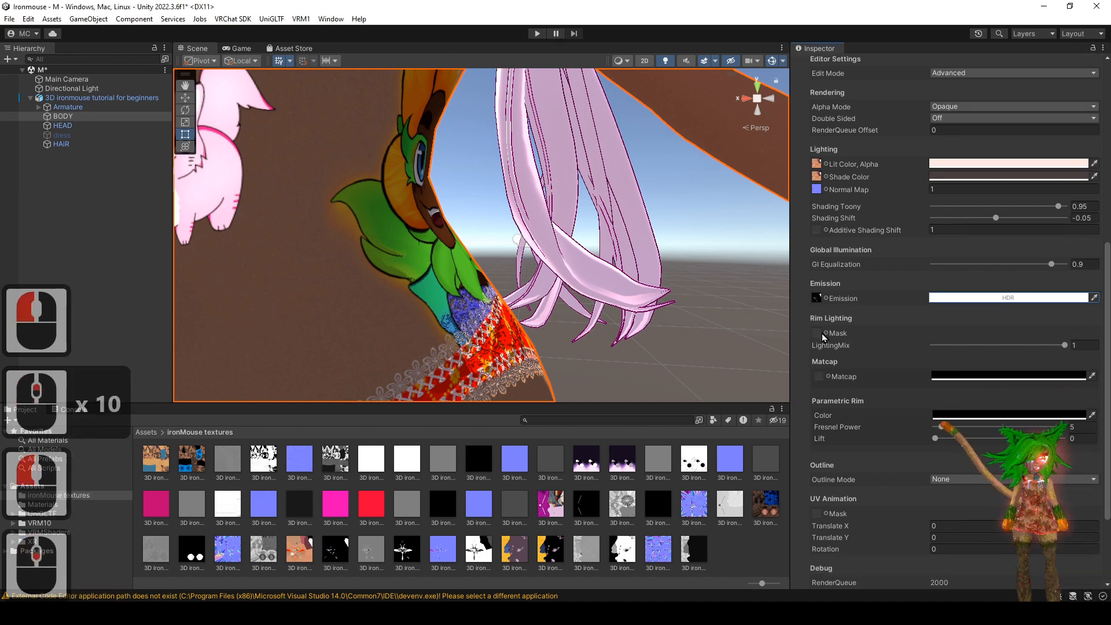
scroll(821, 332, "down", 2)
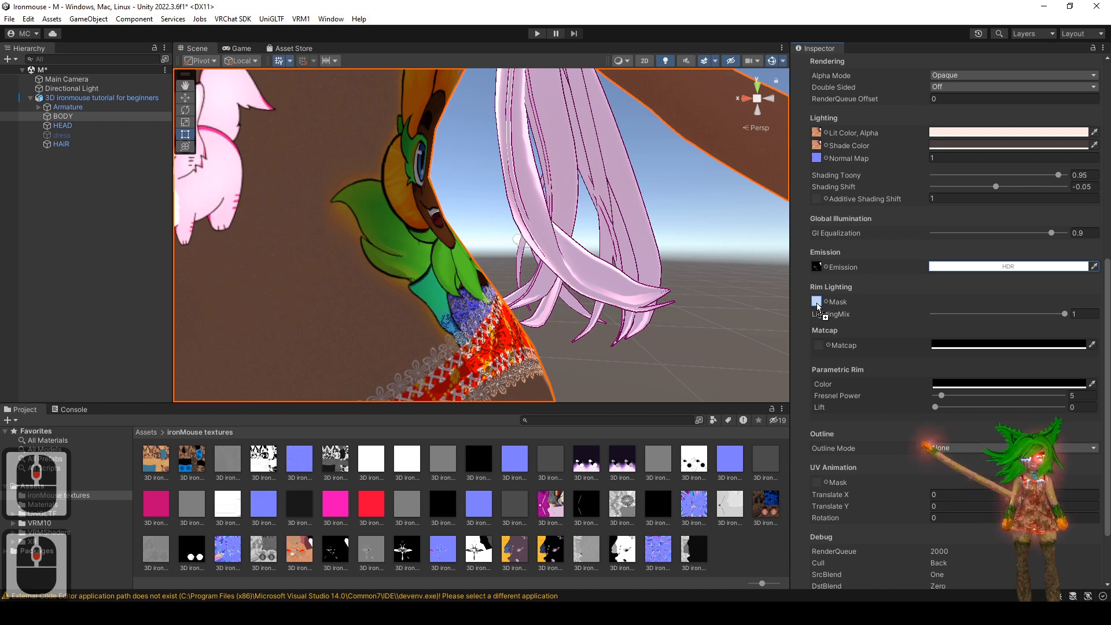
left_click_drag(568, 324, 602, 320, "alt")
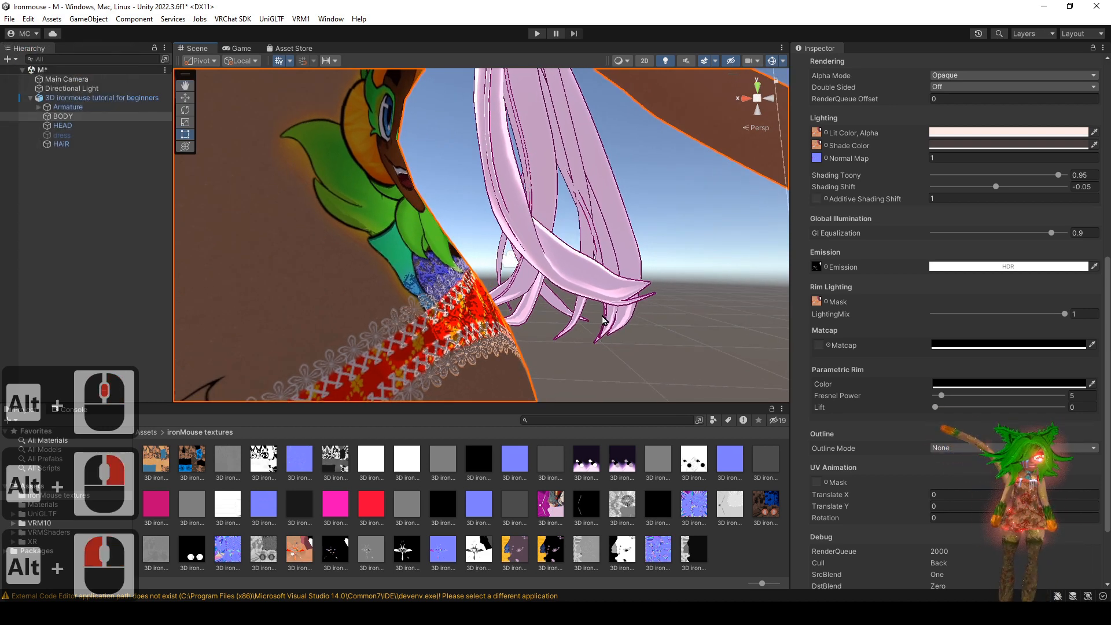
- Set the SKIN material's Parametric Rim Color to white, comparing its effect on the whole body with black
left_click(984, 383)
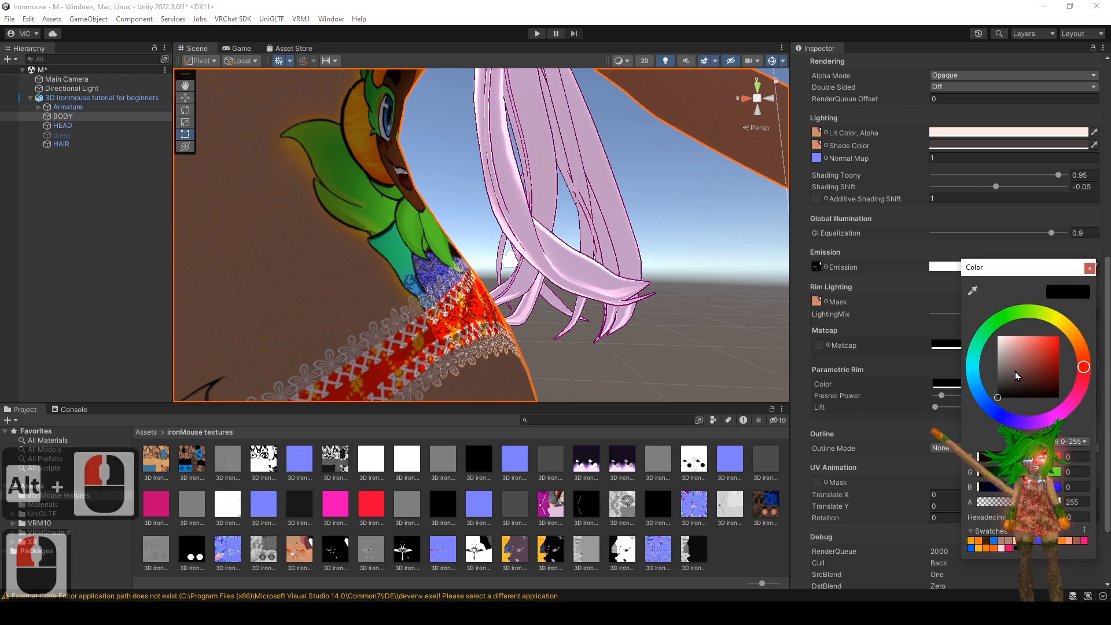
left_click_drag(1002, 306, 993, 303)
left_click(1091, 269)
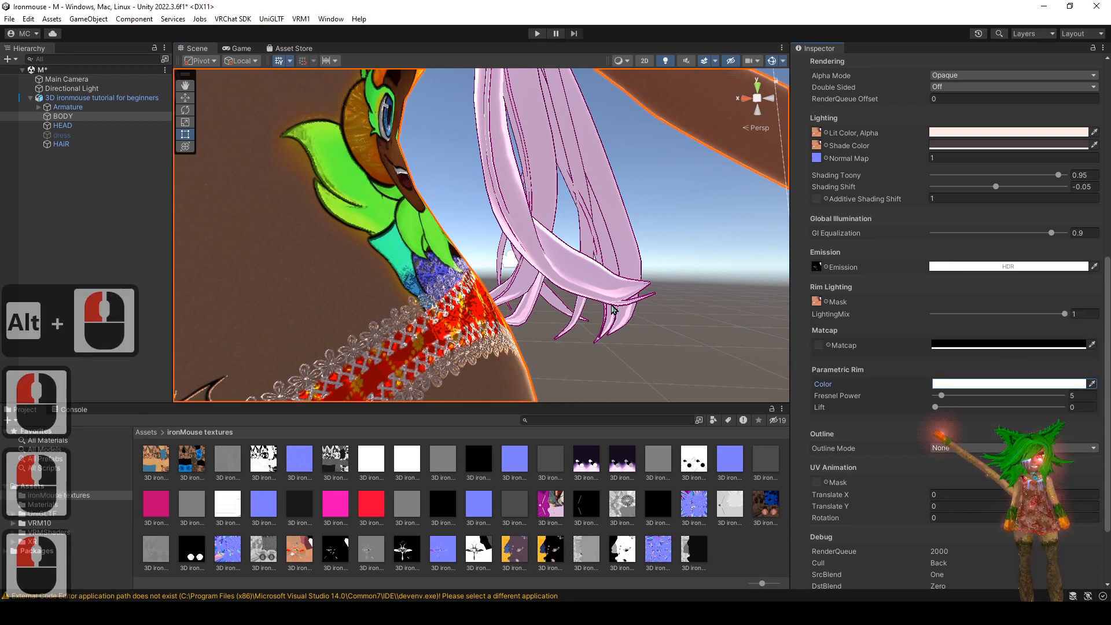
right_click_drag(614, 272, 480, 302, "alt")
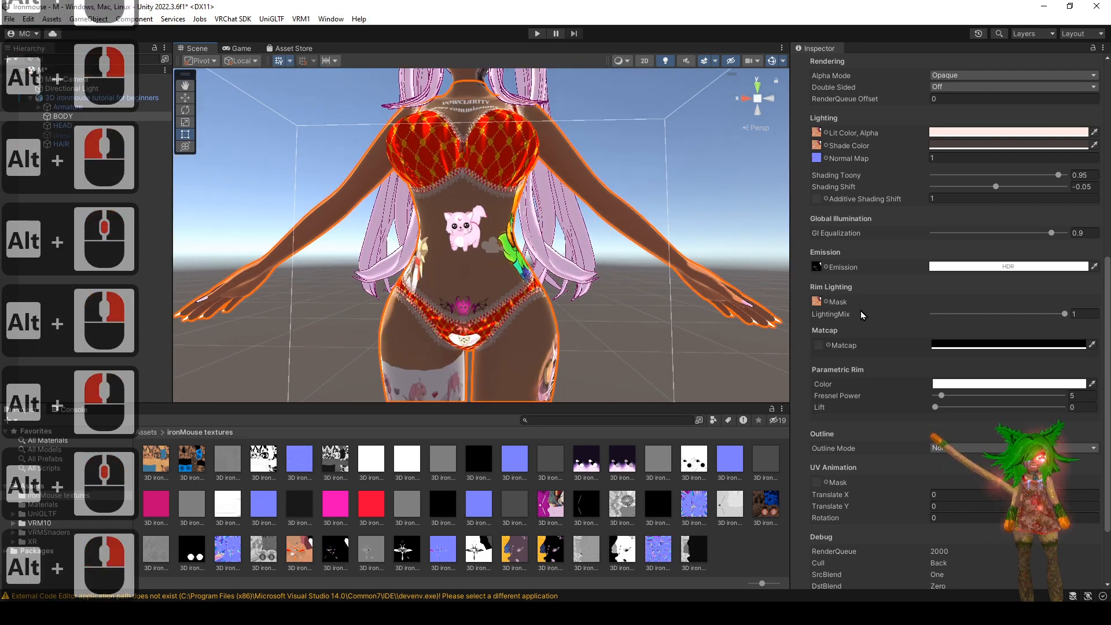
left_click(948, 381)
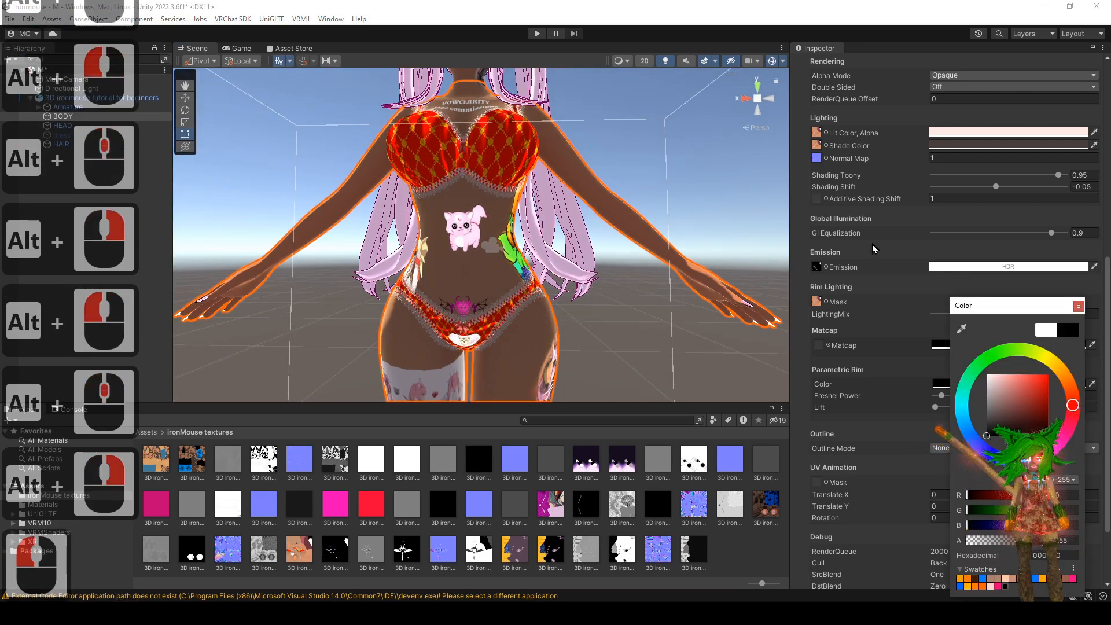
left_click(1078, 307)
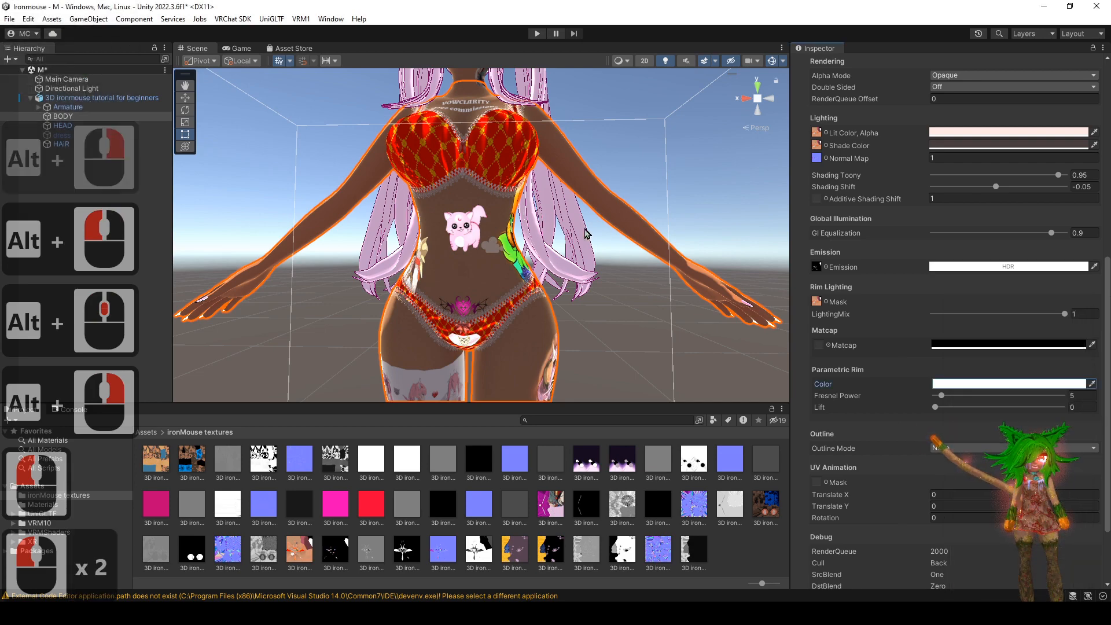
- Replace the Rim Lighting mask with the mostly black skin mask texture and view the body from the front
right_click_drag(469, 264, 506, 275, "alt")
left_click_drag(506, 275, 455, 313, "alt")
middle_click_drag(454, 312, 419, 367, "alt")
right_click_drag(419, 367, 472, 383, "alt")
middle_click_drag(472, 383, 451, 314, "alt")
right_click_drag(451, 314, 371, 522, "alt")
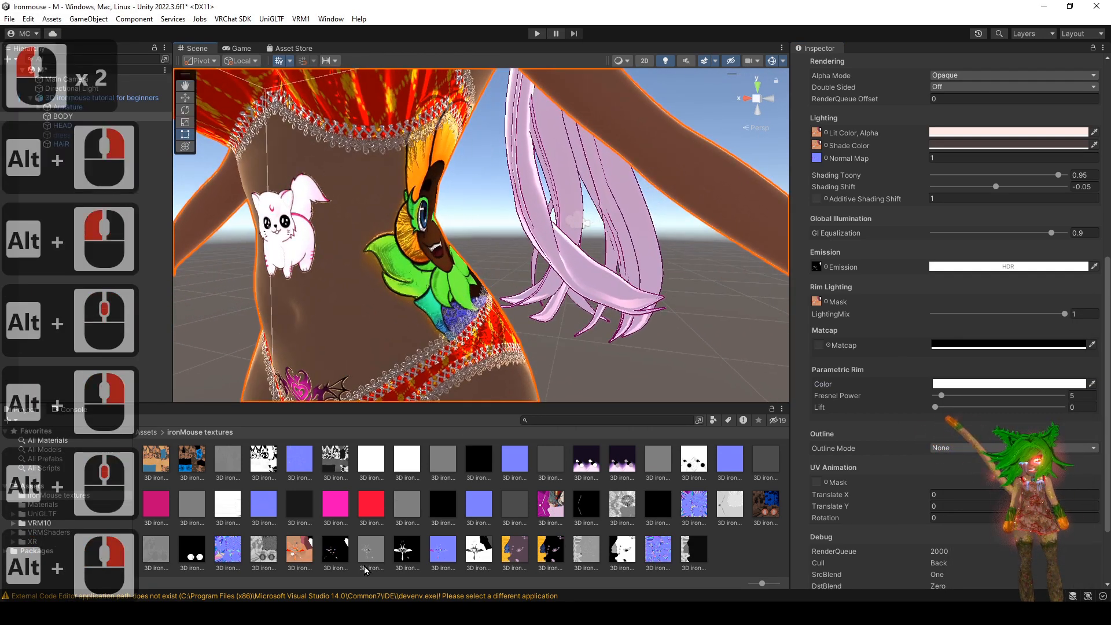
scroll(932, 478, "down", 3)
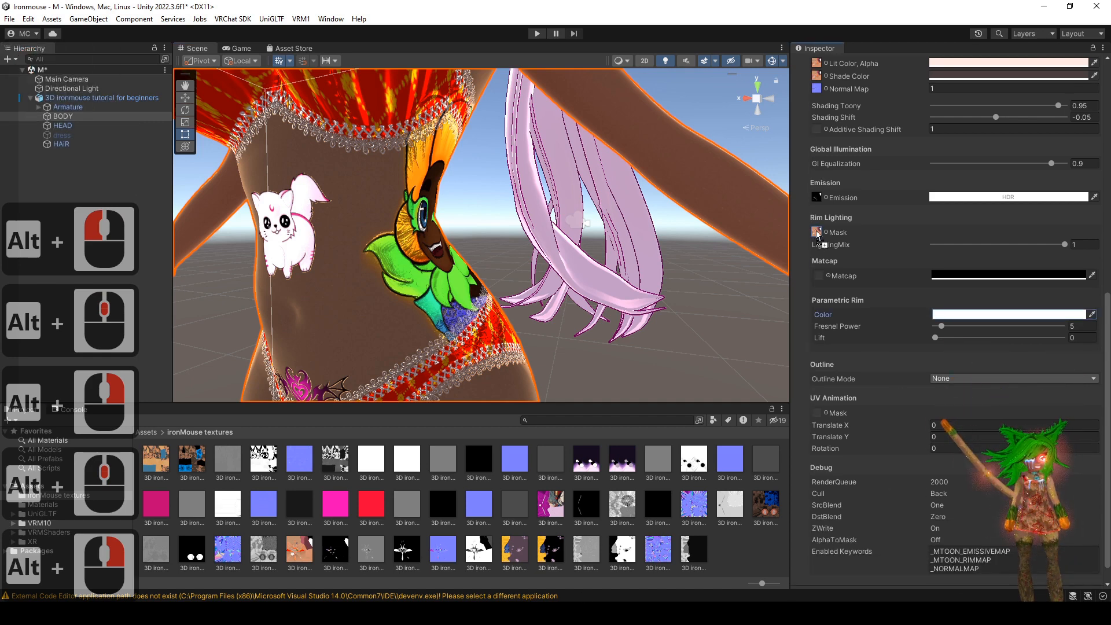
left_click_drag(373, 303, 626, 278, "alt")
- Check the white Parametric Rim Color's effect on the body and inspect the torso tattoos up close
left_click(1001, 316)
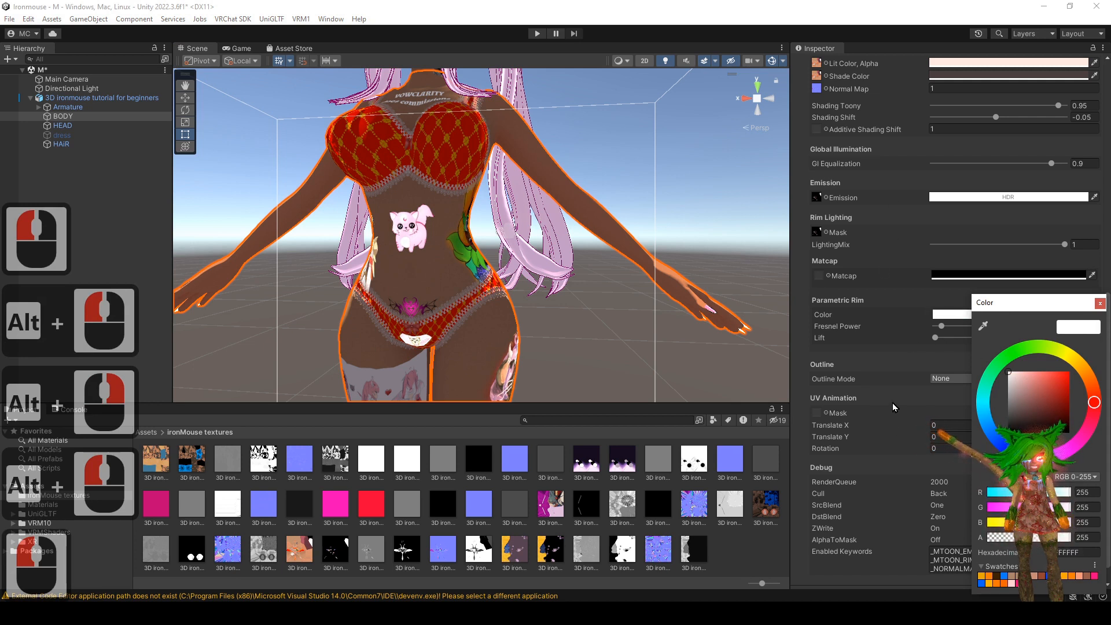
key("ctrl+z")
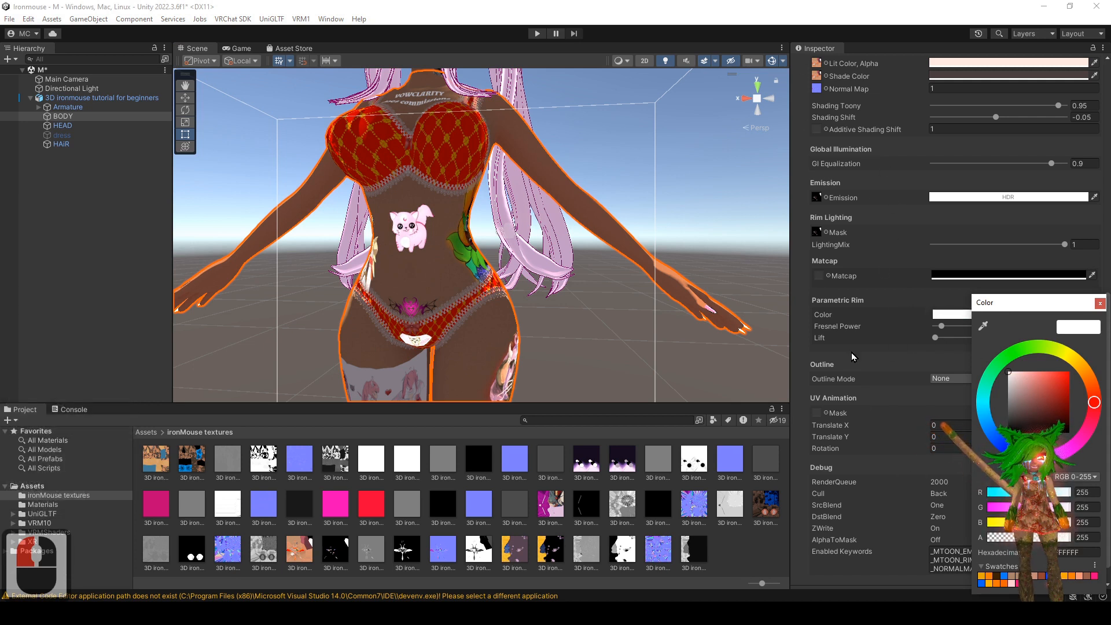
left_click(1099, 305)
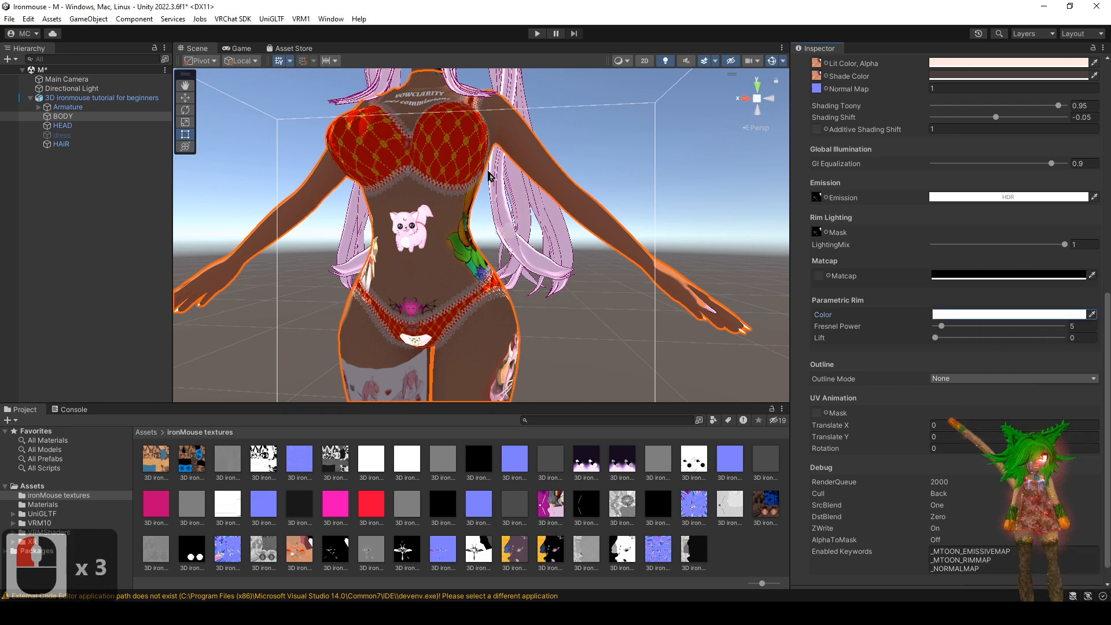
right_click_drag(488, 179, 481, 350, "alt")
left_click_drag(481, 350, 488, 350, "alt")
right_click_drag(487, 351, 547, 383, "alt")
middle_click_drag(484, 310, 472, 278)
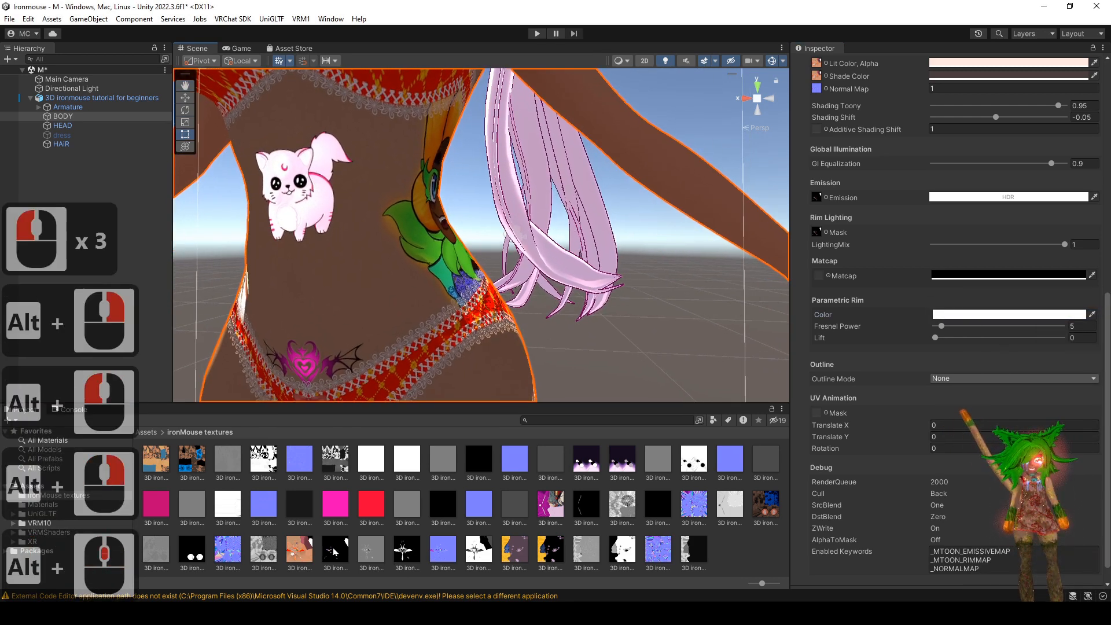
- Replace the SKIN material's Rim Lighting mask with the plain grey skin texture and inspect its rim effect on the torso
left_click_drag(368, 553, 820, 280)
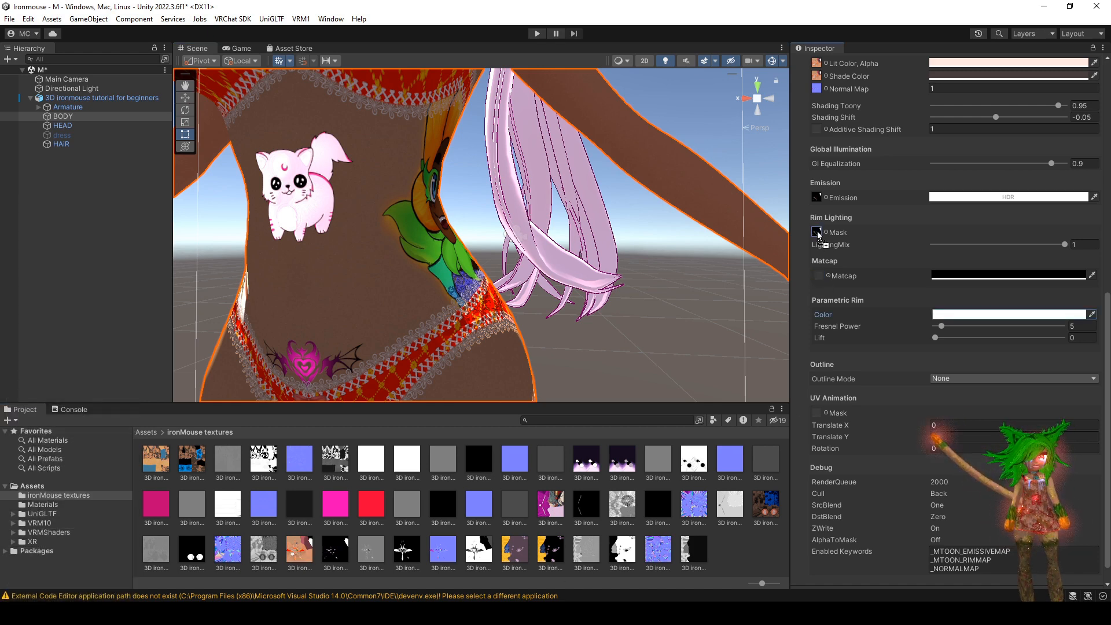
left_click_drag(818, 236, 817, 233)
right_click_drag(585, 255, 508, 231, "alt")
left_click_drag(509, 231, 528, 241, "alt")
middle_click_drag(529, 241, 532, 266, "alt")
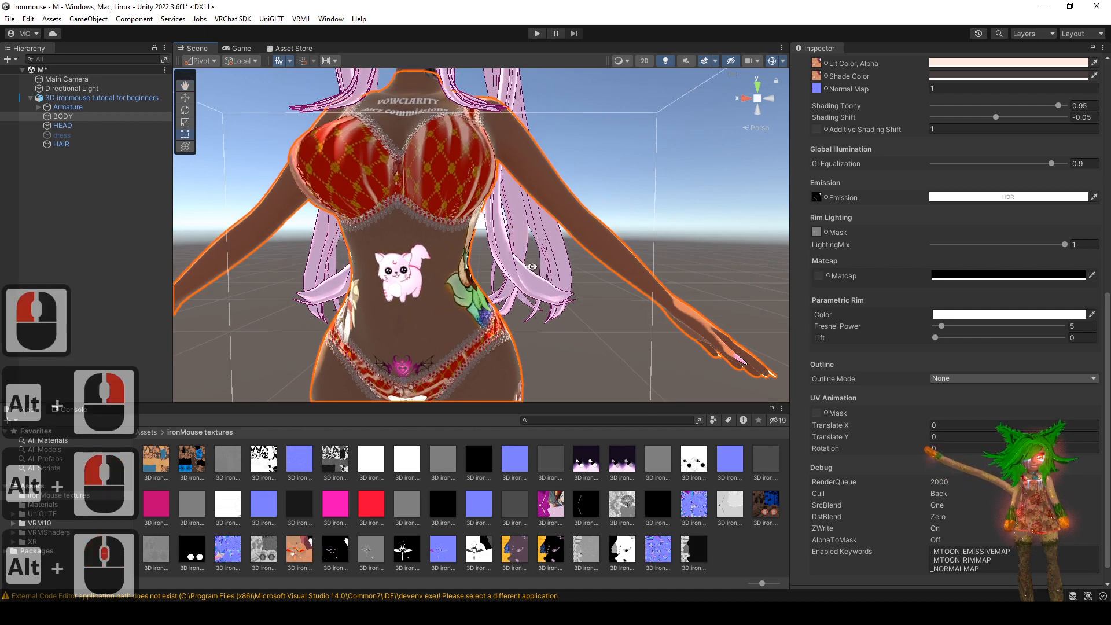
left_click_drag(531, 267, 493, 257, "alt")
right_click_drag(493, 258, 512, 265, "alt")
middle_click_drag(512, 265, 505, 237, "alt")
right_click_drag(505, 238, 543, 246, "alt")
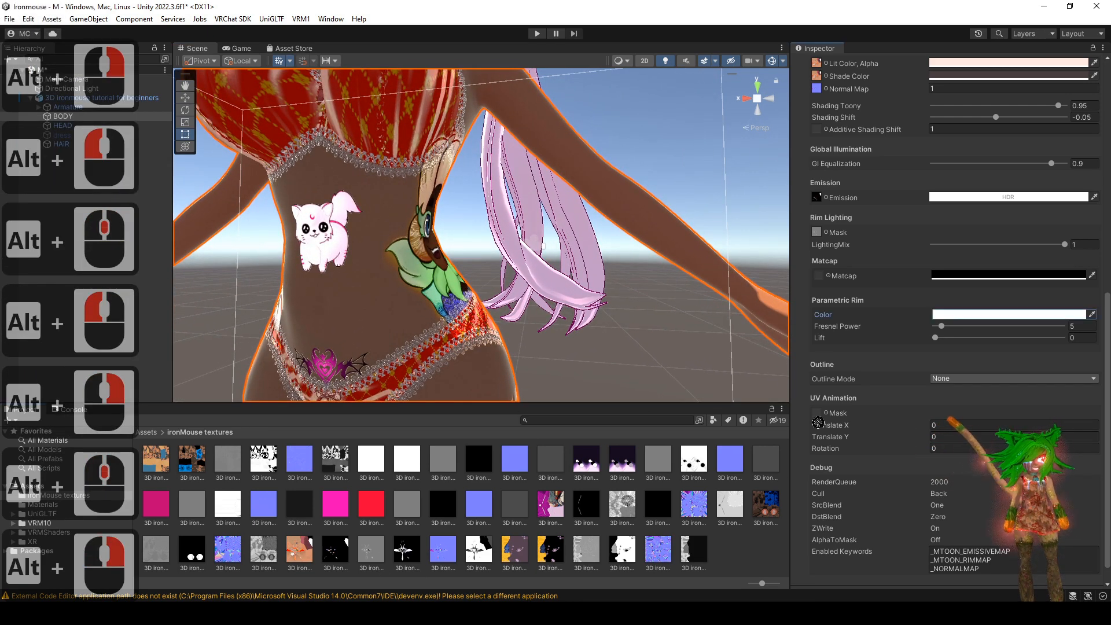
- Replace the Rim Lighting mask with the black texture with white markings and inspect the rim effect on the torso and clothing
left_click_drag(818, 422, 818, 235)
left_click_drag(581, 316, 598, 320, "alt")
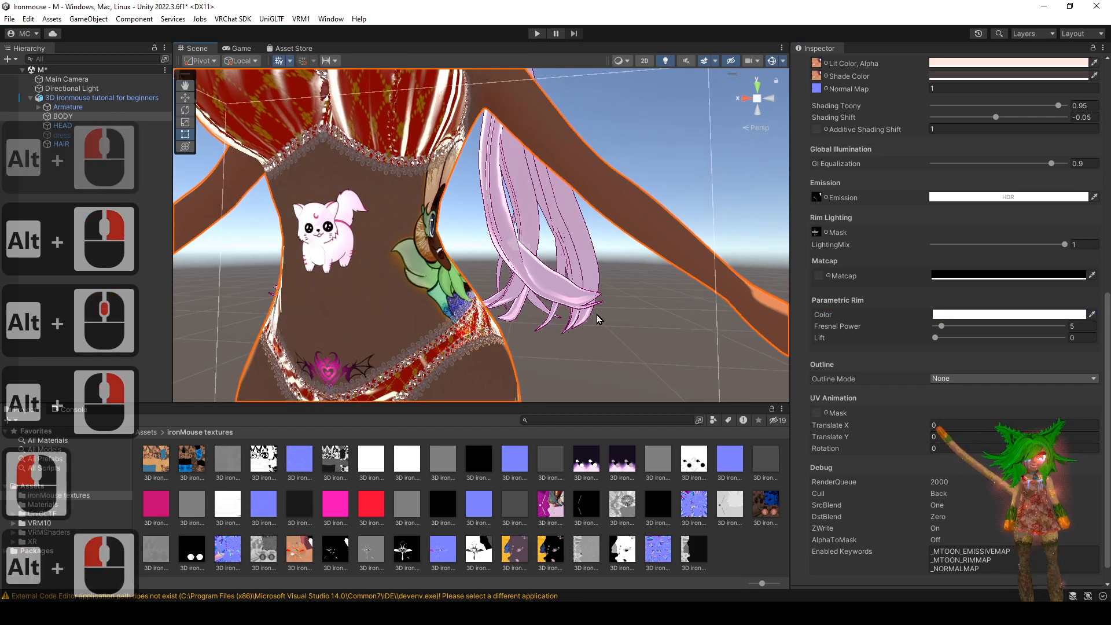
right_click_drag(599, 320, 589, 247, "alt")
left_click_drag(589, 247, 581, 249, "alt")
right_click_drag(582, 249, 561, 245, "alt")
middle_click_drag(561, 246, 556, 262, "alt")
right_click_drag(557, 262, 563, 264, "alt")
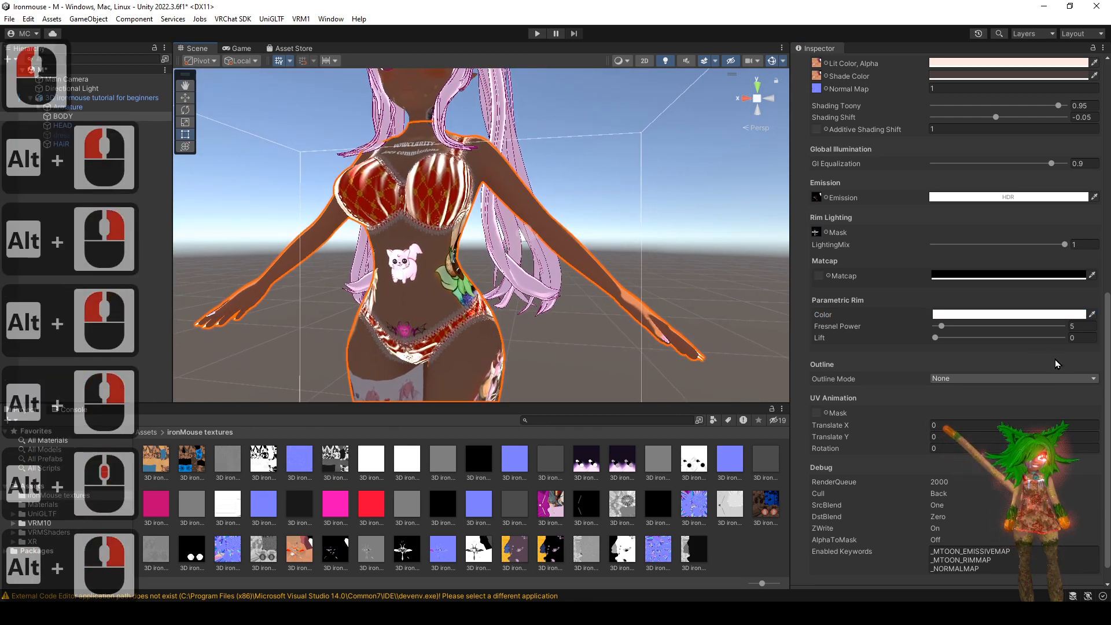
- Try a dark grey Parametric Rim Color on the body, then restore it to white
left_click(1039, 400)
left_click(1013, 415)
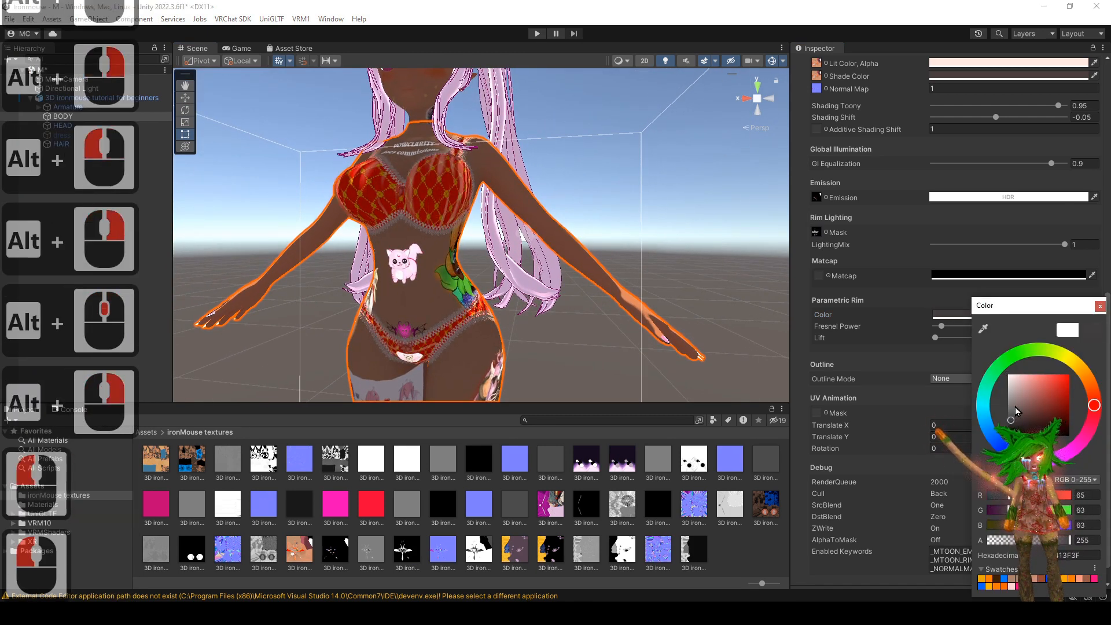
left_click(1067, 330)
left_click(1098, 307)
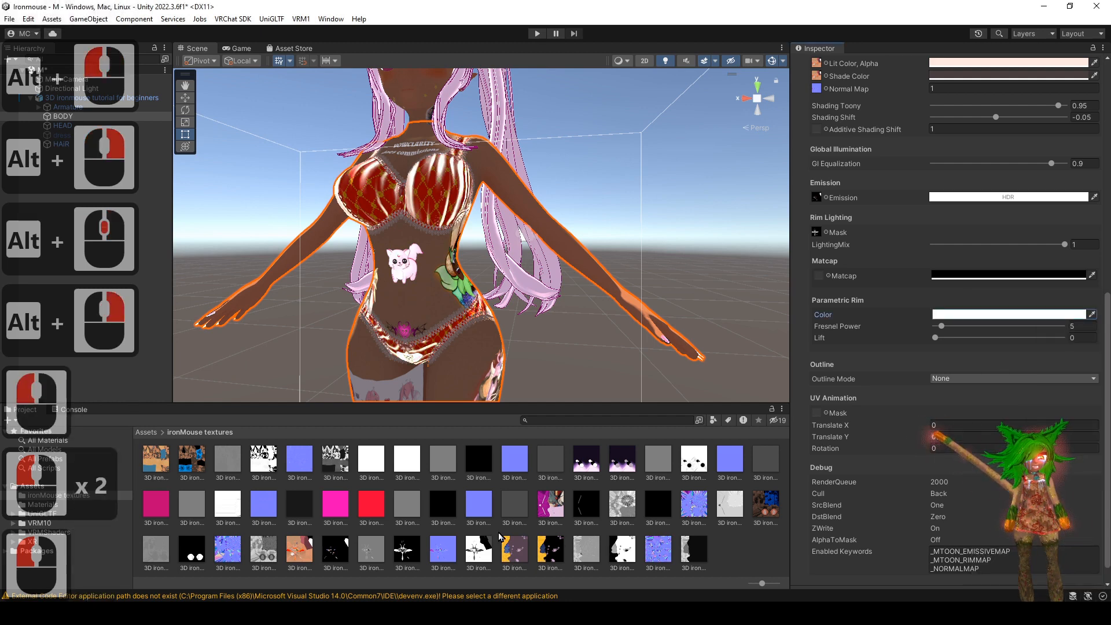
- Try the skin color texture as the Matcap, view the face and shoulders, and undo the assignment
left_click(294, 557)
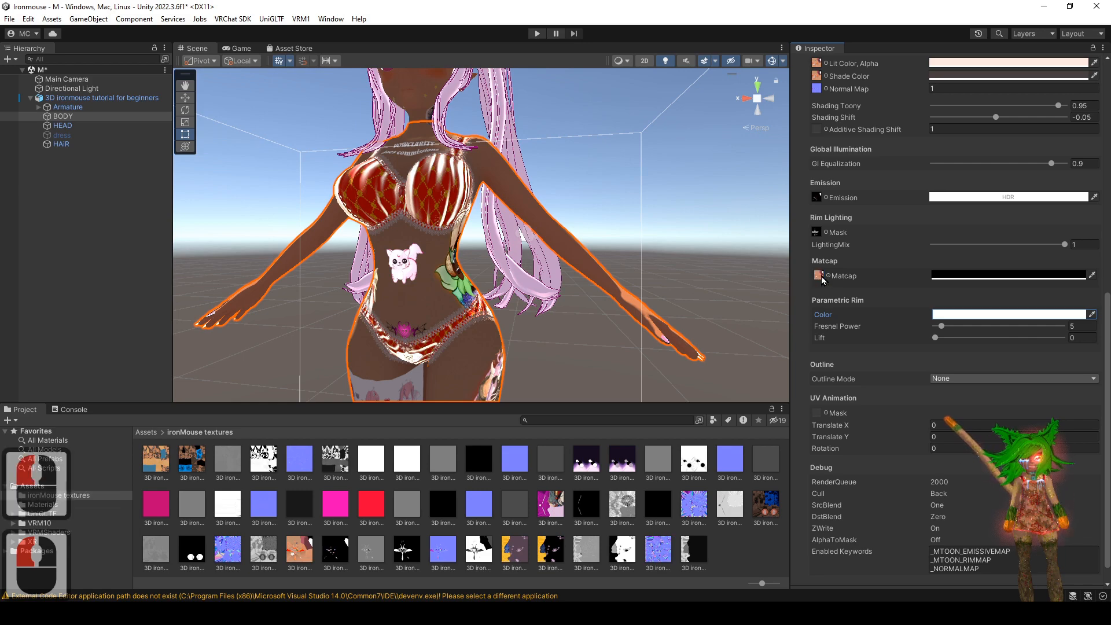
right_click_drag(581, 253, 581, 341, "alt")
left_click_drag(580, 341, 581, 348, "alt")
middle_click_drag(504, 130, 515, 277, "alt")
right_click_drag(515, 278, 573, 306, "alt")
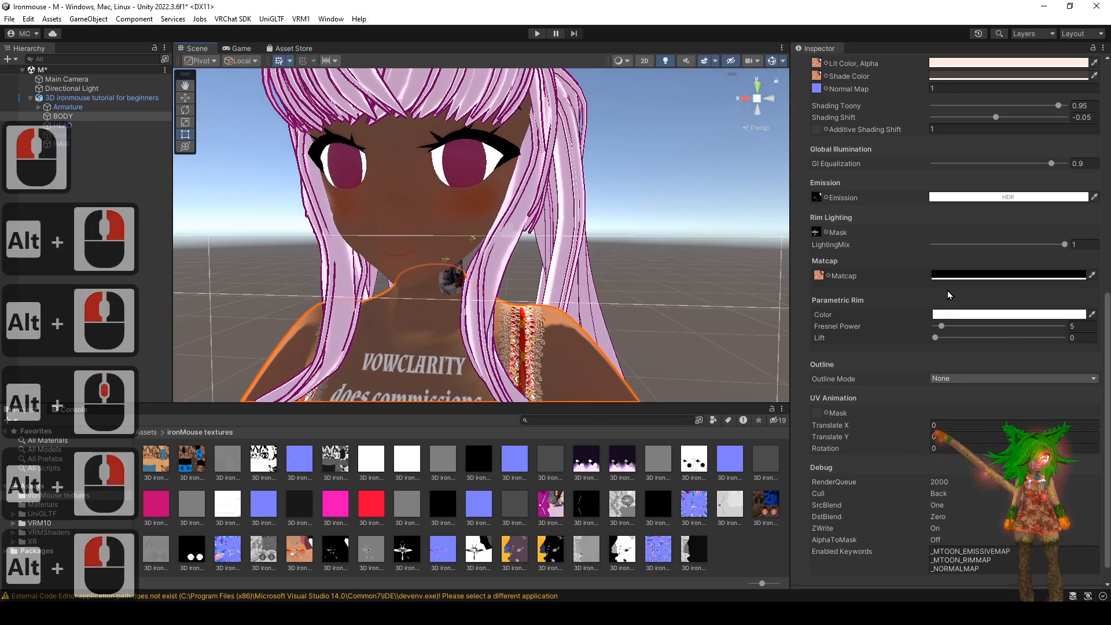
key("ctrl+z")
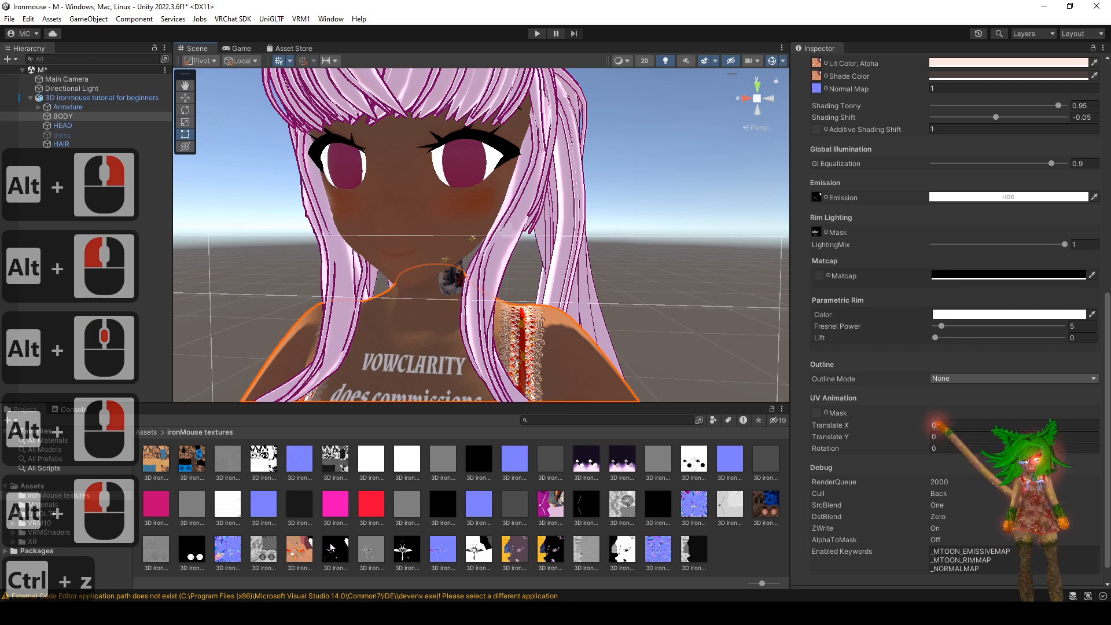
- Assign the skin color texture as the Rim Lighting mask and view the face and neck from the front
left_click_drag(298, 556, 824, 237)
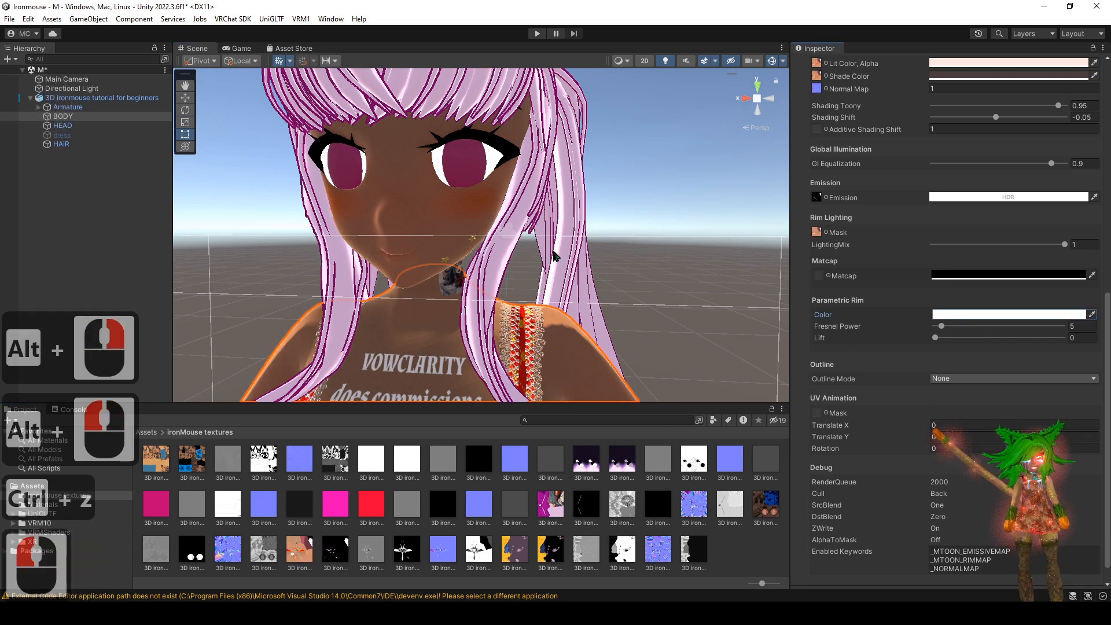
right_click_drag(449, 273, 570, 283, "alt")
middle_click_drag(570, 284, 625, 330, "alt")
right_click_drag(625, 330, 640, 324, "alt")
left_click_drag(640, 324, 631, 305, "alt")
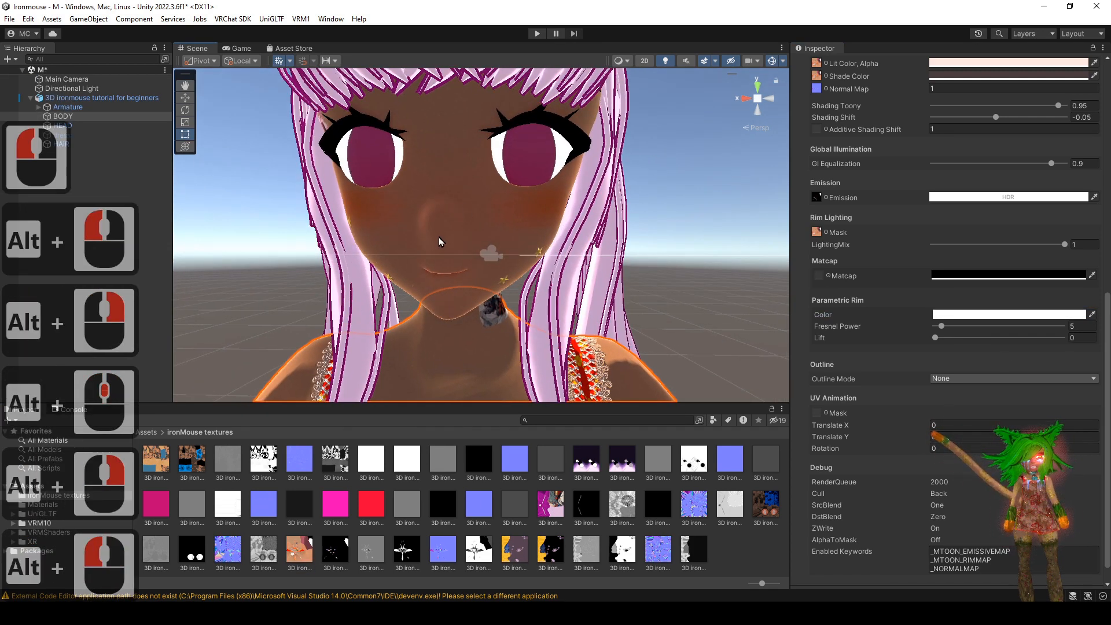
- Set the Parametric Rim's Lift to 0.176 and Fresnel Power to 4.8, and deselect the body
left_click(1030, 314)
left_click(1099, 308)
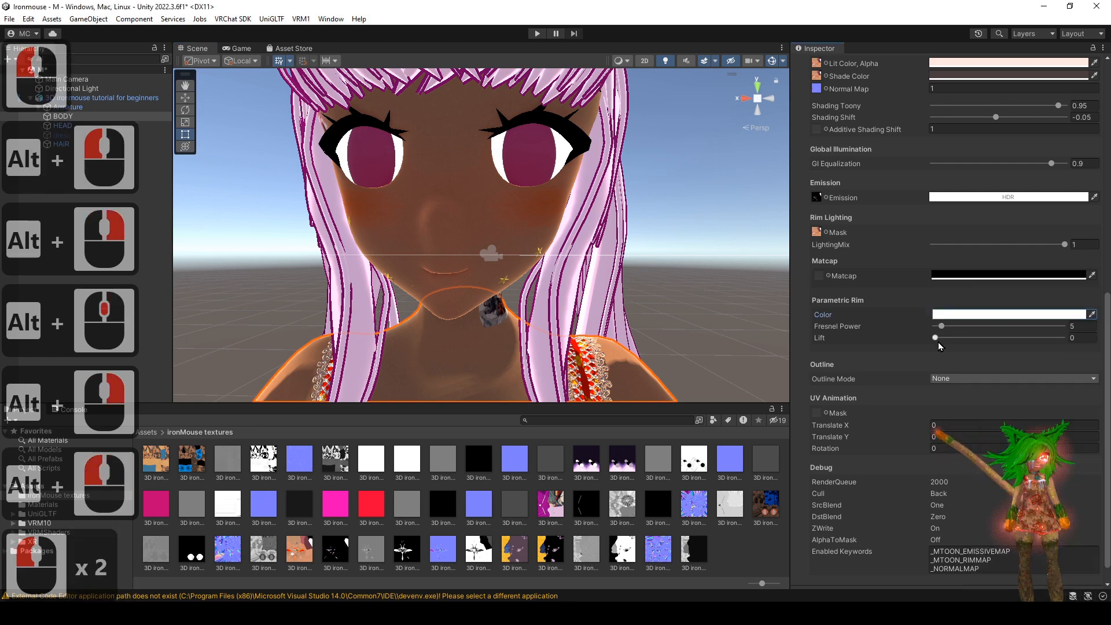
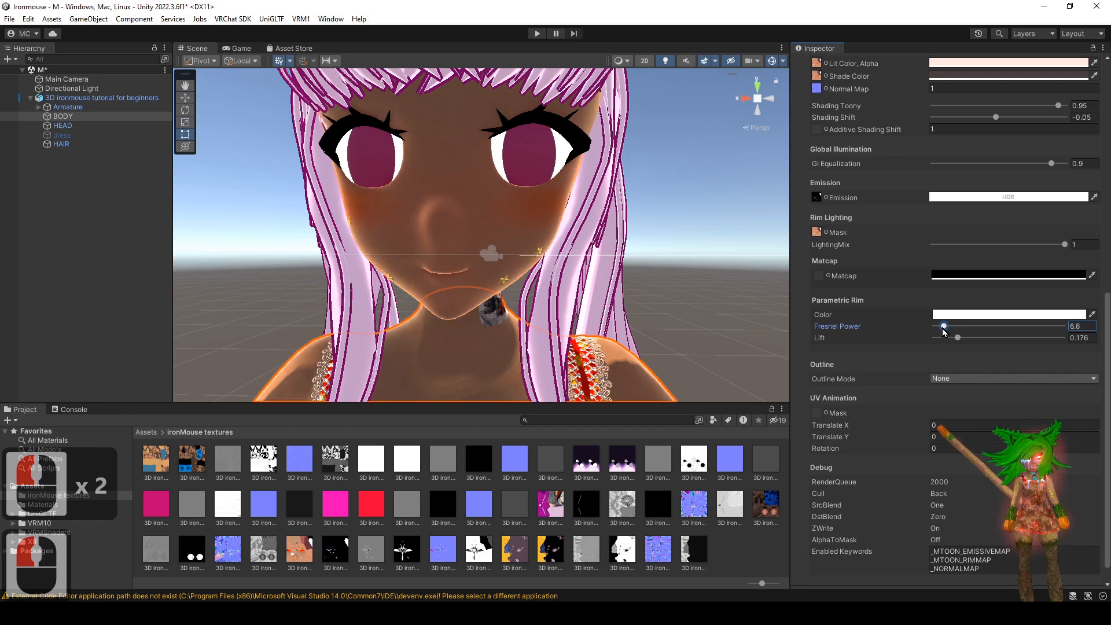
left_click(746, 315)
- Examine the adjusted rim lighting across the whole avatar, from the legs and torso up to the face
right_click_drag(743, 314, 689, 284, "alt")
left_click_drag(689, 283, 599, 266, "alt")
middle_click_drag(599, 266, 600, 193, "alt")
right_click_drag(625, 243, 591, 181, "alt")
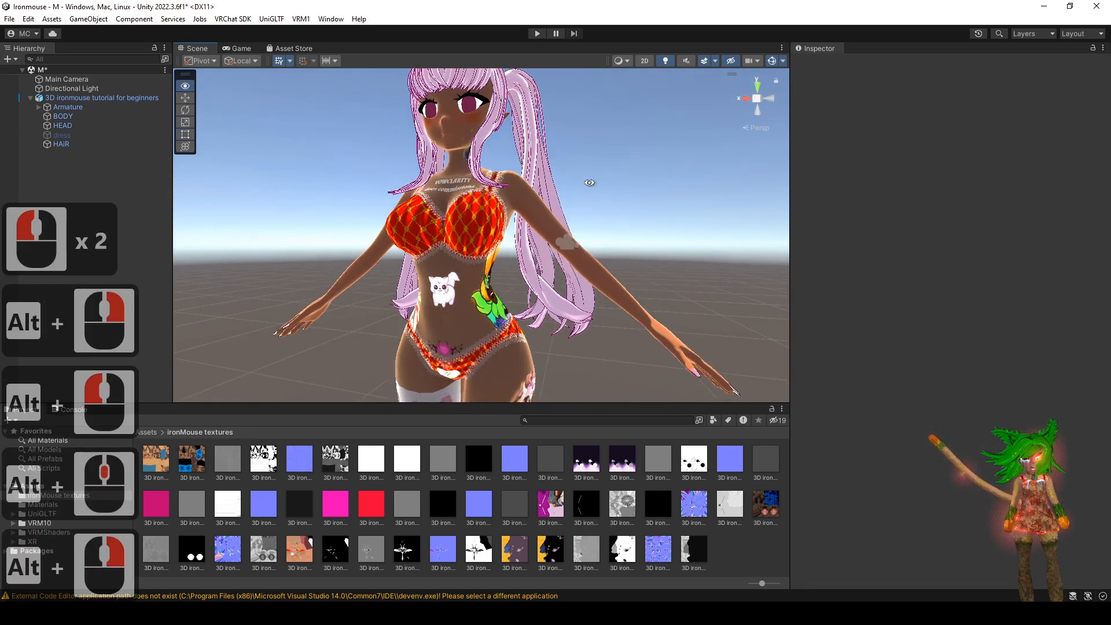
left_click_drag(591, 182, 559, 182, "alt")
right_click_drag(560, 183, 546, 331, "alt")
left_click_drag(547, 331, 1032, 280, "alt")
middle_click_drag(533, 305, 553, 217, "alt")
right_click_drag(553, 217, 492, 391, "alt")
left_click_drag(491, 391, 116, 323, "alt")
left_click_drag(710, 270, 546, 216, "alt")
middle_click_drag(546, 215, 478, 397, "alt")
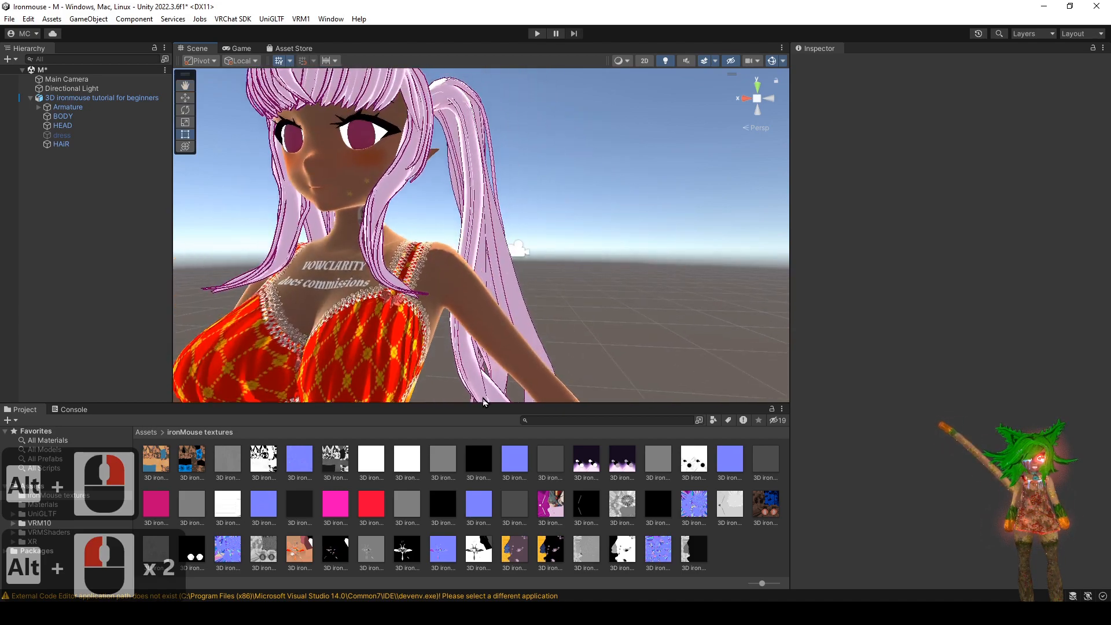
right_click_drag(478, 397, 603, 308, "alt")
- Reselect the BODY mesh and check its rim lighting on the shoulder and chest from the side and front
key("ctrl+z")
scroll(951, 398, "down", 10)
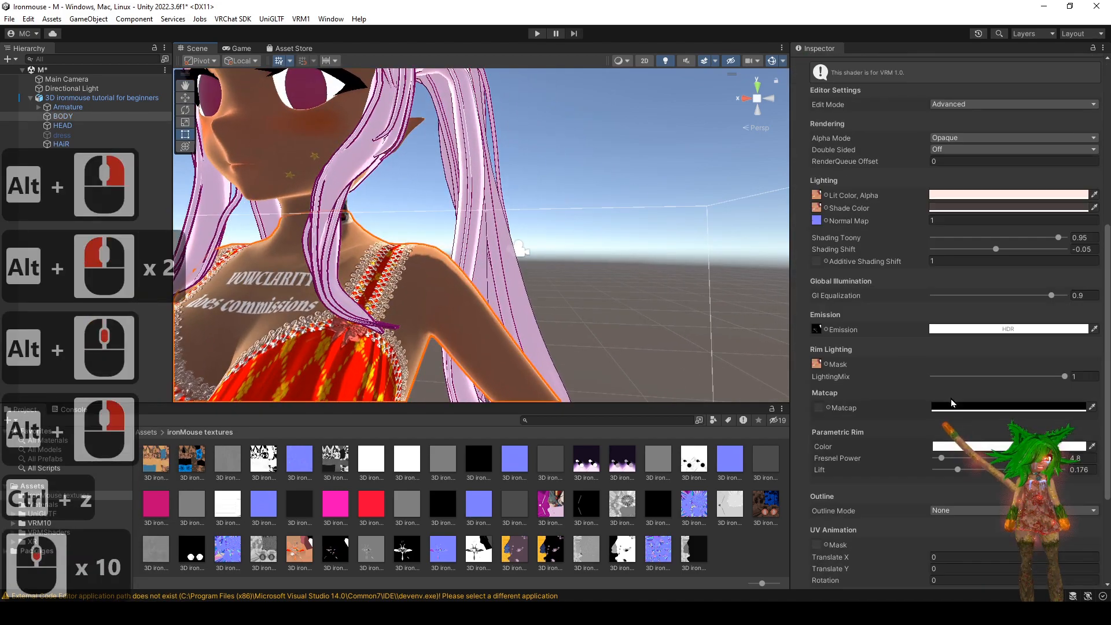
left_click_drag(452, 323, 211, 330, "alt")
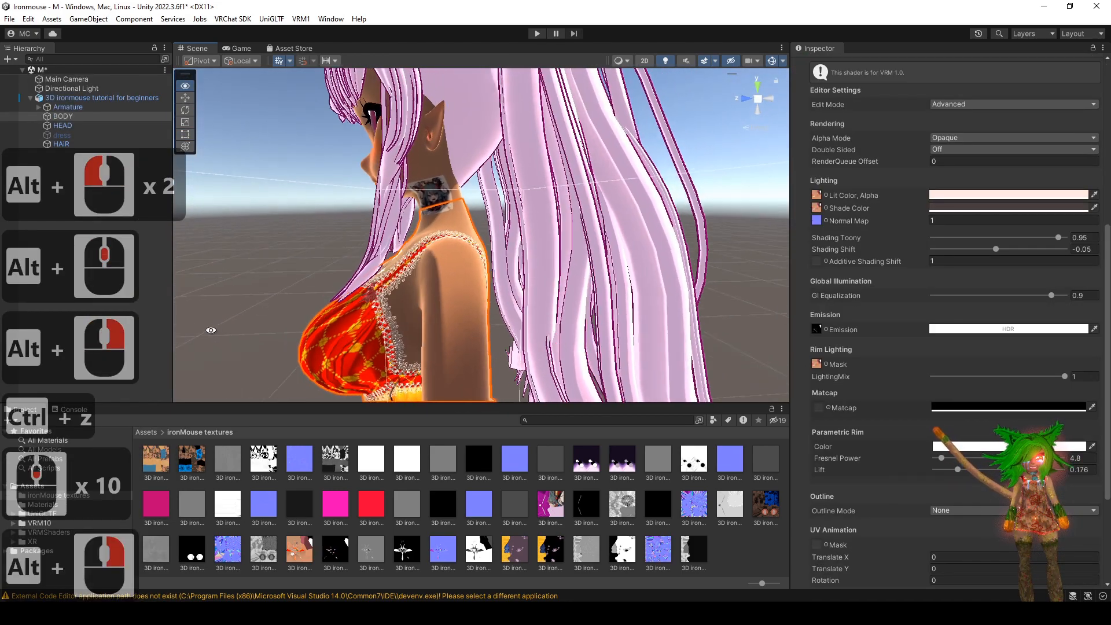
right_click_drag(211, 330, 390, 261, "alt")
left_click_drag(389, 260, 659, 252, "alt")
right_click_drag(659, 253, 884, 429, "alt")
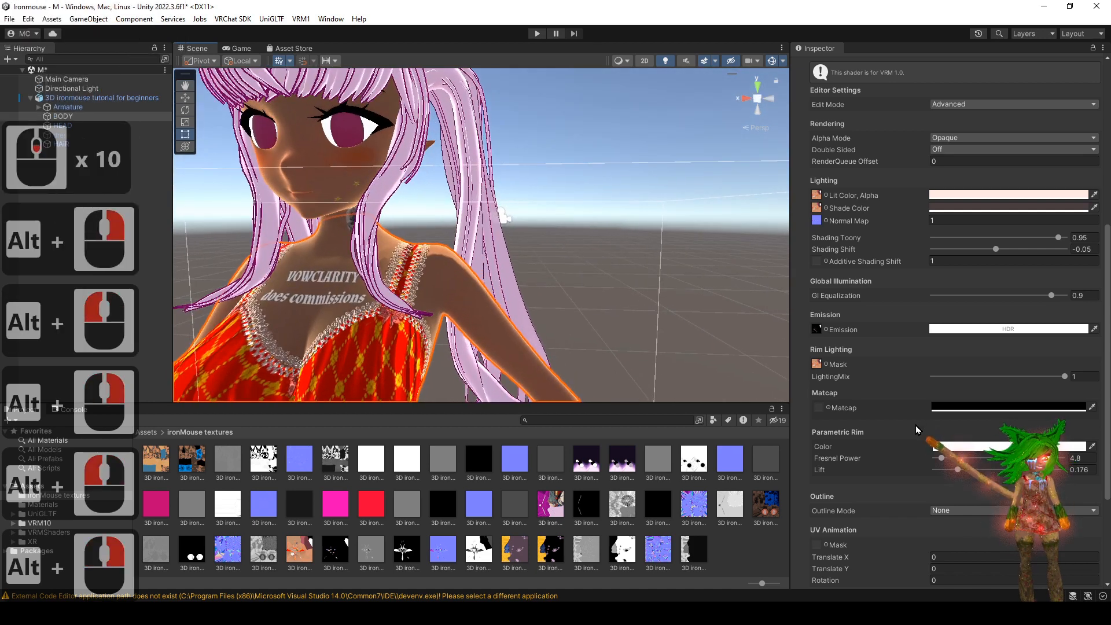
- Set the SKIN material's Outline Mode to World with an Outline Width of 0.001
scroll(854, 388, "down", 5)
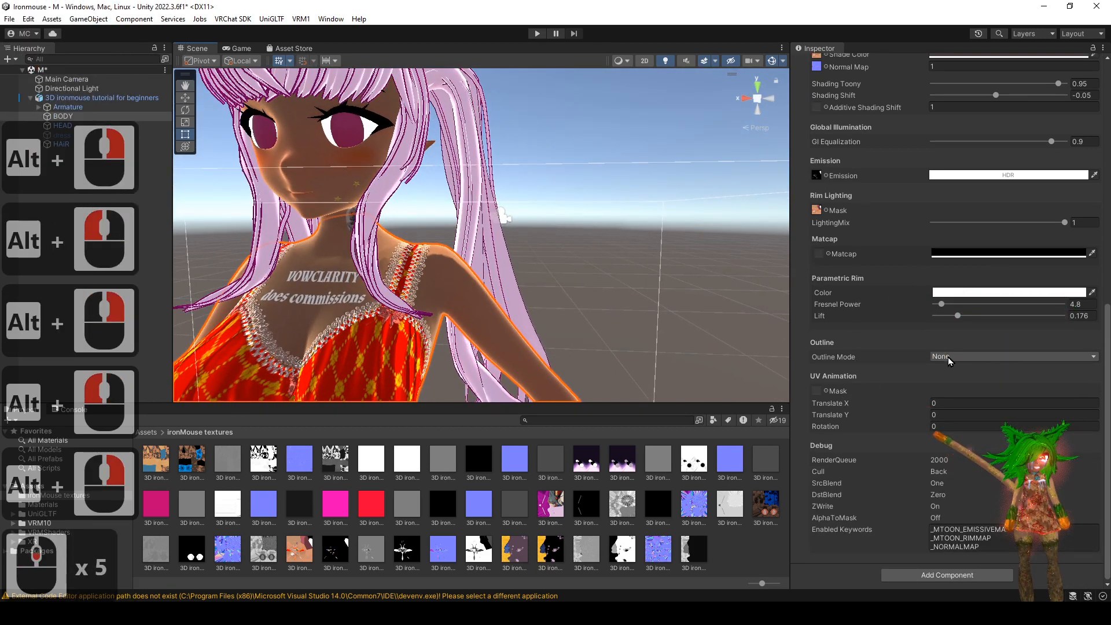
left_click(948, 356)
left_click(974, 384)
left_click_drag(605, 273, 525, 226, "alt")
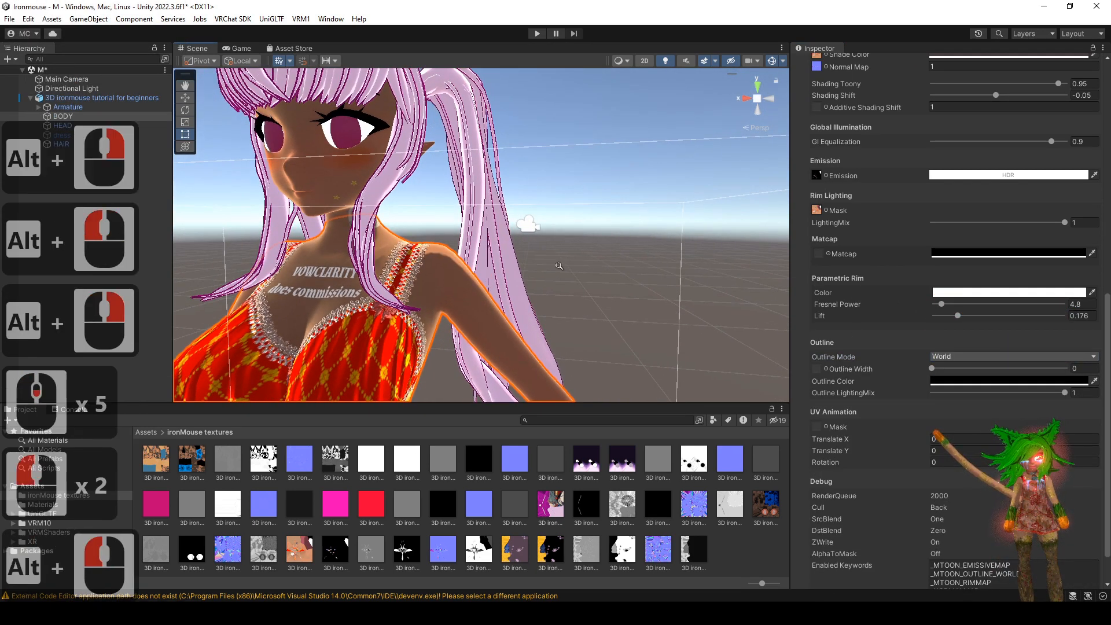
right_click_drag(526, 226, 590, 327, "alt")
middle_click_drag(591, 327, 613, 347)
right_click_drag(613, 347, 642, 359, "alt")
left_click_drag(642, 359, 550, 335, "alt")
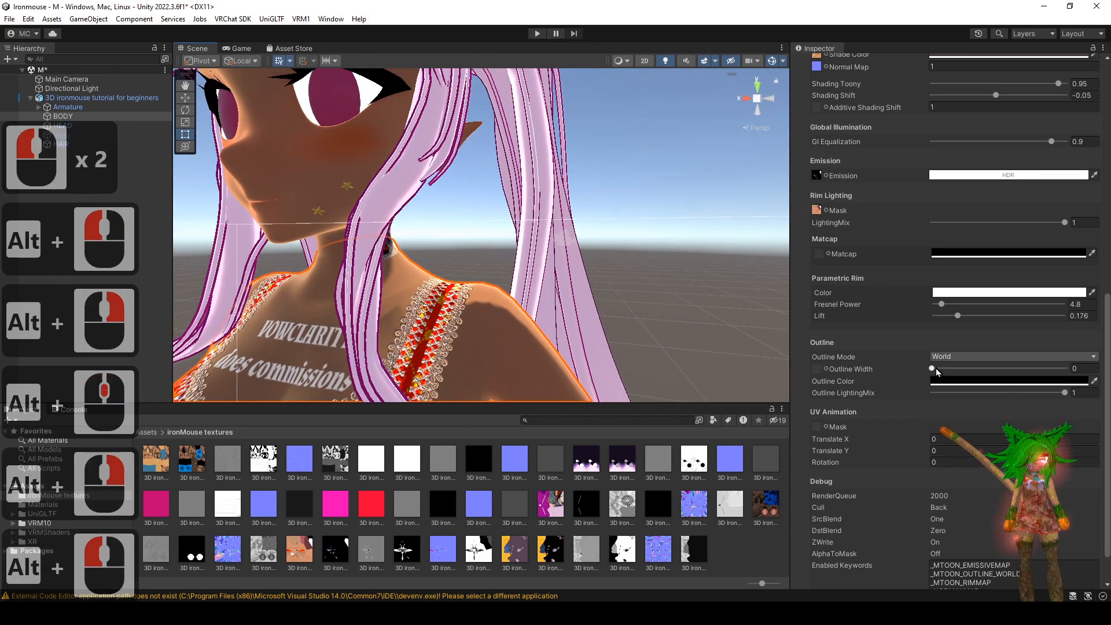
left_click_drag(947, 377, 954, 370)
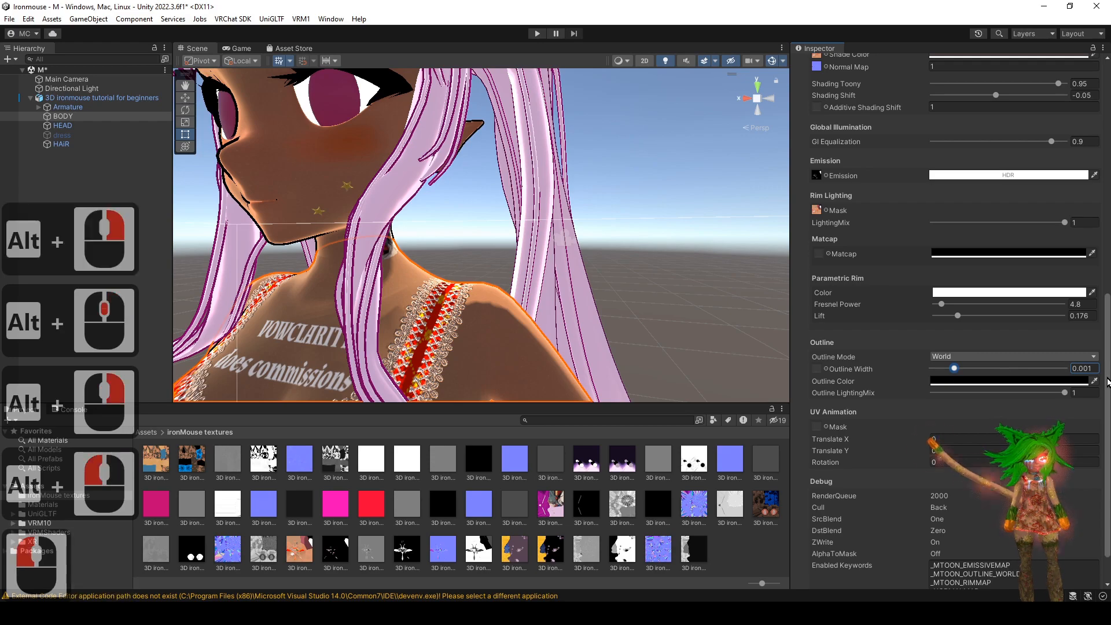
- Deselect the body and examine its black outline on the torso, arms, face and shoulders
left_click(630, 331)
right_click_drag(630, 331, 607, 220, "alt")
mouse_move(608, 220)
left_mouse_down("alt")
mouse_move(697, 215)
mouse_move(607, 224)
left_mouse_up("alt")
right_click_drag(611, 229, 590, 196, "alt")
middle_click_drag(588, 278, 594, 138, "alt")
right_click_drag(594, 139, 570, 405, "alt")
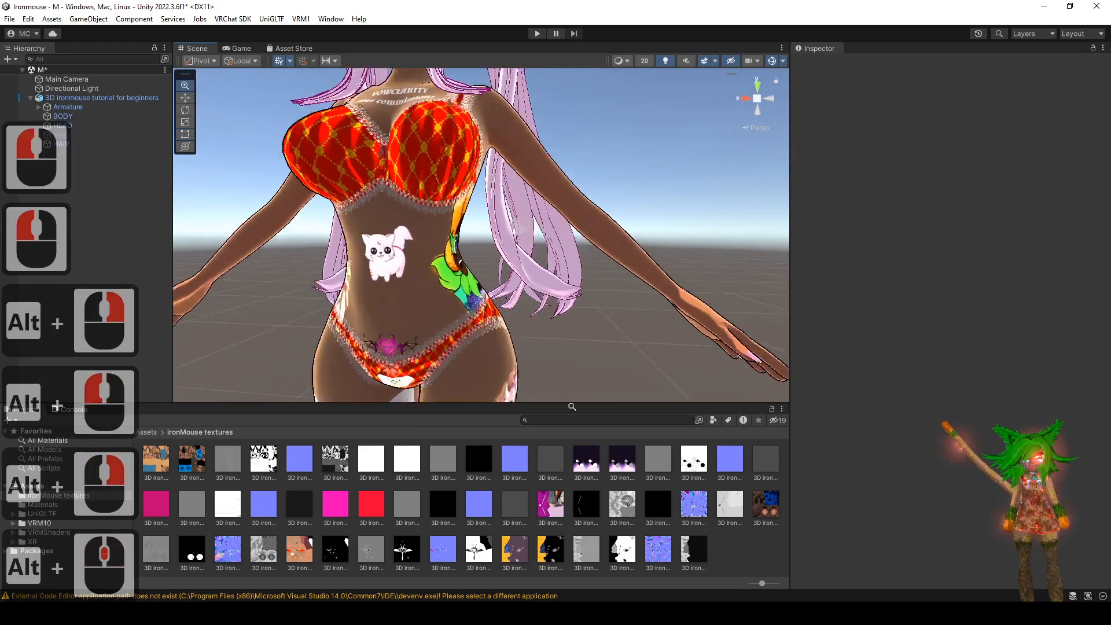
mouse_move(677, 260)
left_mouse_down("alt")
mouse_move(624, 234)
mouse_move(646, 274)
mouse_move(692, 271)
left_mouse_up("alt")
right_click_drag(692, 271, 628, 262, "alt")
left_click_drag(627, 263, 538, 290, "alt")
middle_click_drag(486, 103, 538, 317, "alt")
left_click_drag(537, 319, 588, 318, "alt")
right_click_drag(587, 318, 633, 336, "alt")
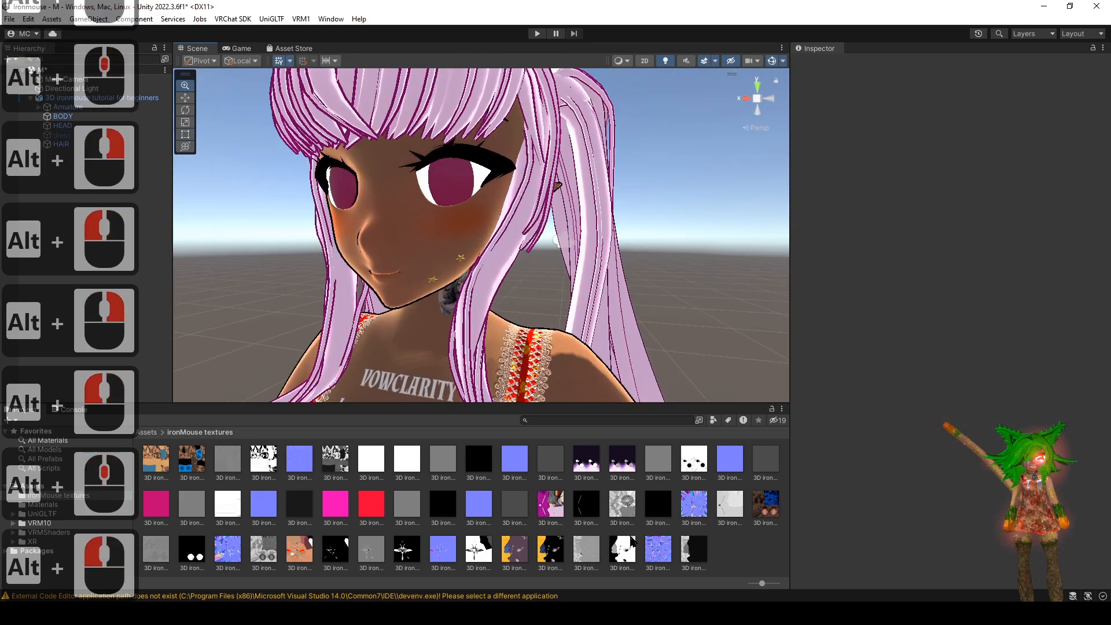
left_click_drag(633, 336, 699, 301, "alt")
- Reselect the BODY mesh and go to the SKIN material's Outline settings
key("ctrl+z")
scroll(907, 435, "down", 18)
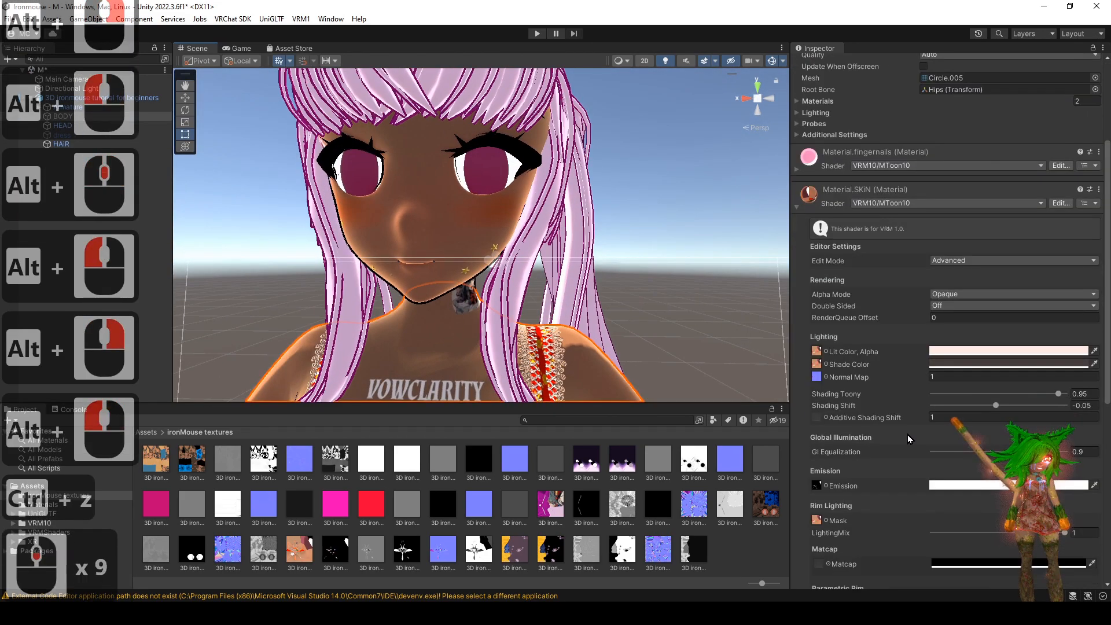
scroll(907, 435, "down", 1)
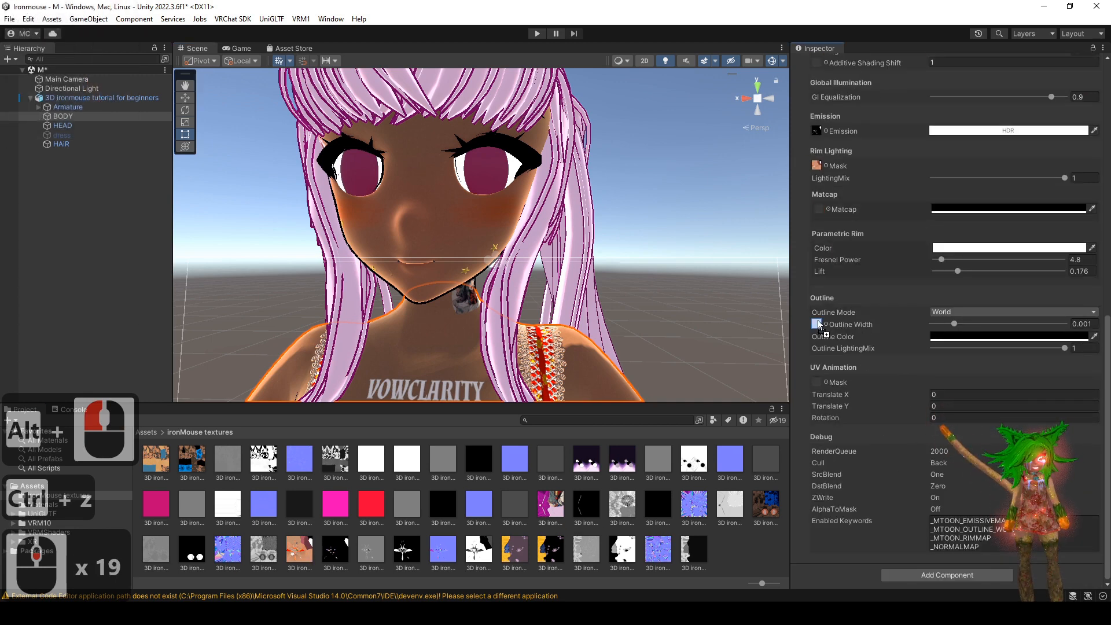
- Try the light blue normal texture as the Outline Width mask, compare it through undo and redo, and remove it again
left_click_drag(818, 321, 816, 324)
left_click_drag(694, 315, 643, 330, "alt")
key("ctrl+z")
key("ctrl+y")
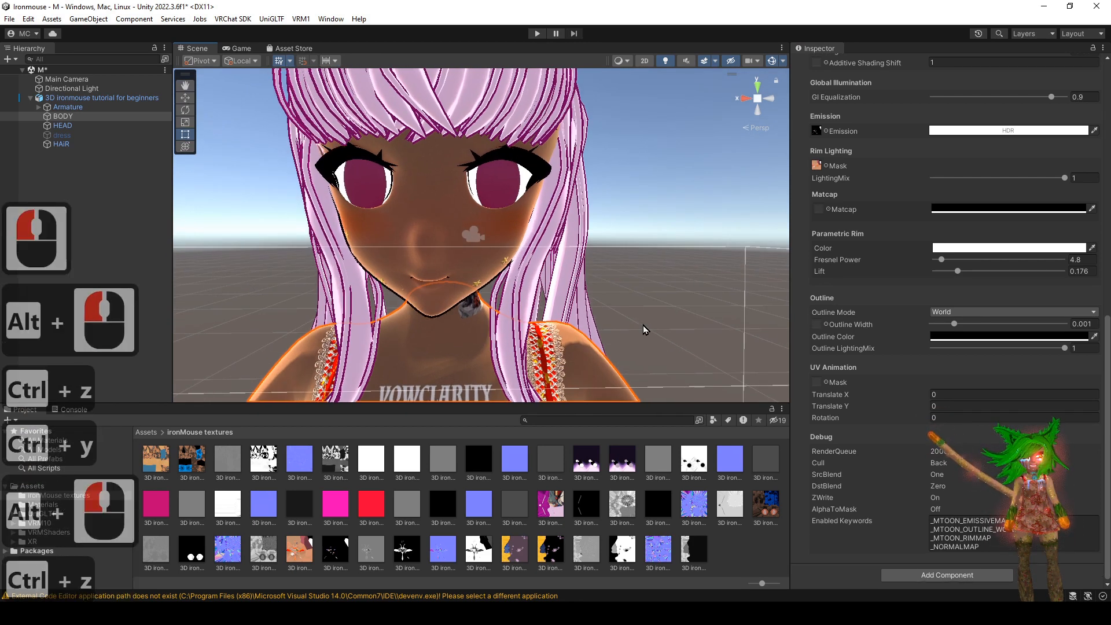
key("ctrl")
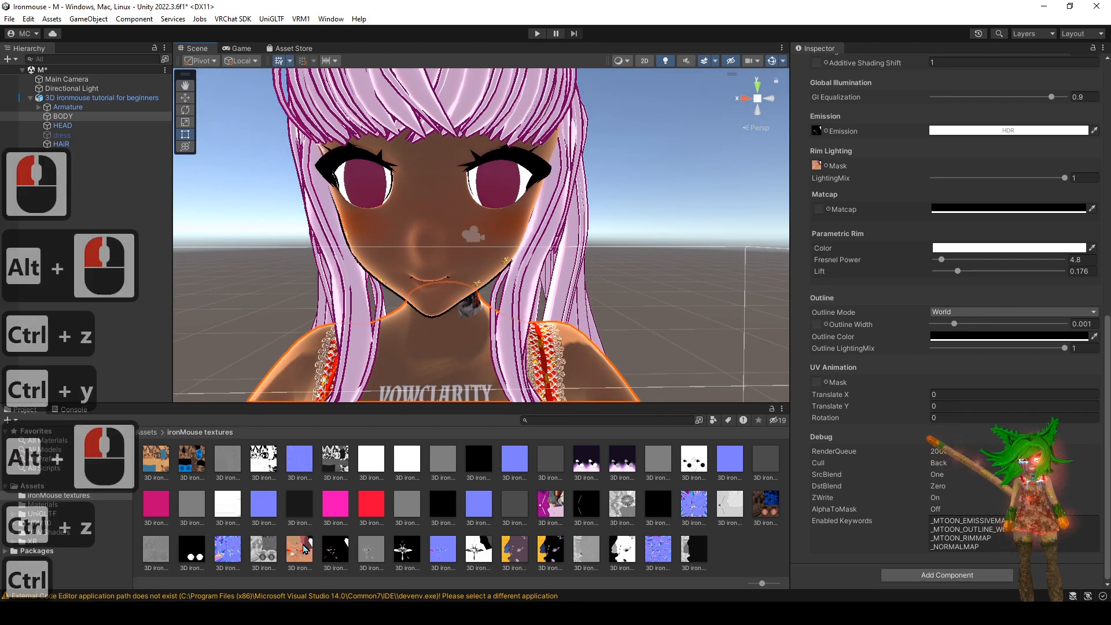
- Assign the skin color texture to Outline Width and view the outline on the whole deselected body
left_click_drag(305, 549, 818, 325)
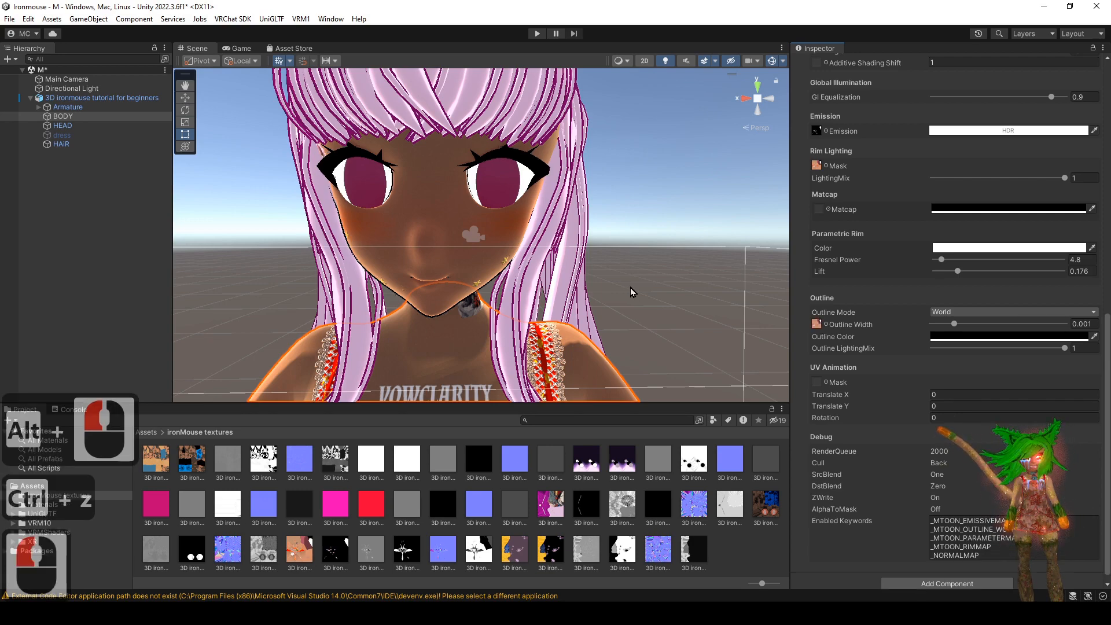
left_click(634, 292)
left_click_drag(637, 298, 562, 243, "alt")
right_click_drag(561, 243, 517, 179, "alt")
middle_click_drag(556, 278, 551, 174, "alt")
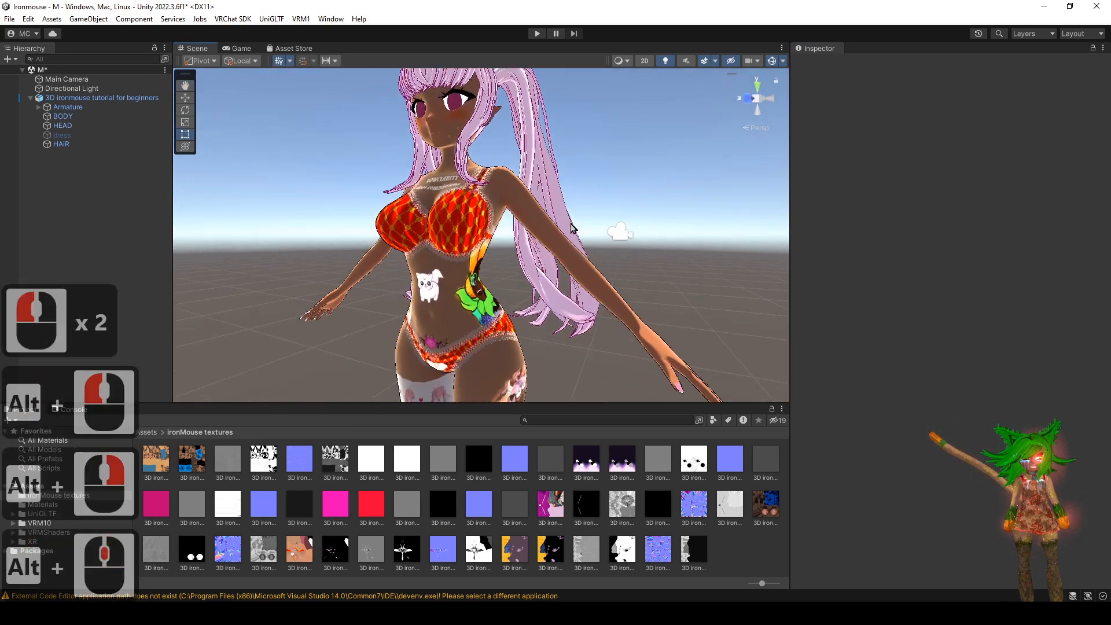
right_click_drag(653, 238, 628, 206, "alt")
- Undo and redo the Outline Width texture assignment to compare the outline on the body
key("ctrl+z")
key("ctrl+z")
key("ctrl+y")
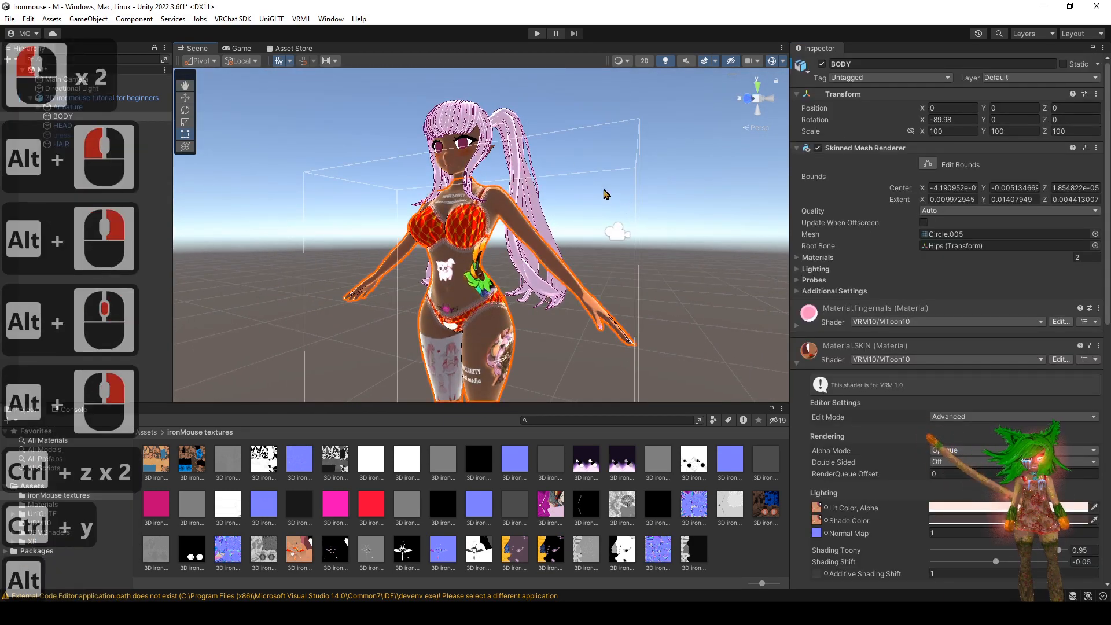
left_click(618, 231)
left_click_drag(618, 230, 639, 183, "alt")
key("ctrl+z")
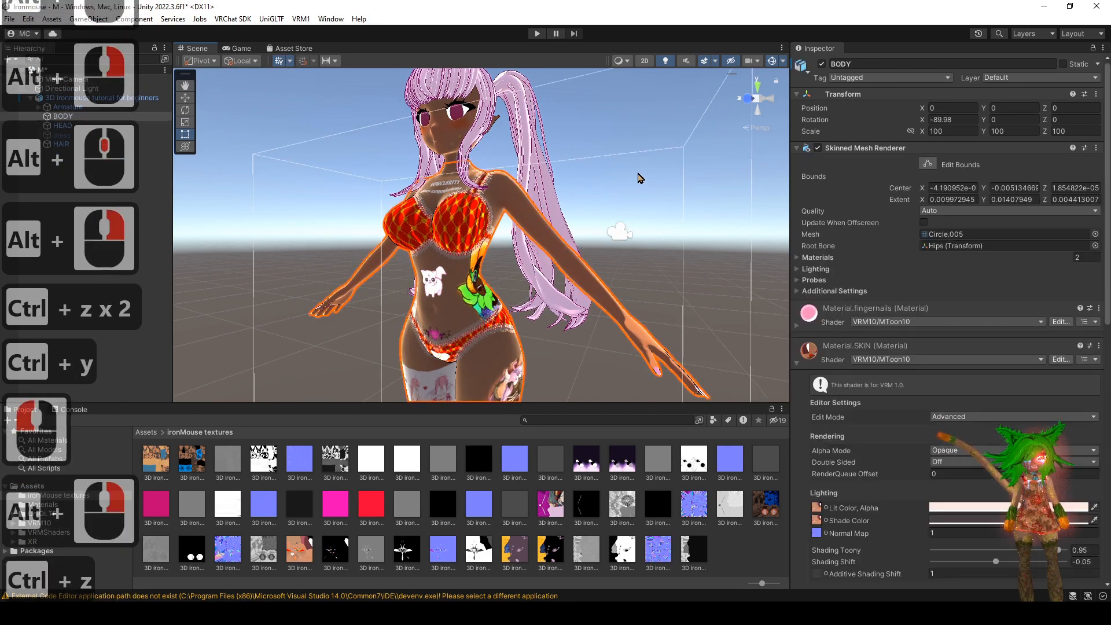
- Deselect the body and inspect the skin outline on the legs, thigh tattoos and upper body from the side
left_click(601, 255)
left_click_drag(602, 256, 640, 265, "alt")
middle_click_drag(637, 318, 640, 196, "alt")
right_click_drag(640, 196, 627, 313, "alt")
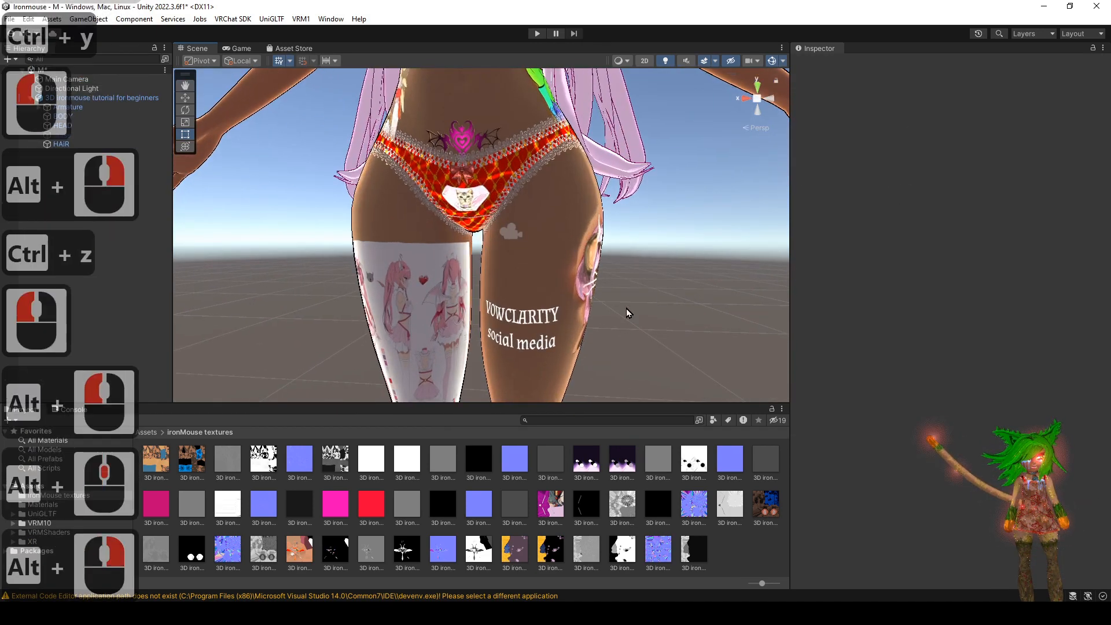
left_click_drag(628, 312, 404, 338, "alt")
right_click_drag(405, 338, 412, 116, "alt")
middle_click_drag(412, 115, 445, 197, "alt")
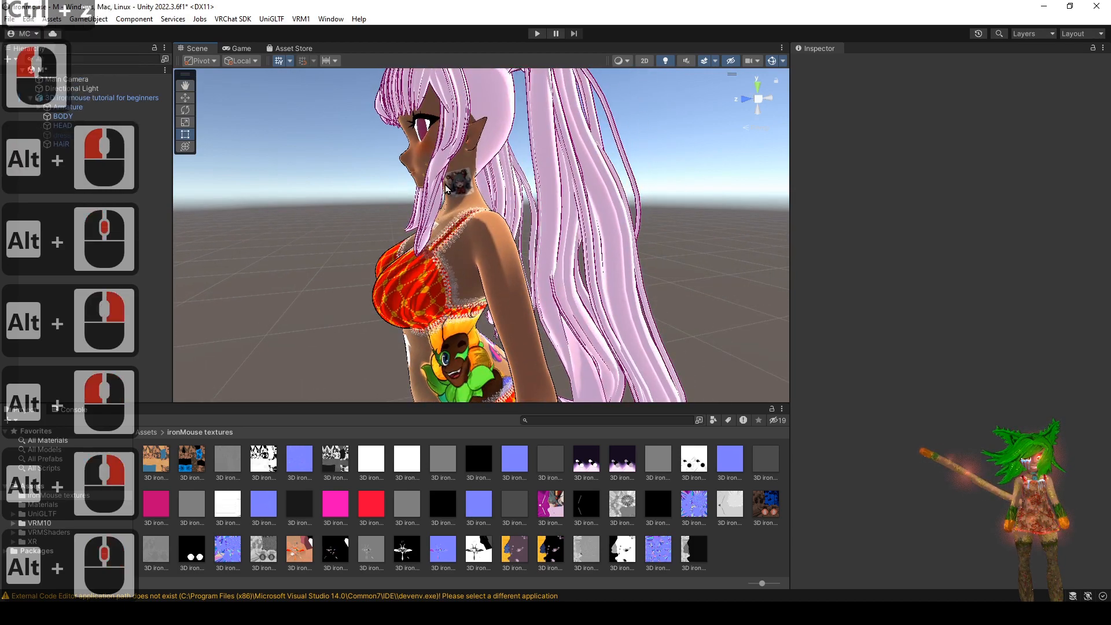
- Reselect the BODY mesh and turn Double Sided on for the SKIN material
right_click_drag(445, 196, 445, 261, "alt")
left_click_drag(446, 260, 605, 185, "alt")
middle_click_drag(604, 173, 598, 303, "alt")
right_click_drag(598, 303, 516, 355, "alt")
left_click_drag(516, 354, 583, 221, "alt")
key("ctrl+z")
scroll(866, 428, "down", 20)
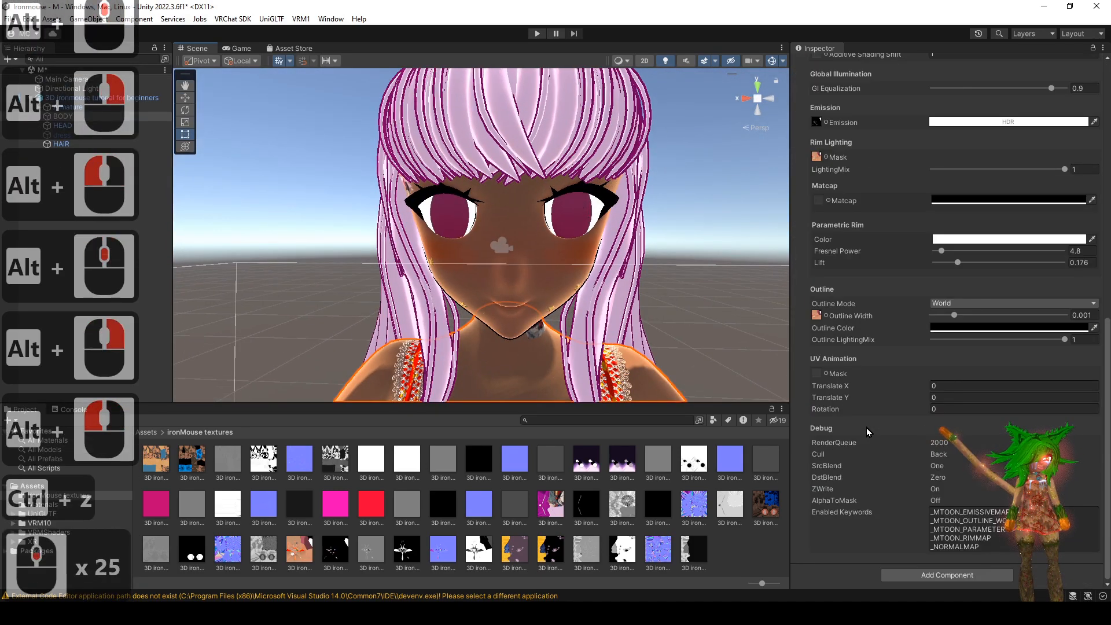
scroll(890, 462, "up", 5)
scroll(880, 457, "up", 12)
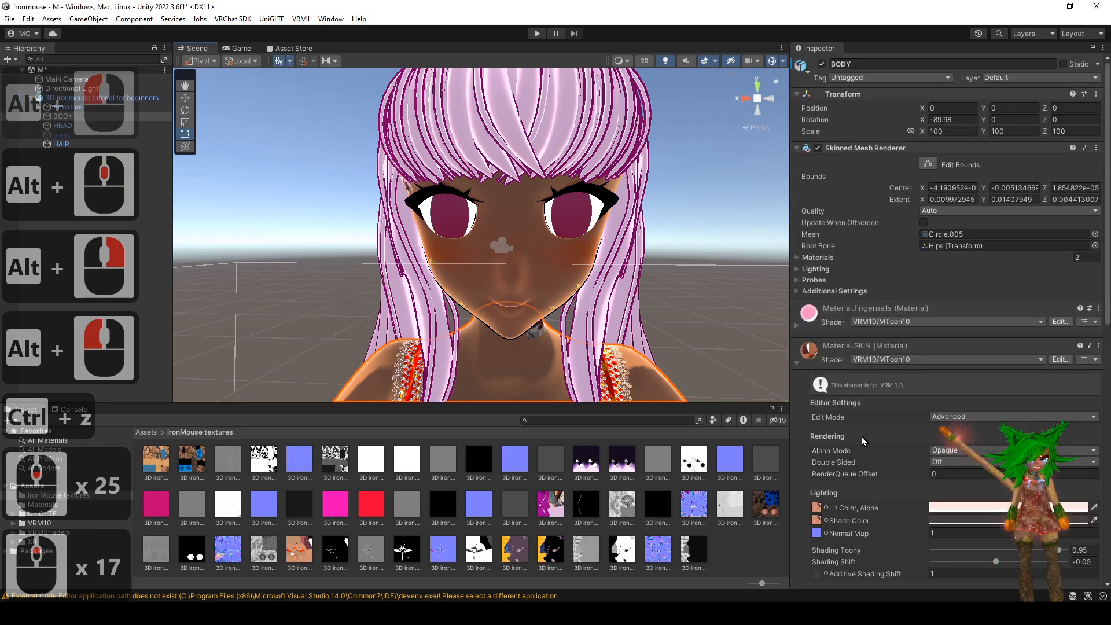
left_click(960, 306)
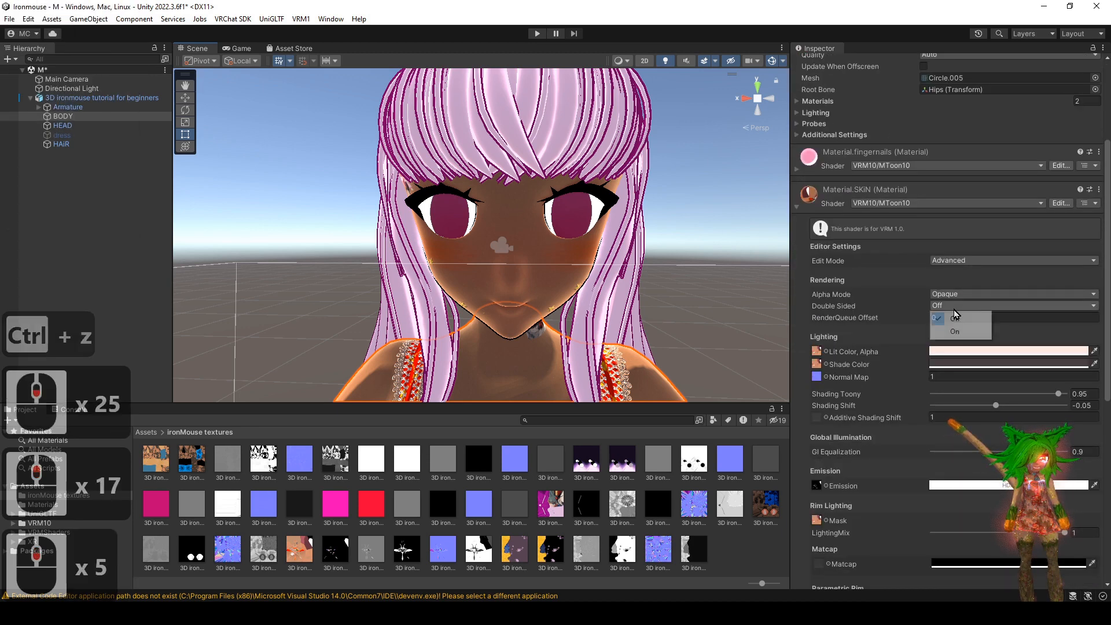
left_click(967, 336)
- Inspect the shoulder strap and nearby skin up close, comparing the SKIN material with Double Sided off and on
middle_click_drag(572, 373, 454, 174, "alt")
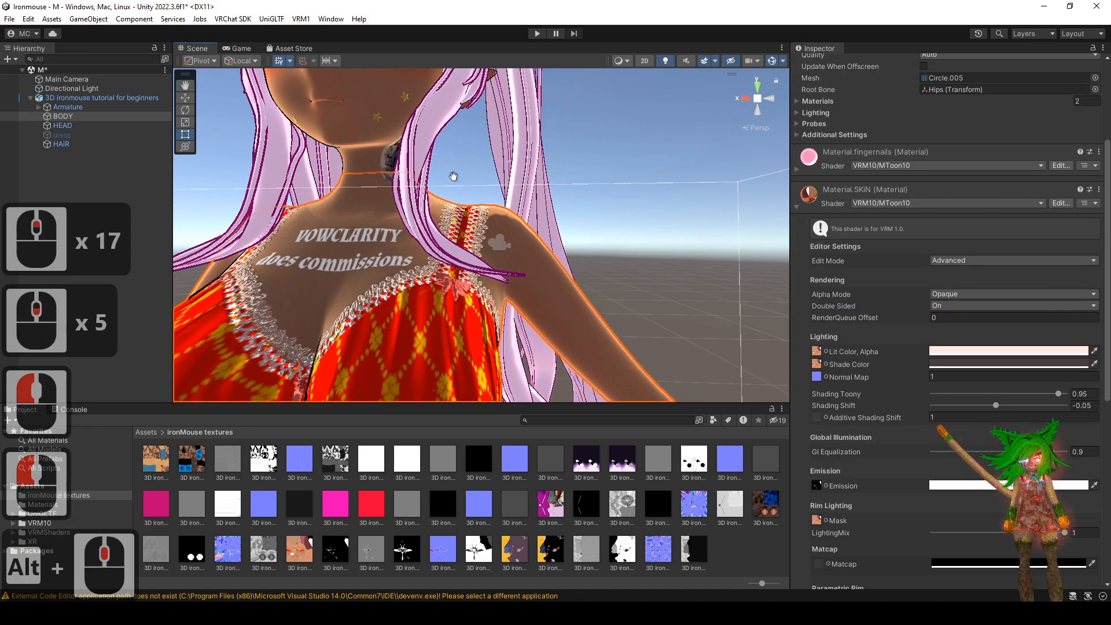
middle_click_drag(498, 364, 445, 341, "alt")
right_click_drag(445, 341, 694, 35, "alt")
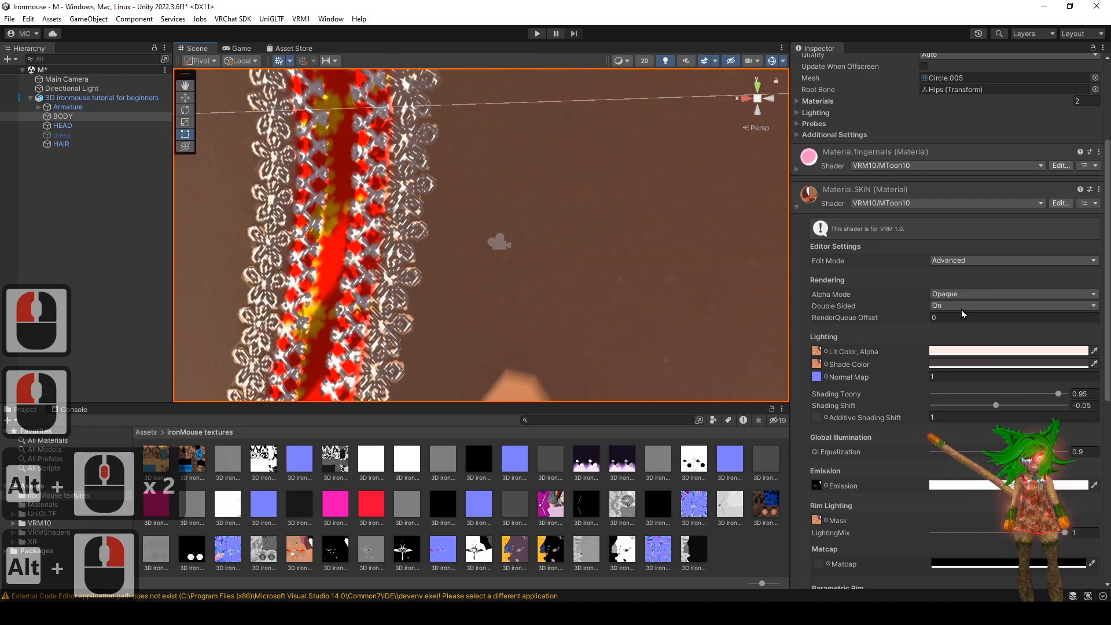
left_click(958, 307)
left_click(955, 318)
left_click(968, 333)
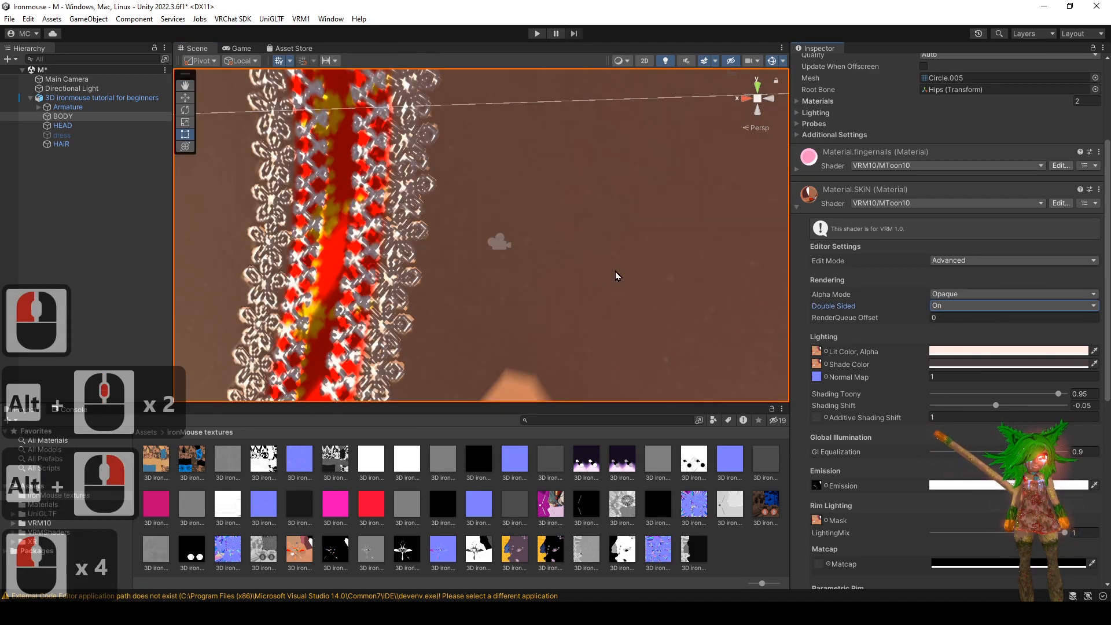
- Activate the hidden dress object so the clothes, wings and horns show on the avatar
scroll(530, 237, "down", 18)
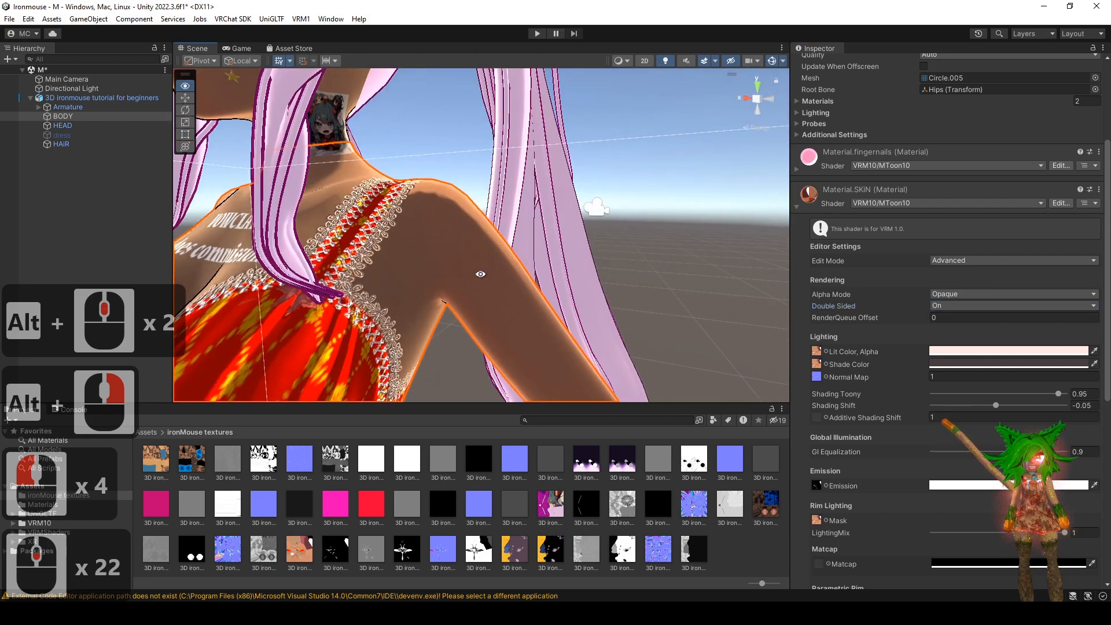
right_click_drag(530, 232, 438, 156, "alt")
left_click_drag(438, 157, 492, 199, "alt")
right_click_drag(492, 200, 565, 205, "alt")
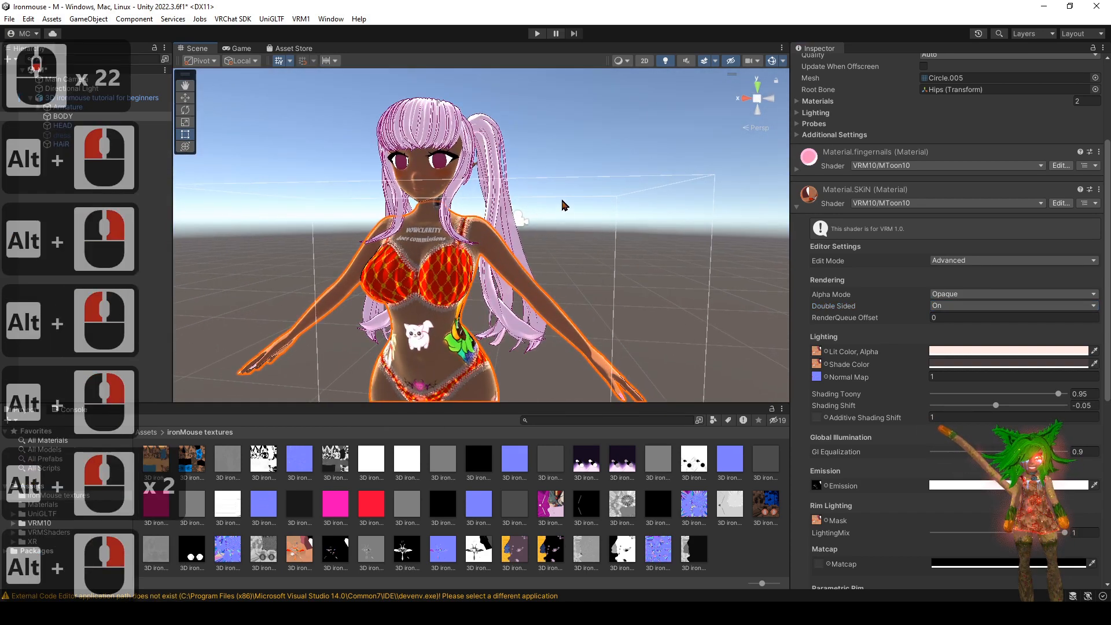
left_click(98, 135)
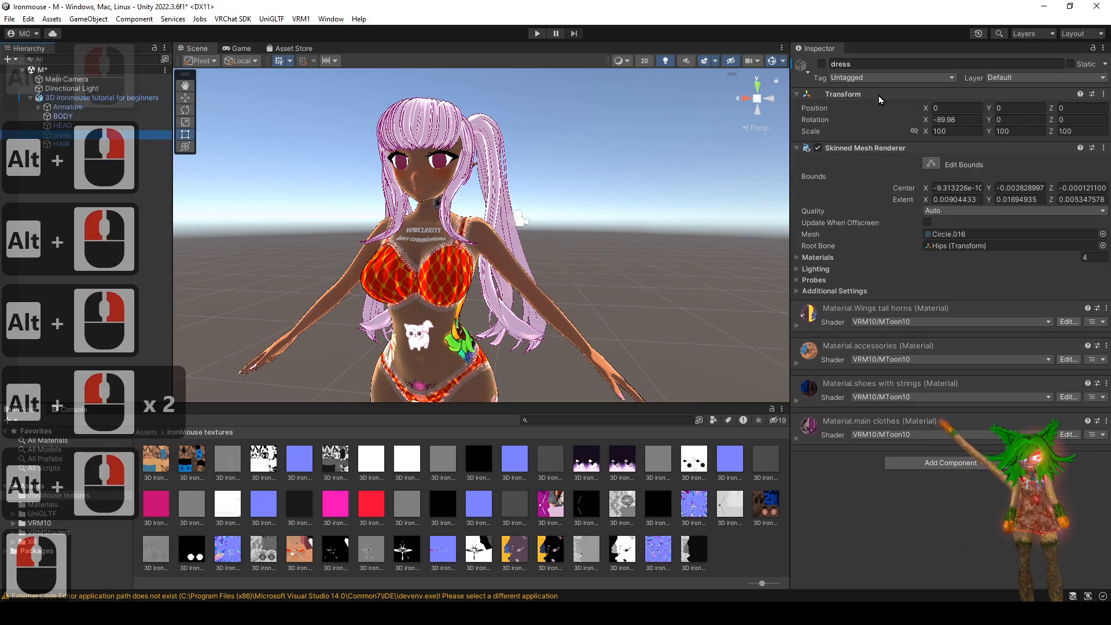
left_click(823, 65)
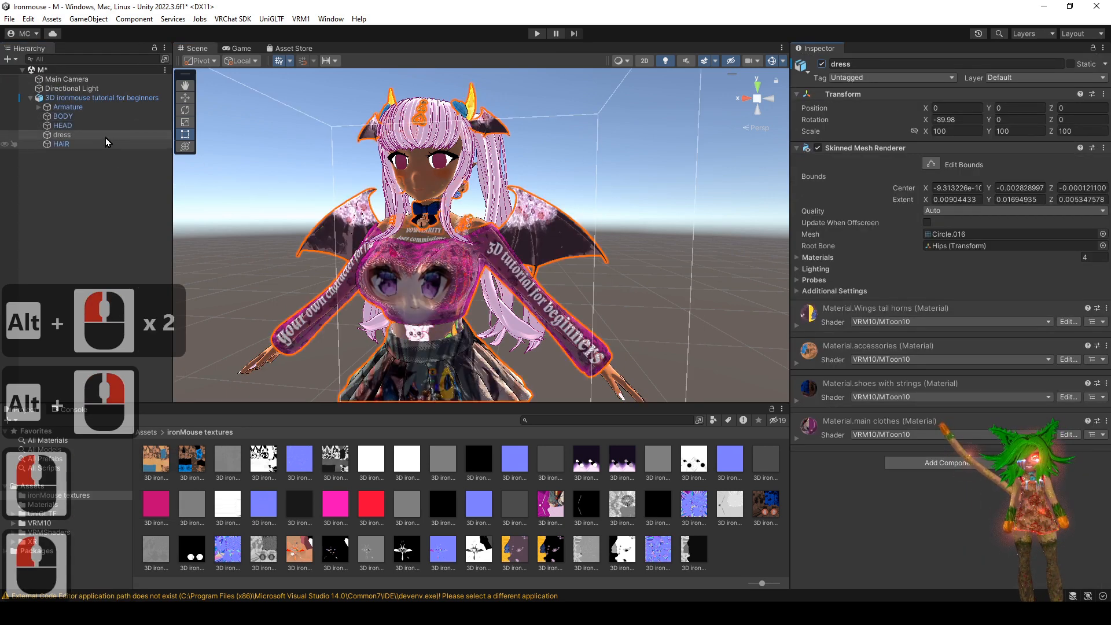
- Select the HEAD mesh and change the eye color white material's shader to VRM10/MToon10
left_click(94, 119)
left_click(91, 126)
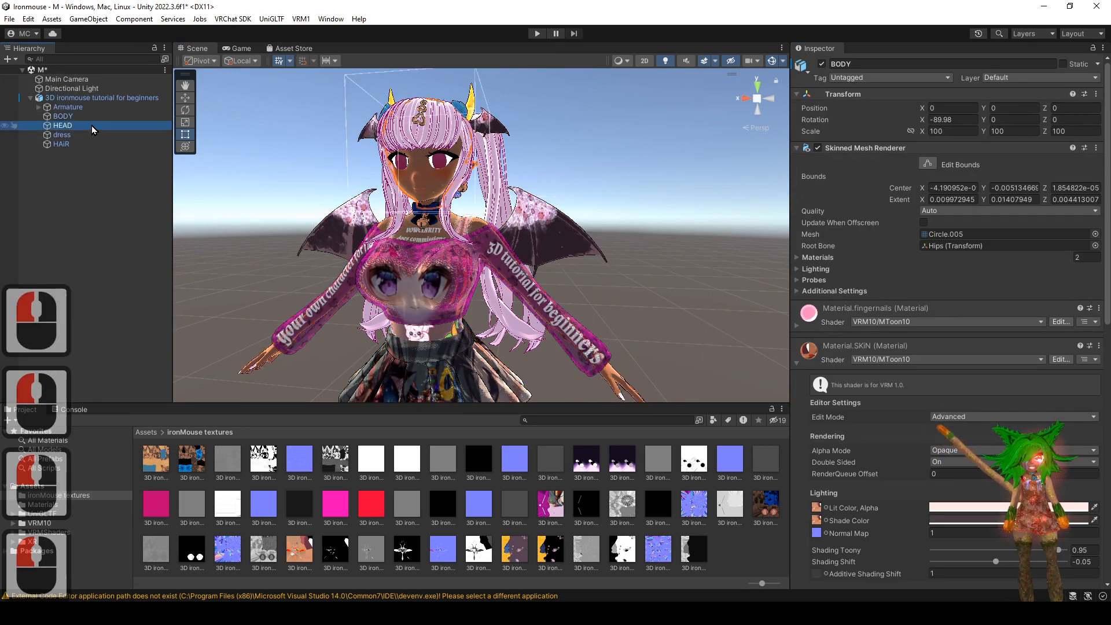
right_click_drag(553, 202, 582, 318, "alt")
middle_click_drag(583, 317, 619, 400, "alt")
right_click_drag(619, 399, 828, 428, "alt")
left_click(796, 412)
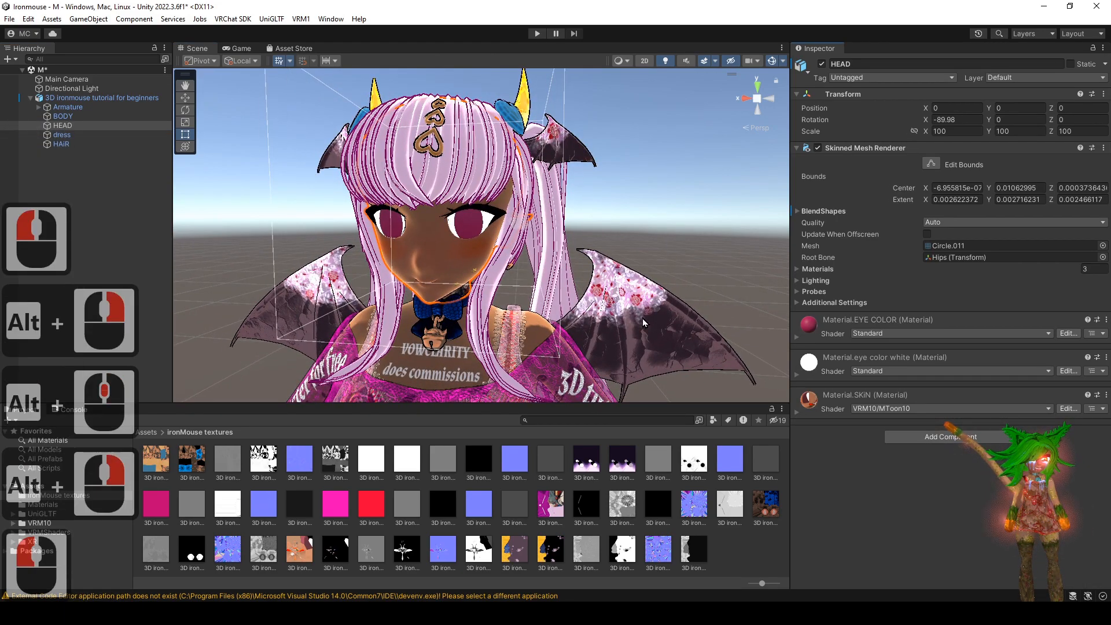
left_click_drag(504, 241, 519, 241, "alt")
right_click_drag(518, 241, 863, 429, "alt")
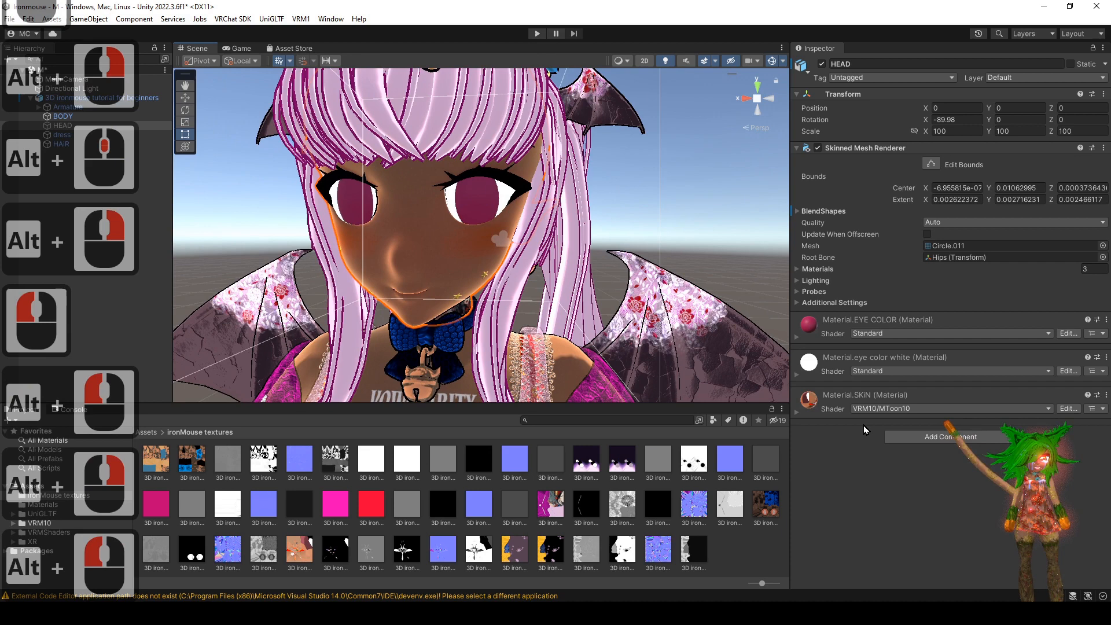
left_click(796, 377)
left_click(895, 371)
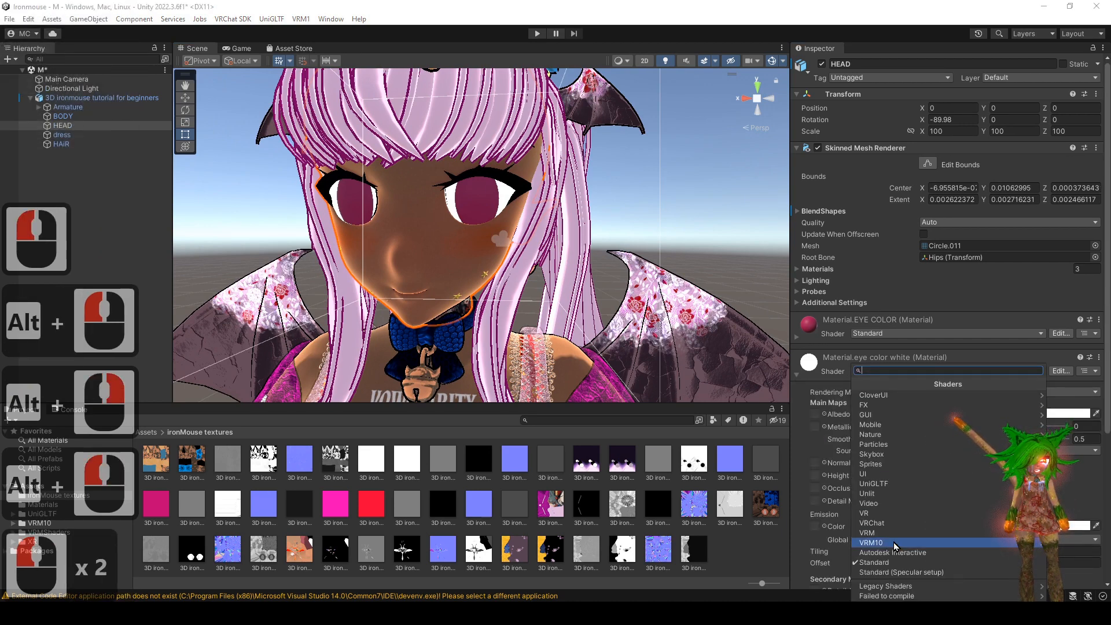
left_click(893, 543)
left_click(901, 398)
- Set the eye color white material's Edit Mode to Advanced and turn Double Sided on
scroll(974, 361, "down", 3)
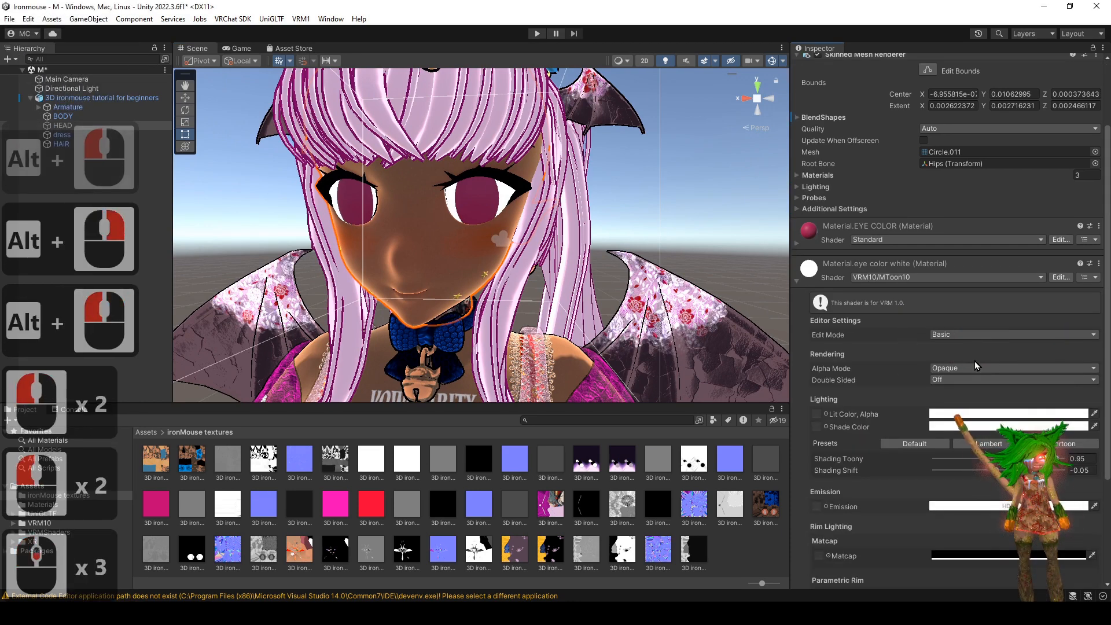
left_click(970, 336)
left_click(972, 361)
scroll(960, 341, "down", 2)
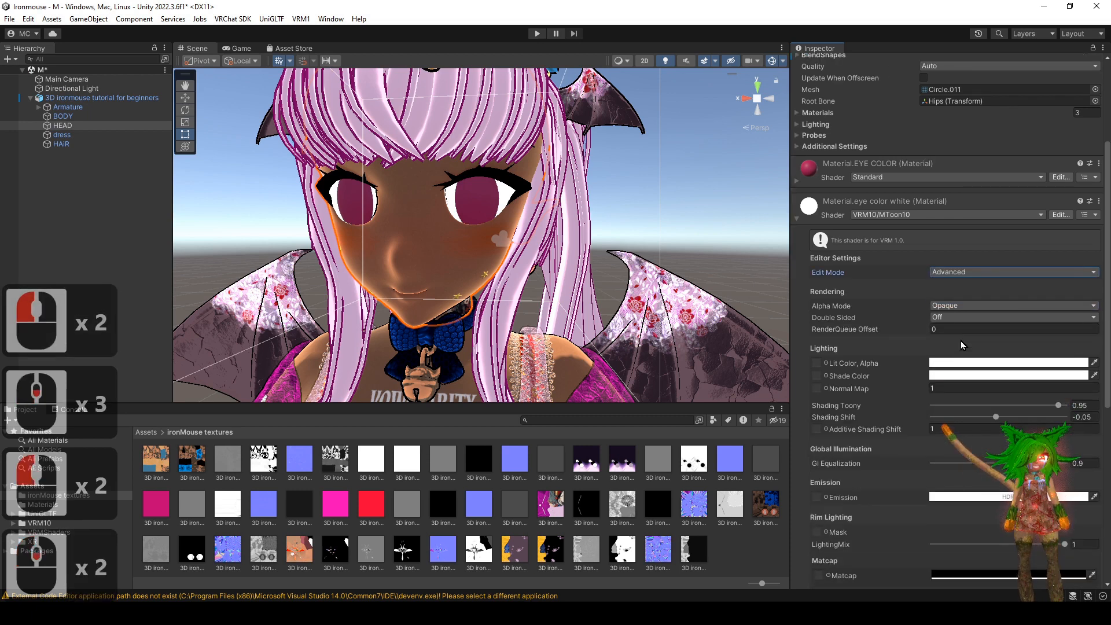
left_click(958, 318)
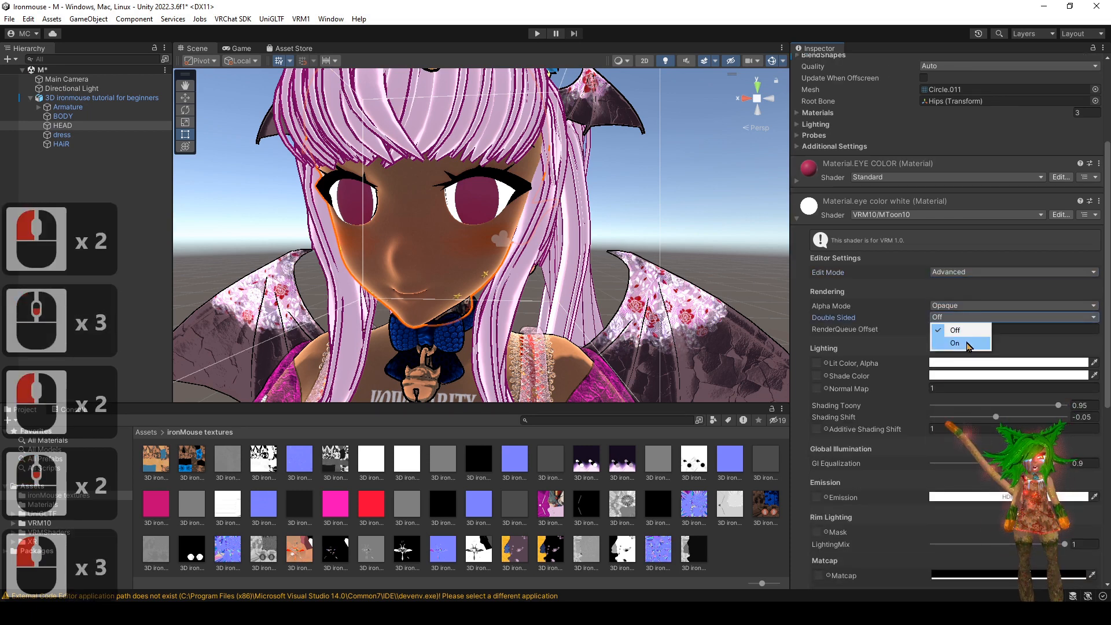
left_click(968, 344)
left_click(995, 363)
left_click(1090, 307)
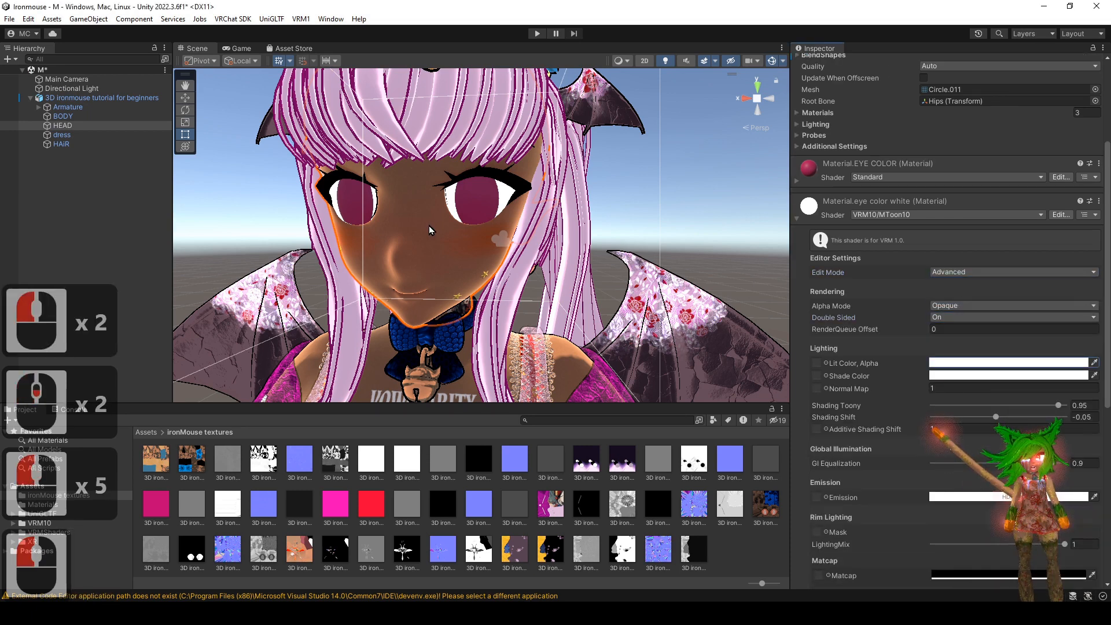
- Try a light gray Shade Color (RGB 224) on the eye white material and restore it to white
right_click_drag(429, 226, 454, 292, "alt")
left_click_drag(455, 292, 460, 307, "alt")
middle_click_drag(463, 214, 490, 268, "alt")
right_click_drag(490, 269, 517, 291, "alt")
left_click_drag(517, 291, 509, 279, "alt")
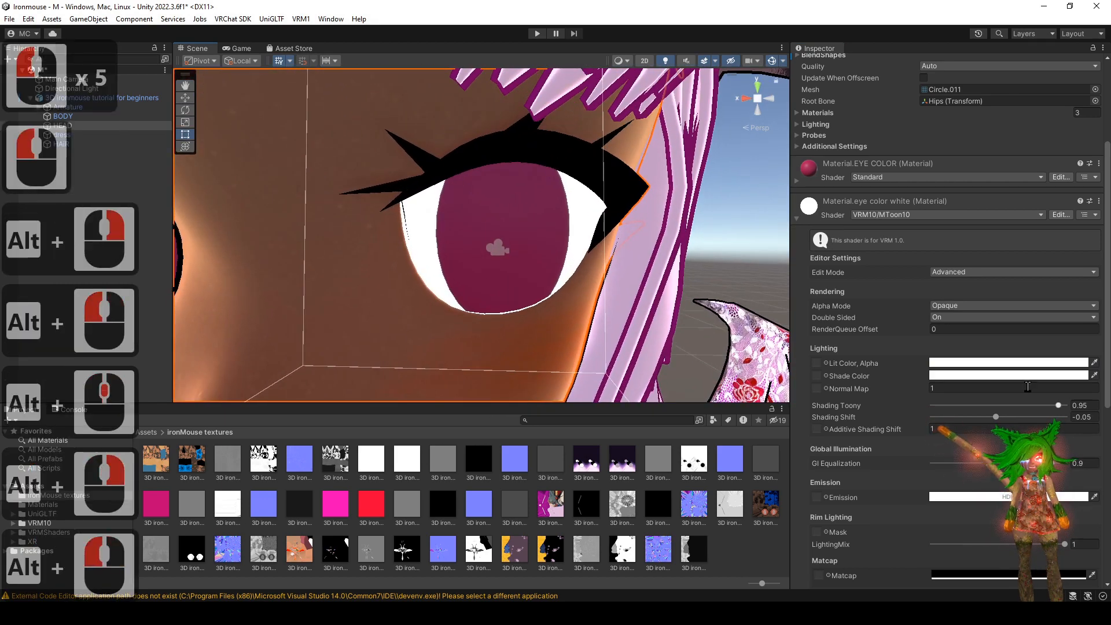
left_click(1026, 377)
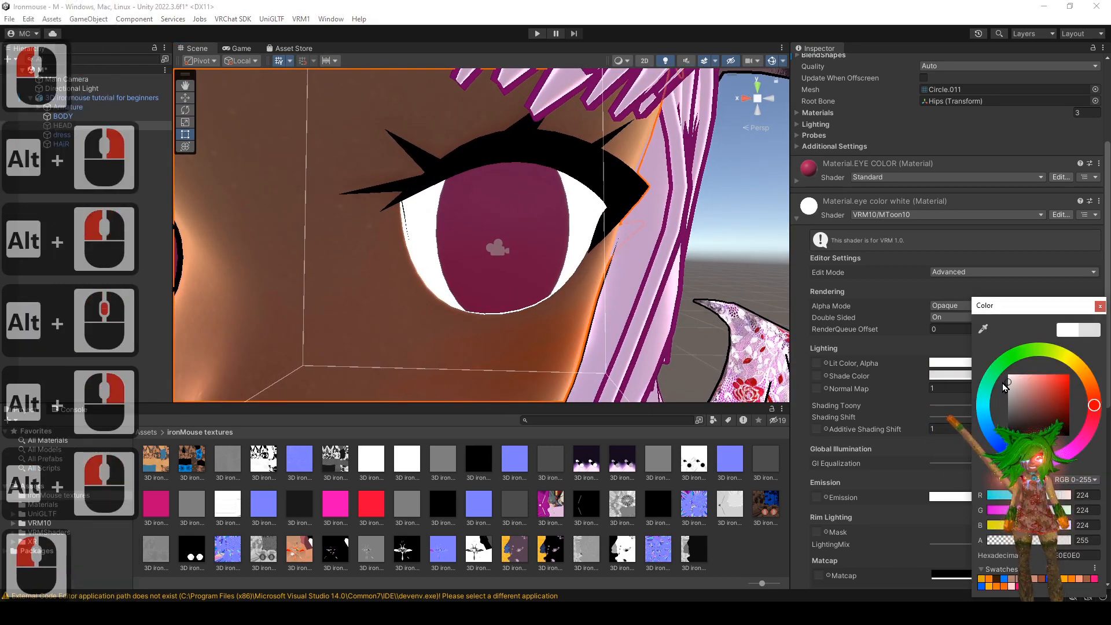
left_click(1092, 331)
left_click(1070, 329)
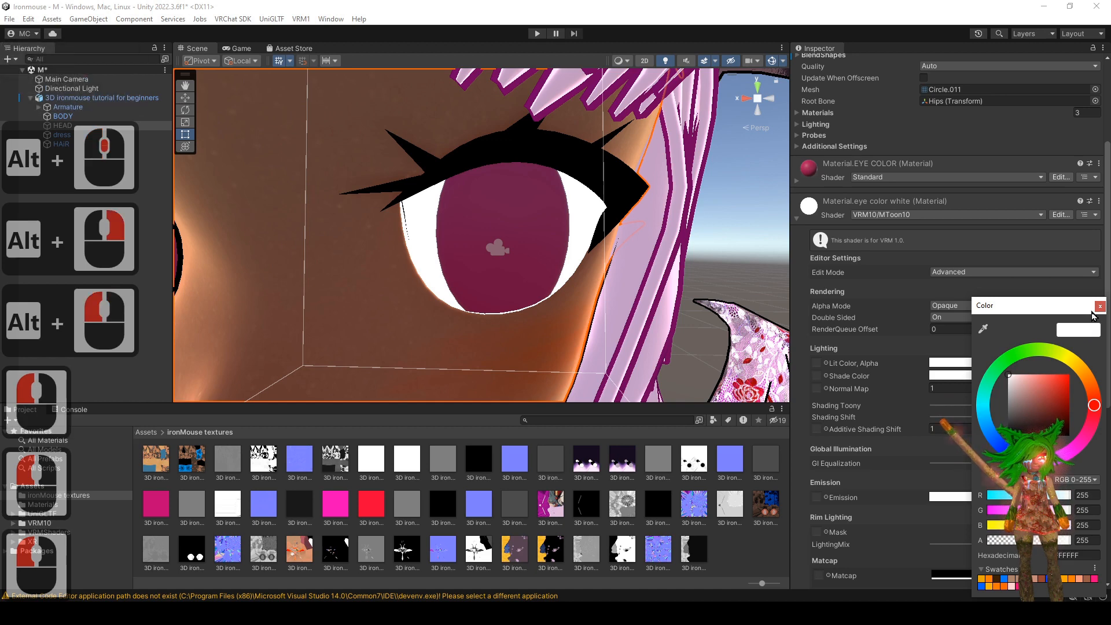
left_click(1099, 307)
- Try black as the Lit Color of the eye white material and restore it to white
left_click_drag(694, 298, 663, 267, "alt")
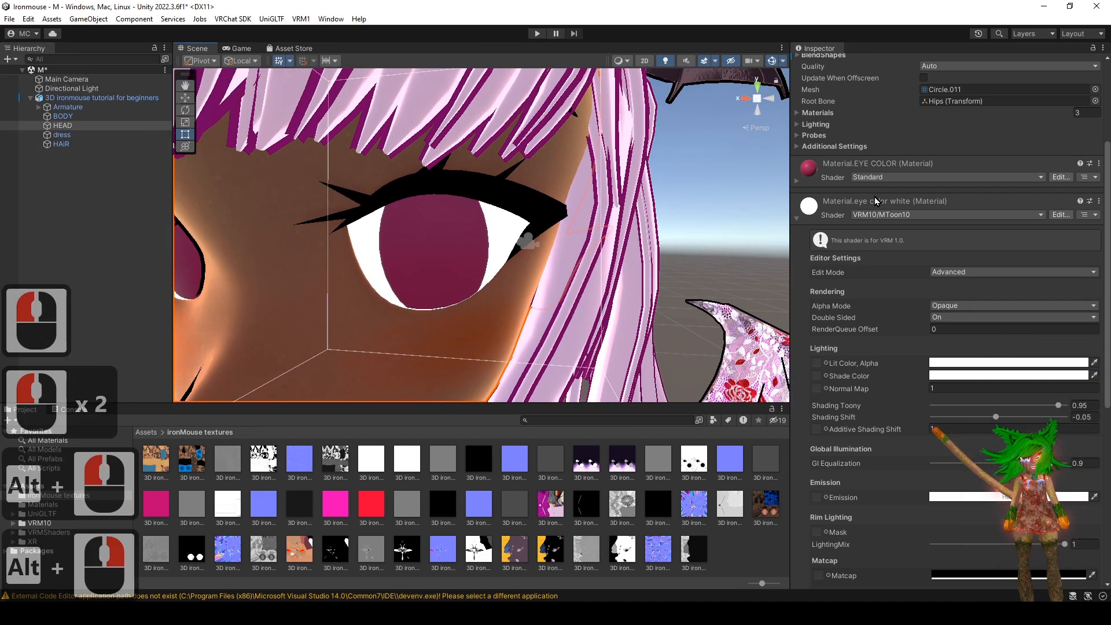
left_click(981, 363)
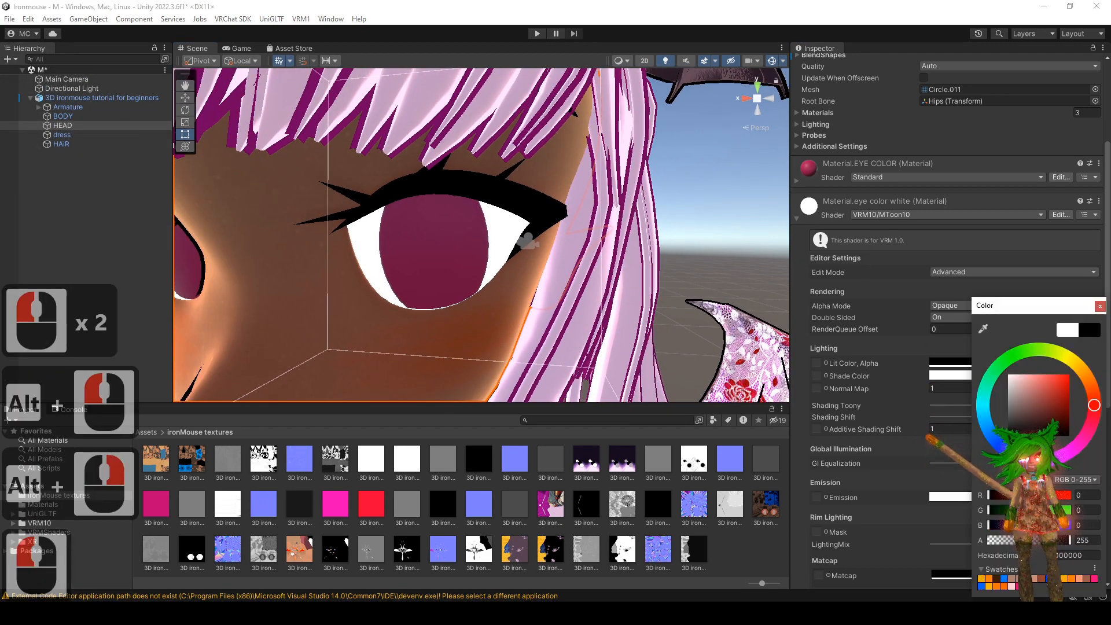
left_click(1067, 330)
left_click(1103, 309)
left_click_drag(460, 302, 520, 304, "alt")
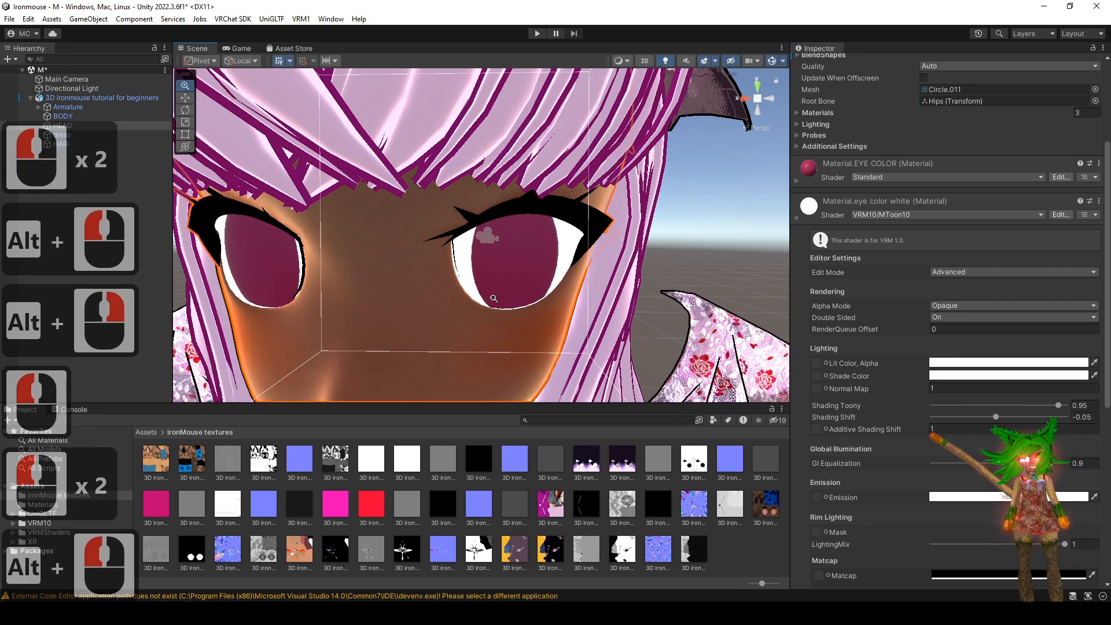
left_click(956, 363)
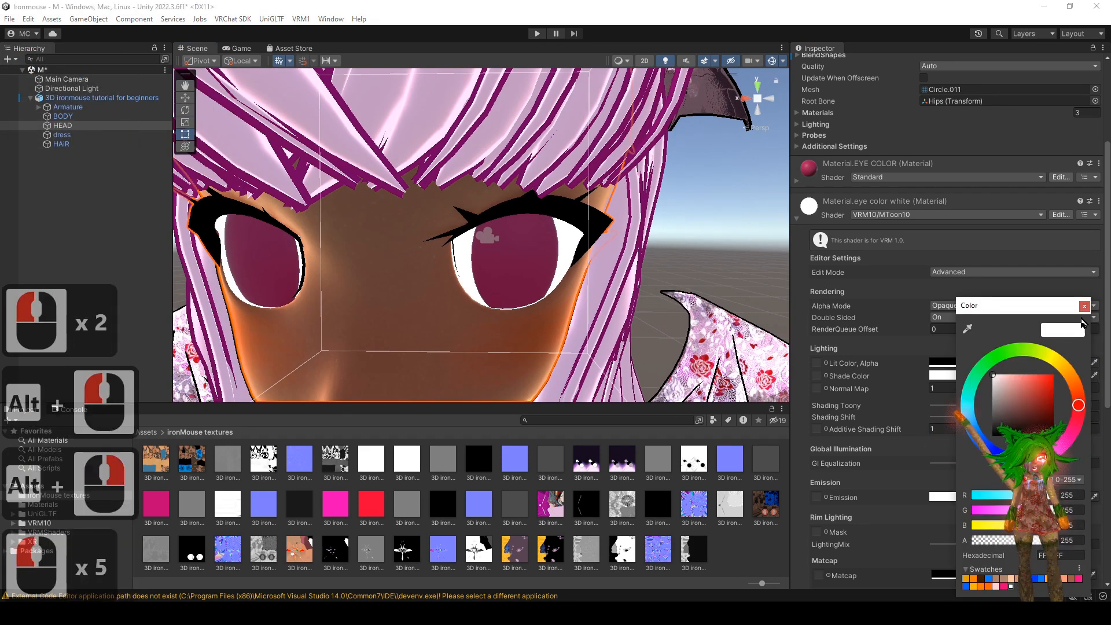
left_click(1084, 307)
left_click(965, 363)
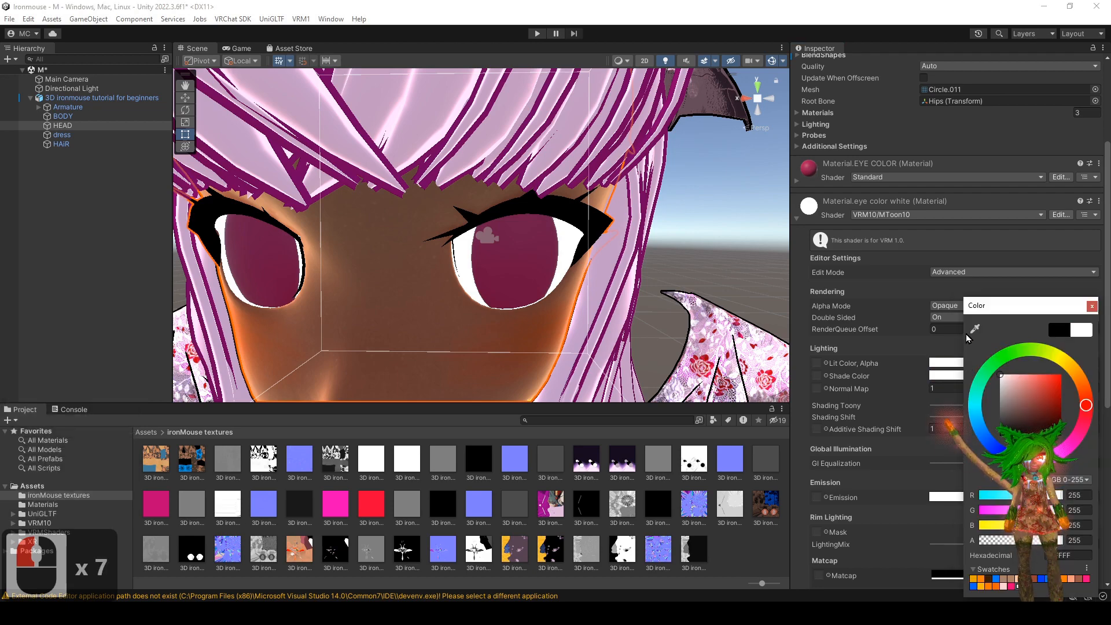
left_click(1092, 306)
- Try a texture in the eye white material's Lit Color slot and undo it
left_click_drag(613, 272, 657, 290, "alt")
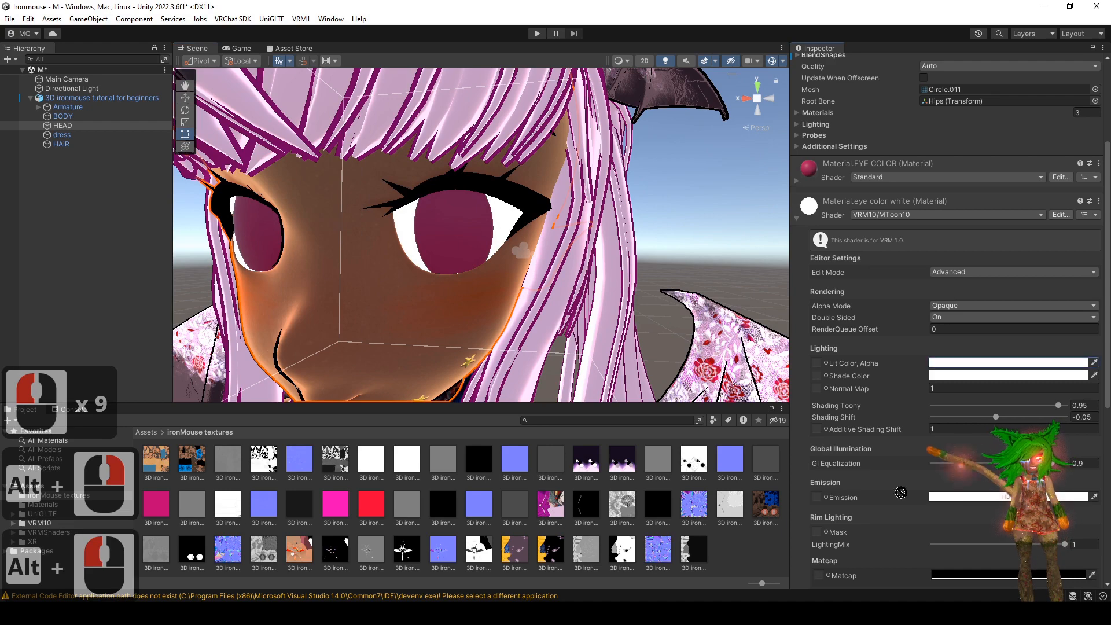
left_click_drag(816, 363, 816, 364)
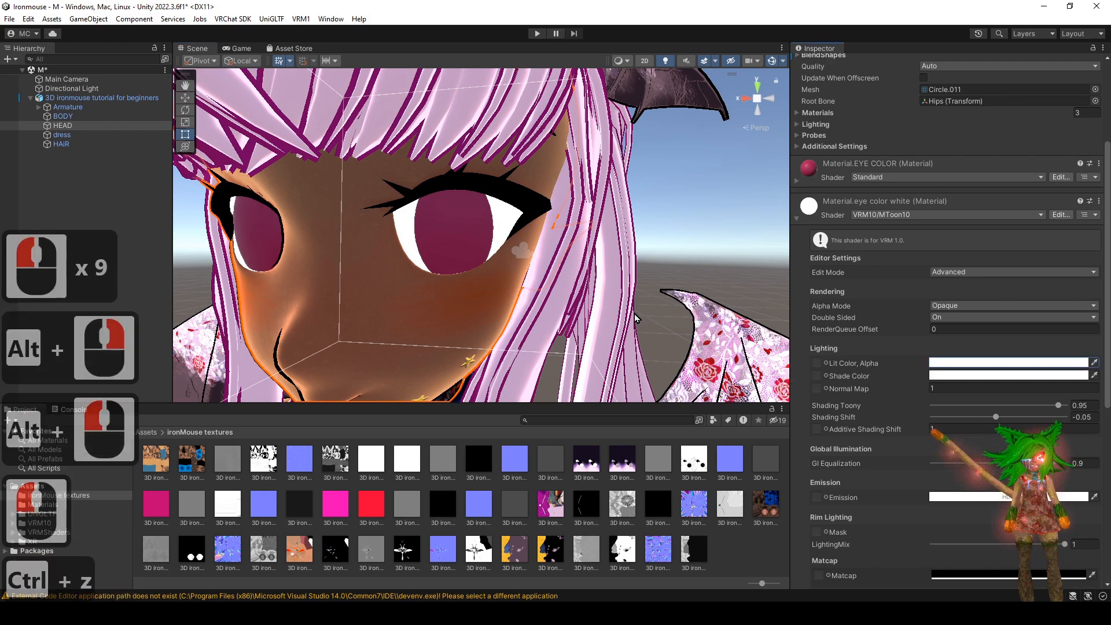
key("ctrl+z")
right_click_drag(635, 314, 654, 279, "alt")
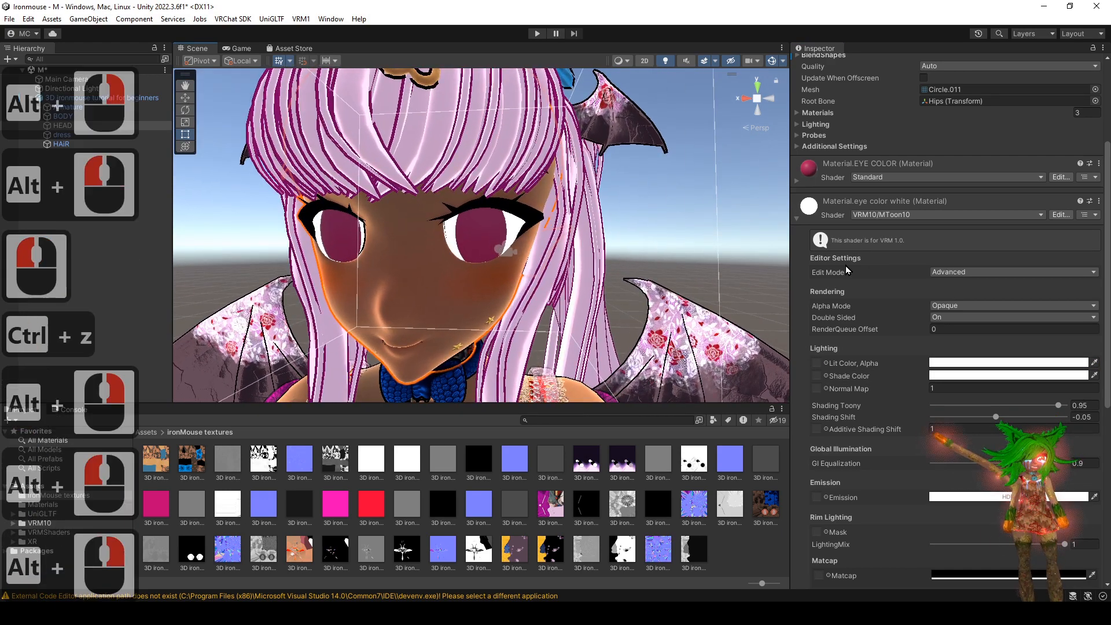
- Switch the eye color white material to the Standard shader for comparison and undo the change
left_click(866, 215)
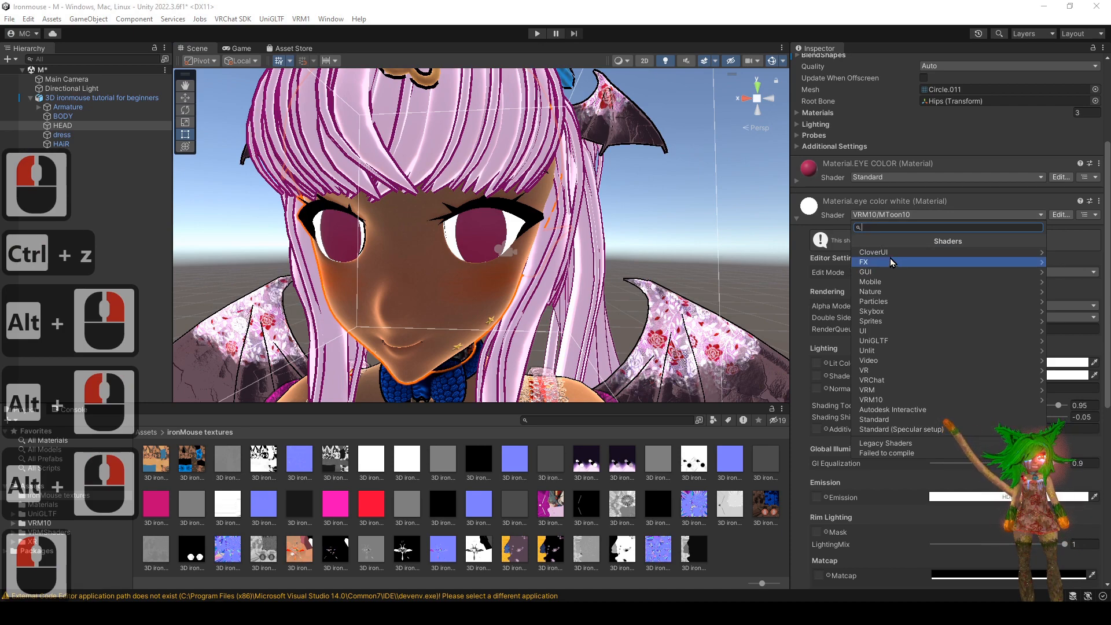
type("s")
left_click(874, 262)
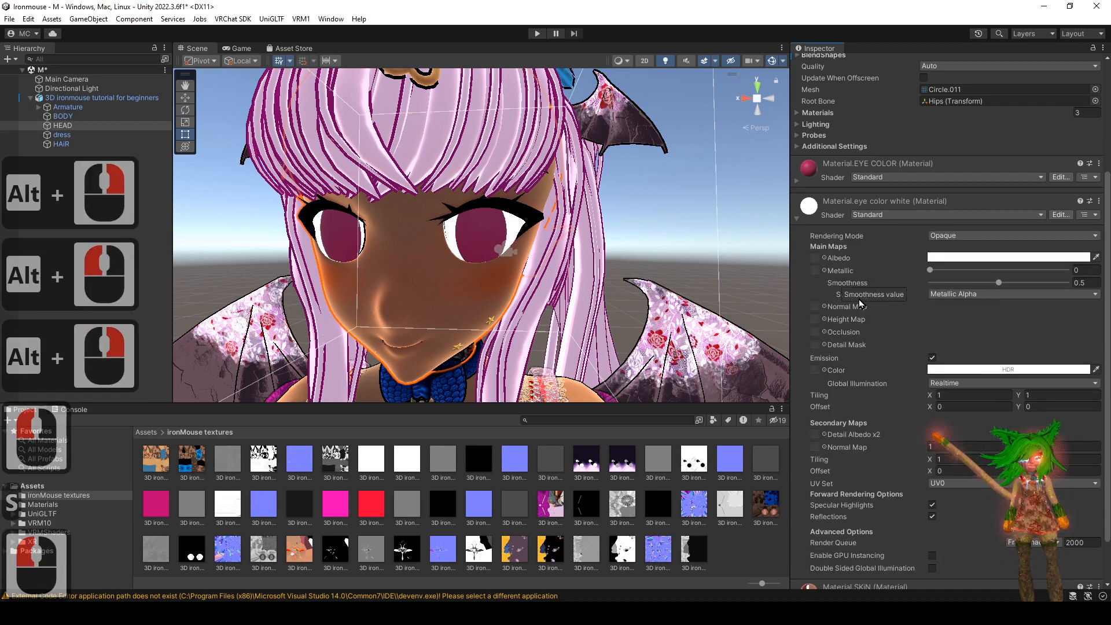
key("ctrl+z")
left_click_drag(746, 284, 605, 278, "alt")
- Try red as the Emission color of the eye white material
scroll(877, 400, "down", 1)
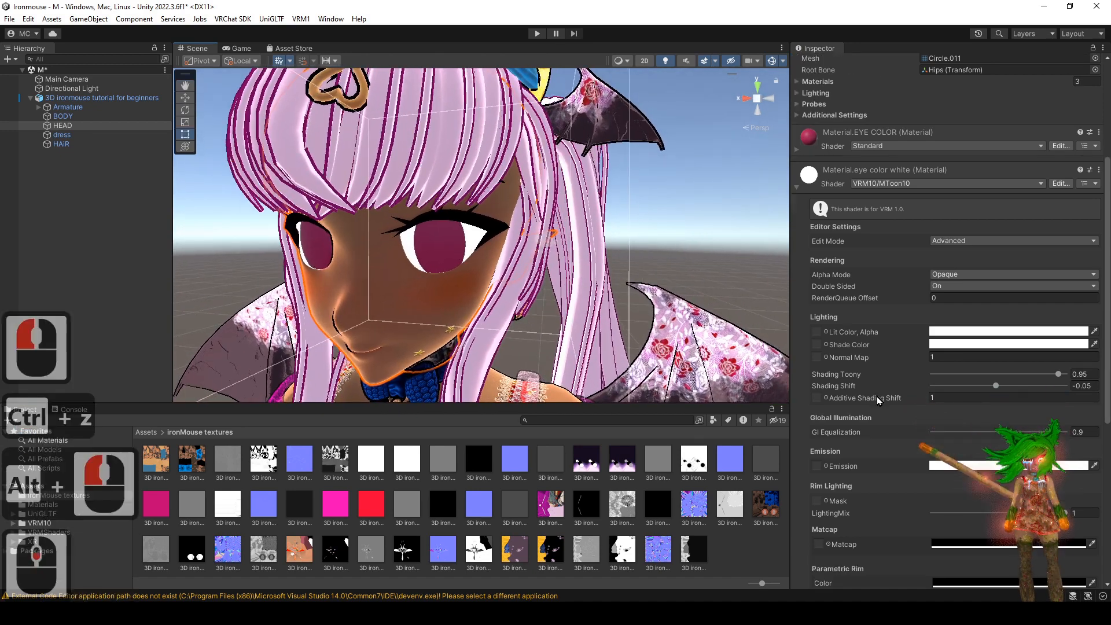
scroll(877, 397, "down", 4)
left_click(978, 371)
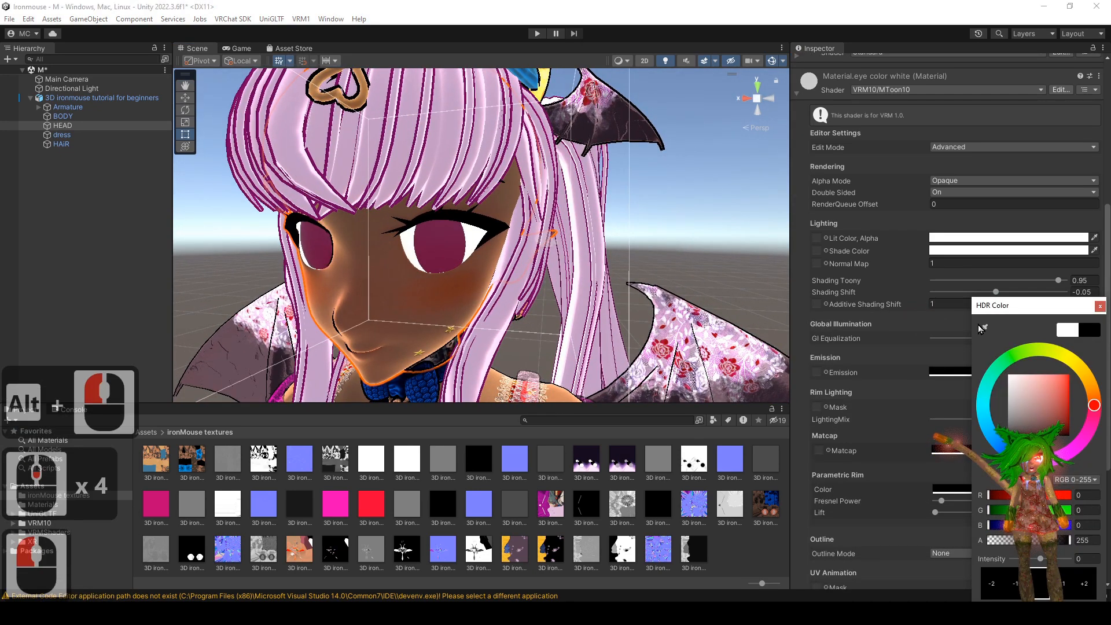
left_click_drag(978, 324, 1108, 359)
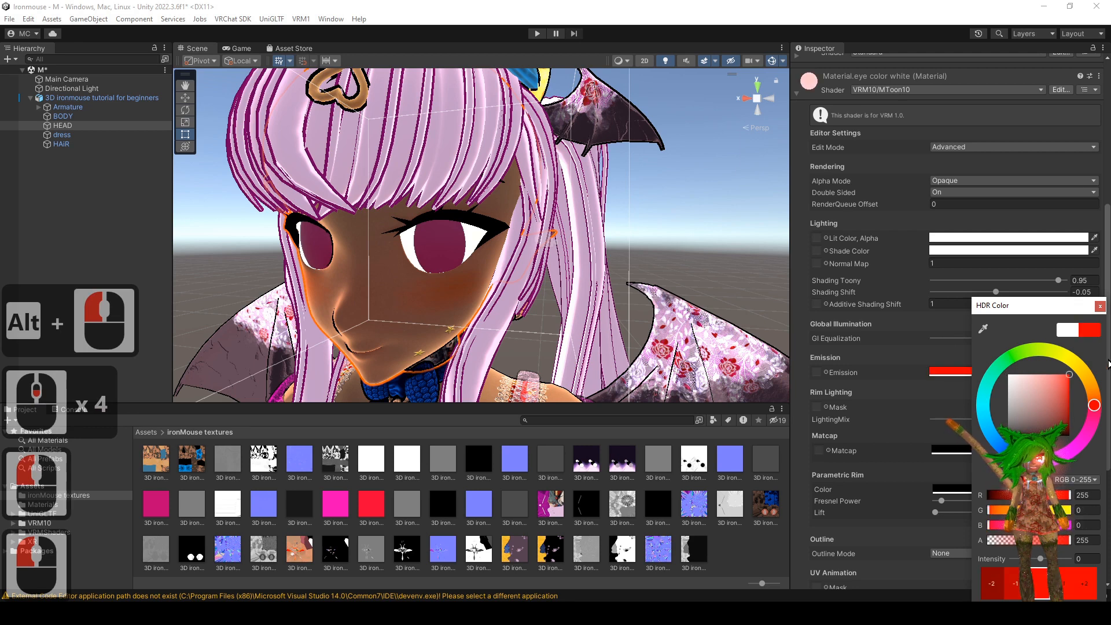
left_click(1100, 306)
- Try red as the Shade Color and Lit Color of the eye white material and view the eye up close
left_click(1024, 250)
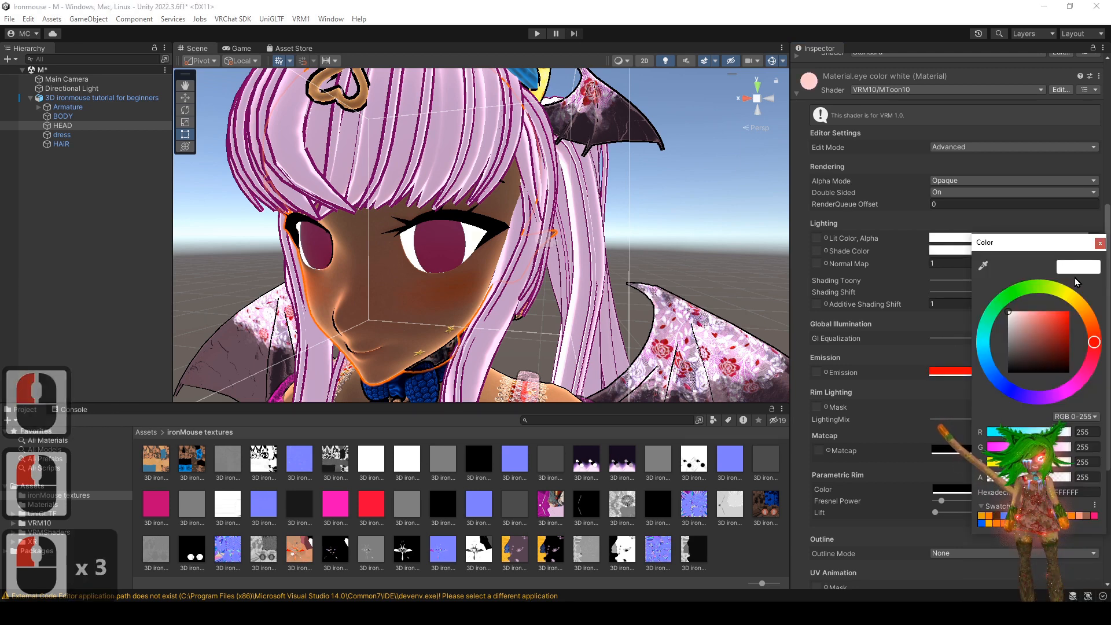
left_click_drag(1067, 313, 1094, 282)
left_click(1102, 243)
left_click(1054, 238)
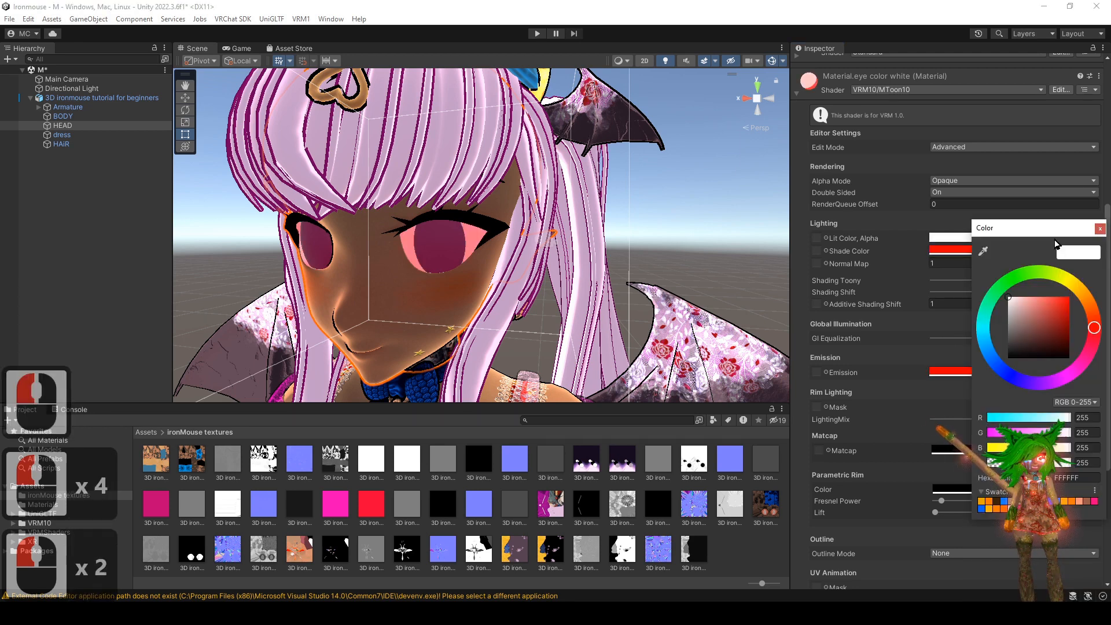
left_click_drag(1048, 311, 1088, 281)
left_click(1101, 229)
mouse_move(626, 243)
left_mouse_down("alt")
mouse_move(680, 246)
mouse_move(607, 249)
left_mouse_up("alt")
right_click_drag(608, 248, 602, 285, "alt")
left_click_drag(602, 285, 595, 288, "alt")
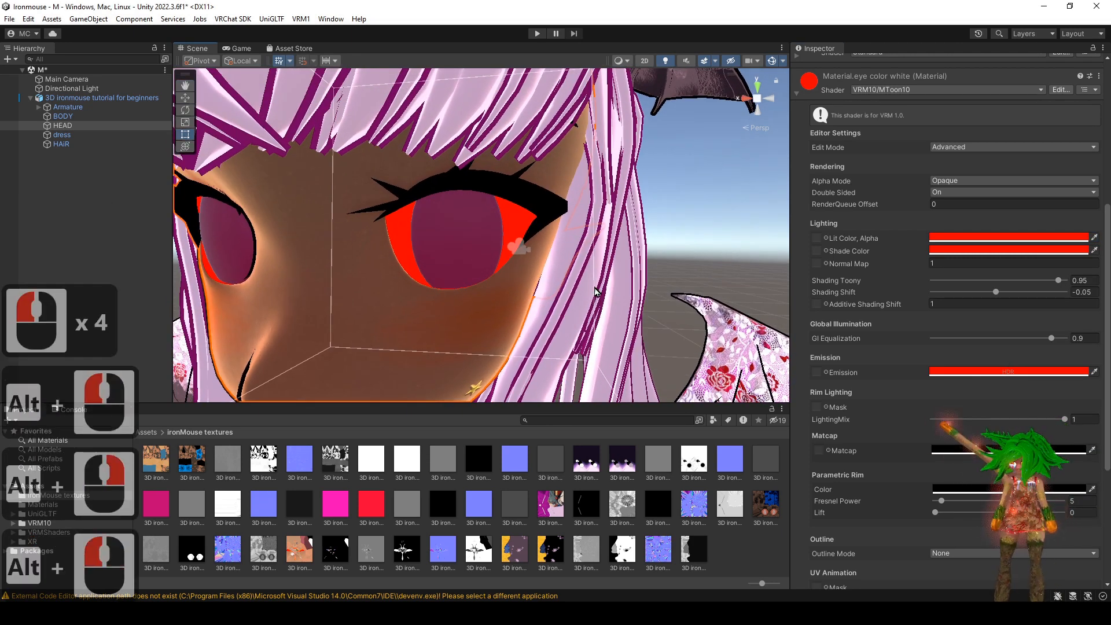
- Restore the eye white material's Emission, Shade Color and Lit Color to white and check the eyes up close
left_click(973, 370)
left_click(1008, 375)
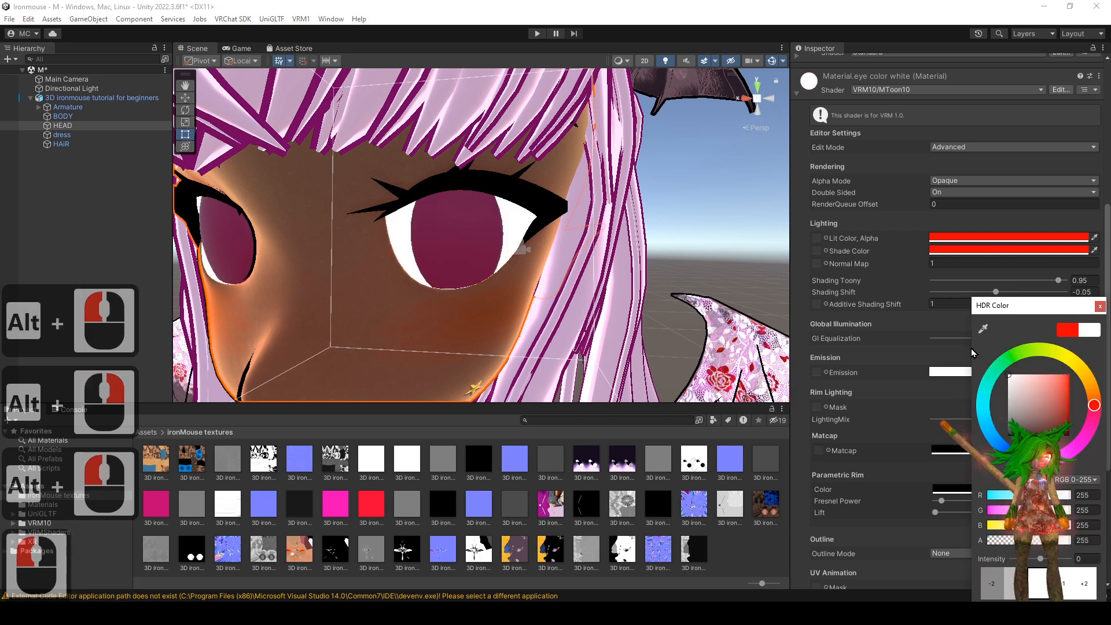
left_click(1099, 305)
left_click(983, 237)
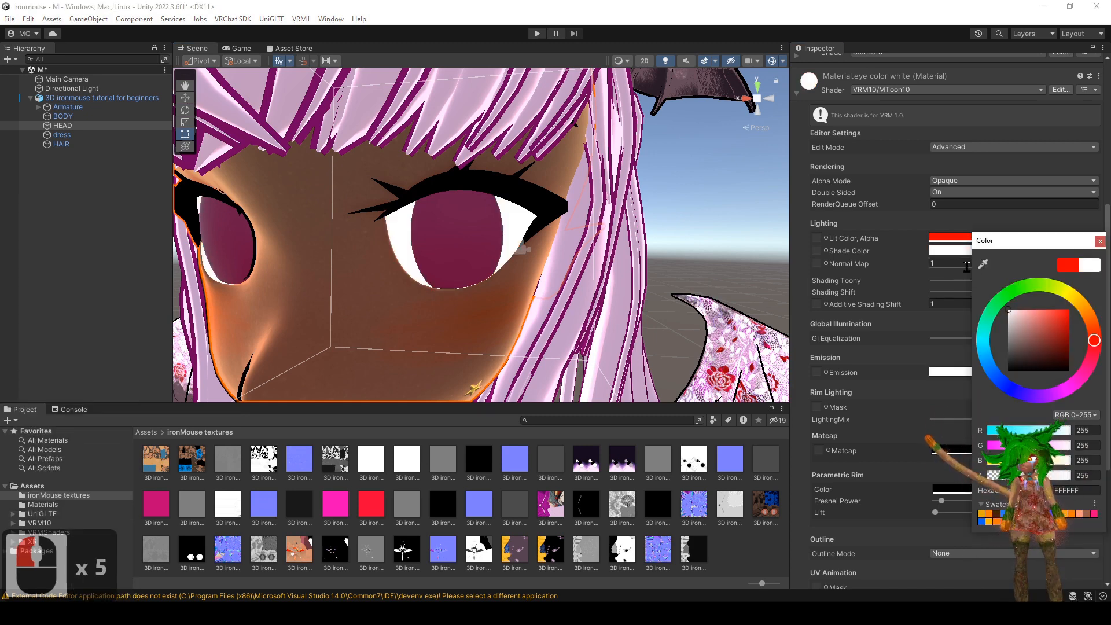
left_click(1102, 242)
left_click(1008, 237)
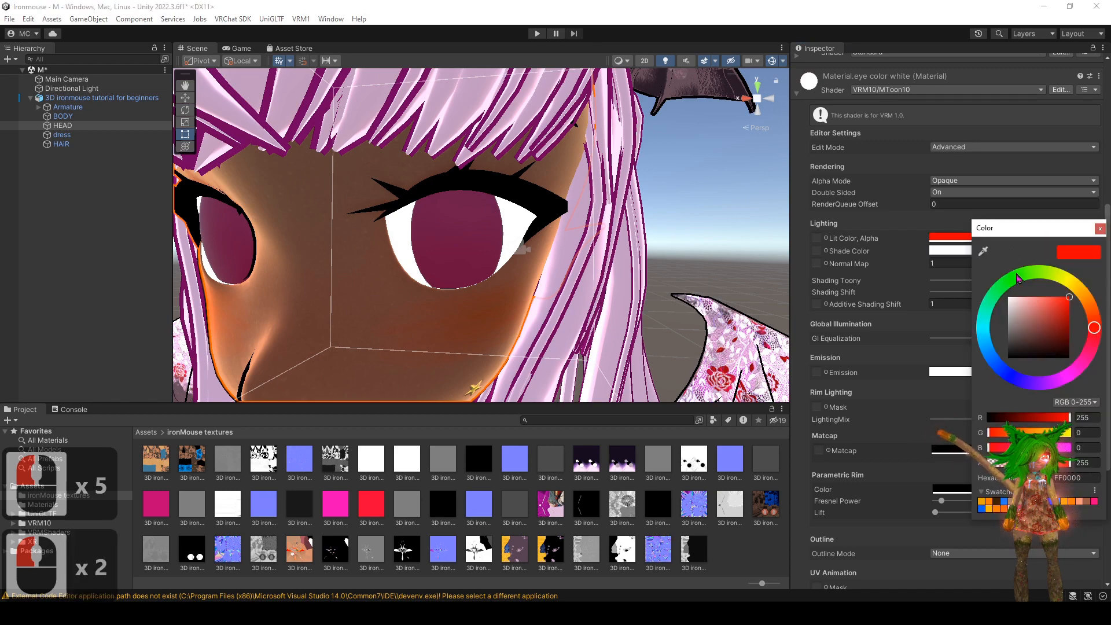
left_click_drag(1016, 307, 977, 276)
left_click(1100, 230)
left_click_drag(503, 254, 541, 260, "alt")
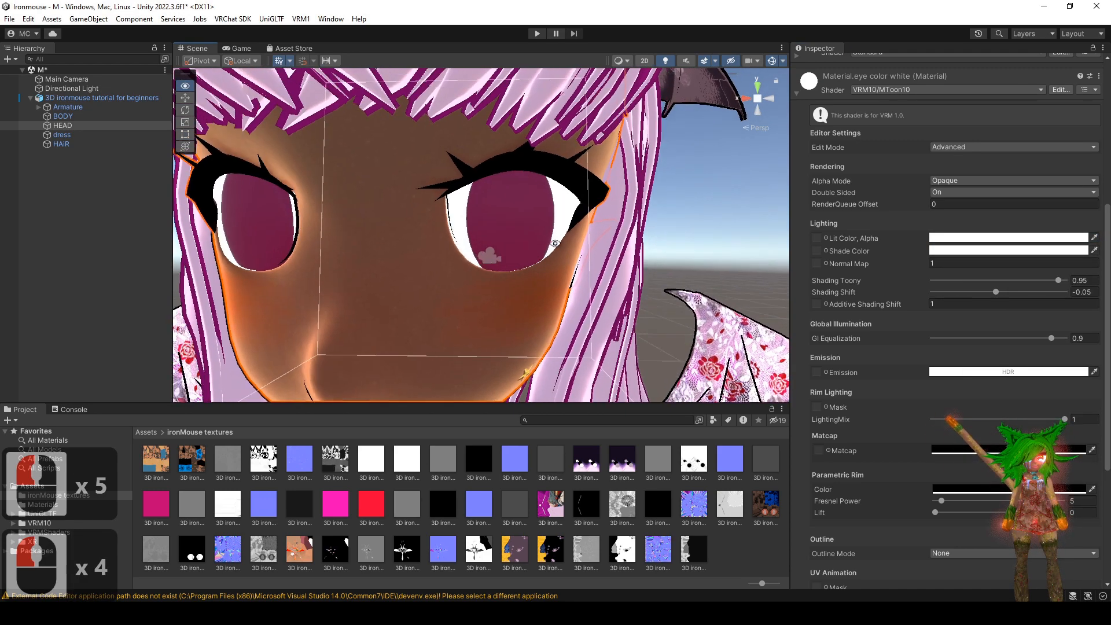
mouse_move(541, 261)
right_mouse_down("alt")
mouse_move(509, 272)
mouse_move(542, 268)
right_mouse_up("alt")
left_click_drag(543, 268, 531, 276, "alt")
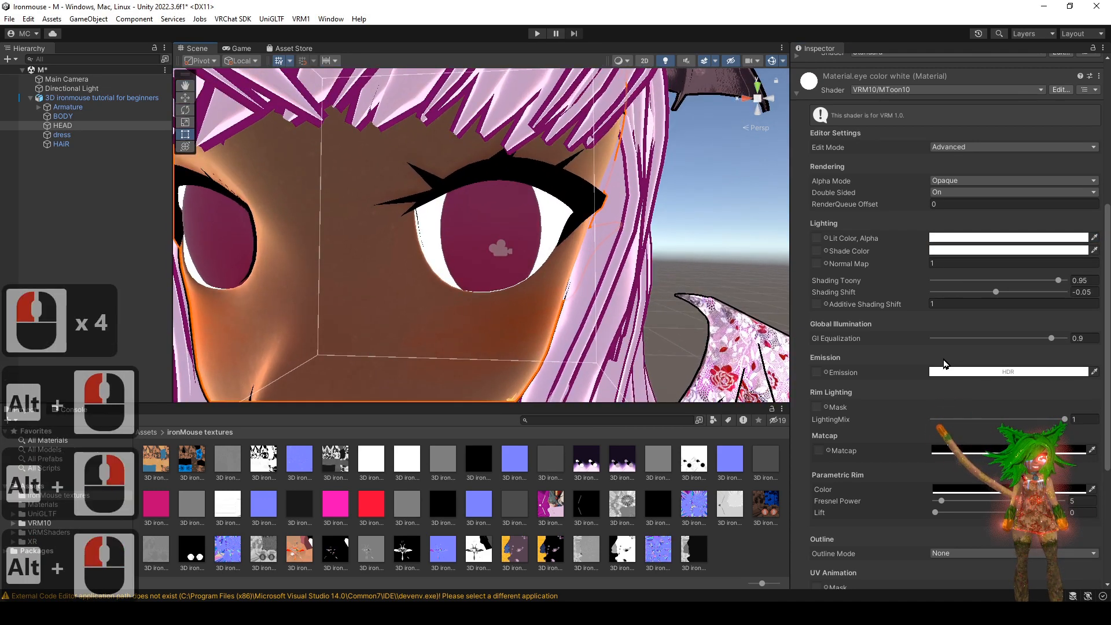
- Collapse the eye white material's settings and switch the EYE COLOR material to the VRM10/MToon10 shader
scroll(893, 436, "down", 3)
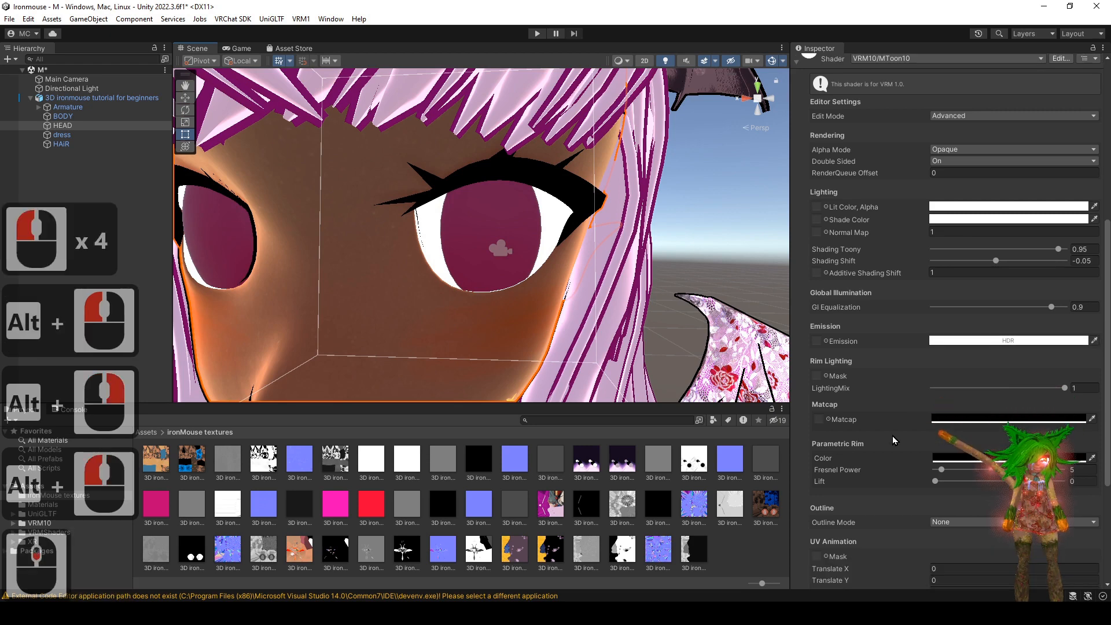
scroll(854, 405, "up", 6)
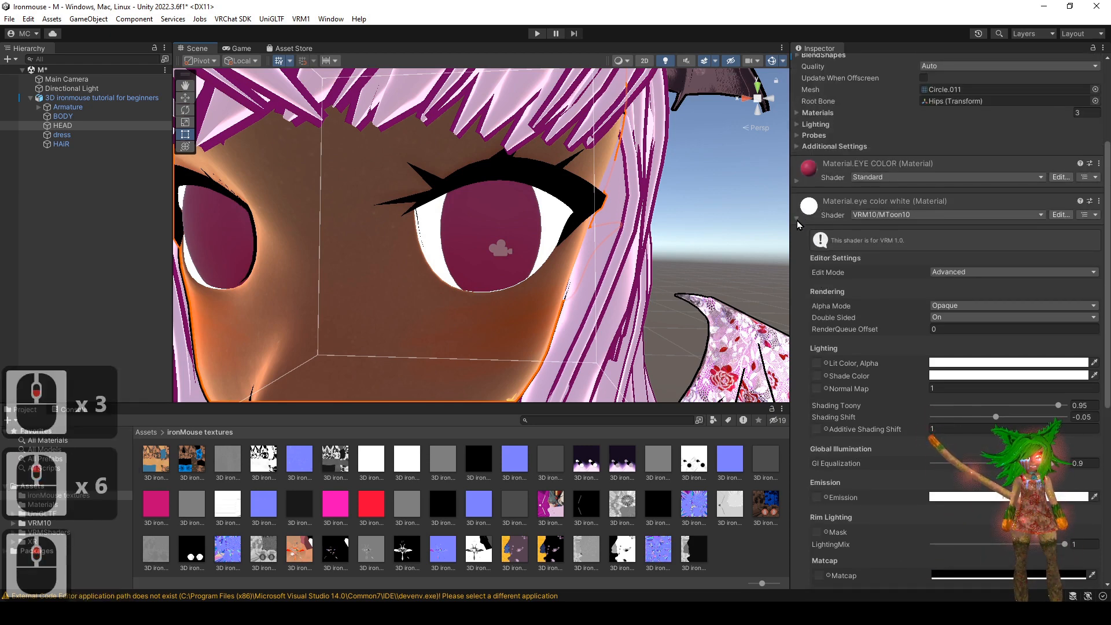
left_click(796, 216)
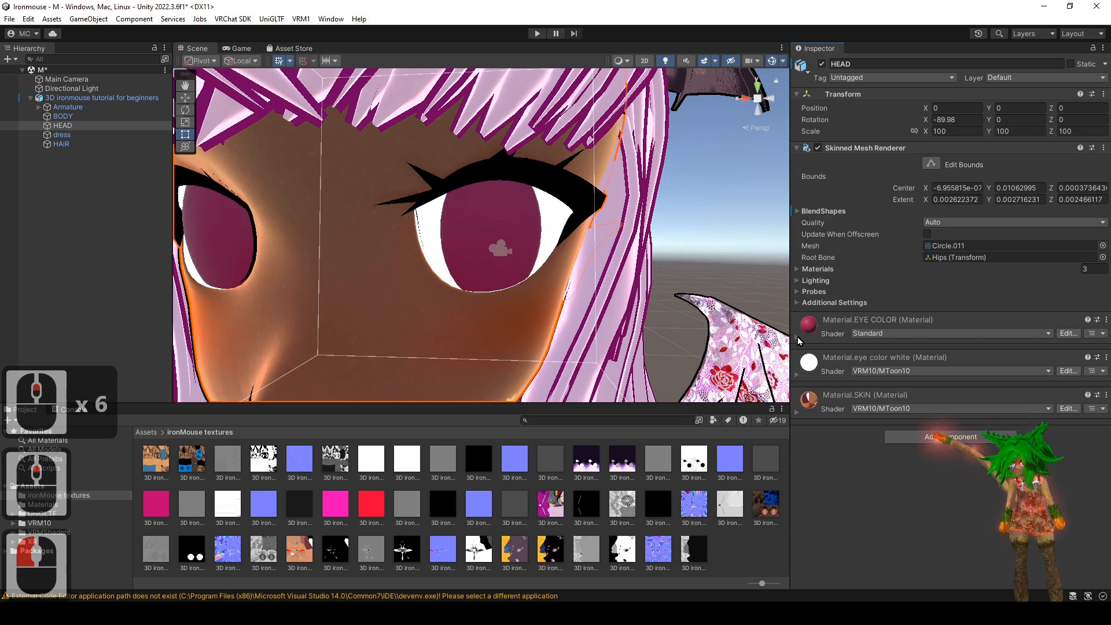
left_click(797, 339)
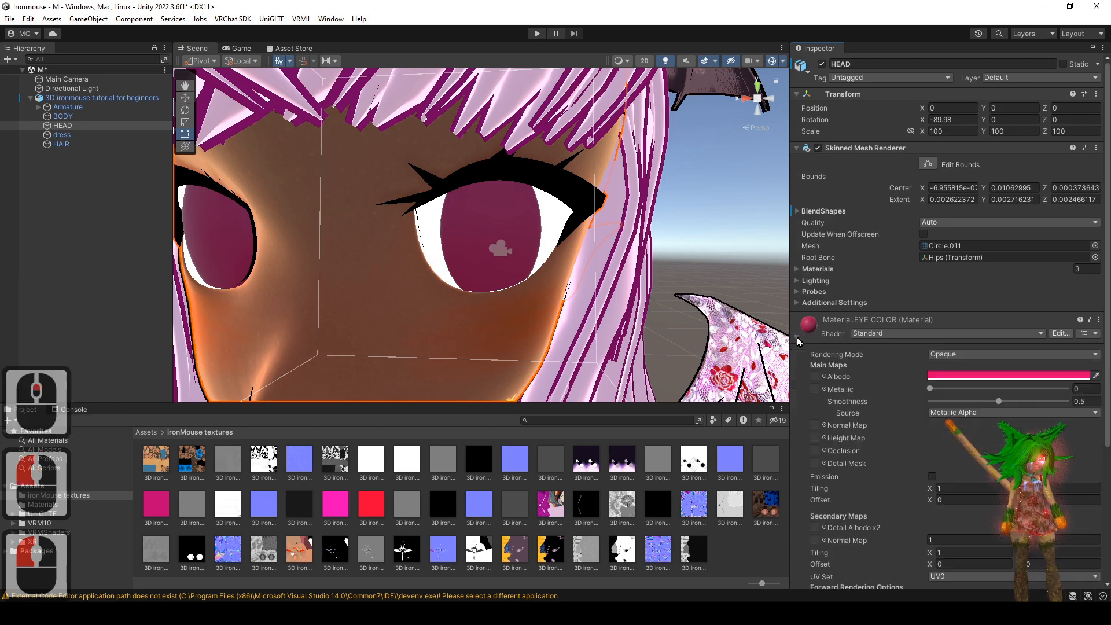
scroll(878, 375, "down", 1)
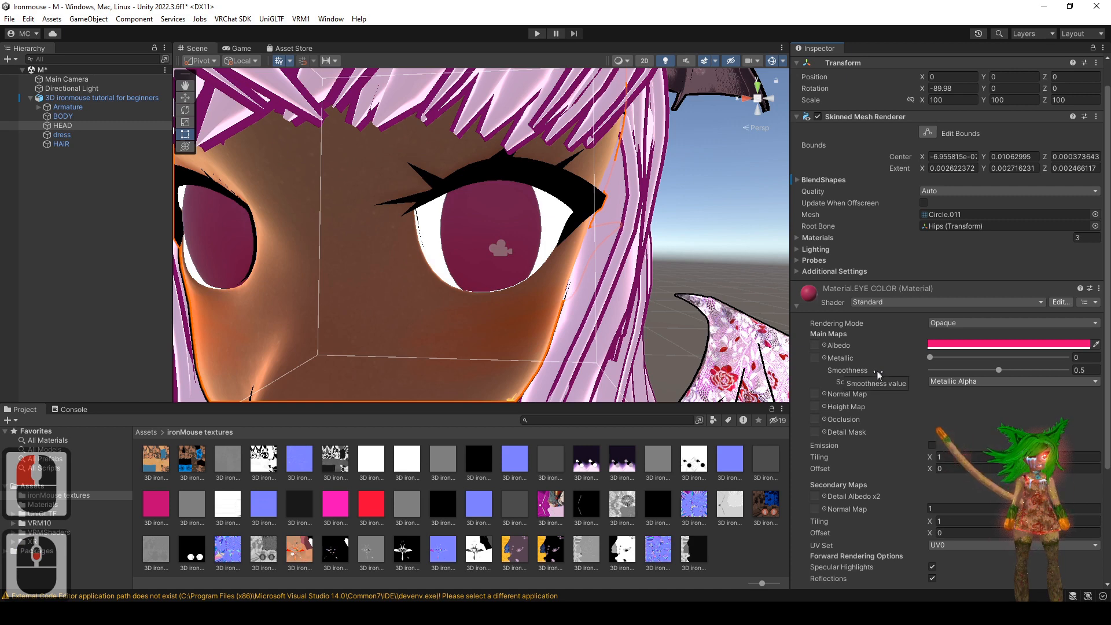
left_click(908, 297)
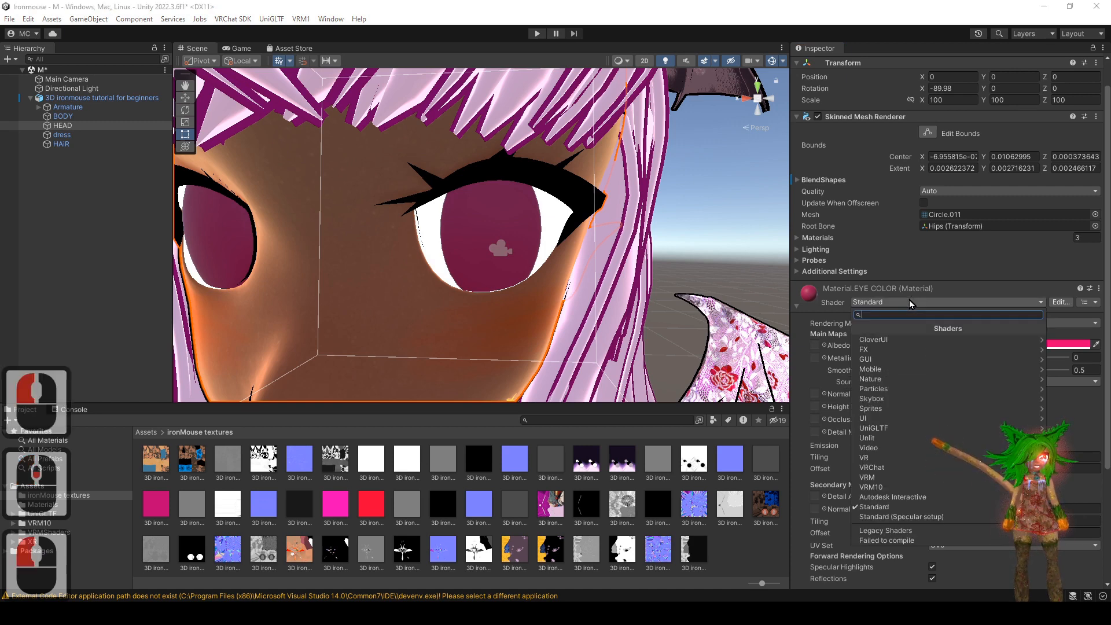
left_click(887, 490)
left_click(910, 341)
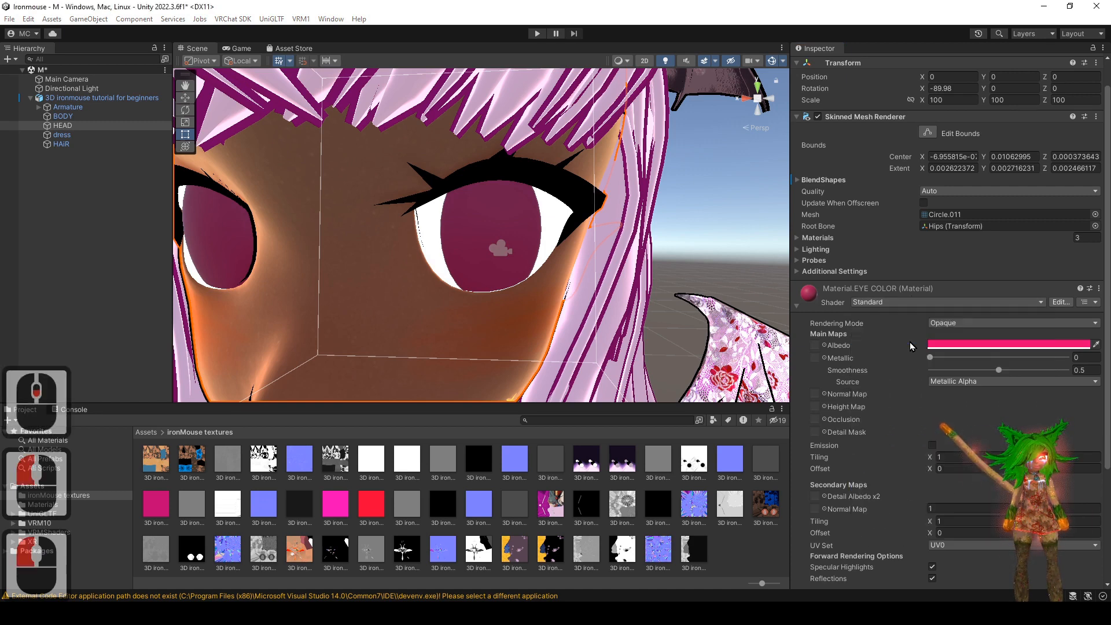
- Set the EYE COLOR material to Advanced edit mode with Opaque alpha mode and Double Sided on
scroll(881, 384, "down", 5)
left_click(978, 203)
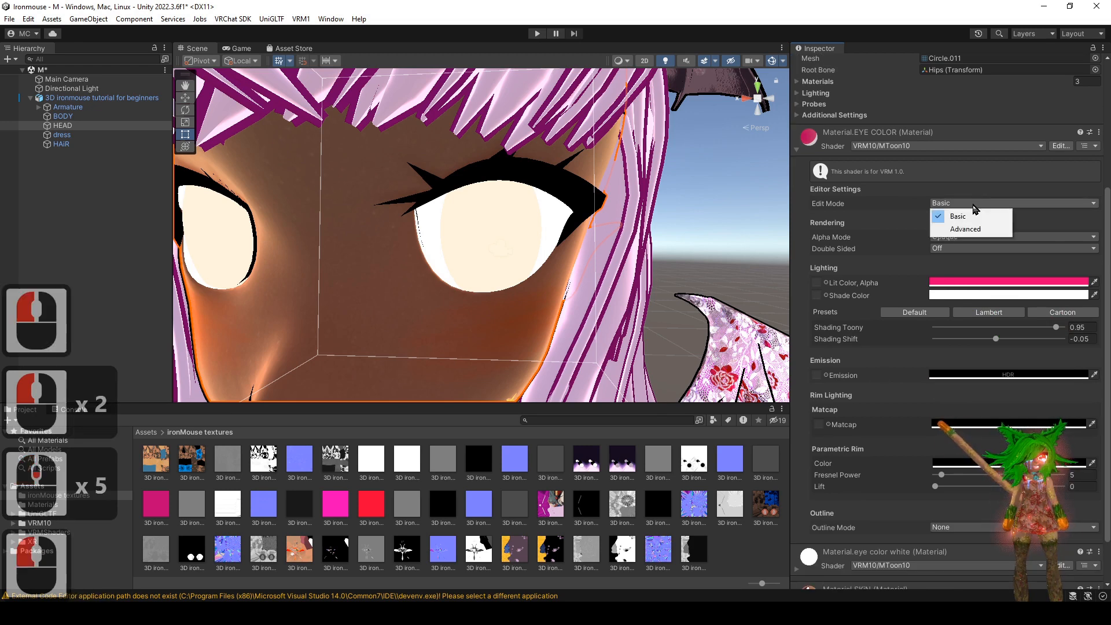
left_click(966, 230)
left_click(952, 237)
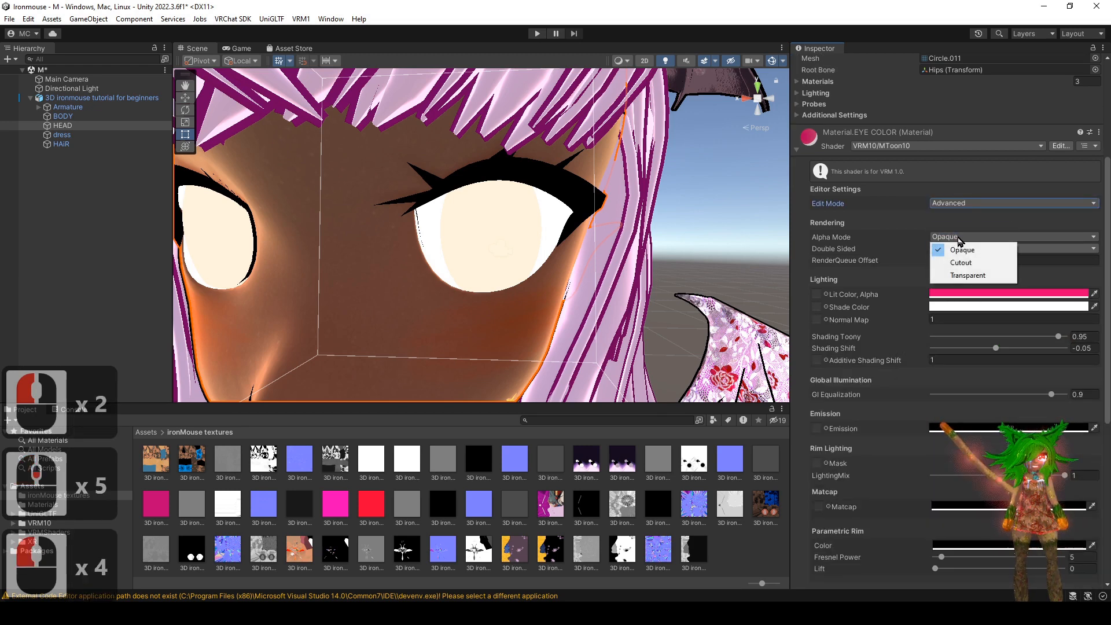
left_click(952, 249)
left_click(954, 249)
left_click(960, 274)
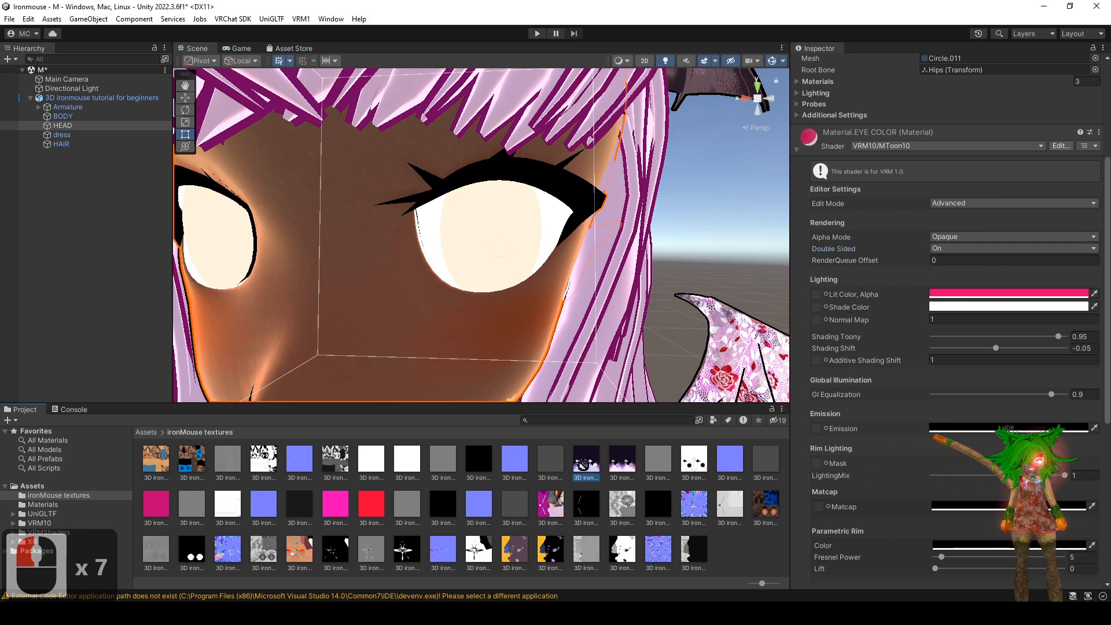
- Assign the purple eye texture to EYE COLOR's Lit and Shade Color and the blue texture as its Normal Map, fixing the import type
left_click_drag(804, 311, 817, 298)
left_click_drag(572, 478, 817, 311)
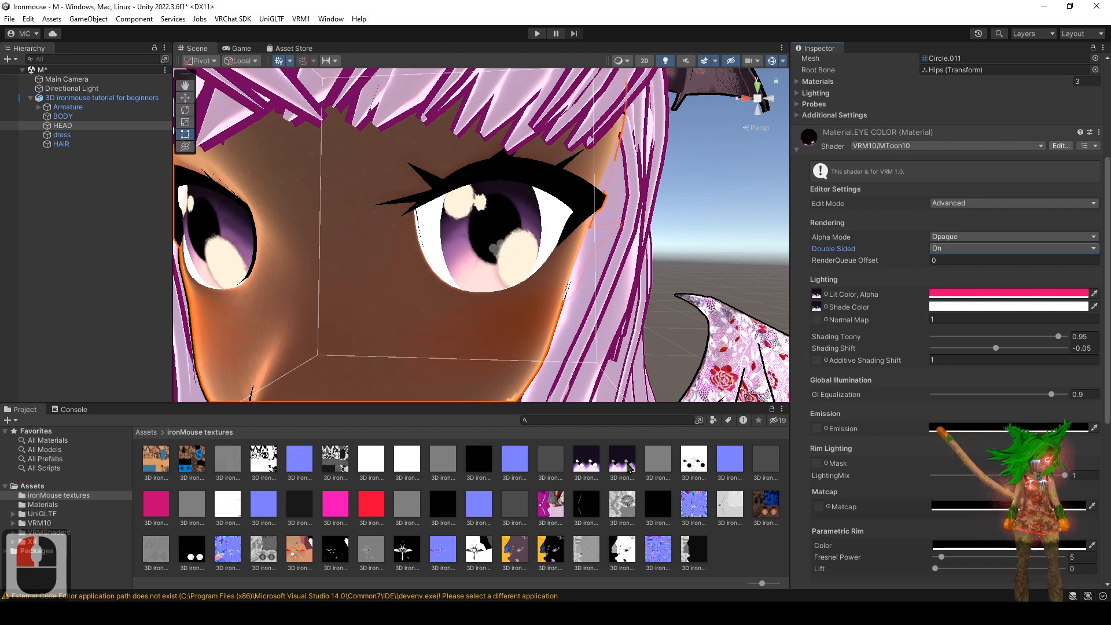
left_click_drag(727, 463, 816, 319)
left_click_drag(697, 331, 682, 326, "alt")
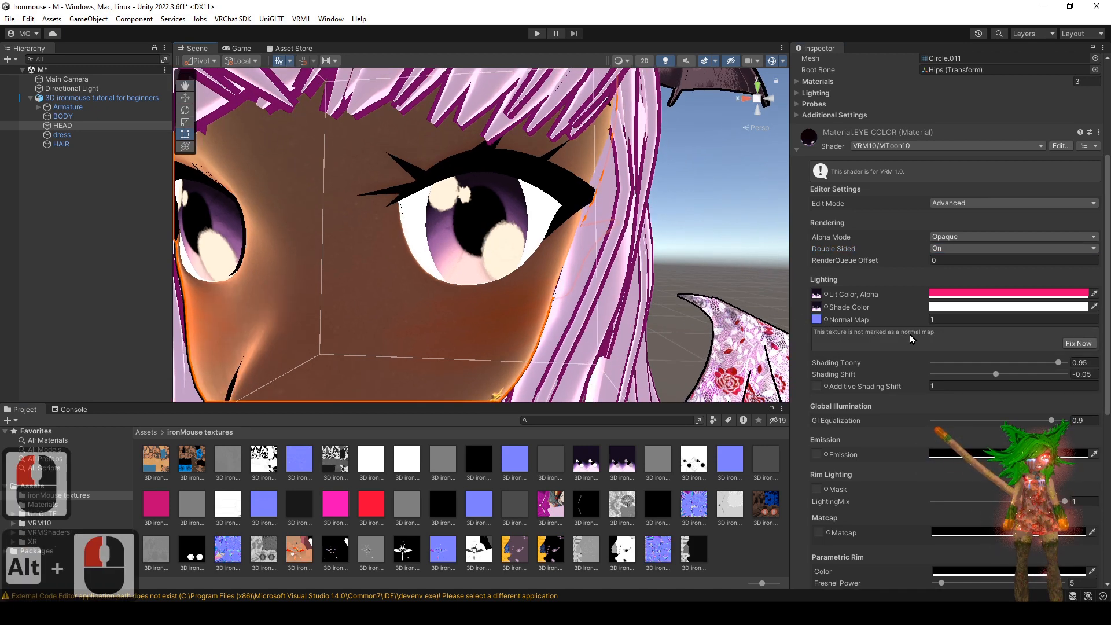
left_click(1079, 344)
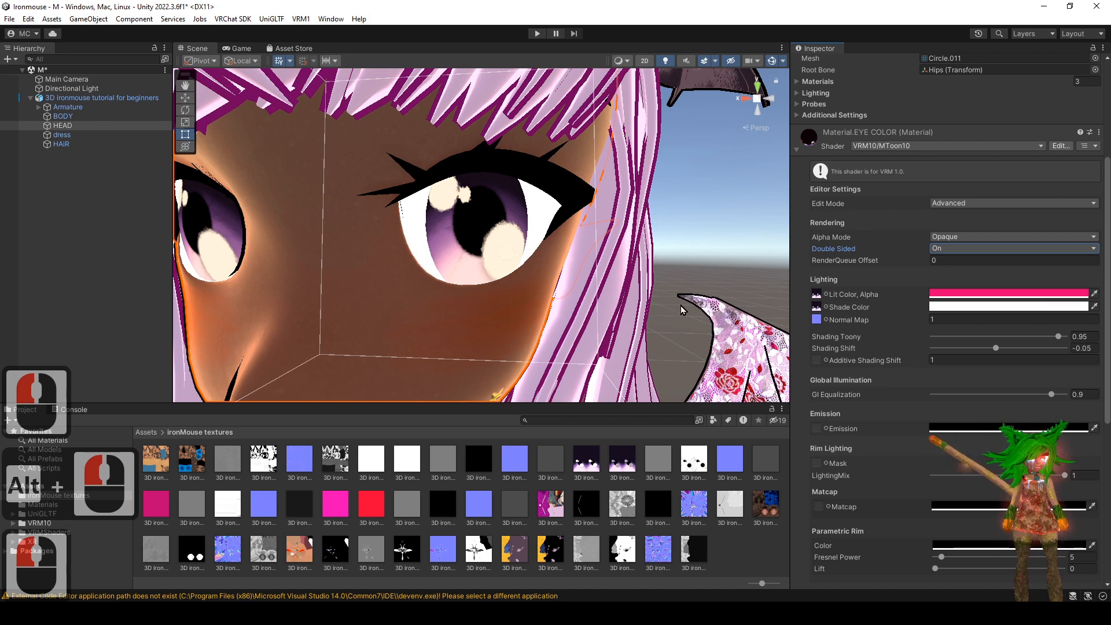
- Set the EYE COLOR material's Shade Color to dark gray and its Lit Color to light pink (RGB 255, 225, 241)
left_click(984, 307)
mouse_move(1015, 392)
left_mouse_down()
mouse_move(1018, 421)
mouse_move(1001, 399)
left_mouse_up()
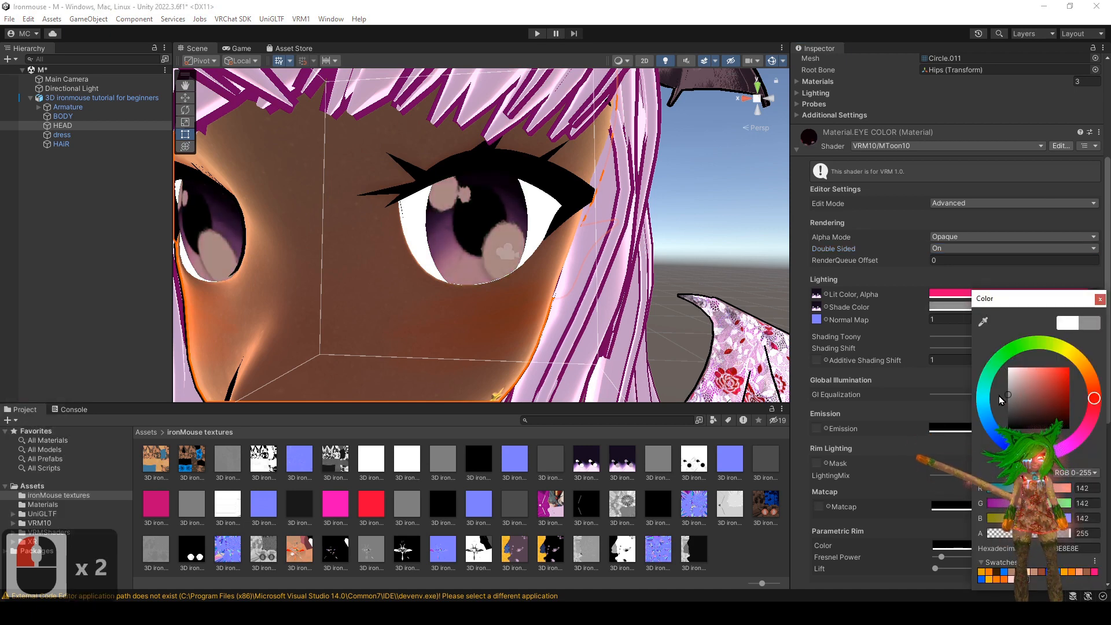
left_click(1013, 408)
left_click(1100, 299)
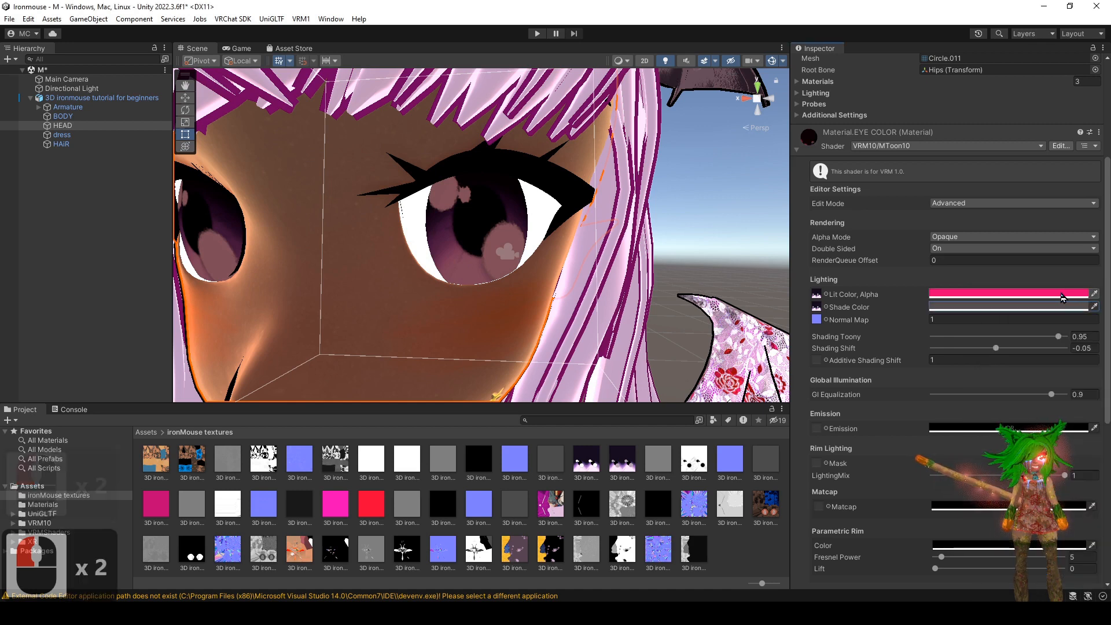
left_click(949, 293)
left_click(1019, 356)
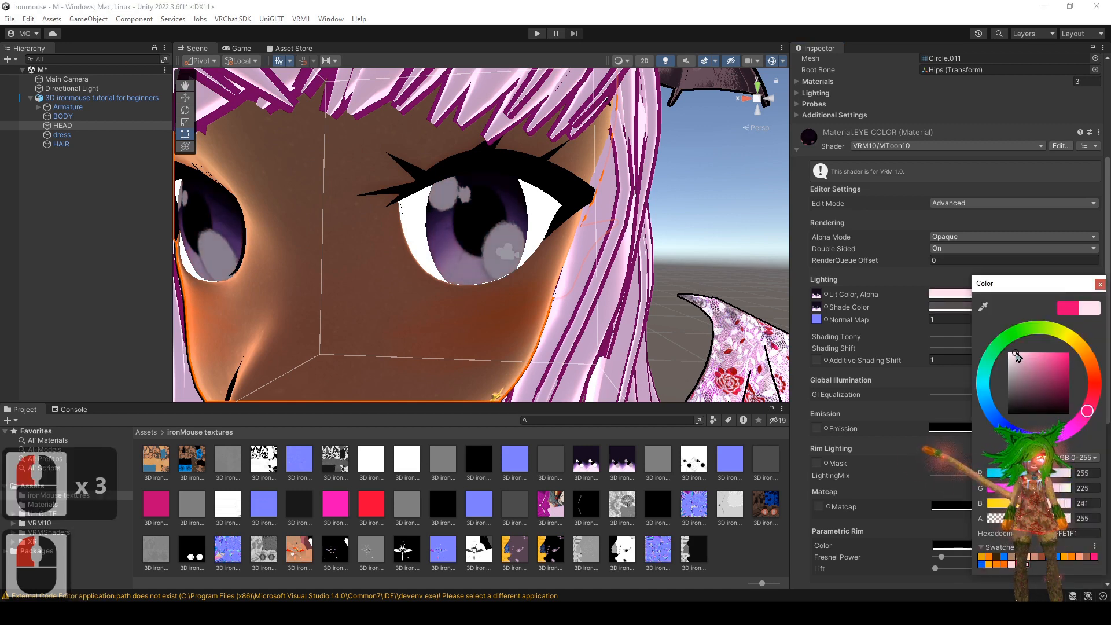
left_click(1099, 284)
- Set the EYE COLOR material's Emission to white, assign the second purple eye texture to it and inspect the eye
scroll(828, 338, "down", 3)
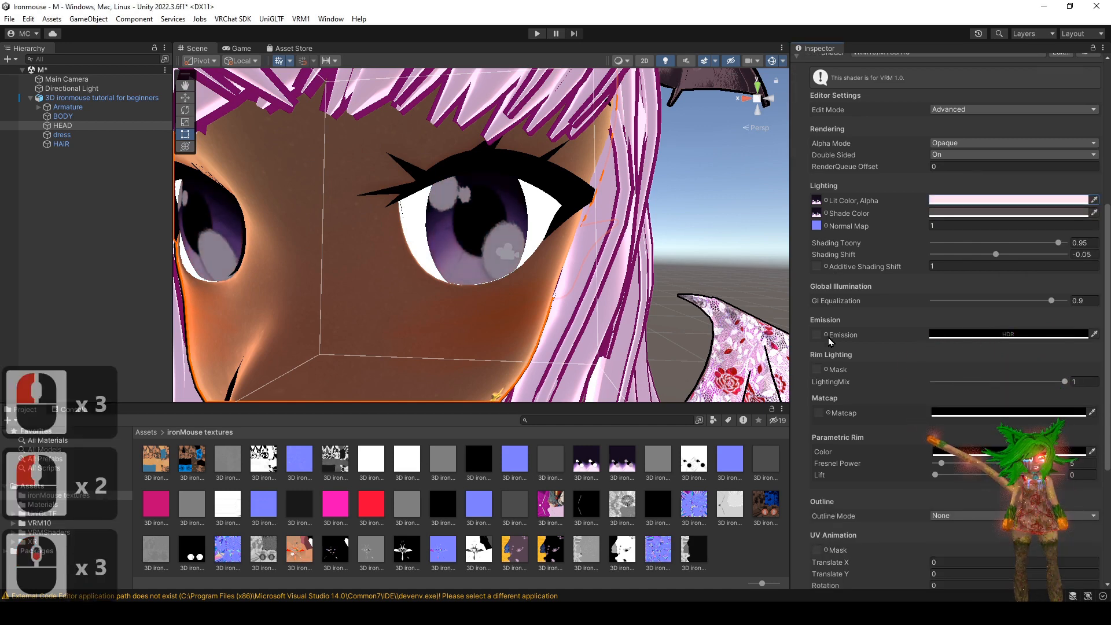
left_click(988, 335)
left_click(1010, 365)
left_click(1100, 299)
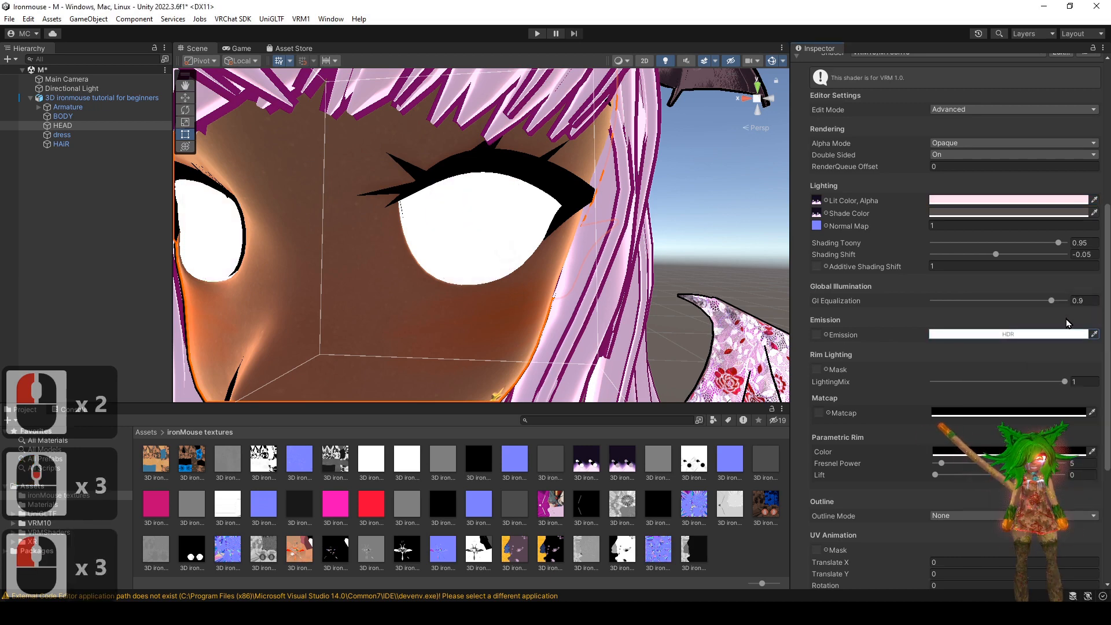
left_click_drag(635, 454, 819, 340)
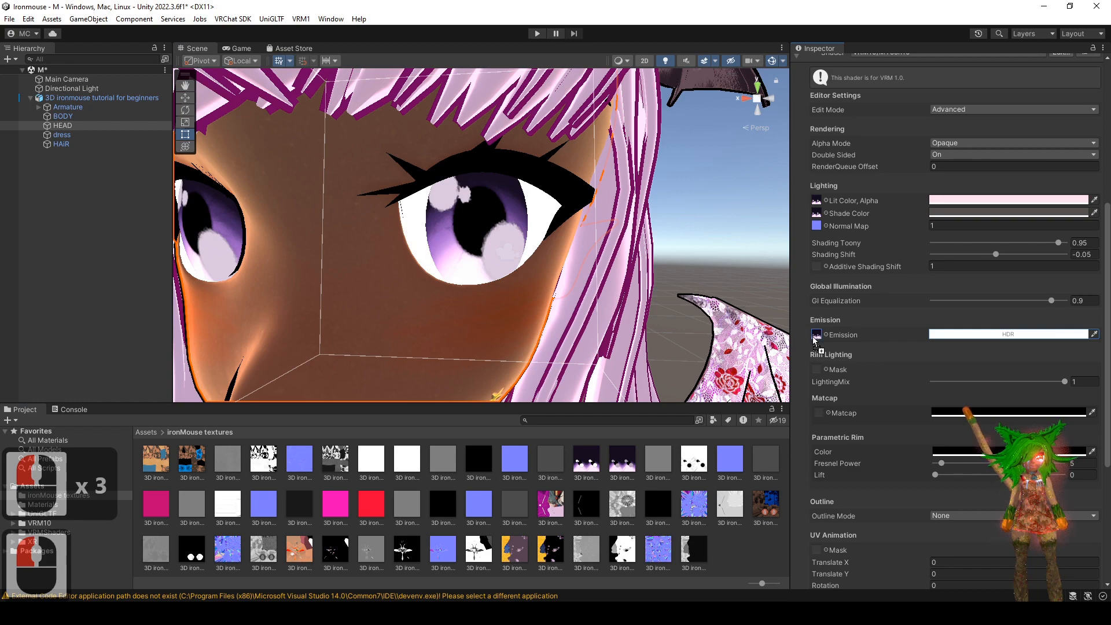
left_click_drag(409, 266, 522, 266, "alt")
middle_click_drag(522, 267, 555, 310, "alt")
right_click_drag(554, 310, 543, 313, "alt")
left_click_drag(543, 313, 549, 315, "alt")
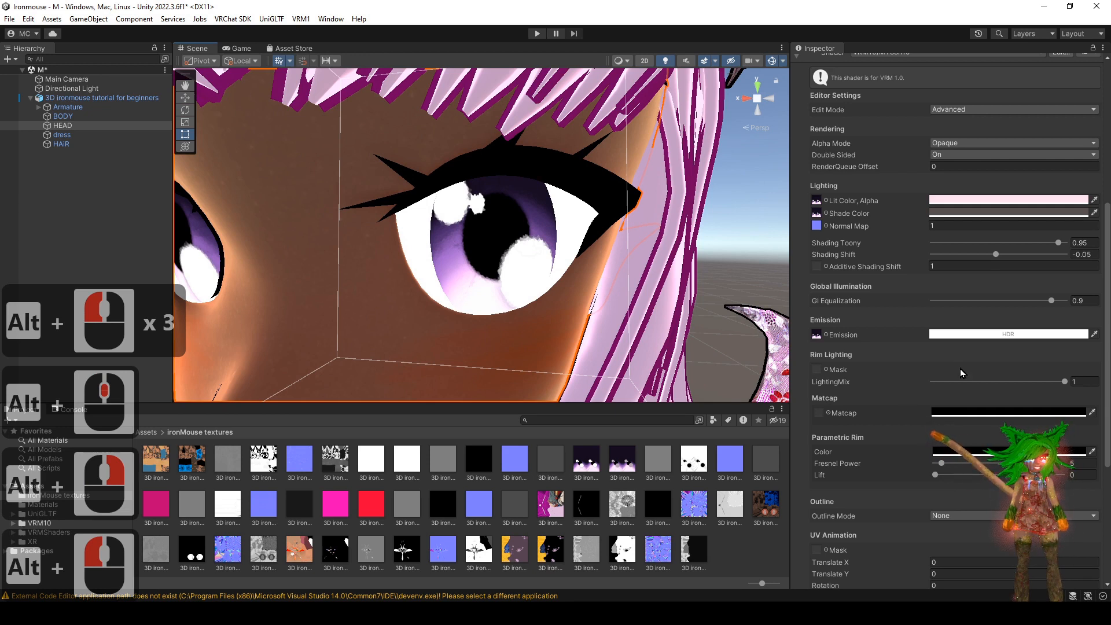
- Assign the first purple eye texture as EYE COLOR's Rim Lighting mask and set the Parametric Rim color to white
scroll(850, 394, "down", 1)
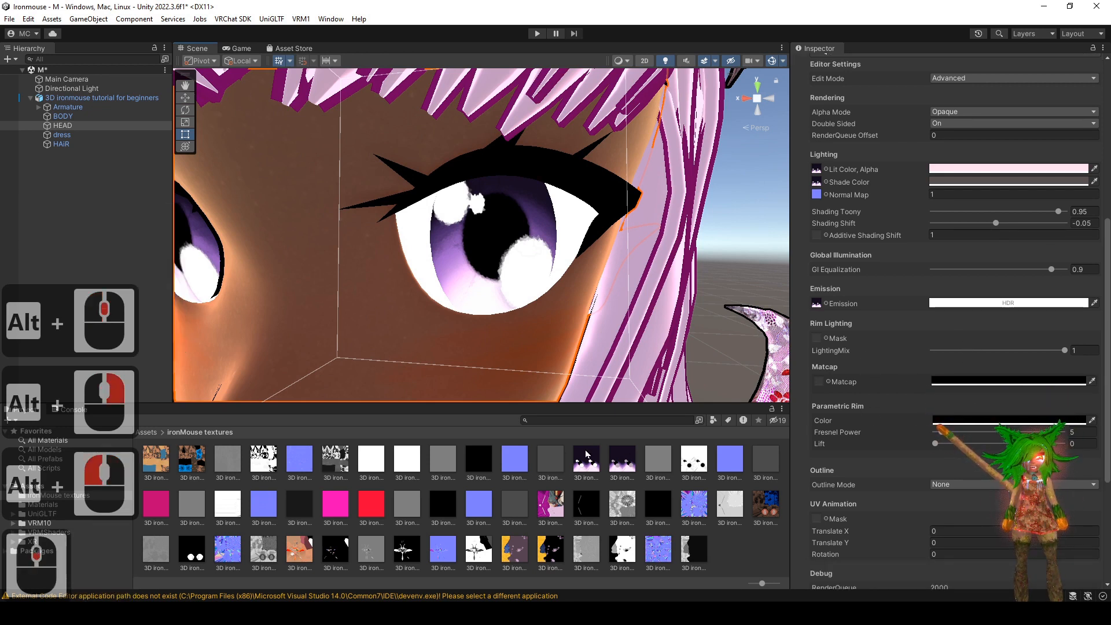
left_click_drag(586, 460, 816, 339)
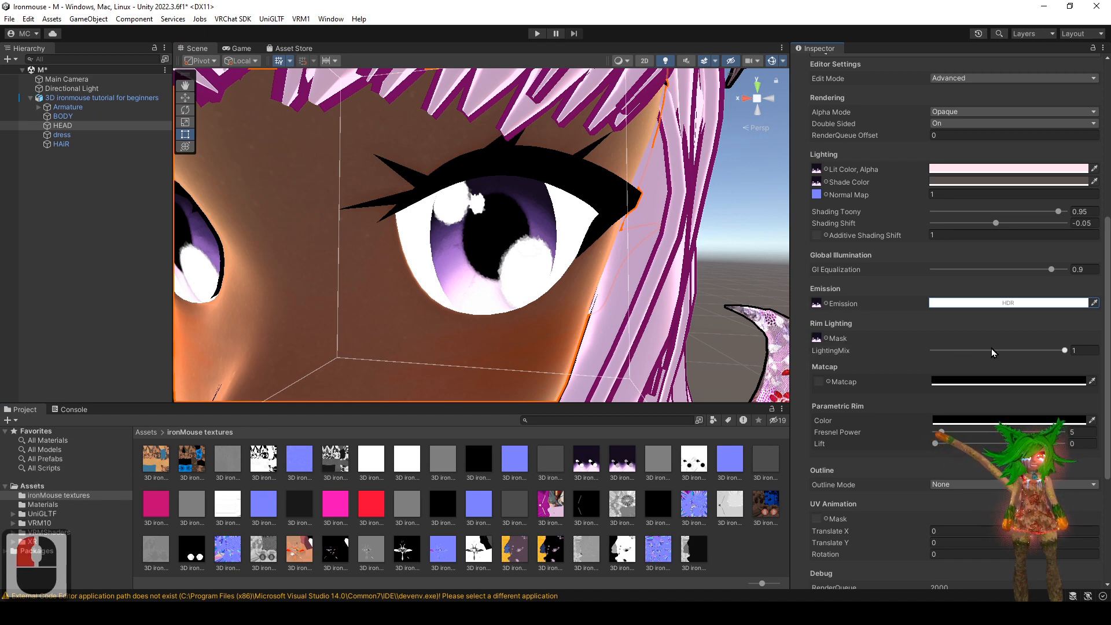
scroll(926, 387, "down", 1)
left_click(964, 392)
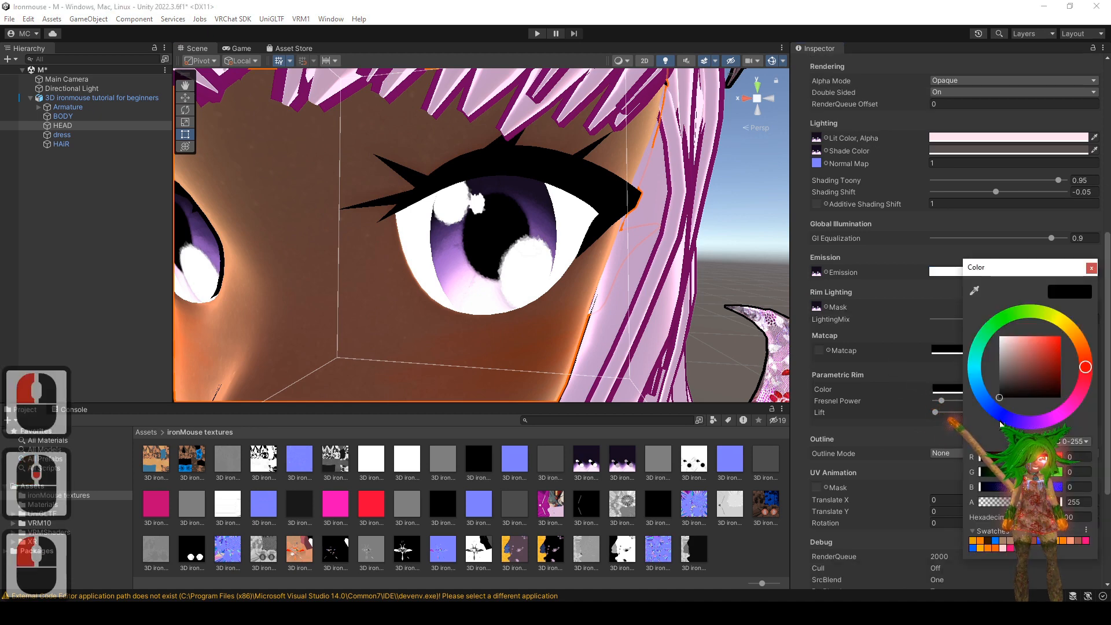
left_click_drag(967, 300, 967, 299)
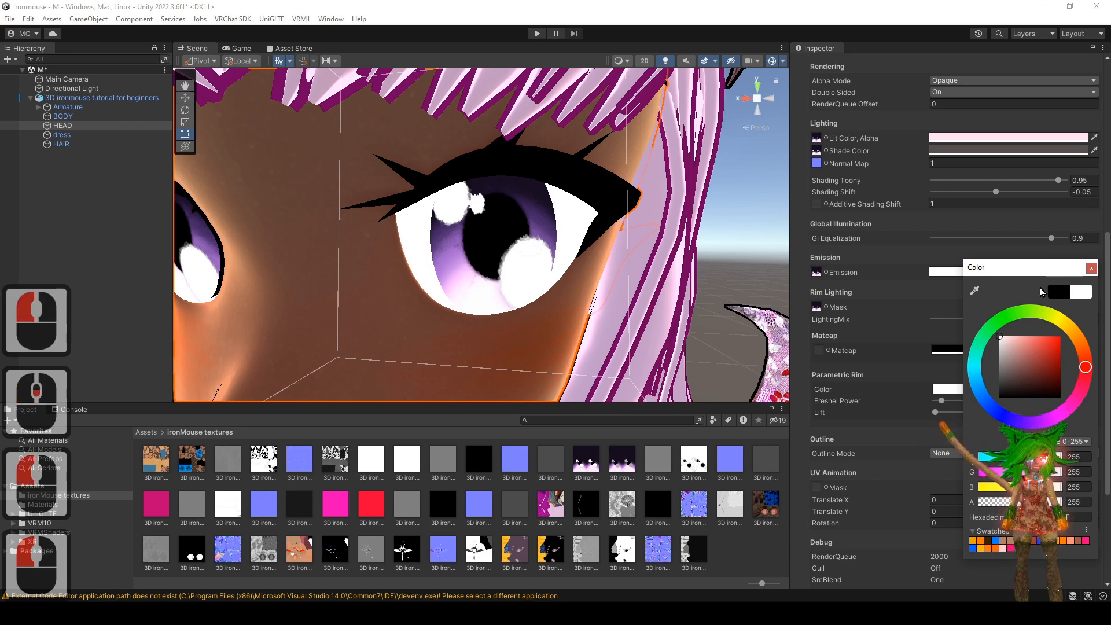
- Set EYE COLOR's Parametric Rim Fresnel Power to 96.4 and Lift to 0.74, and check the eye up close
left_click(1090, 269)
left_click_drag(982, 400, 1066, 401)
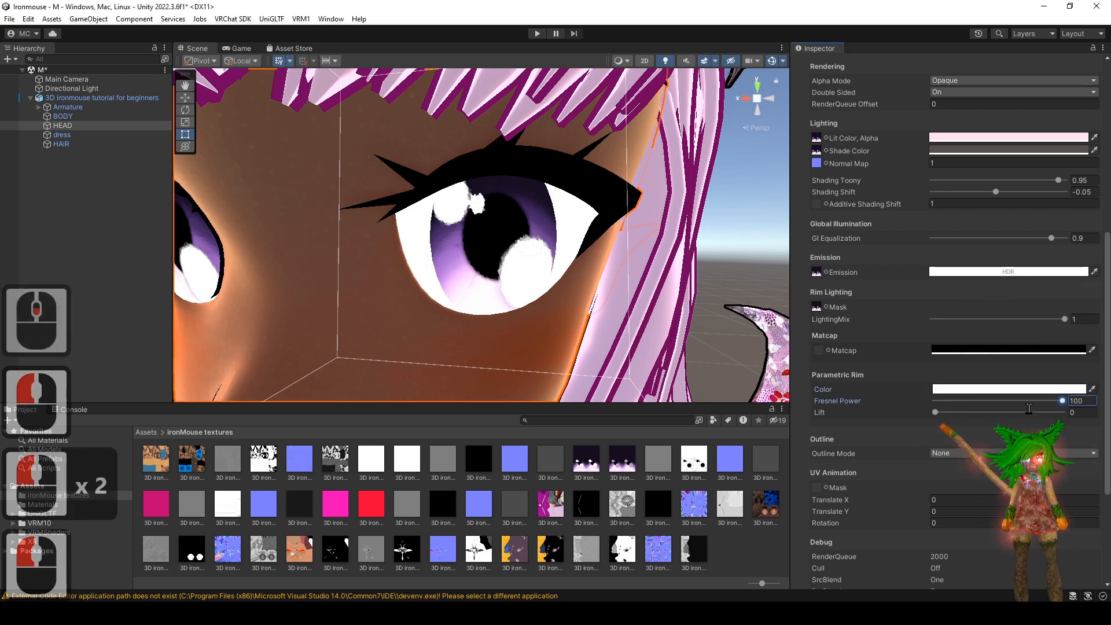
key("ctrl+z")
left_click_drag(935, 412, 1059, 404)
key("ctrl+z")
left_click_drag(602, 301, 624, 327, "alt")
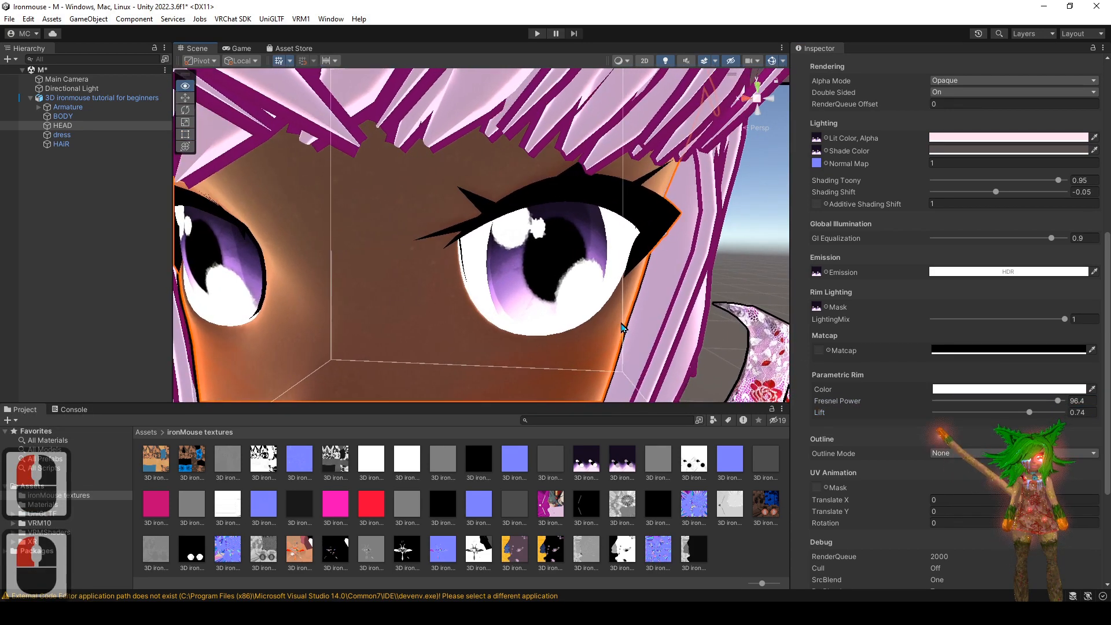
right_click_drag(623, 327, 633, 334, "alt")
left_click_drag(633, 335, 632, 333, "alt")
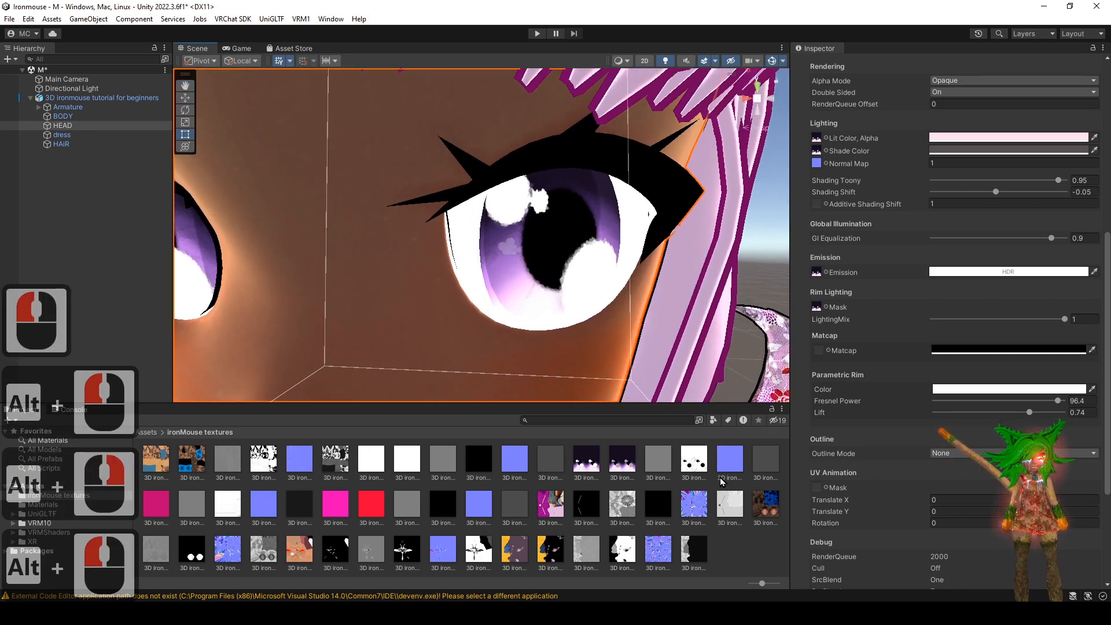
- Try bright red as the EYE COLOR material's Matcap color
left_click(994, 349)
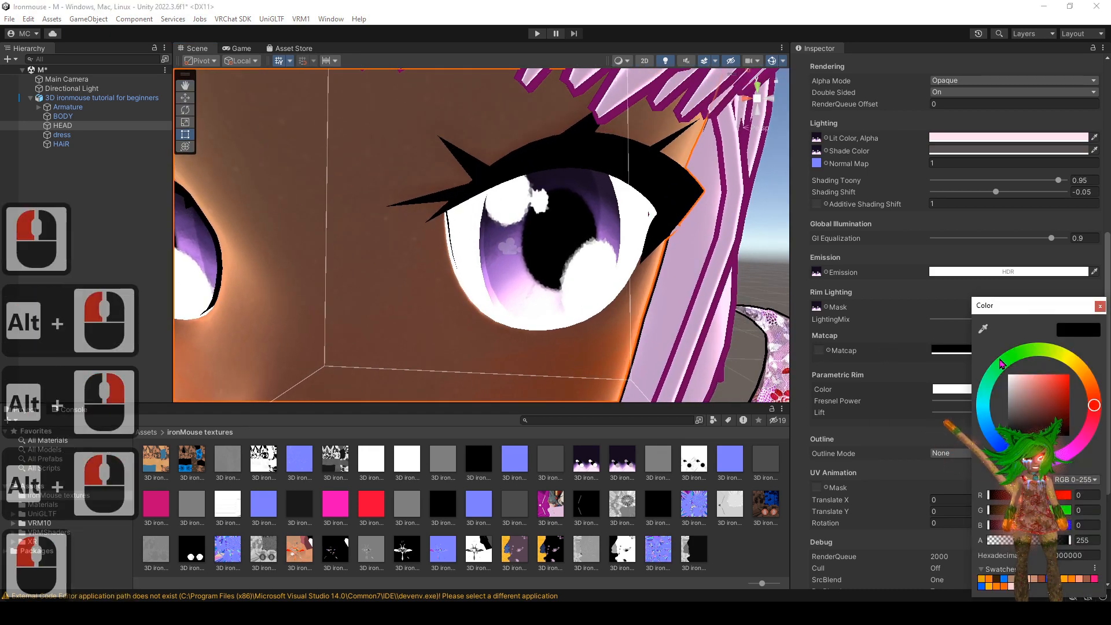
left_click(1009, 375)
left_click(1068, 334)
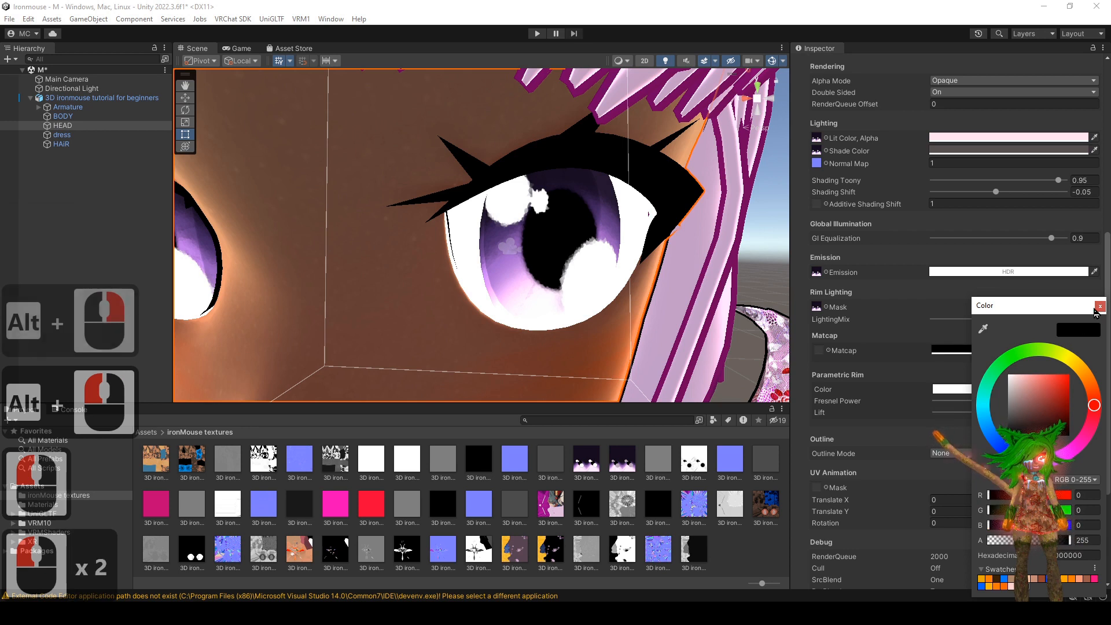
left_click_drag(1055, 395, 1082, 377)
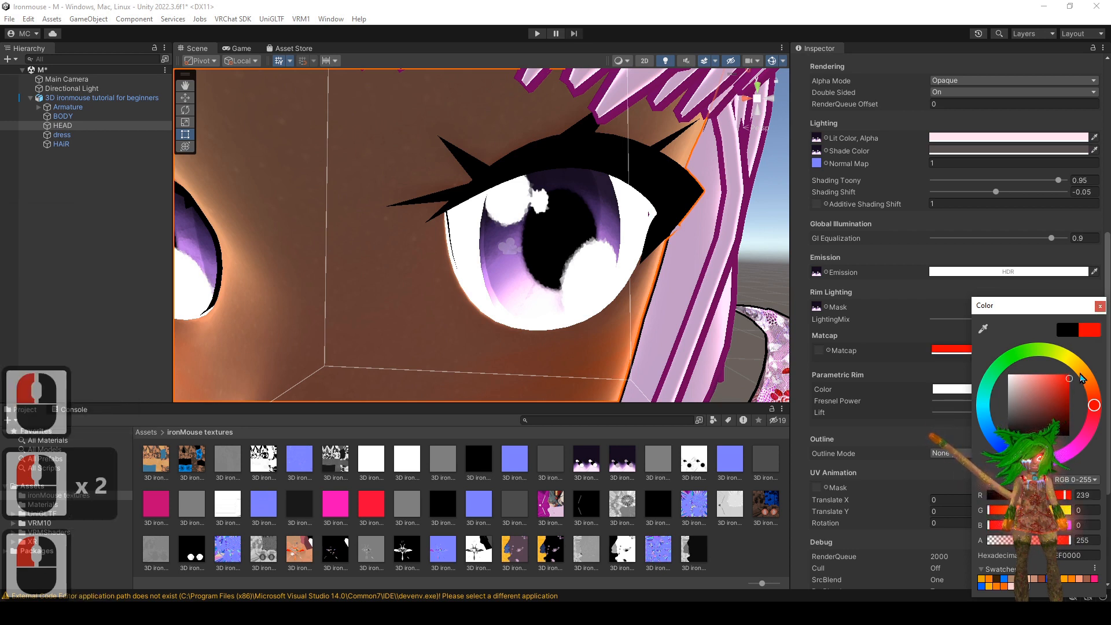
left_click(1099, 307)
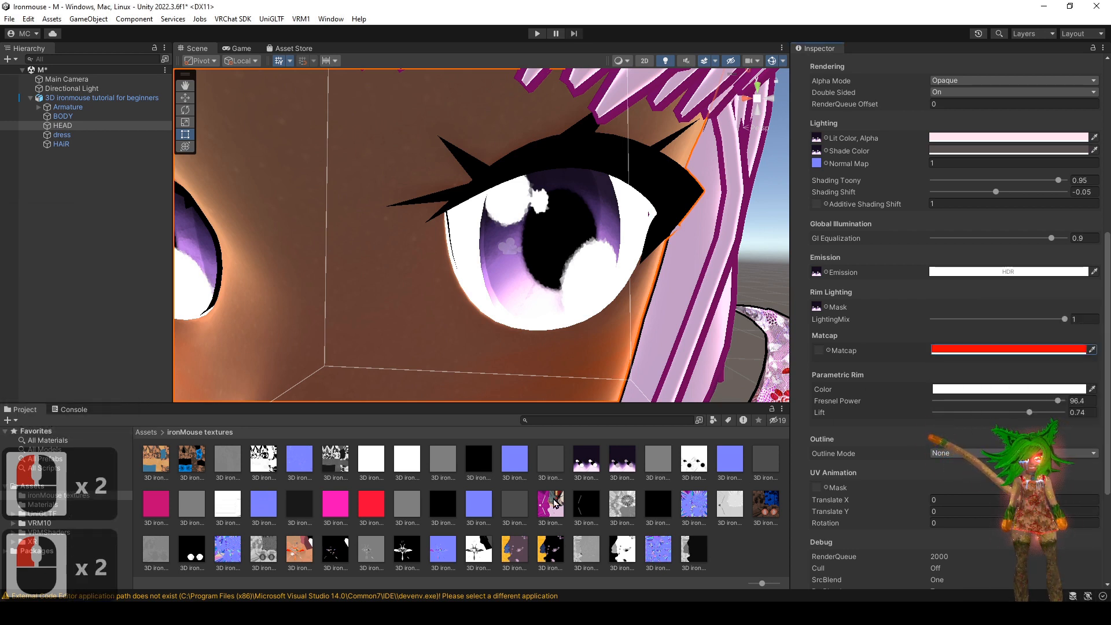
- Try the pink patterned texture as EYE COLOR's Matcap and inspect the eye
left_click_drag(552, 503, 818, 350)
mouse_move(588, 315)
left_mouse_down("alt")
mouse_move(652, 310)
mouse_move(579, 316)
left_mouse_up("alt")
right_click_drag(579, 316, 580, 332, "alt")
left_click_drag(580, 332, 572, 349, "alt")
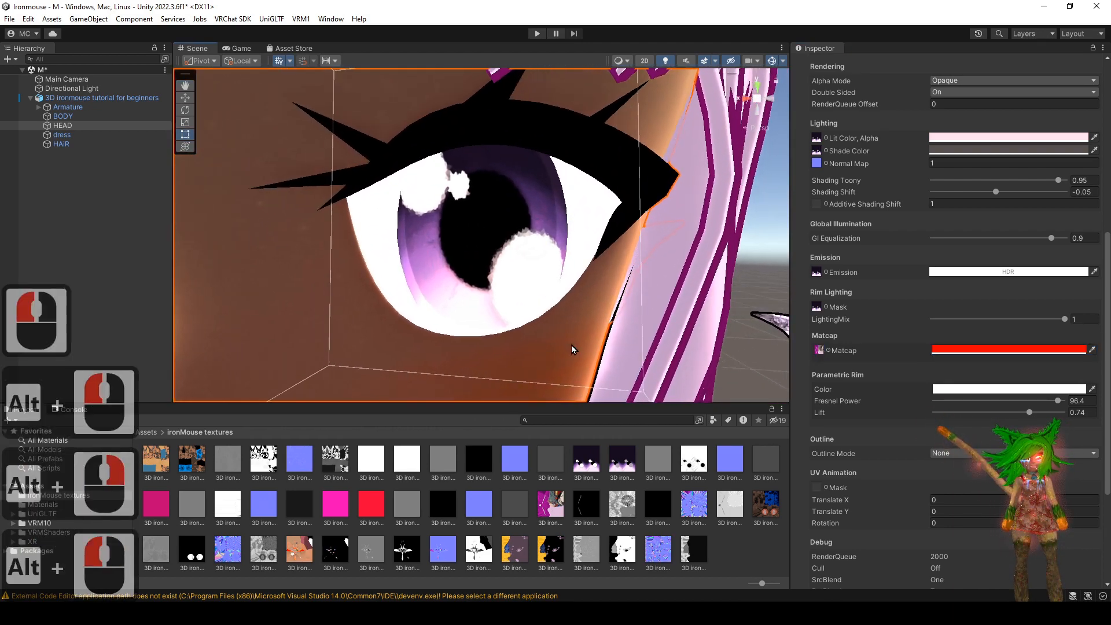
- Try a purple eye texture as EYE COLOR's Matcap and compare both eyes
left_click_drag(819, 350, 819, 350)
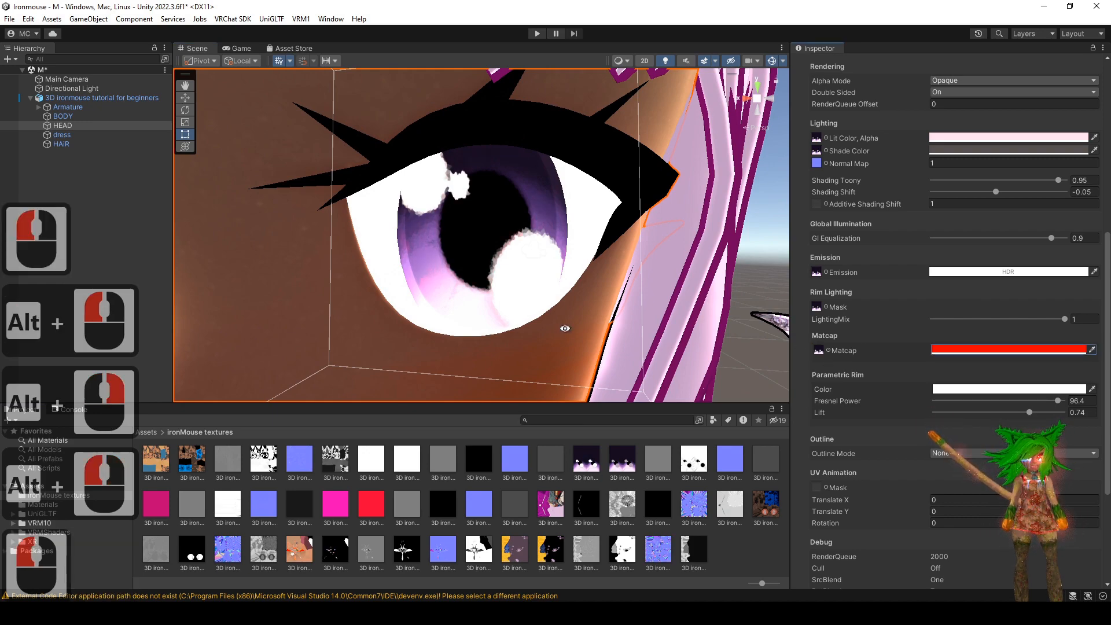
left_click_drag(565, 327, 593, 331, "alt")
right_click_drag(593, 331, 586, 312, "alt")
mouse_move(586, 311)
left_mouse_down("alt")
mouse_move(549, 314)
mouse_move(590, 322)
left_mouse_up("alt")
right_click_drag(590, 322, 598, 371, "alt")
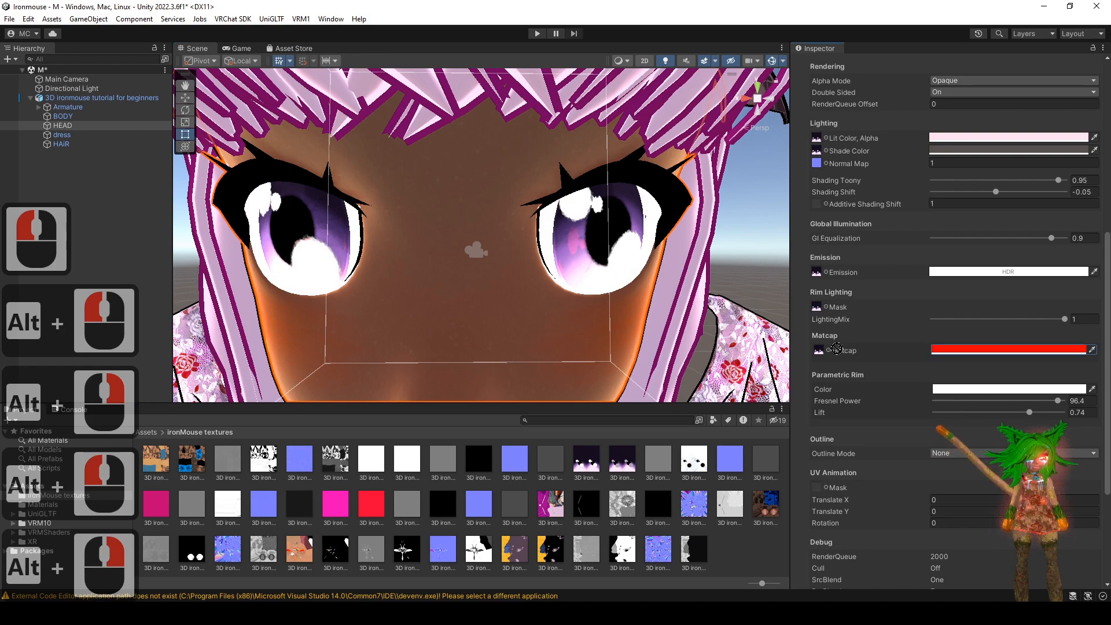
- Assign the white texture with black spots as EYE COLOR's Matcap, set the Matcap color to white and inspect the eyes
left_click_drag(824, 351, 821, 350)
mouse_move(665, 332)
left_mouse_down("alt")
mouse_move(570, 341)
mouse_move(660, 347)
left_mouse_up("alt")
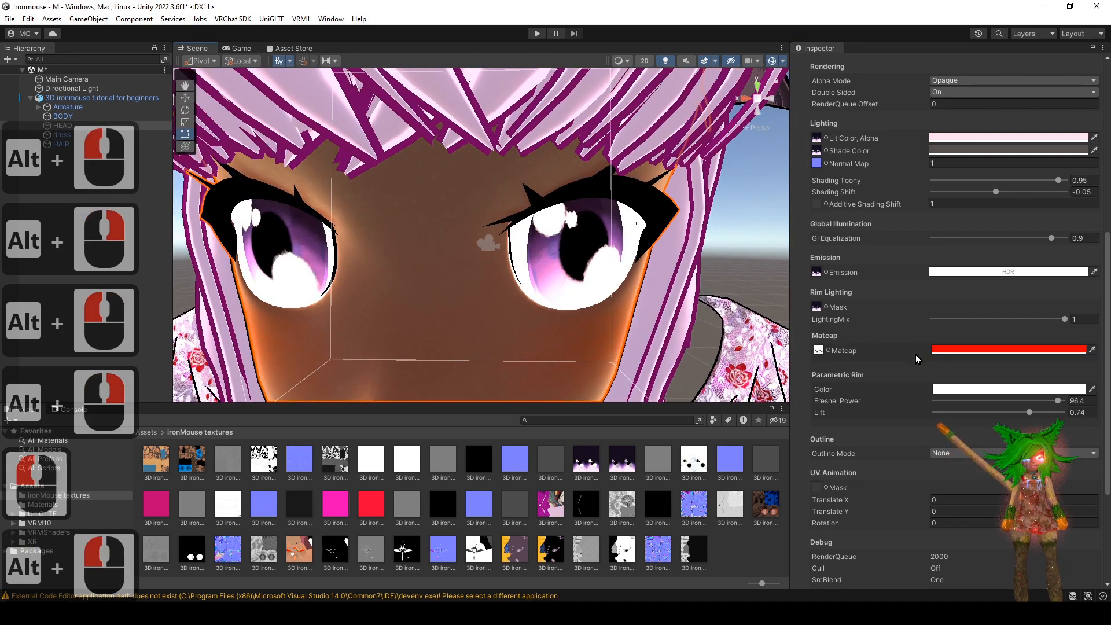
left_click(944, 352)
left_click_drag(1016, 391, 935, 363)
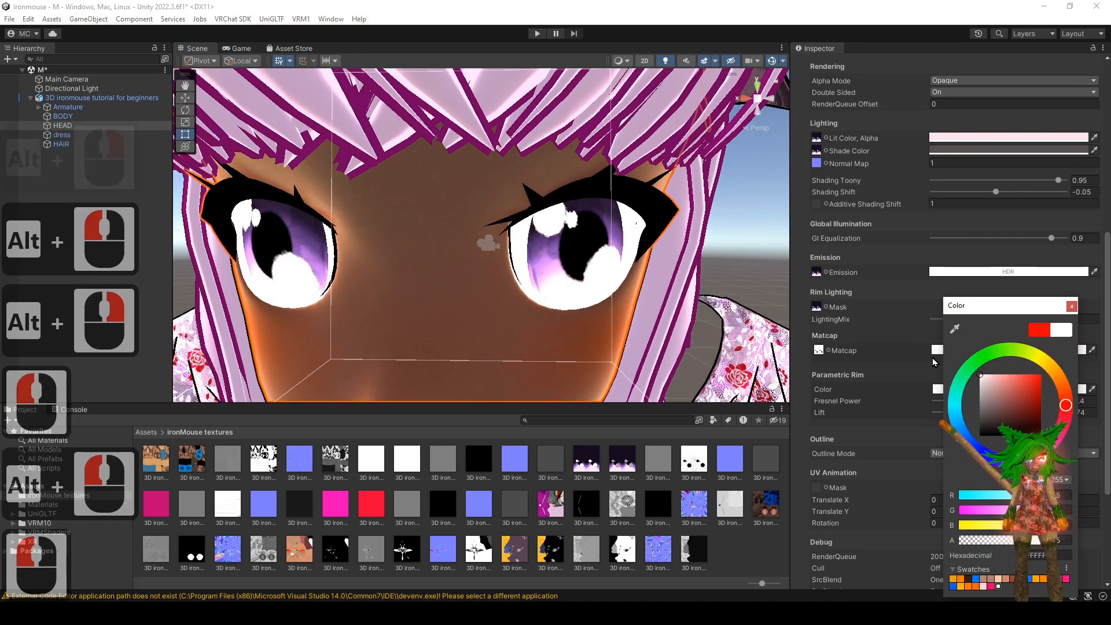
left_click(1070, 302)
mouse_move(541, 298)
left_mouse_down("alt")
mouse_move(477, 291)
mouse_move(542, 285)
left_mouse_up("alt")
mouse_move(542, 285)
right_mouse_down("alt")
mouse_move(545, 225)
mouse_move(558, 271)
right_mouse_up("alt")
left_click_drag(558, 272, 521, 270, "alt")
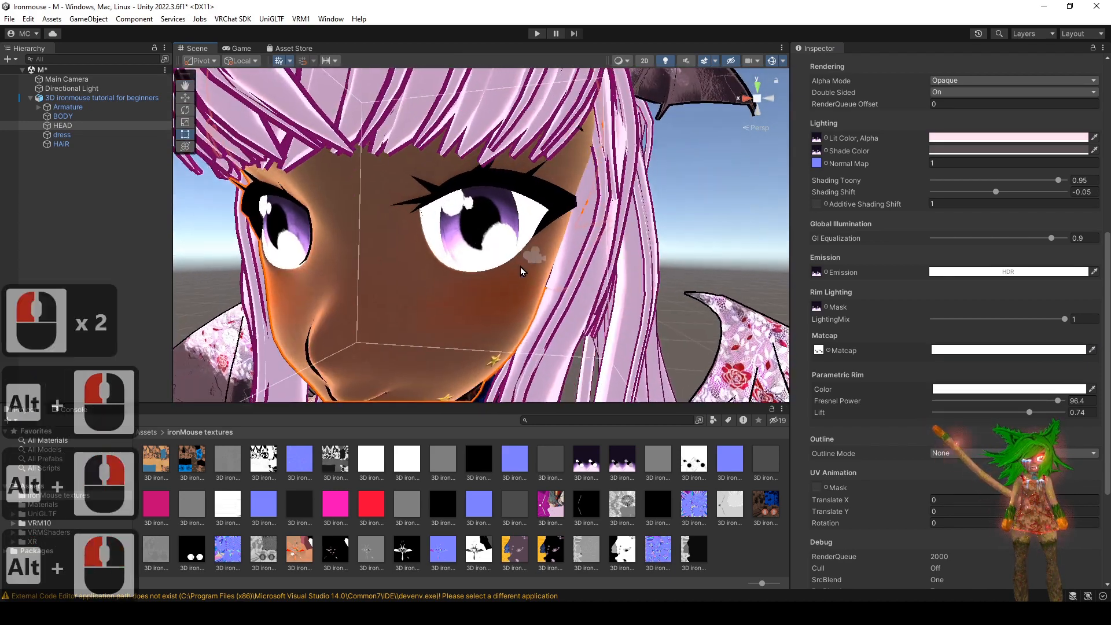
right_click_drag(520, 271, 555, 286, "alt")
- Set EYE COLOR's Outline Mode to World with an Outline Width of 0.001
scroll(852, 328, "down", 3)
left_click(964, 360)
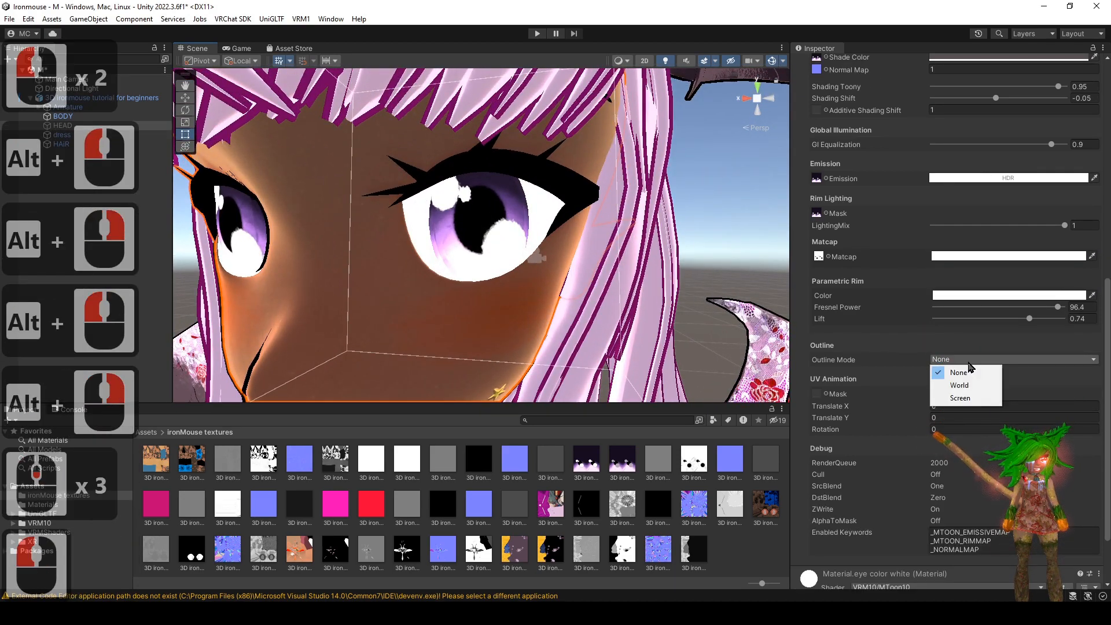
left_click(970, 387)
right_click_drag(627, 249, 615, 315, "alt")
left_click_drag(615, 315, 632, 314, "alt")
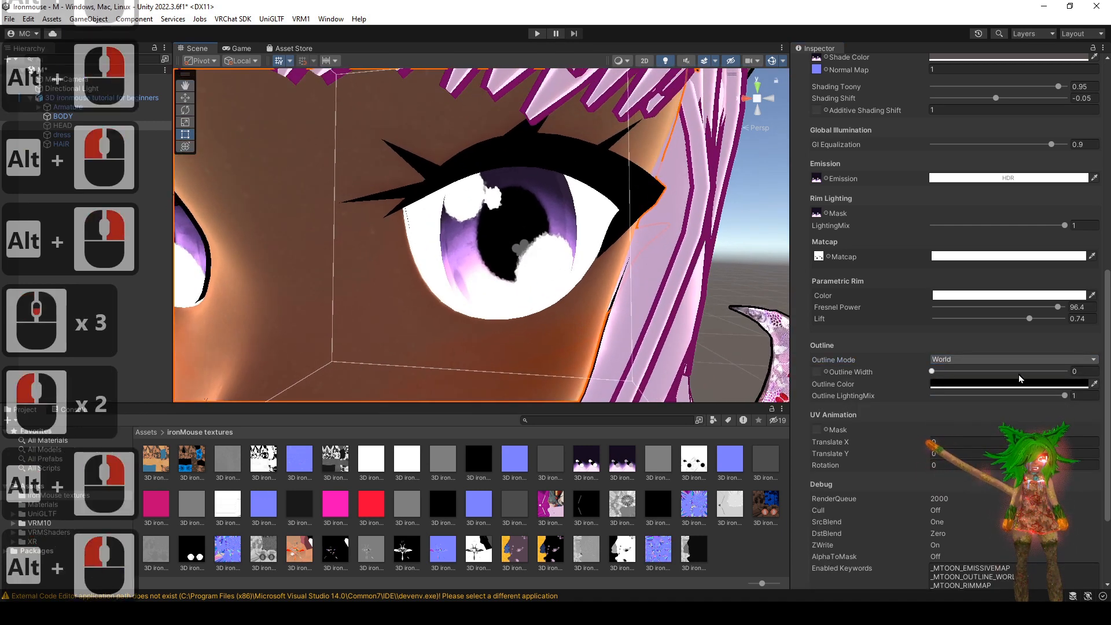
left_click_drag(933, 371, 945, 372)
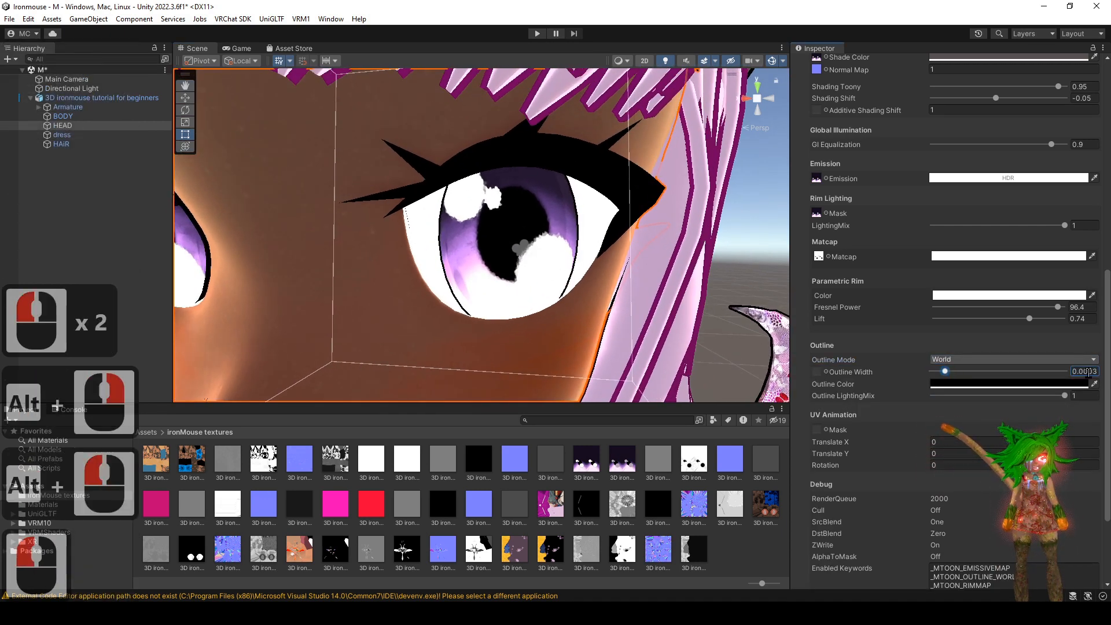
type("0.001")
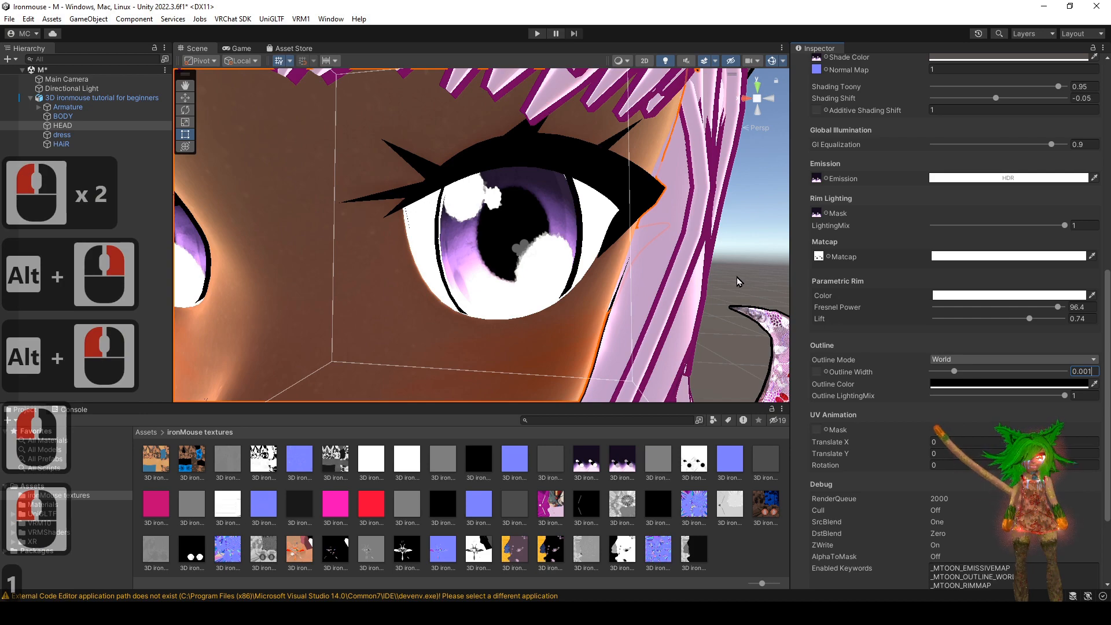
- Deselect the head and examine the outlined eyes on the face from a distance and up close
left_click(723, 285)
right_click_drag(720, 287, 703, 225, "alt")
left_click_drag(702, 226, 683, 227, "alt")
right_click_drag(683, 227, 677, 232, "alt")
left_click_drag(677, 231, 574, 223, "alt")
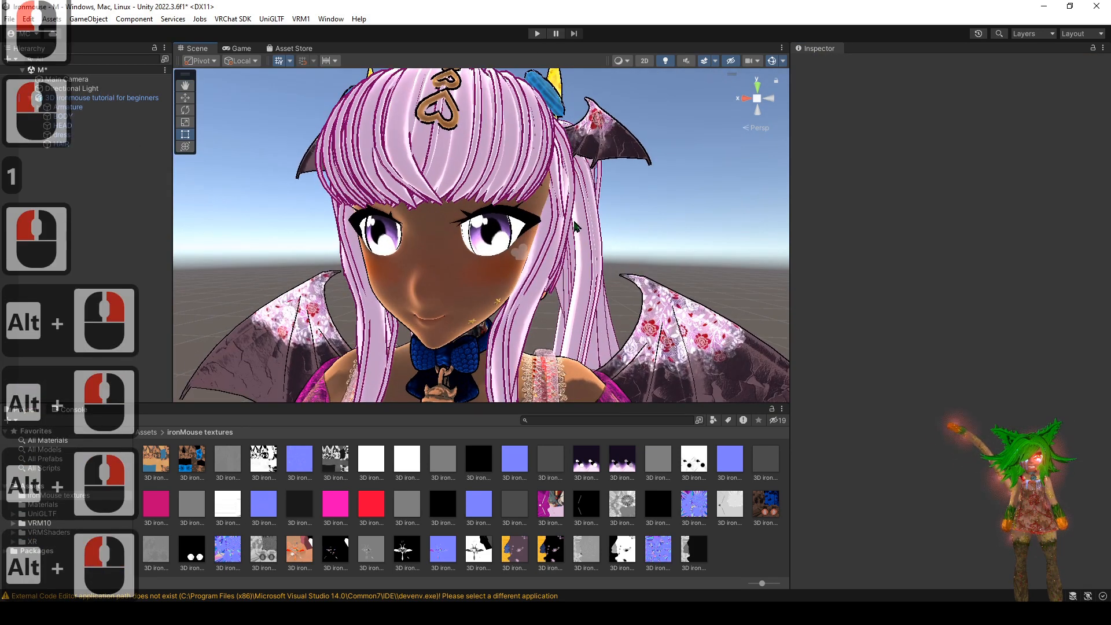
right_click_drag(574, 223, 628, 258, "alt")
left_click_drag(628, 258, 625, 260, "alt")
right_click_drag(625, 261, 654, 284, "alt")
- Reselect the HEAD mesh, collapse its EYE COLOR material settings and bring the upper body into view
key("ctrl+z")
scroll(854, 335, "down", 6)
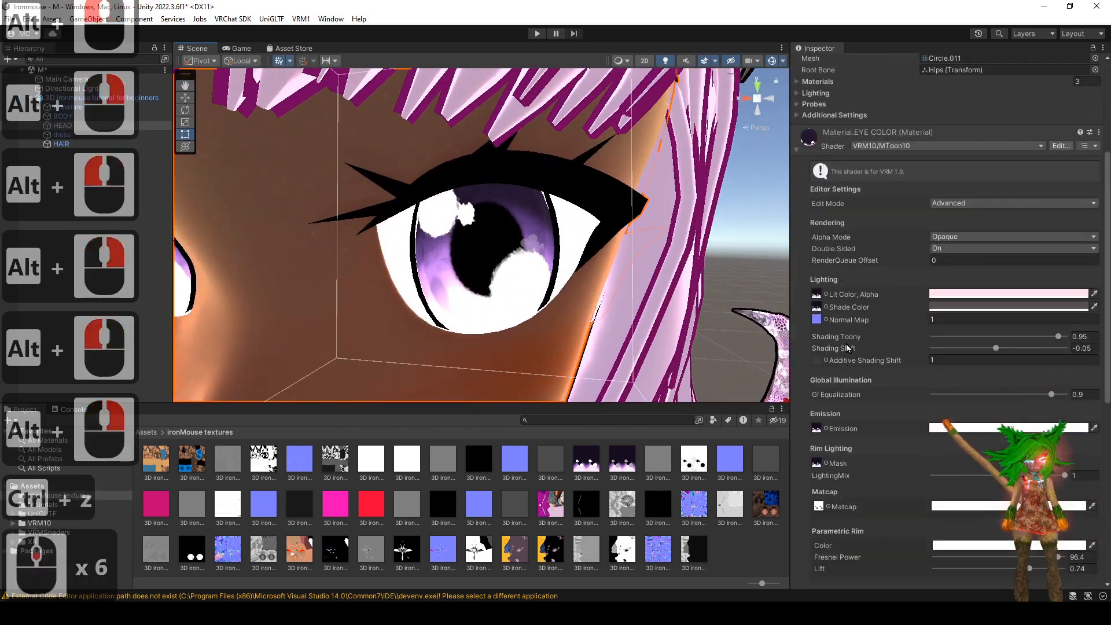
scroll(844, 352, "down", 5)
scroll(868, 289, "up", 6)
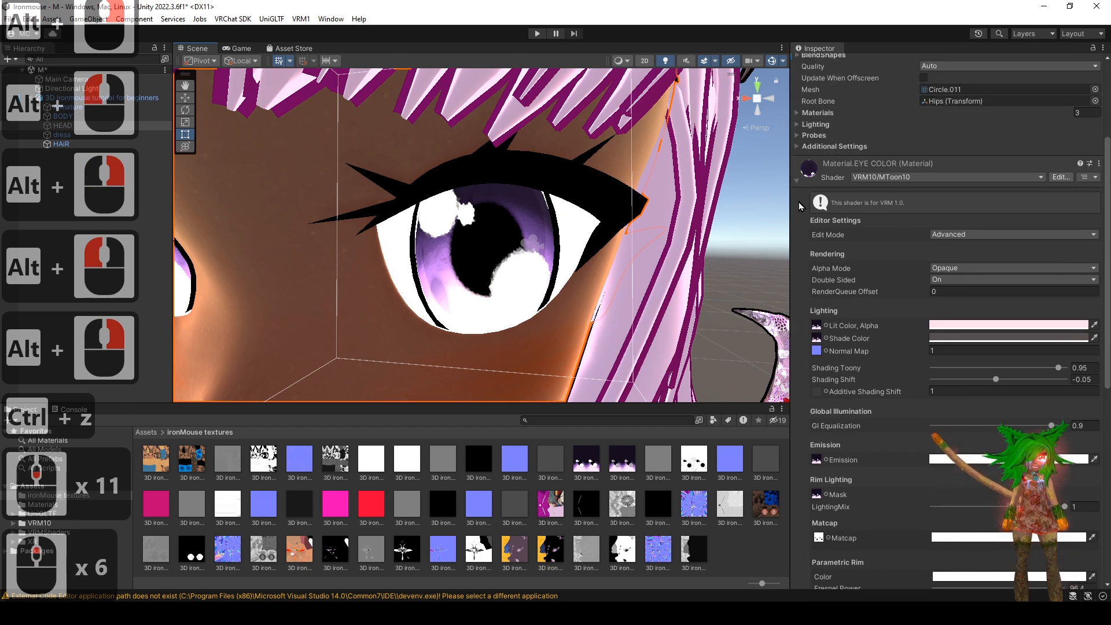
left_click(798, 184)
right_click_drag(742, 327, 633, 235, "alt")
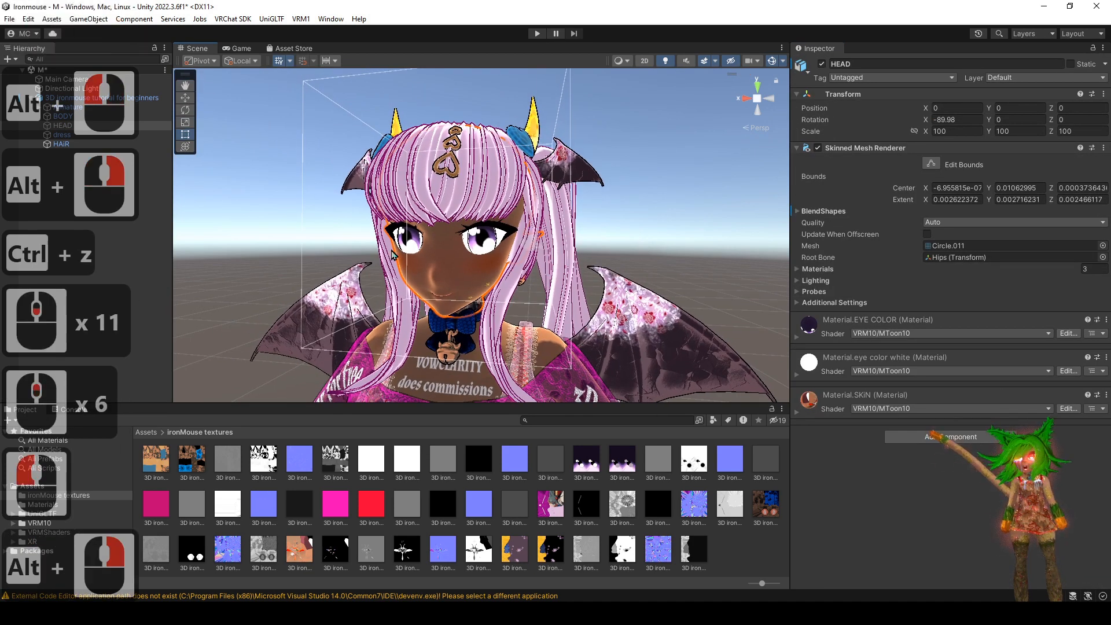
- Select the avatar's root object, 3D ironmouse tutorial for beginners, and show the whole model from the front
left_click(82, 135)
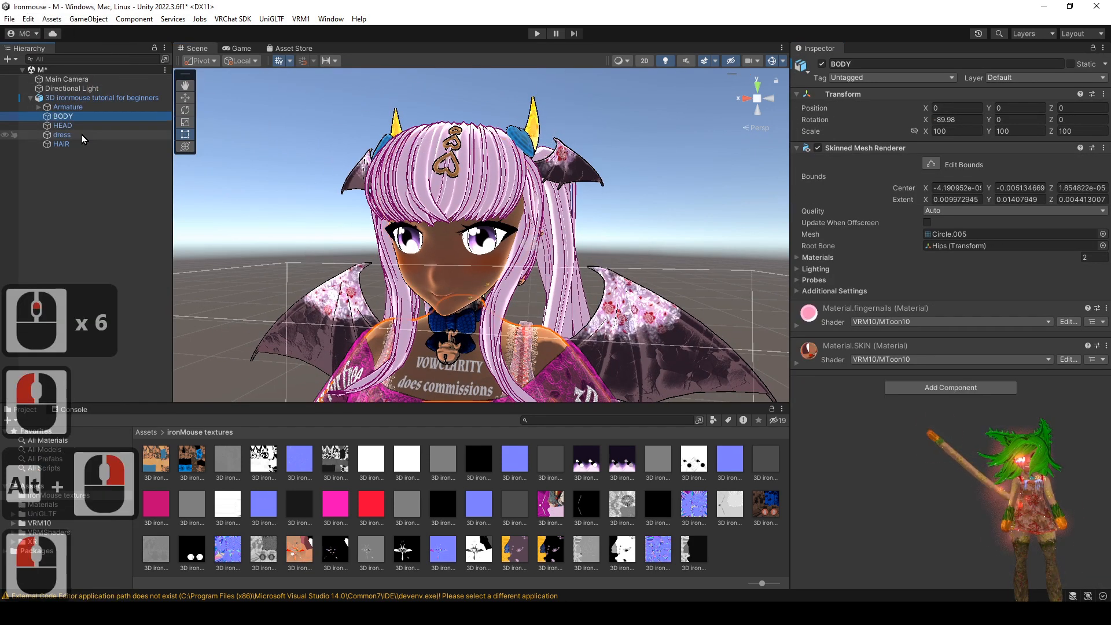
left_click(76, 116)
left_click(77, 98)
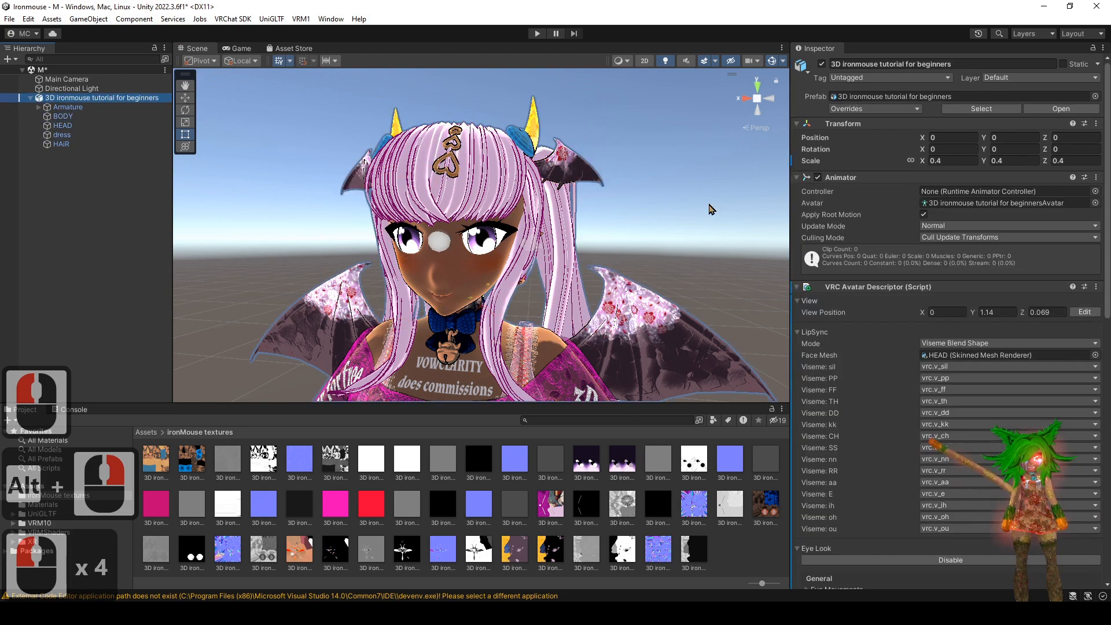
left_click(770, 99)
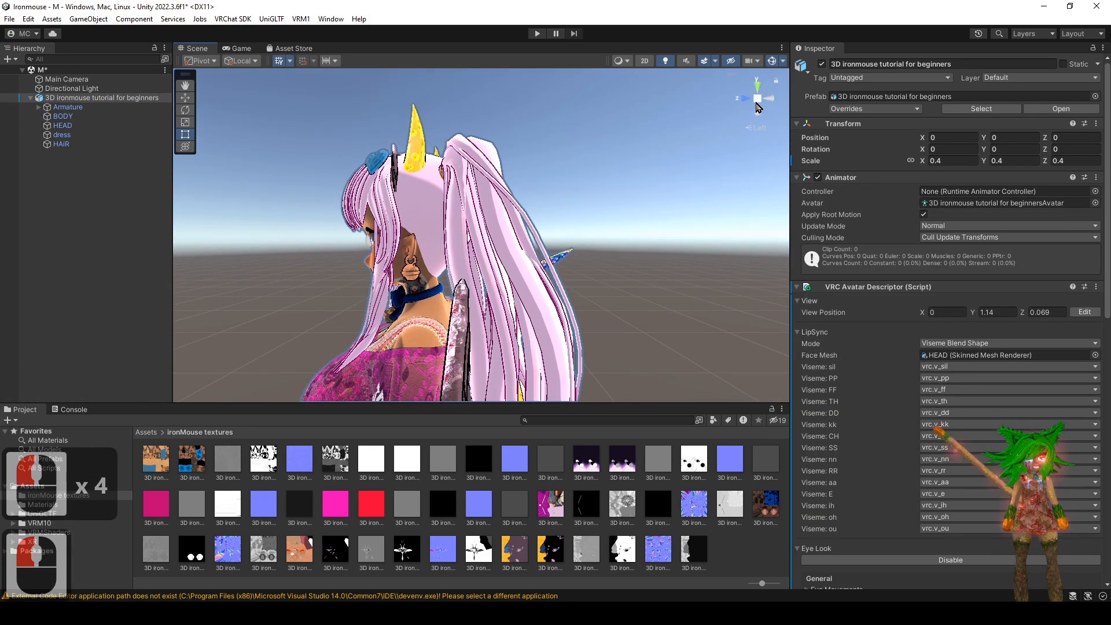
double_click(757, 106)
scroll(716, 191, "down", 4)
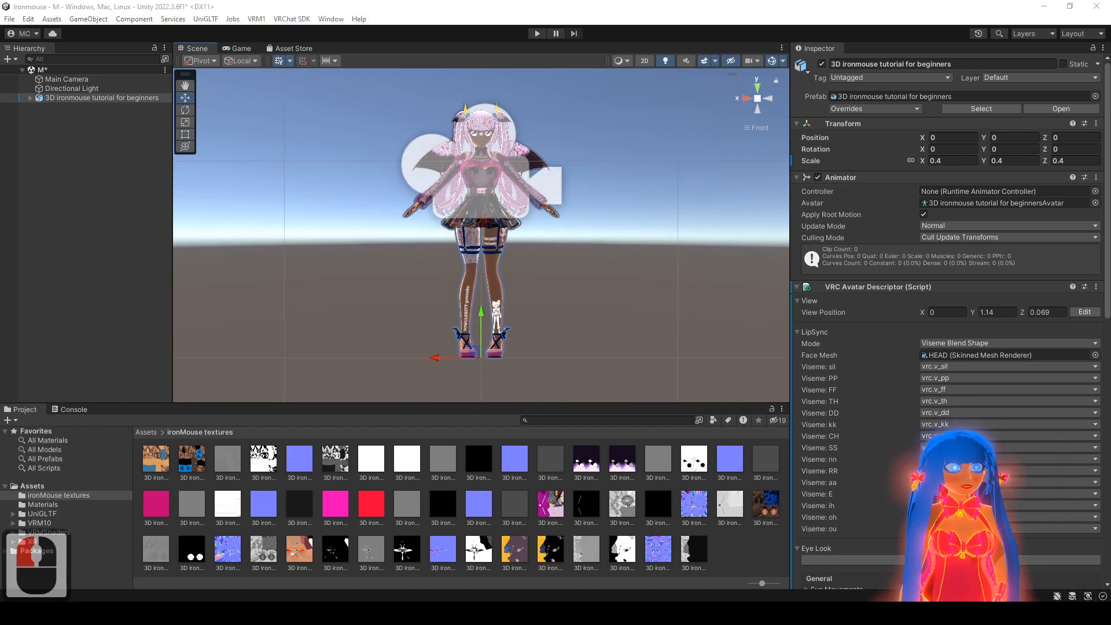
- Switch the scene out of the front view and look over the whole avatar at an angle
scroll(319, 285, "down", 2)
scroll(312, 289, "up", 2)
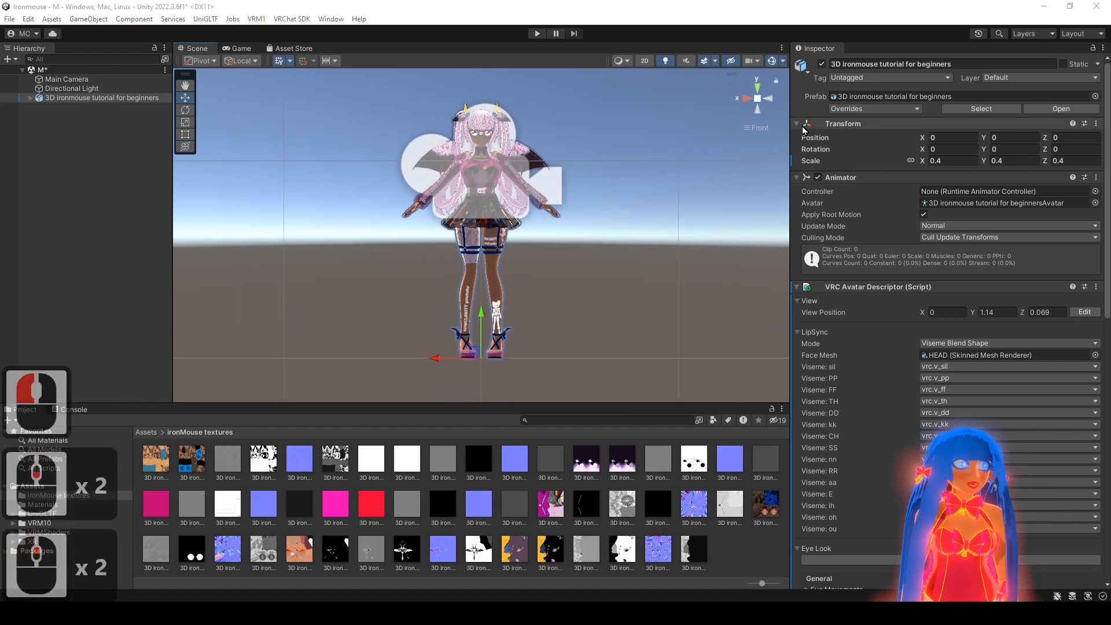
left_click(758, 99)
left_click_drag(557, 172, 458, 249, "alt")
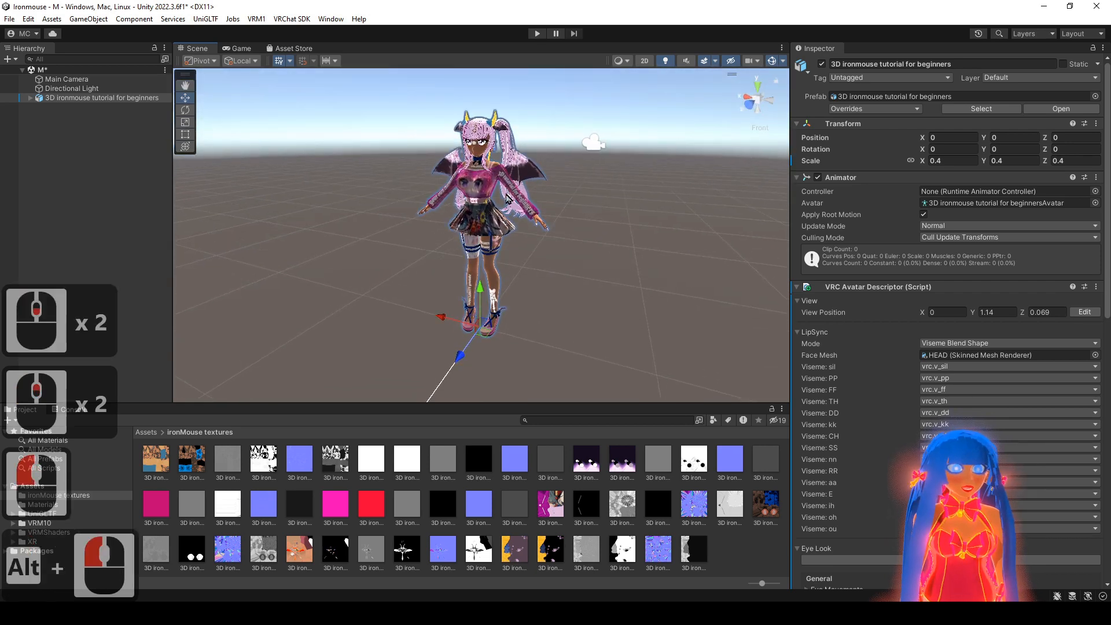
middle_click_drag(457, 249, 463, 254, "alt")
right_click_drag(463, 255, 521, 292, "alt")
left_click_drag(521, 292, 523, 298, "alt")
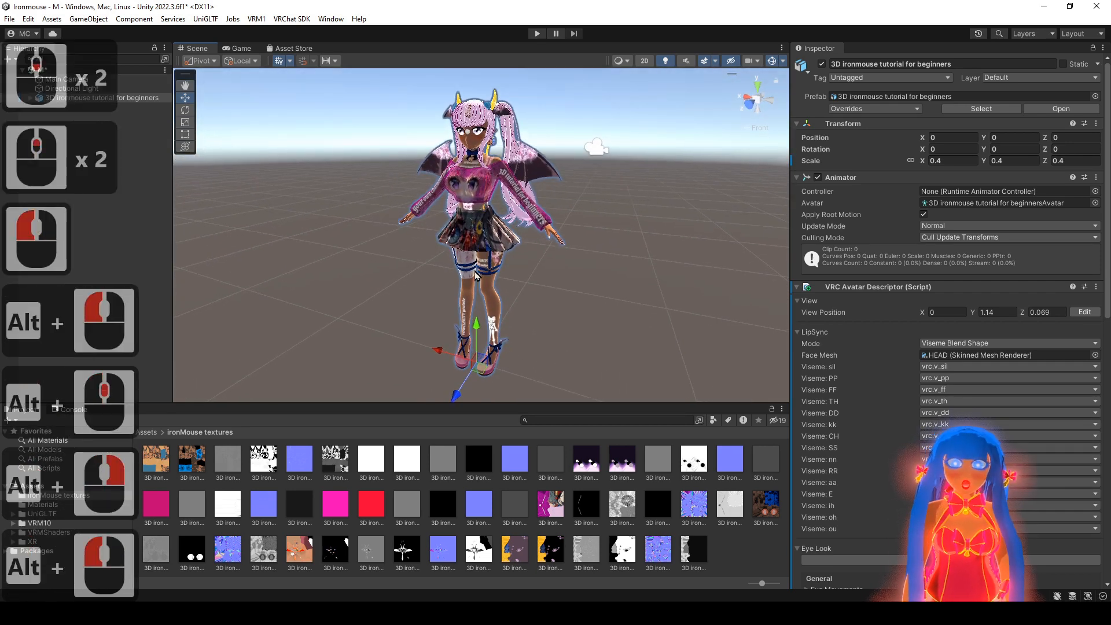
- Expand the avatar's armature through Hips, Spine, Chest and Neck, select the Head bone and frame the head closely
left_click(31, 97)
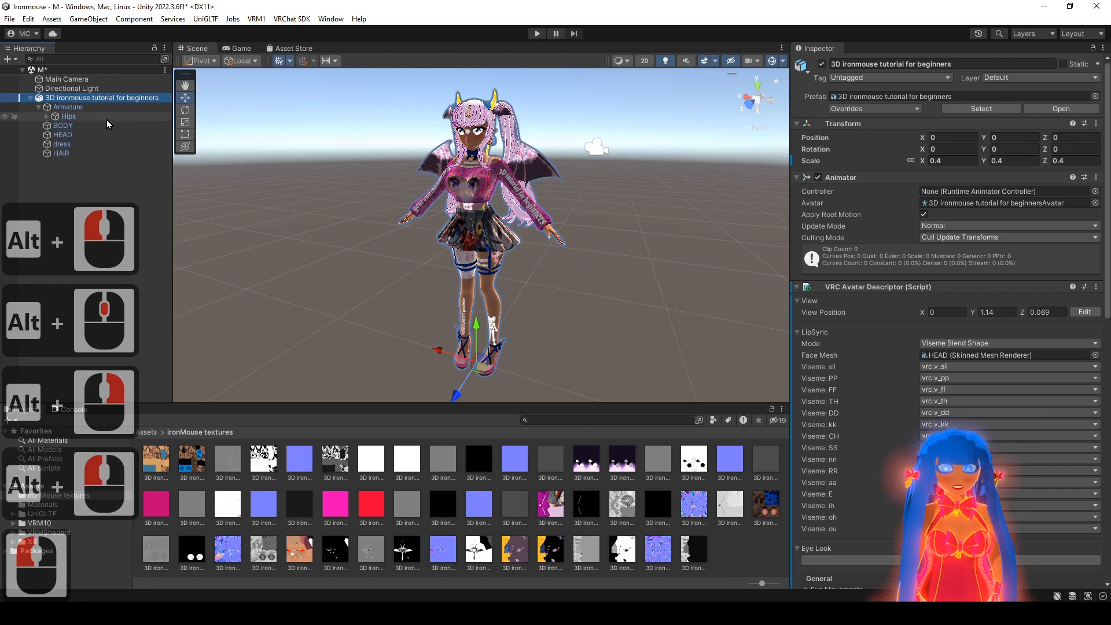
left_click(47, 117)
left_click_drag(493, 263, 501, 252, "alt")
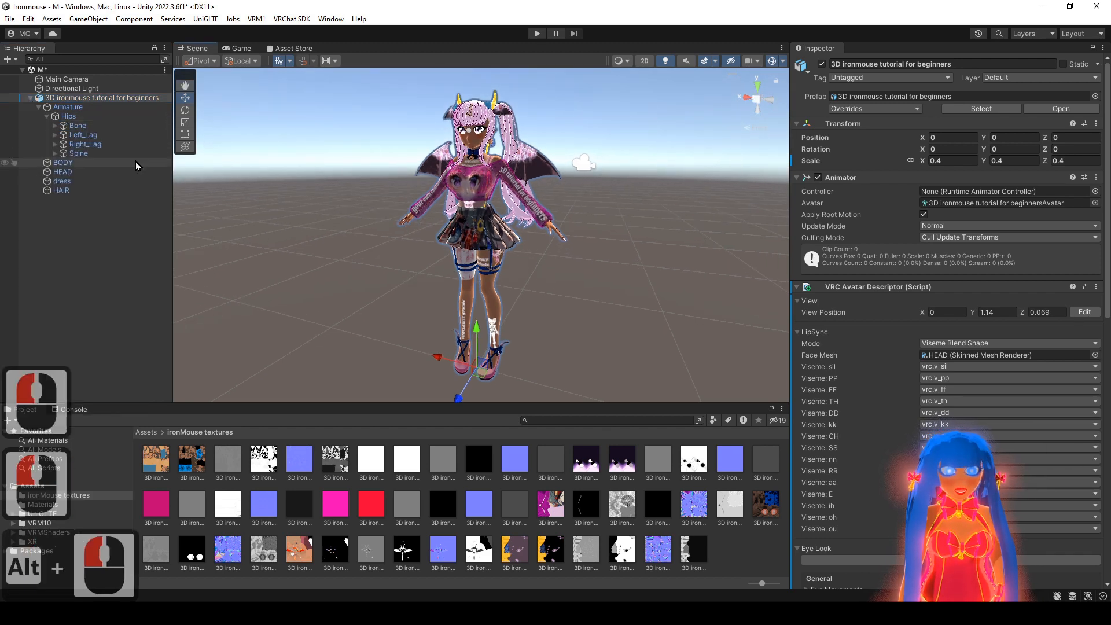
left_click(55, 153)
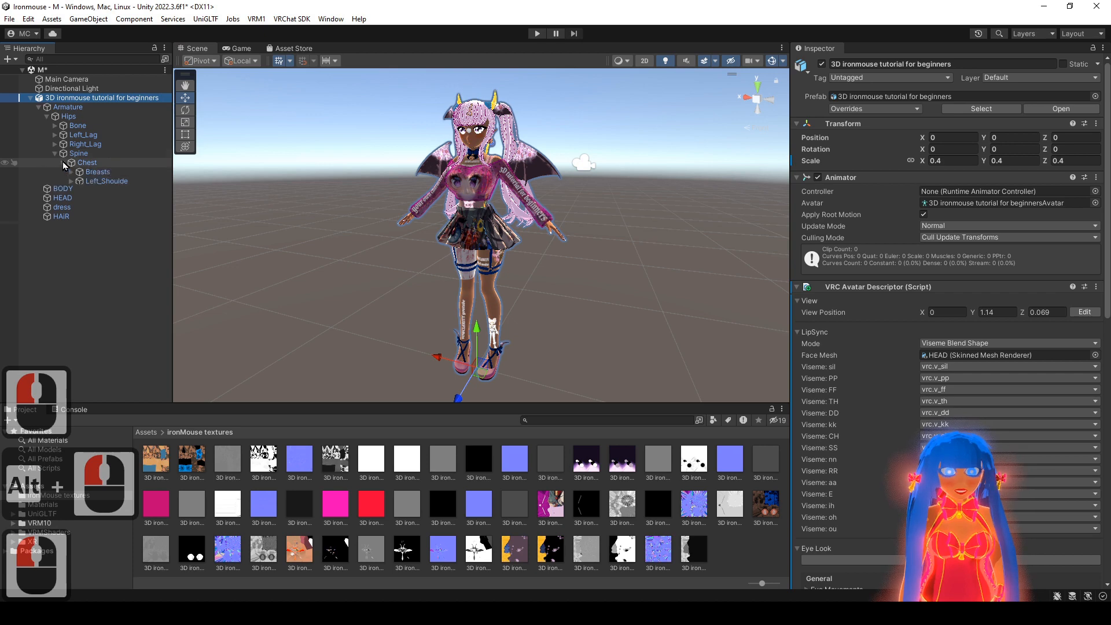
left_click(63, 163)
left_click(71, 191)
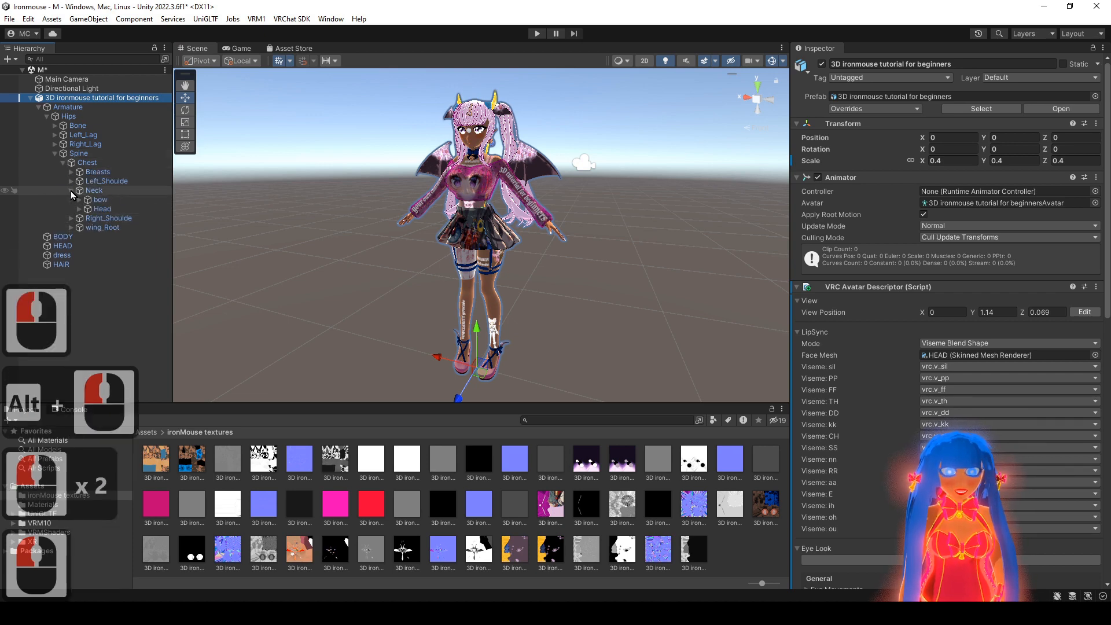
left_click(97, 209)
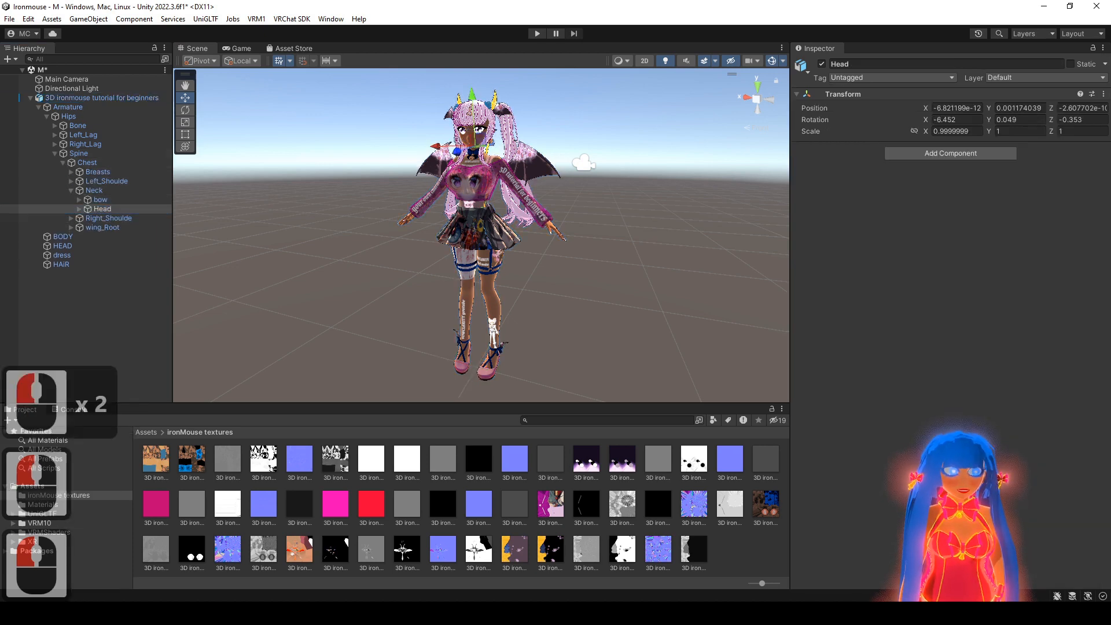
right_click_drag(474, 220, 539, 232, "alt")
left_click_drag(509, 208, 510, 232, "alt")
middle_click_drag(509, 231, 512, 295, "alt")
right_click_drag(512, 295, 564, 311, "alt")
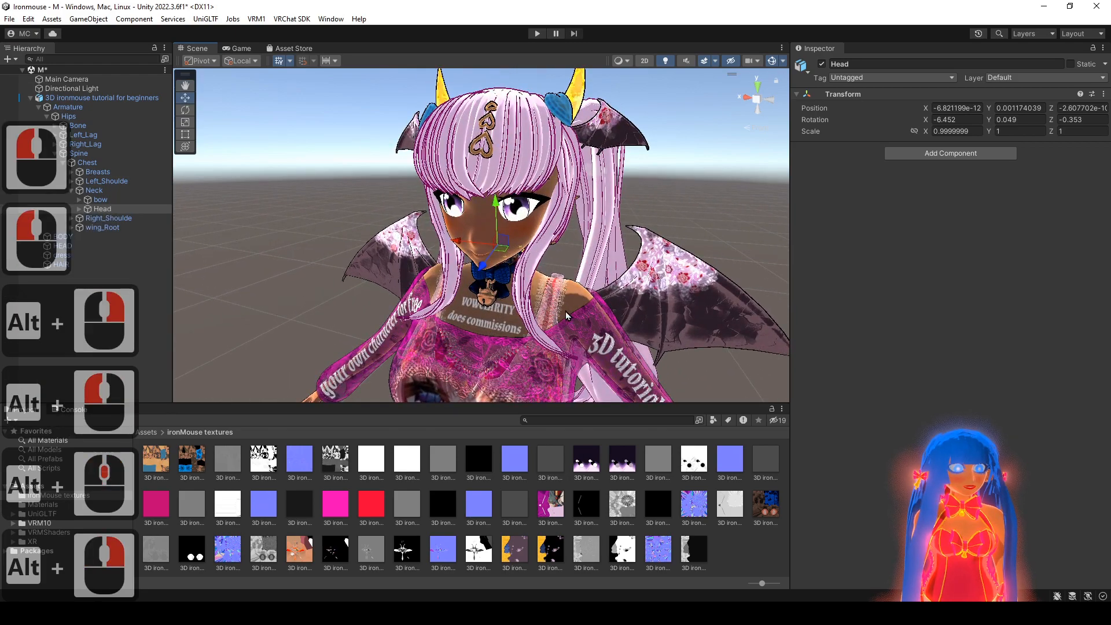
left_click_drag(565, 311, 739, 221, "alt")
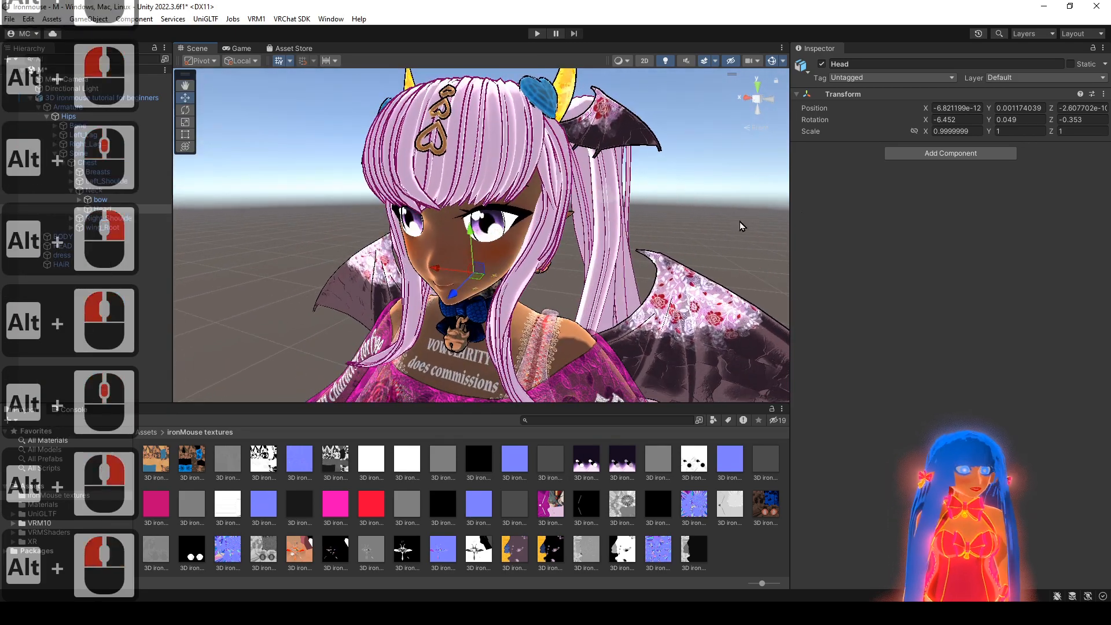
- Add a VRC Phys Bone Collider component to the Head bone and bring the upper body into view
left_click(949, 153)
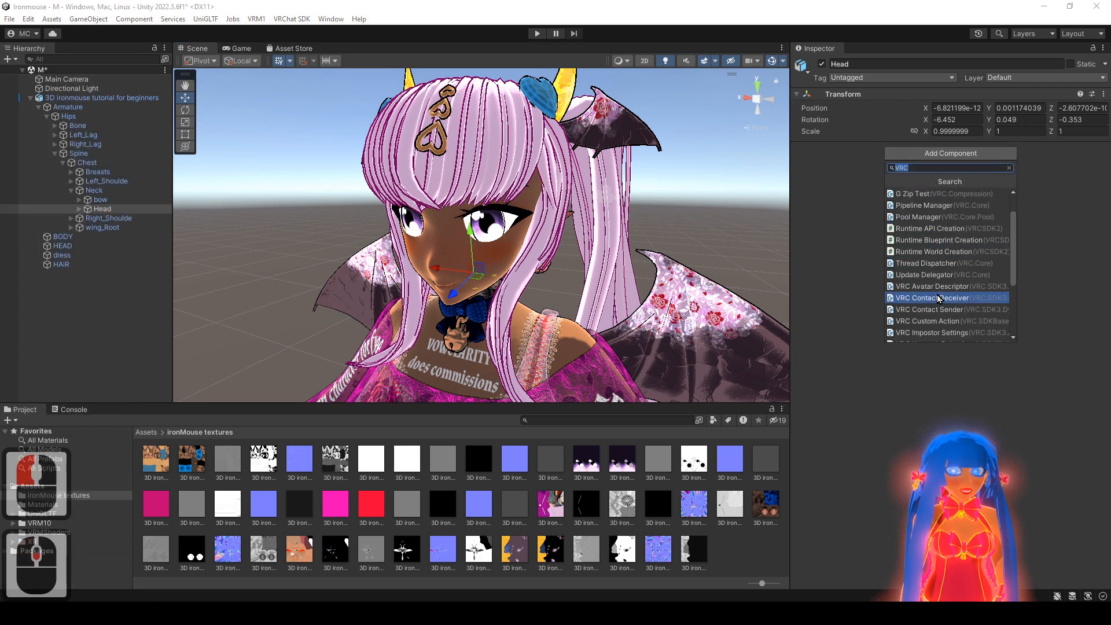
scroll(936, 294, "down", 3)
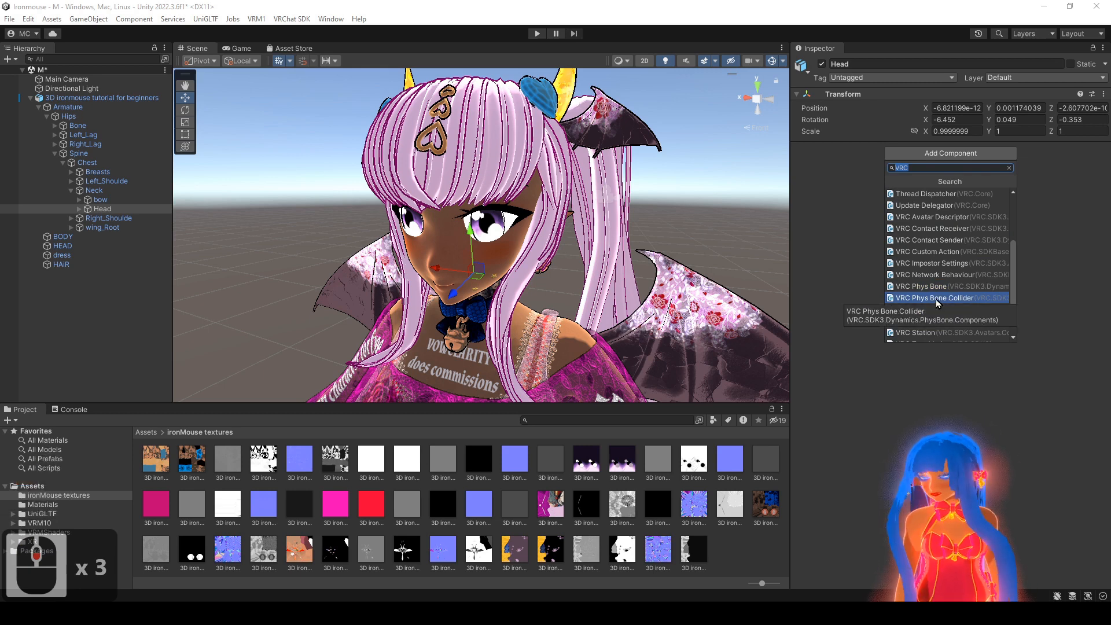
left_click(936, 300)
right_click_drag(665, 290, 576, 267, "alt")
mouse_move(576, 267)
left_mouse_down("alt")
mouse_move(597, 260)
mouse_move(578, 255)
left_mouse_up("alt")
- Shrink the Head bone's sphere collider by setting its radius to 0.003
double_click(940, 199)
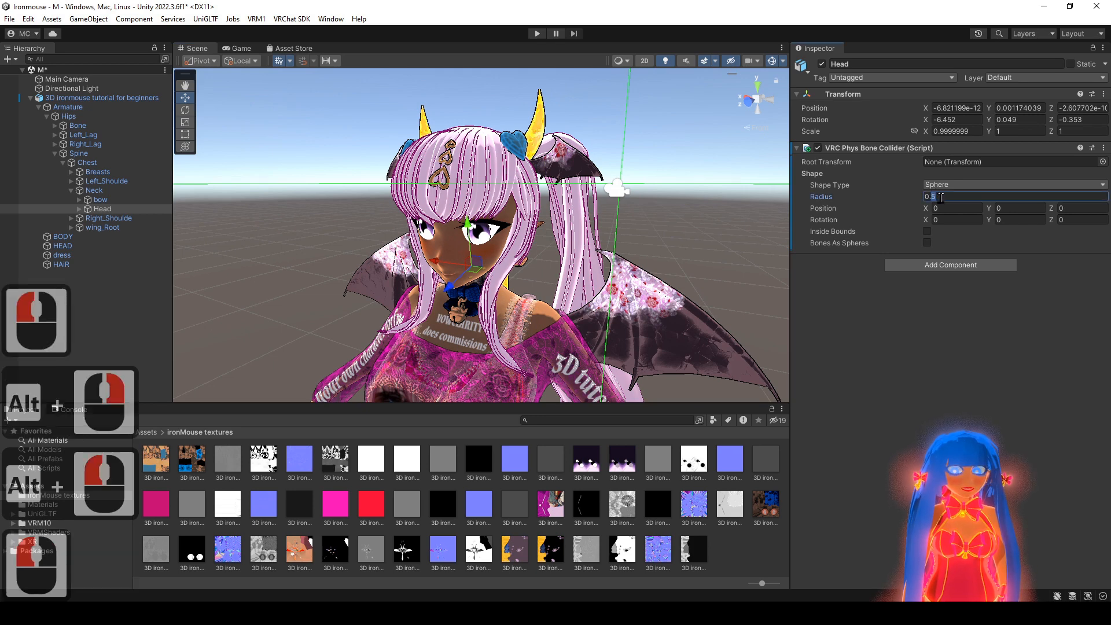
type("1")
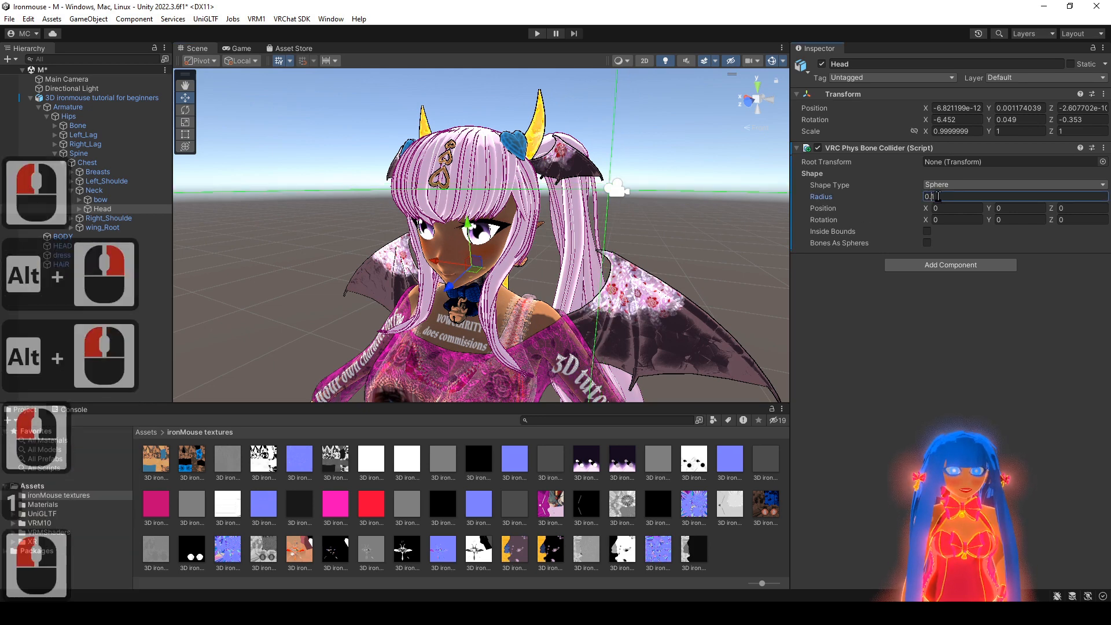
left_click(931, 196)
type("0")
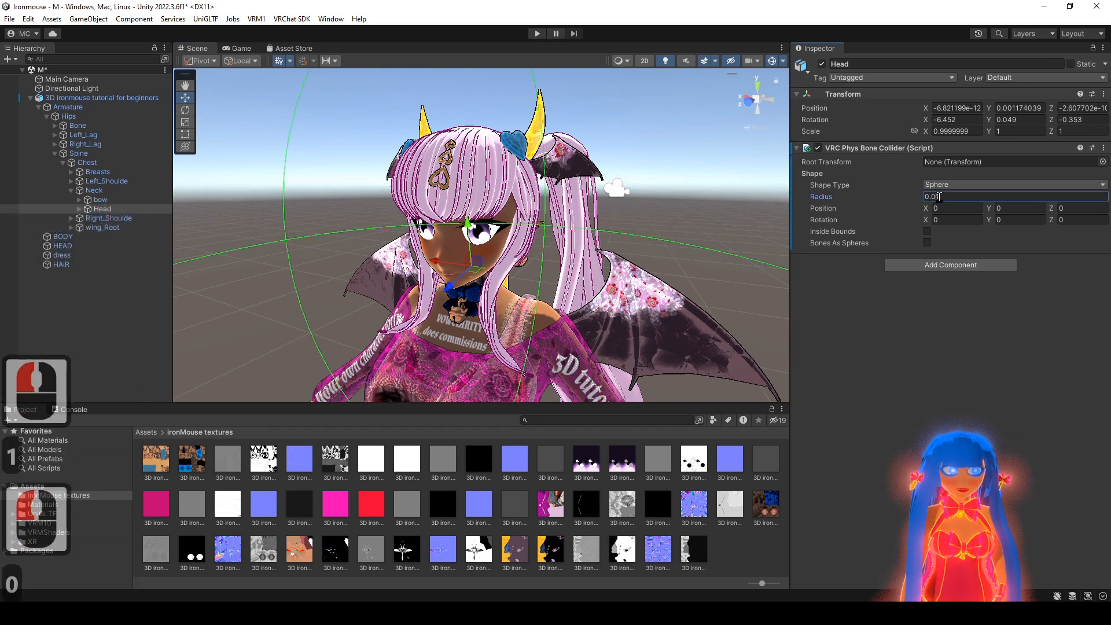
type("01")
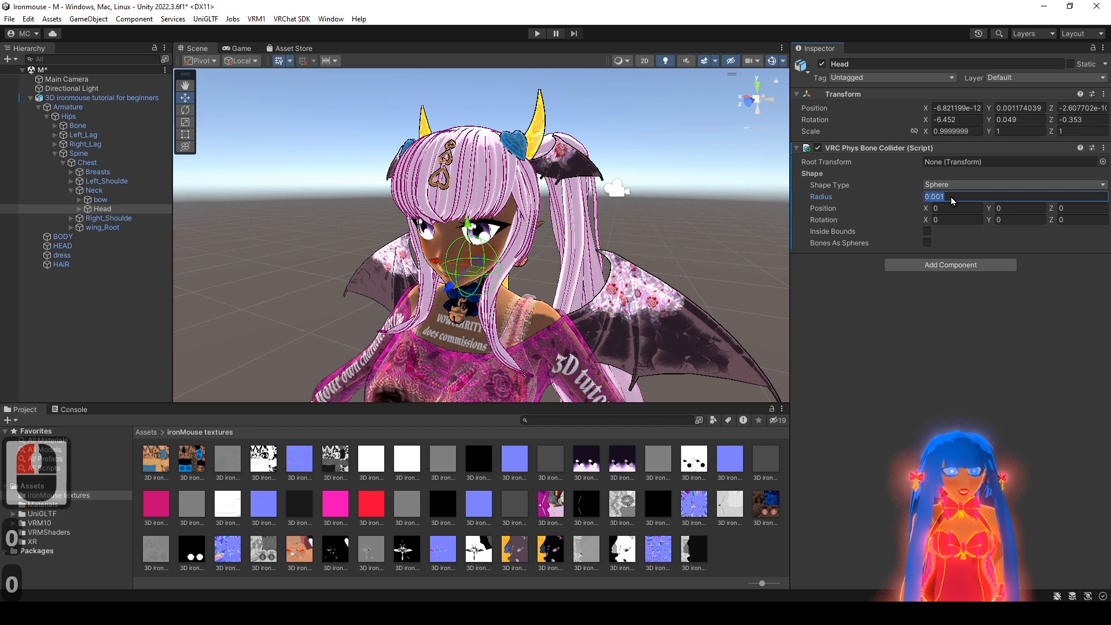
left_click_drag(941, 198, 952, 198)
type("5")
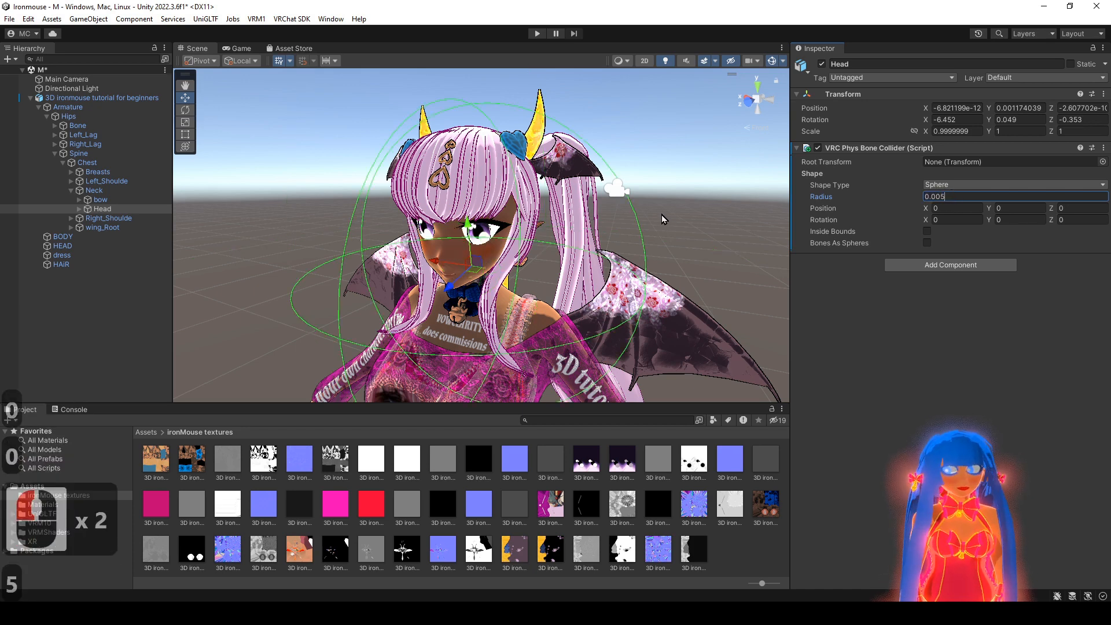
left_click_drag(662, 215, 659, 231, "alt")
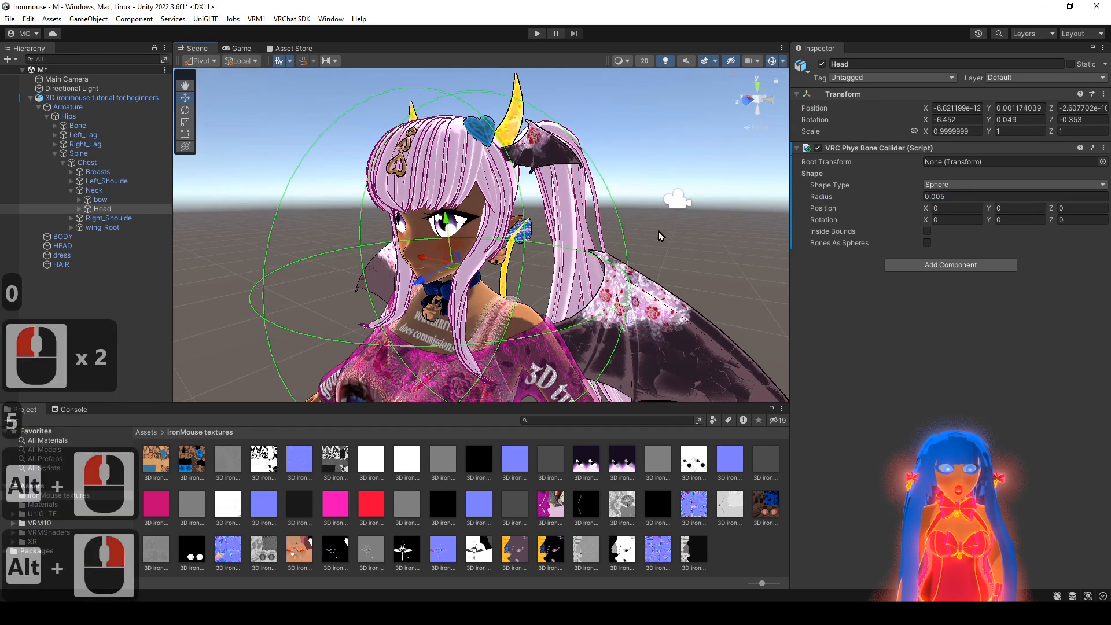
left_click_drag(941, 197, 954, 197)
type("3")
- Change the collider's shape type to Capsule and set its height to 0.003, the same value as its radius
left_click(956, 185)
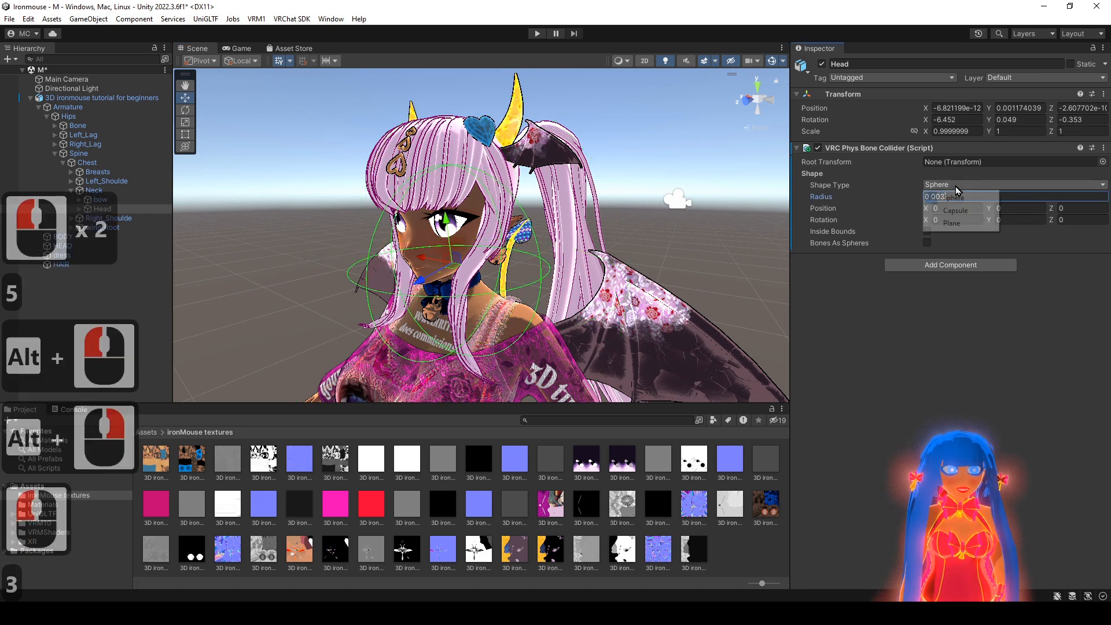
left_click(955, 210)
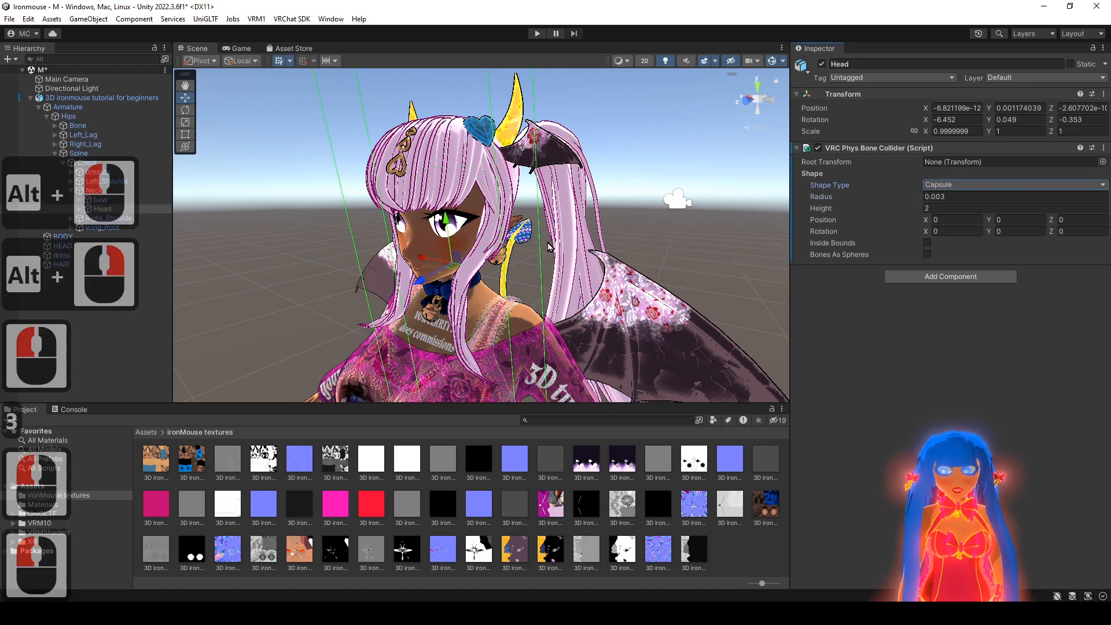
left_click_drag(551, 247, 508, 243, "alt")
left_click(959, 210)
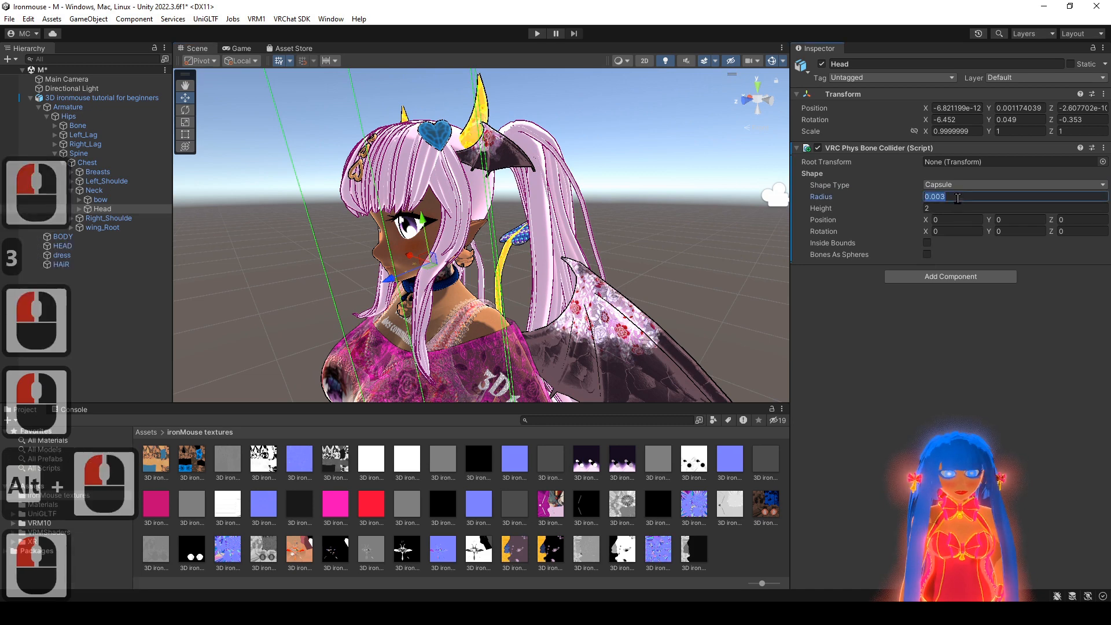
key("ctrl+c")
key("ctrl+v")
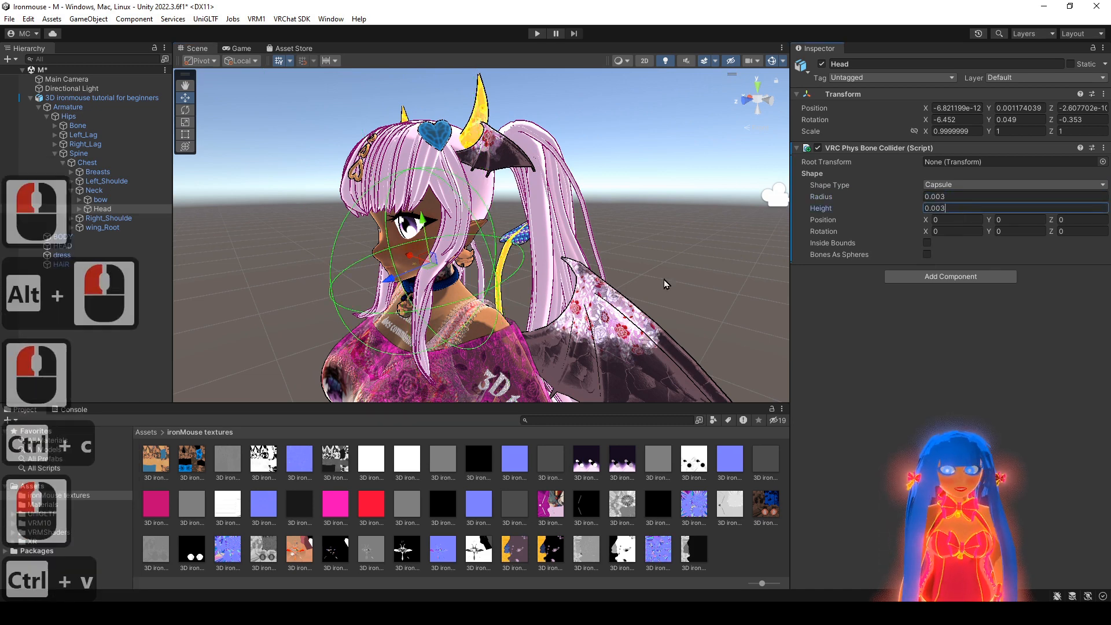
- Set the capsule collider's radius to 0.002 and check its size against the head from the side
left_click_drag(943, 196, 952, 197)
type("1")
left_click_drag(654, 232, 642, 234, "alt")
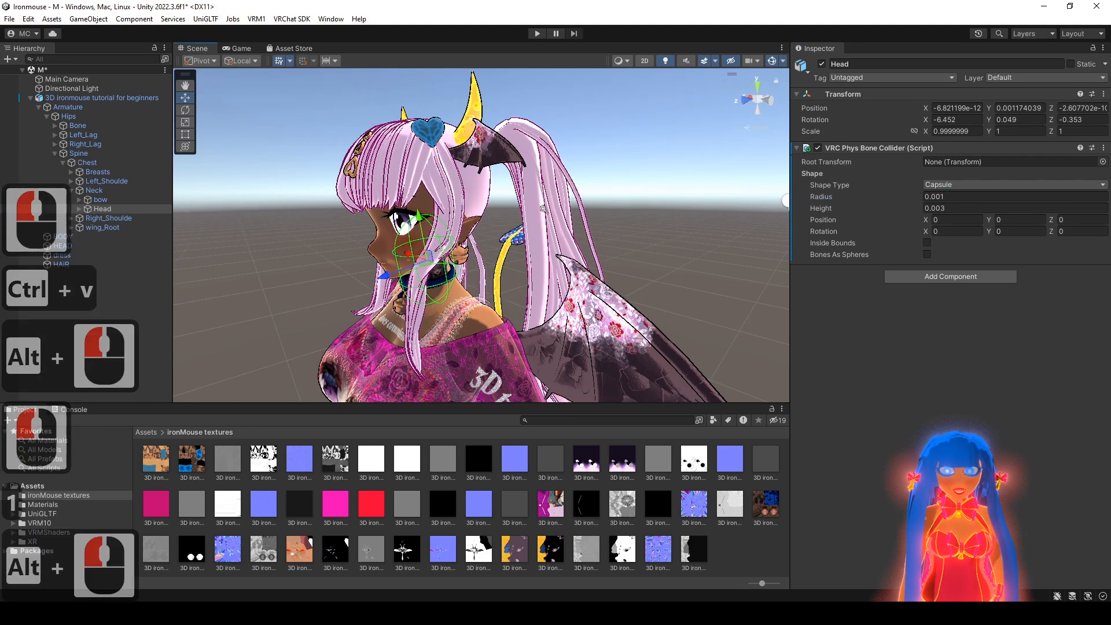
right_click_drag(642, 234, 666, 233, "alt")
type("2")
left_click_drag(773, 204, 717, 205, "alt")
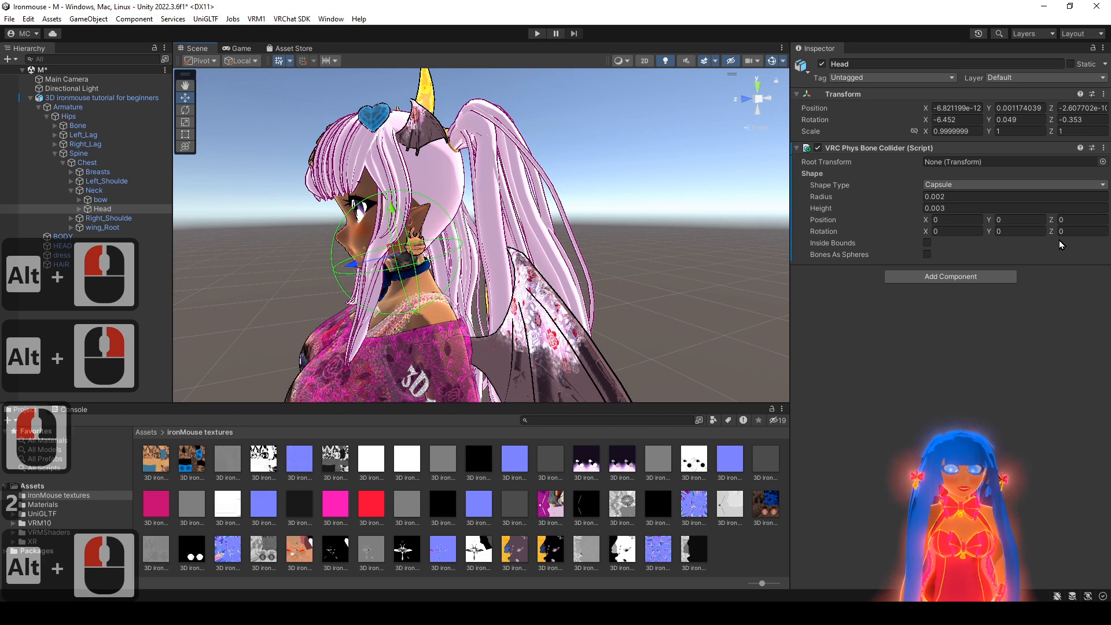
left_click_drag(358, 267, 373, 264)
key("ctrl+z")
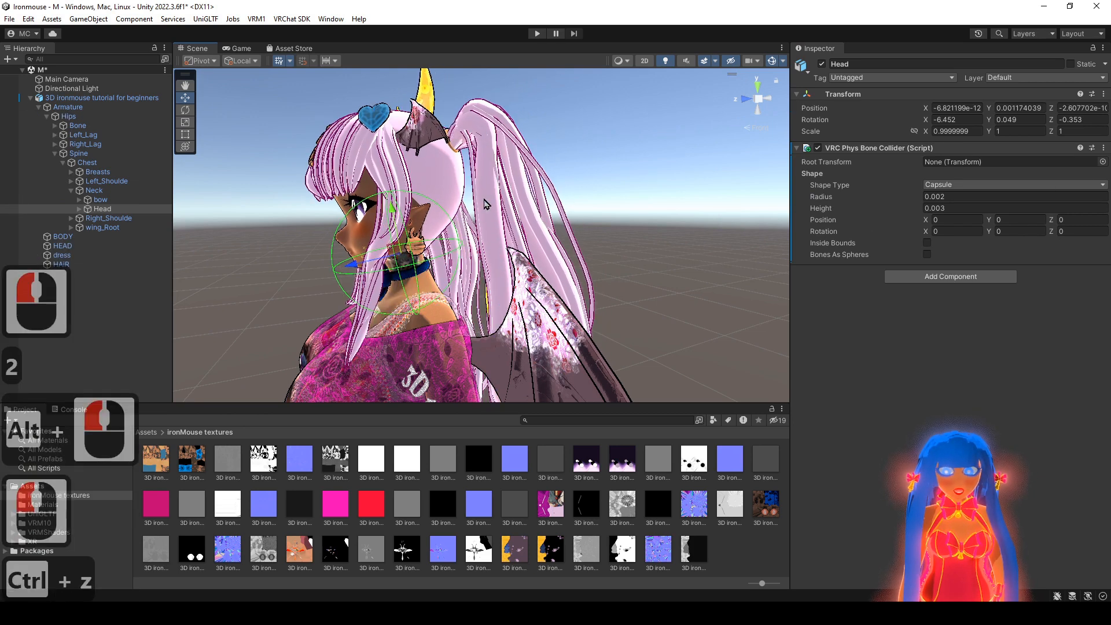
right_click_drag(373, 264, 405, 264, "alt")
left_click_drag(406, 263, 398, 263, "alt")
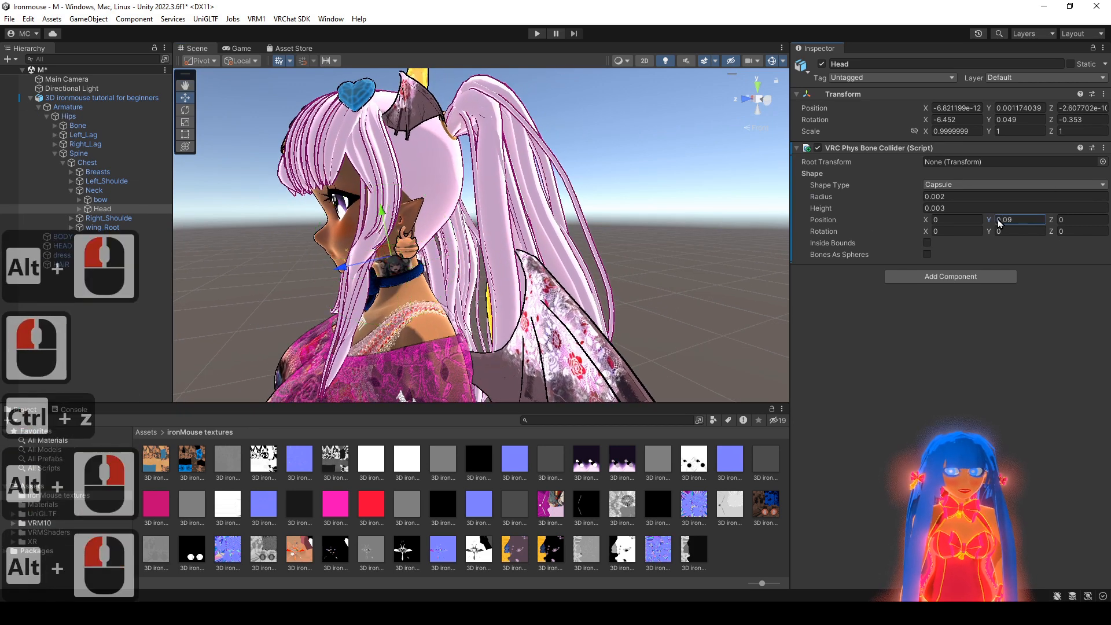
left_click(1000, 222)
key("ctrl+z")
key("shift")
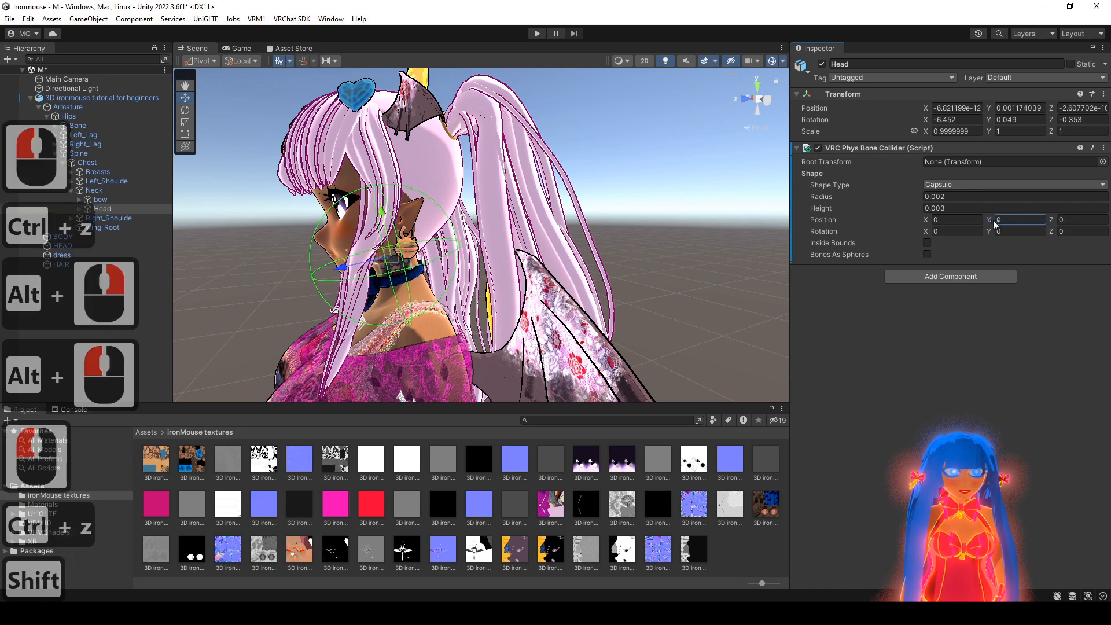
left_click(1010, 218)
key("ctrl+z")
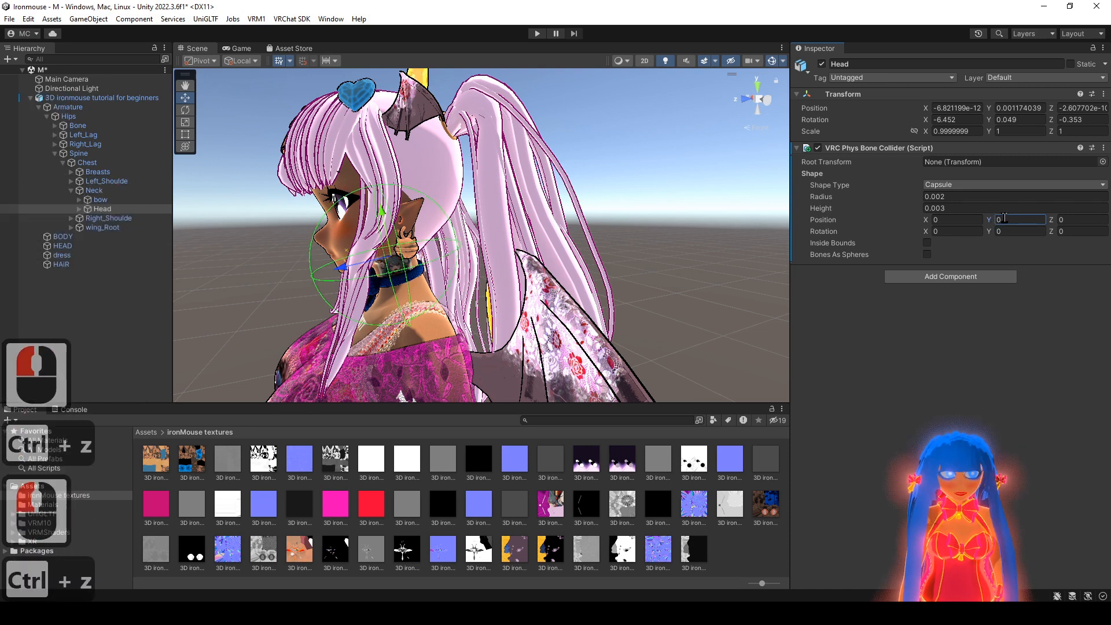
- Copy the capsule collider's radius value into its Y position, making it 0.002
double_click(957, 197)
key("ctrl+c")
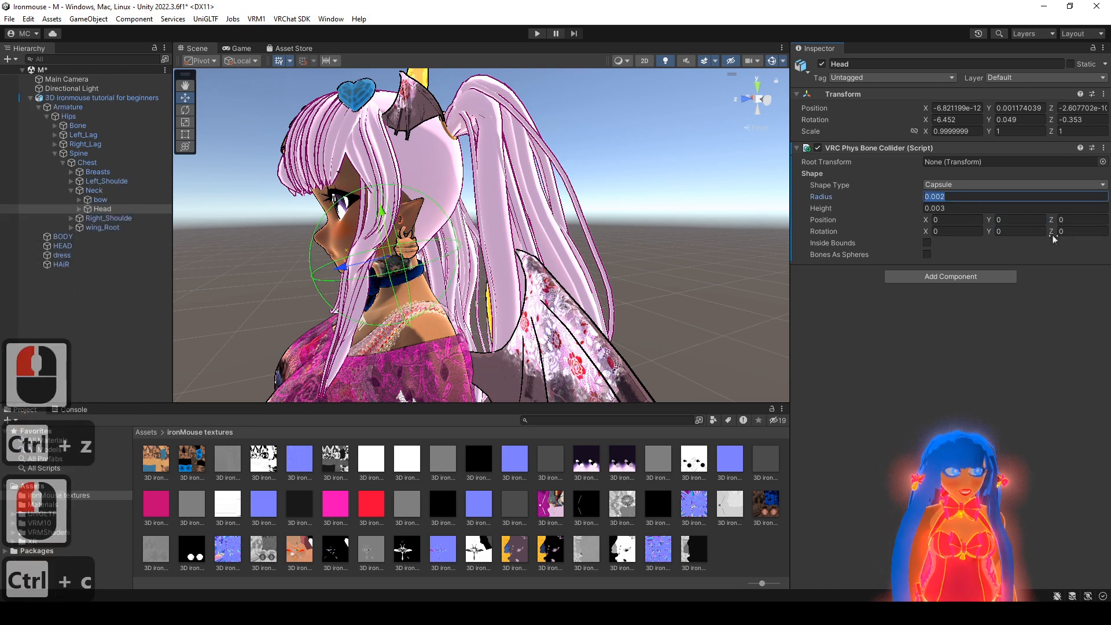
left_click(1020, 219)
key("ctrl+v")
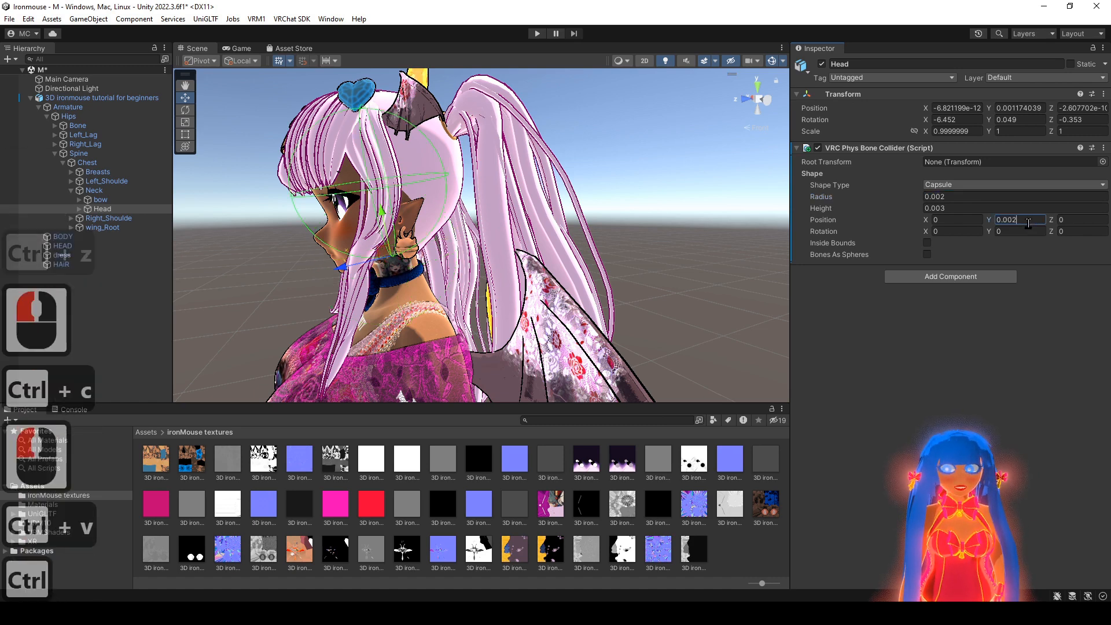
left_click_drag(591, 181, 576, 180, "alt")
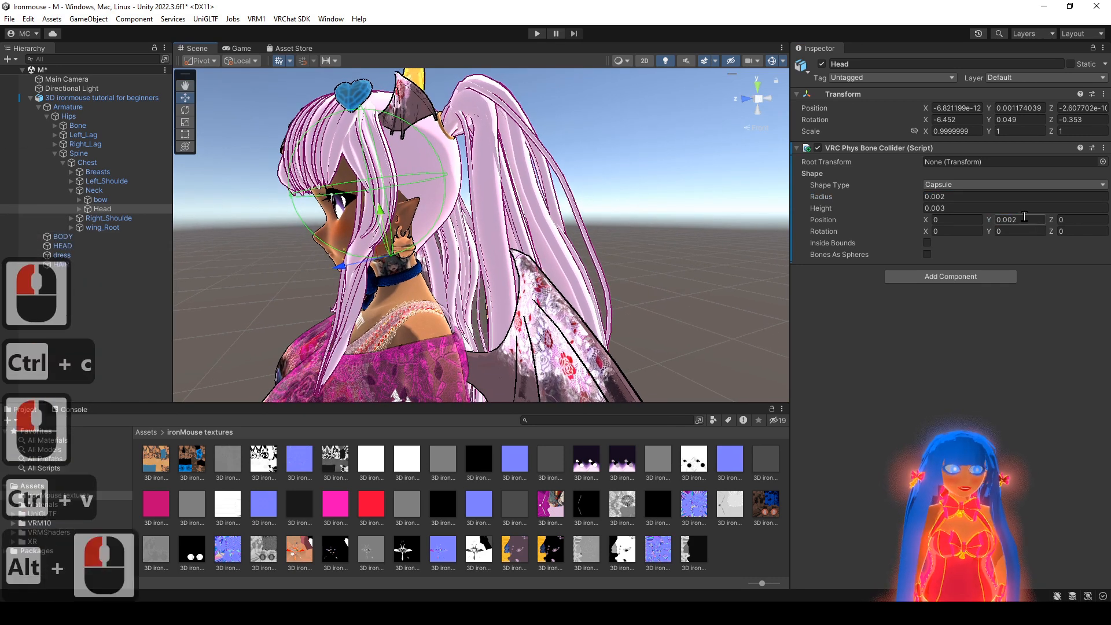
- Try 0.001 as the capsule collider's Y position and undo that change
left_click_drag(1012, 220, 1022, 218)
type("1")
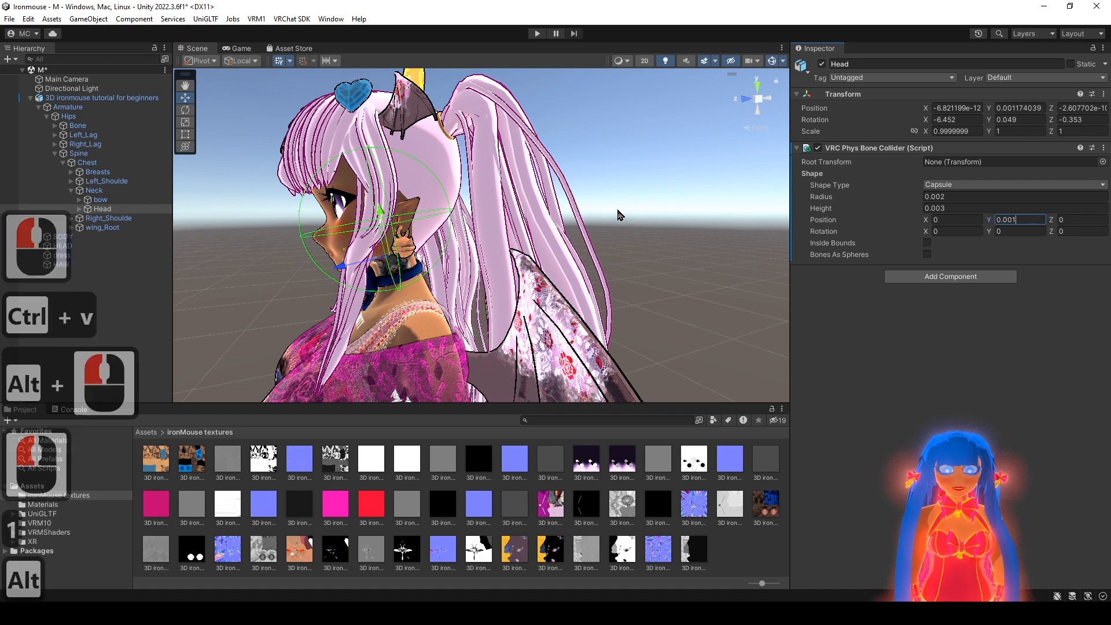
key("ctrl+z")
left_click_drag(665, 213, 732, 235, "alt")
left_click(1014, 221, "alt")
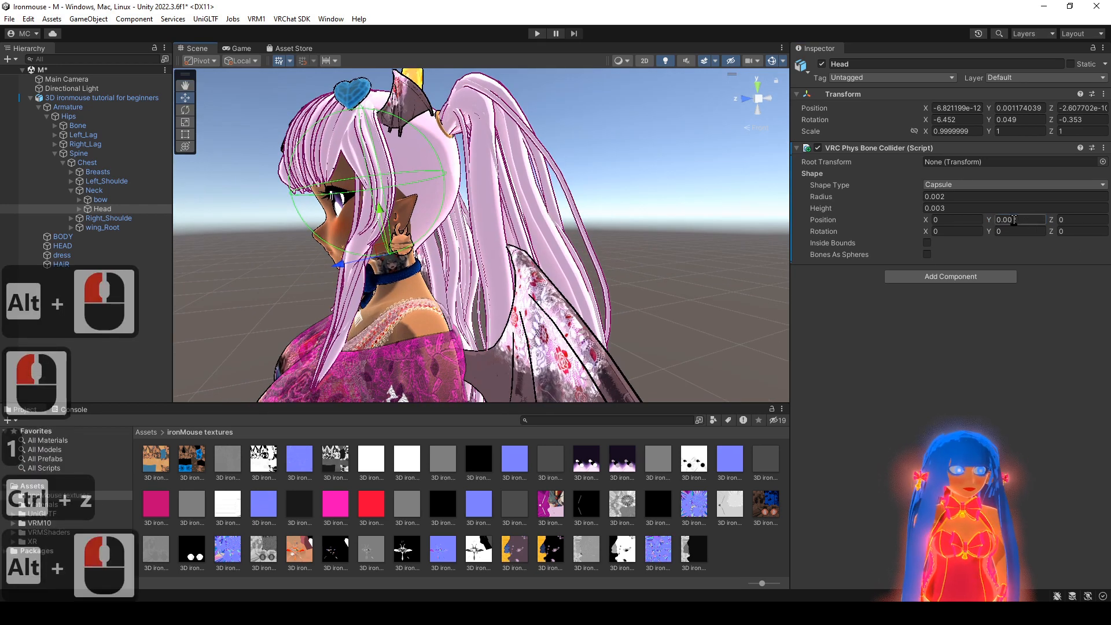
- Set the capsule collider's Y position to 0.0009
double_click(1012, 219)
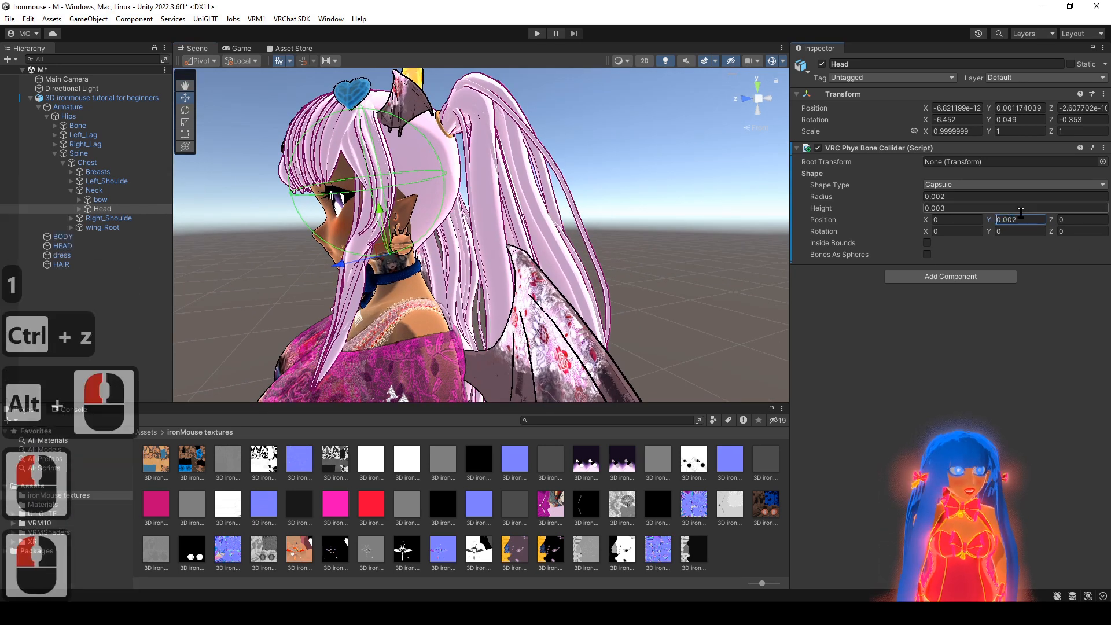
left_click(1015, 219)
type("0")
left_click_drag(1016, 220, 1020, 221)
type("5")
type("8")
type("9")
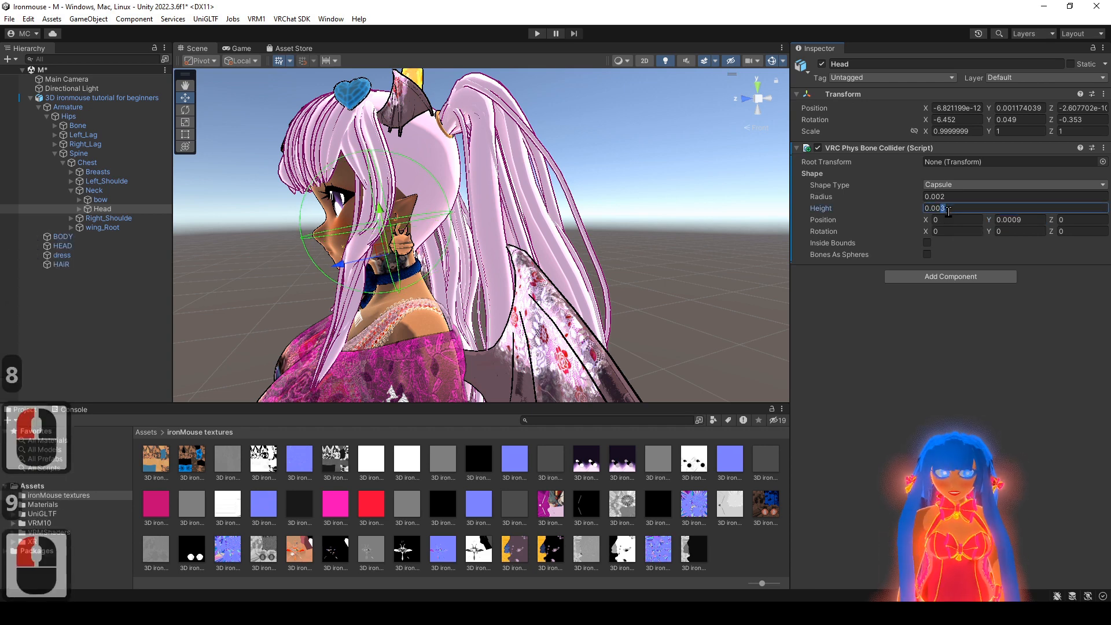
- Lengthen the capsule collider by setting its height to 0.006
type("56")
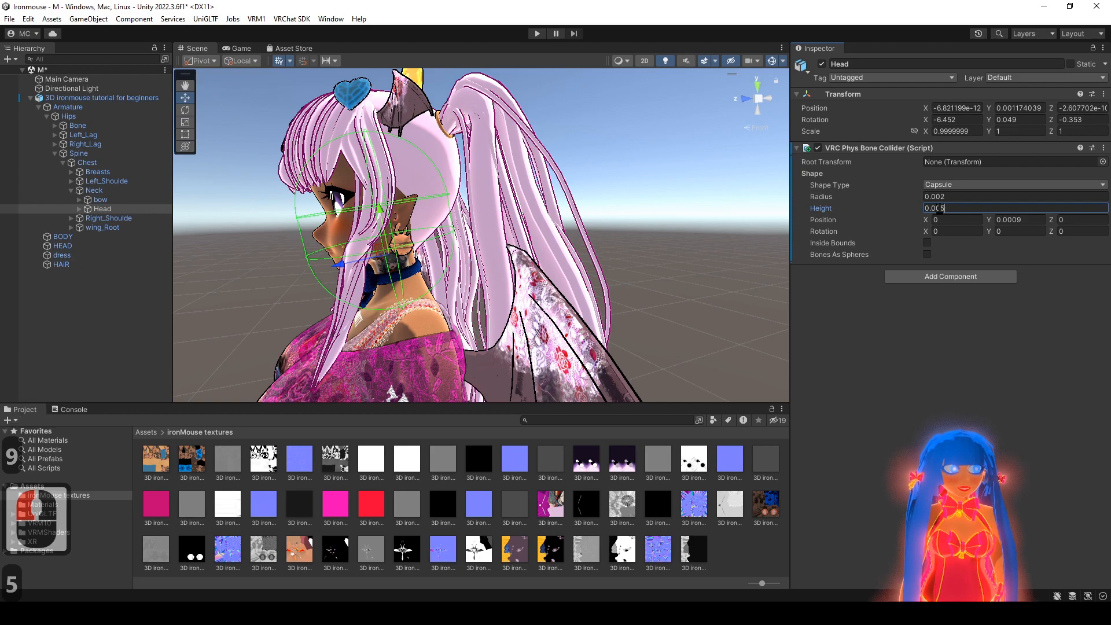
left_click_drag(526, 226, 1041, 260, "alt")
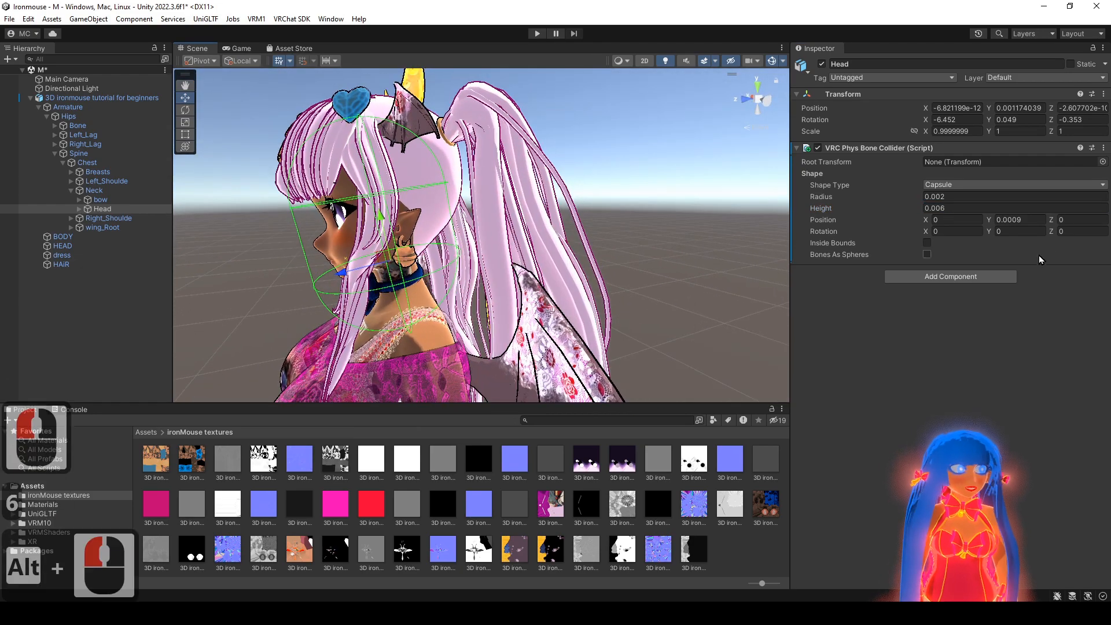
type("1")
left_click_drag(637, 243, 415, 191, "alt")
key("ctrl+z")
- Try 0.0009, copied from the collider's Y position, on its other position axes and undo each attempt
left_click(1021, 220)
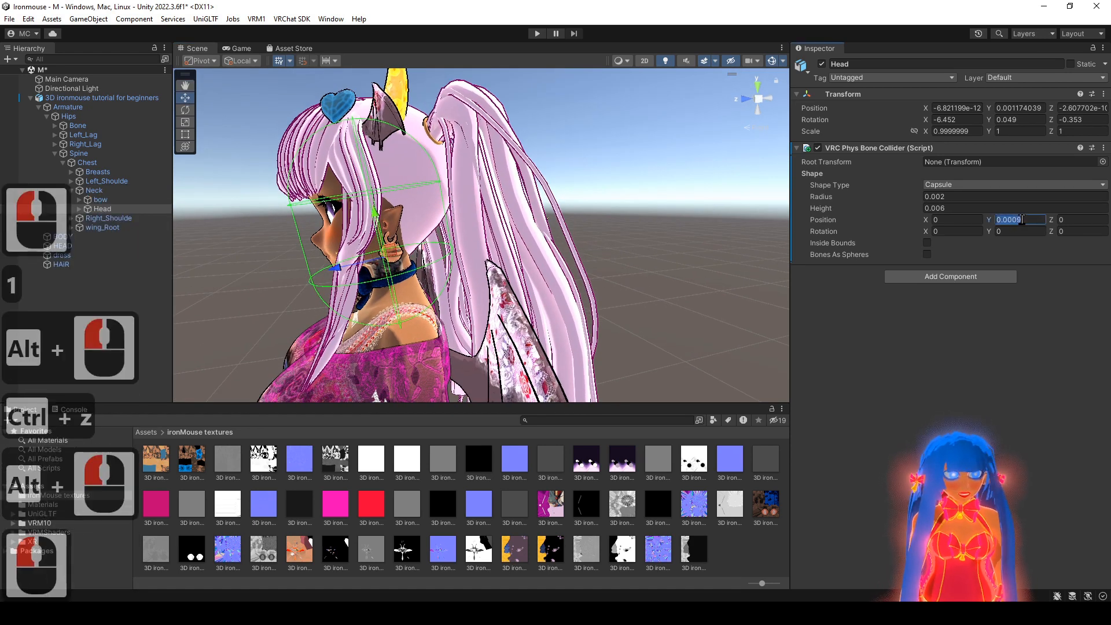
key("ctrl+c")
left_click(1079, 220)
key("ctrl+v")
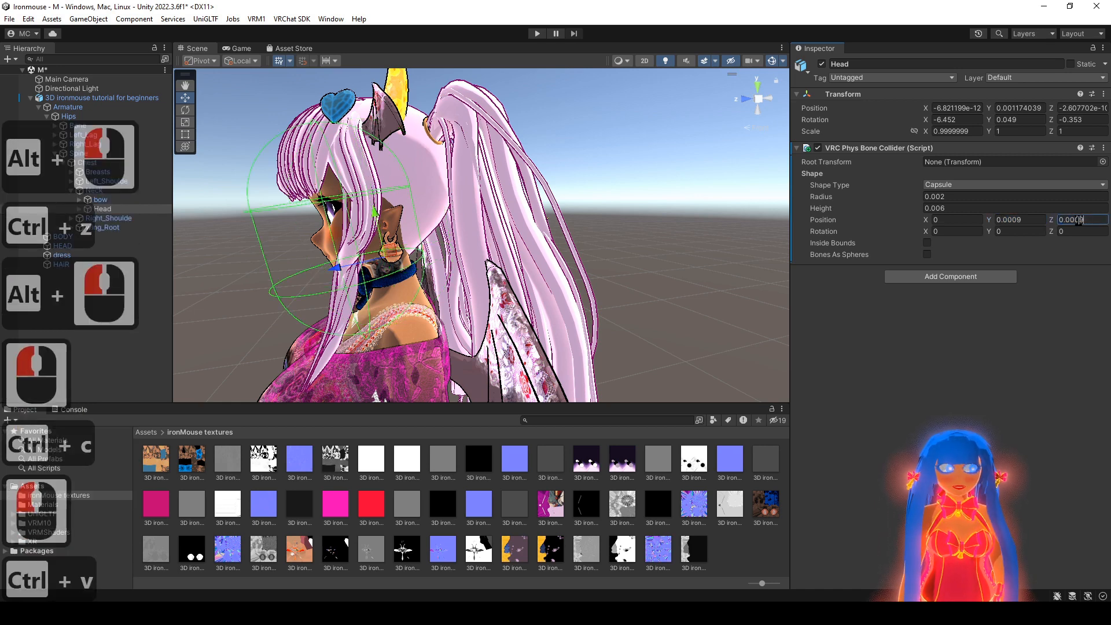
key("ctrl+z")
key("ctrl+v")
key("ctrl+z")
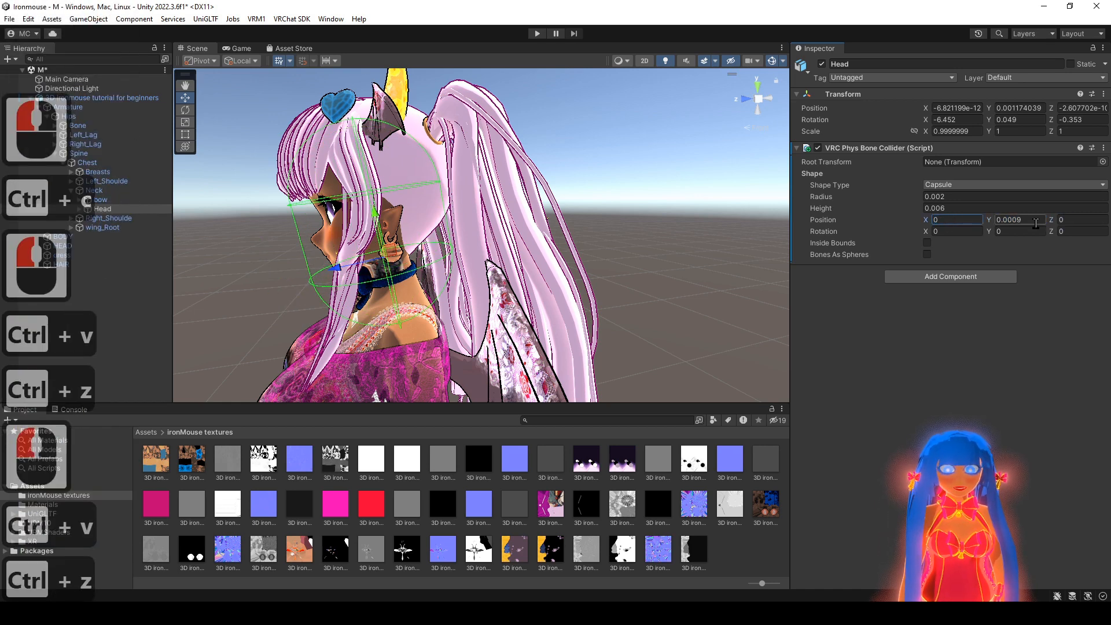
- Set the capsule collider's Z position to -0.0005 and show the avatar from behind
left_click(1068, 219)
key("ctrl+v")
left_click(1067, 219)
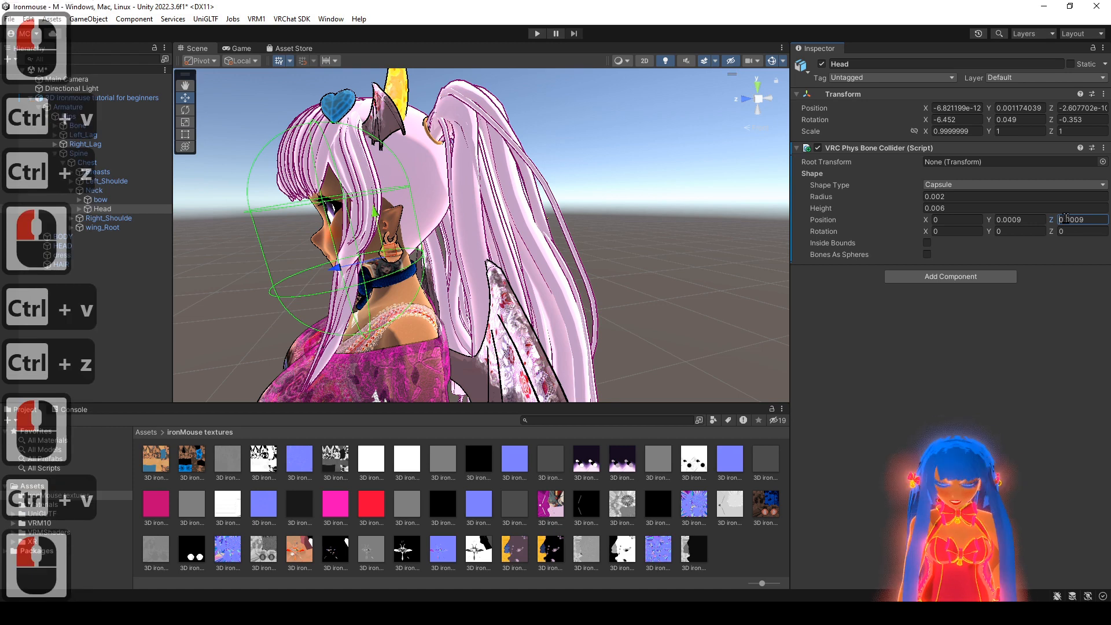
type("-")
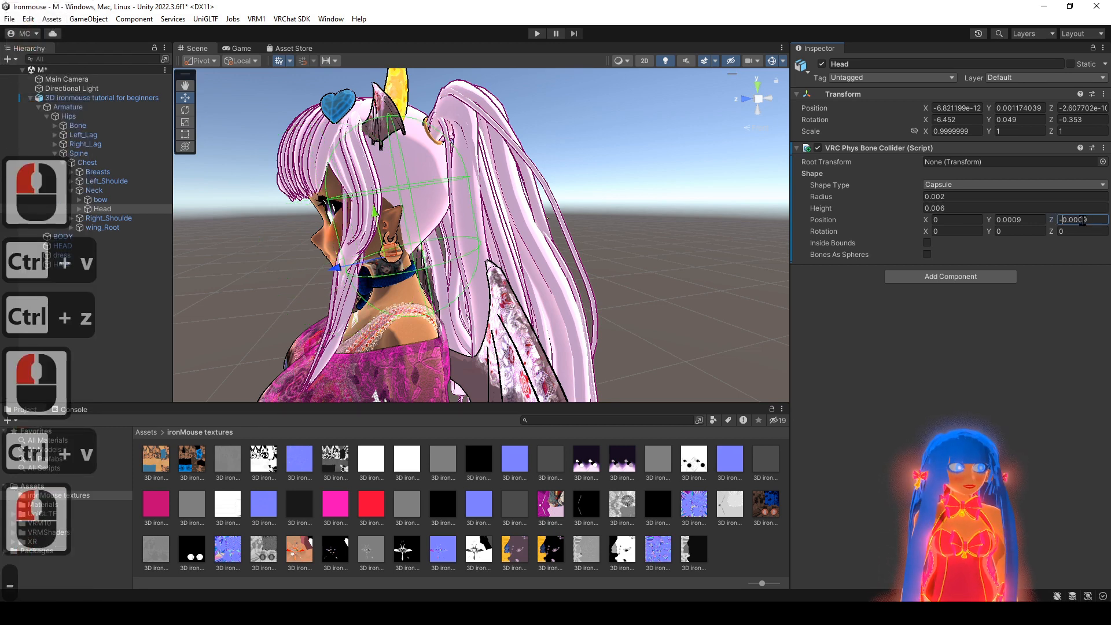
type("1")
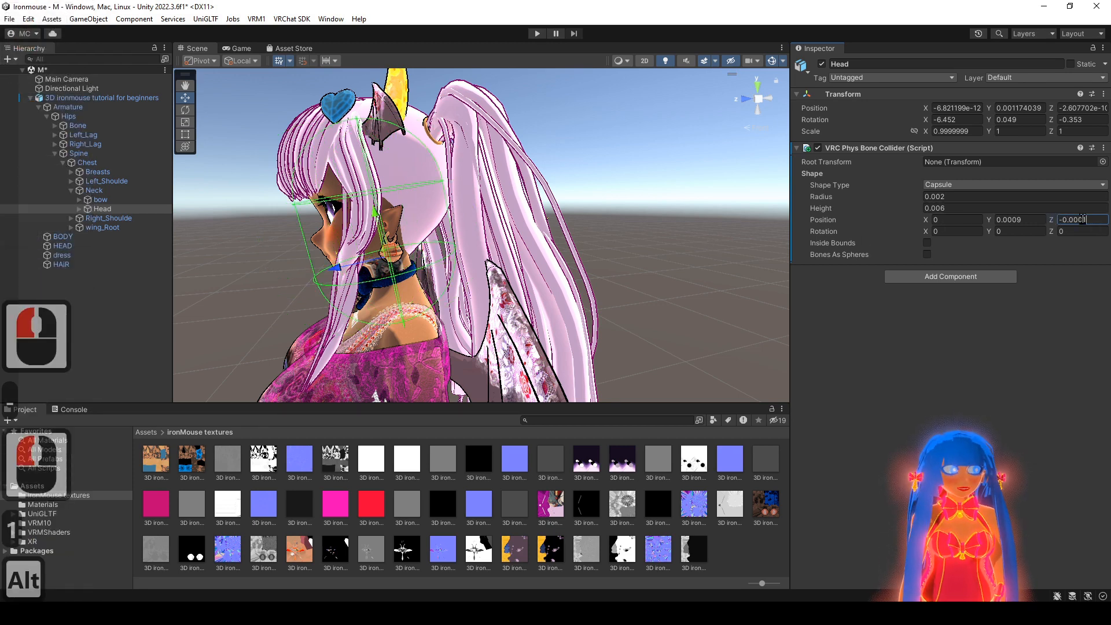
left_click_drag(1083, 221, 1098, 220)
type("2")
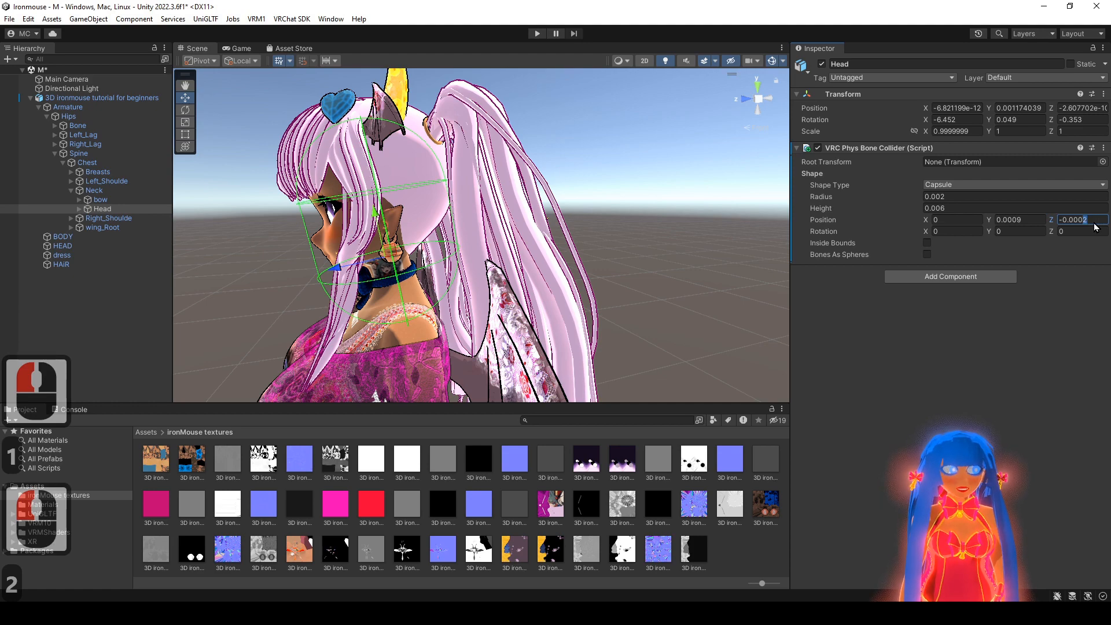
type("5")
left_click(768, 99)
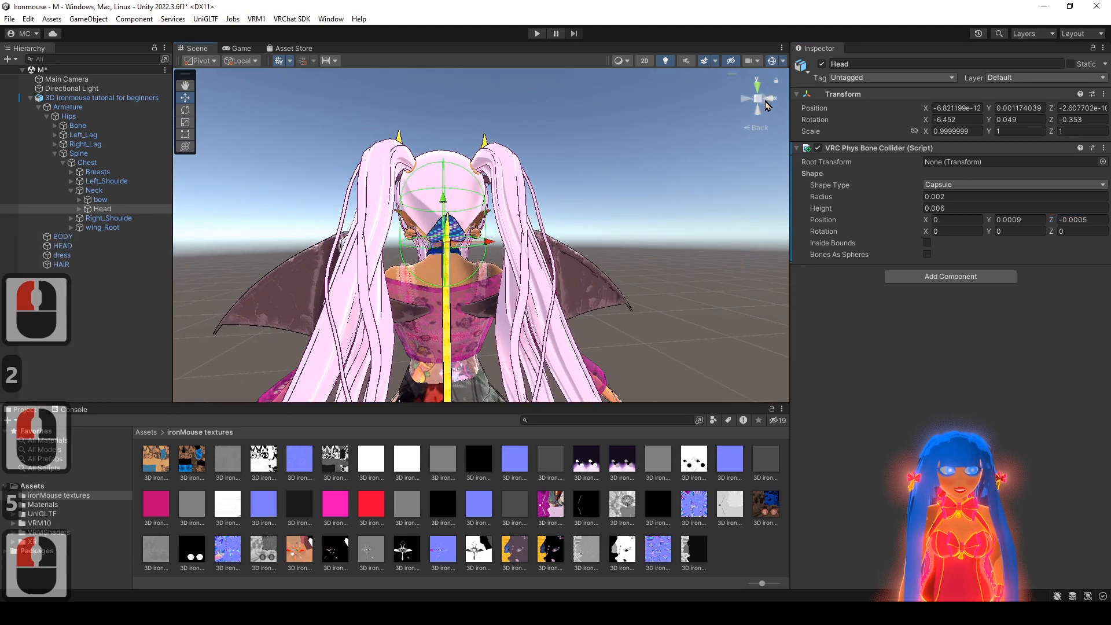
- Check how the capsule collider fits the head from the left side and the front
left_click(746, 99)
left_click(758, 100)
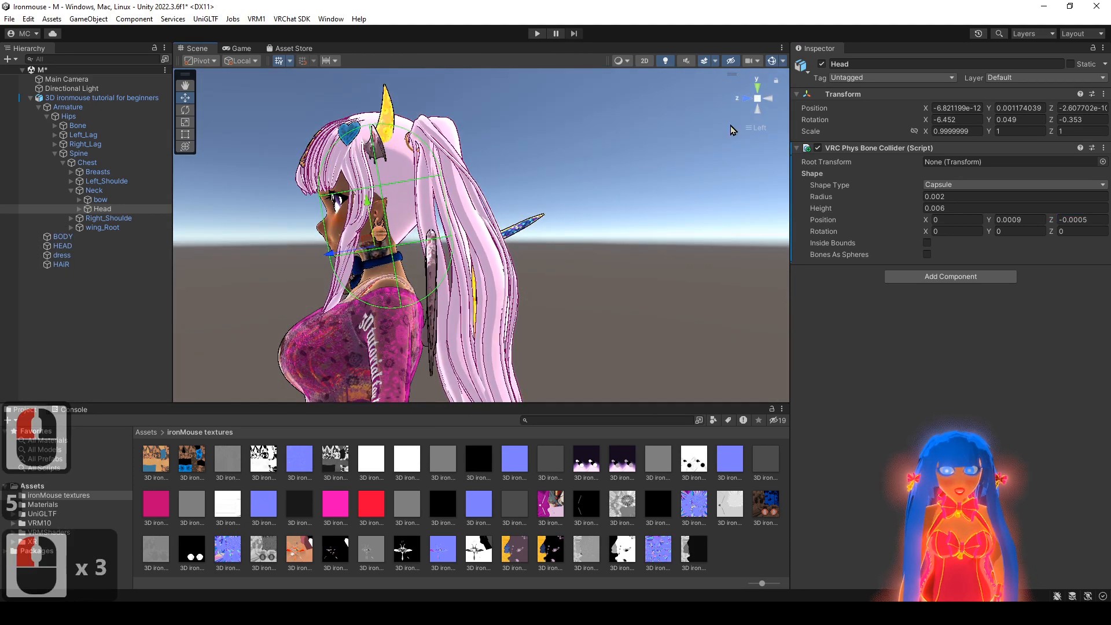
left_click(762, 98)
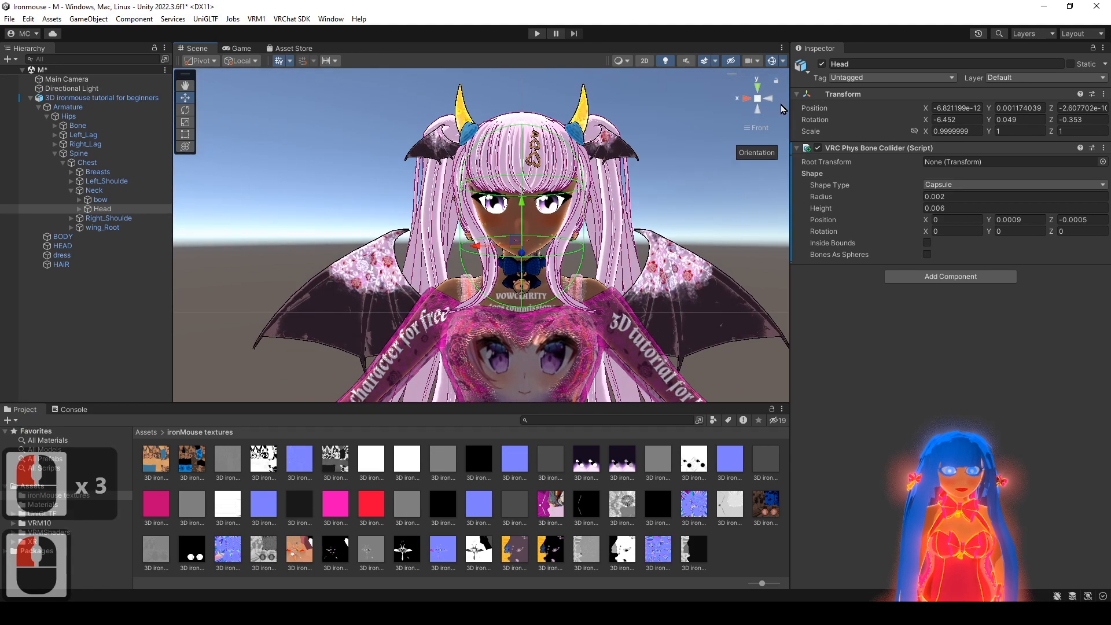
left_click(769, 98)
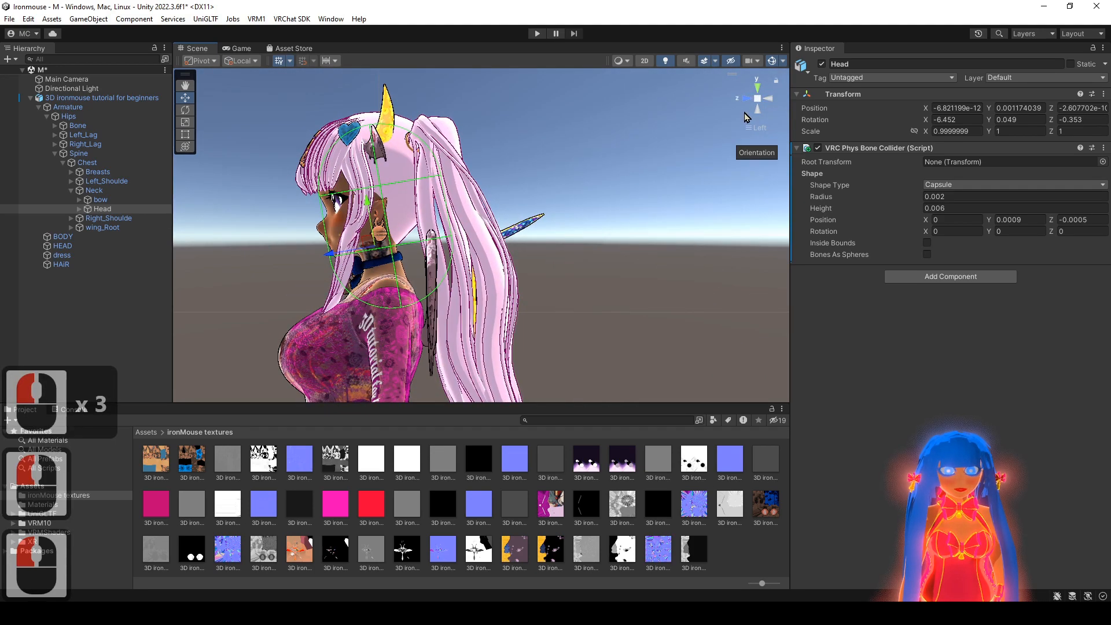
left_click(758, 102)
left_click_drag(643, 159, 654, 236, "alt")
- Try smaller radii such as 0.0002 and 0.0009 on the Head capsule collider and undo the changes
type("1")
key("ctrl+z")
left_click(944, 197)
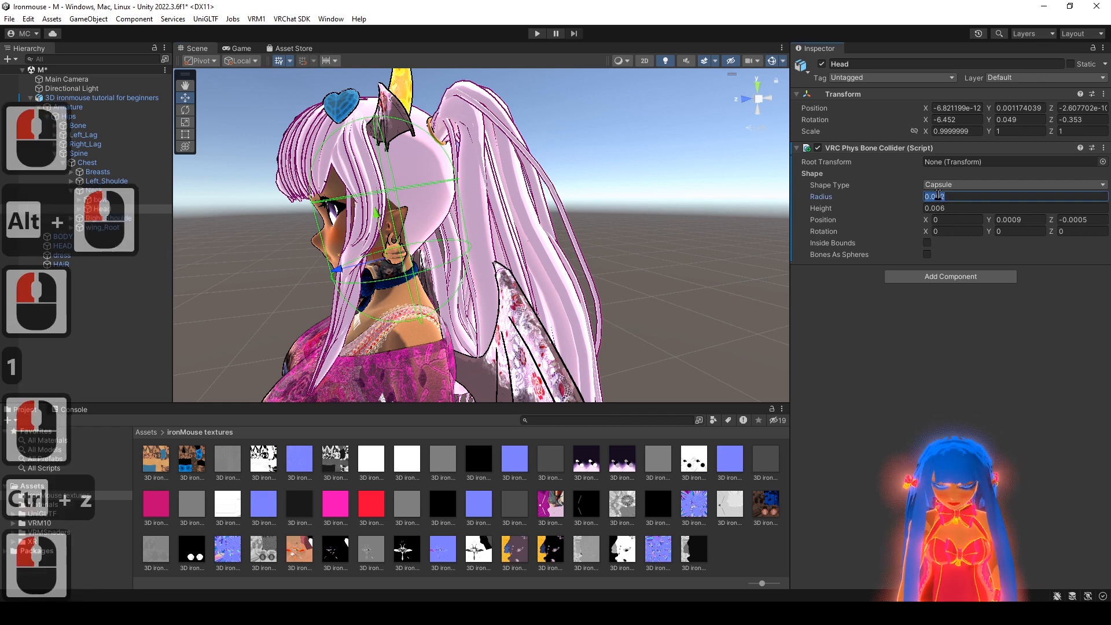
left_click(938, 196)
left_click(949, 197)
type("0")
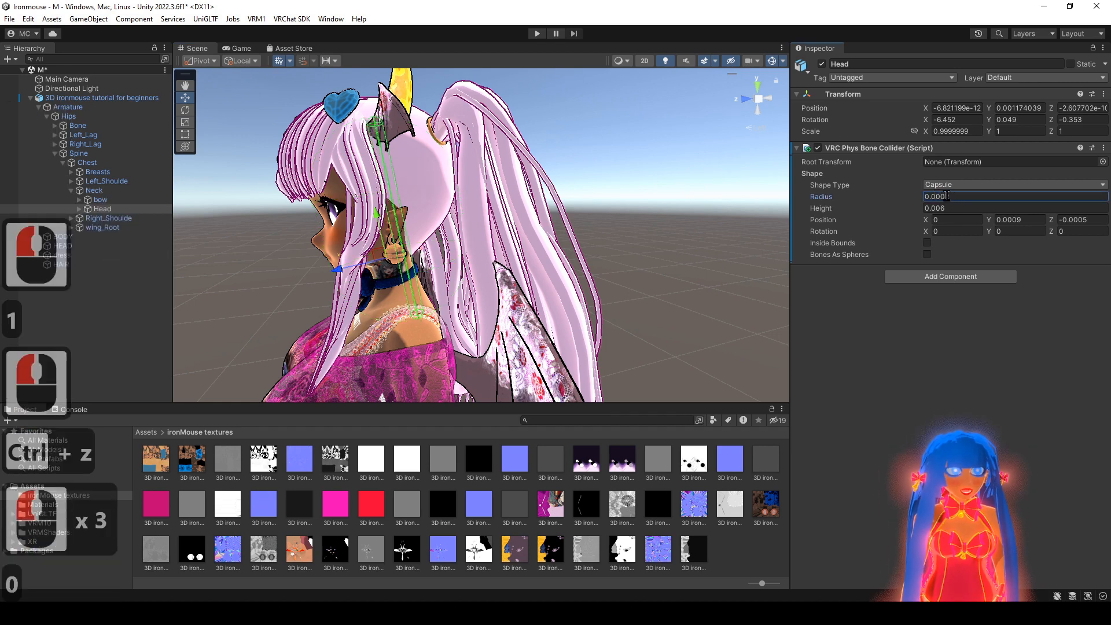
left_click(957, 198)
type("9")
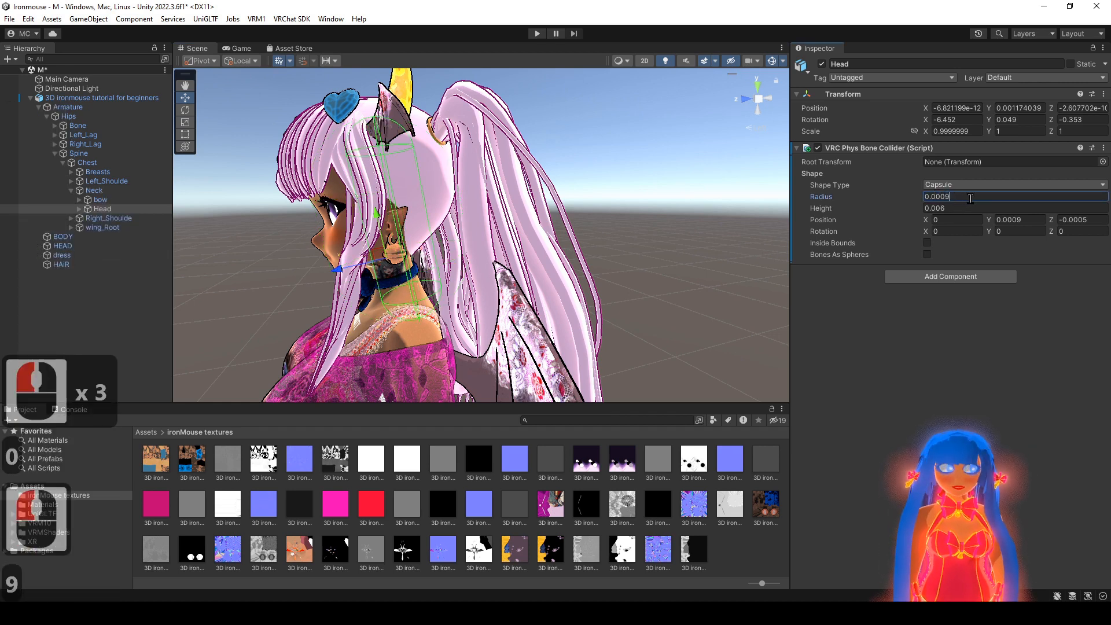
double_click(961, 196)
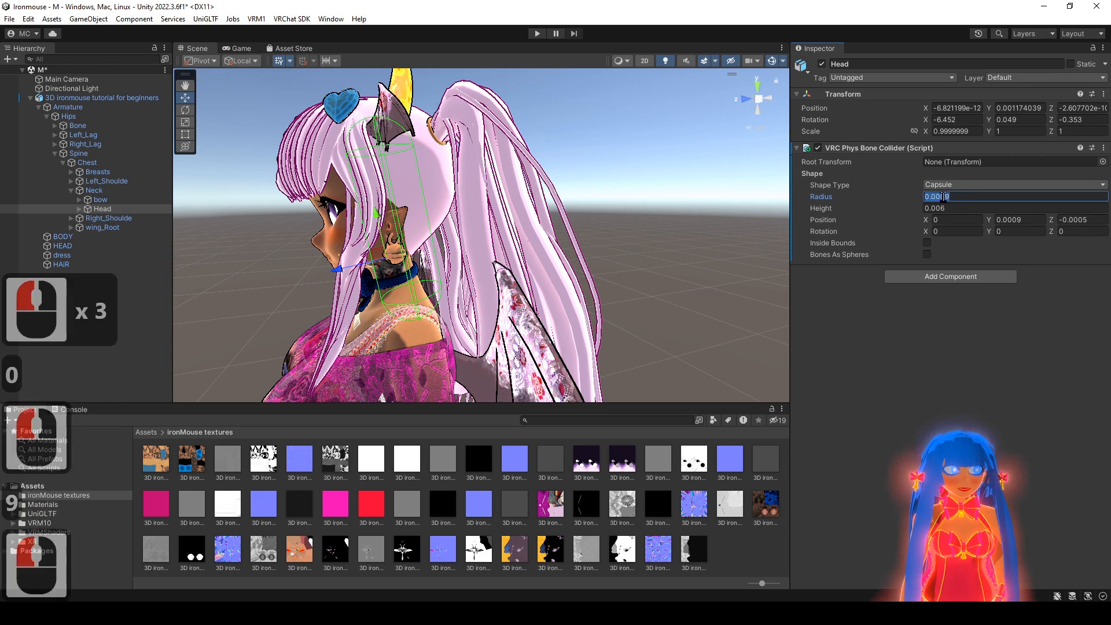
left_click(948, 197)
type("11")
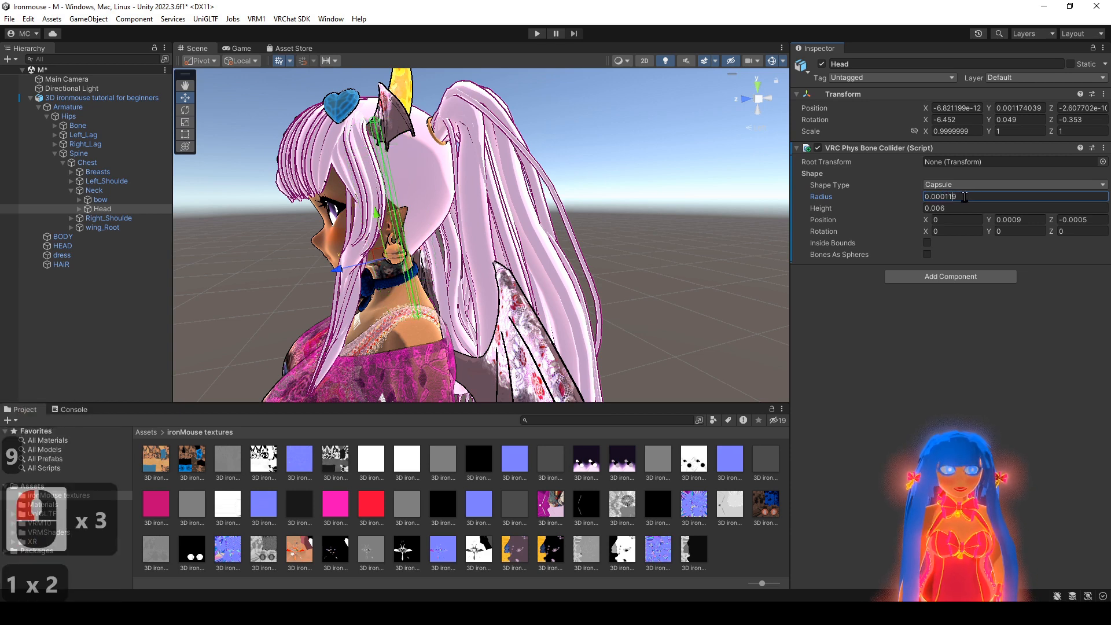
key("ctrl+z")
key("ctrl+z")
key("ctrl+z")
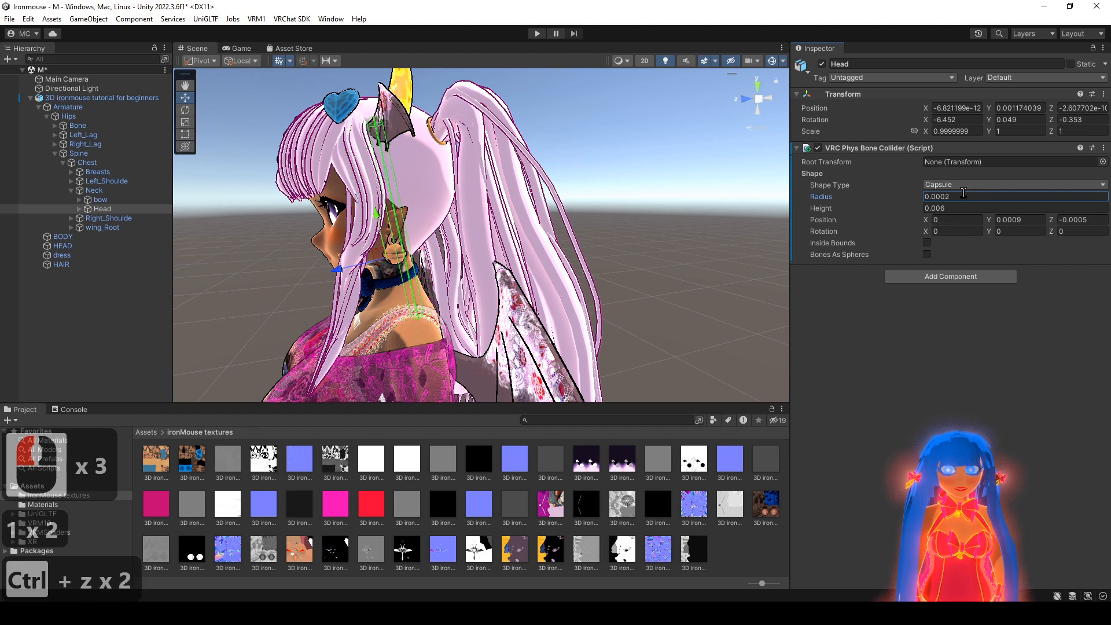
- Examine the head capsule from an angle and bring the avatar's upper body and left arm into view
left_click_drag(567, 248, 690, 277, "alt")
right_click_drag(689, 276, 684, 240, "alt")
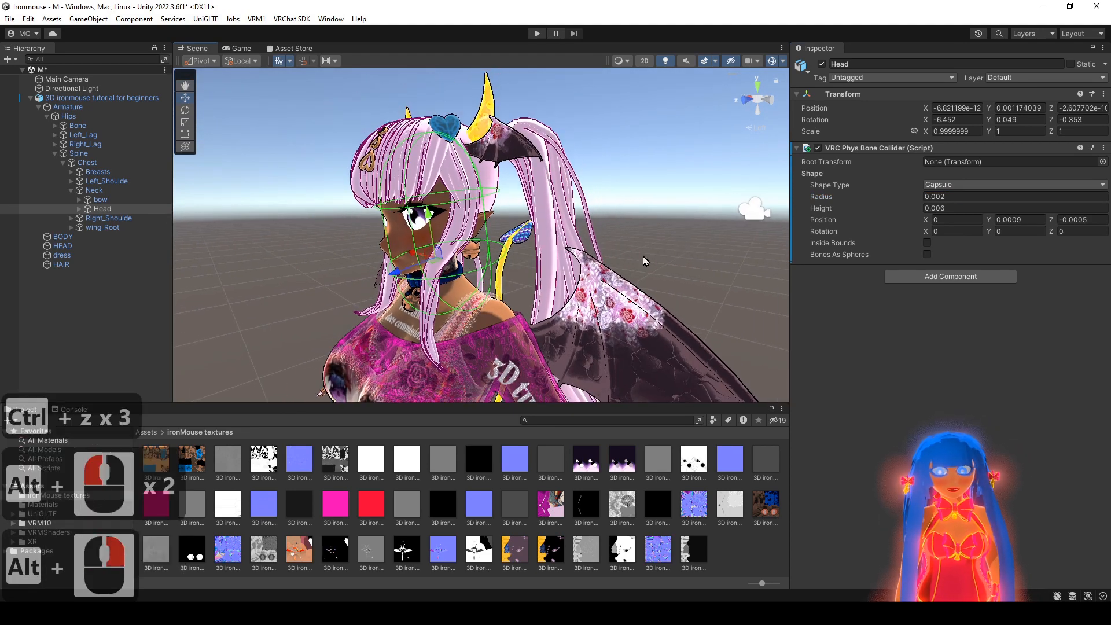
right_click_drag(616, 296, 597, 246, "alt")
left_click_drag(598, 245, 580, 252, "alt")
mouse_move(581, 252)
middle_mouse_down()
mouse_move(574, 272)
mouse_move(573, 237)
middle_mouse_up()
right_click_drag(573, 237, 568, 224, "alt")
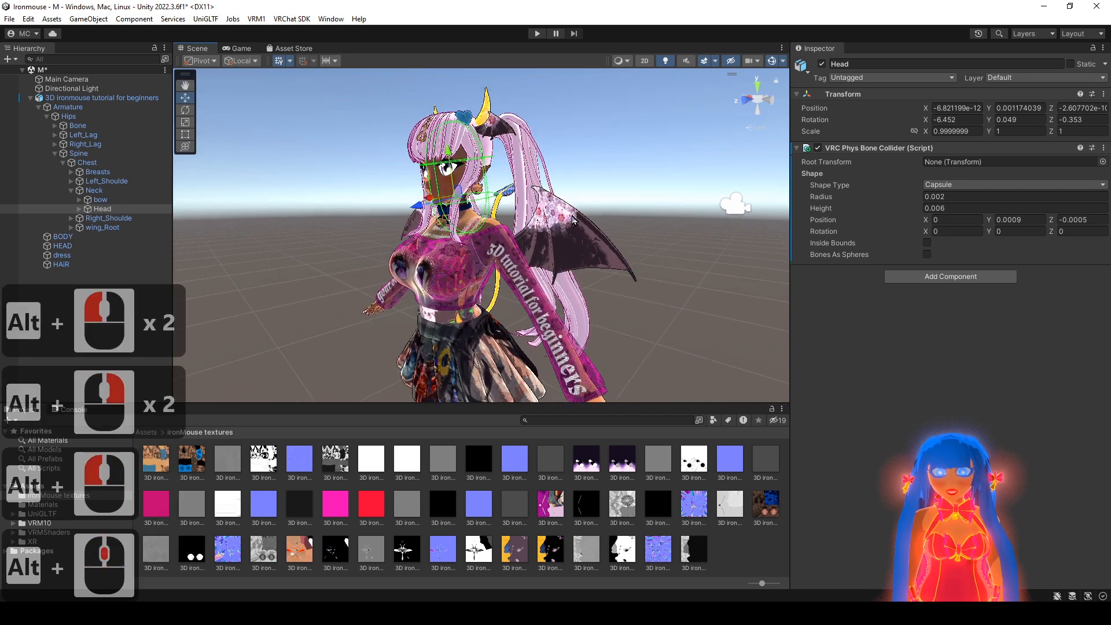
left_click_drag(579, 271, 607, 271, "alt")
middle_click_drag(573, 270, 572, 226, "alt")
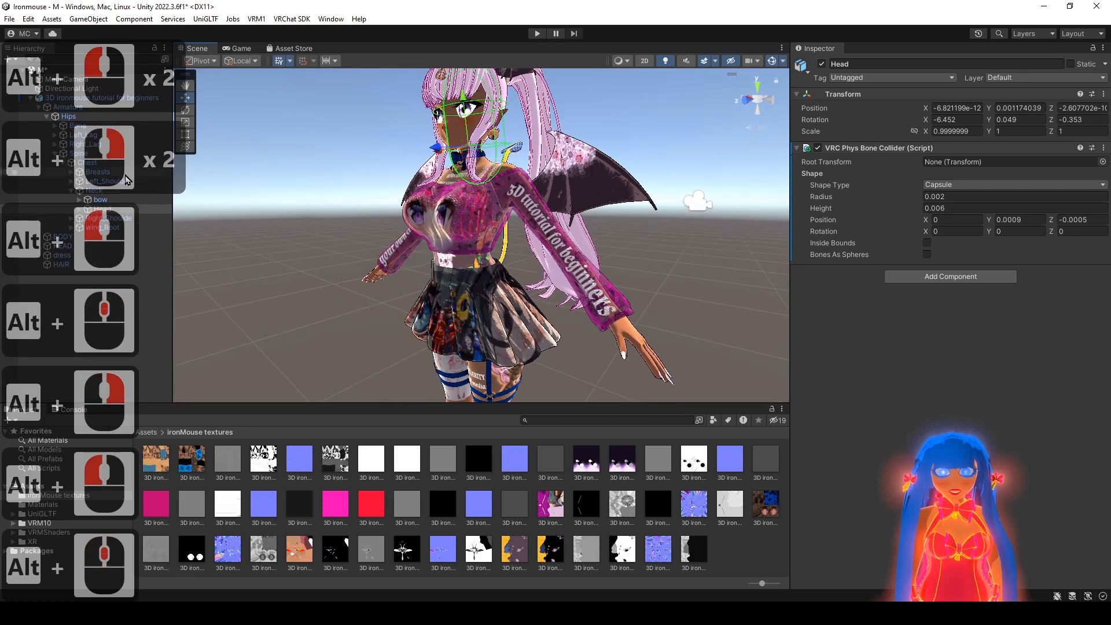
- Add a VRC Phys Bone Collider to the Left_Arm bone under Left_Shoulde
left_click(72, 182)
left_click(71, 182)
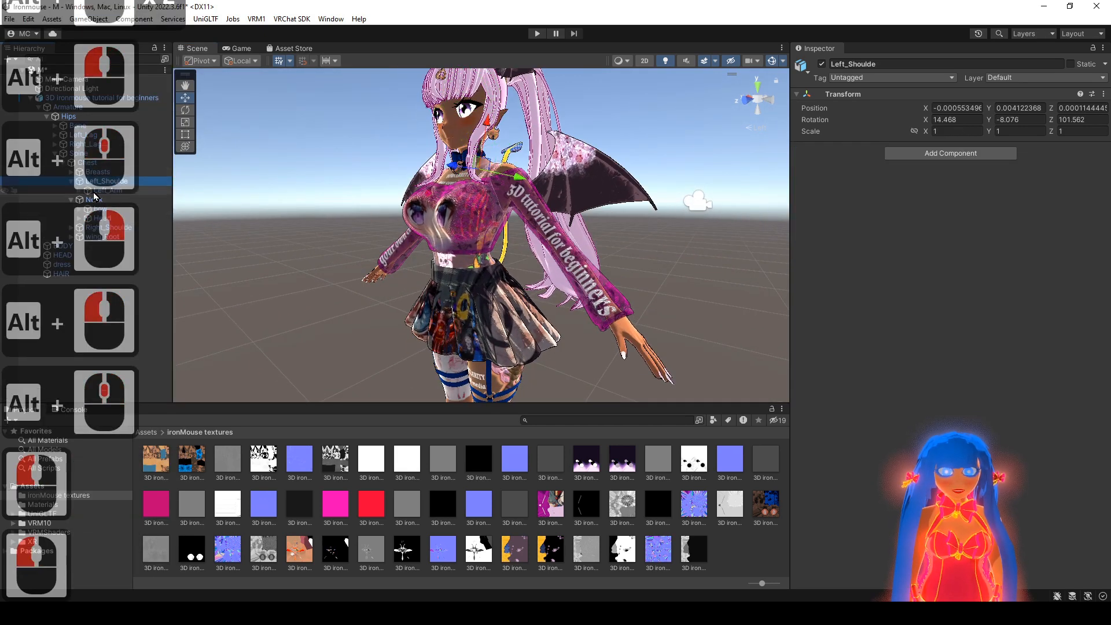
left_click(99, 193)
left_click_drag(701, 202, 776, 204, "alt")
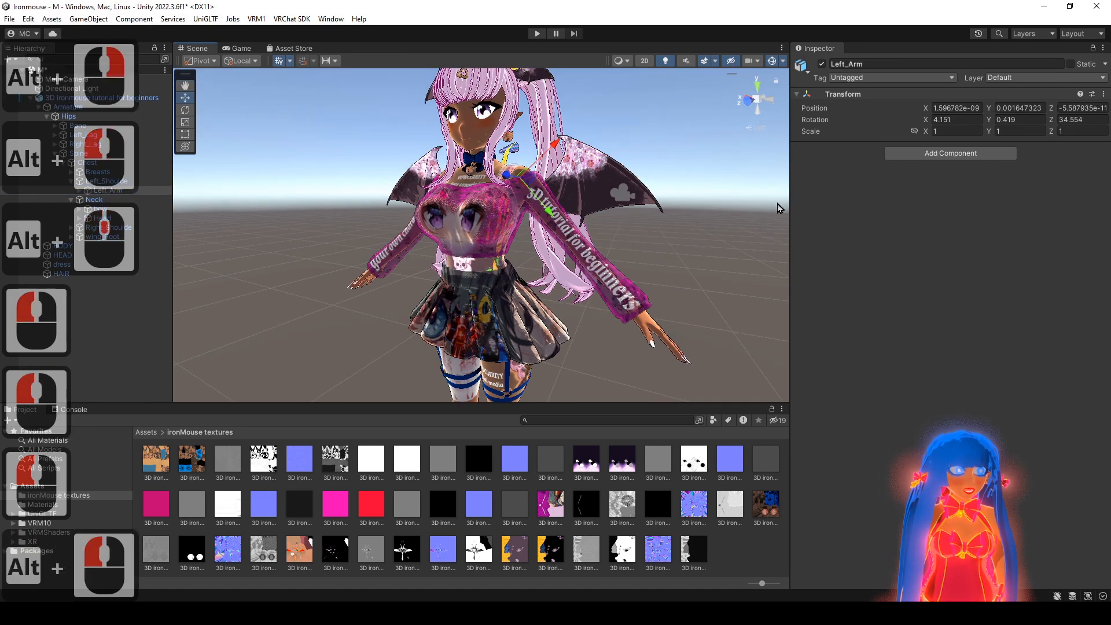
left_click(934, 155)
left_click(961, 301)
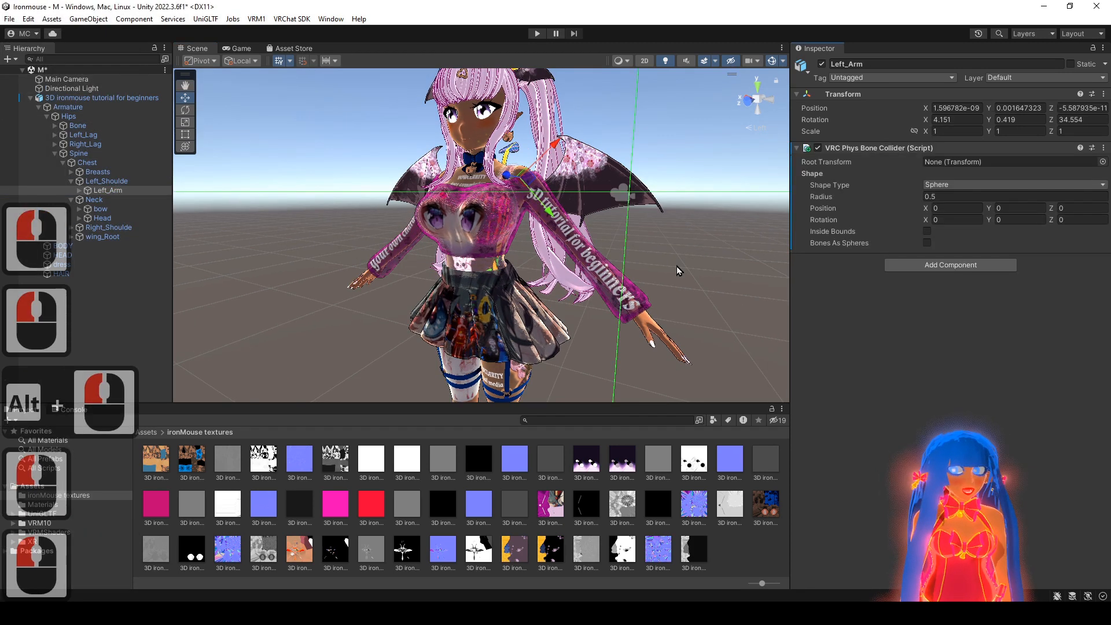
- Change the Left_Arm collider's shape to Capsule and set its radius to 0.001
left_click_drag(676, 266, 945, 211, "alt")
left_click(952, 185)
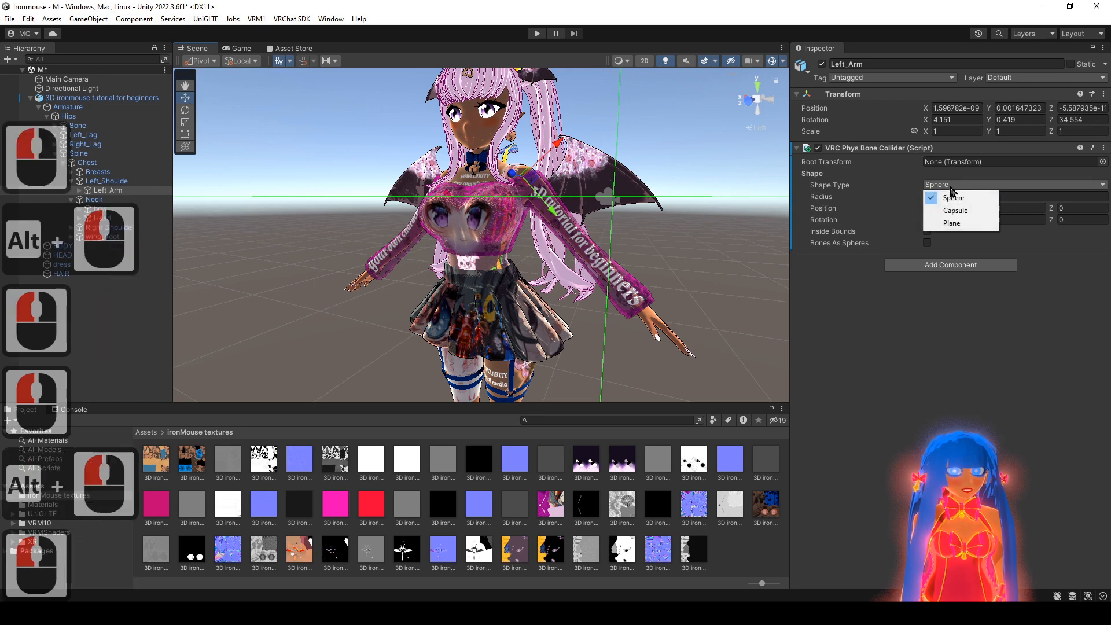
left_click(959, 212)
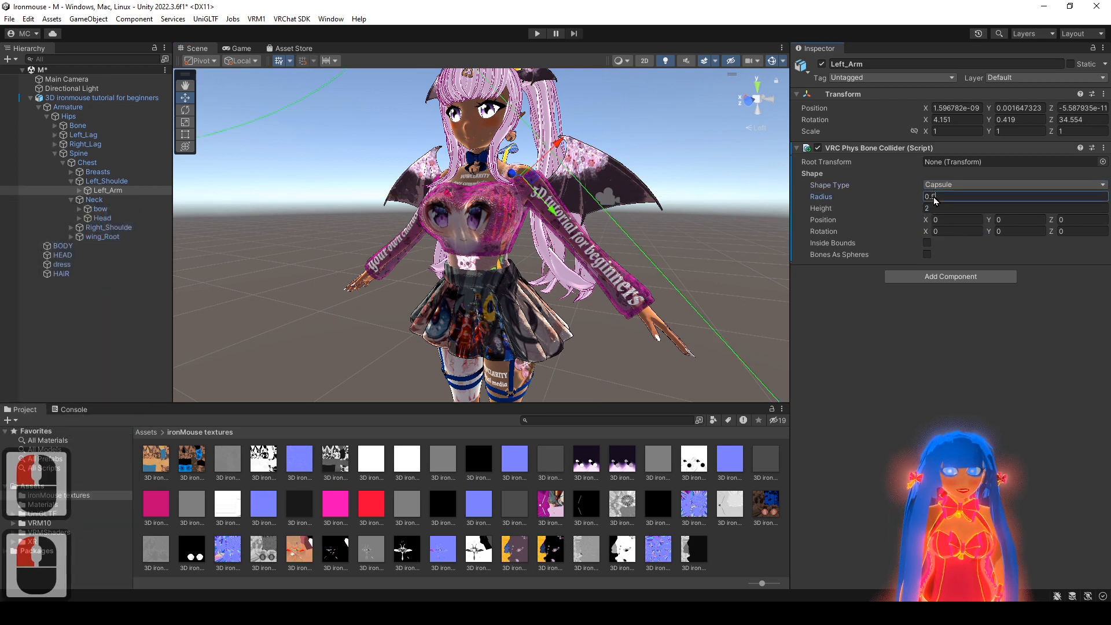
type("1")
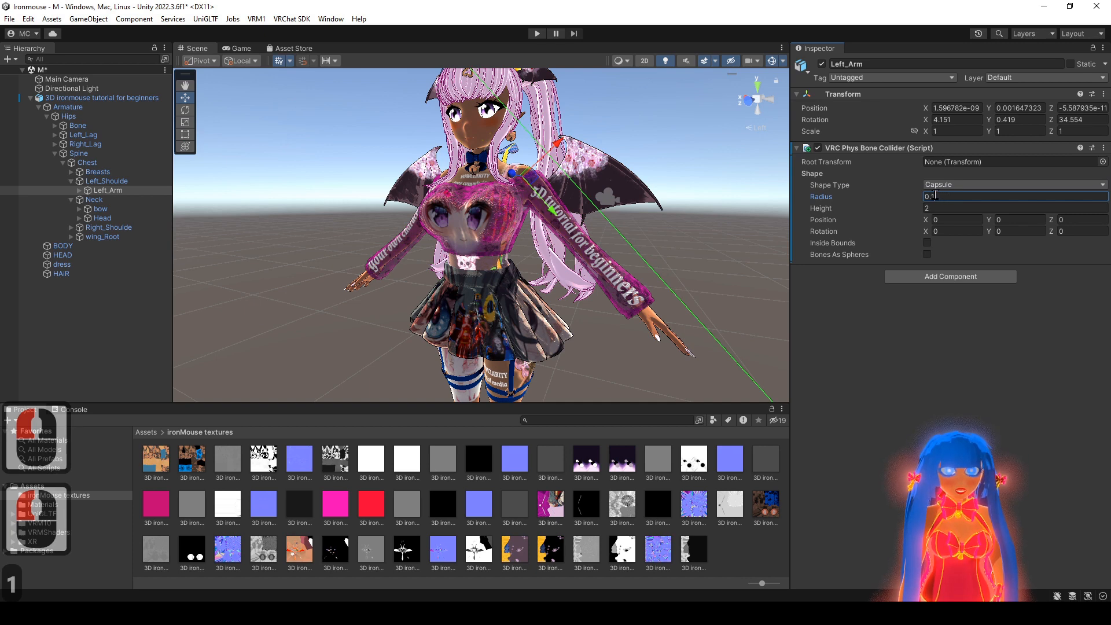
double_click(946, 196)
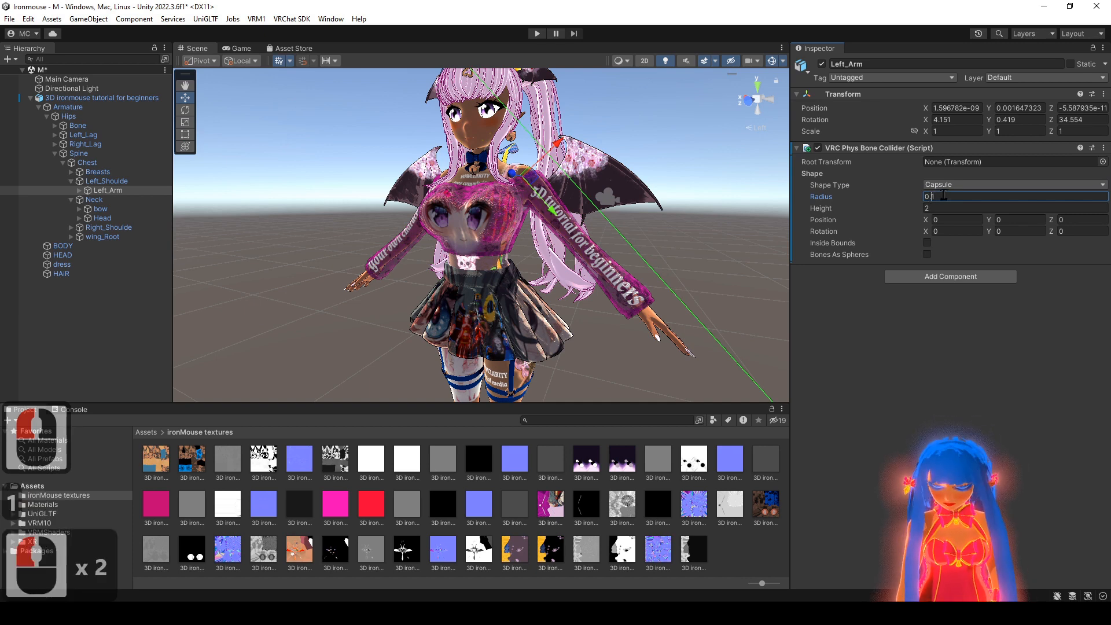
type("00")
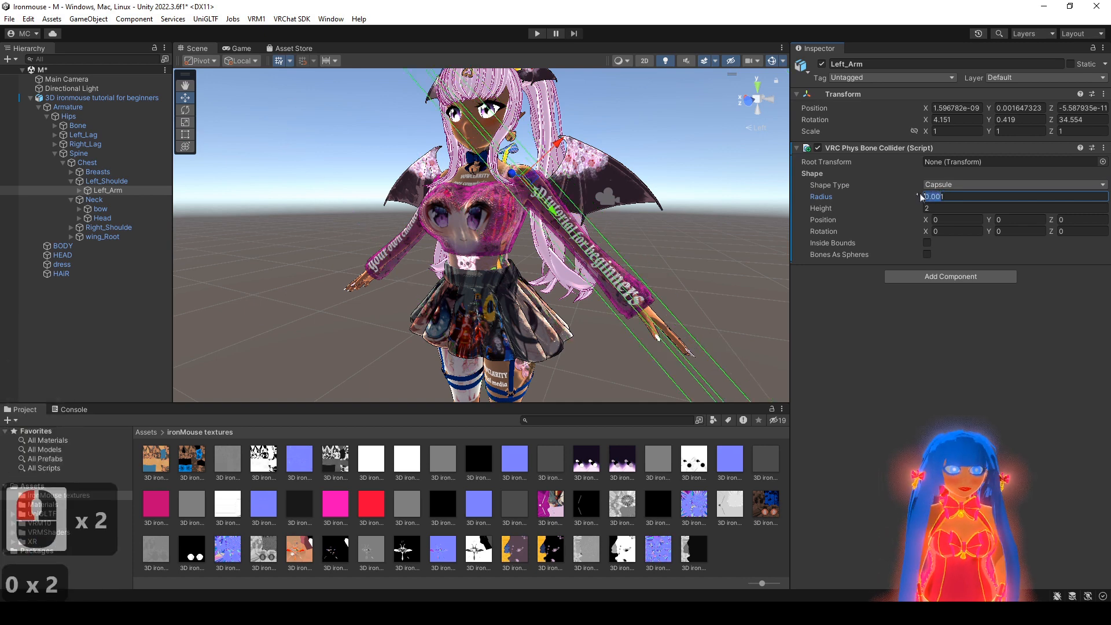
- Set the Left_Arm capsule's height to 0.006, starting from the copied radius value
double_click(963, 200)
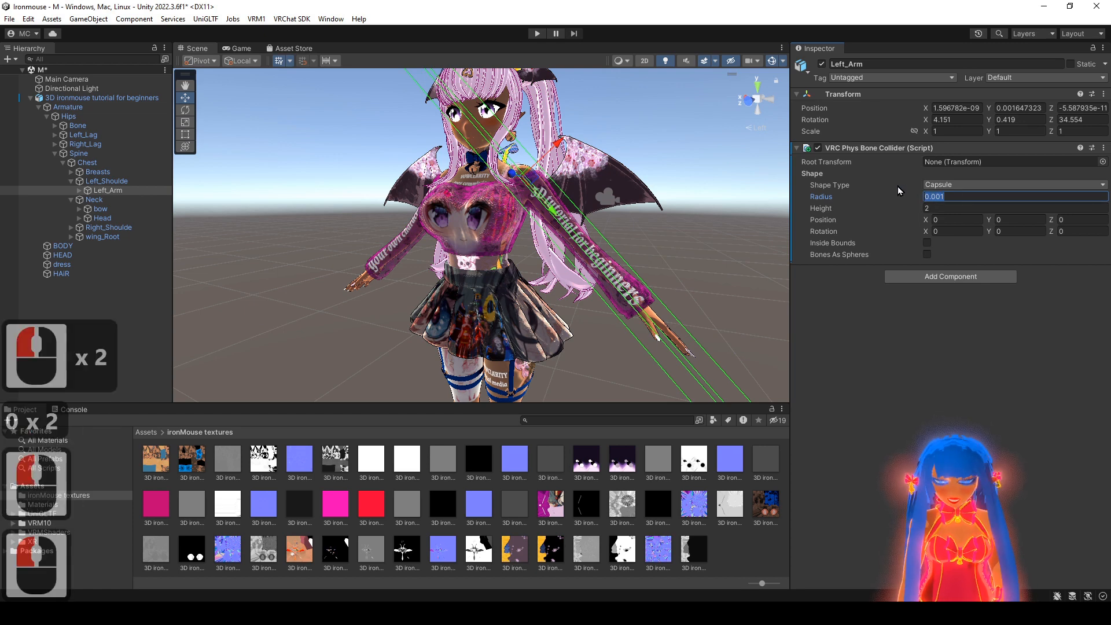
key("ctrl+c")
left_click(971, 208)
key("ctrl+v")
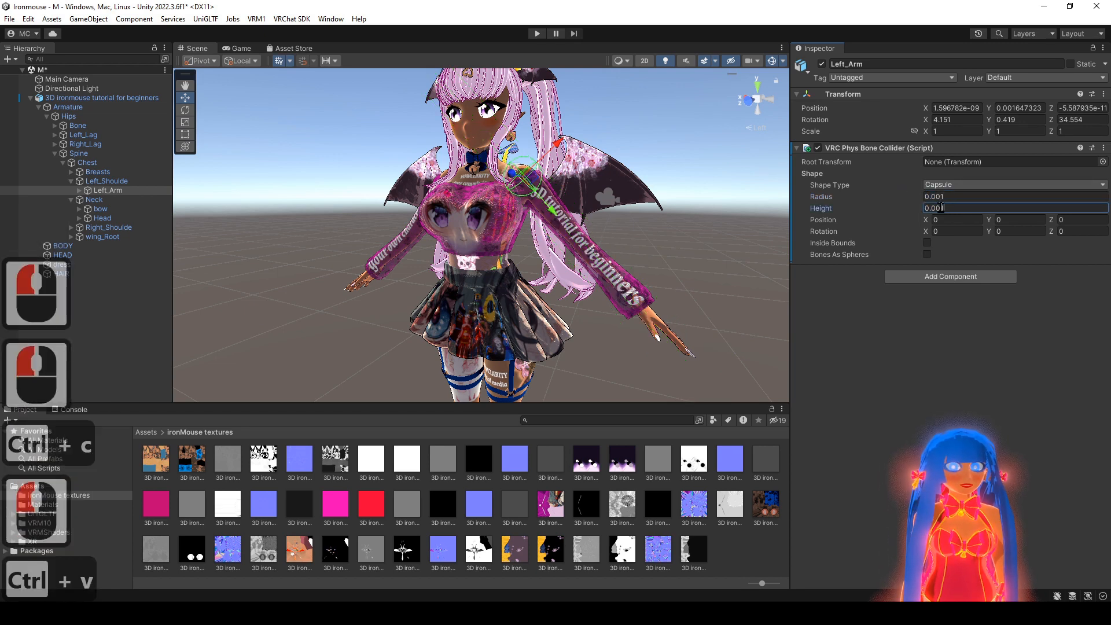
type("5")
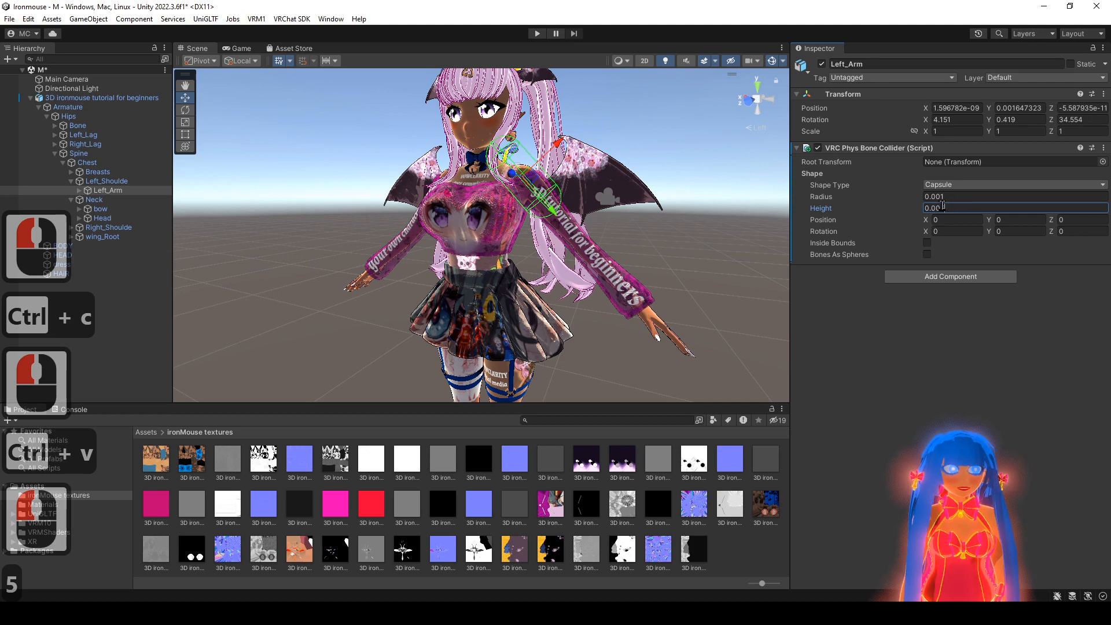
type("8")
mouse_move(676, 224)
left_mouse_down("alt")
mouse_move(654, 243)
mouse_move(686, 233)
left_mouse_up("alt")
middle_click(687, 234, "alt")
right_click_drag(687, 234, 967, 240, "alt")
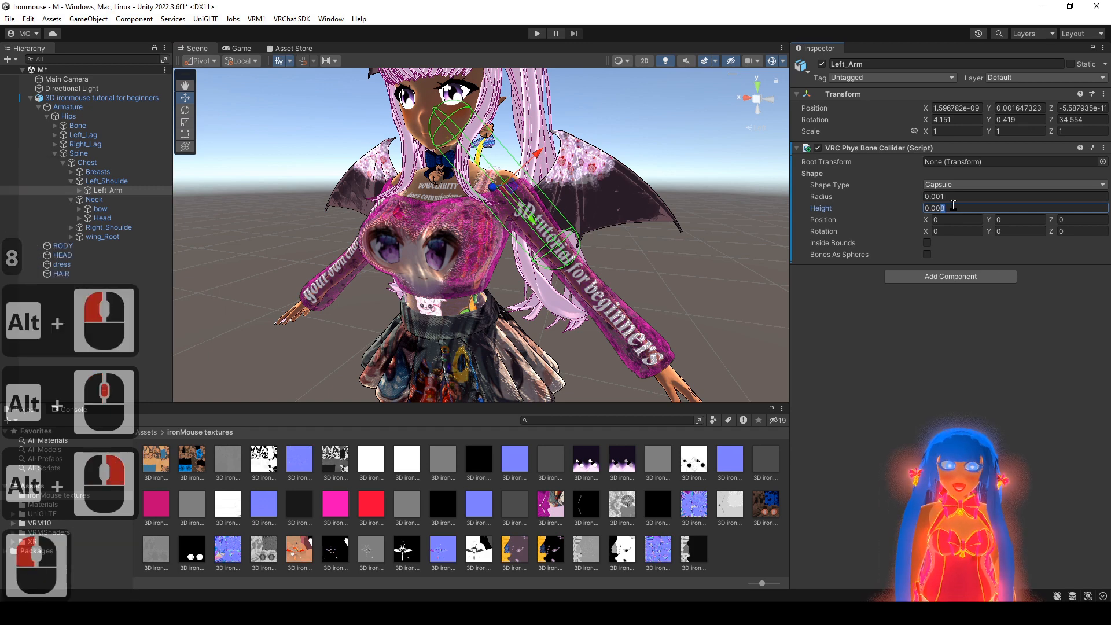
type("6")
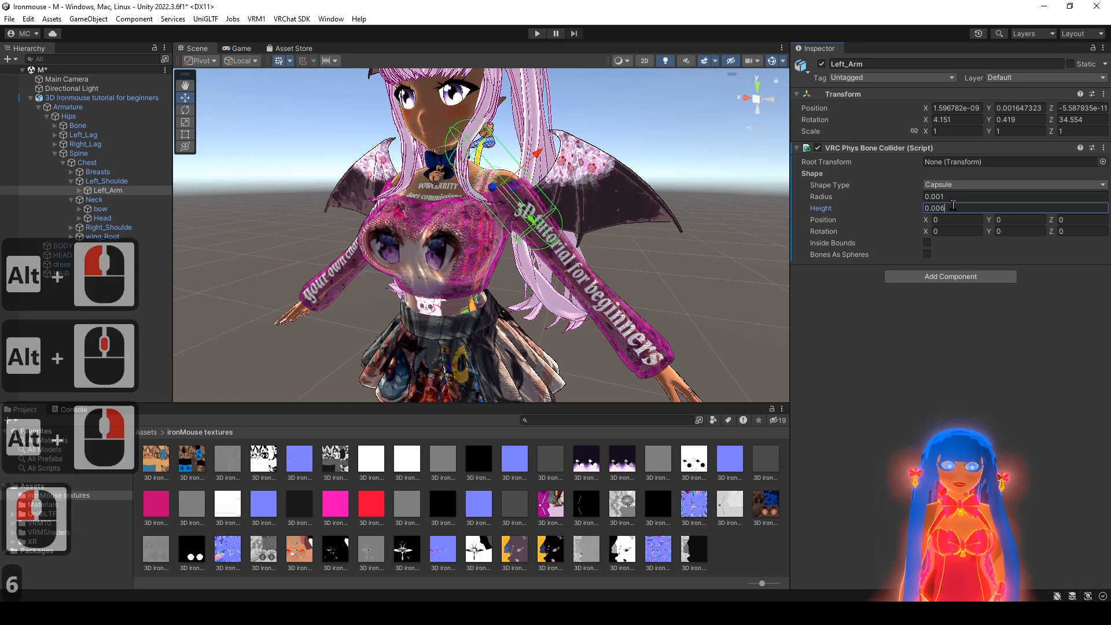
- Shift the Left_Arm capsule along the upper arm by setting its Y position to 0.002, and check the fit
left_click(1010, 218)
key("ctrl+v")
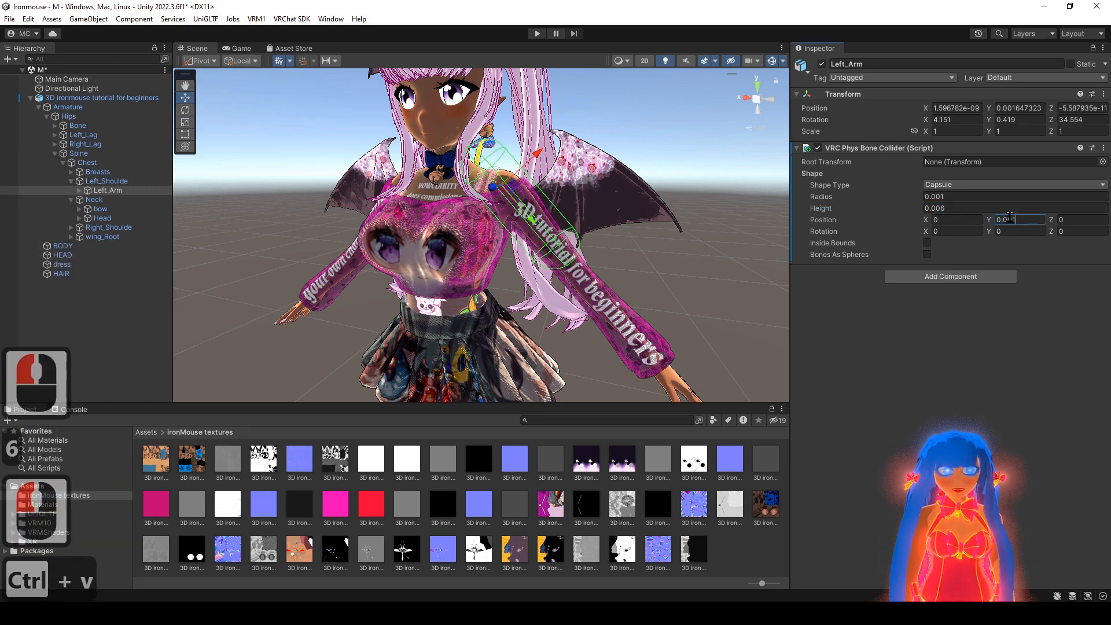
left_click_drag(1013, 217, 1025, 217)
type("7")
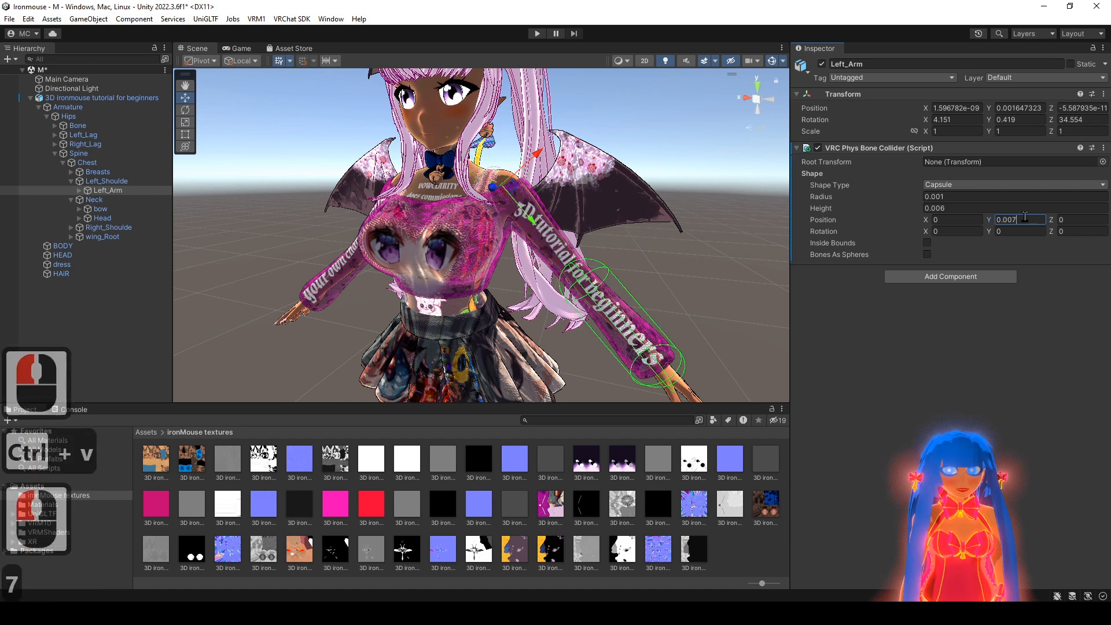
type("3")
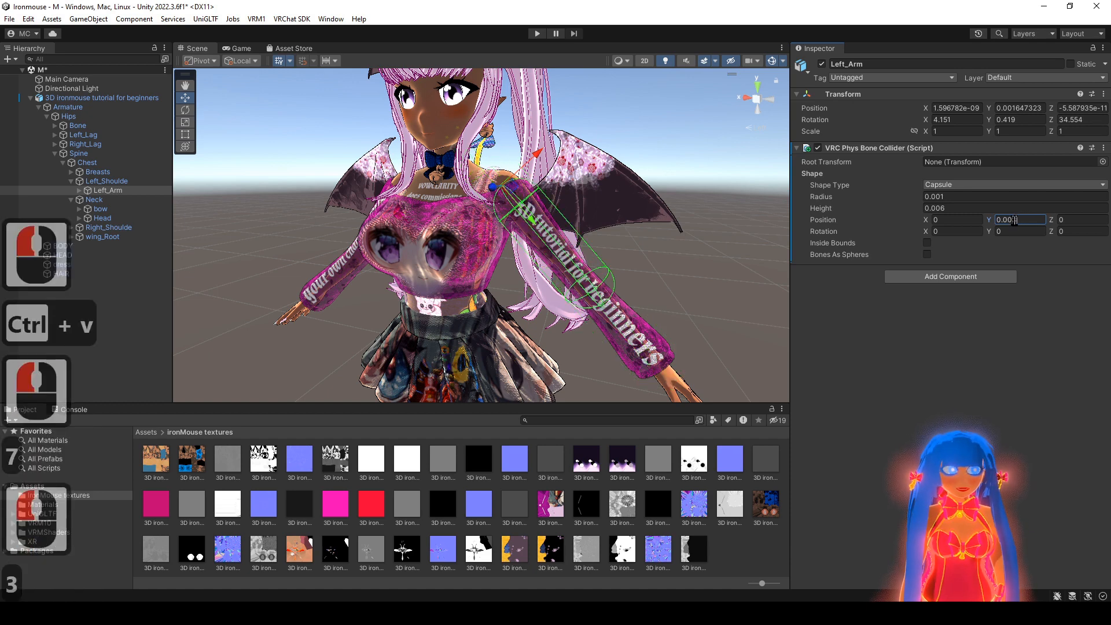
type("2")
left_click_drag(671, 212, 394, 235, "alt")
mouse_move(490, 230)
left_mouse_down("alt")
mouse_move(343, 198)
mouse_move(532, 223)
mouse_move(497, 222)
mouse_move(505, 229)
mouse_move(530, 230)
mouse_move(476, 214)
left_mouse_up("alt")
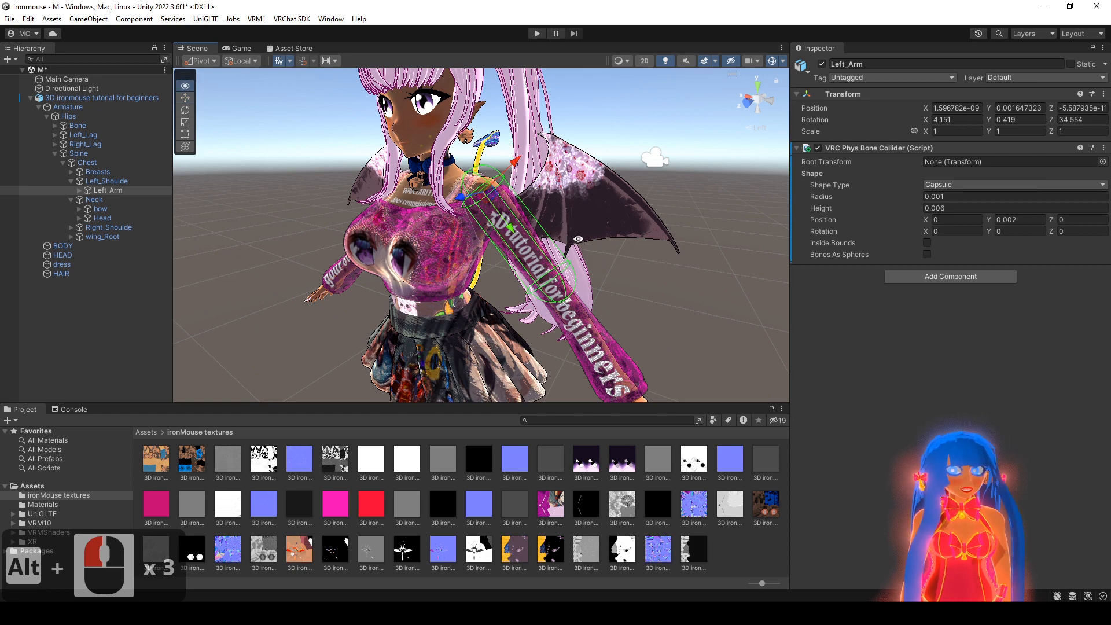
left_click_drag(578, 238, 624, 237, "alt")
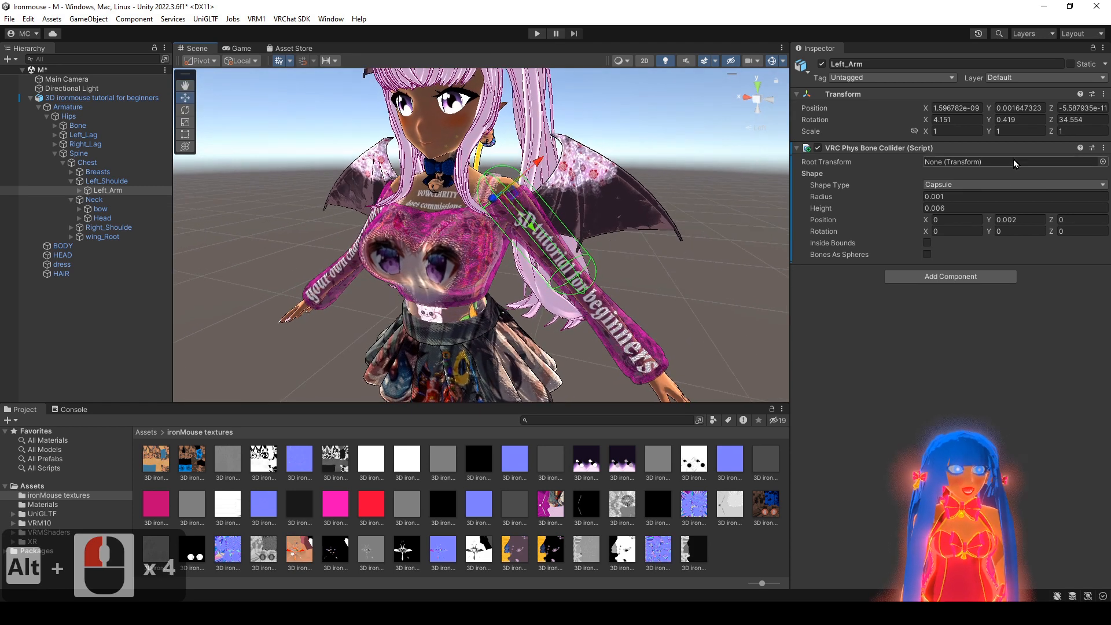
- Copy the Left_Arm collider component and add a VRC Phys Bone Collider to the Left_Elbow bone
left_click(1104, 148)
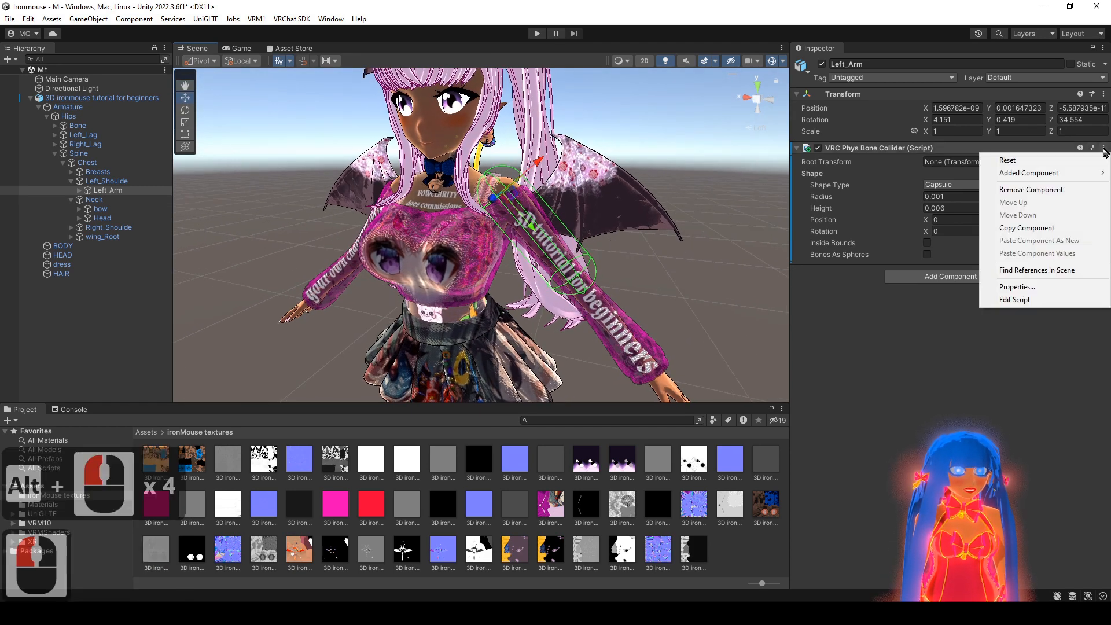
left_click(1062, 229)
left_click(79, 190)
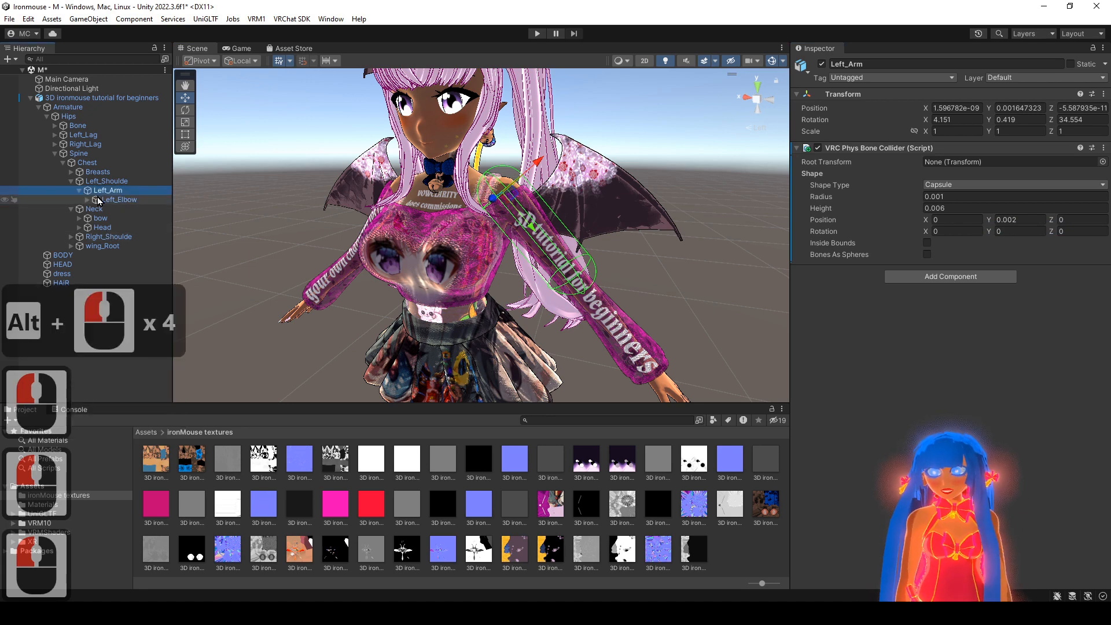
left_click(118, 200)
left_click(960, 154)
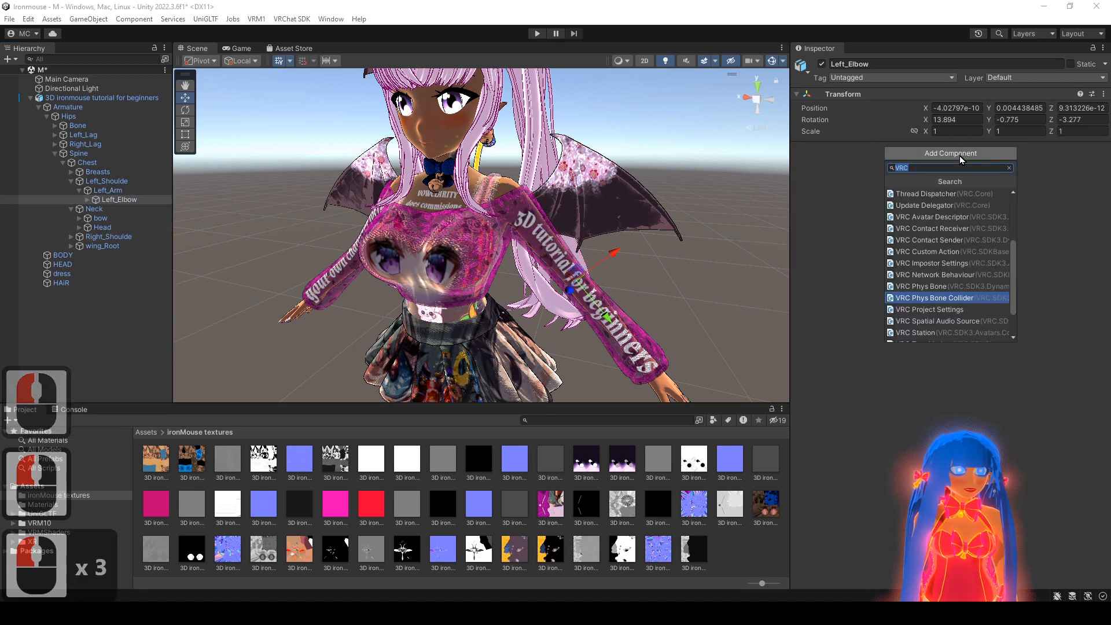
left_click(932, 298)
- Paste the copied component values onto the Left_Elbow collider and check its fit on the forearm
left_click(1102, 148)
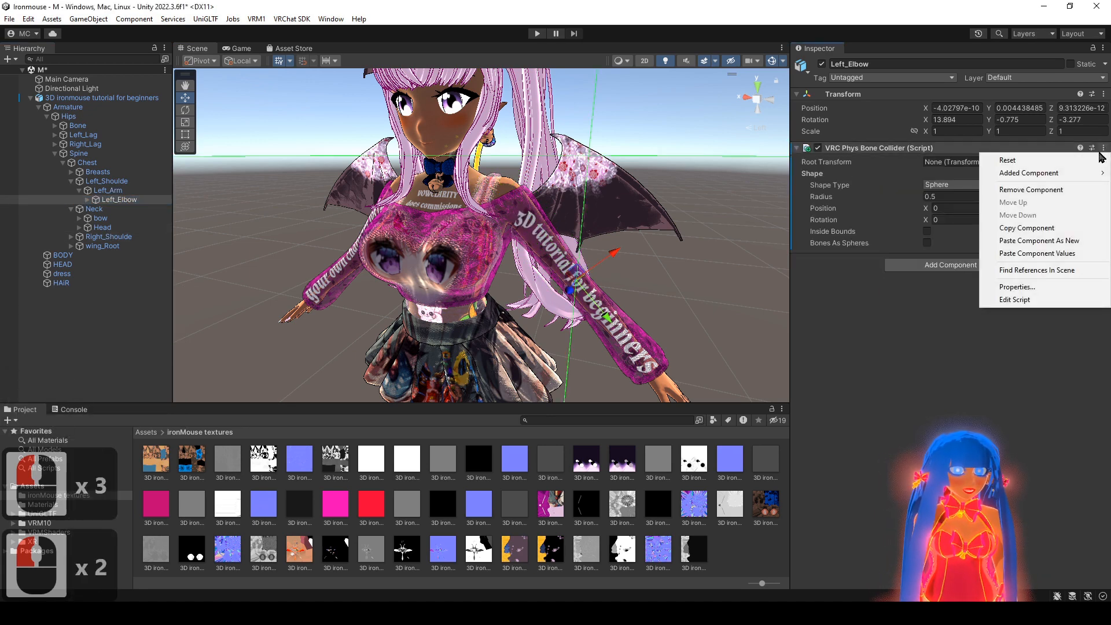
left_click(1069, 254)
left_click_drag(641, 305, 279, 206, "alt")
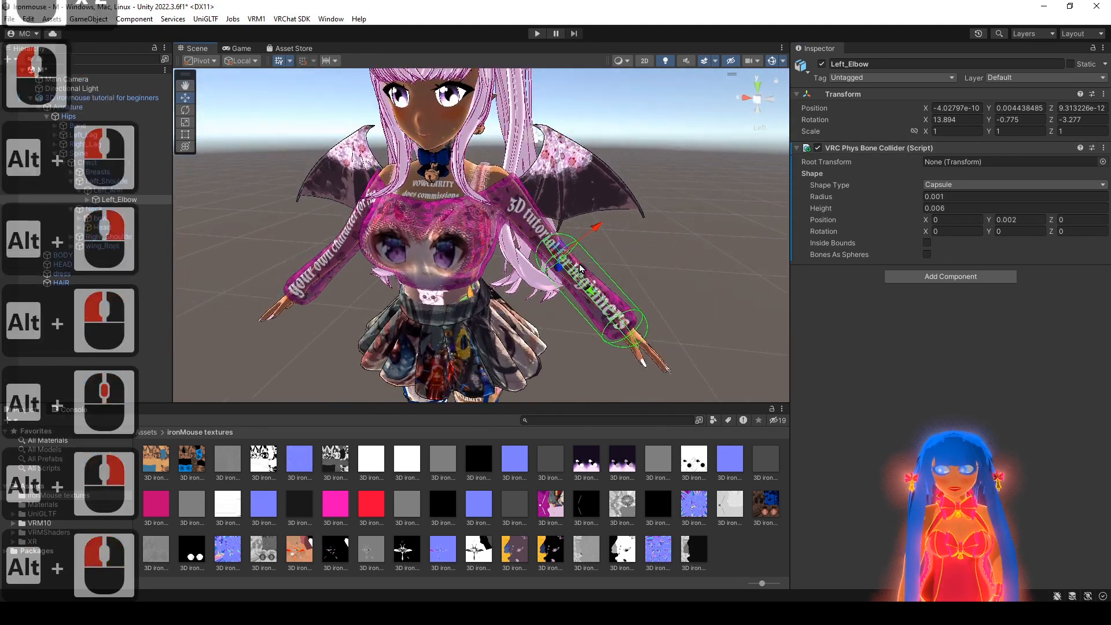
- Add a VRC Phys Bone Collider to the Right_Arm bone under Right_Shoulde
left_click(121, 184)
mouse_move(559, 271)
left_mouse_down("alt")
mouse_move(528, 283)
mouse_move(584, 270)
mouse_move(556, 263)
left_mouse_up("alt")
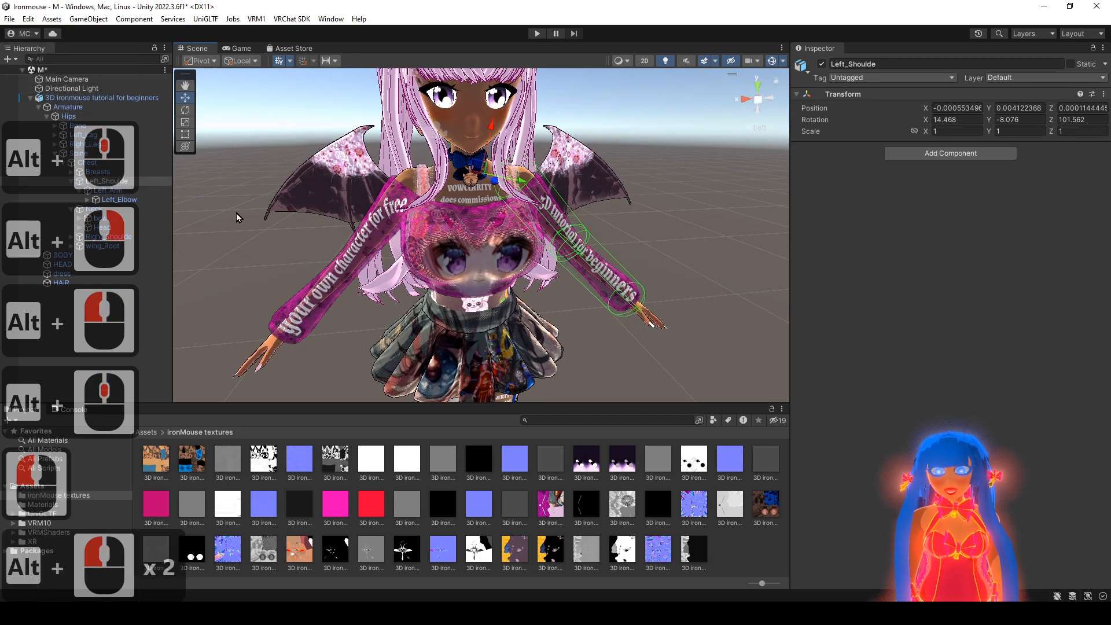
left_click(123, 237)
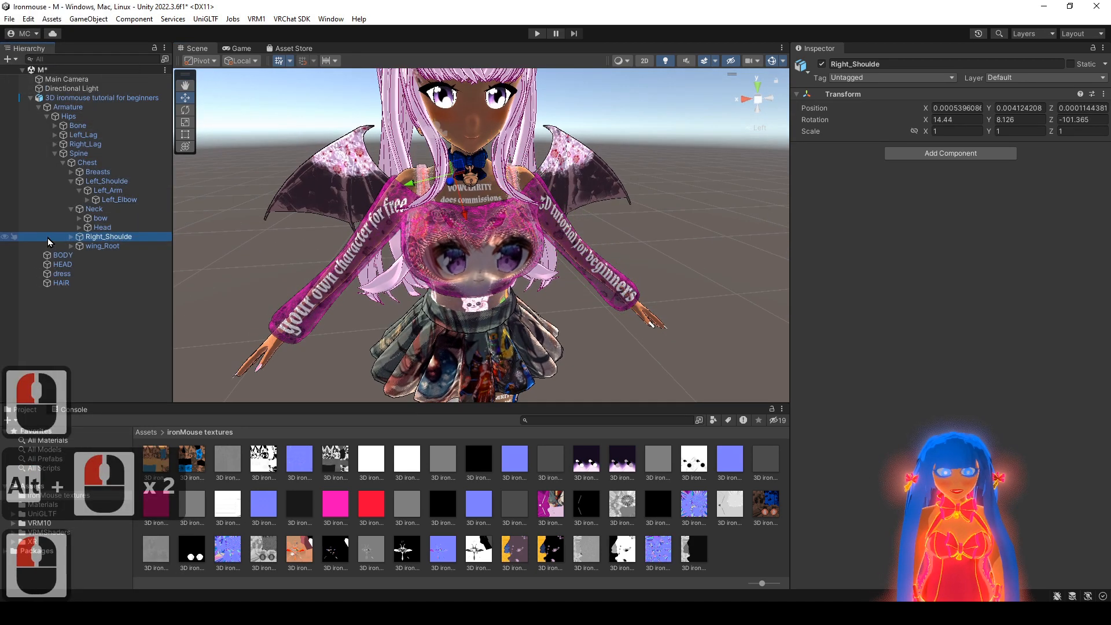
left_click(68, 238)
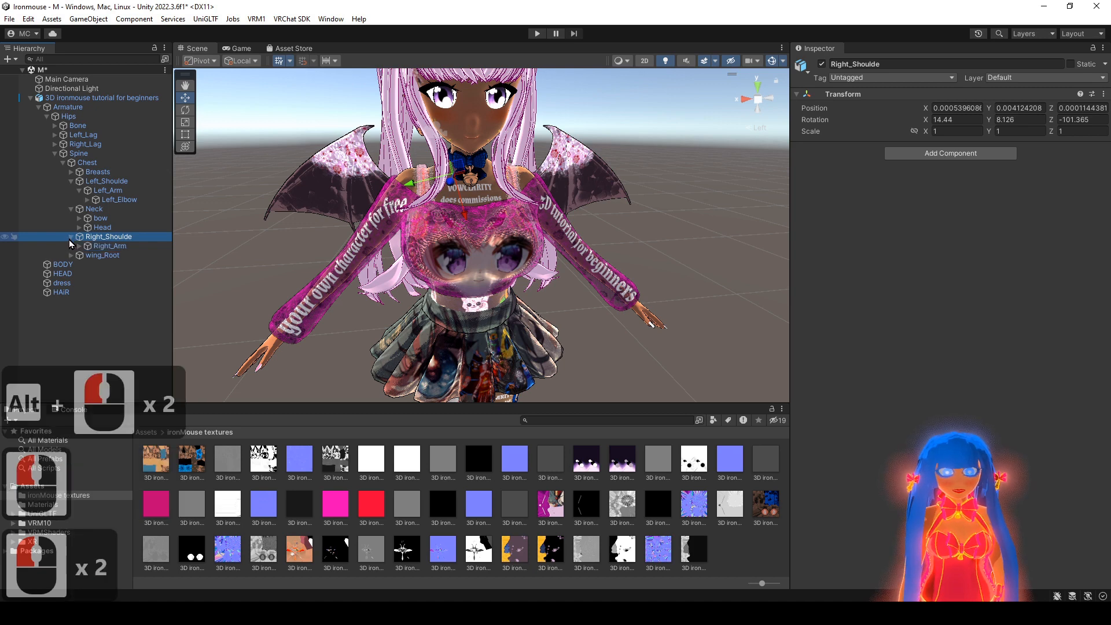
left_click(121, 246)
left_click_drag(585, 197, 564, 190, "alt")
left_click(933, 155)
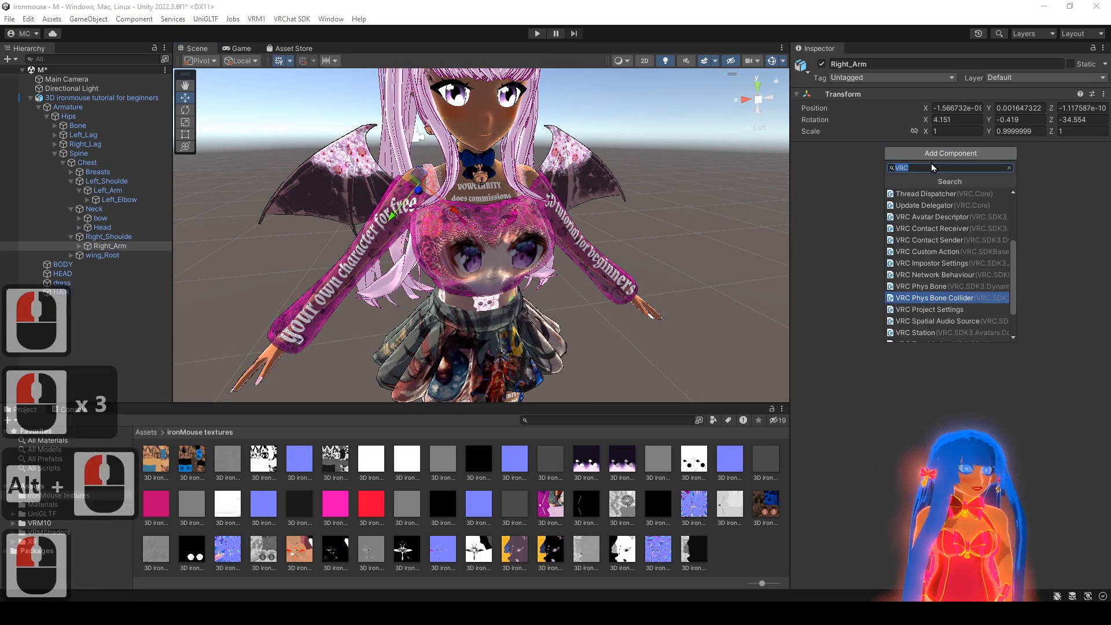
left_click(946, 296)
- Paste the copied component values onto the Right_Arm collider and check its fit on the upper arm
left_click(1104, 148)
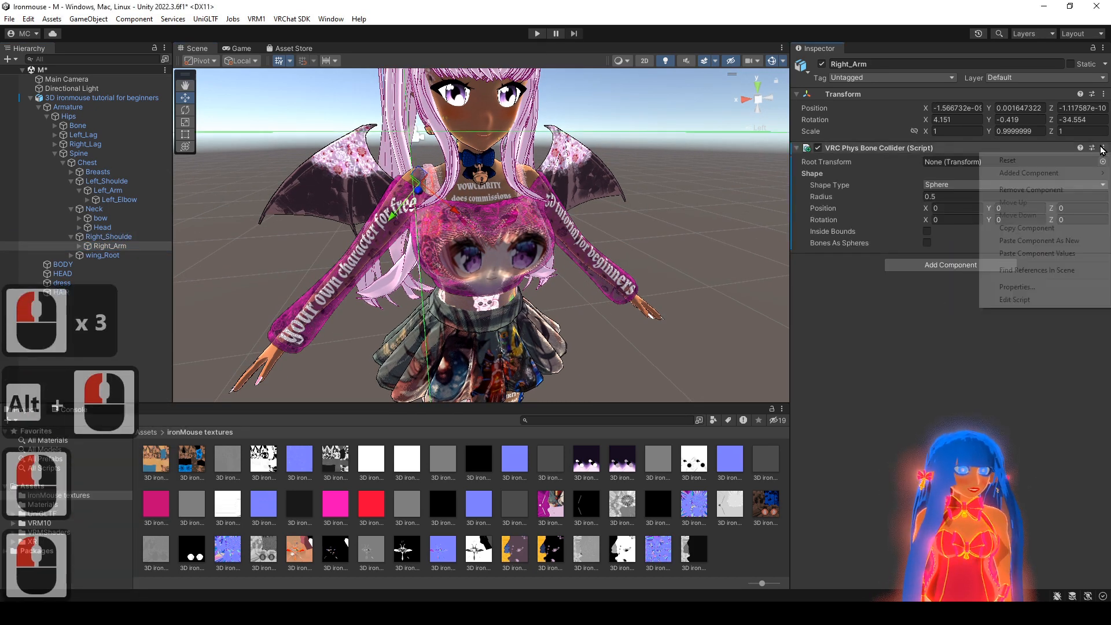
left_click(1057, 254)
left_click_drag(660, 237, 631, 231, "alt")
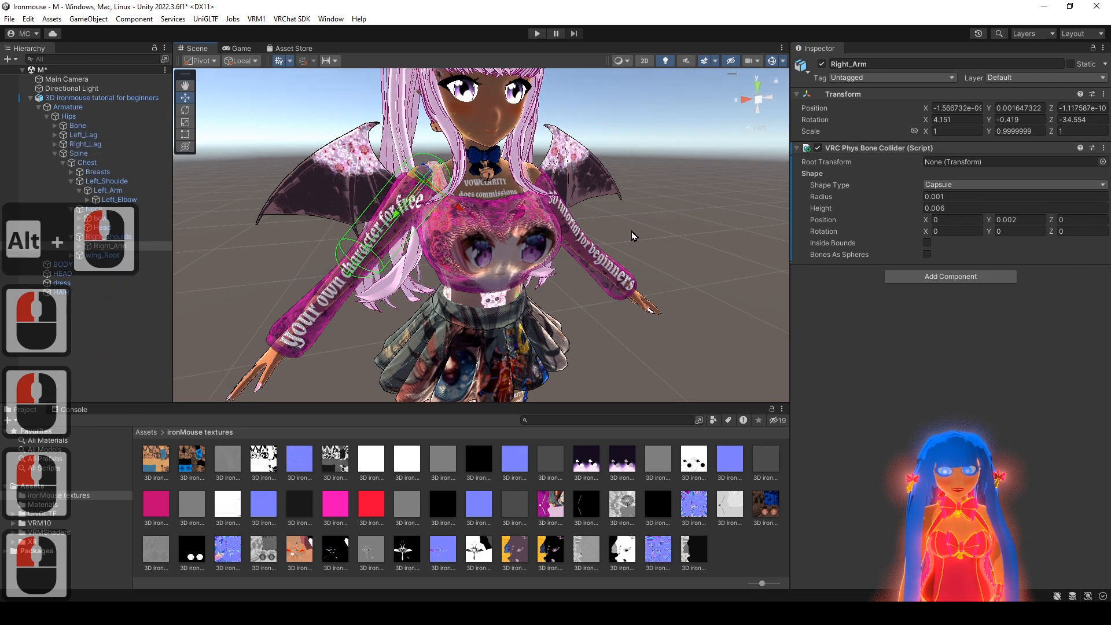
- Add a VRC Phys Bone Collider to the Right_Elbow bone under Right_Arm
left_click(79, 246)
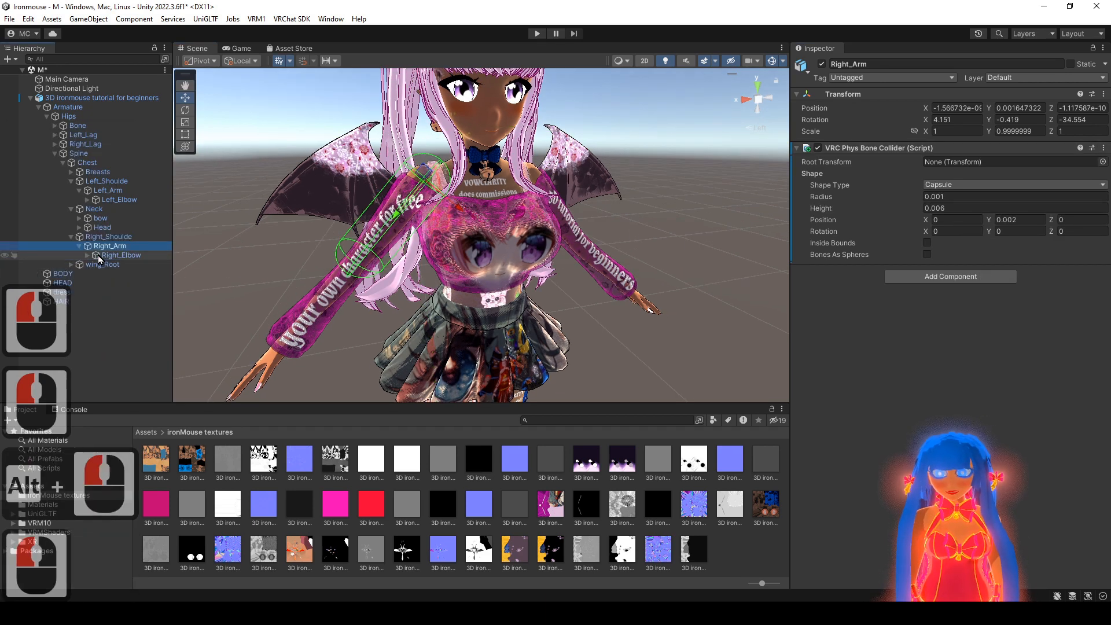
left_click(121, 255)
left_click(984, 153)
left_click(954, 298)
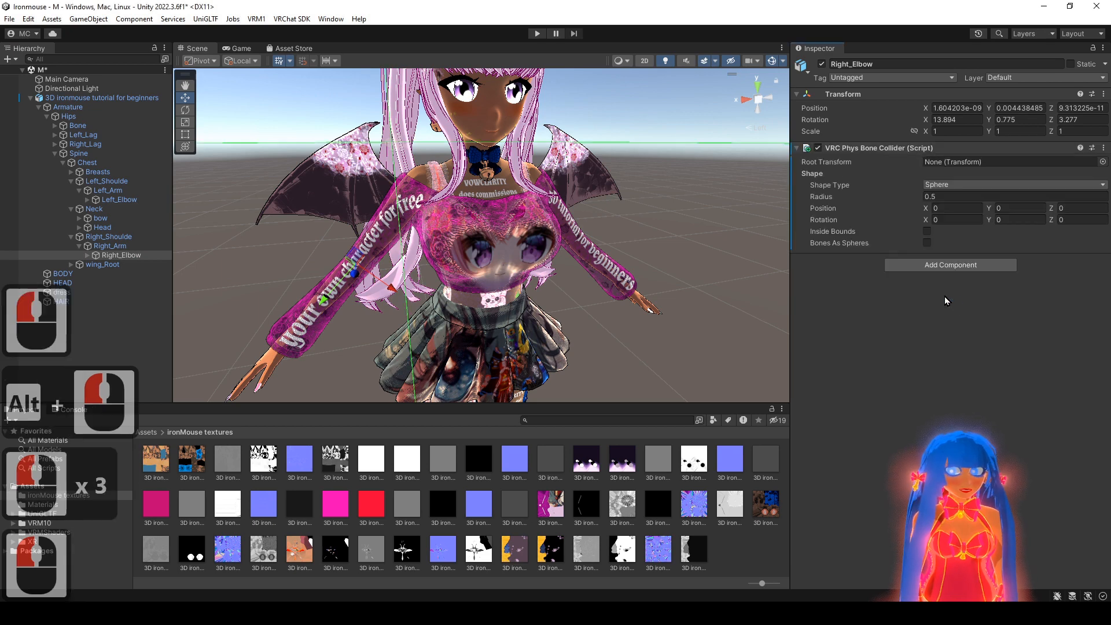
- Paste the copied component values onto the Right_Elbow collider and check its fit on the forearm
left_click(1103, 148)
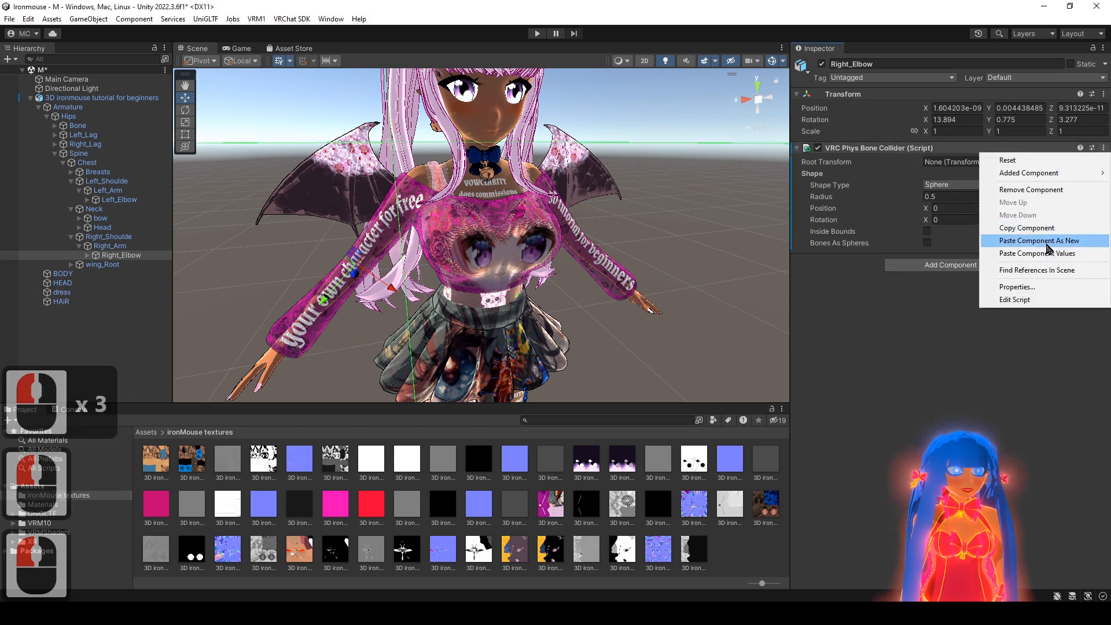
left_click(1054, 241)
left_click_drag(579, 266, 538, 266, "alt")
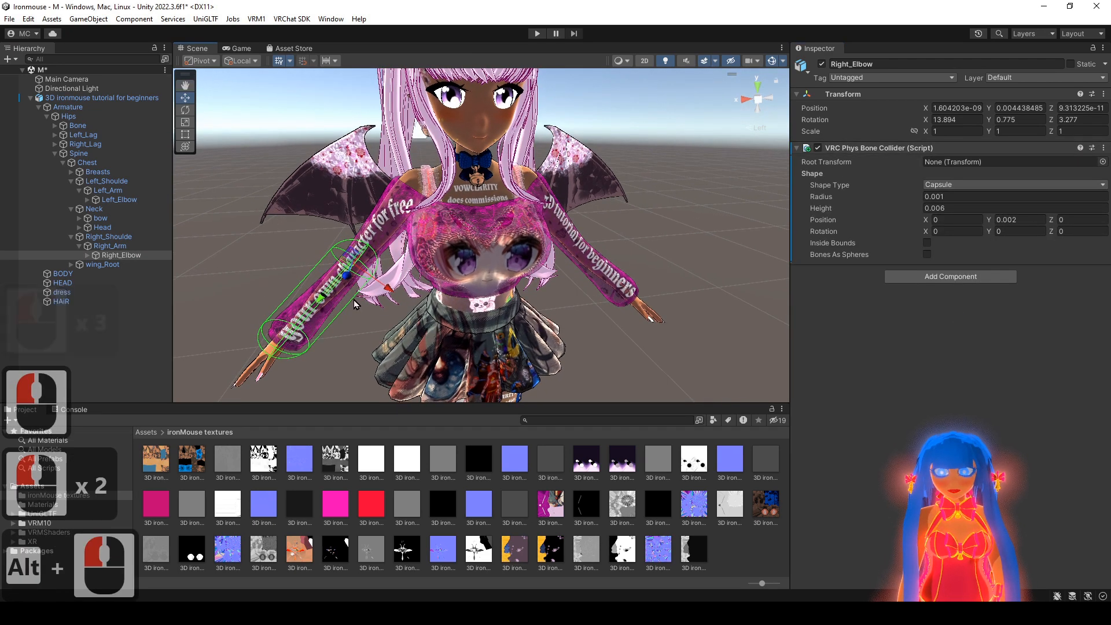
left_click_drag(355, 304, 524, 250, "alt")
left_click_drag(524, 250, 535, 285, "alt")
key("ctrl+z")
right_click_drag(535, 285, 504, 272, "alt")
left_click_drag(503, 272, 512, 258, "alt")
middle_click_drag(512, 241, 510, 270, "alt")
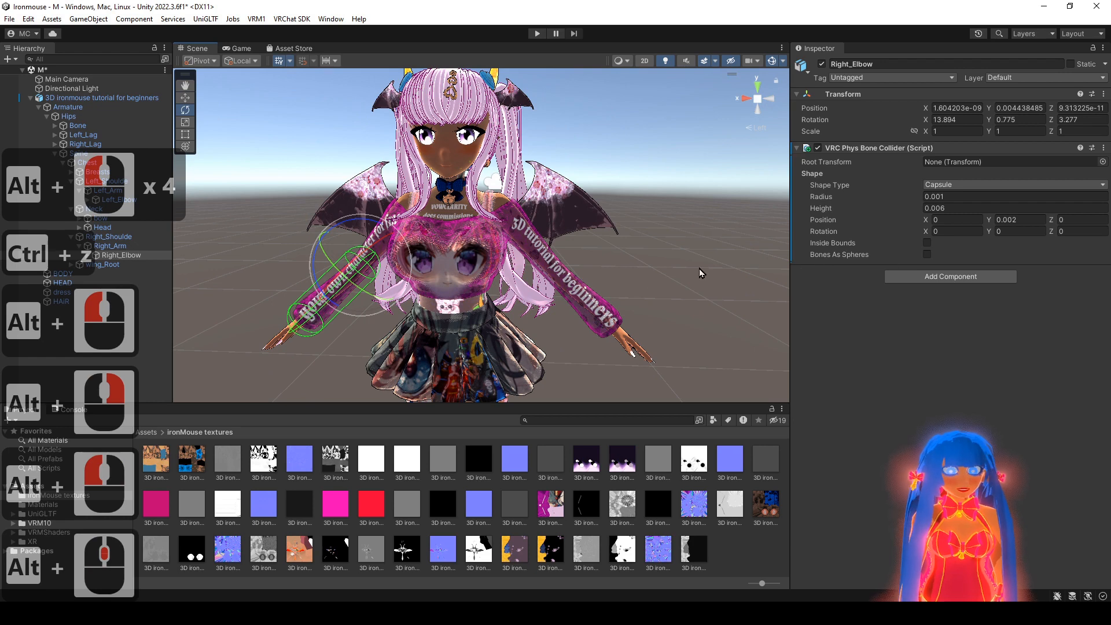
left_click_drag(700, 272, 475, 250, "alt")
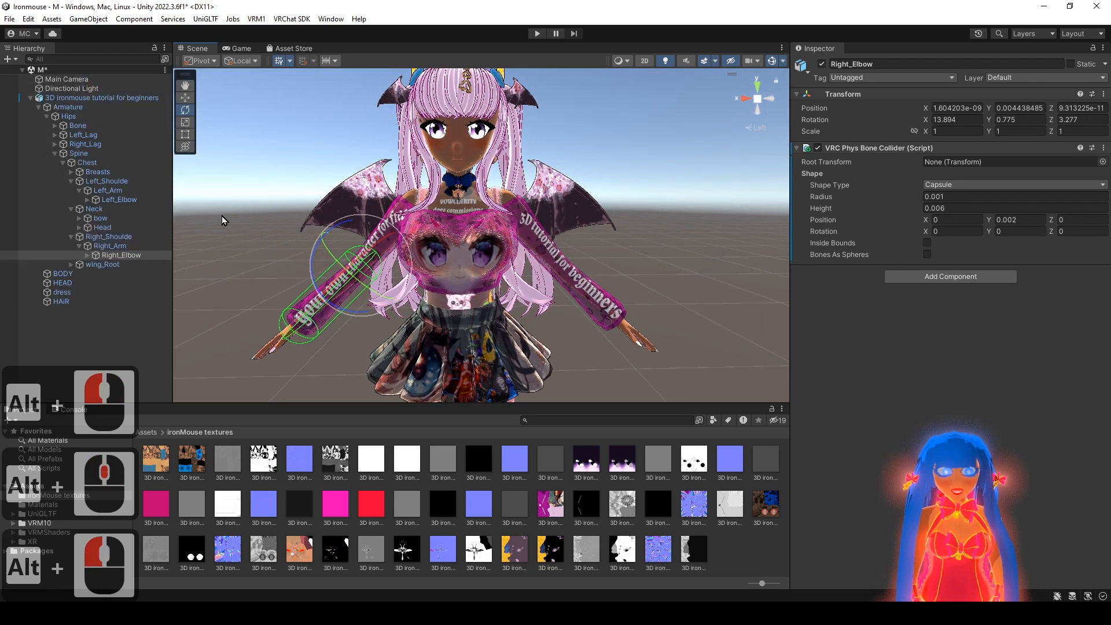
- Collapse both shoulder bone branches and add a VRC Phys Bone Collider to the Chest bone
left_click(71, 237)
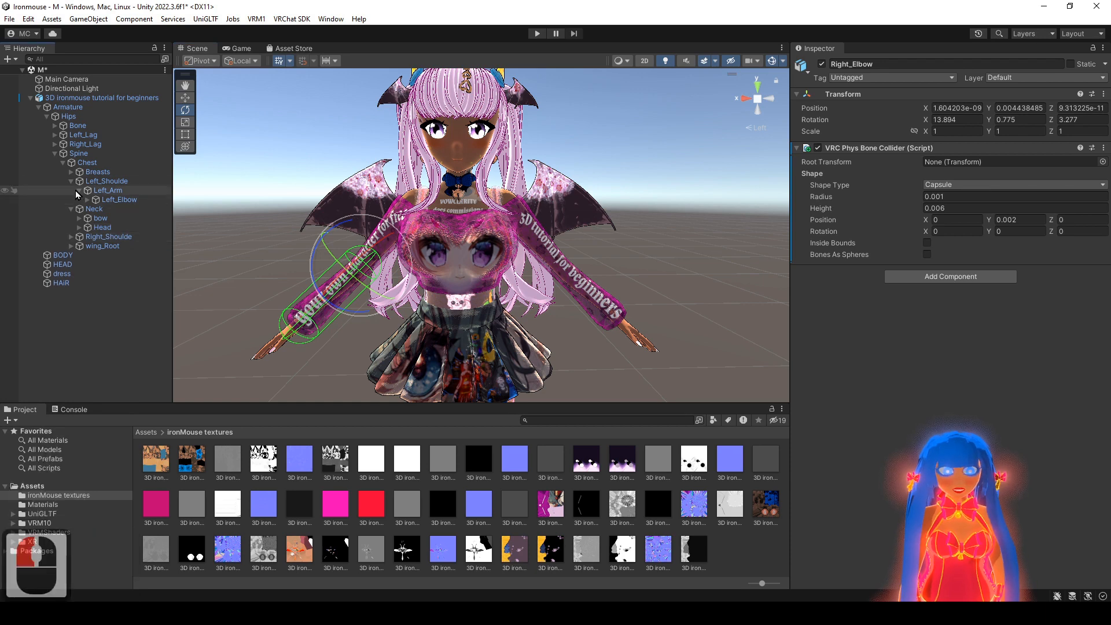
left_click(71, 181)
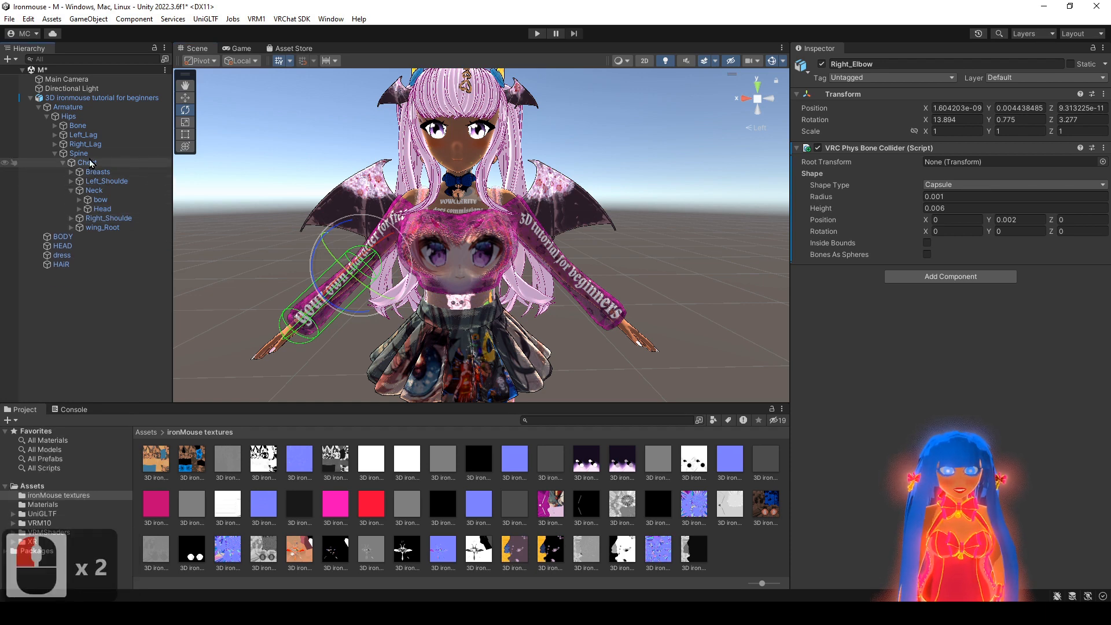
double_click(89, 164)
left_click_drag(347, 236, 401, 270, "alt")
key("ctrl+z")
mouse_move(474, 277)
left_mouse_down("alt")
mouse_move(438, 272)
mouse_move(455, 268)
left_mouse_up("alt")
left_click(978, 154)
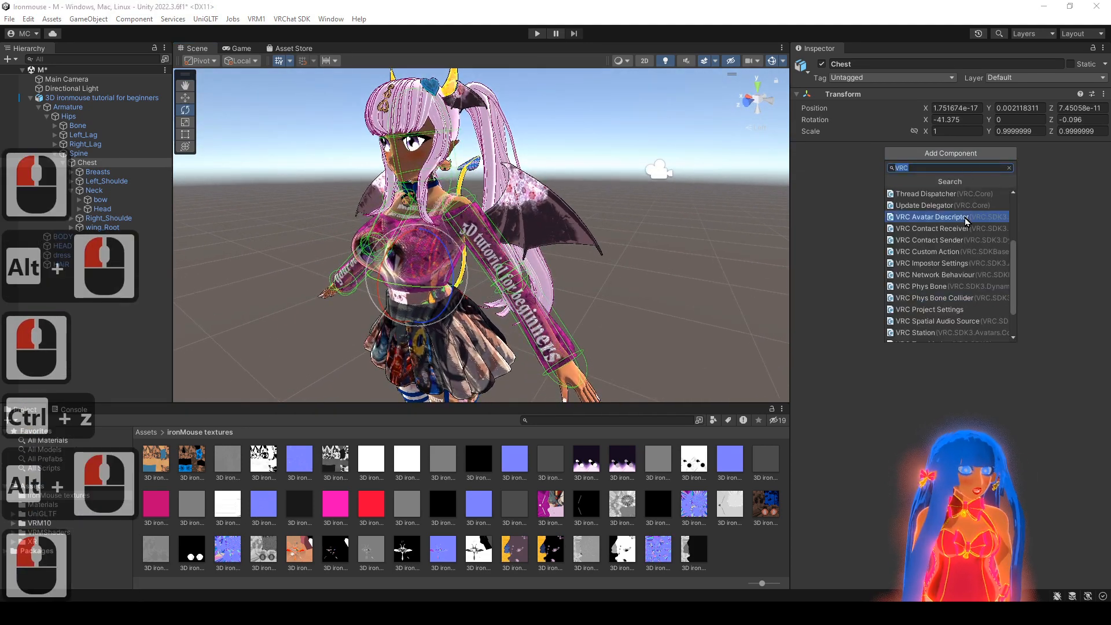
left_click(964, 299)
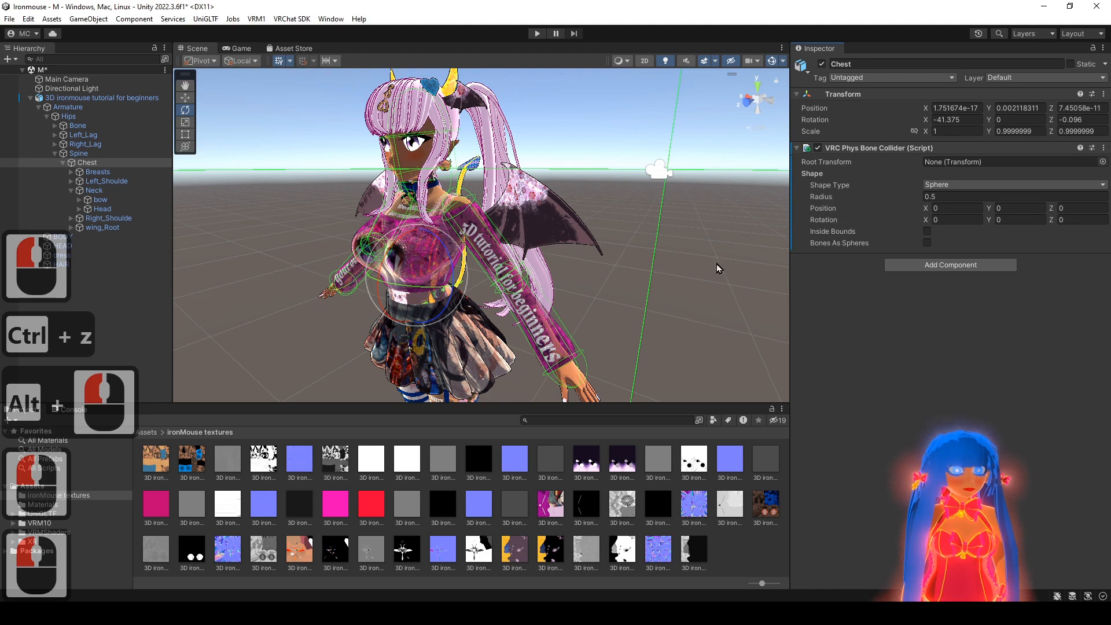
mouse_move(663, 233)
left_mouse_down("alt")
mouse_move(660, 254)
mouse_move(665, 230)
left_mouse_up("alt")
- Paste the copied component values onto the Chest collider and check it against the torso
left_click(1104, 149)
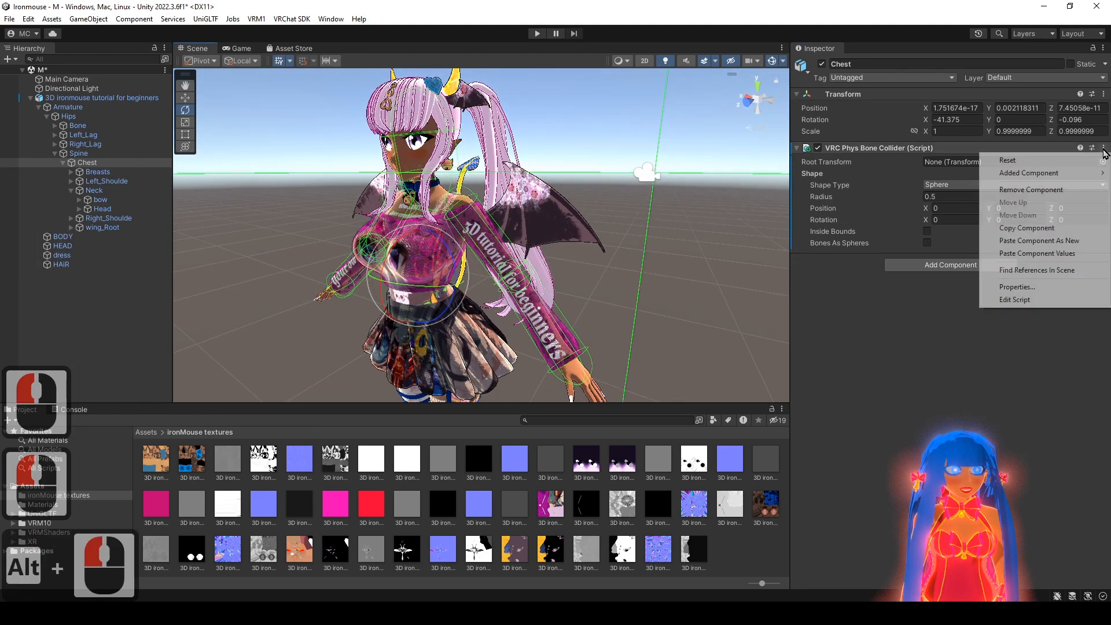
left_click(1072, 255)
left_click_drag(585, 229, 622, 252, "alt")
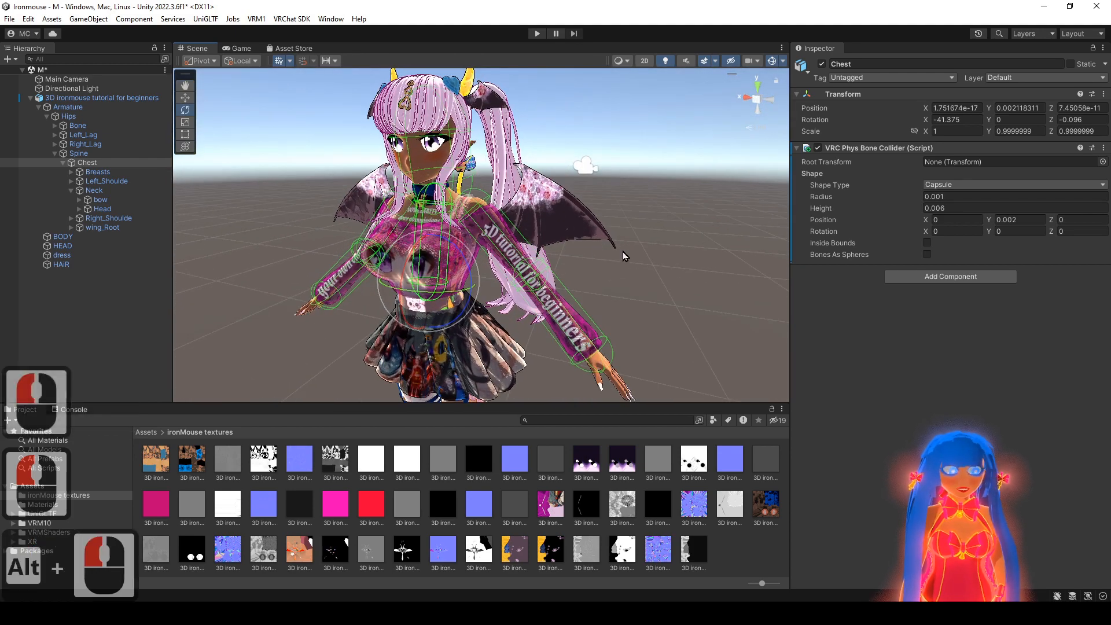
- Set the Chest capsule's radius to 0.002 and check its width on the torso
left_click(944, 197)
left_click_drag(944, 198, 945, 197)
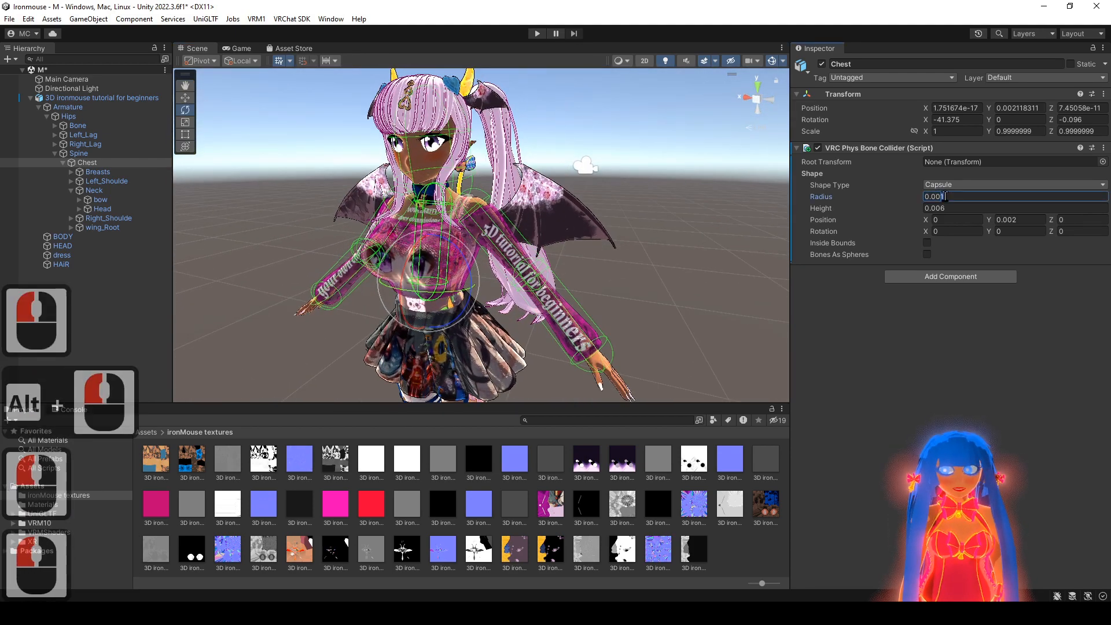
type("2")
left_click_drag(588, 197, 637, 209, "alt")
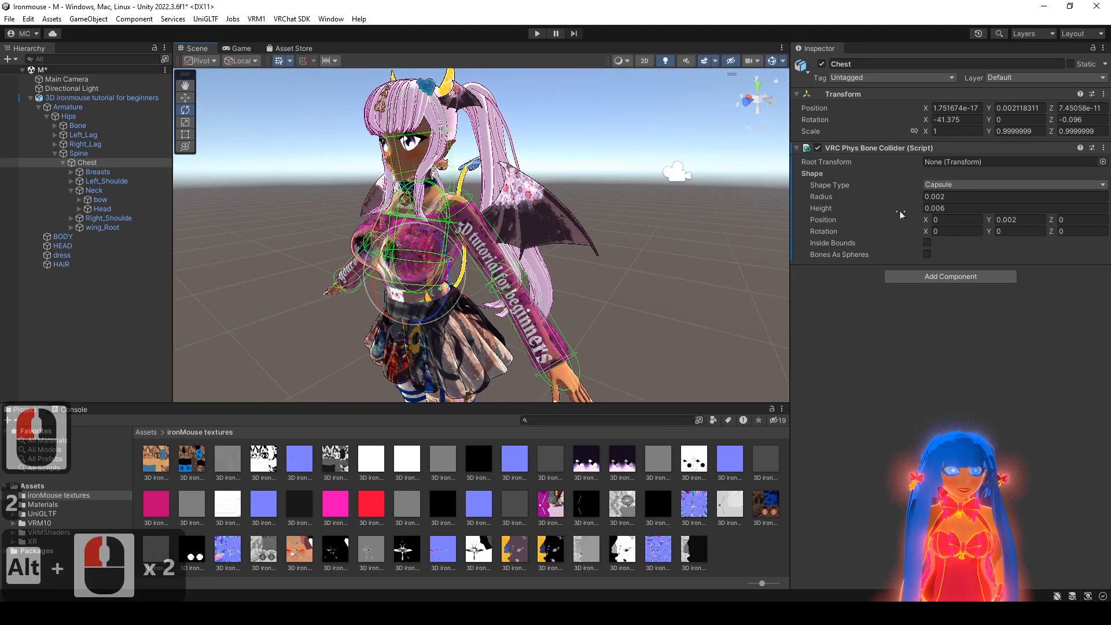
- Set the Chest capsule's height to 0.008
left_click(946, 208)
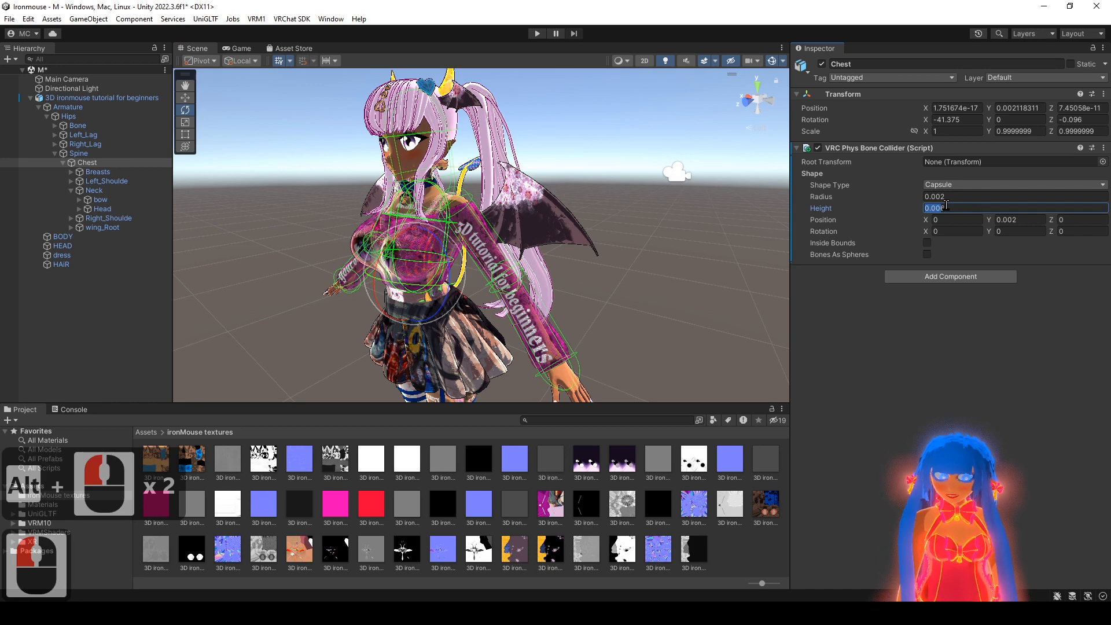
type("8")
key("ctrl+z")
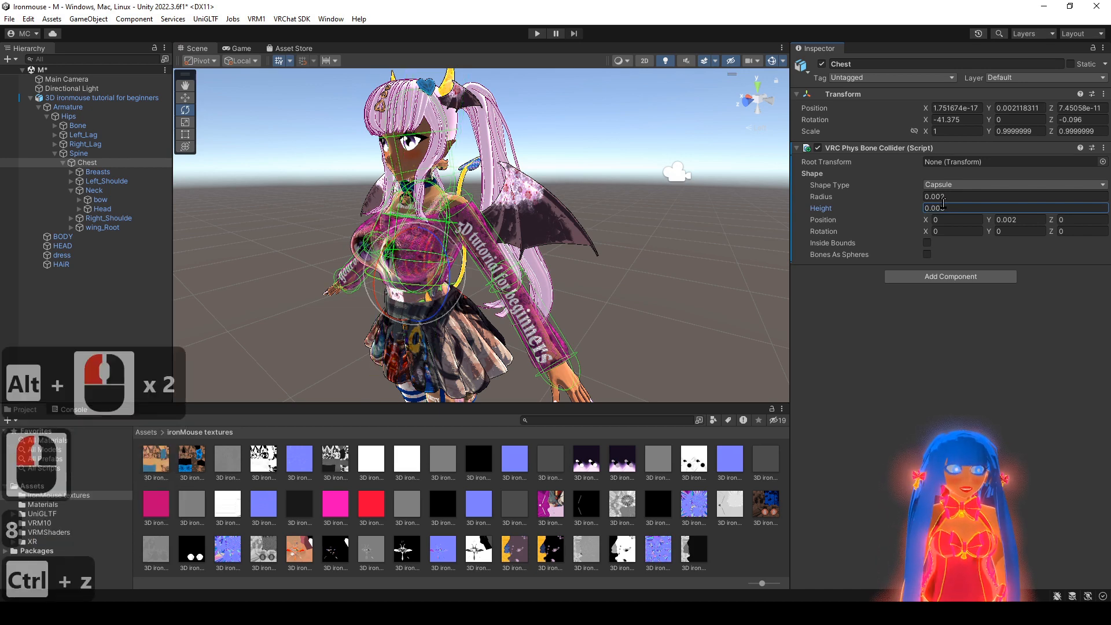
left_click(943, 208)
type("8")
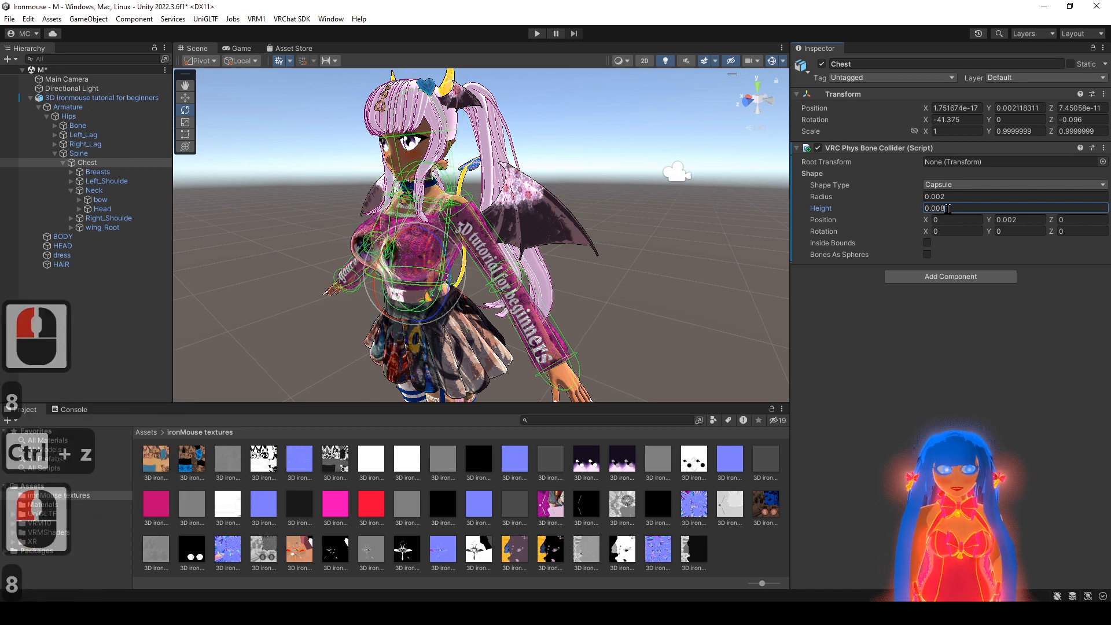
- Set the Chest capsule's Y position to 0.001 and check its placement along the torso
left_click_drag(506, 240, 643, 223, "alt")
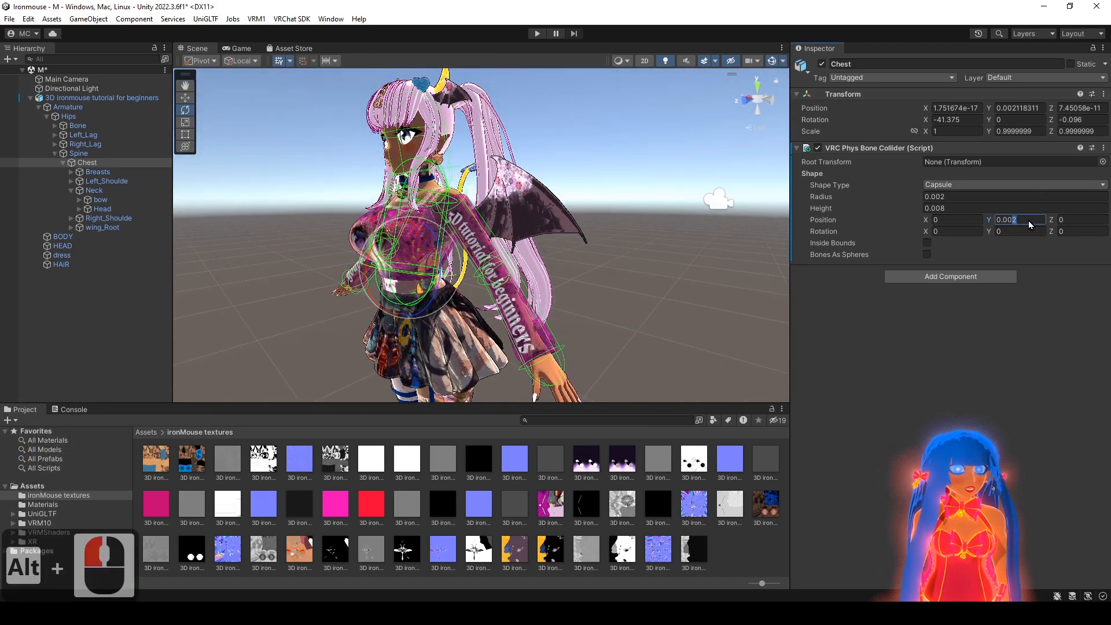
type("1")
mouse_move(686, 203)
left_mouse_down("alt")
mouse_move(469, 202)
mouse_move(670, 198)
left_mouse_up("alt")
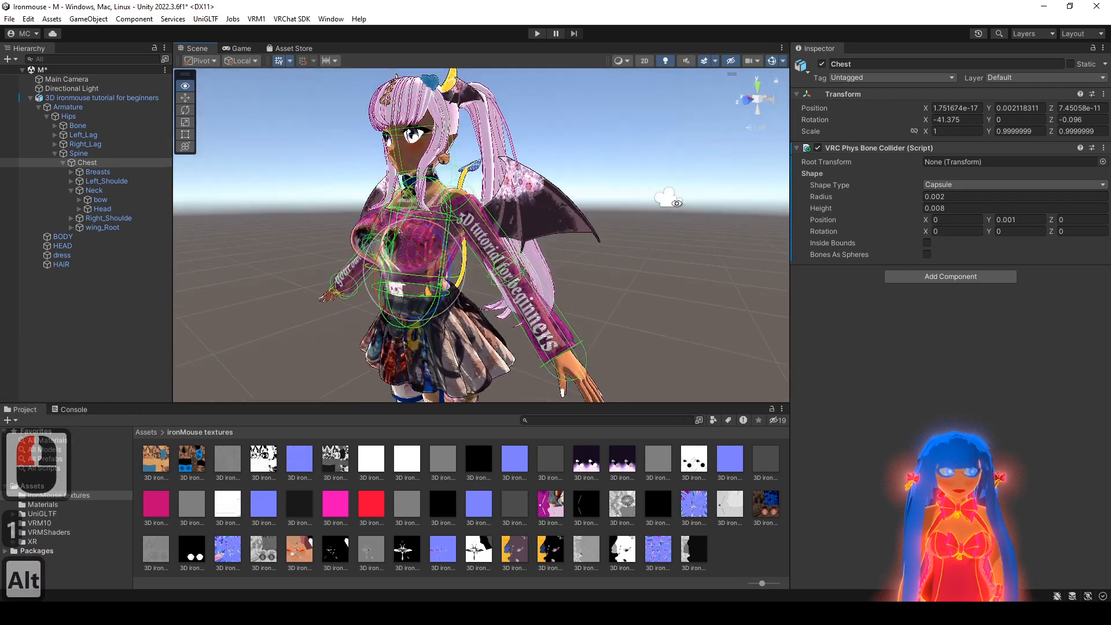
- Try a radius of 0.005 on the Chest capsule, undo it and inspect the fit from several angles
type("5")
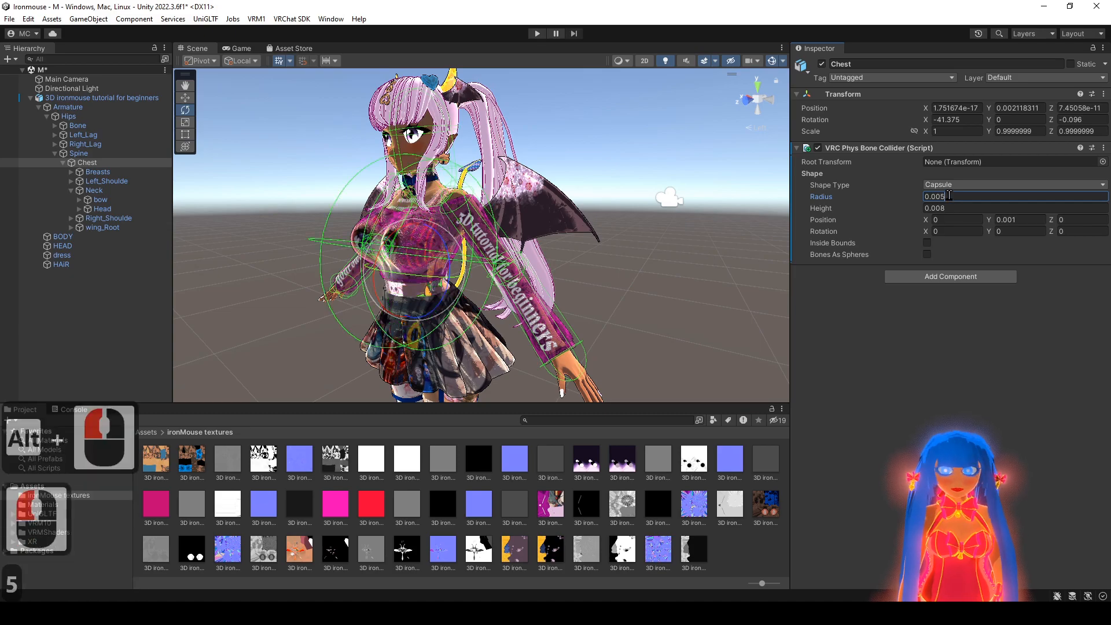
key("ctrl+z")
left_click_drag(524, 263, 703, 290, "alt")
right_click_drag(532, 243, 578, 237, "alt")
left_click_drag(579, 237, 504, 240, "alt")
right_click_drag(643, 214, 585, 203, "alt")
left_click_drag(585, 204, 515, 169, "alt")
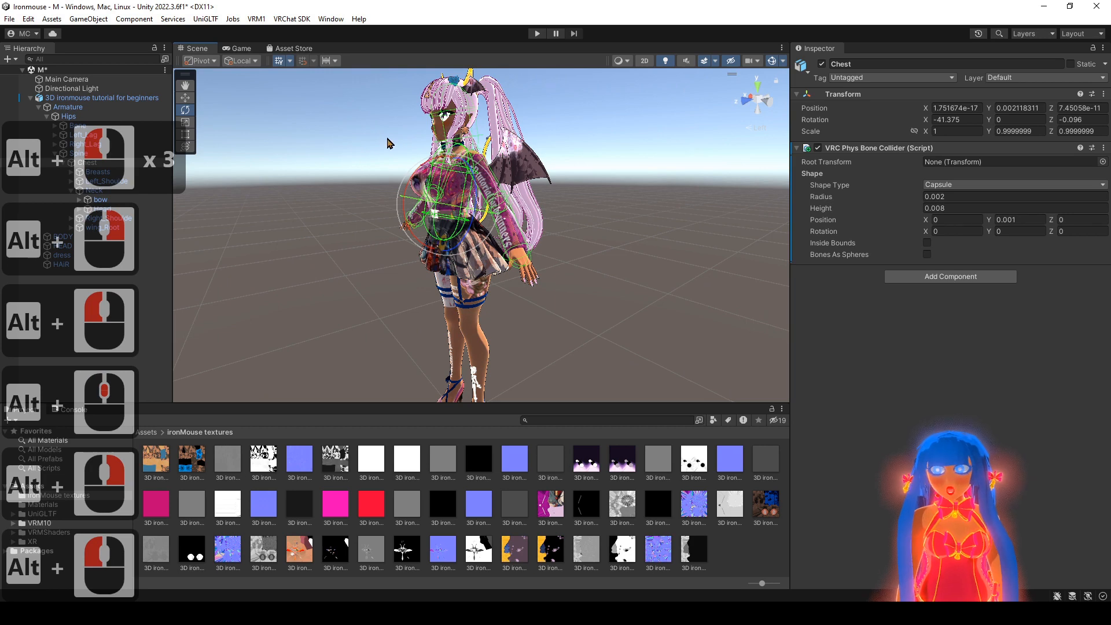
- Copy the Chest collider component and add a VRC Phys Bone Collider to the Hips bone
double_click(104, 118)
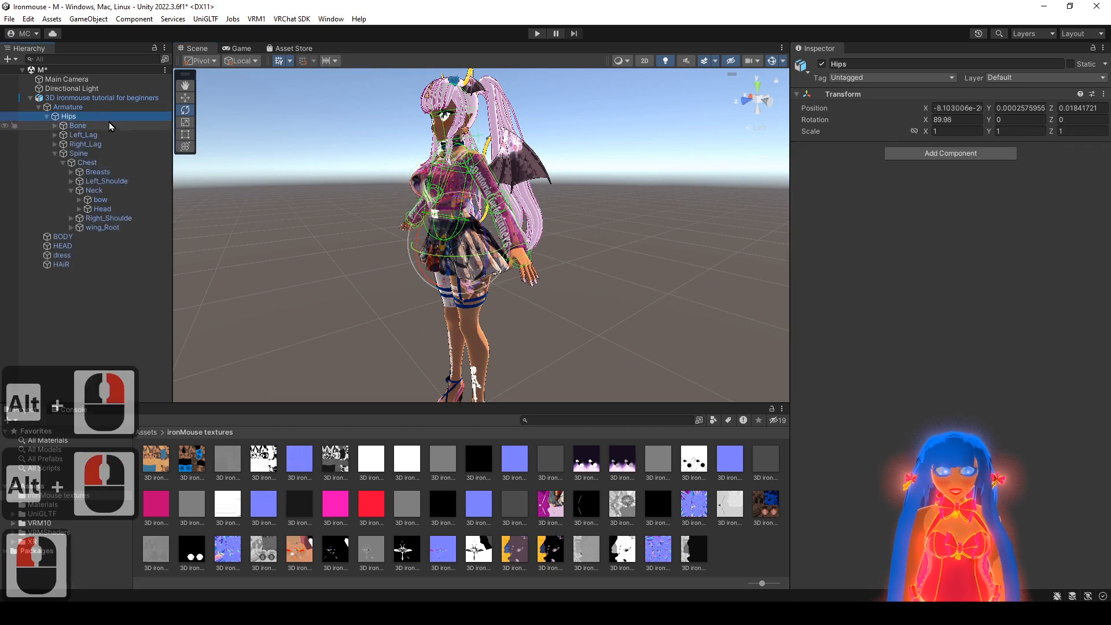
key("ctrl+z")
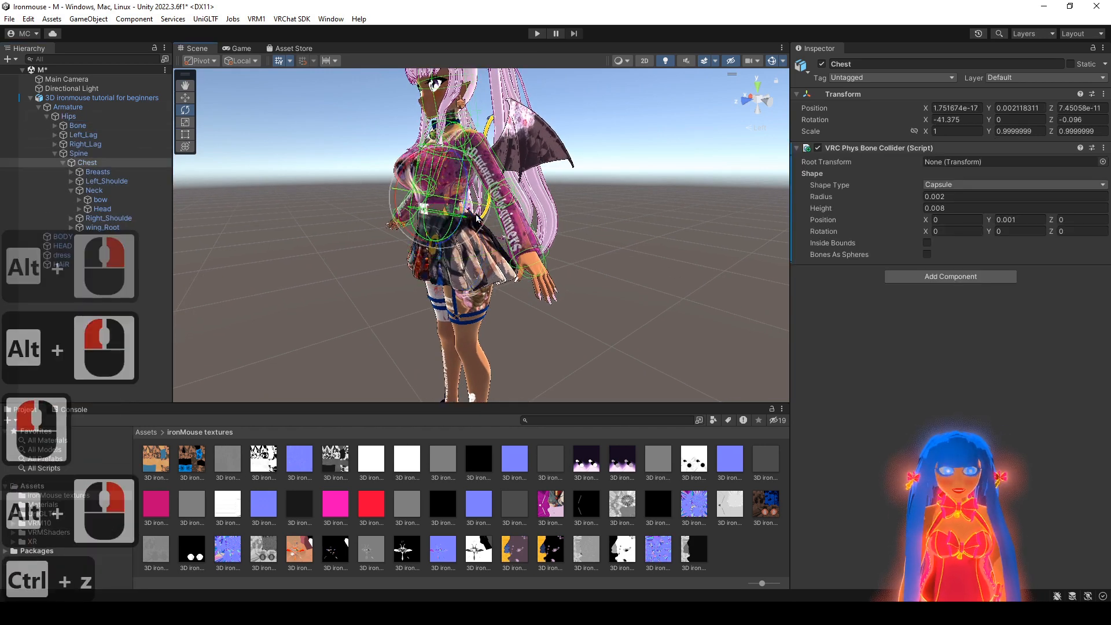
left_click(1103, 149)
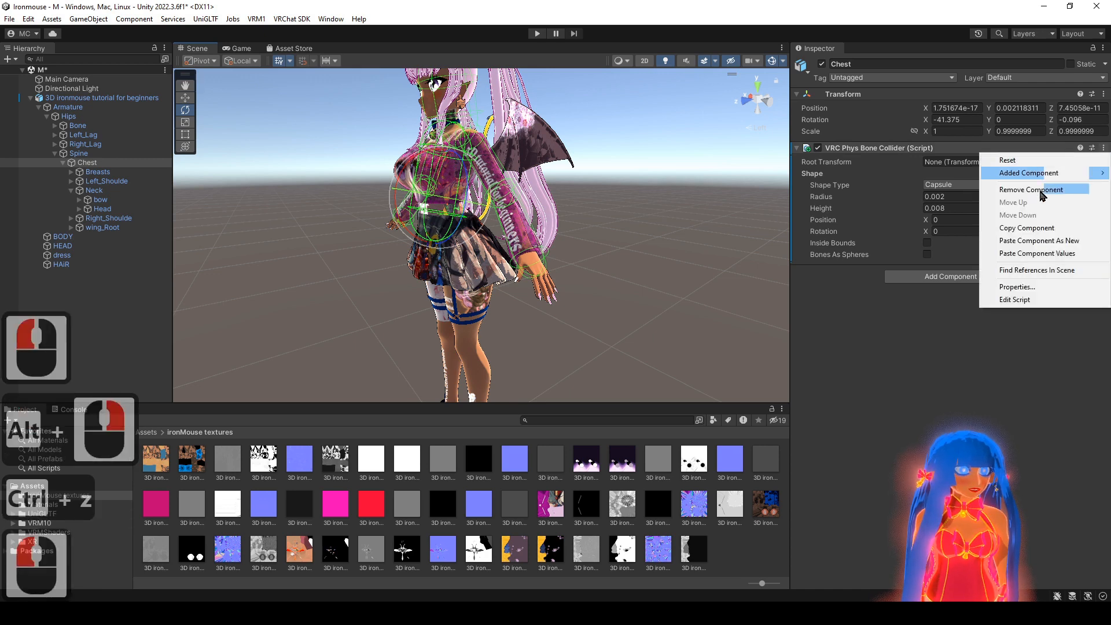
left_click(1052, 230)
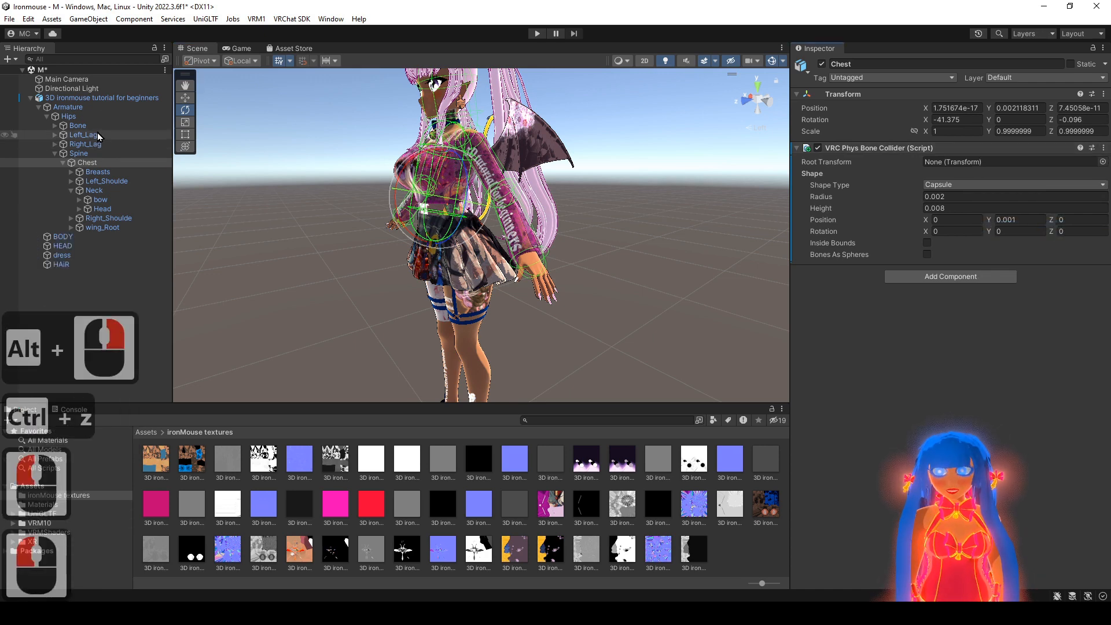
left_click(91, 118)
left_click(965, 154)
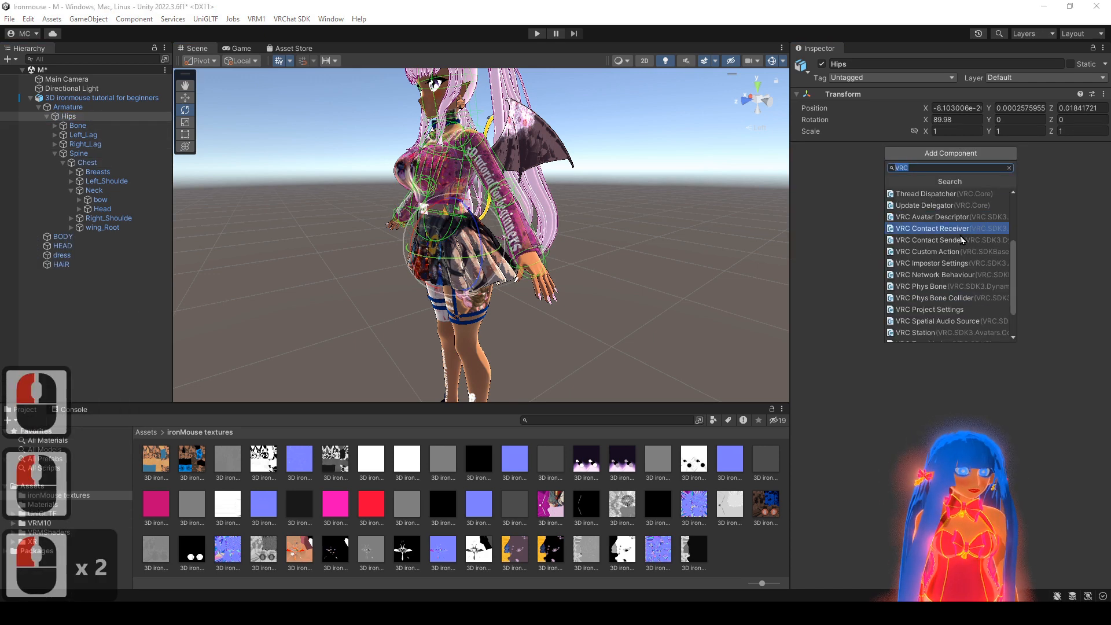
left_click(960, 297)
- Paste the copied Chest component values onto the Hips collider and check its fit
left_click(1103, 148)
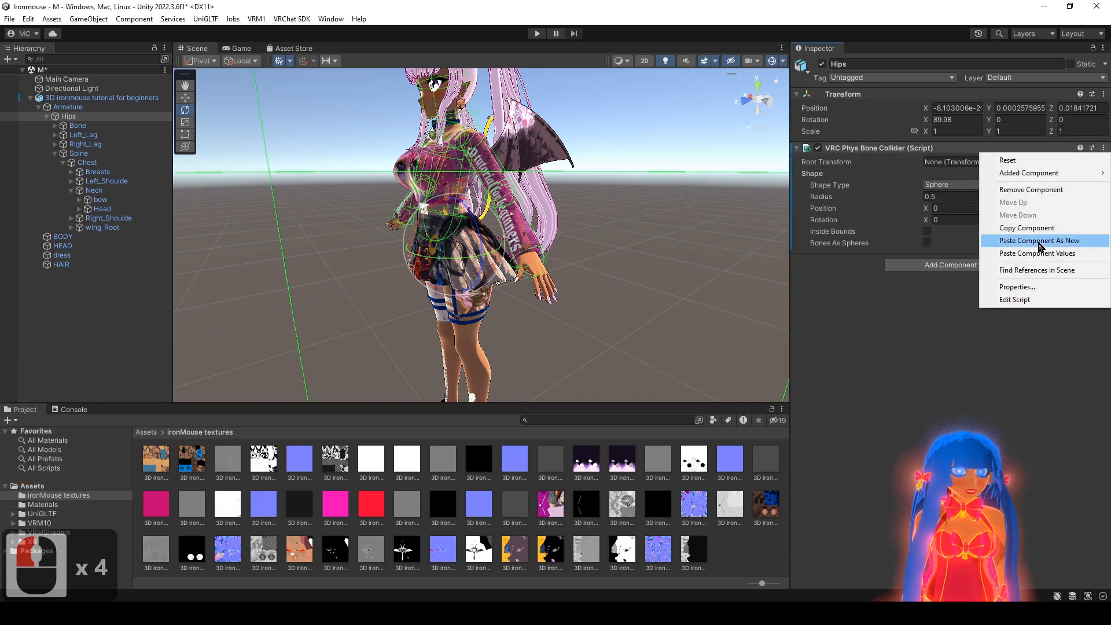
left_click(1042, 254)
left_click_drag(637, 263, 576, 271, "alt")
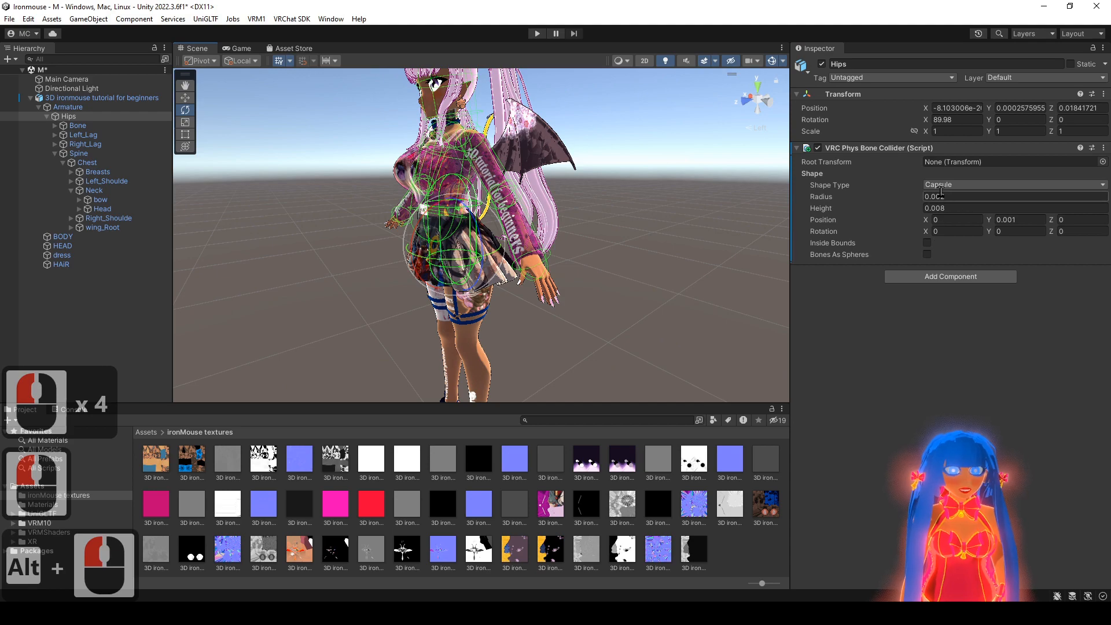
- Try a radius of 0.003 on the Hips capsule, undo it and inspect the hips from the front
type("3")
left_click_drag(682, 248, 505, 237, "alt")
key("ctrl+z")
key("ctrl+z")
key("ctrl+y")
left_click_drag(602, 209, 577, 215, "alt")
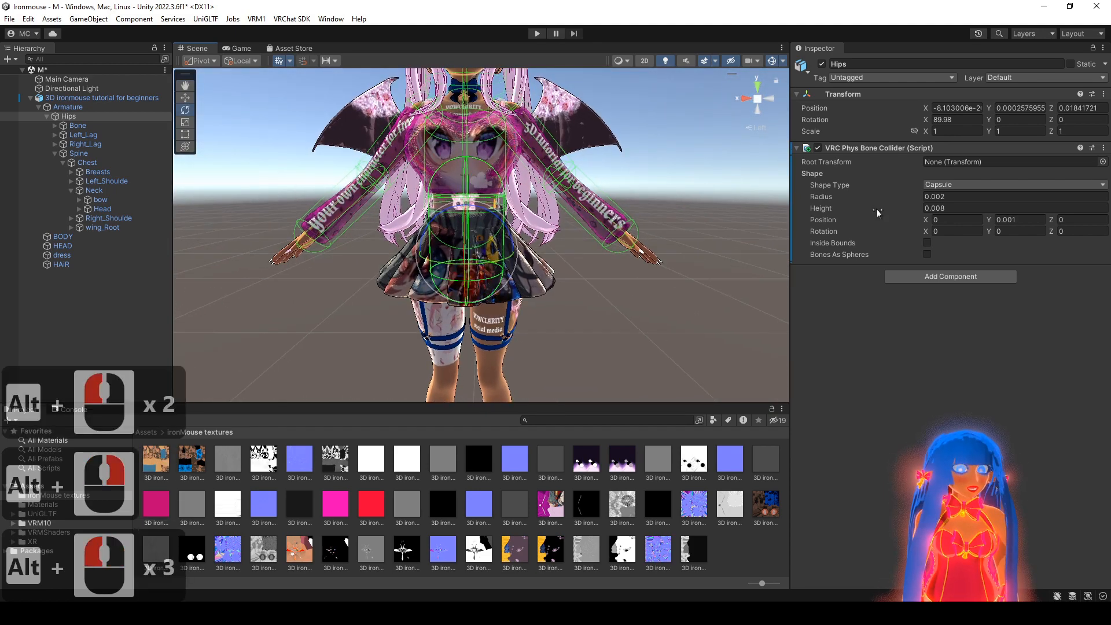
- Paste the copied 0.001 value into the Hips collider's Position X, undoing the paste into Position Z
left_click_drag(664, 246, 659, 250, "alt")
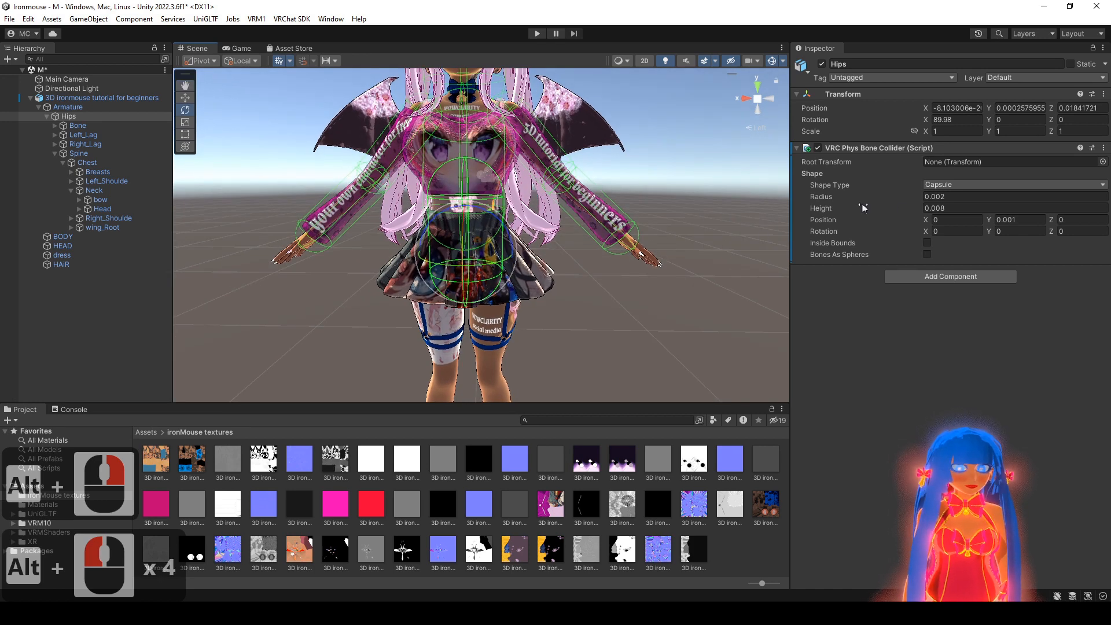
left_click(1078, 221)
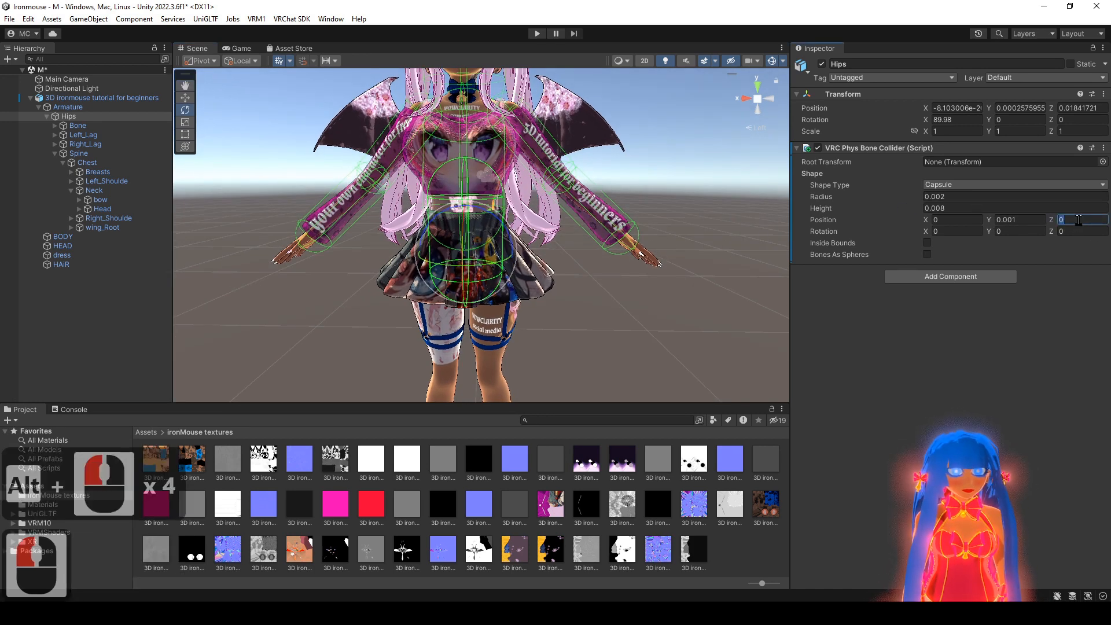
key("ctrl+v")
key("ctrl+z")
left_click(958, 219)
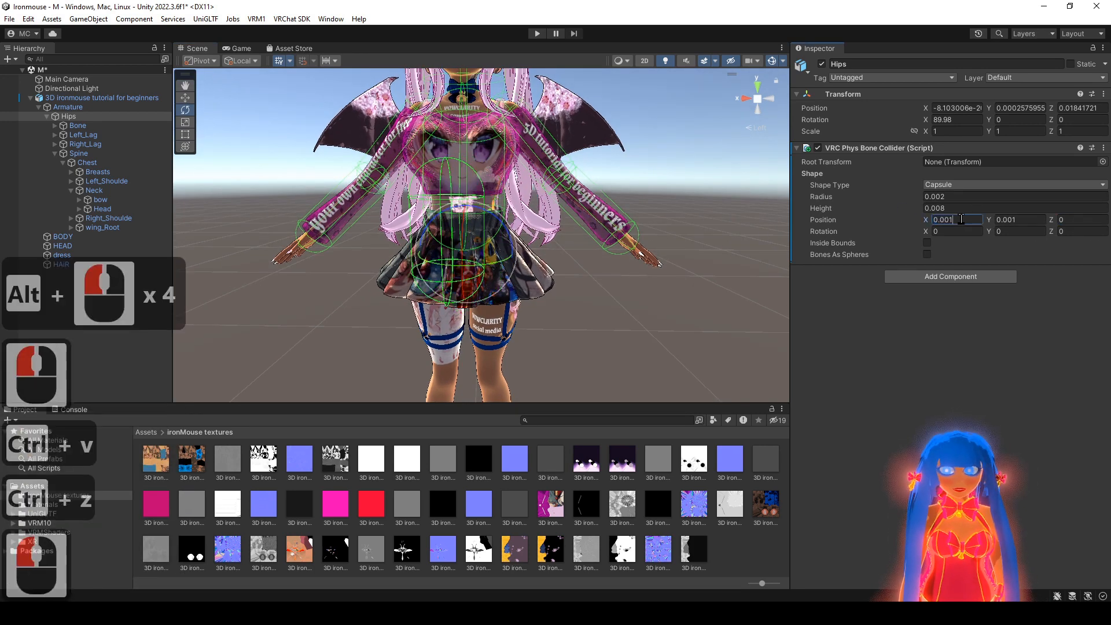
key("ctrl+v")
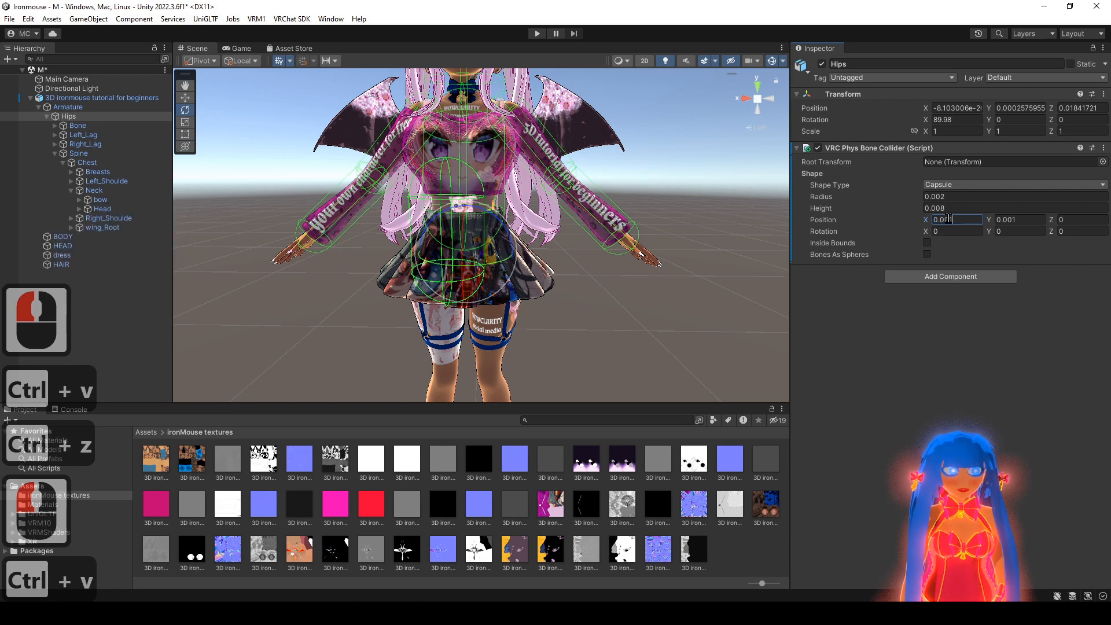
- Make the Hips collider's Position X negative, try -0.002 and undo back to -0.001
left_click(936, 220)
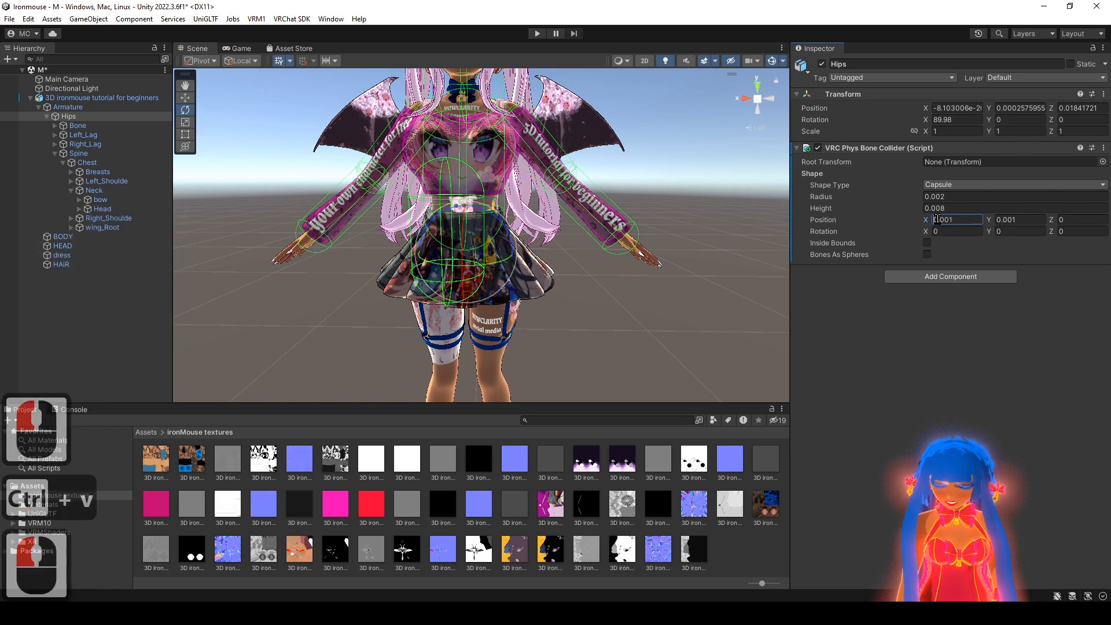
type("-")
double_click(956, 220)
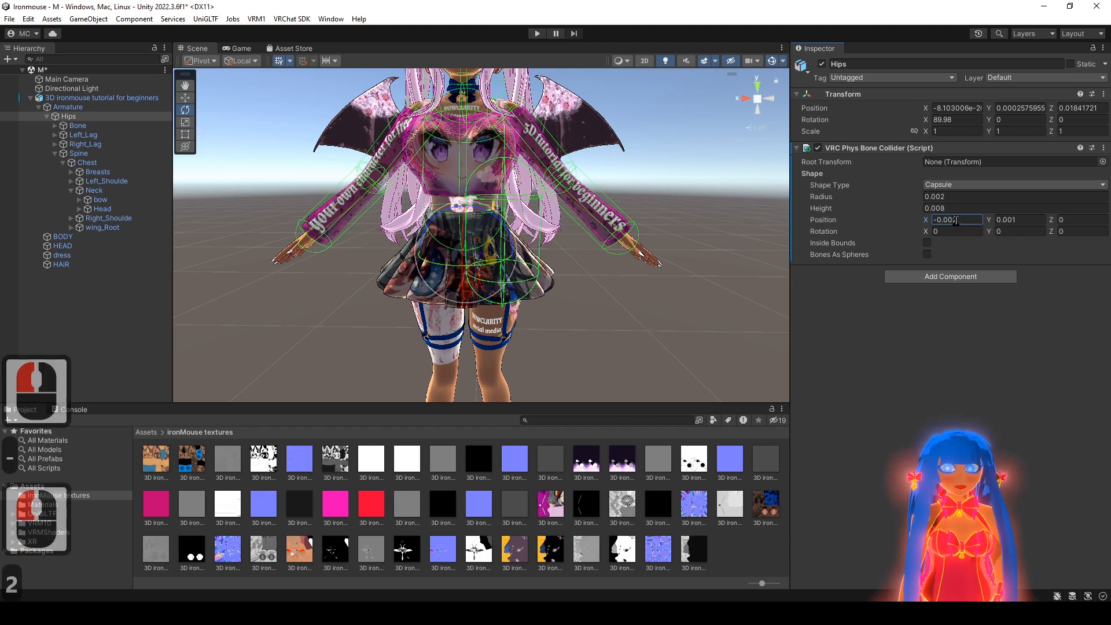
mouse_move(647, 235)
left_mouse_down("alt")
mouse_move(597, 248)
mouse_move(643, 251)
left_mouse_up("alt")
key("ctrl+z")
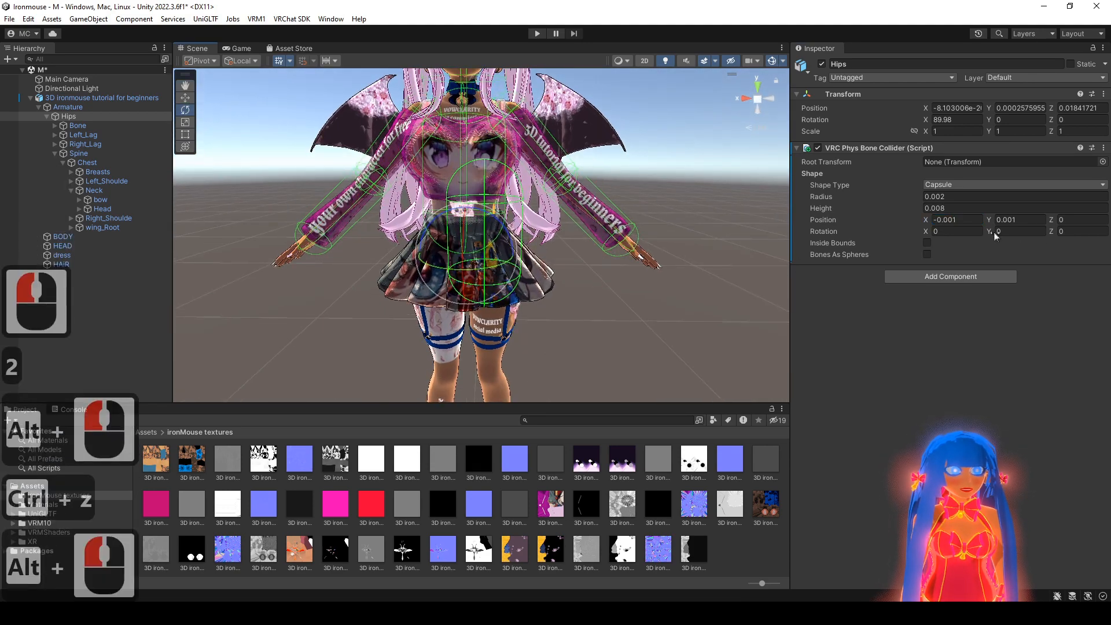
- Try tilting the Hips capsule through its Rotation Y and Z values and undo the rotations
key("ctrl+z")
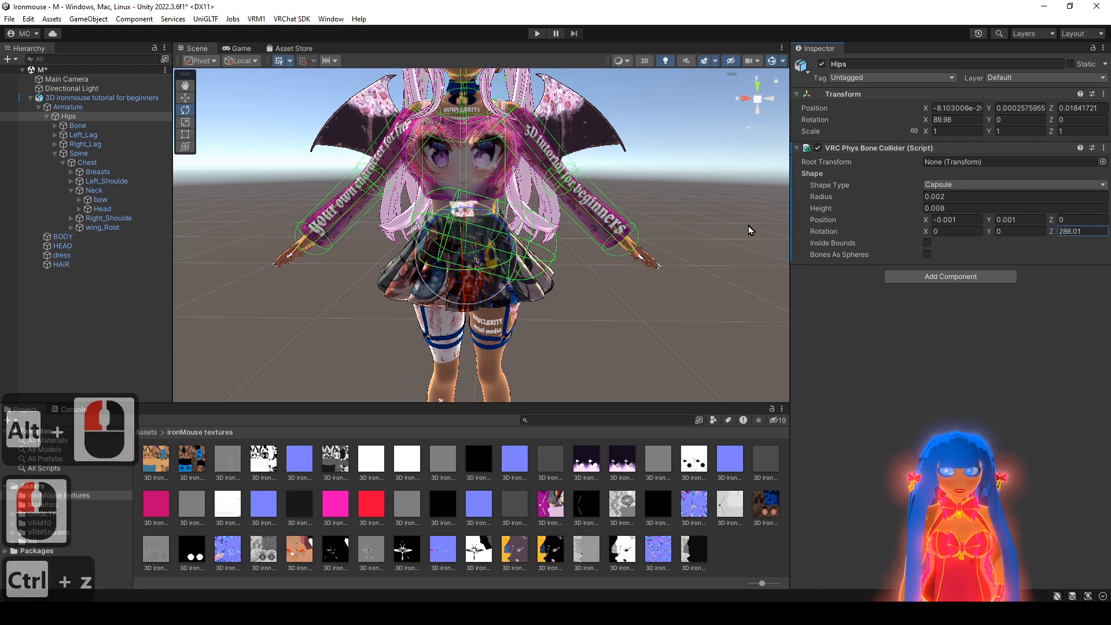
left_click_drag(748, 230, 137, 316)
left_click_drag(654, 432, 631, 430)
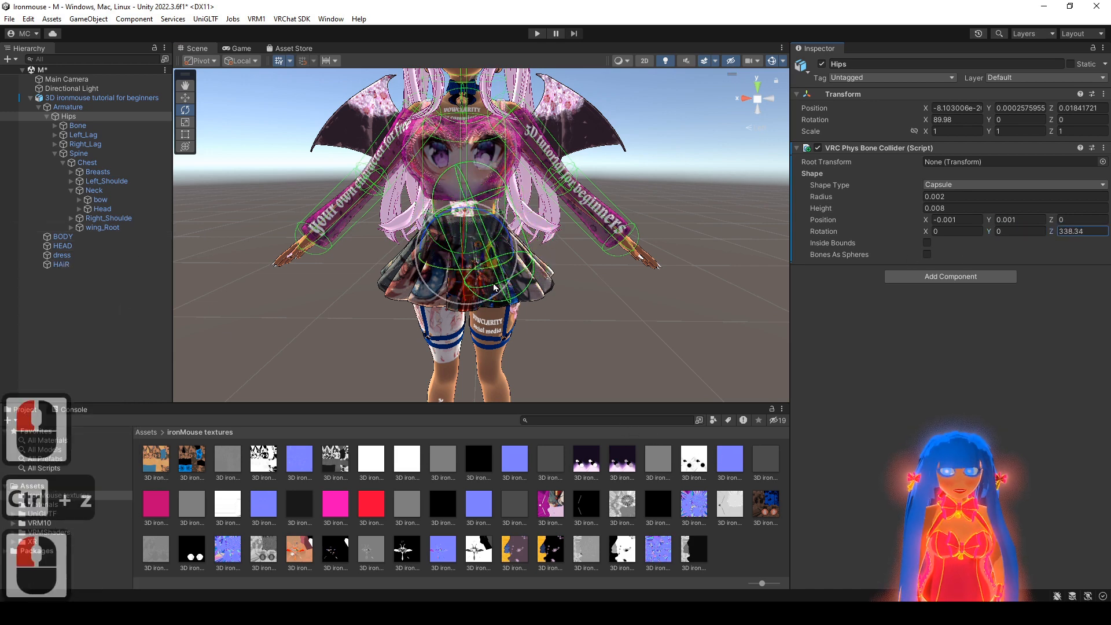
left_click_drag(278, 282, 980, 294, "alt")
key("ctrl+z")
left_click_drag(689, 265, 644, 262, "alt")
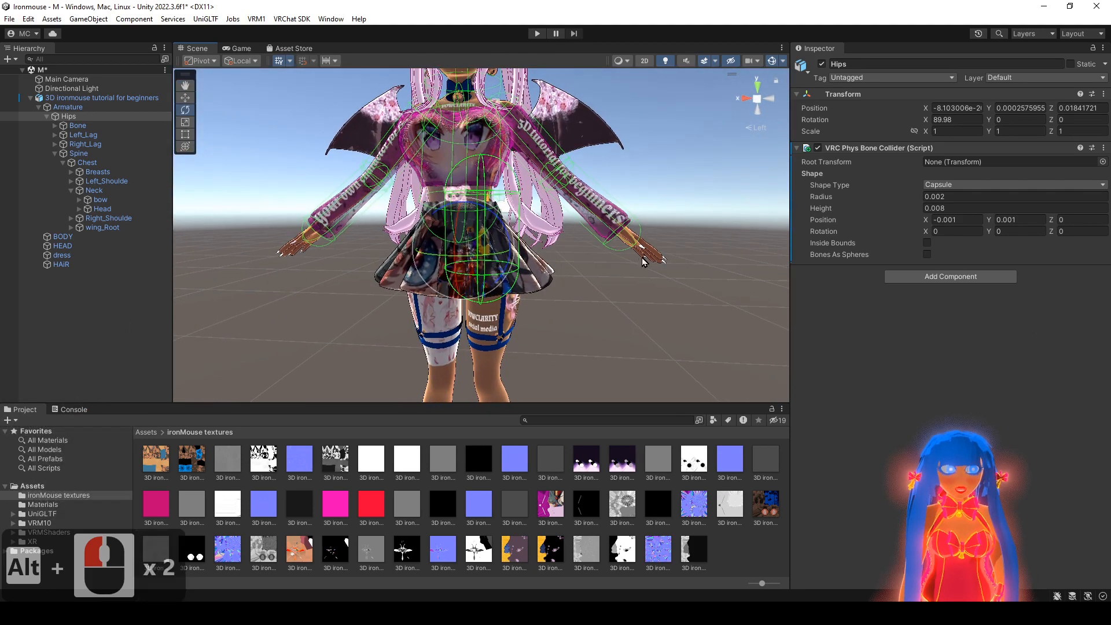
- Copy the Hips collider component and try to paste it as a new component on the same bone
left_click(1104, 148)
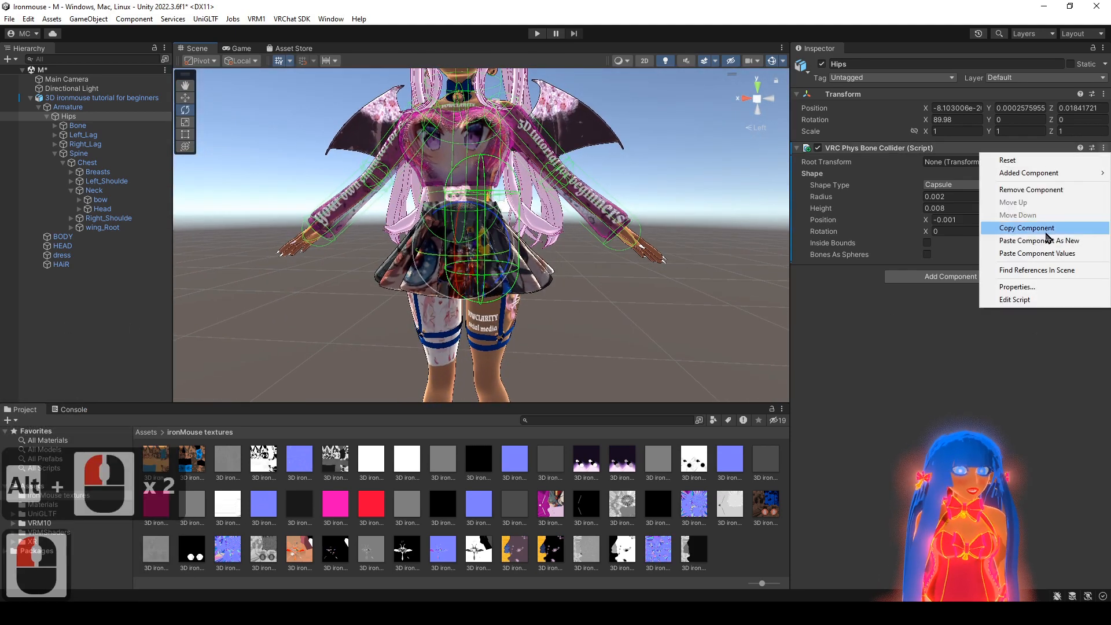
left_click(1045, 228)
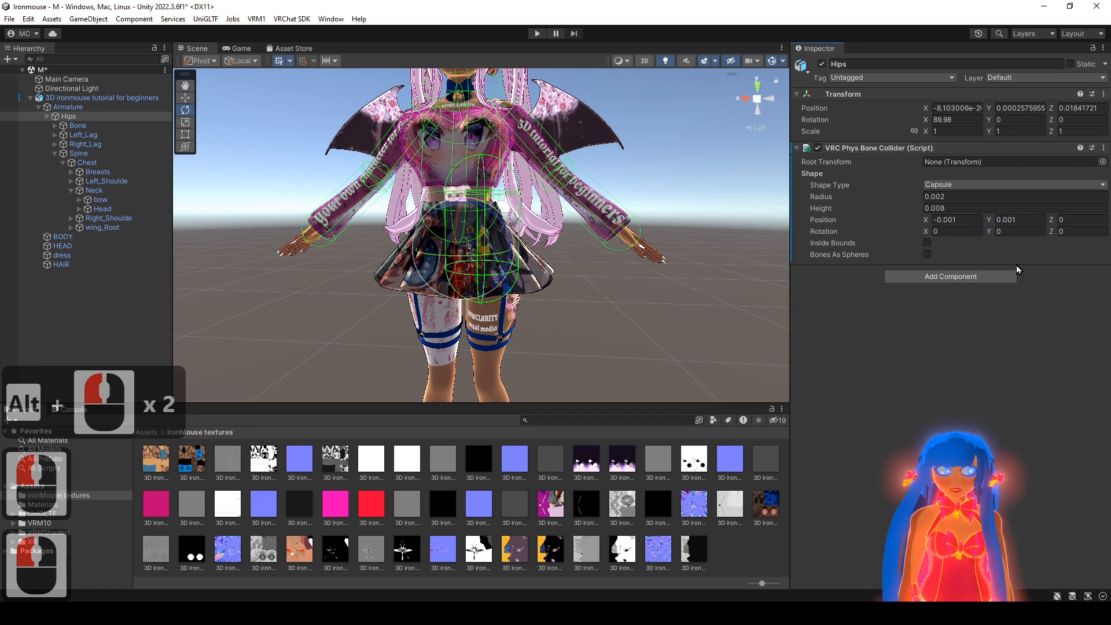
left_click(1104, 150)
left_click(1071, 243)
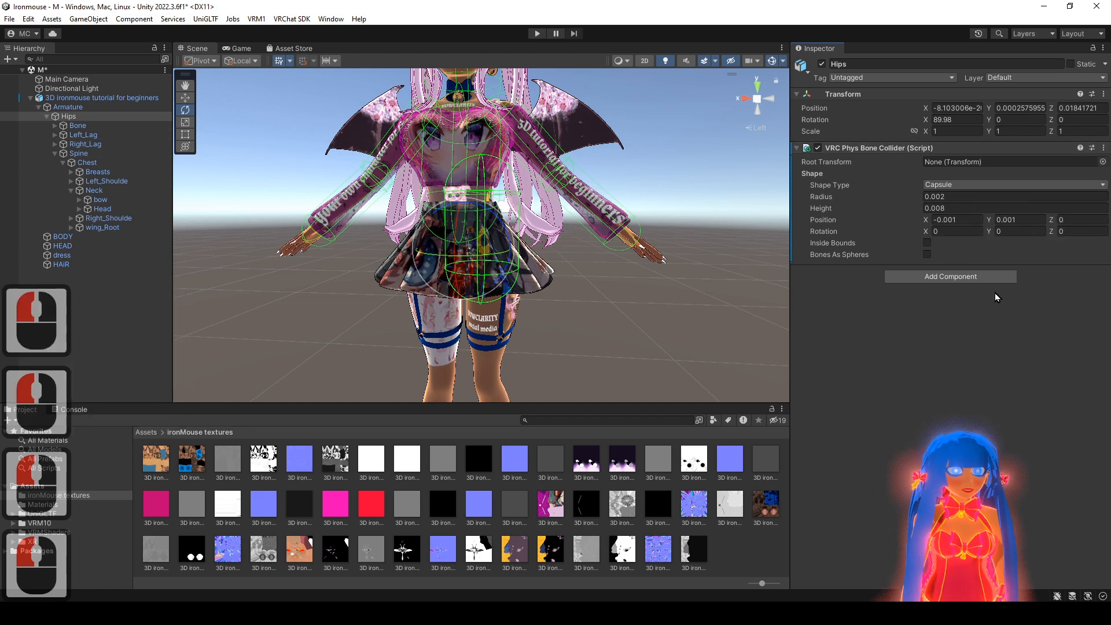
- Add a second VRC Phys Bone Collider to the Hips bone and paste the copied component values into it
left_click(956, 277)
left_click(961, 420)
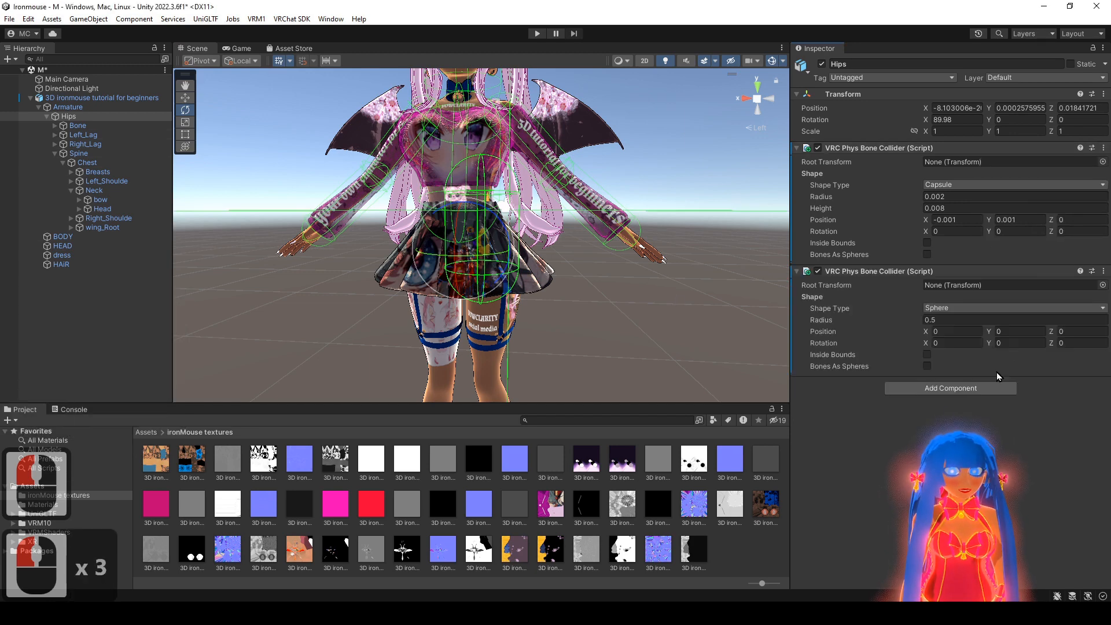
left_click(1103, 271)
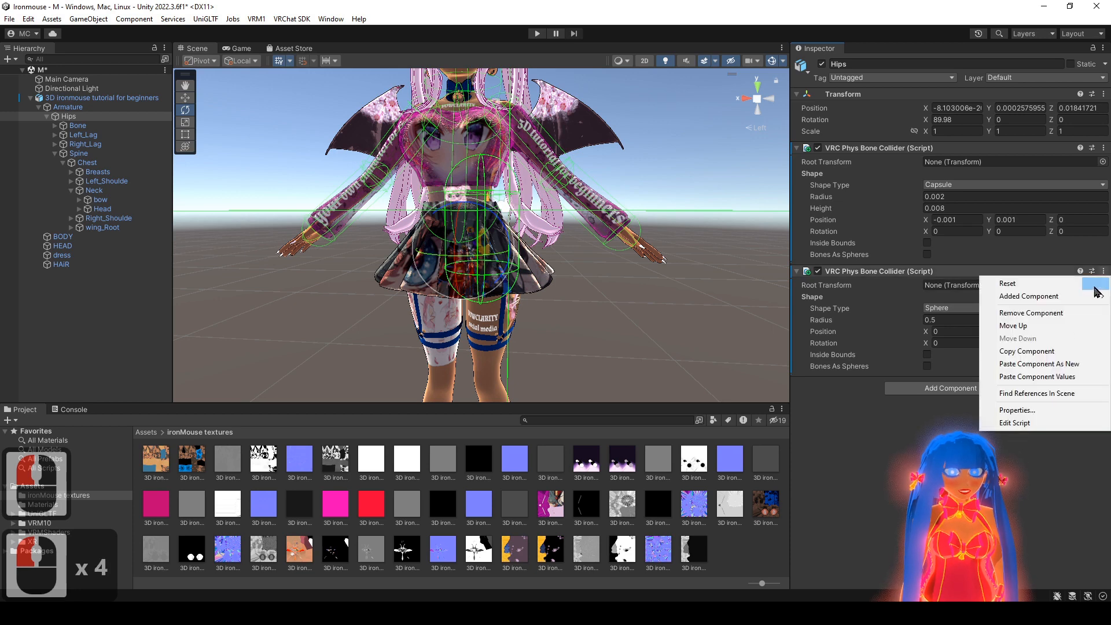
left_click(1067, 377)
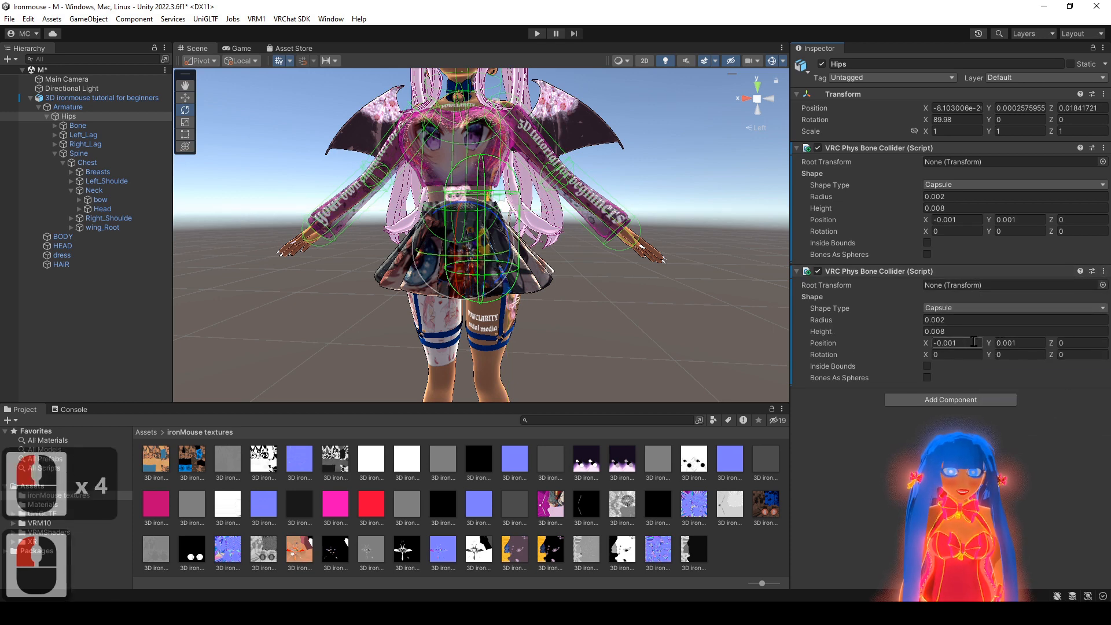
- Set the second Hips collider's Position X to 0.001 and check how the capsule pair fits the hips
left_click(939, 343)
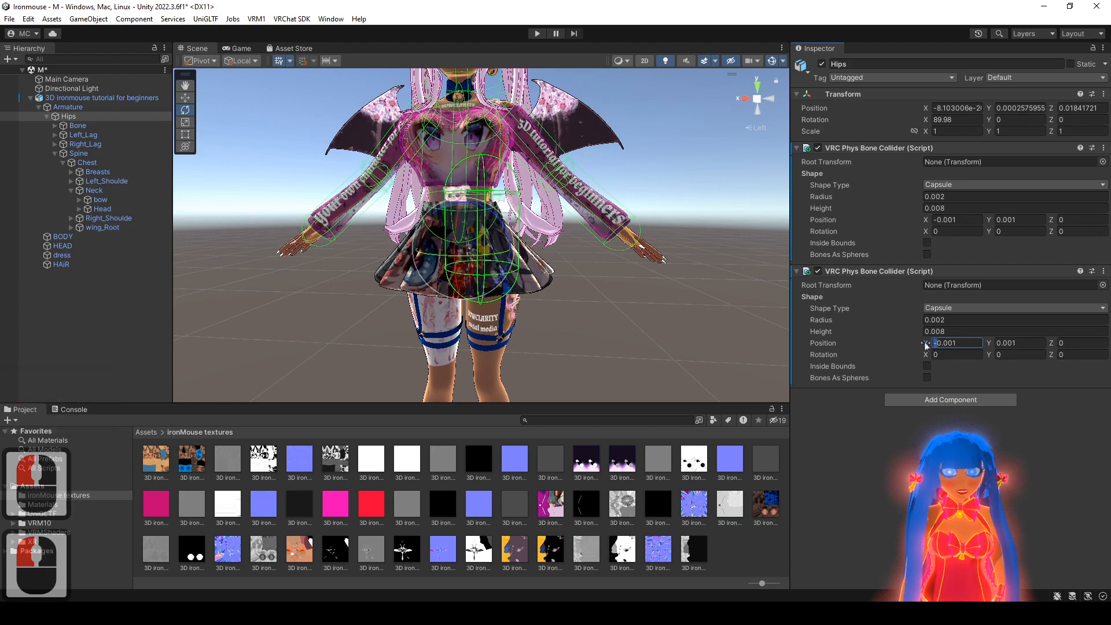
key("BackSpace")
left_click_drag(552, 301, 530, 301, "alt")
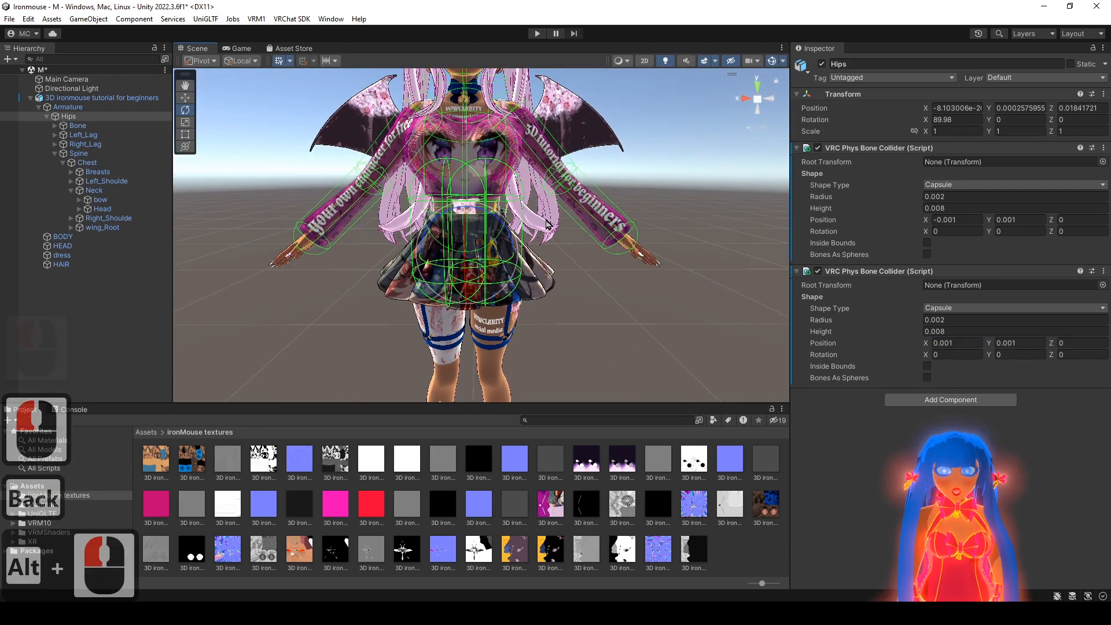
left_click_drag(558, 203, 540, 201, "alt")
left_click_drag(536, 257, 512, 272, "alt")
right_click(482, 301, "alt")
left_click_drag(637, 227, 661, 227, "alt")
right_click_drag(652, 255, 655, 257, "alt")
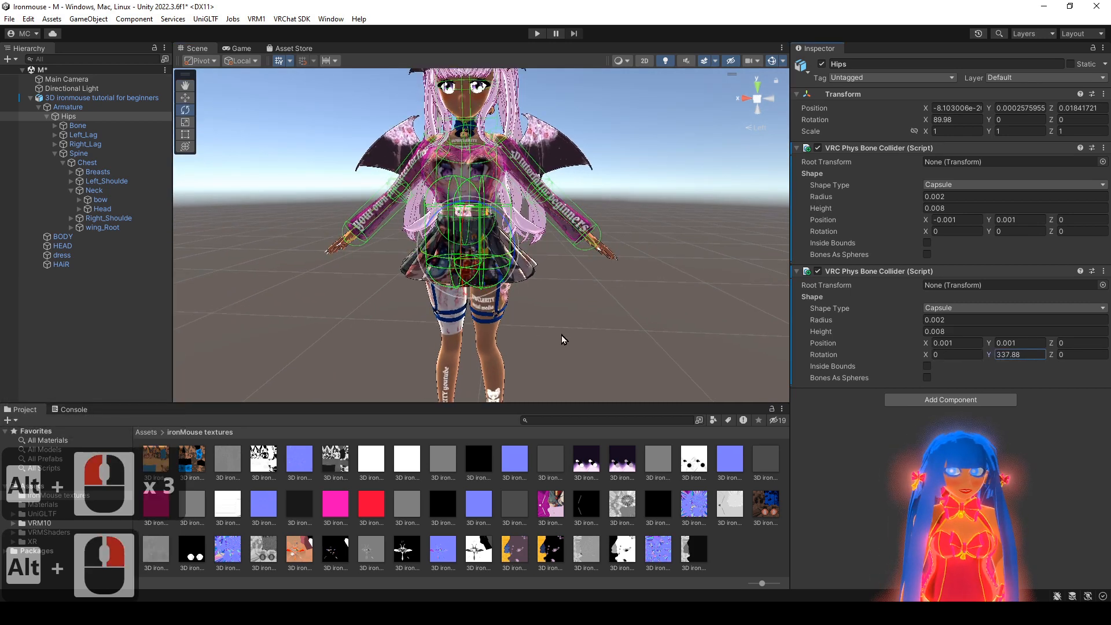
- Undo the second Hips capsule's Y rotation and tilt it outward by setting its Rotation Z to 25
key("ctrl+z")
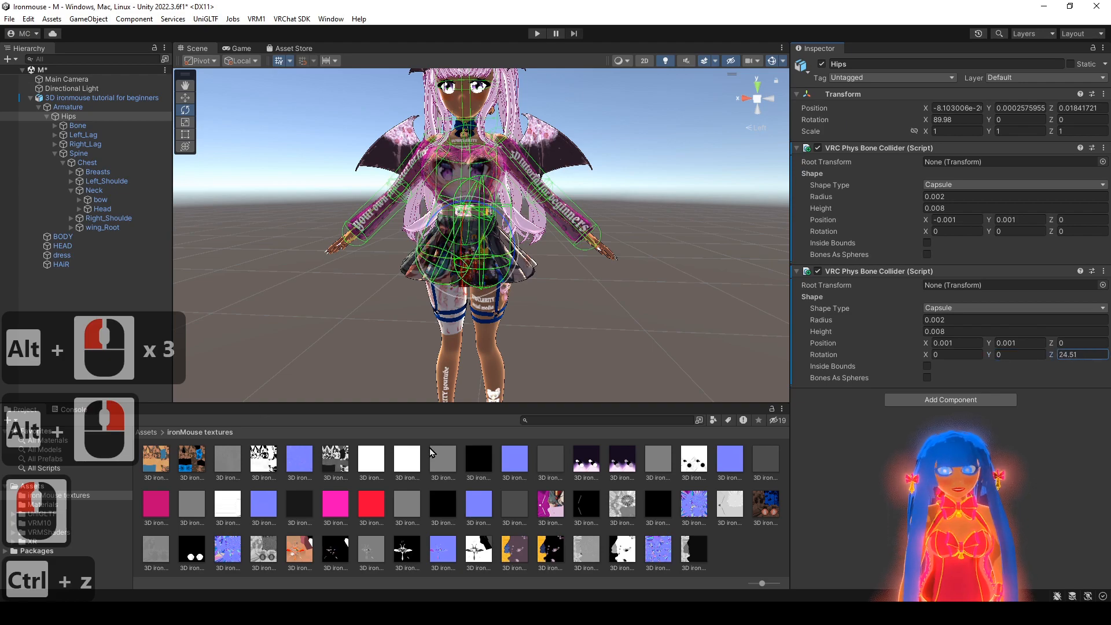
left_click_drag(429, 448, 434, 448)
left_click_drag(492, 188, 564, 260, "alt")
right_click_drag(565, 259, 571, 265, "alt")
left_click_drag(571, 265, 696, 269, "alt")
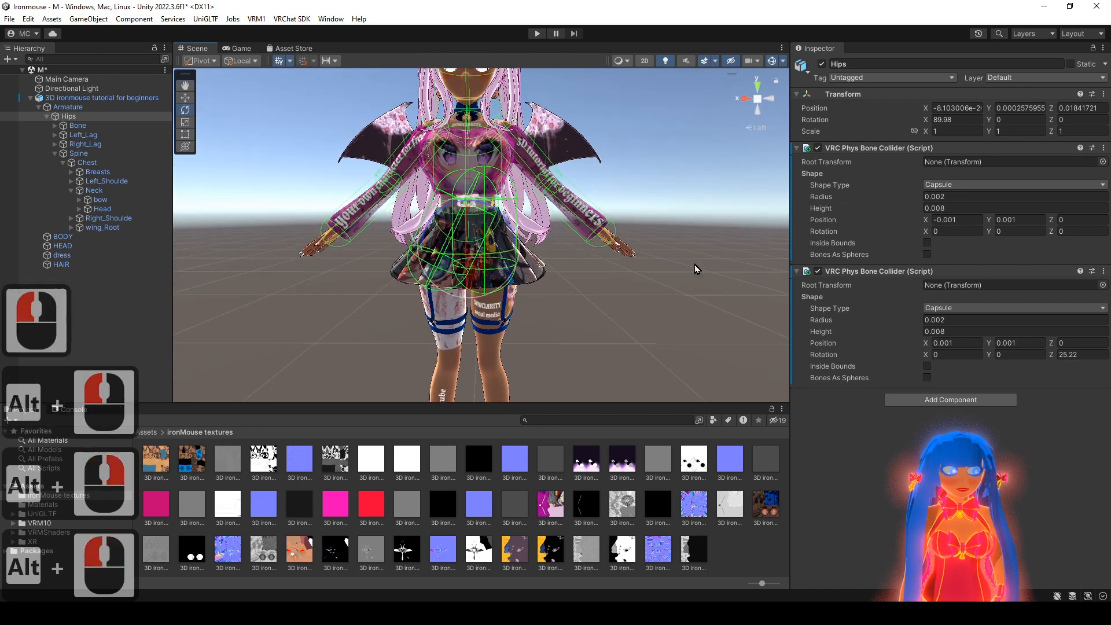
left_click(1089, 351)
type("0")
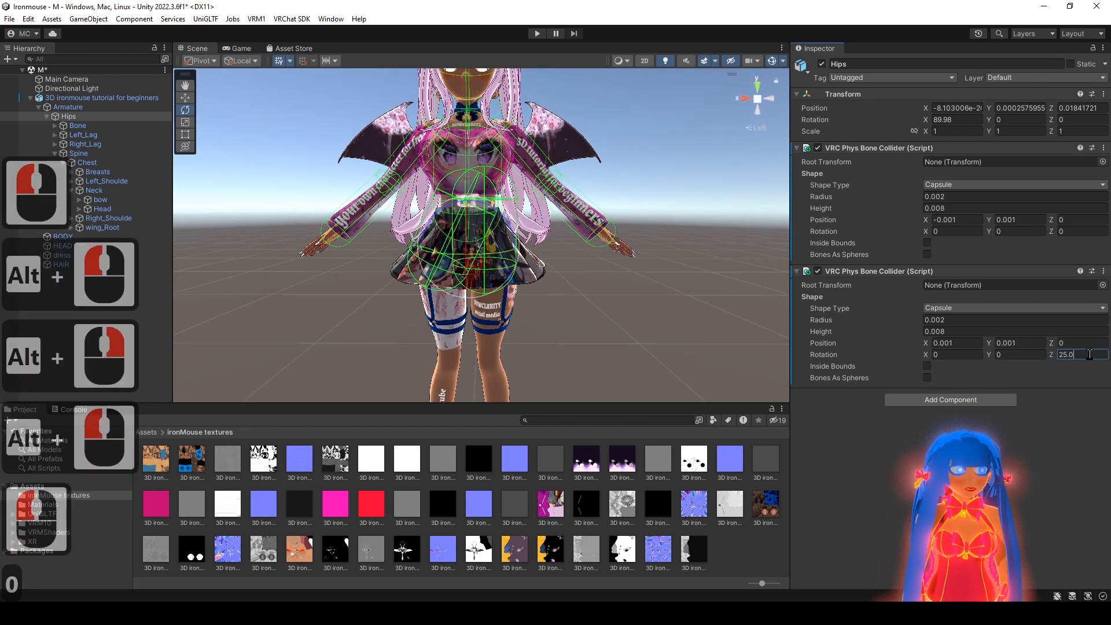
- Copy that angle to the first Hips collider, set its Rotation Z to -25 and inspect the mirrored capsules
key("ctrl+c")
left_click(1075, 231)
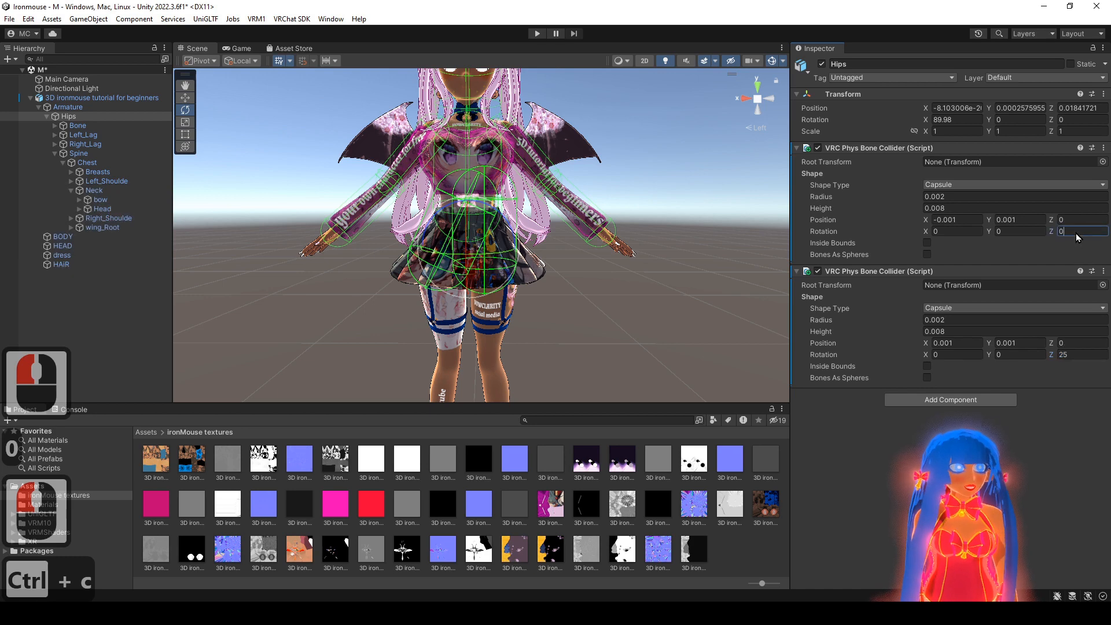
key("ctrl+v")
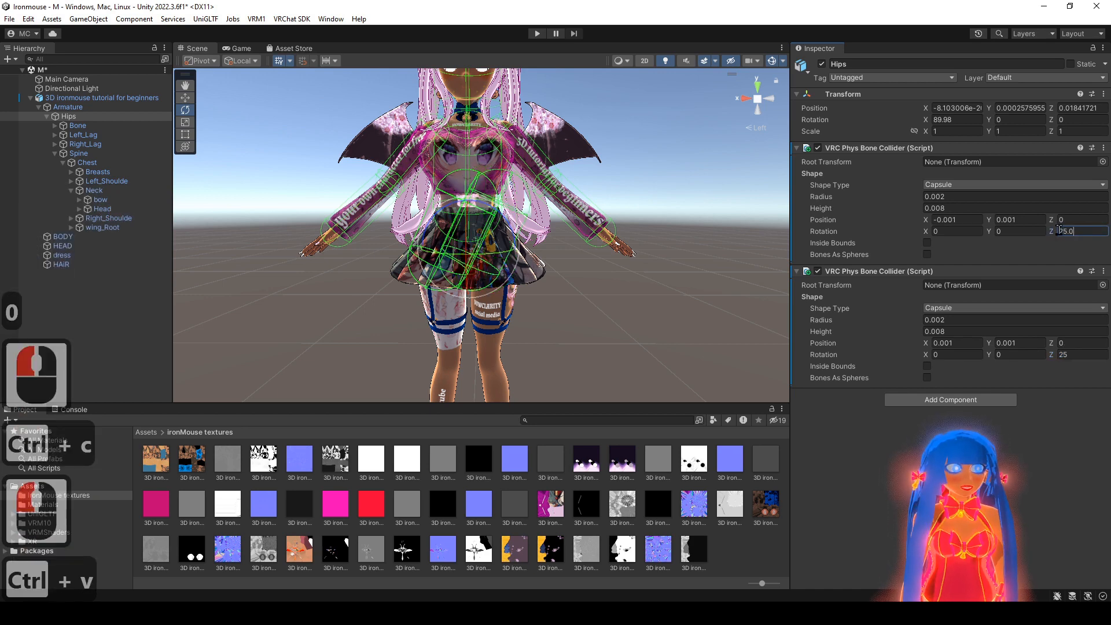
left_click(1059, 230)
type("-")
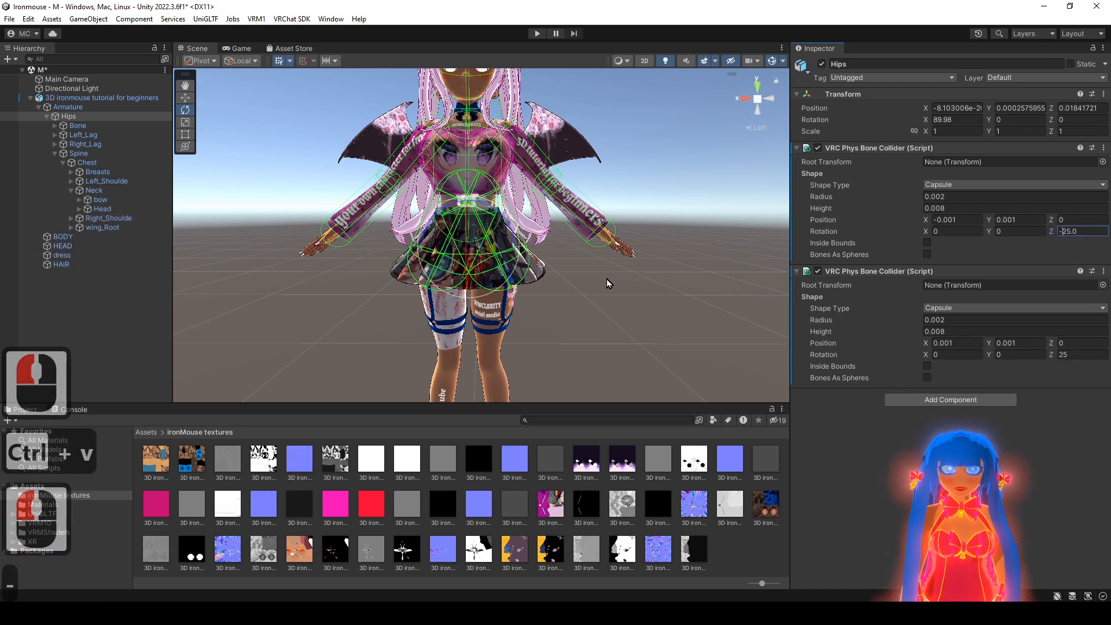
left_click_drag(607, 278, 495, 260, "alt")
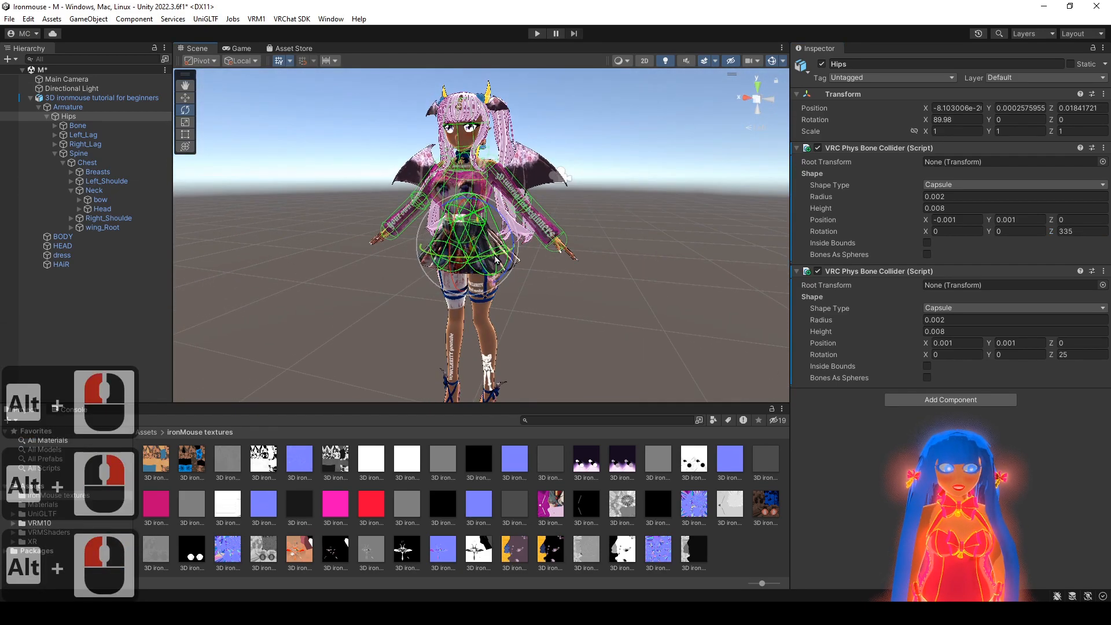
left_click_drag(560, 272, 521, 269, "alt")
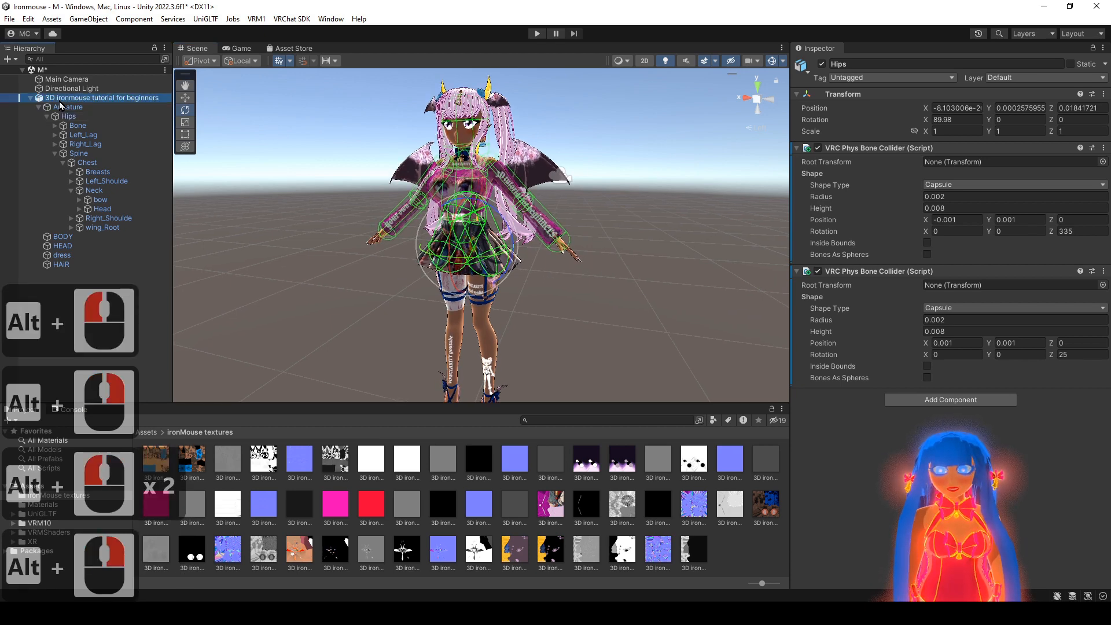
- Select the avatar root, collapse its hierarchy and frame the whole avatar in a straight front view
left_click(59, 100)
left_click(30, 98)
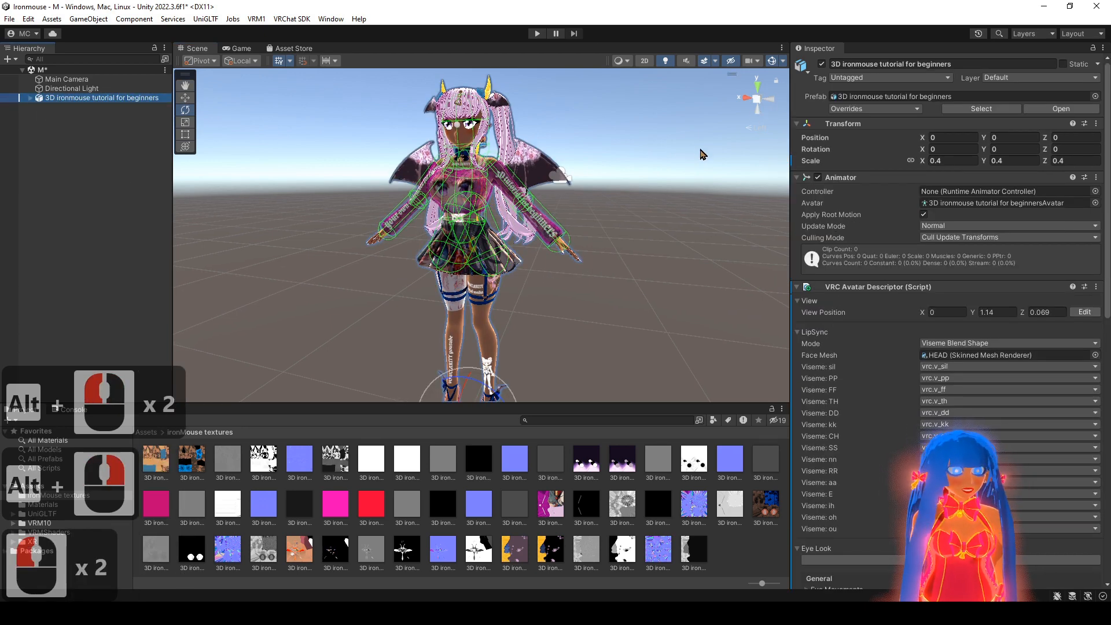
key("f")
left_click(769, 101)
left_click(759, 100)
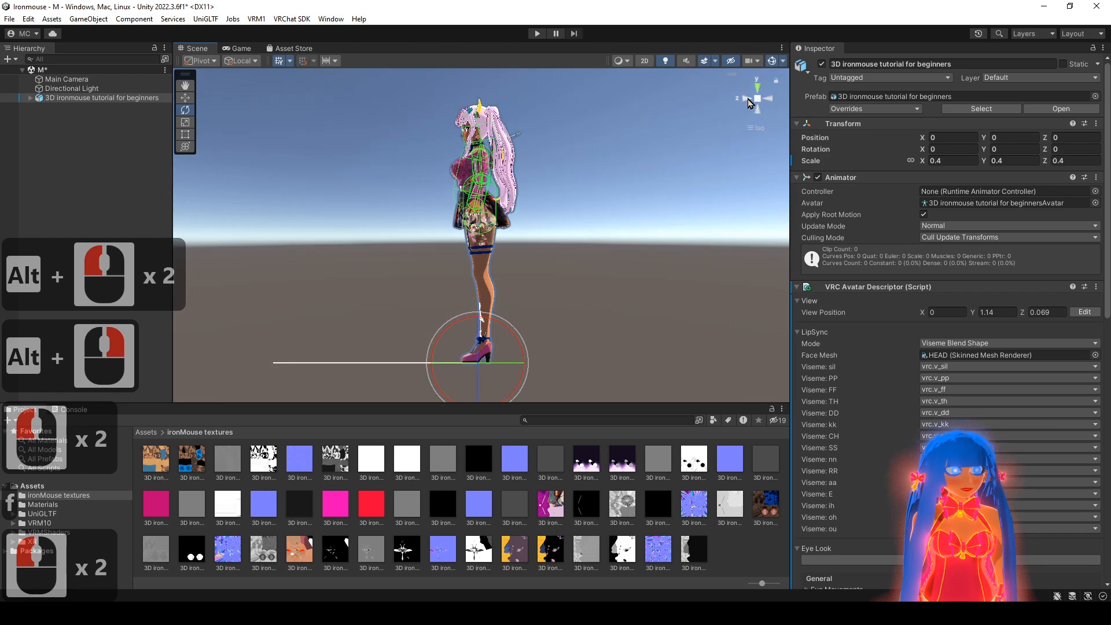
left_click(747, 99)
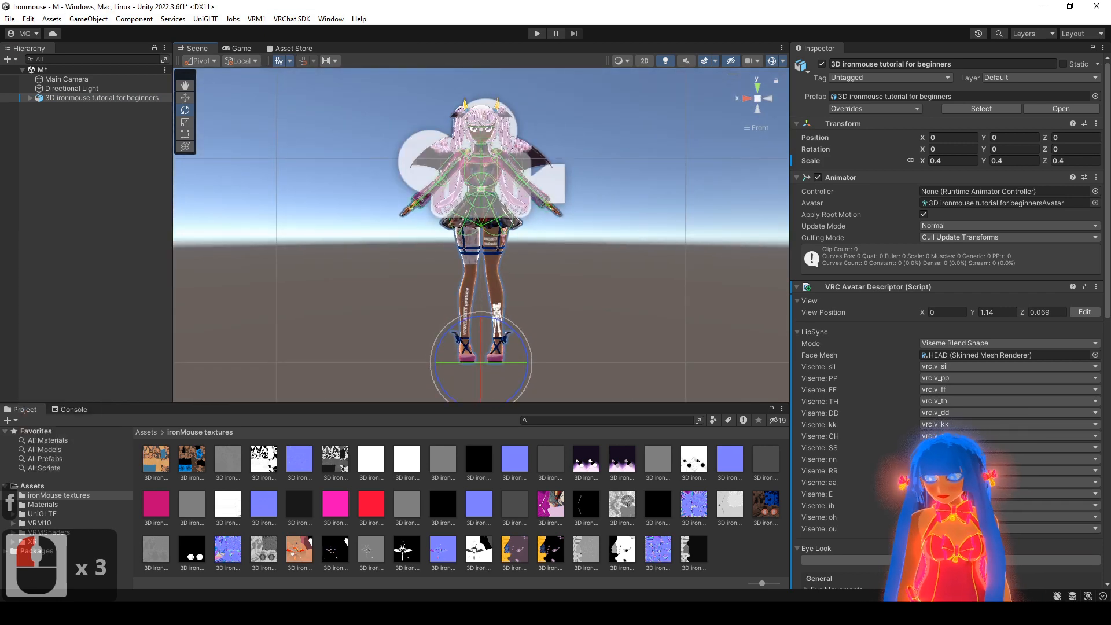
- Save the current scene
left_click(9, 19)
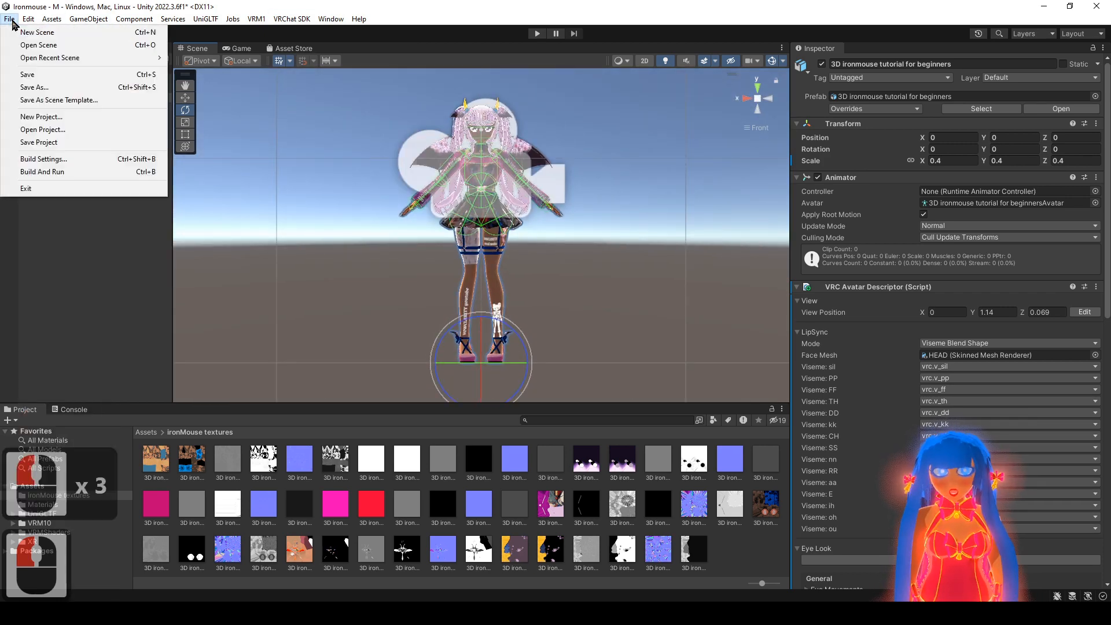
left_click(44, 76)
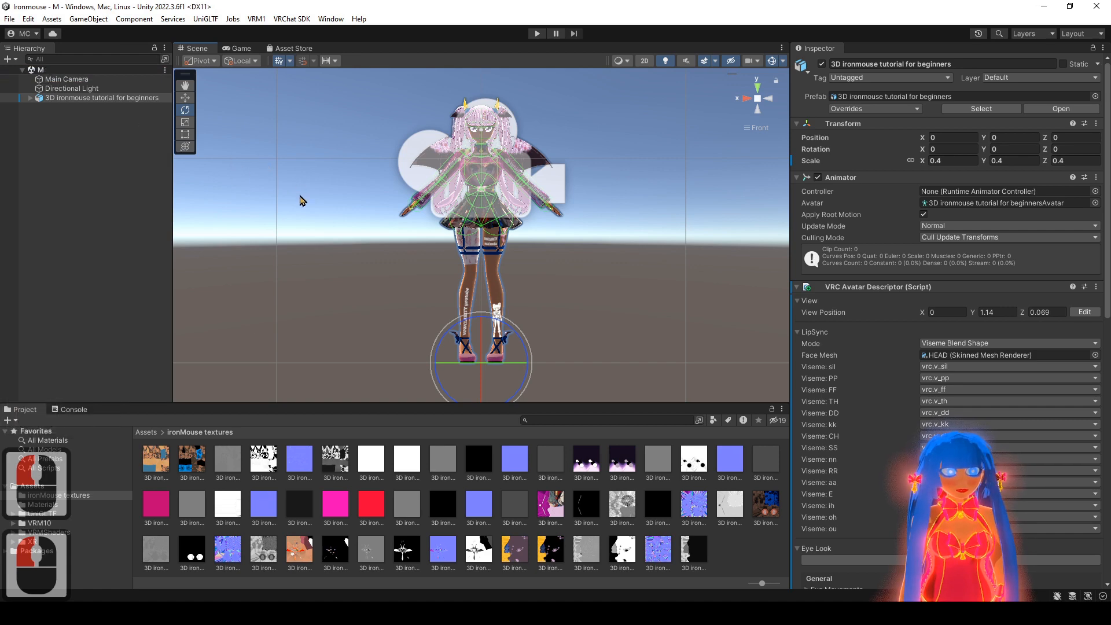
scroll(348, 202, "up", 1)
scroll(343, 207, "down", 1)
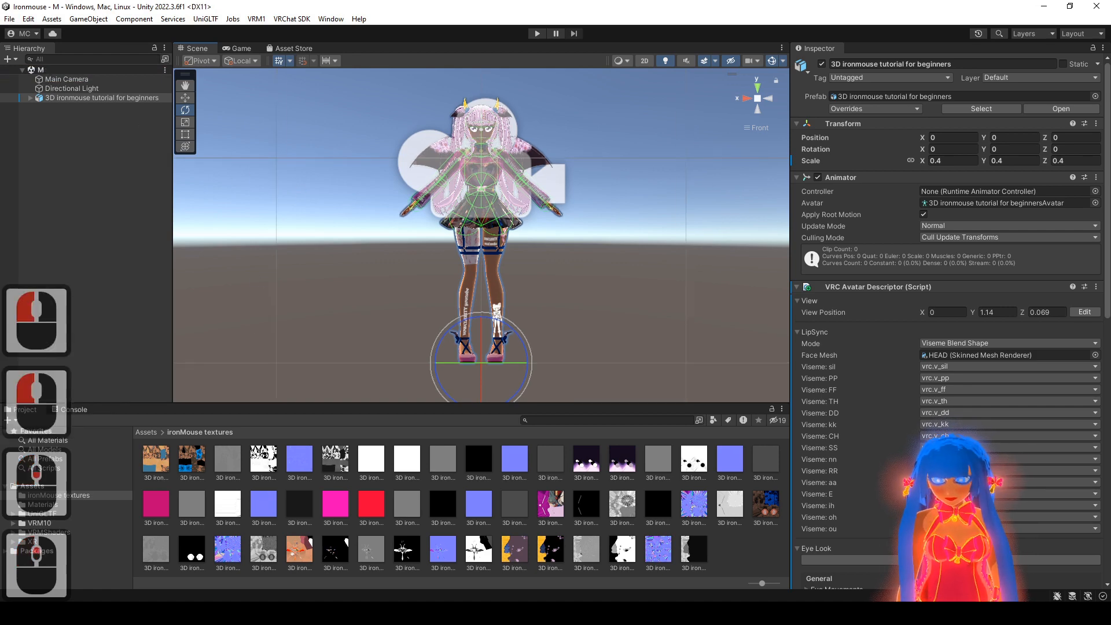
- Return the scene to a closer perspective view of the avatar and expand its armature hierarchy
left_click(757, 102)
left_click_drag(757, 102, 565, 215, "alt")
left_click(30, 98, "alt")
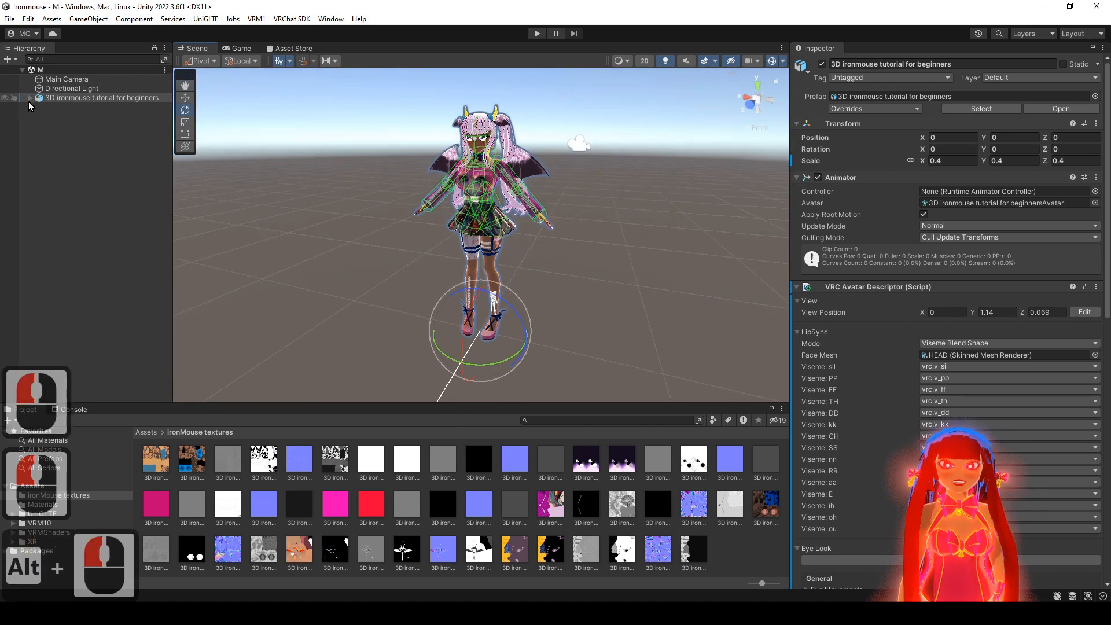
right_click_drag(528, 138, 499, 298, "alt")
left_click_drag(500, 287, 508, 258, "alt")
middle_click_drag(509, 253, 511, 273, "alt")
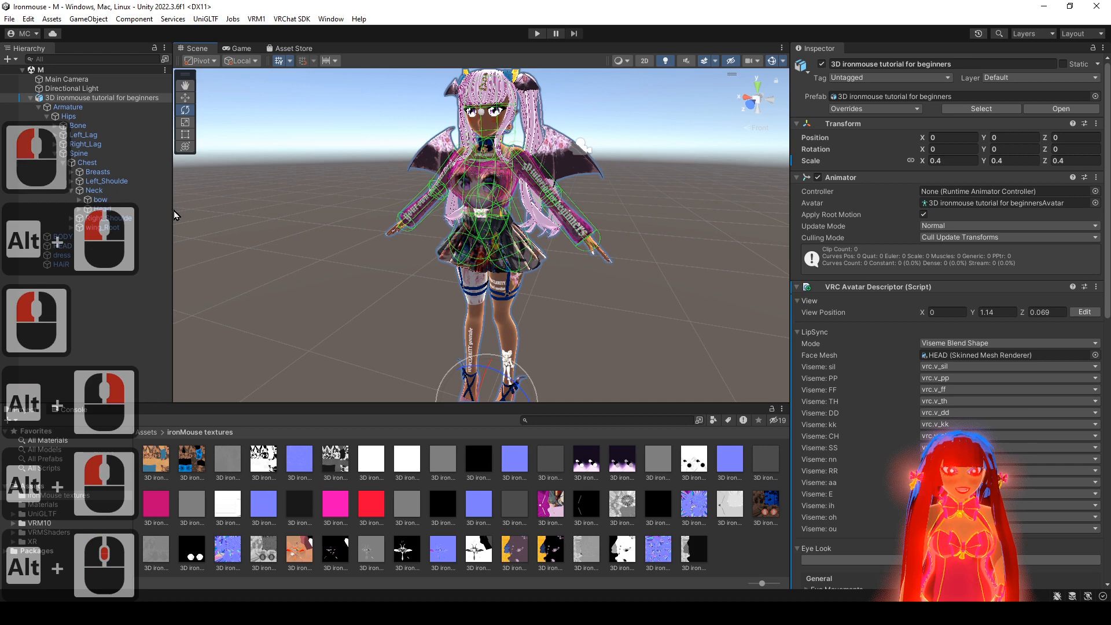
- Expand the Head bone and test-rotate its earrings Bells bone to see what it moves, undoing each rotation
left_click(79, 210)
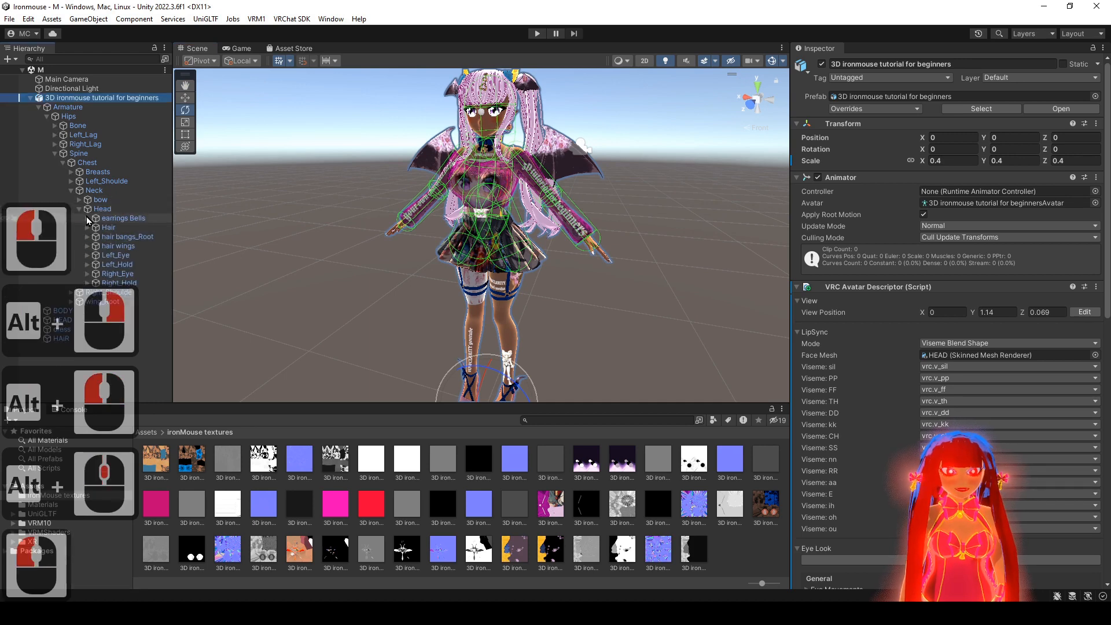
left_click(125, 218)
right_click_drag(462, 188, 493, 229, "alt")
middle_click_drag(493, 229, 501, 327, "alt")
right_click_drag(501, 327, 518, 366, "alt")
left_click_drag(517, 360, 460, 228, "alt")
right_click_drag(460, 229, 470, 250, "alt")
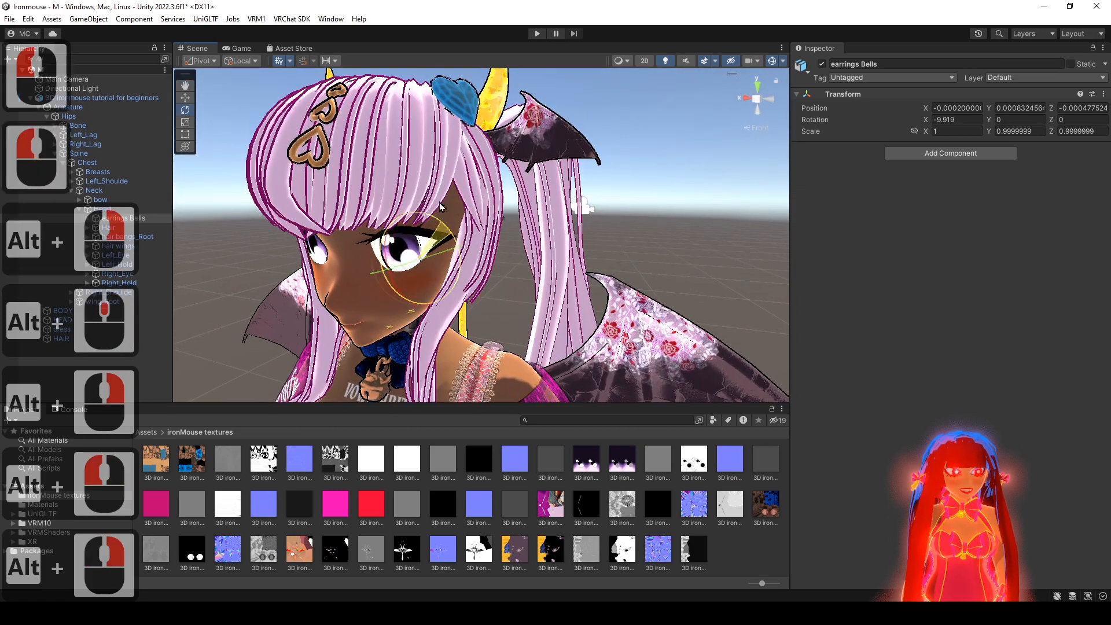
left_click_drag(439, 202, 476, 257)
key("ctrl+z")
left_click_drag(467, 249, 573, 158)
key("ctrl+z")
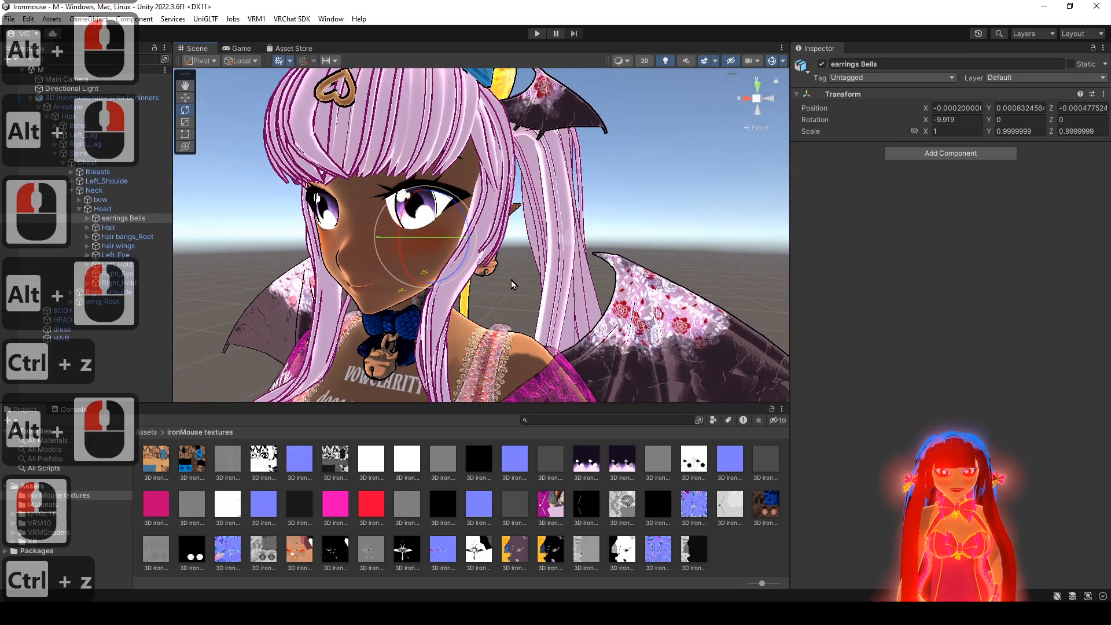
left_click_drag(662, 289, 566, 287, "alt")
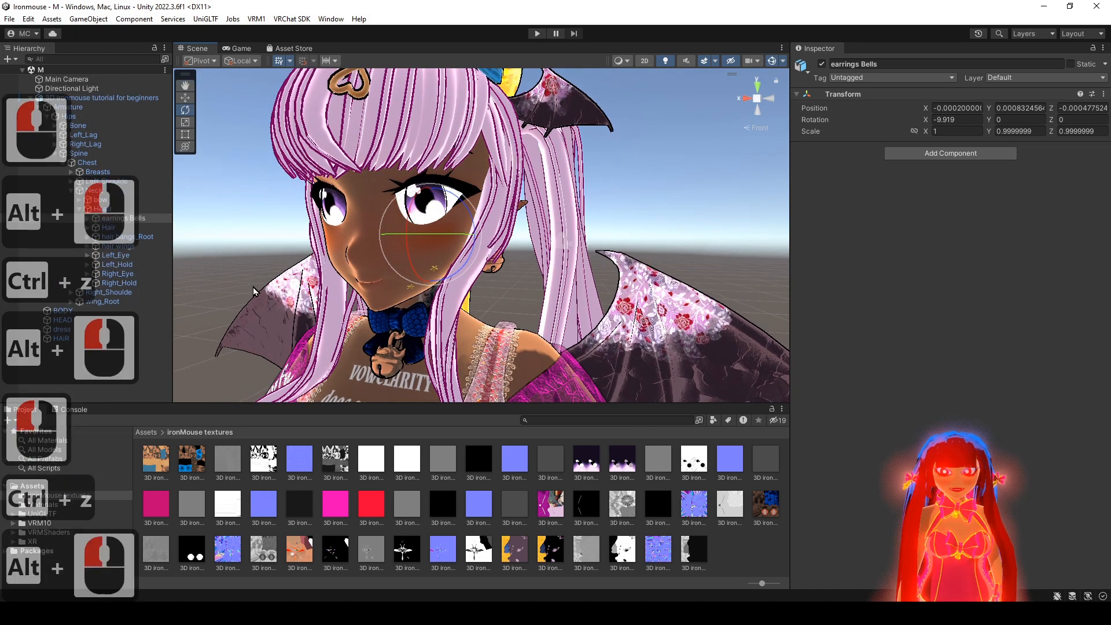
- Test-rotate the hair wings bone under Head to see what it moves, and undo the rotation
left_click(137, 248)
left_click_drag(556, 246, 518, 262, "alt")
right_click_drag(518, 261, 457, 255, "alt")
left_click_drag(446, 194, 431, 176)
key("ctrl+z")
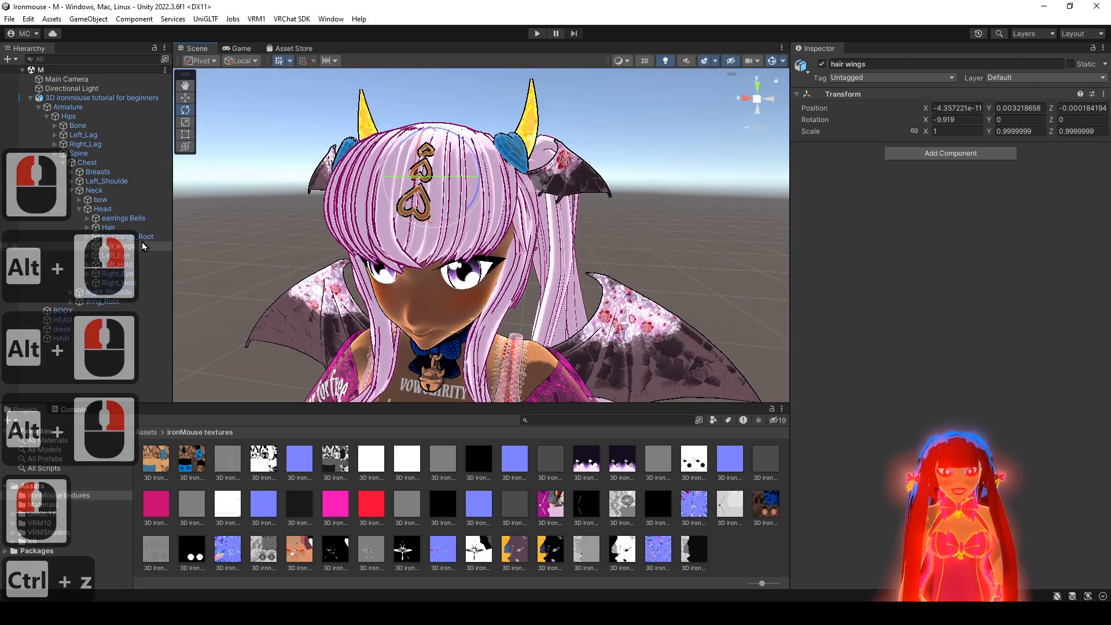
left_click_drag(593, 250, 623, 230, "alt")
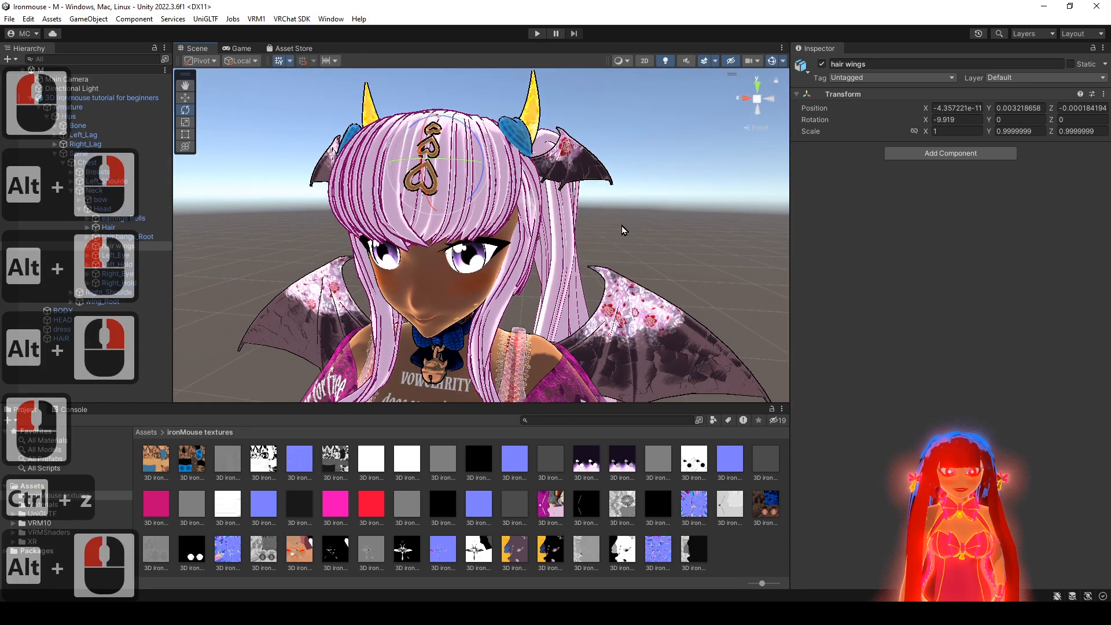
- Test-rotate the Hair bone under Head, undo the rotation and keep the Hair bone selected
left_click(131, 226)
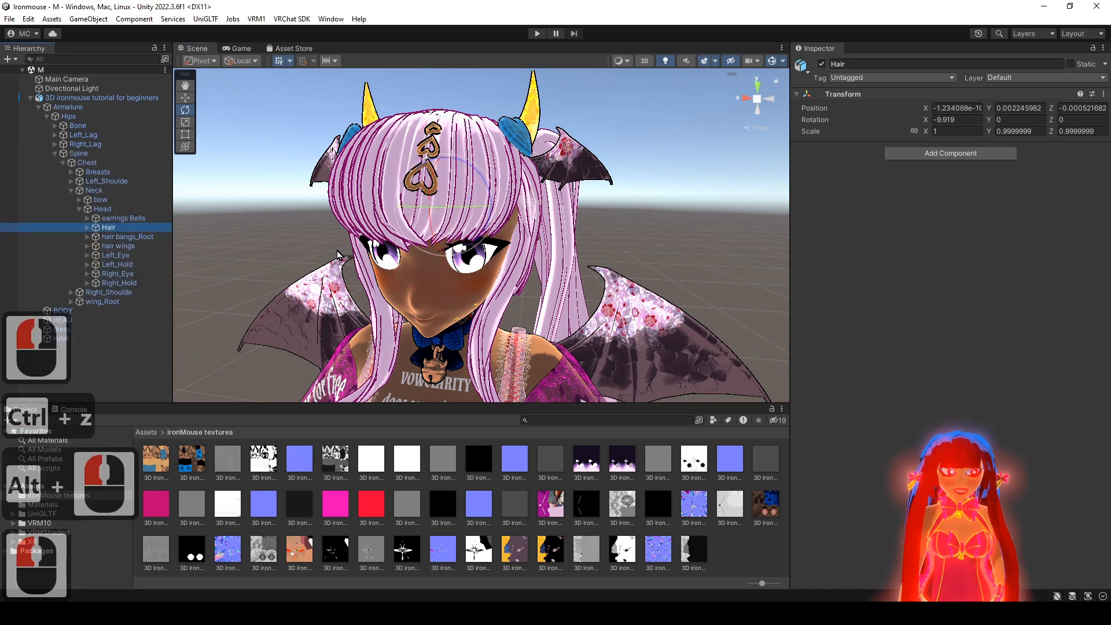
left_click_drag(602, 237, 535, 232, "alt")
left_click_drag(397, 223, 359, 184)
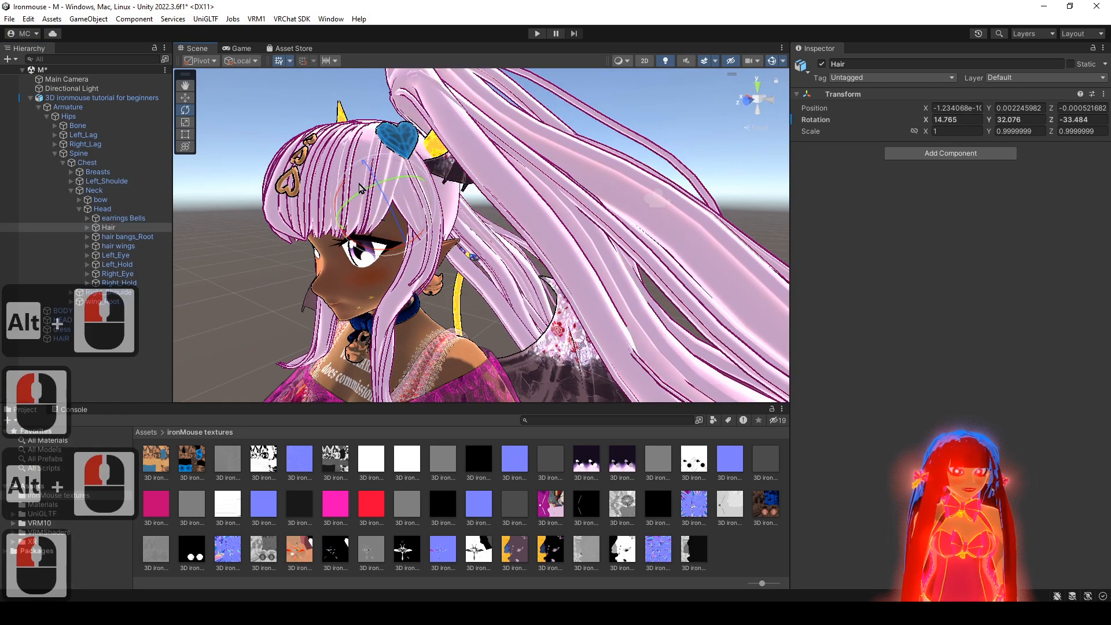
key("ctrl+z")
left_click(149, 223)
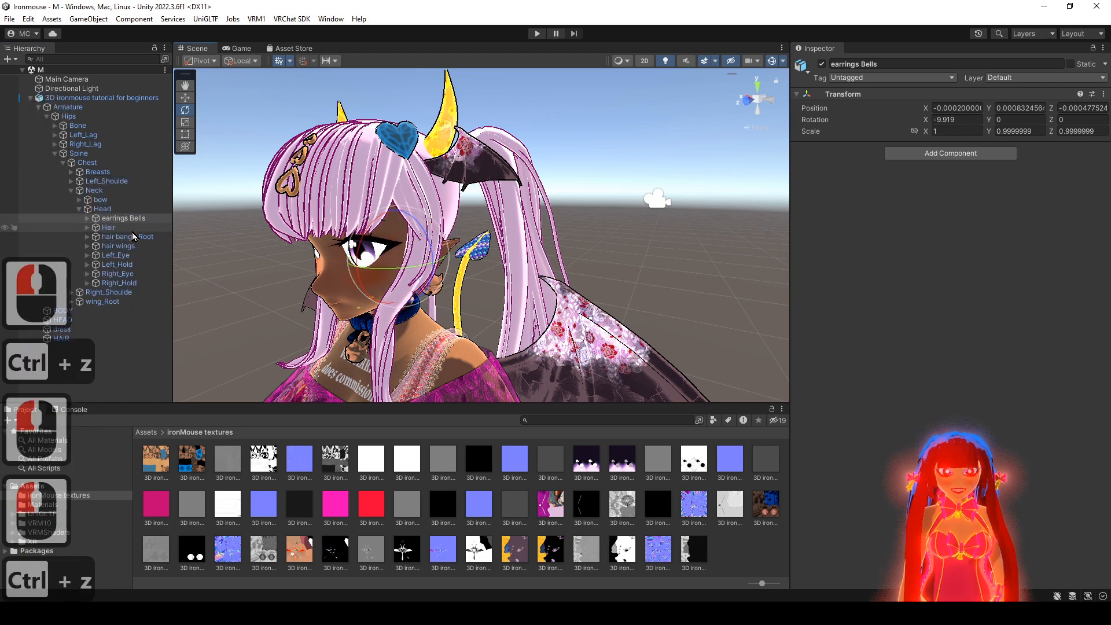
key("ctrl+z")
- Add a VRC Phys Bone component to the Hair bone and look at its Colliders list
left_click_drag(512, 214, 807, 215, "alt")
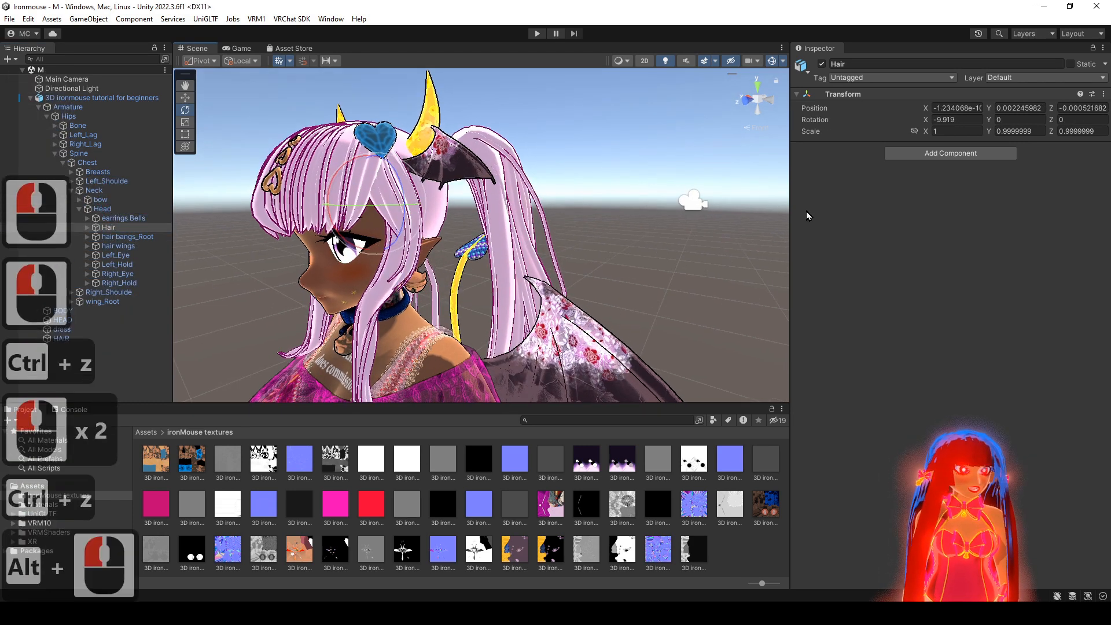
left_click(964, 153)
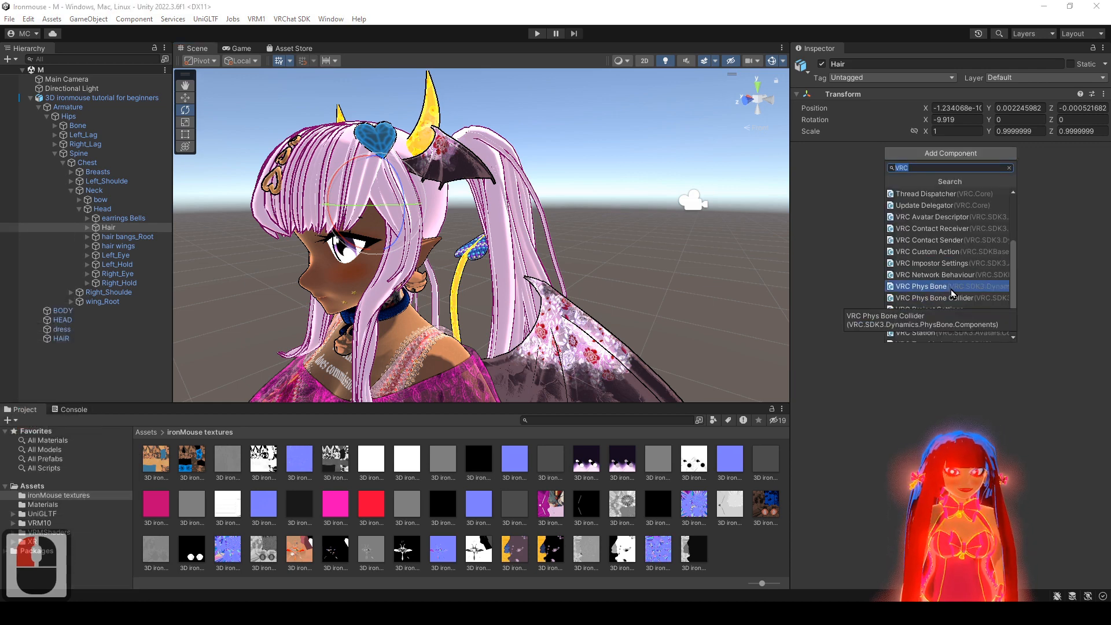
left_click(923, 288)
left_click_drag(559, 237, 585, 228, "alt")
scroll(914, 342, "down", 1)
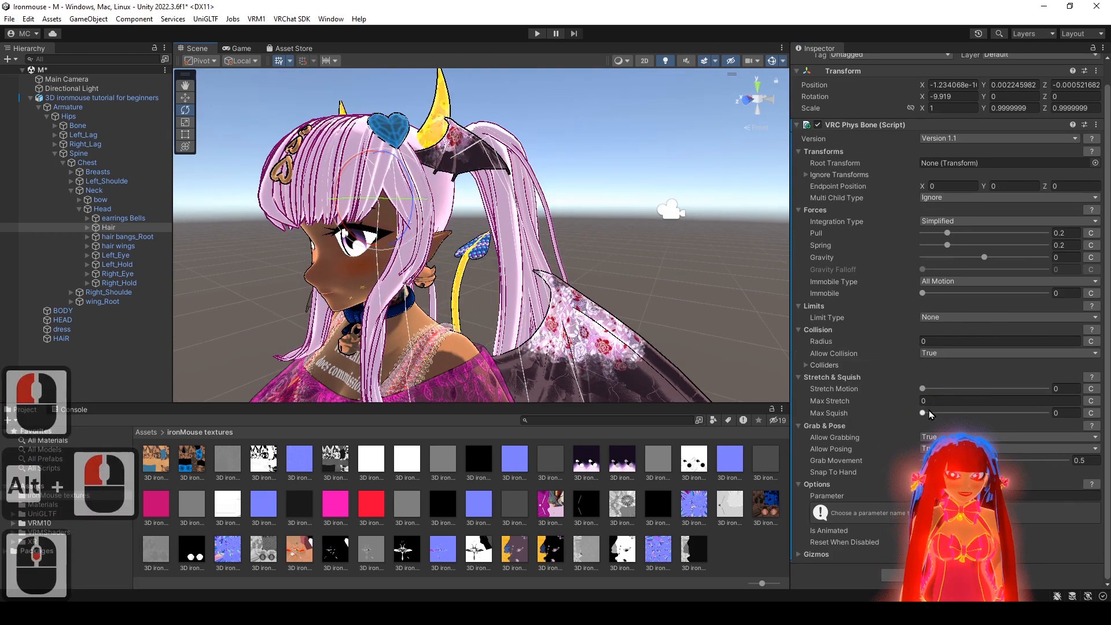
left_click(806, 366)
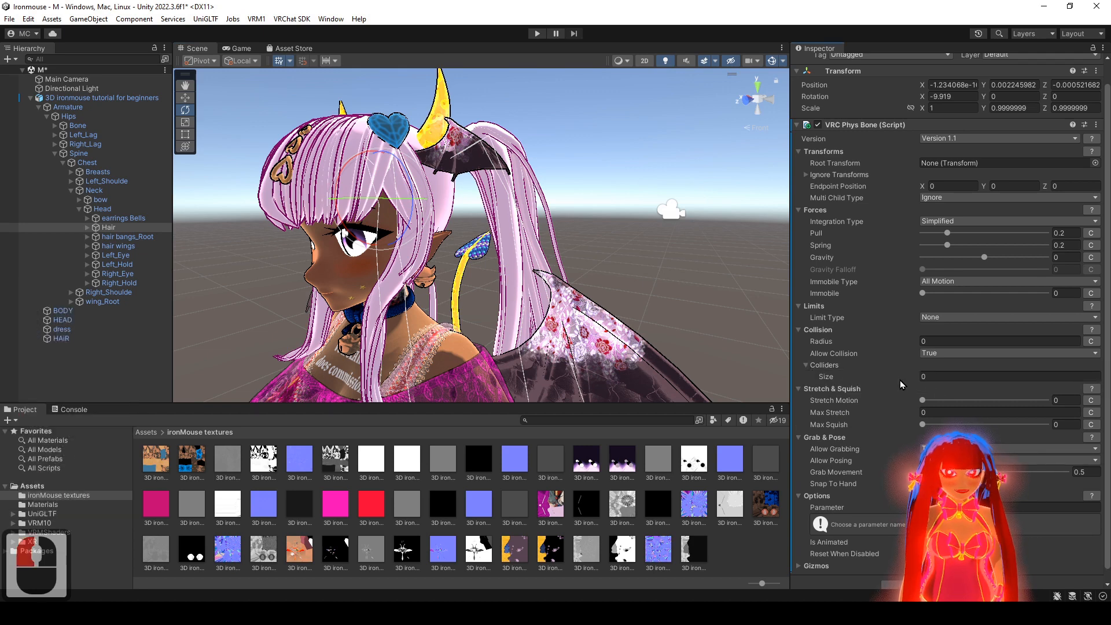
left_click(825, 366)
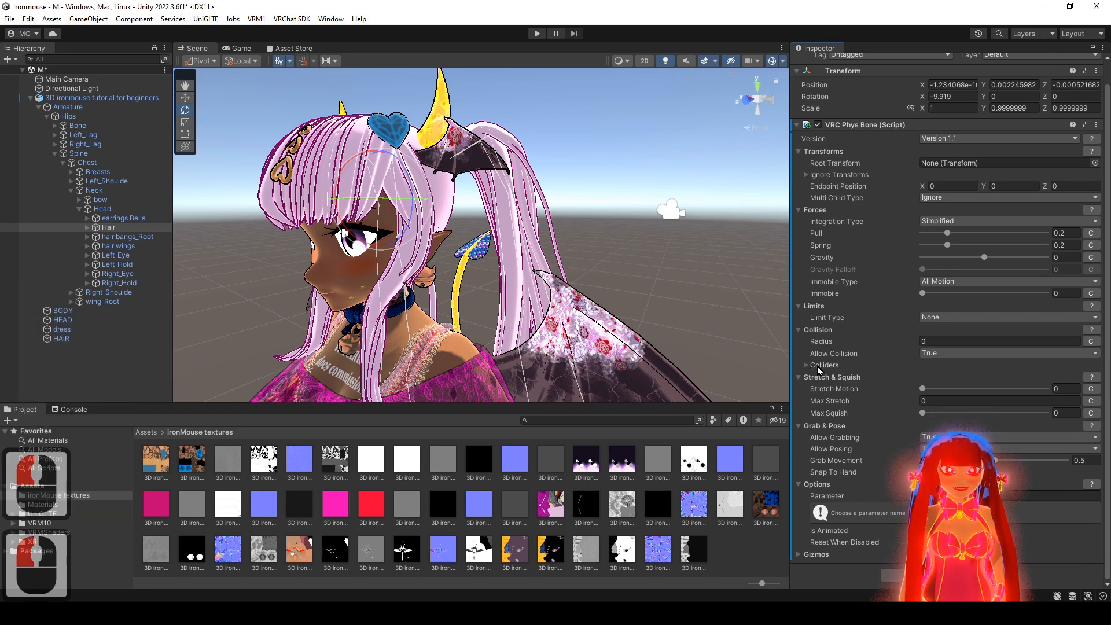
left_click(943, 399)
type("25.0")
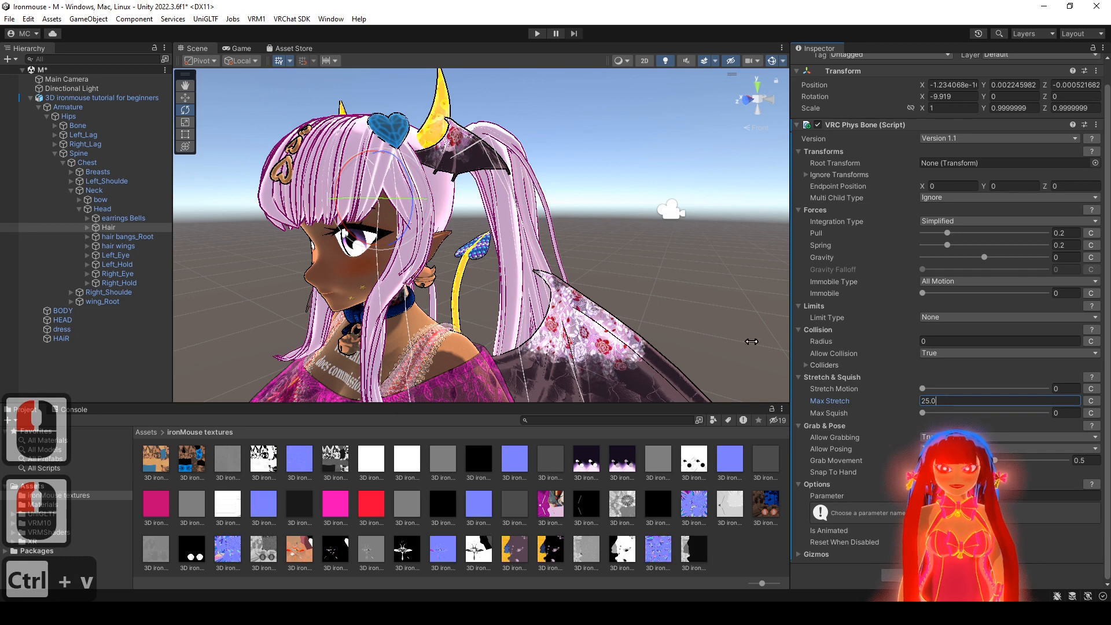
left_click(724, 337, "alt")
key("ctrl+z")
- Set the Hair Phys Bone's collision Radius to 0.001 after trying 25.0, and inspect the radius around the hair strands
left_click(933, 341)
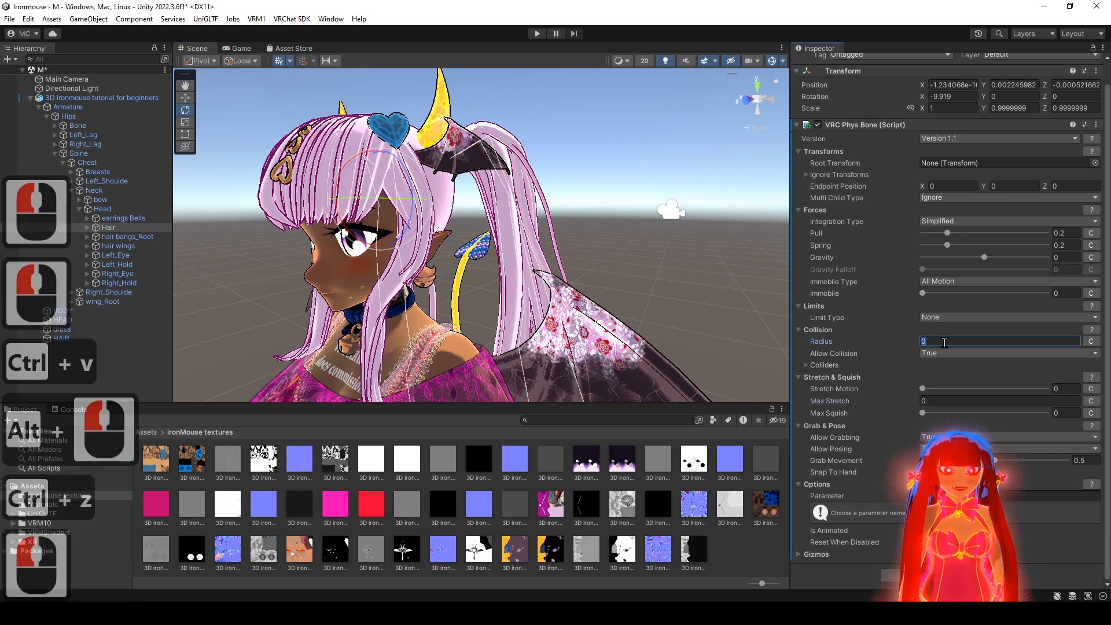
type("25.0")
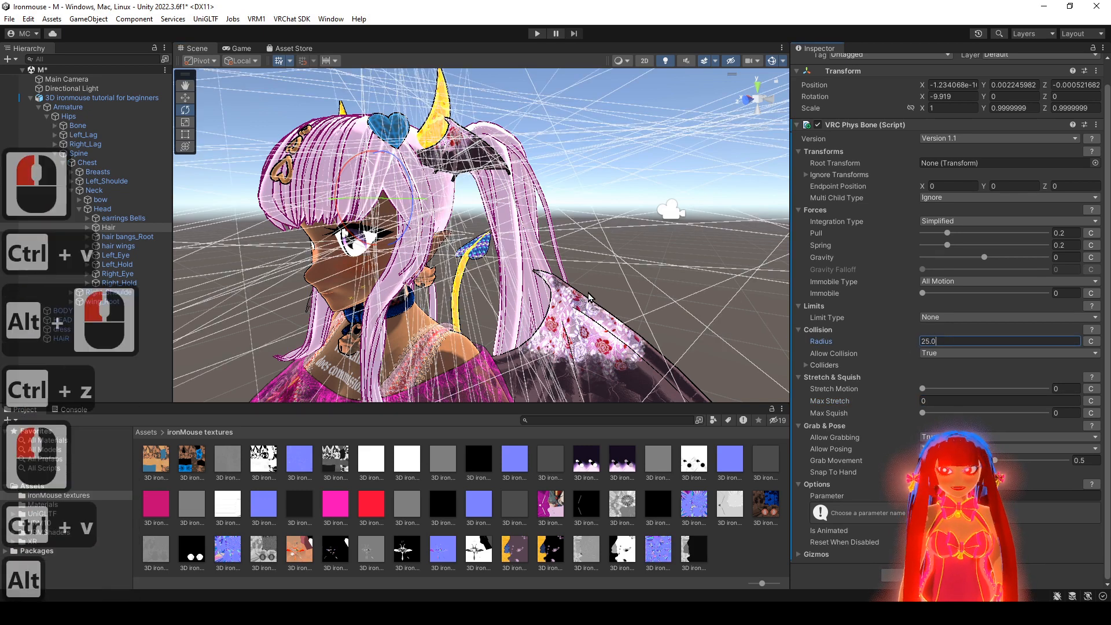
left_click_drag(773, 330, 827, 328, "alt")
left_click(948, 341)
type("1")
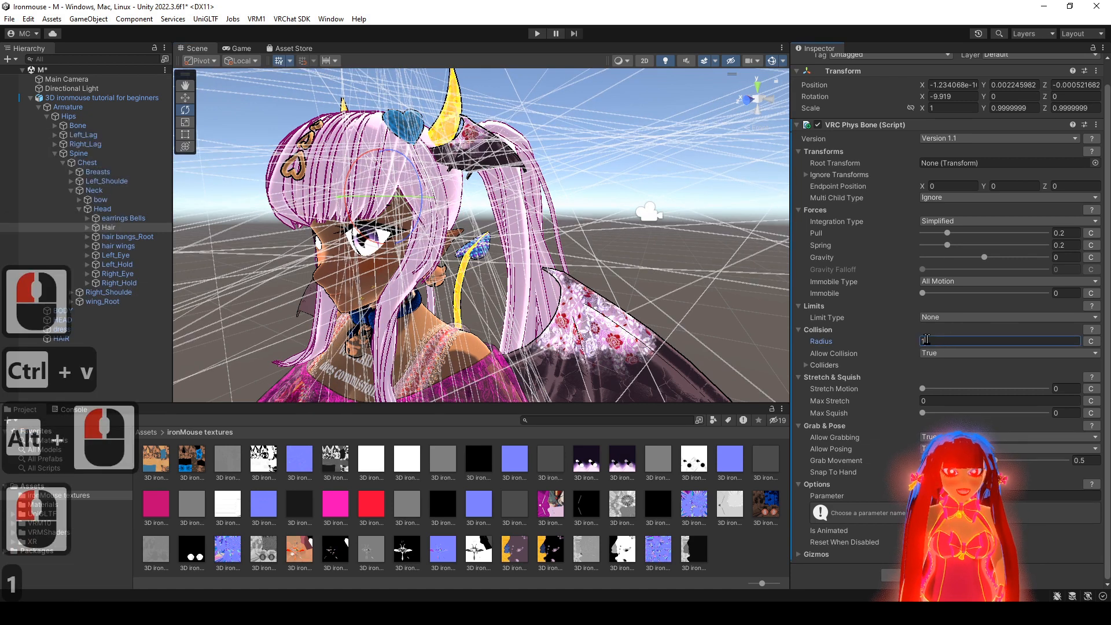
type("0")
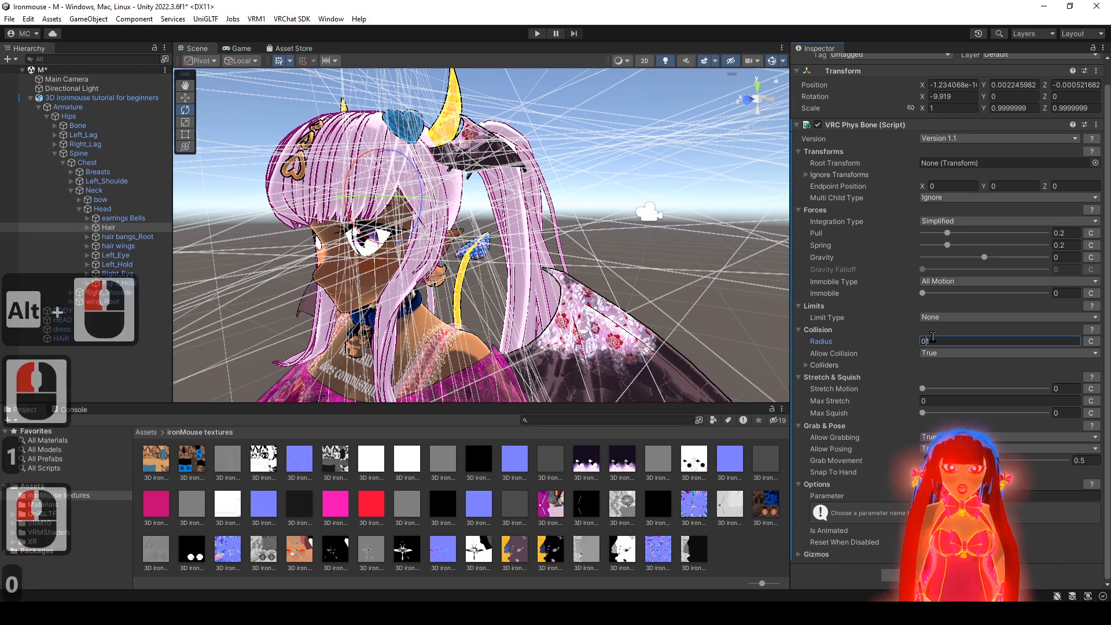
type("0")
left_click_drag(930, 340, 908, 336)
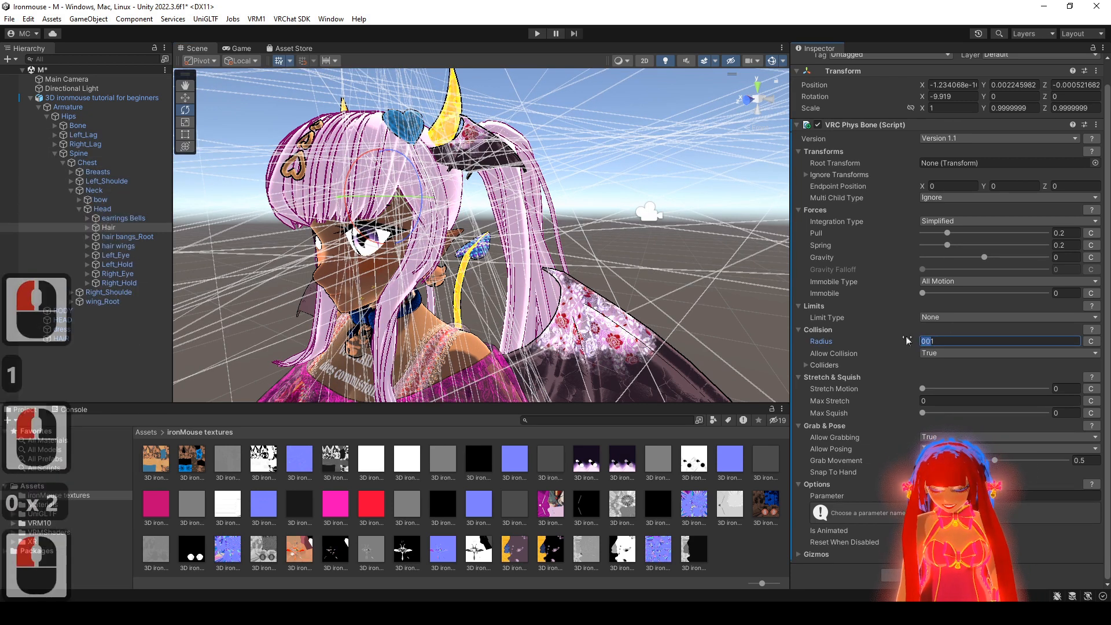
type(".00")
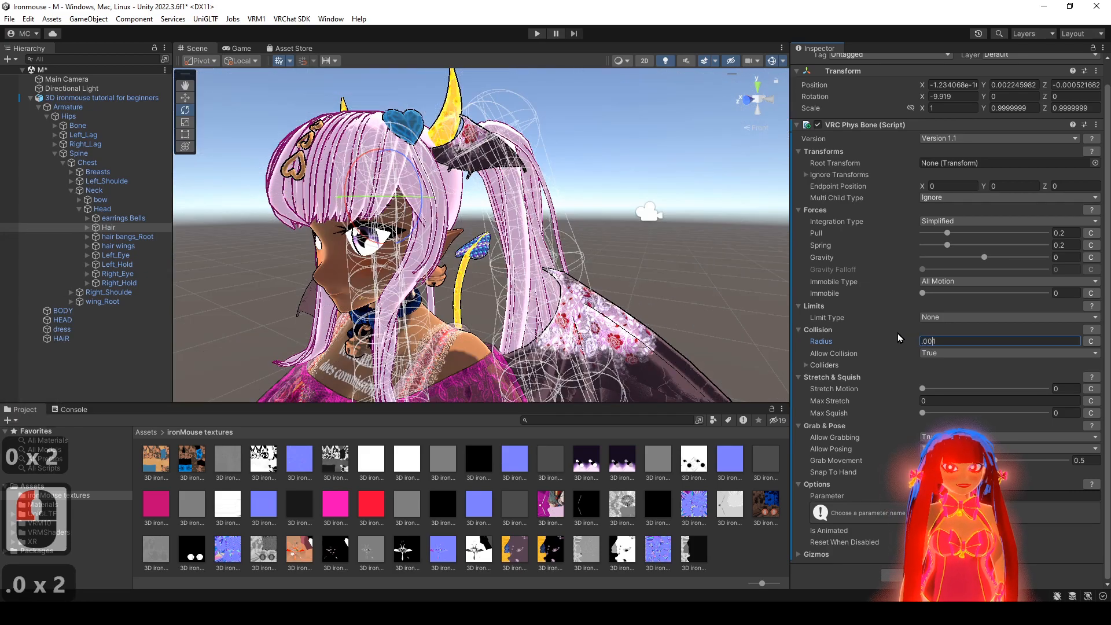
left_click_drag(631, 301, 661, 273, "alt")
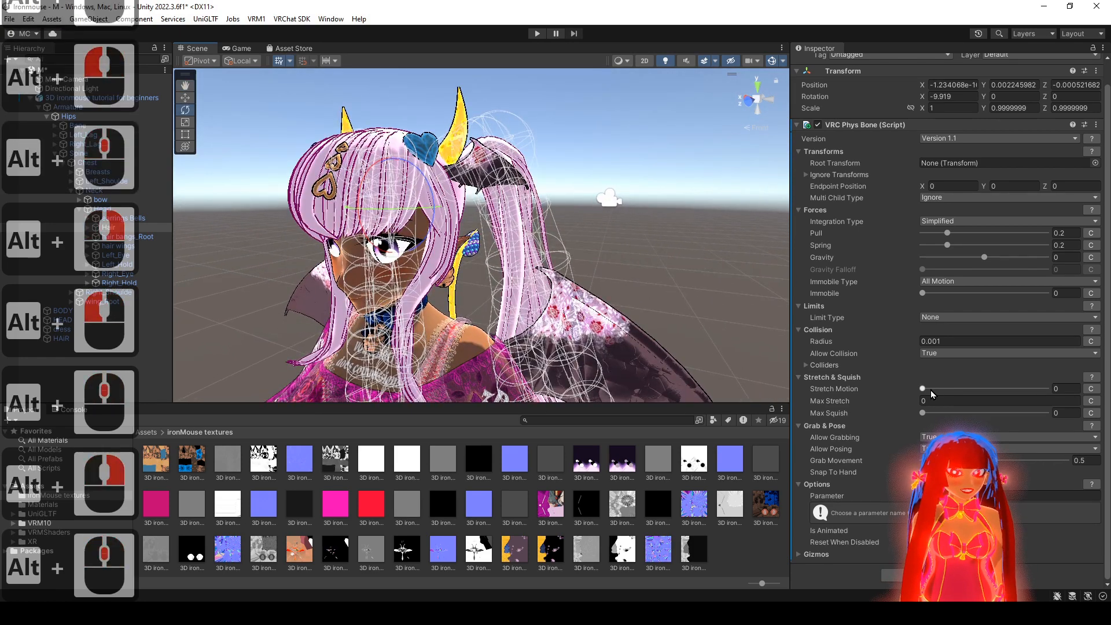
- Set the Hair Phys Bone's Stretch Motion, Max Squish and Grab Movement each to 1
left_click_drag(924, 388, 1058, 389)
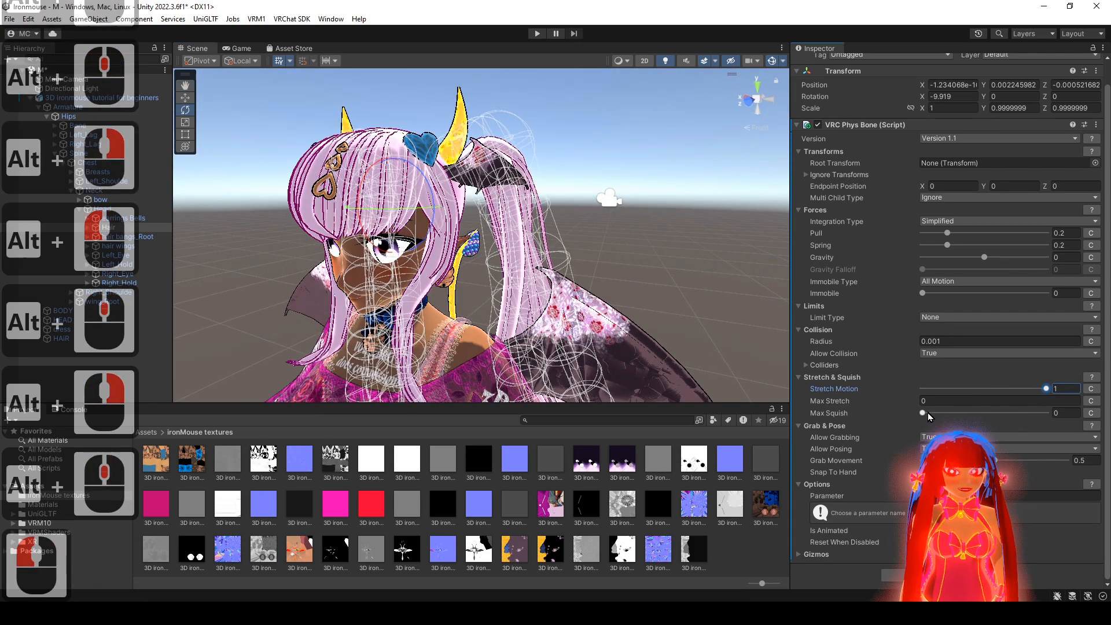
left_click_drag(925, 414, 1059, 413)
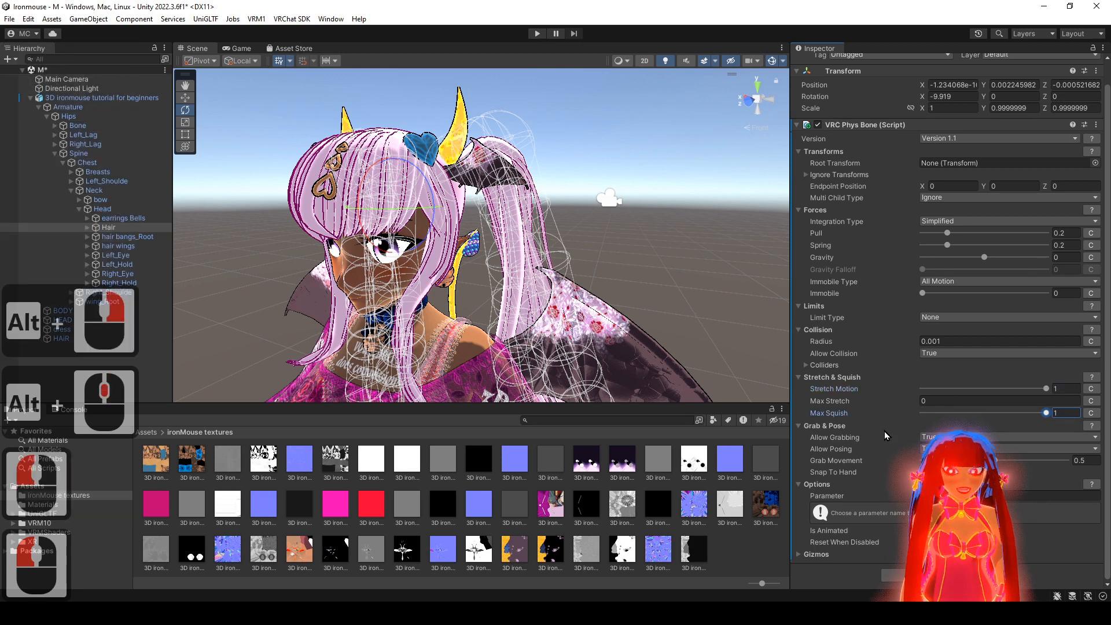
left_click_drag(995, 461, 1052, 460)
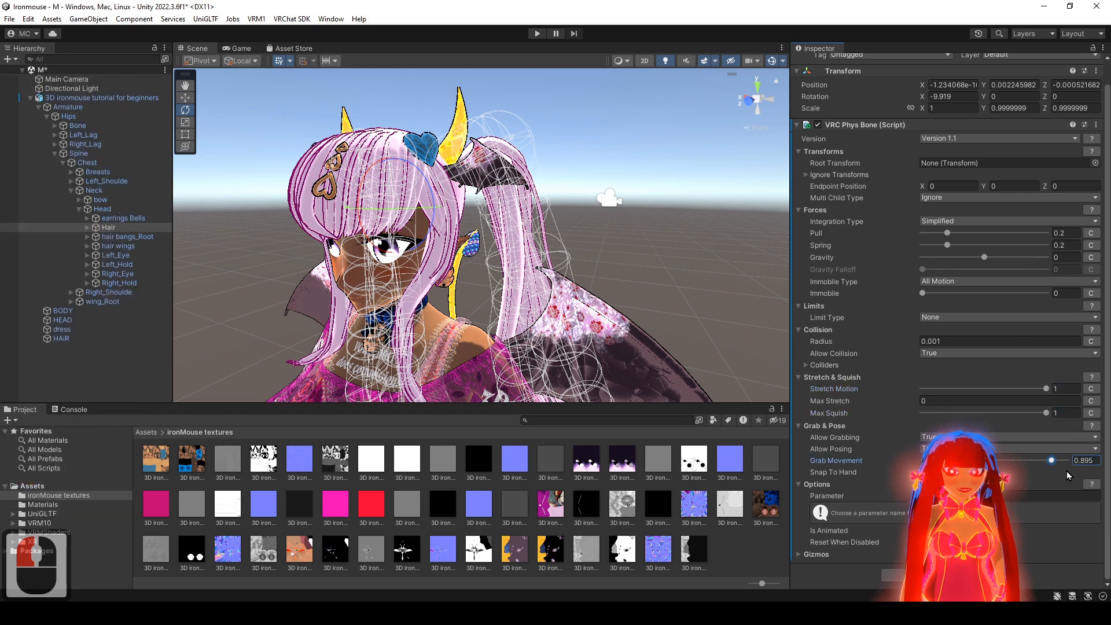
left_click_drag(692, 350, 687, 315, "alt")
right_click_drag(687, 315, 721, 325, "alt")
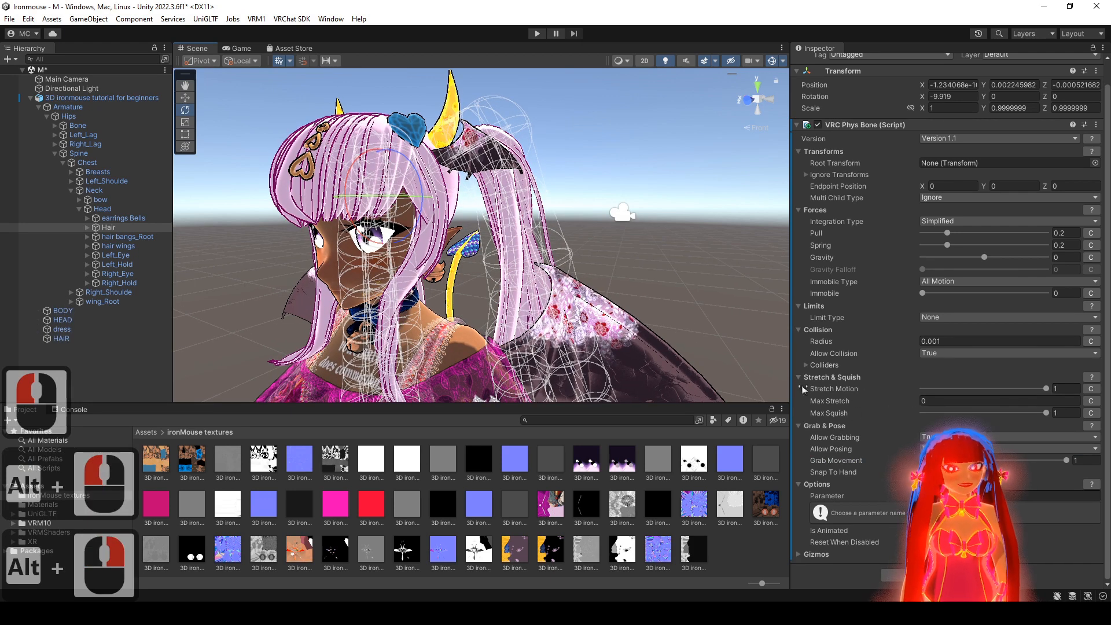
left_click_drag(694, 332, 683, 329, "alt")
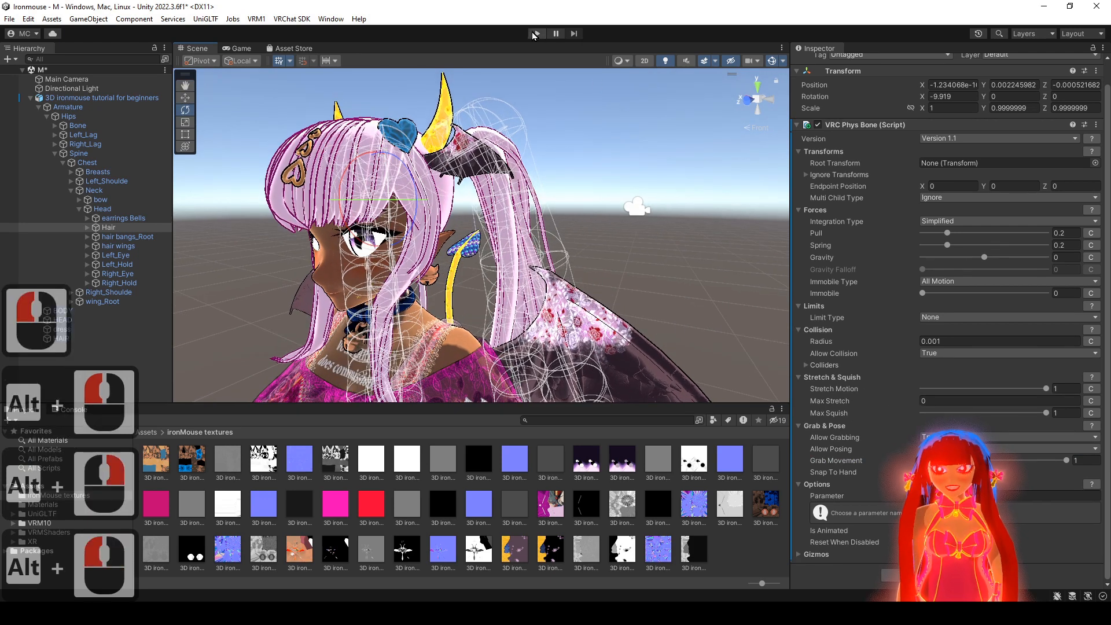
- Enter Play mode and try pulling the avatar's hair at a magnified scale in the Game view
left_click(535, 34)
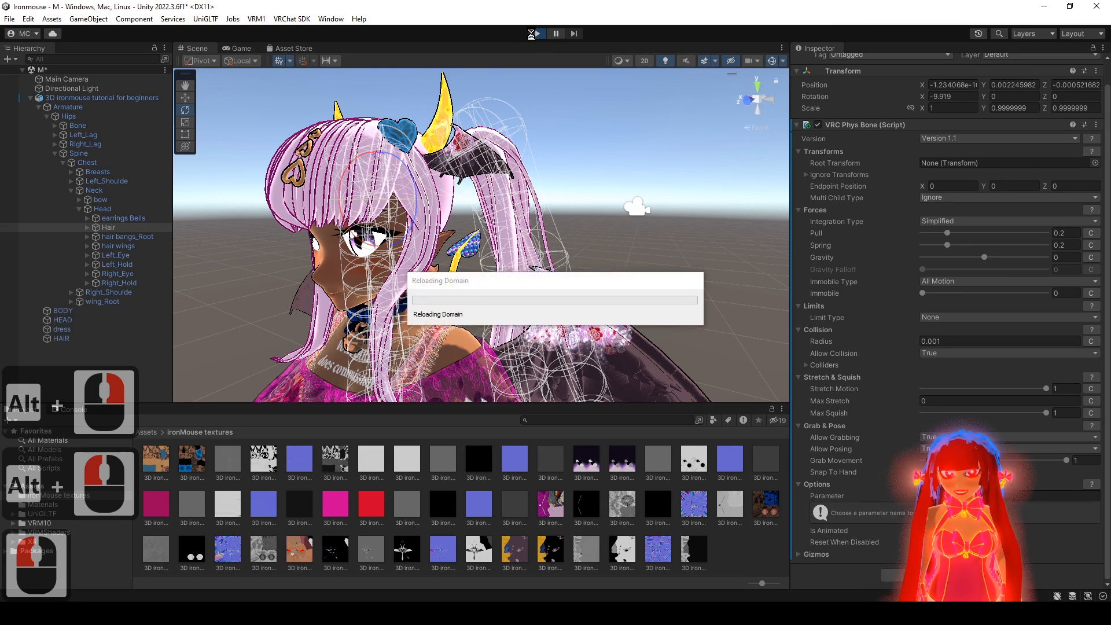
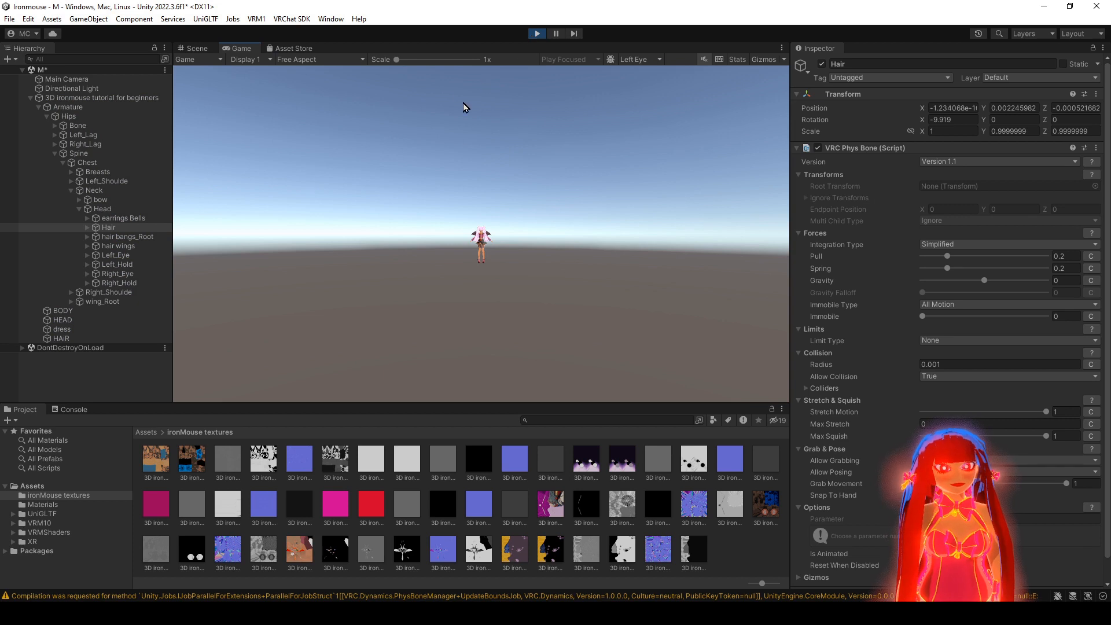
scroll(444, 67, "up", 5)
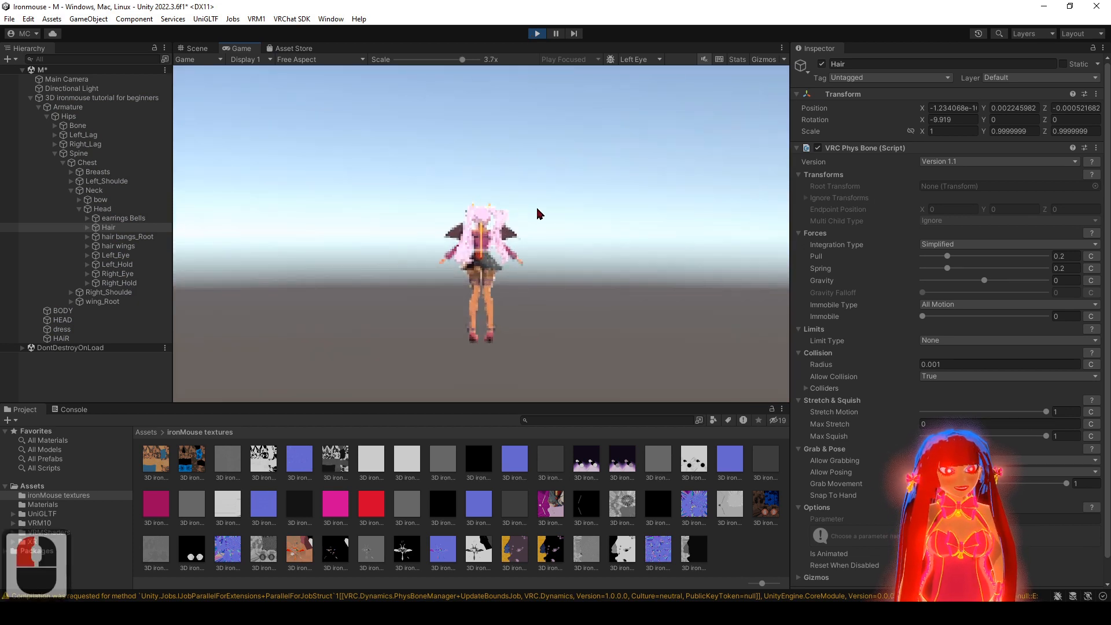
left_click_drag(511, 218, 499, 219)
scroll(414, 67, "down", 5)
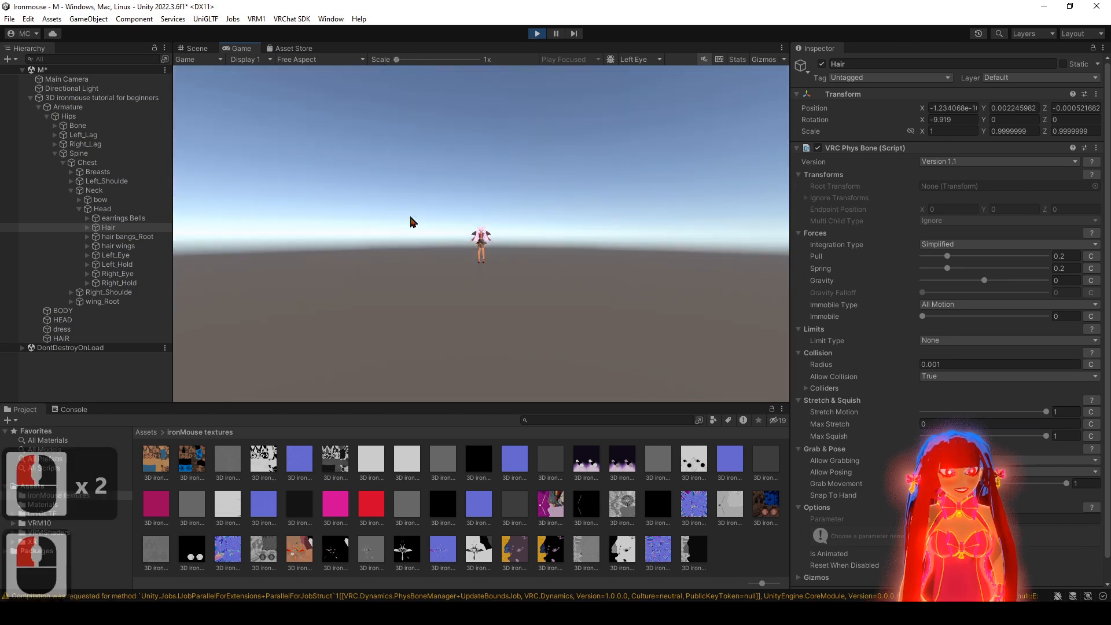
- Return to the Scene view and move the Main Camera closer to the avatar, to Position Z -2
left_click(196, 49)
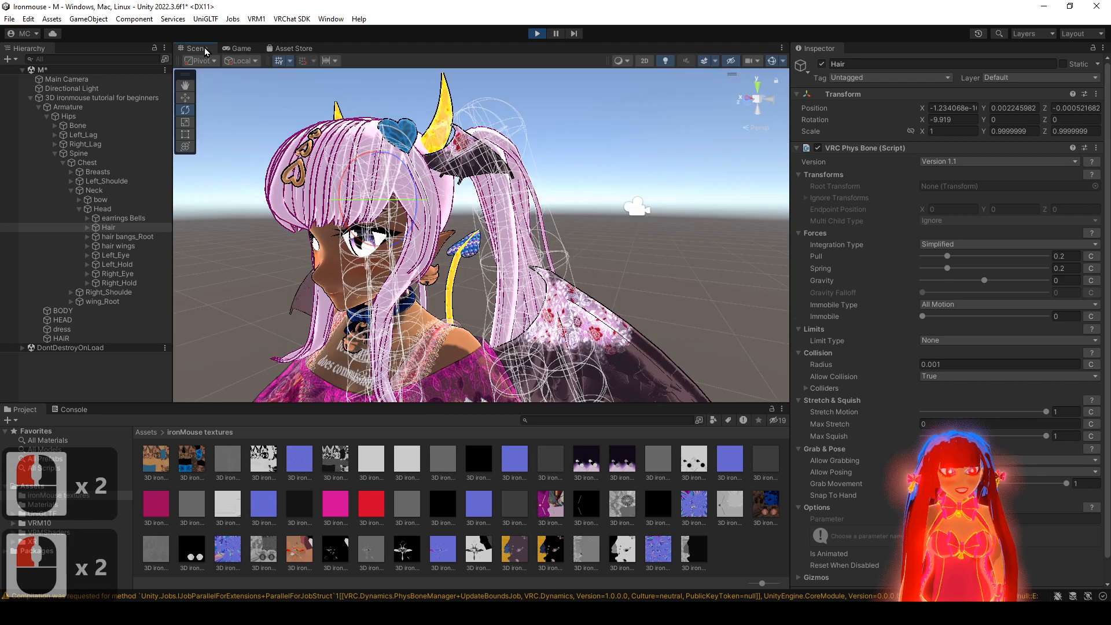
left_click(638, 210)
mouse_move(656, 232)
left_mouse_down("alt")
mouse_move(670, 197)
mouse_move(670, 246)
left_mouse_up("alt")
key("w")
right_click_drag(671, 246, 662, 160, "alt")
left_click_drag(662, 160, 637, 181, "alt")
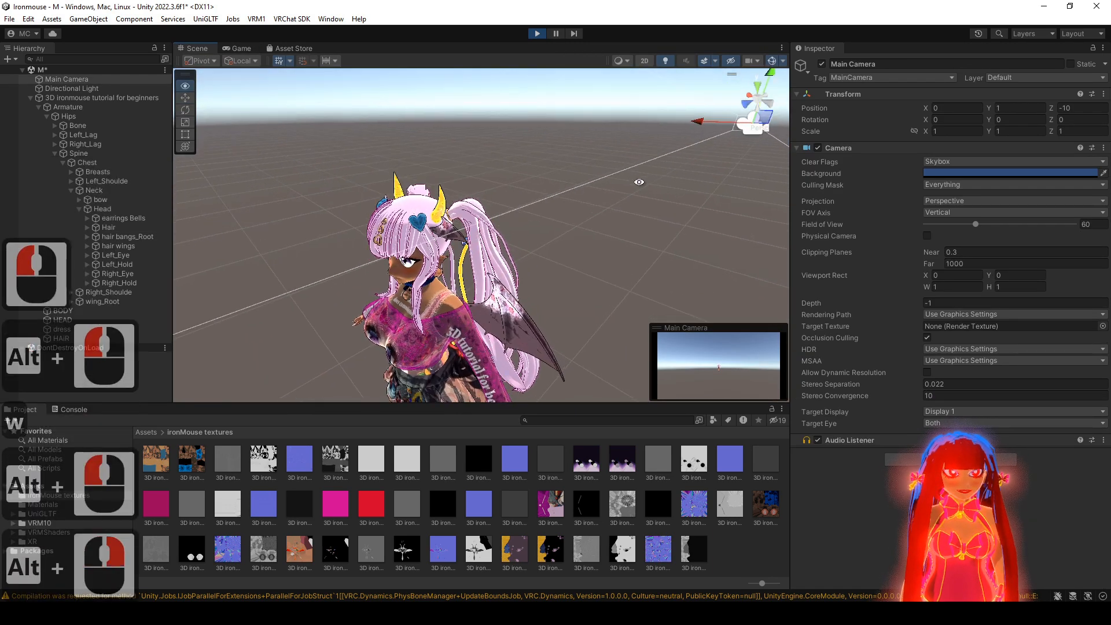
right_click_drag(673, 196, 648, 87, "alt")
left_click_drag(548, 268, 529, 284, "alt")
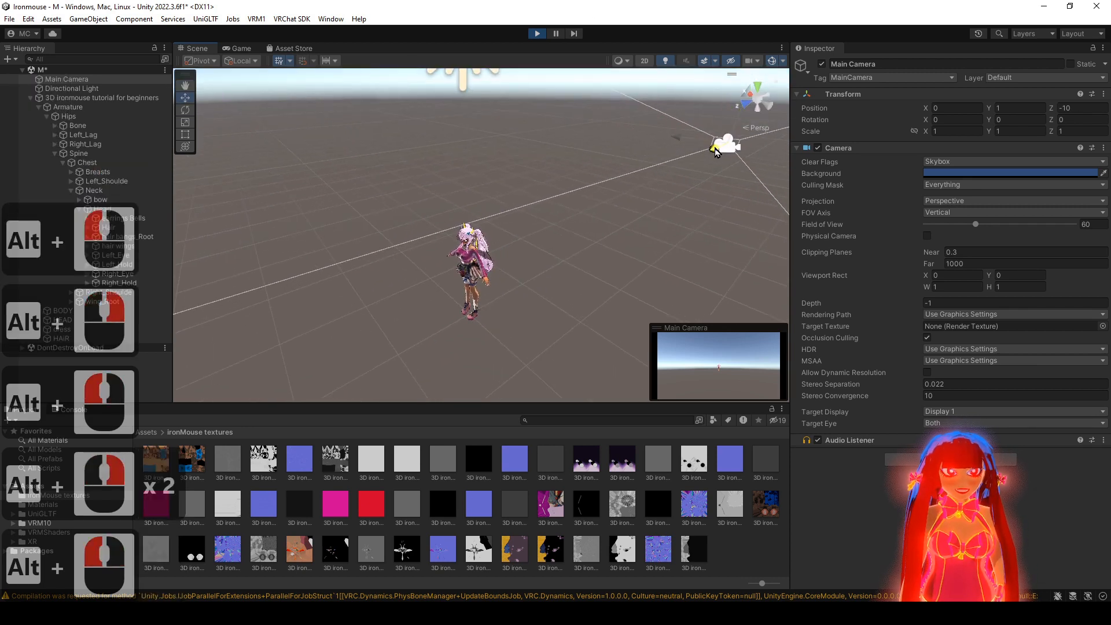
left_click_drag(711, 151, 547, 220)
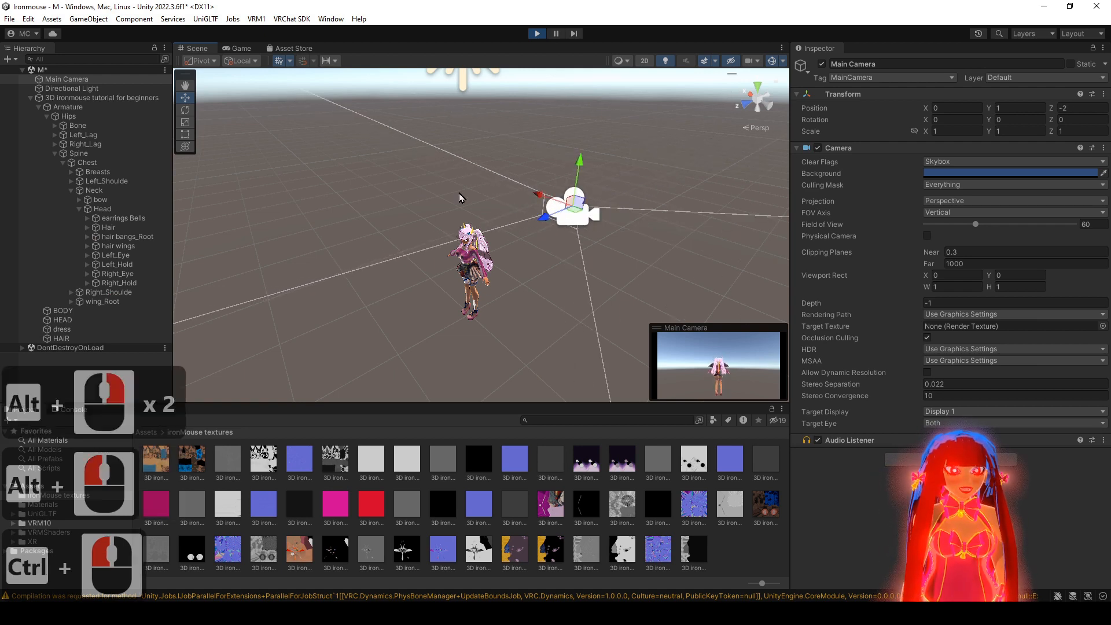
- Check the avatar in the Scene view and test the hair physics in the Game view by pulling strands on both sides
left_click_drag(422, 245, 509, 193, "alt")
right_click_drag(509, 192, 518, 263, "alt")
middle_click_drag(518, 263, 531, 234, "alt")
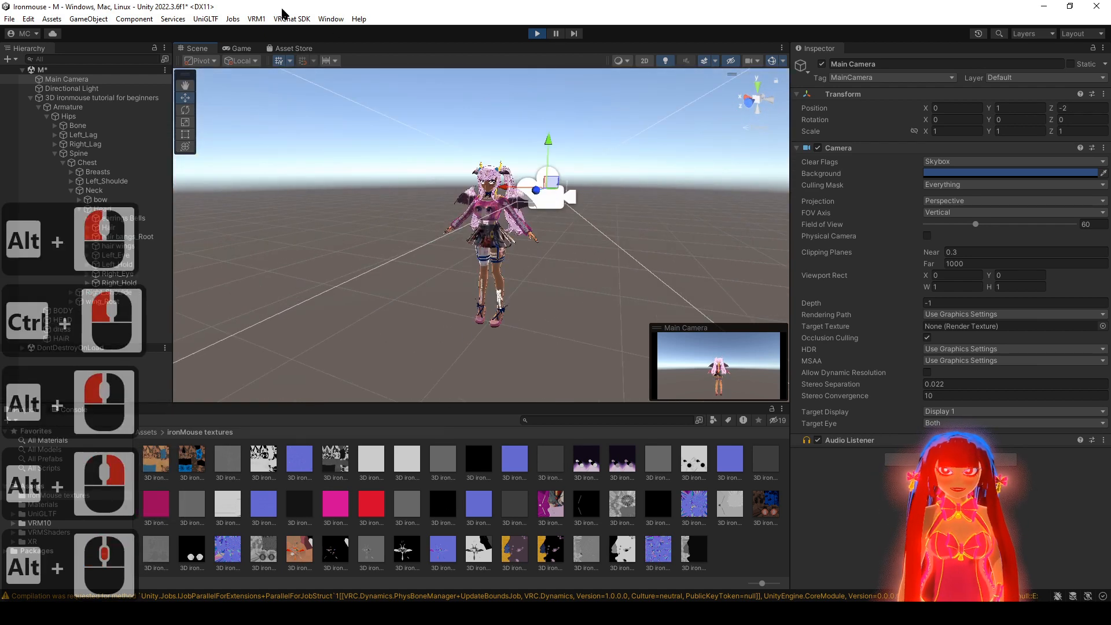
left_click(232, 47)
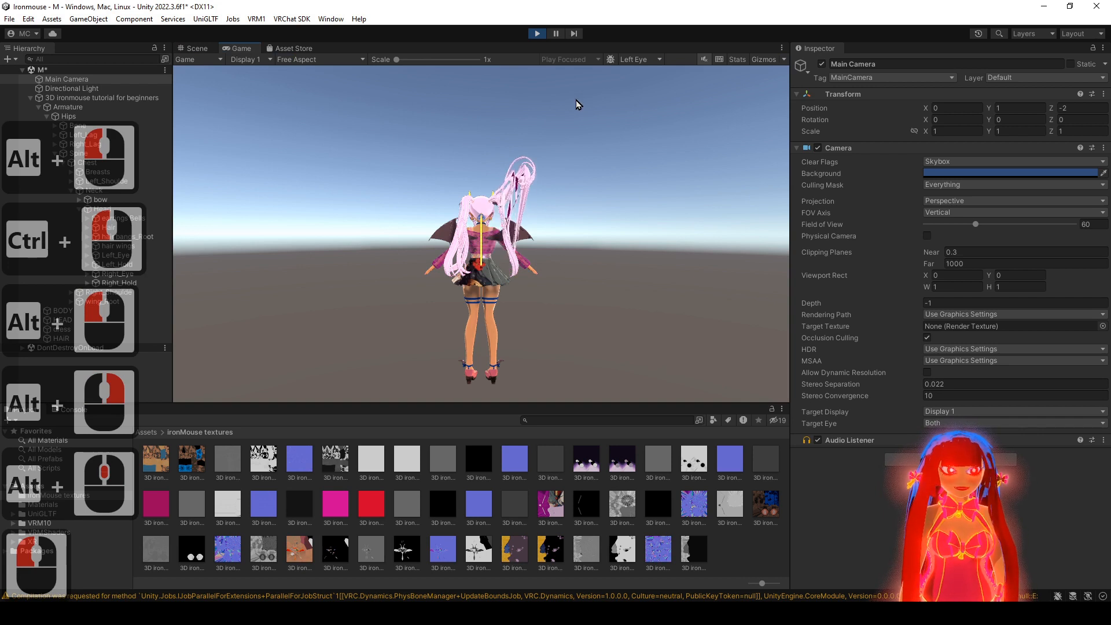
left_click_drag(576, 99, 603, 96)
left_click_drag(461, 218, 389, 93)
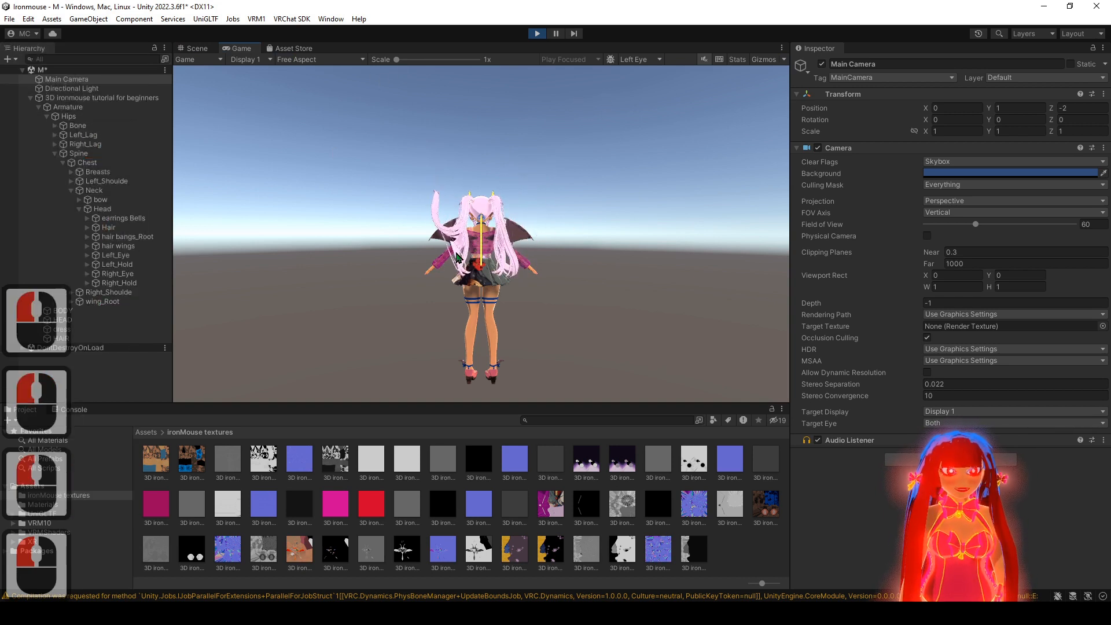
left_click(446, 239)
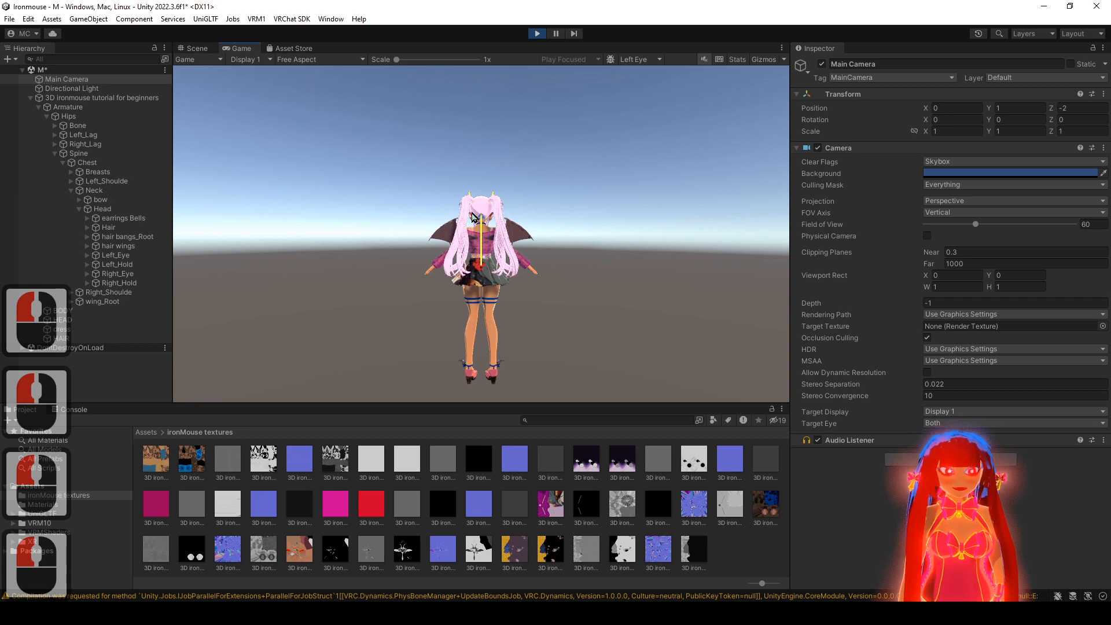
left_click_drag(474, 217, 392, 71)
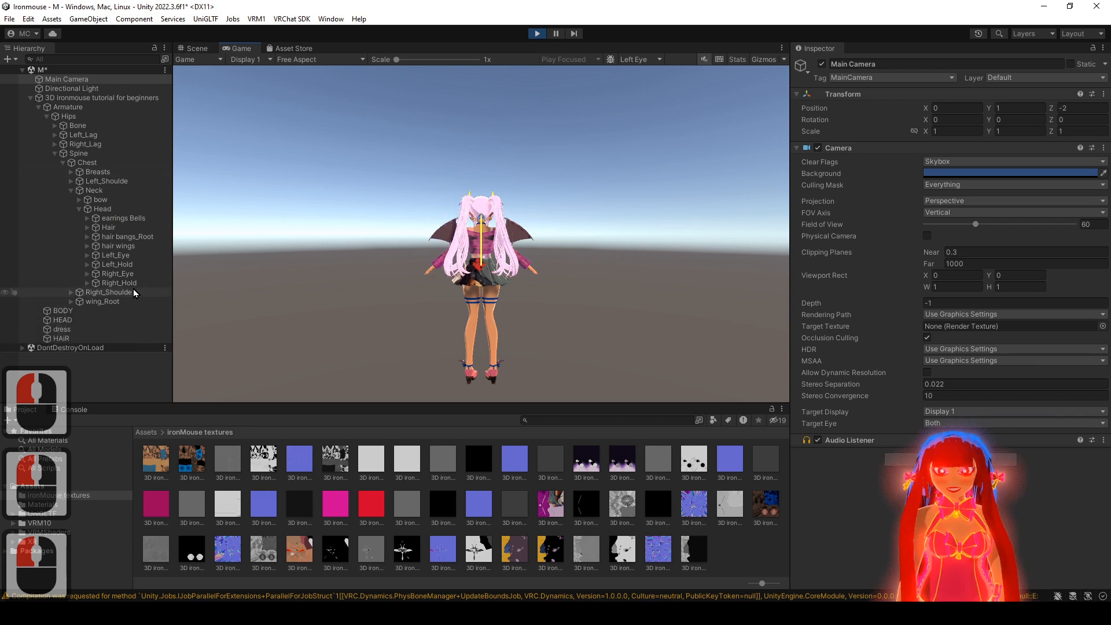
- Set the Hair Phys Bone's Gravity to 0.2 after trying stronger values, and its Gravity Falloff to 1
left_click(127, 228)
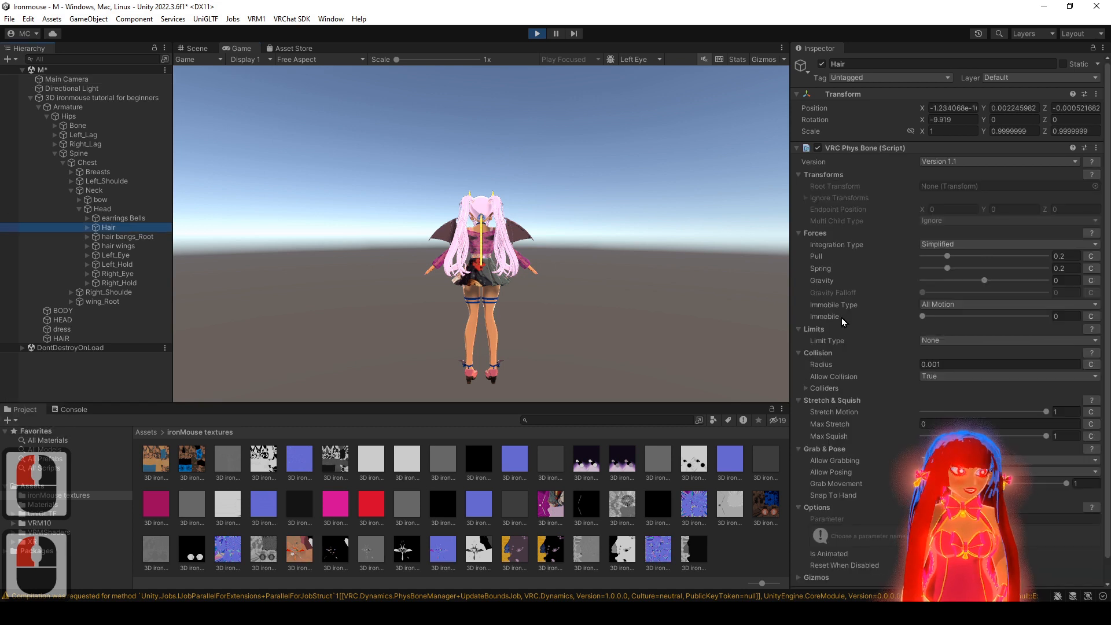
right_click(568, 261, "alt")
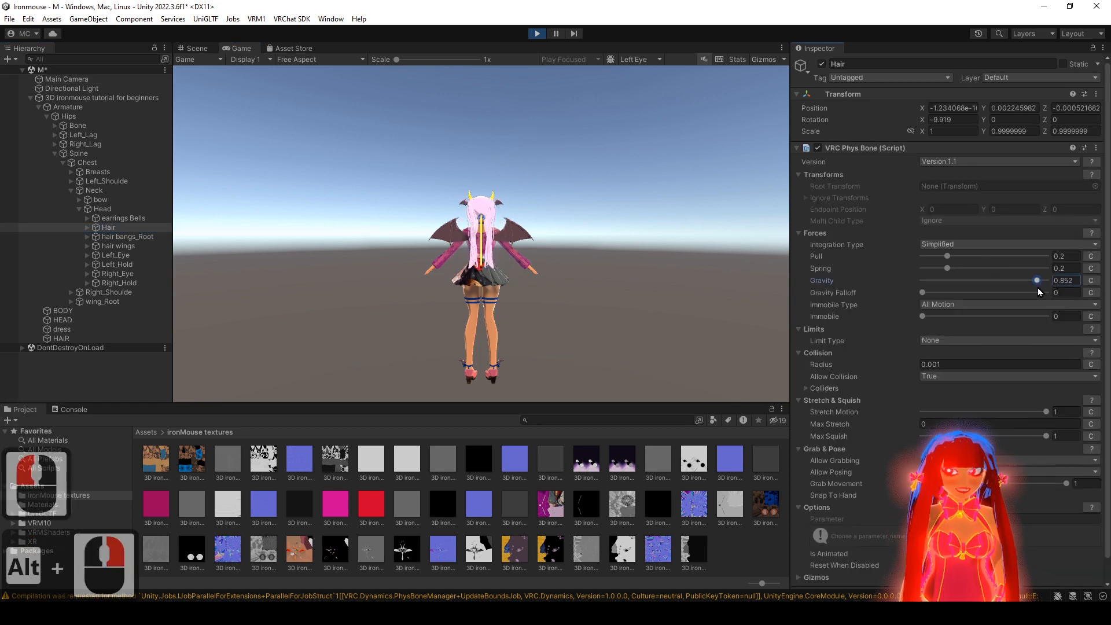
left_click_drag(1037, 287, 1011, 287)
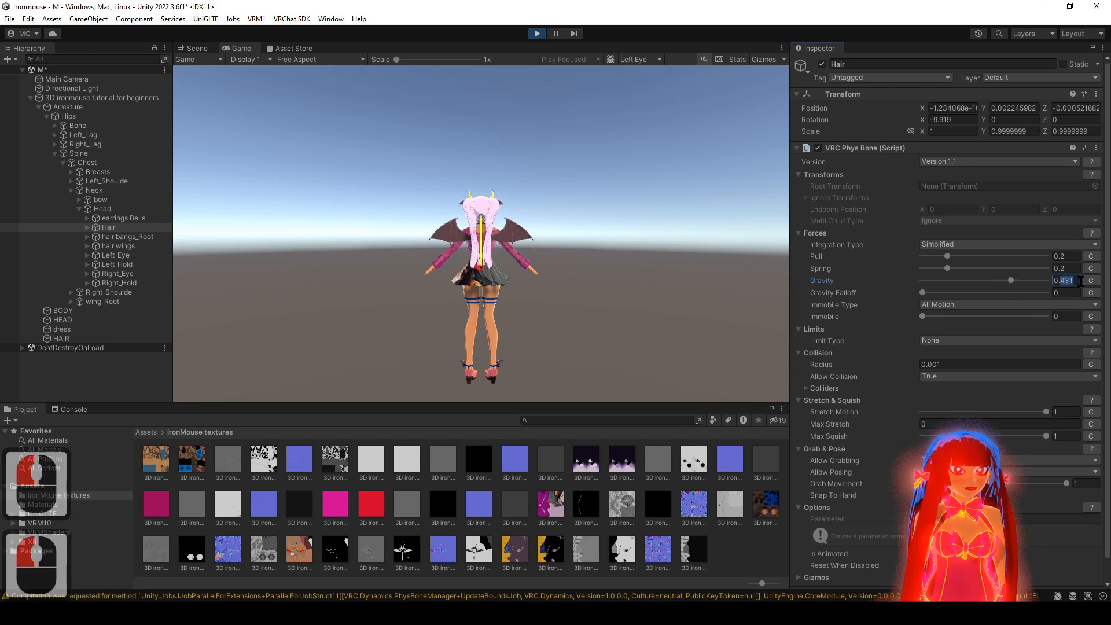
type("0.2")
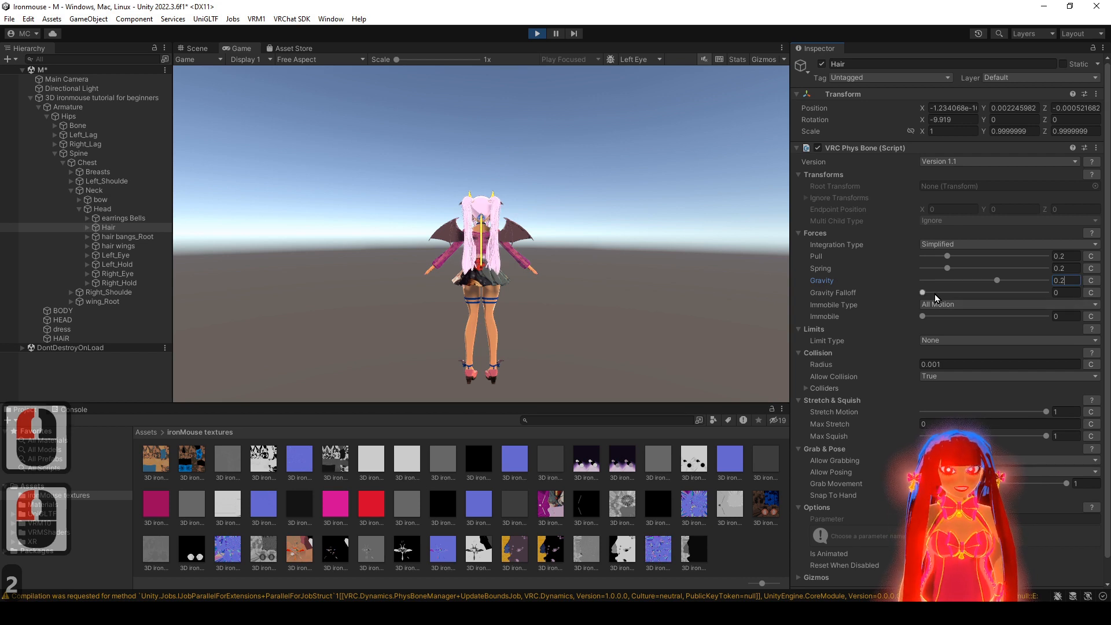
left_click_drag(933, 294, 1048, 293)
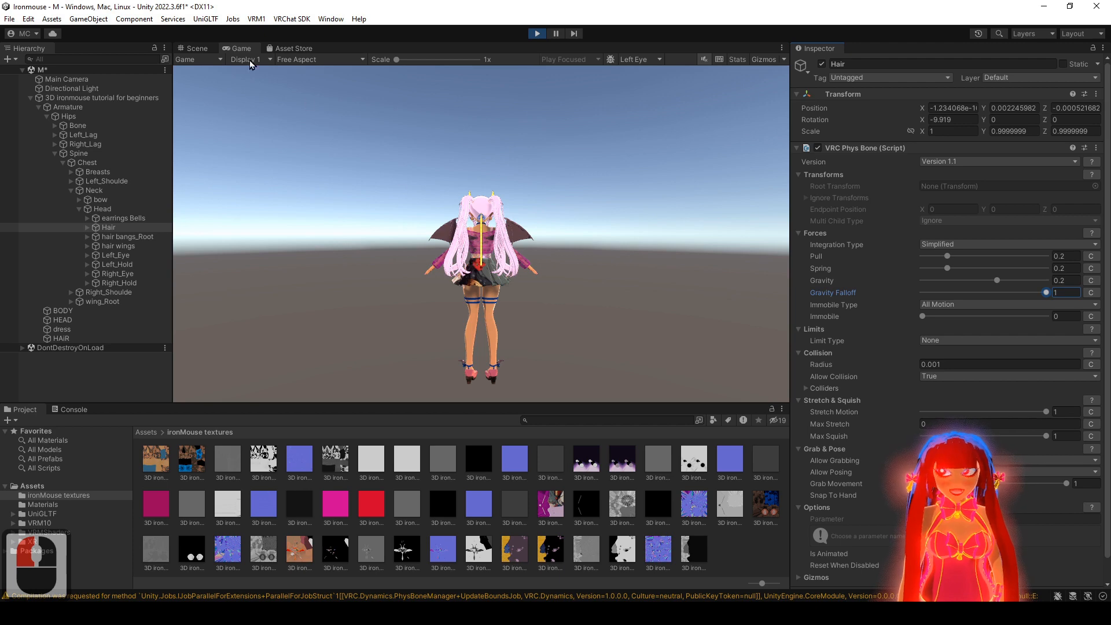
- Test the hair's motion in the Scene view by rotating the Head bone, and undo the rotation
left_click(206, 49)
left_click_drag(509, 162, 550, 151, "alt")
right_click_drag(550, 151, 565, 137, "alt")
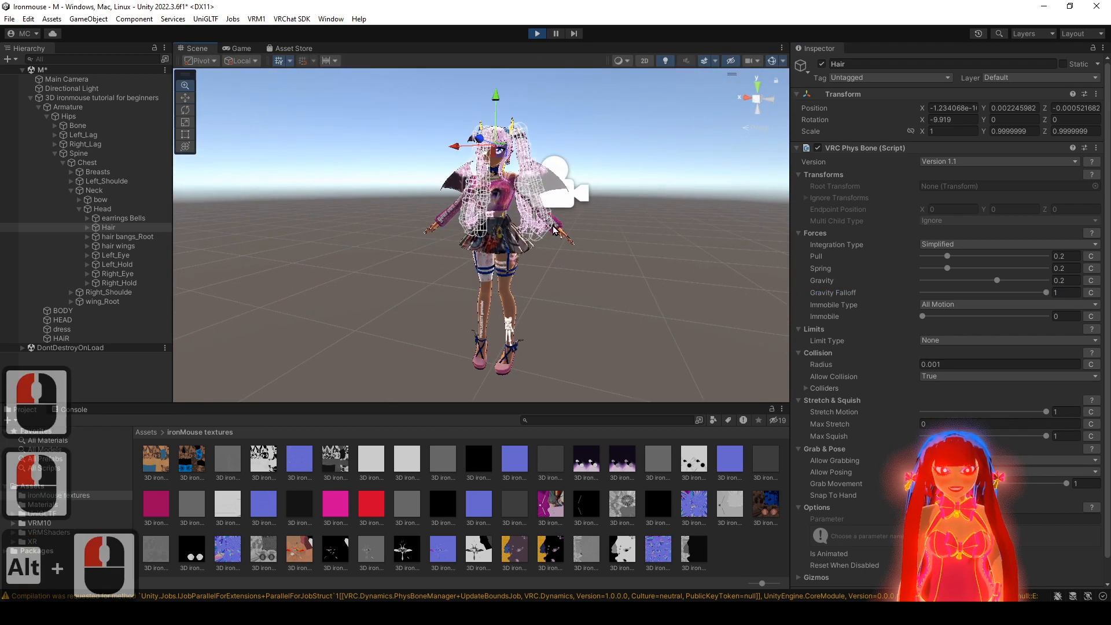
middle_click_drag(564, 136, 544, 170, "alt")
right_click_drag(544, 171, 578, 165, "alt")
left_click(105, 211)
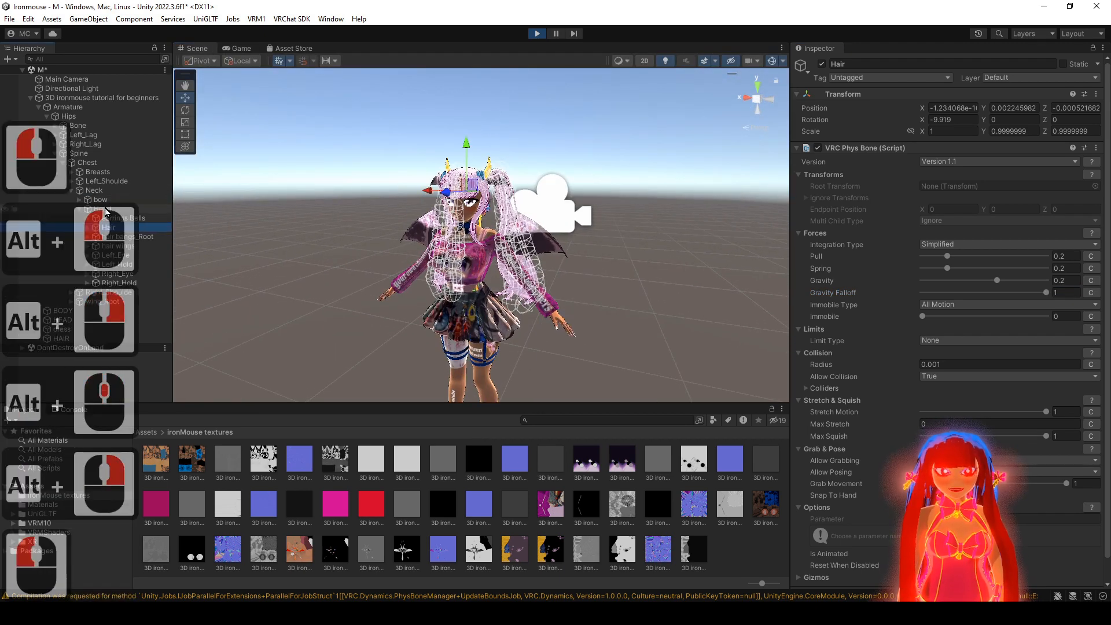
double_click(119, 210)
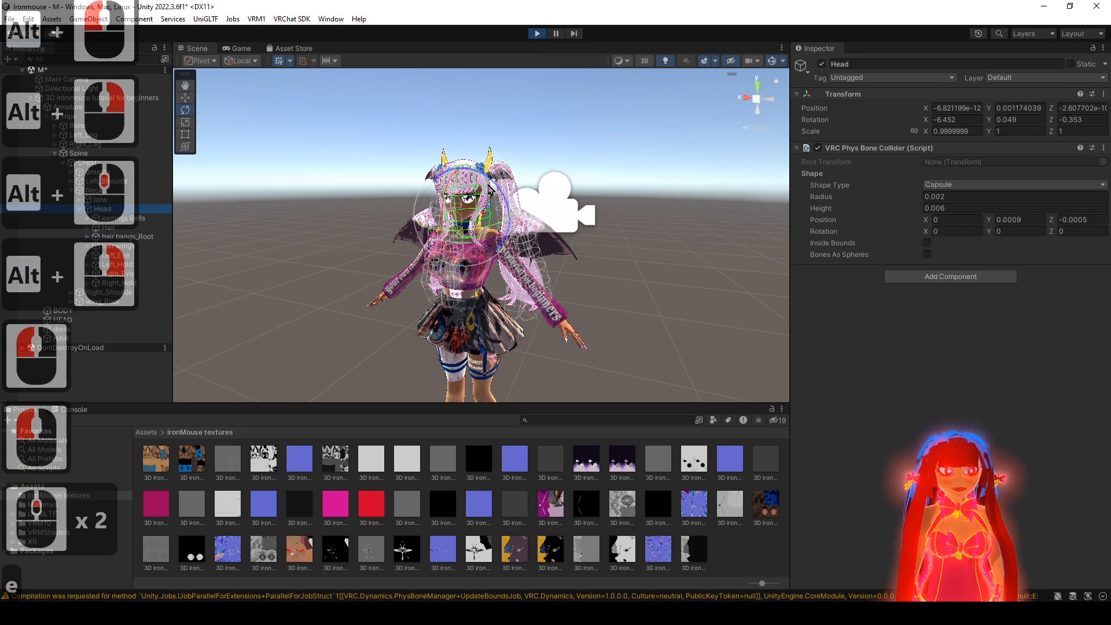
right_click_drag(474, 362, 498, 345, "alt")
left_click_drag(496, 185, 133, 247)
key("ctrl+z")
key("ctrl+z")
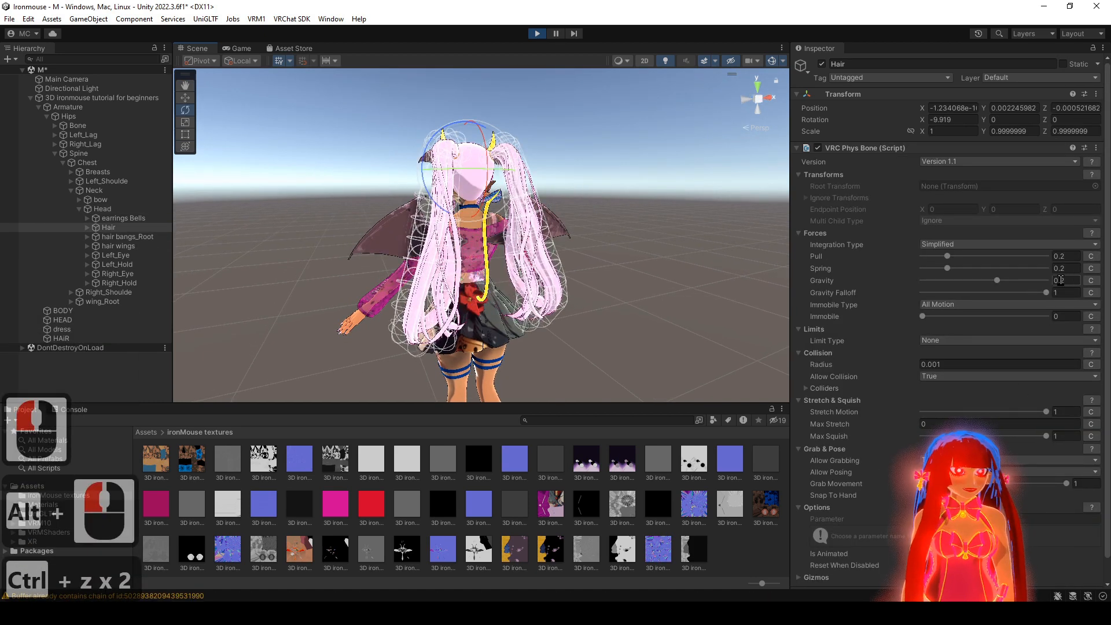
- Set the Hair Phys Bone's Gravity to 0.5, retest the hair by rotating the Head bone, and undo that rotation
type("5")
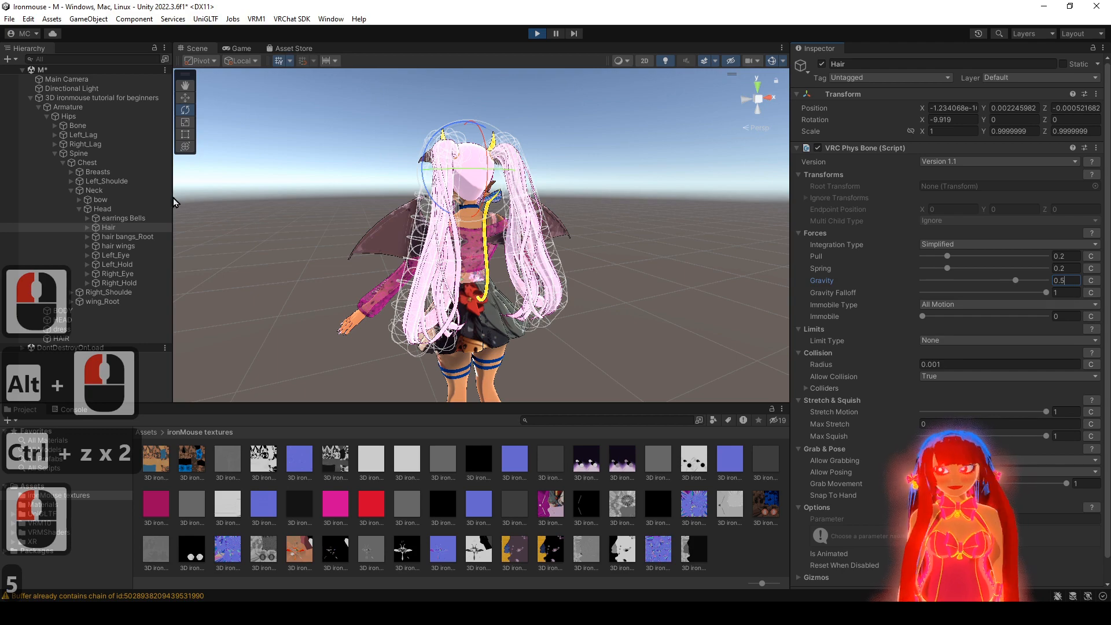
left_click(102, 208)
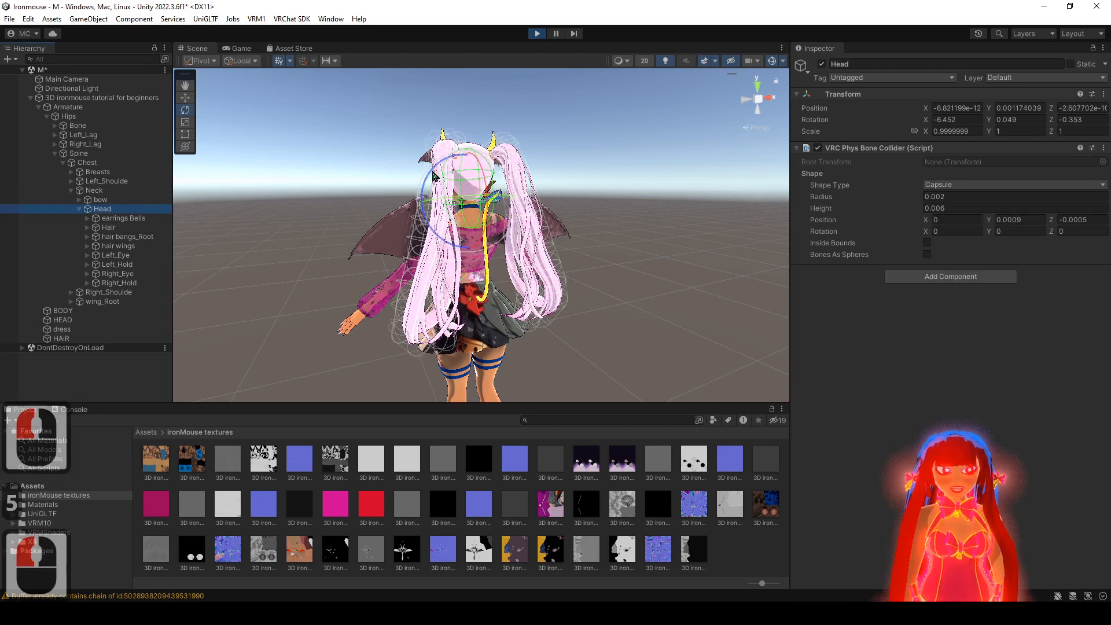
left_click_drag(433, 172, 567, 246)
key("ctrl+z")
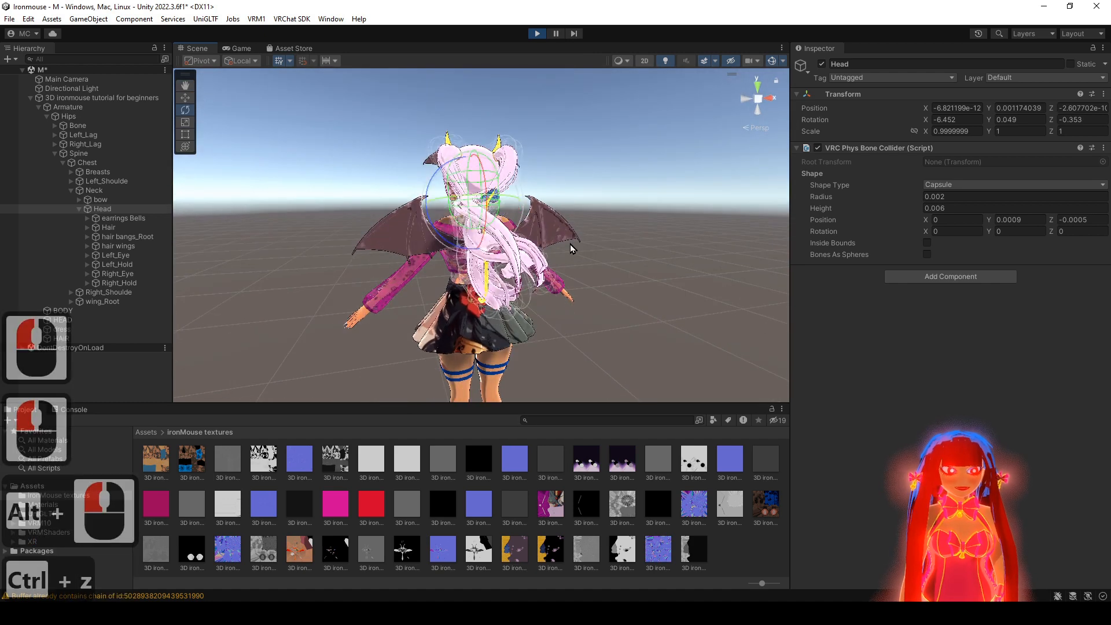
- Undo the Head rotation and set the Hair Phys Bone's Gravity to 1
key("ctrl+z")
left_click(1027, 281)
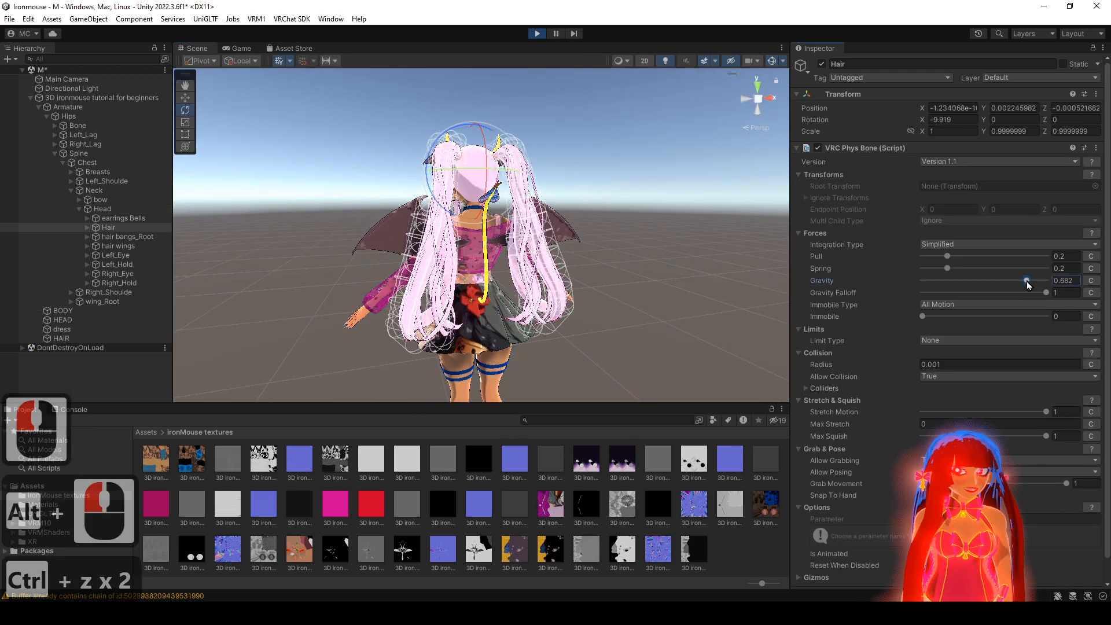
left_click_drag(1028, 282, 1048, 282)
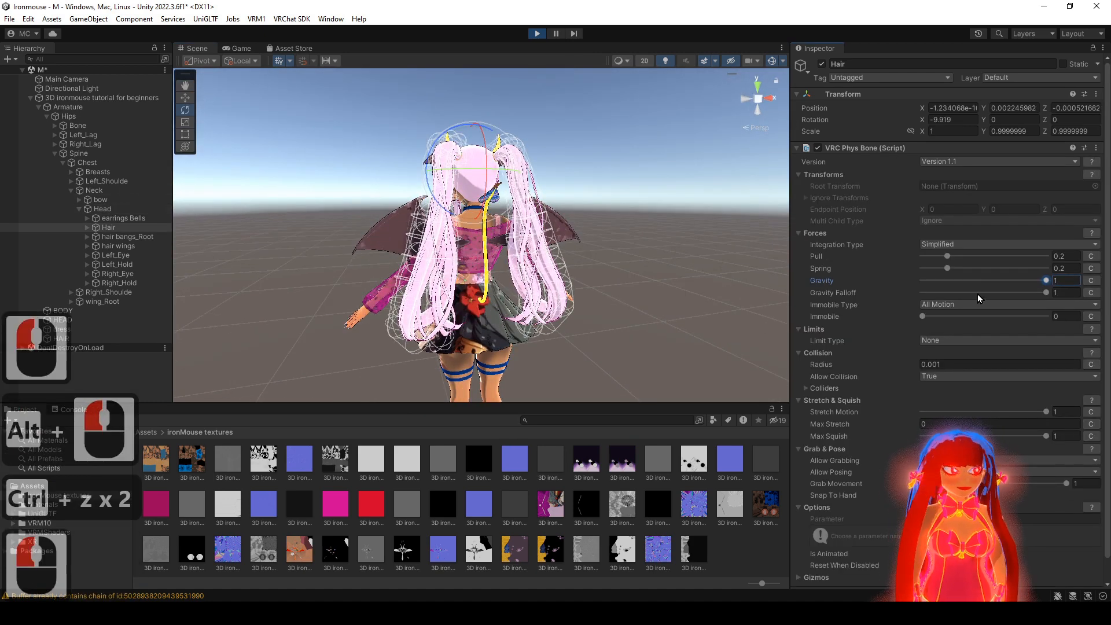
- Rotate the Head bone in several directions to check the hair's motion under the new gravity, and undo the rotation
left_click(108, 209)
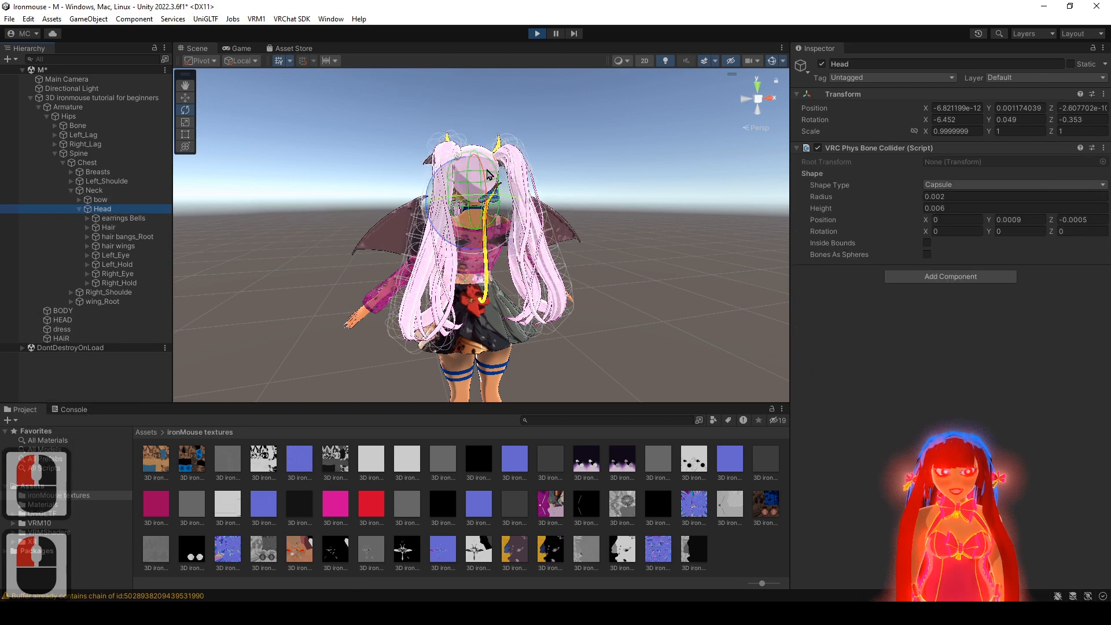
left_click_drag(424, 192, 637, 265)
key("ctrl+z")
key("ctrl+z")
- Move the Head bone backward and forward in side view to check how the hair follows, and undo the move
right_click_drag(637, 265, 666, 268, "alt")
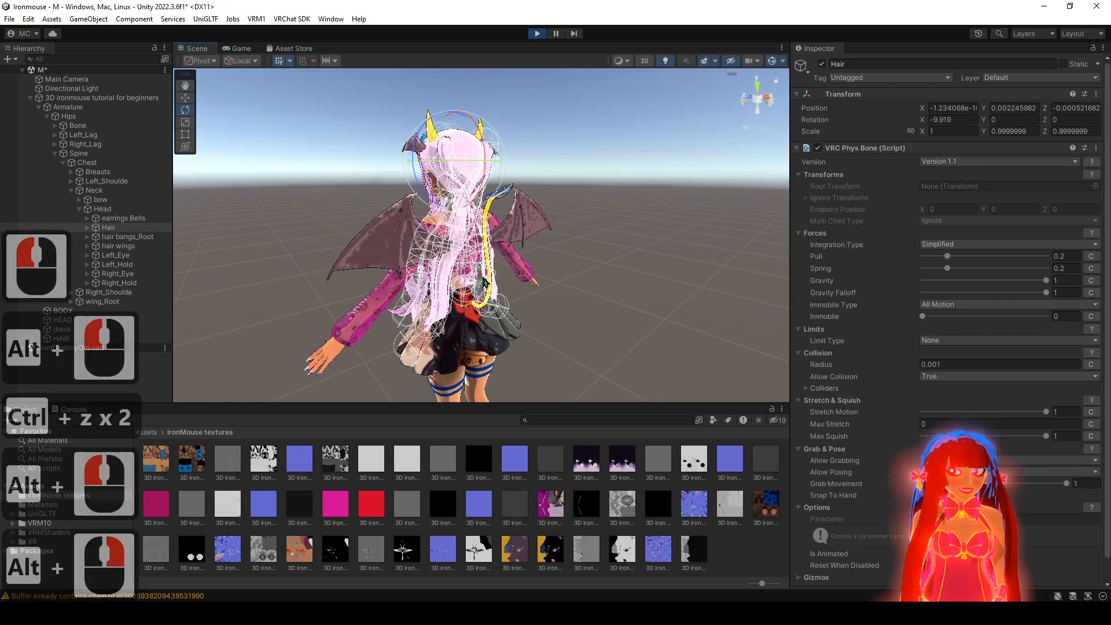
left_click_drag(487, 279, 596, 260, "alt")
right_click_drag(596, 260, 558, 221, "alt")
left_click_drag(558, 221, 547, 244, "alt")
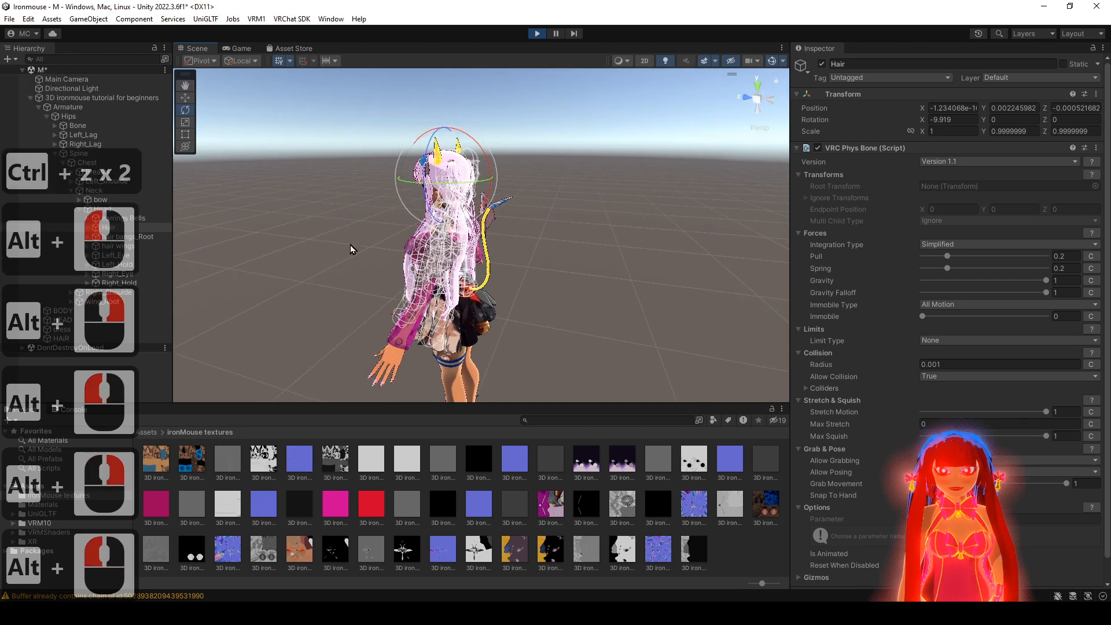
left_click(119, 210)
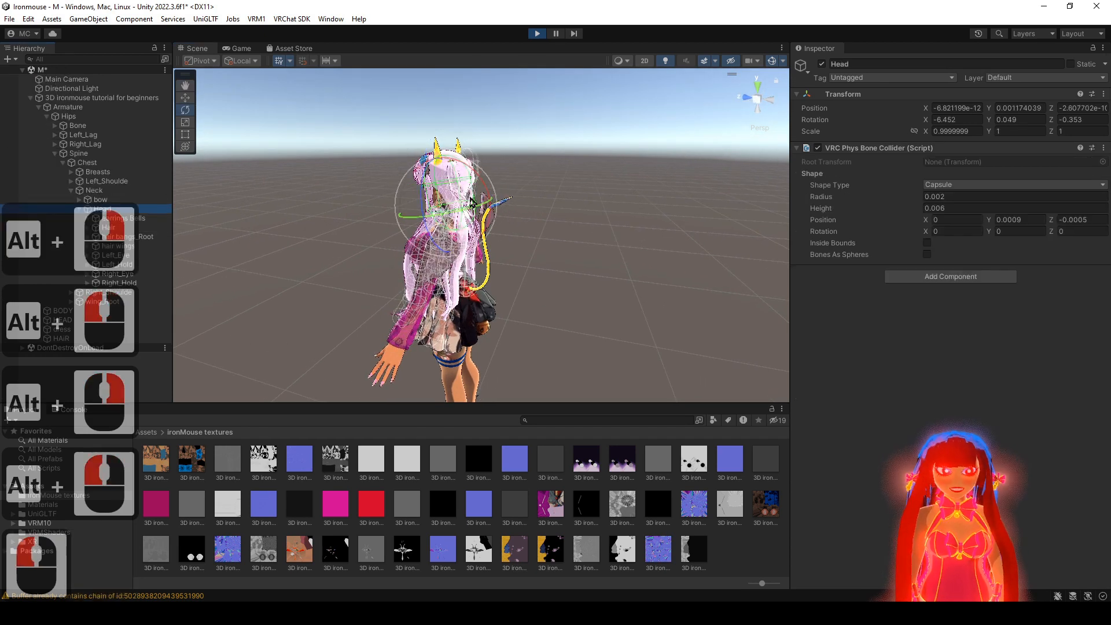
key("w")
left_click_drag(424, 211, 613, 227)
key("ctrl+z")
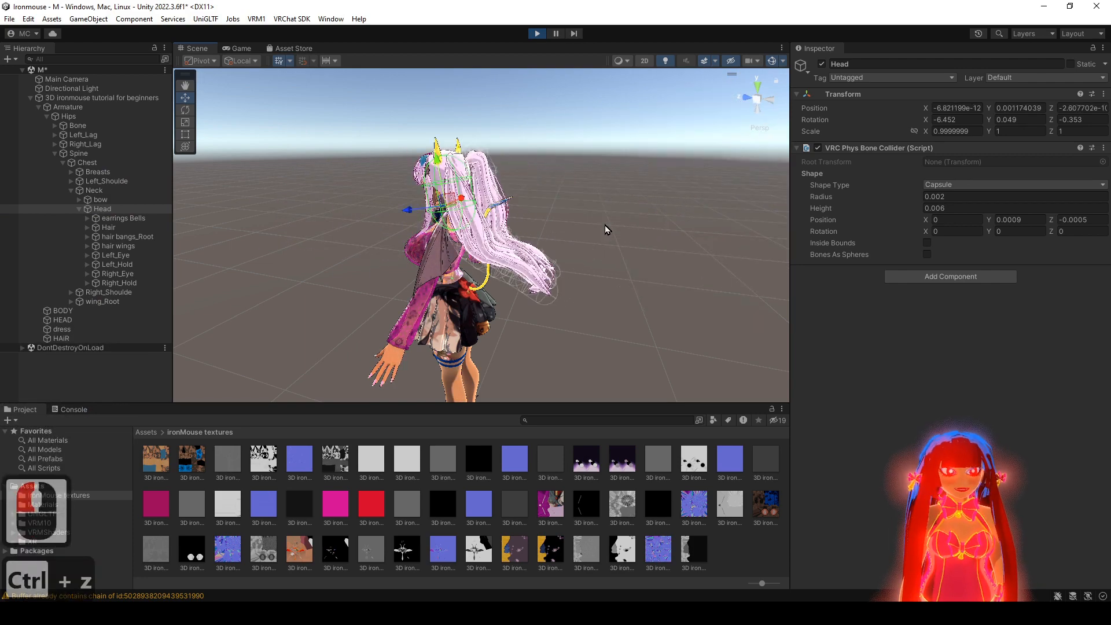
key("ctrl+z")
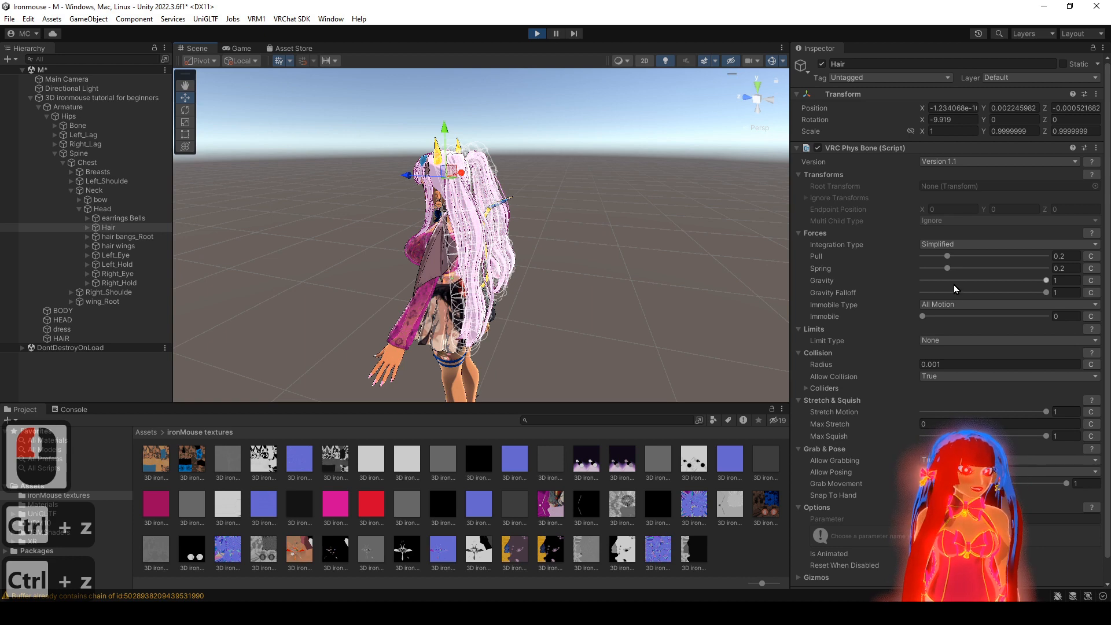
- Set the Hair Phys Bone's Immobile to 0.9, test it by moving the Head, and undo the move
left_click_drag(971, 316, 1073, 314)
type("0")
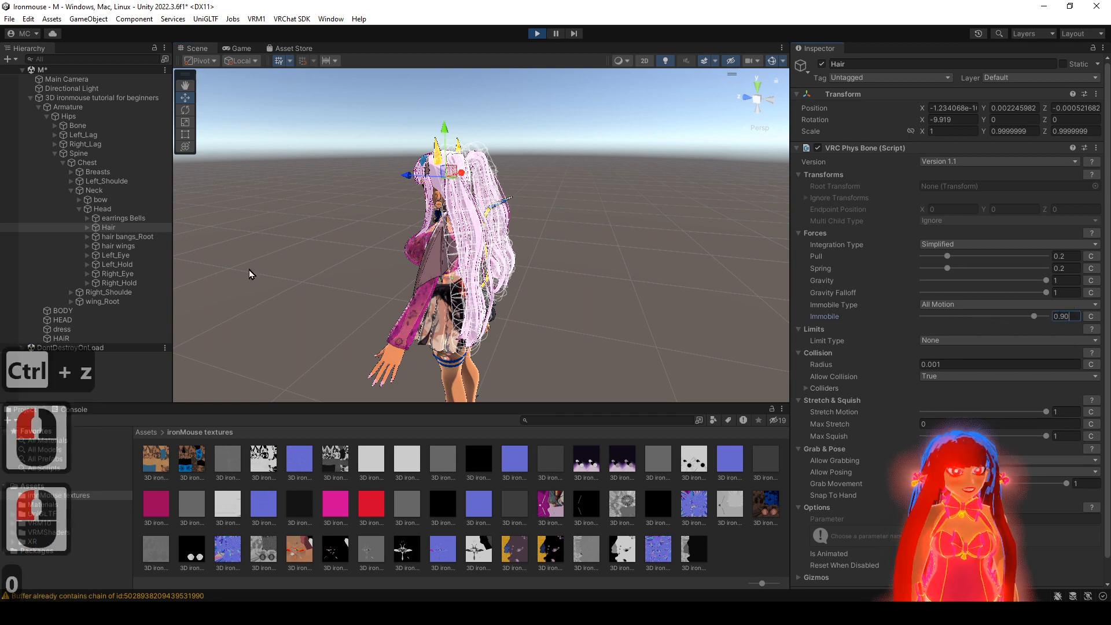
left_click(107, 208)
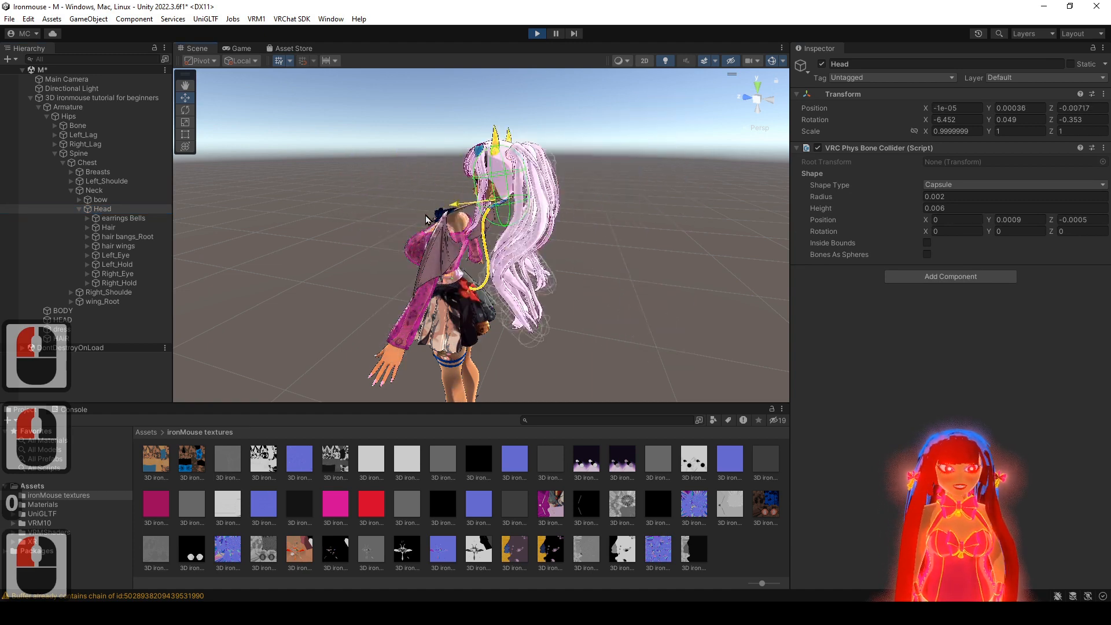
key("ctrl+z")
key("ctrl+z")
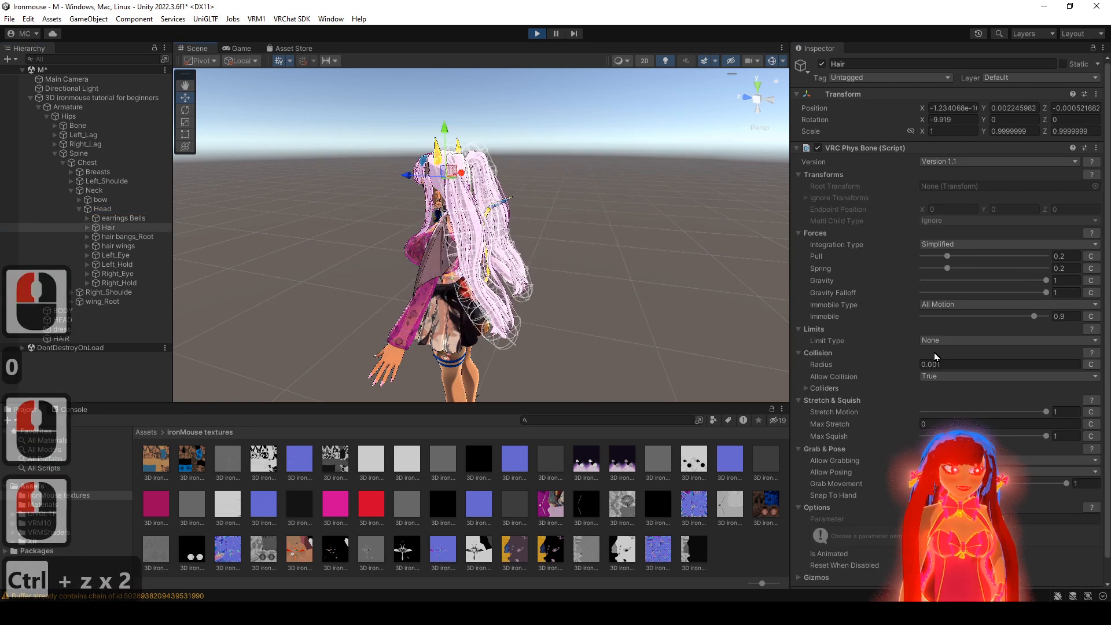
- Set the Hair Phys Bone's Immobile to 0.5, test it by moving the Head, and undo the move
left_click(981, 316)
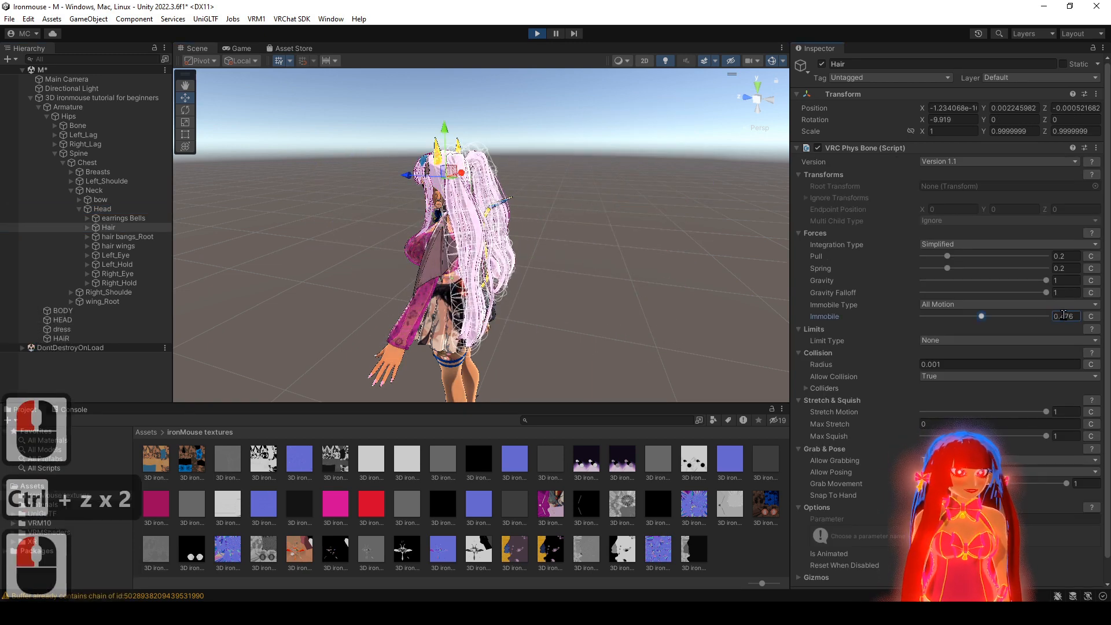
double_click(1063, 316)
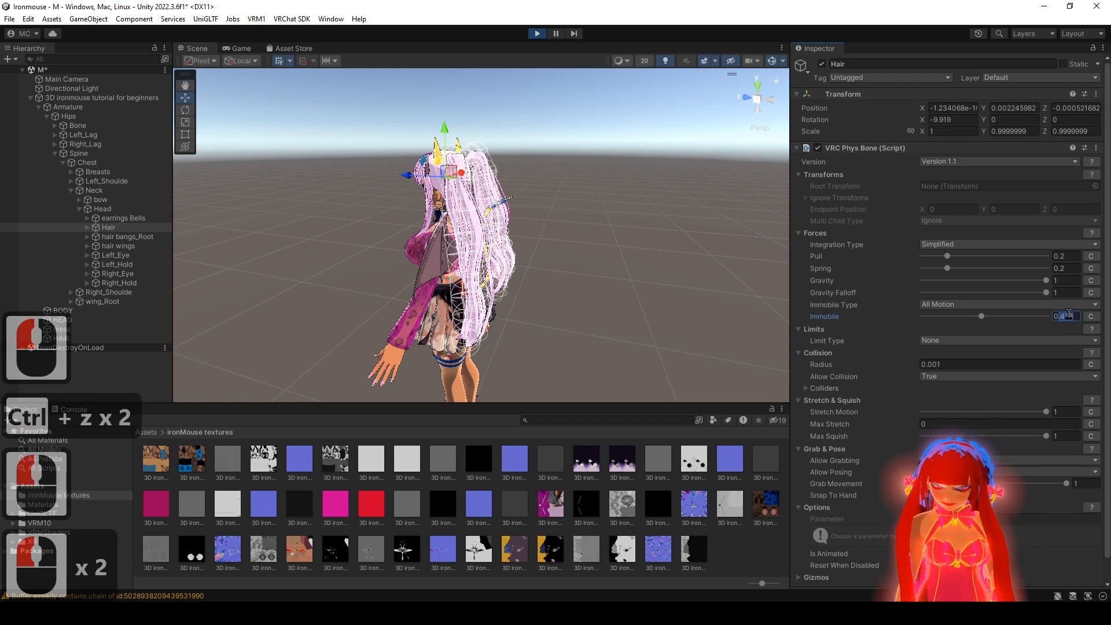
type("5")
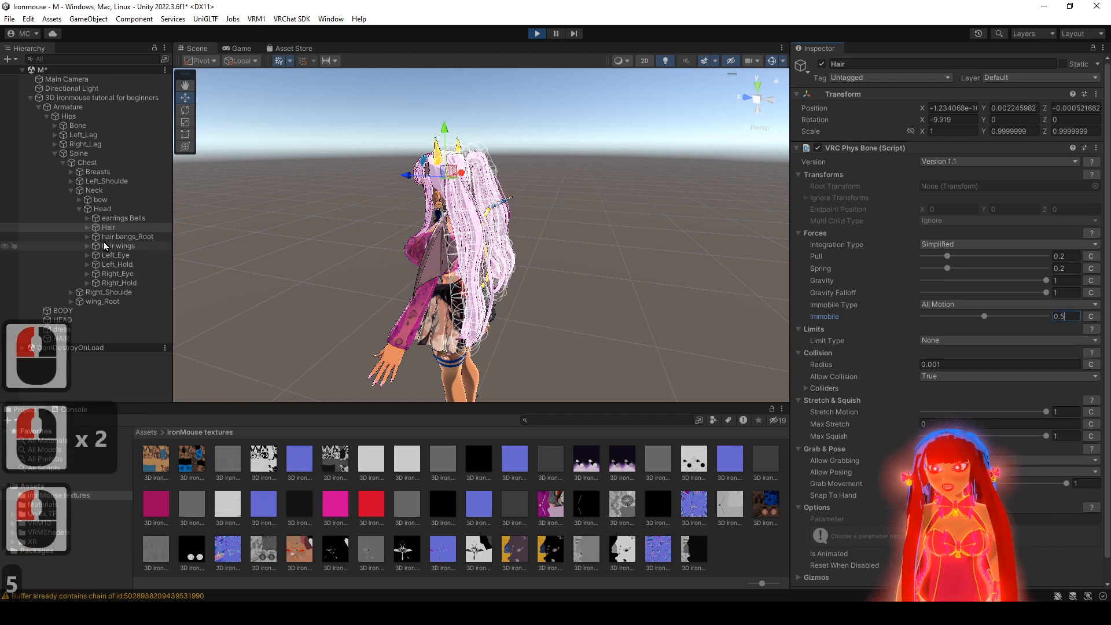
left_click(116, 209)
left_click_drag(406, 215, 450, 307)
key("ctrl+z")
key("ctrl+z")
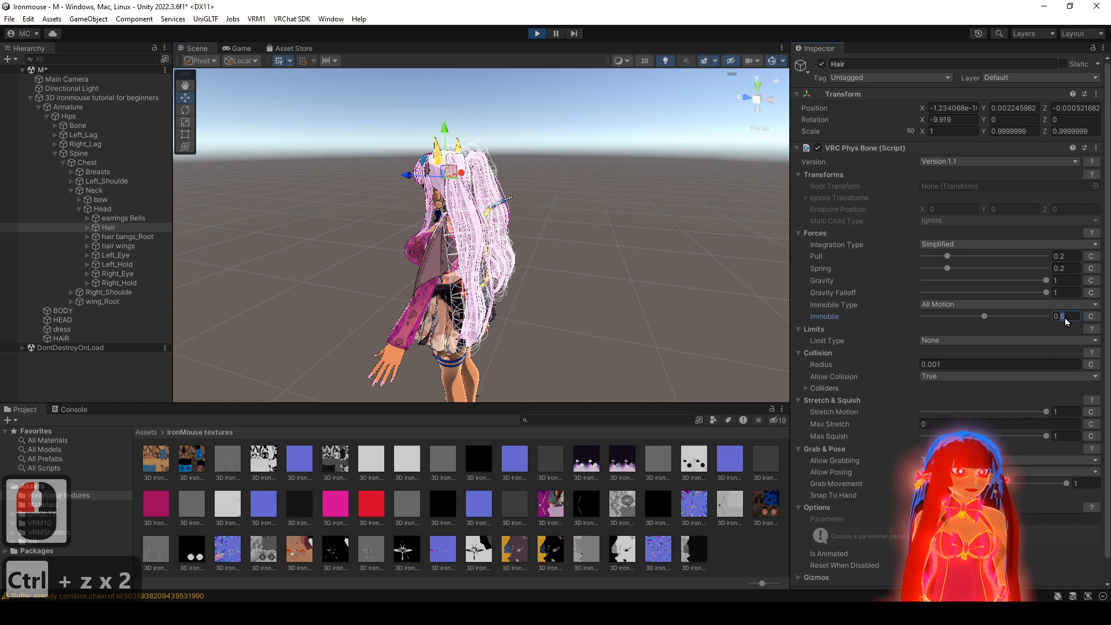
- Set the Hair Phys Bone's Immobile to 0.3, test it by moving the Head, and undo the move
left_click(1067, 317)
type("3")
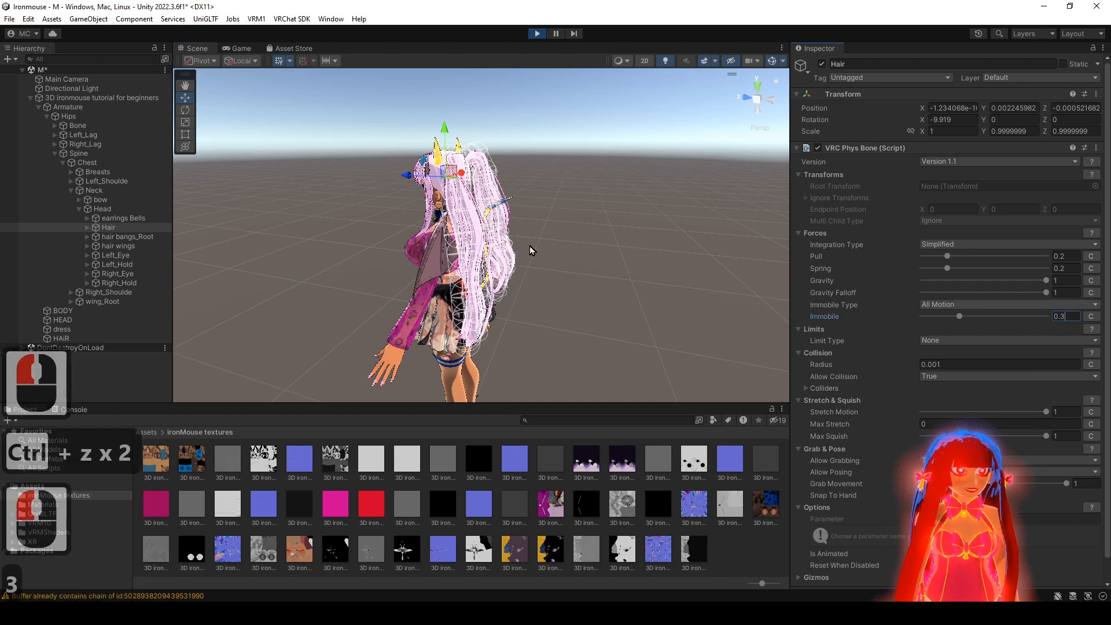
left_click(148, 208)
left_click_drag(405, 202, 610, 232)
key("ctrl+z")
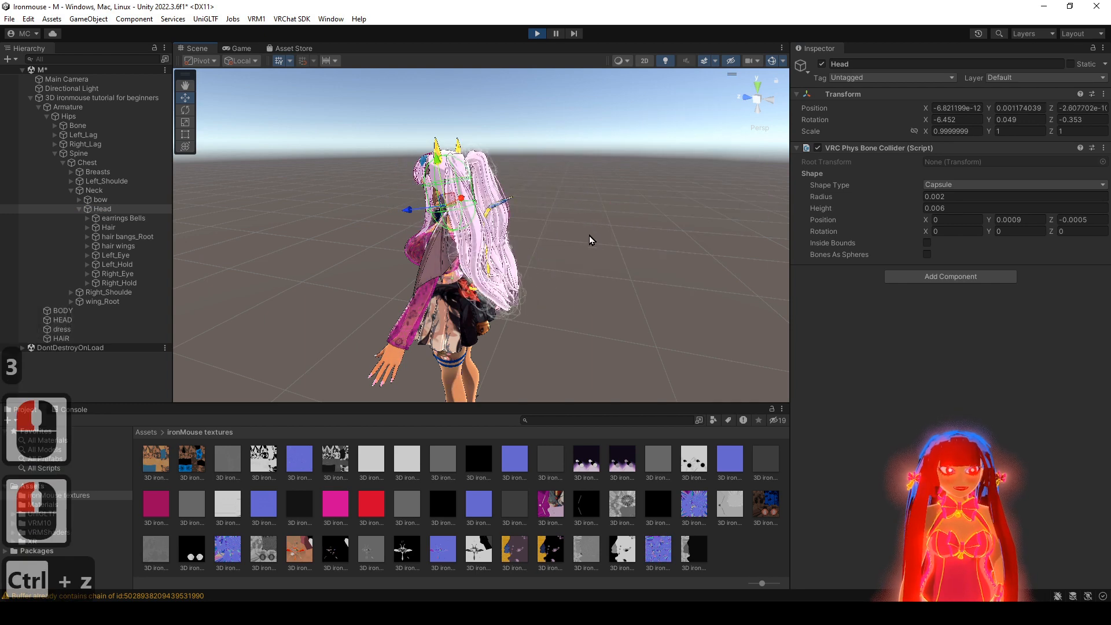
key("ctrl+z")
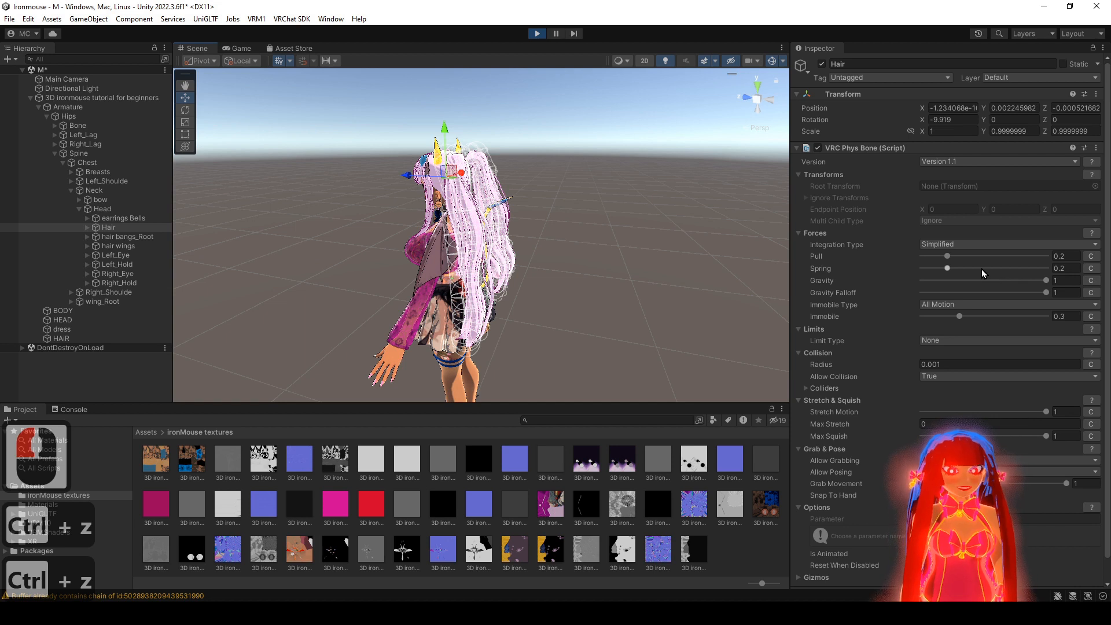
- Raise the Hair Phys Bone's Spring to 0.948, keeping Simplified integration, test it by moving the Head backward, and undo the move
left_click(964, 245)
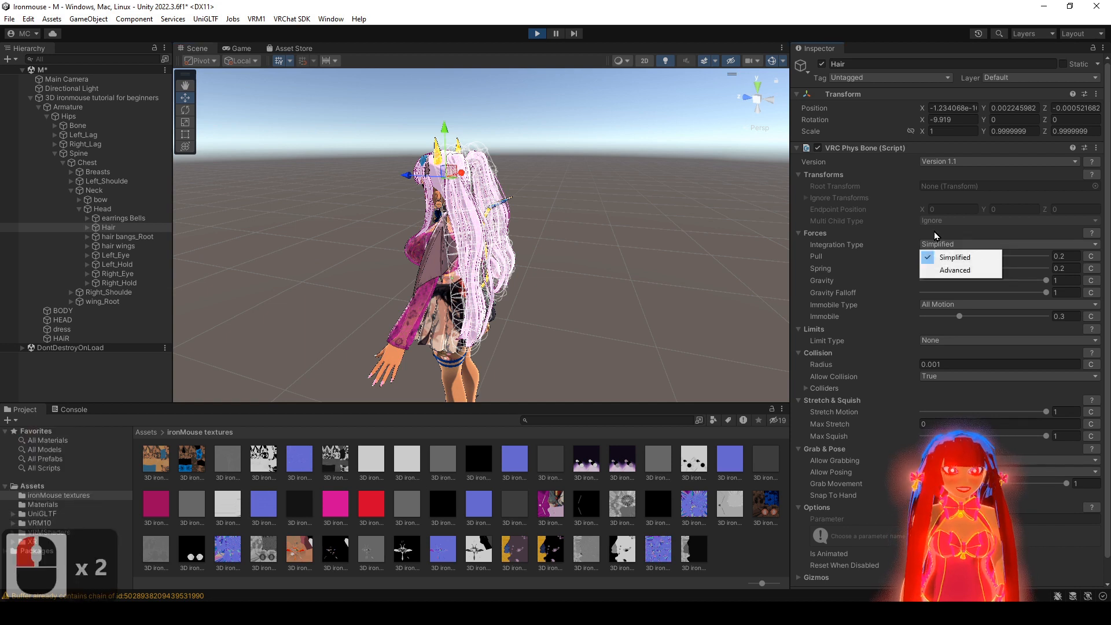
left_click(917, 236)
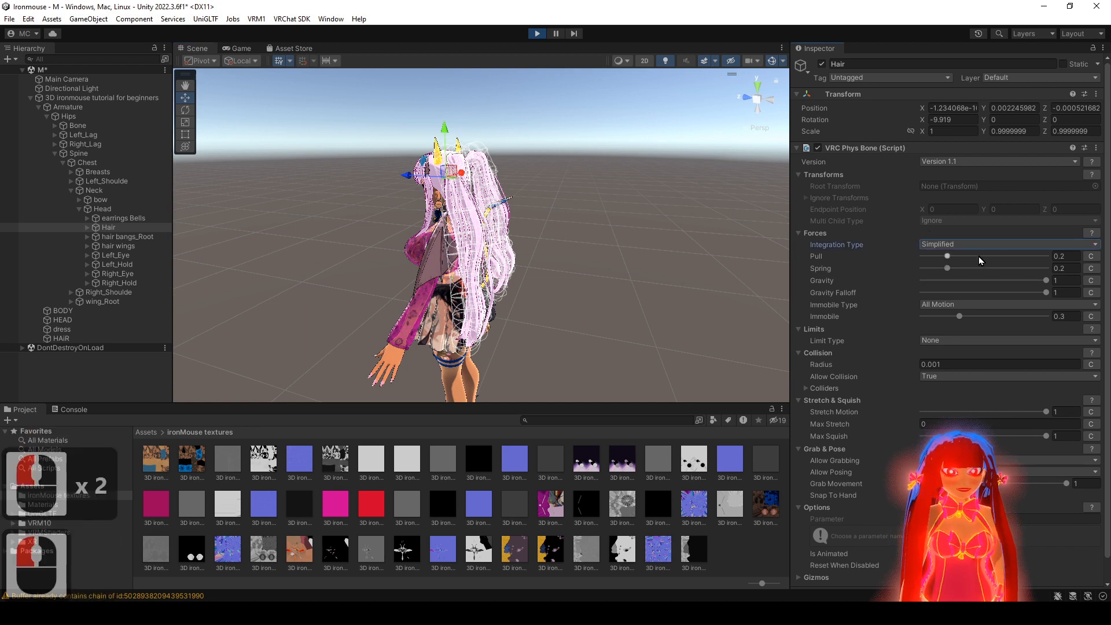
left_click(1040, 268)
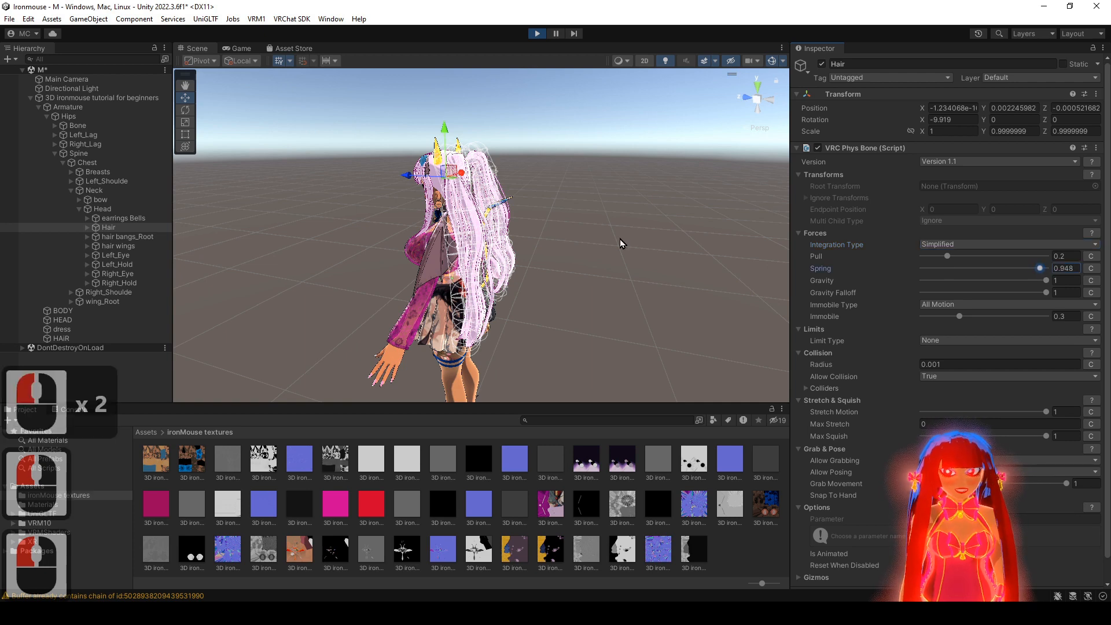
left_click(125, 212)
left_click(414, 203)
key("ctrl+z")
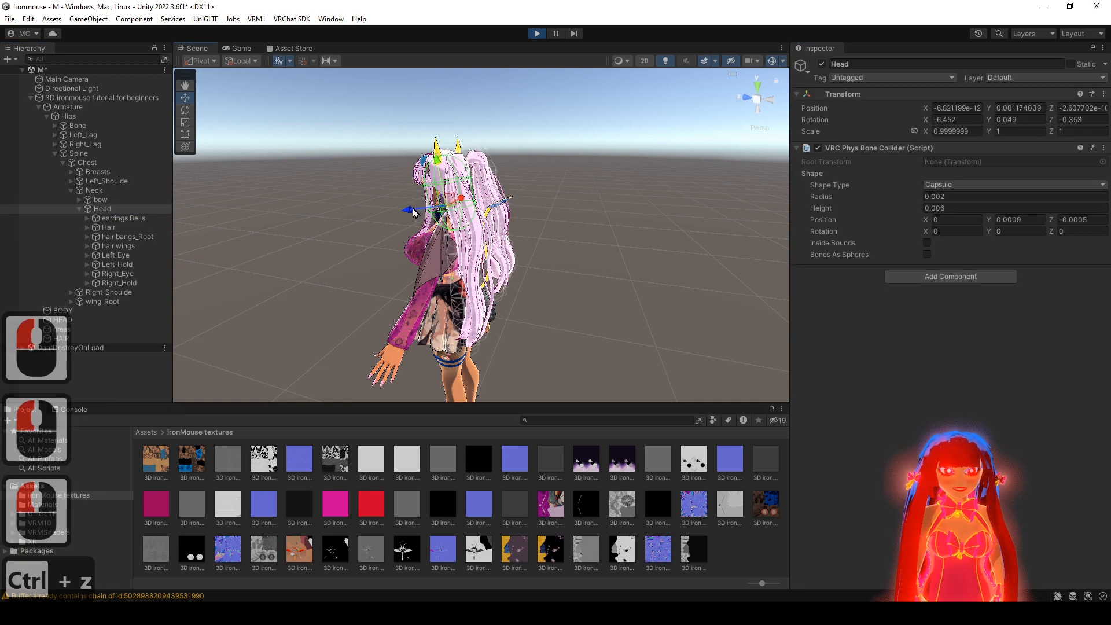
left_click_drag(413, 210, 531, 198)
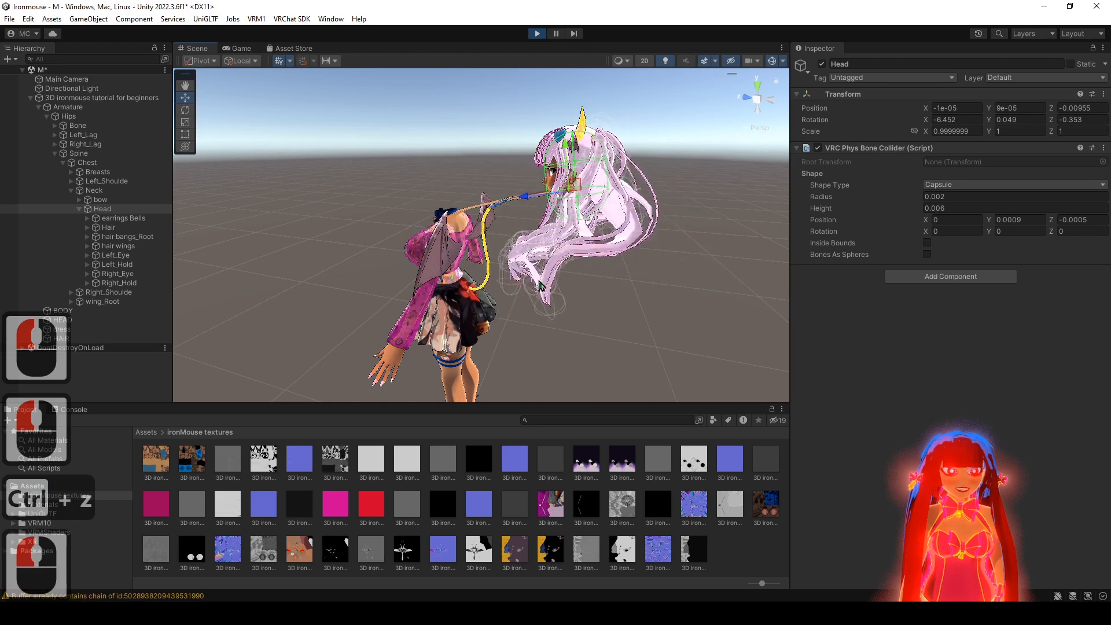
key("ctrl+z")
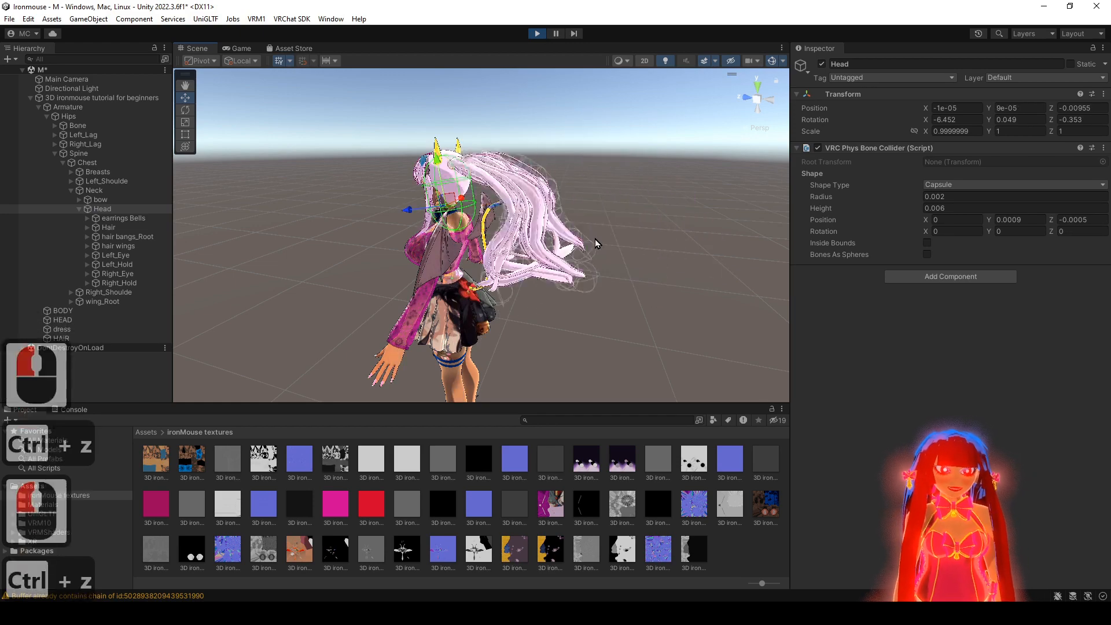
key("ctrl+z")
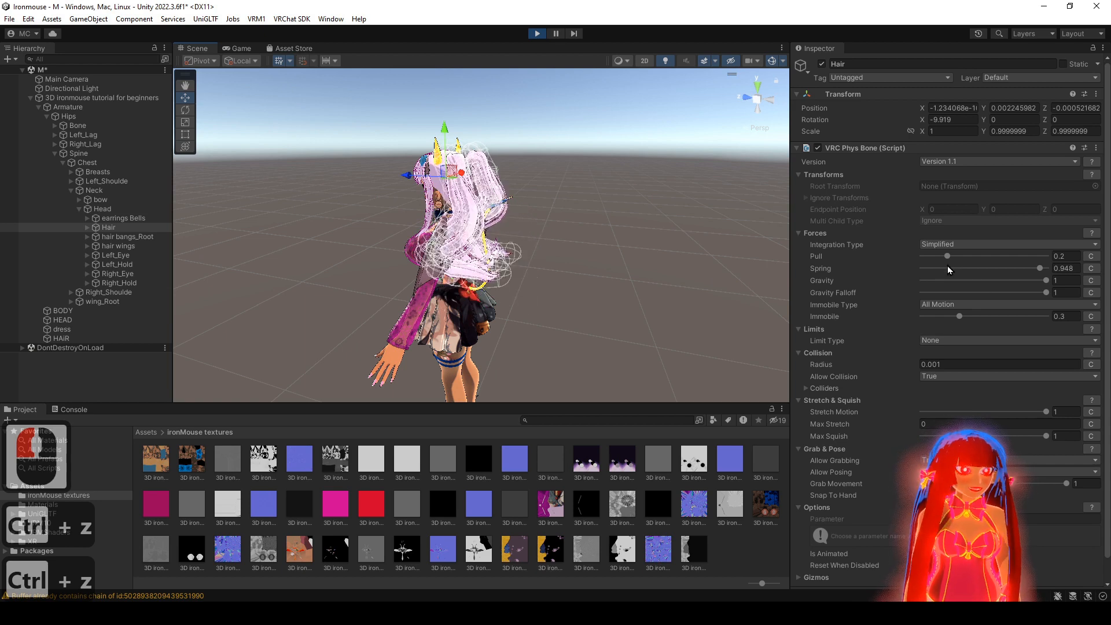
- Set the Hair Phys Bone's Pull to 0.1 and Spring to 0.9
left_click_drag(933, 255, 930, 257)
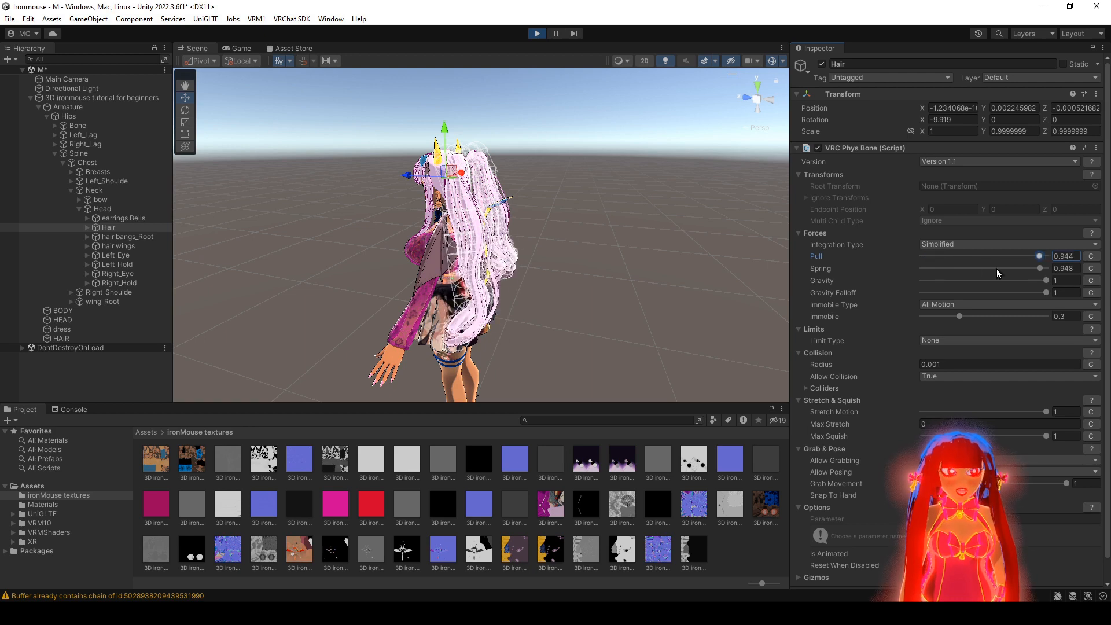
left_click(1058, 256)
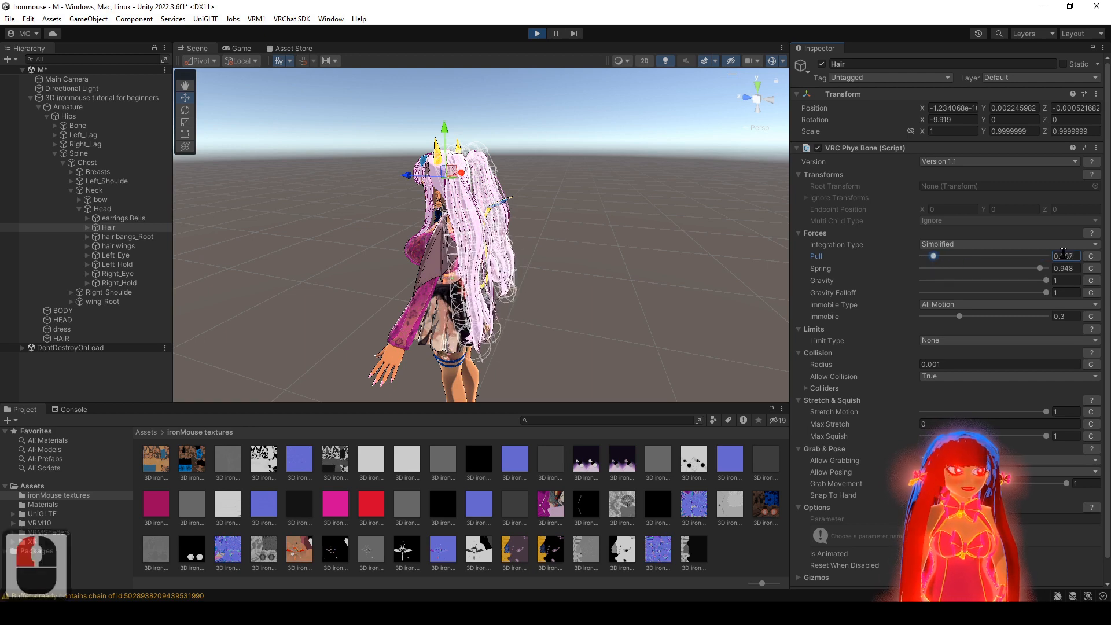
left_click_drag(1061, 257, 1080, 270)
type("1")
type("0")
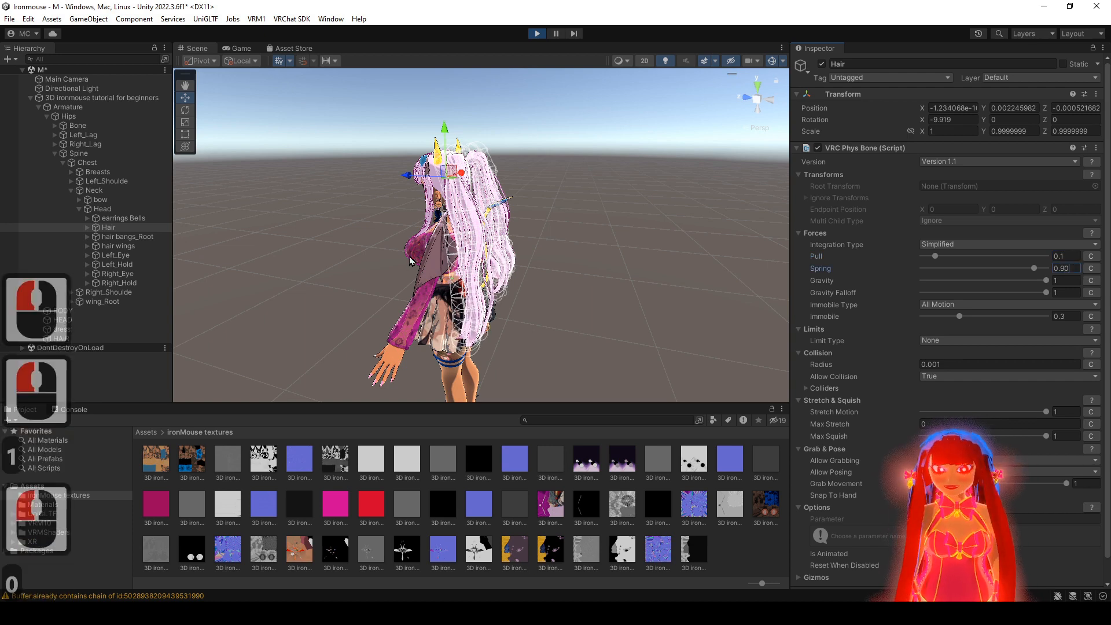
- Move the Head bone backward and sideways to check the hair's bounce with the new Pull and Spring, and undo the moves
left_click(143, 211)
left_click_drag(407, 208, 431, 236)
key("ctrl+z")
left_click_drag(491, 184, 459, 202)
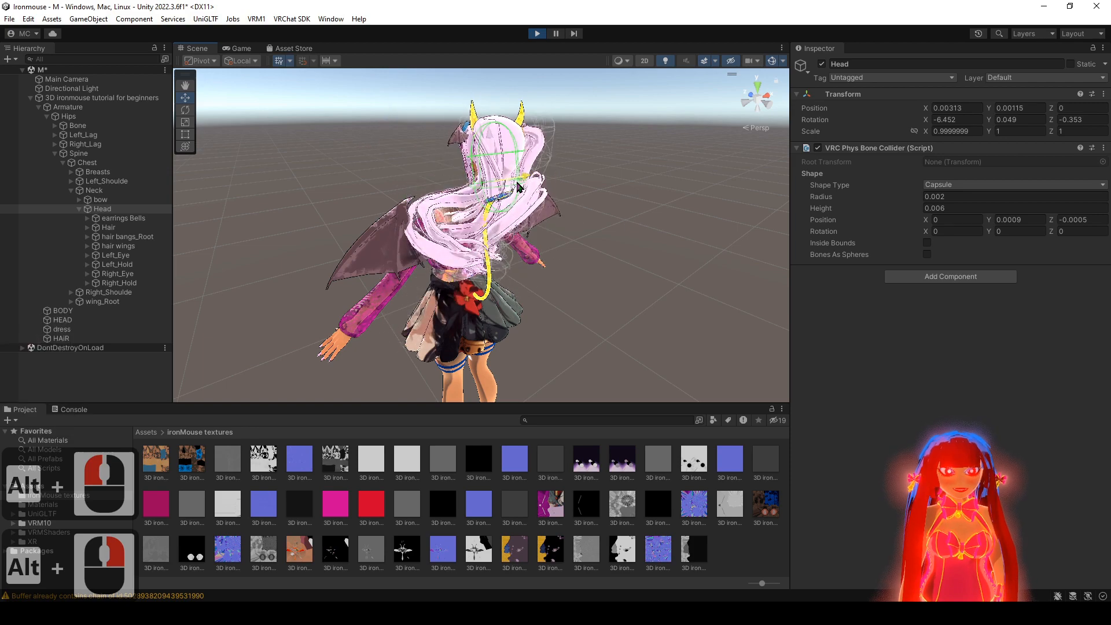
key("ctrl+z")
key("ctrl+z")
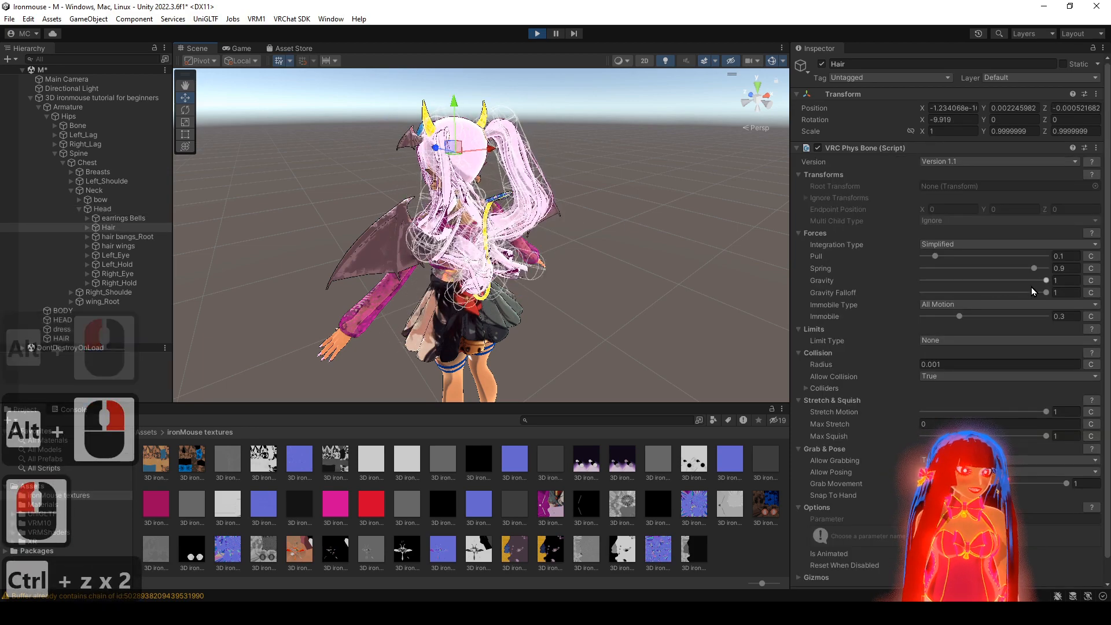
- Try Immobile 0 on the Hair Phys Bone with a sideways Head move, undo the move, and return Immobile to 0.3
left_click_drag(956, 318, 920, 318)
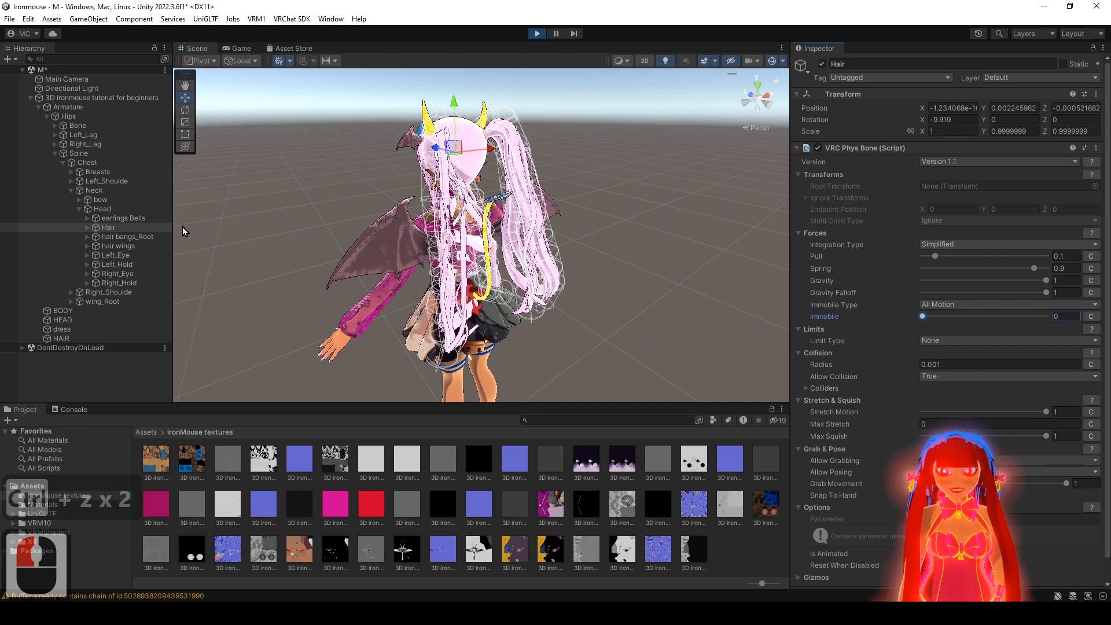
left_click(123, 210)
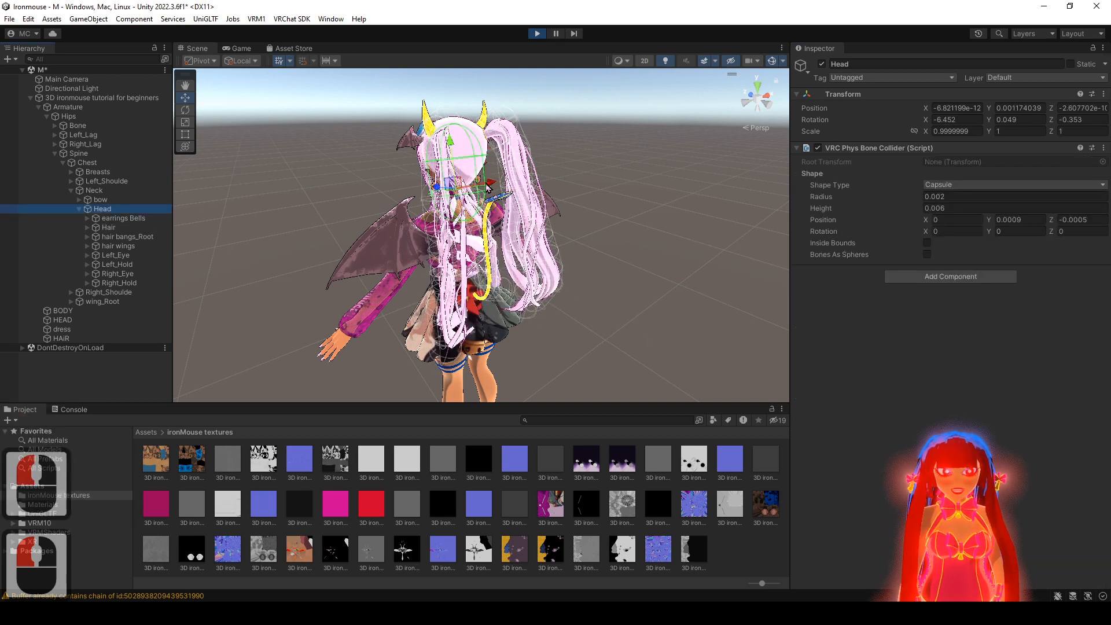
left_click_drag(486, 185, 526, 223)
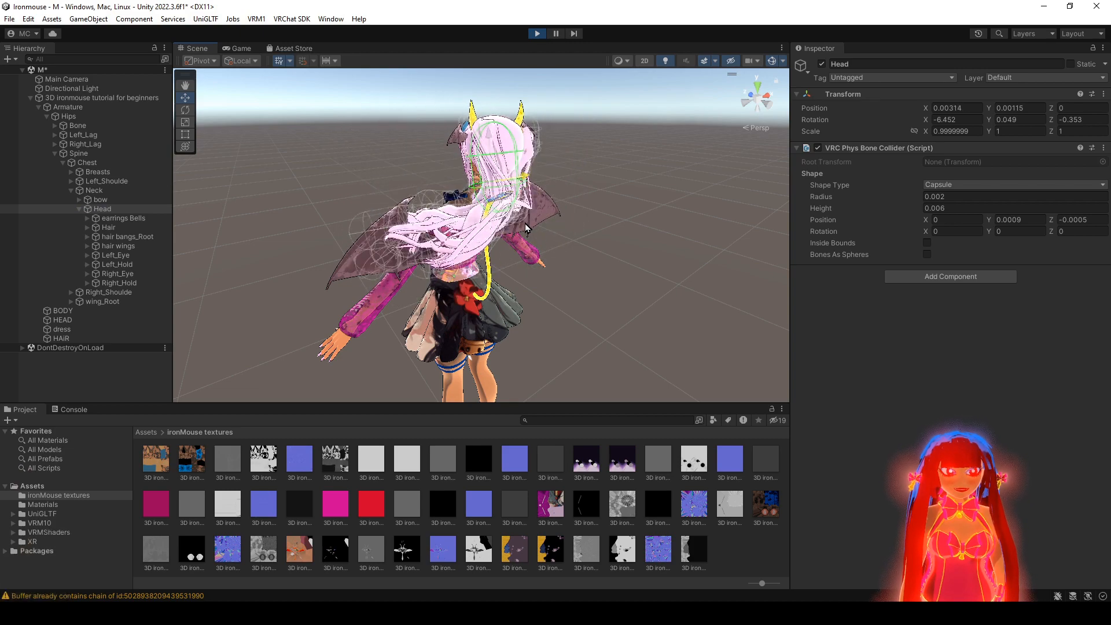
key("ctrl+z")
key("ctrl+z")
key("ctrl+z")
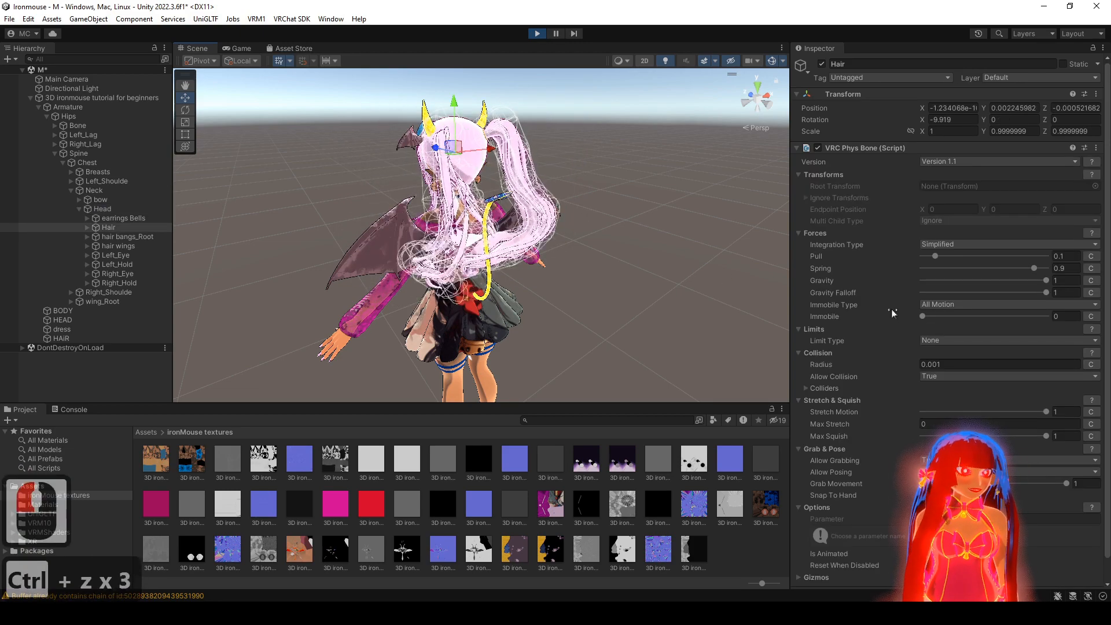
left_click_drag(923, 317, 960, 317)
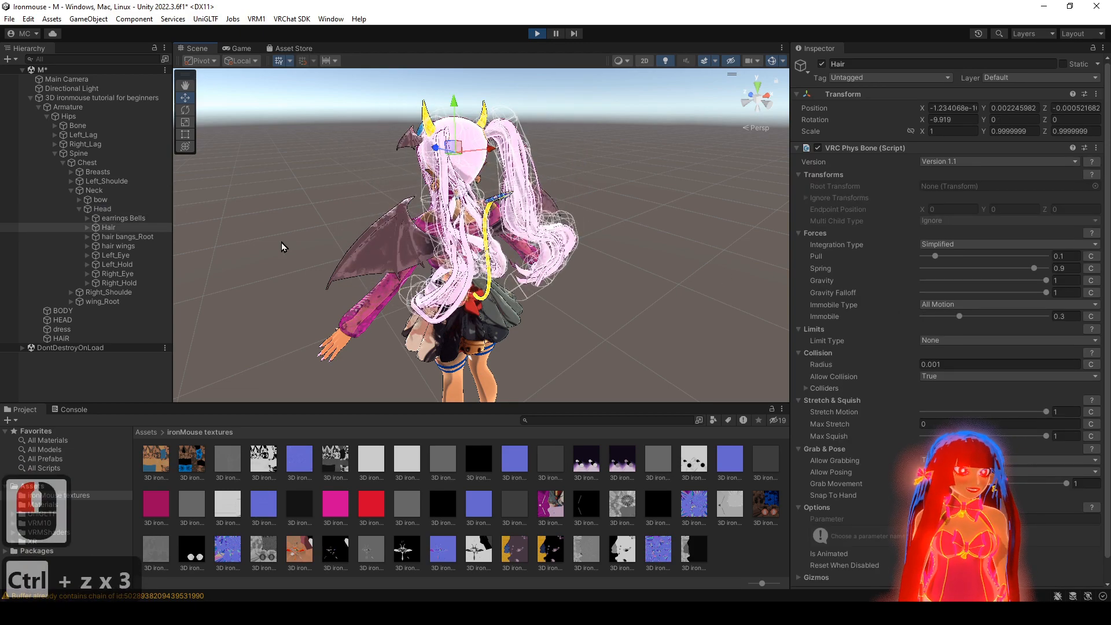
- Move the Neck bone sideways to check how the hair follows, and undo the move
left_click(115, 192)
left_click_drag(486, 196, 589, 185)
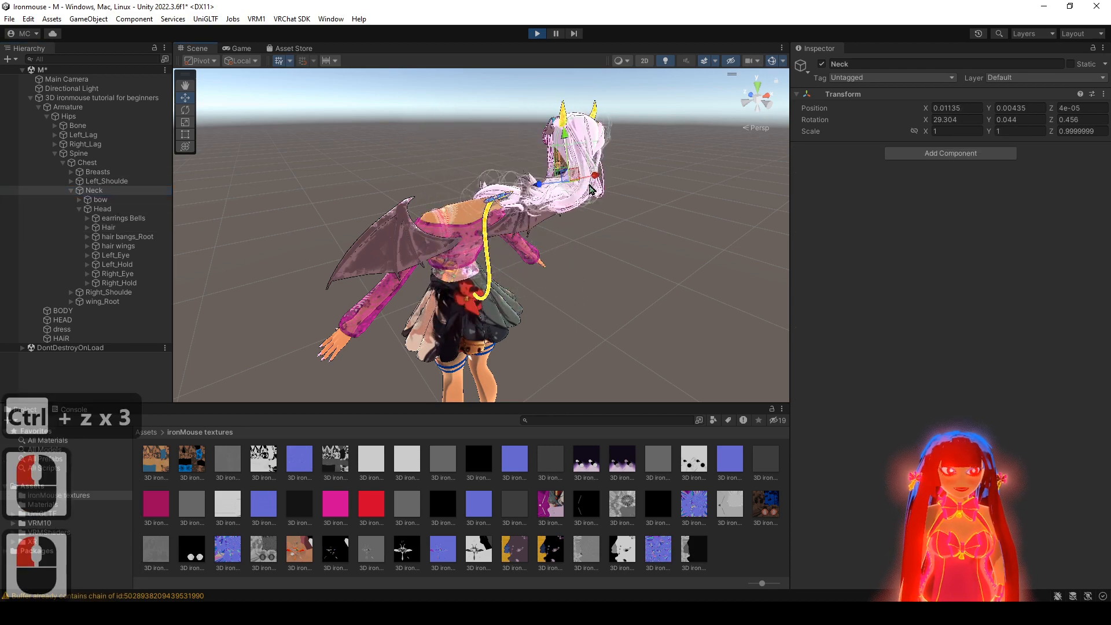
key("ctrl+z")
key("ctrl+z")
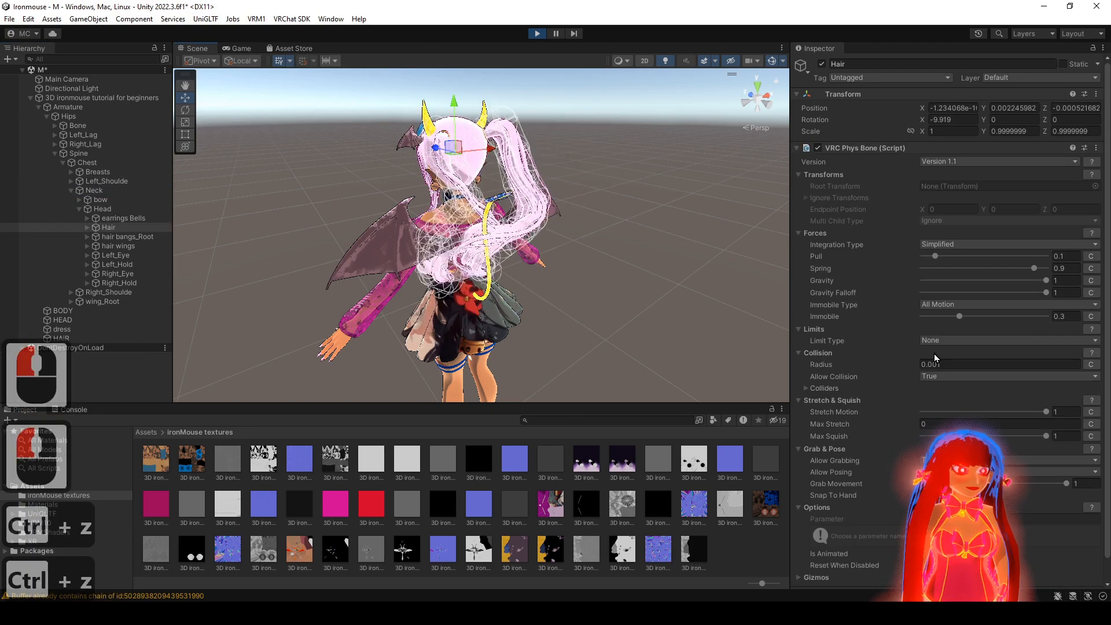
- Switch to the Game view and pull on the avatar's ponytail to test the hair's grab behaviour
scroll(900, 351, "down", 4)
left_click(242, 48)
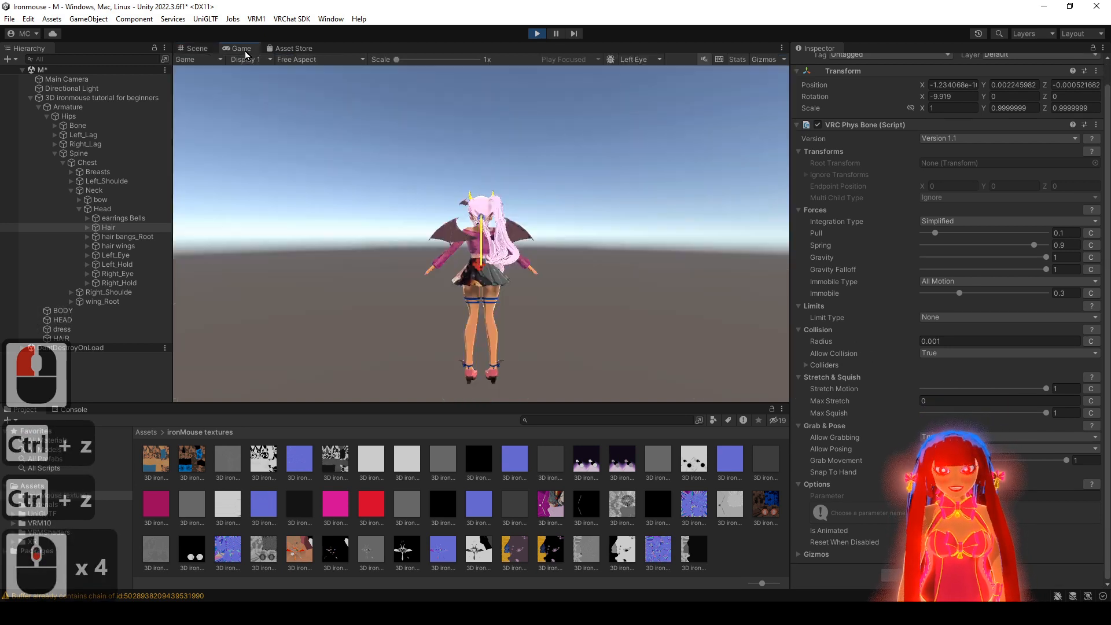
left_click(505, 219)
left_click_drag(633, 109, 637, 107)
left_click_drag(509, 253, 707, 121)
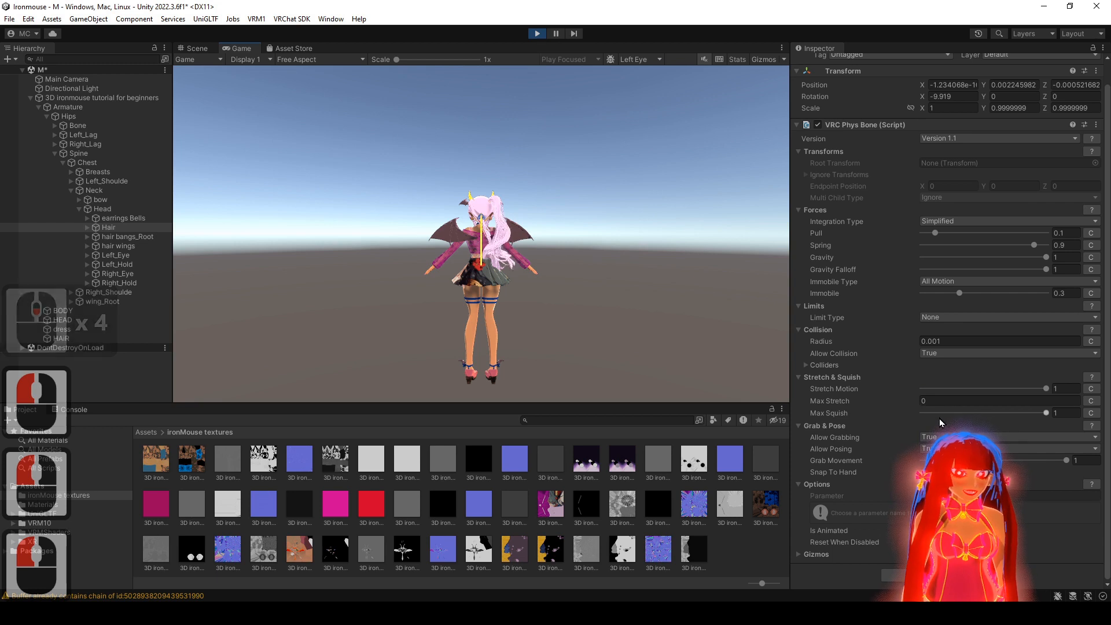
- Try Stretch Motion 0 and Max Squish 0 on the Hair Phys Bone while pulling the hair, and return both to 1
left_click(925, 395)
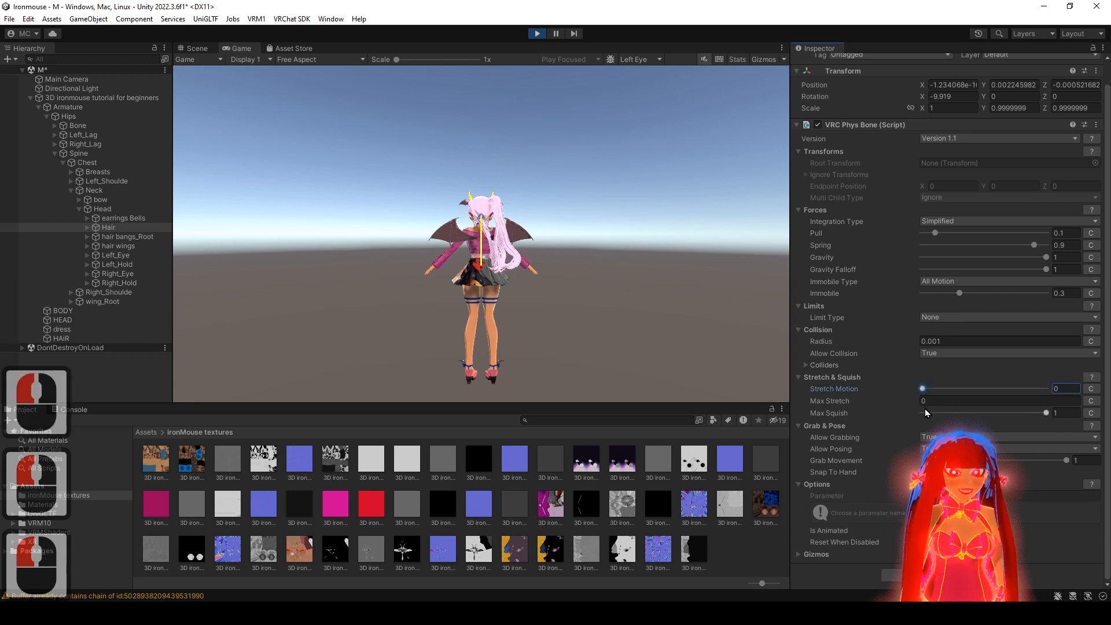
left_click(925, 412)
left_click_drag(512, 255, 645, 151)
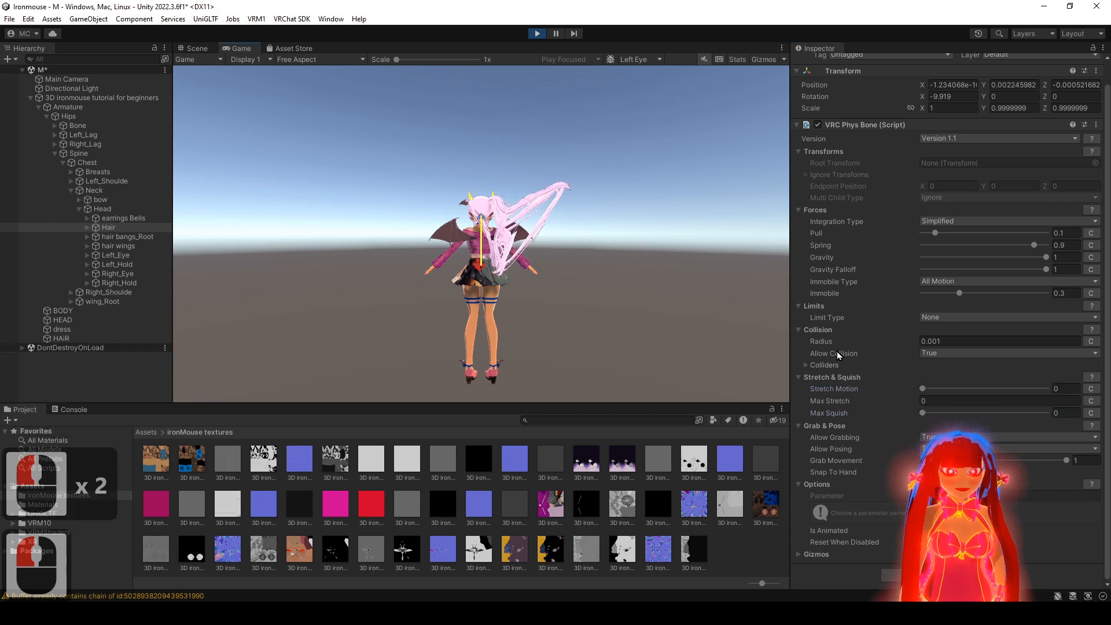
left_click_drag(1108, 421, 1108, 396)
mouse_move(1067, 461)
left_mouse_down()
mouse_move(924, 460)
mouse_move(1069, 461)
left_mouse_up()
- Pull the hair in several directions in the Game view to check its grab and stretch, and return to the Scene view
left_click(571, 272)
left_click_drag(506, 248, 833, 347)
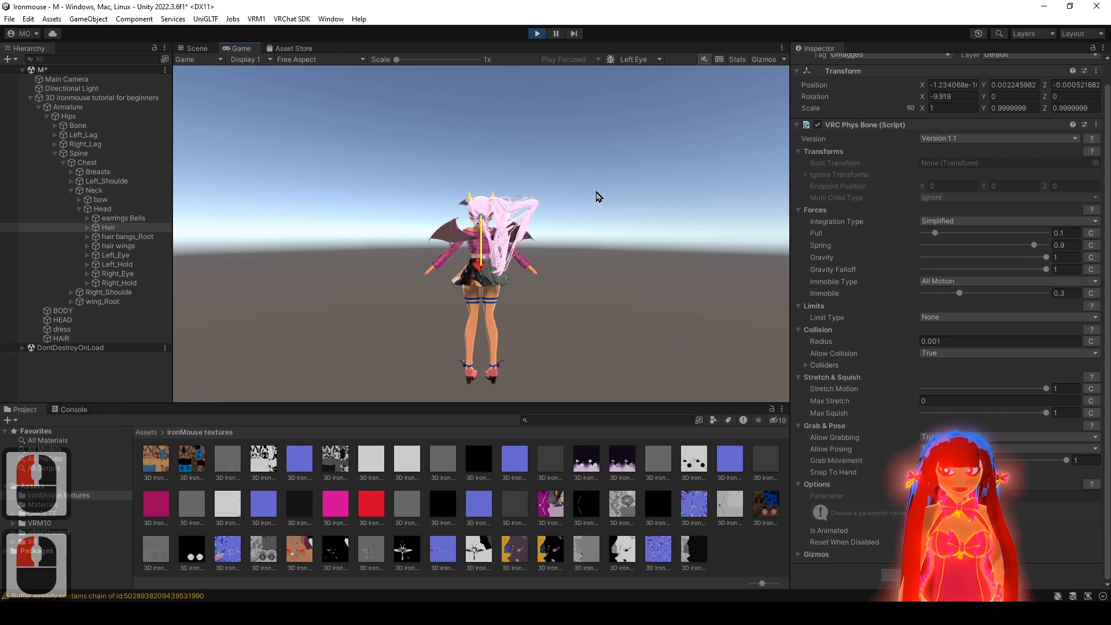
left_click(518, 253)
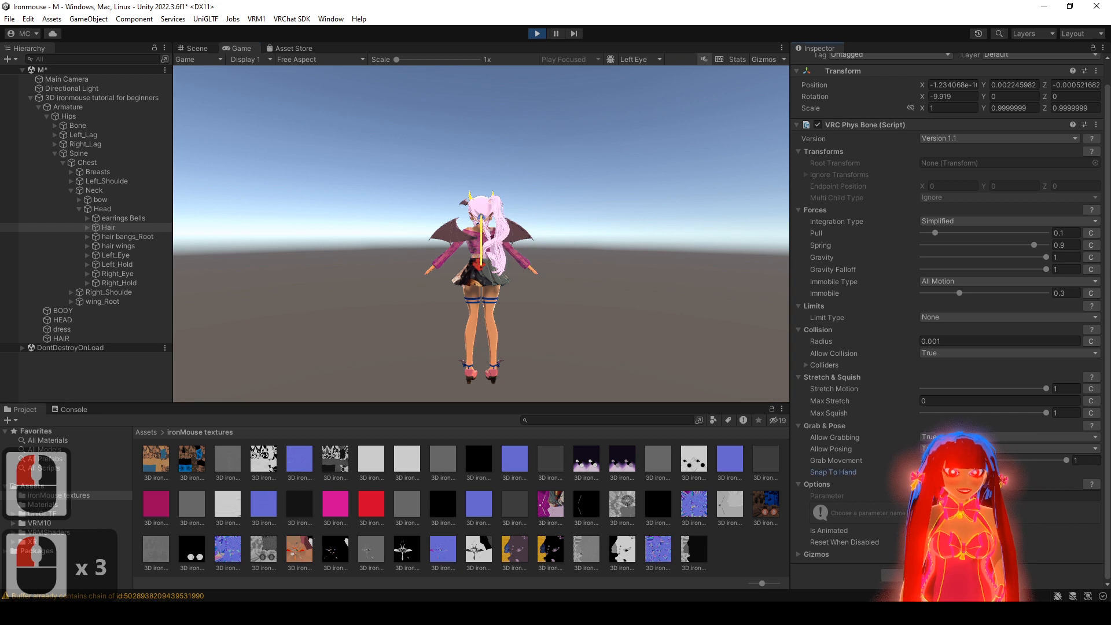
left_click_drag(549, 202, 577, 222)
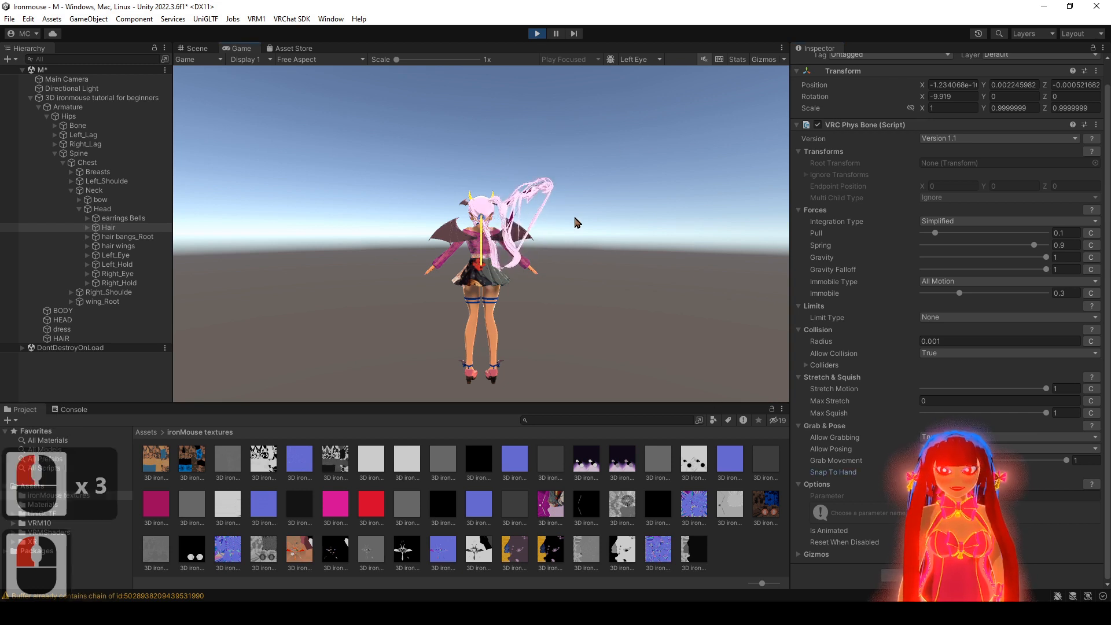
left_click_drag(502, 230, 439, 210)
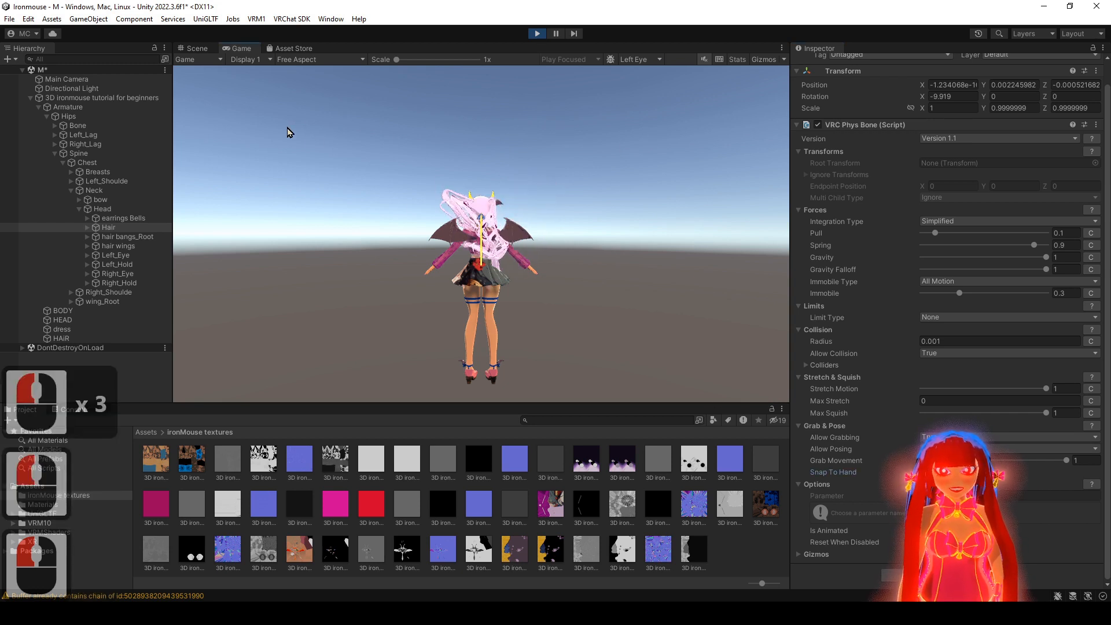
left_click_drag(287, 127, 279, 115)
left_click(195, 48)
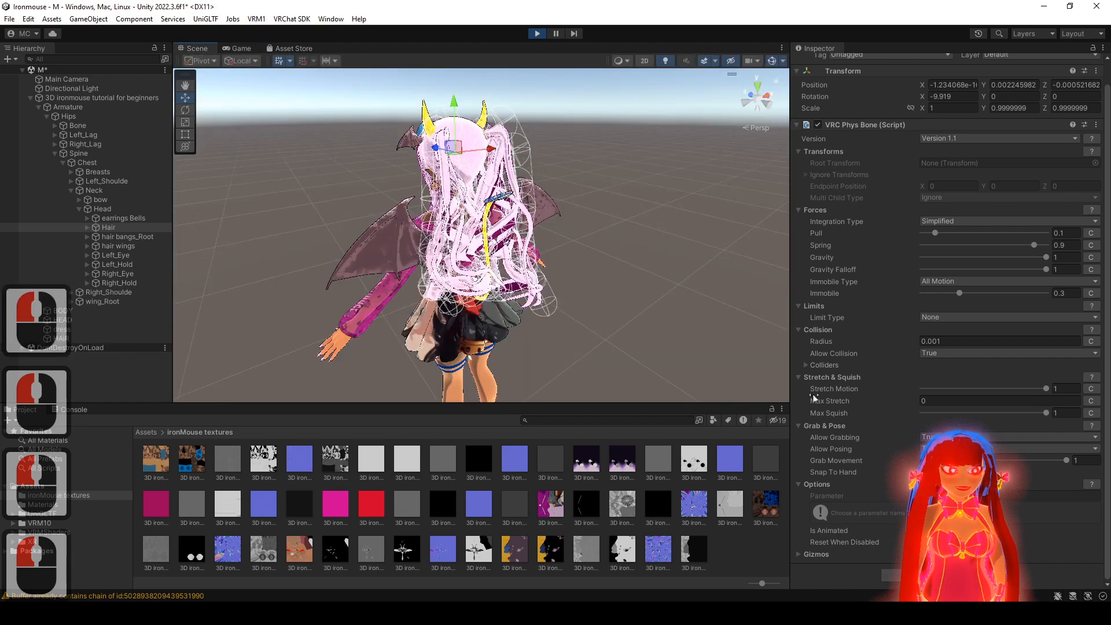
- Set the Hair Phys Bone's Limit Type to Angle and view the limit cones from the avatar's side
scroll(859, 451, "up", 4)
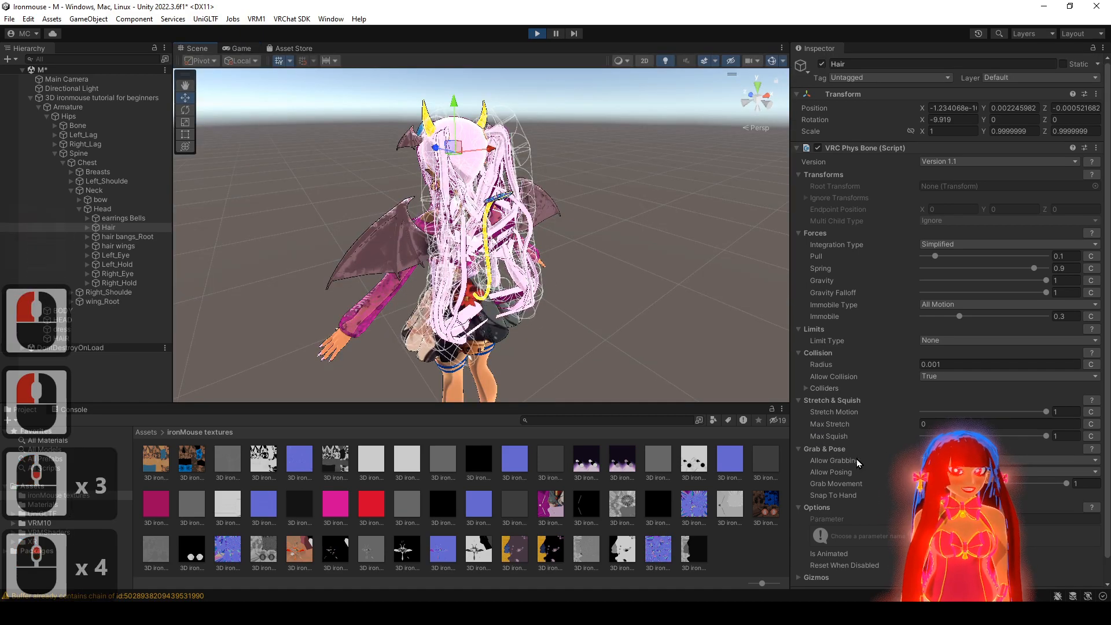
left_click_drag(711, 278, 595, 278, "alt")
right_click_drag(596, 278, 619, 303, "alt")
left_click_drag(619, 302, 617, 296, "alt")
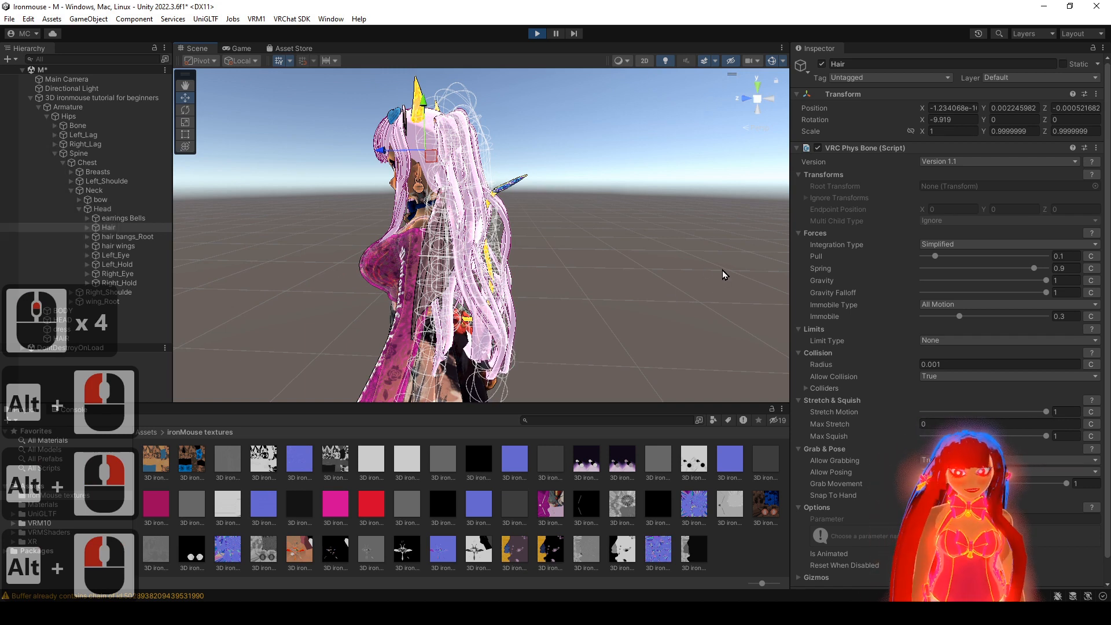
left_click(933, 340)
left_click(949, 366)
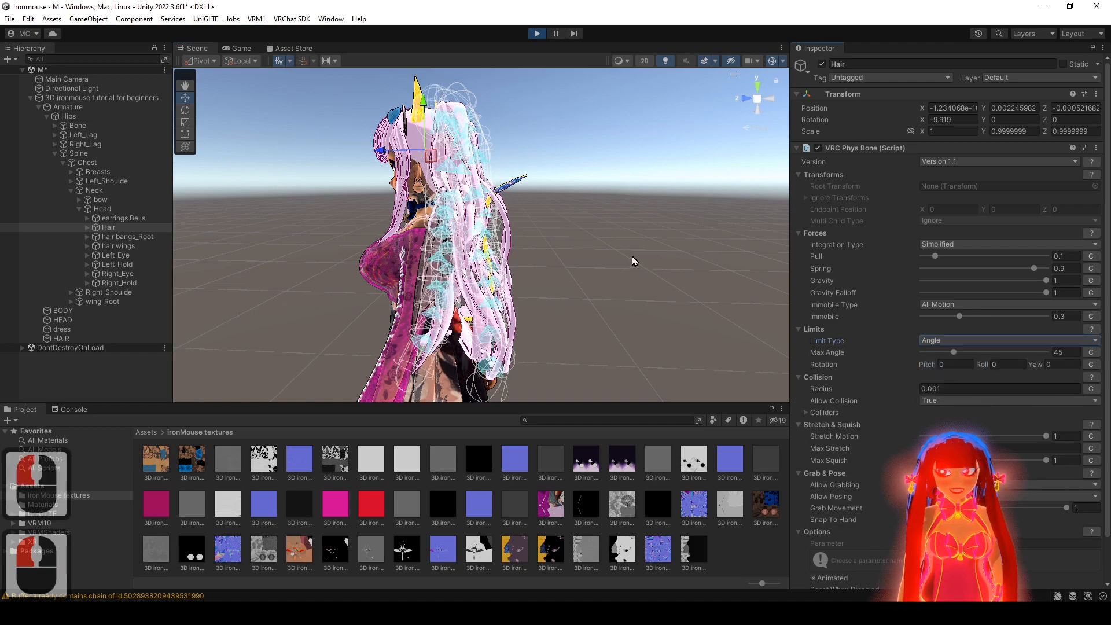
left_click_drag(632, 258, 605, 316, "alt")
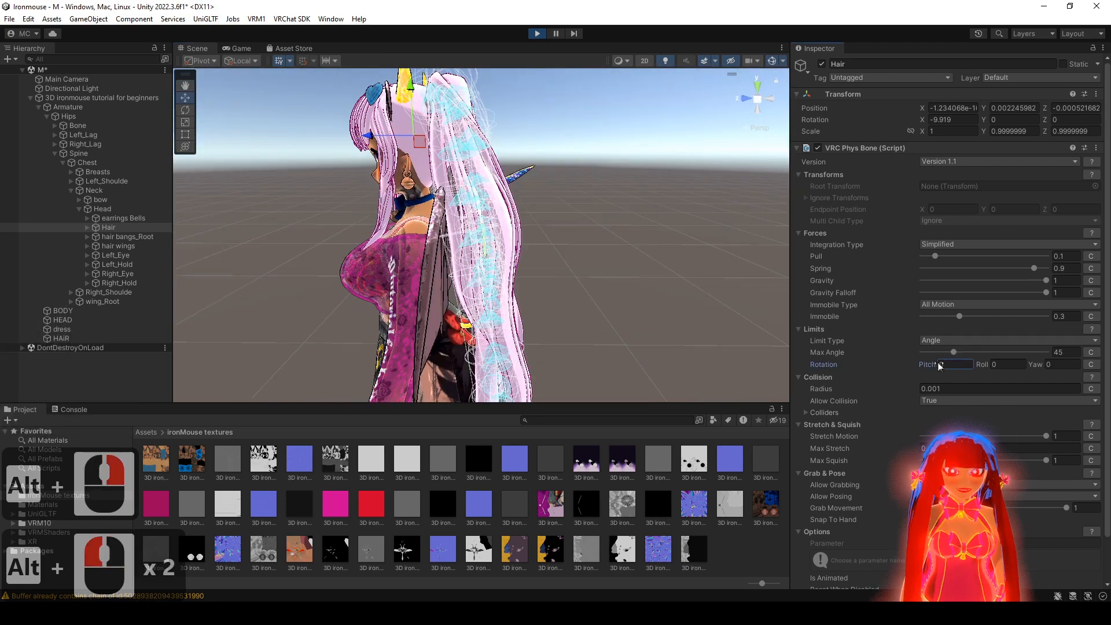
- Try different Pitch, Roll and Yaw rotations for the hair's angle limit, including Pitch -71.92, and undo the changes
left_click_drag(941, 366, 1032, 377)
key("ctrl+z")
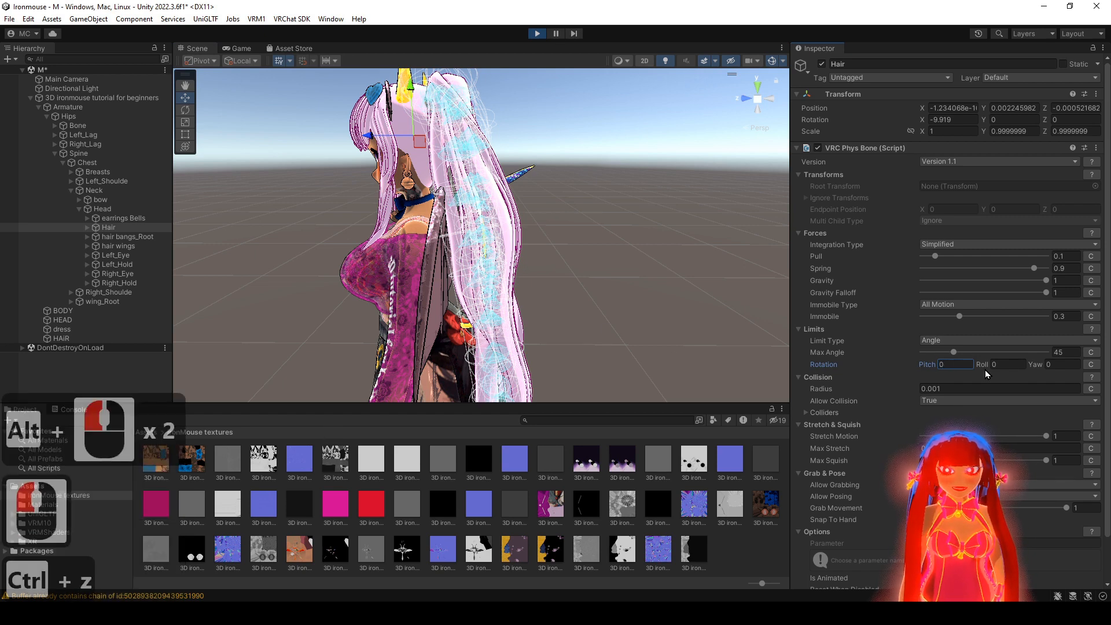
left_click(1008, 365)
key("ctrl+z")
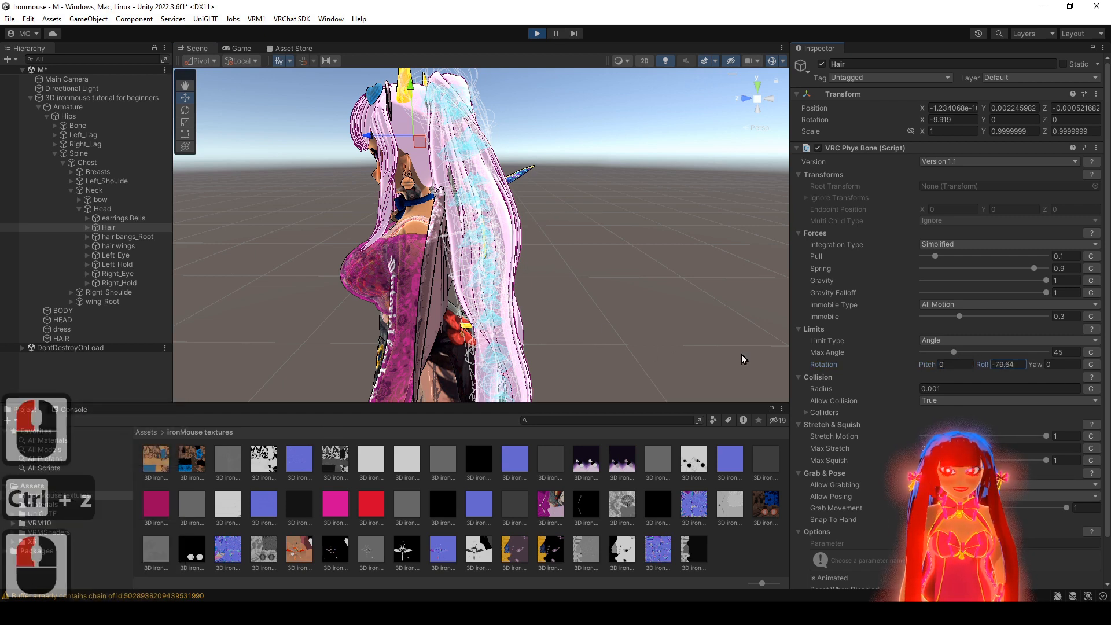
left_click(1047, 373)
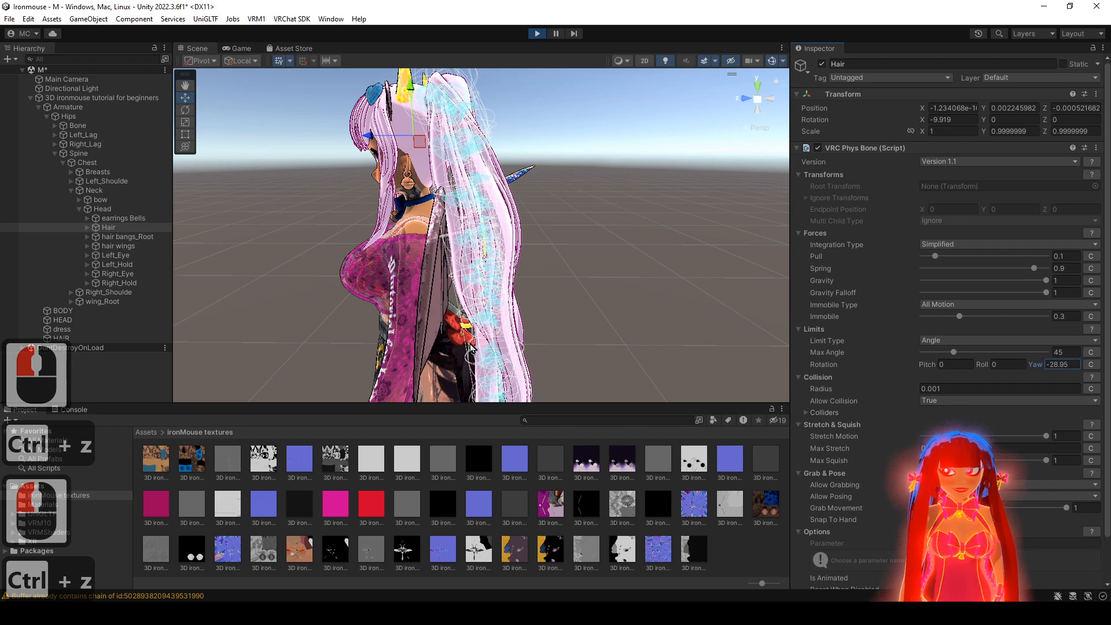
key("ctrl+z")
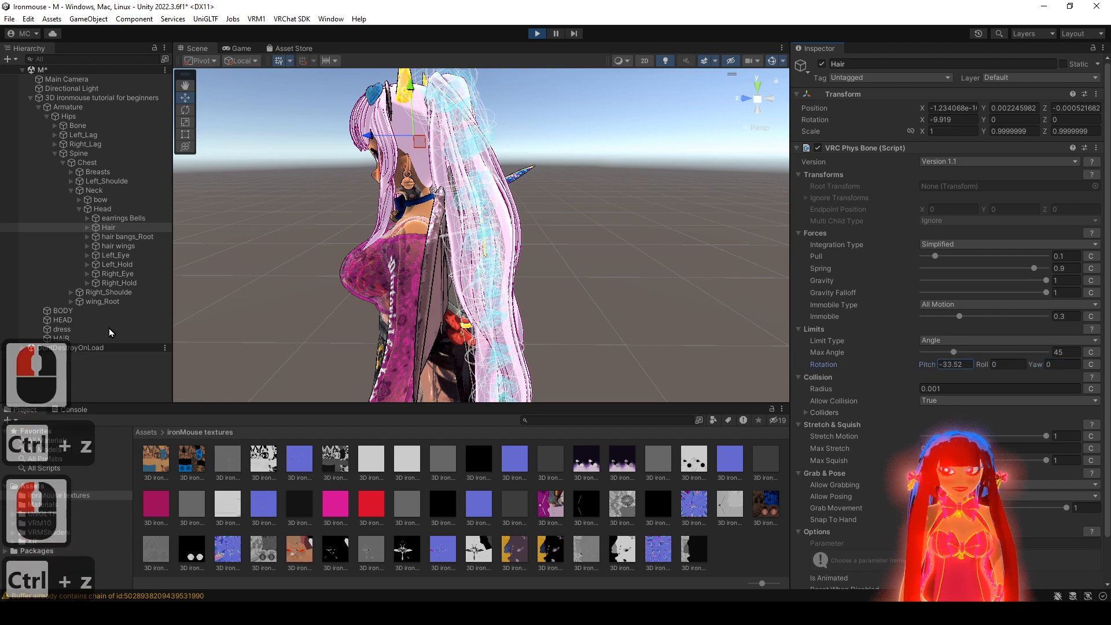
key("ctrl+z")
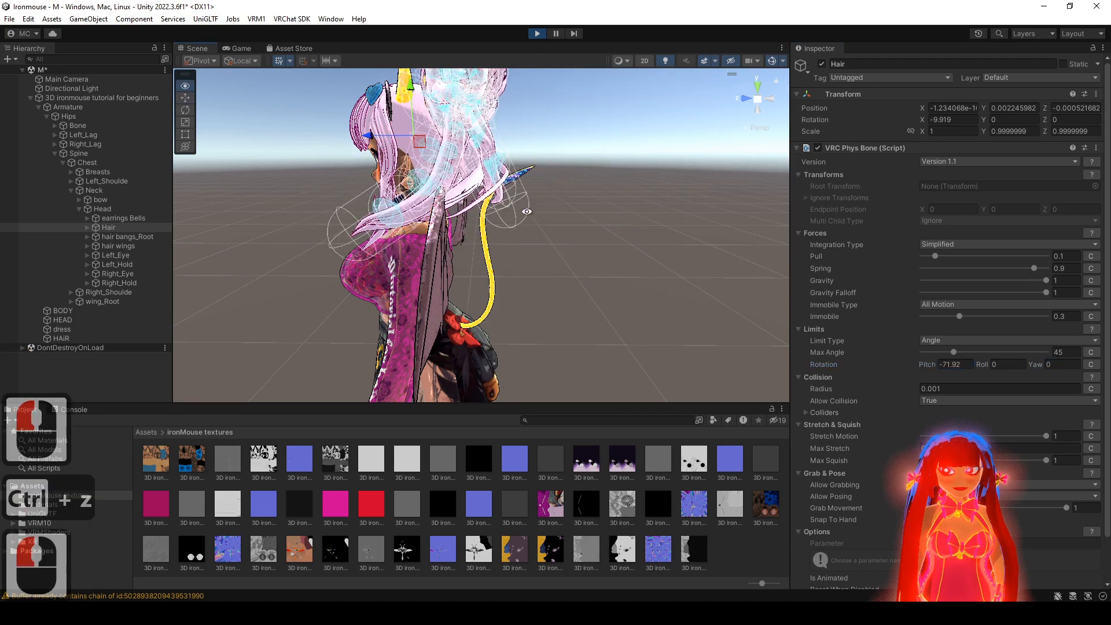
left_click_drag(630, 323, 461, 249, "alt")
key("ctrl+z")
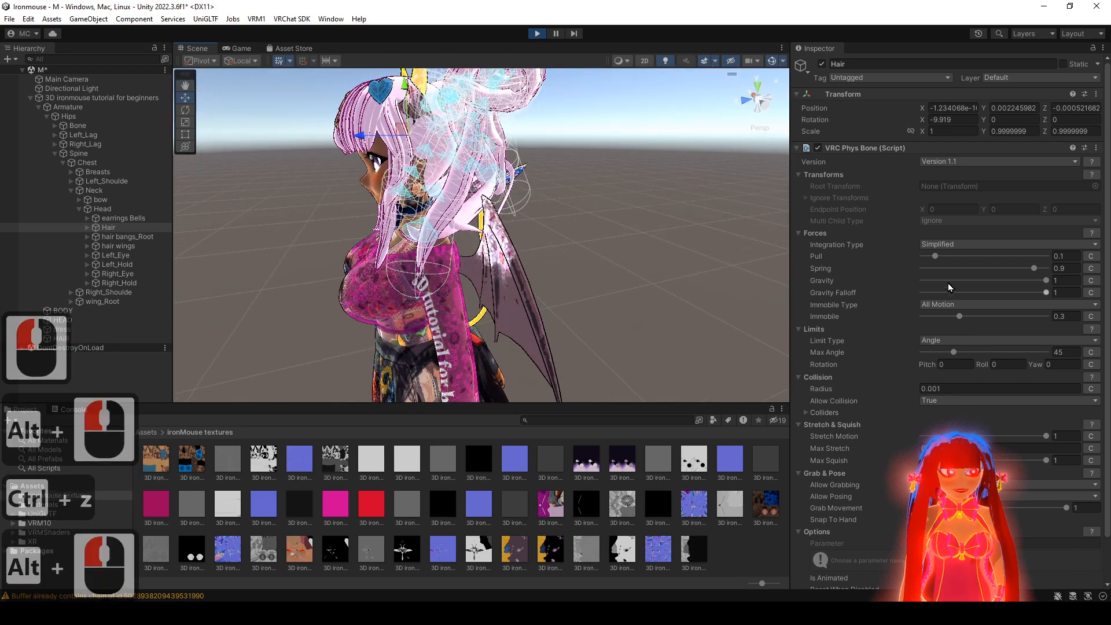
- Try the Hinge and Polar limit types on the Hair Phys Bone, and return Limit Type to None
mouse_move(1043, 292)
left_mouse_down()
mouse_move(1014, 293)
mouse_move(1048, 293)
left_mouse_up()
left_click_drag(706, 296, 405, 237, "alt")
left_click(1013, 341)
left_click(954, 378)
left_click(978, 340)
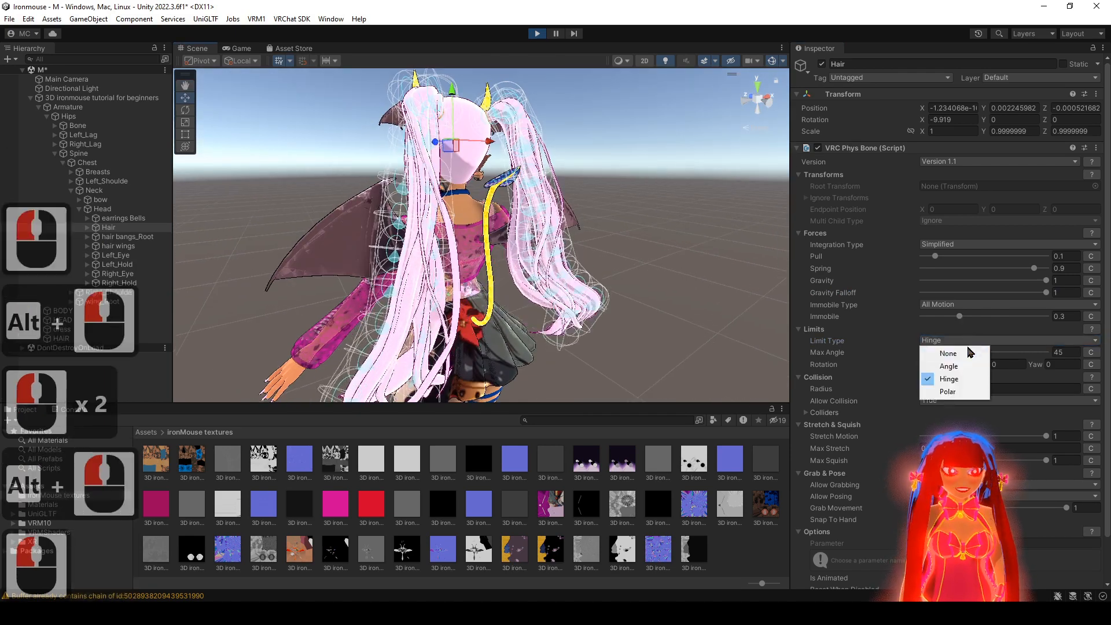
left_click(950, 389)
left_click_drag(608, 302, 742, 299, "alt")
left_click(975, 342)
left_click(969, 354)
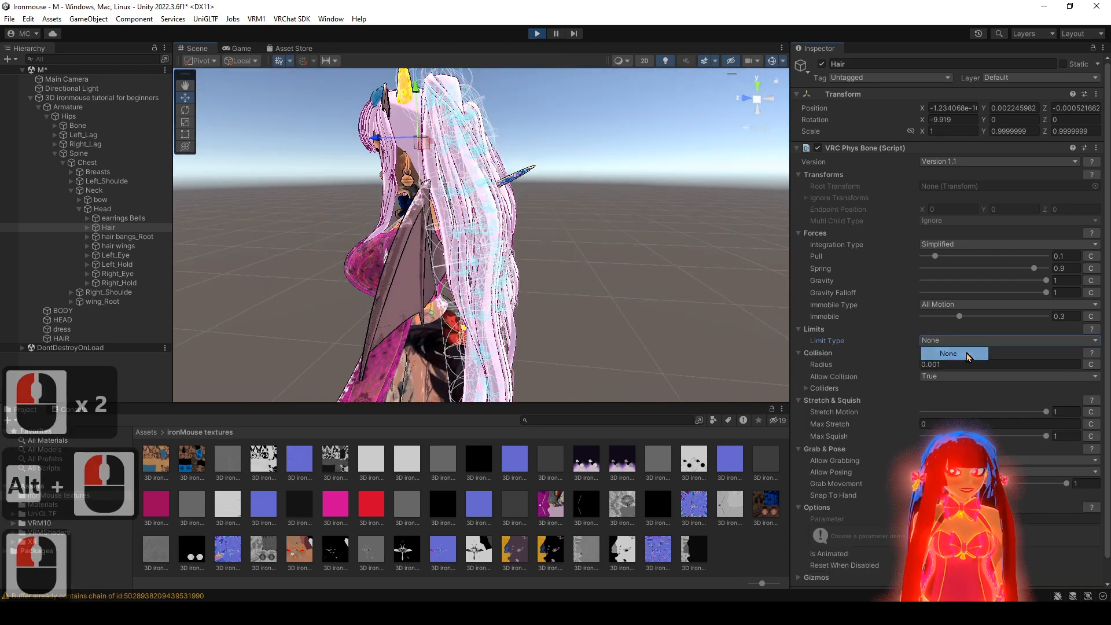
- Expand the Hair Phys Bone's Colliders list and set its Size to 10
left_click_drag(591, 268, 487, 259, "alt")
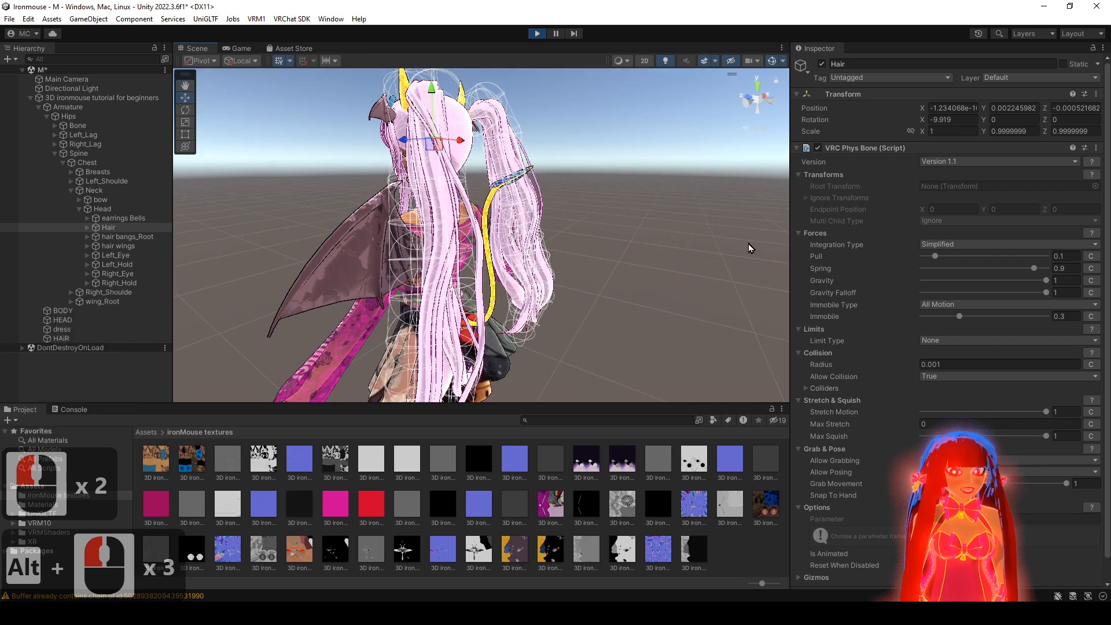
left_click(807, 387)
left_click_drag(602, 280, 660, 267, "alt")
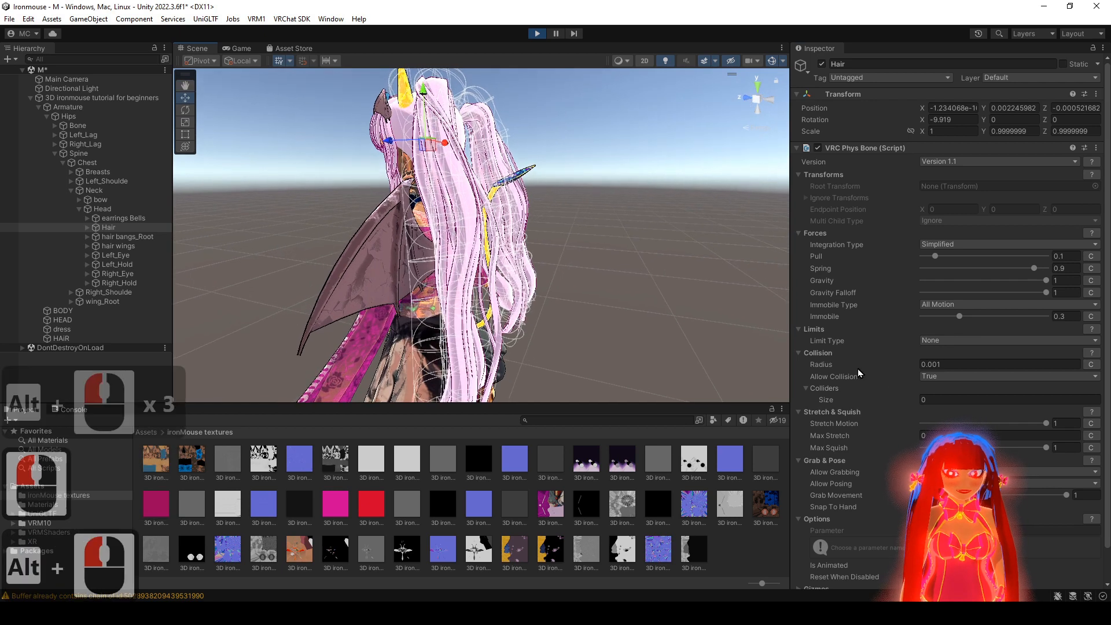
left_click(949, 400)
type("1")
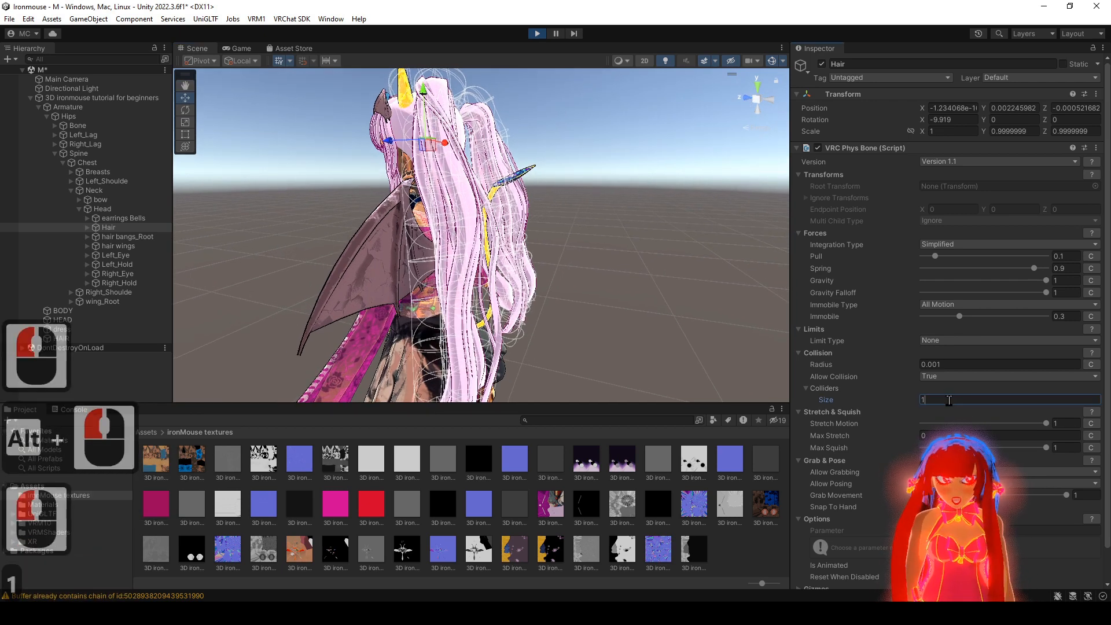
type("0")
left_click_drag(619, 304, 705, 277, "alt")
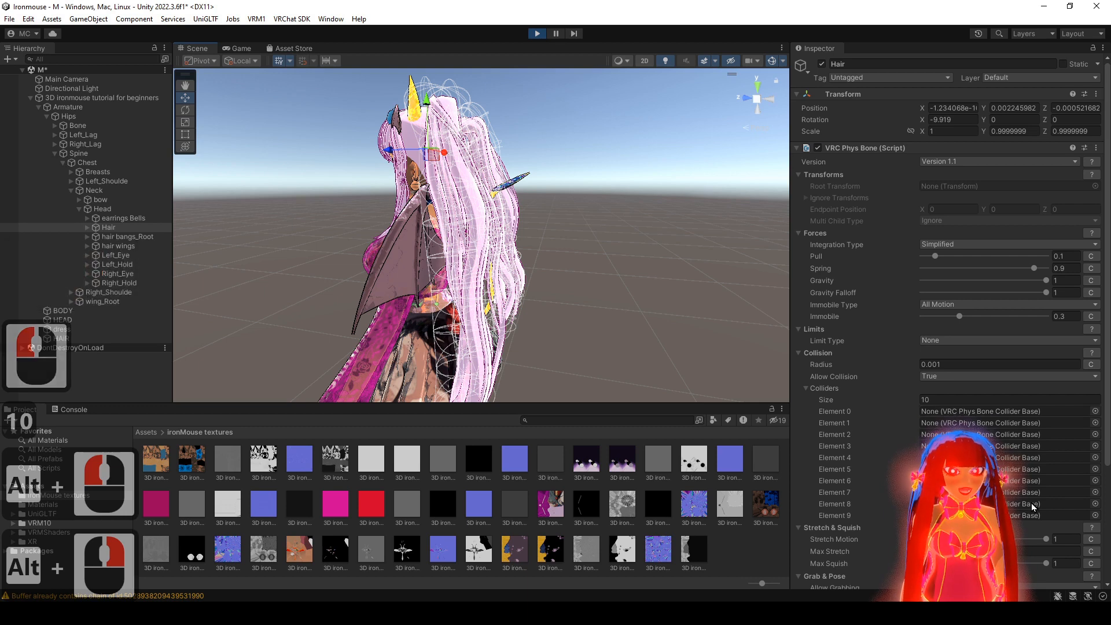
- Assign the Chest collider to Element 0 and the Head collider to Element 1 of the hair's Colliders list
left_click(1095, 411)
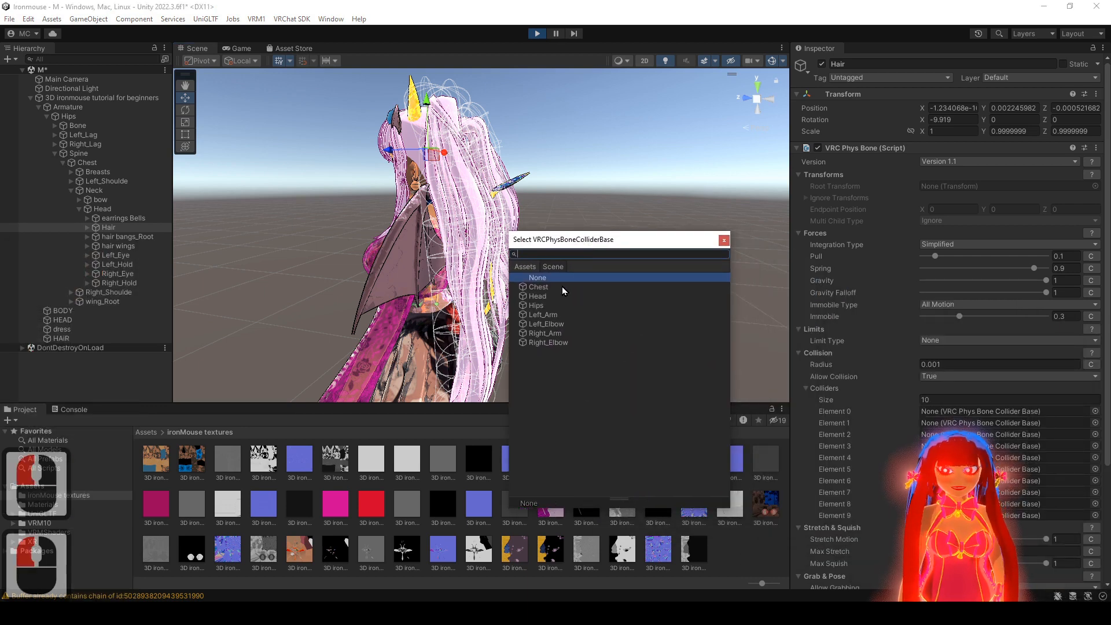
left_click(561, 286)
left_click(1096, 423)
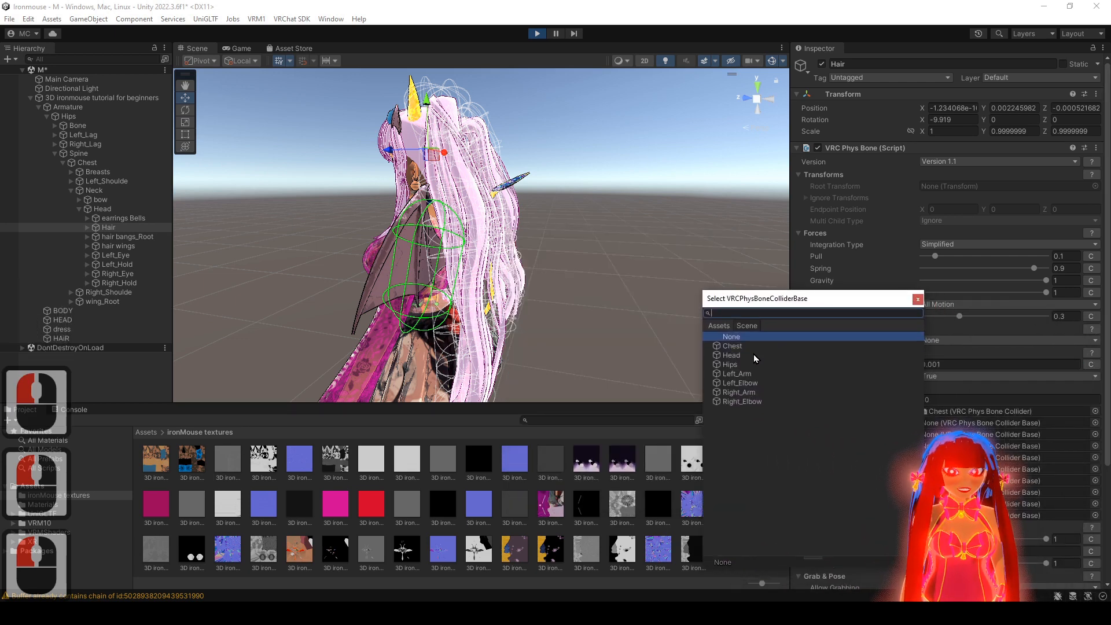
double_click(731, 356)
- Assign the Hips collider to Element 2 and the Left_Arm collider to Element 3 of the hair's Colliders list
left_click(1095, 434)
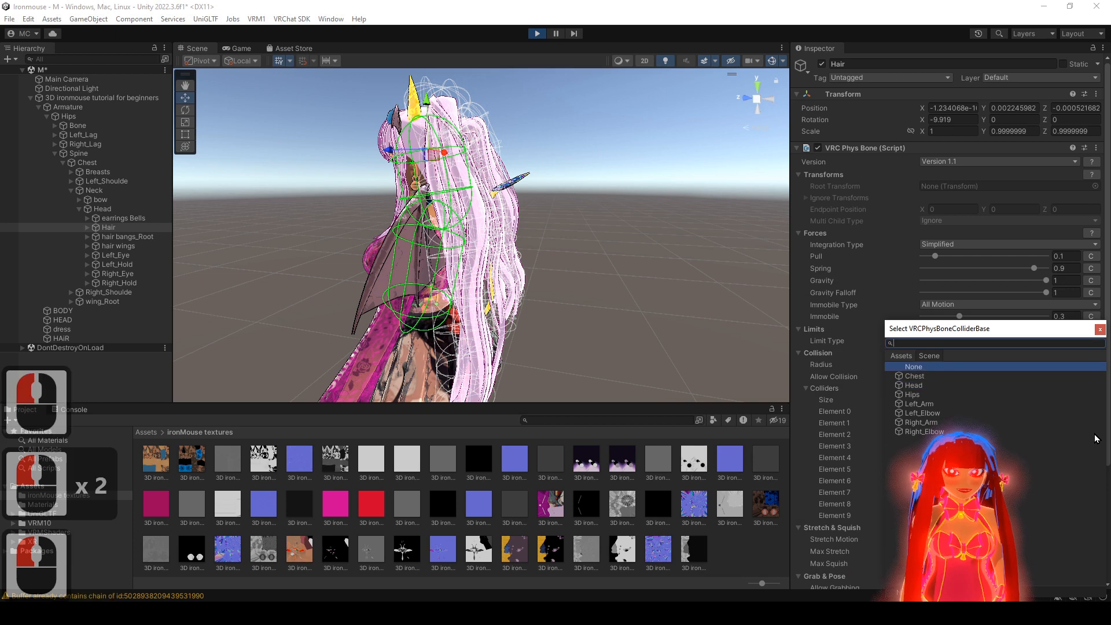
left_click_drag(971, 331, 745, 304)
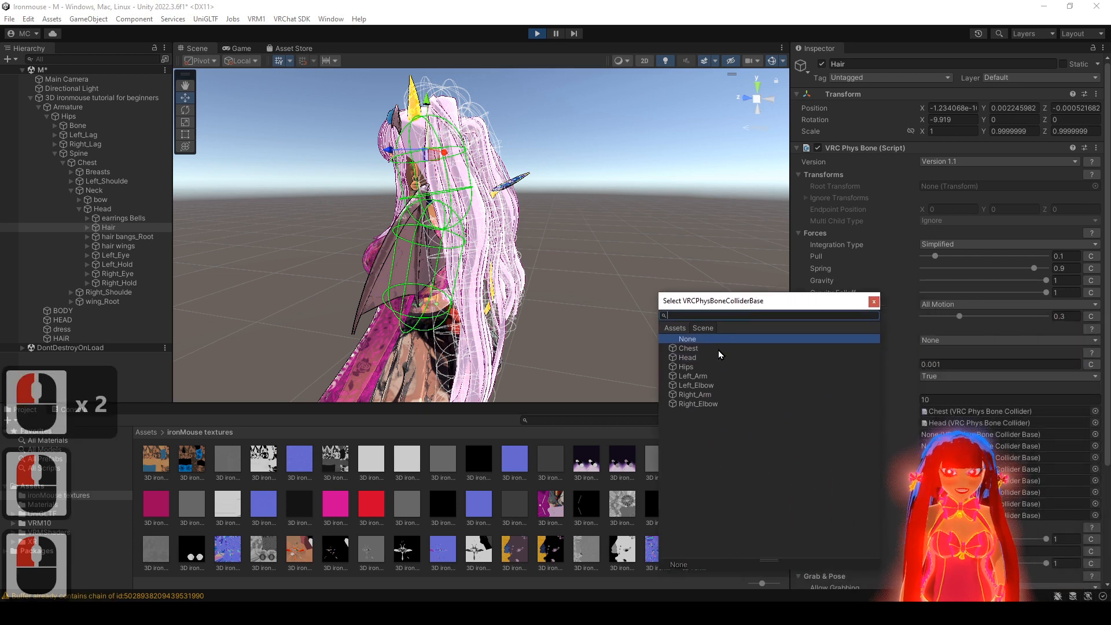
double_click(703, 367)
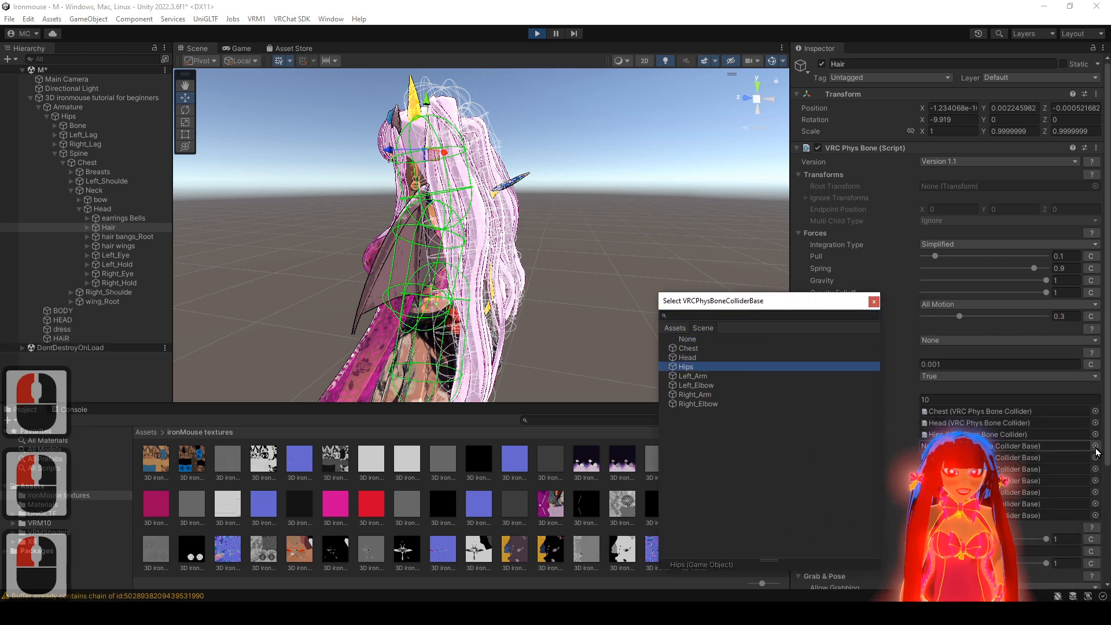
left_click(1095, 446)
left_click(926, 395)
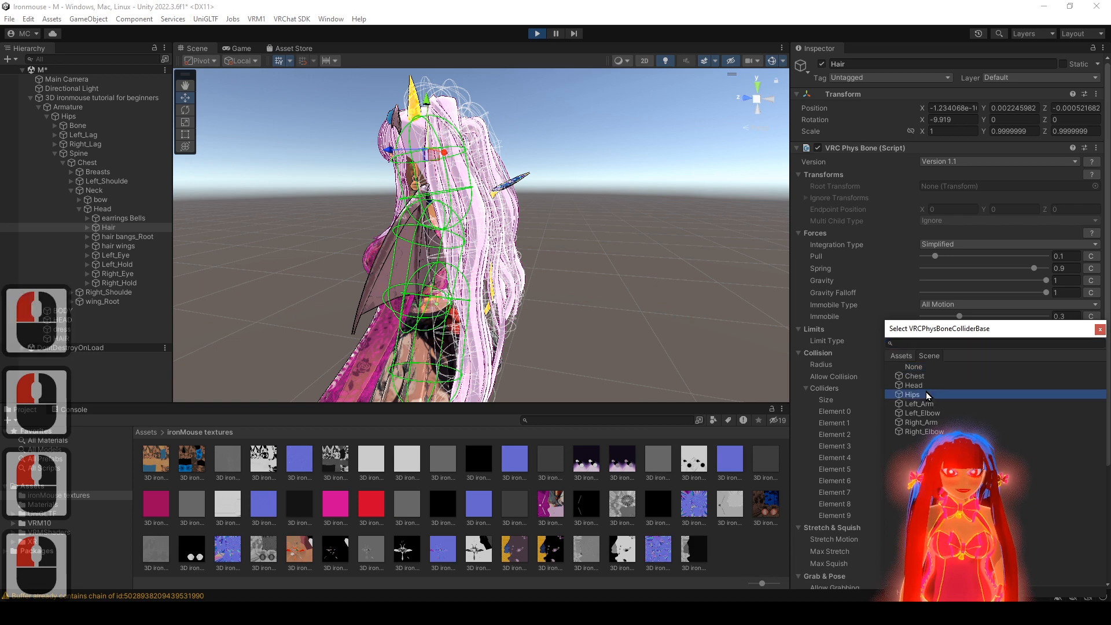
left_click_drag(951, 333, 605, 292)
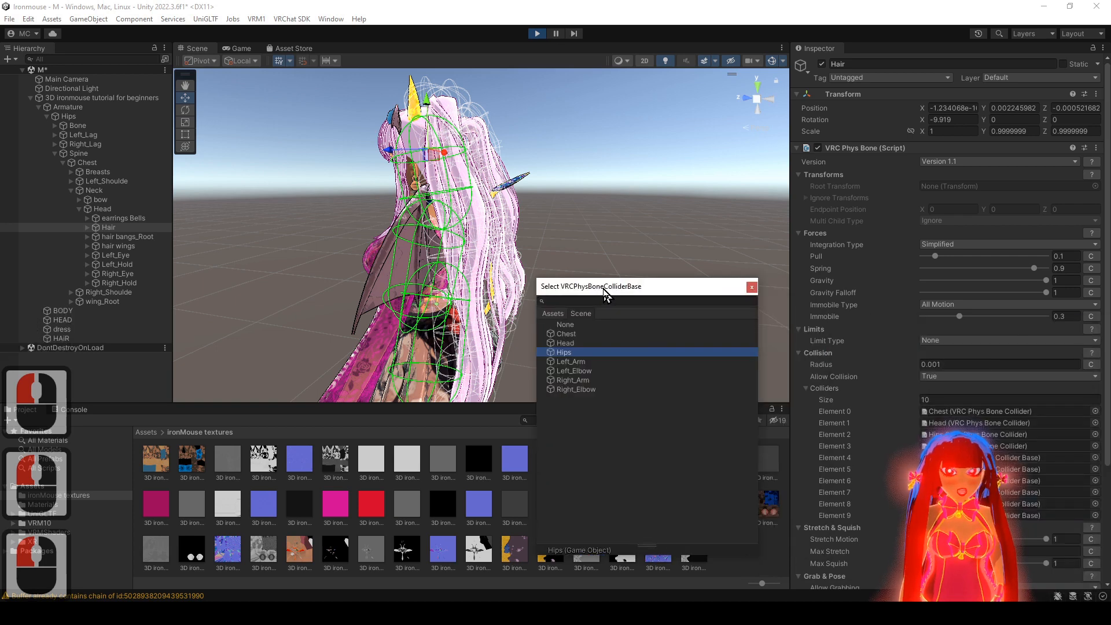
double_click(600, 362)
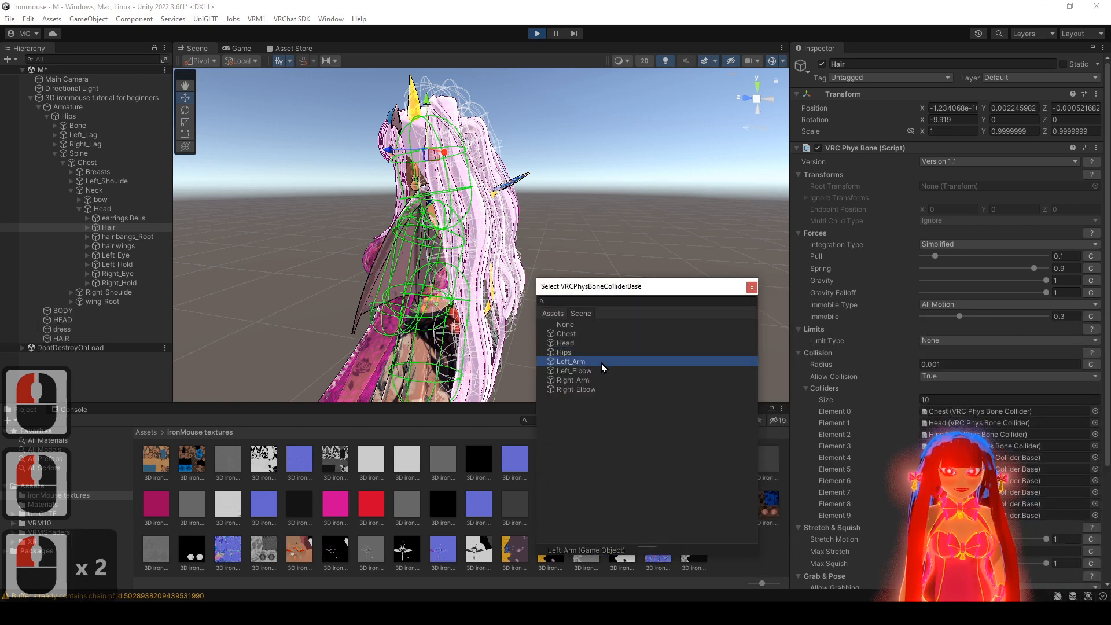
- Assign the Left_Elbow collider to Element 4 and the Right_Arm collider to Element 5 of the hair's Colliders list
left_click(1095, 458)
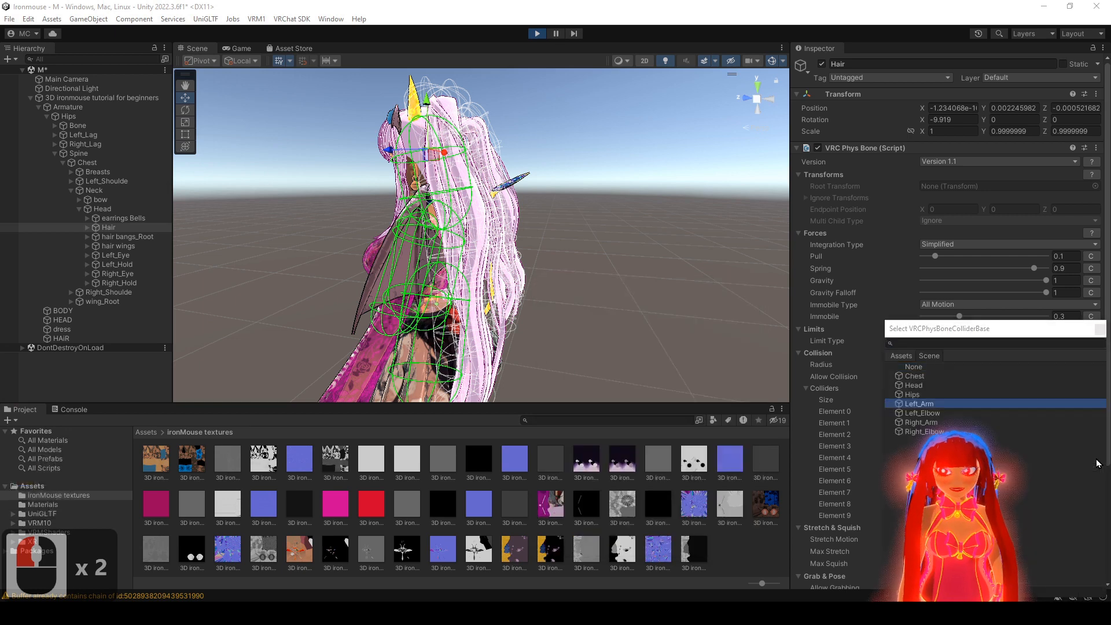
left_click(923, 412)
left_click_drag(961, 328, 687, 276)
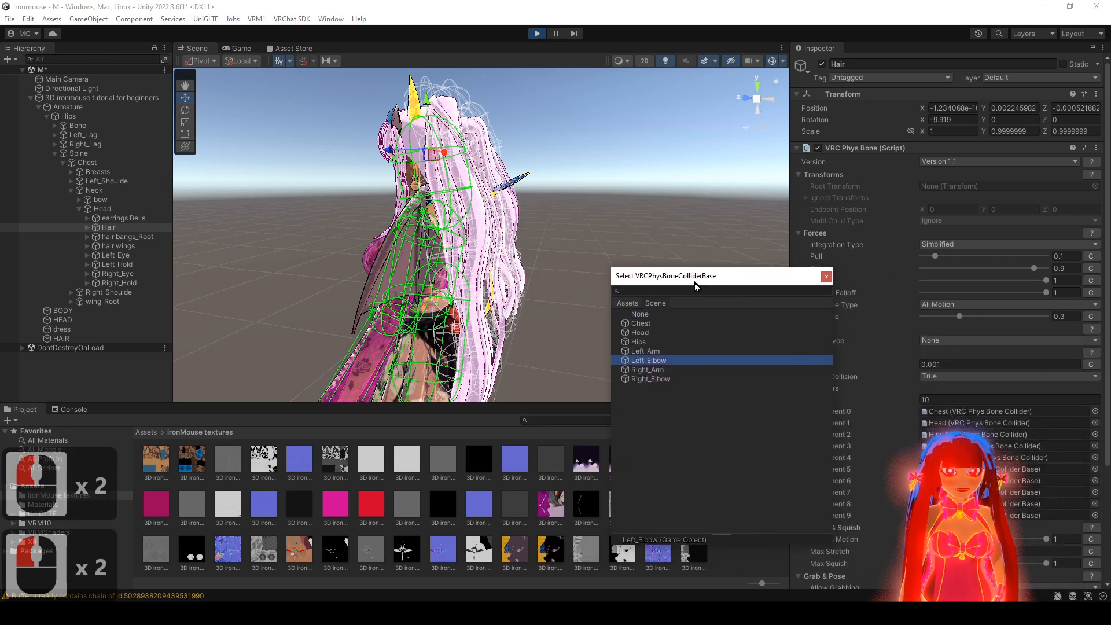
left_click(1095, 471)
left_click(929, 422)
left_click_drag(993, 329, 776, 315)
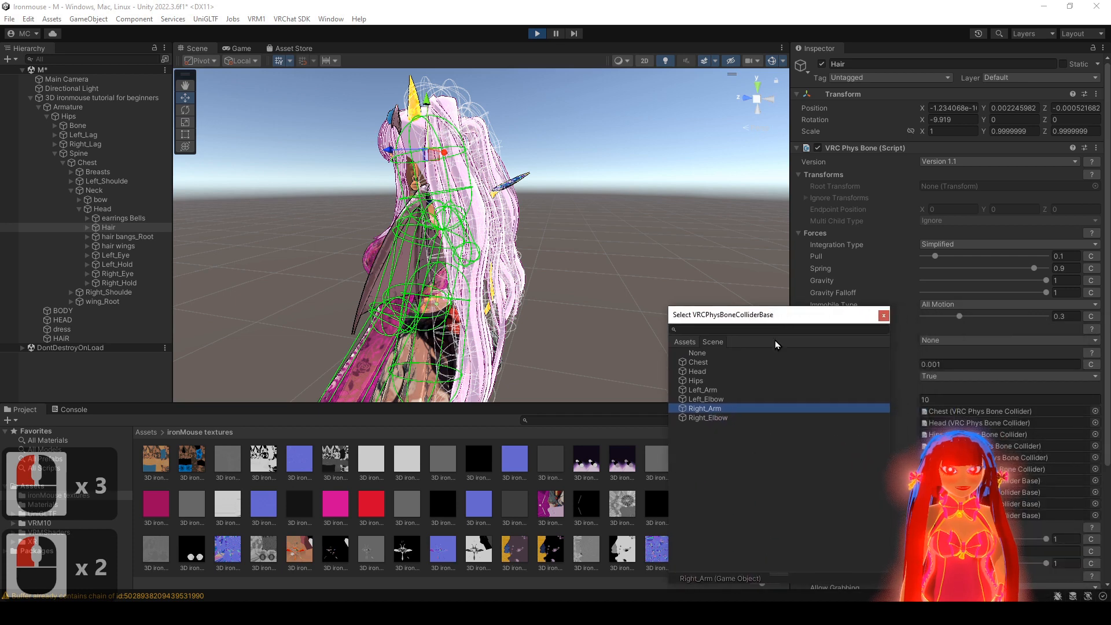
- Assign the Right_Elbow collider to Element 6 of the hair's Colliders list
left_click(1097, 485)
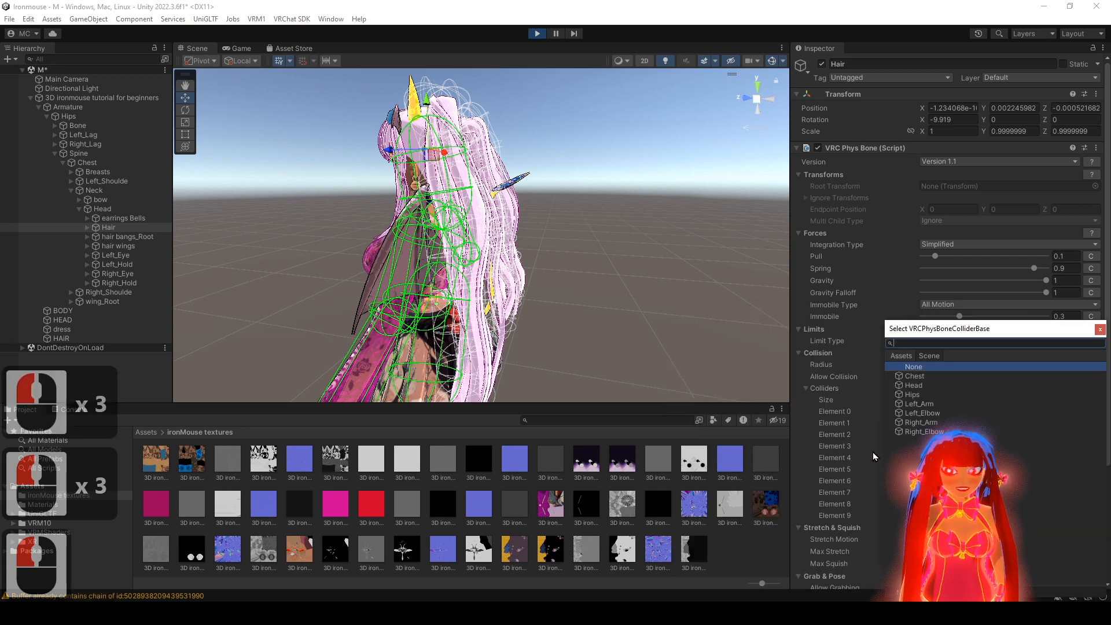
left_click(920, 432)
left_click_drag(947, 333, 626, 272)
left_click_drag(472, 305, 799, 249, "alt")
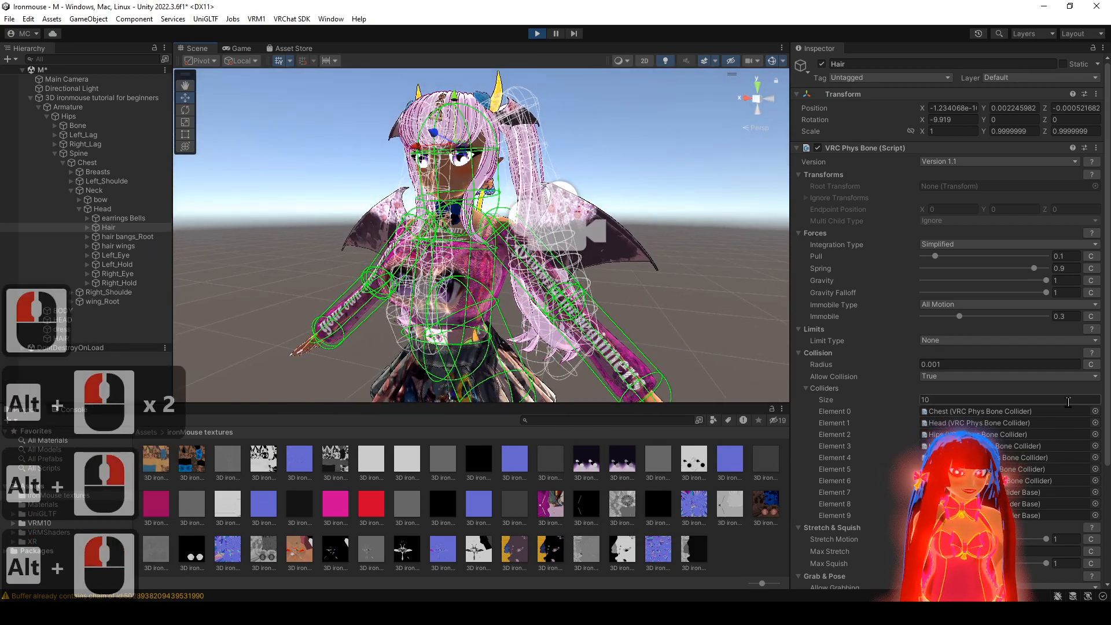
left_click_drag(628, 366, 657, 333, "alt")
right_click_drag(657, 333, 626, 261, "alt")
left_click_drag(627, 260, 594, 280, "alt")
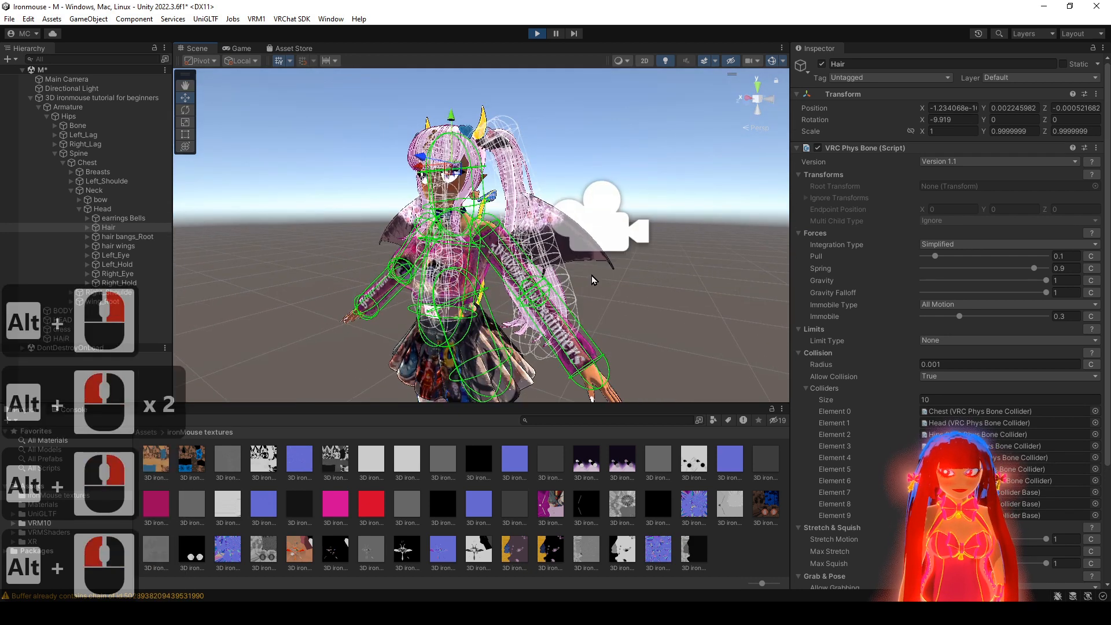
right_click_drag(594, 281, 602, 285, "alt")
- Remove the empty entries from the hair's Colliders list by reducing its Size to 8 and then 7
left_click(925, 399)
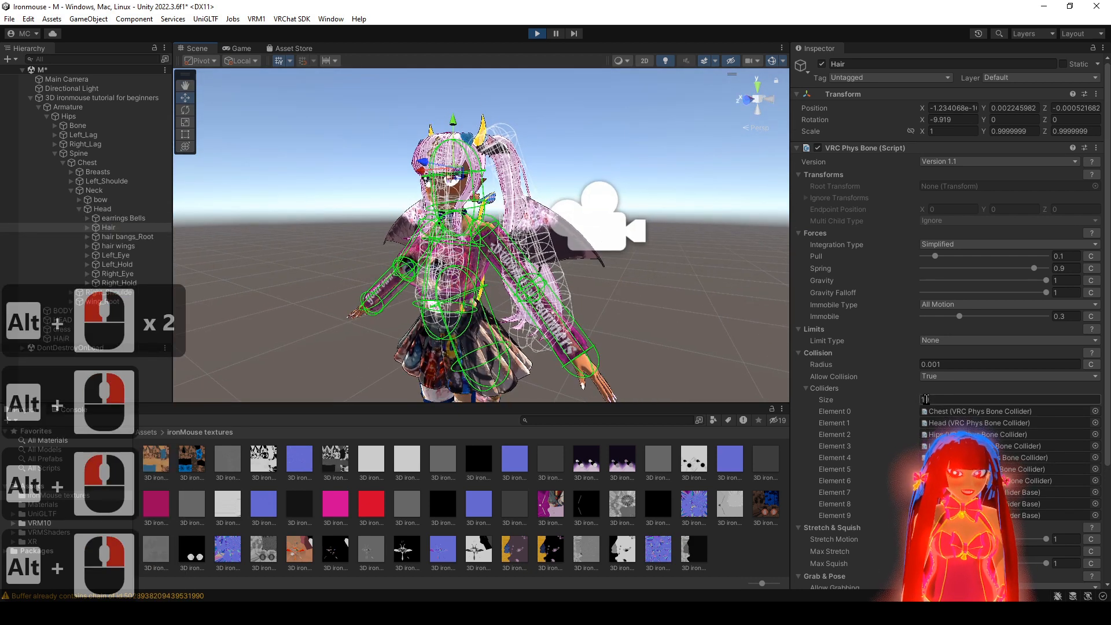
type("8")
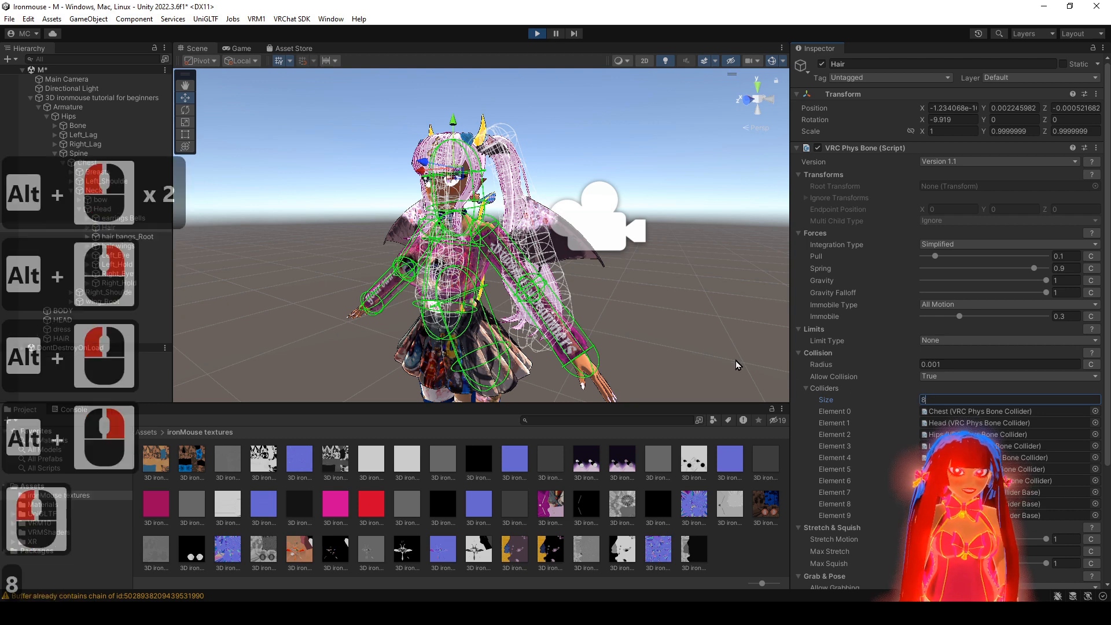
key("Return")
left_click_drag(651, 338, 661, 334, "alt")
left_click(930, 400)
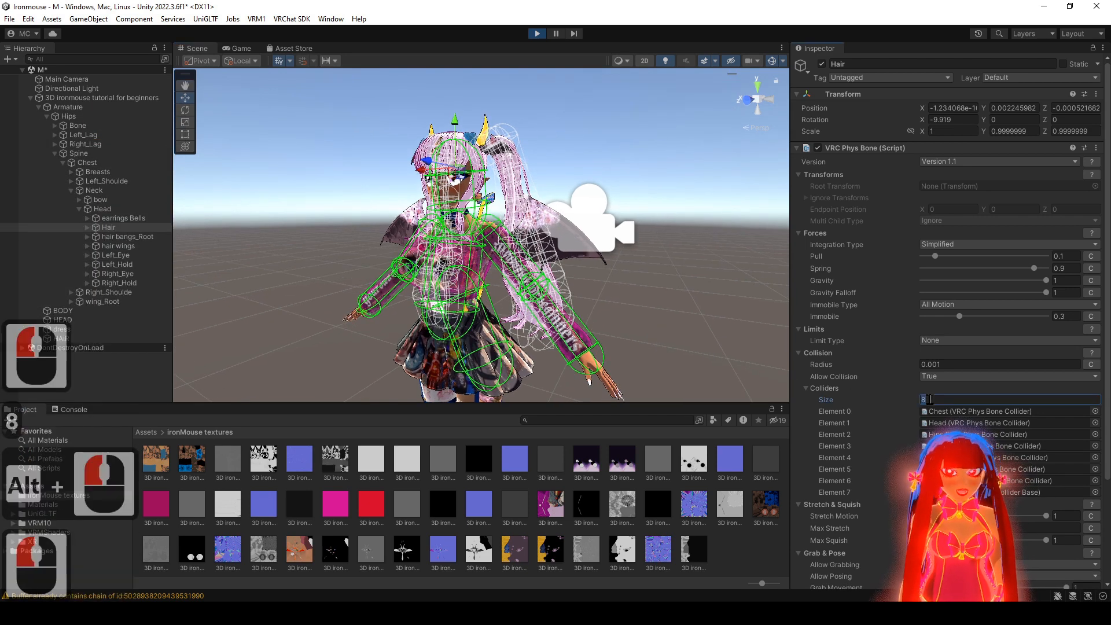
type("7")
mouse_move(625, 330)
left_mouse_down("alt")
mouse_move(590, 324)
mouse_move(612, 322)
left_mouse_up("alt")
- Try moving the Head bone to test the hair against the colliders, and undo the moves
left_click(100, 209)
left_click_drag(440, 225, 502, 254, "alt")
key("ctrl+z")
key("ctrl+z")
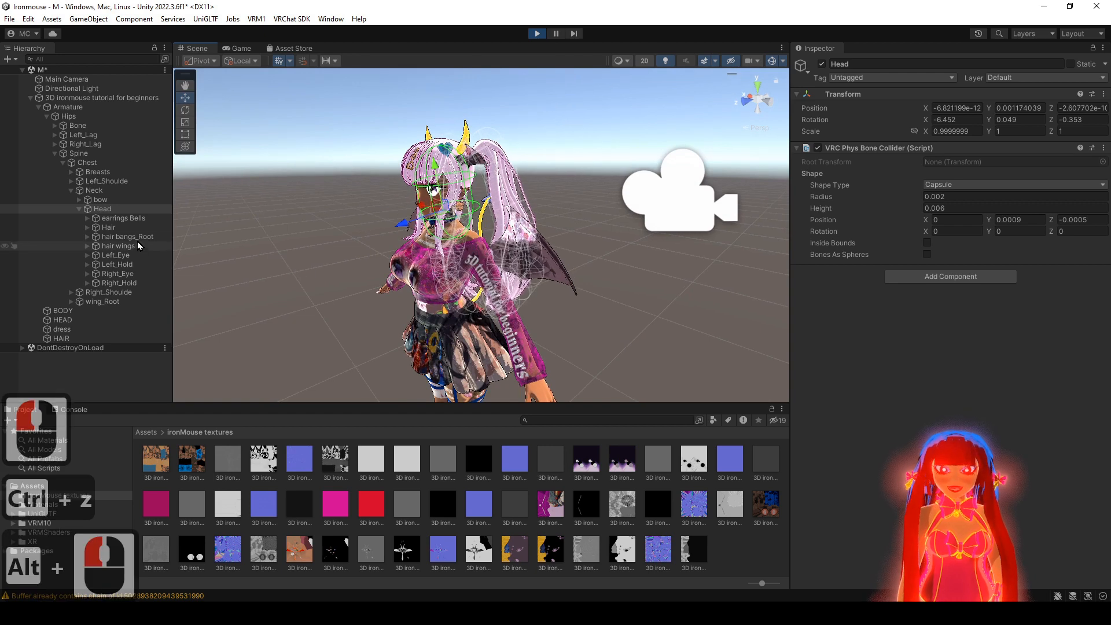
- Select Hair again and examine its Phys Bone settings and how the hair rests against the body colliders
left_click(119, 227)
left_click(923, 398)
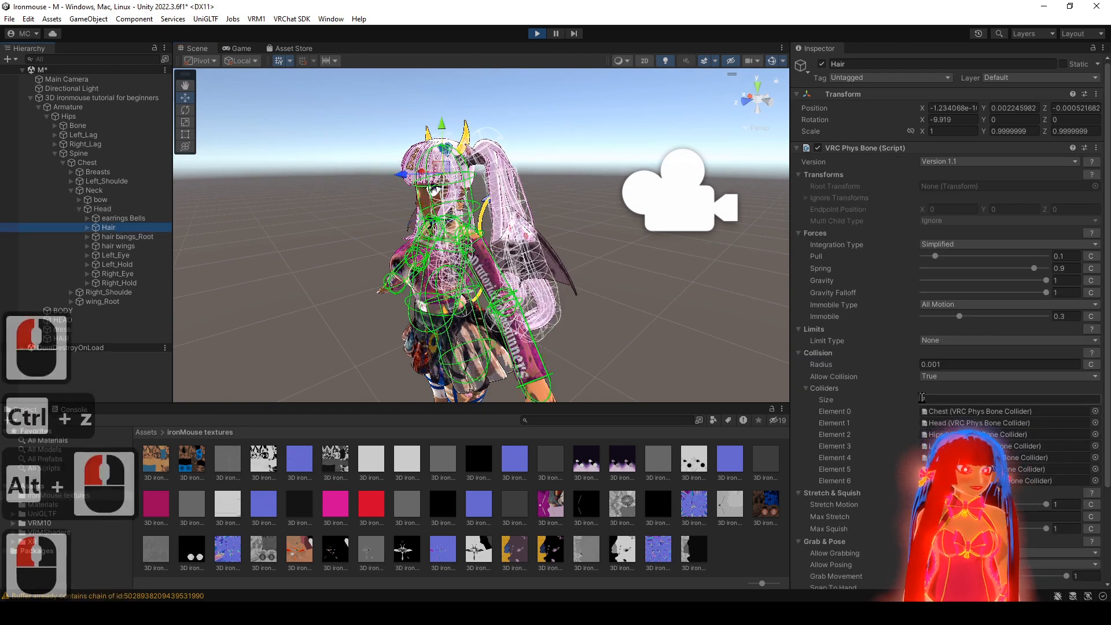
scroll(883, 402, "down", 6)
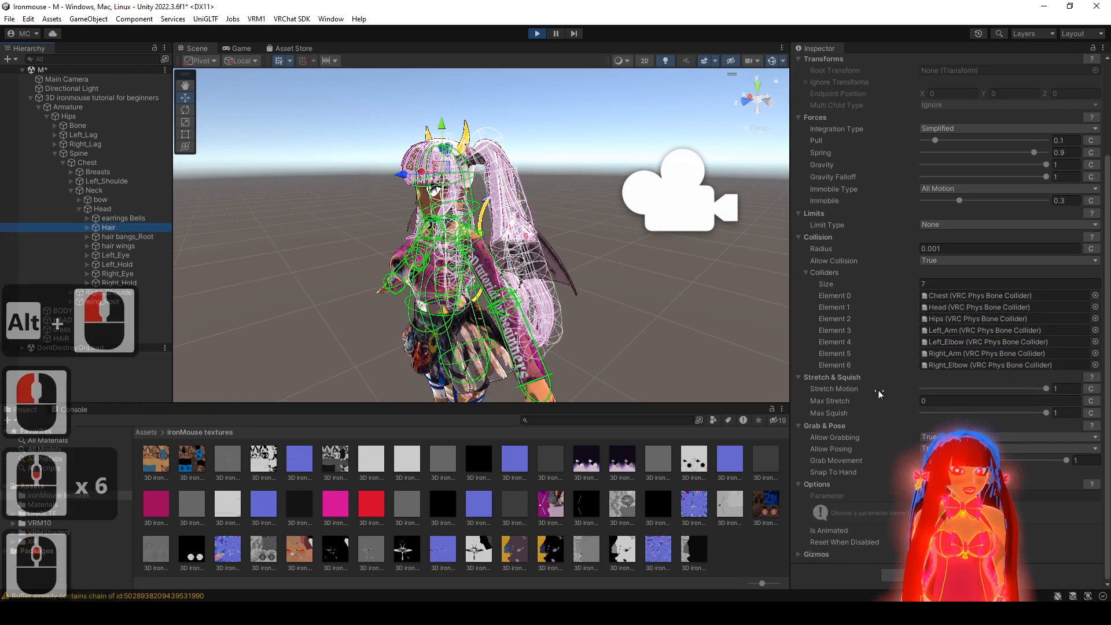
scroll(883, 402, "down", 2)
left_click_drag(475, 198, 355, 187, "alt")
right_click_drag(355, 186, 412, 512, "alt")
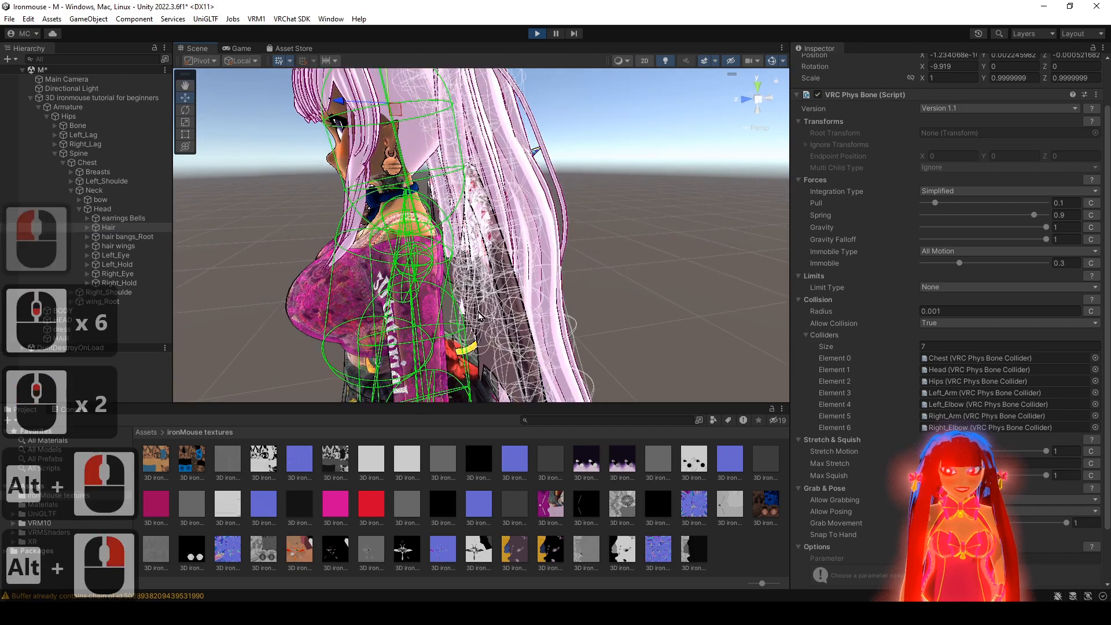
left_click_drag(482, 316, 525, 241, "alt")
right_click_drag(563, 335, 560, 247, "alt")
left_click_drag(561, 248, 604, 312, "alt")
- Copy the Hair's VRC Phys Bone component and exit play mode
scroll(922, 348, "up", 5)
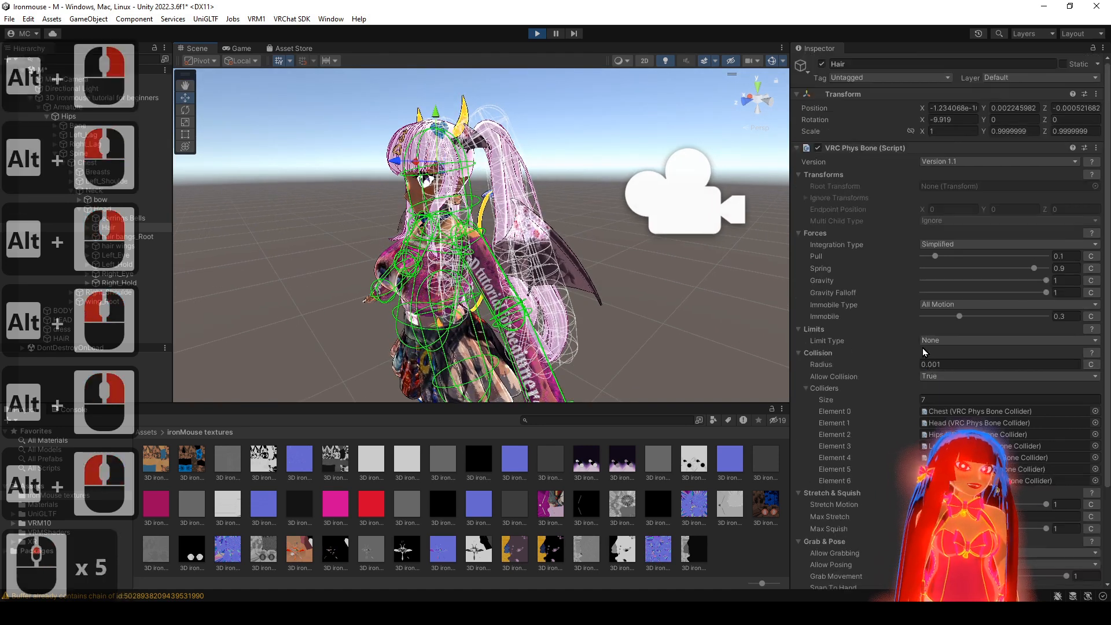
left_click(1096, 149)
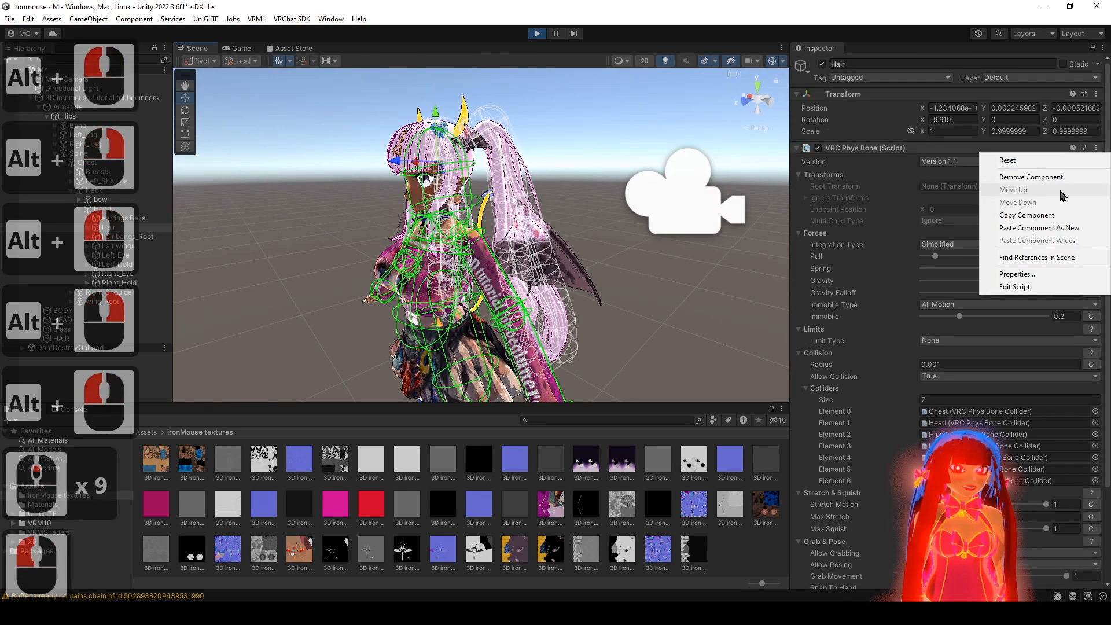
left_click(1053, 215)
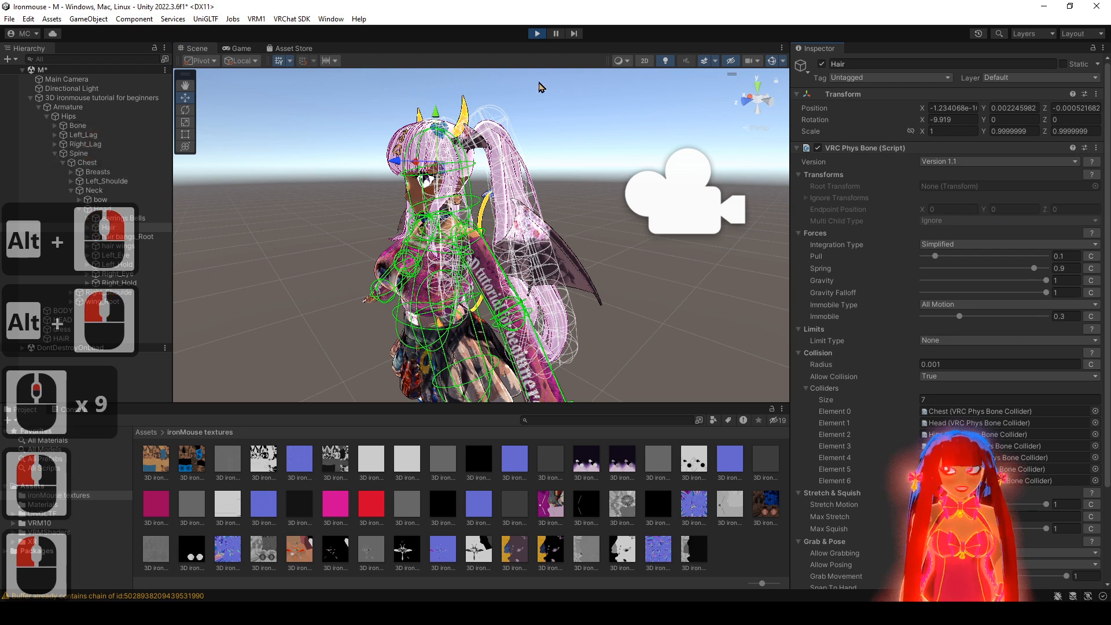
scroll(815, 293, "down", 5)
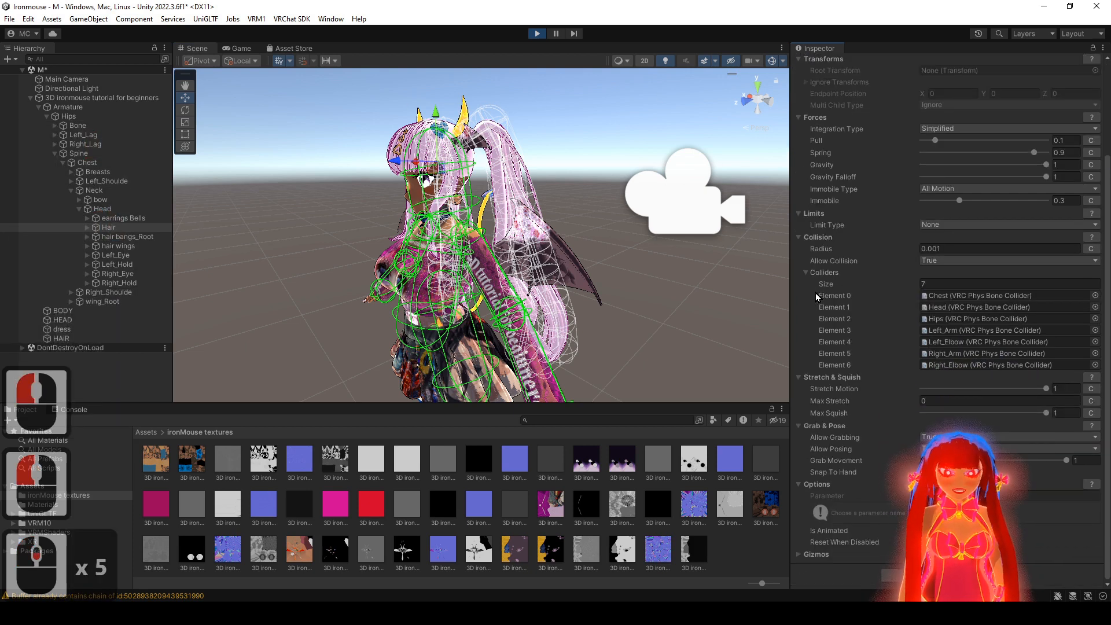
scroll(815, 292, "up", 3)
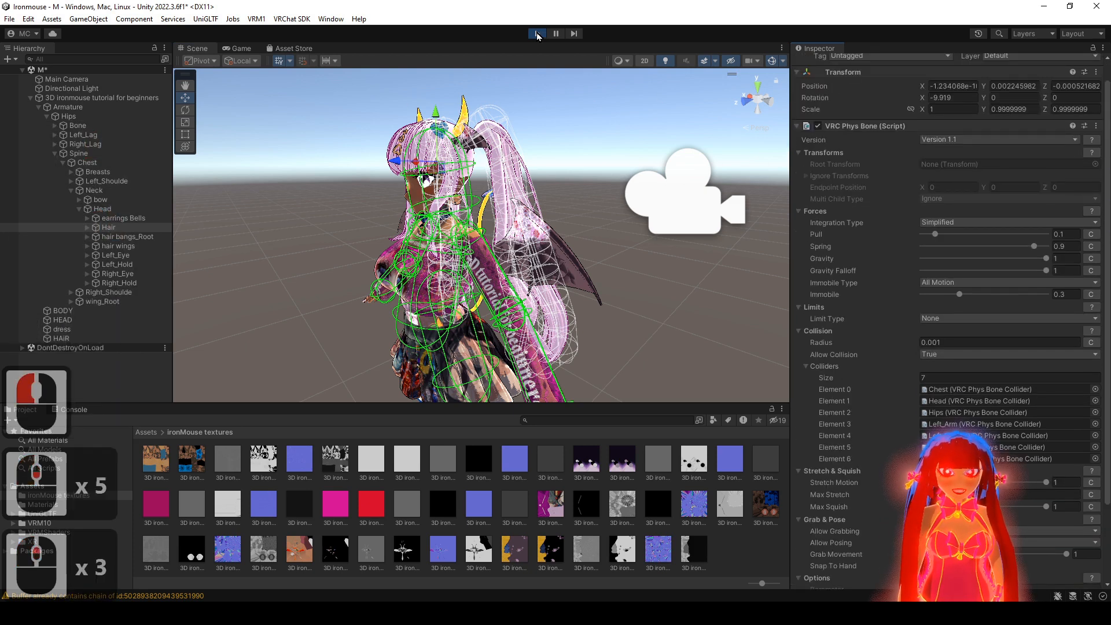
left_click(537, 33)
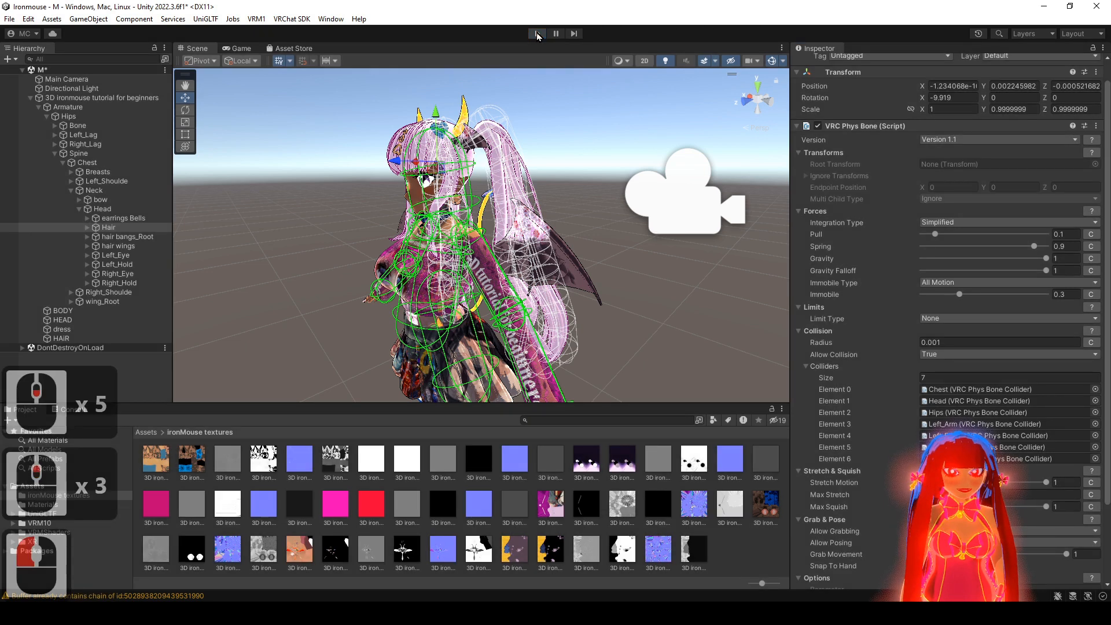
- Paste the copied component values onto the Hair's VRC Phys Bone in edit mode
left_click(1097, 127)
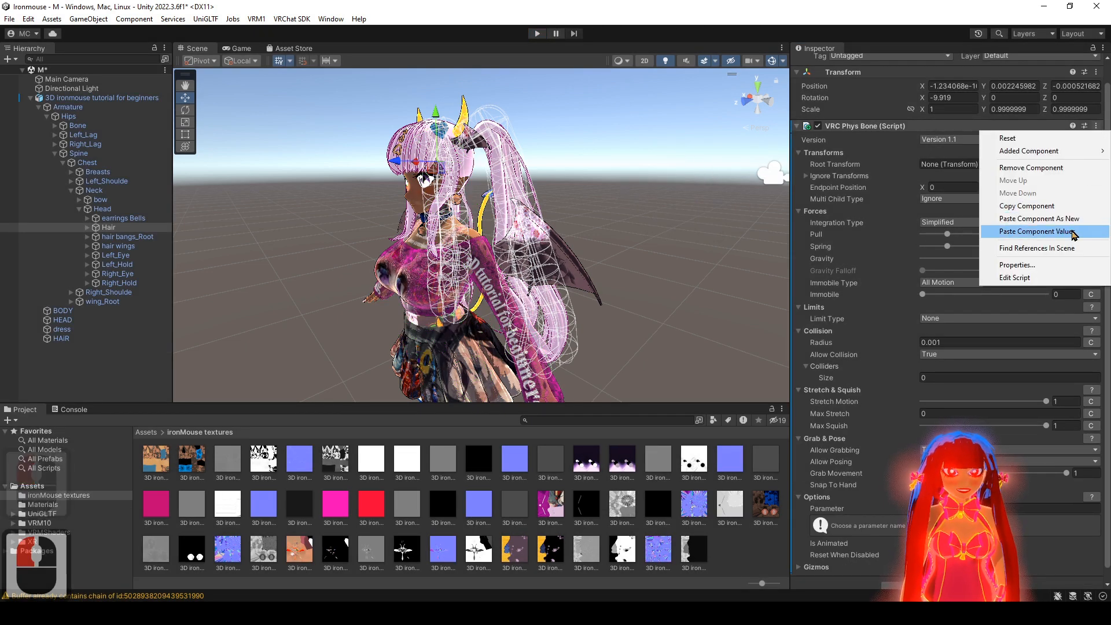
left_click(1036, 231)
left_click_drag(651, 294, 520, 194, "alt")
right_click_drag(521, 195, 570, 191, "alt")
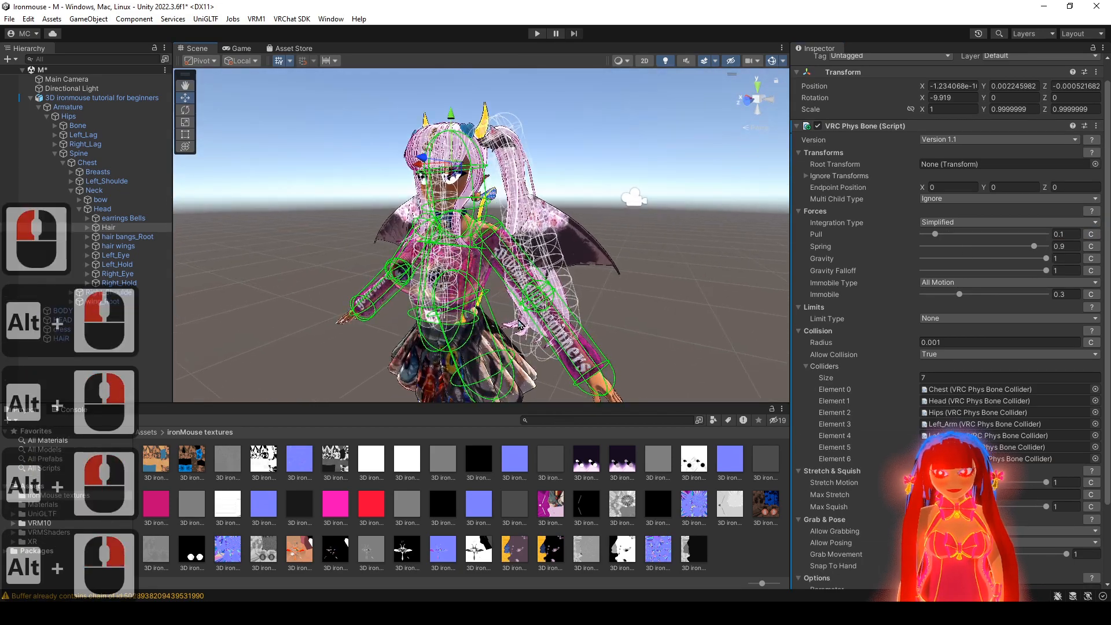
left_click_drag(570, 191, 596, 194, "alt")
right_click_drag(596, 194, 515, 195, "alt")
left_click_drag(514, 195, 504, 213, "alt")
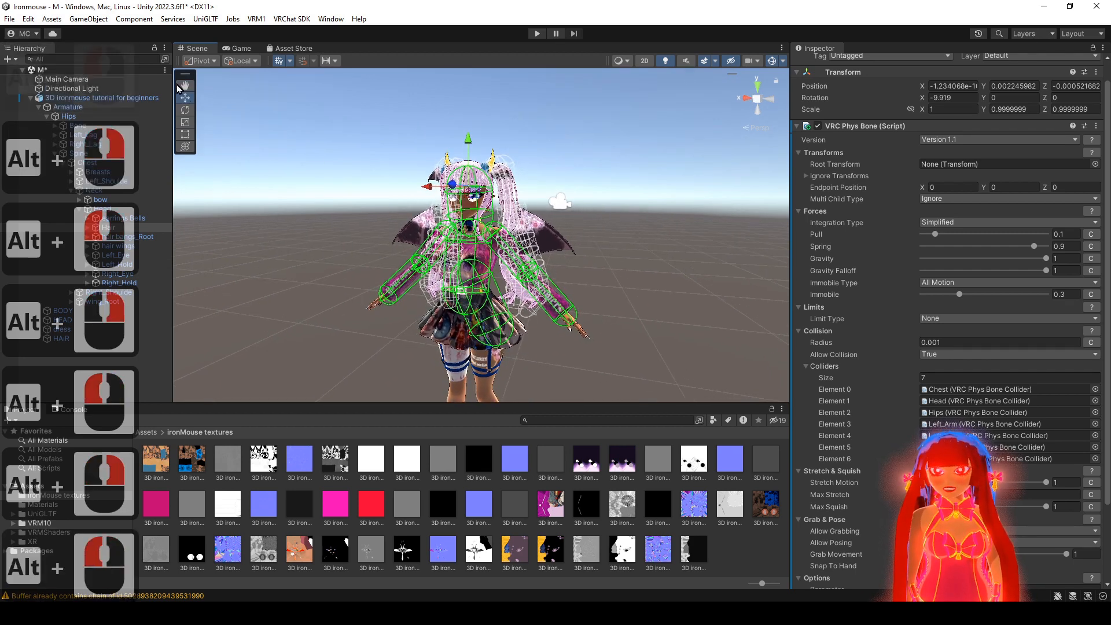
- Save the scene with the hair's Phys Bone settings
left_click(10, 20)
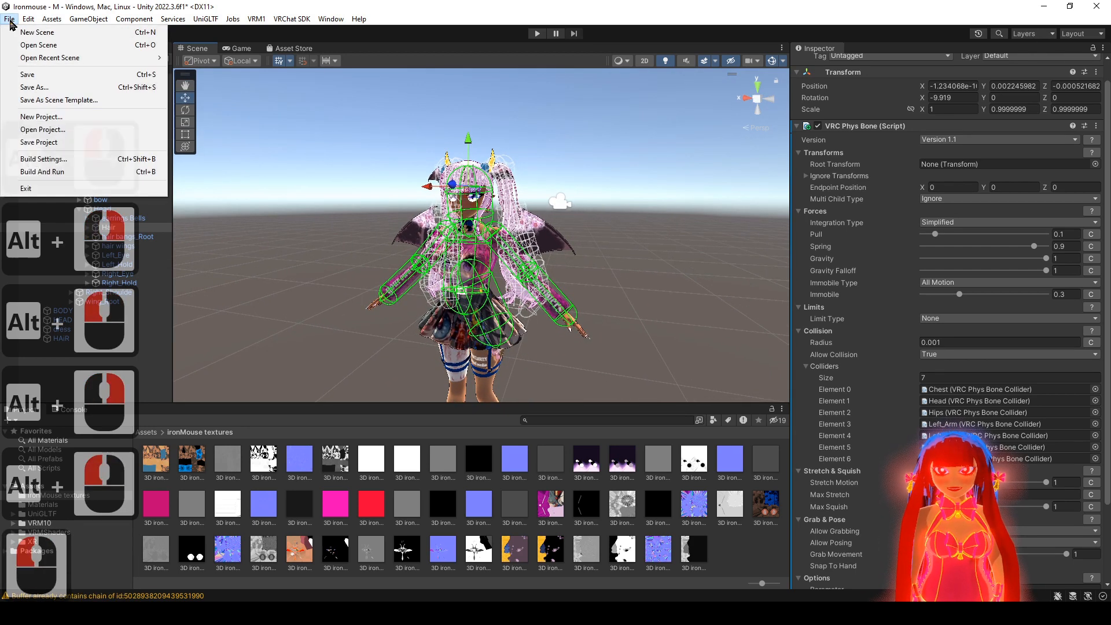
left_click(49, 76)
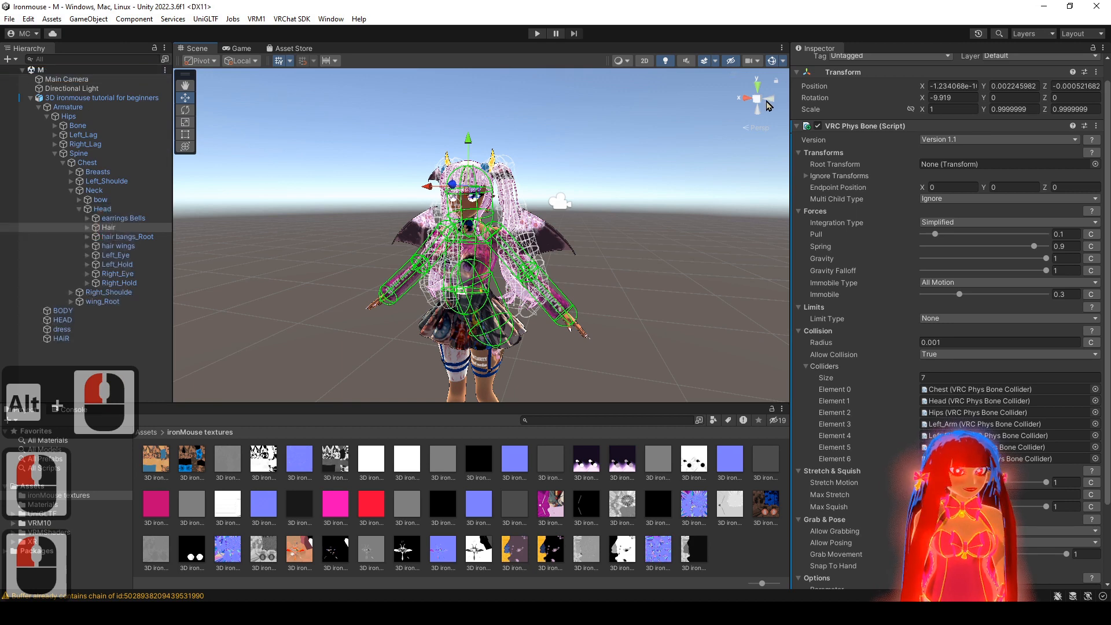
left_click_drag(533, 216, 501, 223, "alt")
right_click_drag(501, 224, 525, 235, "alt")
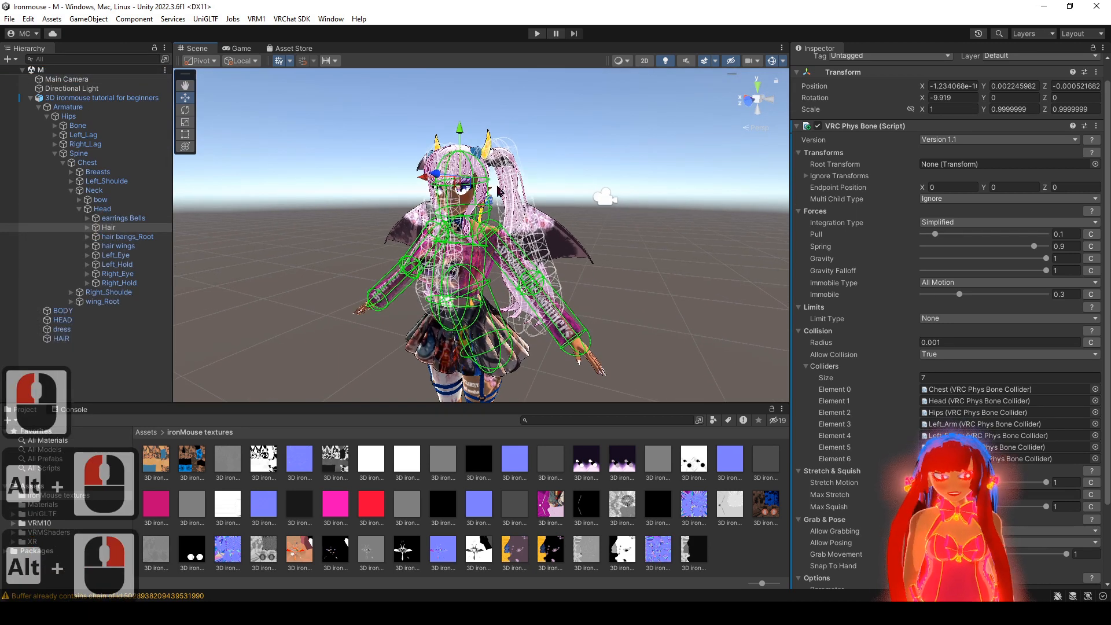
left_click(482, 176, "alt")
right_click_drag(482, 178, 513, 282, "alt")
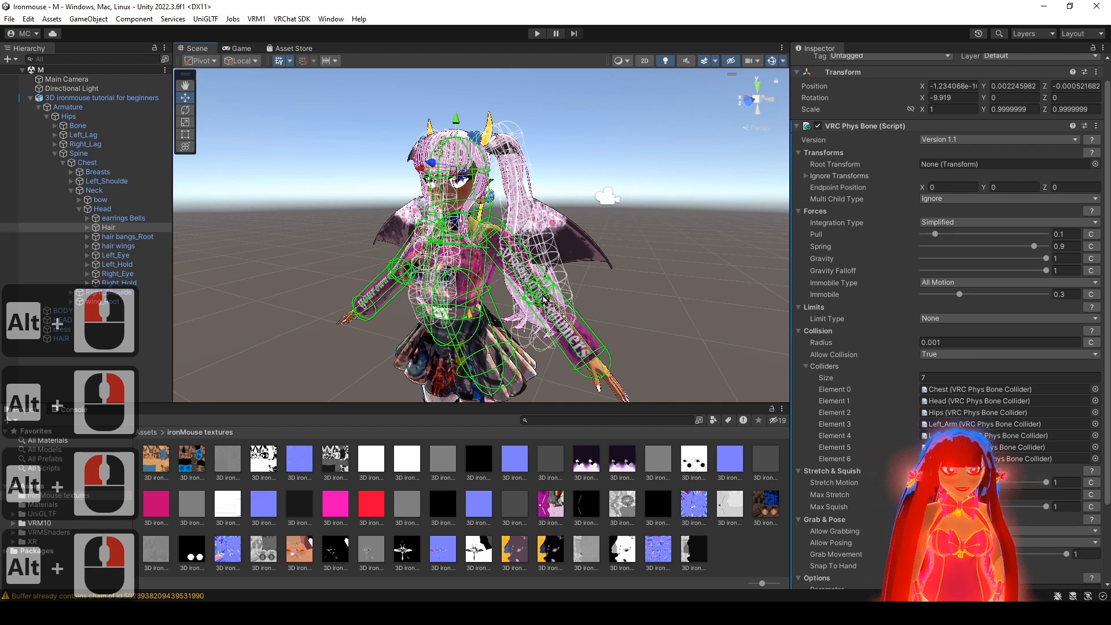
- Select hair bangs_Root, try moving it slightly upwards to check which hair it controls, and undo the move
double_click(144, 238)
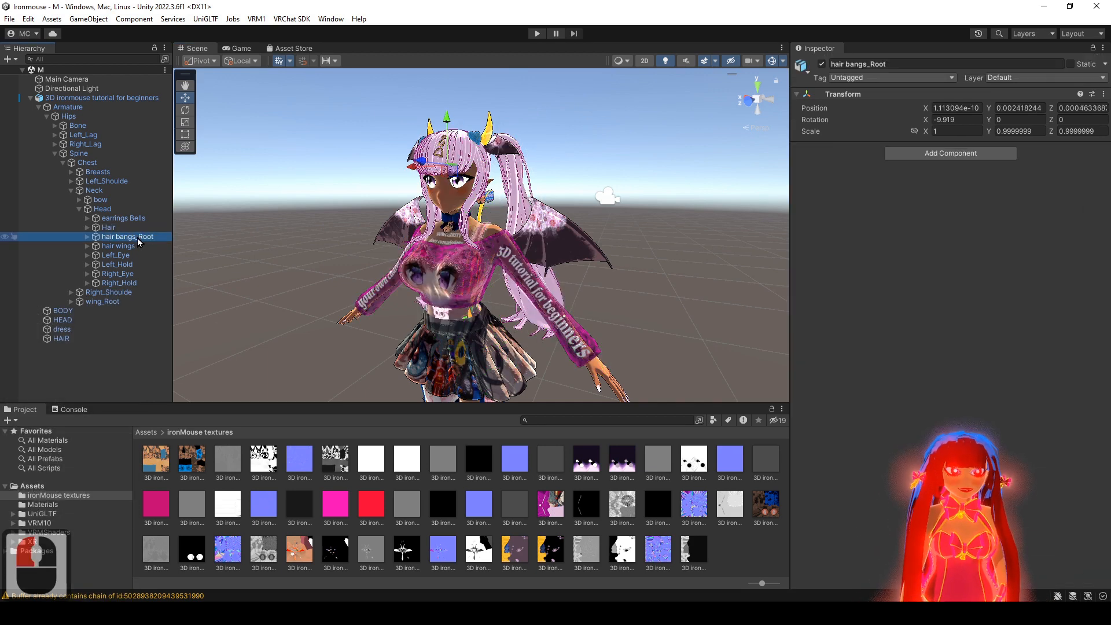
left_click_drag(453, 221, 460, 230, "alt")
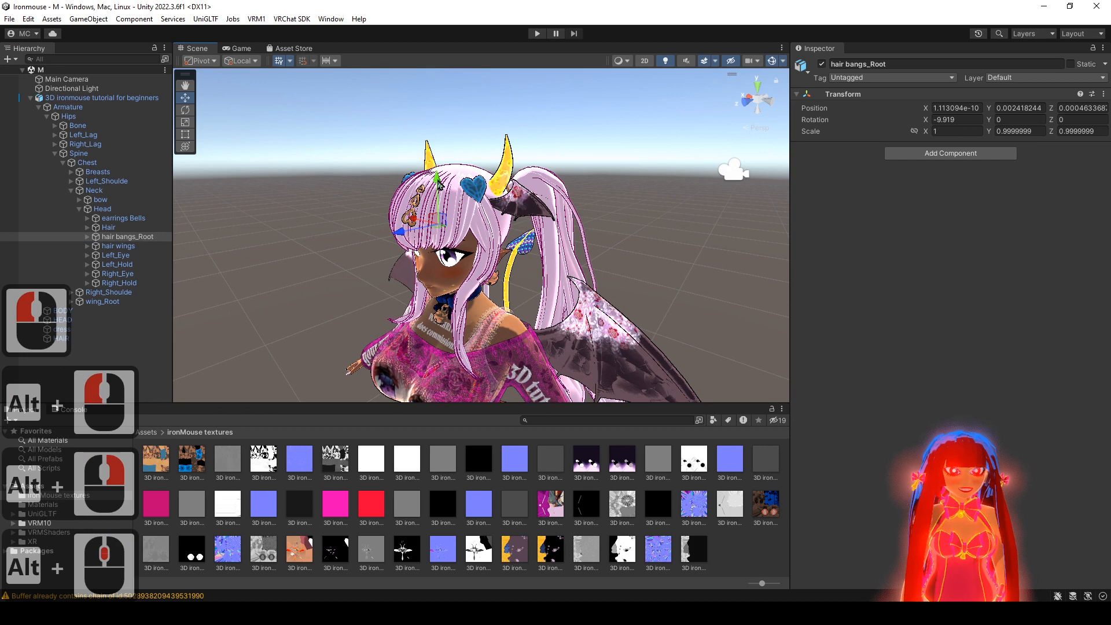
left_click_drag(438, 184, 438, 173)
key("ctrl+z")
left_click_drag(521, 226, 533, 212, "alt")
scroll(533, 212, "up", 4)
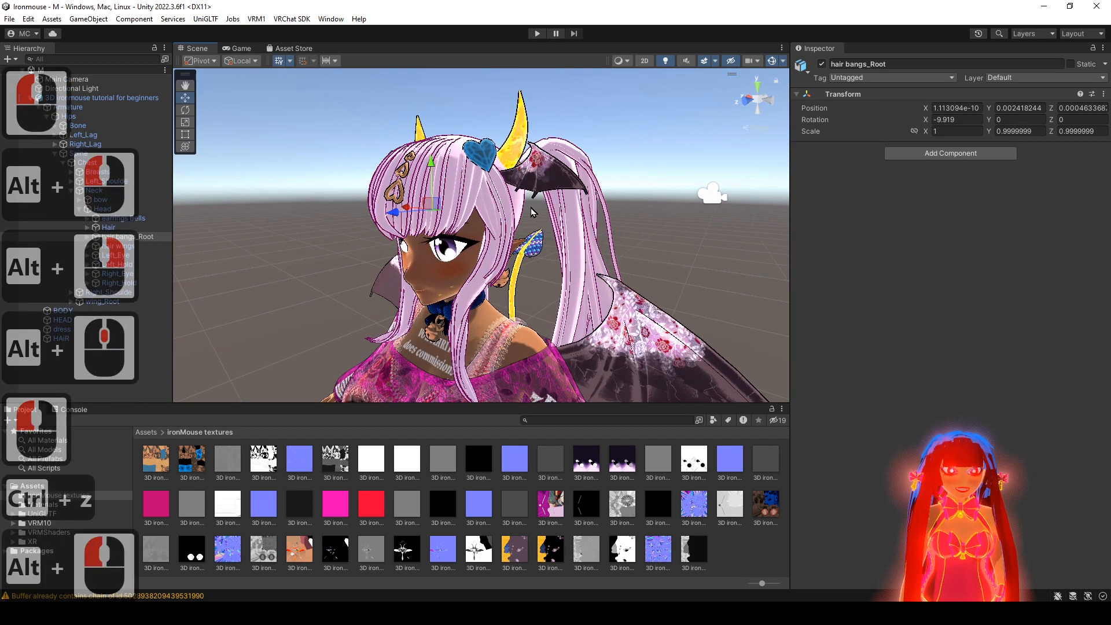
right_click(533, 212, "alt")
- Add a VRC Phys Bone component to hair bangs_Root
left_click(909, 154)
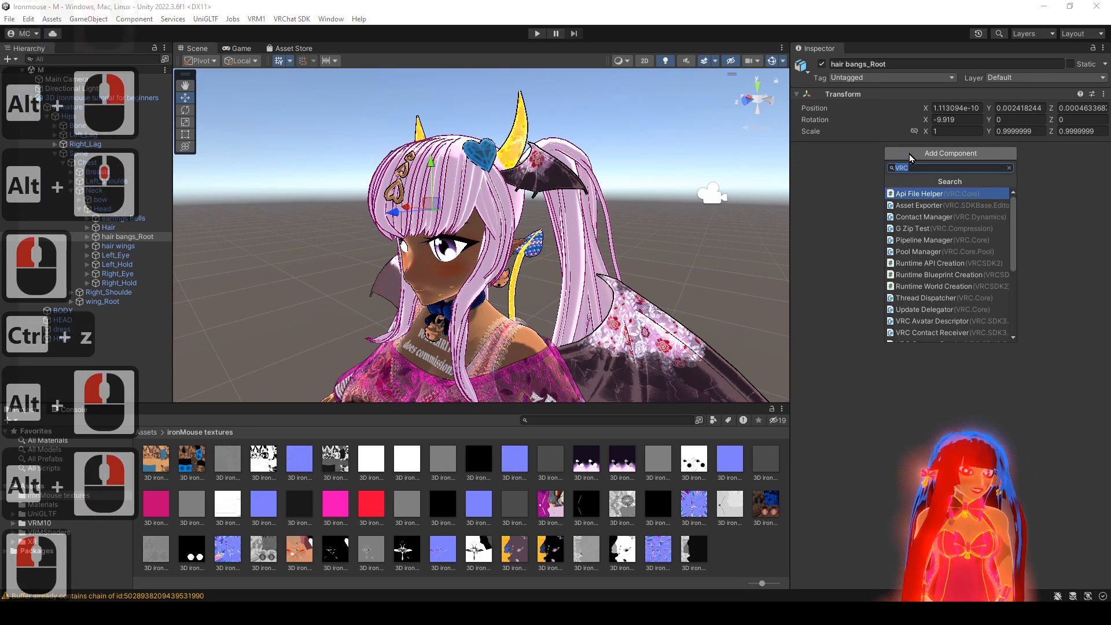
scroll(945, 310, "down", 2)
scroll(937, 322, "down", 1)
left_click(932, 324)
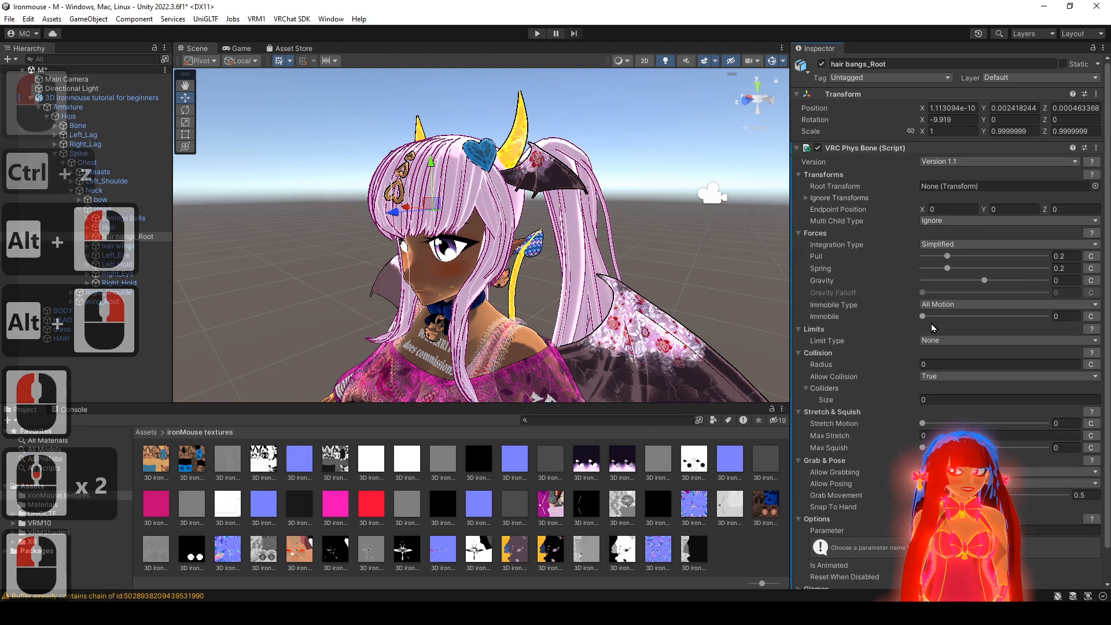
- Enter play mode and return to the Scene view facing the avatar's bangs
left_click(537, 34)
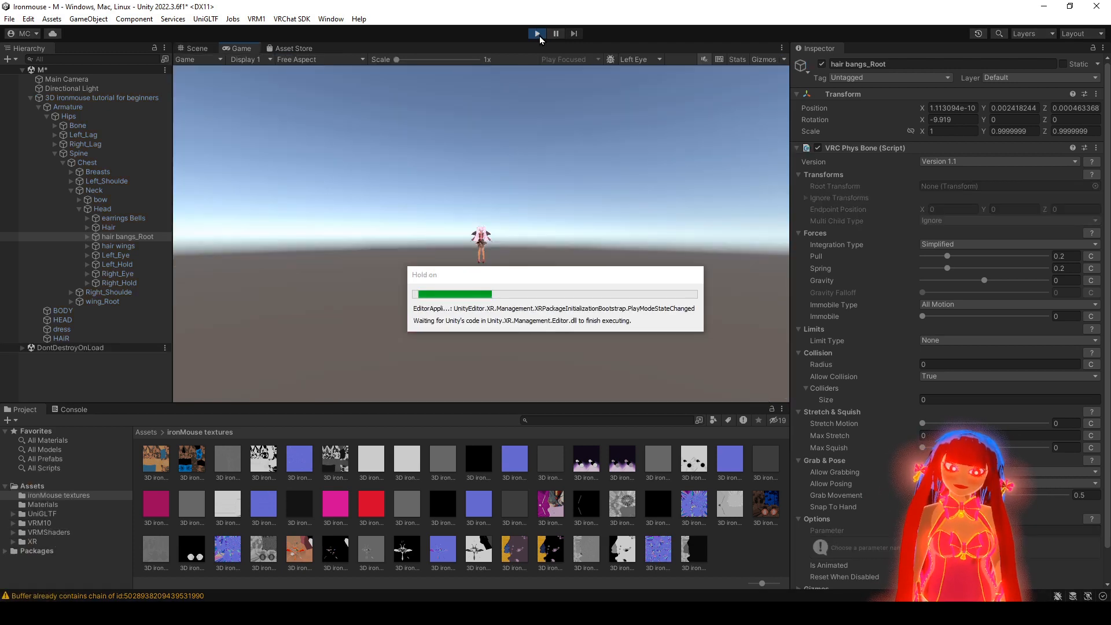
left_click(199, 50)
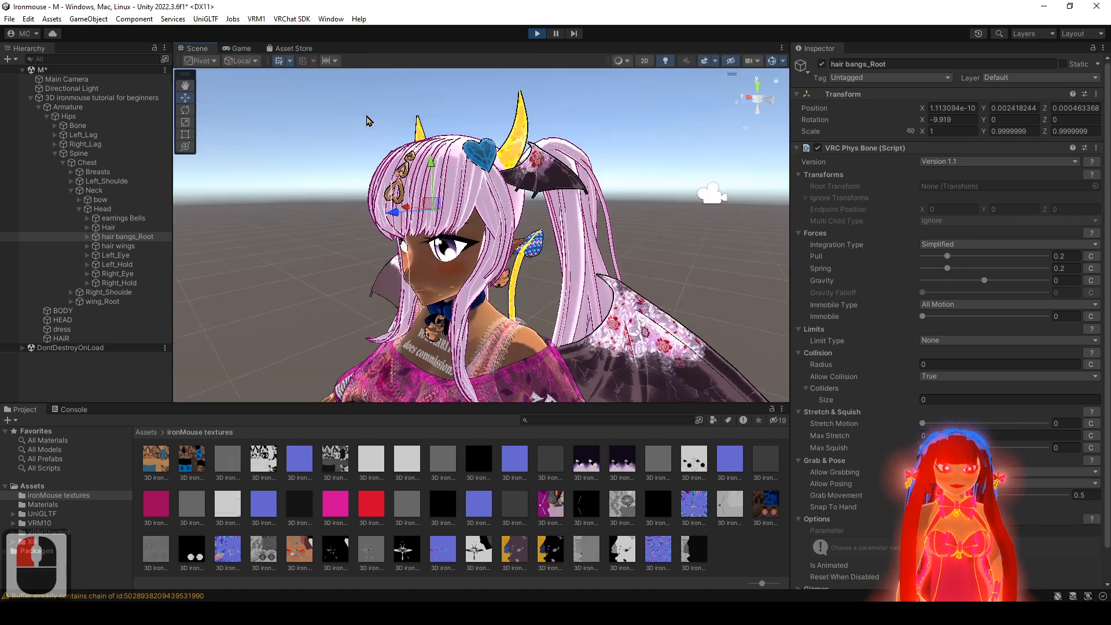
right_click_drag(371, 122, 440, 168, "alt")
left_click_drag(440, 168, 558, 211, "alt")
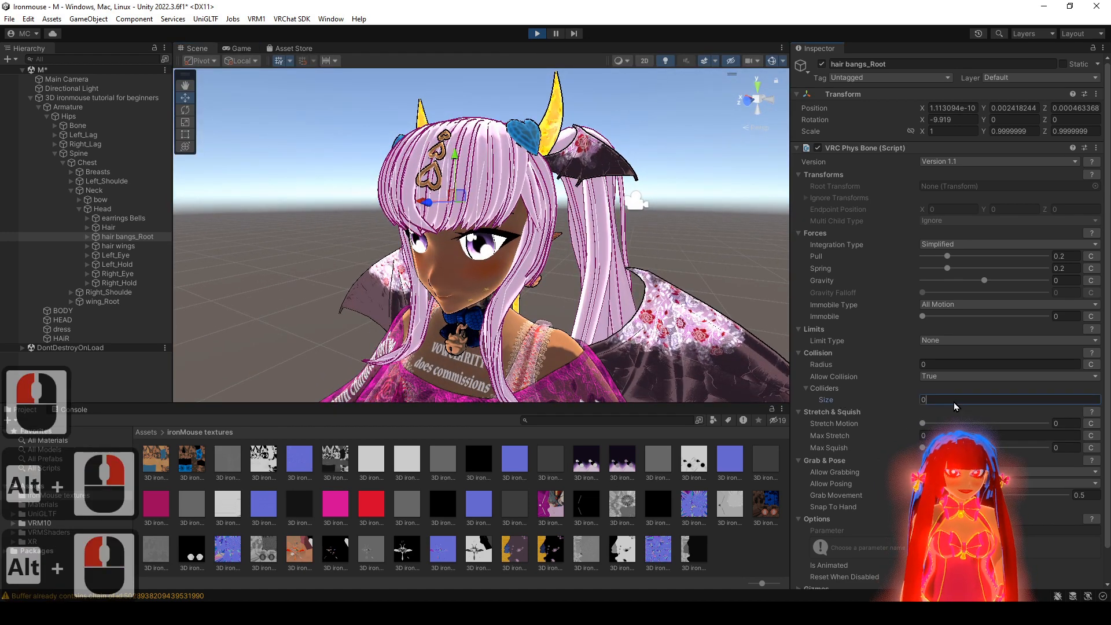
key("ctrl+v")
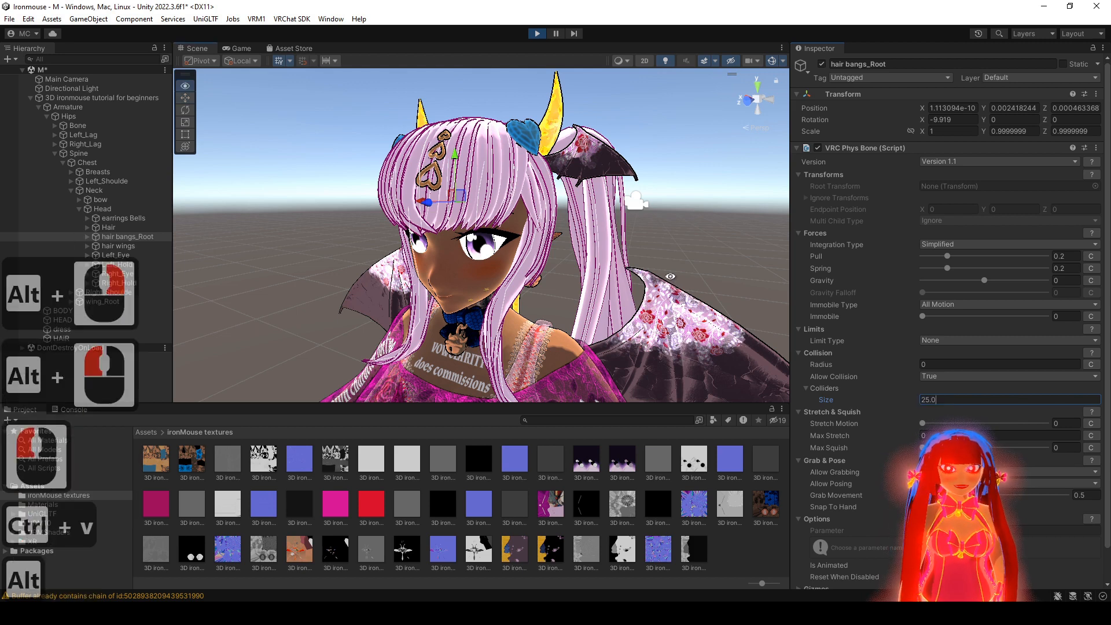
mouse_move(670, 276)
left_mouse_down("alt")
mouse_move(695, 284)
mouse_move(660, 286)
mouse_move(680, 296)
mouse_move(680, 284)
left_mouse_up("alt")
left_click(936, 399)
type("1")
key("ctrl+z")
- Try a collision radius of 1 on hair bangs_Root's Phys Bone and reduce it in stages to 0.0004
left_click(975, 363)
type("1")
left_click(931, 363)
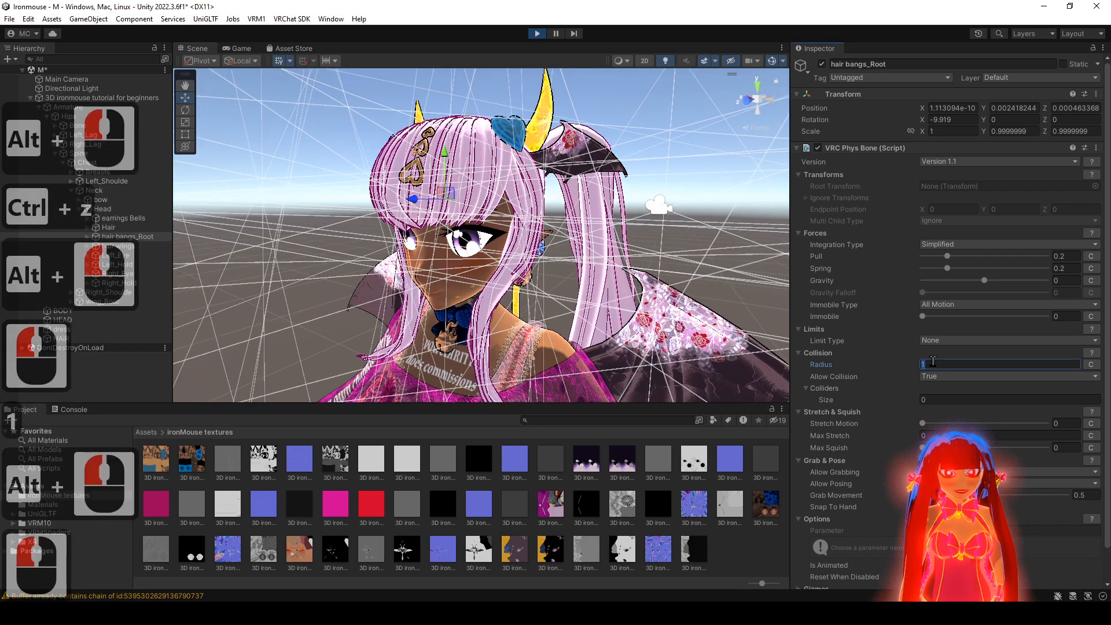
type(".0")
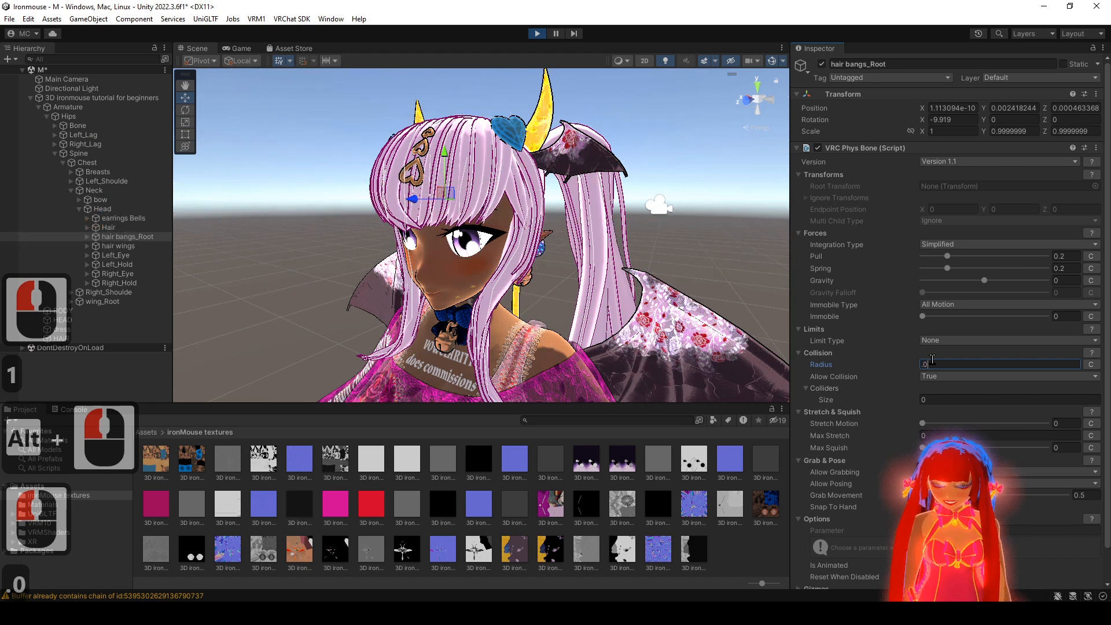
type("1")
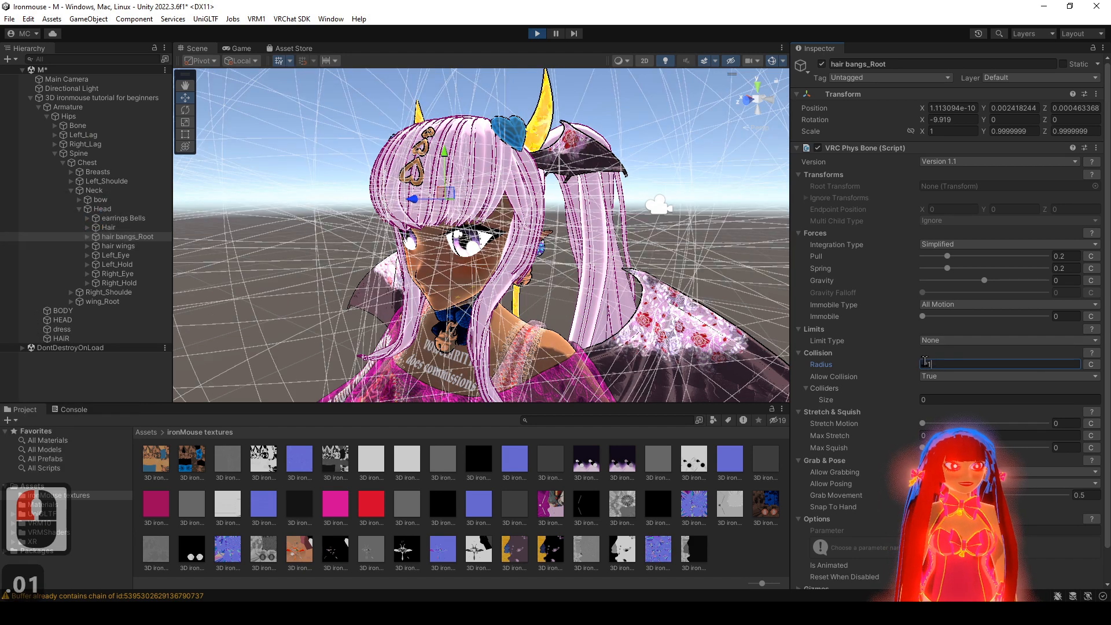
type("0")
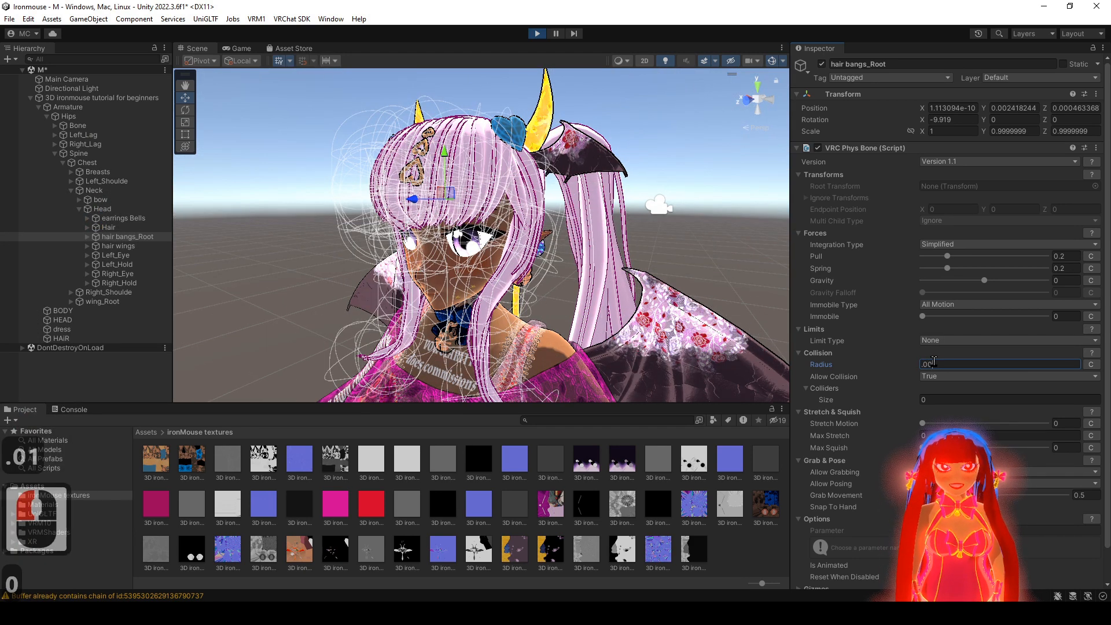
left_click_drag(702, 320, 668, 322, "alt")
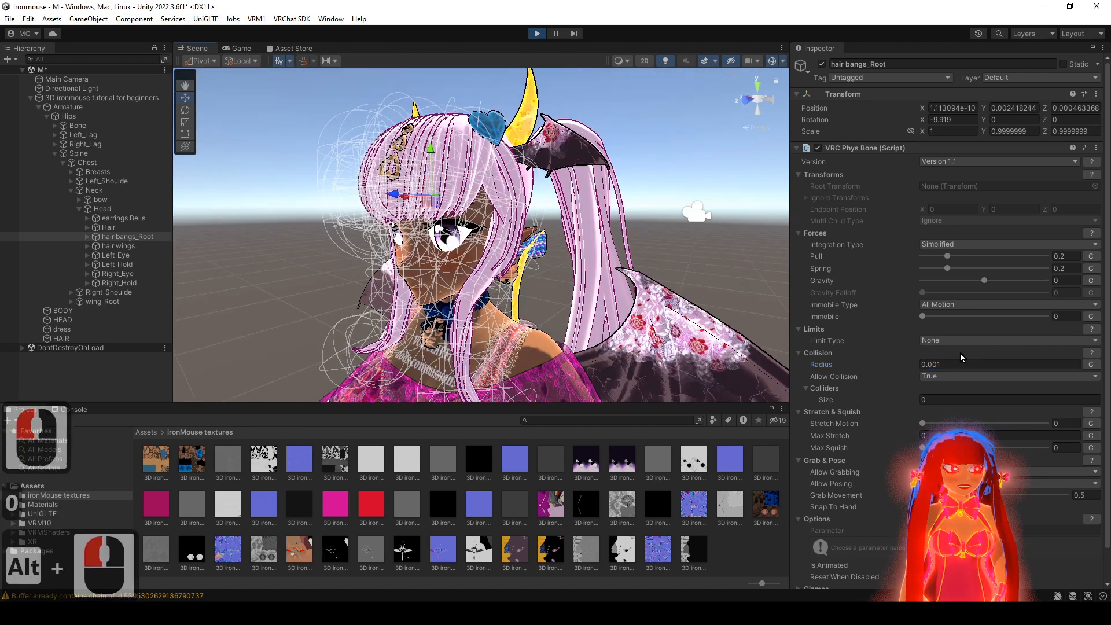
double_click(940, 363)
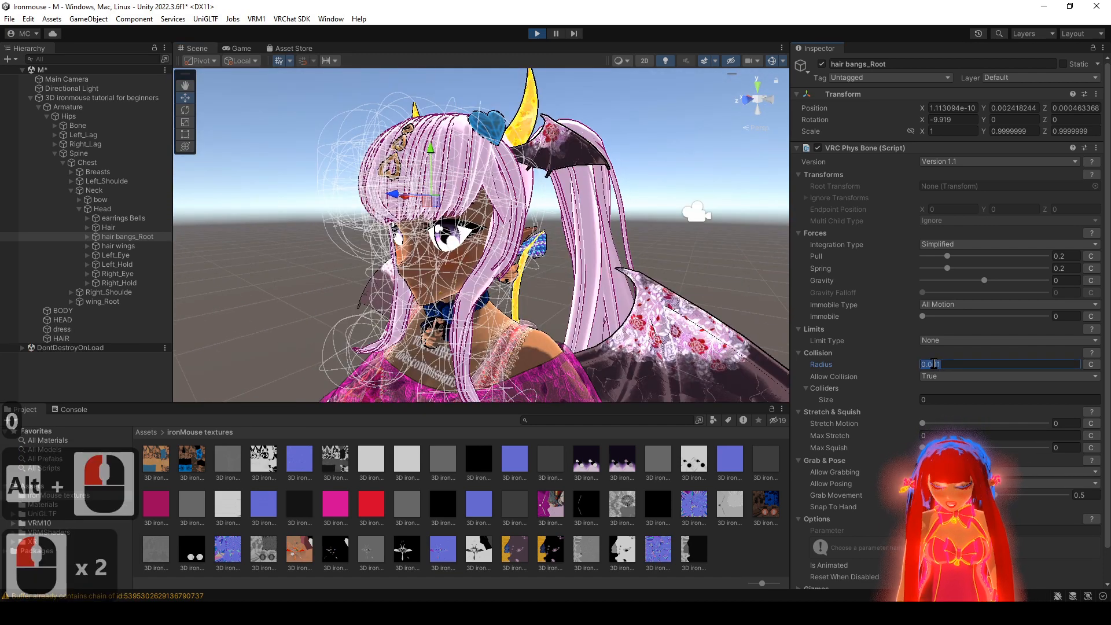
type("00")
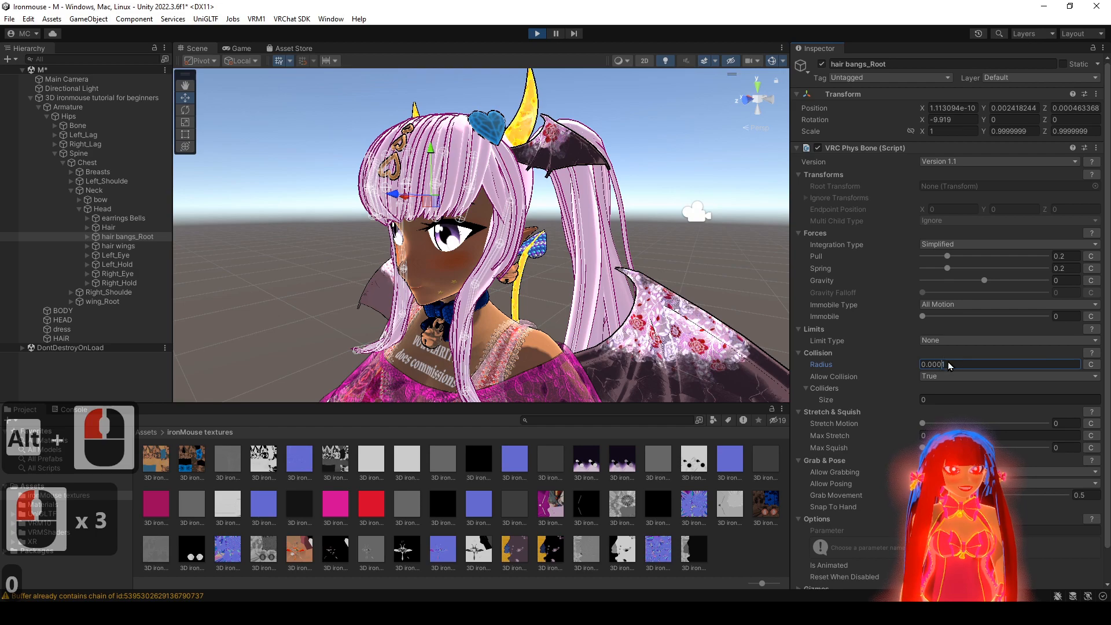
double_click(952, 360)
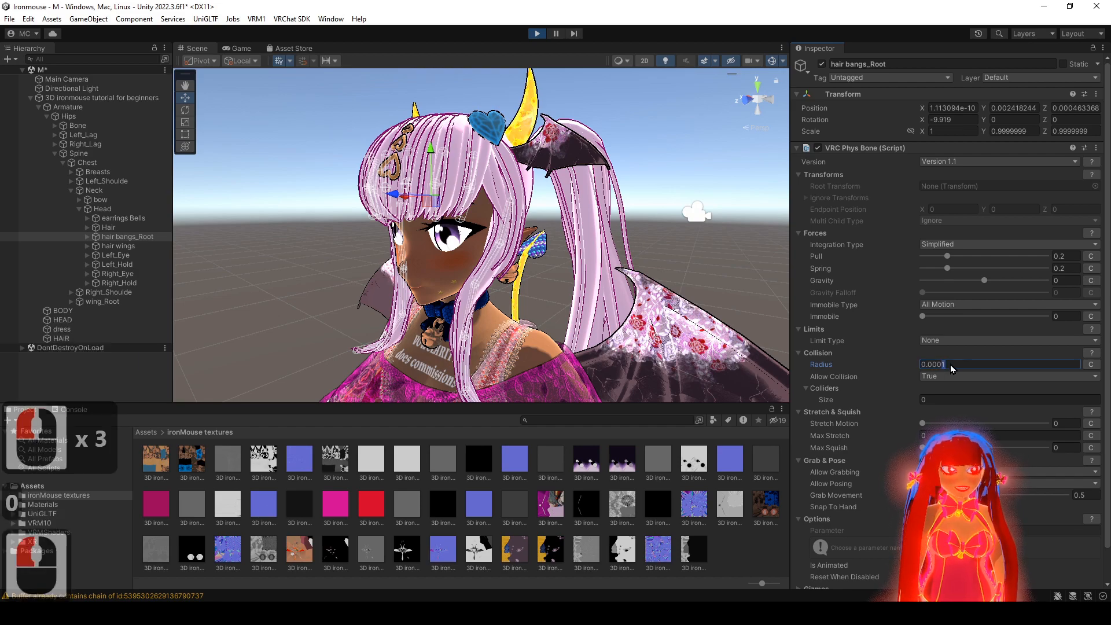
type("4")
- Set hair bangs_Root's Gravity to 0.5 and its Gravity Falloff to 1
left_click_drag(440, 260, 483, 238, "alt")
left_click_drag(630, 282, 644, 288, "alt")
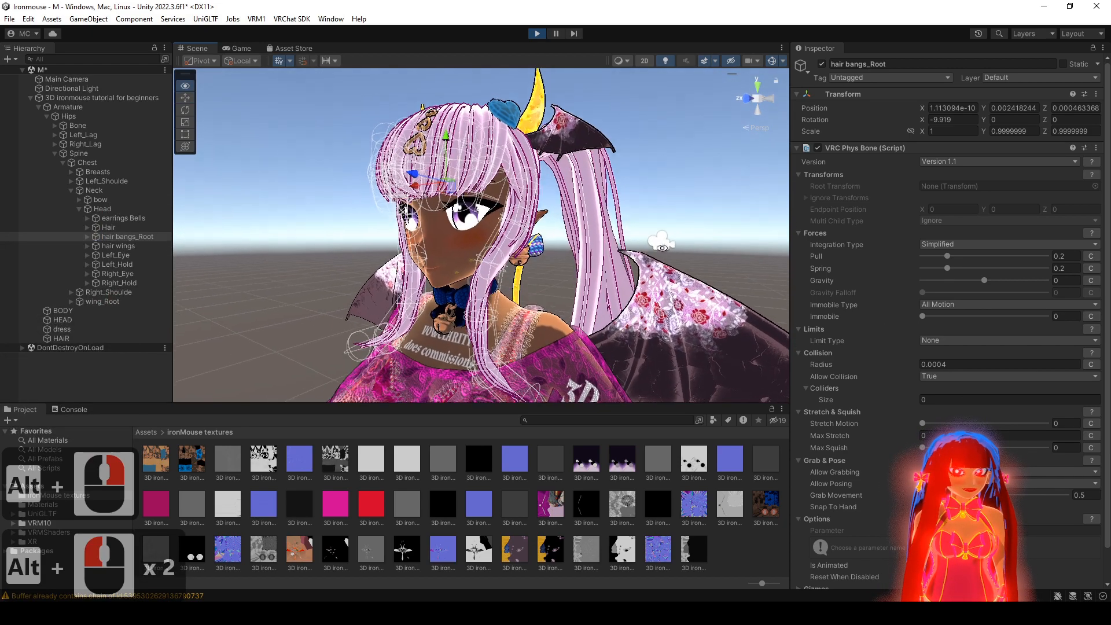
left_click_drag(685, 274, 698, 328, "alt")
left_click_drag(984, 280, 1034, 282)
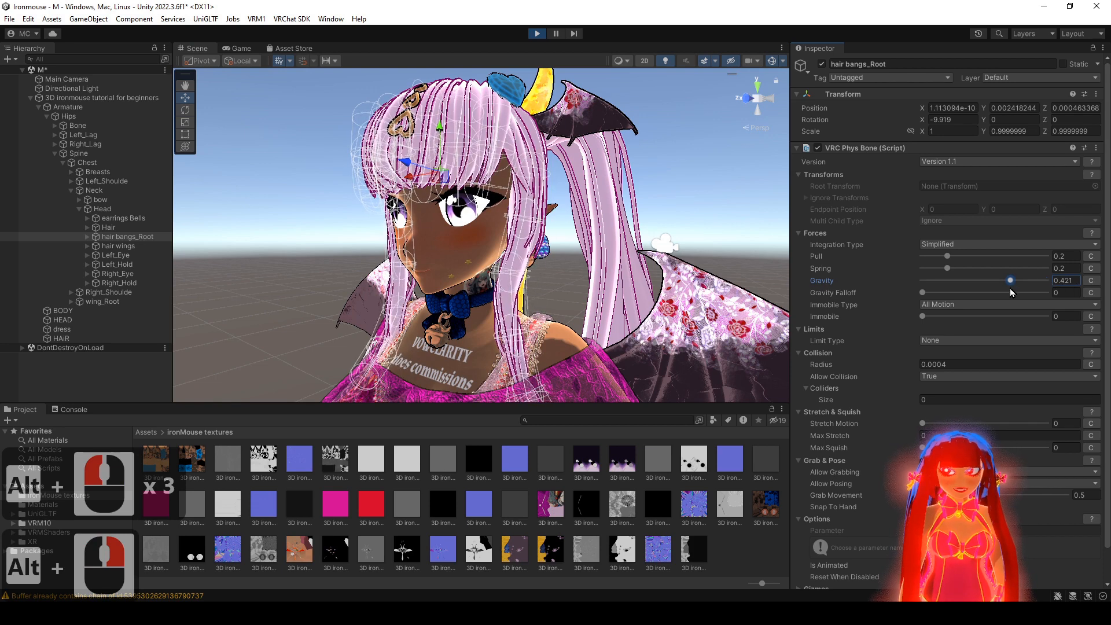
left_click(1063, 282)
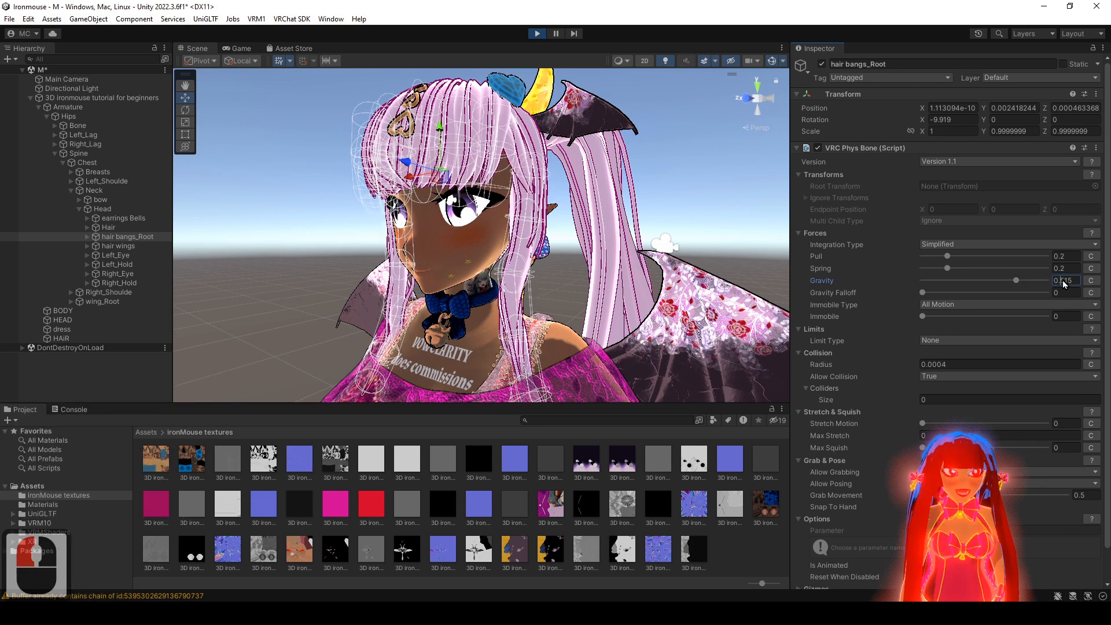
type("0.5")
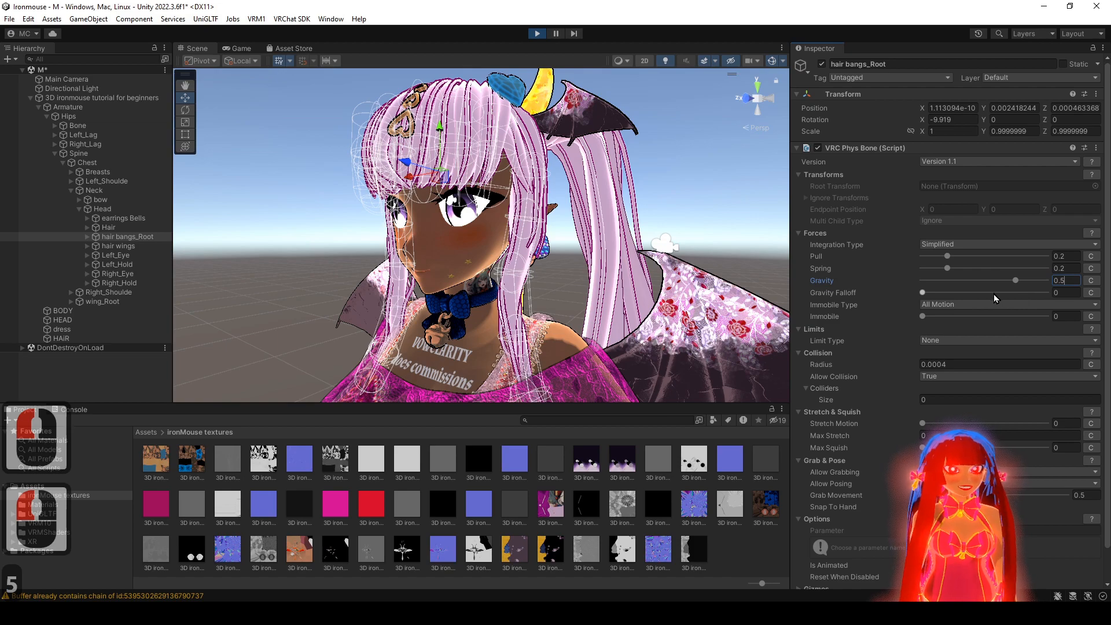
key("Tab")
type("1")
- Try rotating hair bangs_Root from a side view of the head and undo the rotation
left_click_drag(583, 307, 382, 232, "alt")
key("w")
key("e")
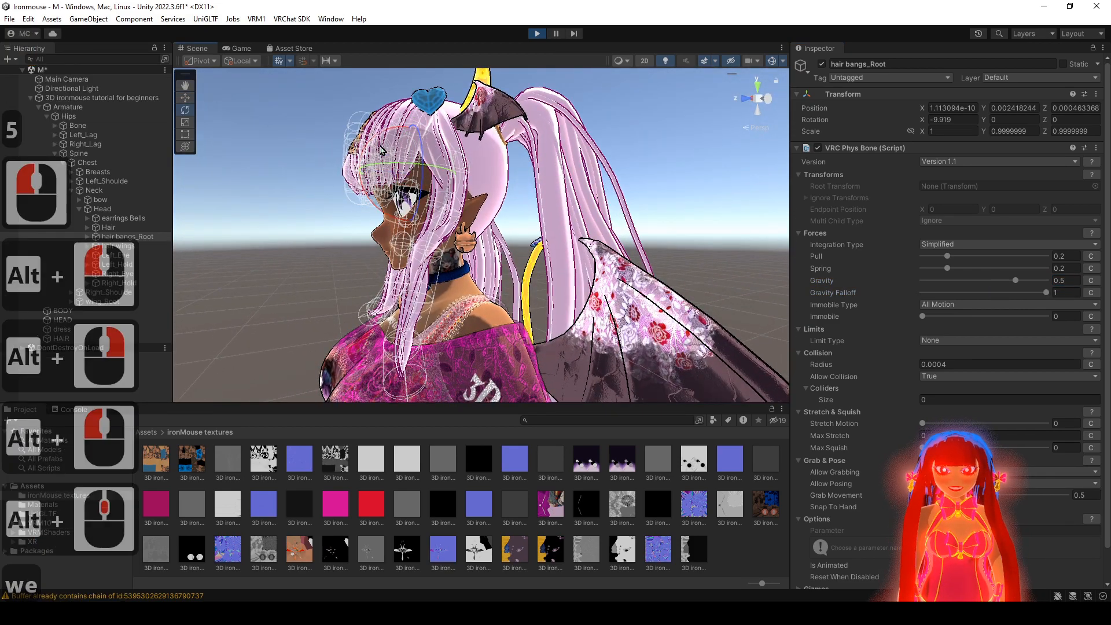
key("ctrl+z")
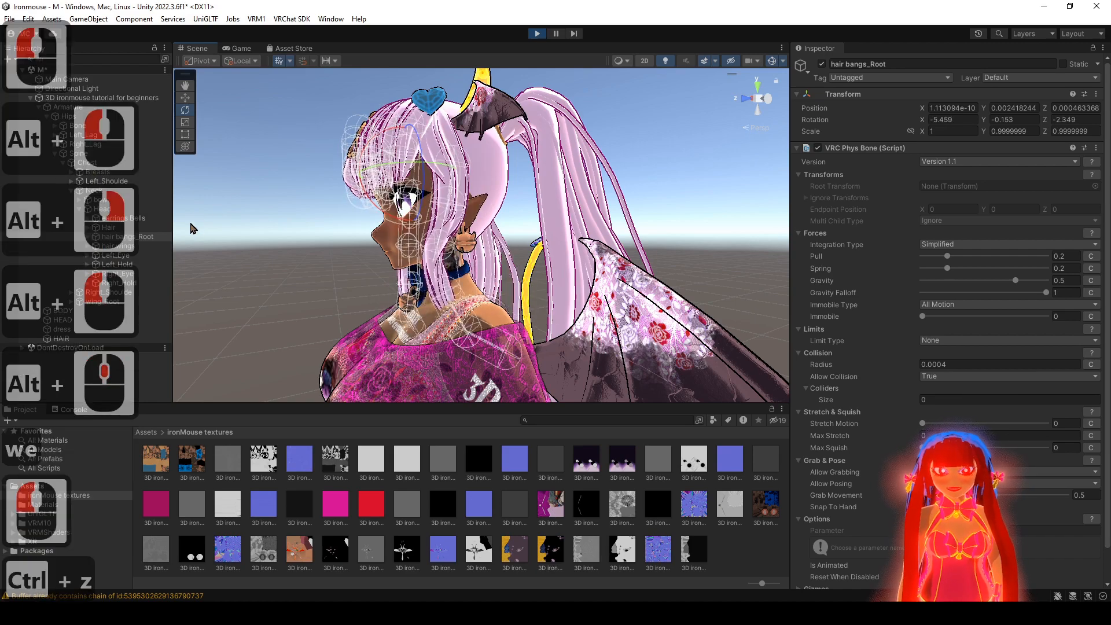
- Select the Head bone, rotate it to test how the bangs swing, and undo back to hair bangs_Root
left_click(137, 209)
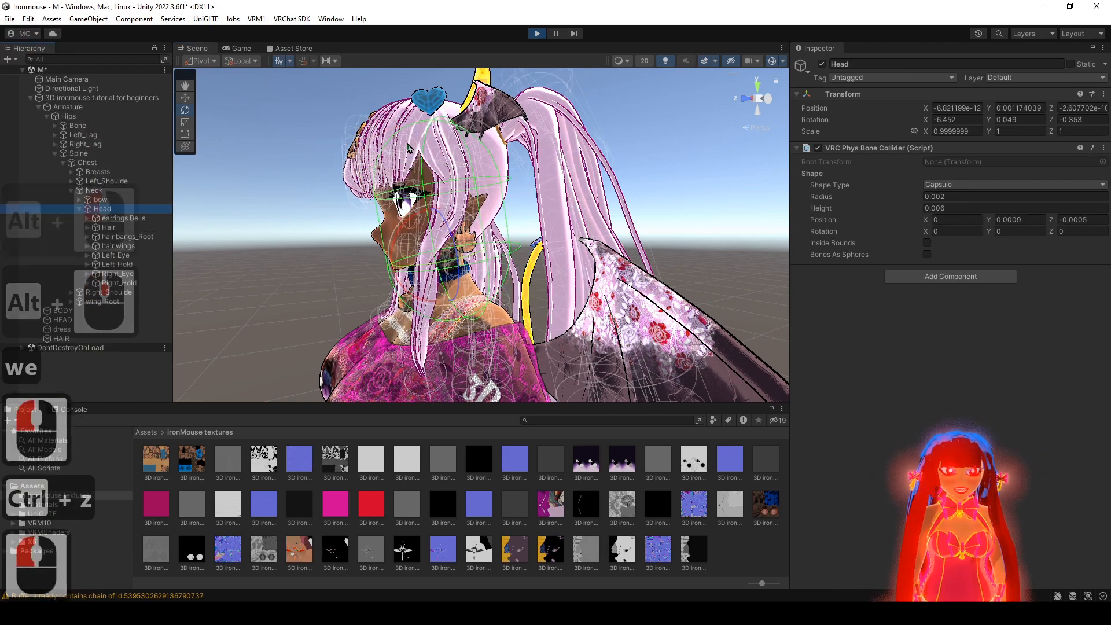
left_click_drag(386, 253, 446, 318)
key("ctrl+z")
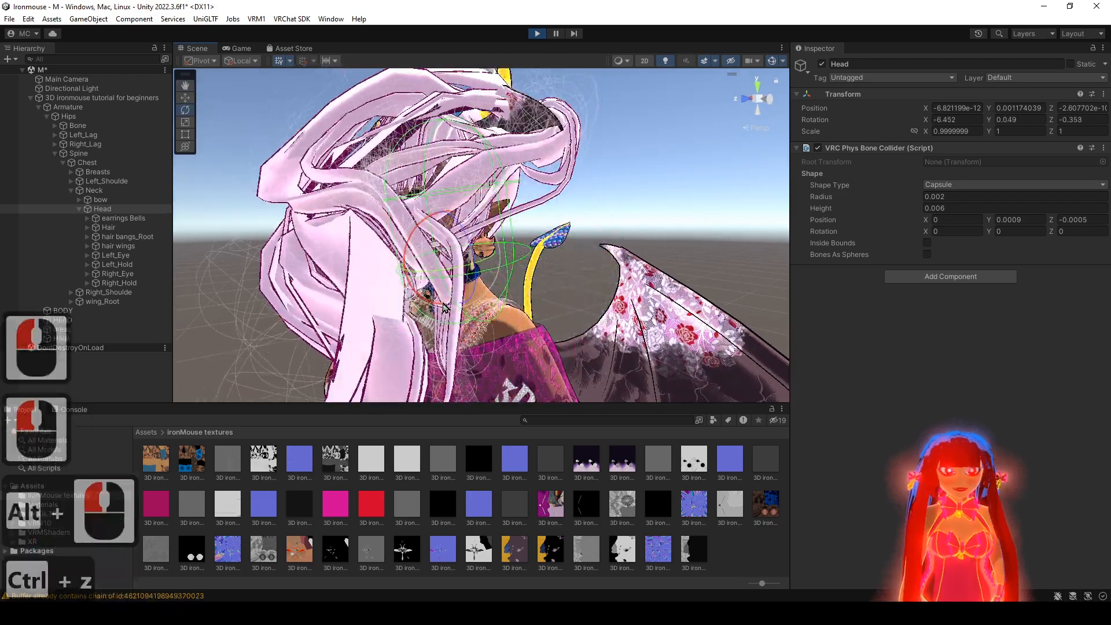
key("ctrl+z")
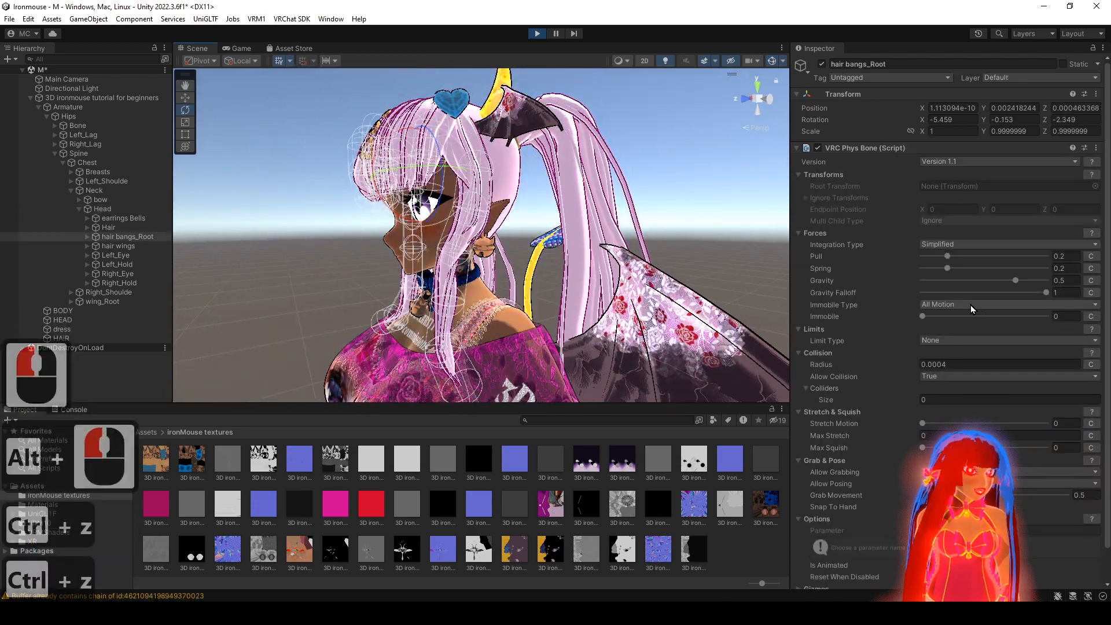
- Raise hair bangs_Root's Gravity to 1 and test it with a Head rotation that is undone again
left_click_drag(1029, 281, 1051, 281)
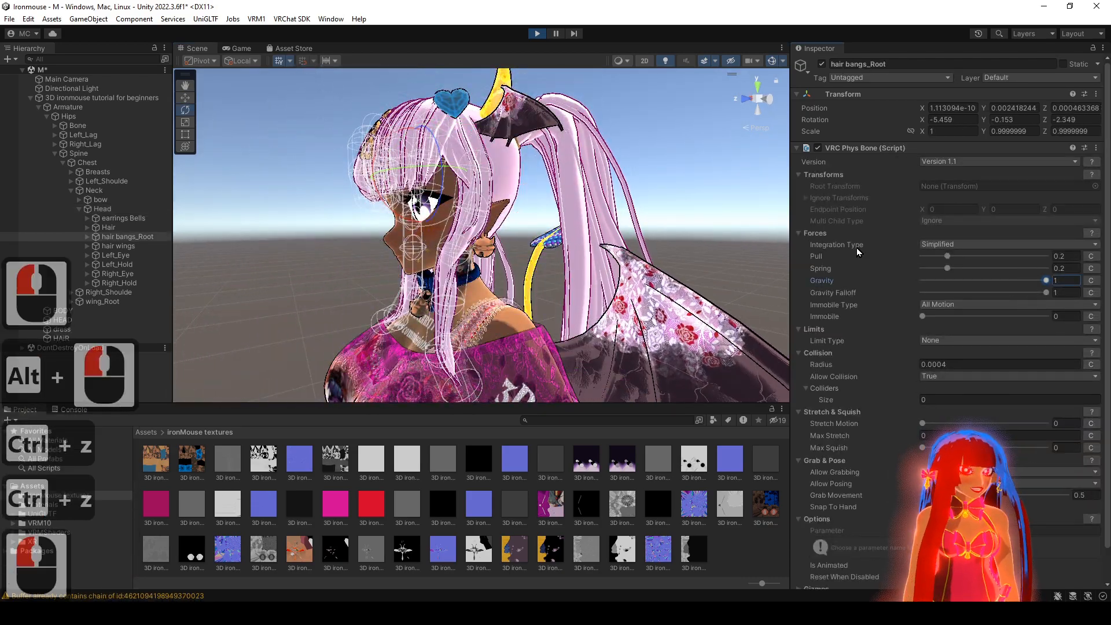
left_click(127, 210)
left_click_drag(422, 229, 541, 257)
key("ctrl+z")
key("ctrl+z")
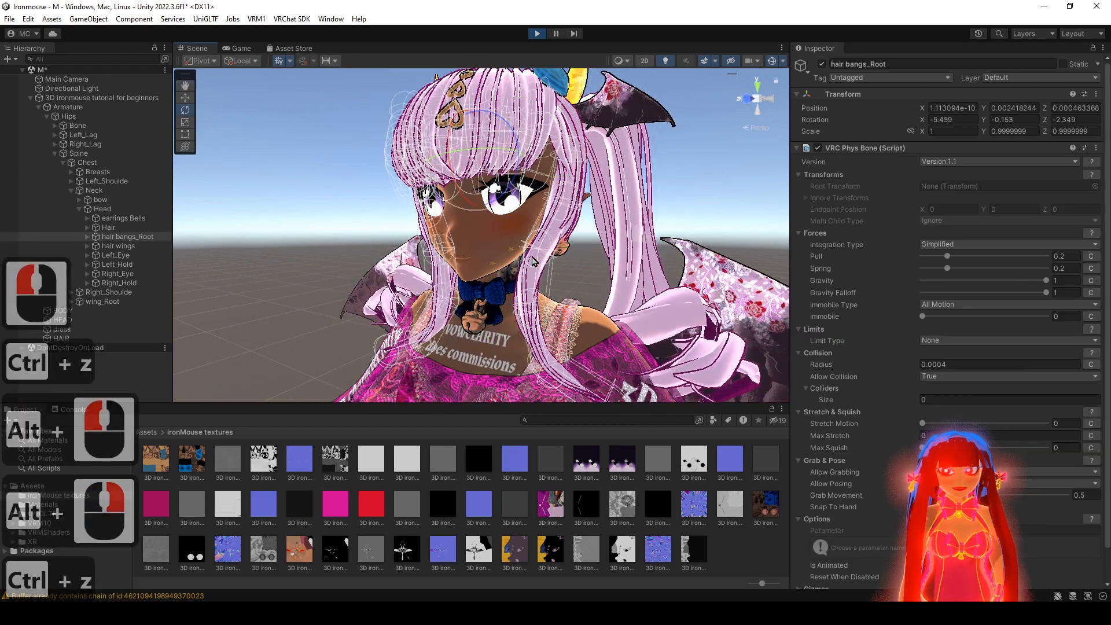
- Set hair bangs_Root's Spring to 0.8
left_click_drag(674, 243, 643, 233, "alt")
middle_click_drag(642, 233, 620, 258, "alt")
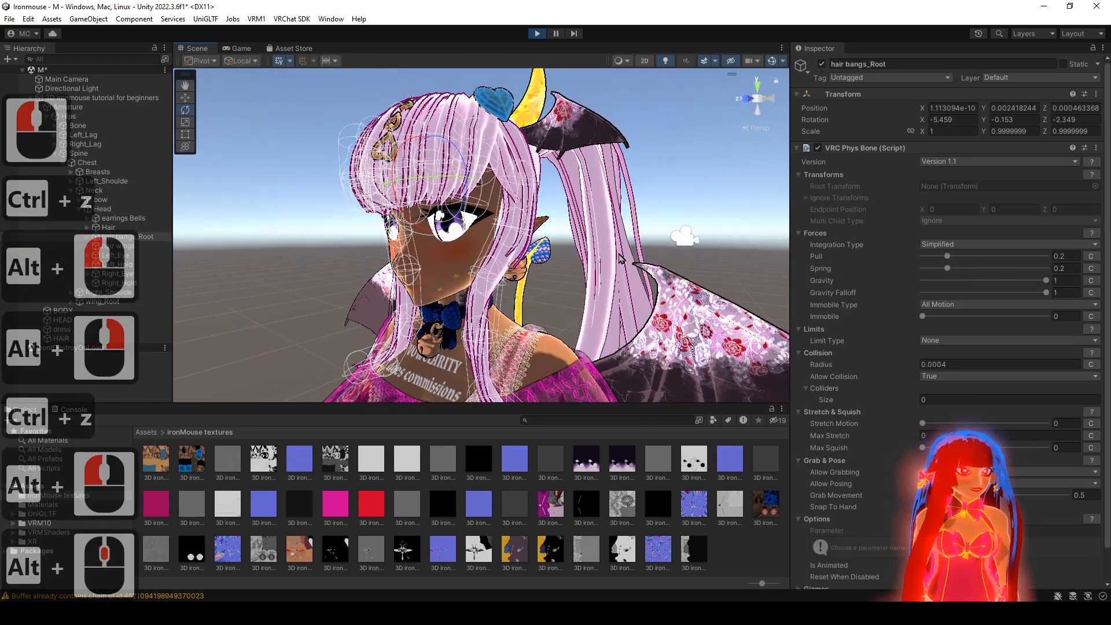
left_click(1029, 266)
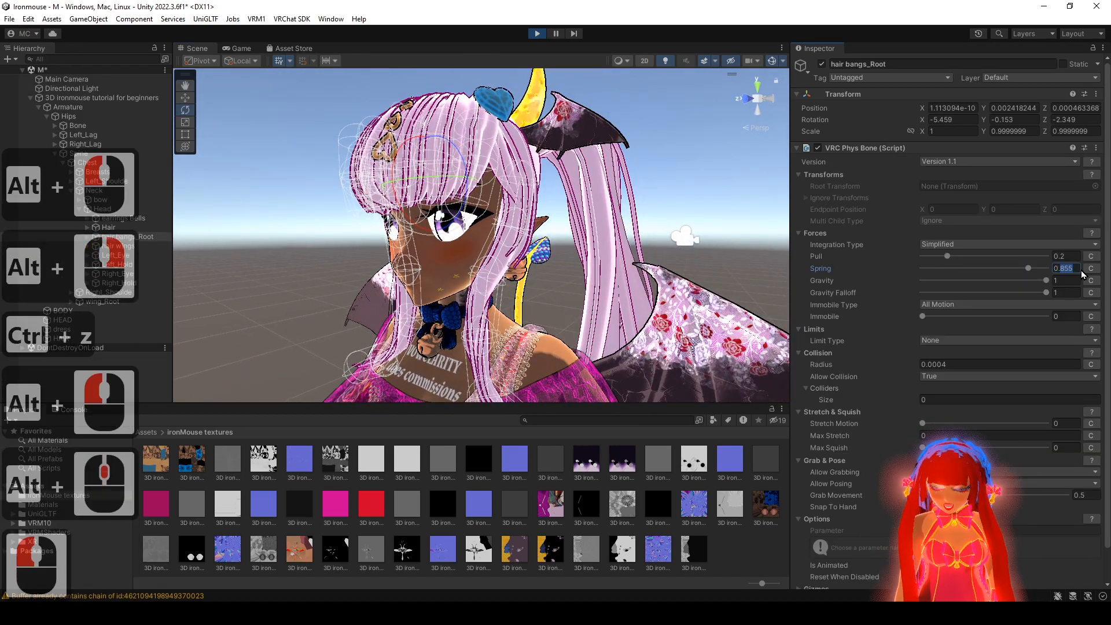
type("8")
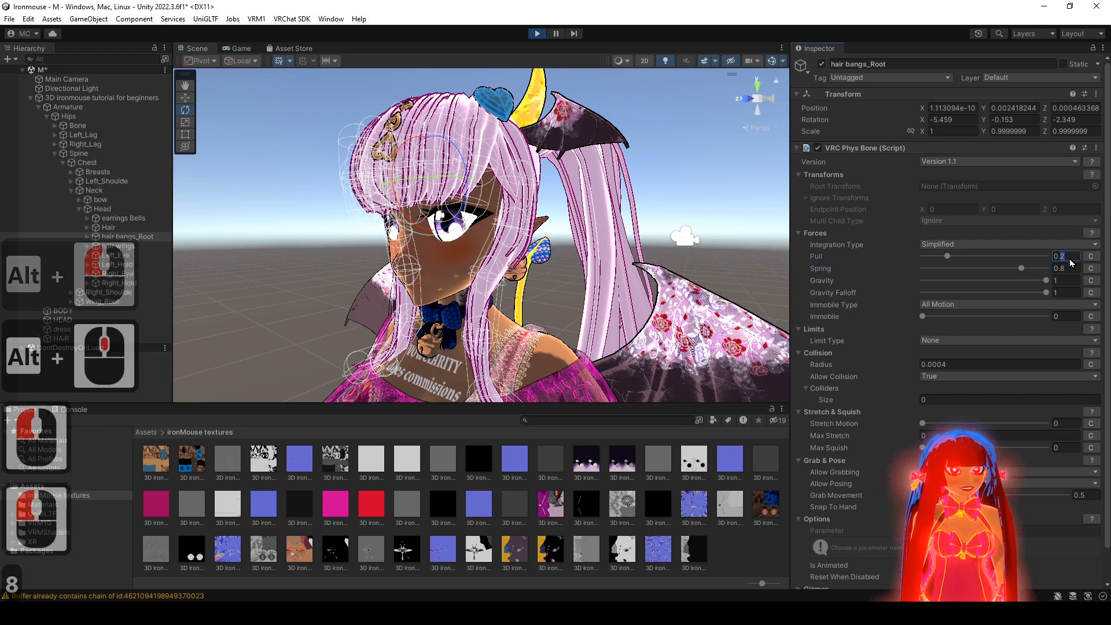
left_click_drag(519, 143, 546, 145, "alt")
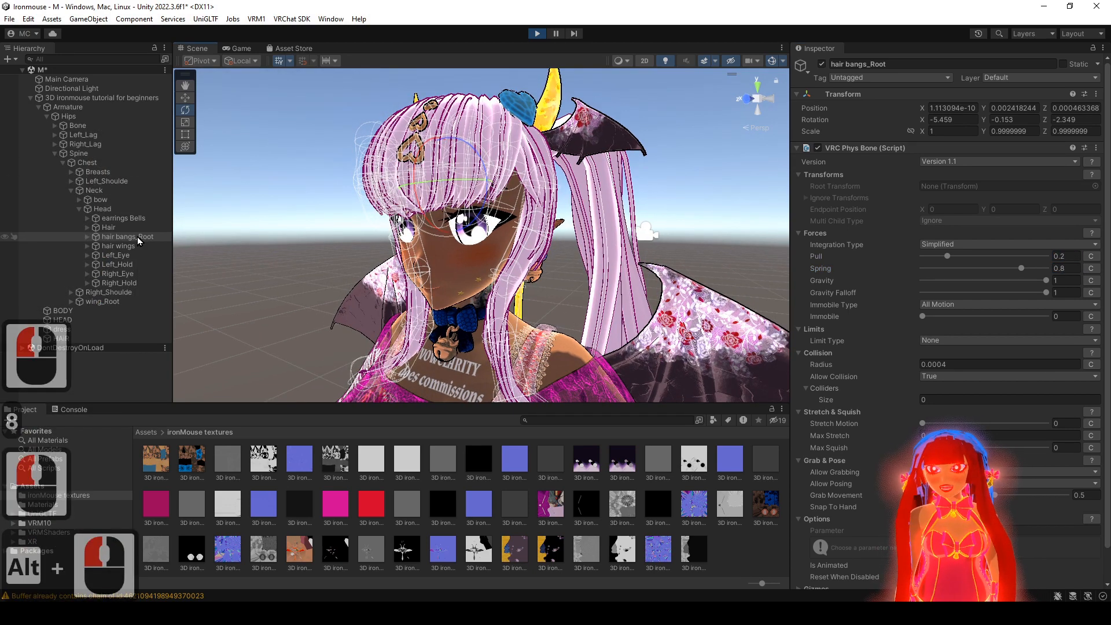
- Rotate the Head bone in several directions to test the bangs' movement, undoing each rotation
left_click(123, 210)
left_click_drag(480, 257, 546, 272, "alt")
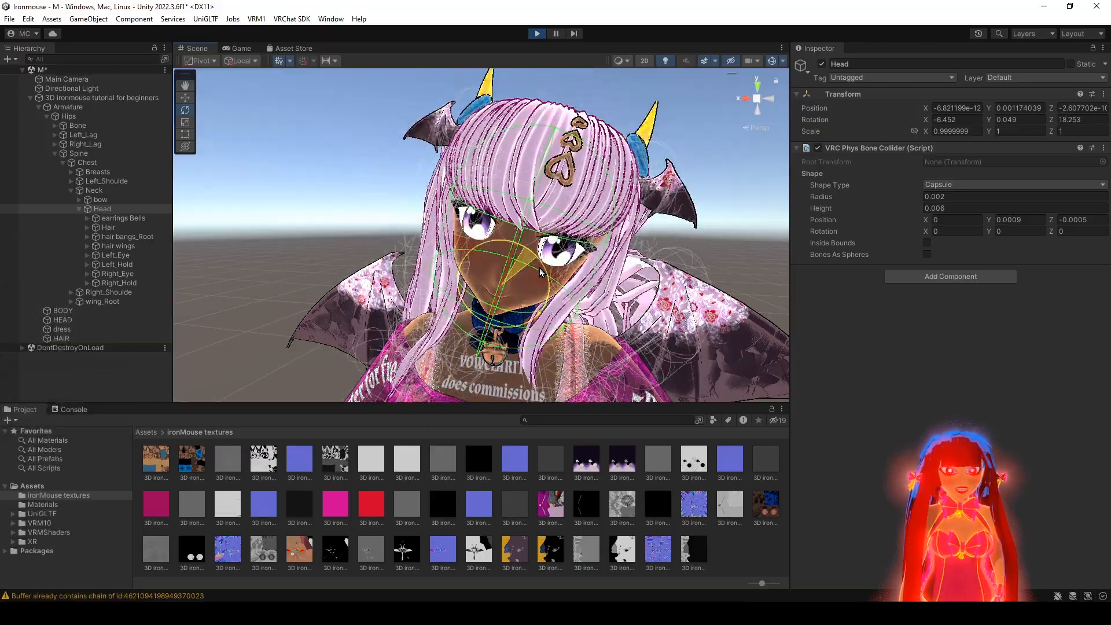
key("ctrl+z")
left_click_drag(523, 279, 591, 212)
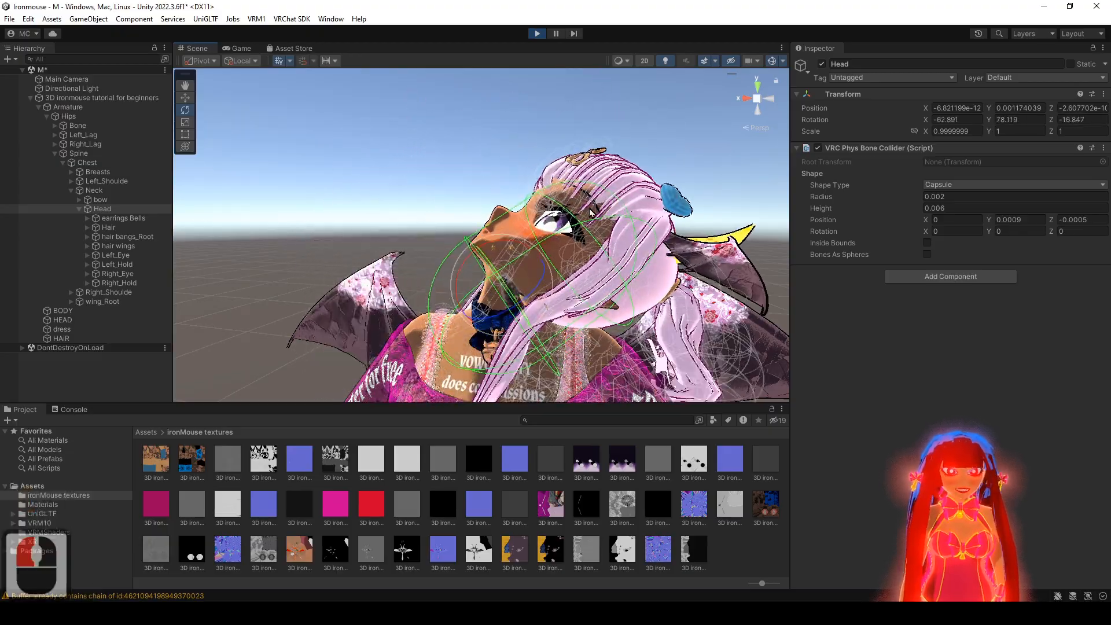
key("ctrl+z")
left_click_drag(515, 263, 463, 223)
key("ctrl+z")
key("ctrl+z")
left_click_drag(468, 260, 509, 265, "alt")
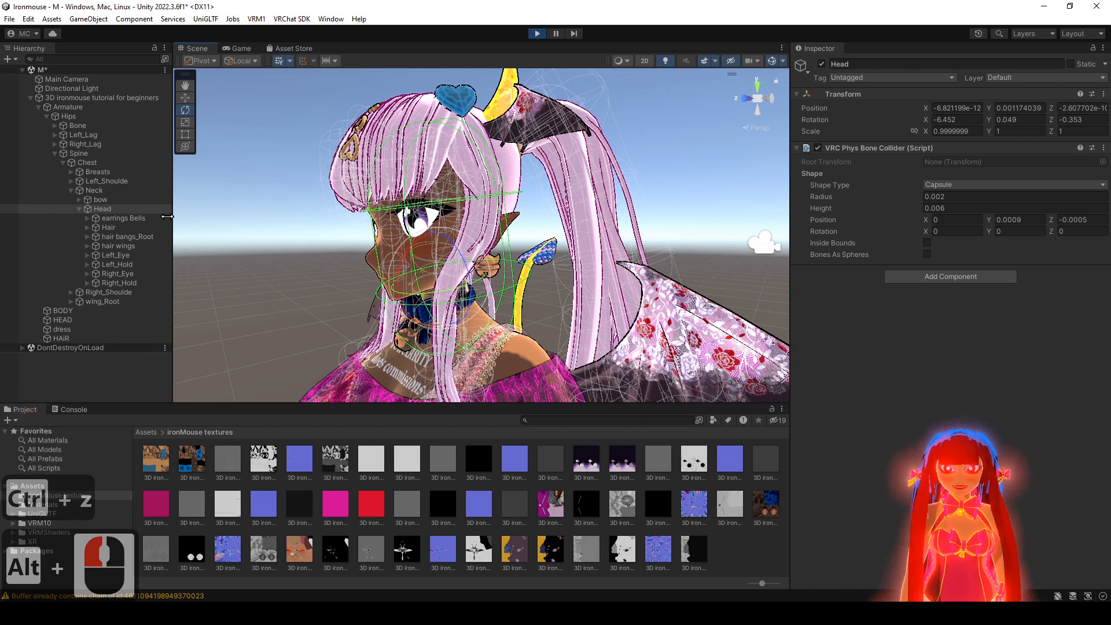
left_click(135, 220)
left_click_drag(467, 240, 500, 240, "alt")
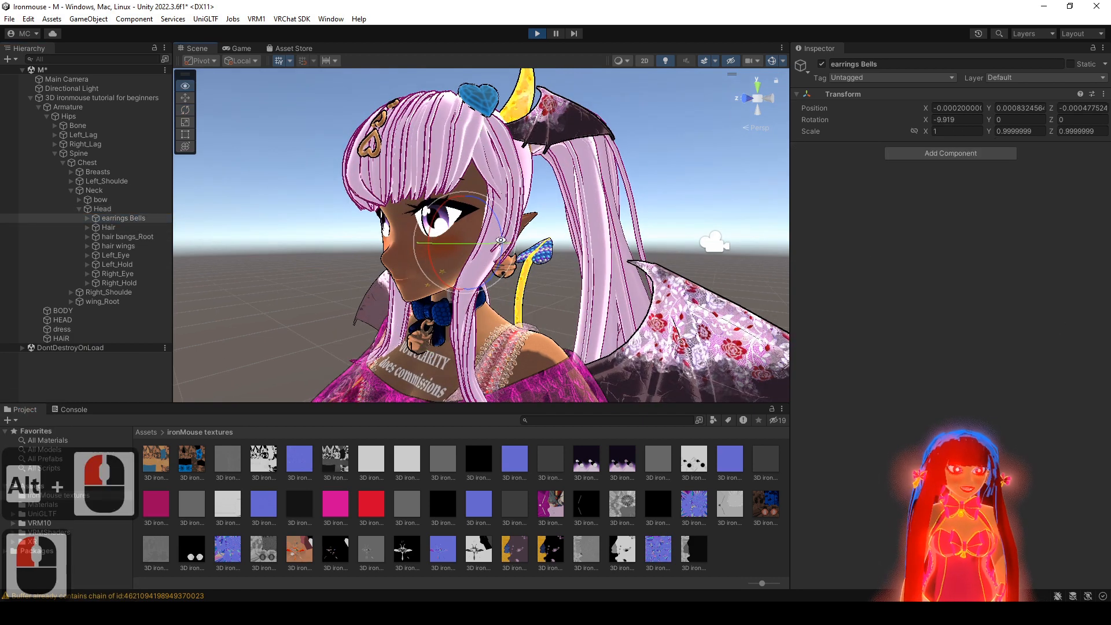
- Set Stretch Motion, Max Squish and Grab Movement to 1 on hair bangs_Root's Phys Bone
left_click(139, 237)
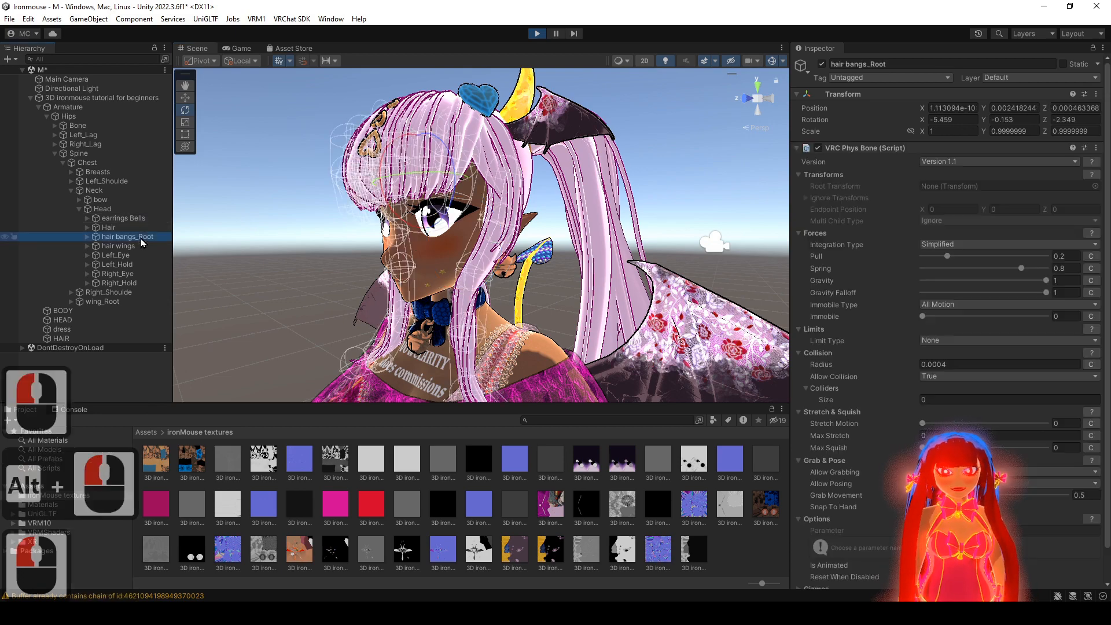
left_click_drag(309, 267, 259, 270, "alt")
scroll(922, 317, "down", 3)
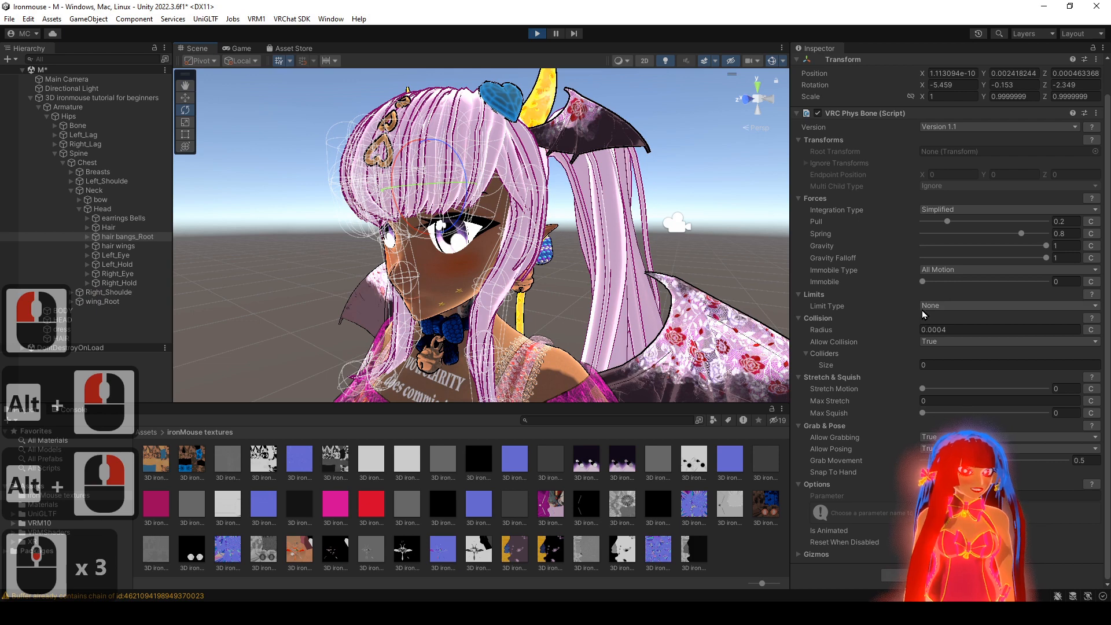
left_click_drag(730, 301, 725, 296, "alt")
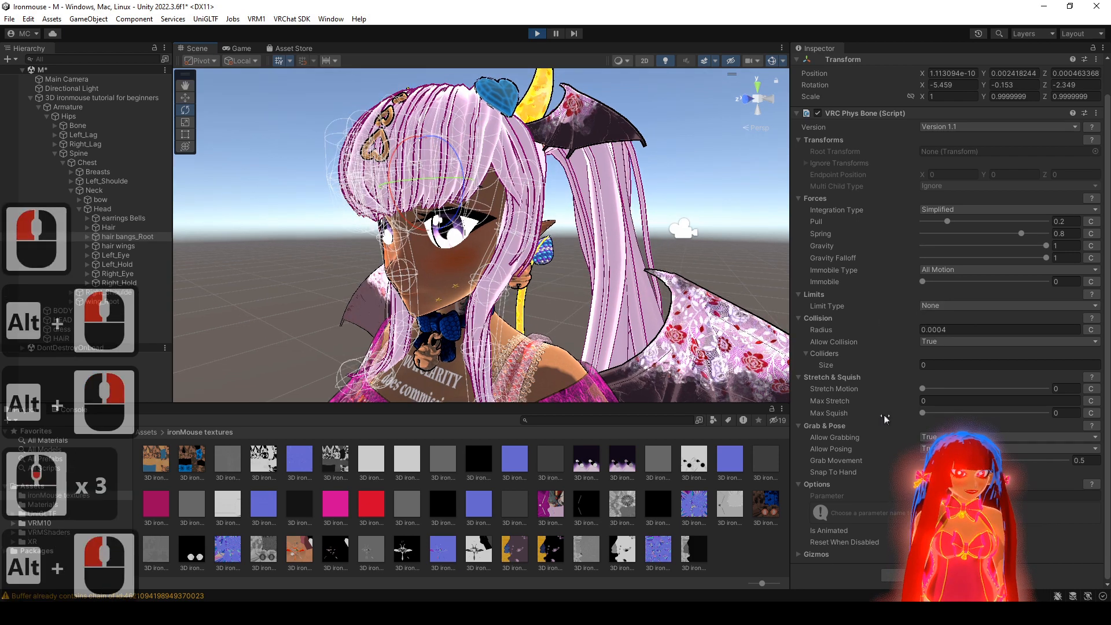
scroll(834, 431, "down", 2)
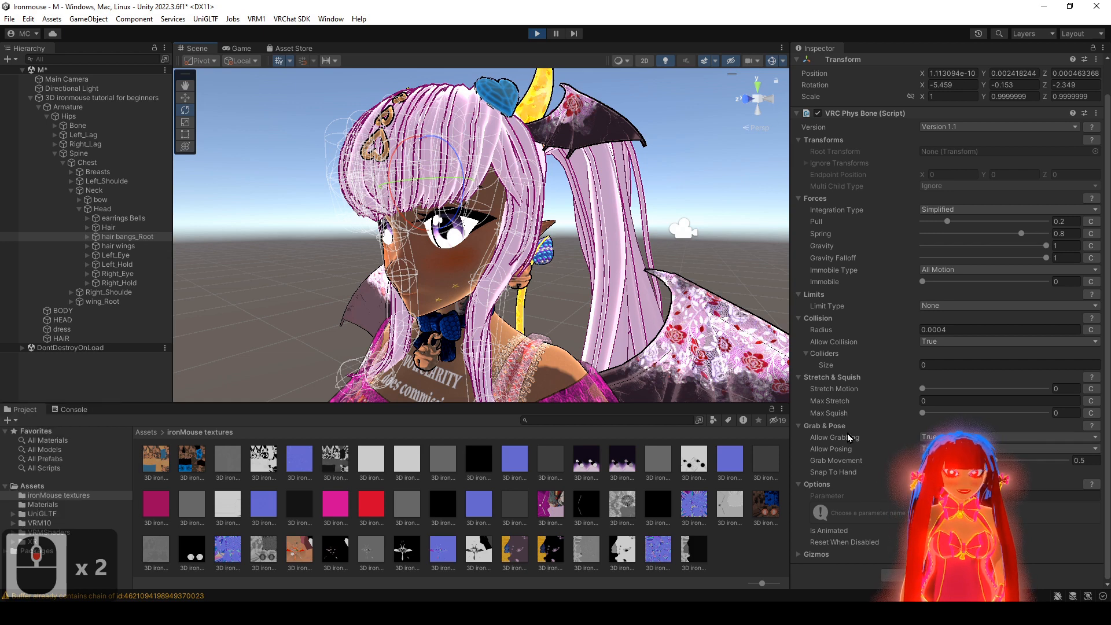
left_click(943, 388)
left_click_drag(944, 389, 1060, 451)
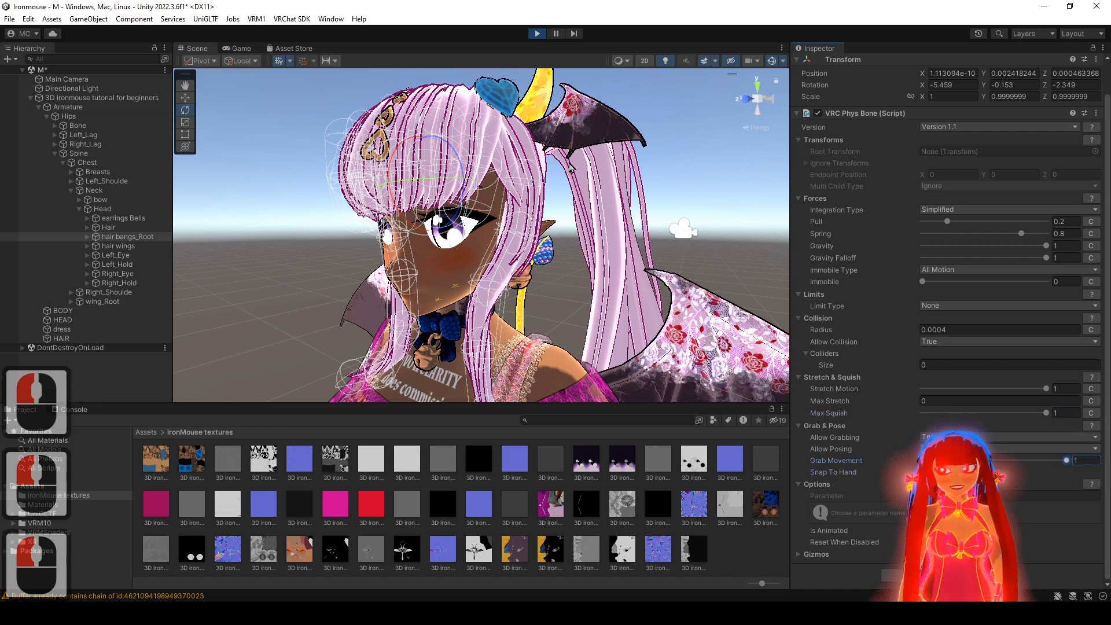
- Show the avatar in the Game view enlarged to 5x scale
left_click(237, 49)
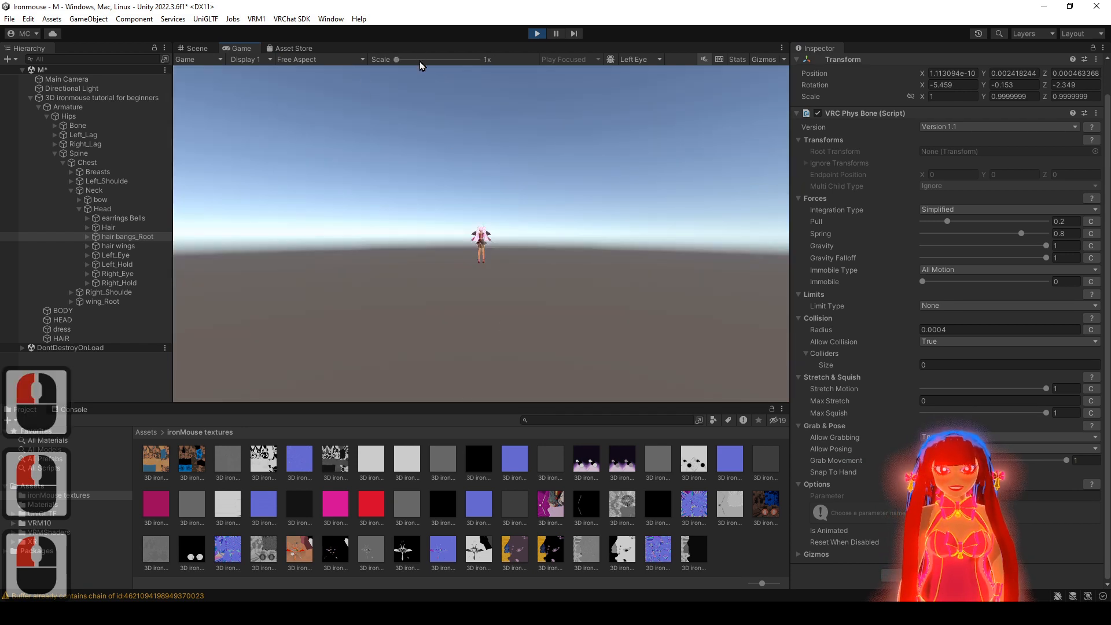
left_click_drag(421, 66, 545, 83)
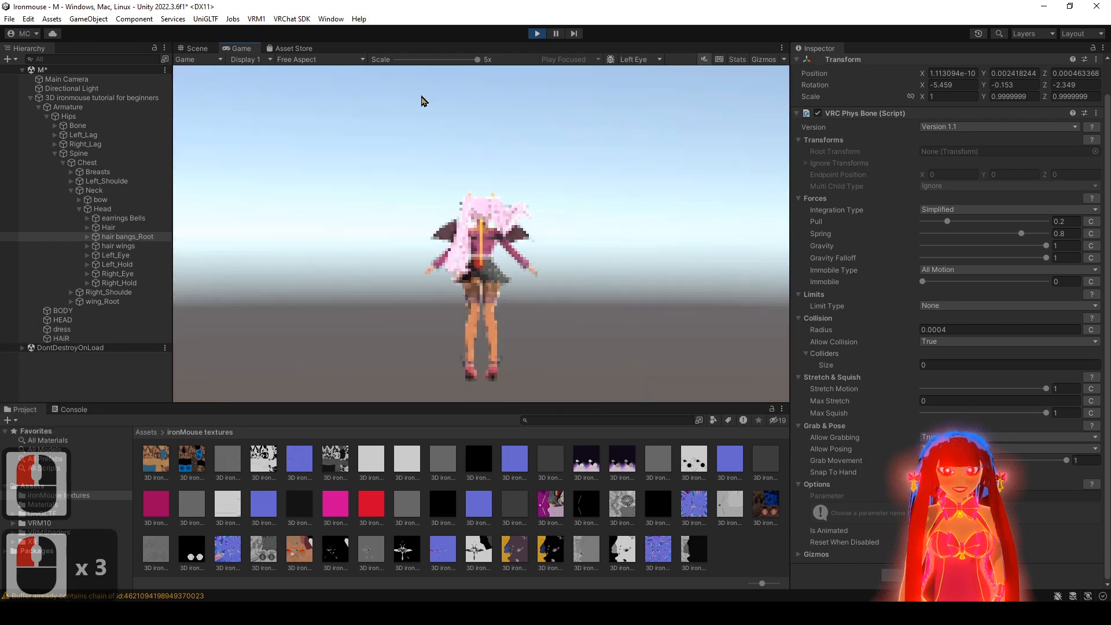
- Reset the Game view scale to 1x and return to a close view of the avatar's head in the Scene view
left_click_drag(431, 61, 345, 75)
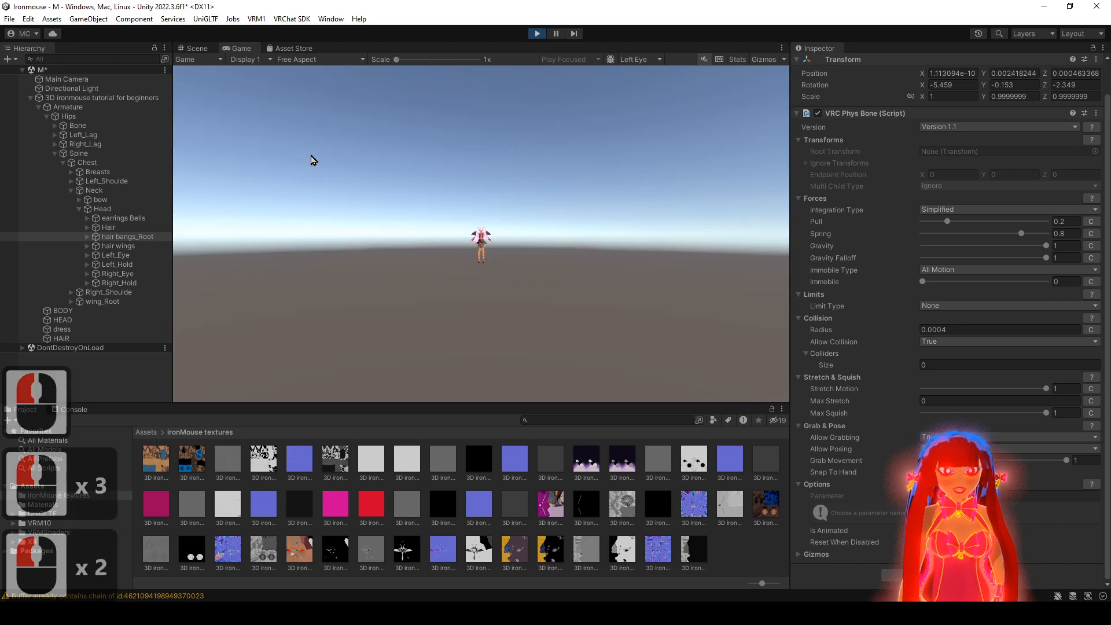
left_click(199, 49)
left_click_drag(476, 204, 553, 246, "alt")
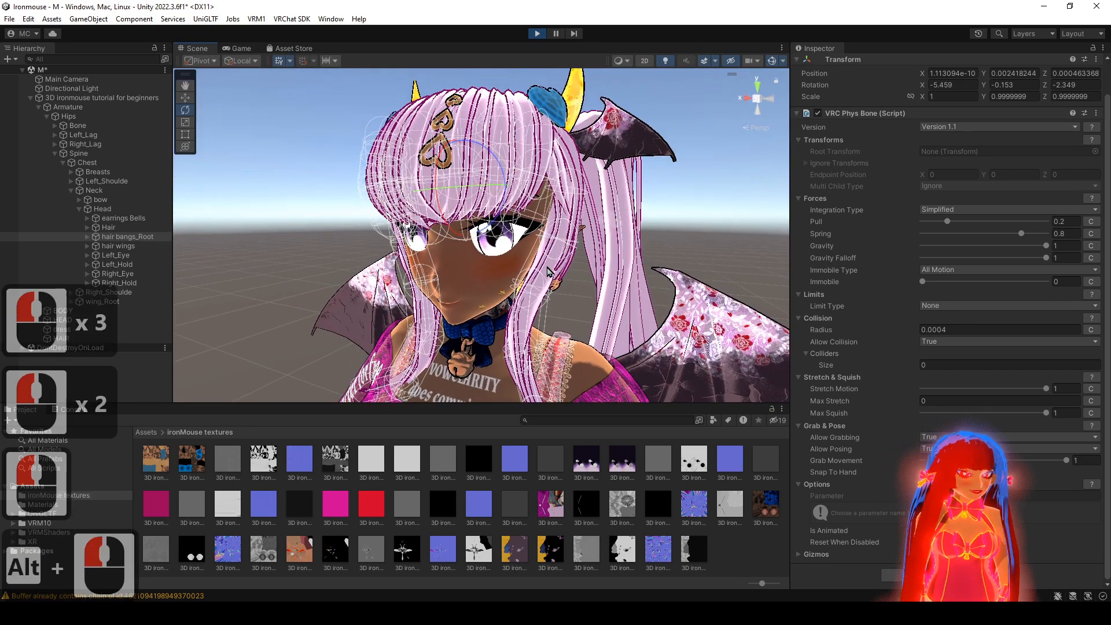
mouse_move(553, 246)
right_mouse_down("alt")
mouse_move(568, 253)
mouse_move(555, 245)
right_mouse_up("alt")
middle_click_drag(556, 245, 544, 258, "alt")
right_click_drag(544, 259, 584, 275, "alt")
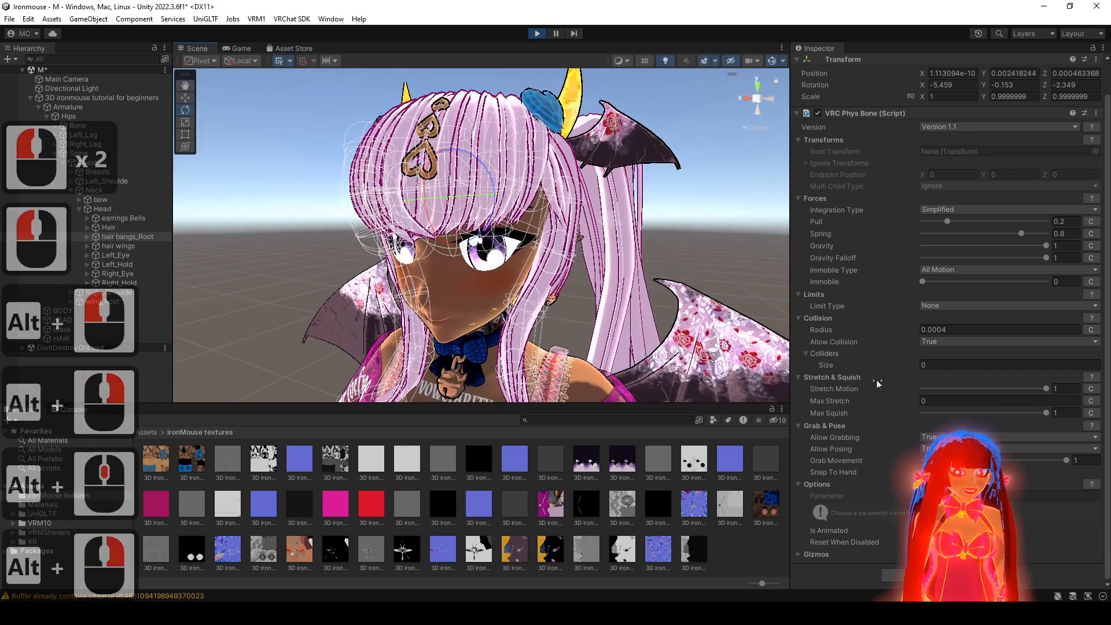
- Try giving hair bangs_Root's Phys Bone a Colliders list with a size of 6
left_click(948, 365)
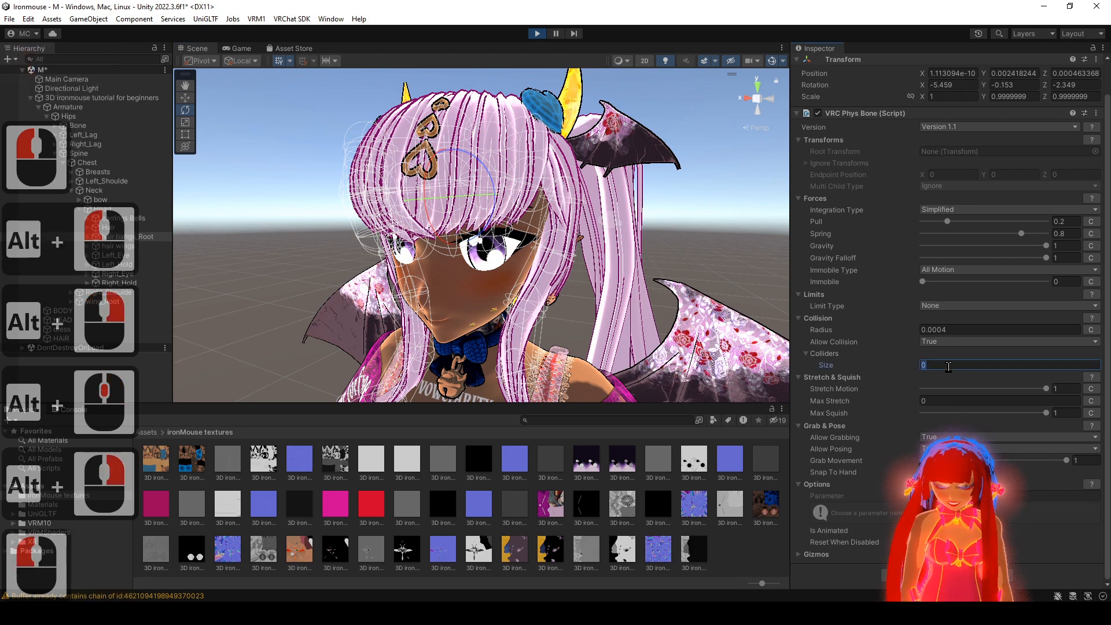
type("6")
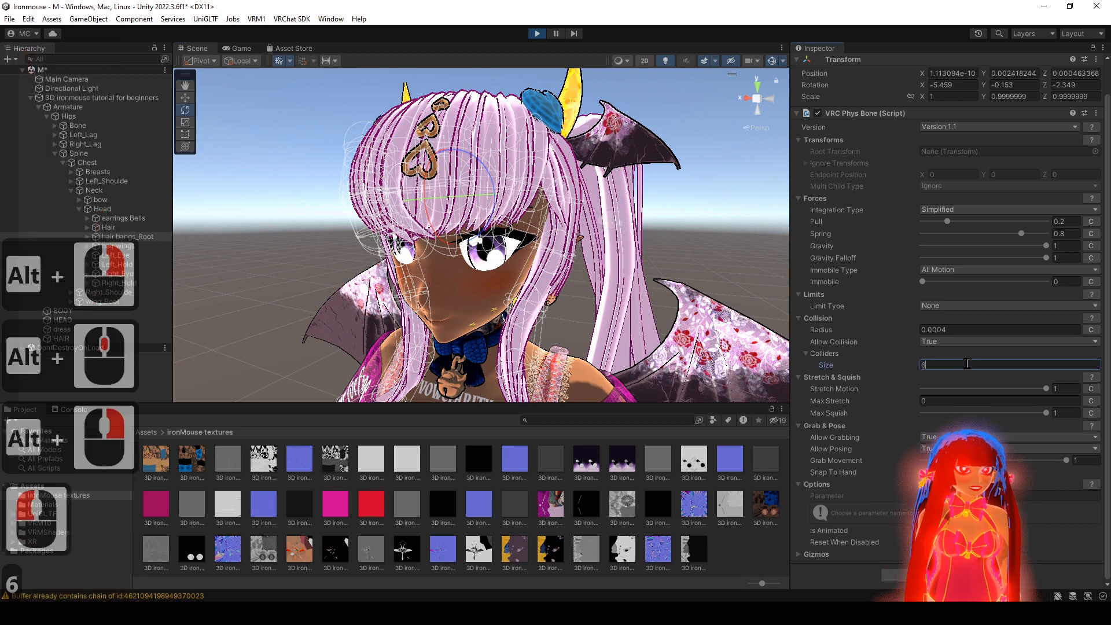
key("Return")
left_click(1096, 377)
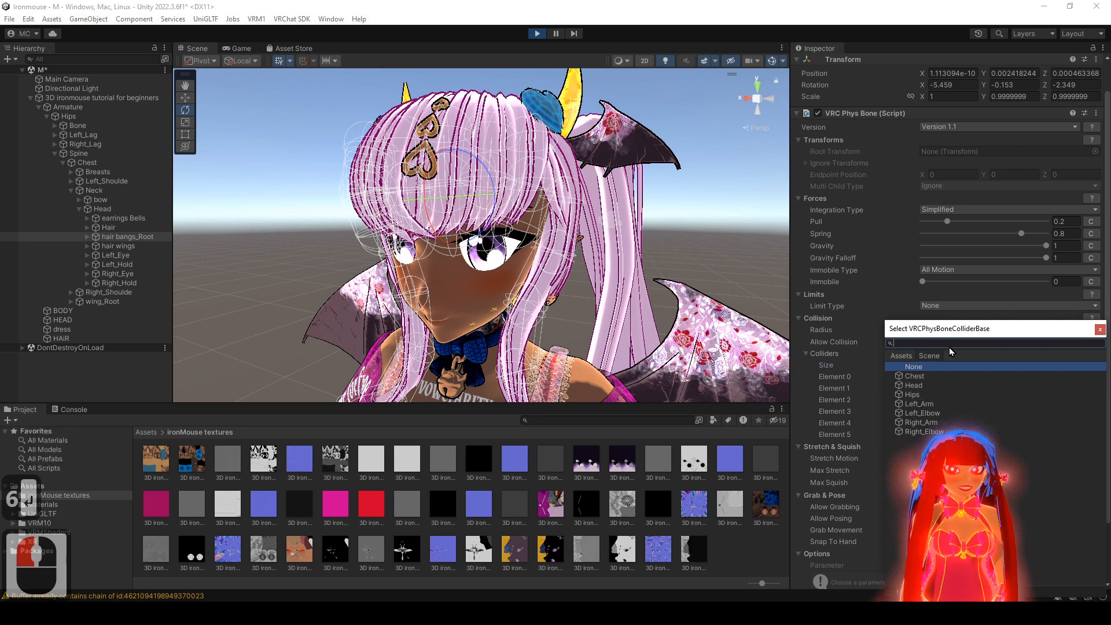
left_click_drag(961, 329, 729, 336)
left_click(868, 336)
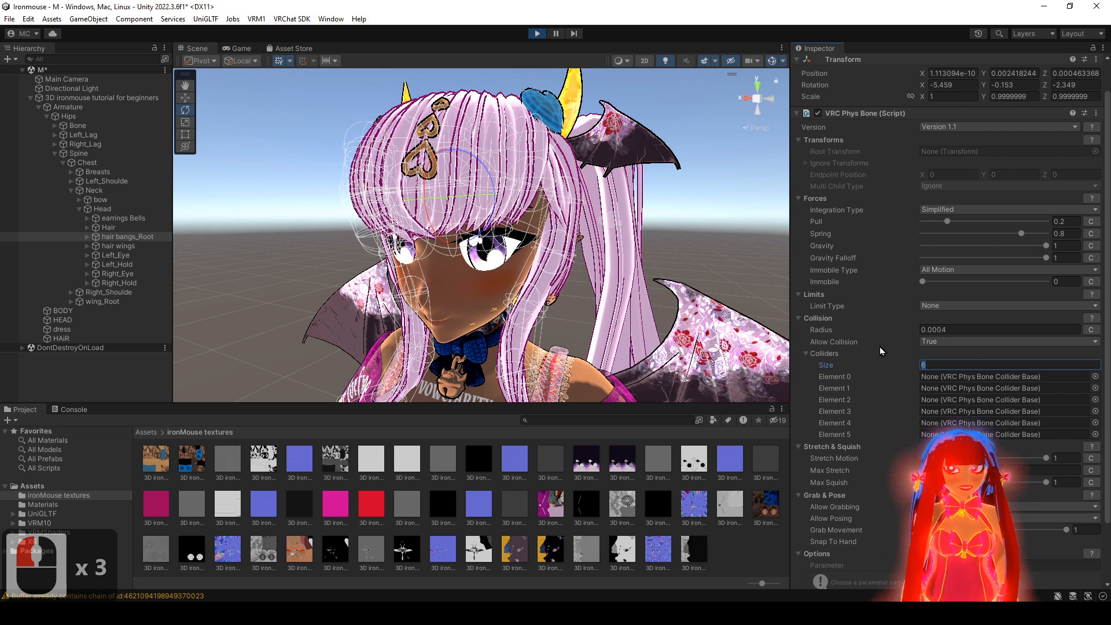
mouse_move(667, 296)
right_mouse_down("alt")
mouse_move(676, 277)
mouse_move(673, 289)
right_mouse_up("alt")
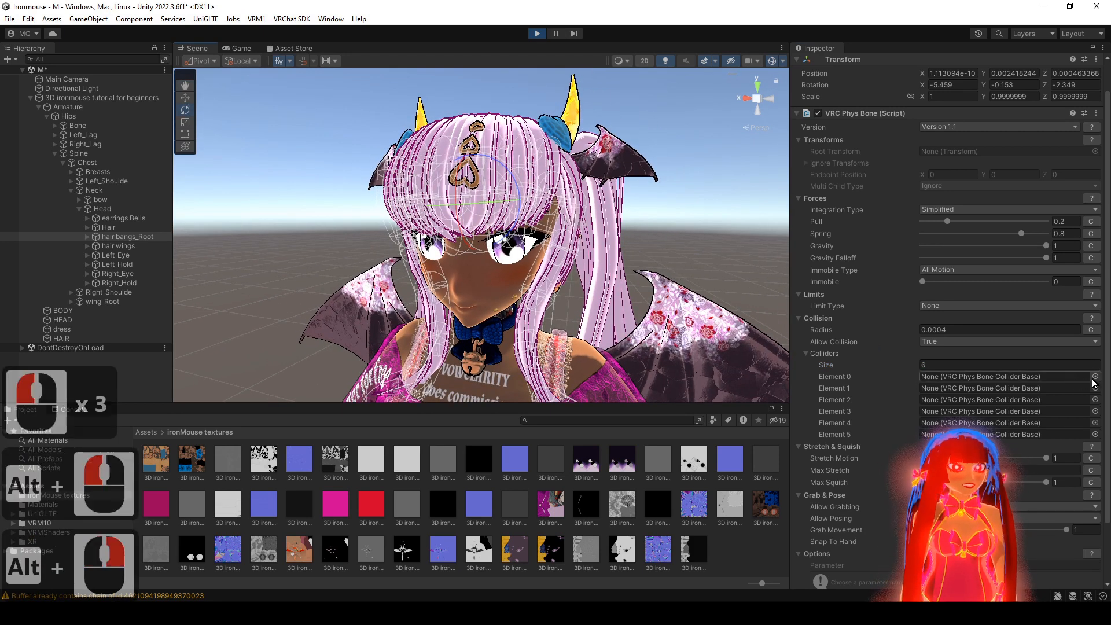
- Assign the Head collider to Element 0 and the Chest collider to Element 1 of hair bangs_Root's Colliders
left_click(1094, 378)
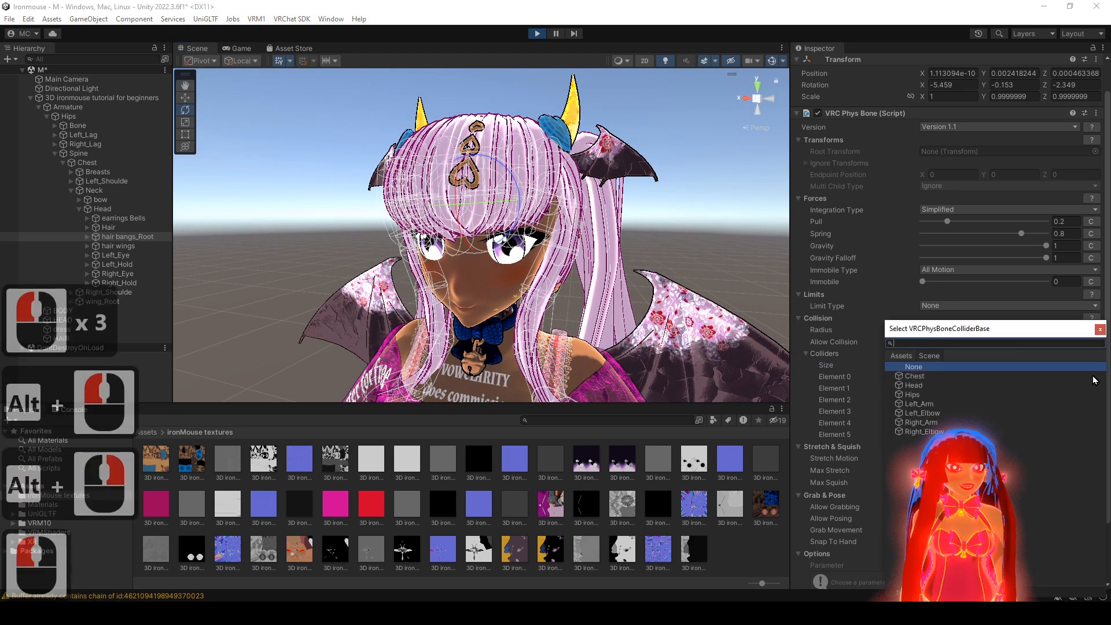
left_click(921, 387)
left_click_drag(706, 272, 538, 273, "alt")
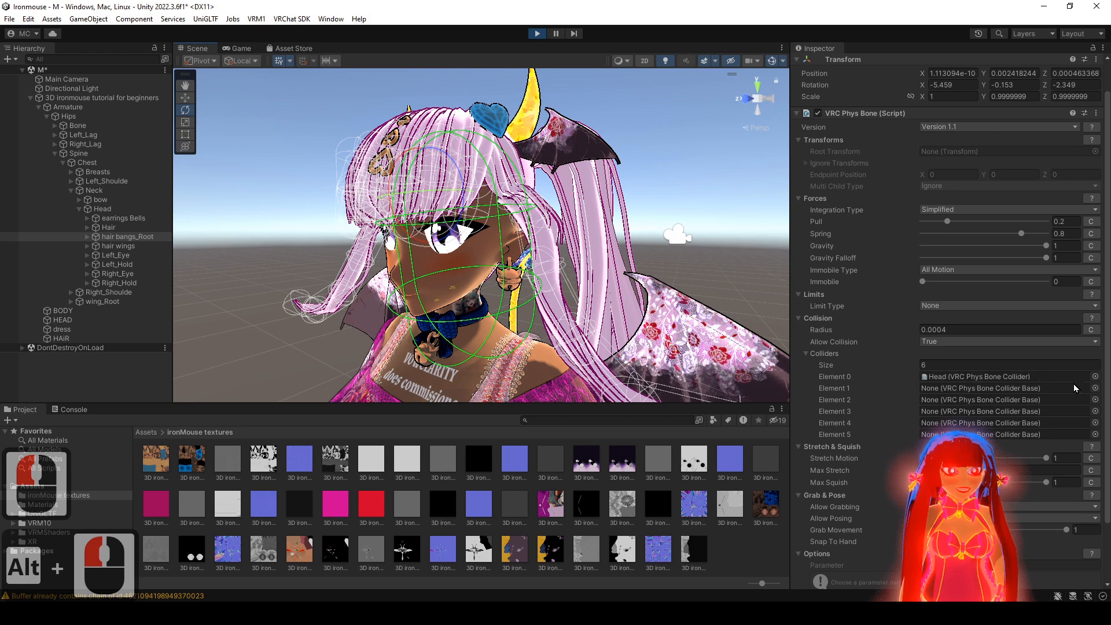
left_click(1094, 389)
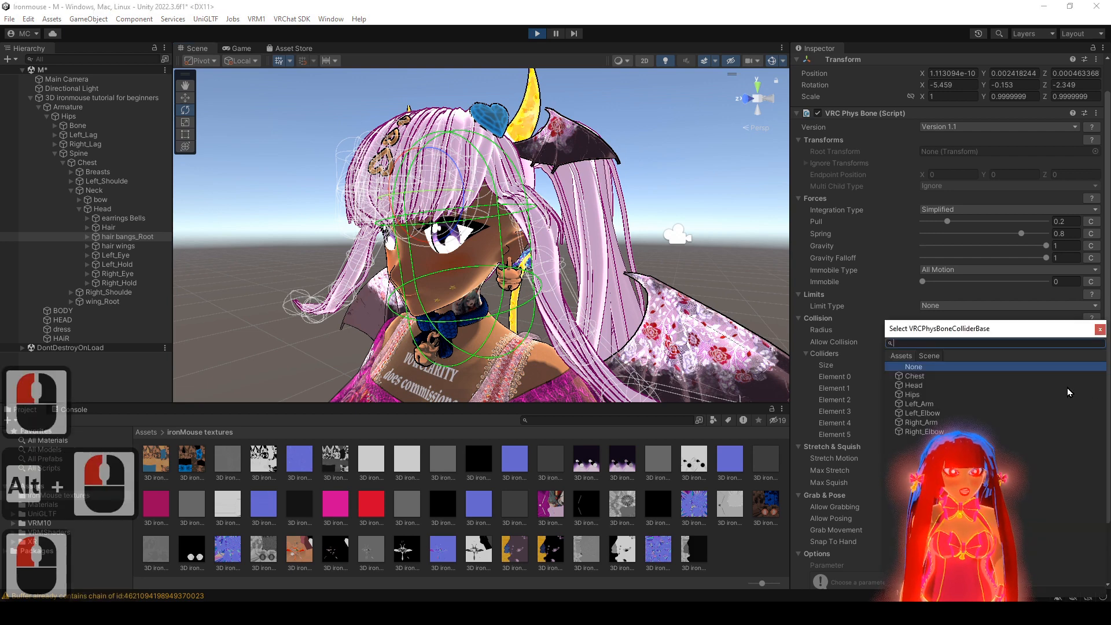
left_click(926, 378)
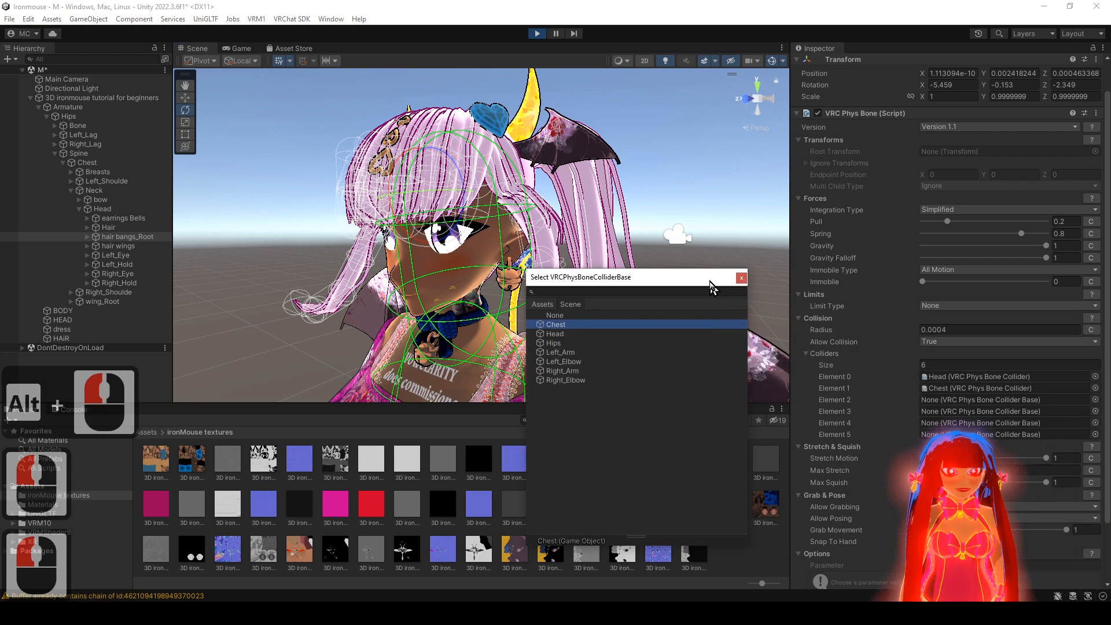
- Swap the assigned colliders so that Element 0 uses Chest and Element 1 uses Head
left_click(953, 377)
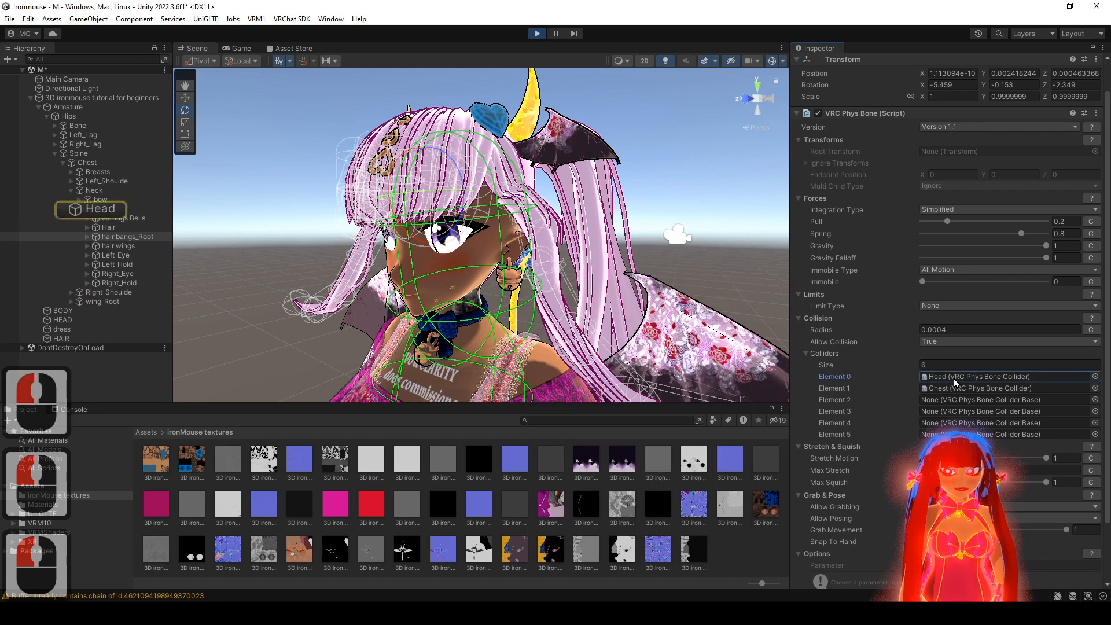
left_click(954, 376)
left_click(1095, 376)
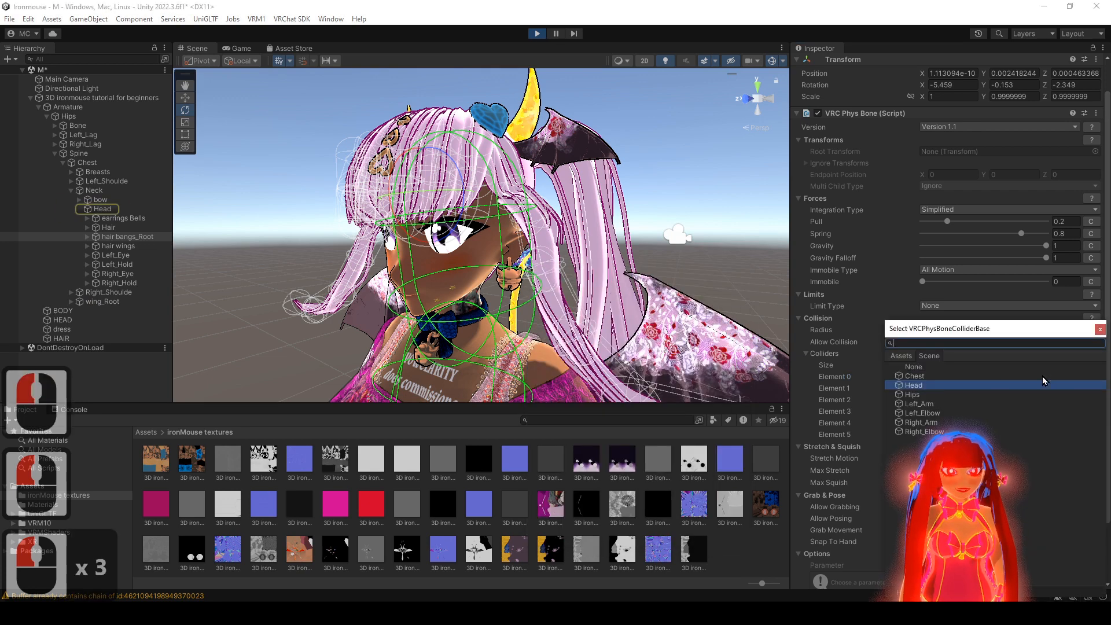
double_click(933, 376)
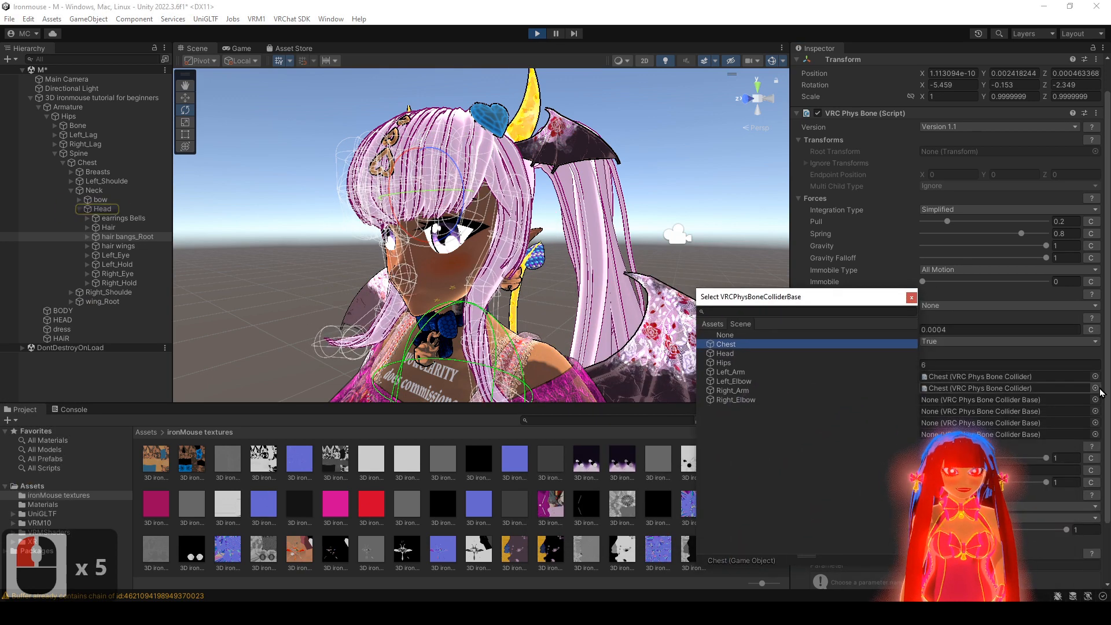
left_click(1096, 388)
double_click(939, 385)
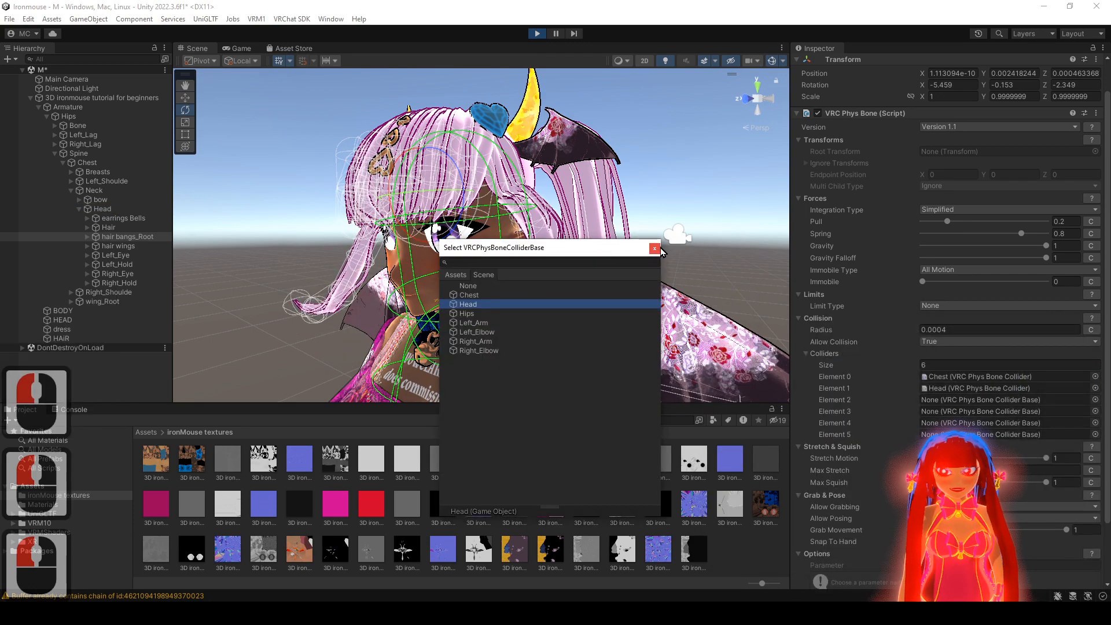
left_click(655, 248)
- Try collision Radius values of 0.0001 and 0.0002 on hair bangs_Root, checking the bangs from the side
left_click_drag(578, 272, 289, 242, "alt")
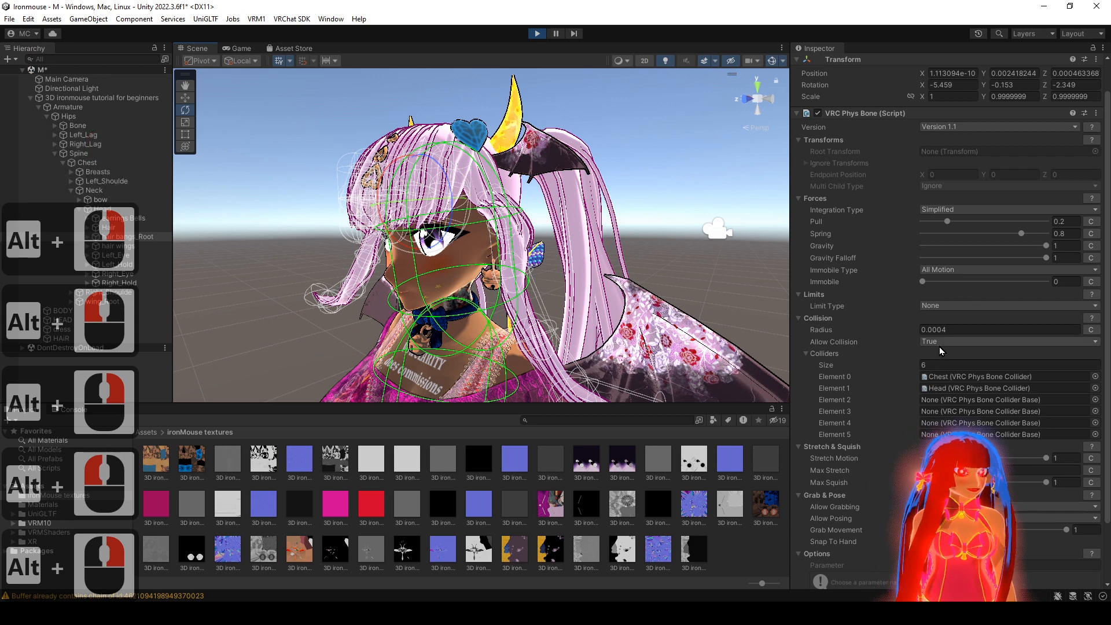
scroll(897, 400, "down", 3)
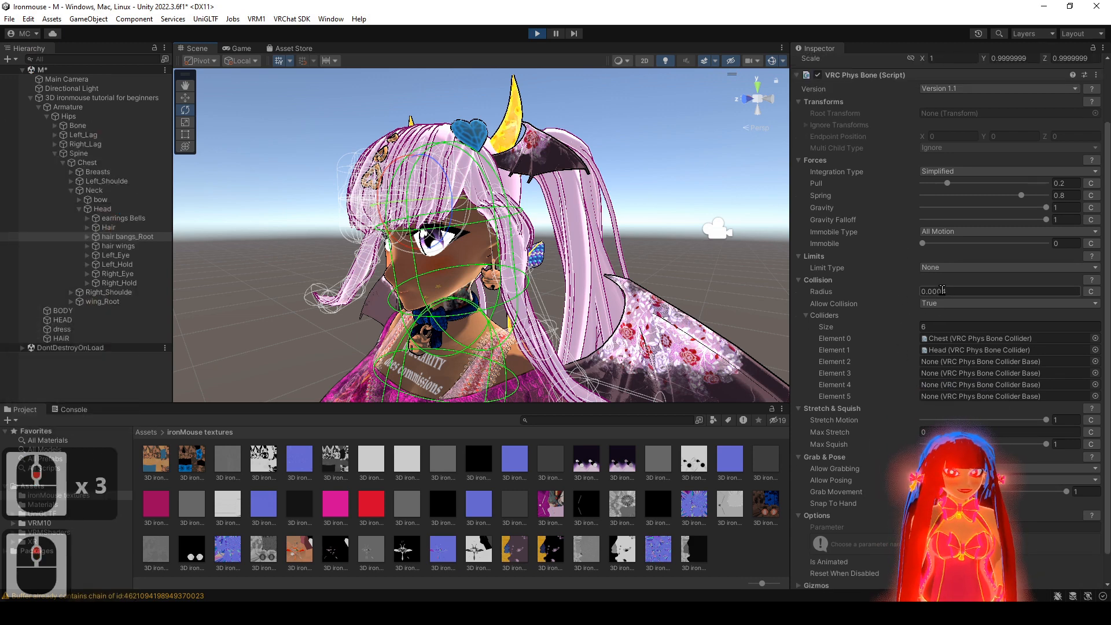
type("1")
left_click_drag(605, 289, 668, 263, "alt")
left_click_drag(615, 297, 961, 288, "alt")
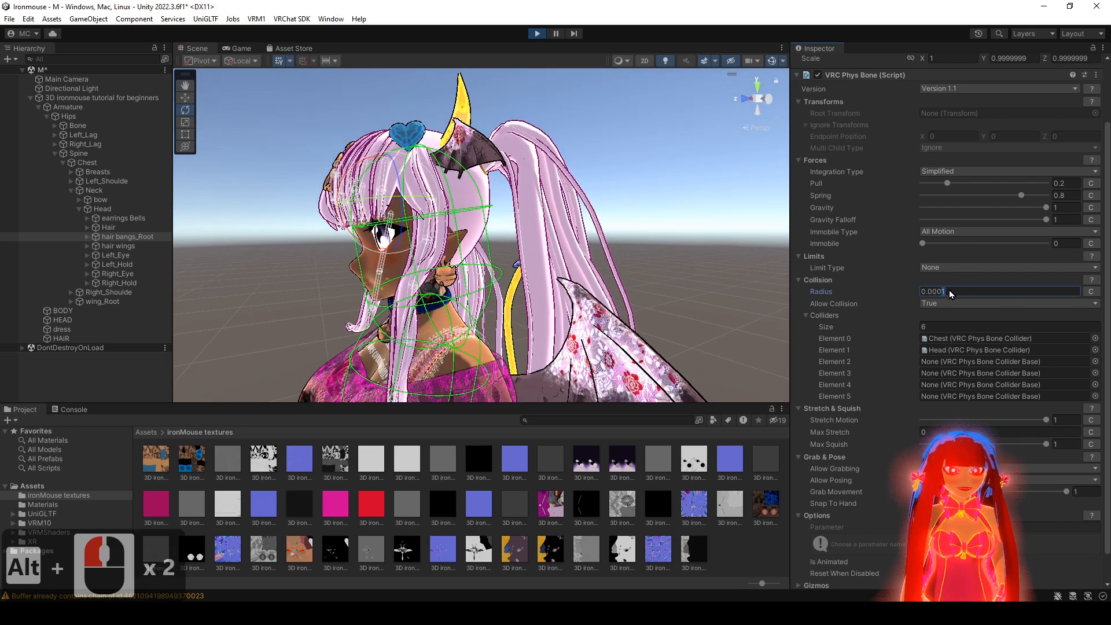
type("2")
left_click_drag(719, 274, 741, 276, "alt")
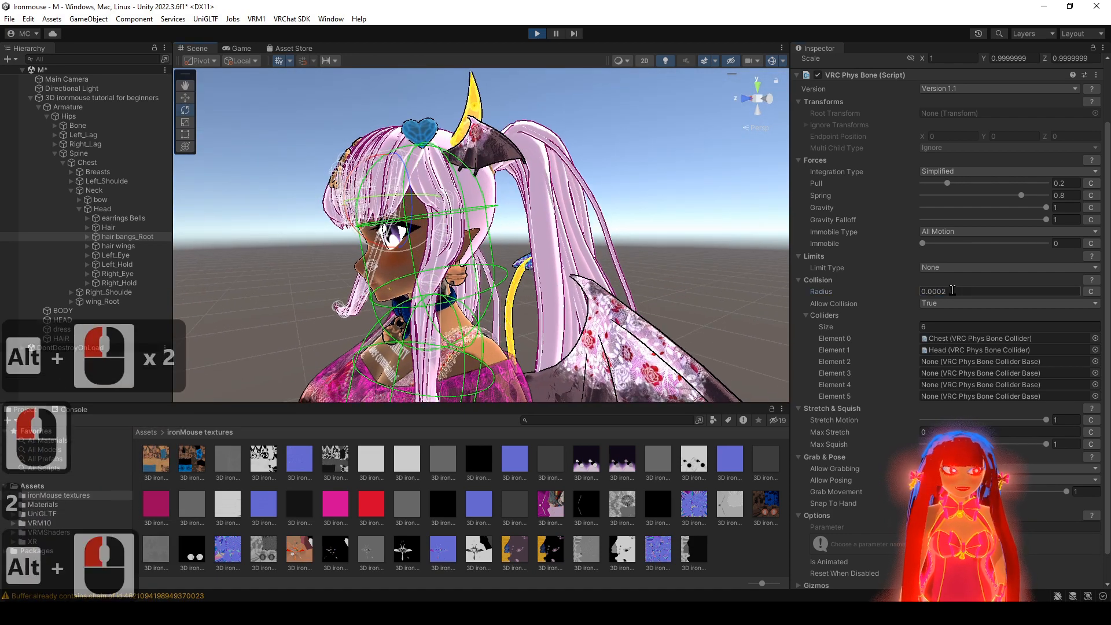
- Set hair bangs_Root's collision Radius to 0.0003, trying 0.0002 for comparison and undoing it
type("3")
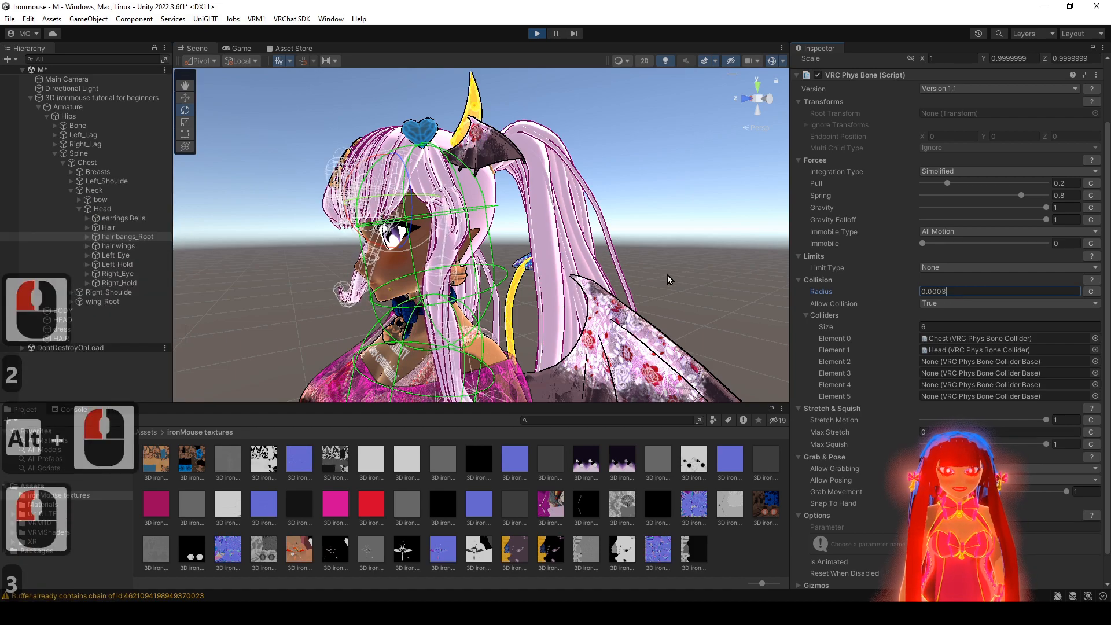
left_click_drag(665, 277, 640, 266, "alt")
right_click_drag(640, 265, 714, 274, "alt")
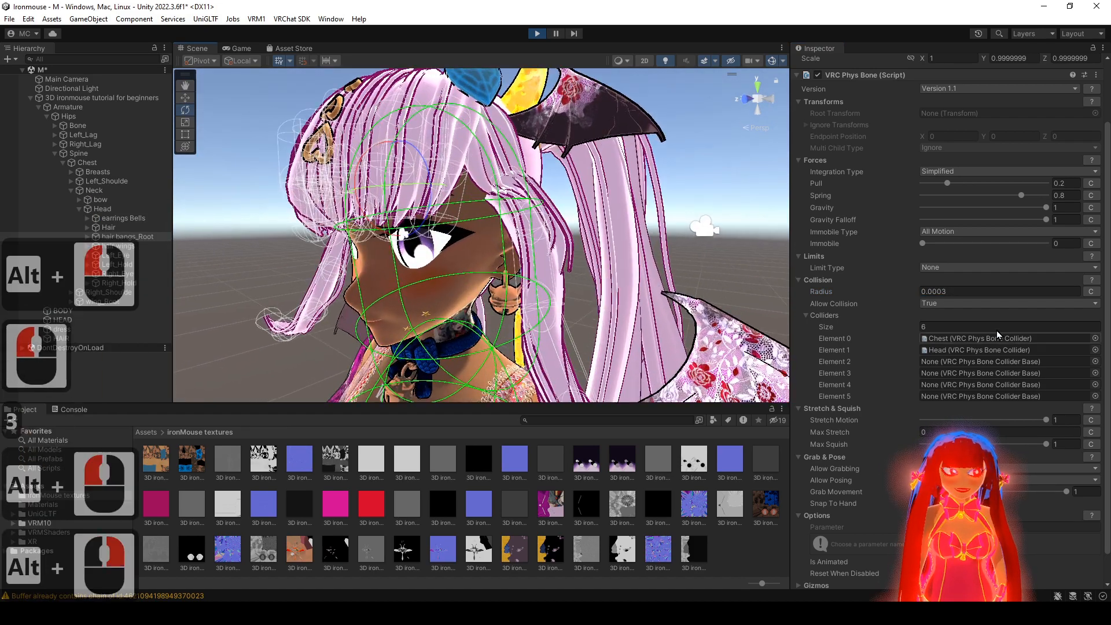
type("2")
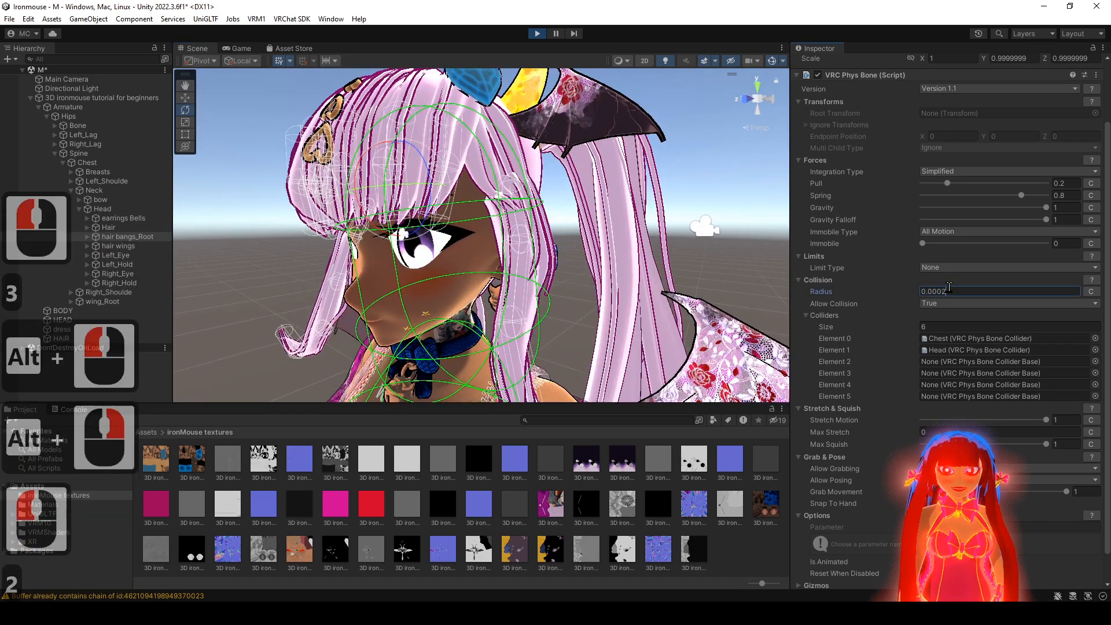
key("ctrl+z")
- Examine from the front and both sides how the bangs rest against the head and chest colliders
left_click_drag(493, 265, 579, 265, "alt")
left_click(929, 244)
right_click_drag(578, 265, 521, 255, "alt")
left_click_drag(520, 254, 389, 226, "alt")
left_click_drag(422, 272, 553, 292, "alt")
right_click_drag(552, 292, 498, 295, "alt")
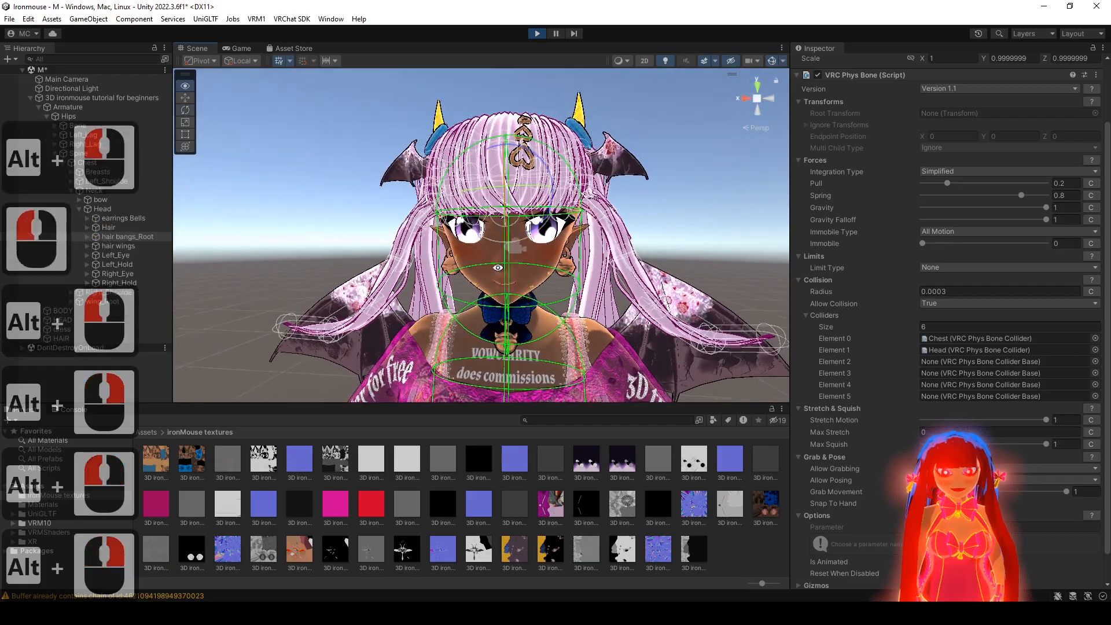
left_click_drag(498, 295, 486, 304, "alt")
right_click_drag(486, 304, 508, 328, "alt")
left_click_drag(433, 200, 295, 198, "alt")
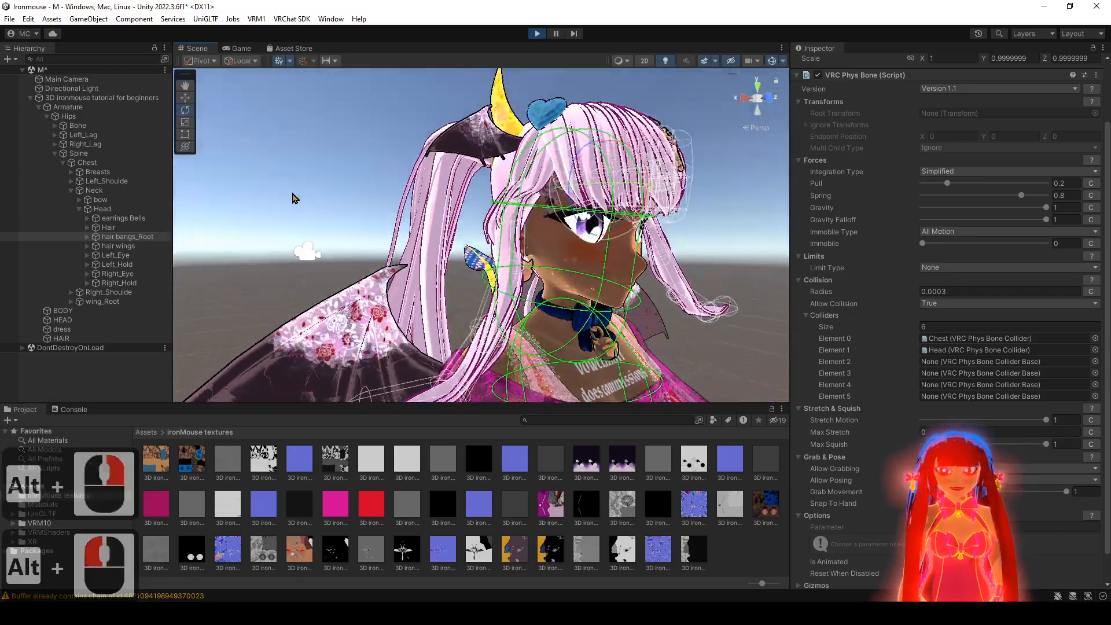
- Rotate the Head bone to test the bangs with the colliders assigned, and undo the rotation
left_click(114, 210)
left_click_drag(601, 267, 510, 274)
key("ctrl+z")
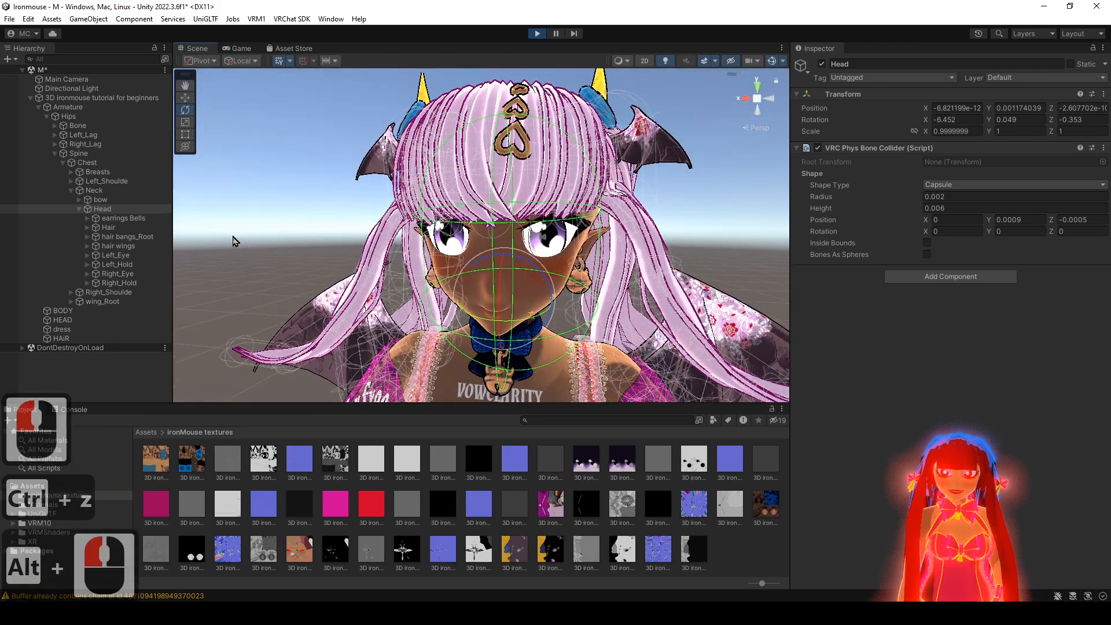
left_click(519, 262)
left_click_drag(731, 260, 602, 214, "alt")
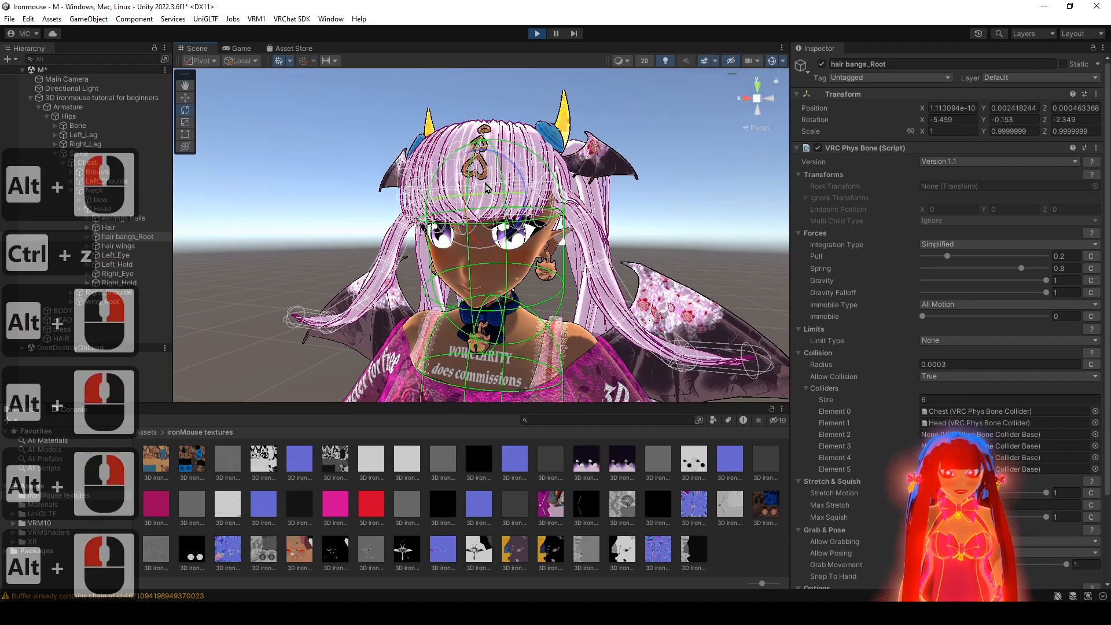
left_click_drag(488, 218, 489, 223)
key("ctrl+z")
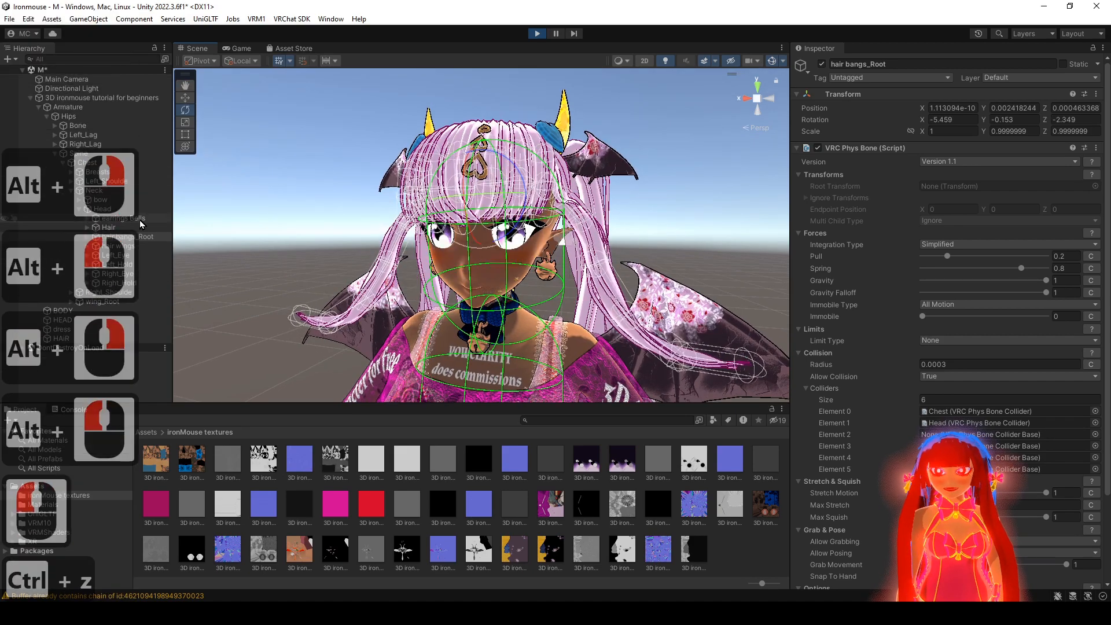
- Turn the Head bone far to one side to test the bangs' collision again, undoing the rotations
left_click(133, 212)
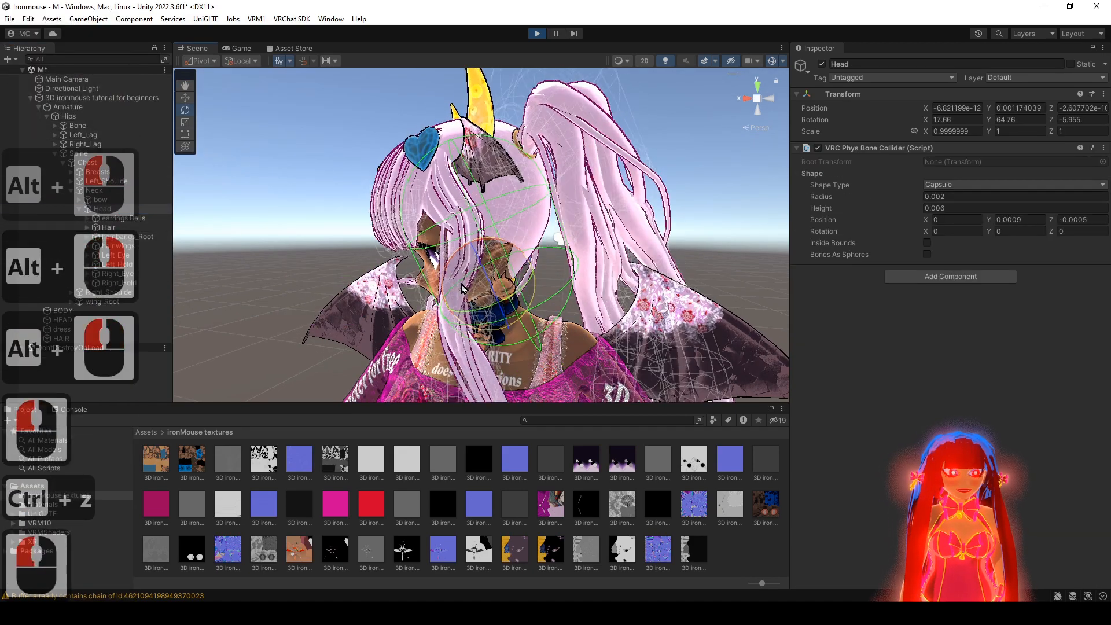
left_click_drag(472, 287, 512, 333)
mouse_move(535, 295)
left_mouse_down("alt")
mouse_move(654, 290)
mouse_move(558, 289)
mouse_move(542, 275)
left_mouse_up("alt")
key("ctrl+z")
key("ctrl+z")
key("ctrl+z")
right_click_drag(543, 276, 558, 285, "alt")
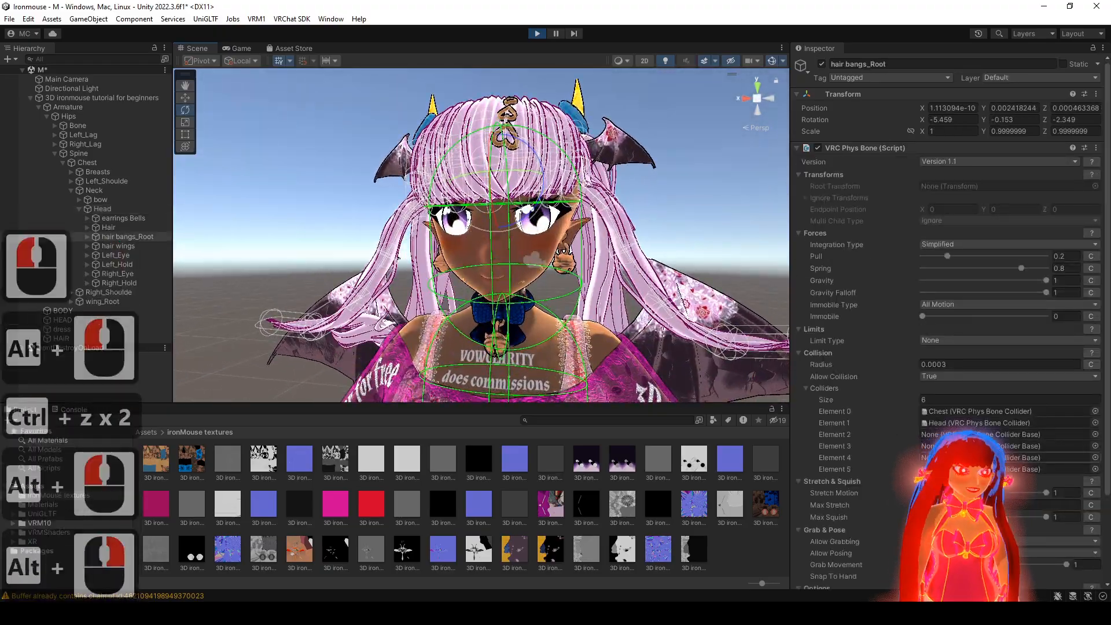
- Remove all colliders from hair bangs_Root's Phys Bone by setting the Colliders size to 0
left_click(954, 400)
type("0")
key("Return")
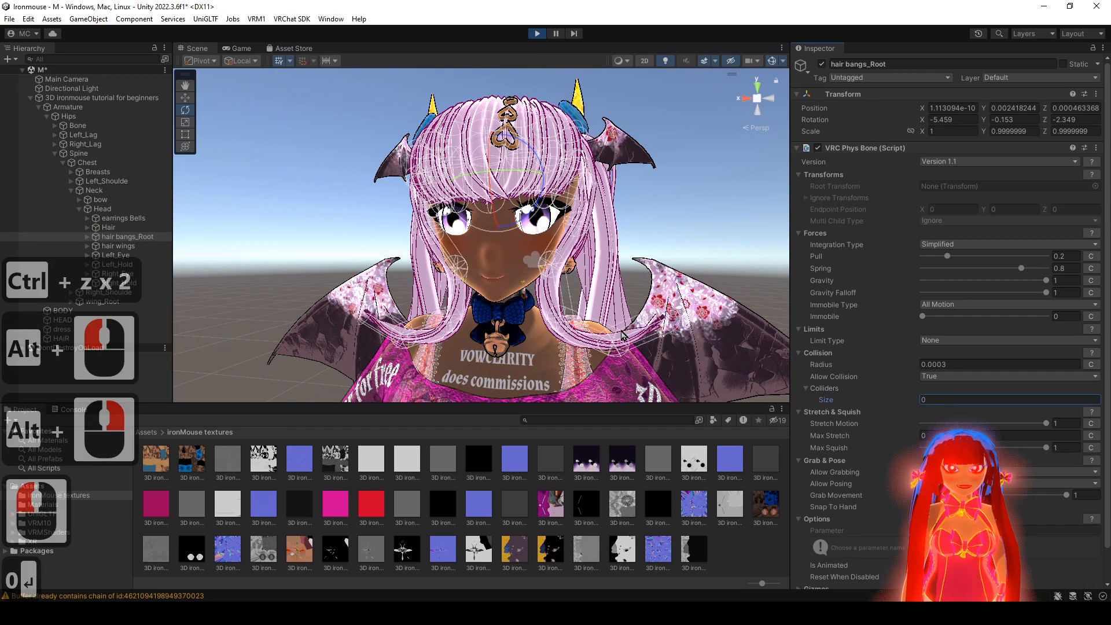
left_click_drag(521, 313, 479, 316, "alt")
right_click_drag(479, 316, 509, 324, "alt")
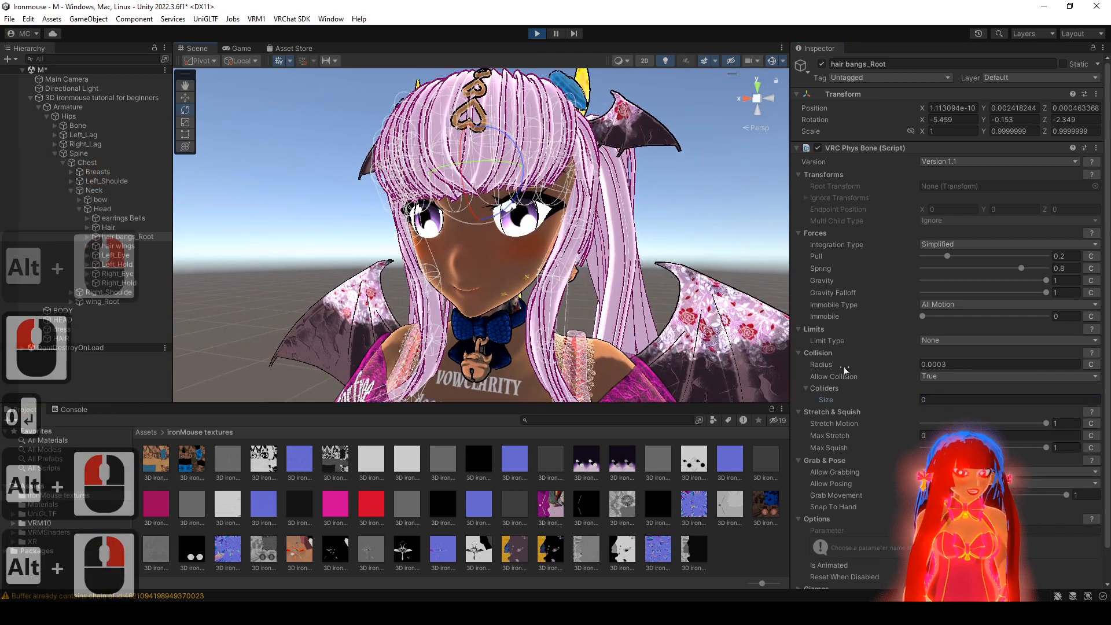
left_click(950, 375)
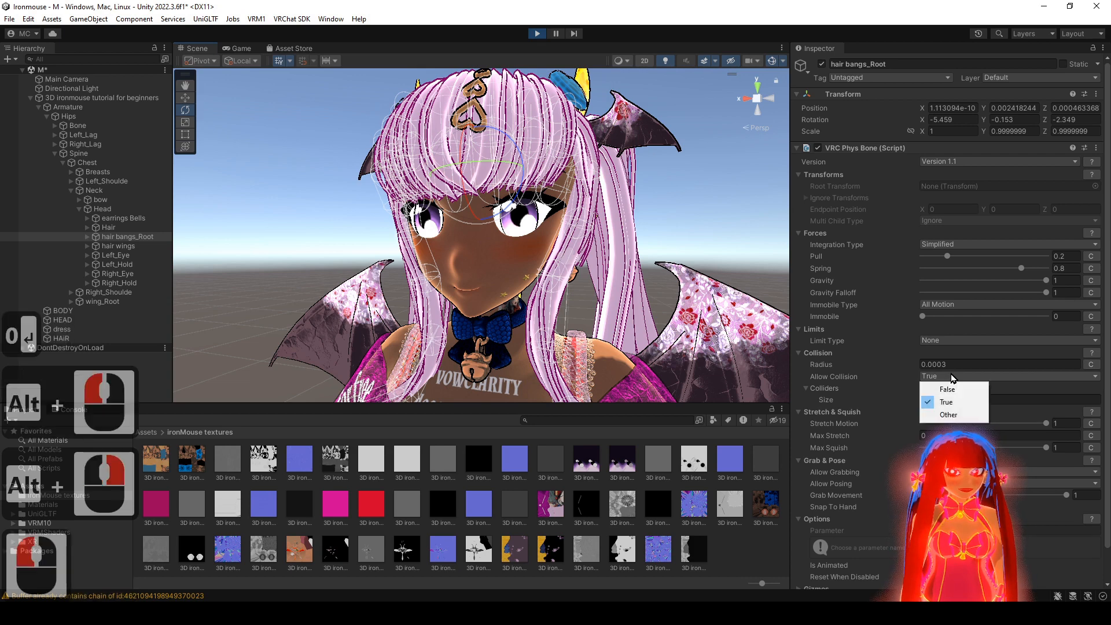
left_click(803, 390)
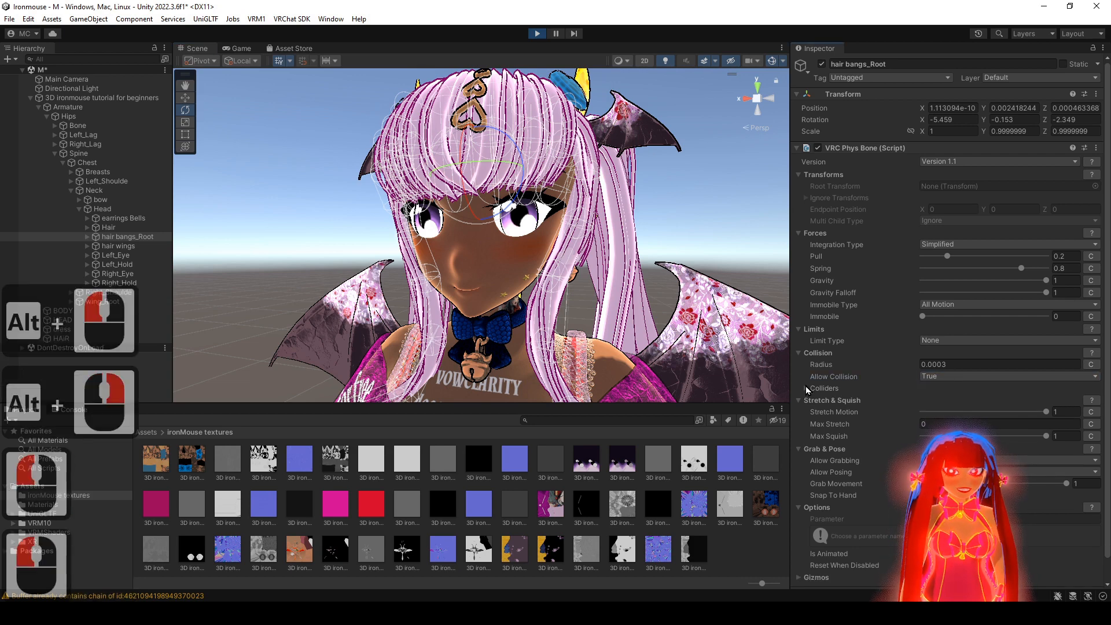
left_click(805, 386)
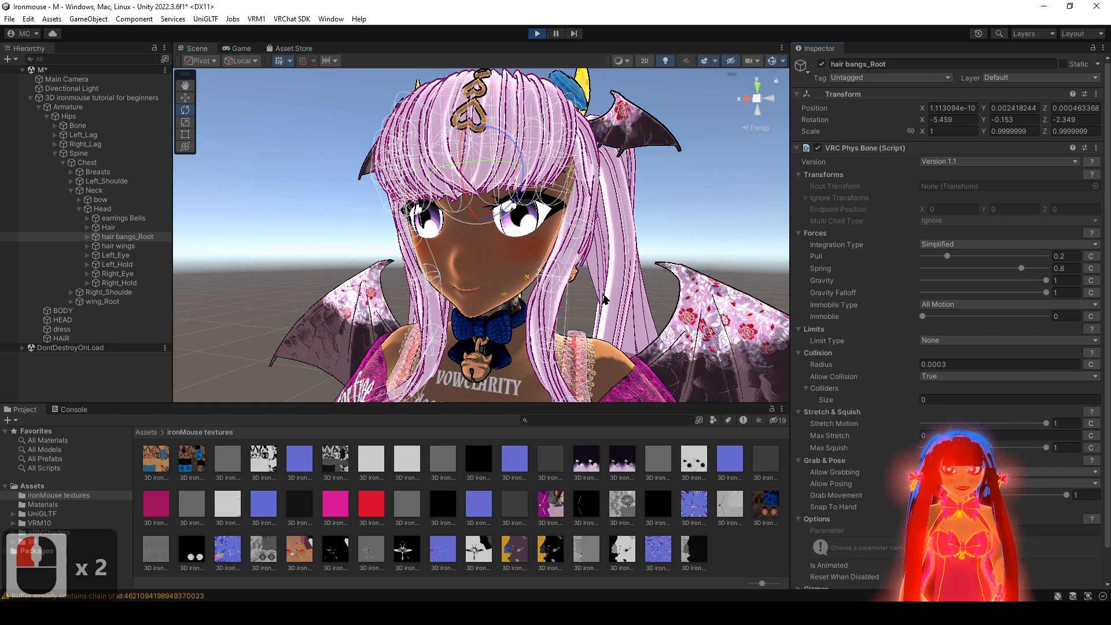
- Set the limit type of hair bangs_Root's Phys Bone to Angle
left_click(928, 341)
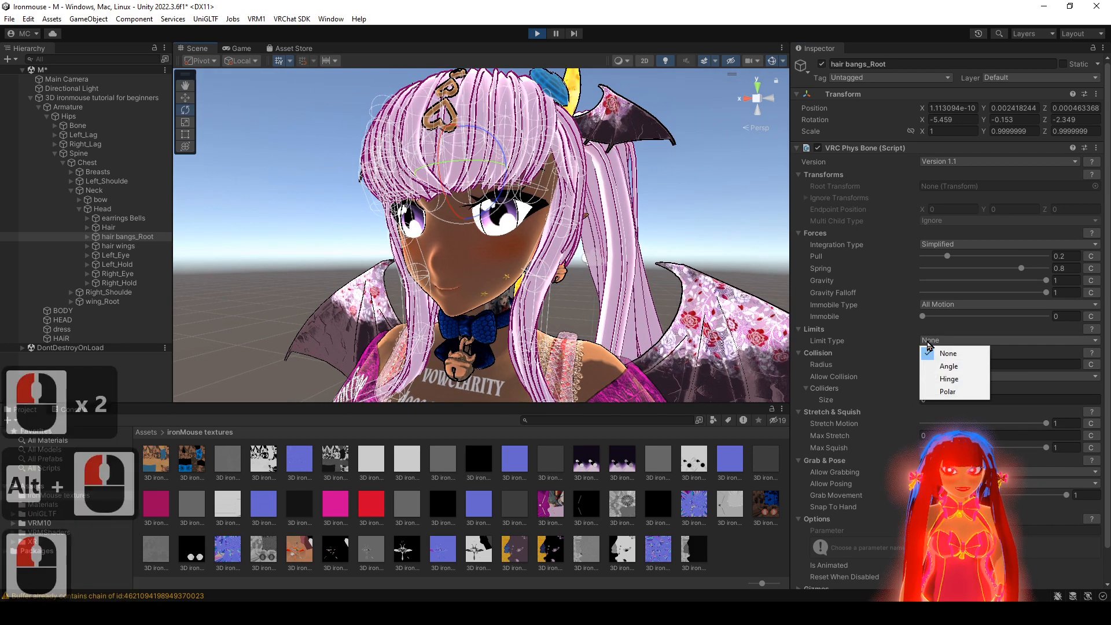
left_click(945, 368)
left_click_drag(585, 269, 523, 272, "alt")
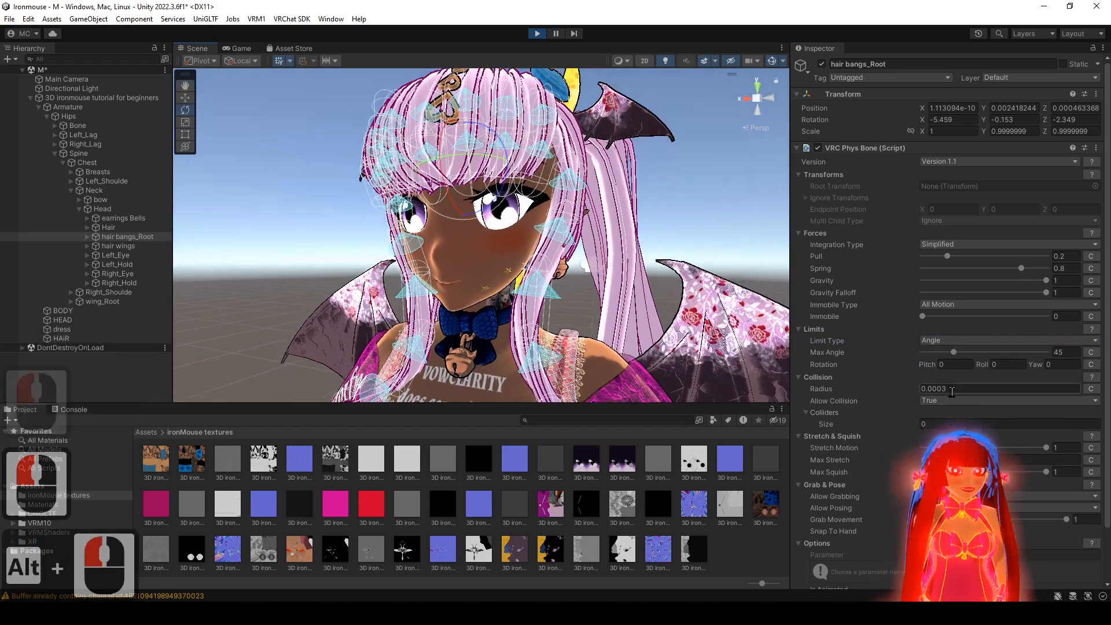
- Try the Hinge limit type and a larger max angle on the bangs, returning to Angle and undoing the max angle change
left_click(943, 341)
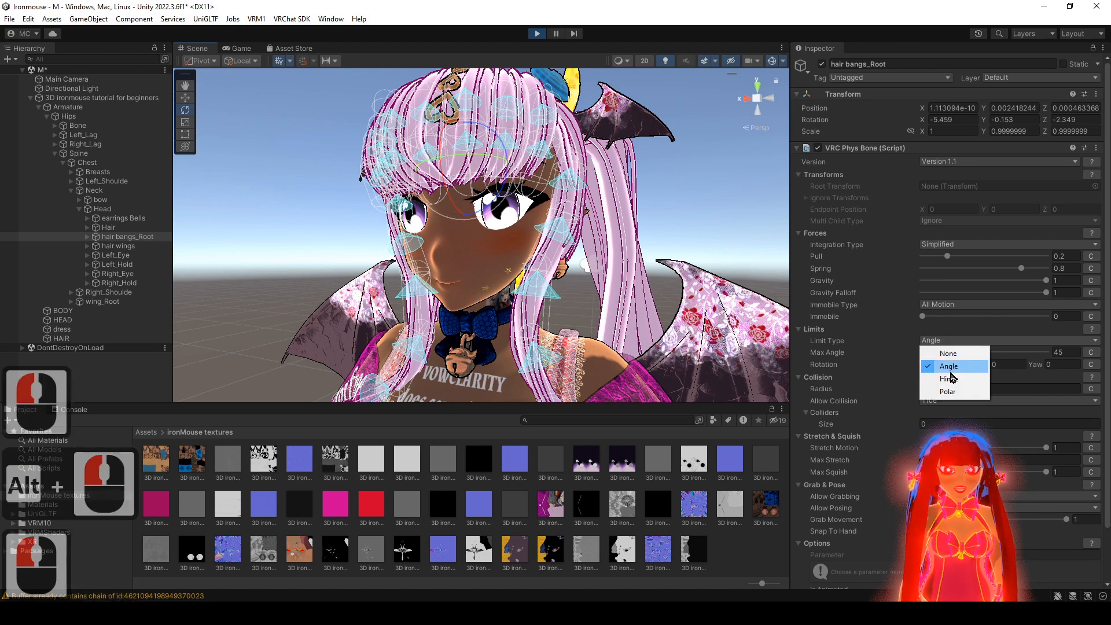
left_click(951, 379)
left_click_drag(953, 353, 954, 353)
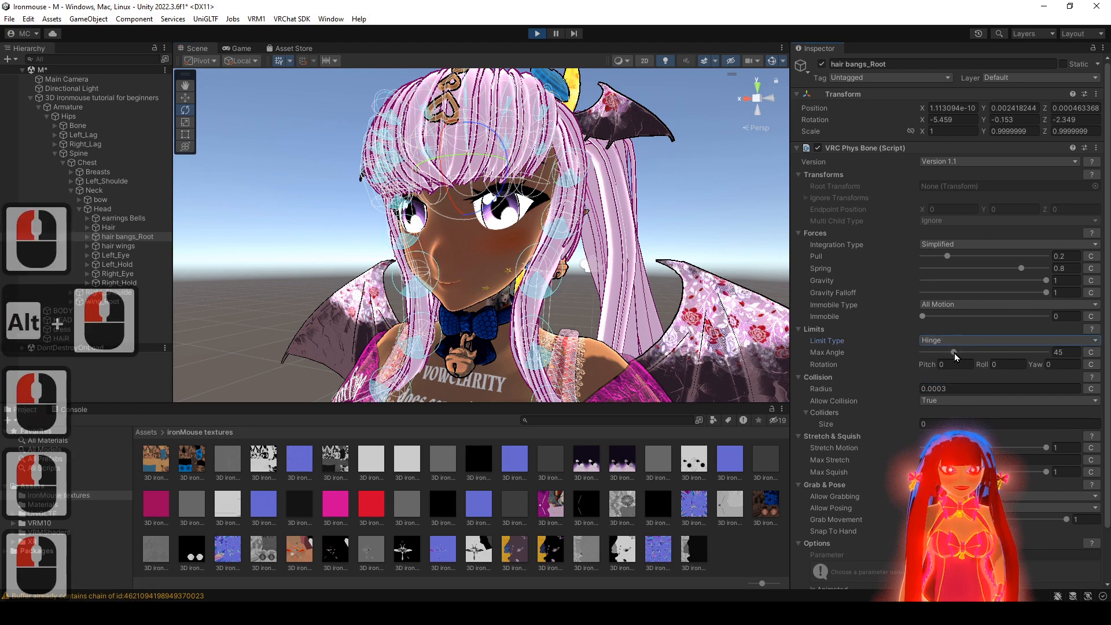
mouse_move(605, 342)
left_mouse_down("alt")
mouse_move(707, 340)
mouse_move(583, 336)
mouse_move(608, 336)
left_mouse_up("alt")
right_click_drag(608, 337, 649, 338, "alt")
left_click_drag(649, 338, 714, 335, "alt")
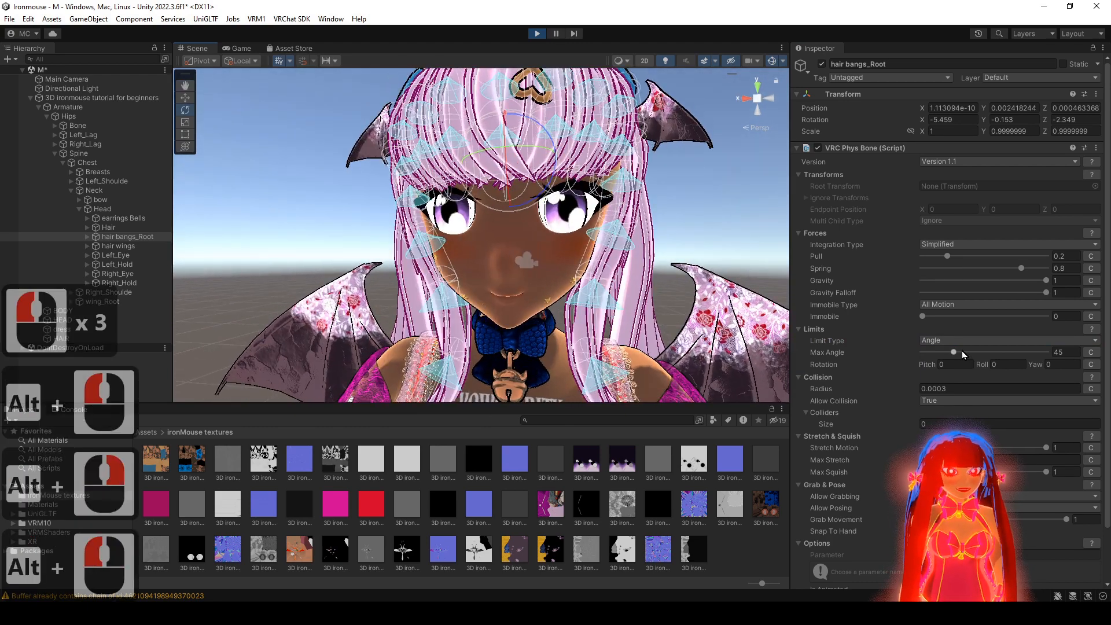
left_click_drag(955, 352, 971, 352)
key("ctrl+z")
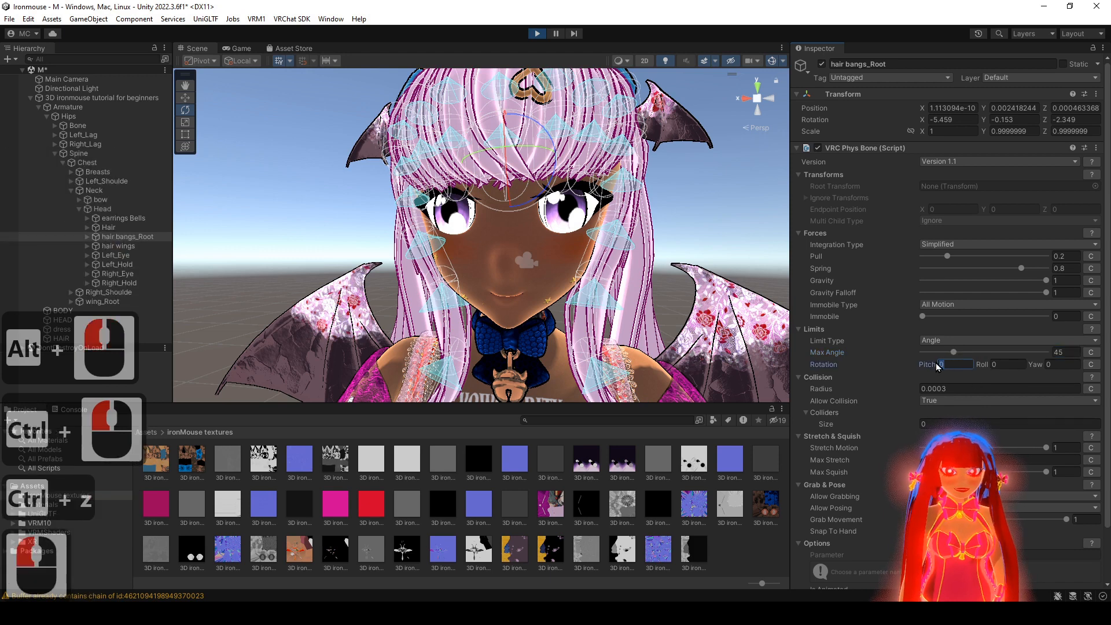
- Vary the pitch of the bangs' angle limit in both directions, then set it to -45
double_click(944, 365)
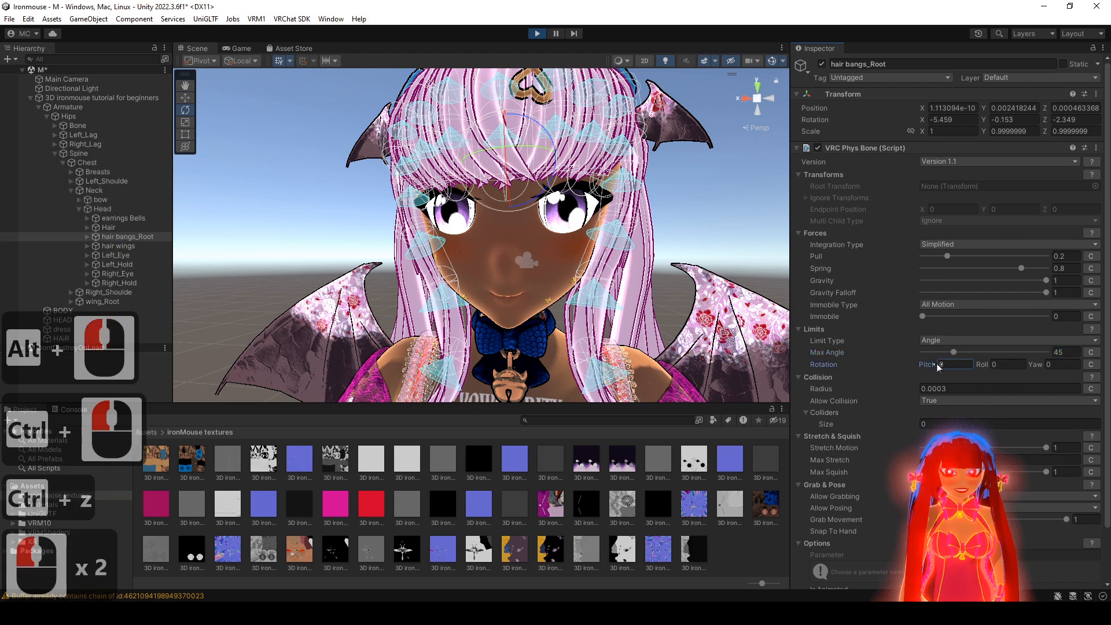
left_click_drag(938, 367, 1046, 373)
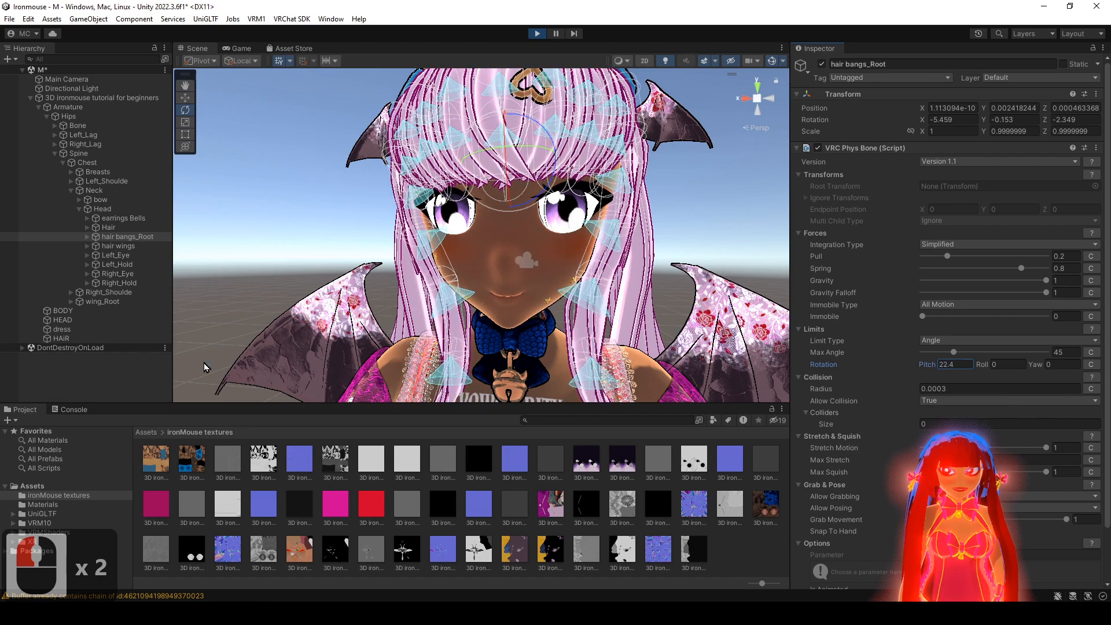
left_click_drag(8, 177, 1023, 163)
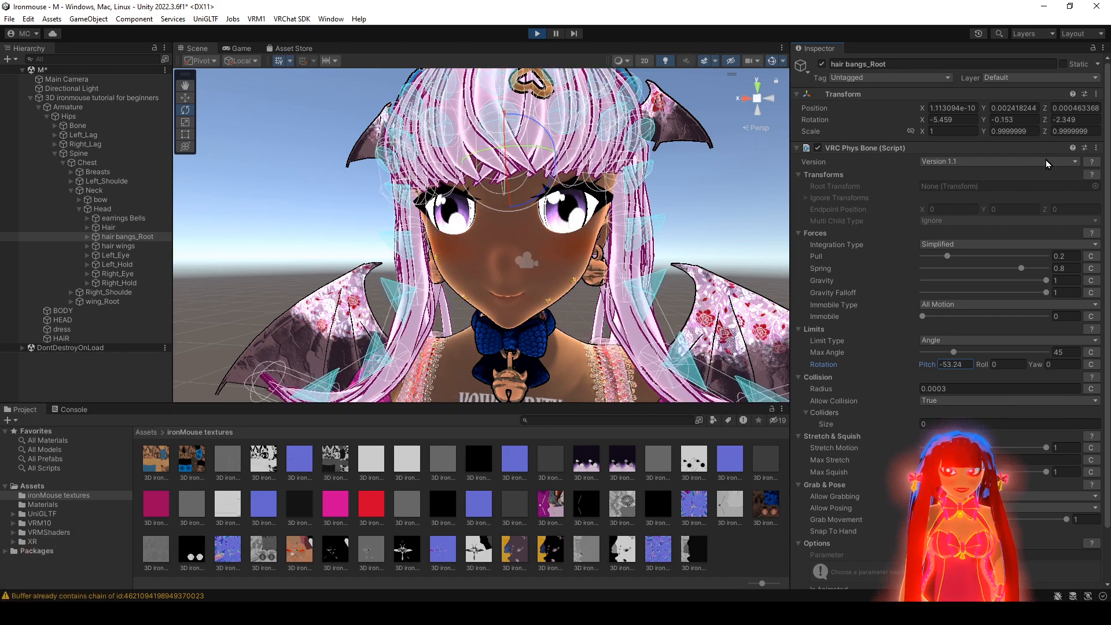
left_click_drag(544, 145, 582, 246, "alt")
right_click_drag(582, 246, 572, 236, "alt")
left_click_drag(572, 236, 433, 254, "alt")
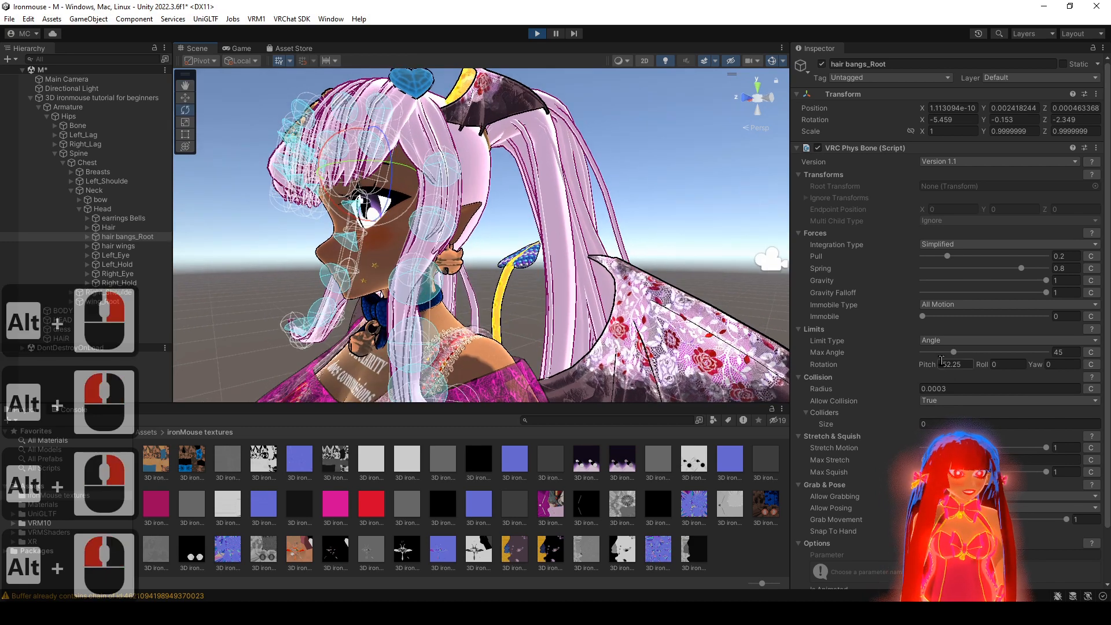
left_click_drag(938, 366, 901, 366)
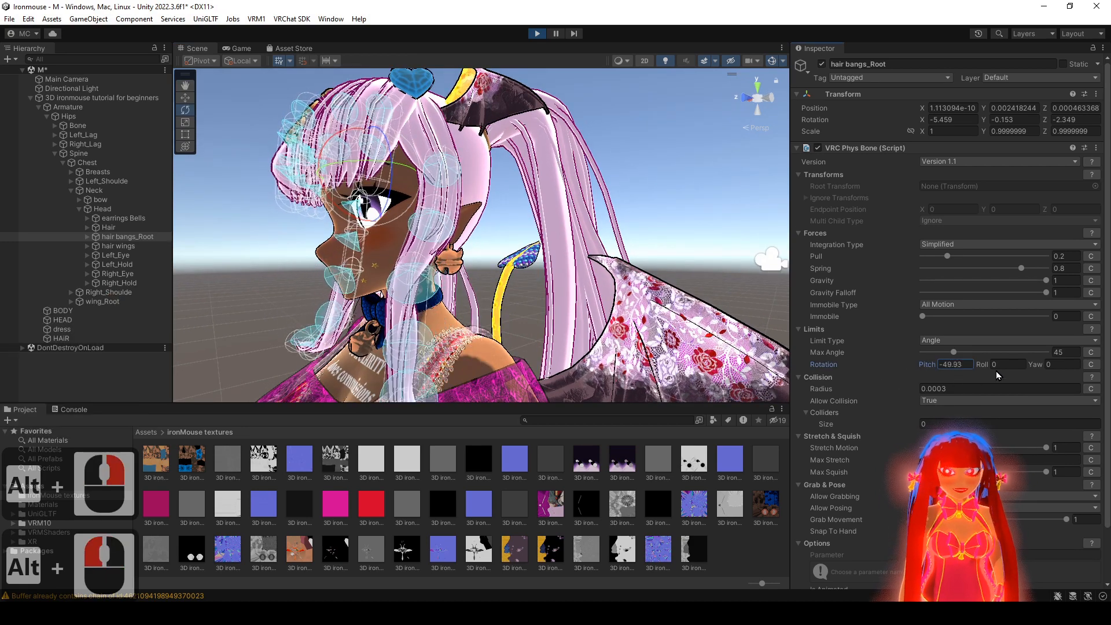
left_click_drag(996, 375, 1102, 377)
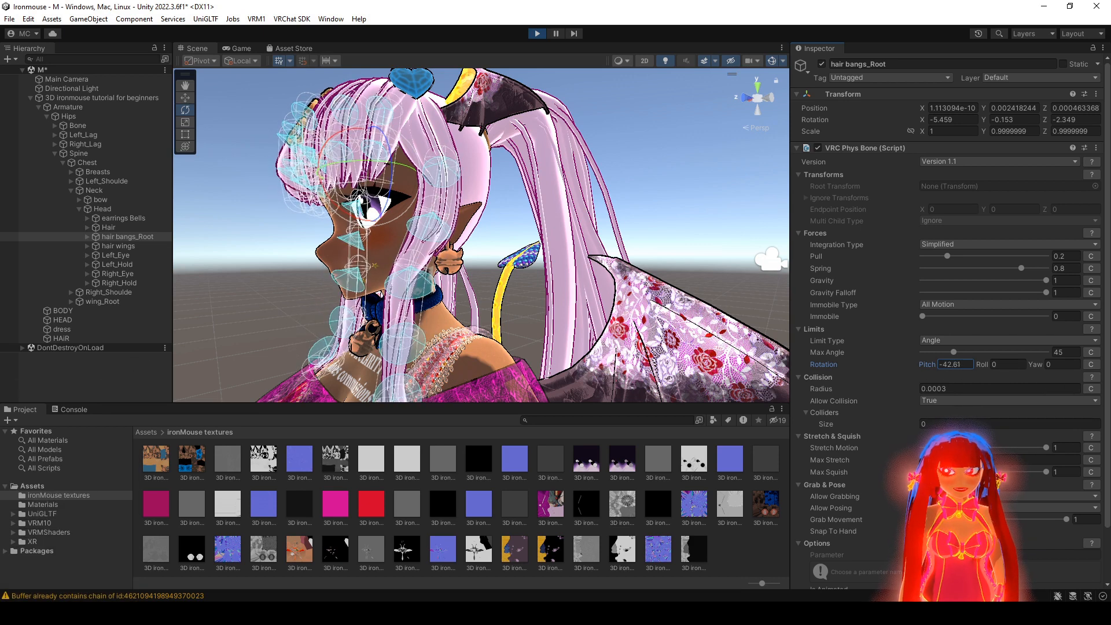
left_click_drag(1047, 382, 1062, 382)
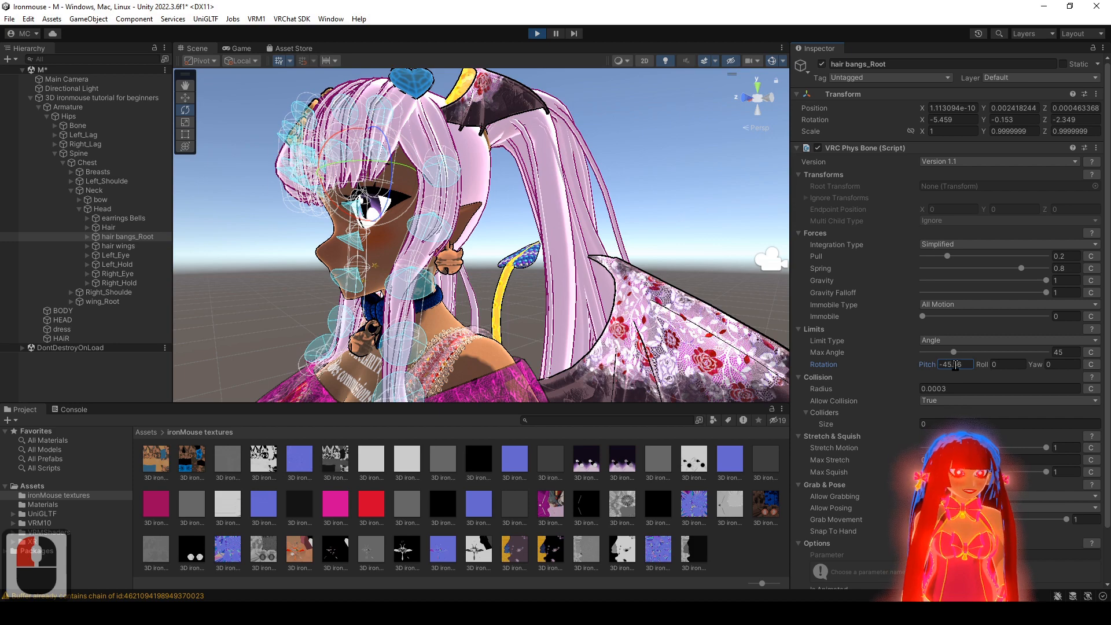
type("0")
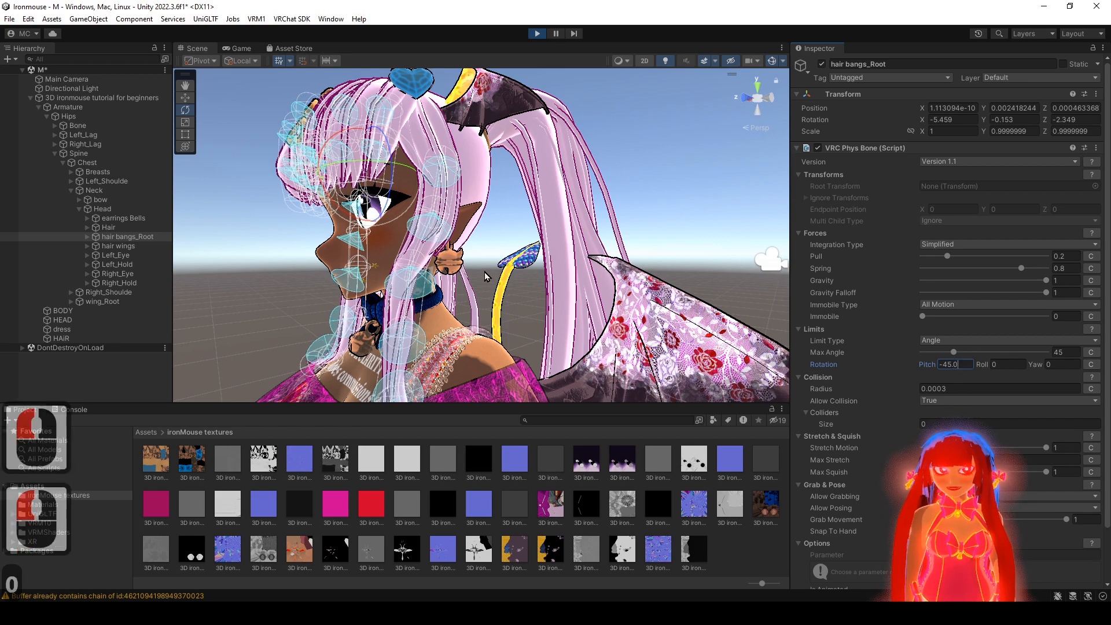
left_click_drag(232, 210, 434, 208, "alt")
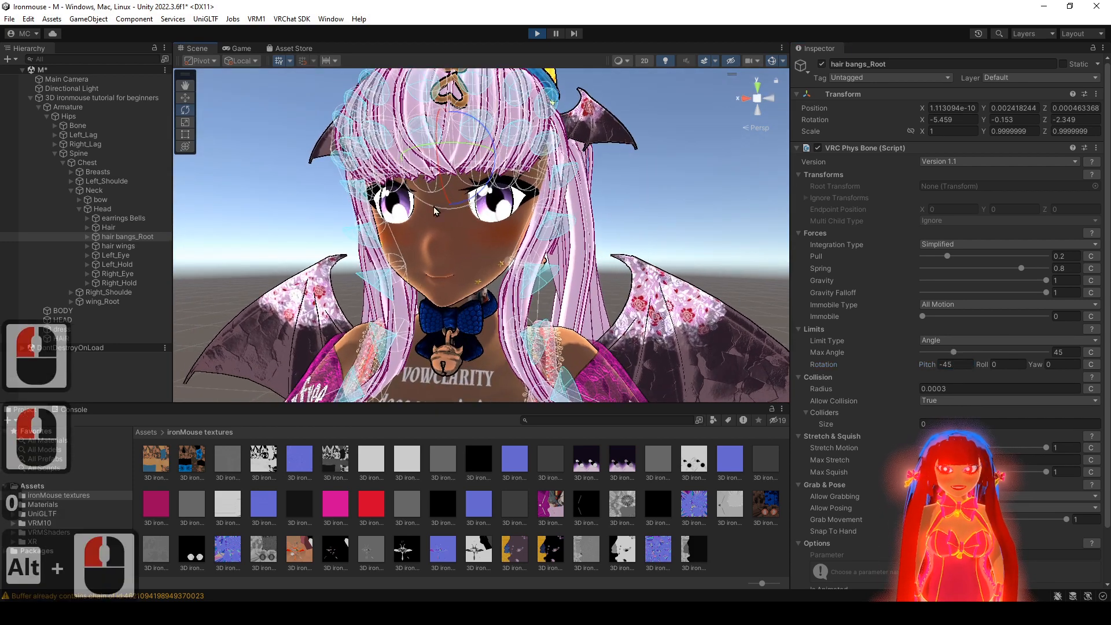
- Tilt the Head bone sideways and backwards to test the bangs with the angle limit, undoing each rotation
left_click(117, 209)
left_click_drag(494, 250, 530, 263)
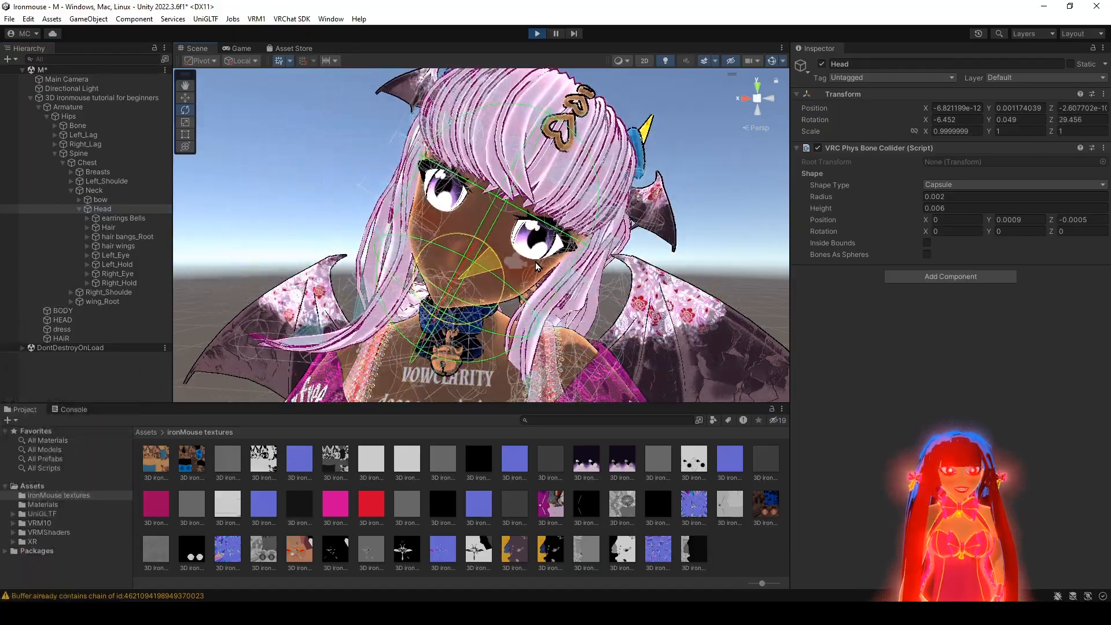
key("ctrl+z")
mouse_move(447, 254)
left_mouse_down()
mouse_move(452, 220)
mouse_move(450, 250)
mouse_move(455, 242)
left_mouse_up()
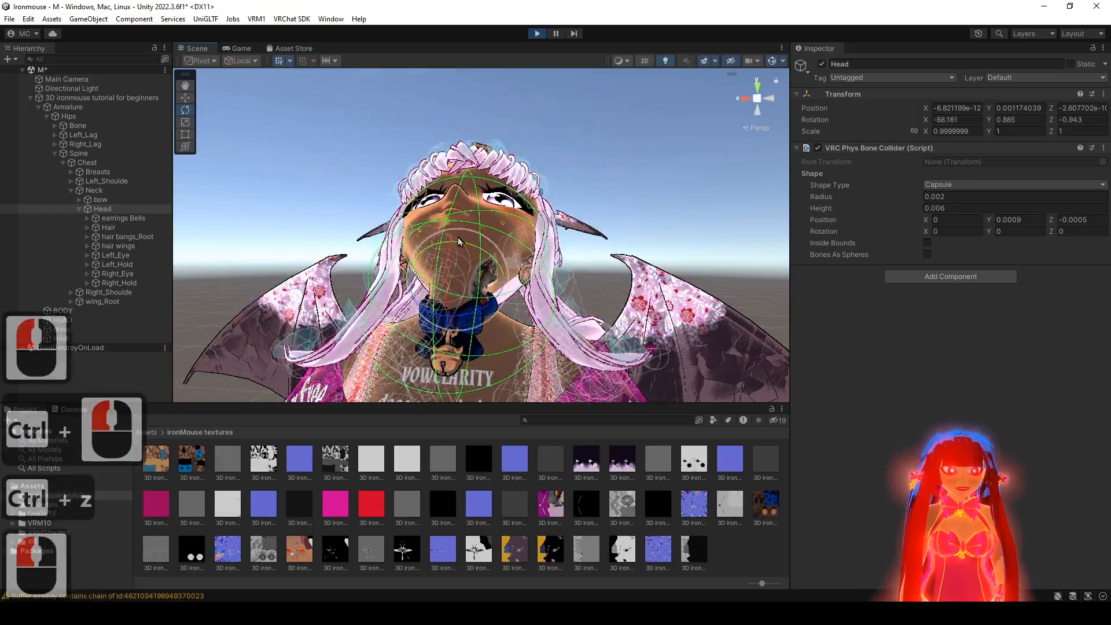
key("ctrl+z")
right_click_drag(514, 252, 489, 249, "alt")
left_click_drag(489, 250, 439, 228)
key("ctrl+z")
key("ctrl+z")
key("ctrl+z")
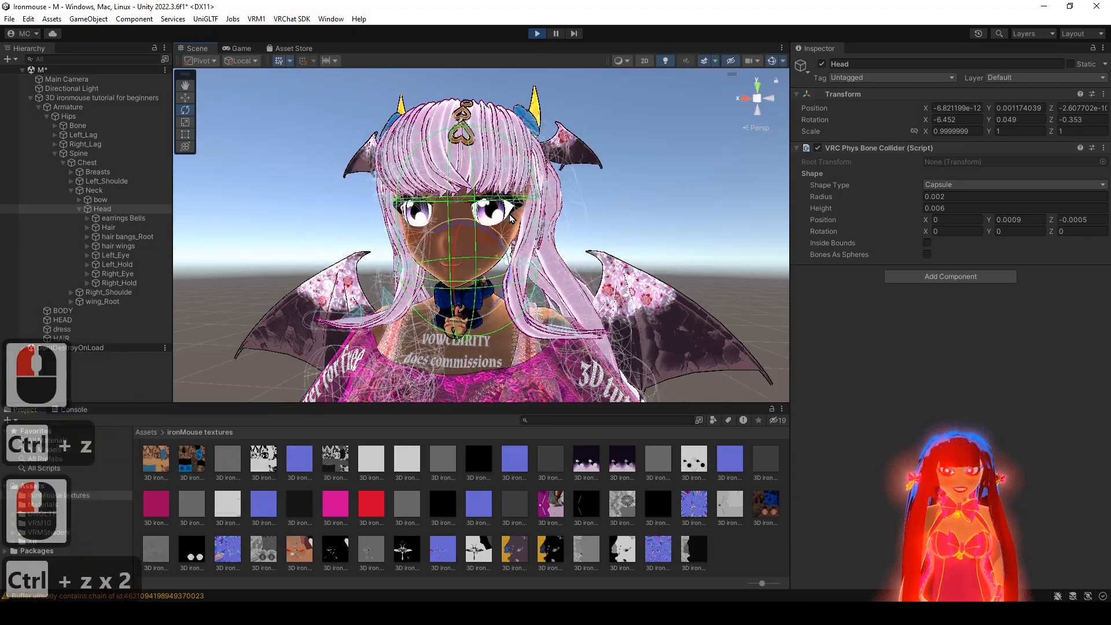
- Set the max angle of hair bangs_Root's limit to 75
right_click_drag(586, 206, 602, 202, "alt")
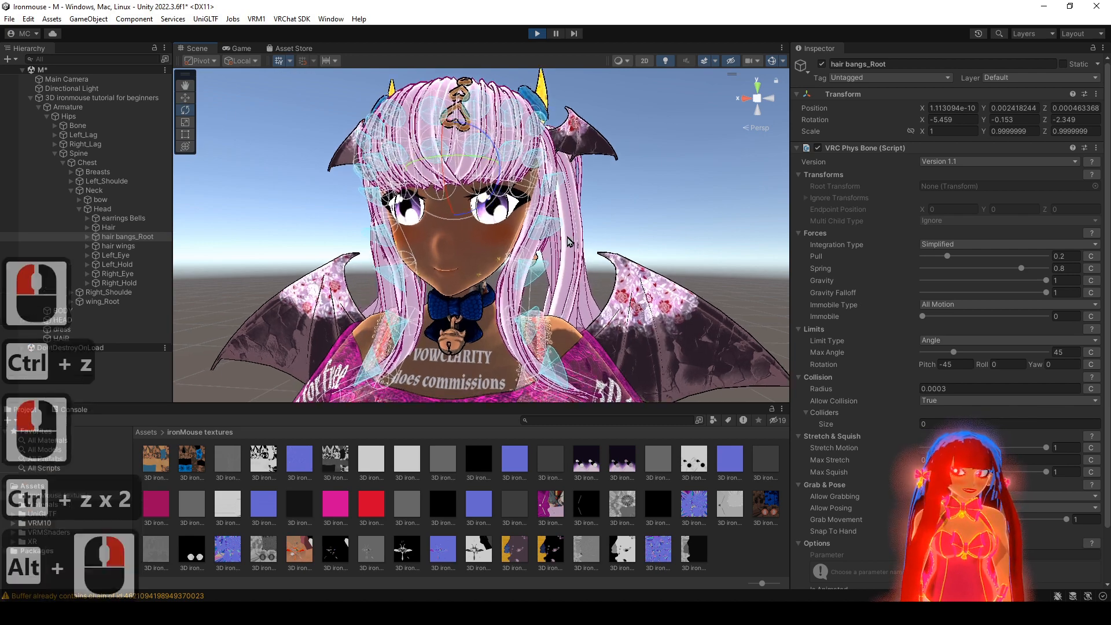
left_click_drag(602, 203, 544, 209, "alt")
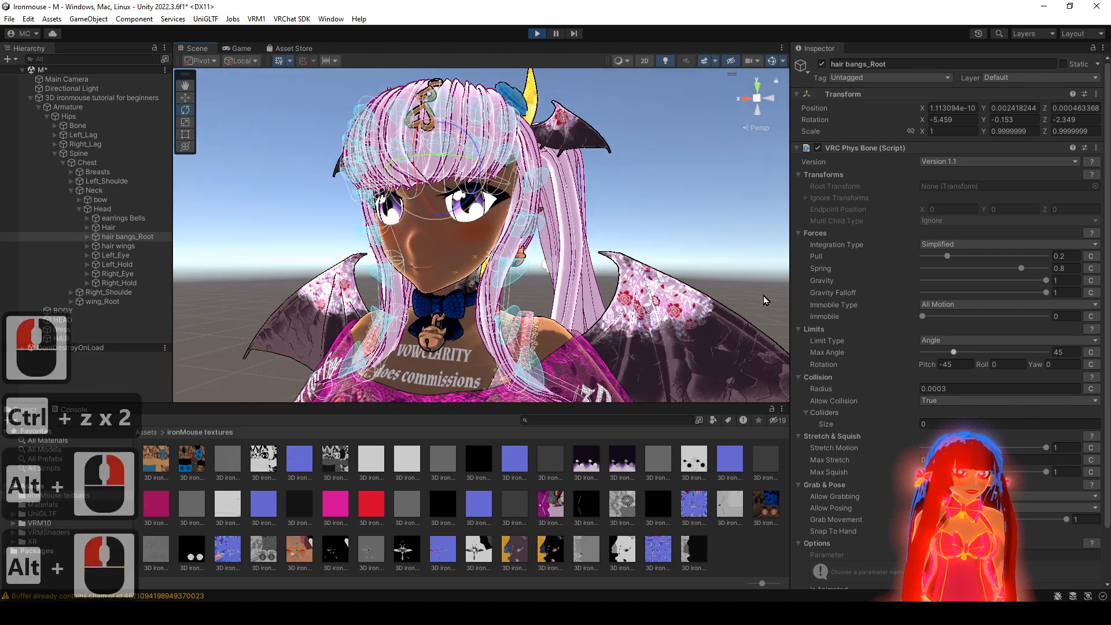
left_click_drag(764, 300, 778, 304, "alt")
right_click_drag(778, 304, 868, 341, "alt")
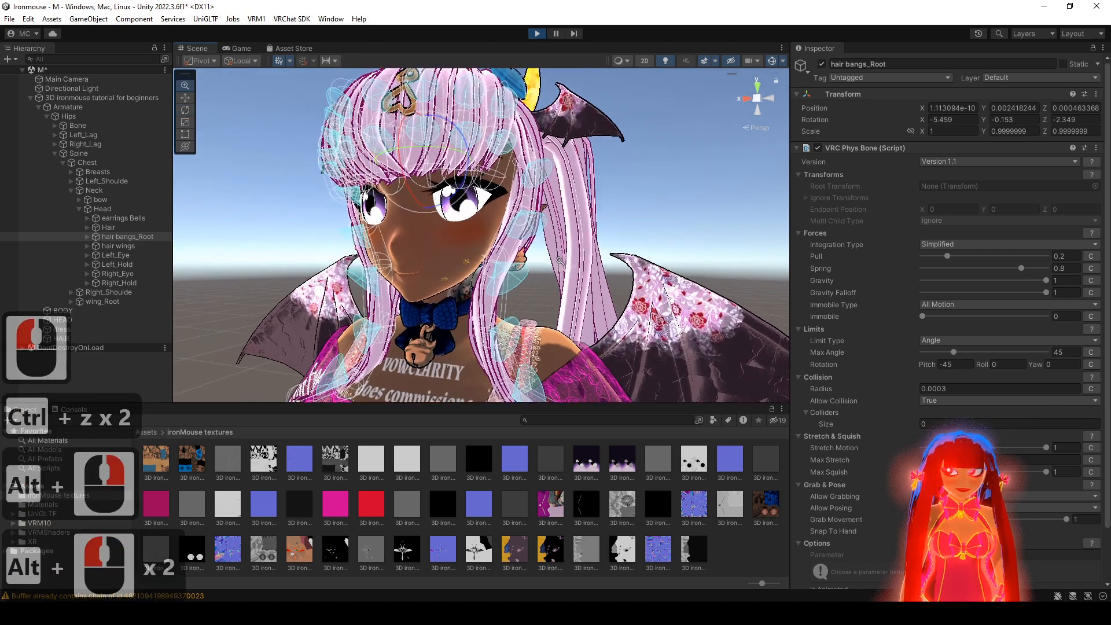
left_click_drag(868, 342, 896, 357, "alt")
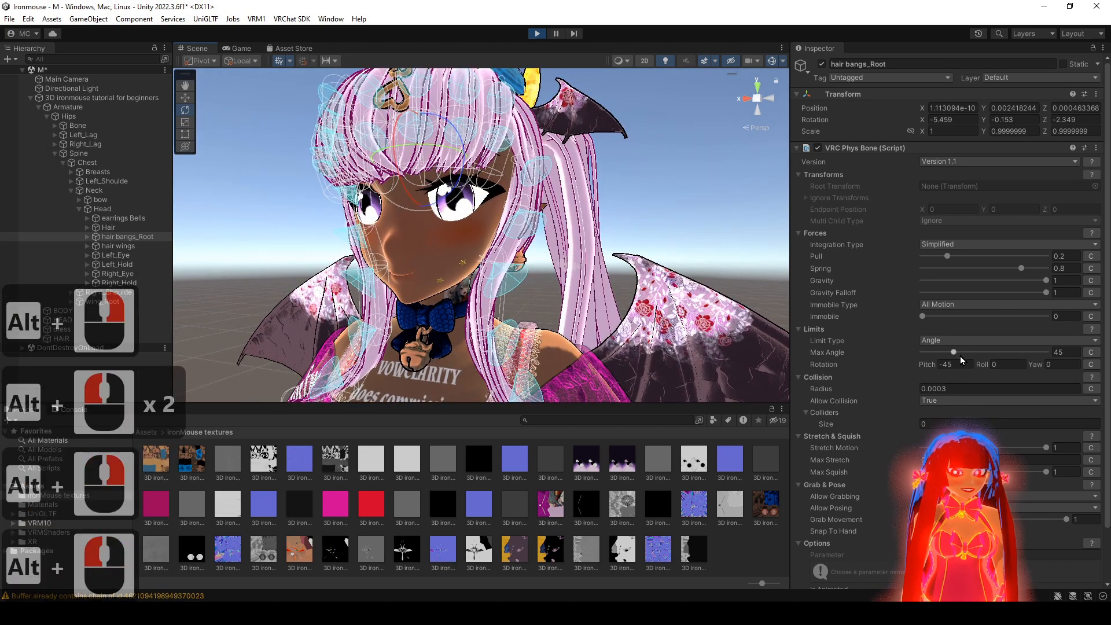
mouse_move(960, 353)
left_mouse_down()
mouse_move(977, 354)
mouse_move(970, 362)
left_mouse_up()
left_click_drag(767, 324, 810, 333, "alt")
left_click(1071, 353)
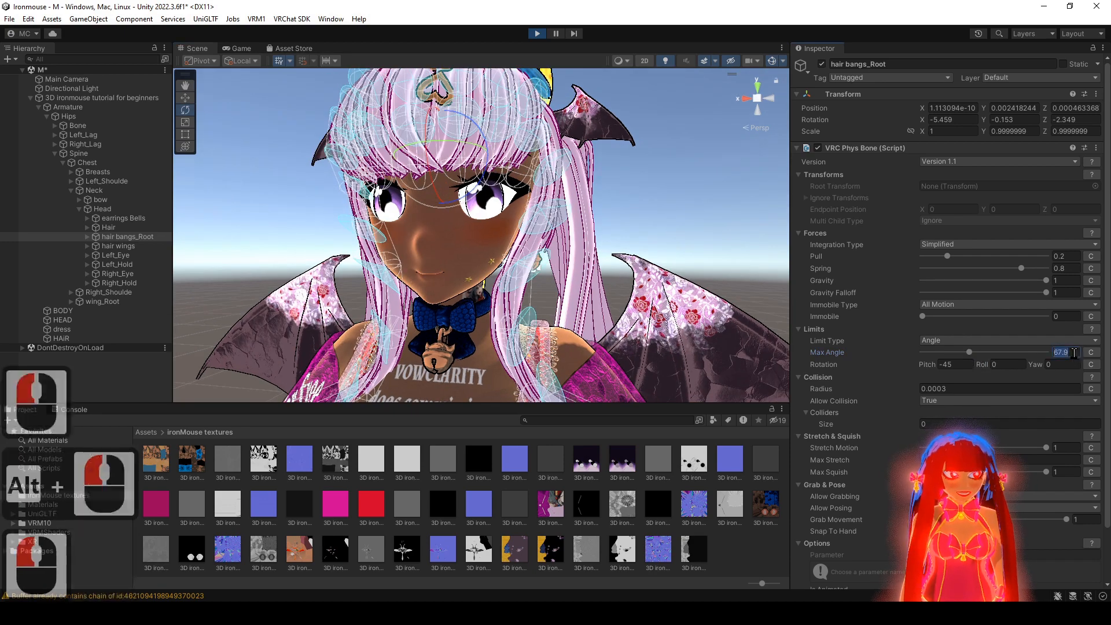
type("75")
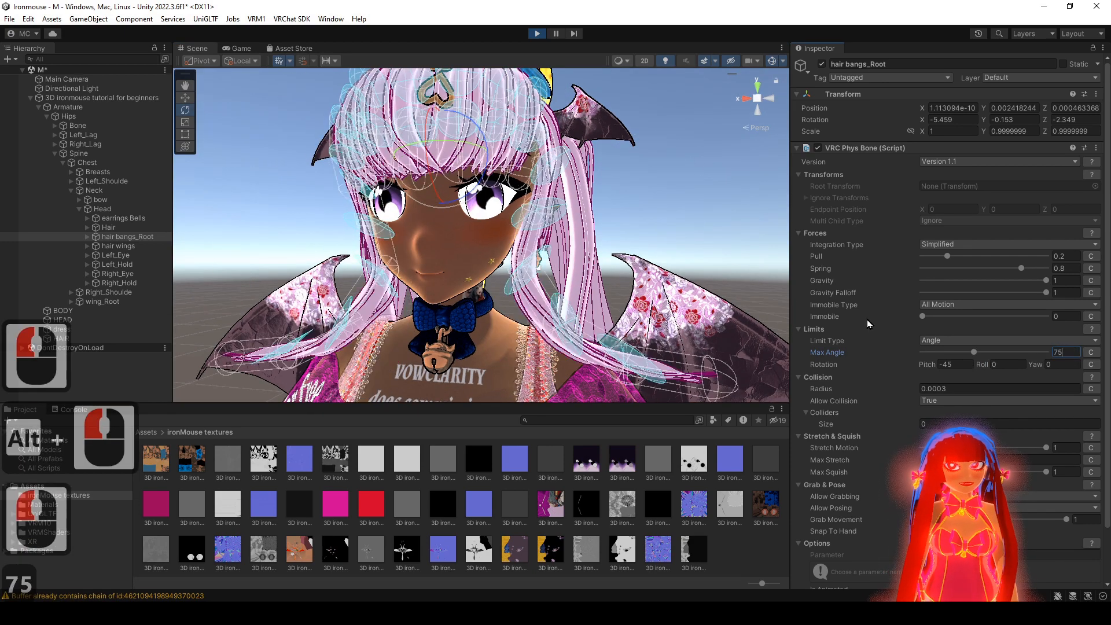
- Adjust the limit rotation's pitch on hair bangs_Root to -77.8, checking the bangs from the side and front
left_click_drag(642, 289, 775, 296, "alt")
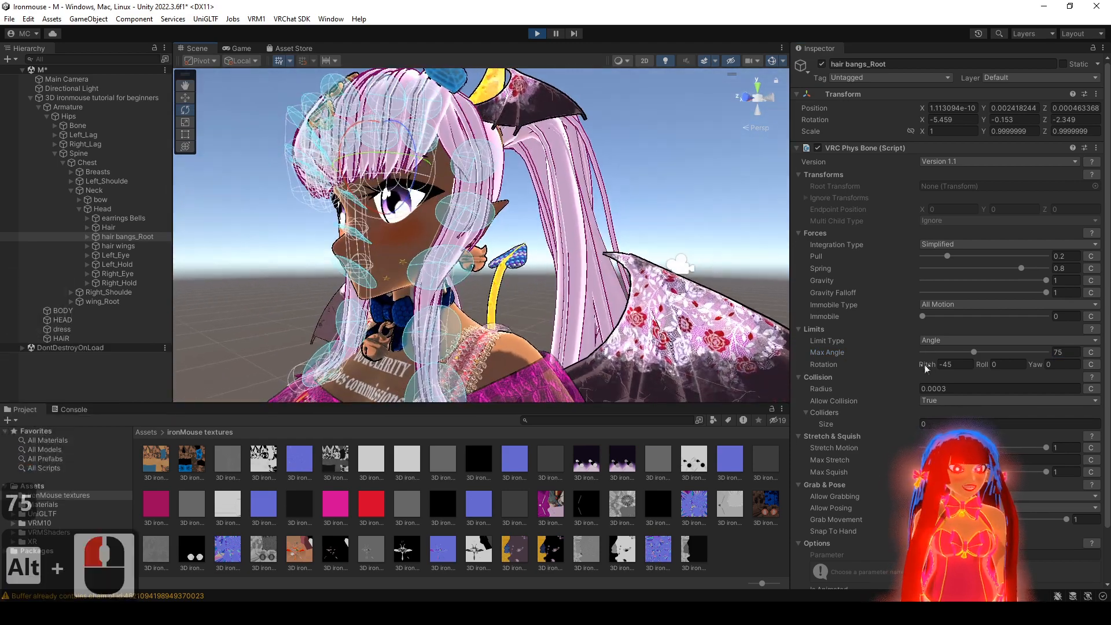
left_click_drag(961, 378, 11, 390)
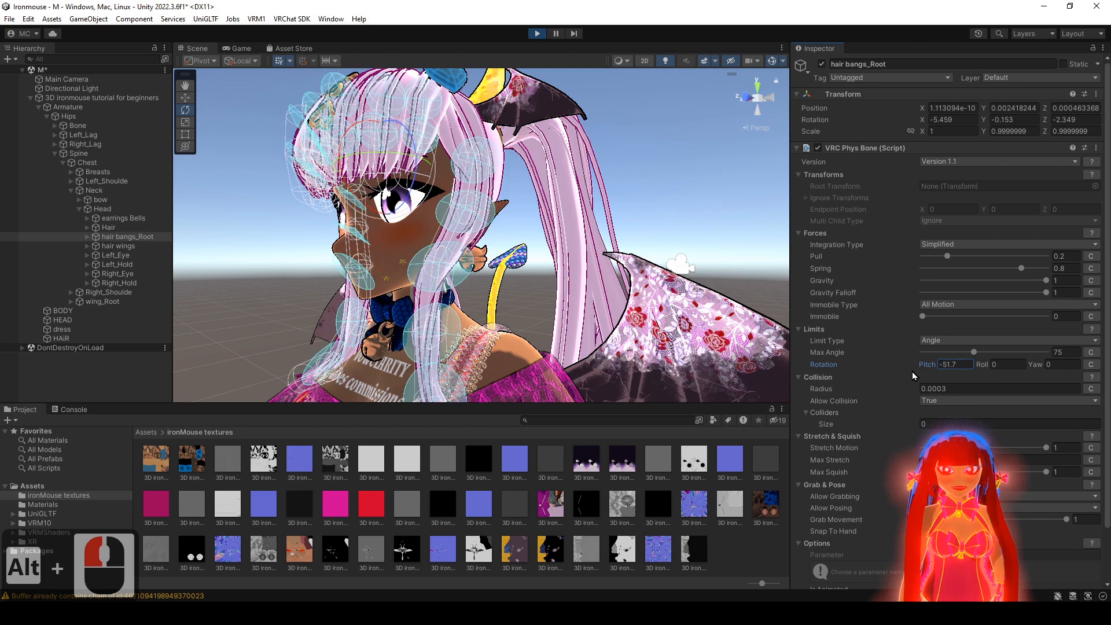
left_click_drag(912, 372, 988, 381)
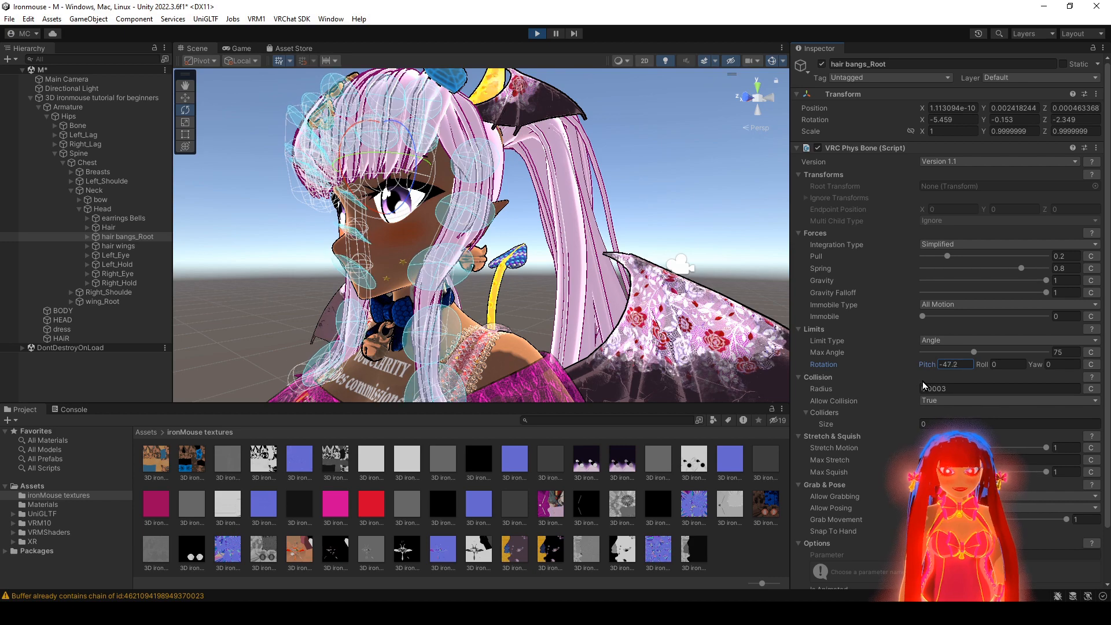
left_click_drag(857, 386, 833, 387)
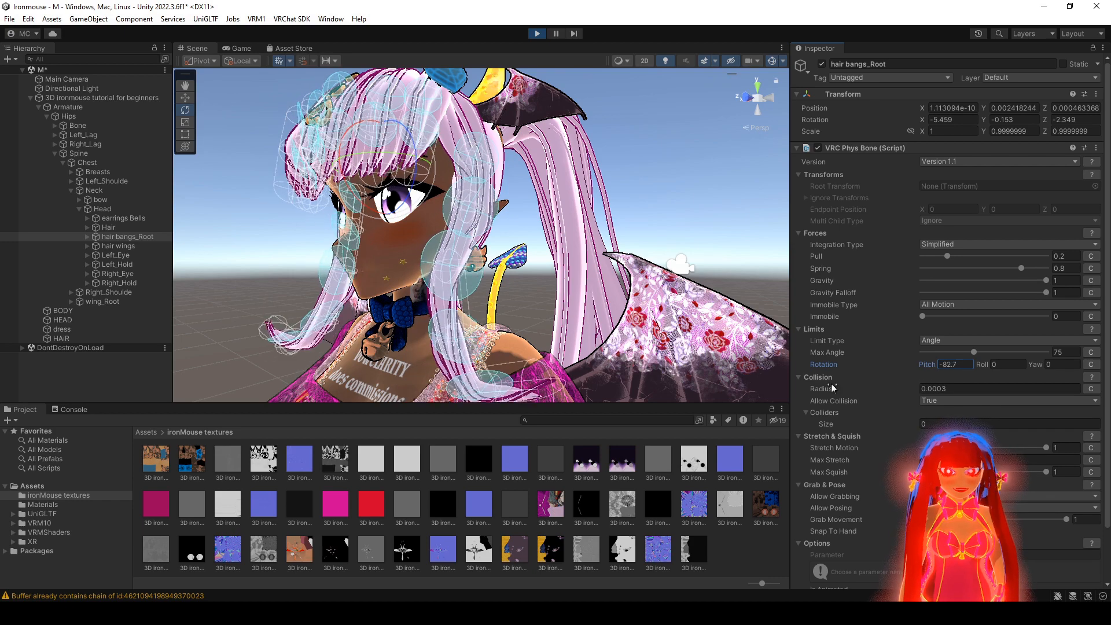
left_click_drag(497, 266, 663, 263, "alt")
right_click_drag(662, 264, 631, 255, "alt")
left_click_drag(631, 255, 429, 220, "alt")
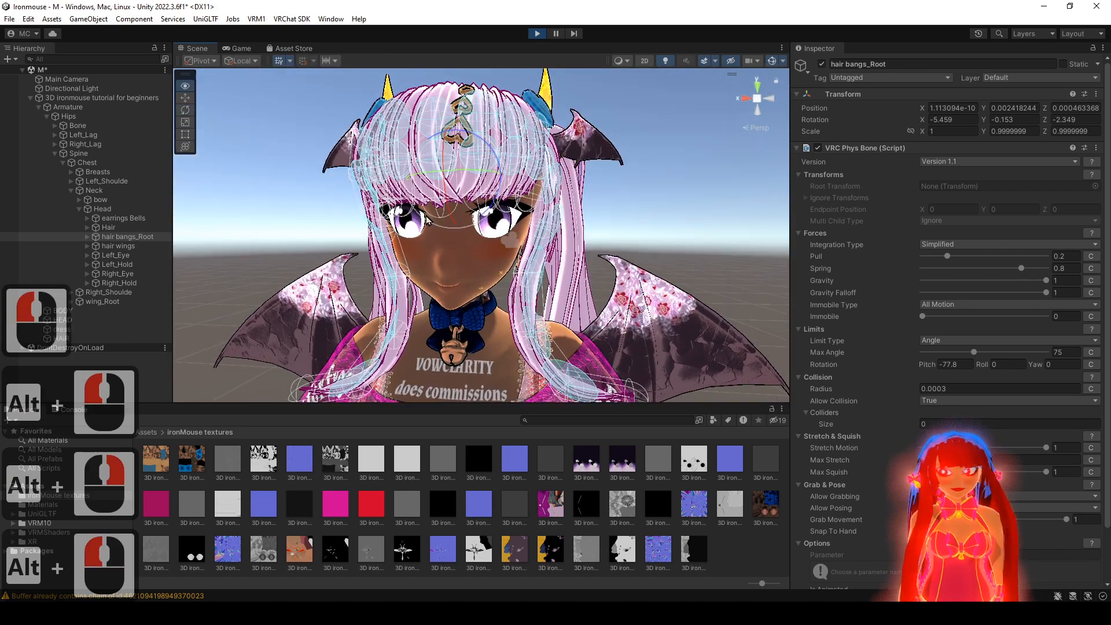
- Rotate the Head bone repeatedly to test how the bangs swing within the widened, re-pitched limit, undoing each rotation
left_click(105, 209)
left_click_drag(494, 265, 324, 292)
key("ctrl+z")
key("ctrl+z")
right_click_drag(324, 292, 395, 311, "alt")
left_click_drag(395, 311, 570, 278, "alt")
key("ctrl+z")
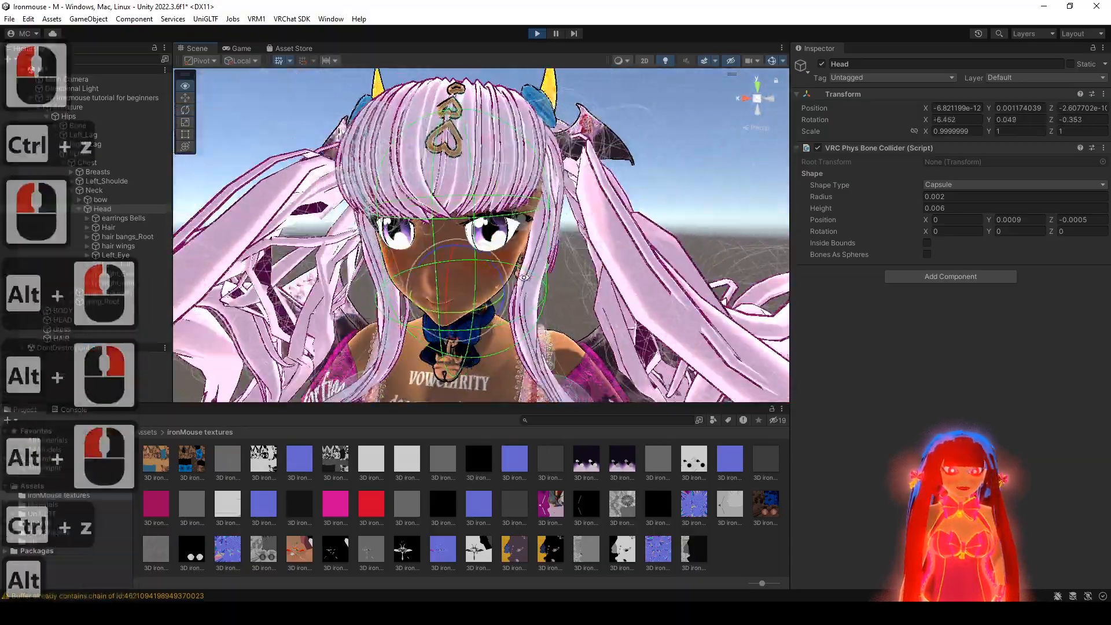
left_click_drag(475, 278, 463, 255, "alt")
key("ctrl+z")
left_click_drag(565, 247, 580, 284, "alt")
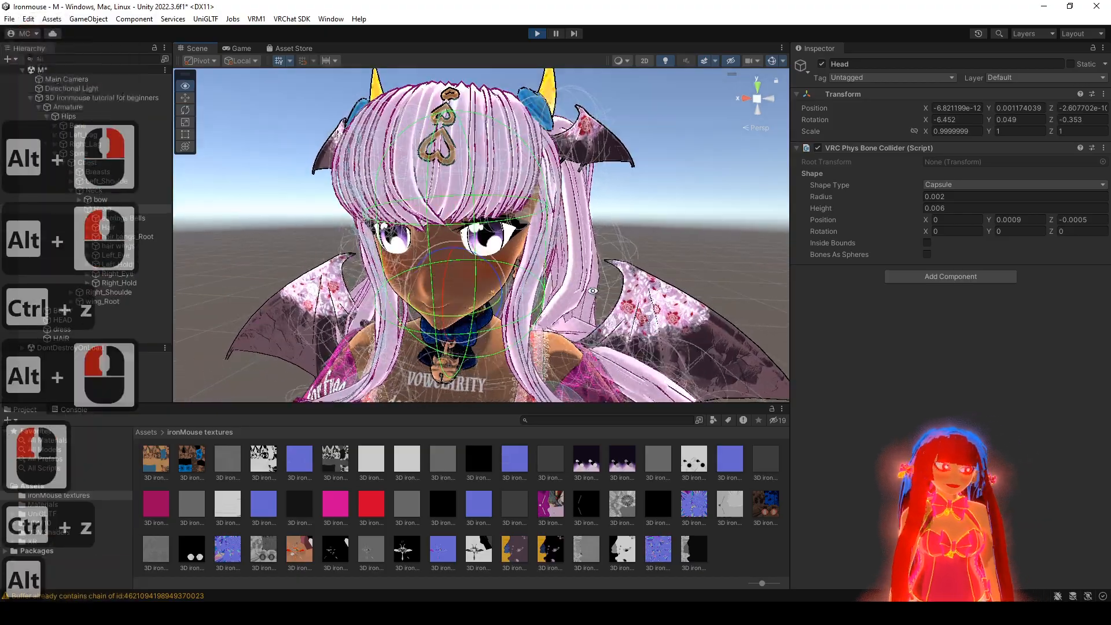
key("ctrl+z")
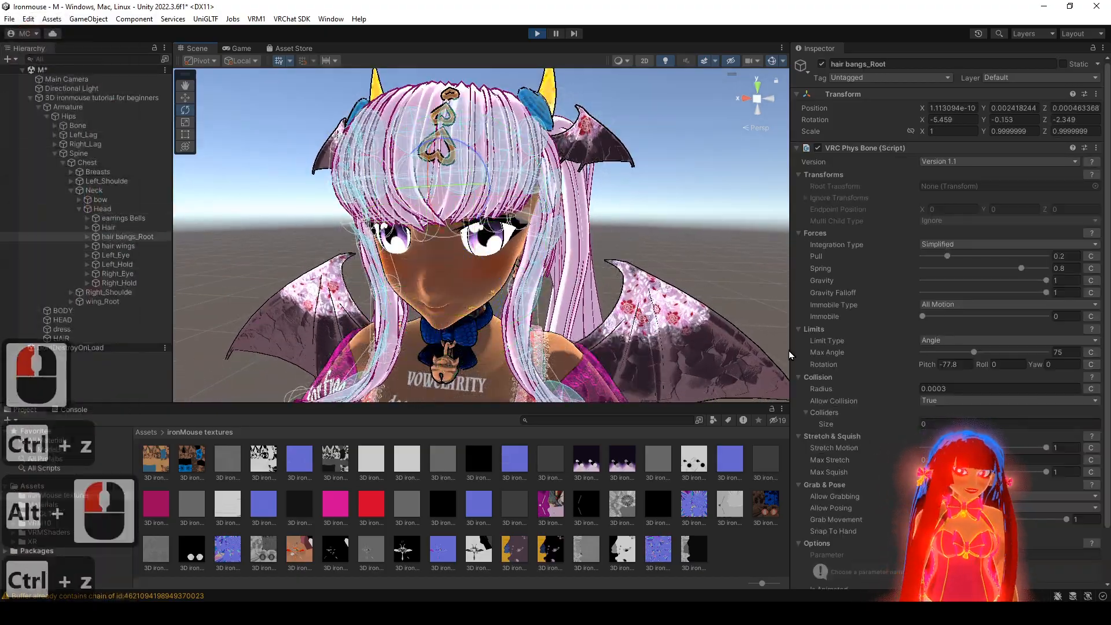
- Set the spring of hair bangs_Root's Phys Bone to 0.9
left_click(1067, 269)
type("9")
left_click_drag(300, 243, 194, 264, "alt")
- Turn the Head bone to one side to test the bangs with the higher spring, and undo the rotation
left_click(127, 210)
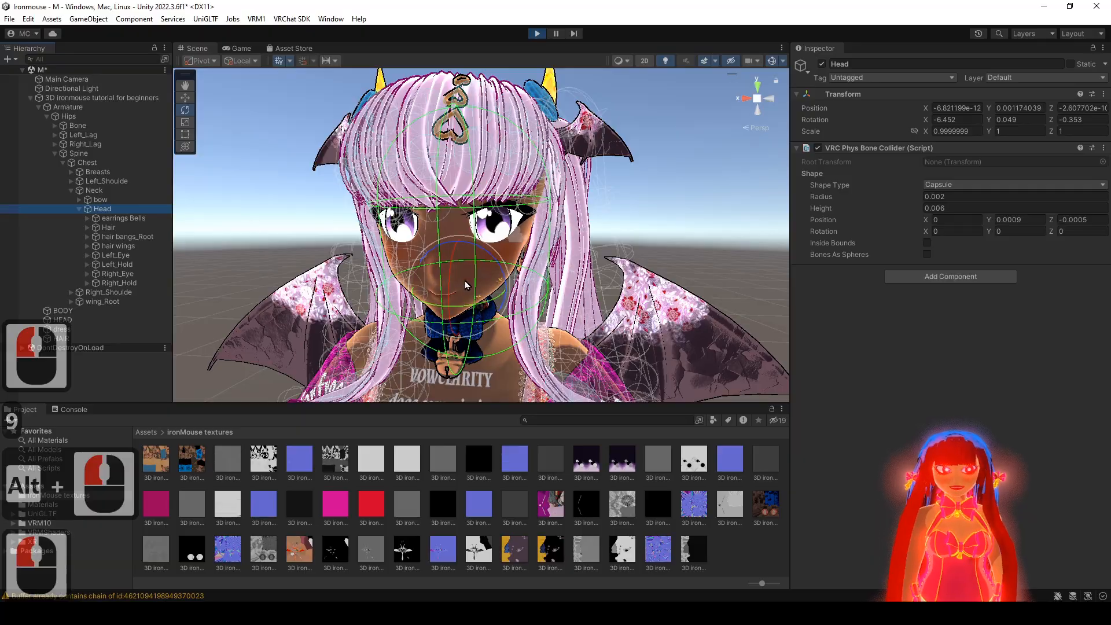
left_click_drag(465, 281, 485, 281)
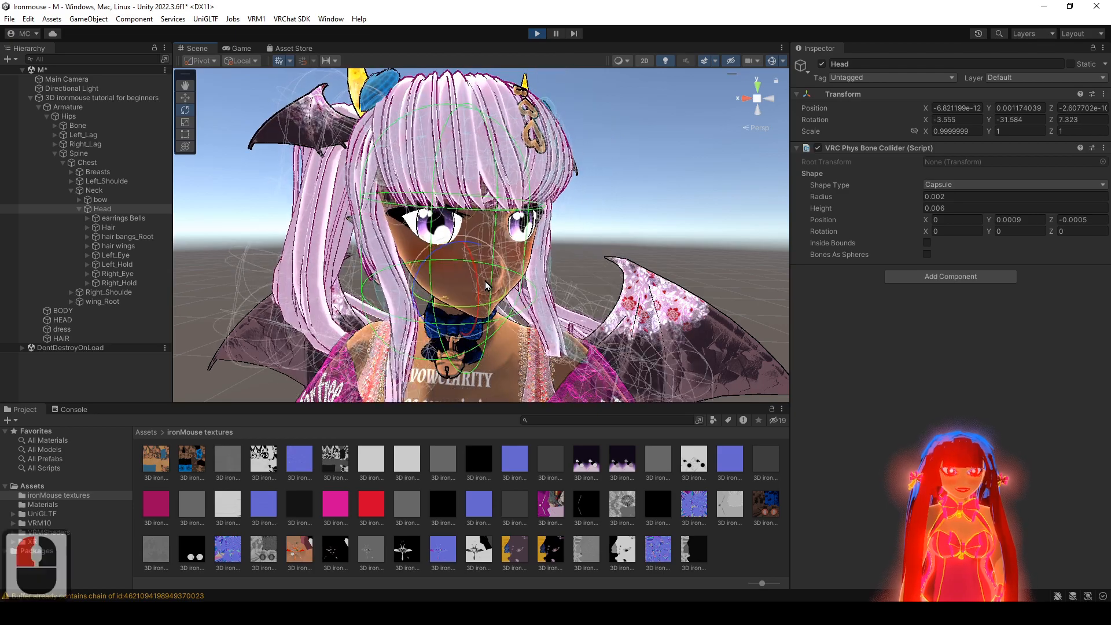
key("ctrl+z")
key("ctrl+z")
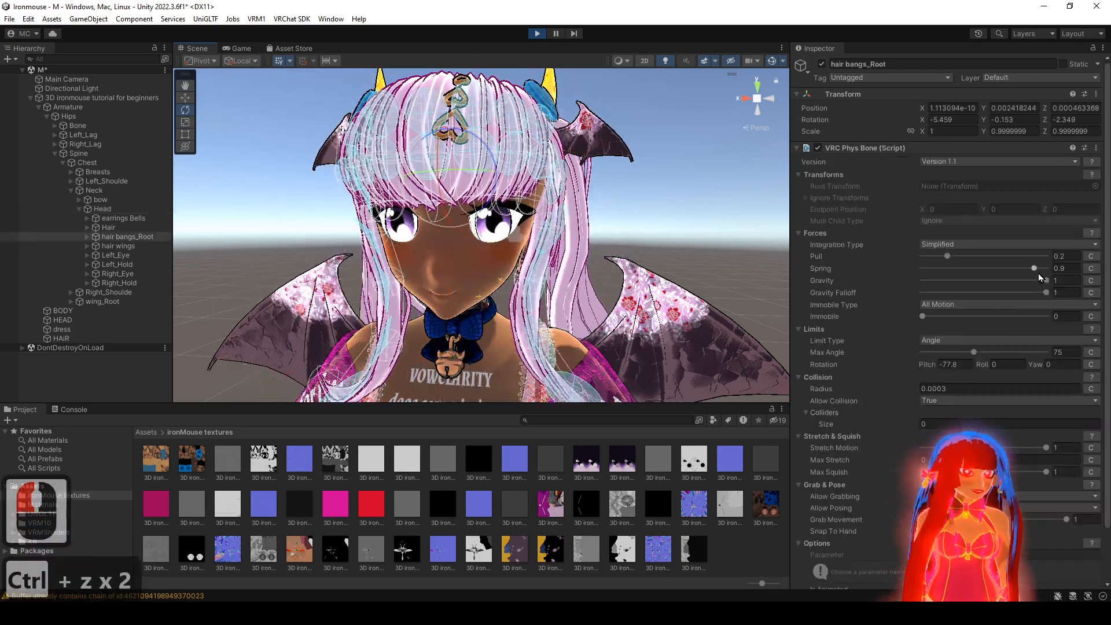
- Try a pull of 0.1 on hair bangs_Root's Phys Bone, test it by turning the Head bone, and undo both changes
double_click(1061, 256)
type("1")
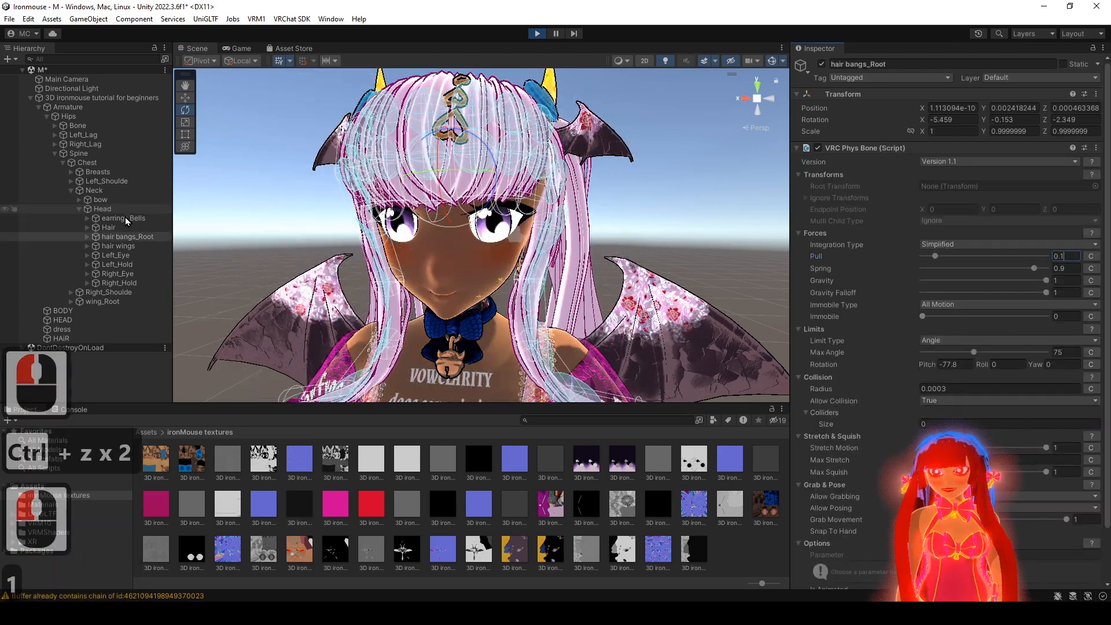
left_click(124, 210)
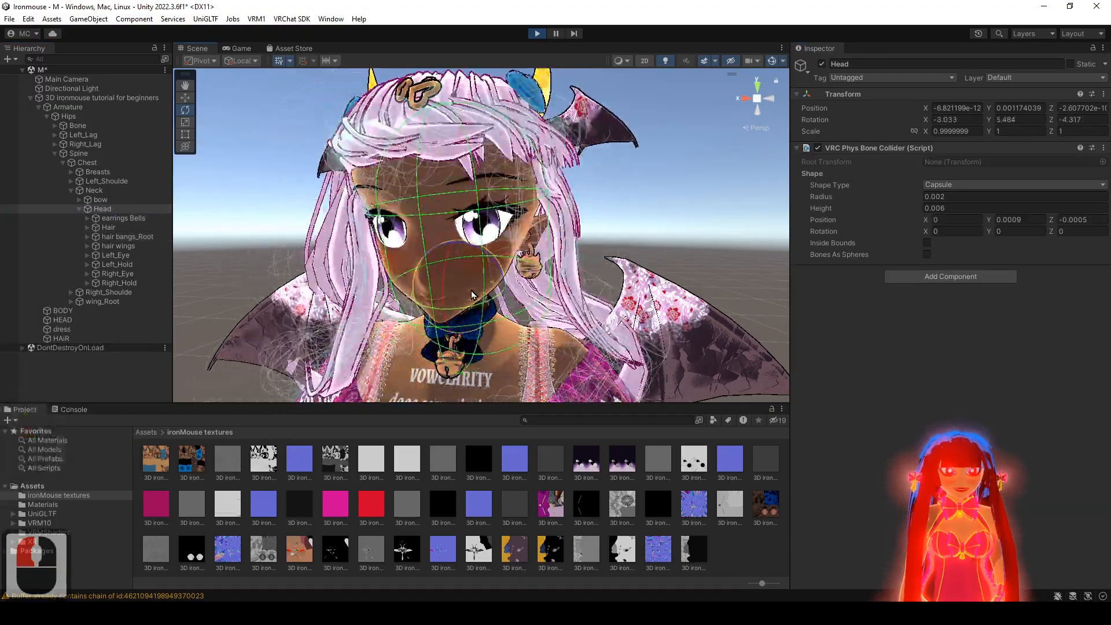
key("ctrl+z")
key("ctrl+z")
key("ctrl+z")
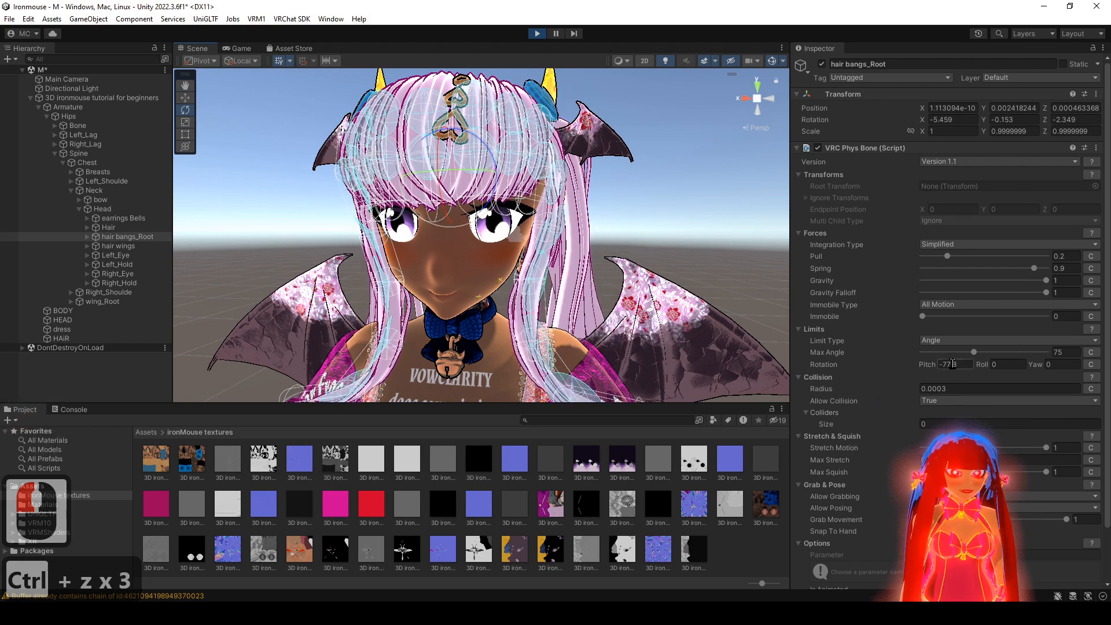
- Set the limit rotation's pitch on hair bangs_Root's Phys Bone to -77
type("0")
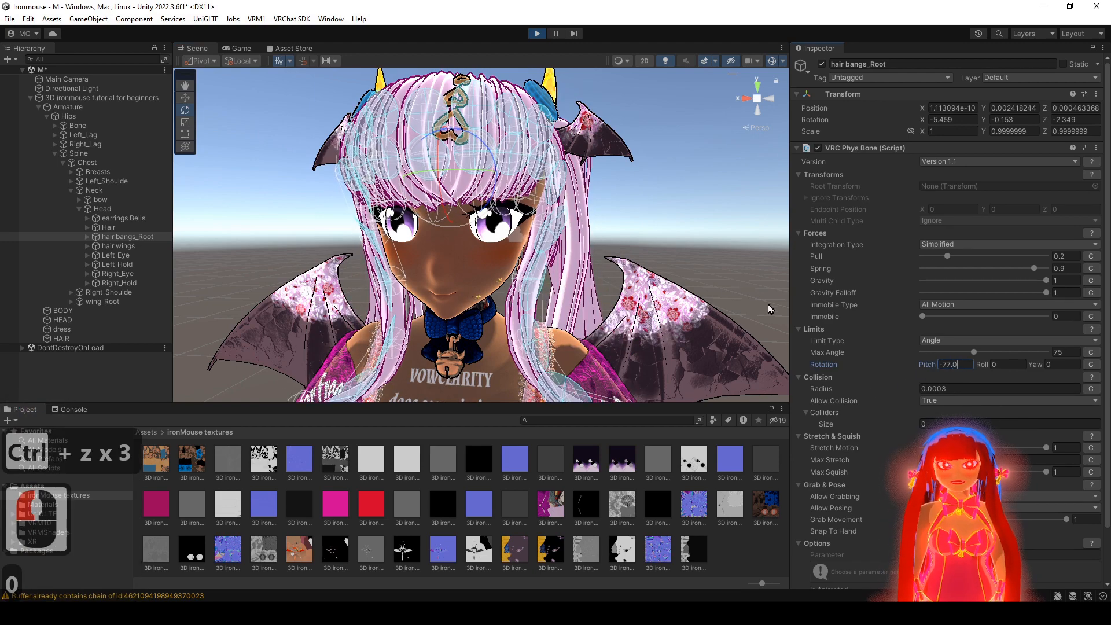
mouse_move(660, 260)
left_mouse_down("alt")
mouse_move(769, 256)
mouse_move(645, 259)
left_mouse_up("alt")
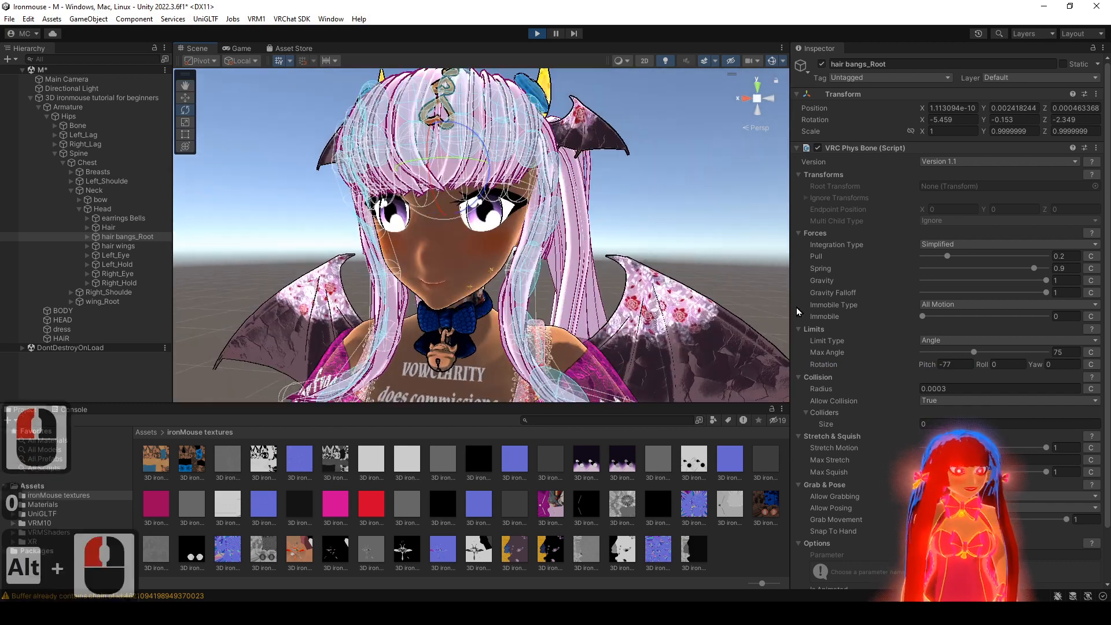
scroll(833, 337, "down", 1)
scroll(832, 338, "up", 6)
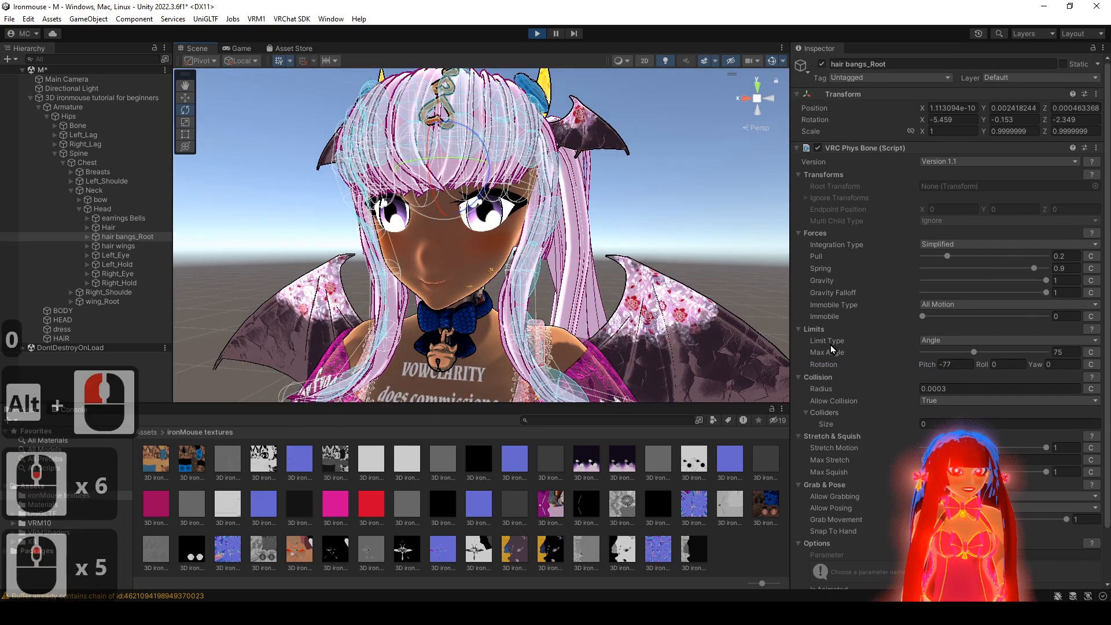
- Copy hair bangs_Root's tuned Phys Bone component, exit play mode, and paste its values onto the same component
left_click(1096, 149)
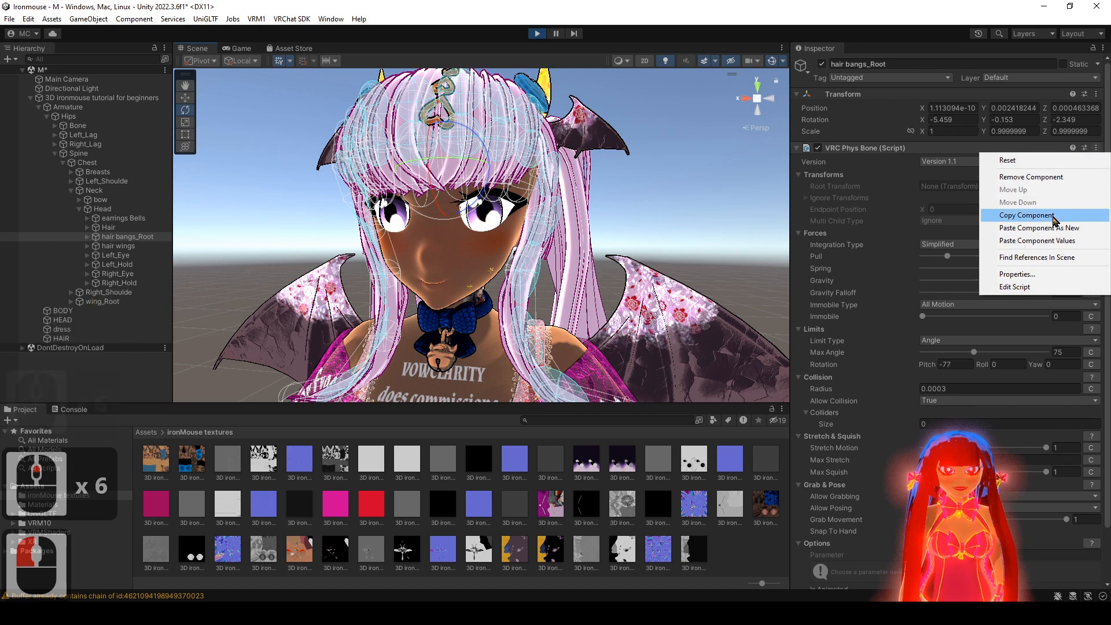
left_click(1028, 215)
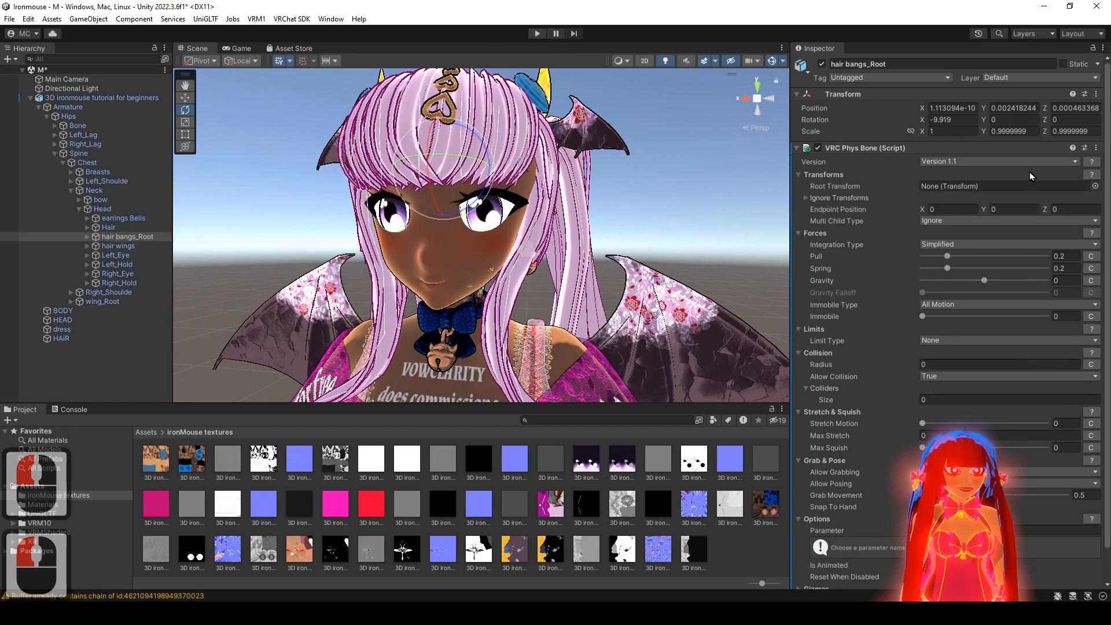
left_click(1096, 148)
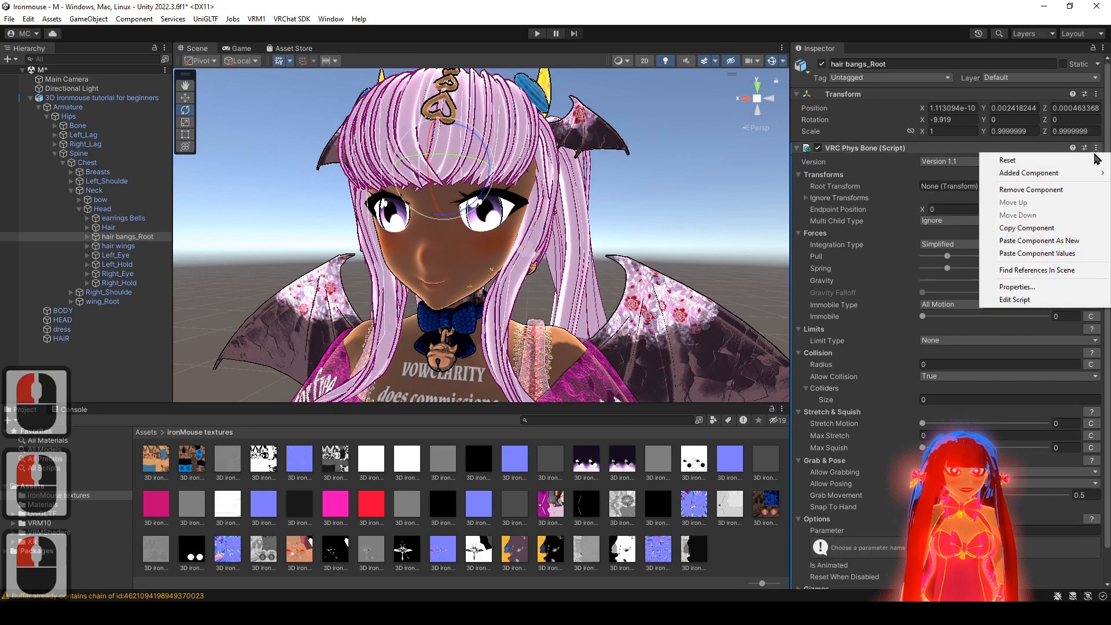
left_click(1077, 253)
left_click_drag(493, 228, 503, 255, "alt")
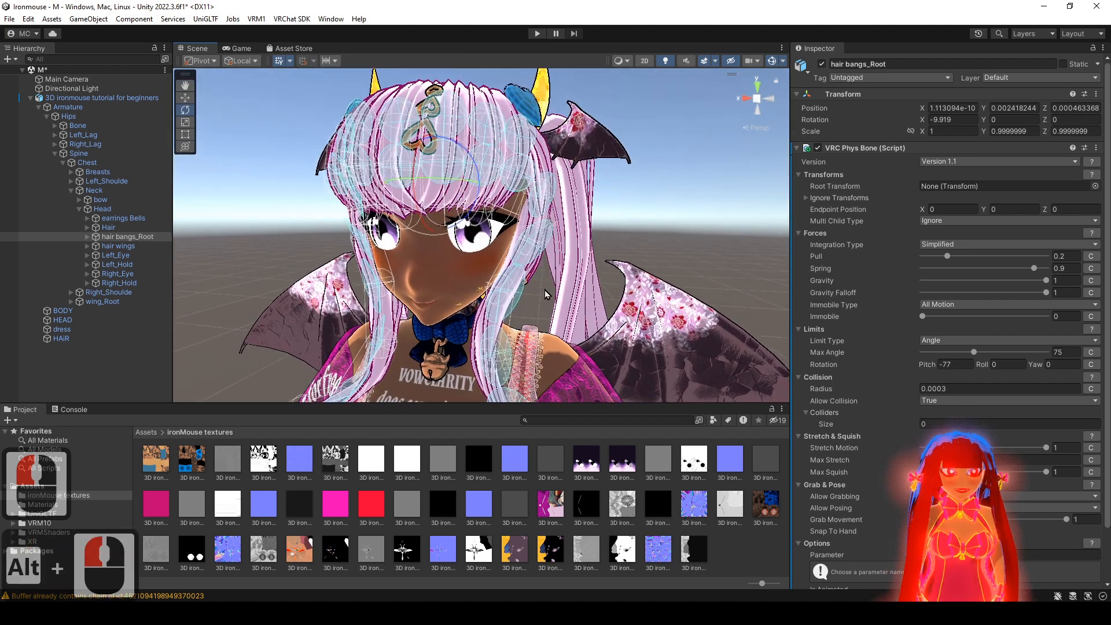
- Frame the whole avatar in a straight front view and save the scene
right_click_drag(503, 254, 502, 69, "alt")
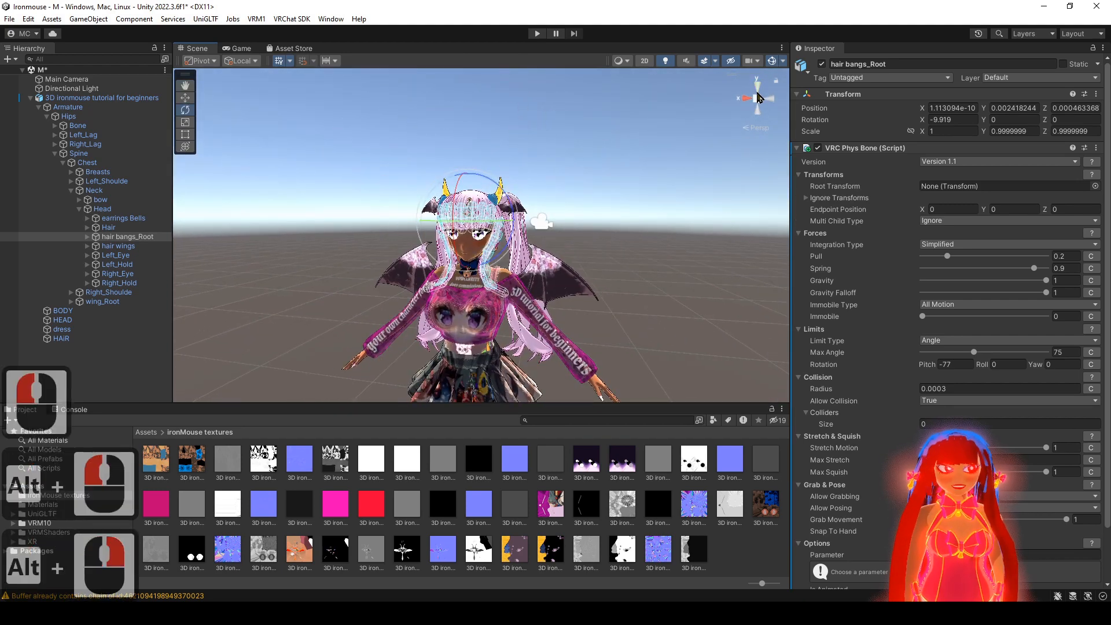
left_click(101, 97)
key("f")
left_click(757, 99)
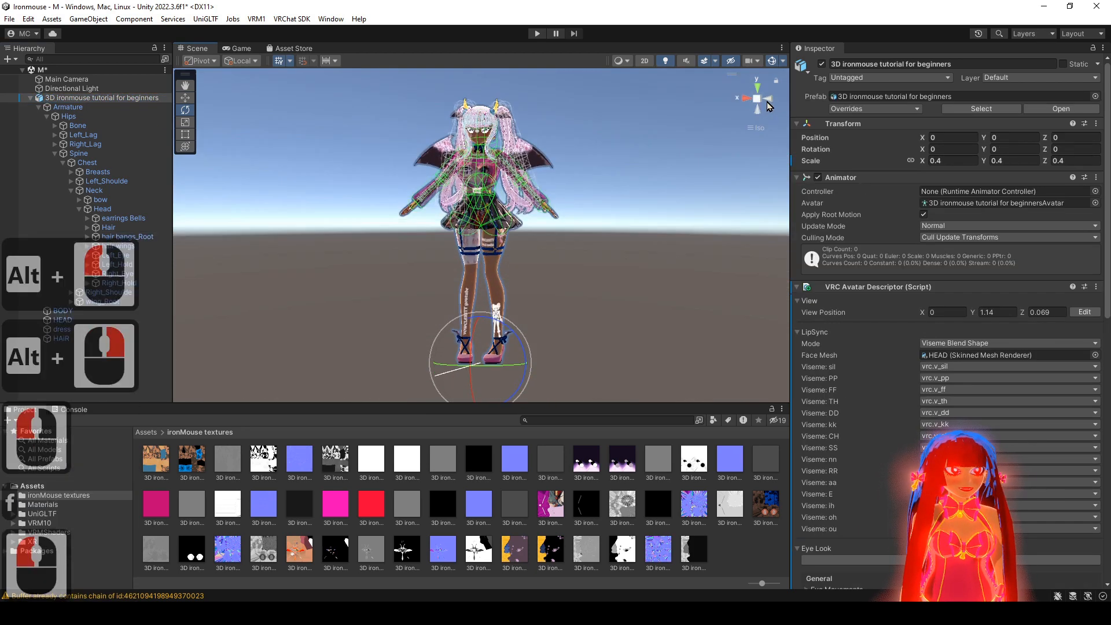
left_click(767, 99)
left_click(746, 99)
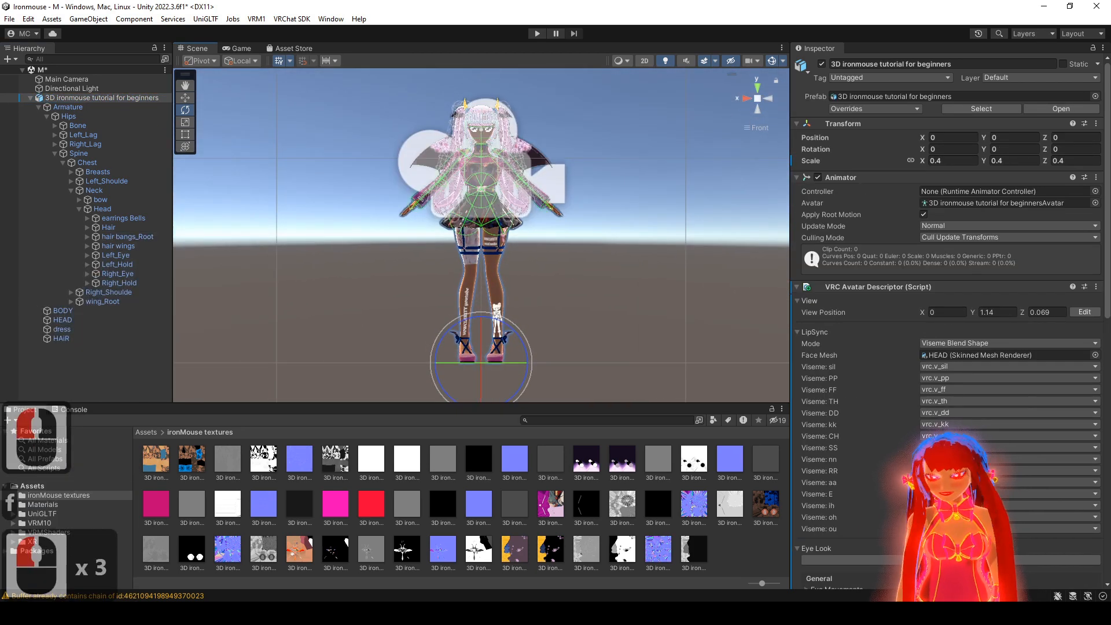
left_click(9, 19)
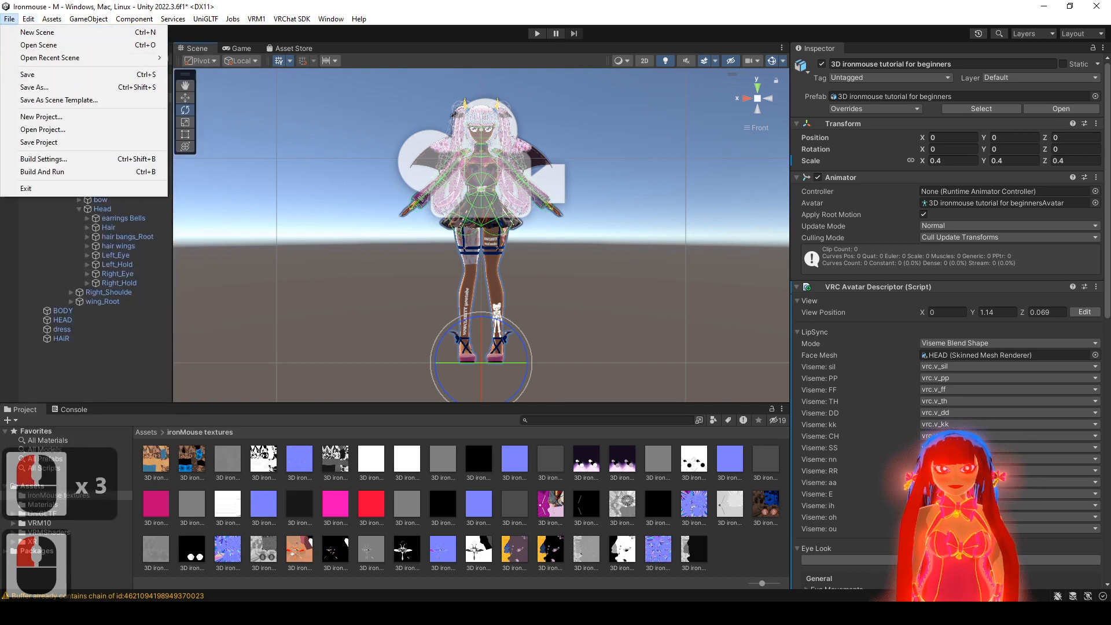
left_click(39, 78)
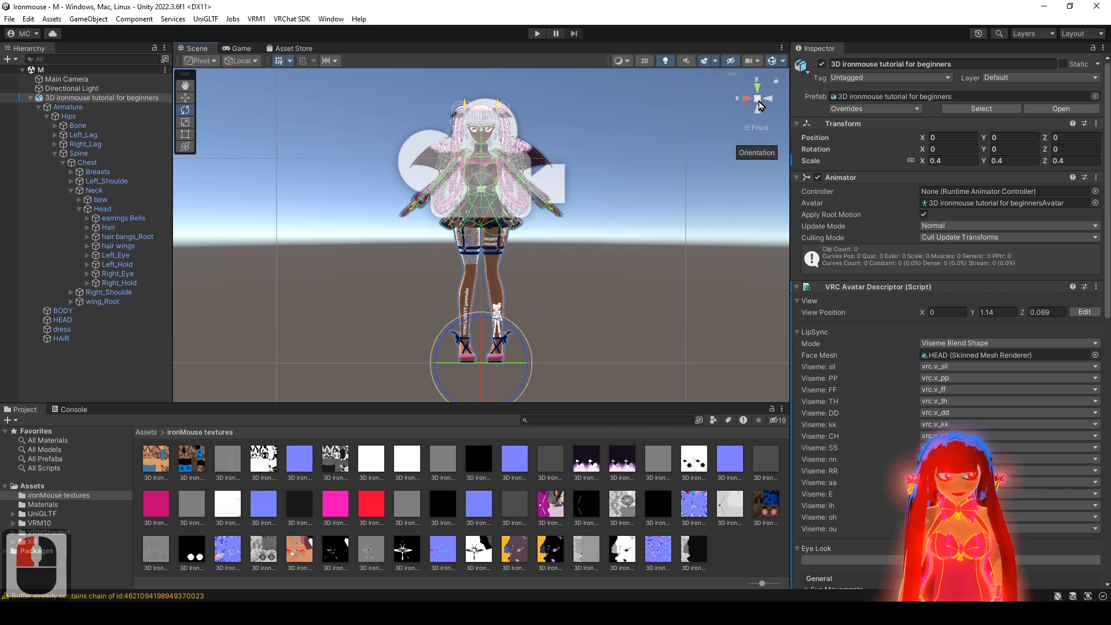
- Examine the avatar's head up close and review the Phys Bone settings of Hair and hair bangs_Root
left_click_drag(760, 104, 519, 211, "alt")
right_click_drag(561, 164, 589, 276, "alt")
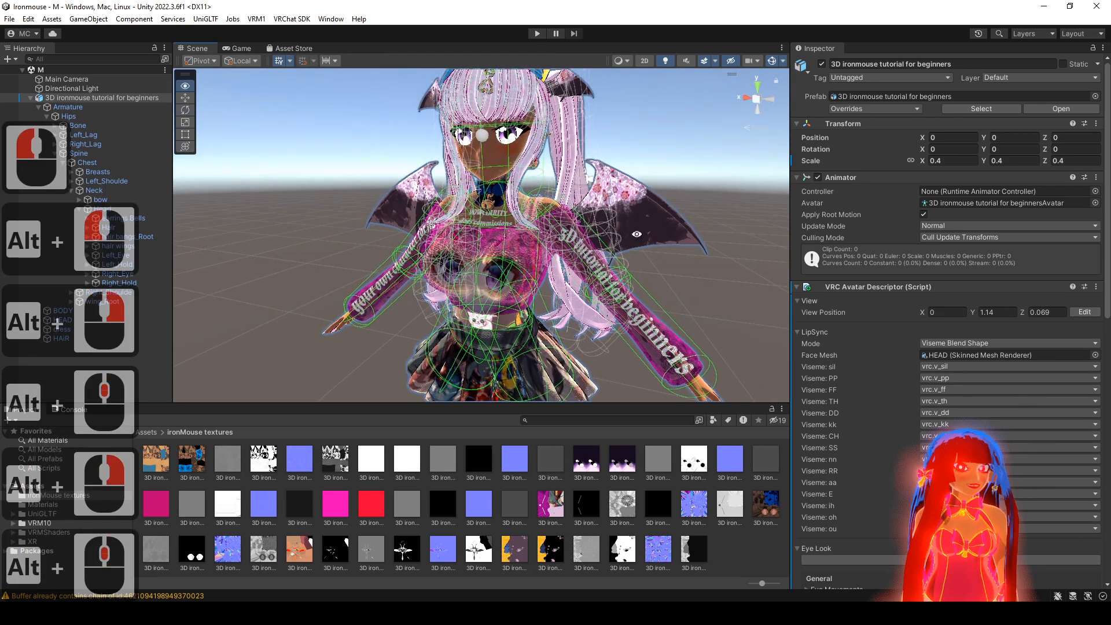
left_click_drag(637, 233, 651, 228, "alt")
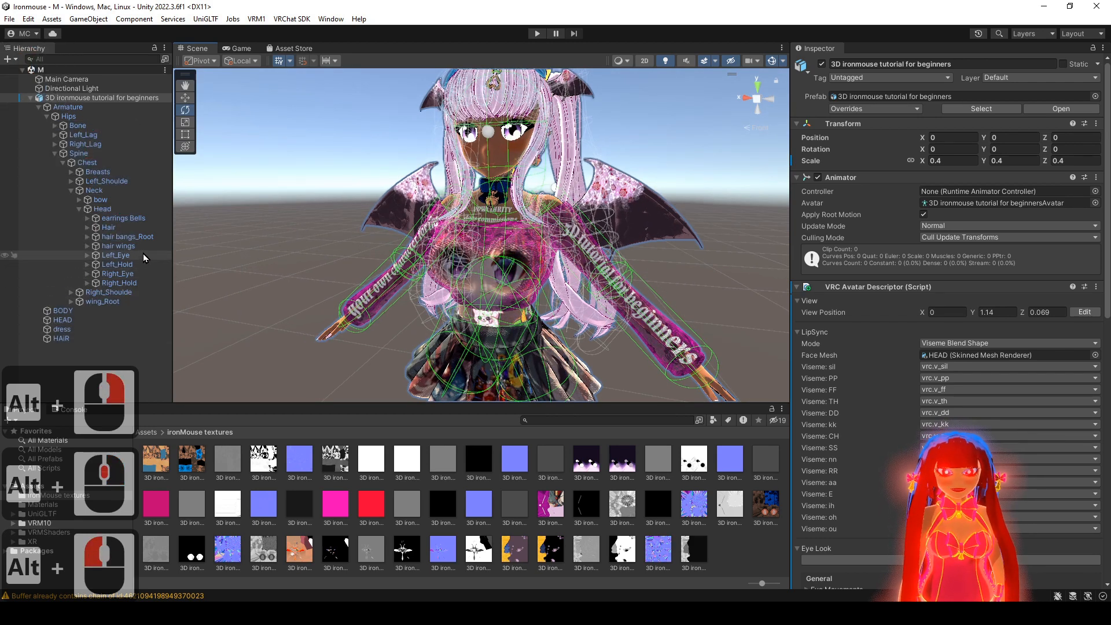
right_click_drag(512, 158, 207, 272, "alt")
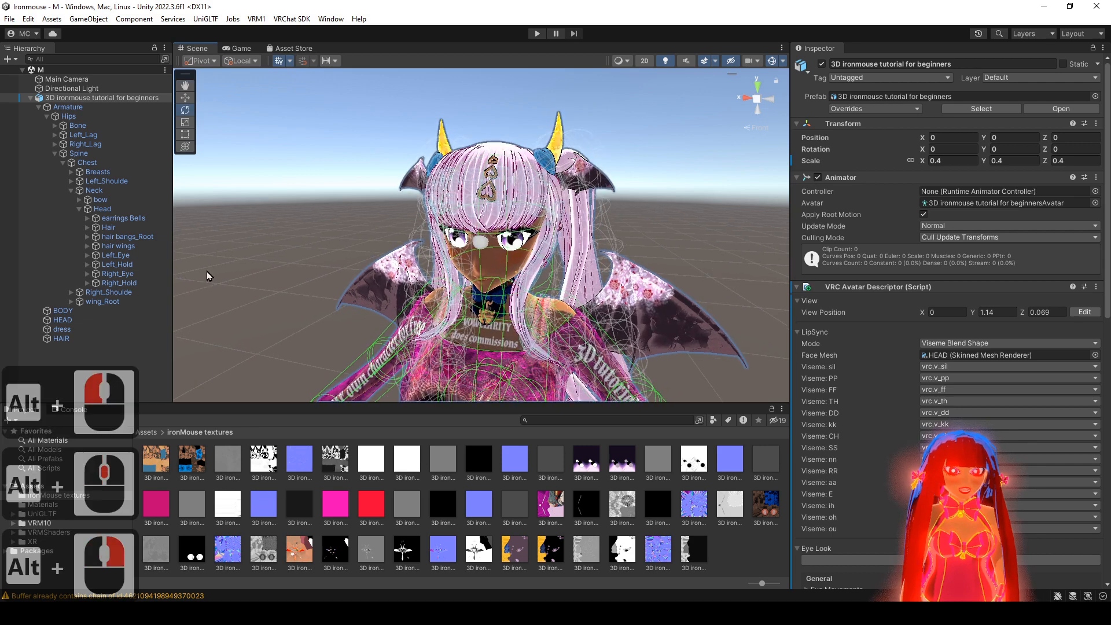
left_click(110, 227)
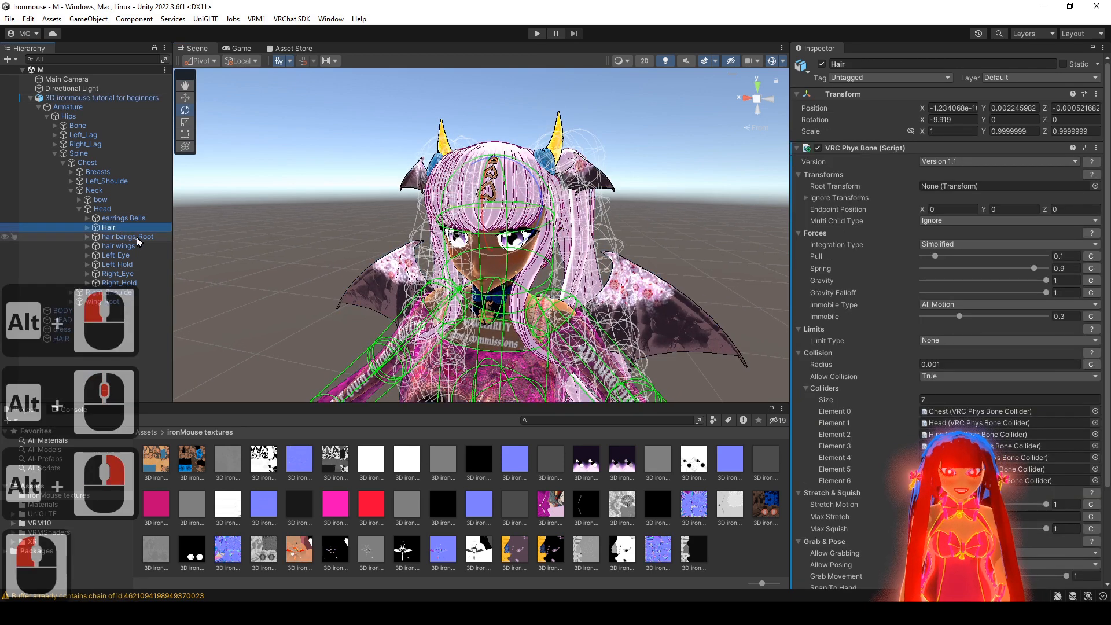
left_click(127, 236, "alt")
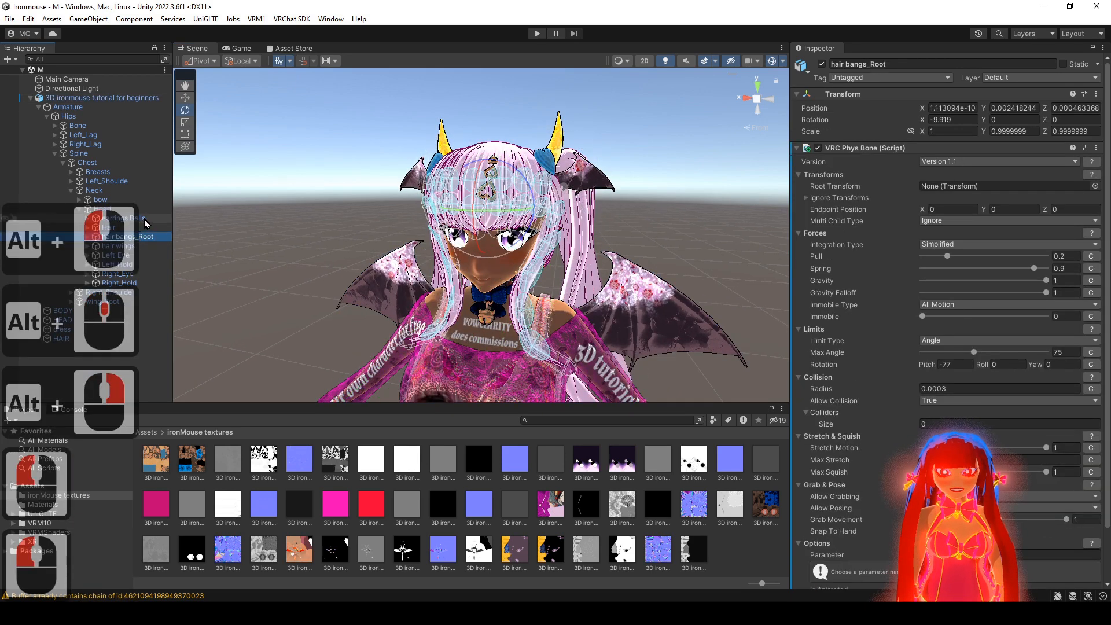
- Select earrings Bells, rotate it as a trial while viewing the earring from the side, and undo the rotation
left_click(145, 220)
right_click_drag(409, 205, 607, 257, "alt")
left_click_drag(532, 250, 489, 290)
key("ctrl+z")
key("ctrl+z")
left_click_drag(470, 203, 468, 204)
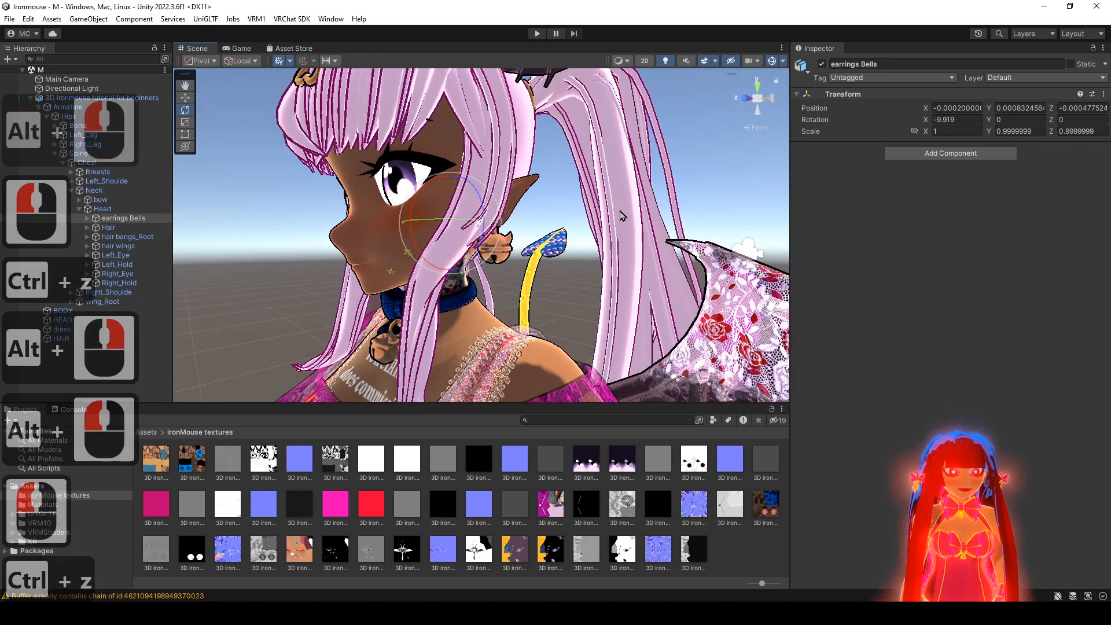
- Add a VRC Phys Bone component to earrings Bells
left_click(977, 152)
scroll(961, 251, "down", 3)
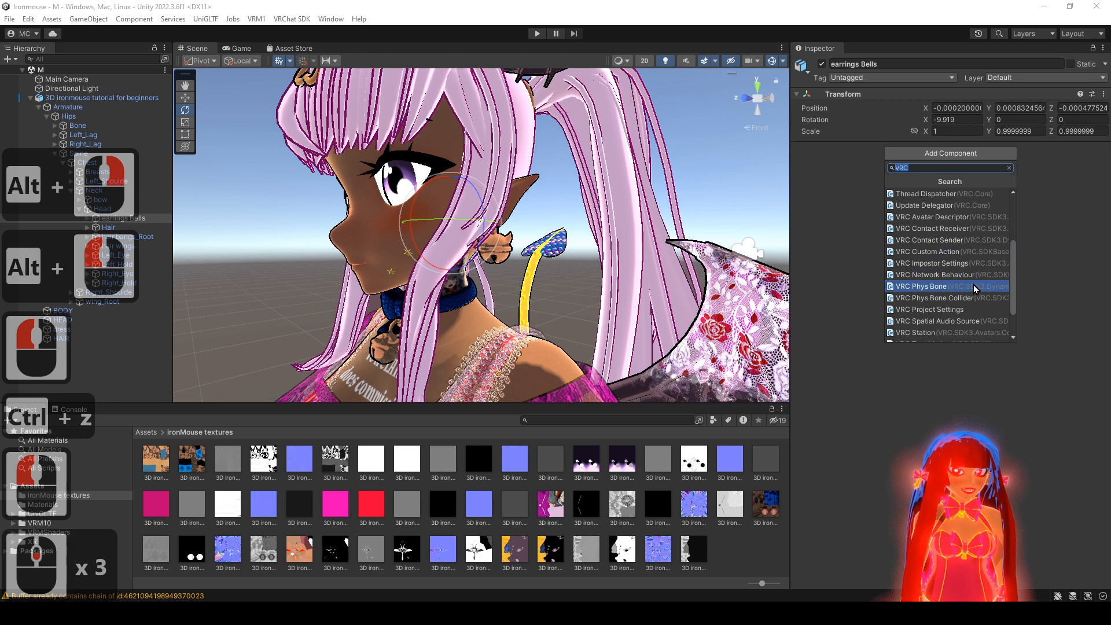
left_click(932, 286)
left_click_drag(523, 234, 549, 104, "alt")
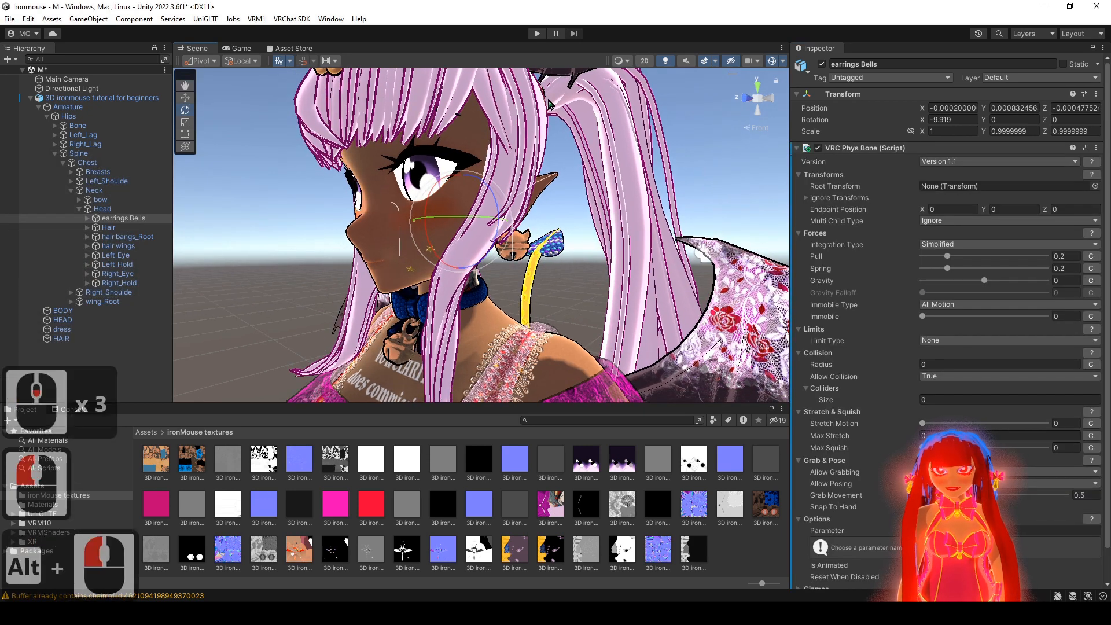
- Enter play mode and, in the scene view, set the earrings Bells Phys Bone's gravity to 0.5 and gravity falloff to 1
left_click(537, 33)
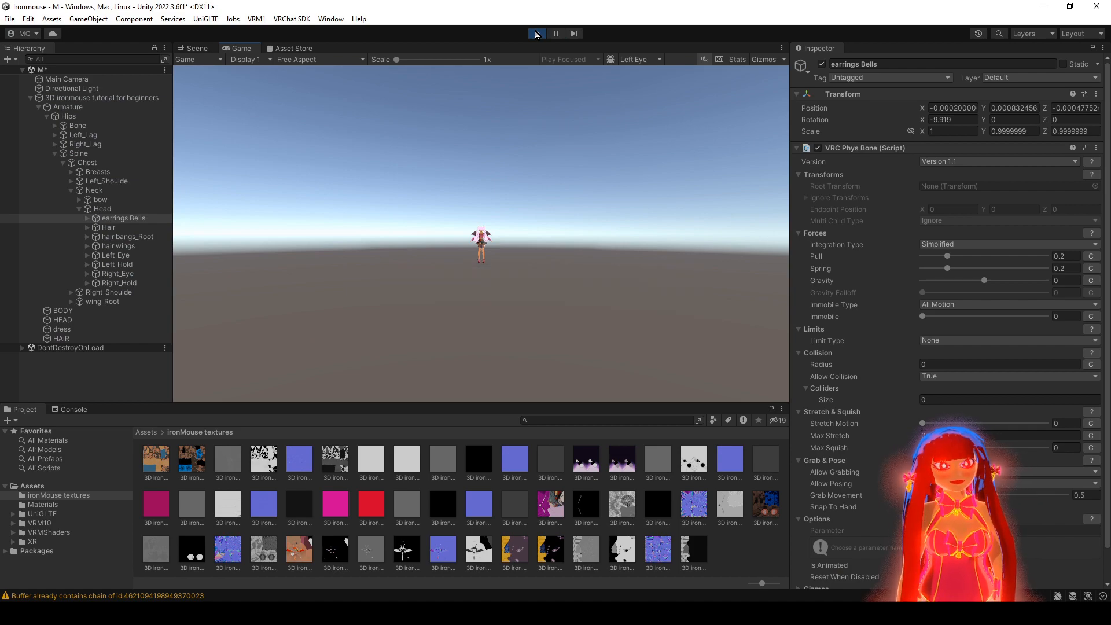
left_click(209, 51)
left_click_drag(633, 292, 531, 322, "alt")
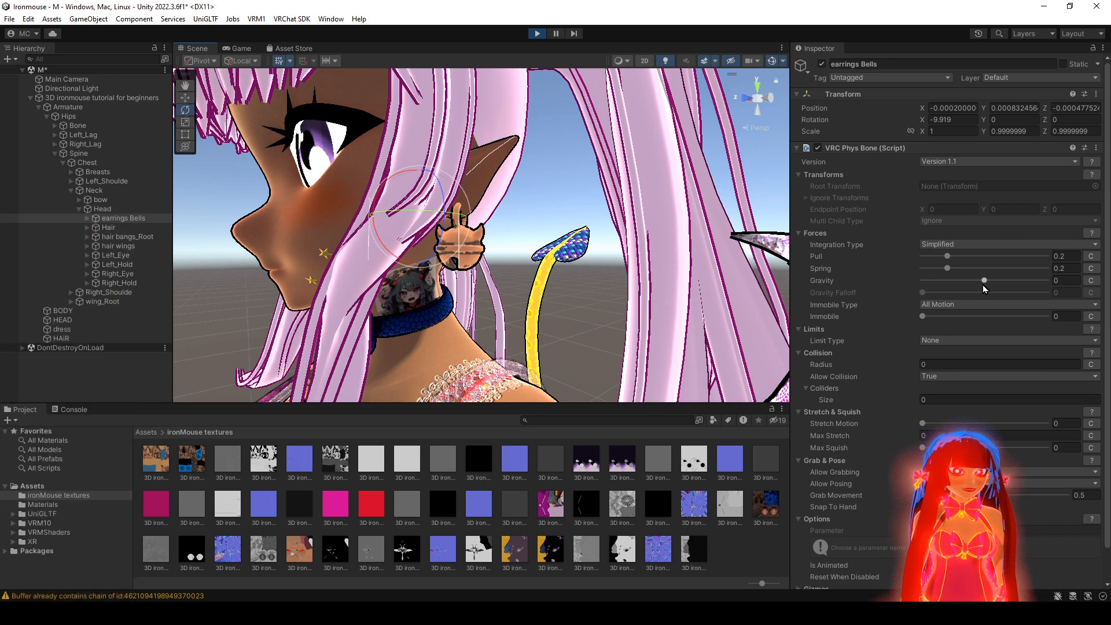
left_click_drag(991, 279, 1005, 283)
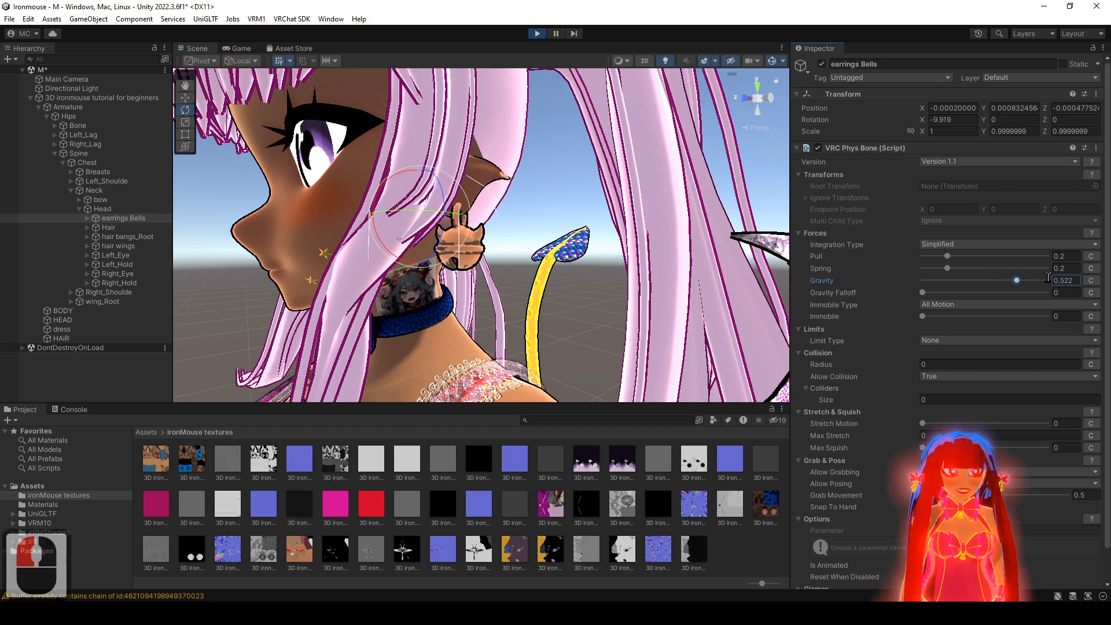
left_click_drag(1065, 279, 1085, 297)
type("0")
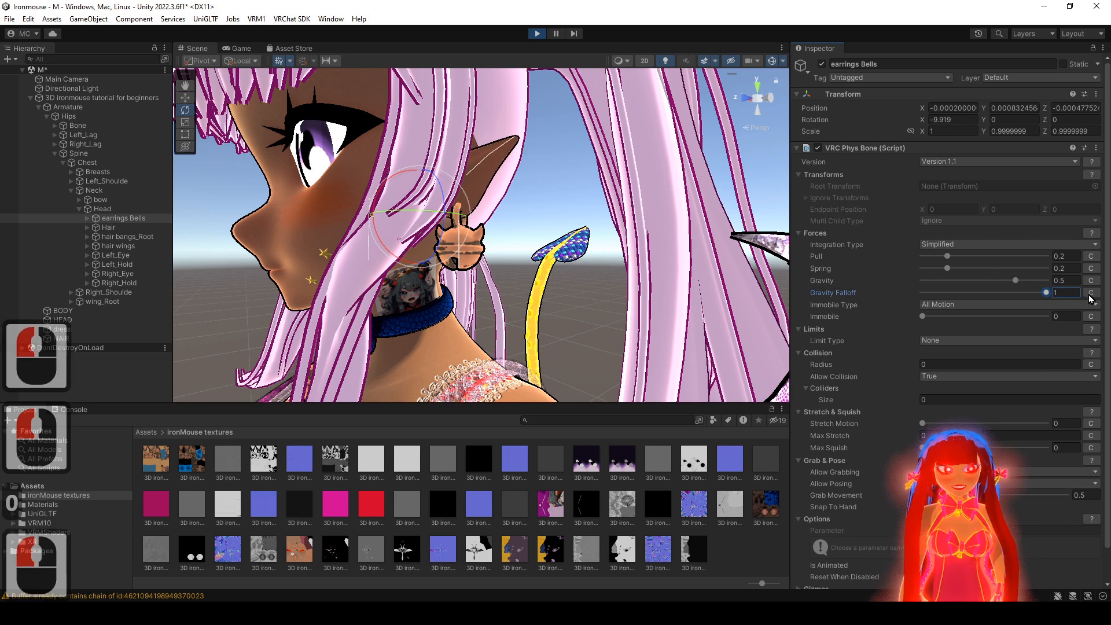
mouse_move(537, 254)
left_mouse_down("alt")
mouse_move(563, 255)
mouse_move(529, 256)
left_mouse_up("alt")
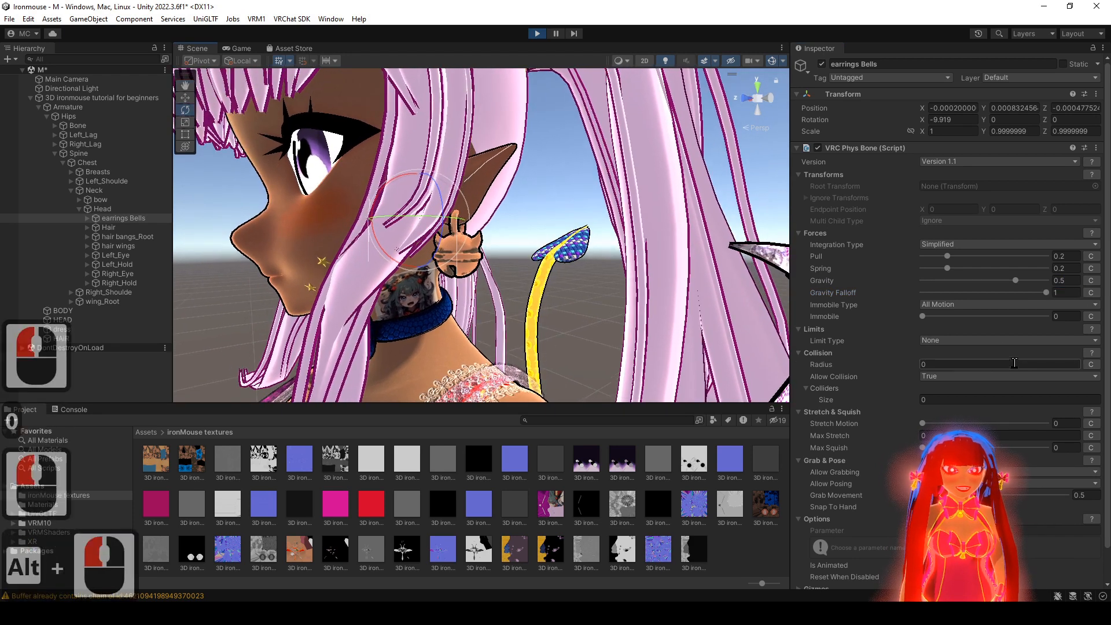
- Set the immobile value of the earrings Bells Phys Bone to 0.5
left_click(986, 316)
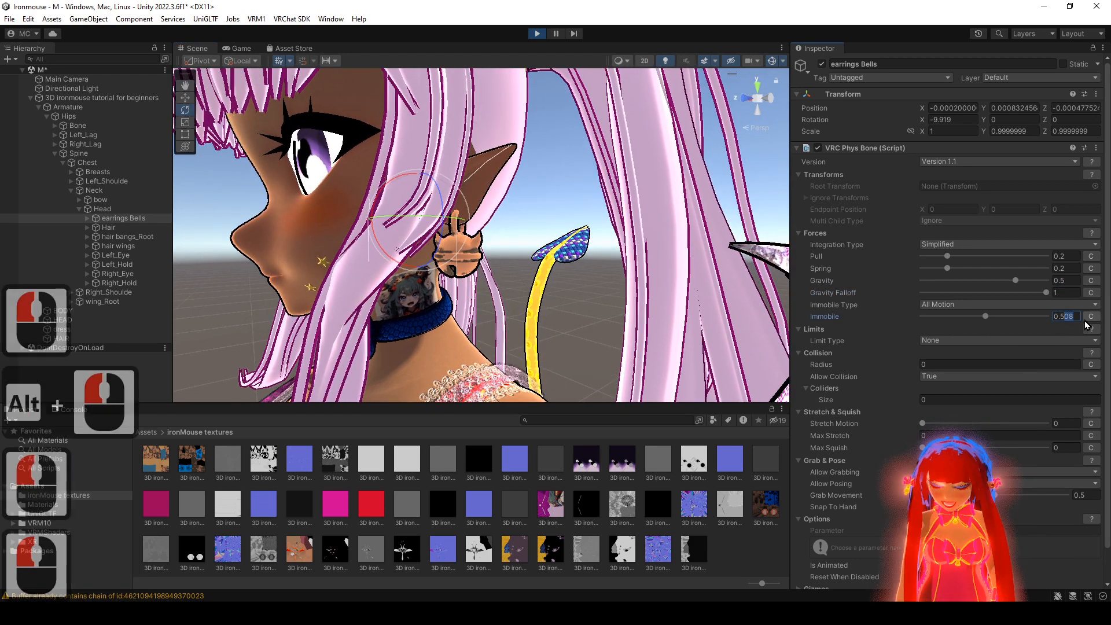
left_click(1071, 316)
type("0")
left_click_drag(588, 280, 611, 279, "alt")
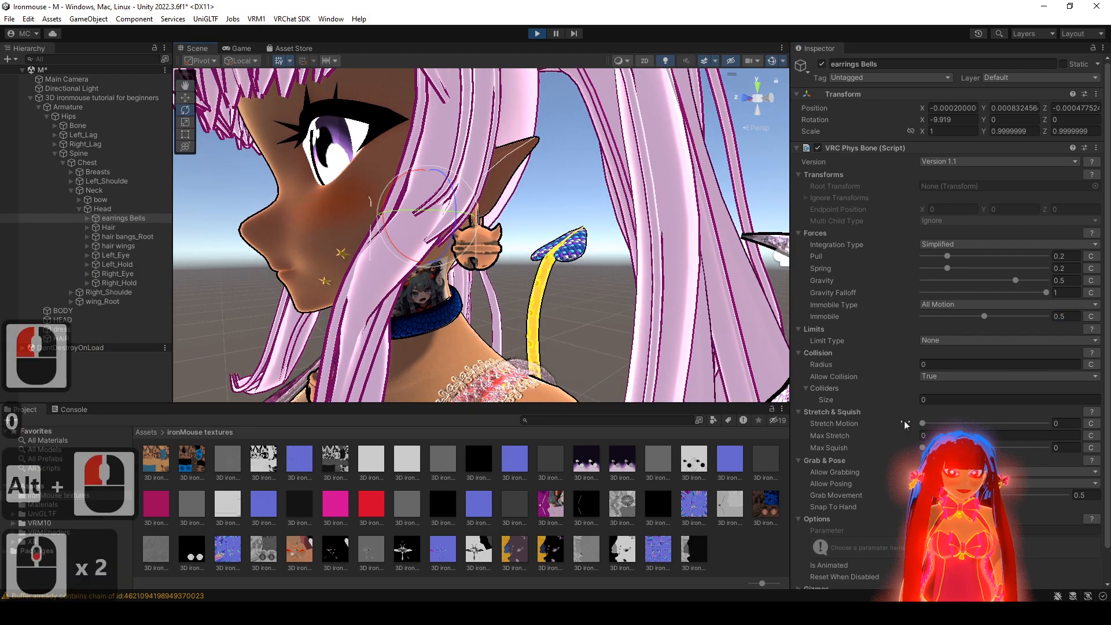
- Set stretch motion, max squish and grab movement to 1 on the earrings Bells Phys Bone
scroll(936, 415, "down", 2)
left_click_drag(936, 415, 1046, 413)
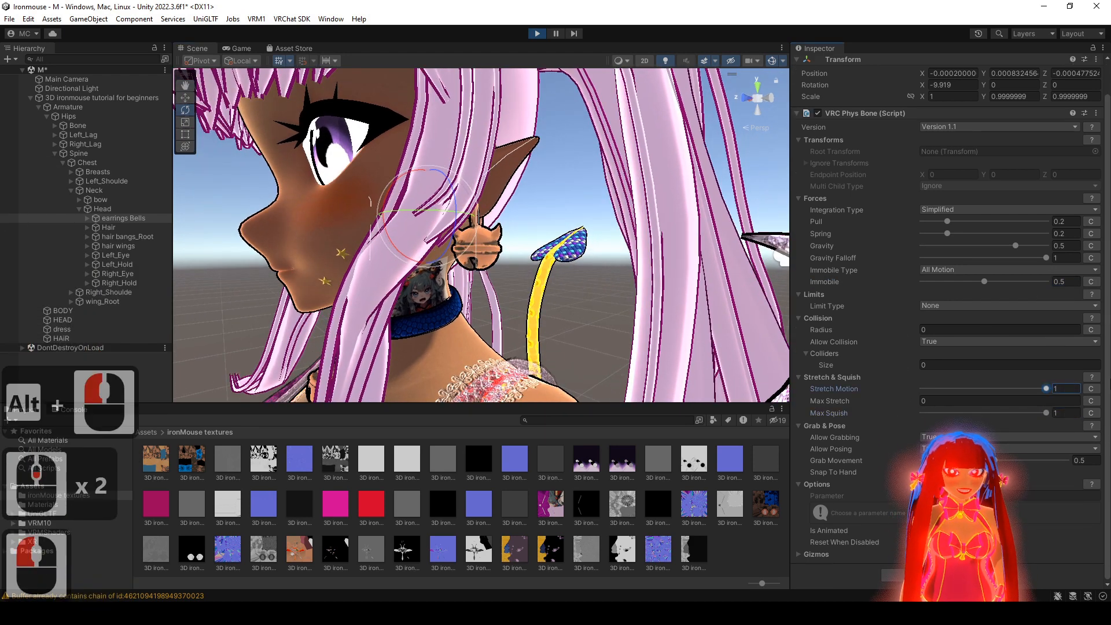
left_click_drag(1041, 458, 1078, 460)
left_click_drag(613, 304, 616, 331, "alt")
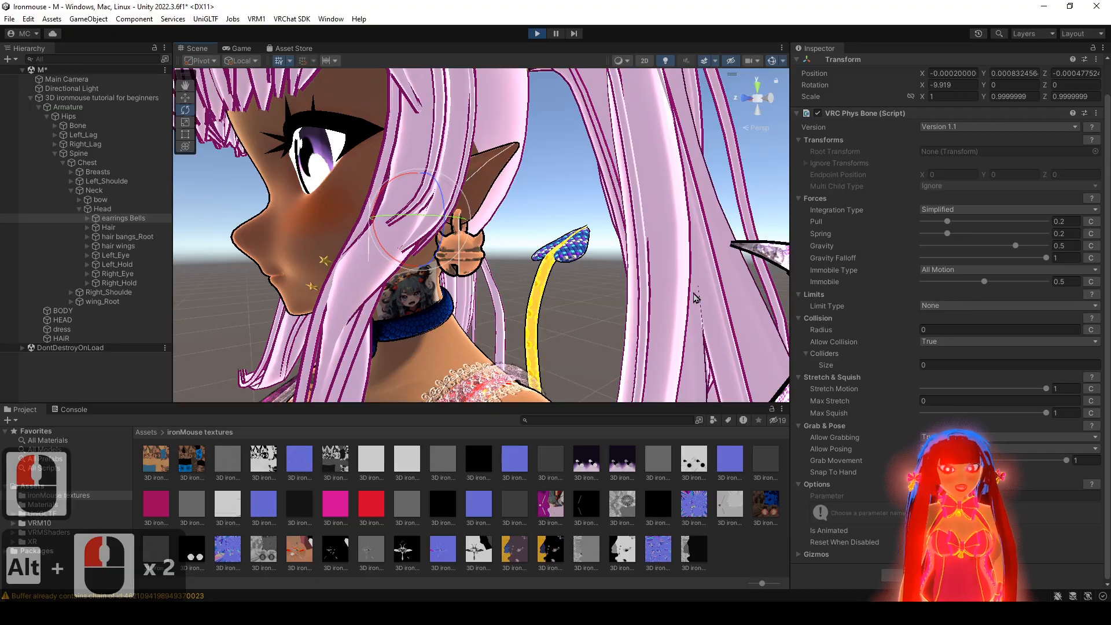
left_click_drag(696, 298, 622, 293, "alt")
- Rotate the Head bone to test how the bell earrings swing, and undo the rotation
left_click(137, 212)
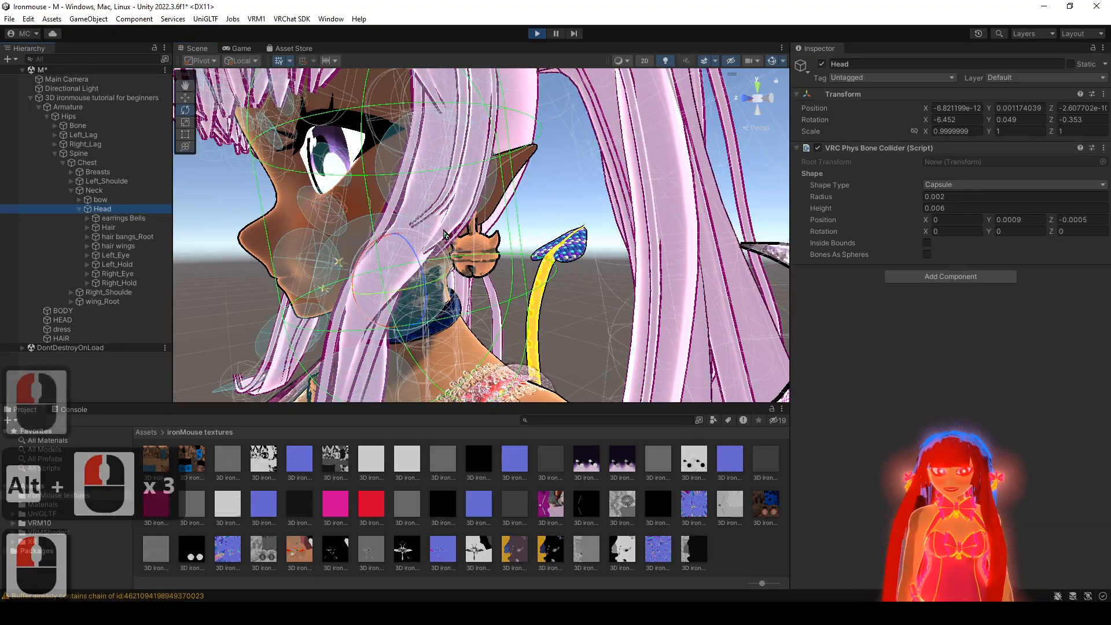
left_click_drag(385, 270, 426, 254)
key("ctrl+z")
key("ctrl+z")
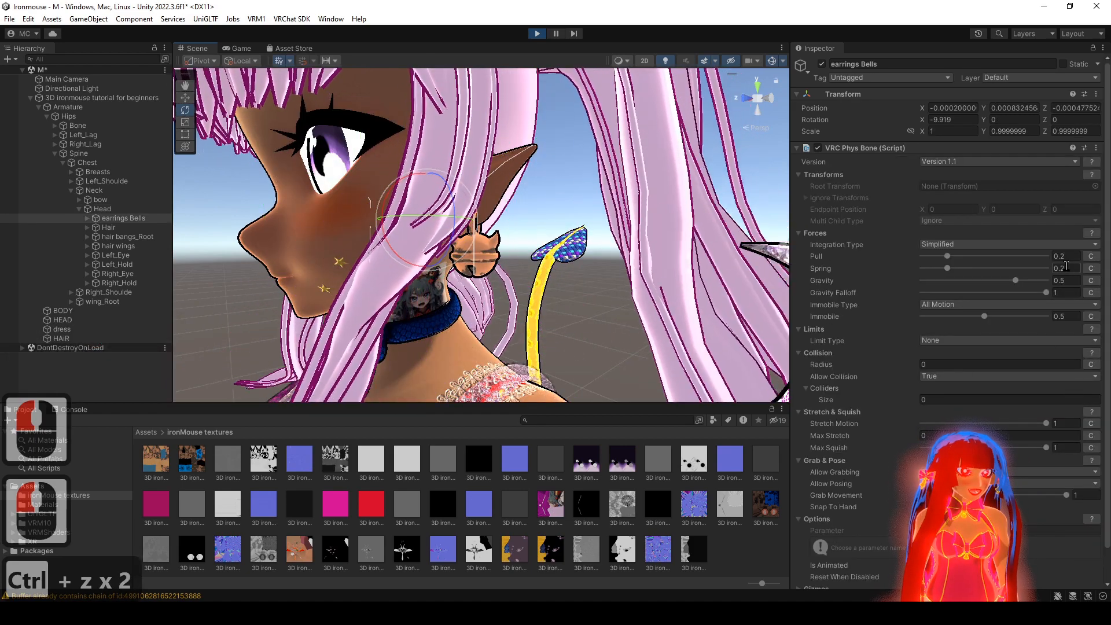
- Set the spring of the earrings Bells Phys Bone to 0.9
left_click(1066, 268)
type("0.9")
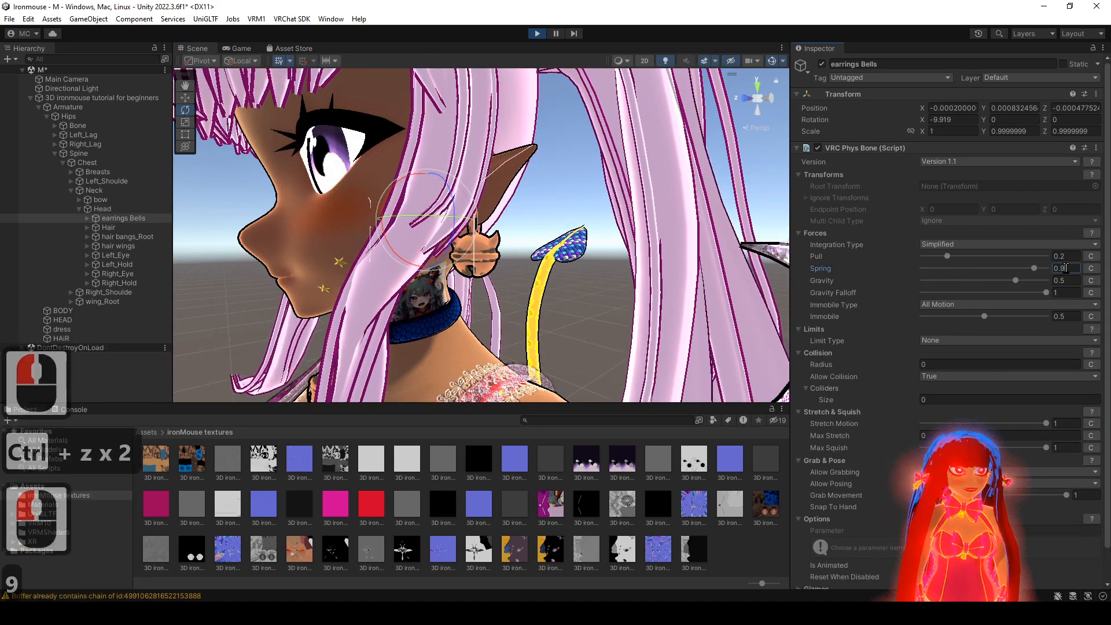
- Rotate the Head bone several ways to test the bell earrings' swing with the new spring, and undo the rotations
left_click(111, 210)
mouse_move(424, 273)
left_mouse_down()
mouse_move(380, 272)
mouse_move(398, 279)
mouse_move(412, 263)
mouse_move(384, 233)
mouse_move(419, 257)
left_mouse_up()
key("ctrl+z")
mouse_move(518, 253)
left_mouse_down("alt")
mouse_move(560, 251)
mouse_move(551, 321)
mouse_move(548, 297)
mouse_move(471, 270)
mouse_move(510, 264)
left_mouse_up("alt")
key("ctrl+z")
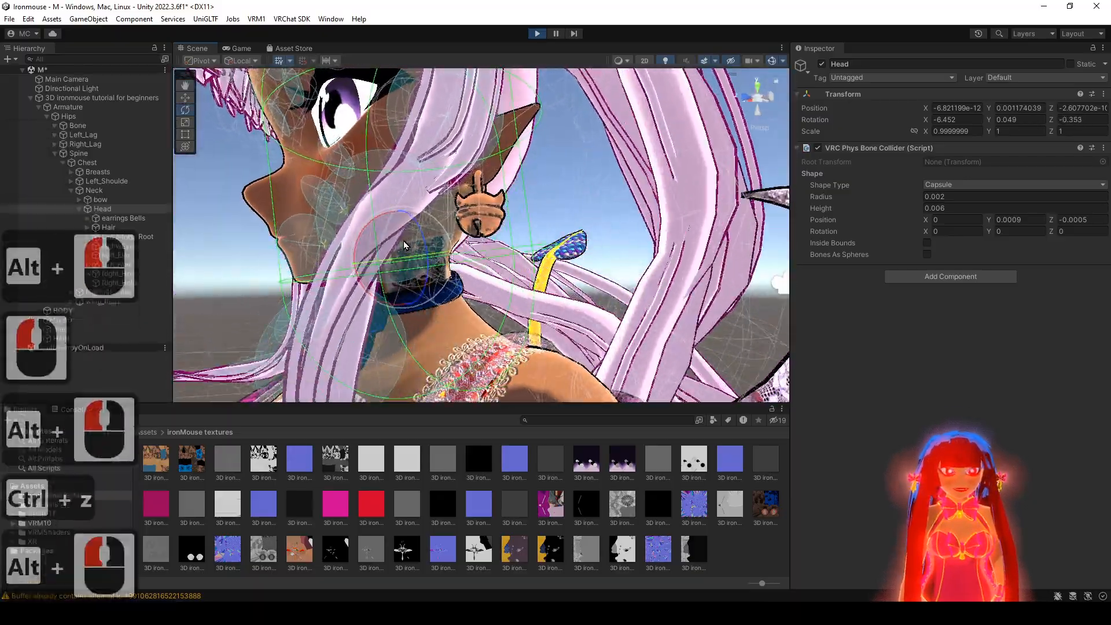
left_click_drag(407, 244, 174, 228)
key("ctrl+z")
key("ctrl+z")
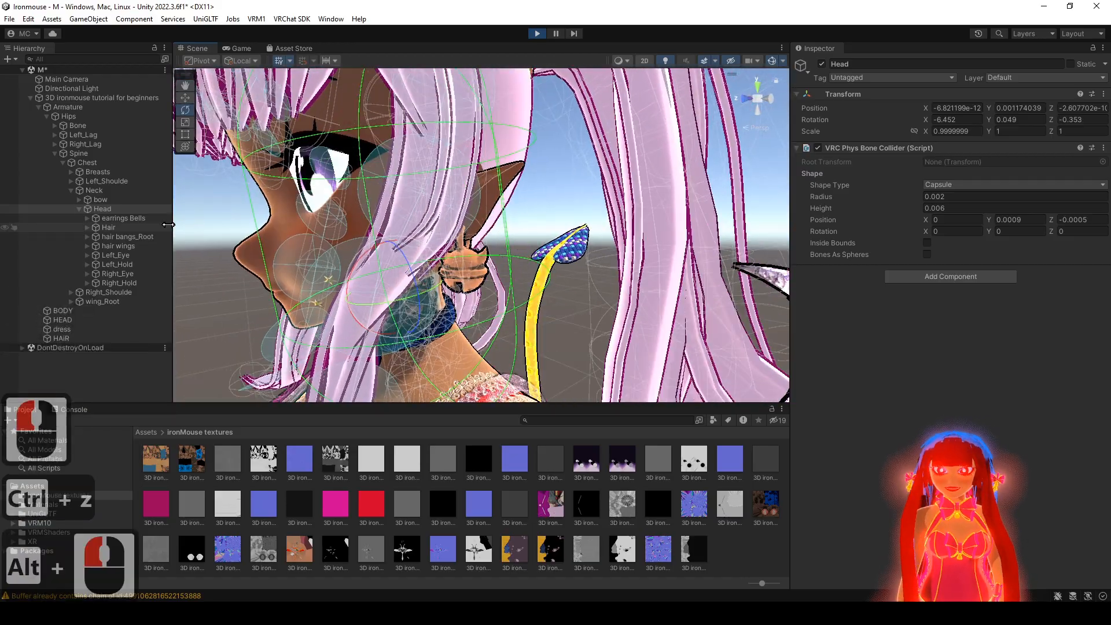
- Set the limit type of the earrings Bells Phys Bone to Angle
left_click(133, 218)
left_click_drag(560, 251, 932, 325, "alt")
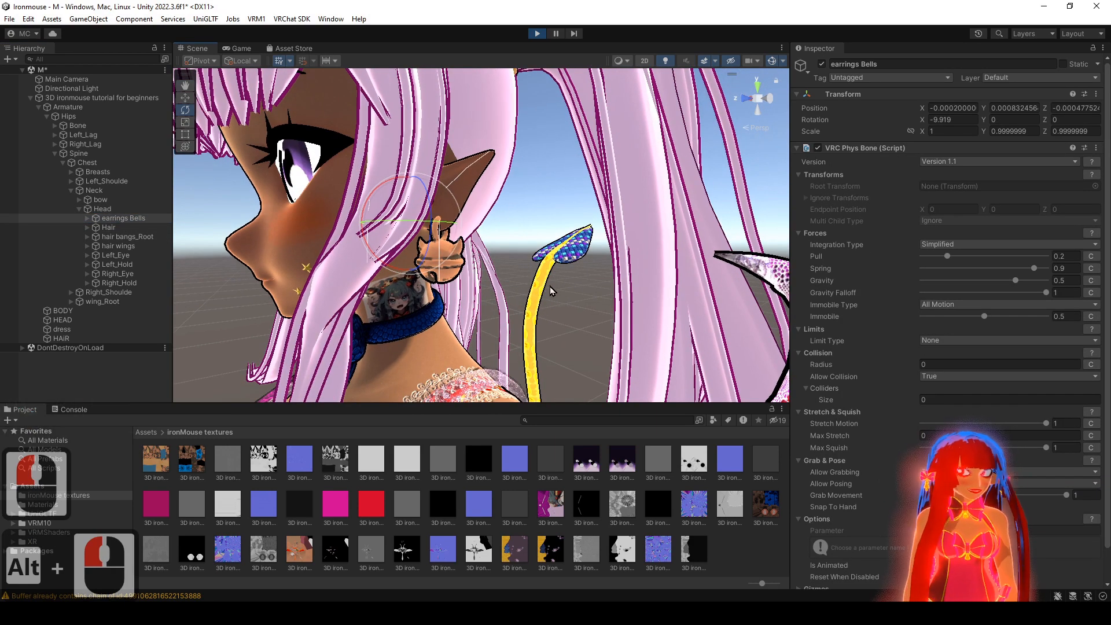
left_click_drag(550, 287, 513, 277, "alt")
right_click_drag(512, 277, 570, 279, "alt")
left_click(973, 341)
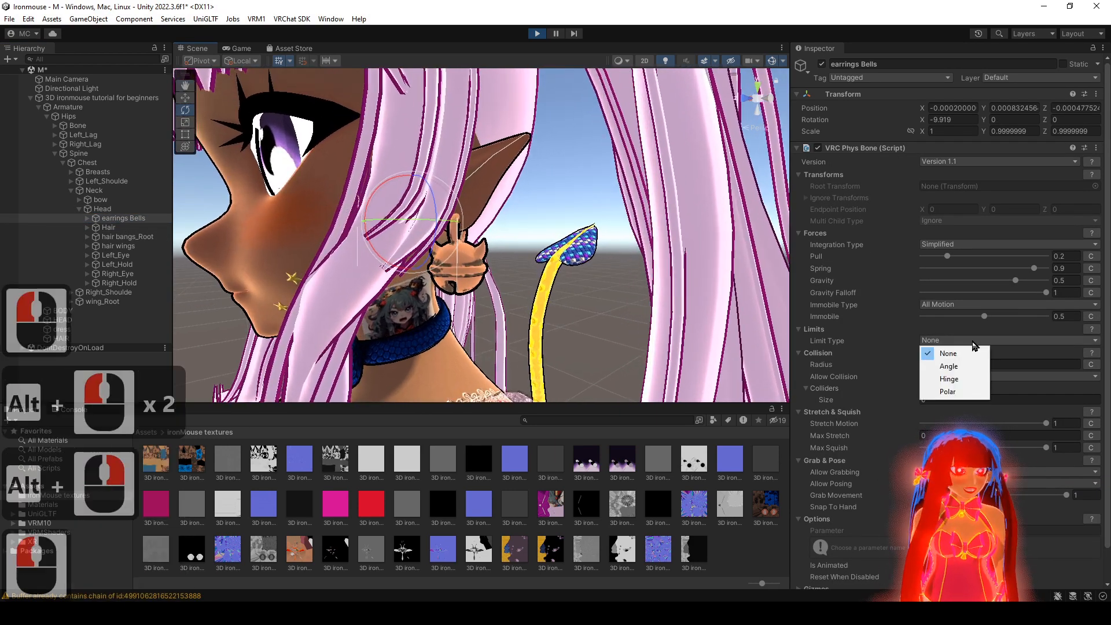
left_click(971, 368)
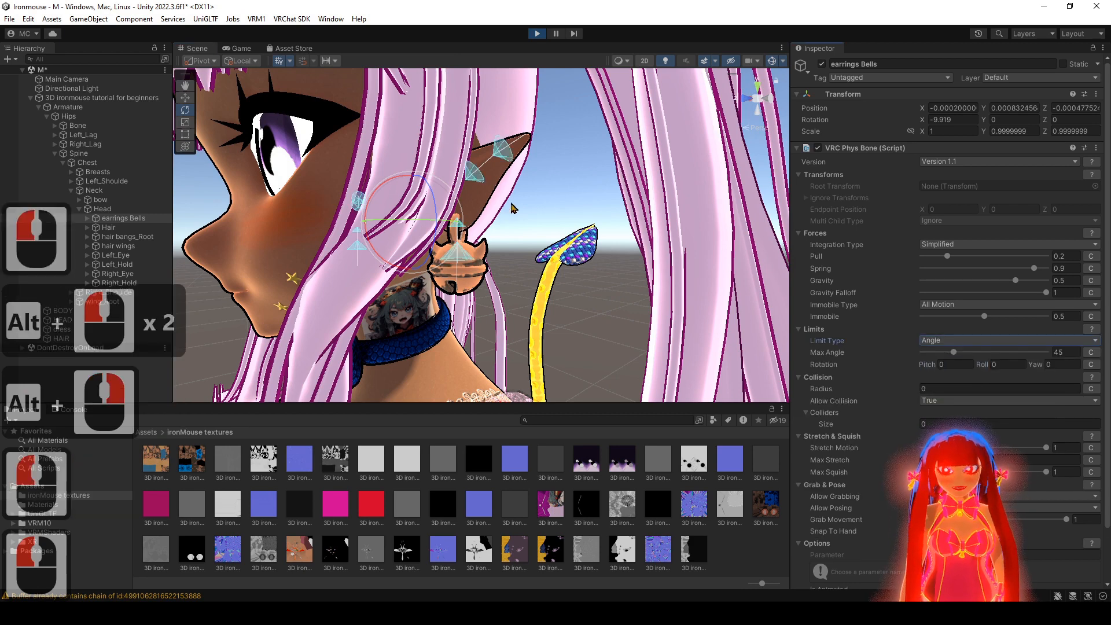
- Rotate the Head bone from several views to test the earrings under the angle limit, and undo the rotations
left_click_drag(514, 207, 549, 211, "alt")
right_click_drag(548, 211, 521, 263, "alt")
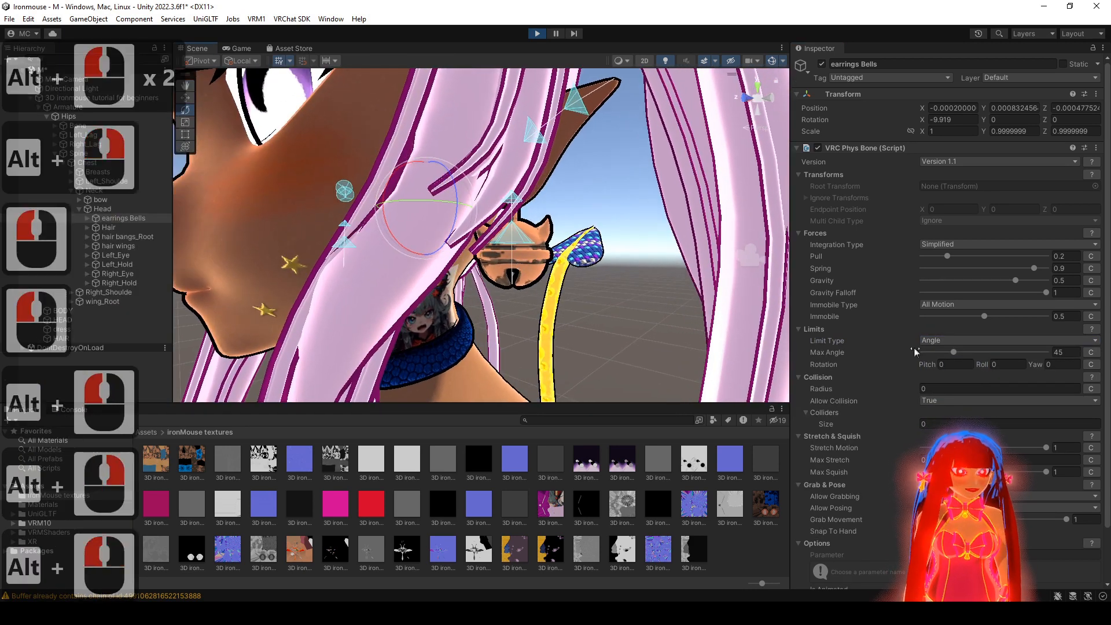
left_click_drag(521, 263, 334, 219, "alt")
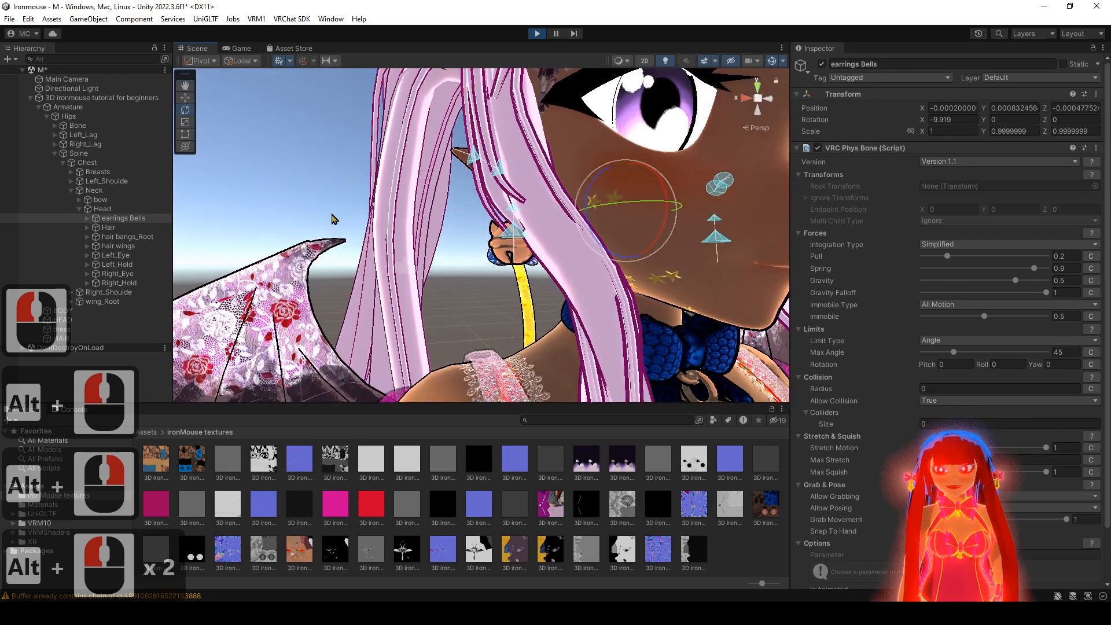
left_click(133, 209)
left_click_drag(613, 249, 692, 193)
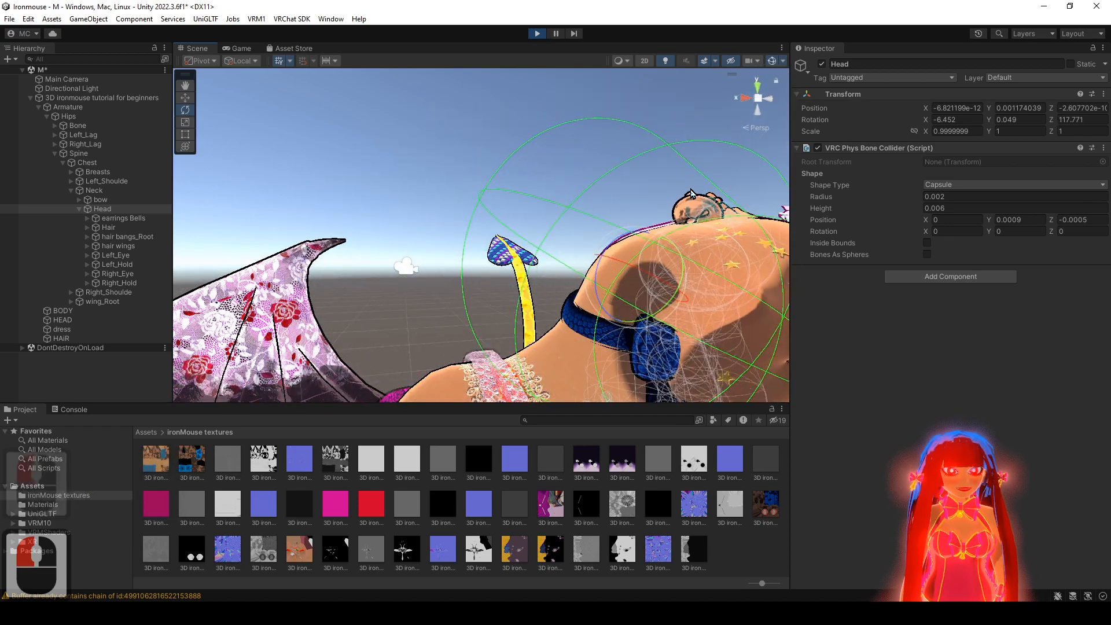
key("ctrl+z")
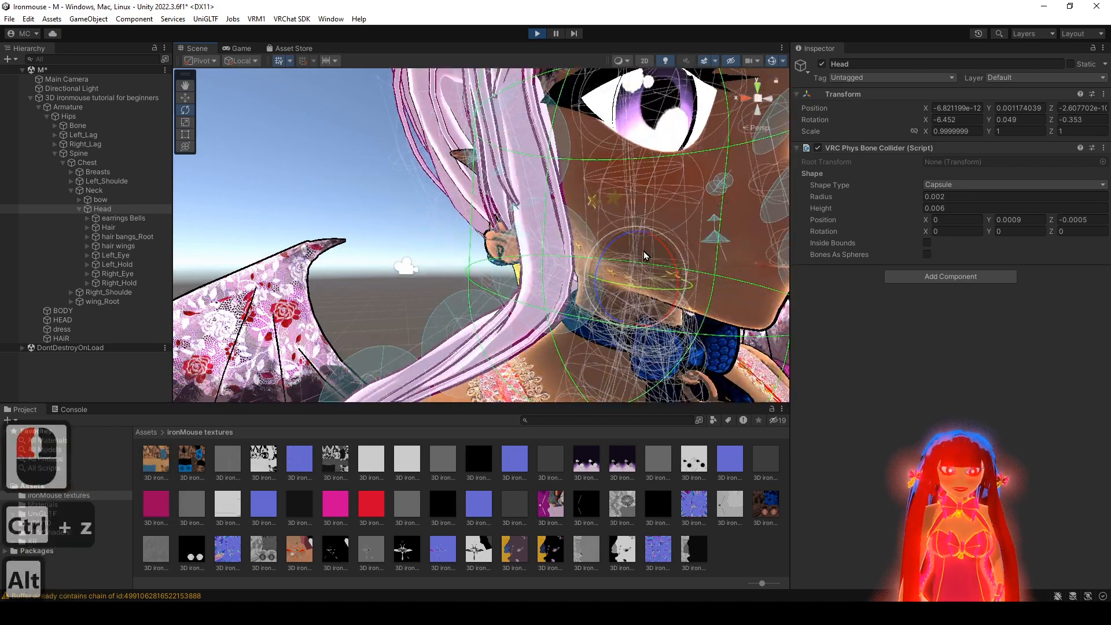
left_click_drag(661, 227, 434, 272, "alt")
key("ctrl+z")
right_click_drag(463, 270, 411, 275, "alt")
left_click_drag(411, 275, 354, 282)
key("ctrl+z")
key("ctrl+z")
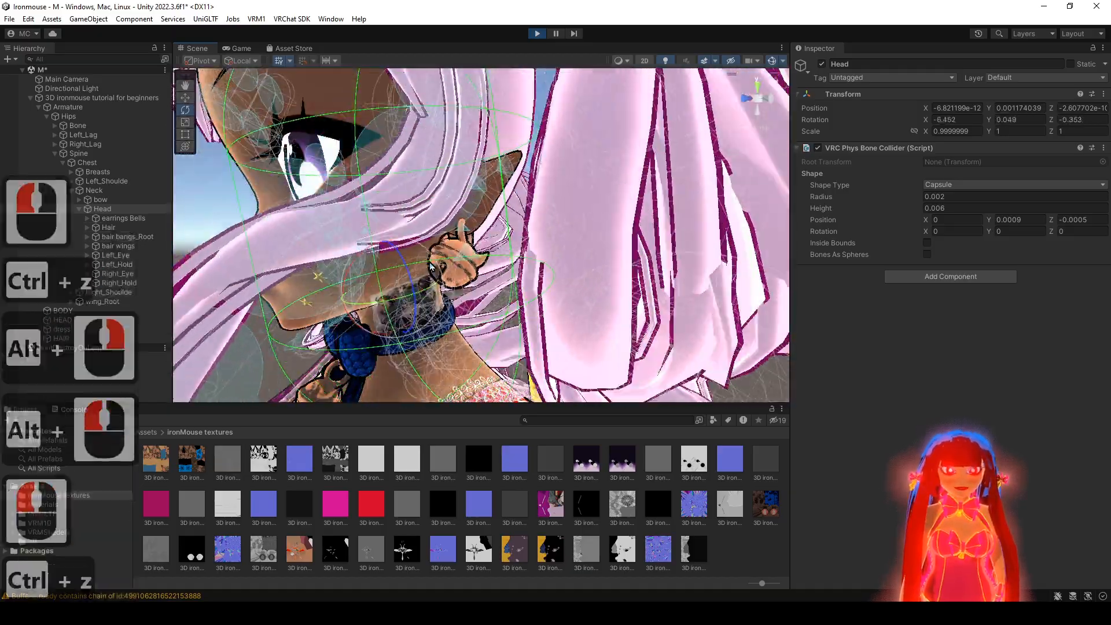
- Set the spring of the earrings Bells Phys Bone to 0.95
scroll(871, 360, "down", 6)
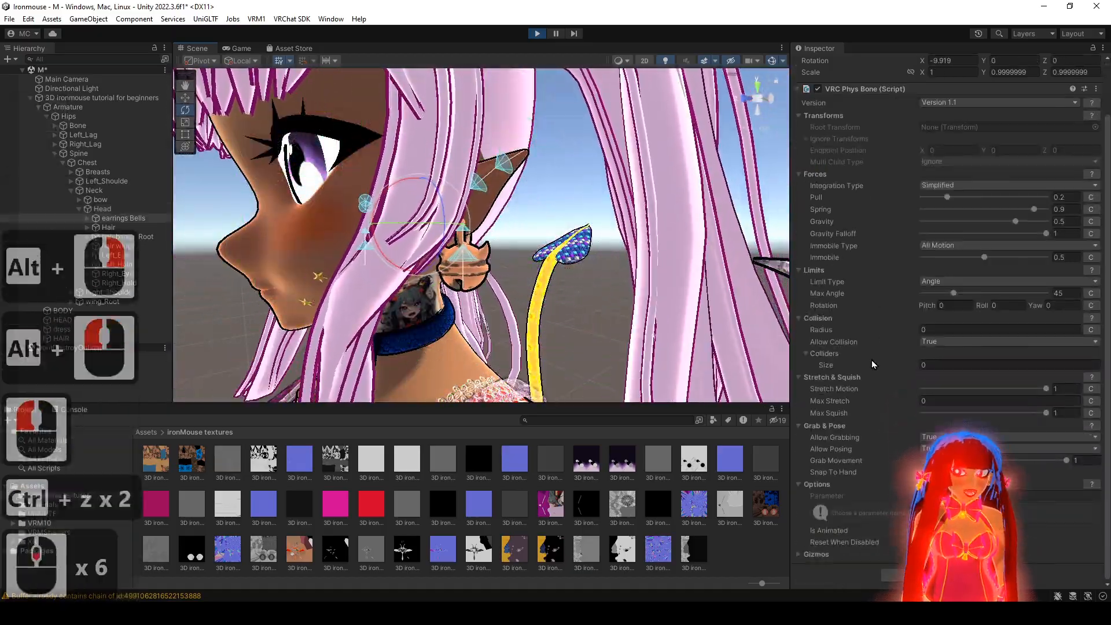
left_click(1068, 208)
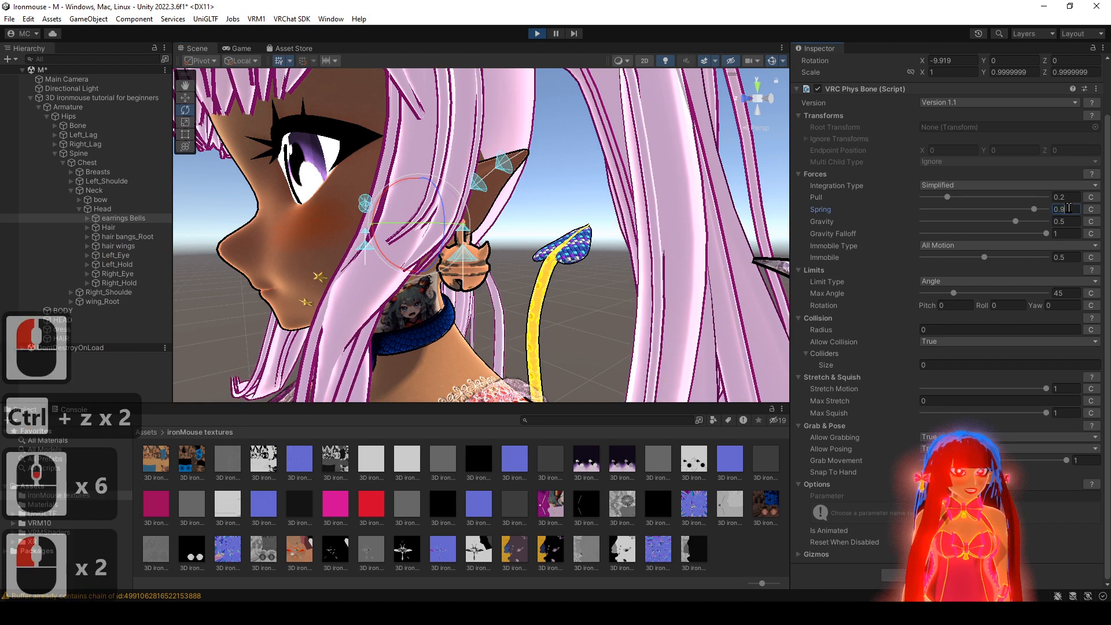
type("5")
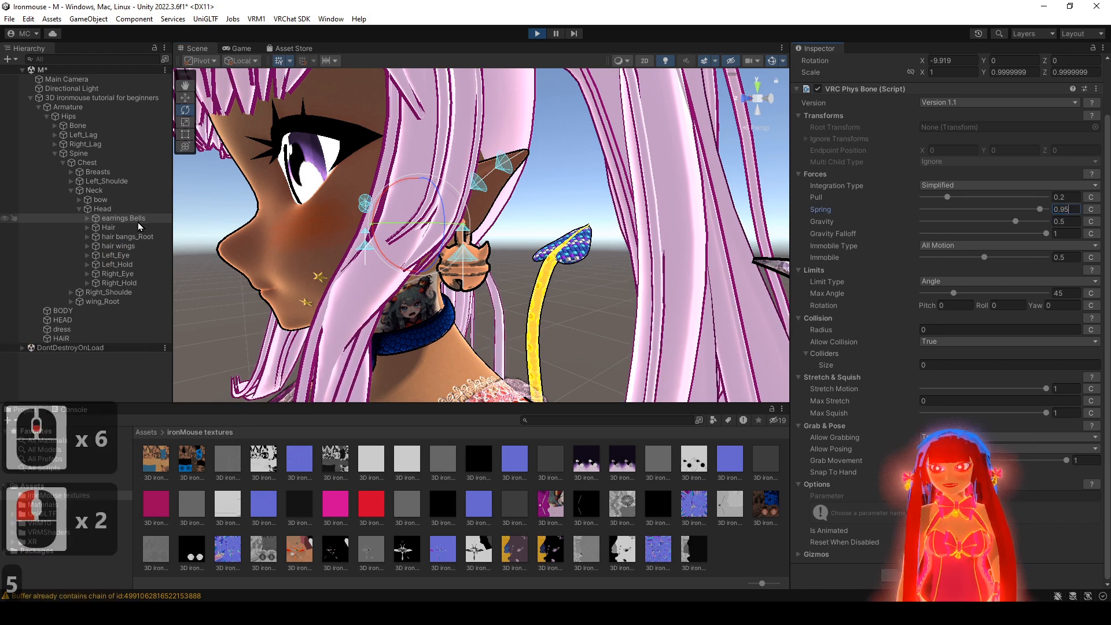
- Rotate the Head bone to test how the earrings swing with the higher spring, and undo the rotations
left_click(134, 209)
left_click_drag(407, 264, 362, 267)
key("ctrl+z")
key("ctrl+z")
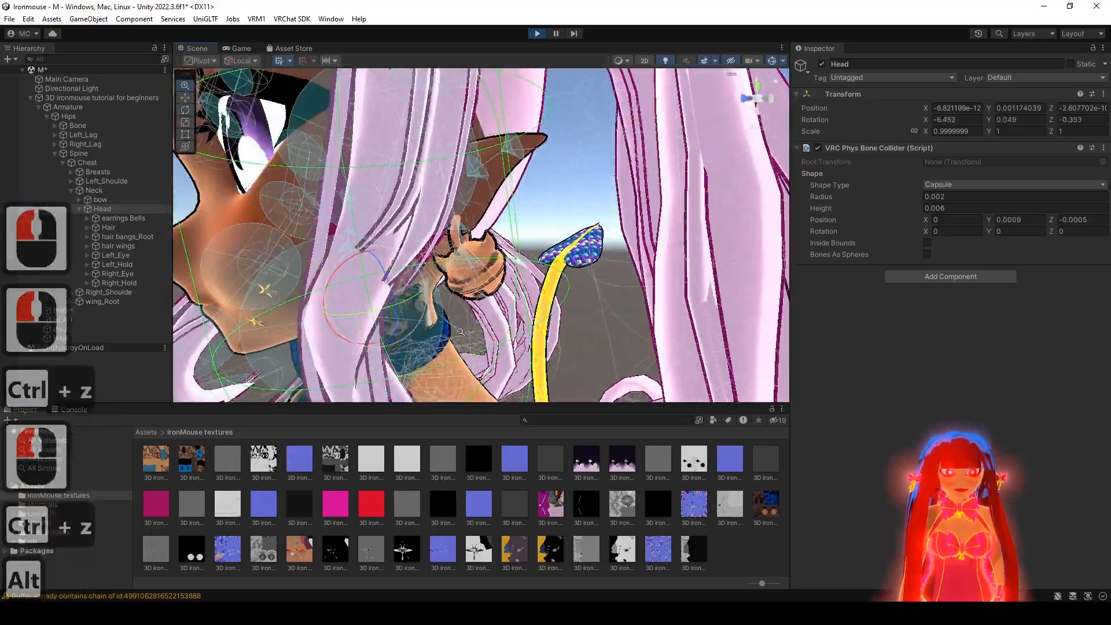
right_click_drag(457, 298, 491, 312, "alt")
left_click_drag(490, 312, 501, 312, "alt")
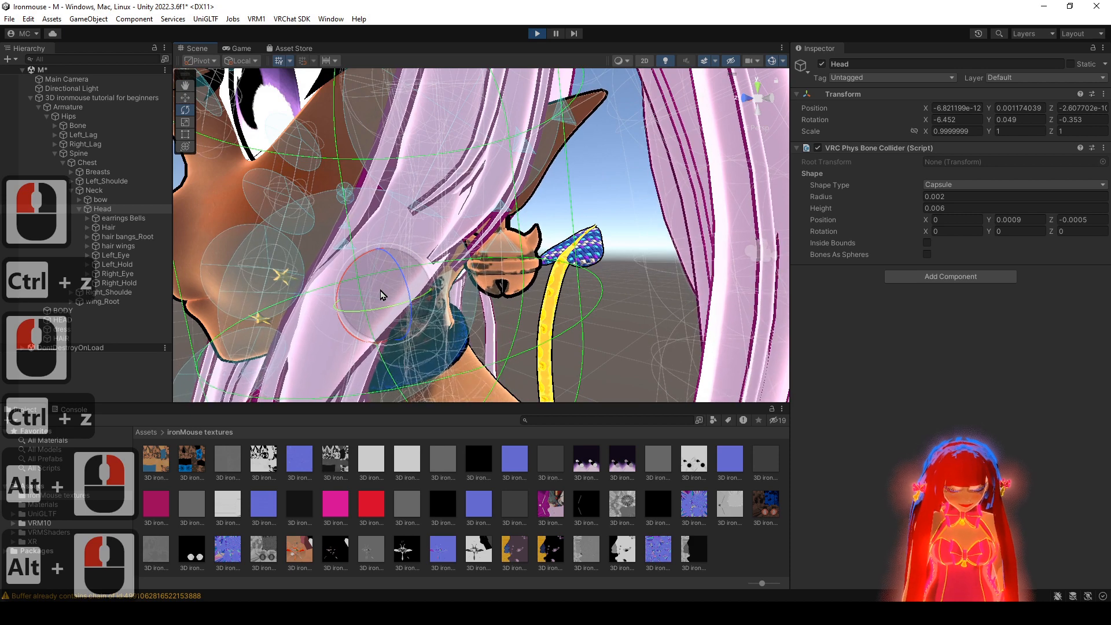
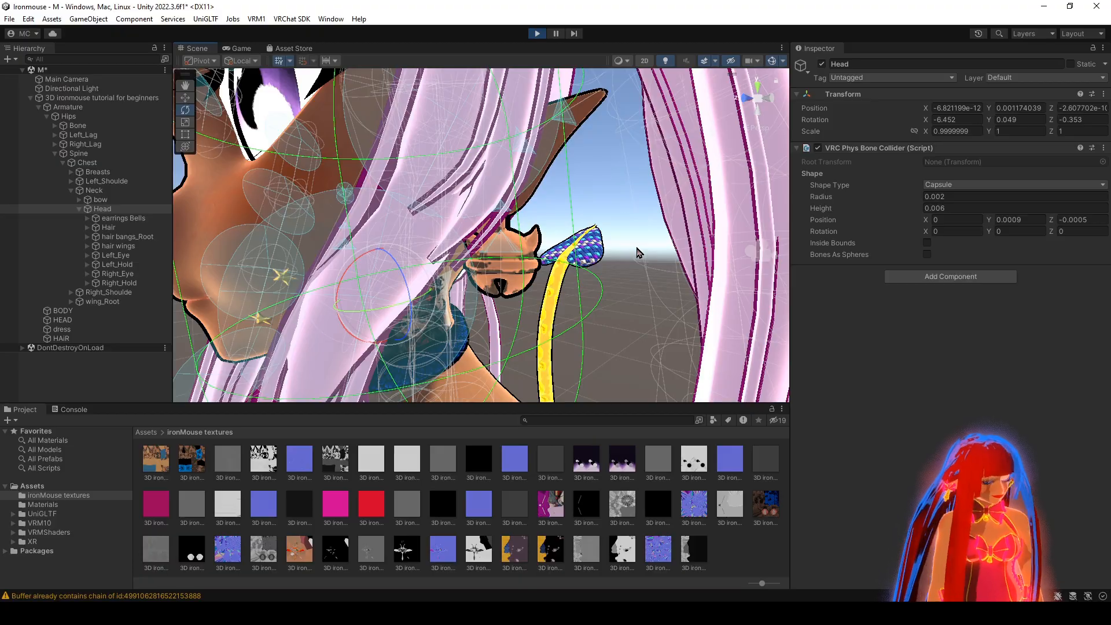
left_click_drag(649, 251, 564, 243, "alt")
left_click_drag(462, 272, 487, 327)
key("ctrl+z")
right_click_drag(488, 330, 306, 250, "alt")
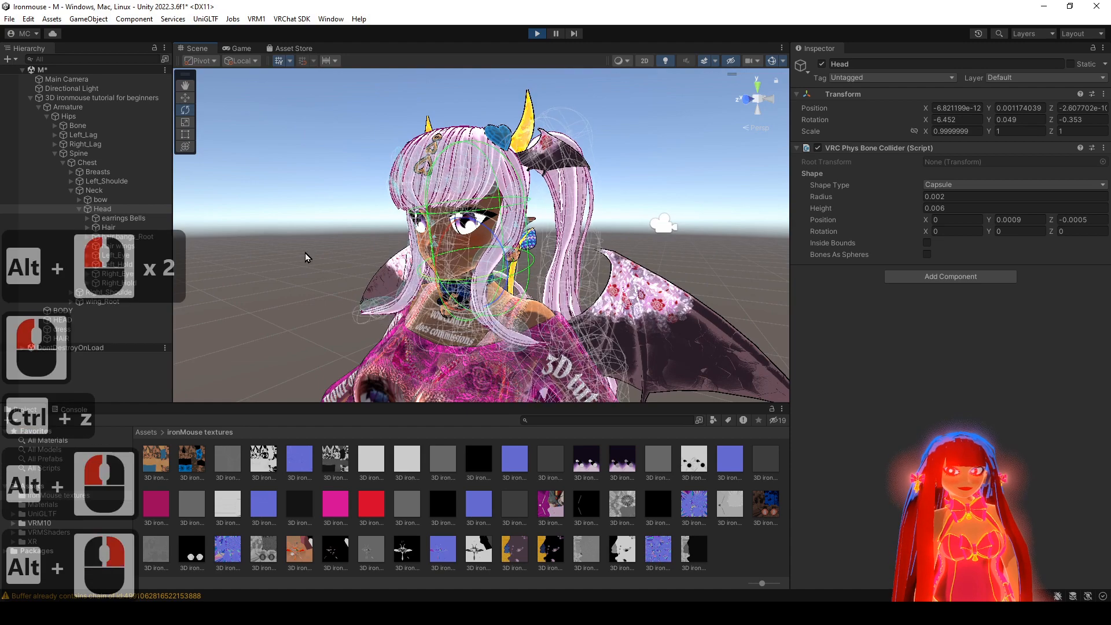
- Copy the VRC Phys Bone component of earrings Bells with its tuned values
left_click(119, 218)
scroll(874, 276, "down", 5)
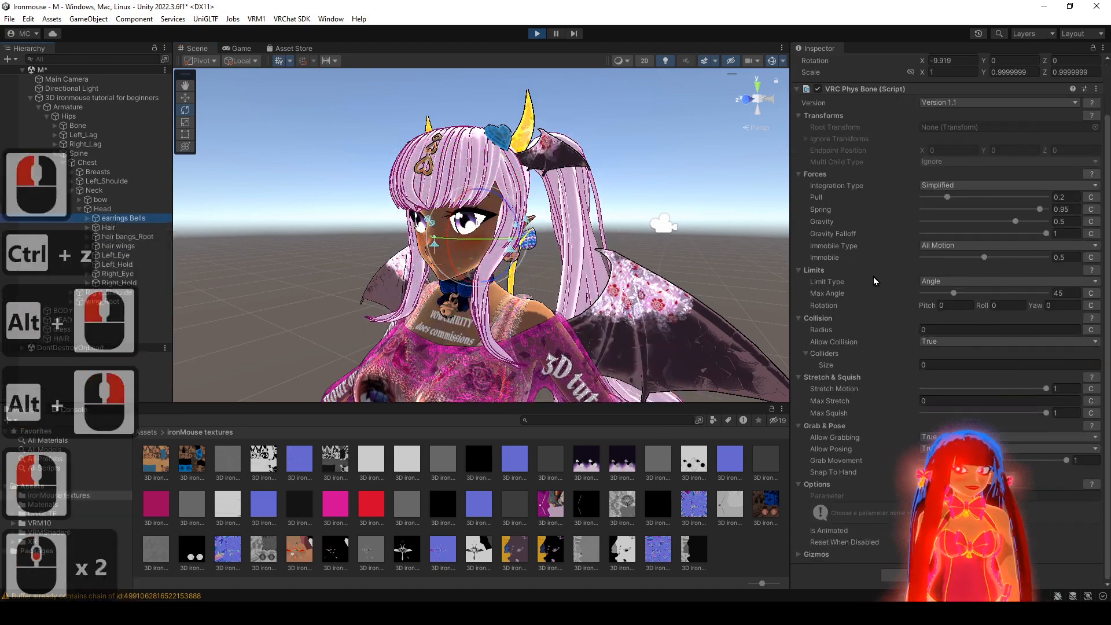
scroll(867, 281, "up", 2)
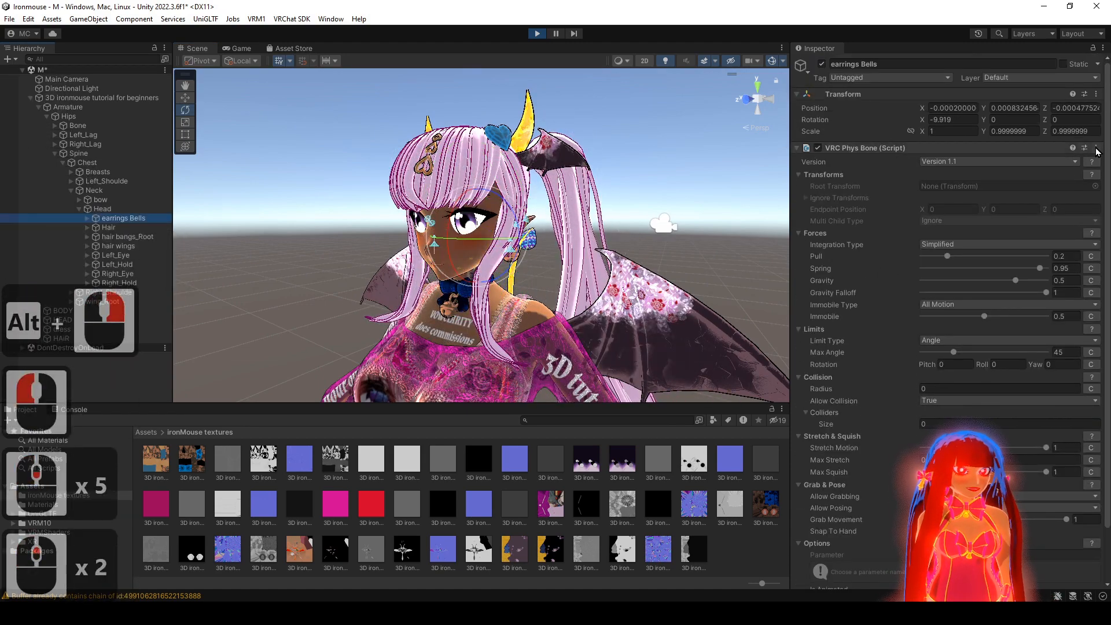
left_click(1096, 149)
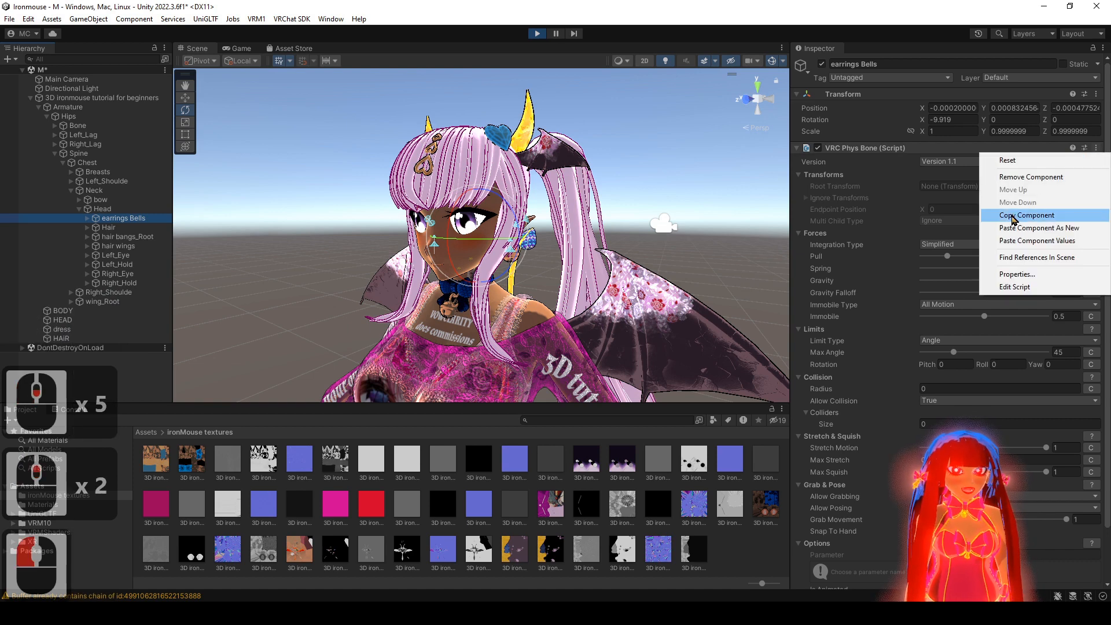
left_click(1013, 216)
- Exit play mode and paste the copied component values into the earrings Bells Phys Bone
left_click(537, 33)
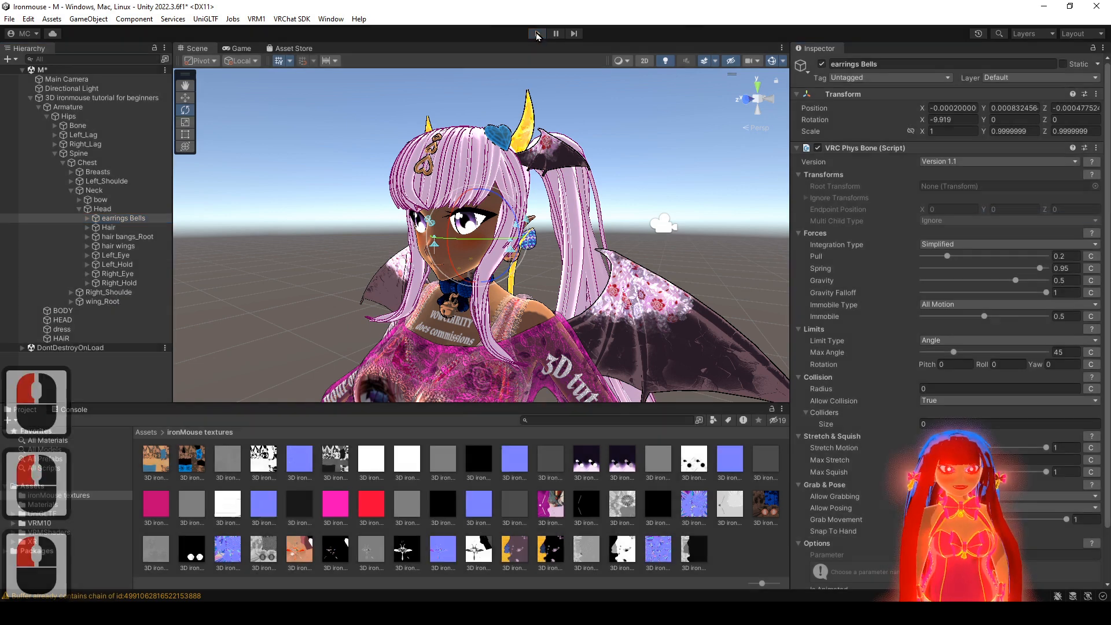
left_click(1095, 149)
left_click(1068, 253)
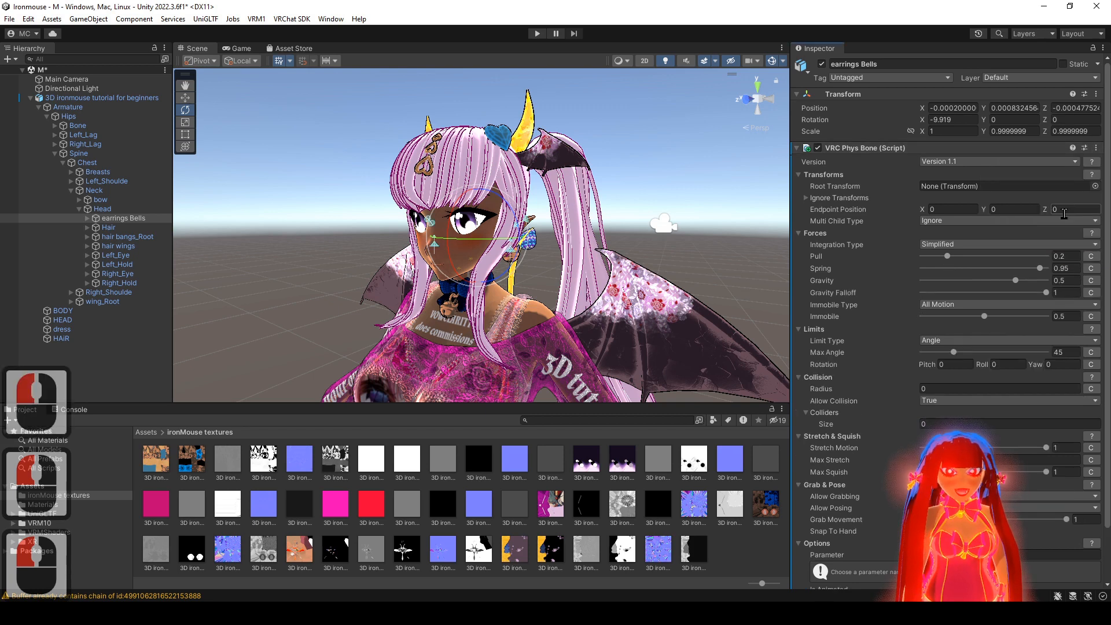
- Save the scene with the updated earrings settings
left_click_drag(628, 259, 602, 261, "alt")
left_click(9, 19)
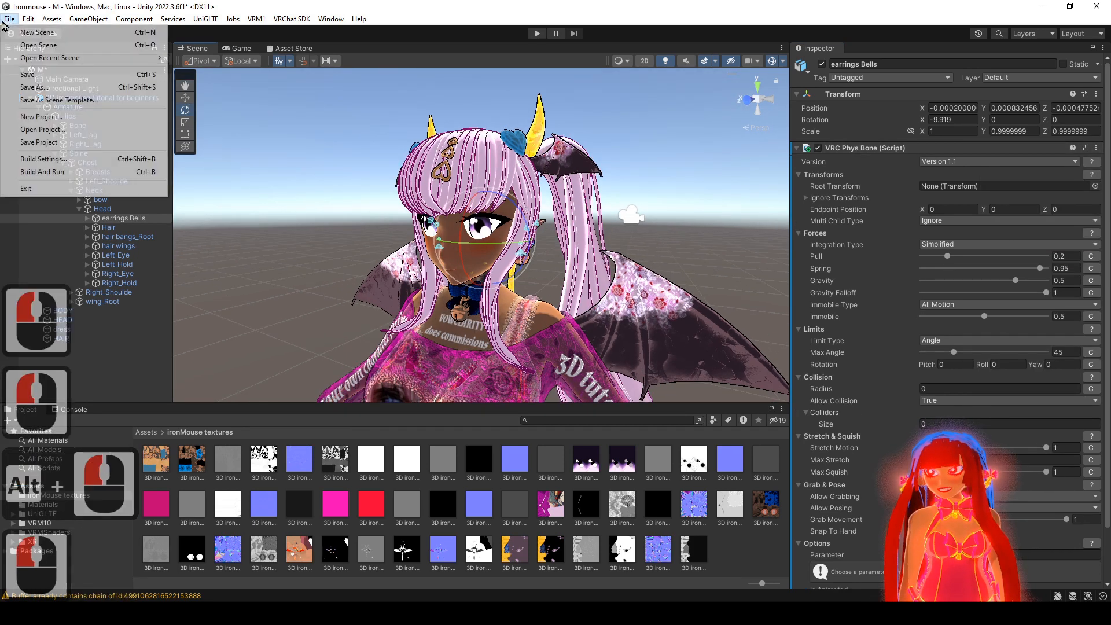
left_click(32, 75)
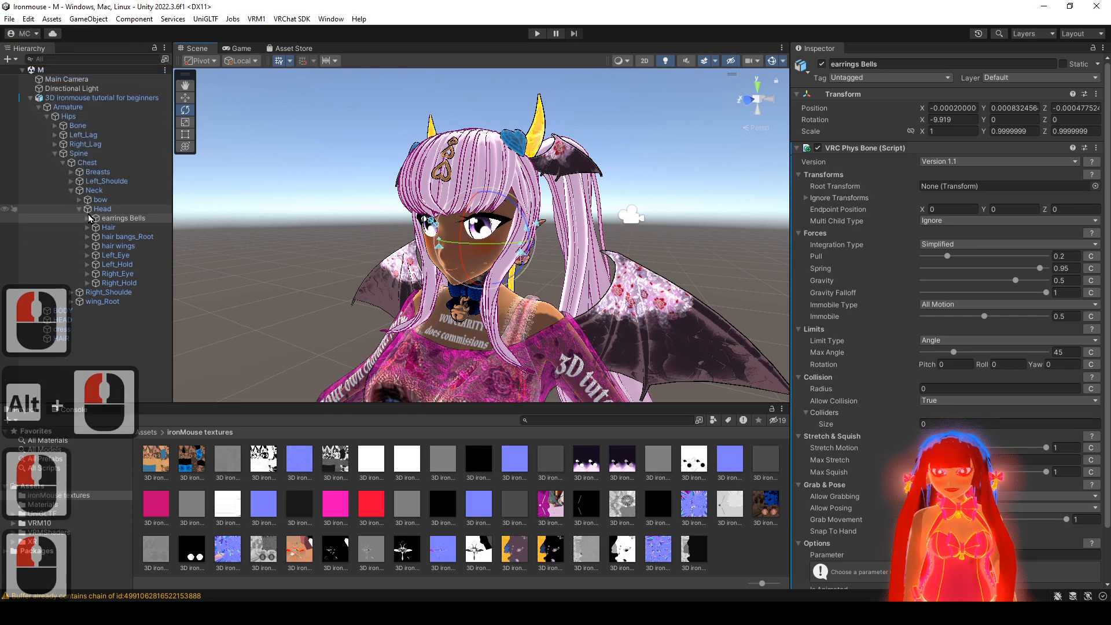
- Check the Phys Bone settings on Hair, hair bangs_Root and earrings Bells, and collapse the Head bone's children
left_click(137, 228)
left_click(138, 239)
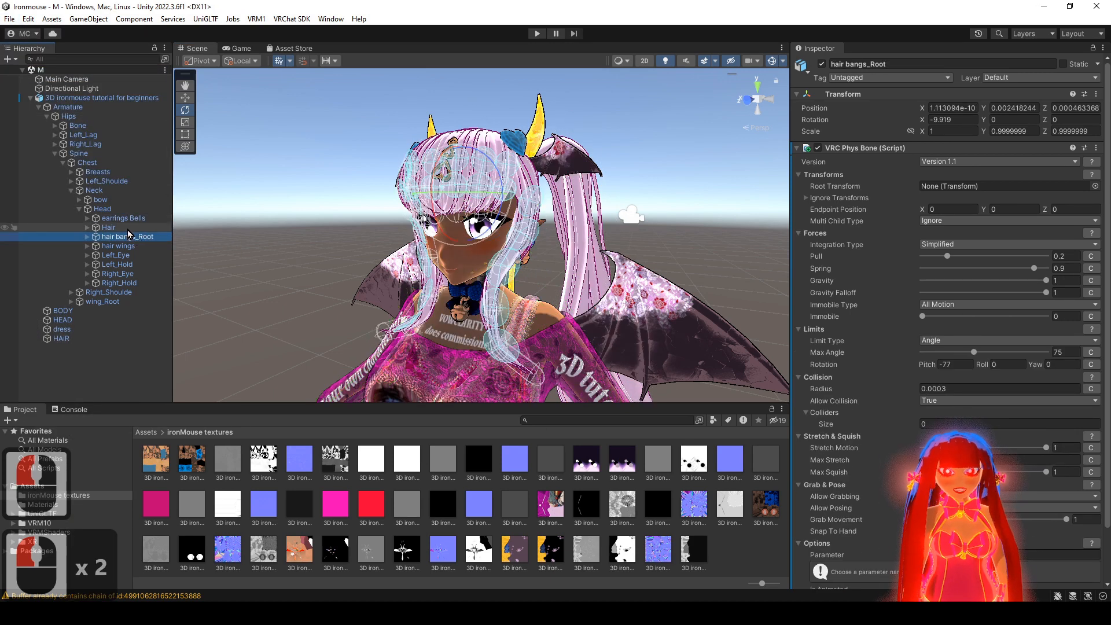
left_click(109, 227)
left_click(90, 217)
left_click(80, 210)
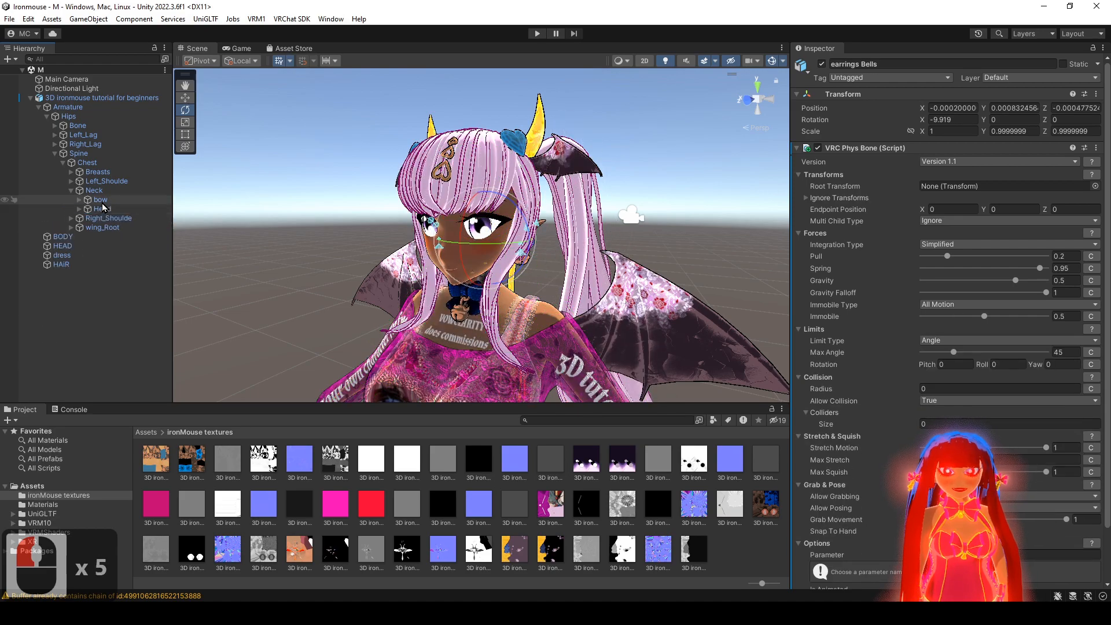
- Select the bow bone under Neck and examine the bow and bell at the avatar's neck up close
left_click(100, 202)
right_click_drag(382, 261, 457, 264, "alt")
left_click_drag(457, 264, 547, 269, "alt")
middle_click_drag(546, 269, 553, 204, "alt")
right_click_drag(554, 204, 579, 248, "alt")
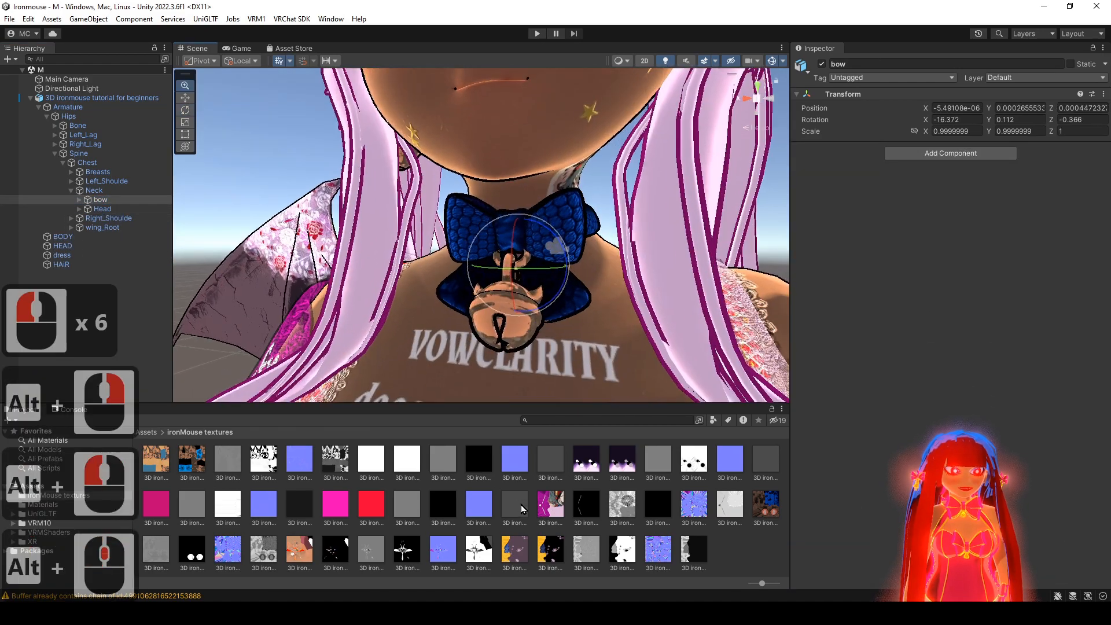
left_click_drag(579, 249, 595, 272, "alt")
right_click_drag(595, 272, 291, 224, "alt")
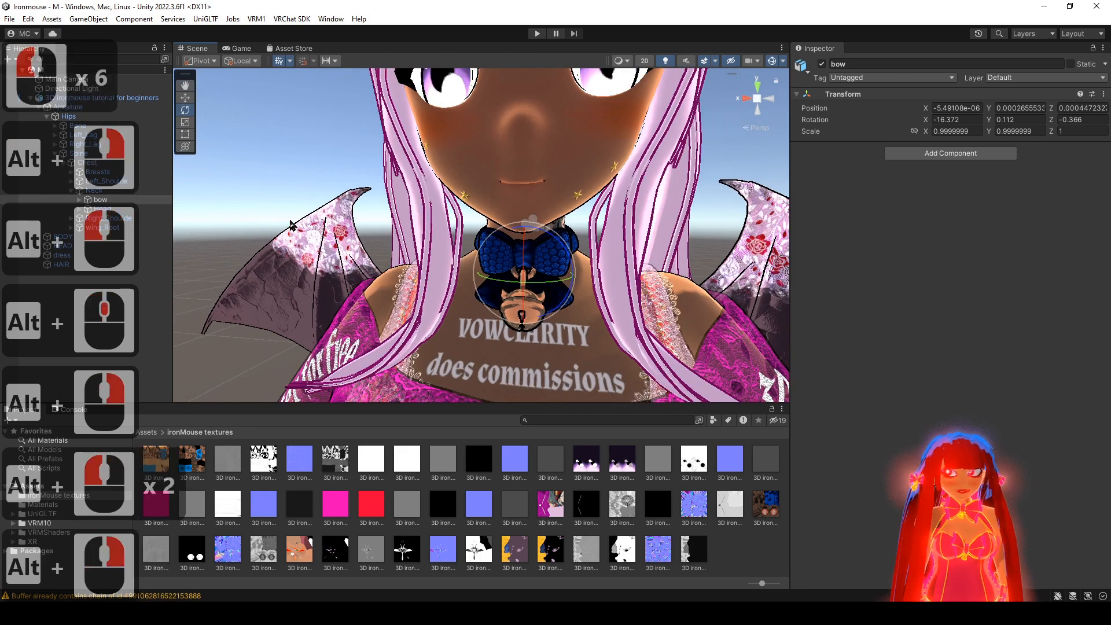
- Add a VRC Phys Bone component to the bow bone
left_click(79, 210)
left_click(119, 218)
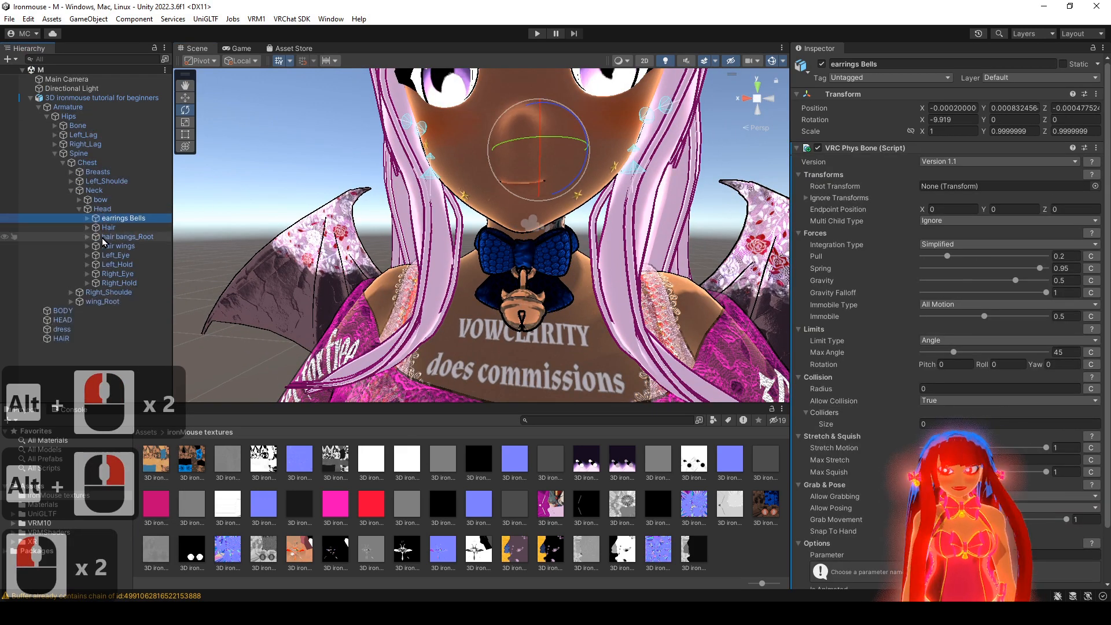
left_click(80, 209)
left_click(100, 200)
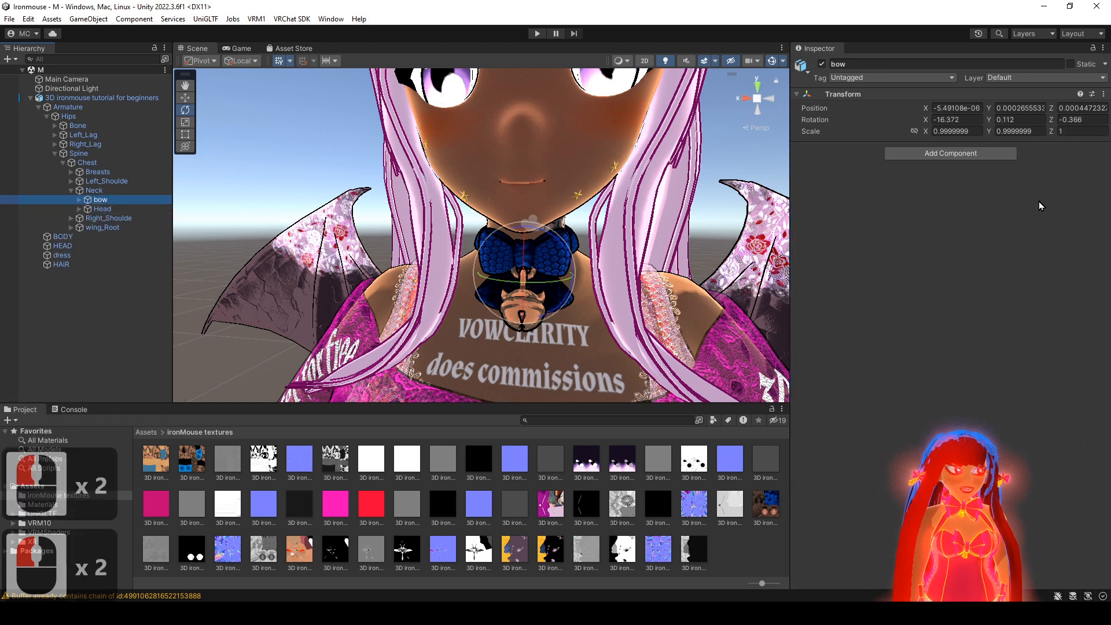
left_click(1010, 155)
scroll(961, 313, "down", 3)
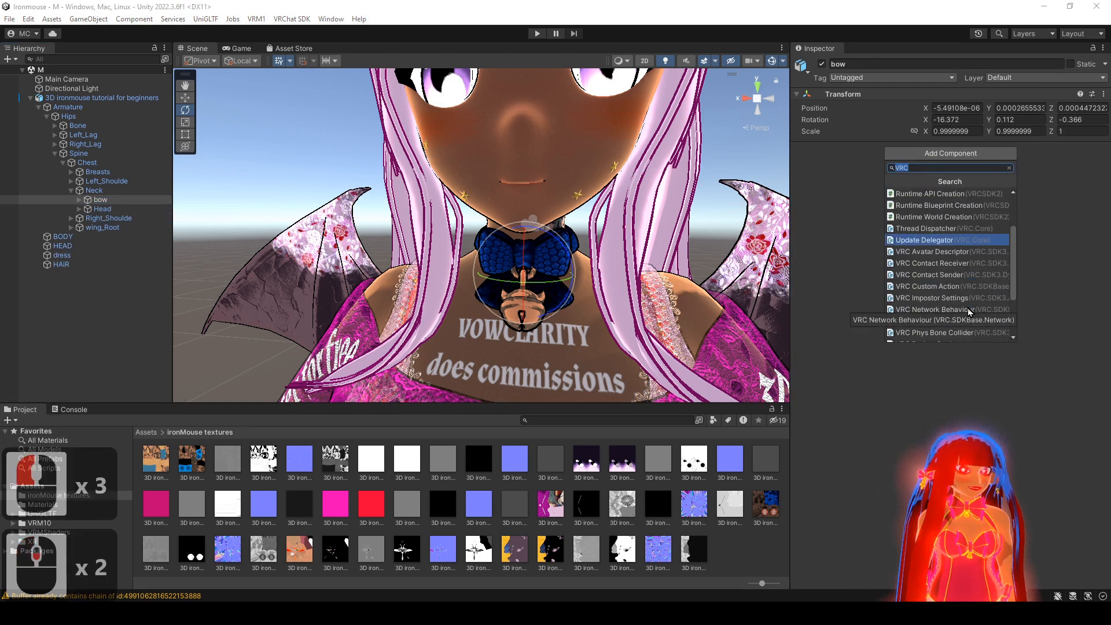
left_click(935, 289)
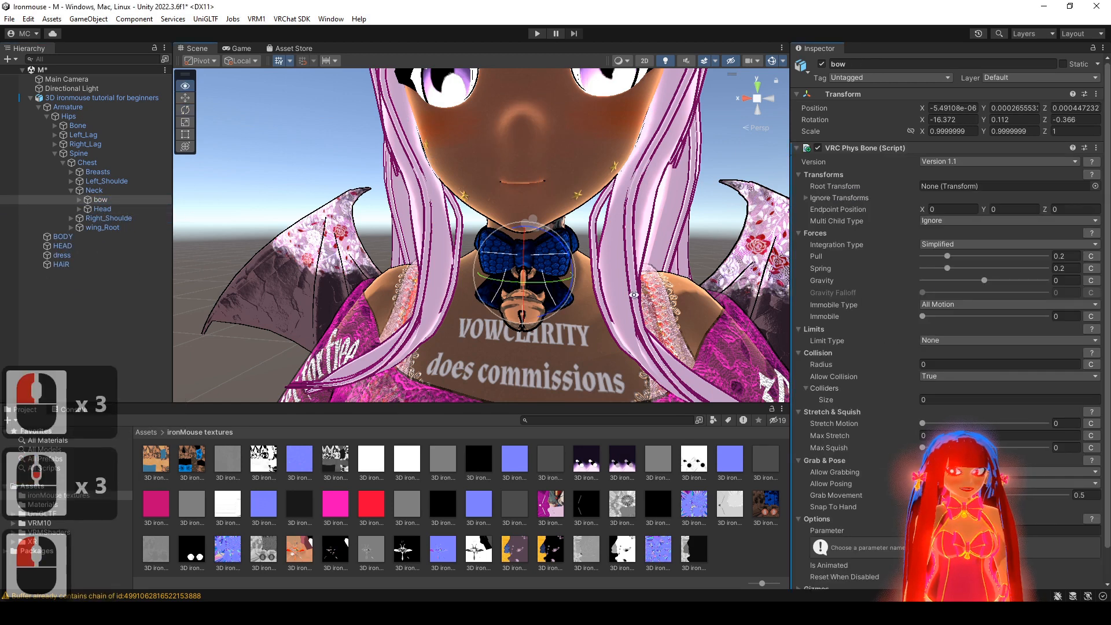
- Paste the copied earrings Phys Bone values into the bow's VRC Phys Bone component
left_click_drag(634, 296, 585, 293, "alt")
left_click(1095, 149)
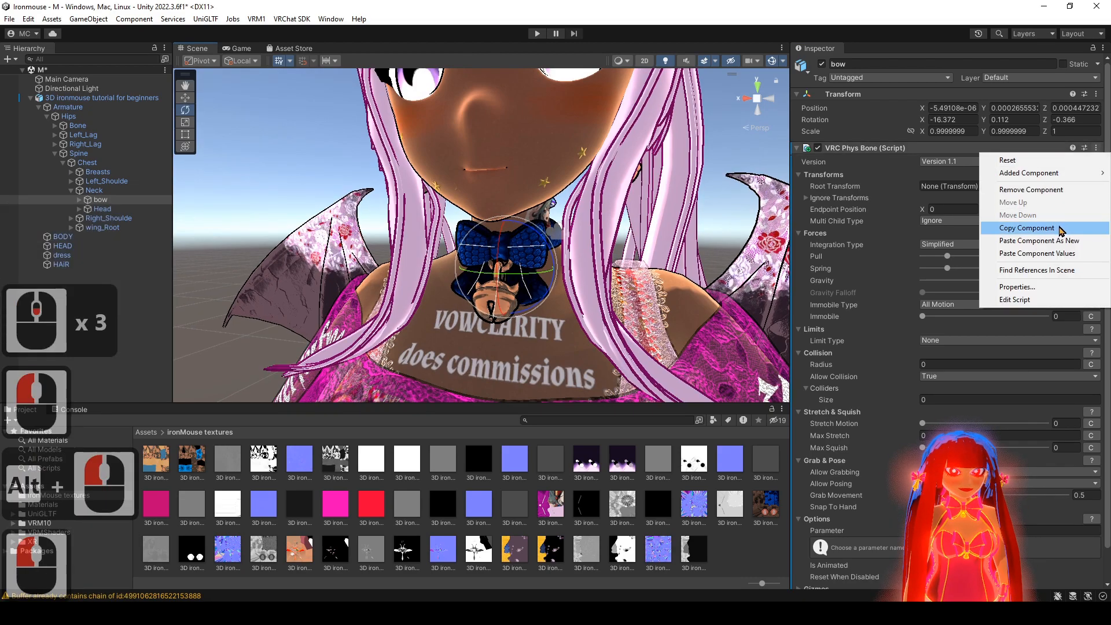
left_click(1072, 255)
- Enter play mode and return to the scene view with the bow in close-up
left_click_drag(648, 264, 648, 59, "alt")
left_click_drag(580, 212, 564, 234, "alt")
left_click(536, 33)
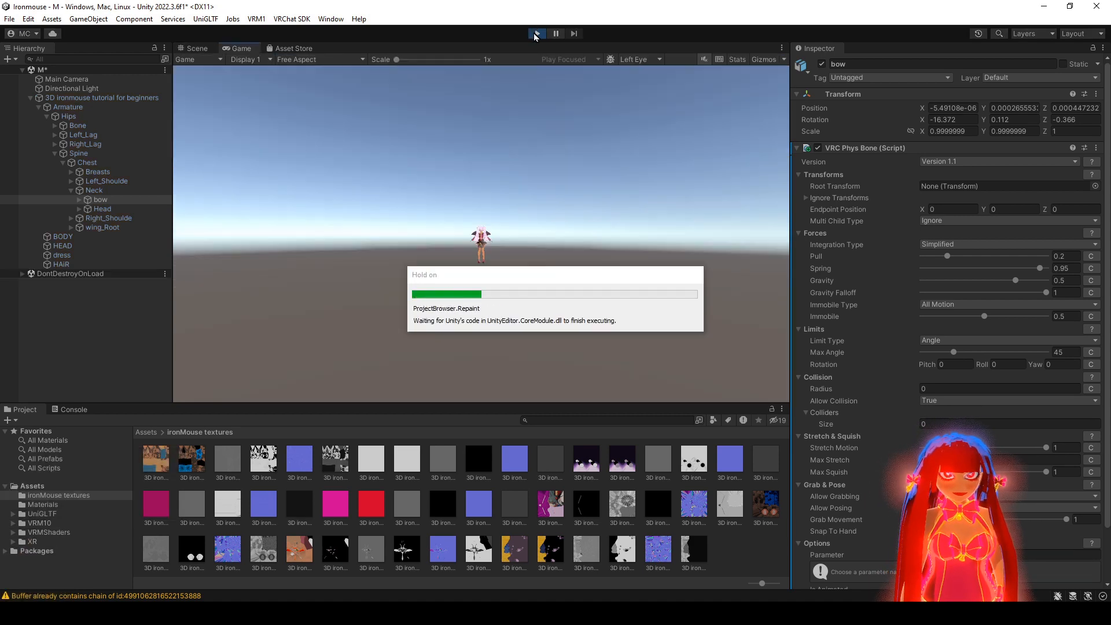
left_click(193, 48)
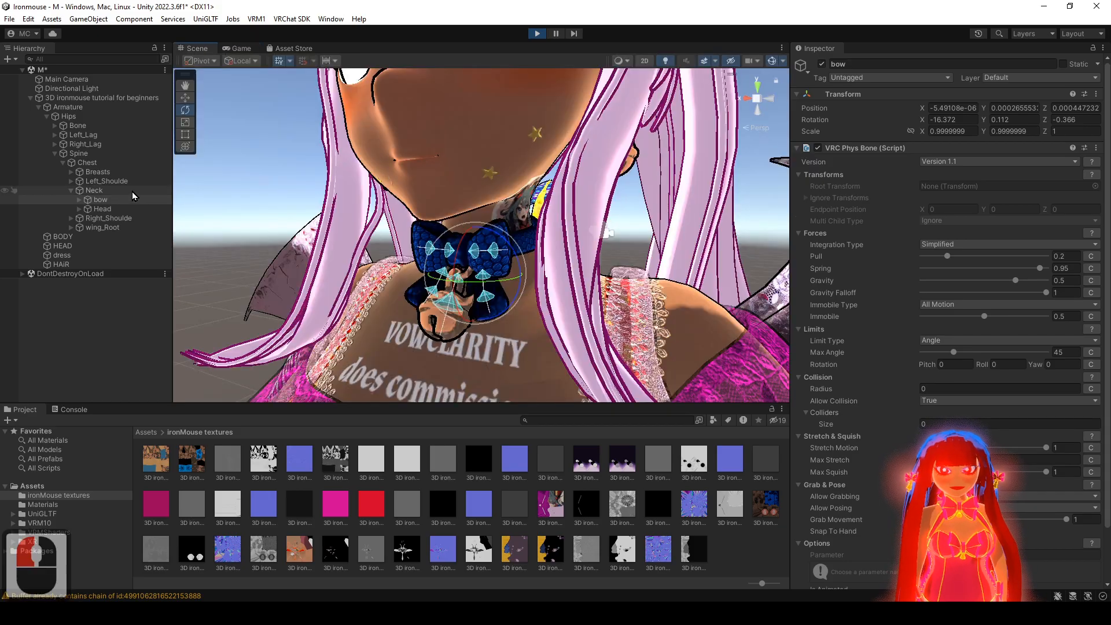
- Test the bow's sway by rotating the Neck bone, undo the rotation and exit play mode
left_click(132, 191)
left_click_drag(497, 269, 543, 272)
key("ctrl+z")
key("ctrl+z")
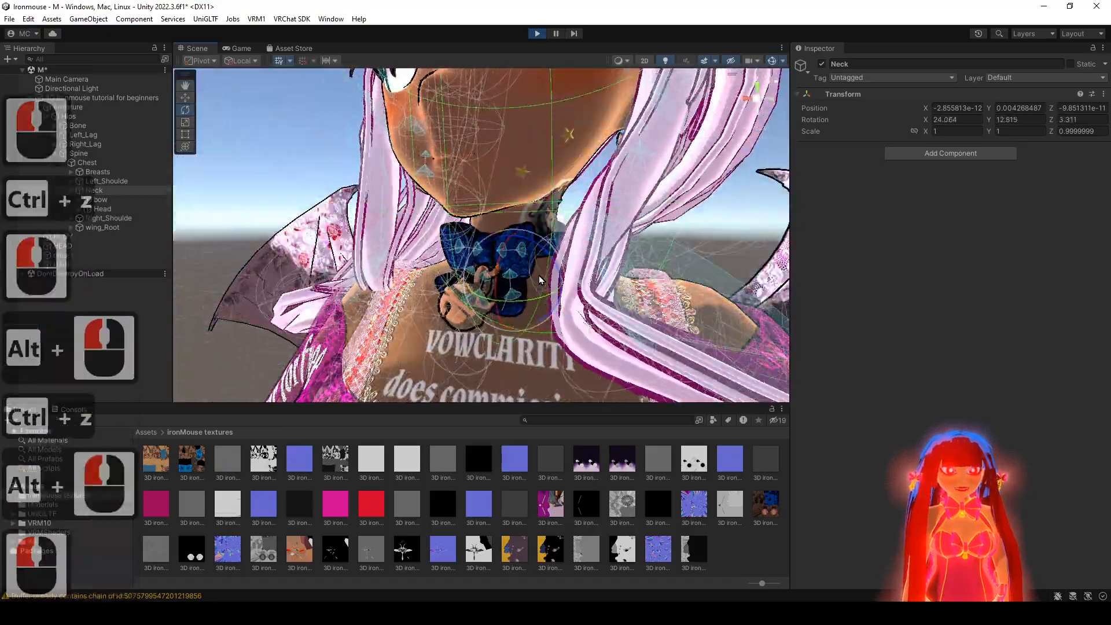
key("ctrl+z")
left_click(537, 33)
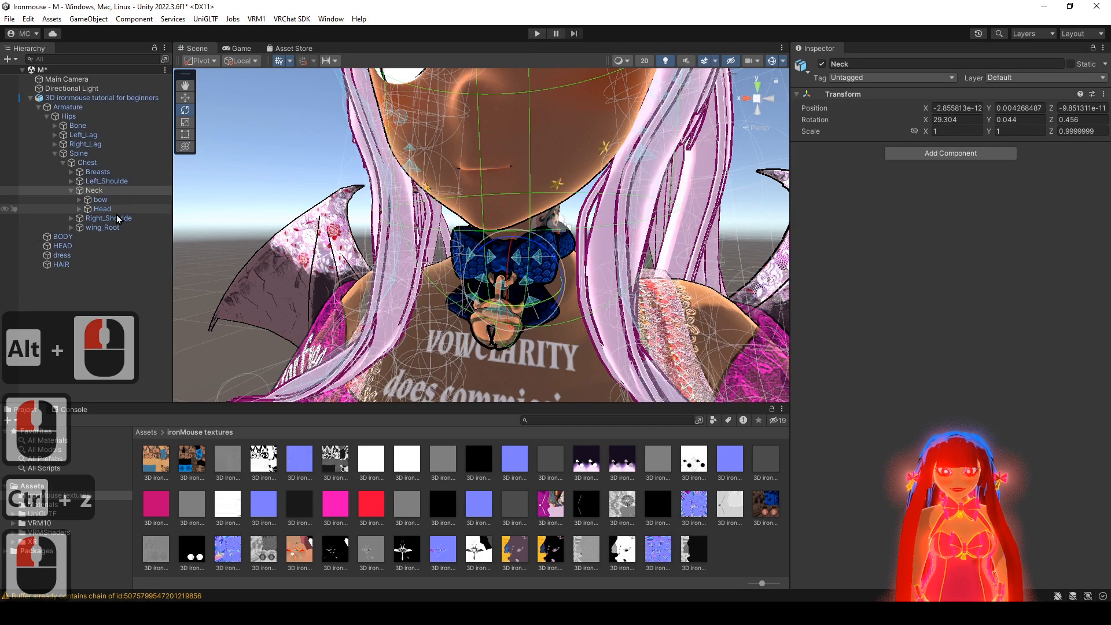
- Collapse the Neck bone in the hierarchy and select the Breasts bone under Chest
left_click(71, 190)
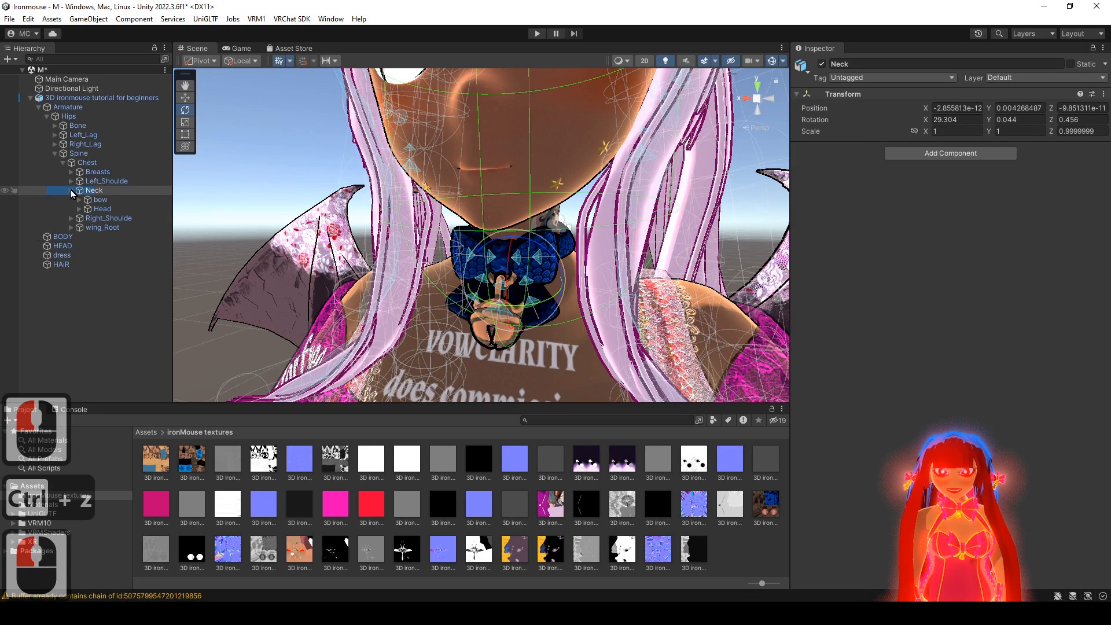
left_click(119, 174)
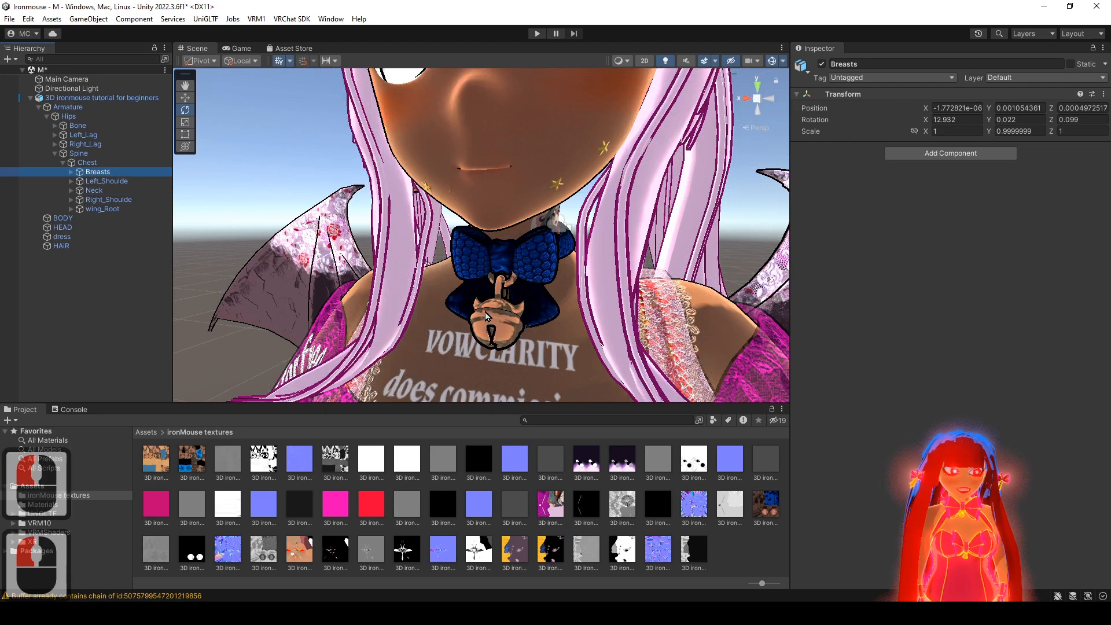
scroll(485, 311, "down", 10)
right_click_drag(467, 63, 501, 324, "alt")
left_click_drag(503, 328, 514, 241)
key("ctrl+z")
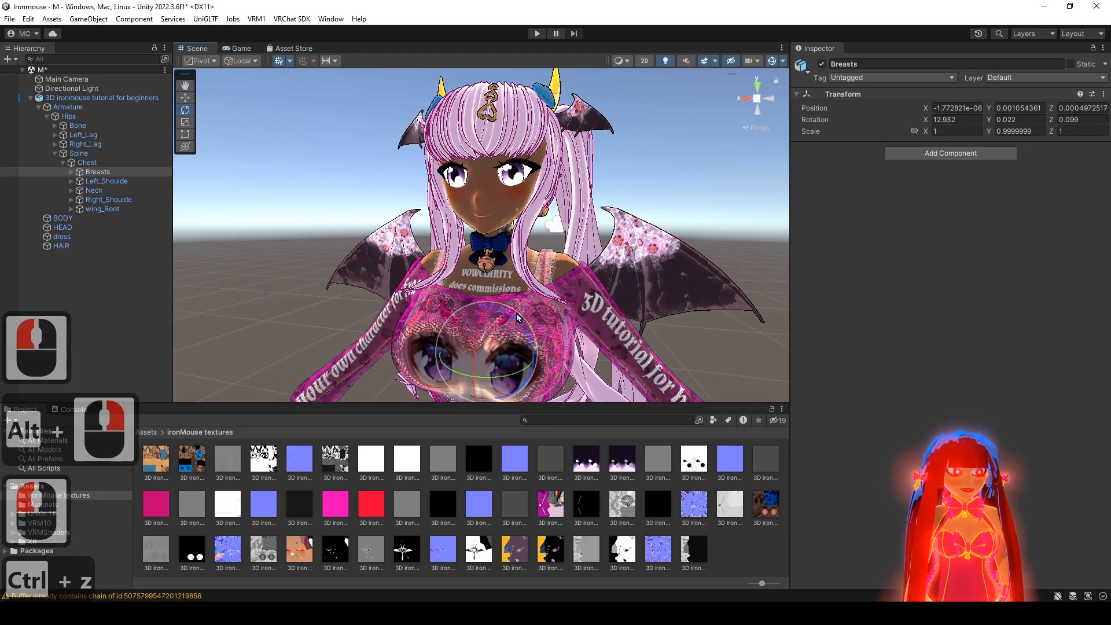
right_click_drag(516, 313, 501, 300, "alt")
left_click_drag(501, 301, 490, 295, "alt")
middle_click_drag(491, 296, 489, 319, "alt")
right_click_drag(489, 322, 506, 395, "alt")
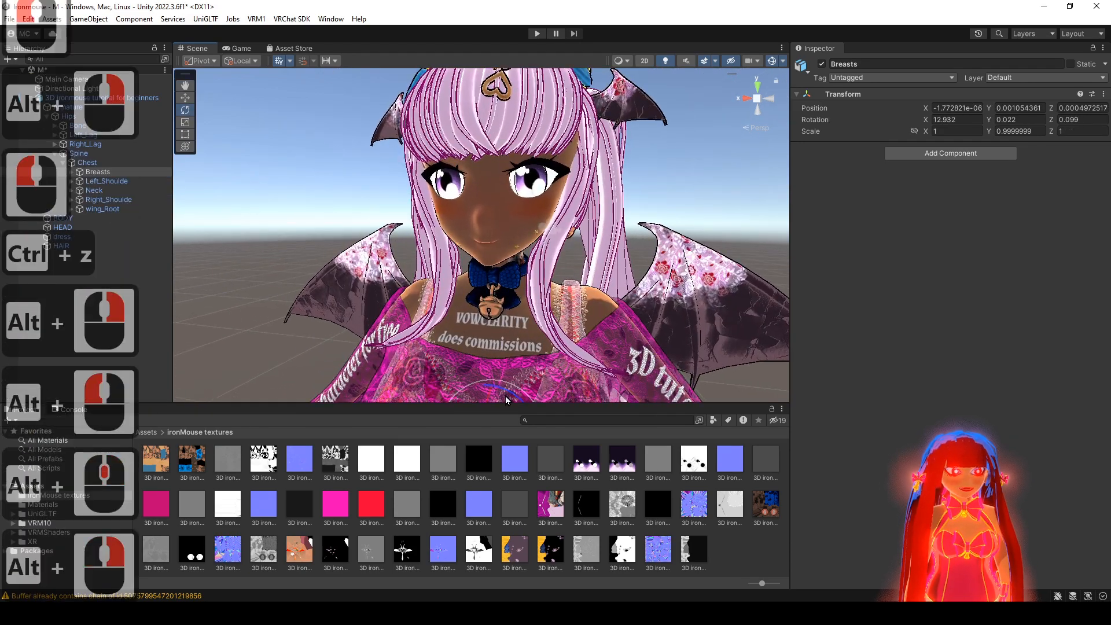
left_click_drag(505, 396, 511, 399)
key("ctrl+z")
right_click_drag(512, 398, 509, 227, "alt")
- Add a VRC Phys Bone component to the Breasts bone
left_click(960, 153)
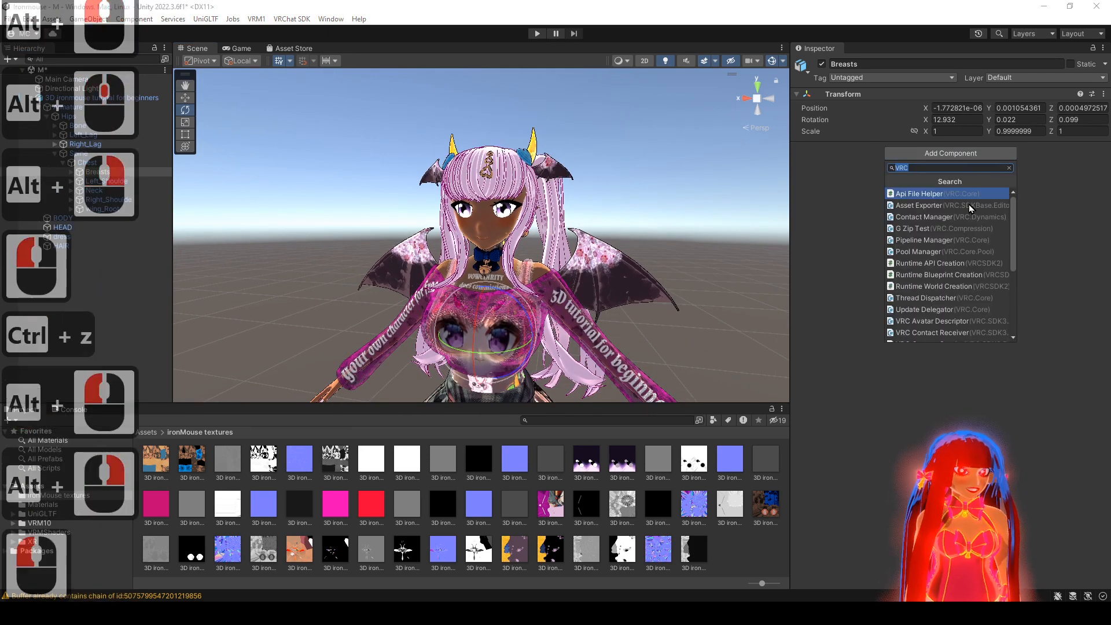
scroll(960, 291, "down", 3)
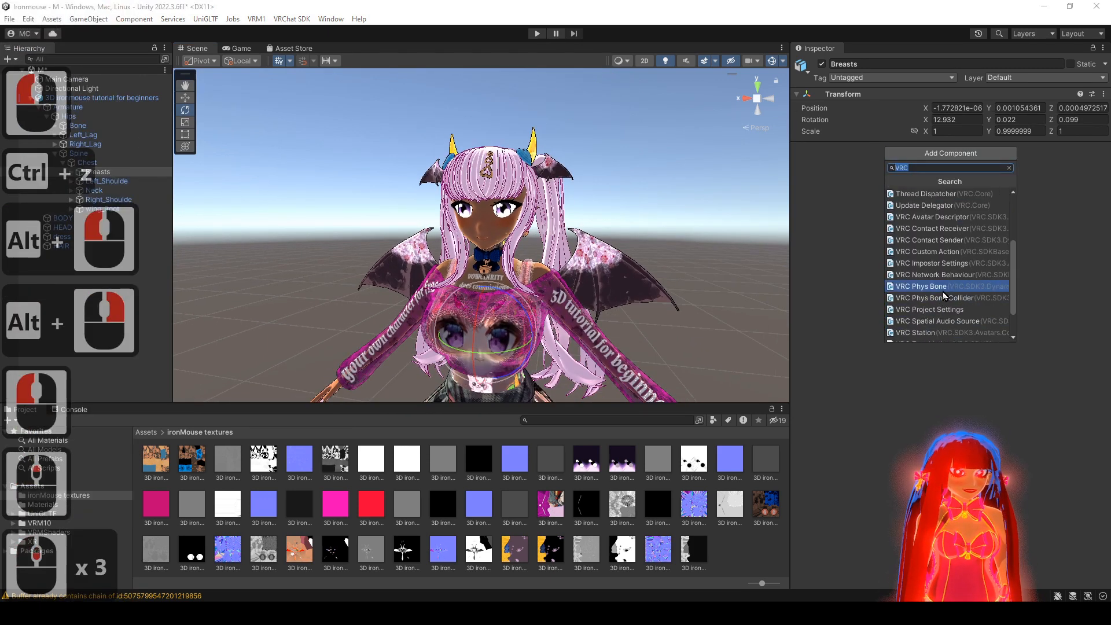
left_click(942, 290)
left_click_drag(628, 235, 596, 229, "alt")
right_click_drag(596, 228, 605, 279, "alt")
middle_click_drag(605, 279, 613, 258, "alt")
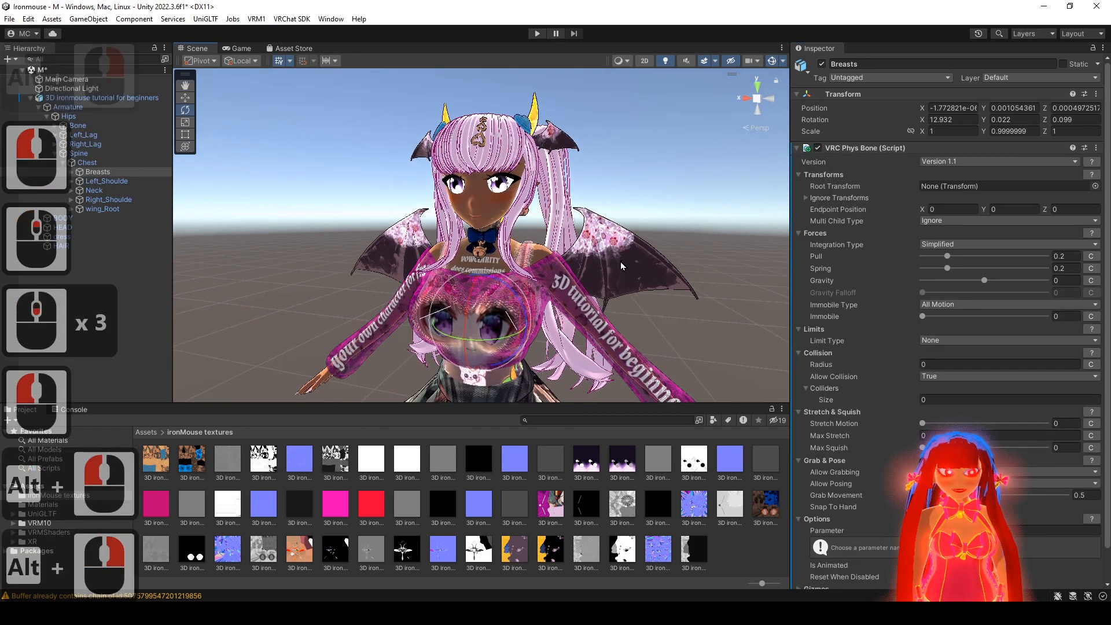
- Set the Breasts Phys Bone's collision Radius to 0.001 and its Grab Movement to 1
left_click(937, 366)
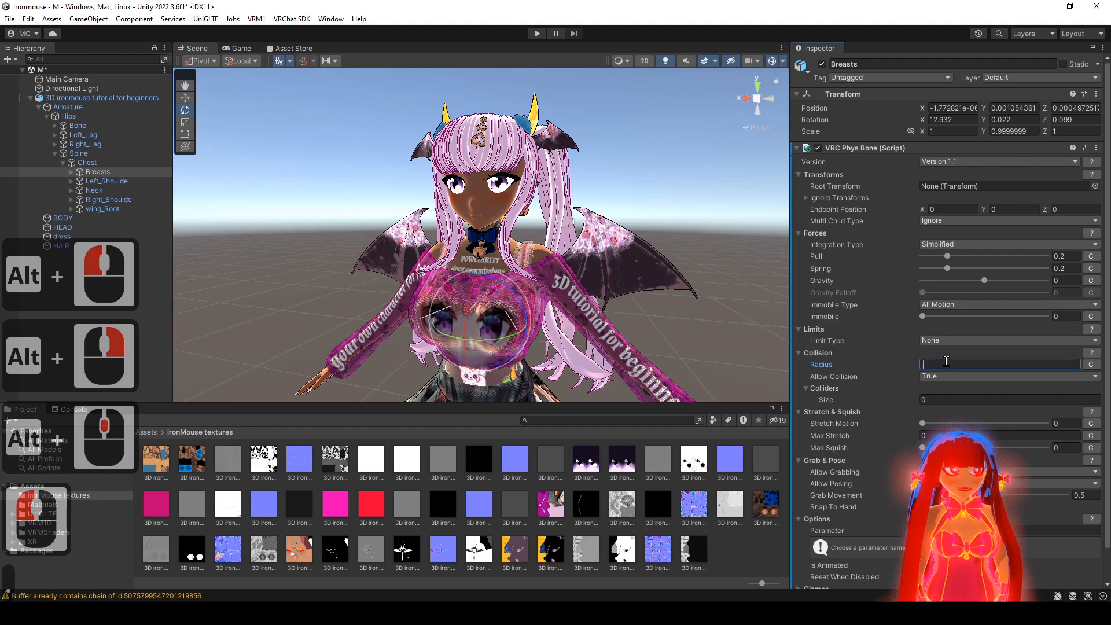
type(".001")
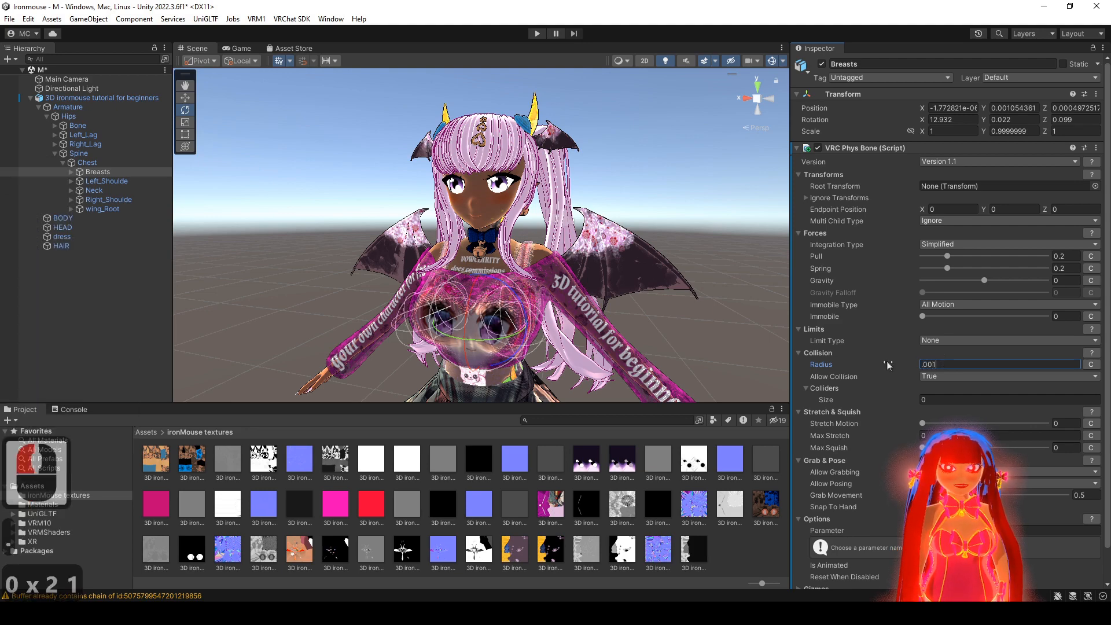
left_click_drag(666, 316, 612, 310, "alt")
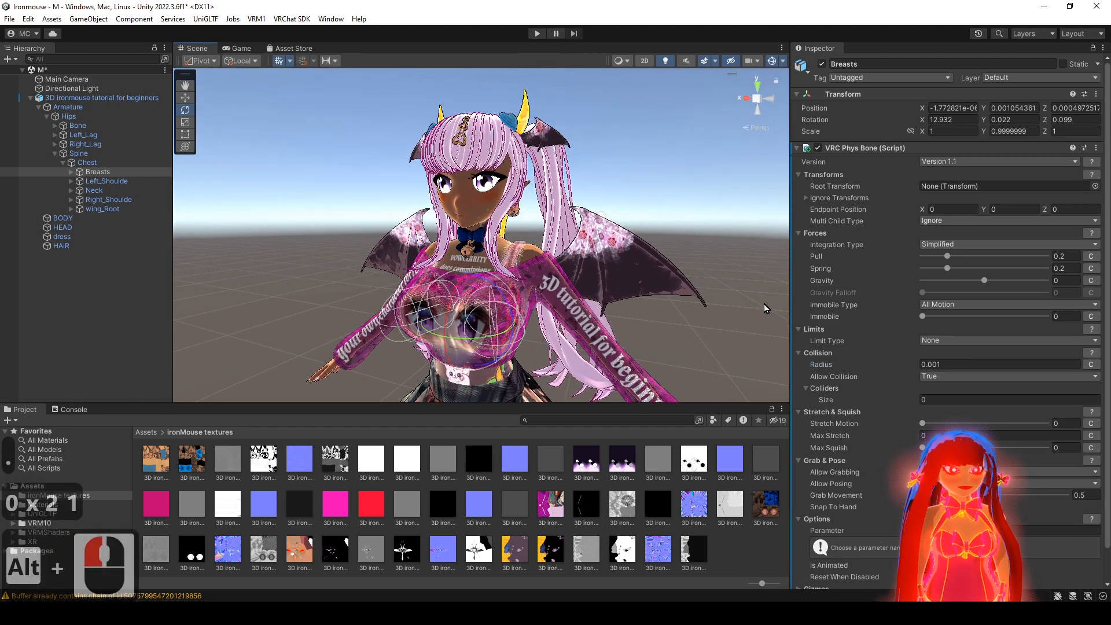
scroll(948, 411, "down", 2)
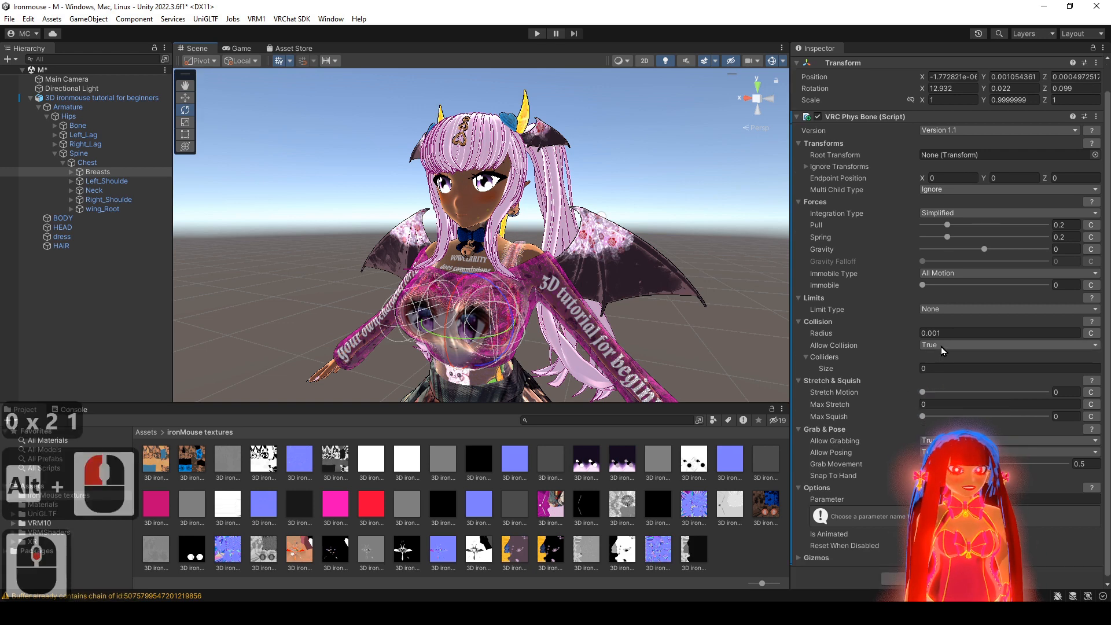
scroll(930, 405, "down", 1)
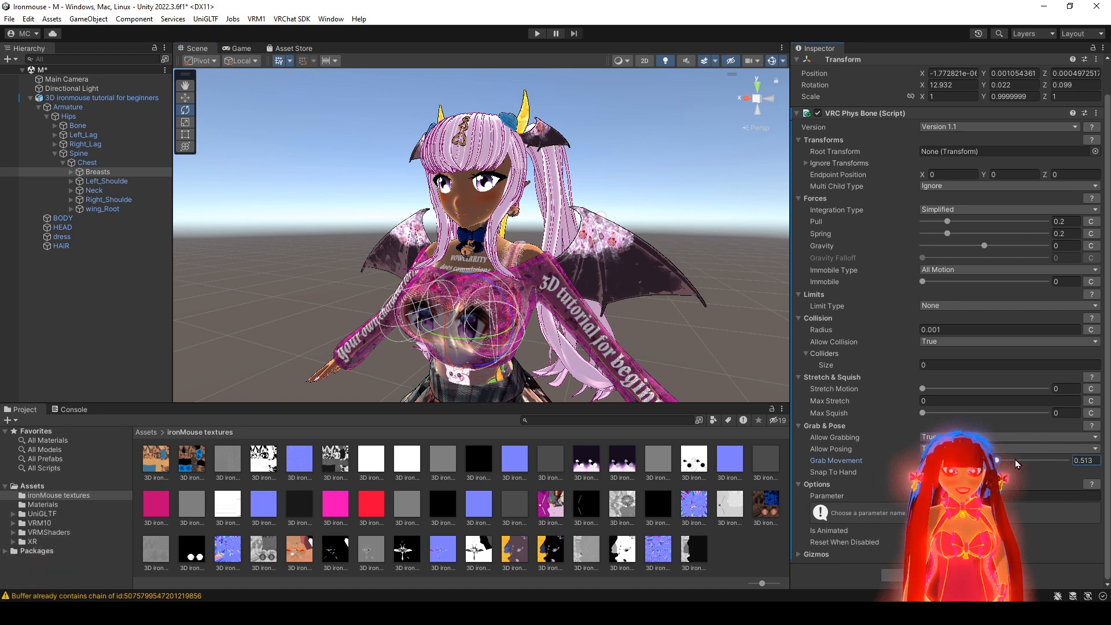
left_click(993, 447)
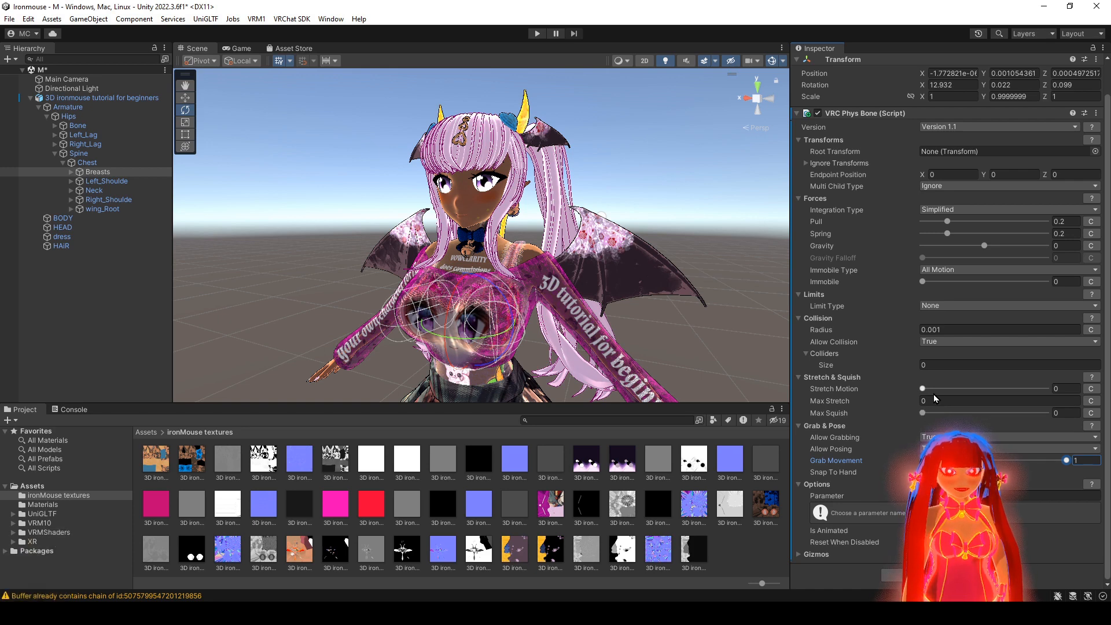
left_click_drag(483, 212, 579, 148, "alt")
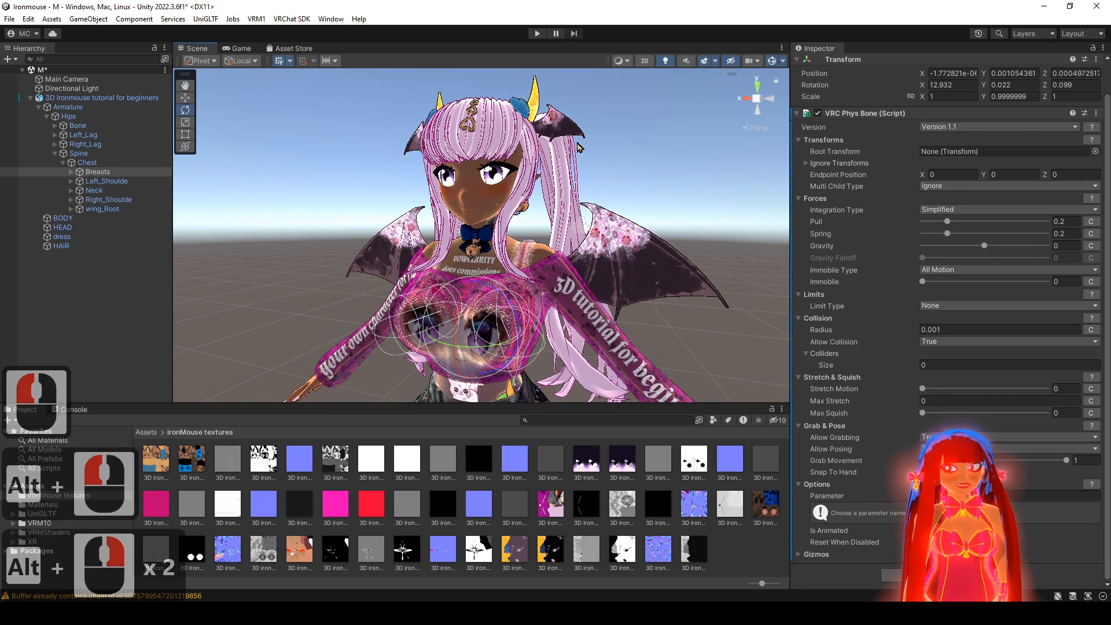
- Enter play mode and return to the scene view with the avatar's upper body framed
left_click(535, 33)
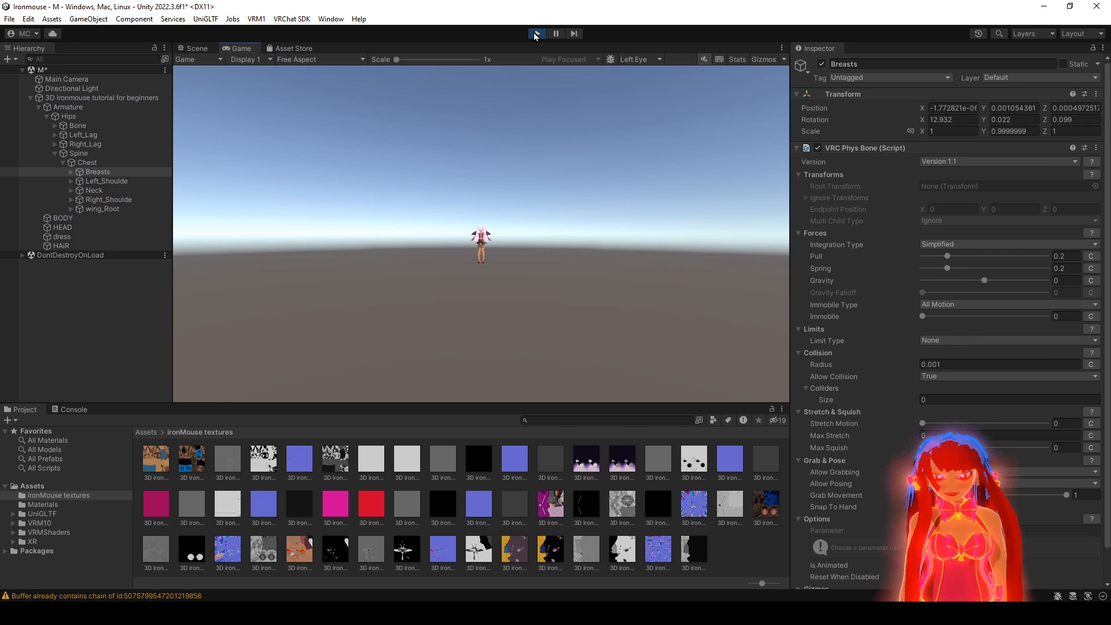
left_click(194, 50)
left_click_drag(261, 156, 231, 173, "alt")
right_click_drag(231, 174, 179, 188, "alt")
middle_click_drag(180, 188, 164, 167, "alt")
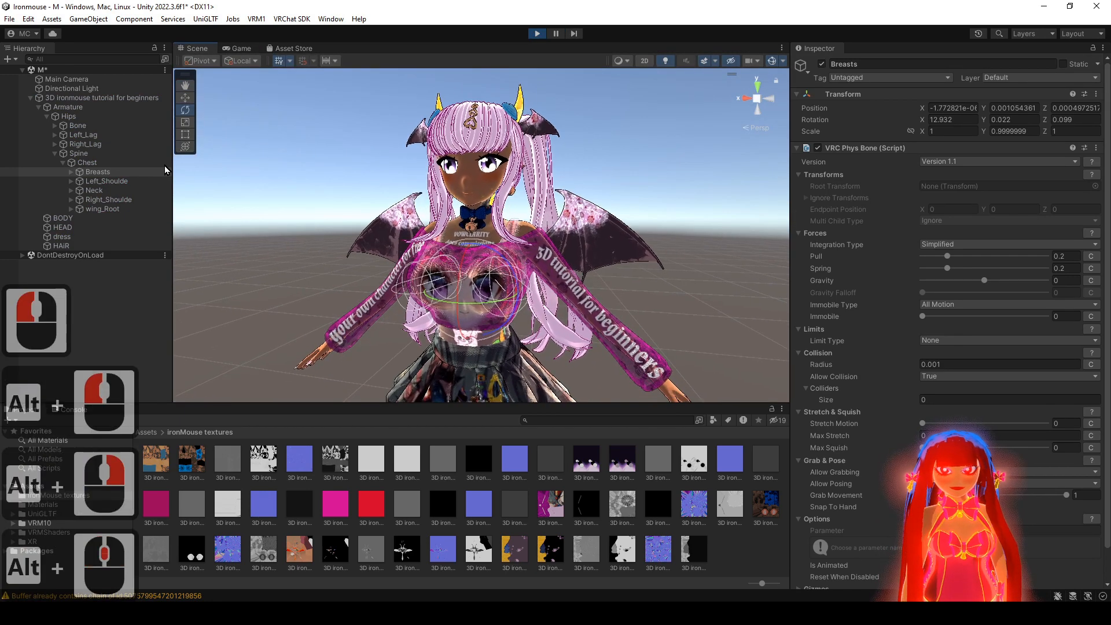
- Test the default Breasts Phys Bone motion by rotating the Chest bone, and undo the rotation
left_click(159, 163)
mouse_move(496, 310)
left_mouse_down()
mouse_move(538, 324)
mouse_move(484, 310)
left_mouse_up()
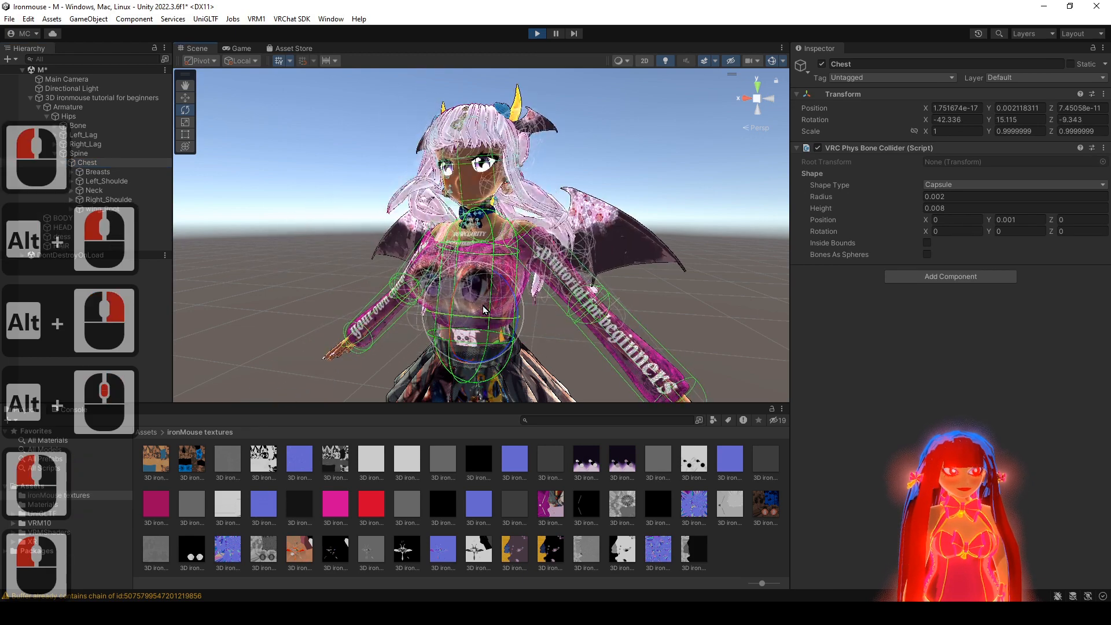
key("ctrl+z")
key("ctrl+z")
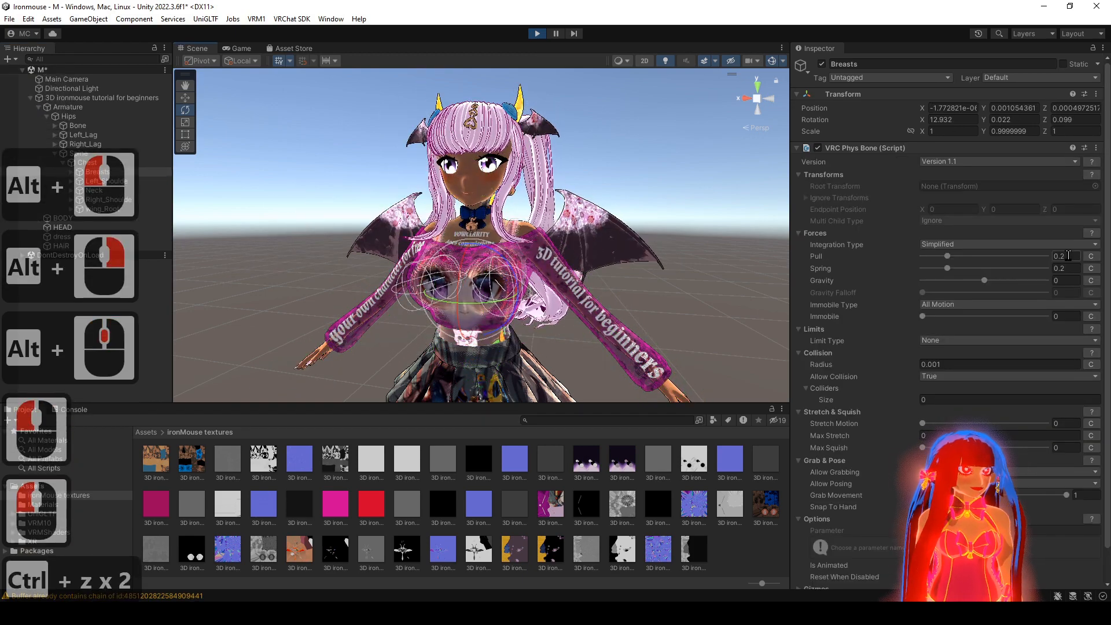
- Set the Breasts Phys Bone's Spring to 0.5 and test it with a Chest rotation that is undone
left_click(1067, 268)
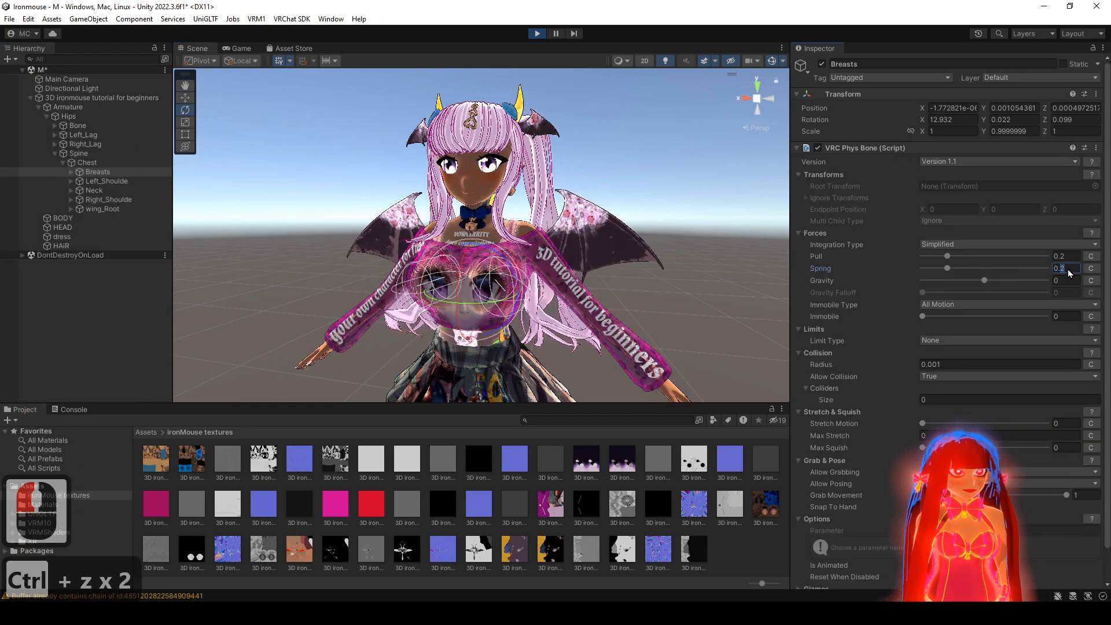
type("0.5")
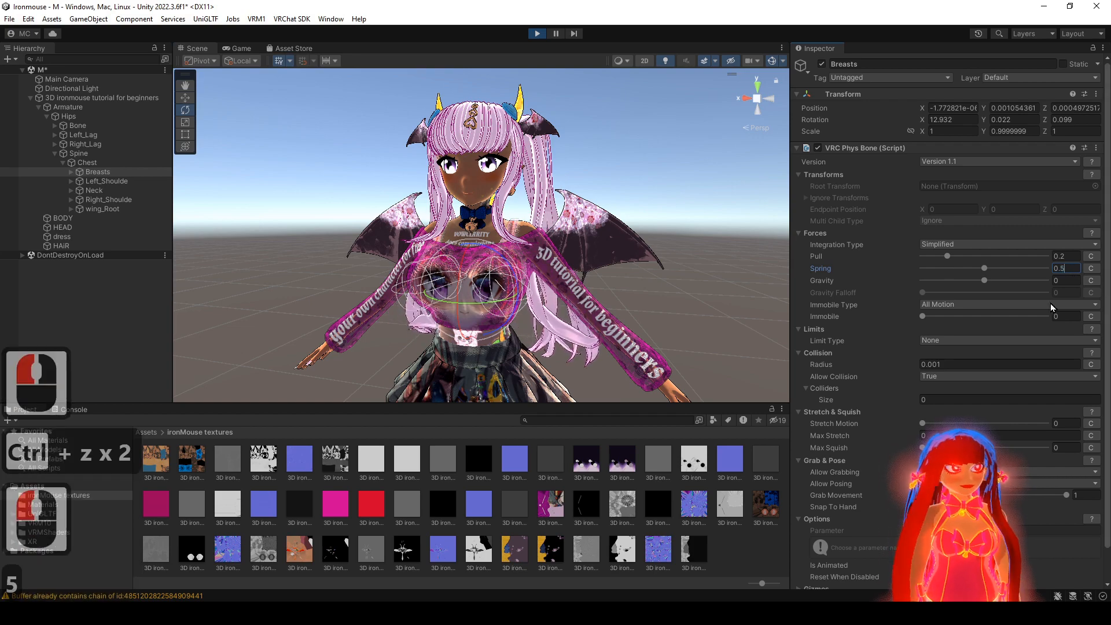
left_click(91, 166)
mouse_move(503, 302)
left_mouse_down()
mouse_move(521, 301)
mouse_move(511, 296)
left_mouse_up()
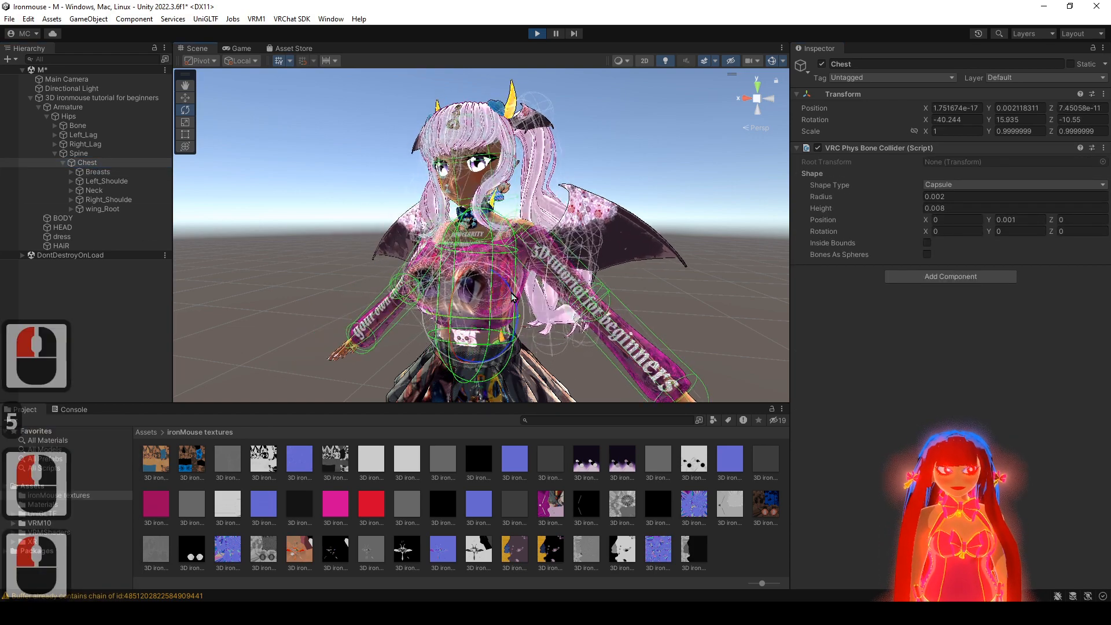
key("ctrl+z")
key("ctrl+z")
- Set the Breasts Phys Bone's Pull to 0.1, Gravity to 0.1 and Gravity Falloff to 1, and test them by temporarily rotating the Chest
left_click(1062, 256)
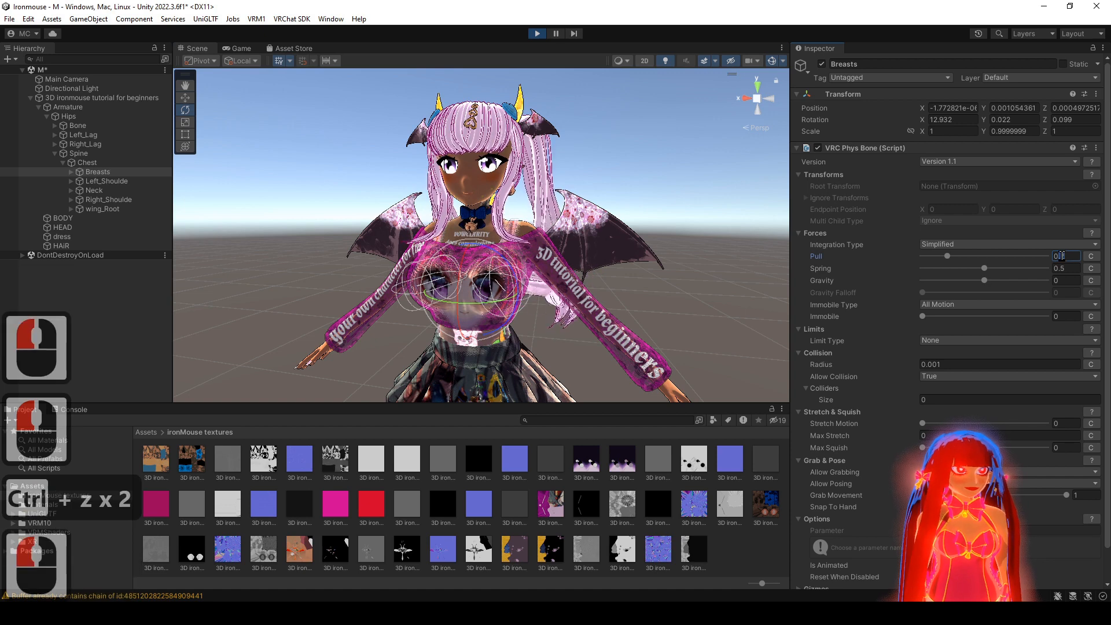
type("1")
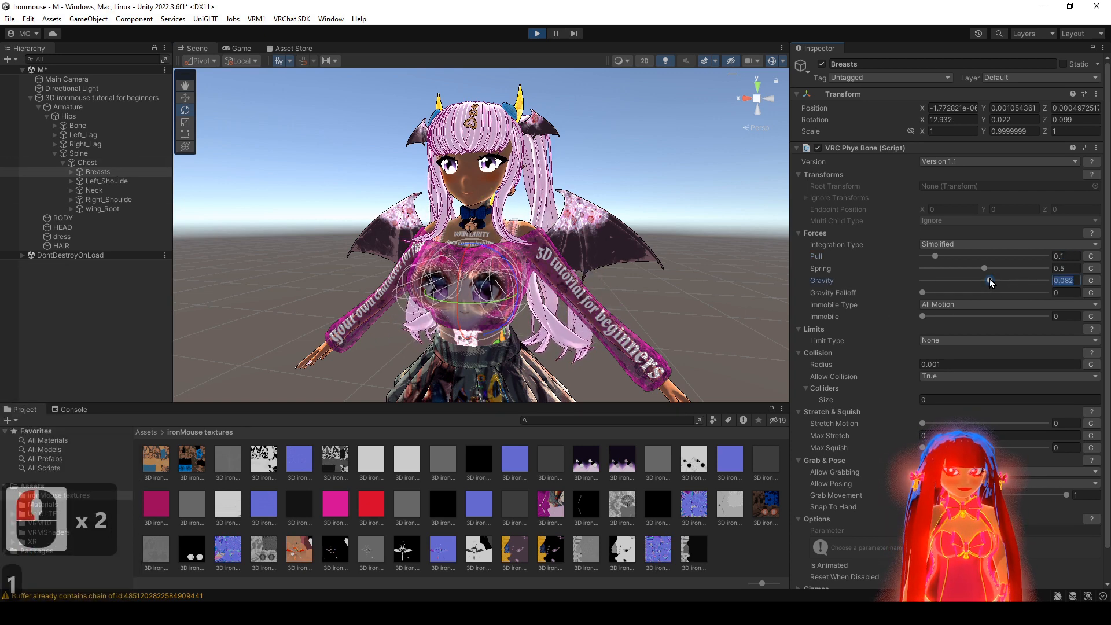
left_click(1062, 280)
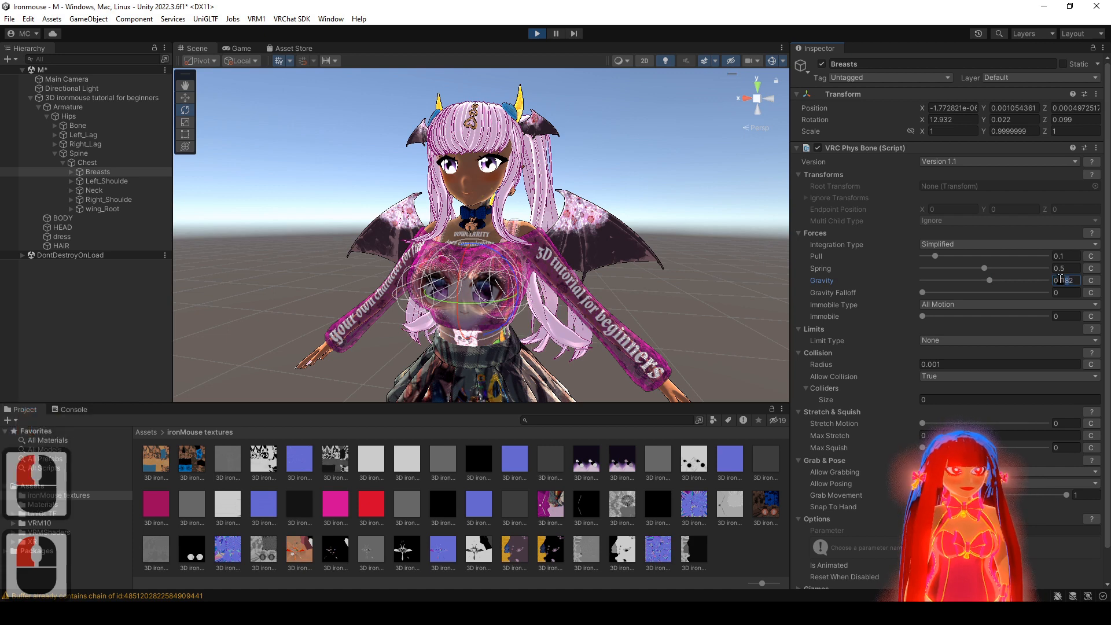
type("1")
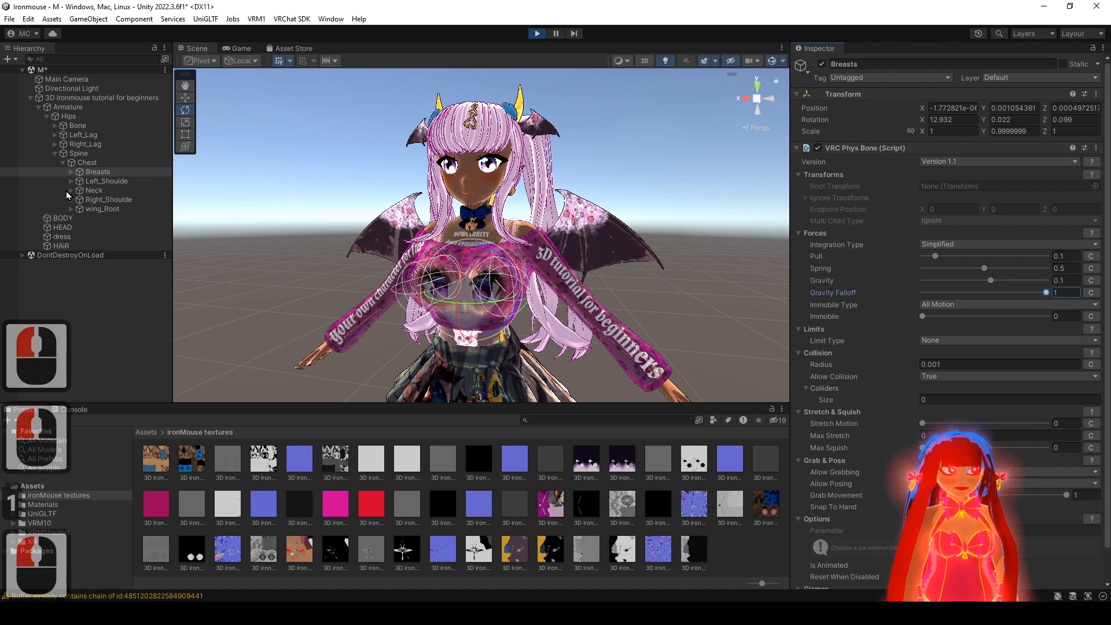
left_click(119, 164)
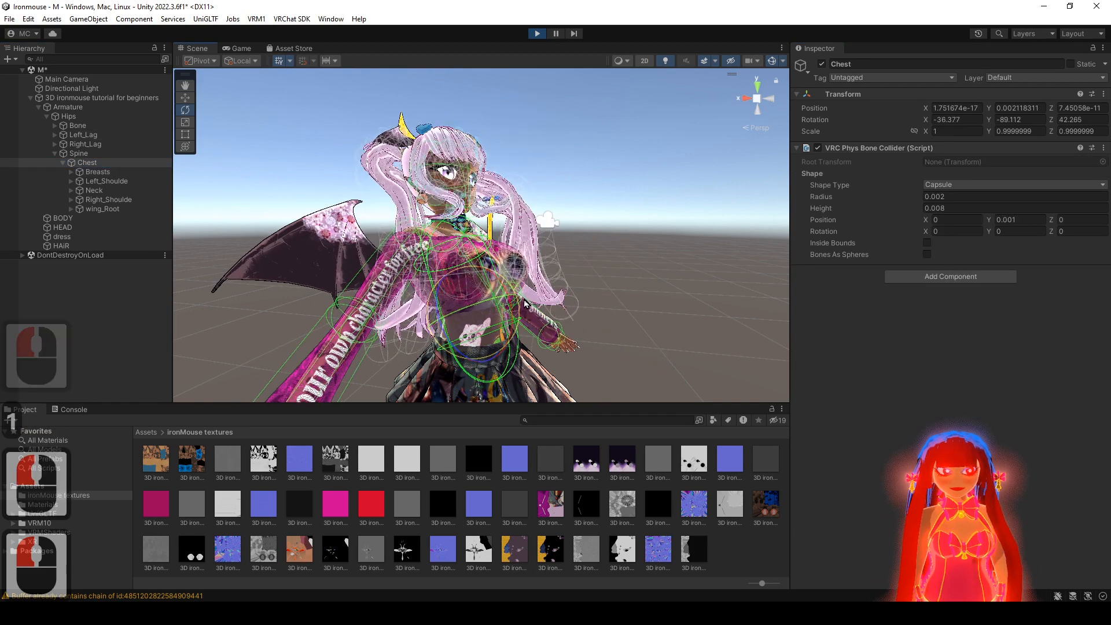
key("ctrl+z")
key("ctrl+z")
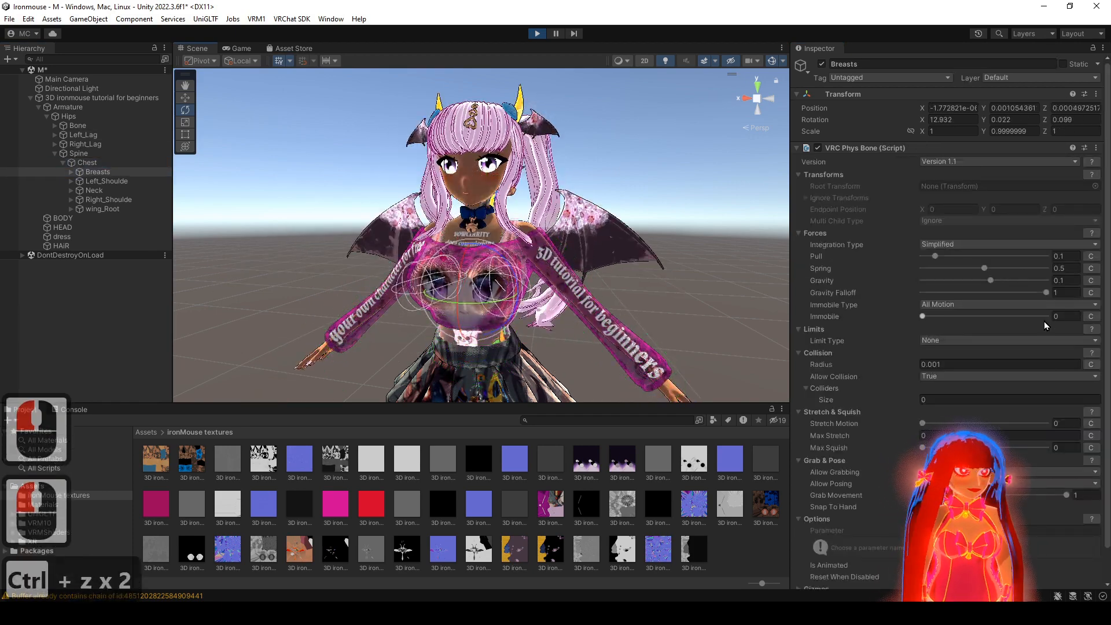
- Raise the Breasts Phys Bone's Spring to 0.9 and test the motion by rotating the Chest and undoing it
left_click(1036, 268)
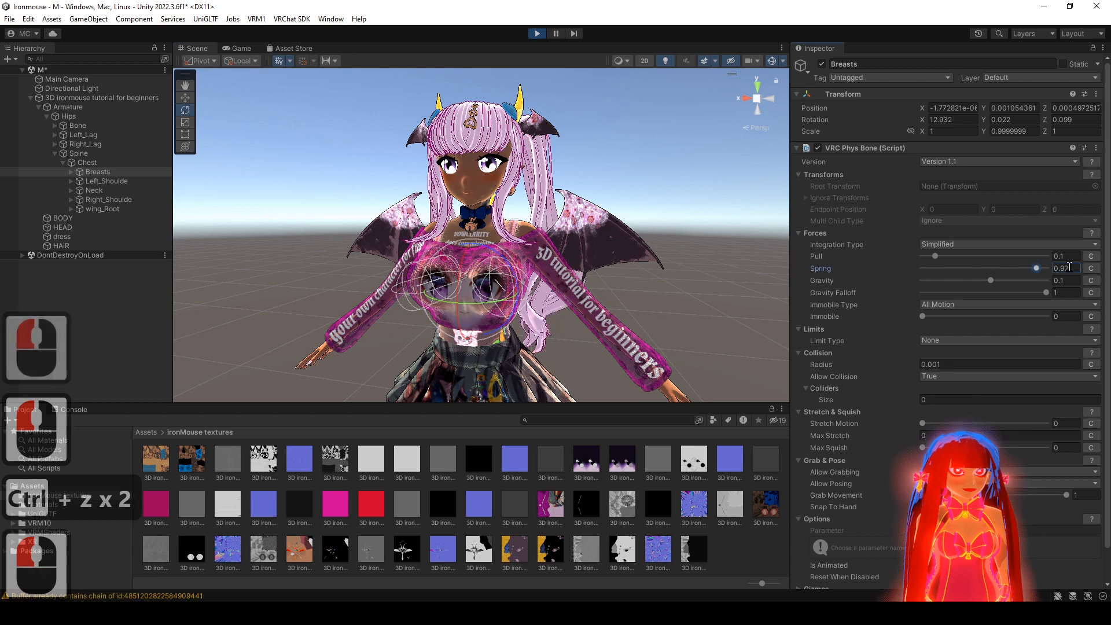
left_click(1064, 268)
type("0")
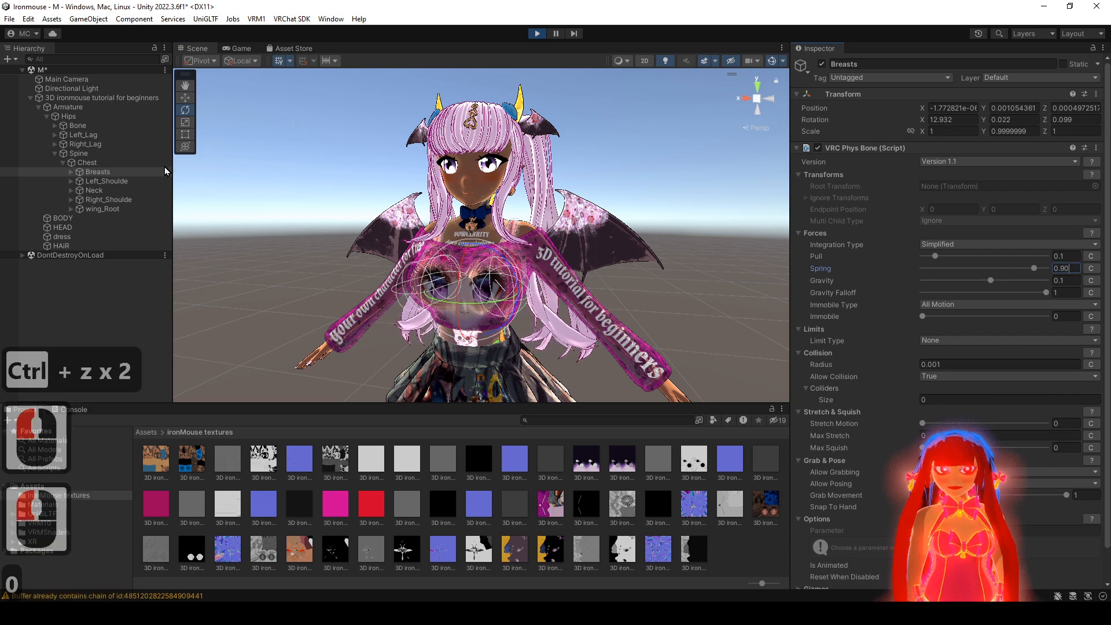
left_click(106, 162)
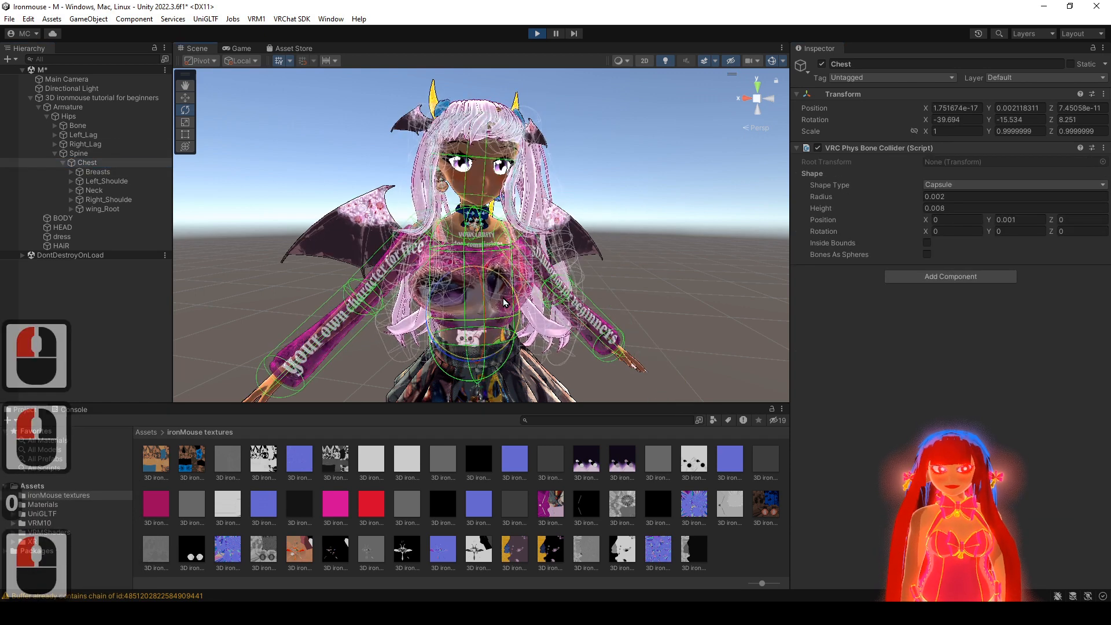
key("ctrl+z")
key("ctrl+z")
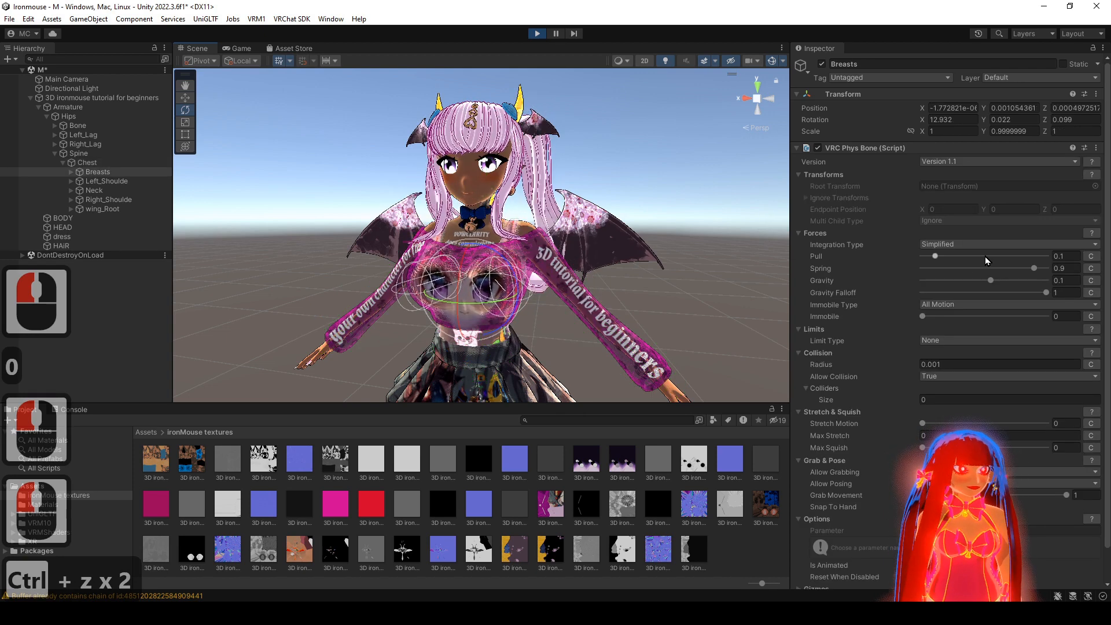
- Set the Breasts Phys Bone's Pull to 0.5 and test it with a Chest rotation that is undone
left_click(986, 256)
left_click_drag(1074, 256, 1070, 254)
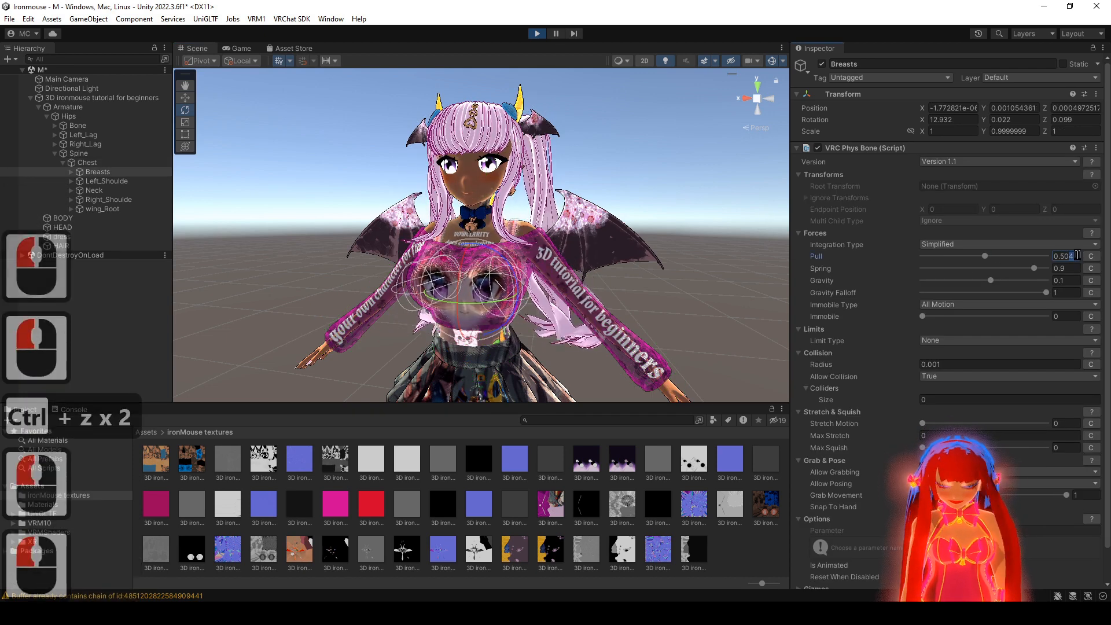
type("0")
left_click(98, 161)
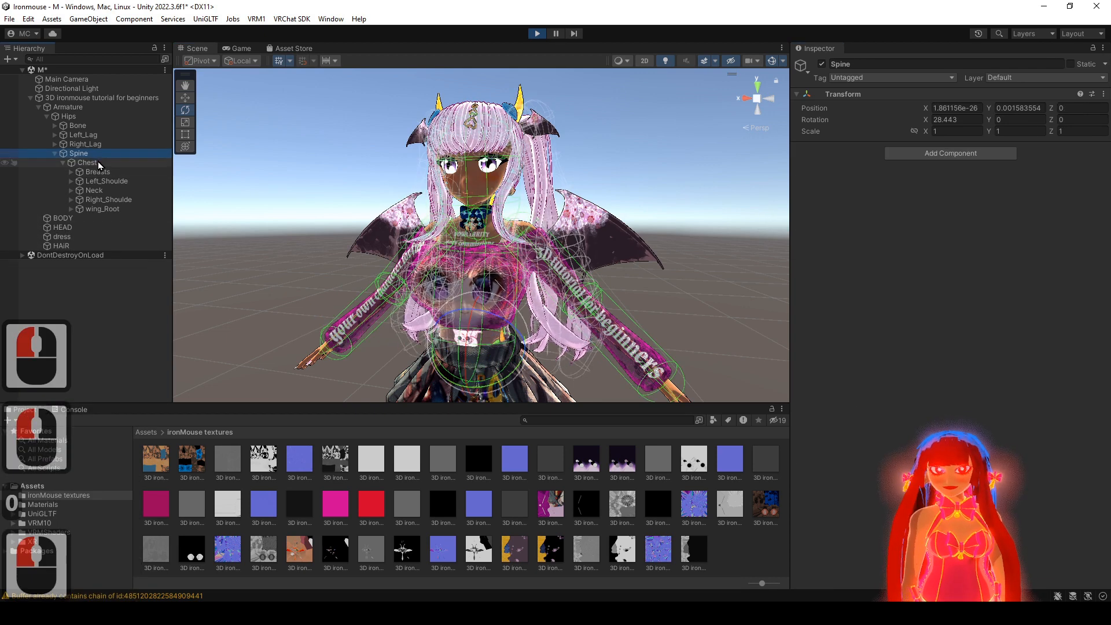
left_click(506, 311)
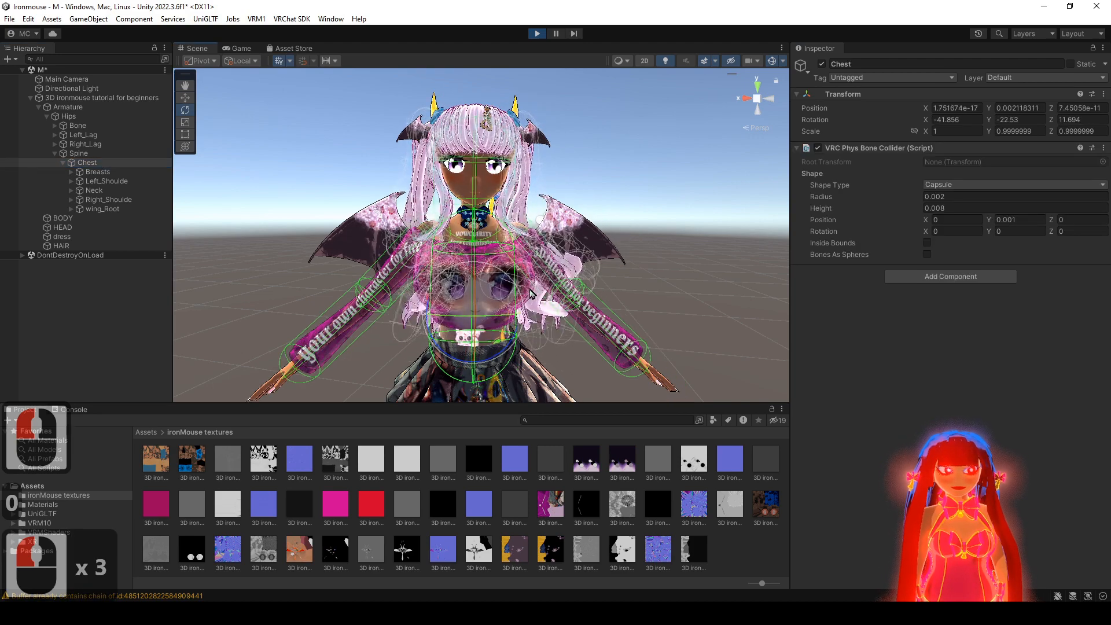
key("ctrl+z")
key("ctrl+z")
key("ctrl+z")
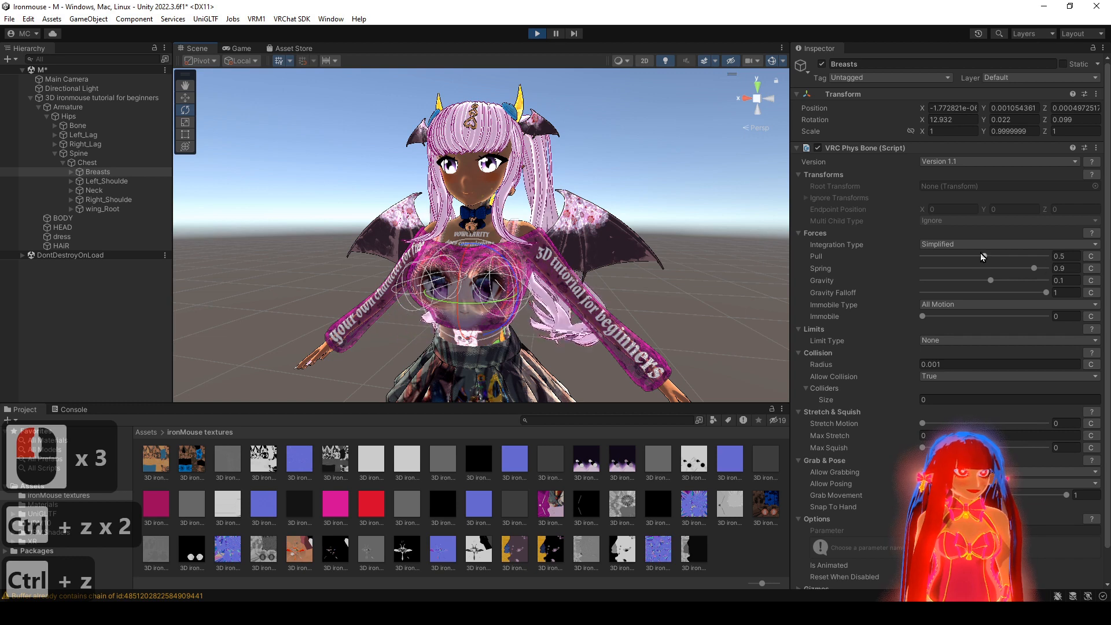
- Set the Breasts Phys Bone's Pull to 0.4, test the motion by rotating the Chest, and undo the rotation
left_click_drag(982, 256, 967, 256)
left_click(1074, 257)
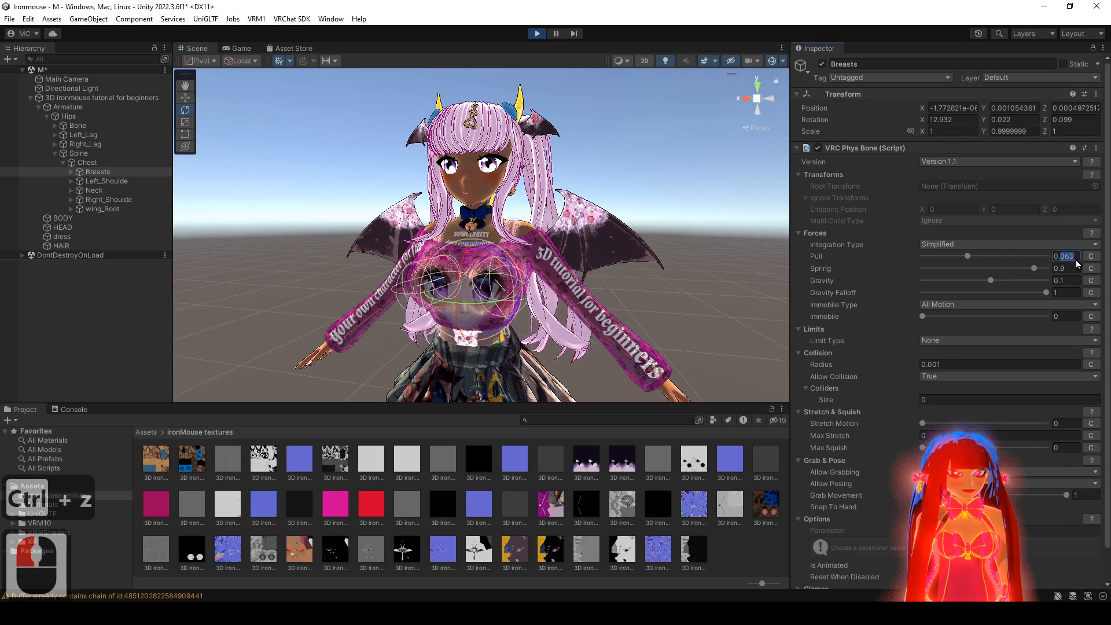
type("0.4")
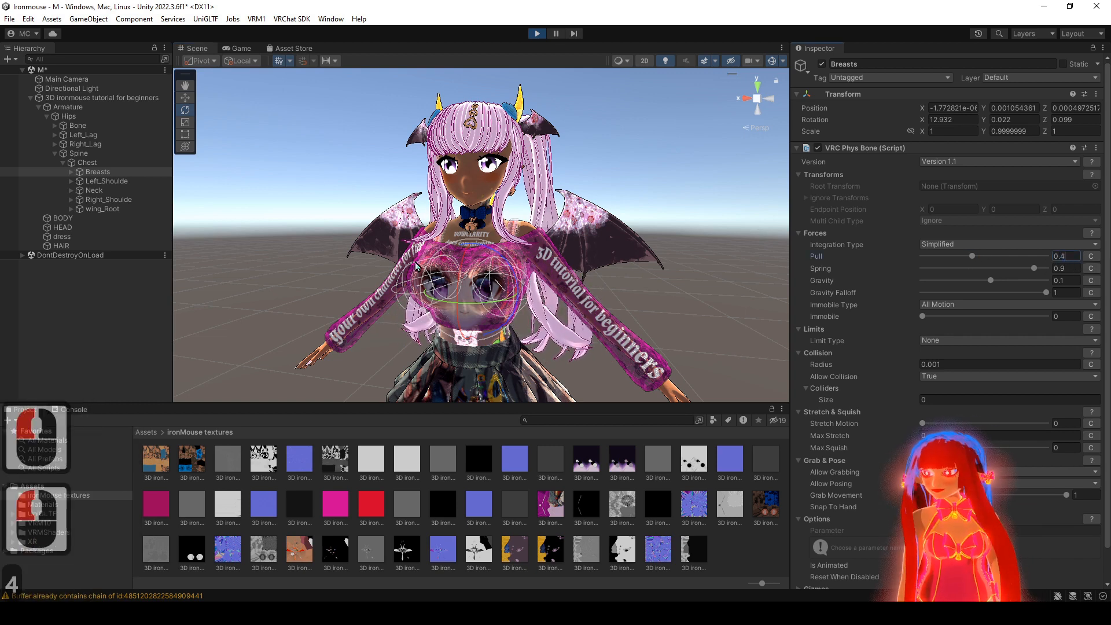
double_click(83, 163)
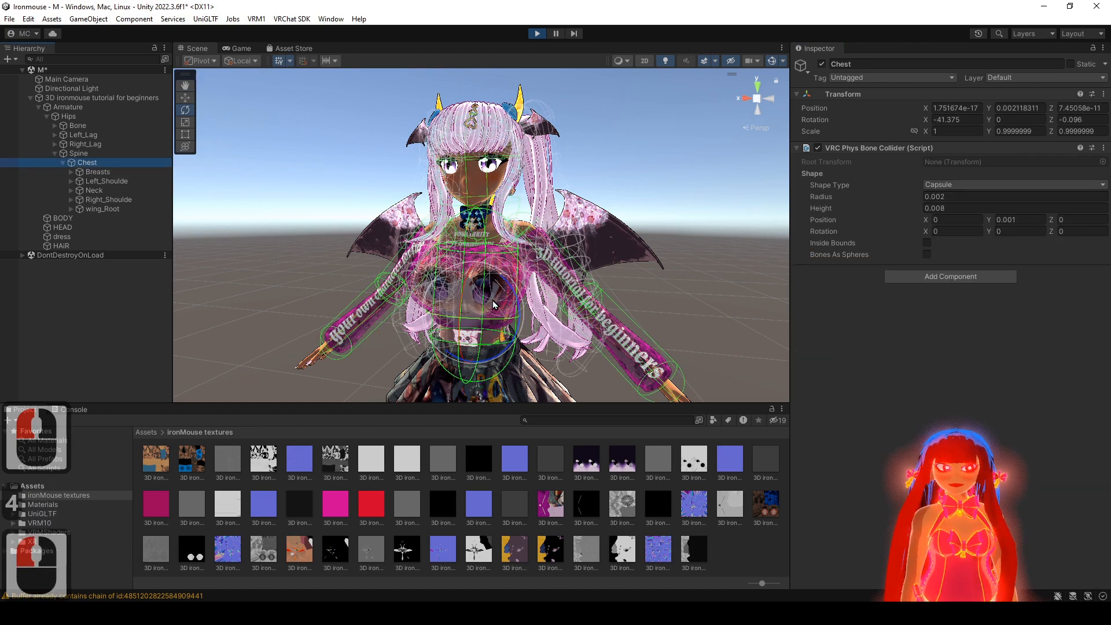
key("ctrl+z")
key("ctrl+z")
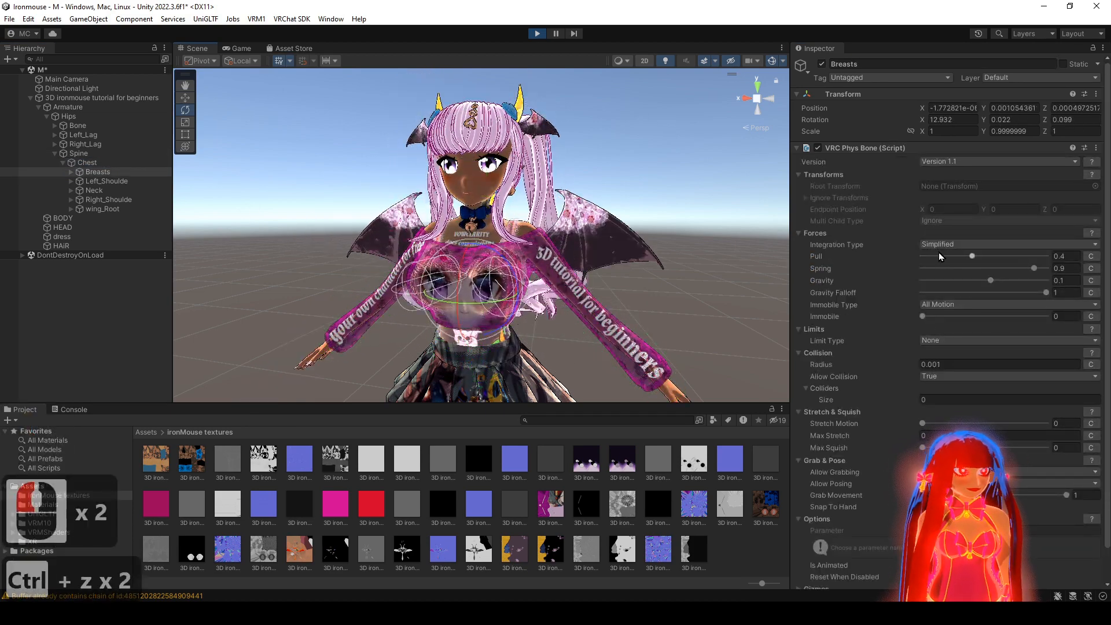
- Lower the Breasts Phys Bone's Pull to about 0.1 and test it with a temporary Chest rotation
left_click(936, 255)
double_click(87, 163)
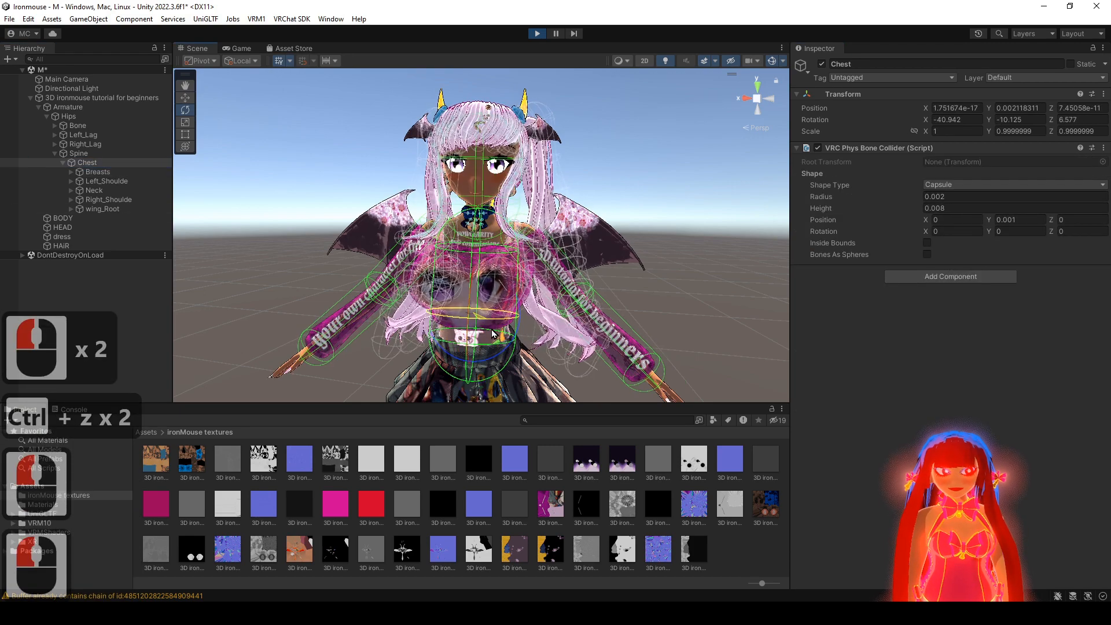
key("ctrl+z")
key("ctrl+z")
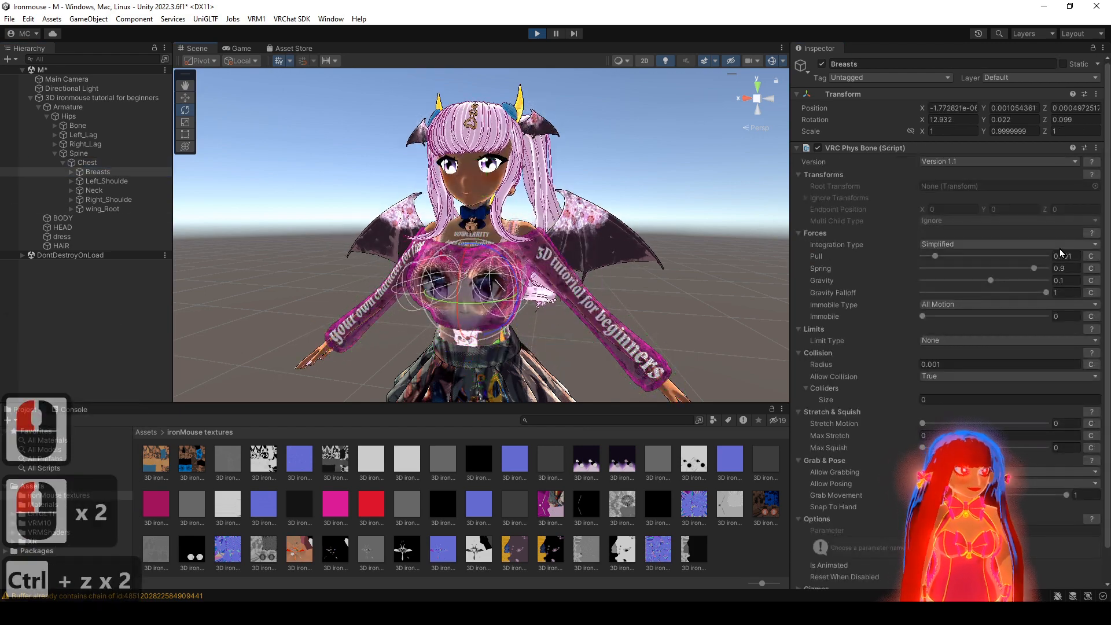
- Set the Breasts Phys Bone's Pull to 0.2 and Spring to 0.5, and test them by rotating the Chest and undoing it
left_click_drag(1076, 257, 1086, 257)
type("2")
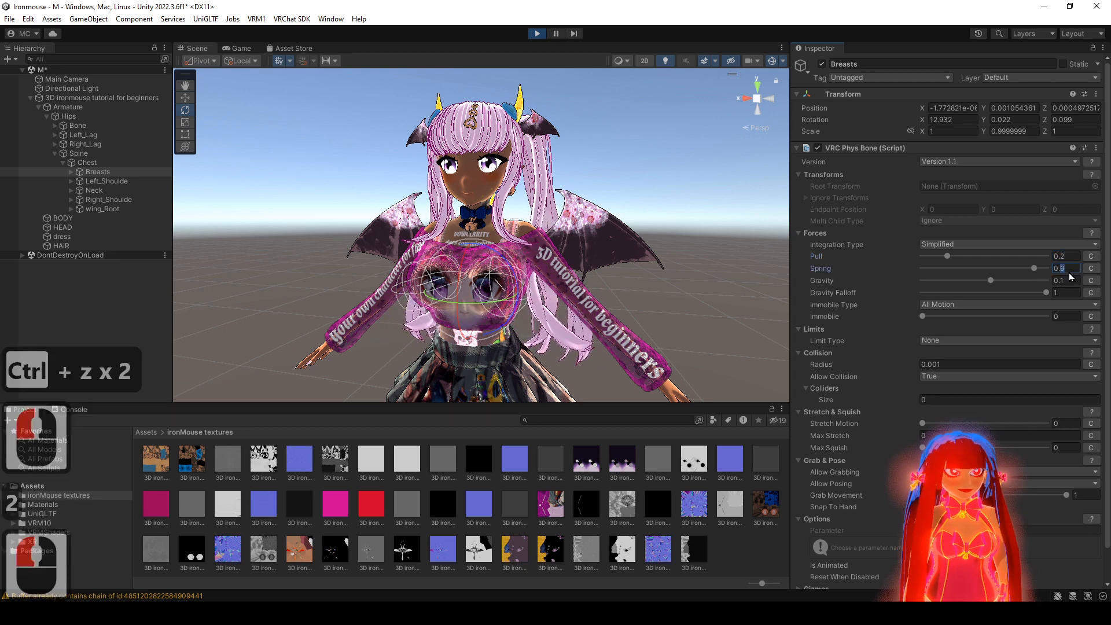
left_click_drag(1068, 270, 1061, 270)
type("5")
left_click(107, 165)
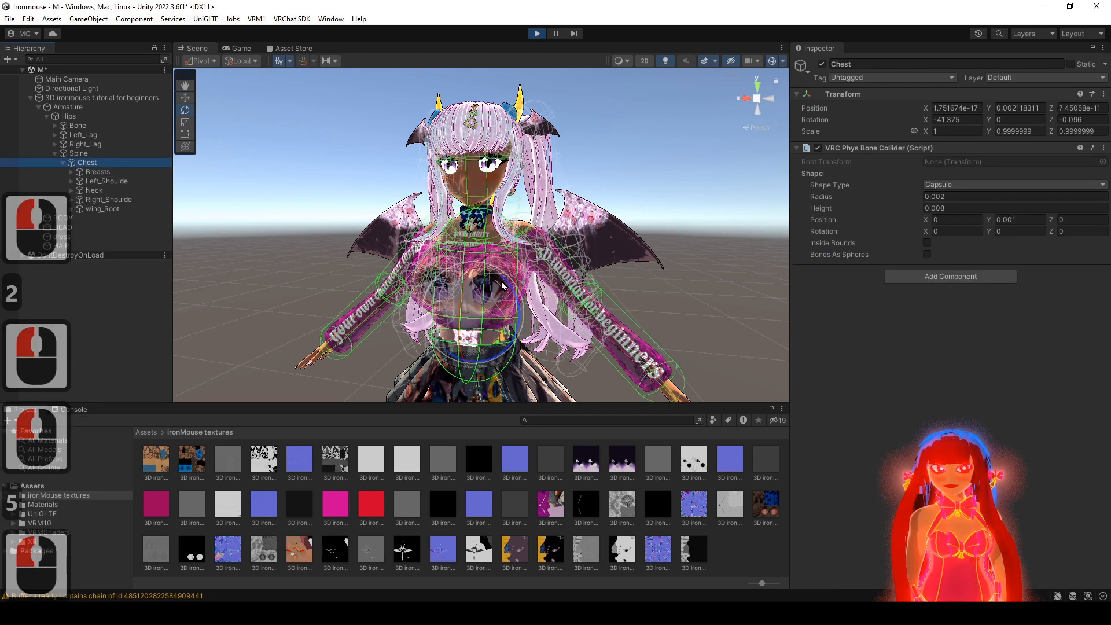
left_click_drag(485, 292, 501, 315)
key("ctrl+z")
key("ctrl+z")
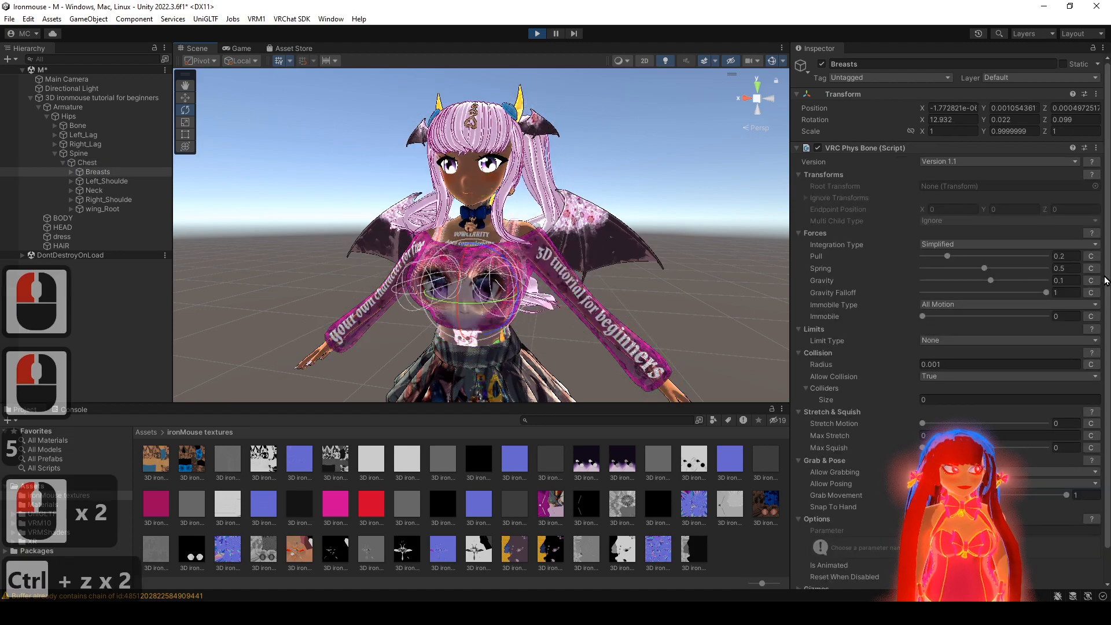
- Set the Breasts Phys Bone's Spring to 0.8 and test it with Chest rotations that are undone
left_click_drag(1067, 270, 1060, 270)
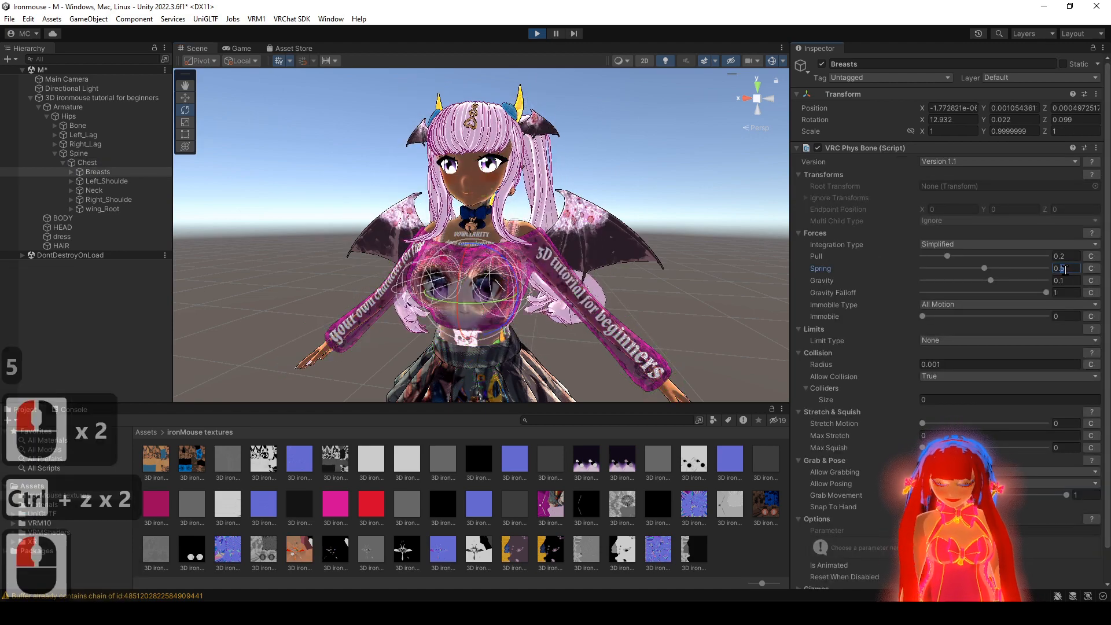
type("8")
left_click(120, 164)
left_click_drag(468, 307, 490, 329)
key("ctrl+z")
key("ctrl+z")
key("ctrl+z")
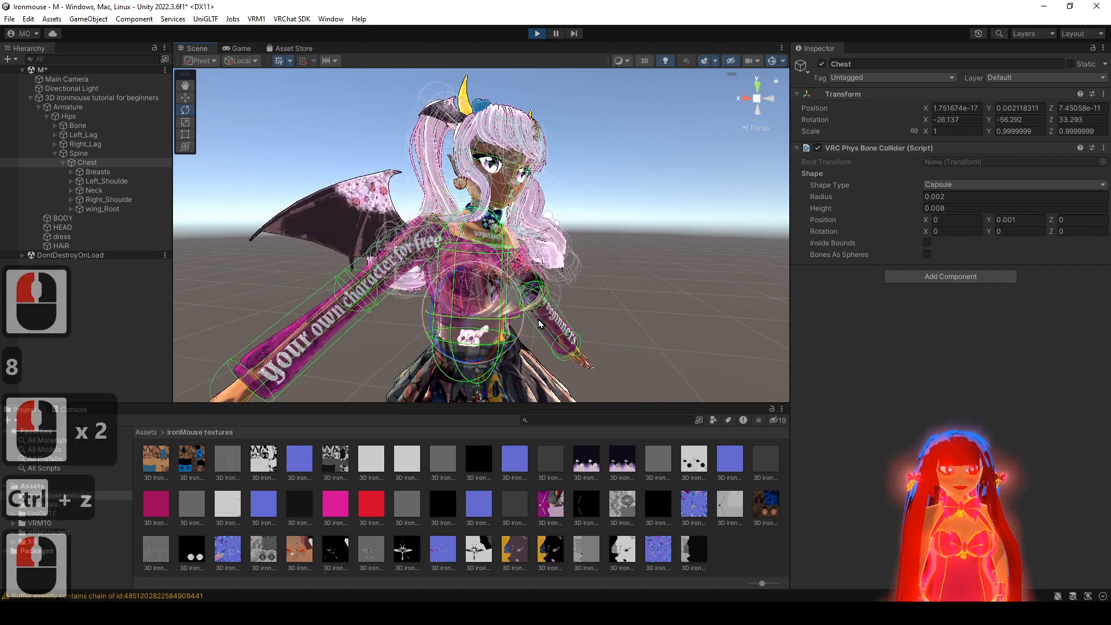
- Set the Breasts Phys Bone's Immobile to 0.9 and test it with several Chest rotations, undoing each one
left_click_drag(923, 316, 1025, 316)
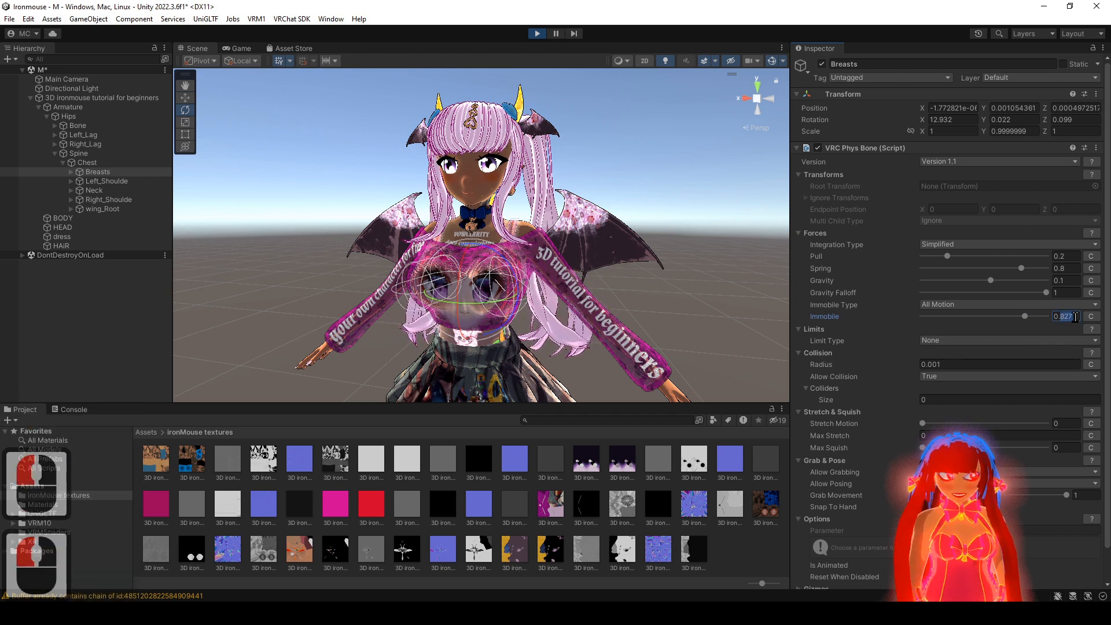
type("0.9")
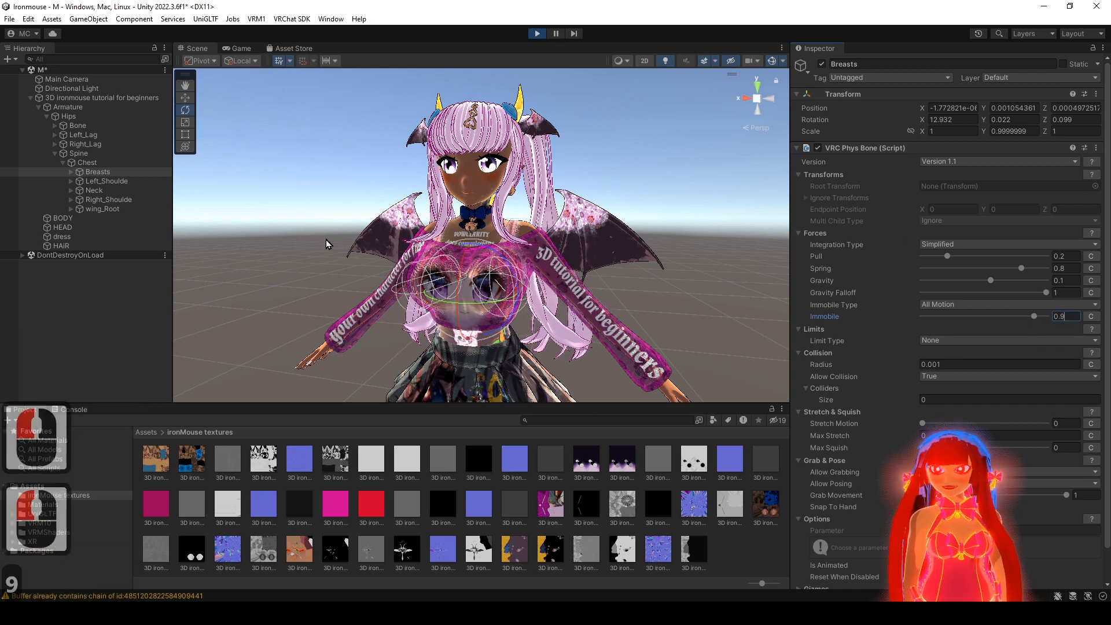
left_click(145, 164)
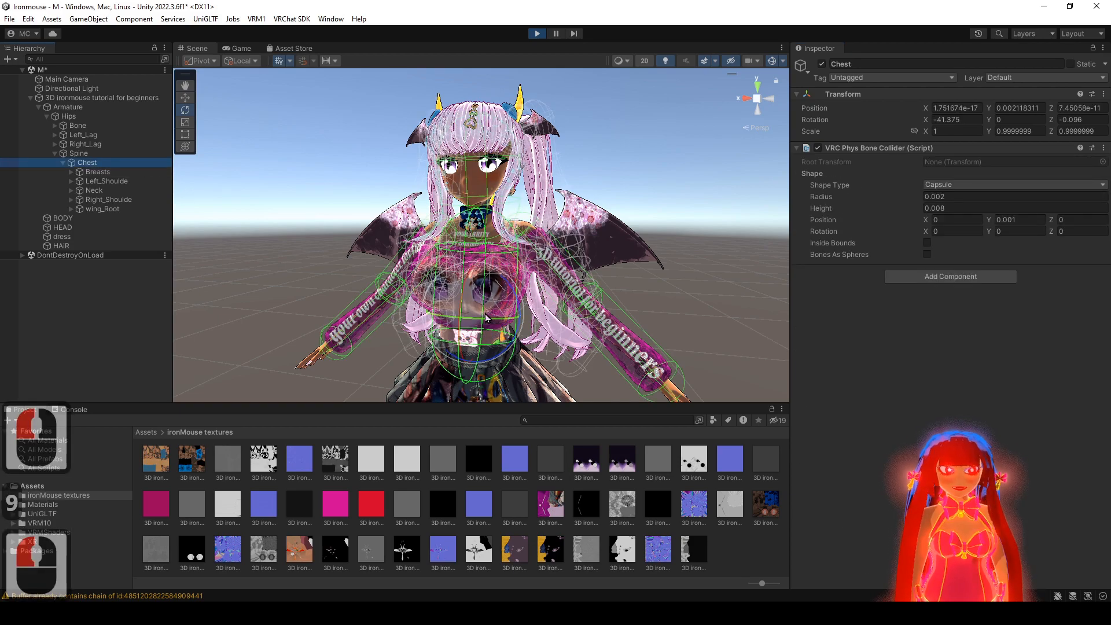
left_click_drag(486, 318, 510, 314)
key("ctrl+z")
key("ctrl+z")
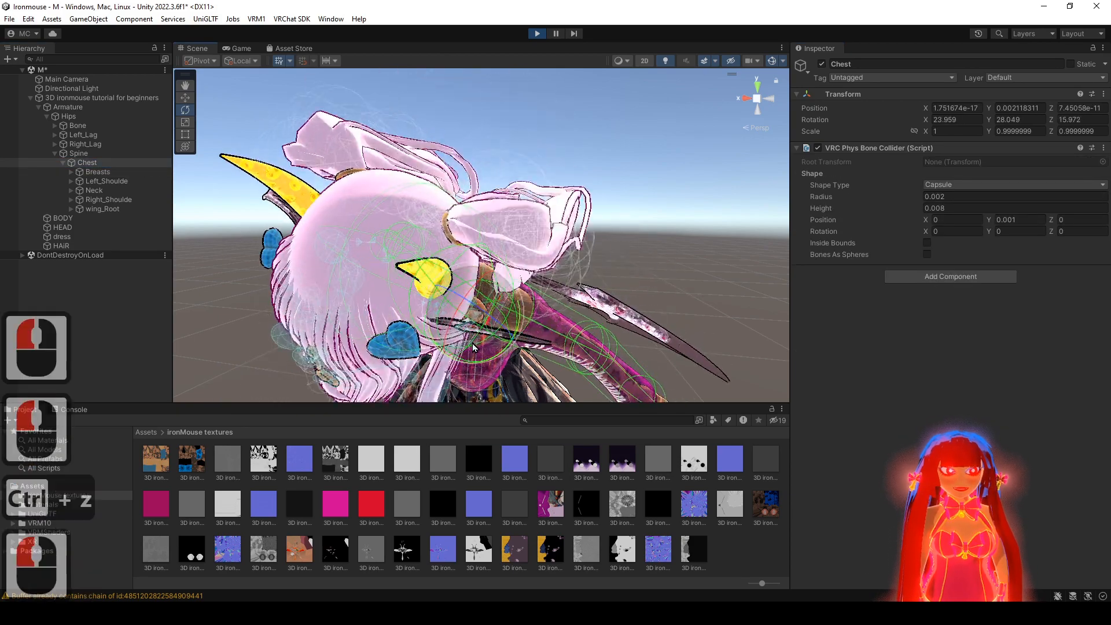
left_click_drag(478, 245, 454, 272)
key("ctrl+z")
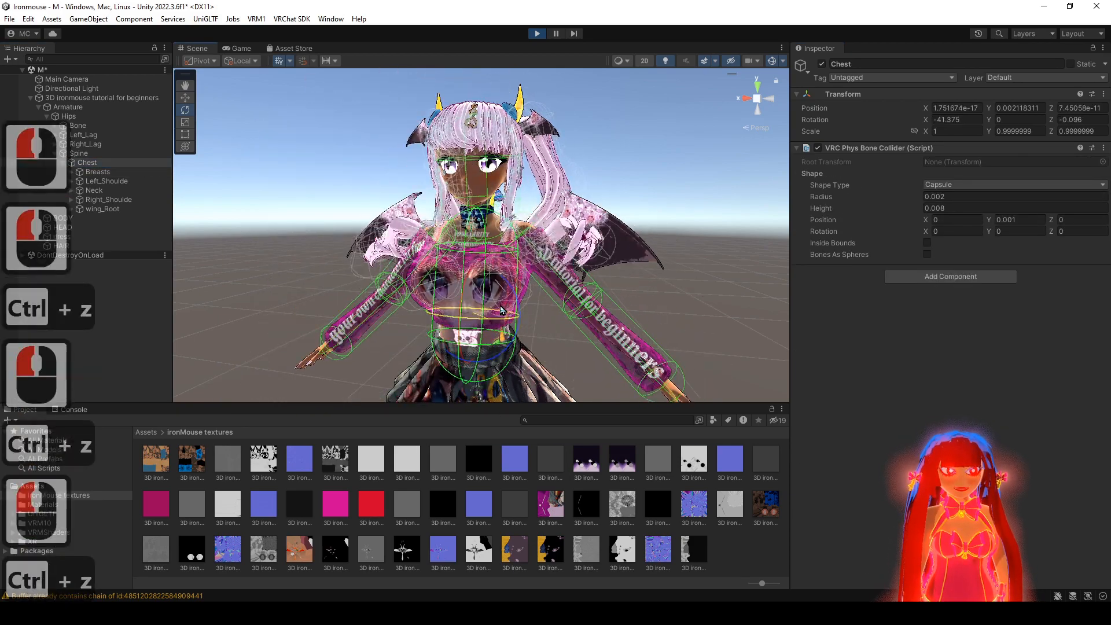
left_click_drag(505, 316, 489, 332)
key("ctrl+z")
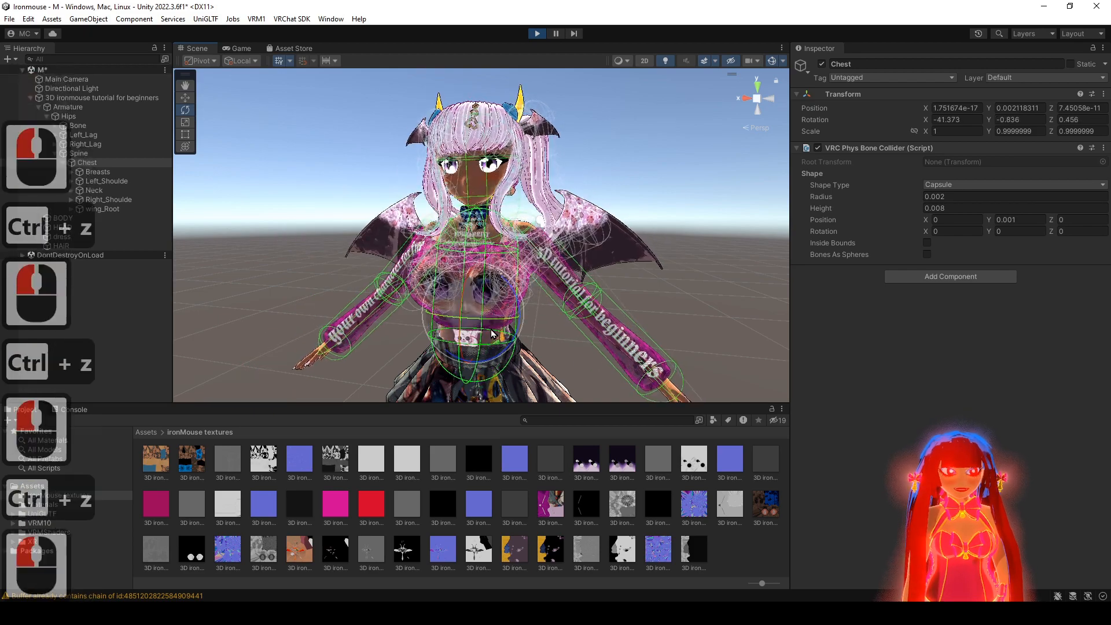
key("ctrl+z")
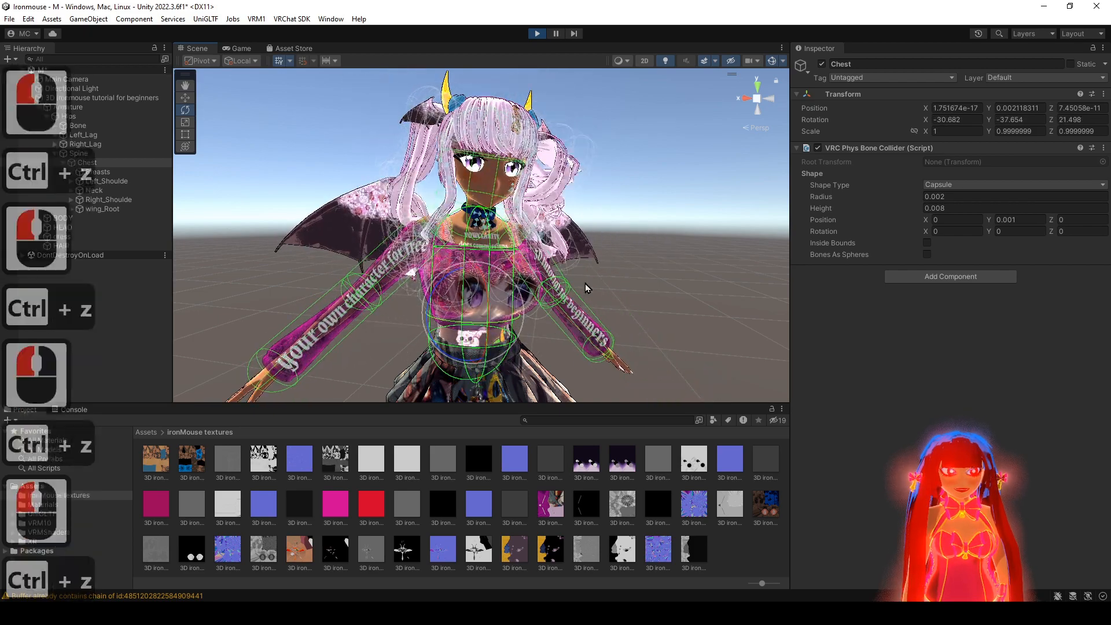
key("ctrl+z")
- Set the Breasts Phys Bone's Spring to 0.9 and test the motion with repeated Chest rotations, undoing each one
double_click(1069, 269)
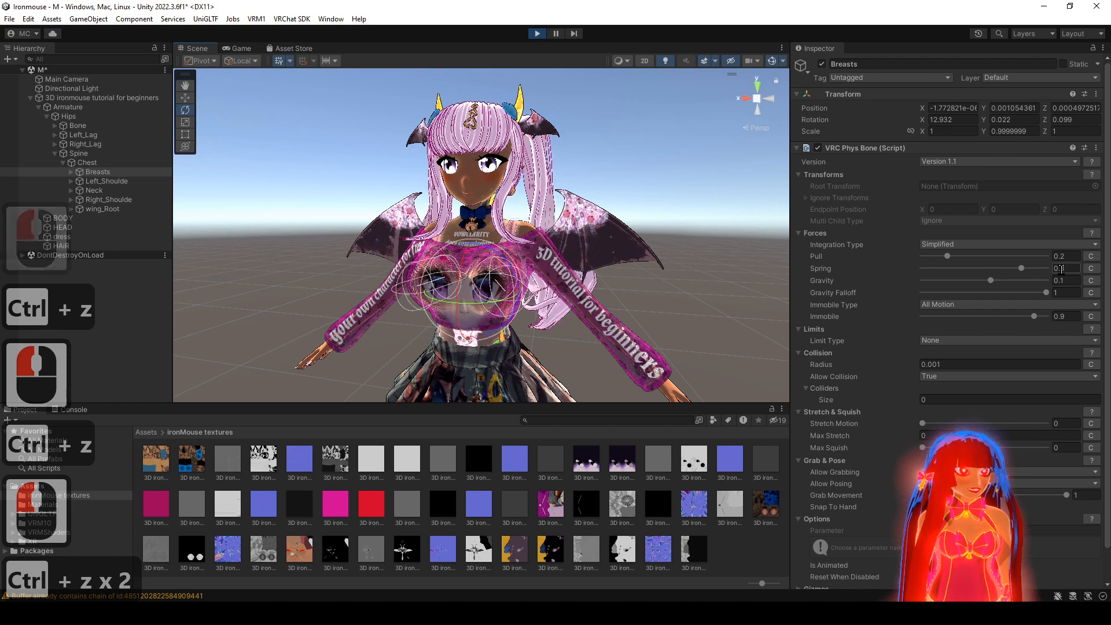
type("9")
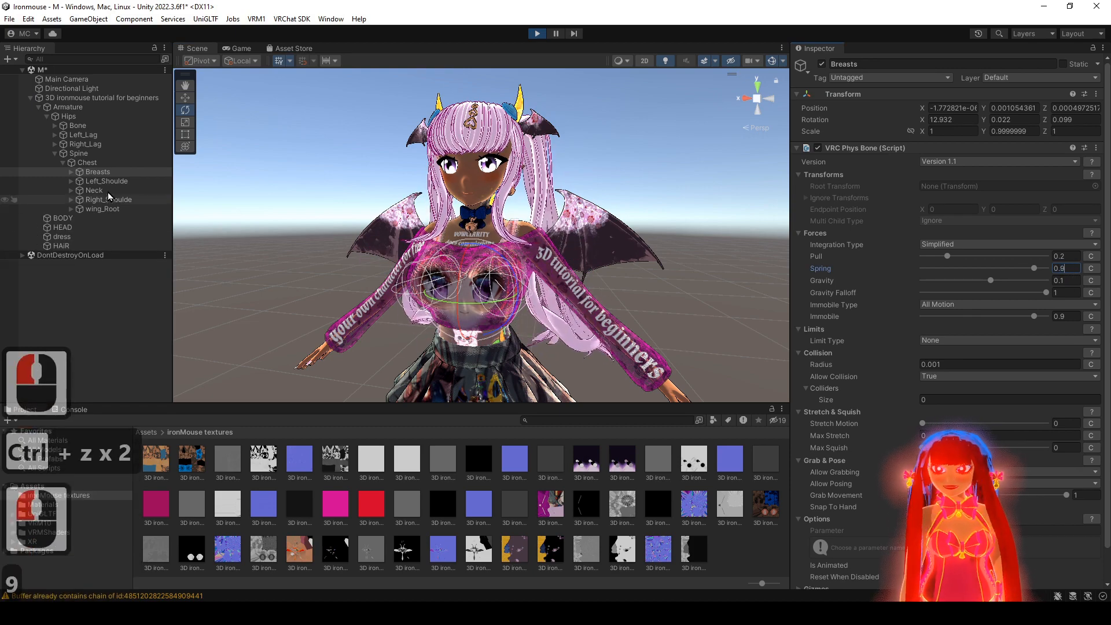
left_click(95, 164)
left_click_drag(509, 320, 463, 322)
key("ctrl+z")
key("ctrl+z")
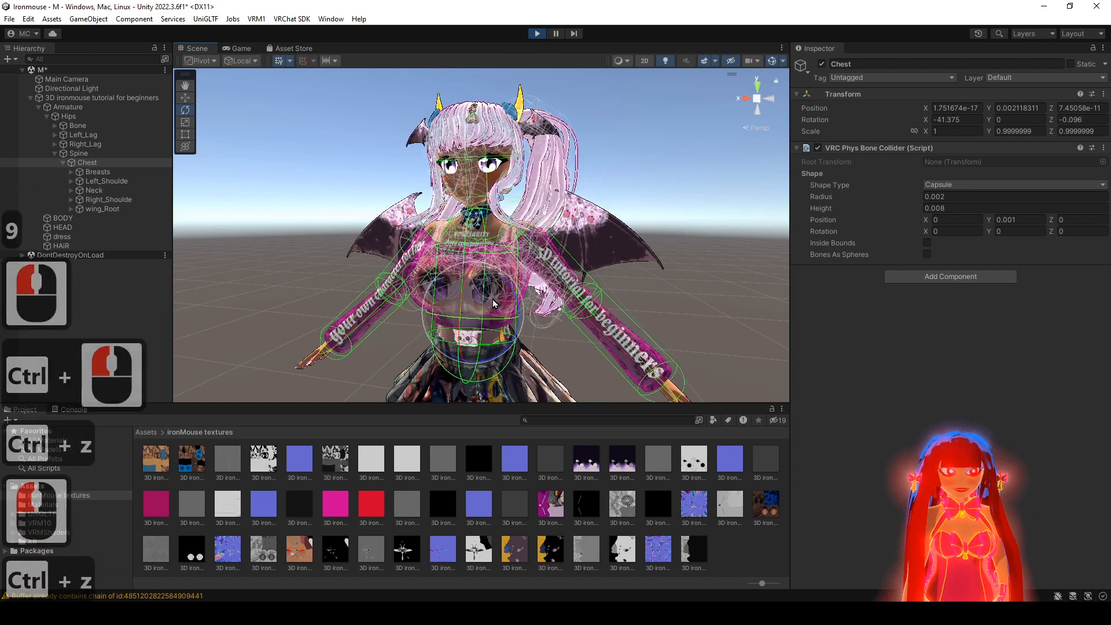
left_click_drag(491, 271, 490, 286)
key("ctrl+z")
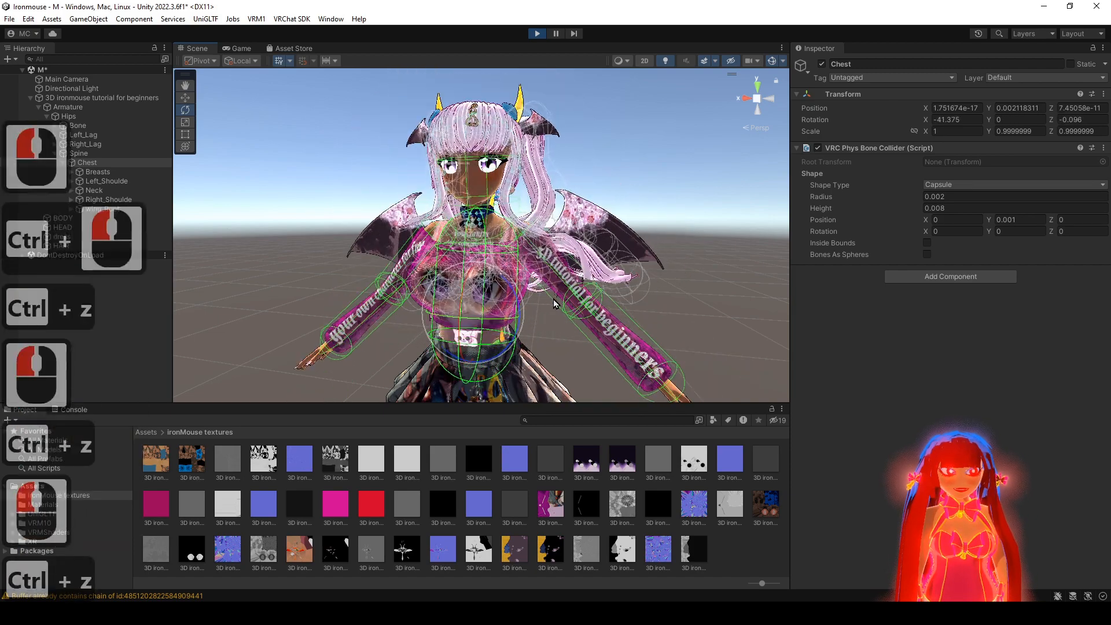
key("ctrl+z")
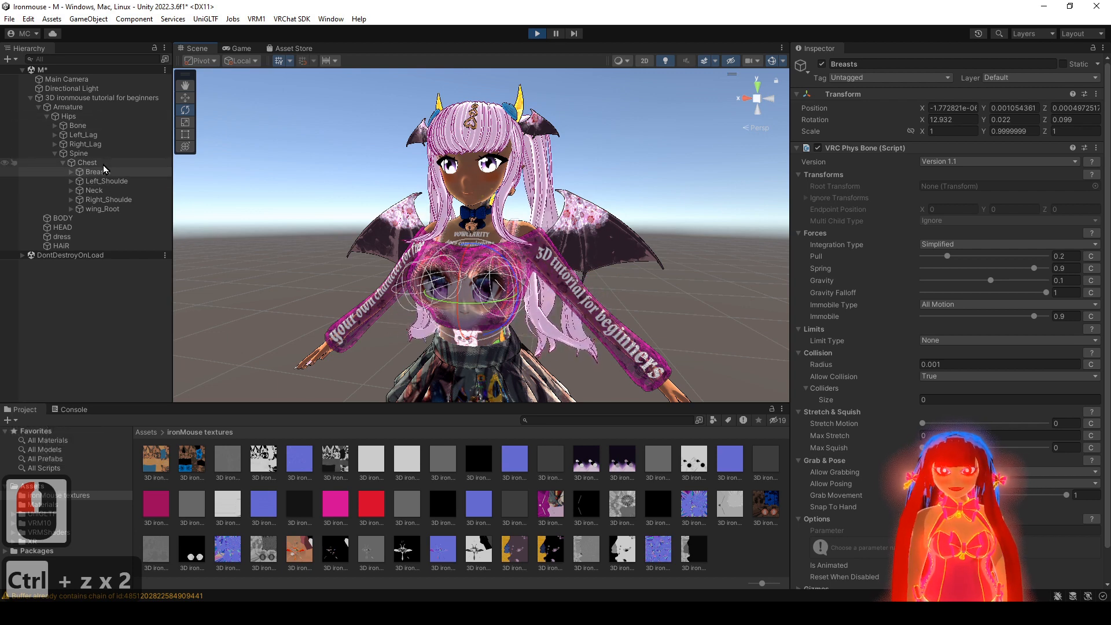
- Test the Breasts Phys Bone's response to translation by moving the Breasts and Chest bones and undoing the moves
key("w")
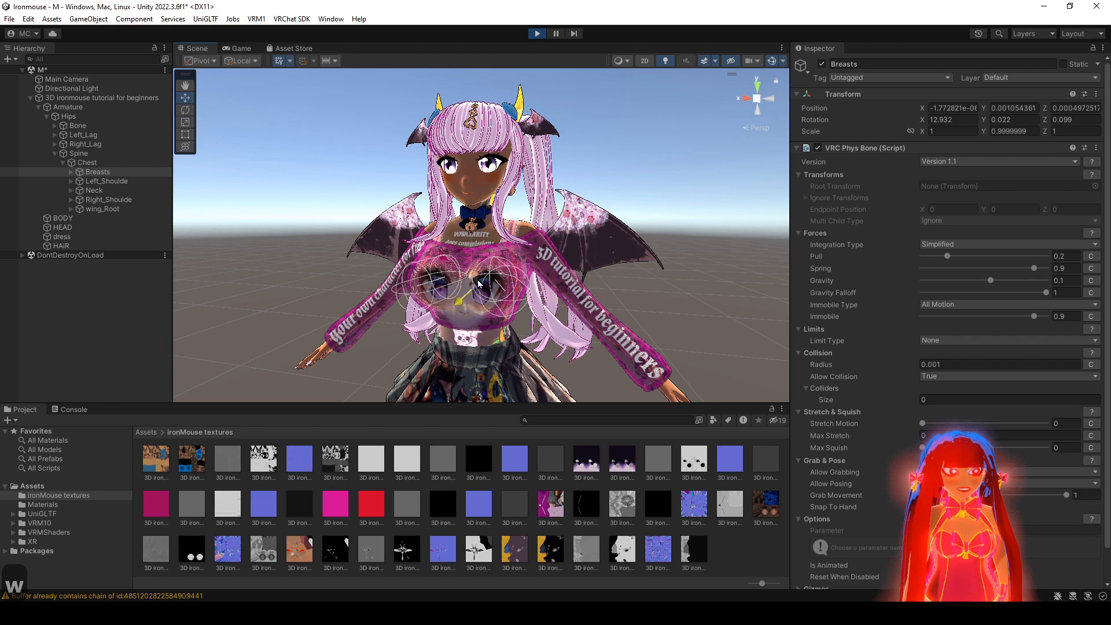
left_click(478, 284)
key("ctrl+z")
left_click(109, 164)
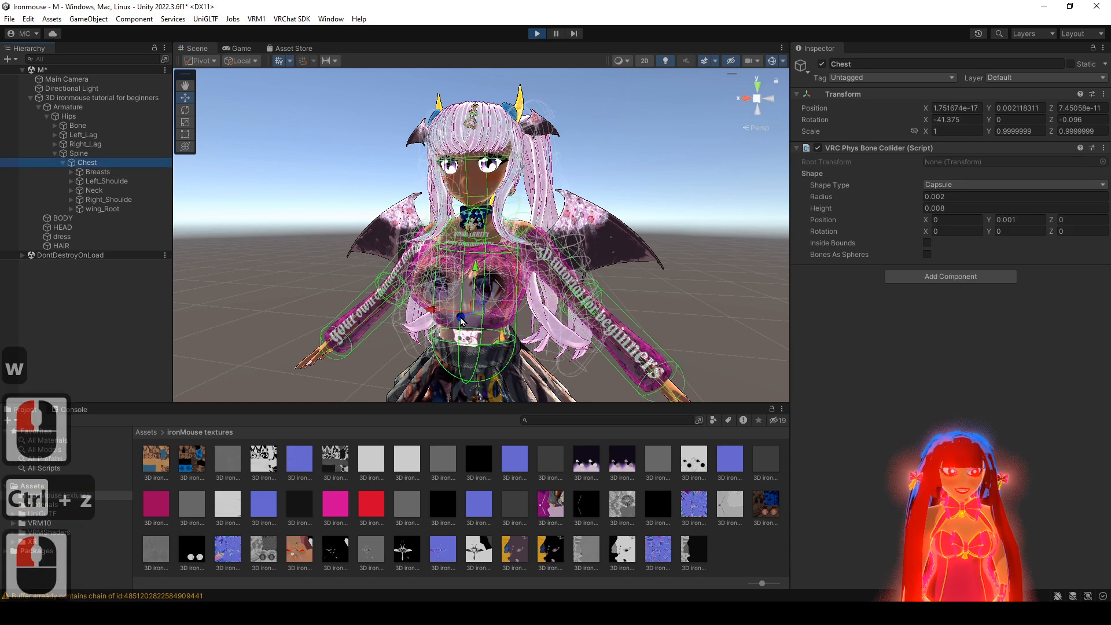
left_click_drag(467, 315, 444, 328)
key("ctrl+z")
key("ctrl+z")
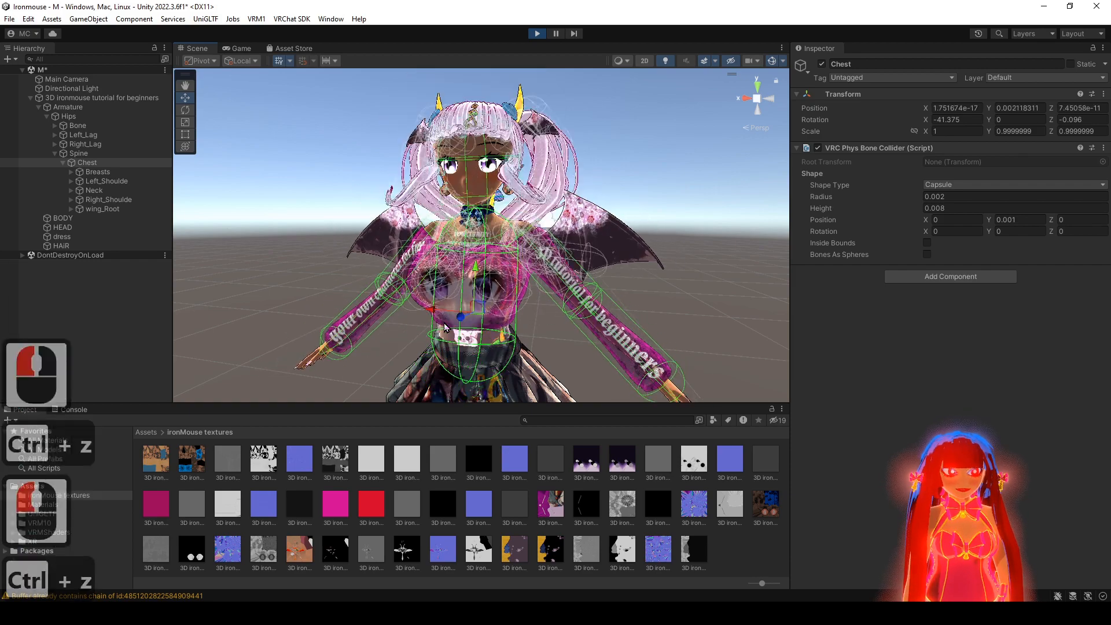
key("ctrl+z")
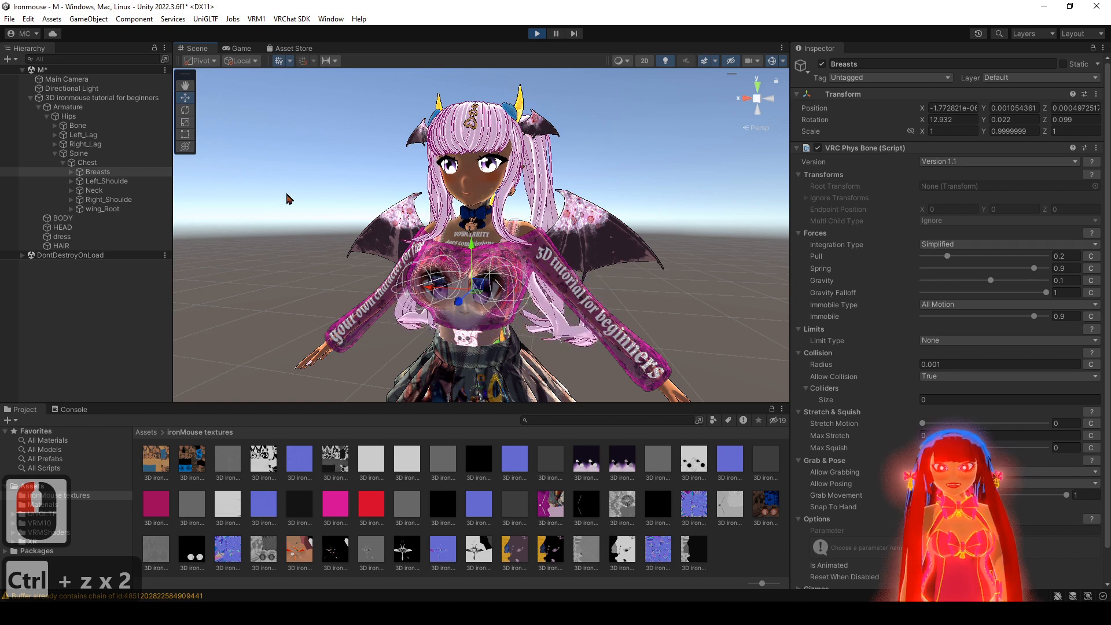
- Copy the tuned VRC Phys Bone component of the Breasts bone
left_click(1096, 149)
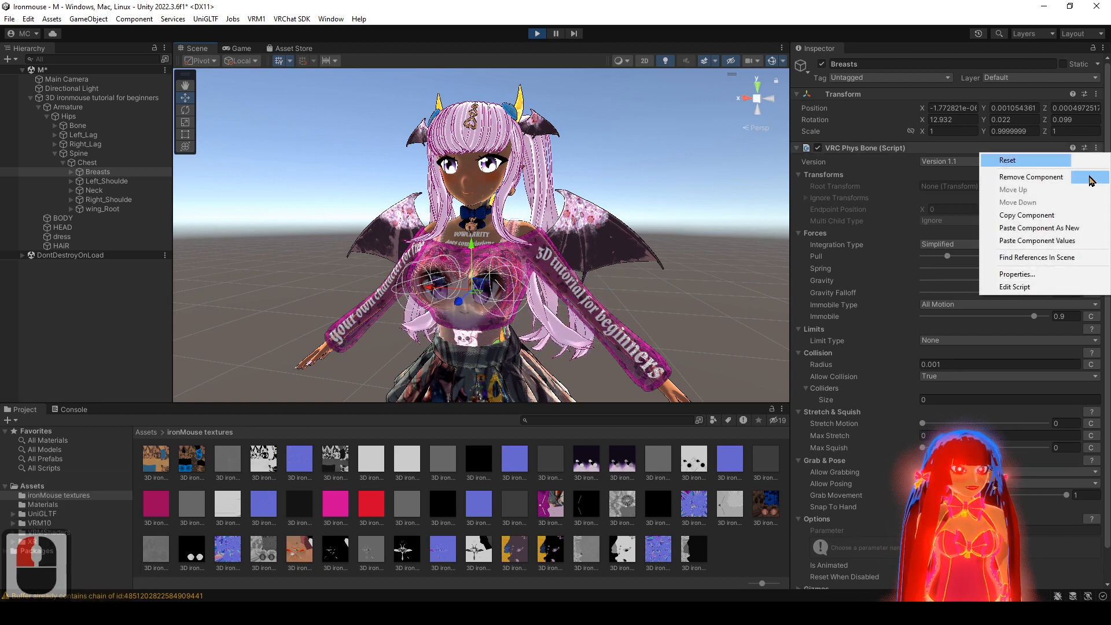
left_click(1072, 216)
left_click_drag(520, 260, 501, 240, "alt")
left_click_drag(610, 360, 596, 346, "alt")
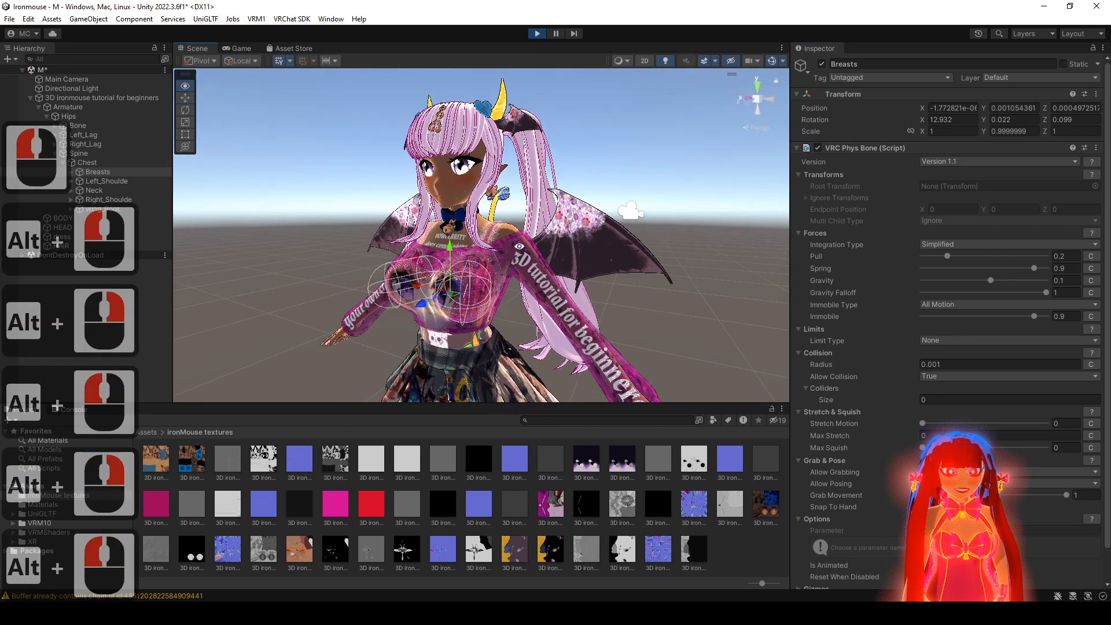
left_click_drag(534, 258, 531, 290, "alt")
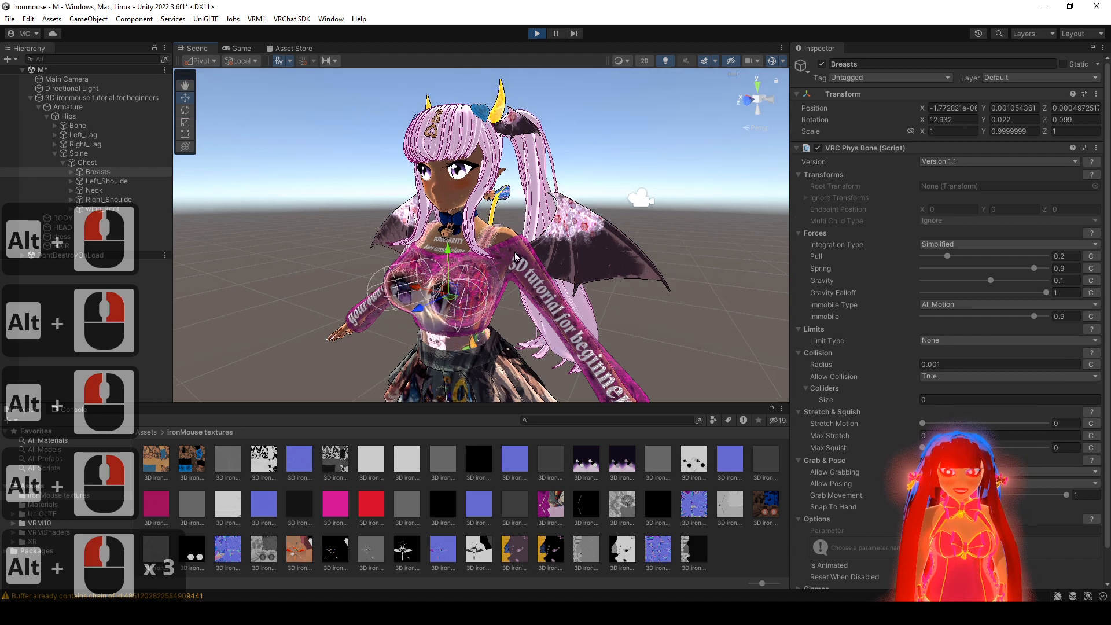
left_click_drag(515, 252, 509, 255, "alt")
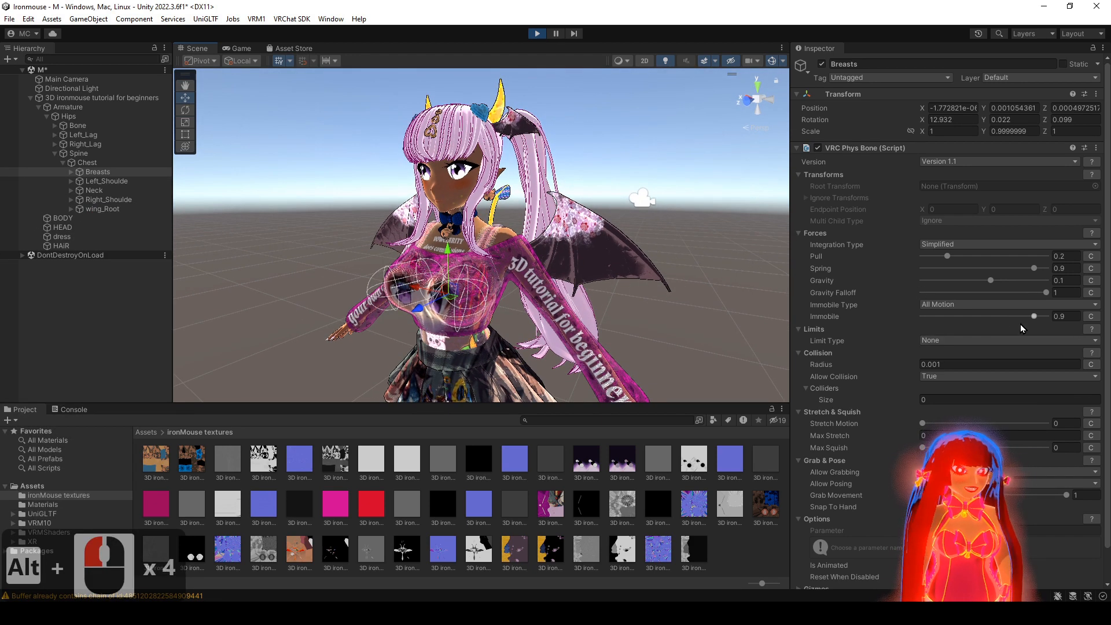
- Set the Breasts Phys Bone's collider list size to 4 and assign Left_Arm to Element 0 and Left_Elbow to Element 1
left_click(962, 400)
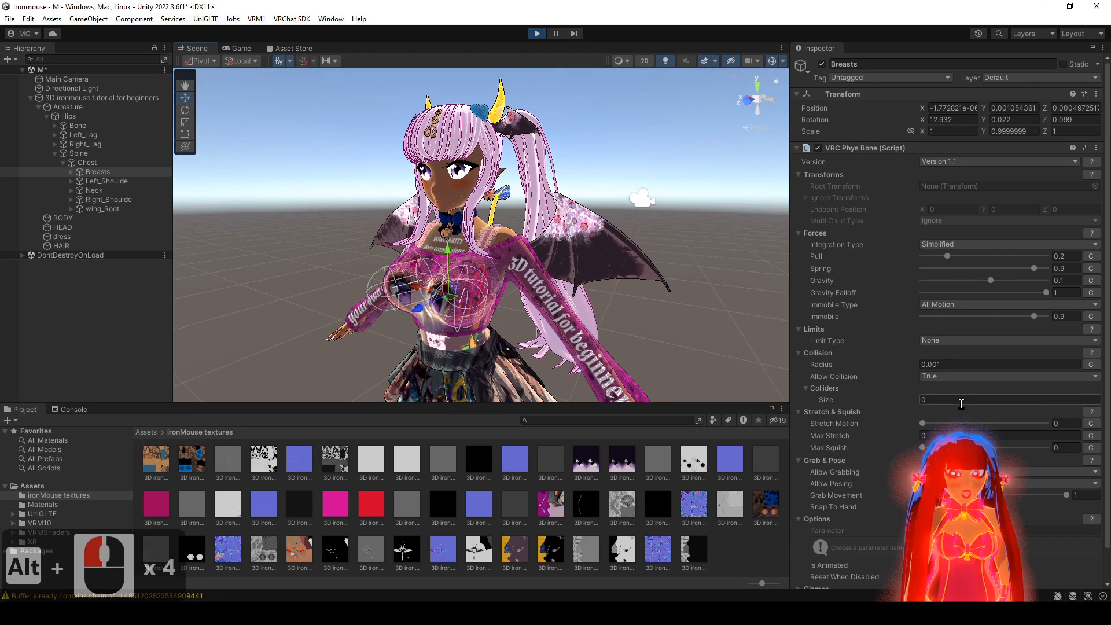
type("4")
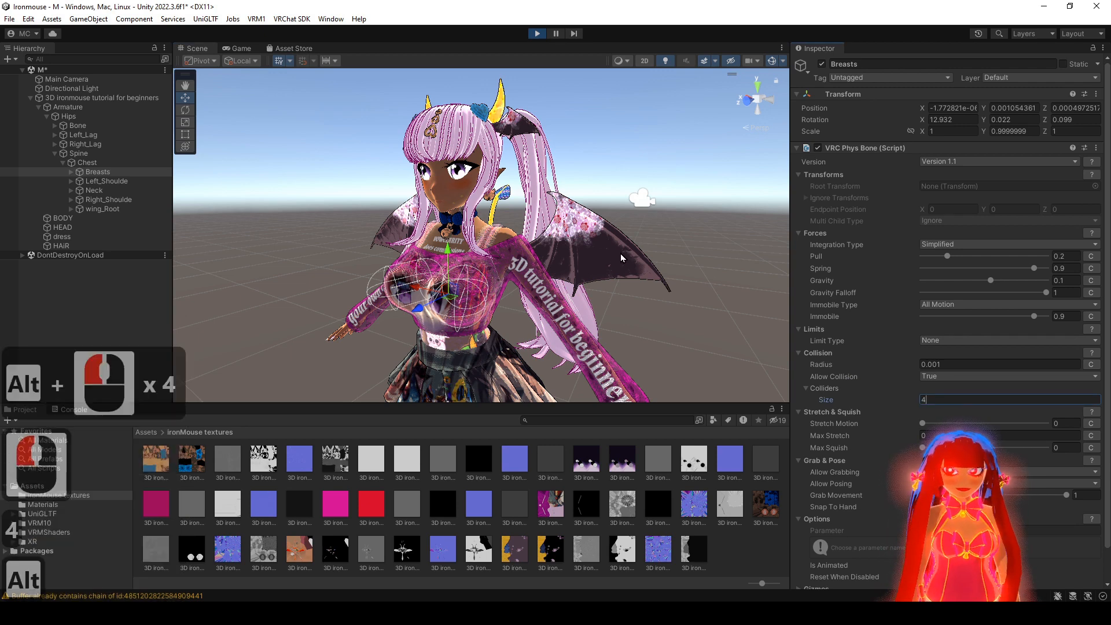
left_click_drag(620, 253, 653, 244, "alt")
left_click(1095, 411)
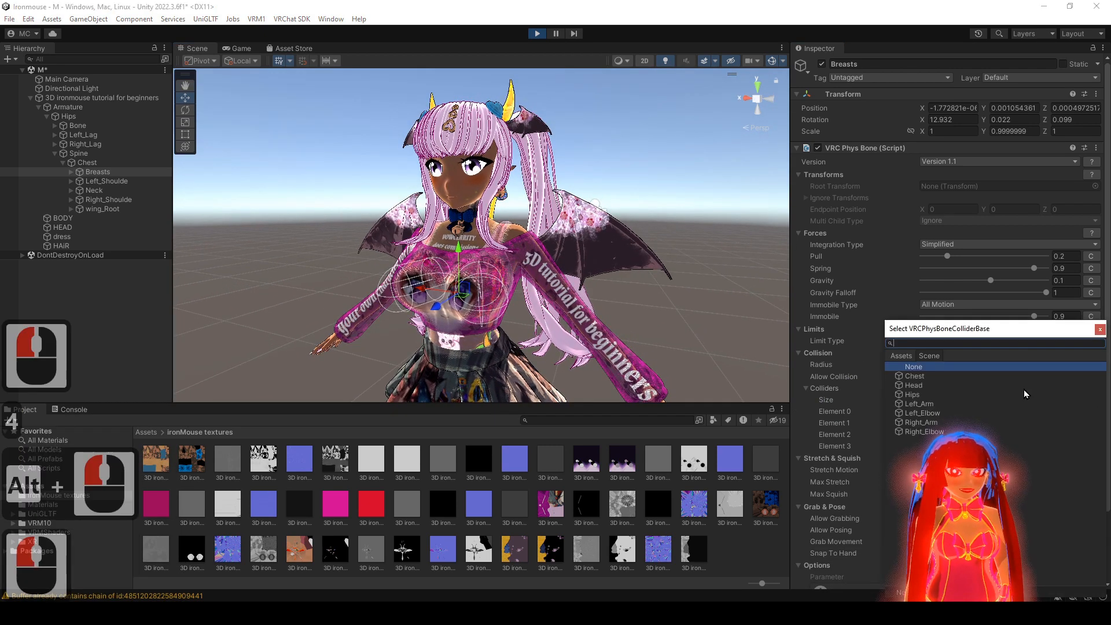
left_click(941, 404)
left_click_drag(1030, 330, 777, 308)
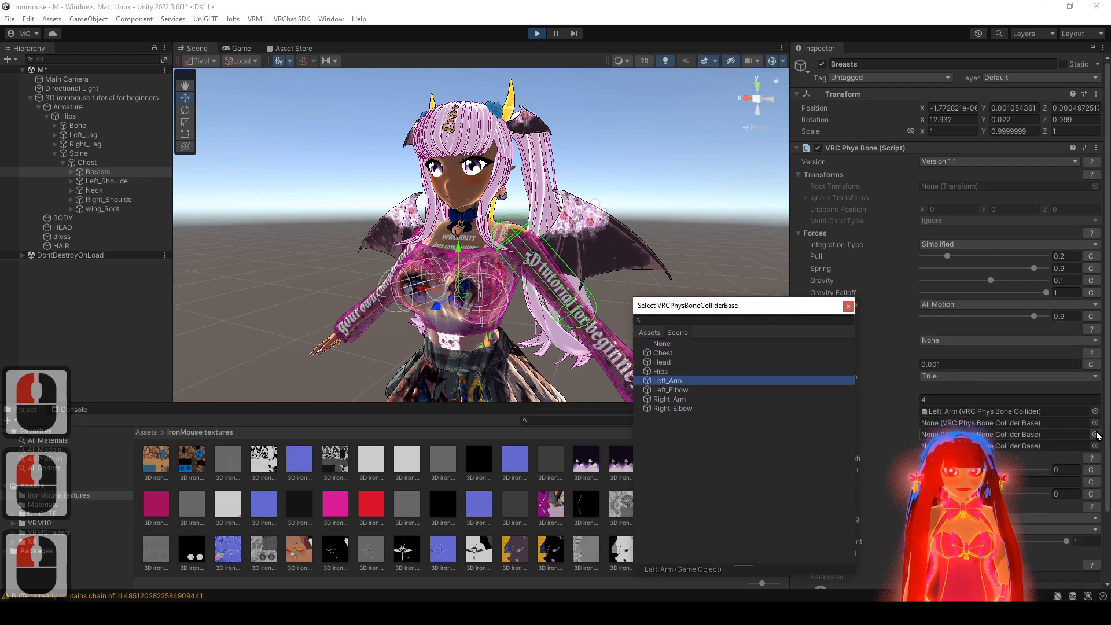
left_click(1096, 423)
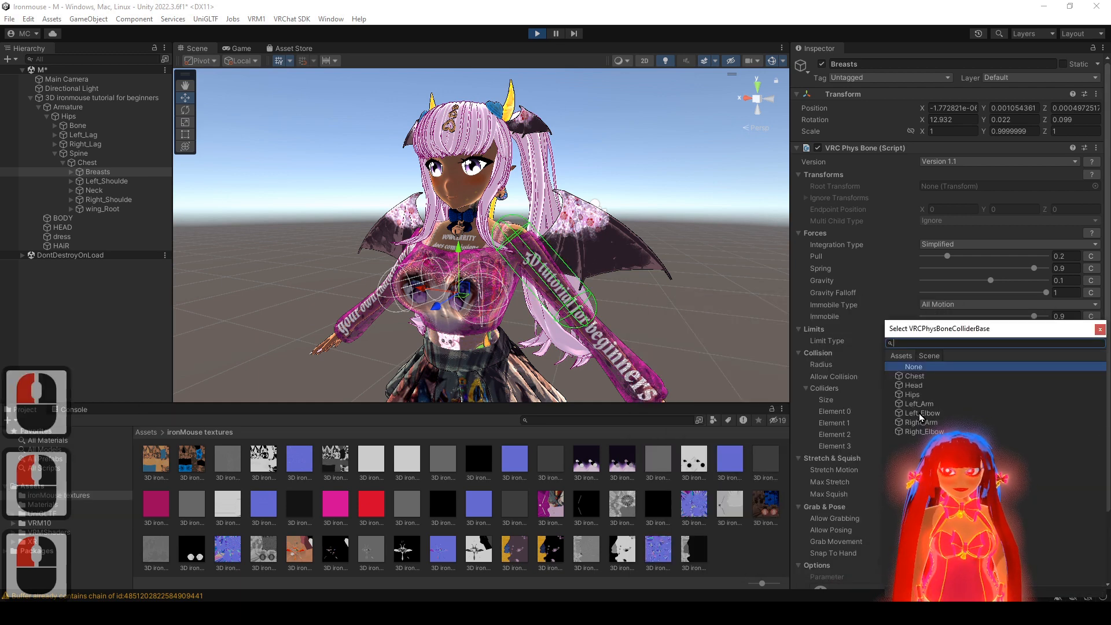
left_click(920, 414)
left_click_drag(980, 327, 719, 273)
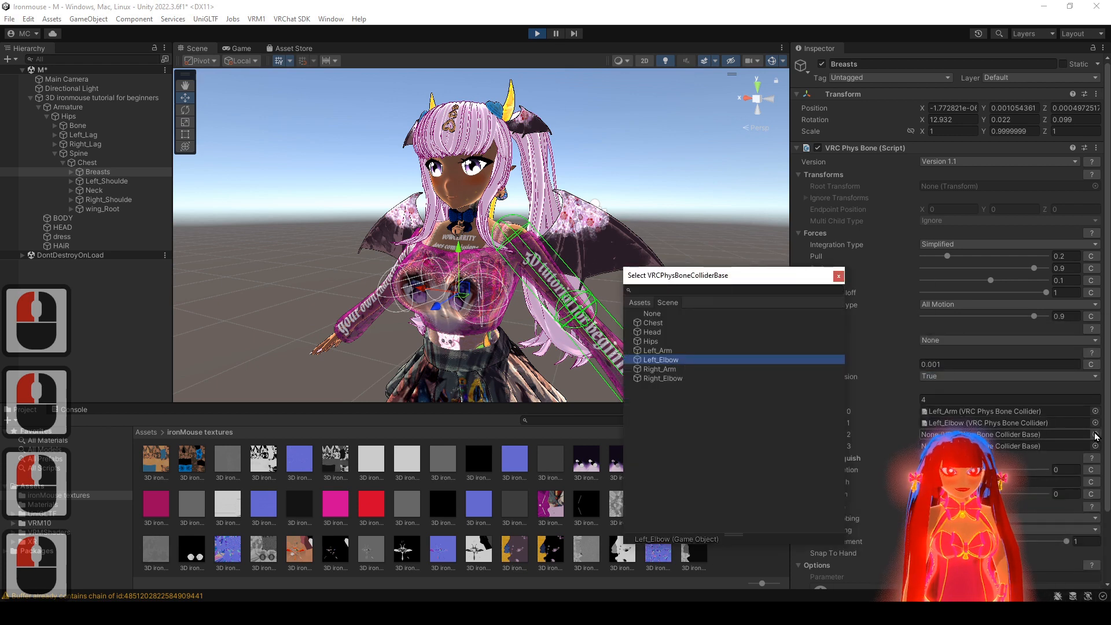
- Assign the Right_Arm collider to Element 2 and the Right_Elbow collider to Element 3 of the Breasts Phys Bone
left_click(1095, 434)
left_click(921, 423)
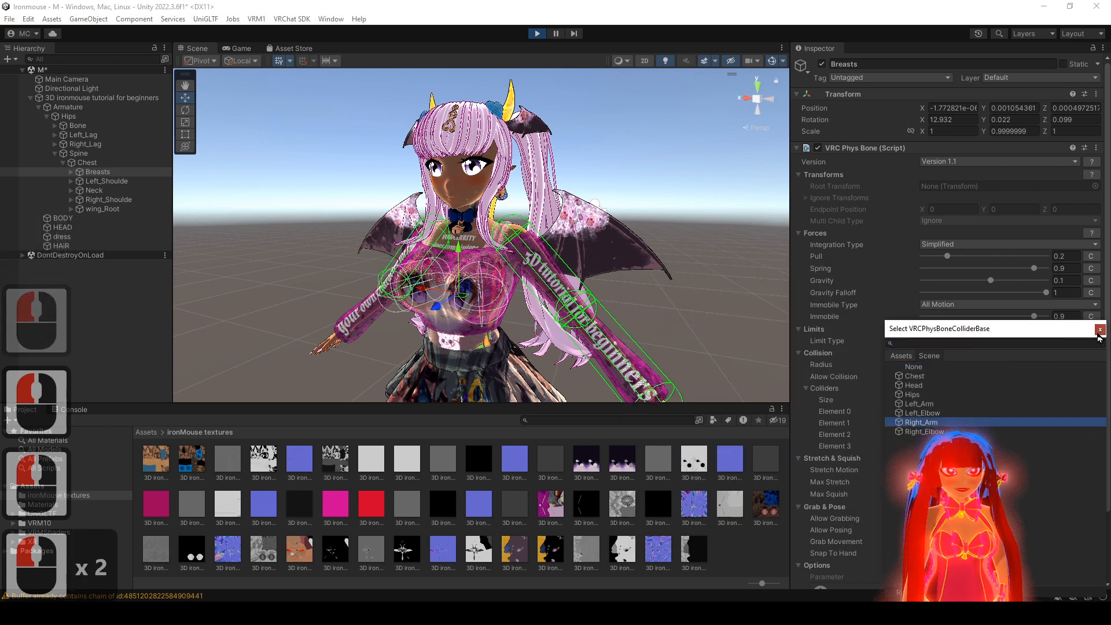
left_click(1099, 330)
left_click(1095, 434)
left_click(925, 431)
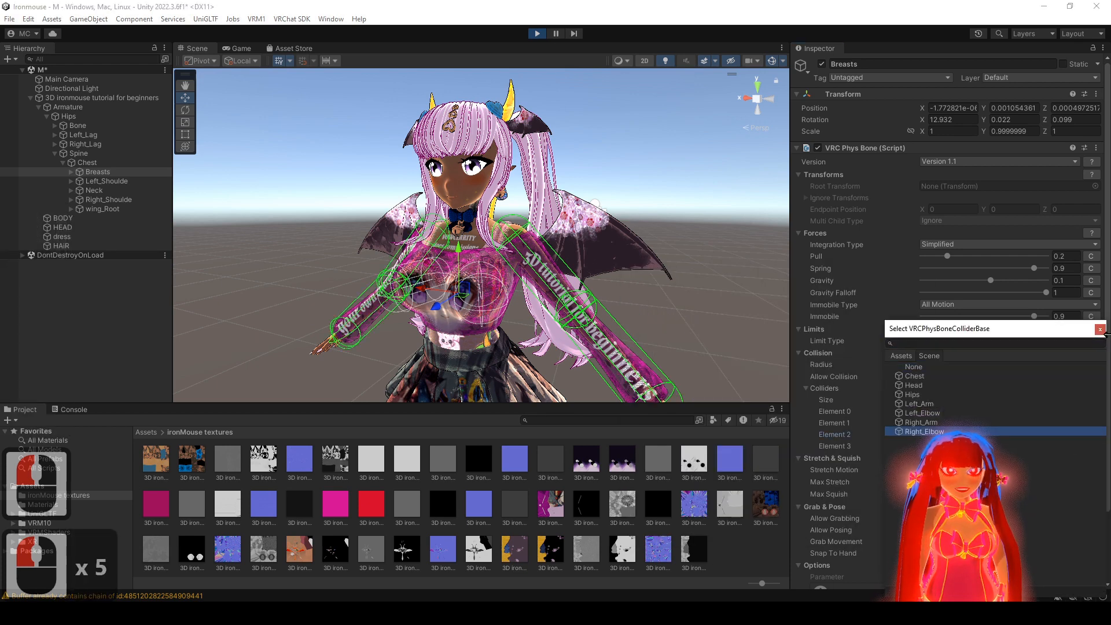
left_click(1100, 330)
- Test the Breasts Phys Bone's arm collision by rotating the Left_Shoulde bone, and undo the rotation
left_click_drag(622, 306, 208, 246, "alt")
right_click_drag(350, 224, 327, 223, "alt")
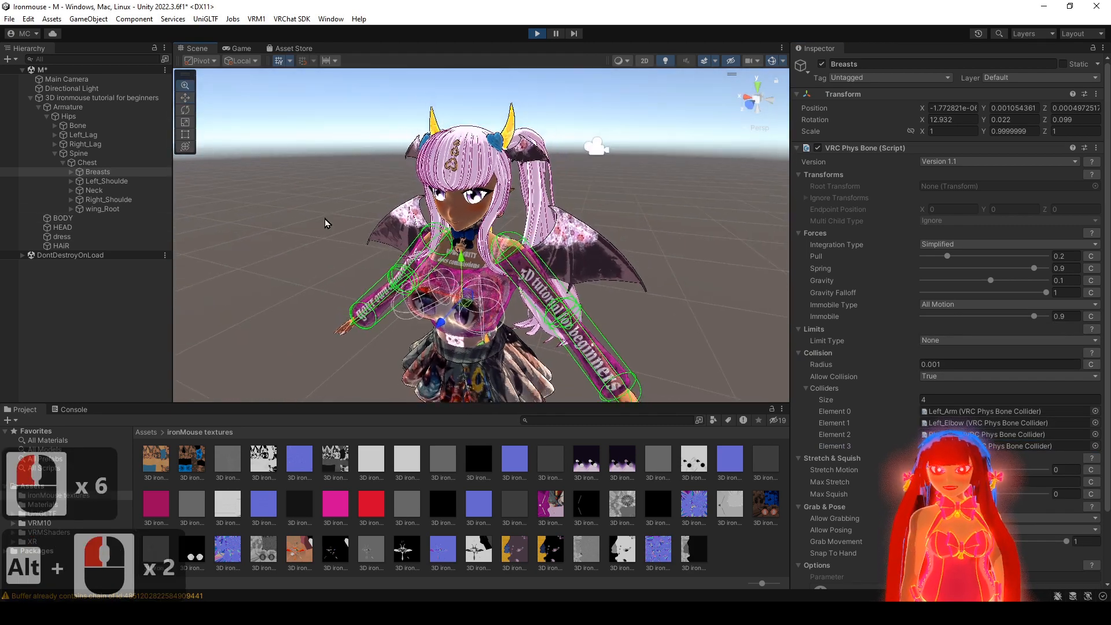
left_click(106, 183)
key("e")
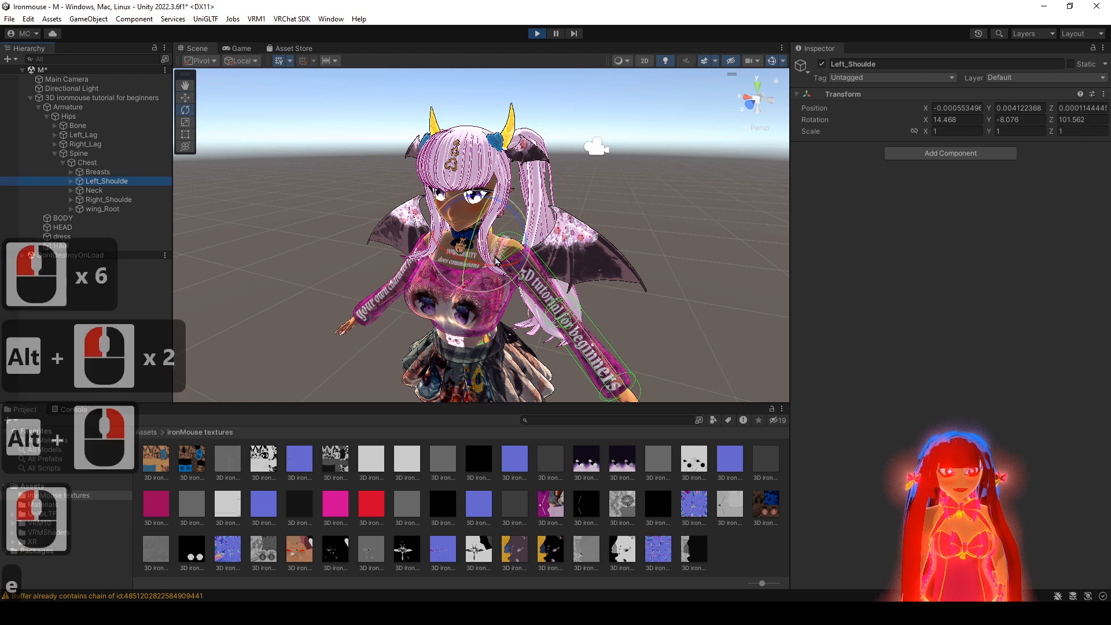
left_click_drag(489, 261, 518, 272)
key("ctrl+z")
key("ctrl+z")
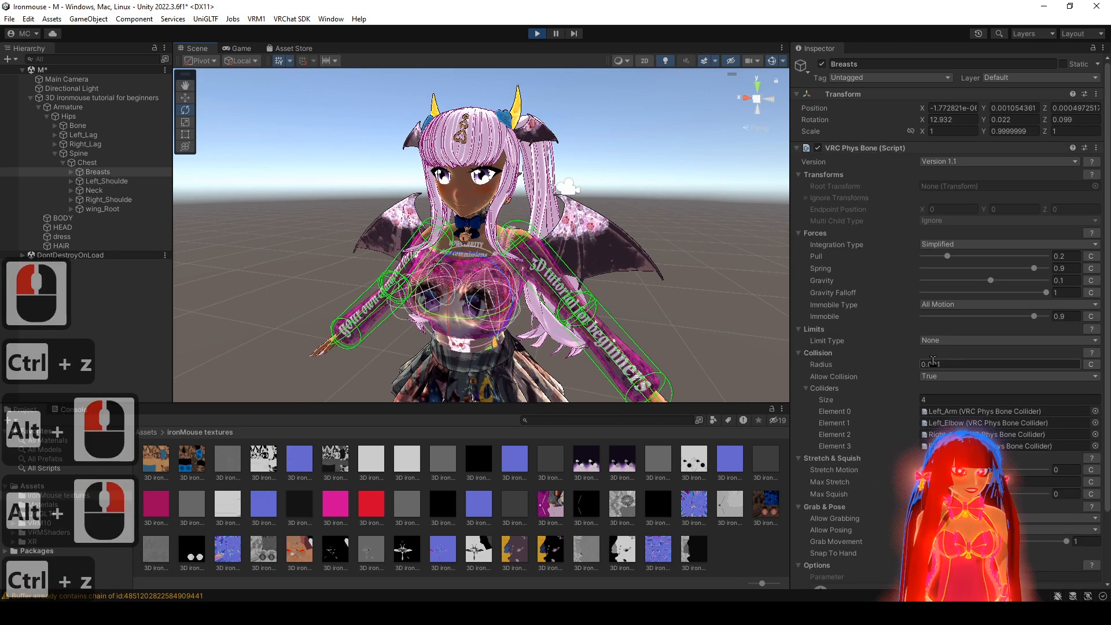
- Set the Breasts Phys Bone's collision Radius to 0.0005
left_click(953, 362)
double_click(937, 364)
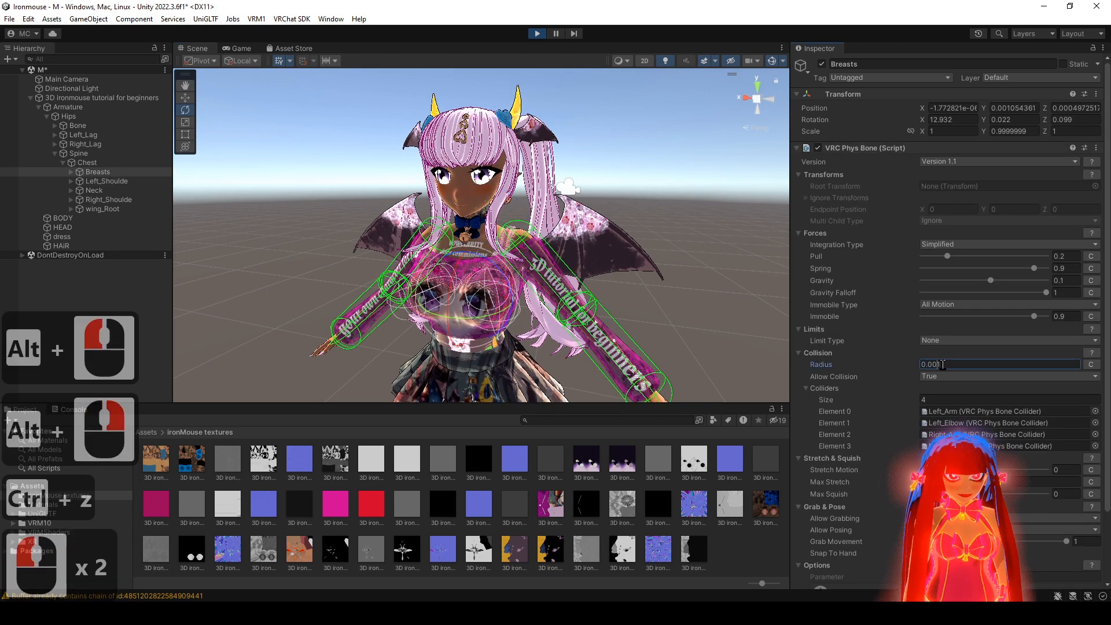
type("0")
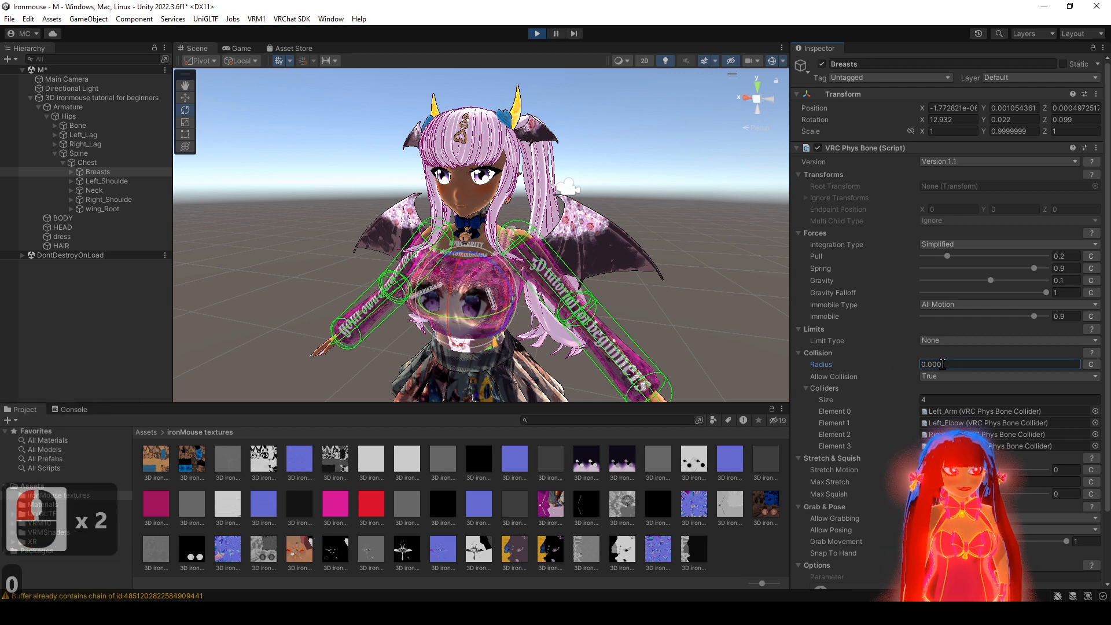
left_click(949, 363)
type("5")
- Select the Left_Shoulde bone to test the arm collision with the new radius
left_click_drag(588, 303, 623, 302, "alt")
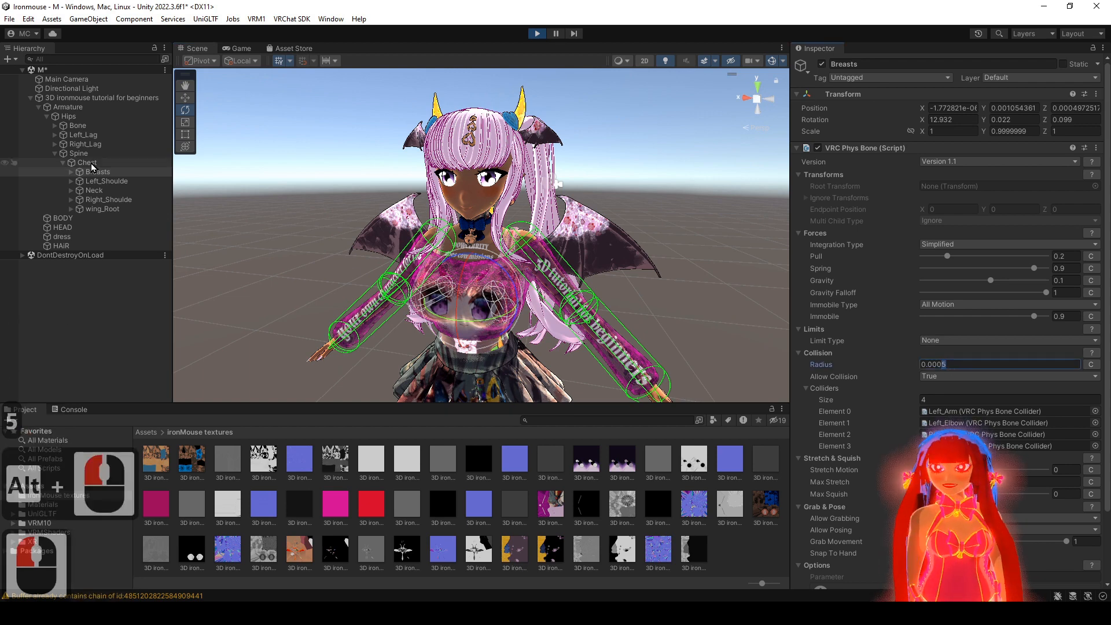
left_click(122, 182)
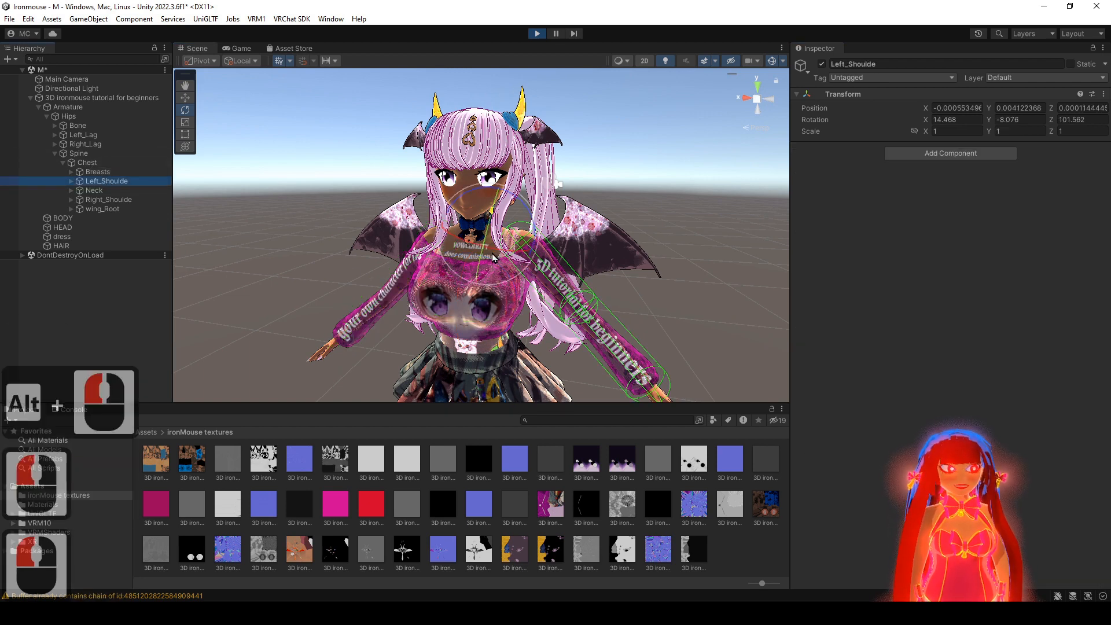
- Rotate the Left_Shoulde bone to test the arm colliding with the chest, and undo back to the Breasts selection
left_click_drag(502, 251, 432, 251)
key("ctrl+z")
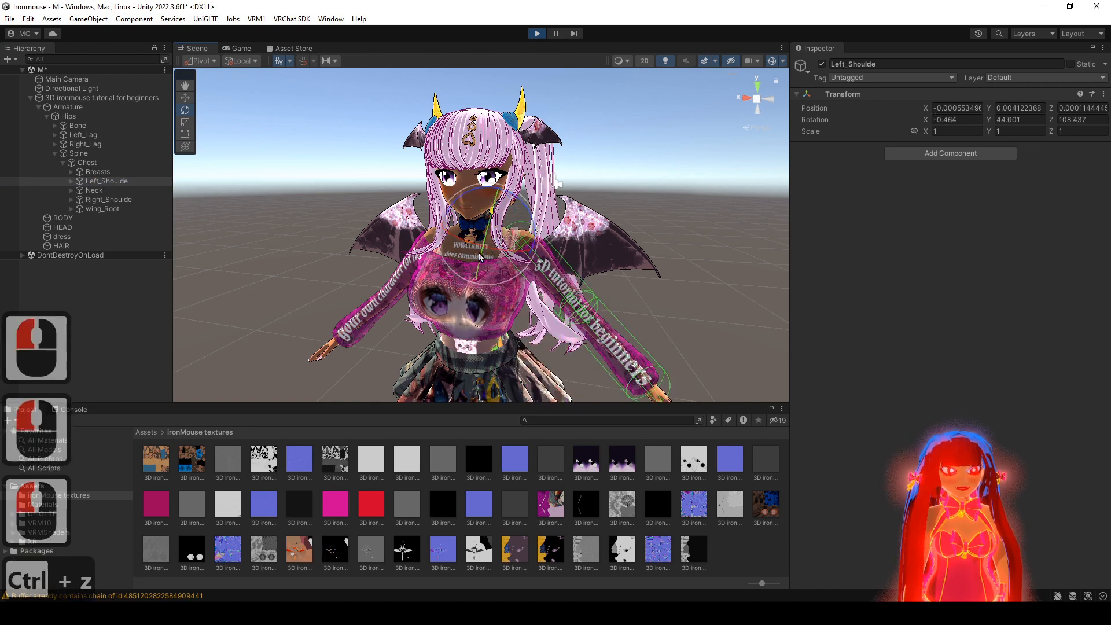
key("ctrl+z")
key("ctrl+z")
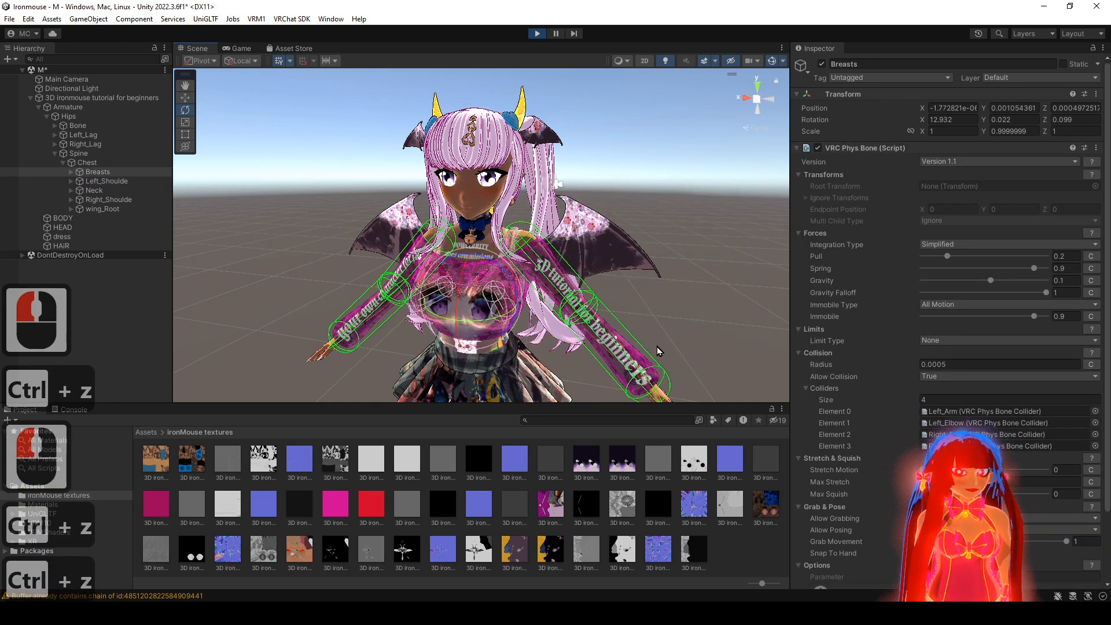
- Set the collision radius of the Breasts Phys Bone to 0.0006
left_click_drag(660, 343, 660, 339, "alt")
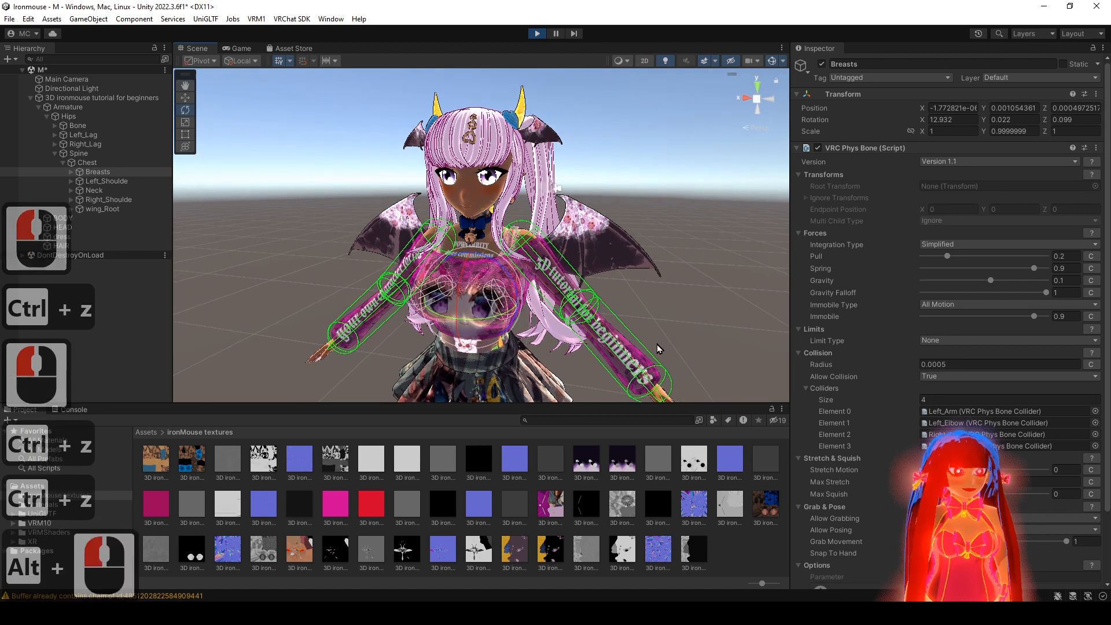
left_click(943, 365)
type("6")
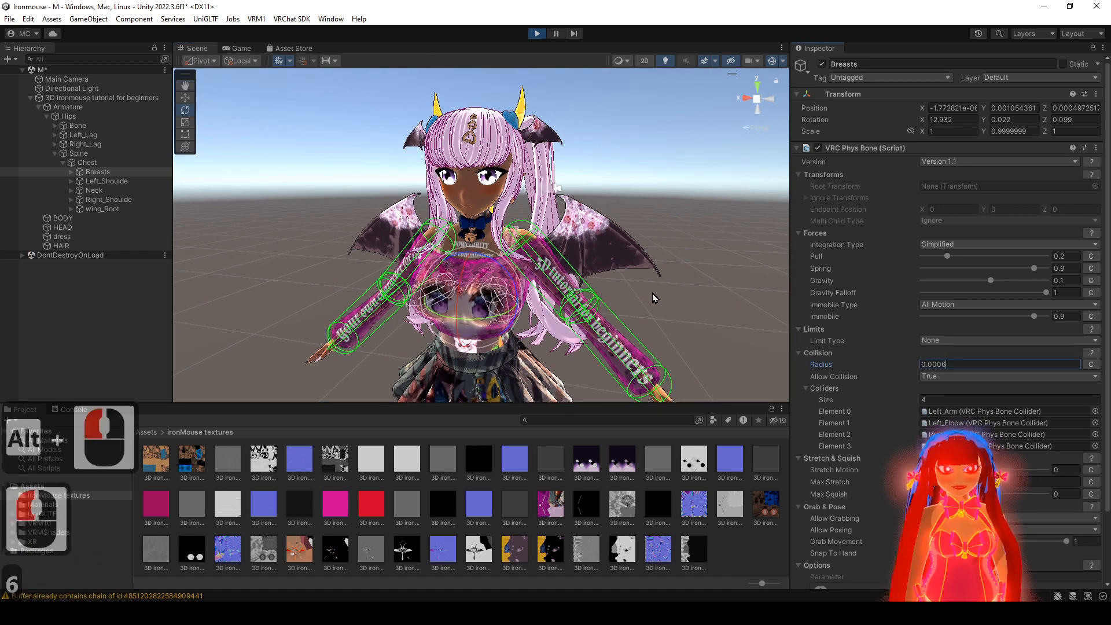
right_click_drag(655, 297, 661, 282, "alt")
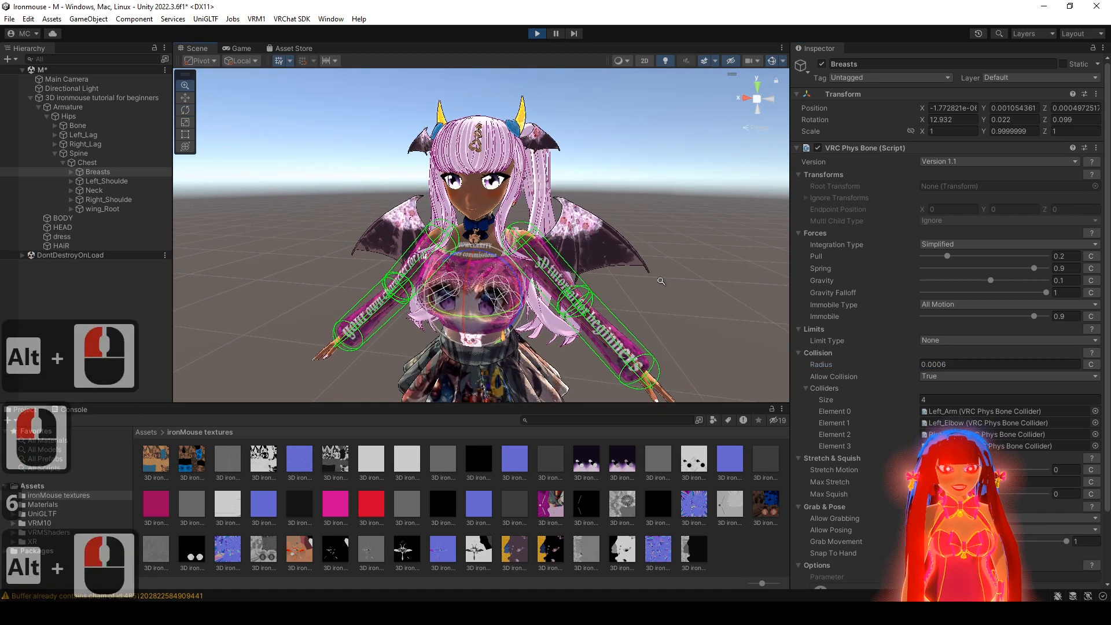
- Copy the Breasts VRC Phys Bone component in play mode, exit play mode, and paste its values onto the original component
left_click(1097, 148)
left_click(1056, 215)
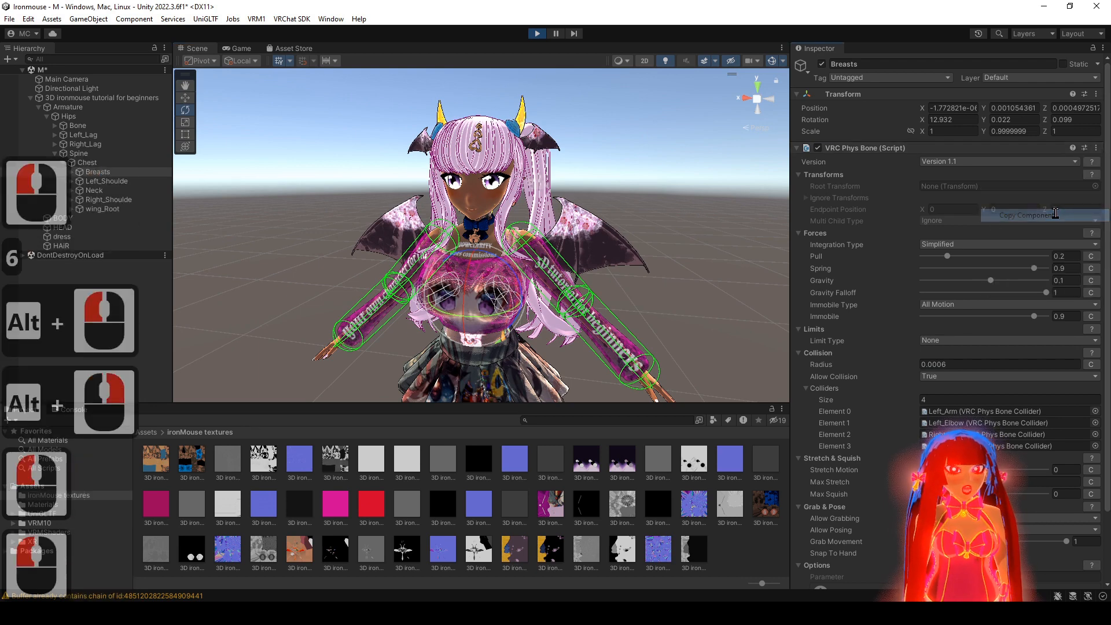
left_click(536, 34)
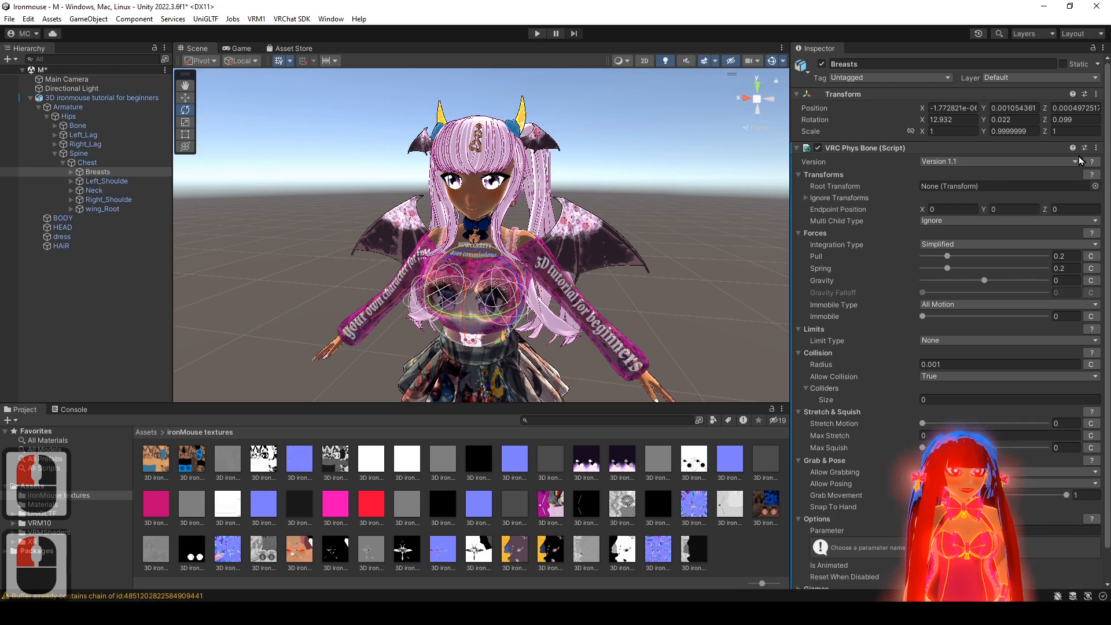
left_click(1096, 149)
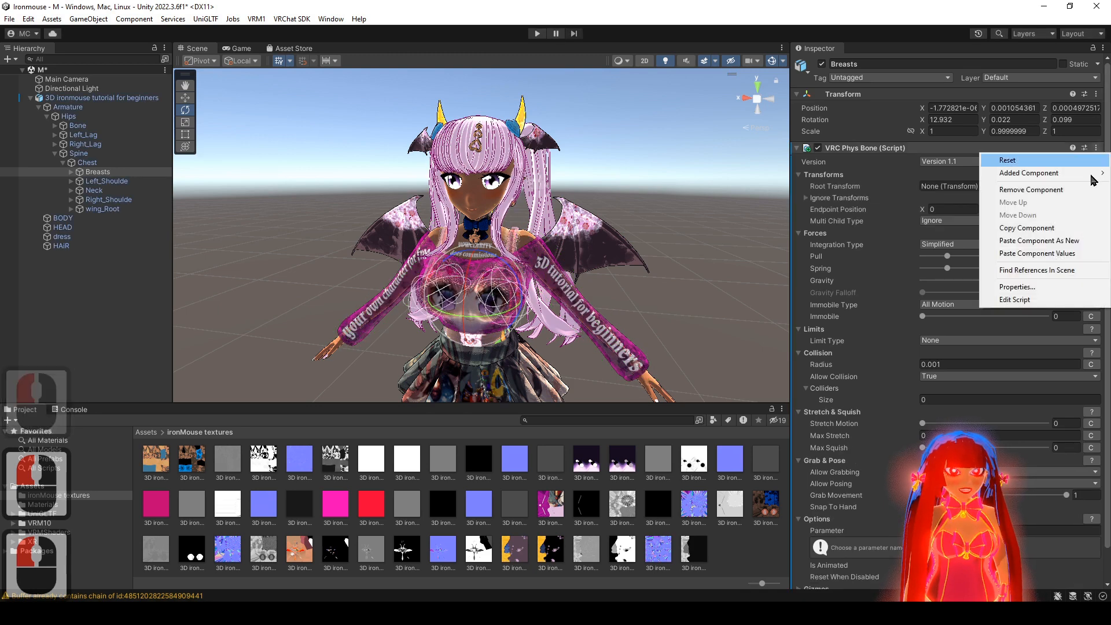
left_click(1080, 255)
left_click_drag(647, 282, 580, 205, "alt")
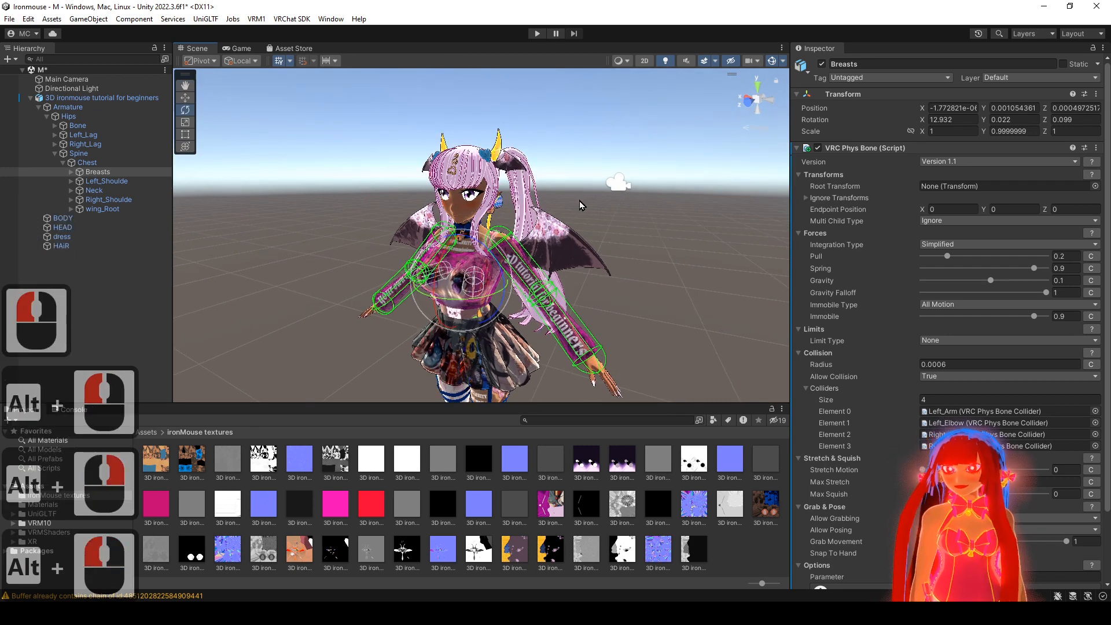
- Collapse the Chest and Spine branches of the armature and bring the skirt area into focus
left_click(64, 162)
left_click(55, 154)
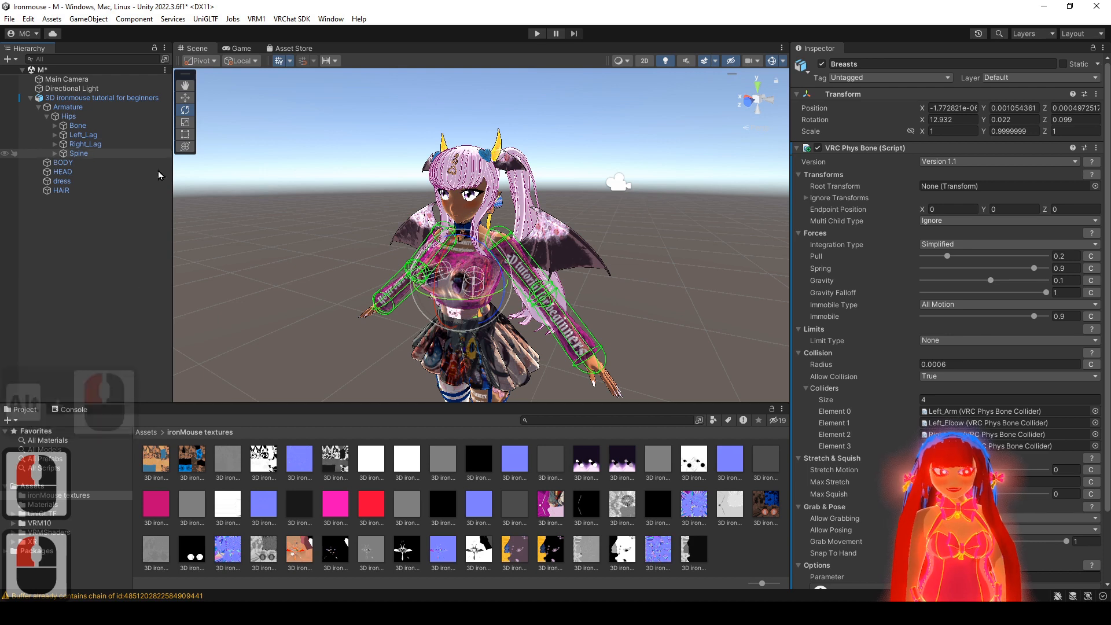
right_click_drag(595, 293, 581, 290, "alt")
middle_click_drag(581, 290, 581, 151, "alt")
right_click_drag(580, 152, 631, 173, "alt")
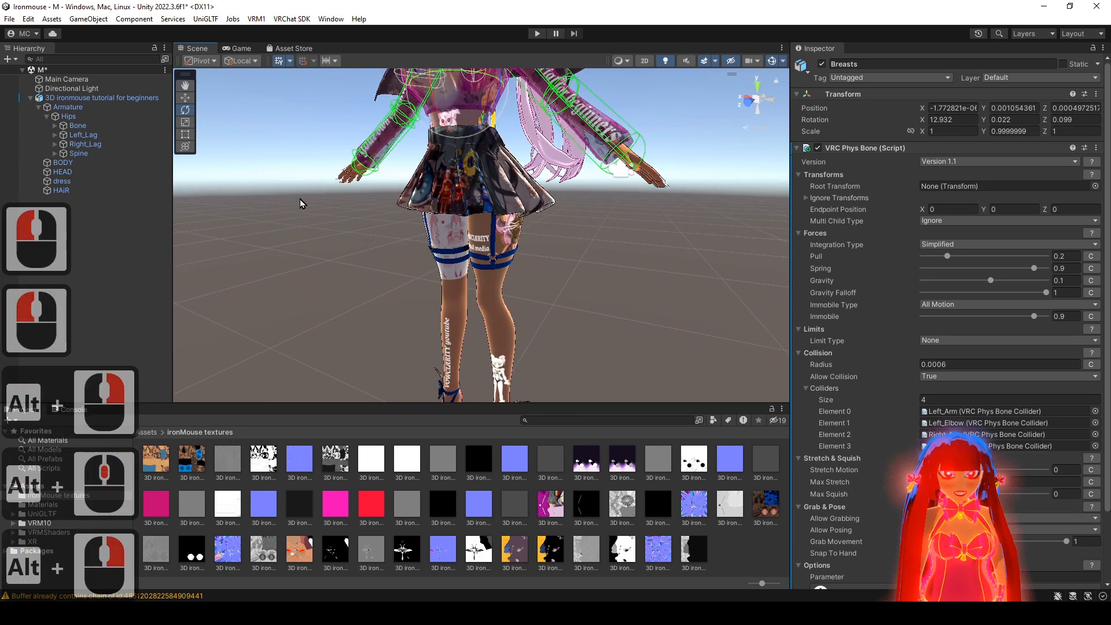
- Add a VRC Phys Bone component to the mini skirt_L bone under Left_Lag
left_click(92, 138)
left_click(55, 135)
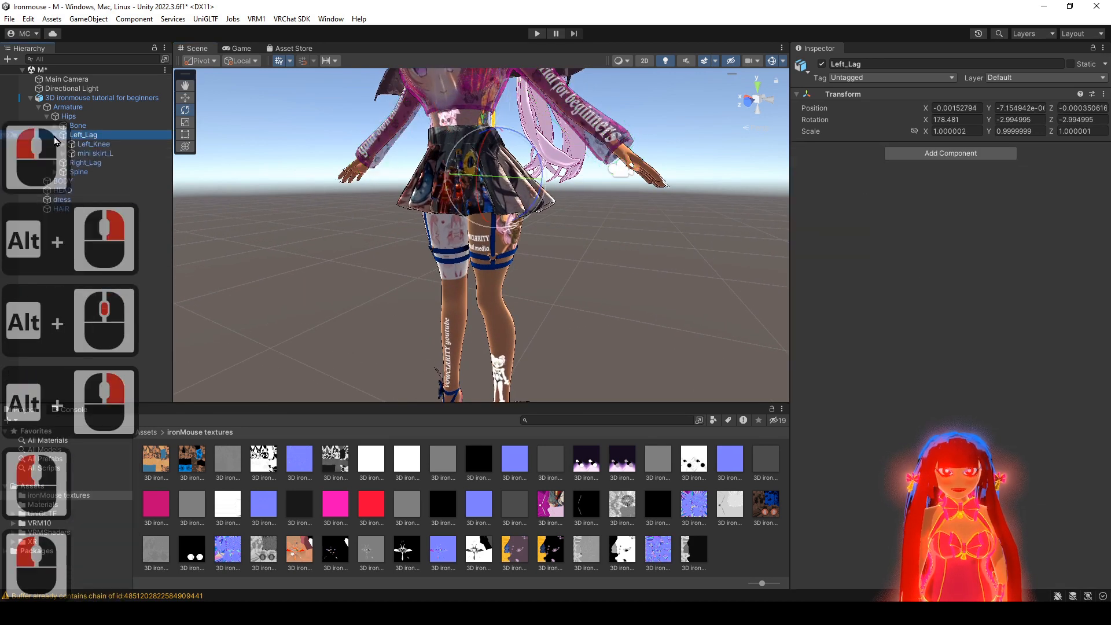
left_click(116, 153)
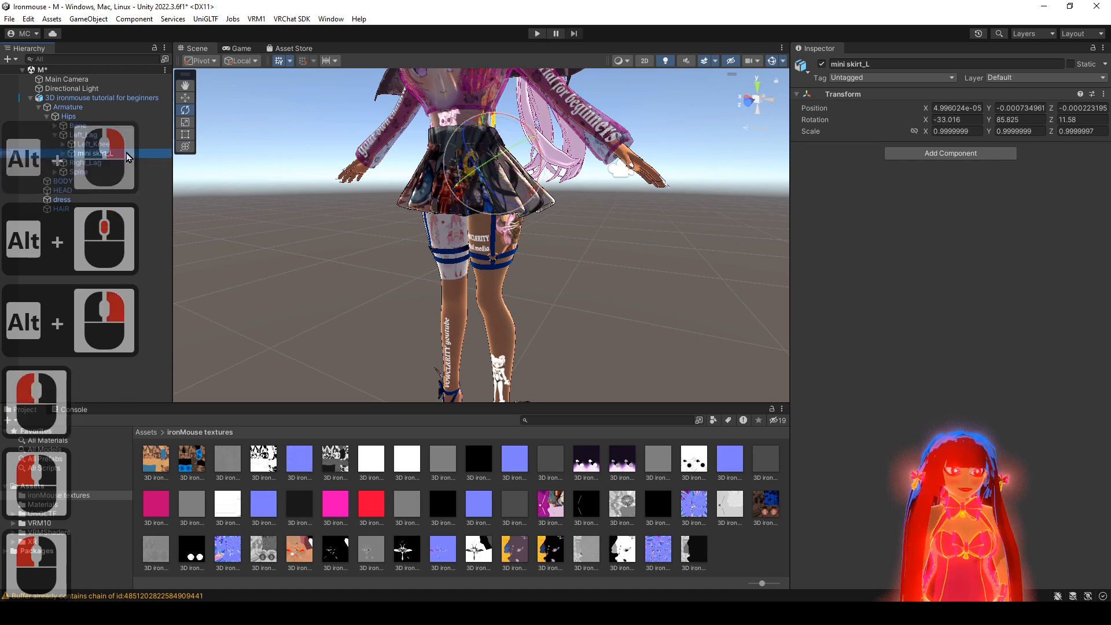
right_click_drag(530, 297, 521, 297, "alt")
middle_click_drag(553, 373, 535, 286, "alt")
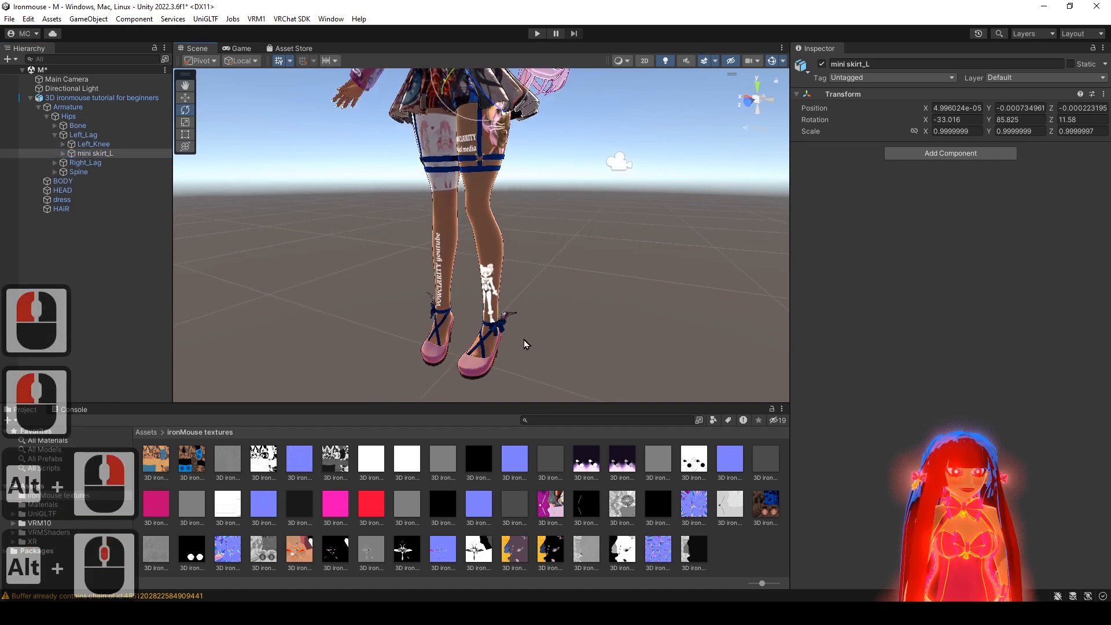
middle_click_drag(516, 199, 536, 297, "alt")
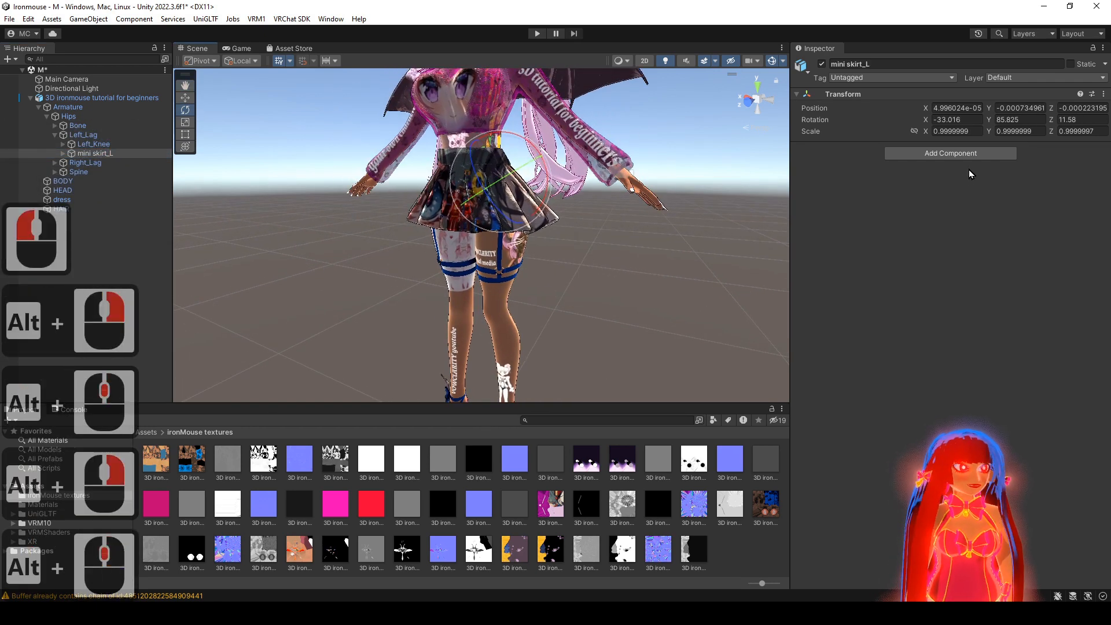
left_click(964, 155)
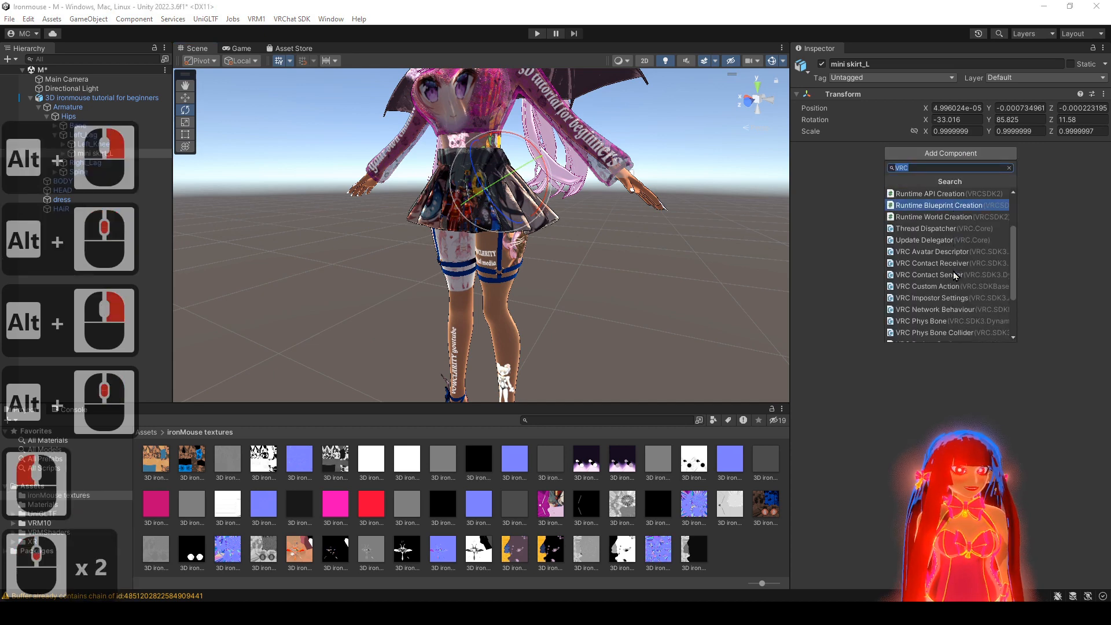
left_click(952, 321)
right_click_drag(596, 295, 628, 312, "alt")
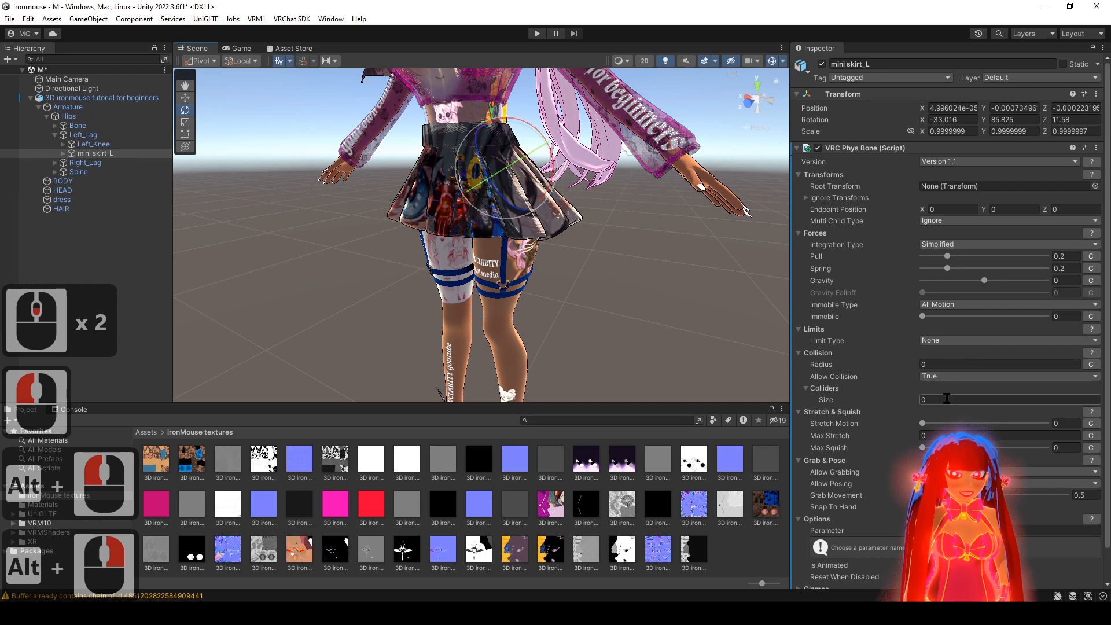
- Set the collision radius of the mini skirt_L Phys Bone to 0.001
left_click(941, 364)
key("ctrl+v")
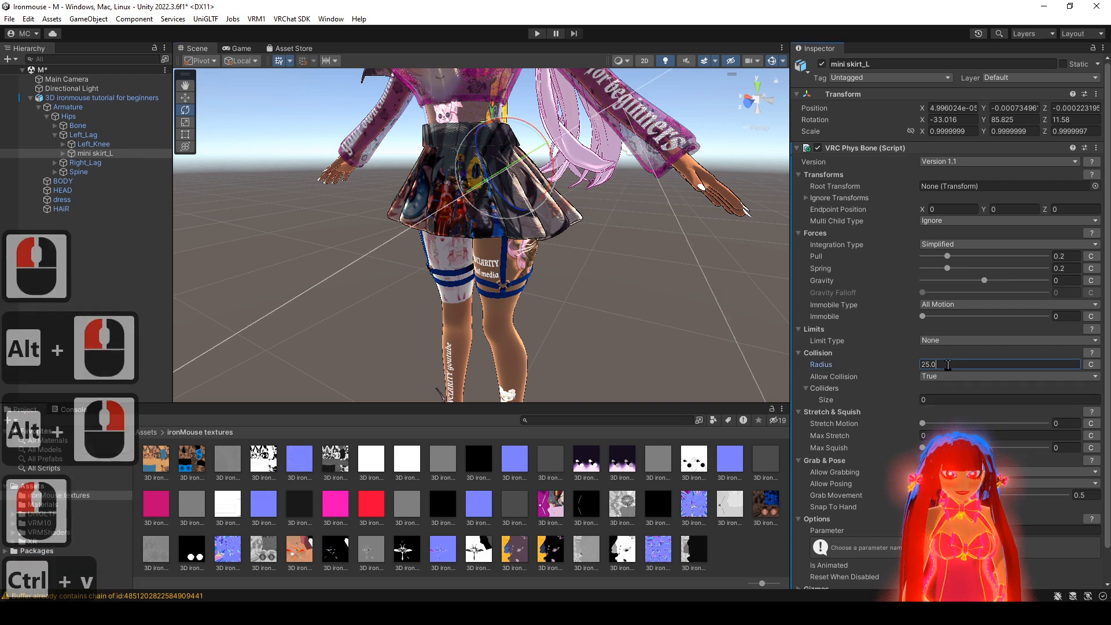
type("0")
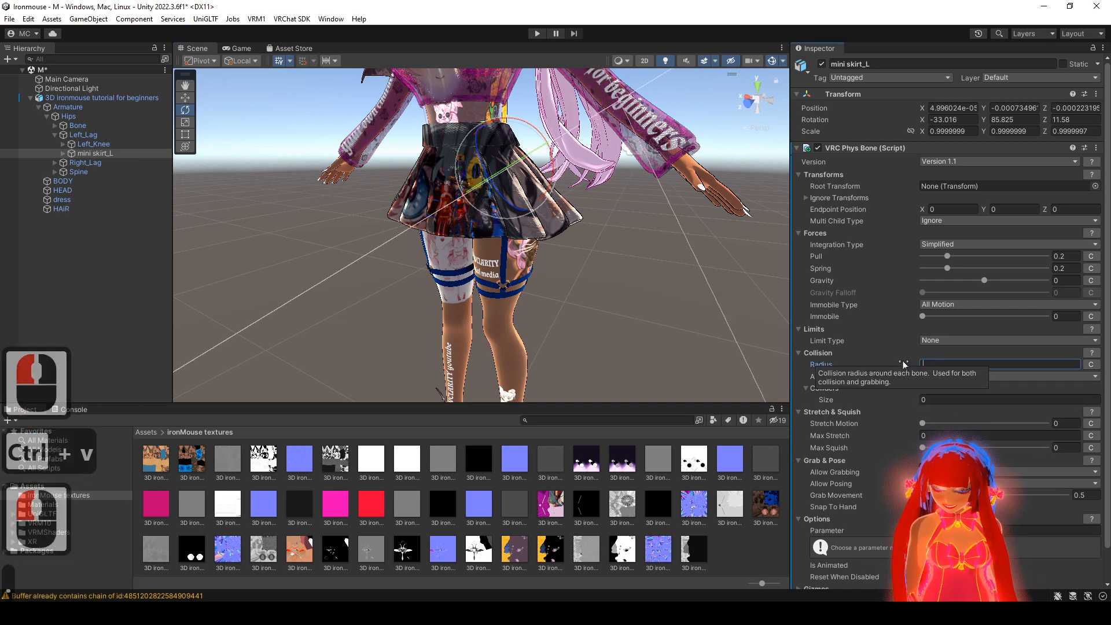
type("01")
left_click_drag(633, 308, 674, 227, "alt")
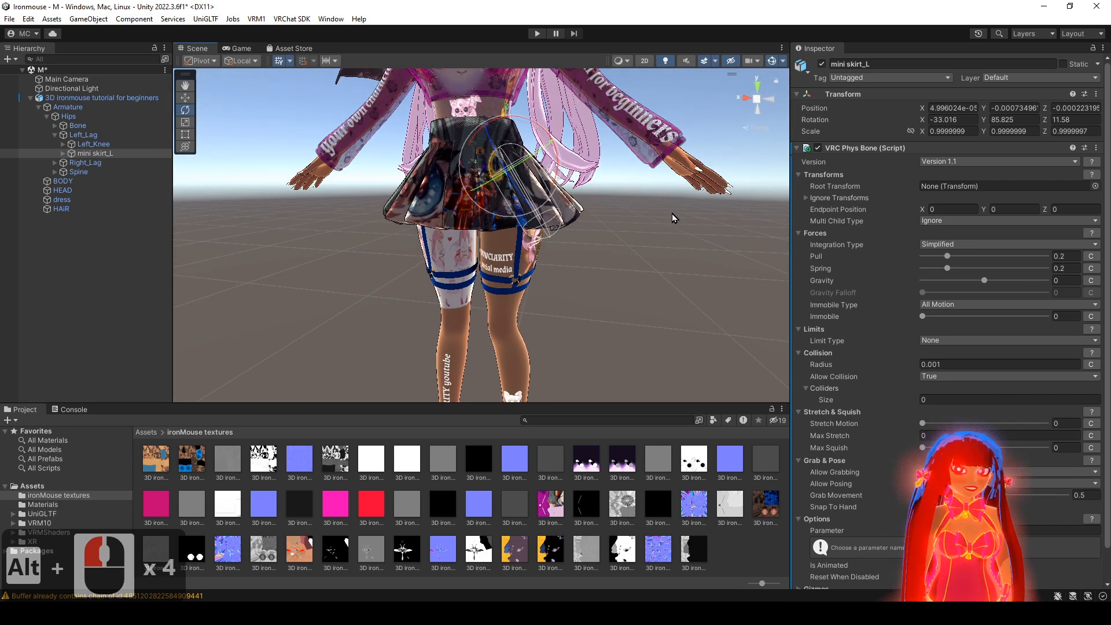
- Enter play mode and return to the Scene view of the skirt
left_click(536, 33)
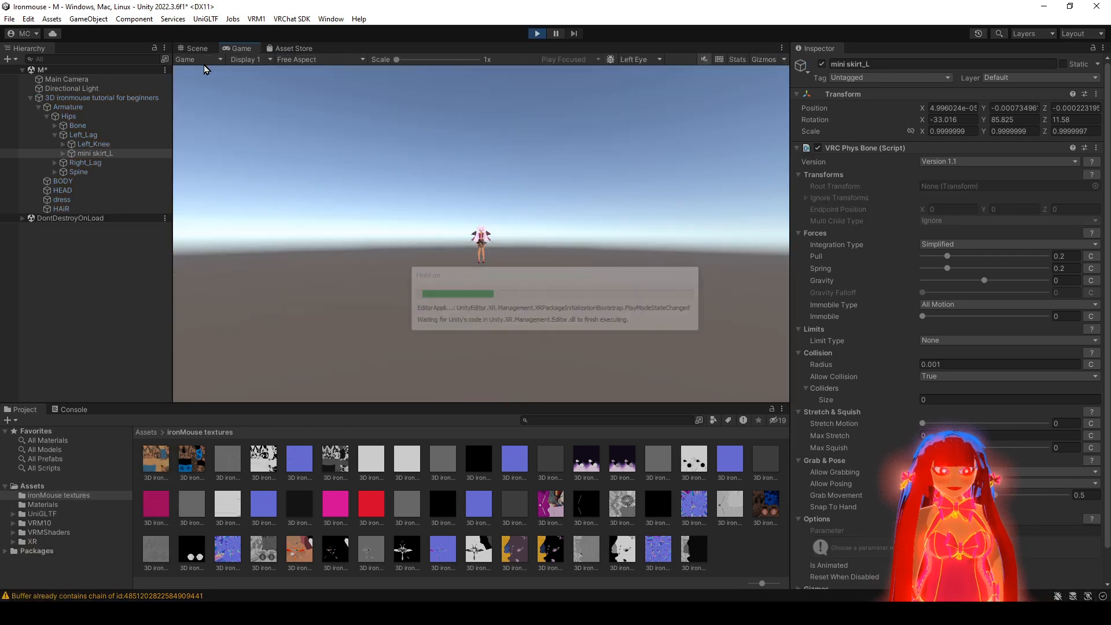
left_click(195, 51)
left_click_drag(549, 212, 570, 200, "alt")
- Set the mini skirt_L Phys Bone's Spring to 0.9 and Immobile to 1
left_click(1019, 269)
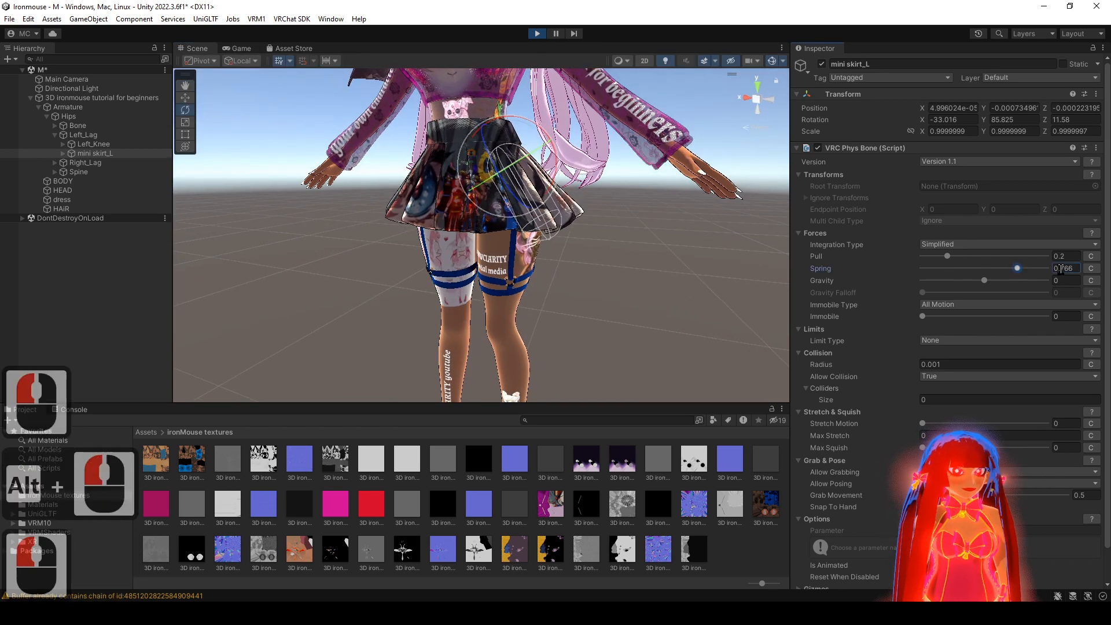
left_click(1075, 268)
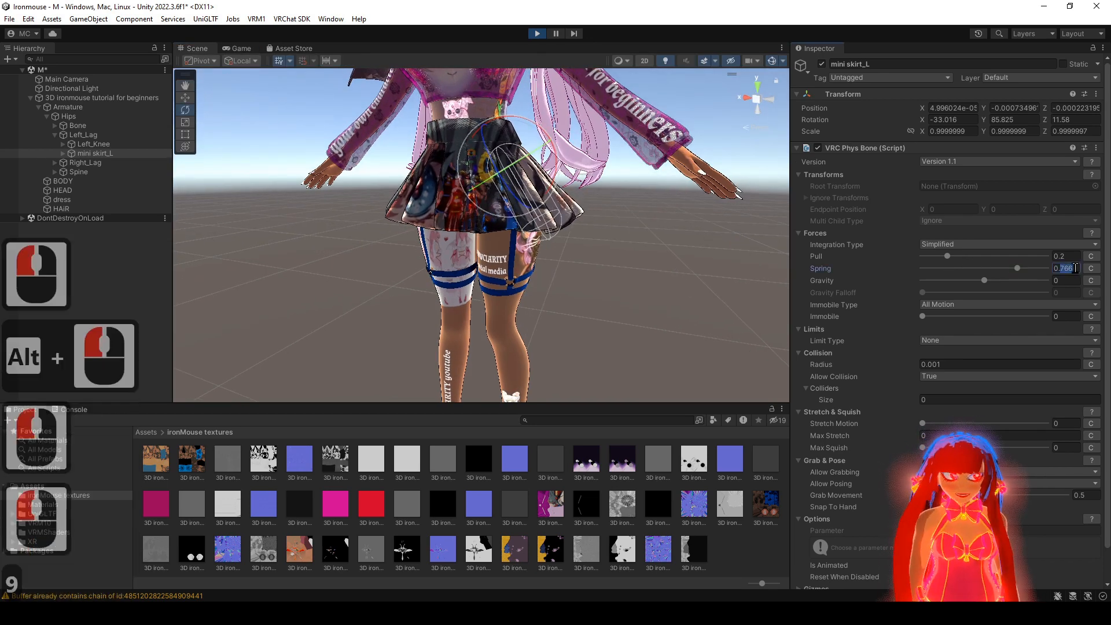
left_click(1061, 313)
type("9")
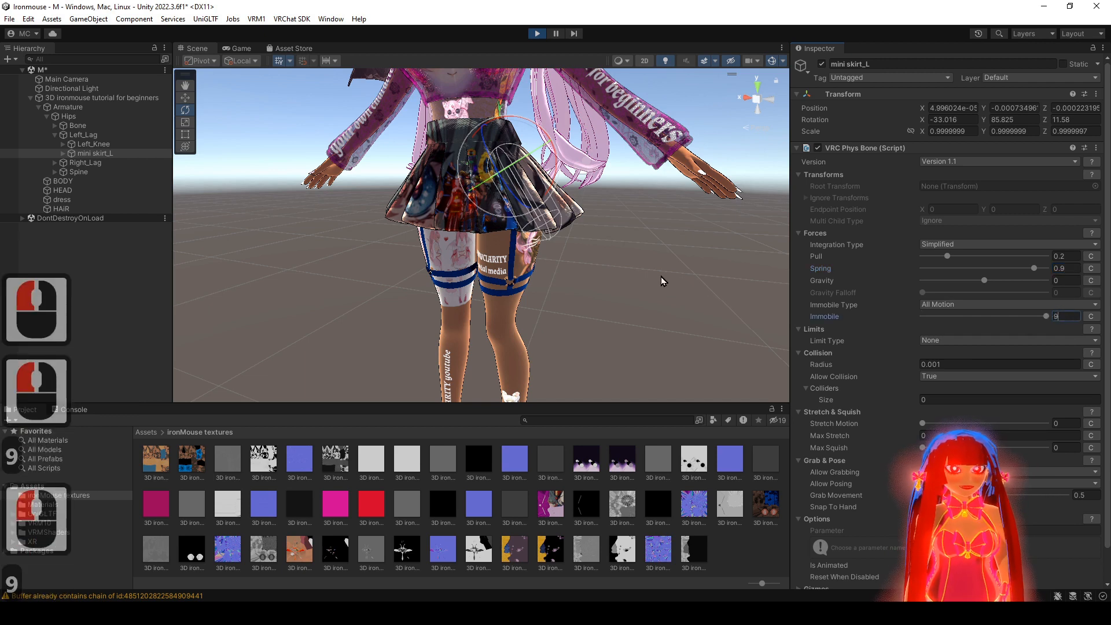
left_click_drag(664, 282, 602, 289, "alt")
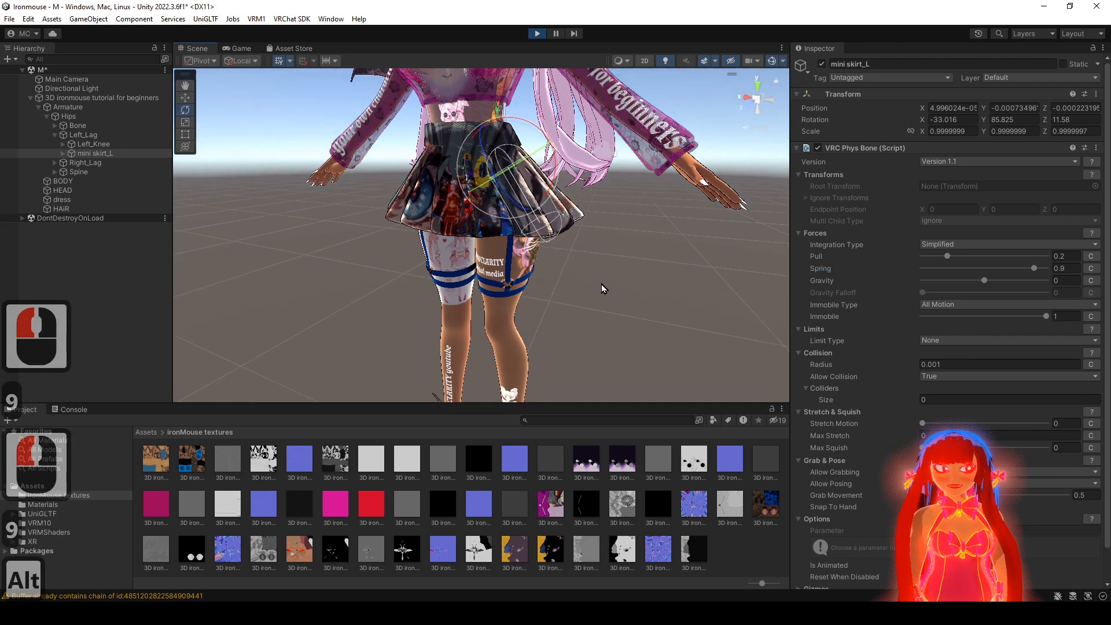
- Rotate the Left_Lag bone to test the skirt's movement, and undo back to the mini skirt_L selection
left_click(114, 144)
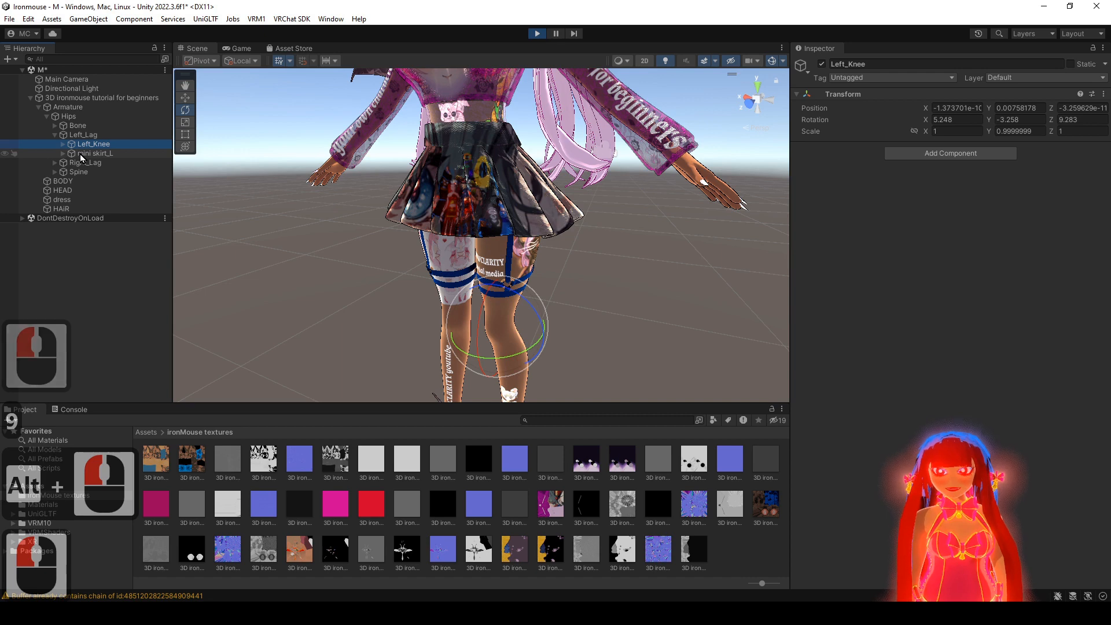
left_click(113, 154)
left_click(100, 136)
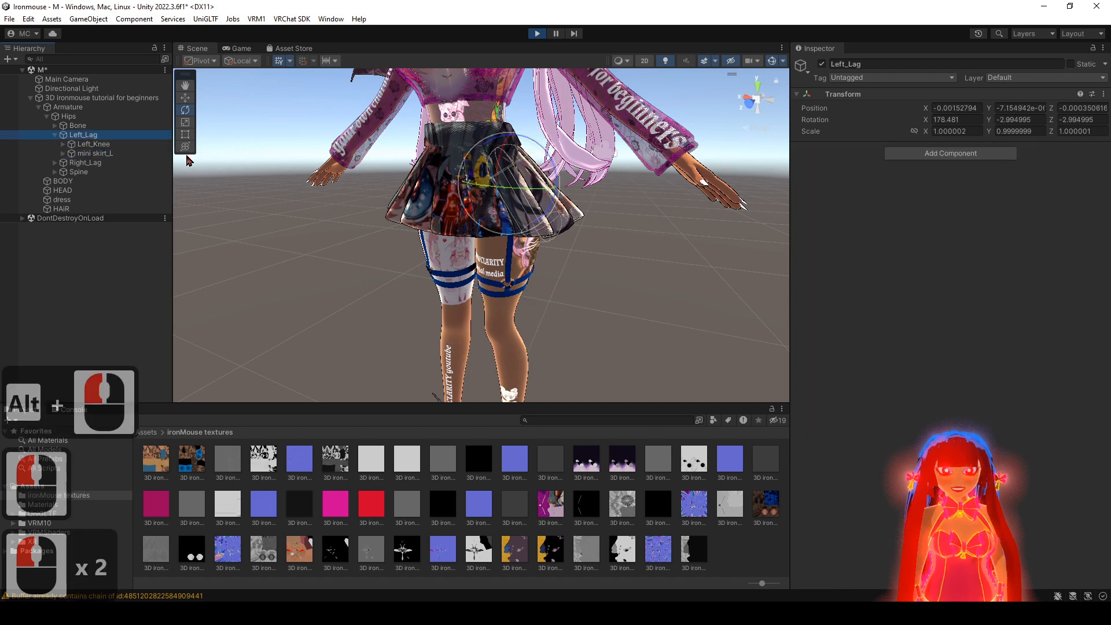
left_click_drag(496, 161, 458, 215)
key("ctrl+z")
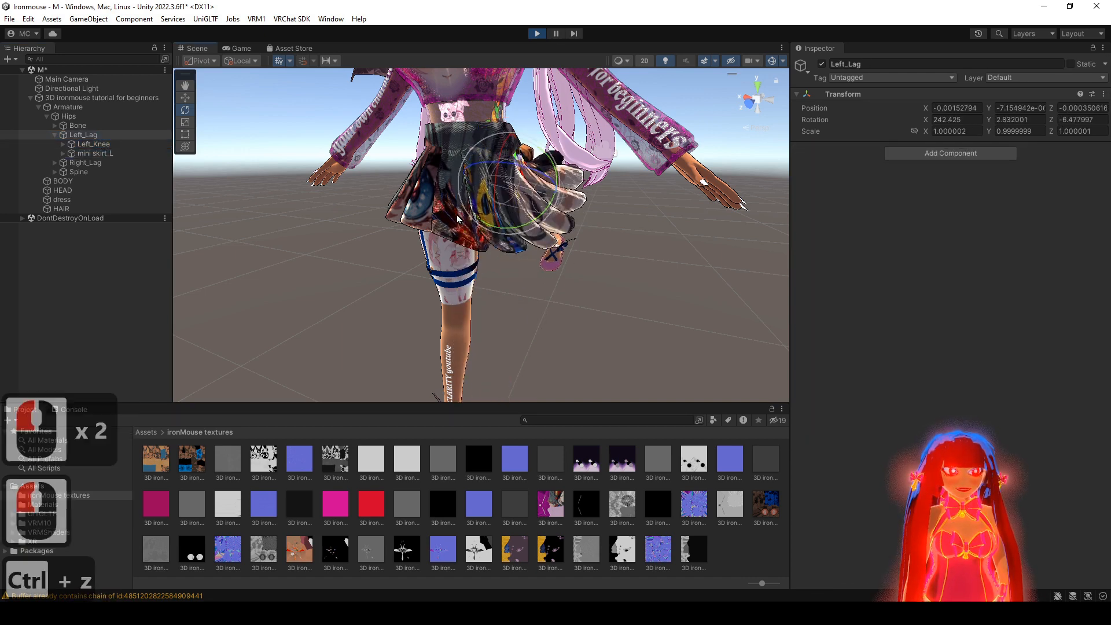
key("ctrl+z")
left_click_drag(556, 232, 579, 242, "alt")
left_click_drag(705, 270, 662, 283, "alt")
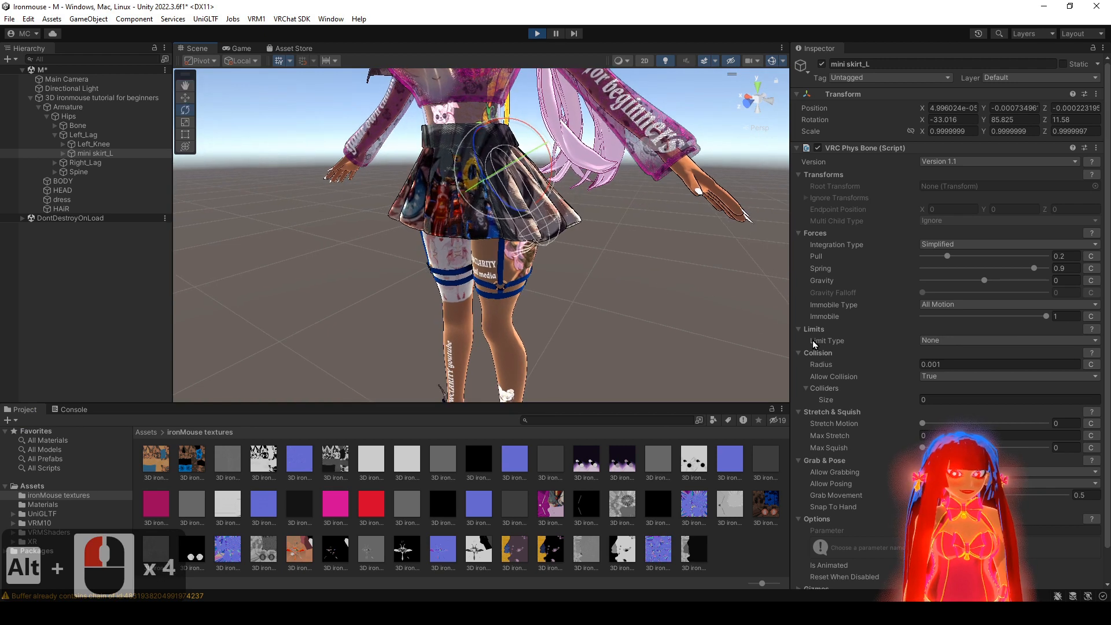
- Set the mini skirt_L Phys Bone's Gravity to 0.1 and Gravity Falloff to 1
scroll(855, 346, "down", 2)
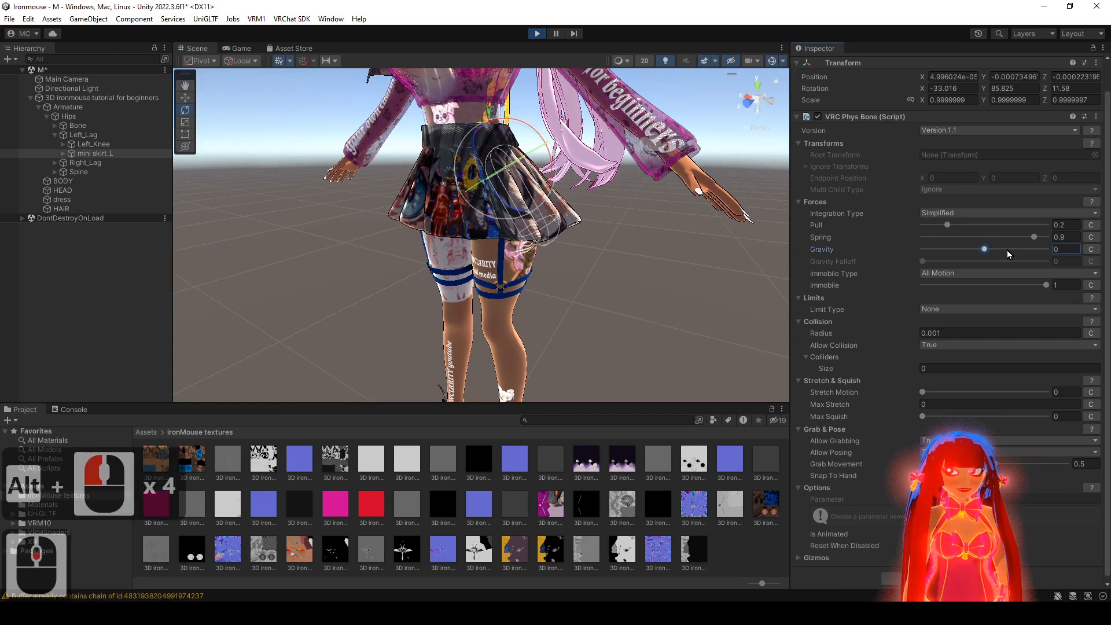
left_click_drag(1007, 250, 1074, 269)
key("ctrl+z")
type("1")
left_click_drag(590, 283, 590, 284, "alt")
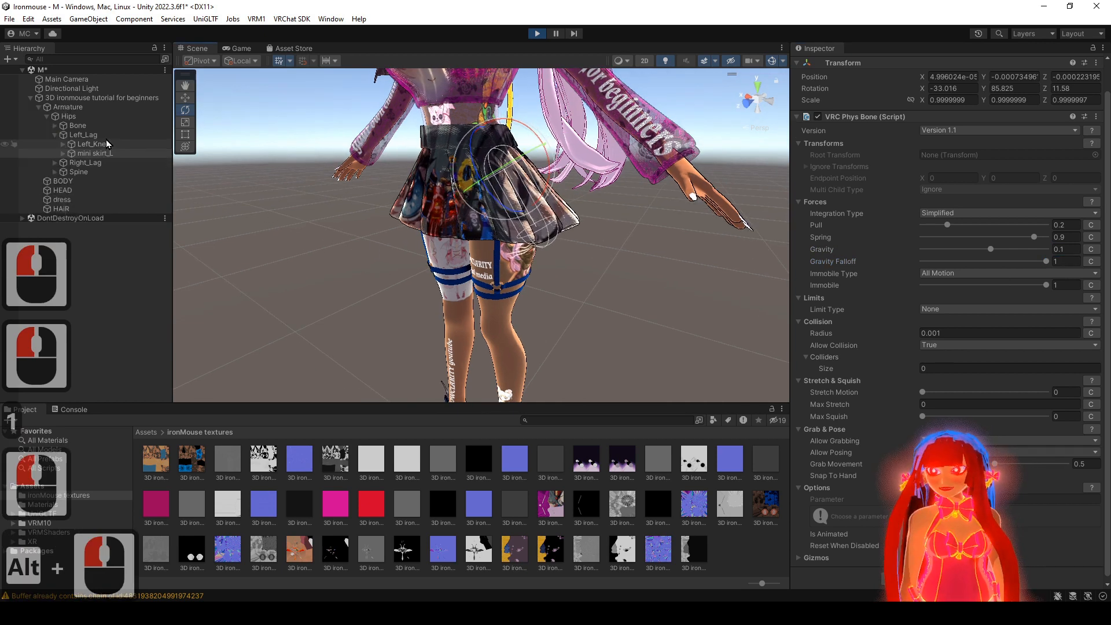
- Swing the Left_Lag bone again to test the skirt with gravity applied, and undo the rotation
left_click(87, 135)
left_click_drag(489, 178, 455, 343)
key("ctrl+z")
key("ctrl+z")
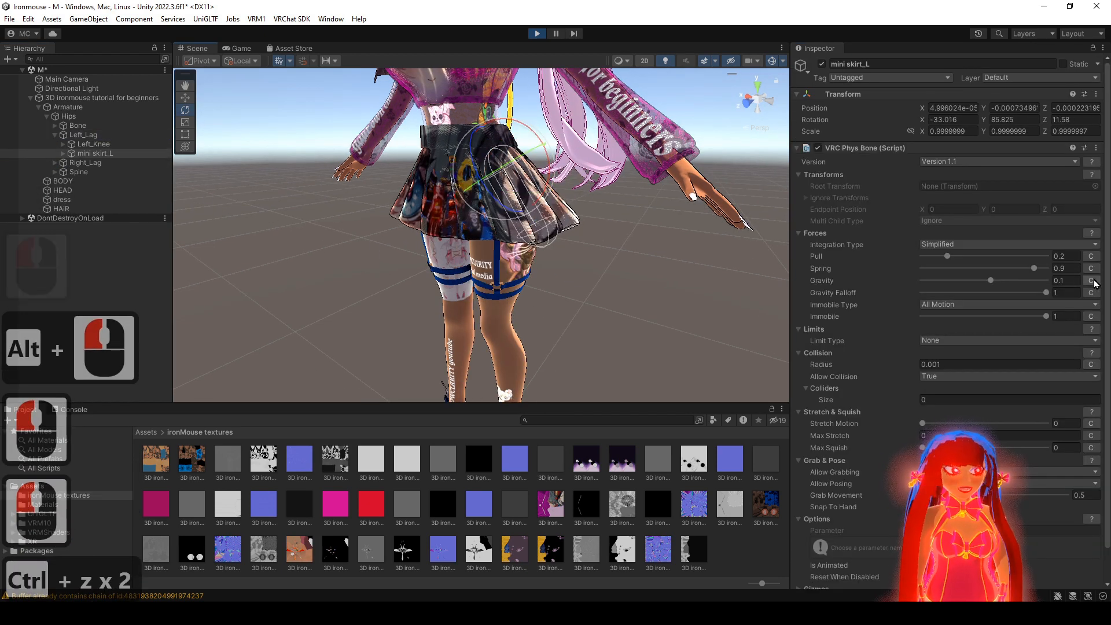
- Set the mini skirt_L Phys Bone's Pull to 0.5 and Immobile to 0.5
left_click_drag(1064, 258, 1073, 259)
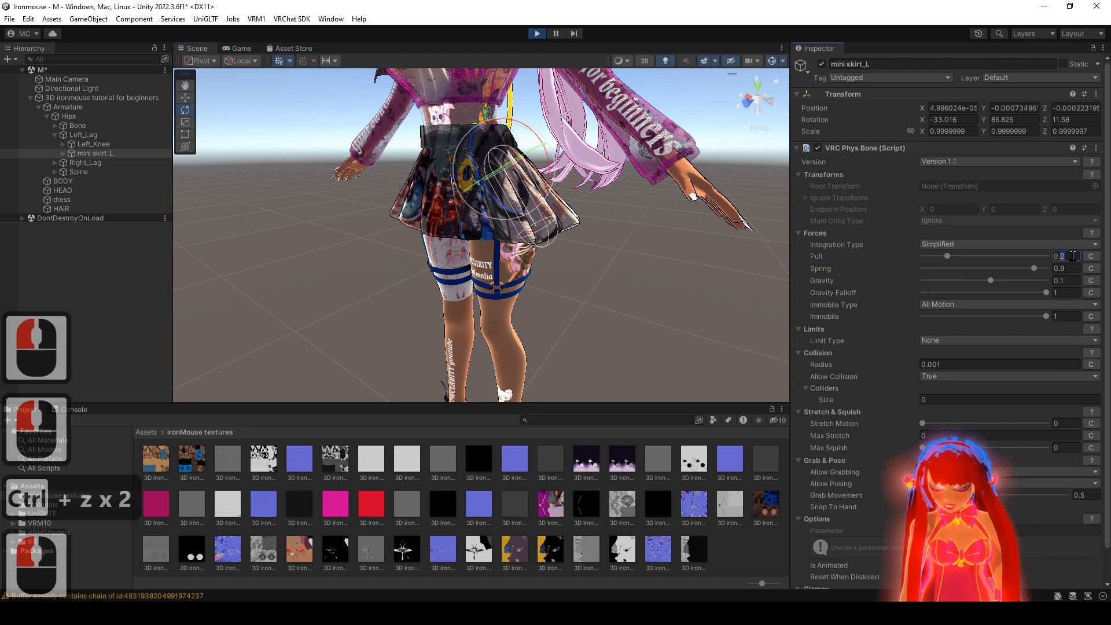
type("5")
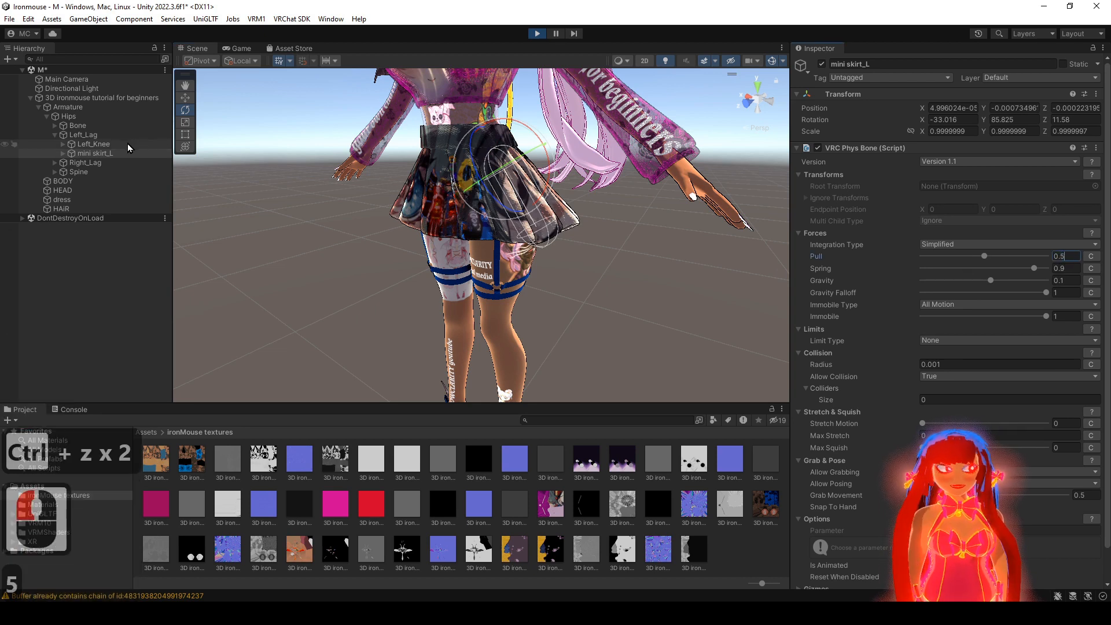
left_click(995, 317)
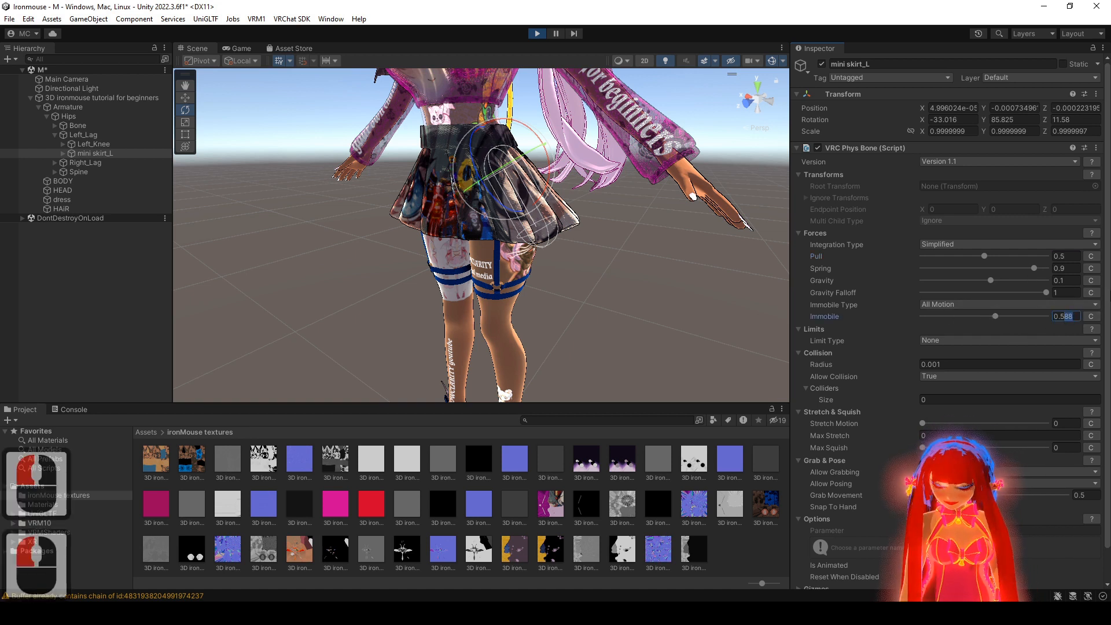
type("0")
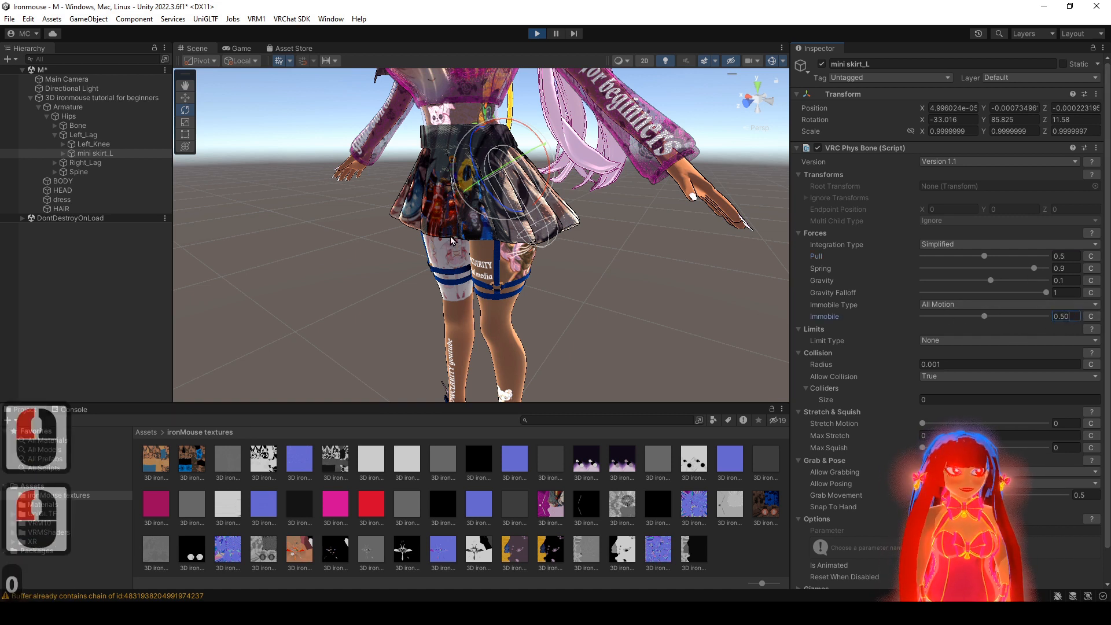
- Rotate the Left_Lag bone to test the skirt with the new Pull and Immobile, and undo back to mini skirt_L
left_click(92, 138)
left_click_drag(483, 180, 456, 295)
key("ctrl+z")
key("ctrl+z")
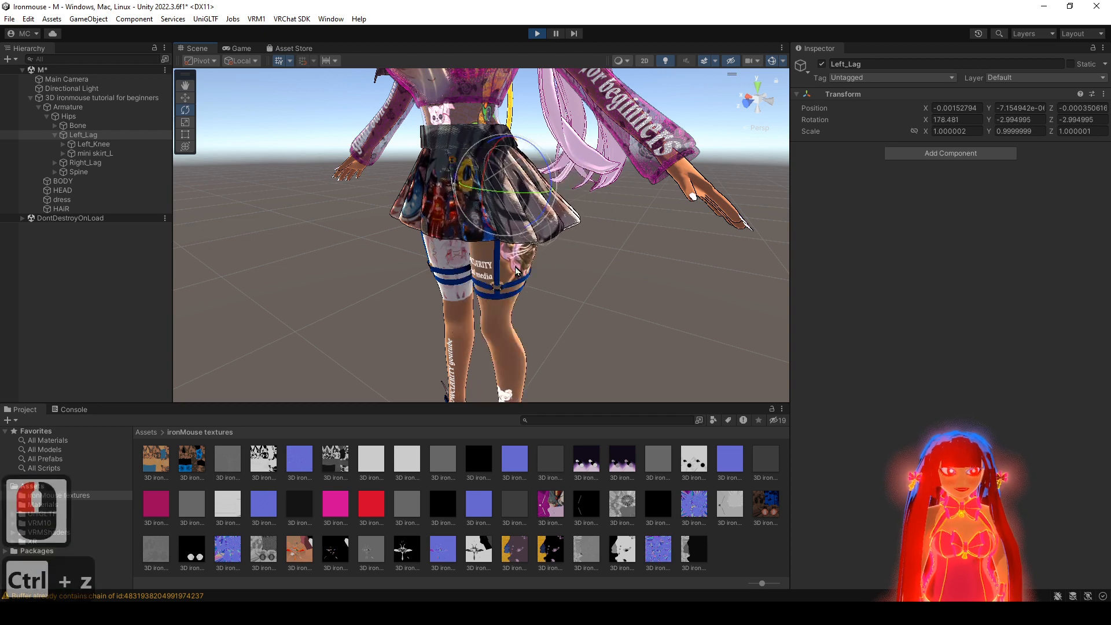
- Set the mini skirt_L Phys Bone's Spring to 0.95, and check it with a Left_Lag rotation that is undone
double_click(1066, 267)
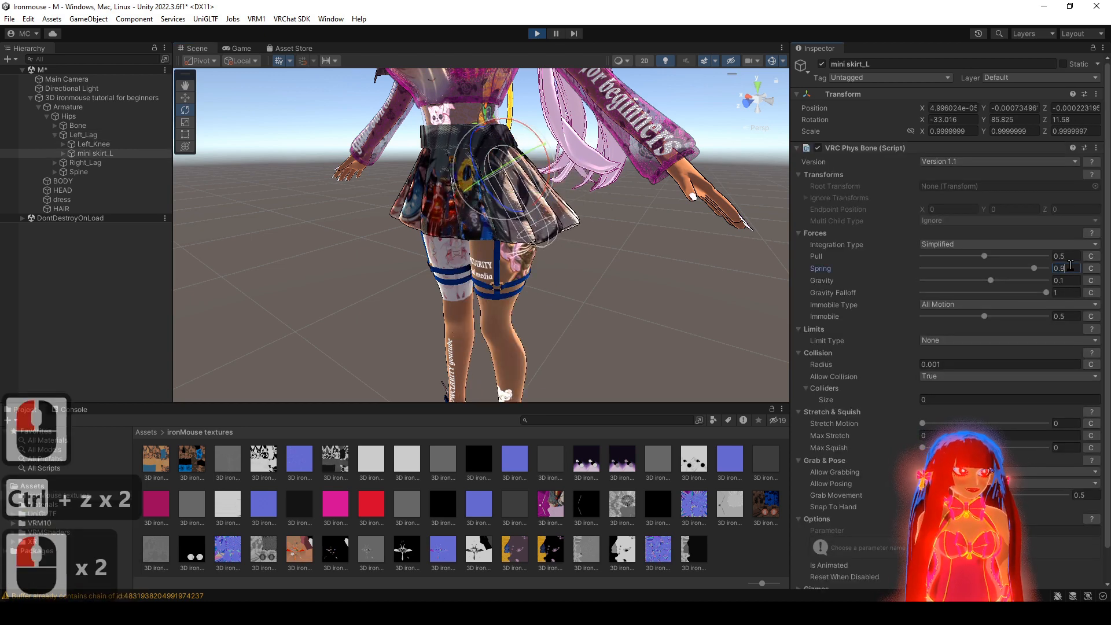
type("5")
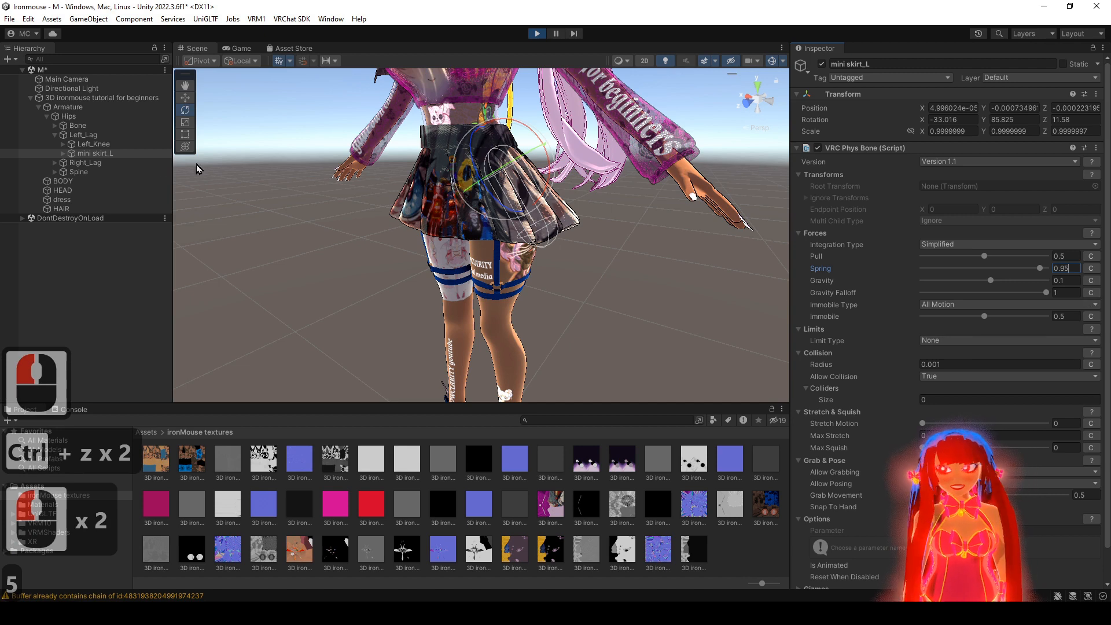
left_click(86, 134)
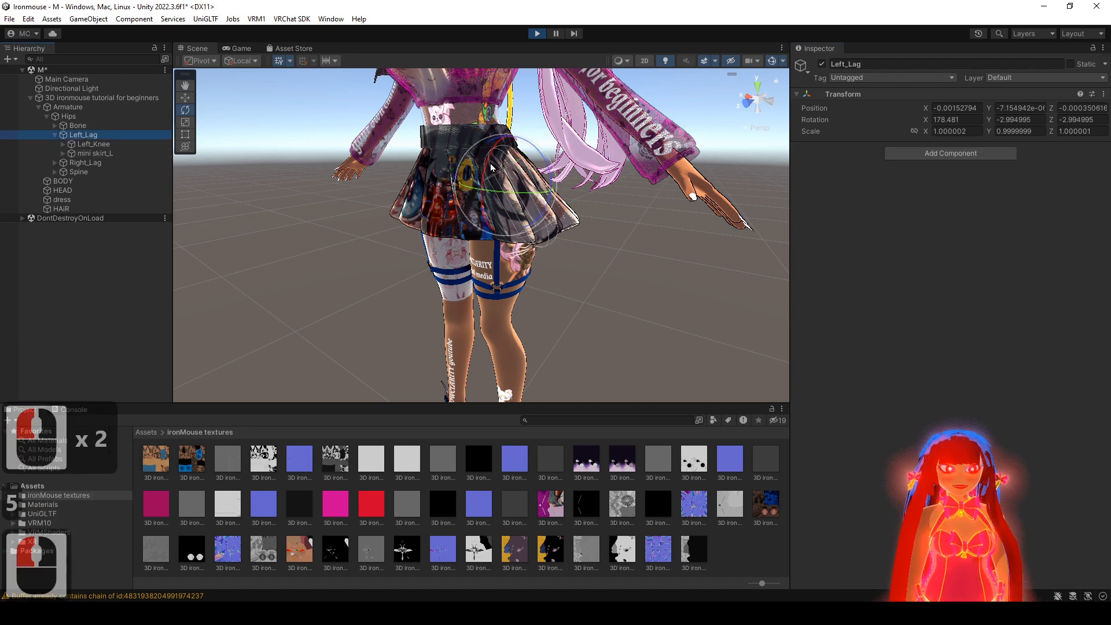
left_click_drag(491, 167, 461, 271)
key("ctrl+z")
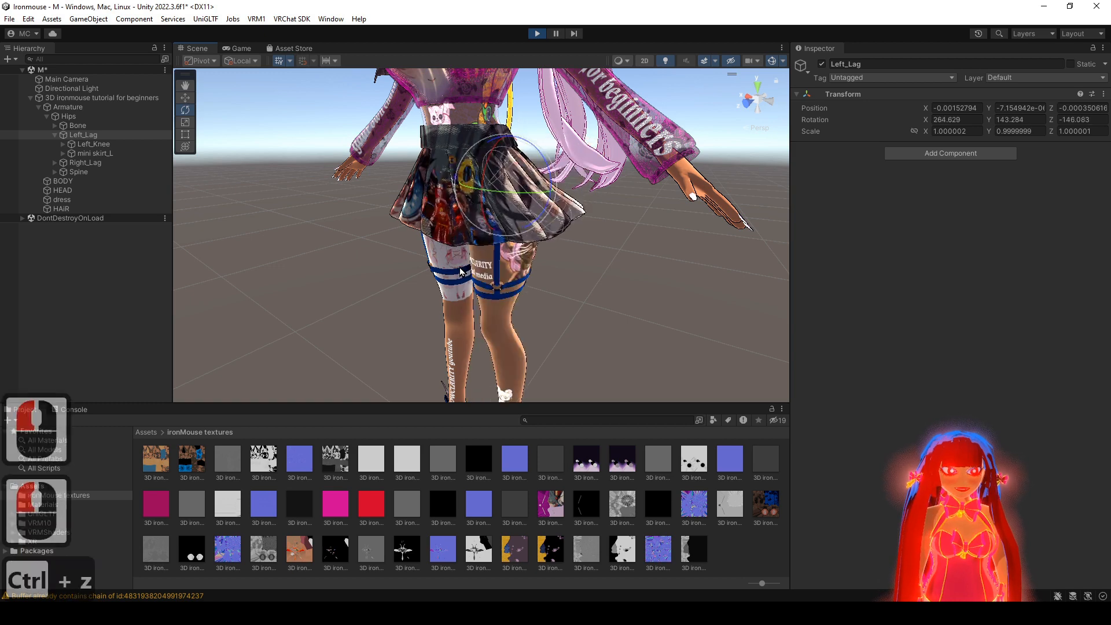
key("ctrl+z")
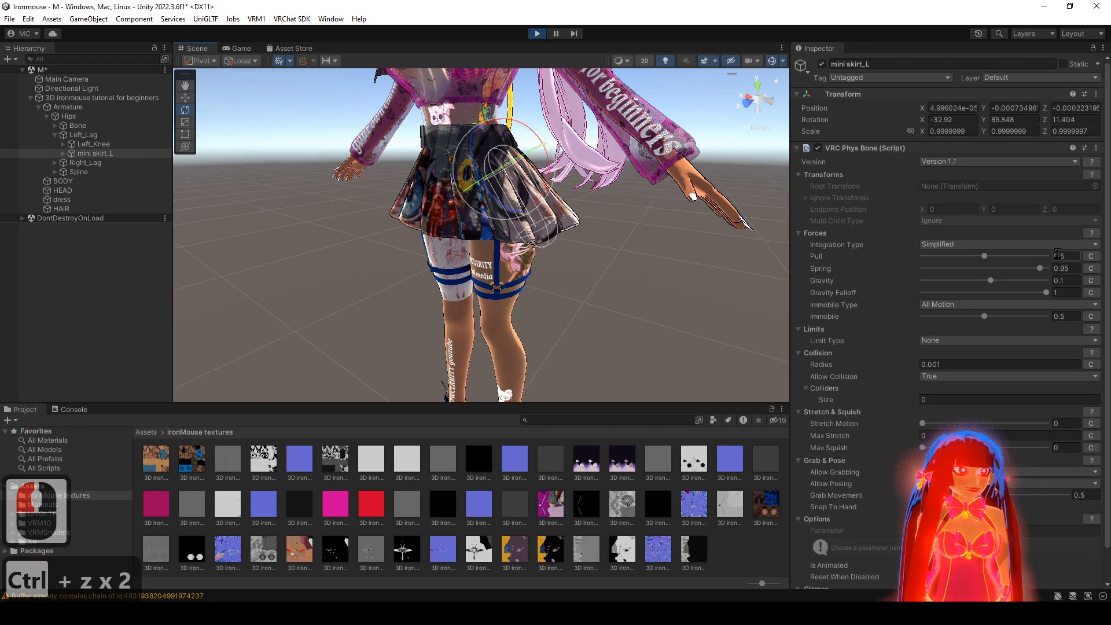
- Set the mini skirt_L Phys Bone's Pull to 0.9, and check it with a Left_Lag rotation that is undone
double_click(1068, 255)
type("0.9")
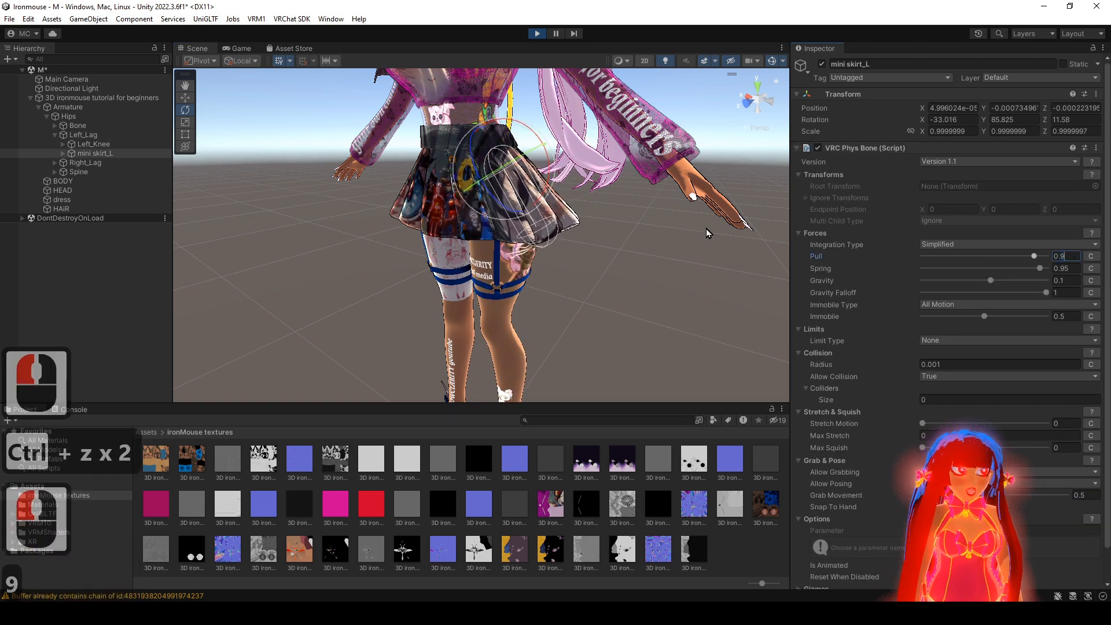
left_click(125, 138)
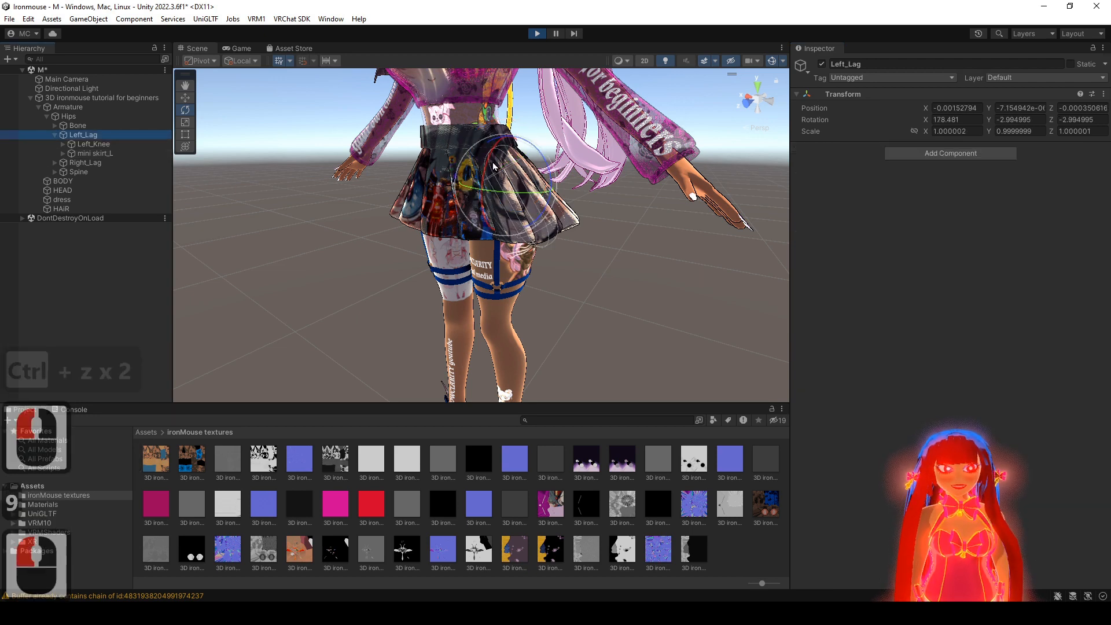
left_click_drag(468, 215, 501, 147)
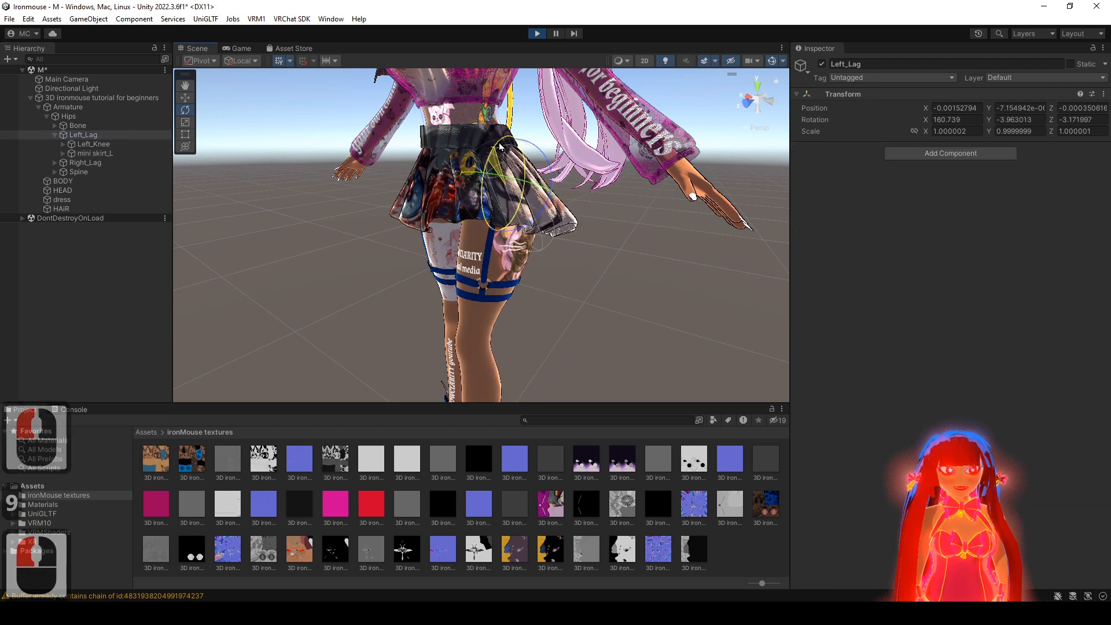
key("ctrl+z")
key("ctrl+z")
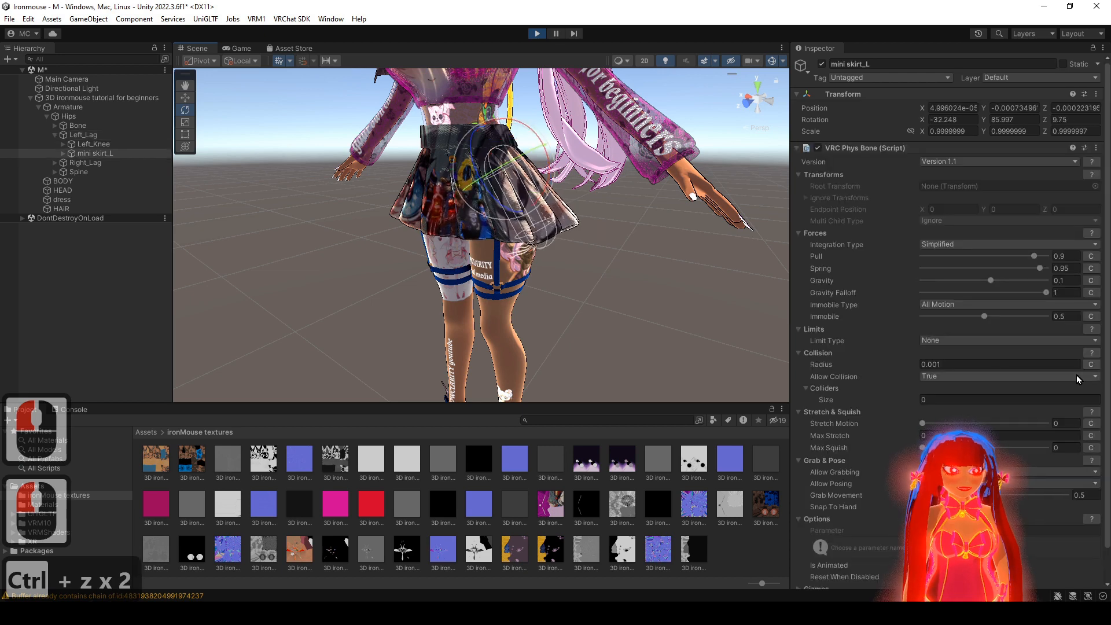
- Move the Hips bone to test how the skirt reacts to body motion, and undo back to the mini skirt_L selection
key("alt")
left_click(495, 275, "alt")
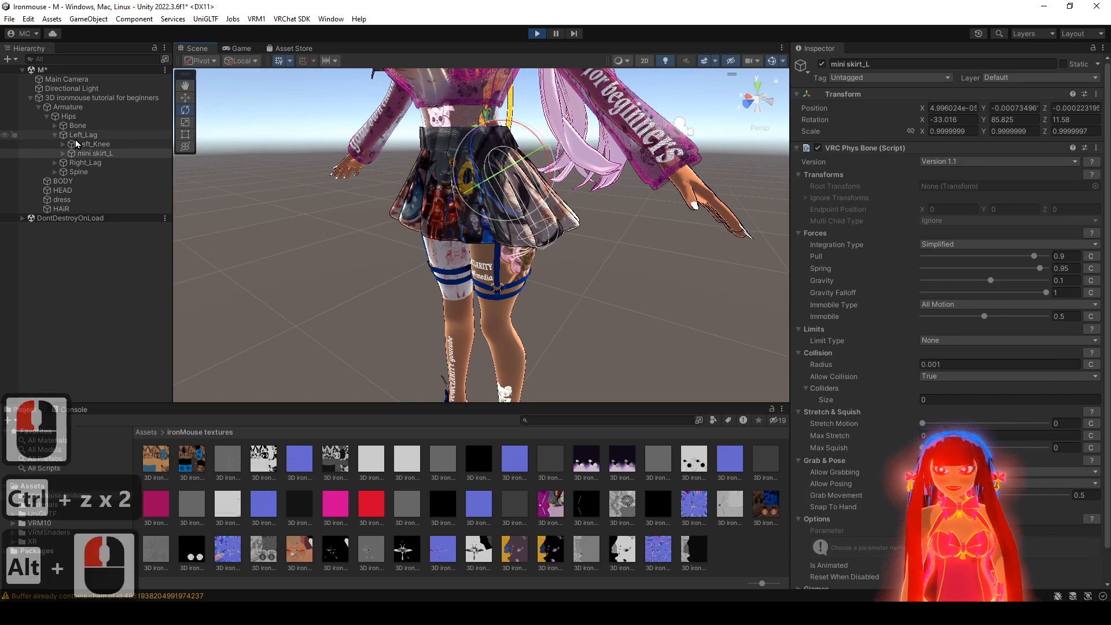
left_click(91, 146)
right_click_drag(371, 232, 301, 209, "alt")
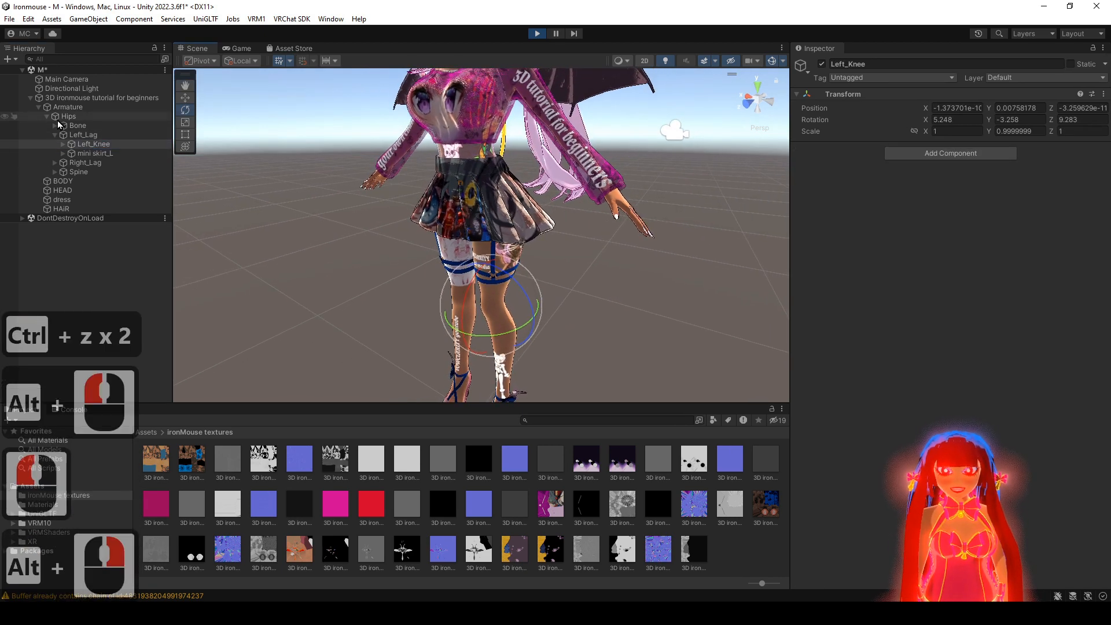
left_click(81, 135)
key("w")
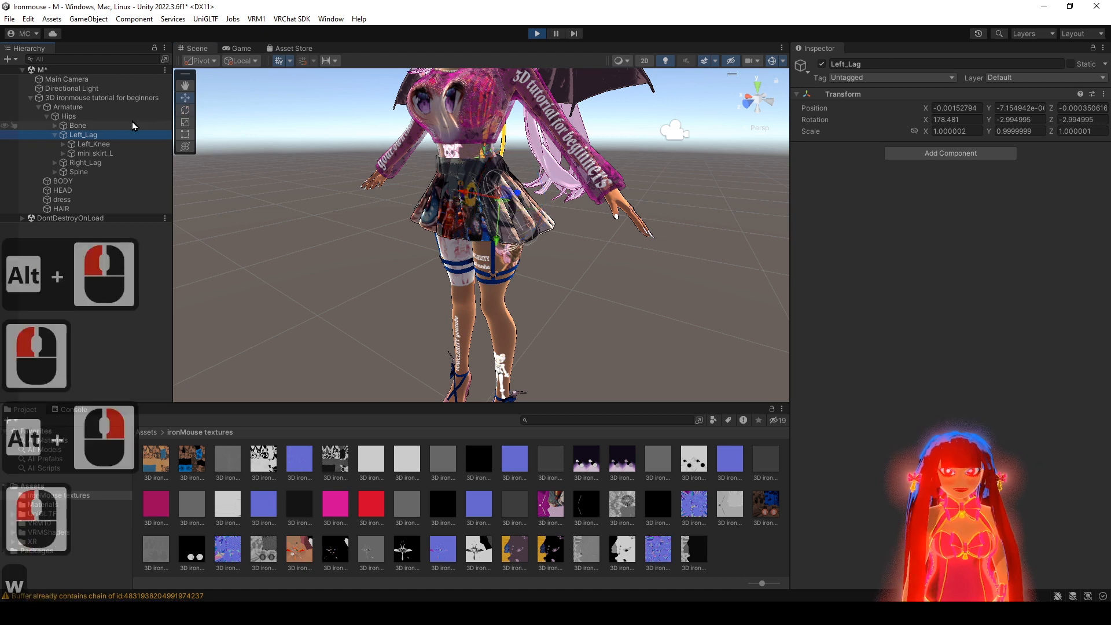
left_click(116, 117)
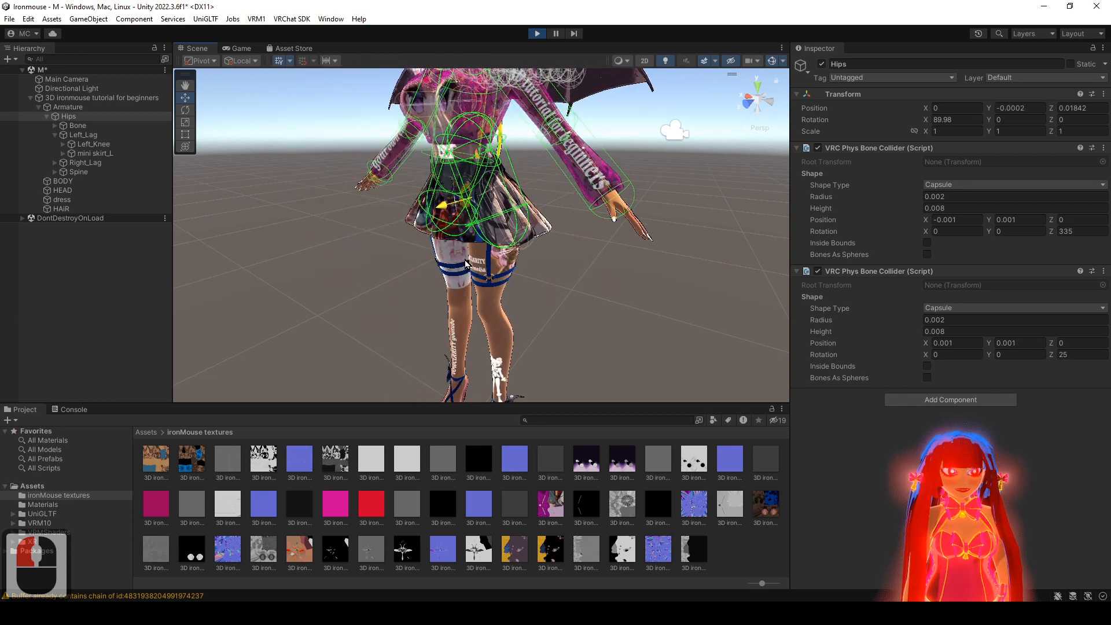
left_click_drag(466, 265, 604, 152)
key("ctrl+z")
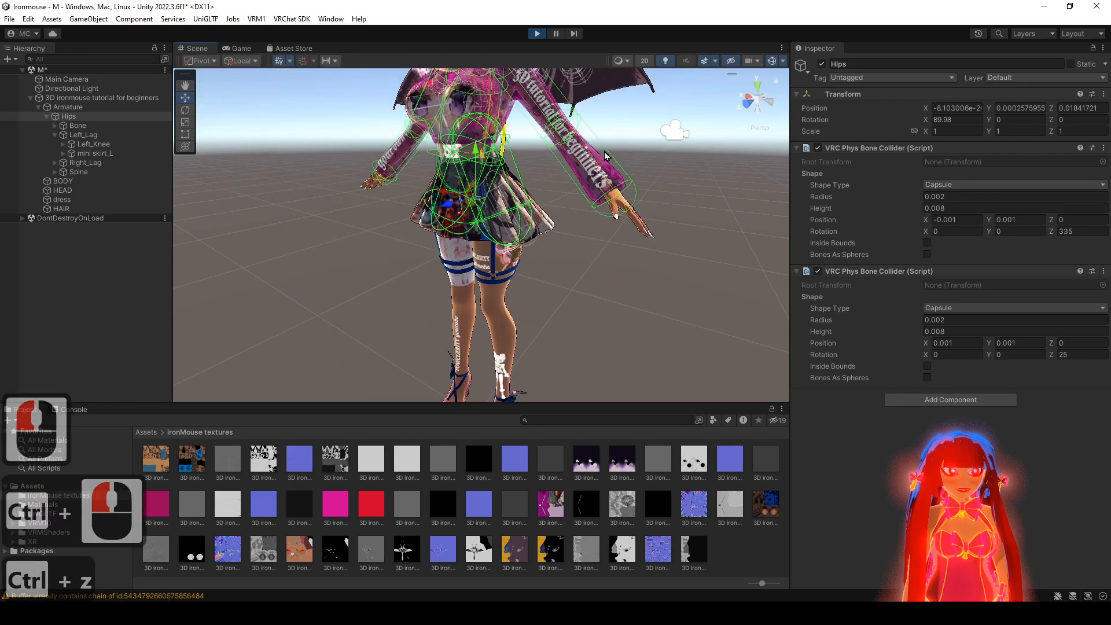
key("ctrl+z")
key("ctrl+z")
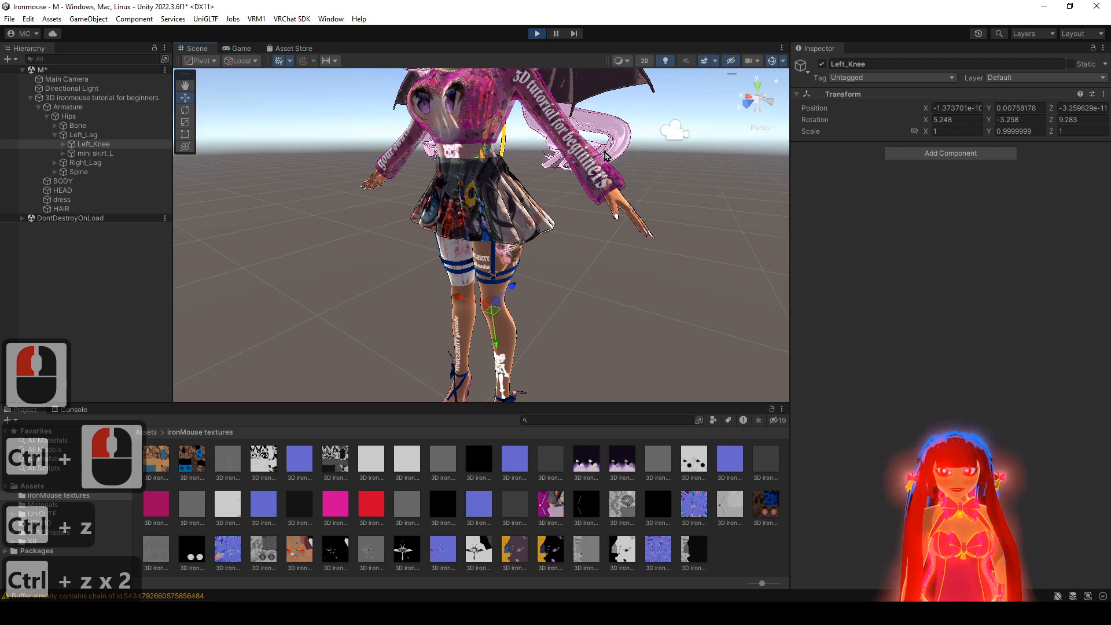
key("ctrl+z")
- Set the mini skirt_L Phys Bone's Stretch Motion, Max Squish and Grab Movement to 1
right_click_drag(729, 353, 751, 333, "alt")
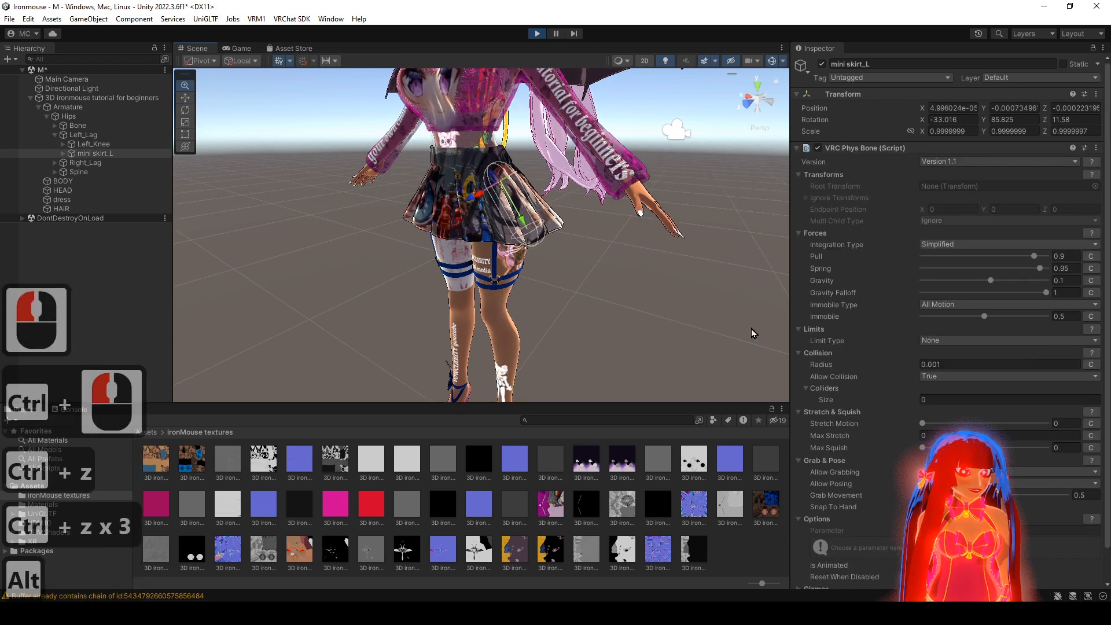
left_click_drag(947, 423, 1050, 447)
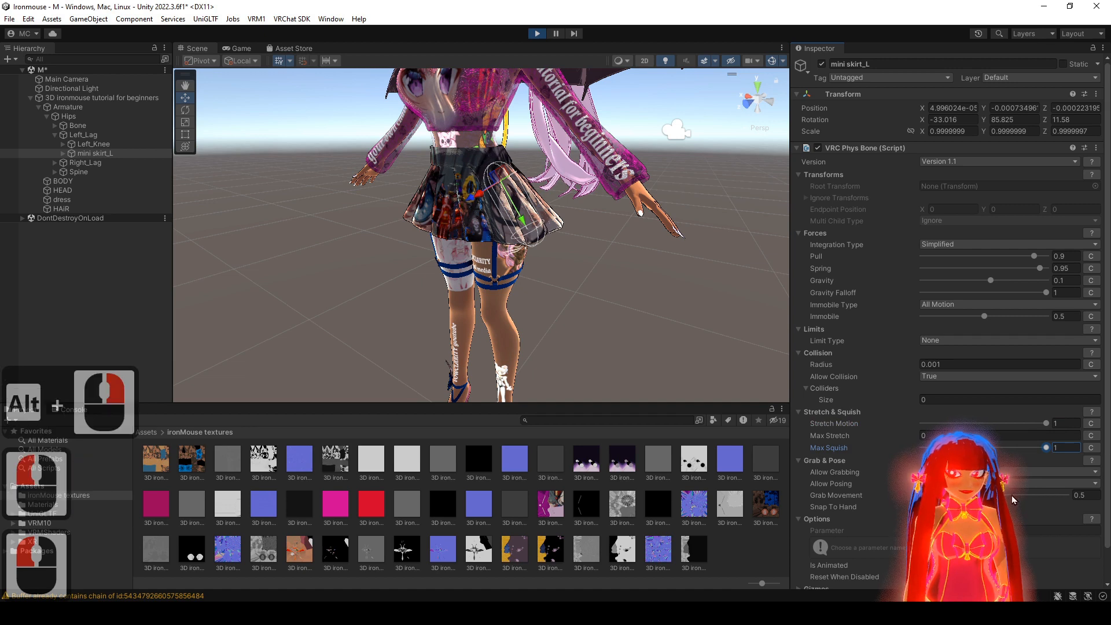
left_click_drag(1012, 495, 1081, 496)
- Rotate the Left_Lag bone to raise the leg forward, and inspect the skirt from the side
left_click_drag(610, 248, 578, 287, "alt")
left_click(118, 135)
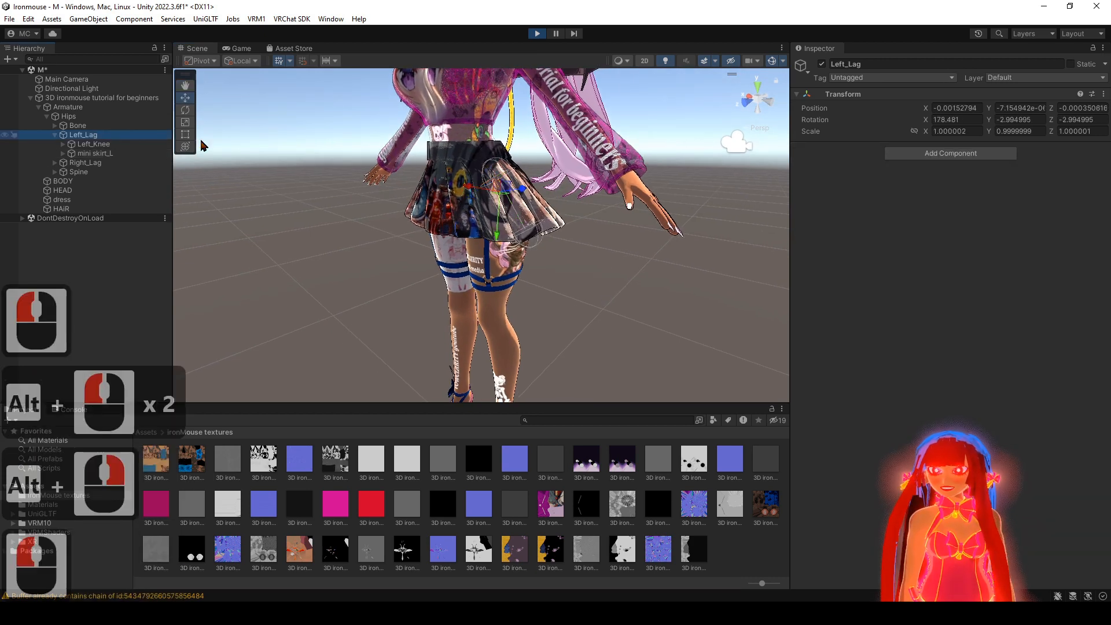
key("e")
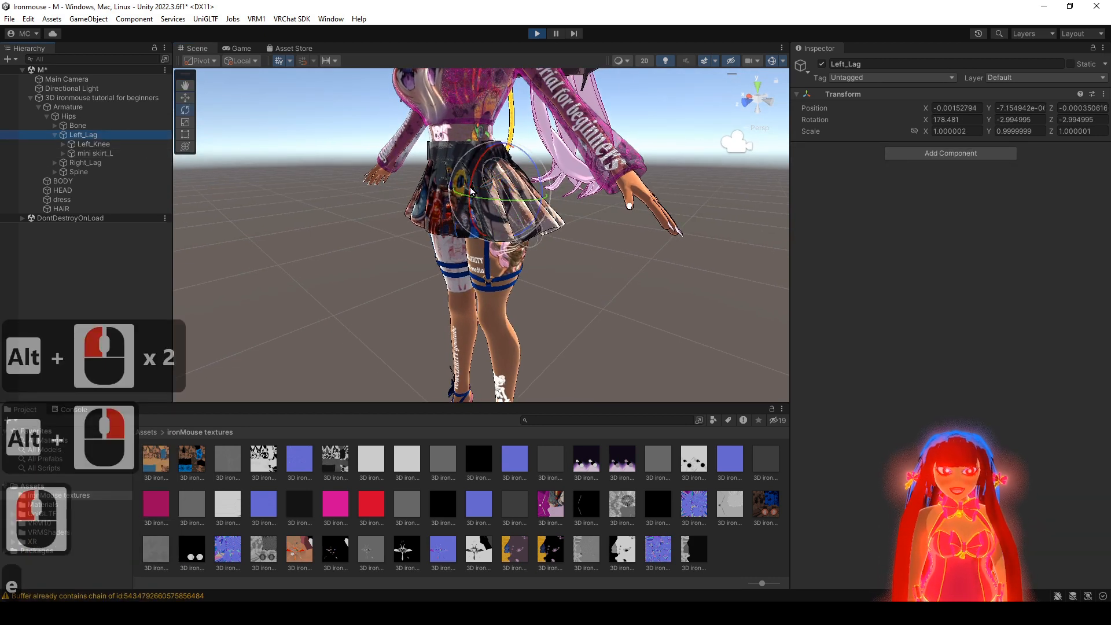
left_click_drag(468, 204, 470, 153)
left_click_drag(469, 154, 220, 151, "alt")
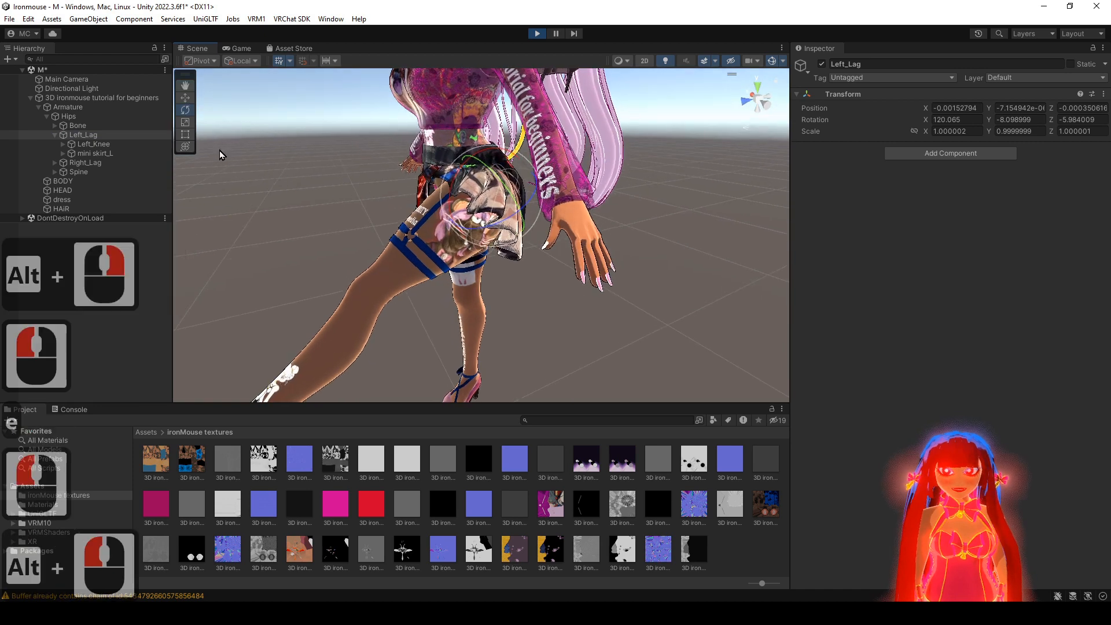
- Try a Gravity of 1 on the mini skirt_L Phys Bone with the leg raised, and undo it together with the leg rotation
left_click(123, 153)
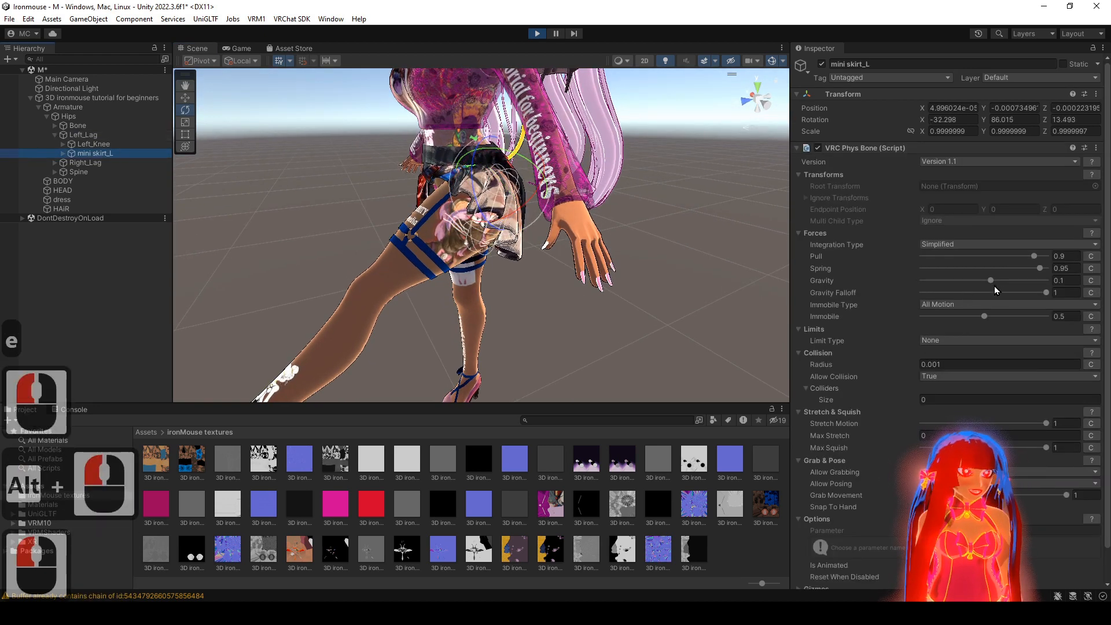
left_click_drag(996, 281, 1036, 280)
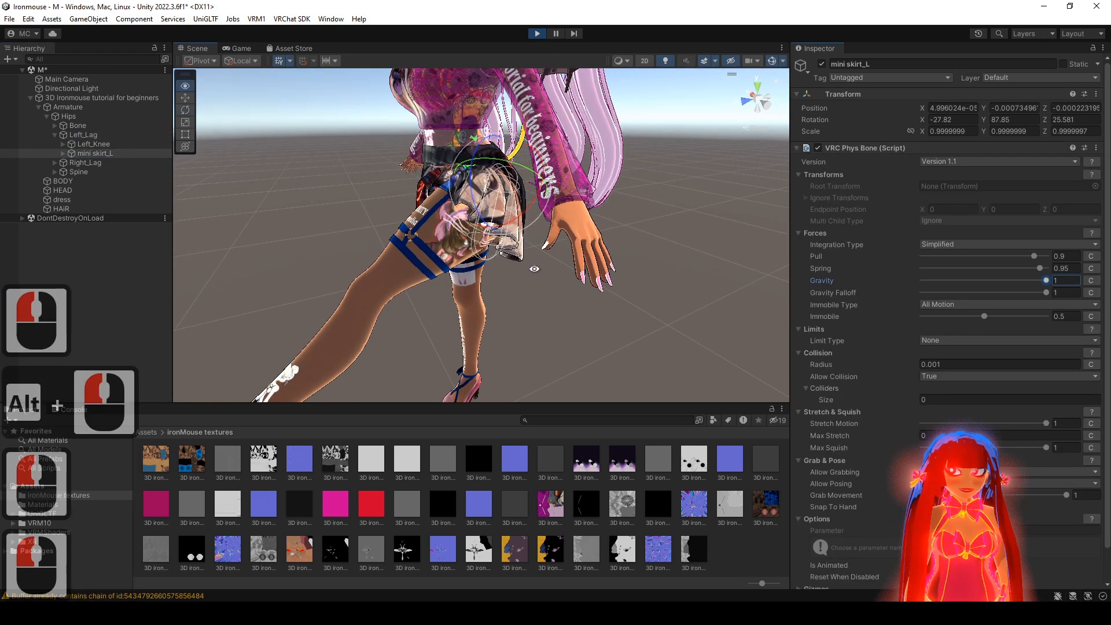
left_click_drag(533, 266, 555, 255, "alt")
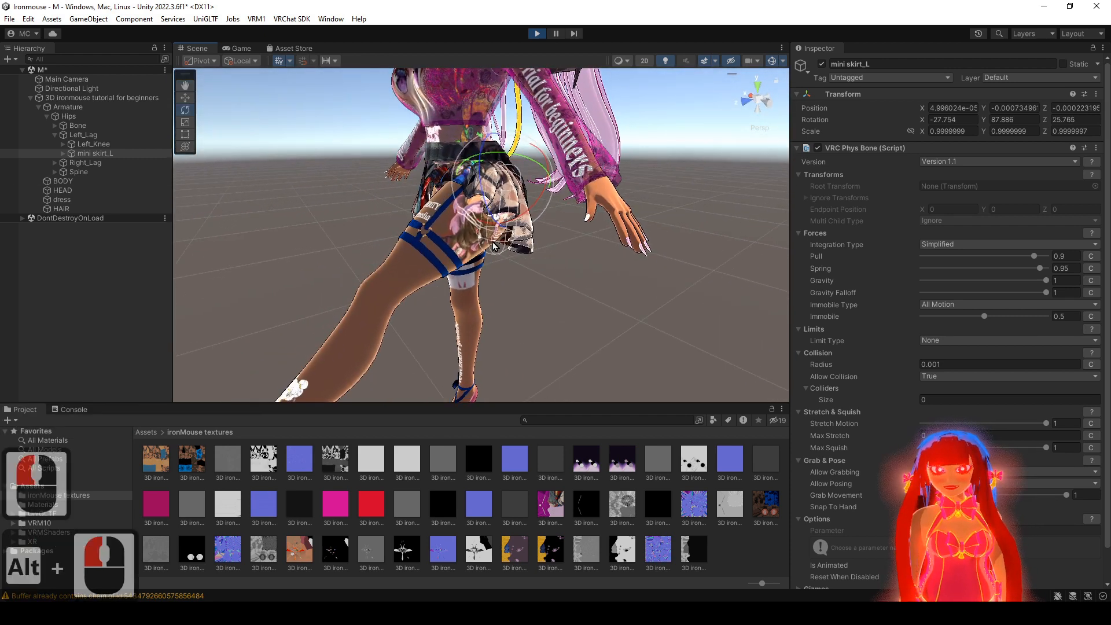
key("ctrl+z")
key("ctrl+z")
key("ctrl+z")
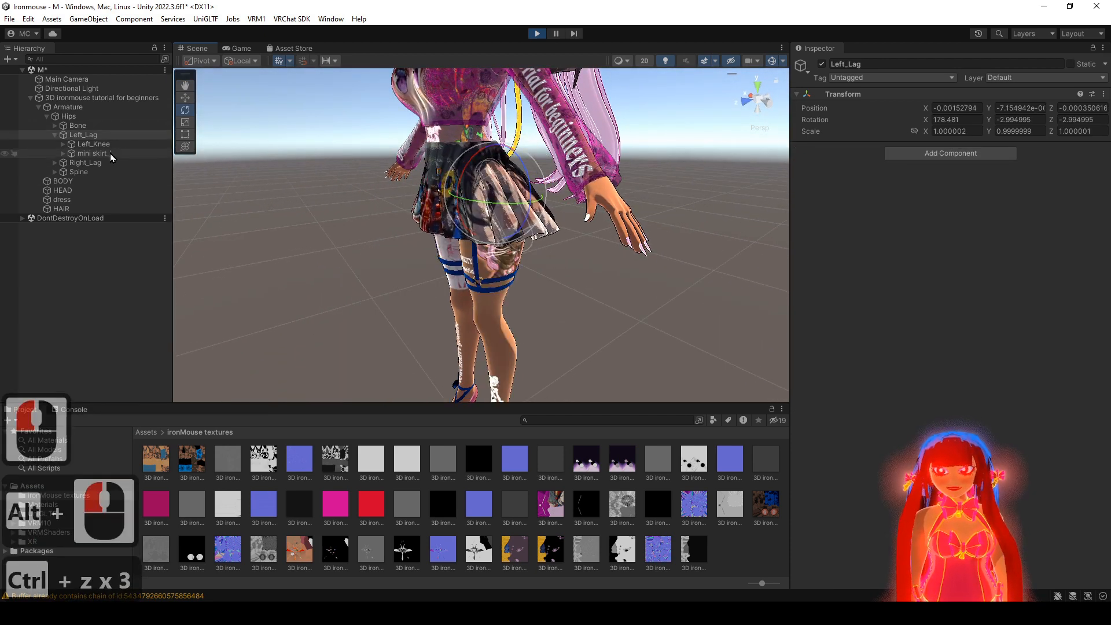
- Set the mini skirt_L Phys Bone's Gravity to 0.5
left_click(110, 154)
left_click(1023, 280)
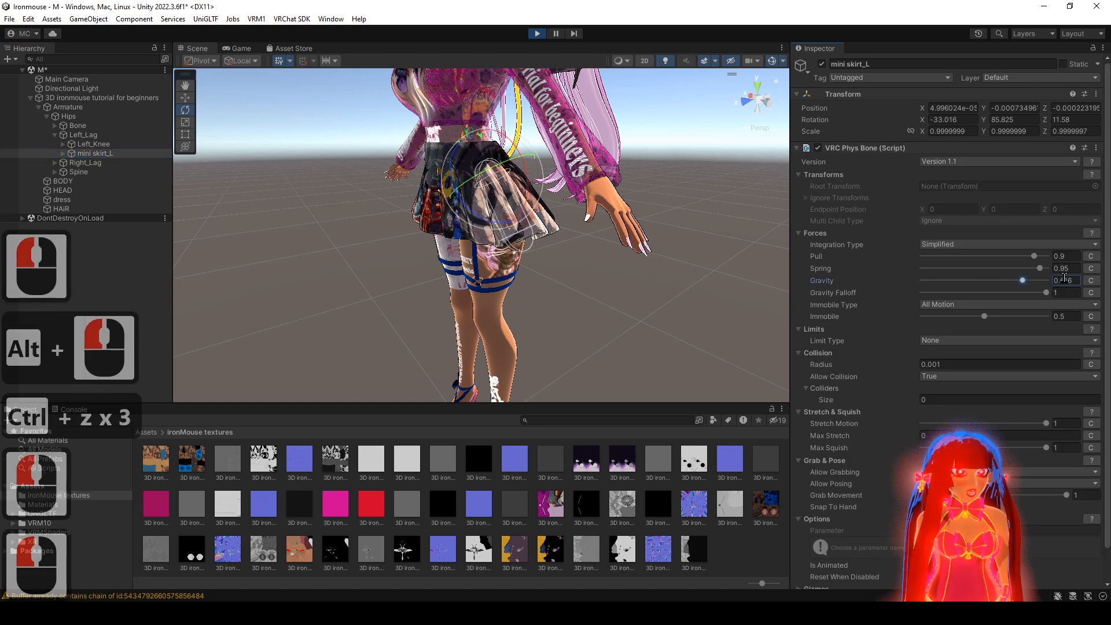
left_click_drag(1060, 280, 1078, 283)
type("5")
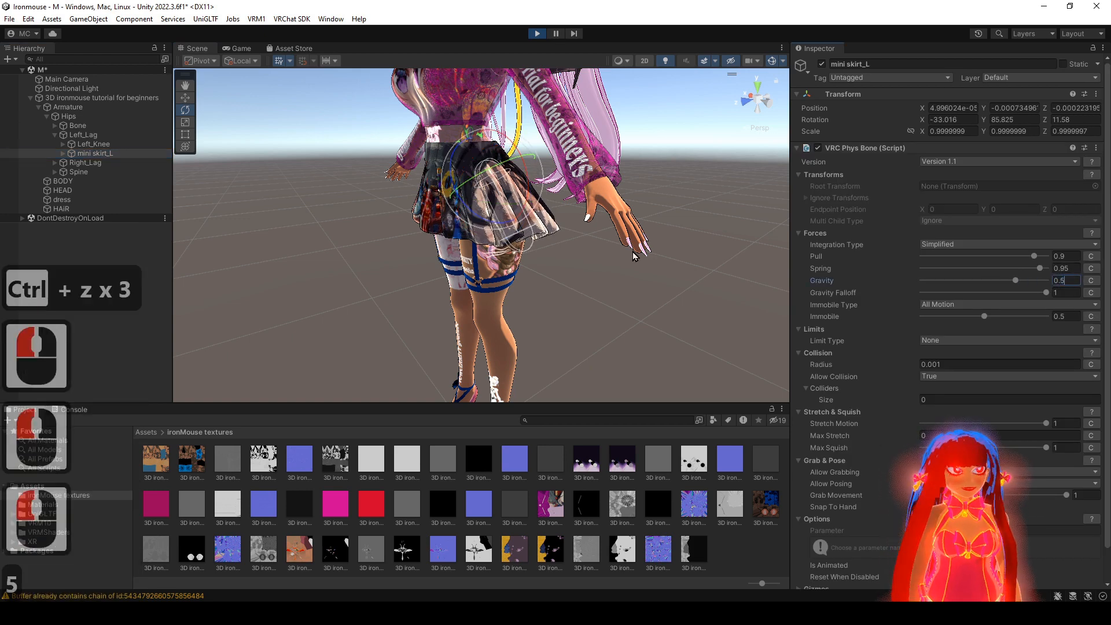
- Copy the mini skirt_L VRC Phys Bone component, exit play mode, and paste its values onto the same bone's component
left_click_drag(635, 255, 588, 250, "alt")
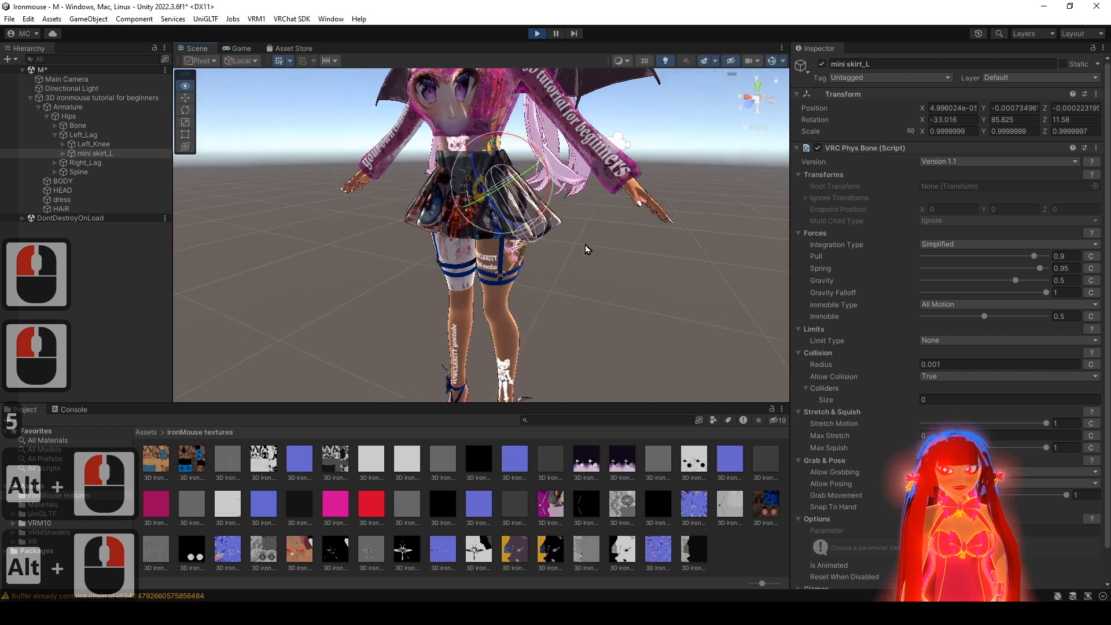
left_click(1097, 148)
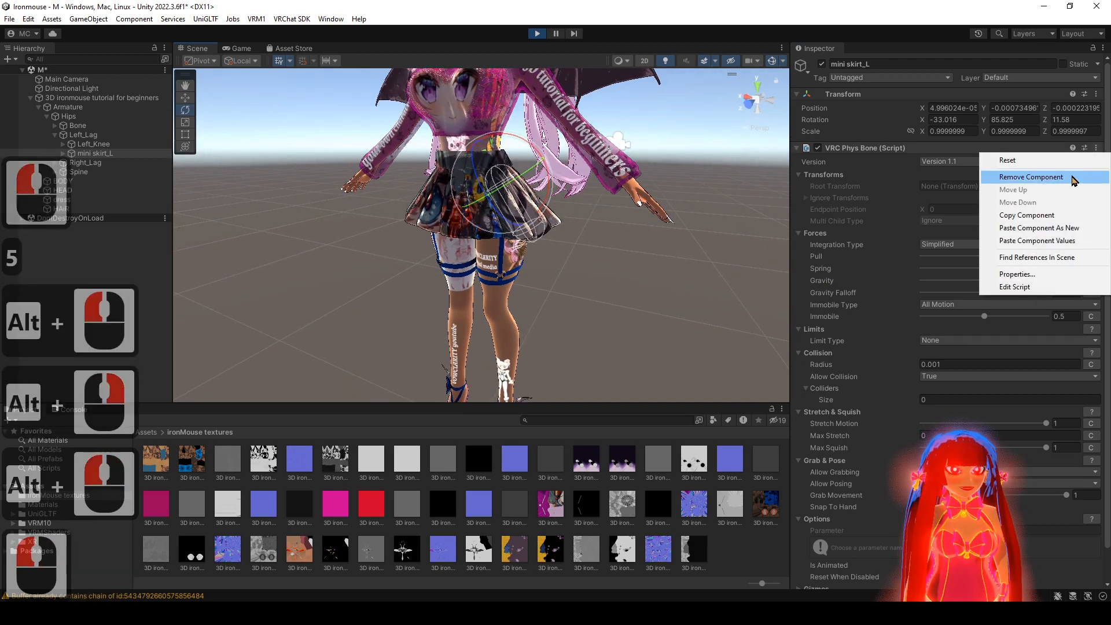
left_click(1018, 216)
left_click(535, 34)
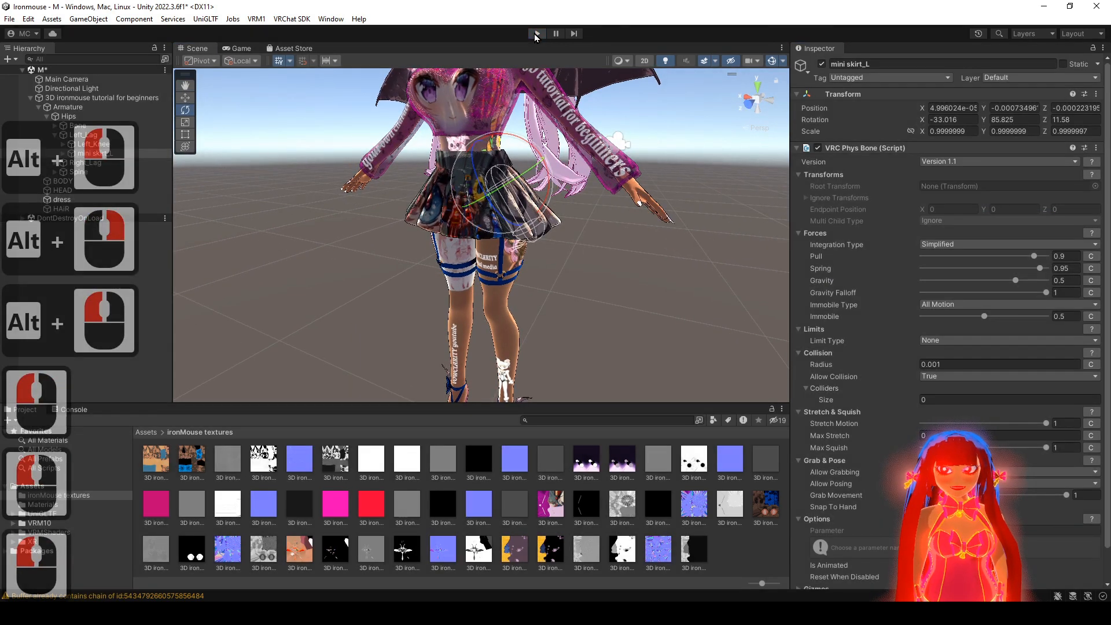
left_click(1096, 148)
left_click(1061, 250)
left_click_drag(504, 226, 498, 226, "alt")
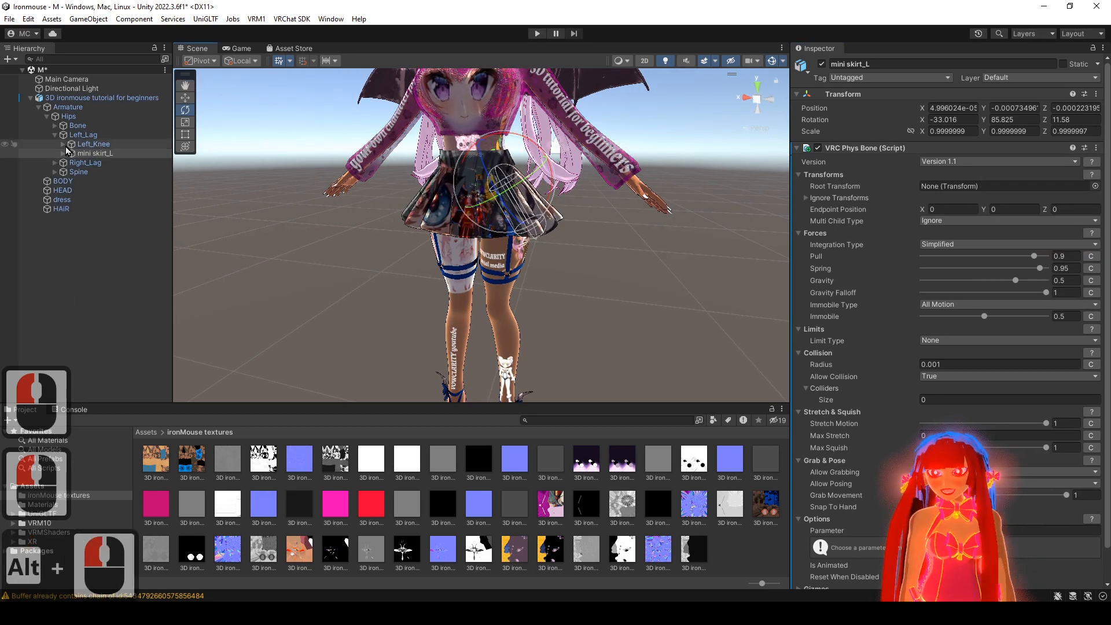
- Add a VRC Phys Bone component to the mini skirt_R bone under Right_Lag and paste the copied mini skirt_L values onto it
left_click(56, 163, "alt")
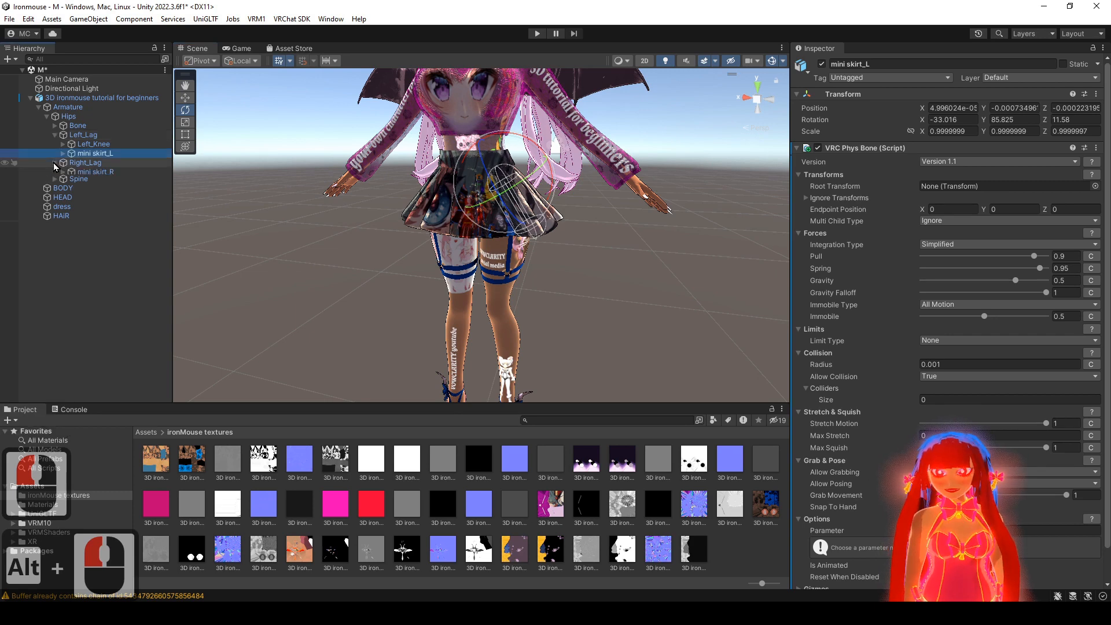
left_click(95, 172)
left_click(980, 154)
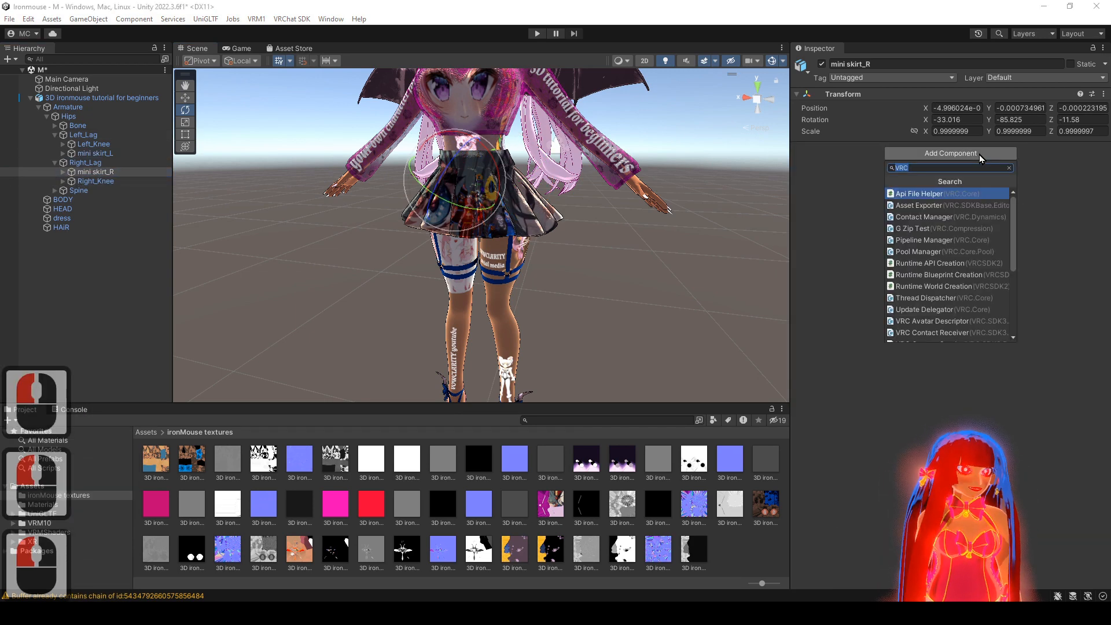
scroll(970, 312, "down", 3)
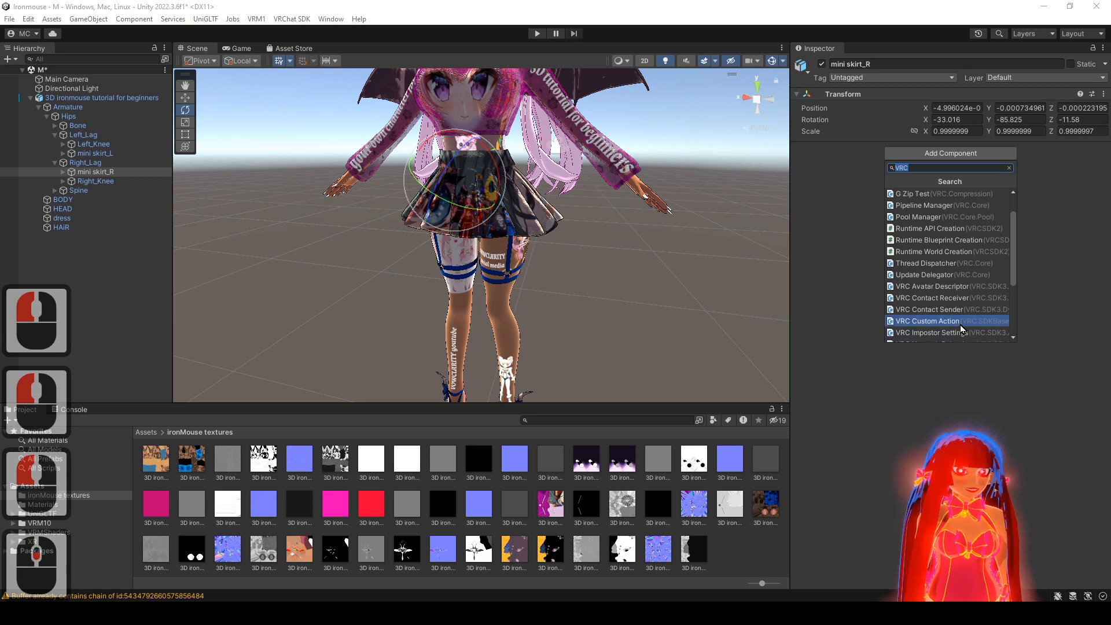
scroll(961, 322, "down", 3)
left_click(954, 323)
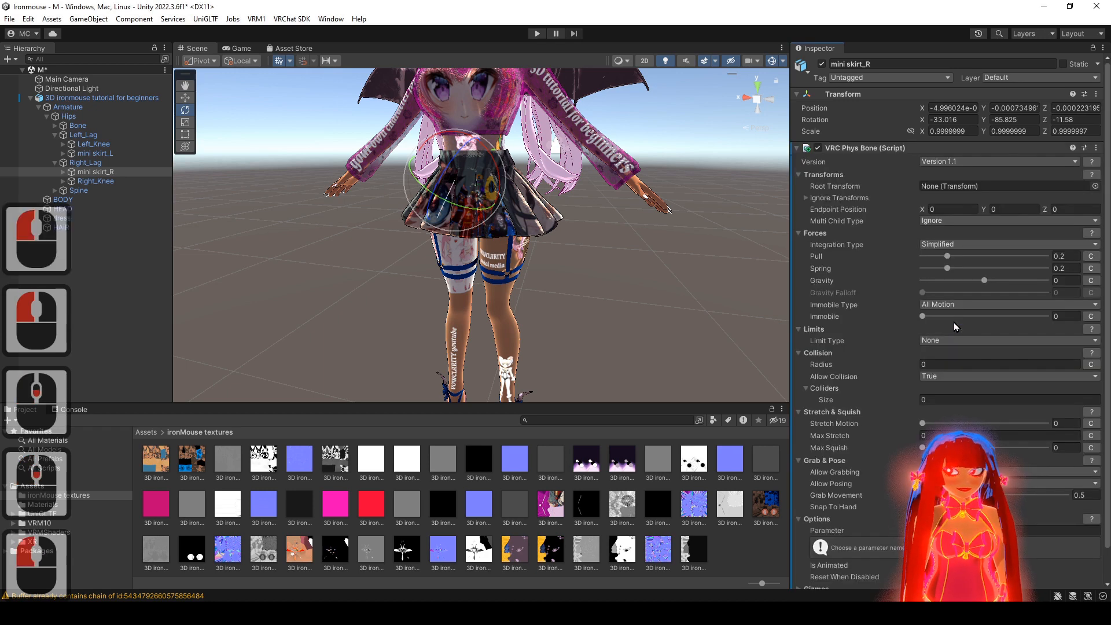
left_click(1096, 148)
left_click(1071, 255)
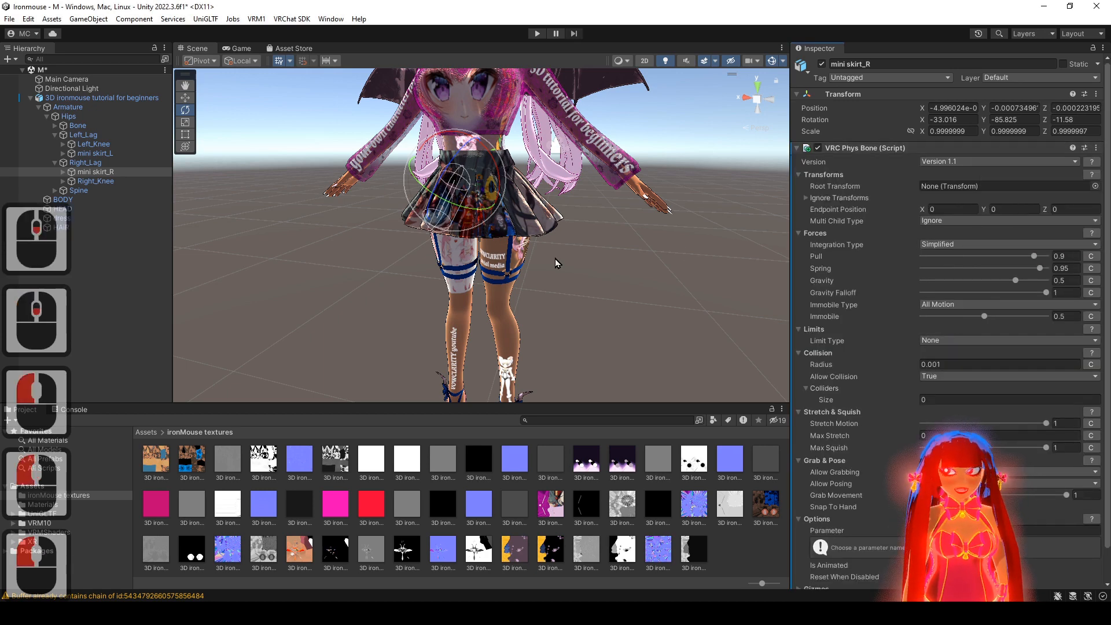
- Try rotating the wing bow_Root_L bone under Left_Knee to see what it moves, and undo the rotation
mouse_move(555, 263)
left_mouse_down("alt")
mouse_move(635, 270)
mouse_move(556, 256)
left_mouse_up("alt")
middle_click_drag(556, 256, 539, 196, "alt")
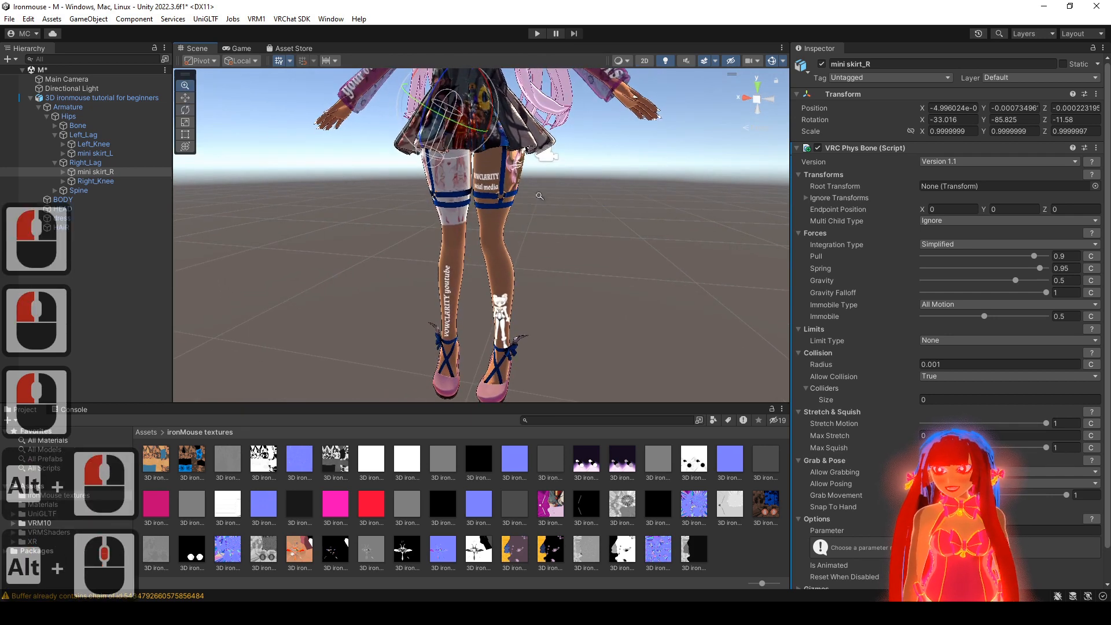
right_click(539, 196, "alt")
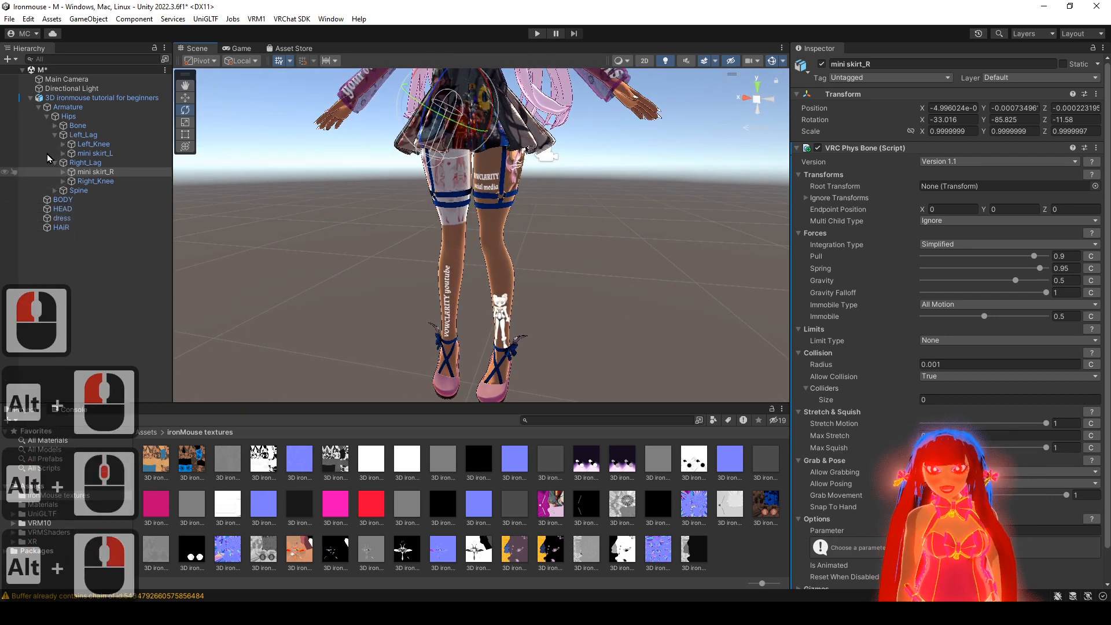
left_click(62, 144)
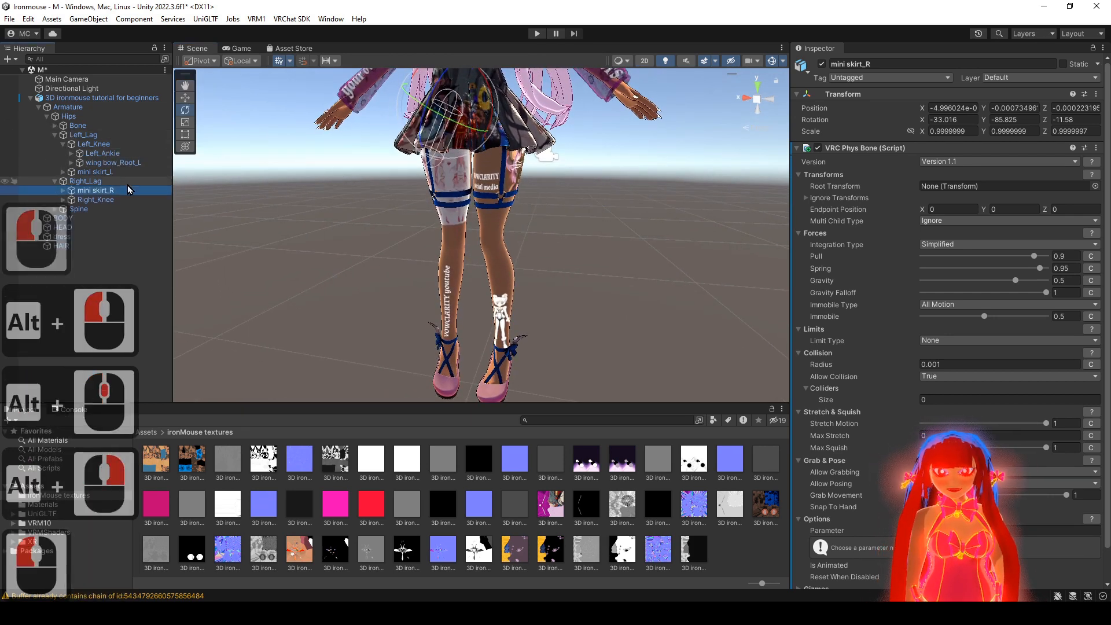
double_click(109, 162)
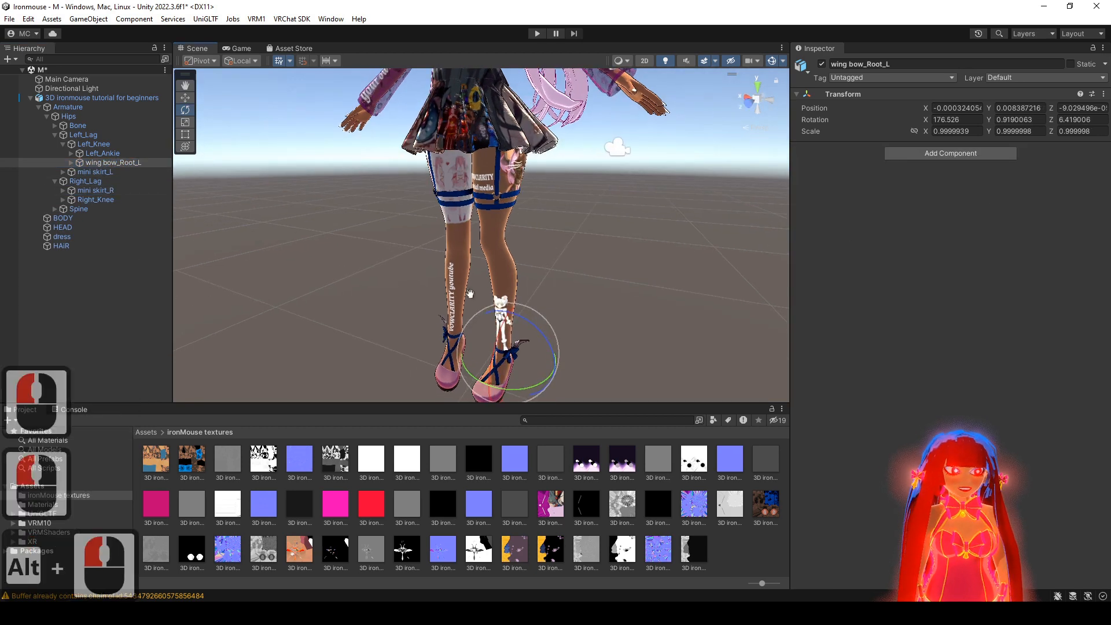
left_click_drag(454, 202, 476, 202)
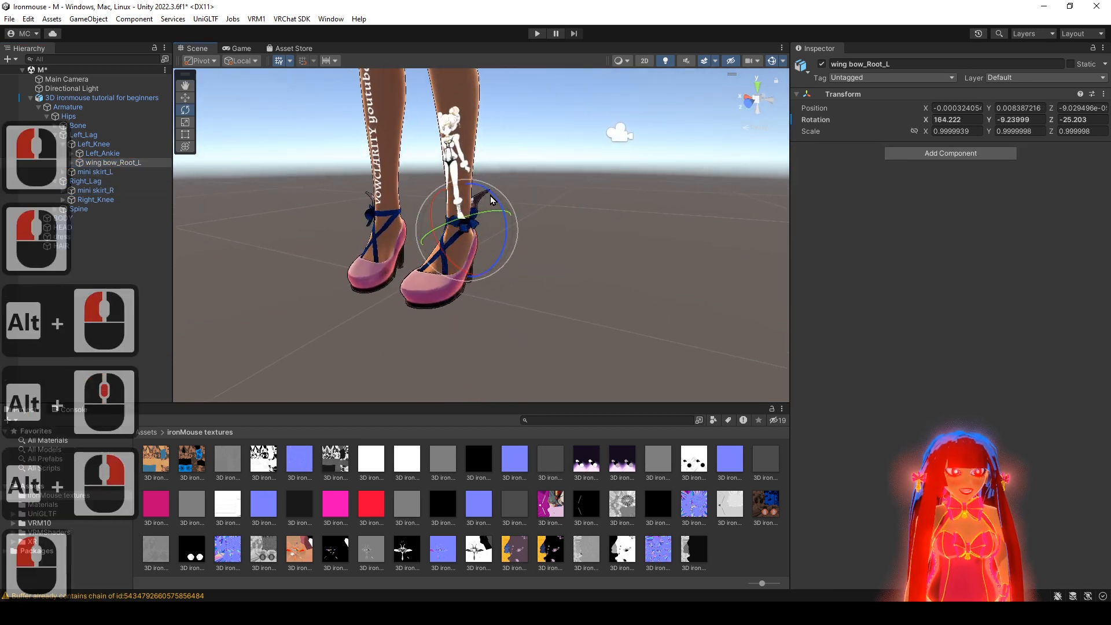
key("ctrl+z")
right_click_drag(478, 203, 505, 219, "alt")
left_click_drag(505, 219, 522, 224, "alt")
middle_click_drag(522, 223, 548, 212, "alt")
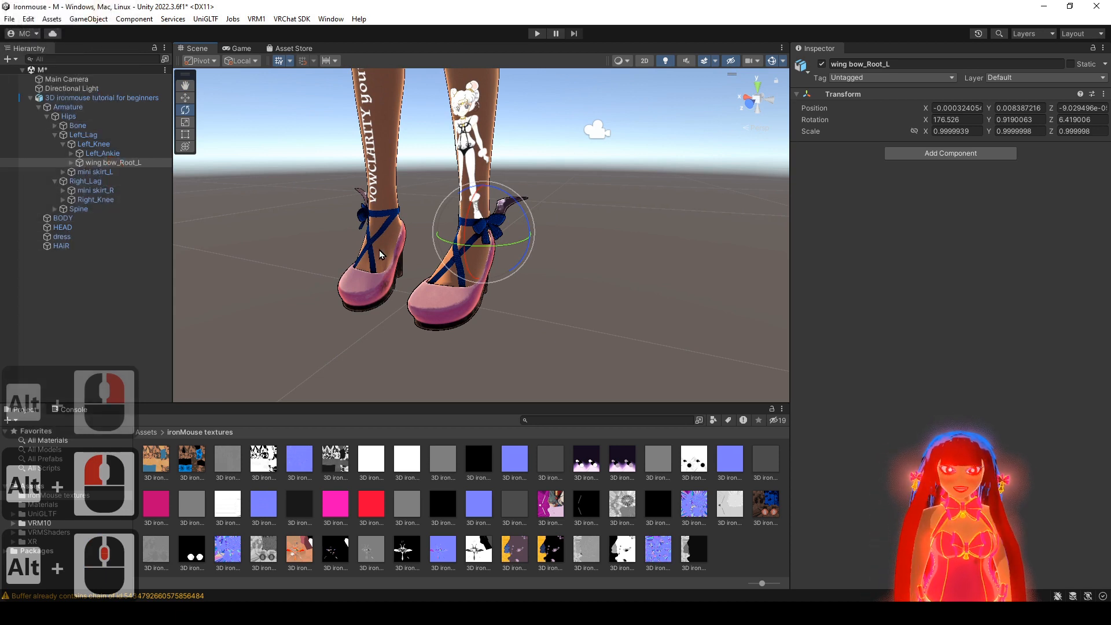
- Copy the VRC Phys Bone component from the bow bone under Neck
left_click(54, 209)
left_click(63, 218)
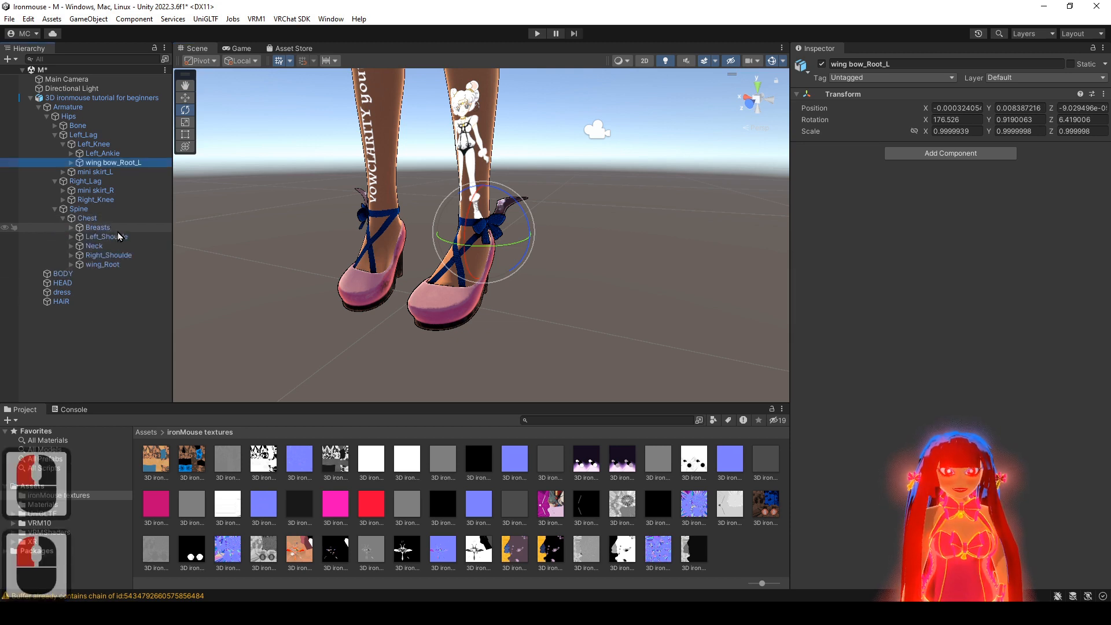
left_click(71, 246)
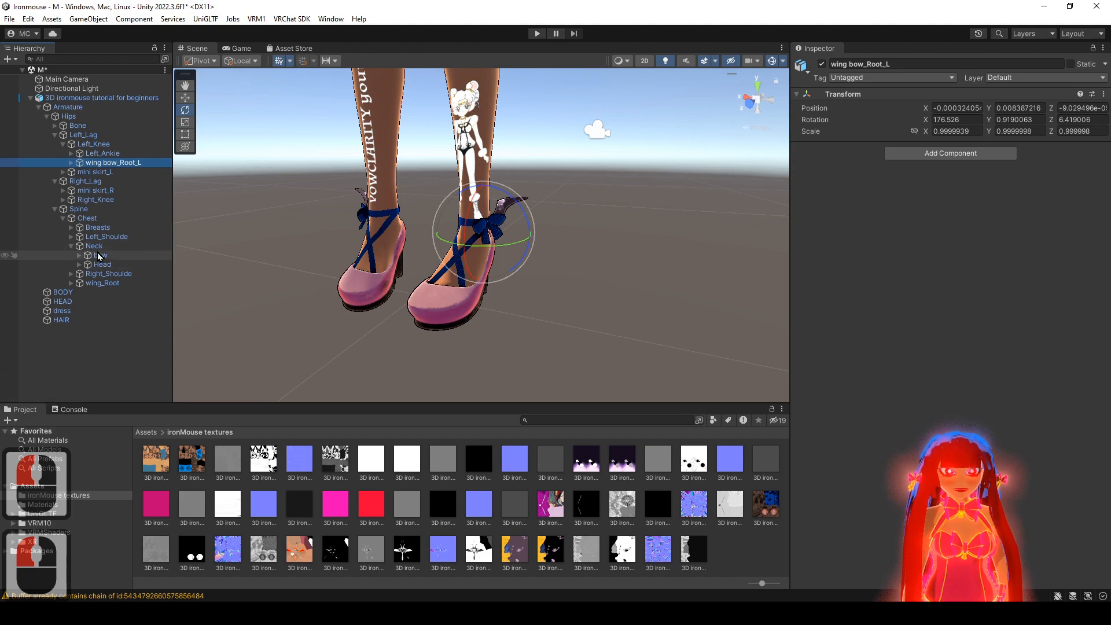
left_click(101, 255)
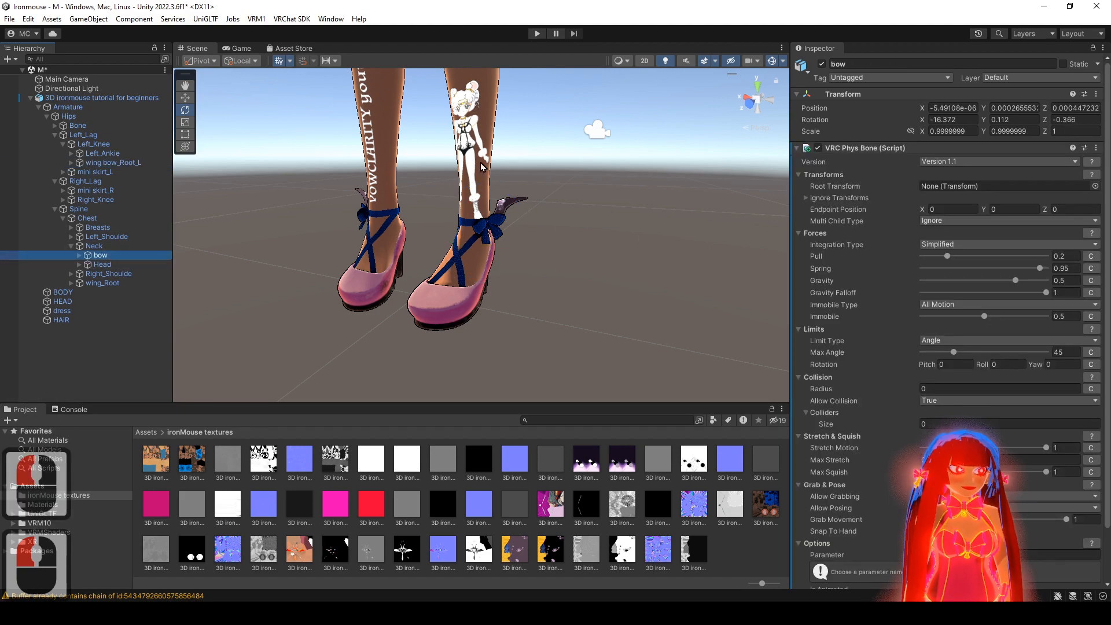
right_click_drag(483, 167, 473, 172, "alt")
middle_click_drag(473, 171, 508, 55, "alt")
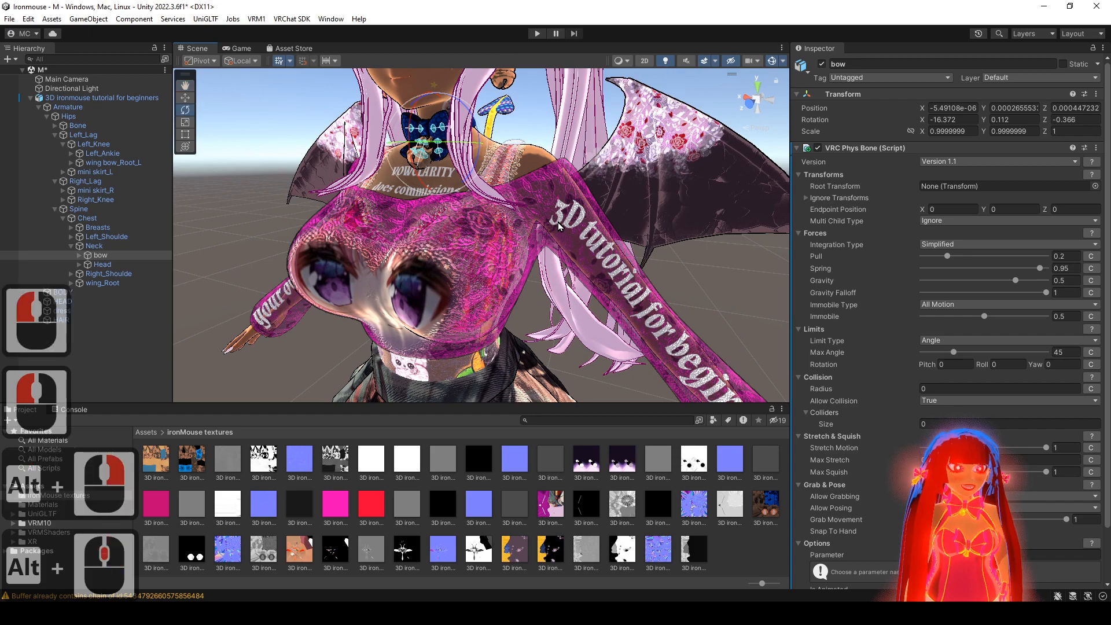
middle_click_drag(559, 226, 530, 352, "alt")
left_click(1096, 148)
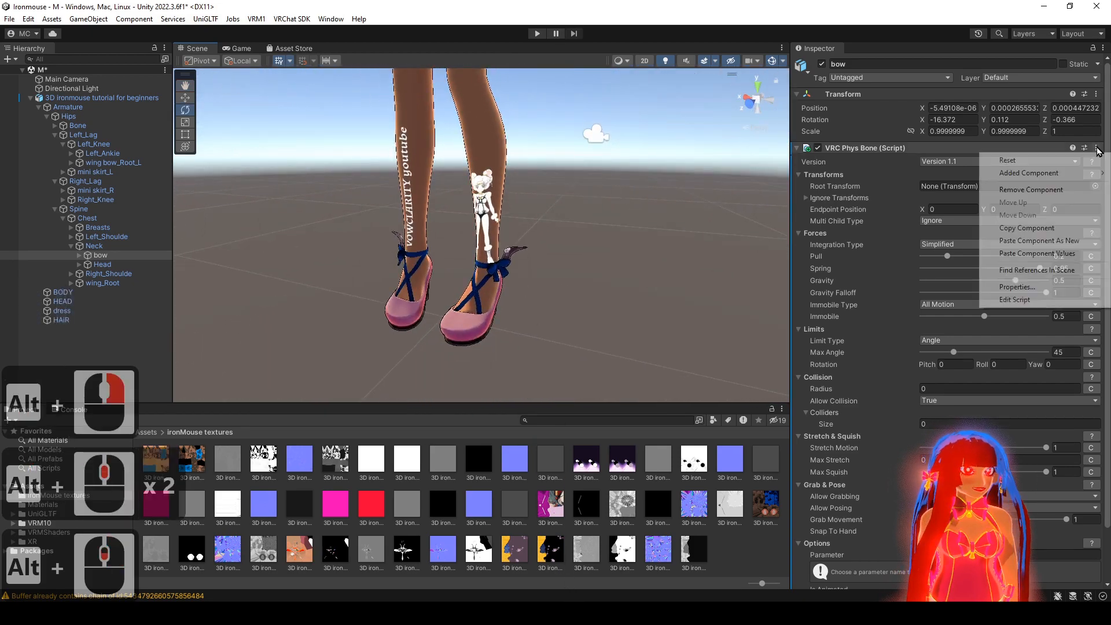
left_click(1050, 228)
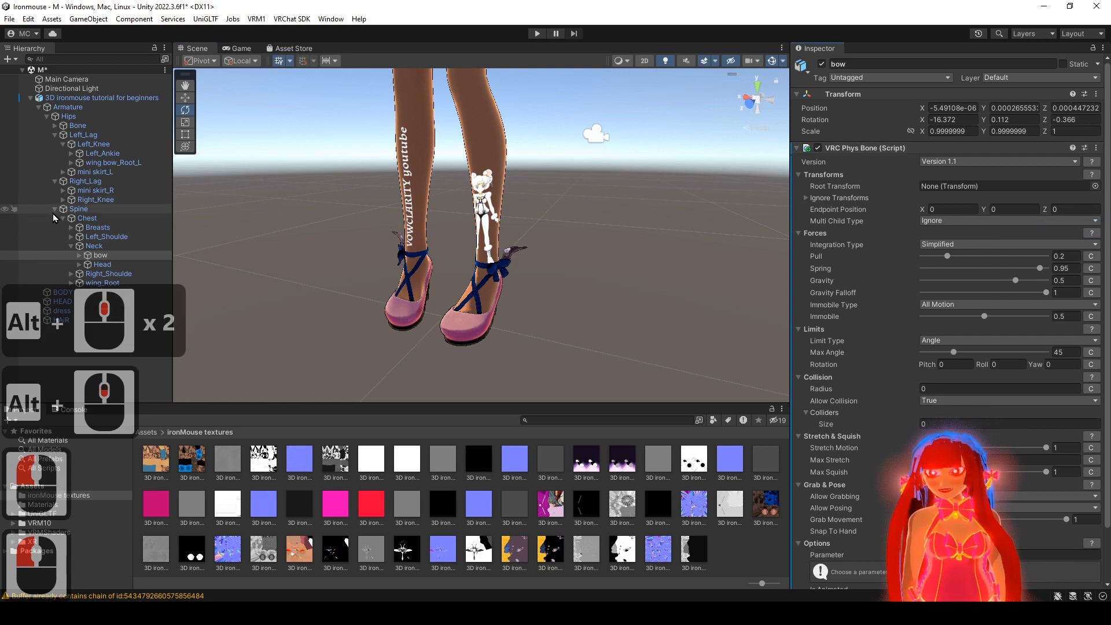
- Add a VRC Phys Bone component to the wing bow_Root_L bone and paste the neck bow's component values onto it
double_click(113, 163)
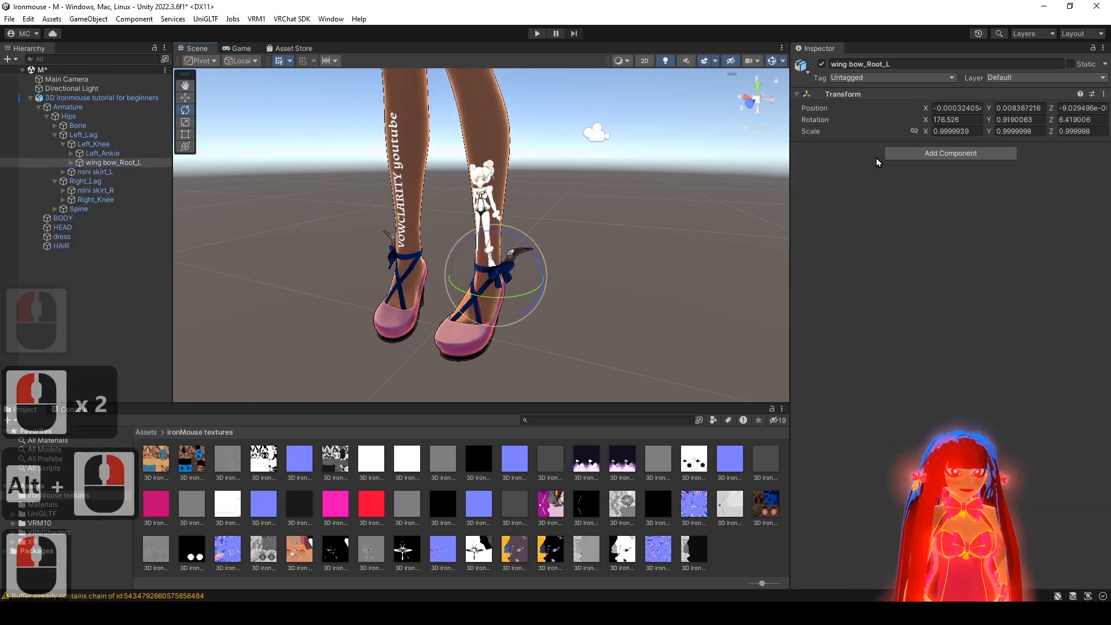
left_click(907, 154)
double_click(958, 321)
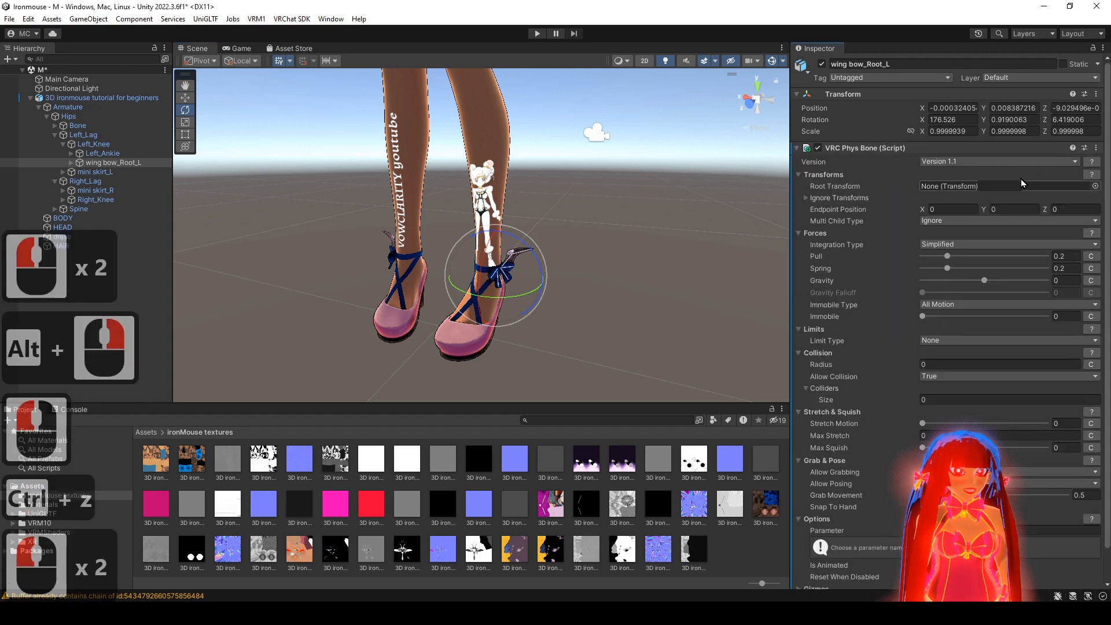
left_click(1097, 149)
left_click(1070, 255)
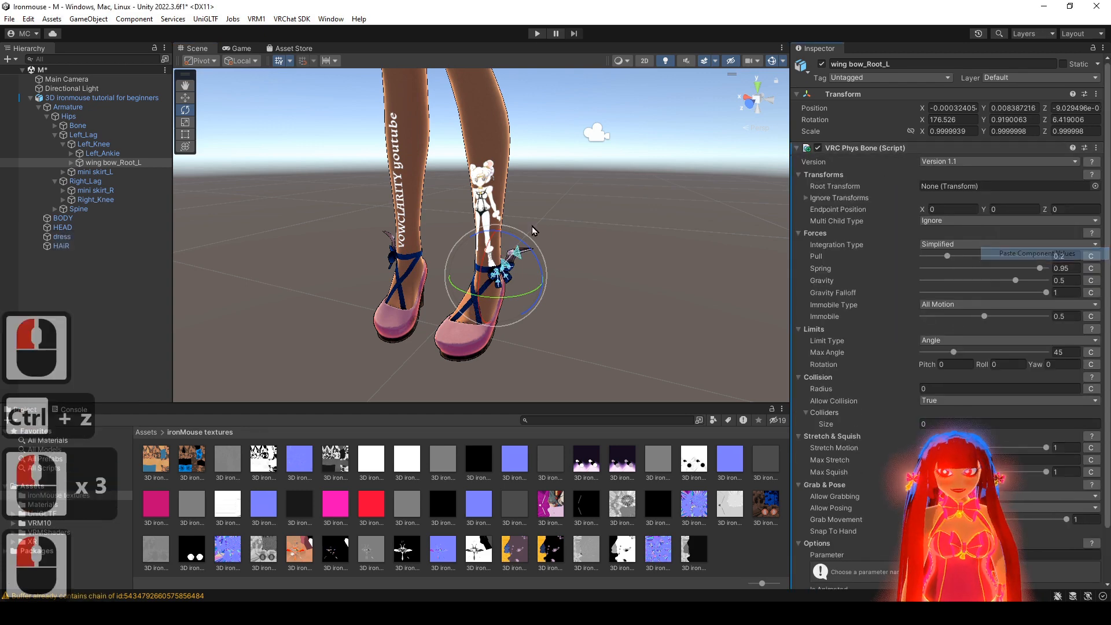
- Add a VRC Phys Bone component to wing bow_Root_R under Right_Knee and paste the neck bow's component values onto it
right_click_drag(534, 232, 570, 246, "alt")
left_click_drag(570, 246, 579, 269, "alt")
middle_click_drag(578, 269, 574, 208, "alt")
right_click_drag(574, 209, 585, 235, "alt")
mouse_move(585, 234)
left_mouse_down("alt")
mouse_move(554, 235)
mouse_move(598, 253)
mouse_move(547, 266)
mouse_move(594, 246)
left_mouse_up("alt")
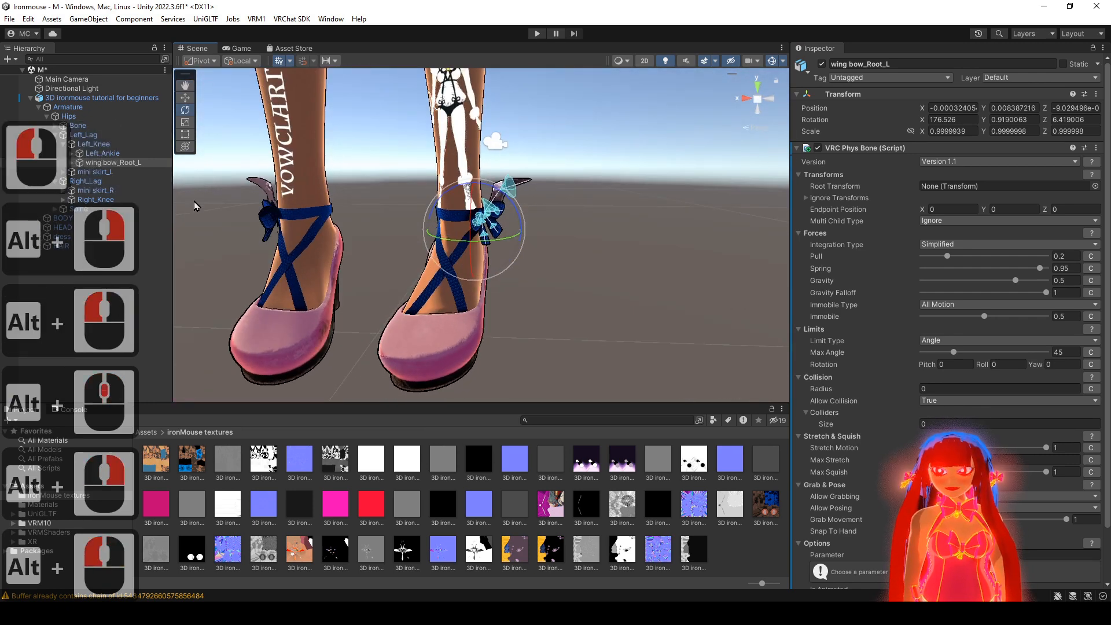
left_click(62, 200)
left_click(113, 218)
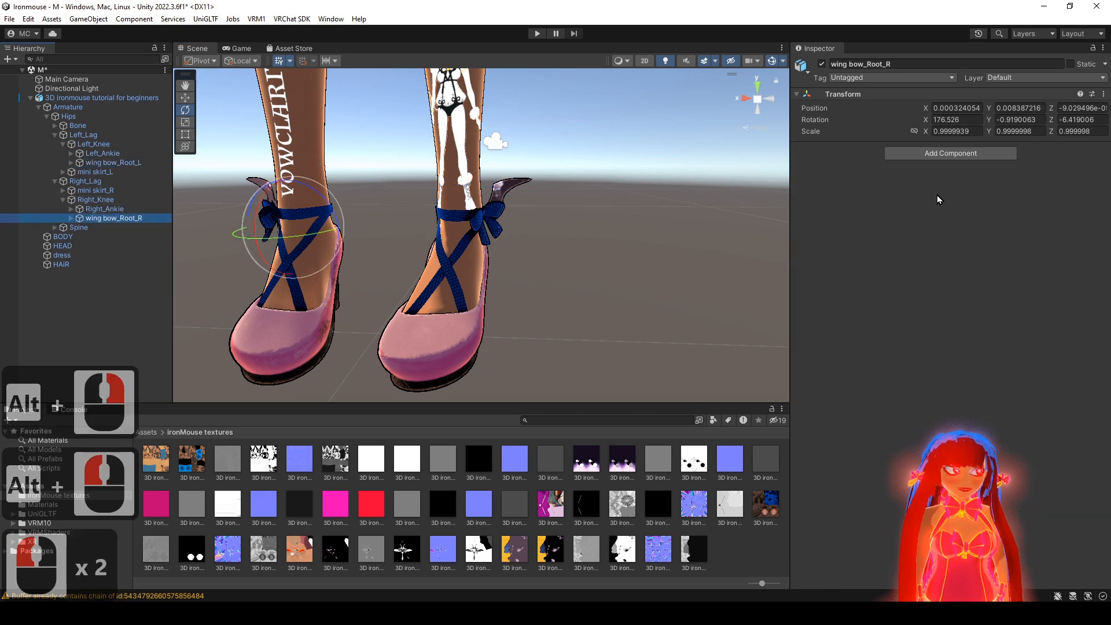
left_click(951, 152)
left_click(926, 321)
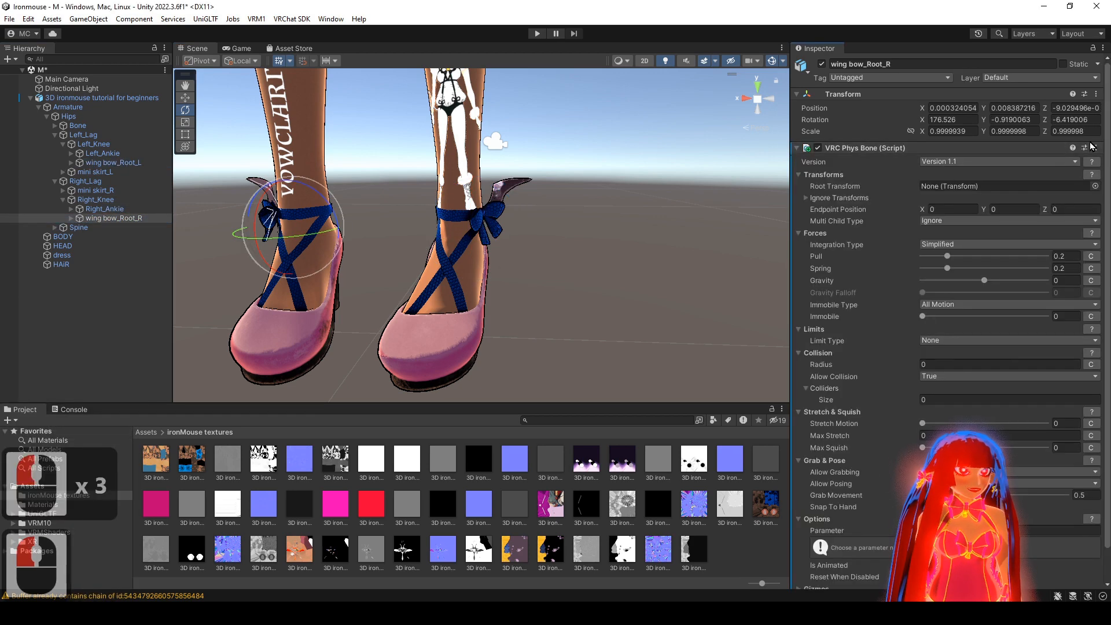
left_click(1095, 148)
left_click(1068, 255)
- Test the ankle bow physics in play mode by rotating the Right_Lag bone, undo the rotation, and exit play mode
left_click_drag(616, 256, 573, 47, "alt")
left_click(536, 33)
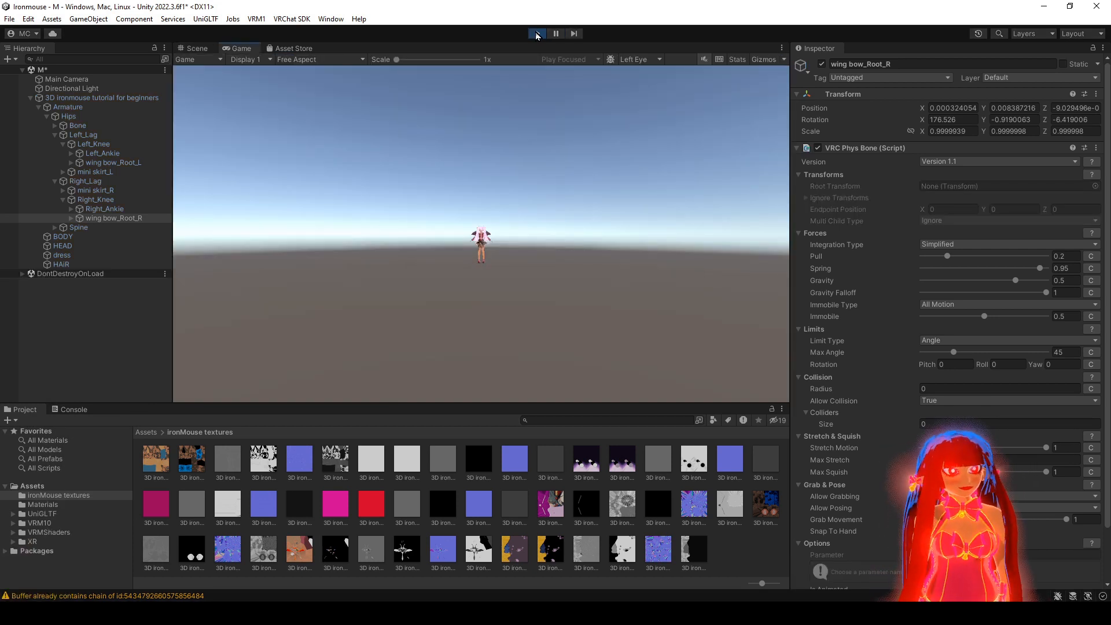
left_click(202, 50)
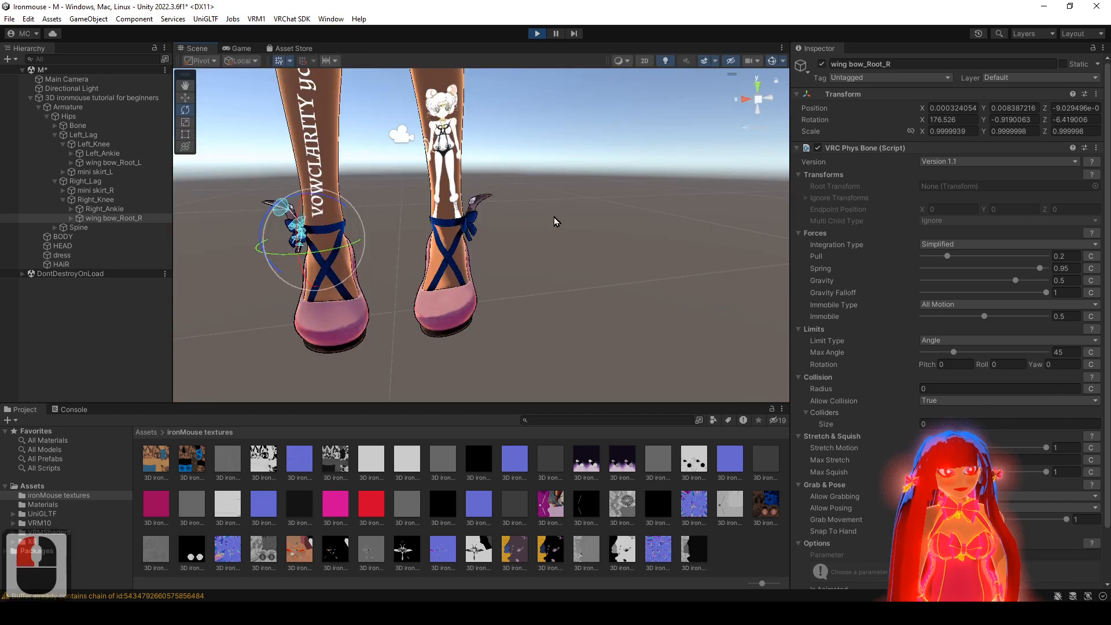
left_click_drag(557, 221, 112, 197, "alt")
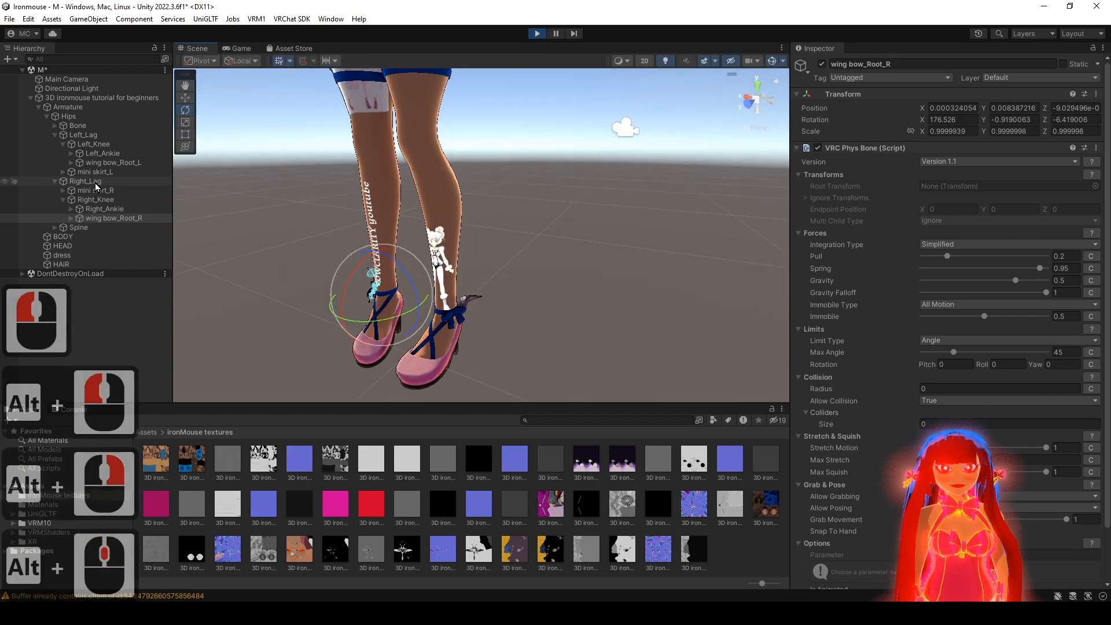
left_click(96, 184)
right_click_drag(354, 201, 348, 87, "alt")
middle_click_drag(371, 73, 373, 100, "alt")
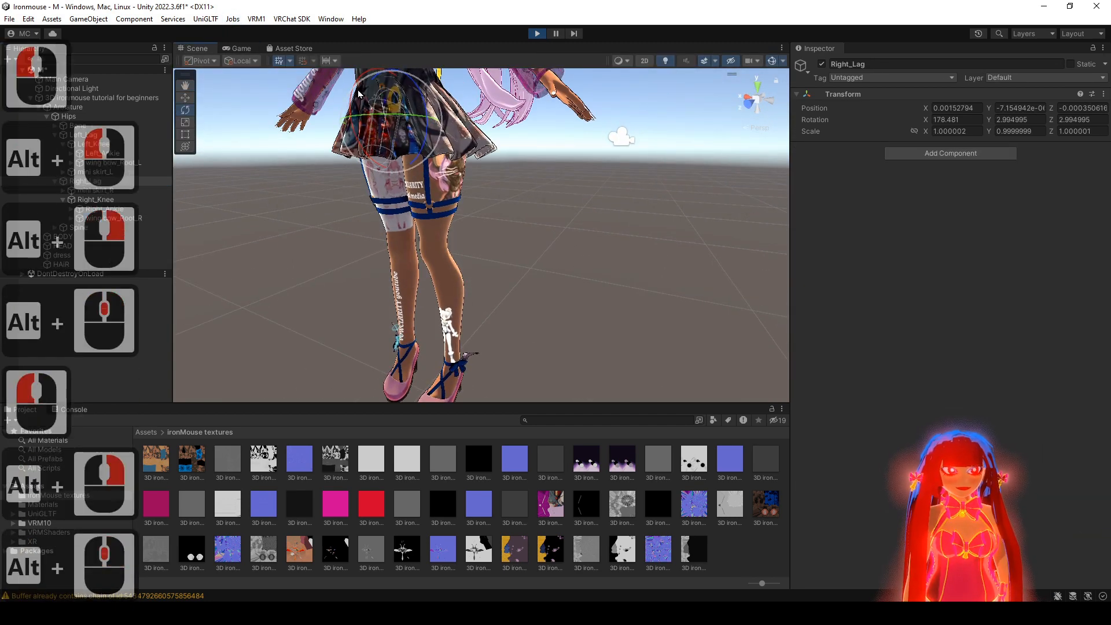
left_click_drag(358, 93, 417, 101)
key("ctrl+z")
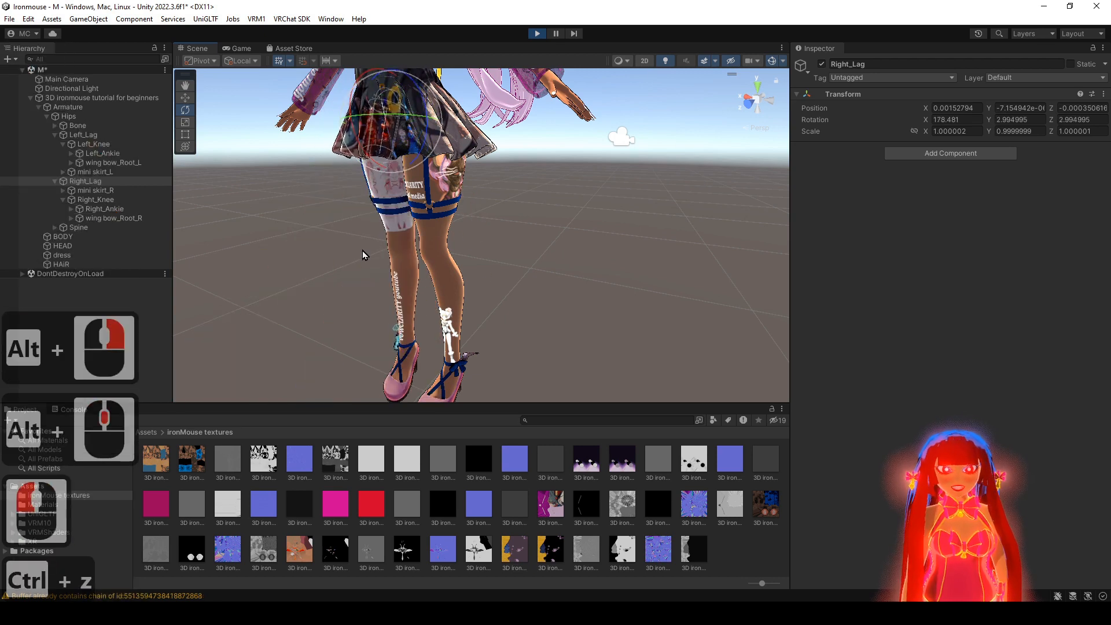
left_click(537, 34)
- Collapse both leg bone hierarchies, expand Spine down to the Head bone's children, and select the hair wings bone
right_click_drag(560, 196, 573, 116, "alt")
middle_click_drag(572, 116, 573, 271, "alt")
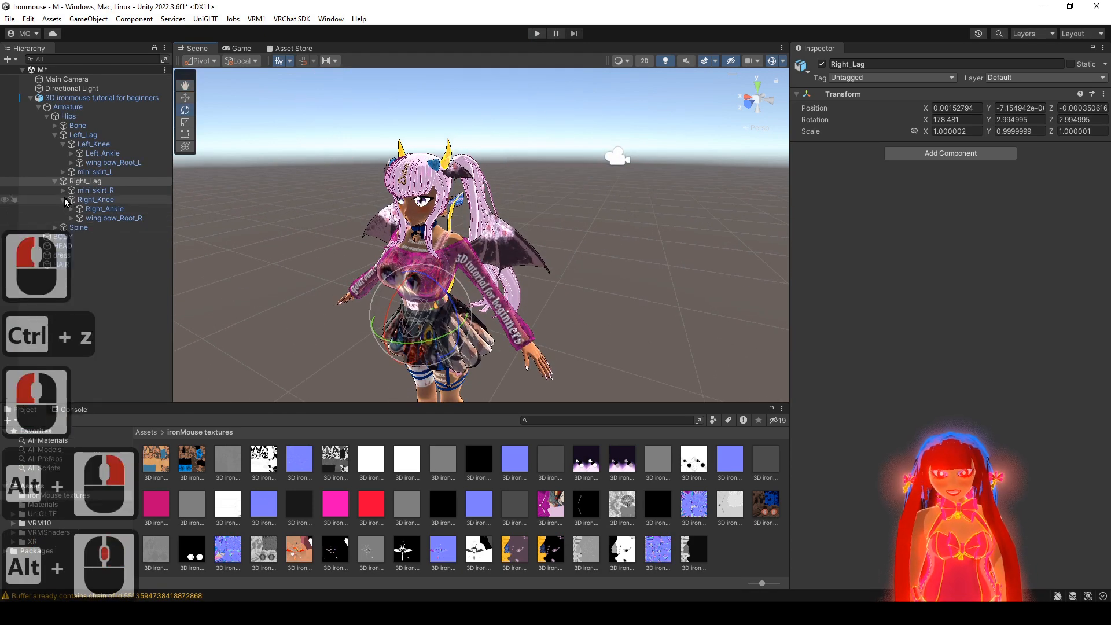
left_click(58, 183)
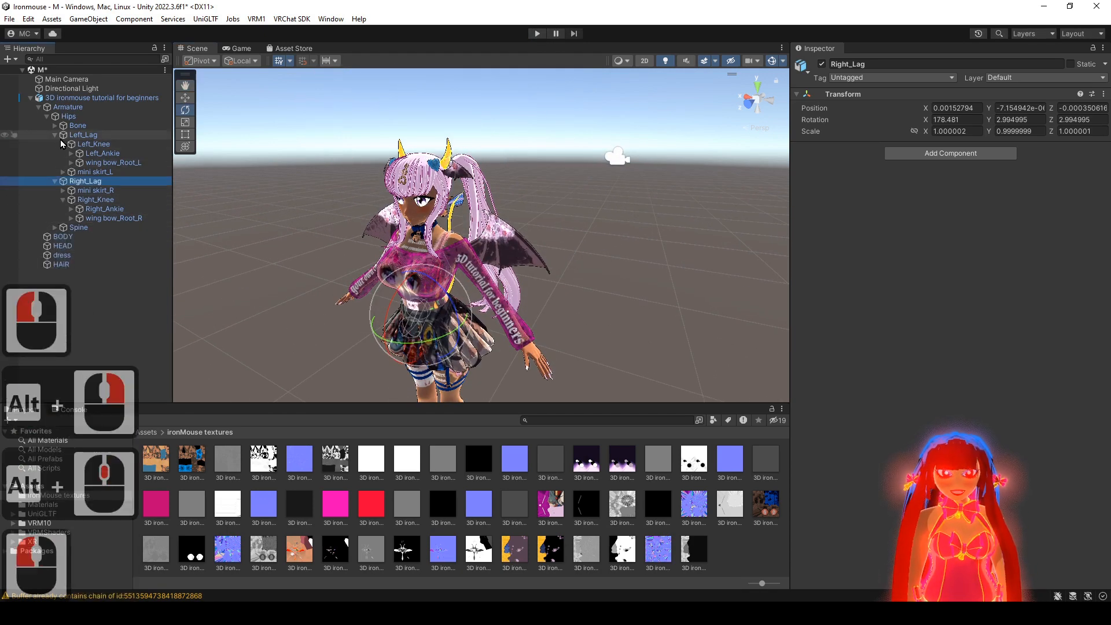
left_click(55, 135)
left_click(54, 145)
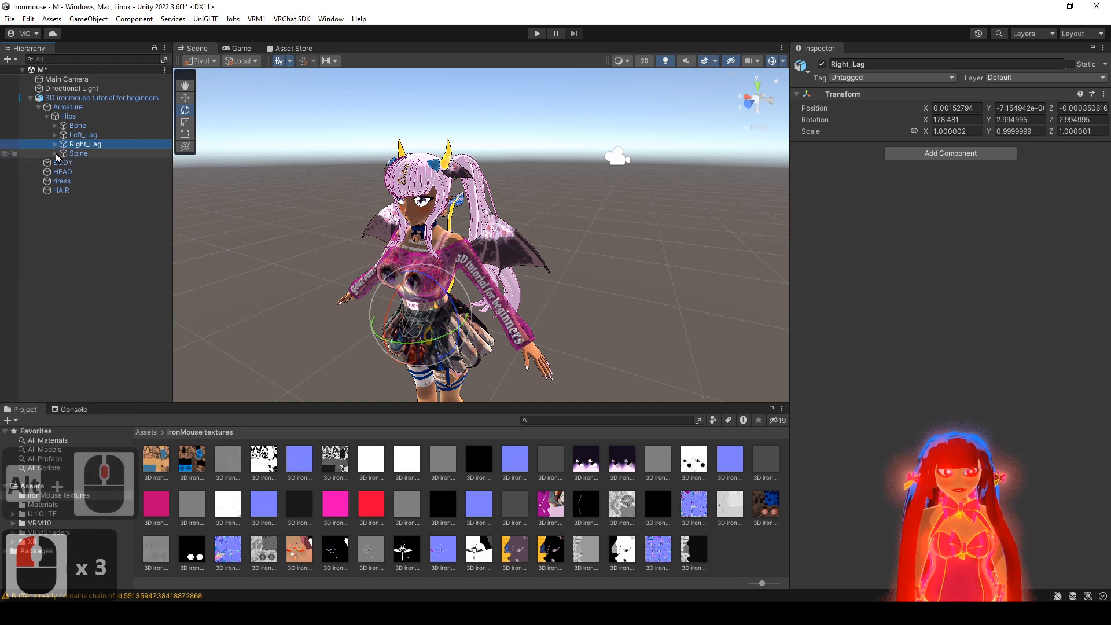
left_click(55, 154)
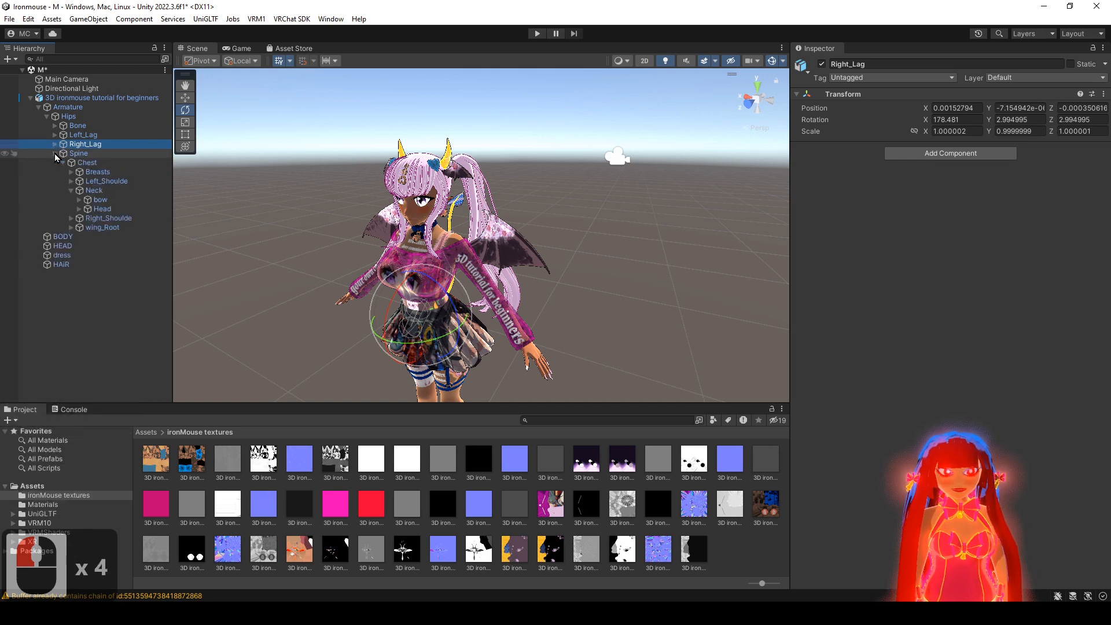
left_click(78, 209)
left_click_drag(371, 214, 463, 191, "alt")
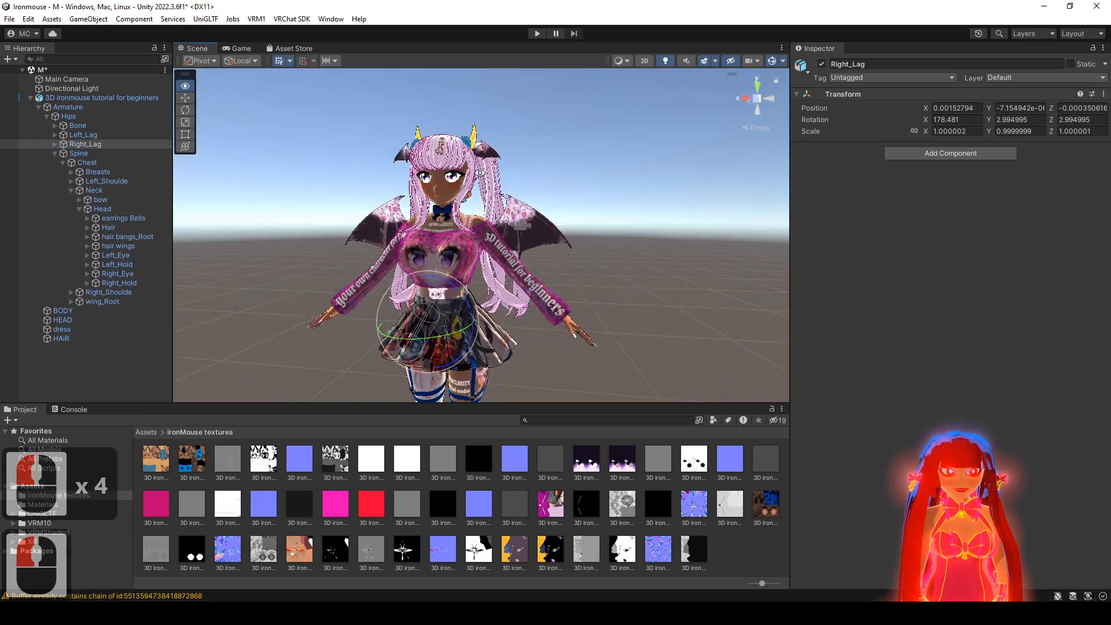
right_click_drag(463, 191, 521, 191, "alt")
middle_click_drag(521, 191, 503, 157, "alt")
left_click_drag(503, 156, 444, 148, "alt")
middle_click_drag(444, 149, 485, 182, "alt")
right_click_drag(485, 182, 237, 297, "alt")
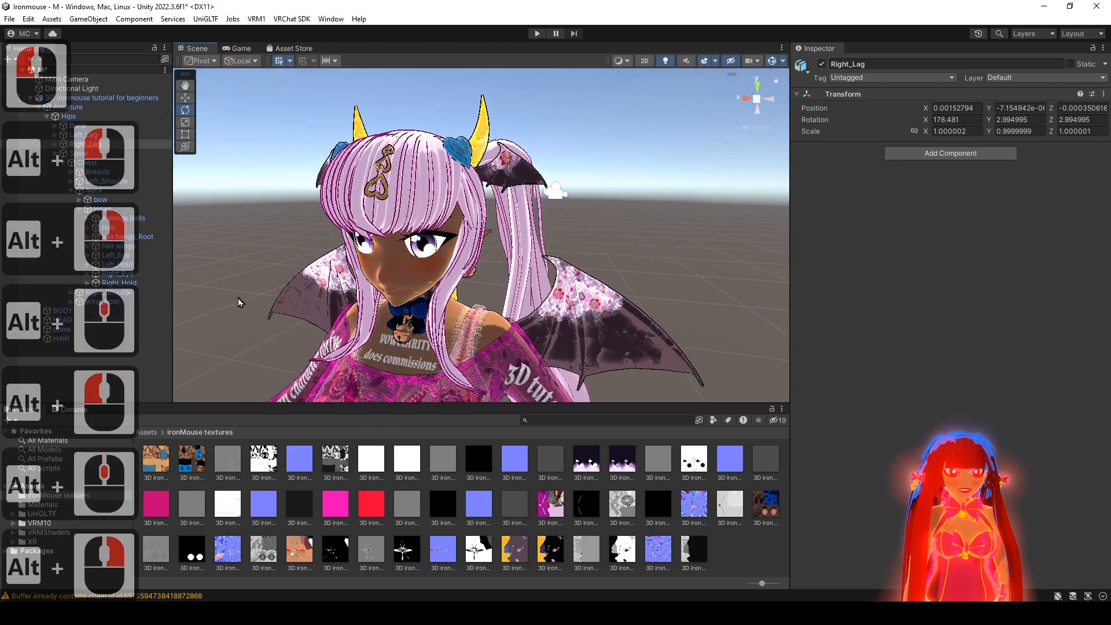
left_click(144, 246)
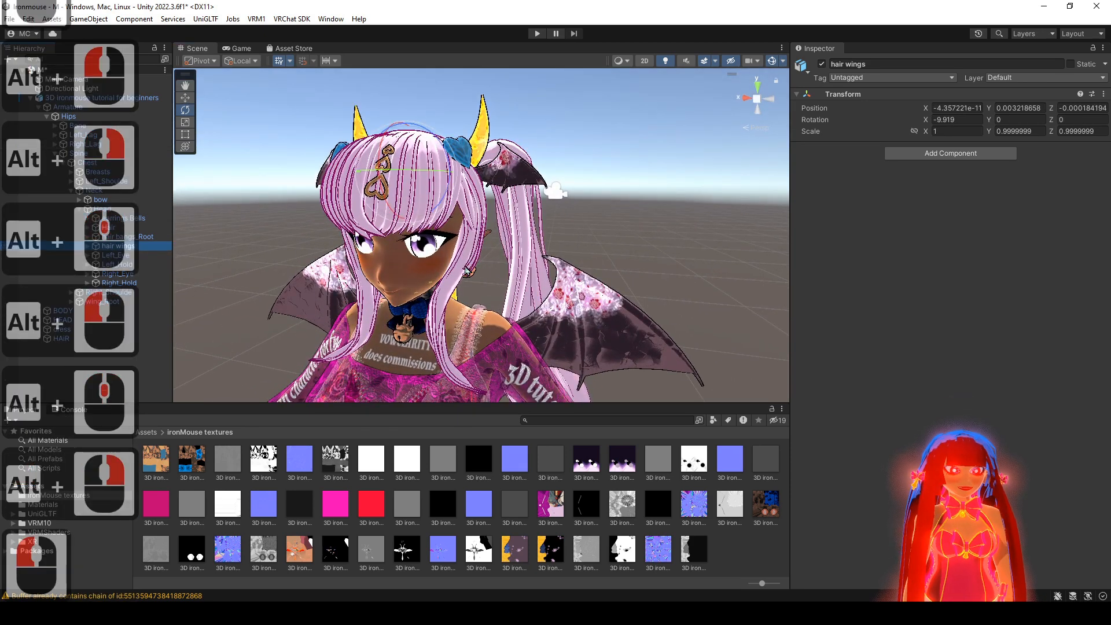
- Add a VRC Phys Bone component to the hair wings bone
left_click_drag(431, 199, 578, 246)
key("ctrl+z")
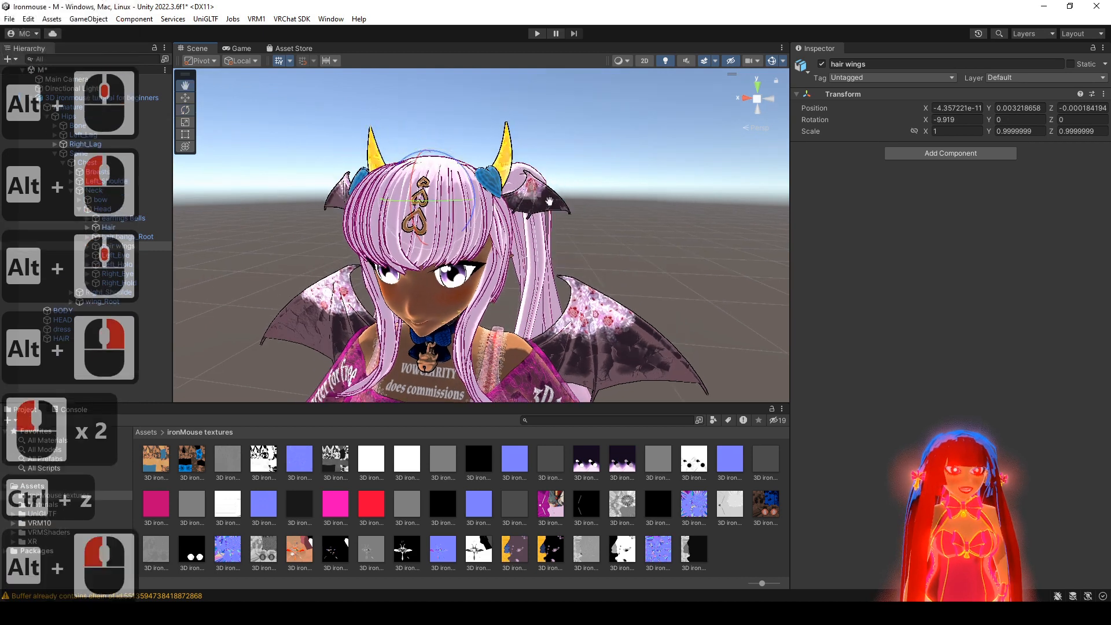
middle_click_drag(579, 246, 570, 263, "alt")
right_click_drag(570, 263, 561, 291, "alt")
left_click(977, 154)
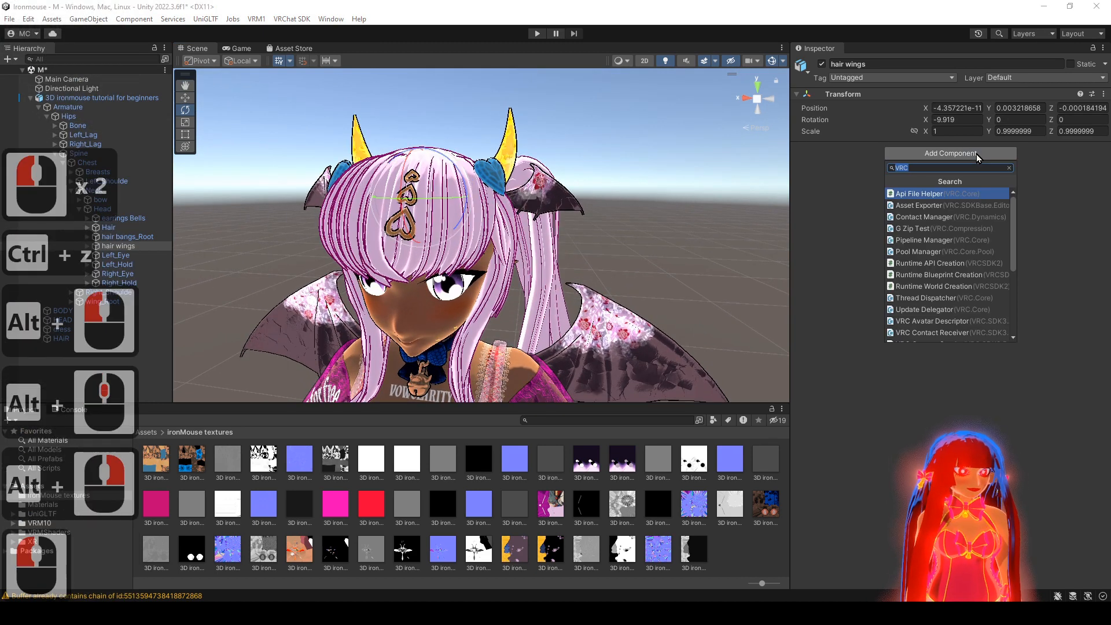
scroll(960, 322, "down", 3)
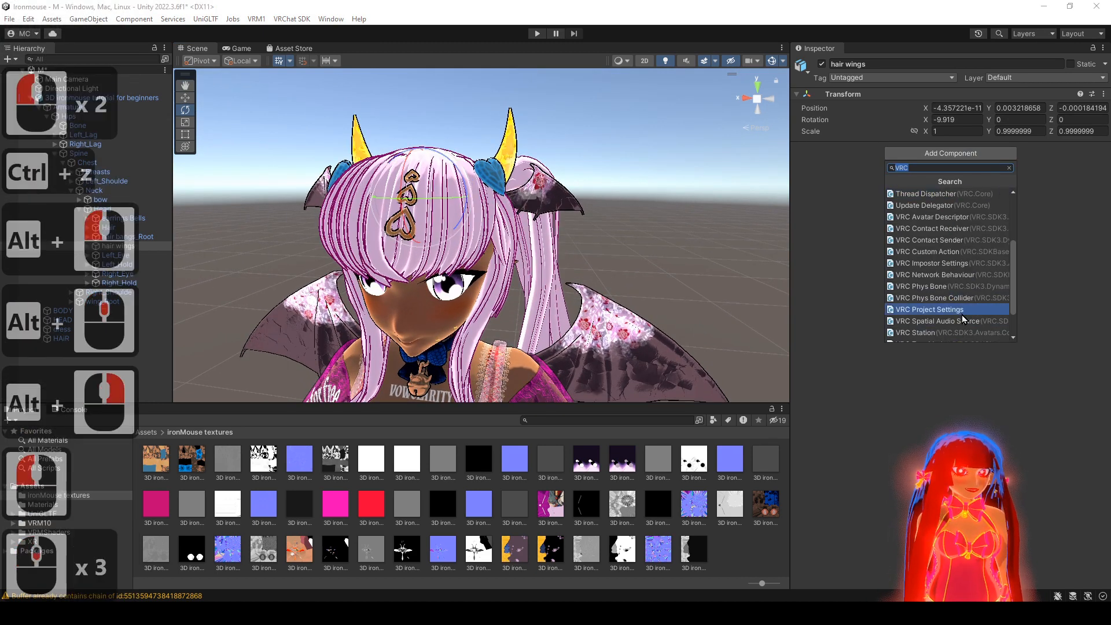
left_click(950, 287)
left_click_drag(606, 209, 566, 266, "alt")
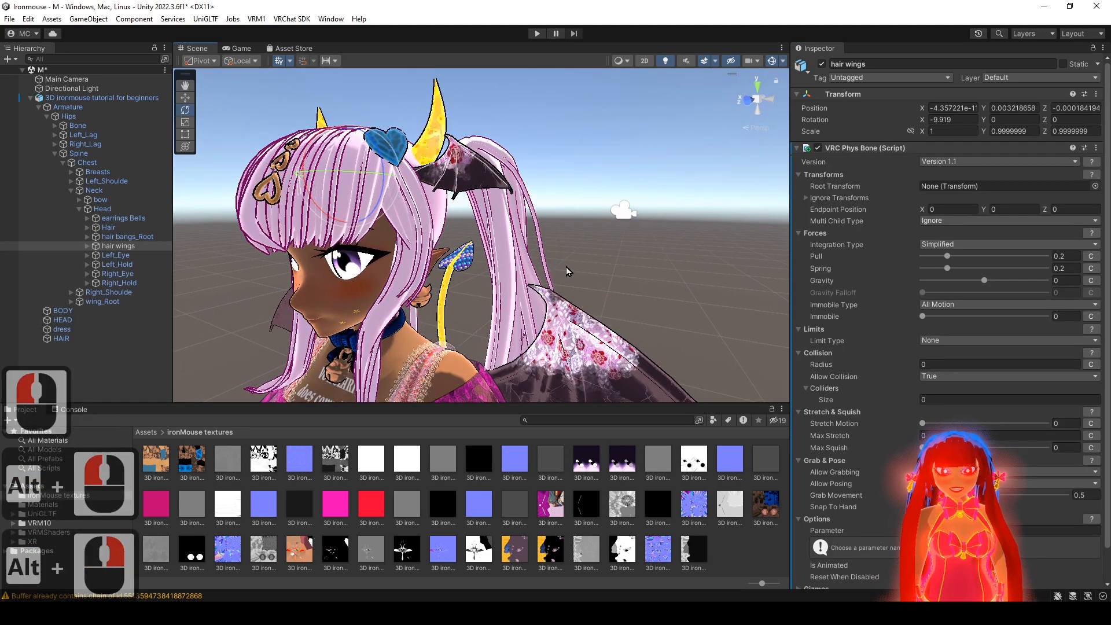
- Enter play mode, test the hair wings physics in the scene by rotating the Head bone, and undo the rotation
left_click(538, 34)
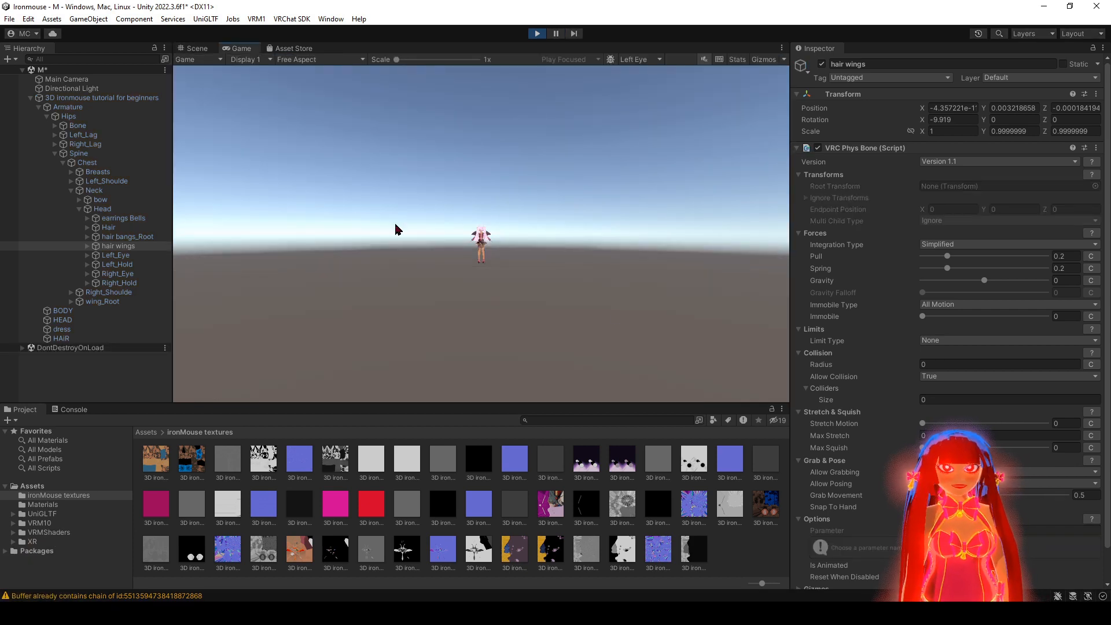
left_click(195, 49)
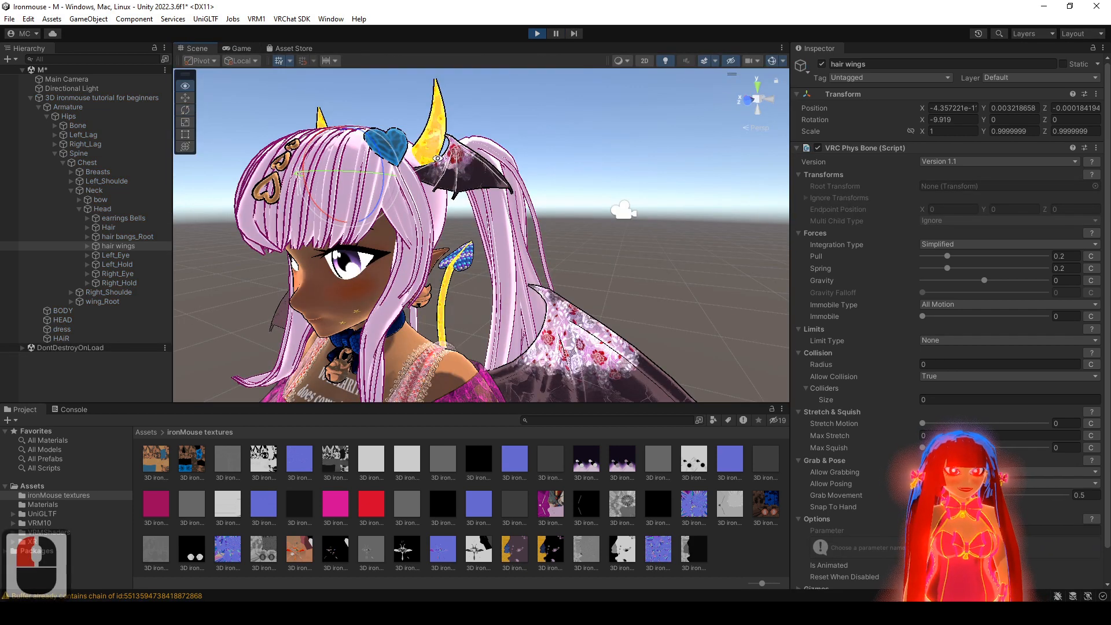
left_click_drag(439, 158, 512, 226, "alt")
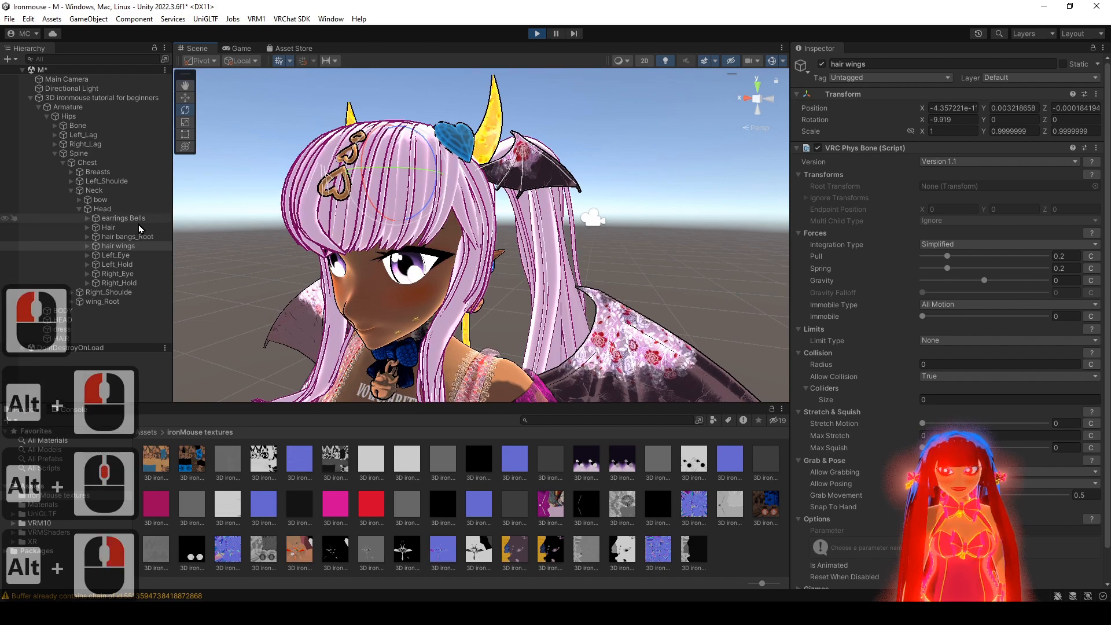
left_click(102, 209)
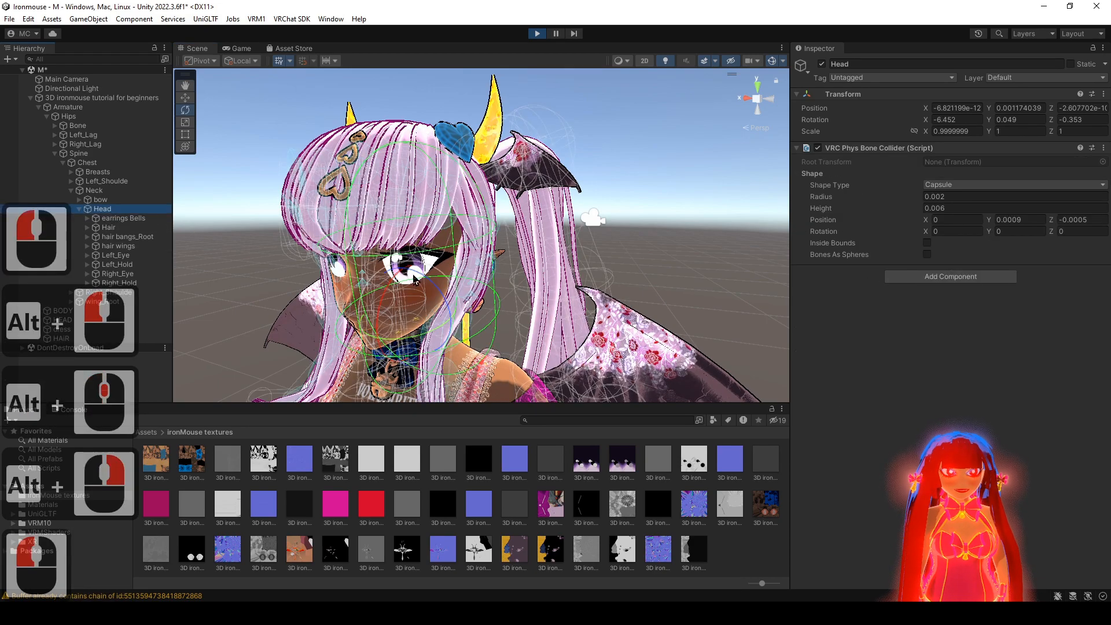
left_click_drag(413, 279, 380, 301)
key("ctrl+z")
key("ctrl+z")
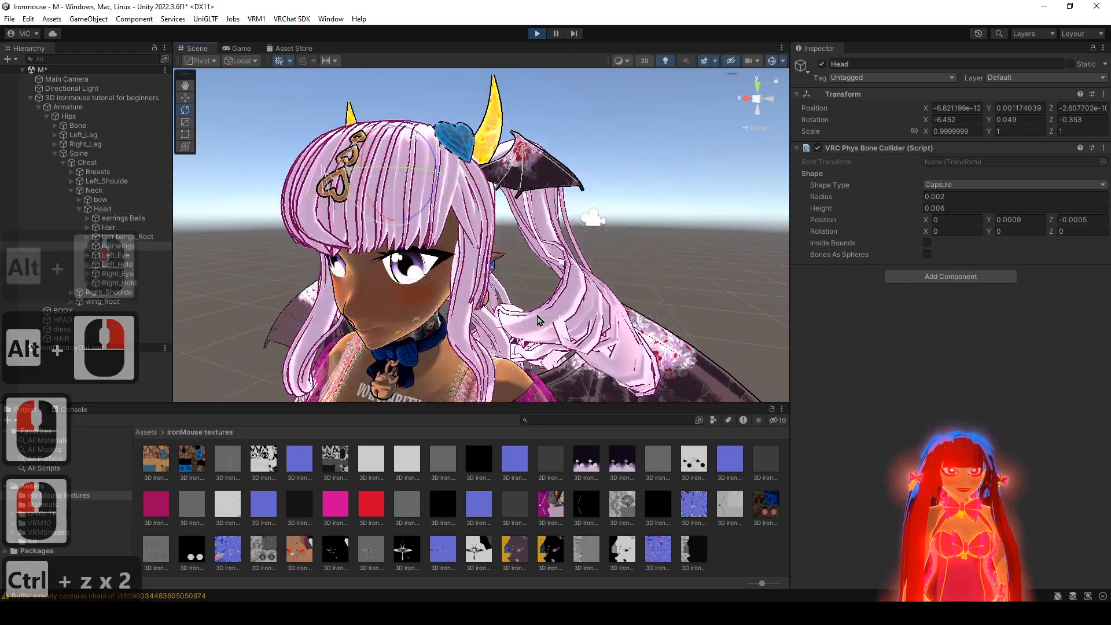
- Set the Spring of the hair wings Phys Bone to 0.9
left_click(1060, 268)
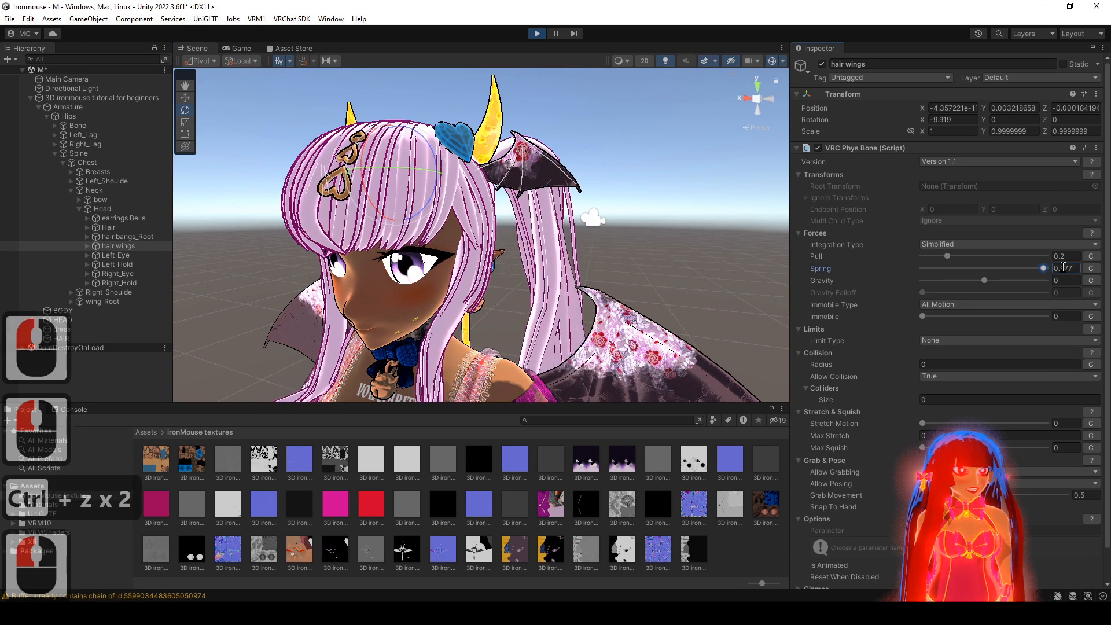
left_click(1078, 269)
type("0.90")
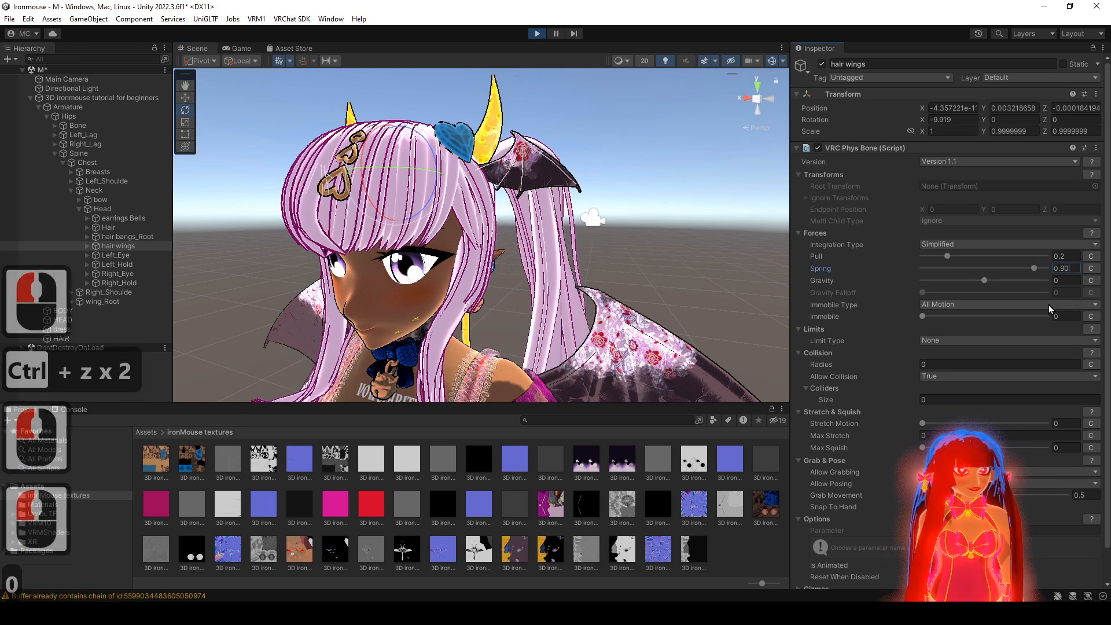
left_click_drag(600, 274, 280, 206, "alt")
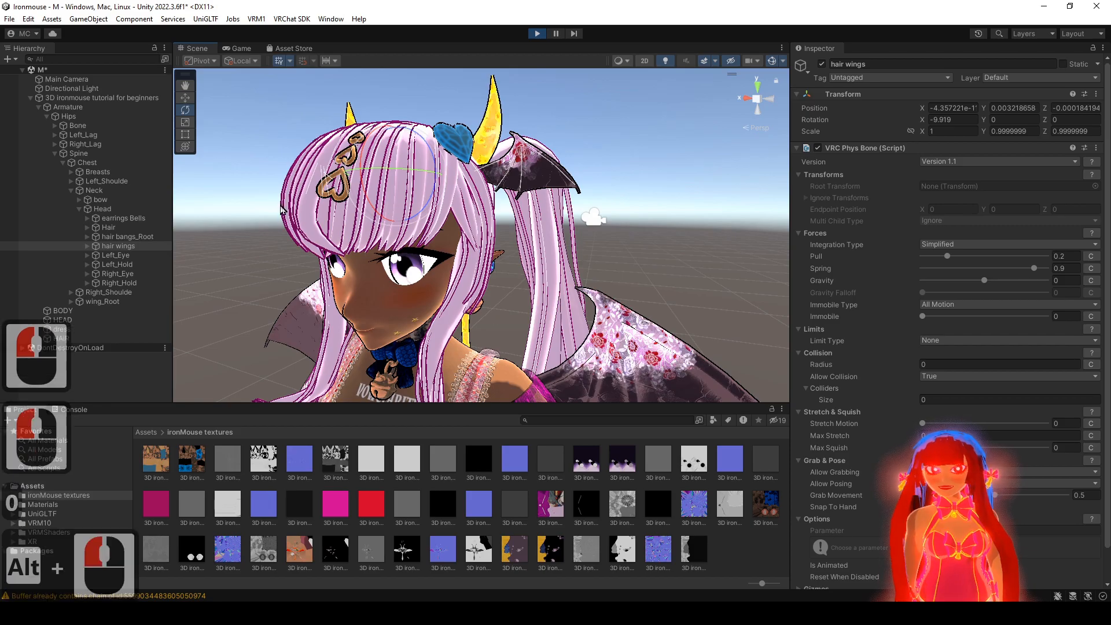
- Test the hair wings with the raised Spring by rotating the Head bone twice, undoing each rotation
left_click(145, 208)
mouse_move(432, 314)
left_mouse_down()
mouse_move(448, 312)
mouse_move(407, 319)
mouse_move(453, 316)
left_mouse_up()
key("ctrl+z")
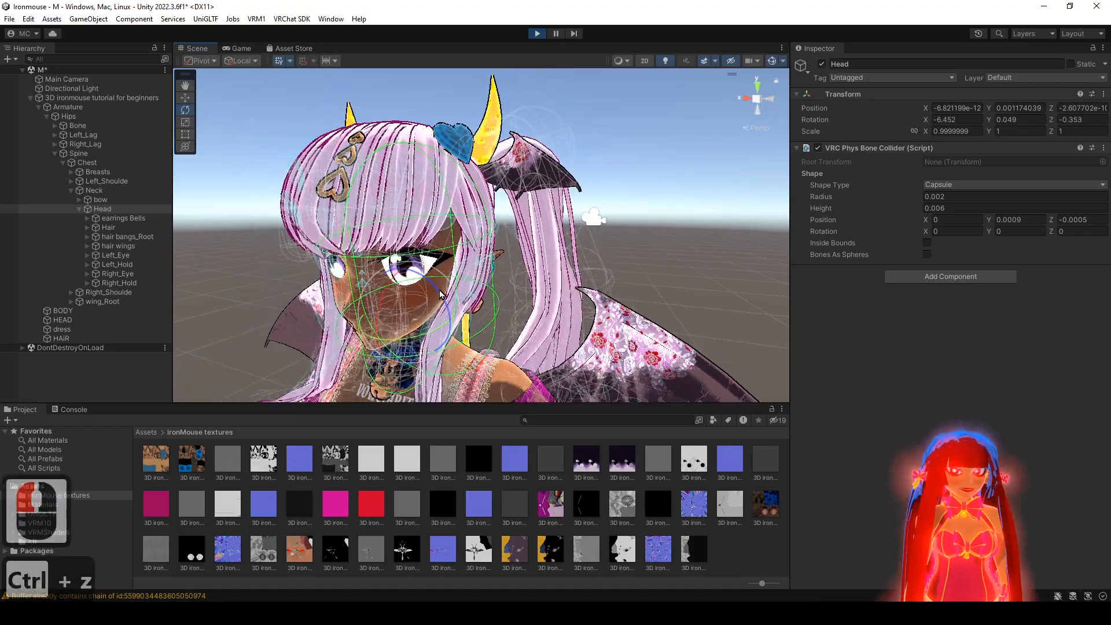
left_click_drag(441, 291, 480, 335)
key("ctrl+z")
key("ctrl+z")
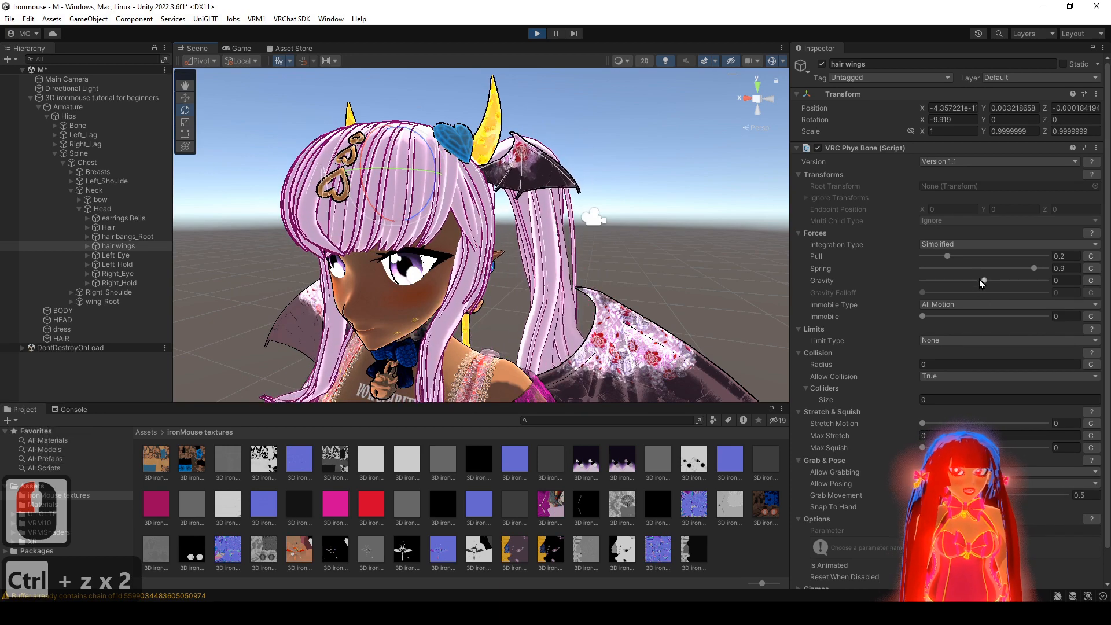
- Set the hair wings Phys Bone's Gravity Falloff to 1 and its Gravity to -0.5
left_click_drag(933, 293, 1051, 293)
left_click_drag(416, 232, 602, 238, "alt")
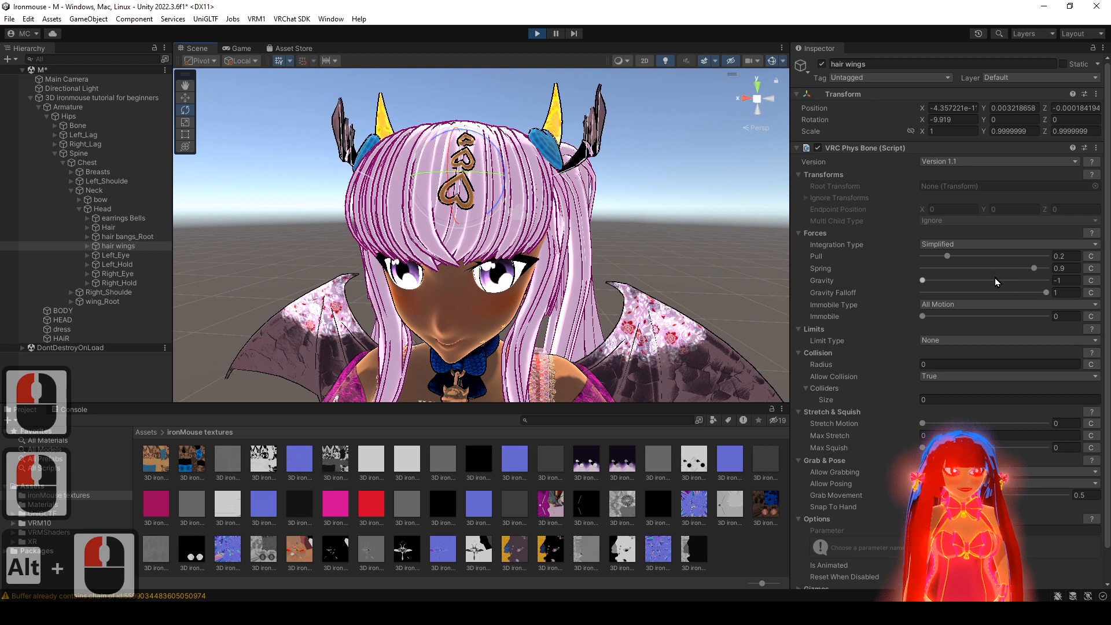
left_click(960, 280)
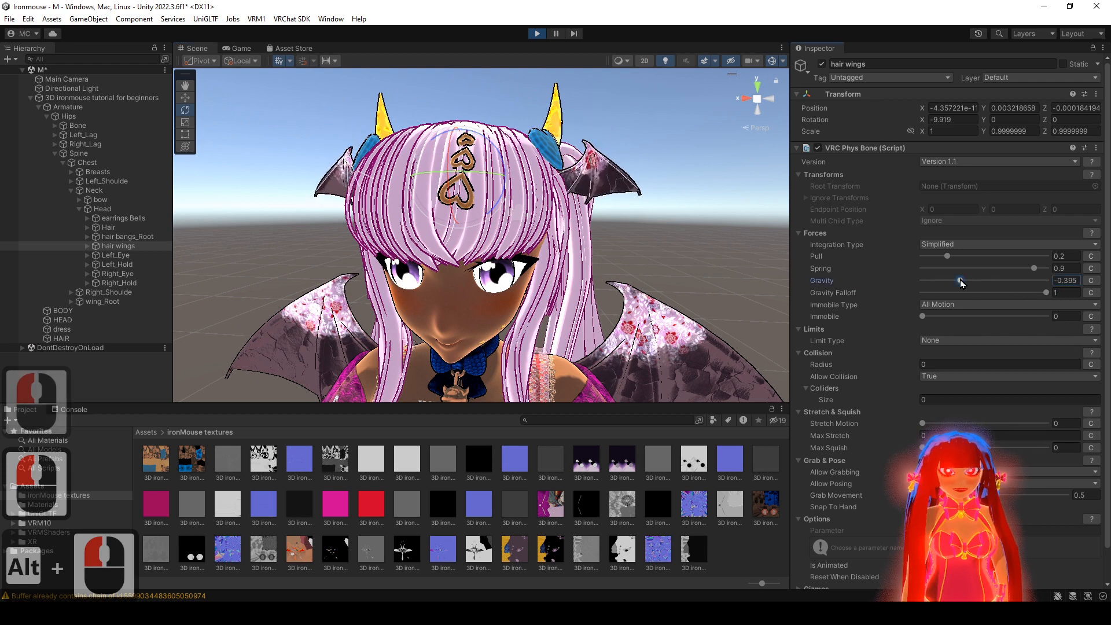
left_click(1074, 281)
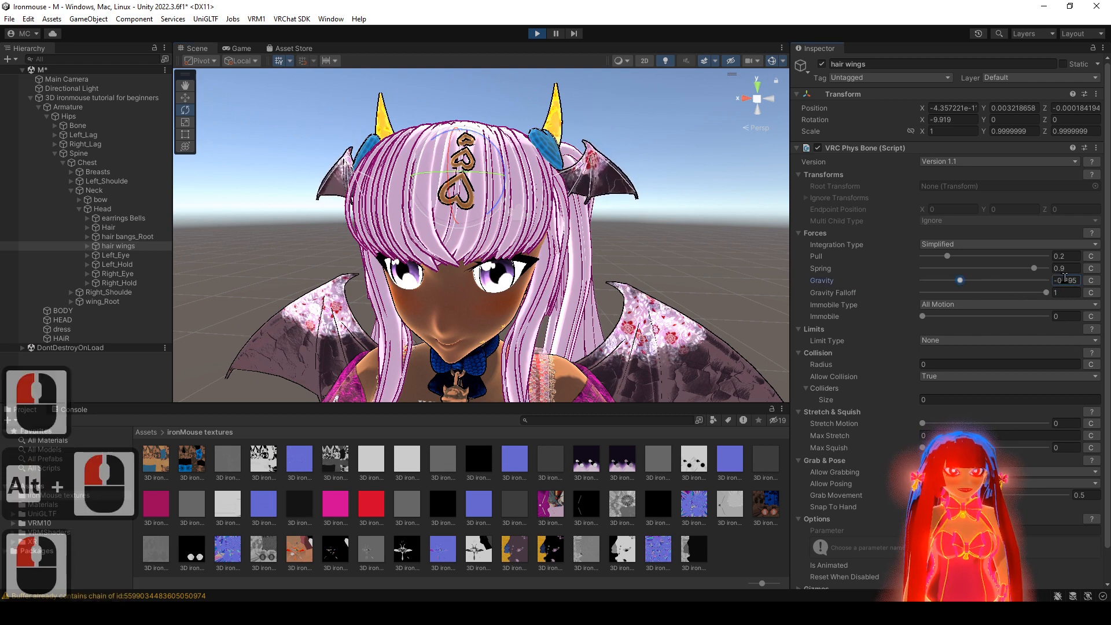
left_click_drag(1065, 278, 1084, 284)
left_click_drag(641, 209, 267, 261, "alt")
- Test the hair wings' gravity settings by rotating the Head bone while viewing from different angles, undoing each rotation
left_click(110, 211)
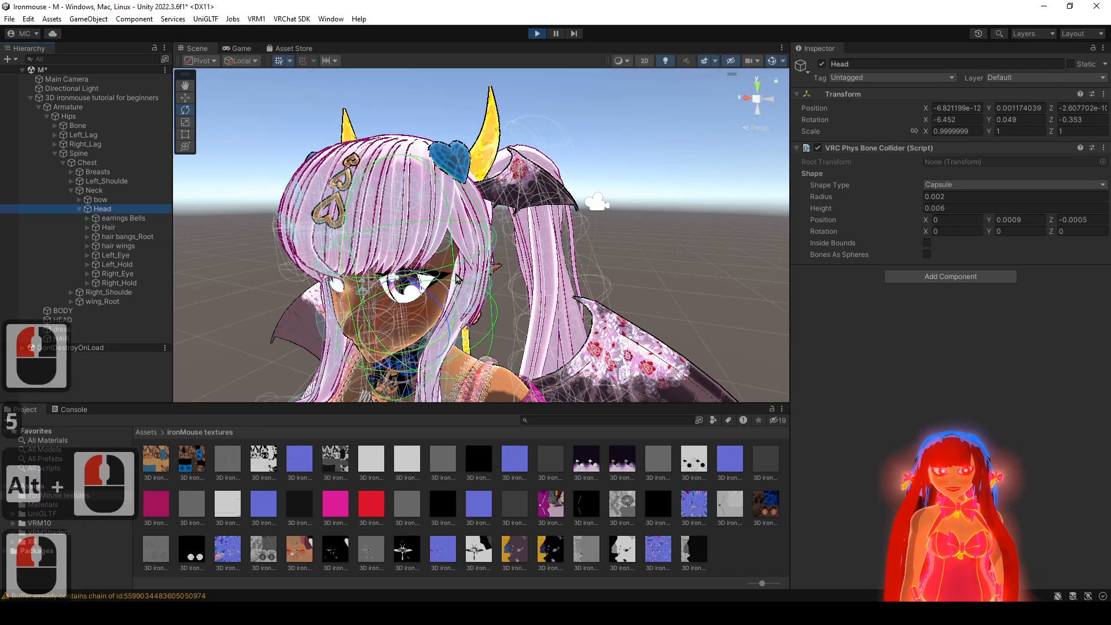
left_click_drag(399, 255, 445, 249, "alt")
left_click_drag(336, 289, 449, 221, "alt")
key("ctrl+z")
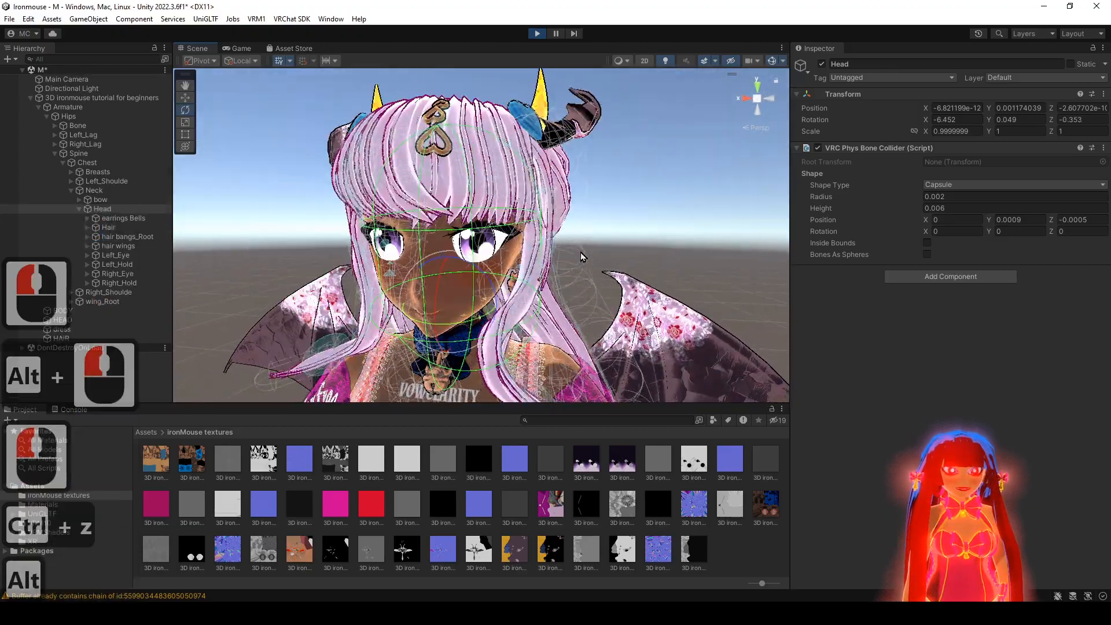
left_click_drag(603, 267, 509, 275, "alt")
left_click(505, 275)
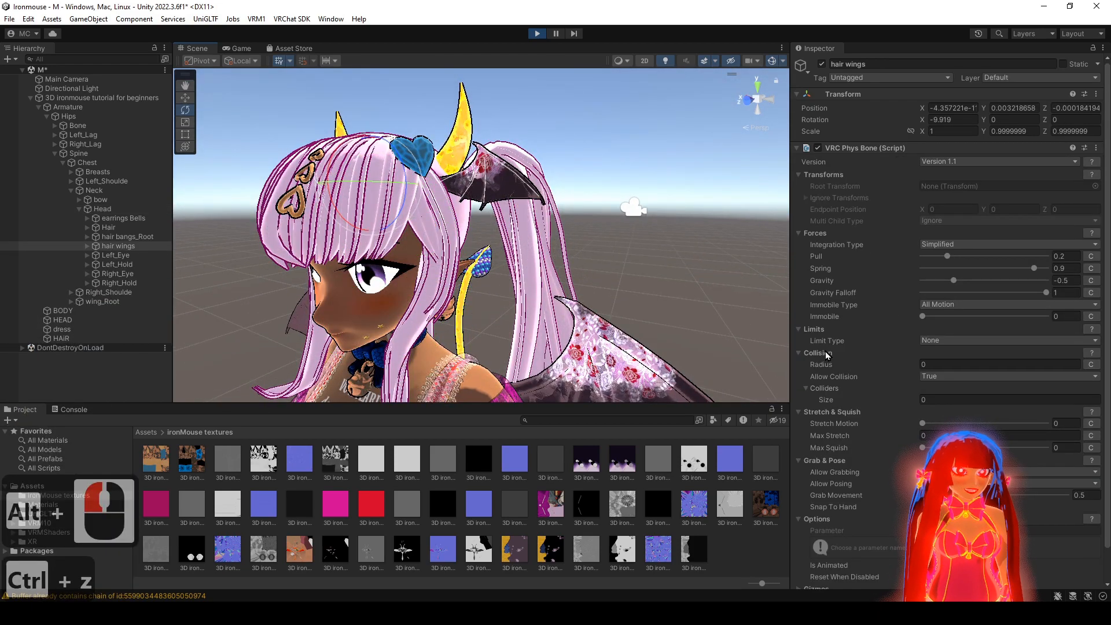
scroll(827, 353, "down", 2)
left_click(116, 210)
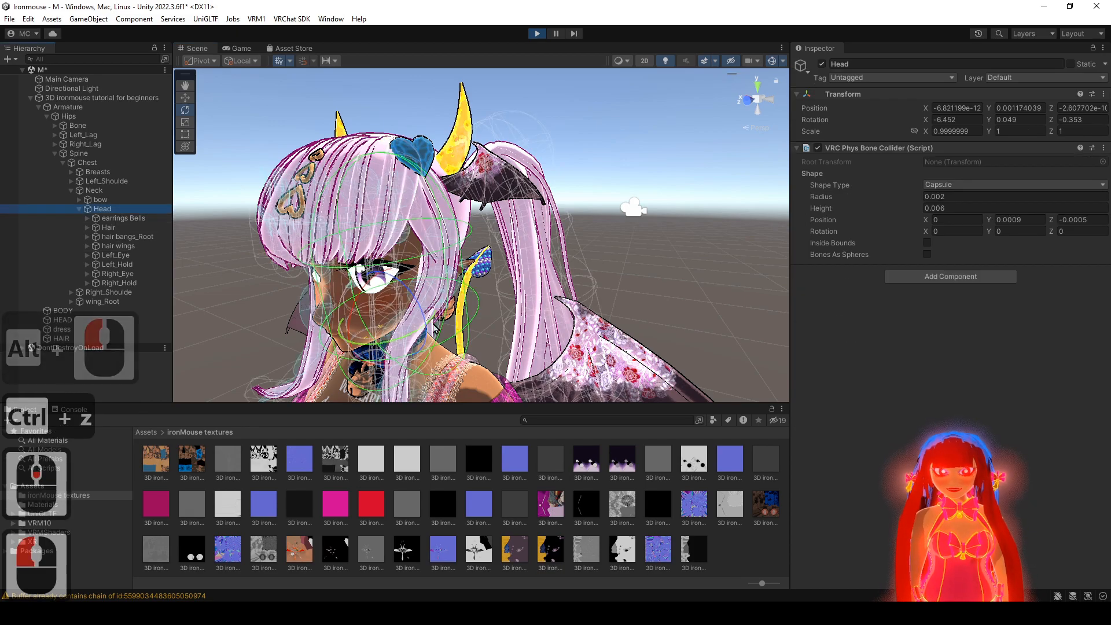
left_click_drag(383, 343, 514, 233)
key("ctrl+z")
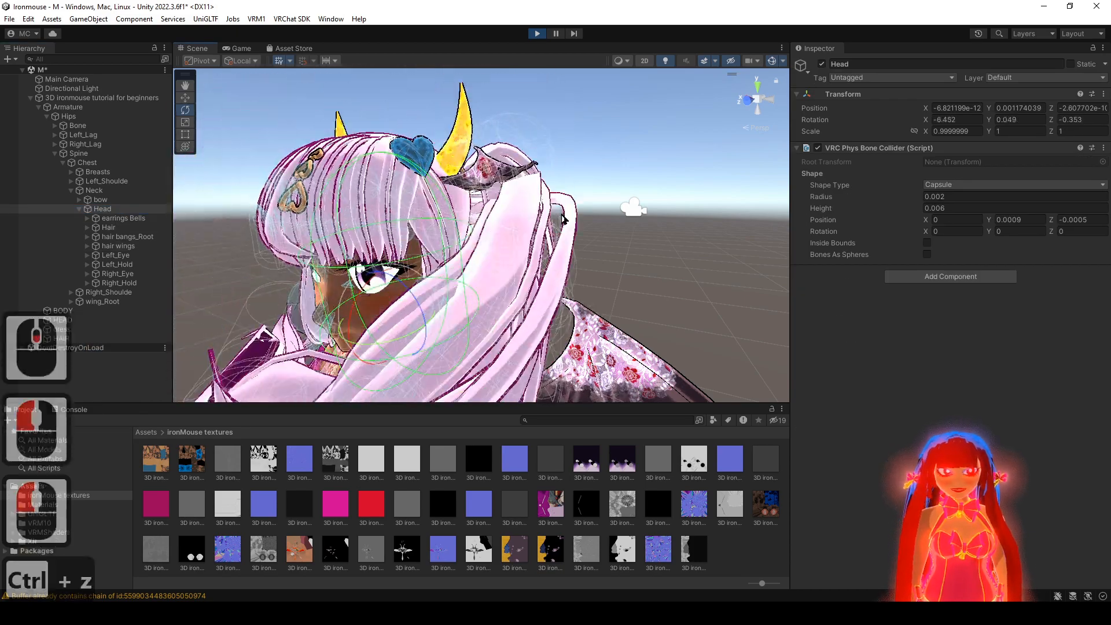
key("ctrl+z")
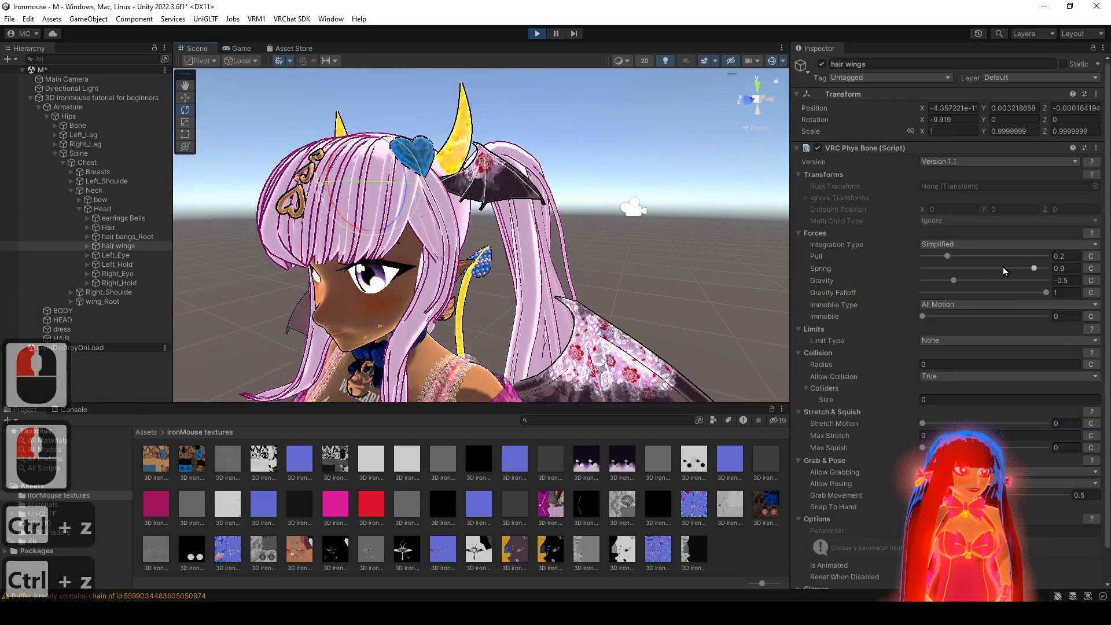
- Set the hair wings' Pull to 0.1 and test it by rotating the Head bone, then undo the rotation
type("1")
left_click_drag(617, 264, 198, 236, "alt")
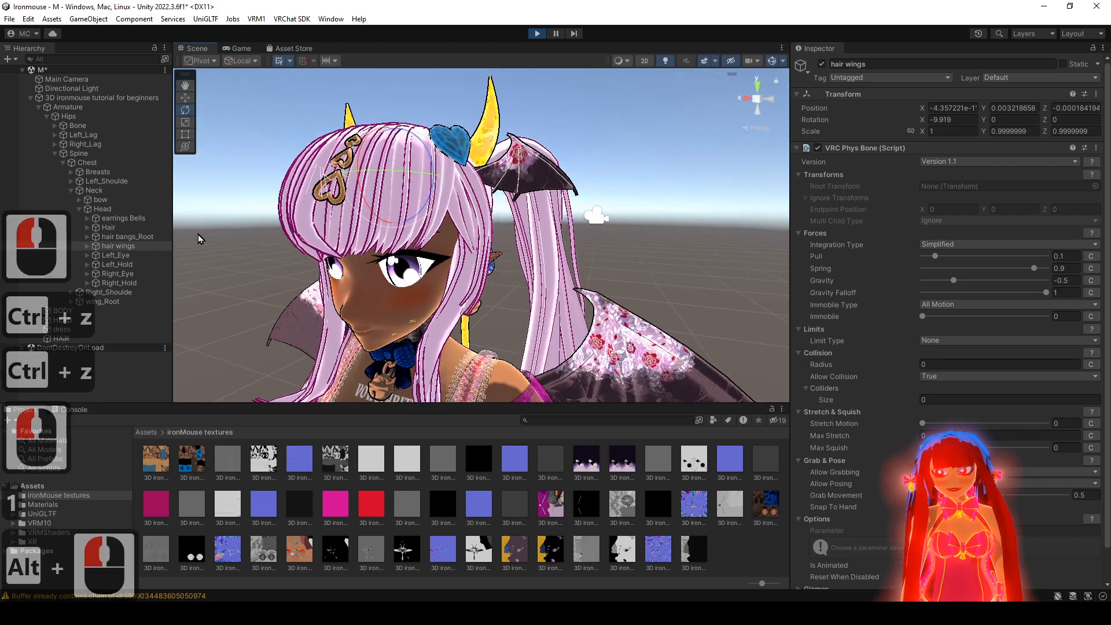
left_click_drag(418, 314, 413, 312)
key("ctrl+z")
key("ctrl+z")
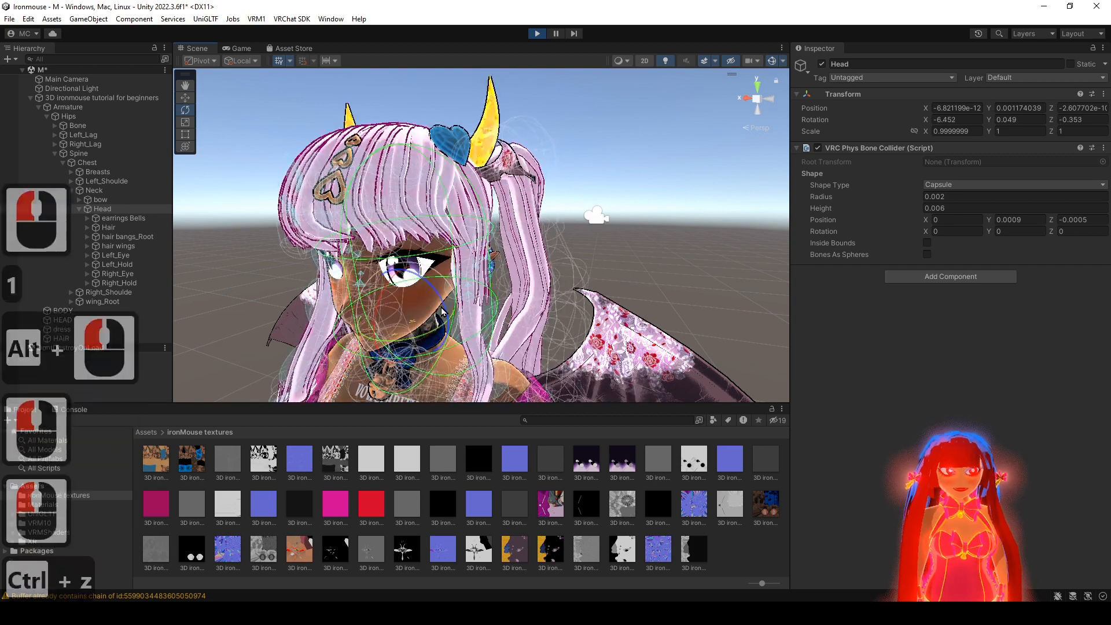
- Try an Immobile value of 0.9 on the hair wings, rotate the Head bone to test it, and undo the rotation
left_click_drag(923, 316, 988, 315)
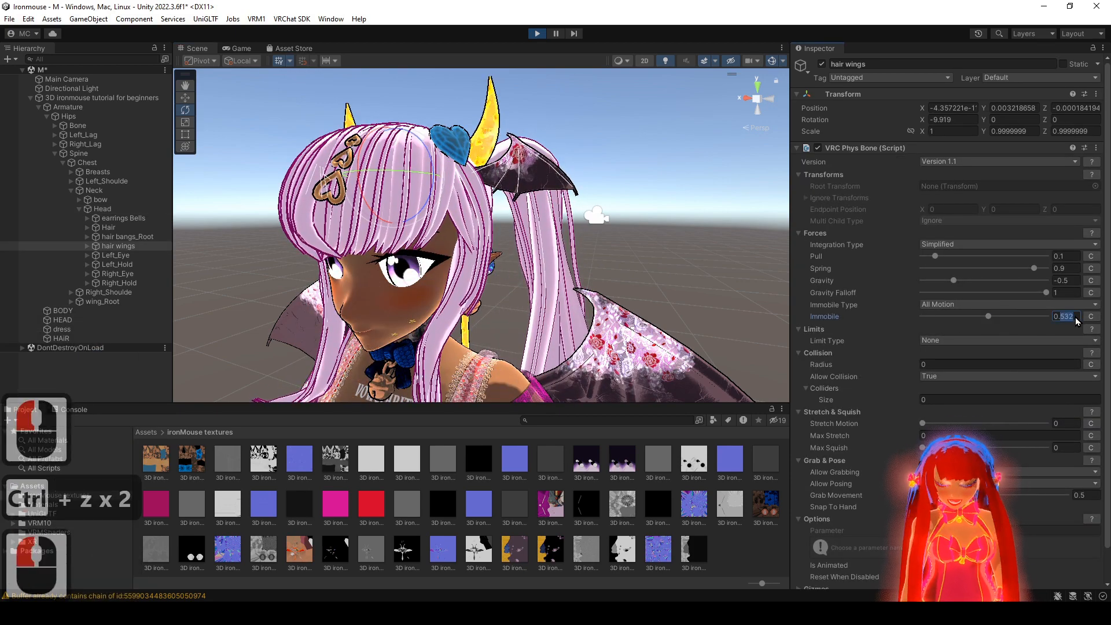
type("0.9")
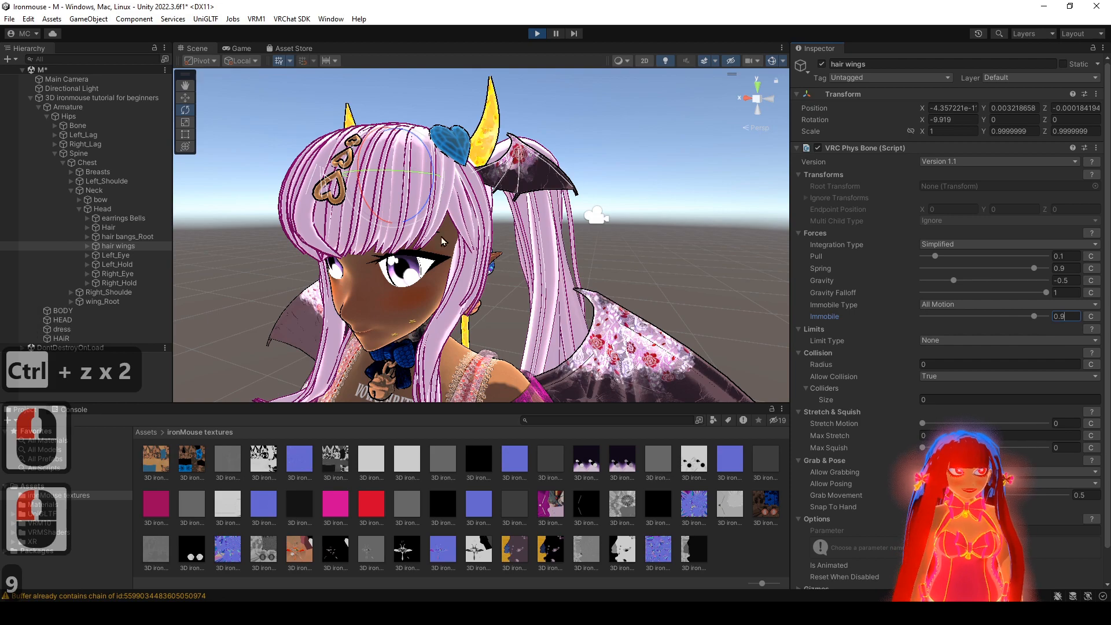
left_click(115, 207)
left_click_drag(411, 311, 385, 320)
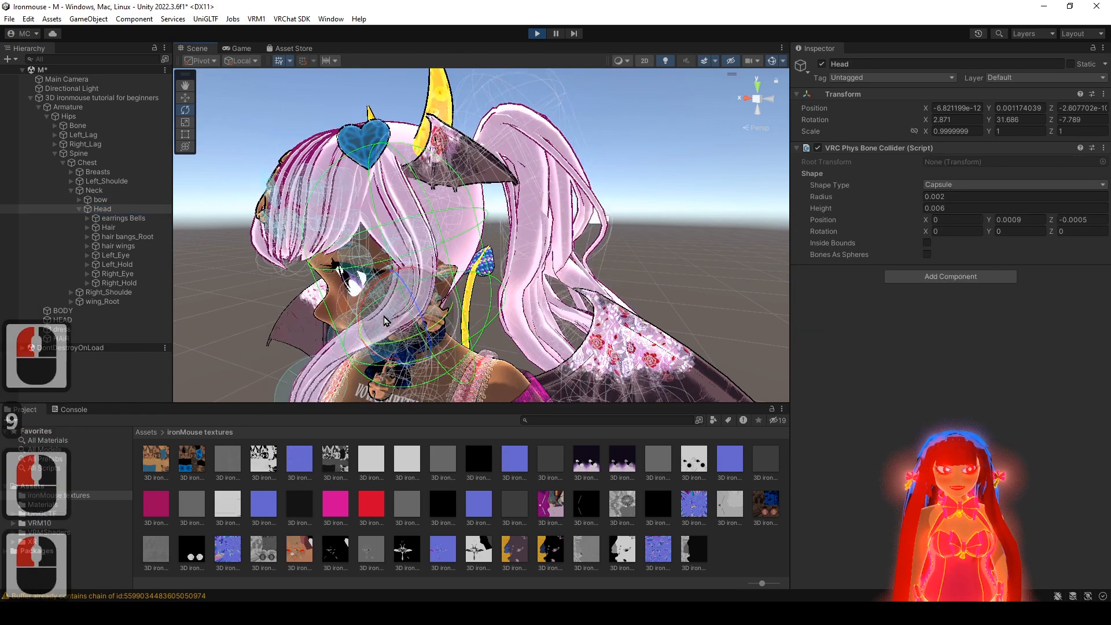
key("ctrl+z")
key("ctrl+z")
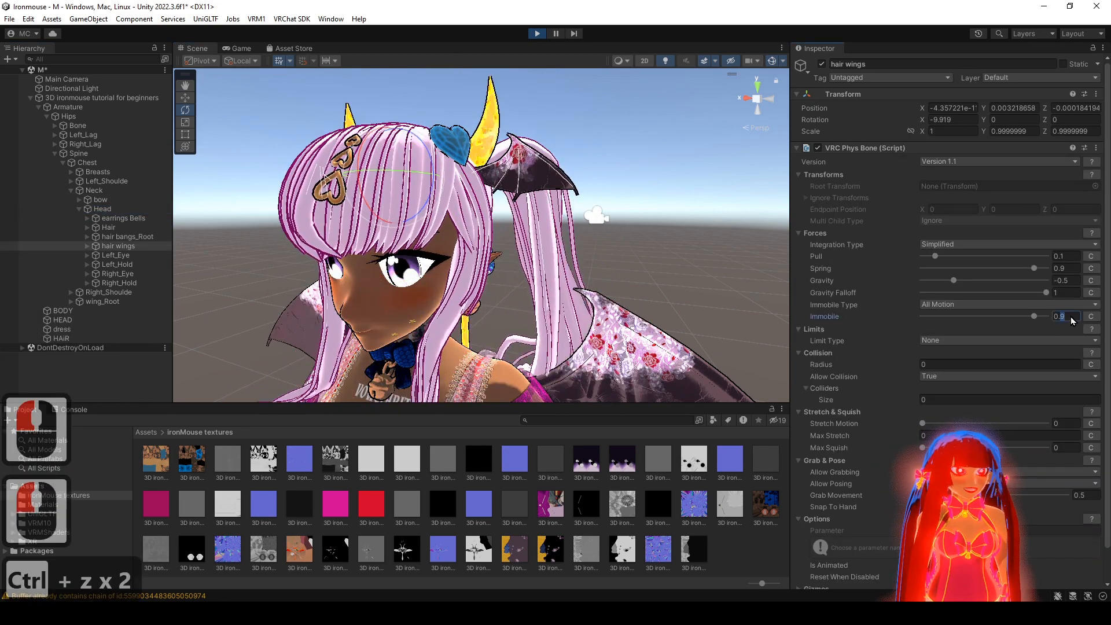
- Set the hair wings' Immobile to 0.5 and test it by rotating the Head bone several times, undoing each rotation
type("0.5")
left_click(84, 210)
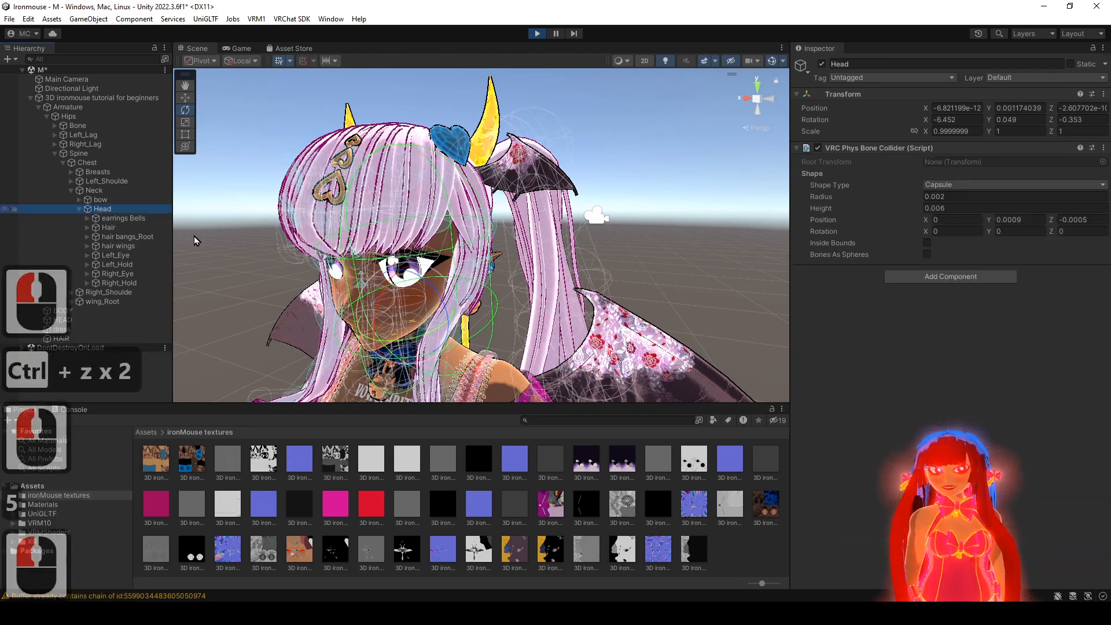
left_click_drag(418, 317, 470, 325)
key("ctrl+z")
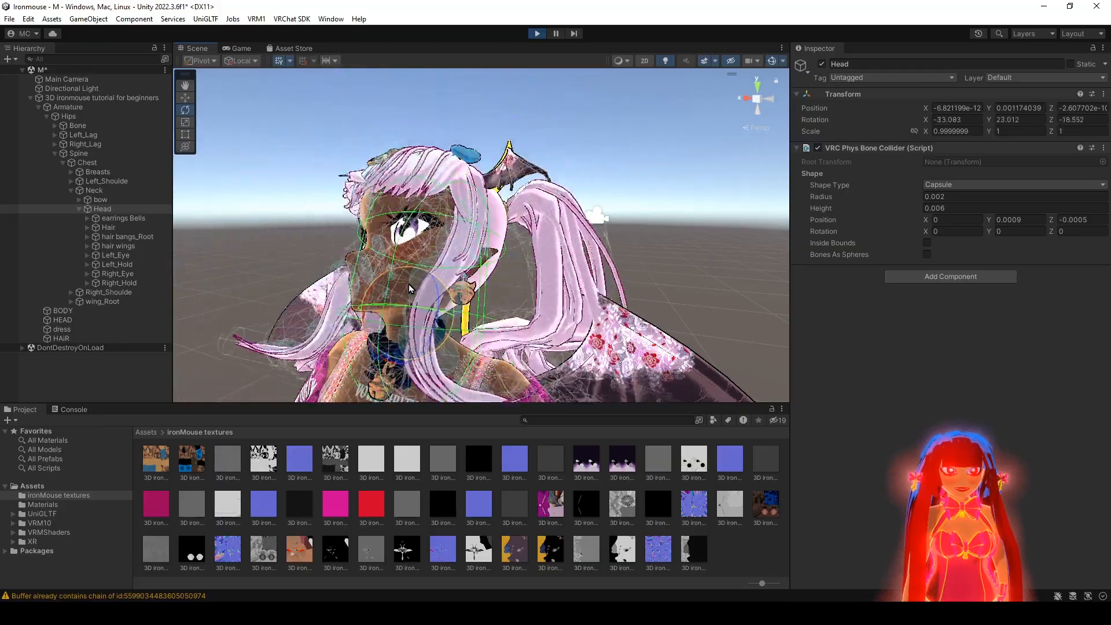
left_click(404, 290, "ctrl")
key("ctrl+z")
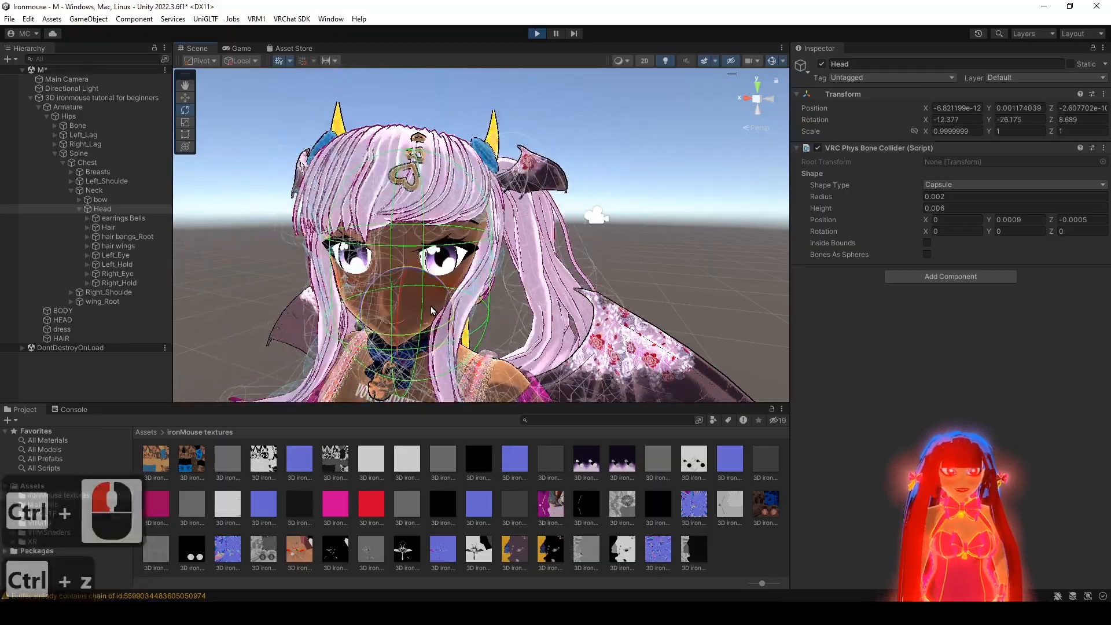
left_click(408, 312, "ctrl")
key("ctrl+z")
key("ctrl+z")
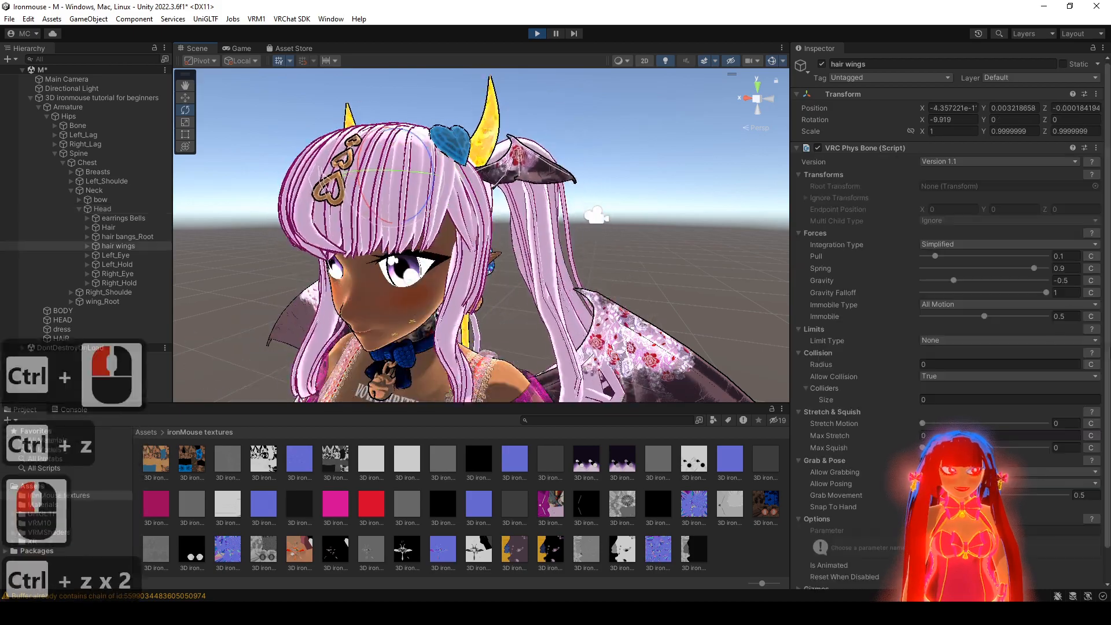
left_click(352, 246)
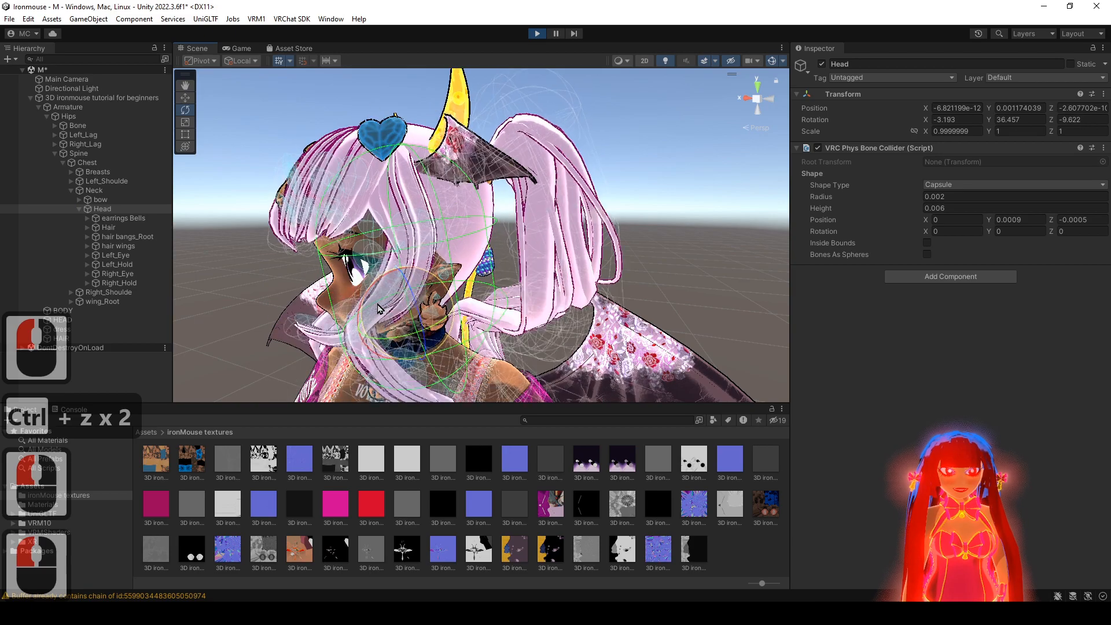
key("ctrl+z")
key("ctrl+z")
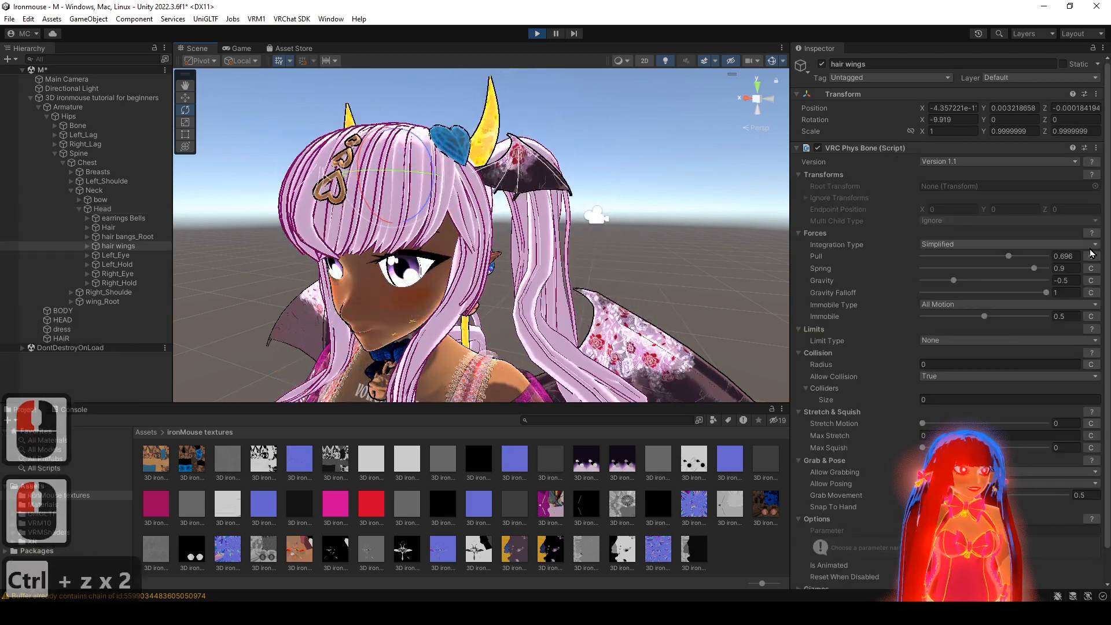
- Try a Pull of 0.9 on the hair wings, rotate the Head bone to test it, and undo the rotation
left_click(1077, 256)
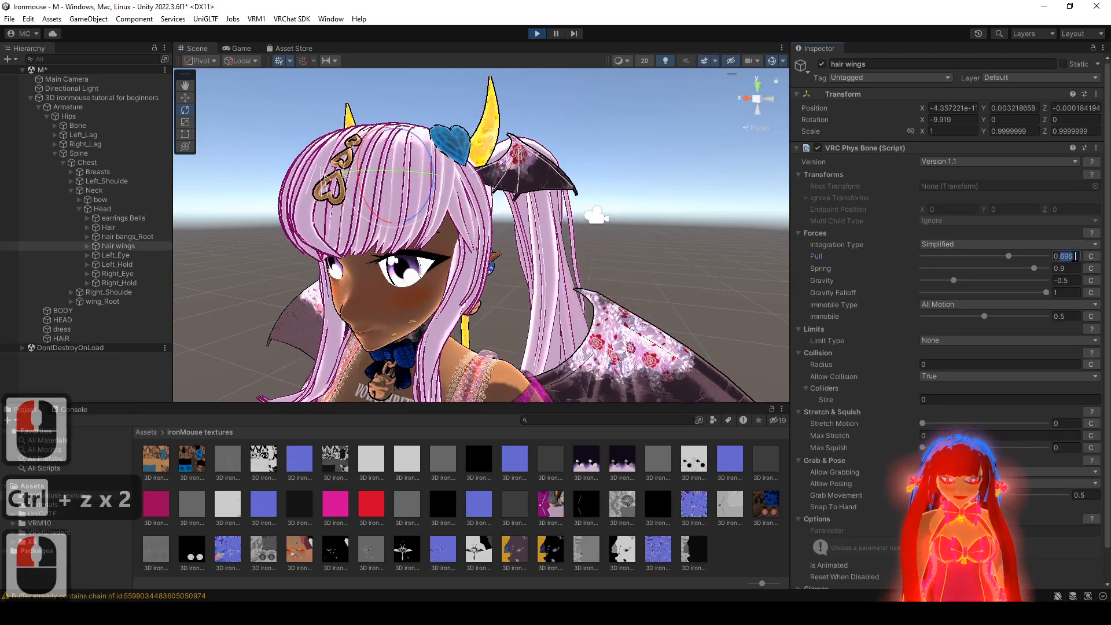
type("0.9")
left_click(127, 210)
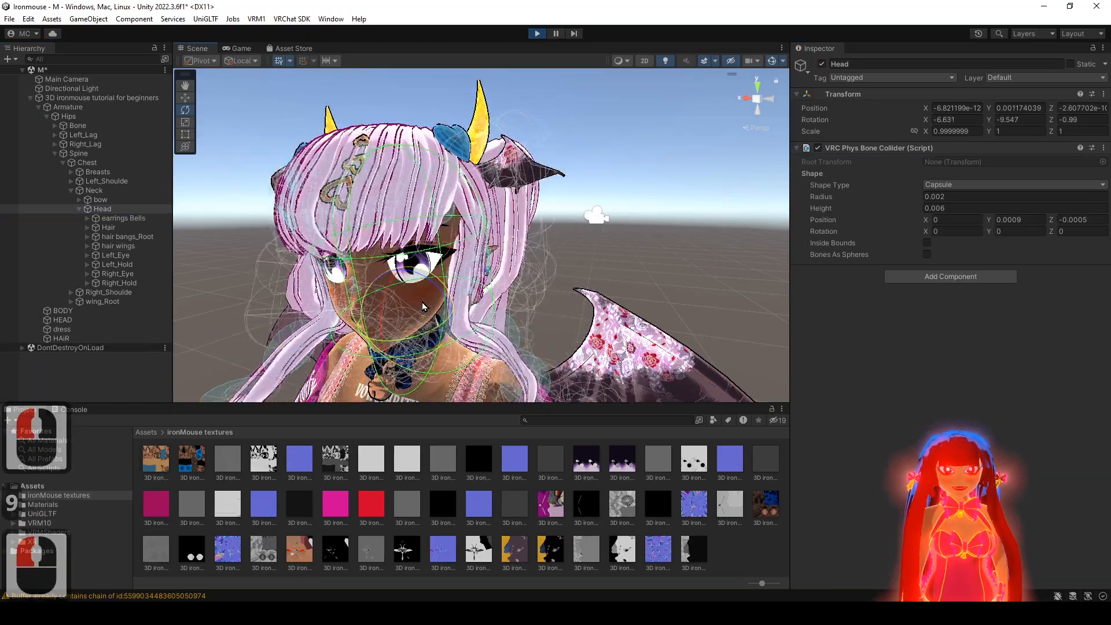
key("ctrl+z")
key("ctrl+z")
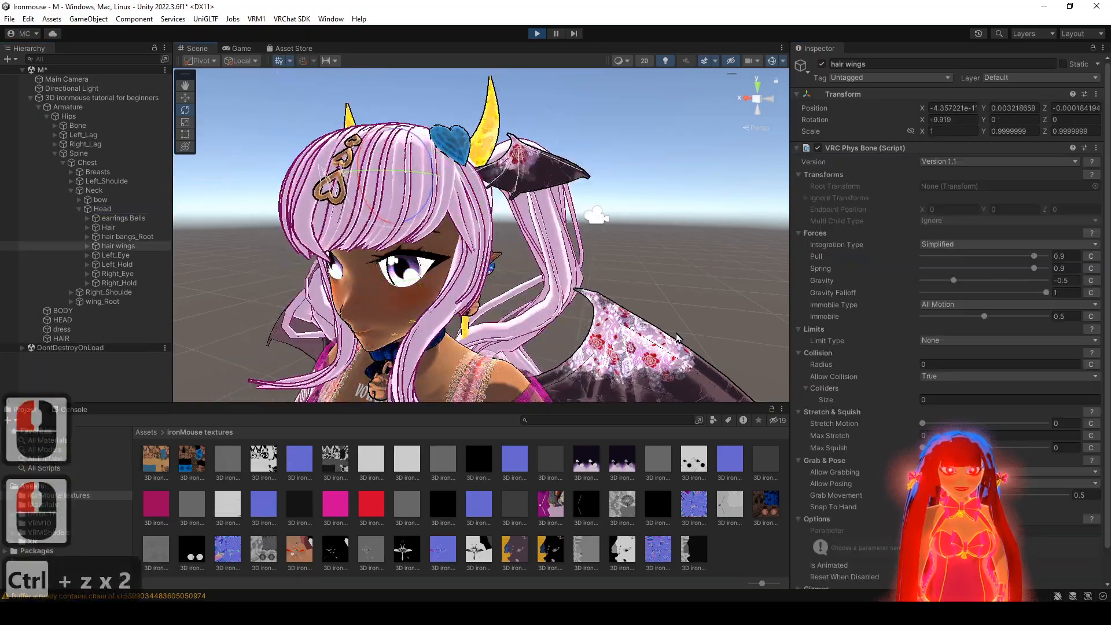
- Try a Spring of 0.99 on the hair wings, rotate the Head bone to test it, and undo the rotation
left_click(1072, 269)
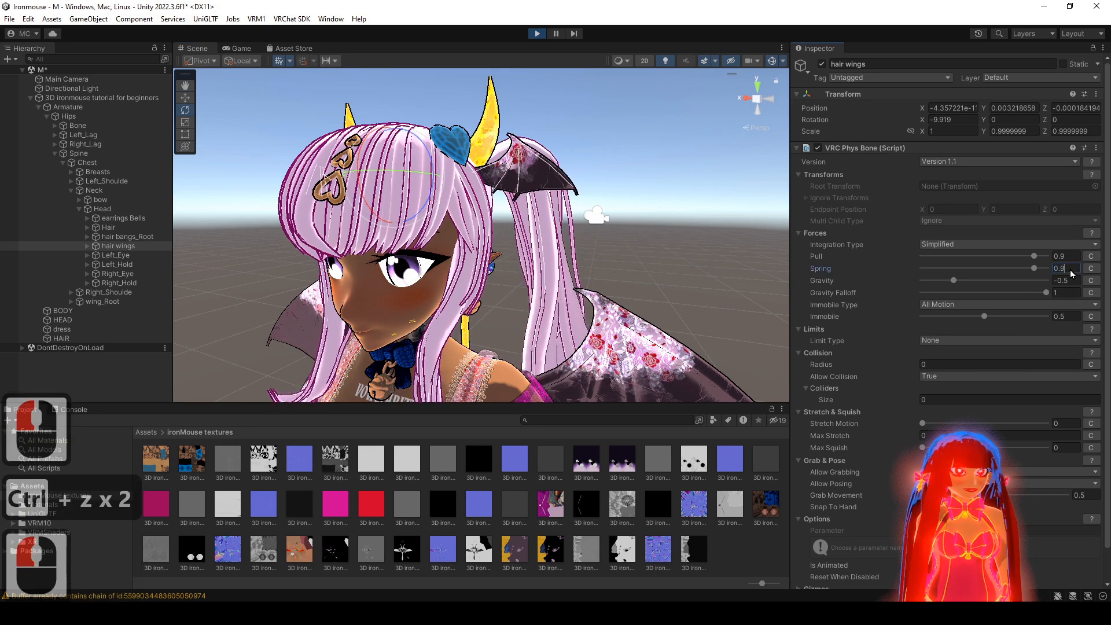
type("9")
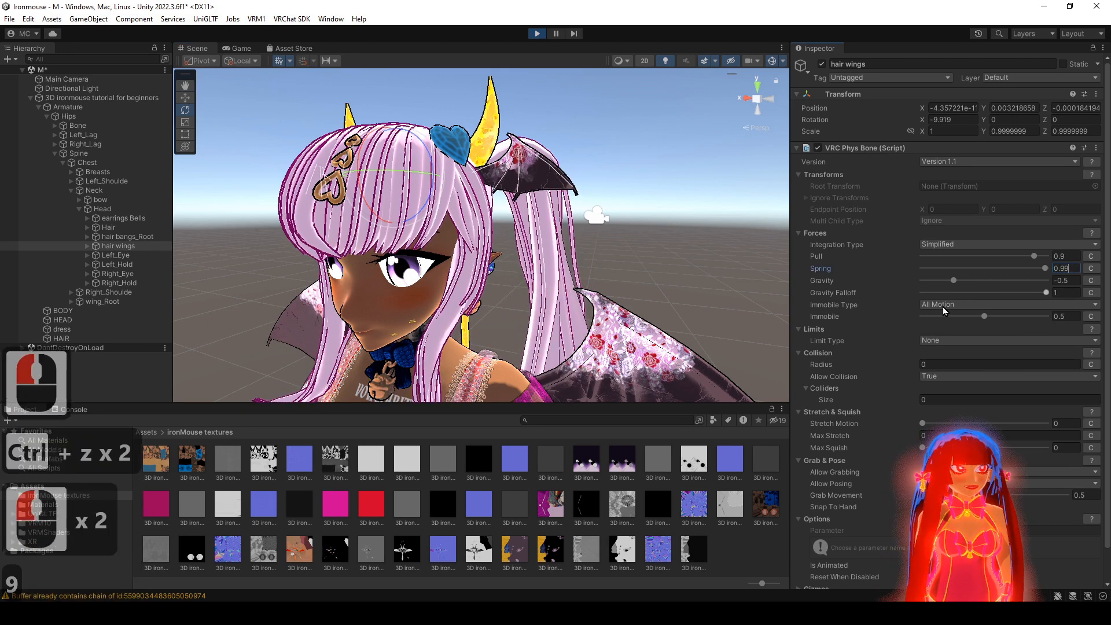
double_click(115, 208)
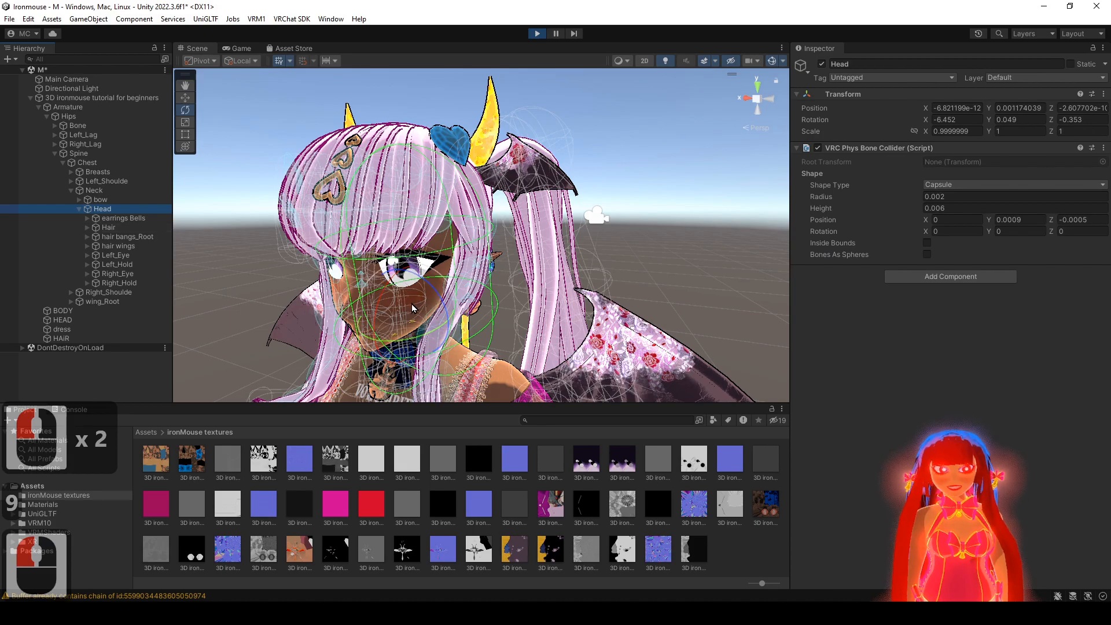
left_click_drag(412, 304, 542, 318)
key("ctrl+z")
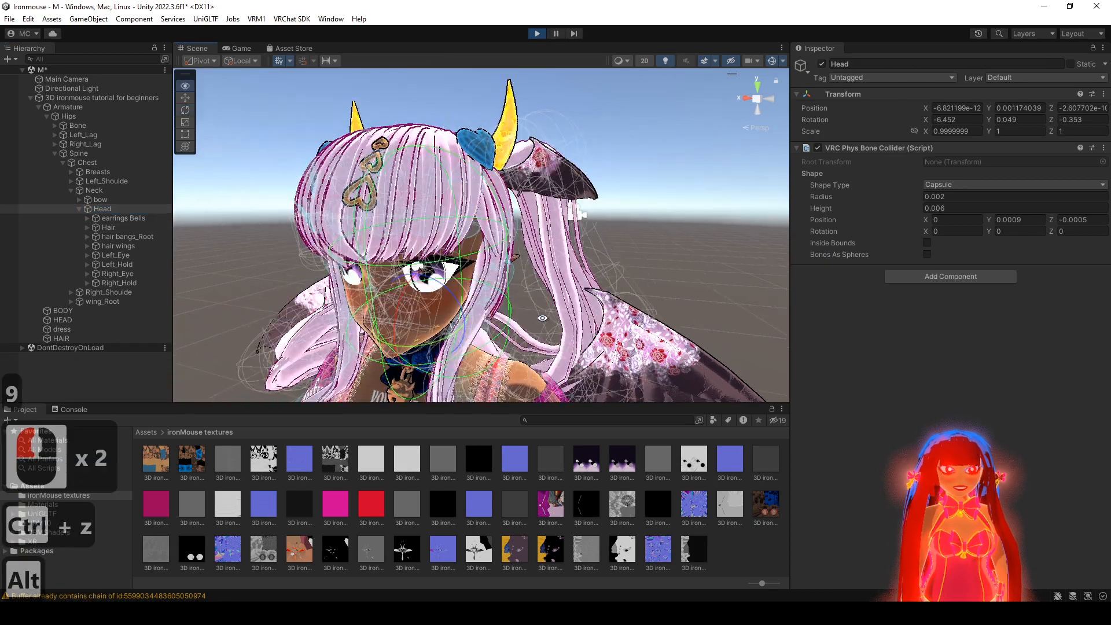
left_click(543, 318, "alt")
key("ctrl+z")
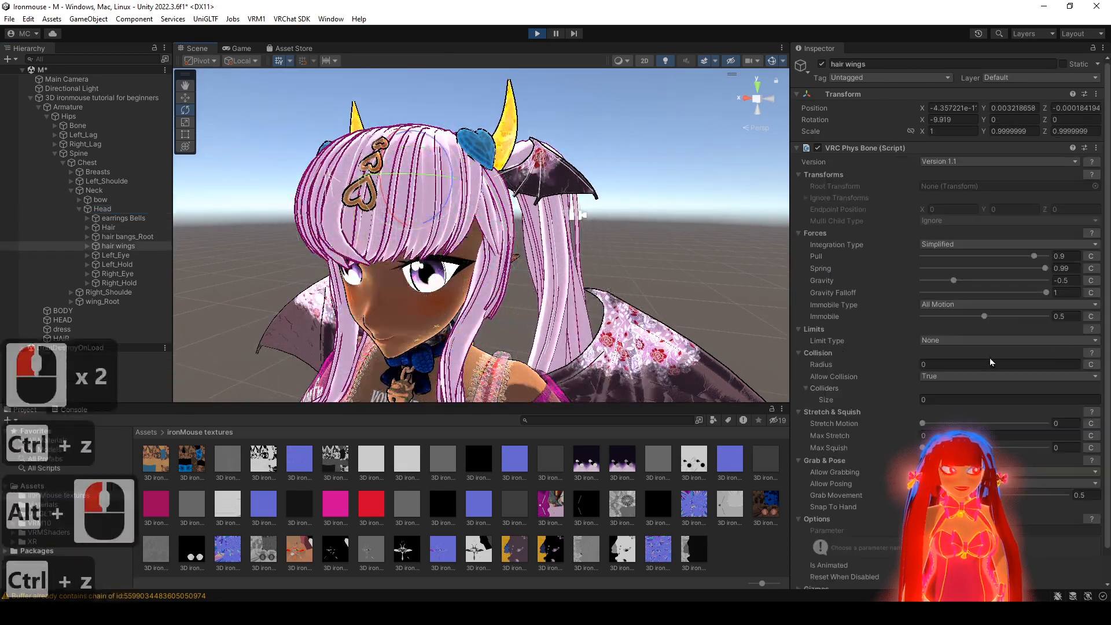
- Try the maximum Spring of 1 on the hair wings with a Head bone rotation, then undo the rotation
left_click(1045, 269)
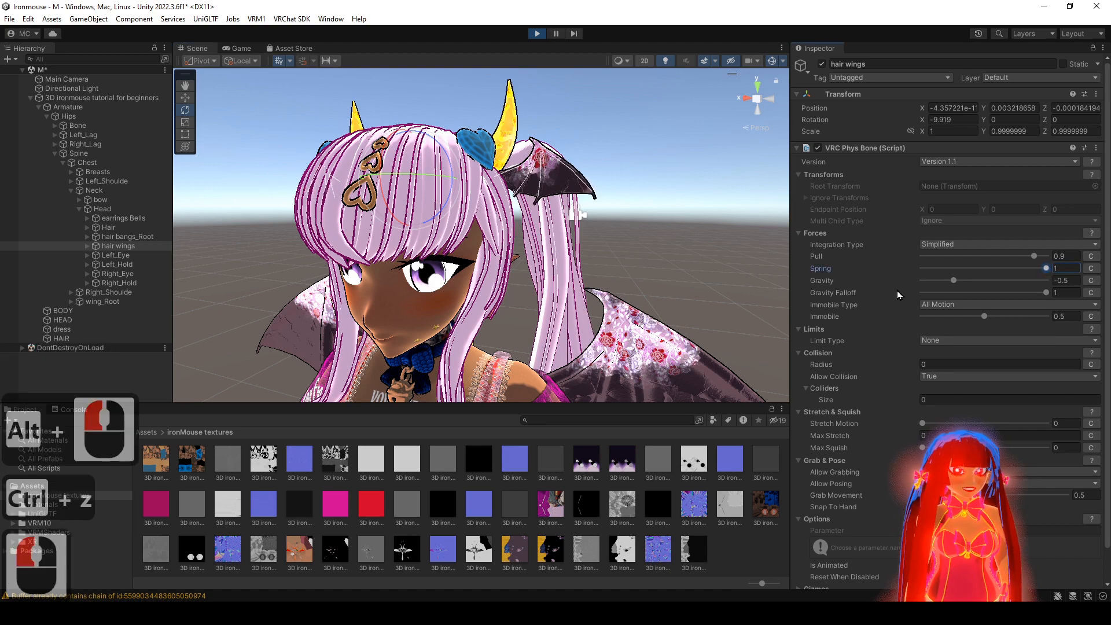
double_click(125, 209)
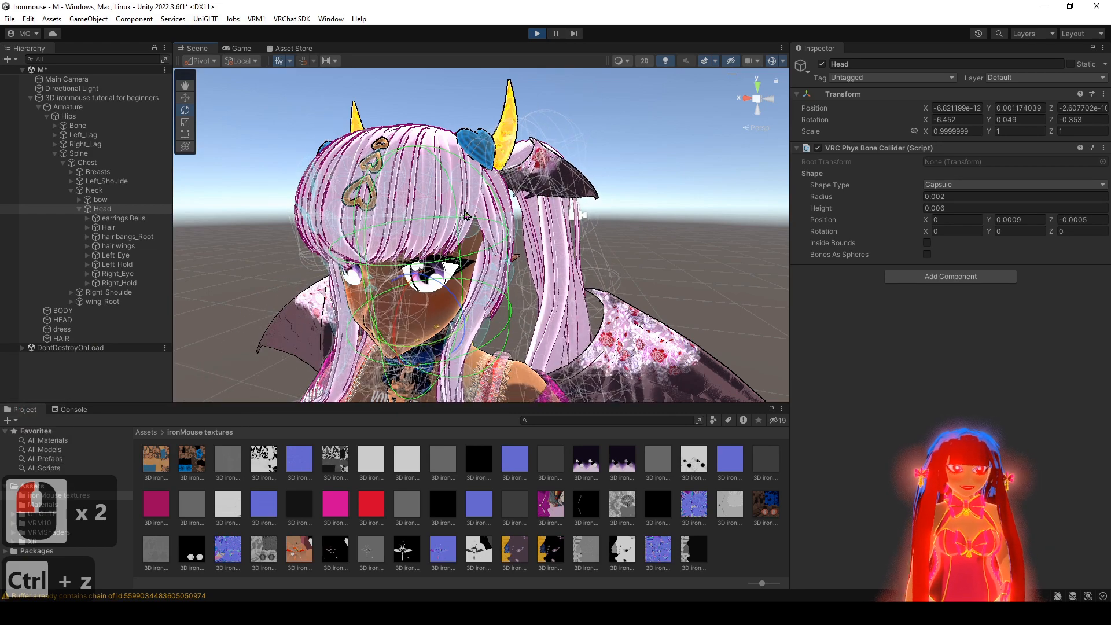
key("ctrl+z")
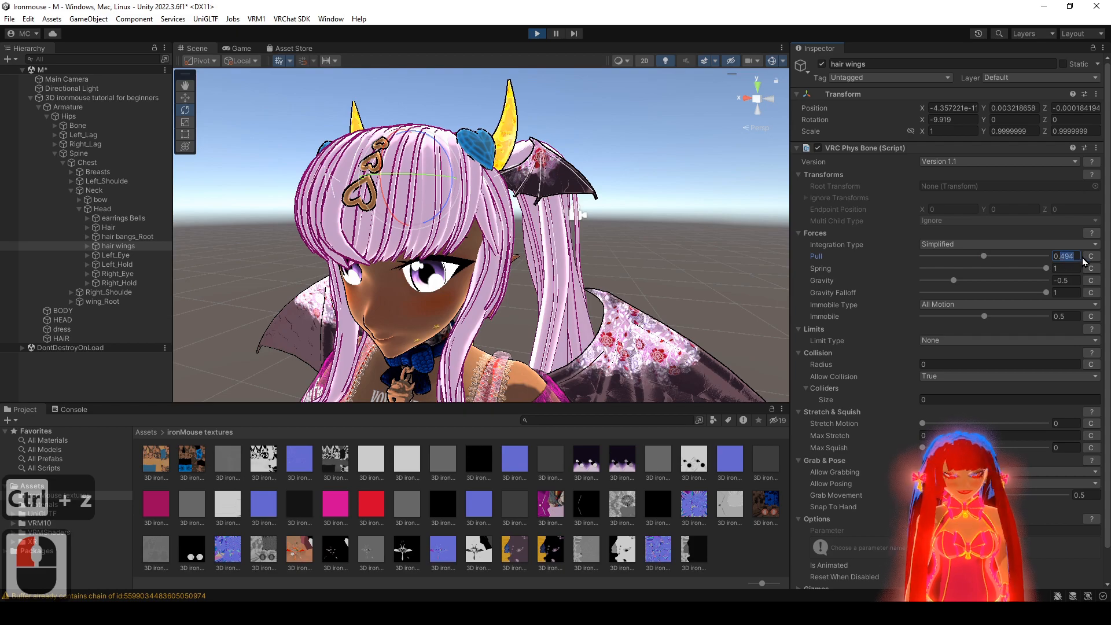
- Set the hair wings' Pull to 0.5 and test it by rotating the Head bone, then undo the rotation
type("0.5")
left_click(102, 209)
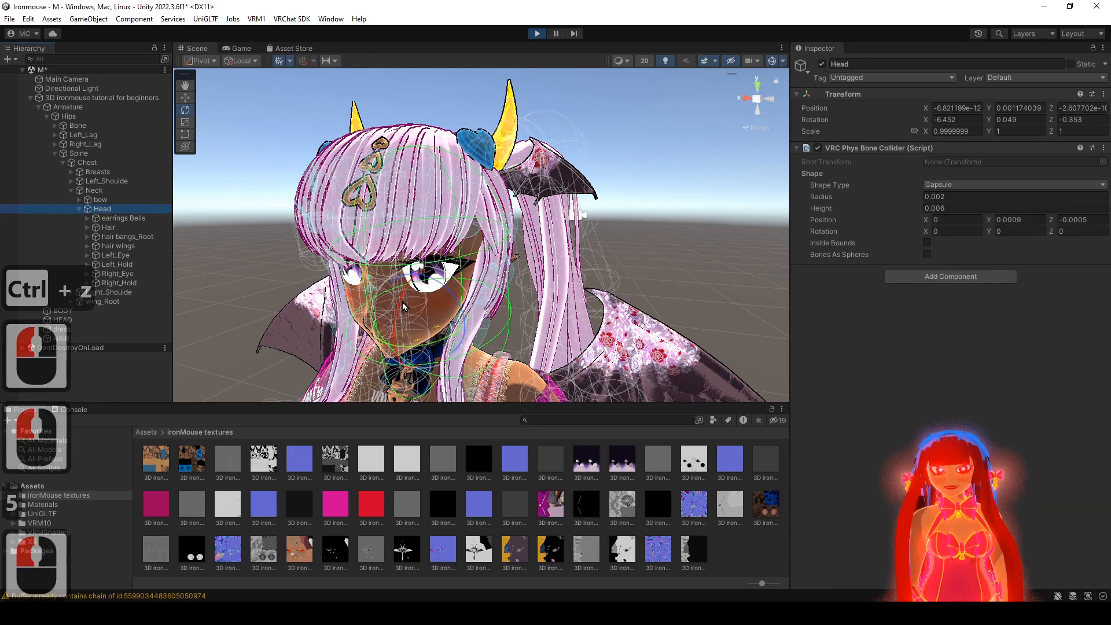
left_click_drag(437, 324, 463, 327)
key("ctrl+z")
key("ctrl+z")
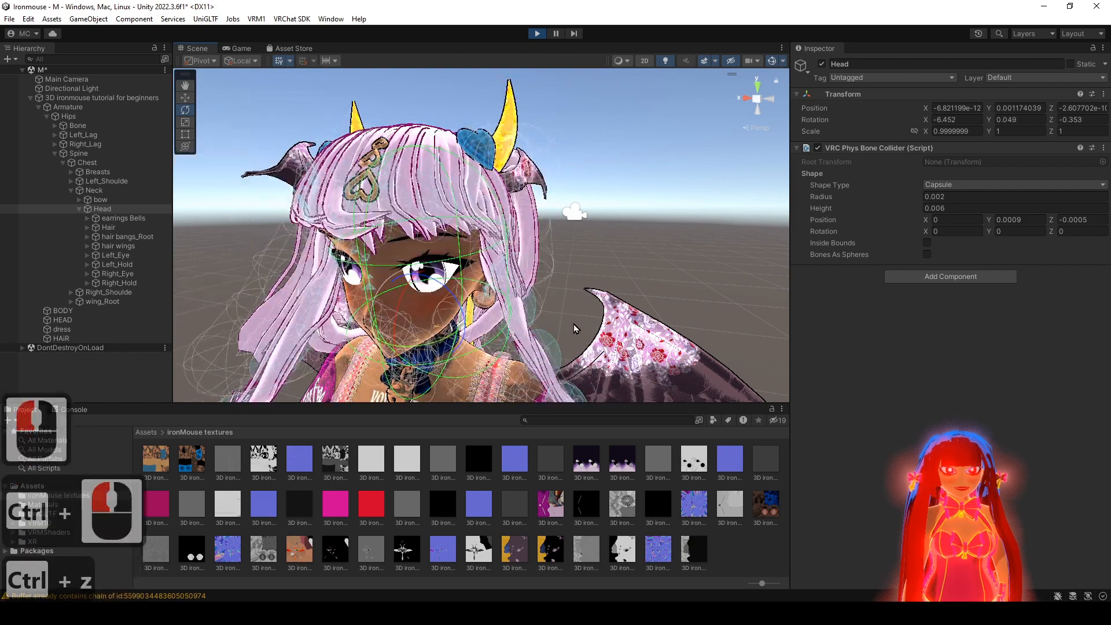
- Set the hair wings' Spring to 0.9 and test it by rotating the Head bone, then undo the rotation
left_click(1041, 269)
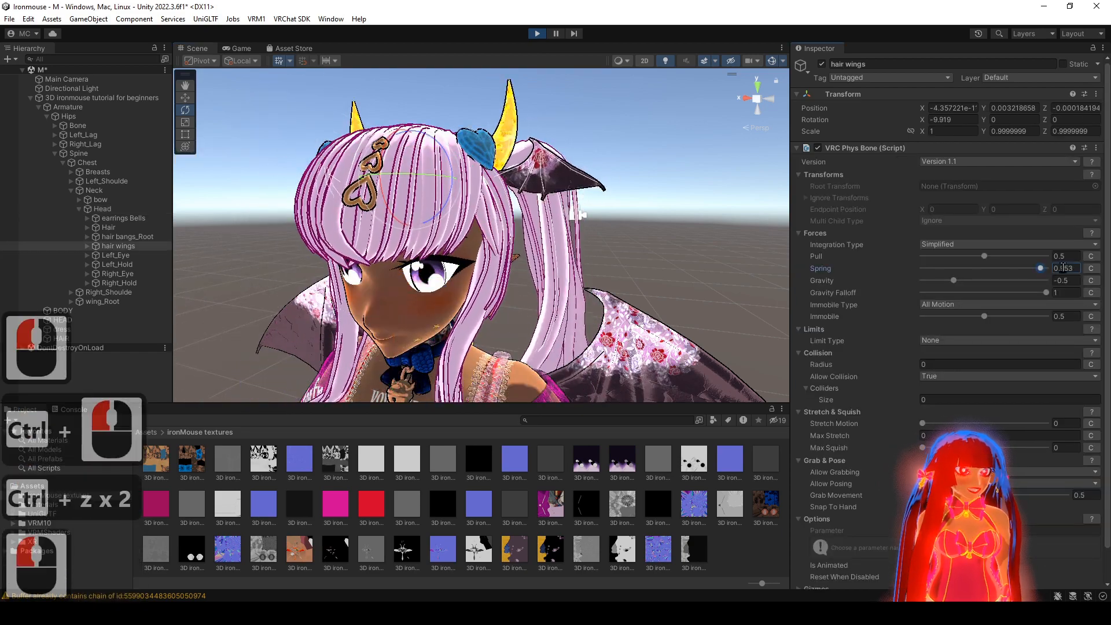
left_click_drag(1077, 270, 1080, 270)
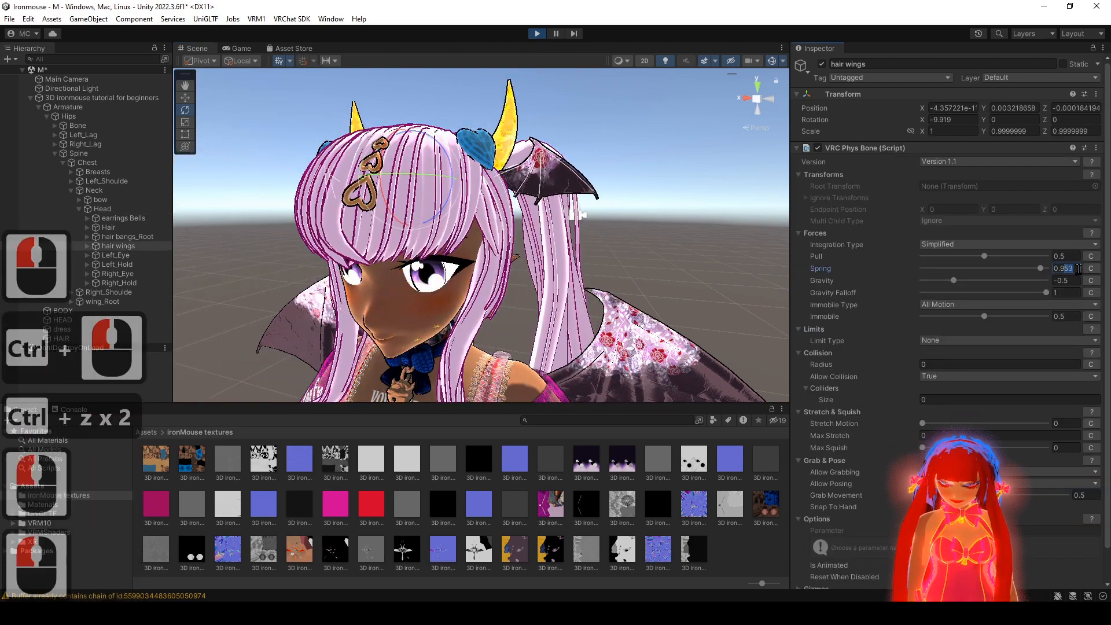
type("9")
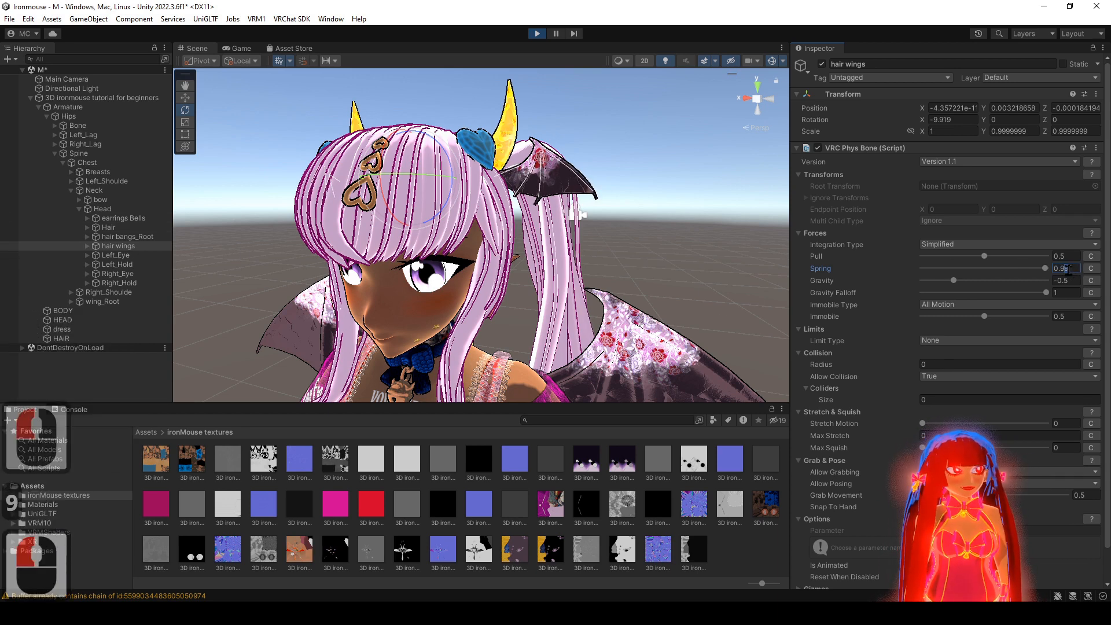
left_click(110, 210)
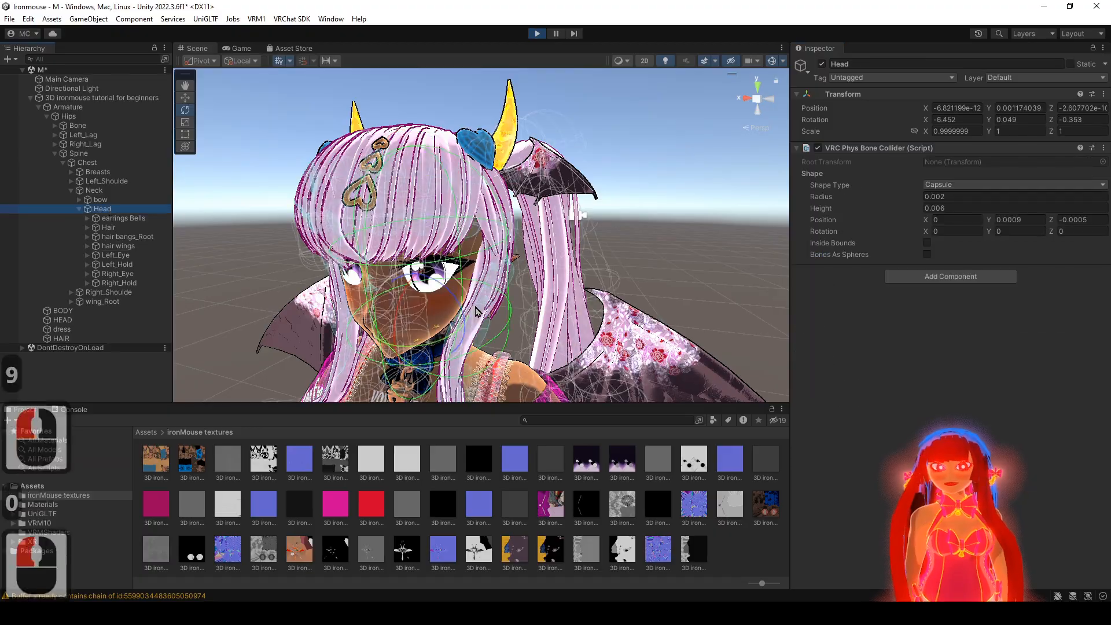
left_click_drag(443, 322, 459, 317)
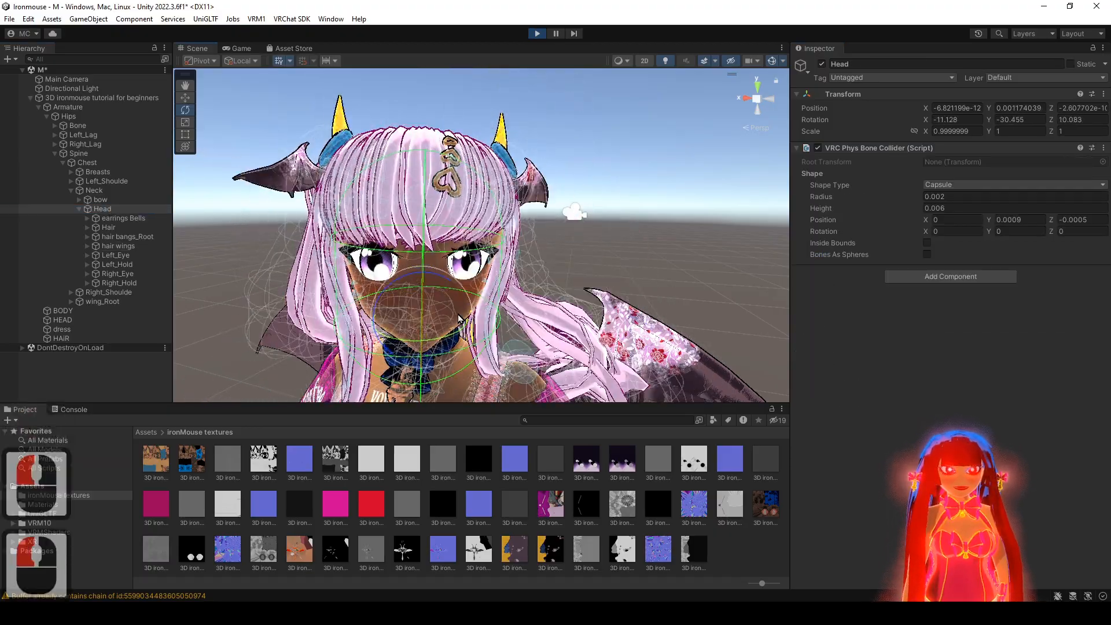
key("ctrl+z")
key("ctrl+z")
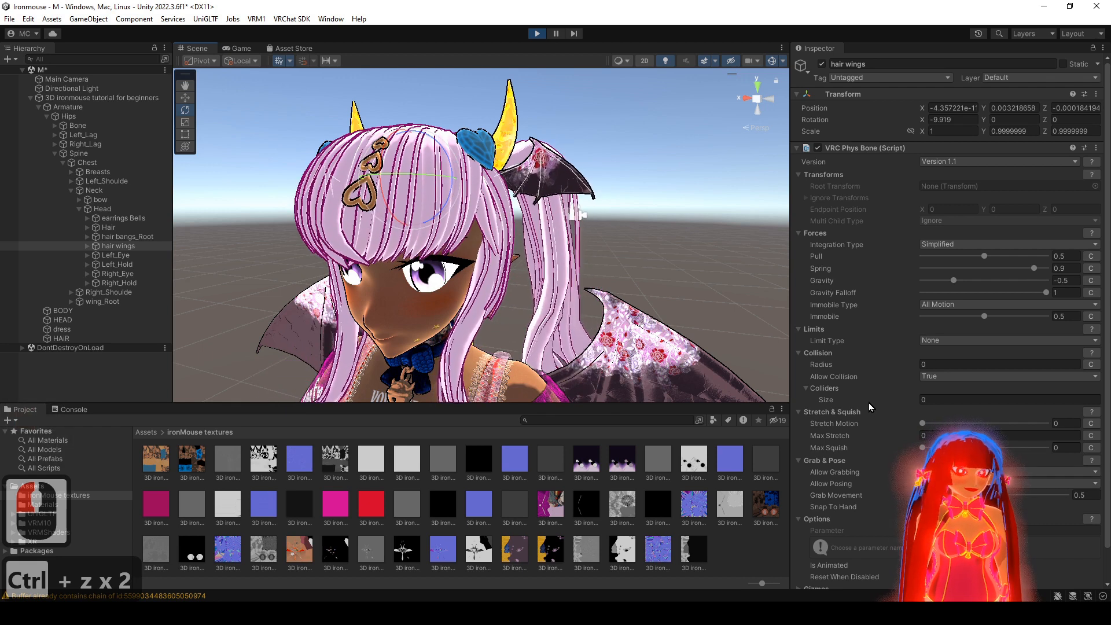
- Set the hair wings' Stretch Motion, Max Squish and Grab Movement to 1 and try a collision Radius of 0.001
scroll(869, 403, "down", 2)
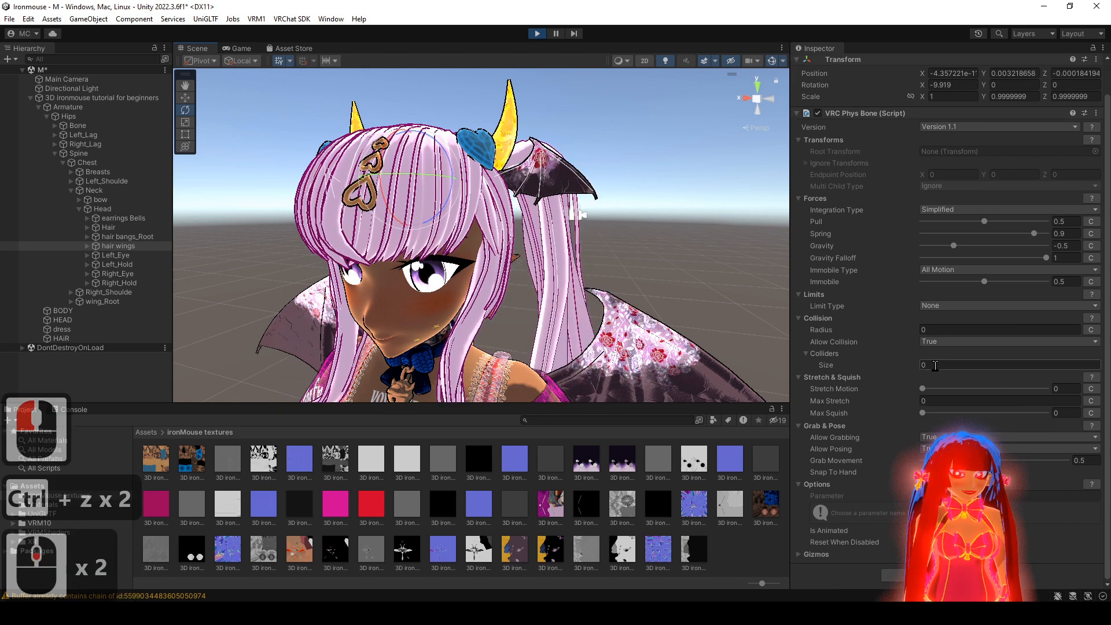
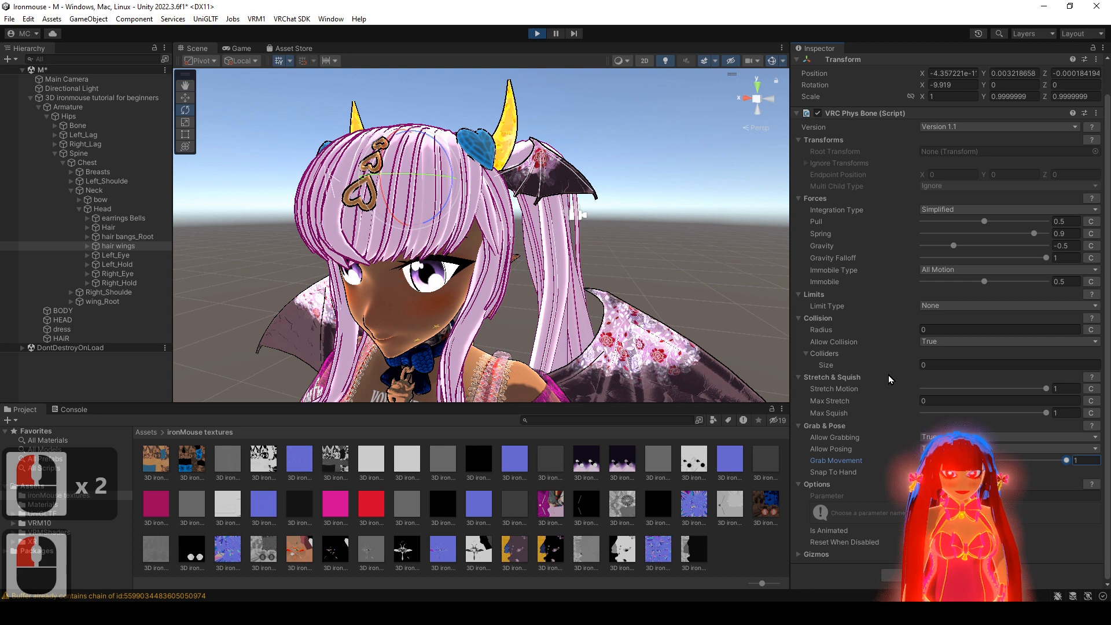
left_click(934, 329)
type(".001")
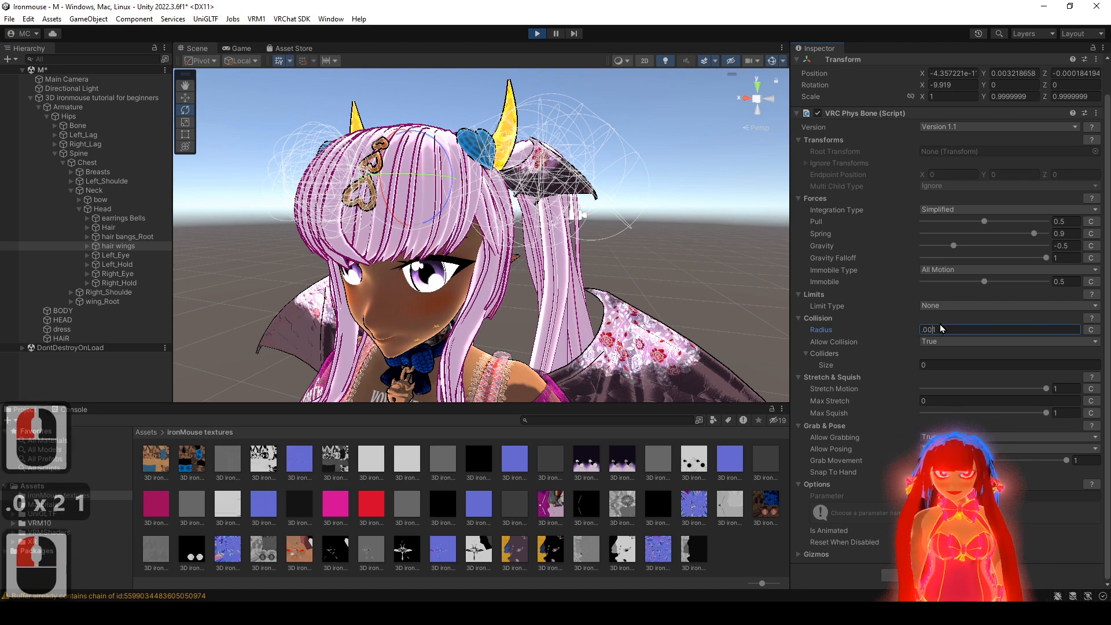
- Reduce the hair wings' collision Radius to 0.0002, checking the collision outlines around the hair wings from several angles
left_click_drag(737, 300, 587, 261, "alt")
right_click_drag(587, 260, 622, 272, "alt")
type("2")
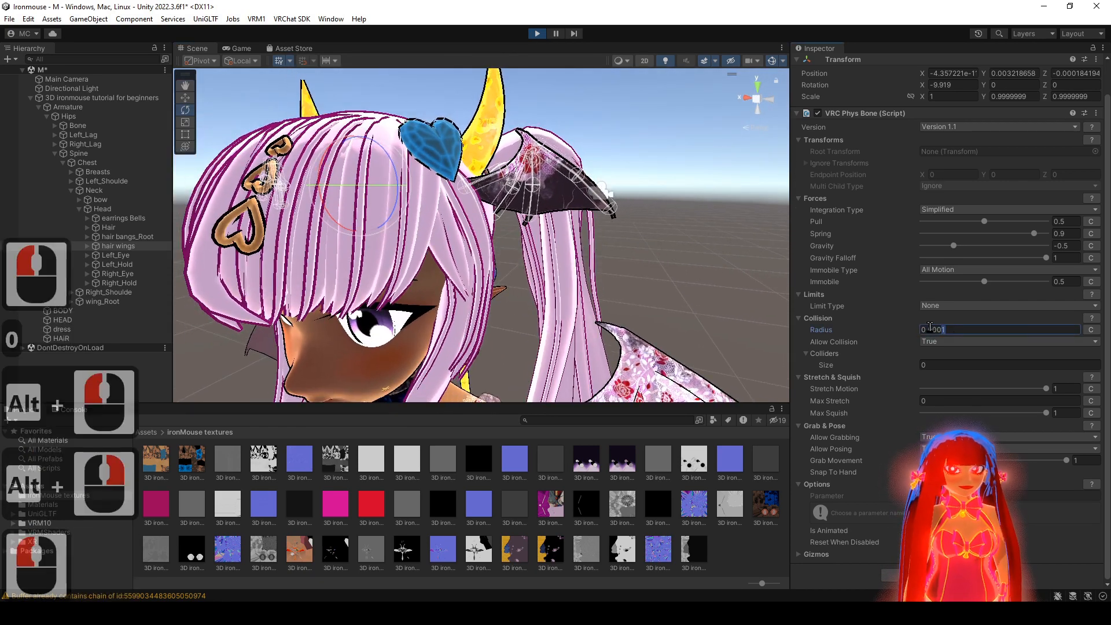
left_click_drag(710, 225, 718, 239, "alt")
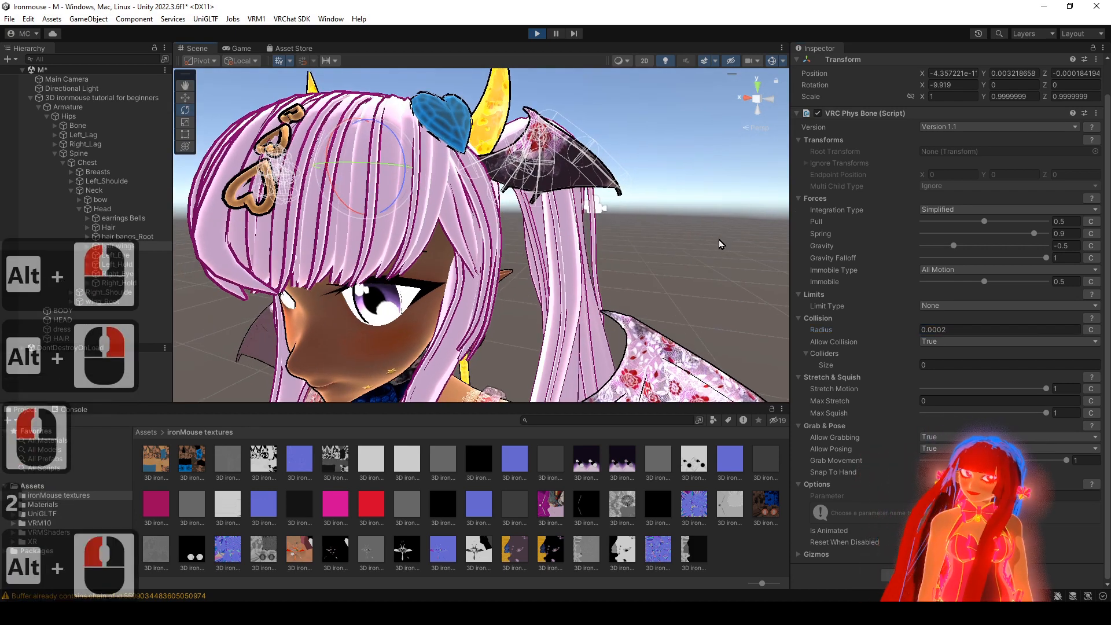
right_click_drag(719, 239, 674, 191, "alt")
left_click_drag(674, 191, 676, 199, "alt")
right_click_drag(676, 200, 681, 228, "alt")
left_click_drag(680, 228, 661, 216, "alt")
- Copy the hair wings' tuned VRC Phys Bone component, exit play mode, and paste its values onto the same component
left_click(1098, 115)
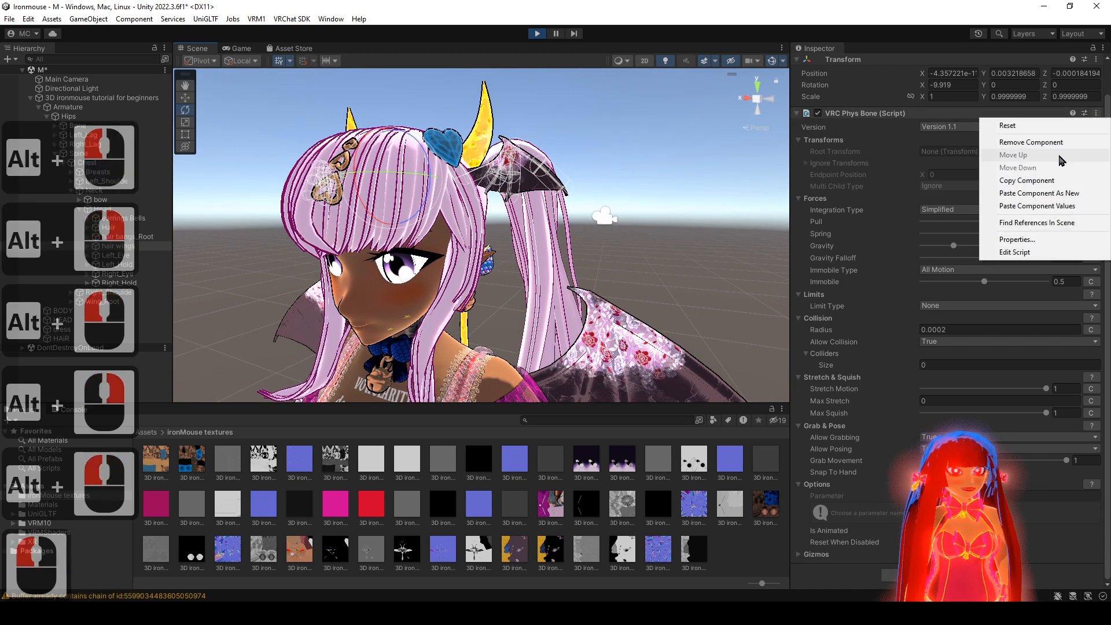
left_click(1046, 180)
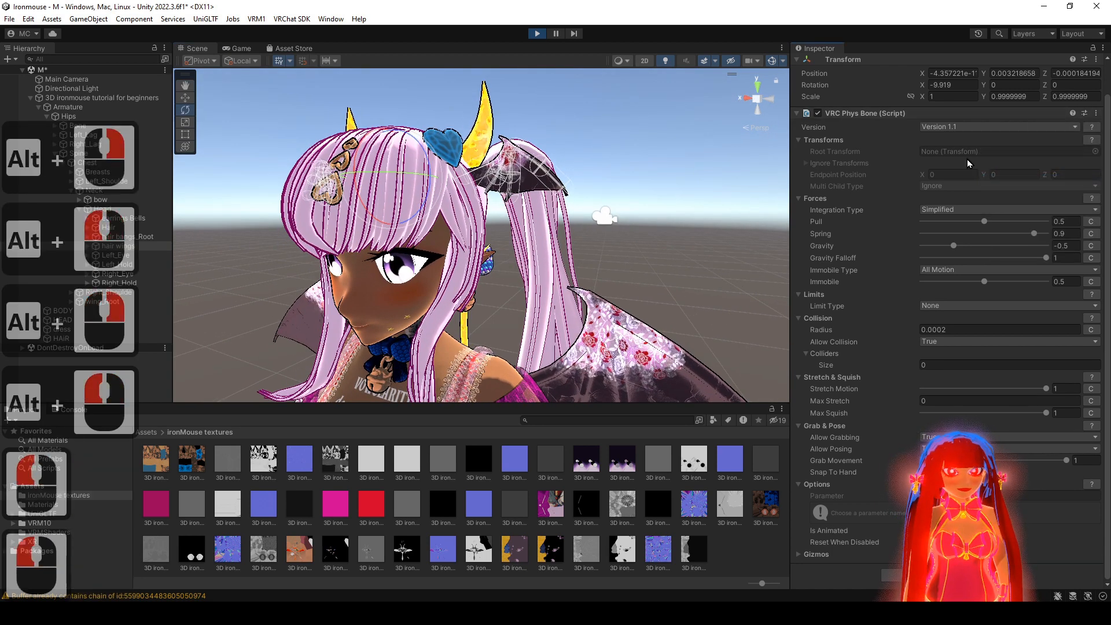
left_click(537, 34)
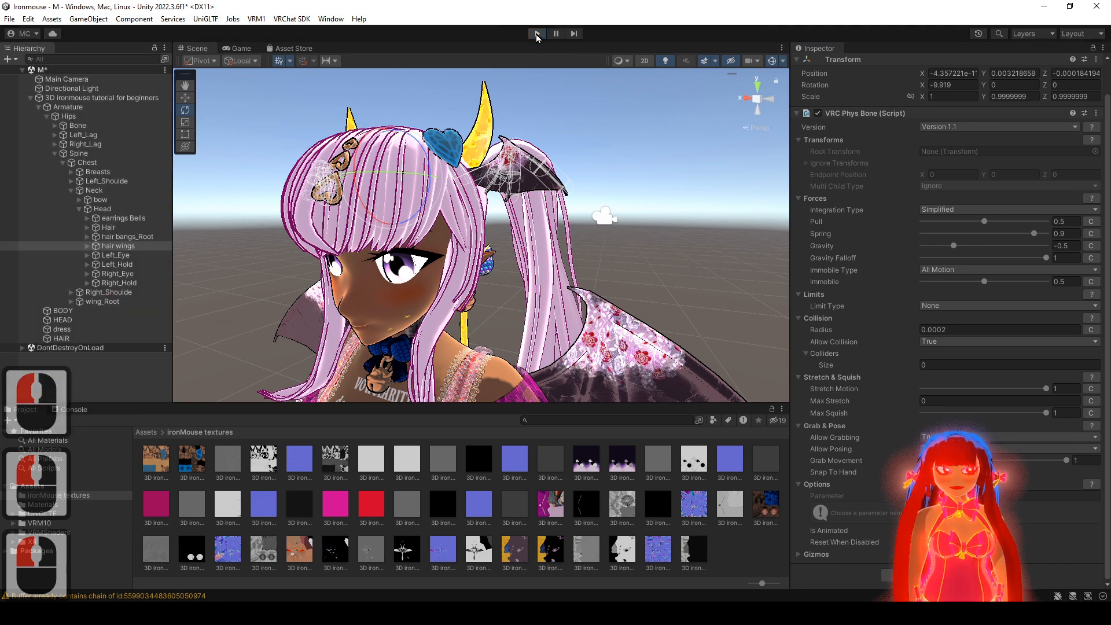
left_click(1096, 114)
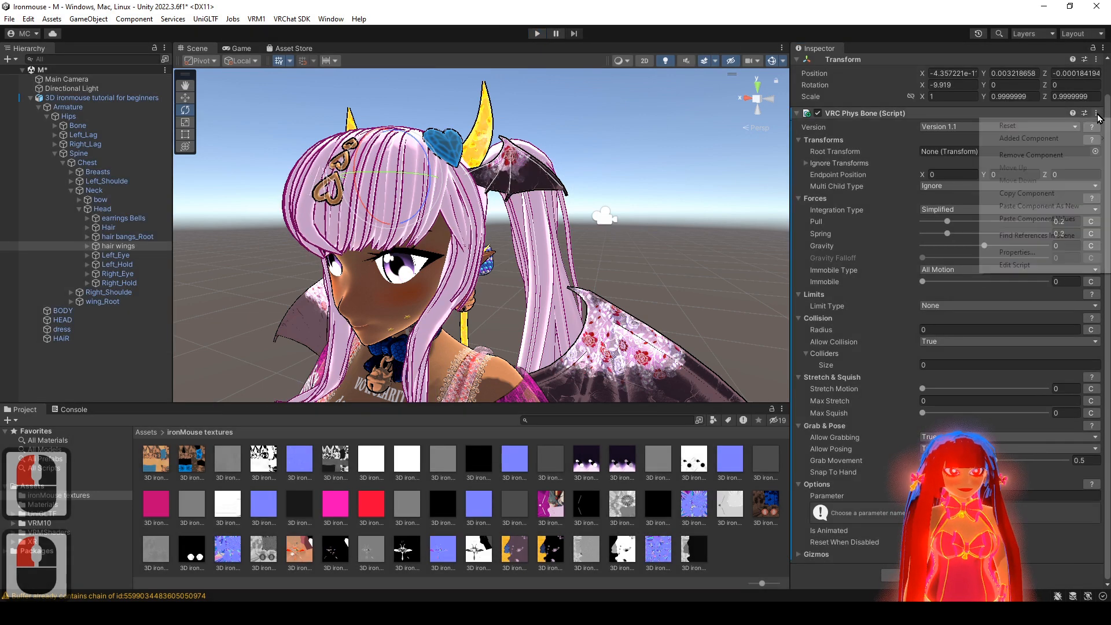
left_click(1070, 220)
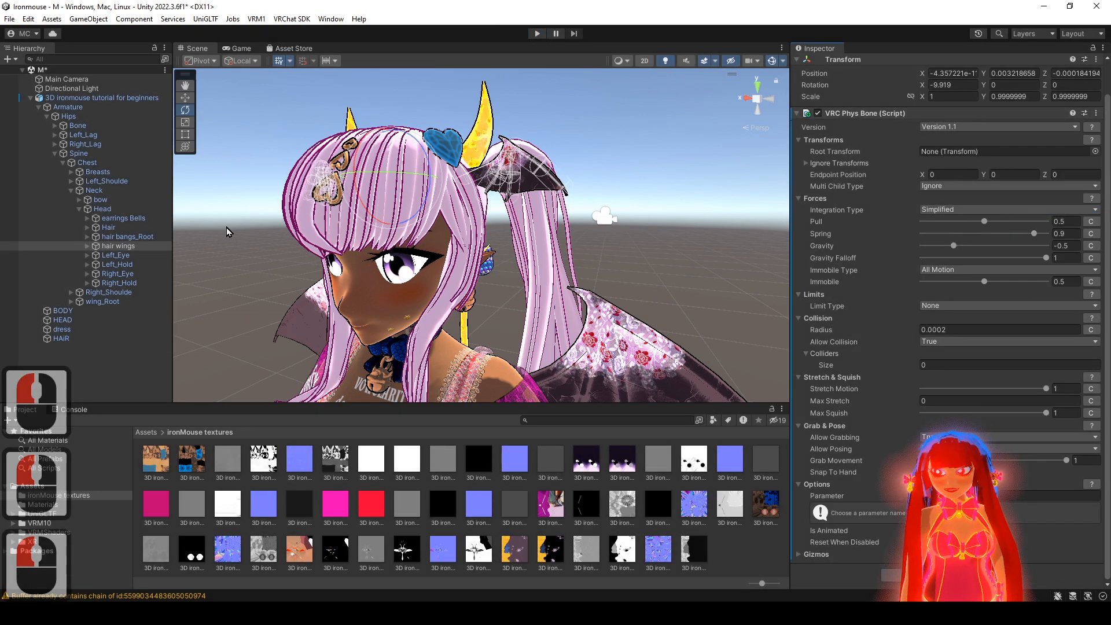
- Collapse the Head and Spine hierarchies and test-rotate Bone under Hips to identify what it moves, undoing the rotation
right_click_drag(524, 348, 586, 375, "alt")
middle_click_drag(586, 374, 544, 259, "alt")
right_click_drag(544, 259, 484, 270, "alt")
left_click_drag(484, 270, 263, 315, "alt")
left_click(138, 283)
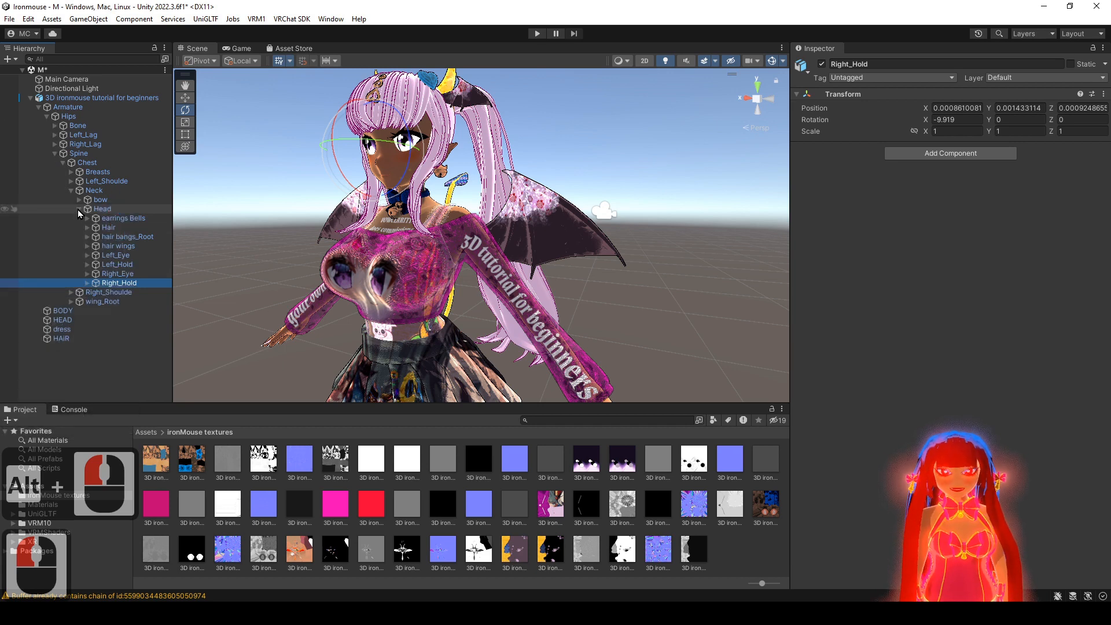
left_click(77, 209)
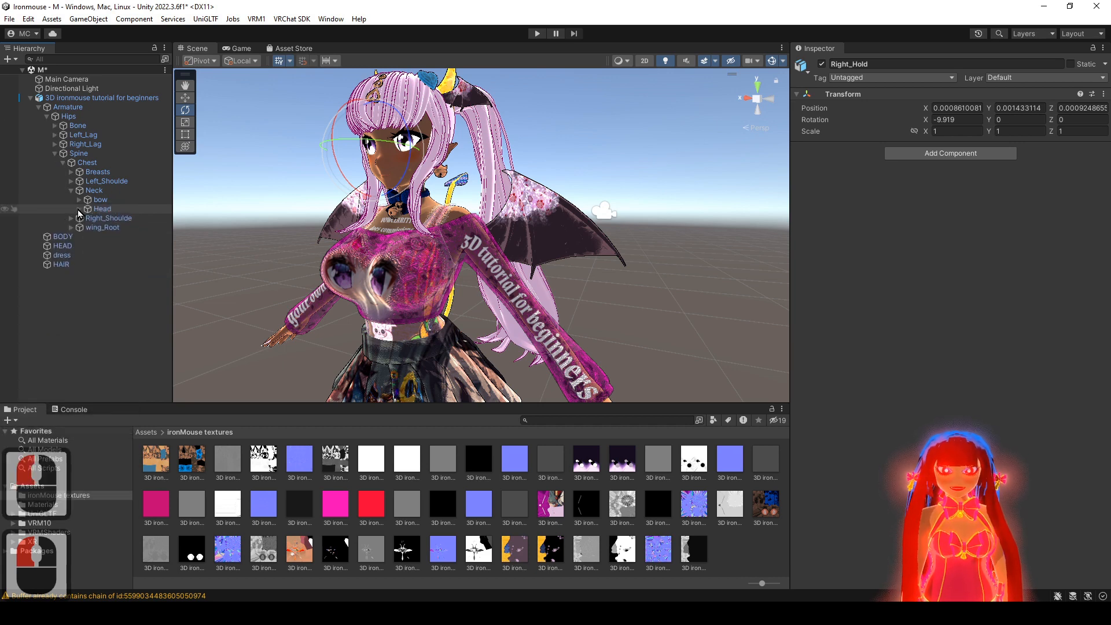
left_click(56, 154)
left_click_drag(312, 197, 263, 198, "alt")
left_click(108, 125)
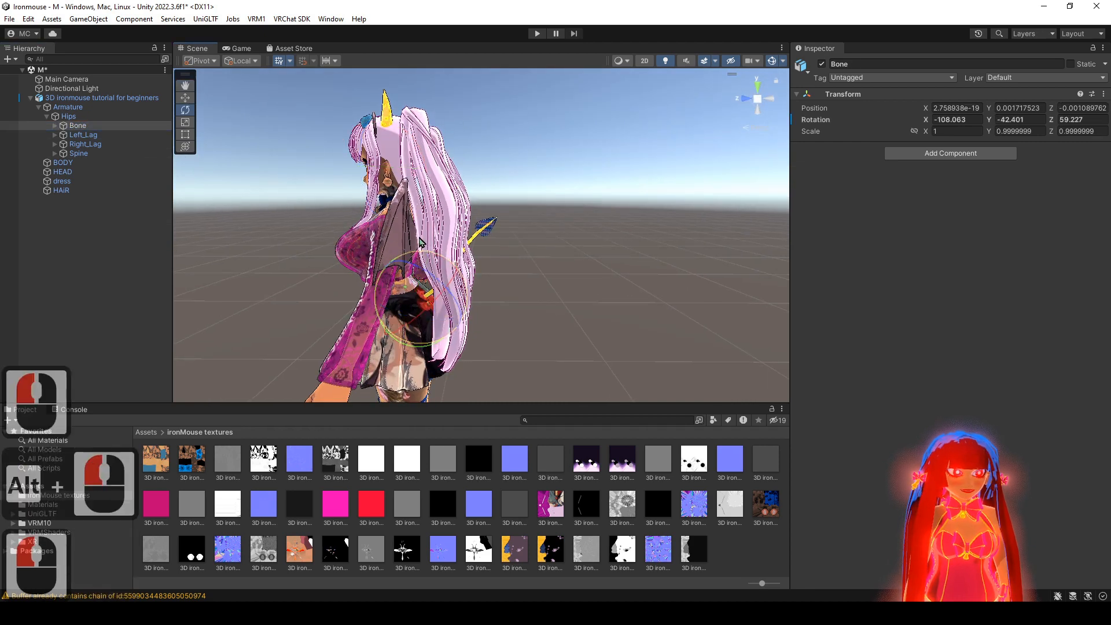
key("ctrl+z")
left_click_drag(530, 217, 494, 223, "alt")
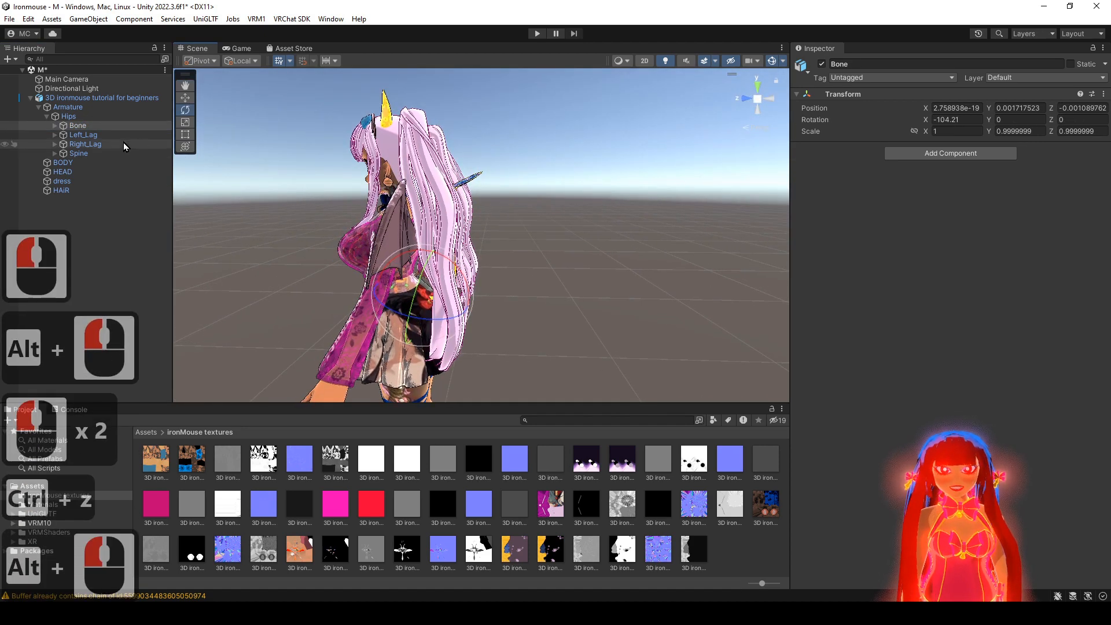
- Expand the Spine hierarchy and test-rotate wing_Root under Chest to identify what it moves, undoing the rotation
left_click(53, 154)
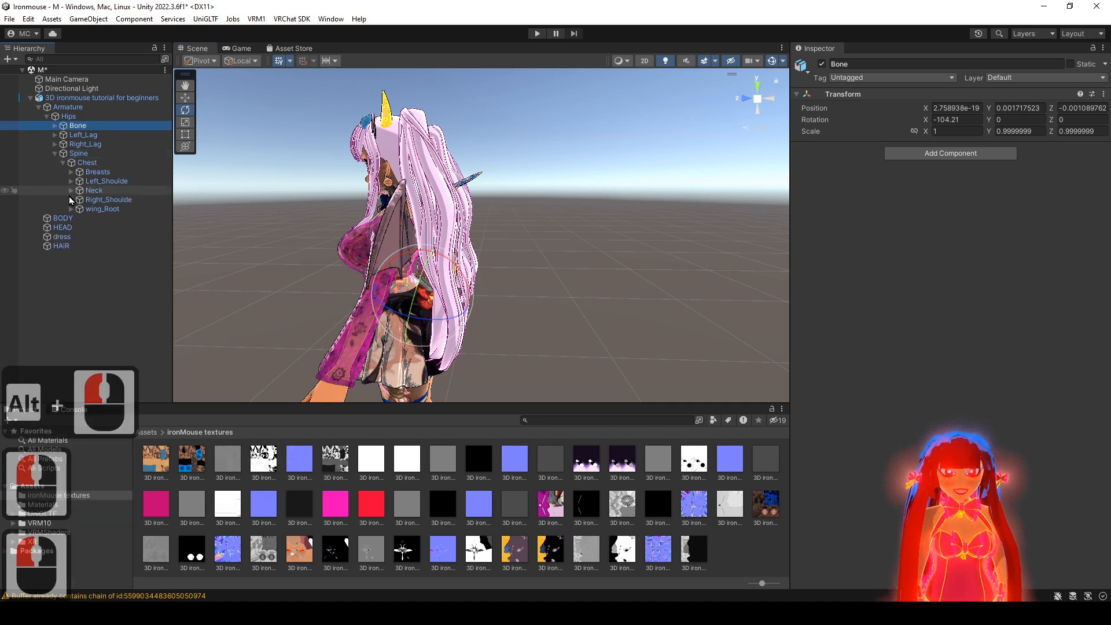
left_click(100, 209)
key("ctrl+z")
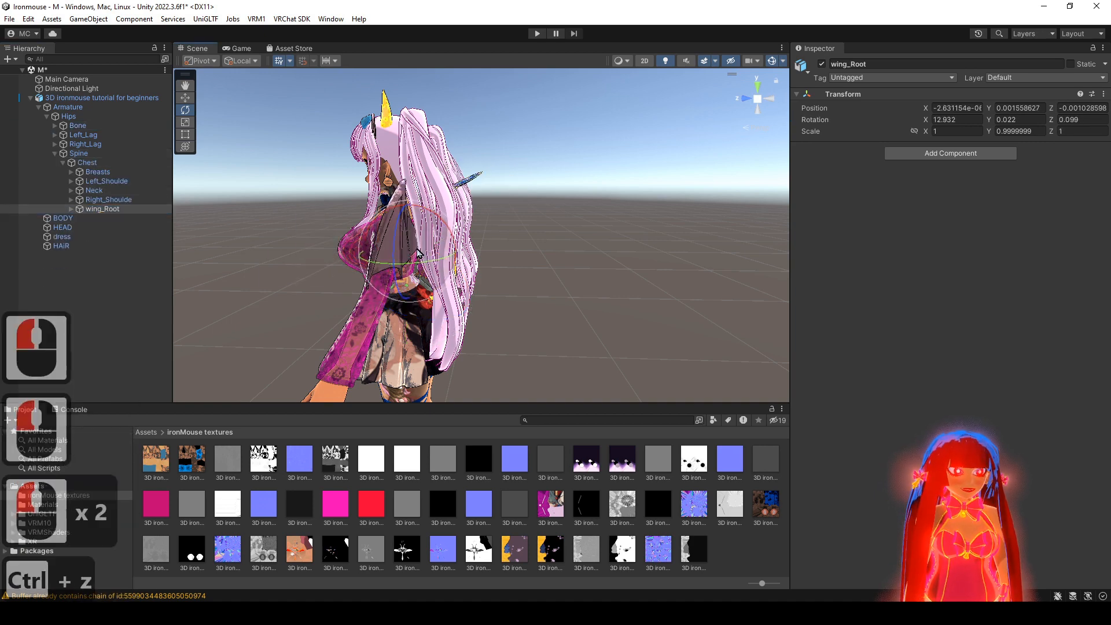
- Add a VRC Phys Bone component to wing_Root and paste the copied component values onto it
left_click(984, 155)
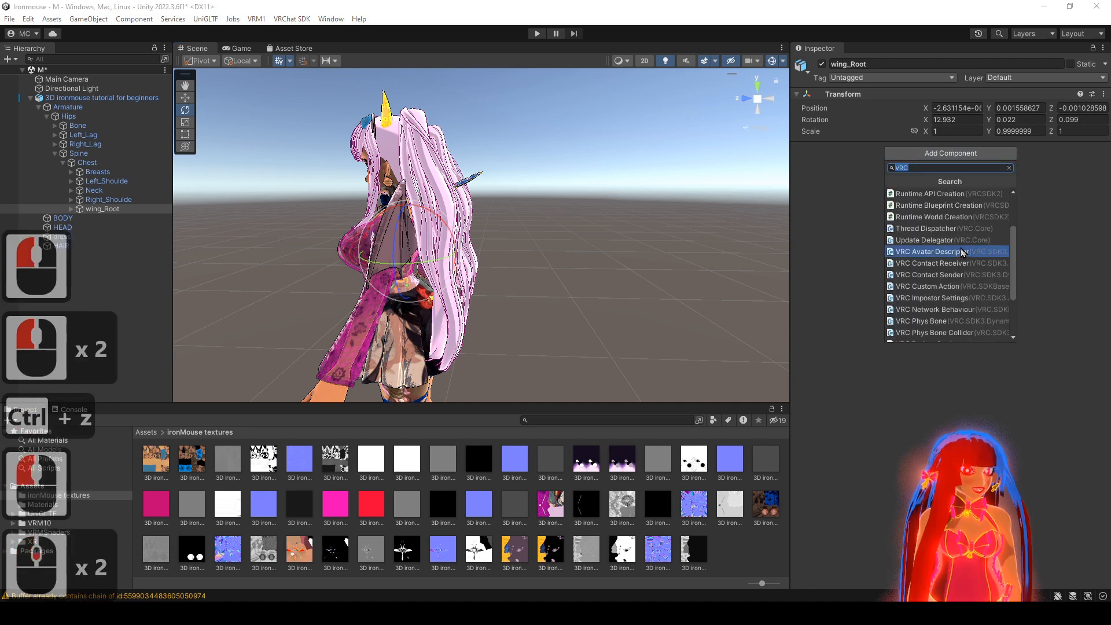
left_click(934, 320)
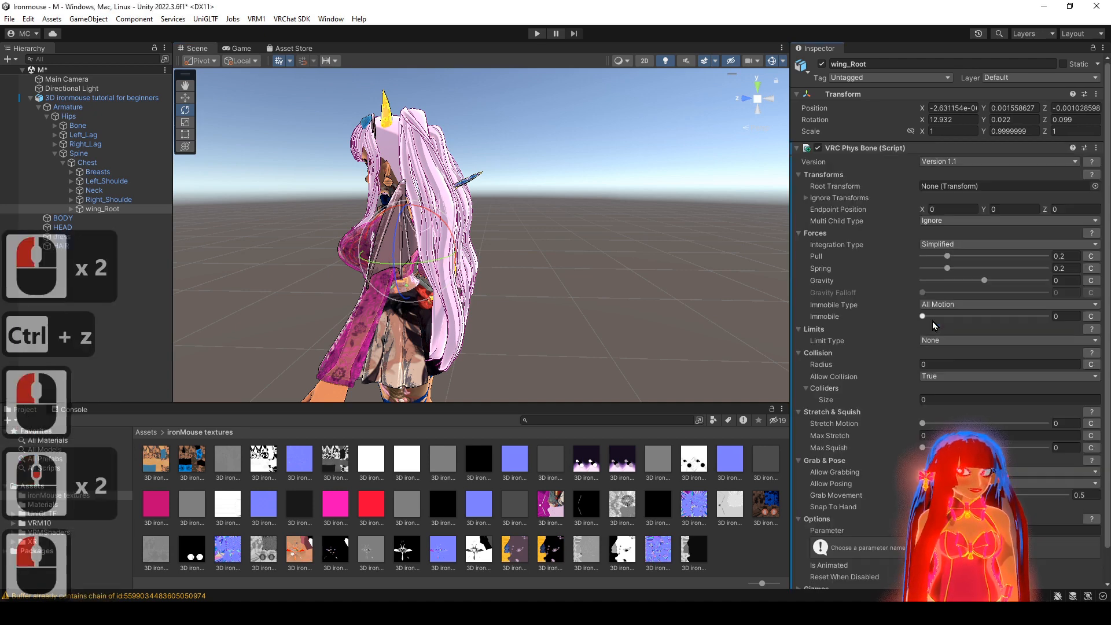
left_click(1097, 149)
left_click(1060, 254)
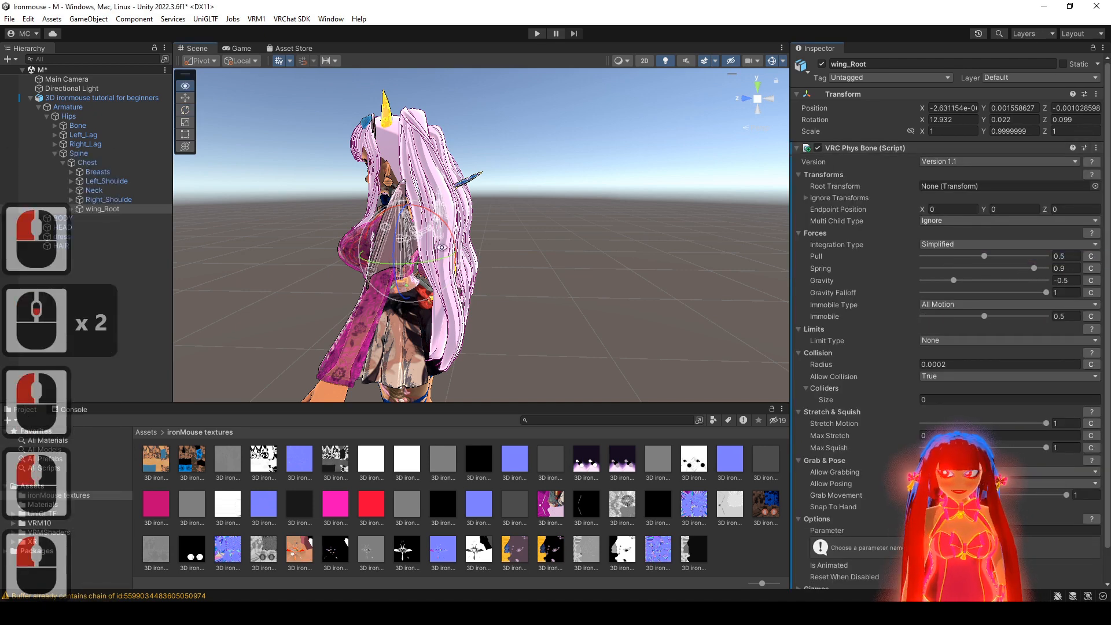
left_click_drag(441, 247, 671, 234, "alt")
- Enter play mode and, with the wings in the scene view, set wing_Root's collision Radius to 0.0005
left_click(537, 34)
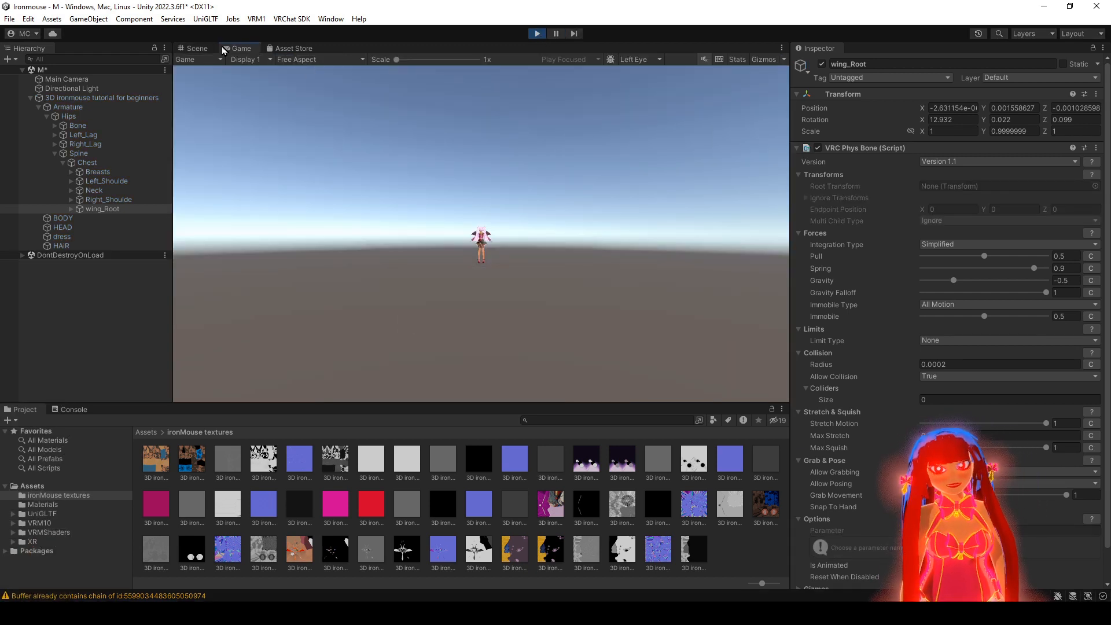
left_click(201, 48)
right_click_drag(541, 290, 530, 298, "alt")
mouse_move(529, 298)
left_mouse_down("alt")
mouse_move(473, 320)
mouse_move(521, 315)
left_mouse_up("alt")
left_click(953, 363)
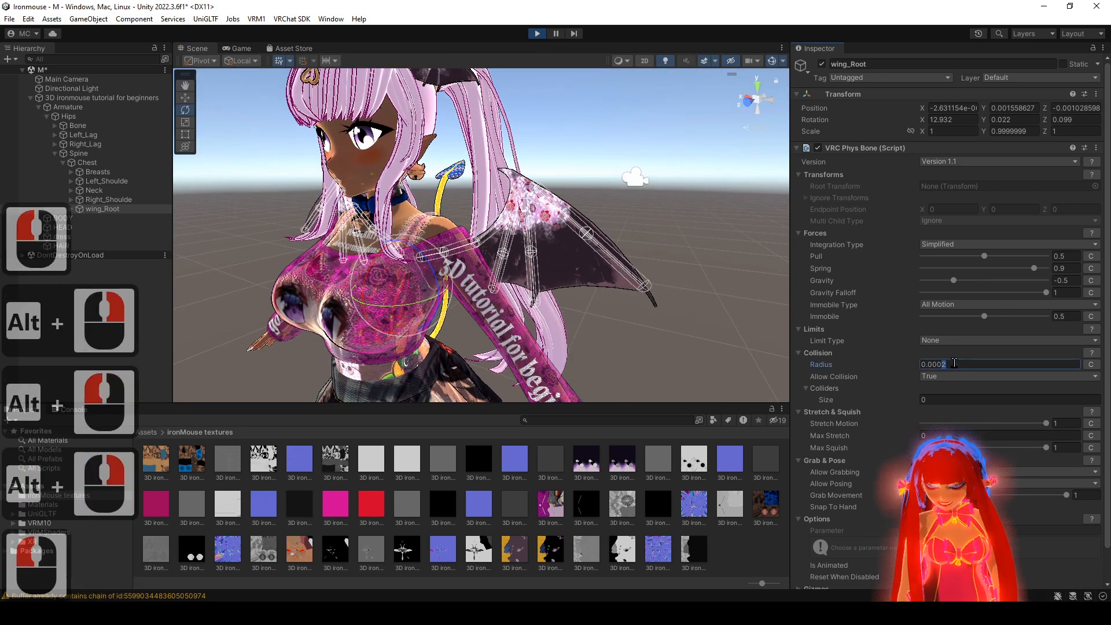
type("5")
left_click_drag(550, 278, 615, 289, "alt")
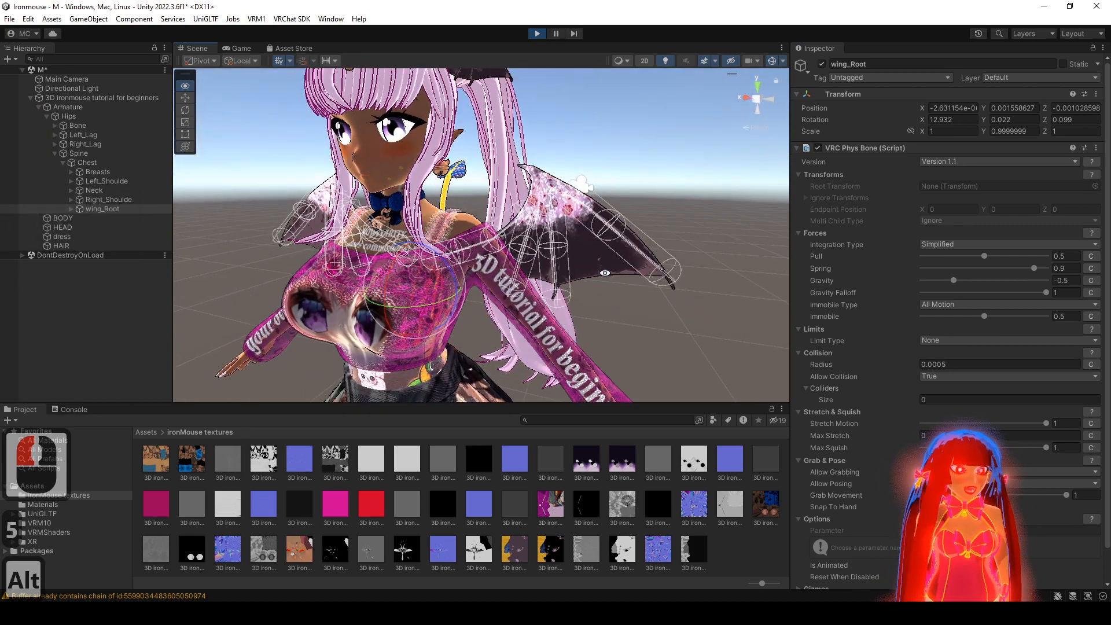
- Set wing_Root's Colliders Size to 4 and look over the colliders available for Element 0
left_click(958, 400)
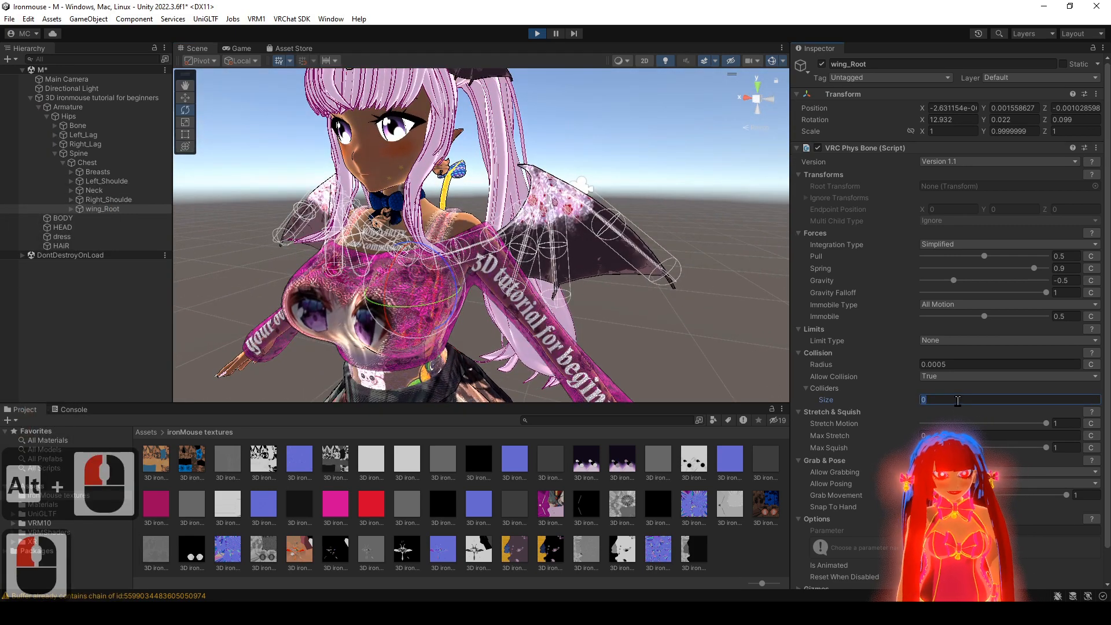
type("4")
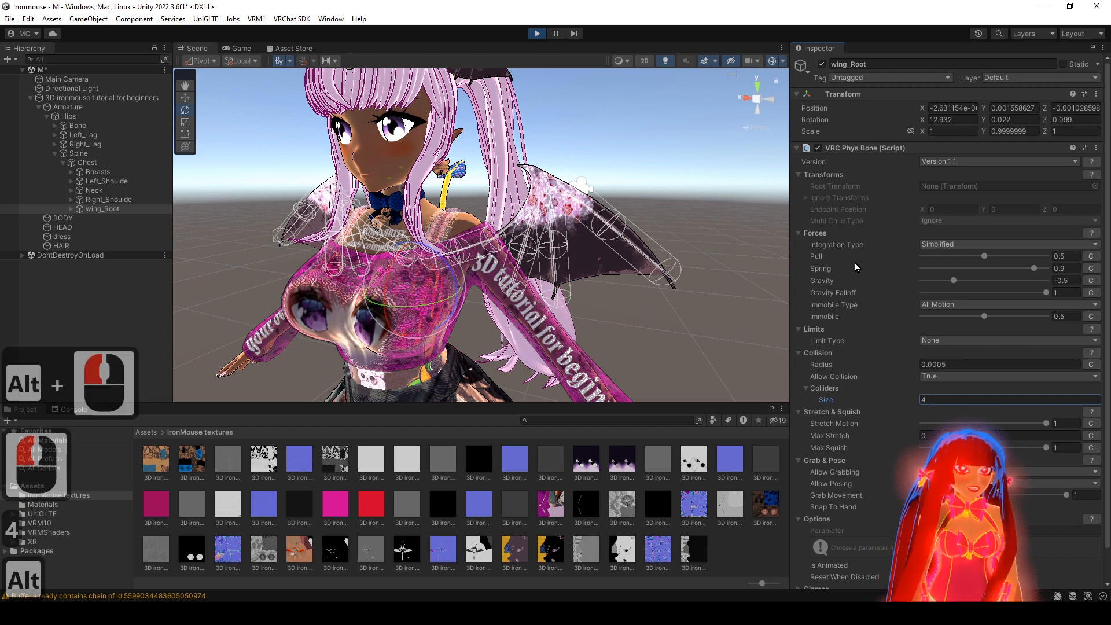
left_click_drag(683, 255, 672, 254, "alt")
left_click(1095, 411)
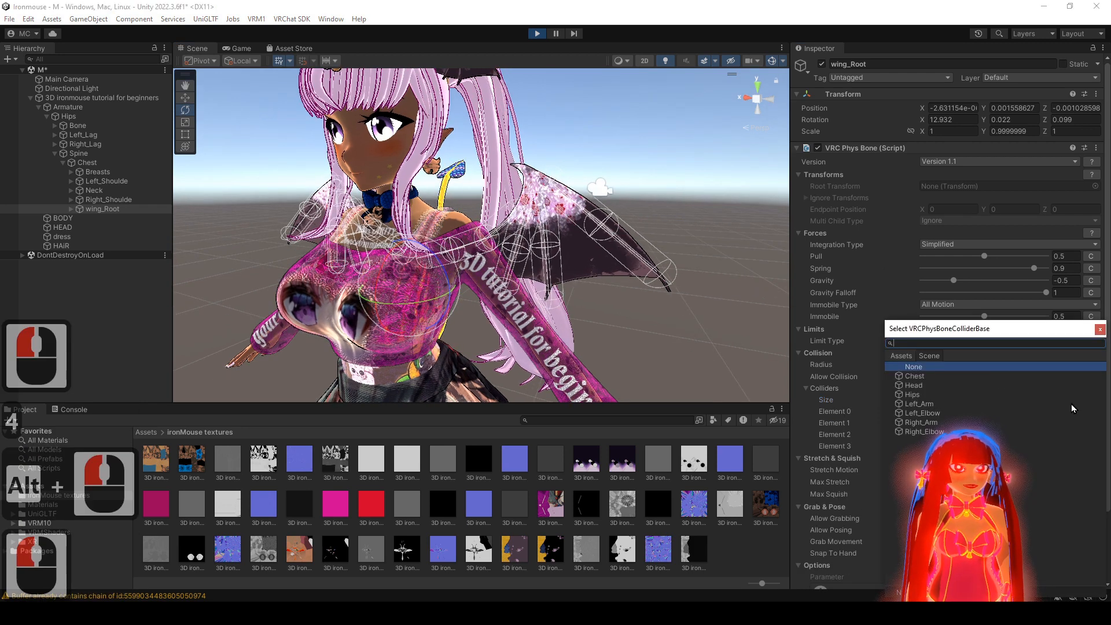
left_click_drag(939, 334, 548, 269)
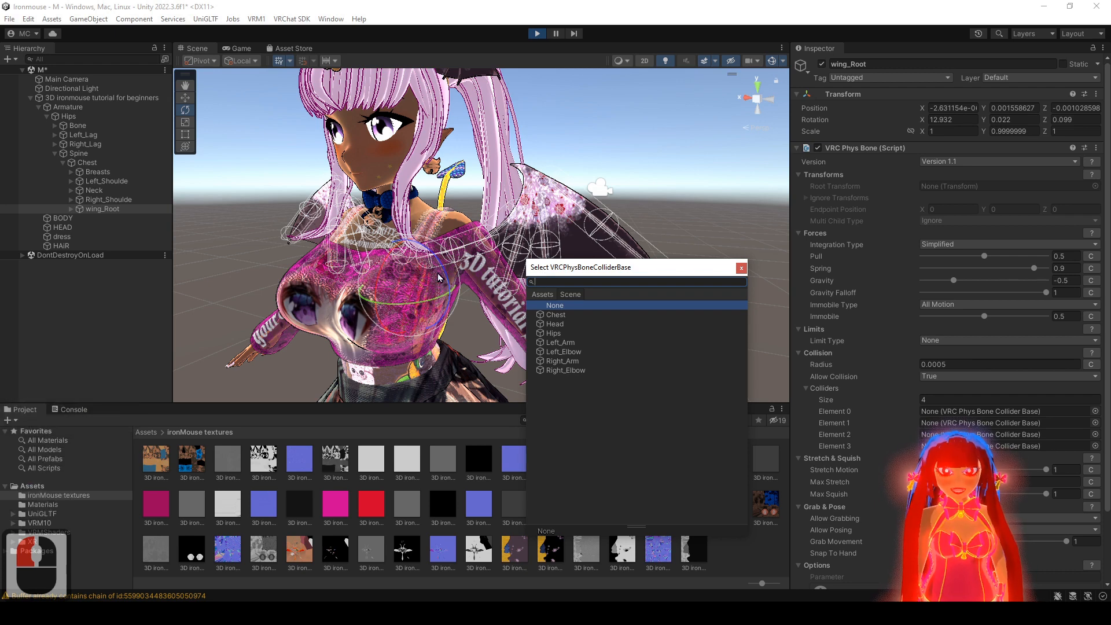
left_click(741, 268)
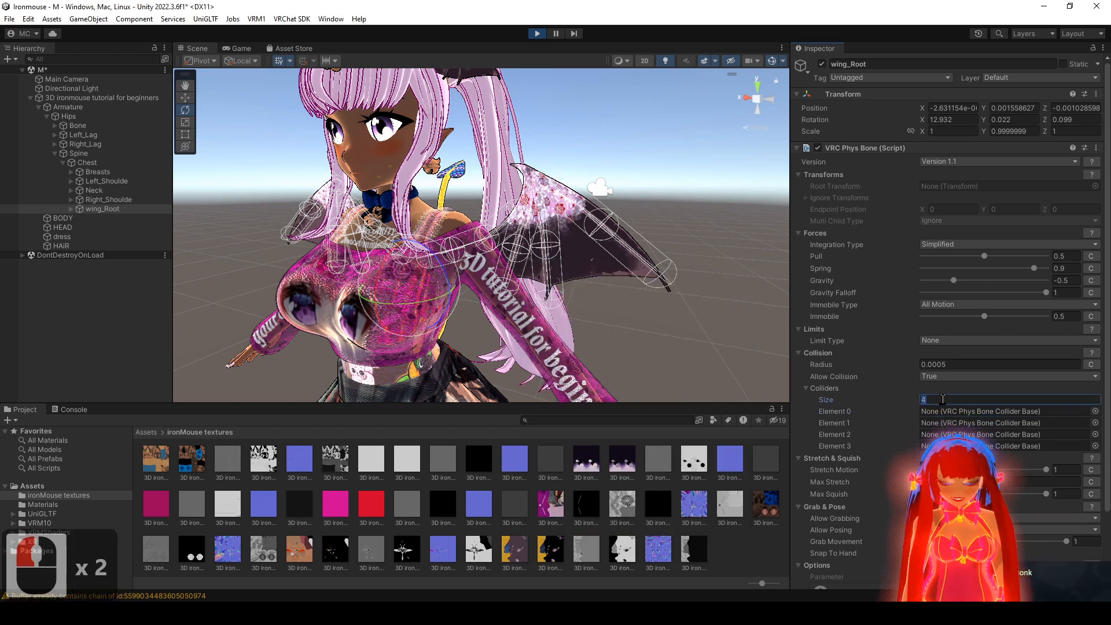
- Try a Colliders Size of 6 on wing_Root with the Chest collider assigned to Element 0
type("6")
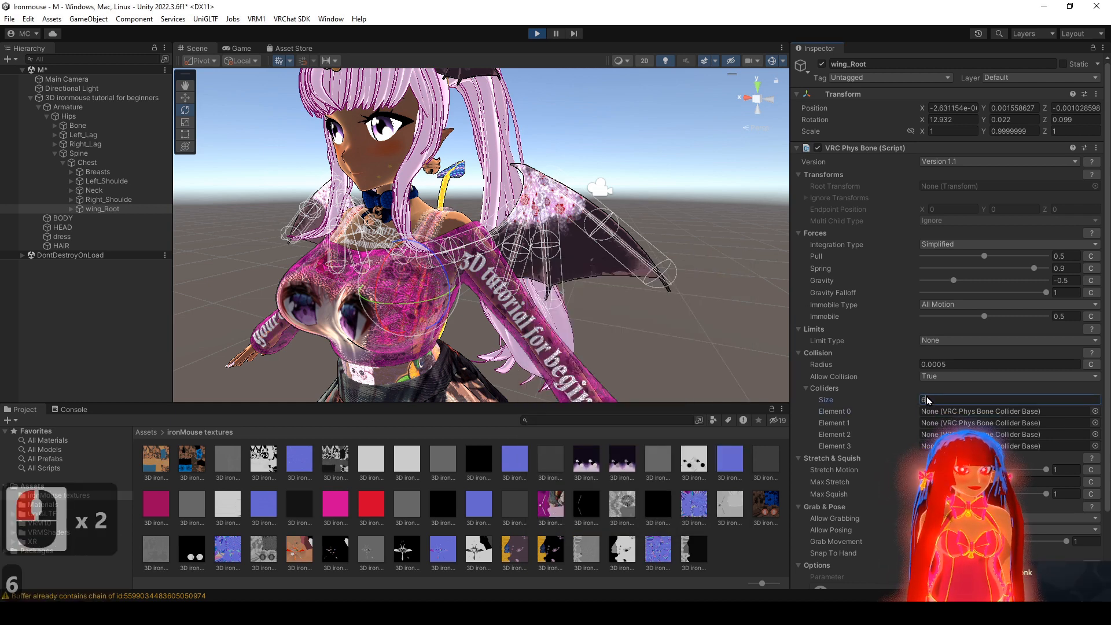
left_click(1095, 426)
left_click(1094, 417)
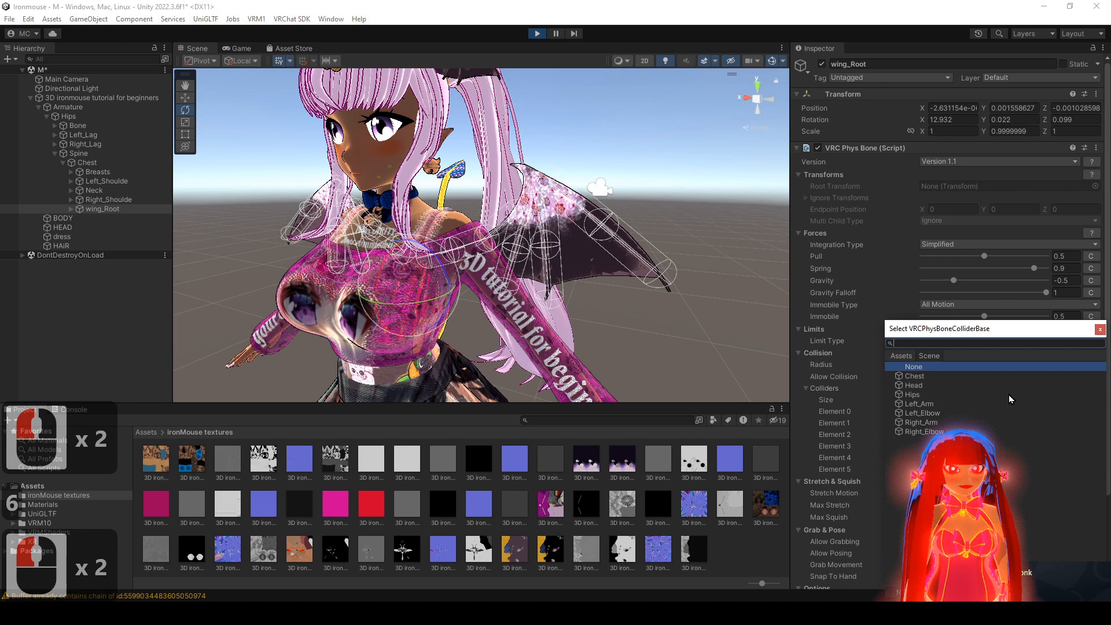
left_click(930, 376)
left_click_drag(615, 315, 620, 342, "alt")
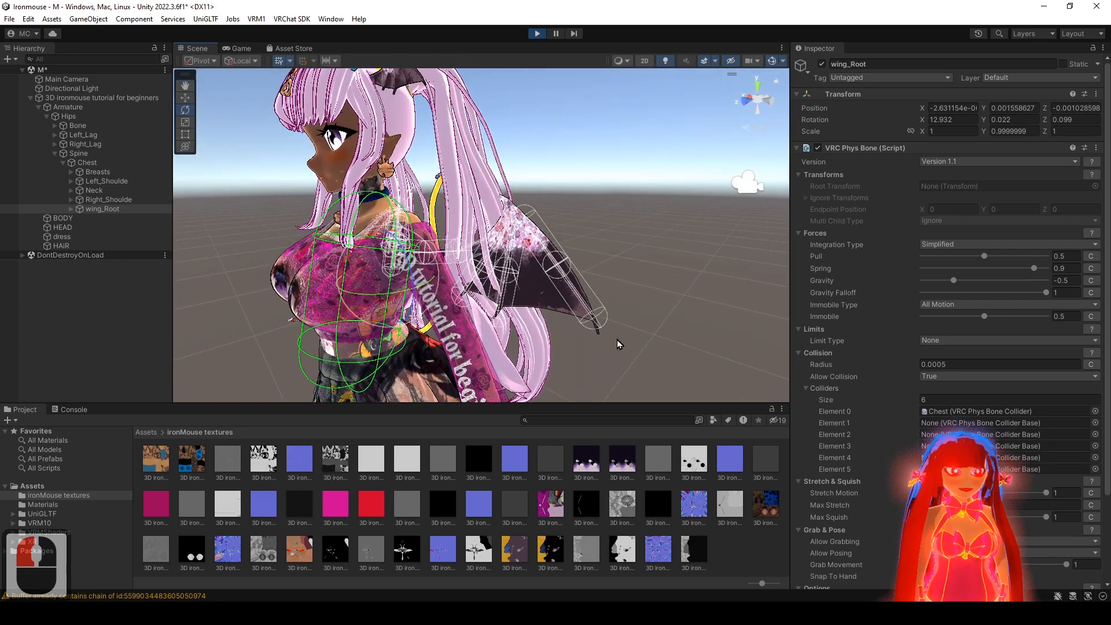
- Assign the Left_Arm collider to Element 0 and the Left_Elbow collider to Element 1 of wing_Root's Phys Bone
left_click(1095, 412)
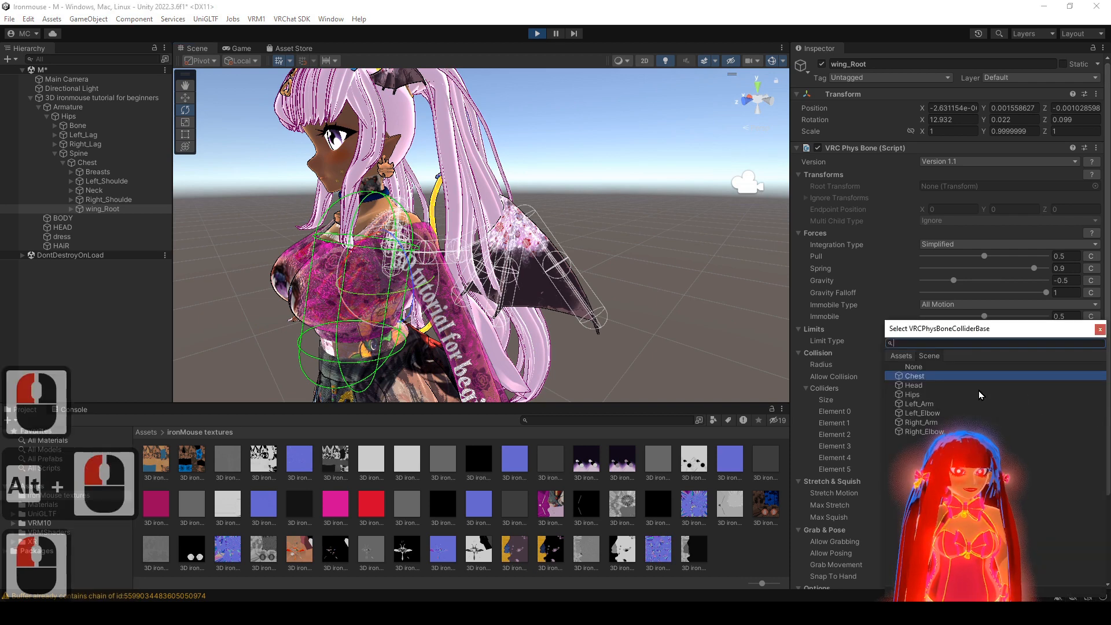
left_click(939, 404)
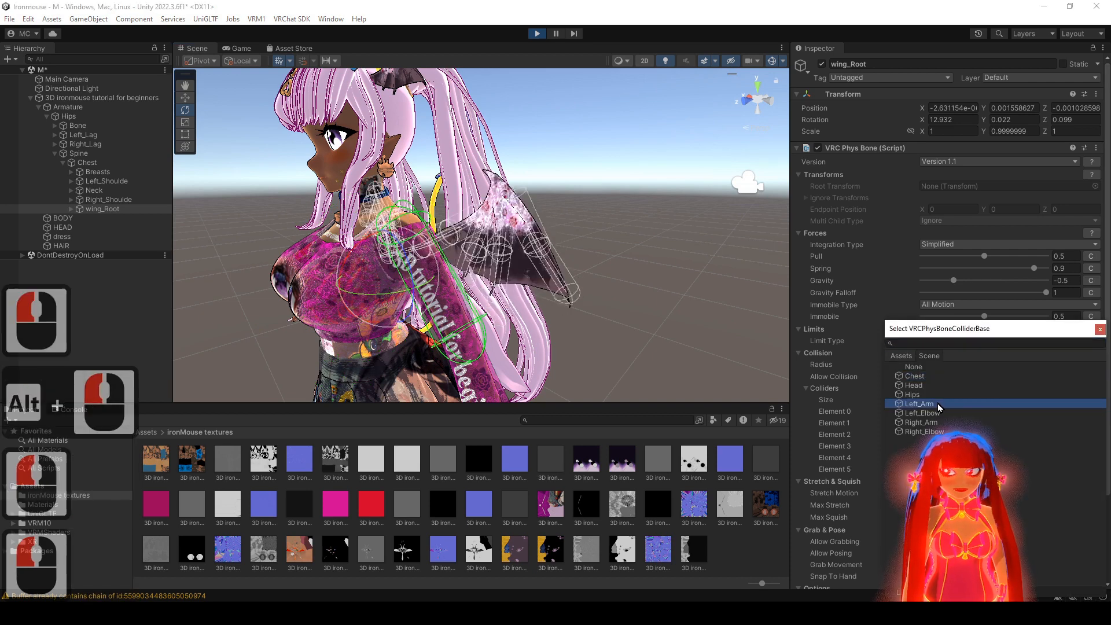
left_click(1100, 331)
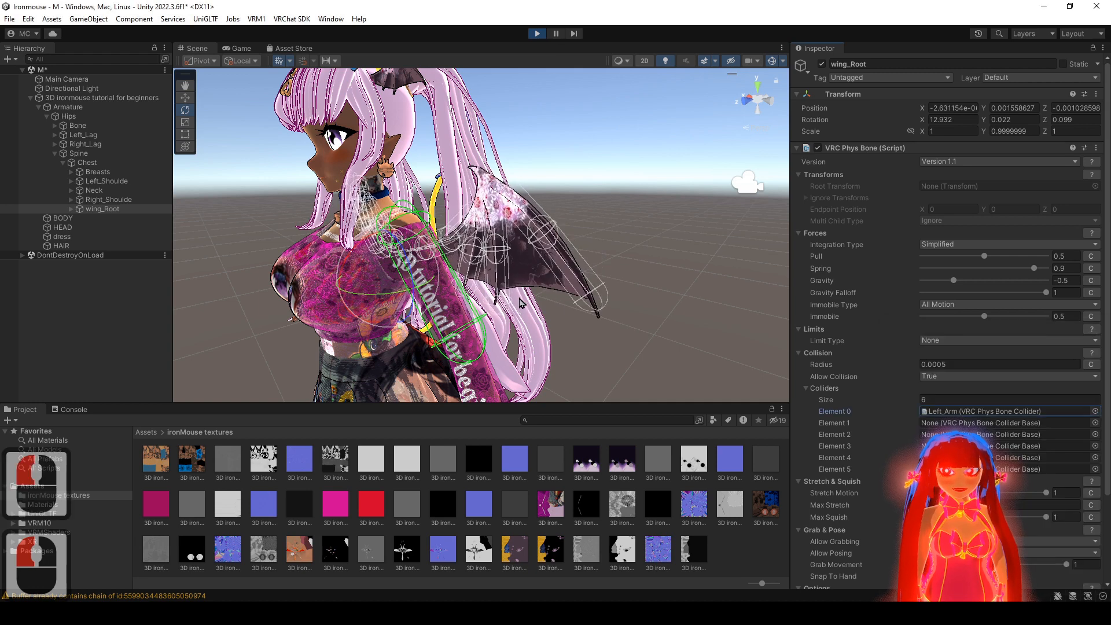
left_click_drag(614, 327, 514, 334, "alt")
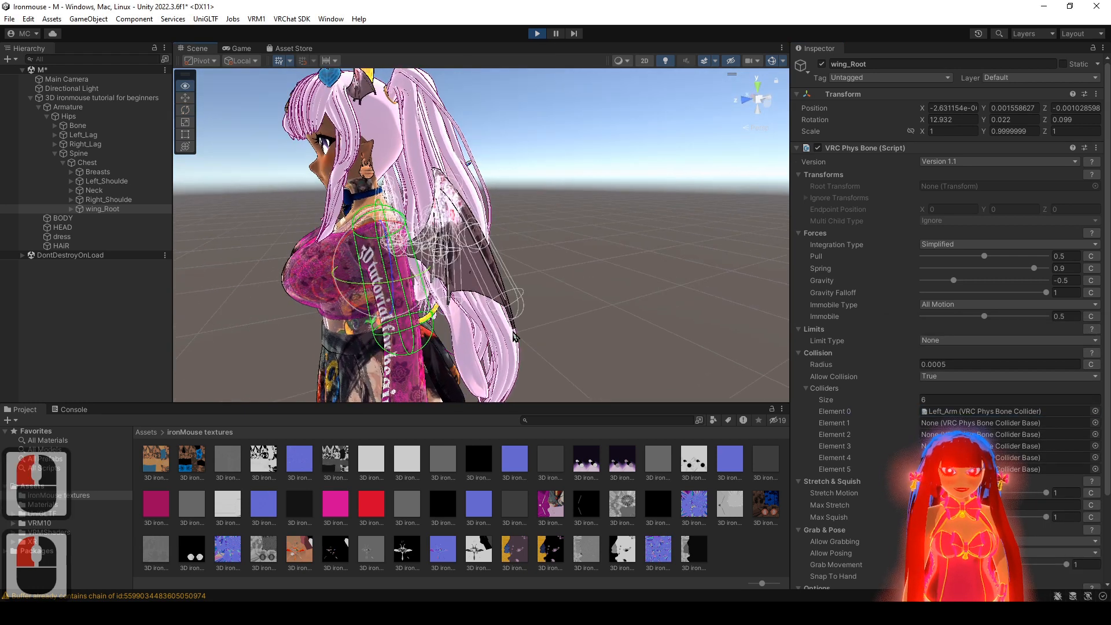
left_click(1095, 423)
left_click(923, 413)
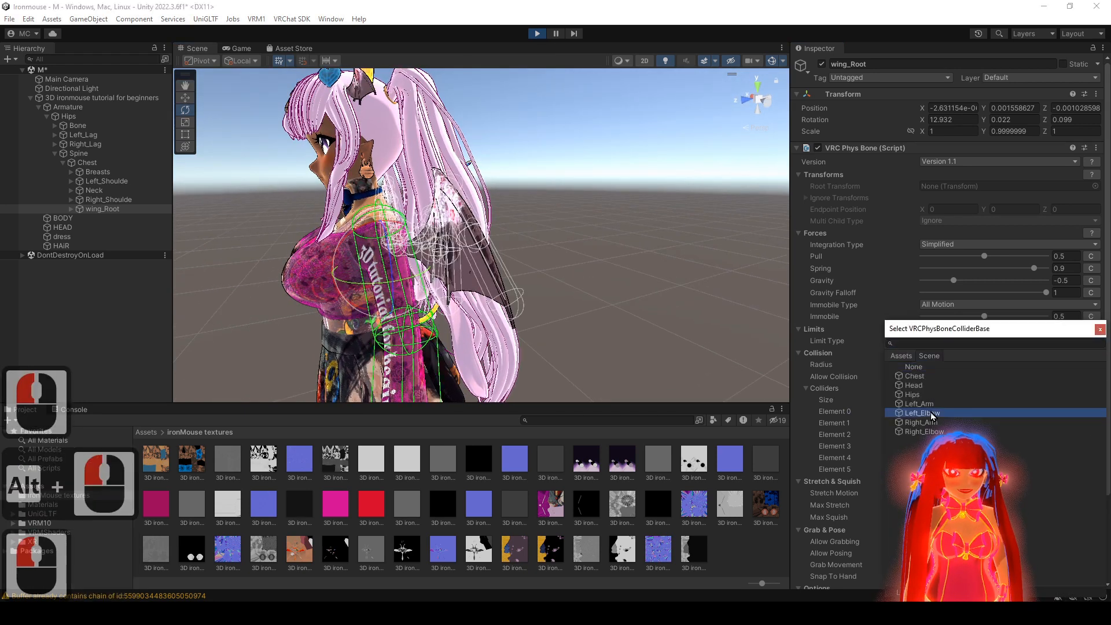
left_click(1100, 328)
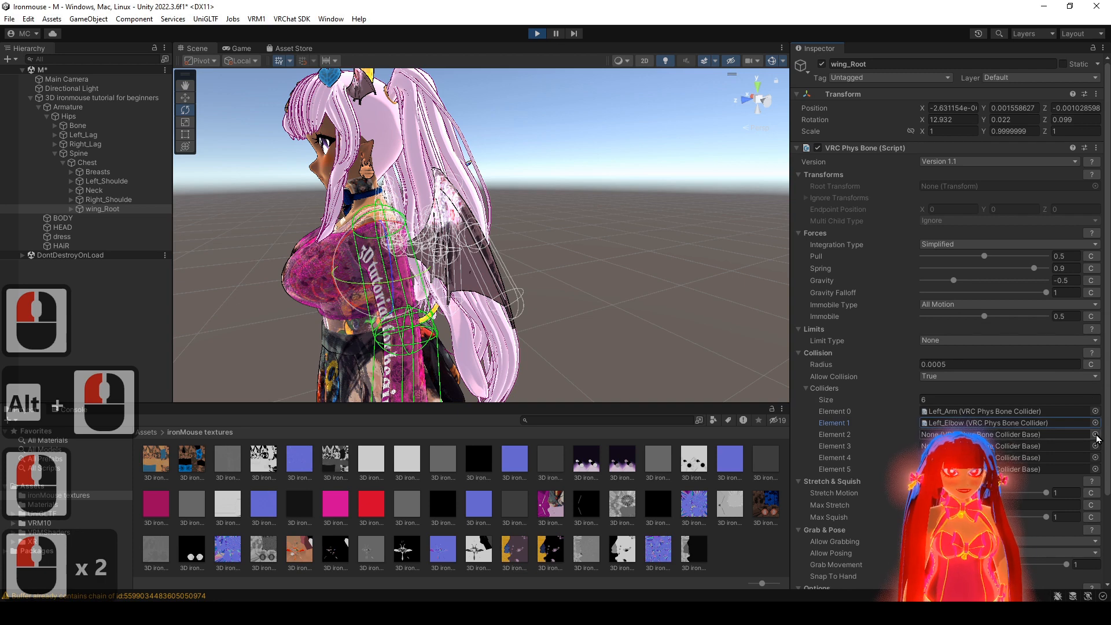
- Assign the Right_Arm collider to Element 2 and the Right_Elbow collider to Element 3 of wing_Root's Phys Bone
left_click(1096, 435)
left_click(944, 423)
left_click(1101, 329)
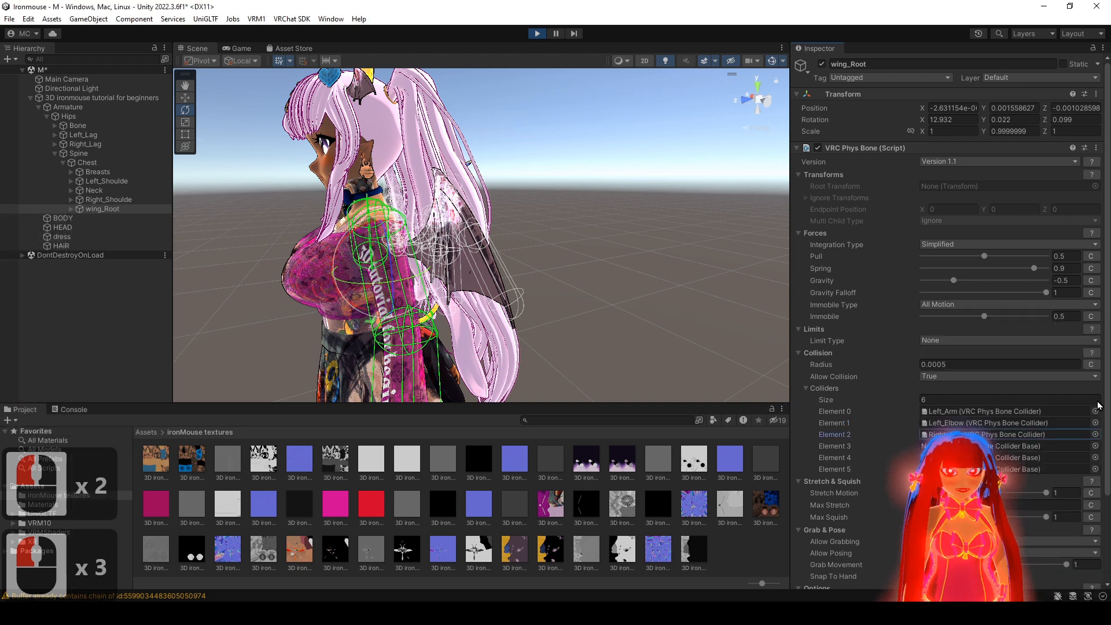
left_click(1095, 446)
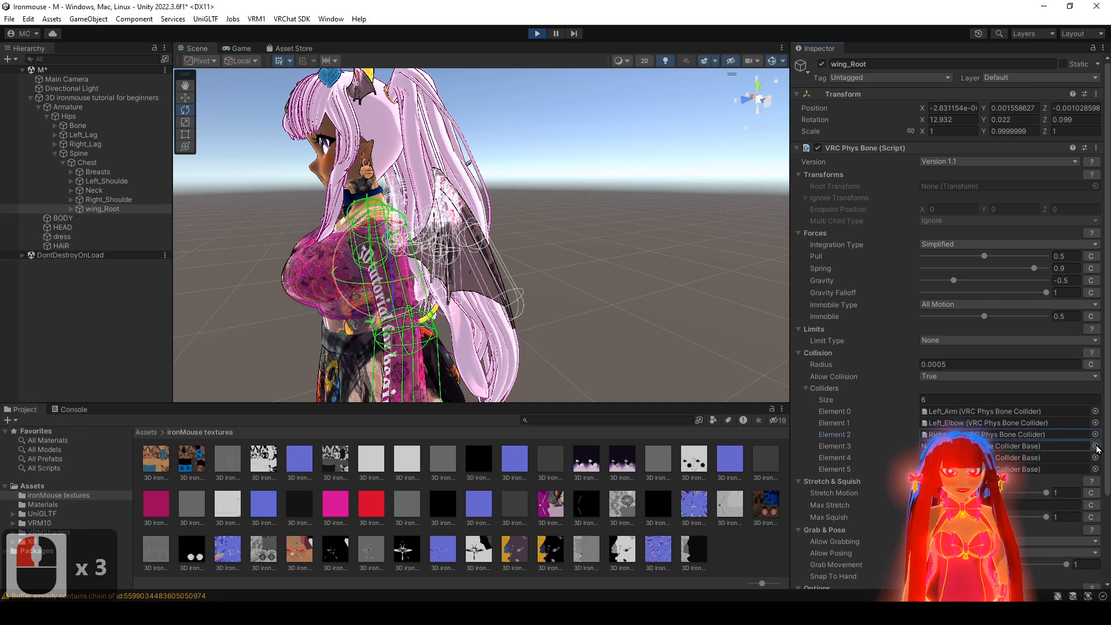
left_click(924, 432)
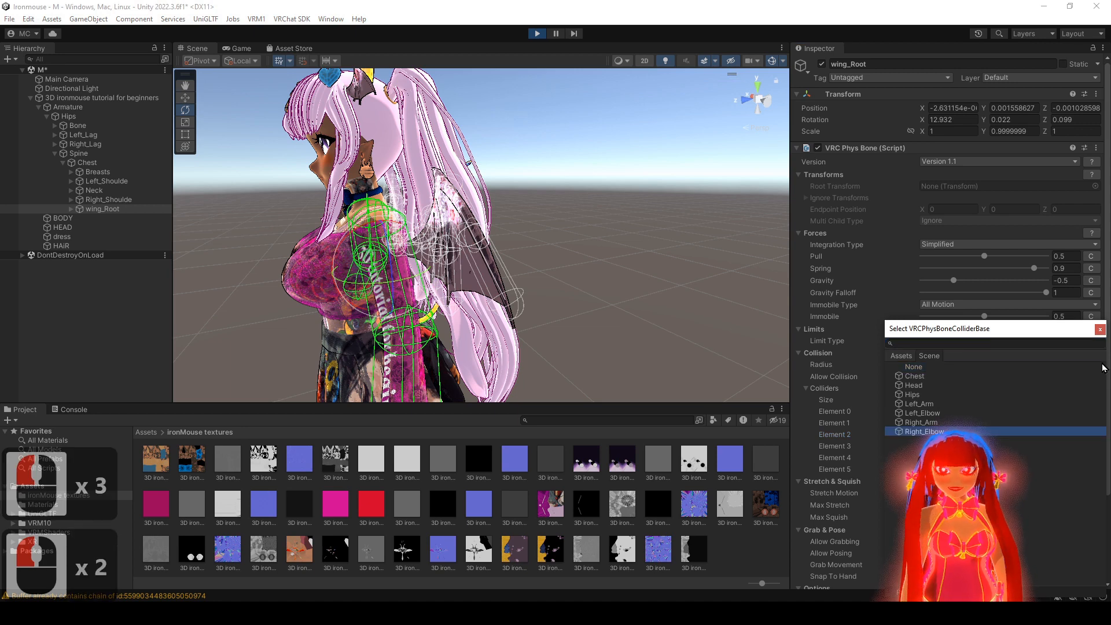
left_click(1100, 331)
left_click_drag(659, 295, 601, 296, "alt")
- Reduce wing_Root's Colliders Size to 4 to drop the unused elements, and check the wings from the side
left_click(928, 399)
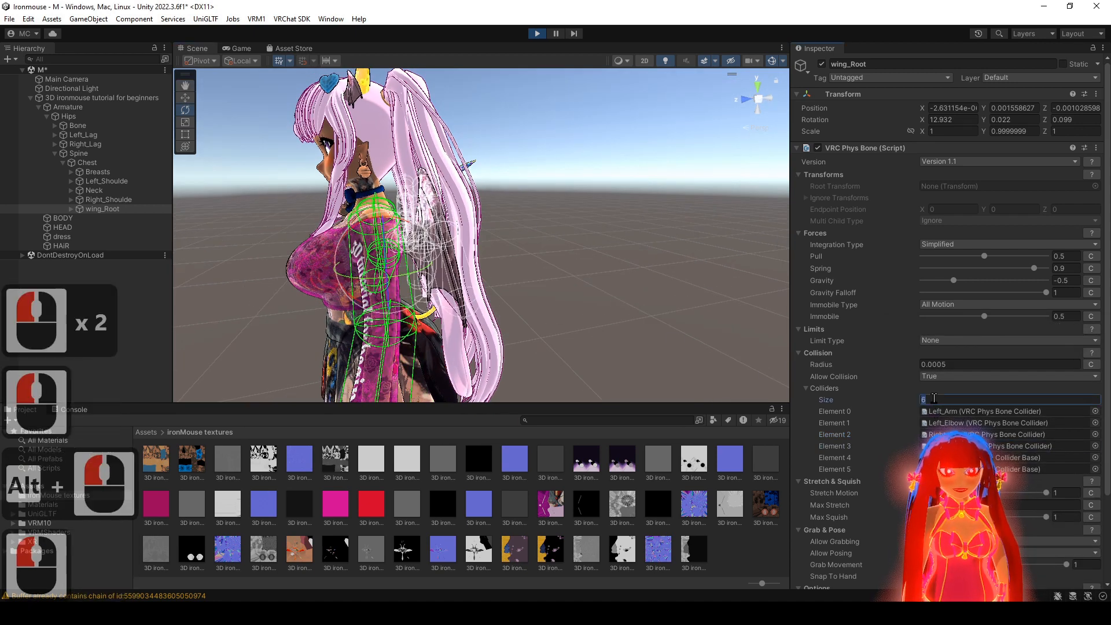
type("4")
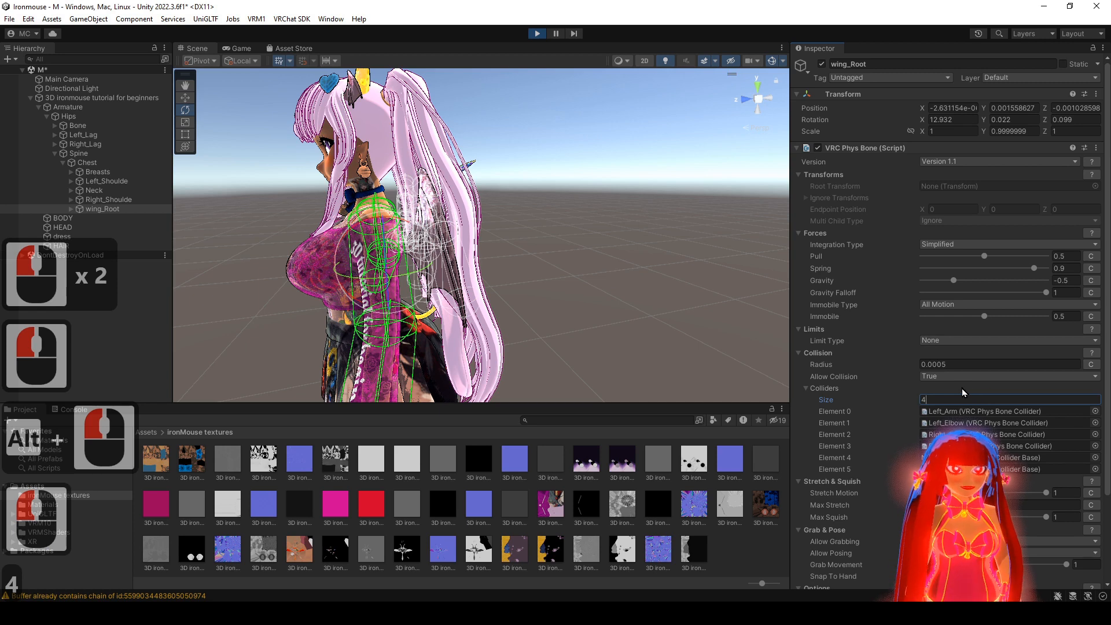
key("Return")
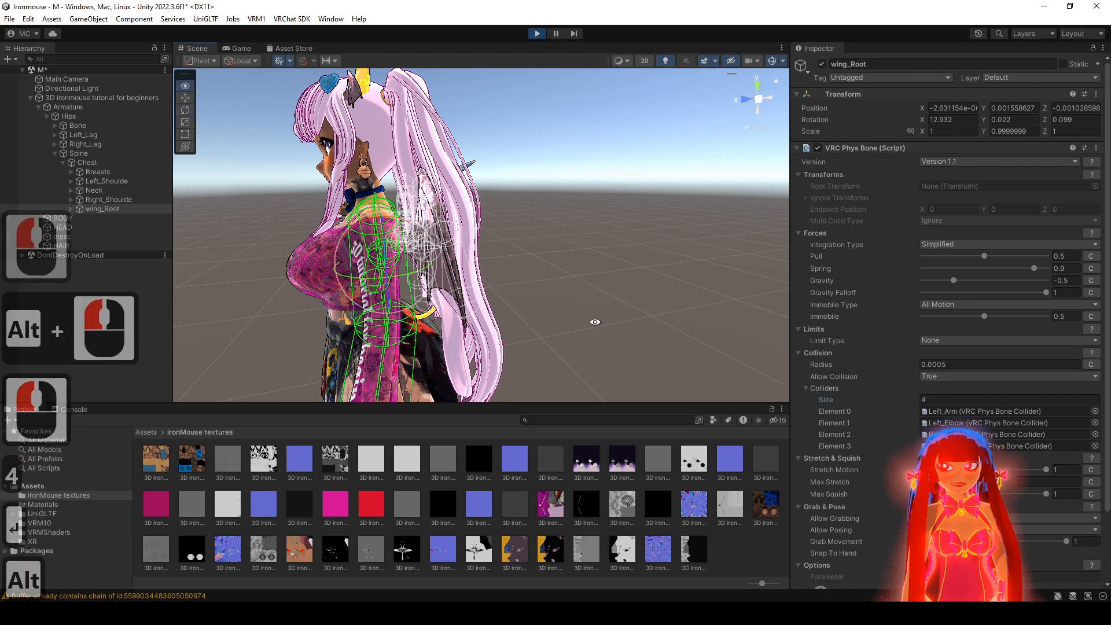
left_click_drag(595, 322, 607, 323, "alt")
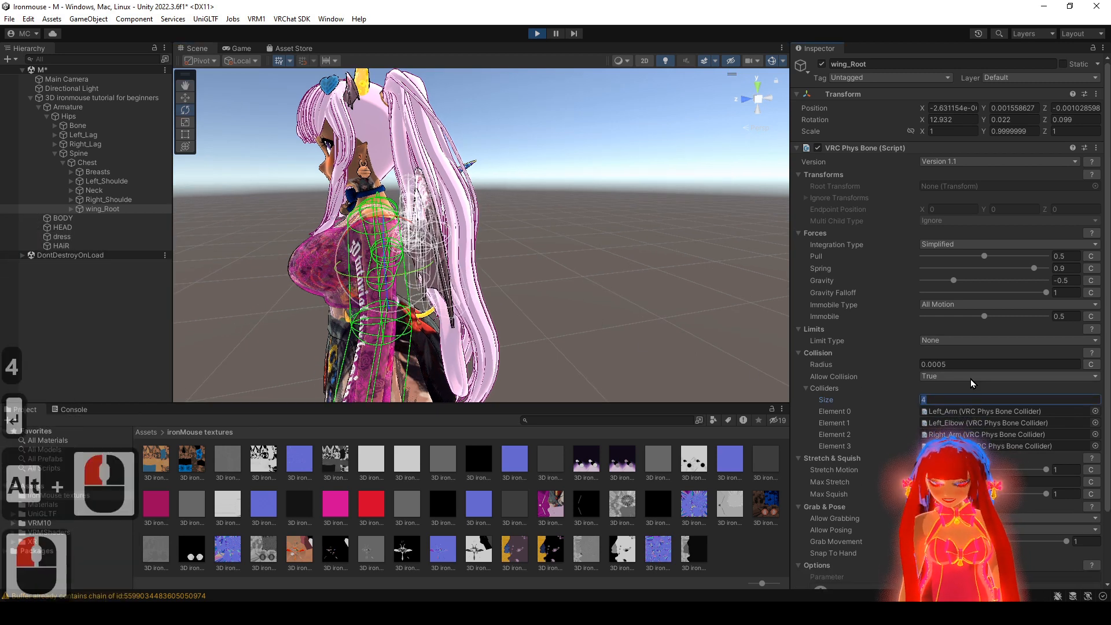
- Try a Colliders Size of 0 on wing_Root, undo it, and compare the wings against the arm colliders from several angles
type("0")
left_click(615, 325)
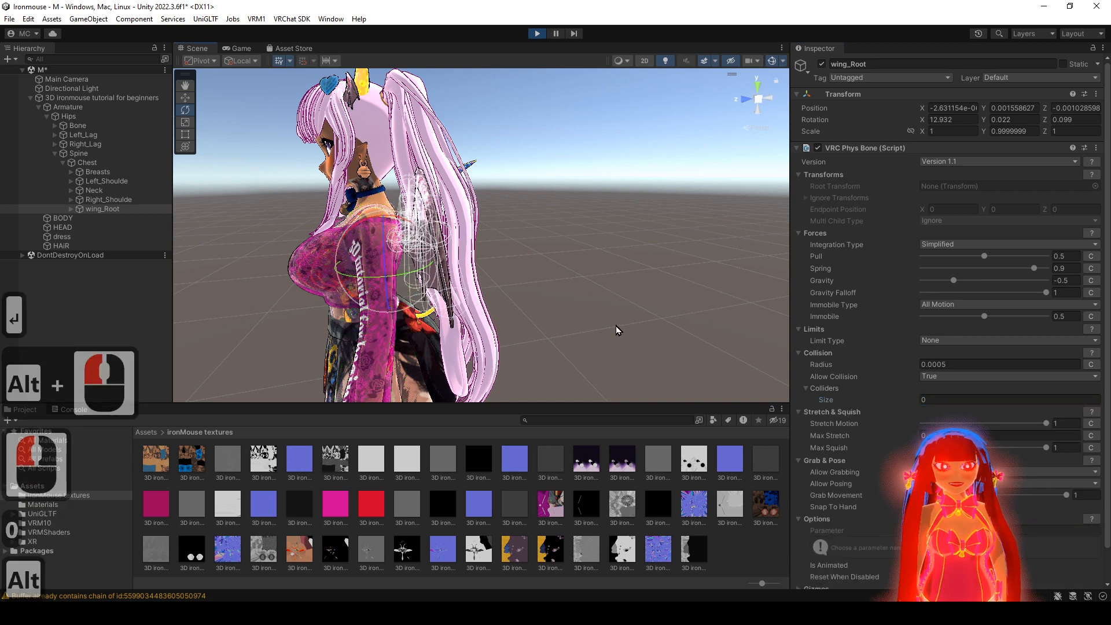
left_click_drag(616, 325, 641, 319, "alt")
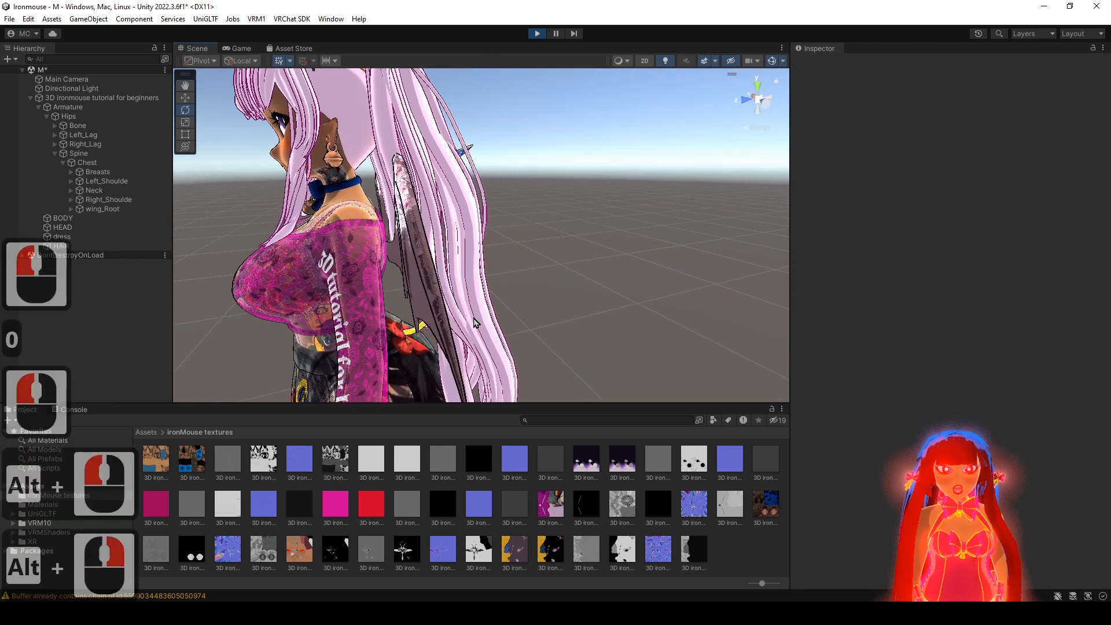
key("ctrl+z")
key("ctrl+z")
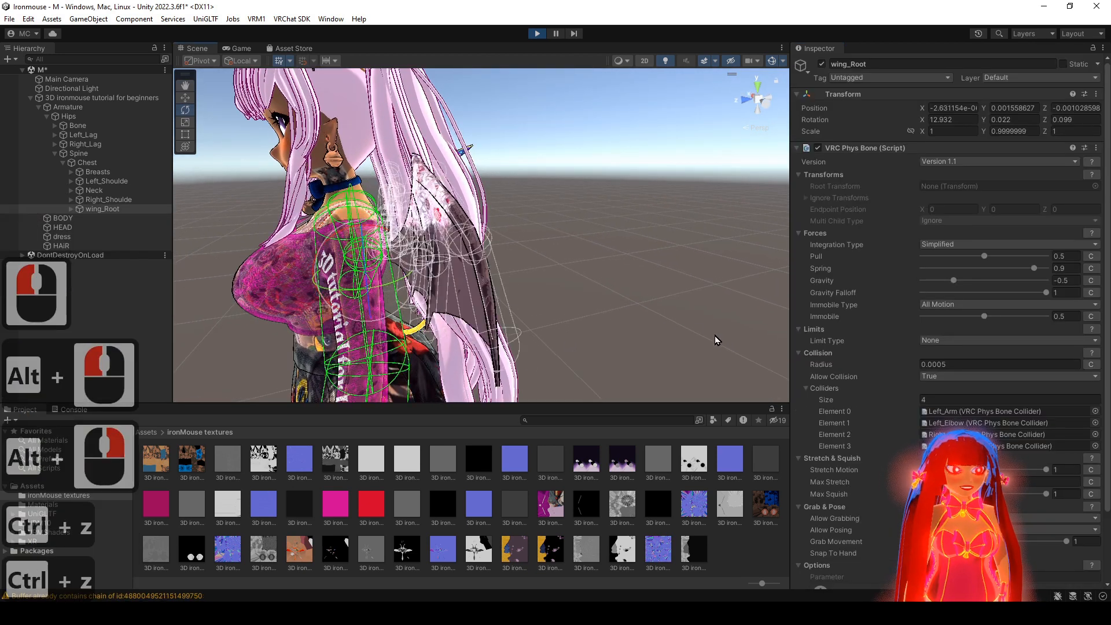
left_click_drag(579, 315, 546, 353, "alt")
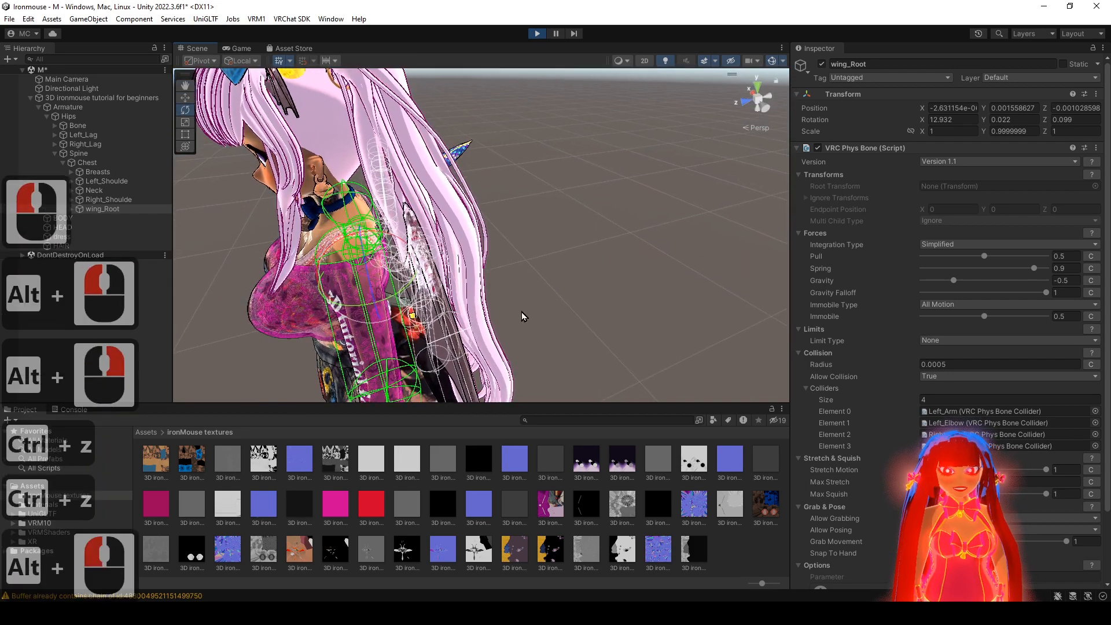
left_click_drag(517, 302, 537, 256, "alt")
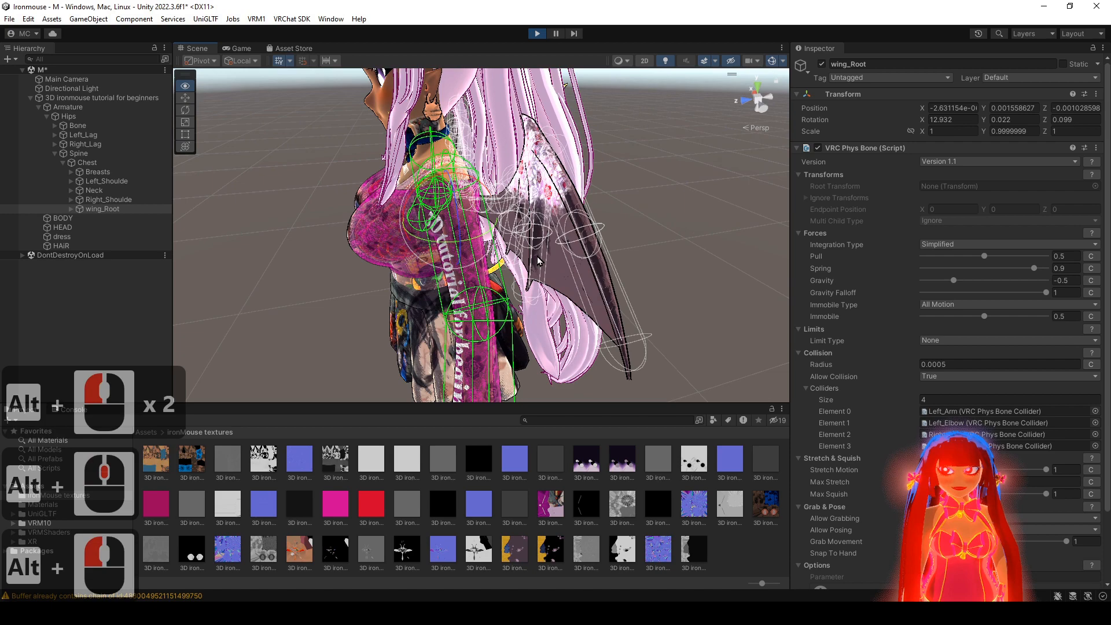
- Test-rotate Right_Shoulde under Chest to check the arm against the wing, undo the rotation, and reselect wing_Root
left_click(108, 202)
right_click_drag(313, 262, 355, 276, "alt")
left_click_drag(356, 275, 600, 254, "alt")
left_click_drag(509, 215, 443, 231)
key("ctrl+z")
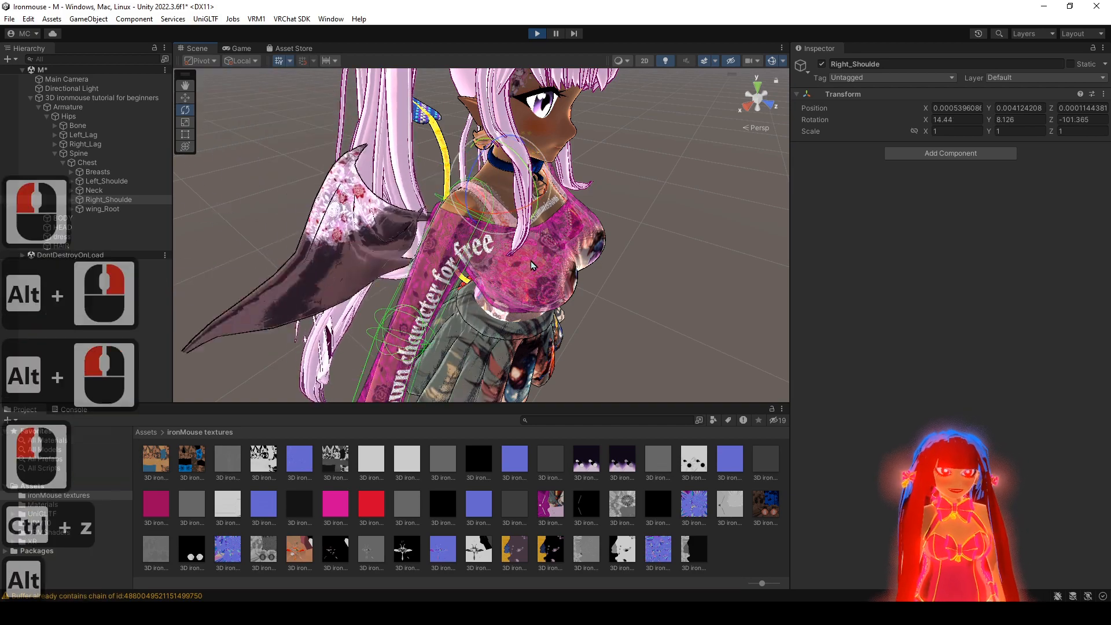
left_click_drag(530, 261, 307, 139, "alt")
left_click(118, 209)
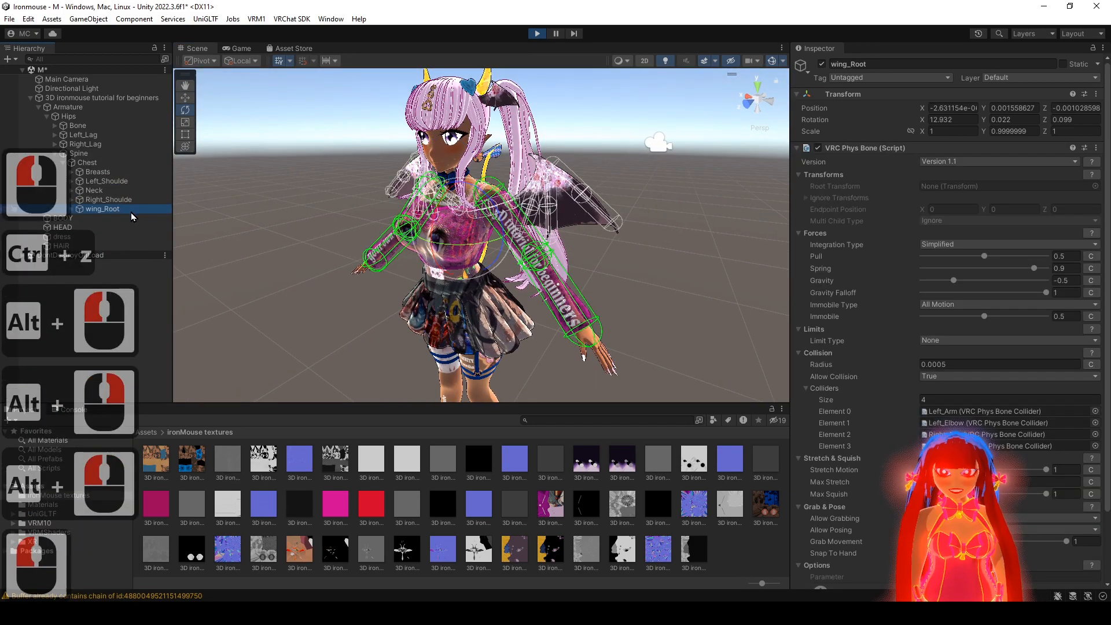
left_click_drag(684, 317, 643, 266, "alt")
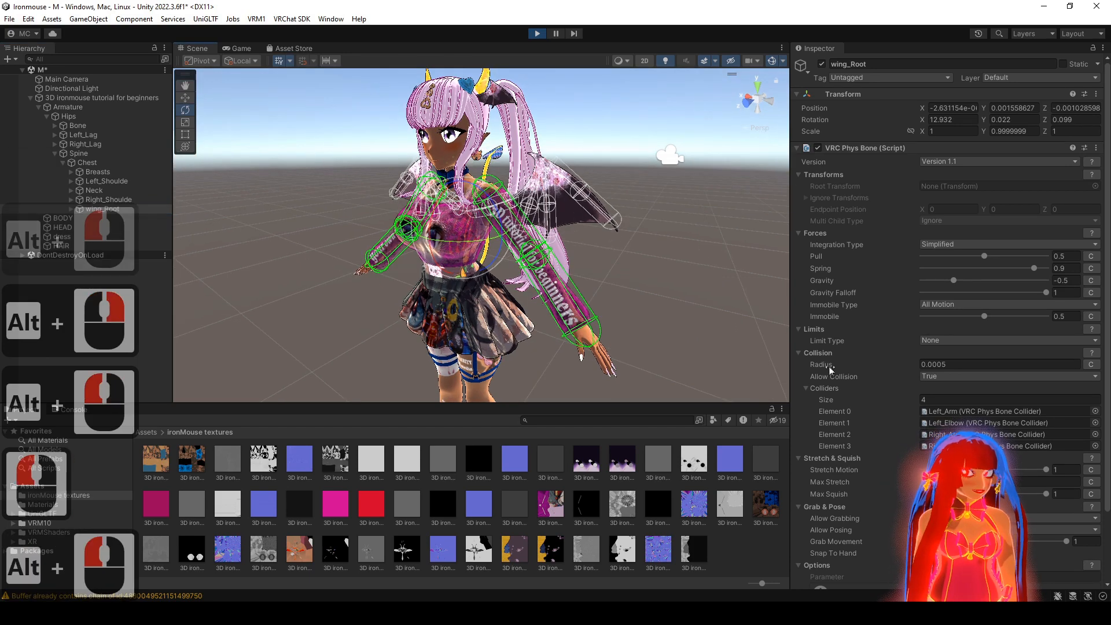
- Test-rotate the Chest bone to check how the back wings swing, undo the rotation, and return to wing_Root
left_click_drag(563, 266, 489, 245, "alt")
right_click_drag(489, 246, 544, 307, "alt")
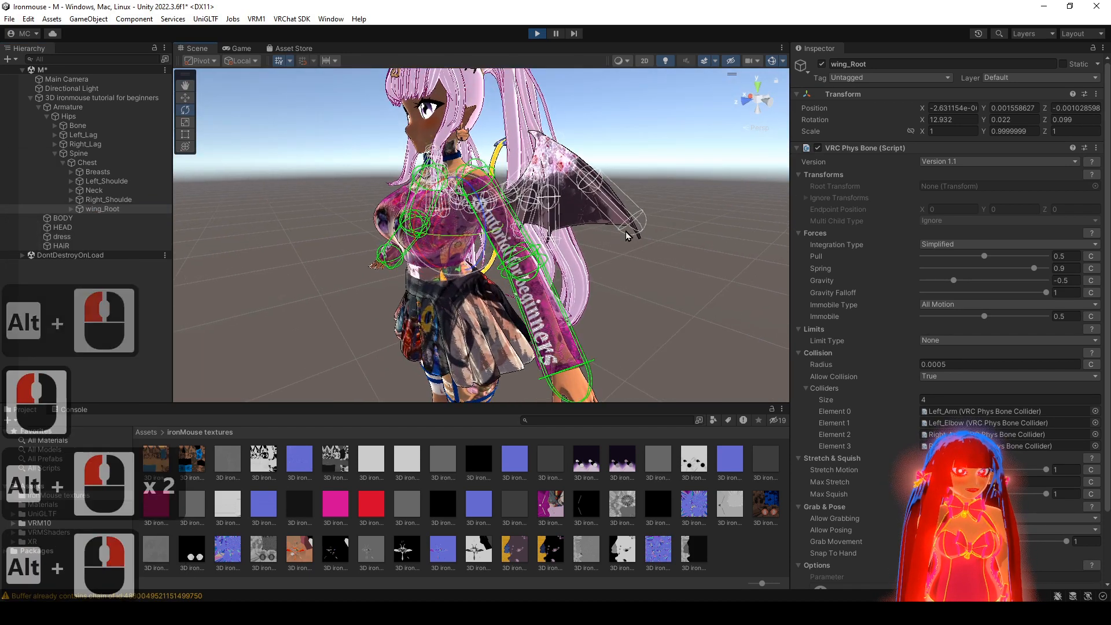
left_click_drag(544, 307, 521, 290, "alt")
middle_click_drag(521, 290, 483, 336, "alt")
right_click_drag(483, 336, 559, 445, "alt")
middle_click_drag(559, 445, 601, 362, "alt")
right_click_drag(602, 362, 198, 207, "alt")
left_click(128, 164)
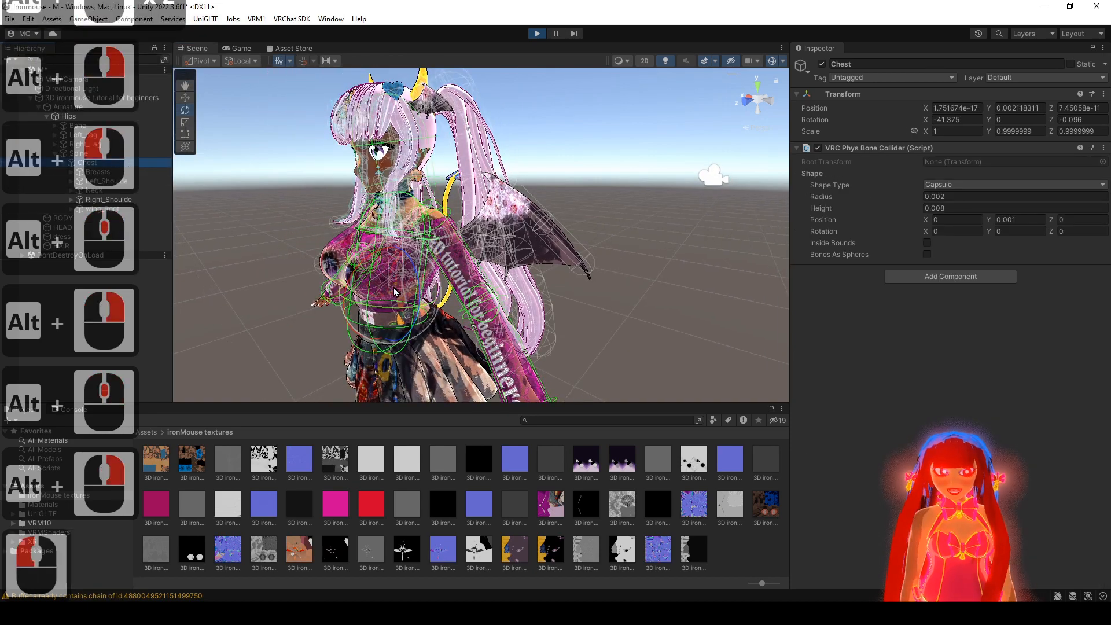
left_click_drag(395, 293, 501, 262)
key("ctrl+z")
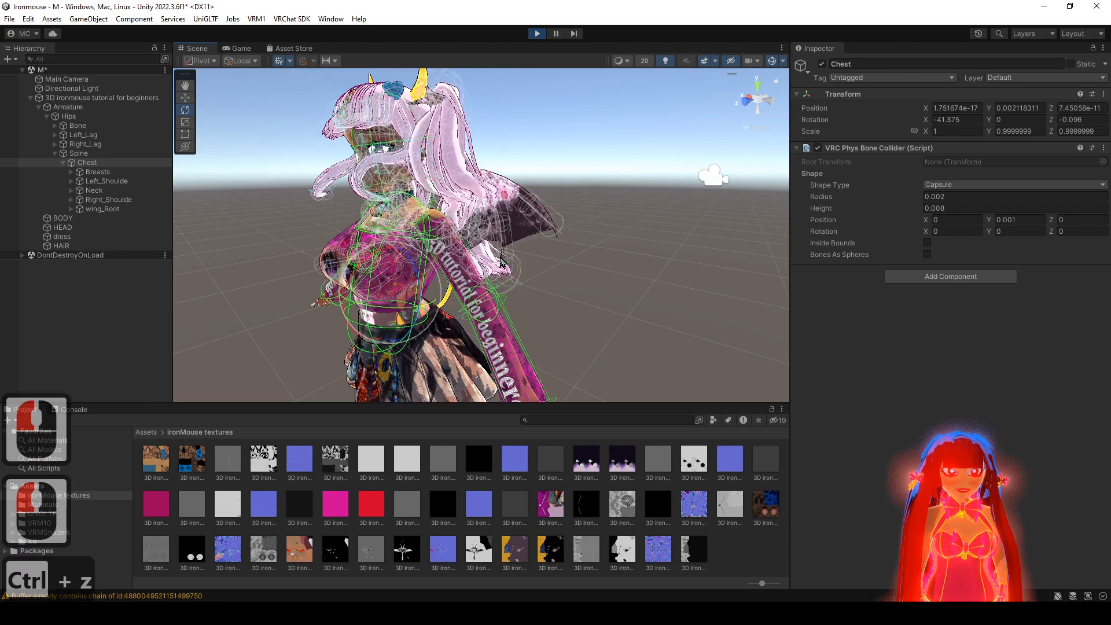
key("ctrl+z")
- Try a Pull of 0.166 on wing_Root's Phys Bone, test it by rotating Chest, and undo the rotation
left_click_drag(958, 256, 944, 257)
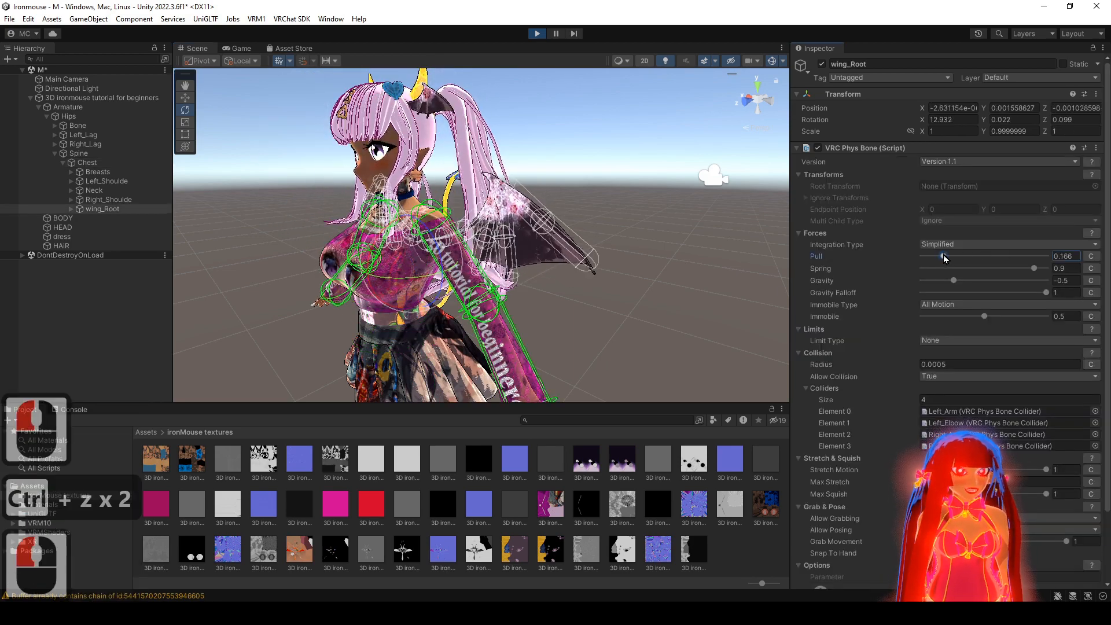
left_click(93, 163)
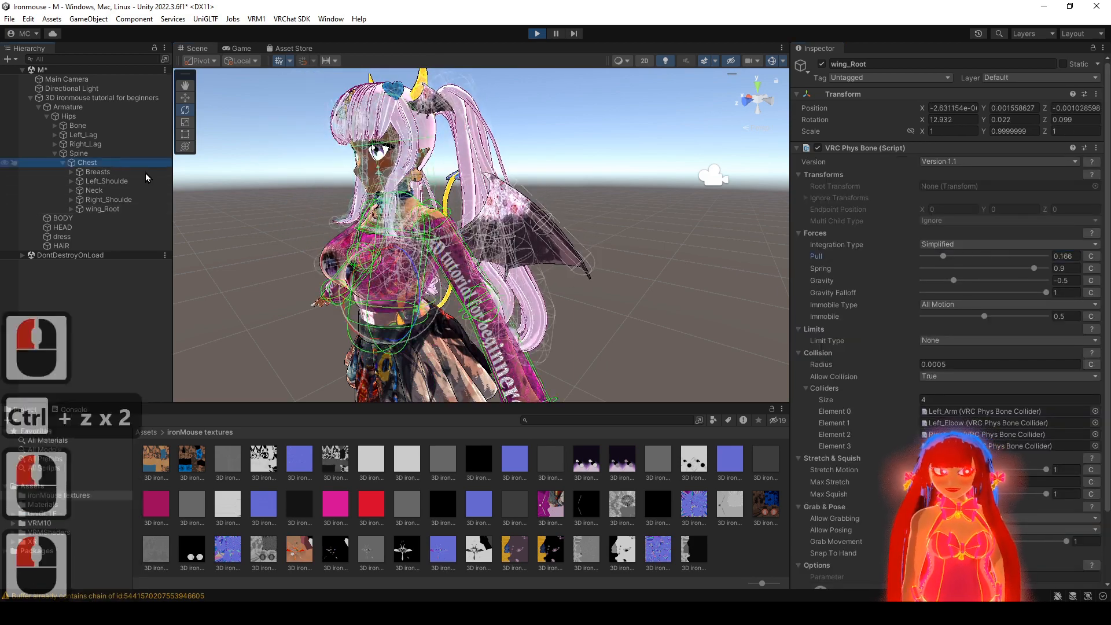
mouse_move(375, 286)
left_mouse_down()
mouse_move(403, 286)
mouse_move(380, 287)
left_mouse_up()
key("ctrl+z")
key("ctrl+z")
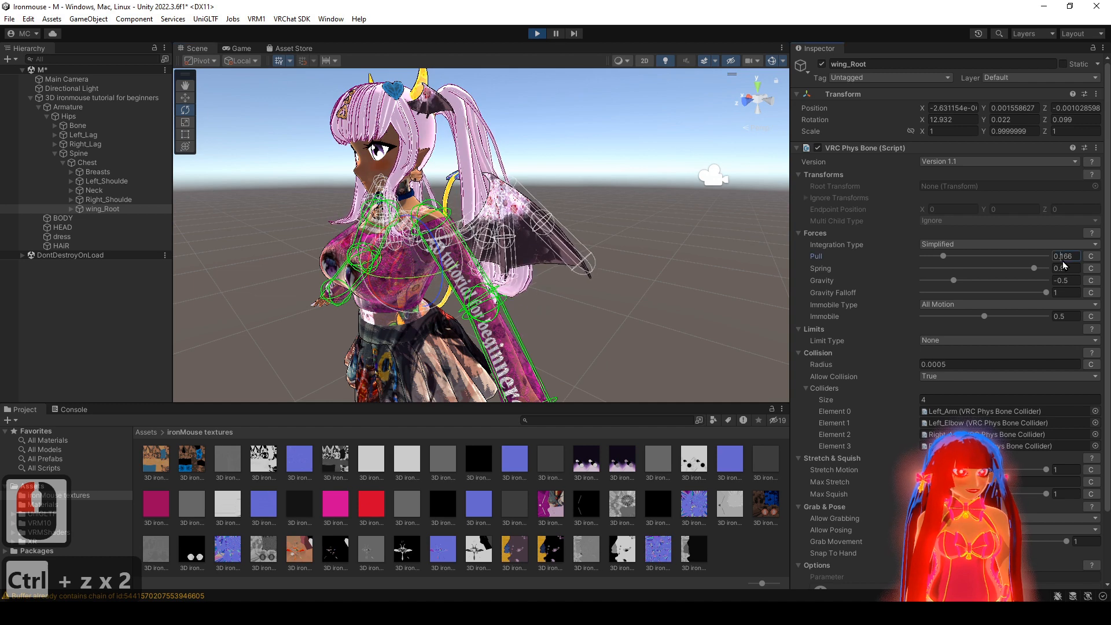
- Set wing_Root's Pull to 0.2, test the wings by rotating Chest, and undo the rotation
left_click_drag(1080, 263, 1080, 264)
type("2")
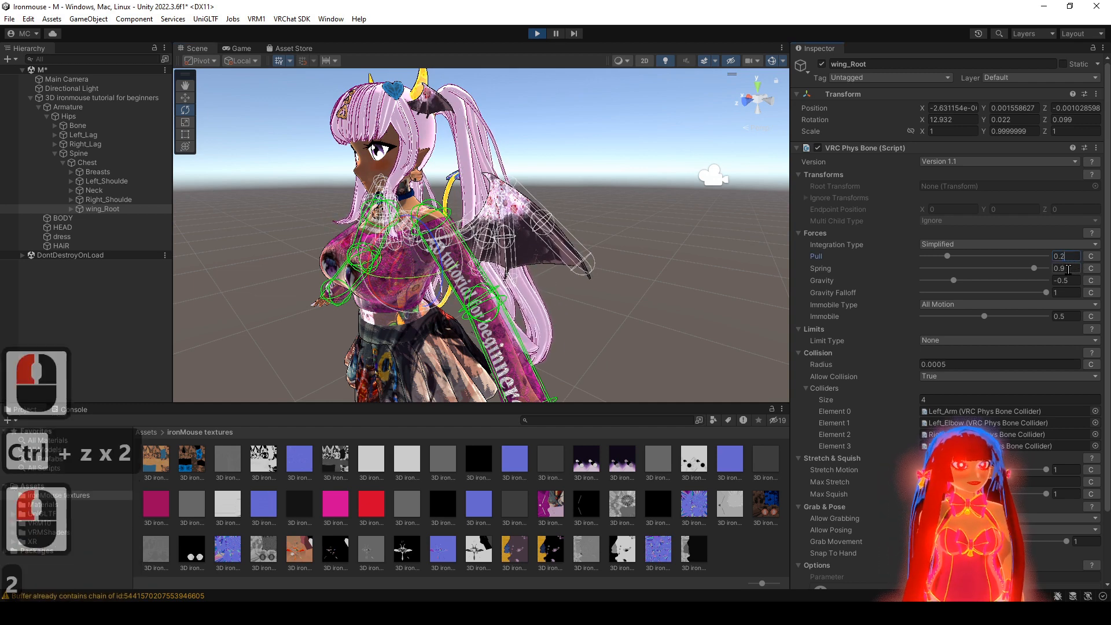
left_click(106, 166)
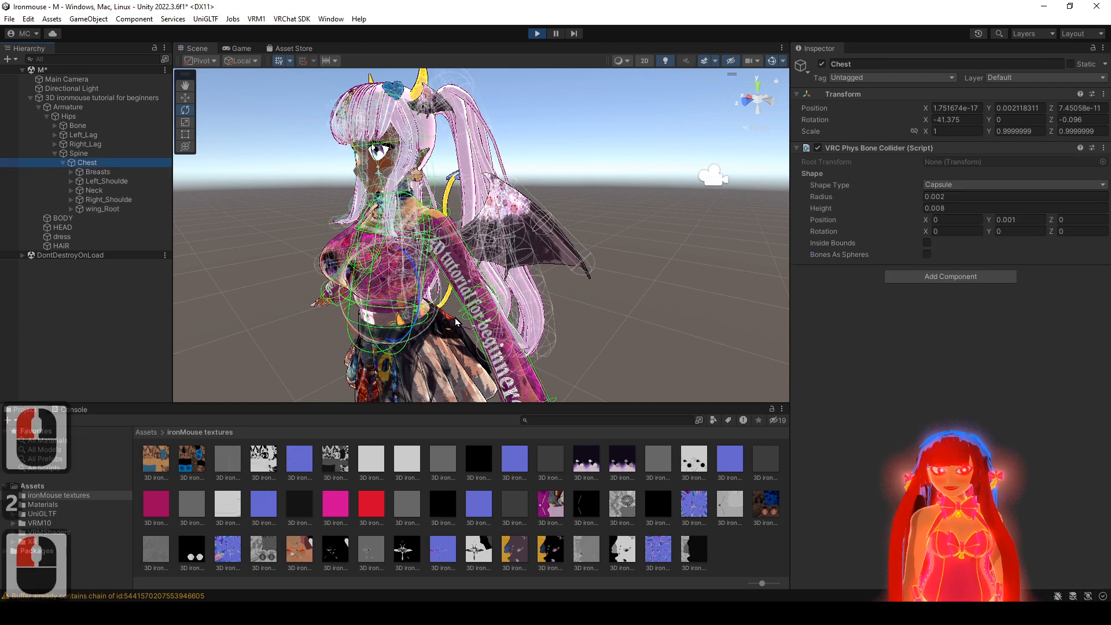
mouse_move(417, 301)
left_mouse_down()
mouse_move(358, 294)
mouse_move(407, 286)
left_mouse_up()
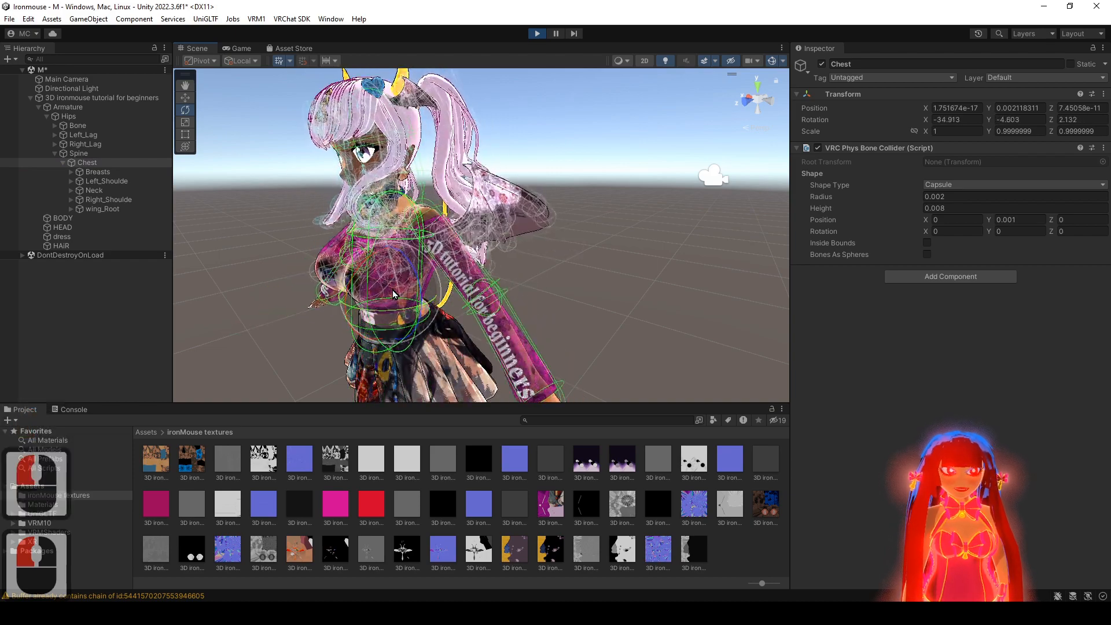
key("ctrl+z")
key("ctrl+z")
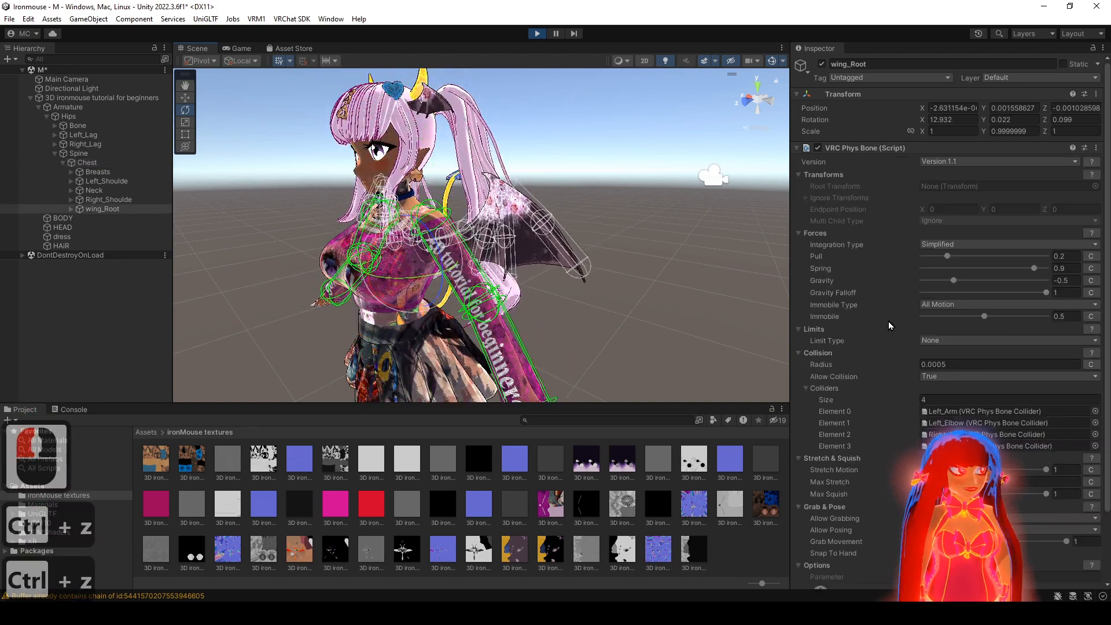
- Set wing_Root's Spring to 0.99, test the wings by rotating Chest, and undo the rotation
double_click(1064, 268)
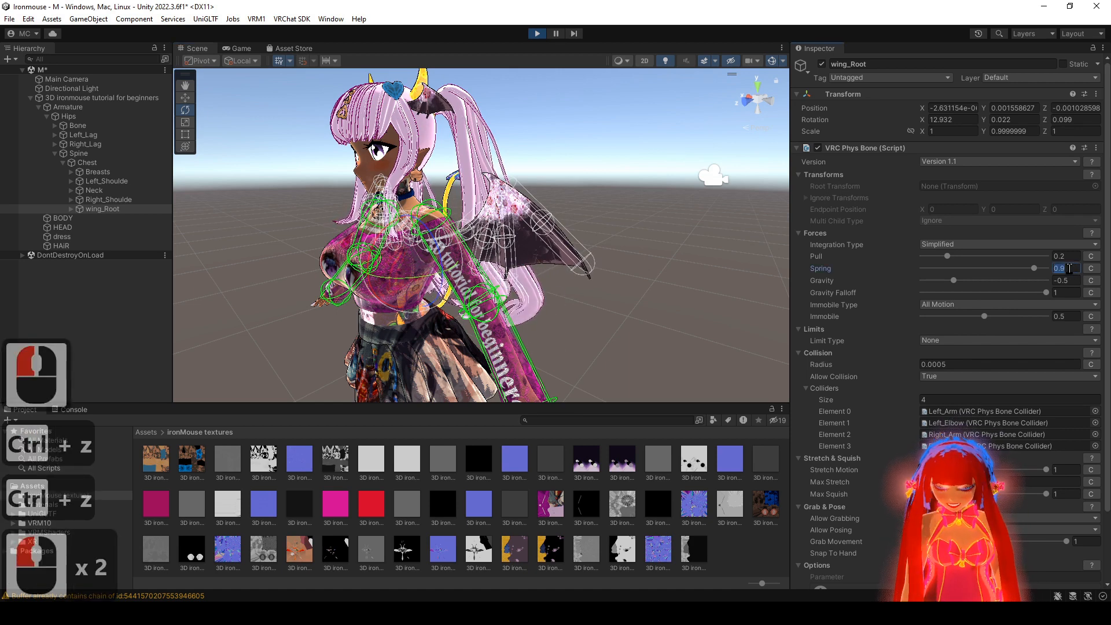
type("9")
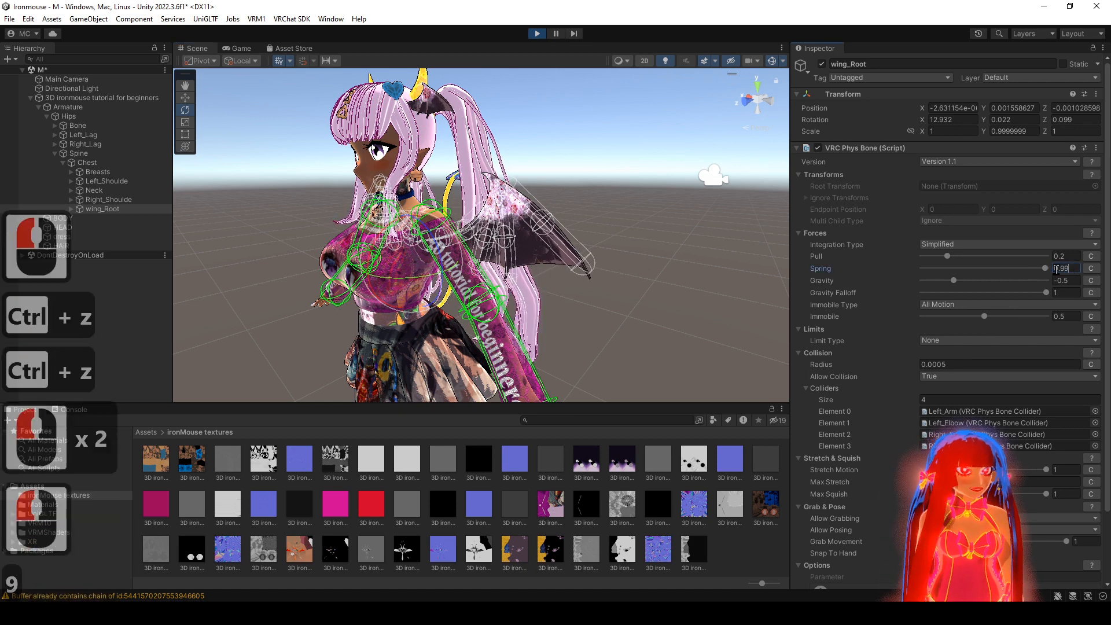
left_click(104, 164)
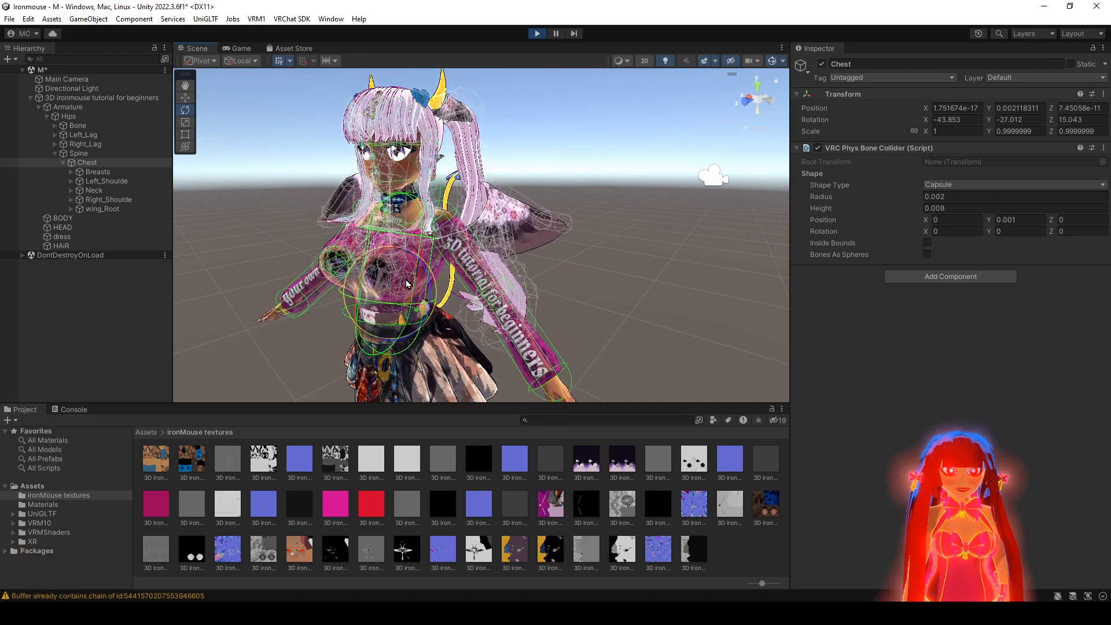
left_click_drag(406, 280, 406, 281)
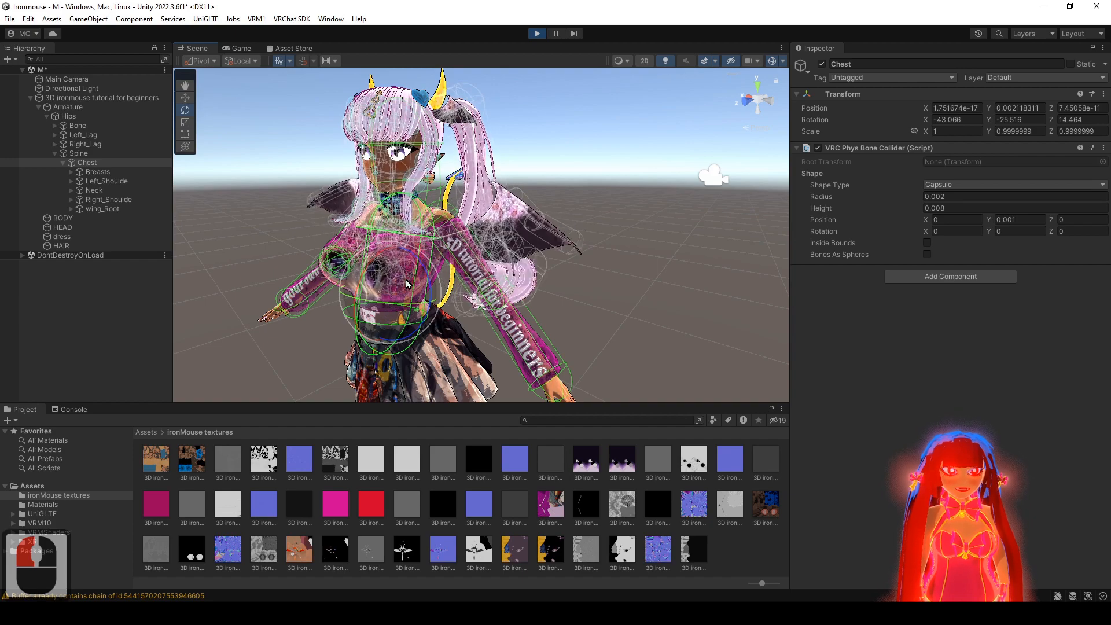
left_click_drag(406, 284, 558, 327, "alt")
key("ctrl+z")
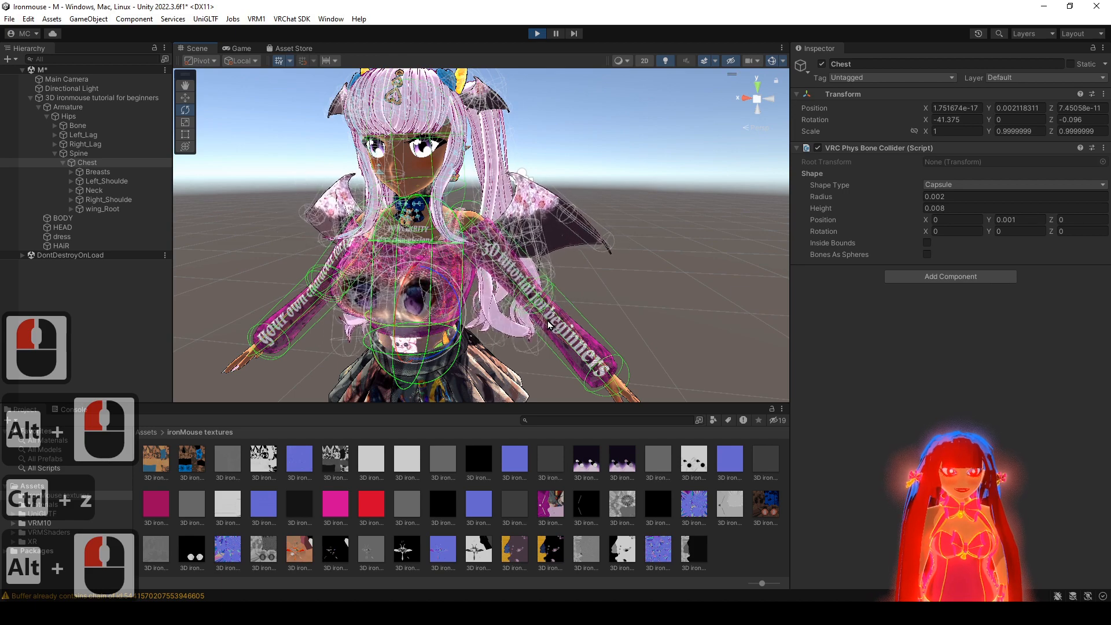
- Set wing_Root's Stretch Motion to 0, test the wings by rotating Chest, and undo the rotation
left_click(102, 209)
scroll(827, 394, "down", 5)
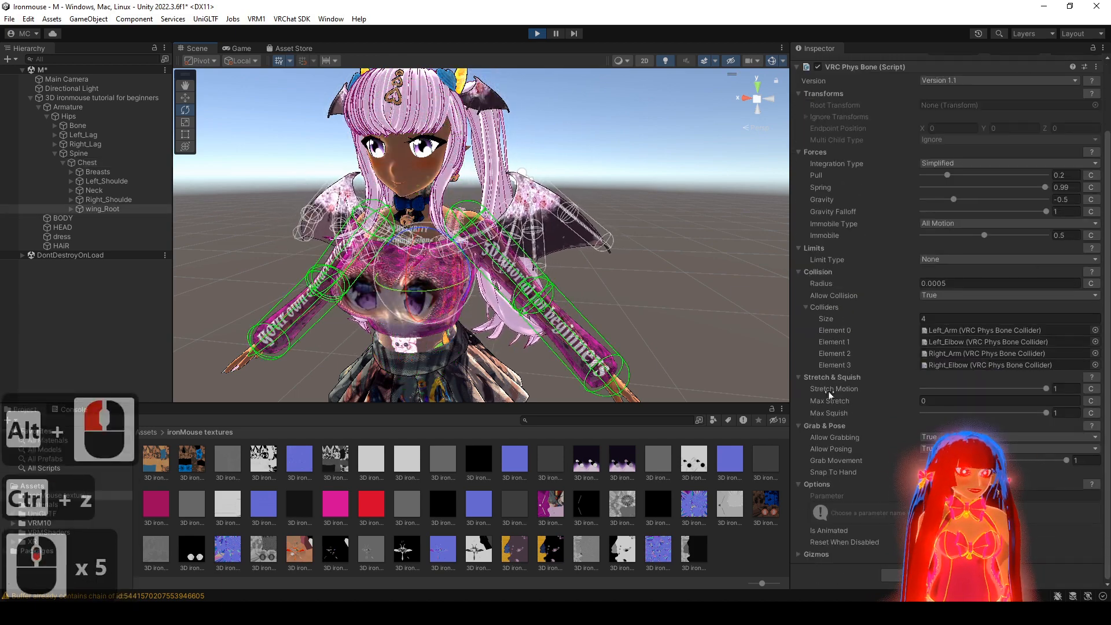
left_click_drag(664, 304, 576, 302, "alt")
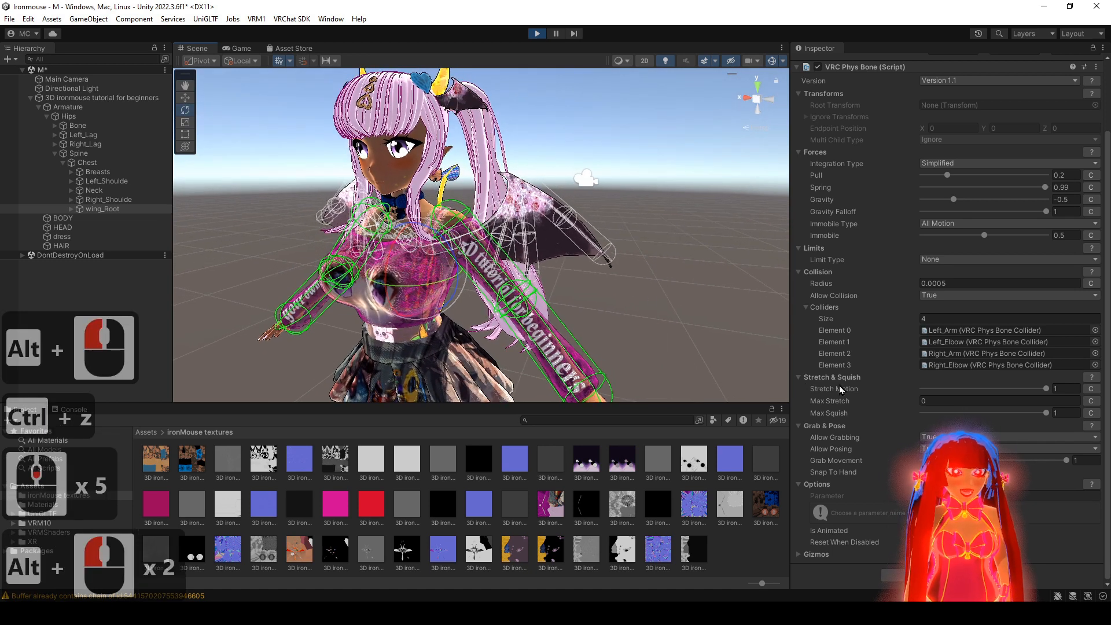
left_click(923, 389)
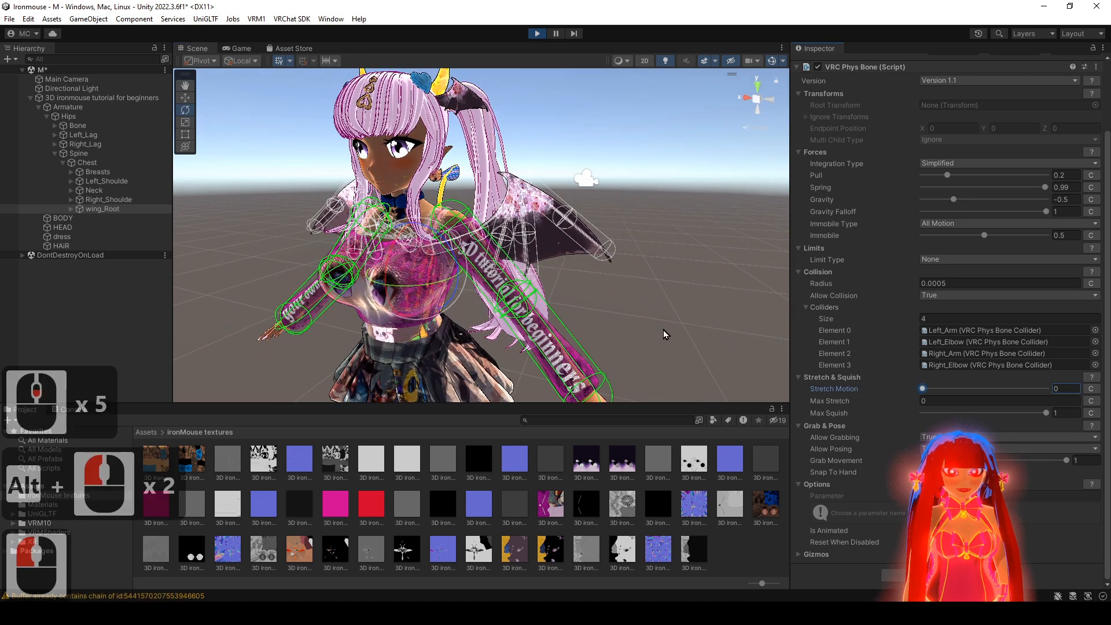
left_click_drag(658, 329, 695, 330, "alt")
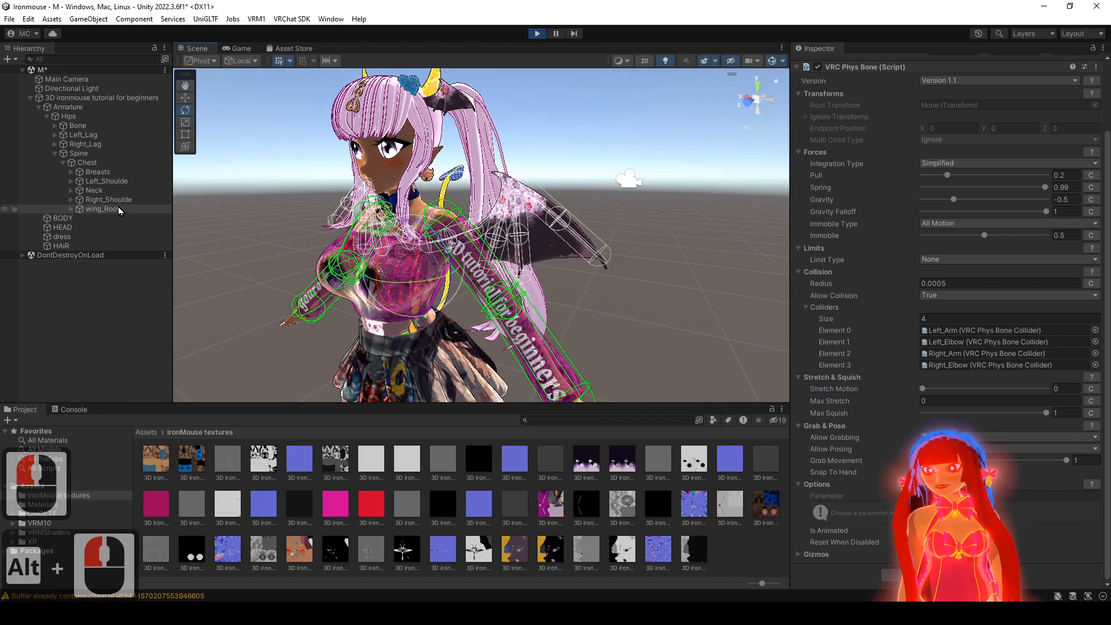
left_click(108, 166)
left_click_drag(429, 288, 335, 166)
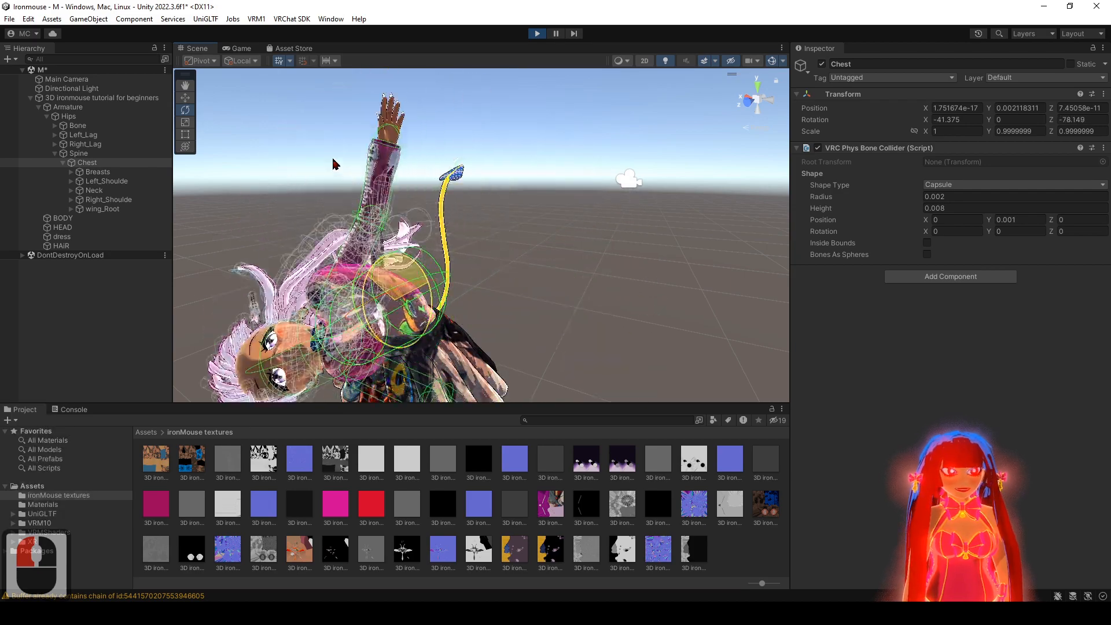
key("ctrl+z")
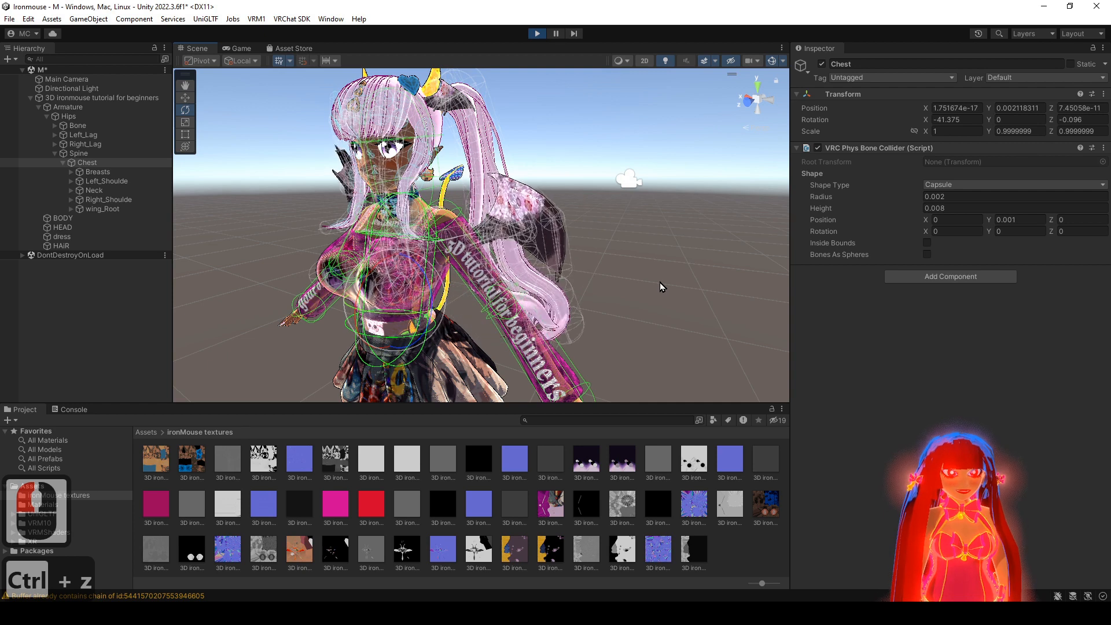
key("ctrl+z")
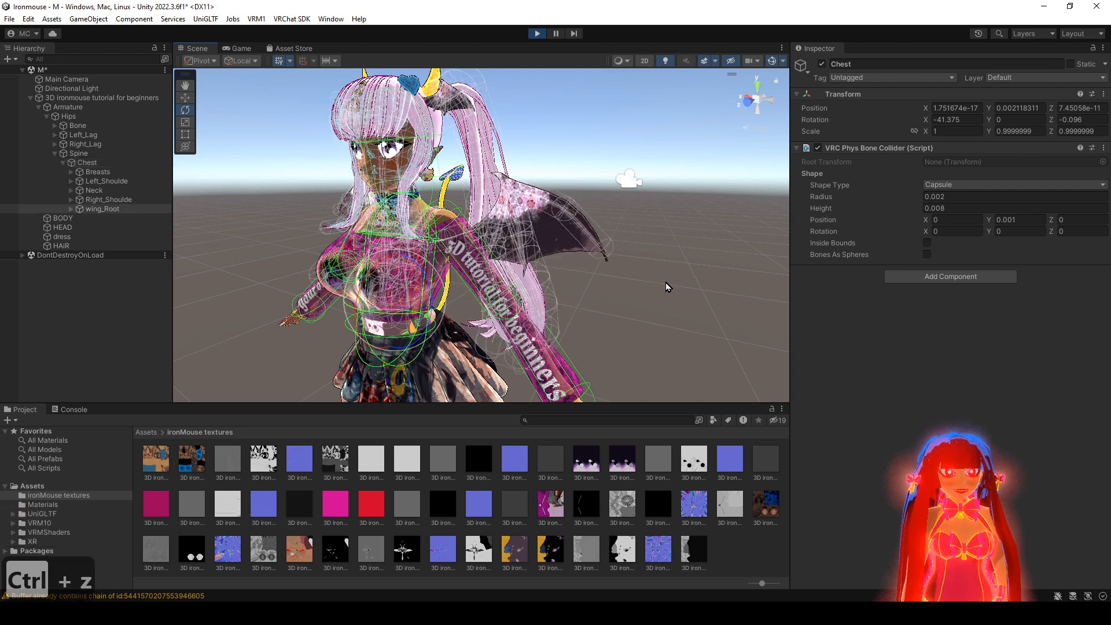
- Copy wing_Root's tuned VRC Phys Bone component and exit play mode
scroll(816, 339, "down", 4)
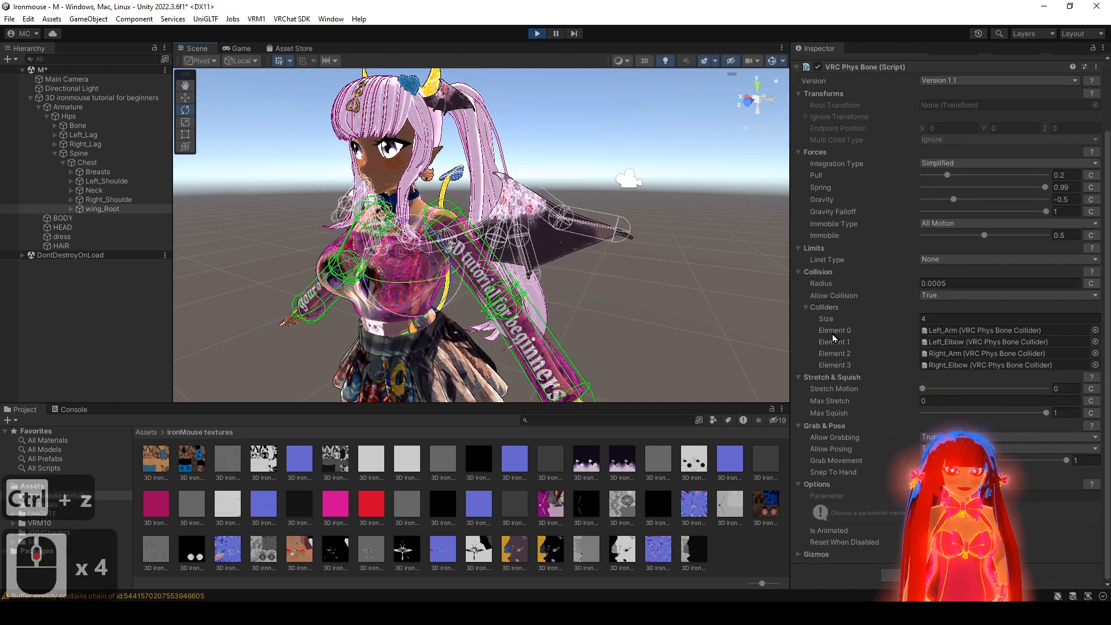
left_click_drag(574, 296, 638, 299, "alt")
left_click_drag(612, 300, 492, 299, "alt")
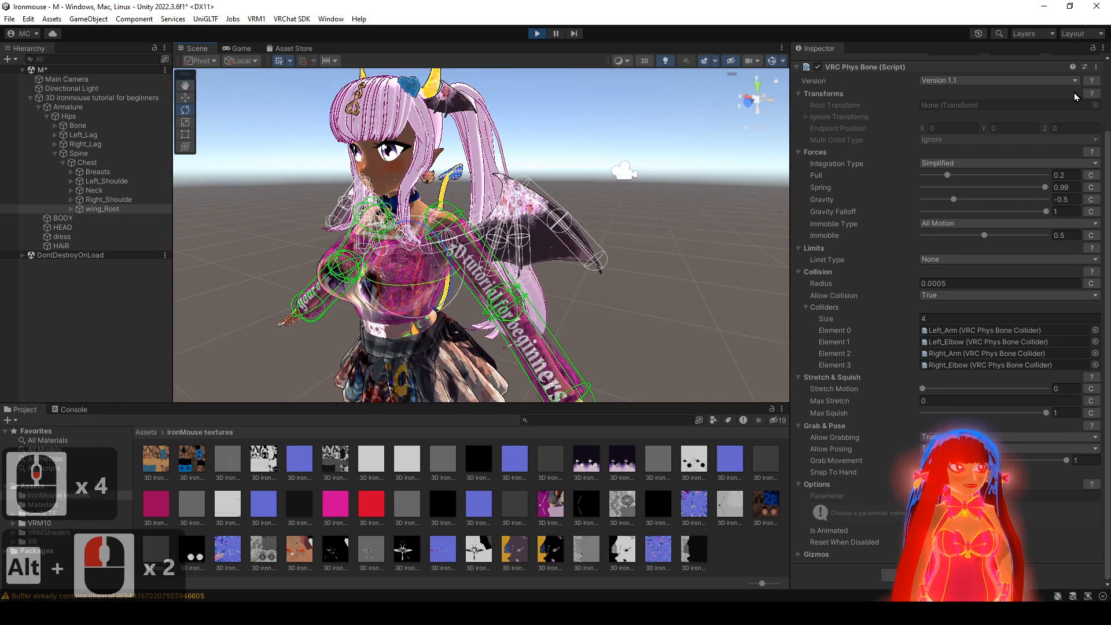
left_click(1097, 67)
left_click(1058, 135)
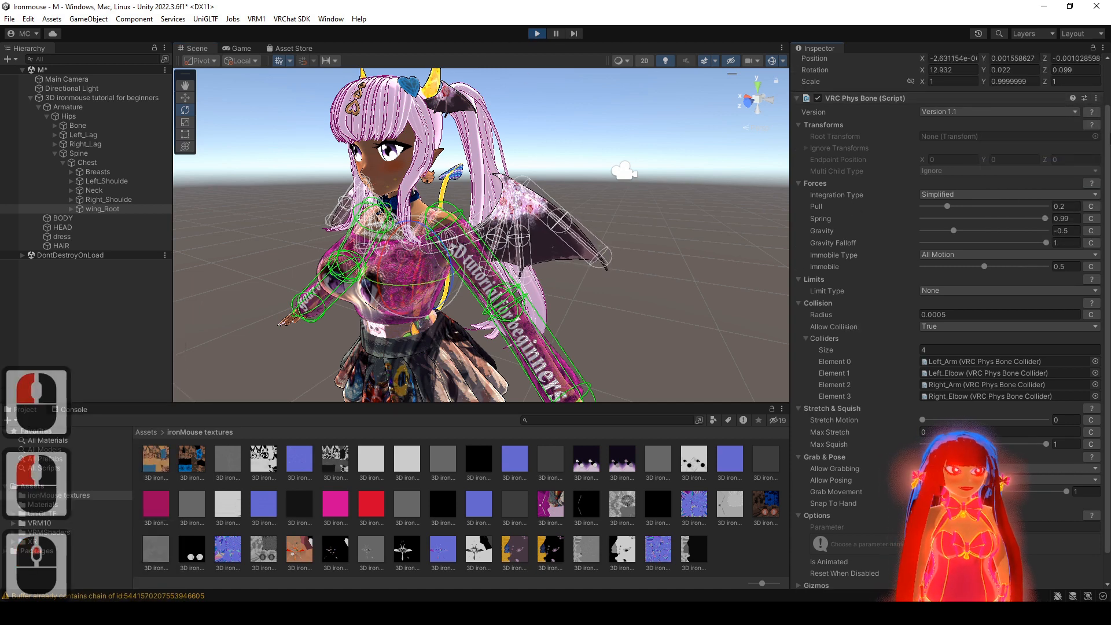
left_click(1097, 98)
left_click(1042, 164)
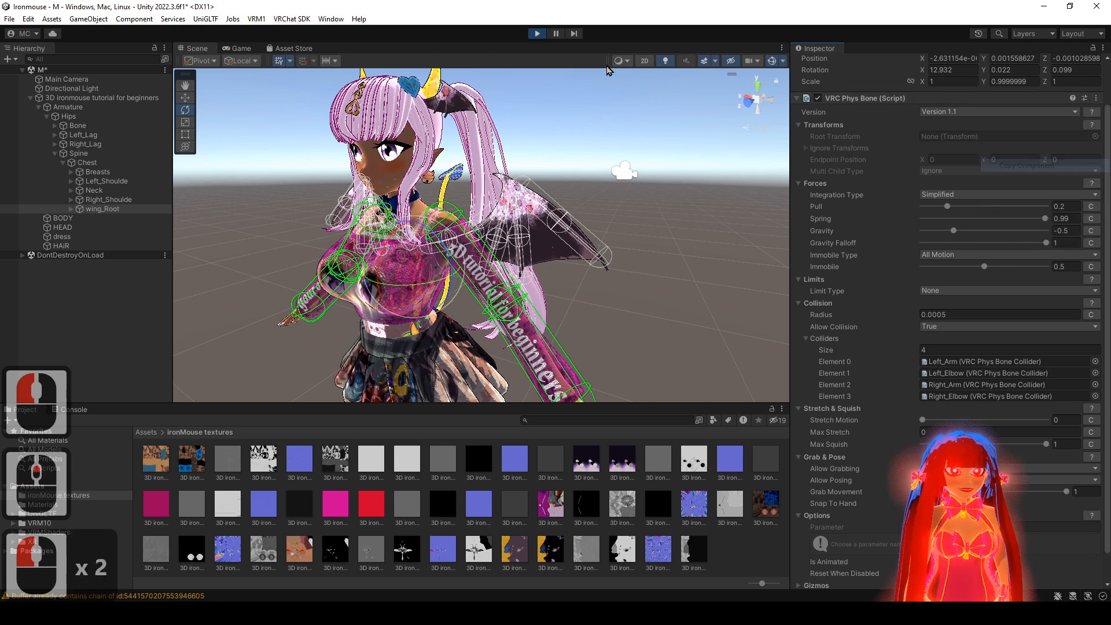
left_click(538, 33)
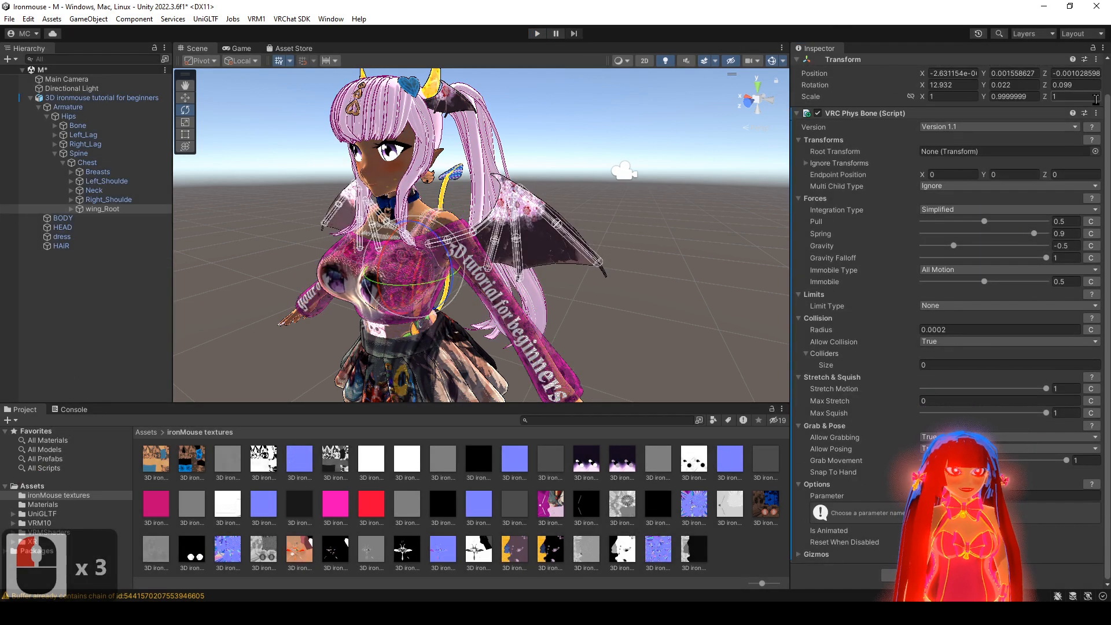
- Paste the copied component values into wing_Root's VRC Phys Bone in edit mode
left_click(1097, 114)
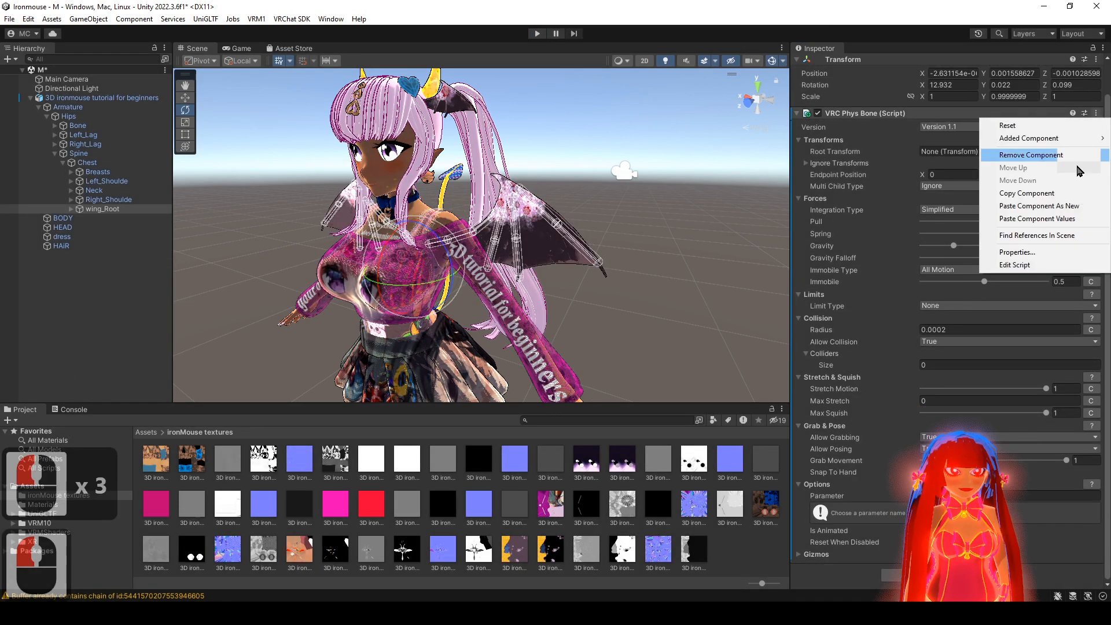
left_click(1067, 219)
right_click_drag(573, 297, 429, 272, "alt")
left_click_drag(429, 272, 532, 272, "alt")
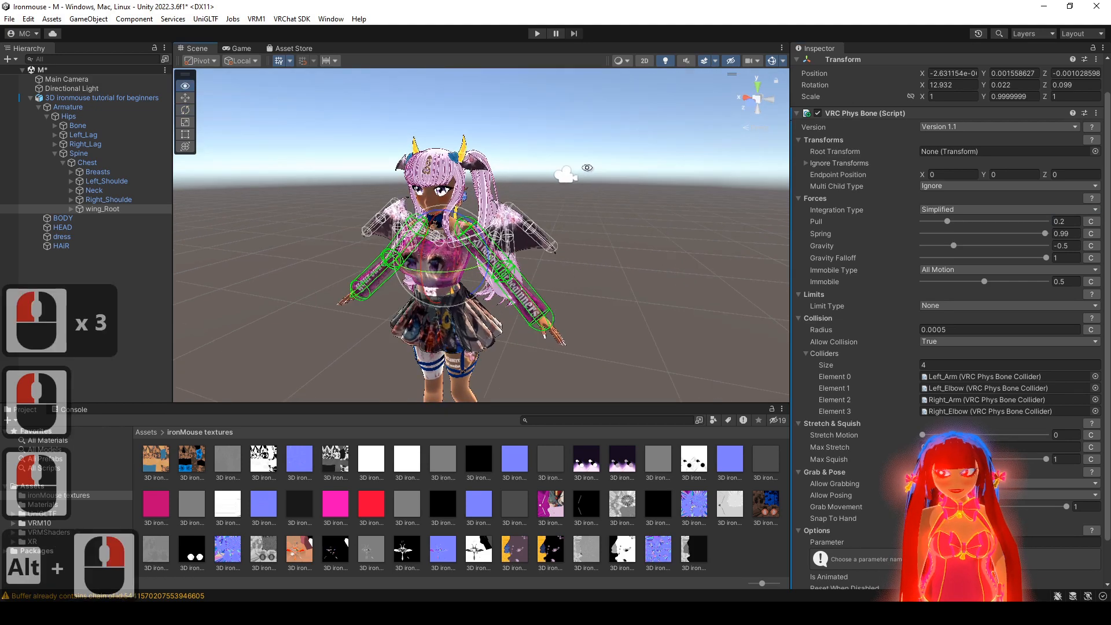
- Select the avatar root 3D ironmouse tutorial for beginners and examine its colliders and bones from the shoes up to the neck bow
left_click(109, 102)
left_click_drag(637, 283, 613, 295, "alt")
right_click_drag(642, 330, 616, 348, "alt")
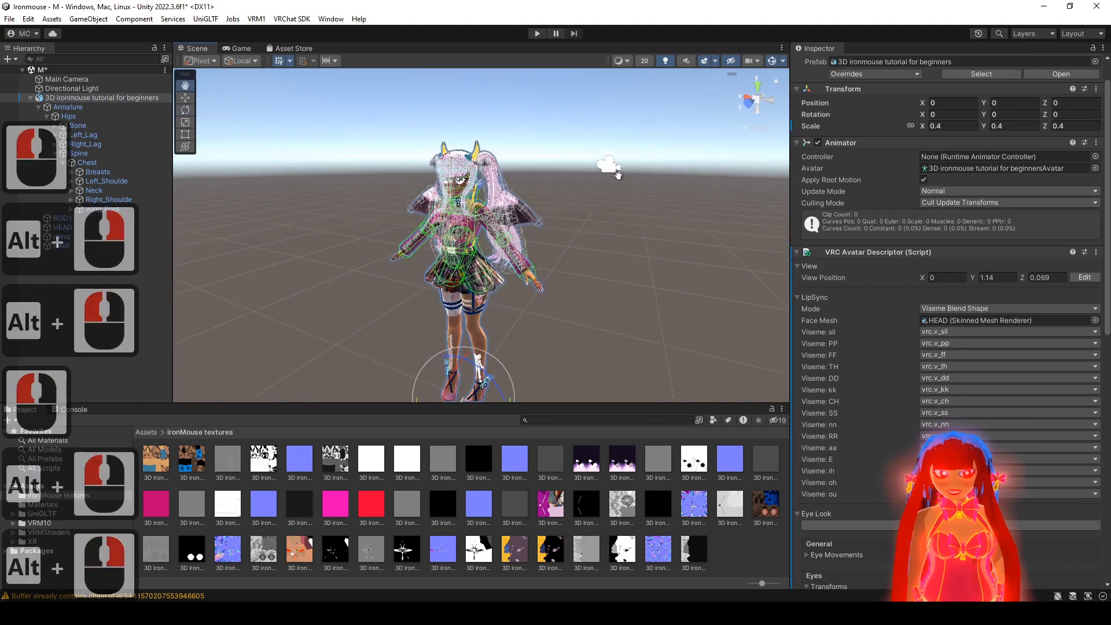
middle_click_drag(617, 353, 619, 344, "alt")
left_click_drag(619, 344, 574, 263, "alt")
middle_click_drag(575, 263, 592, 162, "alt")
right_click_drag(591, 162, 574, 307, "alt")
left_click_drag(574, 306, 570, 335, "alt")
right_click_drag(570, 334, 581, 199, "alt")
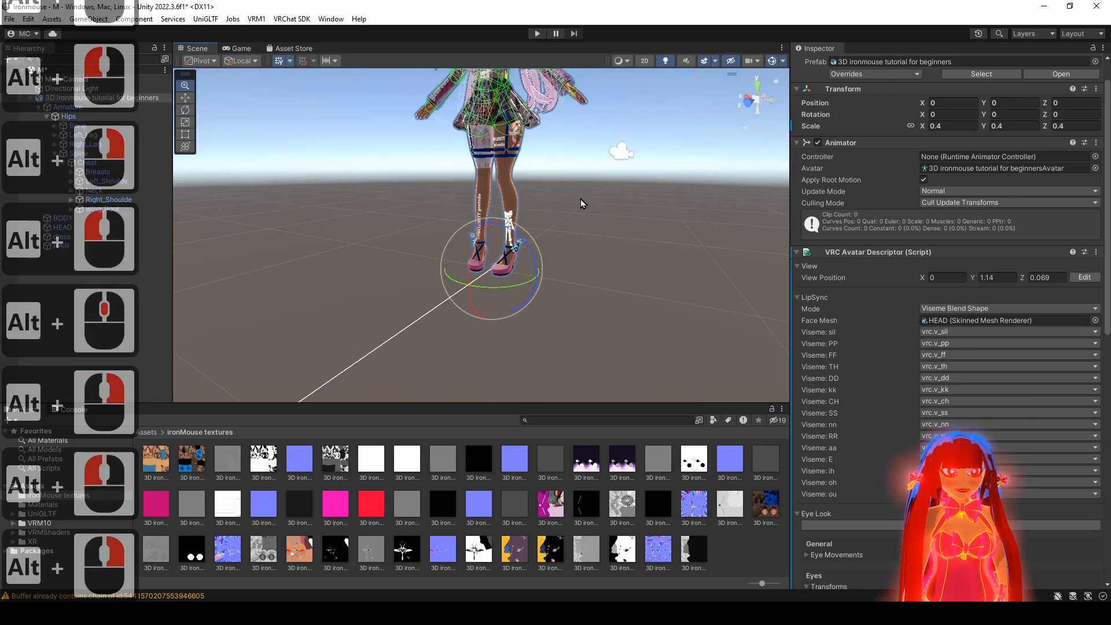
middle_click_drag(581, 199, 553, 234, "alt")
right_click_drag(554, 234, 599, 170, "alt")
middle_click_drag(610, 255, 603, 245, "alt")
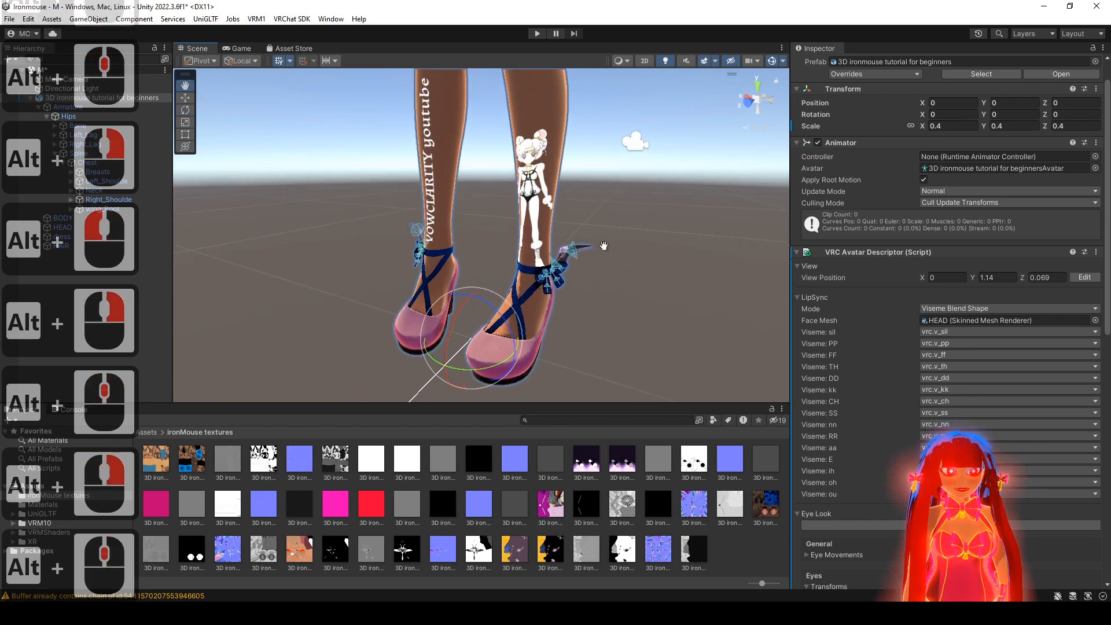
right_click_drag(602, 245, 575, 90, "alt")
middle_click_drag(575, 89, 544, 520, "alt")
right_click_drag(502, 233, 523, 487, "alt")
left_click_drag(505, 253, 538, 253, "alt")
middle_click_drag(527, 157, 526, 202, "alt")
right_click_drag(525, 203, 544, 268, "alt")
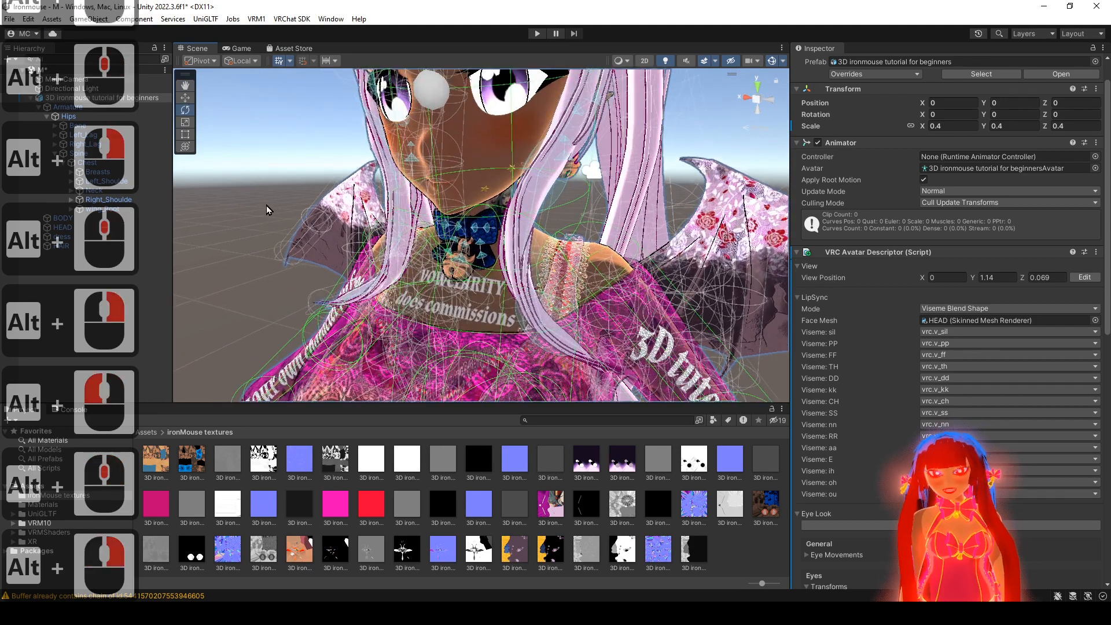
- Expand Neck under Chest, try rotating it, and undo the rotation
left_click(70, 191)
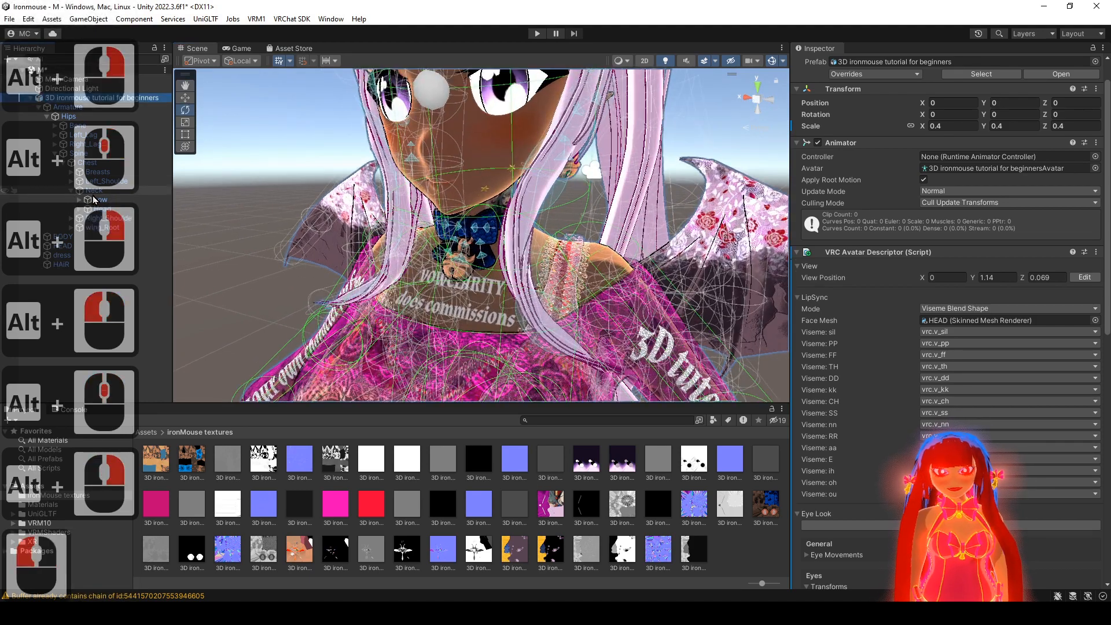
double_click(94, 194)
left_click_drag(478, 243, 490, 231)
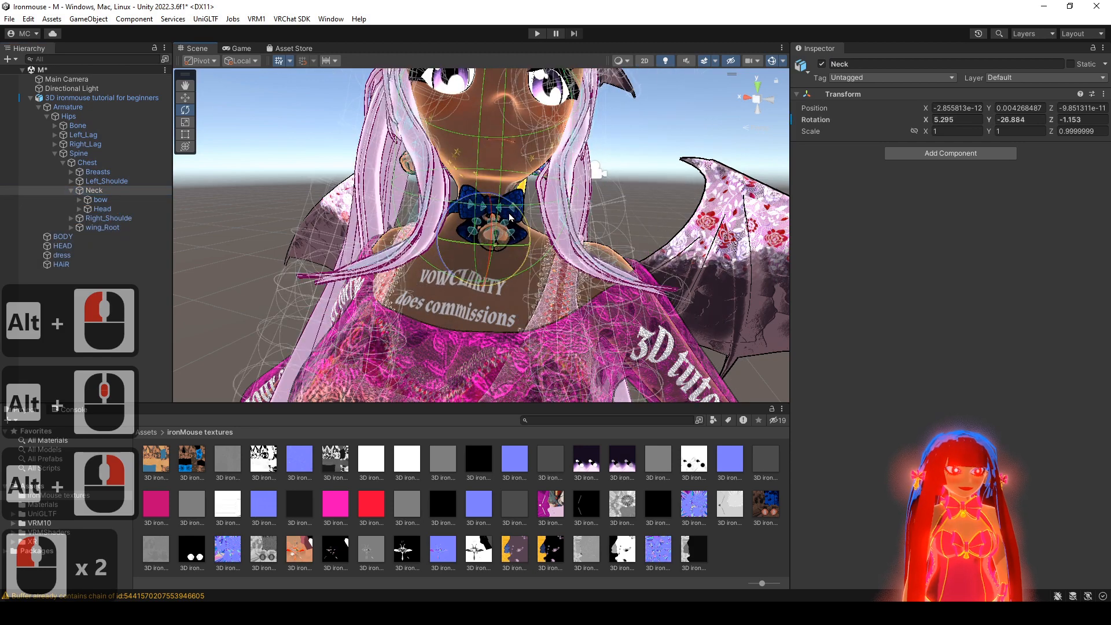
key("ctrl+z")
- Set the collision Radius of the neck bow's VRC Phys Bone to 0.0002 and copy that value
double_click(122, 202)
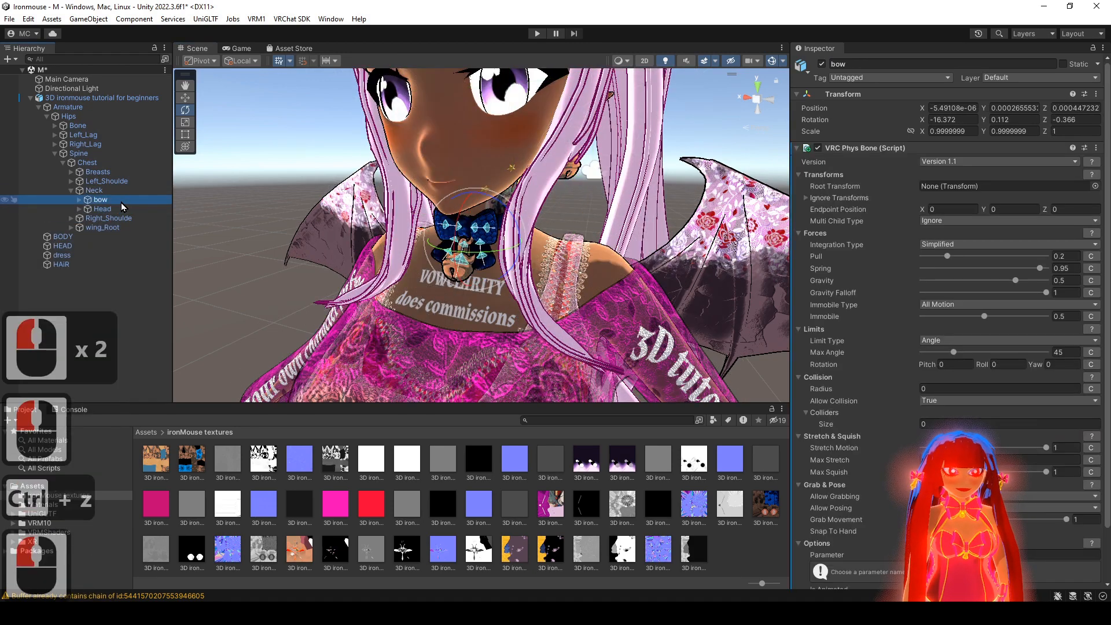
scroll(865, 394, "down", 2)
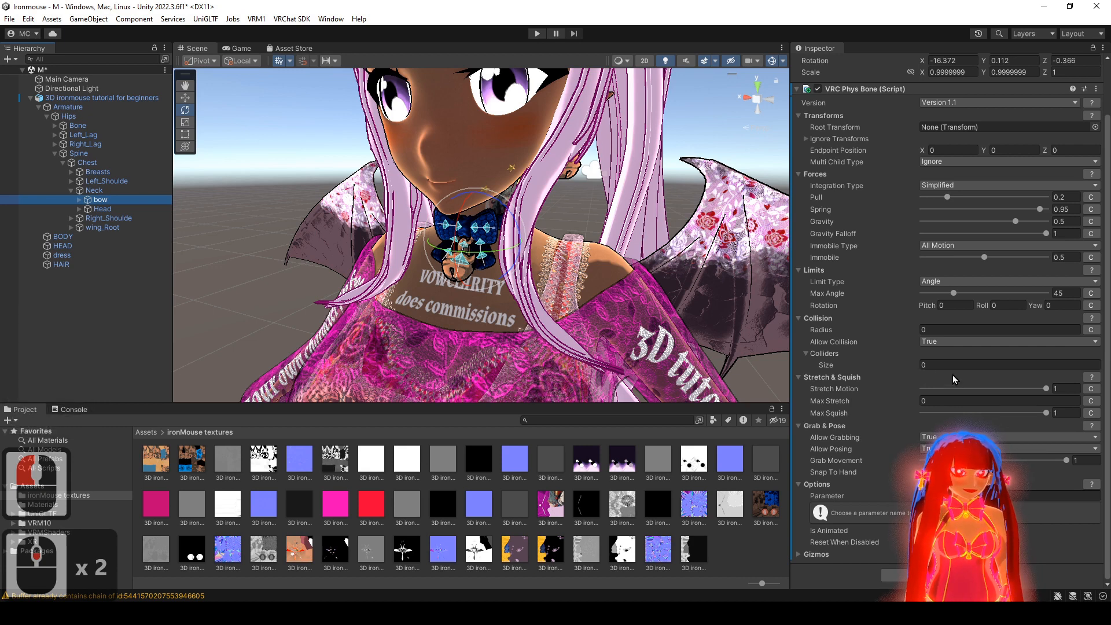
double_click(944, 331)
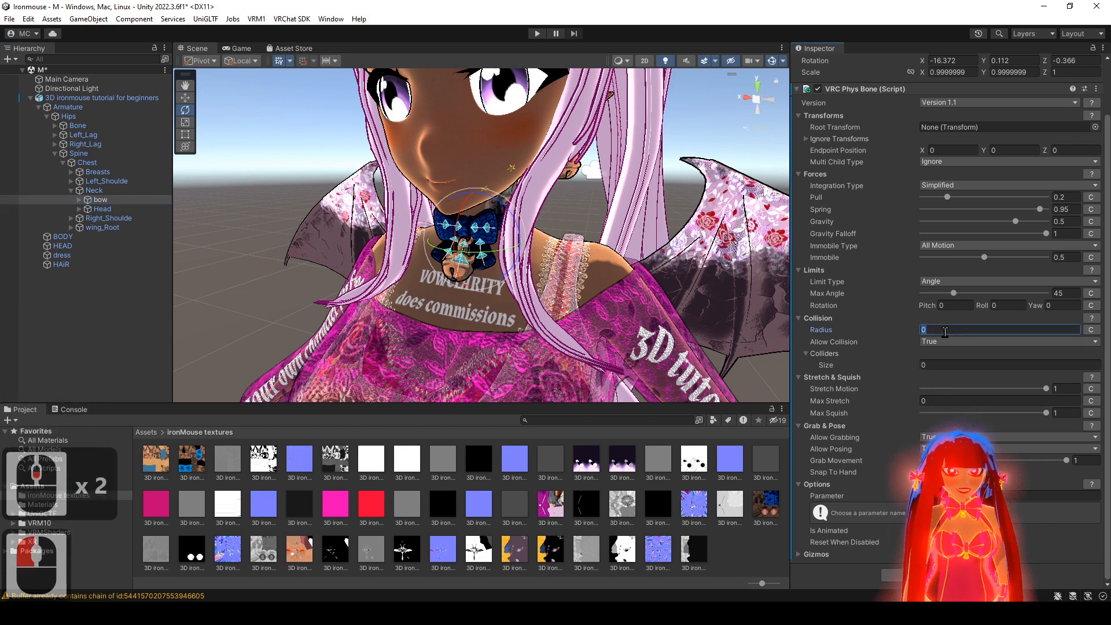
key("BackSpace")
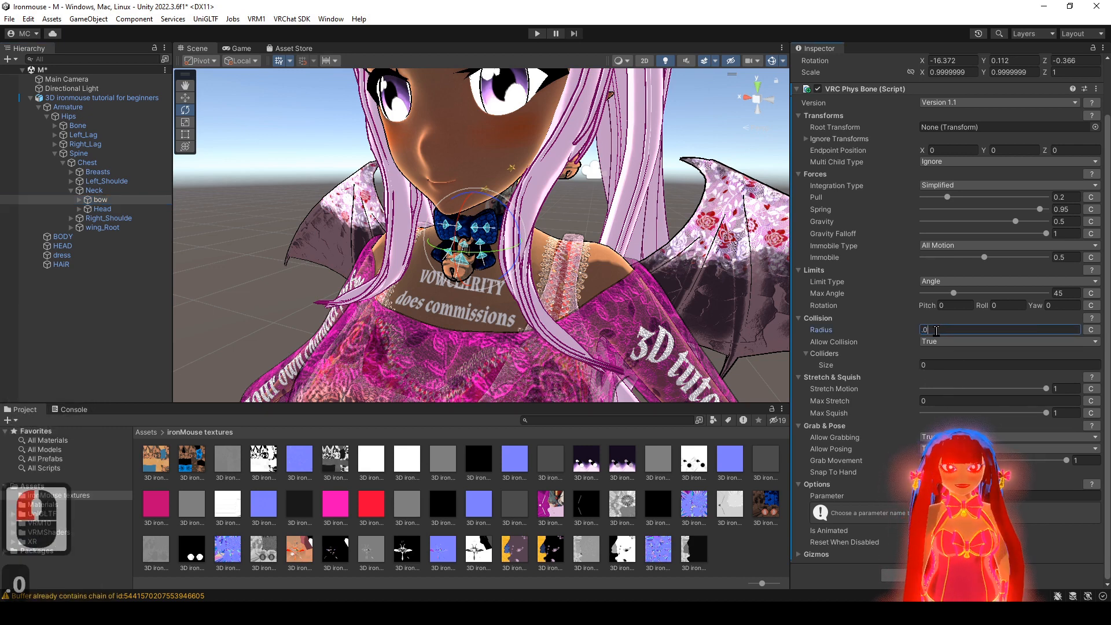
type(".001")
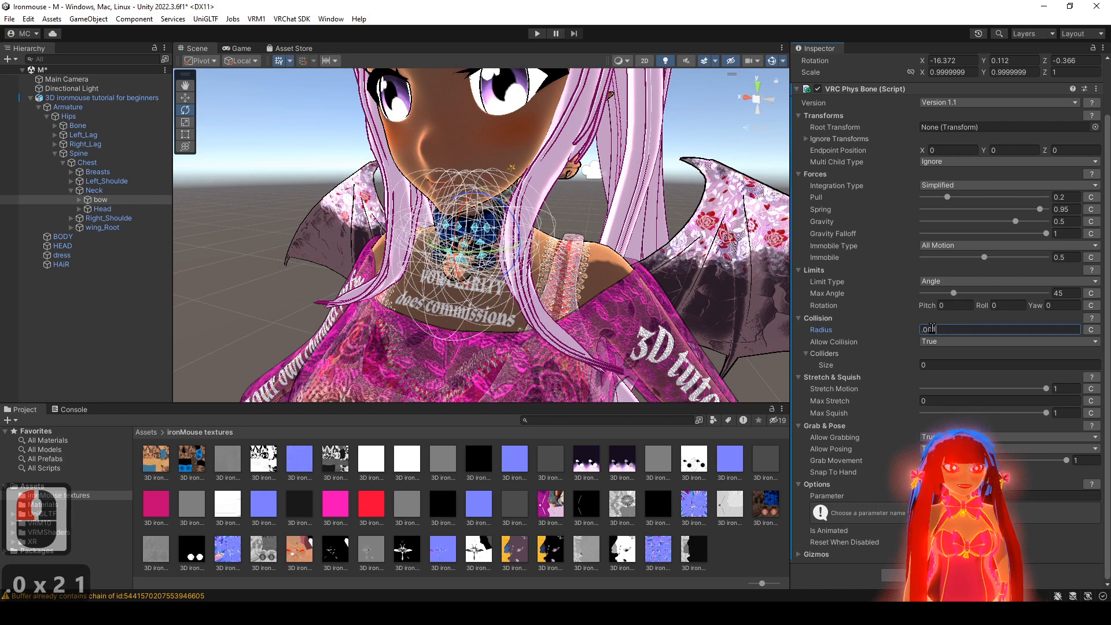
type("0")
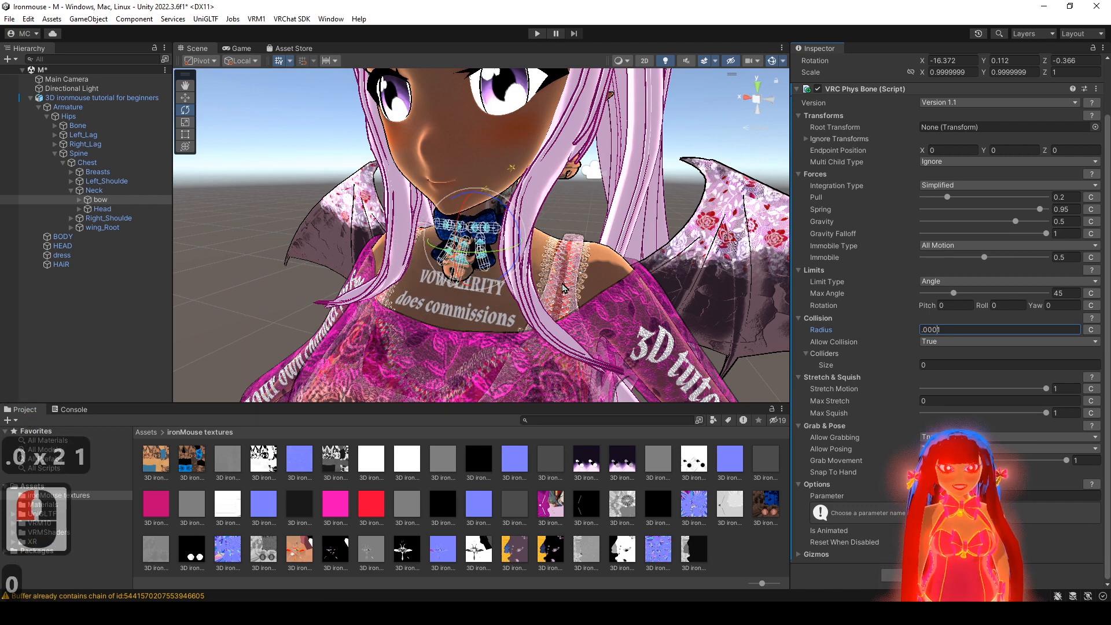
left_click_drag(562, 284, 596, 287, "alt")
right_click_drag(596, 288, 920, 327, "alt")
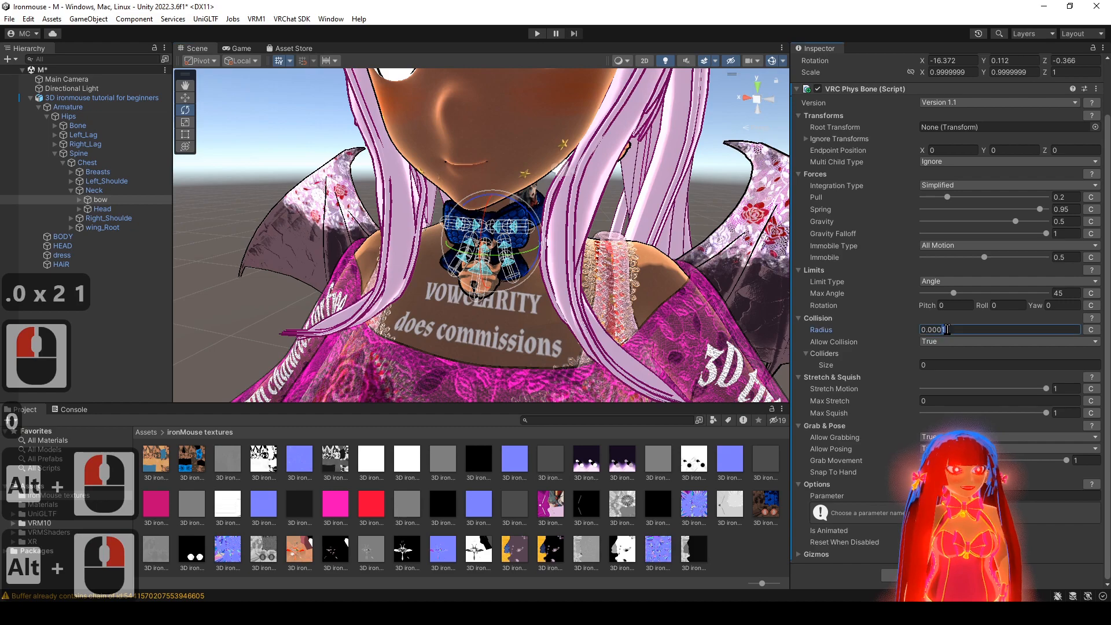
type("2")
mouse_move(585, 319)
left_mouse_down("alt")
mouse_move(637, 322)
mouse_move(583, 323)
left_mouse_up("alt")
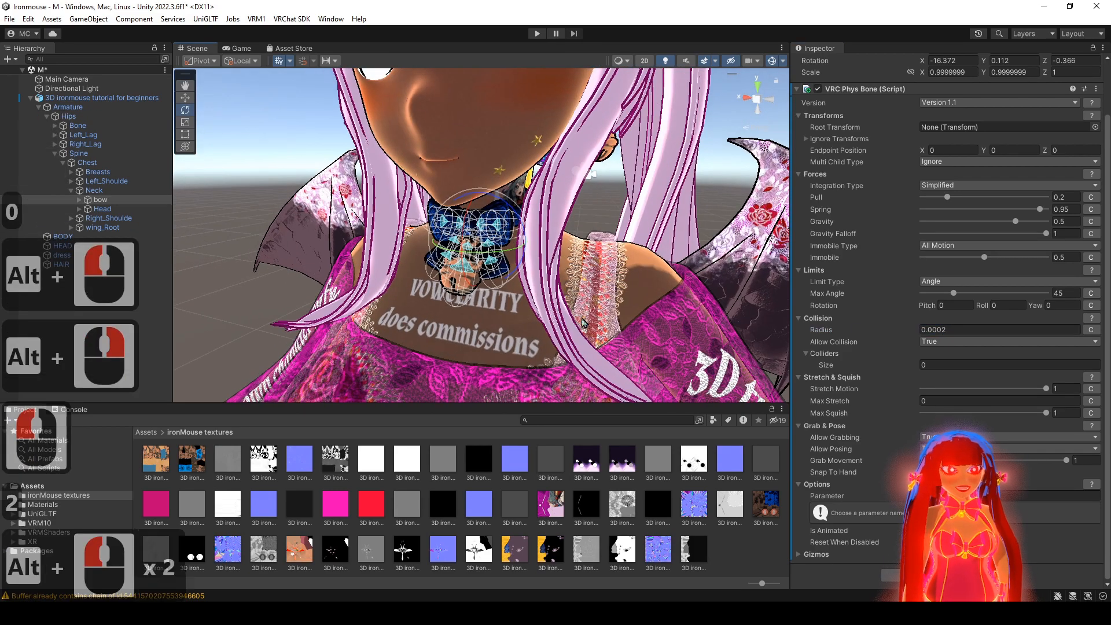
right_click_drag(584, 322, 371, 313, "alt")
left_click_drag(602, 290, 636, 282, "alt")
left_click(946, 328)
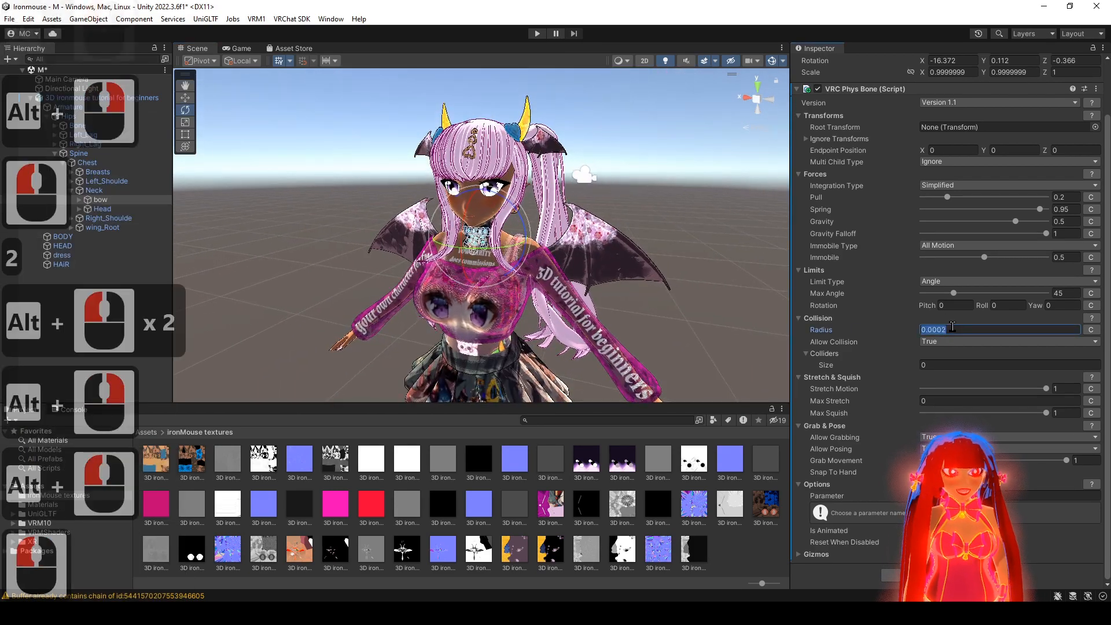
key("ctrl+c")
left_click(732, 239)
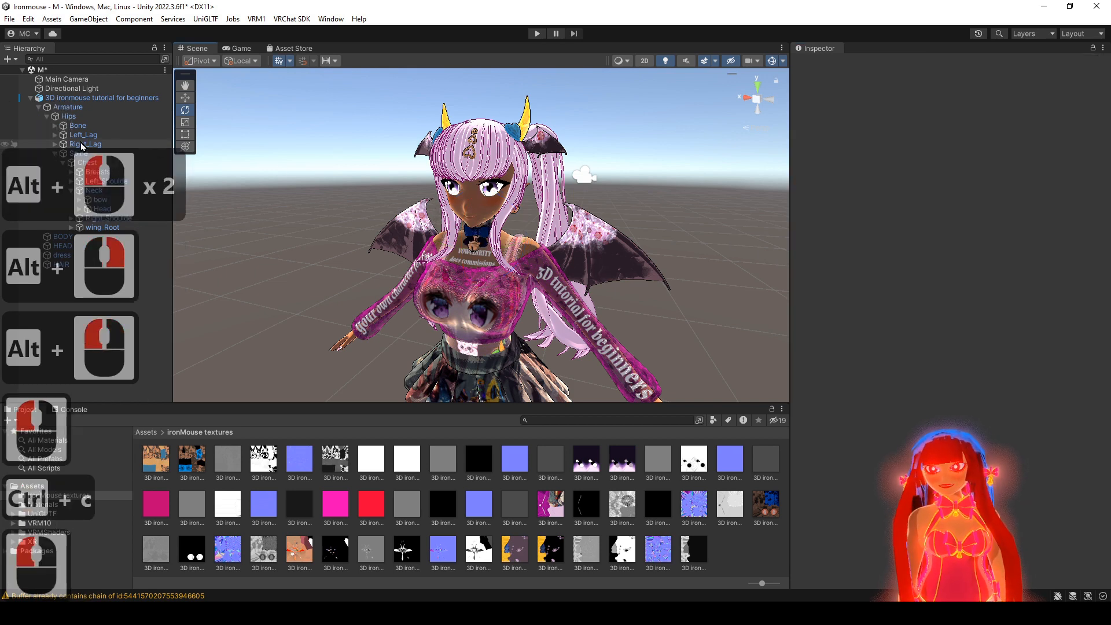
- Locate wing bow_Root_L under Left_Knee with test rotations, undo them, and set its VRC Phys Bone collision Radius to 0.0002
left_click(55, 135)
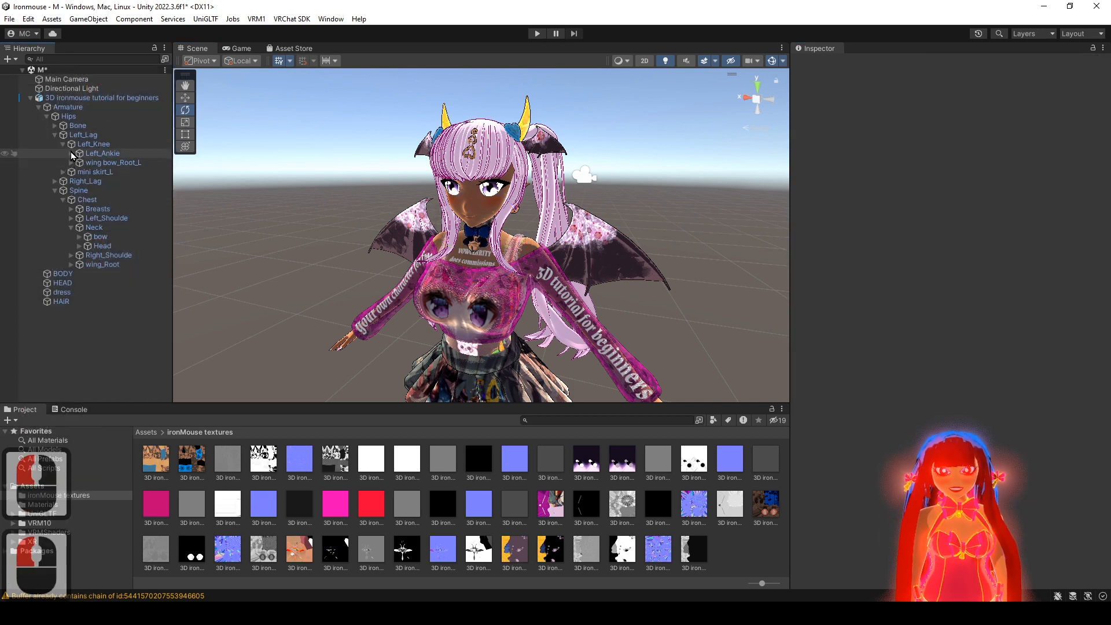
left_click(71, 154)
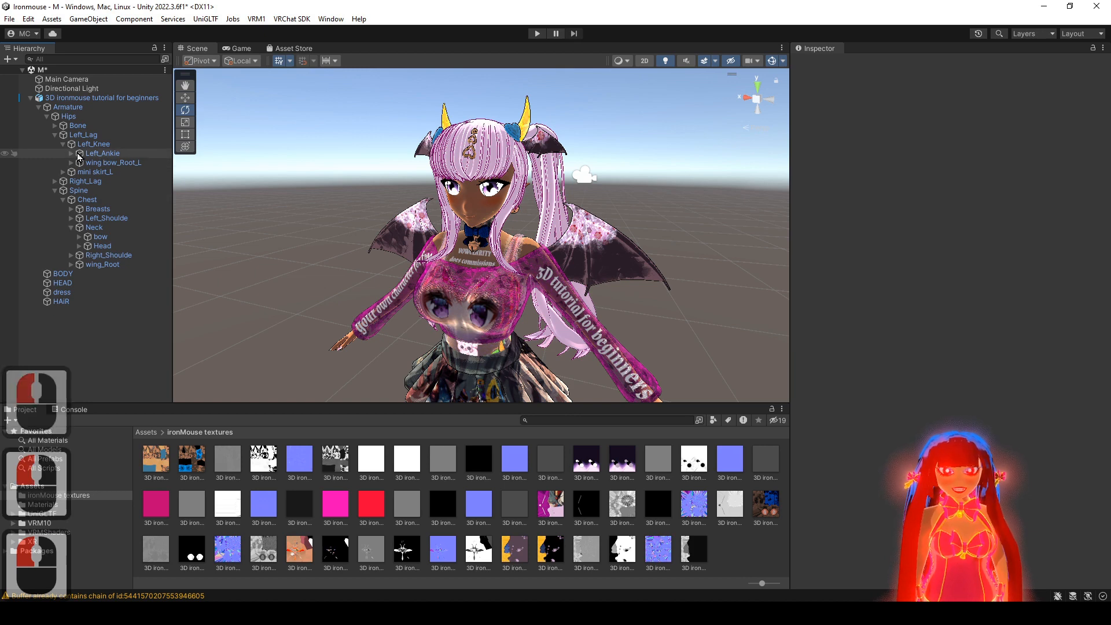
middle_click_drag(506, 260, 501, 172, "alt")
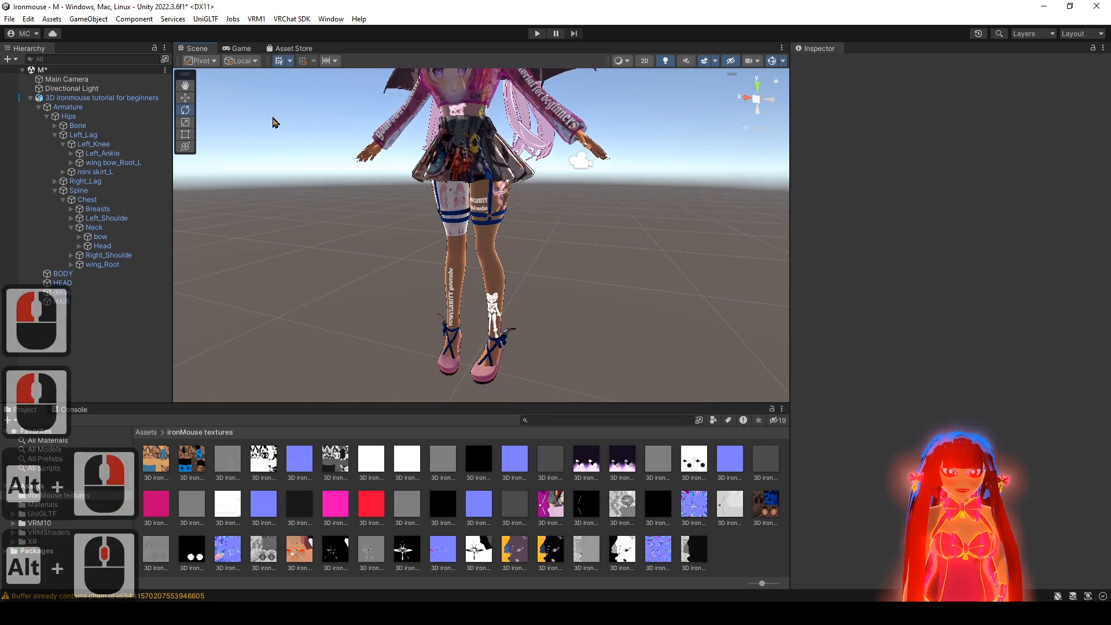
left_click(94, 144)
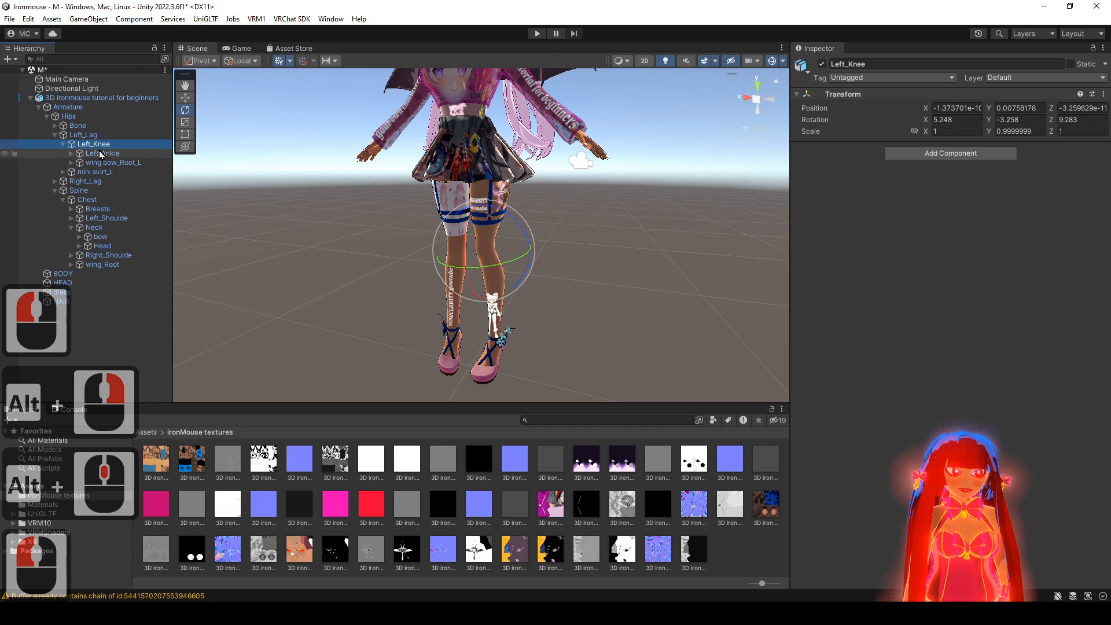
left_click(101, 153)
left_click_drag(526, 321, 523, 267)
key("ctrl+z")
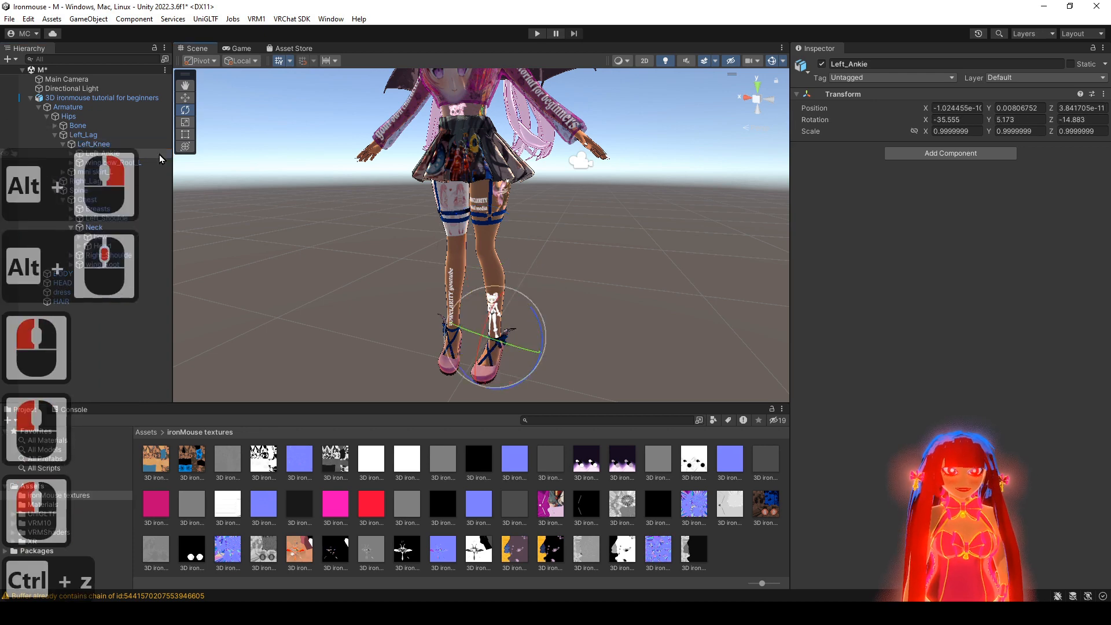
left_click(124, 163)
left_click_drag(526, 317, 538, 309)
key("ctrl+z")
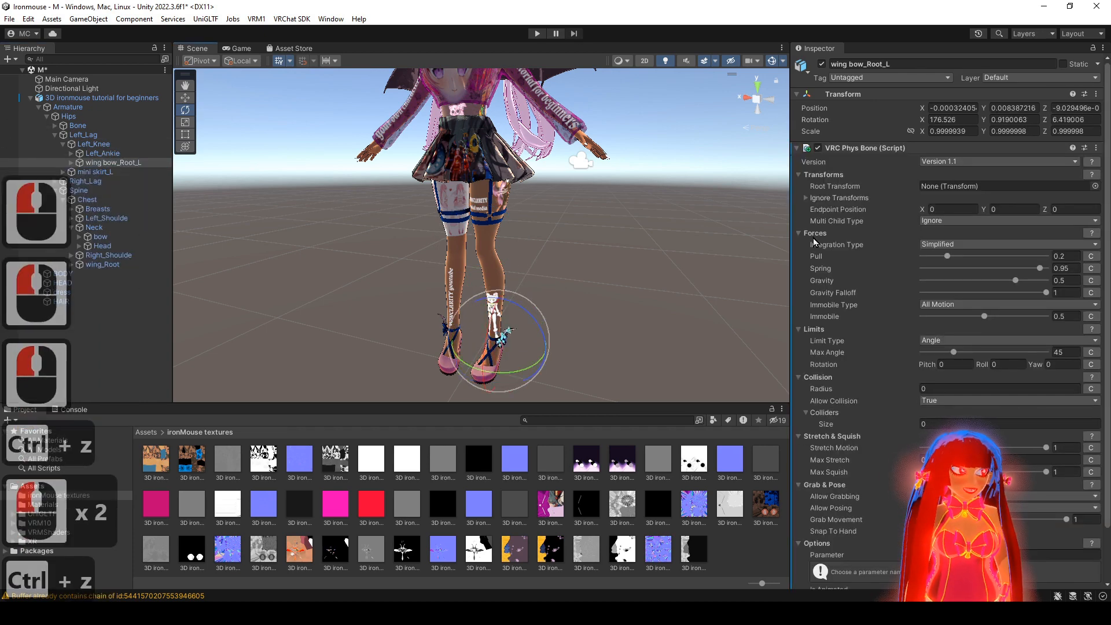
left_click(968, 388)
key("ctrl+v")
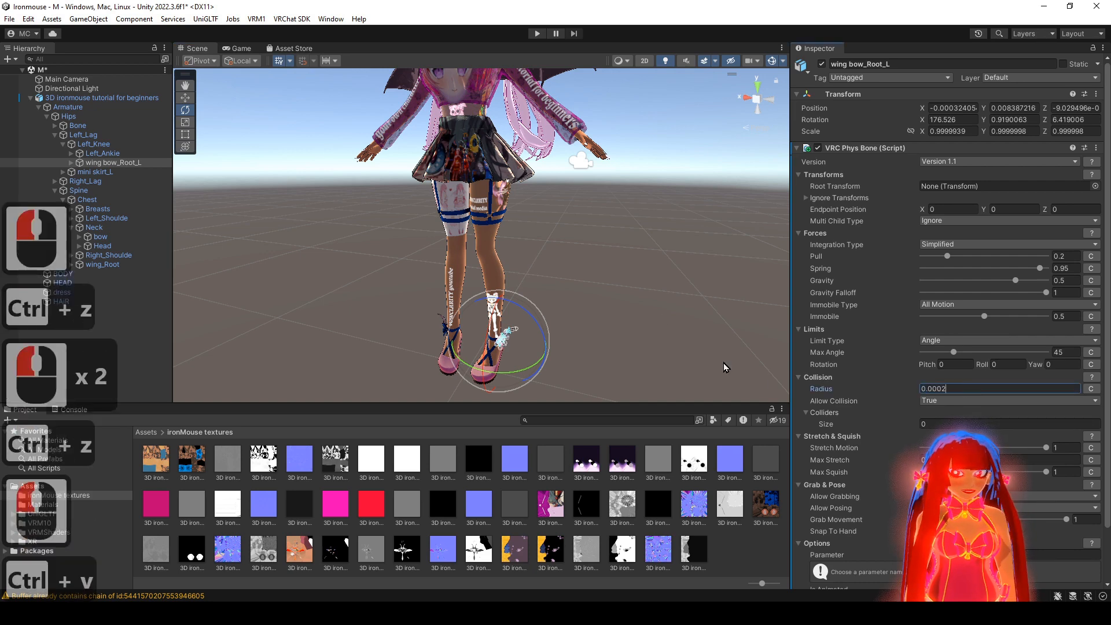
- Set the collision Radius of wing bow_Root_R's VRC Phys Bone under Right_Knee to the same 0.0002
left_click(62, 144)
left_click(52, 137)
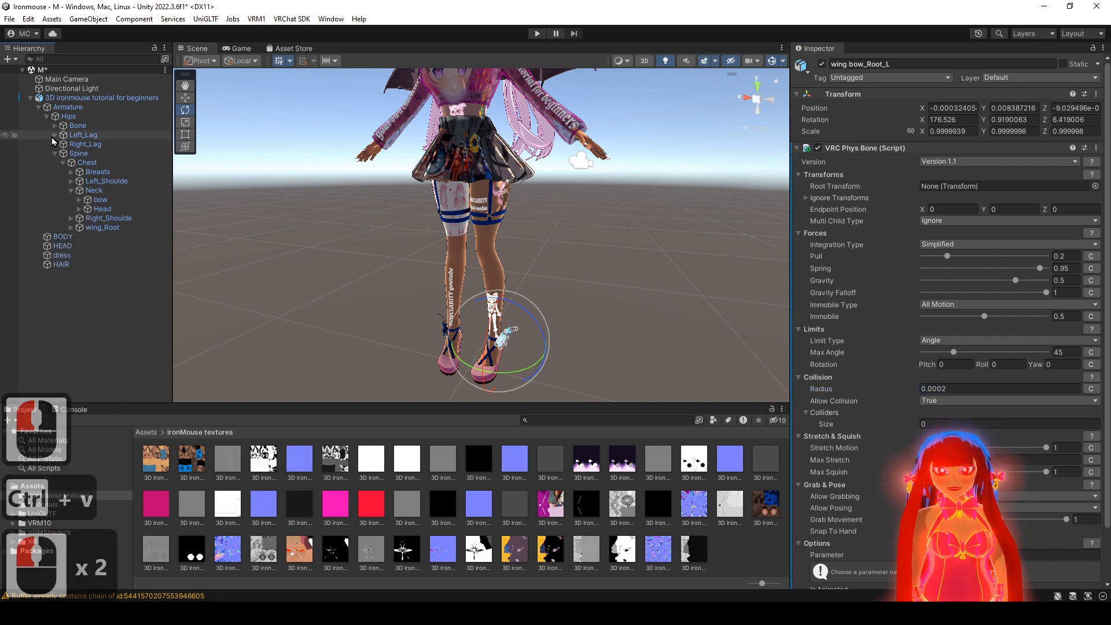
left_click(51, 144)
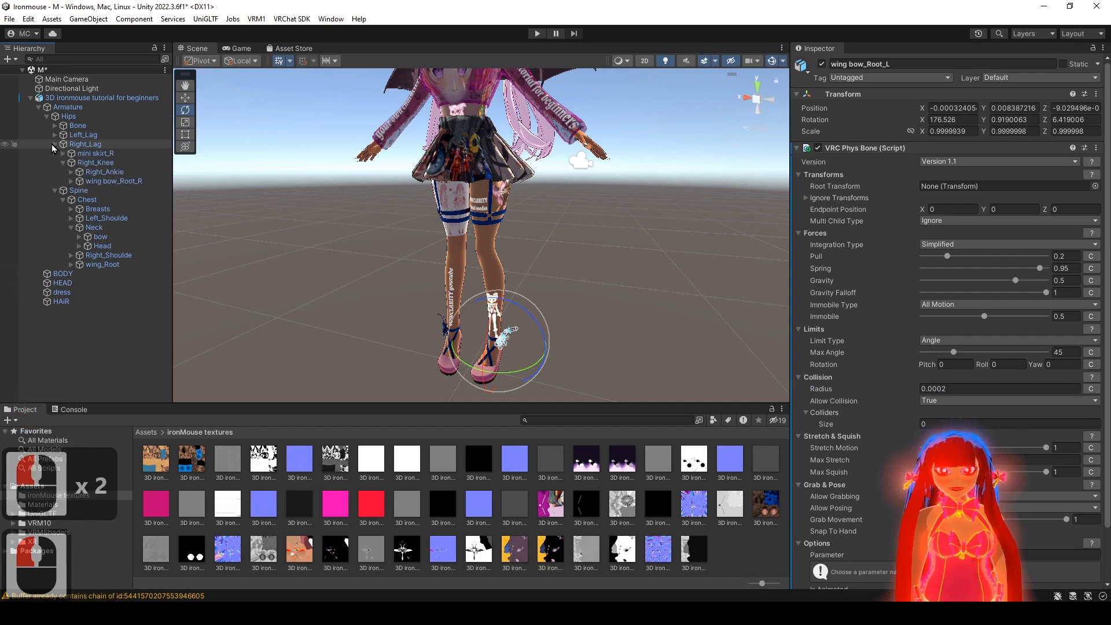
left_click(109, 180)
left_click(953, 388)
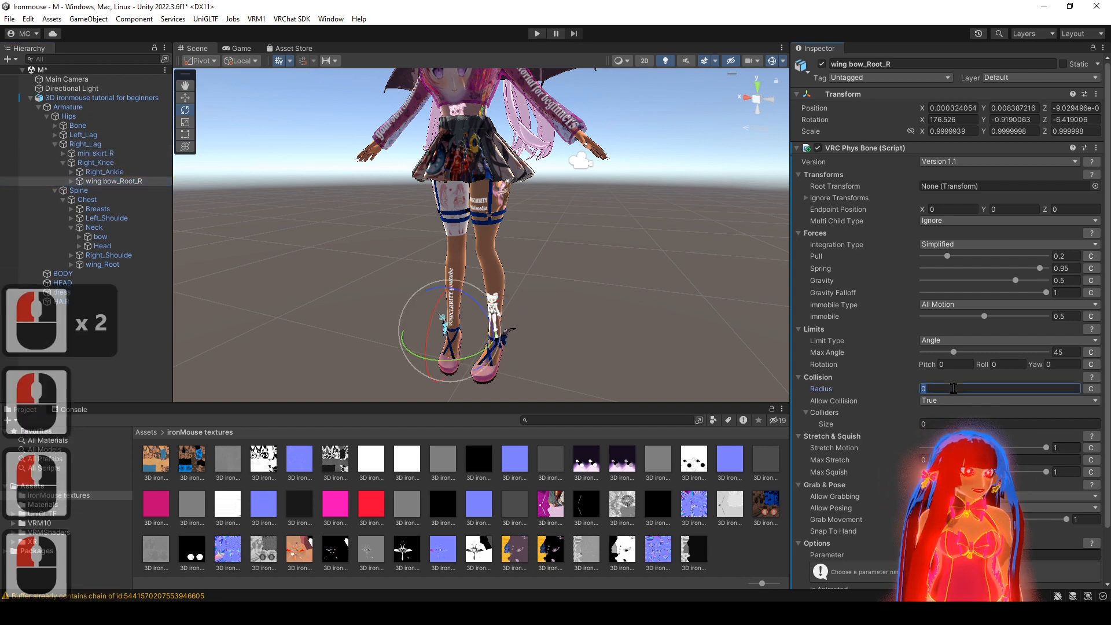
key("ctrl+v")
- Select the avatar root 3D ironmouse tutorial for beginners and examine its bone collision spheres and colliders from the front and side
left_click_drag(510, 249, 567, 255, "alt")
right_click_drag(568, 255, 509, 243, "alt")
left_click(75, 99)
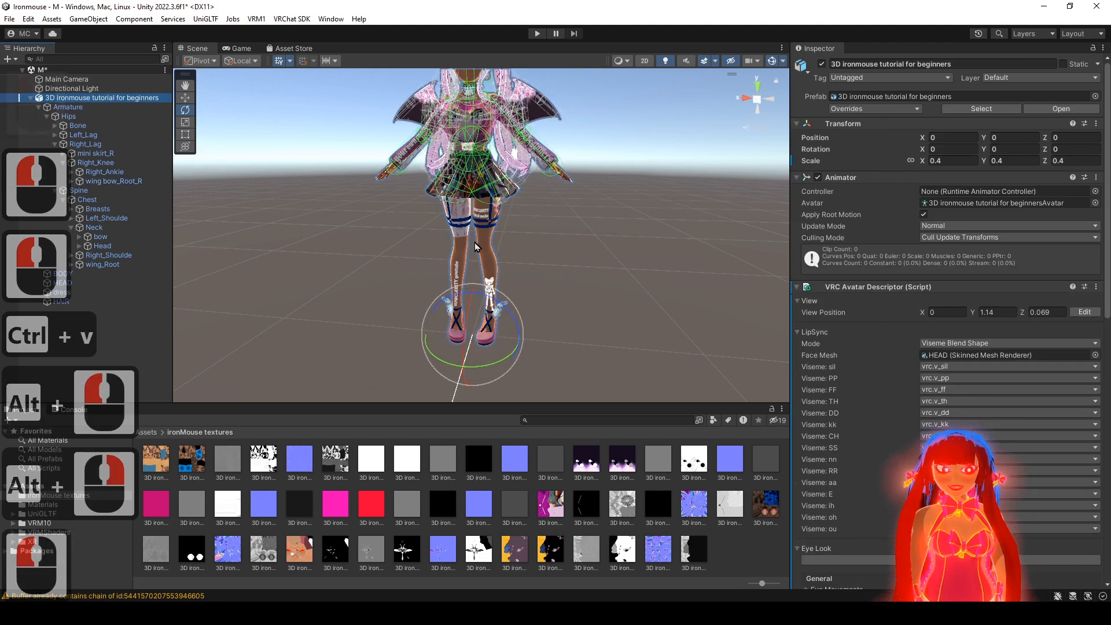
left_click_drag(487, 247, 440, 237, "alt")
right_click_drag(458, 237, 521, 226, "alt")
left_click_drag(579, 214, 637, 211, "alt")
middle_click_drag(605, 99, 592, 172, "alt")
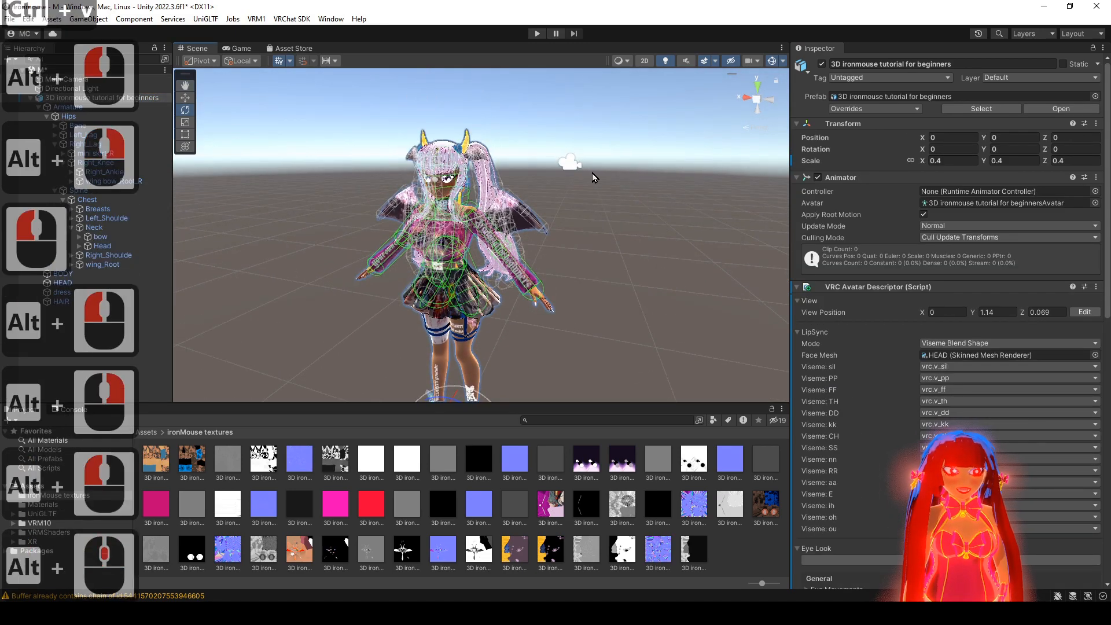
left_click_drag(592, 173, 365, 283, "alt")
right_click_drag(365, 283, 363, 239, "alt")
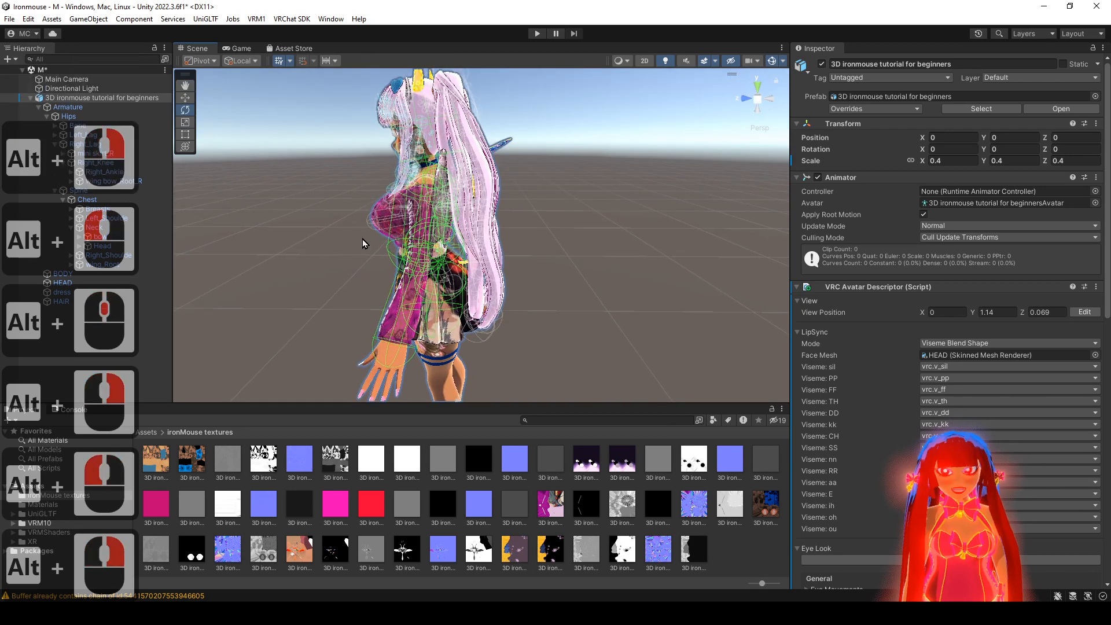
- Add a VRC Phys Bone component to the tail's Bone object under Hips
left_click(76, 125)
left_click_drag(565, 239, 479, 247, "alt")
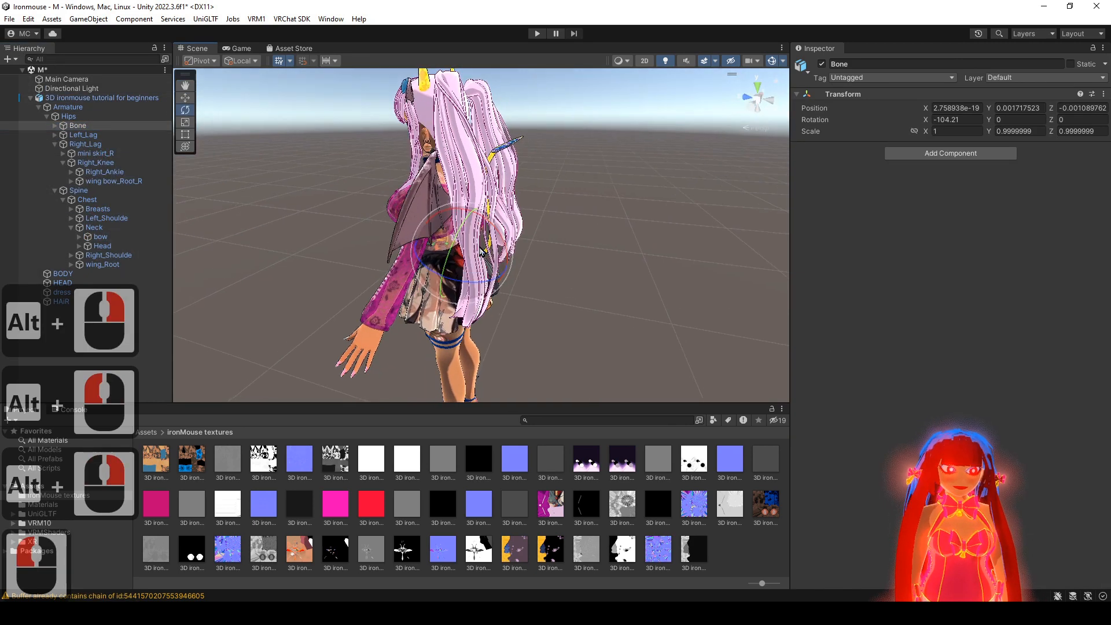
left_click(480, 248)
key("ctrl+z")
left_click(911, 155)
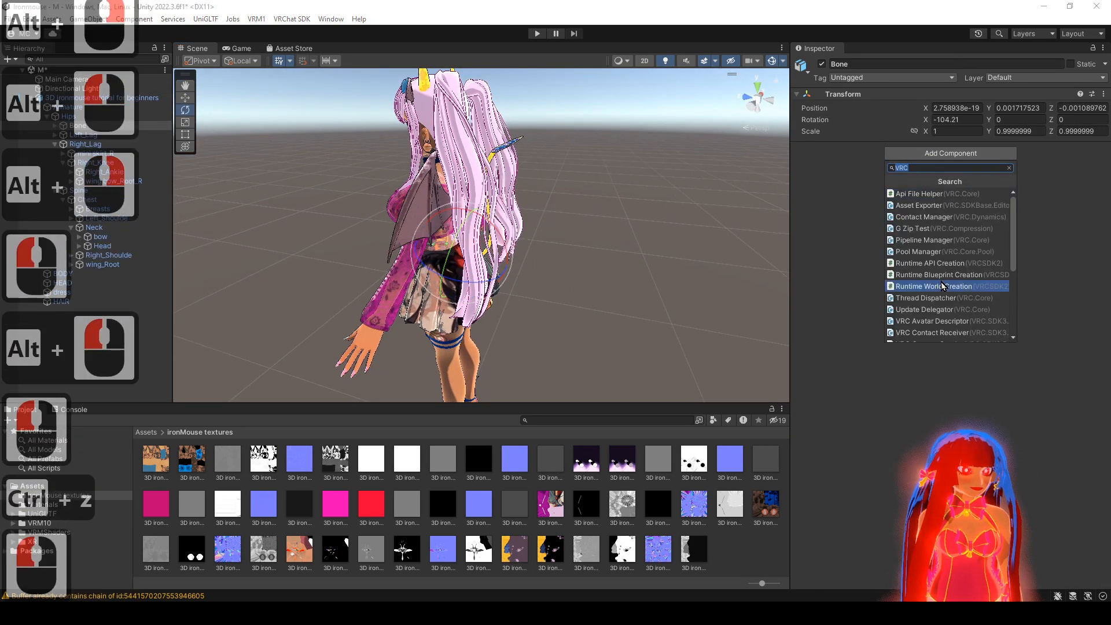
left_click(941, 283)
left_click(940, 321)
- Set the collision Radius of the tail Bone's VRC Phys Bone to 0.0003, fitting the spheres to the tail
left_click_drag(683, 301, 532, 292, "alt")
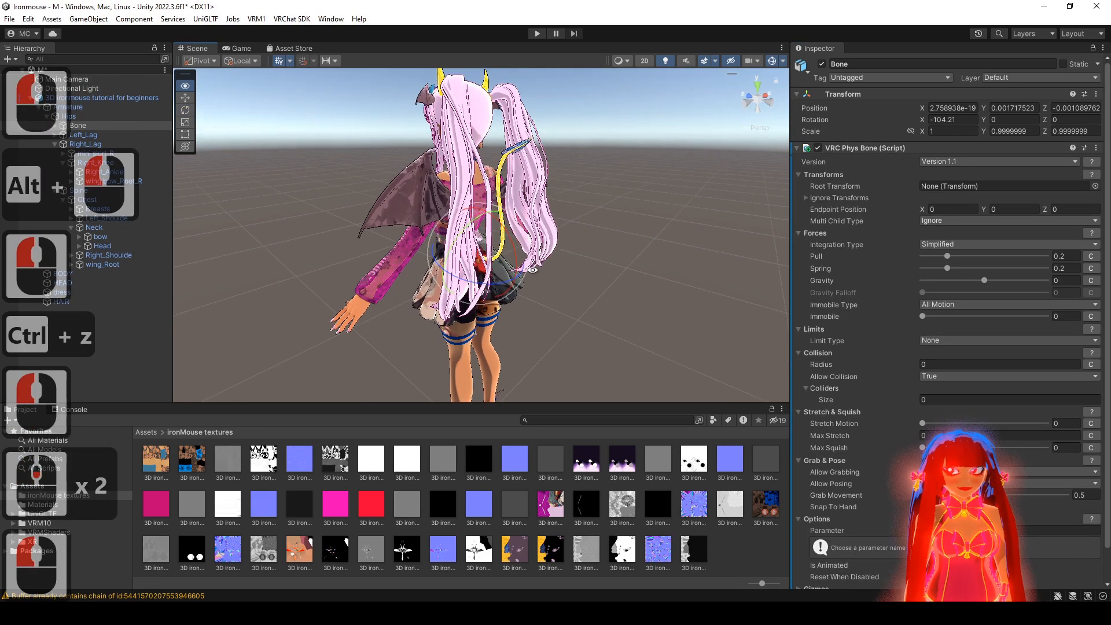
right_click_drag(521, 289, 573, 301, "alt")
left_click_drag(573, 301, 560, 266, "alt")
middle_click_drag(560, 265, 564, 307, "alt")
right_click_drag(564, 307, 818, 397, "alt")
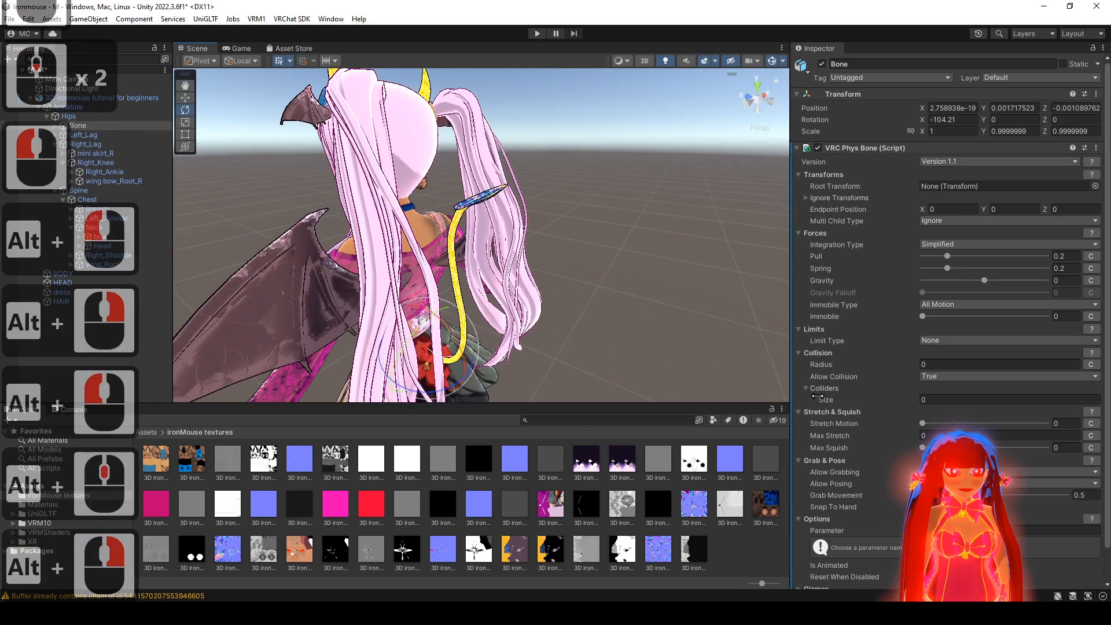
left_click(937, 364)
key("ctrl+v")
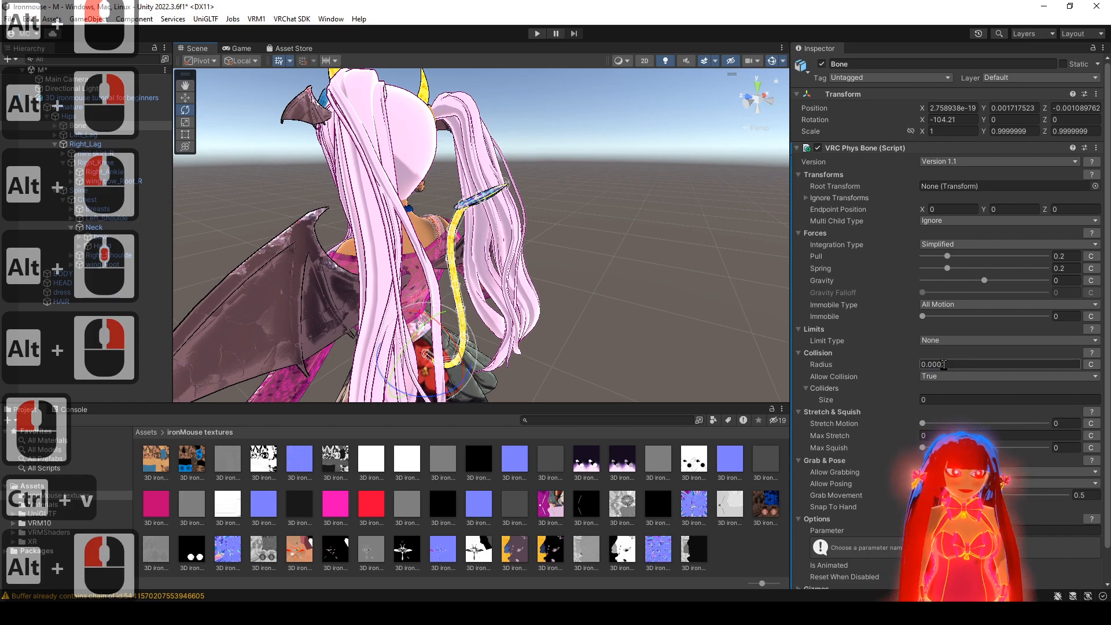
type("4")
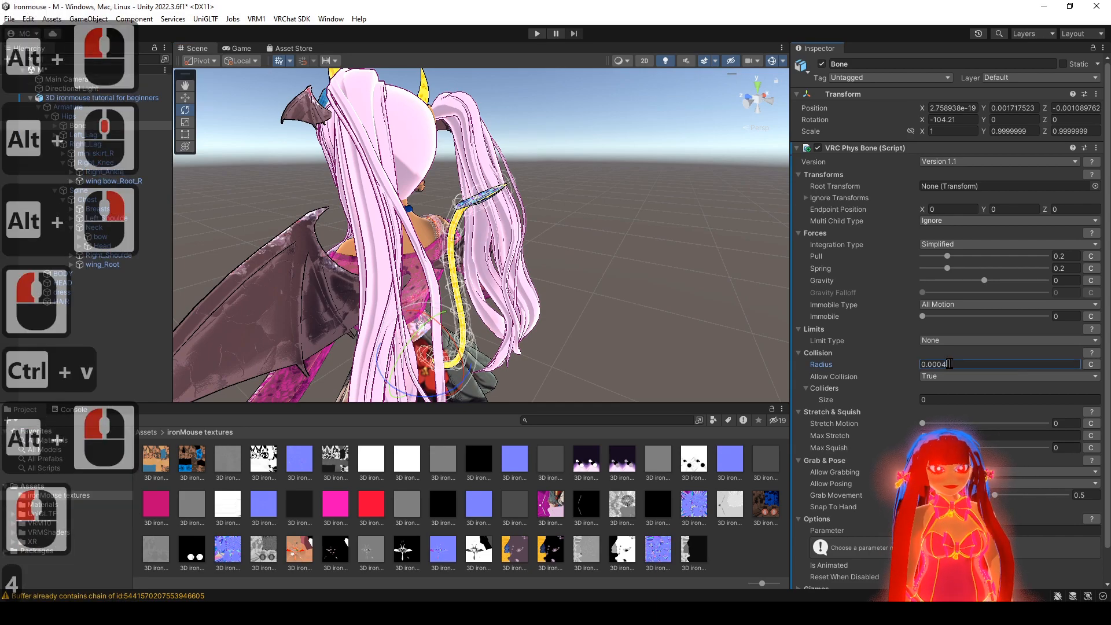
left_click_drag(703, 291, 584, 283, "alt")
type("3")
right_click_drag(584, 284, 672, 330, "alt")
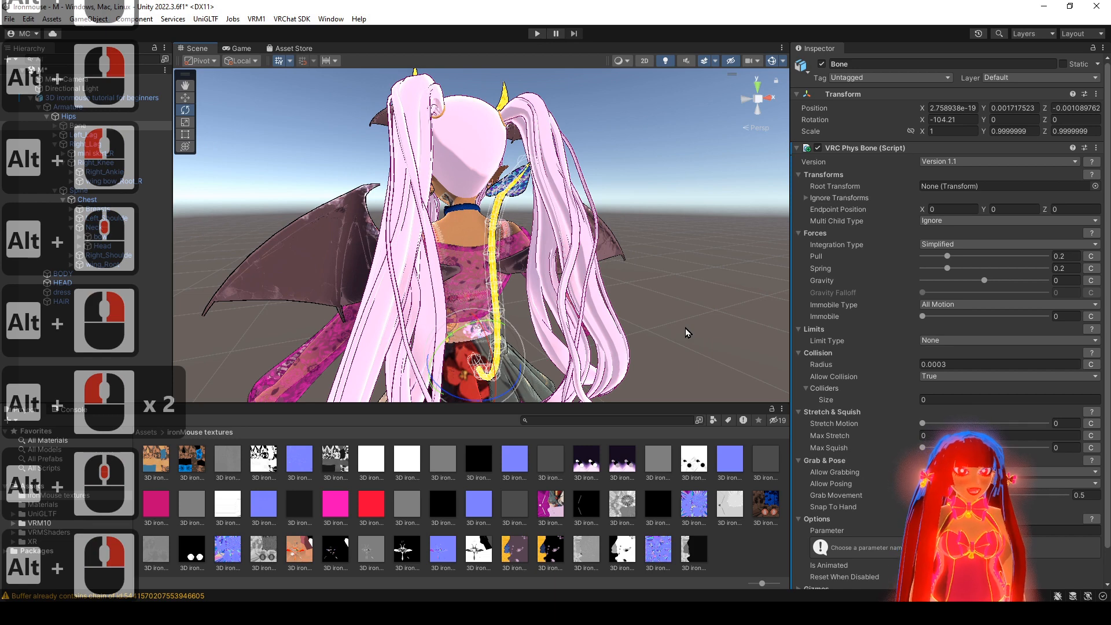
- Enter play mode and set the Spring of the tail Bone's VRC Phys Bone to 0.9 while viewing the scene
left_click(538, 33)
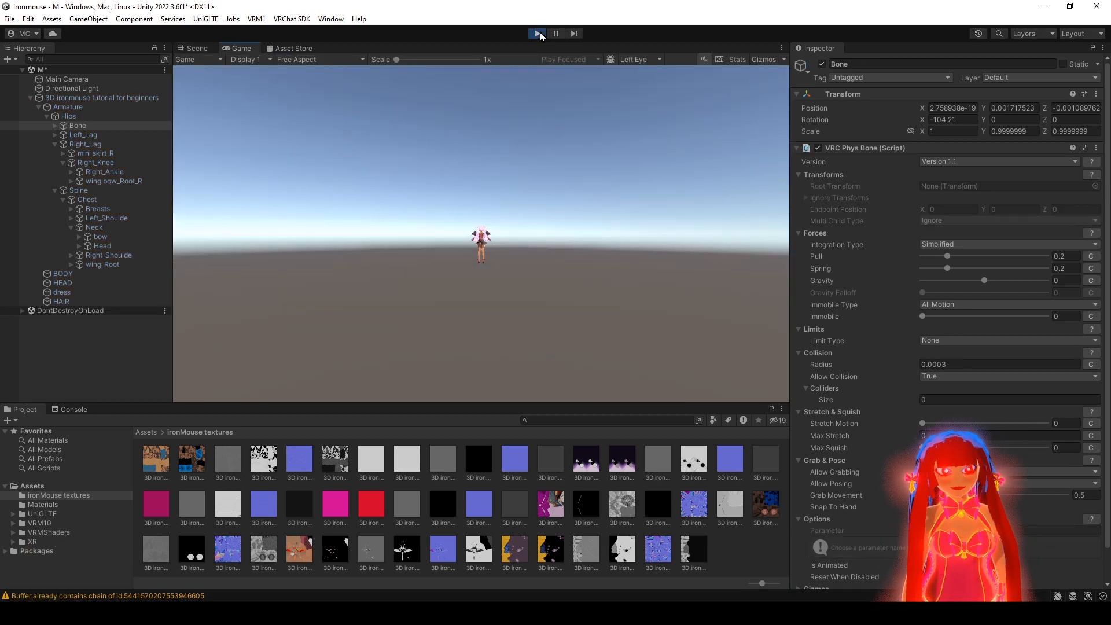
left_click(198, 49)
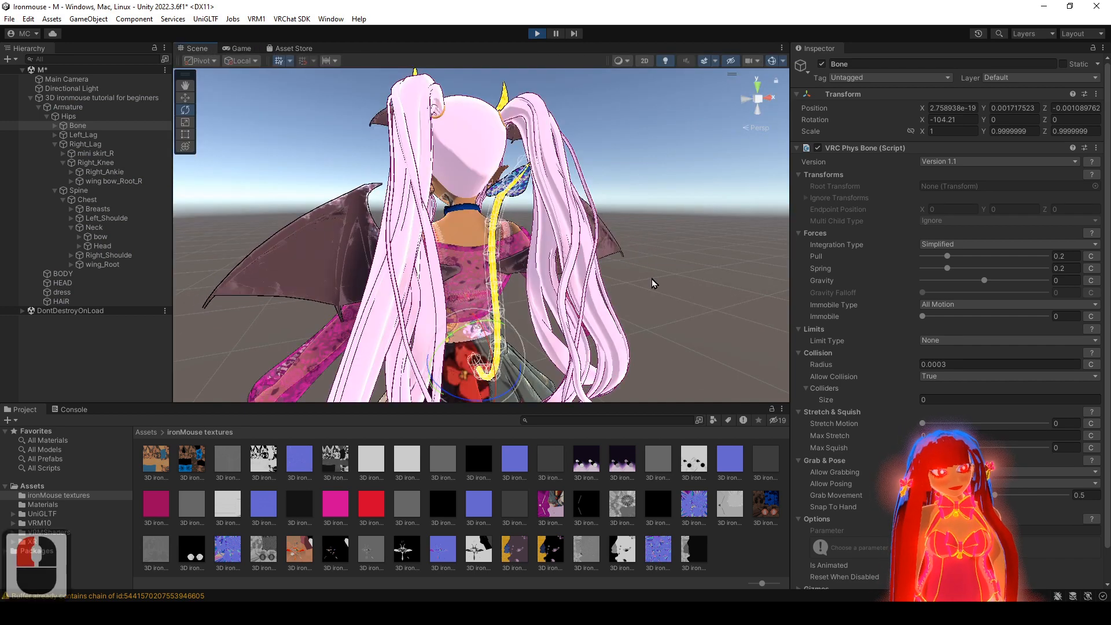
left_click_drag(652, 283, 802, 275, "alt")
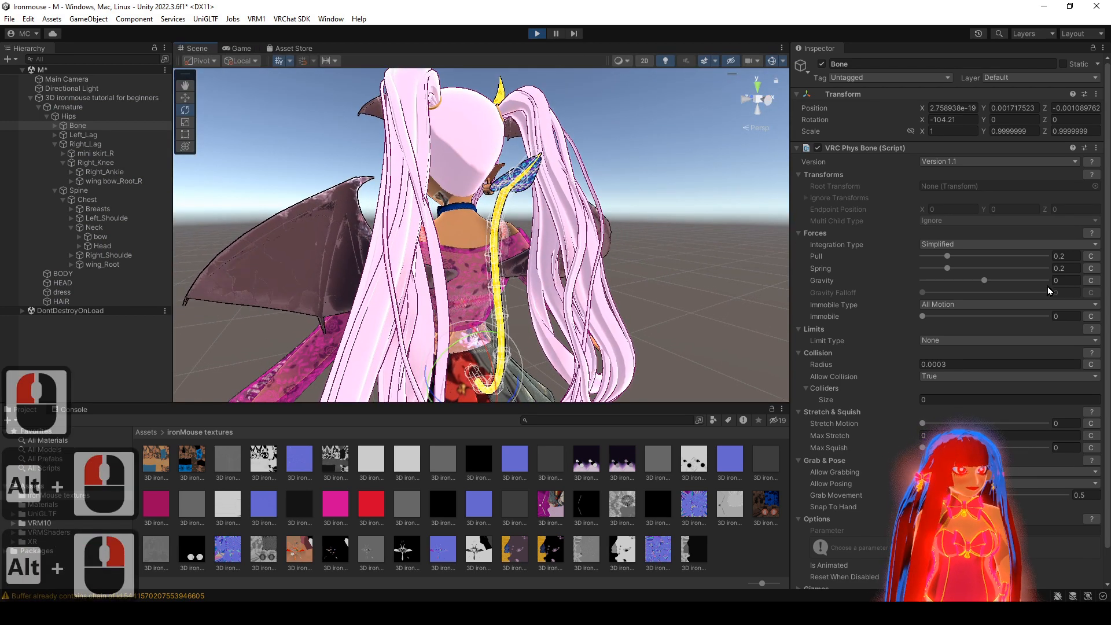
left_click(1031, 268)
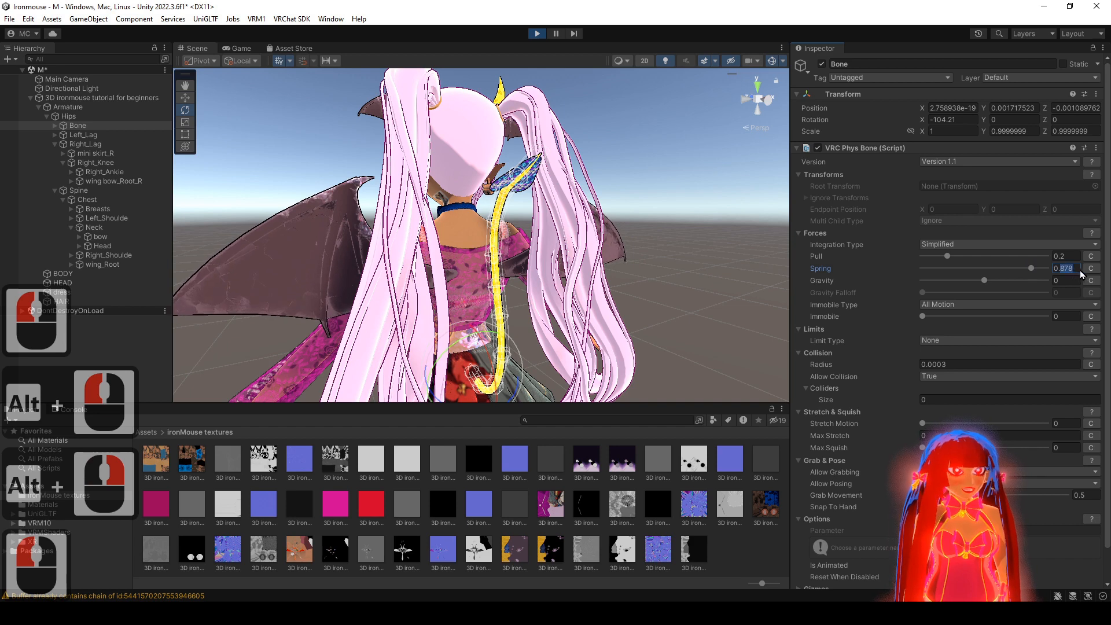
left_click_drag(1080, 275, 1085, 272)
type("9")
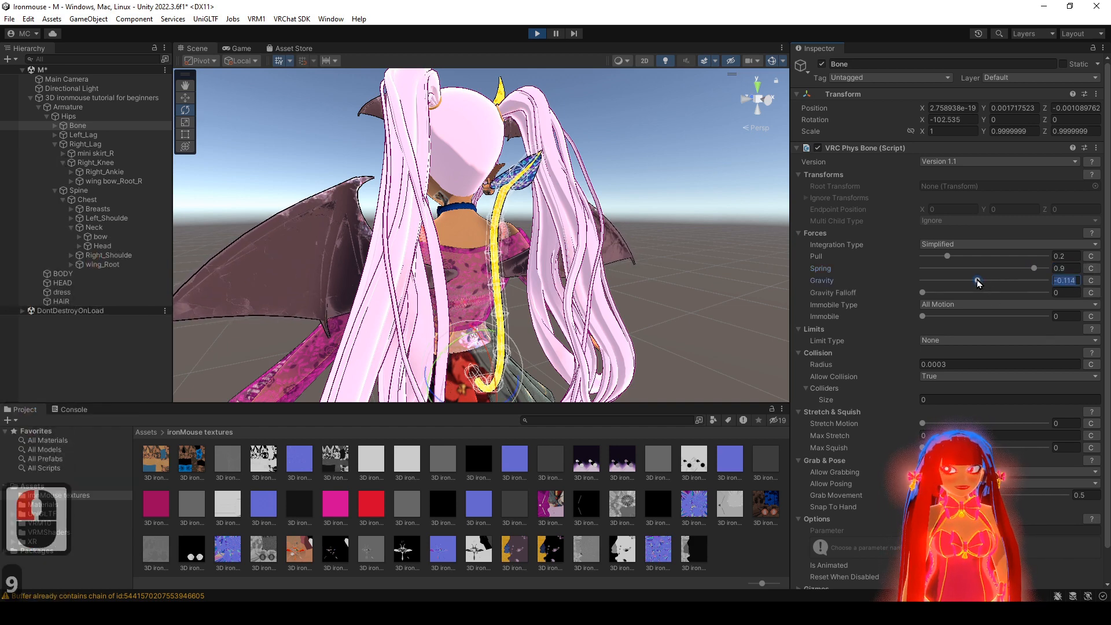
- Set the tail Bone's Gravity to 0.1 and its Gravity Falloff to 1
left_click(976, 281)
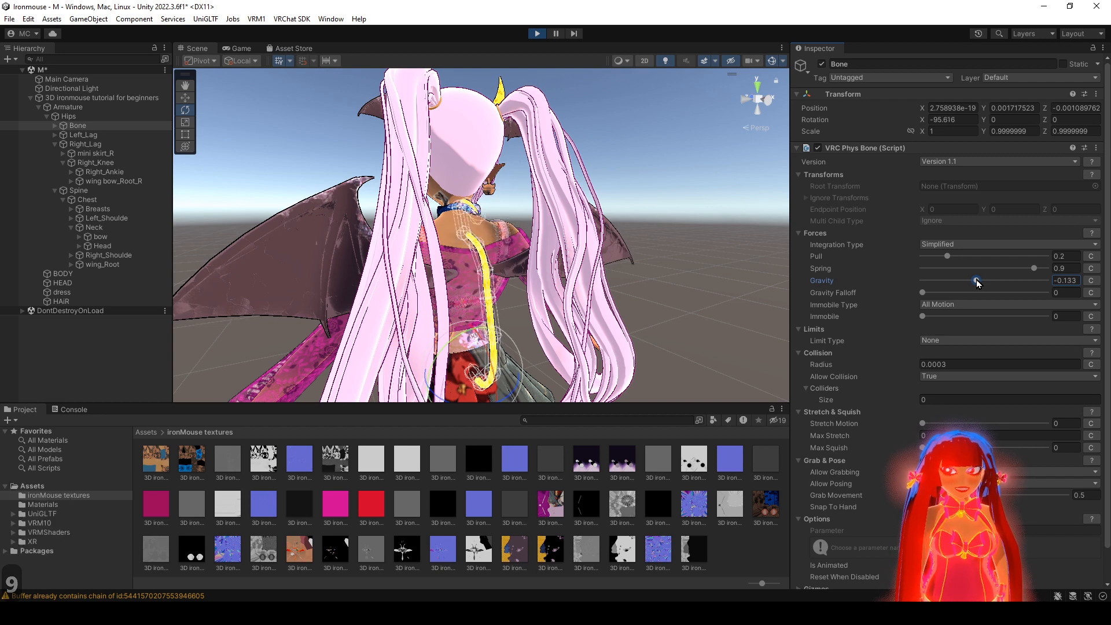
left_click_drag(978, 283, 986, 283)
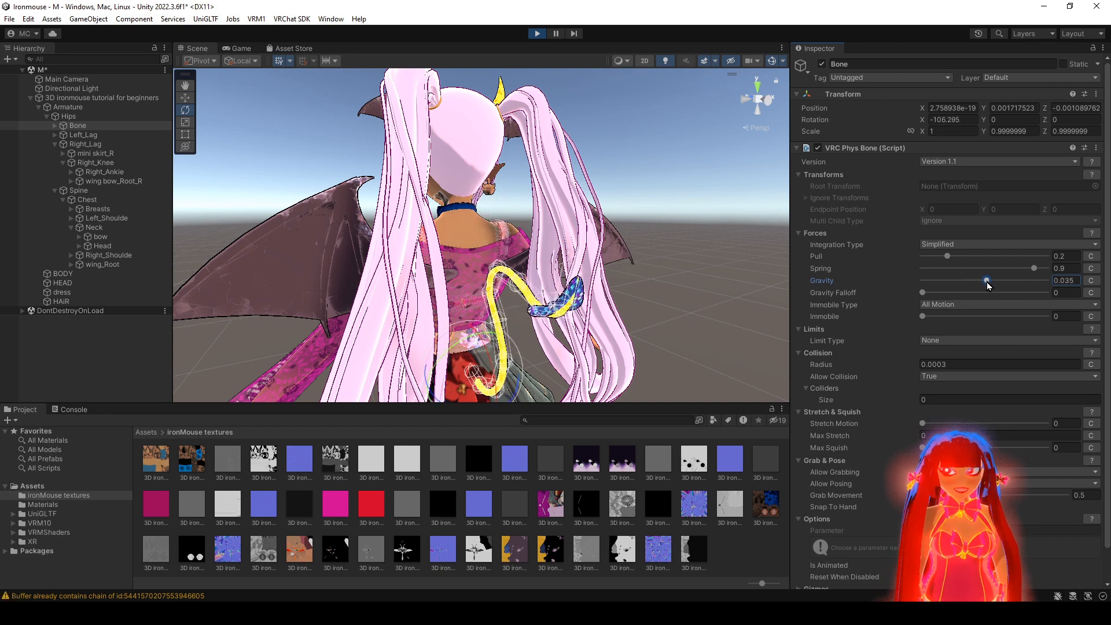
left_click(1079, 282)
double_click(1064, 284)
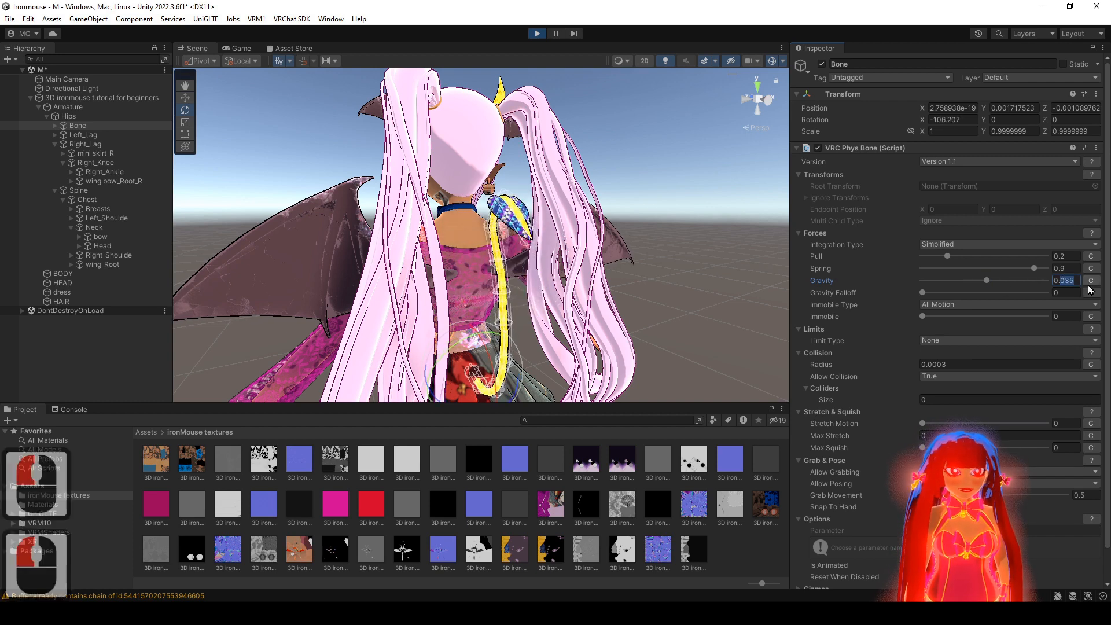
type("0.1")
left_click_drag(991, 293, 1105, 330)
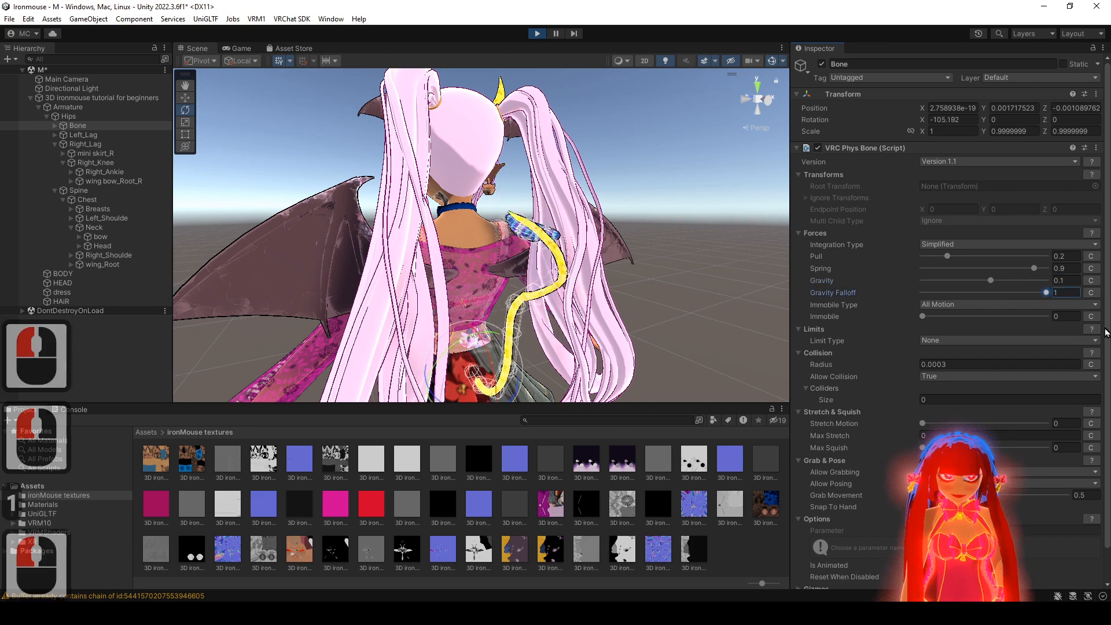
- Set the Pull of the tail Bone's VRC Phys Bone to 0.1
left_click_drag(618, 279, 712, 314, "alt")
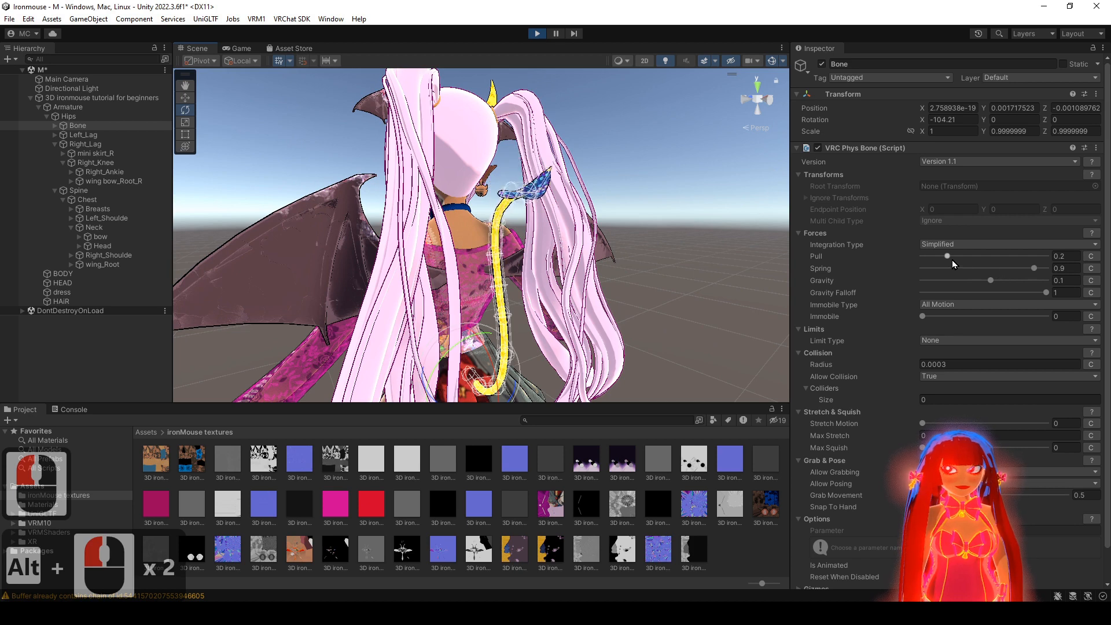
left_click(936, 256)
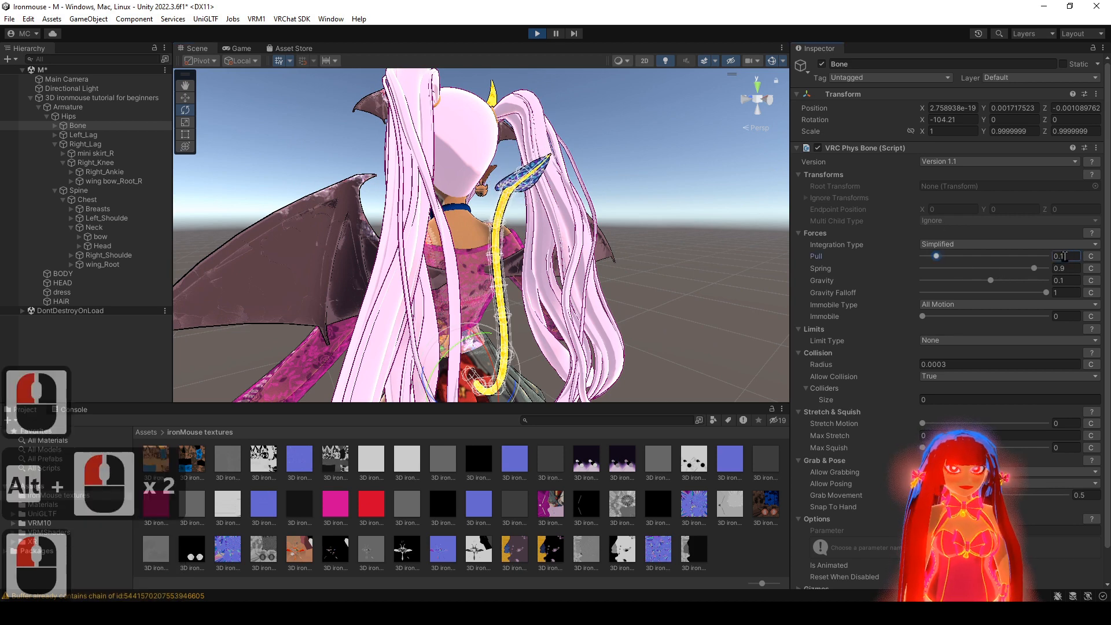
type("1")
left_click_drag(602, 256, 587, 260, "alt")
right_click_drag(587, 260, 510, 243, "alt")
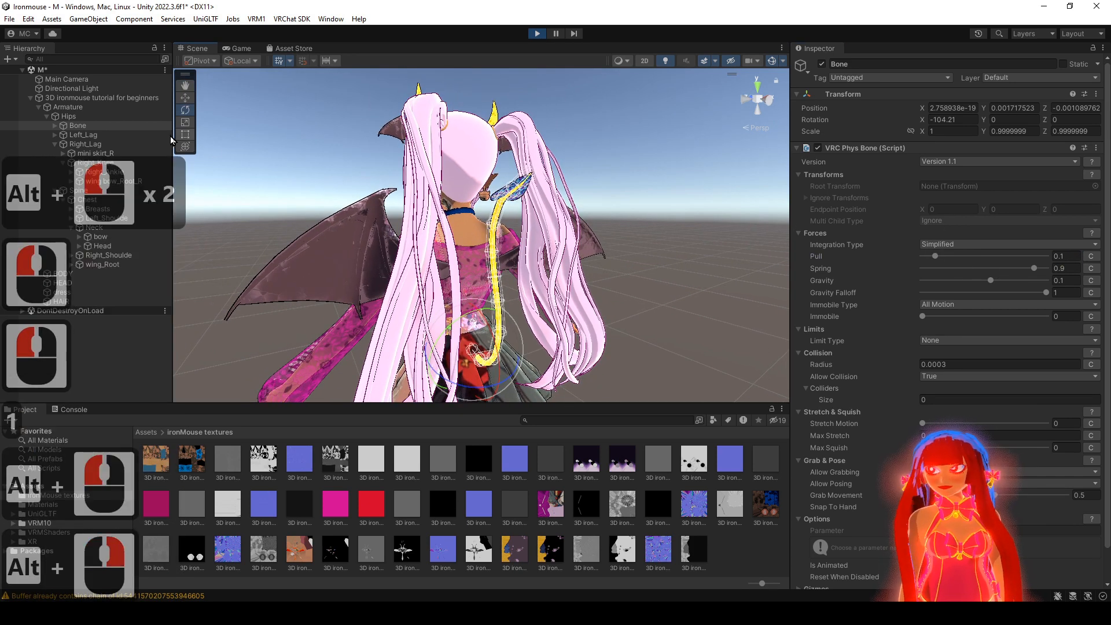
- Test the tail's motion by moving Hips, and undo back to the tail Bone
left_click(104, 118)
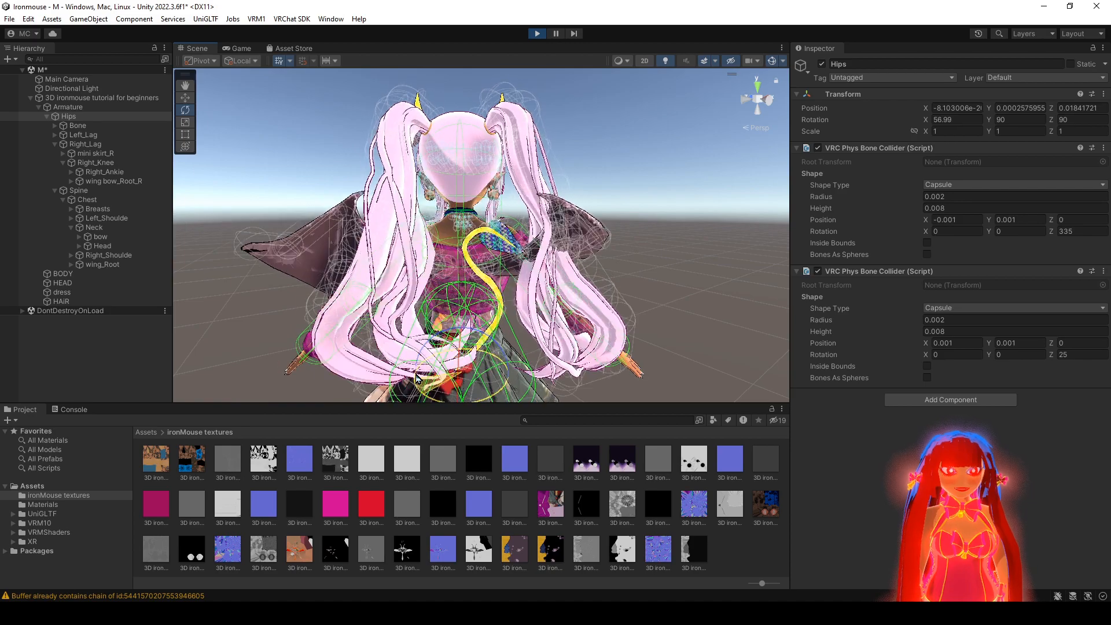
key("ctrl+z")
key("ctrl+z")
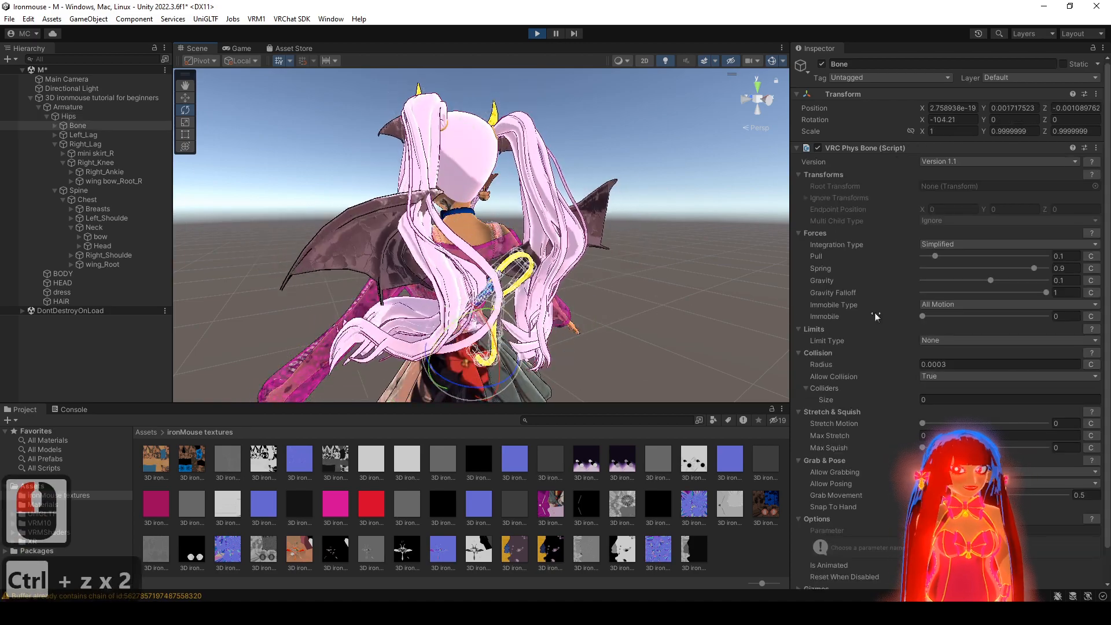
- Set the Colliders list of the tail Bone's VRC Phys Bone to a size of 6
scroll(882, 340, "down", 2)
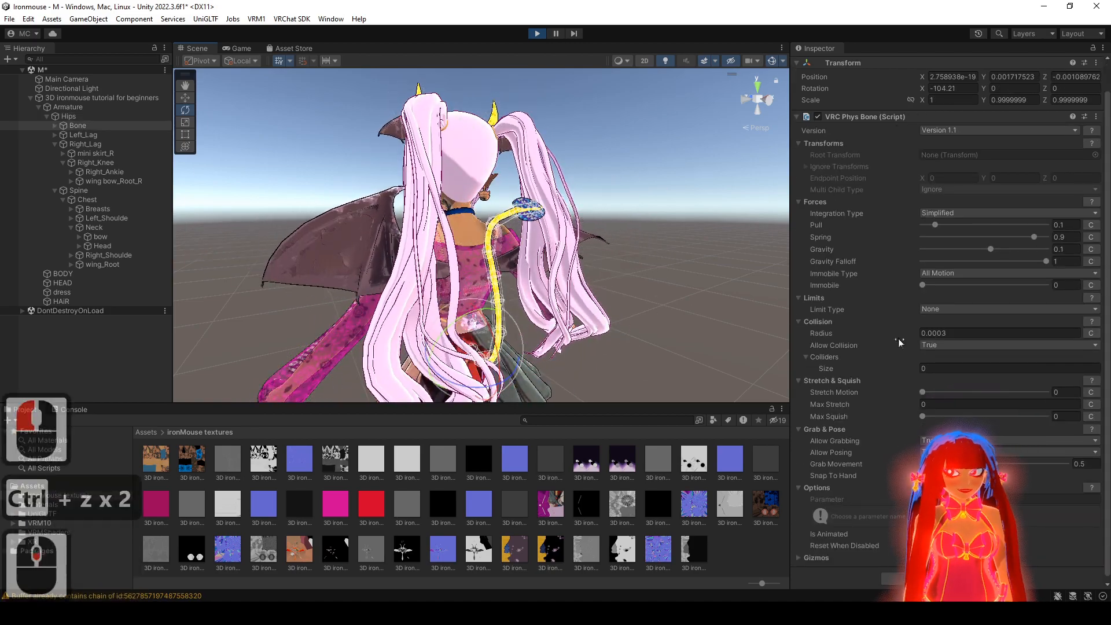
scroll(846, 353, "down", 2)
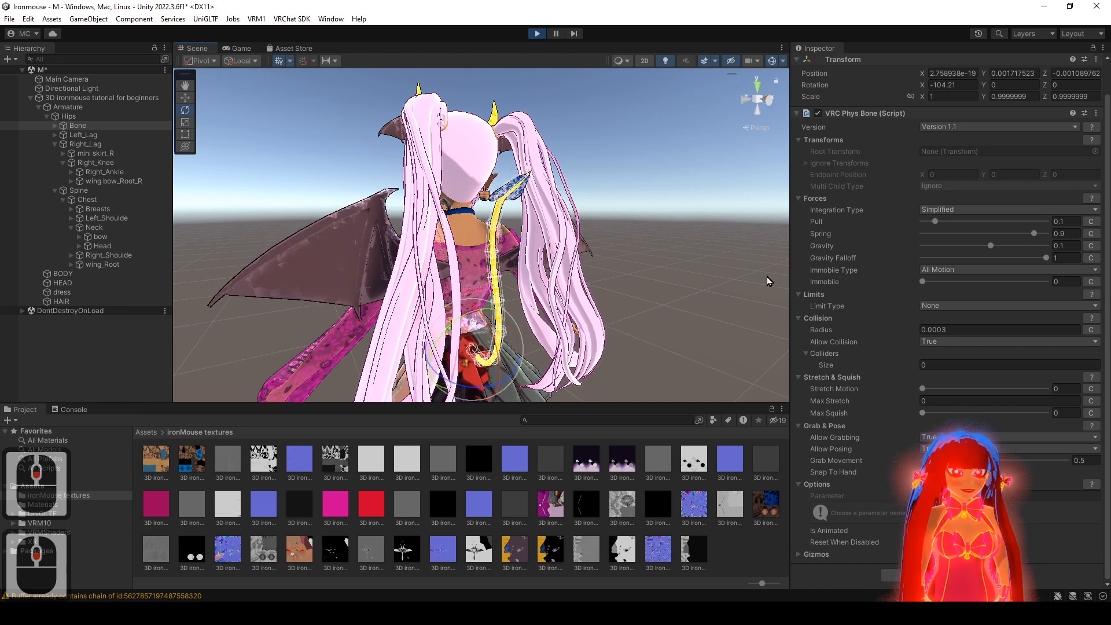
left_click(995, 366)
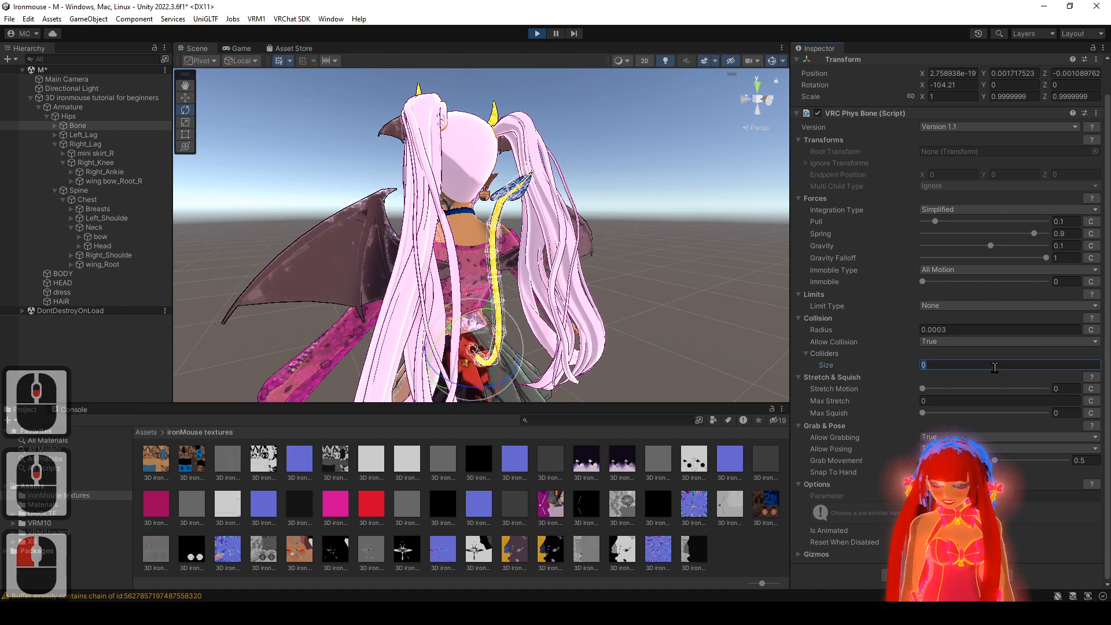
type("6")
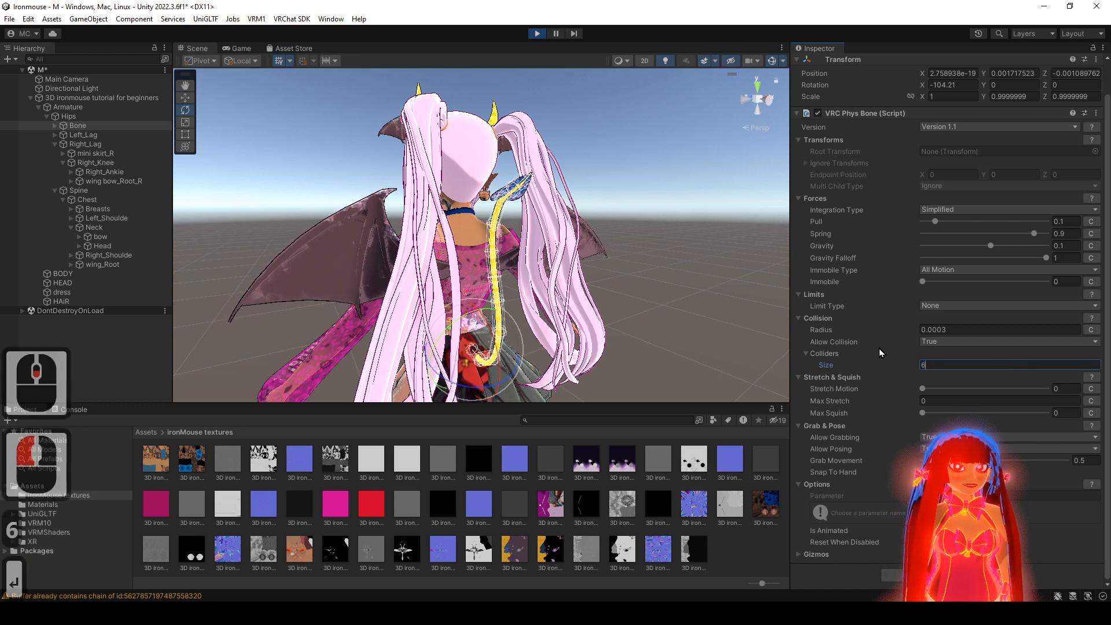
key("Return")
- Assign the Chest, Head and Hips colliders to Elements 0, 1 and 2 of the tail Bone's Colliders list
left_click(1097, 381)
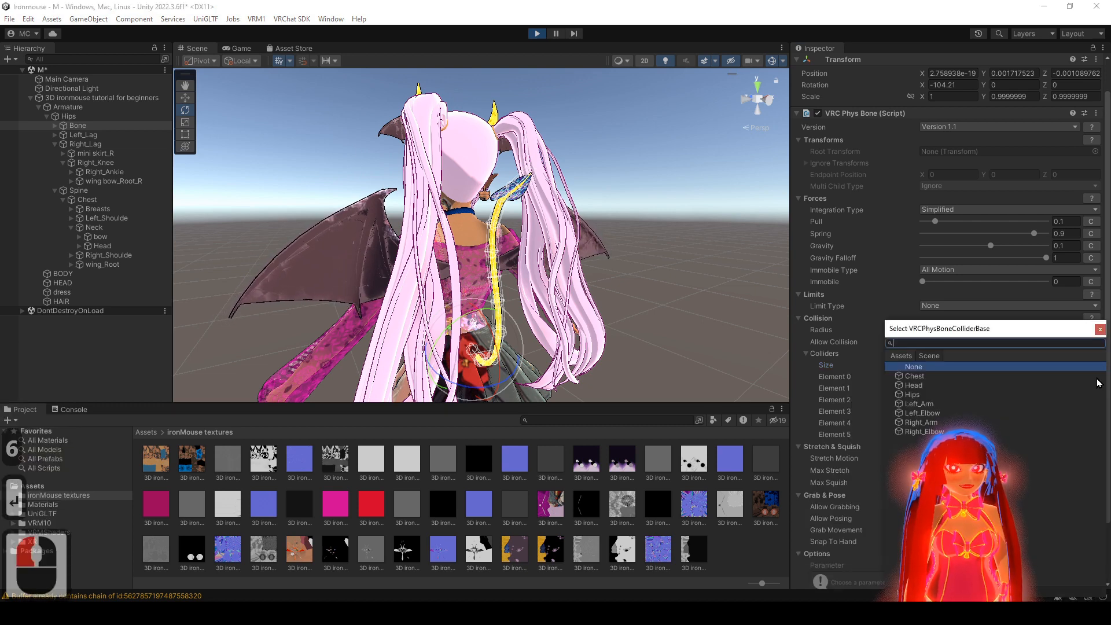
left_click_drag(1025, 333, 627, 280)
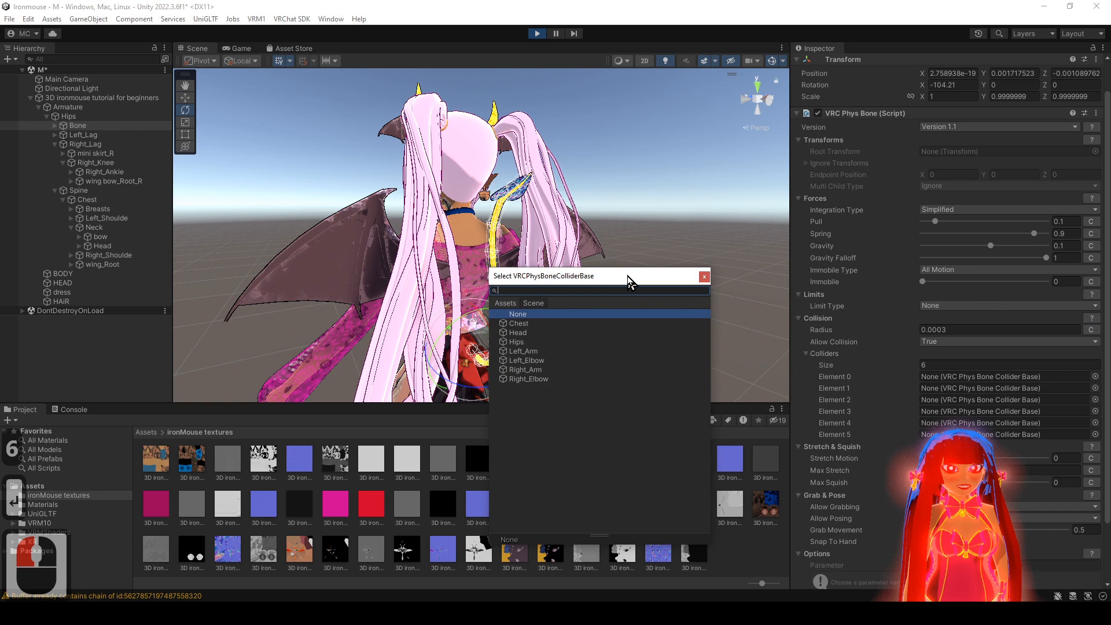
double_click(962, 364)
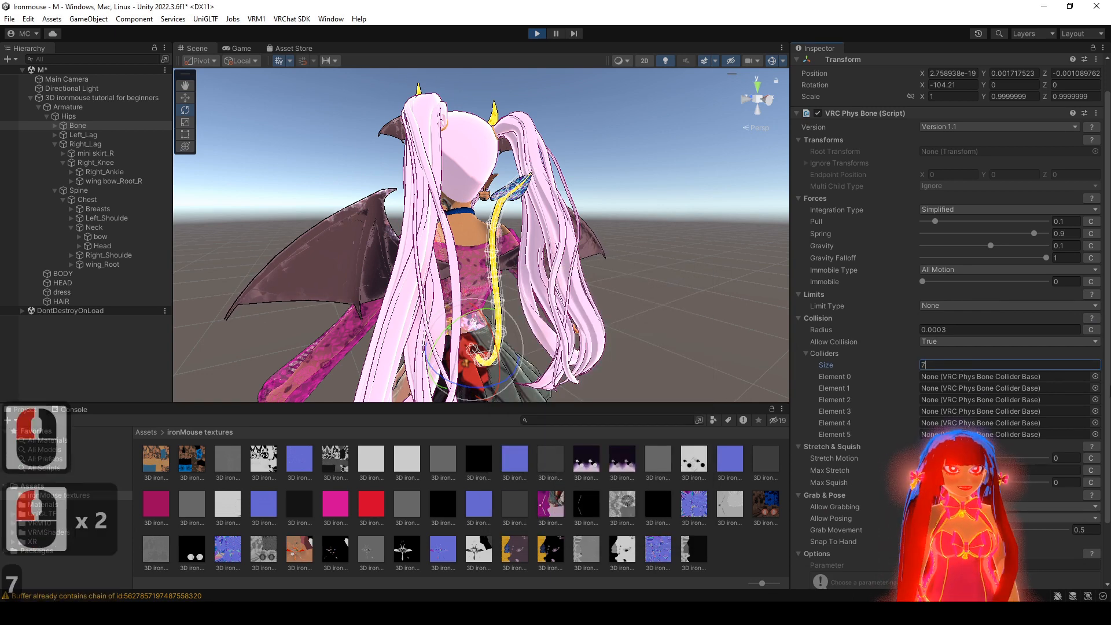
left_click(1095, 380)
left_click_drag(961, 334, 647, 241)
left_click(617, 282)
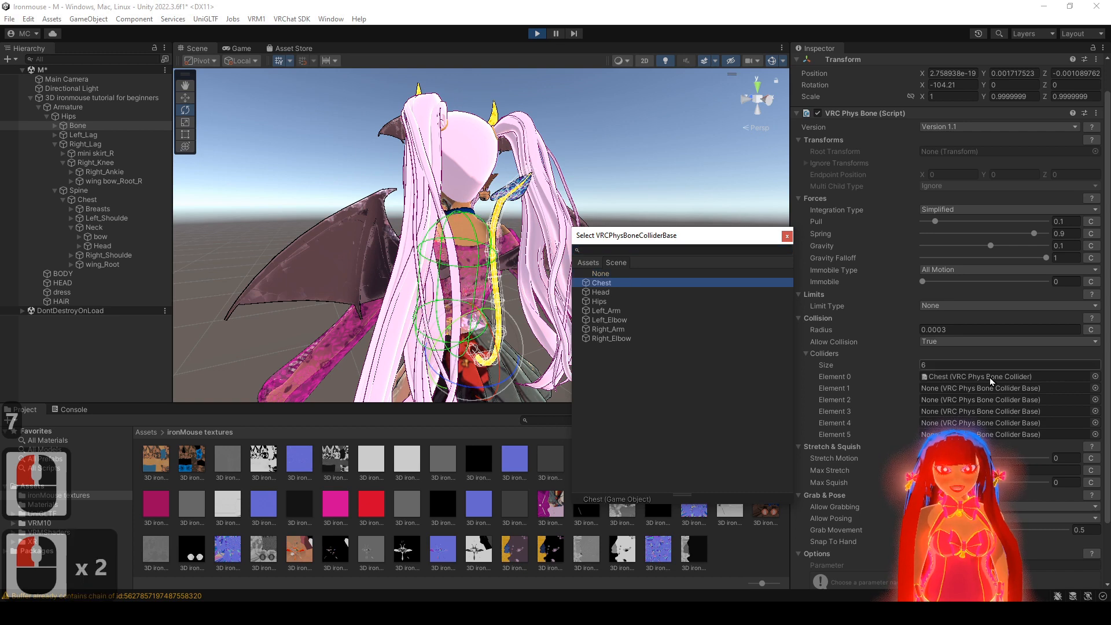
left_click(1094, 389)
left_click(922, 385)
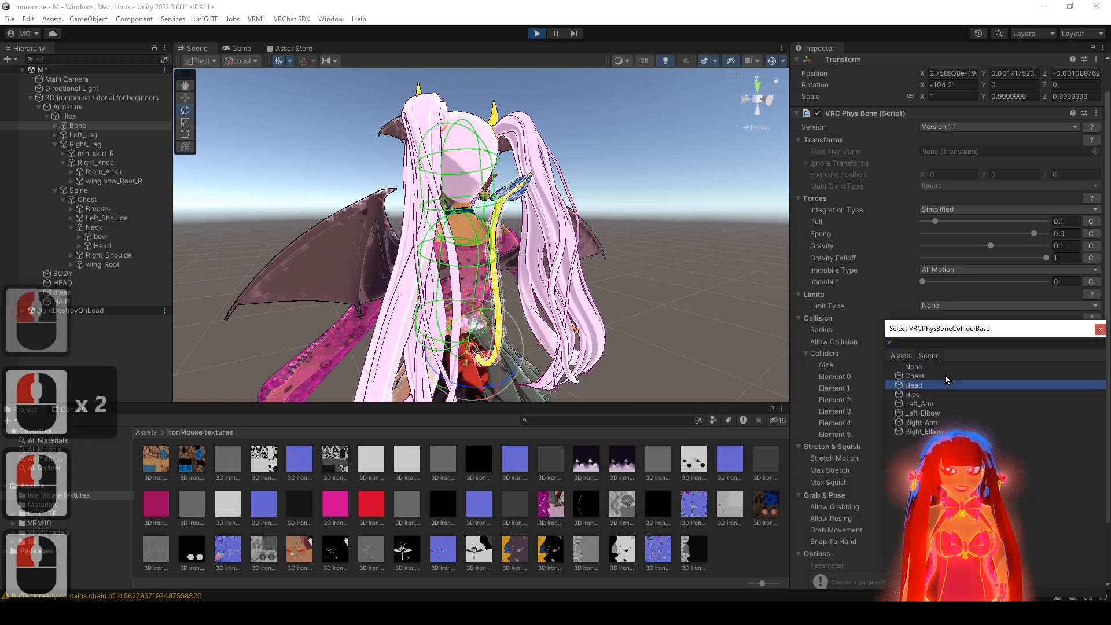
left_click_drag(987, 331, 806, 266)
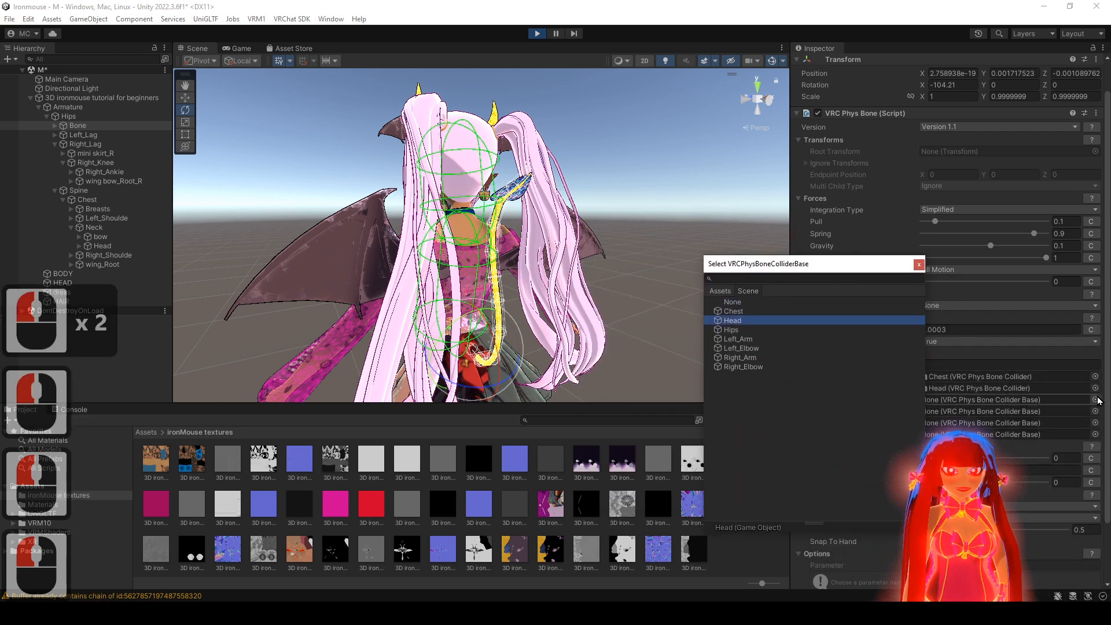
left_click(1096, 399)
left_click(932, 394)
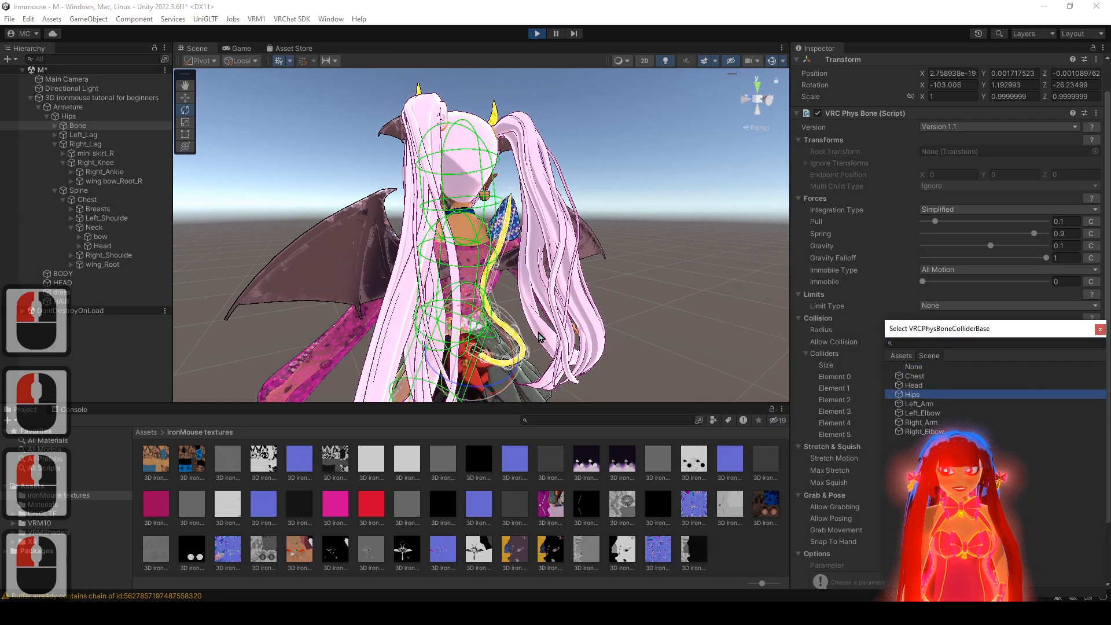
- Assign the Left_Arm and Left_Elbow colliders to Elements 3 and 4 of the tail Bone's Colliders list
left_click_drag(526, 336, 613, 334, "alt")
middle_click_drag(613, 335, 673, 225, "alt")
right_click_drag(673, 224, 670, 325, "alt")
left_click_drag(669, 325, 420, 355, "alt")
mouse_move(470, 359)
left_mouse_down("alt")
mouse_move(636, 335)
mouse_move(467, 347)
left_mouse_up("alt")
left_click(1096, 422)
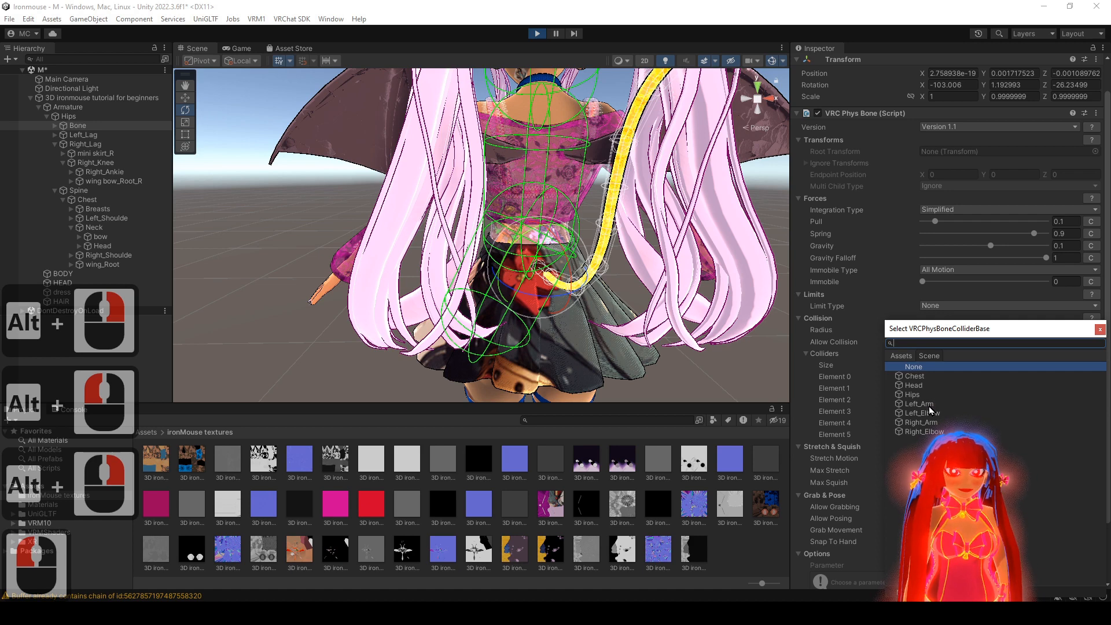
double_click(921, 404)
left_click(1095, 423)
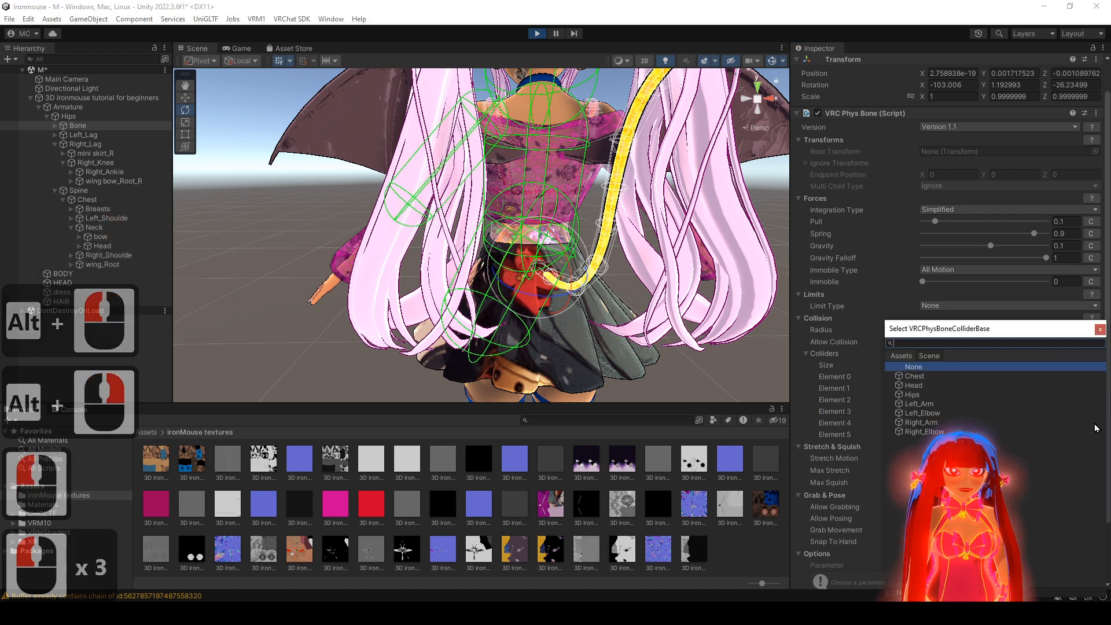
double_click(922, 413)
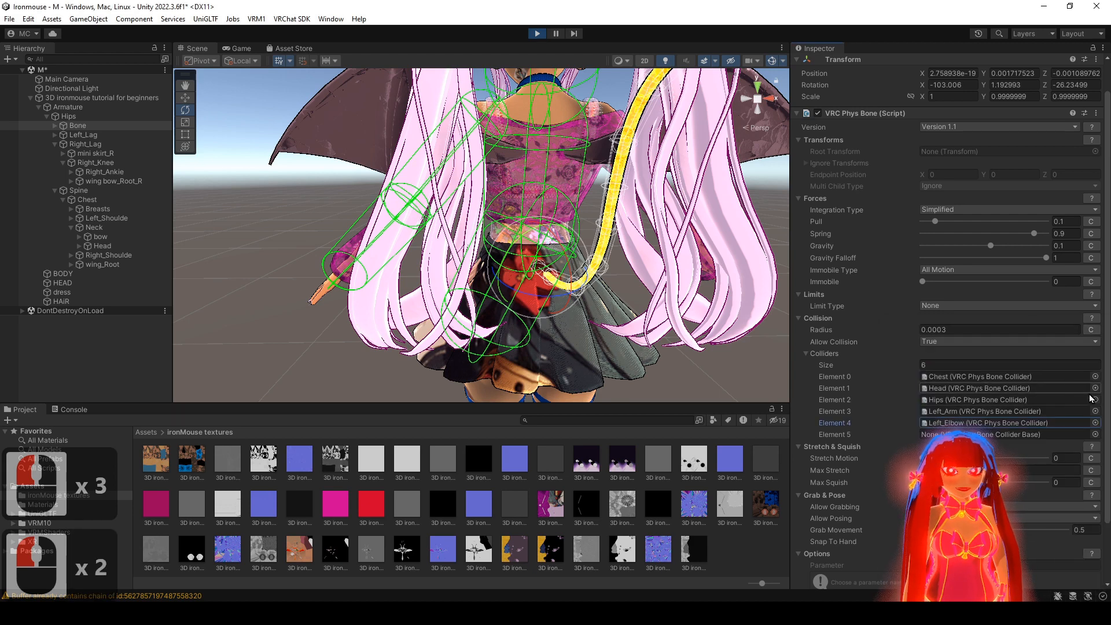
left_click(1096, 423)
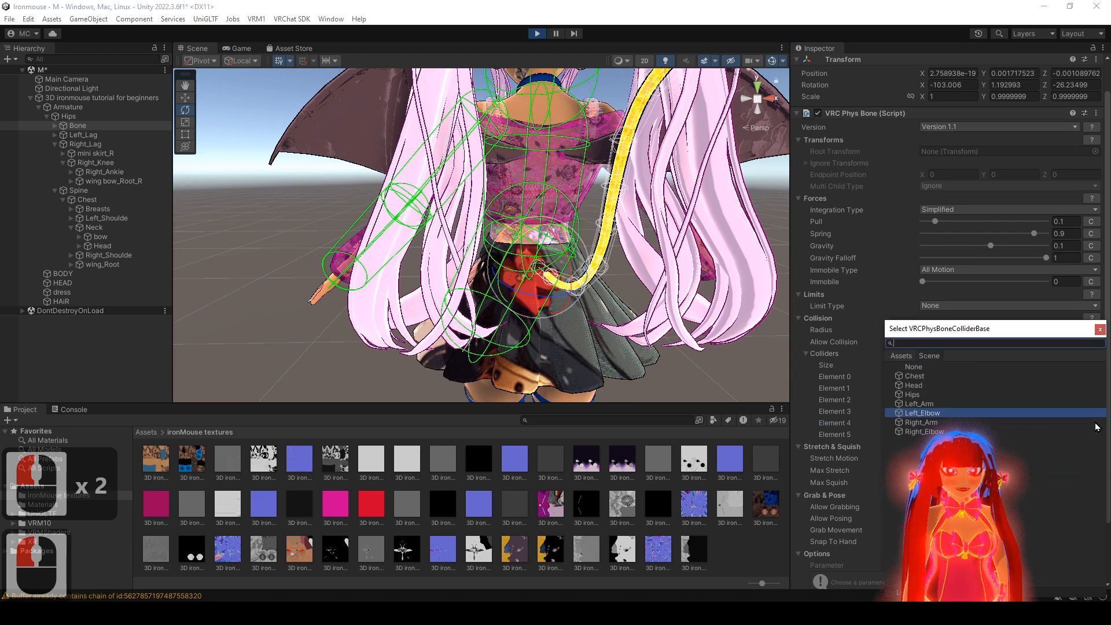
left_click(1100, 329)
left_click(984, 365)
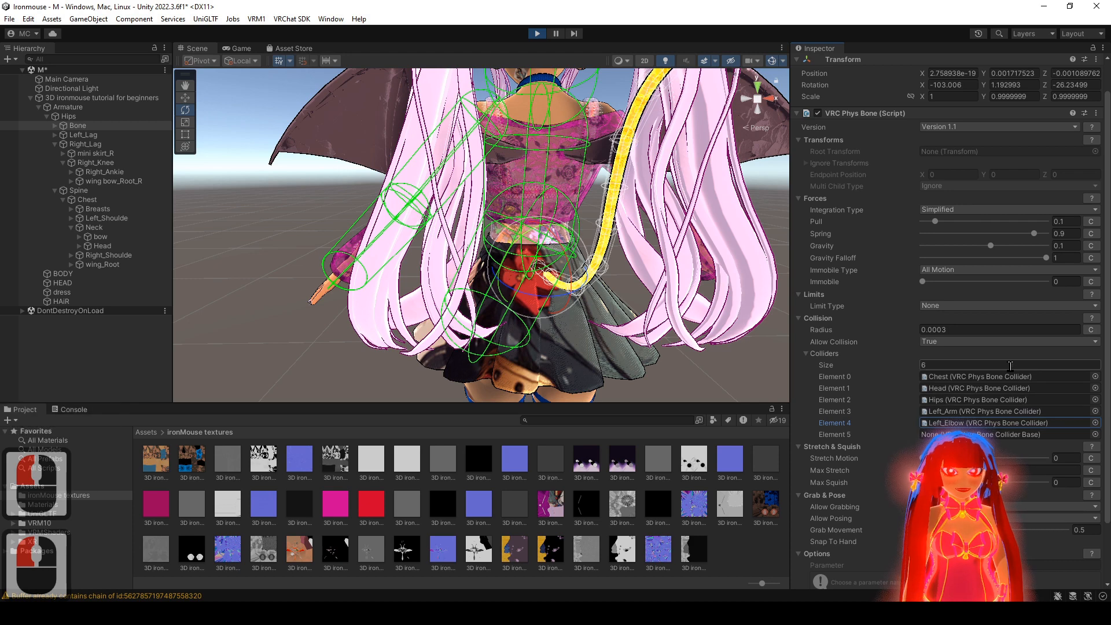
type("7")
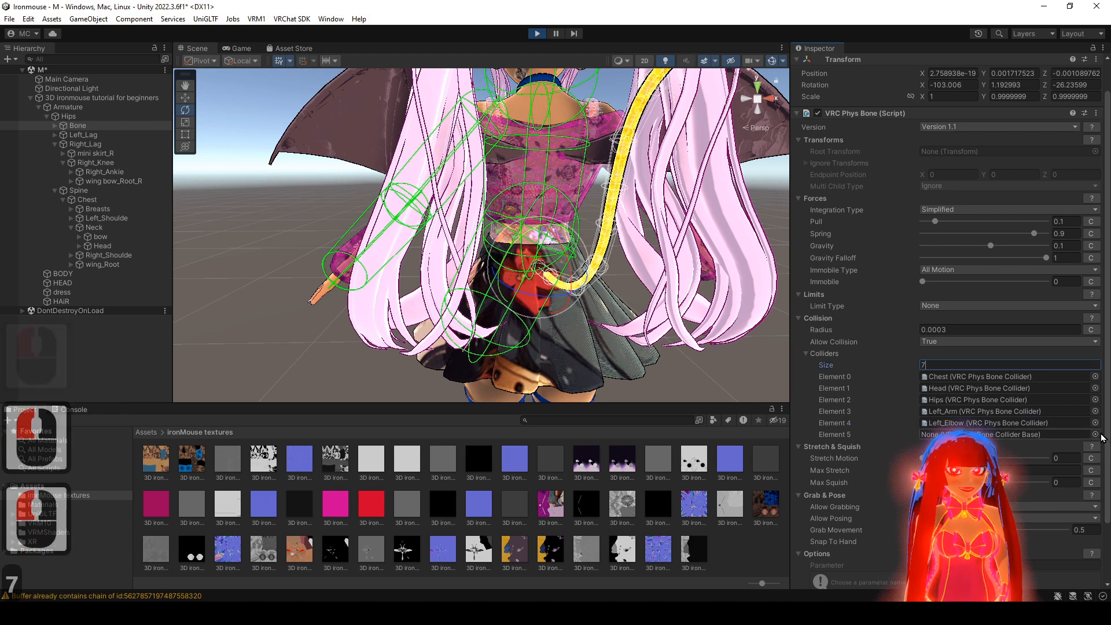
left_click(1096, 436)
left_click(1100, 329)
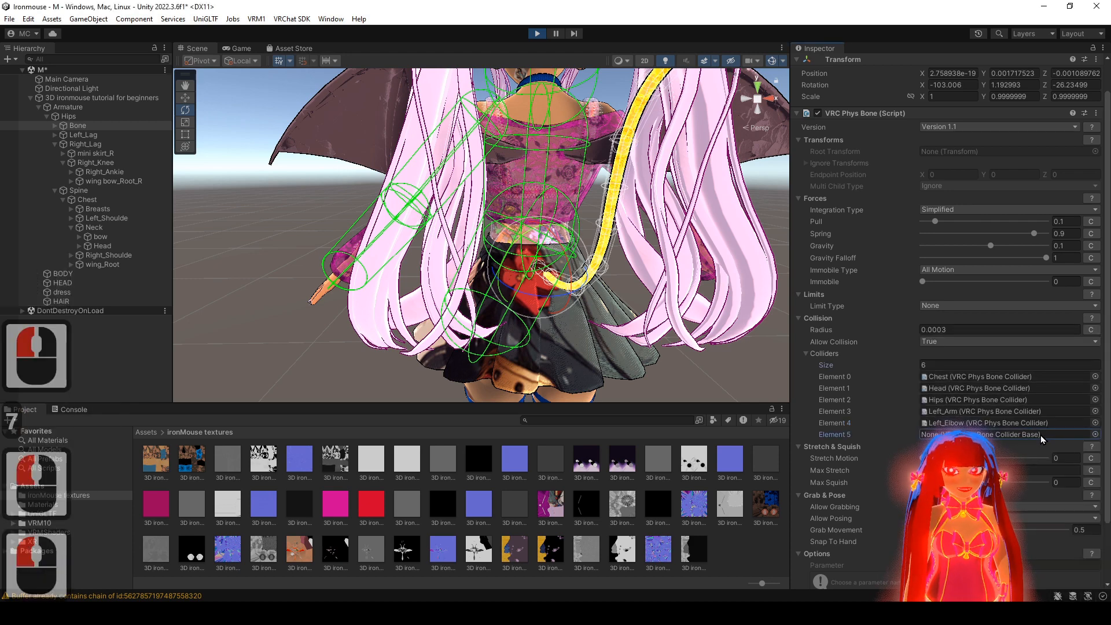
- Increase the size of the tail Bone's Colliders list to 7
left_click(922, 357)
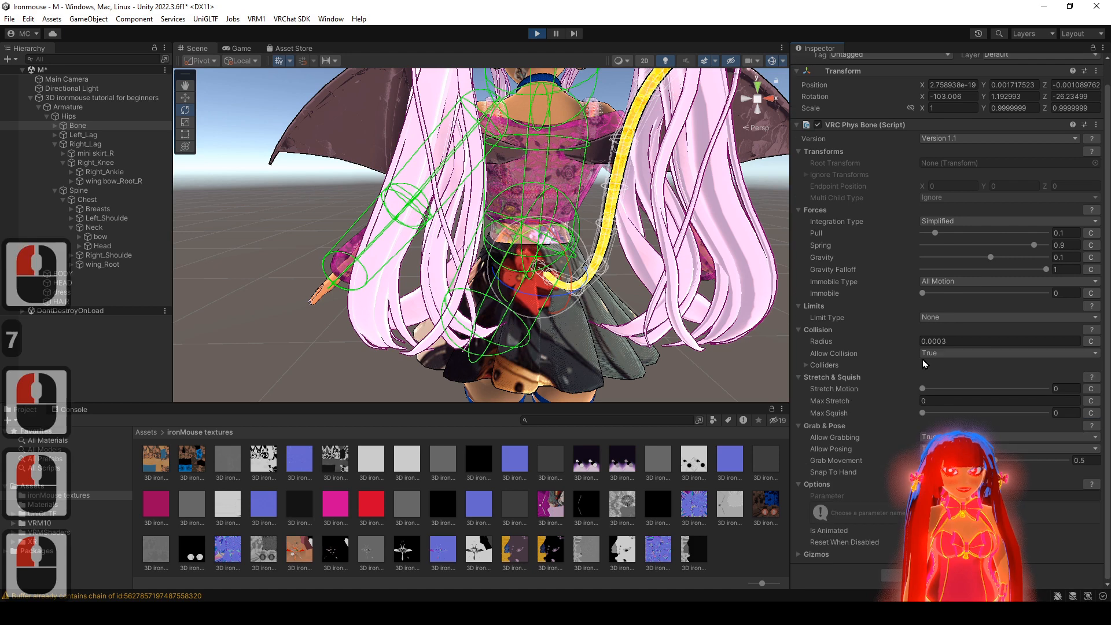
left_click(808, 366)
double_click(961, 377)
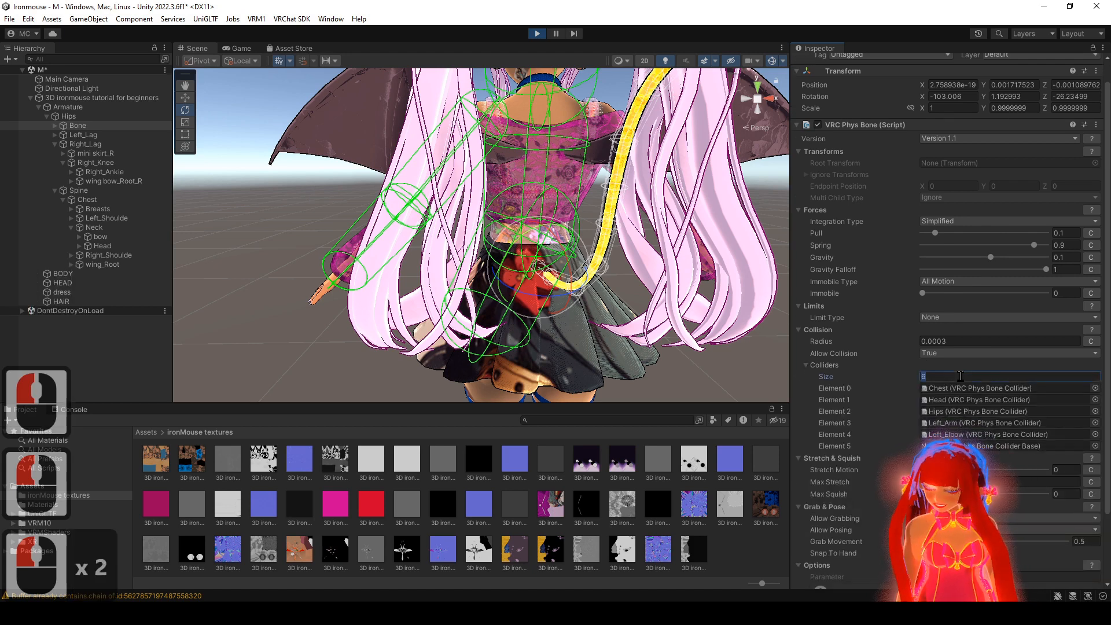
type("7")
key("Return")
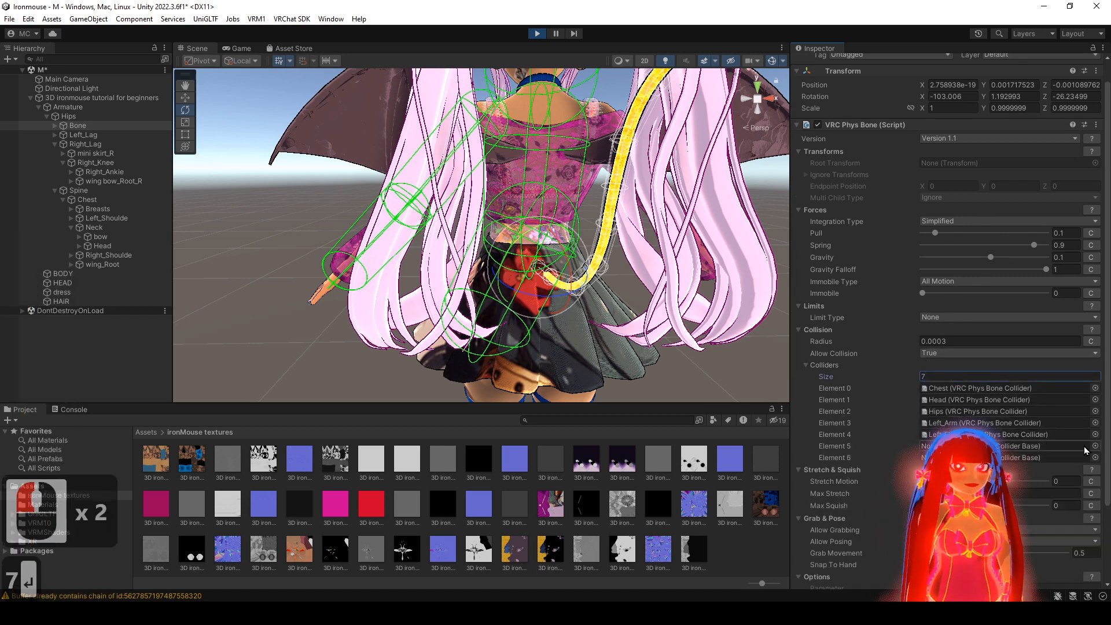
- Assign the Right_Arm and Right_Elbow colliders to Elements 5 and 6 of the tail Bone's Colliders list
left_click(1095, 446)
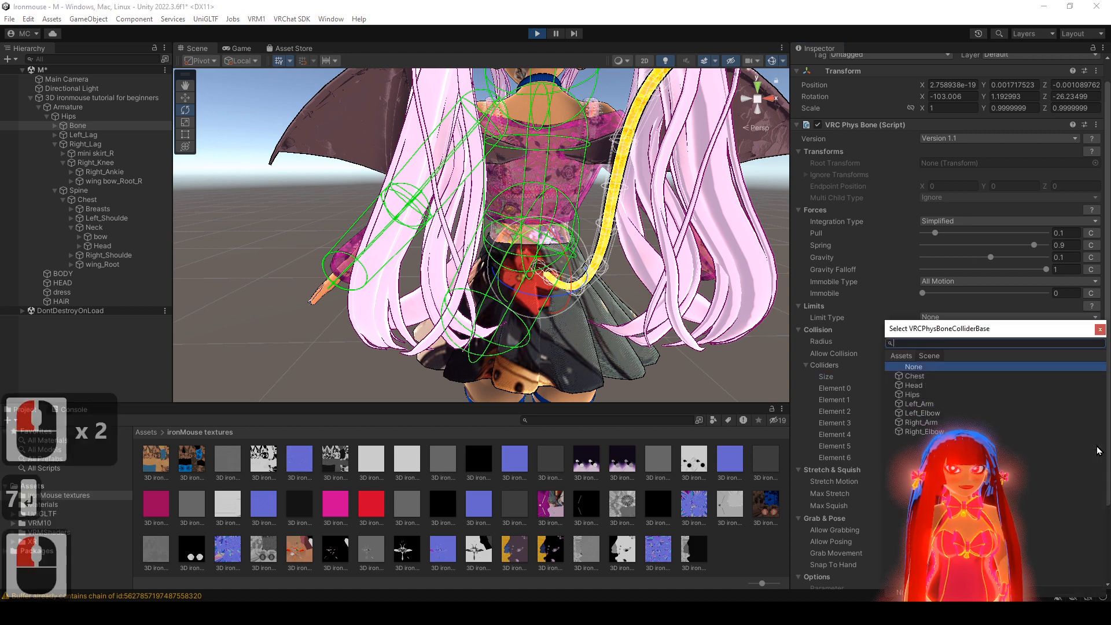
left_click(946, 421)
left_click(1101, 330)
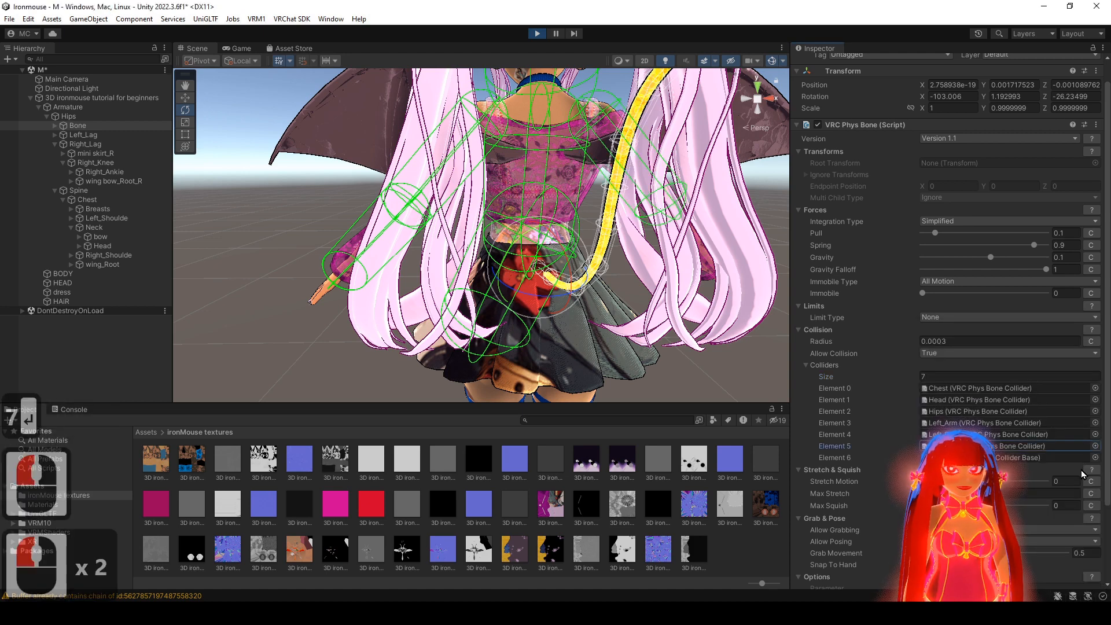
left_click(1095, 458)
left_click(924, 431)
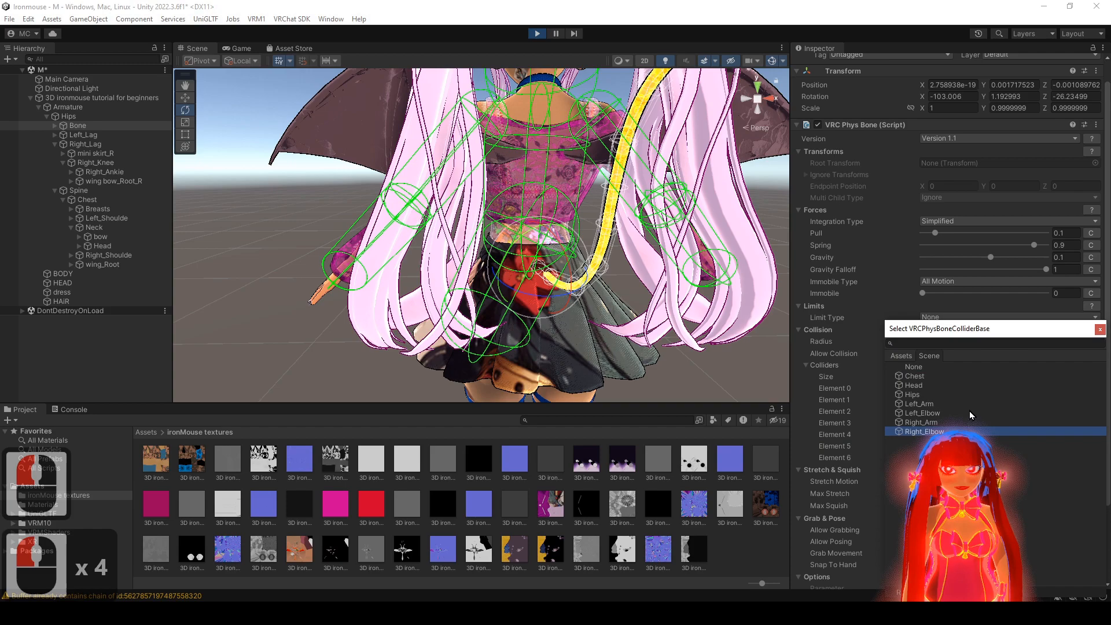
left_click(1100, 329)
- Set Immobile to 0.5 in the tail Bone's VRC Phys Bone forces
scroll(547, 269, "down", 4)
left_click_drag(547, 269, 570, 313, "alt")
scroll(577, 342, "up", 3)
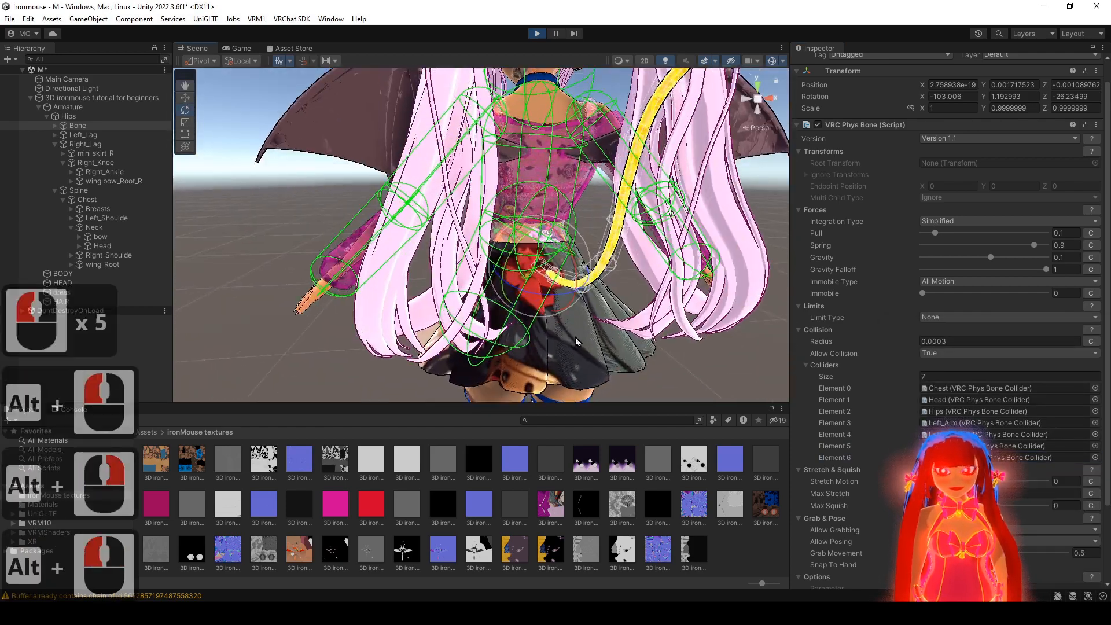
right_click_drag(576, 342, 585, 339, "alt")
left_click_drag(584, 339, 599, 342, "alt")
middle_click_drag(599, 342, 582, 383, "alt")
left_click_drag(723, 333, 810, 329, "alt")
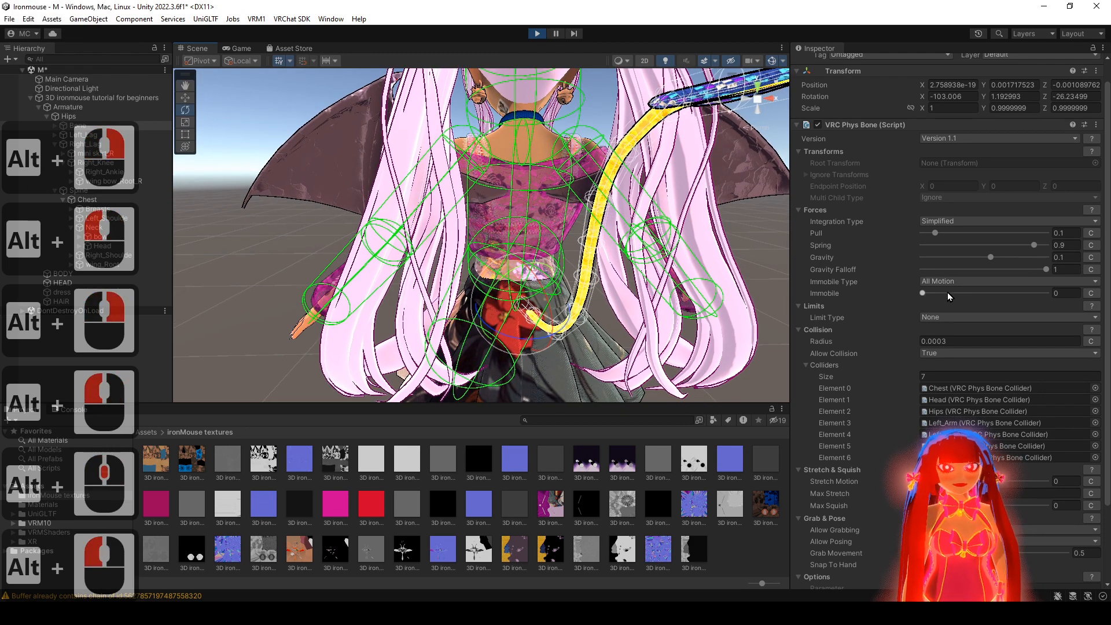
left_click(987, 293)
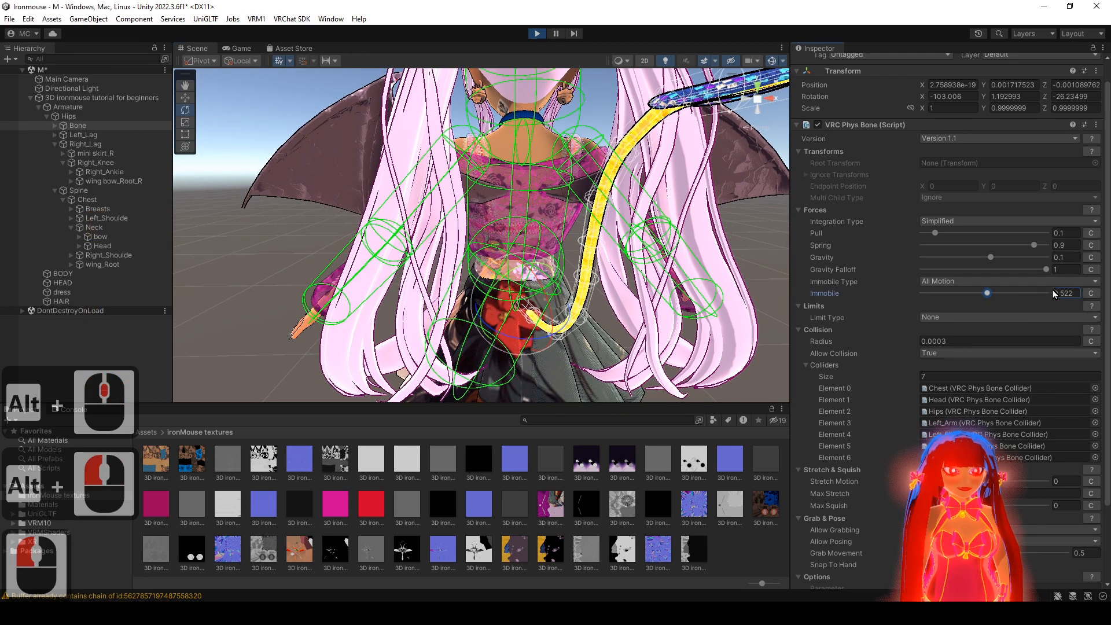
left_click(1062, 292)
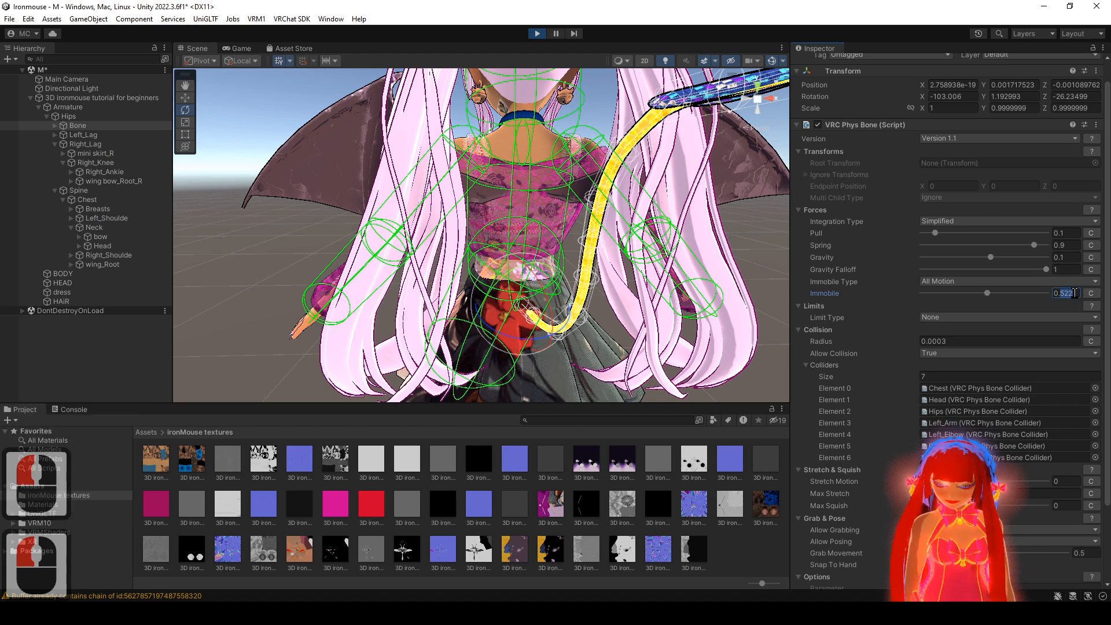
type("5")
key("Return")
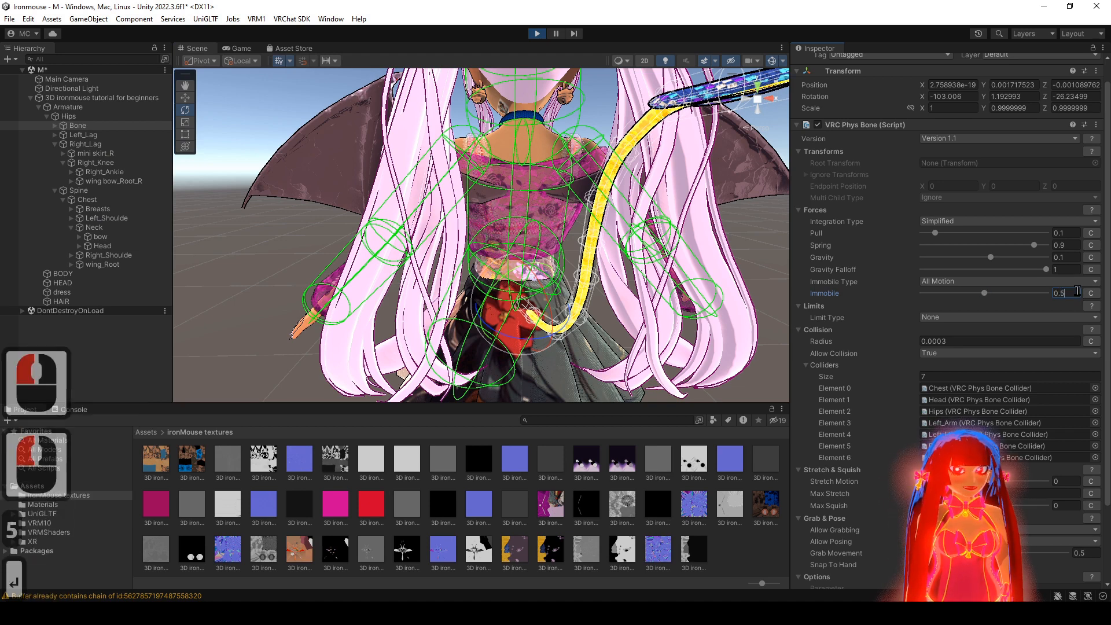
- Set Grab Movement and Max Squish to 1 and toggle Snap To Hand on the tail Bone's VRC Phys Bone
scroll(909, 468, "down", 3)
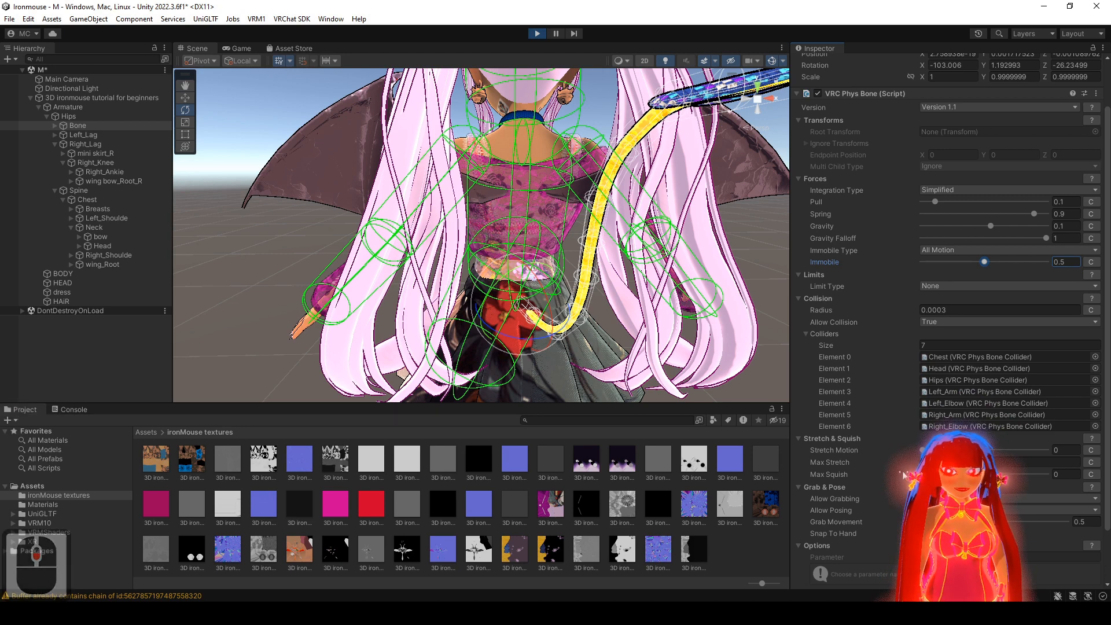
scroll(904, 474, "down", 3)
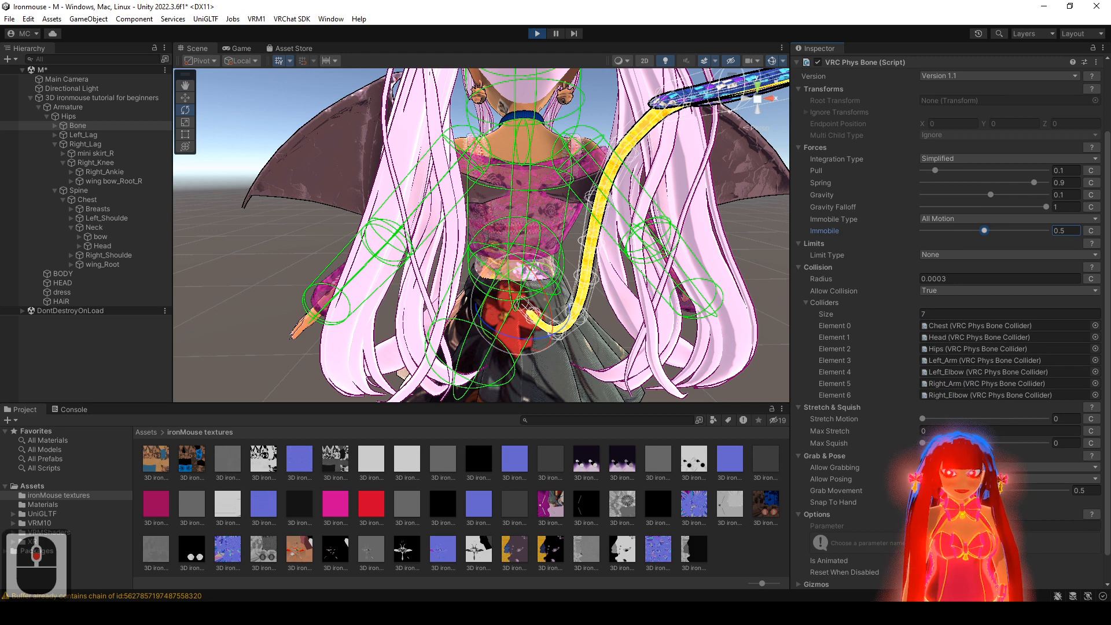
left_click_drag(1040, 499, 1073, 500)
left_click(924, 502)
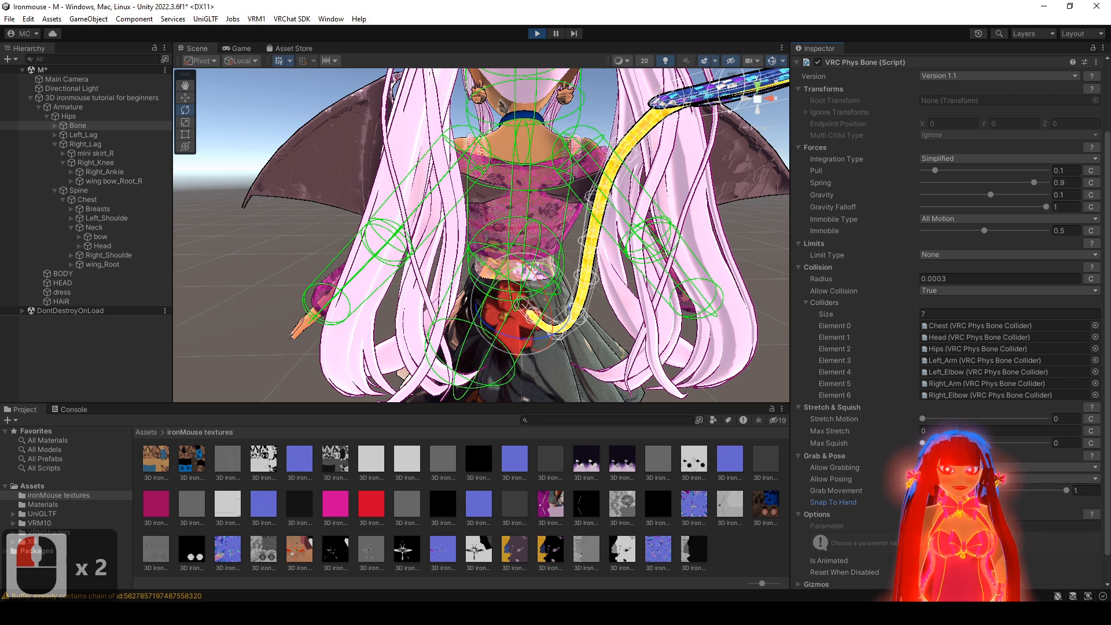
left_click_drag(923, 443, 1060, 453)
- Try grabbing the avatar in the Game view at 5x scale to test its physics, and return to the Scene view
left_click_drag(444, 271, 547, 262, "alt")
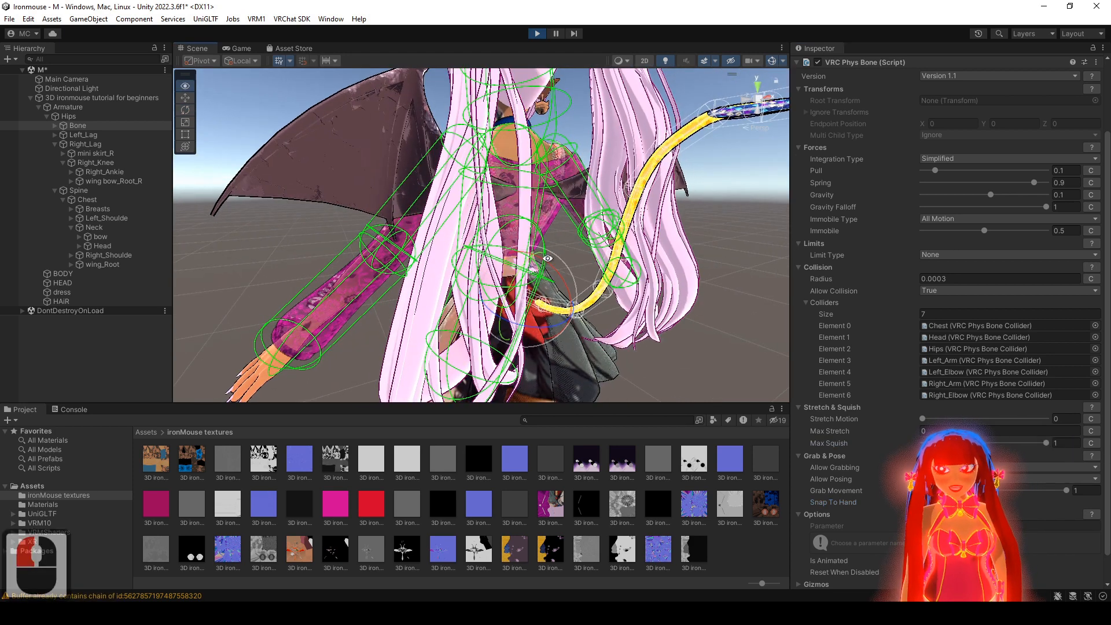
left_click(237, 48)
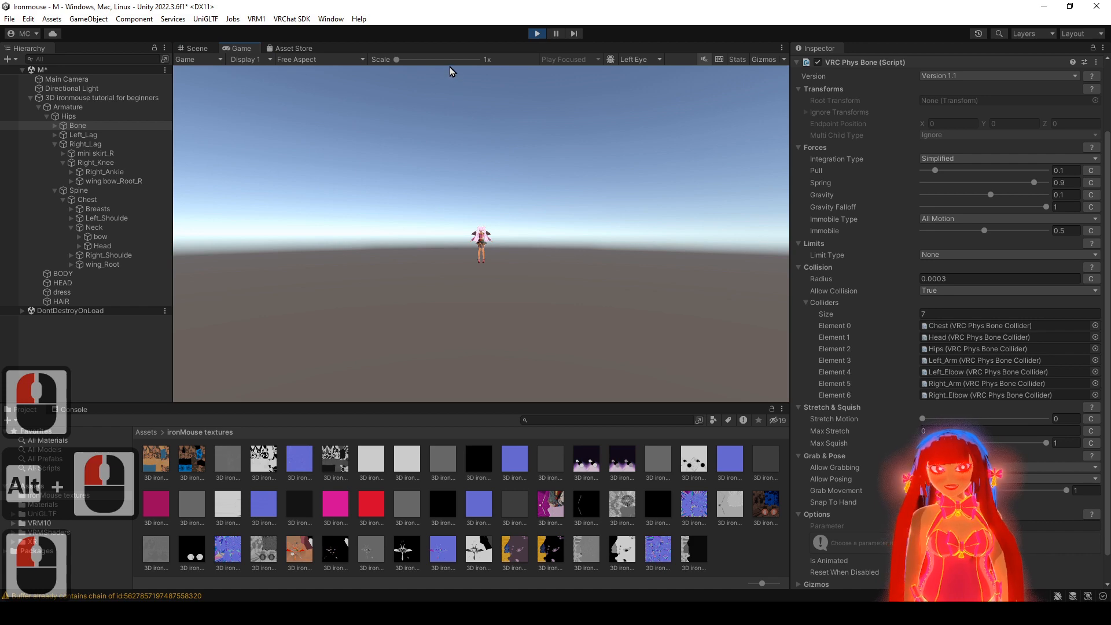
left_click_drag(454, 59, 478, 60)
left_click_drag(496, 235, 515, 248)
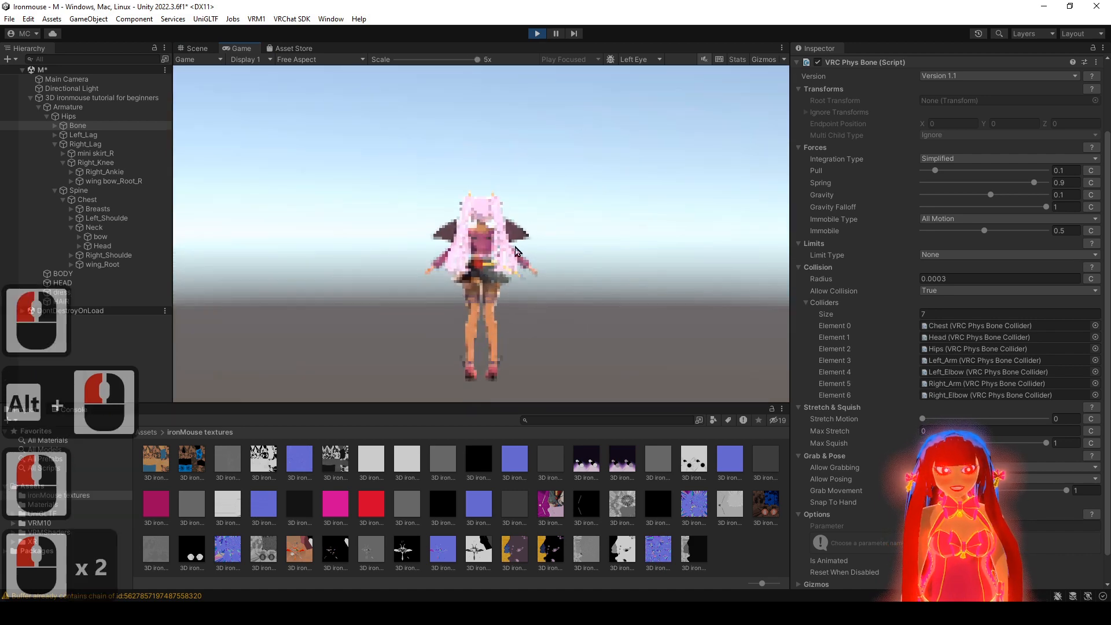
left_click(209, 50)
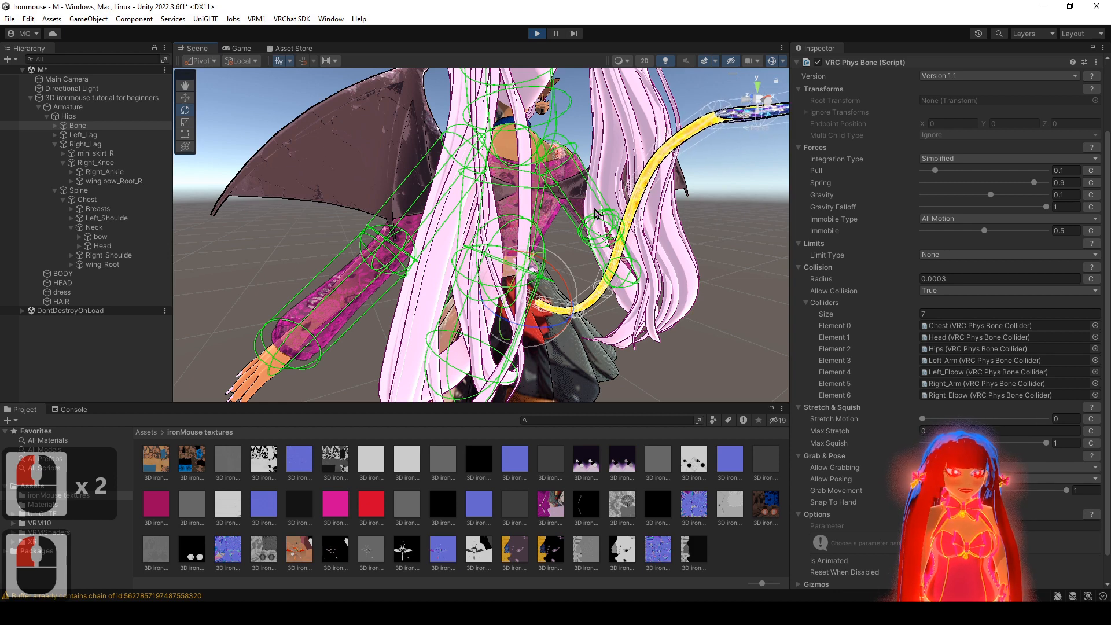
- Copy the tail Bone's VRC Phys Bone component and exit play mode
scroll(963, 209, "up", 3)
left_click(1096, 148)
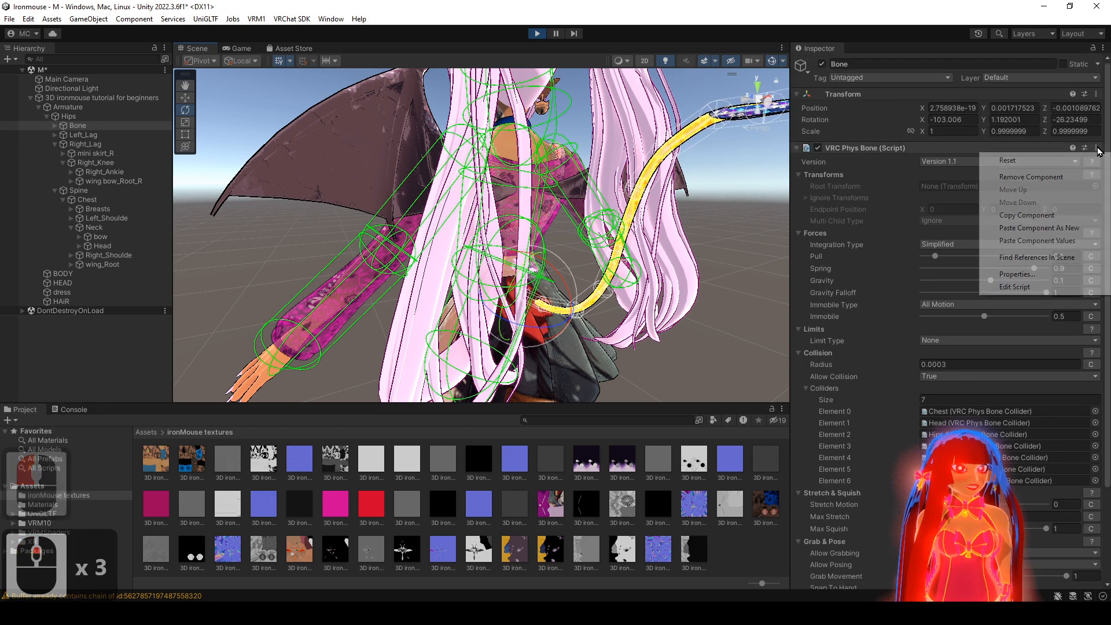
left_click(1055, 216)
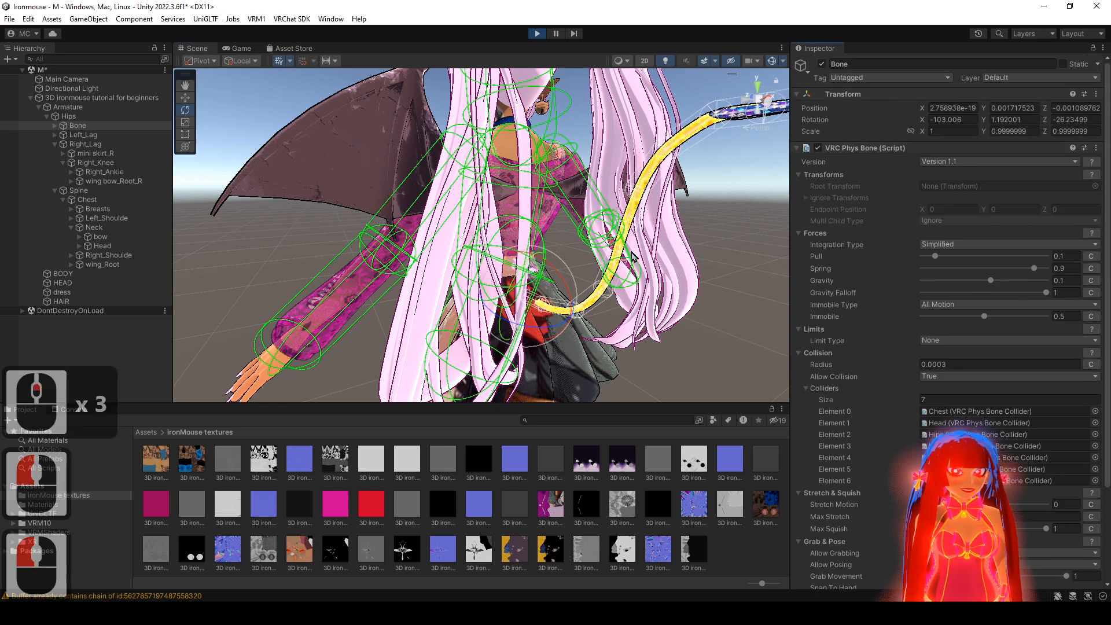
left_click_drag(764, 243, 735, 266, "alt")
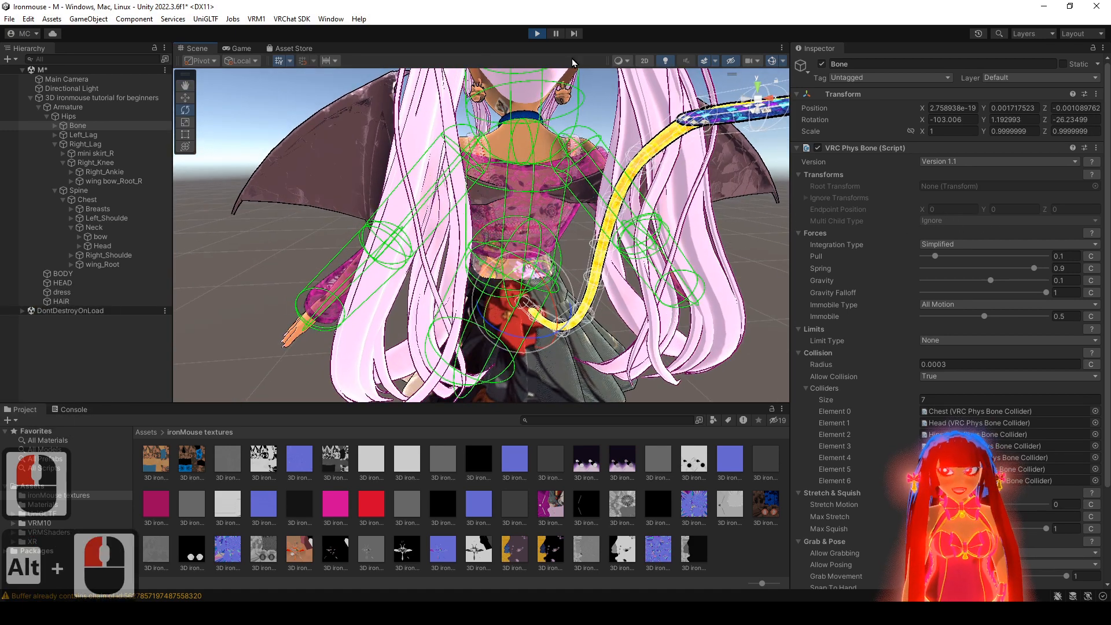
left_click(537, 35)
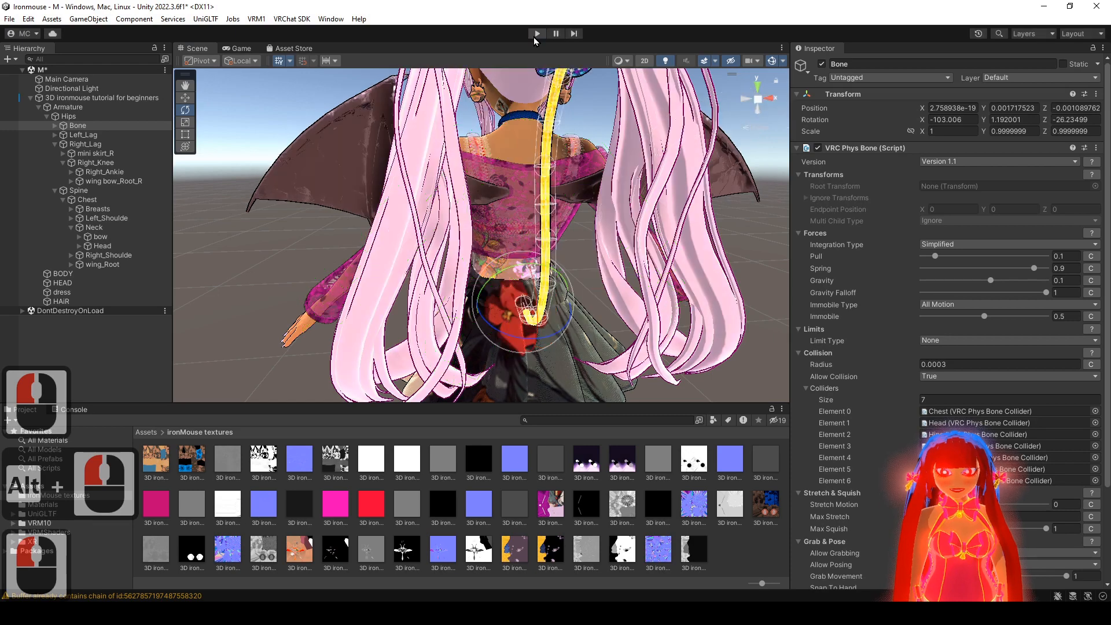
- Try the First and Average options for the tail Bone's Multi Child Type, ending back on Ignore
left_click_drag(509, 316, 556, 341, "alt")
mouse_move(556, 341)
right_mouse_down("alt")
mouse_move(579, 348)
mouse_move(555, 338)
right_mouse_up("alt")
left_click_drag(556, 338, 585, 300, "alt")
middle_click_drag(584, 301, 579, 324, "alt")
left_click(940, 223)
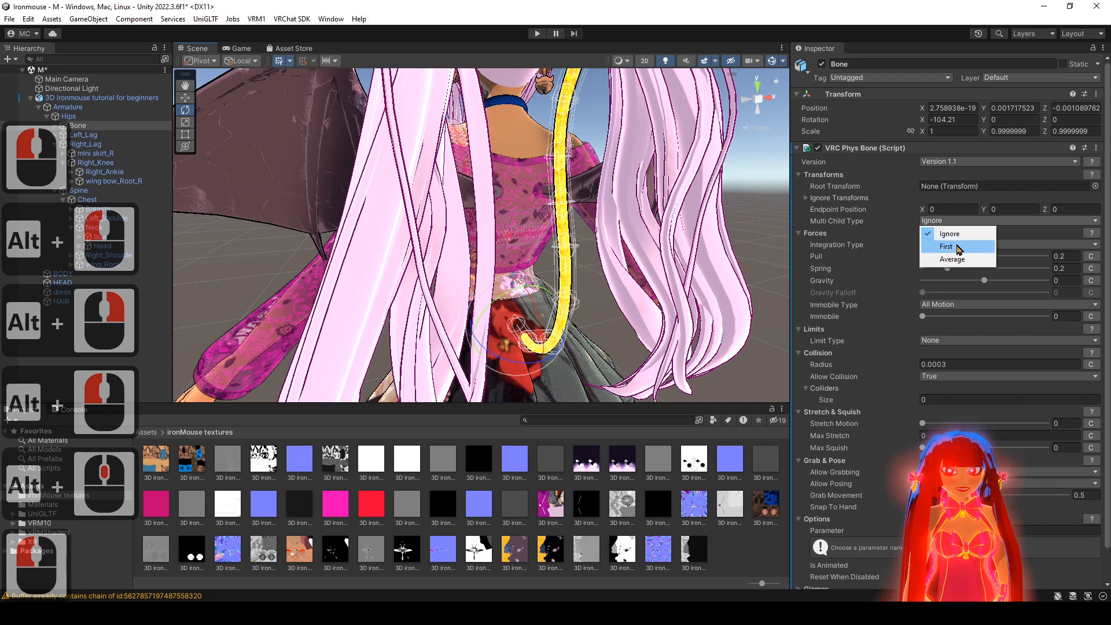
left_click(957, 245)
left_click(957, 224)
left_click(953, 259)
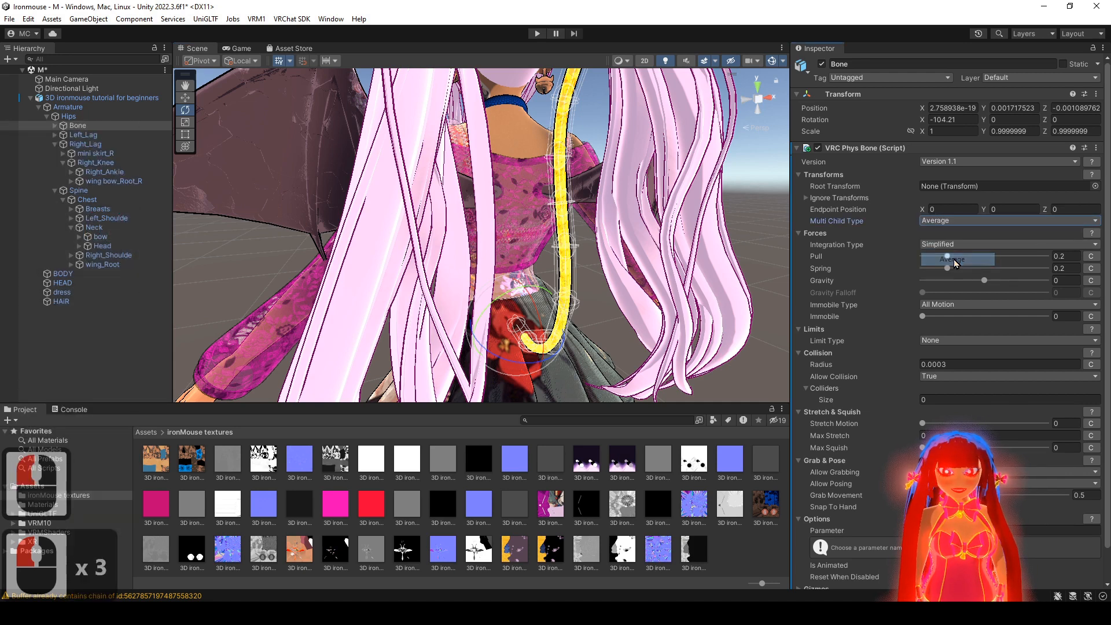
left_click(952, 224)
left_click(952, 246)
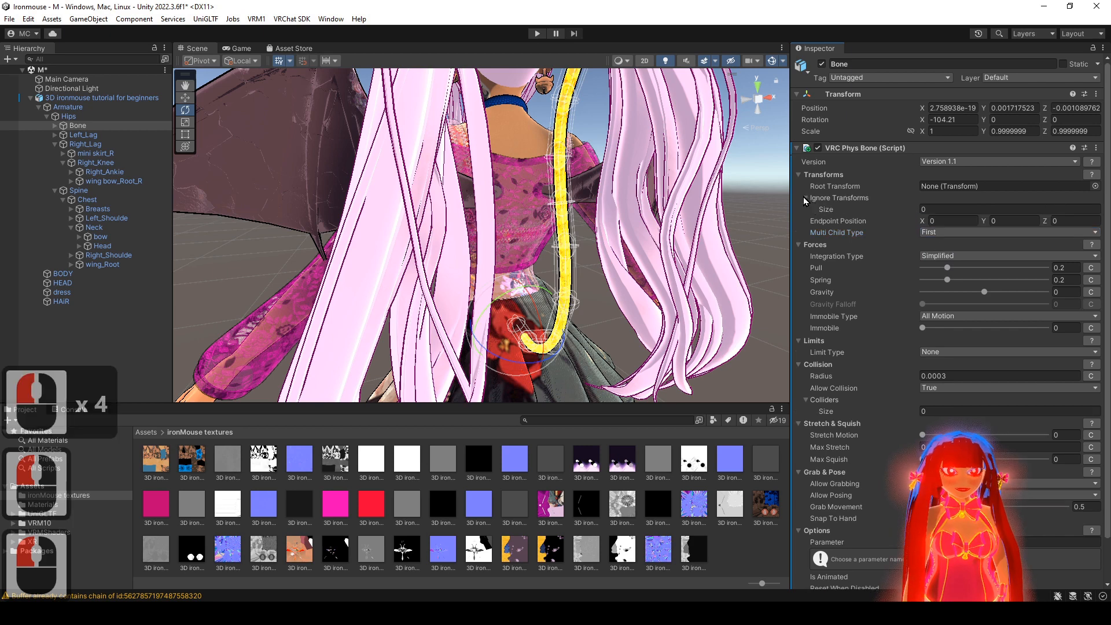
left_click(805, 197)
left_click(961, 232)
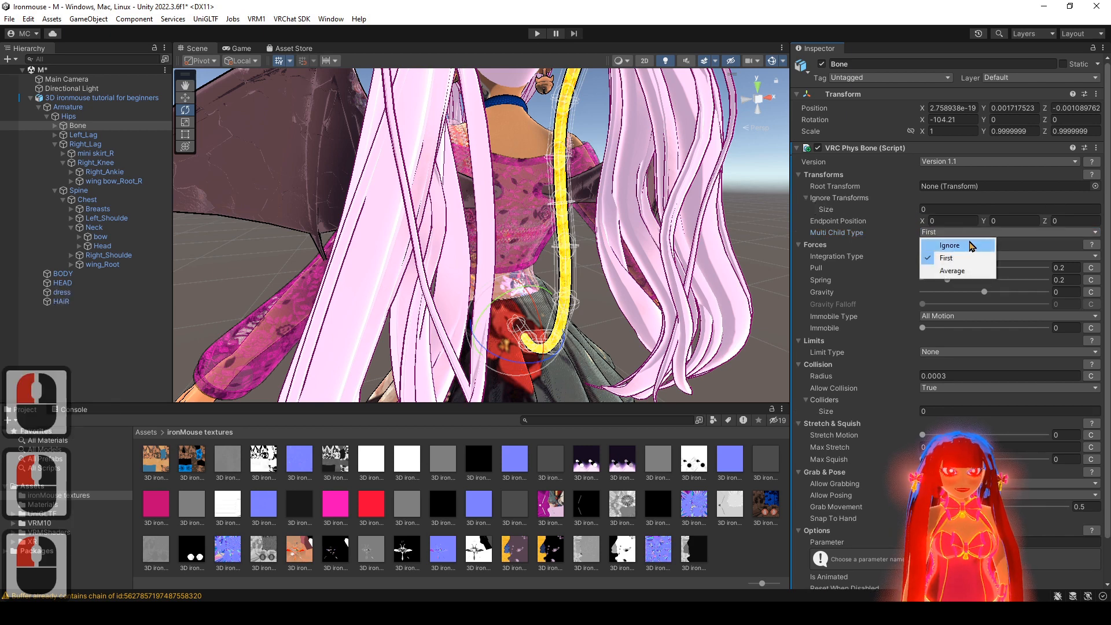
left_click(964, 243)
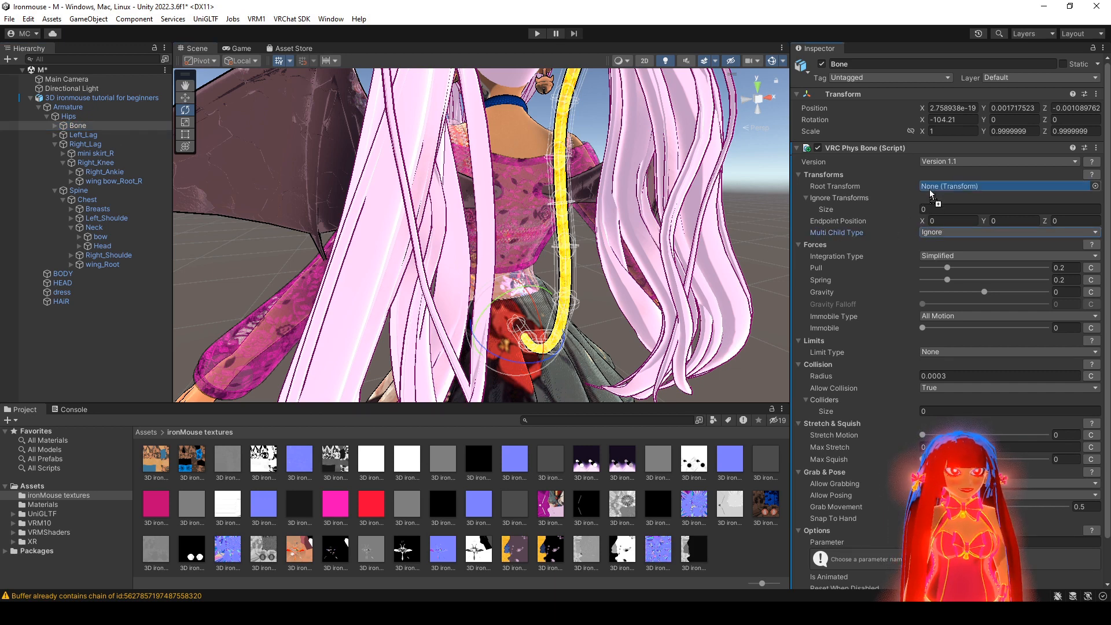
- Try assigning a Root Transform to the tail Bone and rotating Bone.009, undoing both changes
left_click_drag(929, 189, 933, 185)
key("ctrl+z")
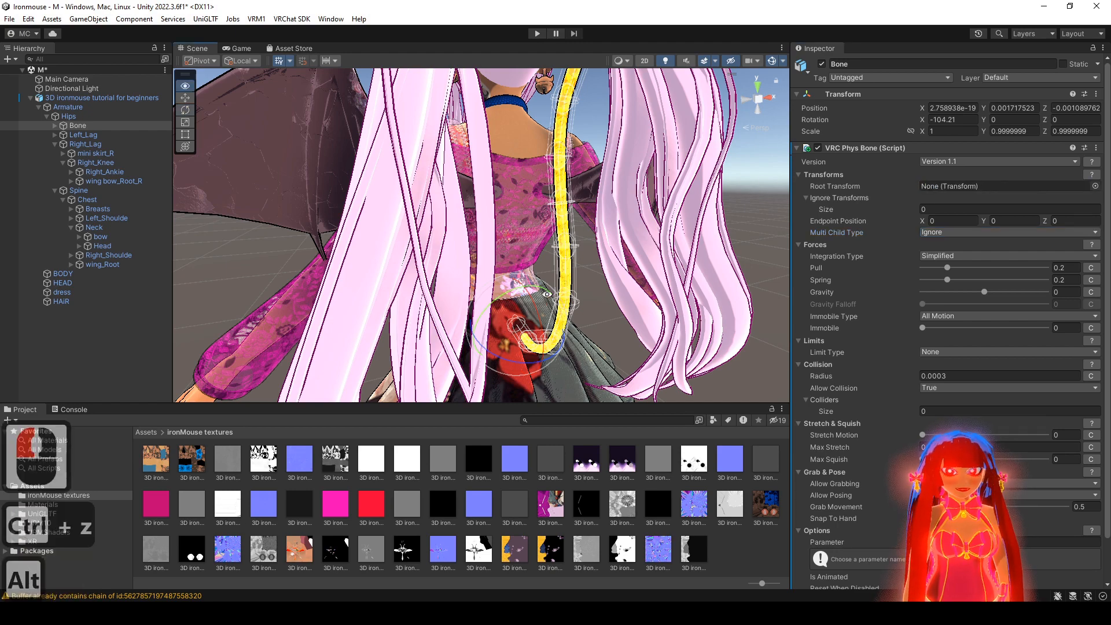
left_click_drag(546, 294, 504, 296, "alt")
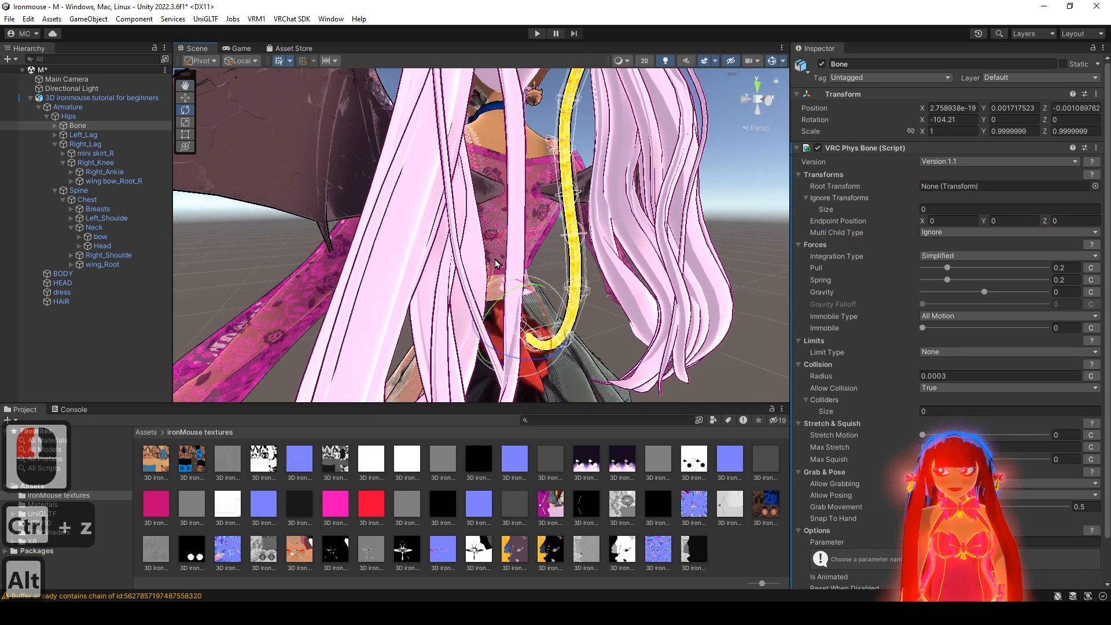
left_click(55, 127)
double_click(102, 136)
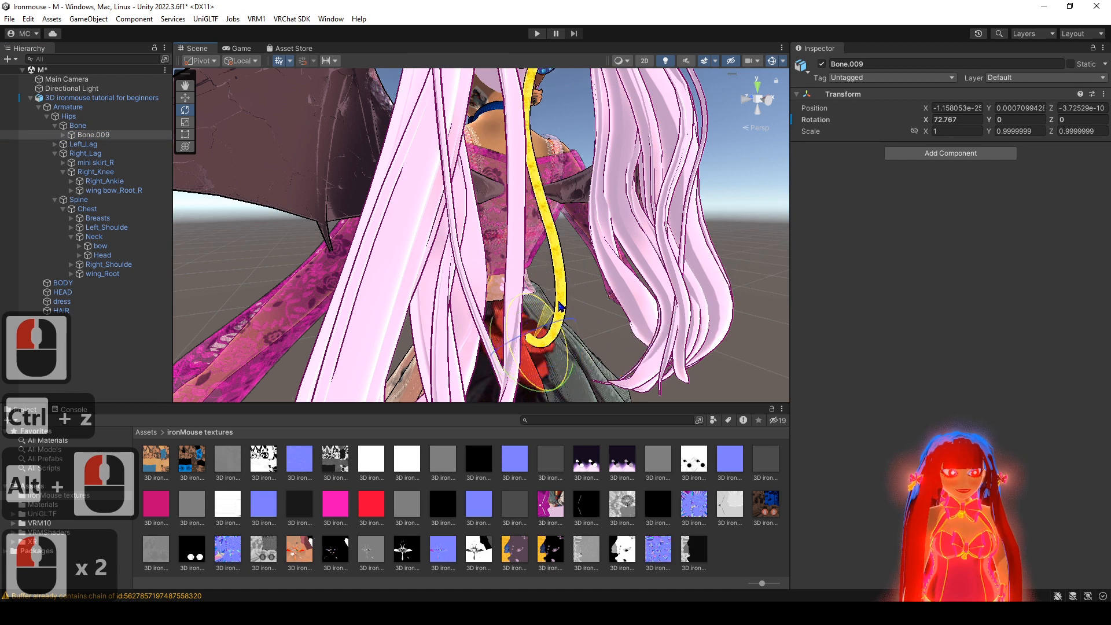
left_click_drag(560, 307, 569, 347)
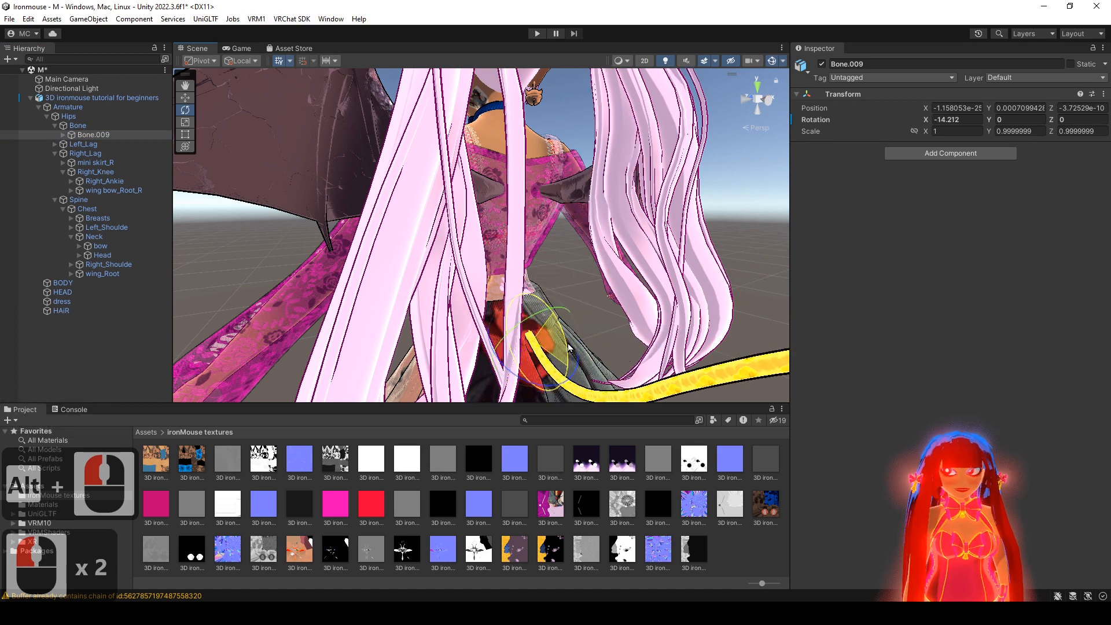
key("ctrl+z")
- Paste the copied component values onto the tail Bone's VRC Phys Bone
left_click(93, 127)
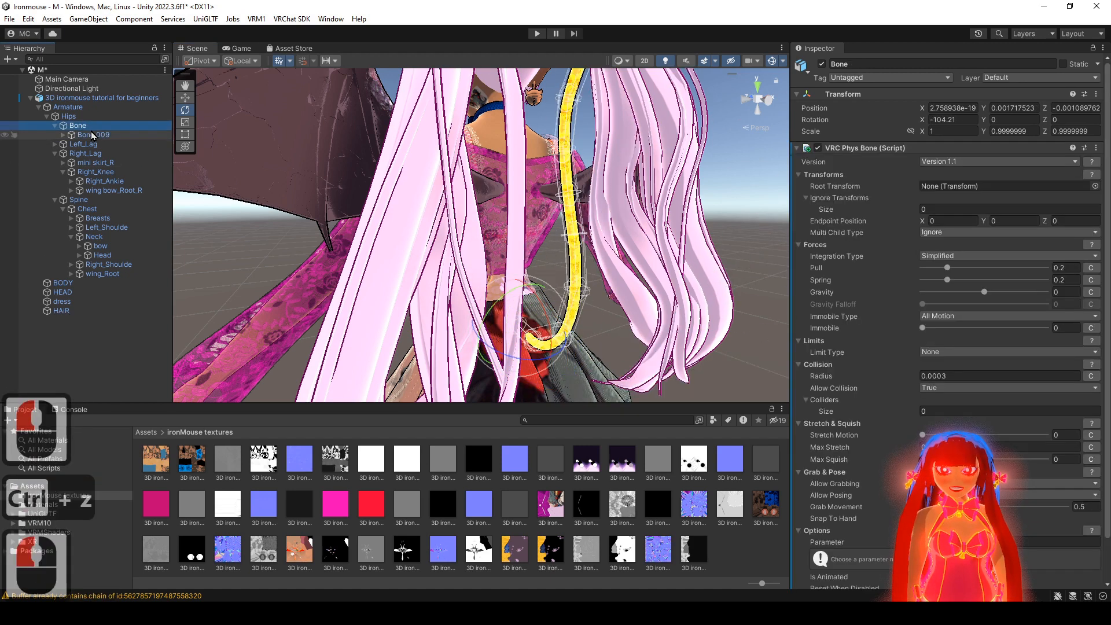
left_click(1096, 148)
left_click(1065, 255)
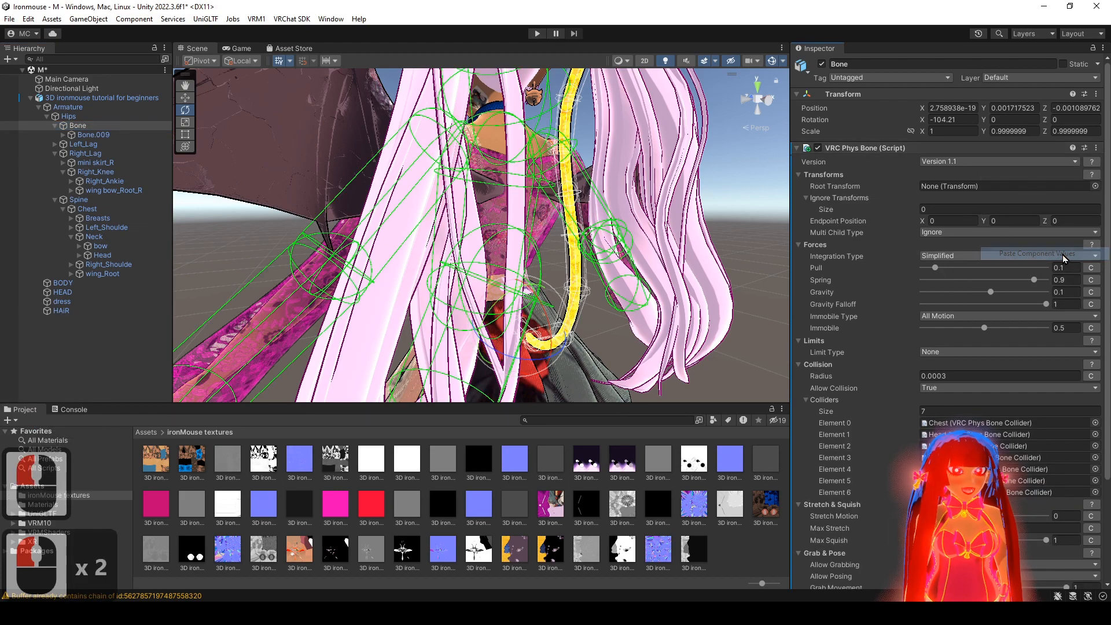
- Add a VRC Phys Bone component to Bone.009 and paste the copied tail physics values onto it
mouse_move(586, 311)
left_mouse_down("alt")
mouse_move(469, 324)
mouse_move(660, 338)
mouse_move(621, 334)
mouse_move(569, 305)
left_mouse_up("alt")
double_click(103, 137)
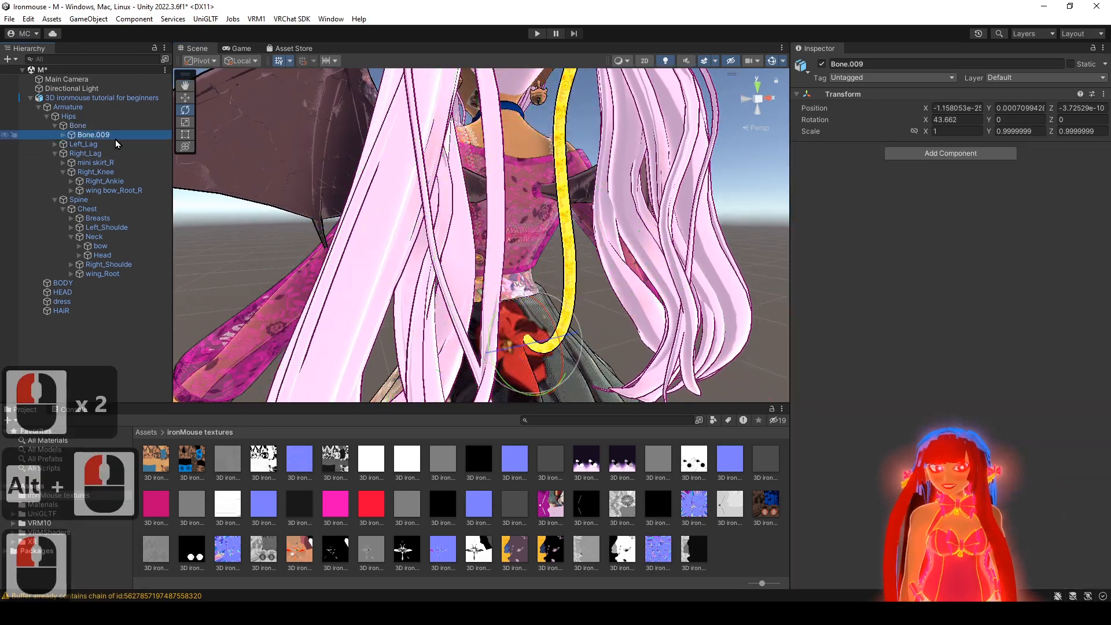
left_click(968, 154)
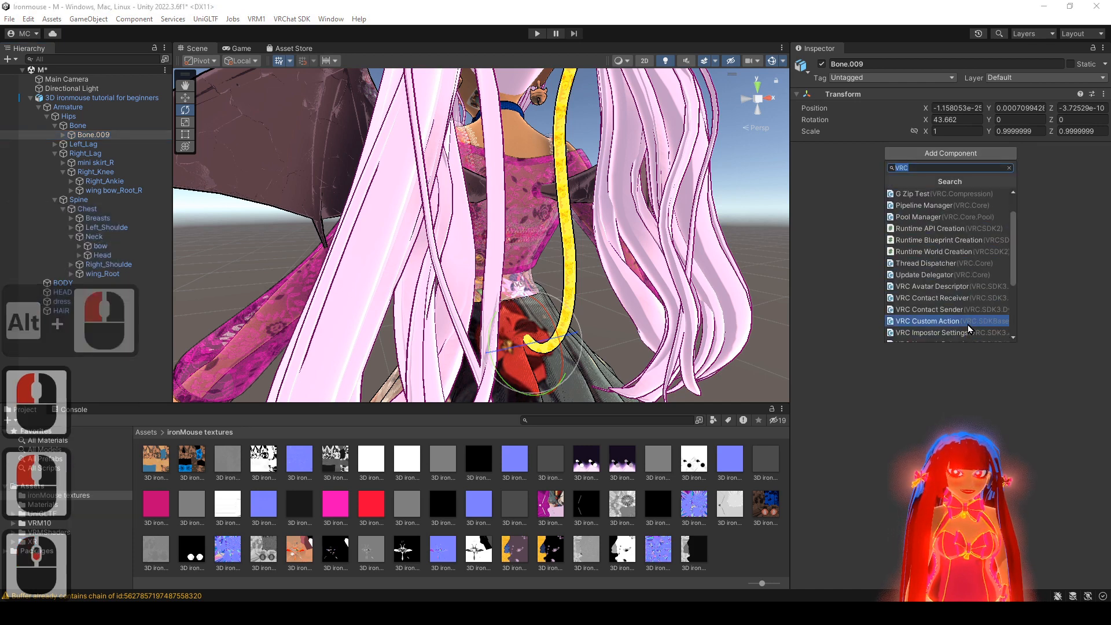
scroll(970, 333, "down", 3)
left_click(971, 324)
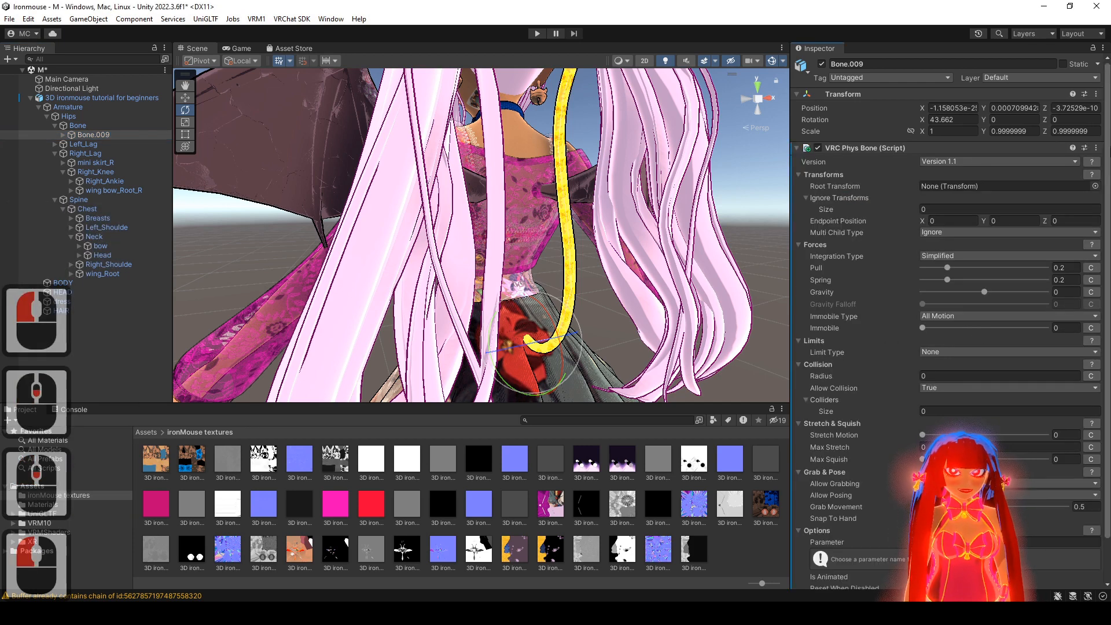
left_click(1097, 147)
left_click(1053, 257)
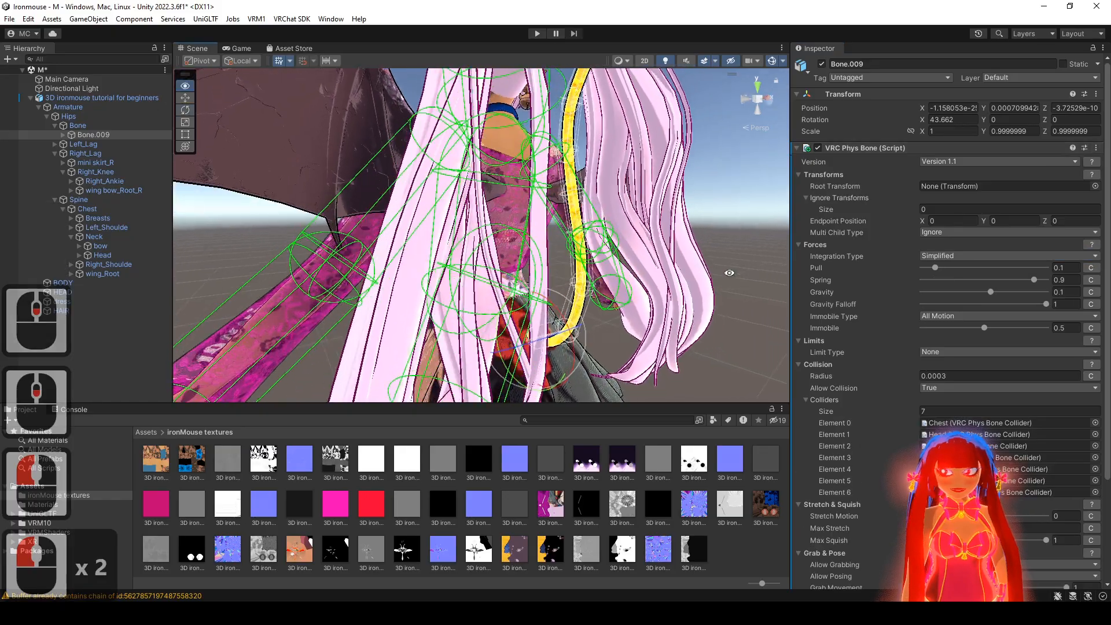
- Remove the VRC Phys Bone component from Bone, the parent of Bone.009 at the base of the tail
left_click_drag(870, 233, 601, 260, "alt")
left_click(150, 127)
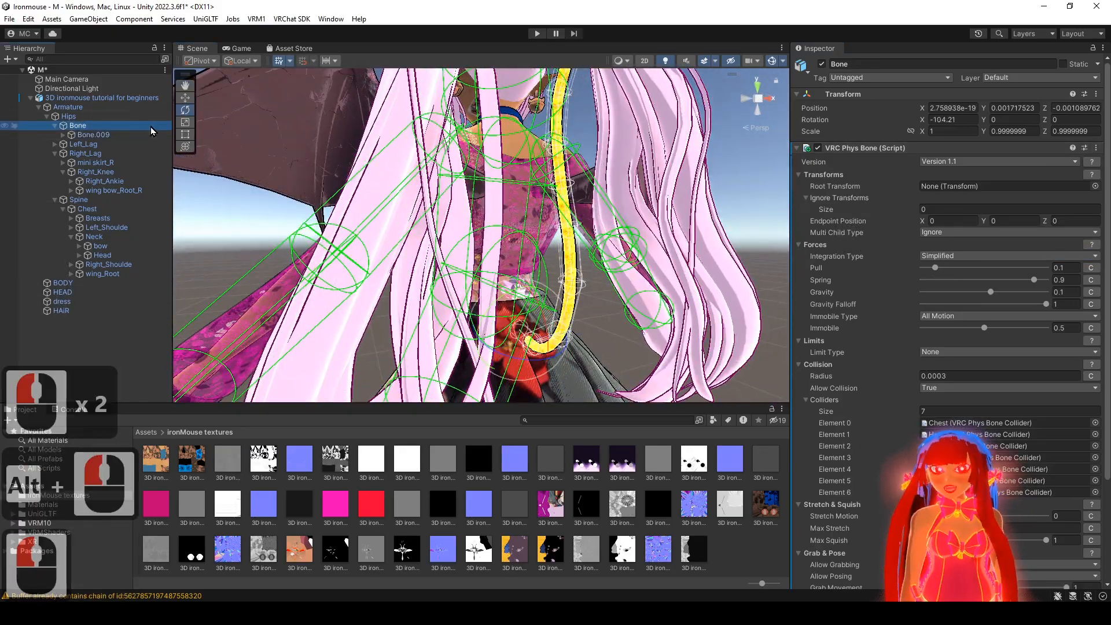
left_click(1096, 148)
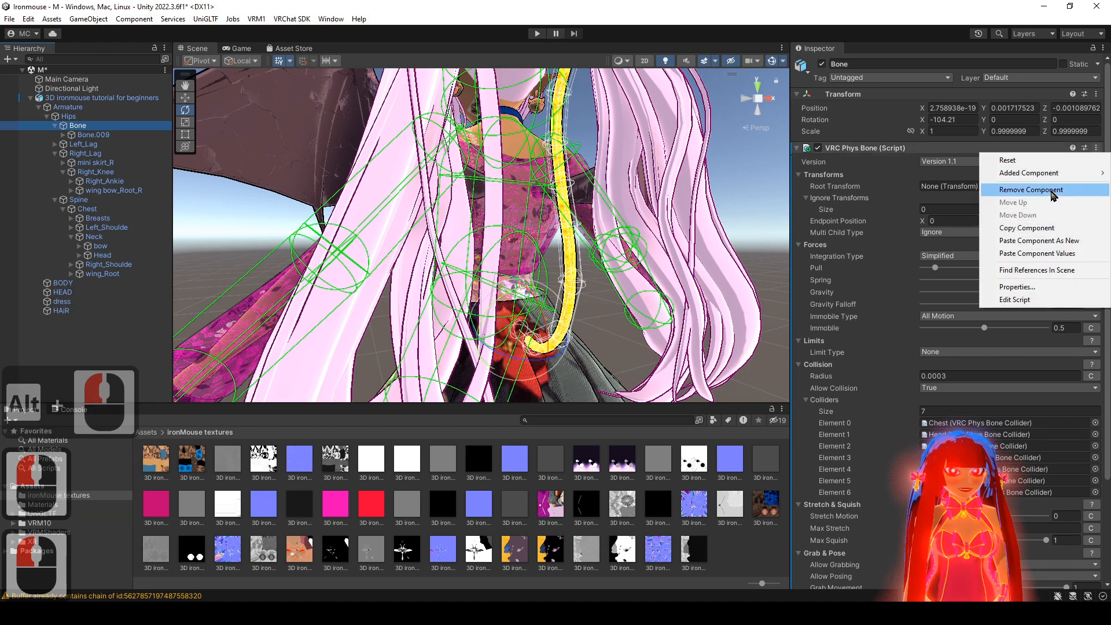
left_click(1031, 190)
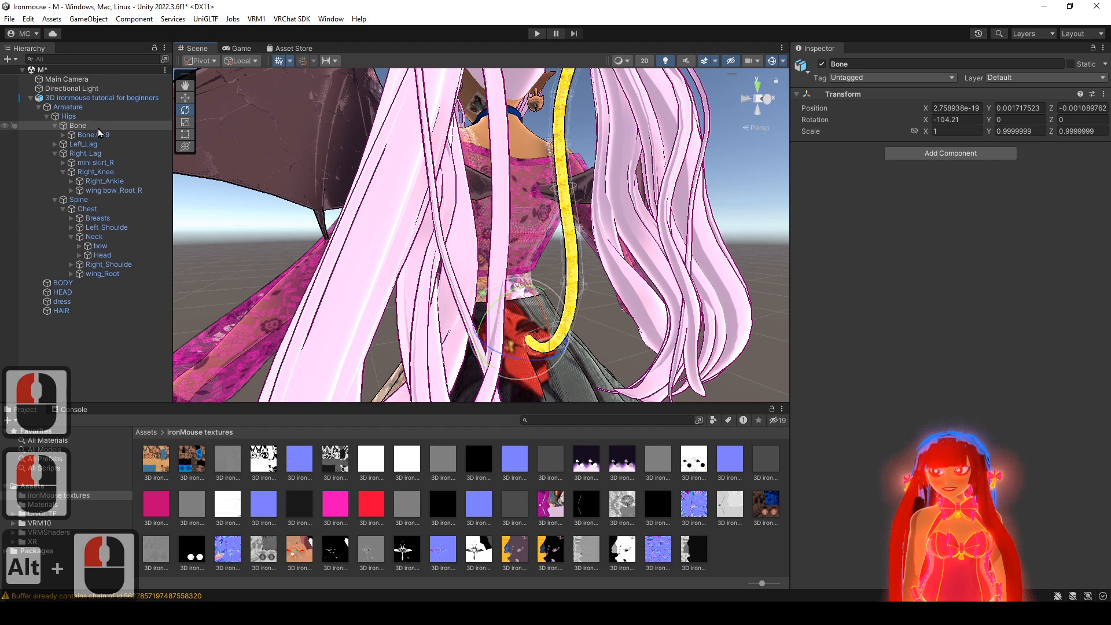
- Run the scene in play mode with Bone.009 selected and examine the tail's physics in the Scene view
left_click(129, 135)
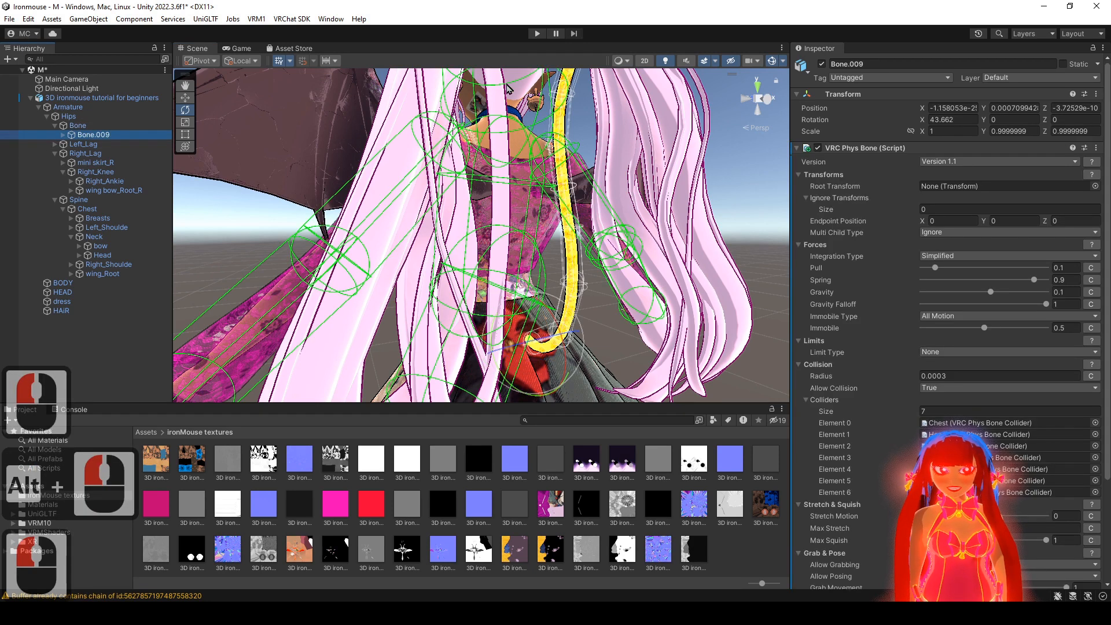
left_click(537, 33)
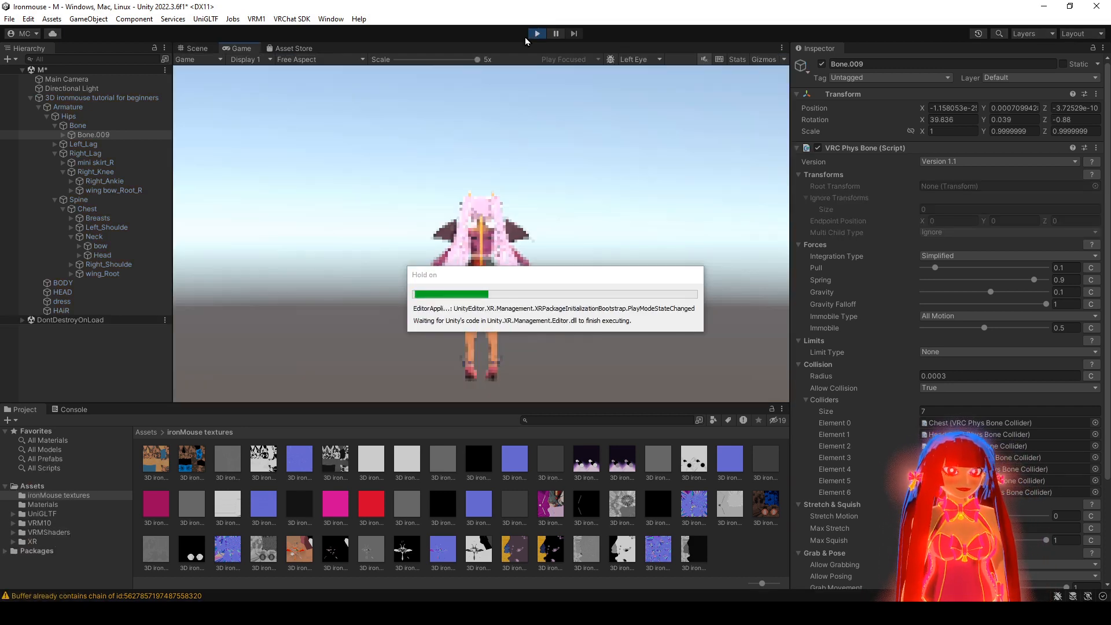
left_click(189, 54)
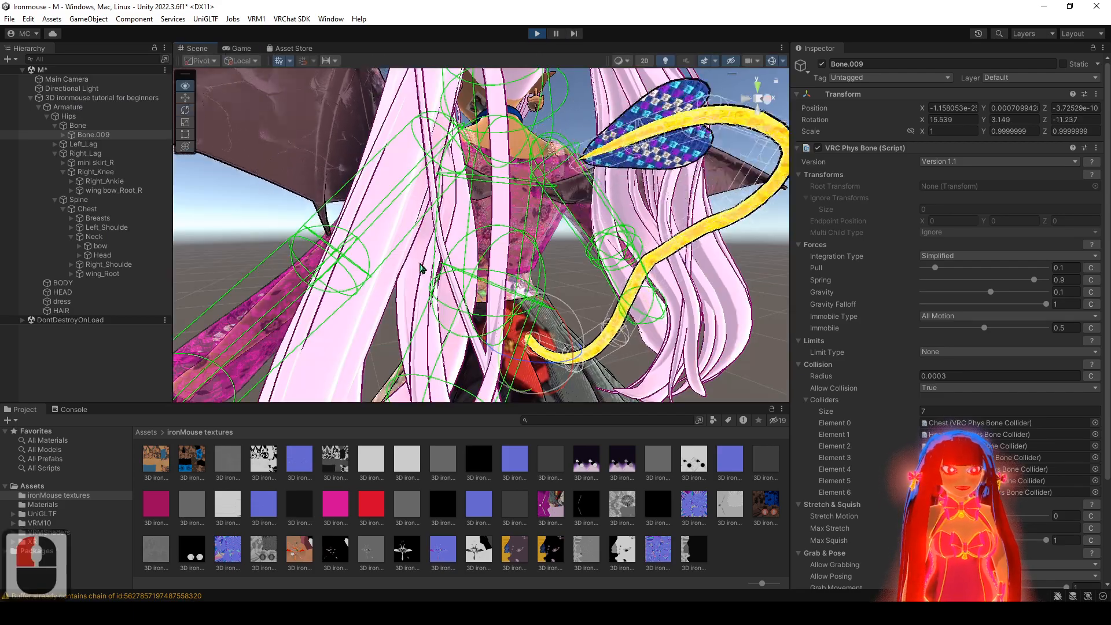
left_click_drag(370, 243, 334, 184, "alt")
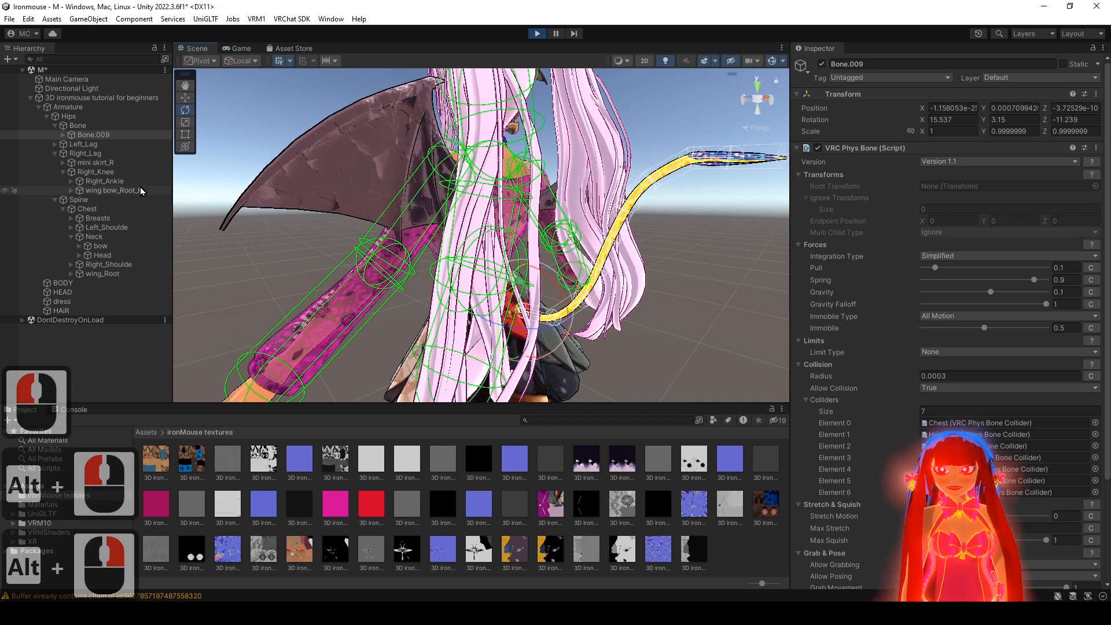
- Try setting the Colliders size on Bone.009's VRC Phys Bone to 0 during play mode, and undo the change
left_click(941, 413)
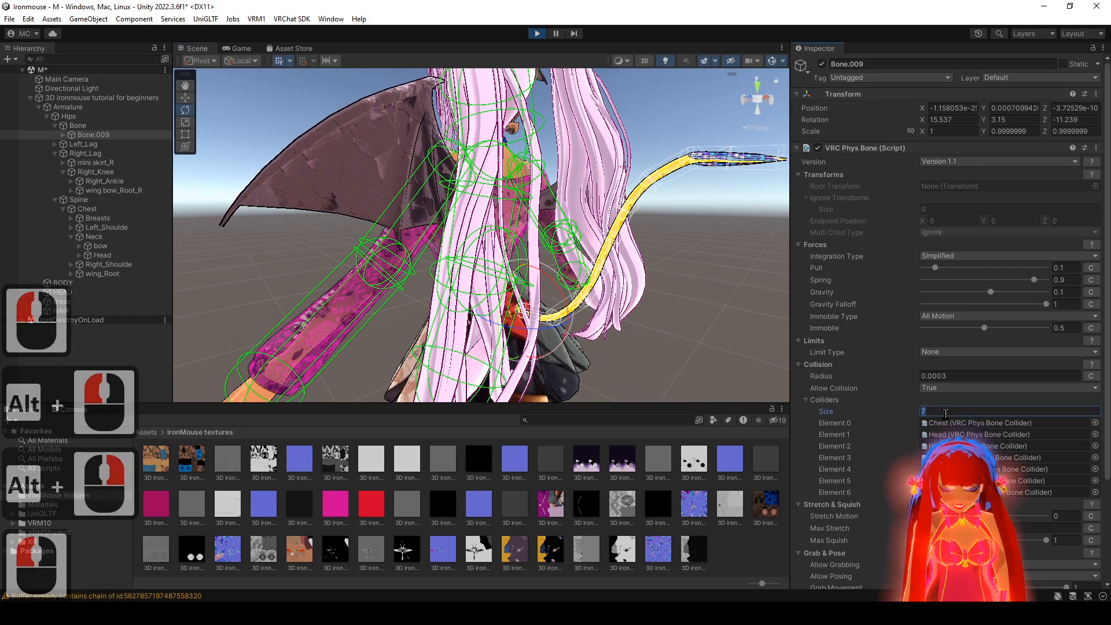
type("0")
left_click(717, 340)
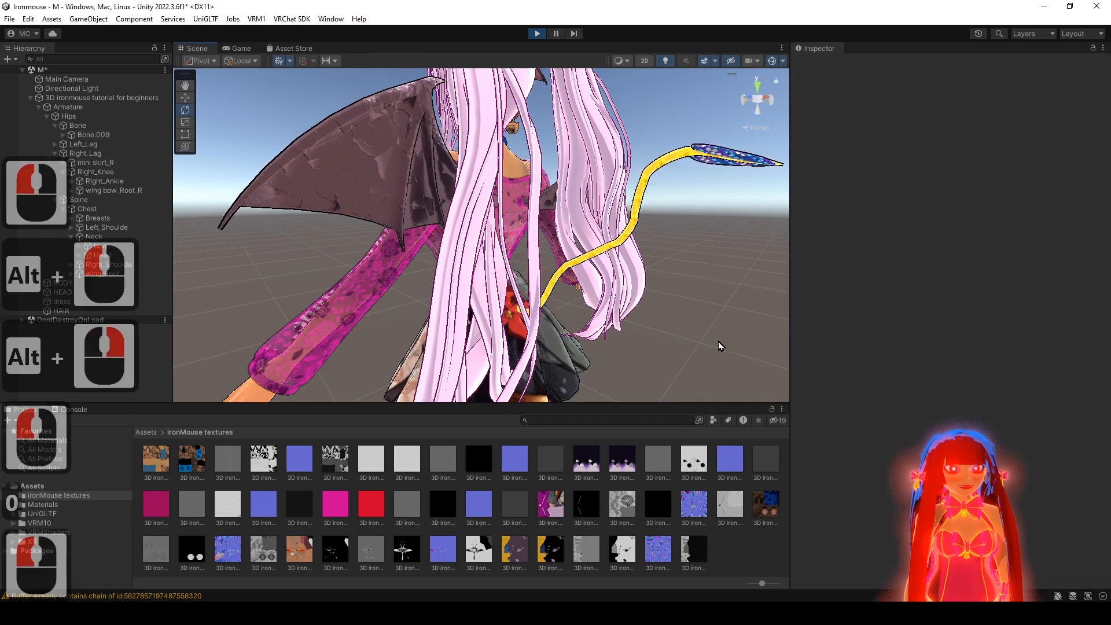
left_click_drag(696, 340, 614, 344, "alt")
key("ctrl+z")
key("ctrl+z")
- Rotate the Hips in play mode to test the tail's motion, undo the rotation, and stop play mode
left_click_drag(506, 336, 232, 267, "alt")
left_click(87, 118)
right_click_drag(544, 341, 532, 306, "alt")
left_click_drag(514, 325, 657, 228)
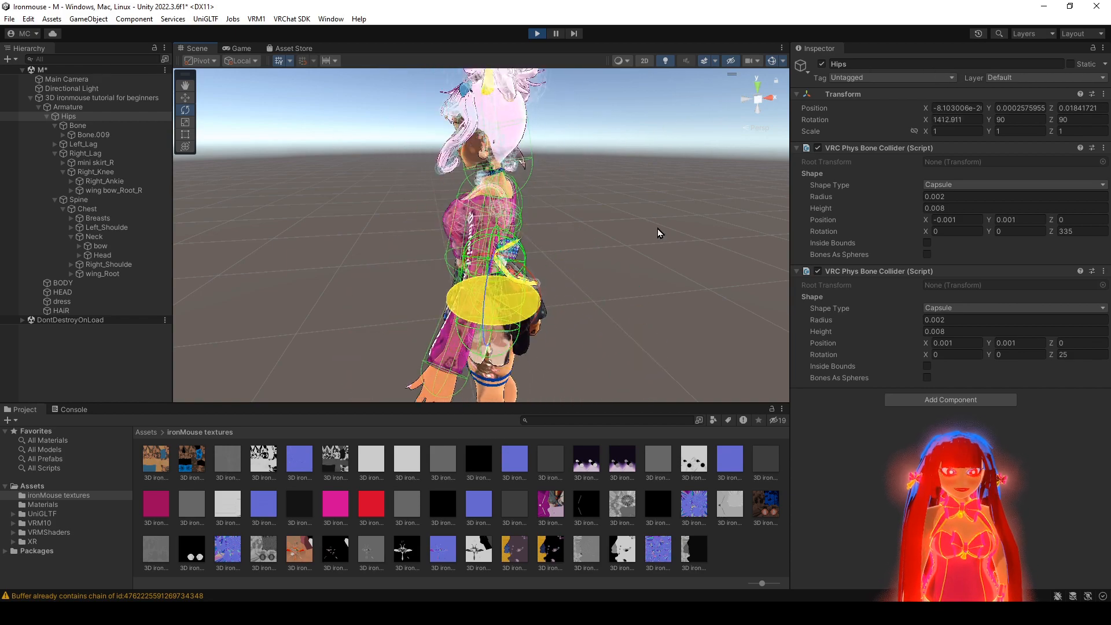
key("ctrl+z")
left_click_drag(570, 341, 749, 280, "alt")
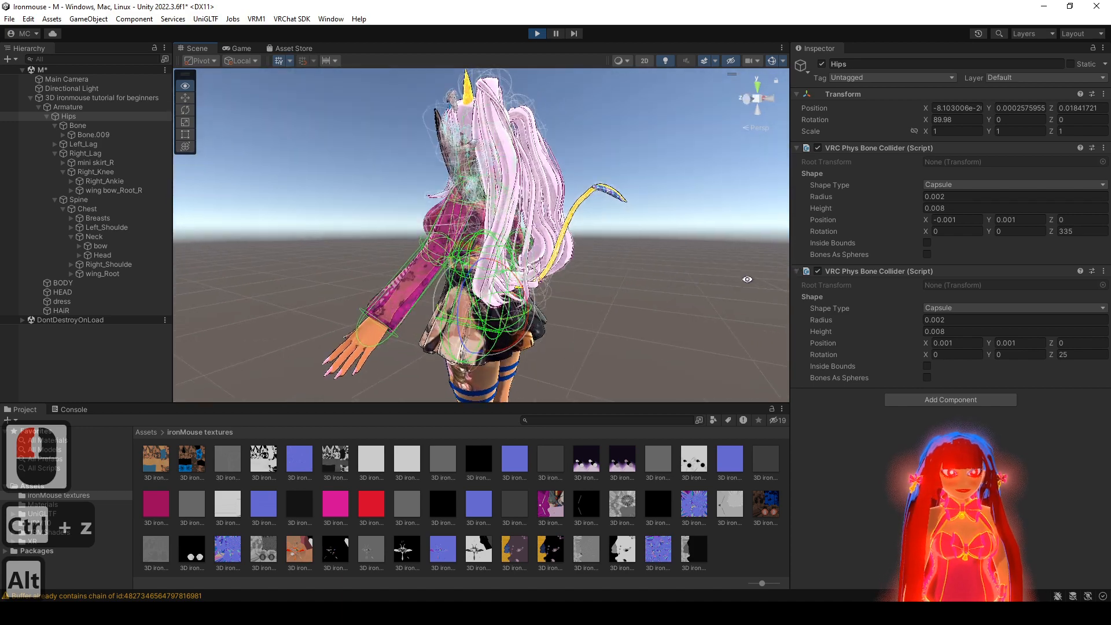
right_click_drag(638, 314, 639, 321, "alt")
left_click_drag(639, 321, 602, 350, "alt")
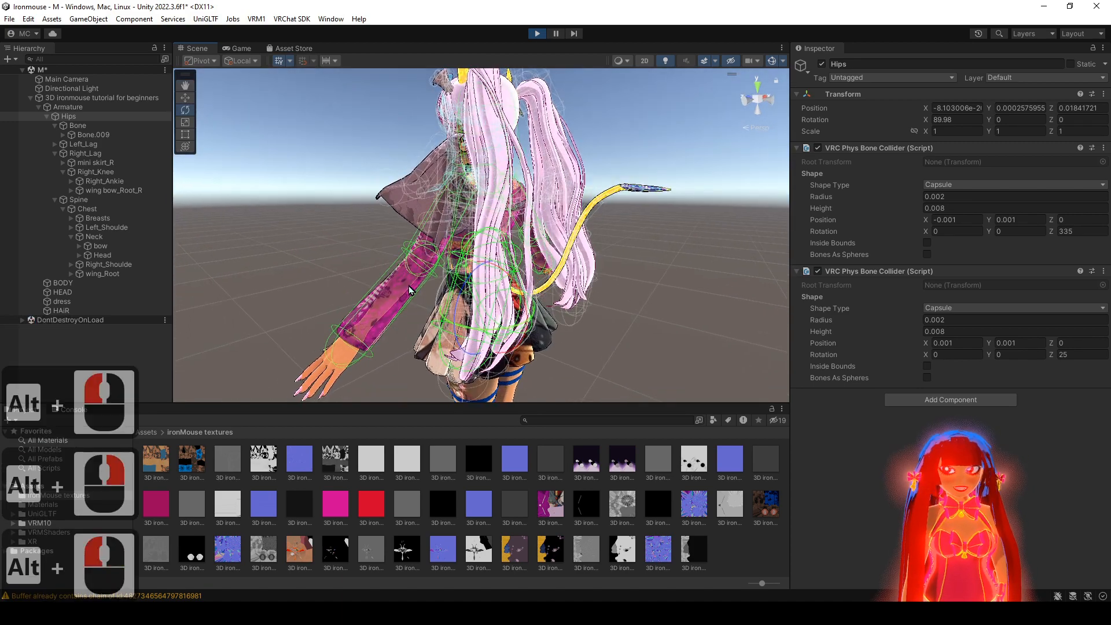
left_click_drag(371, 249, 353, 255, "alt")
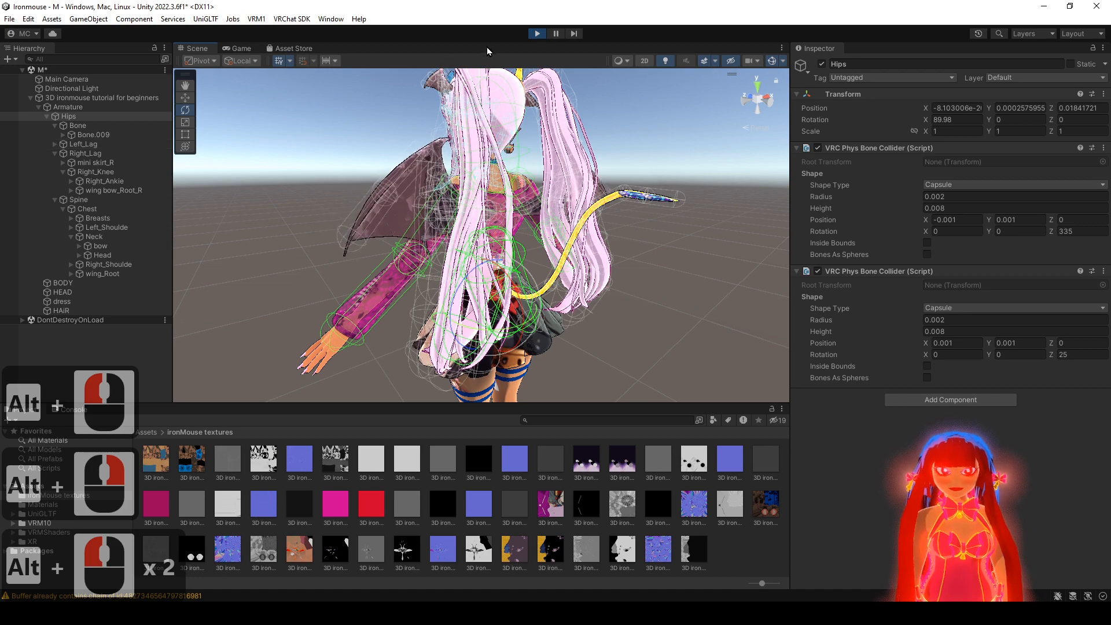
left_click(537, 34)
- Examine the avatar from several sides, first with Bone.009 selected and finally with the avatar's root object selected
left_click(110, 135)
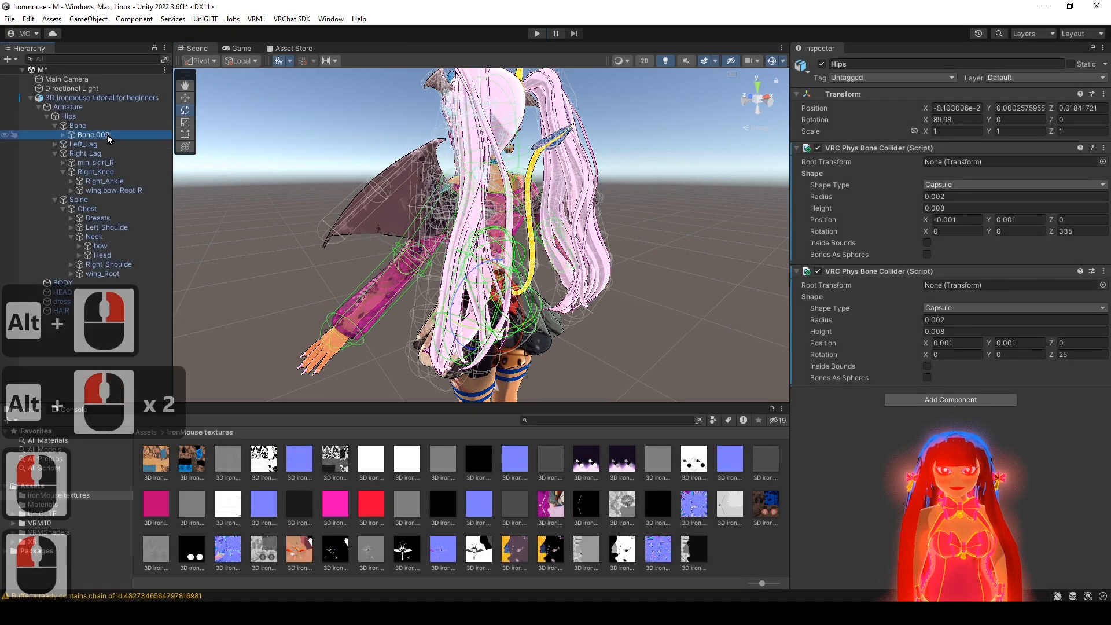
left_click_drag(640, 336, 613, 325, "alt")
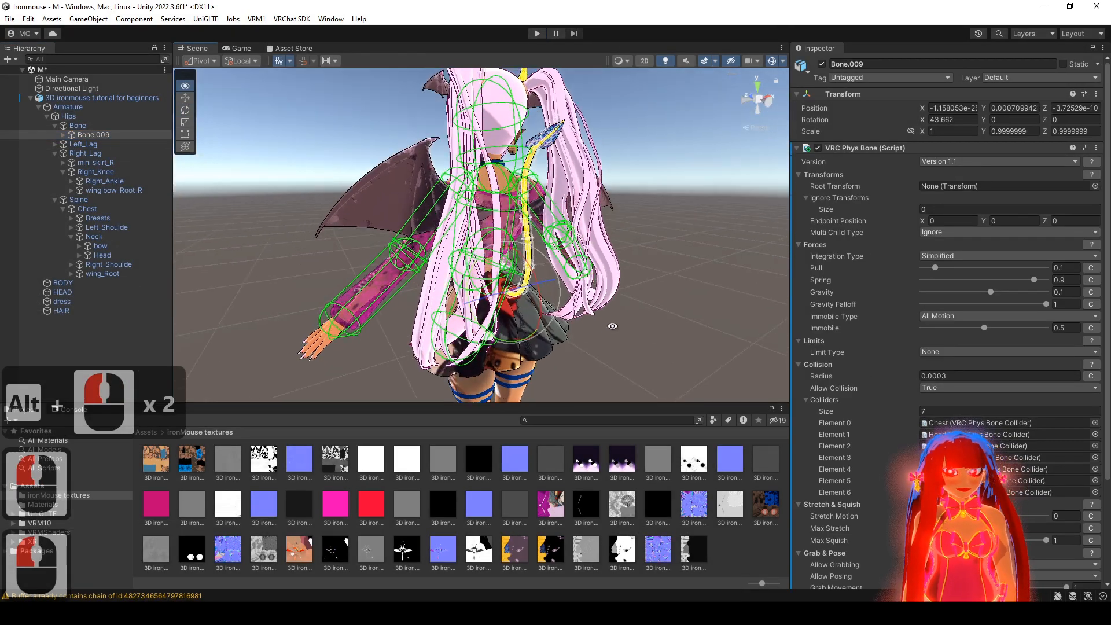
right_click_drag(612, 325, 558, 208, "alt")
left_click_drag(558, 208, 714, 282, "alt")
right_click_drag(714, 283, 649, 253, "alt")
left_click_drag(649, 253, 559, 246, "alt")
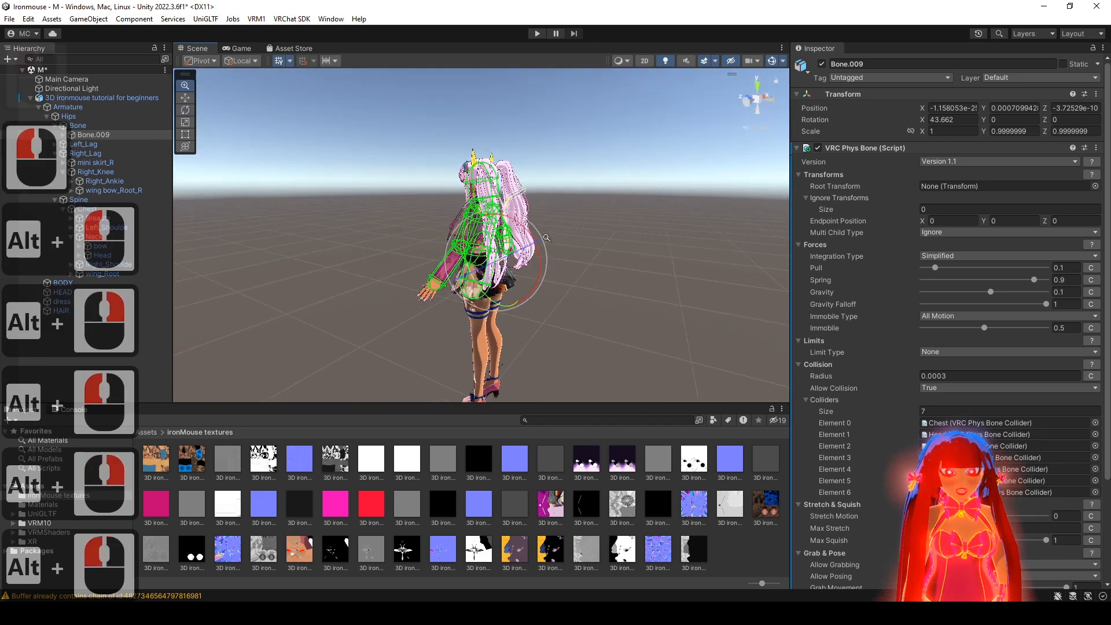
right_click_drag(558, 246, 570, 249, "alt")
left_click_drag(570, 249, 727, 231, "alt")
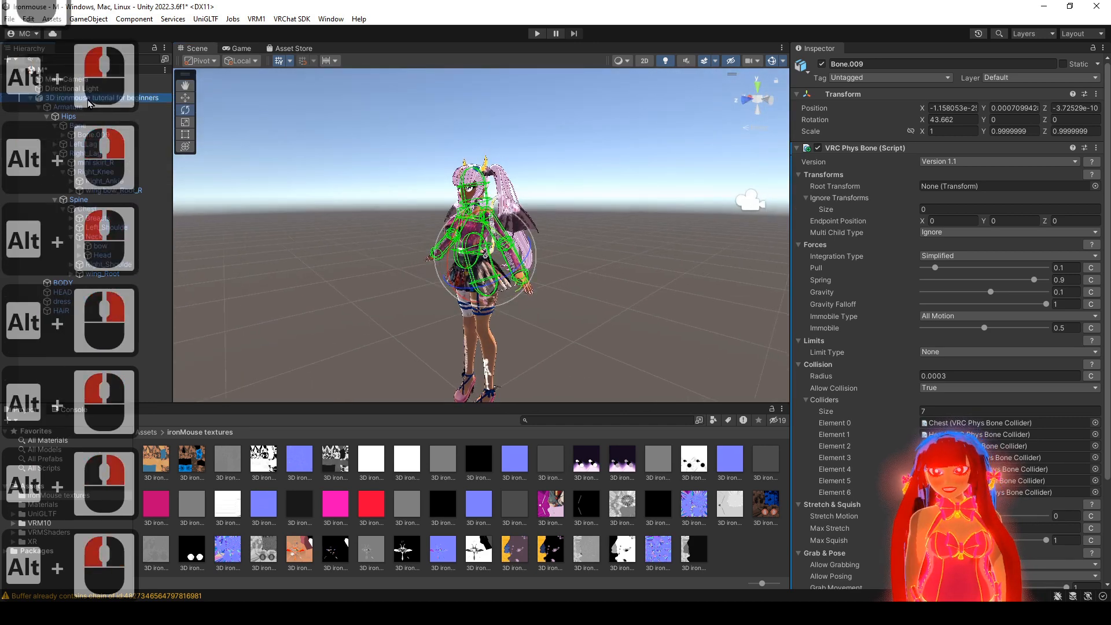
left_click_drag(593, 248, 630, 272, "alt")
right_click_drag(619, 290, 602, 417, "alt")
left_click_drag(608, 347, 549, 266, "alt")
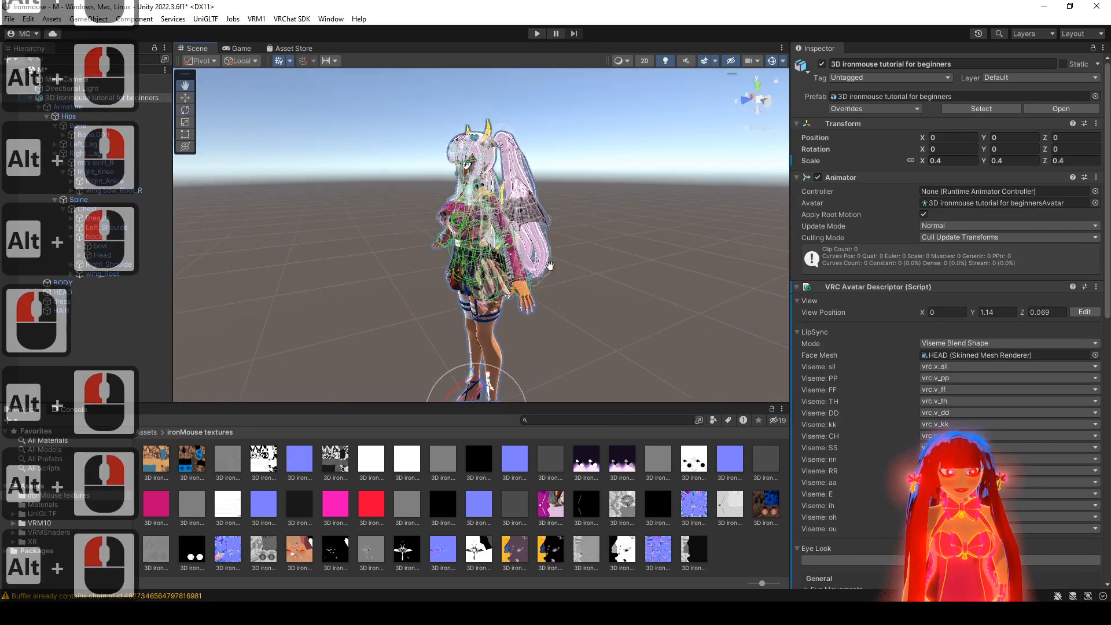
middle_click_drag(550, 266, 565, 223, "alt")
left_click_drag(566, 223, 526, 231, "alt")
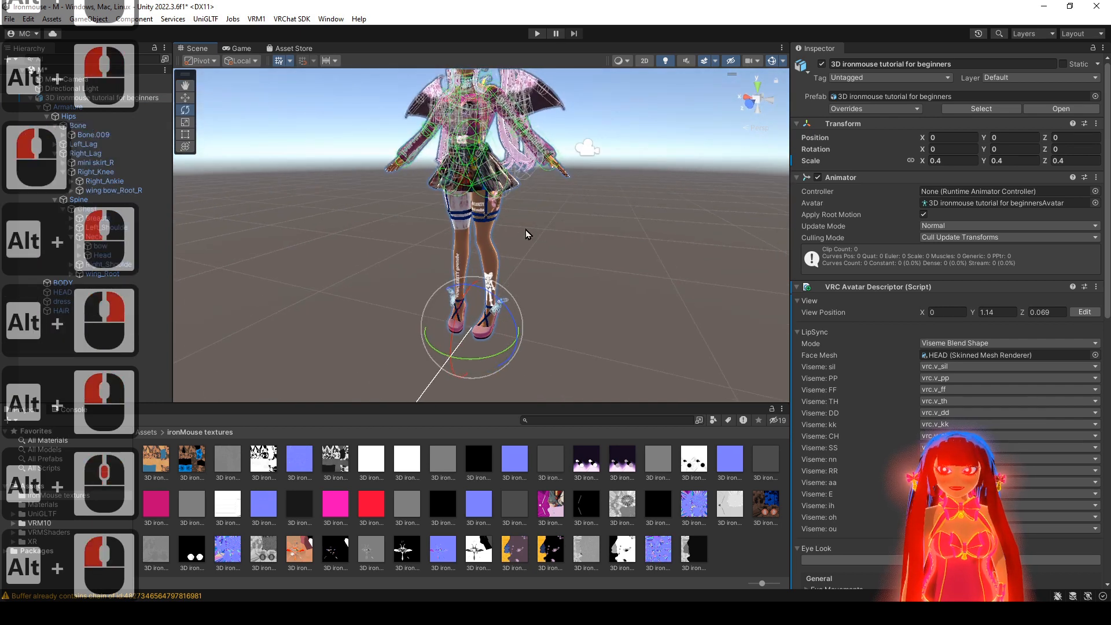
- Collapse the avatar's object hierarchy and save the scene
left_click(31, 99)
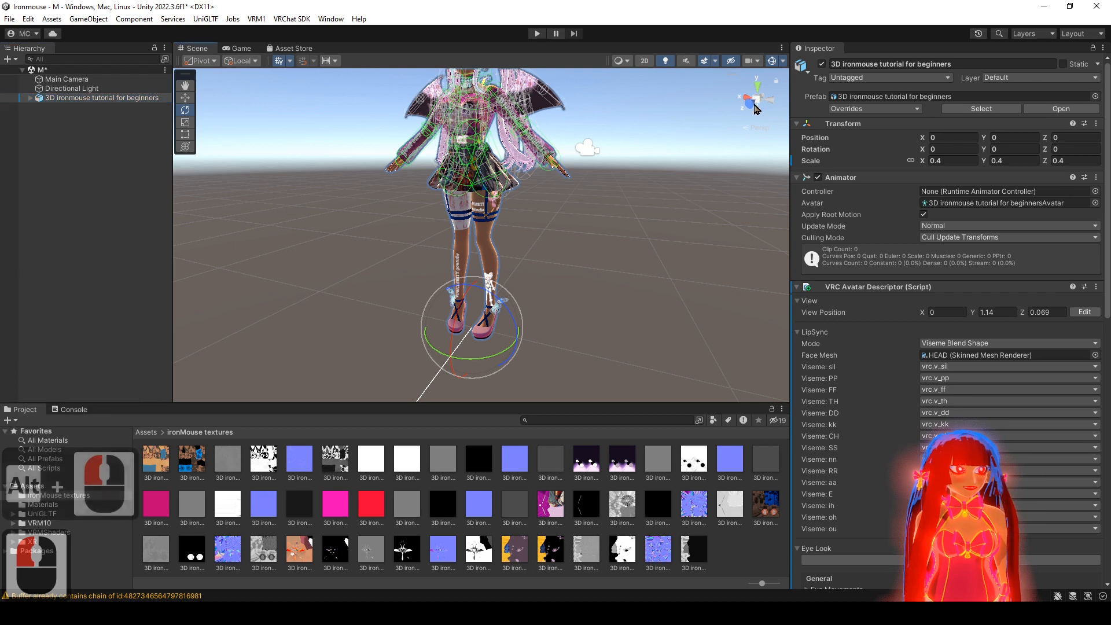
left_click(758, 102)
left_click(754, 107)
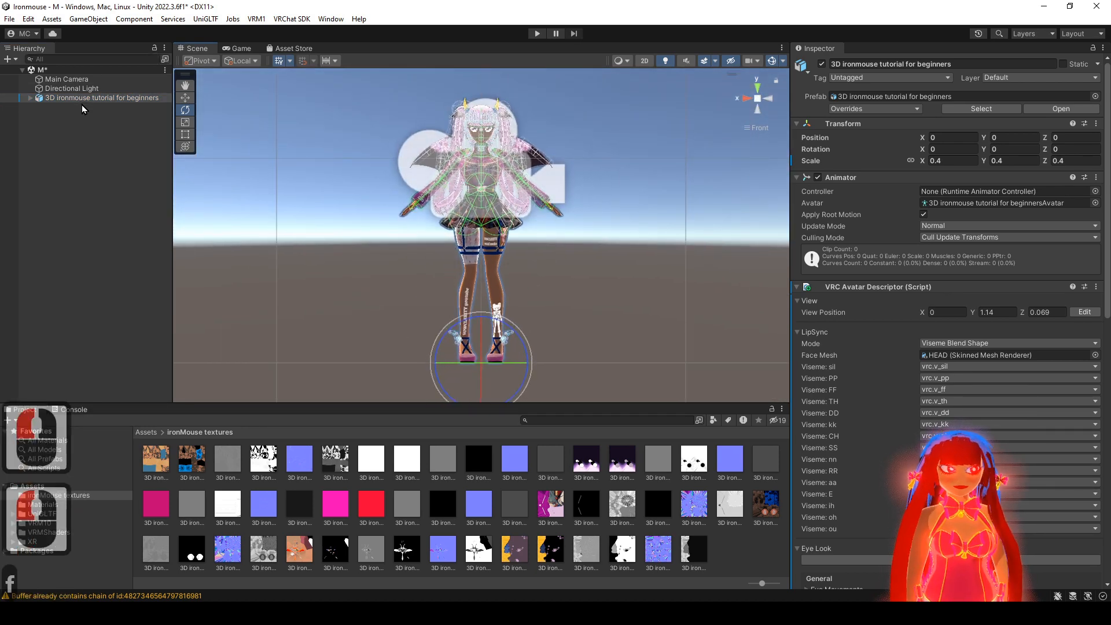
left_click(9, 19)
left_click(33, 74)
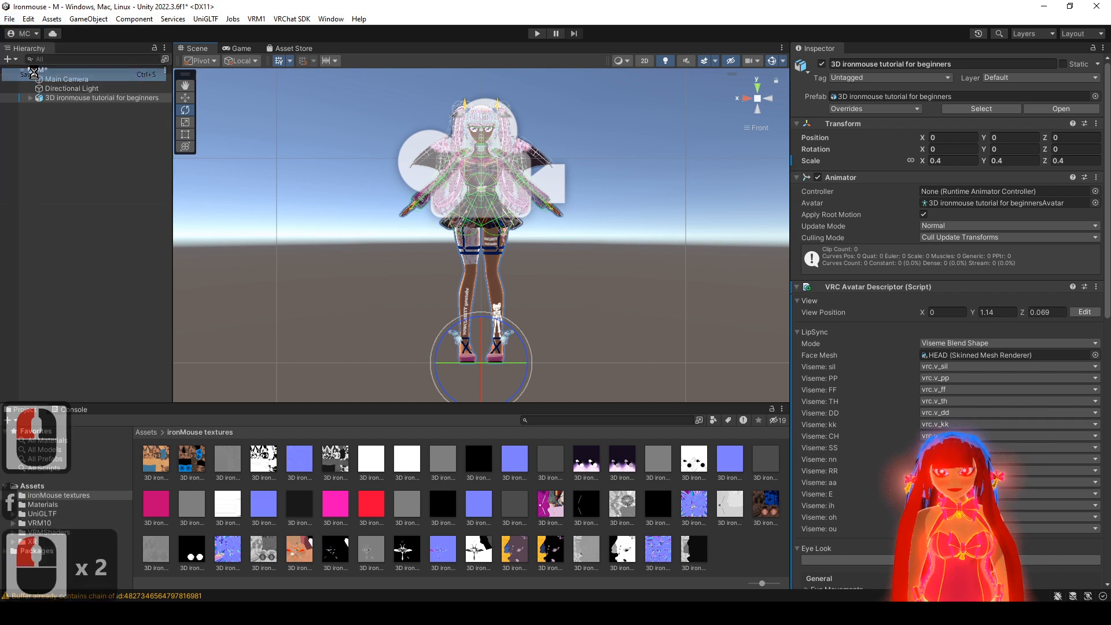